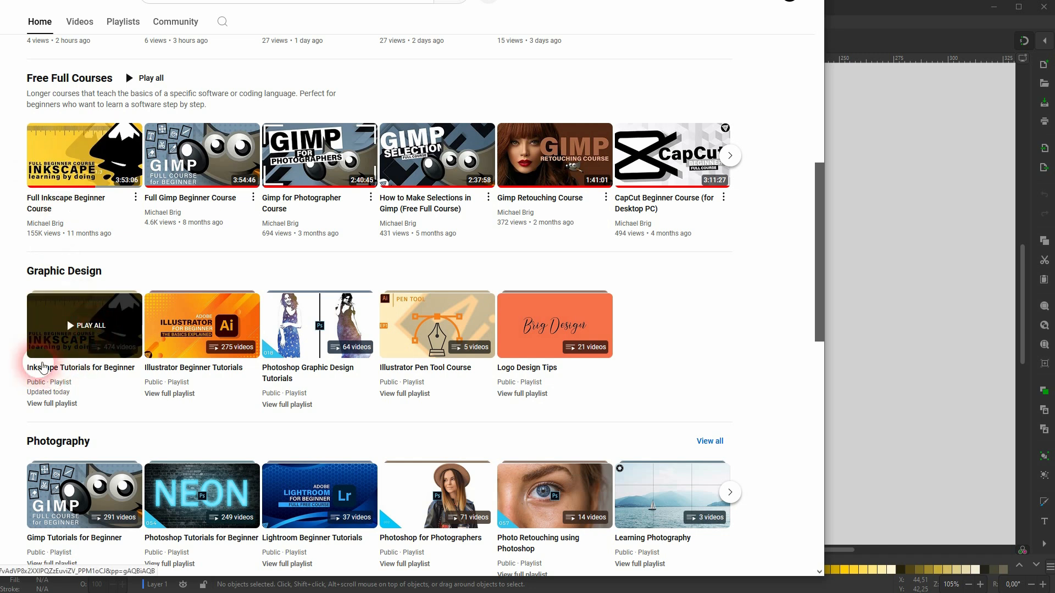
# - Open the Inkscape Tutorials for Beginner playlist, look over its videos and switch to Inkscape
pyautogui.moveTo(129, 274); pyautogui.dragTo(71, 406)
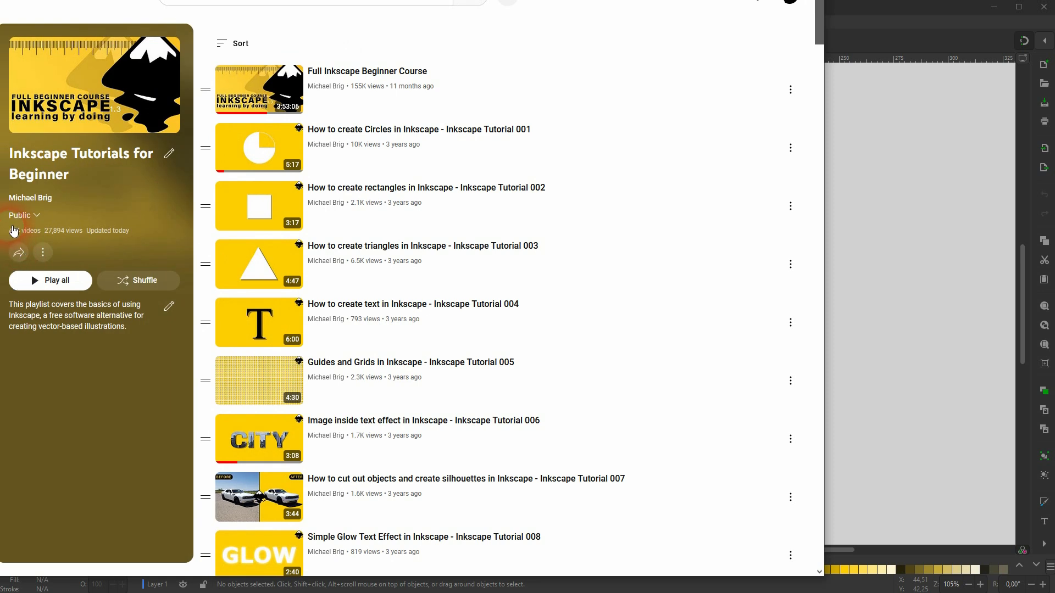
pyautogui.moveTo(16, 231); pyautogui.dragTo(34, 236)
pyautogui.click(662, 20)
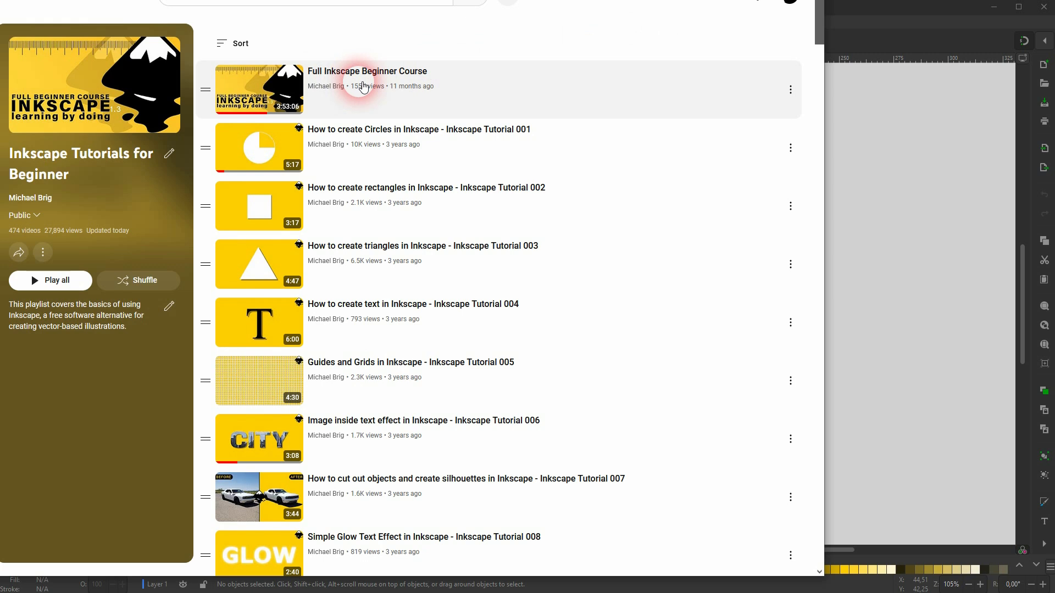
pyautogui.click(761, 0)
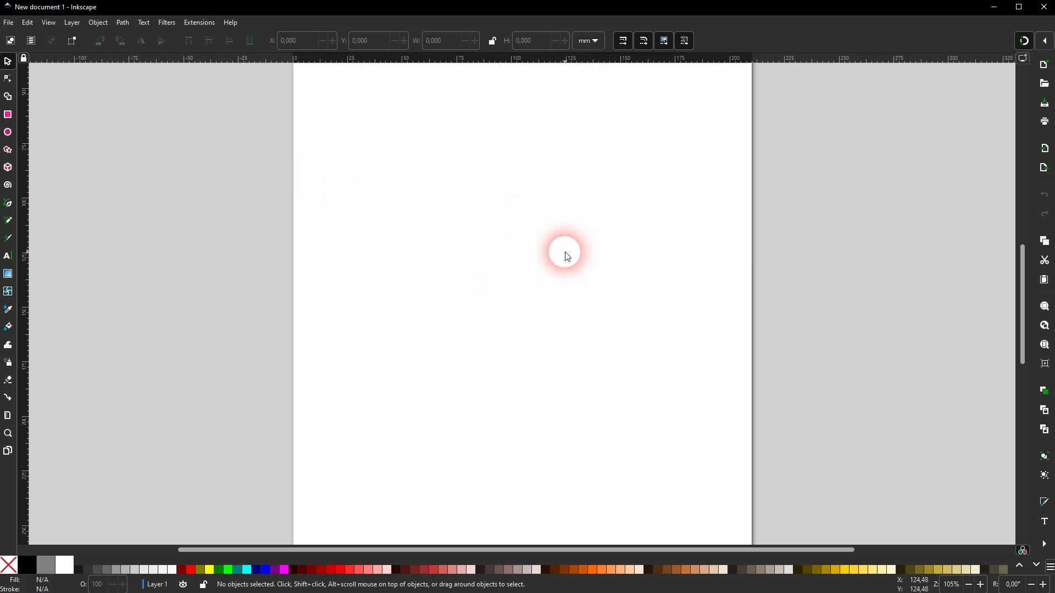
# - Draw four separate upright rectangles of different heights side by side across the upper part of the page
pyautogui.click(7, 115)
pyautogui.moveTo(368, 168); pyautogui.dragTo(407, 327)
pyautogui.moveTo(435, 214)
pyautogui.mouseDown()
pyautogui.moveTo(467, 341)
pyautogui.moveTo(468, 327)
pyautogui.mouseUp()
pyautogui.moveTo(503, 238); pyautogui.dragTo(624, 160)
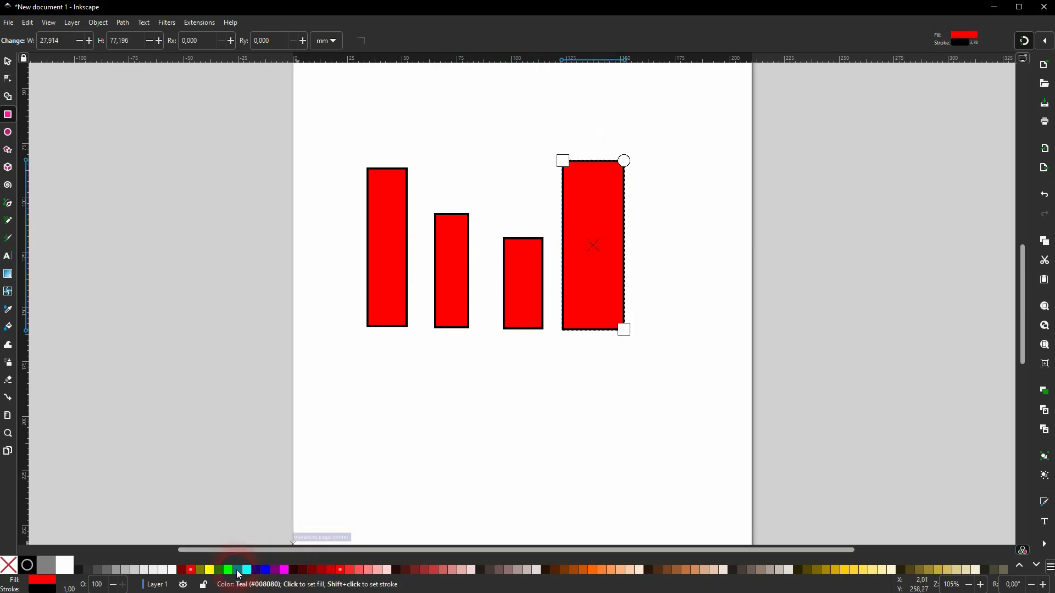
# - Fill the fourth rectangle from the left yellow, the third green and the second blue
pyautogui.click(210, 570)
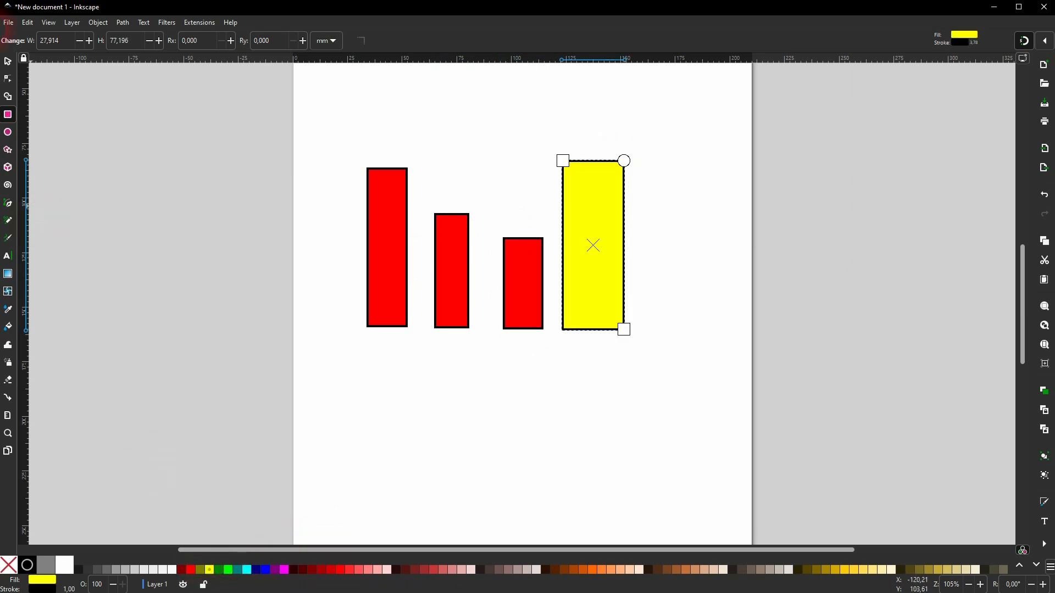
pyautogui.click(8, 61)
pyautogui.click(529, 287)
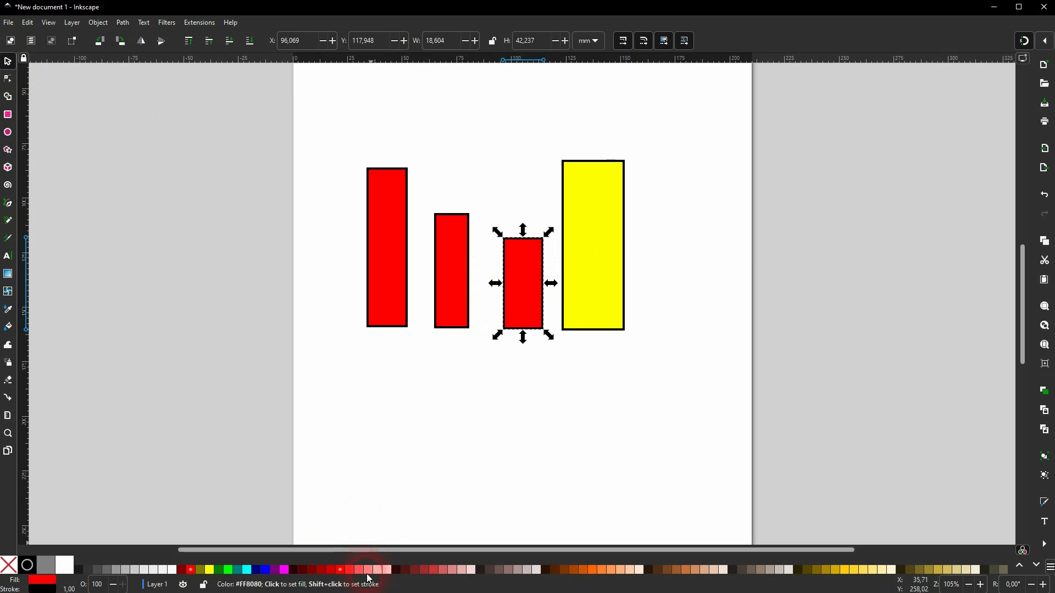
pyautogui.click(229, 572)
pyautogui.click(446, 245)
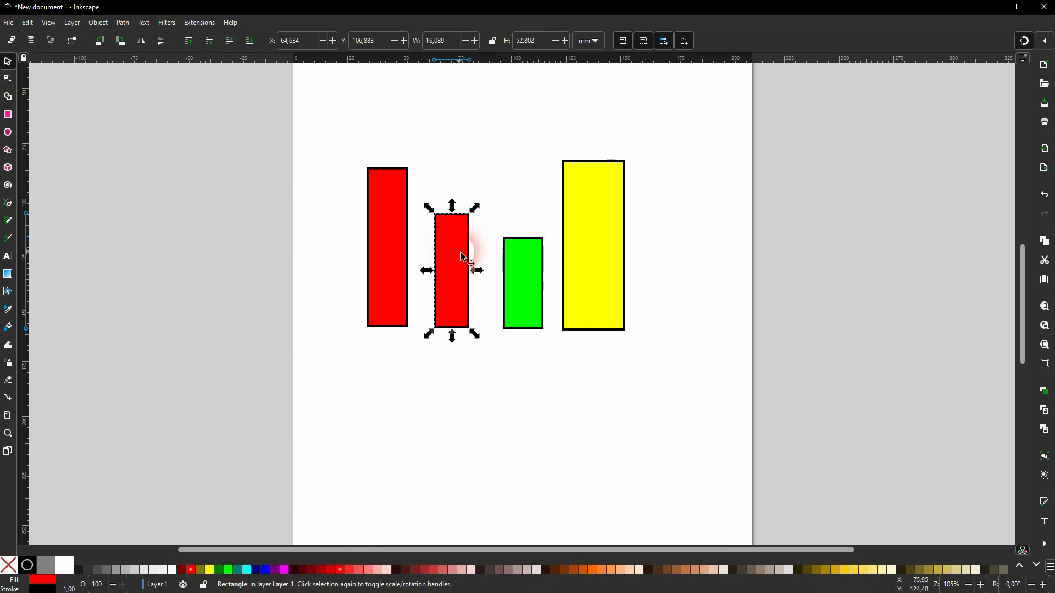
pyautogui.click(265, 570)
pyautogui.click(494, 329)
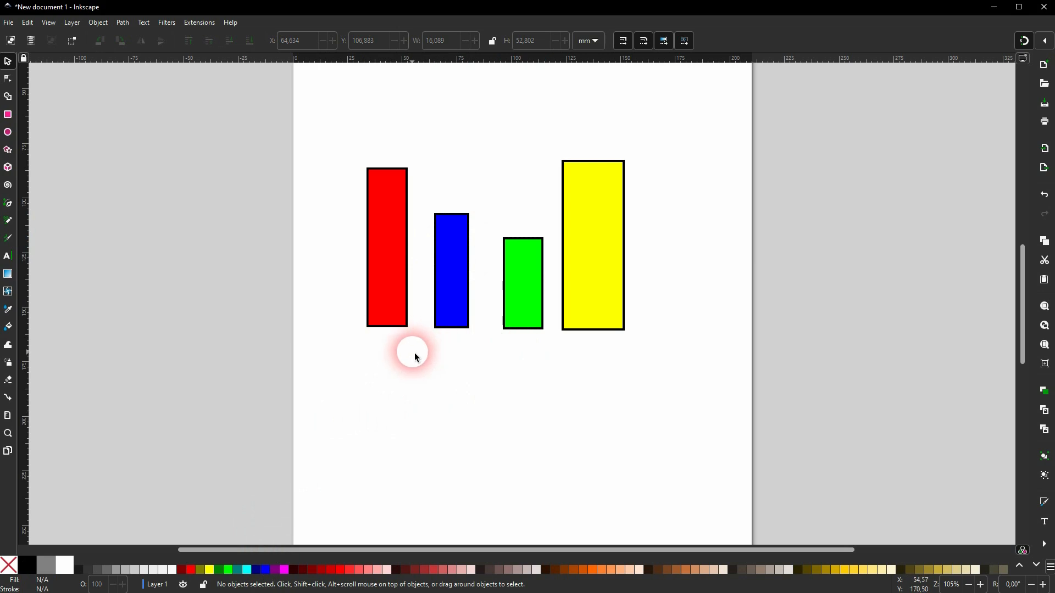
# - Open the NiceCharts render extension and review its label, chart and value settings
pyautogui.click(195, 24)
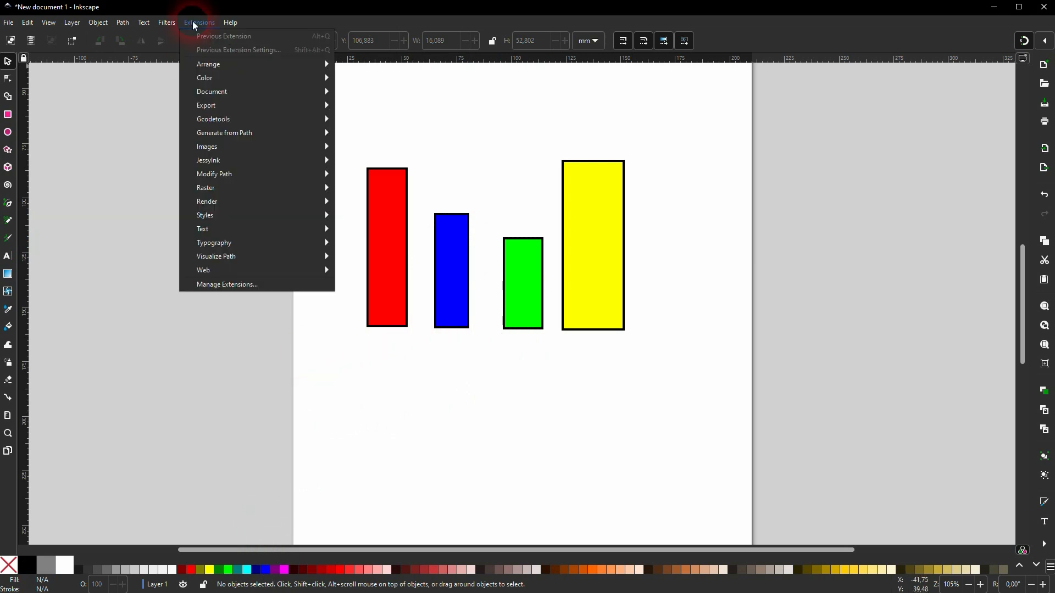
pyautogui.moveTo(312, 207)
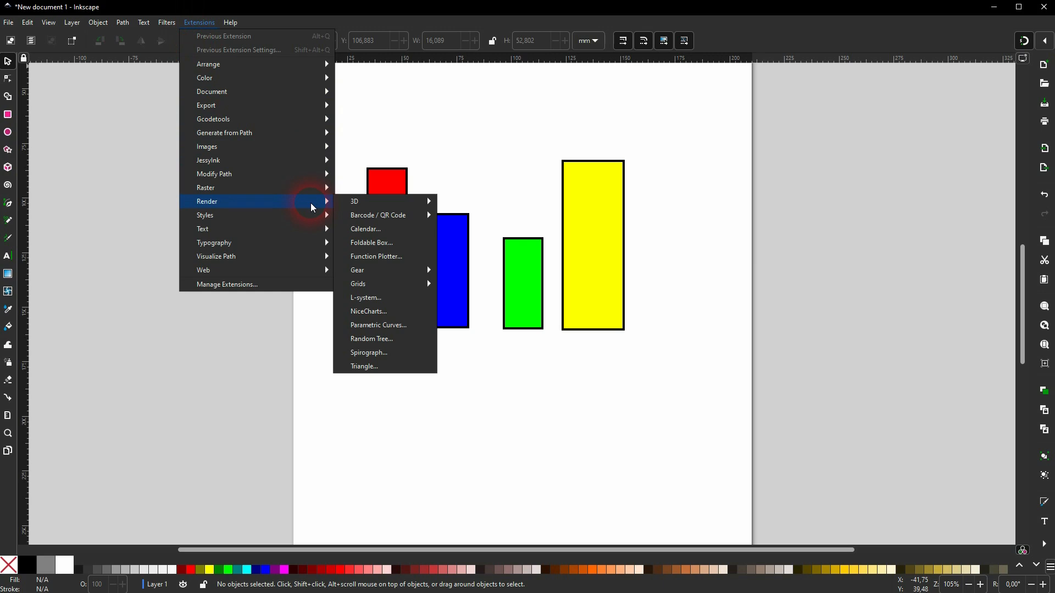
pyautogui.click(394, 313)
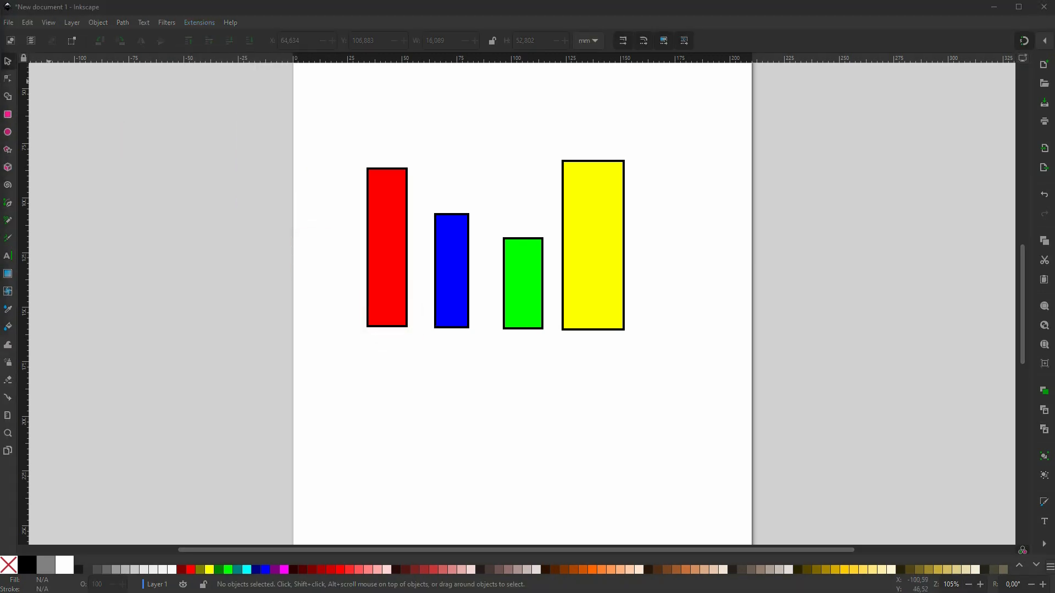
pyautogui.moveTo(97, 83); pyautogui.dragTo(186, 89)
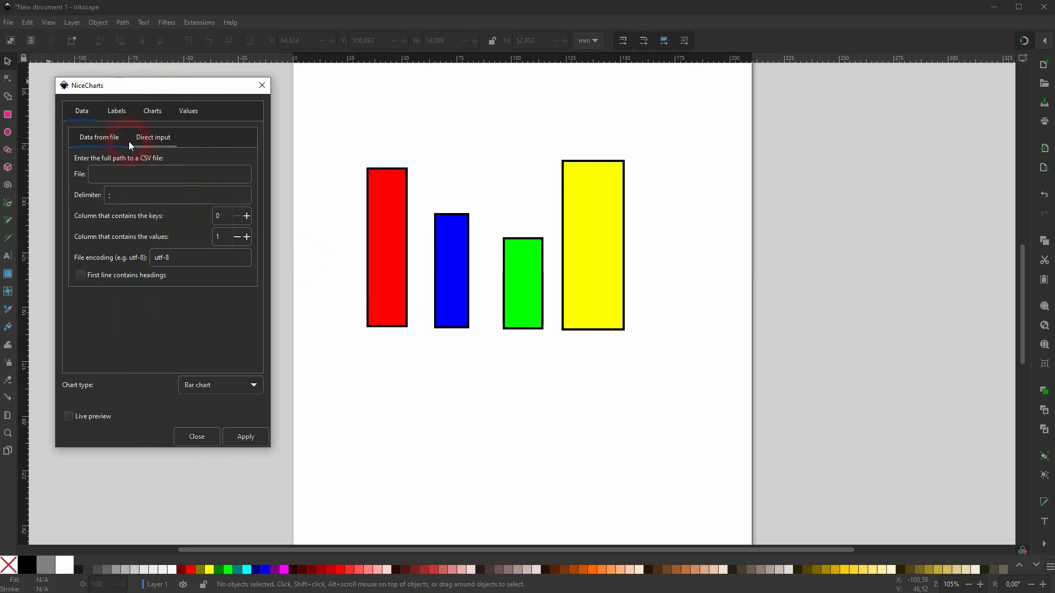
pyautogui.click(116, 114)
pyautogui.click(150, 113)
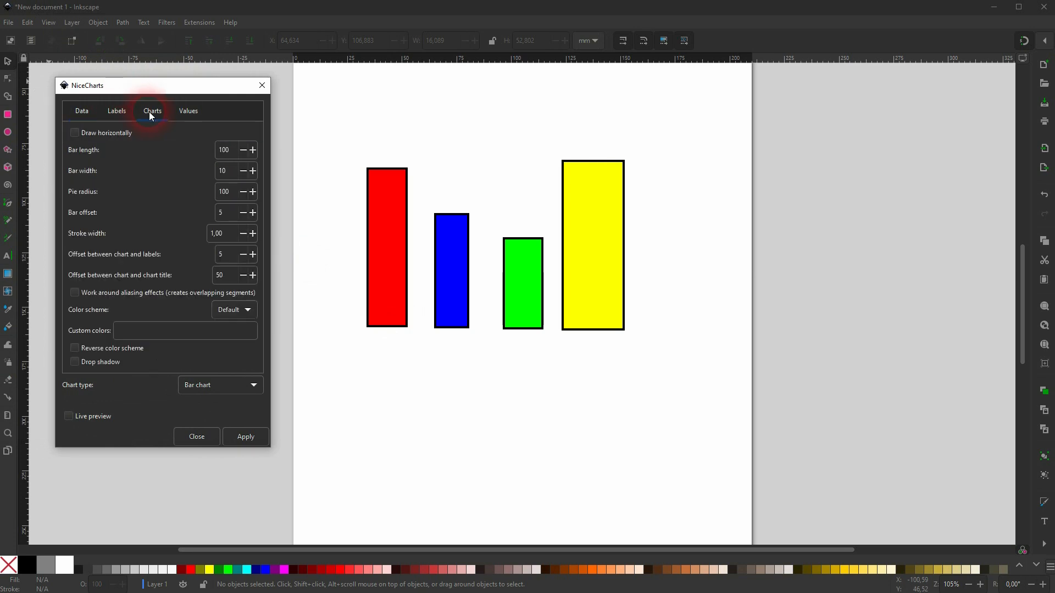
pyautogui.click(182, 112)
pyautogui.click(82, 112)
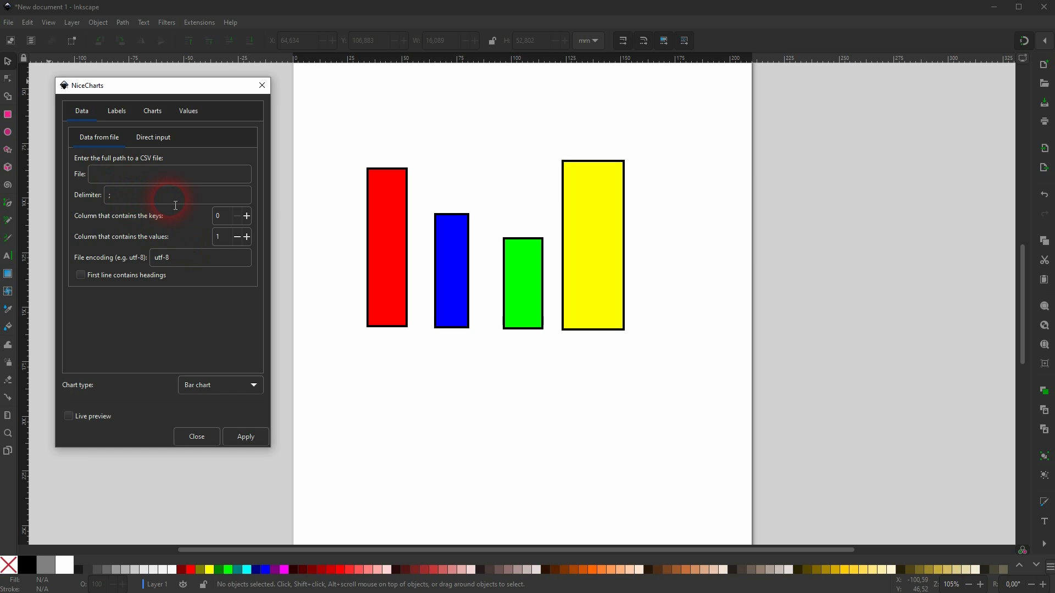
# - Generate a NiceCharts bar chart from the directly entered data apples:3,bananas:5,oranges:10,pears:4 and close the dialog
pyautogui.click(149, 138)
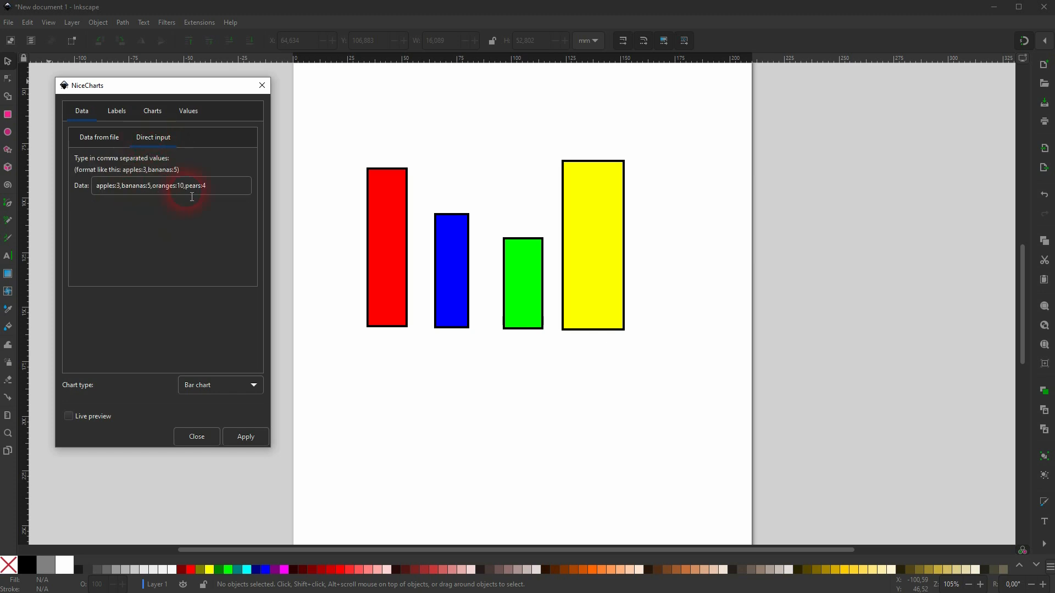
pyautogui.moveTo(220, 196); pyautogui.dragTo(107, 192)
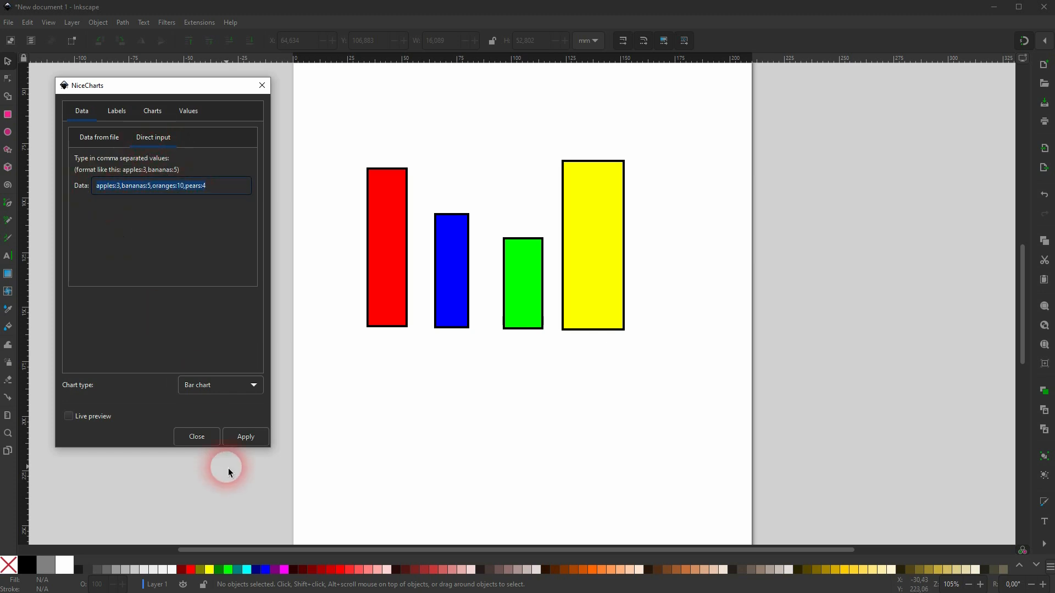
pyautogui.click(66, 417)
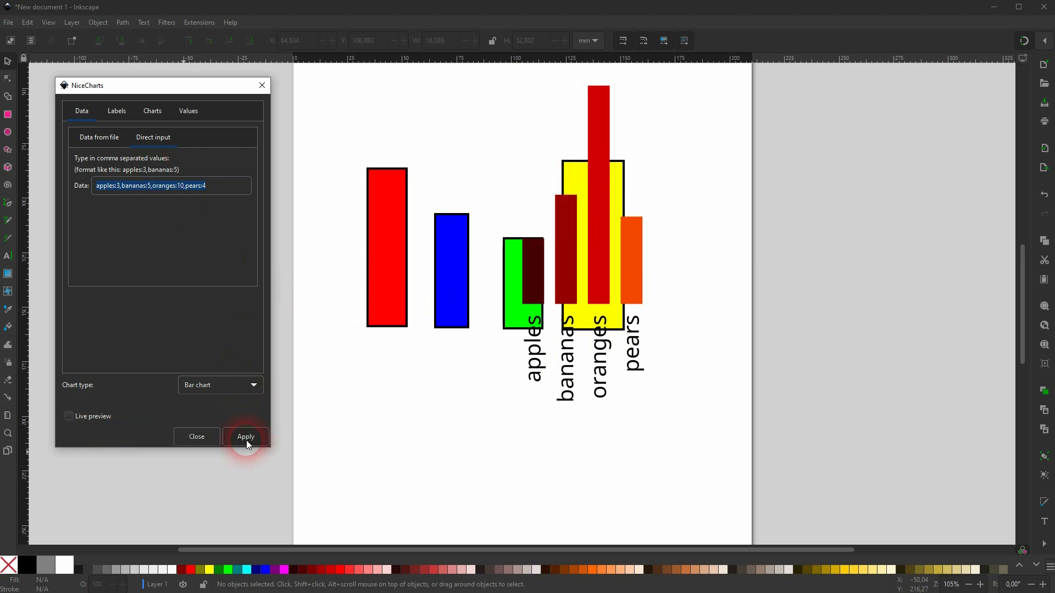
pyautogui.click(262, 85)
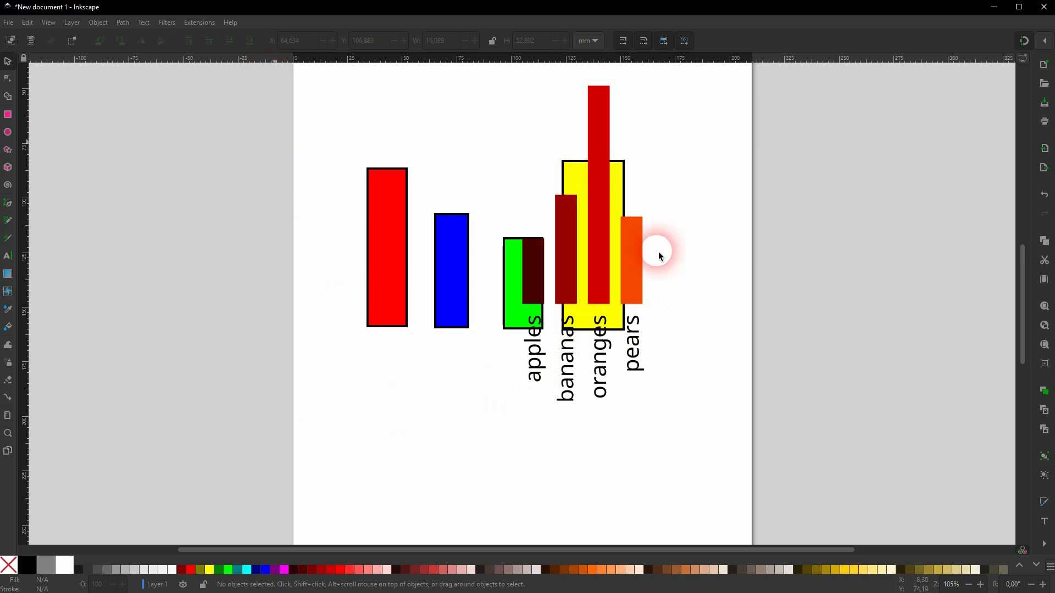
# - Move the four generated chart bars one by one to the lower left of the page, standing side by side
pyautogui.moveTo(607, 229); pyautogui.dragTo(347, 416)
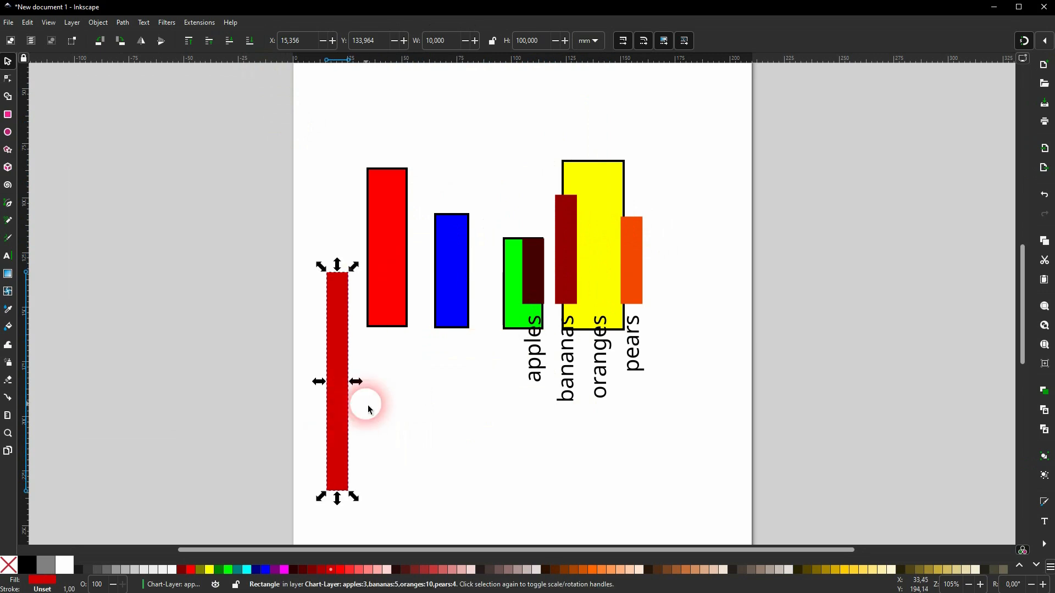
pyautogui.moveTo(571, 279); pyautogui.dragTo(304, 468)
pyautogui.moveTo(631, 279); pyautogui.dragTo(376, 465)
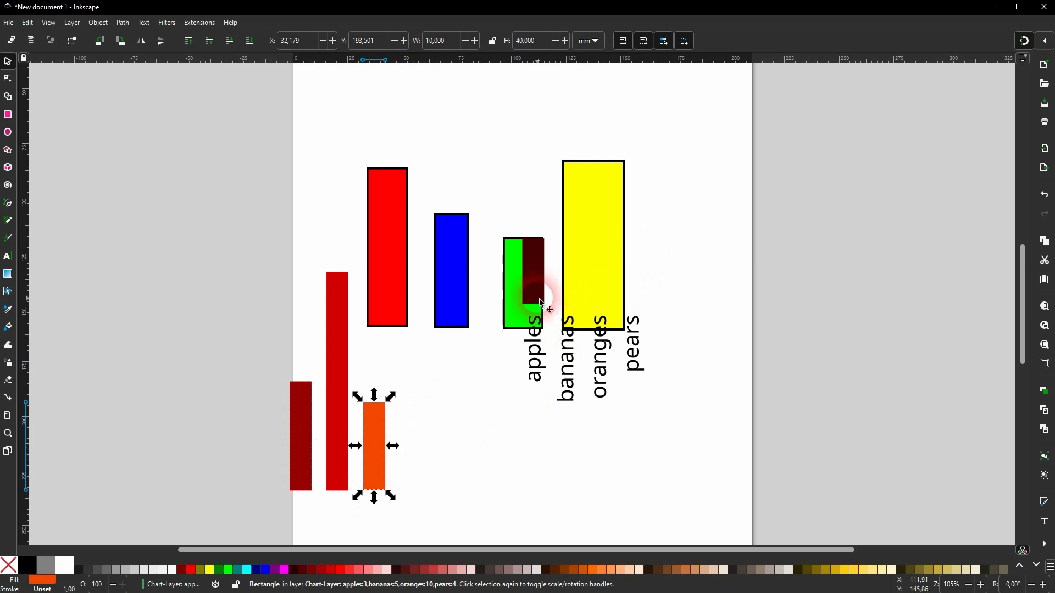
pyautogui.moveTo(541, 275); pyautogui.dragTo(414, 484)
# - Move the apples, bananas, oranges and pears labels together beneath the relocated bars and deselect them
pyautogui.moveTo(483, 431); pyautogui.dragTo(407, 546)
pyautogui.scroll(-6, 588, 329)
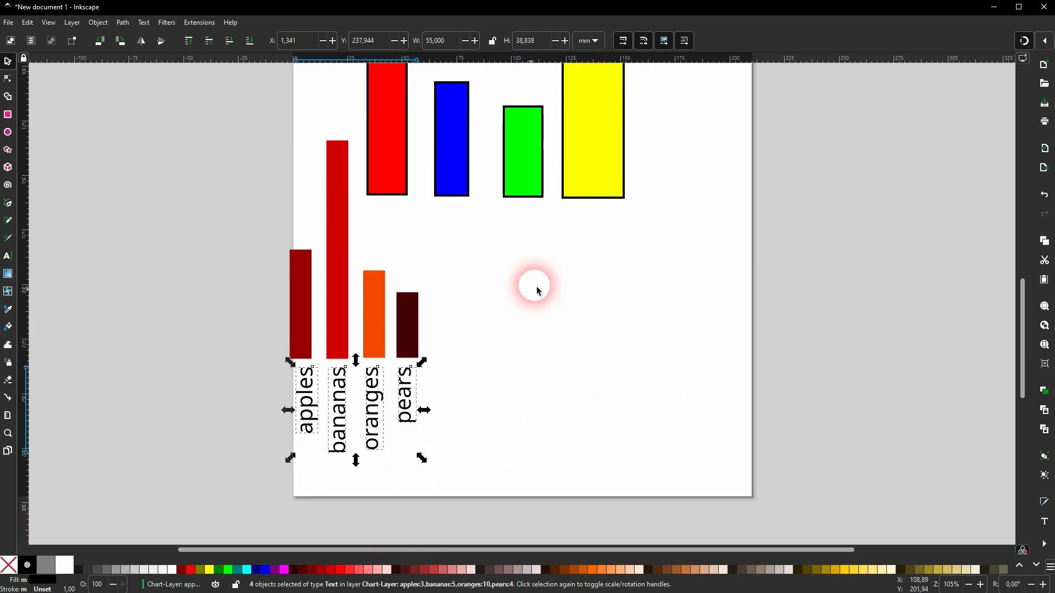
pyautogui.scroll(2, 572, 294)
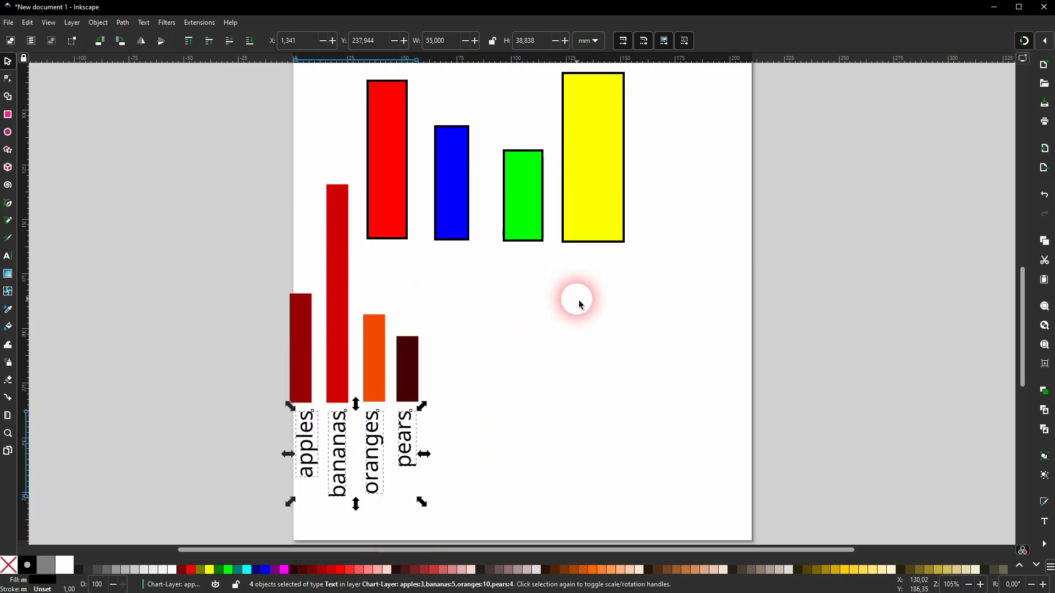
pyautogui.click(618, 336)
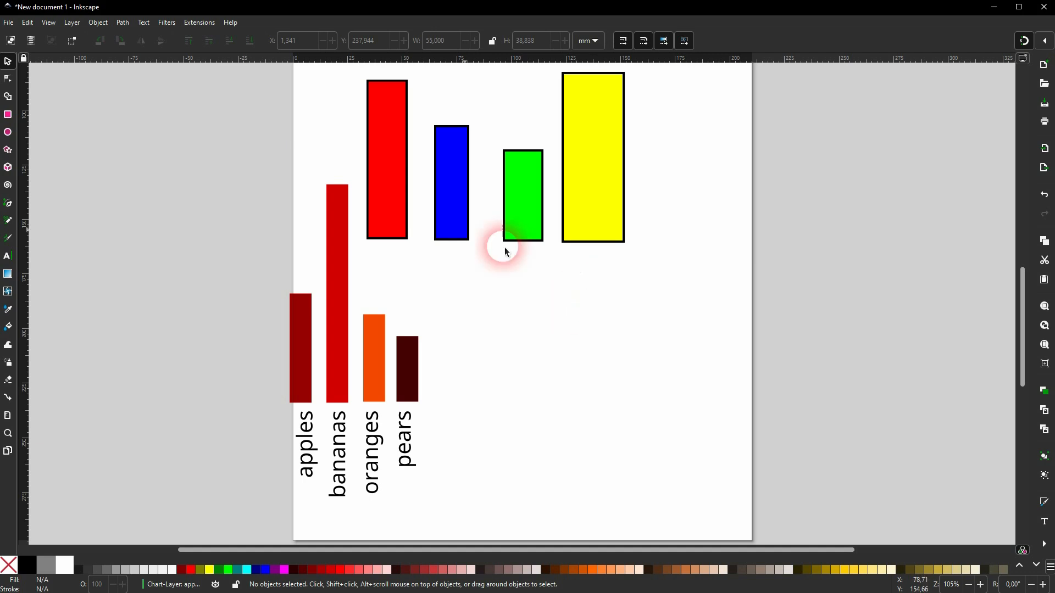
pyautogui.click(202, 23)
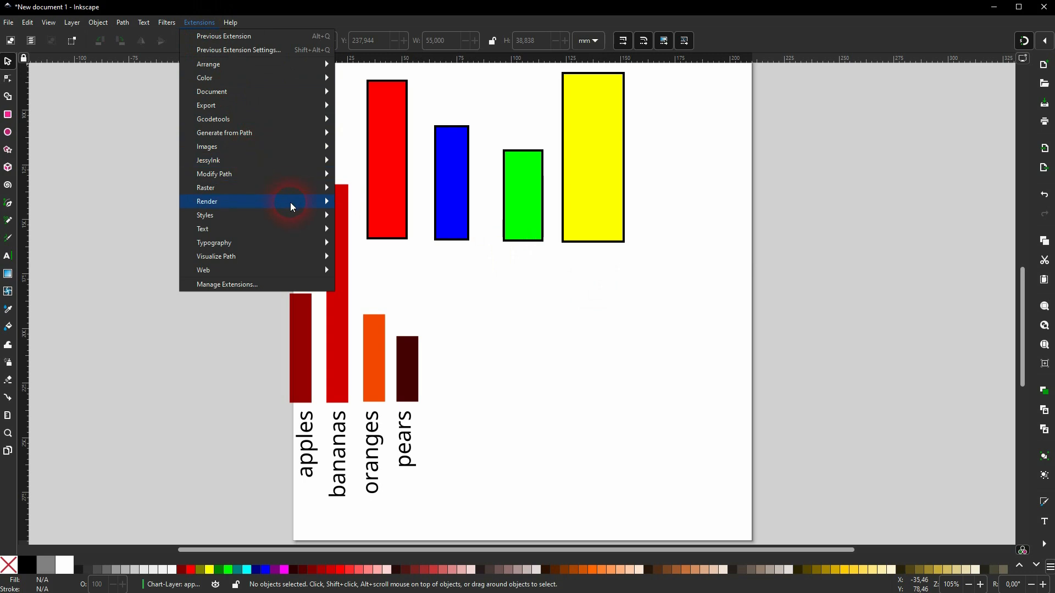
pyautogui.moveTo(290, 202)
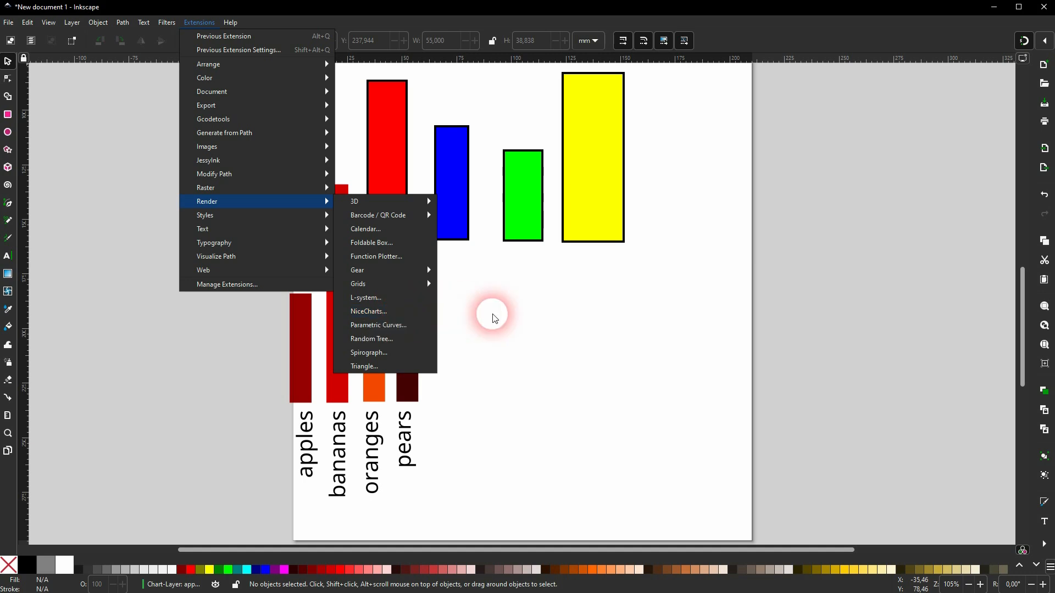
pyautogui.click(582, 324)
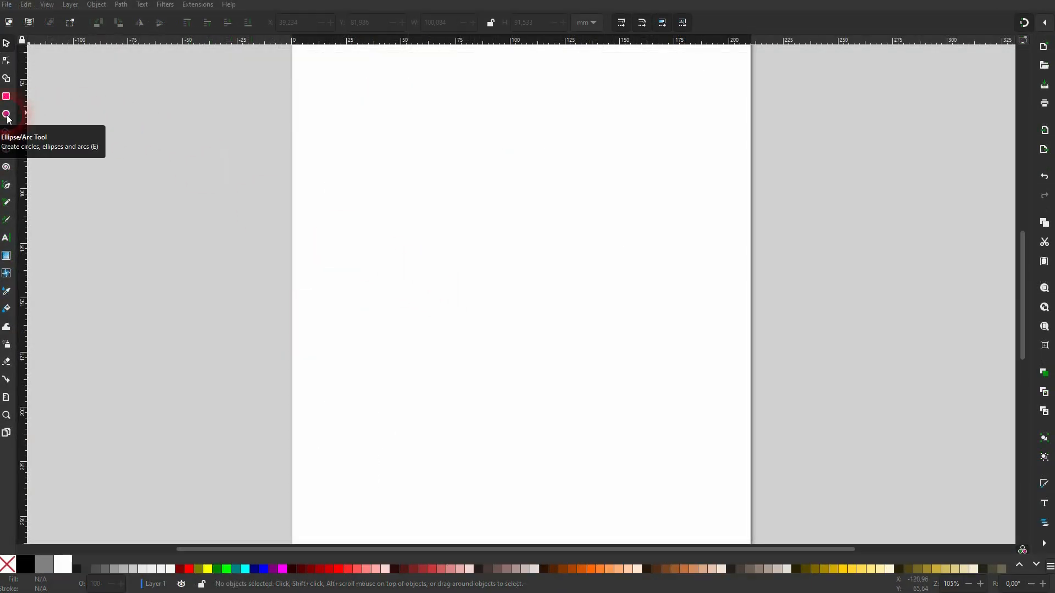
# - Draw a perfect circle with a radius of about 42 mm in the upper middle of the empty page
pyautogui.click(7, 116)
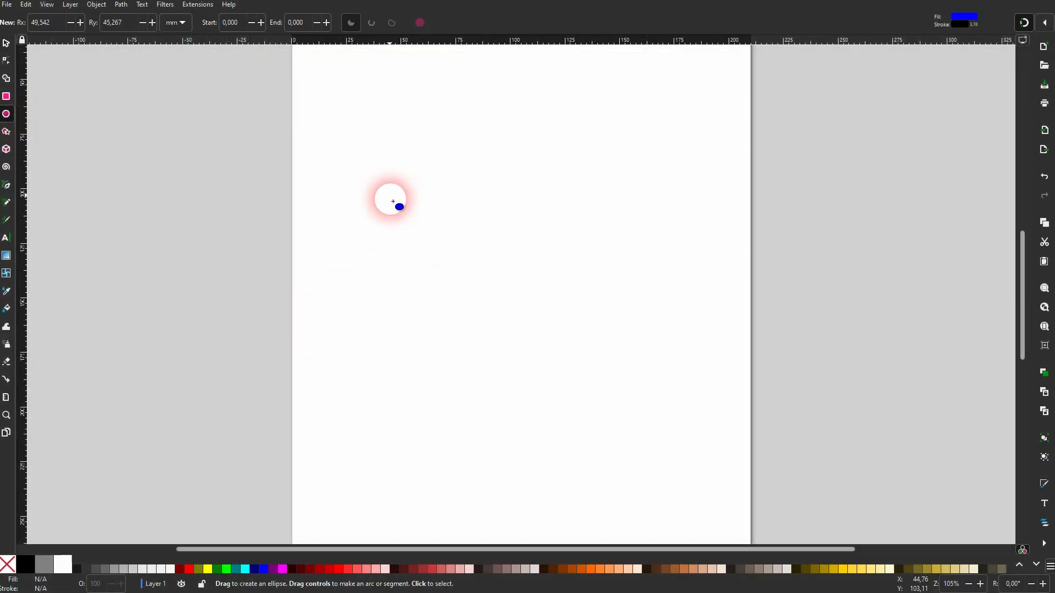
pyautogui.moveTo(374, 160); pyautogui.dragTo(596, 350)
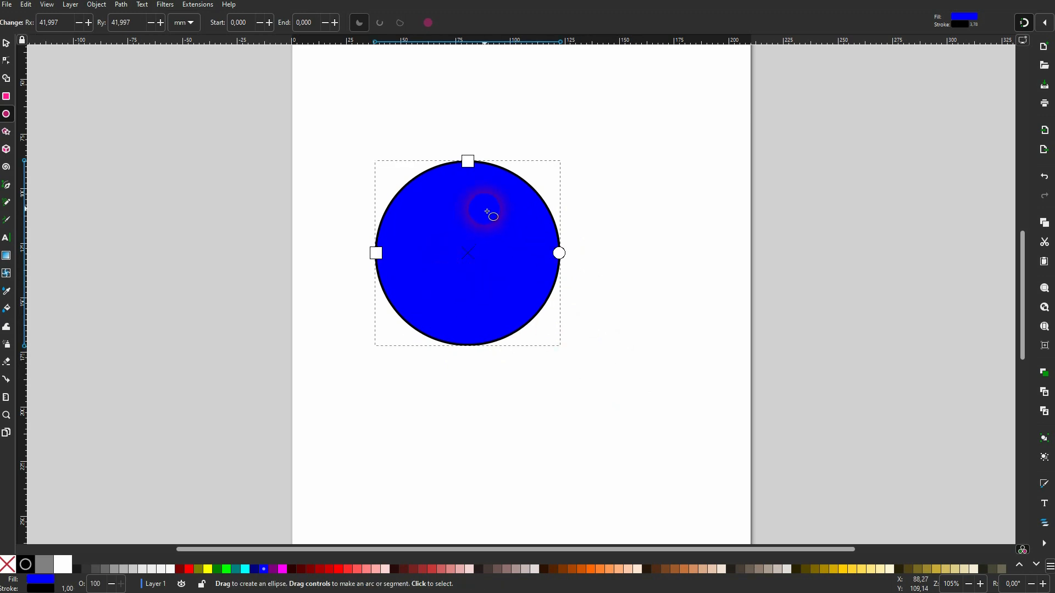
# - Fill the circle with red (#FF0000) and remove its black outline
pyautogui.click(15, 570)
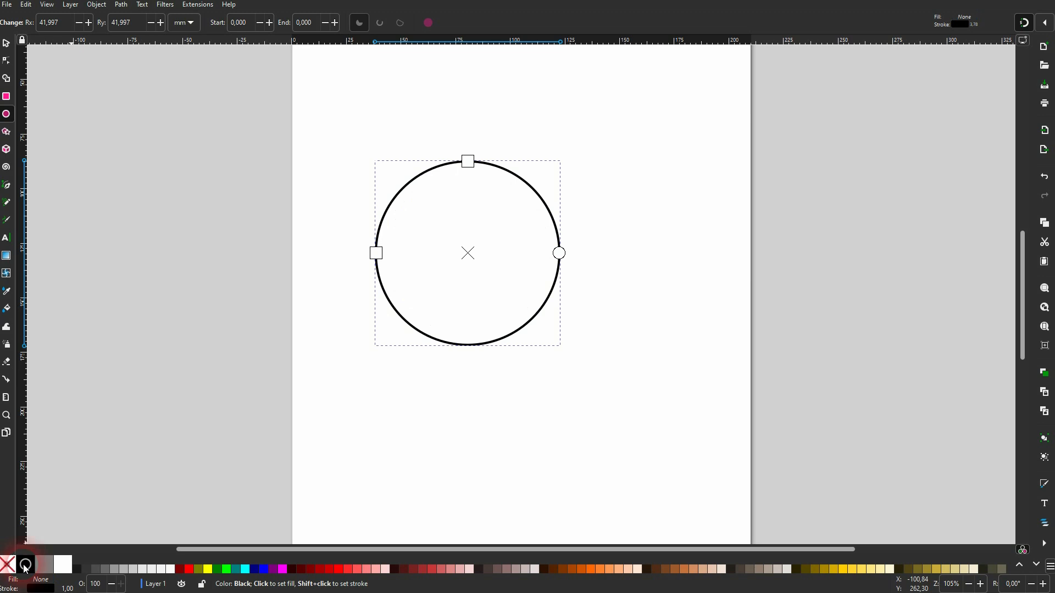
pyautogui.click(26, 564)
pyautogui.click(185, 572)
pyautogui.click(189, 569)
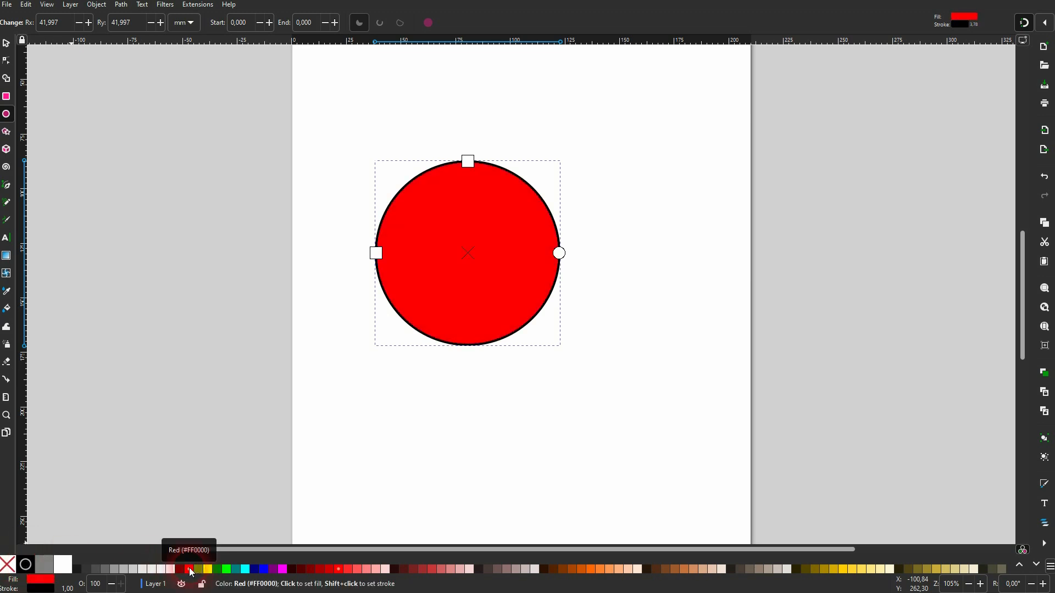
pyautogui.keyDown('shift'); pyautogui.click(7, 566); pyautogui.keyUp('shift')
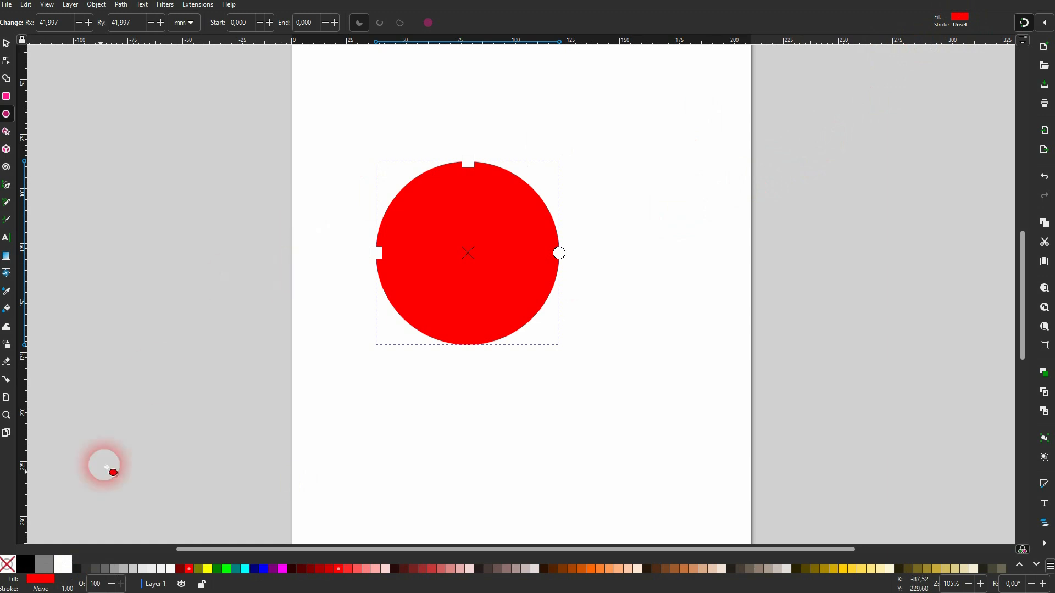
# - Open the circle's Fill and Stroke settings, set its stroke paint to none and bring up its fill colour
pyautogui.click(39, 591)
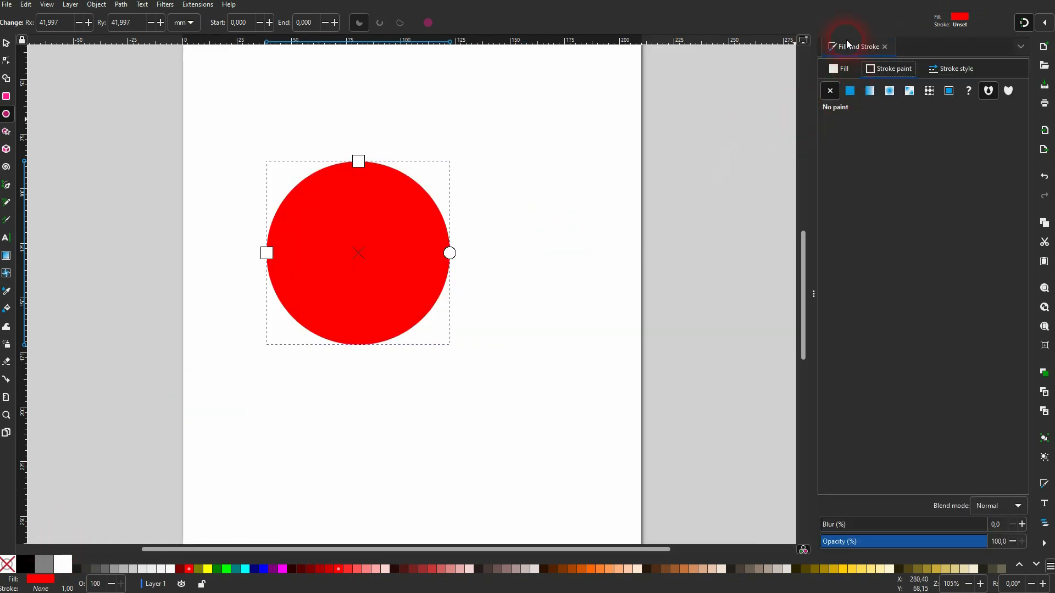
pyautogui.click(94, 5)
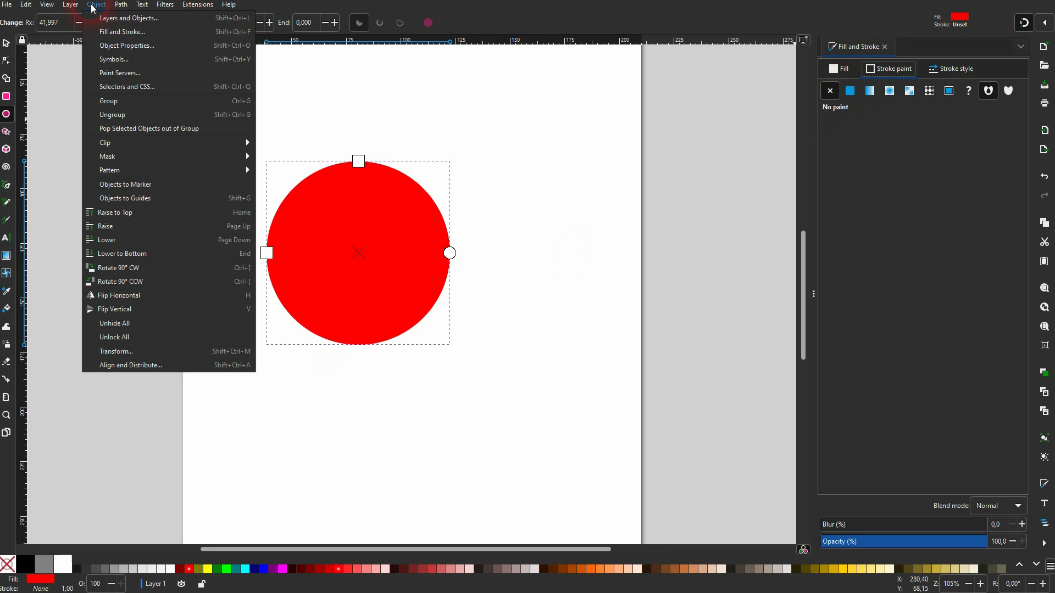
pyautogui.click(800, 146)
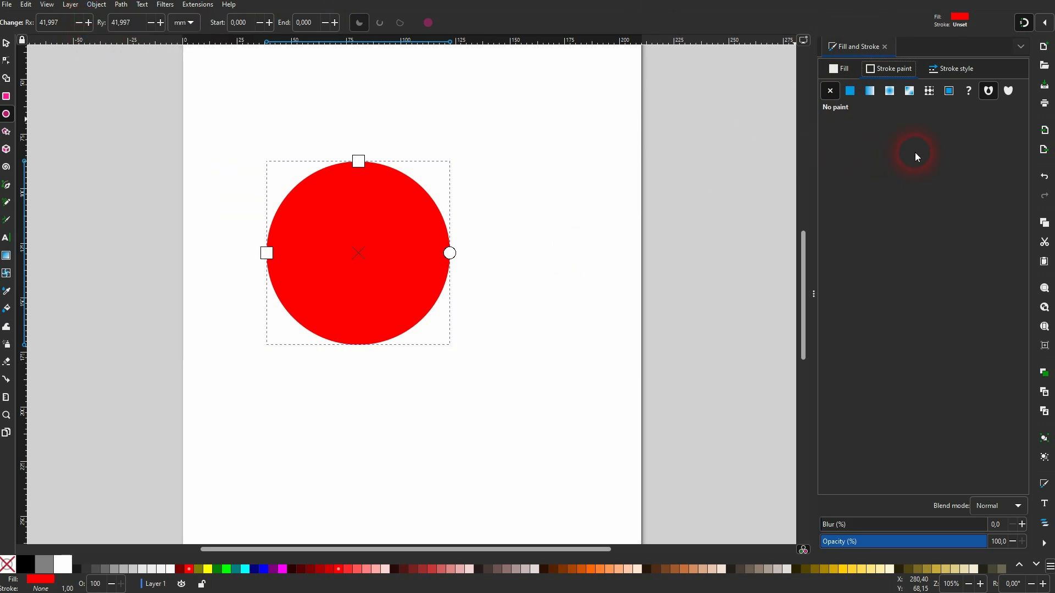
pyautogui.click(850, 93)
pyautogui.click(830, 91)
pyautogui.click(835, 71)
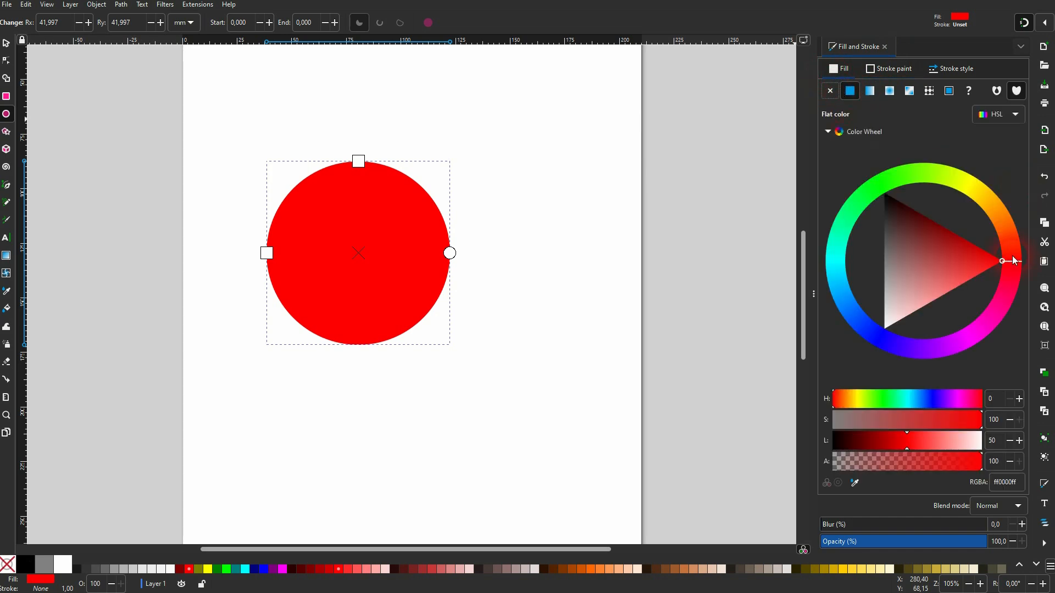
# - Change the circle's fill colour from the colour wheel to orange (#FF5500) and close the Fill and Stroke settings
pyautogui.moveTo(1014, 261)
pyautogui.mouseDown()
pyautogui.moveTo(964, 341)
pyautogui.moveTo(938, 355)
pyautogui.moveTo(1013, 280)
pyautogui.moveTo(1012, 234)
pyautogui.mouseUp()
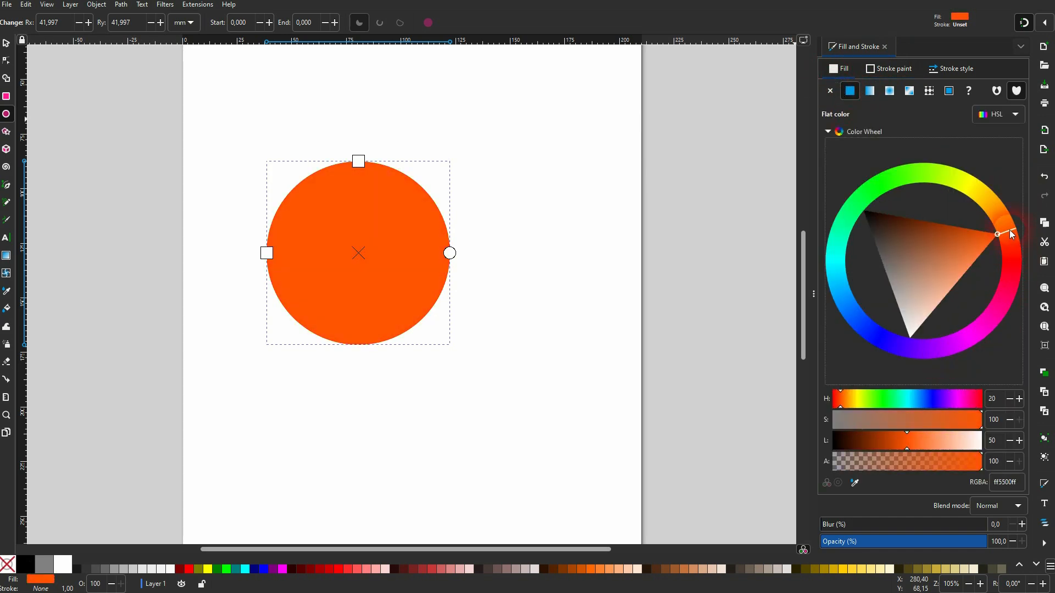
pyautogui.click(928, 91)
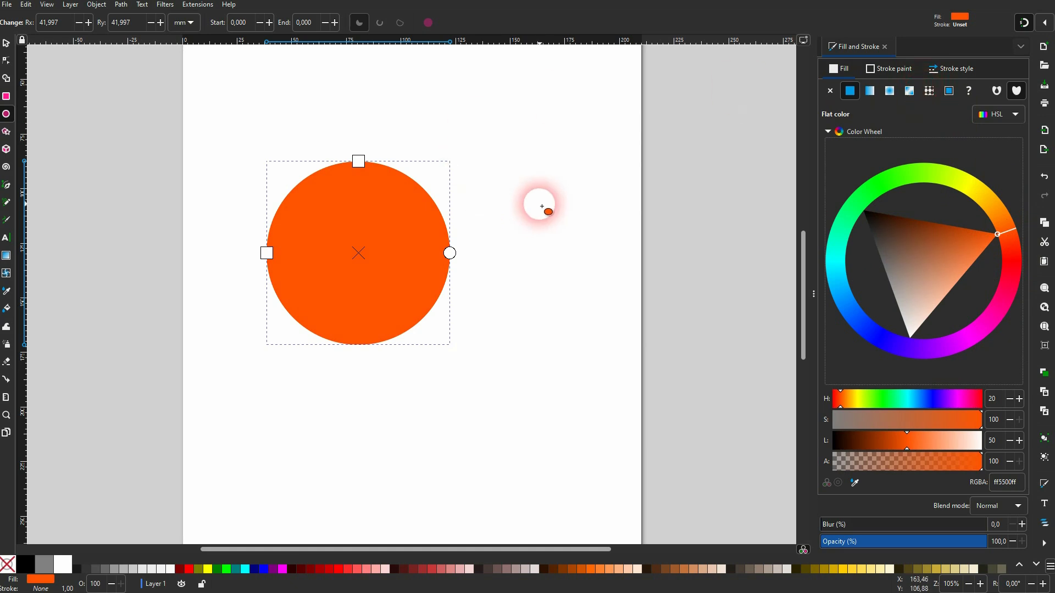
pyautogui.click(884, 47)
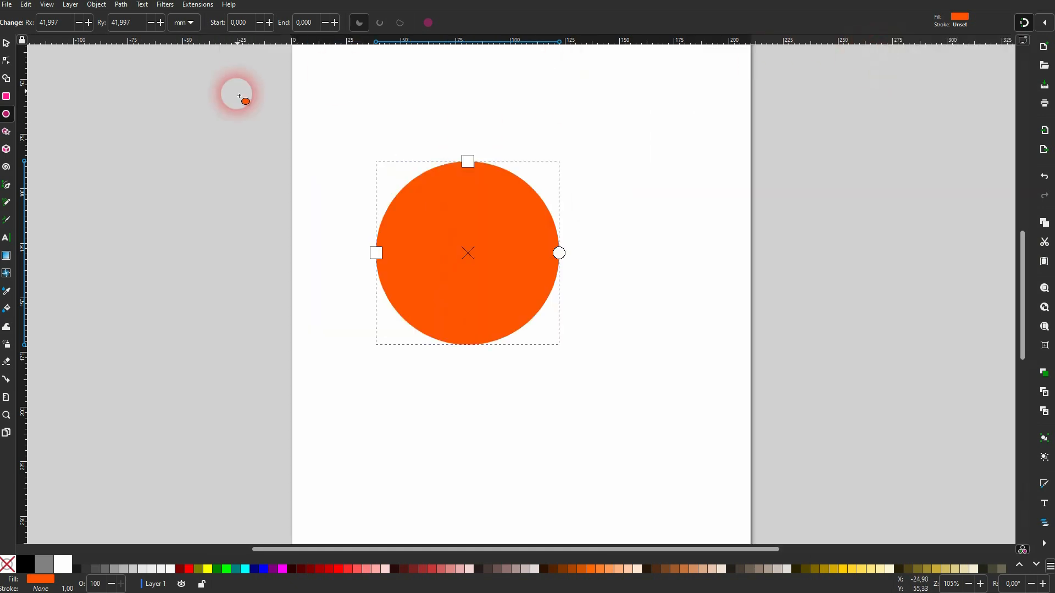
# - Duplicate the circle and move the copy about 55 mm to the right so the two circles partly overlap
pyautogui.click(6, 48)
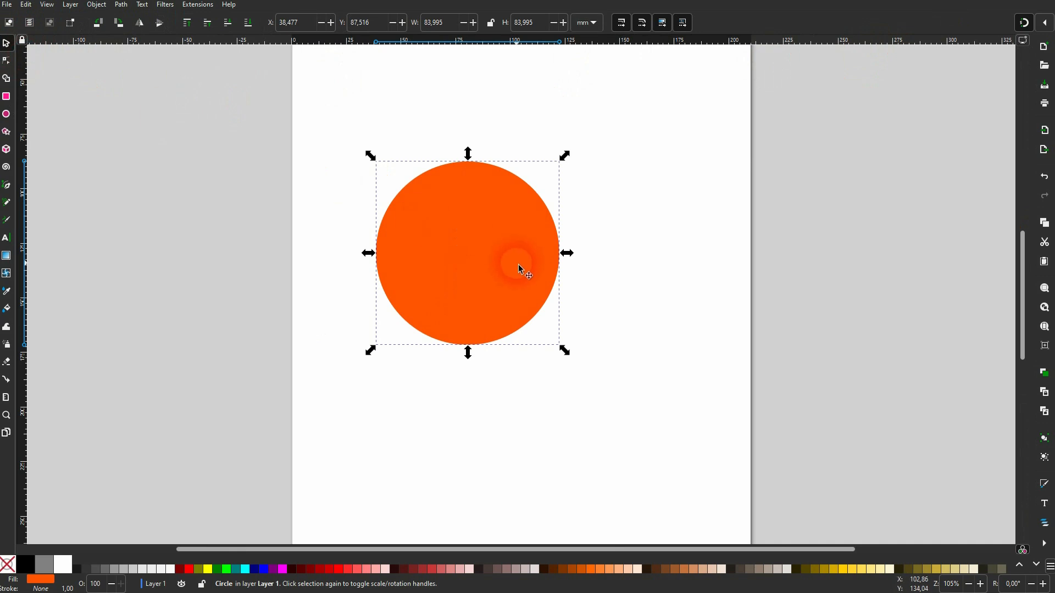
pyautogui.hotkey('ctrl', 'd')
pyautogui.moveTo(443, 259); pyautogui.dragTo(563, 266)
# - Replace the fill of both circles with a black outline only, and move the pair about 37 mm down the page
pyautogui.moveTo(308, 425); pyautogui.dragTo(758, 89)
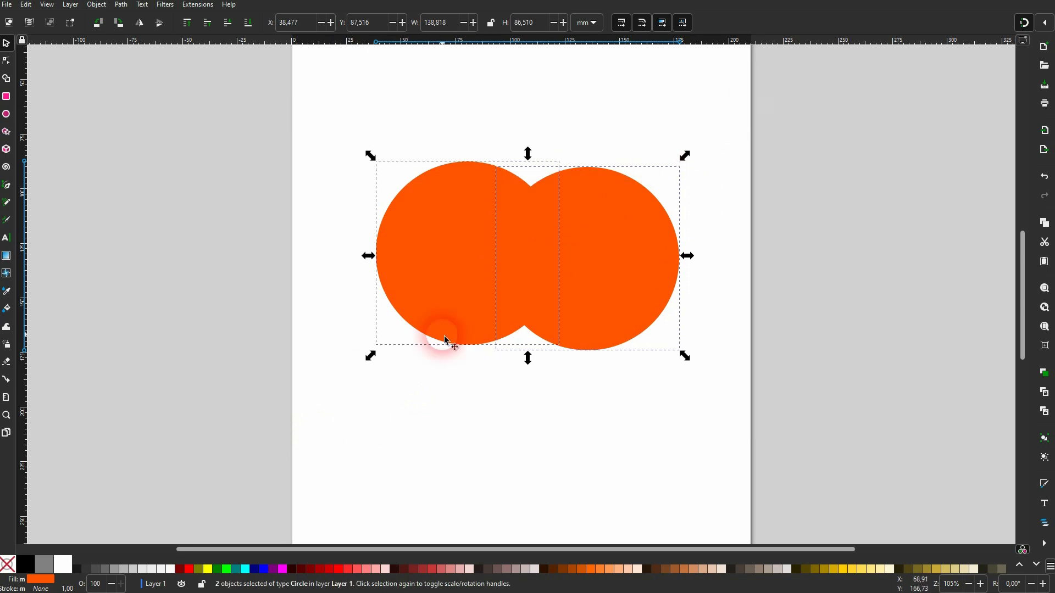
pyautogui.click(9, 565)
pyautogui.keyDown('shift'); pyautogui.click(23, 569); pyautogui.keyUp('shift')
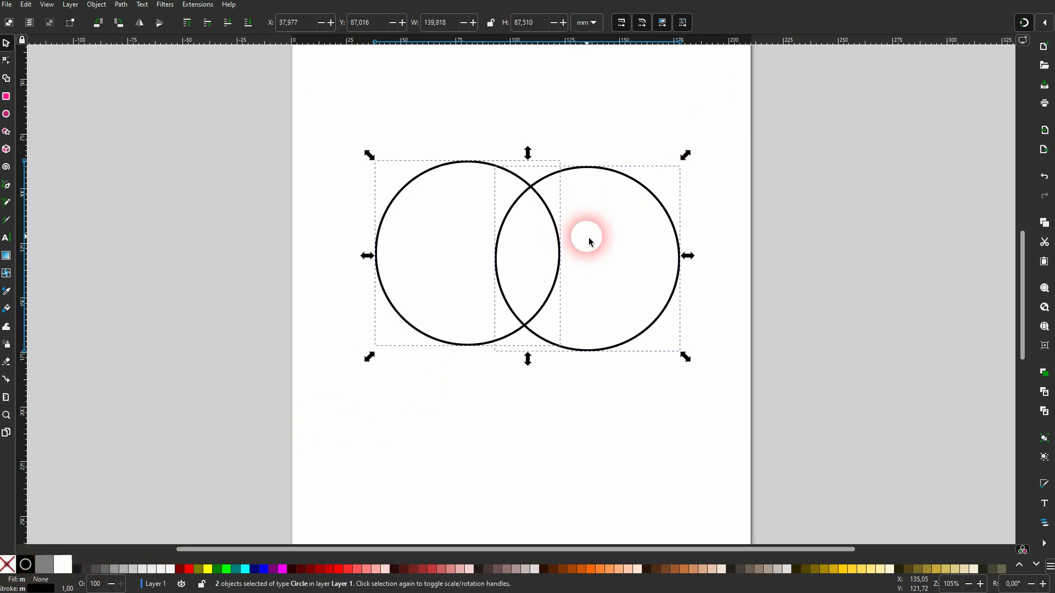
pyautogui.moveTo(553, 226); pyautogui.dragTo(550, 309)
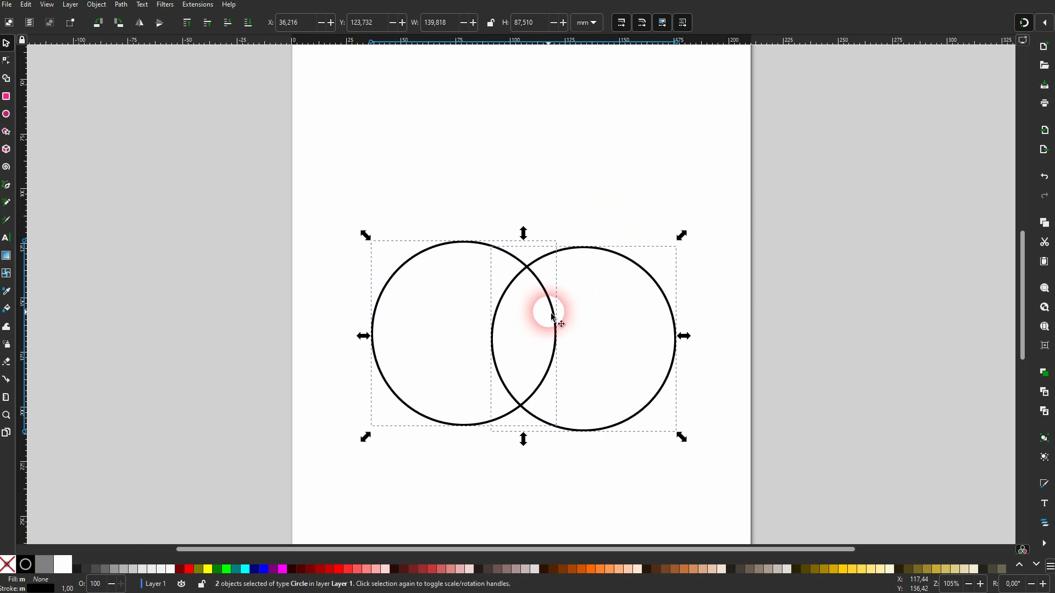
# - Duplicate the left circle and place the copy above the pair so it overlaps both lower circles
pyautogui.click(445, 252)
pyautogui.hotkey('ctrl', 'd')
pyautogui.moveTo(438, 250); pyautogui.dragTo(486, 90)
pyautogui.moveTo(323, 467); pyautogui.dragTo(750, 225)
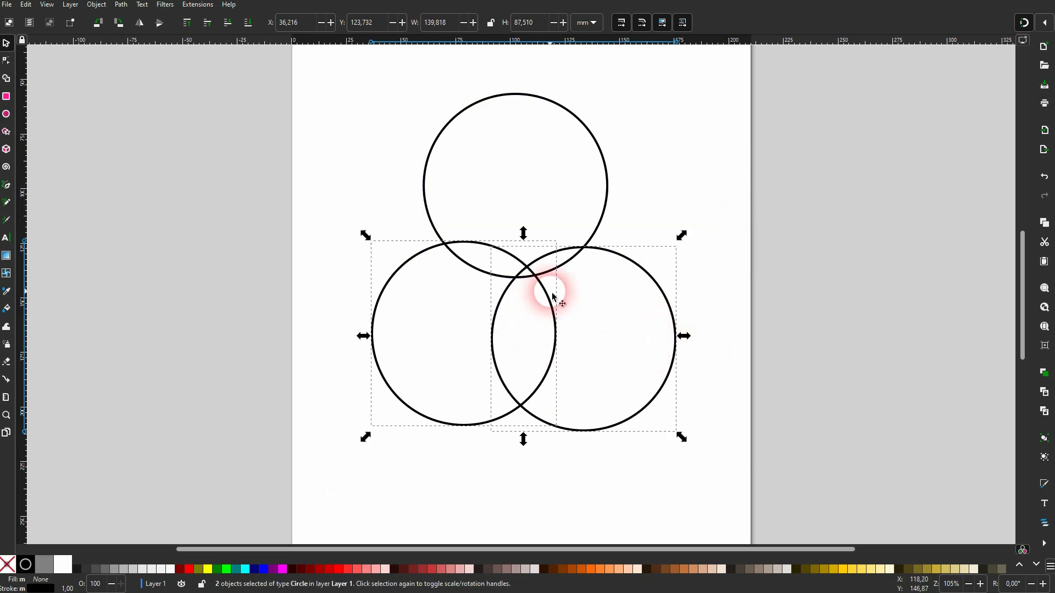
pyautogui.click(663, 241)
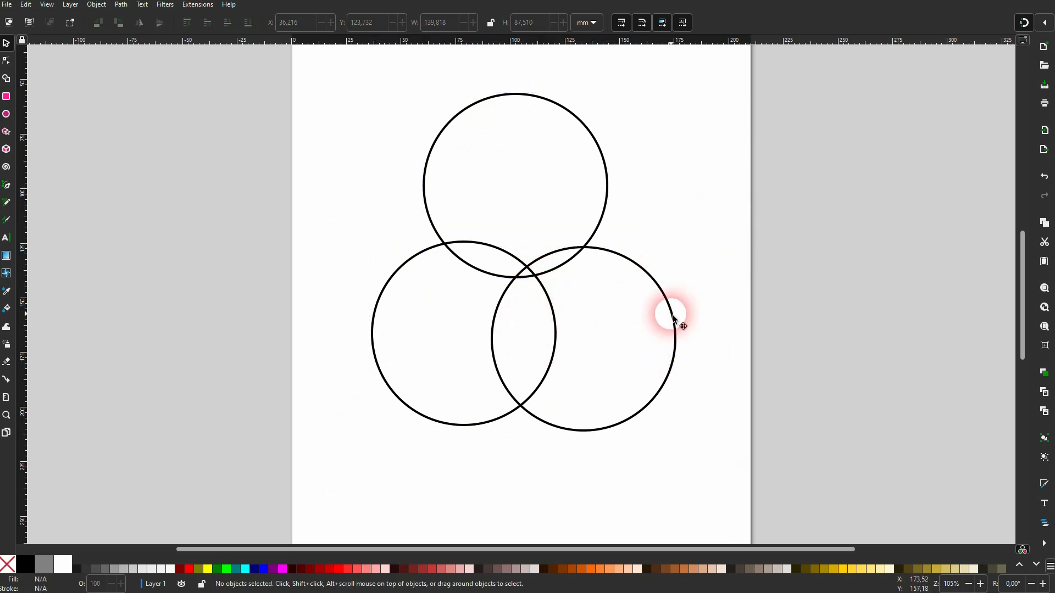
# - Move the lower right circle about 16 mm left to widen the overlap, and group the two lower circles
pyautogui.moveTo(674, 318)
pyautogui.mouseDown()
pyautogui.moveTo(620, 317)
pyautogui.moveTo(634, 318)
pyautogui.mouseUp()
pyautogui.moveTo(325, 450); pyautogui.dragTo(702, 226)
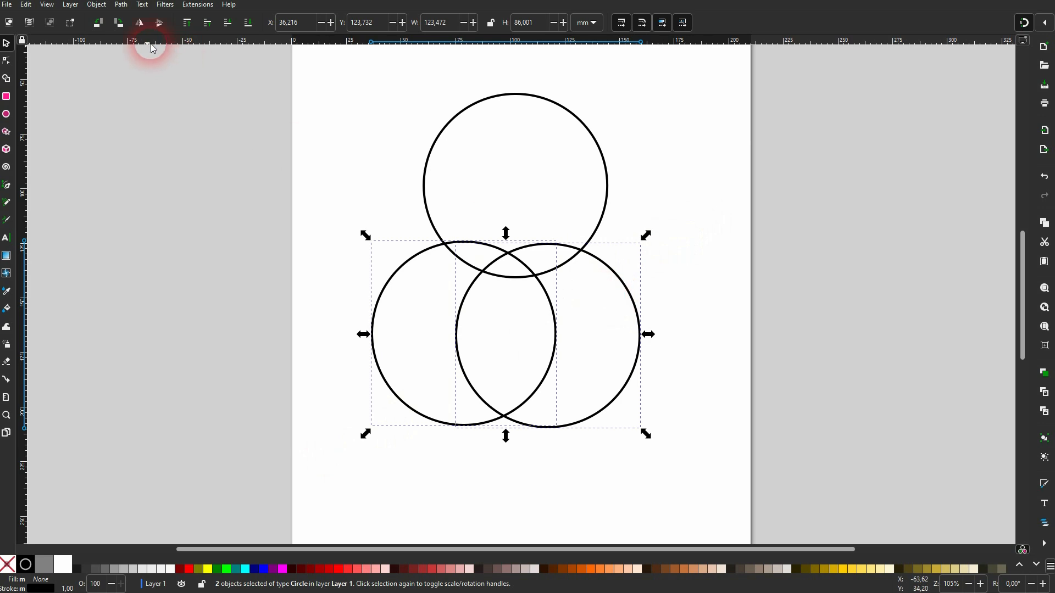
pyautogui.click(97, 5)
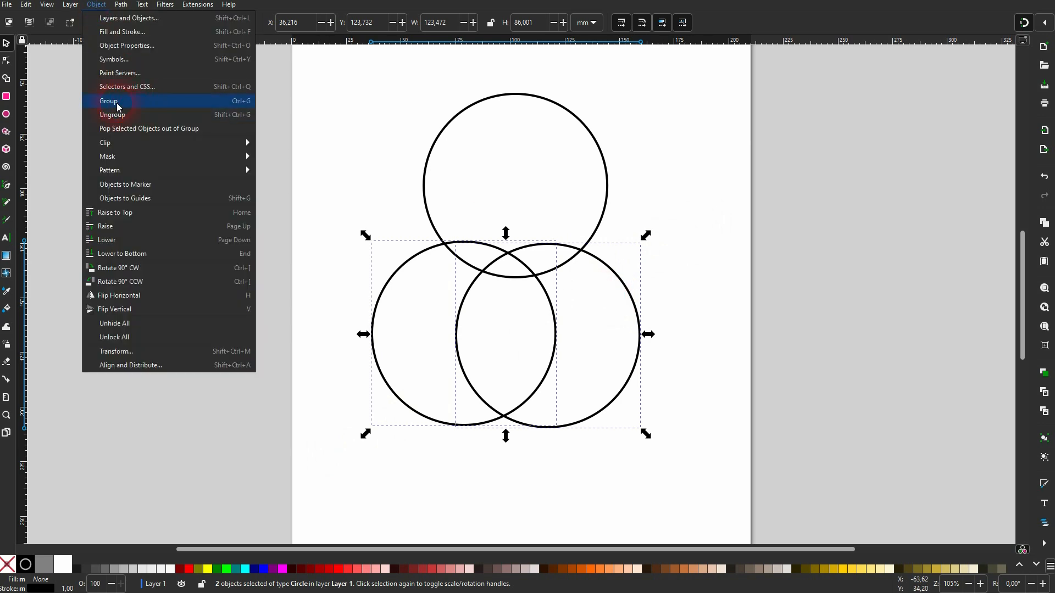
pyautogui.click(241, 101)
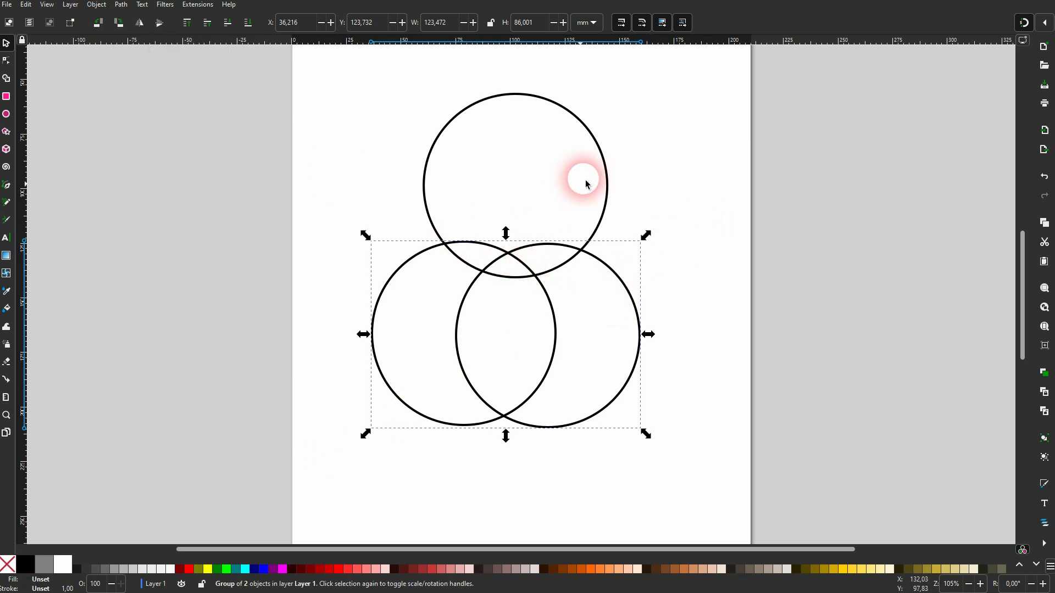
# - Lower the top circle into the grouped pair and centre it horizontally with the group using Align and Distribute
pyautogui.moveTo(586, 132); pyautogui.dragTo(581, 189)
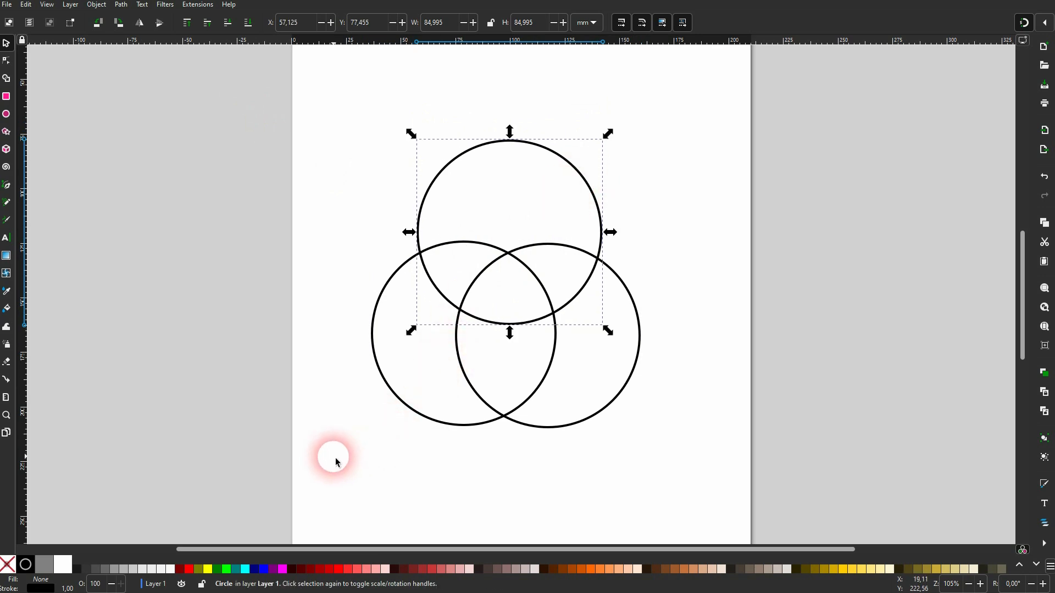
pyautogui.moveTo(318, 462); pyautogui.dragTo(737, 108)
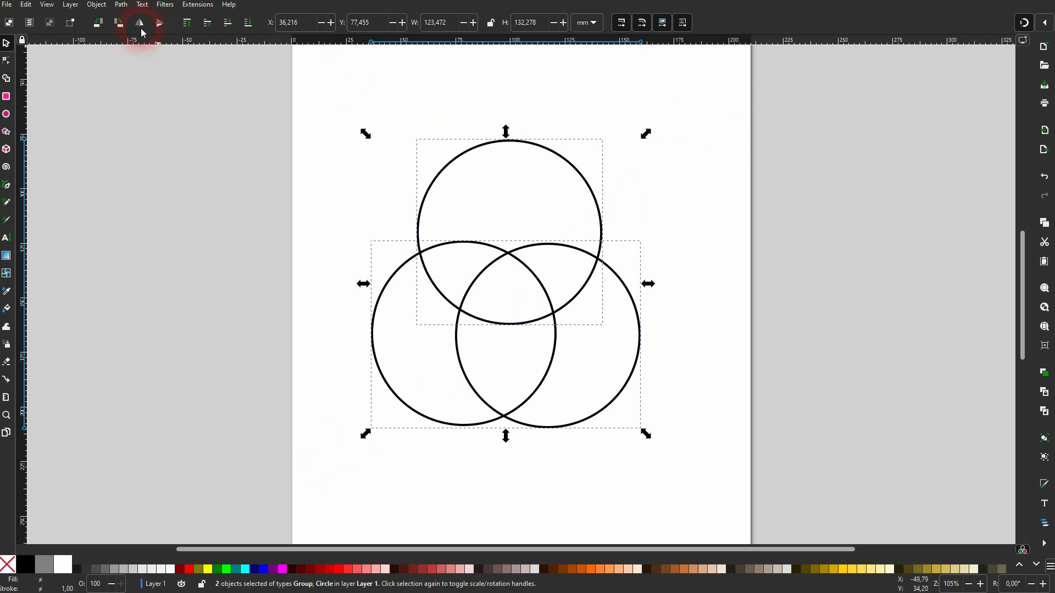
pyautogui.click(97, 11)
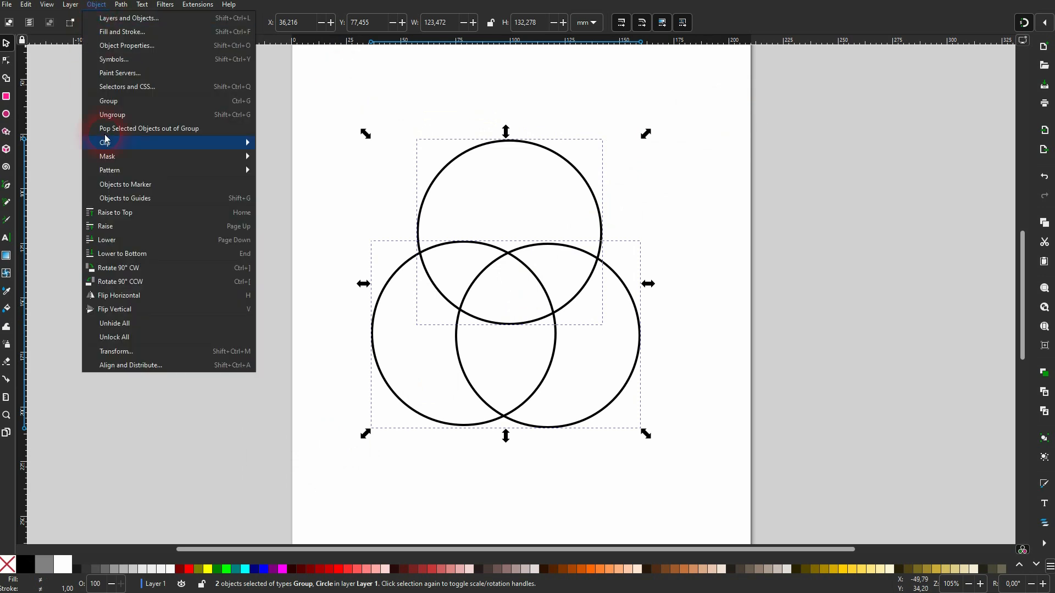
pyautogui.click(139, 366)
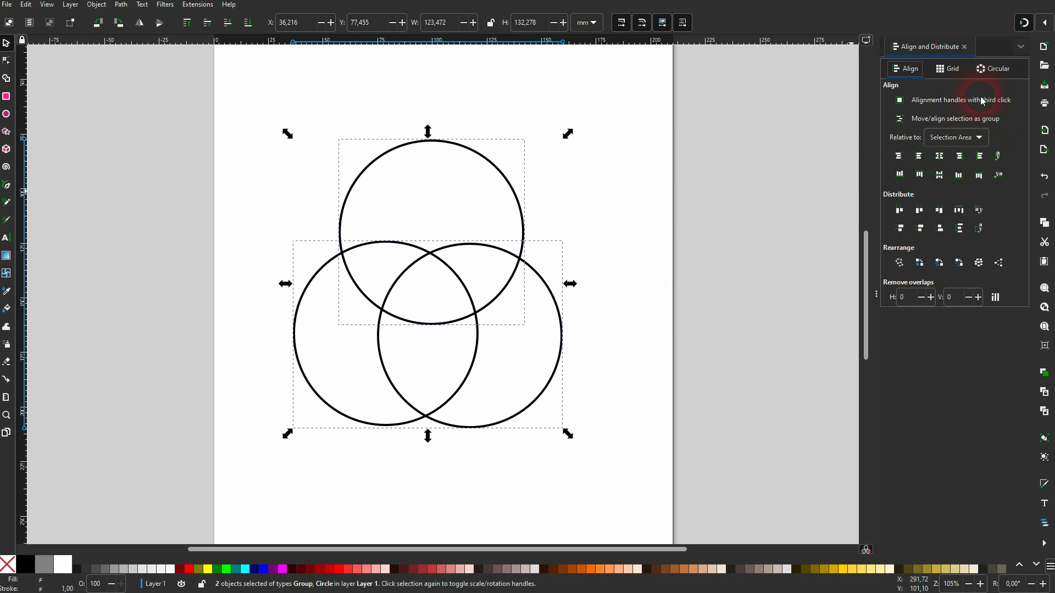
pyautogui.click(940, 162)
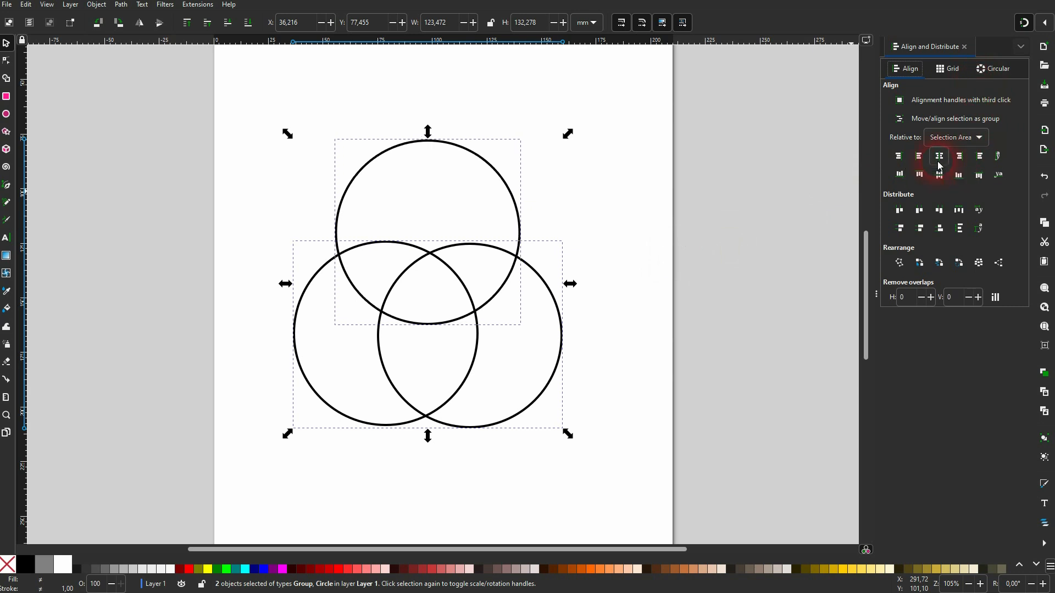
pyautogui.click(602, 141)
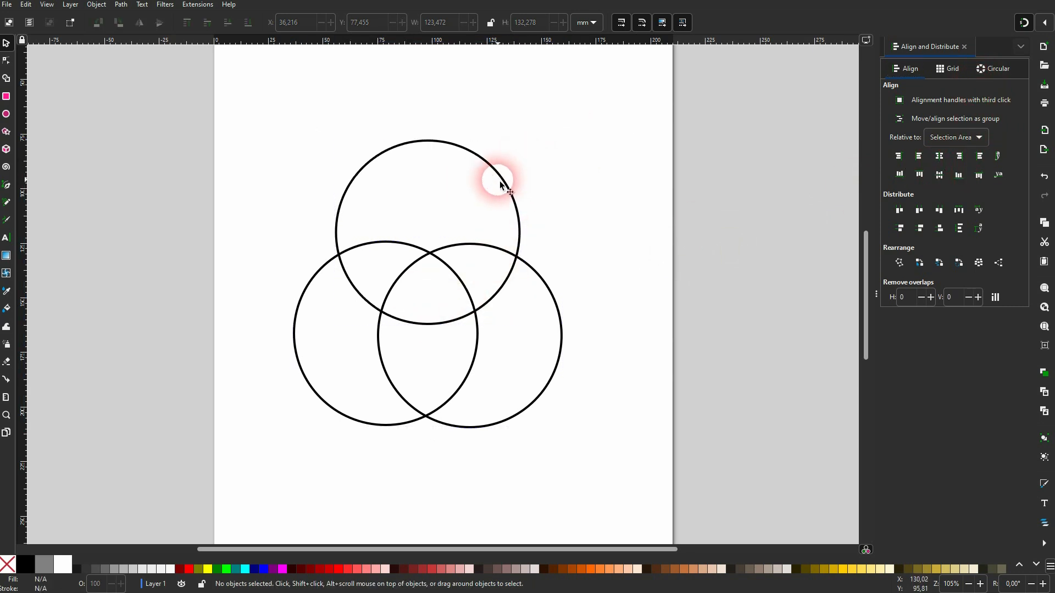
# - Shift the top circle to the right, align it again on the group's vertical centre axis and deselect everything
pyautogui.moveTo(497, 176); pyautogui.dragTo(546, 181)
pyautogui.moveTo(259, 461); pyautogui.dragTo(687, 103)
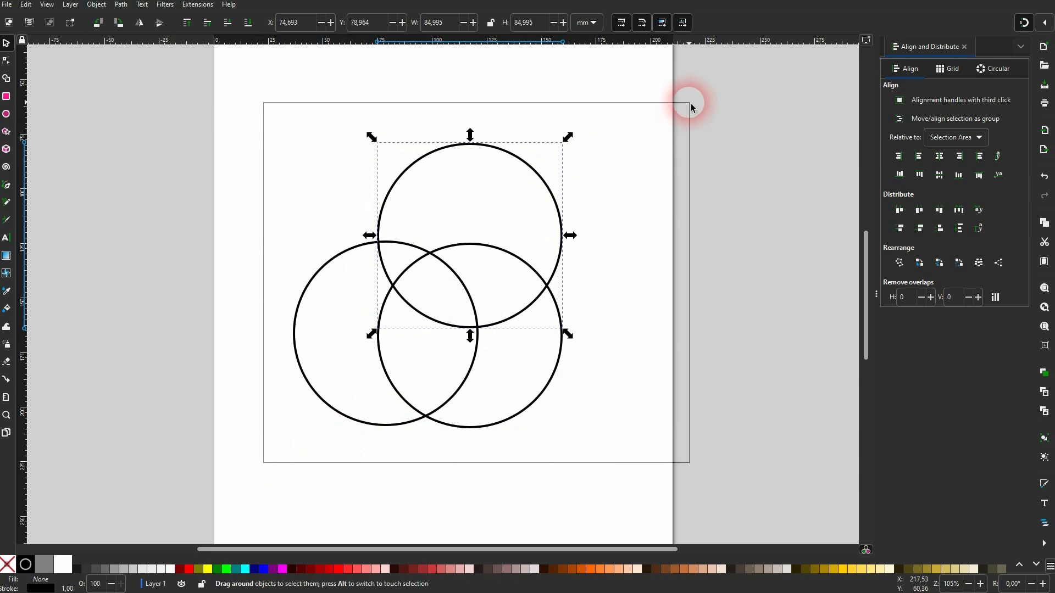
pyautogui.click(979, 157)
pyautogui.click(940, 157)
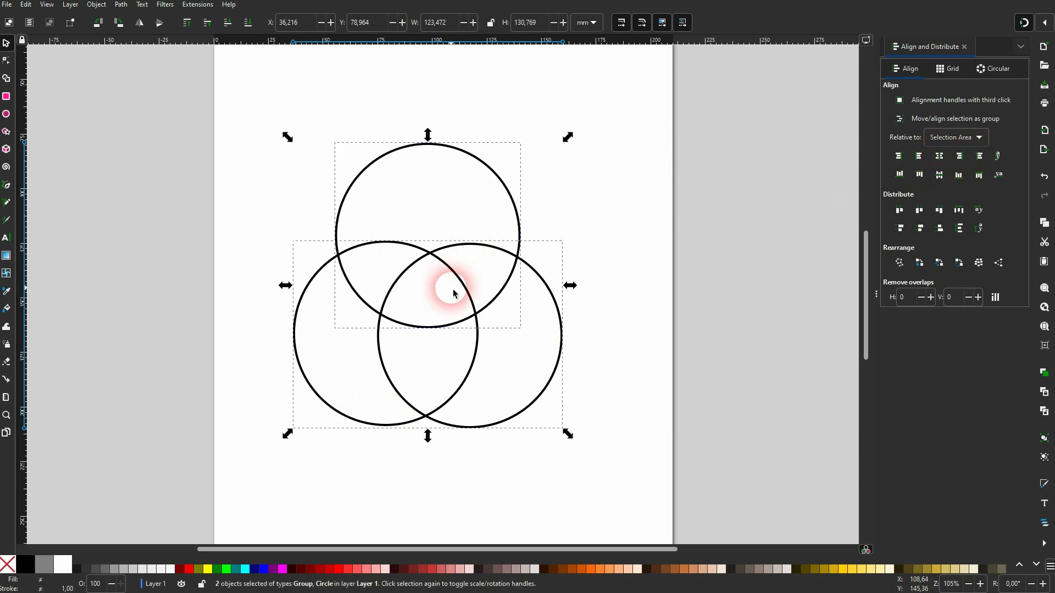
pyautogui.click(624, 207)
# - Ungroup the two lower circles, combine all three circles into a single path and deselect it
pyautogui.click(554, 295)
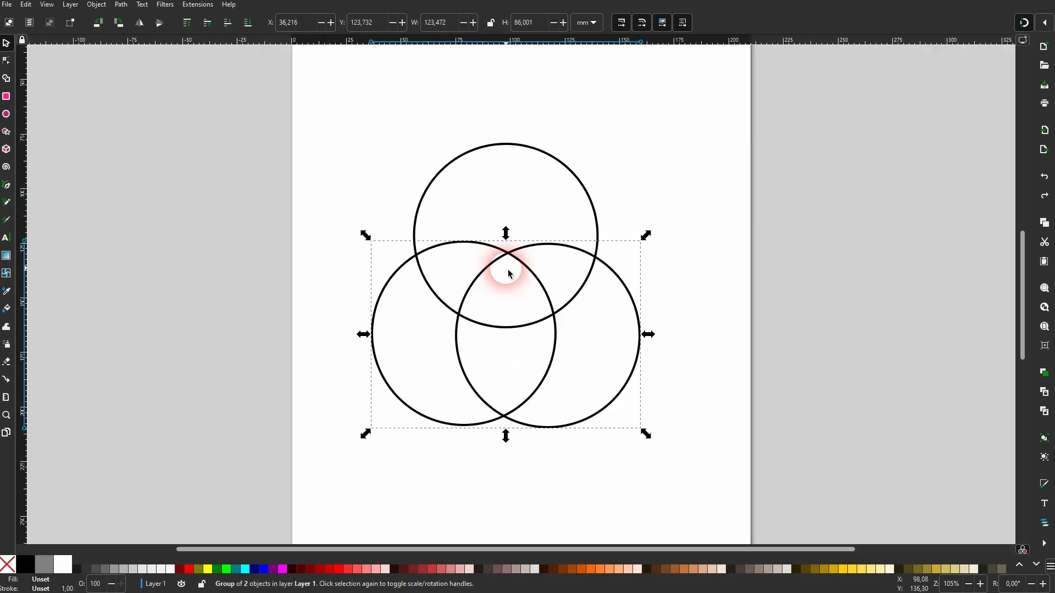
pyautogui.click(97, 4)
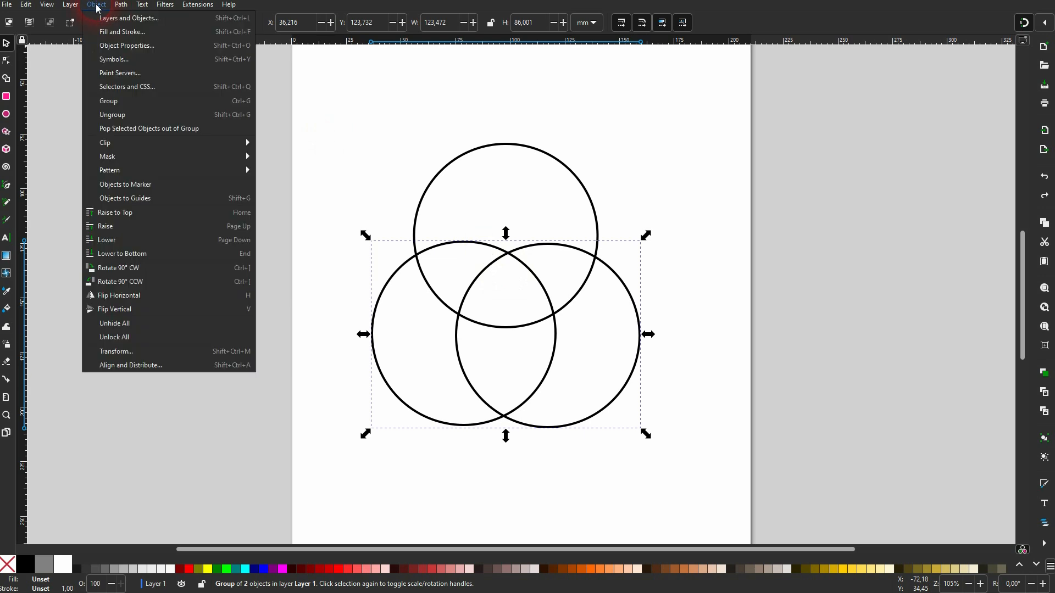
pyautogui.click(130, 115)
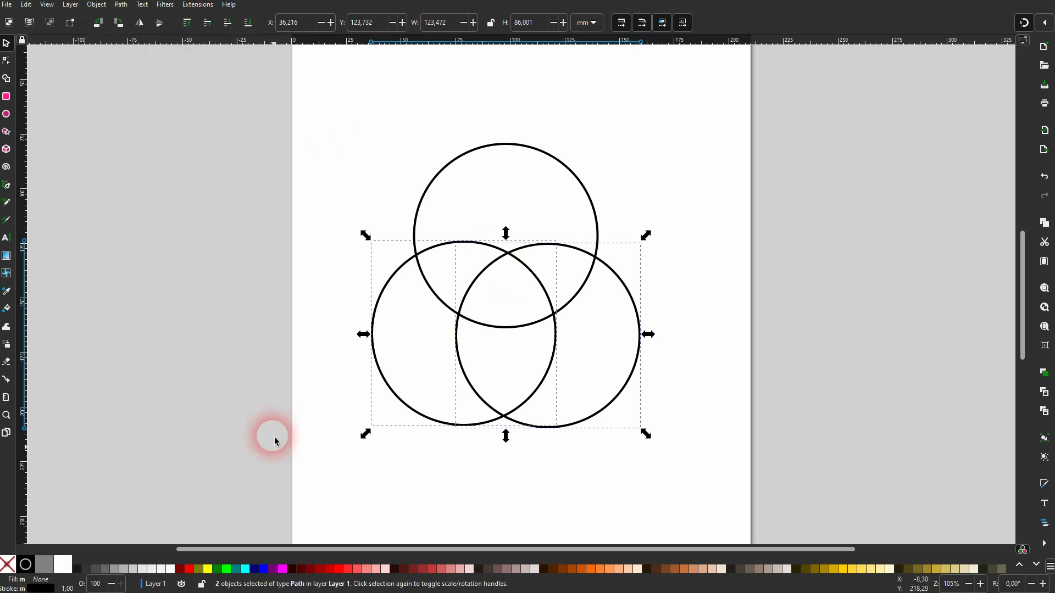
pyautogui.moveTo(268, 478); pyautogui.dragTo(723, 124)
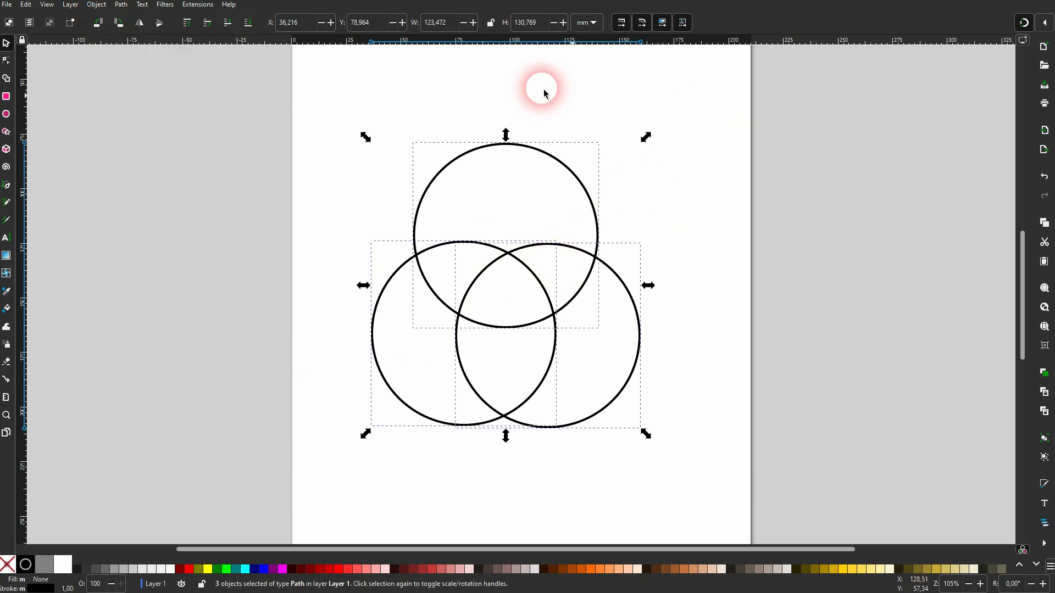
pyautogui.click(121, 5)
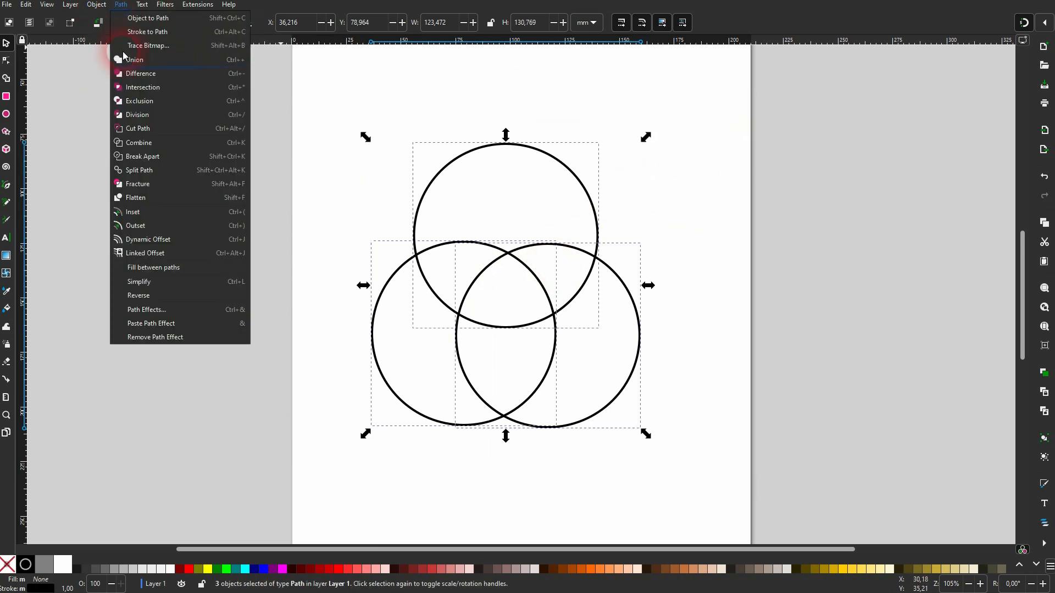
pyautogui.click(143, 144)
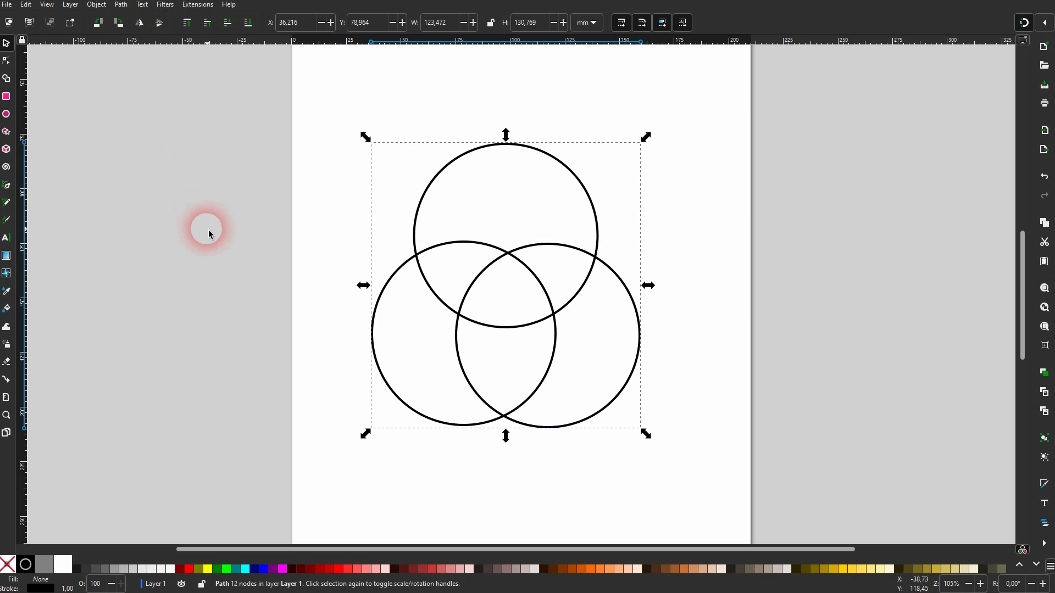
pyautogui.click(44, 130)
# - Draw a rectangle about 37 × 52 mm in the page's upper left area and fill it with a lighter red
pyautogui.click(6, 96)
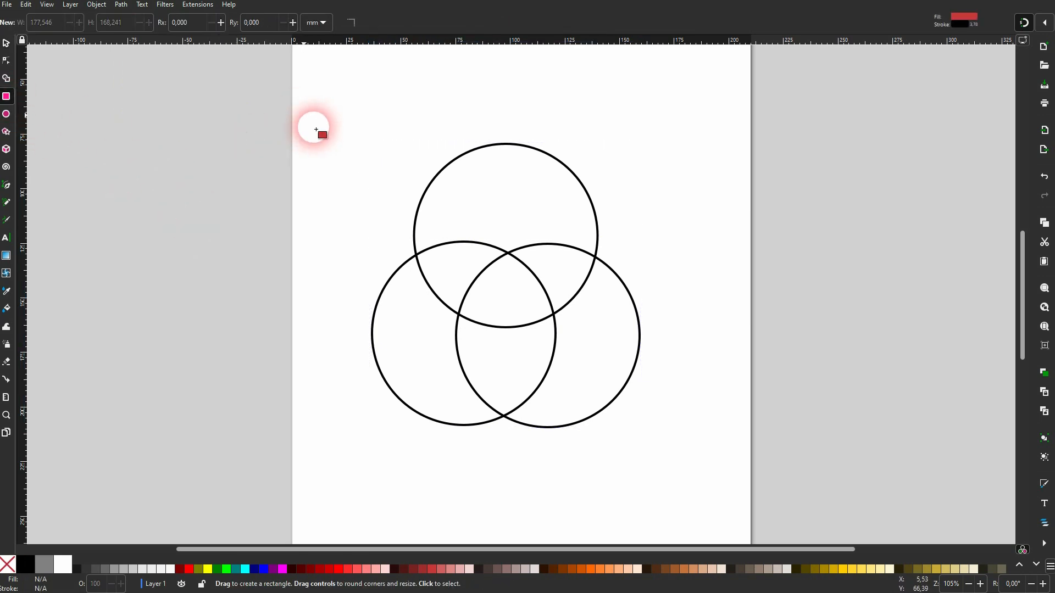
pyautogui.moveTo(303, 114); pyautogui.dragTo(385, 227)
pyautogui.hotkey('shift', 'alt', 'd')
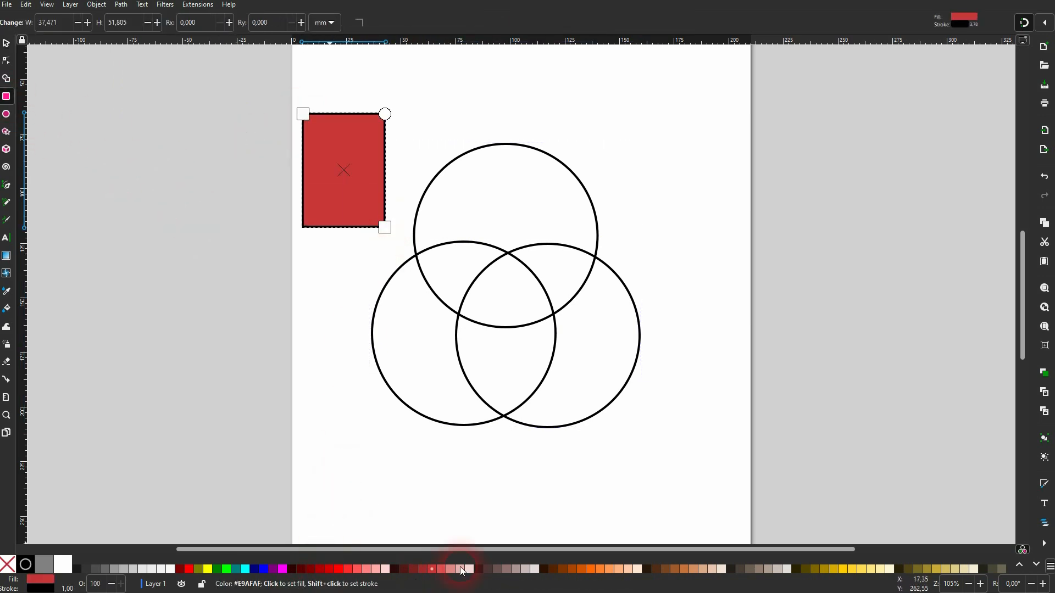
pyautogui.click(443, 569)
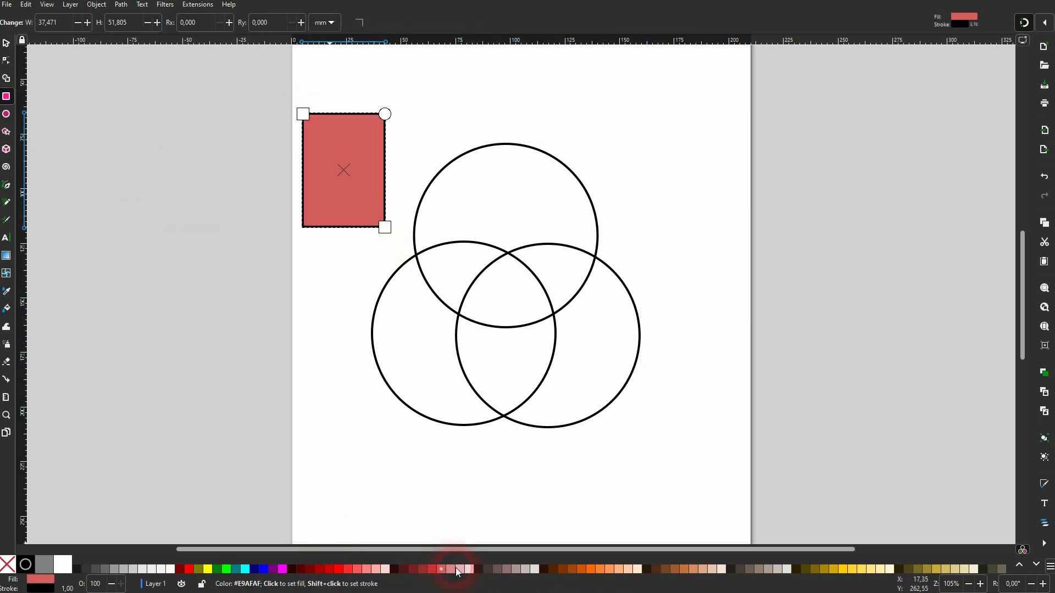
# - Enlarge the rectangle to about 197 × 158 mm so it surrounds all three circles, and lower it to the bottom
pyautogui.click(8, 45)
pyautogui.moveTo(387, 233); pyautogui.dragTo(735, 467)
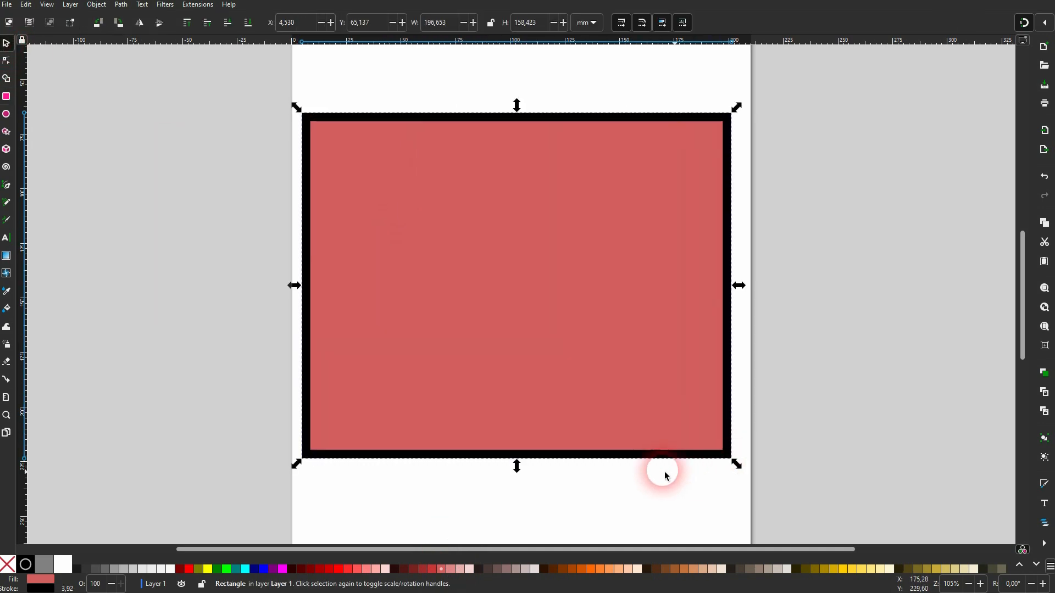
pyautogui.click(248, 26)
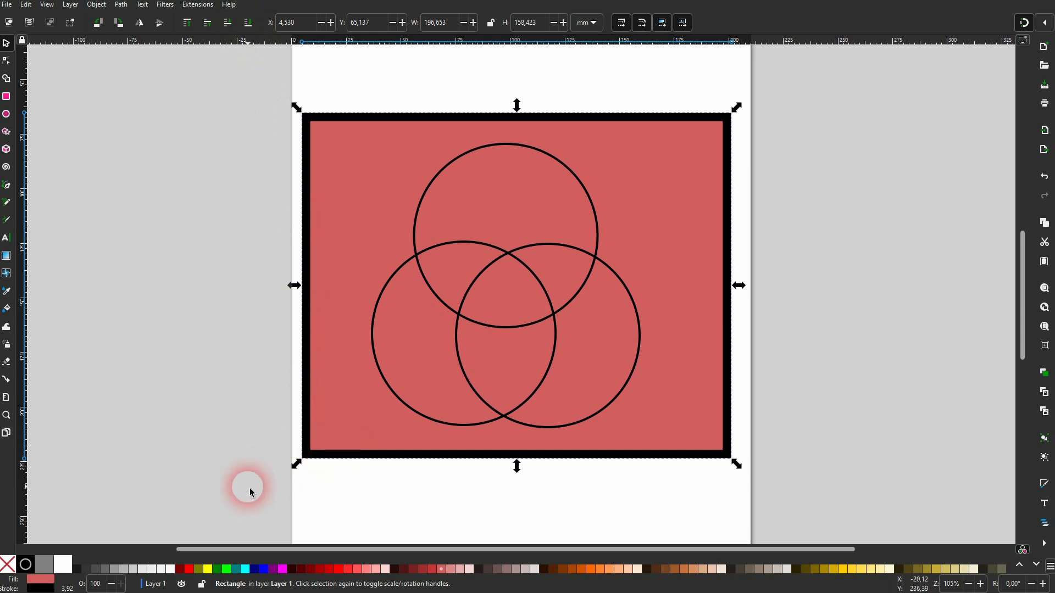
# - Remove the rectangle's outline, divide the rectangle with the combined circle path and deselect the pieces
pyautogui.keyDown('shift'); pyautogui.click(8, 564); pyautogui.keyUp('shift')
pyautogui.moveTo(201, 514); pyautogui.dragTo(807, 70)
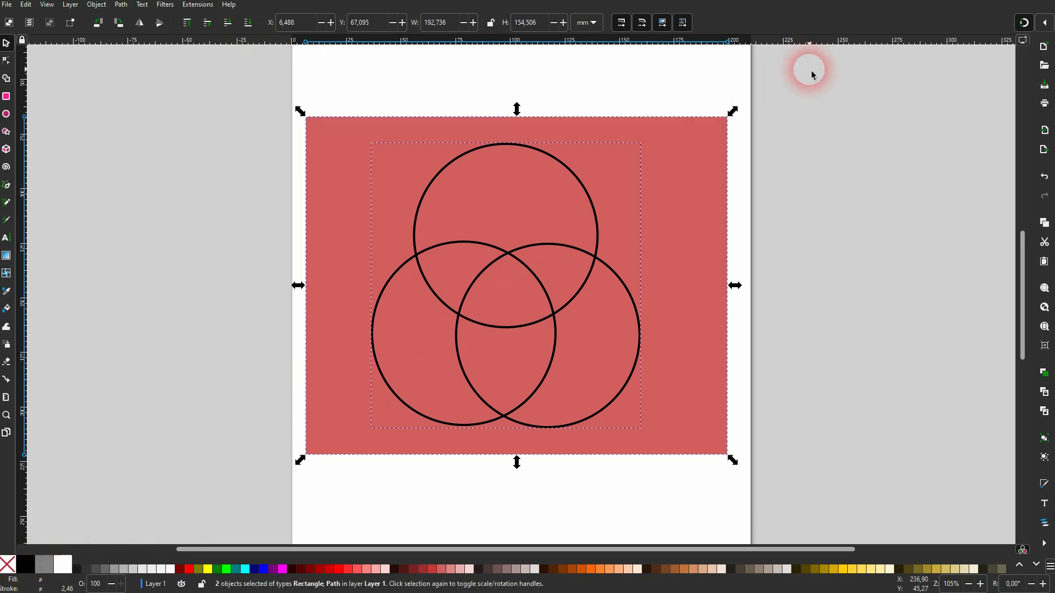
pyautogui.click(121, 5)
pyautogui.click(142, 117)
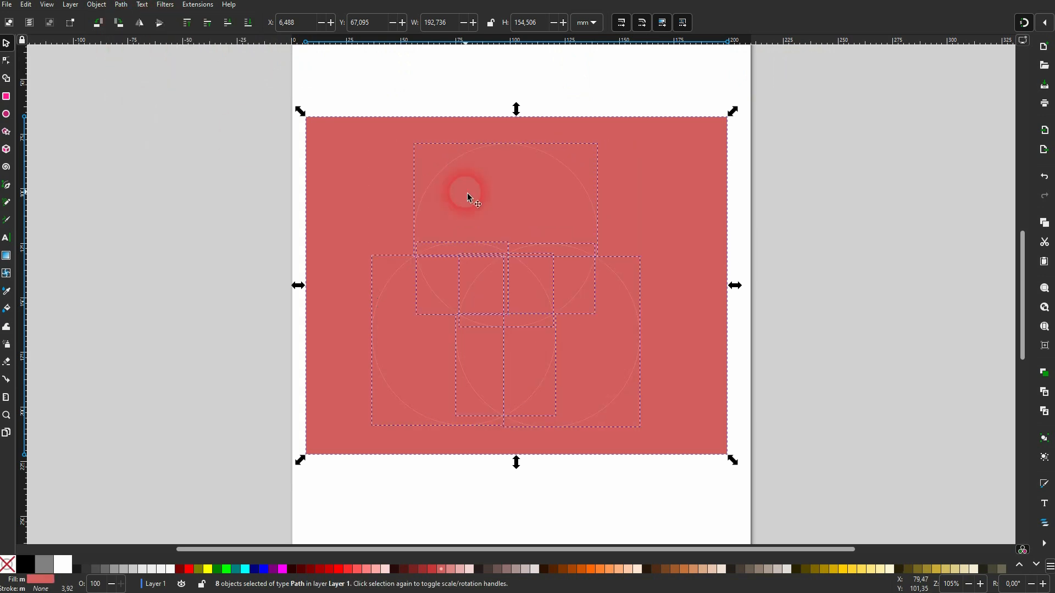
pyautogui.click(782, 257)
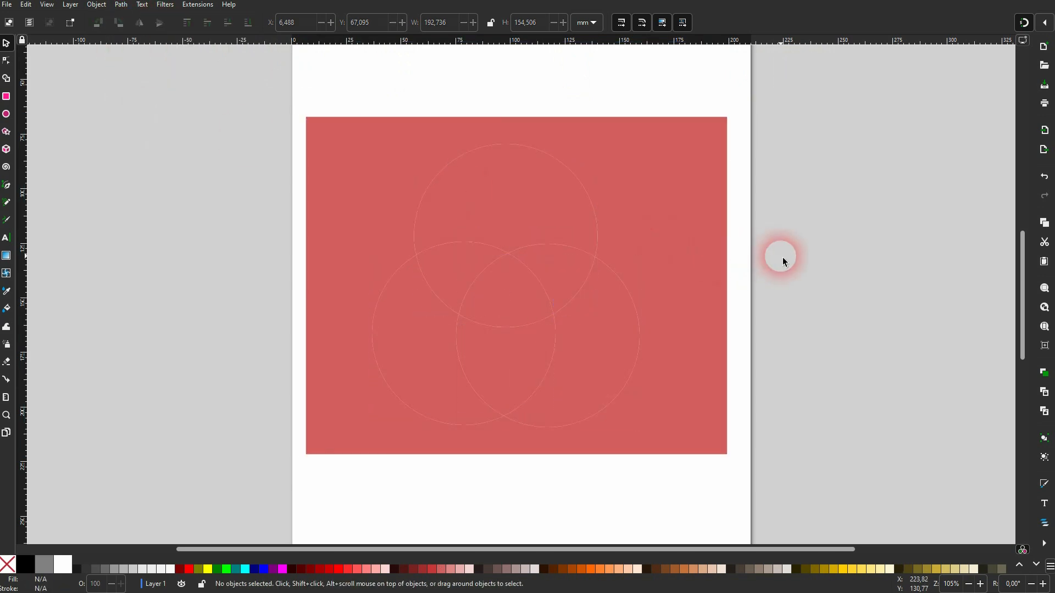
# - Delete the outer piece of the divided rectangle that surrounds the circles
pyautogui.click(695, 185)
pyautogui.press('Delete')
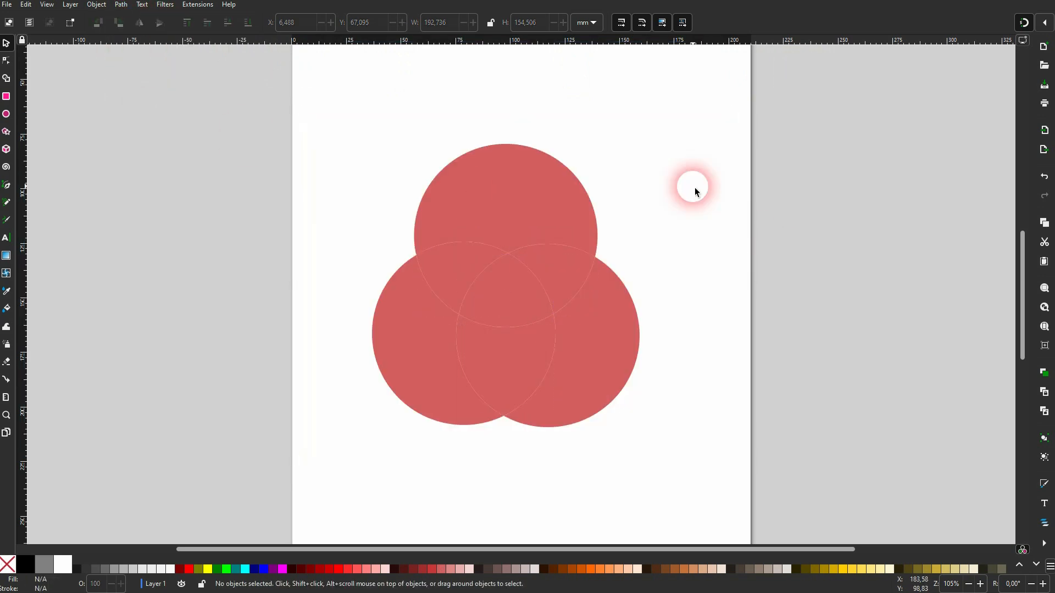
# - Check that the divided regions of the three circles can be selected separately
pyautogui.click(516, 214)
pyautogui.click(450, 279)
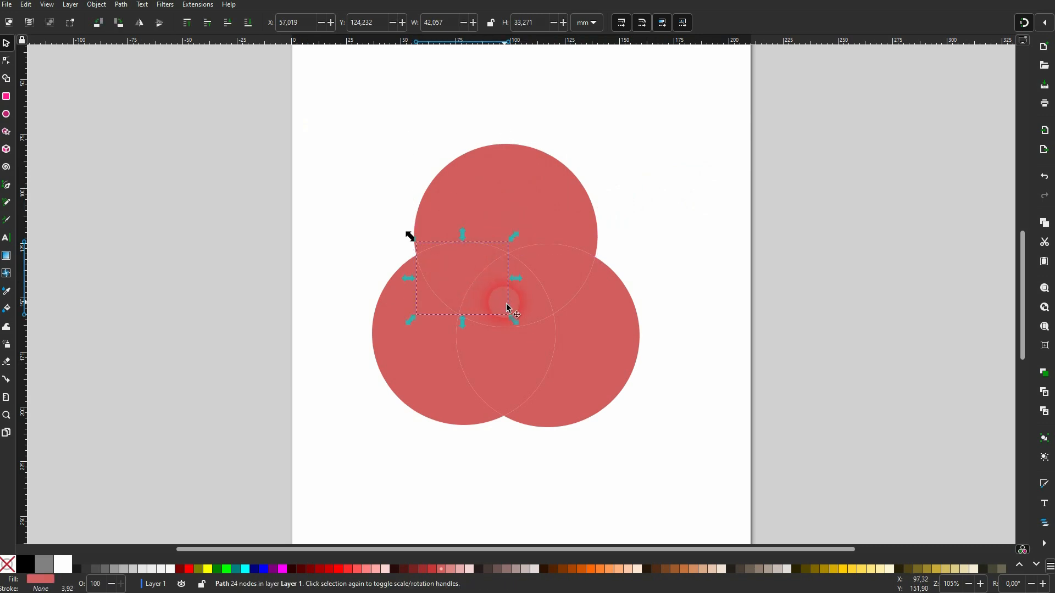
pyautogui.click(543, 307)
pyautogui.click(581, 275)
pyautogui.click(603, 363)
pyautogui.click(486, 367)
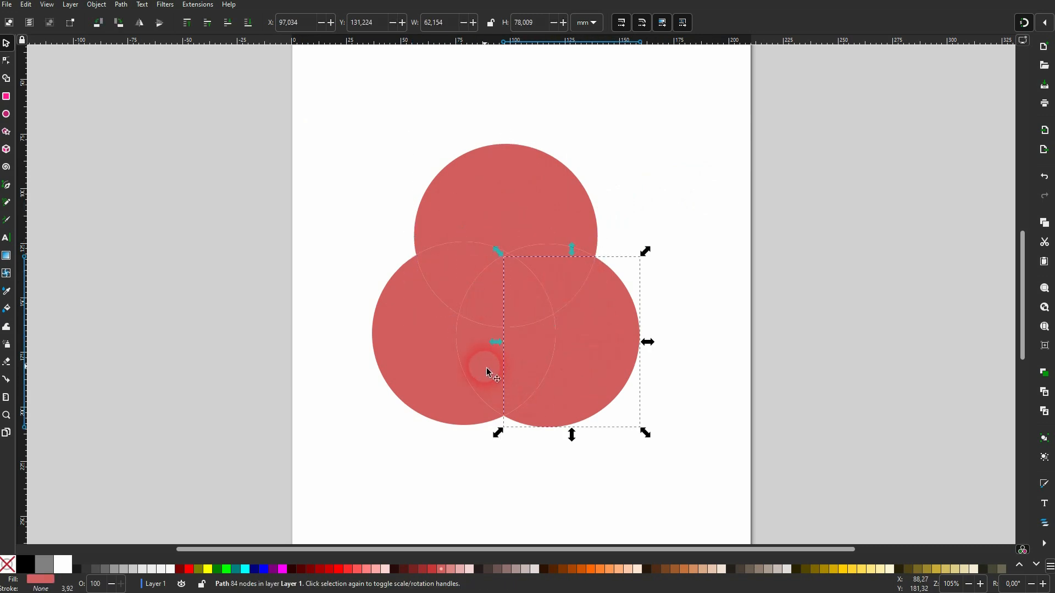
# - Fill the lower-left circle's outer region with dark navy blue and the lower overlap with a slightly lighter blue
pyautogui.click(427, 367)
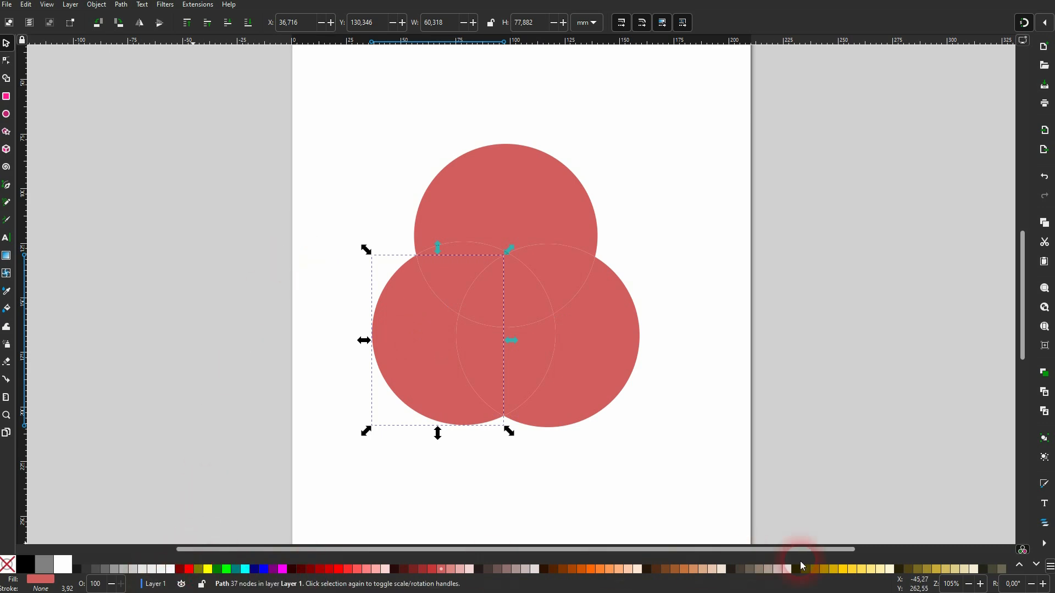
pyautogui.click(1037, 565)
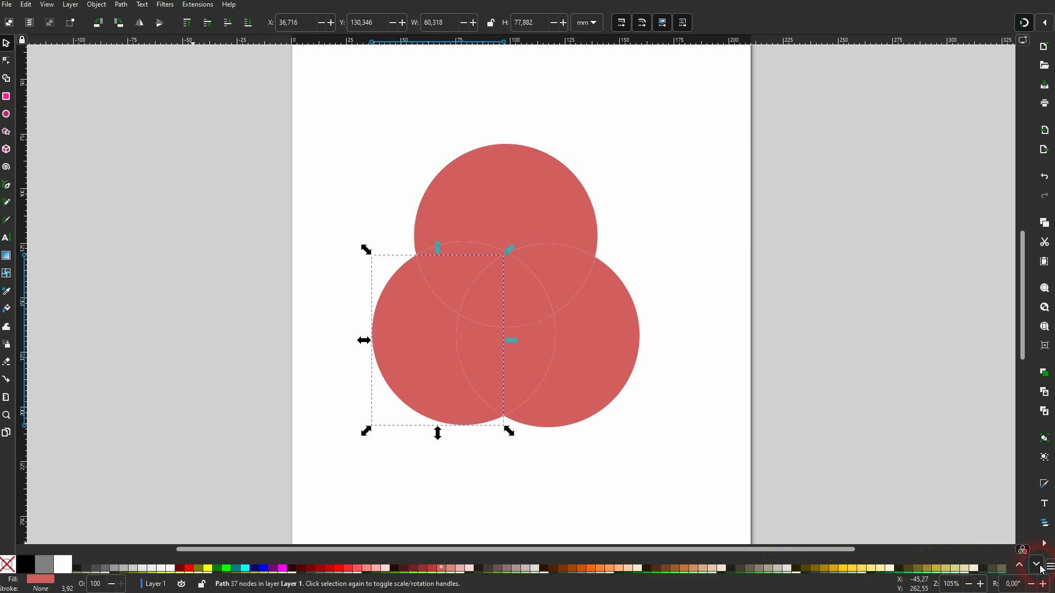
pyautogui.click(1037, 565)
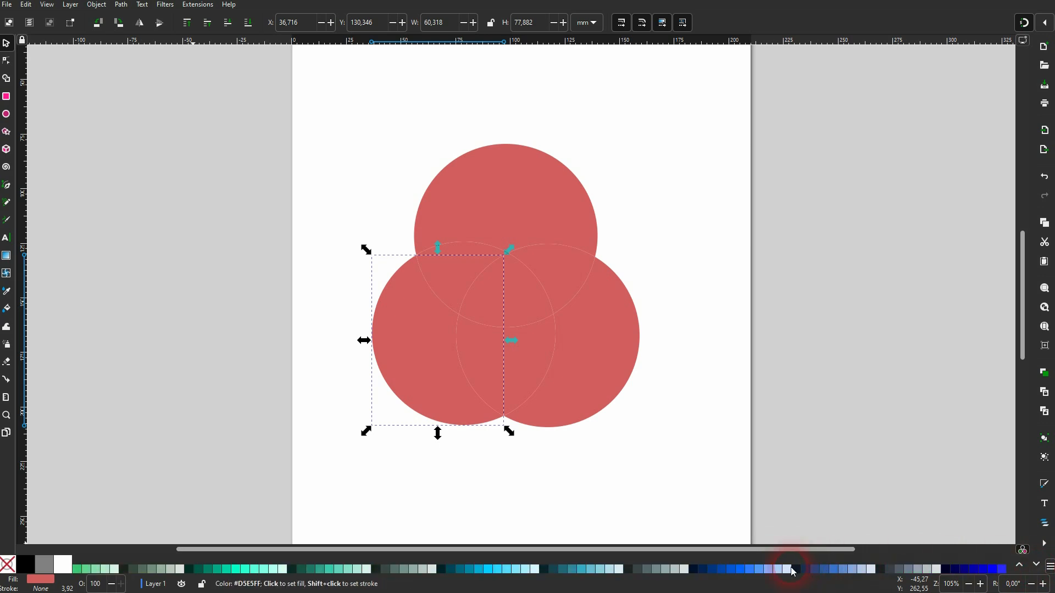
pyautogui.click(716, 570)
pyautogui.click(538, 367)
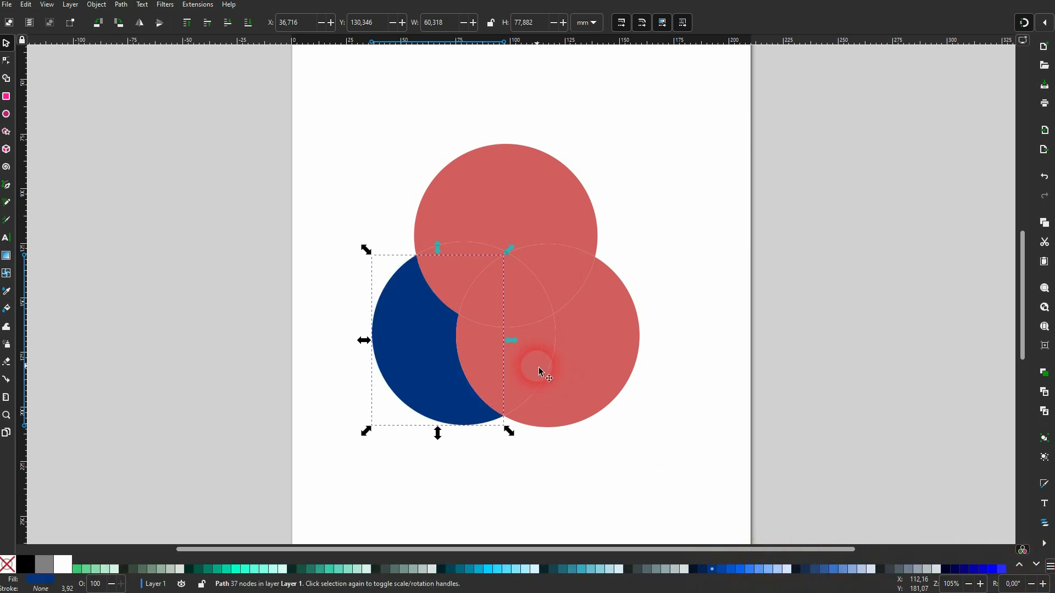
pyautogui.click(729, 569)
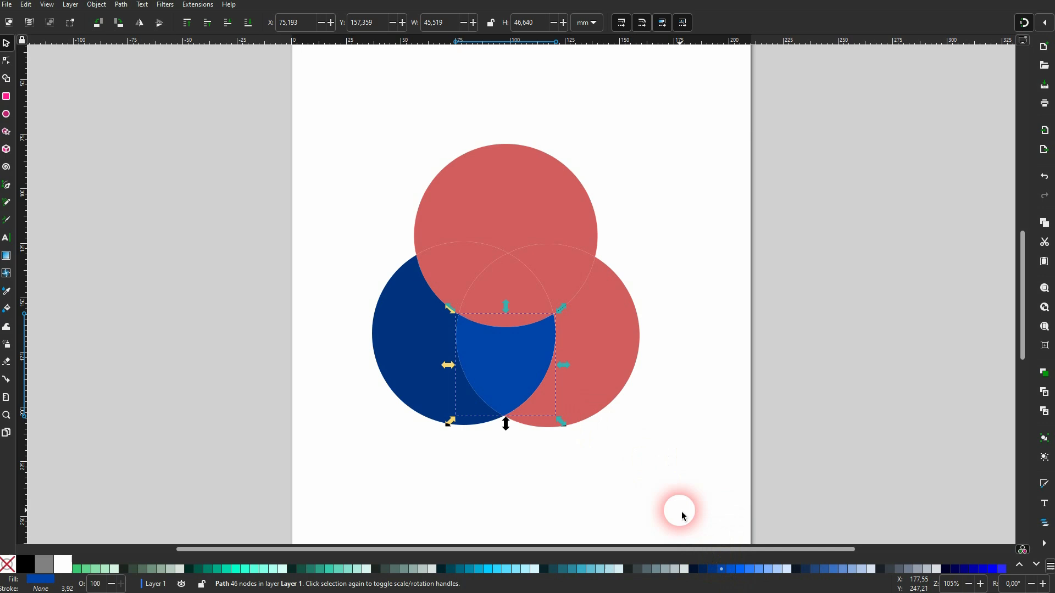
# - Fill the lower-right circle's outer region with bright blue and the central three-way overlap with a slightly lighter blue
pyautogui.click(585, 378)
pyautogui.click(740, 571)
pyautogui.click(542, 273)
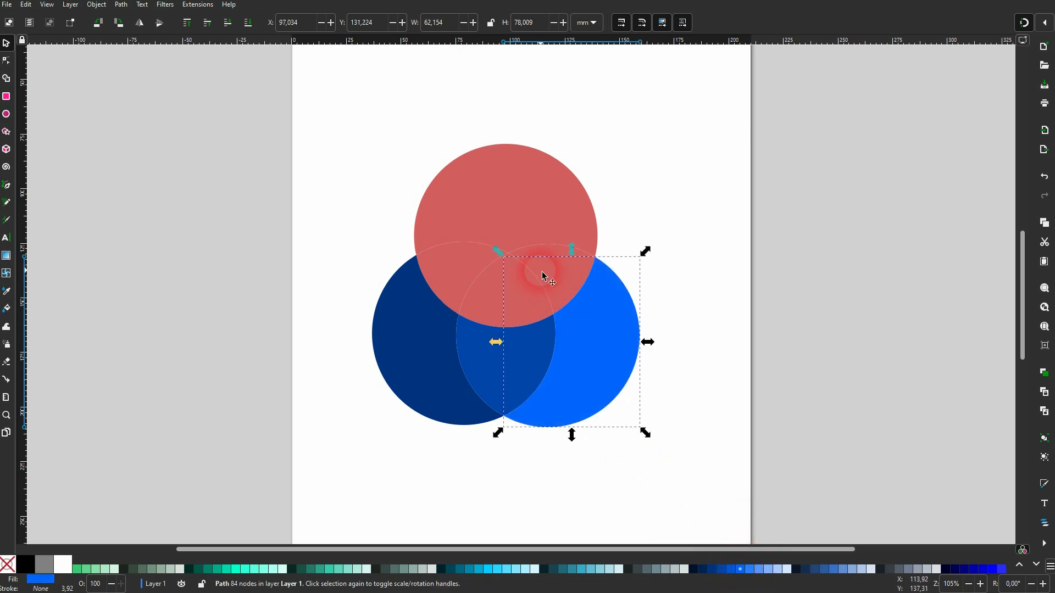
pyautogui.click(527, 304)
pyautogui.click(748, 569)
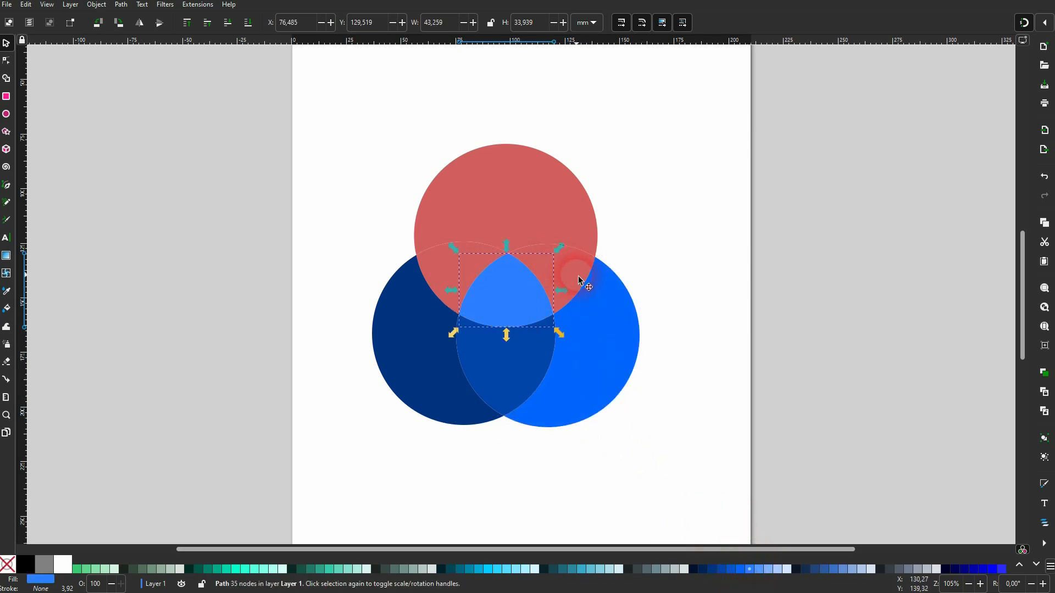
# - Fill the upper-right overlap with light blue and the upper-left overlap with a paler blue
pyautogui.click(578, 280)
pyautogui.click(759, 570)
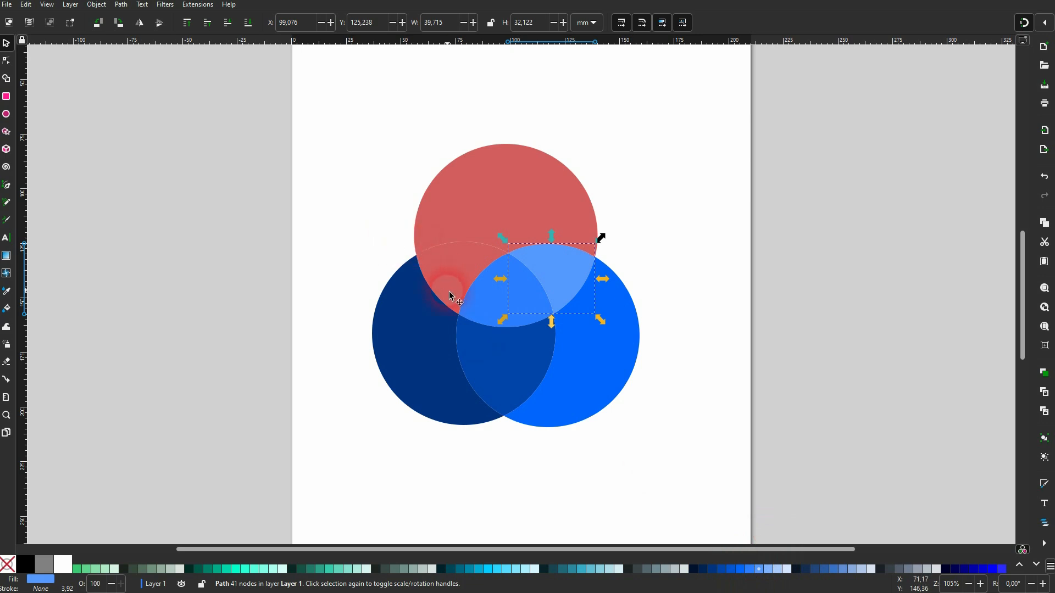
pyautogui.click(448, 282)
pyautogui.click(768, 569)
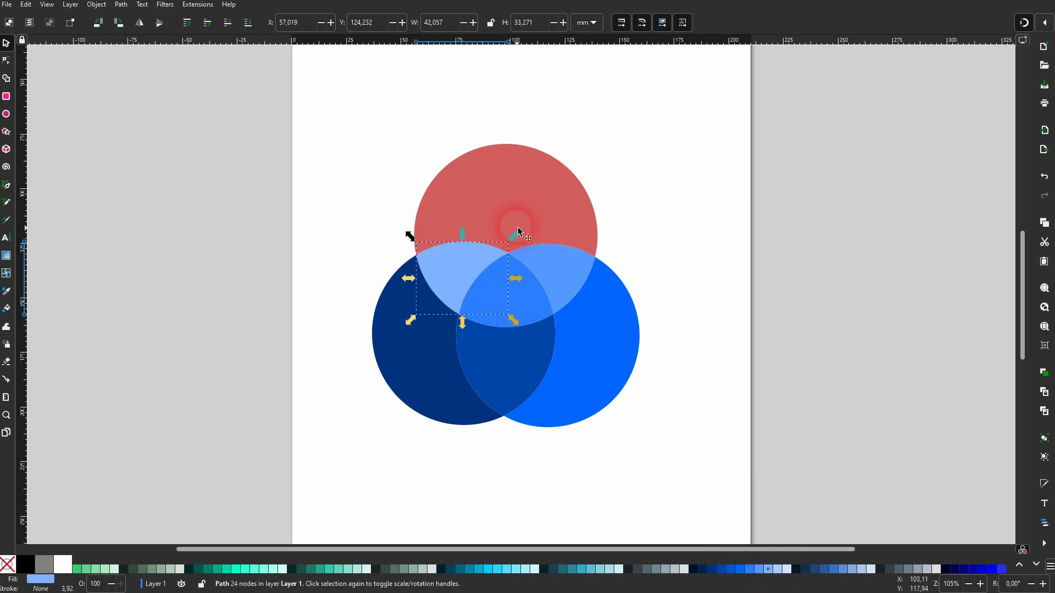
# - Fill the top circle's outer region with the palest blue of the series and deselect it
pyautogui.click(526, 229)
pyautogui.click(781, 571)
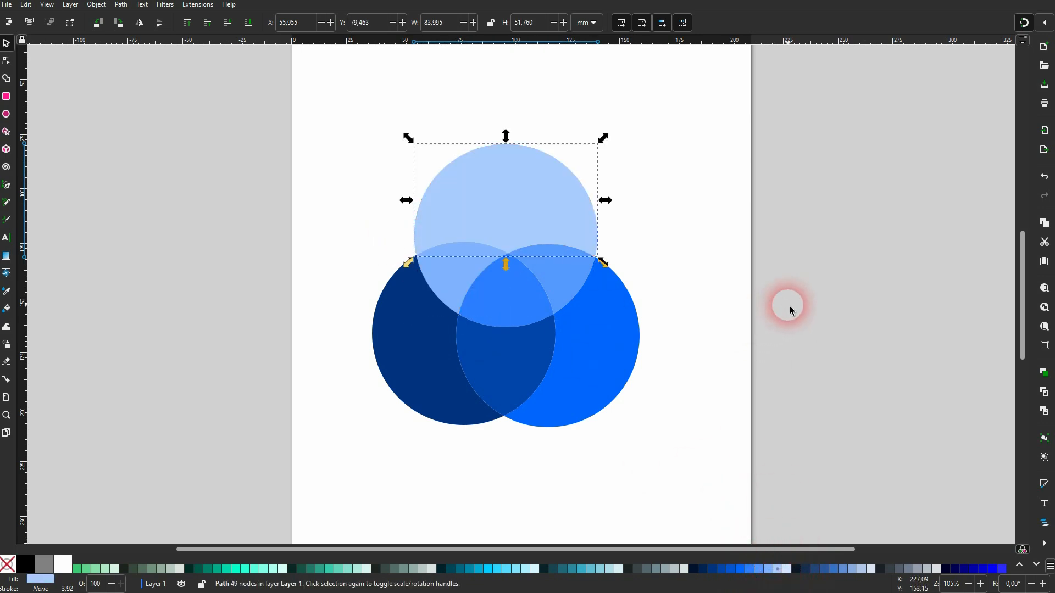
pyautogui.click(758, 311)
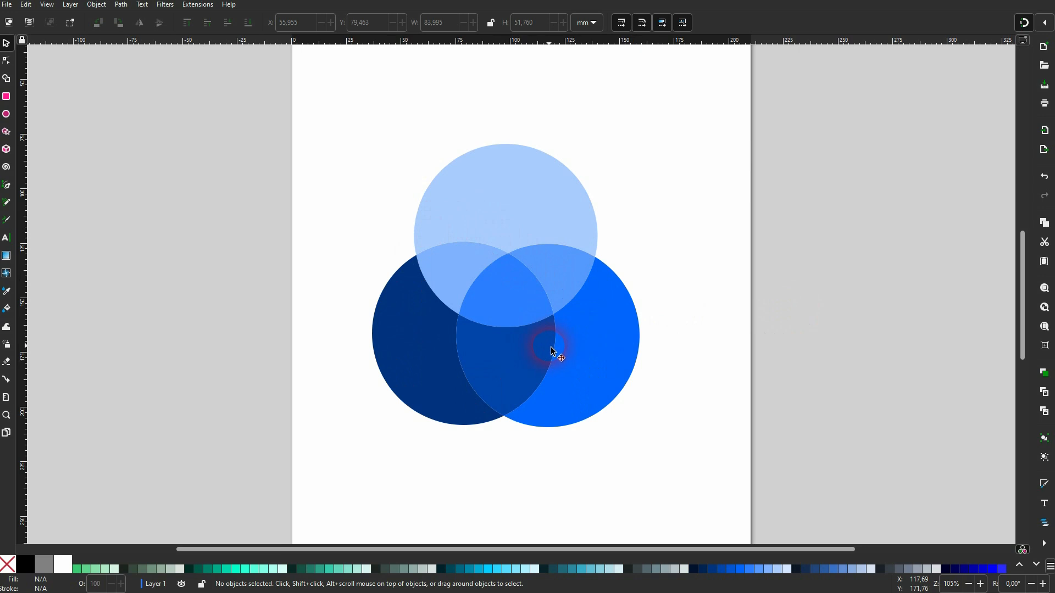
# - Add the text "Twitter" above the circles in 50 pt Carlito and fill it with black
pyautogui.click(8, 242)
pyautogui.click(414, 98)
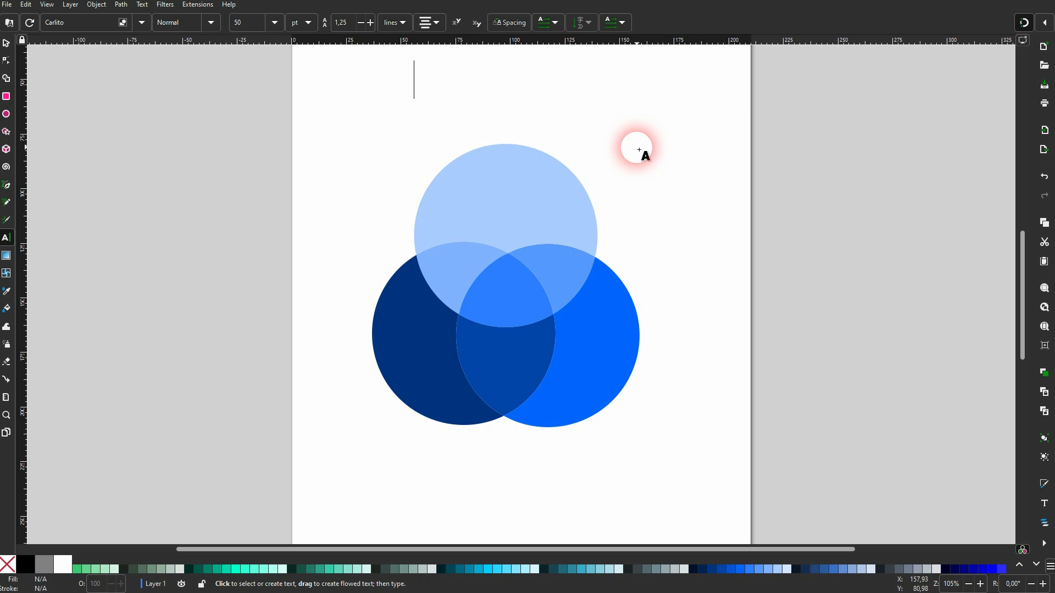
pyautogui.write('Twitter')
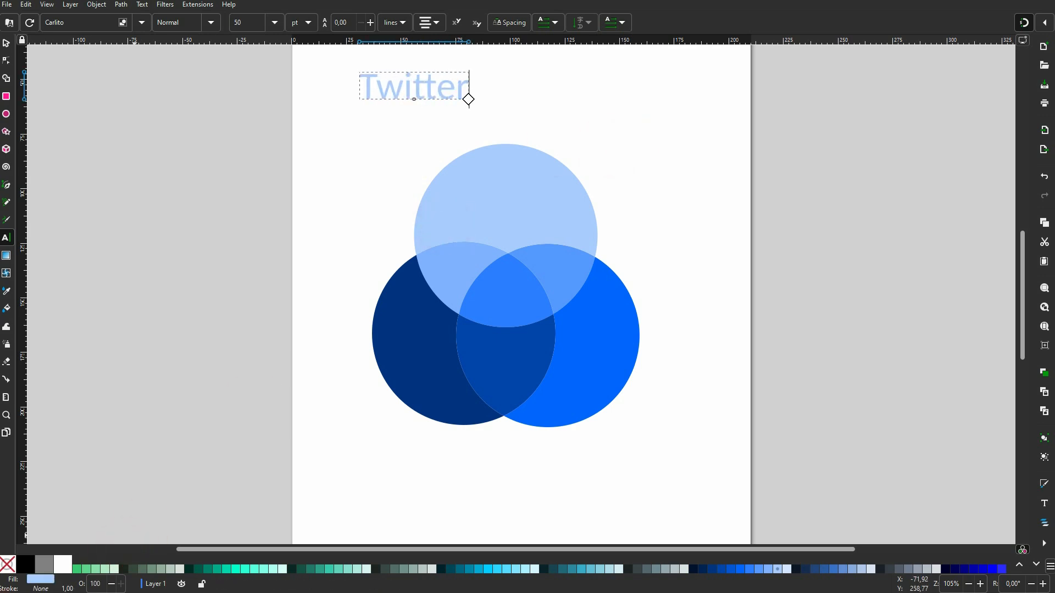
pyautogui.click(25, 564)
pyautogui.click(6, 44)
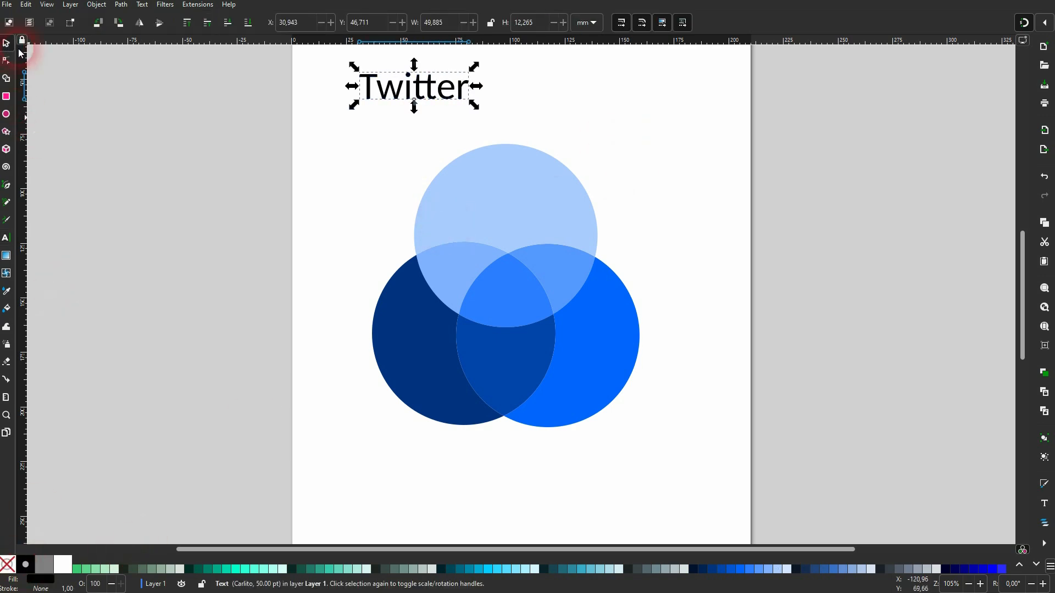
# - Move the Twitter label into the top circle and change a duplicate beside it to "Facebook"
pyautogui.moveTo(434, 91); pyautogui.dragTo(628, 124)
pyautogui.hotkey('ctrl', 'd')
pyautogui.press('t')
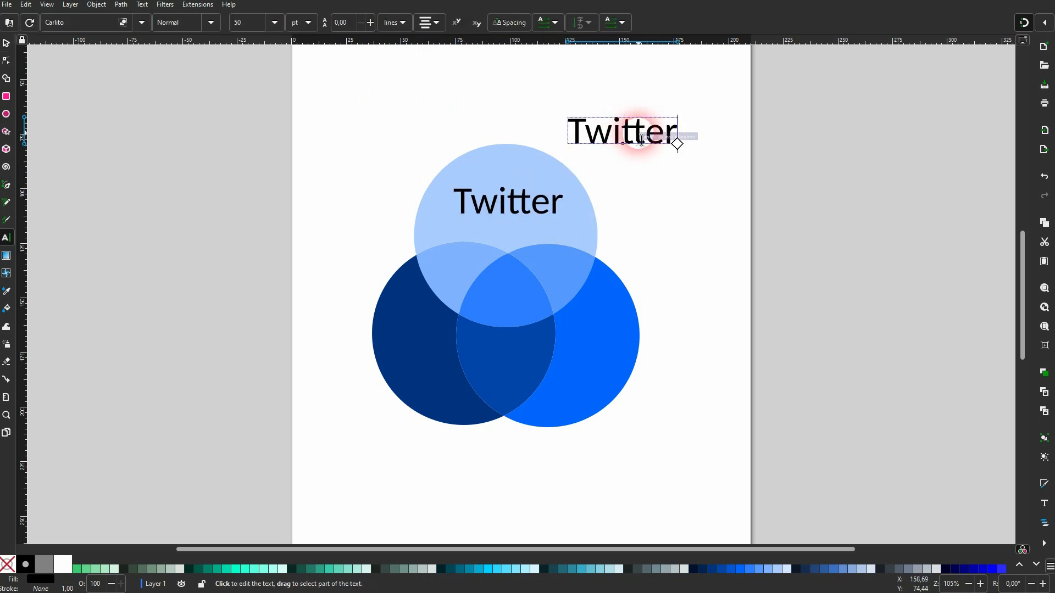
pyautogui.doubleClick(642, 139)
pyautogui.write('Face')
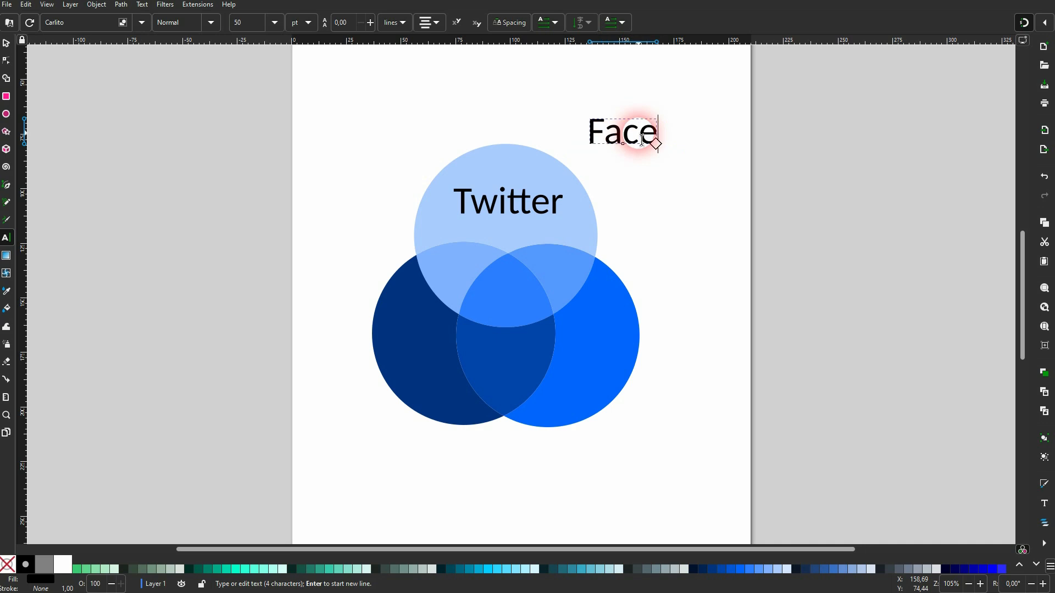
pyautogui.write('book')
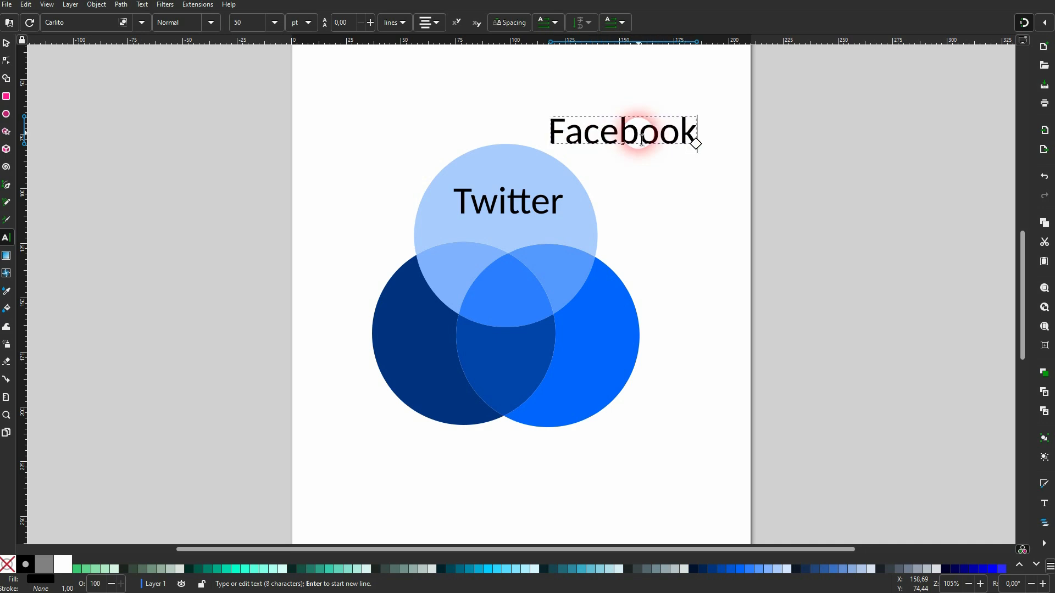
# - Move the Facebook label onto the lower-right circle and change a duplicate below the lower-left circle to "YouTube"
pyautogui.click(5, 45)
pyautogui.moveTo(604, 138); pyautogui.dragTo(349, 465)
pyautogui.hotkey('ctrl', 'd')
pyautogui.doubleClick(349, 465)
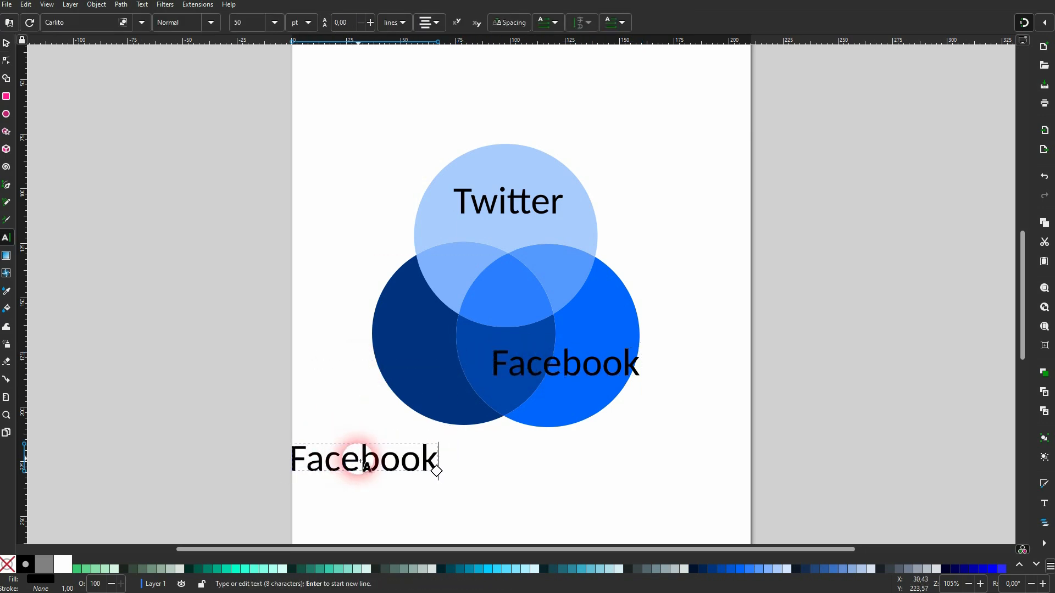
pyautogui.hotkey('ctrl', 'a')
pyautogui.write('YouTube')
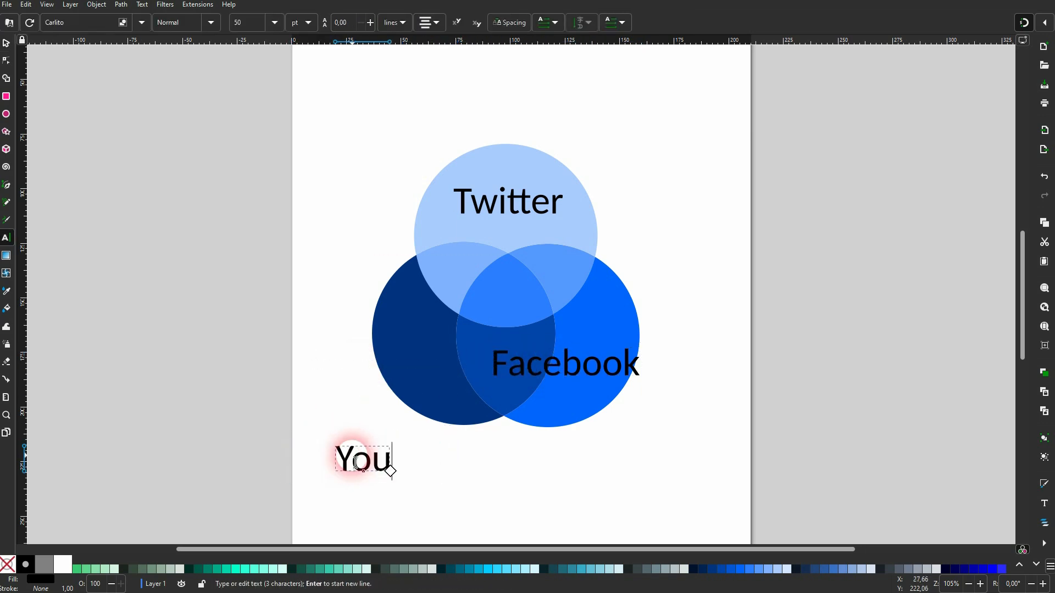
# - Shrink the YouTube label into the lower-left circle's outer region, and the Facebook label to about 29 × 5 mm in the lower-right one
pyautogui.click(6, 43)
pyautogui.moveTo(435, 485); pyautogui.dragTo(419, 362)
pyautogui.click(565, 371)
pyautogui.scroll(-2, 565, 371)
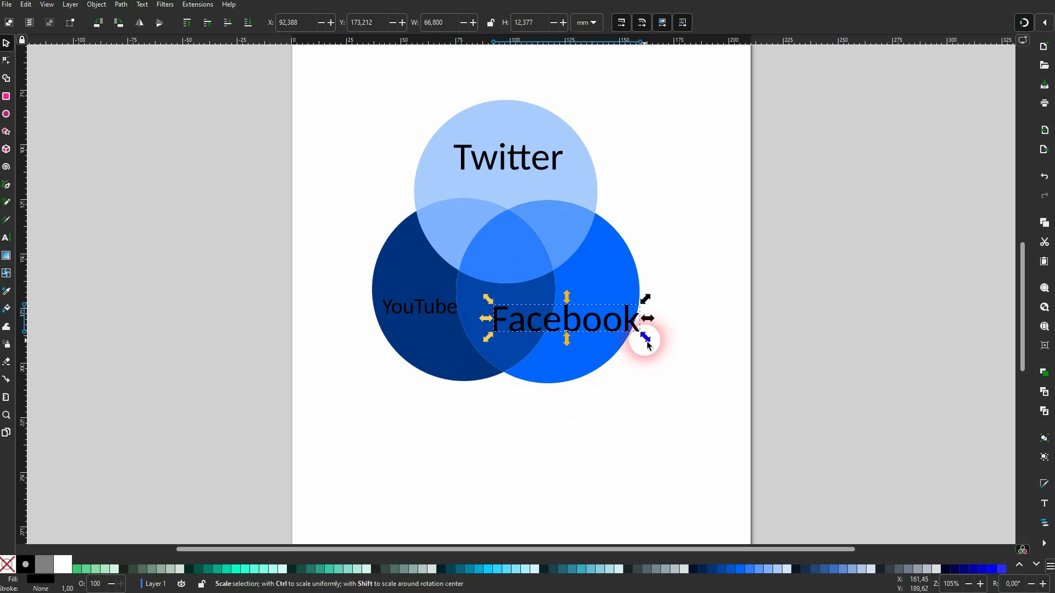
pyautogui.moveTo(641, 338); pyautogui.dragTo(603, 325)
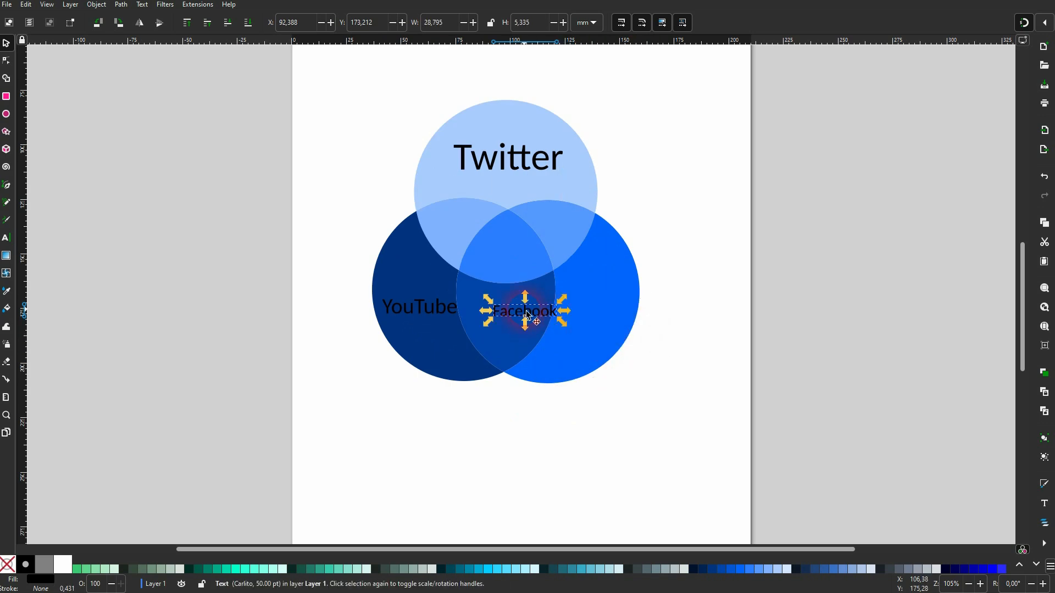
pyautogui.moveTo(531, 316); pyautogui.dragTo(607, 304)
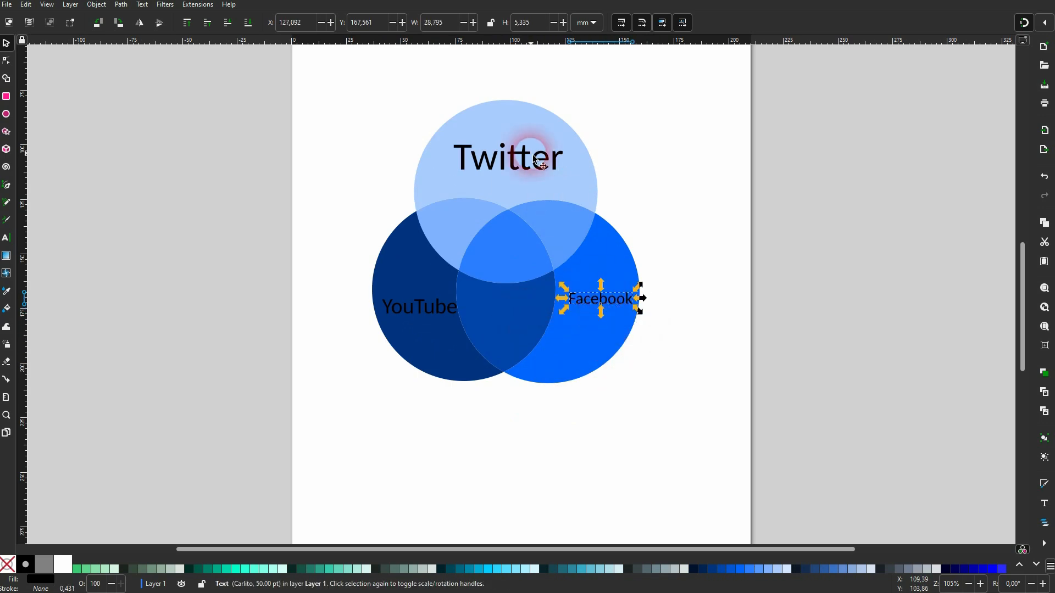
# - Shrink the Twitter label to about 31 pt within the top circle and place a duplicate over the central overlap
pyautogui.click(533, 154)
pyautogui.moveTo(563, 176); pyautogui.dragTo(522, 269)
pyautogui.hotkey('ctrl', 'd')
# - Change the central duplicate to "Social Media" on two lines and shrink it to about 19 × 15 mm
pyautogui.doubleClick(542, 266)
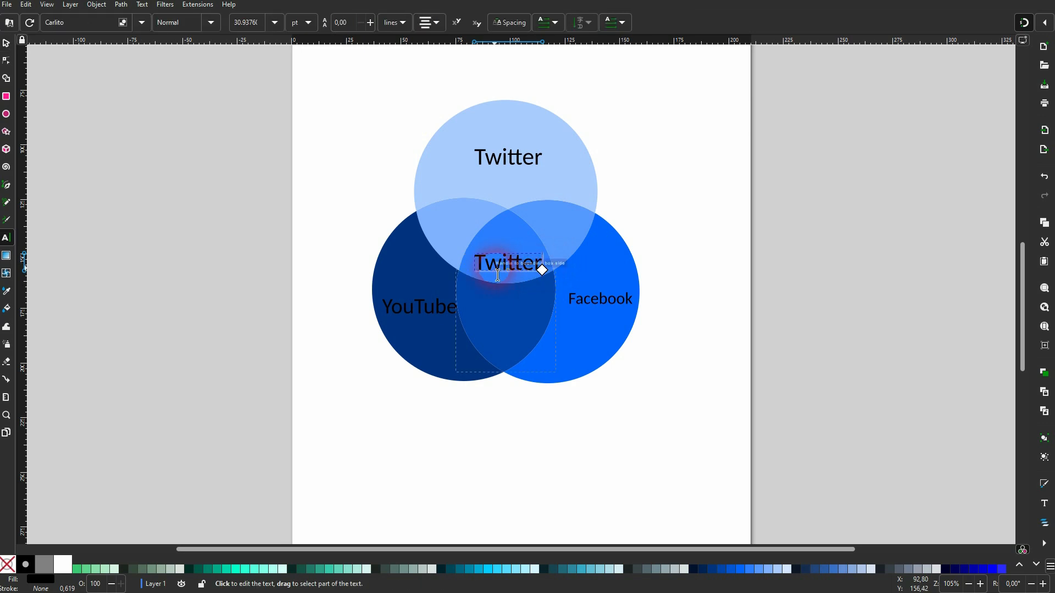
pyautogui.doubleClick(497, 275)
pyautogui.write('Socia')
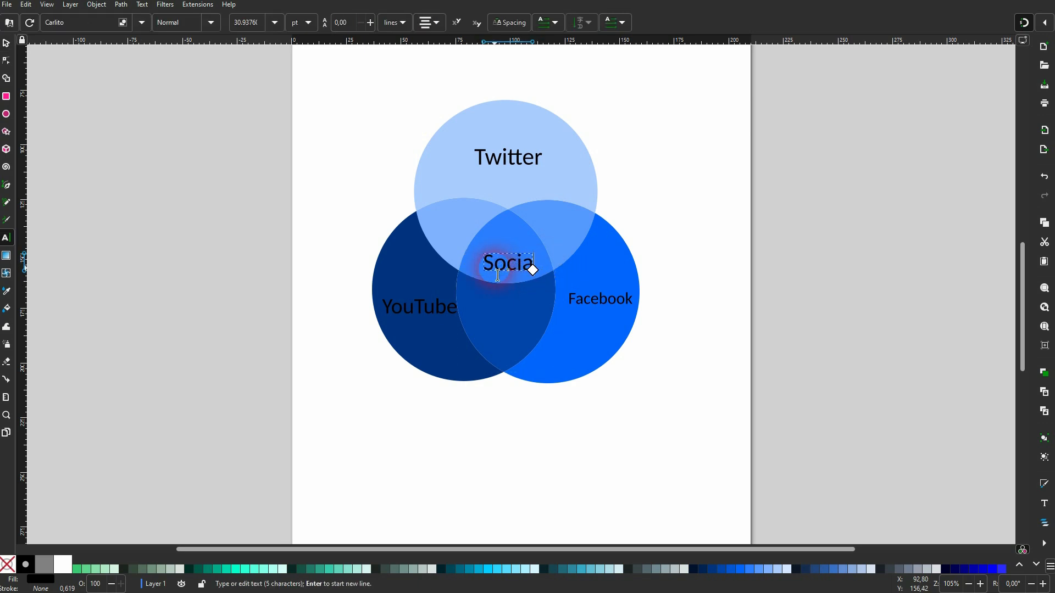
pyautogui.write('l Media')
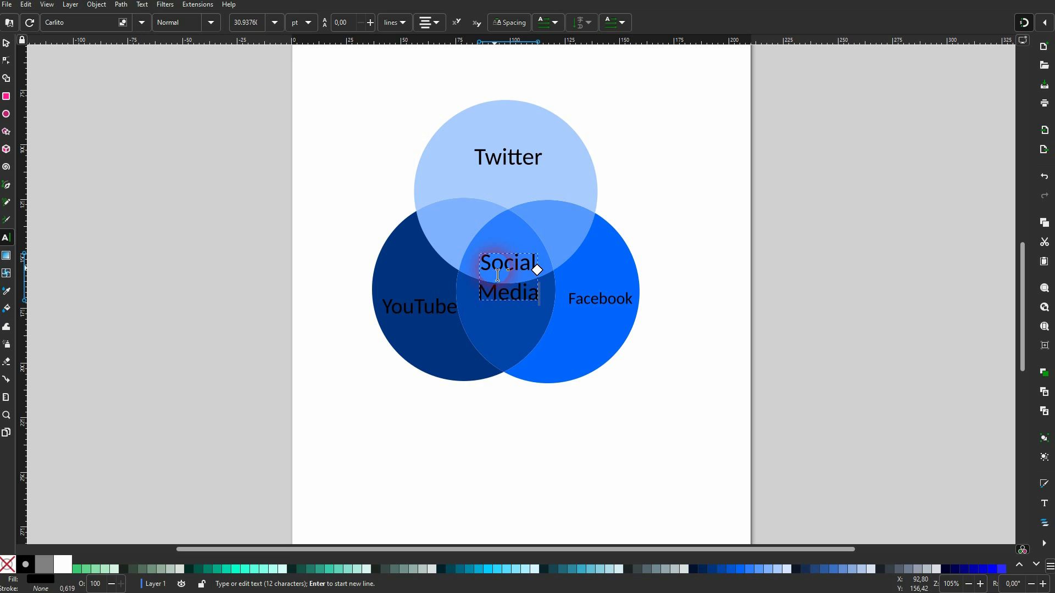
pyautogui.click(6, 44)
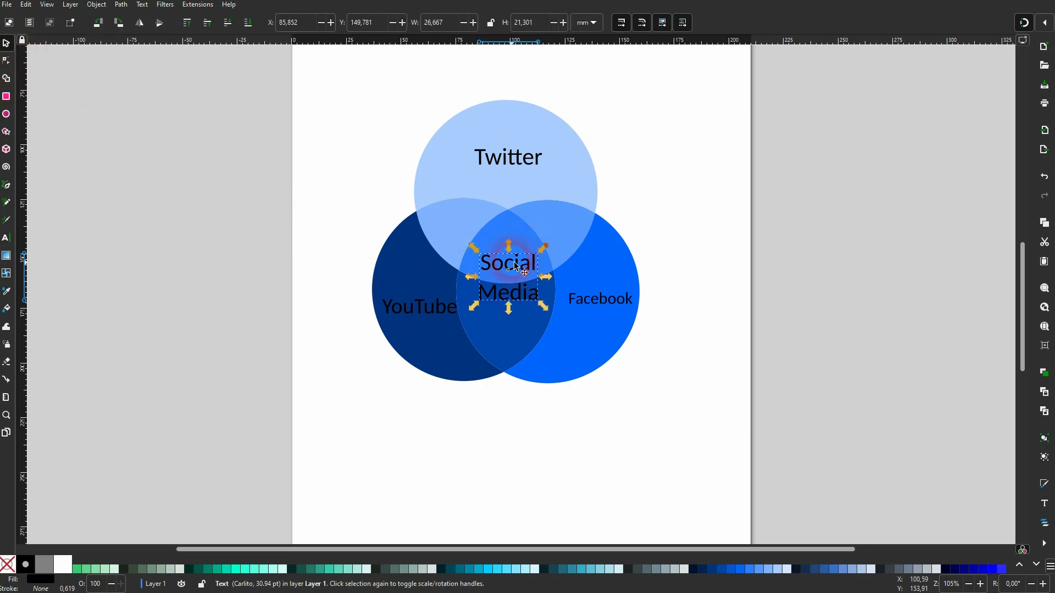
pyautogui.moveTo(541, 306); pyautogui.dragTo(526, 302)
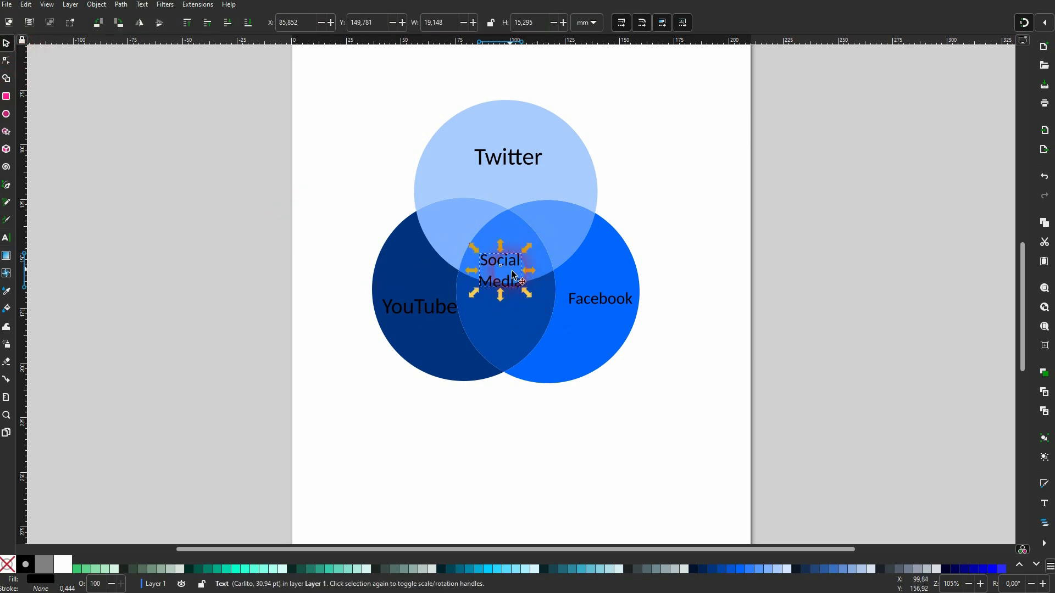
# - Centre the Social Media label in the central overlap and change a slightly smaller duplicate in the upper-right overlap to "Text Media"
pyautogui.moveTo(513, 267); pyautogui.dragTo(575, 226)
pyautogui.hotkey('ctrl', 'd')
pyautogui.doubleClick(576, 223)
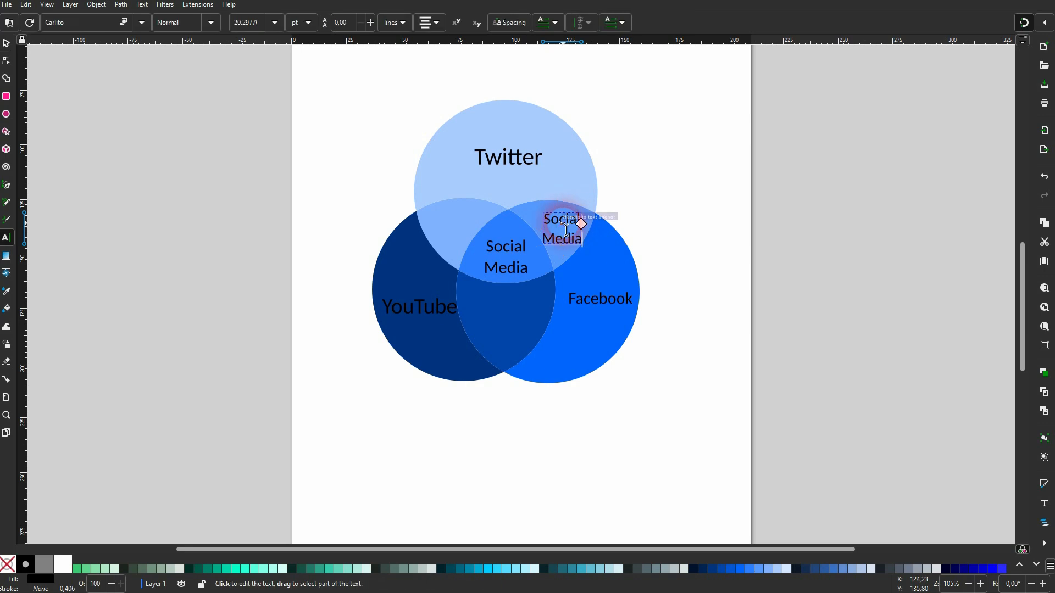
pyautogui.hotkey('ctrl', 'a')
pyautogui.write('Te')
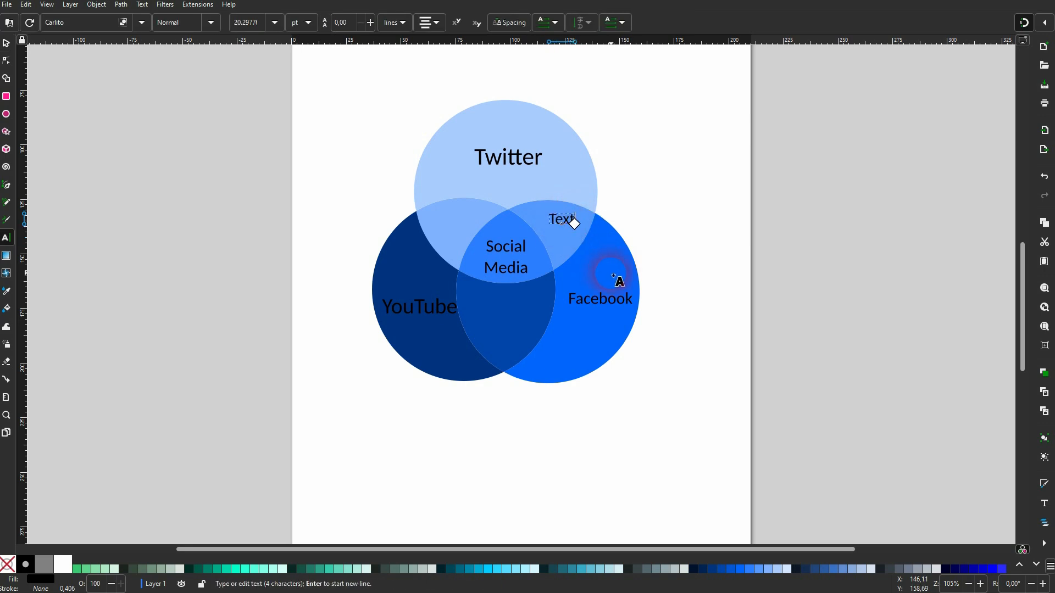
pyautogui.write('ia')
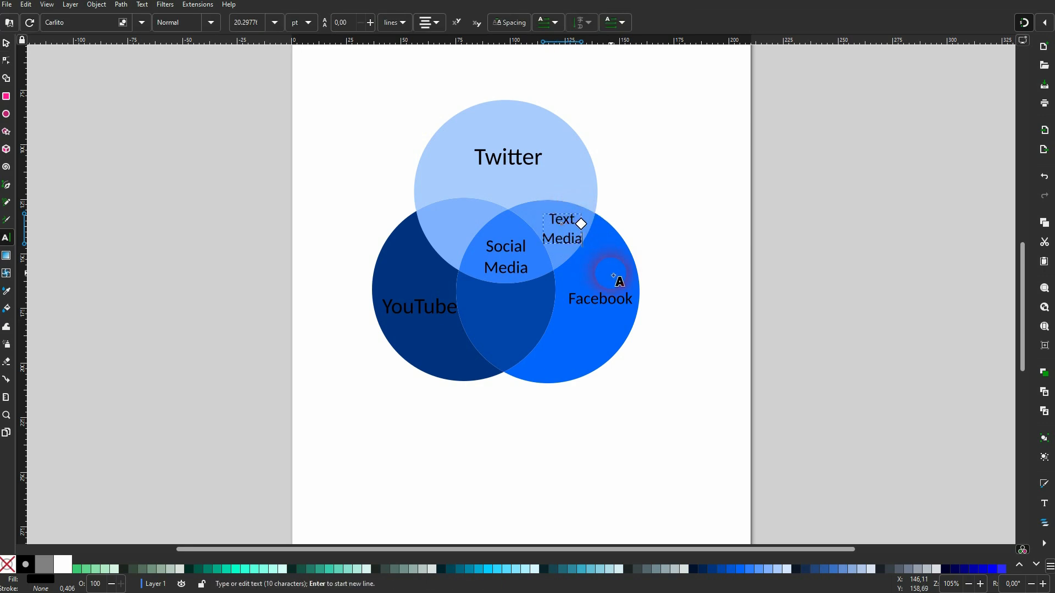
# - Place a duplicate of the Text Media label in the upper-left overlap and change it to "Social Media I use" on two lines
pyautogui.click(8, 44)
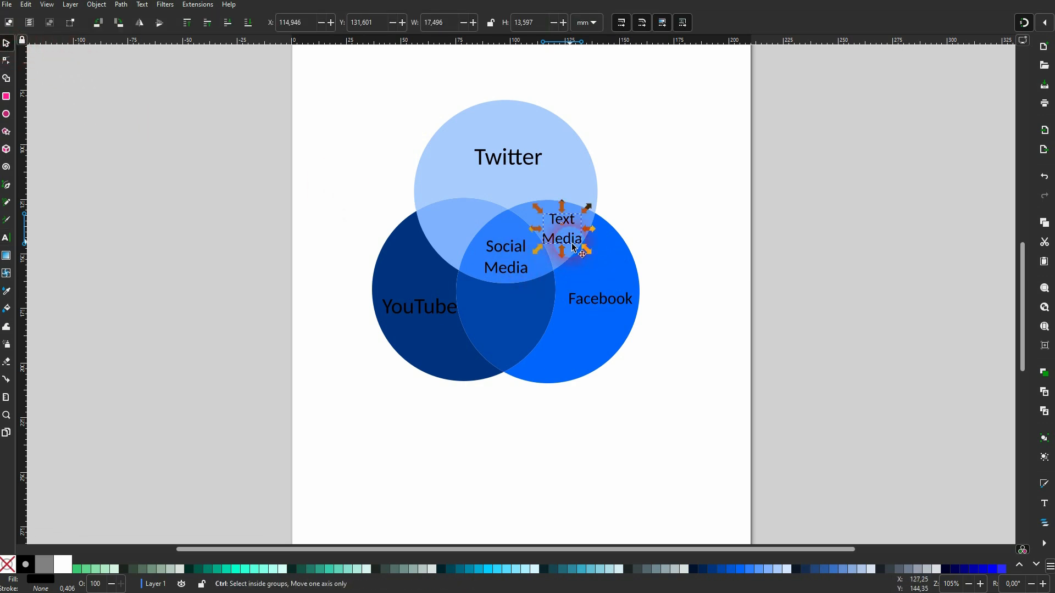
pyautogui.moveTo(566, 230); pyautogui.dragTo(459, 222)
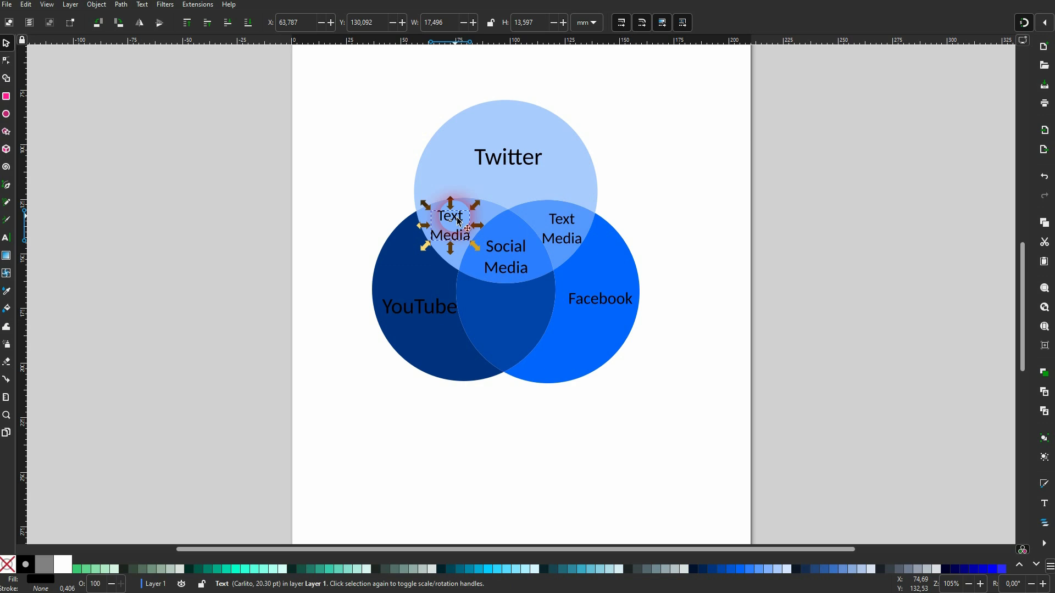
pyautogui.doubleClick(459, 222)
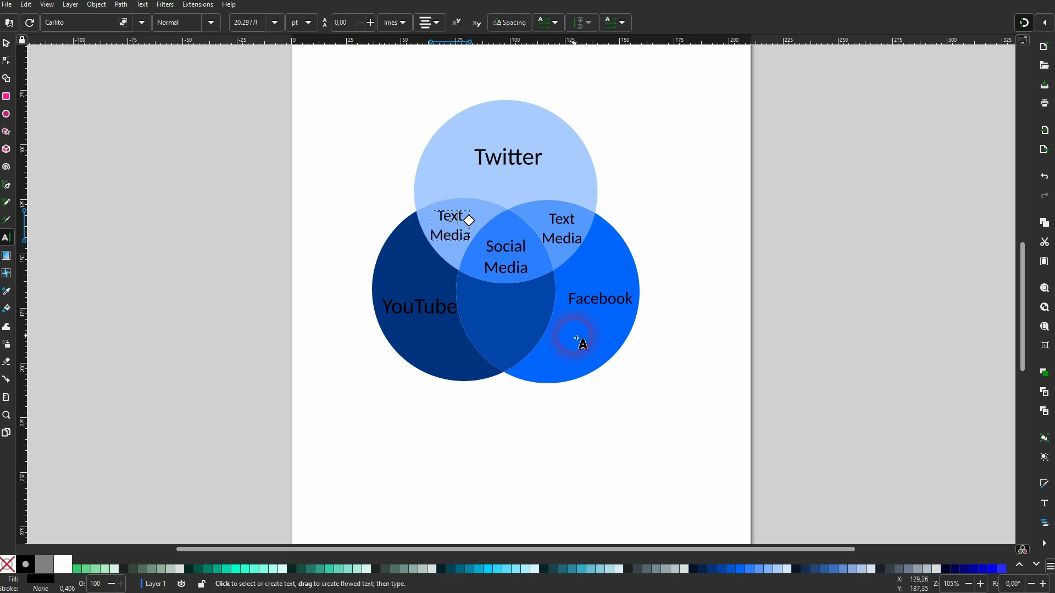
pyautogui.hotkey('ctrl', 'a')
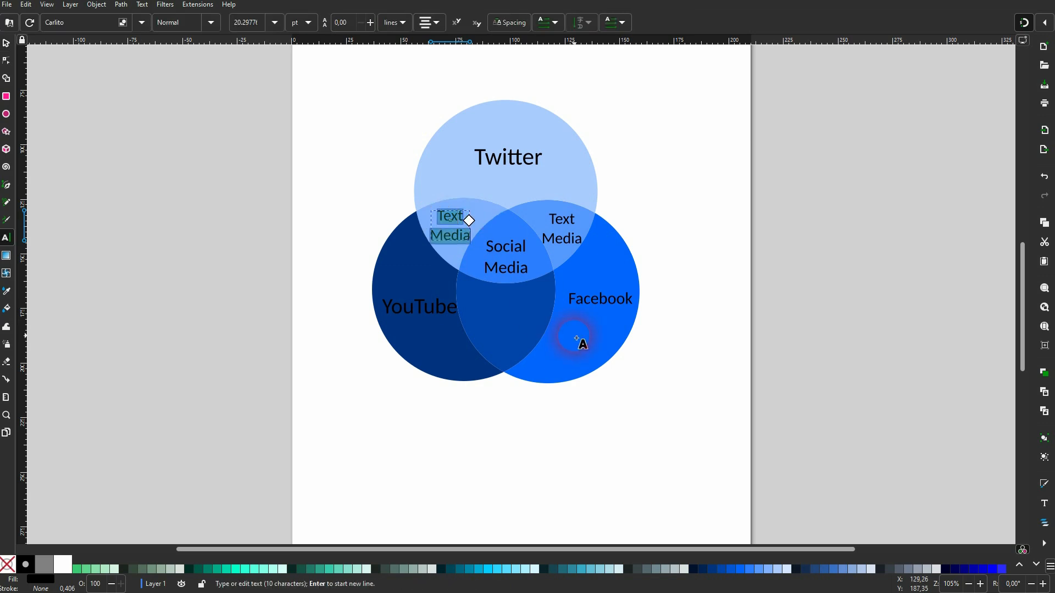
pyautogui.write('Video')
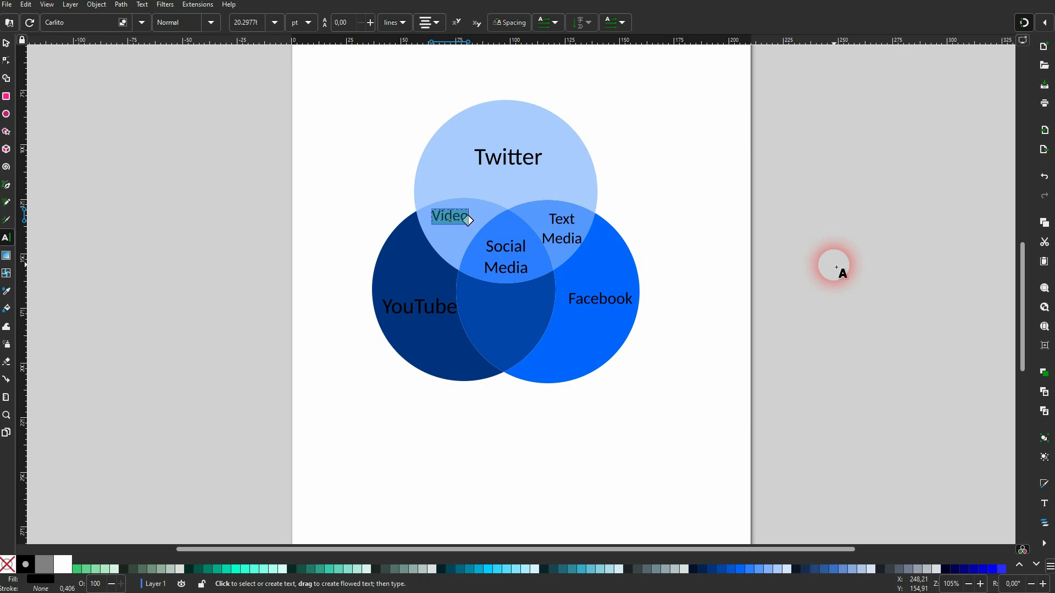
pyautogui.write('Social Me')
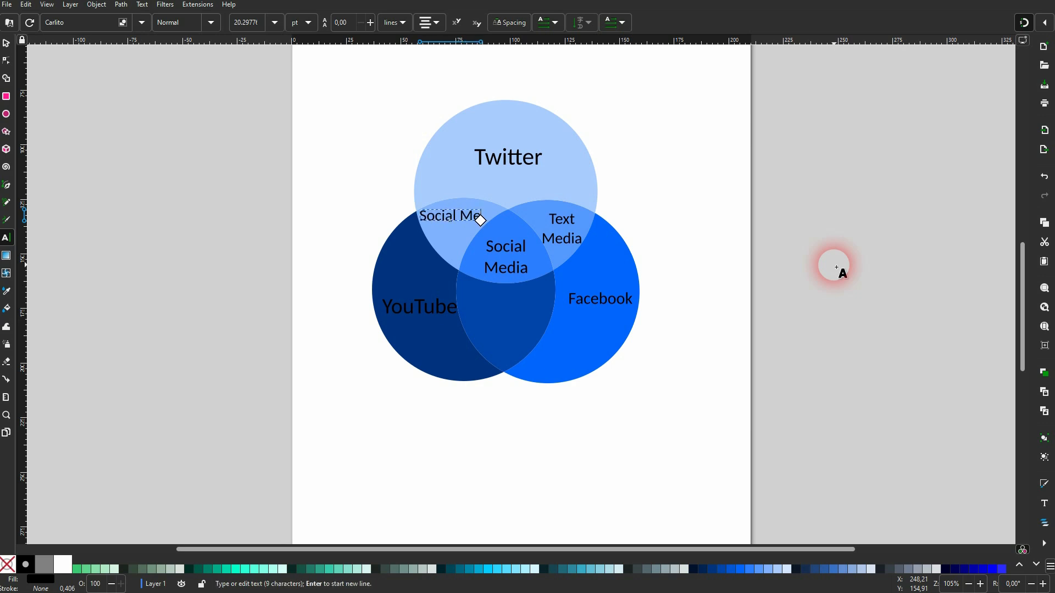
pyautogui.write('dia')
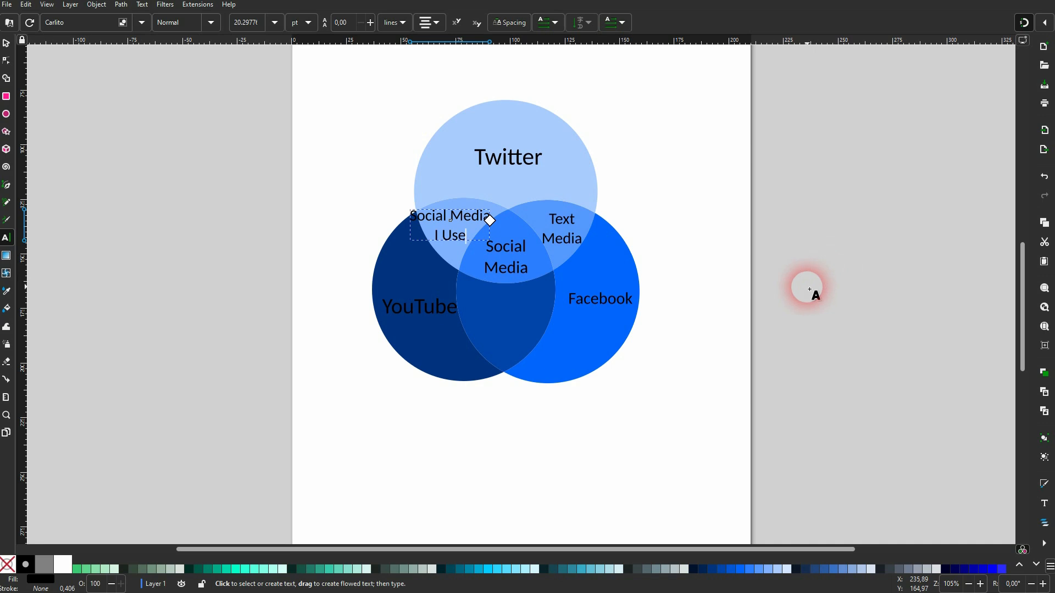
pyautogui.press('BackSpace')
pyautogui.press('BackSpace')
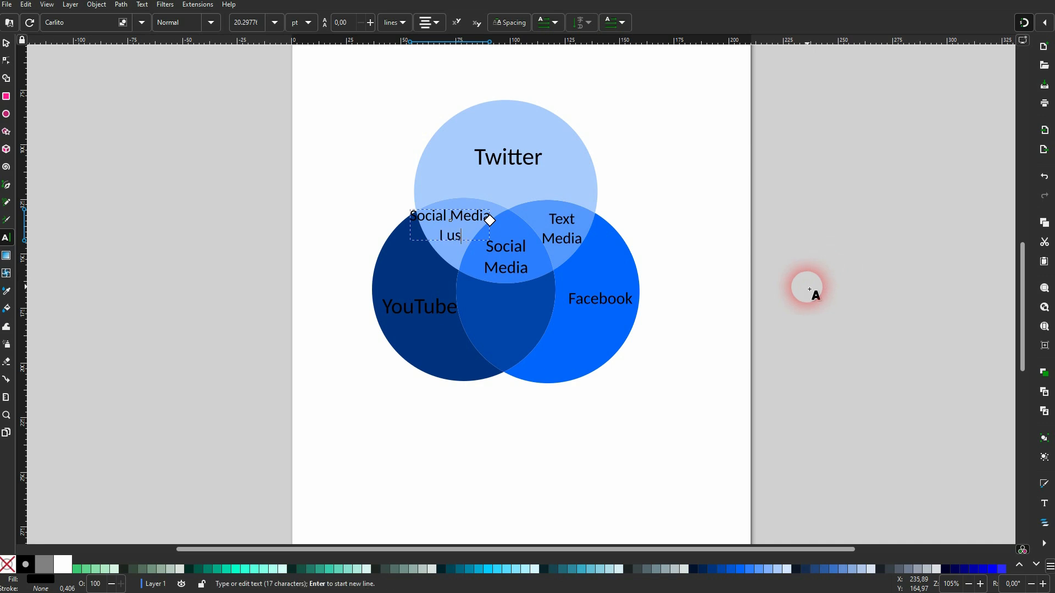
# - Shrink the "Social Media I use" label to about 15.7 pt and change a duplicate in the lower overlap to "Doesn't have Elon Musk"
pyautogui.click(6, 43)
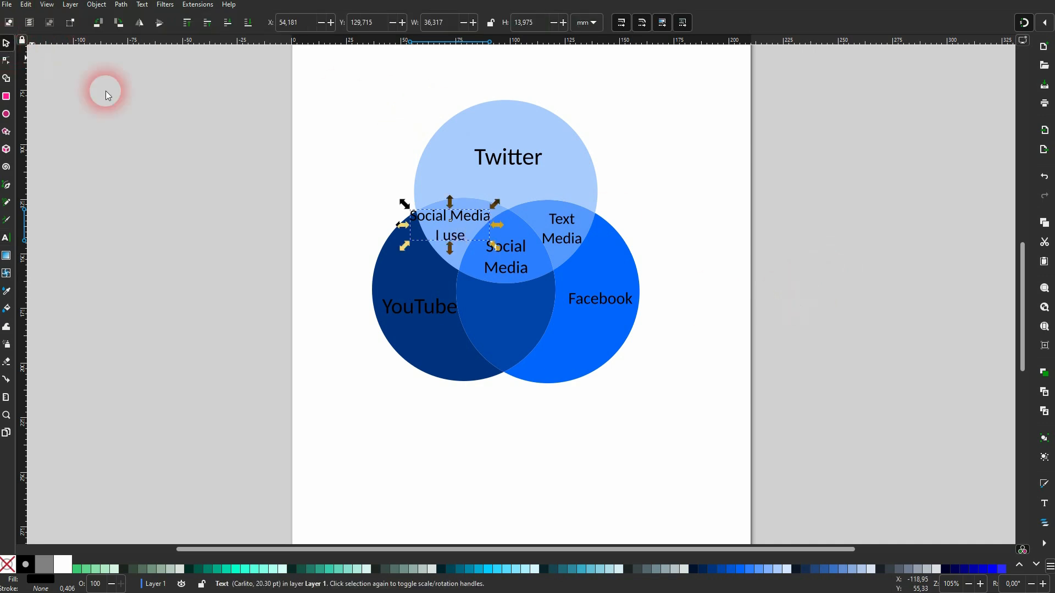
pyautogui.moveTo(405, 246); pyautogui.dragTo(511, 317)
pyautogui.press('t')
pyautogui.hotkey('ctrl', 'a')
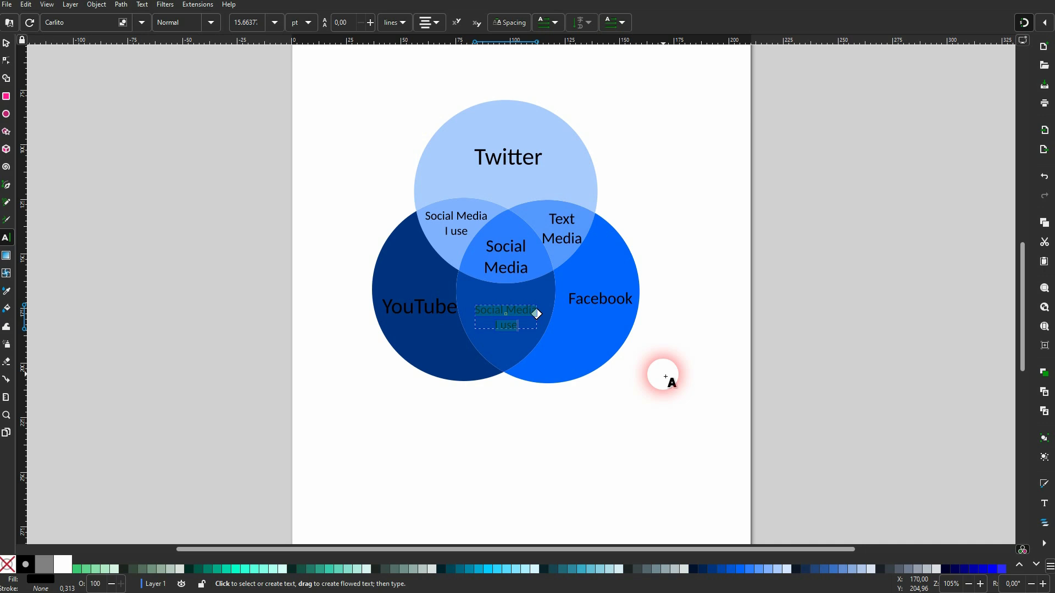
pyautogui.write("Doesn't hav")
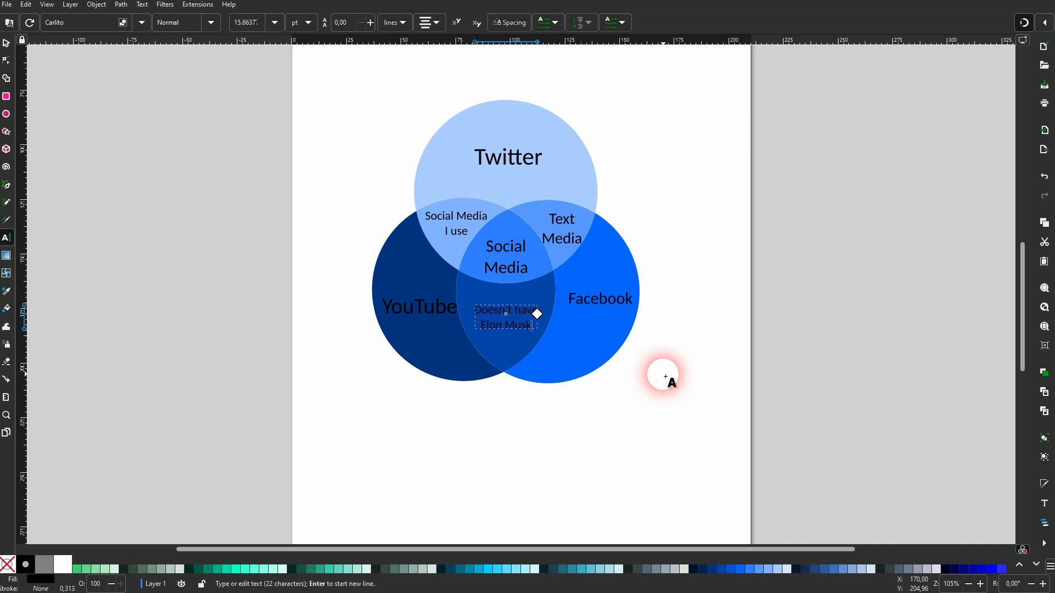
pyautogui.click(12, 44)
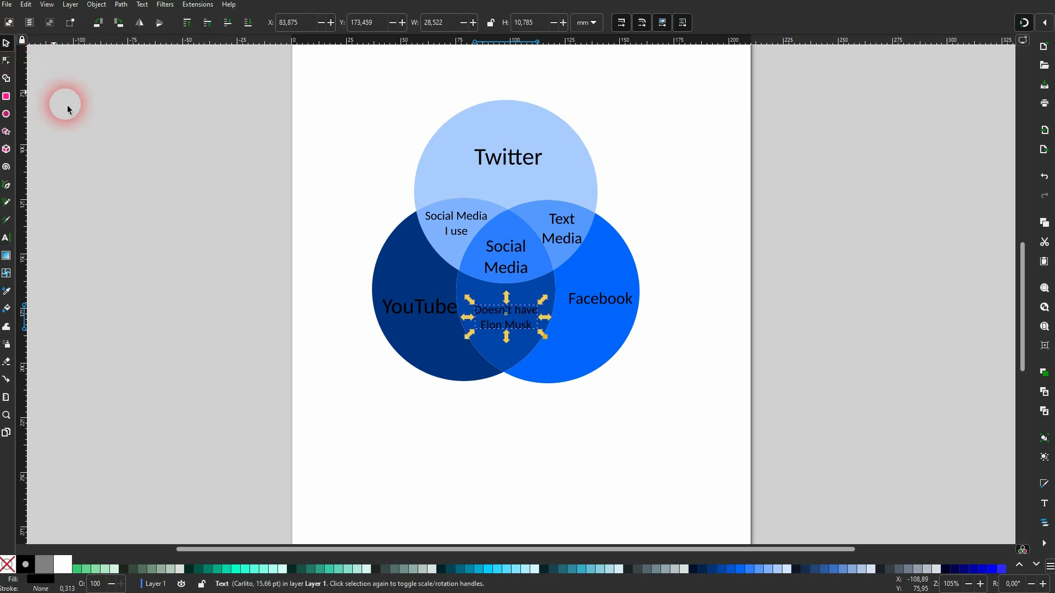
# - Group all circles and labels of the Venn diagram and move the group closer to the page centre
pyautogui.click(602, 421)
pyautogui.moveTo(295, 428); pyautogui.dragTo(697, 66)
pyautogui.hotkey('ctrl', 'g')
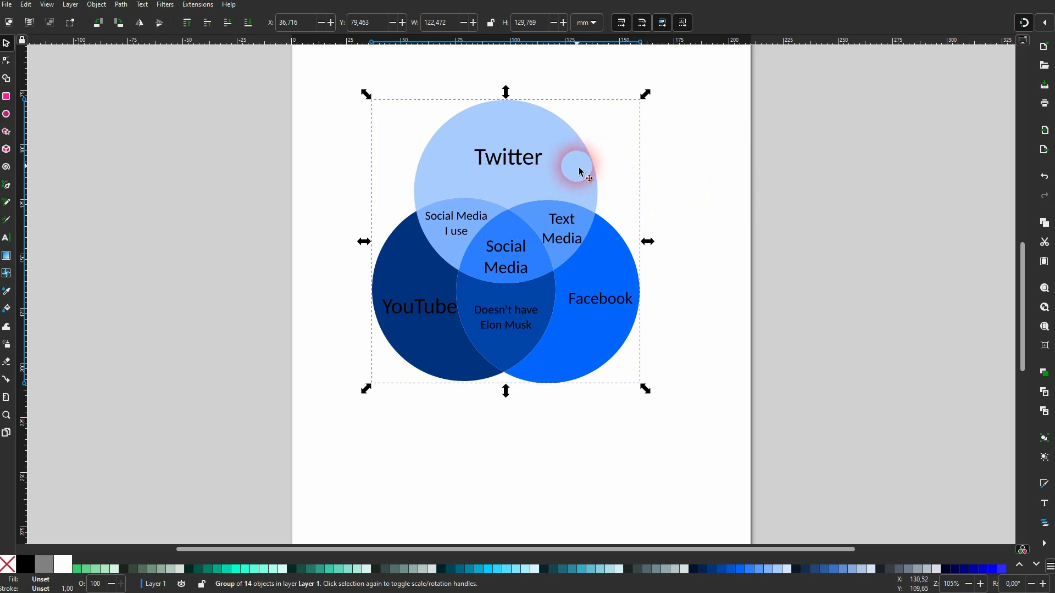
pyautogui.moveTo(581, 170); pyautogui.dragTo(608, 190)
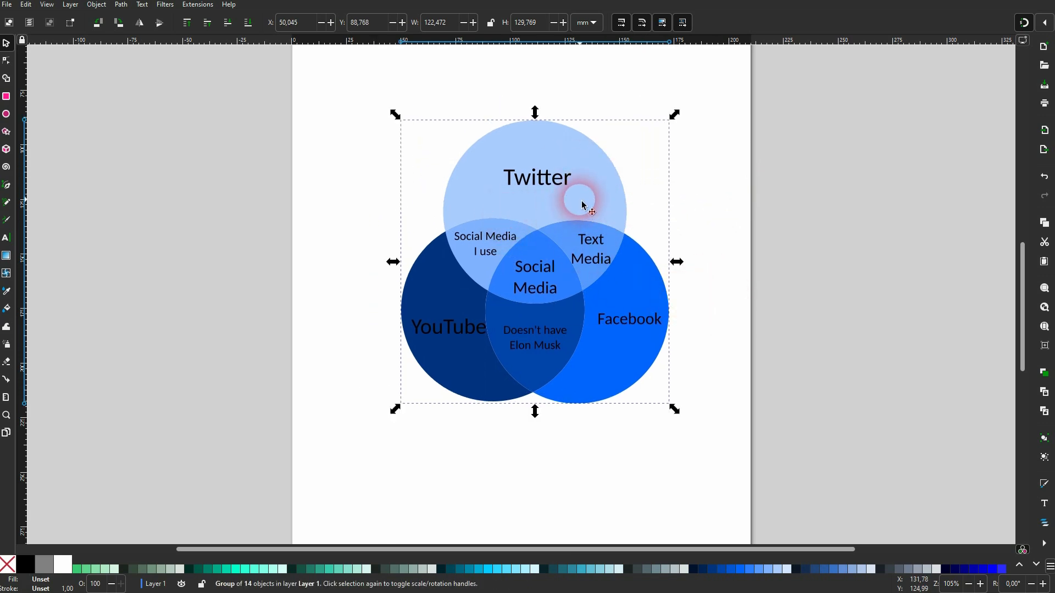
pyautogui.click(708, 290)
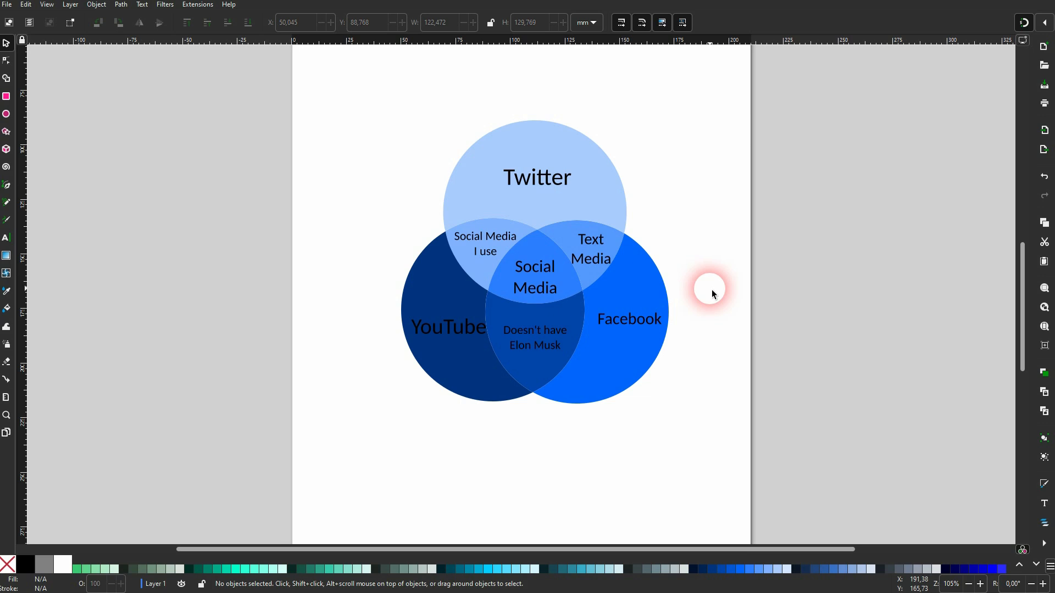
# - Review the direct-input data and the available chart types in the NiceCharts extension, then close it without creating a chart
pyautogui.click(197, 5)
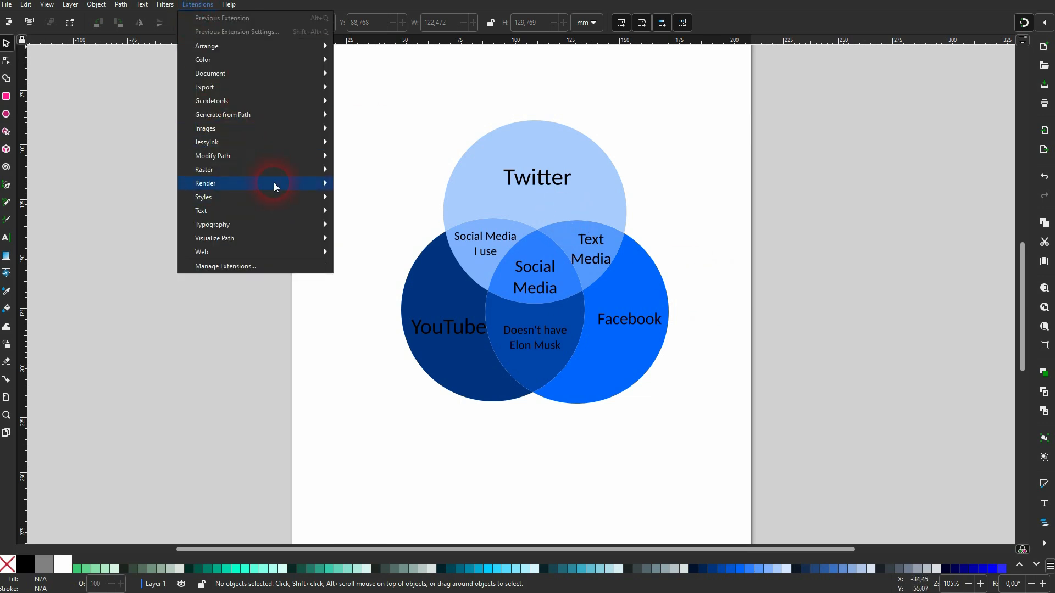
pyautogui.moveTo(271, 184)
pyautogui.click(384, 299)
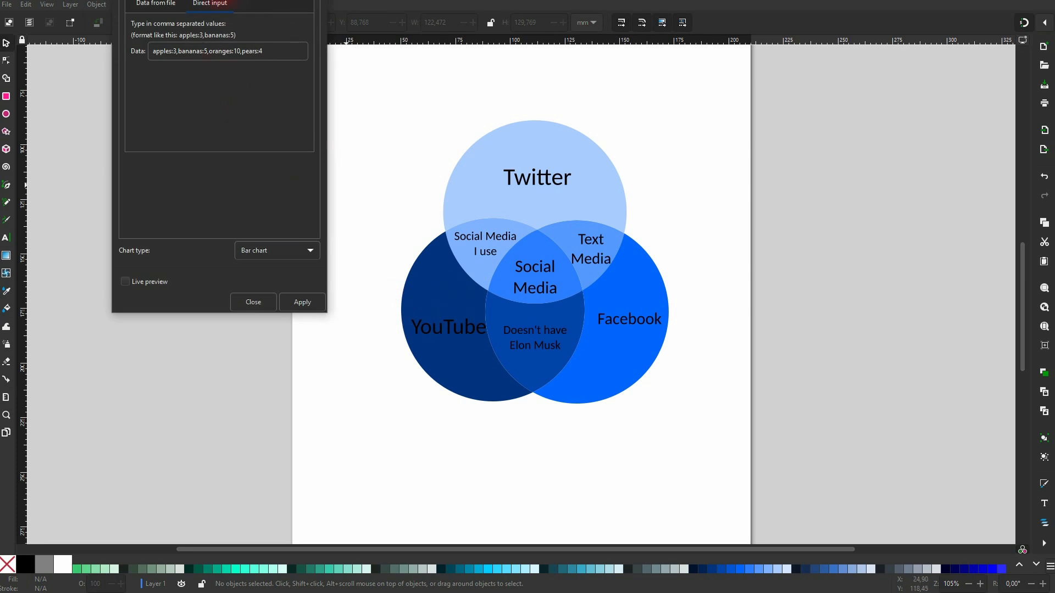
pyautogui.moveTo(219, 0); pyautogui.dragTo(223, 79)
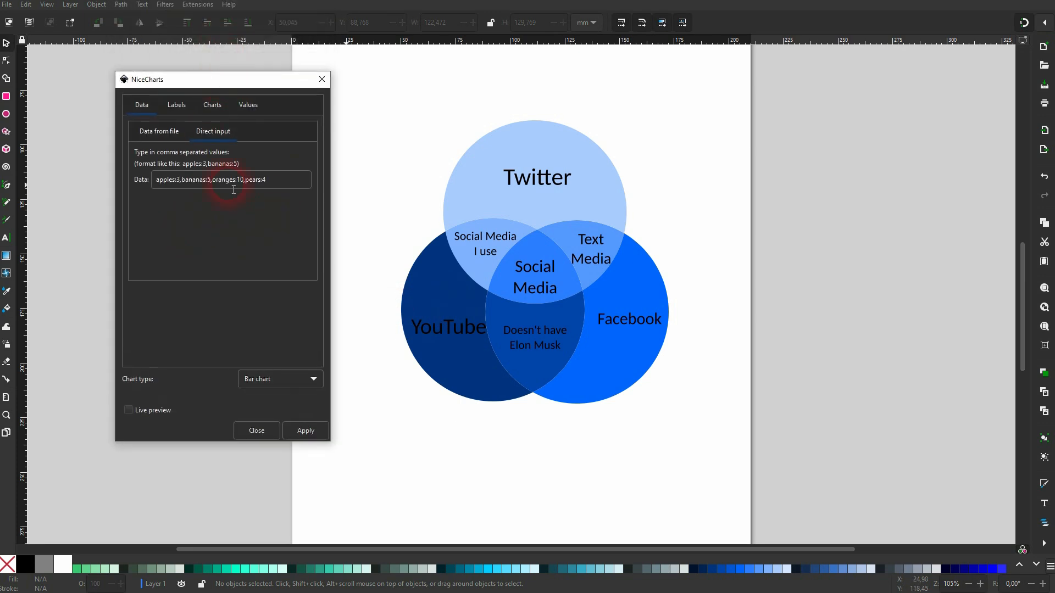
pyautogui.click(299, 377)
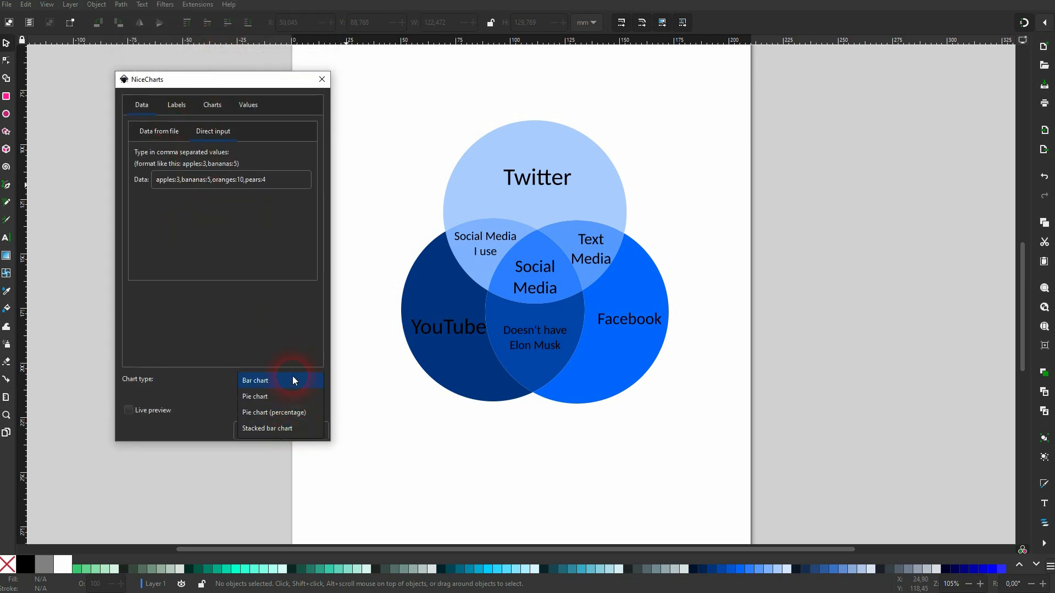
pyautogui.click(257, 319)
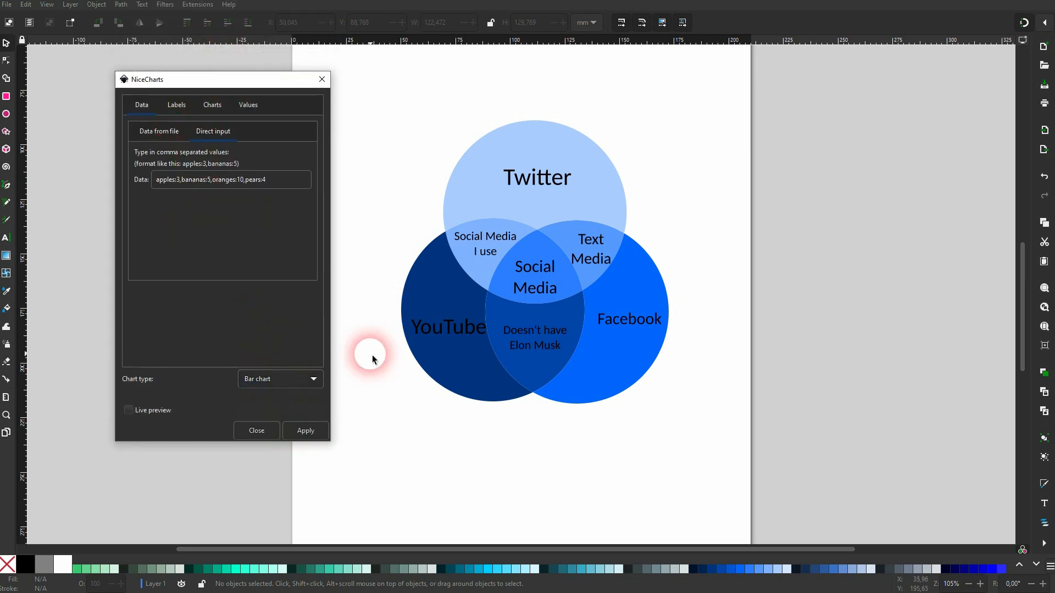
pyautogui.click(322, 79)
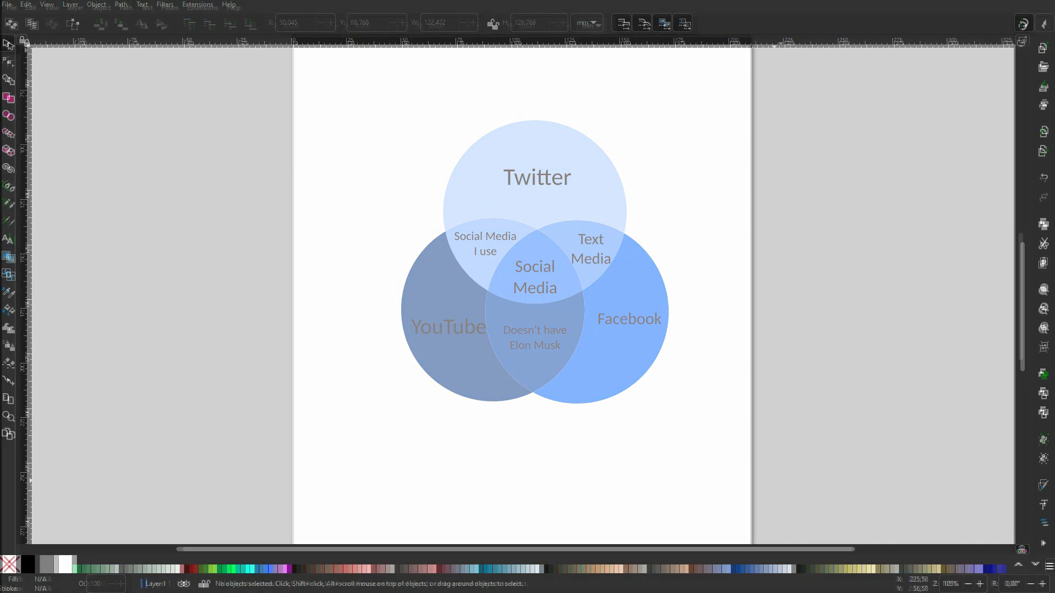
# - Draw a circle about 147 mm in diameter on the empty page and move it to the middle
pyautogui.click(501, 205)
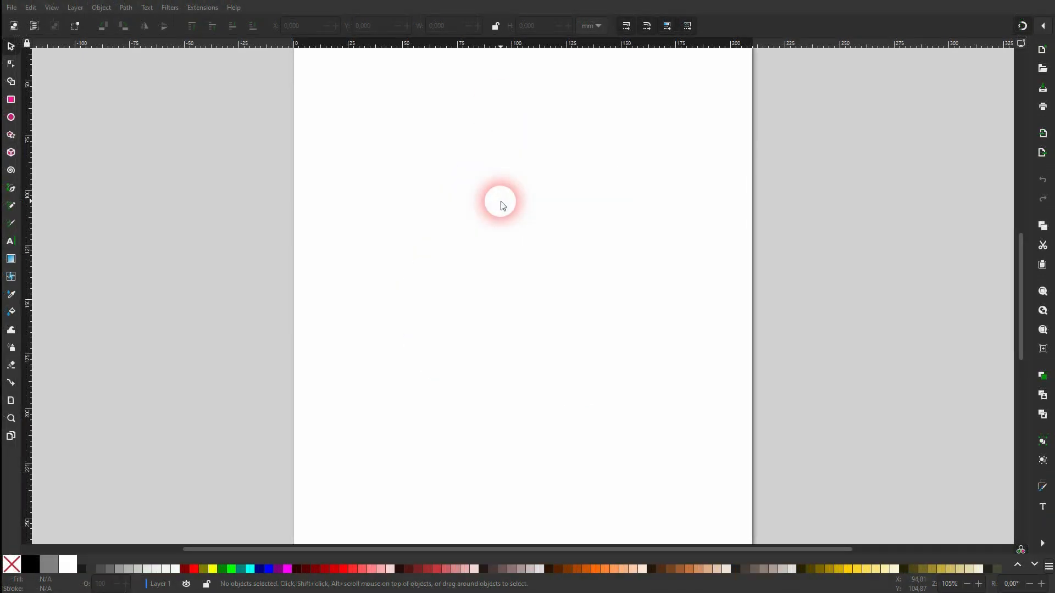
pyautogui.click(11, 119)
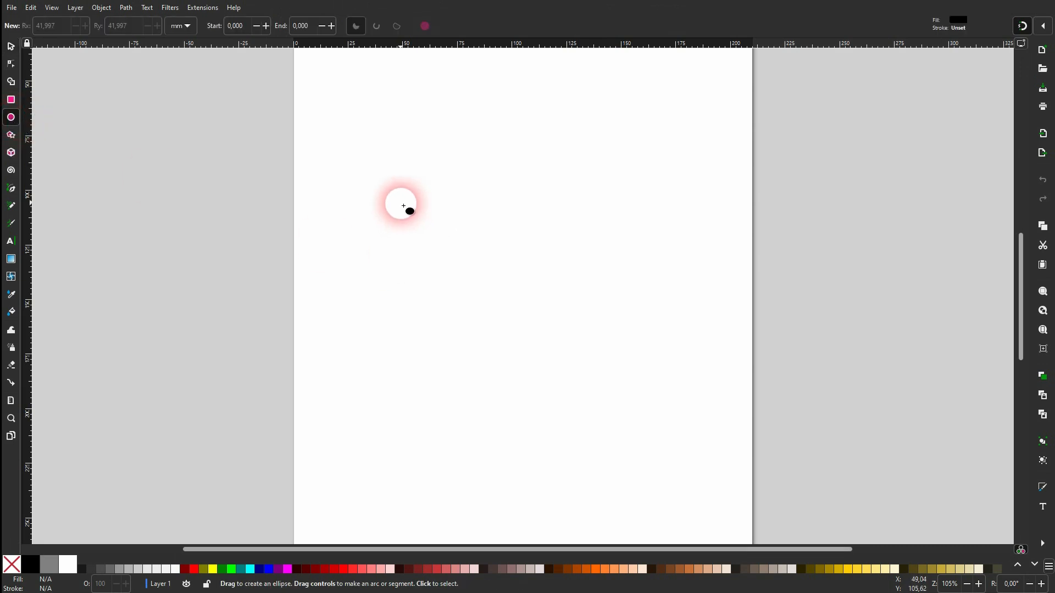
pyautogui.moveTo(415, 149); pyautogui.dragTo(737, 470)
pyautogui.click(11, 47)
pyautogui.moveTo(611, 293); pyautogui.dragTo(567, 289)
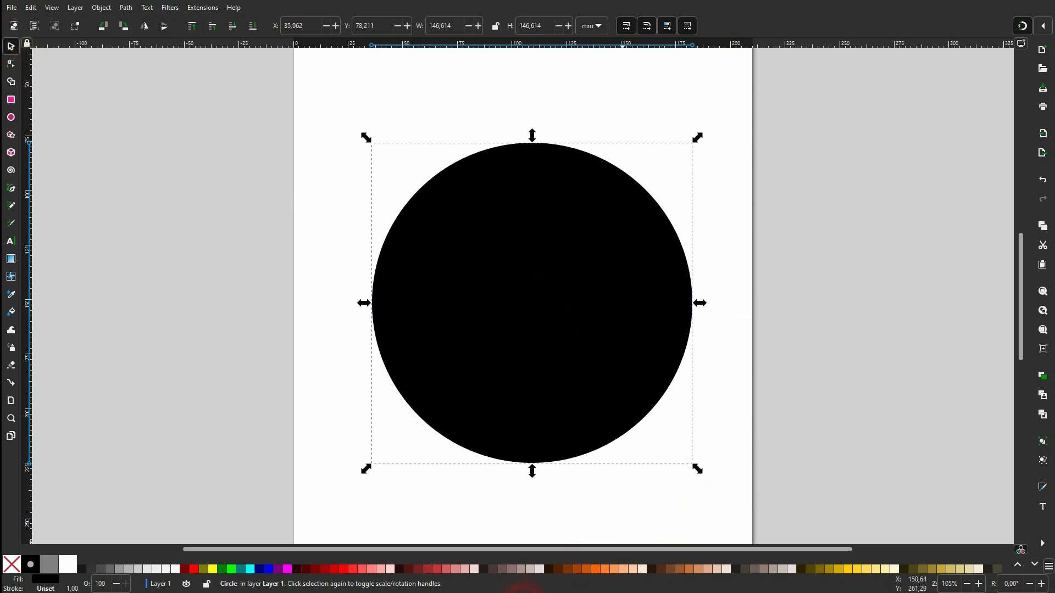
# - Fill the large circle with light pink after trying light green #AAFFAA
pyautogui.click(1034, 567)
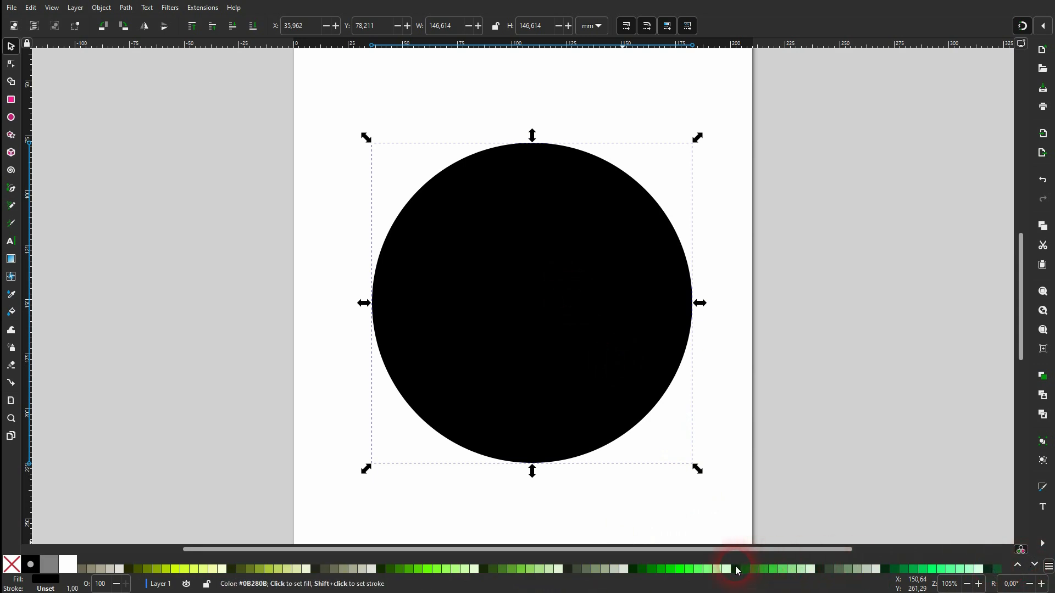
pyautogui.click(718, 572)
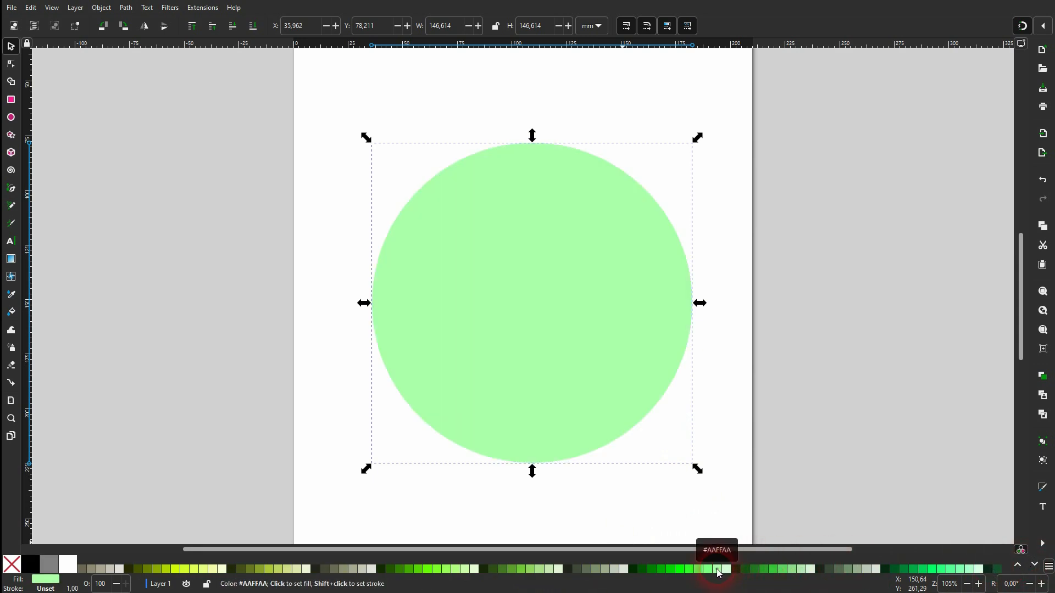
pyautogui.click(1033, 566)
pyautogui.click(1034, 566)
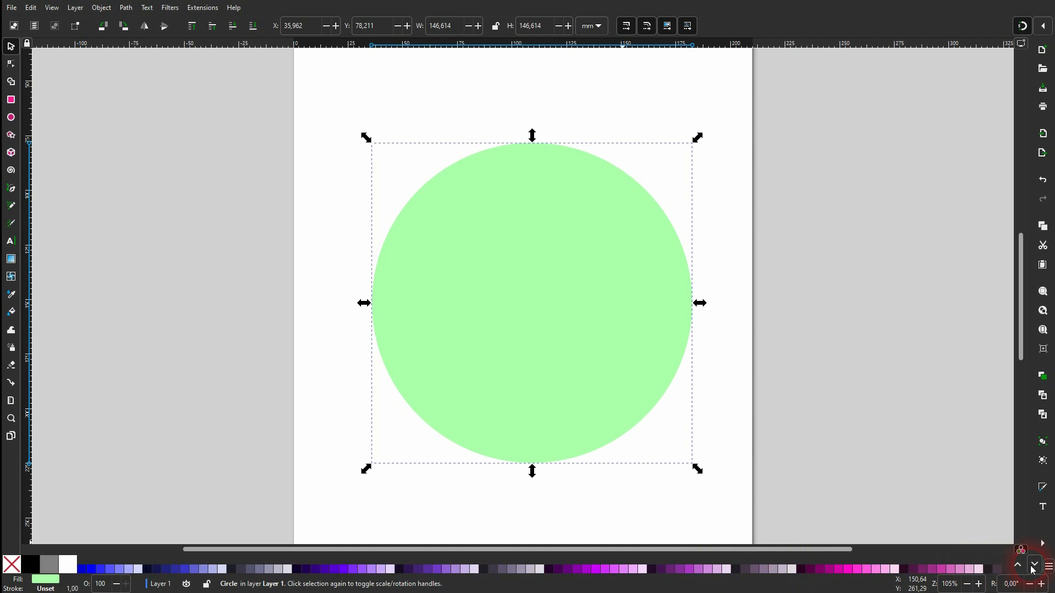
pyautogui.click(1033, 566)
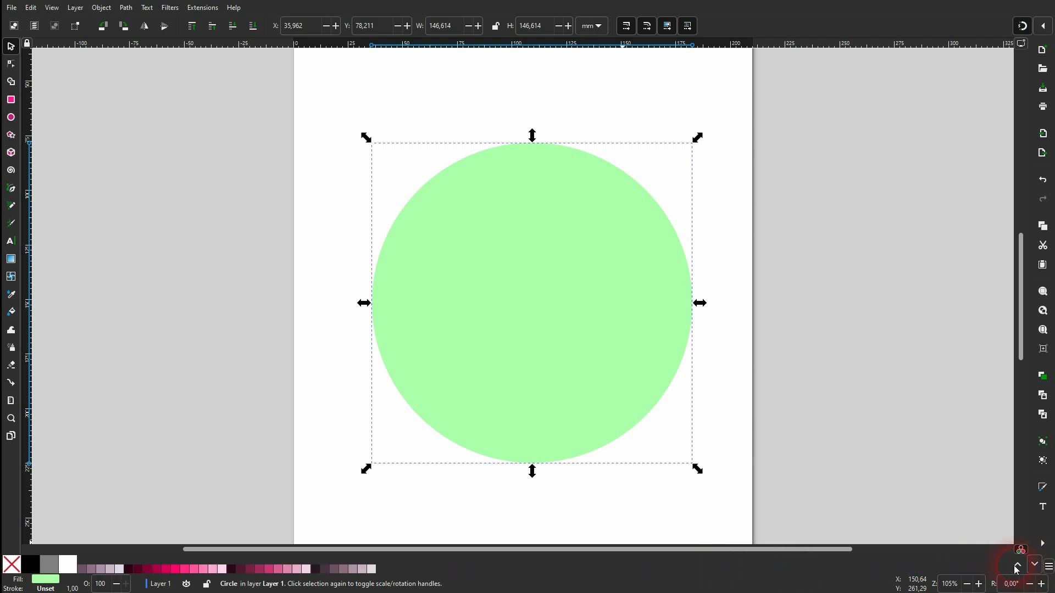
pyautogui.click(214, 569)
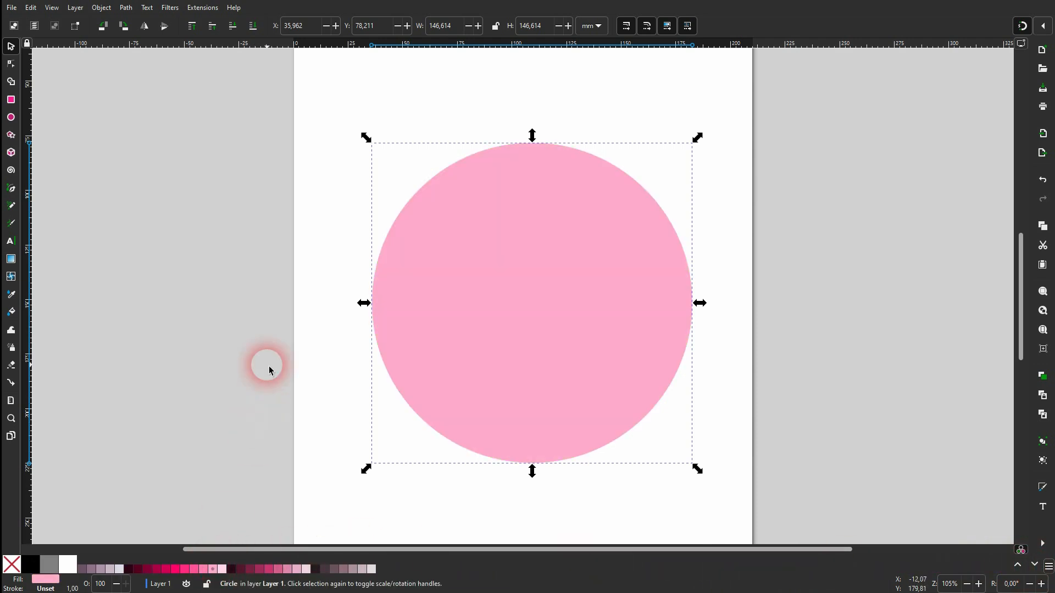
pyautogui.click(251, 301)
# - Draw an ellipse about 59 × 84 mm inside the right half of the large circle and fill it with pink #FF5599
pyautogui.click(15, 119)
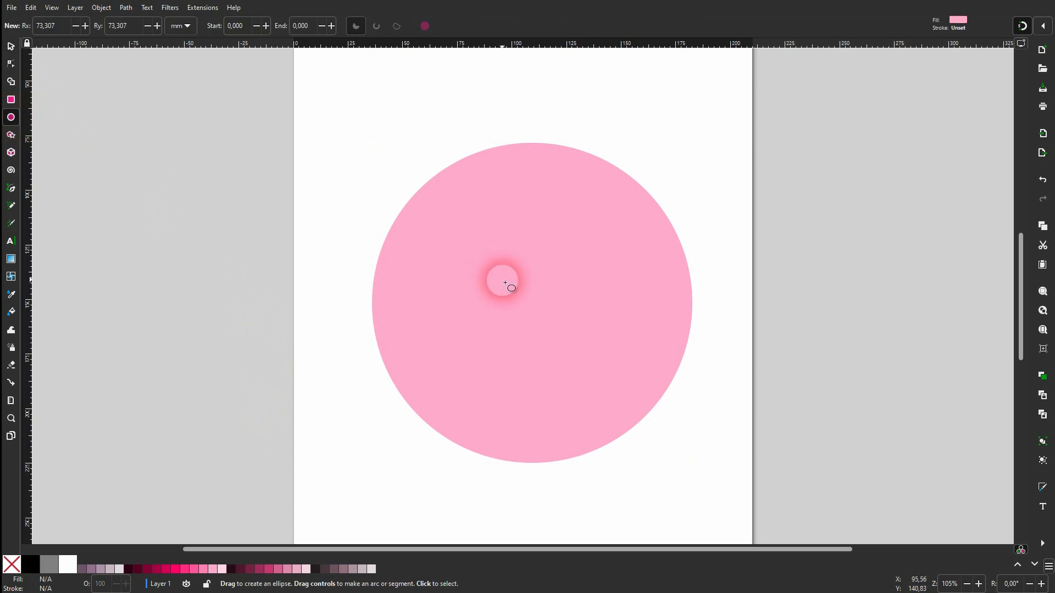
pyautogui.moveTo(501, 210); pyautogui.dragTo(628, 395)
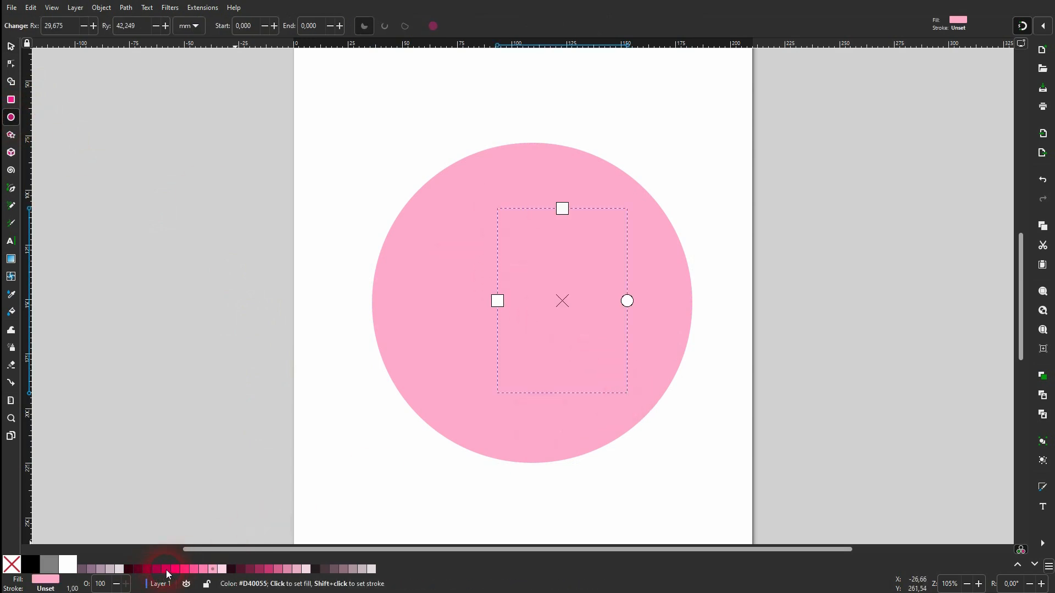
pyautogui.click(204, 569)
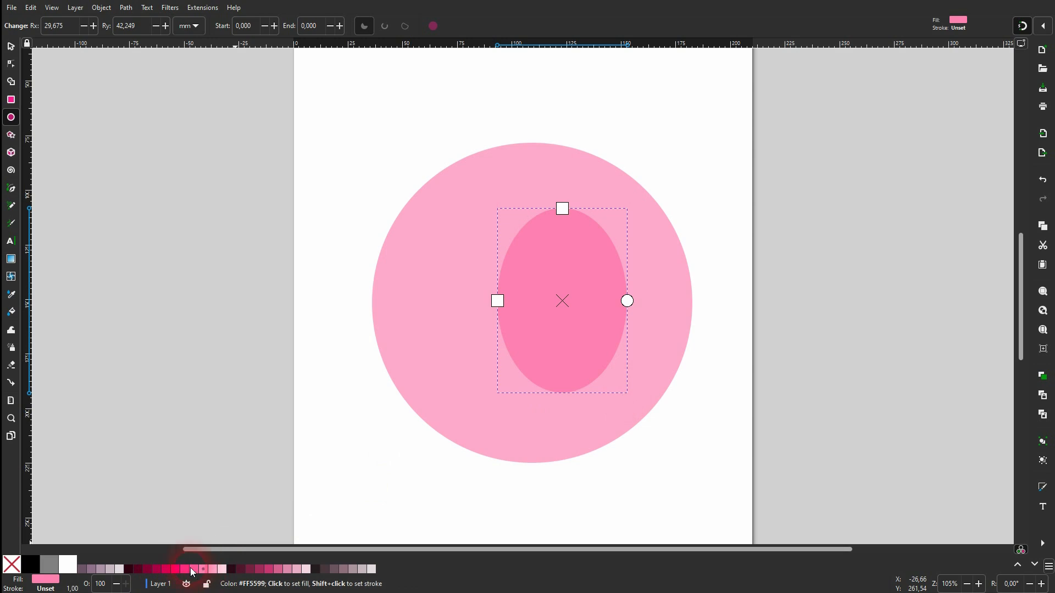
pyautogui.click(194, 569)
# - Enlarge the inner ellipse to about 90 × 109 mm, keeping it inside the right side of the large circle
pyautogui.click(11, 46)
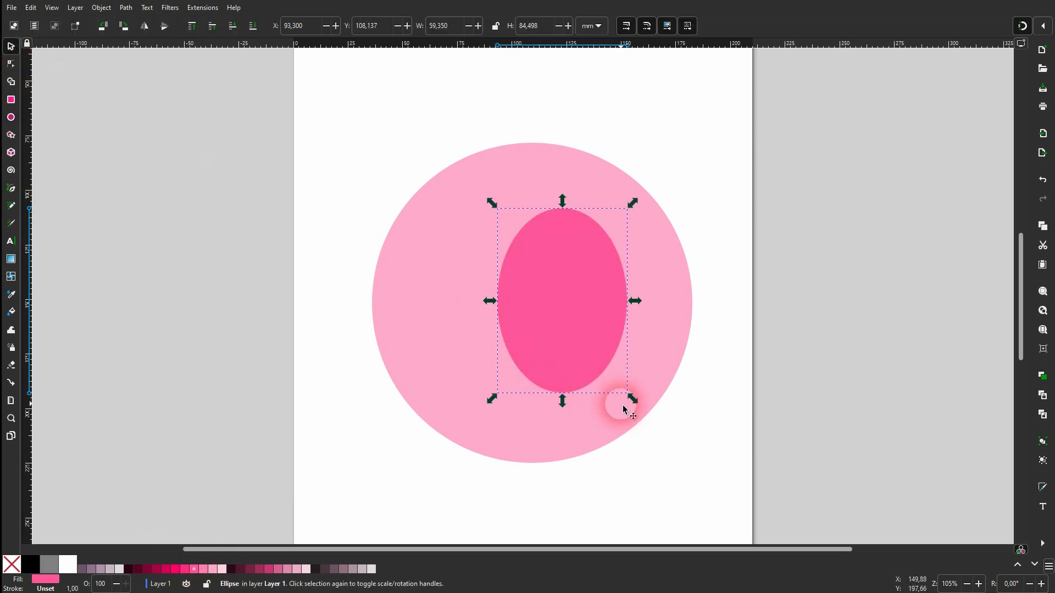
pyautogui.moveTo(632, 400); pyautogui.dragTo(661, 431)
pyautogui.moveTo(577, 199); pyautogui.dragTo(577, 181)
pyautogui.moveTo(667, 309); pyautogui.dragTo(685, 310)
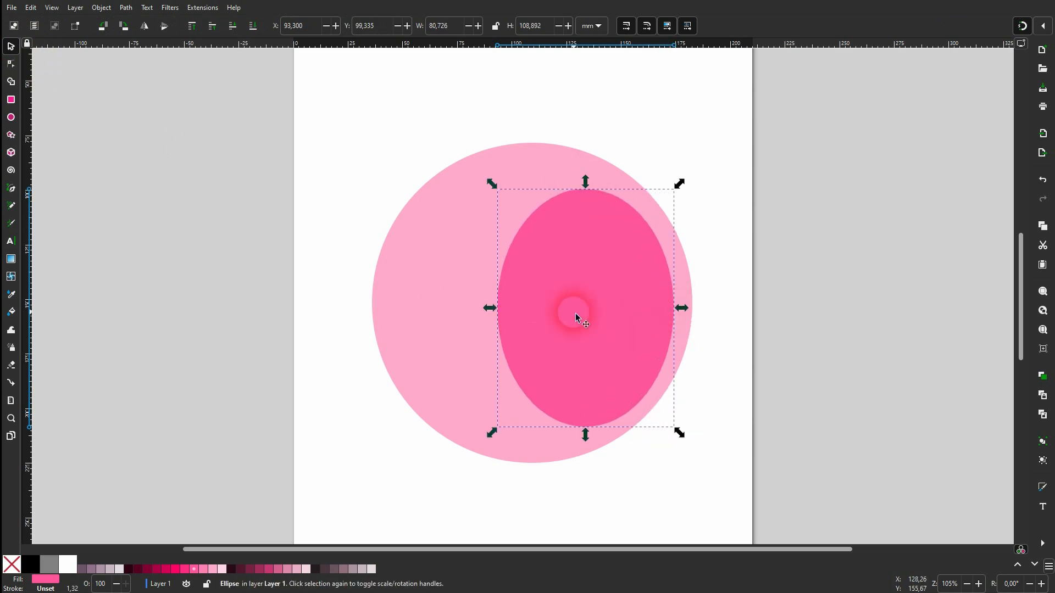
pyautogui.moveTo(490, 307); pyautogui.dragTo(474, 314)
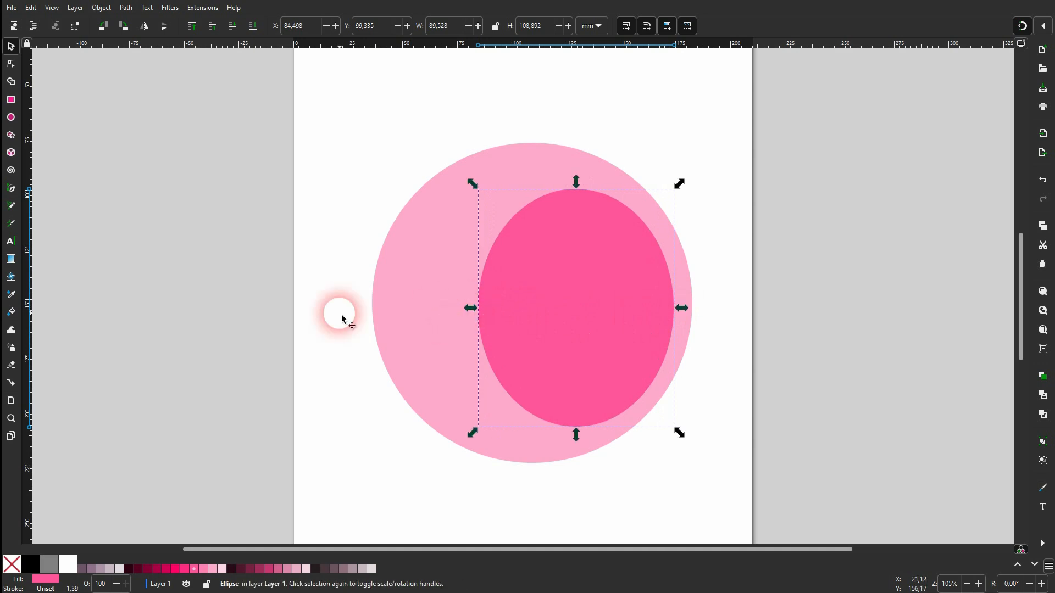
# - Draw an ellipse about 72 × 44 mm across the left half of the large circle and fill it with bright pink
pyautogui.click(182, 217)
pyautogui.click(12, 118)
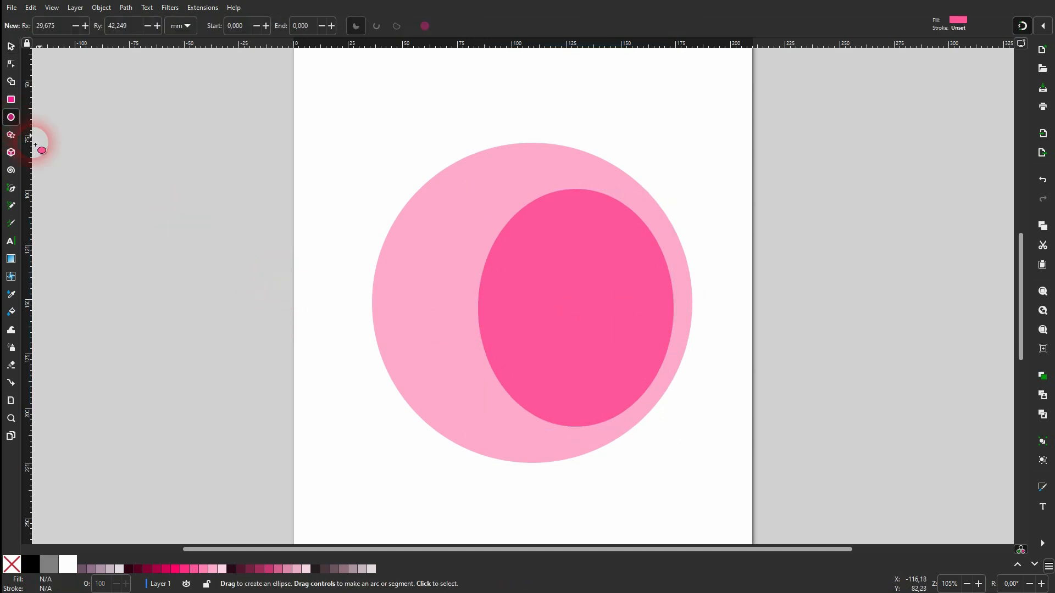
pyautogui.moveTo(377, 271); pyautogui.dragTo(533, 363)
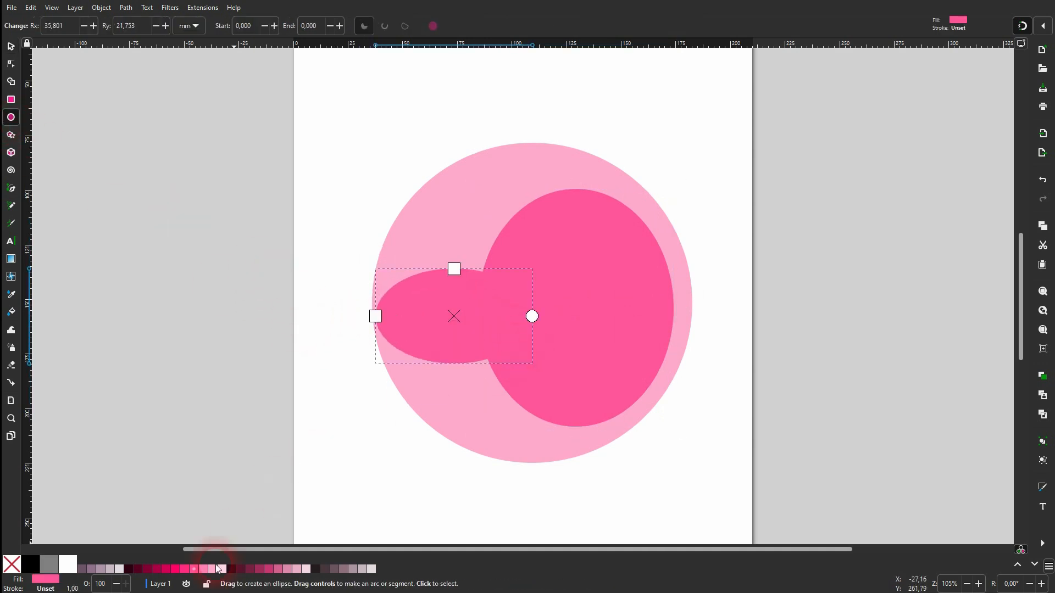
pyautogui.click(176, 569)
# - Enlarge the bright pink ellipse to about 84 × 52 mm, extending it further over the pink ellipse beside it
pyautogui.click(11, 47)
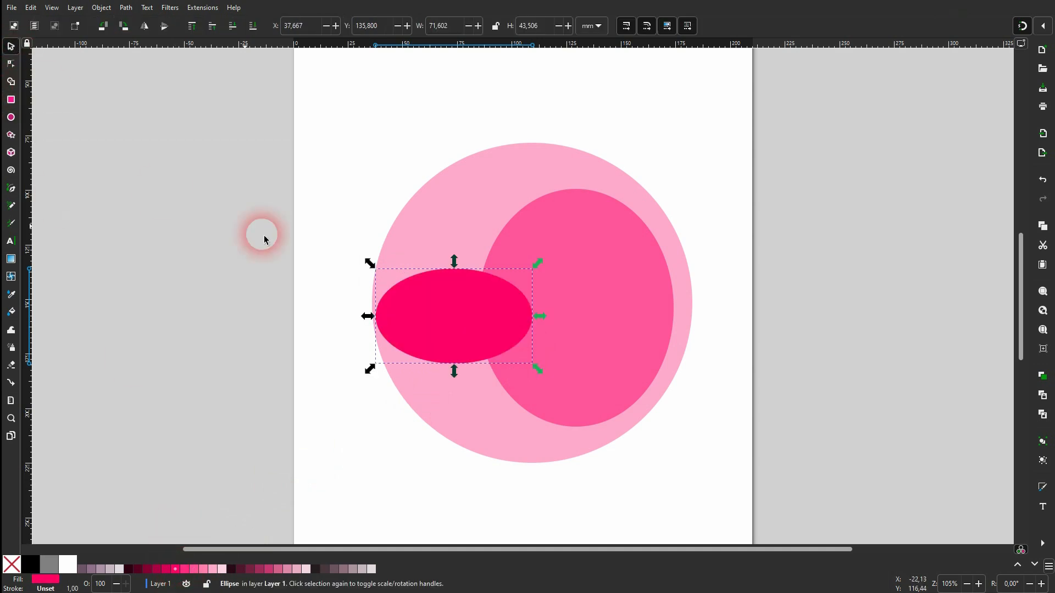
pyautogui.moveTo(454, 371); pyautogui.dragTo(458, 384)
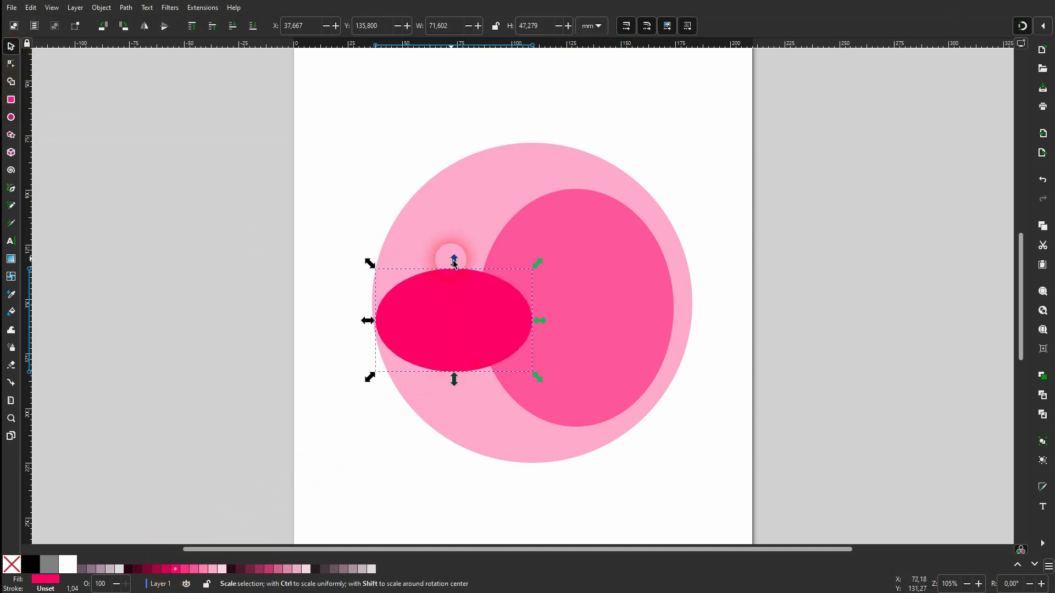
pyautogui.moveTo(453, 259); pyautogui.dragTo(453, 249)
pyautogui.moveTo(541, 319); pyautogui.dragTo(569, 321)
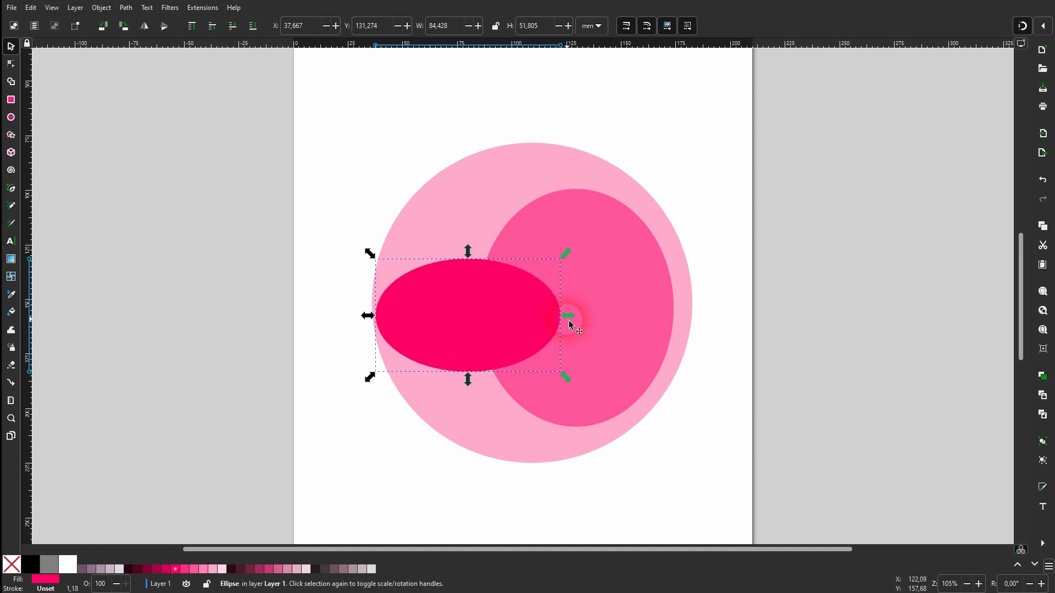
# - Draw an ellipse about 61 × 70 mm inside the pink right-hand ellipse and fill it with dark crimson
pyautogui.click(11, 117)
pyautogui.moveTo(539, 234); pyautogui.dragTo(669, 386)
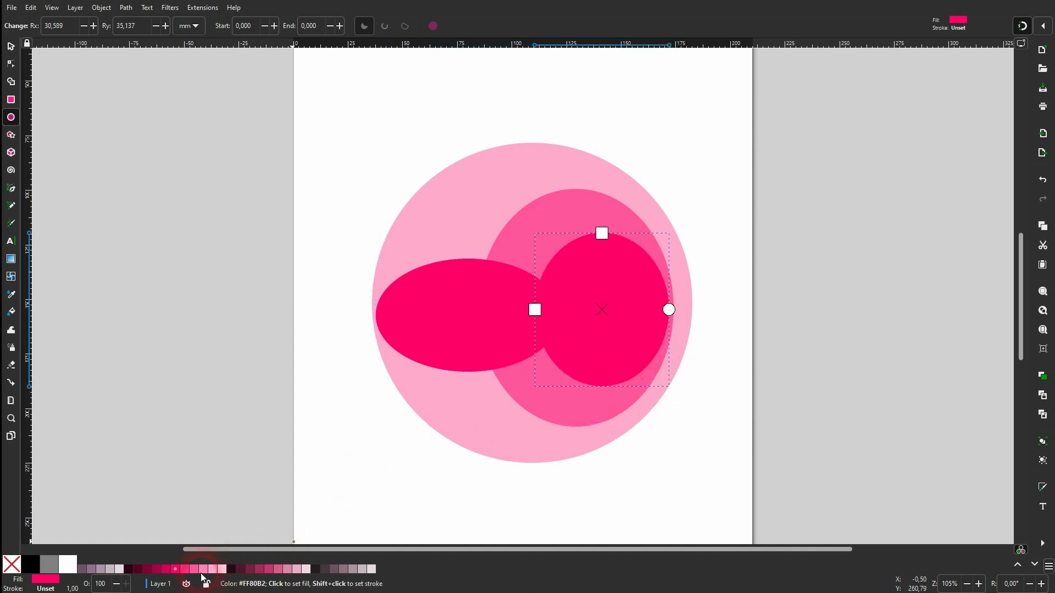
pyautogui.click(157, 569)
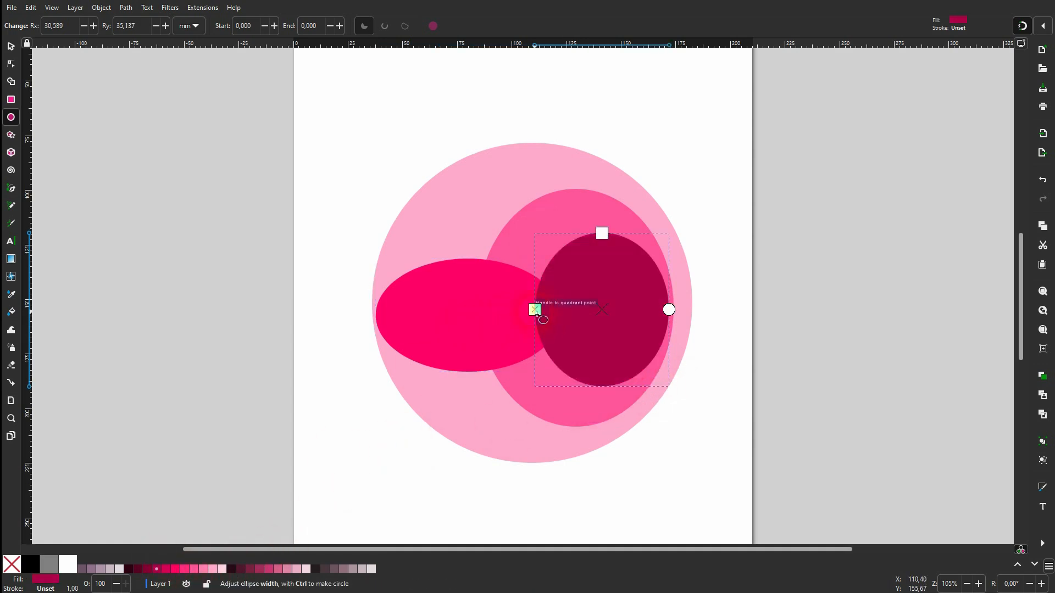
# - Widen the dark crimson ellipse to about 72 mm and move it so it sits inside the pink ellipse, overlapping the bright pink one
pyautogui.moveTo(535, 308)
pyautogui.mouseDown()
pyautogui.moveTo(492, 308)
pyautogui.moveTo(523, 308)
pyautogui.mouseUp()
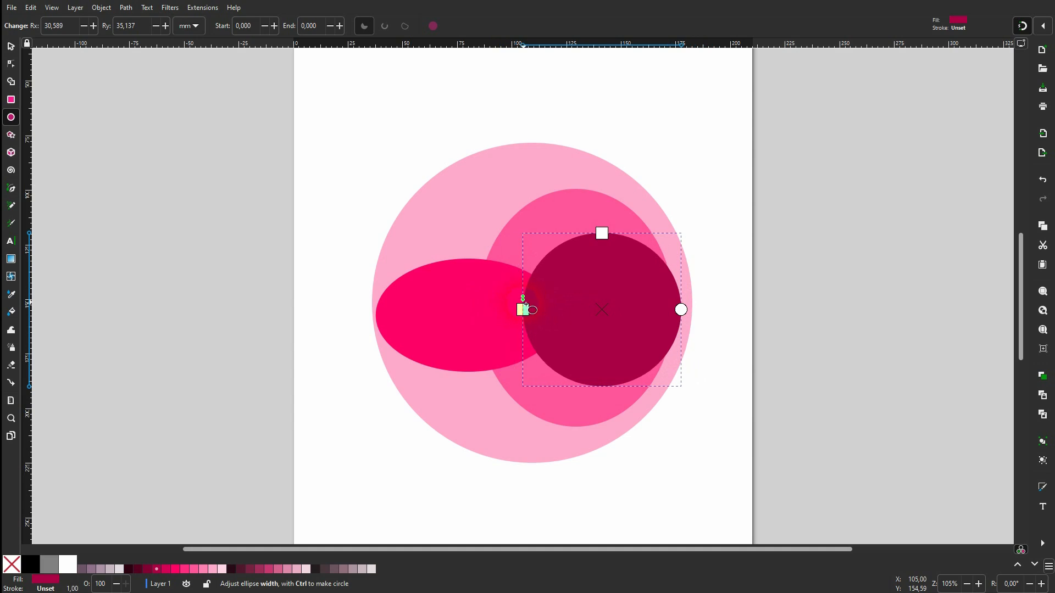
pyautogui.click(11, 49)
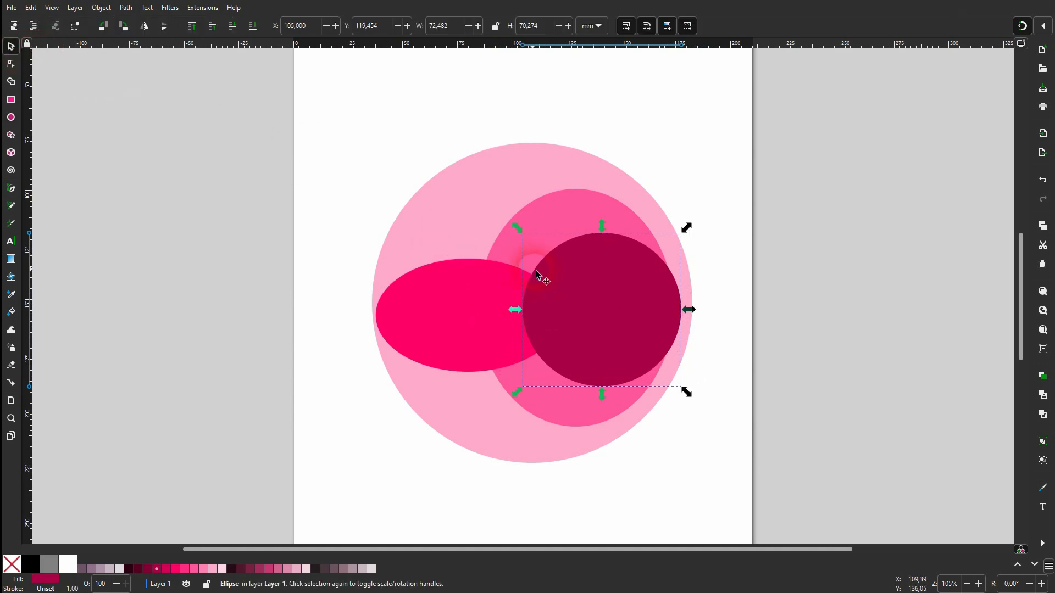
pyautogui.moveTo(599, 281)
pyautogui.mouseDown()
pyautogui.moveTo(572, 284)
pyautogui.moveTo(599, 302)
pyautogui.mouseUp()
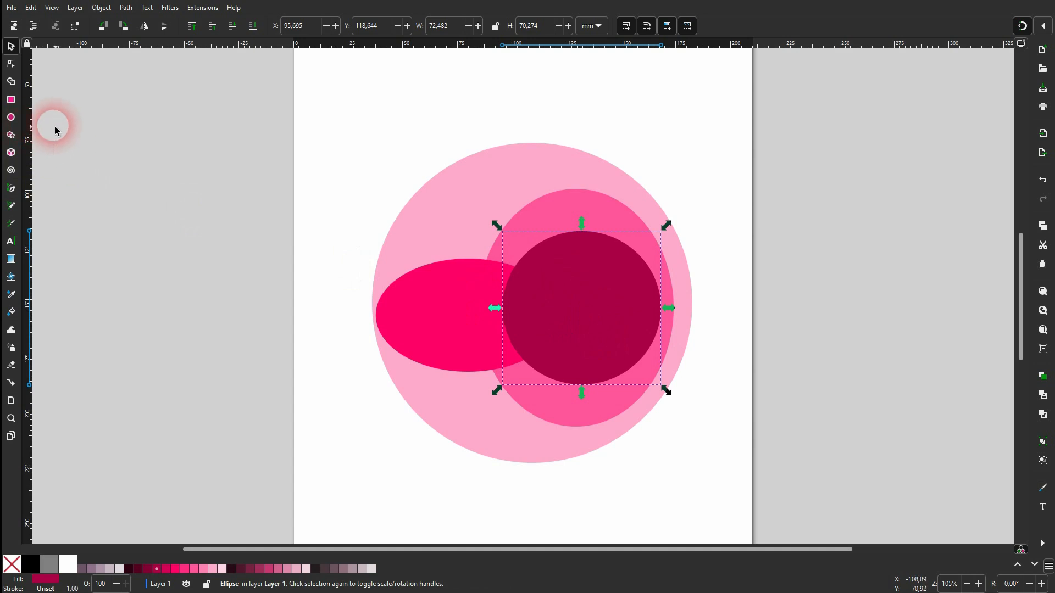
# - Draw a small ellipse in the right part of the dark crimson one, fill it with very dark crimson and reshape it to about 27 × 18 mm
pyautogui.click(11, 117)
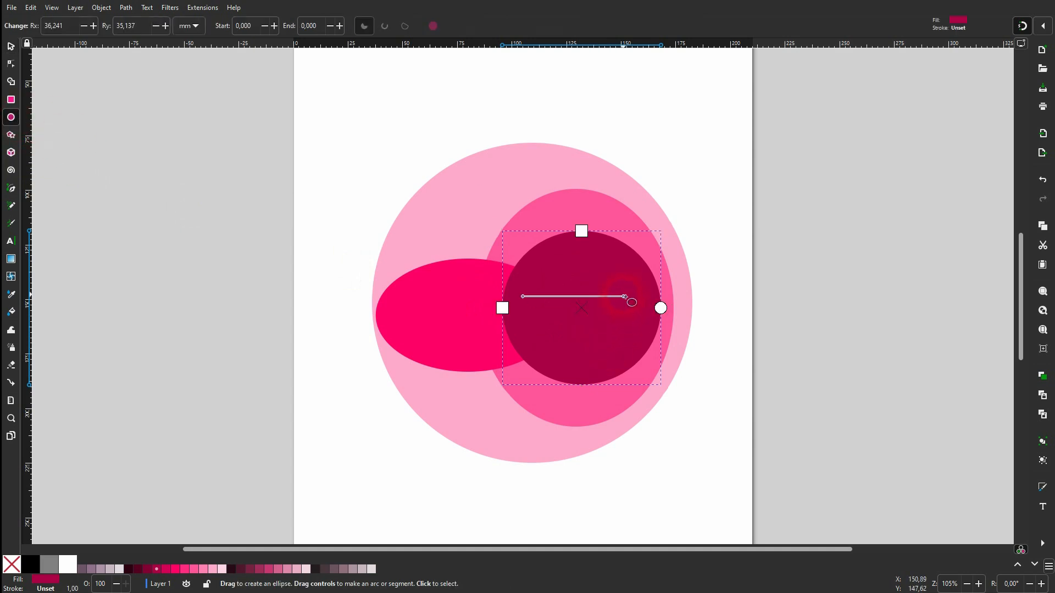
pyautogui.moveTo(625, 296); pyautogui.dragTo(655, 335)
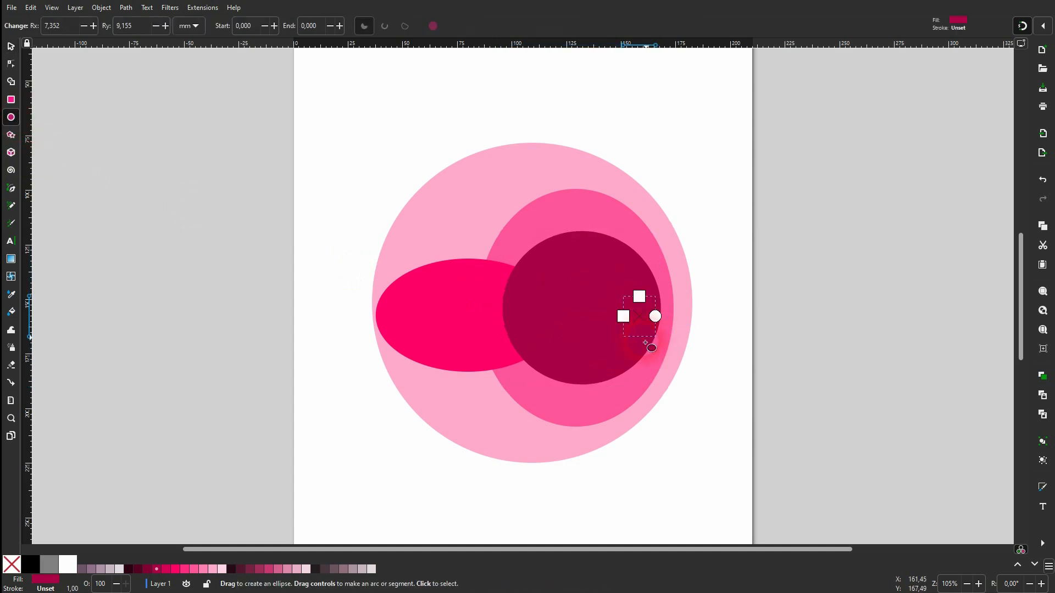
pyautogui.click(140, 568)
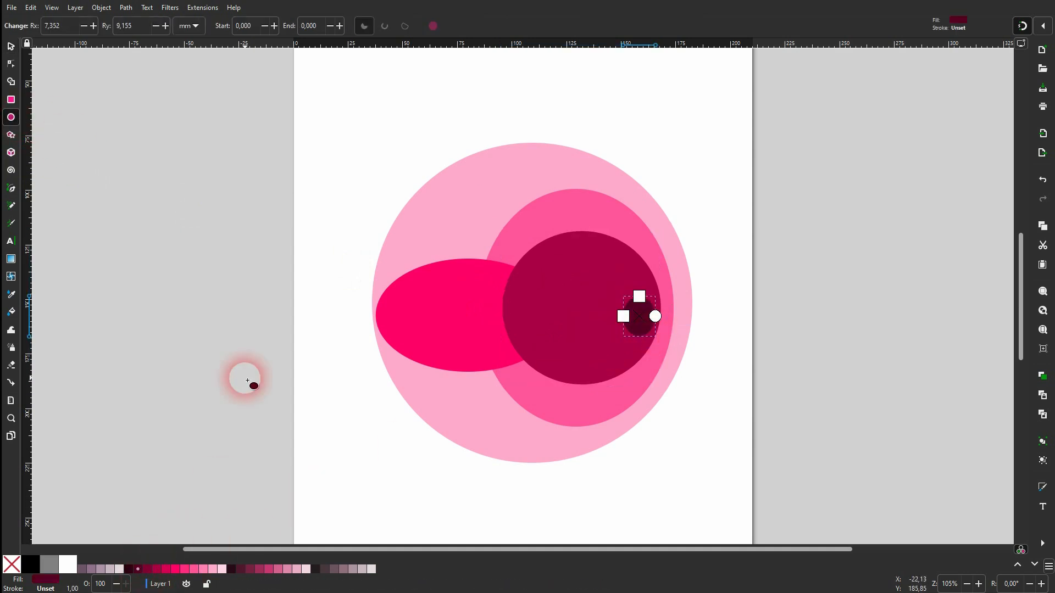
pyautogui.click(12, 50)
pyautogui.moveTo(620, 323)
pyautogui.mouseDown()
pyautogui.moveTo(594, 322)
pyautogui.moveTo(637, 309)
pyautogui.mouseUp()
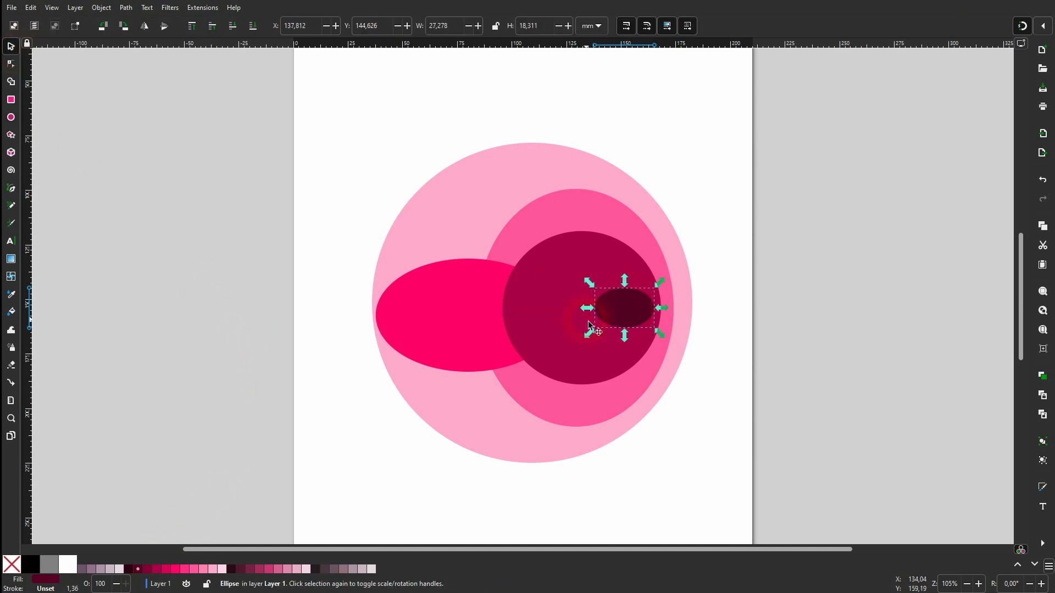
# - Bring the bright pink left ellipse to the front and enlarge the smallest dark ellipse to about 36 × 30 mm
pyautogui.click(450, 324)
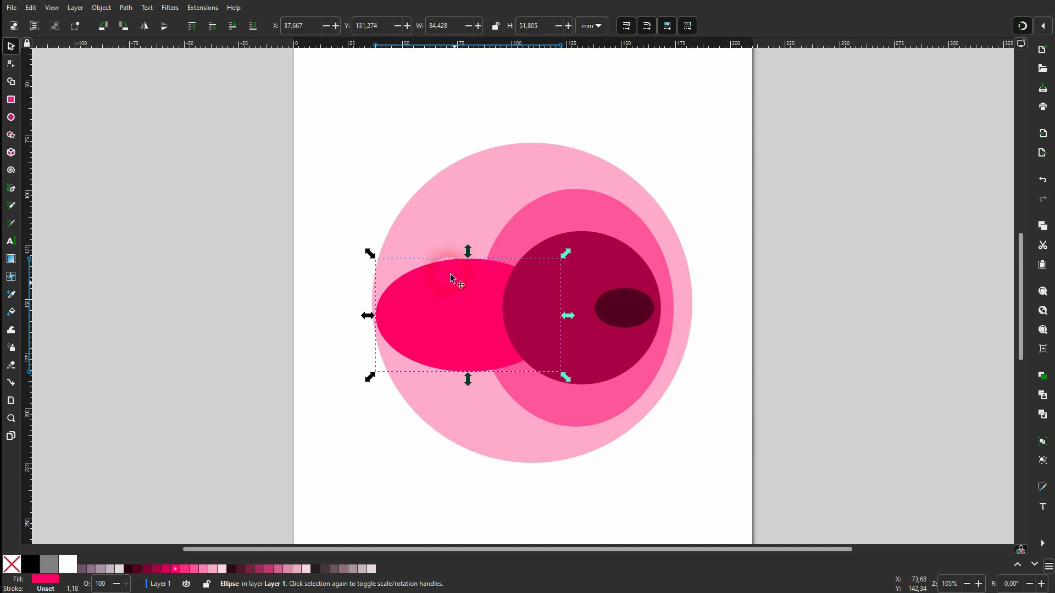
pyautogui.click(196, 32)
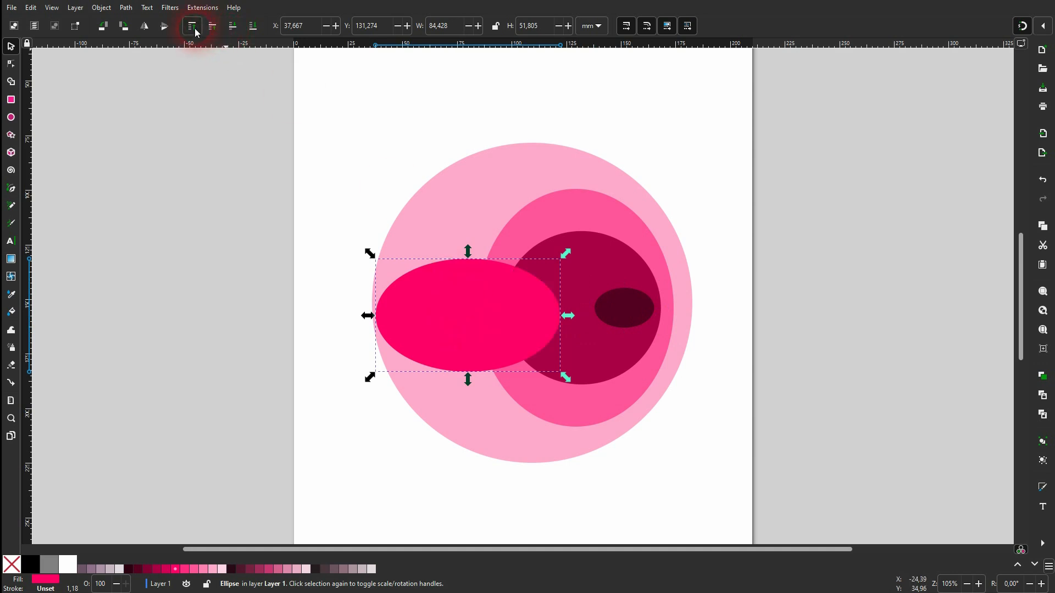
pyautogui.click(629, 324)
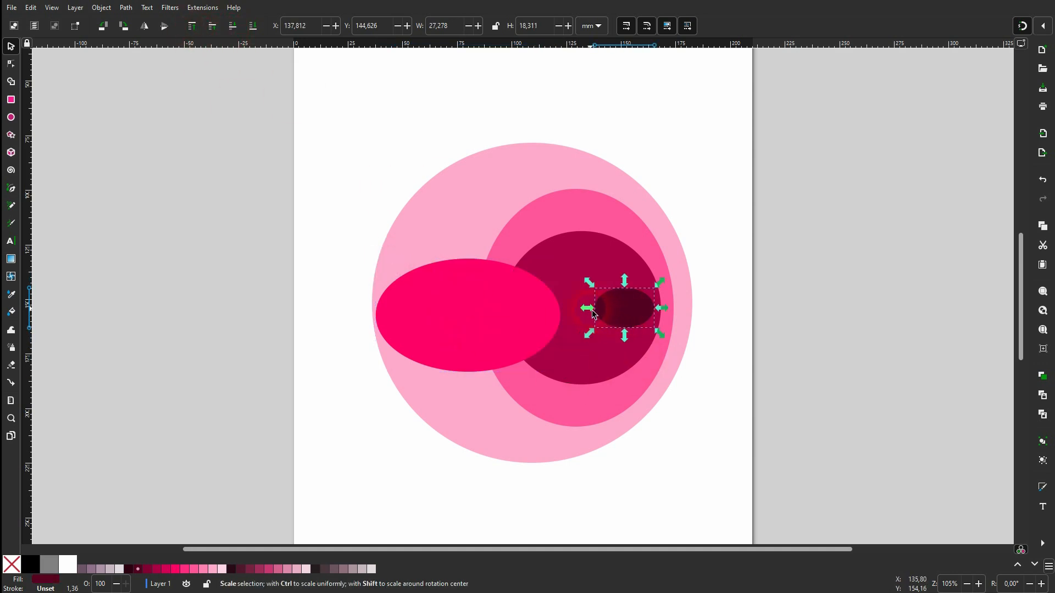
pyautogui.moveTo(586, 307)
pyautogui.mouseDown()
pyautogui.moveTo(562, 306)
pyautogui.moveTo(574, 316)
pyautogui.mouseUp()
pyautogui.moveTo(615, 281); pyautogui.dragTo(615, 271)
pyautogui.moveTo(615, 336); pyautogui.dragTo(618, 352)
pyautogui.click(803, 307)
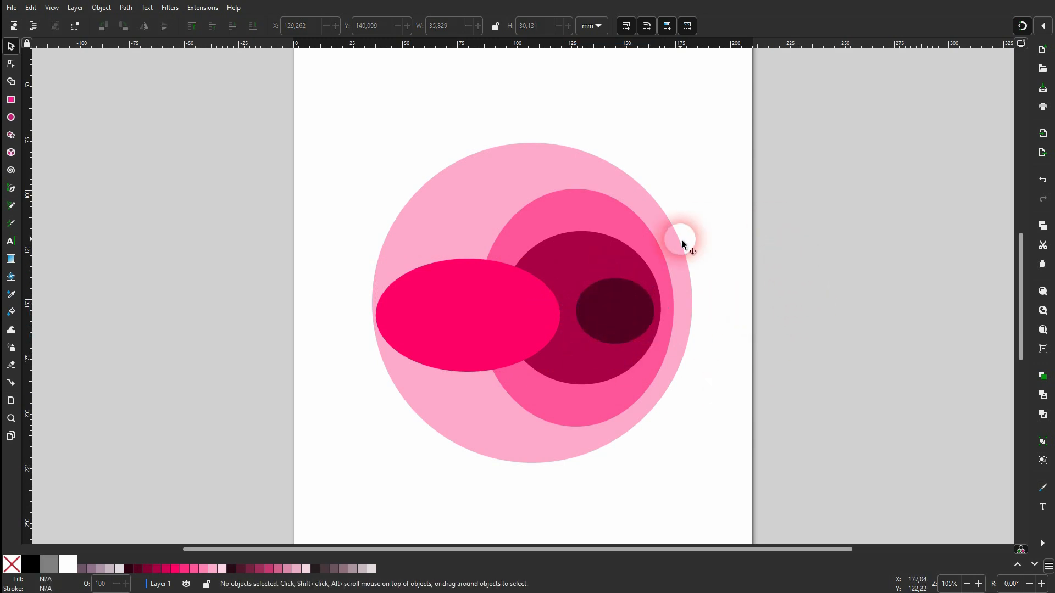
# - Select all five shapes of the diagram and open their fill and stroke settings
pyautogui.moveTo(290, 487); pyautogui.dragTo(759, 113)
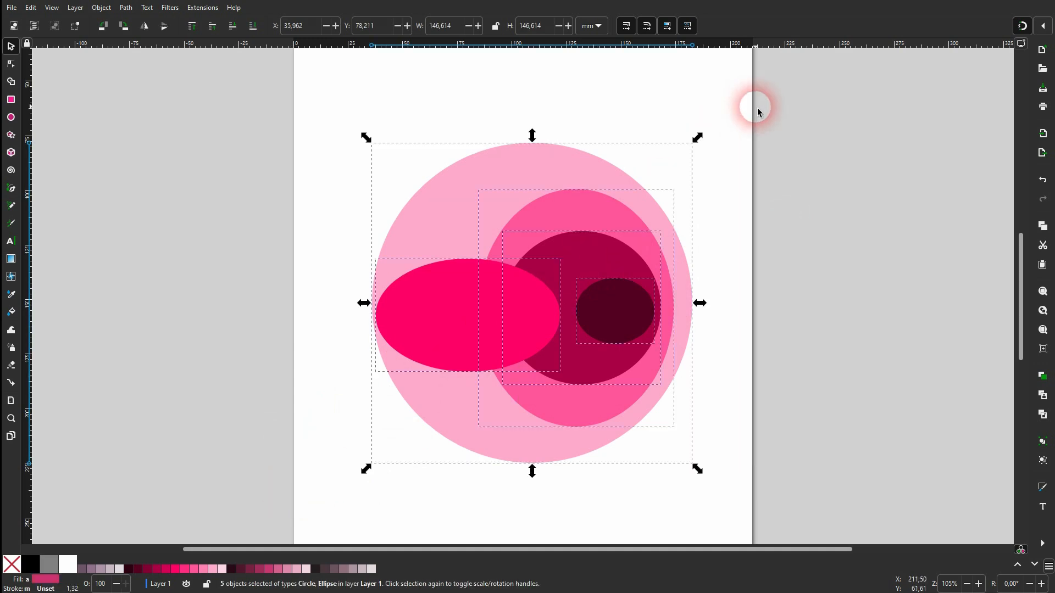
pyautogui.click(102, 7)
pyautogui.click(110, 34)
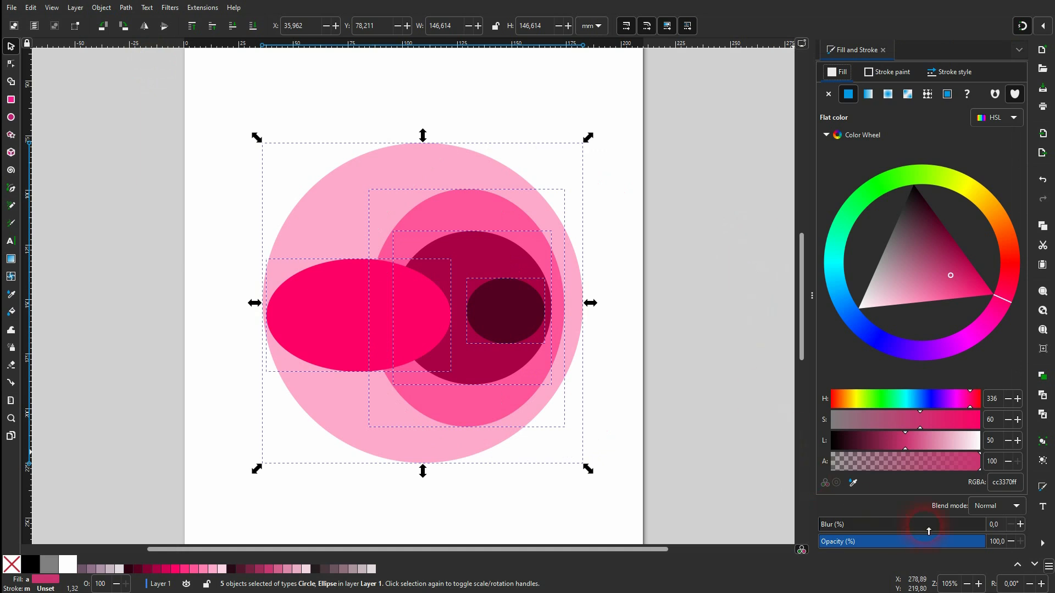
# - Try the Multiply, Screen, Lighten, Overlay and Difference blend modes on the five shapes and restore Normal
pyautogui.moveTo(982, 544); pyautogui.dragTo(1018, 555)
pyautogui.click(1016, 507)
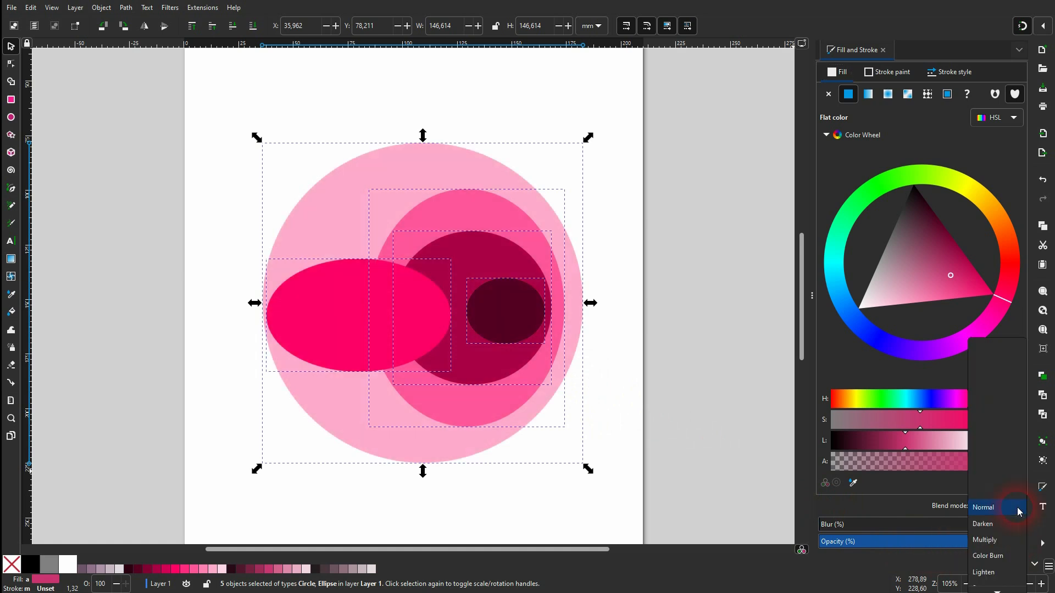
pyautogui.click(998, 541)
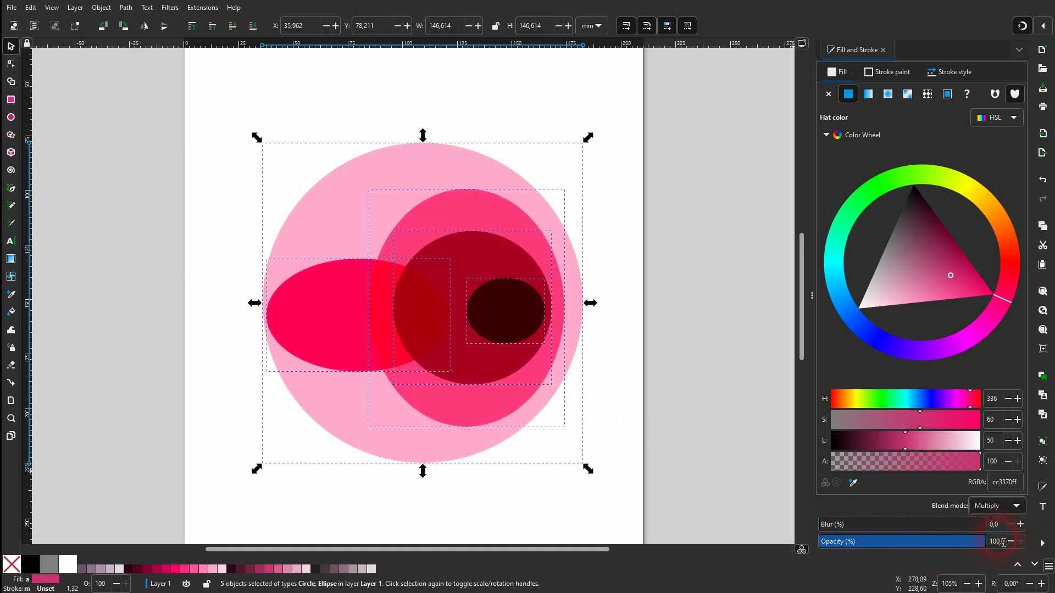
pyautogui.click(1002, 508)
pyautogui.click(997, 532)
pyautogui.click(1003, 515)
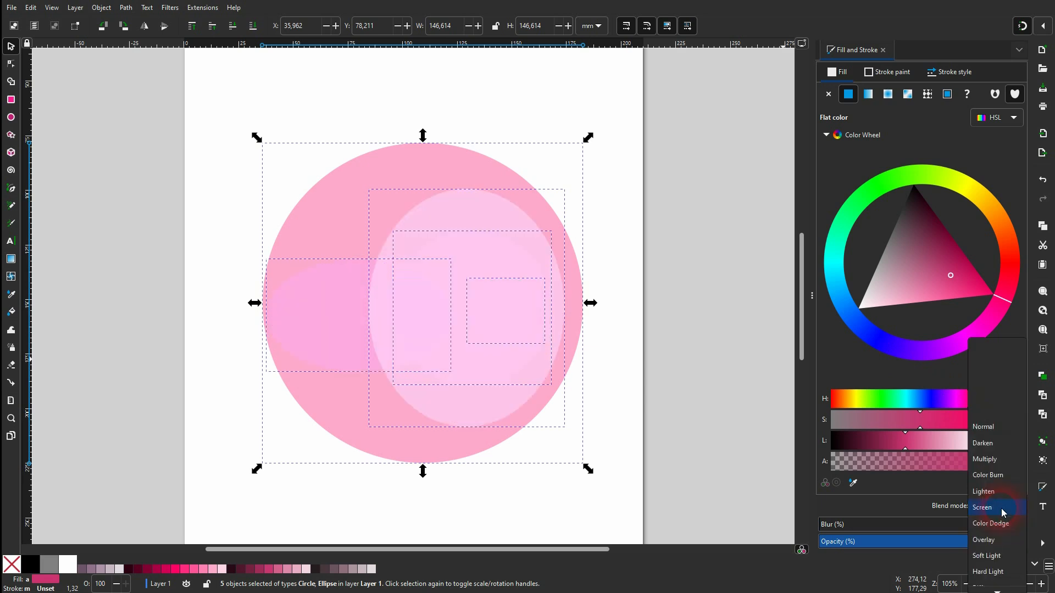
pyautogui.click(999, 493)
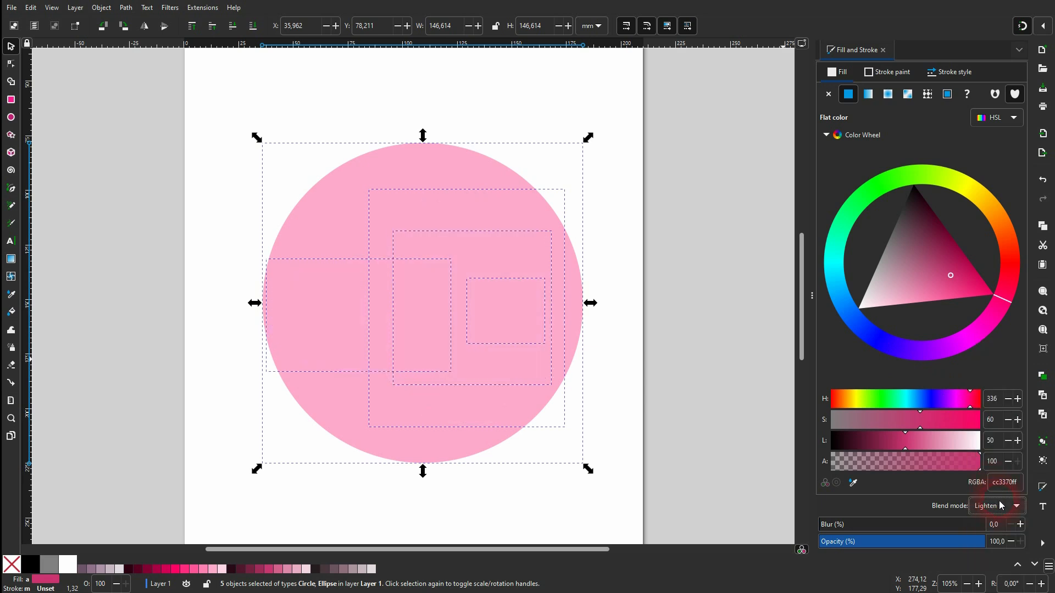
pyautogui.click(1001, 505)
pyautogui.click(1000, 556)
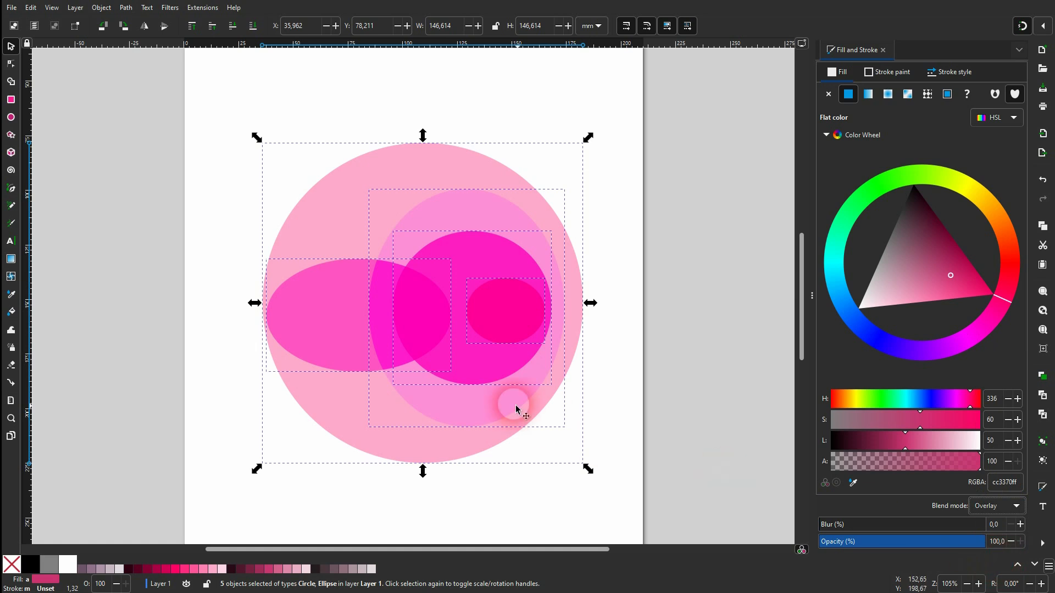
pyautogui.click(1015, 506)
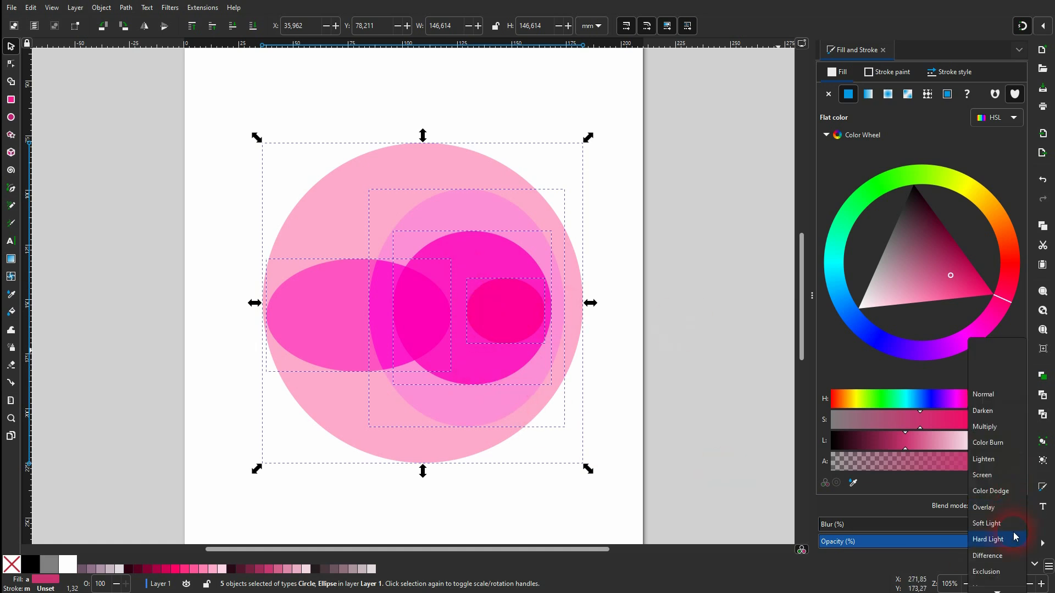
pyautogui.click(1005, 557)
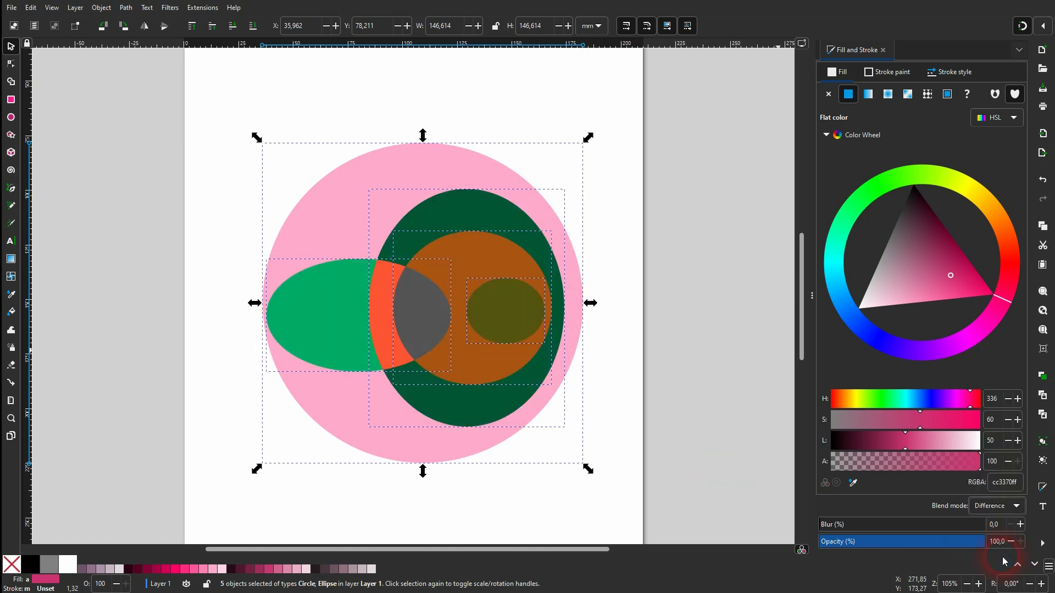
pyautogui.click(1003, 509)
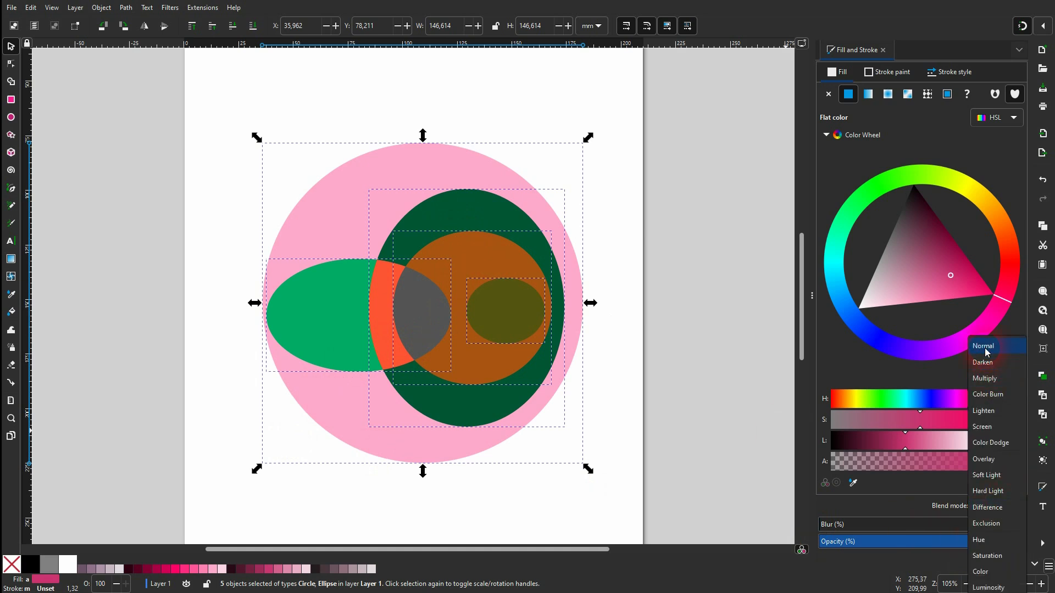
pyautogui.click(987, 349)
# - Set the opacity of all five shapes to 49% and close the fill and stroke settings
pyautogui.click(899, 546)
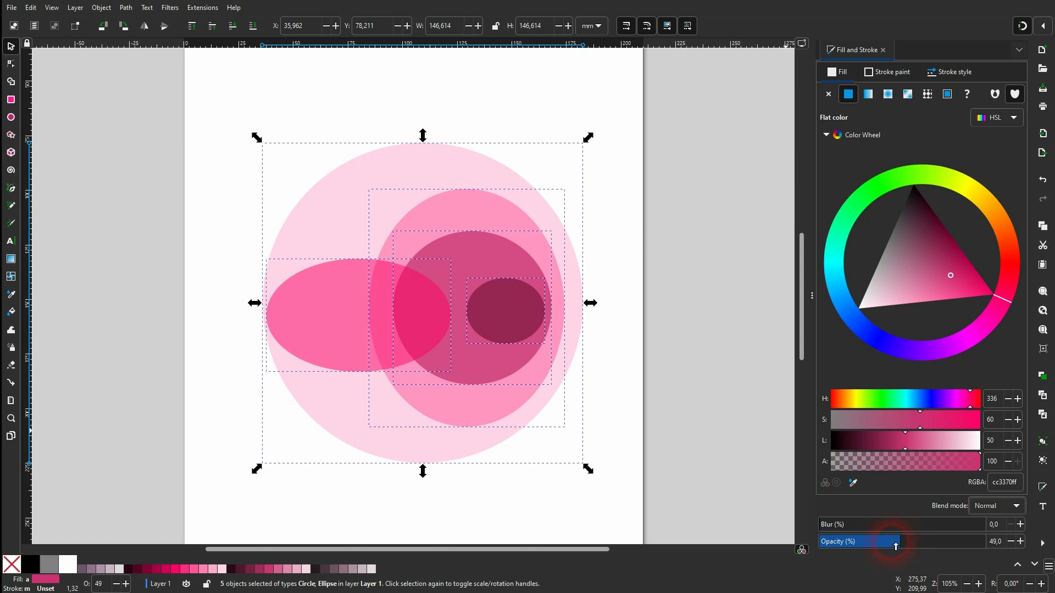
pyautogui.click(883, 50)
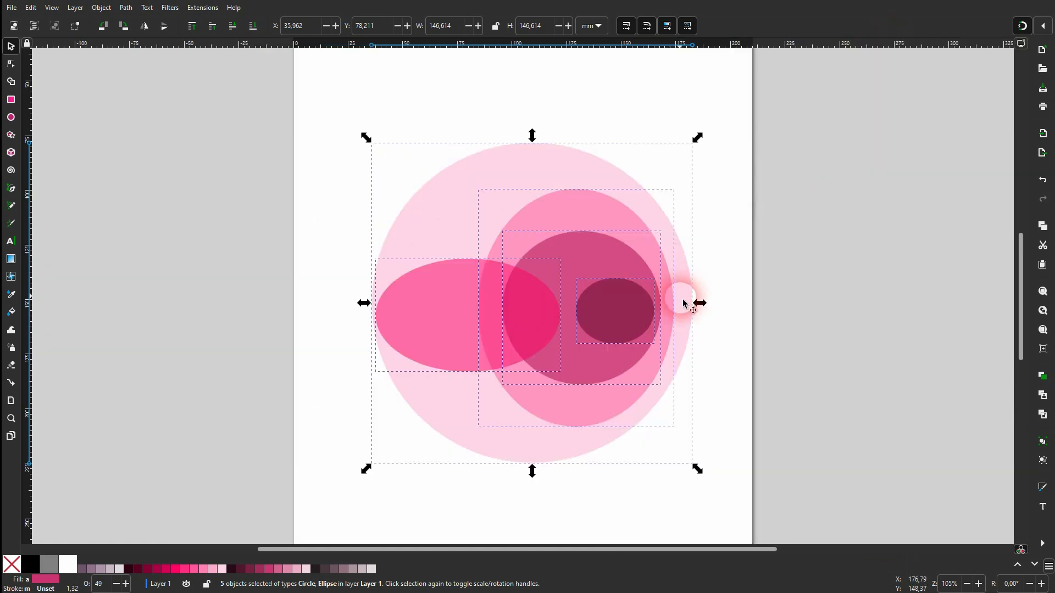
pyautogui.click(787, 311)
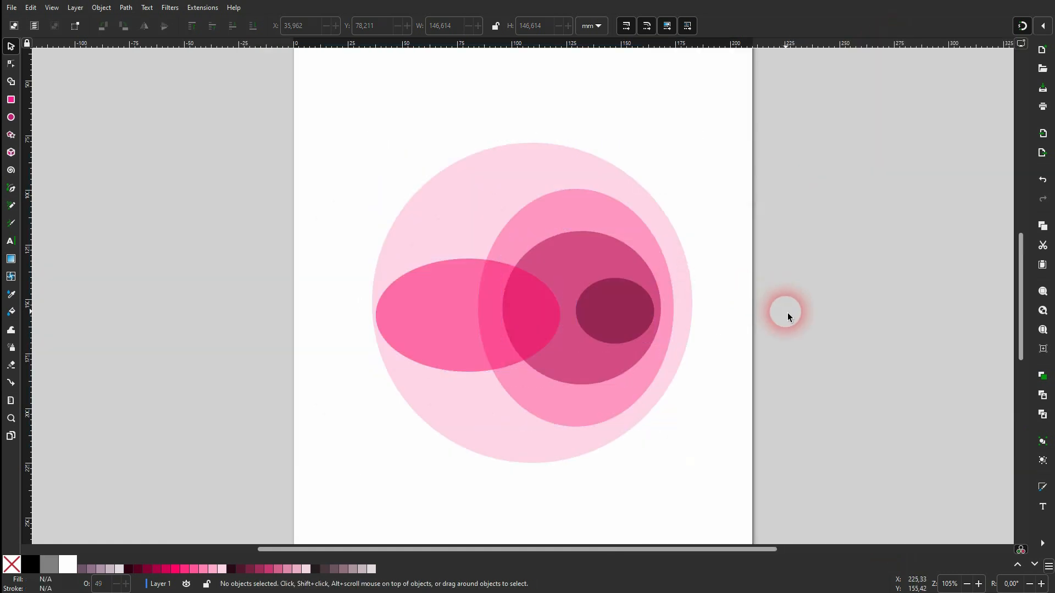
# - Add the label "British Isle" on two centred lines above the large circle and fill it with black
pyautogui.click(11, 241)
pyautogui.click(511, 96)
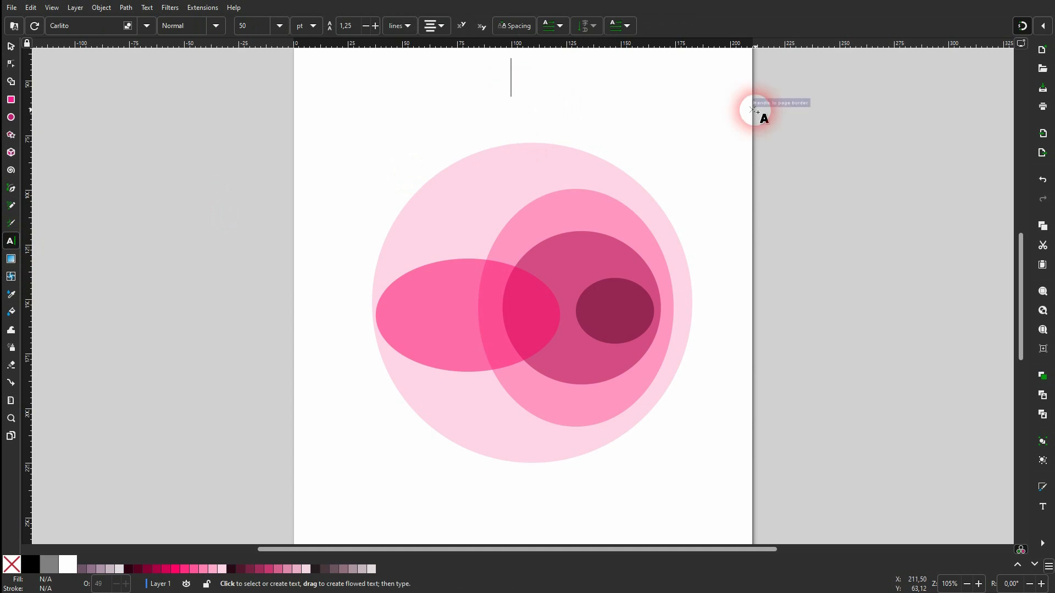
pyautogui.write('British ')
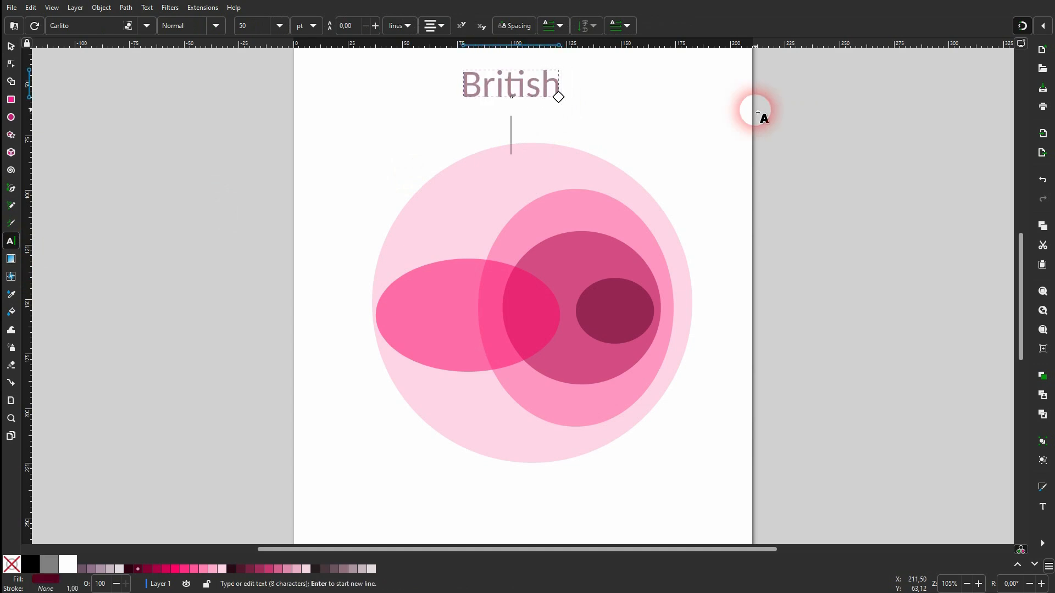
pyautogui.write('Isle')
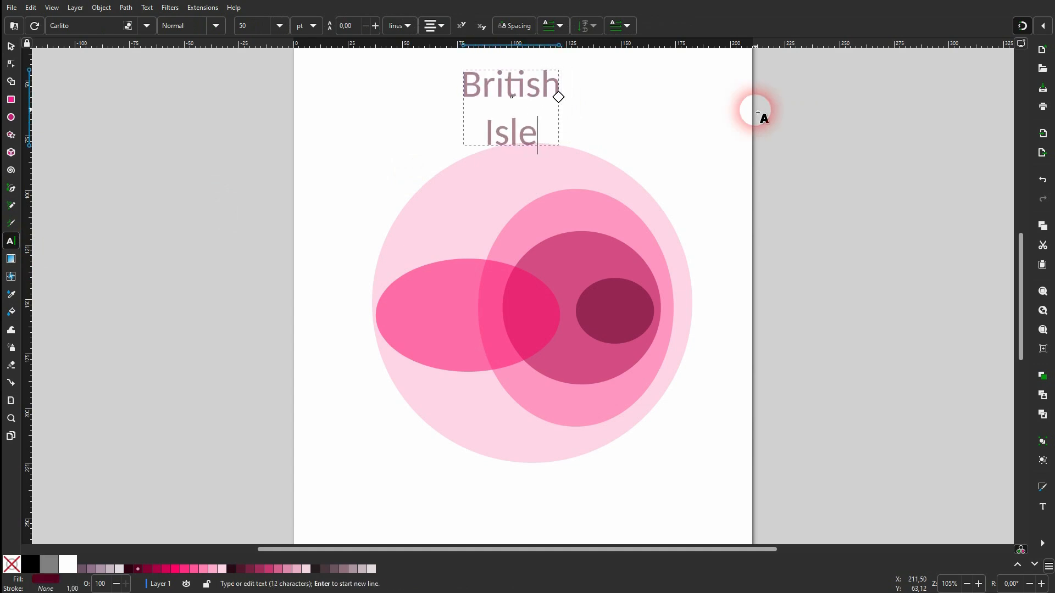
pyautogui.click(11, 48)
pyautogui.click(30, 564)
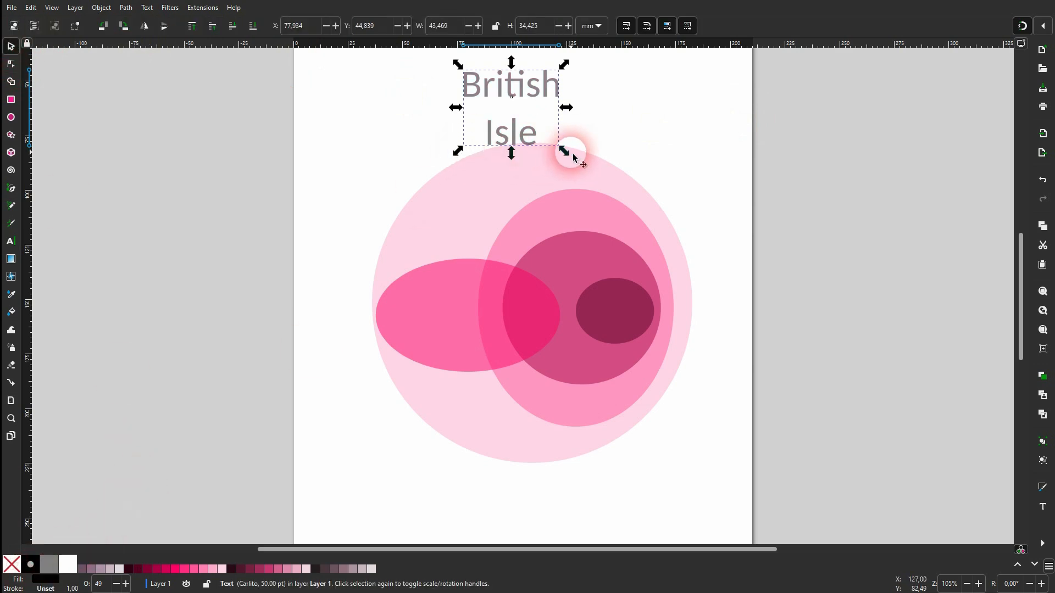
# - Shrink the "British Isle" label to about 28 mm wide and left-align its two lines
pyautogui.moveTo(562, 151); pyautogui.dragTo(532, 129)
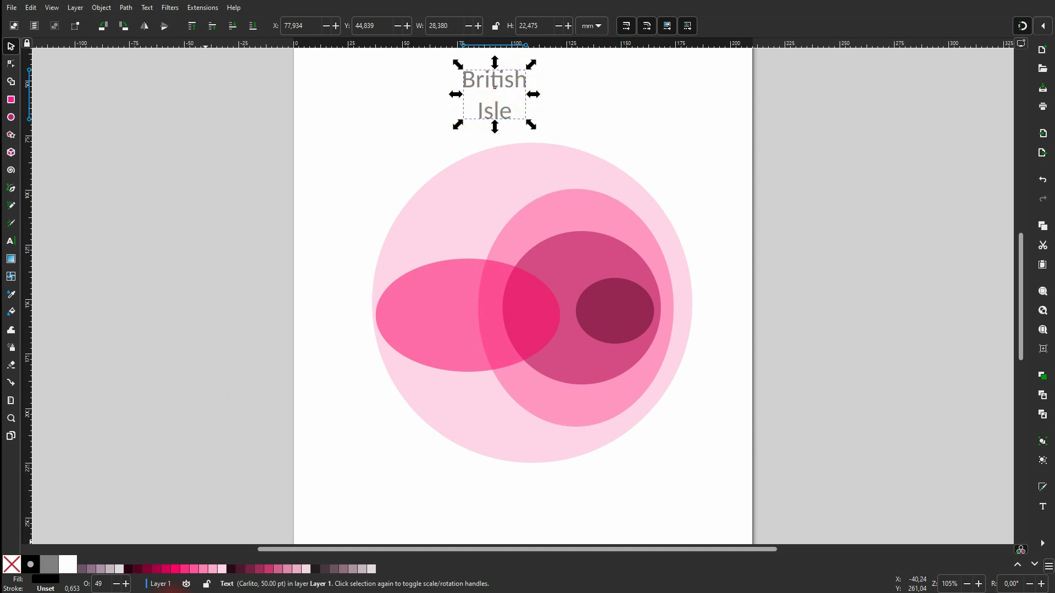
pyautogui.click(11, 240)
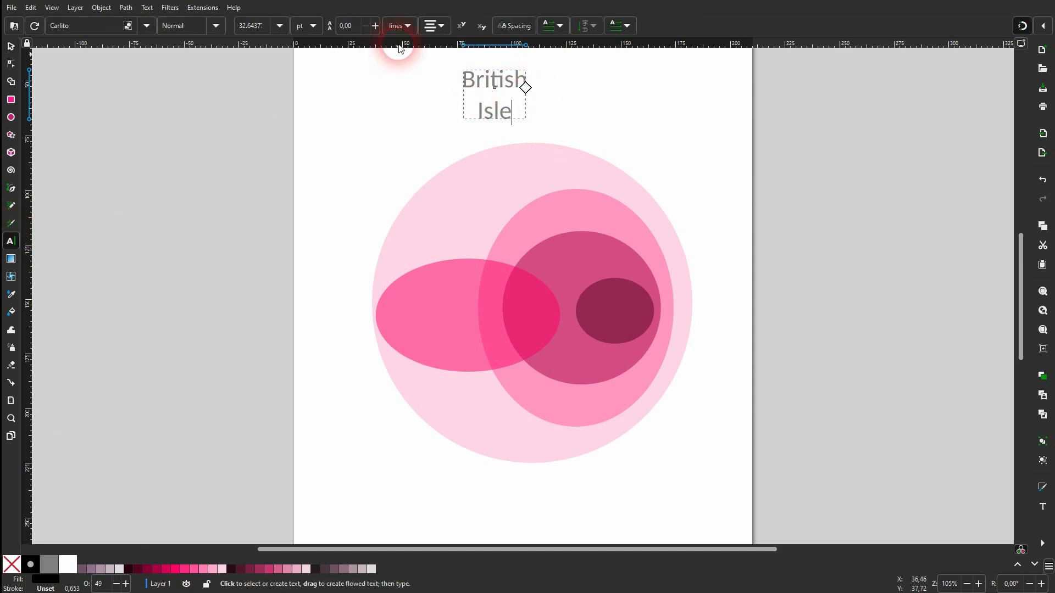
pyautogui.click(437, 27)
pyautogui.click(435, 12)
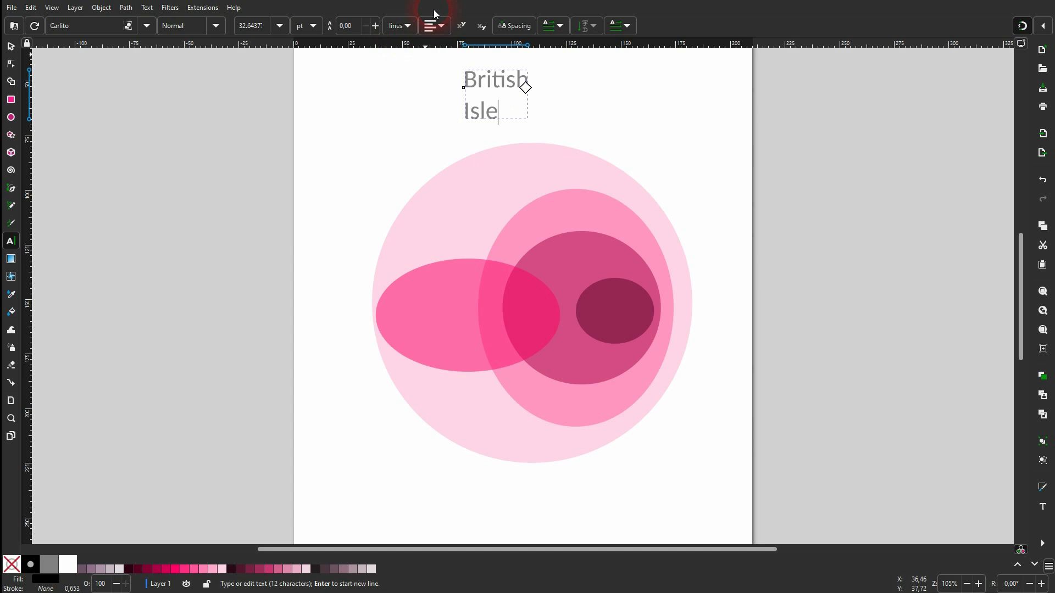
pyautogui.click(10, 47)
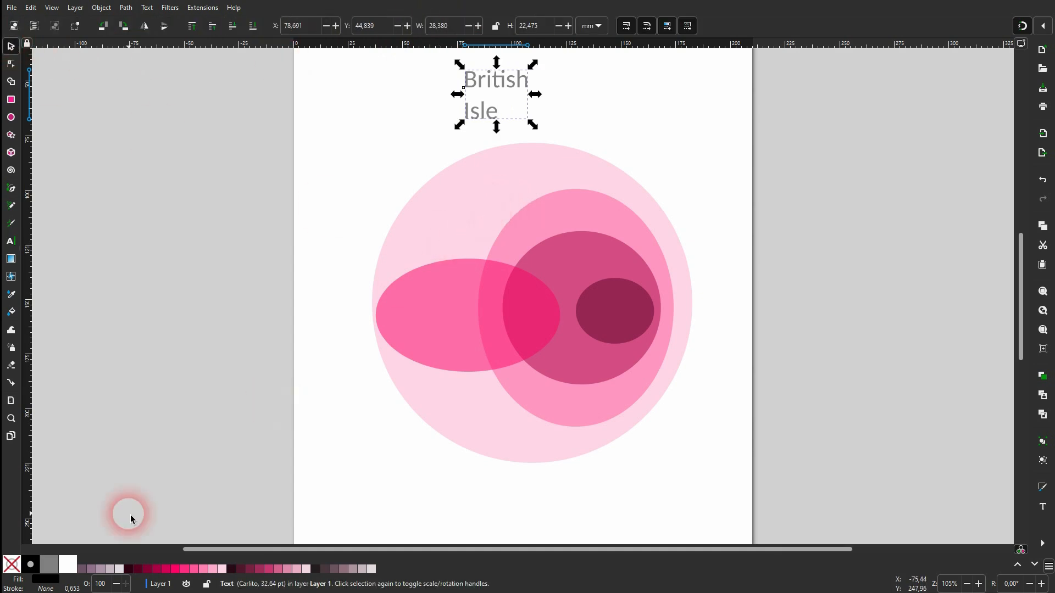
# - Raise the opacity of the "British Isle" label to 100% and close the fill and stroke settings
pyautogui.click(41, 582)
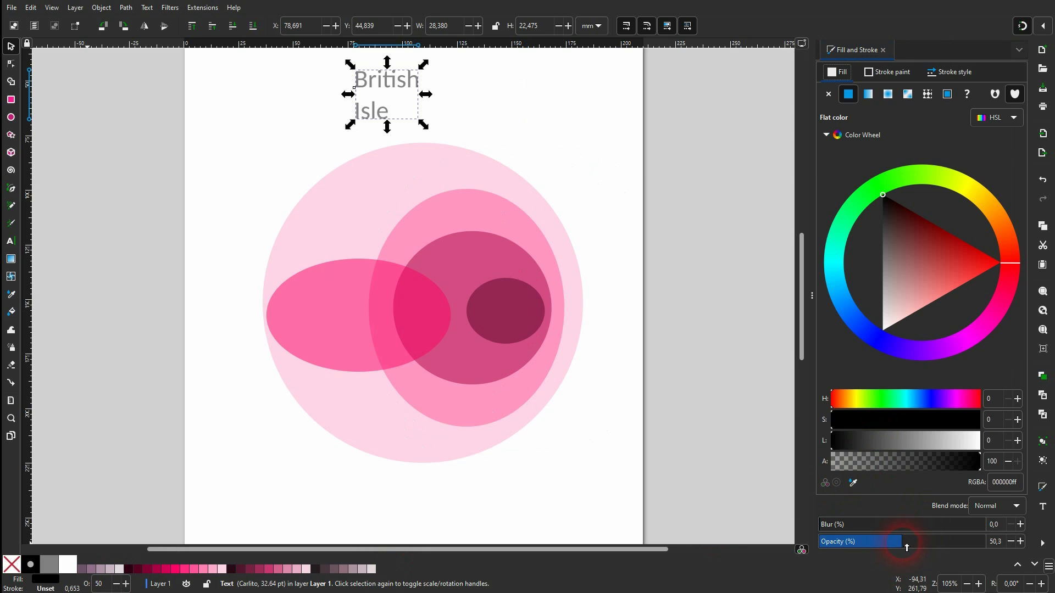
pyautogui.moveTo(907, 546); pyautogui.dragTo(1035, 544)
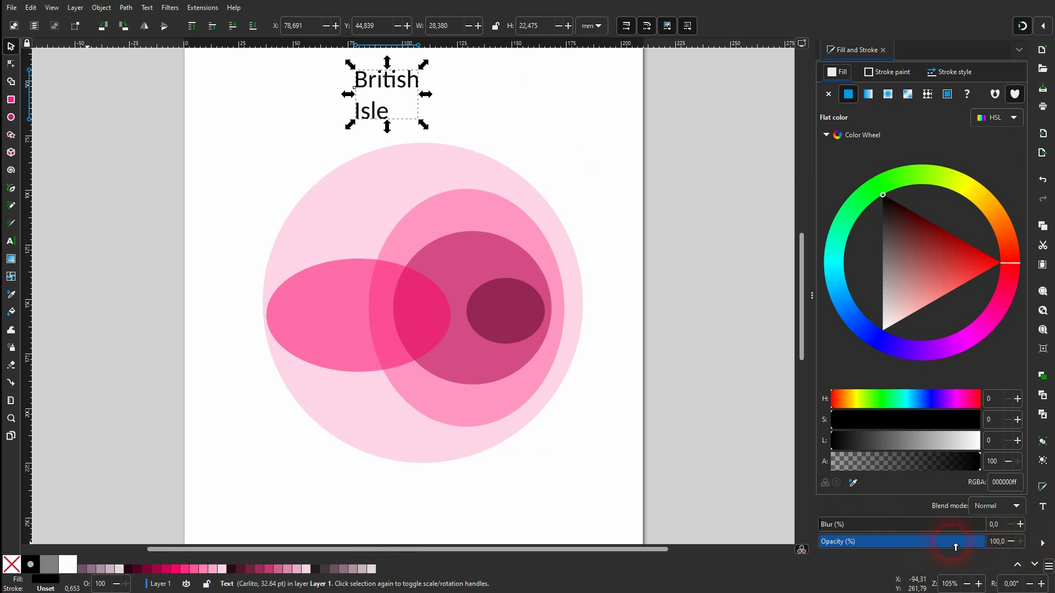
pyautogui.moveTo(956, 547); pyautogui.dragTo(1013, 549)
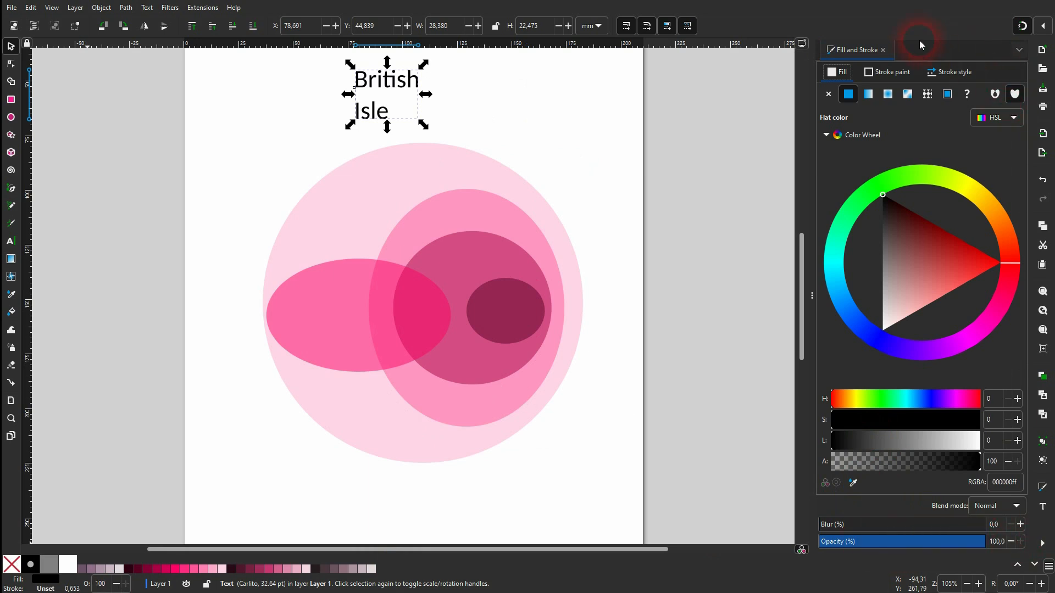
pyautogui.click(883, 50)
# - Put the label at the top inside the large circle and add a copy reading "British Island" in the second-largest ellipse
pyautogui.moveTo(528, 126)
pyautogui.mouseDown()
pyautogui.moveTo(495, 119)
pyautogui.moveTo(507, 173)
pyautogui.moveTo(584, 215)
pyautogui.mouseUp()
pyautogui.hotkey('ctrl', 'd')
pyautogui.doubleClick(579, 227)
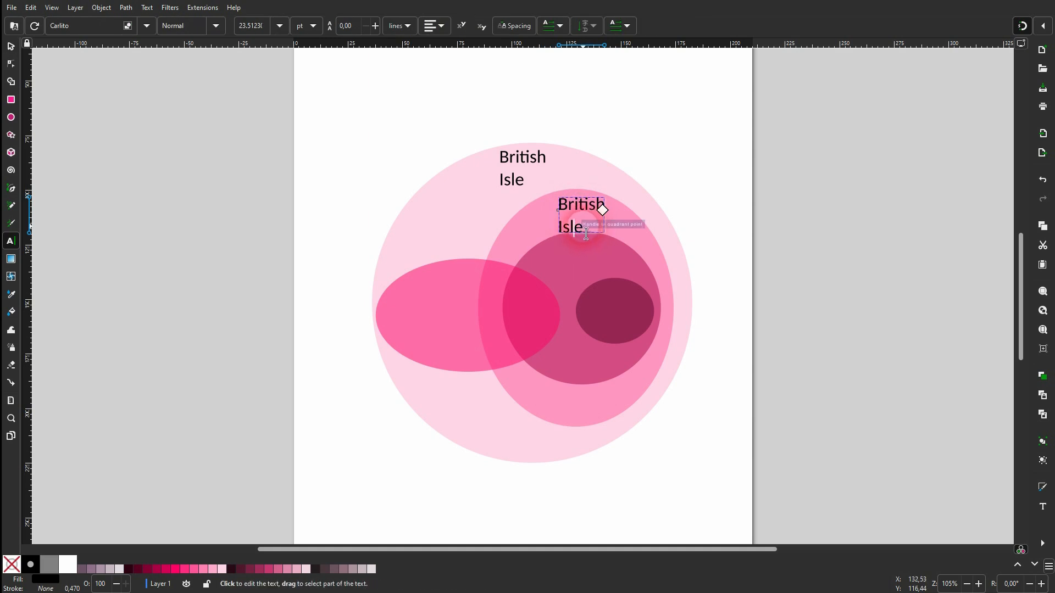
pyautogui.press('Delete')
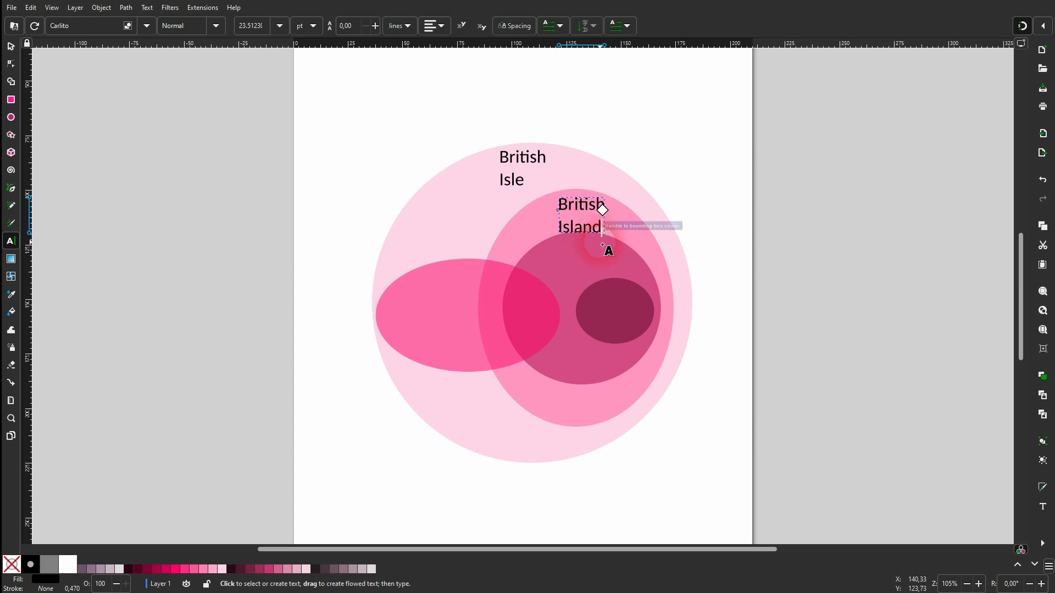
pyautogui.click(11, 48)
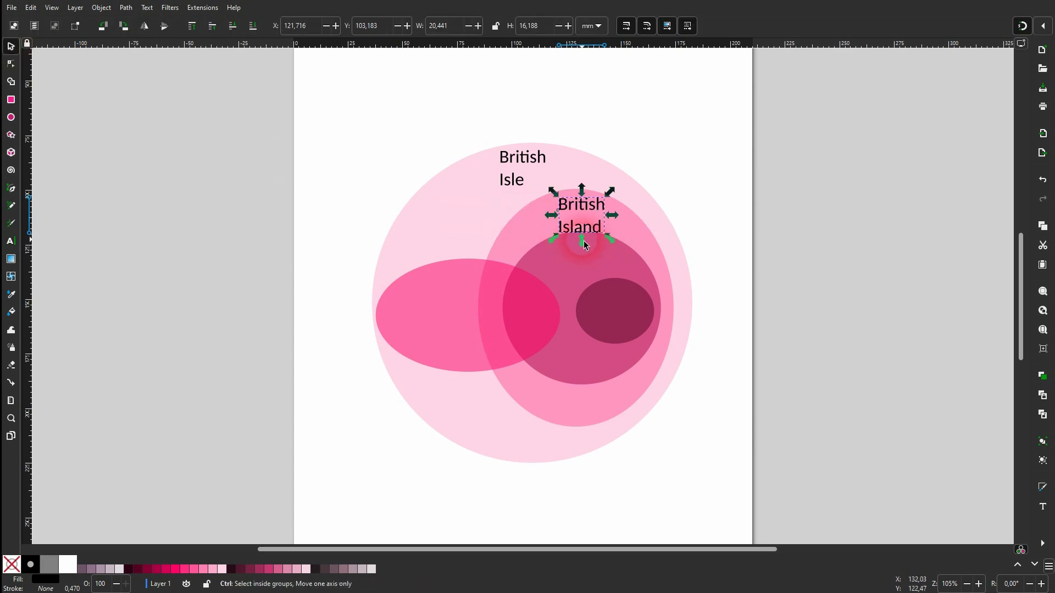
# - Duplicate the "British Island" label into the wide ellipse on the left of the diagram and change its text to "Ireland"
pyautogui.hotkey('ctrl', 'd')
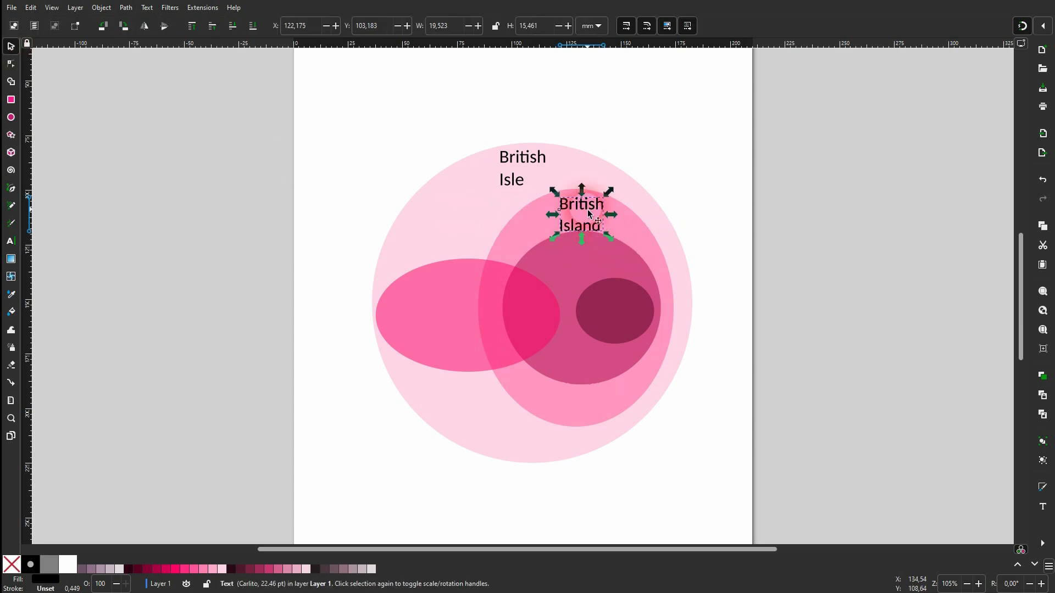
pyautogui.moveTo(586, 211); pyautogui.dragTo(432, 294)
pyautogui.doubleClick(431, 296)
pyautogui.hotkey('ctrl', 'a')
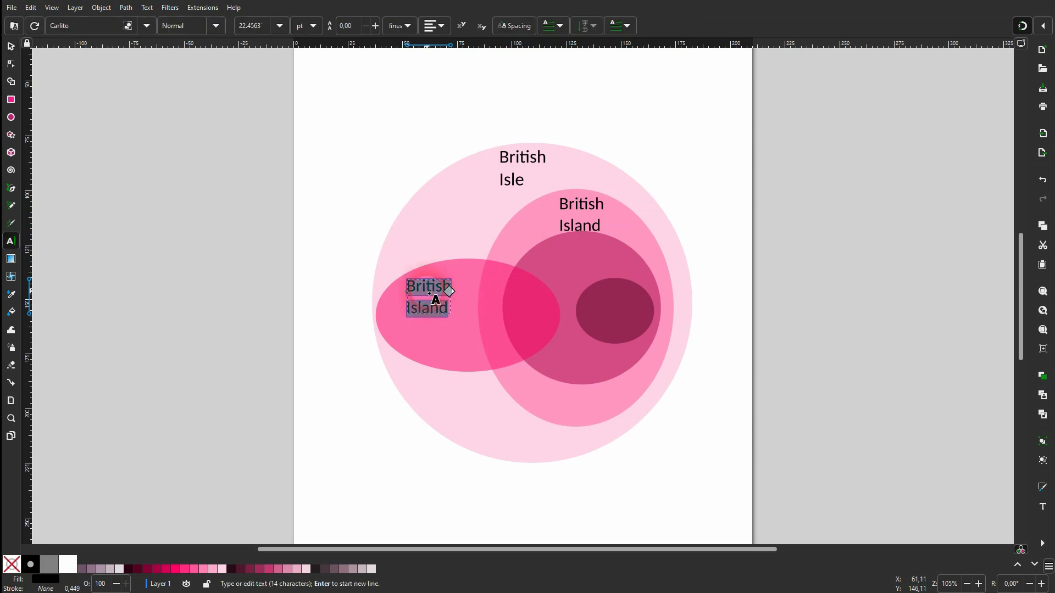
pyautogui.write('Ireland')
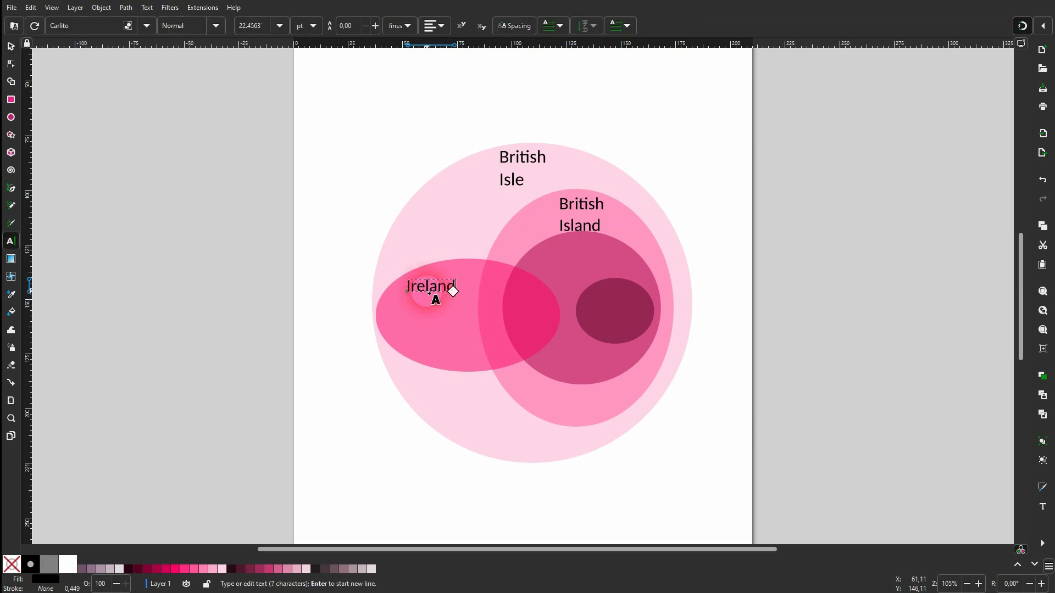
pyautogui.click(11, 46)
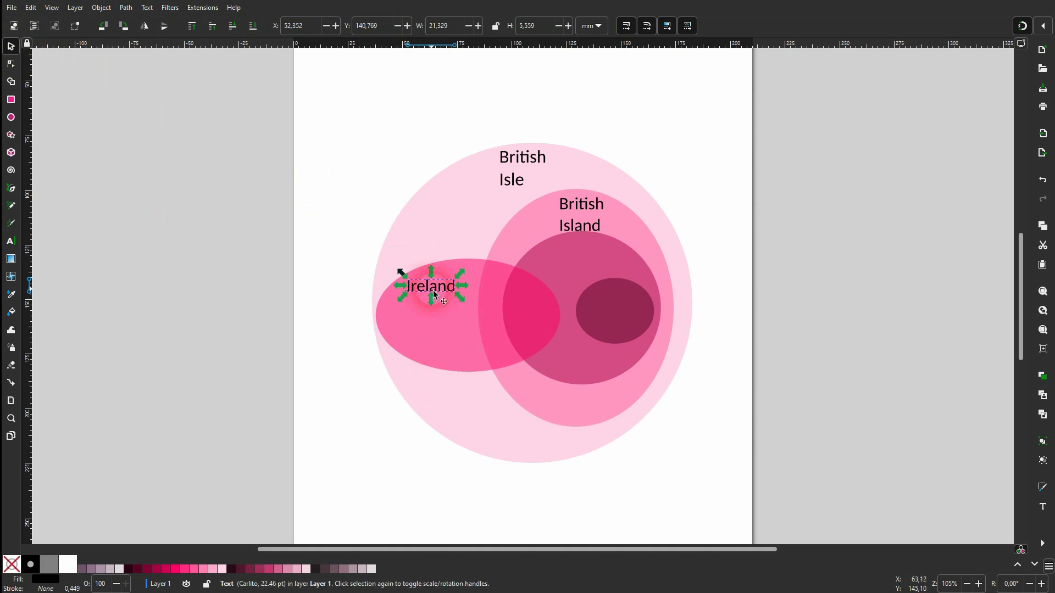
# - Duplicate the "Ireland" label to the top of the dark pink ellipse and change it to "United Kingdom" on two lines
pyautogui.moveTo(434, 295); pyautogui.dragTo(579, 262)
pyautogui.hotkey('ctrl', 'd')
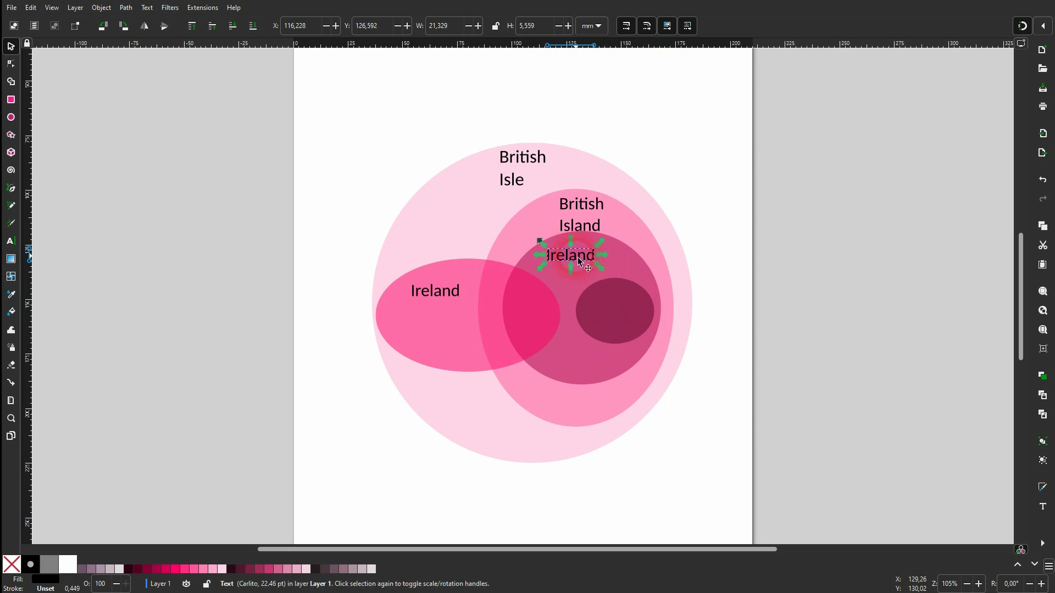
pyautogui.doubleClick(583, 265)
pyautogui.doubleClick(581, 266)
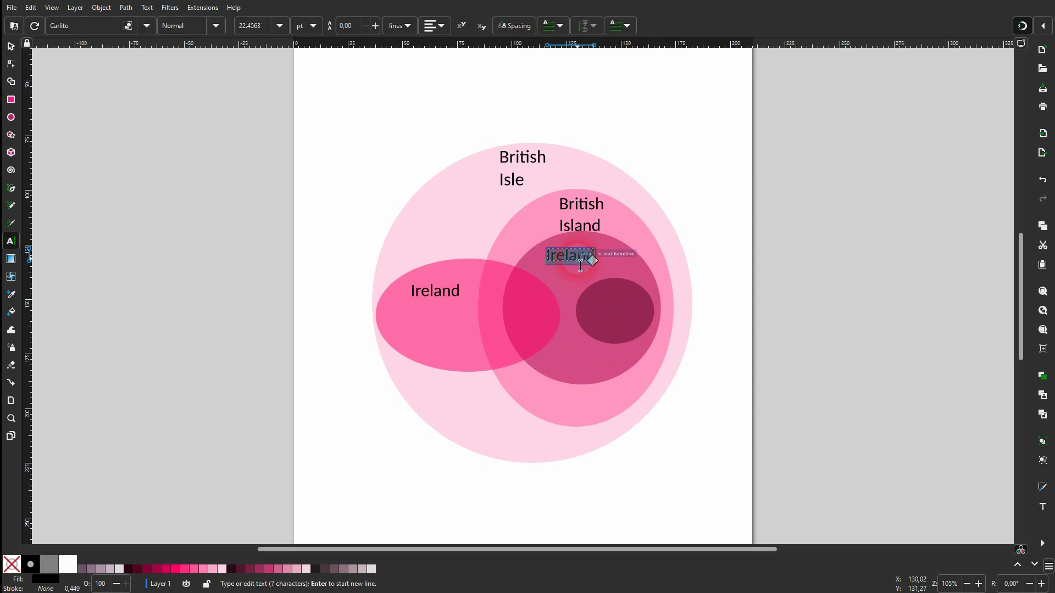
pyautogui.write('United K')
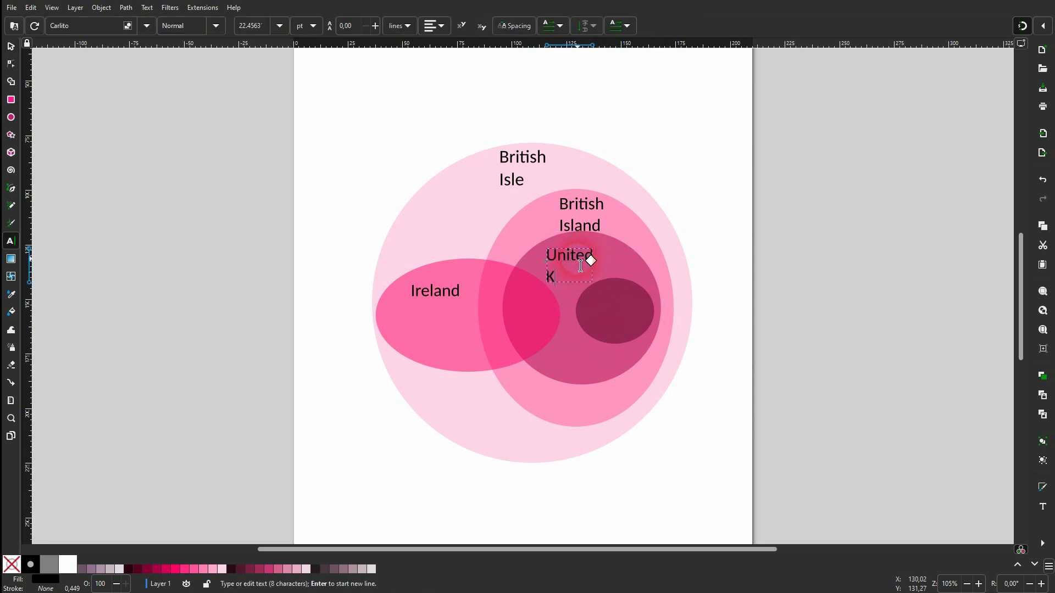
pyautogui.write('ingdom')
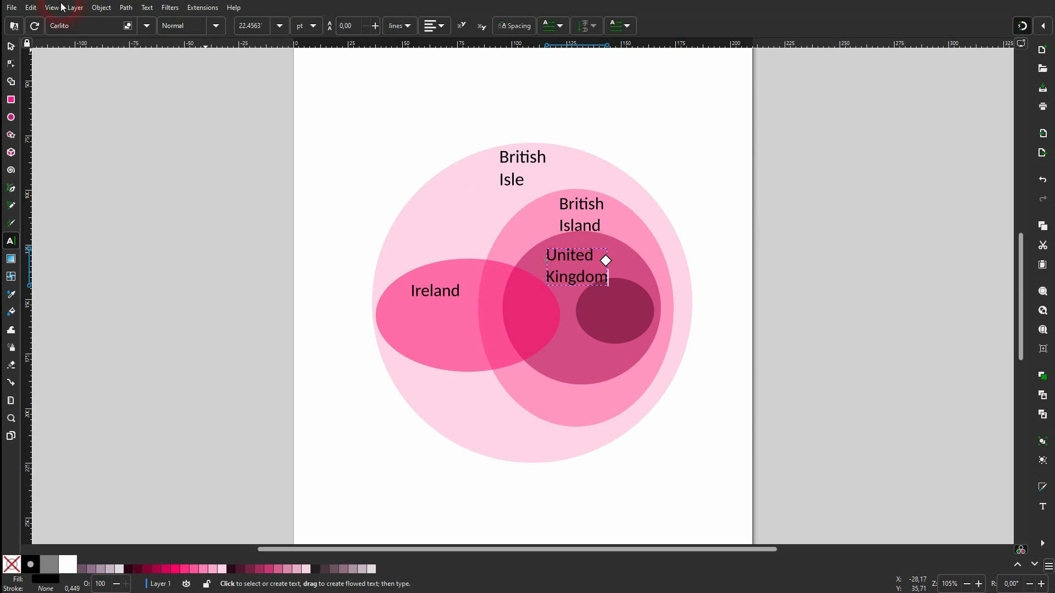
# - Reposition the "Ireland" label lower in its ellipse and shrink the "United Kingdom" label to about 22 mm wide
pyautogui.click(11, 46)
pyautogui.moveTo(433, 301); pyautogui.dragTo(420, 318)
pyautogui.moveTo(579, 273); pyautogui.dragTo(605, 284)
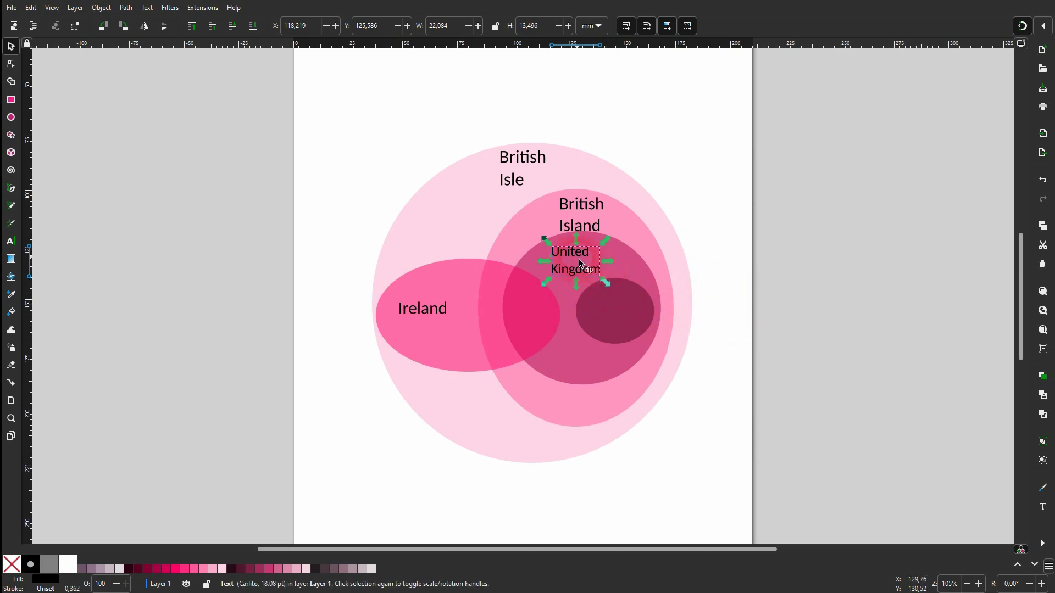
# - Place a copy of the "United Kingdom" label in the smallest ellipse, change it to "Scotland" and centre it horizontally there
pyautogui.moveTo(576, 265); pyautogui.dragTo(623, 326)
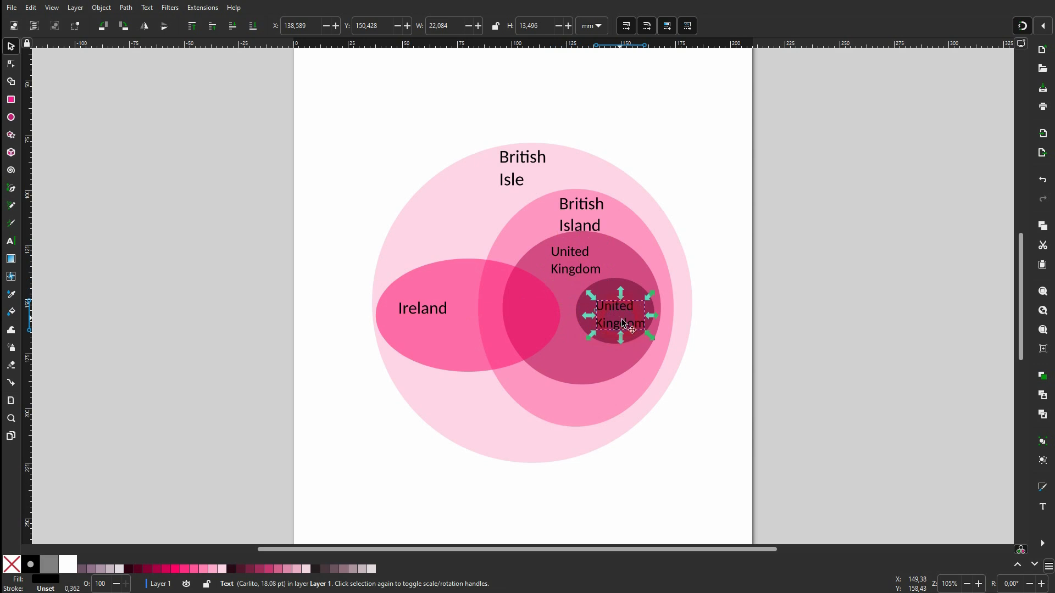
pyautogui.doubleClick(624, 323)
pyautogui.hotkey('ctrl', 'a')
pyautogui.write('S')
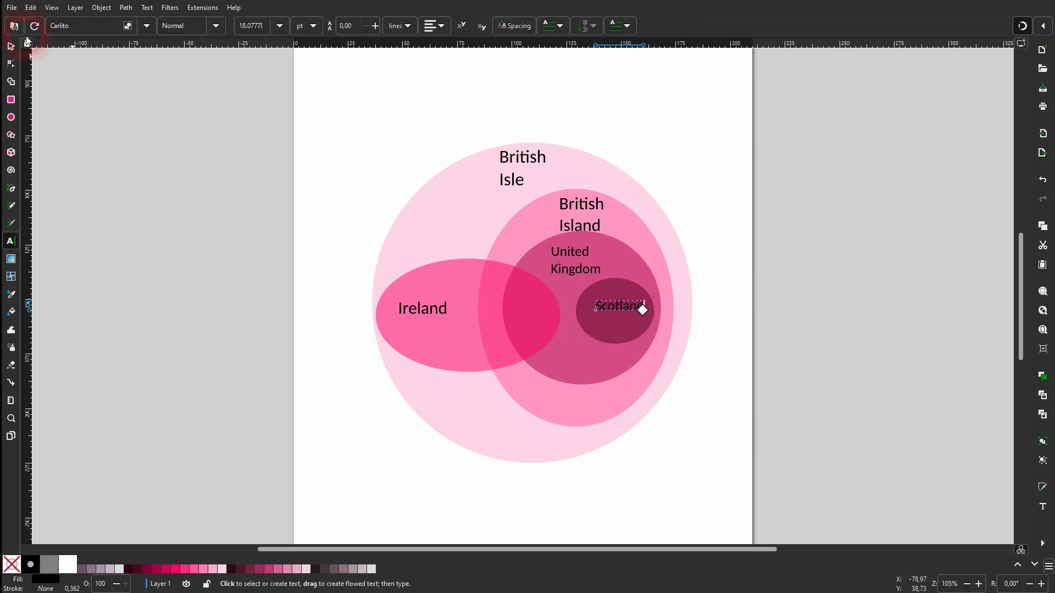
pyautogui.click(11, 47)
pyautogui.moveTo(620, 312); pyautogui.dragTo(617, 314)
# - Shrink the "Scotland" label to about 11 pt, place two copies below it in the smallest ellipse and open the left copy for editing
pyautogui.scroll(3, 617, 314)
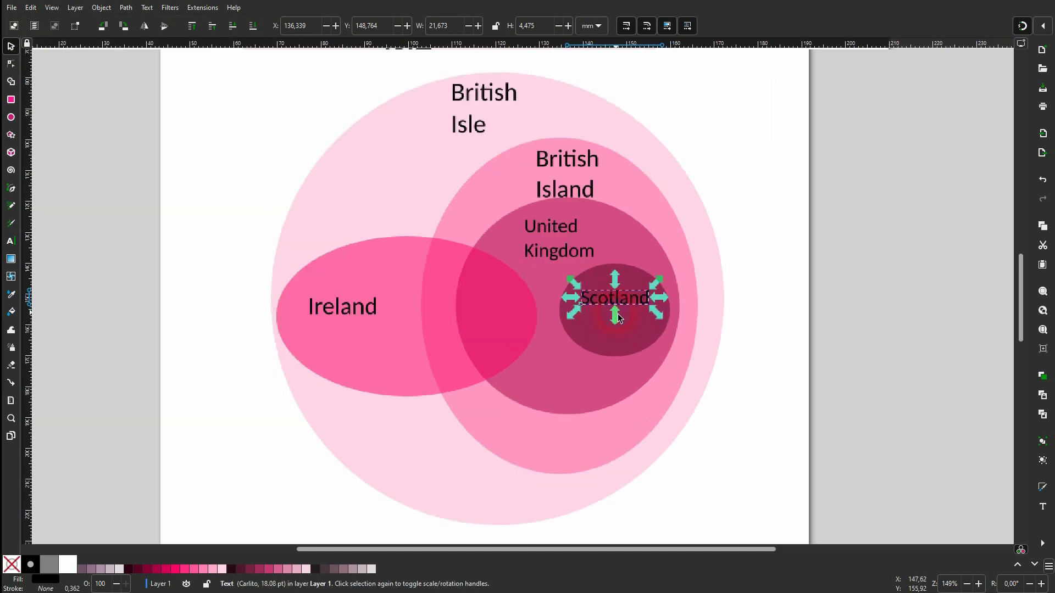
pyautogui.moveTo(689, 305); pyautogui.dragTo(558, 326)
pyautogui.press('ctrl')
pyautogui.hotkey('ctrl', 'd')
pyautogui.hotkey('ctrl', 'd')
pyautogui.doubleClick(555, 324)
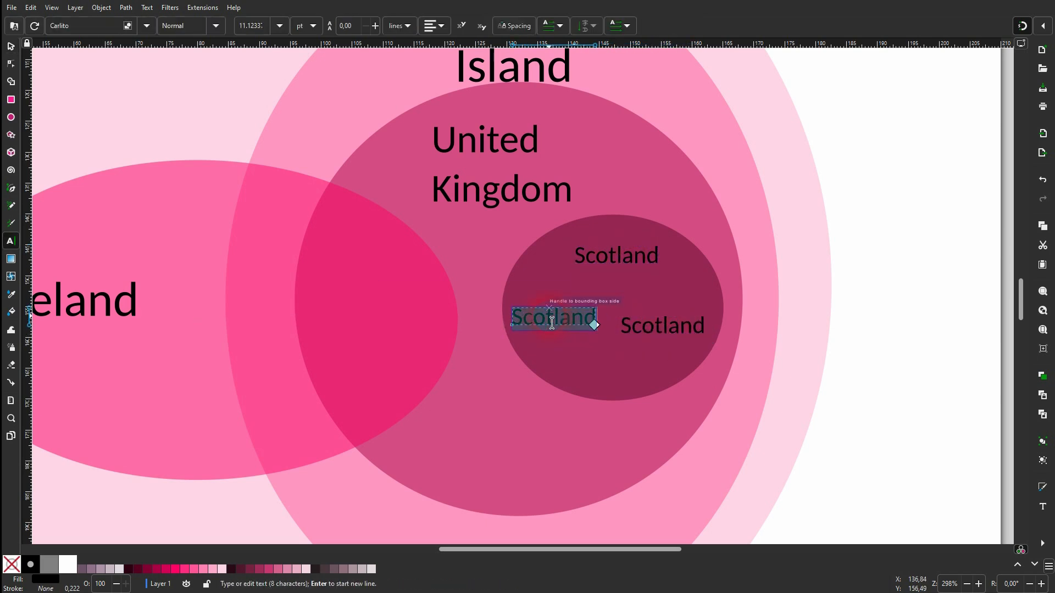
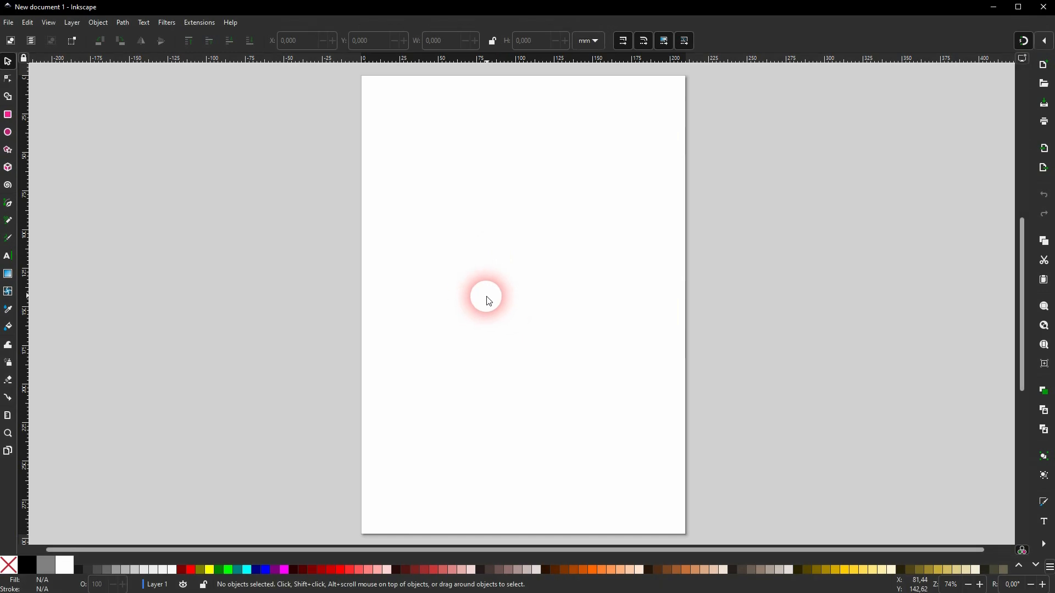
# - Hide the rulers and show them again, and place a vertical guide near the middle of the page's width
pyautogui.hotkey('ctrl', 'r')
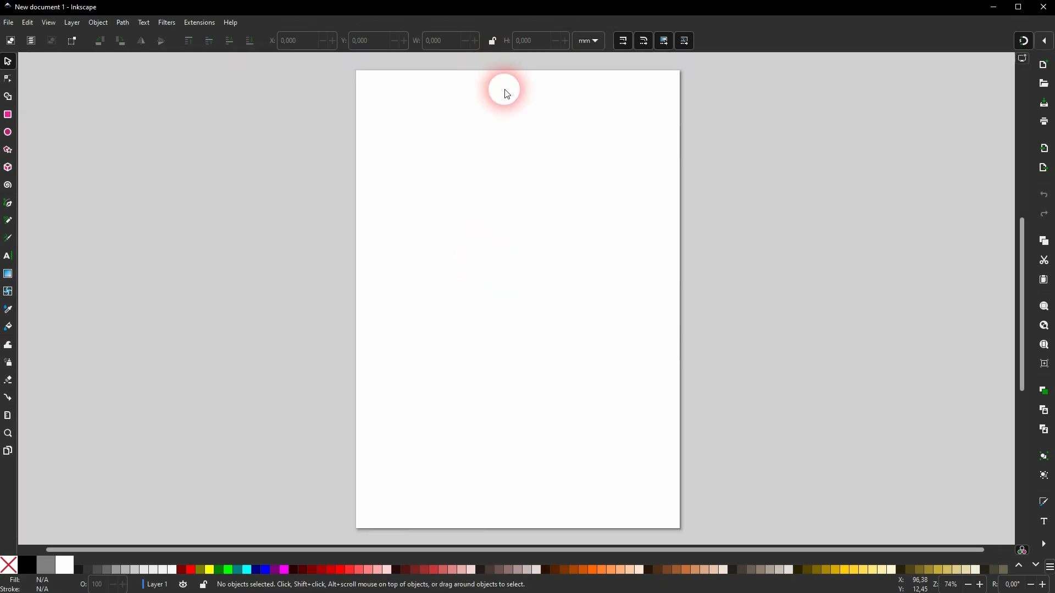
pyautogui.hotkey('ctrl', 'r')
pyautogui.moveTo(29, 173); pyautogui.dragTo(518, 358)
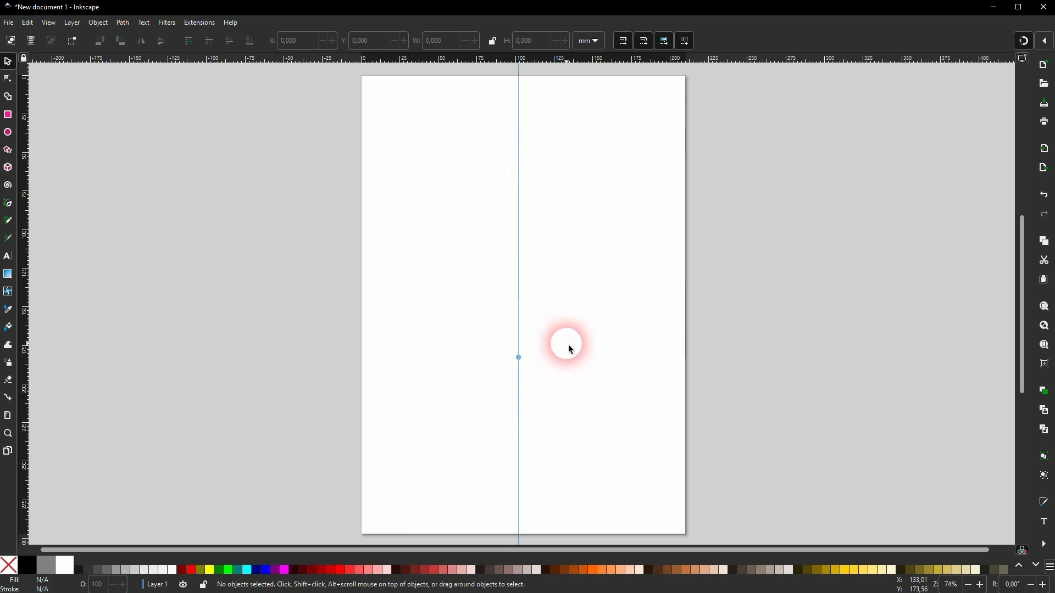
# - Draw a closed rectangle with the Pen tool in the lower part of the page, its left edge on the vertical guide
pyautogui.click(8, 204)
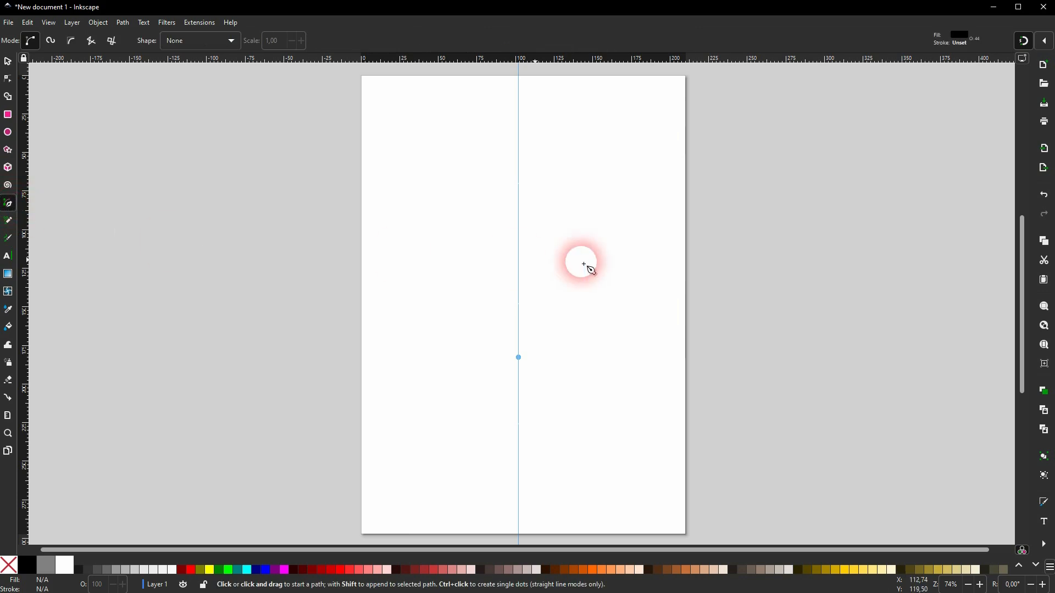
pyautogui.click(519, 470)
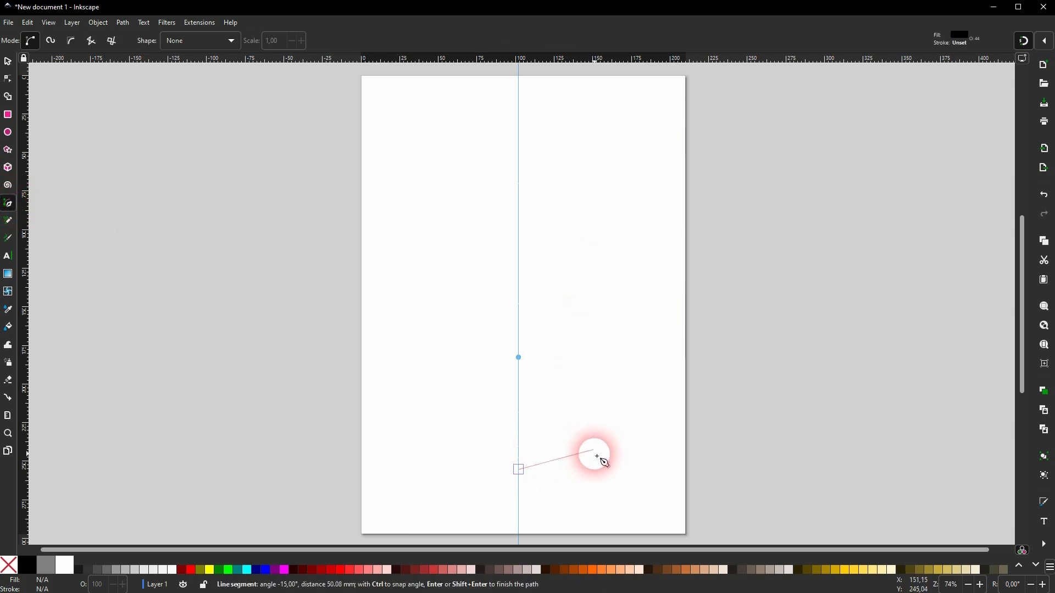
pyautogui.click(563, 472)
pyautogui.click(563, 408)
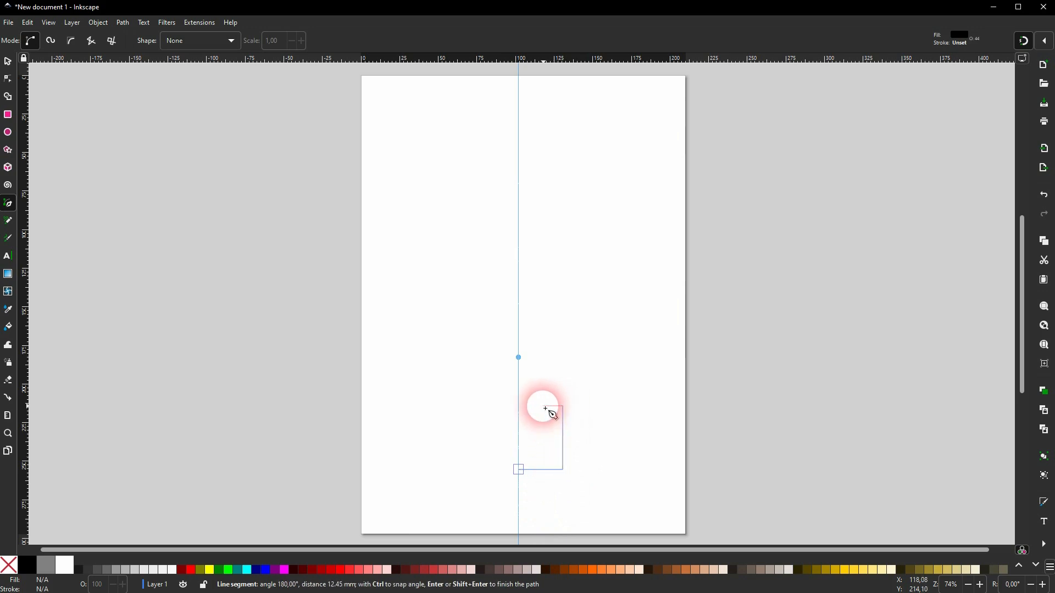
pyautogui.click(519, 407)
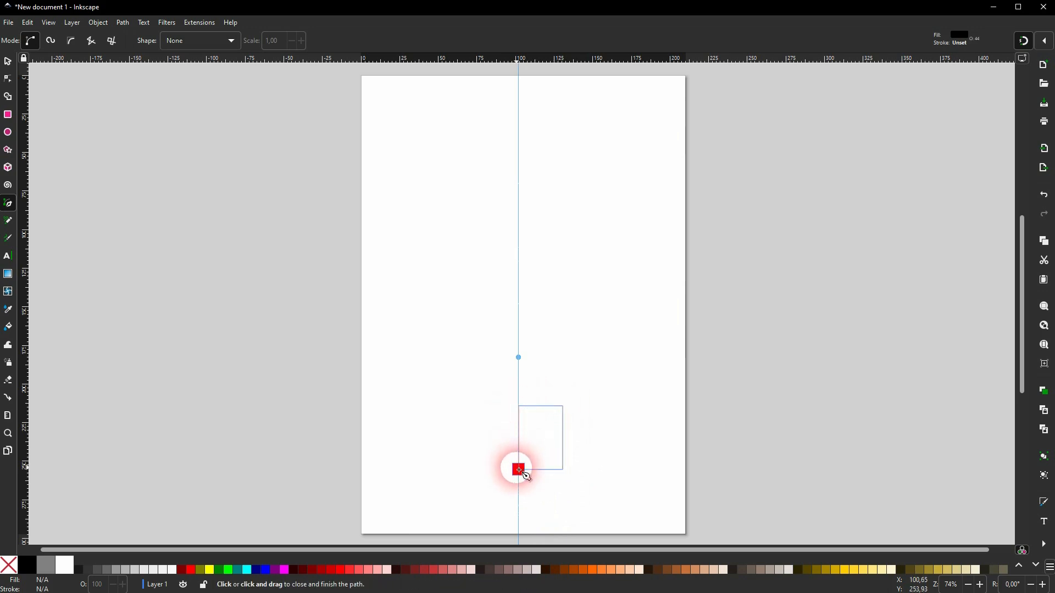
pyautogui.click(519, 471)
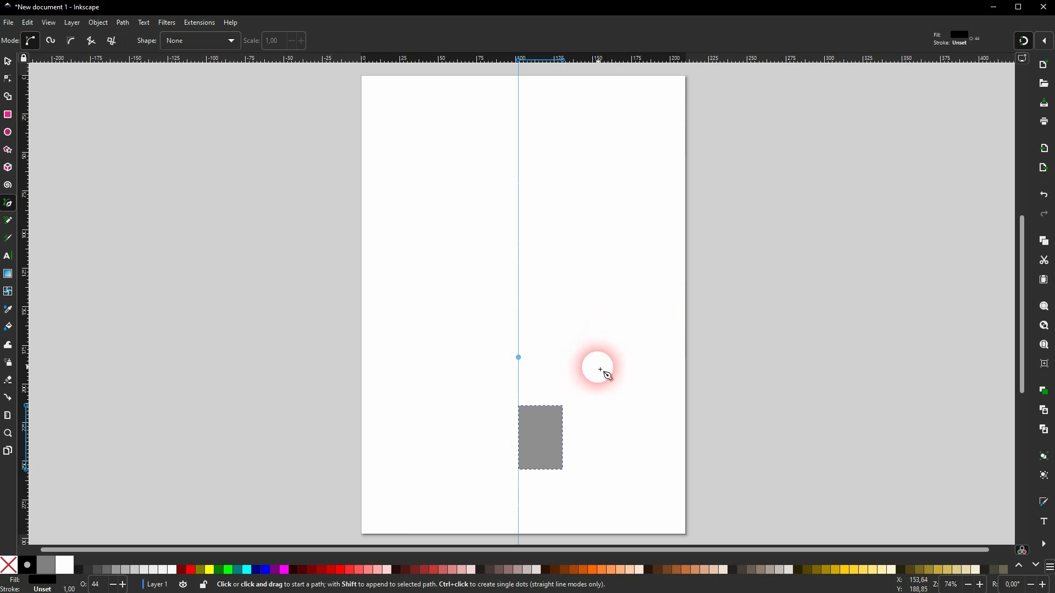
# - Draw a second closed rectangle directly above the first one, with the same width and its left edge on the guide
pyautogui.click(518, 406)
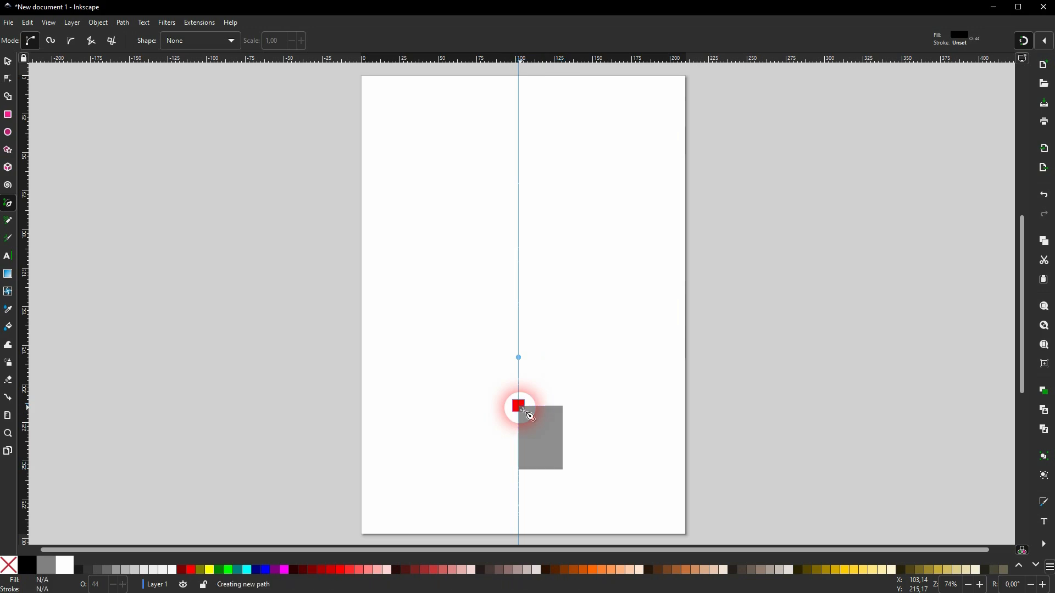
pyautogui.click(563, 407)
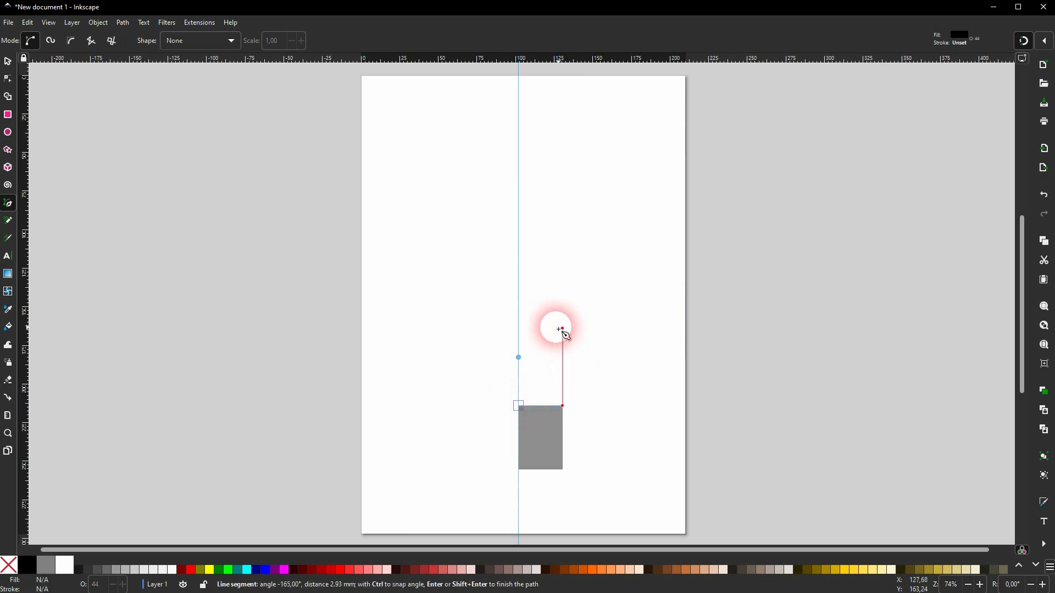
pyautogui.click(562, 329)
pyautogui.click(516, 328)
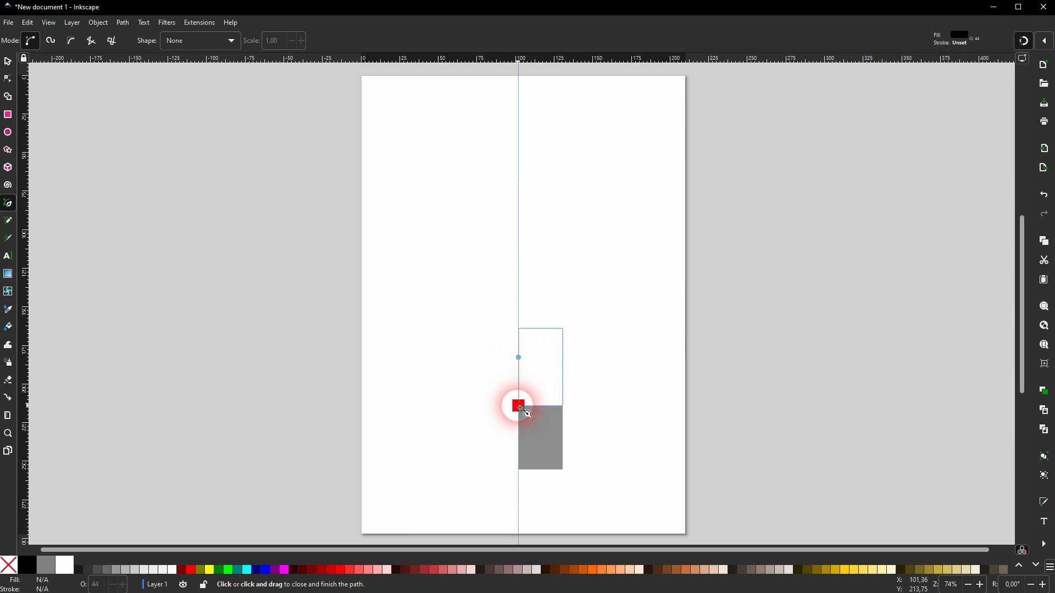
pyautogui.click(518, 406)
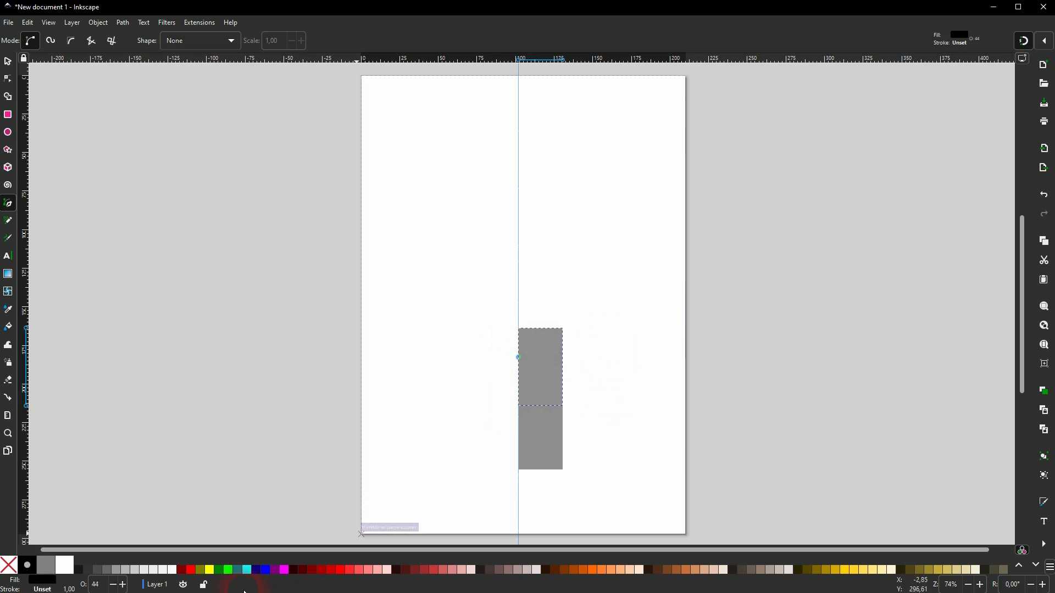
# - Fill the second rectangle light grey and draw a closed trapezoid above it, widening from the rectangle's width to about 50 mm at its upper edge
pyautogui.click(117, 573)
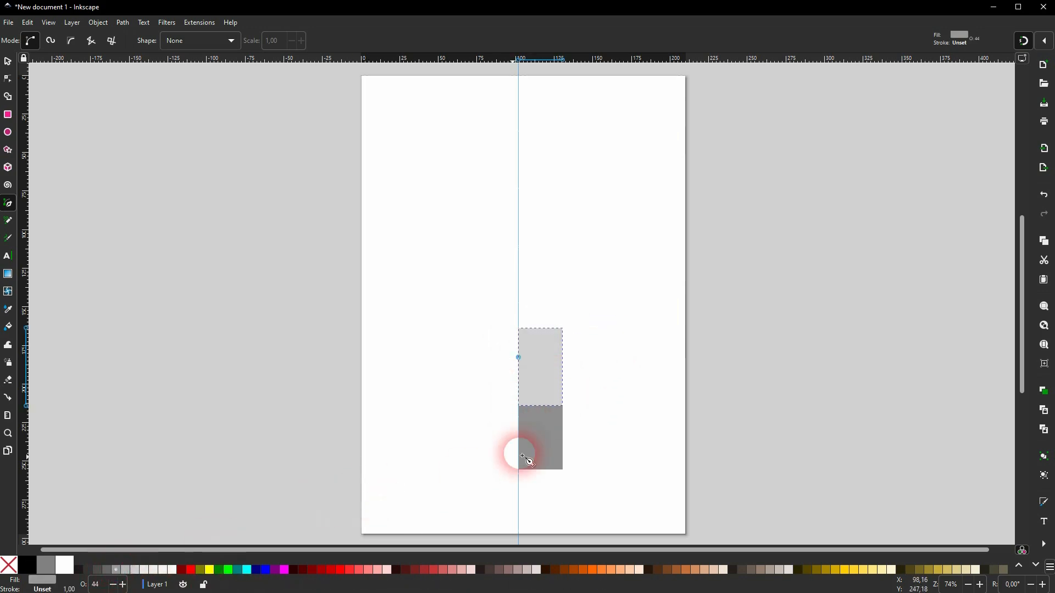
pyautogui.click(519, 329)
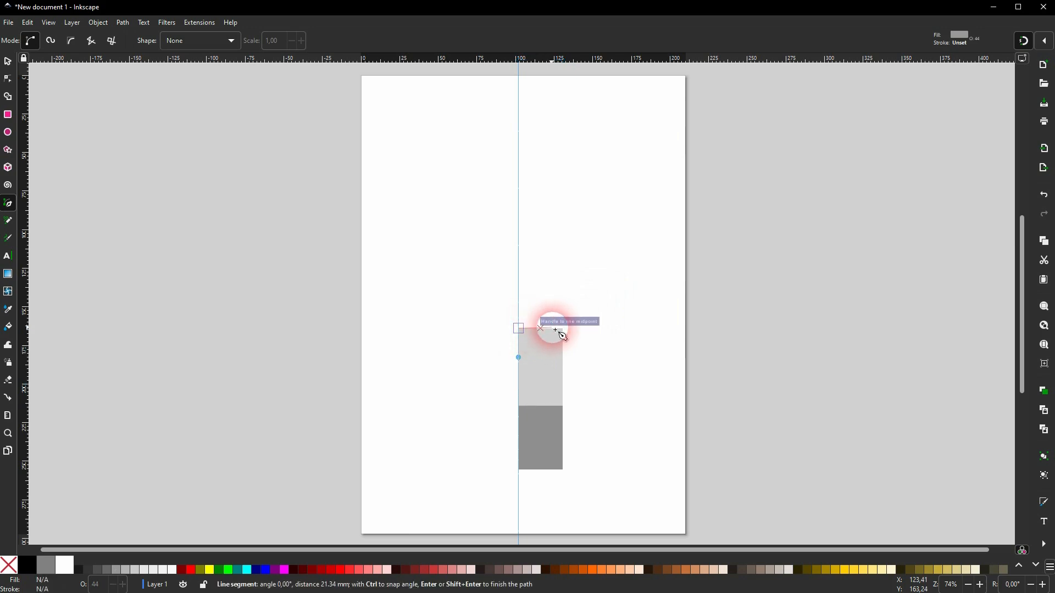
pyautogui.click(563, 328)
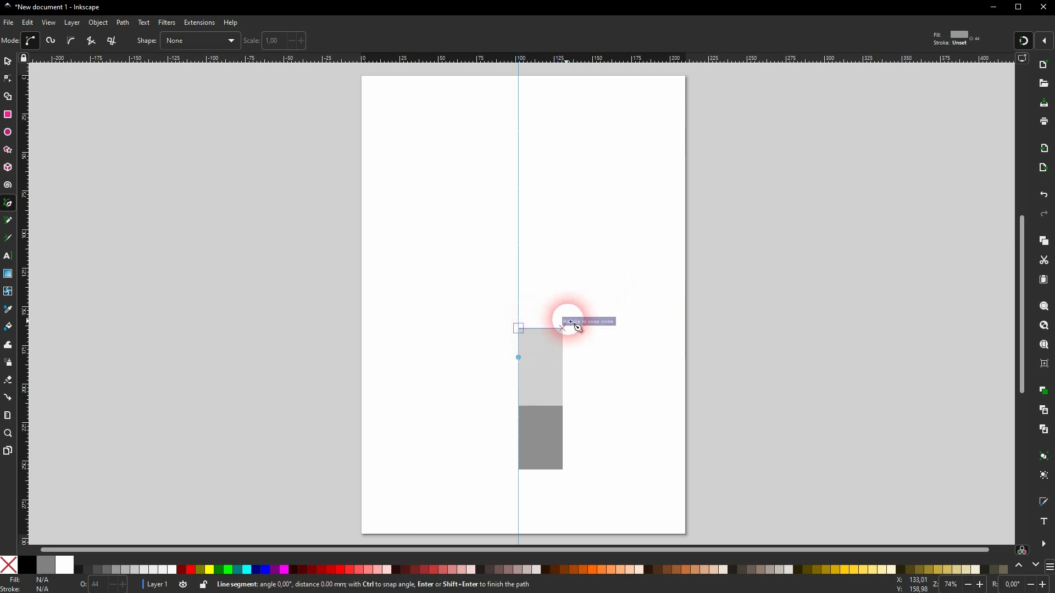
pyautogui.click(596, 274)
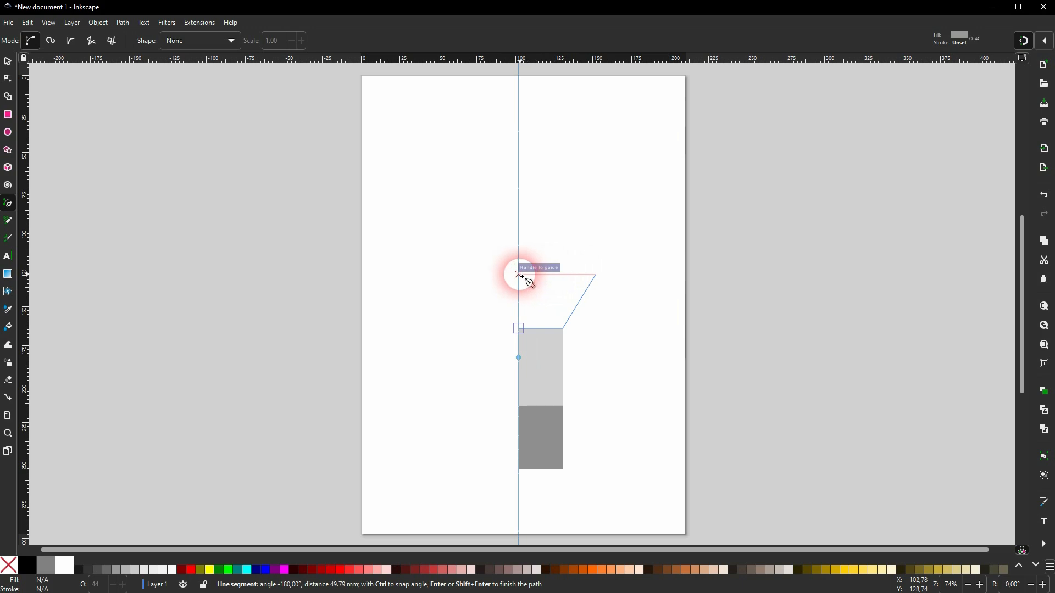
pyautogui.click(520, 275)
pyautogui.click(518, 328)
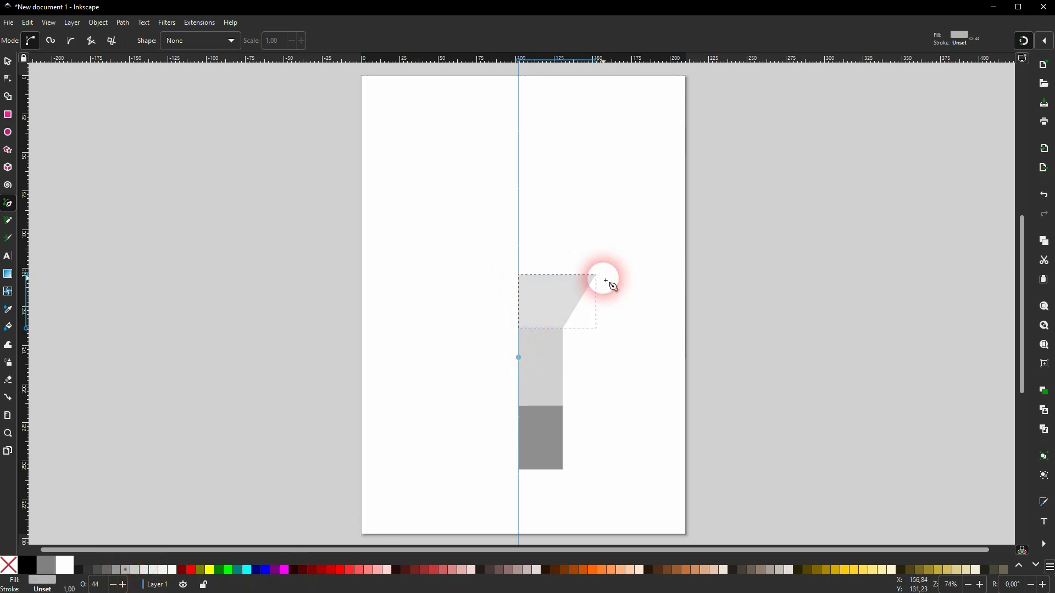
# - Draw a second closed trapezoid above the first, flaring to about 78 mm wide from the guide, and fill it a lighter grey
pyautogui.click(519, 276)
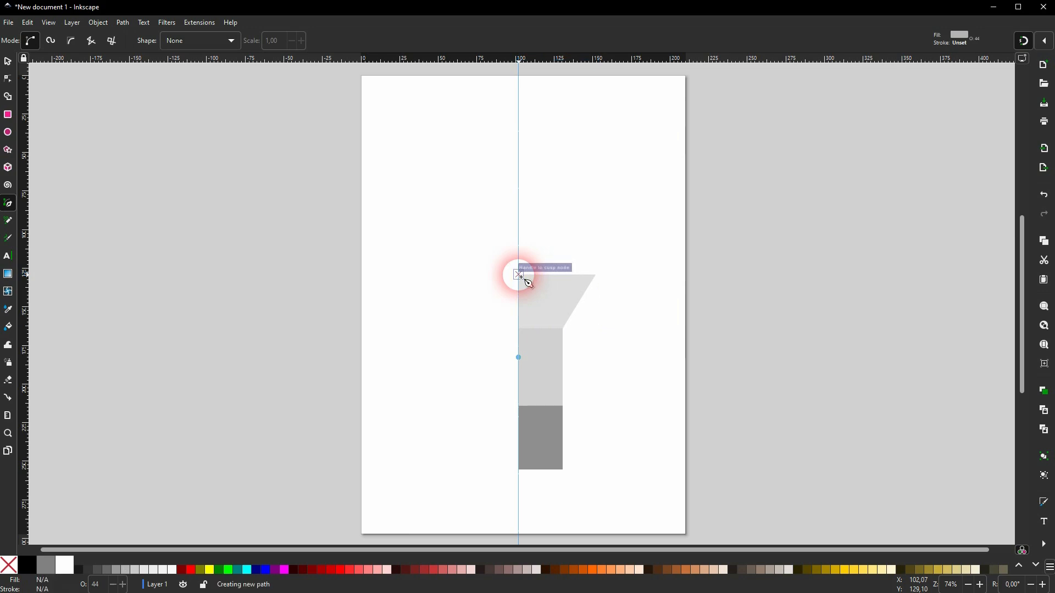
pyautogui.click(597, 275)
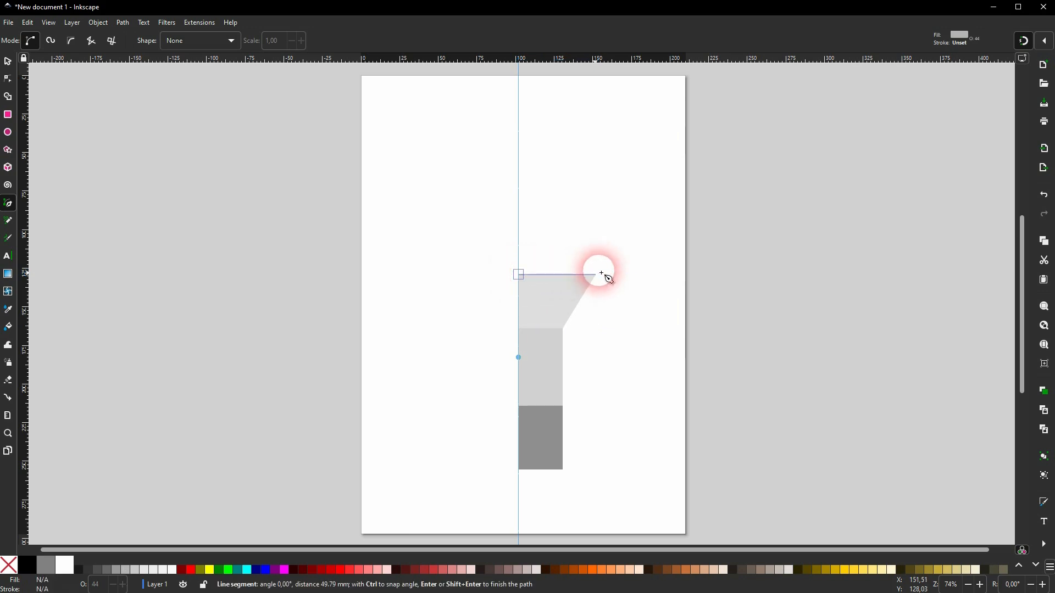
pyautogui.click(640, 222)
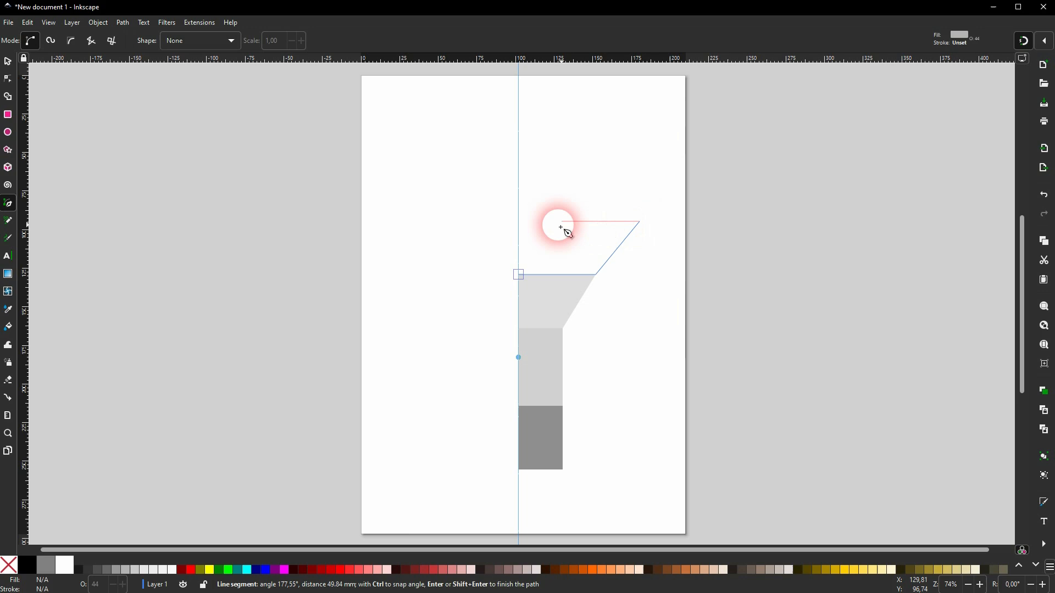
pyautogui.click(519, 222)
pyautogui.click(519, 275)
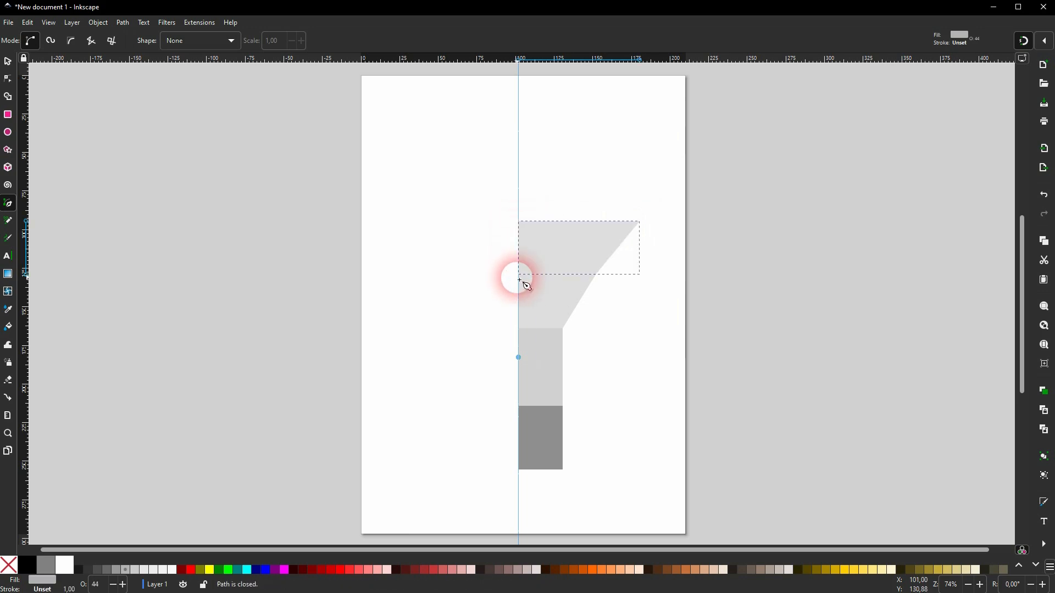
pyautogui.click(136, 572)
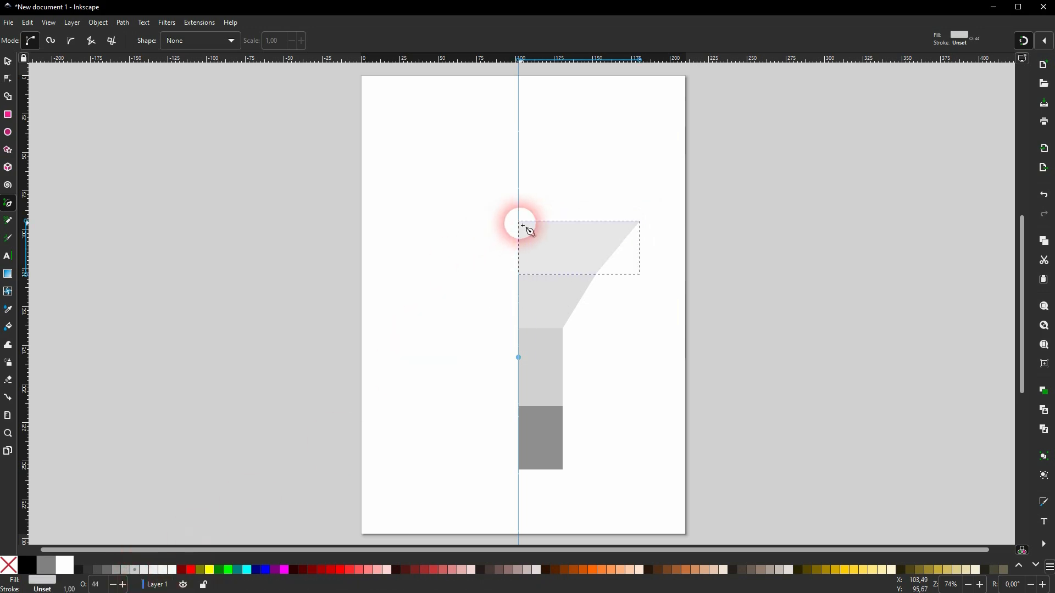
# - Draw a third closed trapezoid at the top of the stack, about 100 mm wide and 39 mm high, and fill it near-white grey
pyautogui.click(518, 222)
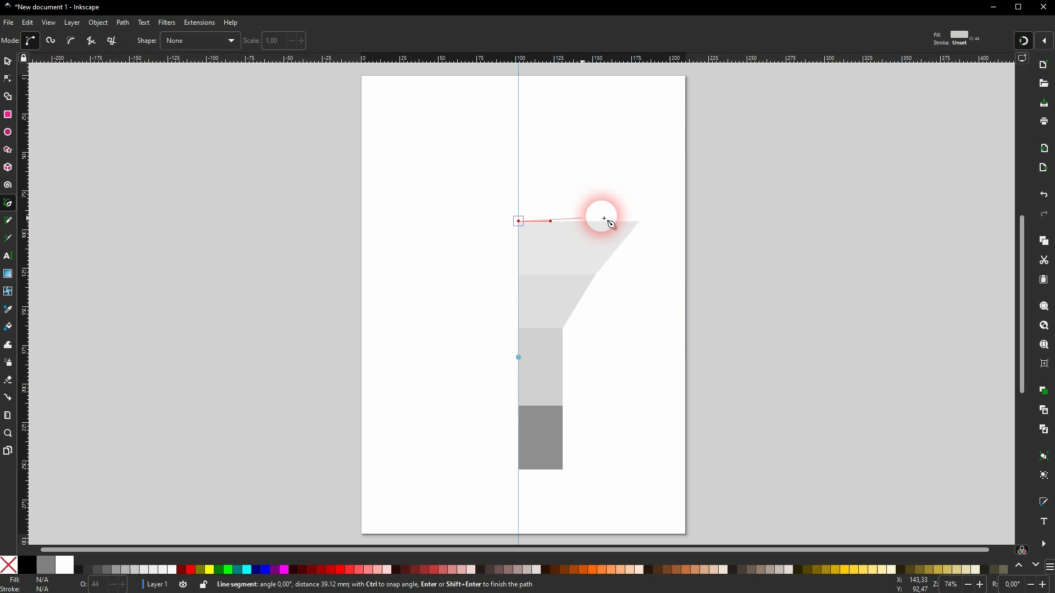
pyautogui.click(639, 222)
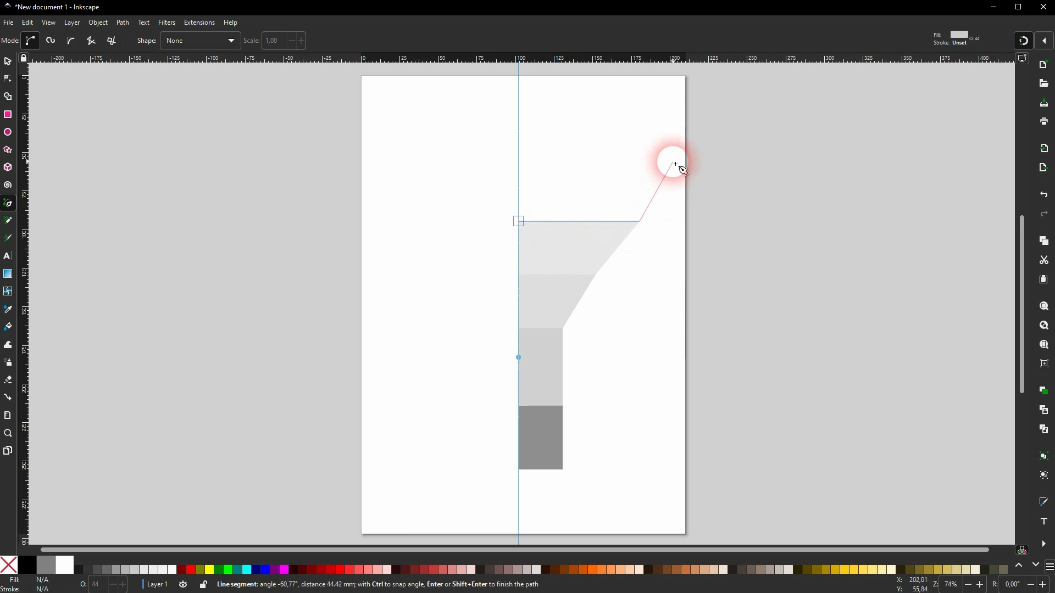
pyautogui.click(674, 162)
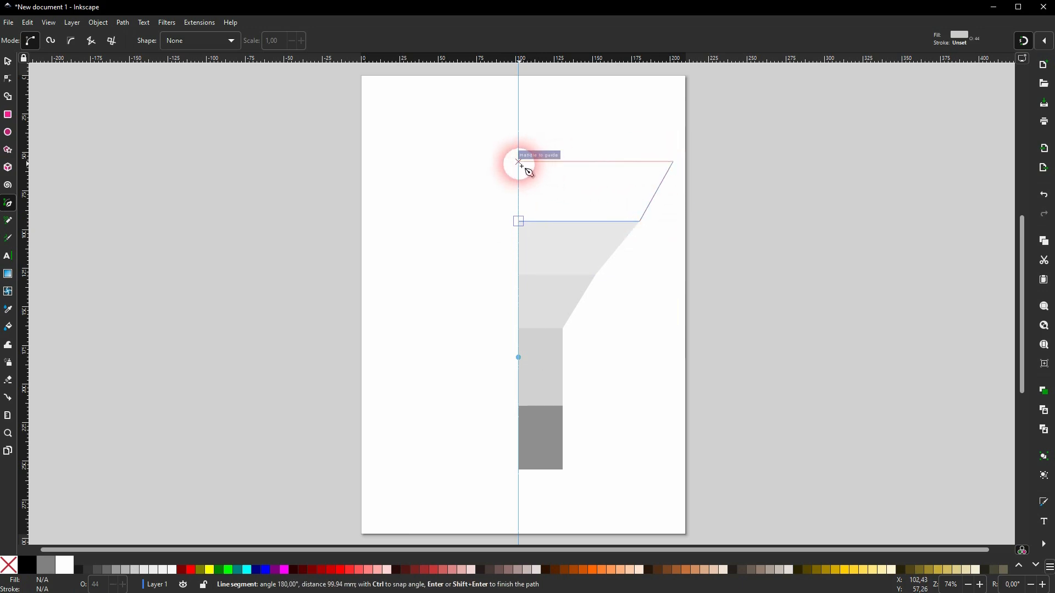
pyautogui.click(519, 161)
pyautogui.click(518, 222)
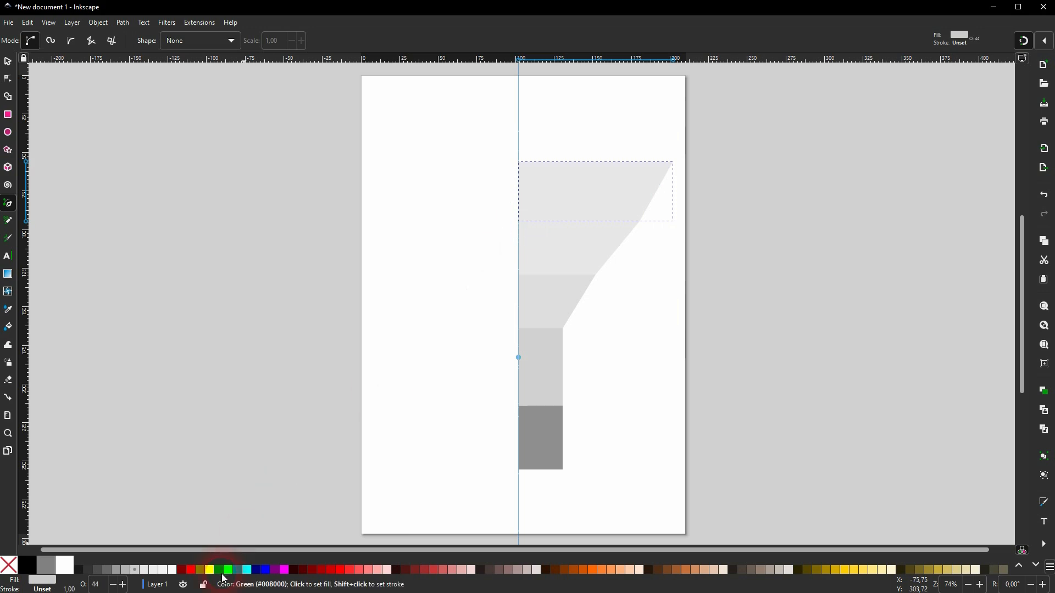
pyautogui.click(157, 571)
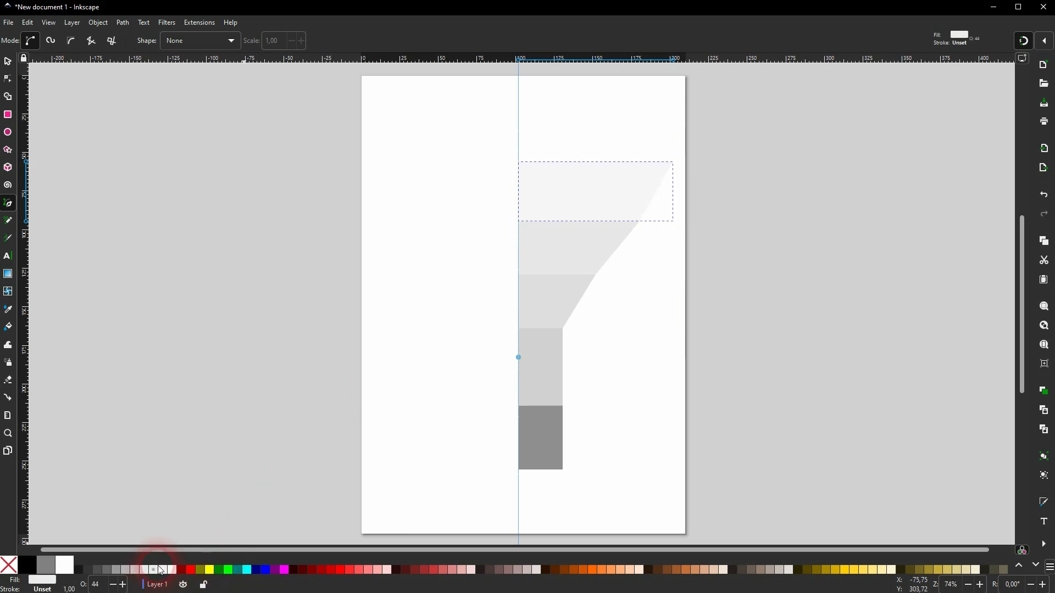
# - Fill the lowest rectangle of the stack with very dark red
pyautogui.click(13, 63)
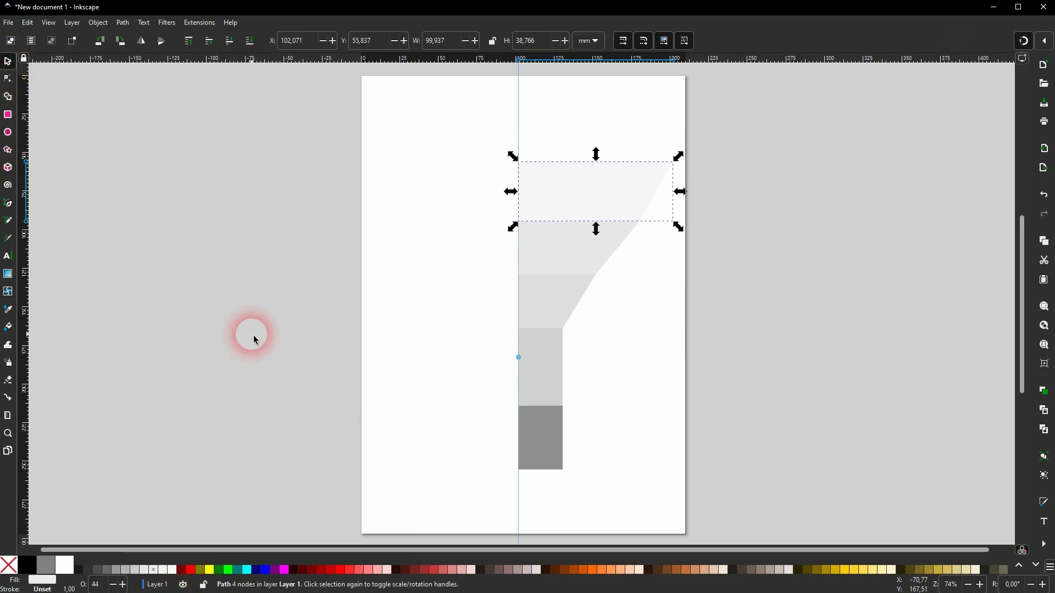
pyautogui.click(423, 363)
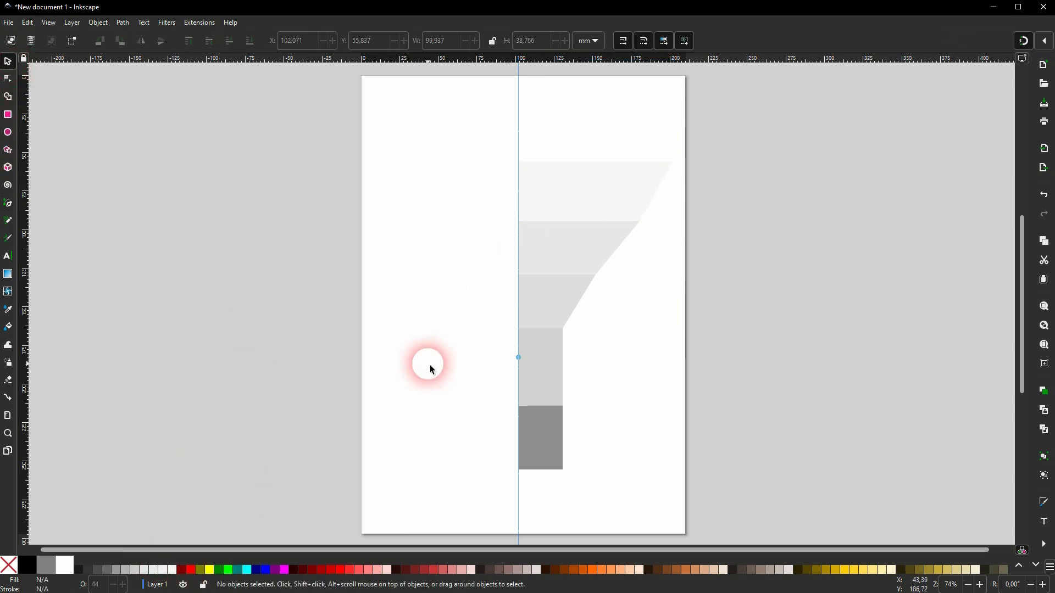
pyautogui.click(550, 459)
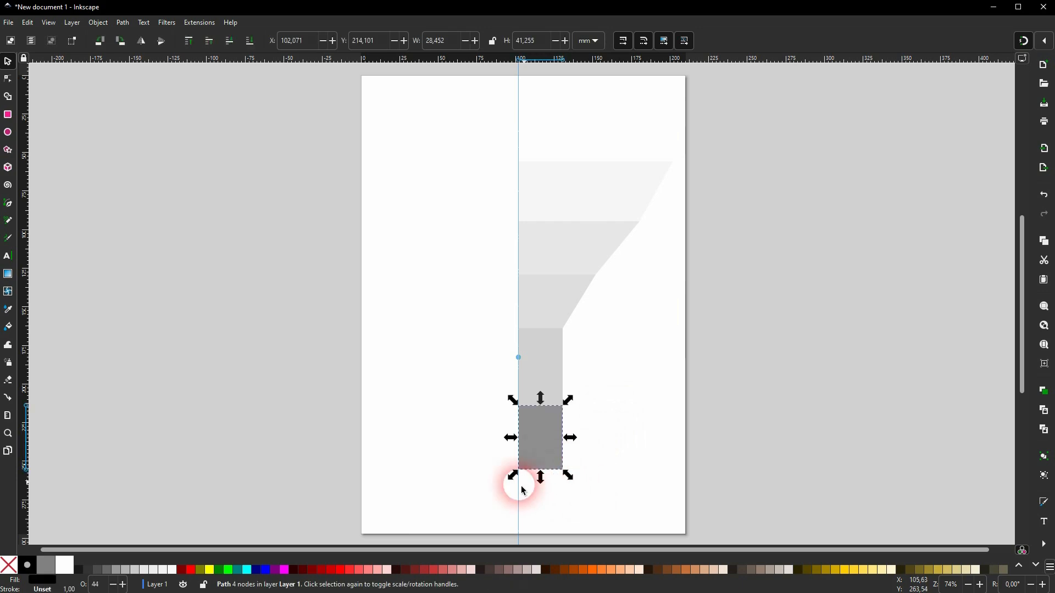
pyautogui.click(303, 571)
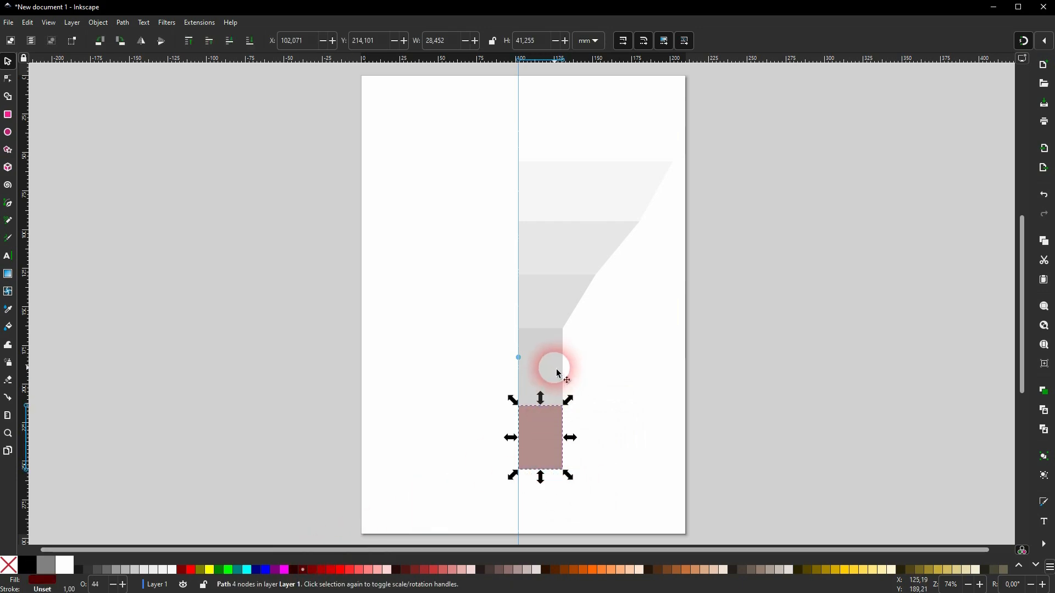
# - Select all five shapes and raise their opacity to 100%
pyautogui.moveTo(445, 496); pyautogui.dragTo(714, 149)
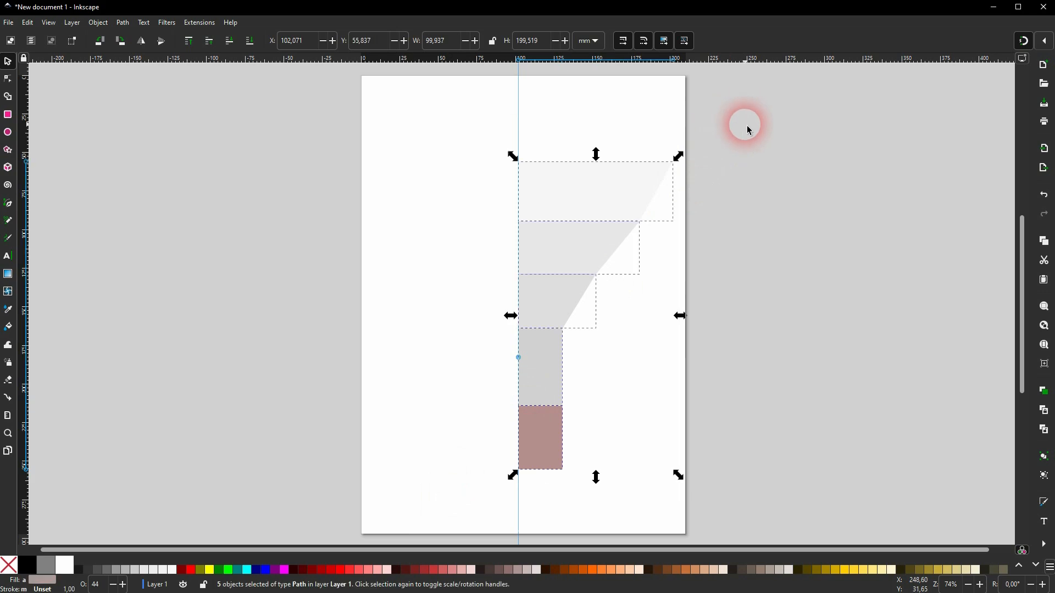
pyautogui.click(102, 24)
pyautogui.click(122, 51)
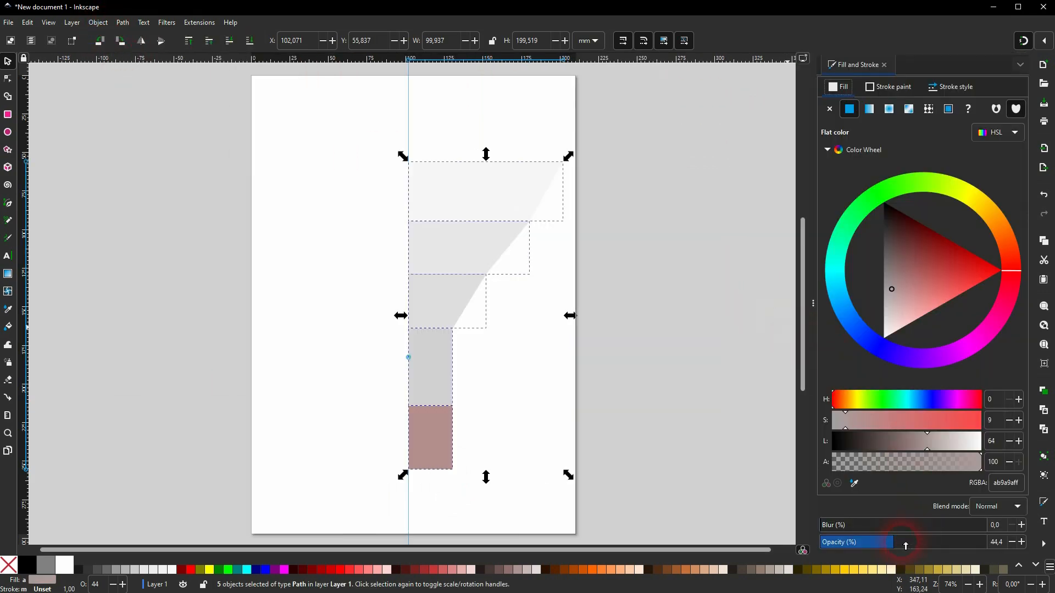
pyautogui.moveTo(905, 545); pyautogui.dragTo(985, 543)
pyautogui.click(673, 374)
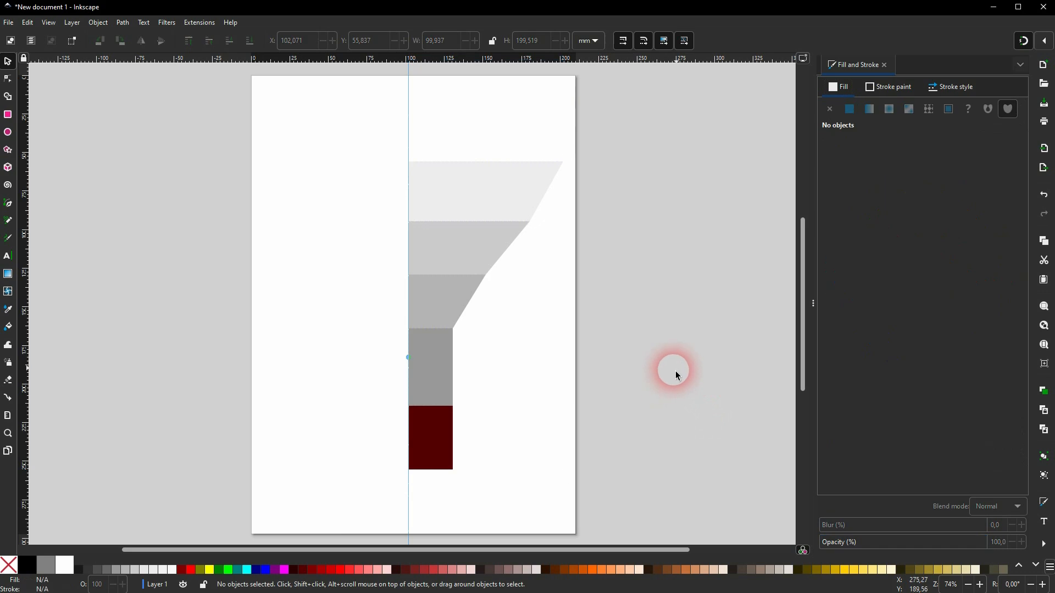
pyautogui.click(884, 66)
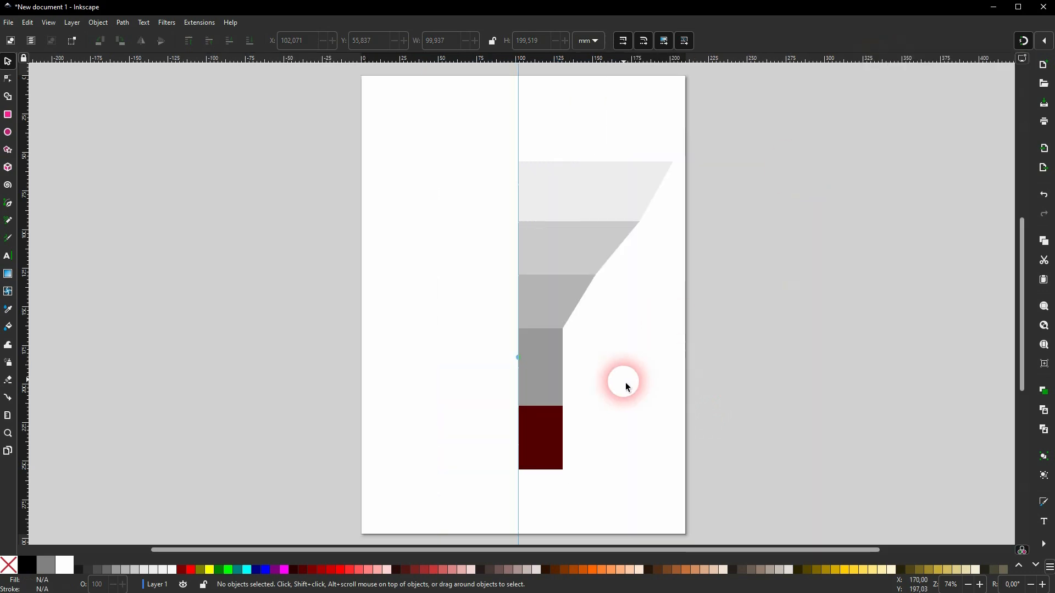
# - Fill the second rectangle from below with medium-dark red and the trapezoid above it with pure red
pyautogui.click(539, 374)
pyautogui.click(322, 575)
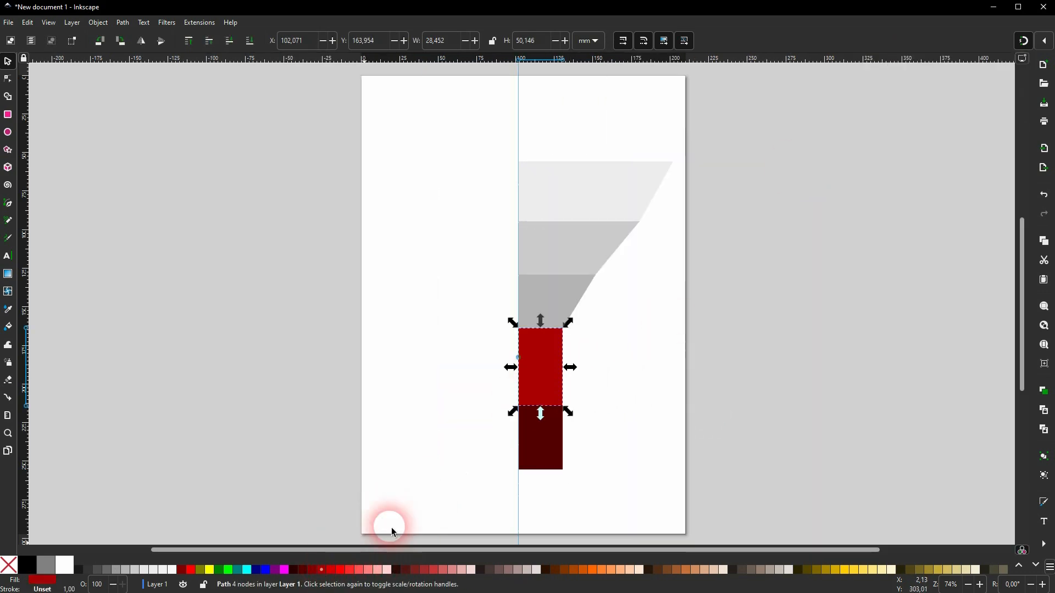
pyautogui.click(546, 299)
pyautogui.click(334, 575)
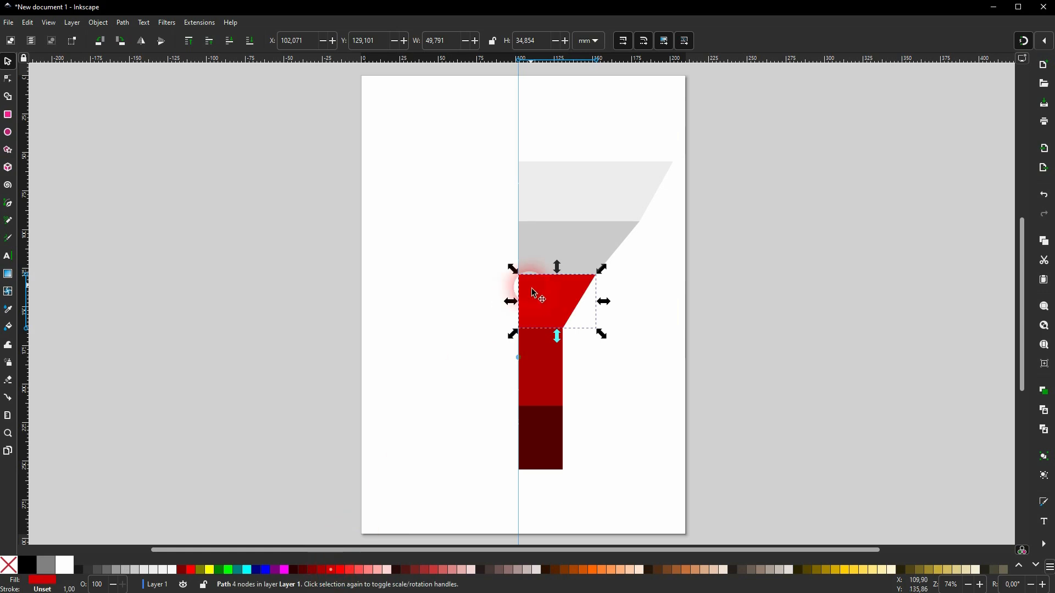
pyautogui.click(341, 570)
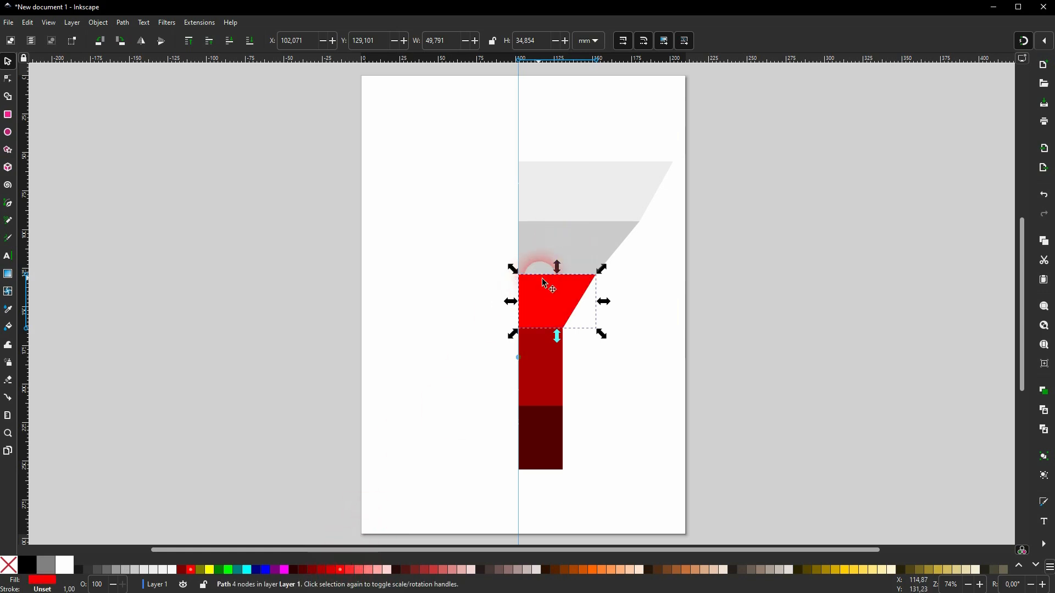
# - Fill the middle trapezoid with light red and the uppermost trapezoid with pale pink #FFAAAA
pyautogui.click(563, 251)
pyautogui.click(352, 571)
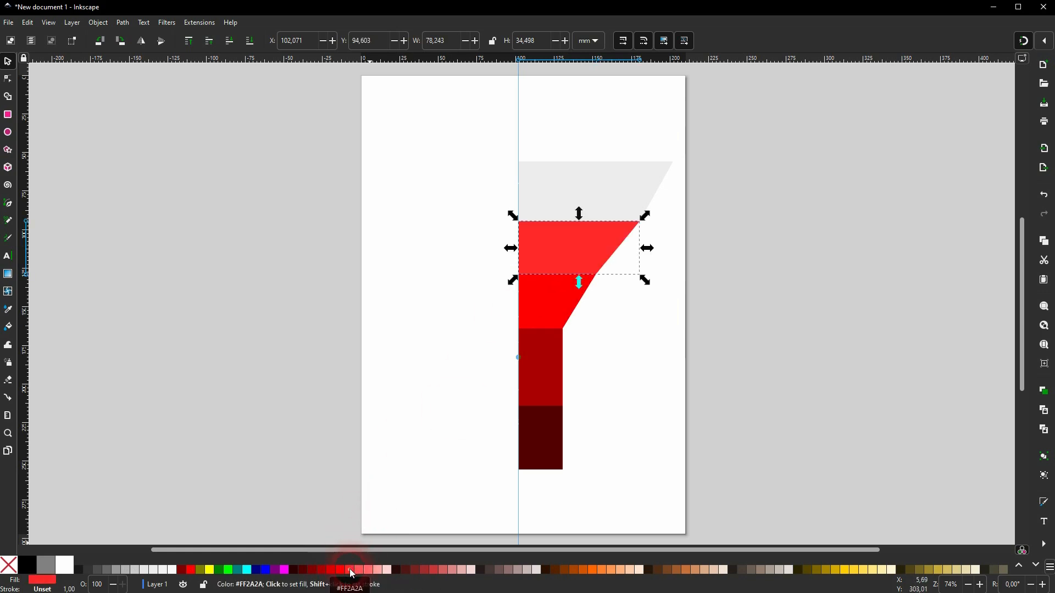
pyautogui.click(361, 572)
pyautogui.click(569, 187)
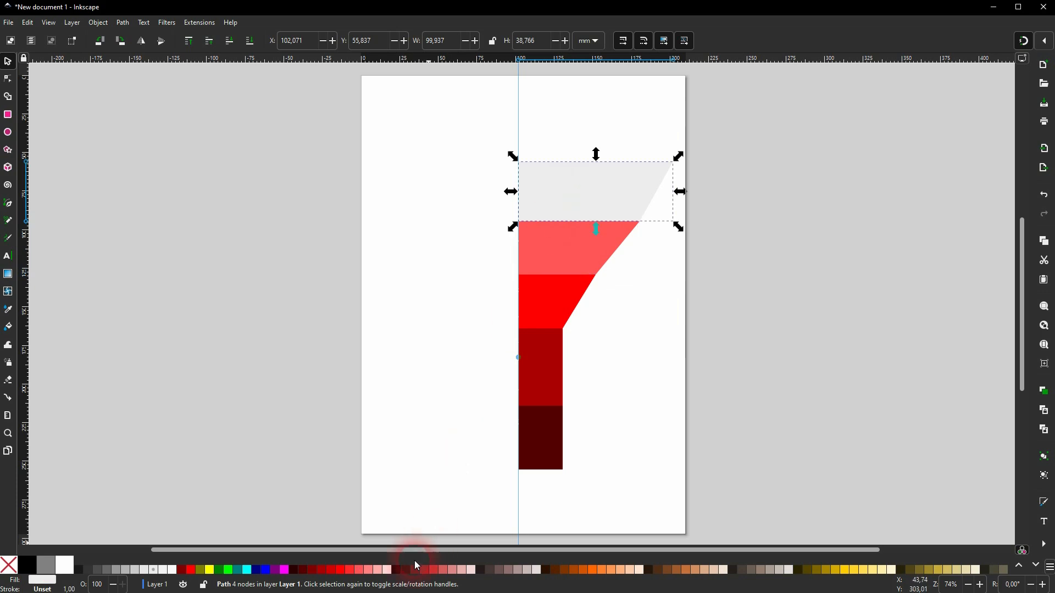
pyautogui.click(370, 571)
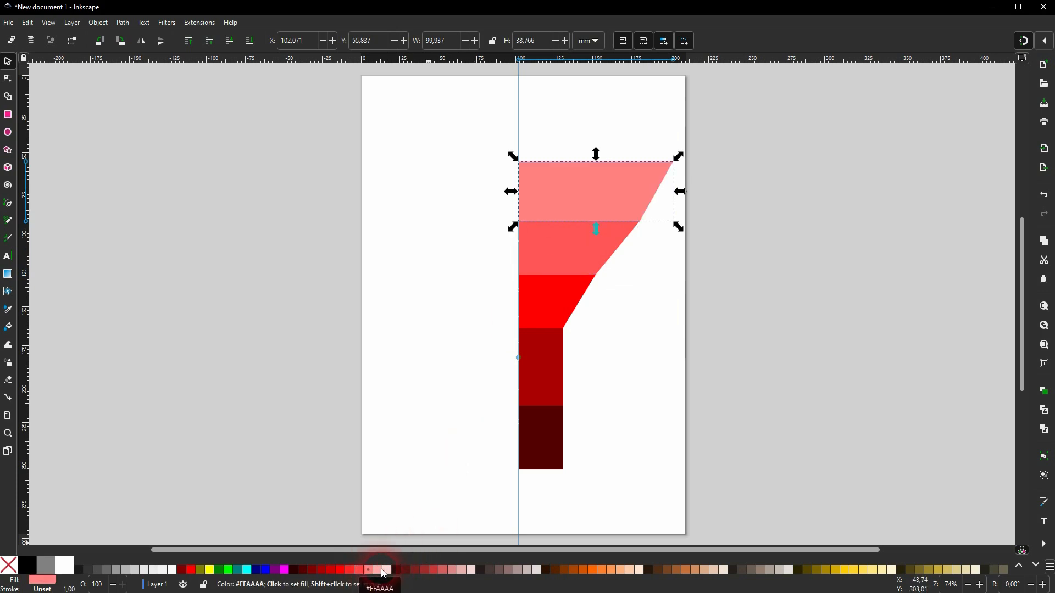
pyautogui.click(384, 573)
pyautogui.click(615, 357)
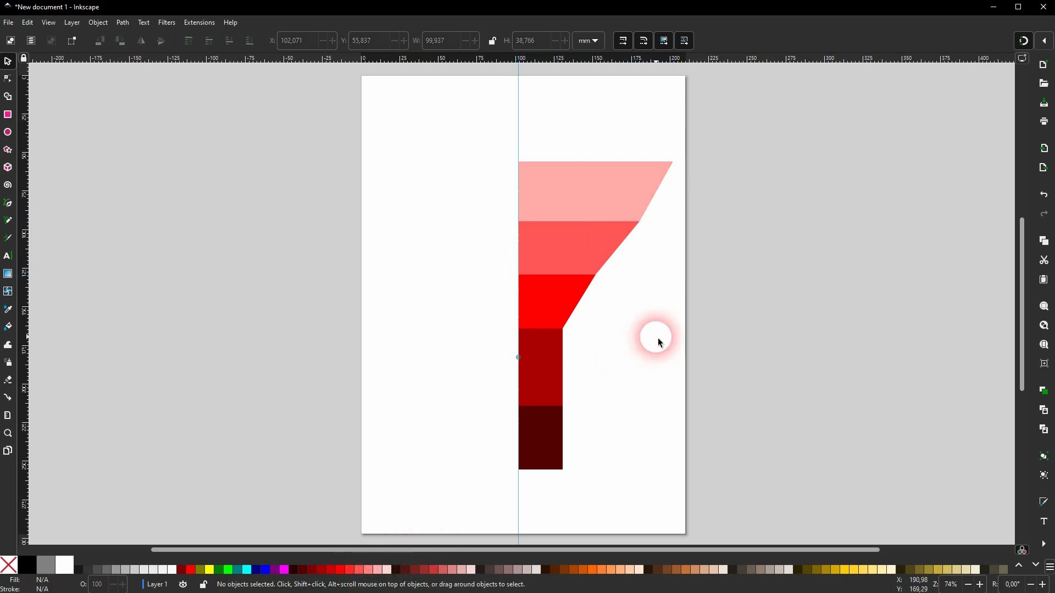
# - Duplicate all five red shapes and move the copies straight left, well clear of the originals
pyautogui.moveTo(433, 495); pyautogui.dragTo(713, 112)
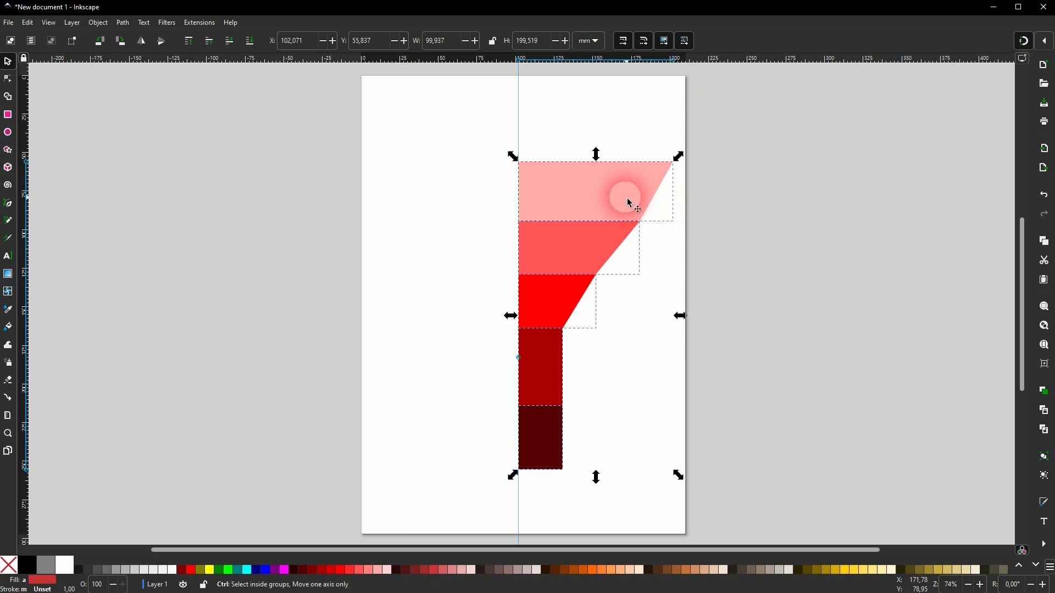
pyautogui.hotkey('ctrl', 'd')
pyautogui.moveTo(596, 192); pyautogui.dragTo(439, 196)
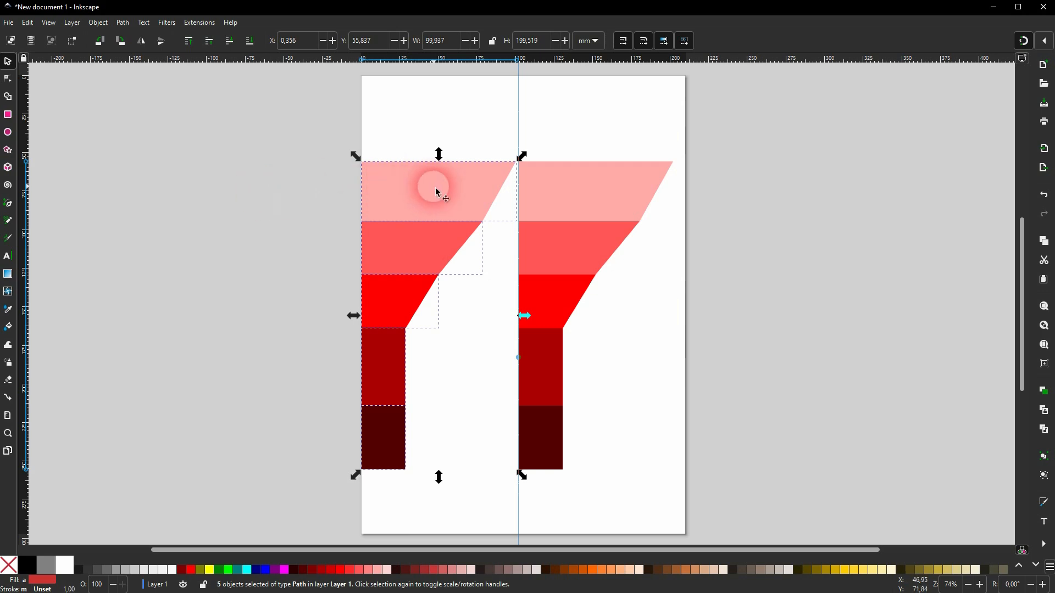
pyautogui.moveTo(438, 192); pyautogui.dragTo(386, 192)
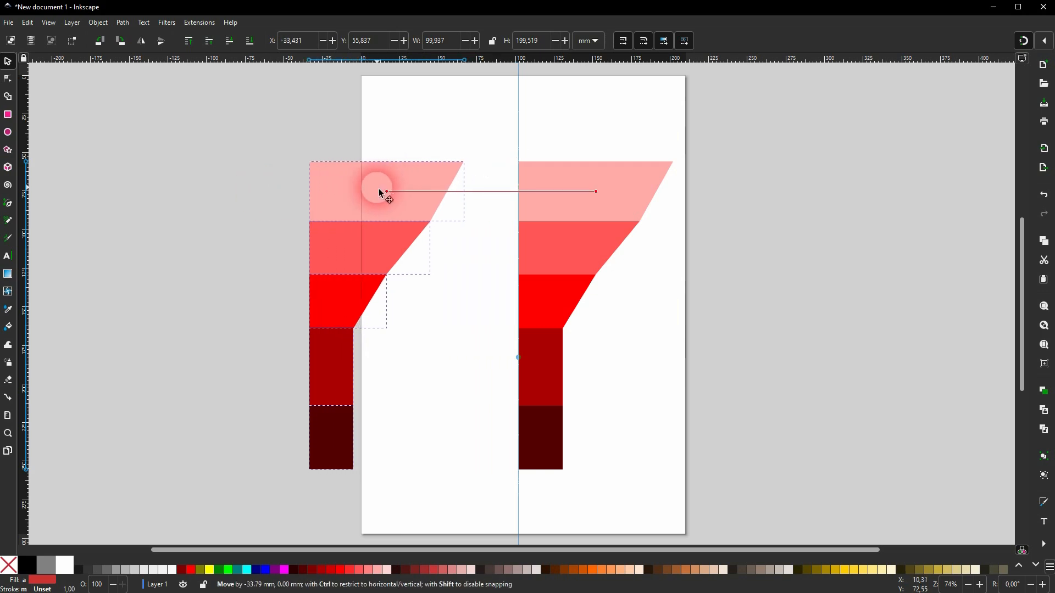
# - Flip the copied half horizontally and move it toward the original half, leaving a gap of about 10 mm beside the guide
pyautogui.click(142, 42)
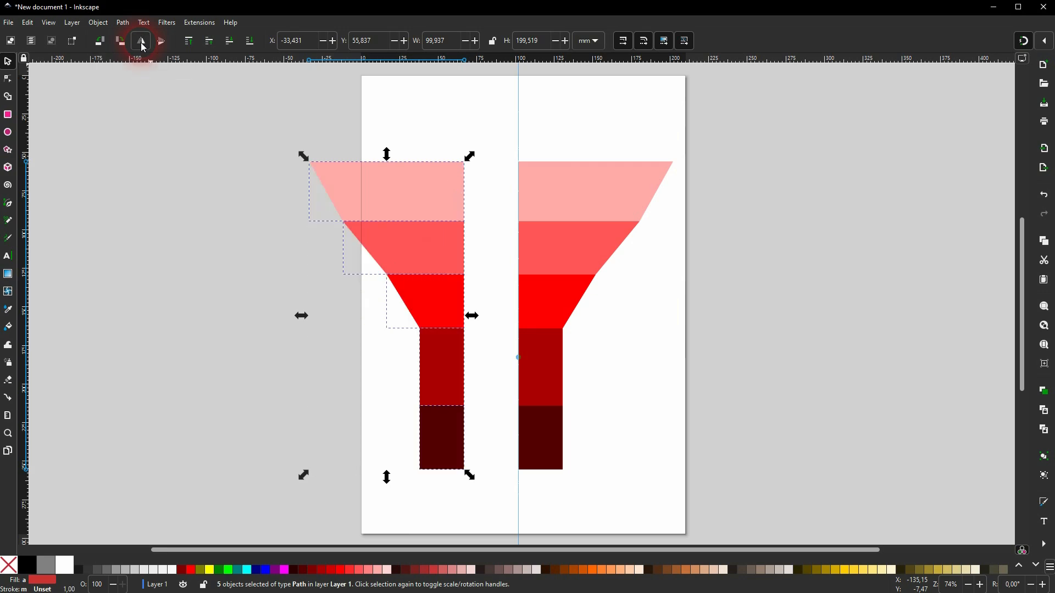
pyautogui.moveTo(417, 203); pyautogui.dragTo(460, 204)
pyautogui.click(666, 444)
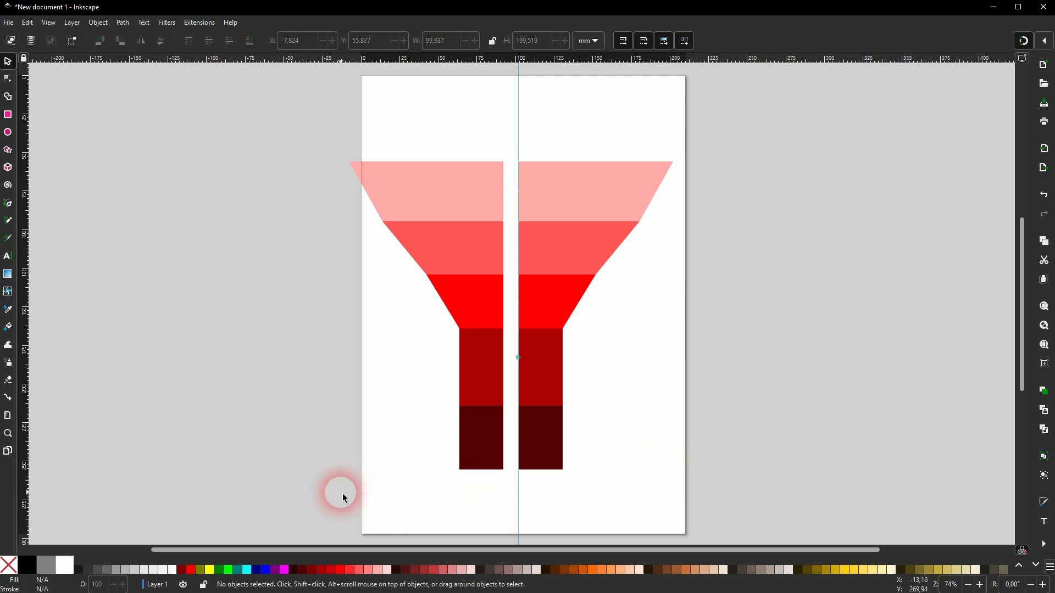
# - Move the mirrored half flush against the original half at the guide, closing the gap, and remove the guide
pyautogui.moveTo(341, 493); pyautogui.dragTo(509, 124)
pyautogui.moveTo(473, 170); pyautogui.dragTo(483, 179)
pyautogui.click(631, 389)
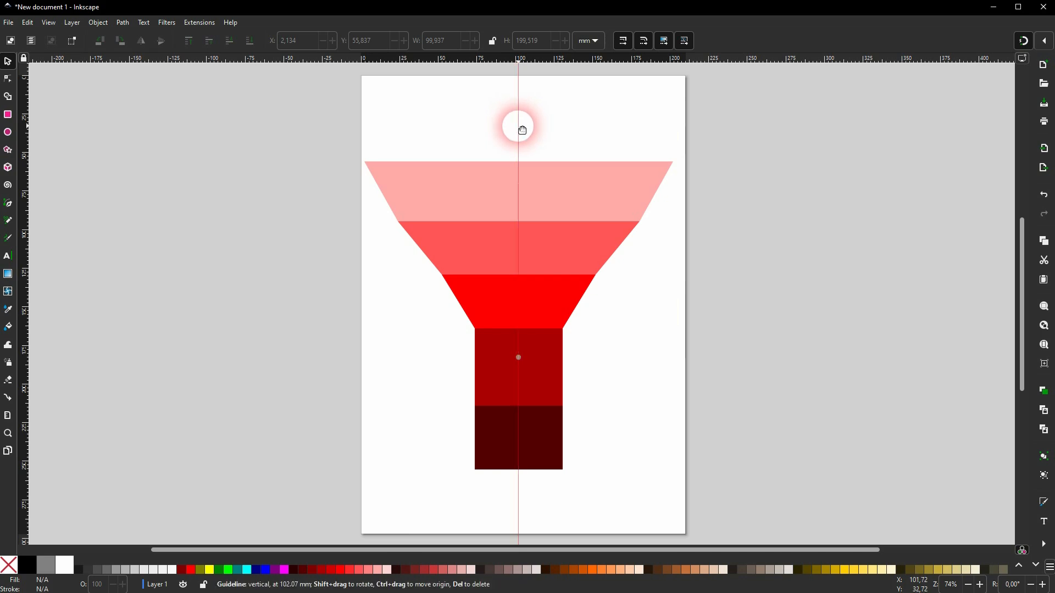
pyautogui.moveTo(522, 130); pyautogui.dragTo(28, 146)
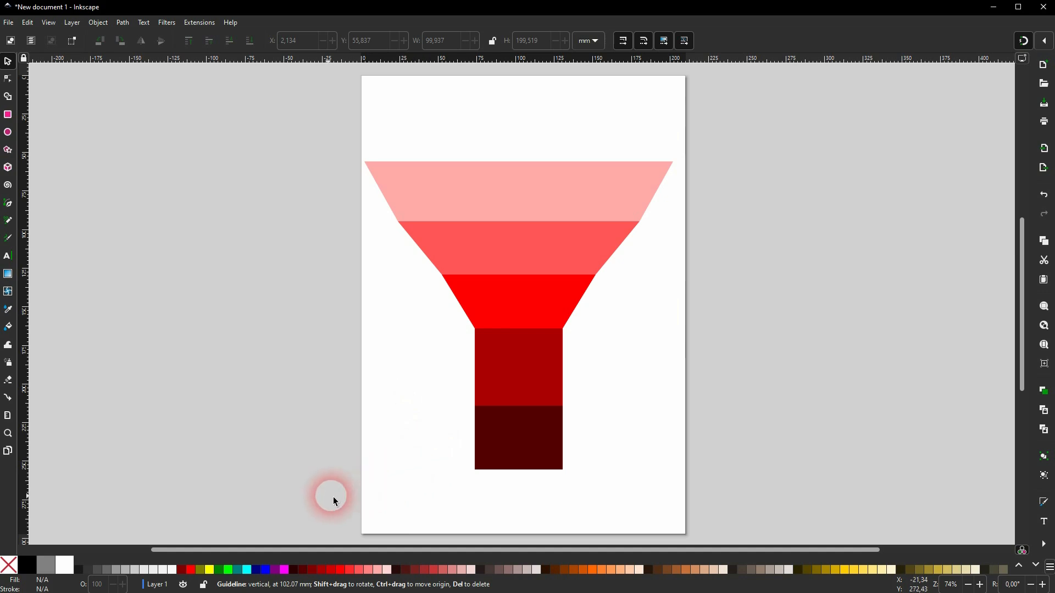
pyautogui.moveTo(313, 499); pyautogui.dragTo(726, 116)
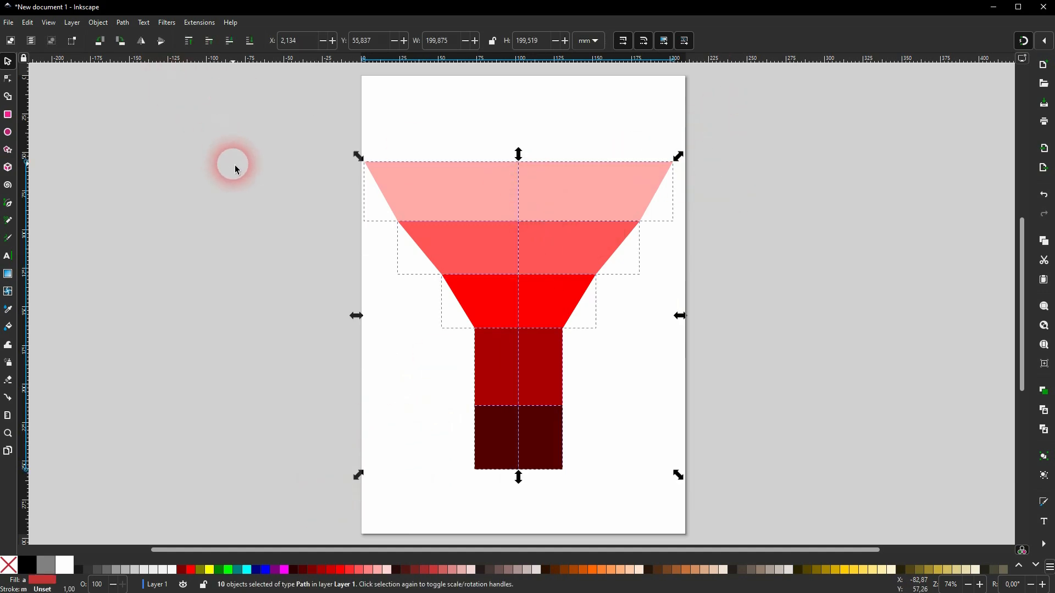
pyautogui.click(236, 164)
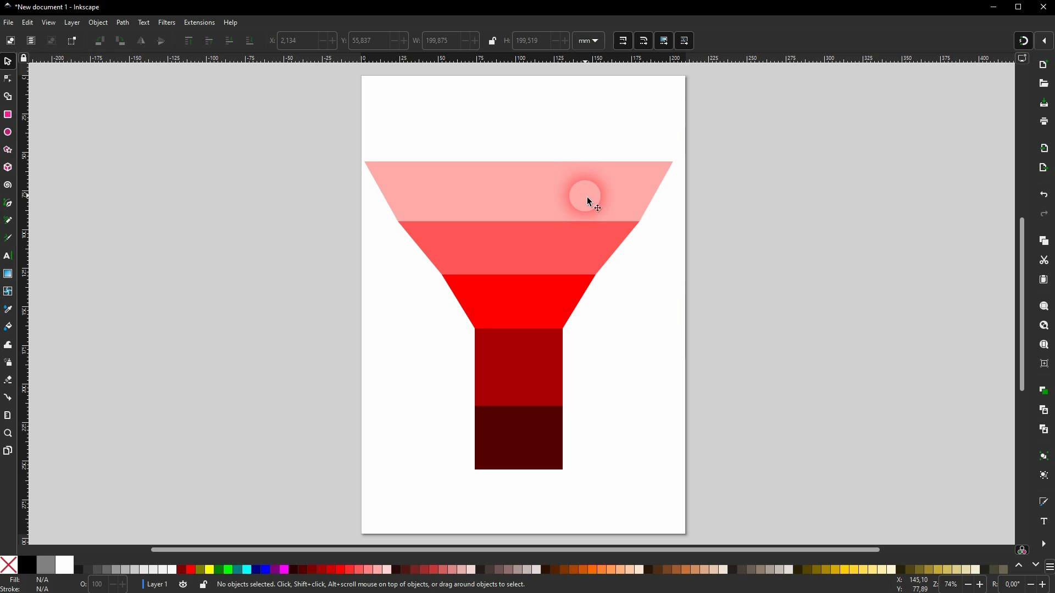
# - Union the two halves of the pale pink band, and union the two halves of the light red band below it
pyautogui.click(464, 198)
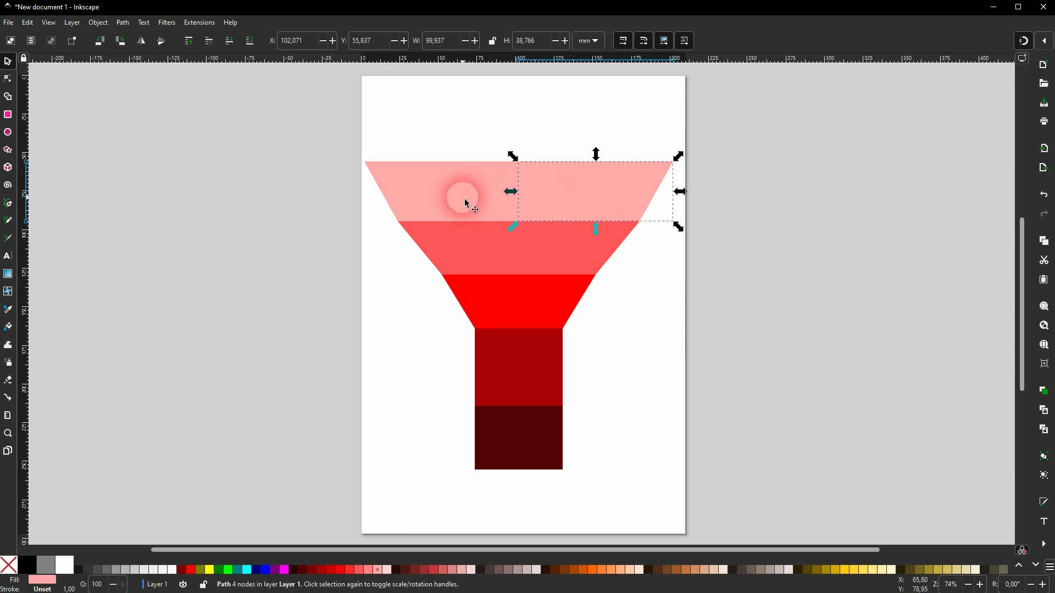
pyautogui.click(121, 23)
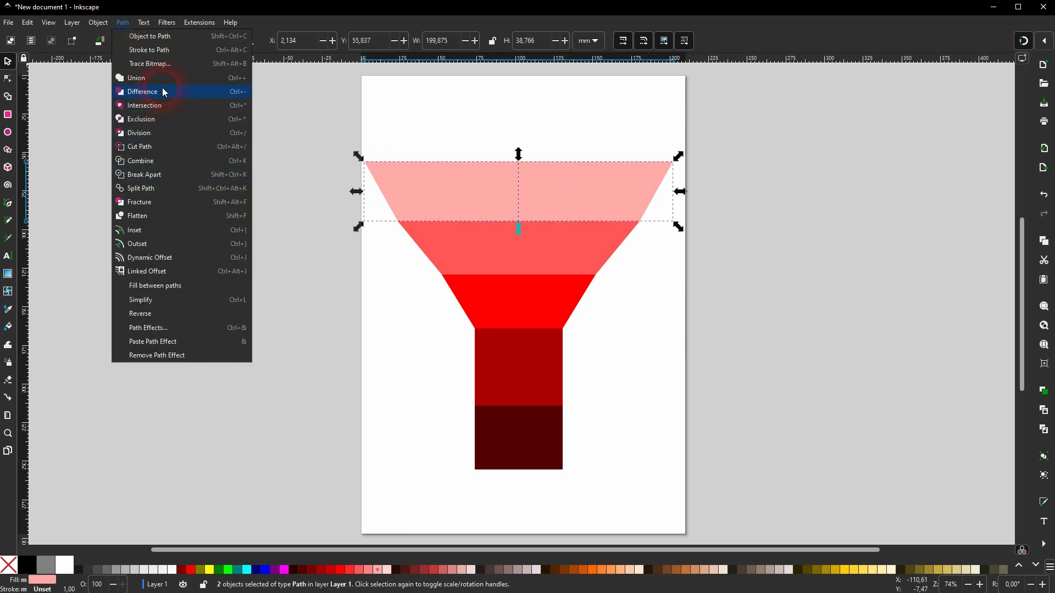
pyautogui.click(141, 78)
pyautogui.click(477, 258)
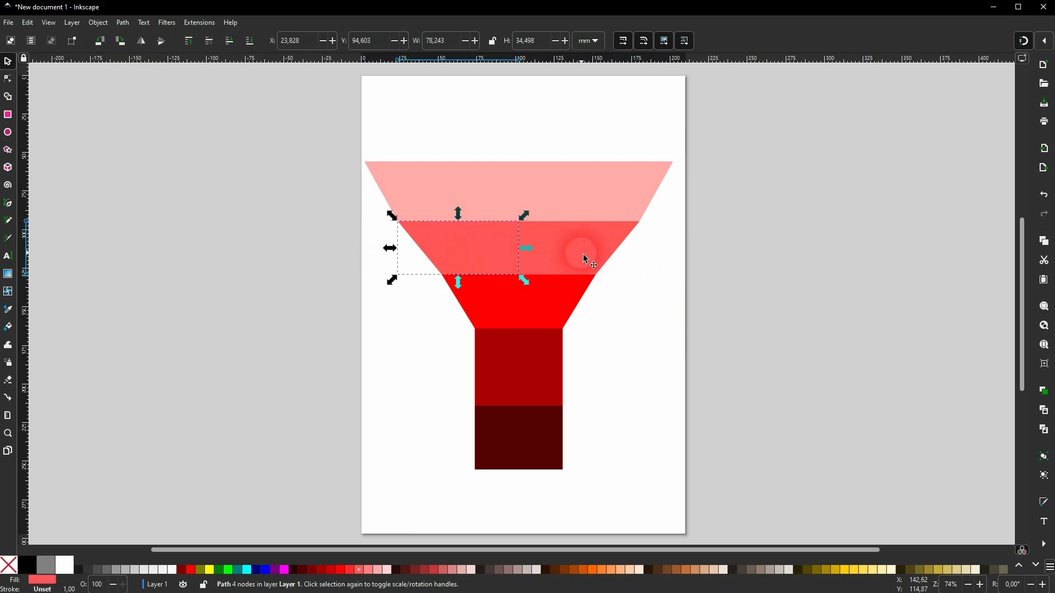
pyautogui.keyDown('shift'); pyautogui.click(581, 252); pyautogui.keyUp('shift')
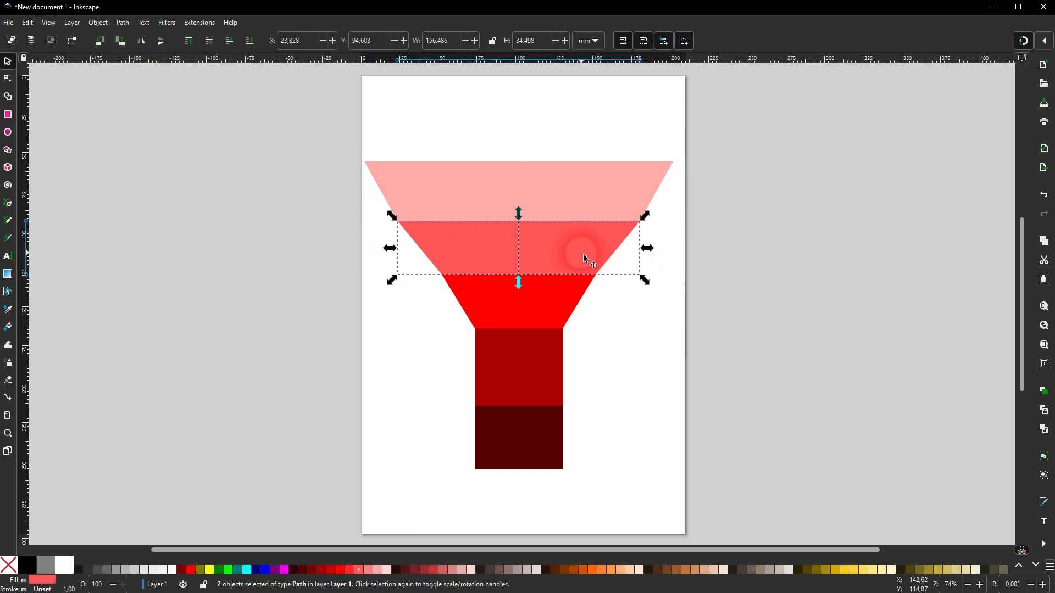
pyautogui.click(121, 22)
pyautogui.click(167, 85)
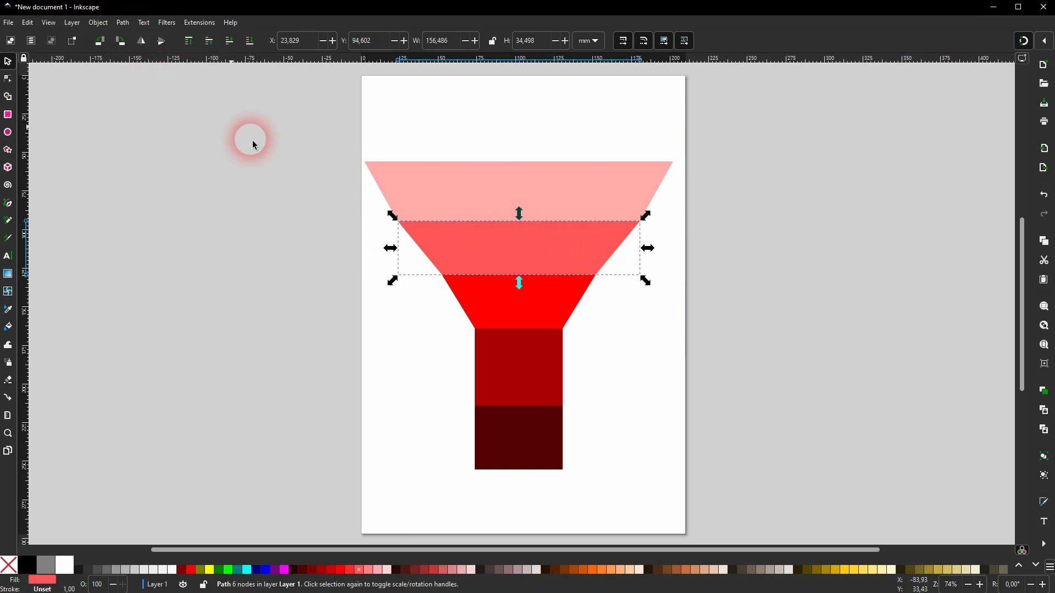
# - Union the two halves of the pure red trapezoid, and union the two halves of the medium-dark red rectangle
pyautogui.click(496, 309)
pyautogui.keyDown('shift'); pyautogui.click(543, 313); pyautogui.keyUp('shift')
pyautogui.click(123, 23)
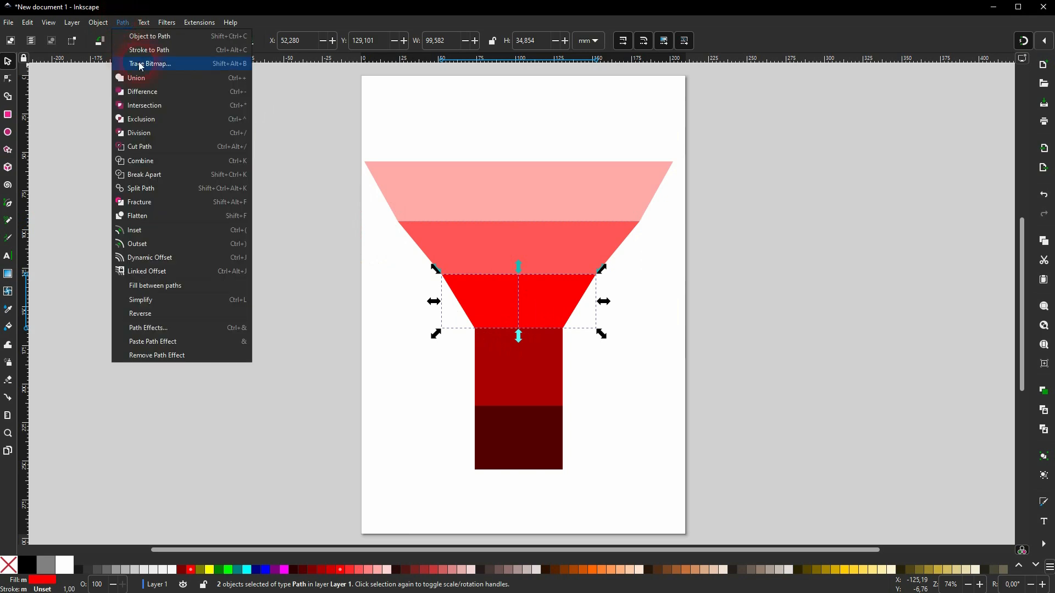
pyautogui.click(156, 84)
pyautogui.click(487, 366)
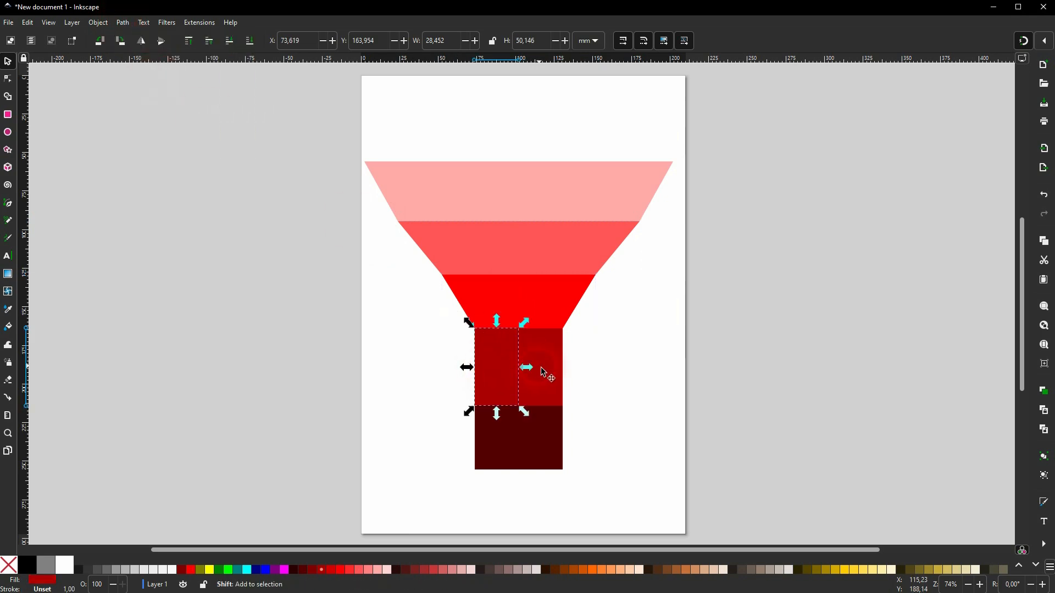
pyautogui.keyDown('shift'); pyautogui.click(542, 369); pyautogui.keyUp('shift')
pyautogui.click(123, 23)
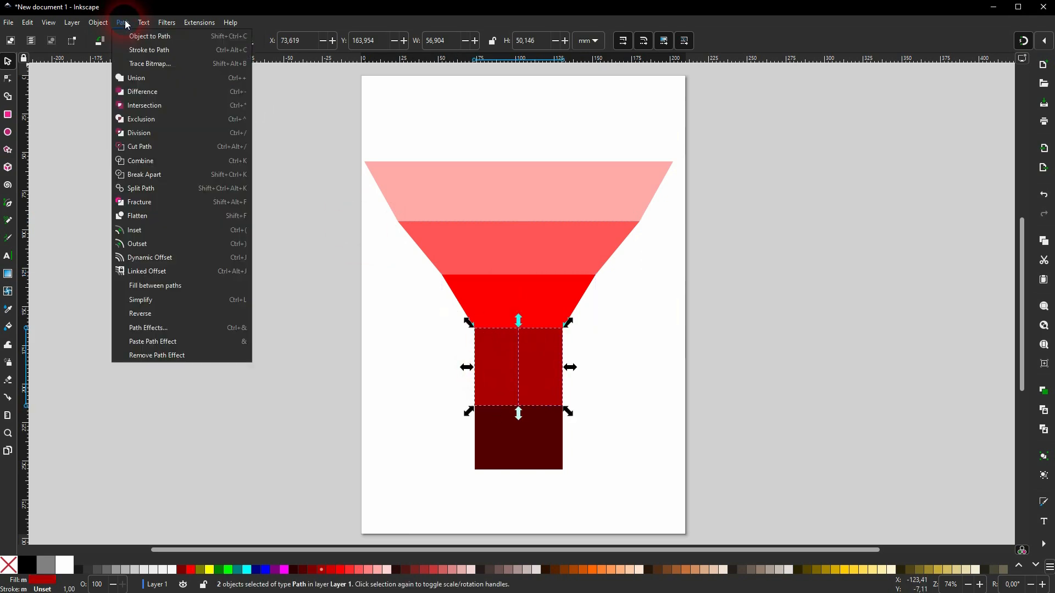
pyautogui.click(162, 84)
# - Union the two halves of the darkest red rectangle at the funnel's base and deselect it
pyautogui.click(510, 441)
pyautogui.keyDown('shift'); pyautogui.click(549, 436); pyautogui.keyUp('shift')
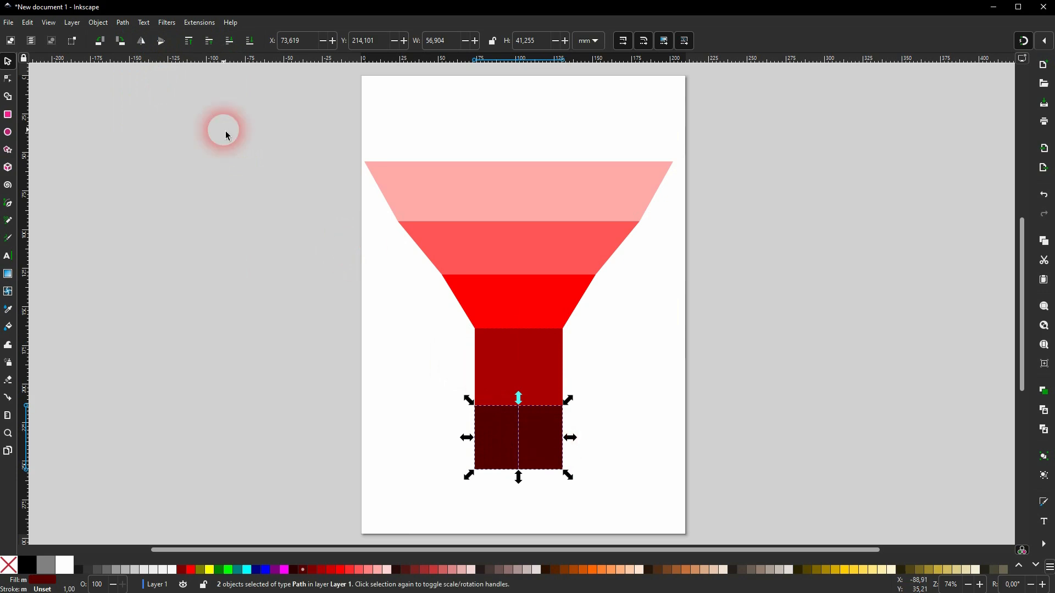
pyautogui.click(123, 22)
pyautogui.click(159, 82)
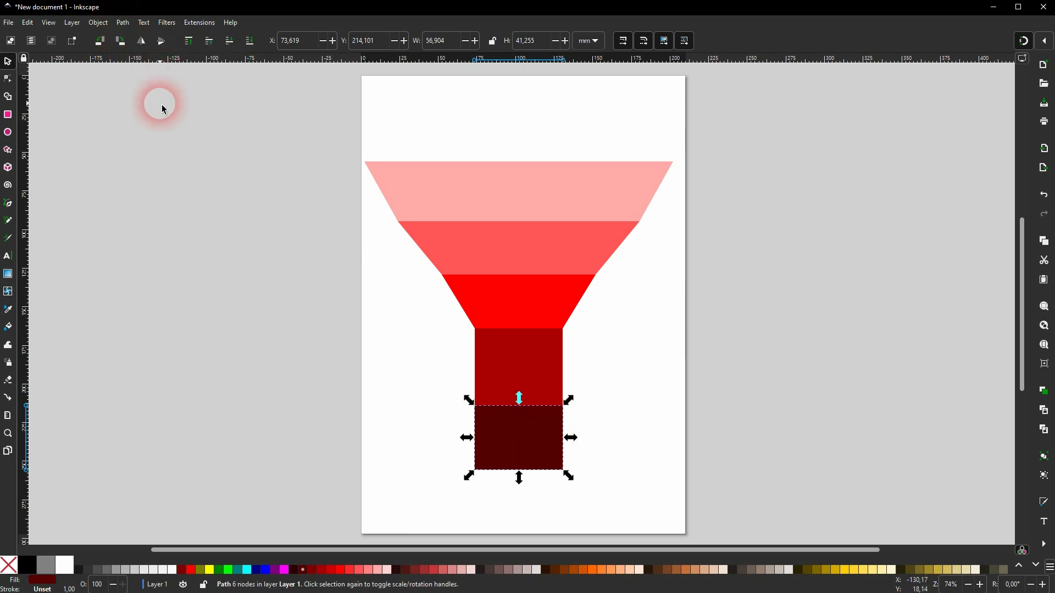
pyautogui.click(184, 223)
# - Add the black two-line text "100 % Sales" to the uppermost band and scale it down to about 37 mm wide, centred
pyautogui.click(12, 259)
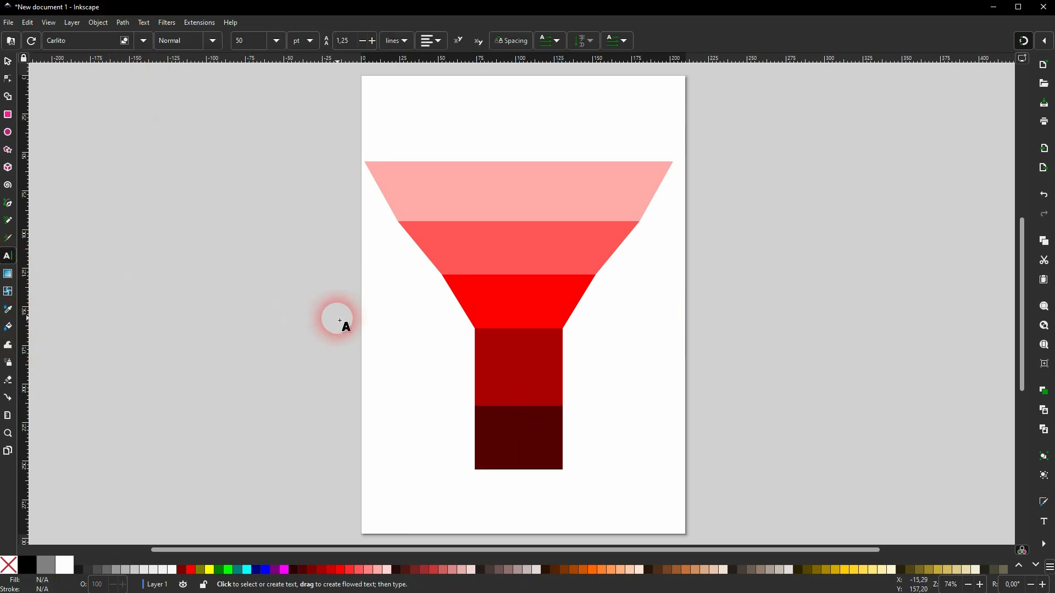
pyautogui.click(489, 181)
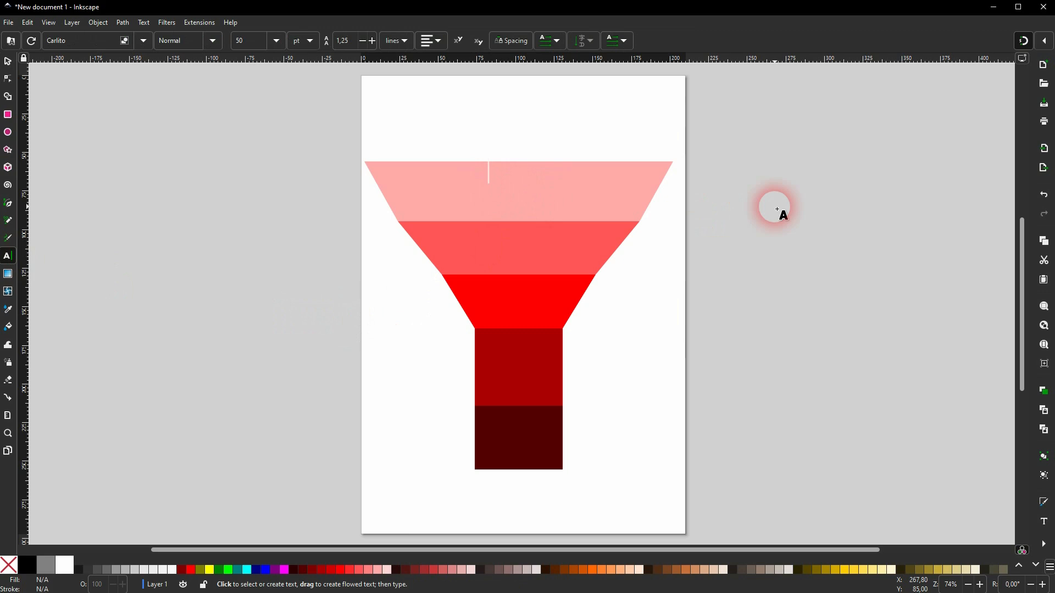
pyautogui.write('100')
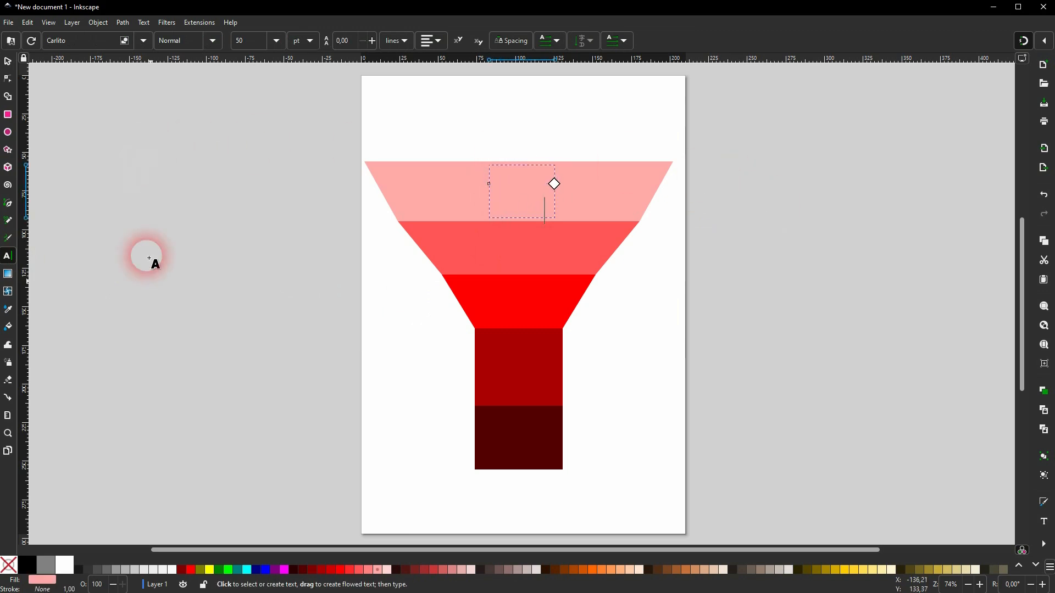
pyautogui.hotkey('ctrl', 'a')
pyautogui.click(33, 570)
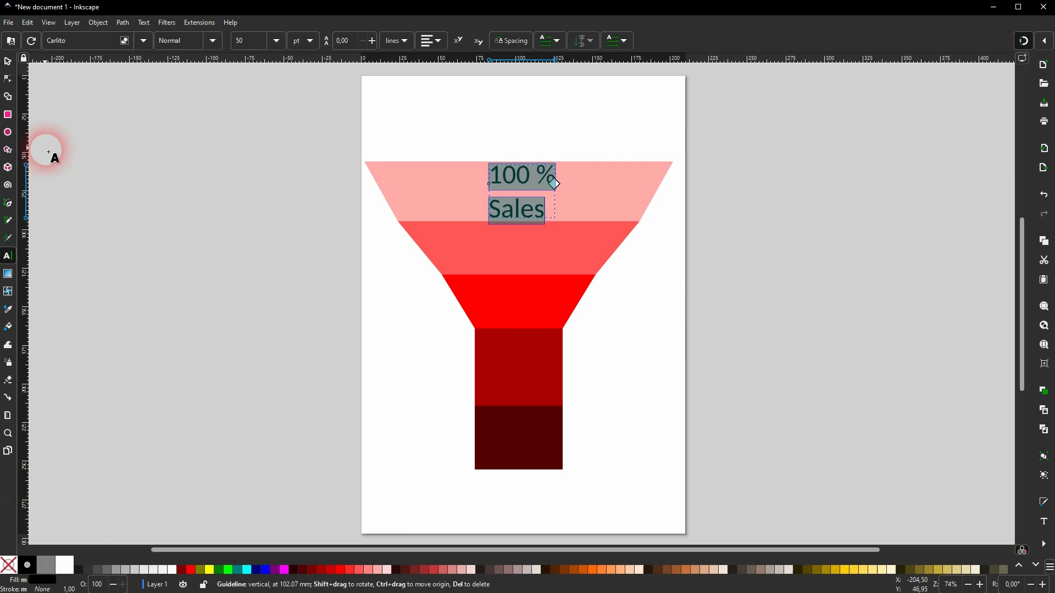
pyautogui.click(8, 61)
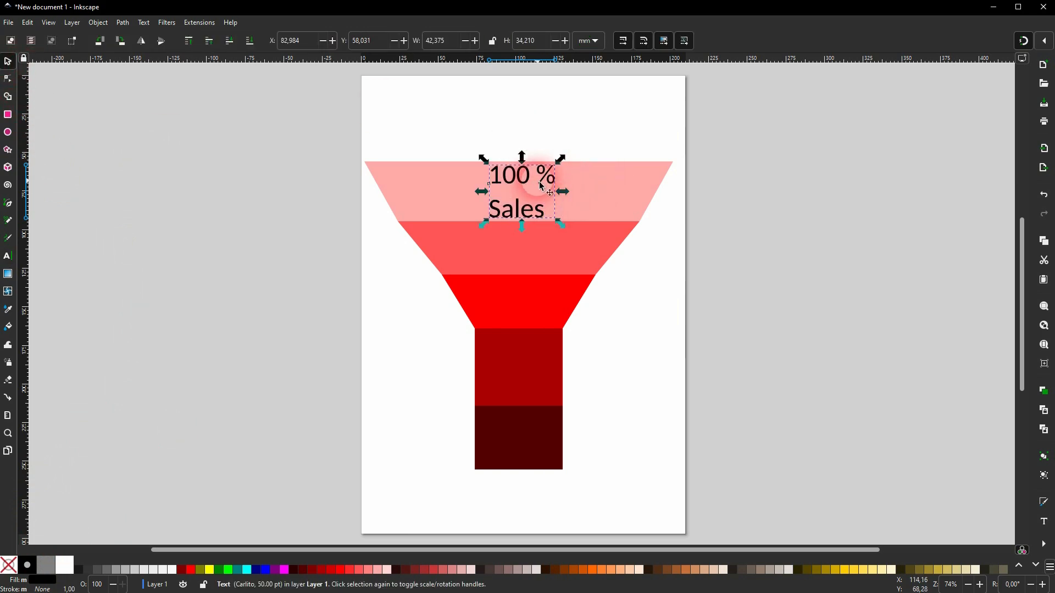
pyautogui.moveTo(540, 219); pyautogui.dragTo(520, 219)
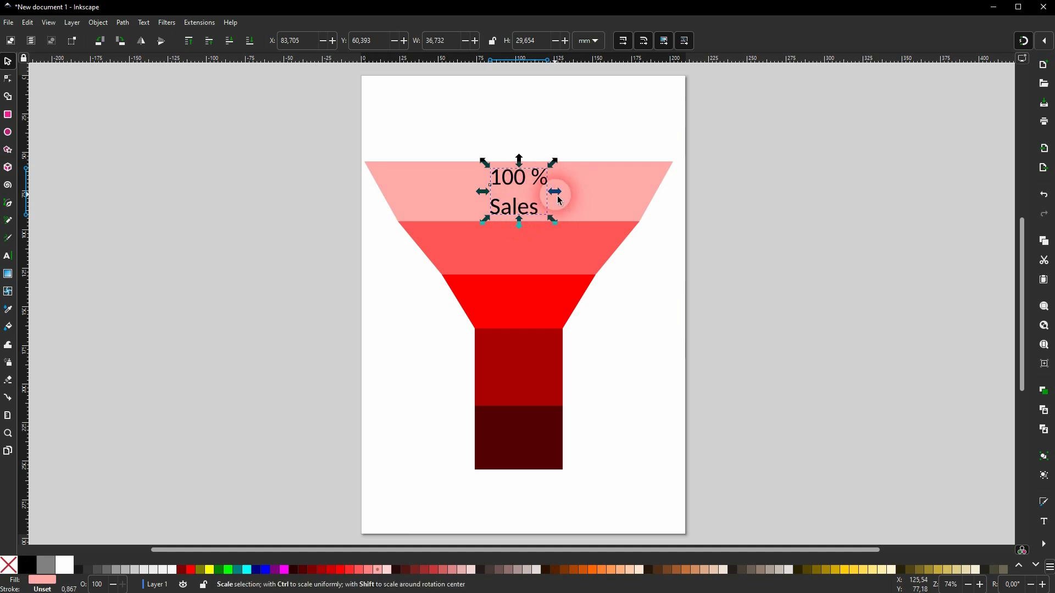
# - Replace the text in the uppermost band with the single-line label "100% Leads"
pyautogui.doubleClick(541, 210)
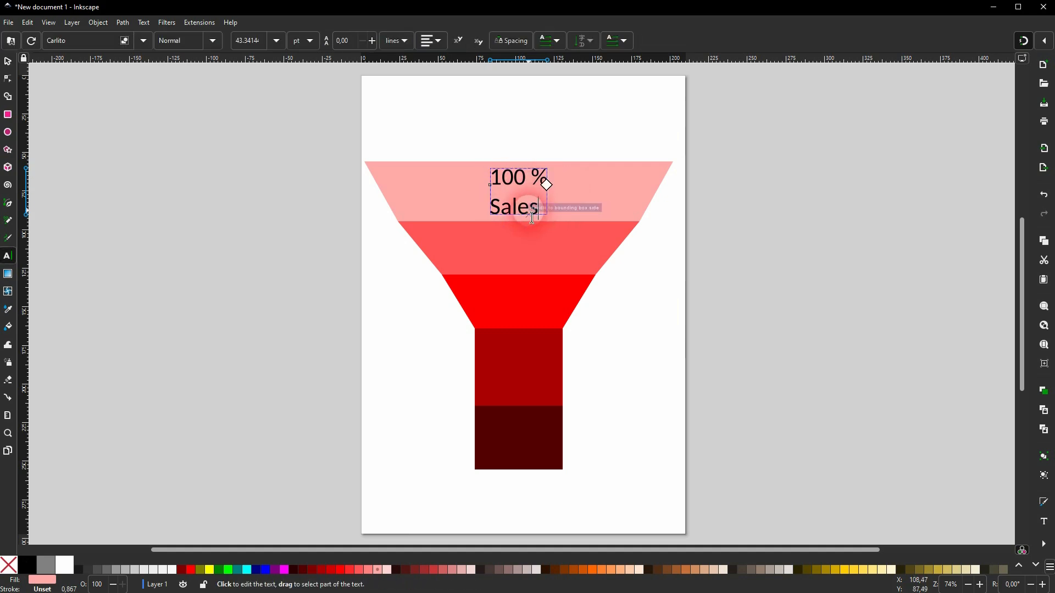
pyautogui.hotkey('ctrl', 'a')
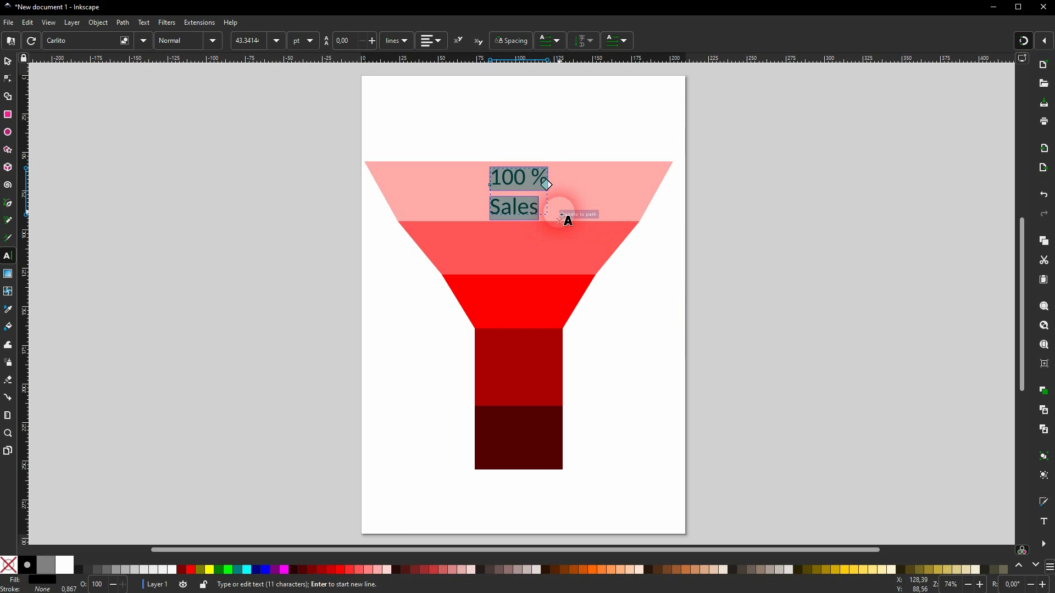
pyautogui.write('1')
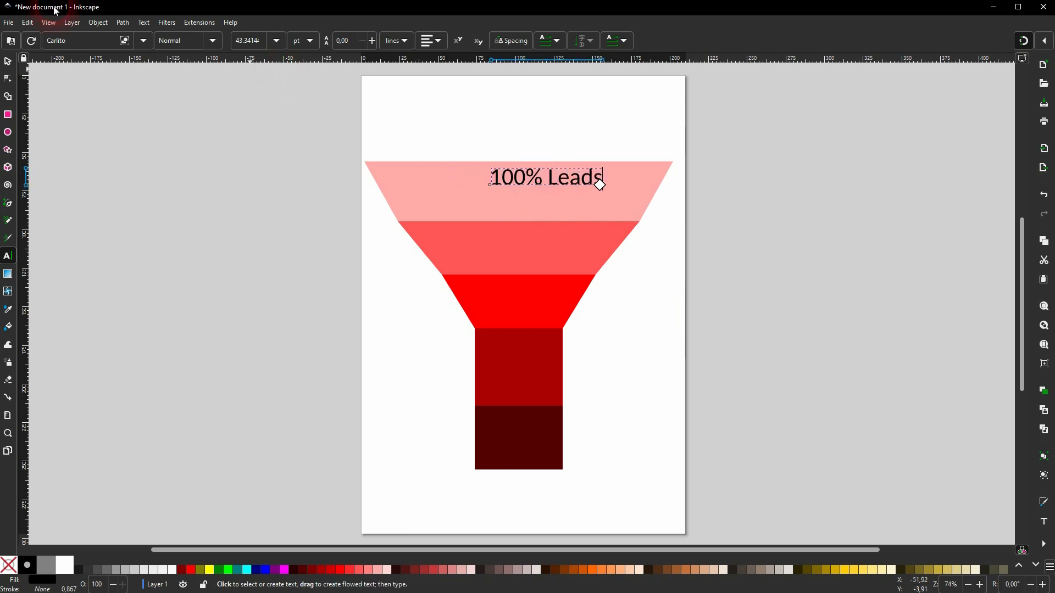
pyautogui.click(9, 63)
# - Centre the "100% Leads" label in its band and duplicate it into the light red band, changing the copy to "78% Calls"
pyautogui.moveTo(546, 190); pyautogui.dragTo(549, 260)
pyautogui.hotkey('ctrl', 'd')
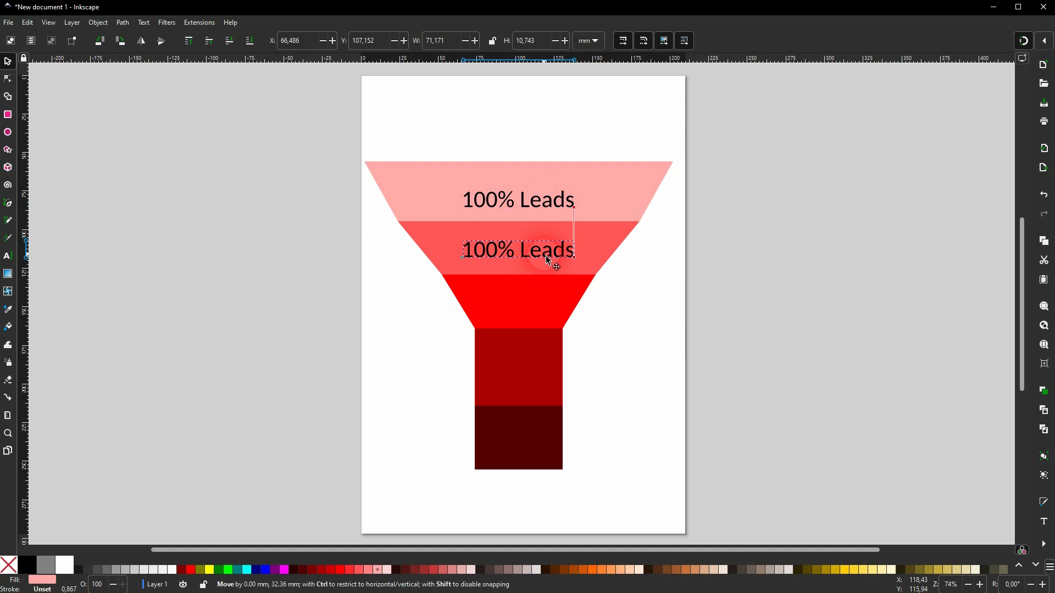
pyautogui.doubleClick(541, 256)
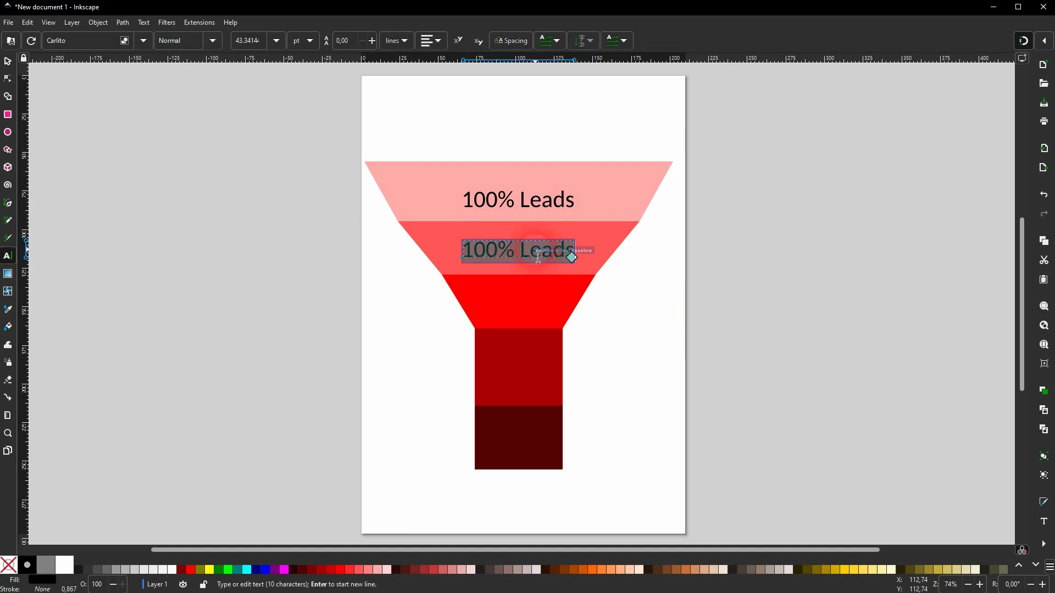
pyautogui.write('78')
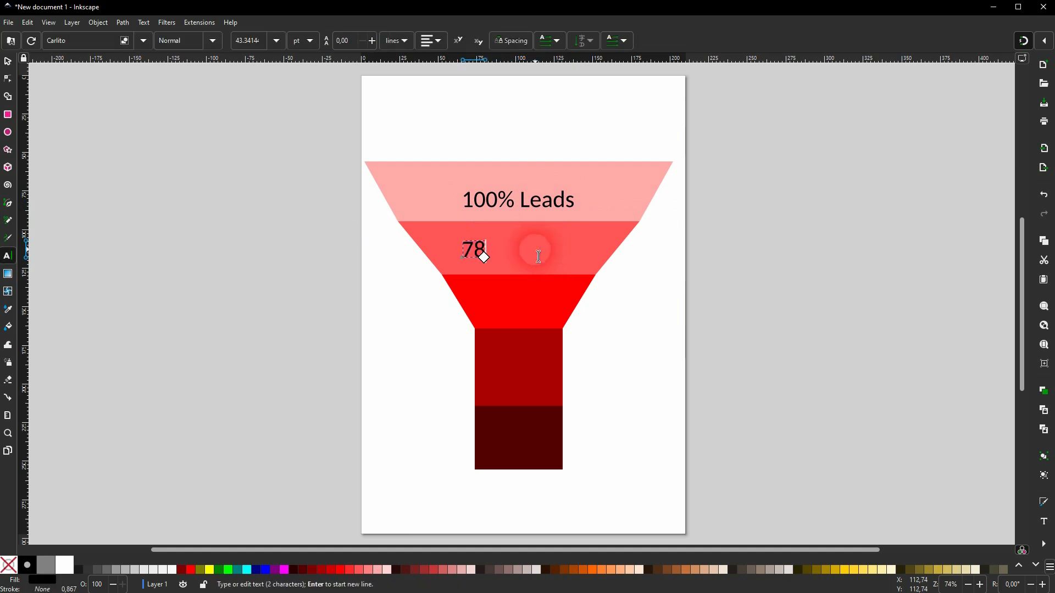
pyautogui.write('% Calls')
pyautogui.click(11, 64)
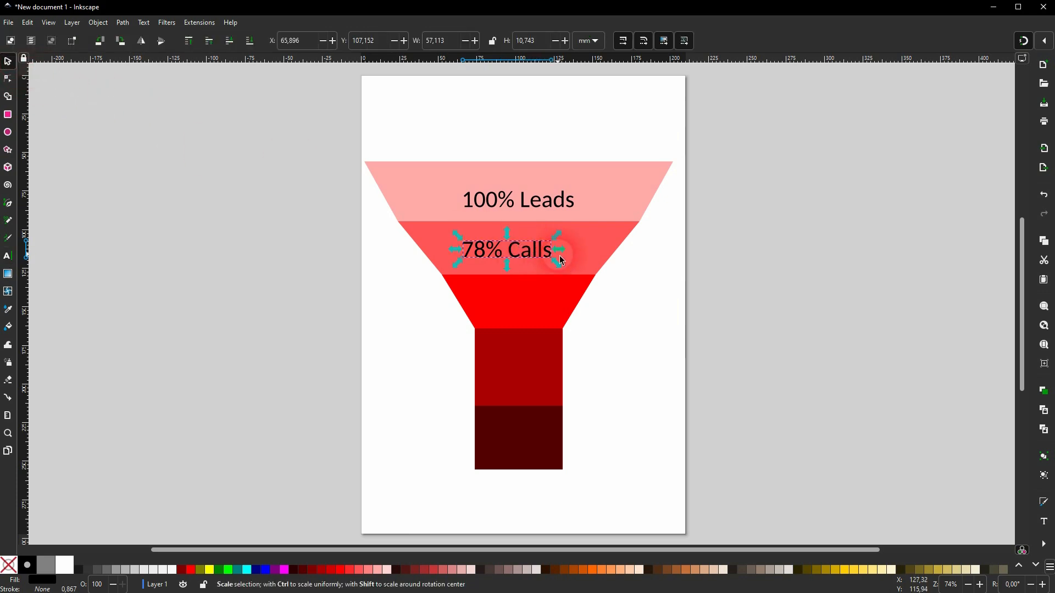
# - Centre the "78% Calls" label and duplicate it into the pure red trapezoid, changing the copy to "39% Follow-up"
pyautogui.moveTo(533, 250); pyautogui.dragTo(544, 309)
pyautogui.hotkey('ctrl', 'd')
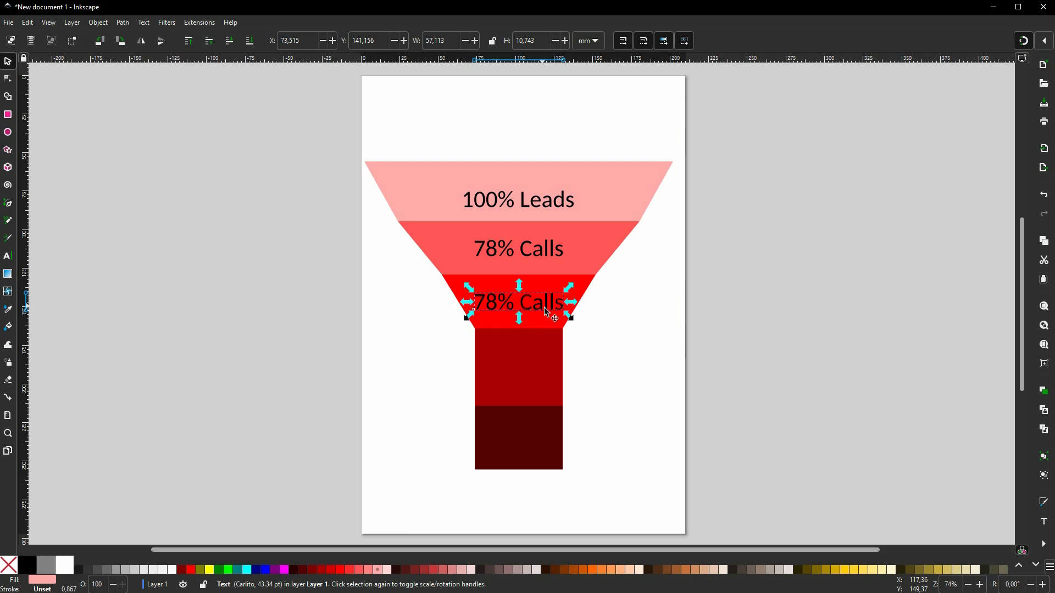
pyautogui.doubleClick(545, 311)
pyautogui.hotkey('ctrl', 'a')
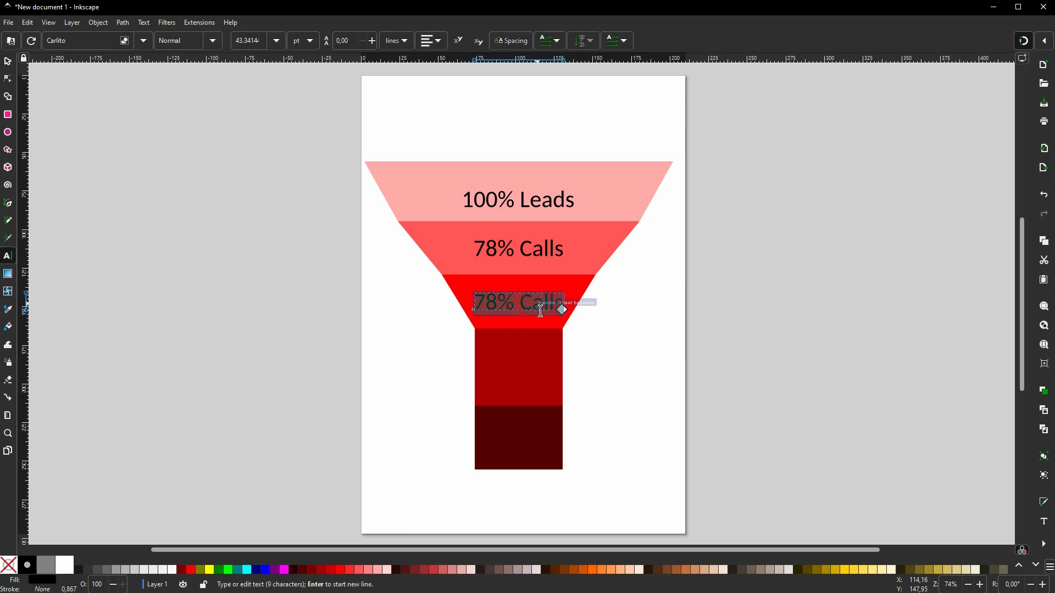
pyautogui.write('39')
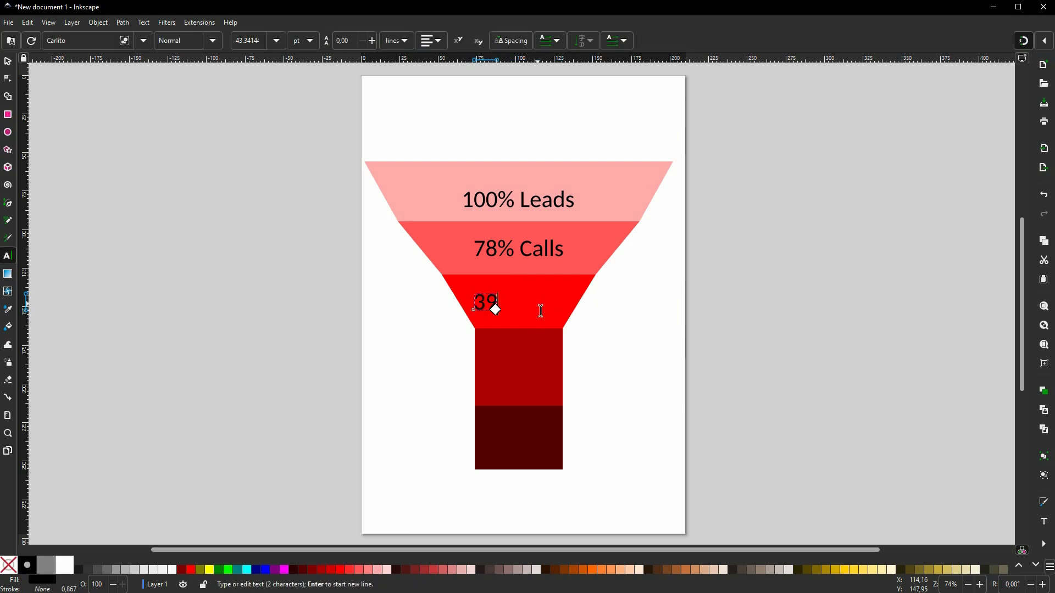
pyautogui.write('% Follow')
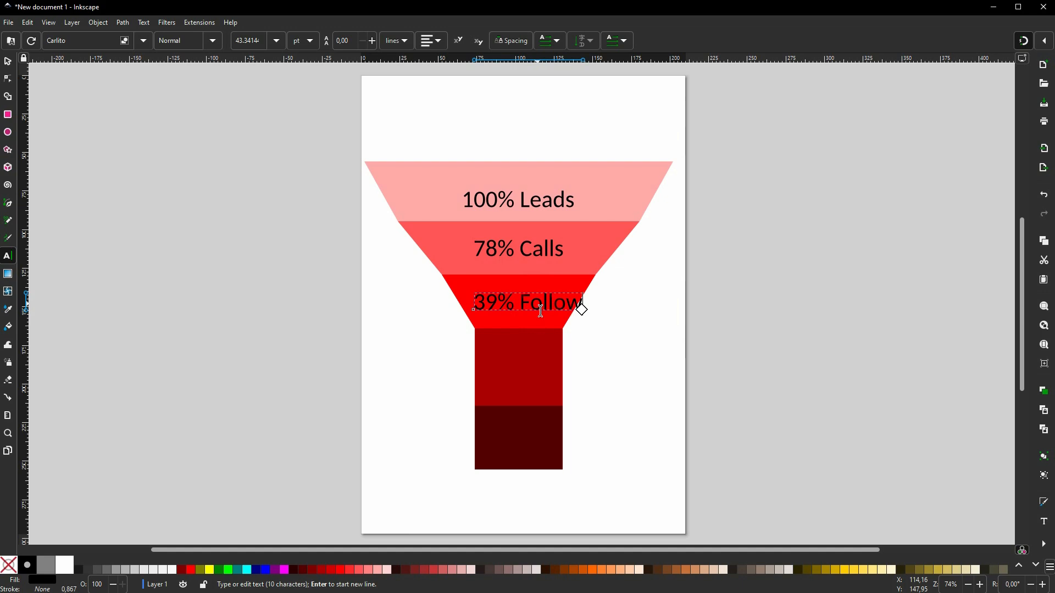
pyautogui.write('-up')
pyautogui.click(8, 61)
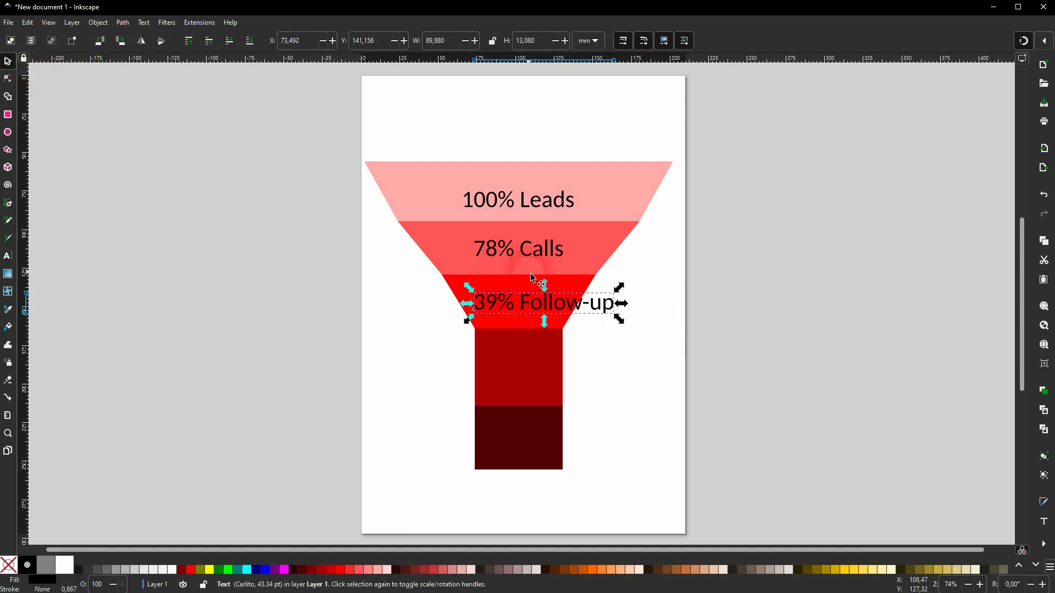
# - Shrink the "39% Follow-up" label to about 24 pt, centre it, and duplicate it into the medium-dark red rectangle as "18% Conversion"
pyautogui.moveTo(618, 318); pyautogui.dragTo(537, 381)
pyautogui.hotkey('ctrl', 'd')
pyautogui.doubleClick(522, 376)
pyautogui.tripleClick(521, 376)
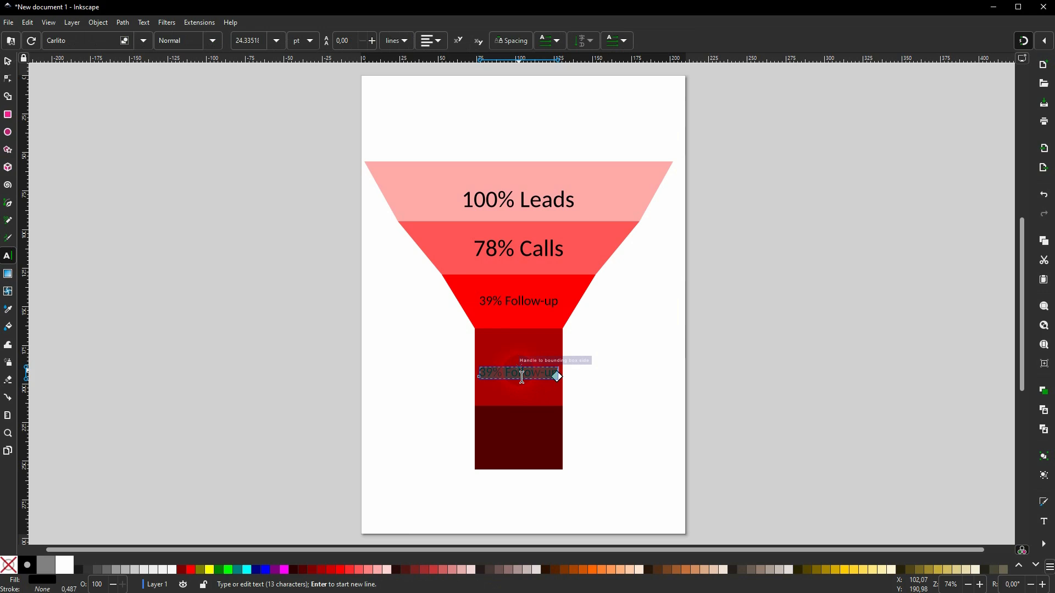
pyautogui.write('18% ')
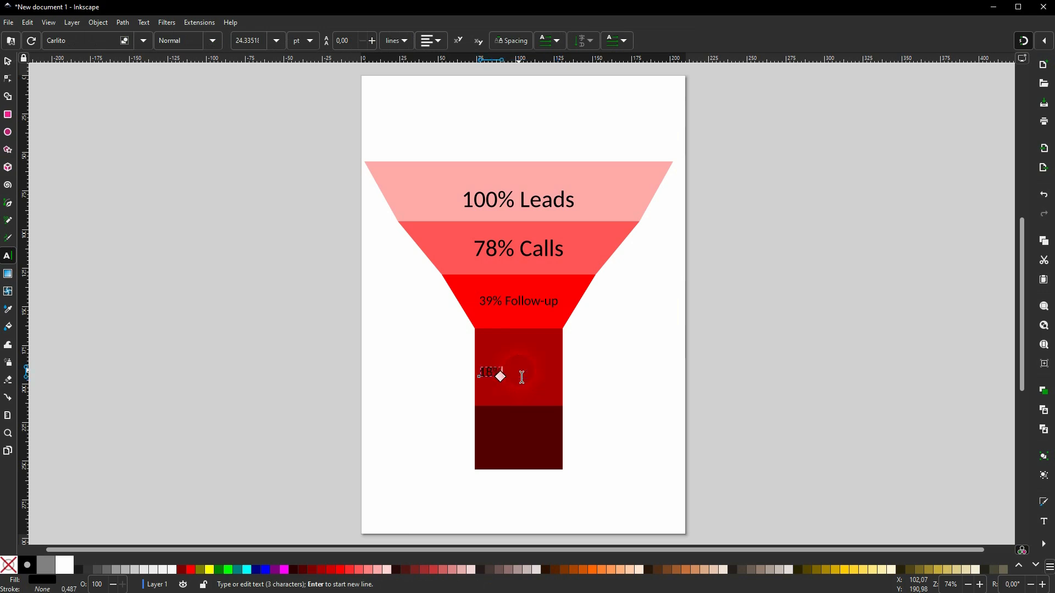
pyautogui.write('Conversion')
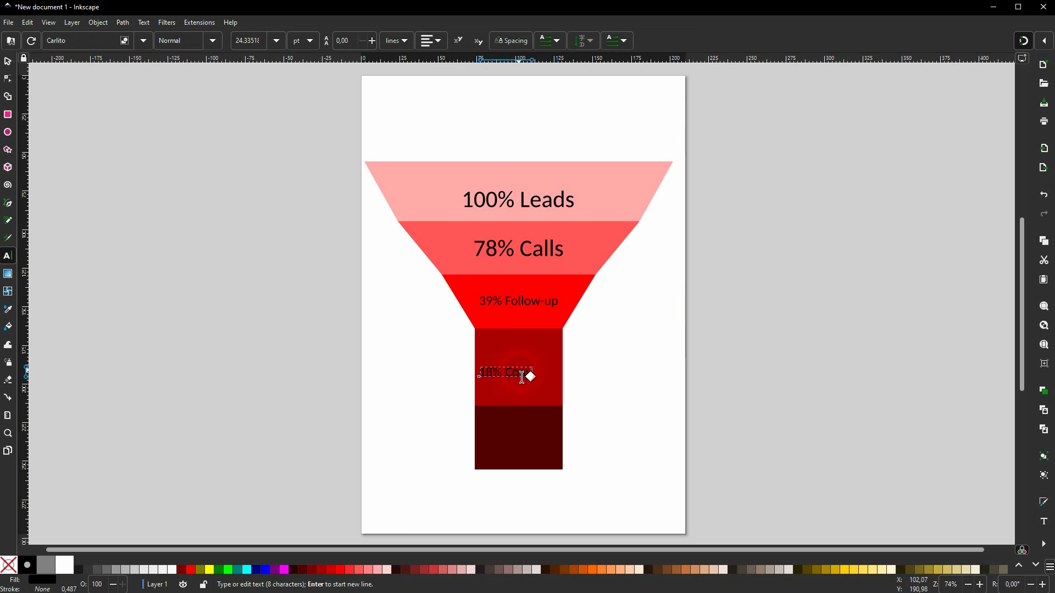
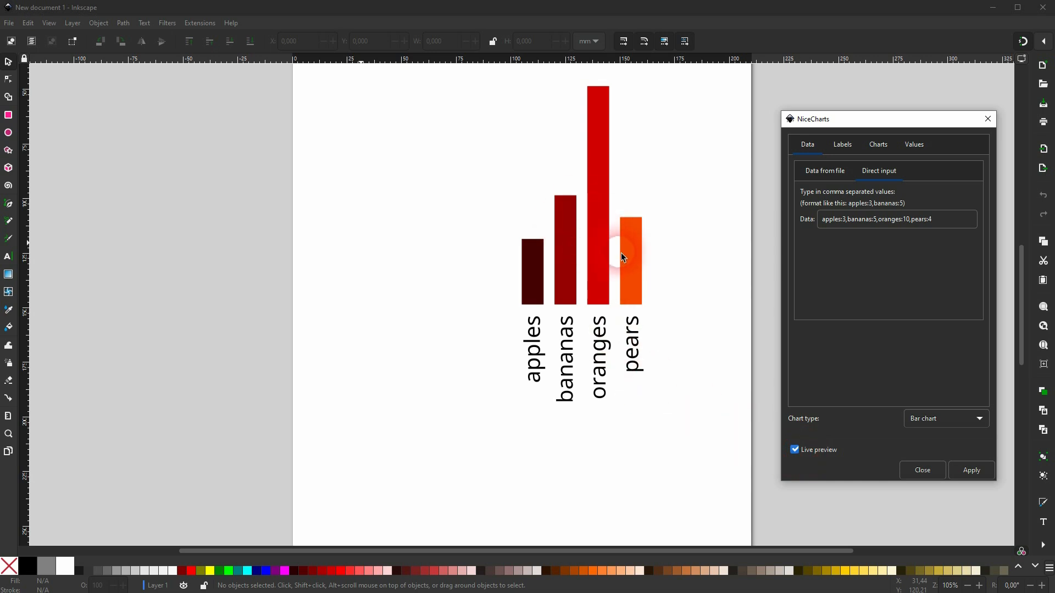
# - Try label font sizes of 20 and 5 for the NiceCharts bar chart preview
pyautogui.click(844, 145)
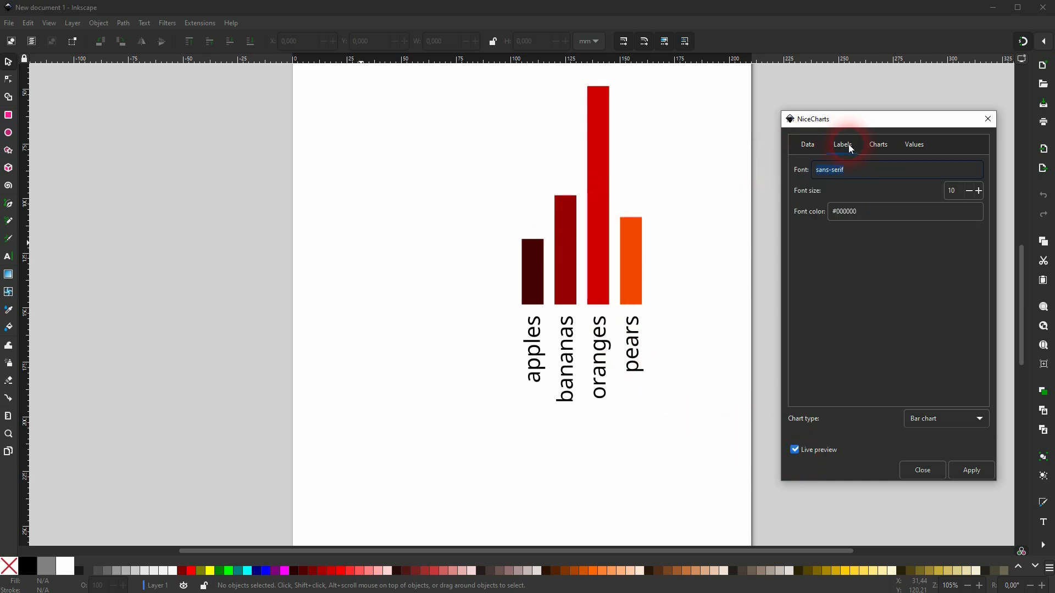
pyautogui.click(860, 175)
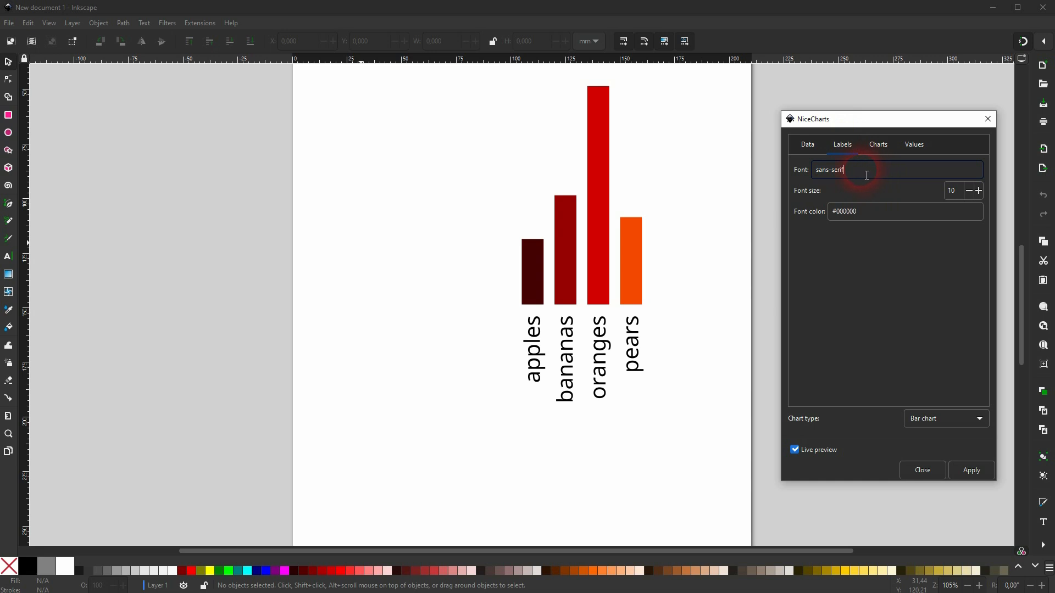
pyautogui.moveTo(866, 175); pyautogui.dragTo(816, 178)
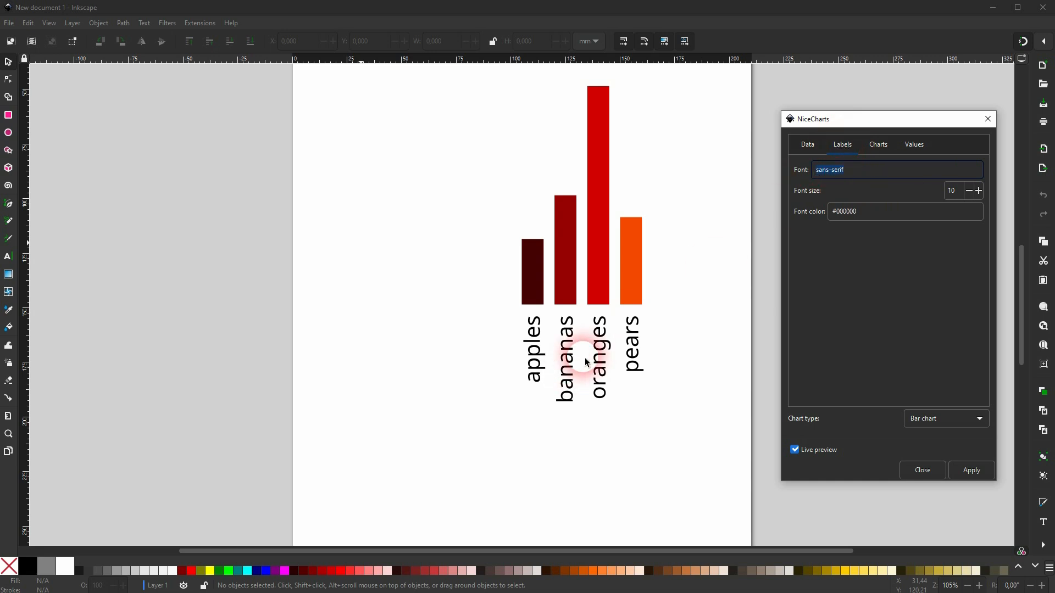
pyautogui.press('Tab')
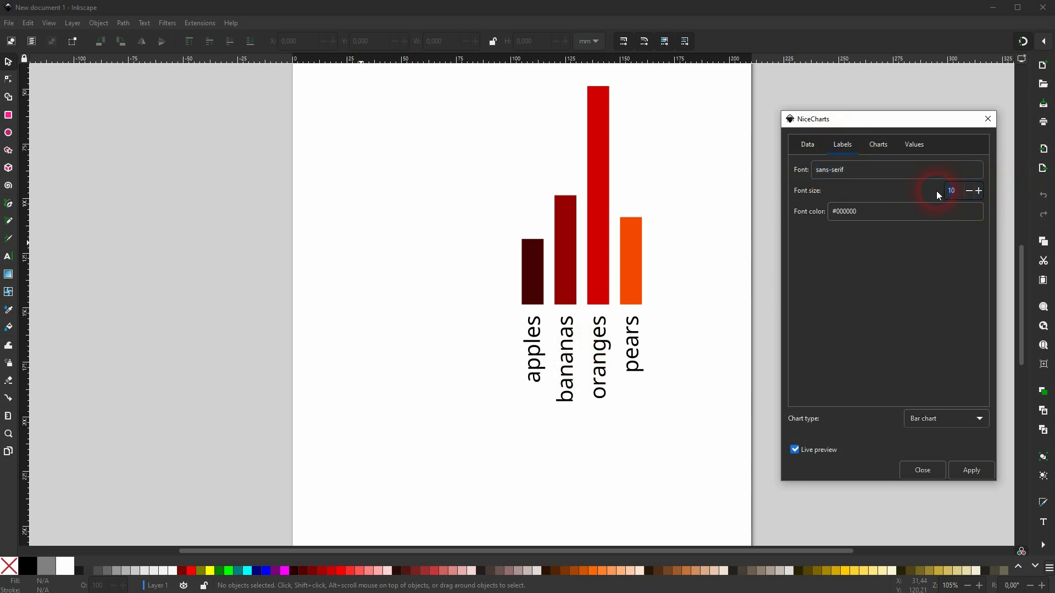
pyautogui.write('20')
pyautogui.press('Tab')
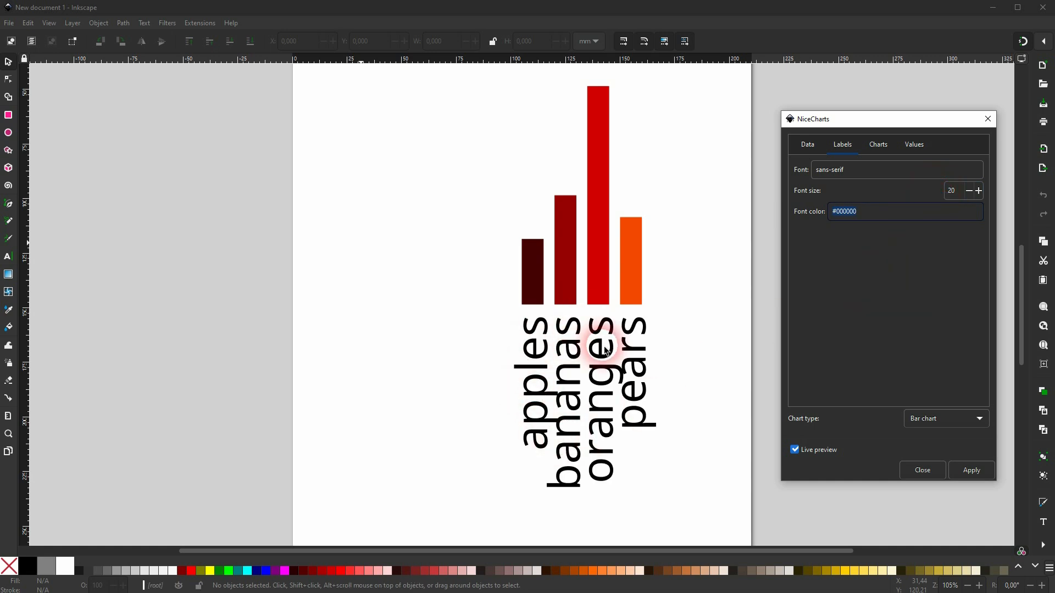
pyautogui.moveTo(960, 192); pyautogui.dragTo(934, 192)
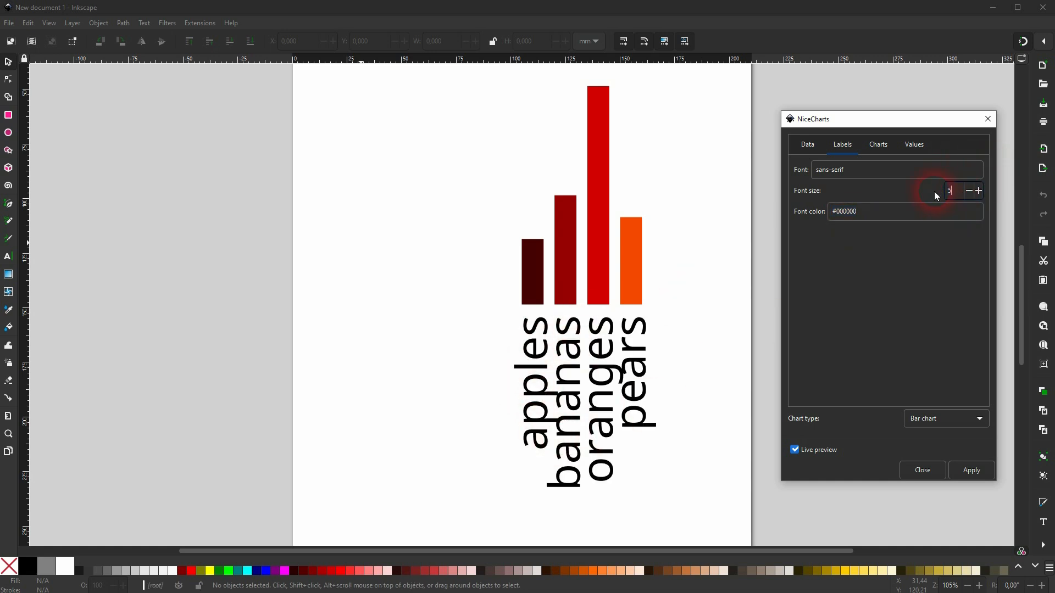
pyautogui.write('5')
pyautogui.click(898, 216)
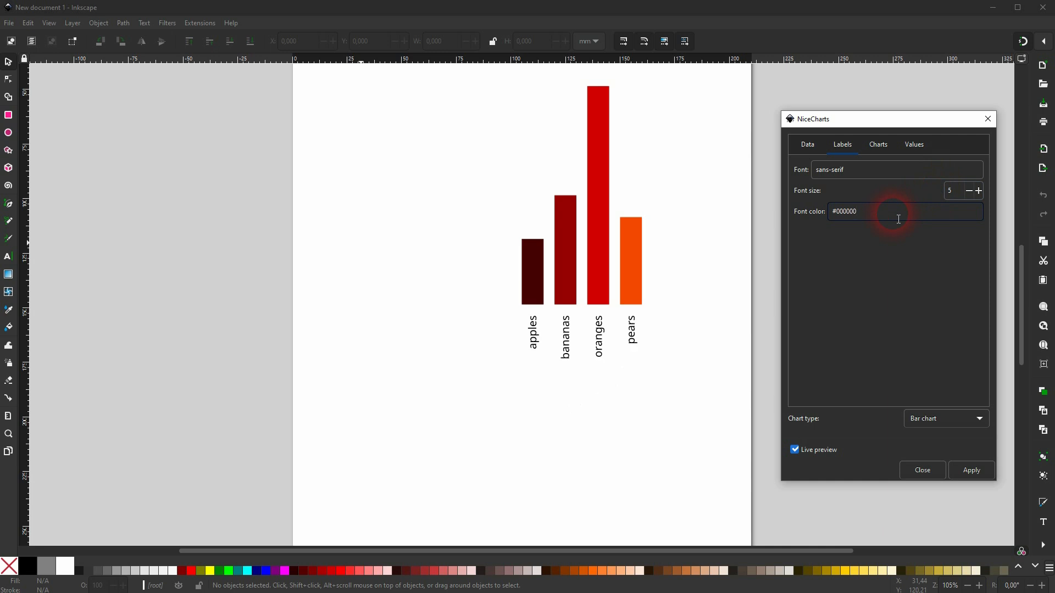
# - Set the chart's label font size back to 10, keeping the font colour #000000
pyautogui.moveTo(855, 178); pyautogui.dragTo(824, 178)
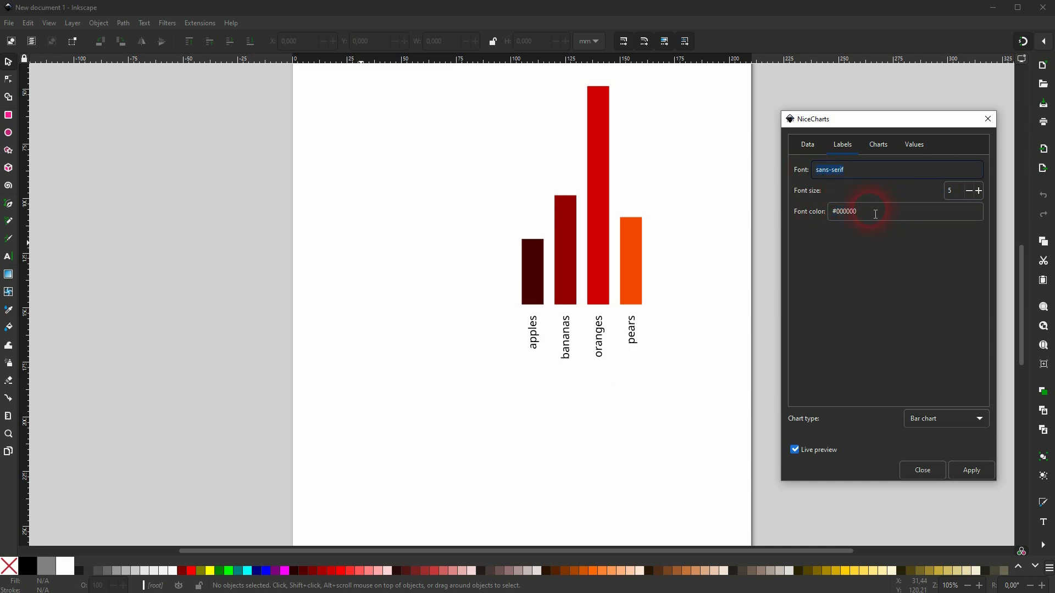
pyautogui.click(844, 214)
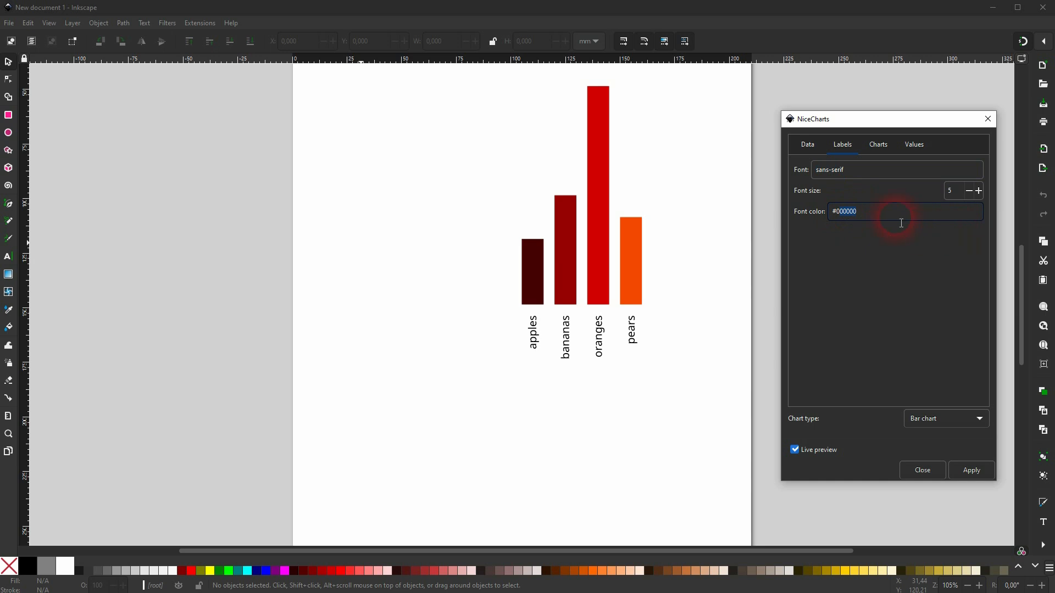
pyautogui.click(947, 192)
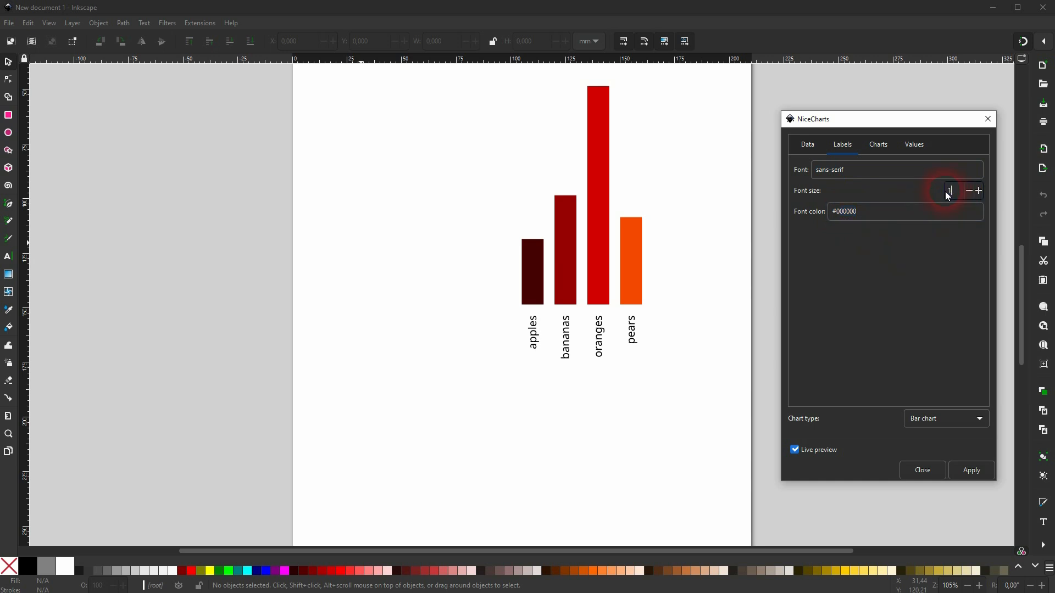
# - Replace the chart's label font with "serif" and refresh the live preview
pyautogui.click(879, 178)
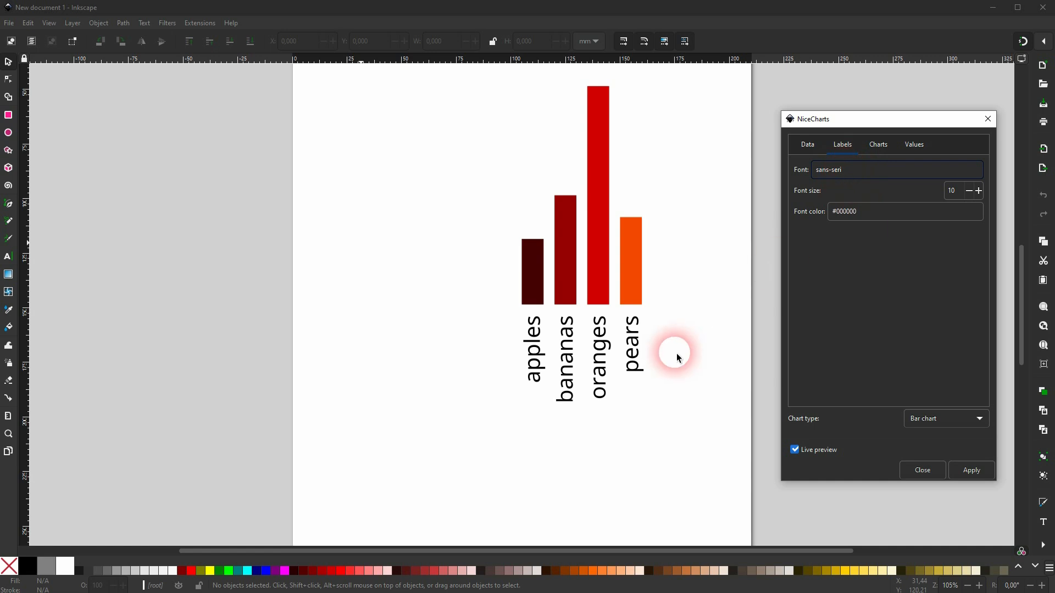
pyautogui.press('BackSpace')
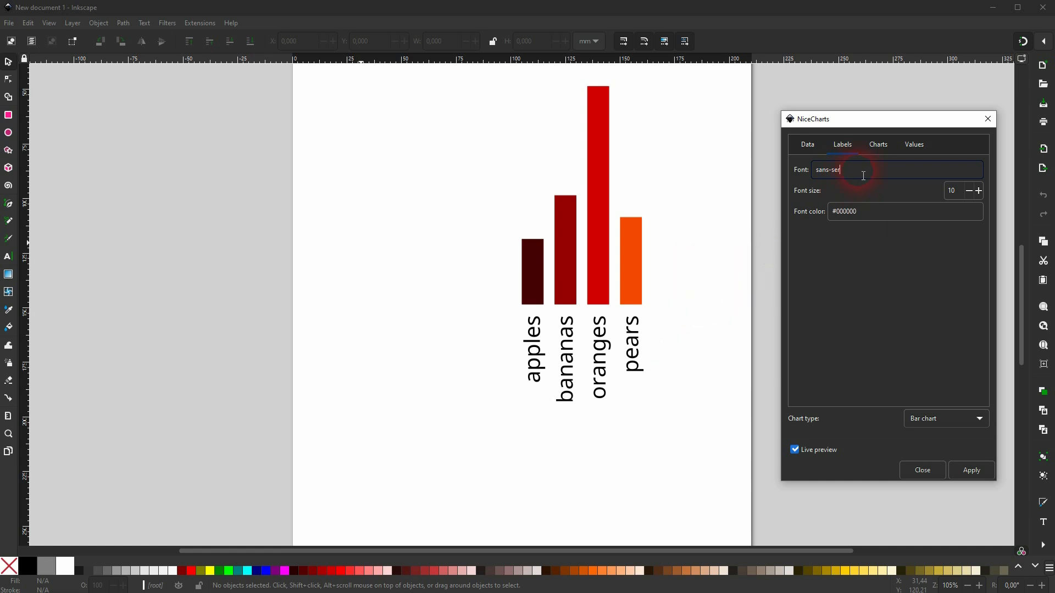
pyautogui.click(795, 449)
pyautogui.tripleClick(831, 171)
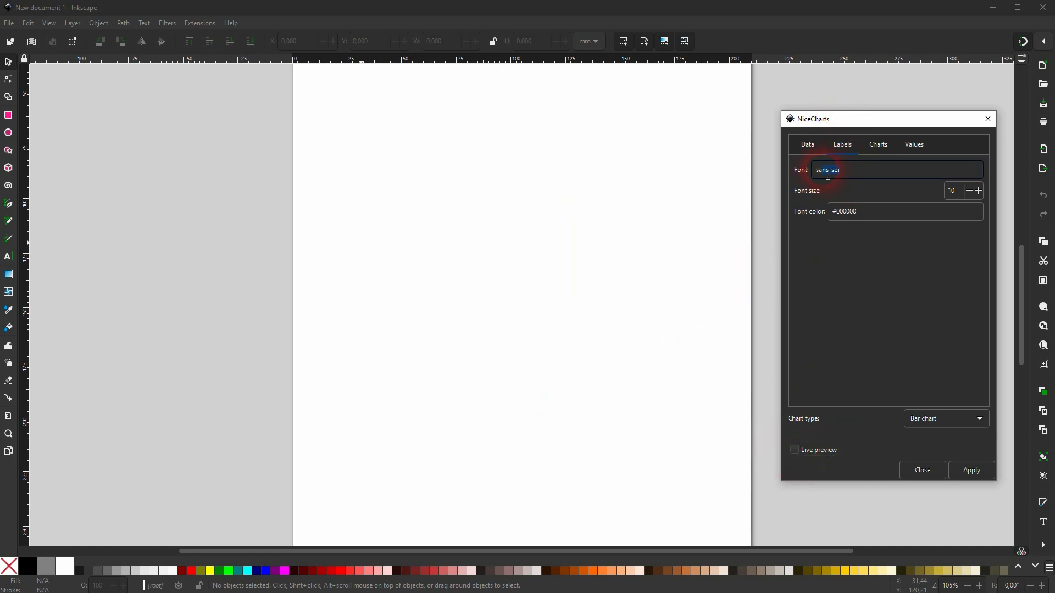
pyautogui.write('serif')
pyautogui.click(795, 450)
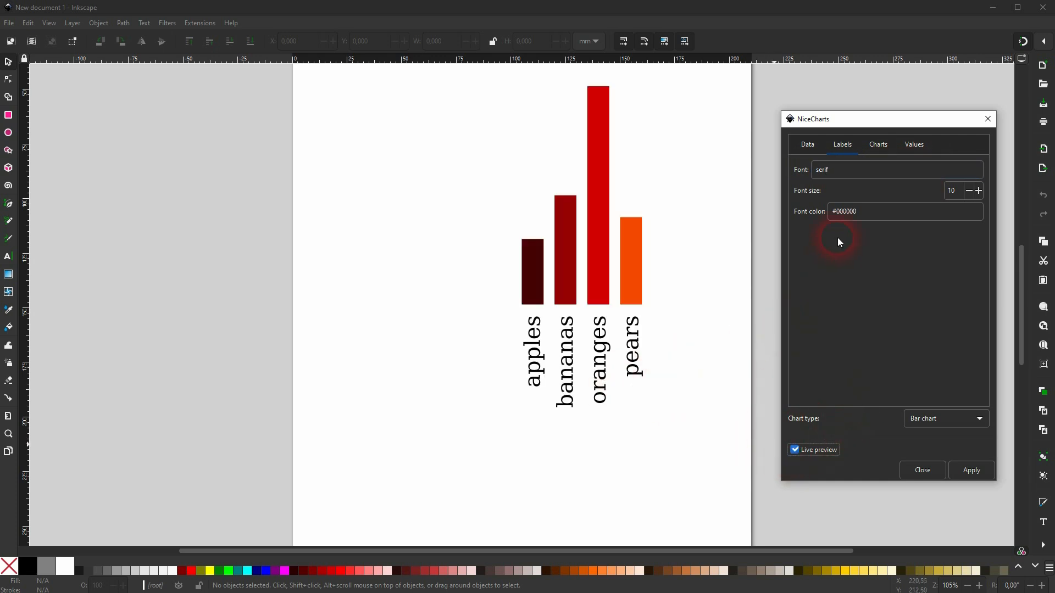
# - Change the chart's label font to "san-serif" while the live preview is off, and re-enable the preview
pyautogui.click(799, 445)
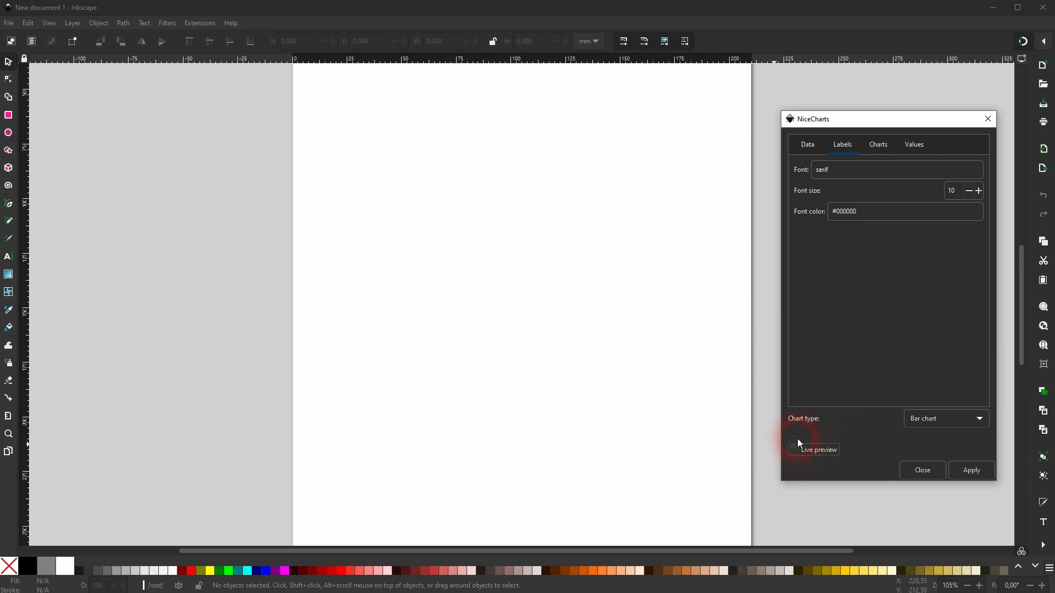
pyautogui.click(817, 170)
pyautogui.write('san-')
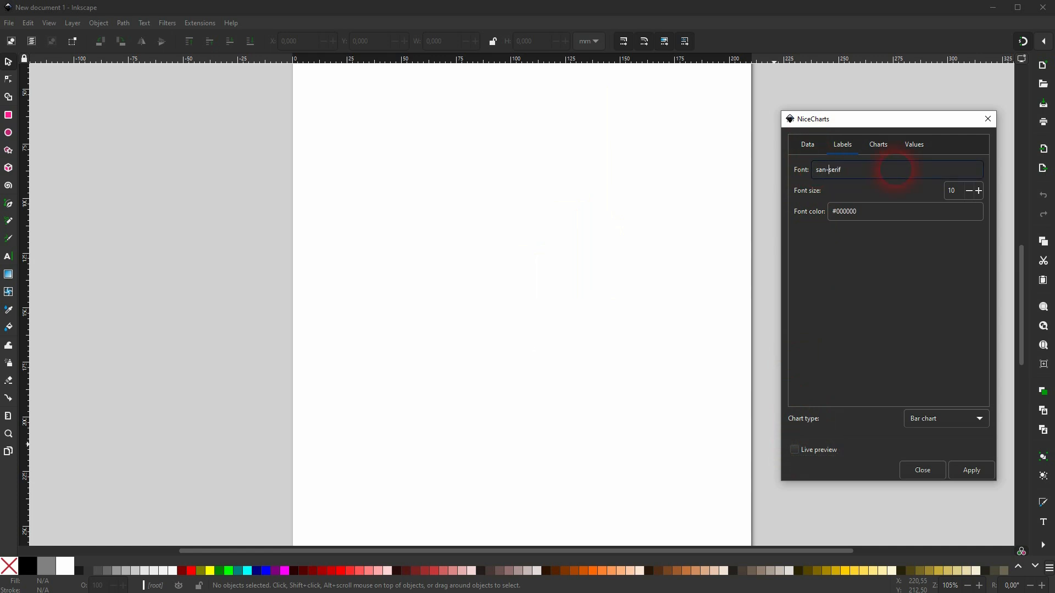
pyautogui.click(804, 451)
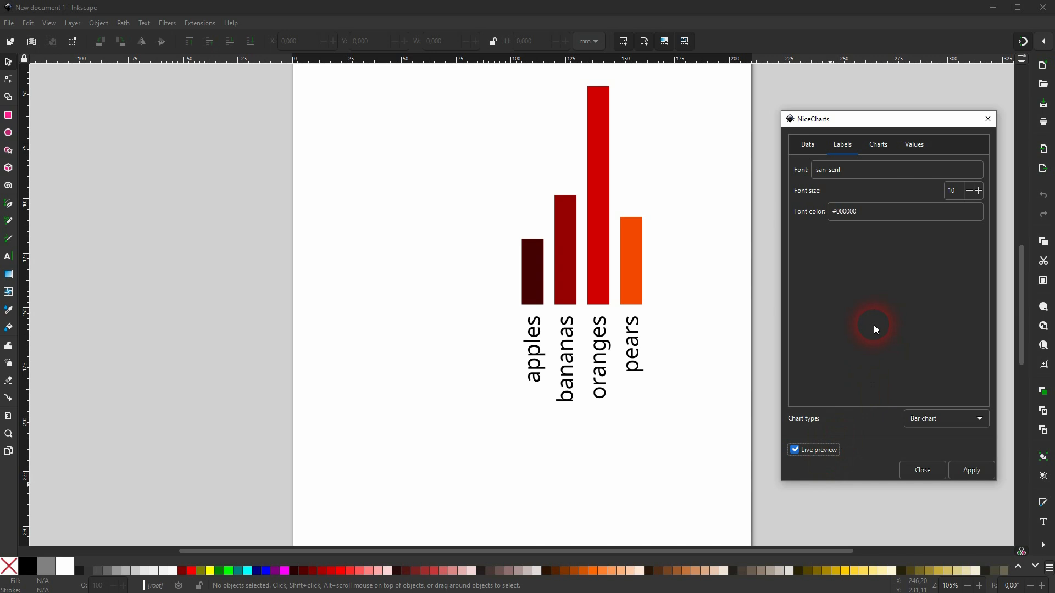
# - Show the values on the bars to compare them with the oranges and pears data entries, and hide them again
pyautogui.click(915, 147)
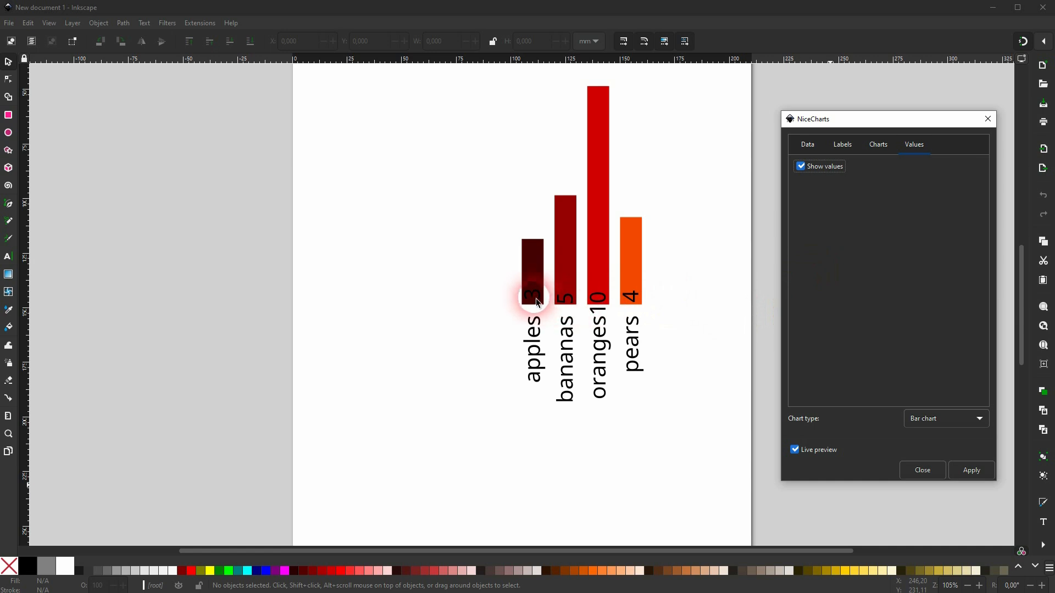
pyautogui.click(806, 145)
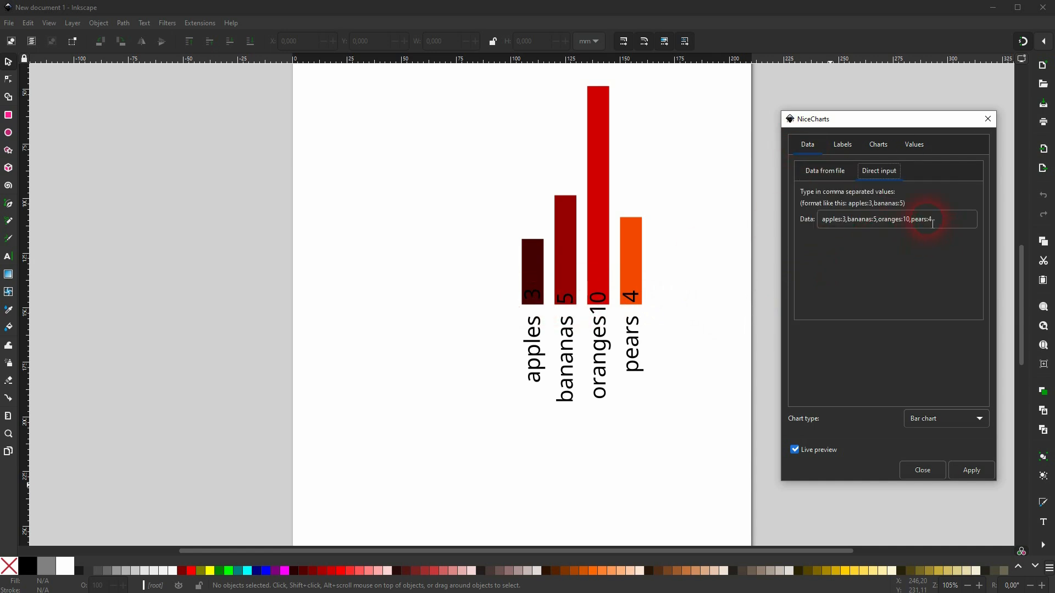
pyautogui.doubleClick(930, 220)
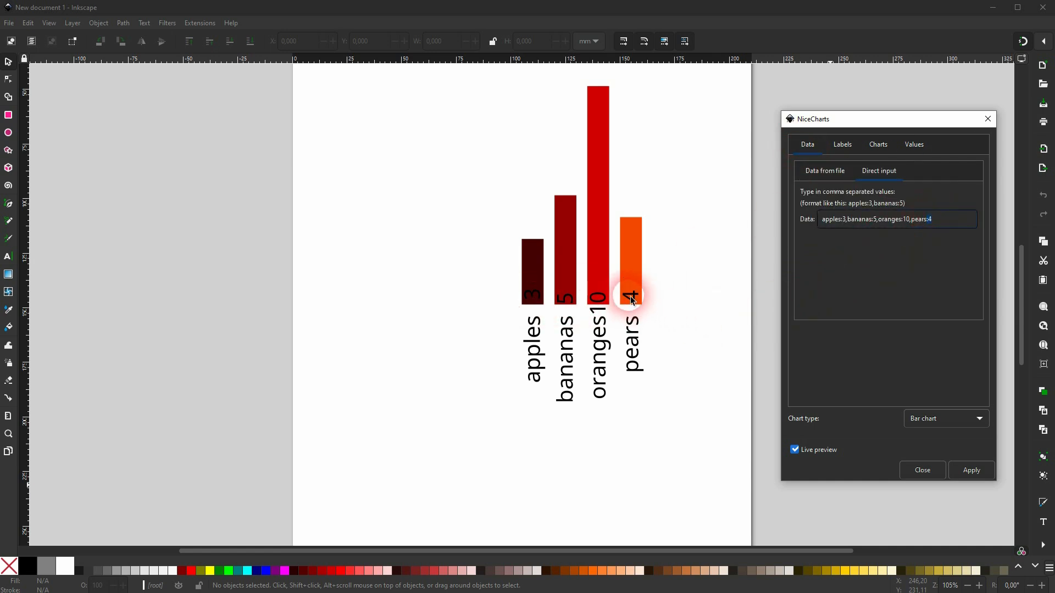
pyautogui.moveTo(904, 221); pyautogui.dragTo(916, 222)
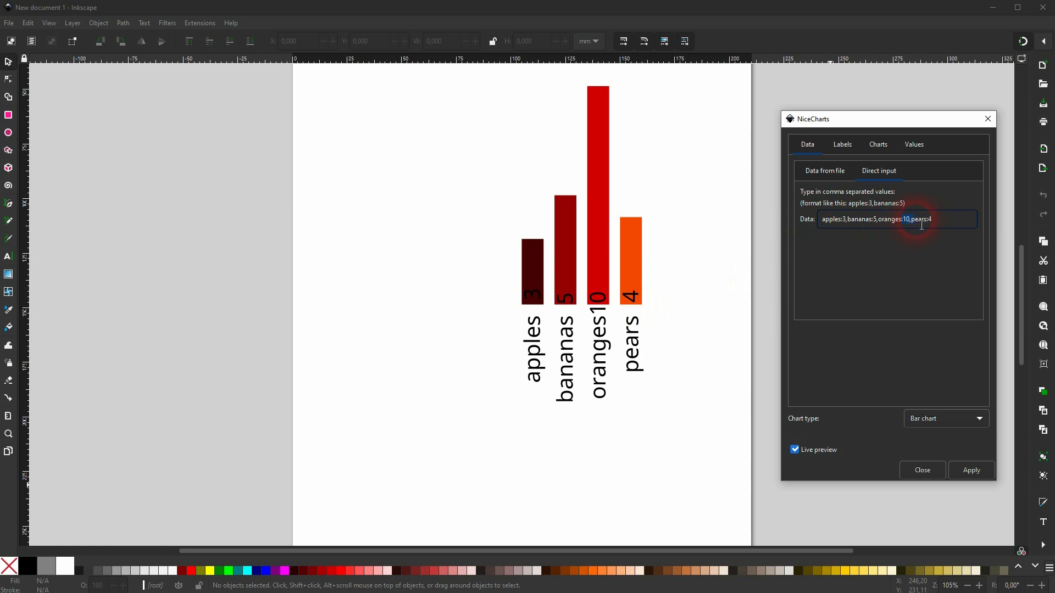
pyautogui.click(920, 147)
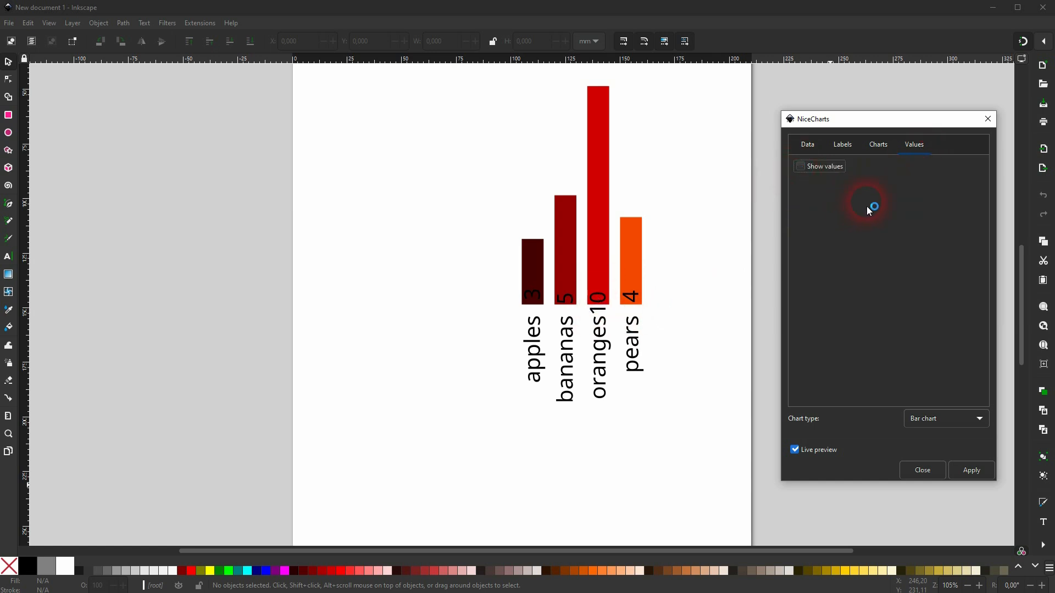
# - Preview the bar chart drawn horizontally and return it to vertical bars
pyautogui.click(881, 147)
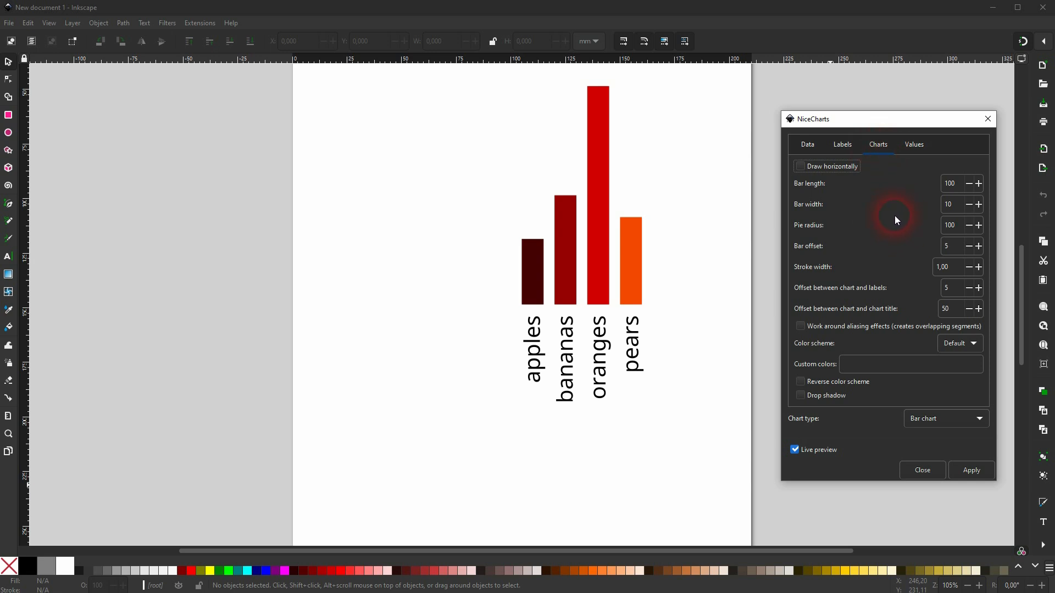
pyautogui.click(801, 167)
pyautogui.click(801, 166)
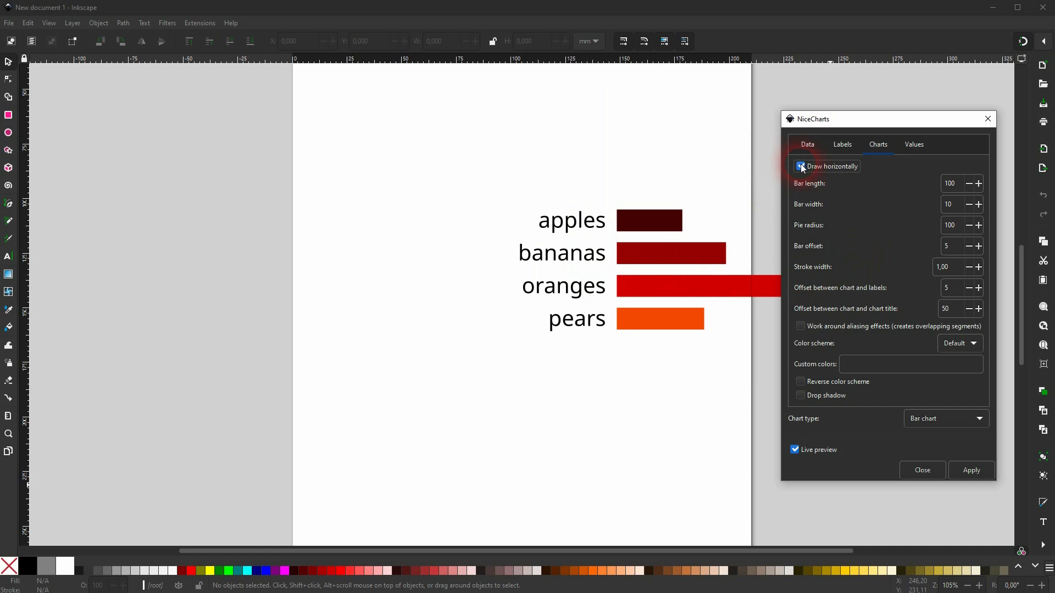
# - Try bar offsets of 15 and 10 to preview wider gaps between the bars
pyautogui.doubleClick(956, 184)
pyautogui.click(945, 208)
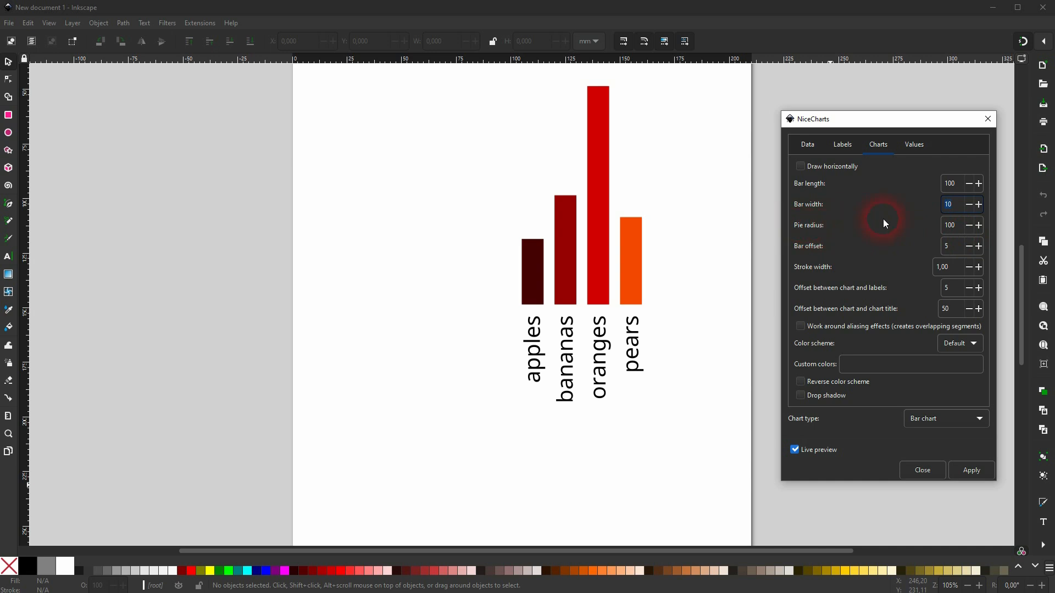
pyautogui.click(944, 247)
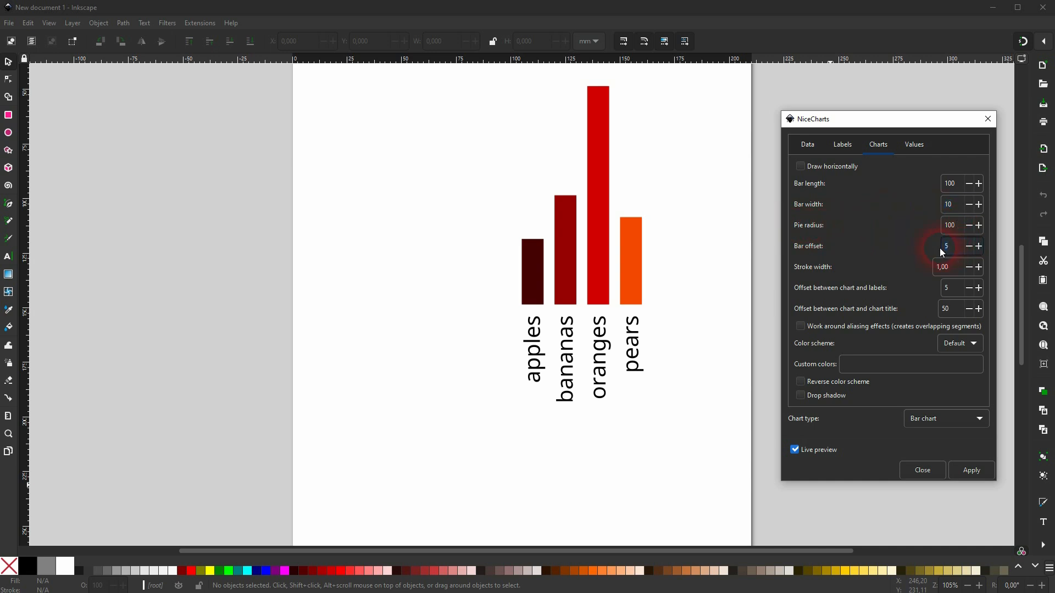
pyautogui.press('Tab')
pyautogui.click(944, 268)
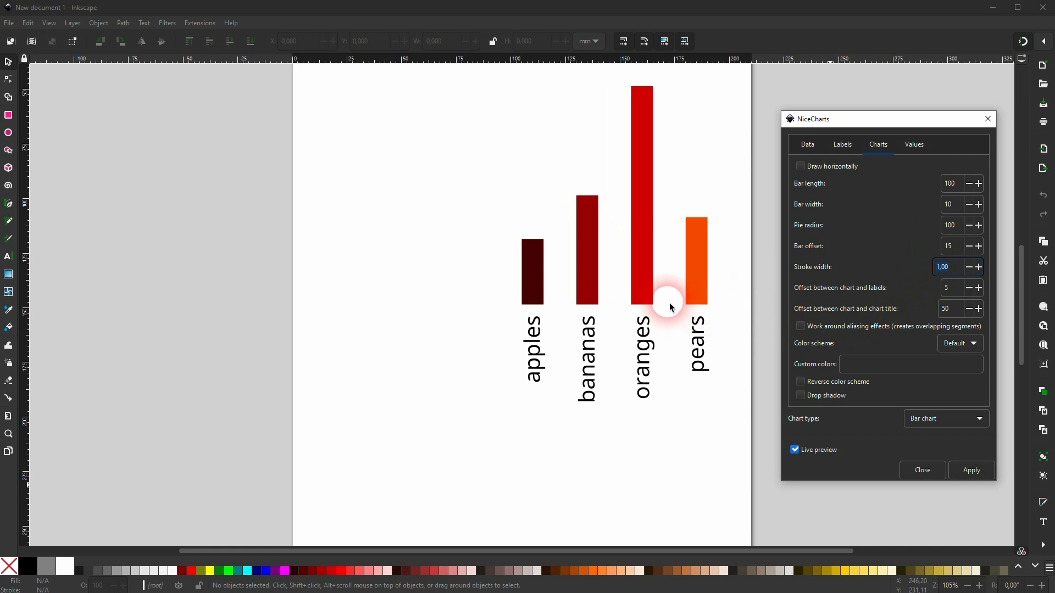
pyautogui.click(945, 249)
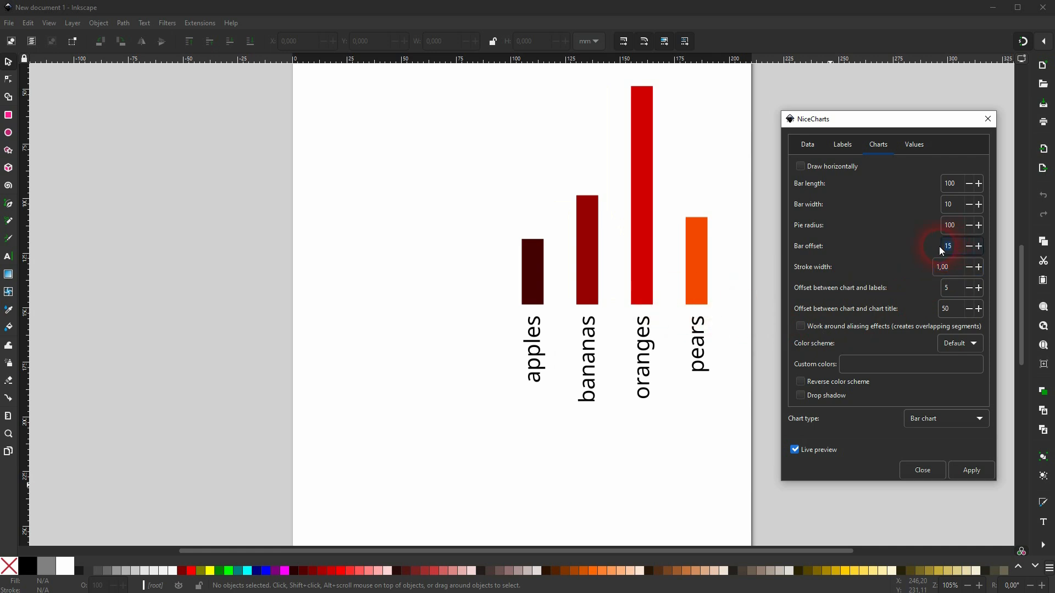
pyautogui.write('10')
pyautogui.click(949, 269)
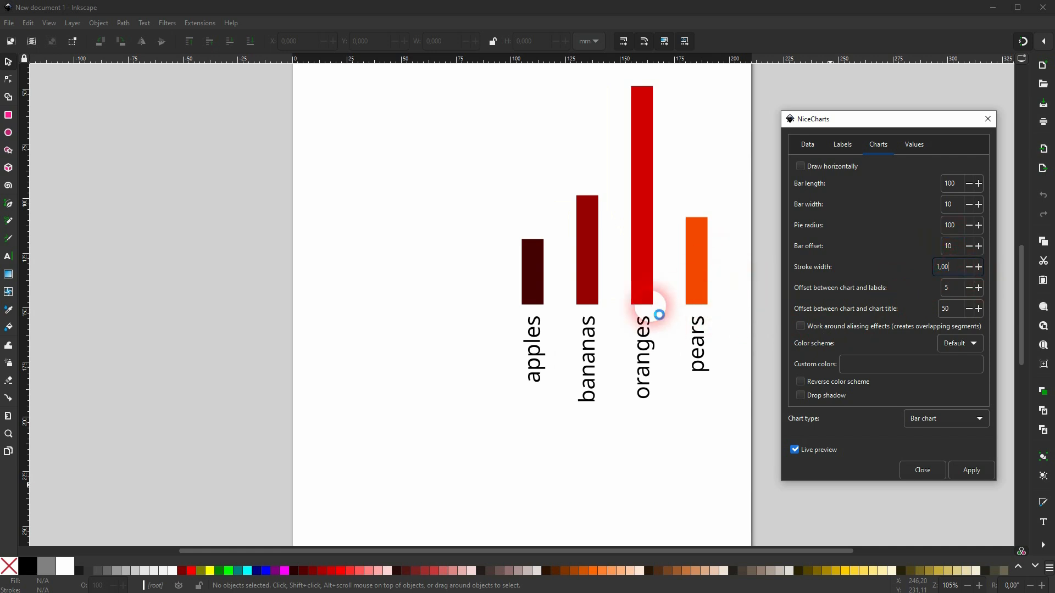
# - Set the bar offset to 2
pyautogui.click(939, 247)
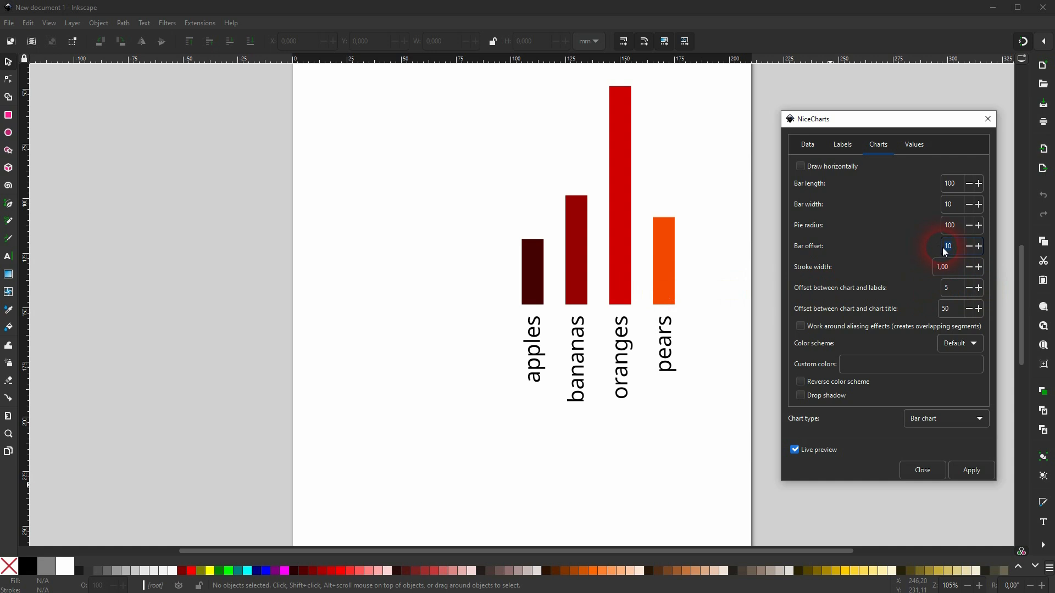
pyautogui.write('2')
pyautogui.click(960, 269)
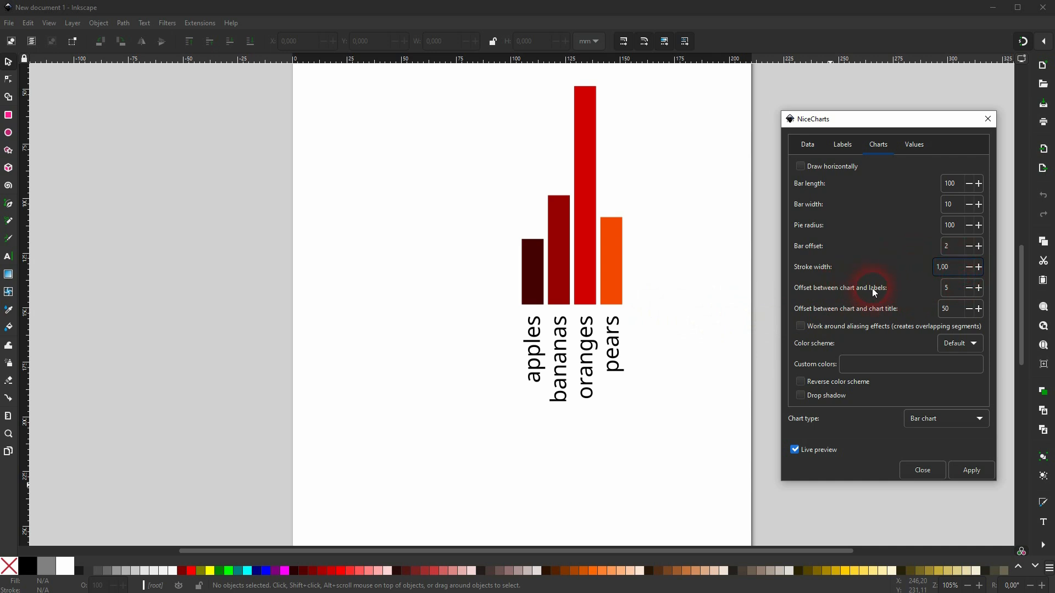
# - Try an offset of 15 between chart and labels, and settle on 2
pyautogui.click(944, 289)
pyautogui.click(953, 309)
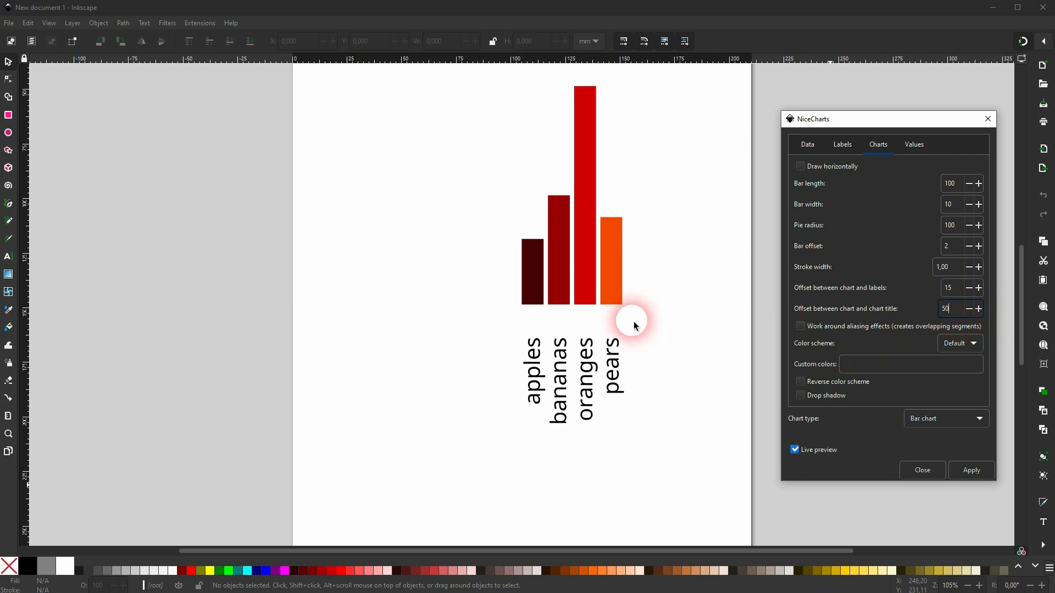
pyautogui.doubleClick(941, 293)
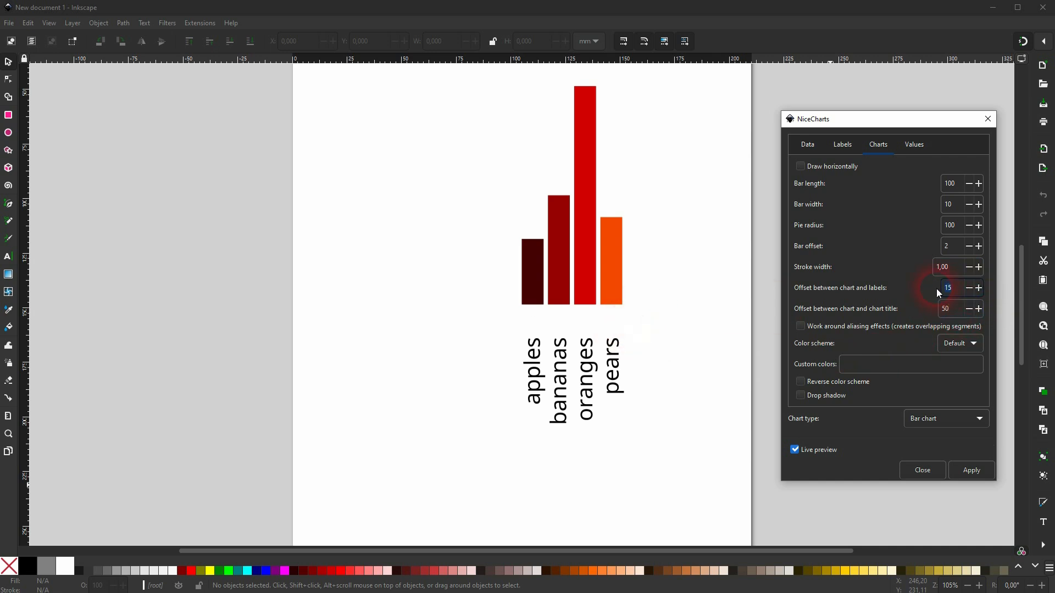
pyautogui.write('2')
pyautogui.click(960, 312)
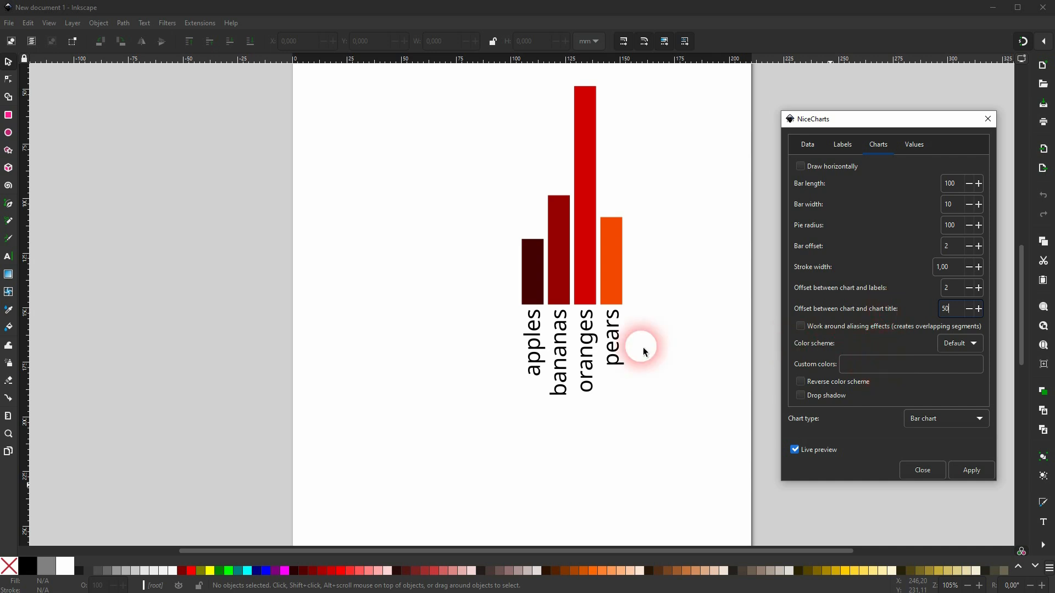
# - Try the Blue and SAP color schemes on the bar chart
pyautogui.click(983, 346)
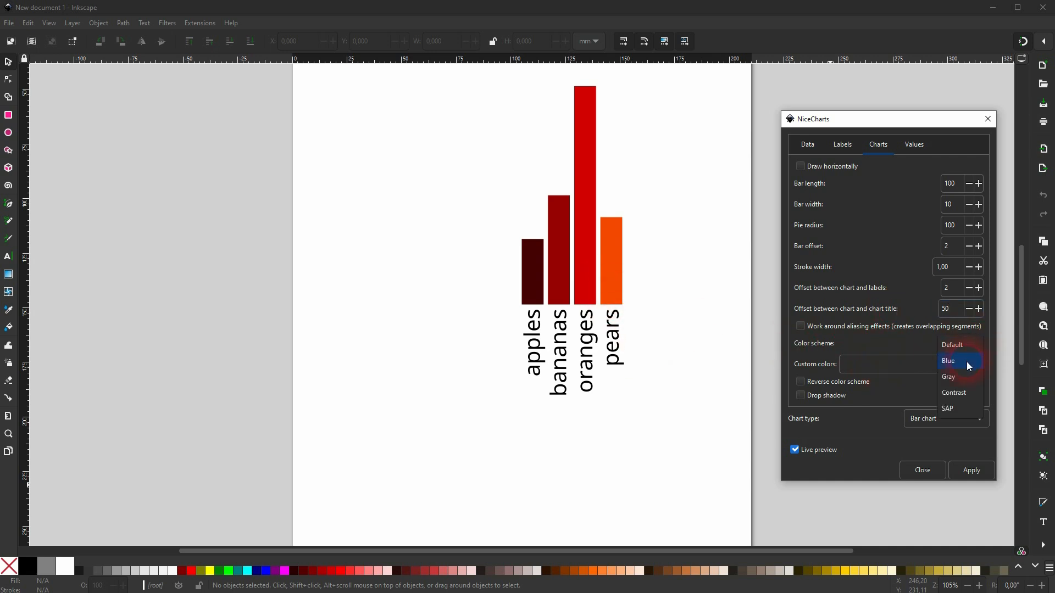
pyautogui.click(967, 363)
pyautogui.click(607, 306)
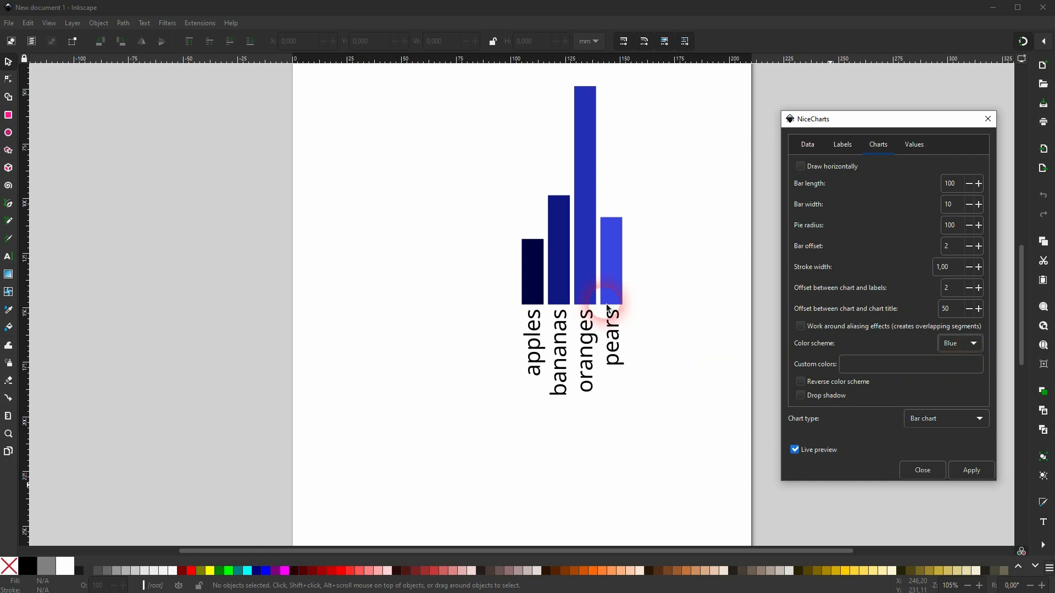
pyautogui.click(913, 350)
pyautogui.click(957, 343)
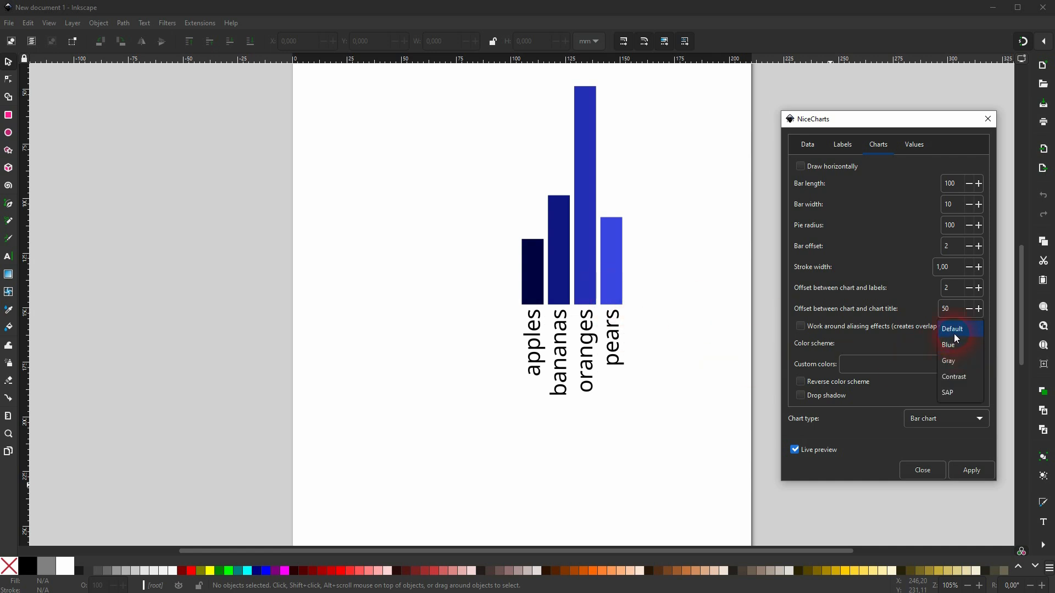
pyautogui.click(952, 393)
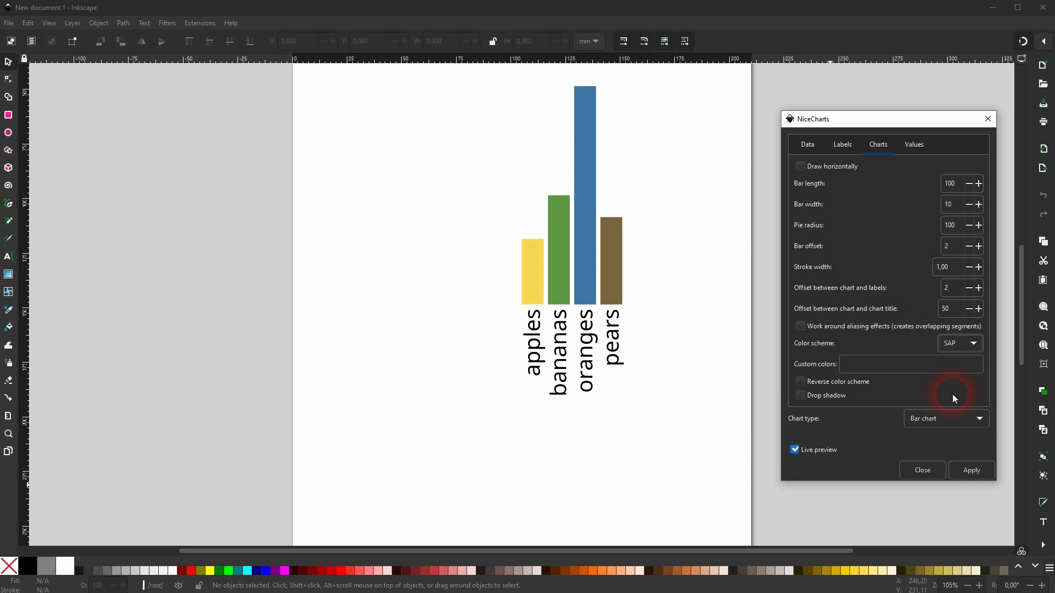
pyautogui.click(862, 367)
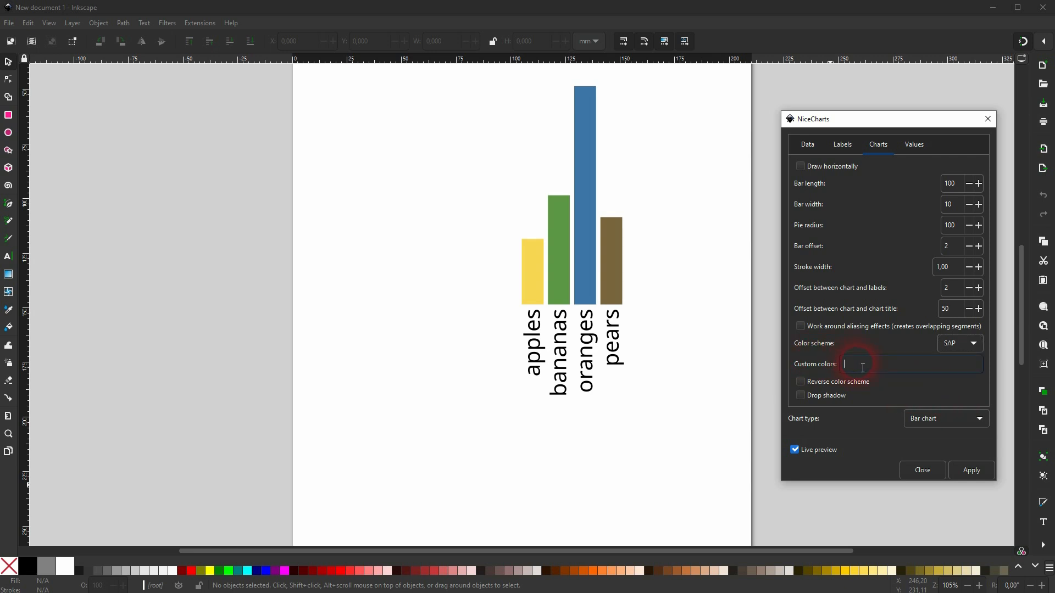
# - Preview the bars with a reversed color scheme and drop shadow, and turn both options off again
pyautogui.click(804, 381)
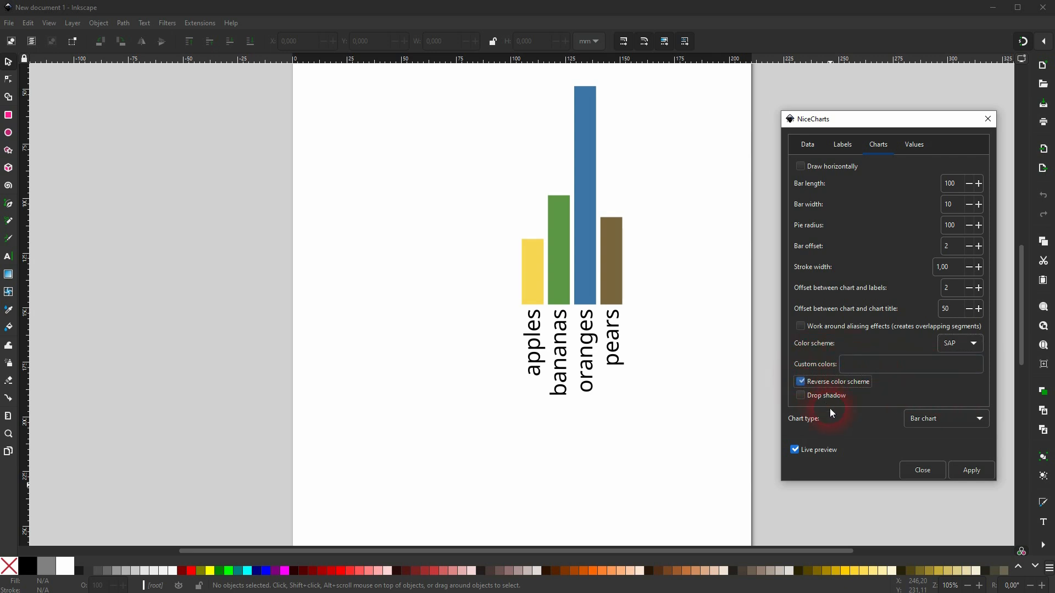
pyautogui.click(802, 398)
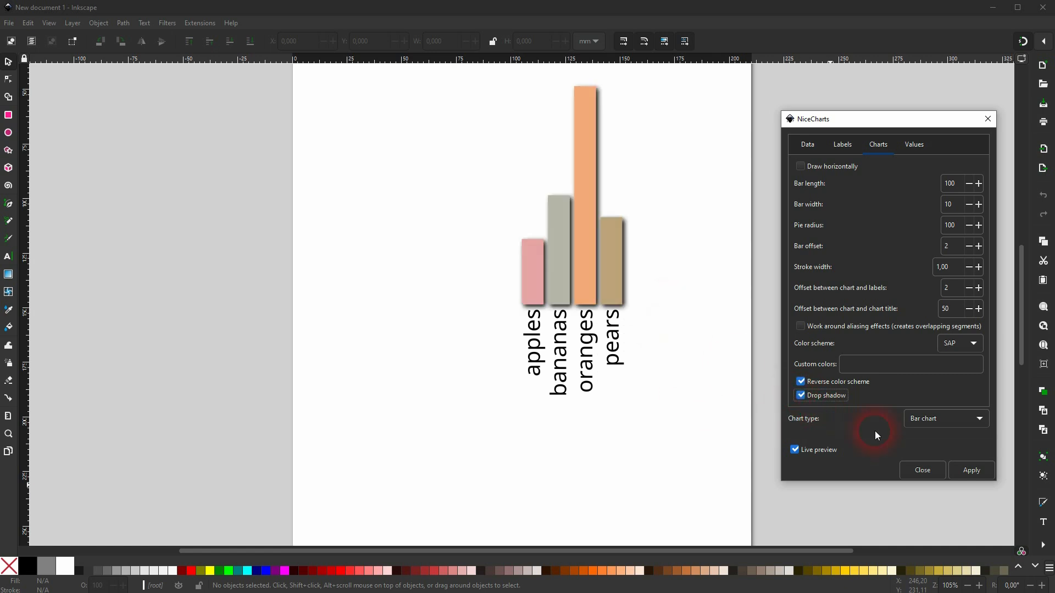
pyautogui.click(801, 395)
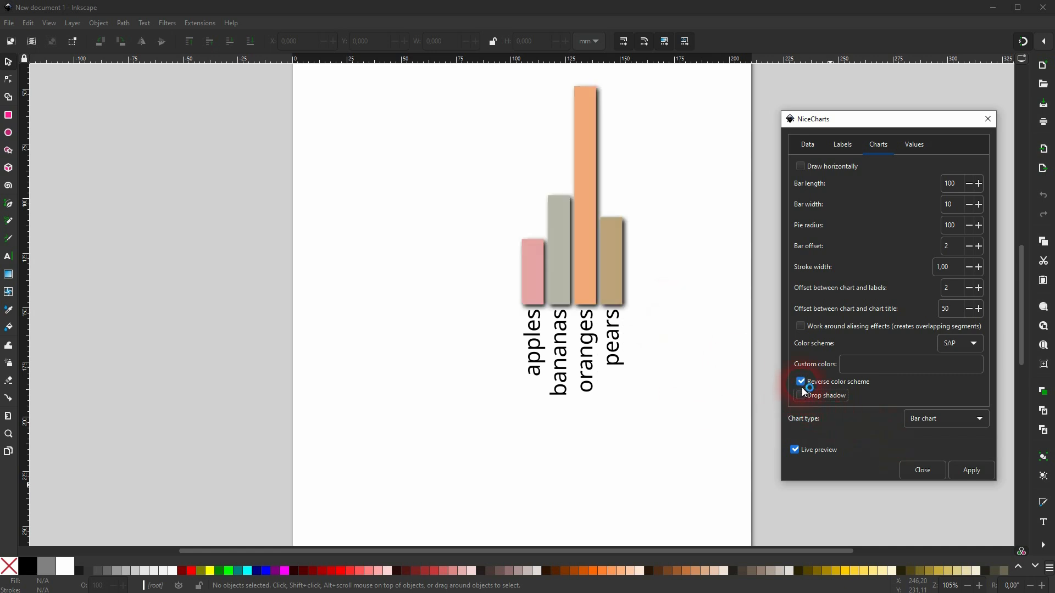
pyautogui.click(849, 384)
# - Try the Contrast color scheme on the bars and return to the Default scheme
pyautogui.click(955, 350)
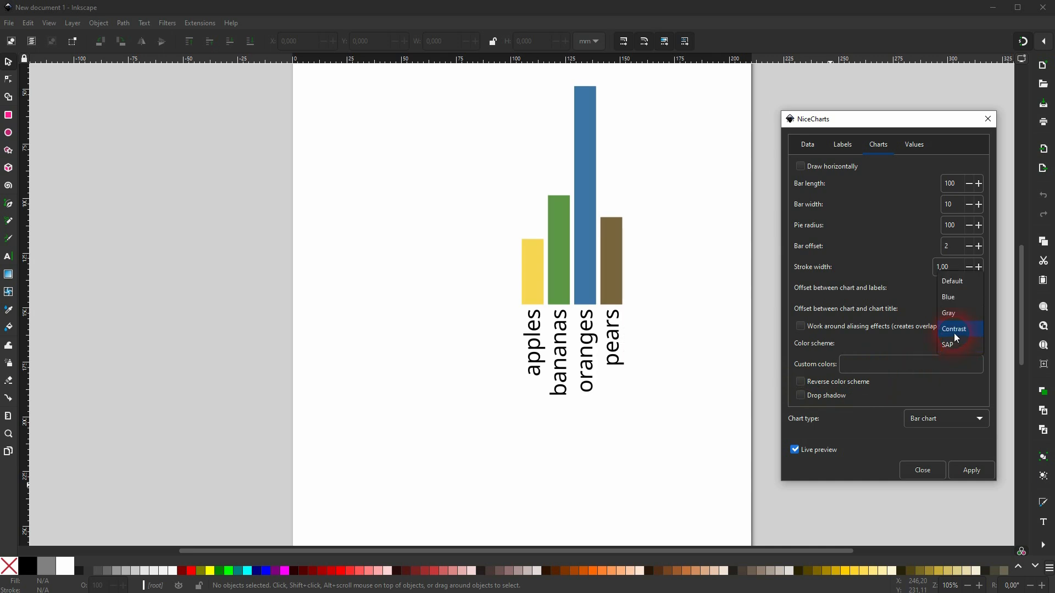
pyautogui.click(953, 333)
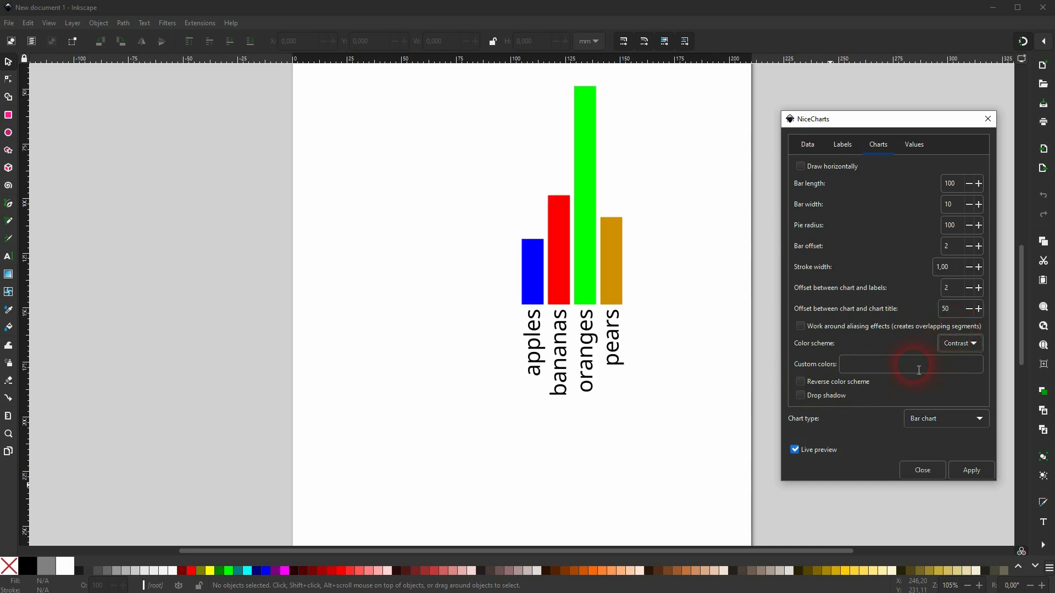
pyautogui.click(954, 342)
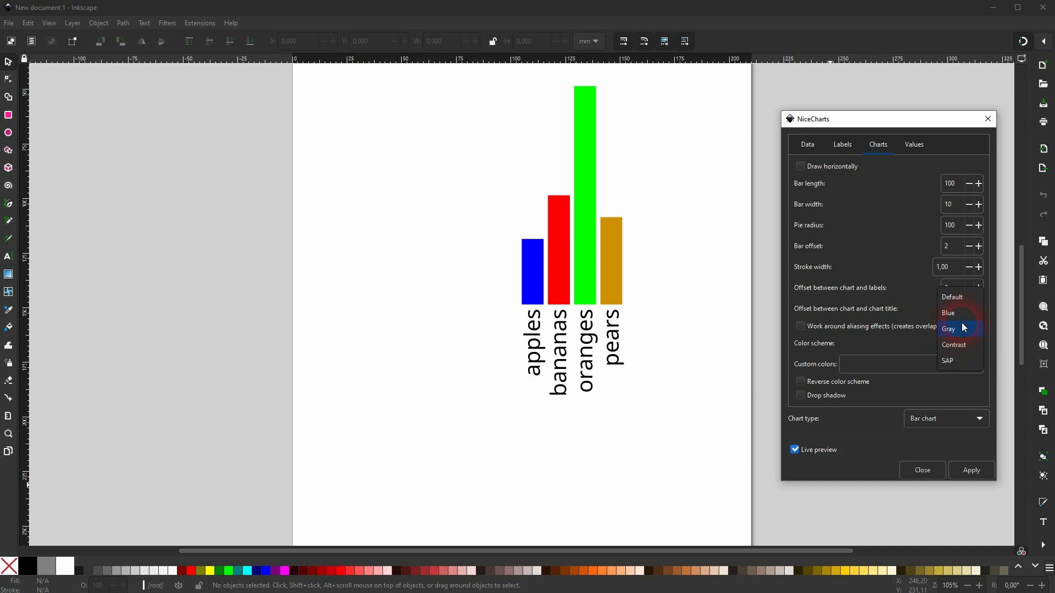
pyautogui.click(961, 298)
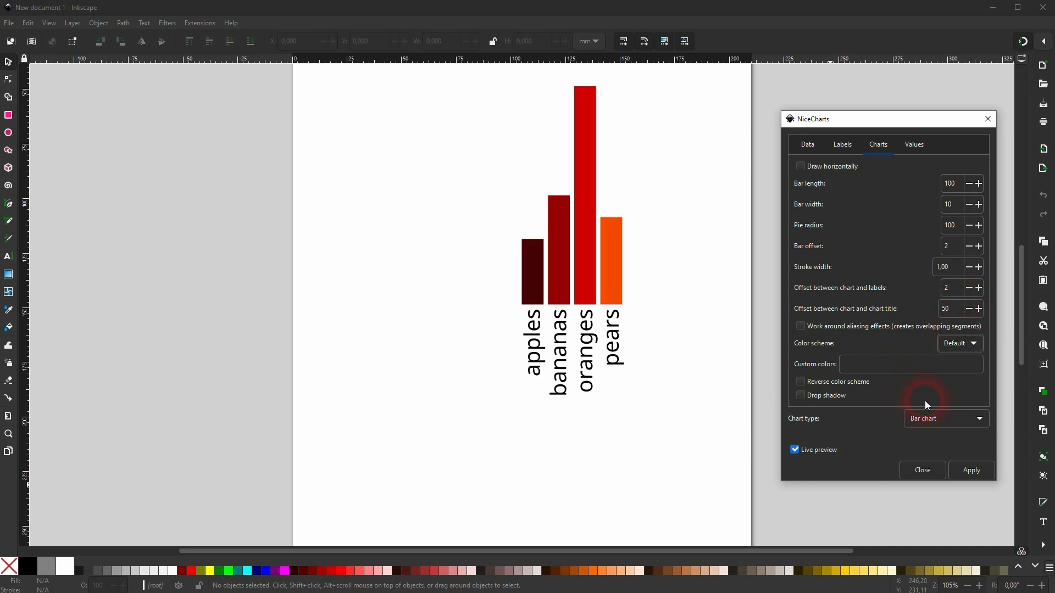
# - Delete the pears value from the directly entered chart data and turn off live preview
pyautogui.click(809, 149)
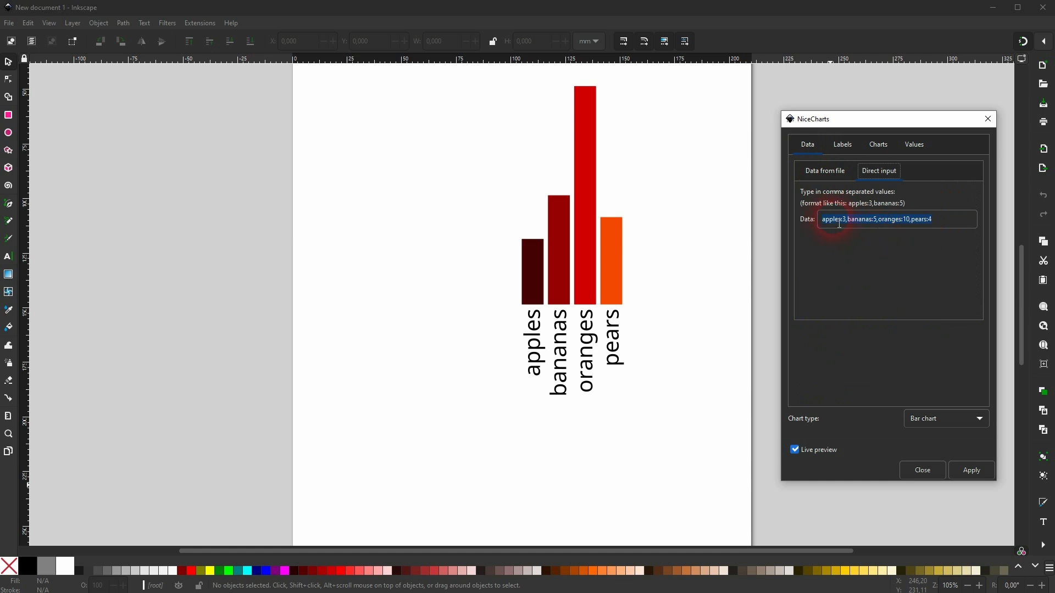
pyautogui.click(943, 226)
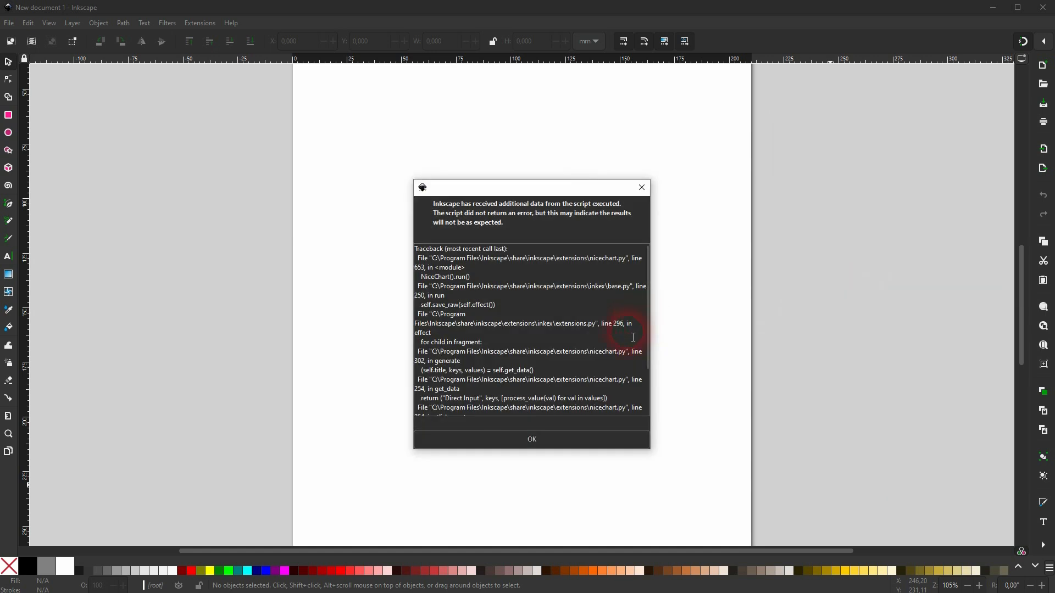
pyautogui.click(538, 439)
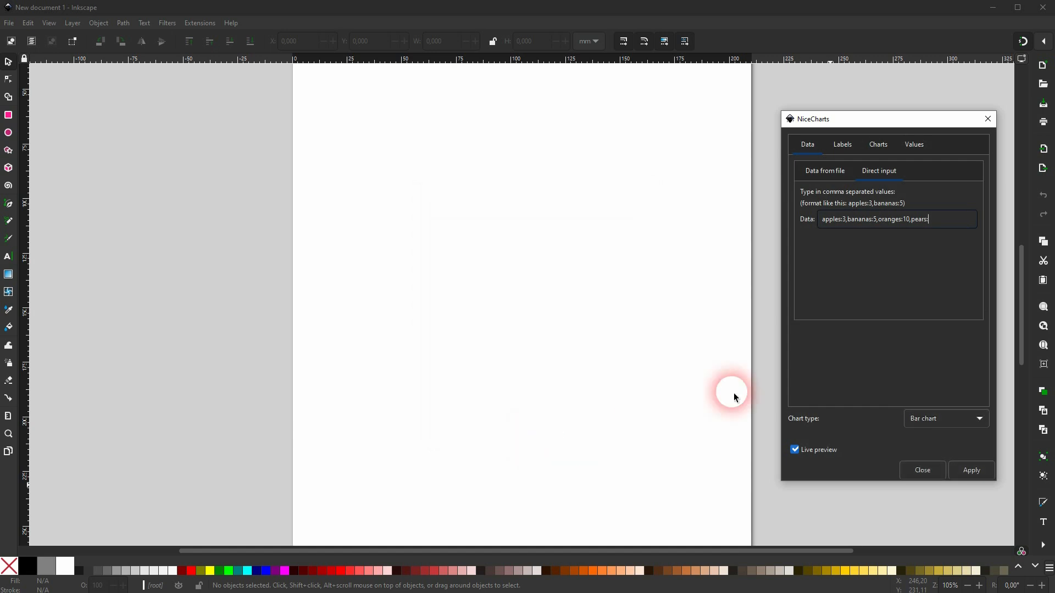
pyautogui.click(795, 449)
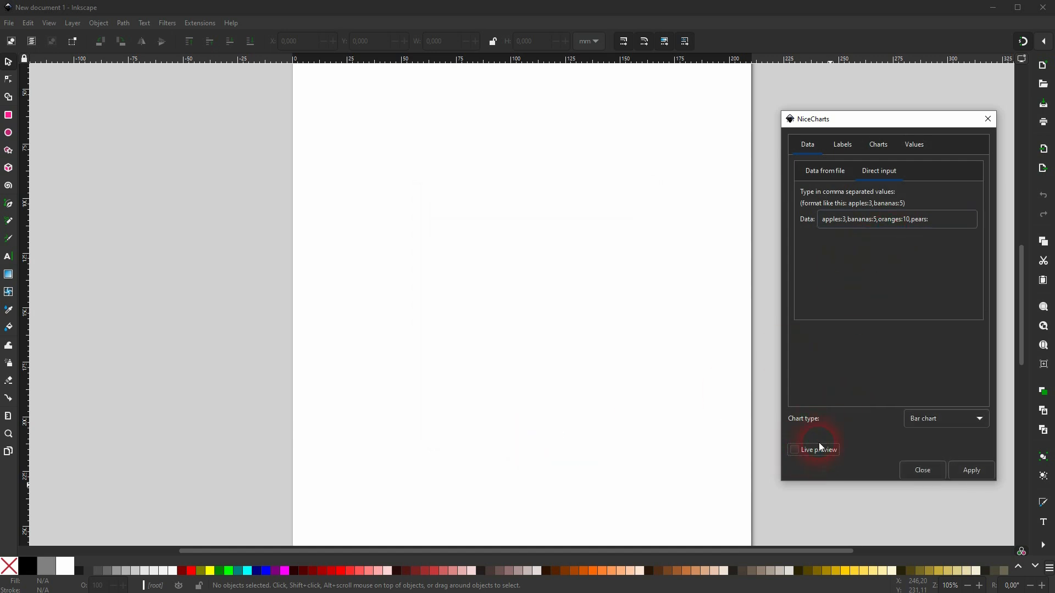
# - Set pears to 12 and oranges to 5, add watermelons:7 to the data, and generate the bar chart
pyautogui.click(938, 230)
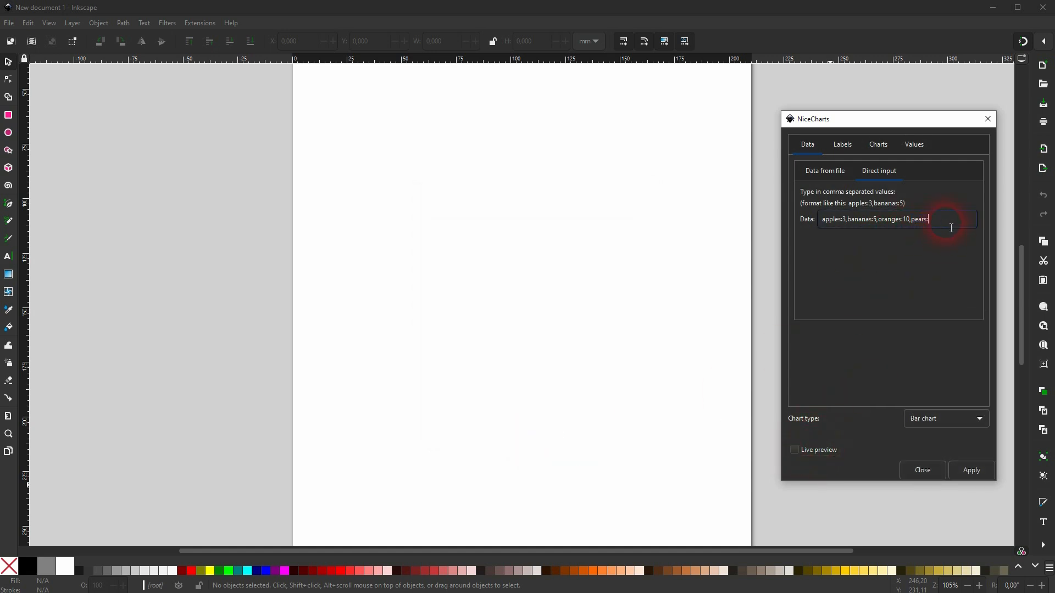
pyautogui.write('12')
pyautogui.press('BackSpace')
pyautogui.press('BackSpace')
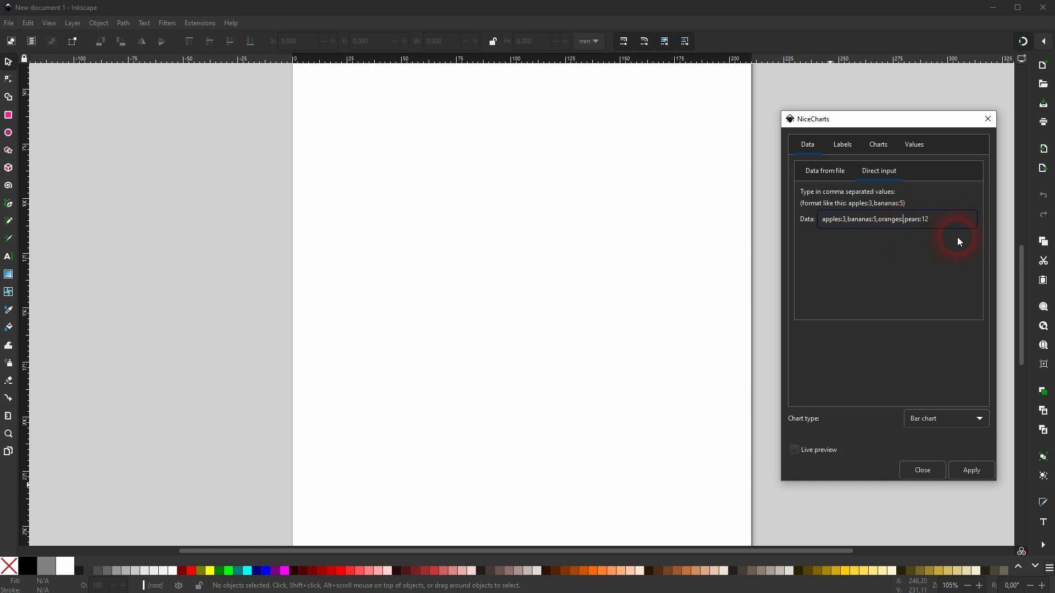
pyautogui.write('5')
pyautogui.write('ns:7')
pyautogui.click(796, 451)
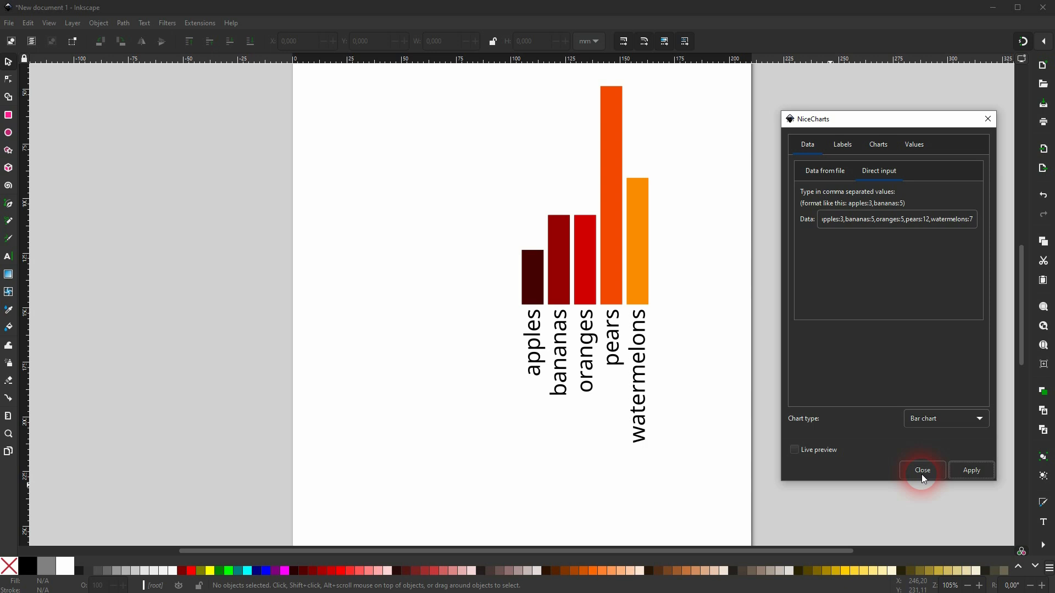
# - Select all bars and labels, move them to about X 143 mm, Y 61 mm, and group them
pyautogui.click(508, 295)
pyautogui.click(602, 276)
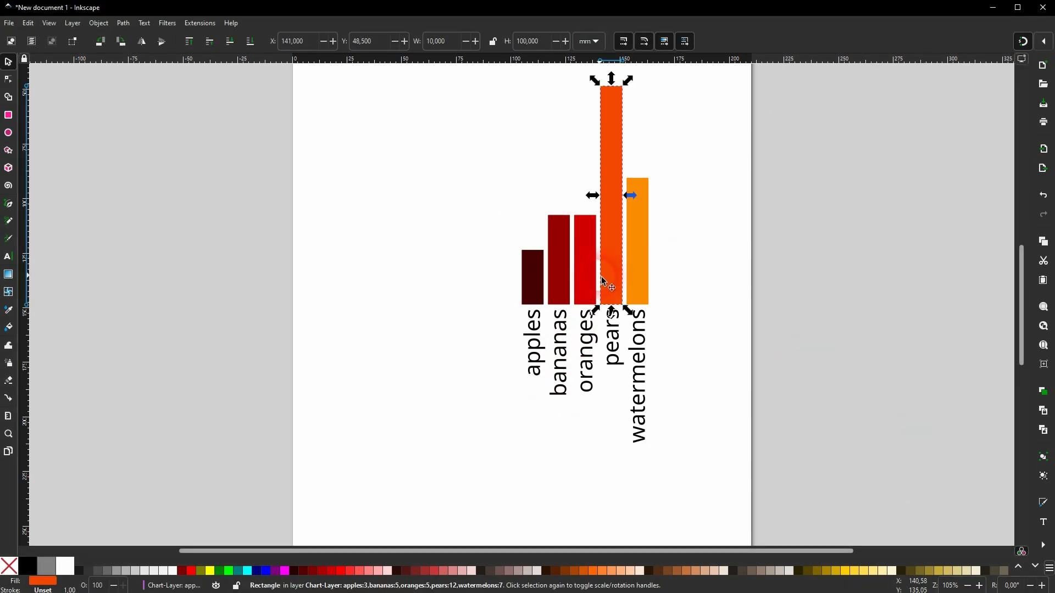
pyautogui.click(563, 247)
pyautogui.moveTo(448, 465); pyautogui.dragTo(714, 75)
pyautogui.moveTo(616, 237); pyautogui.dragTo(698, 261)
pyautogui.hotkey('ctrl', 'g')
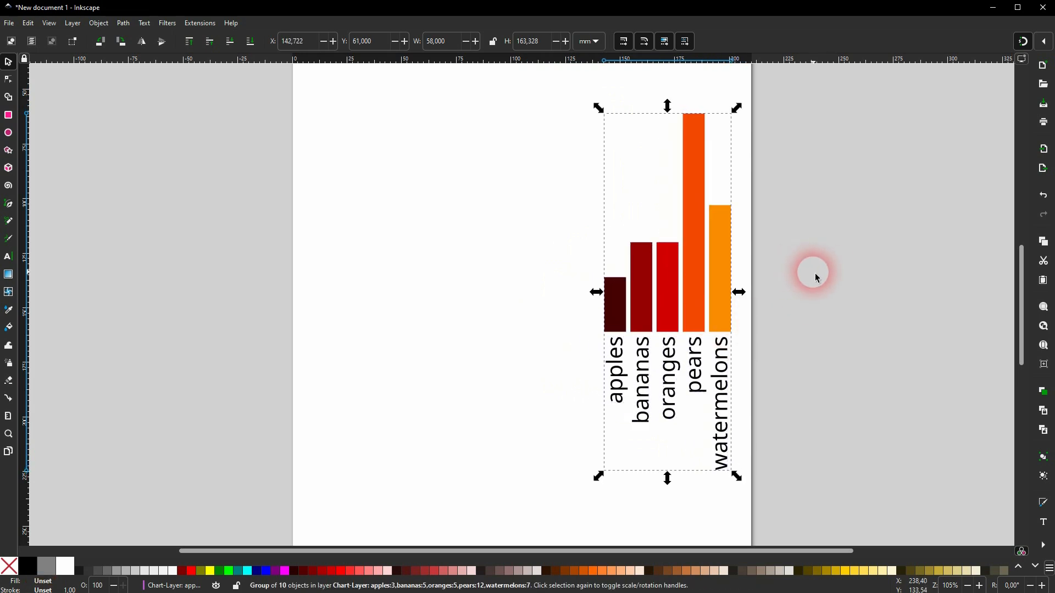
pyautogui.click(810, 271)
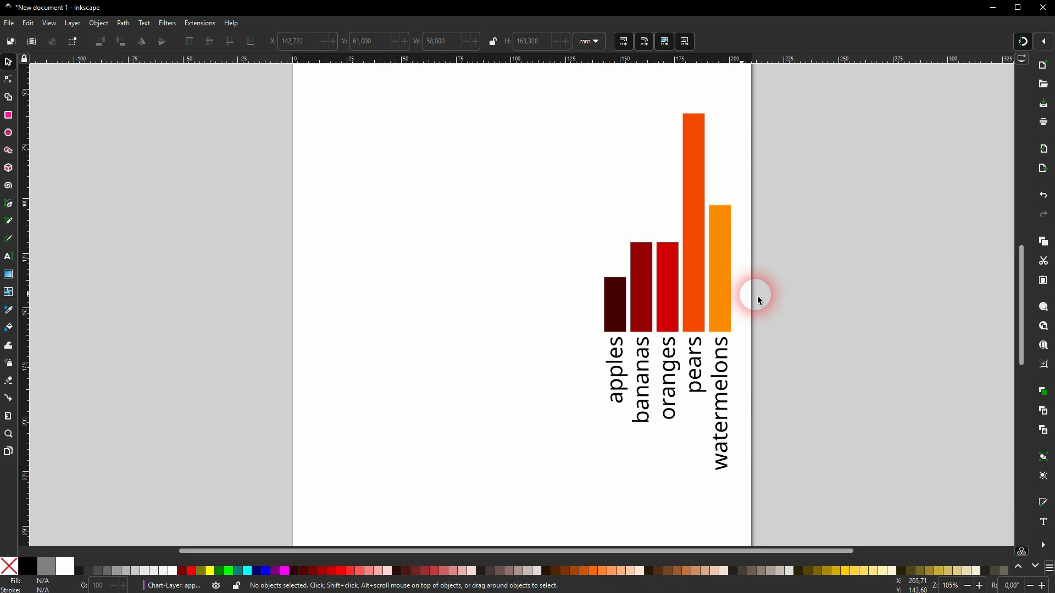
# - Create a new document and open the NiceCharts extension in it
pyautogui.hotkey('ctrl', 'n')
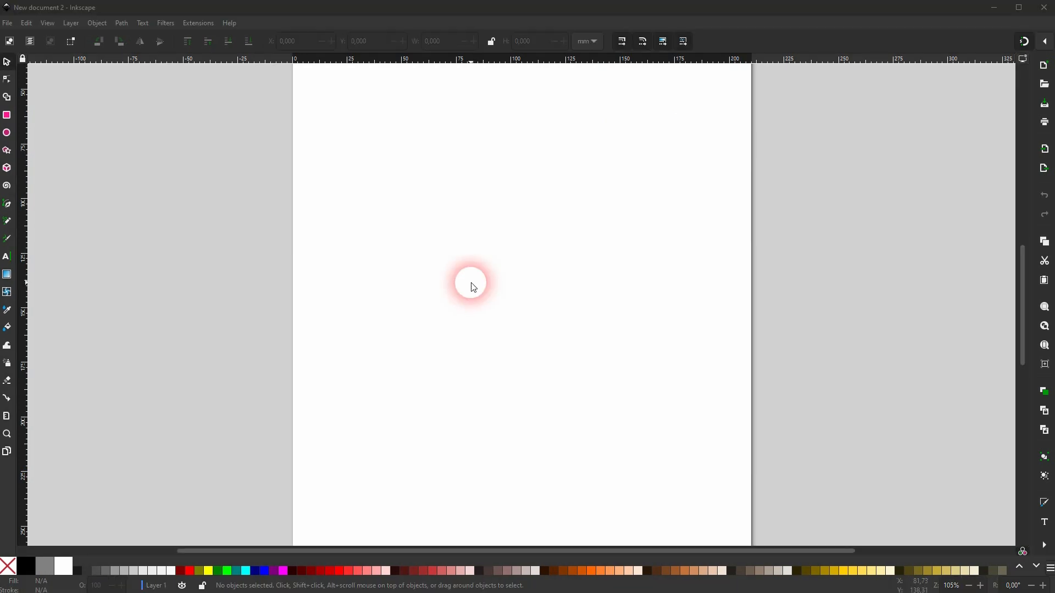
pyautogui.click(192, 23)
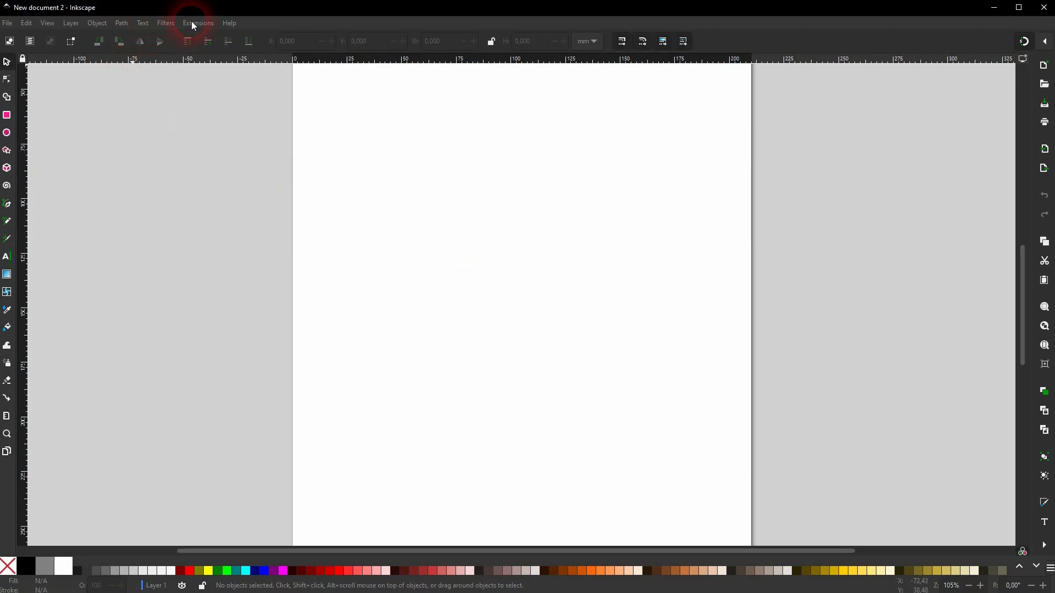
pyautogui.moveTo(293, 200)
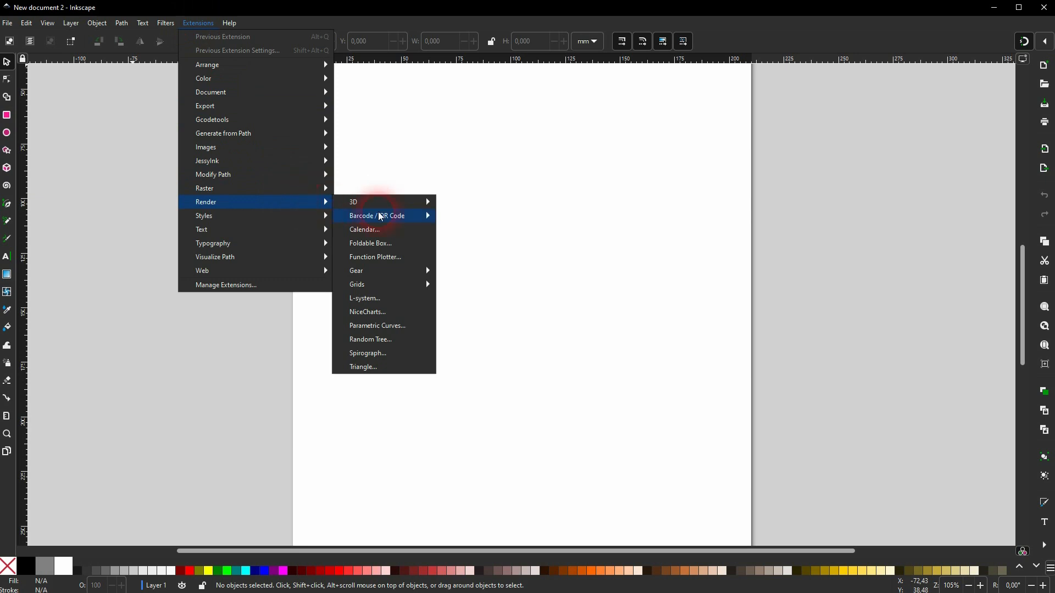
pyautogui.click(398, 311)
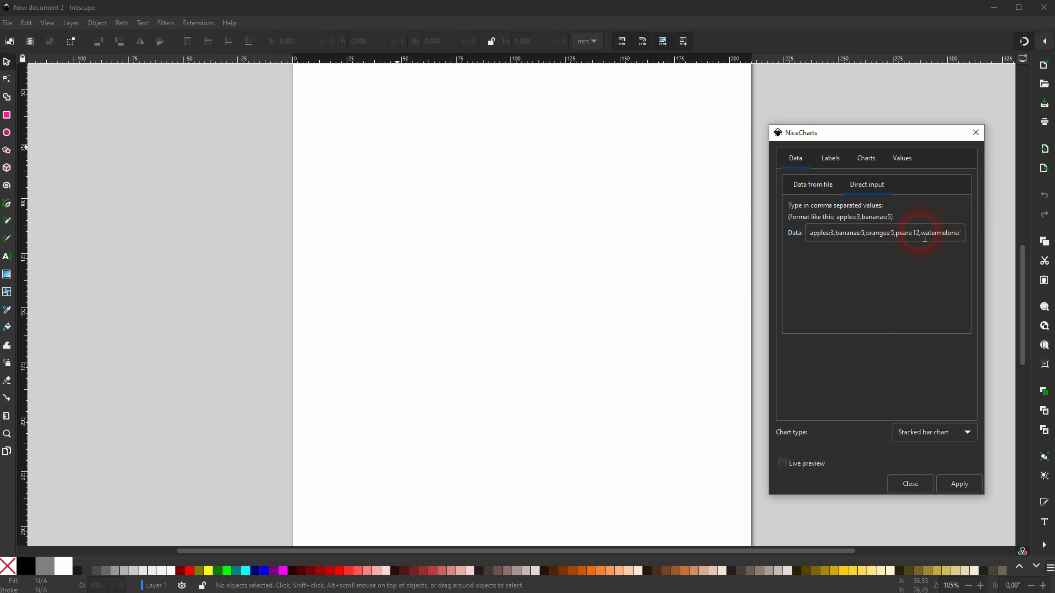
# - Choose the stacked bar chart type and generate the chart from the existing fruit data
pyautogui.click(925, 431)
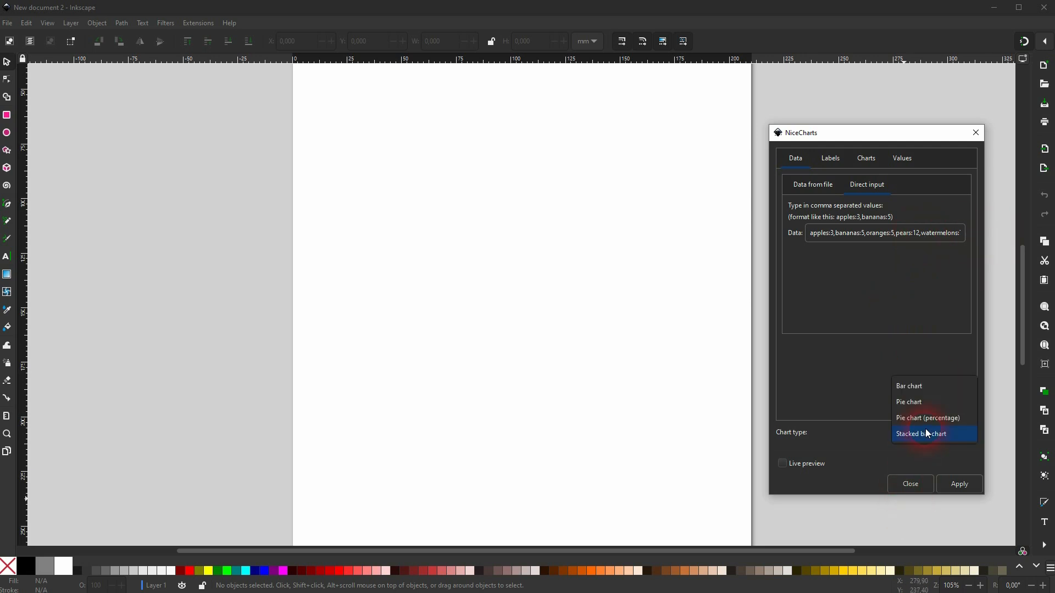
pyautogui.click(933, 386)
pyautogui.click(934, 434)
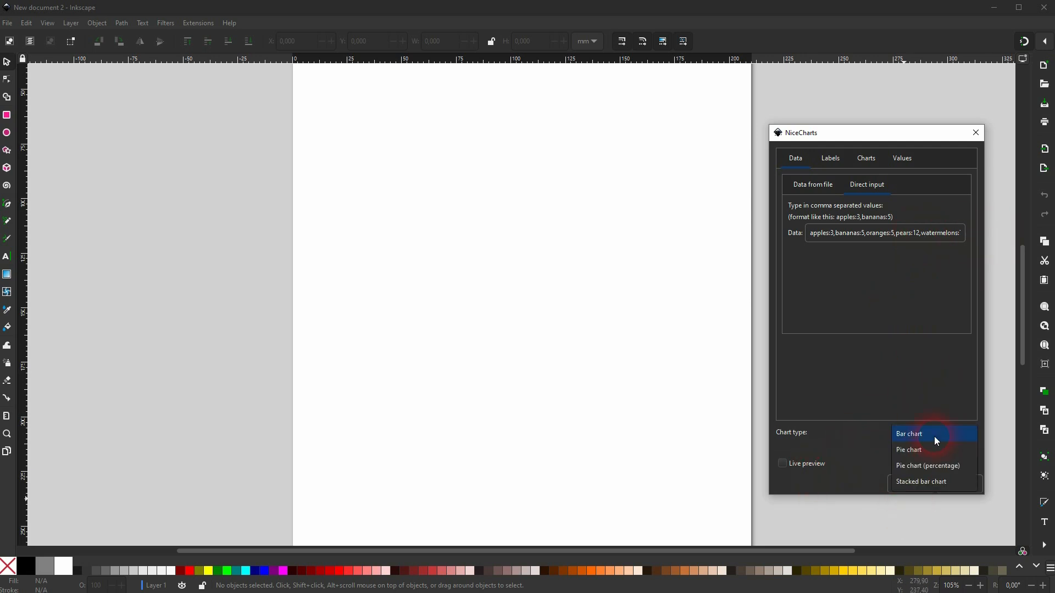
pyautogui.click(927, 482)
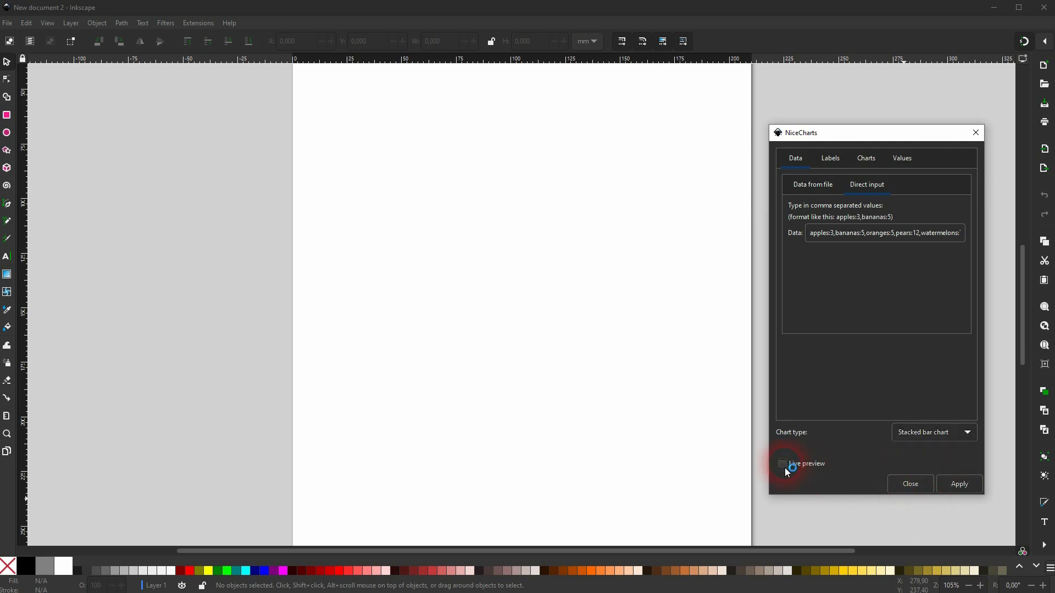
pyautogui.click(568, 297)
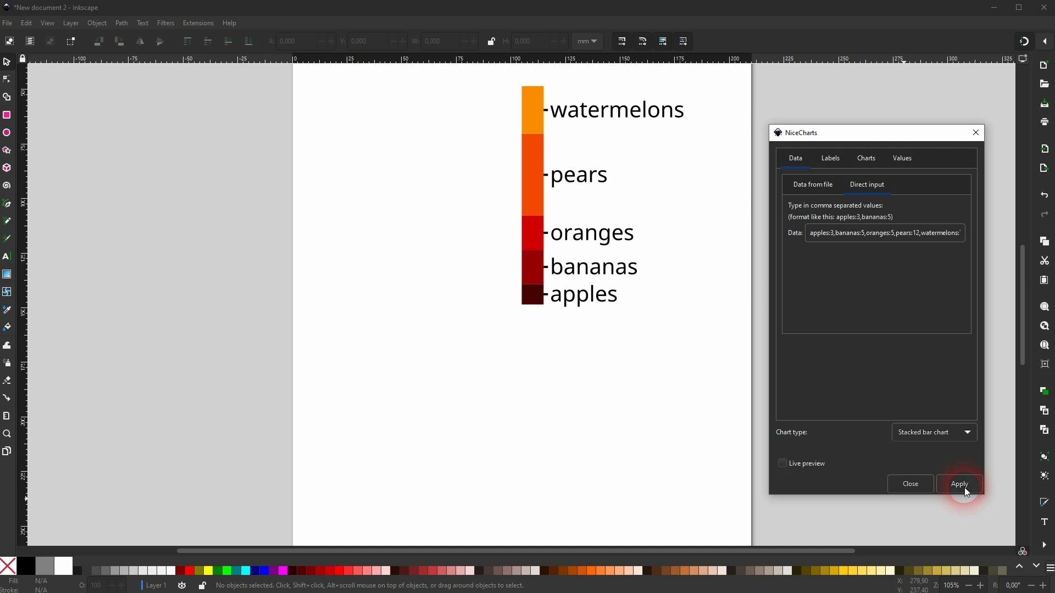
# - Change the chart data to apples:5,bananas:2,oranges:3,pears:10,watermelons:4
pyautogui.click(838, 239)
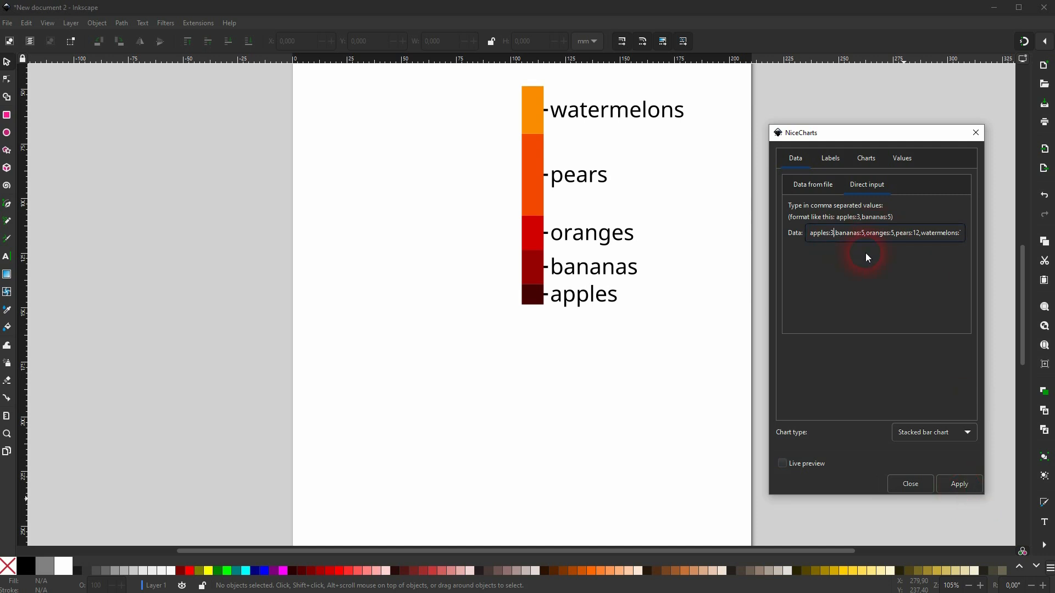
pyautogui.press('BackSpace')
pyautogui.write('5')
pyautogui.press('Delete')
pyautogui.write('0')
pyautogui.press('Right')
pyautogui.press('Right')
pyautogui.press('End')
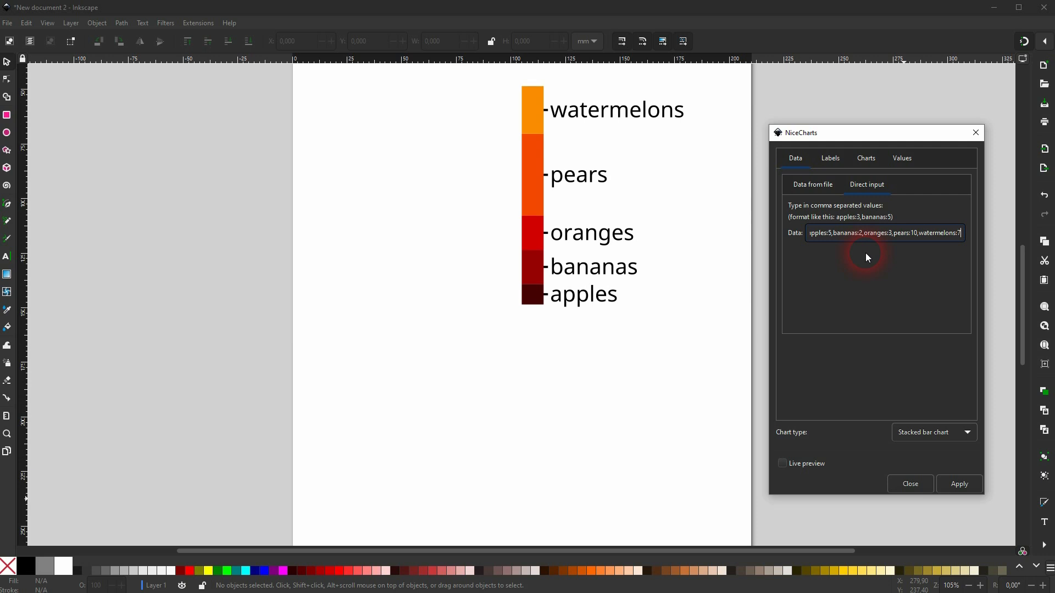
pyautogui.press('BackSpace')
pyautogui.write('4')
# - Preview and apply the stacked bar chart with the edited data, and close the NiceCharts dialog
pyautogui.click(789, 470)
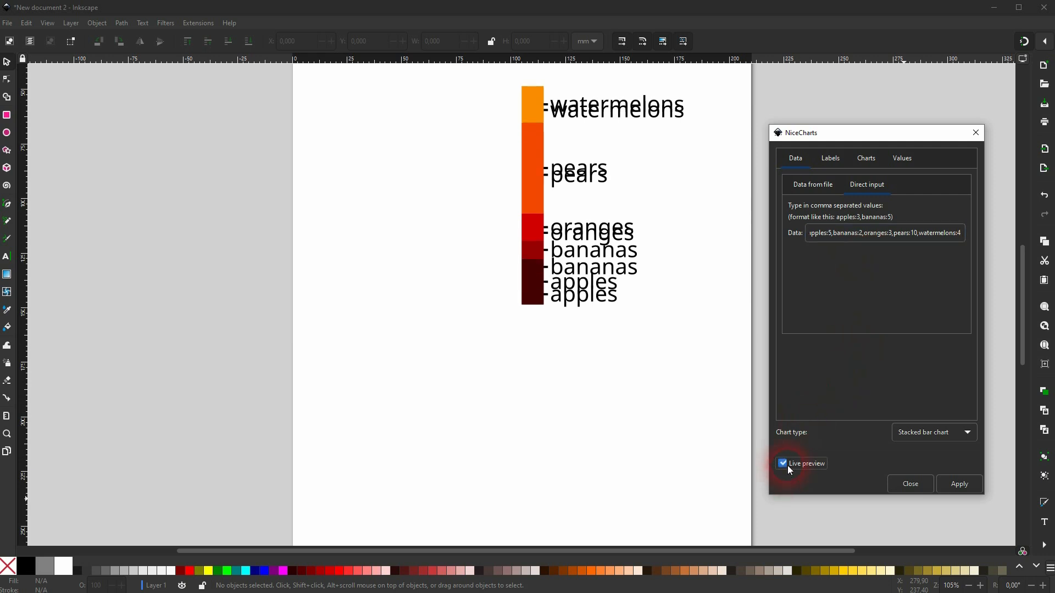
pyautogui.click(962, 485)
pyautogui.click(636, 187)
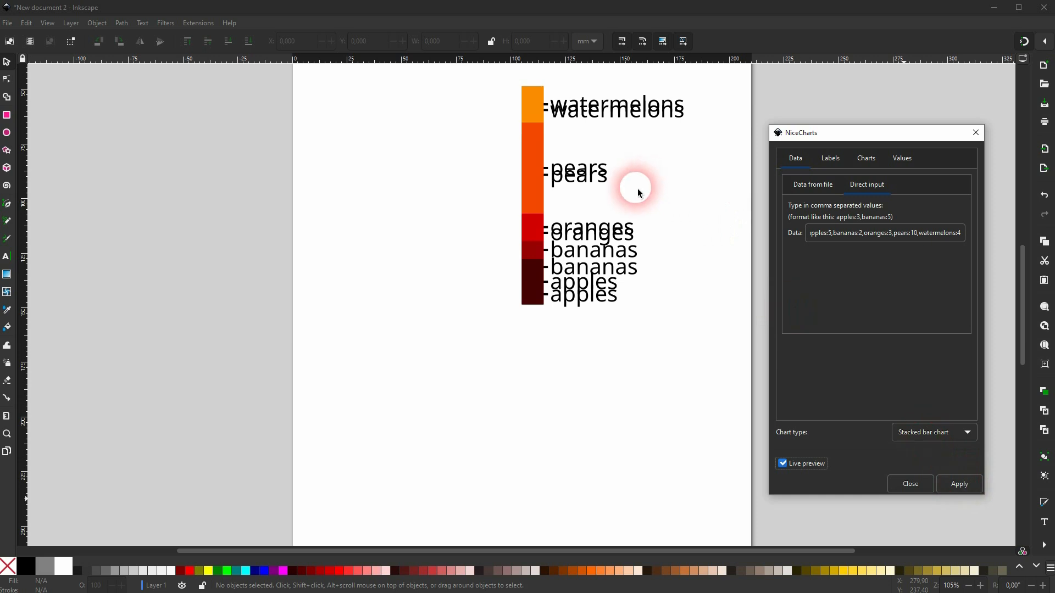
pyautogui.click(959, 486)
pyautogui.click(976, 132)
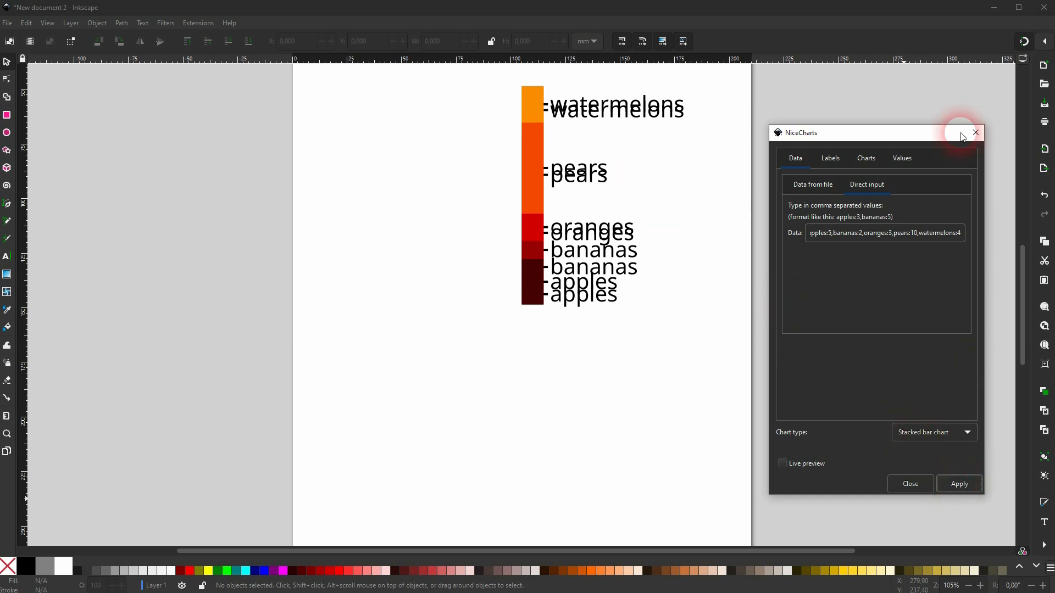
# - Move the five coloured segments of the newer stacked bar away from the overlapping chart, restacking them in order as a separate bar
pyautogui.click(433, 106)
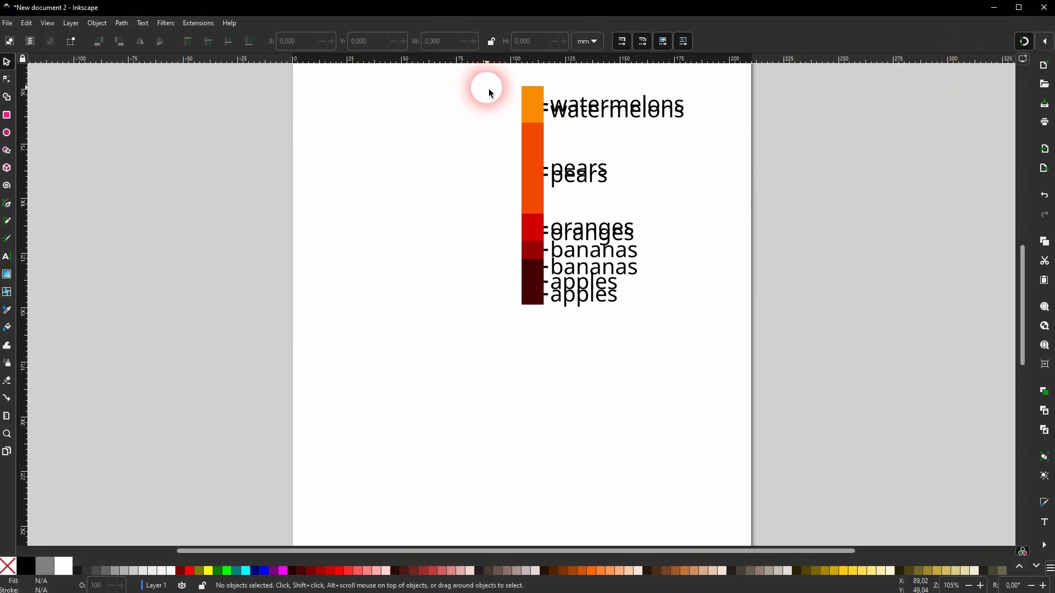
pyautogui.moveTo(533, 110); pyautogui.dragTo(370, 116)
pyautogui.moveTo(535, 142); pyautogui.dragTo(367, 141)
pyautogui.moveTo(538, 234); pyautogui.dragTo(372, 225)
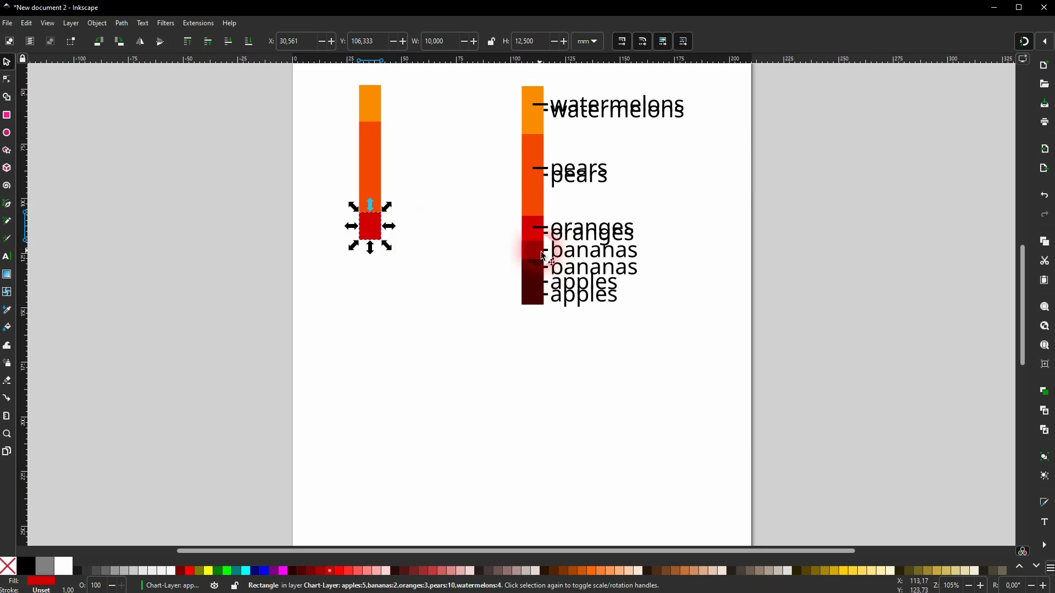
pyautogui.moveTo(540, 254); pyautogui.dragTo(378, 256)
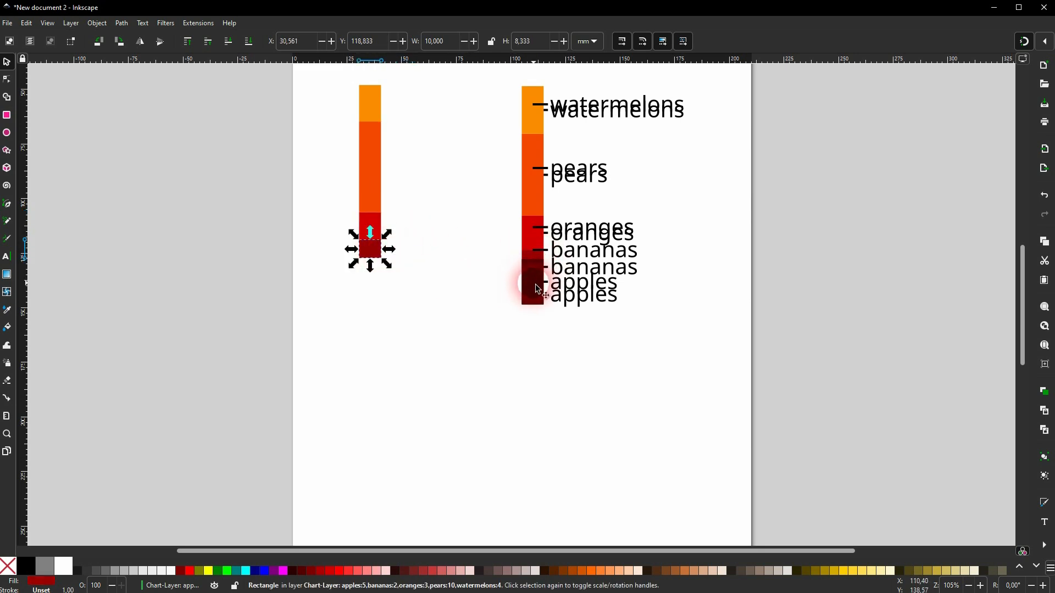
pyautogui.moveTo(530, 282); pyautogui.dragTo(374, 289)
pyautogui.click(478, 353)
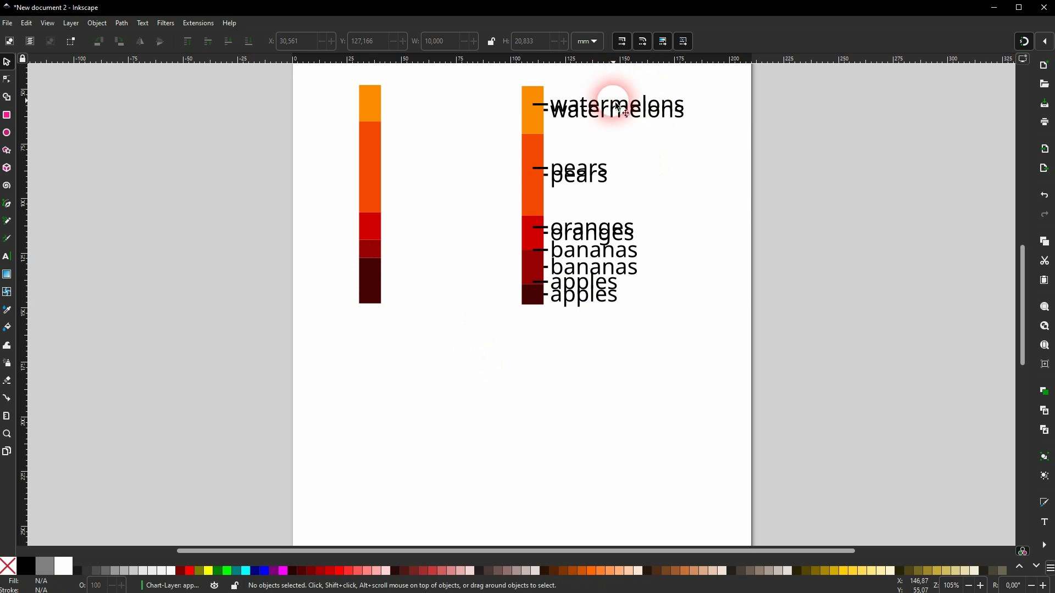
# - Delete the upper duplicate watermelons and pears labels along with their tick marks from the remaining chart
pyautogui.click(615, 104)
pyautogui.press('Delete')
pyautogui.click(545, 104)
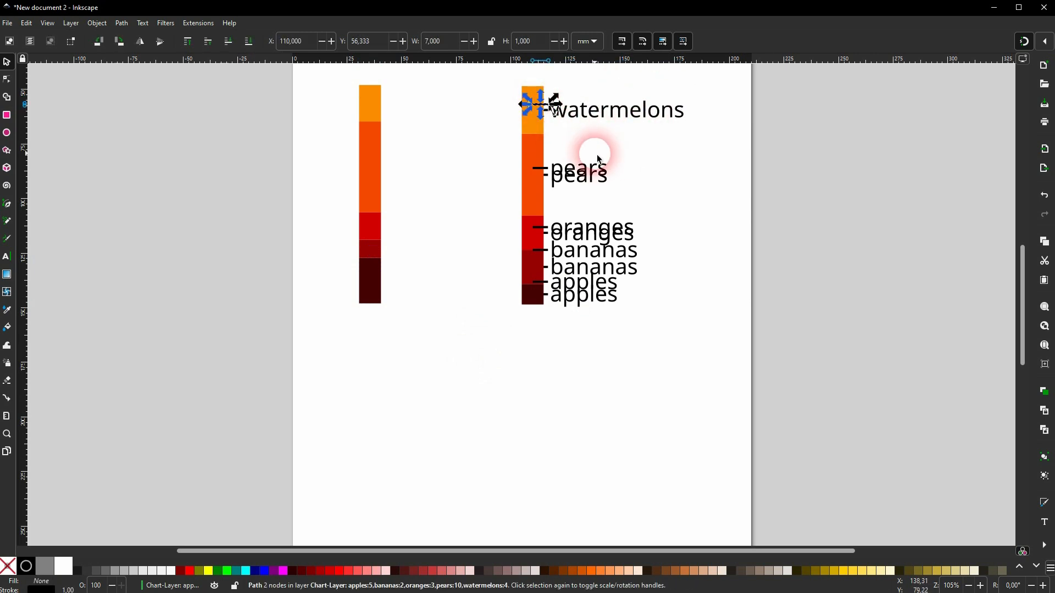
pyautogui.press('Delete')
pyautogui.click(577, 167)
pyautogui.press('Delete')
pyautogui.click(535, 170)
pyautogui.press('Delete')
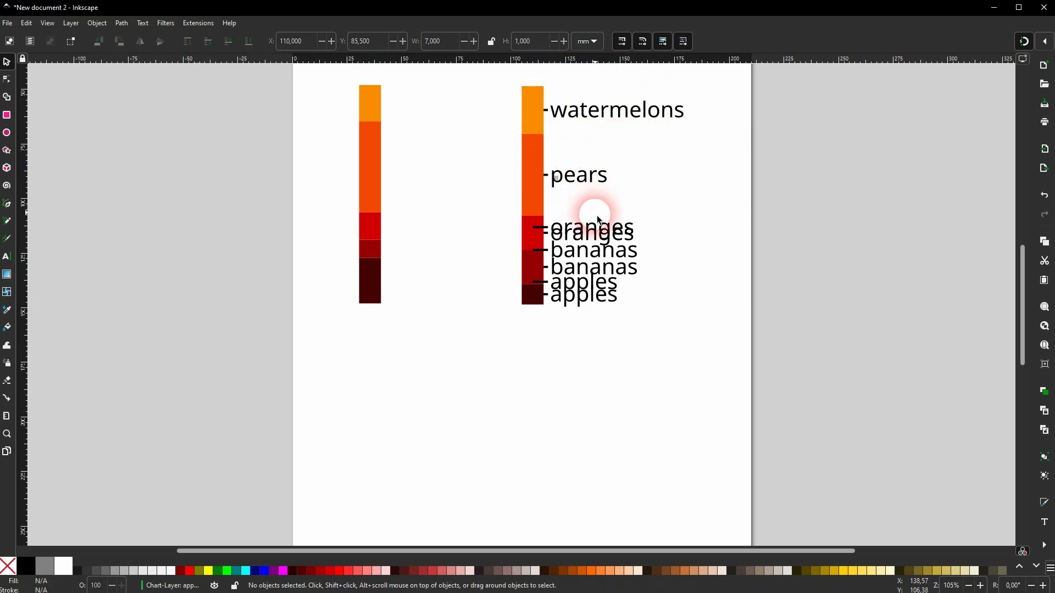
# - Delete the upper duplicate oranges, bananas and apples labels and their tick marks from the remaining chart
pyautogui.click(599, 219)
pyautogui.press('Delete')
pyautogui.click(538, 228)
pyautogui.press('Delete')
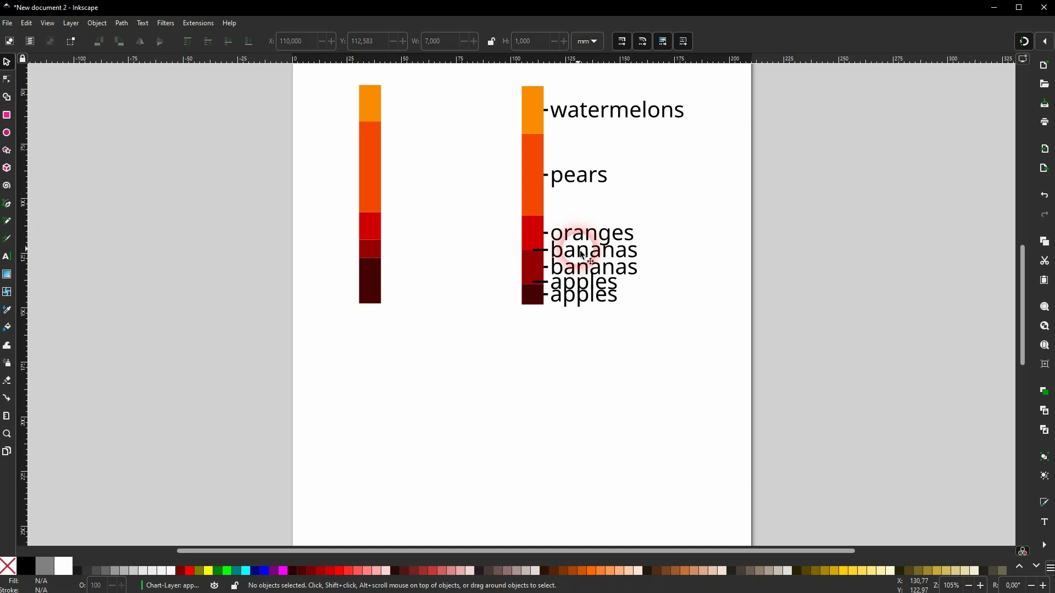
pyautogui.click(581, 252)
pyautogui.press('Delete')
pyautogui.click(538, 250)
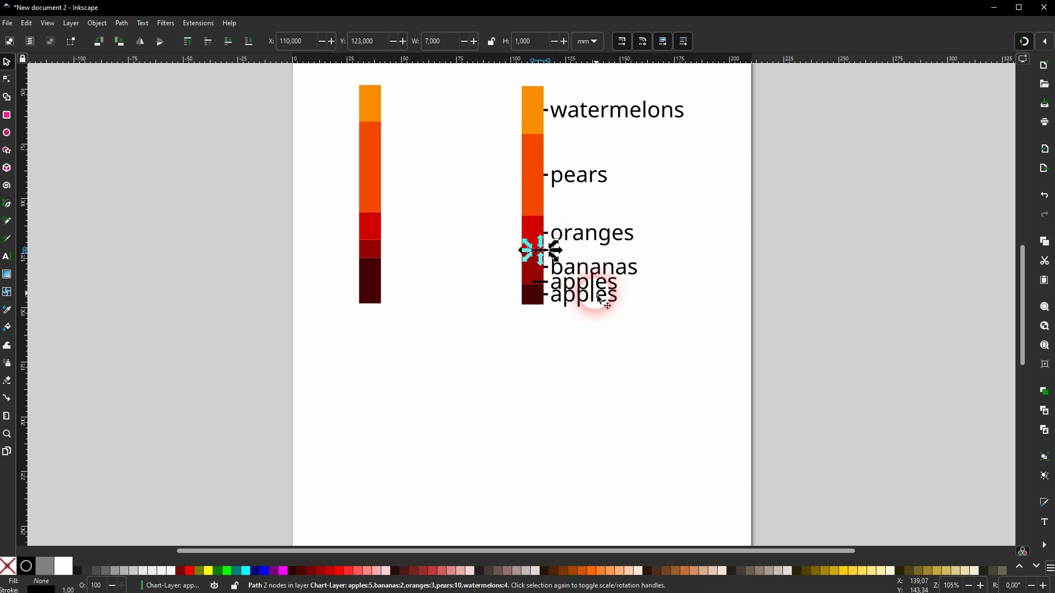
pyautogui.press('Delete')
pyautogui.click(584, 282)
pyautogui.press('Delete')
pyautogui.click(539, 281)
pyautogui.press('Delete')
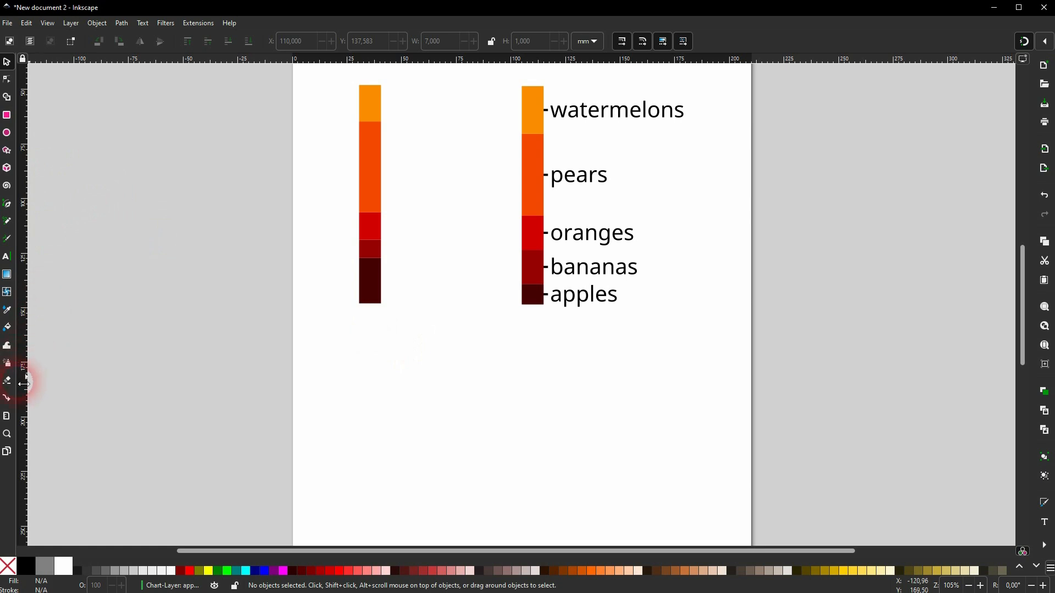
# - Add the text label 2023 beneath the unlabelled bar and shrink it to about 20 mm wide
pyautogui.click(7, 256)
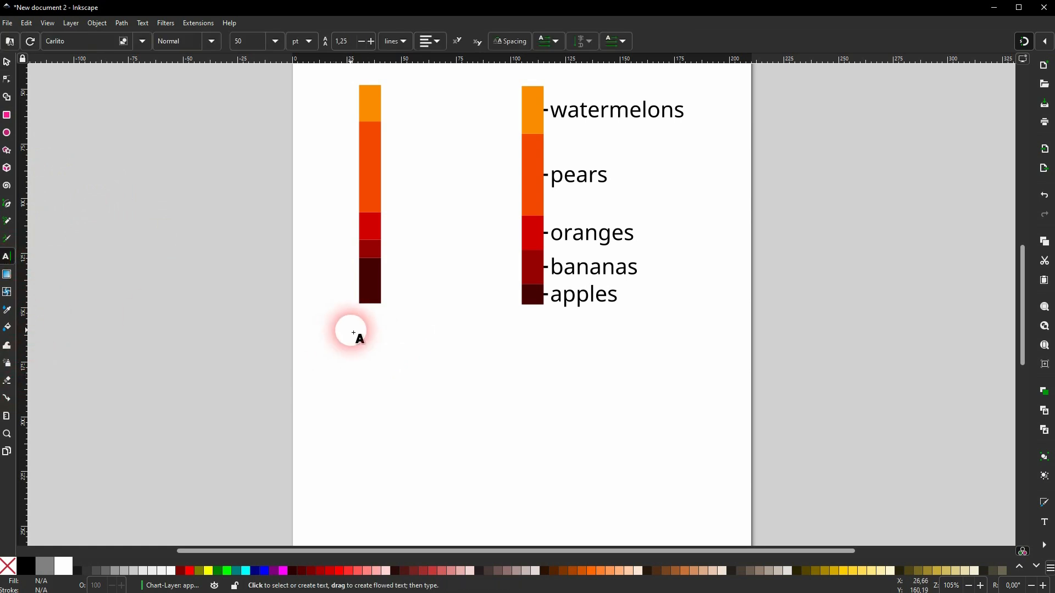
pyautogui.click(352, 330)
pyautogui.write('2023')
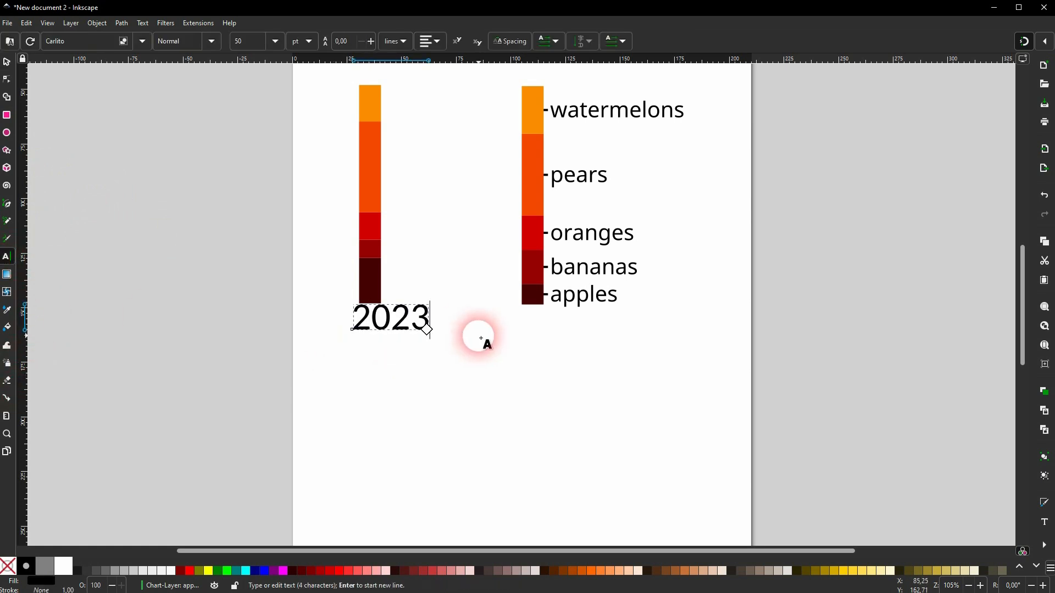
pyautogui.click(5, 64)
pyautogui.moveTo(381, 322); pyautogui.dragTo(391, 341)
# - Duplicate the 2023 label beneath the bar with fruit names and change the copy to 2024
pyautogui.moveTo(372, 324); pyautogui.dragTo(535, 340)
pyautogui.hotkey('ctrl', 'd')
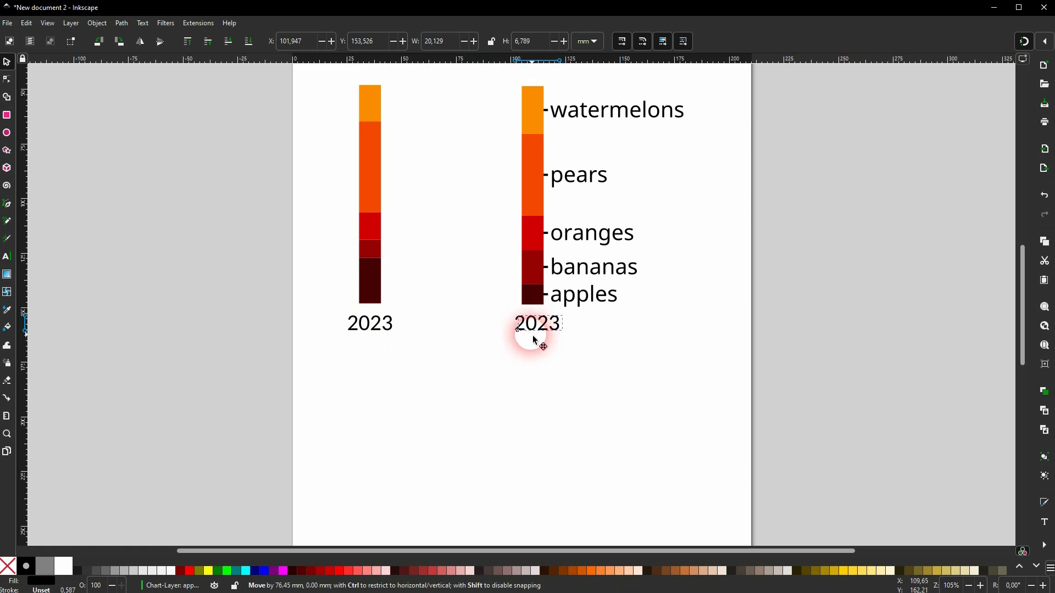
pyautogui.doubleClick(537, 337)
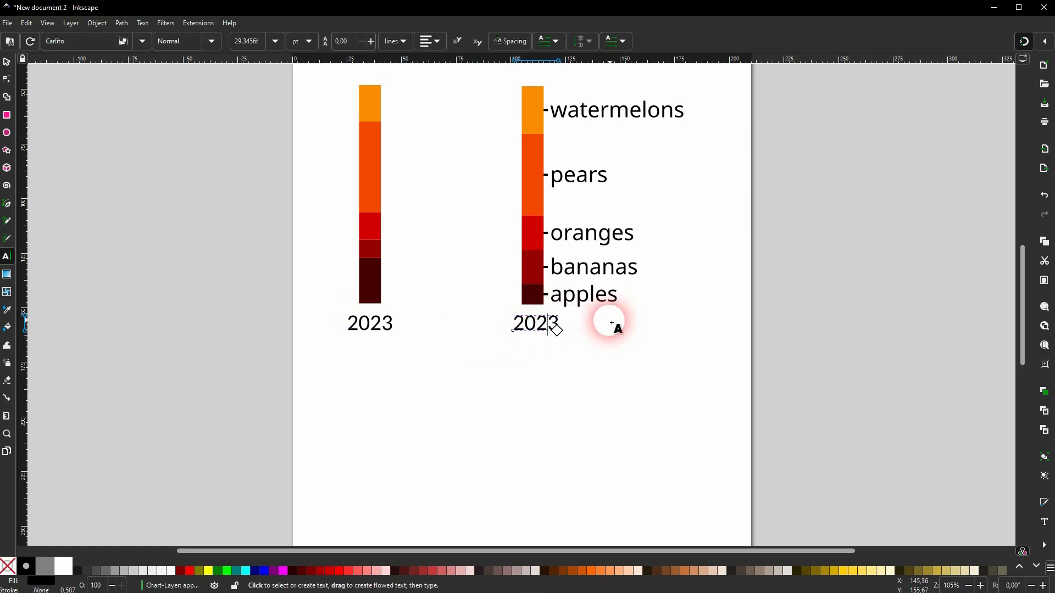
pyautogui.press('Delete')
pyautogui.write('4')
pyautogui.click(24, 85)
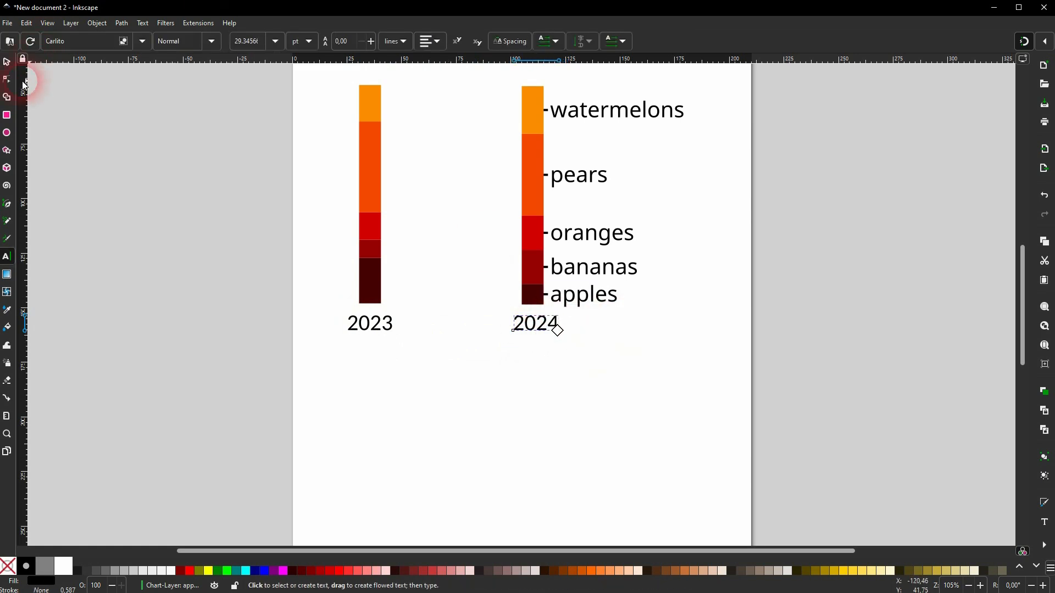
# - Select the 2024 bar with its fruit labels and year, and move it close beside the 2023 bar
pyautogui.click(7, 62)
pyautogui.moveTo(455, 393); pyautogui.dragTo(711, 80)
pyautogui.moveTo(525, 119); pyautogui.dragTo(409, 119)
pyautogui.click(631, 231)
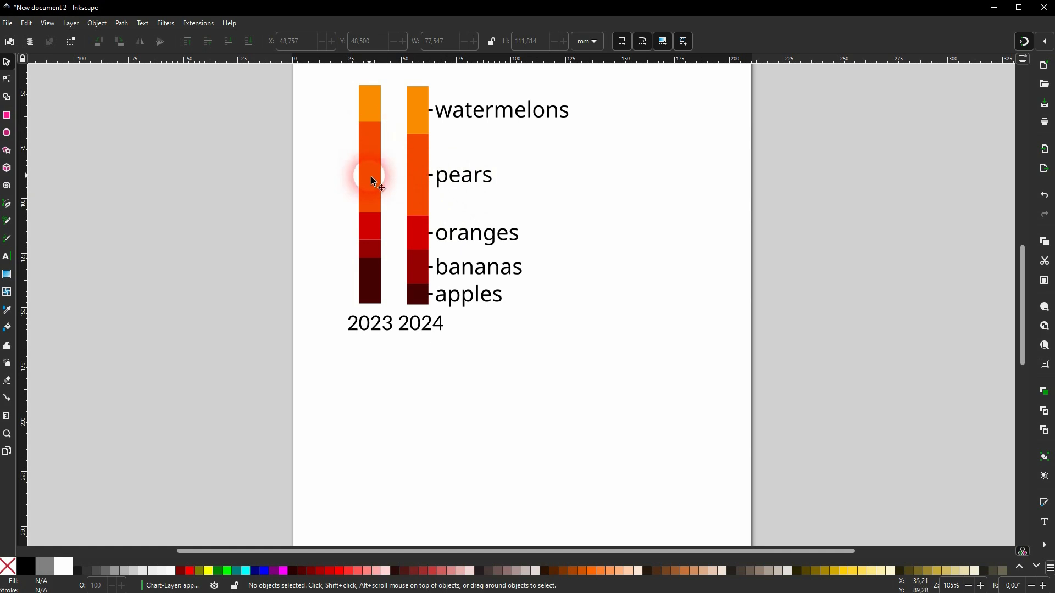
# - Reopen the NiceCharts extension, move its dialog clear of the charts, and preview the stacked bar chart with the existing data
pyautogui.click(193, 24)
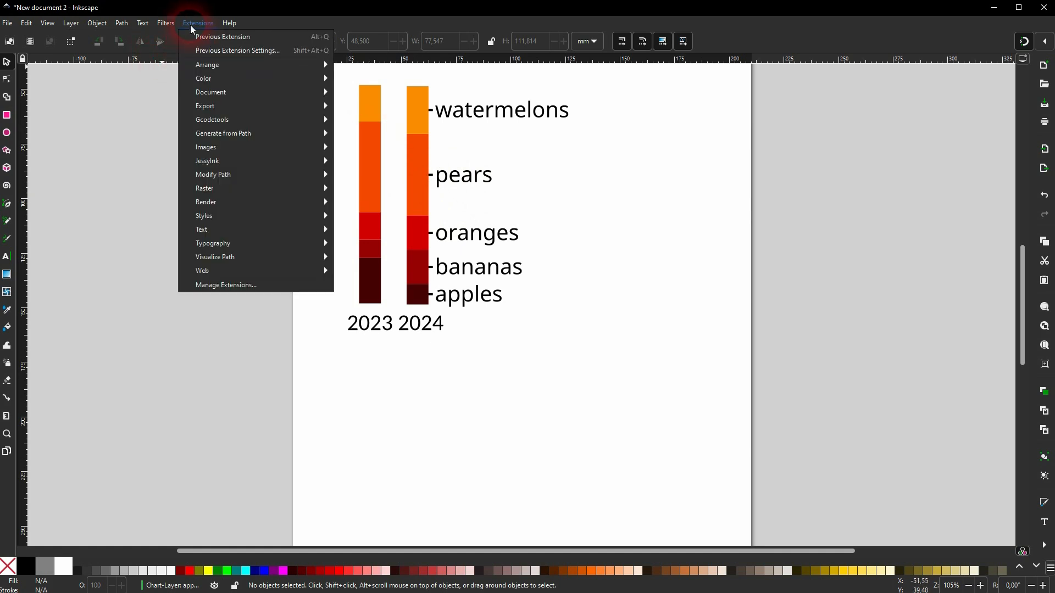
pyautogui.moveTo(289, 208)
pyautogui.click(410, 312)
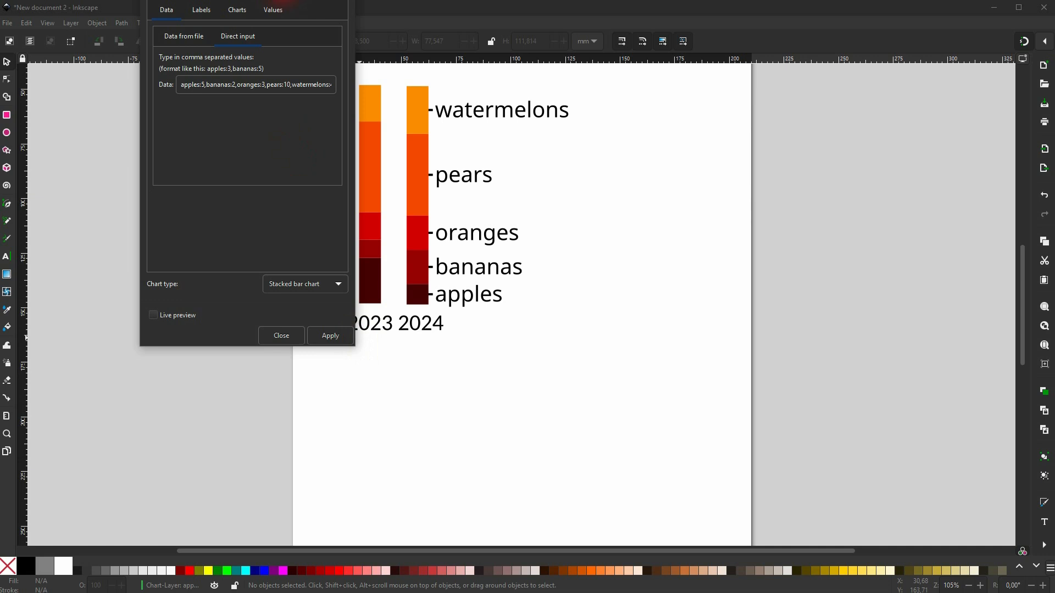
pyautogui.moveTo(284, 1); pyautogui.dragTo(904, 149)
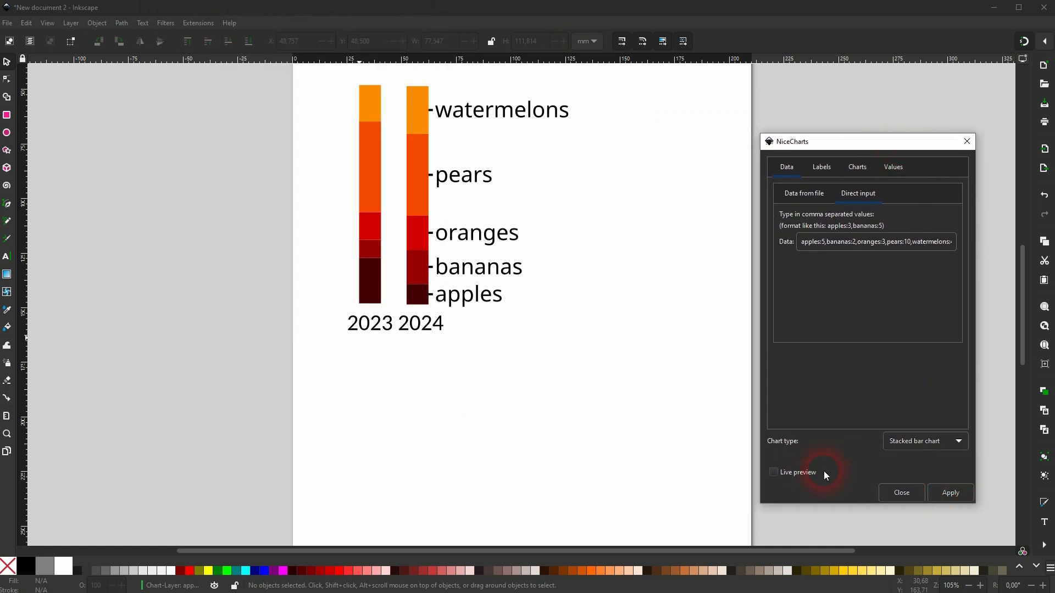
pyautogui.click(809, 478)
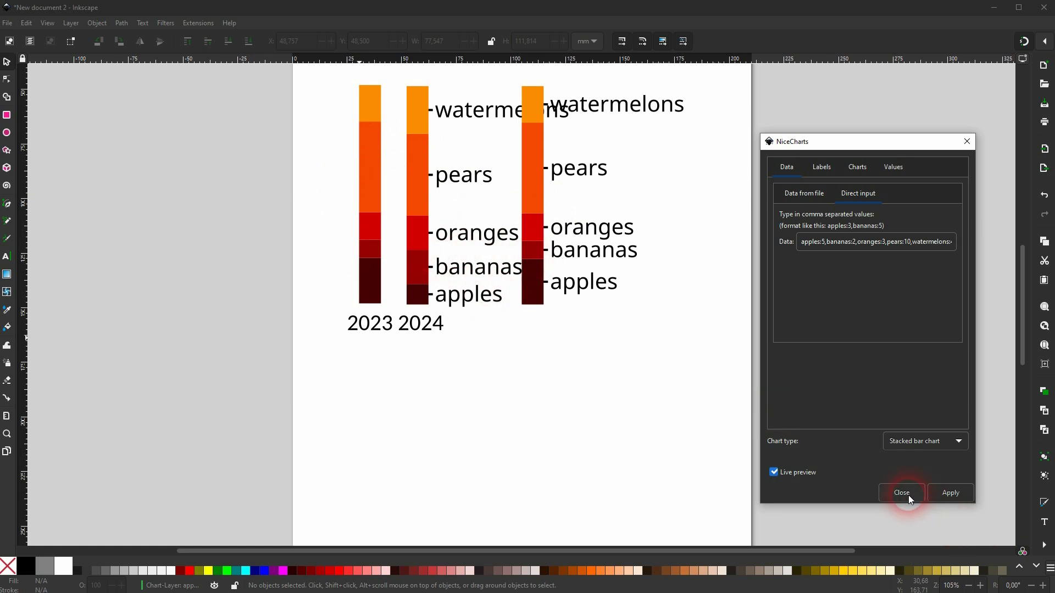
# - Apply the previewed stacked bar chart and move it with its labels to the right edge of the page
pyautogui.click(946, 493)
pyautogui.moveTo(503, 335); pyautogui.dragTo(718, 78)
pyautogui.moveTo(537, 156); pyautogui.dragTo(720, 155)
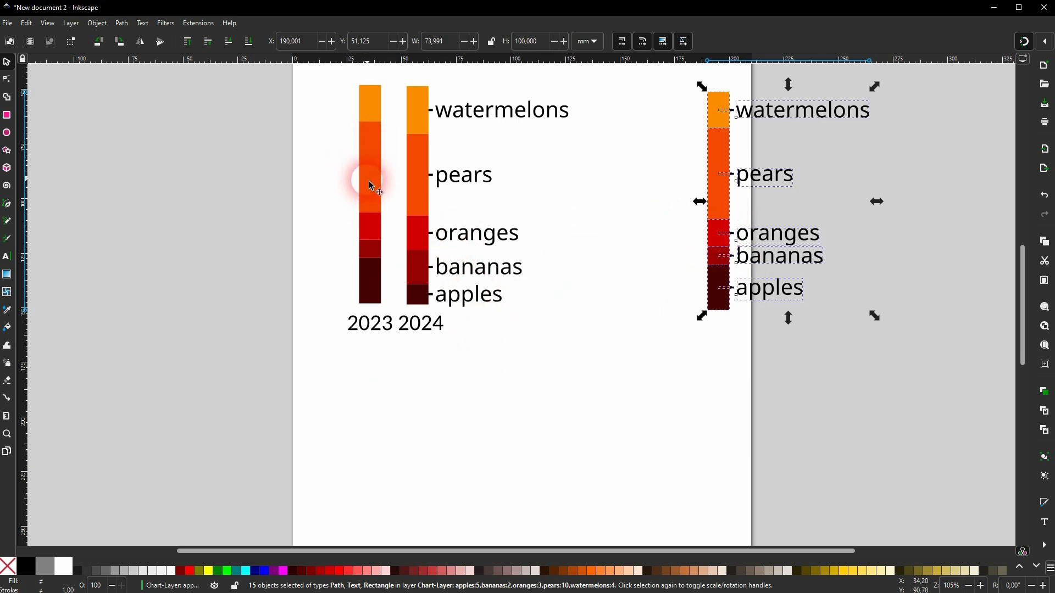
# - Delete all the stacked bar charts together with their fruit and year labels
pyautogui.press('Delete')
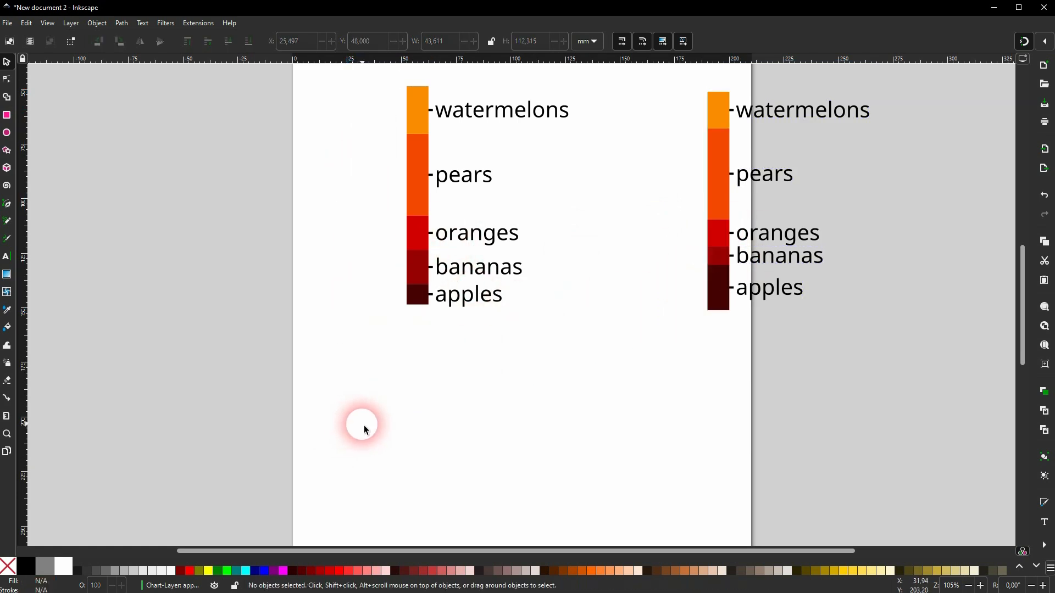
pyautogui.moveTo(346, 336); pyautogui.dragTo(864, 90)
pyautogui.press('Delete')
# - Generate a horizontally drawn bar chart with the NiceCharts extension from the existing fruit data, previewing it live
pyautogui.click(198, 23)
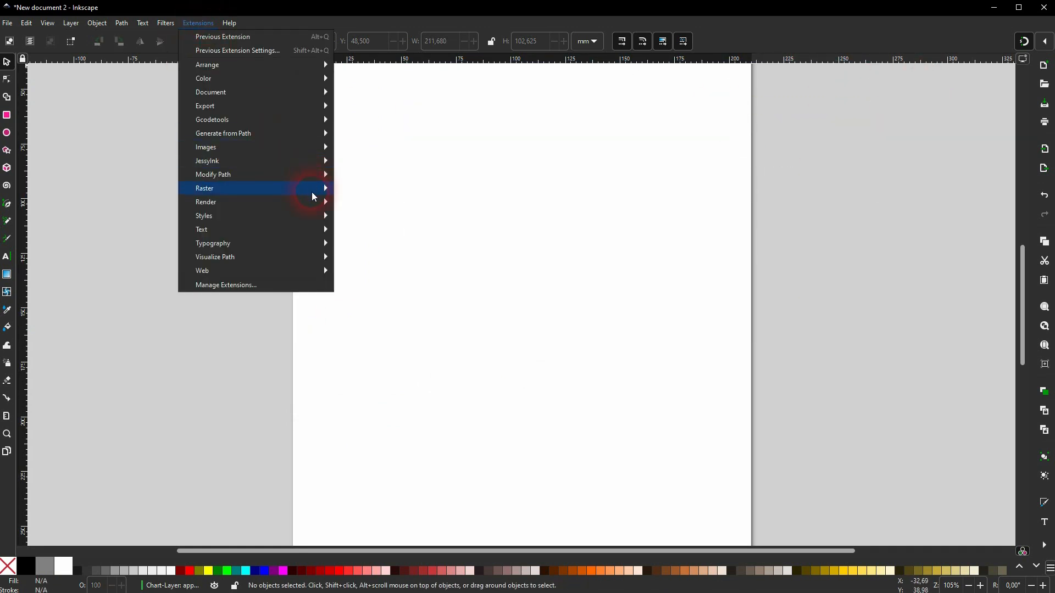
pyautogui.moveTo(314, 206)
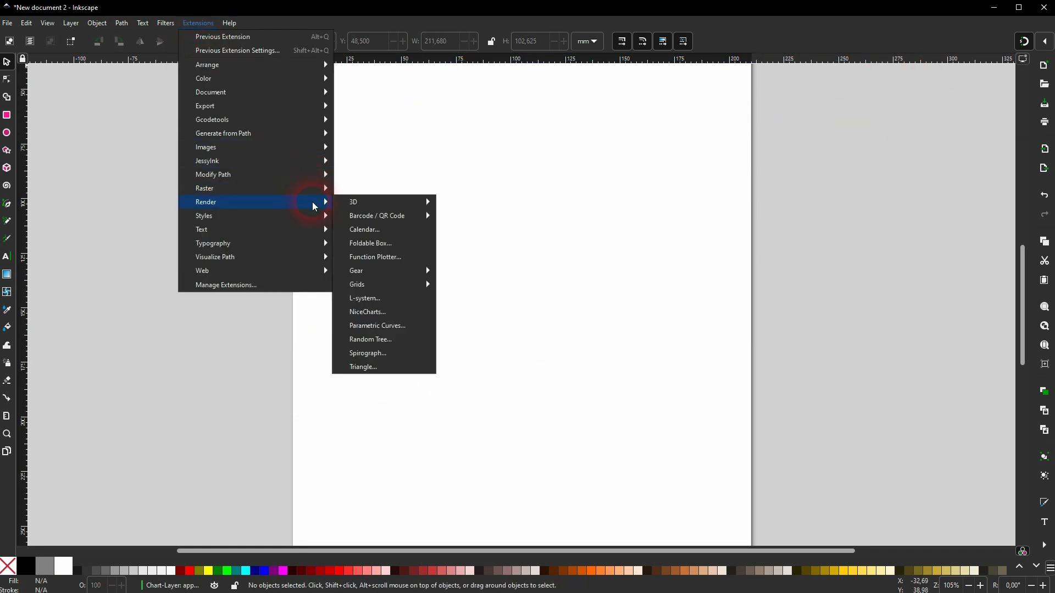
pyautogui.click(383, 313)
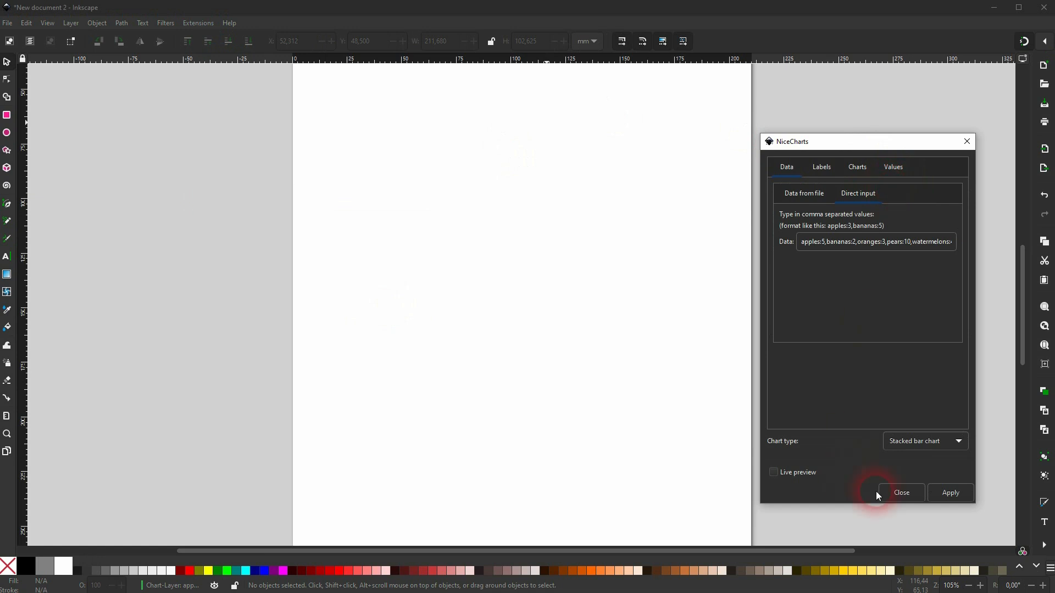
pyautogui.click(939, 443)
pyautogui.click(919, 395)
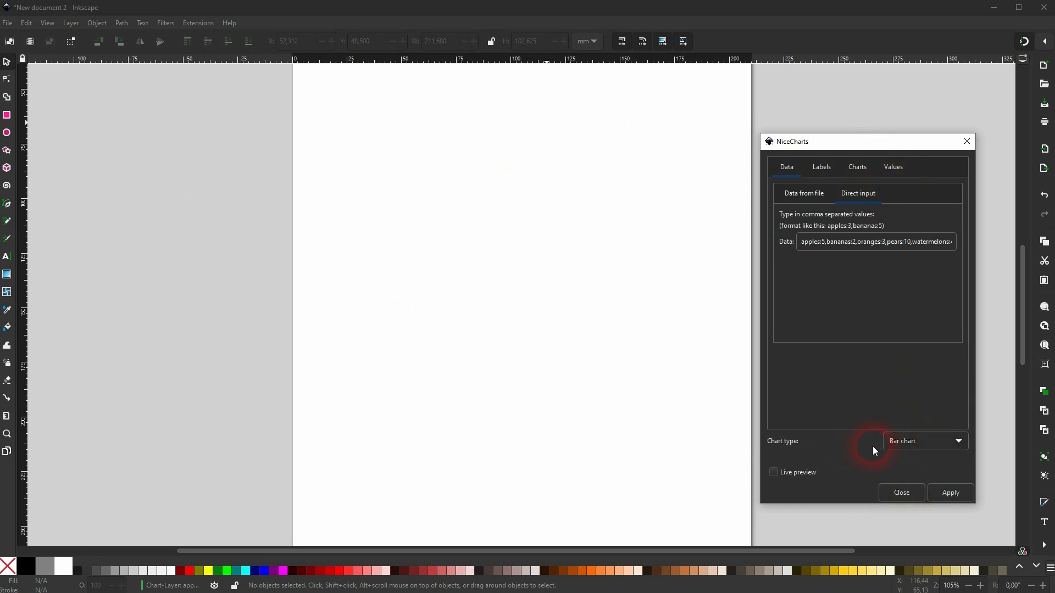
pyautogui.click(774, 472)
pyautogui.click(853, 170)
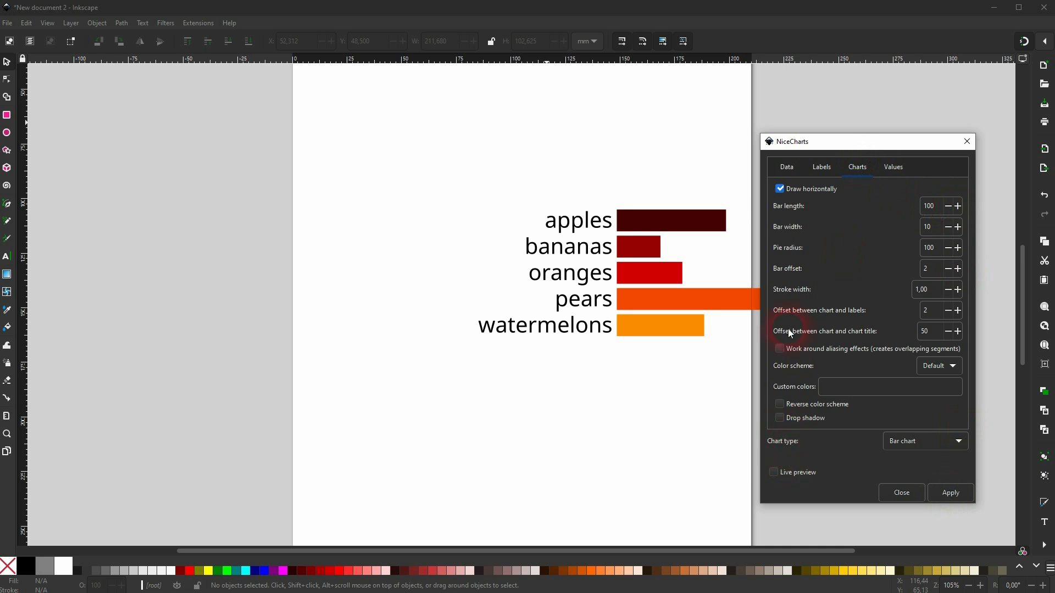
# - Move the NiceCharts dialog aside and reposition the whole bar chart over the left page edge at about X -83 mm, Y 75 mm
pyautogui.click(796, 177)
pyautogui.moveTo(828, 146); pyautogui.dragTo(867, 123)
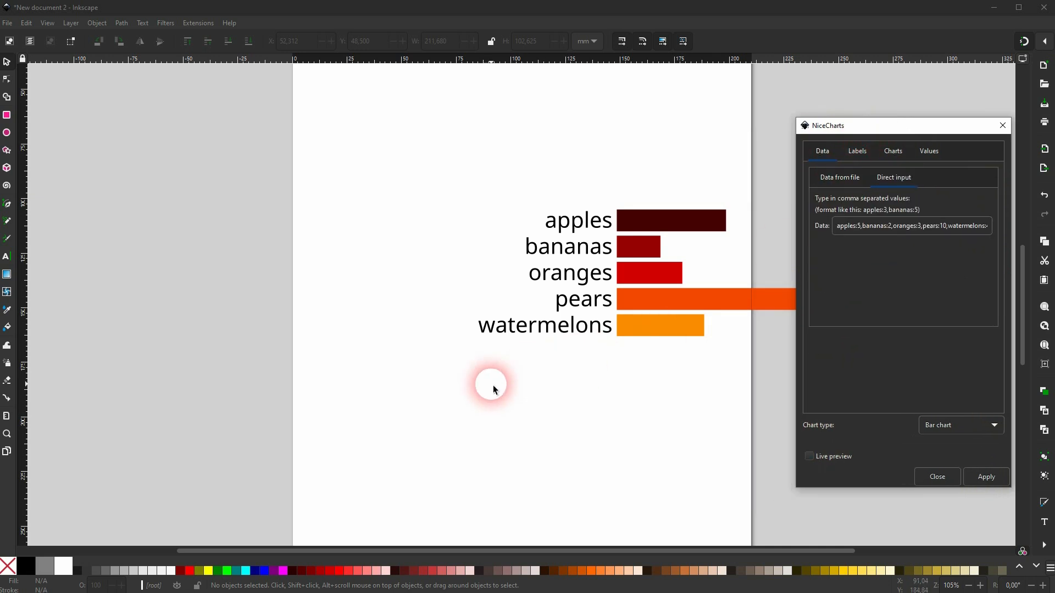
pyautogui.click(444, 388)
pyautogui.moveTo(444, 390); pyautogui.dragTo(864, 179)
pyautogui.moveTo(683, 216); pyautogui.dragTo(313, 156)
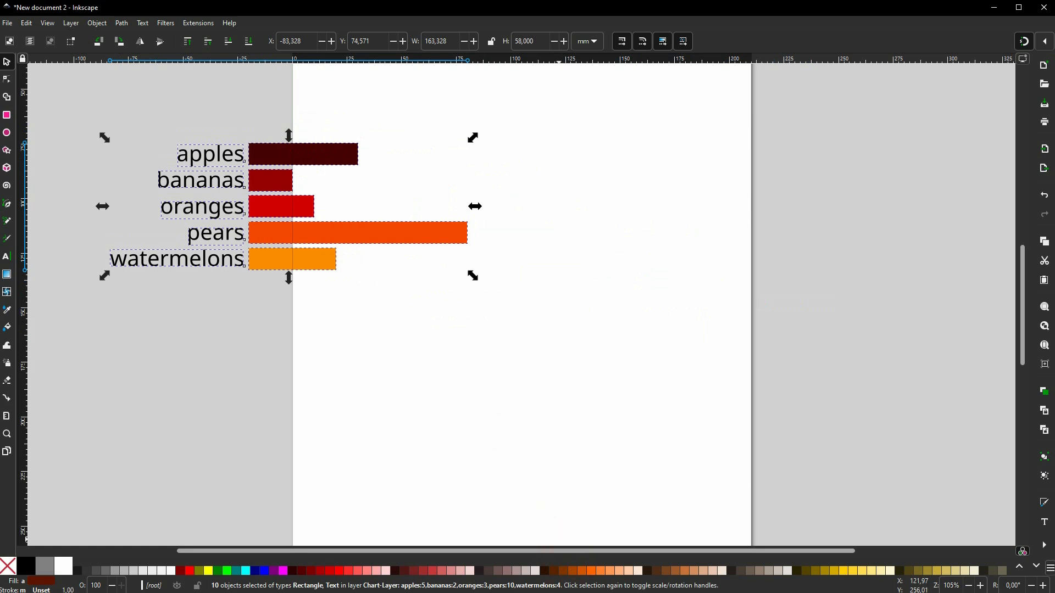
# - Generate a horizontal stacked bar chart from the same fruit data in NiceCharts, with live preview enabled
pyautogui.click(629, 555)
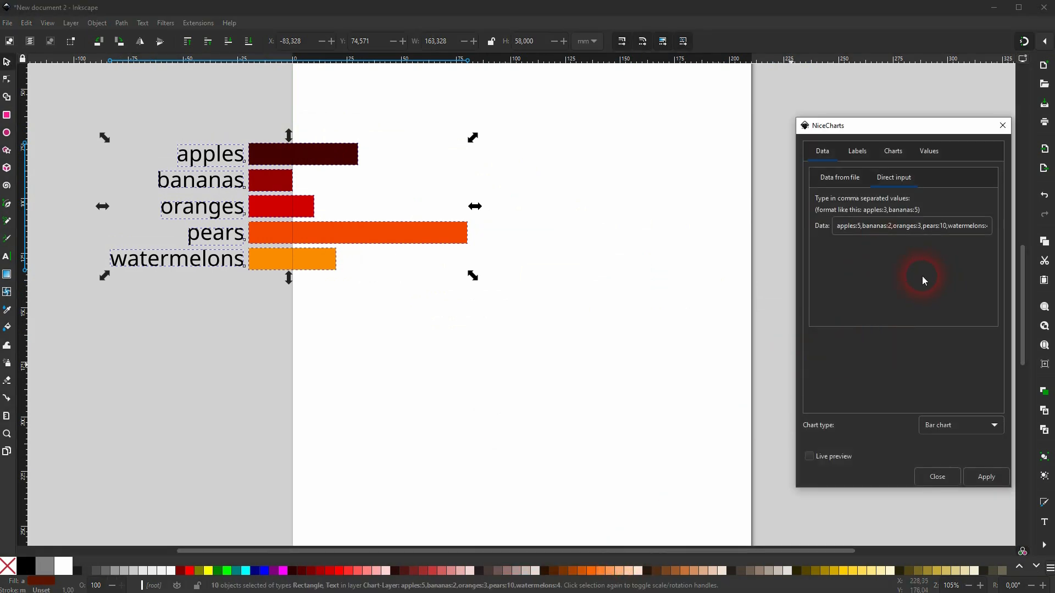
pyautogui.click(901, 147)
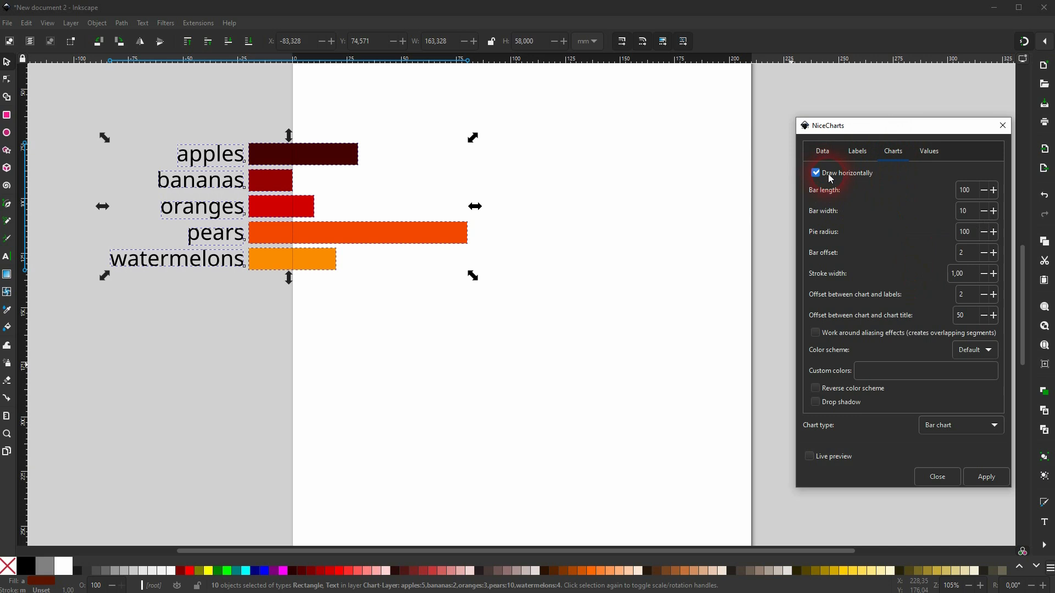
pyautogui.click(974, 428)
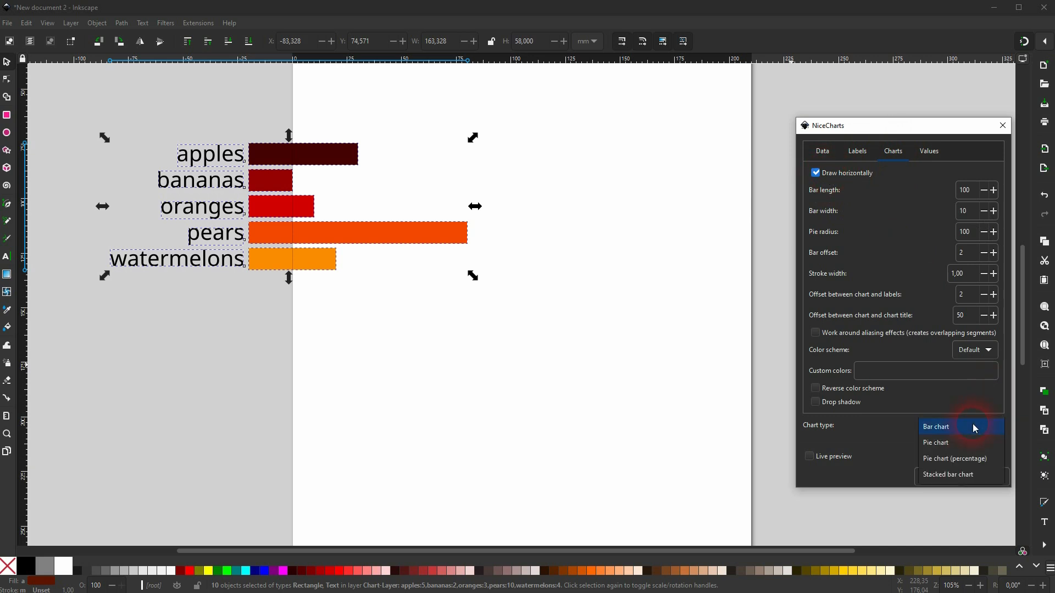
pyautogui.click(968, 483)
pyautogui.click(818, 463)
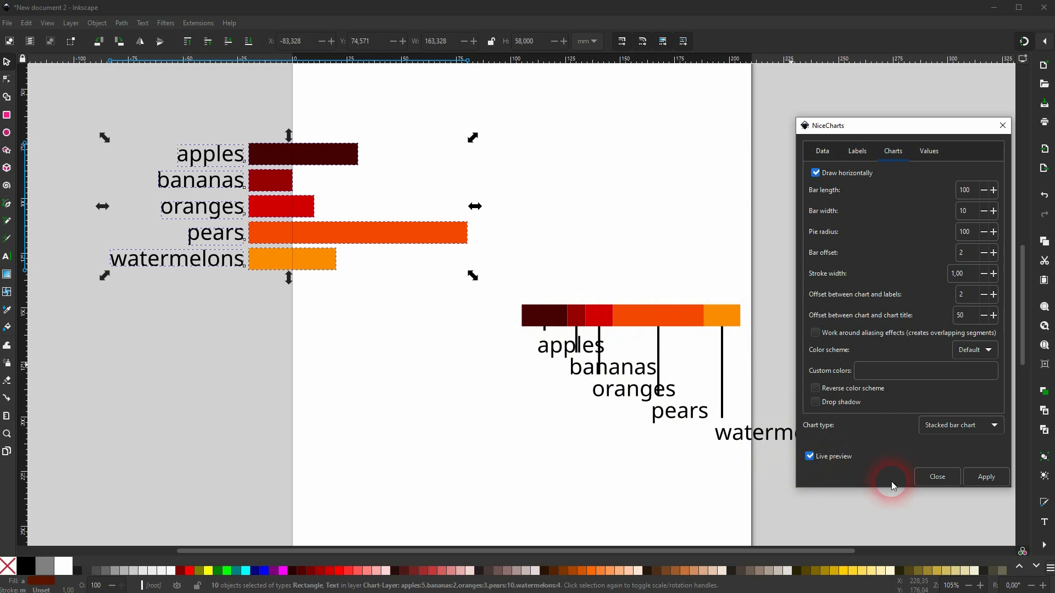
pyautogui.click(986, 476)
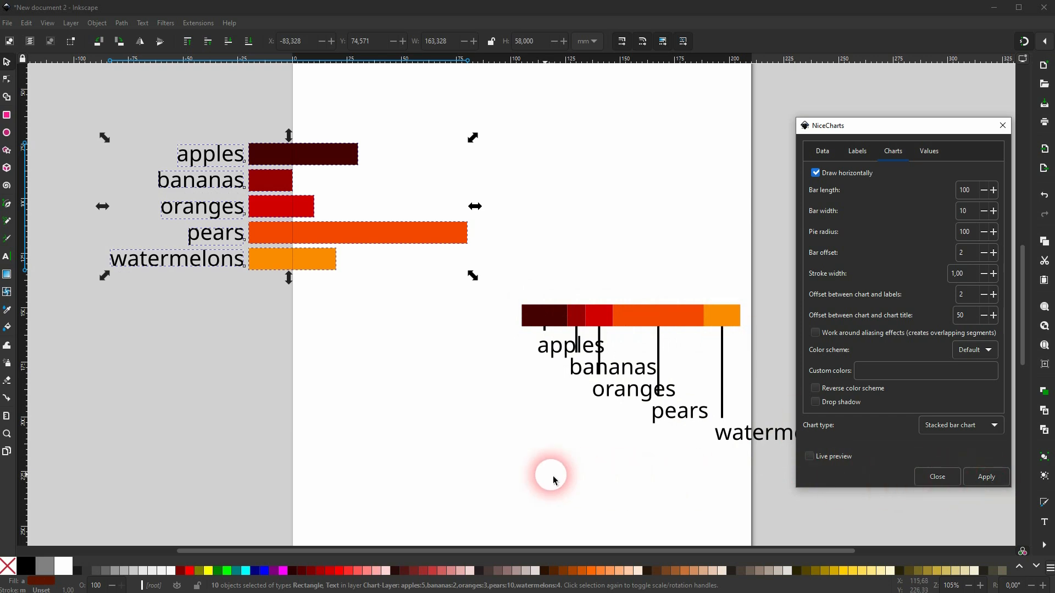
# - Move the stacked bar chart slightly upward and delete its fruit labels and connector lines
pyautogui.moveTo(487, 480); pyautogui.dragTo(875, 275)
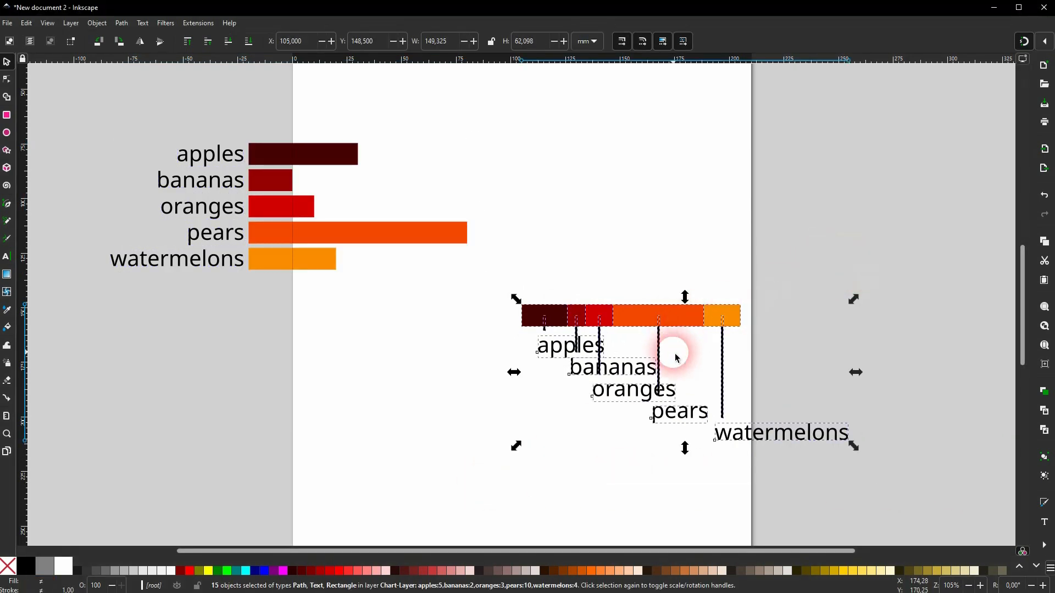
pyautogui.moveTo(661, 330); pyautogui.dragTo(669, 283)
pyautogui.click(555, 459)
pyautogui.moveTo(461, 473); pyautogui.dragTo(891, 276)
pyautogui.press('Delete')
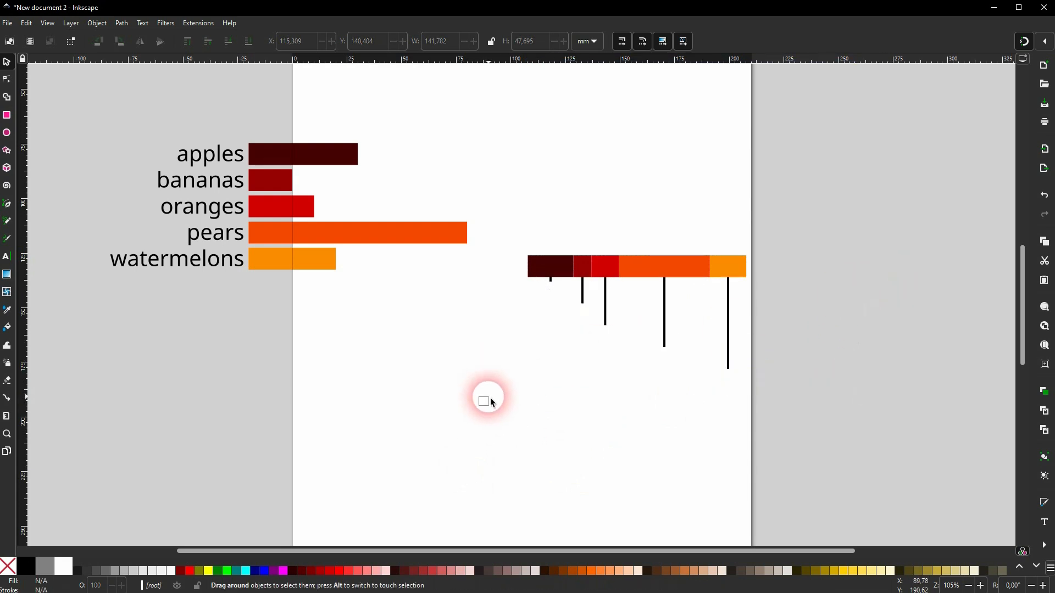
pyautogui.moveTo(478, 405); pyautogui.dragTo(746, 265)
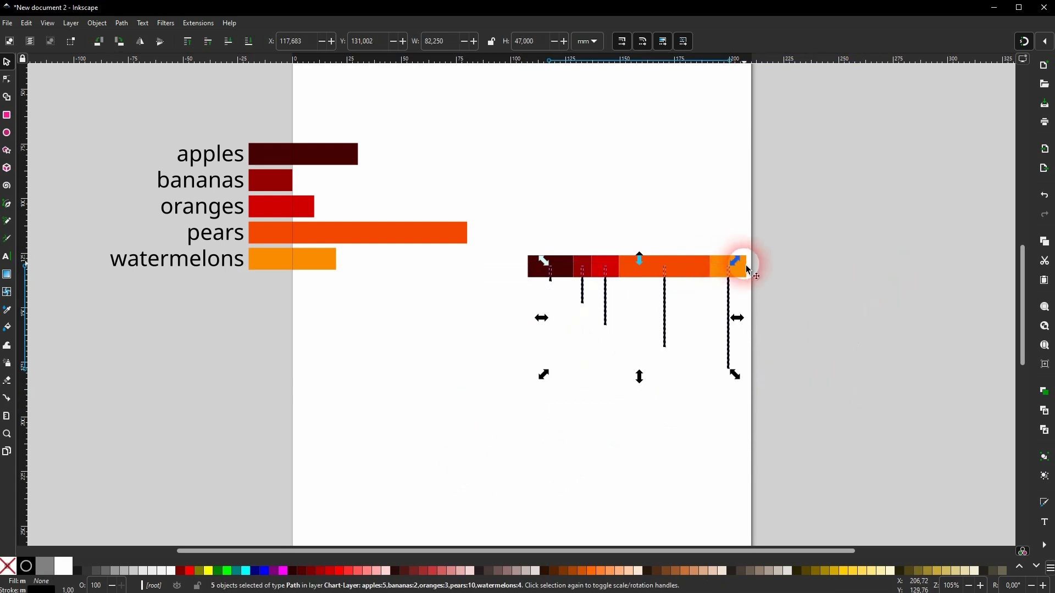
pyautogui.press('Delete')
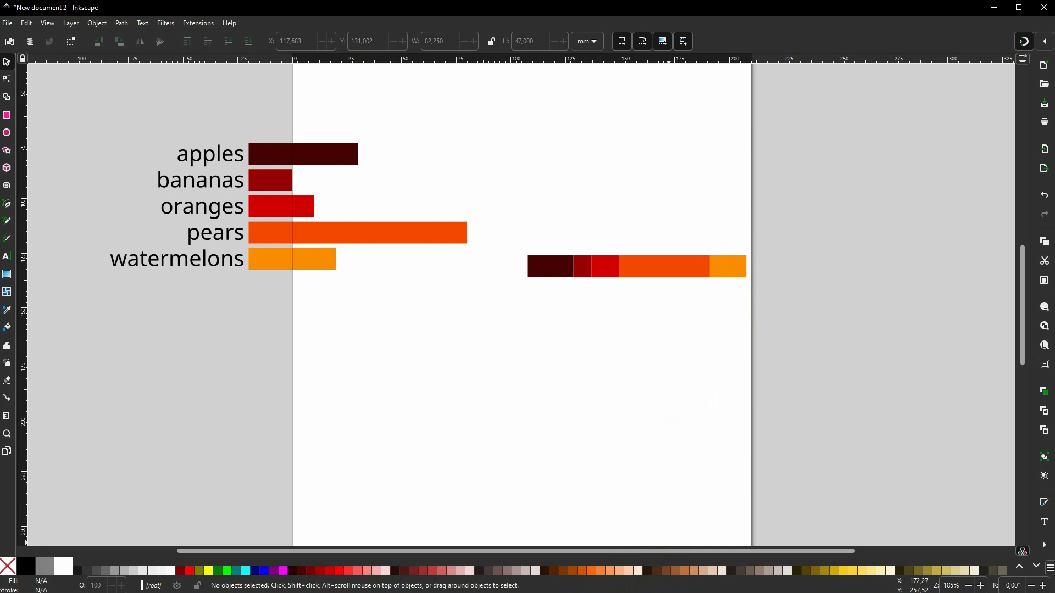
# - Generate a second horizontal stacked bar chart and align the unlabelled bar directly above it at X 105 mm, Y about 130 mm
pyautogui.moveTo(572, 583)
pyautogui.click(621, 558)
pyautogui.click(937, 425)
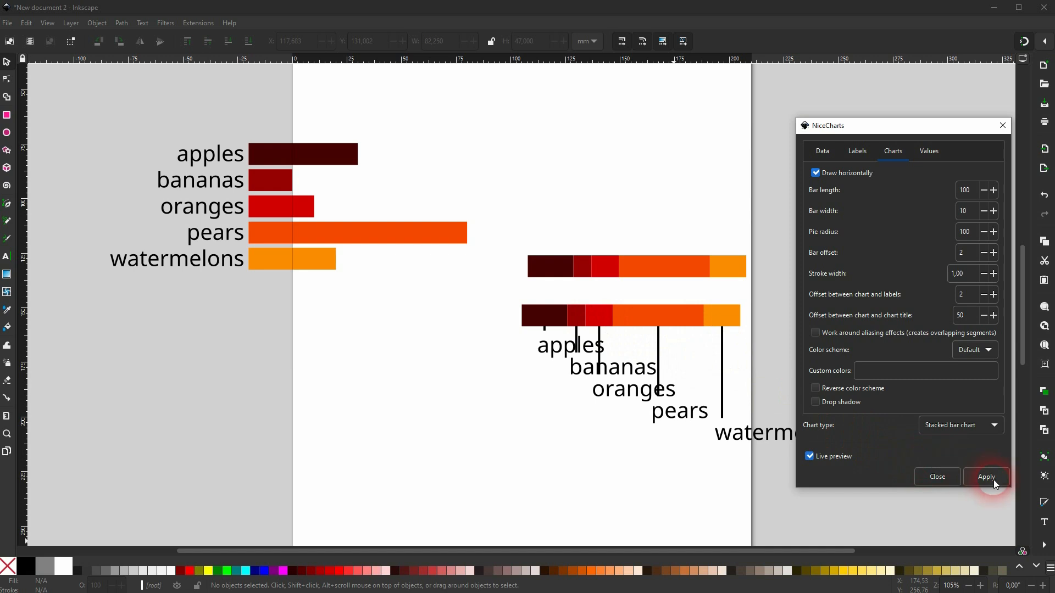
pyautogui.click(1005, 127)
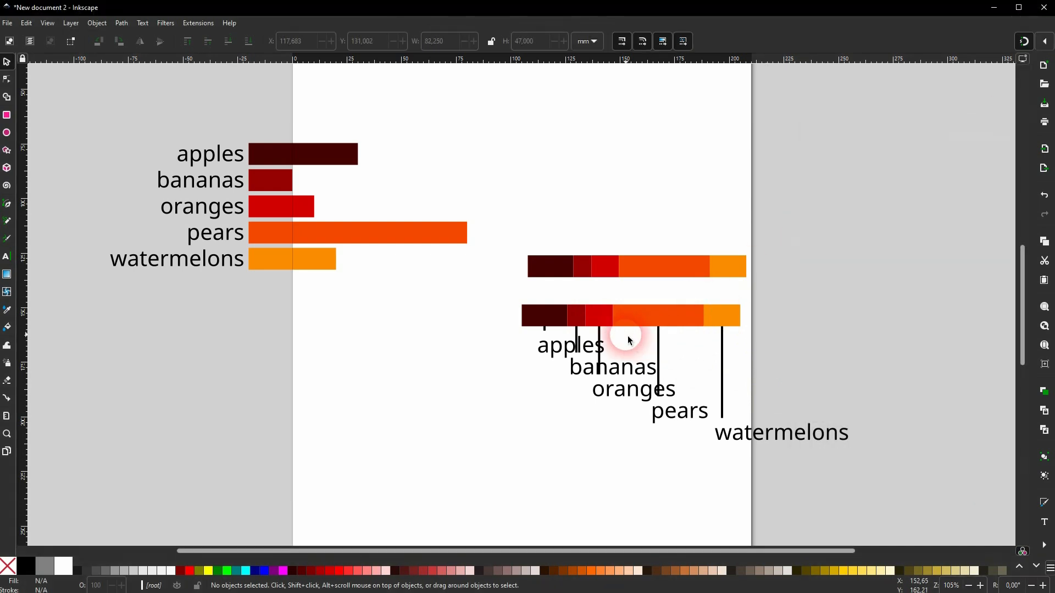
pyautogui.moveTo(519, 242); pyautogui.dragTo(695, 278)
pyautogui.click(555, 440)
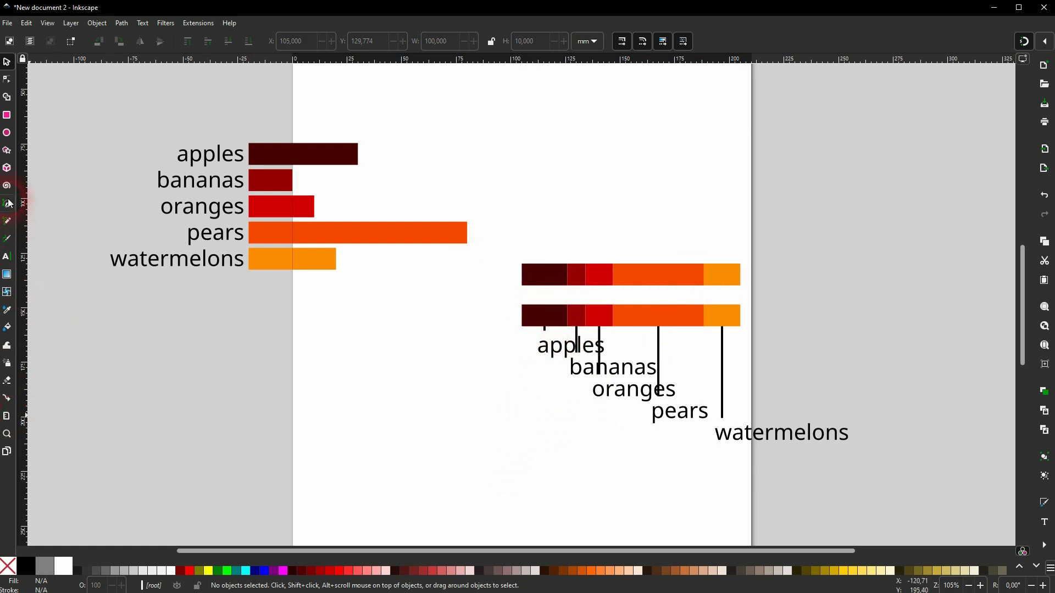
# - Add the text 2023, scale it down to about 23 mm wide and place it beside the upper stacked bar
pyautogui.click(8, 257)
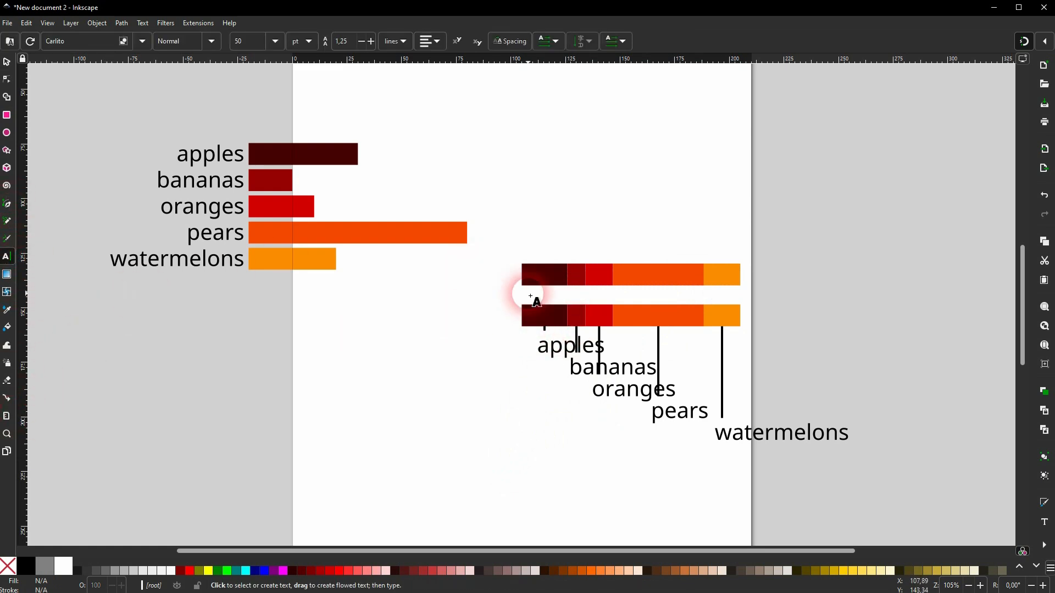
pyautogui.click(428, 272)
pyautogui.write('2023')
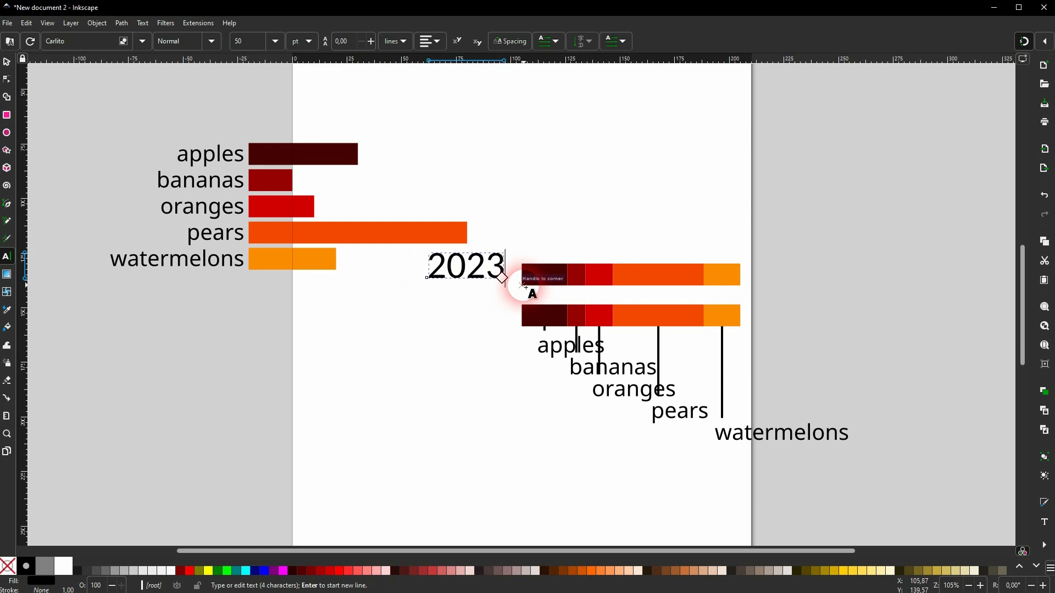
pyautogui.click(7, 62)
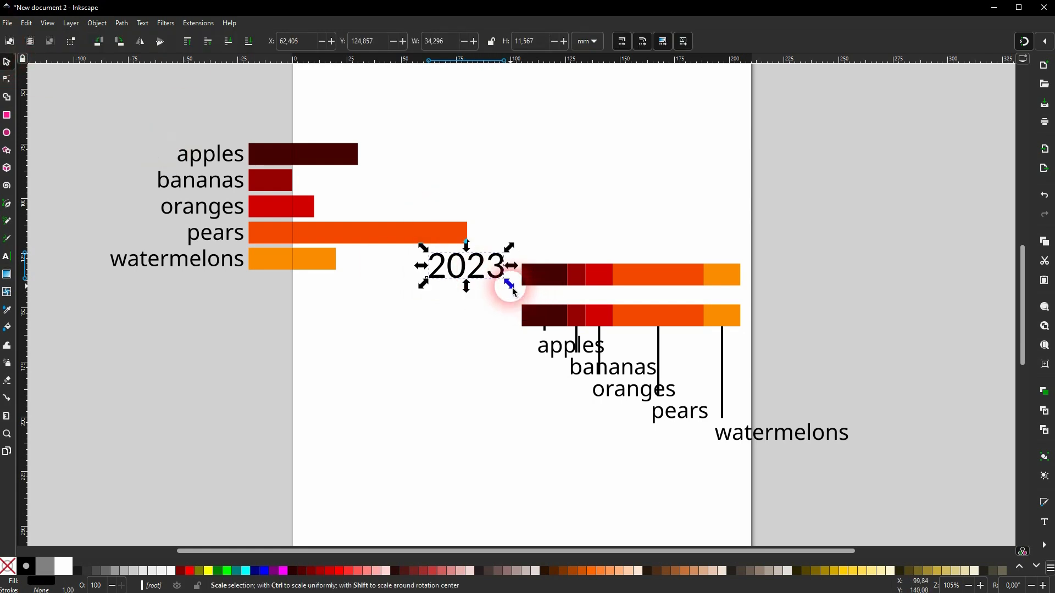
pyautogui.moveTo(508, 279); pyautogui.dragTo(480, 325)
# - Duplicate the 2023 label beside the lower stacked bar and change the copy's text to 2024
pyautogui.hotkey('ctrl', 'd')
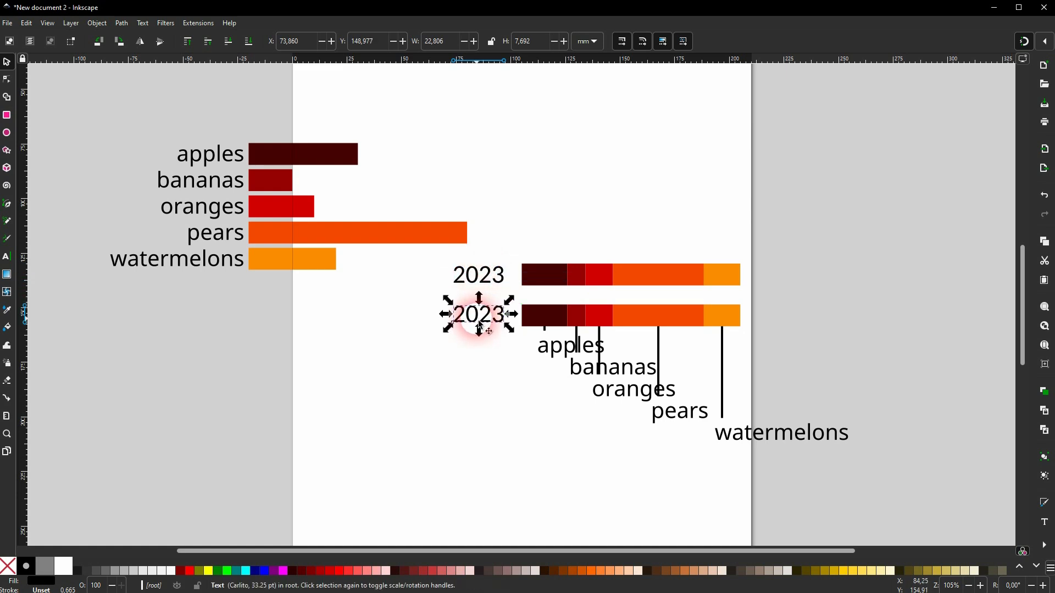
pyautogui.doubleClick(489, 318)
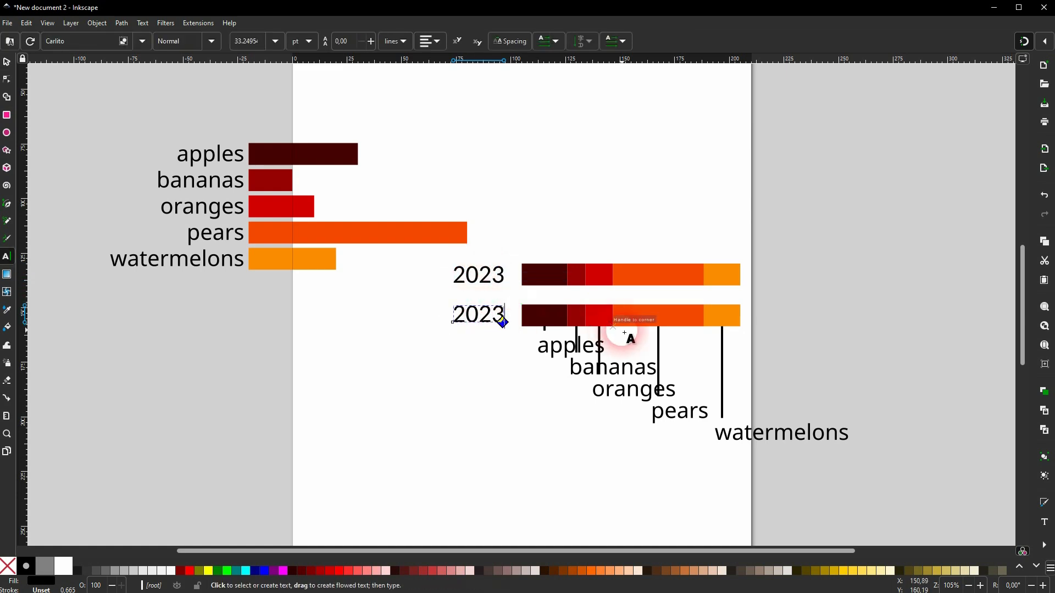
pyautogui.press('Delete')
pyautogui.write('4')
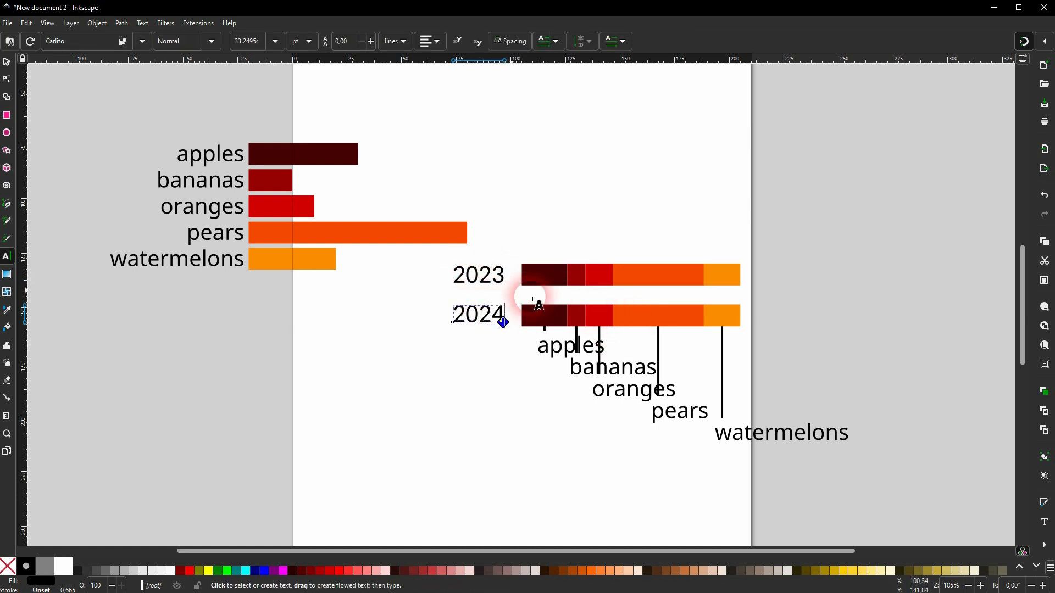
# - Clear all charts and labels from the canvas
pyautogui.click(6, 62)
pyautogui.click(418, 422)
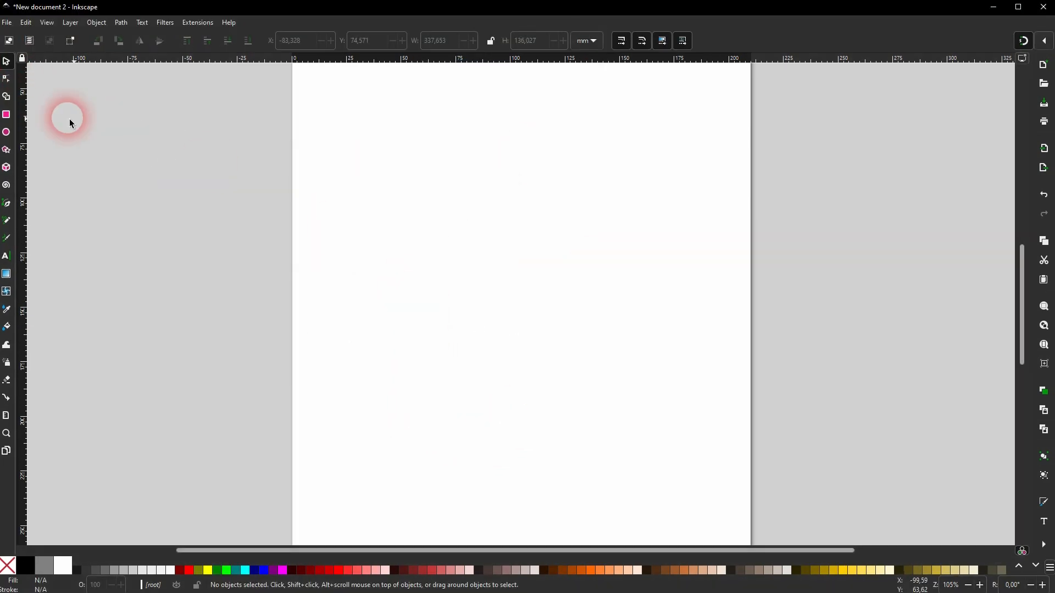
# - Draw a rectangle in the page's left half and set its size to 15 mm wide by 10 mm high
pyautogui.click(7, 115)
pyautogui.moveTo(351, 188); pyautogui.dragTo(396, 270)
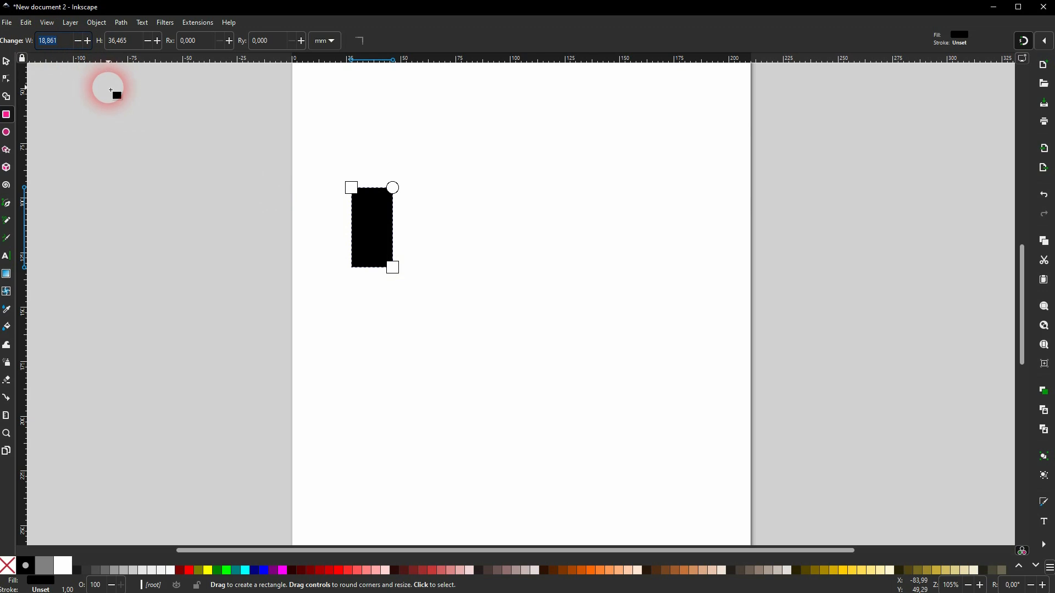
pyautogui.write('15')
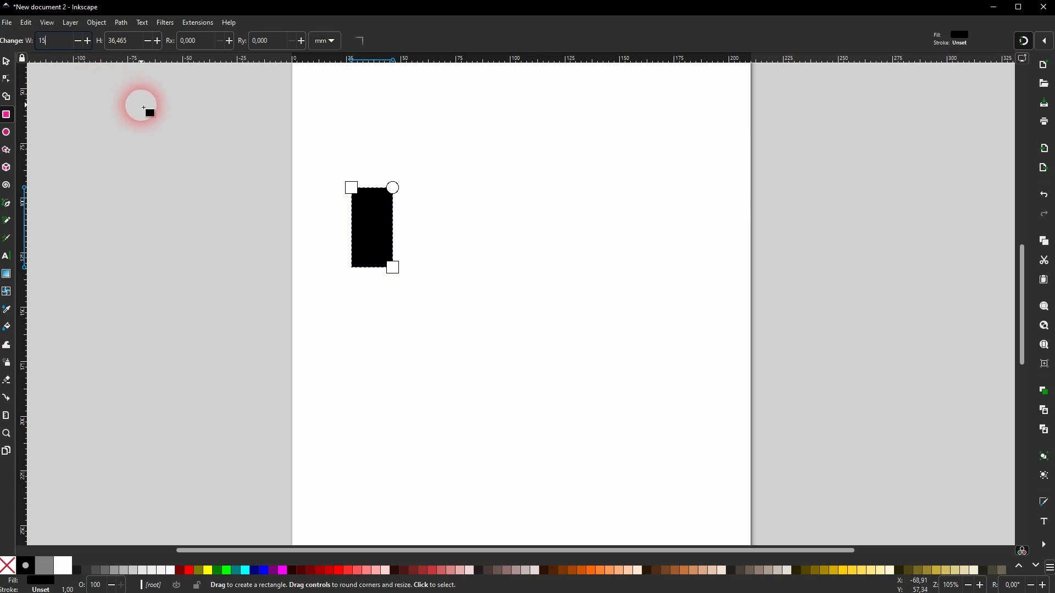
pyautogui.press('Tab')
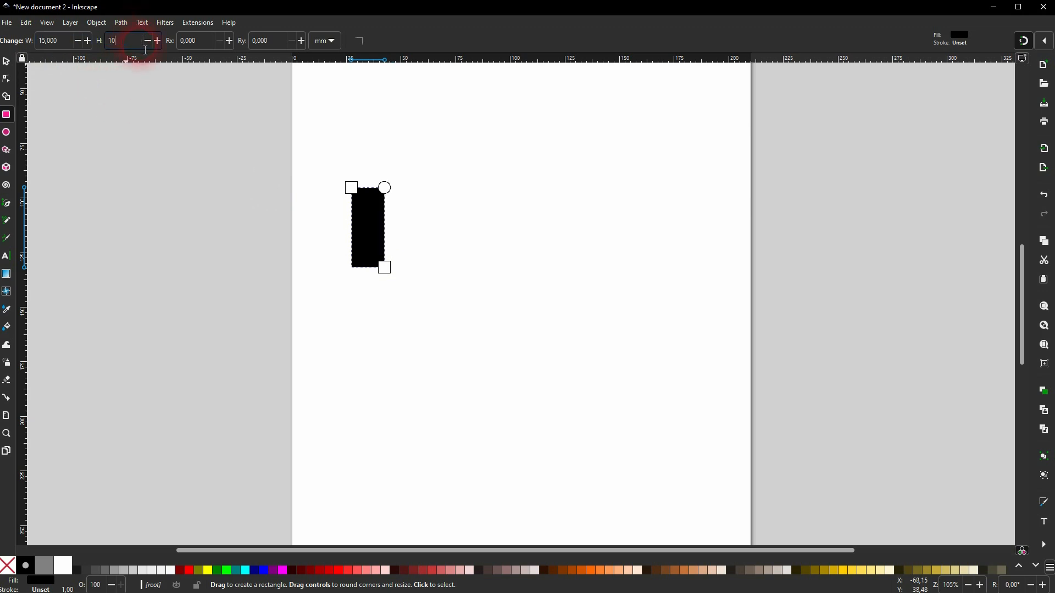
pyautogui.write('10')
pyautogui.press('Return')
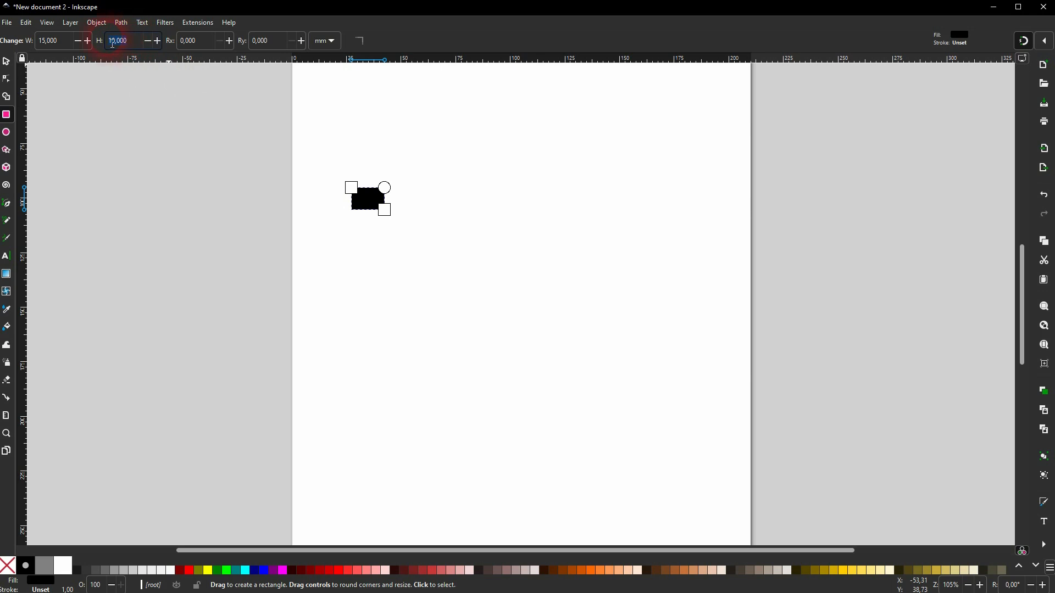
# - Duplicate the 15 × 10 mm rectangle and place the copy to its right at about X 53 mm
pyautogui.click(6, 61)
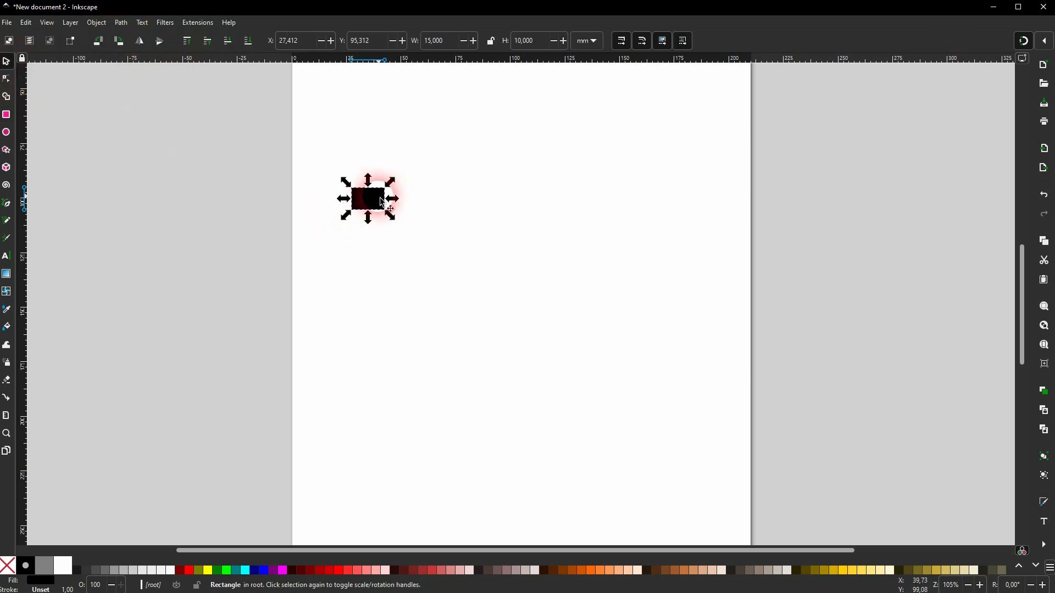
pyautogui.hotkey('ctrl', 'd')
pyautogui.moveTo(383, 203); pyautogui.dragTo(432, 207)
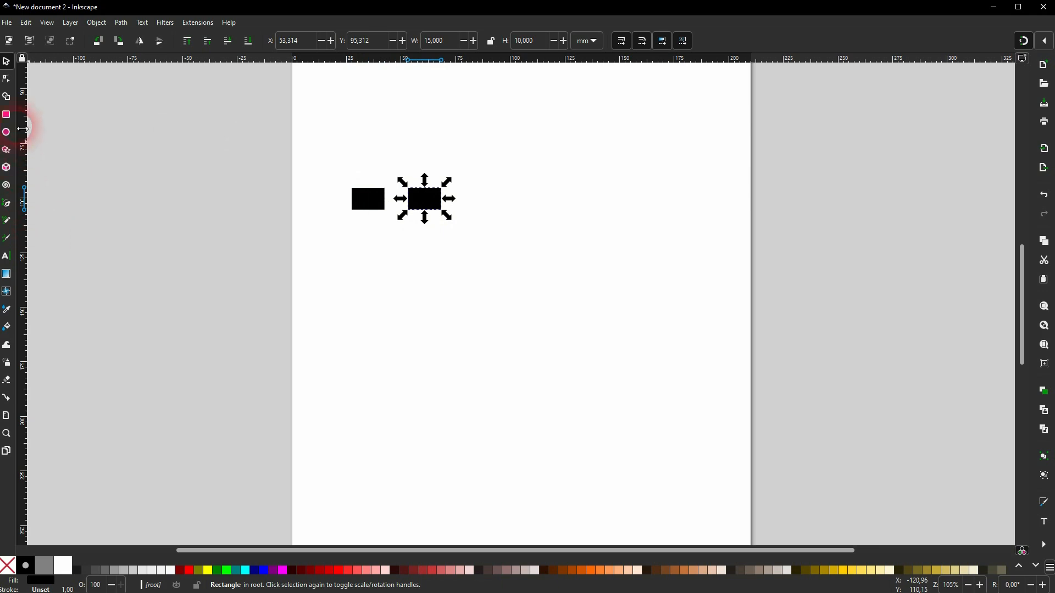
# - Set the copied rectangle's height to 50 mm and move the 10 mm bar down so both bases align
pyautogui.click(6, 115)
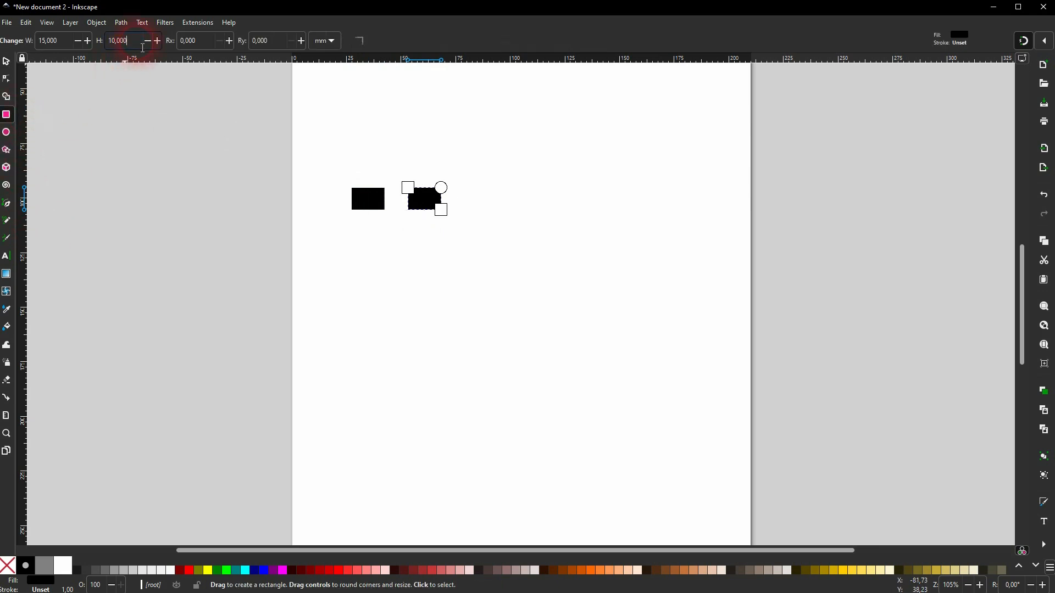
pyautogui.write('*')
pyautogui.press('Return')
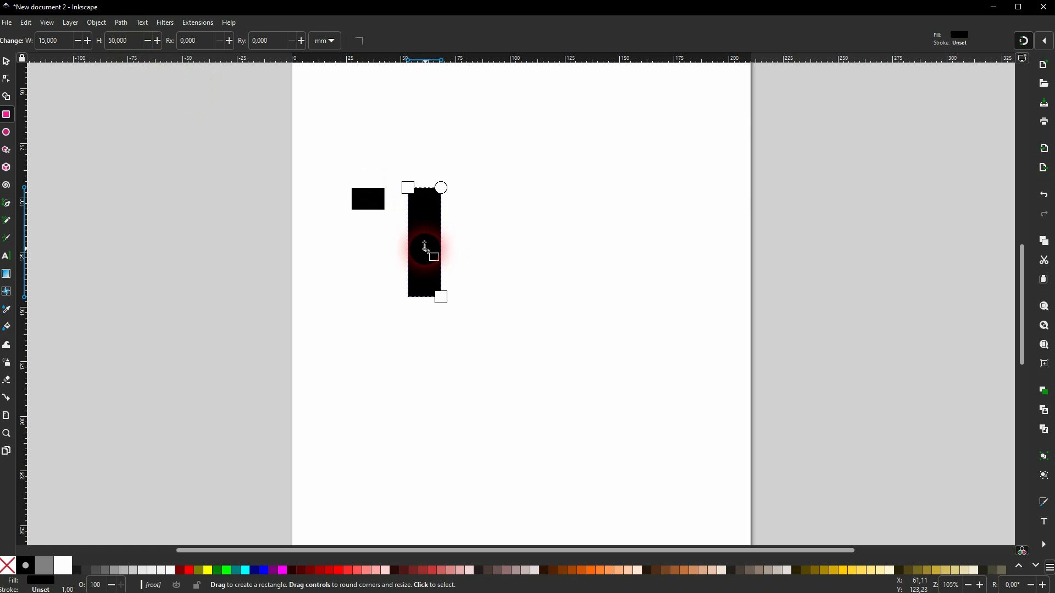
pyautogui.click(7, 62)
pyautogui.moveTo(369, 203); pyautogui.dragTo(377, 298)
# - Duplicate the 50 mm bar and place the copy to its right at about X 79 mm
pyautogui.click(427, 271)
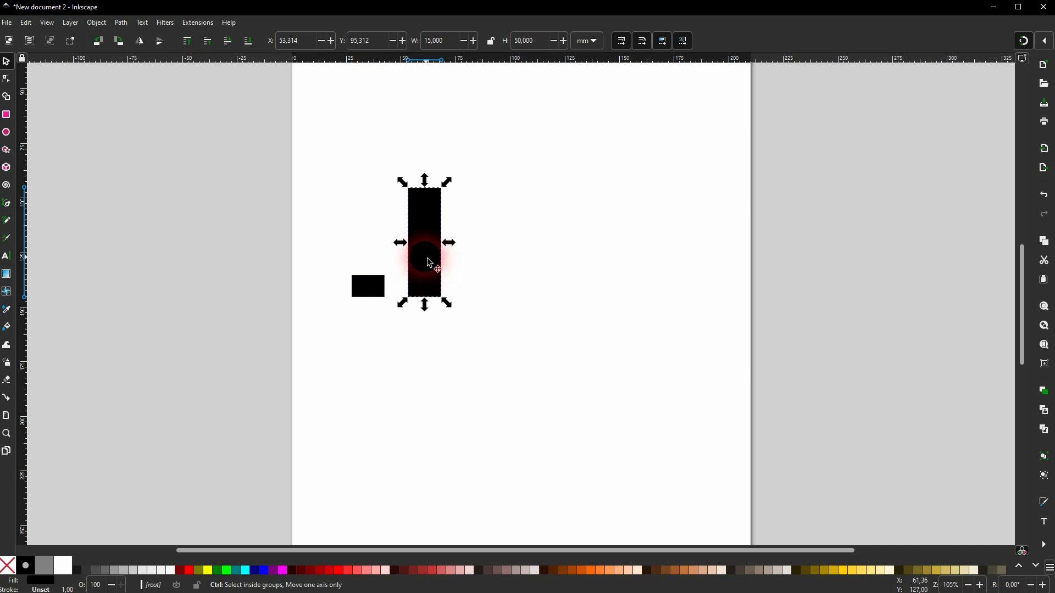
pyautogui.hotkey('ctrl', 'd')
pyautogui.moveTo(430, 263); pyautogui.dragTo(491, 263)
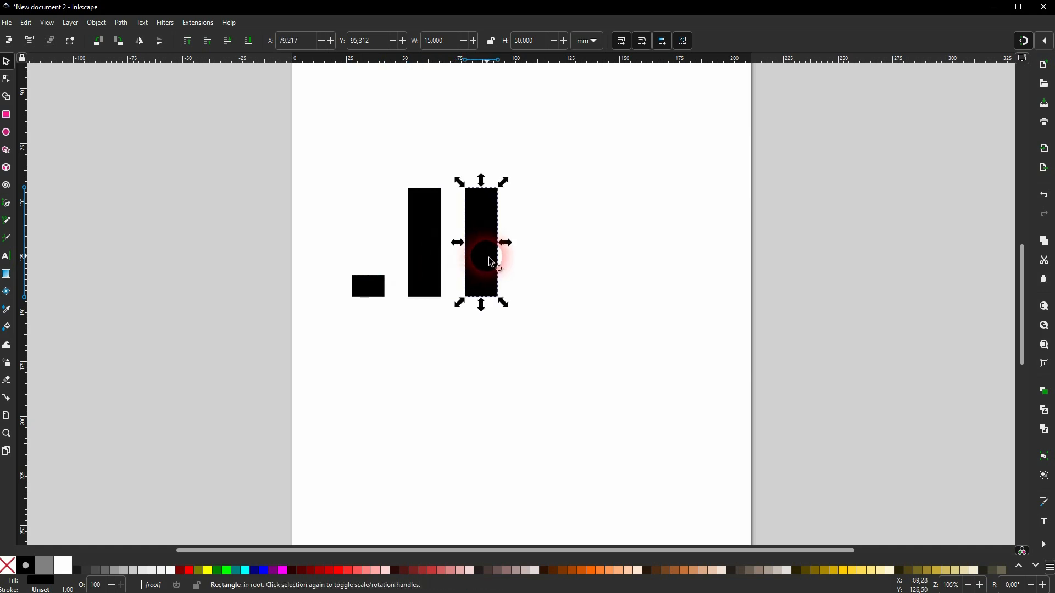
# - Set the third bar's height to 75 mm and raise it until its base aligns with the other bars
pyautogui.click(6, 114)
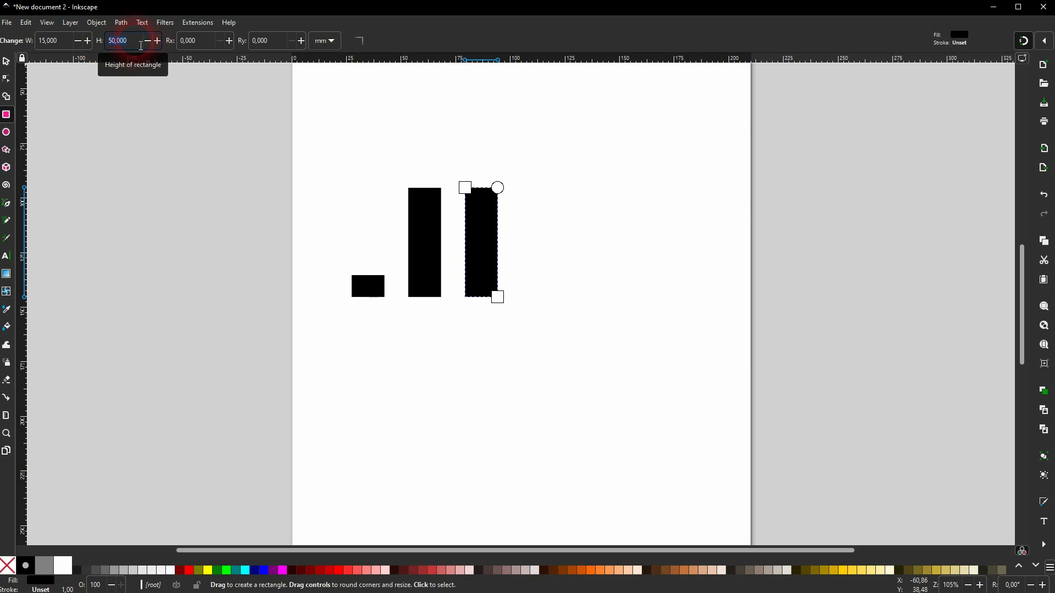
pyautogui.click(141, 46)
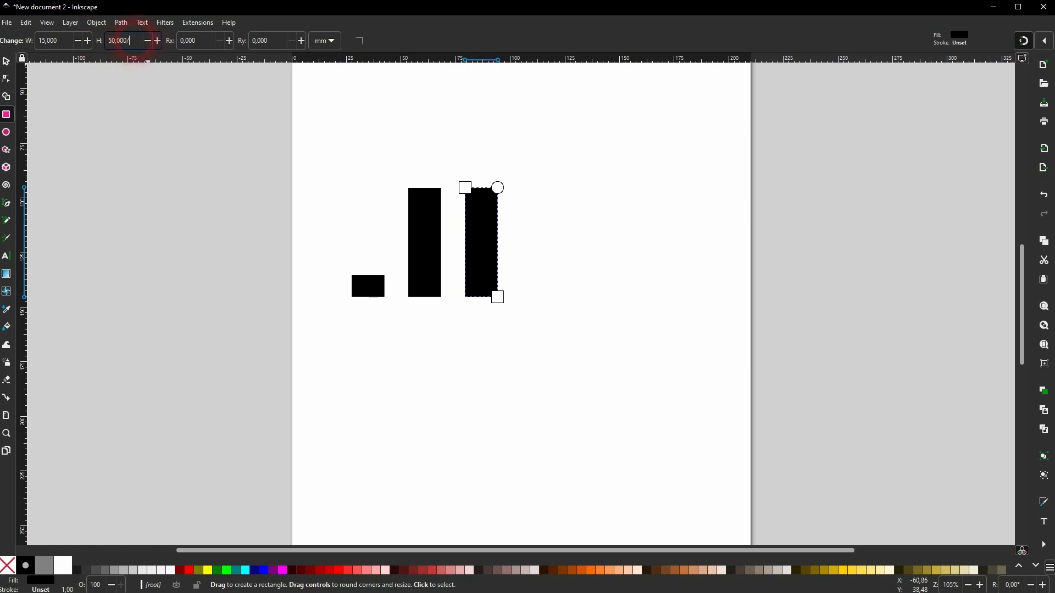
pyautogui.write('/5')
pyautogui.press('Return')
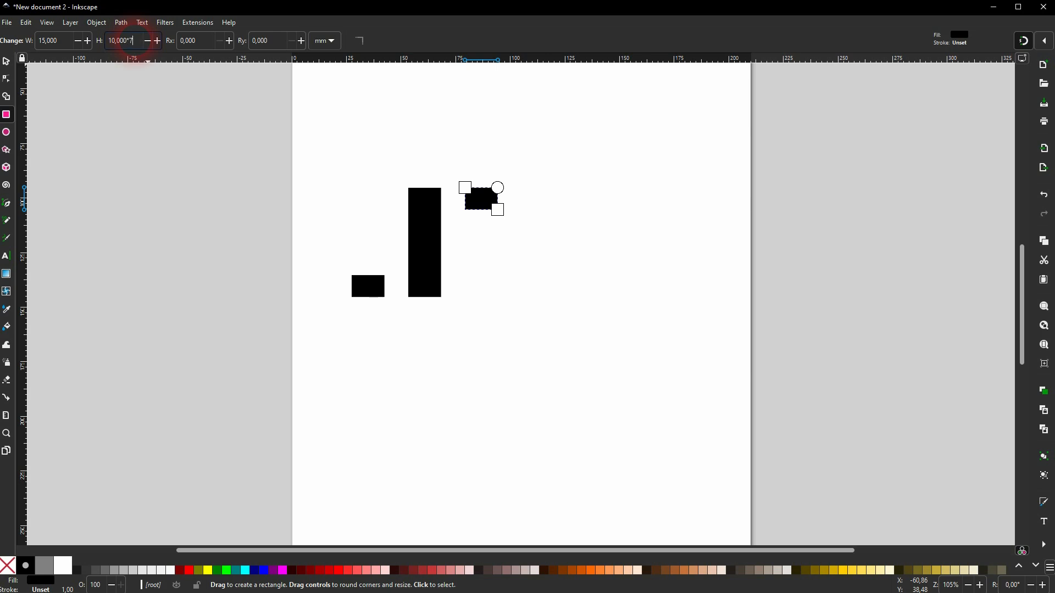
pyautogui.press('Return')
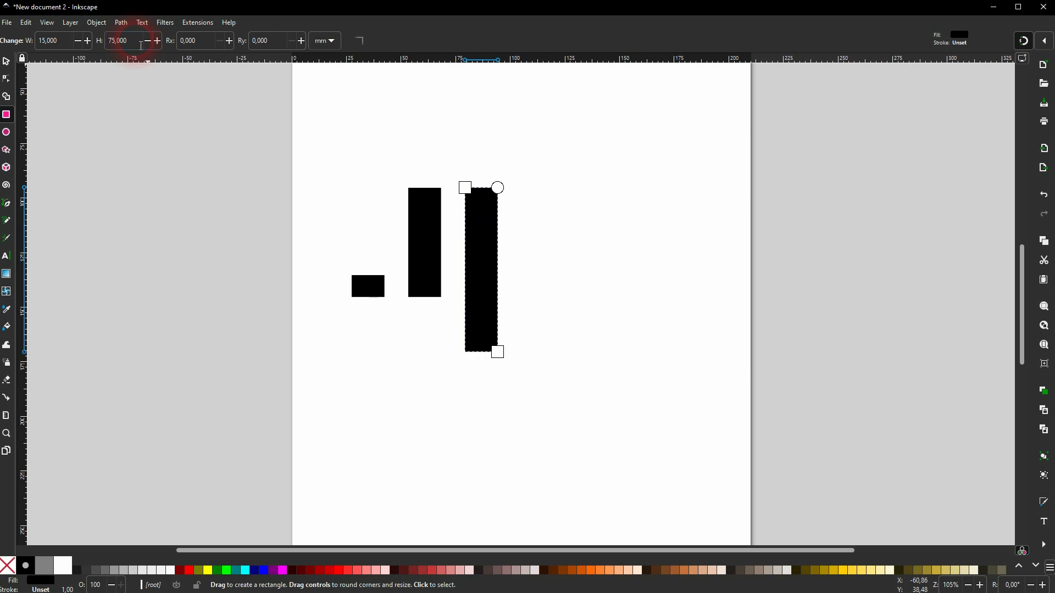
pyautogui.click(7, 61)
pyautogui.moveTo(492, 318); pyautogui.dragTo(490, 265)
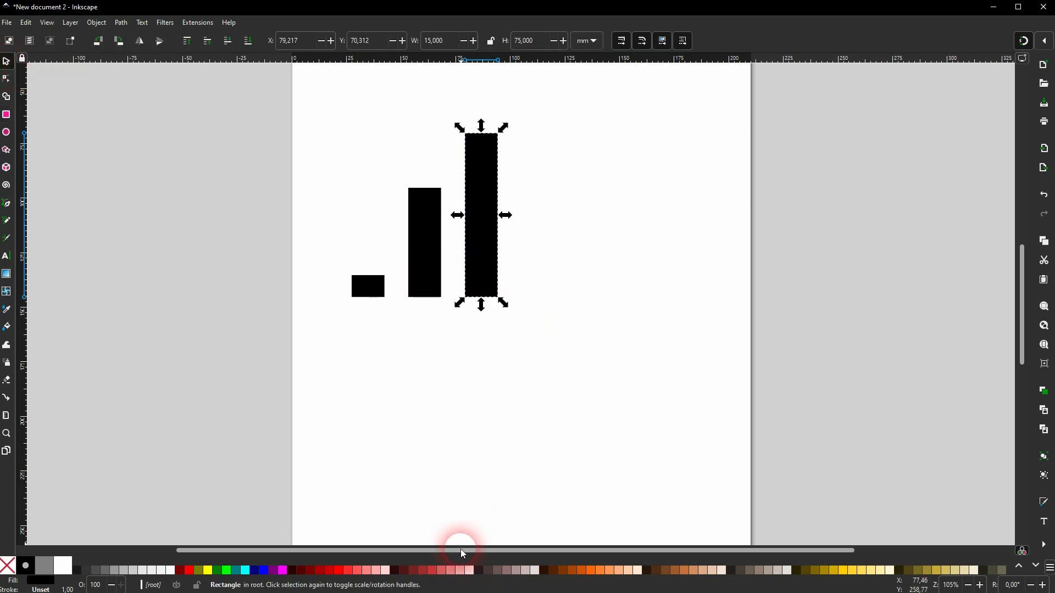
# - Colour the tallest bar light pinkish red, the middle bar medium red and the shortest bar dark red
pyautogui.click(450, 570)
pyautogui.click(435, 264)
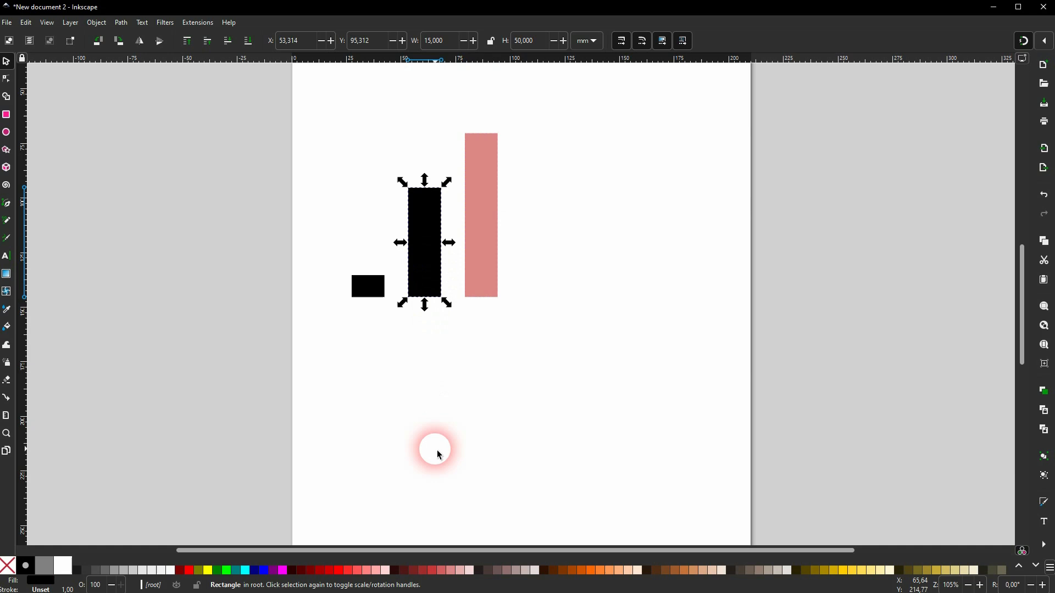
pyautogui.click(418, 572)
pyautogui.click(373, 294)
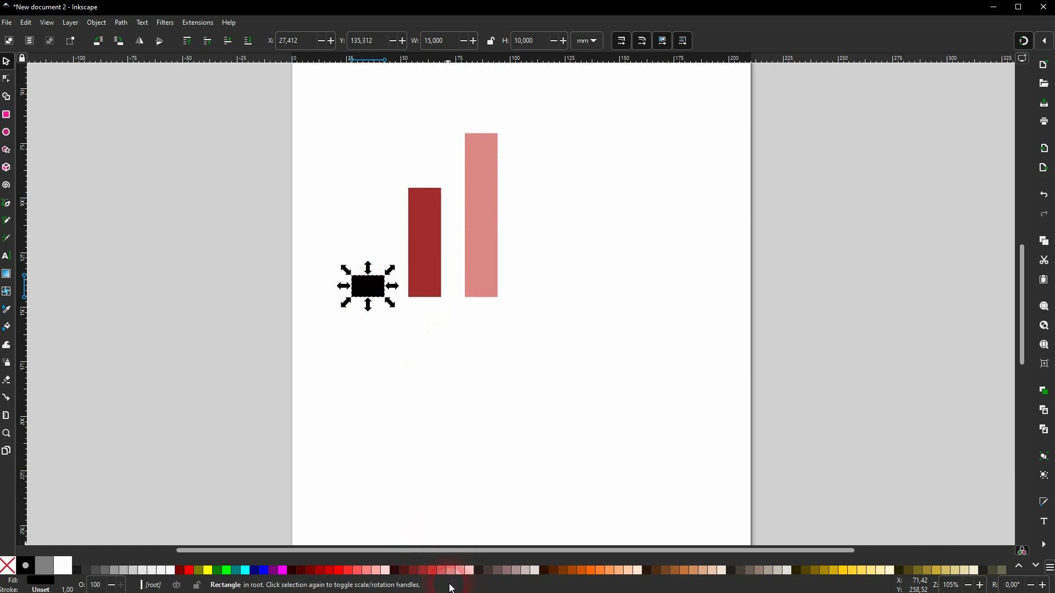
pyautogui.click(410, 570)
pyautogui.click(452, 360)
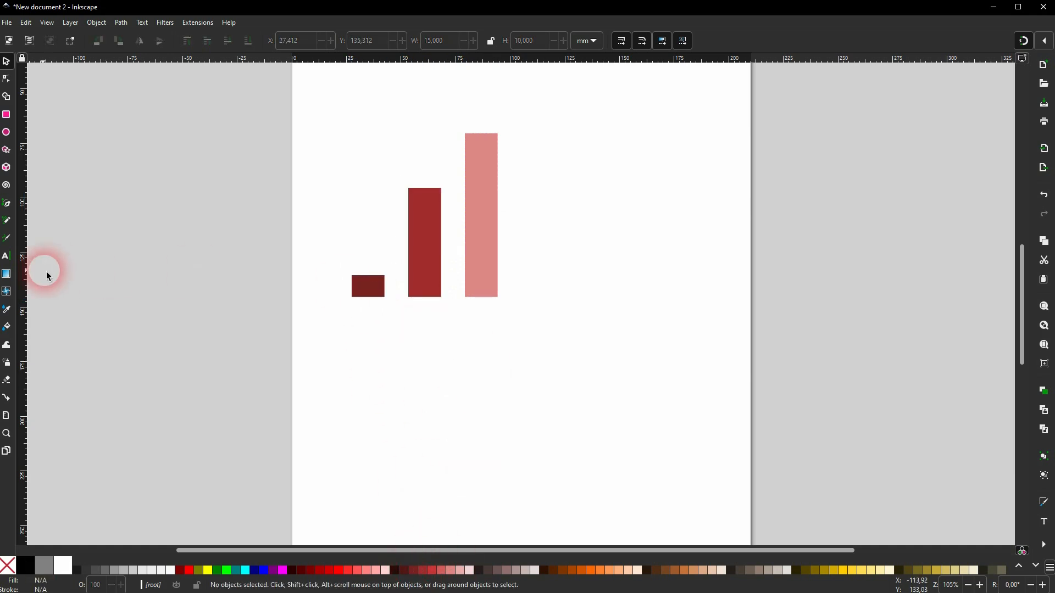
# - Add the text label Apples, scale it to about 18 mm wide and centre it beneath the shortest bar
pyautogui.click(6, 257)
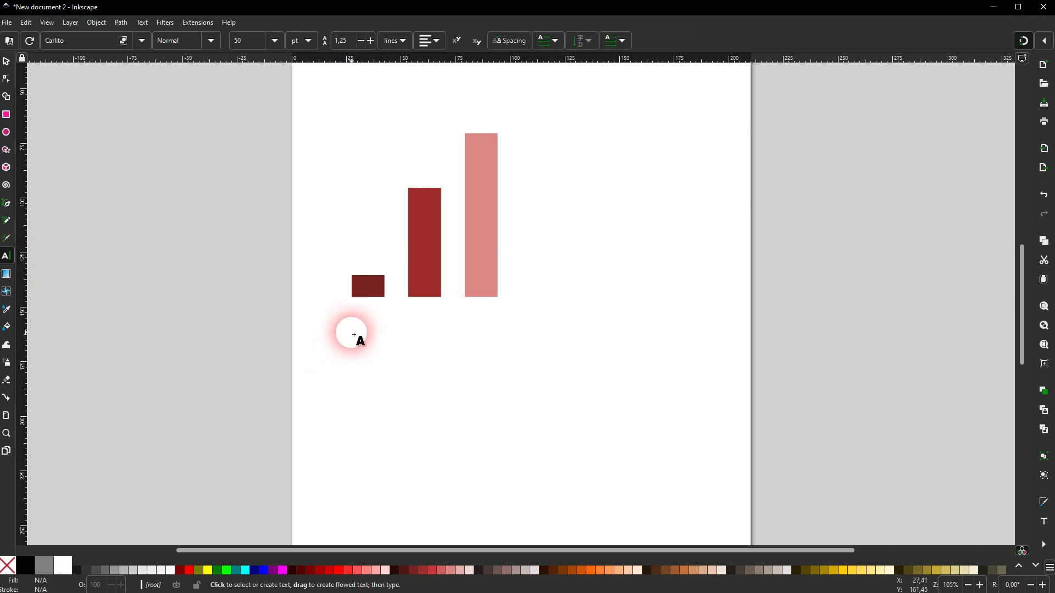
pyautogui.click(351, 325)
pyautogui.write('Apples')
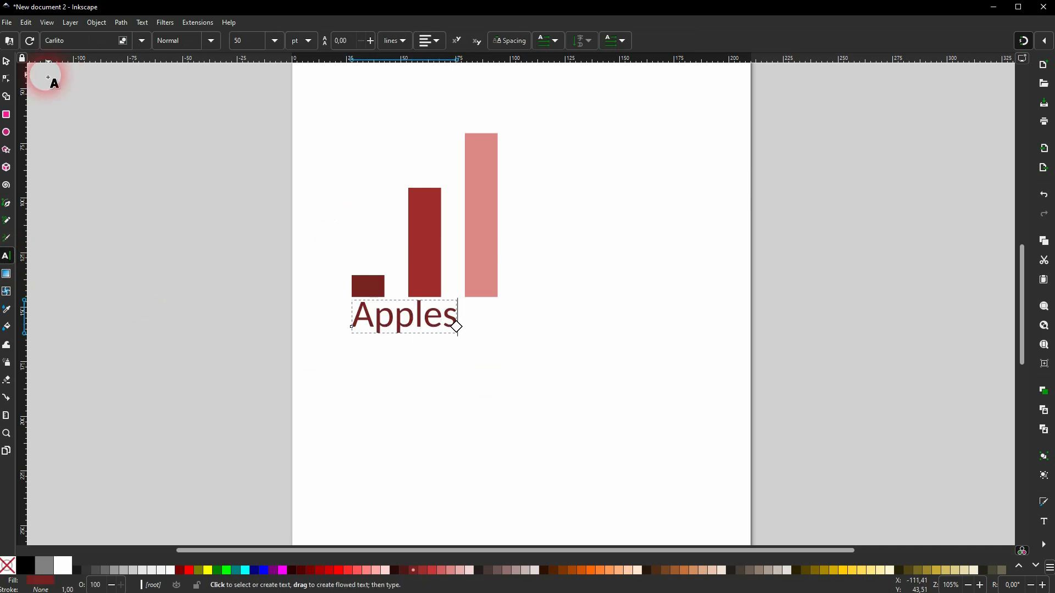
pyautogui.click(6, 62)
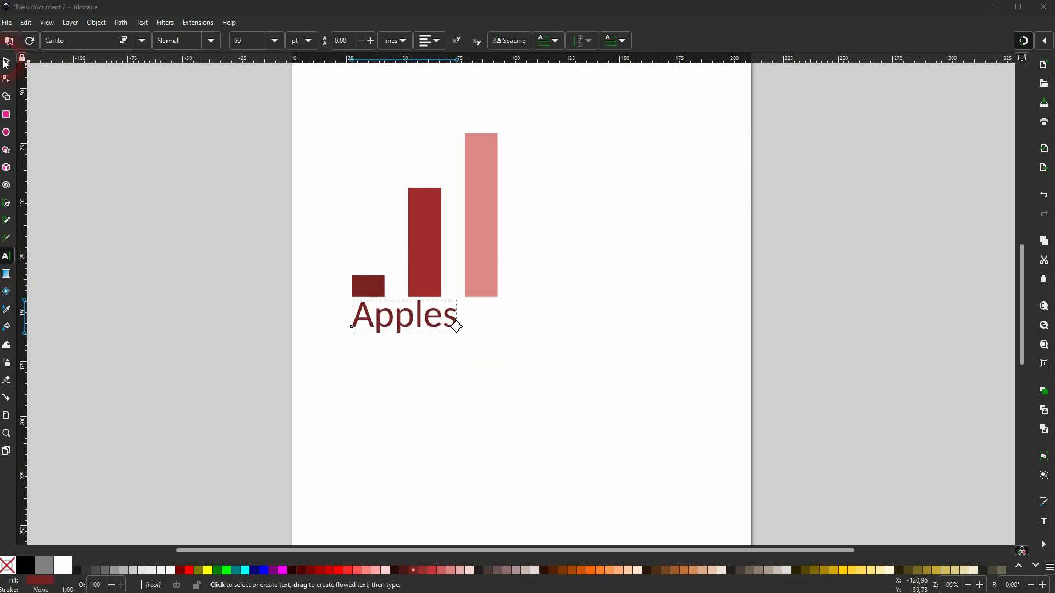
pyautogui.moveTo(462, 338); pyautogui.dragTo(376, 320)
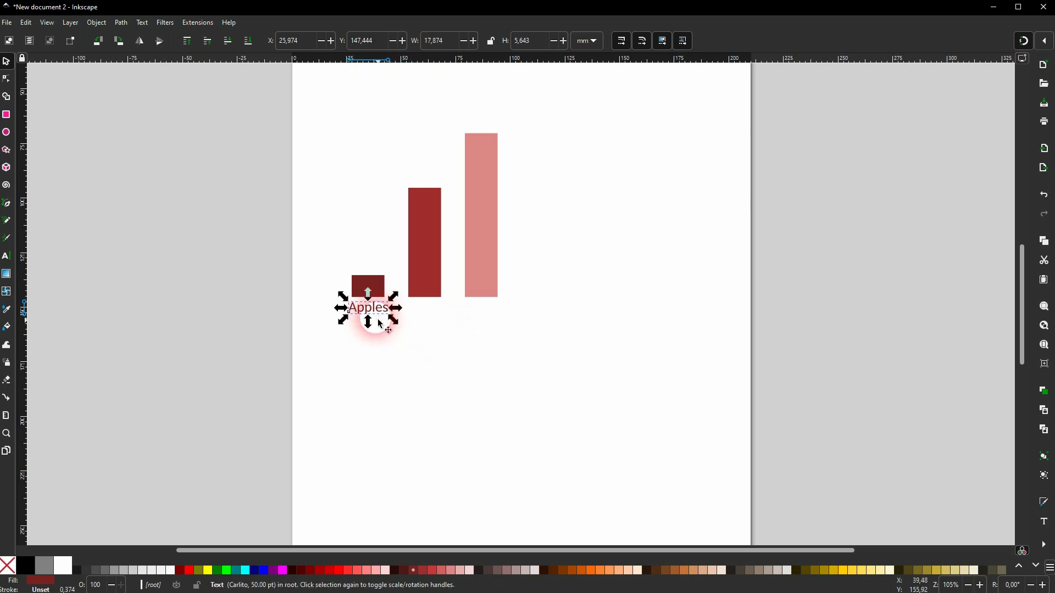
# - Set the Apples label's fill to black and open its fill and stroke settings
pyautogui.click(325, 322)
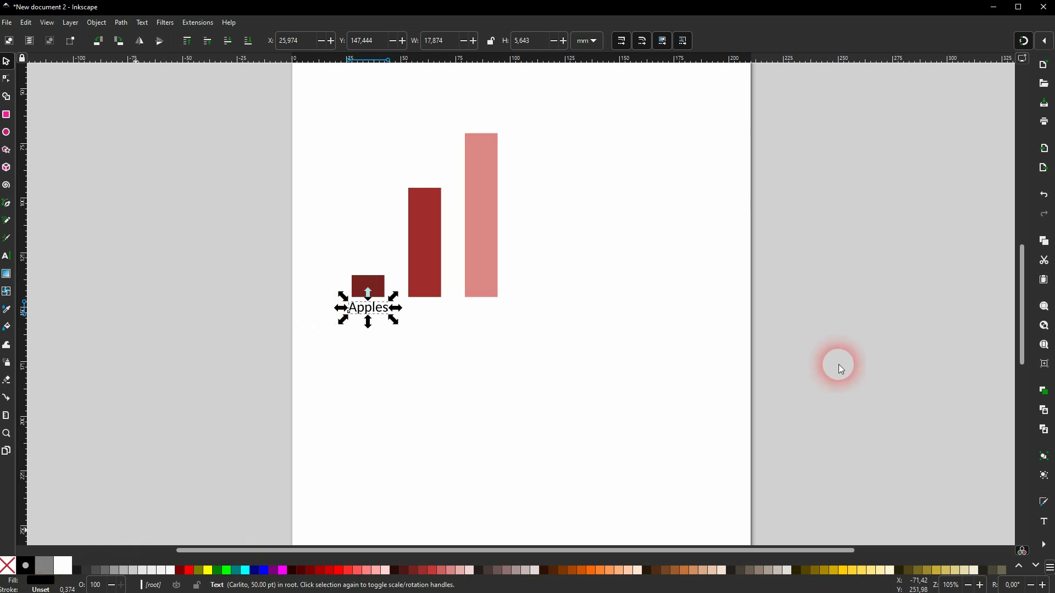
pyautogui.click(41, 590)
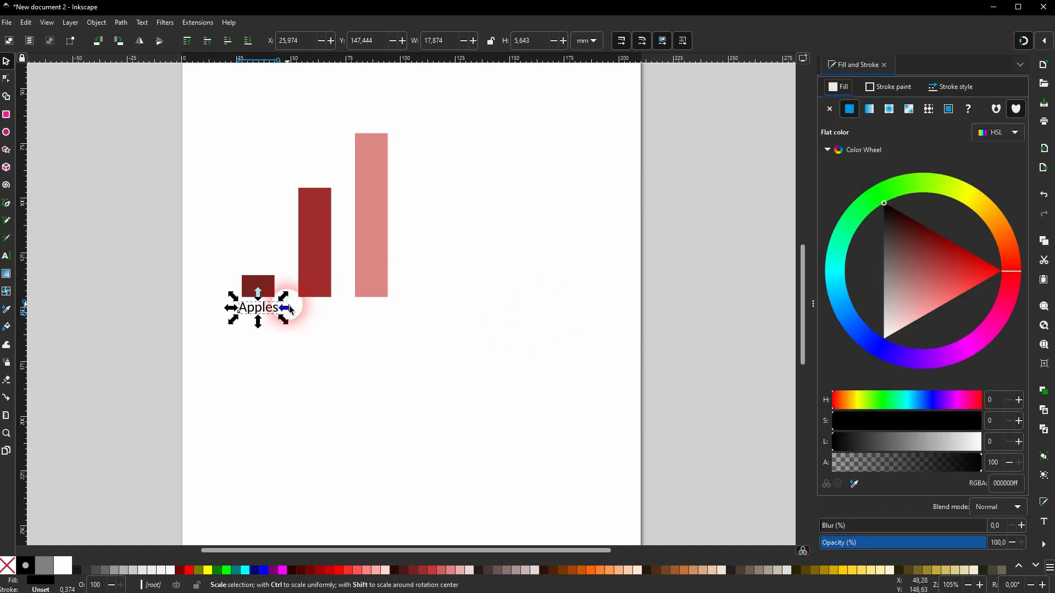
pyautogui.click(256, 309)
pyautogui.moveTo(258, 308)
pyautogui.mouseDown()
pyautogui.moveTo(306, 310)
pyautogui.moveTo(254, 310)
pyautogui.moveTo(264, 314)
pyautogui.mouseUp()
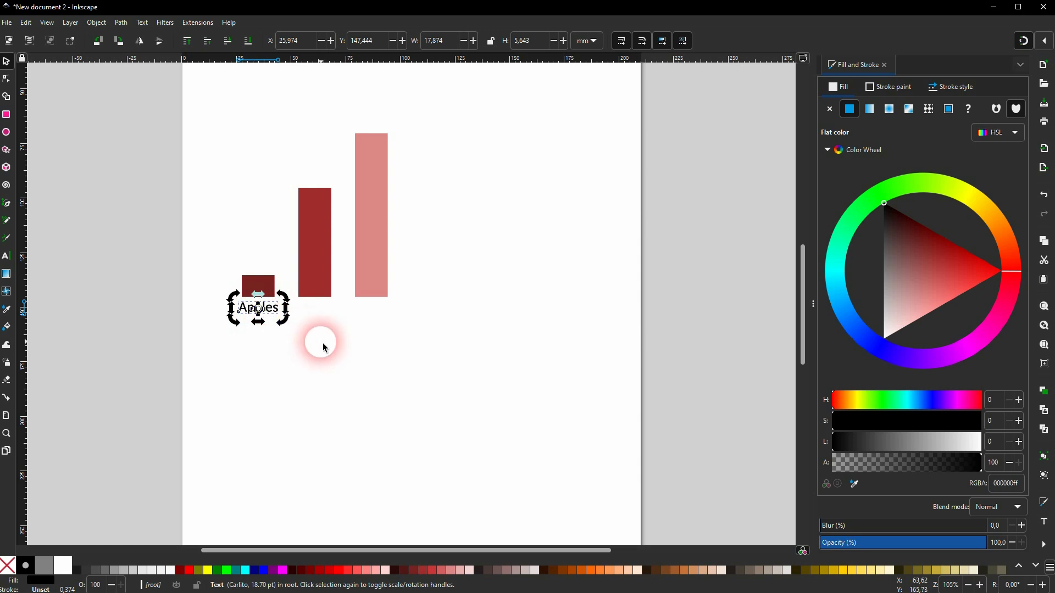
pyautogui.click(318, 344)
# - Duplicate the Apples label beneath the middle bar and change the copy's text to Pears
pyautogui.click(260, 315)
pyautogui.hotkey('ctrl', 'd')
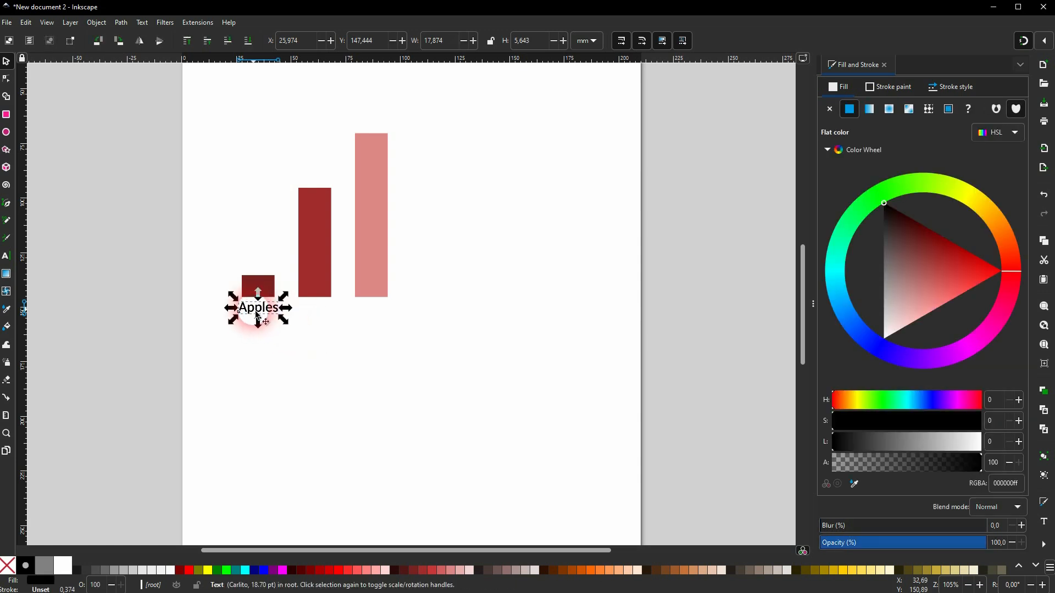
pyautogui.moveTo(260, 314); pyautogui.dragTo(316, 313)
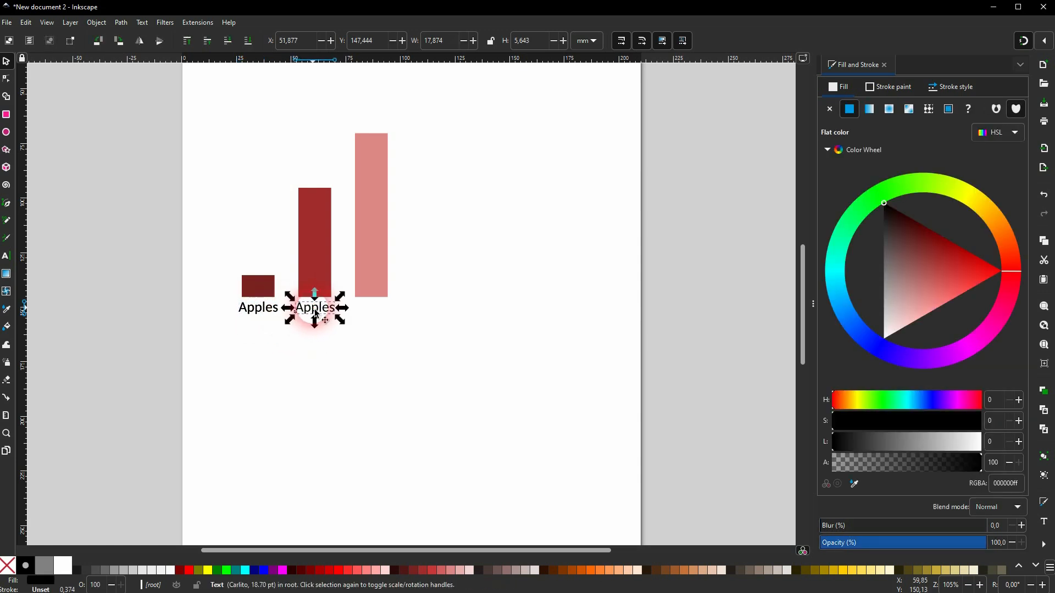
pyautogui.doubleClick(315, 312)
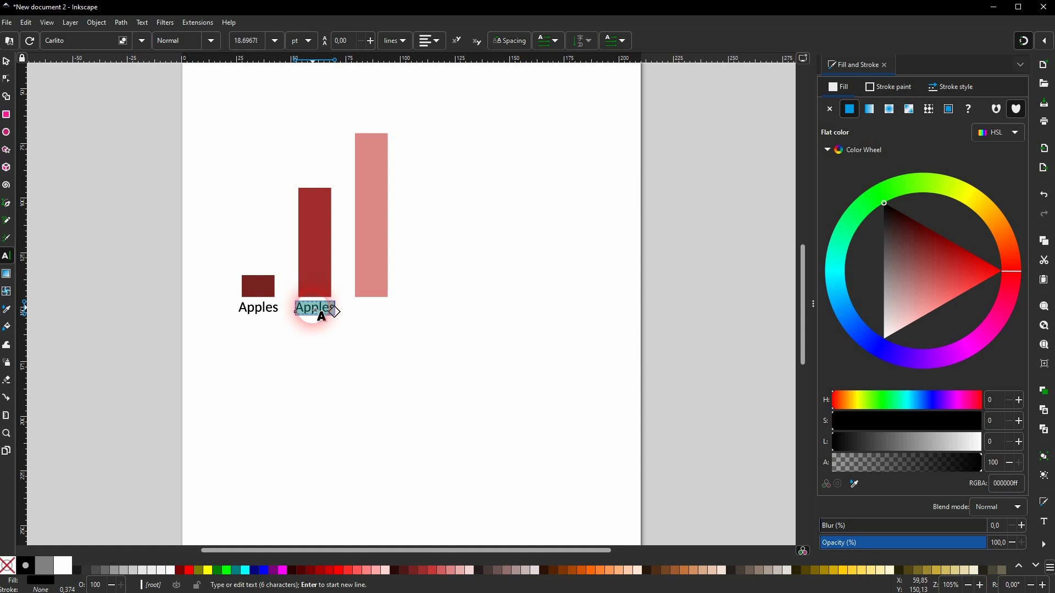
pyautogui.write('Pear')
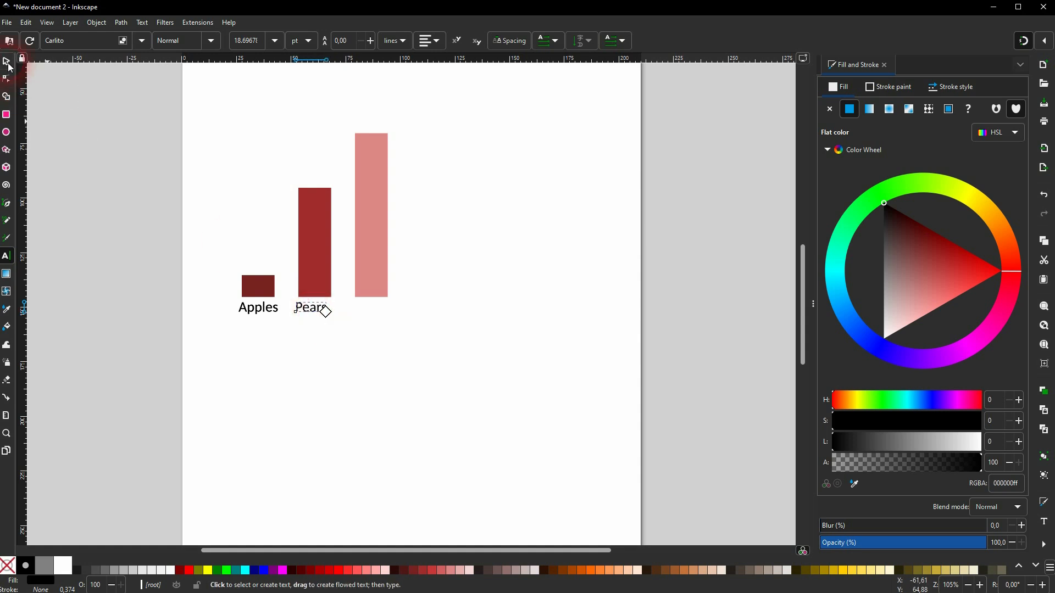
pyautogui.click(6, 62)
# - Centre the Pears label beneath its bar, then duplicate it beneath the tallest bar and change the copy's text to Bananas
pyautogui.click(321, 316)
pyautogui.moveTo(320, 313); pyautogui.dragTo(373, 314)
pyautogui.hotkey('ctrl', 'd')
pyautogui.doubleClick(374, 312)
pyautogui.doubleClick(382, 313)
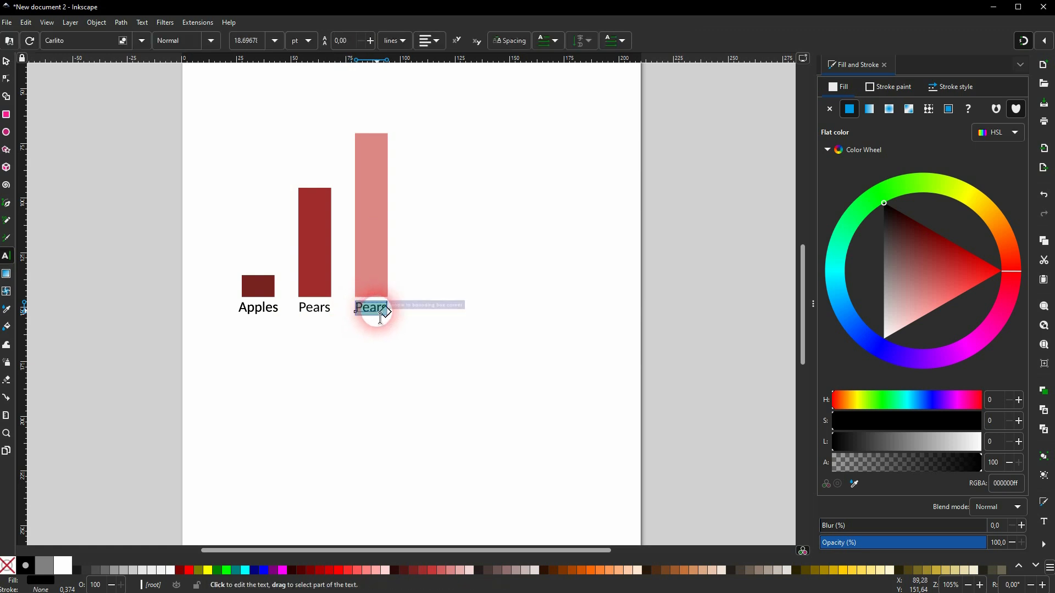
pyautogui.write('Pananas')
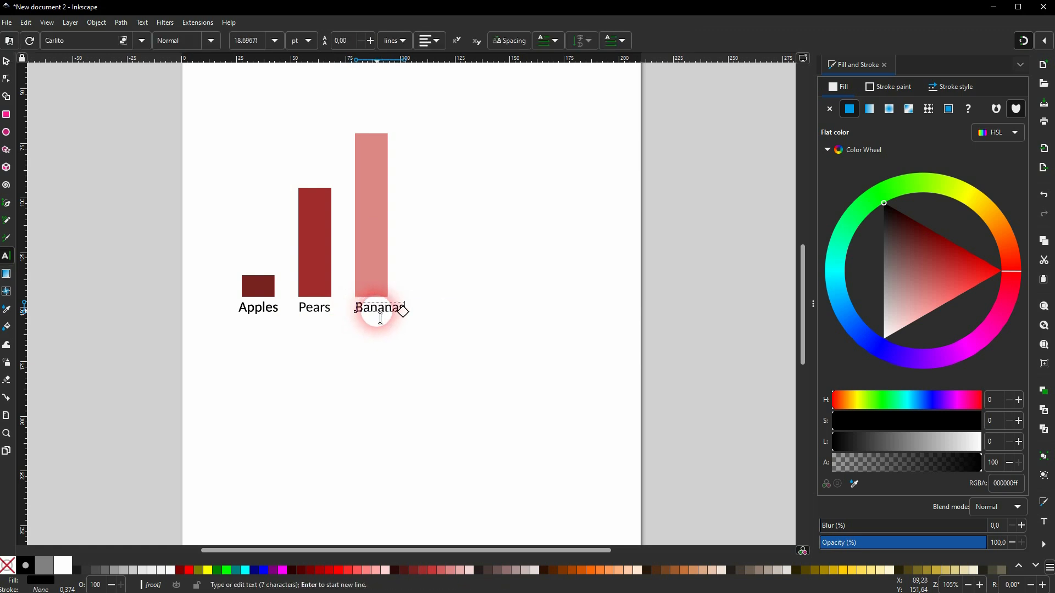
# - Centre the Bananas label beneath the tallest bar and close the fill and stroke settings
pyautogui.click(7, 60)
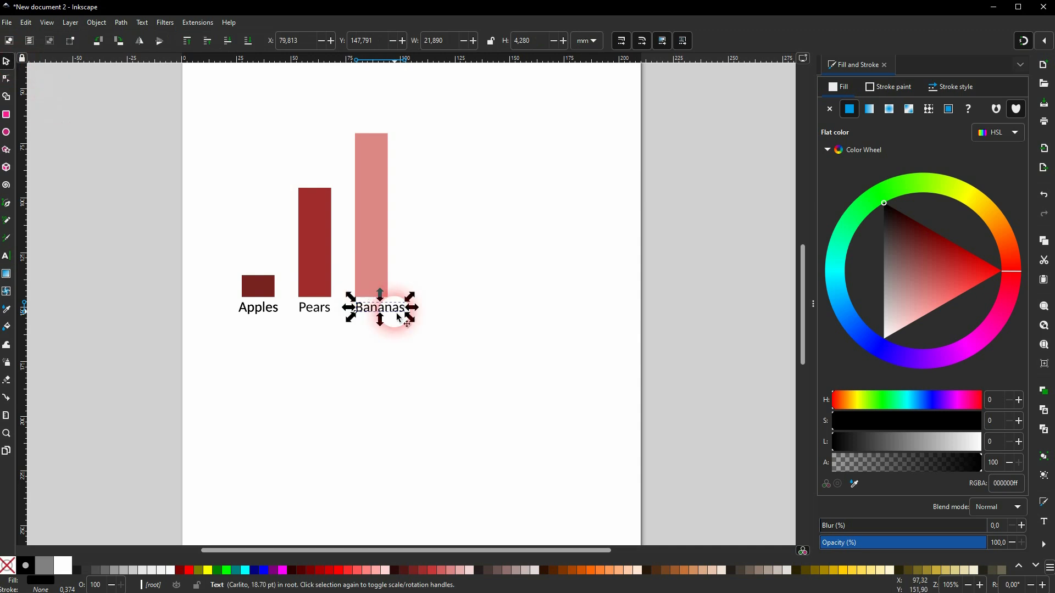
pyautogui.moveTo(391, 310); pyautogui.dragTo(376, 308)
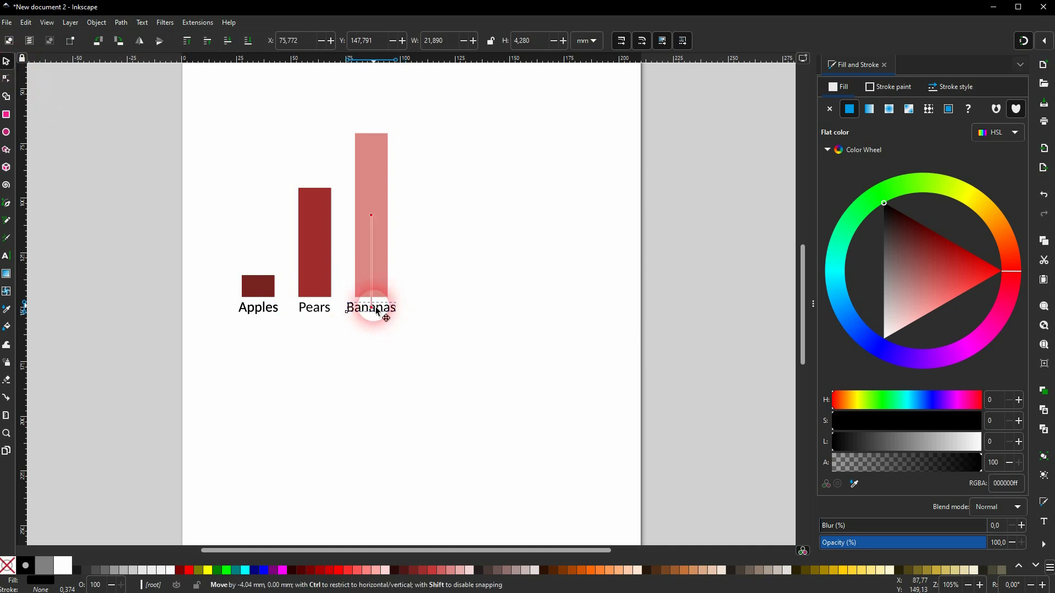
pyautogui.click(443, 345)
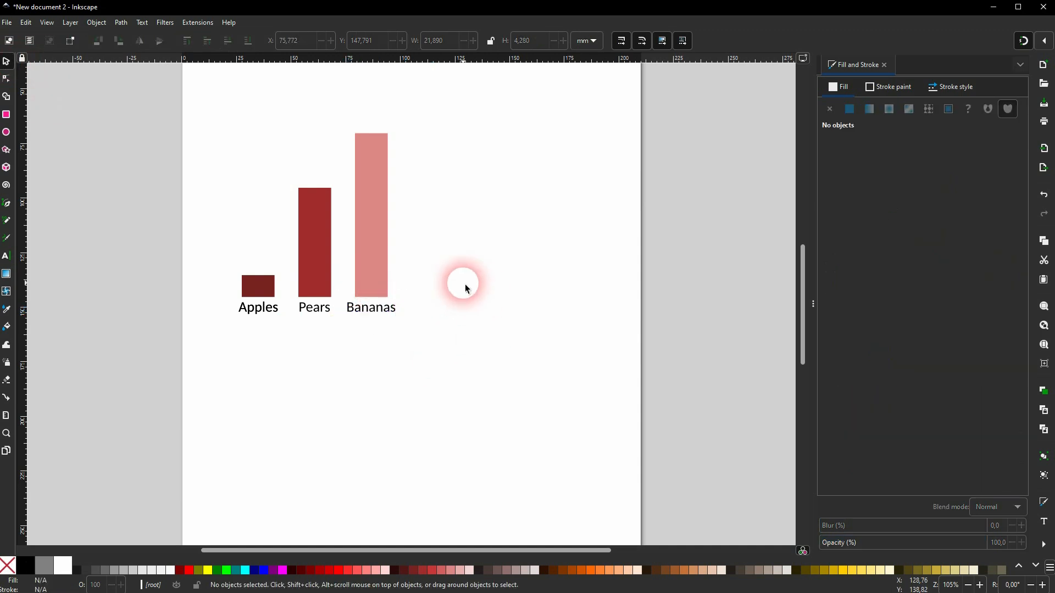
pyautogui.click(886, 66)
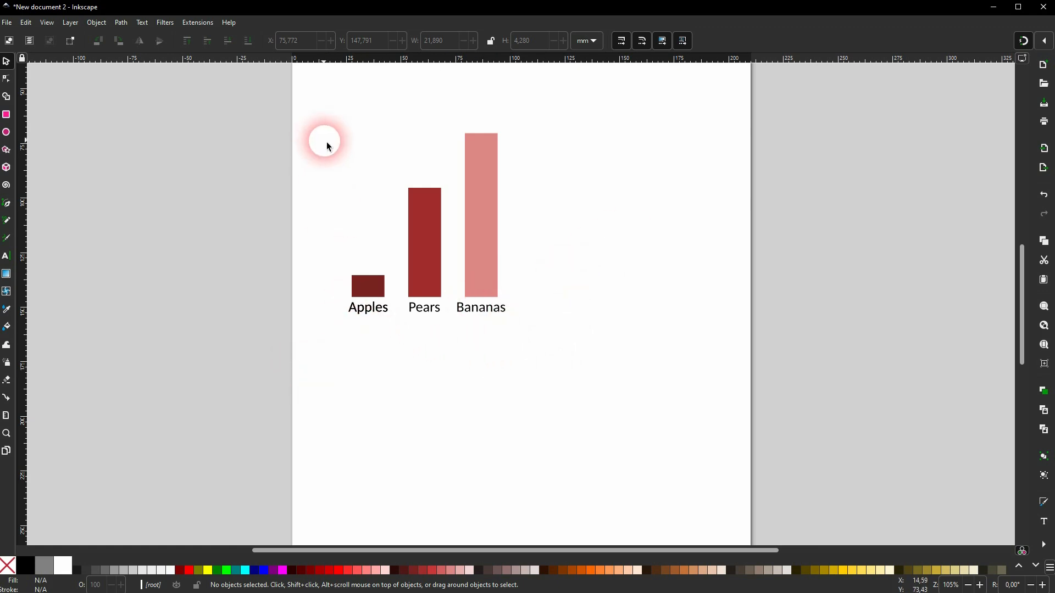
# - Select all three bars without their labels and rotate them together 90° clockwise into horizontal bars
pyautogui.moveTo(325, 141); pyautogui.dragTo(609, 275)
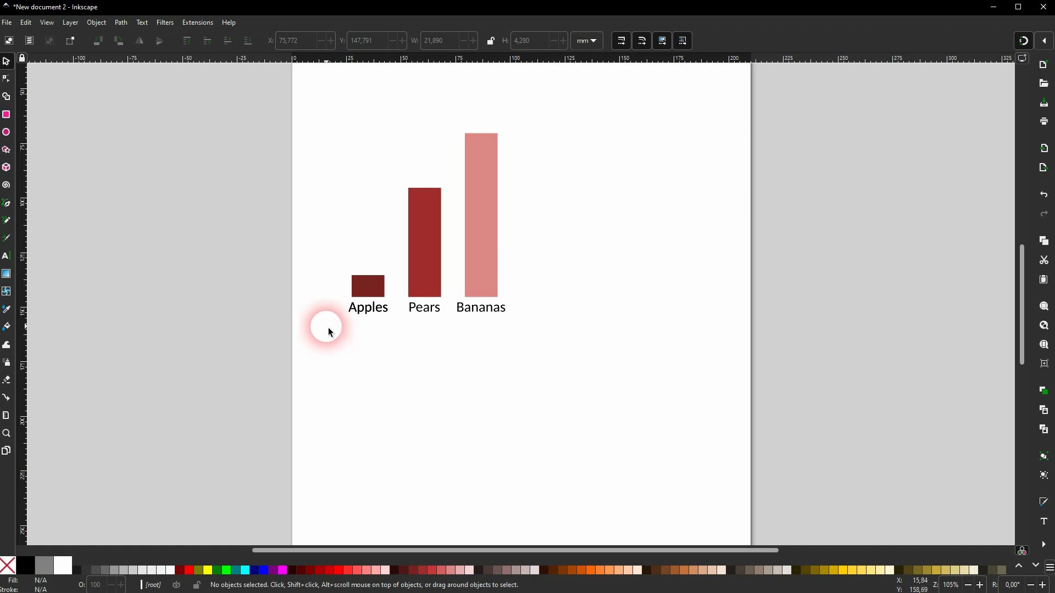
pyautogui.moveTo(324, 303); pyautogui.dragTo(570, 111)
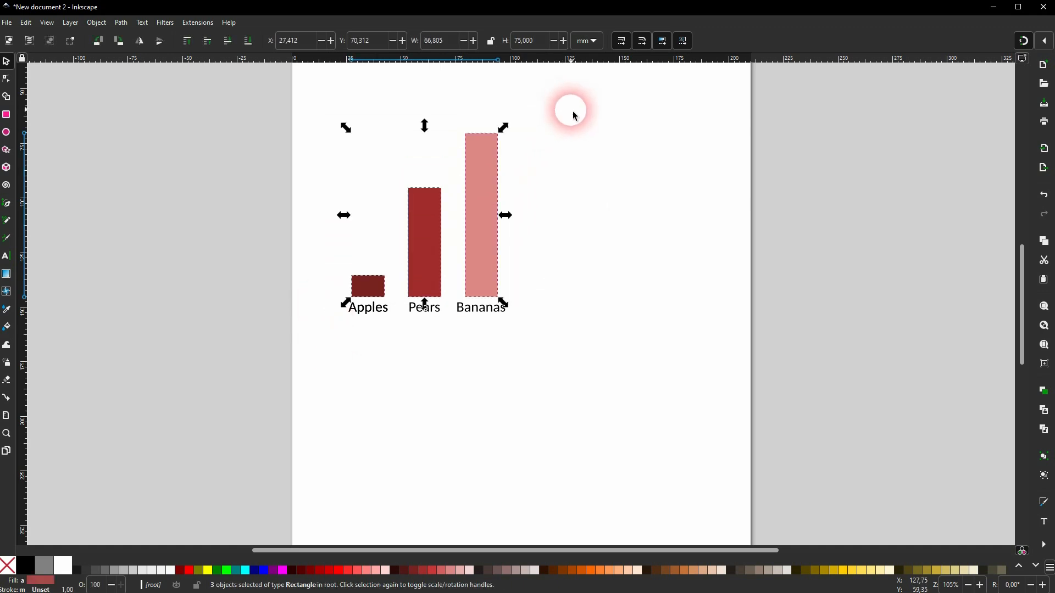
pyautogui.click(505, 156)
pyautogui.moveTo(502, 128); pyautogui.dragTo(551, 311)
pyautogui.click(551, 312)
# - Move the Apples, Pears and Bananas labels to the left of their horizontal bars and delete the extra Apples label
pyautogui.moveTo(376, 311); pyautogui.dragTo(310, 159)
pyautogui.moveTo(426, 311); pyautogui.dragTo(297, 215)
pyautogui.click(369, 308)
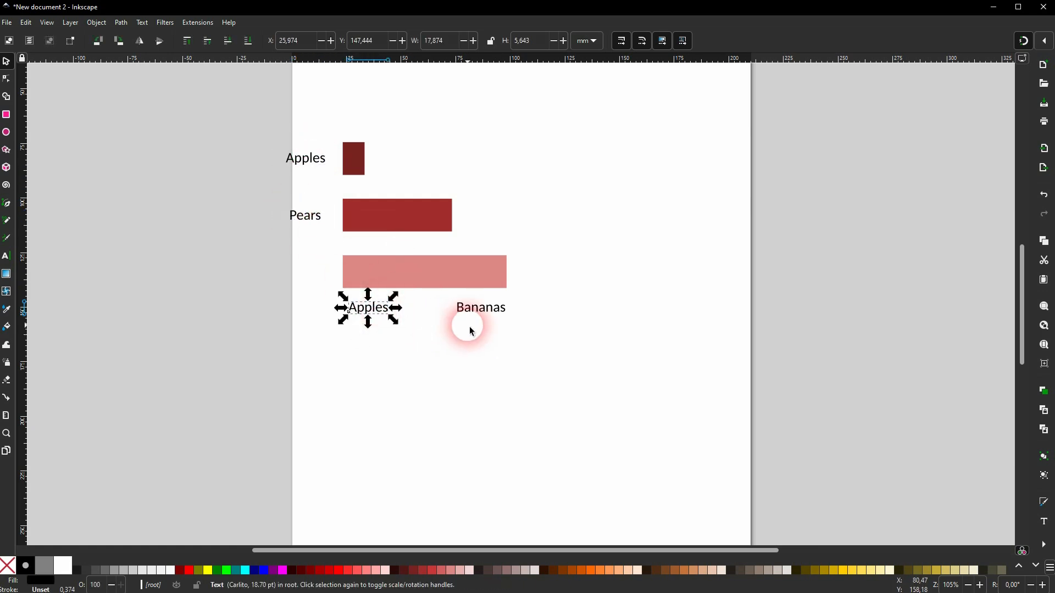
pyautogui.press('Delete')
pyautogui.moveTo(491, 314); pyautogui.dragTo(305, 285)
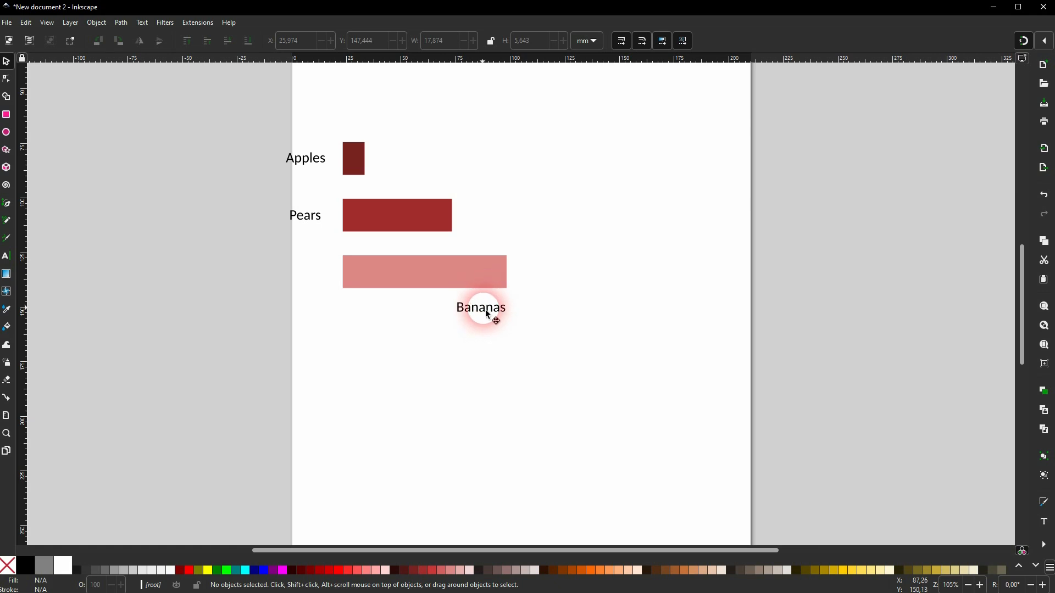
pyautogui.moveTo(486, 310); pyautogui.dragTo(313, 283)
pyautogui.click(401, 323)
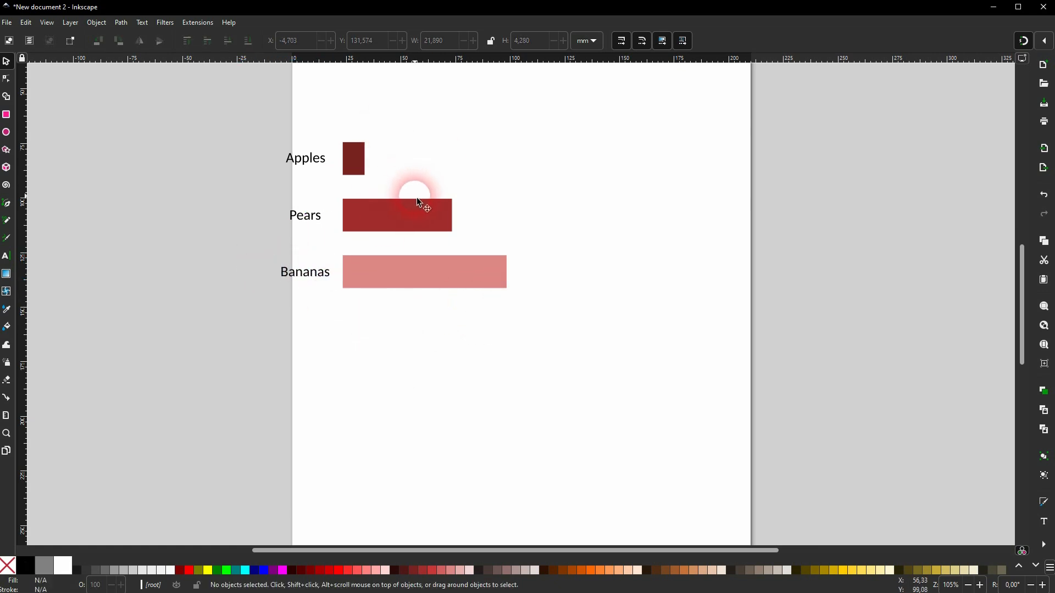
# - Move the Pears and Bananas bars end to end after the Apples bar to form one horizontal stacked bar
pyautogui.moveTo(360, 223); pyautogui.dragTo(384, 164)
pyautogui.moveTo(364, 275); pyautogui.dragTo(509, 160)
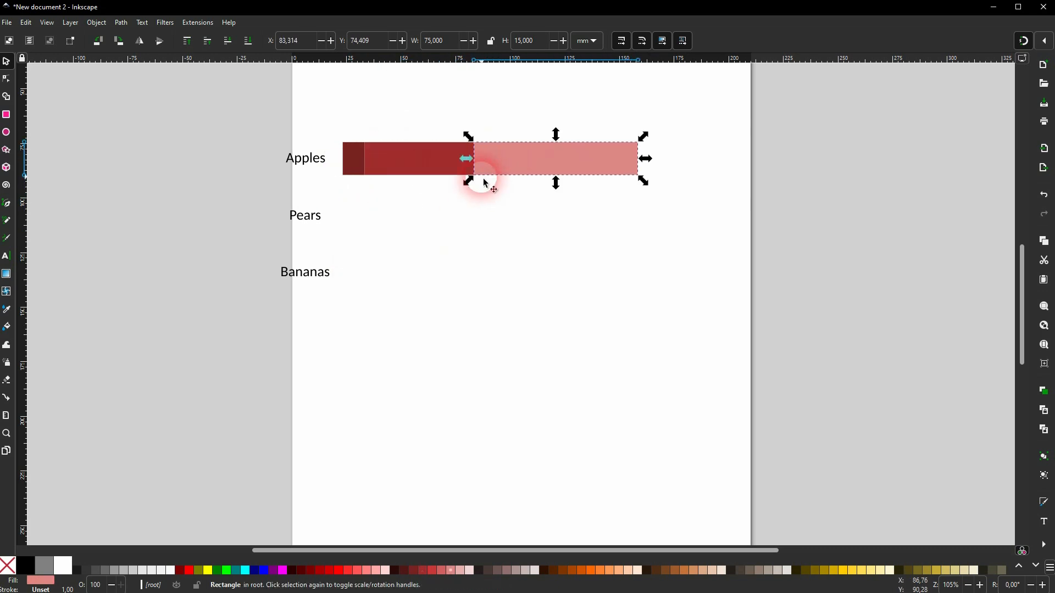
# - Rotate the horizontal stacked bar 90° counterclockwise into a vertical stacked bar with the Apples segment at the base
pyautogui.moveTo(324, 199); pyautogui.dragTo(411, 260)
pyautogui.click(635, 149)
pyautogui.click(500, 278)
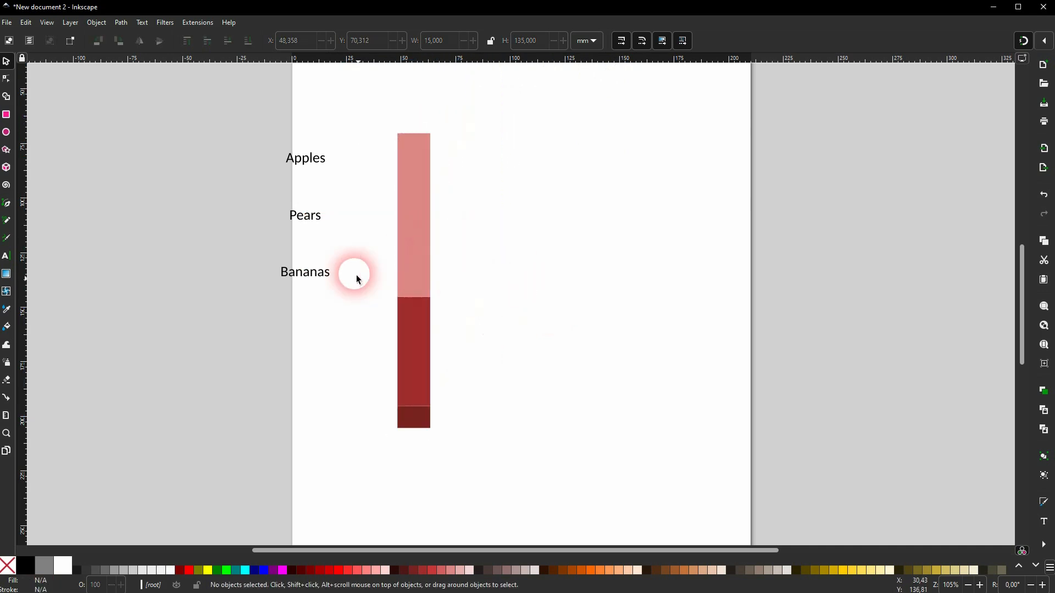
# - Move the Apples, Pears and Bananas labels beside their matching segments, to the left of the vertical stacked bar
pyautogui.moveTo(316, 162); pyautogui.dragTo(371, 427)
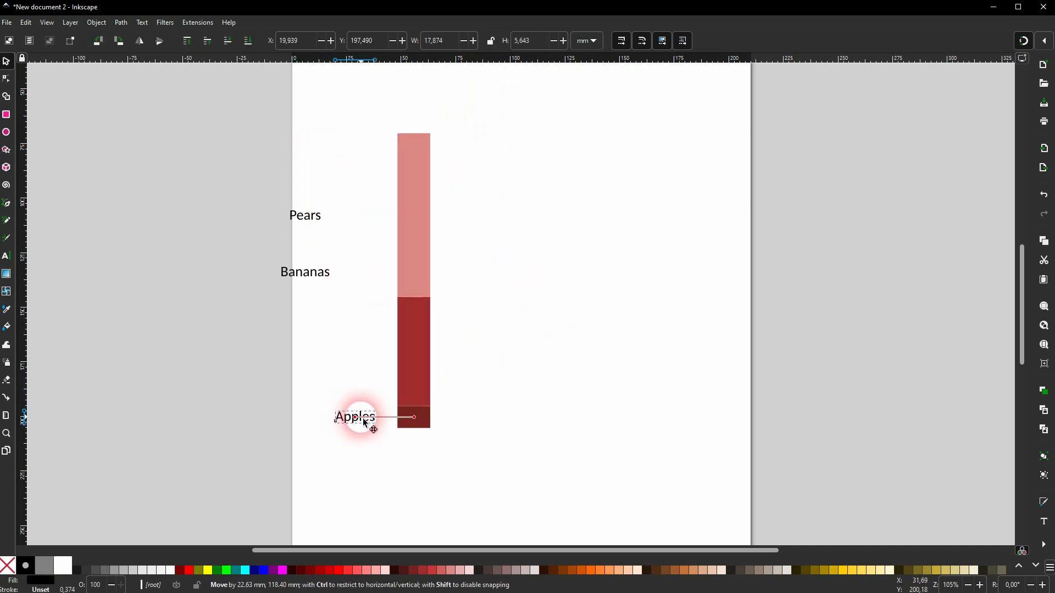
pyautogui.moveTo(323, 285); pyautogui.dragTo(350, 354)
pyautogui.moveTo(350, 229); pyautogui.dragTo(360, 228)
pyautogui.click(517, 310)
pyautogui.click(454, 159)
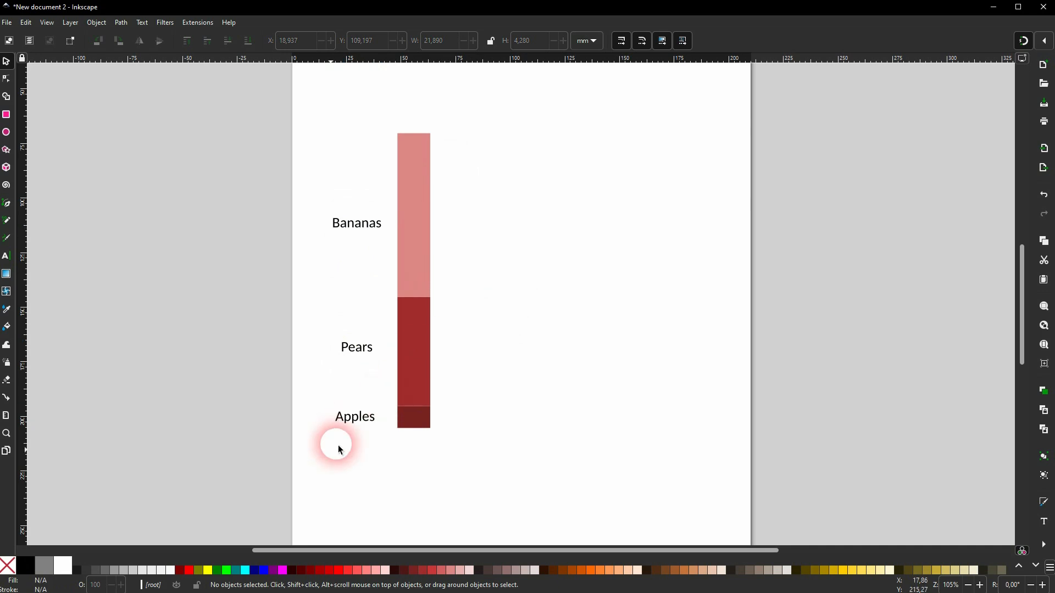
# - Delete the stacked bar with its labels, open the NiceCharts extension and place its dialog beside the page
pyautogui.moveTo(292, 465); pyautogui.dragTo(555, 83)
pyautogui.press('Delete')
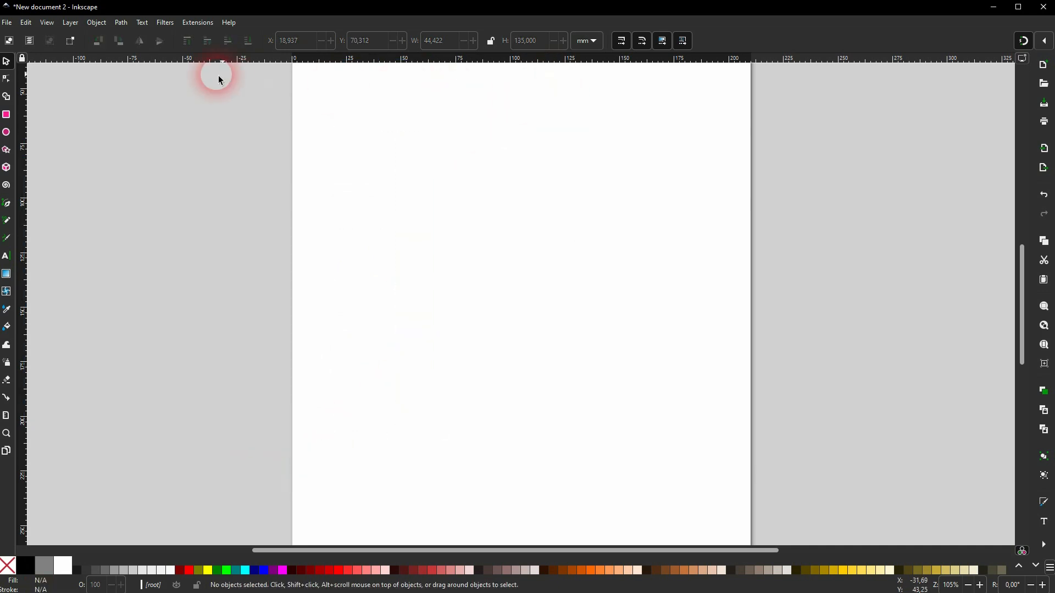
pyautogui.click(191, 24)
pyautogui.moveTo(256, 191)
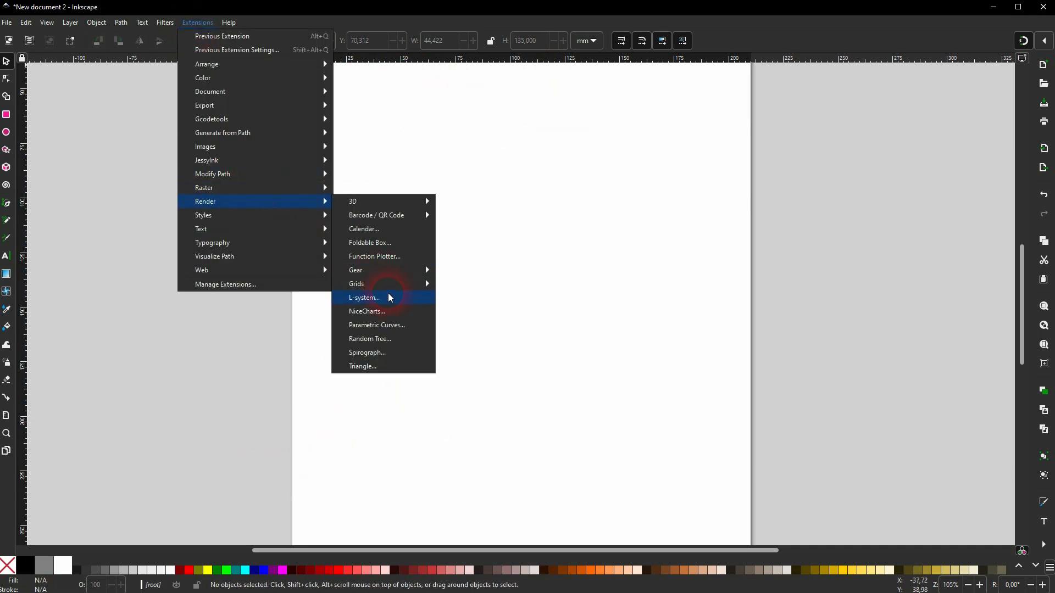
pyautogui.click(399, 314)
pyautogui.moveTo(291, 12)
pyautogui.mouseDown()
pyautogui.moveTo(749, 160)
pyautogui.moveTo(895, 117)
pyautogui.mouseUp()
# - Review the NiceCharts data, labels, charts and values settings, including the direct data input
pyautogui.click(794, 145)
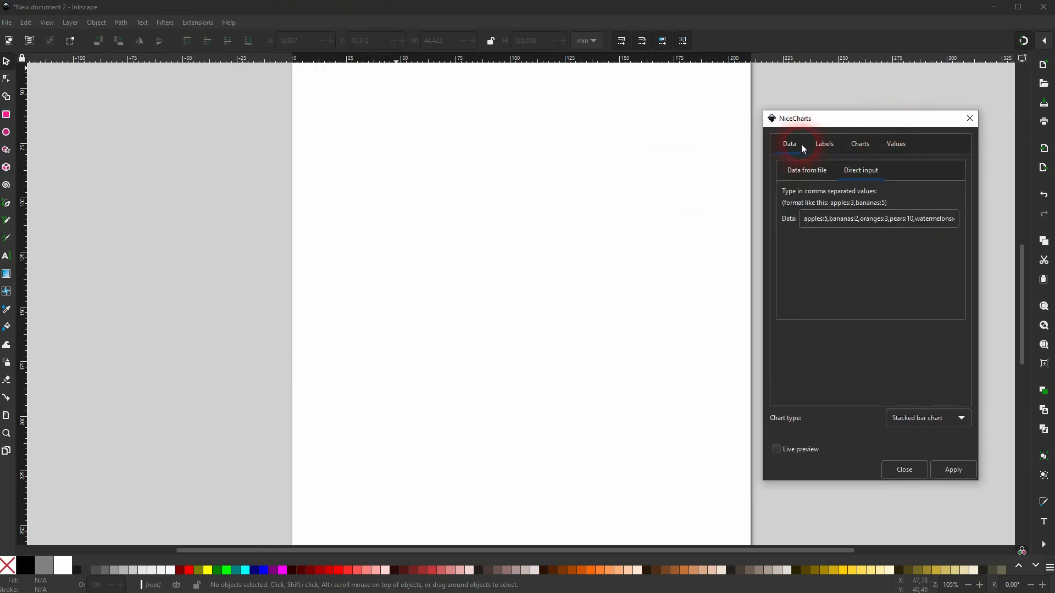
pyautogui.click(821, 142)
pyautogui.click(853, 151)
pyautogui.click(895, 150)
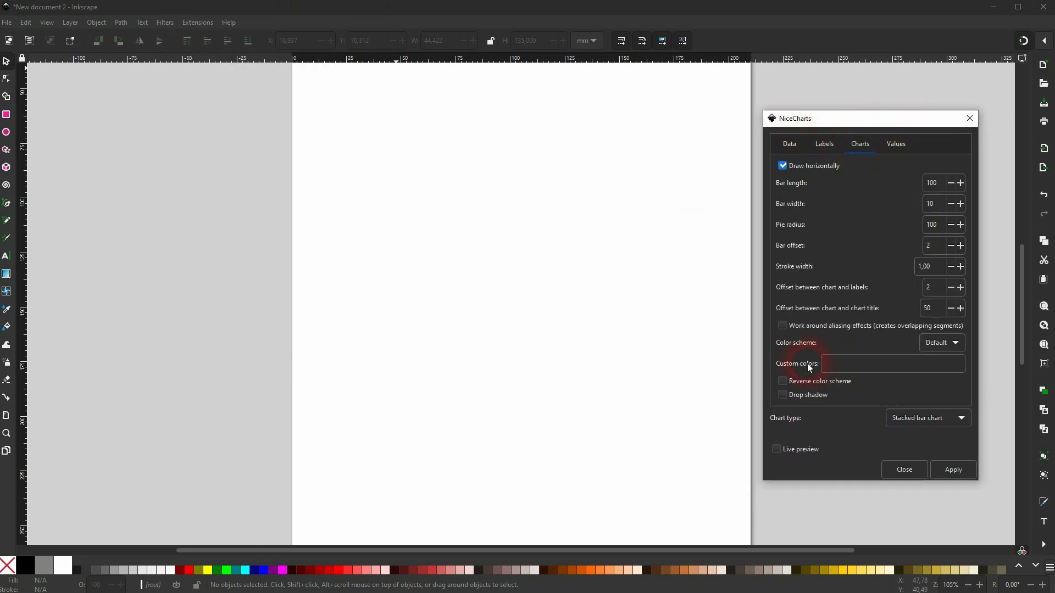
pyautogui.click(794, 145)
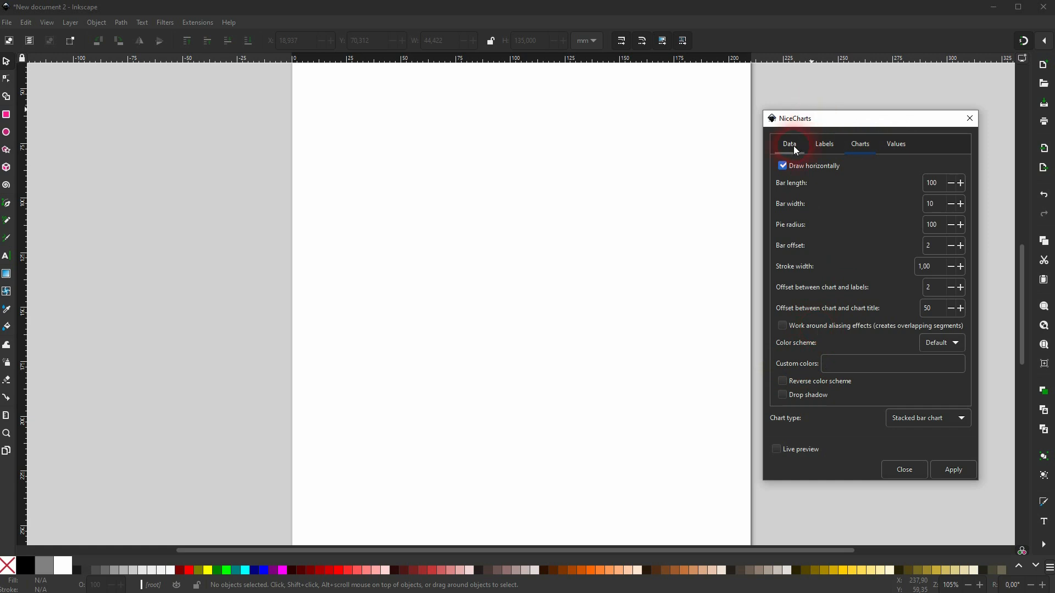
pyautogui.click(832, 223)
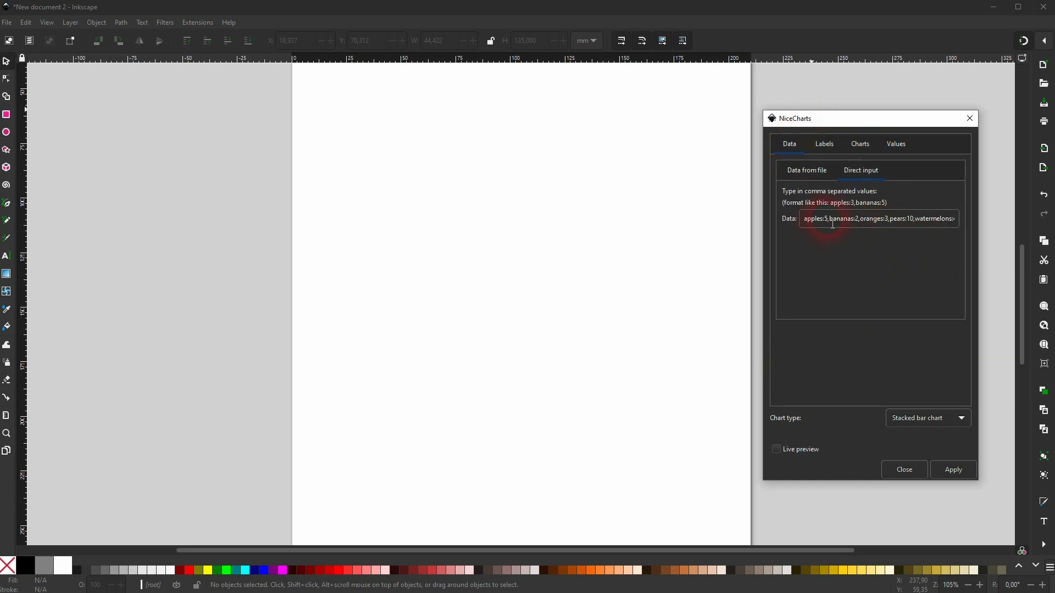
pyautogui.click(860, 149)
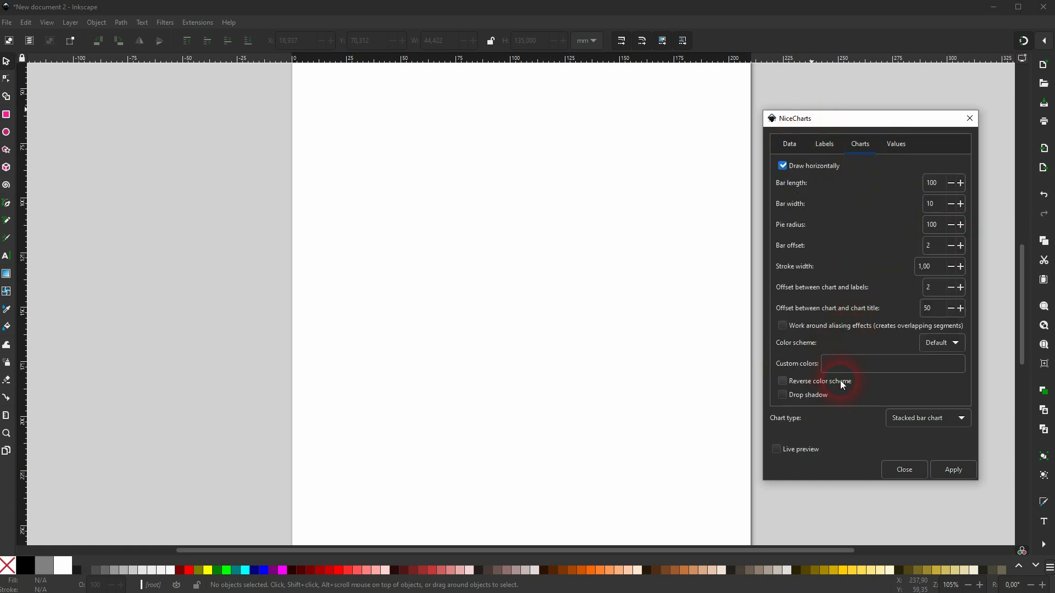
# - Generate a horizontal bar chart with the Blue color scheme from the fruit data and close the NiceCharts dialog
pyautogui.click(925, 423)
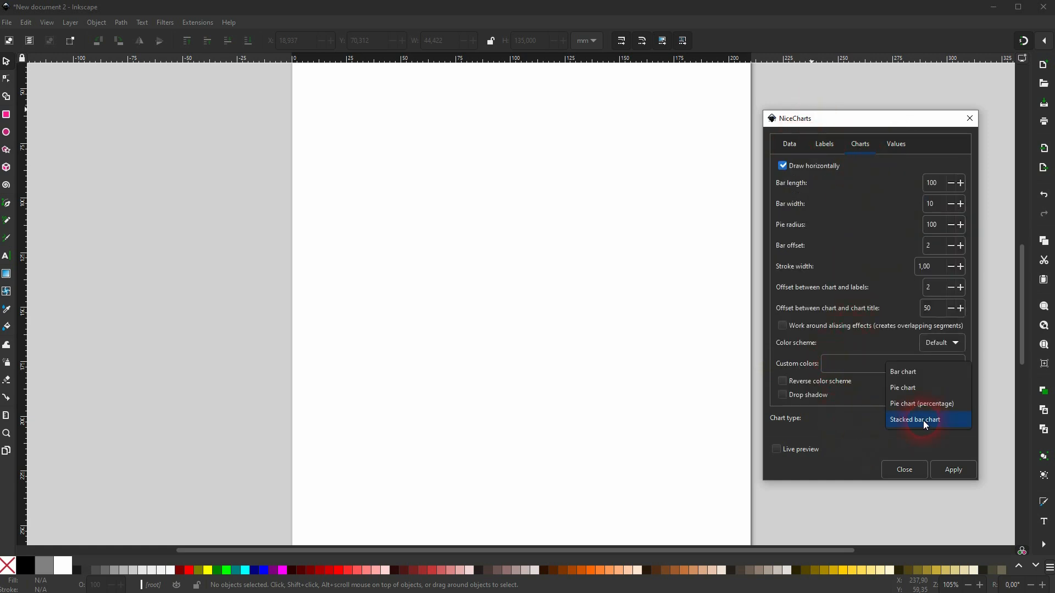
pyautogui.click(912, 379)
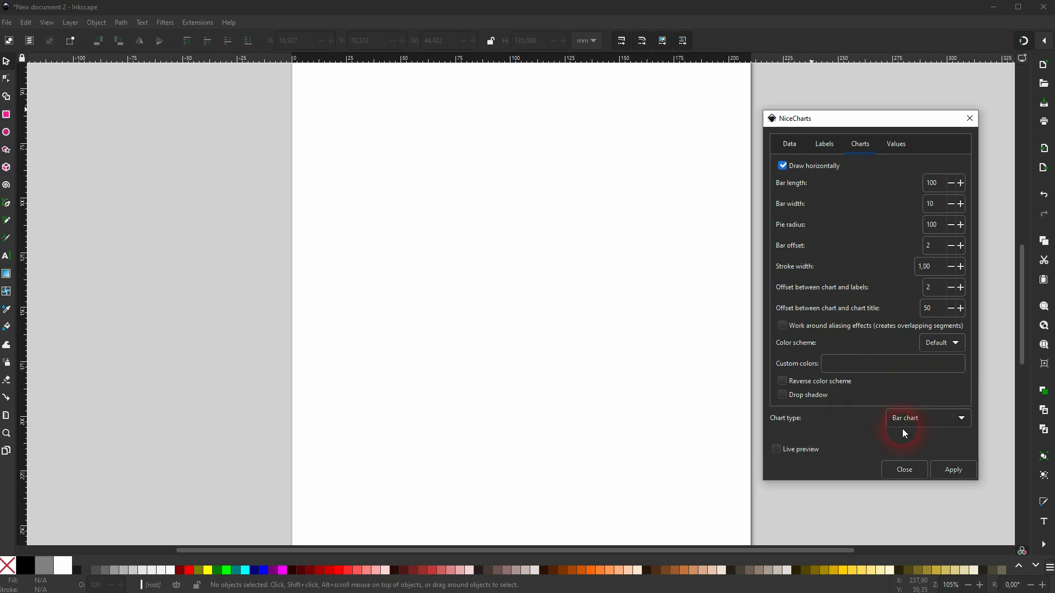
pyautogui.click(948, 346)
pyautogui.click(949, 366)
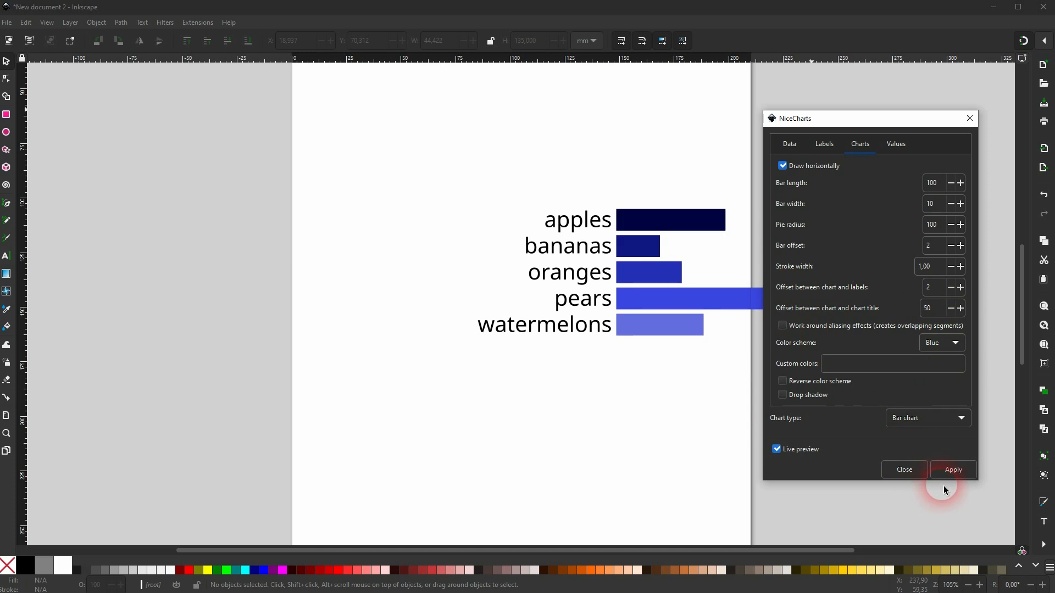
pyautogui.click(970, 119)
# - Recolour the watermelons bar pale green and the pears bar medium green using the palette's green shades
pyautogui.click(654, 329)
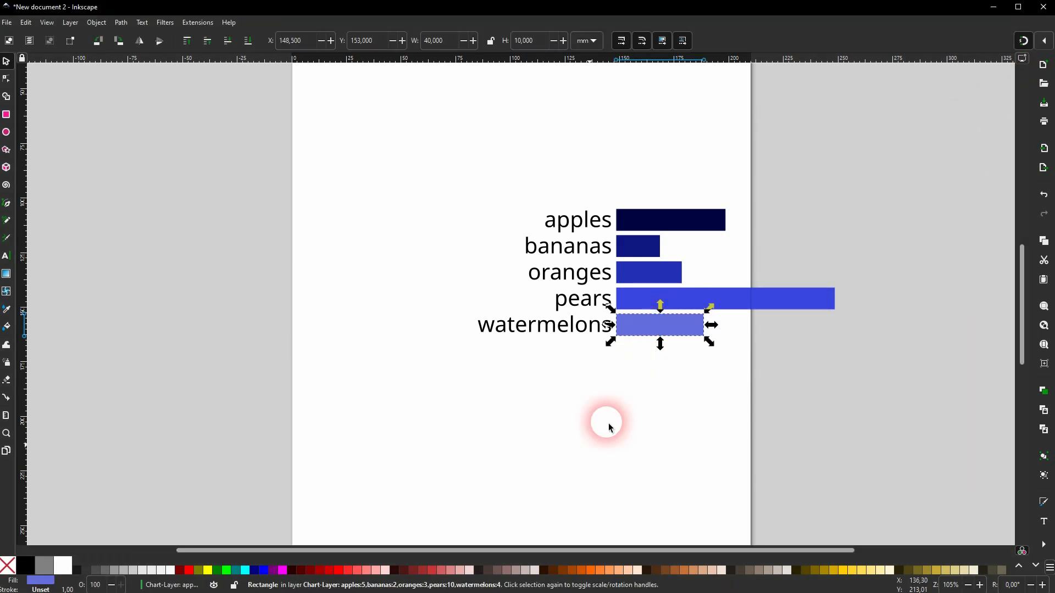
pyautogui.click(1035, 566)
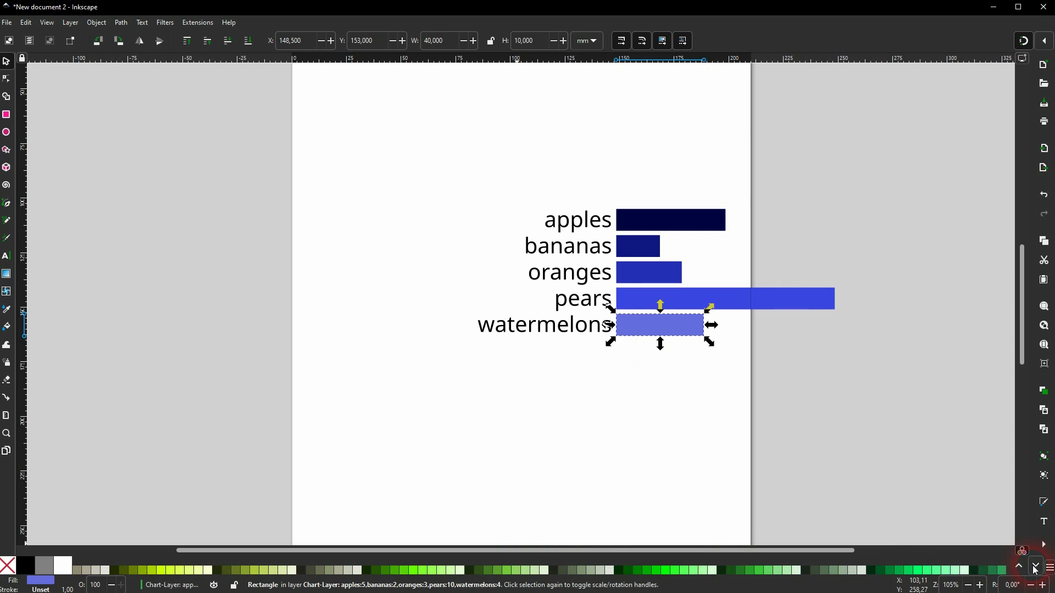
pyautogui.click(801, 570)
pyautogui.click(731, 299)
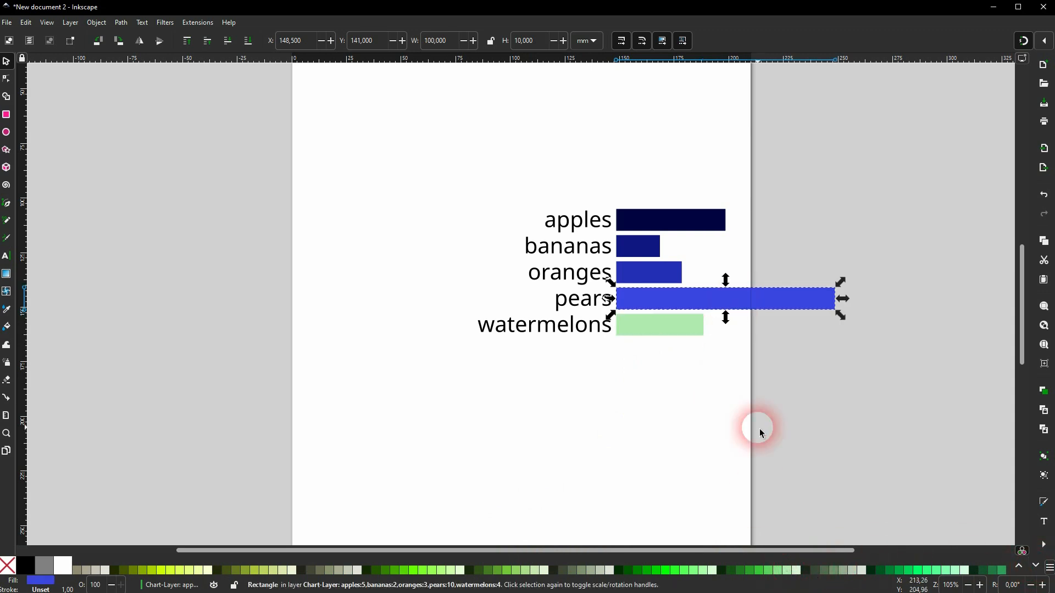
pyautogui.click(765, 569)
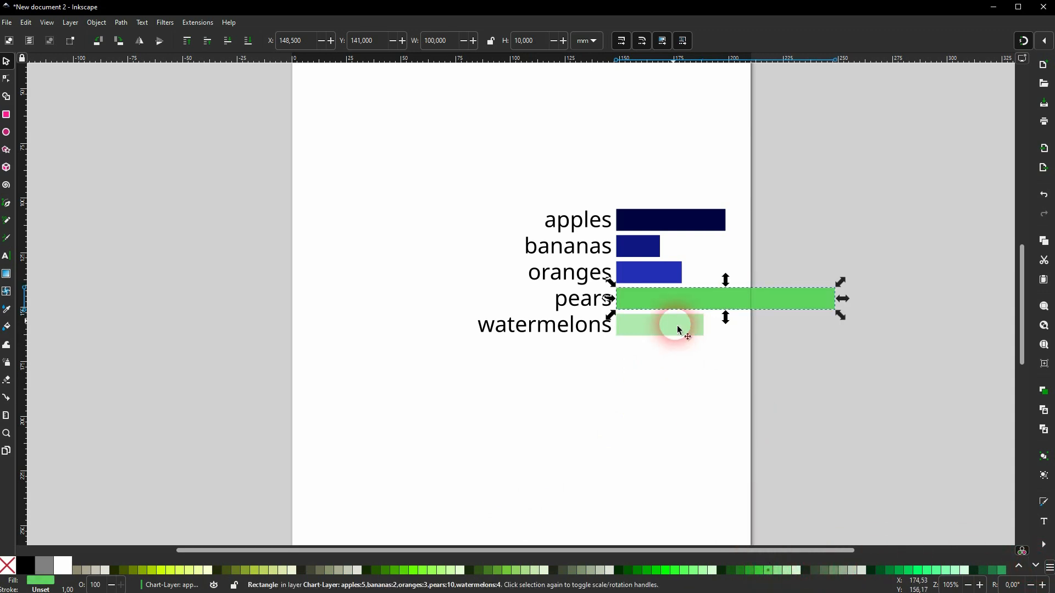
# - Recolour the oranges, bananas and apples bars in progressively darker greens, with the apples bar darkest, and clear the selection
pyautogui.click(662, 277)
pyautogui.click(758, 570)
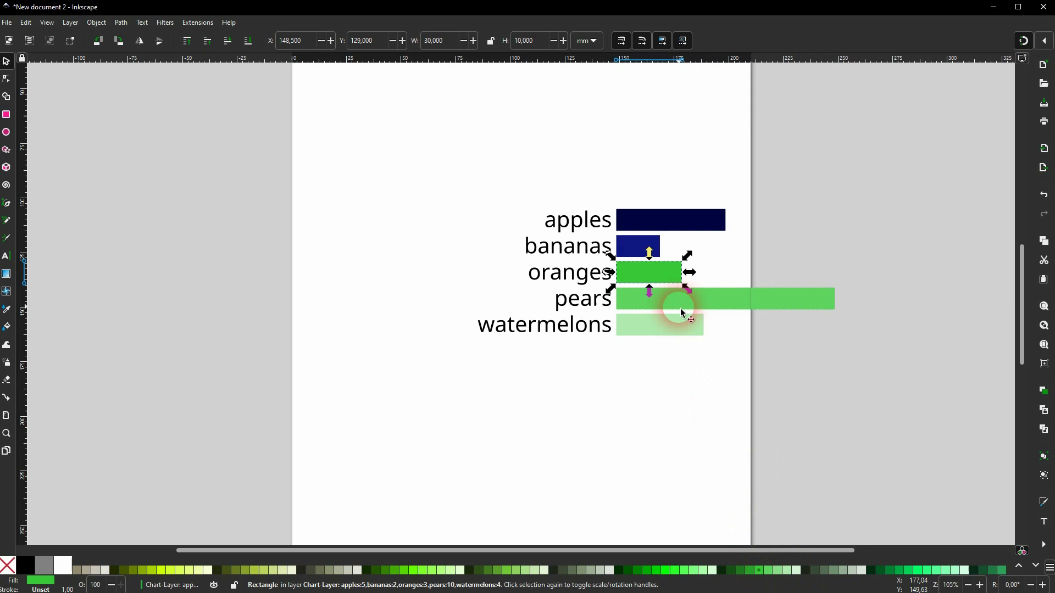
pyautogui.click(649, 254)
pyautogui.click(740, 570)
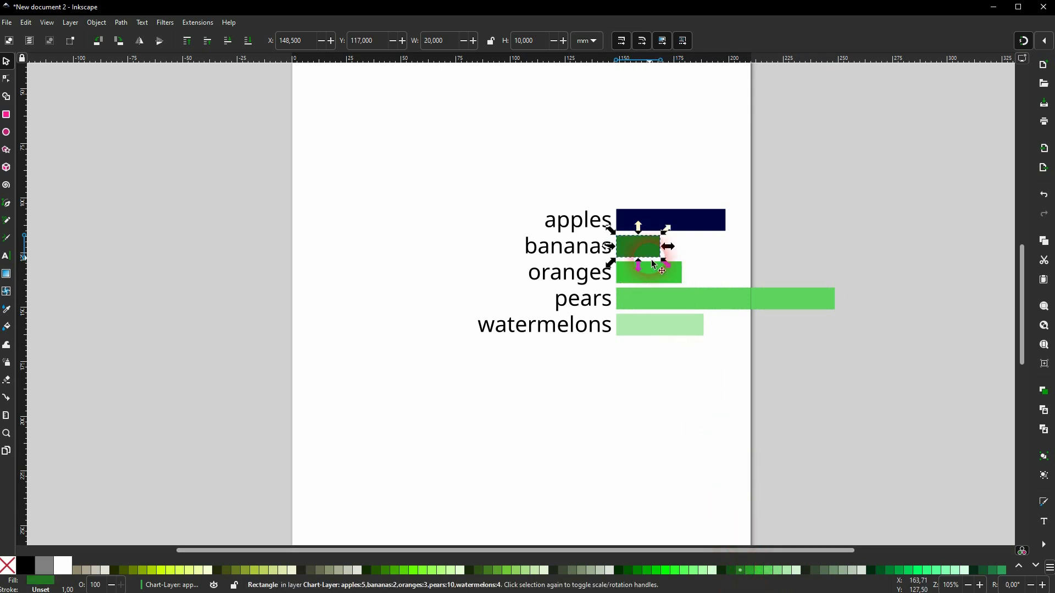
pyautogui.click(637, 220)
pyautogui.click(732, 570)
pyautogui.click(380, 413)
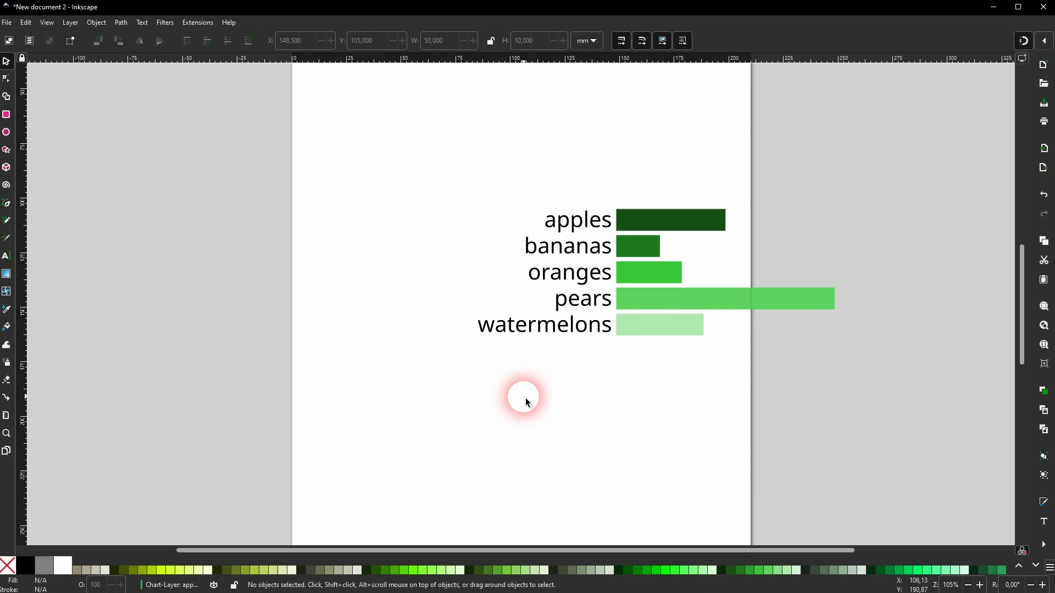
# - Select all five fruit labels together, try several light green fills and settle on bright green #2AFF2A
pyautogui.moveTo(419, 371); pyautogui.dragTo(616, 183)
pyautogui.click(711, 570)
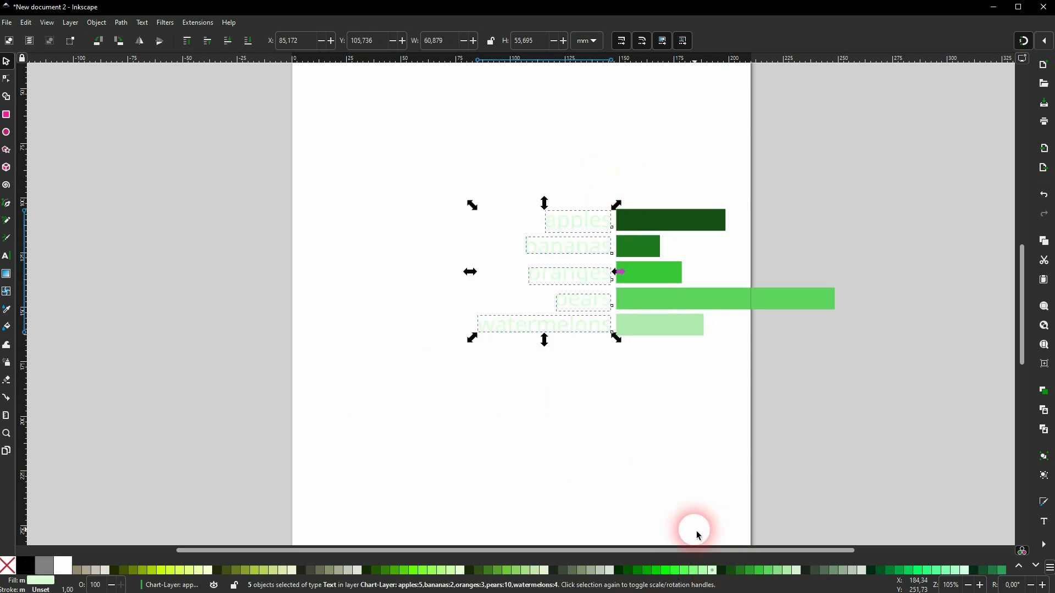
pyautogui.click(702, 570)
pyautogui.click(692, 572)
pyautogui.click(675, 571)
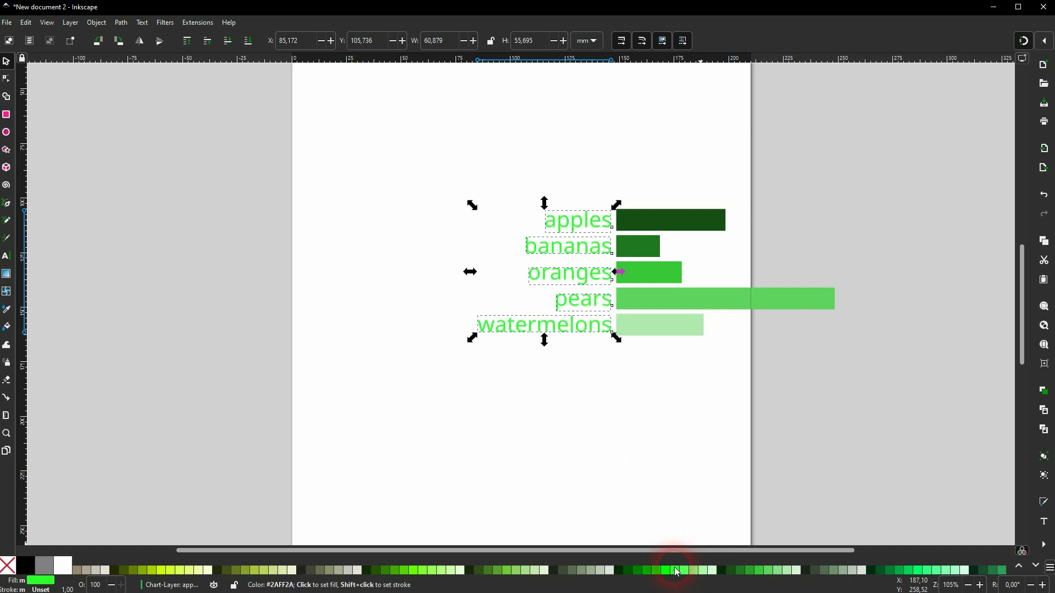
pyautogui.click(391, 423)
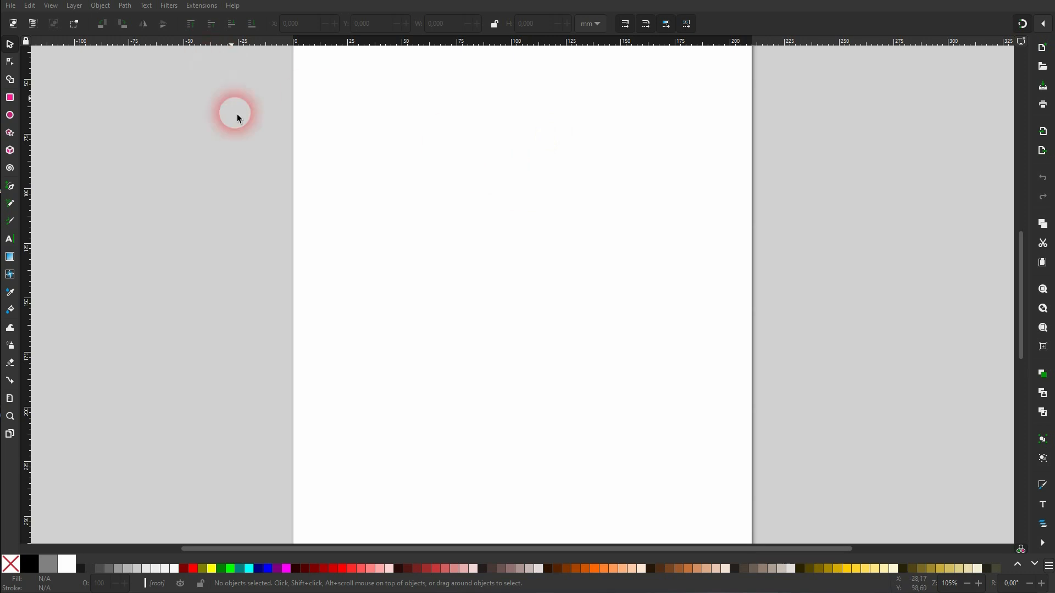
# - Open NiceCharts in the blank document and preview the apples, bananas, oranges and pears data as a bar chart
pyautogui.click(199, 6)
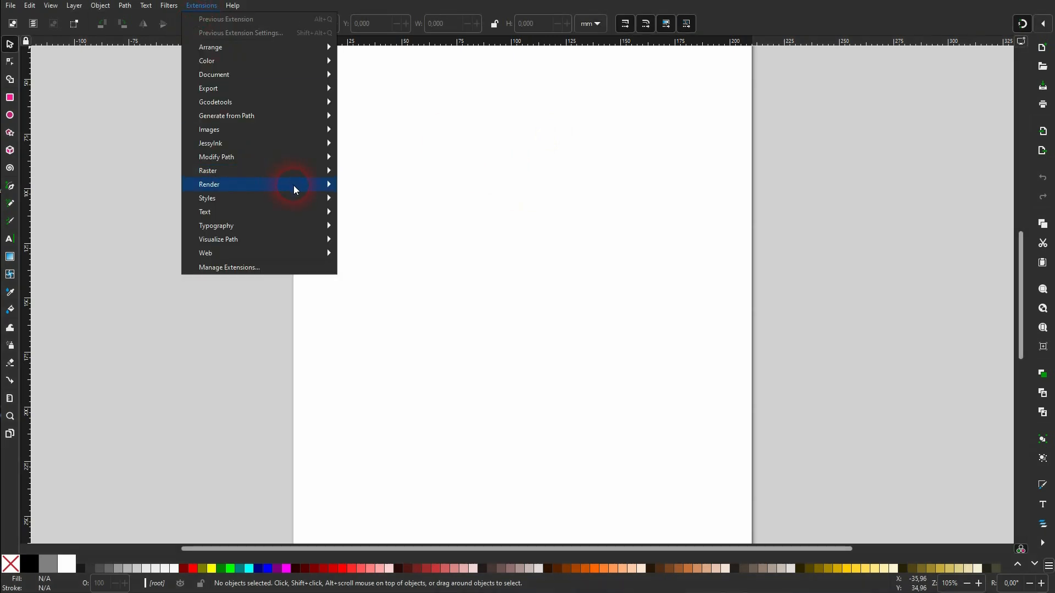
pyautogui.moveTo(293, 189)
pyautogui.click(409, 301)
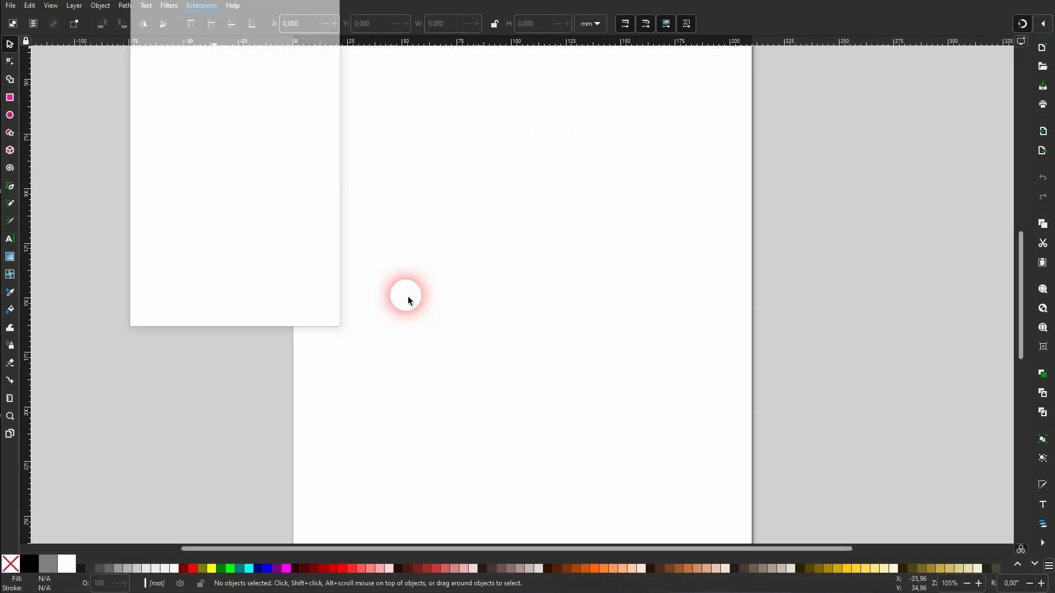
pyautogui.moveTo(250, 0)
pyautogui.mouseDown()
pyautogui.moveTo(804, 149)
pyautogui.moveTo(920, 127)
pyautogui.mouseUp()
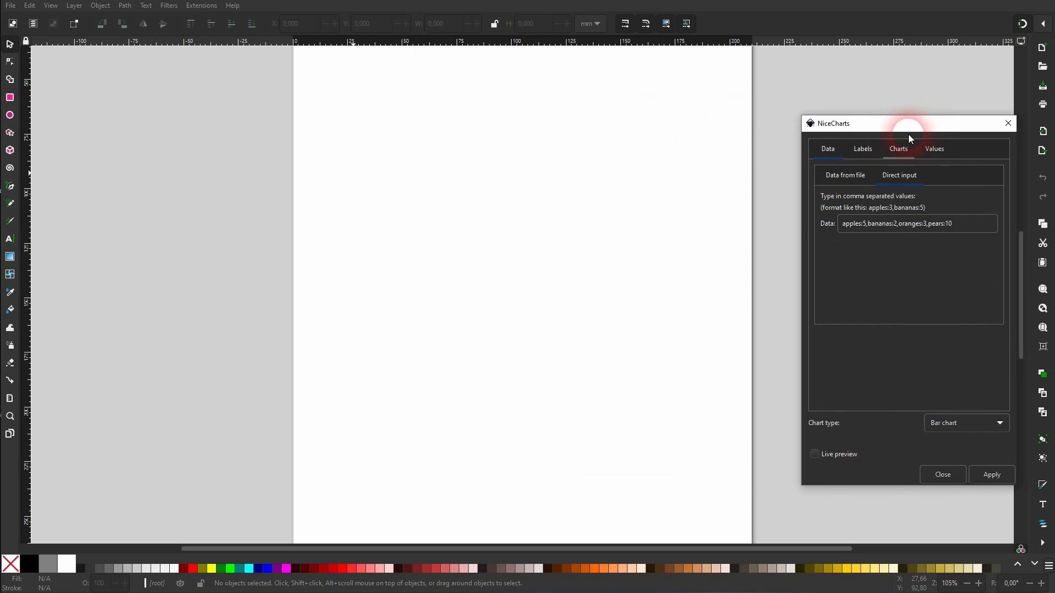
pyautogui.click(837, 462)
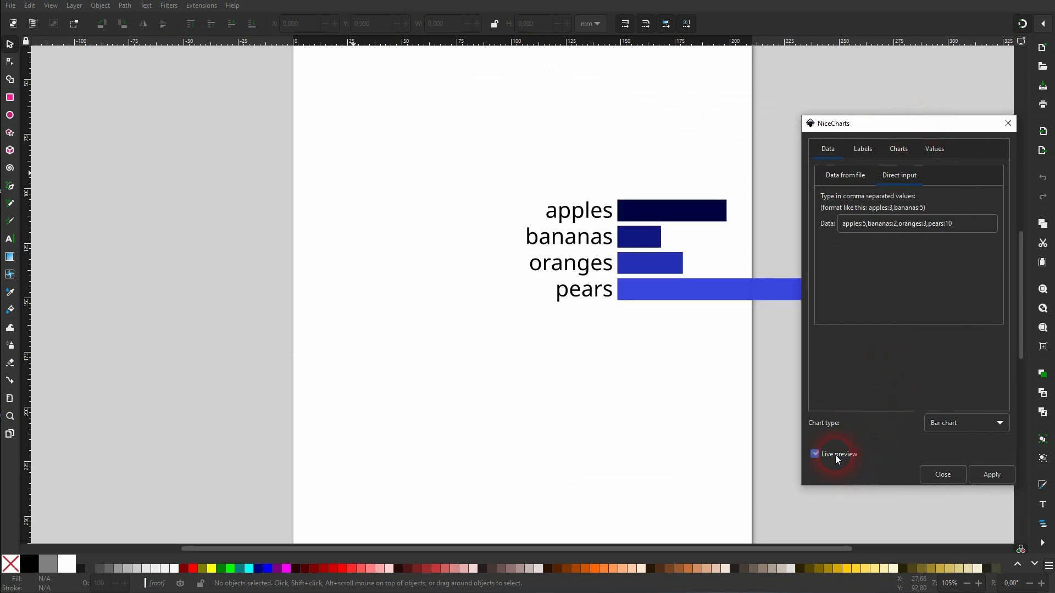
pyautogui.click(955, 427)
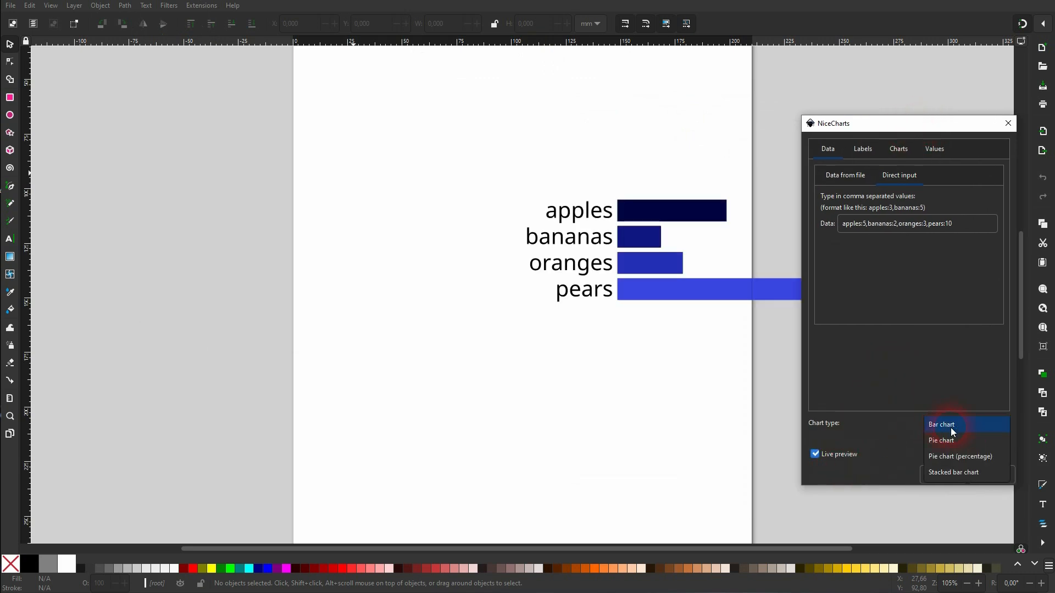
pyautogui.click(950, 427)
# - Turn off horizontal drawing so the bars stand vertically, check the data input and apply the chart
pyautogui.click(901, 150)
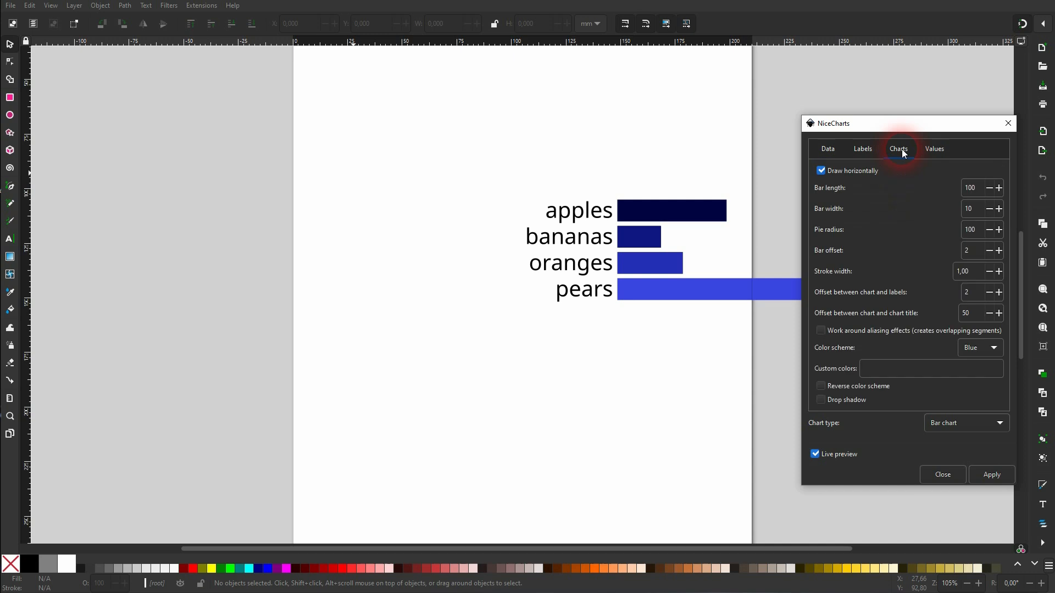
pyautogui.click(822, 172)
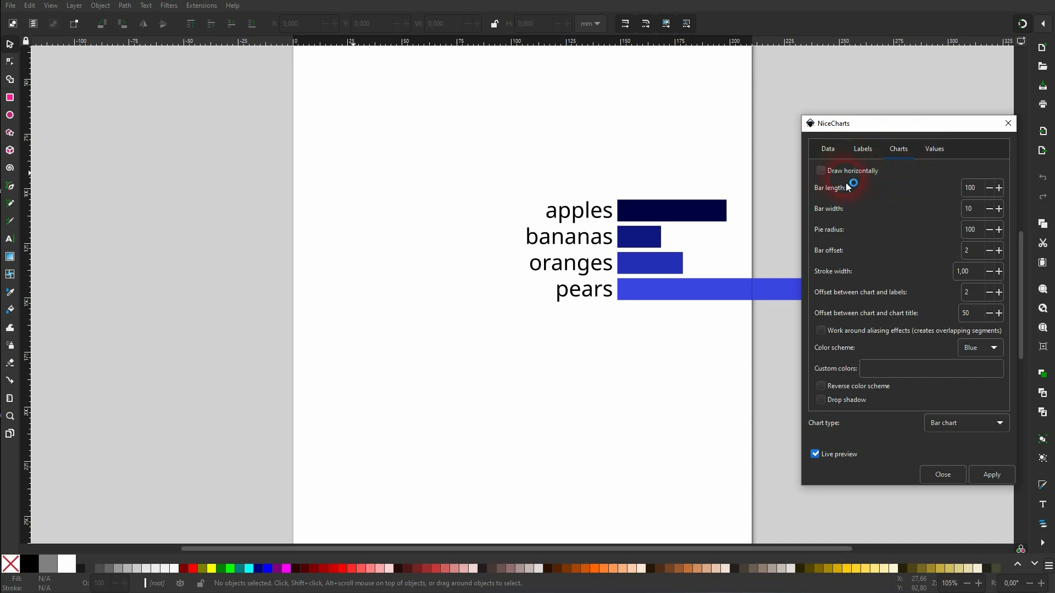
pyautogui.click(829, 150)
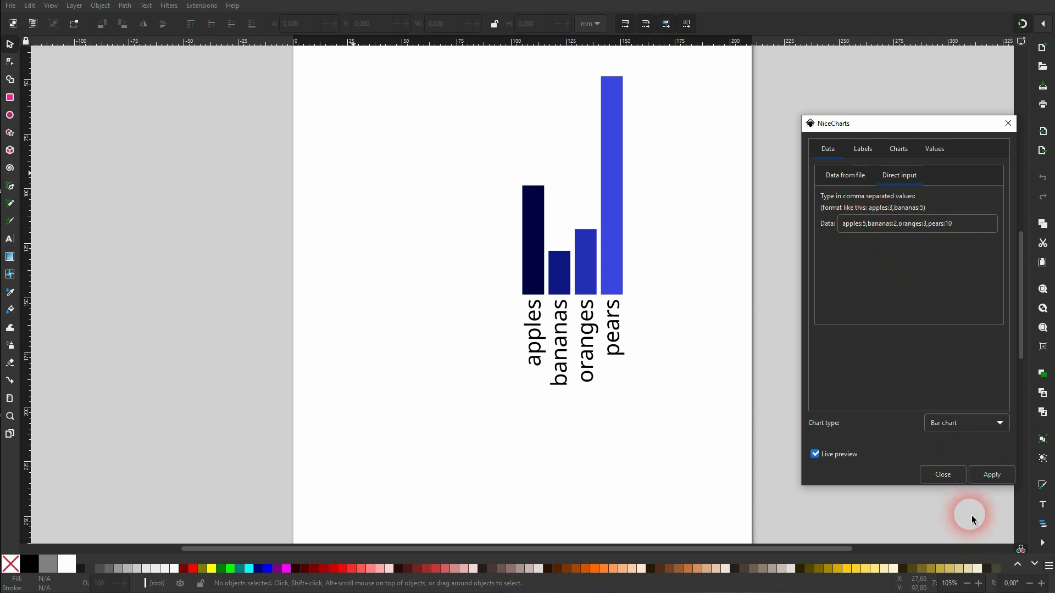
pyautogui.click(994, 477)
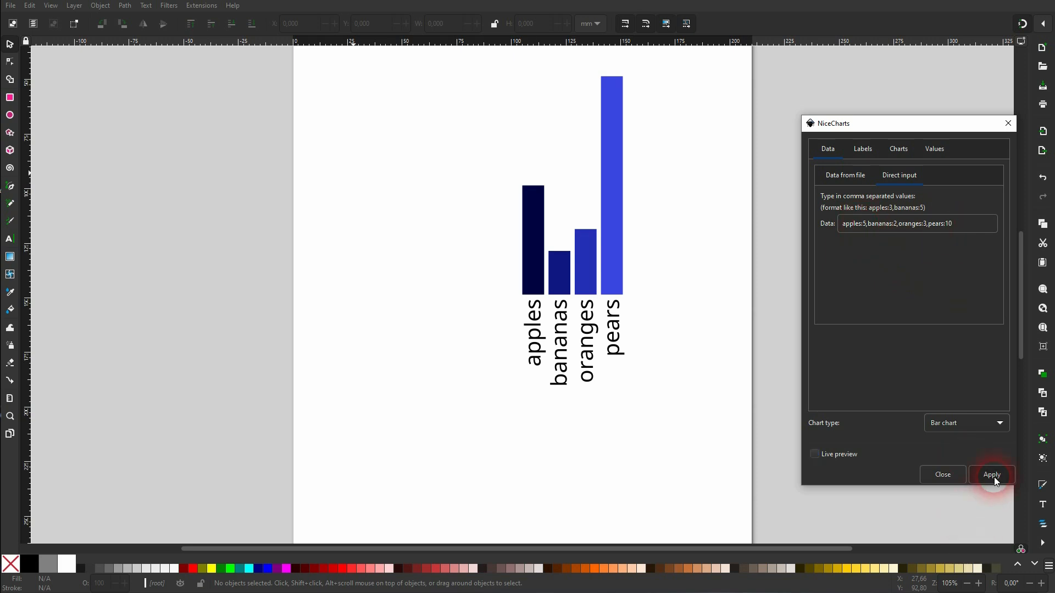
# - Select the whole vertical chart with its labels and move it to about X 16 mm, Y 53.5 mm near the page's left edge
pyautogui.moveTo(444, 430); pyautogui.dragTo(683, 111)
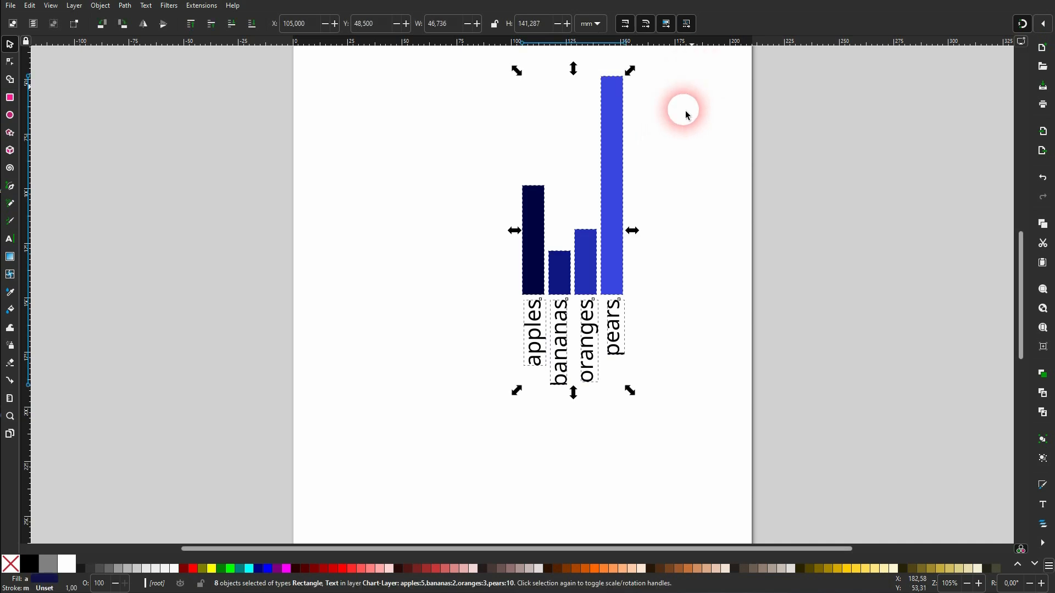
pyautogui.moveTo(614, 174); pyautogui.dragTo(405, 188)
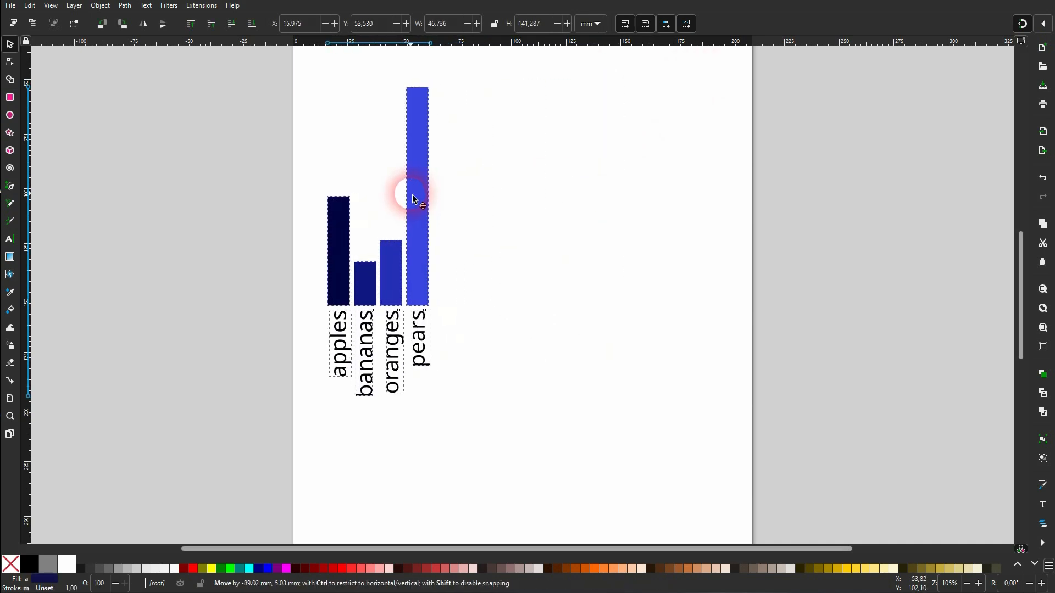
pyautogui.click(527, 357)
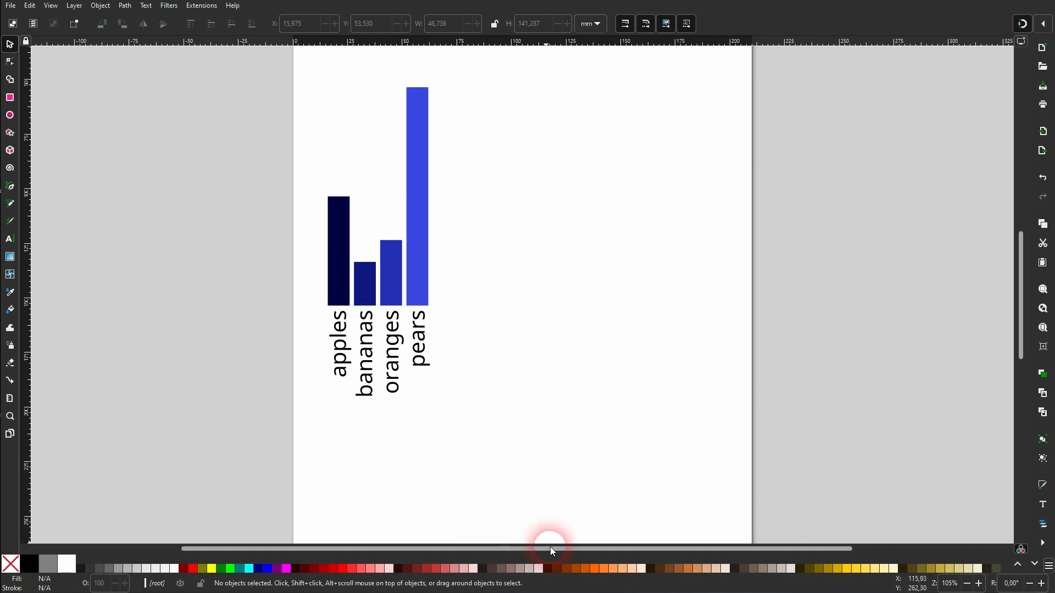
# - Reopen NiceCharts, set the data to apples:3, bananas:1, oranges:2, pears:4 and preview the chart
pyautogui.moveTo(571, 588)
pyautogui.click(633, 565)
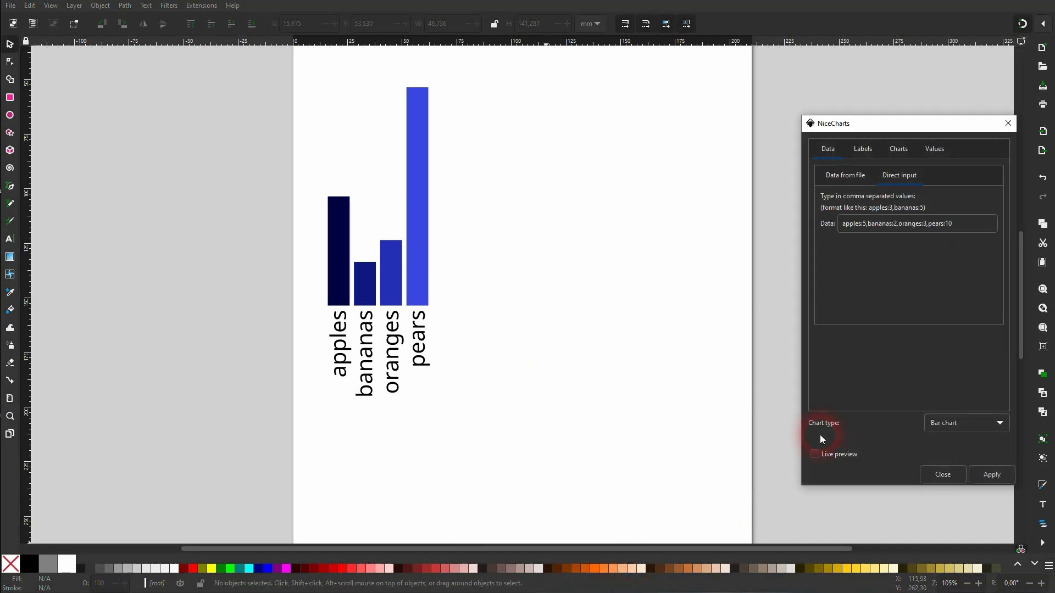
pyautogui.click(864, 224)
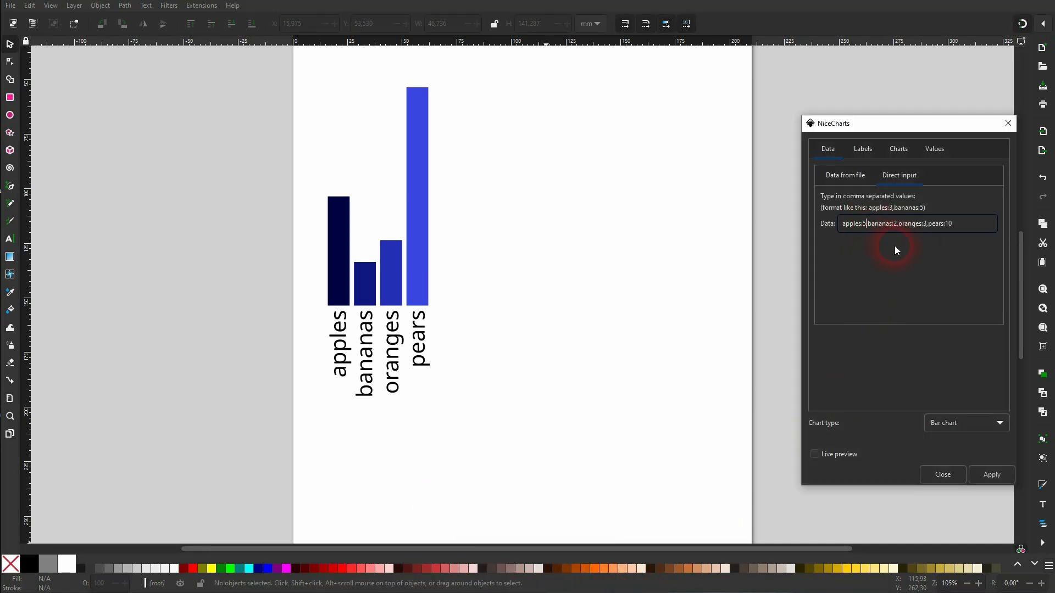
pyautogui.press('BackSpace')
pyautogui.write('3')
pyautogui.press('Delete')
pyautogui.write('1')
pyautogui.press('BackSpace')
pyautogui.write('2')
pyautogui.press('BackSpace')
pyautogui.press('BackSpace')
pyautogui.write('4')
pyautogui.click(815, 454)
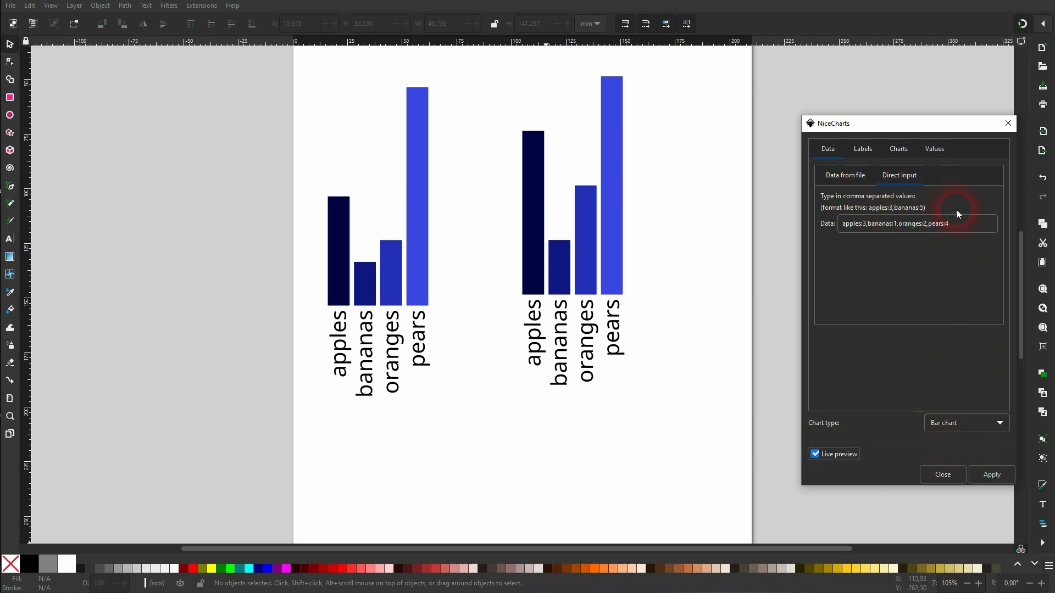
# - Add a fifth category, basic:10, to the chart data, preview it and apply the chart
pyautogui.click(964, 225)
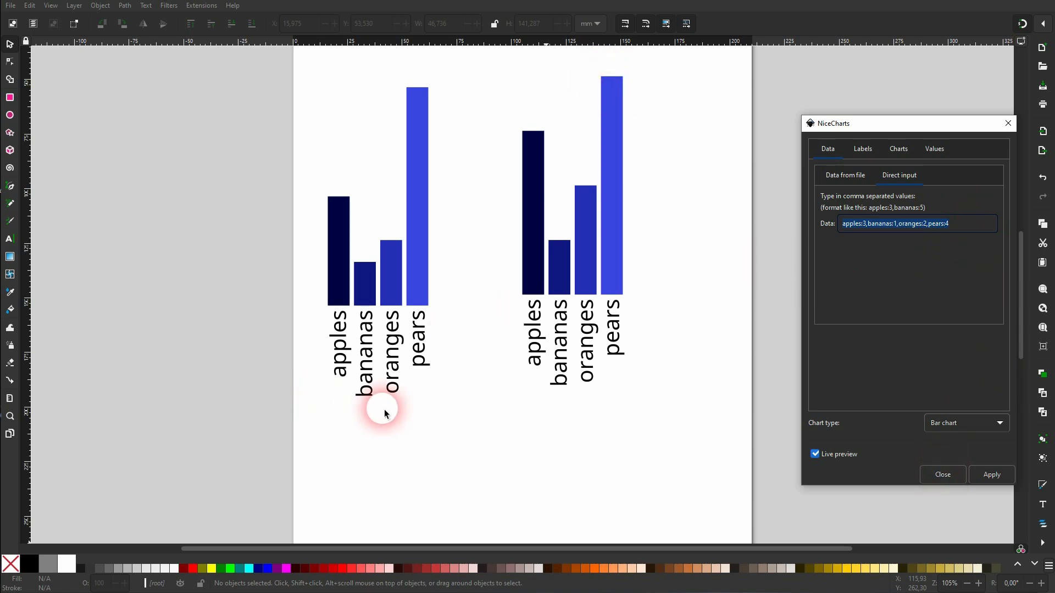
pyautogui.click(996, 226)
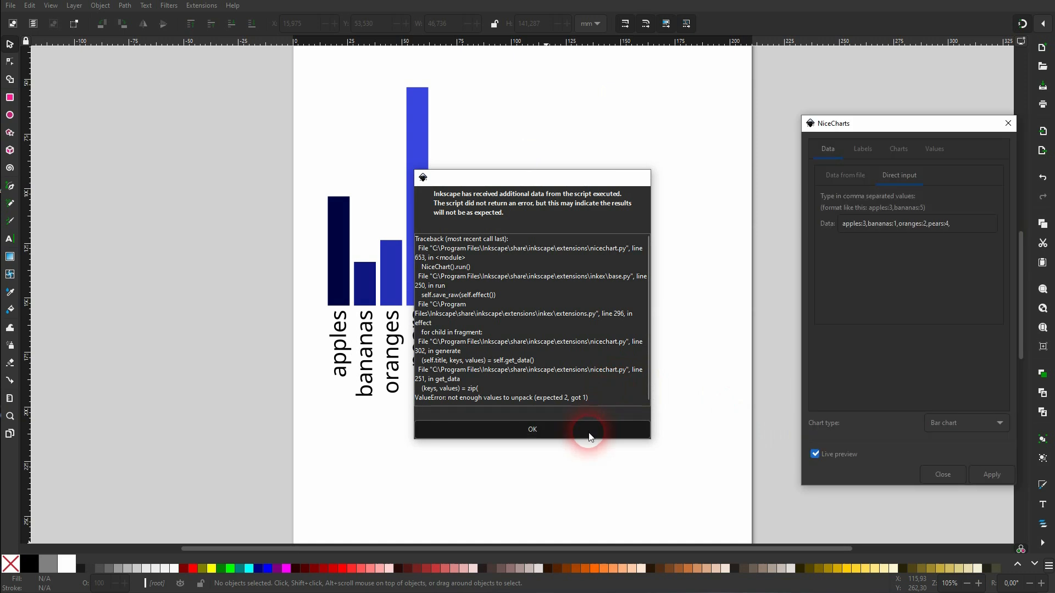
pyautogui.click(589, 435)
pyautogui.click(815, 454)
pyautogui.click(974, 229)
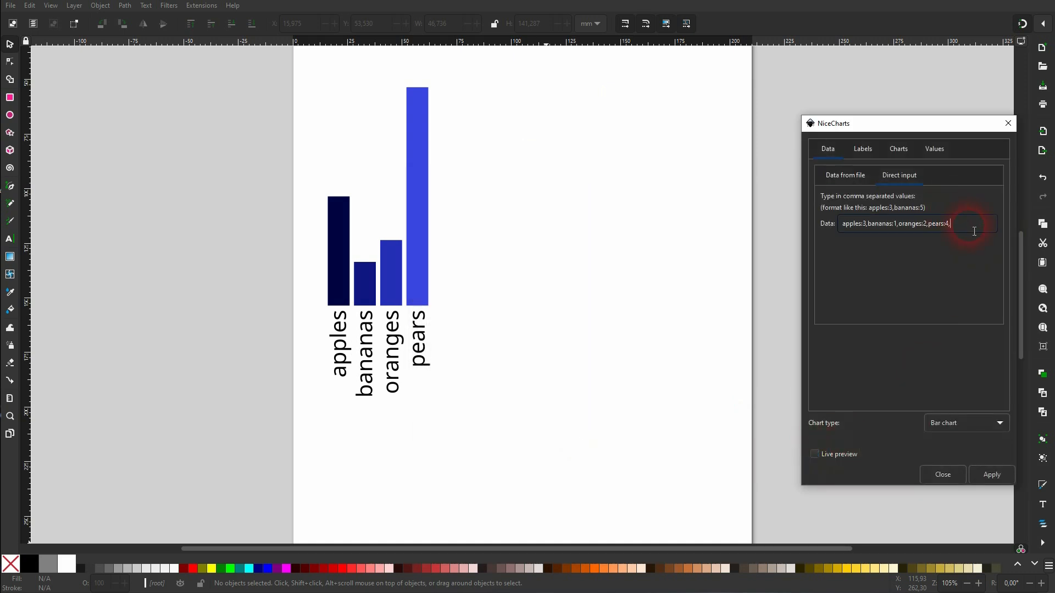
pyautogui.write(',basic:10')
pyautogui.click(815, 455)
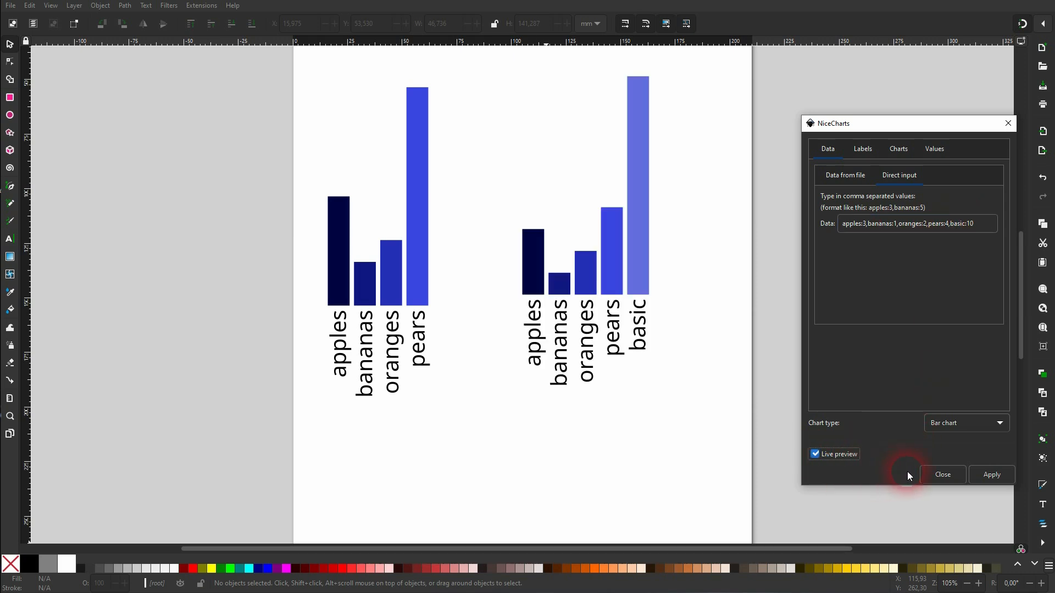
pyautogui.click(993, 477)
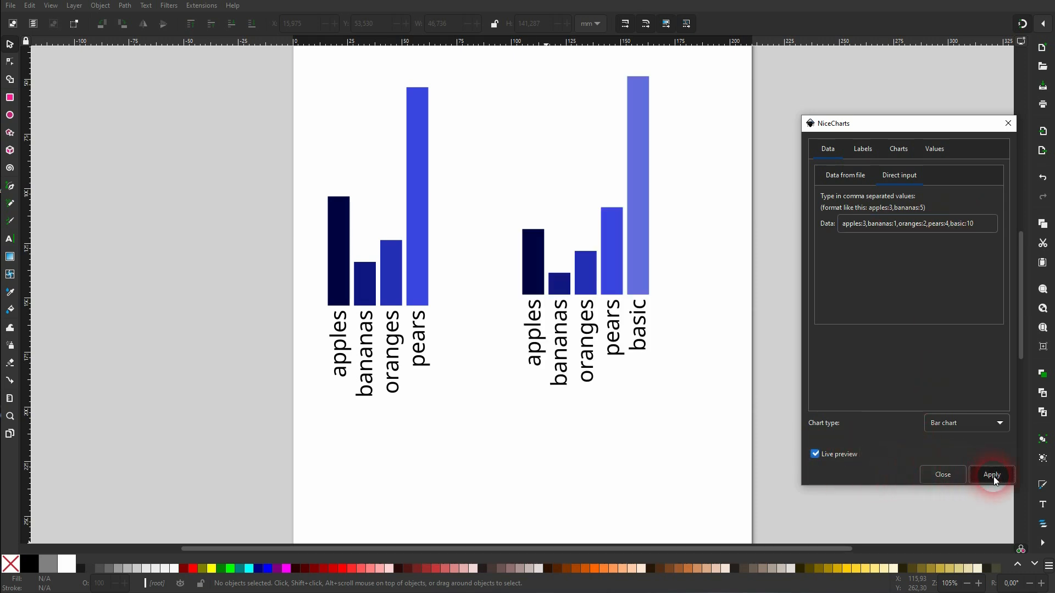
# - Change the chart data values to apples:5, bananas:3, oranges:6 and pears:10
pyautogui.click(871, 227)
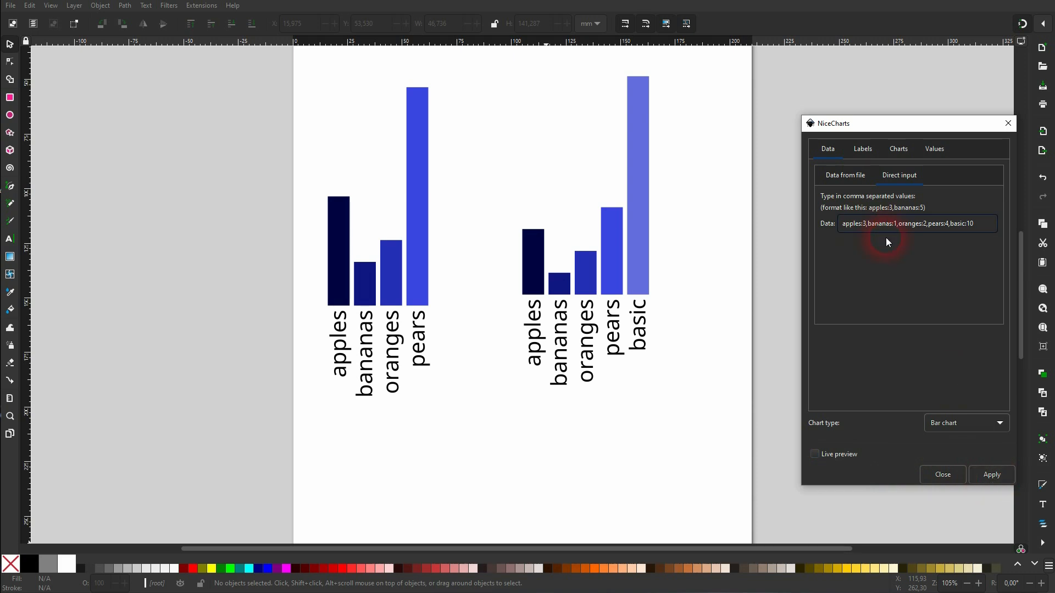
pyautogui.press('BackSpace')
pyautogui.write('5')
pyautogui.press('Delete')
pyautogui.write('3')
pyautogui.press('Right')
pyautogui.press('Delete')
pyautogui.write('10')
# - Delete the old four-bar chart and move the five-bar chart with its labels to X 0 mm, Y about 74.9 mm
pyautogui.click(324, 414)
pyautogui.moveTo(291, 425); pyautogui.dragTo(476, 77)
pyautogui.press('Delete')
pyautogui.moveTo(490, 424); pyautogui.dragTo(714, 80)
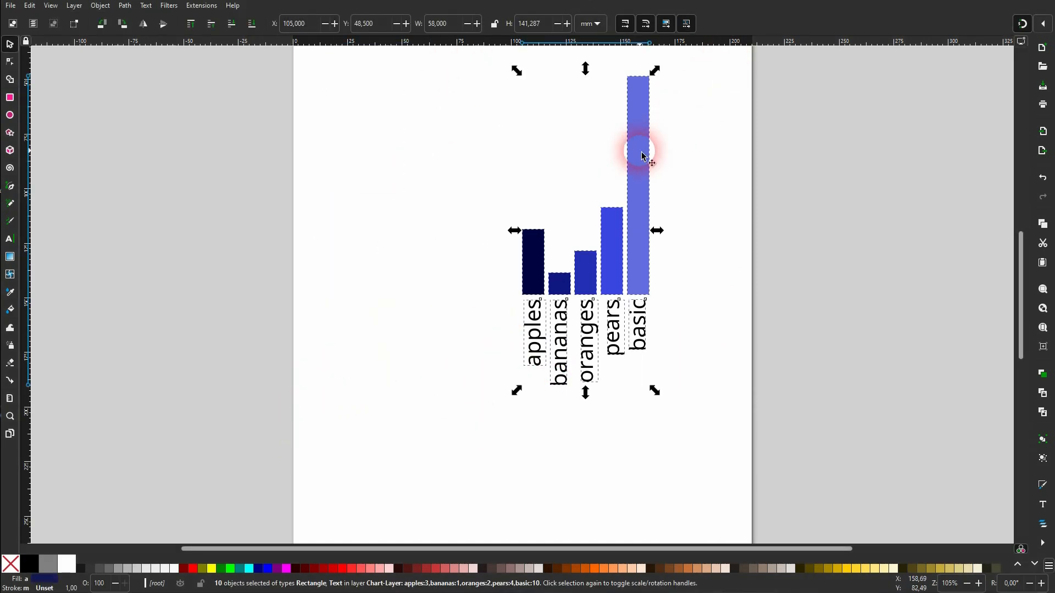
pyautogui.moveTo(634, 155); pyautogui.dragTo(402, 215)
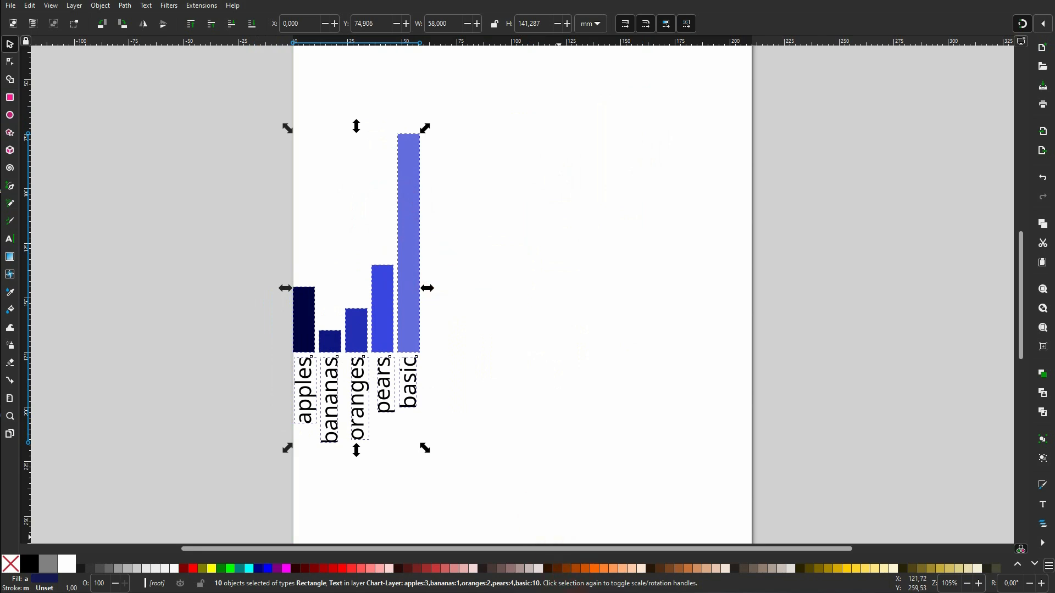
# - Preview the chart with the updated data, apply it as a second five-bar chart and close NiceCharts
pyautogui.click(623, 565)
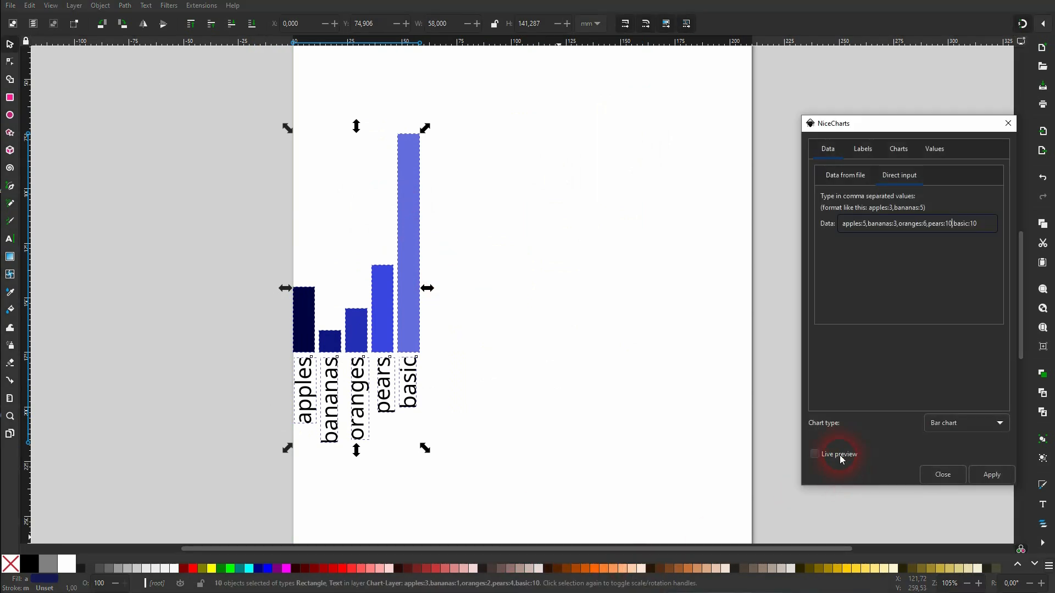
pyautogui.click(842, 463)
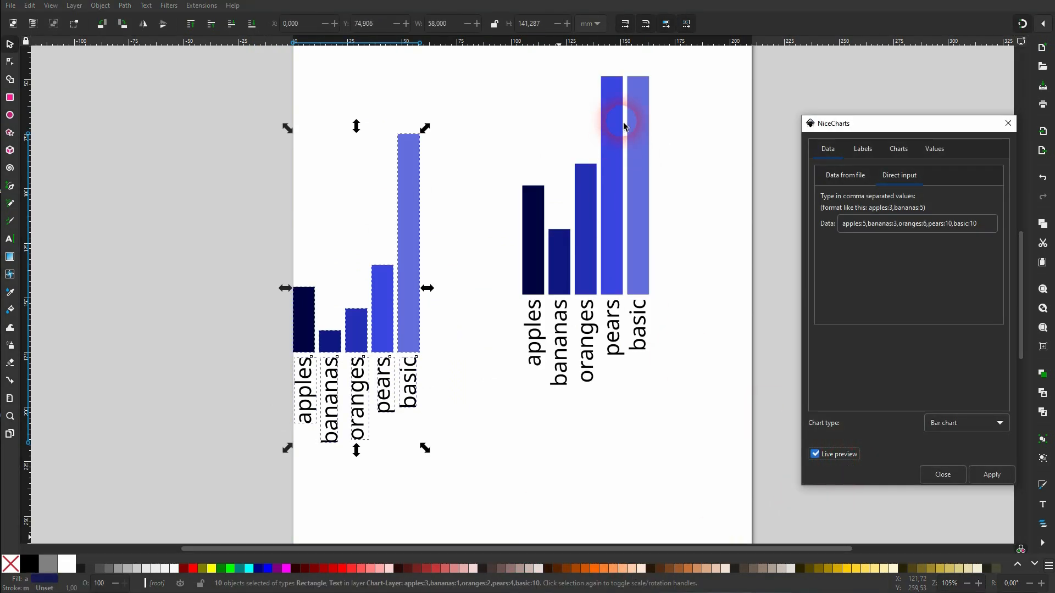
pyautogui.click(990, 474)
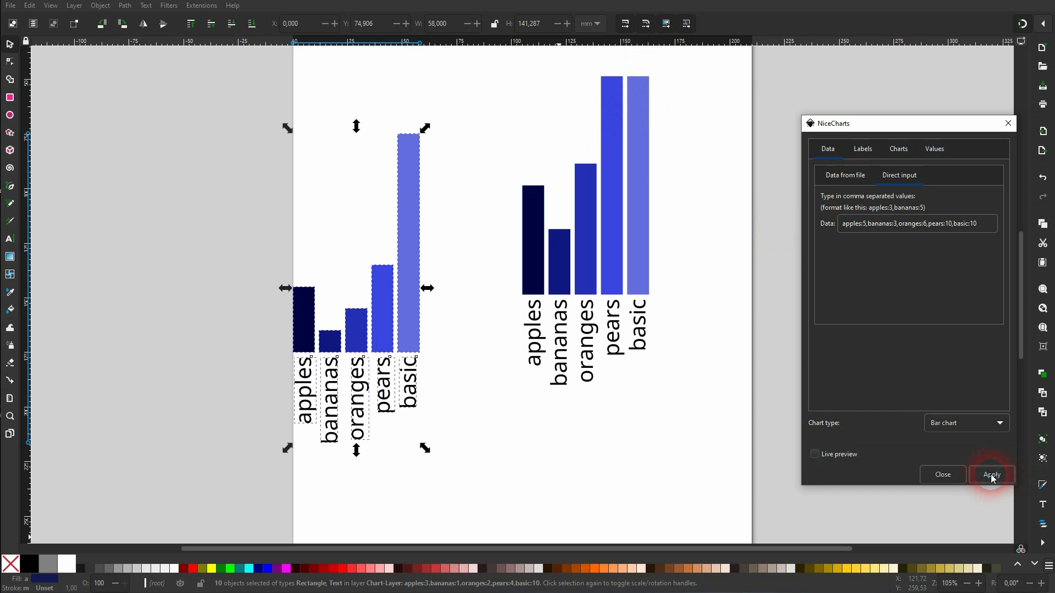
pyautogui.click(1008, 123)
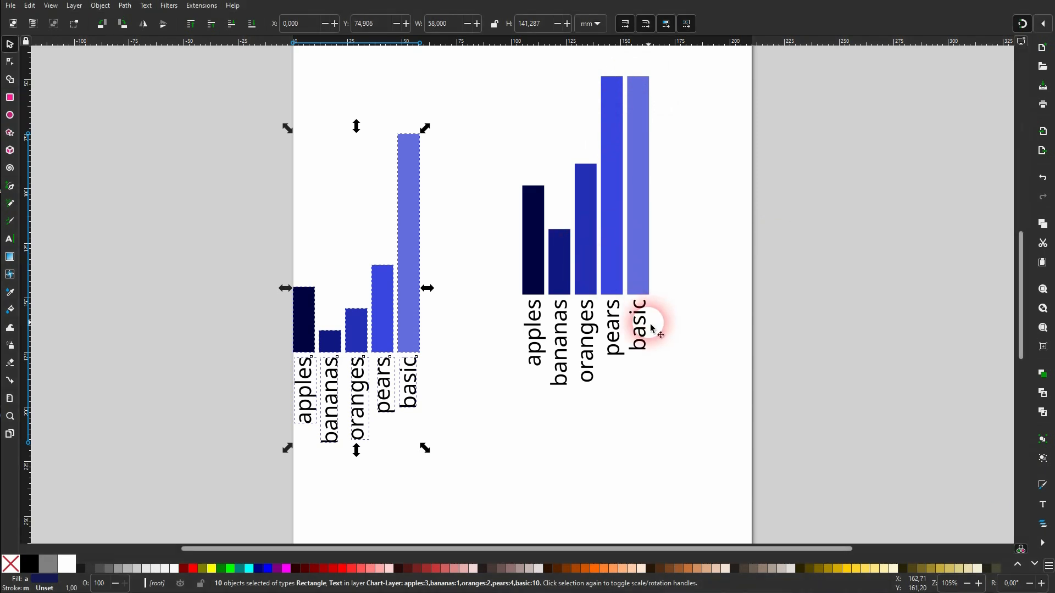
# - Delete the basic bar and its label from both charts
pyautogui.moveTo(636, 242)
pyautogui.mouseDown()
pyautogui.moveTo(664, 283)
pyautogui.moveTo(675, 209)
pyautogui.moveTo(680, 227)
pyautogui.moveTo(643, 236)
pyautogui.mouseUp()
pyautogui.press('Delete')
pyautogui.click(645, 341)
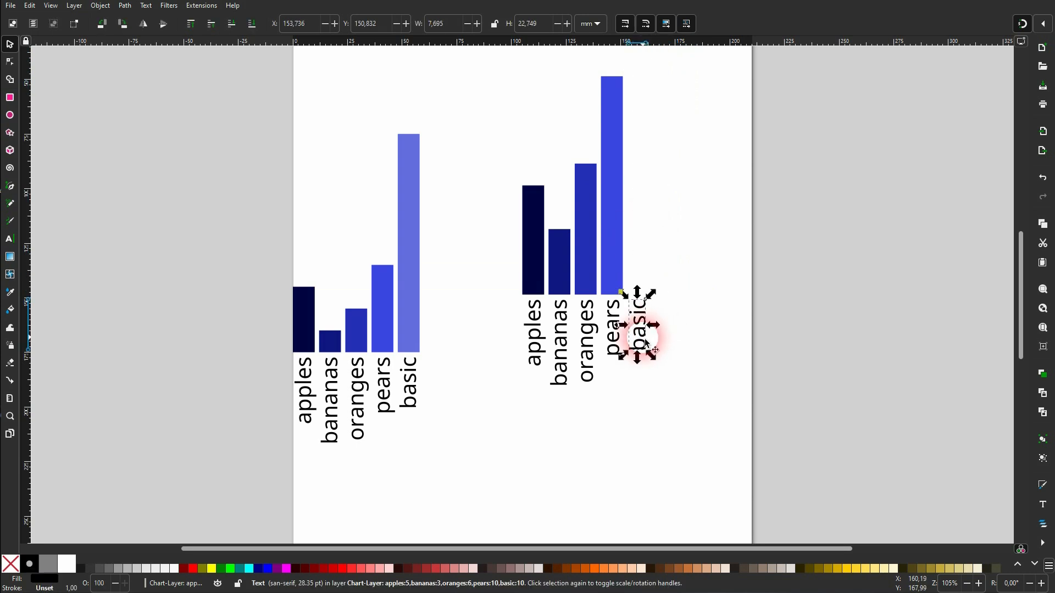
pyautogui.press('Delete')
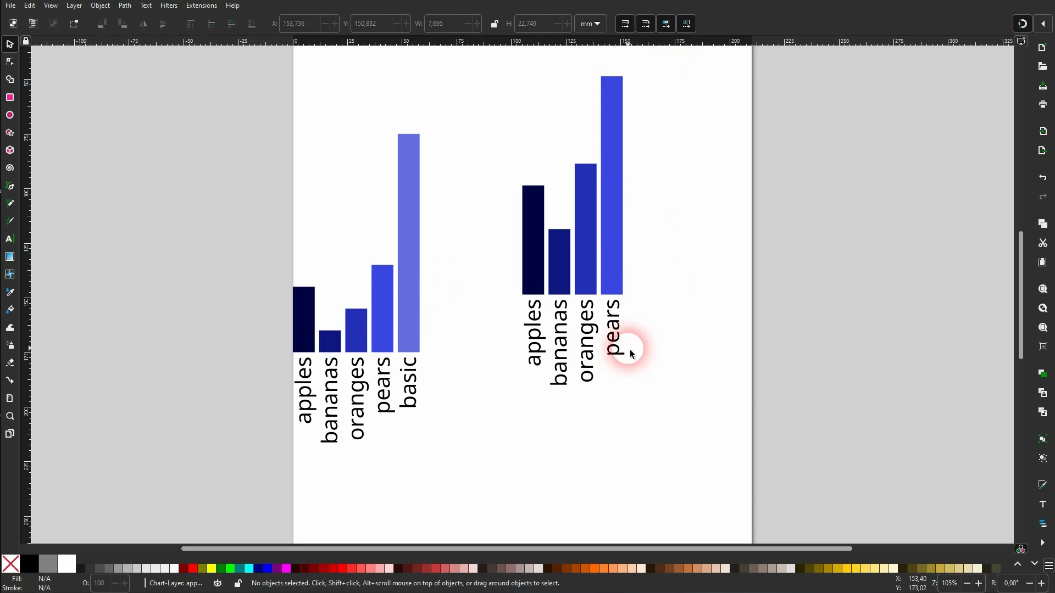
pyautogui.click(407, 392)
pyautogui.press('Delete')
pyautogui.click(413, 288)
pyautogui.press('Delete')
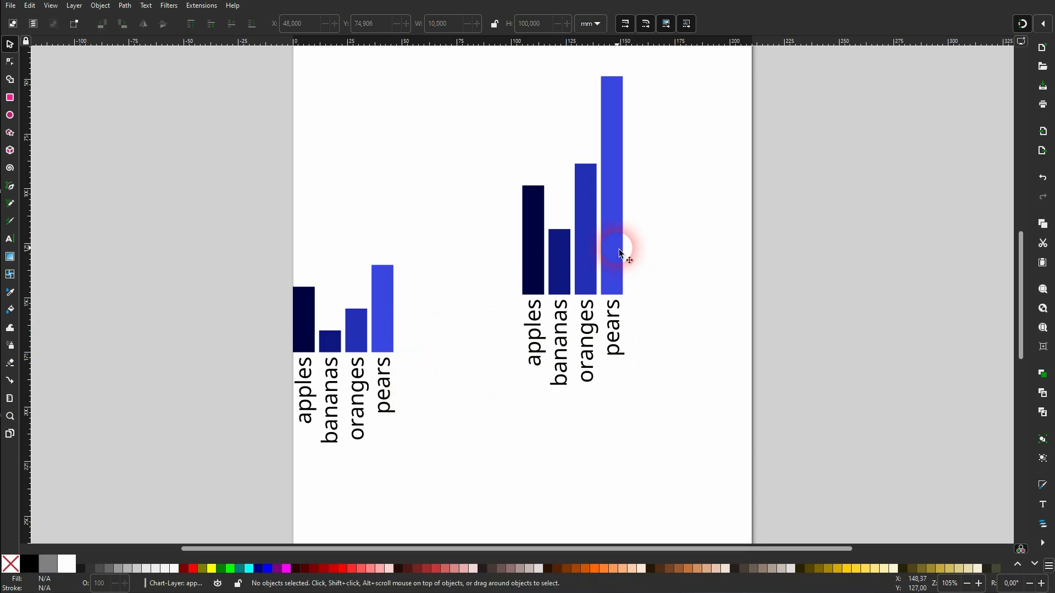
# - Pair the two pears bars near the page's right edge and place one pears label below them at about X 174, Y 195 mm
pyautogui.moveTo(620, 252); pyautogui.dragTo(724, 333)
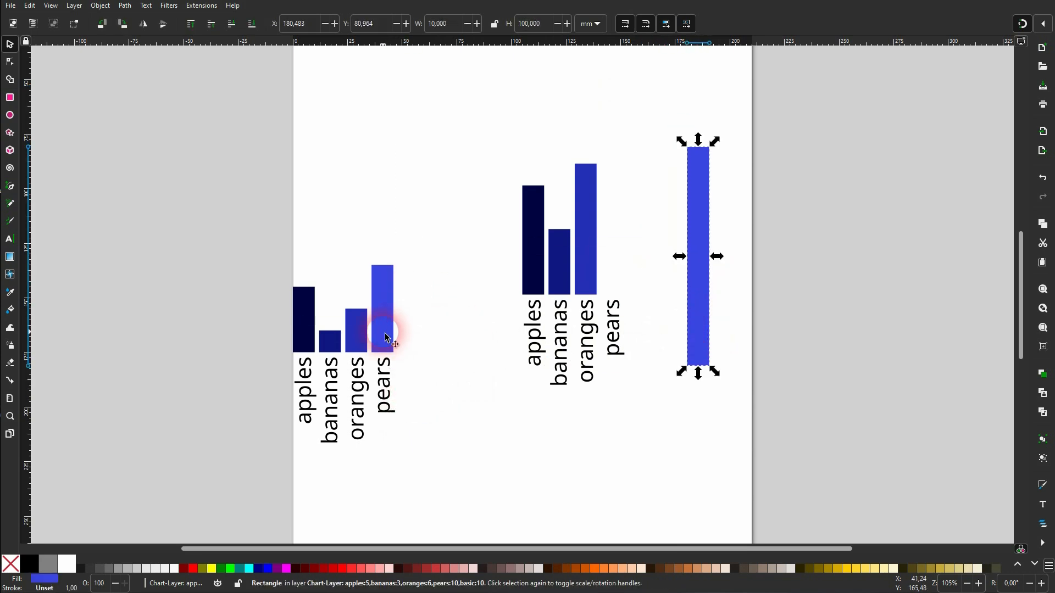
pyautogui.moveTo(387, 336); pyautogui.dragTo(667, 346)
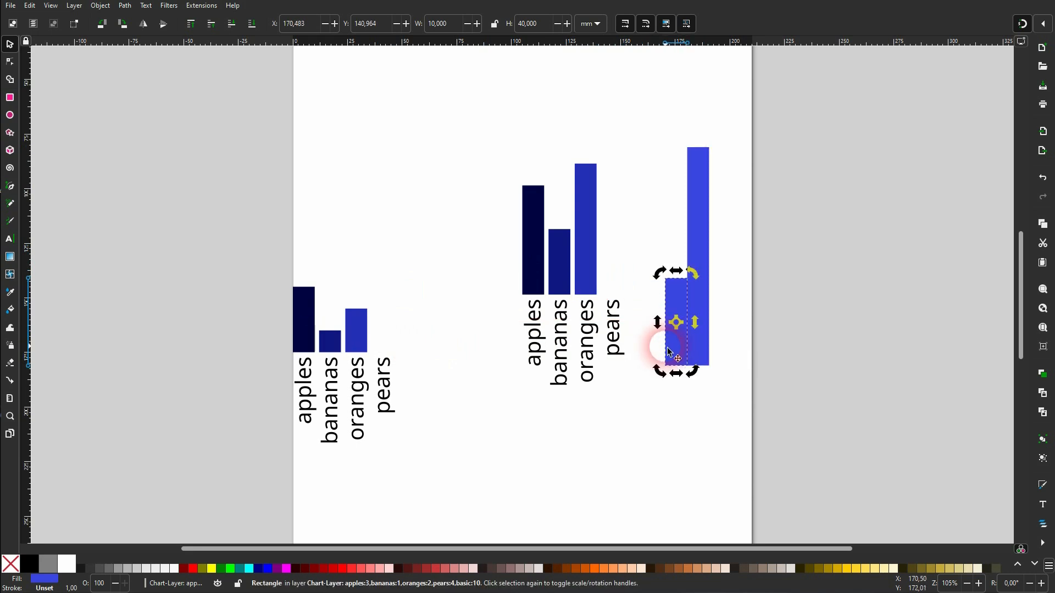
pyautogui.click(733, 353)
pyautogui.scroll(3, 684, 347)
pyautogui.moveTo(666, 345); pyautogui.dragTo(647, 437)
pyautogui.scroll(-3, 631, 350)
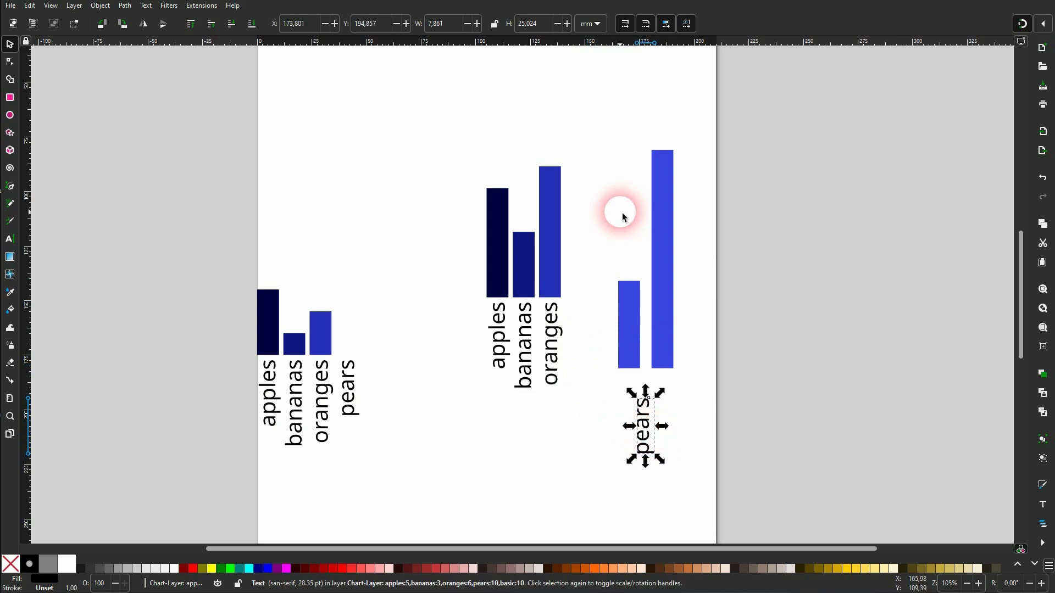
# - Pair the two oranges bars beside the pears pair with one oranges label below, shifting the taller apples and bananas bars and labels up out of the way
pyautogui.moveTo(553, 254); pyautogui.dragTo(557, 434)
pyautogui.moveTo(467, 402); pyautogui.dragTo(541, 208)
pyautogui.moveTo(523, 247); pyautogui.dragTo(438, 200)
pyautogui.moveTo(507, 273); pyautogui.dragTo(423, 207)
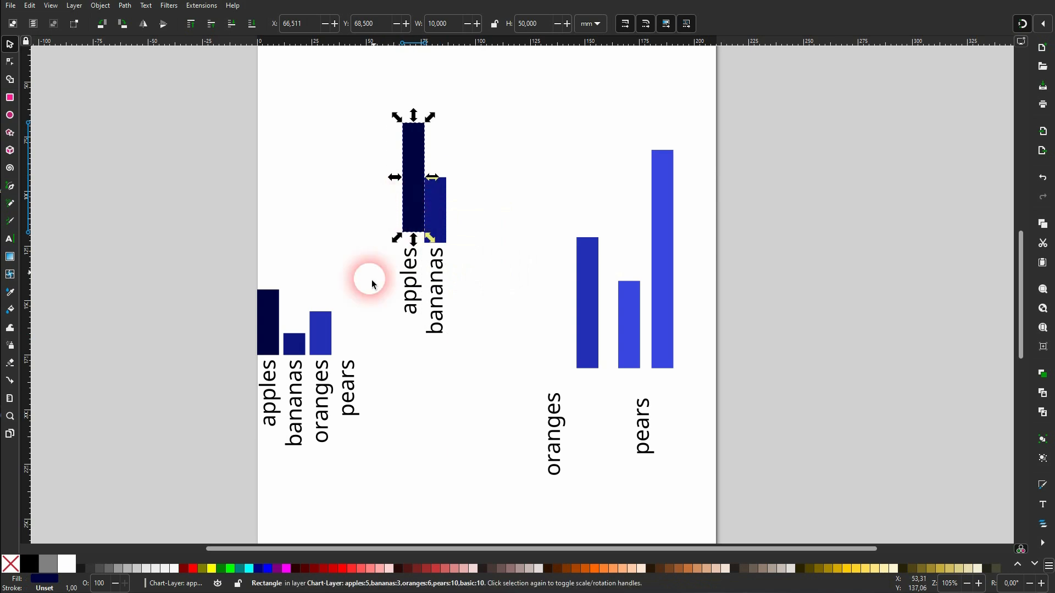
pyautogui.moveTo(324, 336); pyautogui.dragTo(565, 354)
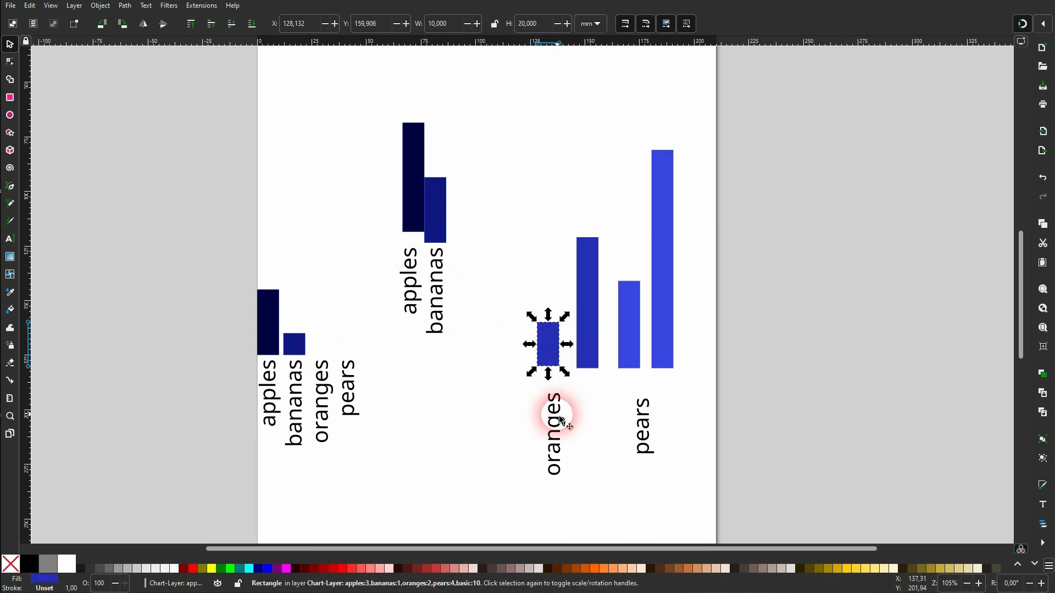
pyautogui.click(448, 352)
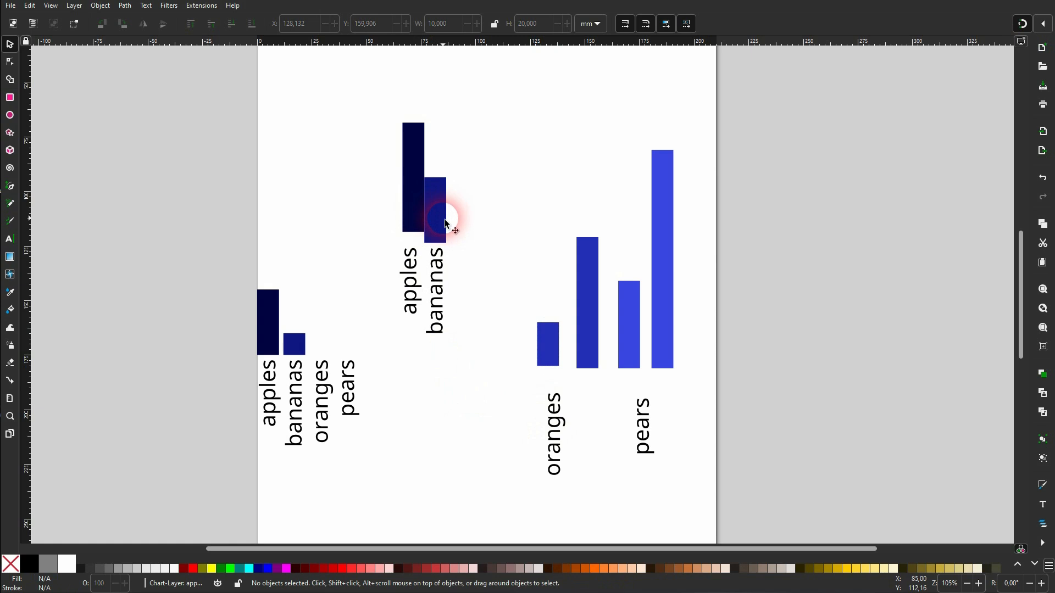
# - Delete the leftover oranges and pears labels of the smaller chart
pyautogui.click(327, 397)
pyautogui.press('Delete')
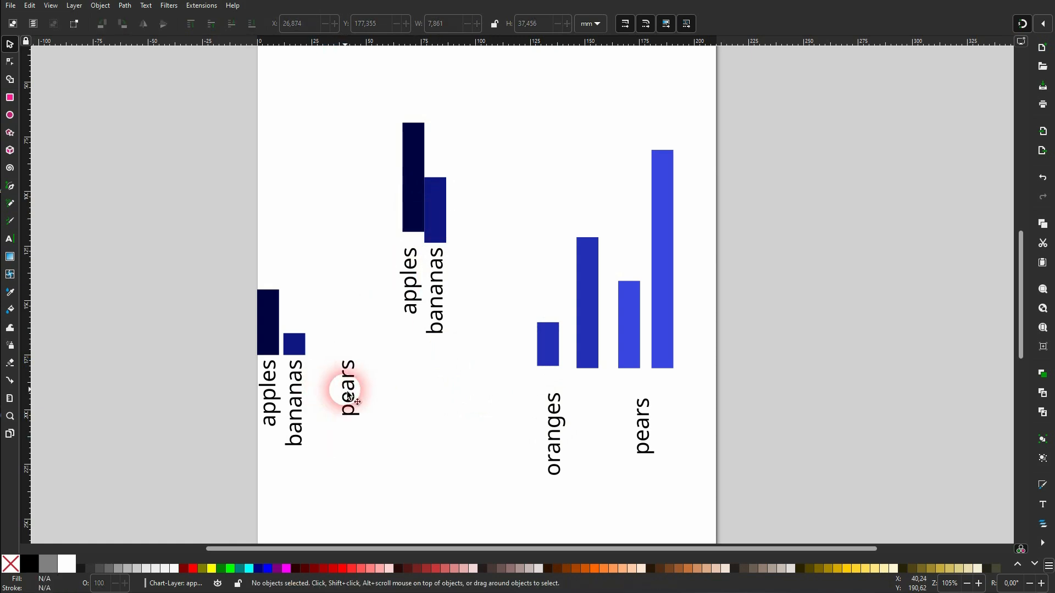
pyautogui.click(349, 395)
pyautogui.press('Delete')
# - Pair the two bananas bars beside the oranges pair, shorter bar first, and place one bananas label below them
pyautogui.moveTo(442, 232); pyautogui.dragTo(512, 354)
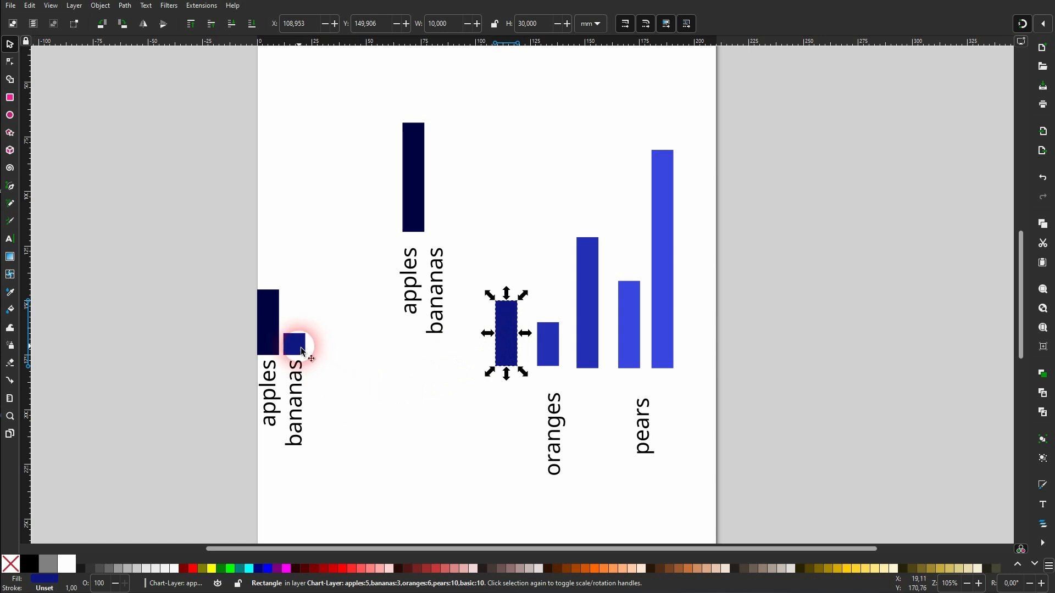
pyautogui.moveTo(302, 351); pyautogui.dragTo(485, 357)
pyautogui.moveTo(435, 310); pyautogui.dragTo(498, 450)
# - Pair the two apples bars beside the bananas pair with one apples label below, and delete the leftover apples and bananas labels
pyautogui.moveTo(411, 224); pyautogui.dragTo(432, 359)
pyautogui.click(411, 309)
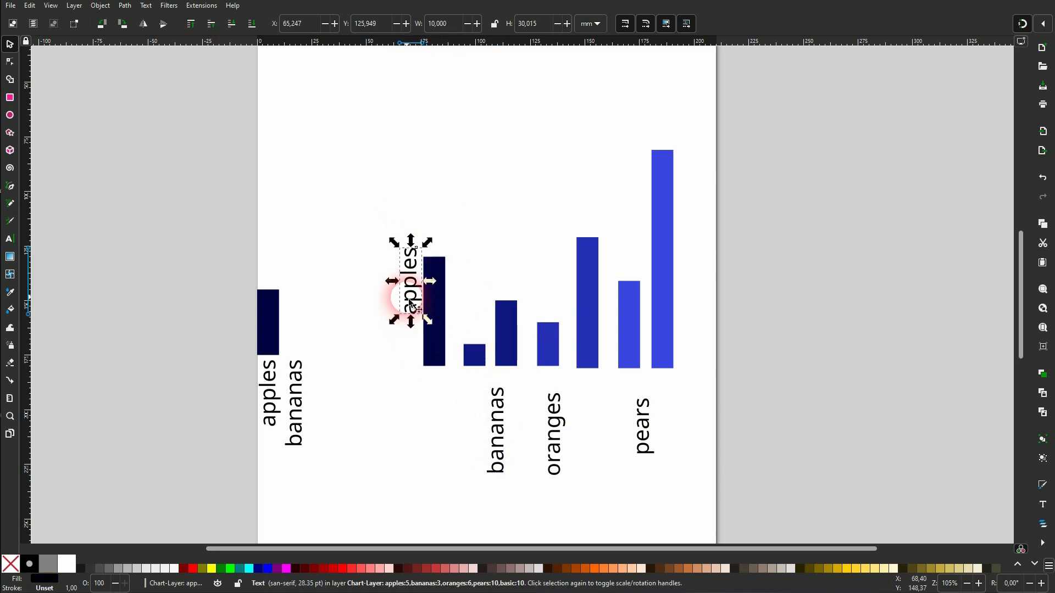
pyautogui.moveTo(411, 306); pyautogui.dragTo(409, 445)
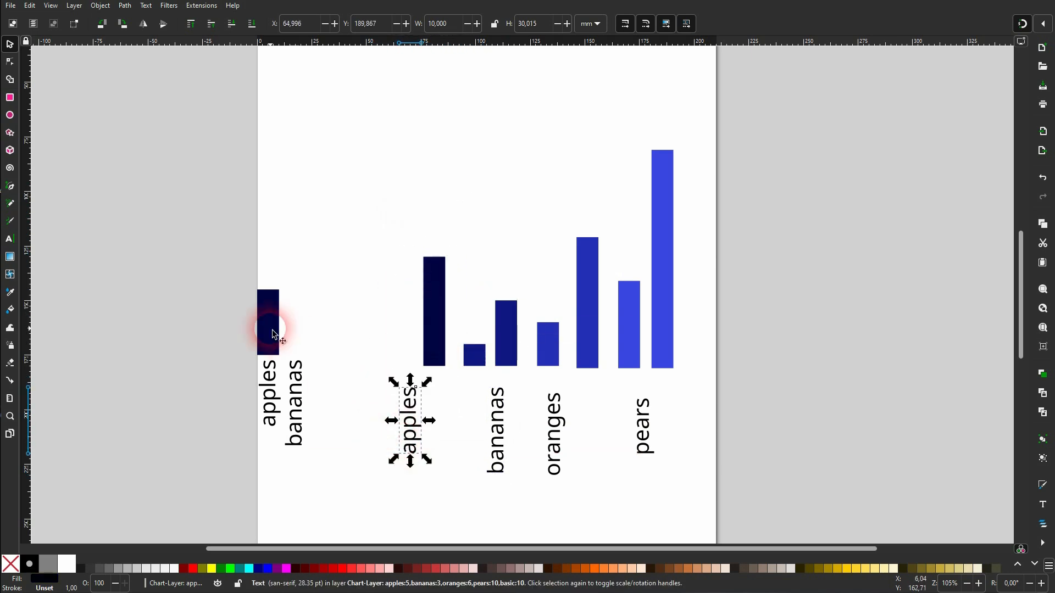
pyautogui.moveTo(273, 333); pyautogui.dragTo(408, 349)
pyautogui.moveTo(243, 467); pyautogui.dragTo(342, 315)
pyautogui.press('Delete')
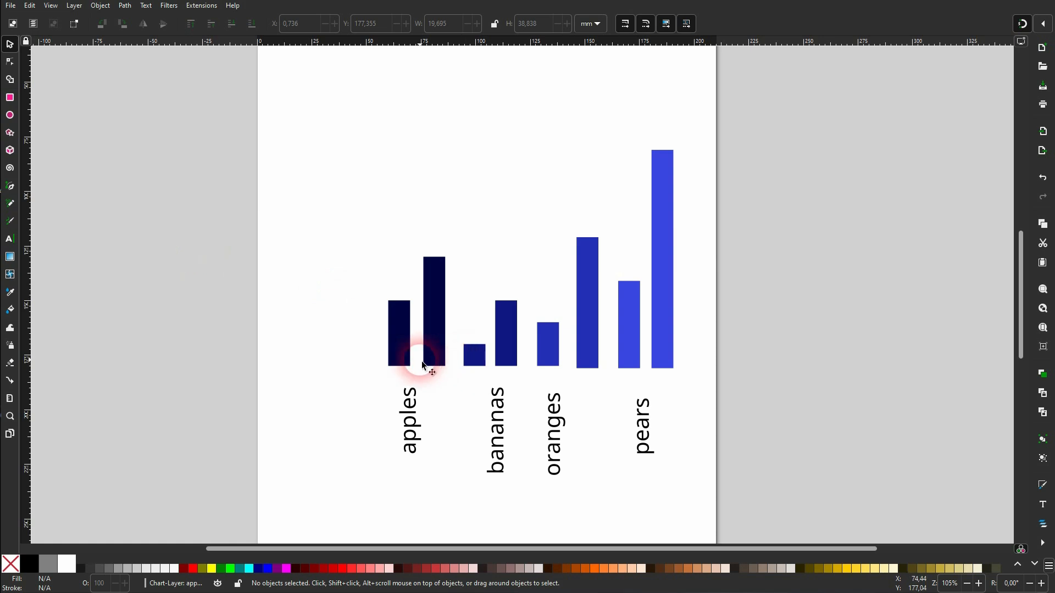
# - Fill the shorter apples bar with light pink and the taller apples bar with dark red
pyautogui.click(397, 346)
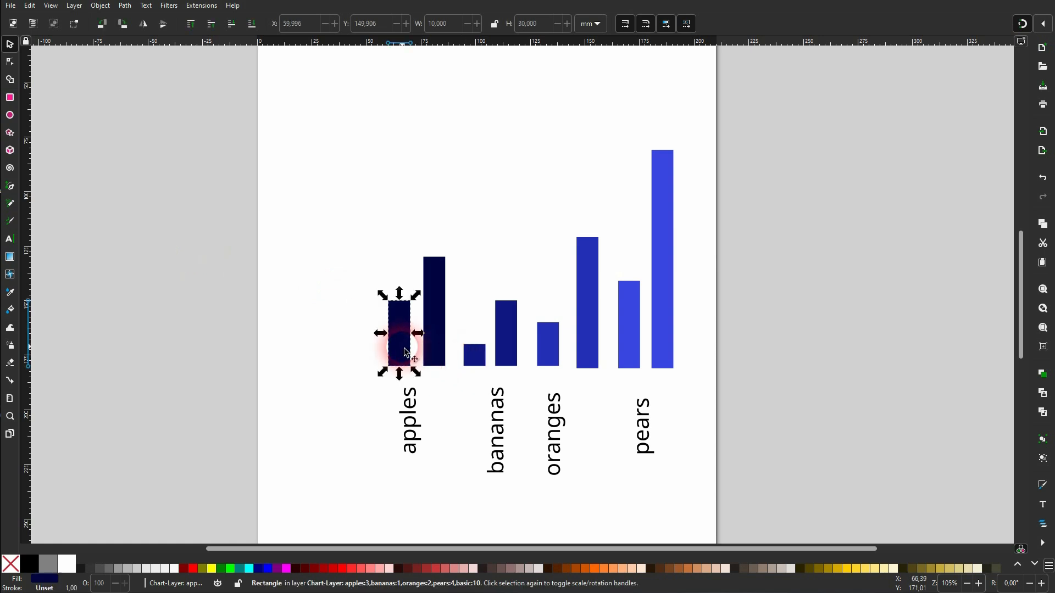
pyautogui.click(384, 573)
pyautogui.click(434, 297)
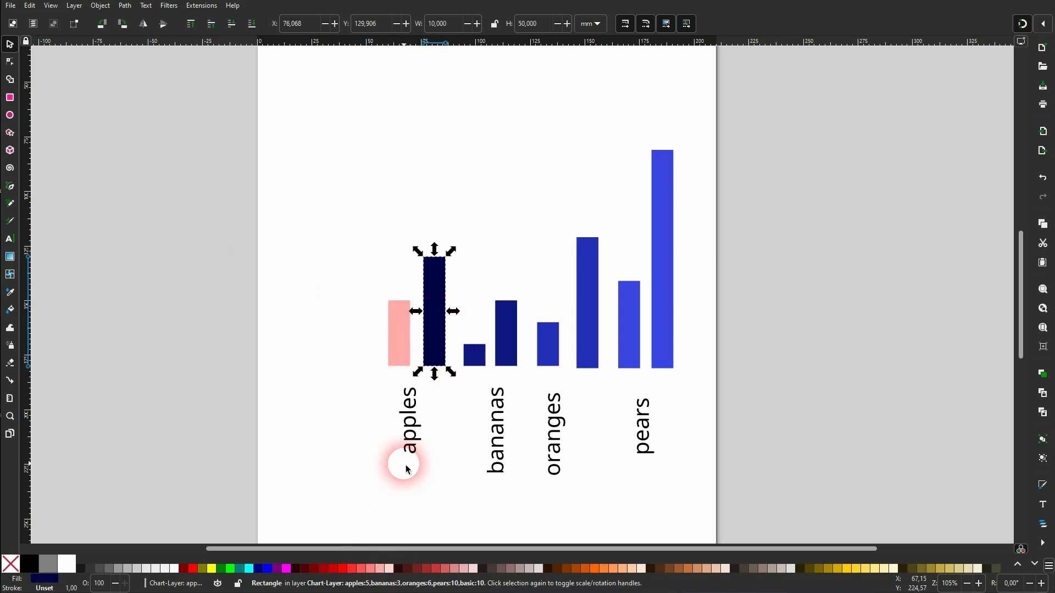
pyautogui.click(328, 571)
# - Select the shorter bananas, oranges and pears bars together and fill them with the same light pink
pyautogui.click(474, 355)
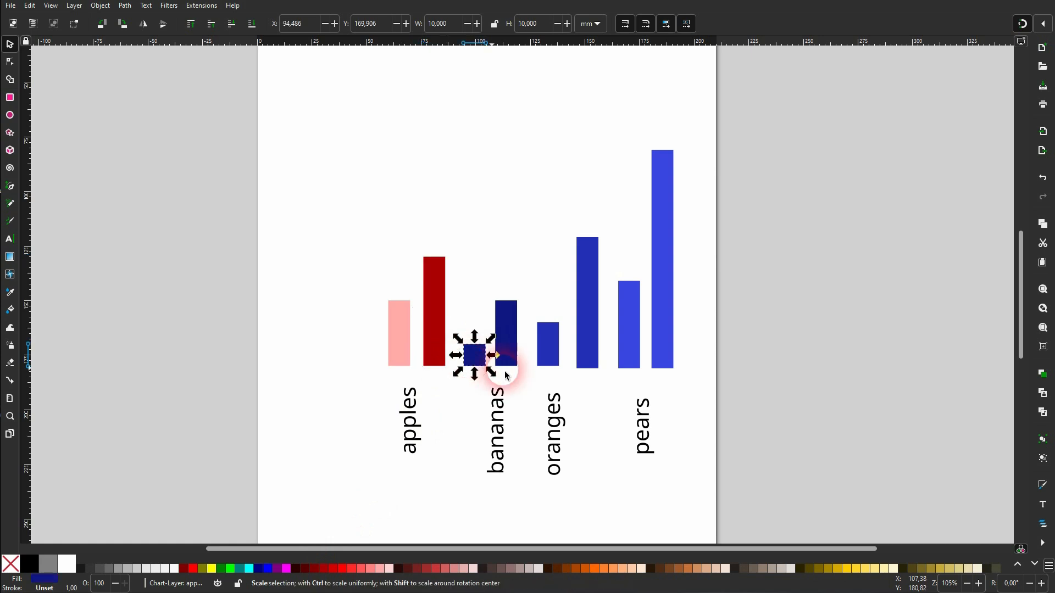
pyautogui.keyDown('shift'); pyautogui.click(554, 356); pyautogui.keyUp('shift')
pyautogui.keyDown('shift'); pyautogui.click(629, 352); pyautogui.keyUp('shift')
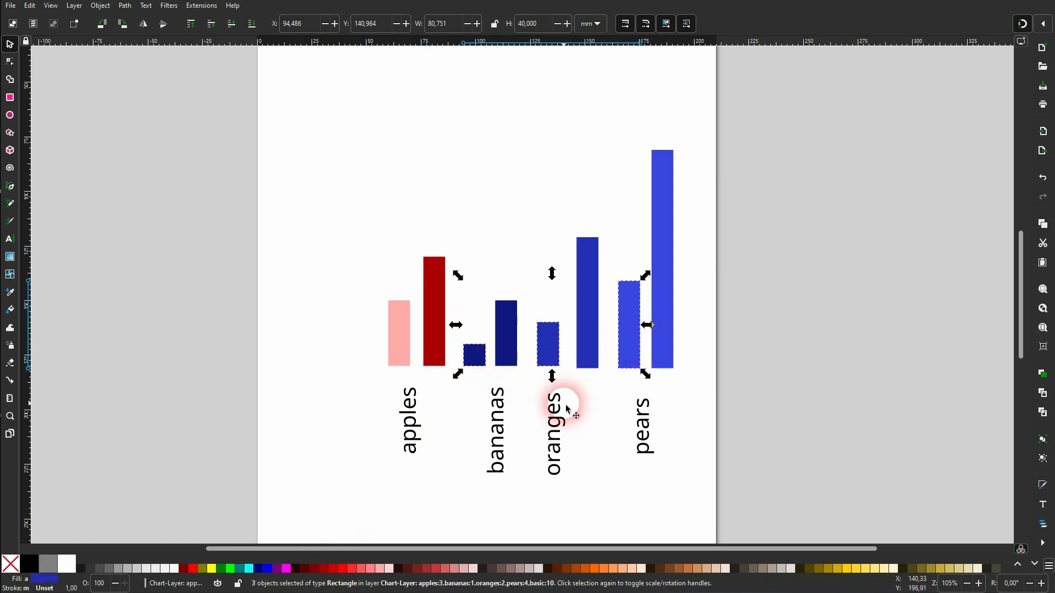
pyautogui.click(379, 569)
# - Select the taller bananas, oranges and pears bars together and fill them with dark red #AA0000
pyautogui.click(505, 343)
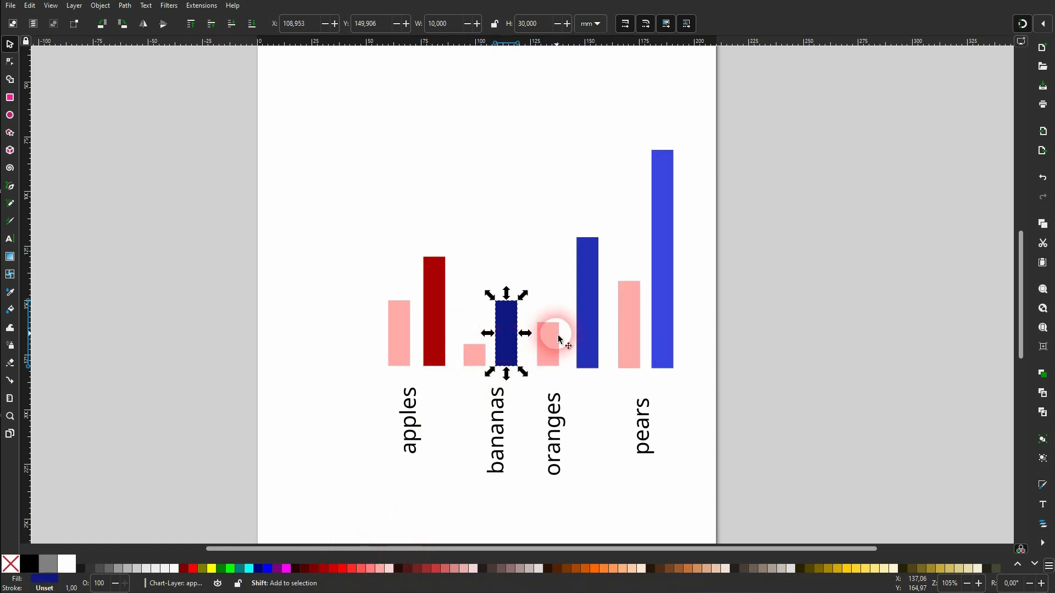
pyautogui.keyDown('shift'); pyautogui.click(586, 302); pyautogui.keyUp('shift')
pyautogui.keyDown('shift'); pyautogui.click(664, 319); pyautogui.keyUp('shift')
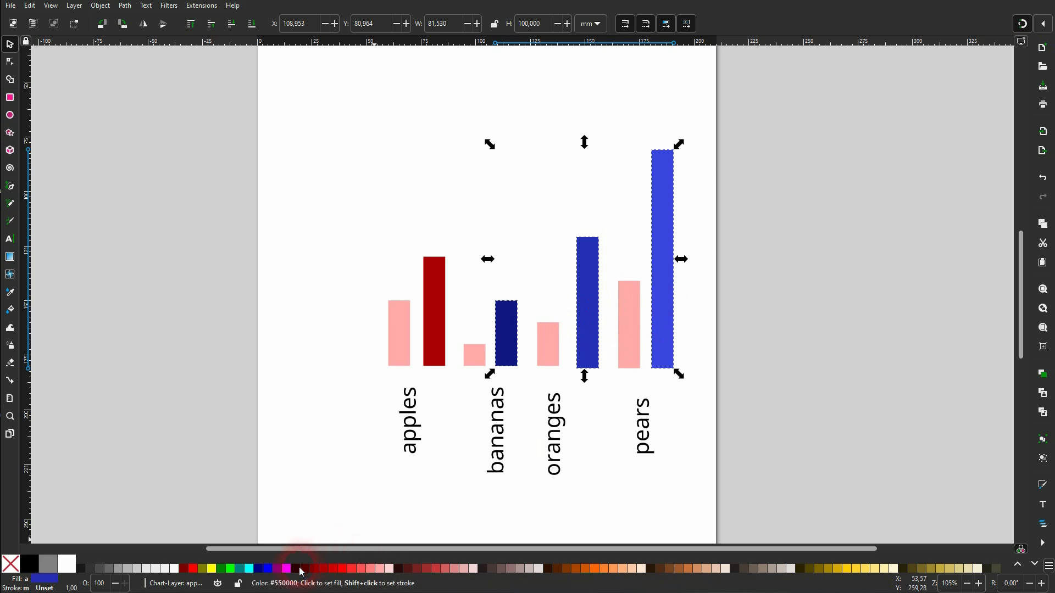
pyautogui.click(324, 571)
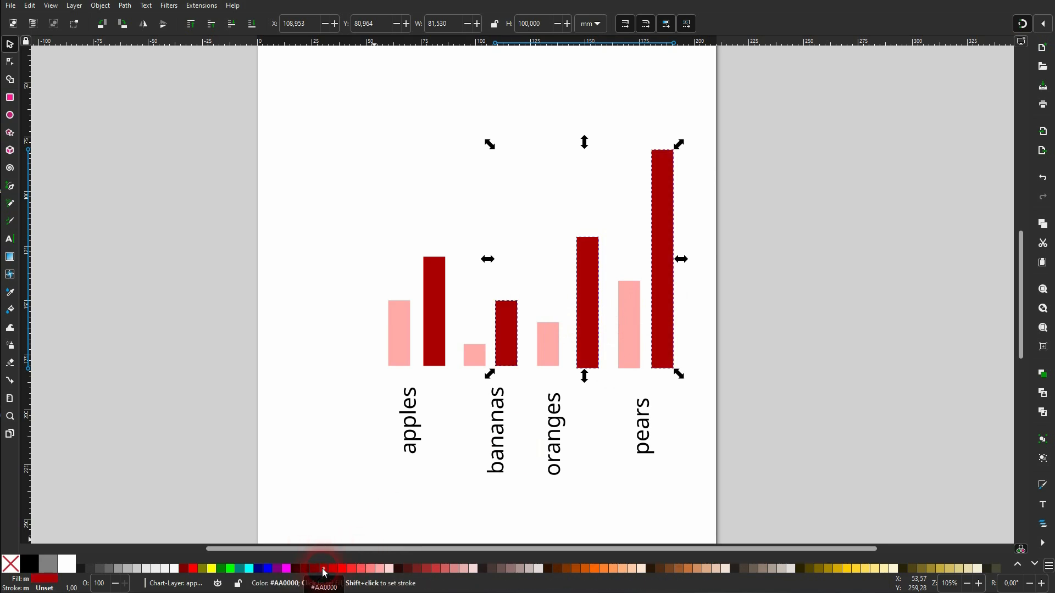
# - Draw a dark red legend square about 15 mm wide near the page's upper left, and place a light pink duplicate below it
pyautogui.click(10, 97)
pyautogui.moveTo(279, 115); pyautogui.dragTo(317, 151)
pyautogui.click(16, 48)
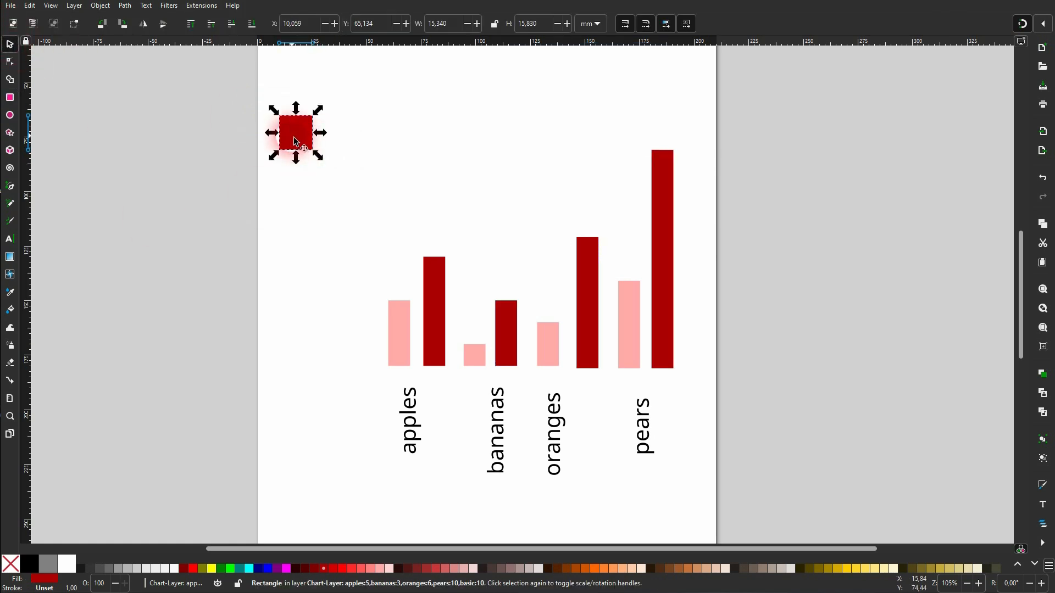
pyautogui.hotkey('ctrl', 'd')
pyautogui.moveTo(295, 137); pyautogui.dragTo(295, 196)
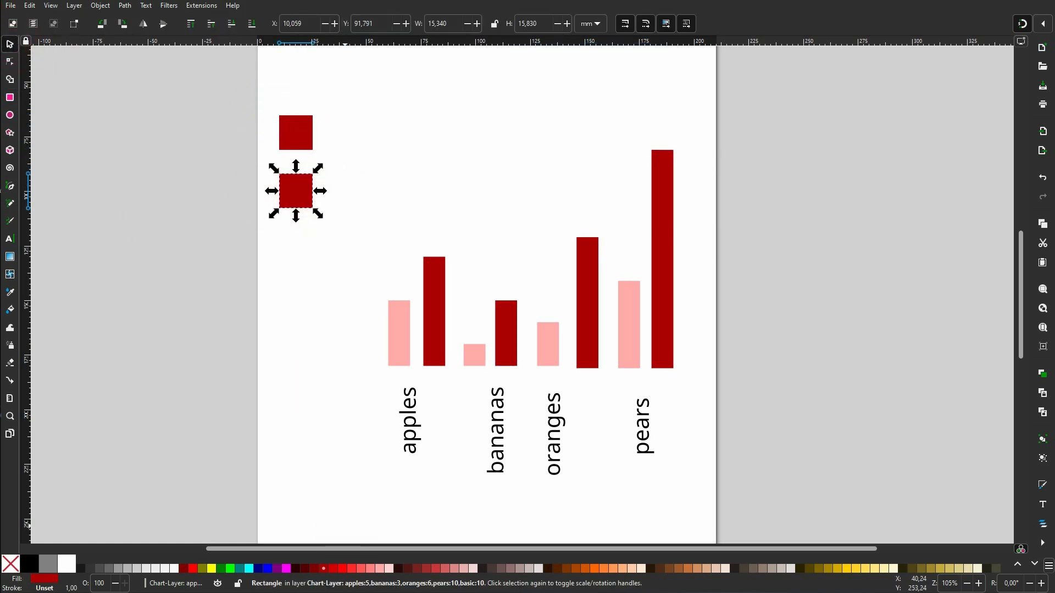
pyautogui.click(383, 569)
# - Add the legend text "Fruits available" in black, scaled to about 37 mm wide, beside the dark red square
pyautogui.click(13, 242)
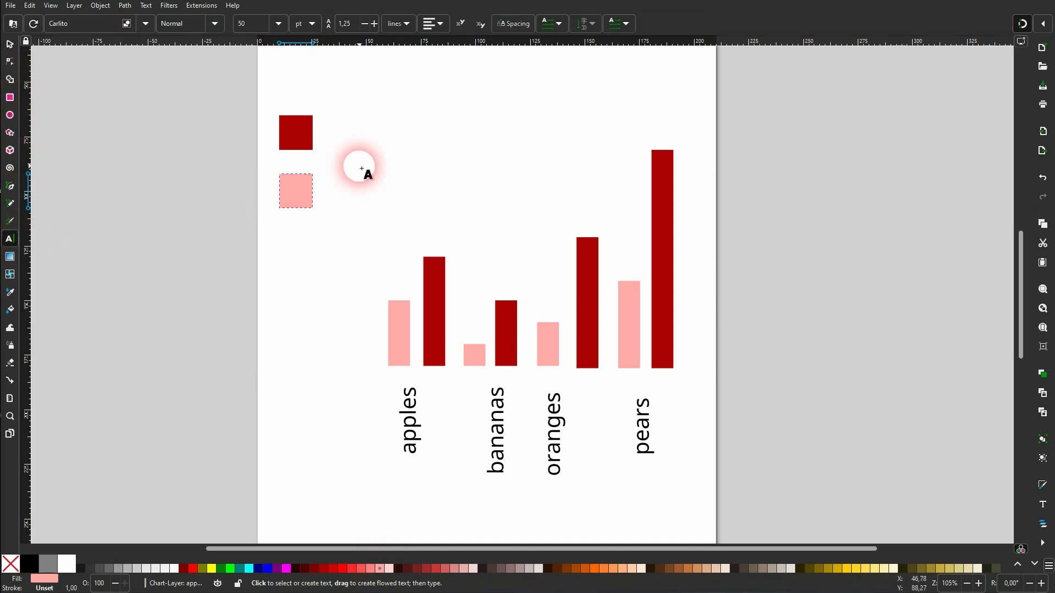
pyautogui.click(336, 131)
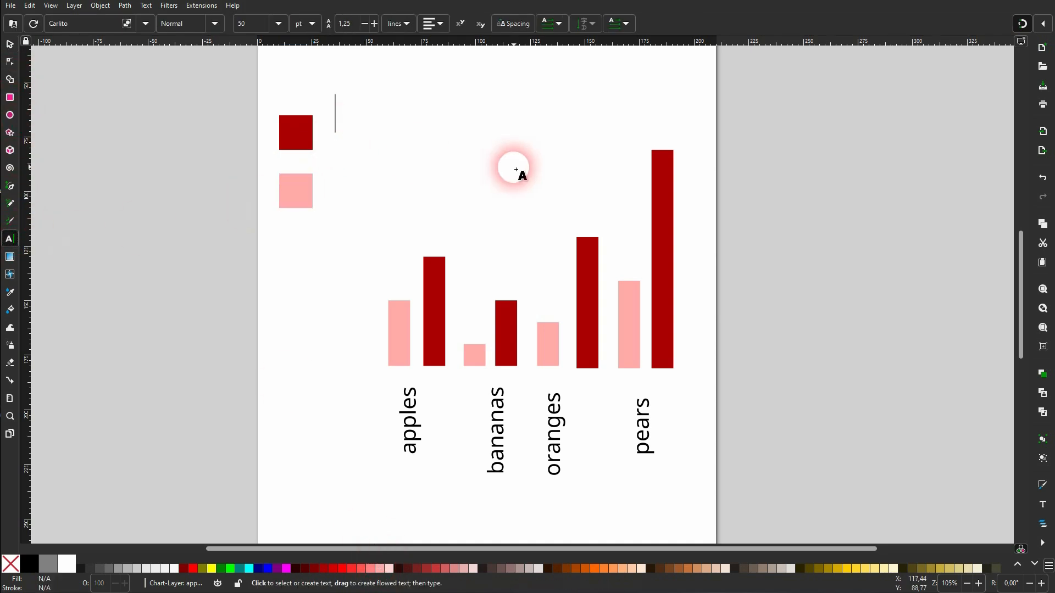
pyautogui.write('Fruits available')
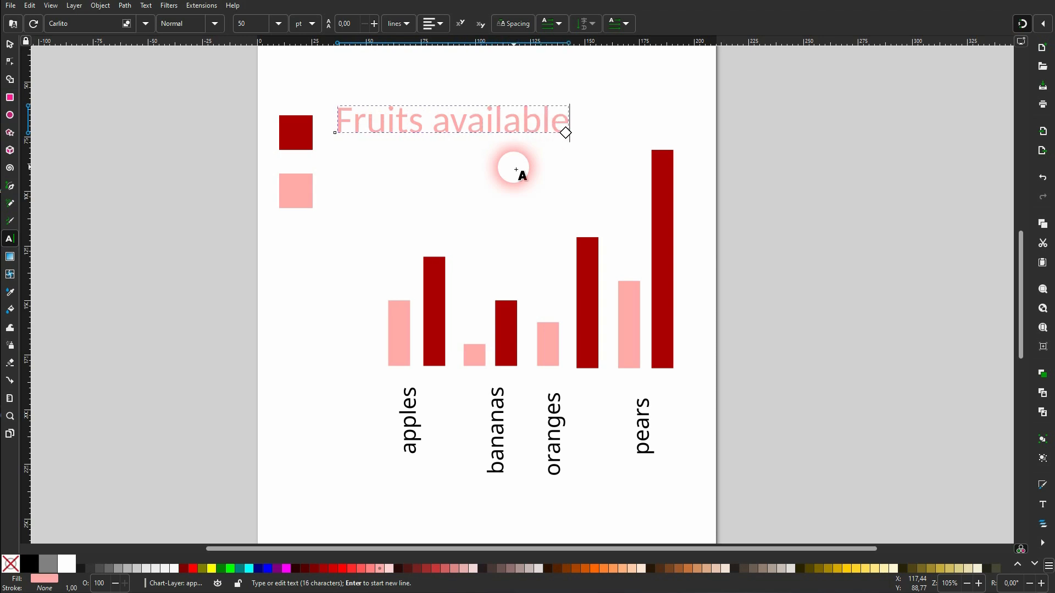
pyautogui.click(9, 44)
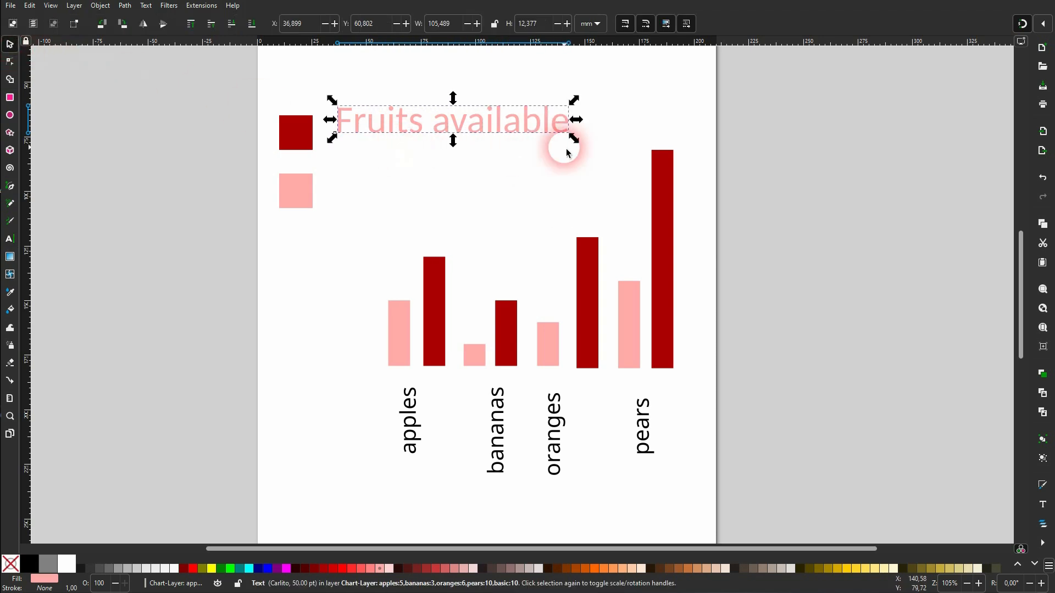
pyautogui.moveTo(576, 138); pyautogui.dragTo(476, 122)
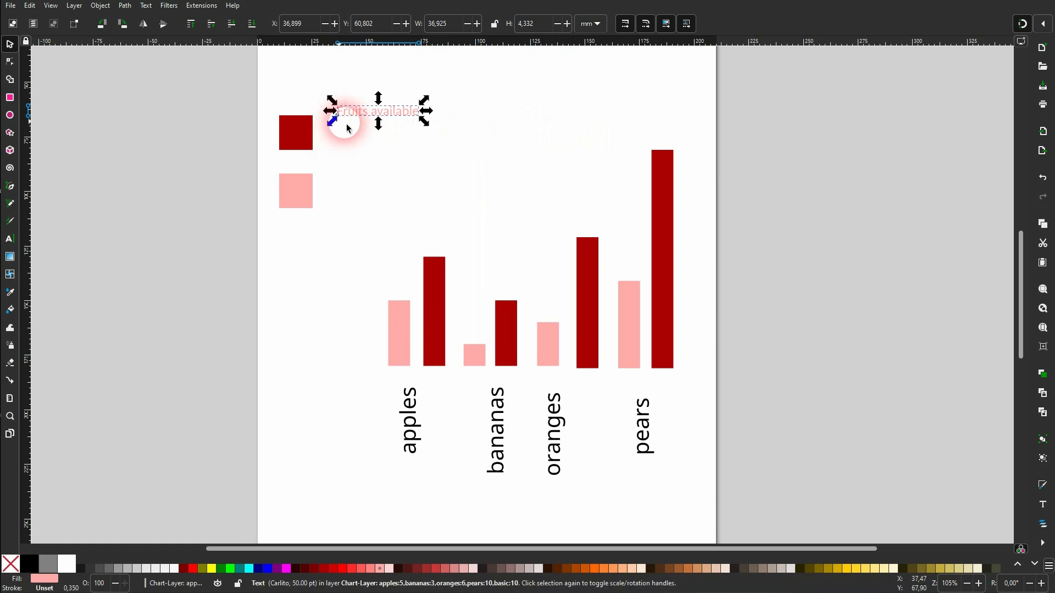
pyautogui.moveTo(348, 129); pyautogui.dragTo(340, 150)
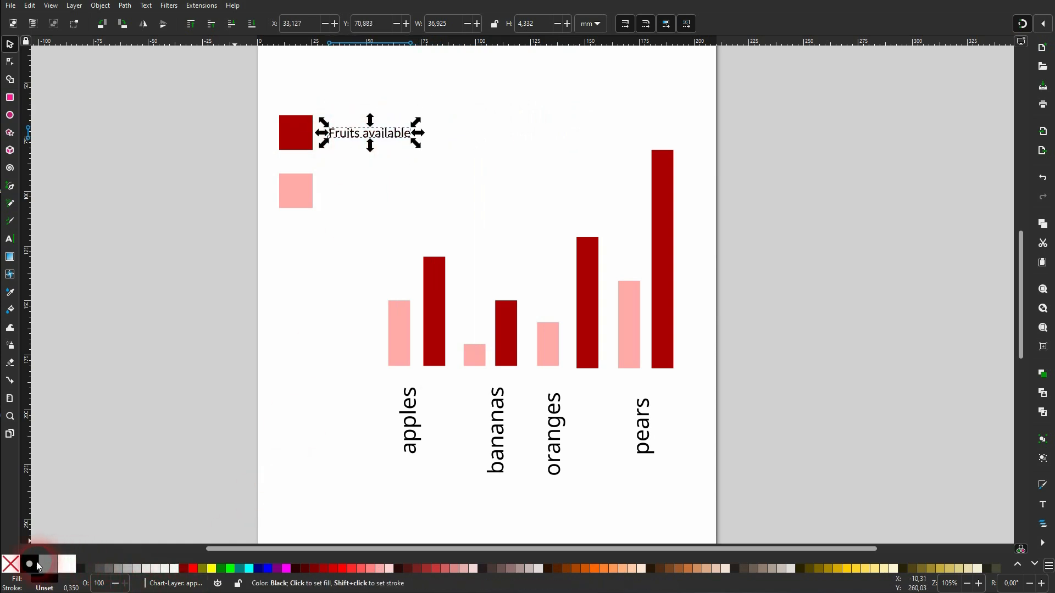
# - Duplicate the legend text beside the pink square and change the copy to "Fruits eaten"
pyautogui.hotkey('ctrl', 'd')
pyautogui.moveTo(385, 134); pyautogui.dragTo(389, 201)
pyautogui.press('t')
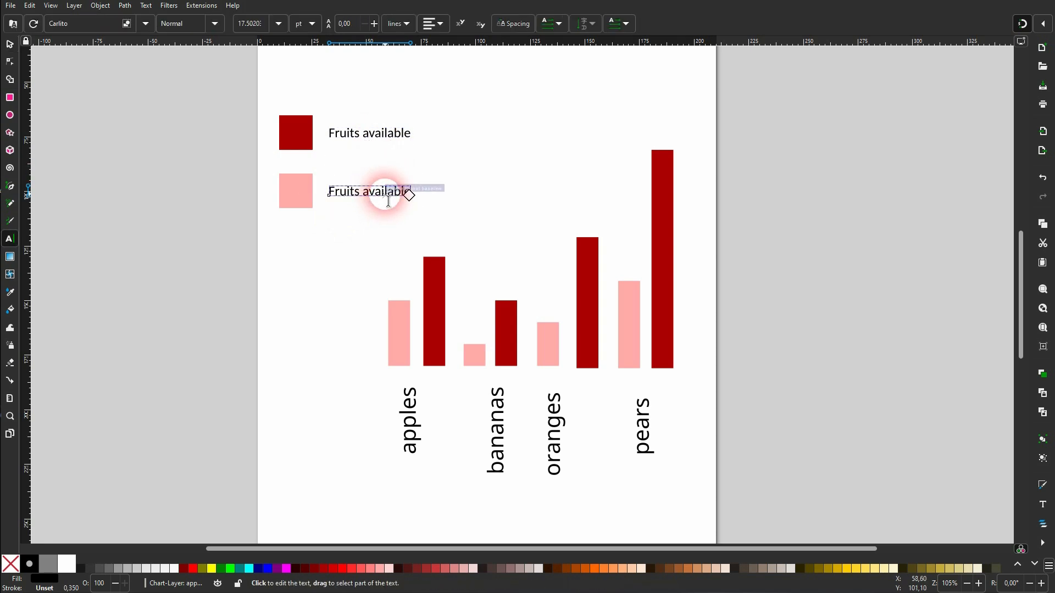
pyautogui.write('eaten')
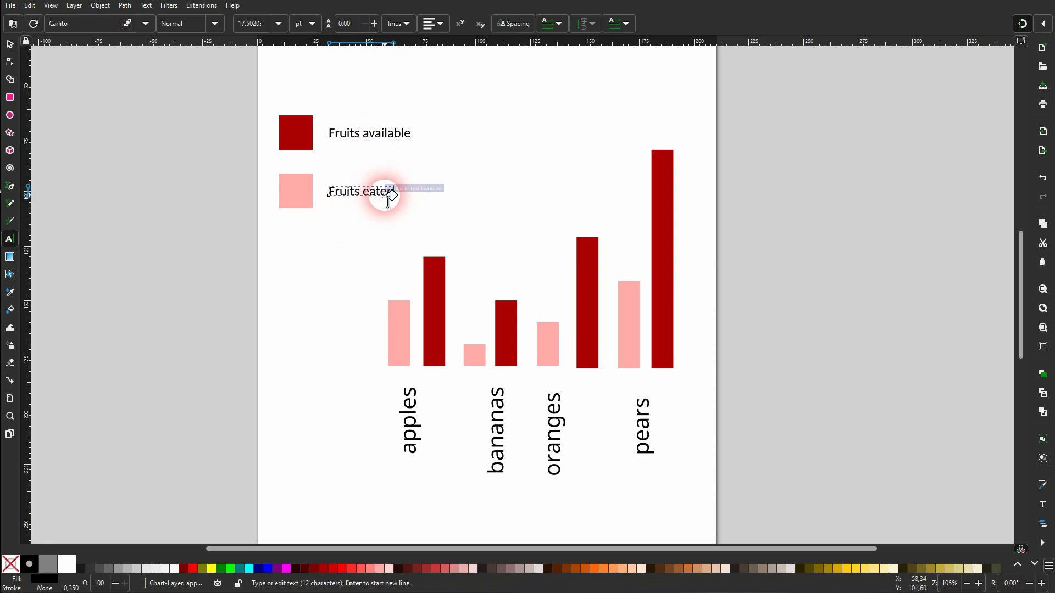
pyautogui.click(12, 49)
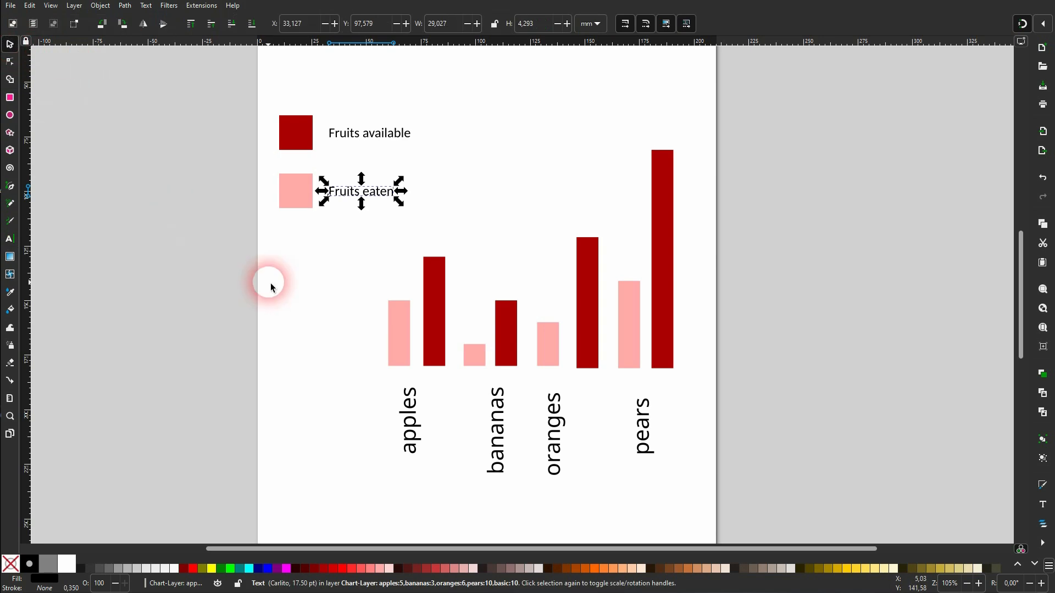
# - Move the pink legend square and its text up together so the square touches the dark red one
pyautogui.click(272, 283)
pyautogui.moveTo(254, 238); pyautogui.dragTo(397, 165)
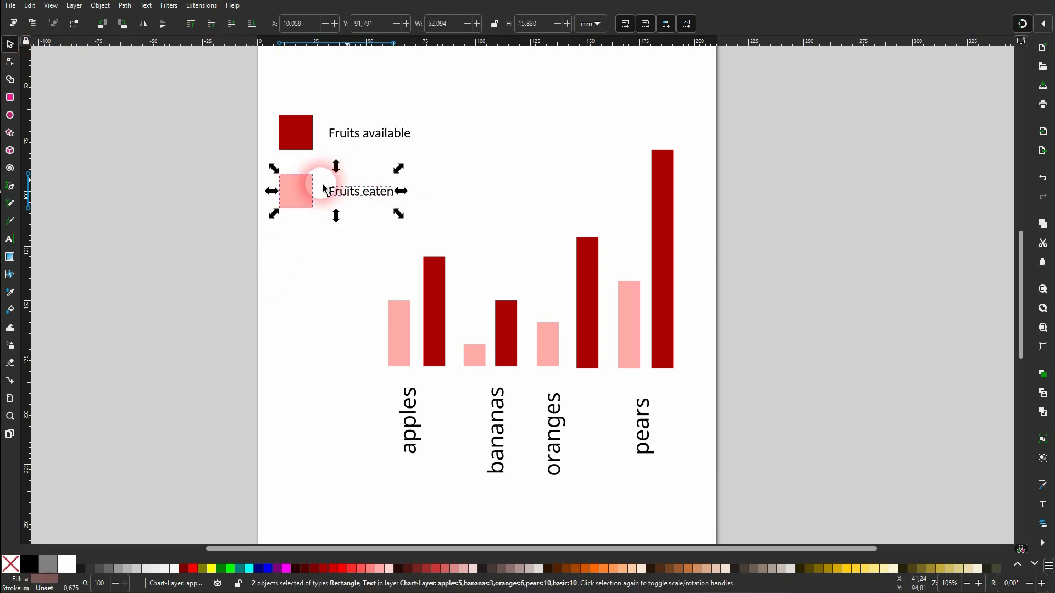
pyautogui.moveTo(311, 194); pyautogui.dragTo(310, 169)
pyautogui.click(315, 247)
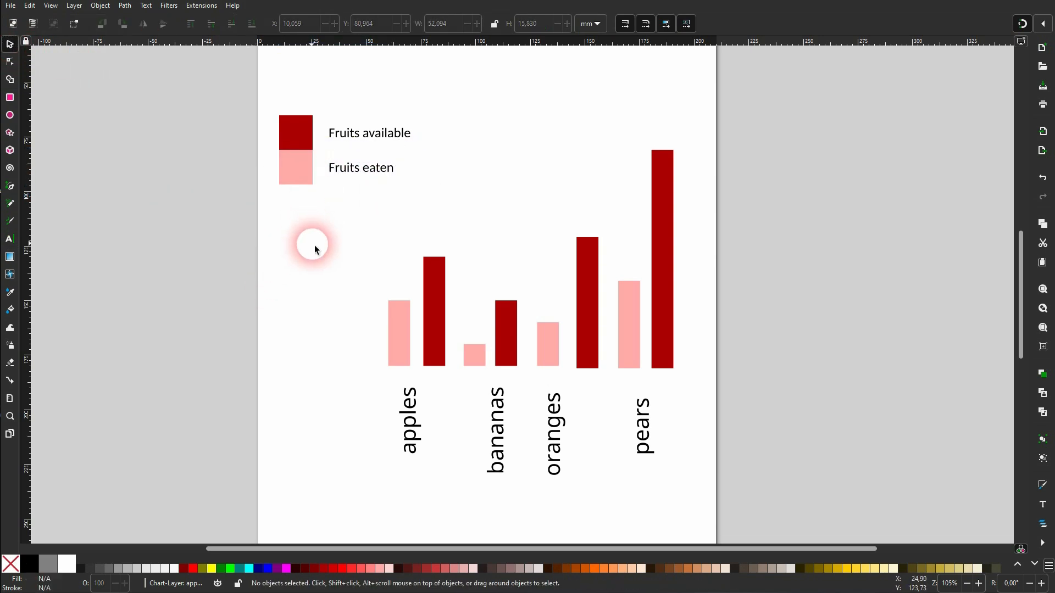
# - Snap the pink and dark red bars together for pears and for oranges, bringing the oranges pair closer to the pears pair
pyautogui.scroll(1, 437, 341)
pyautogui.click(748, 357)
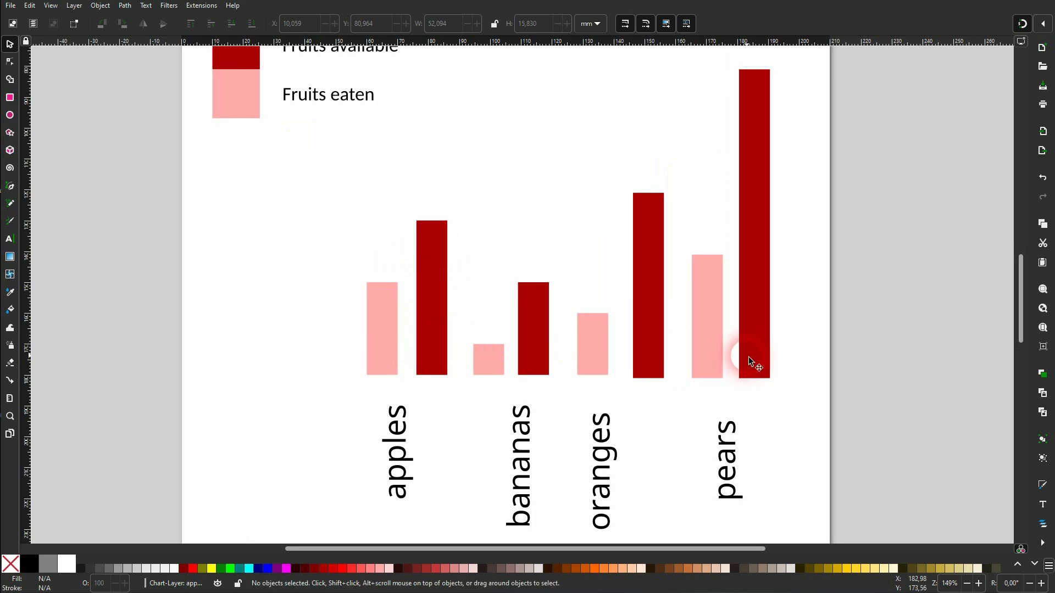
pyautogui.moveTo(712, 360); pyautogui.dragTo(727, 359)
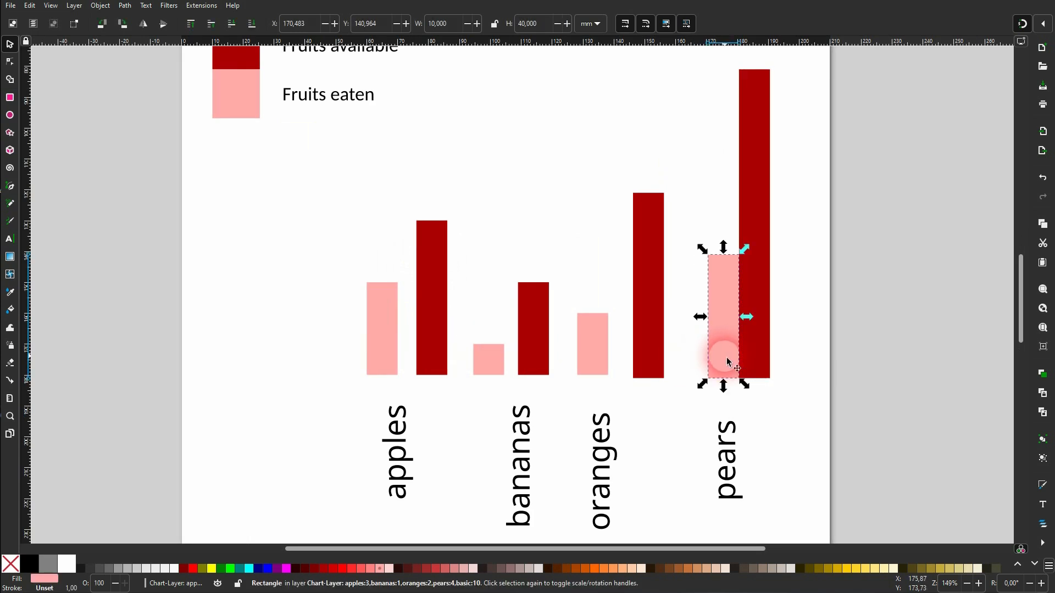
pyautogui.moveTo(652, 350); pyautogui.dragTo(681, 347)
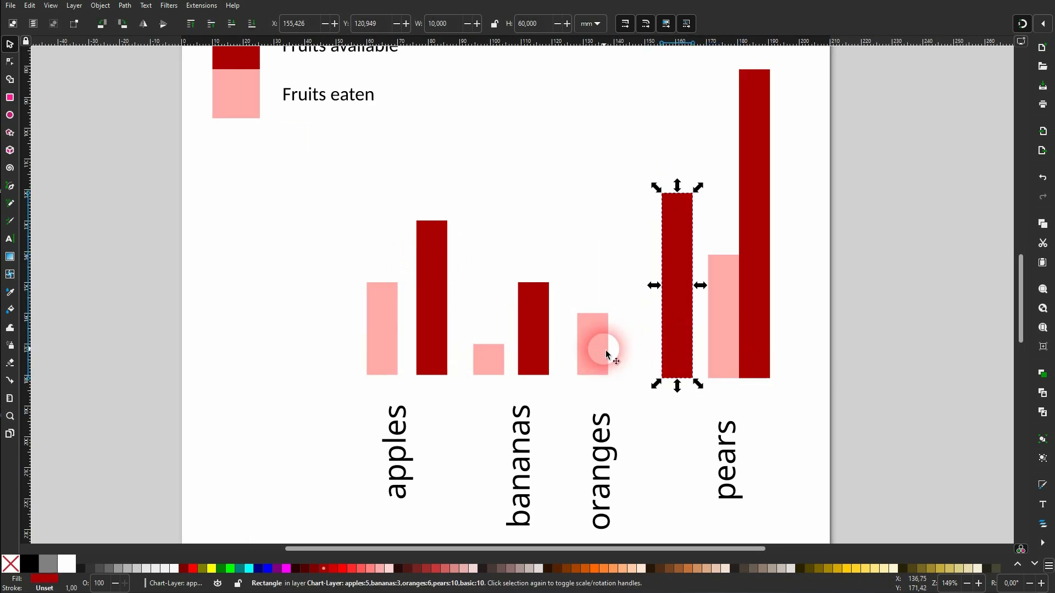
pyautogui.moveTo(605, 351); pyautogui.dragTo(652, 360)
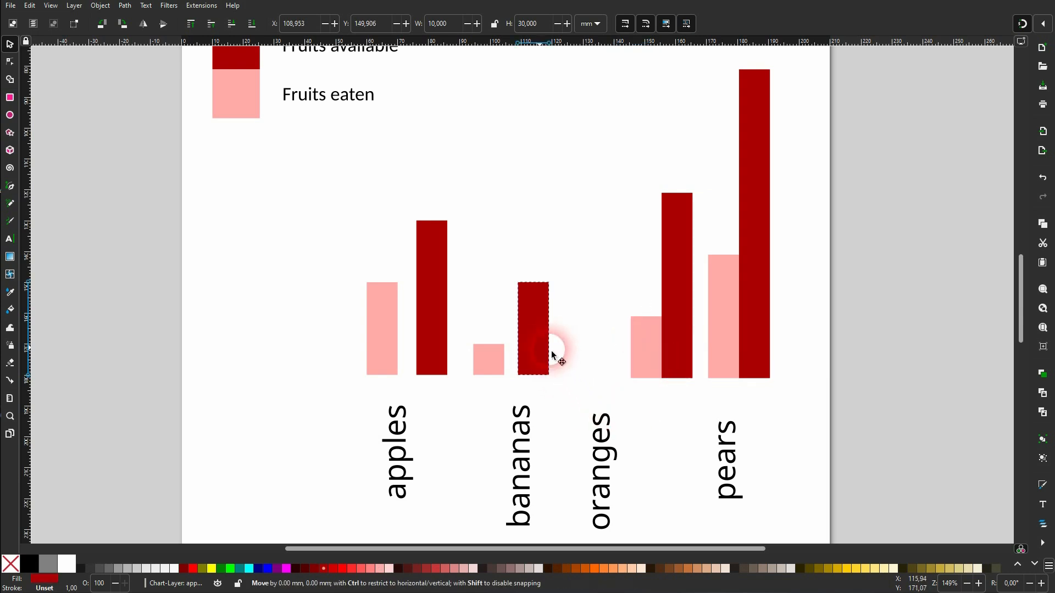
# - Snap the pink and dark red bars together for bananas and for apples, bringing both pairs closer to the oranges pair
pyautogui.moveTo(544, 354); pyautogui.dragTo(593, 357)
pyautogui.moveTo(489, 365); pyautogui.dragTo(558, 365)
pyautogui.moveTo(448, 340); pyautogui.dragTo(496, 349)
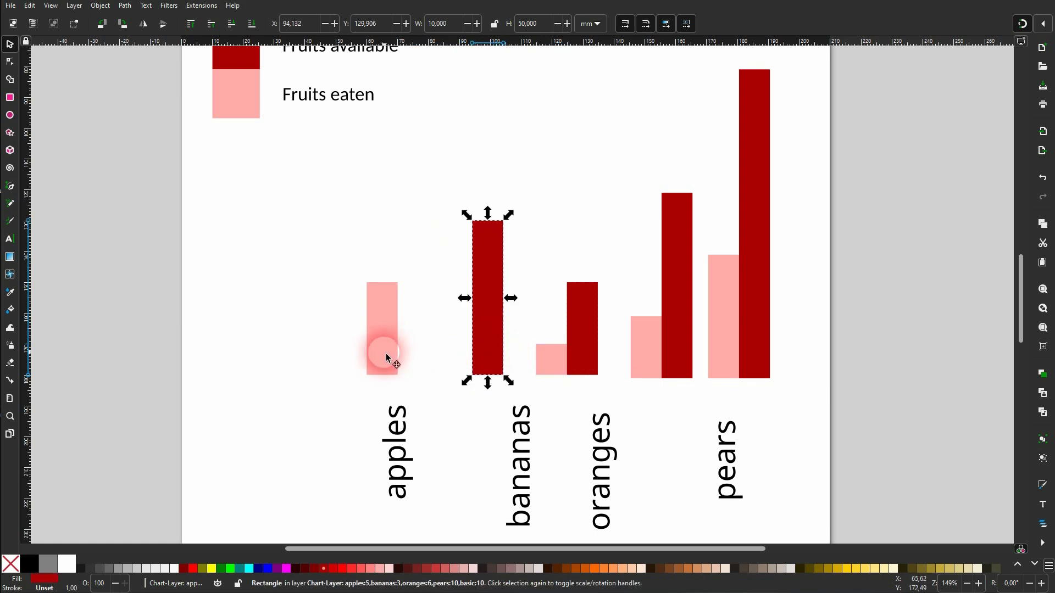
pyautogui.moveTo(389, 357); pyautogui.dragTo(459, 352)
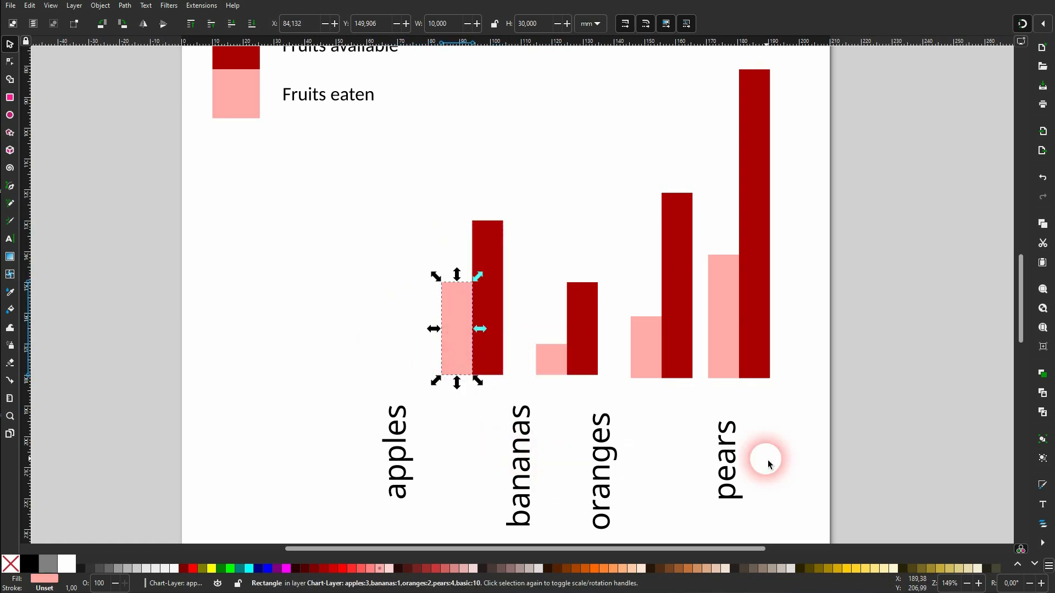
# - Centre the oranges, bananas, apples and pears labels under their bar pairs, lining up their upper ends
pyautogui.moveTo(605, 459); pyautogui.dragTo(656, 442)
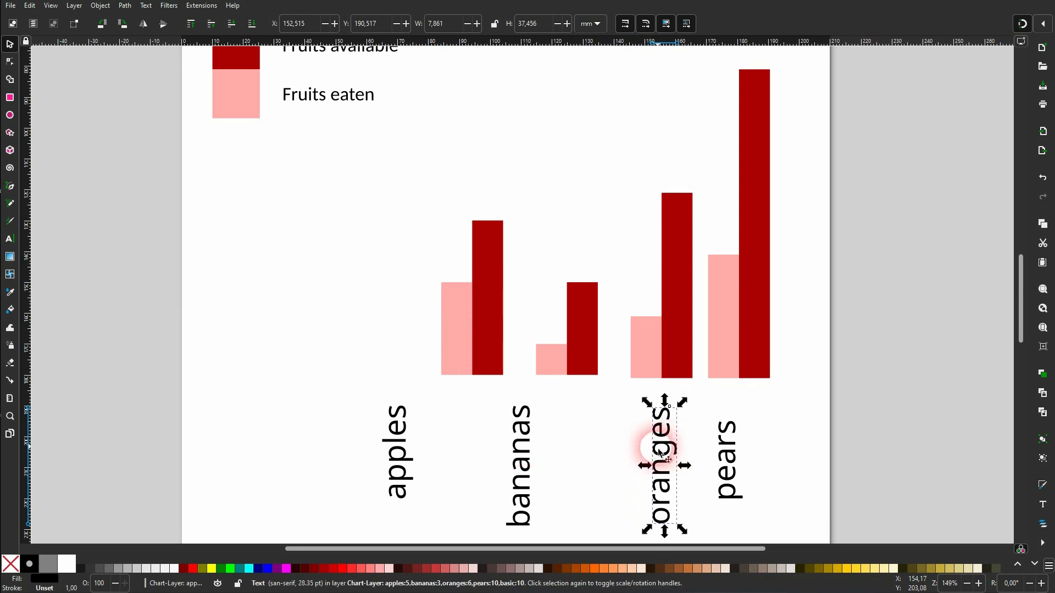
pyautogui.moveTo(525, 443); pyautogui.dragTo(577, 444)
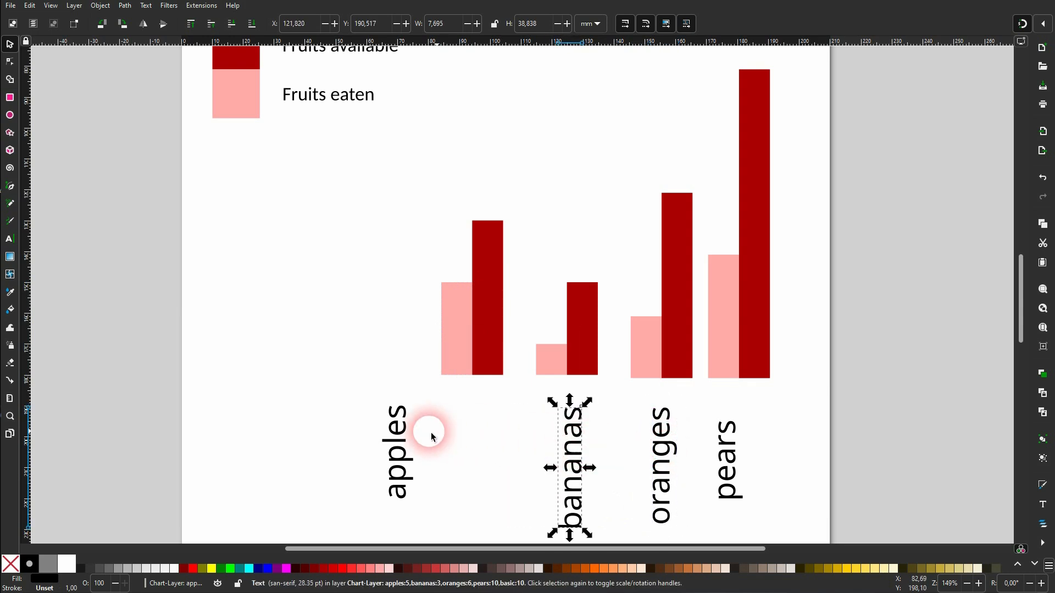
pyautogui.moveTo(407, 438); pyautogui.dragTo(476, 434)
pyautogui.scroll(-2, 395, 370)
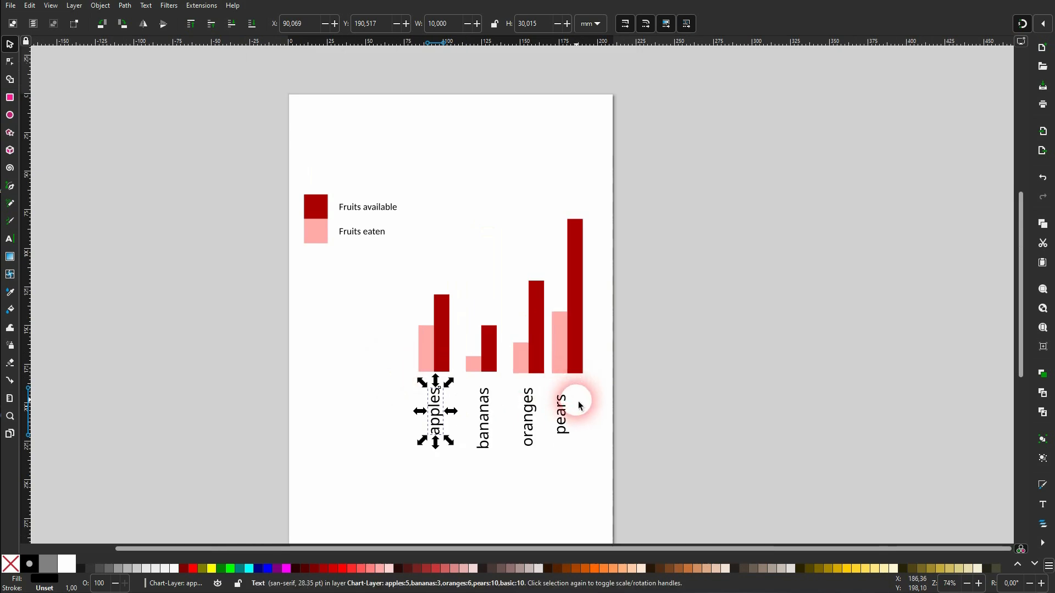
pyautogui.moveTo(570, 406); pyautogui.dragTo(567, 403)
pyautogui.click(605, 384)
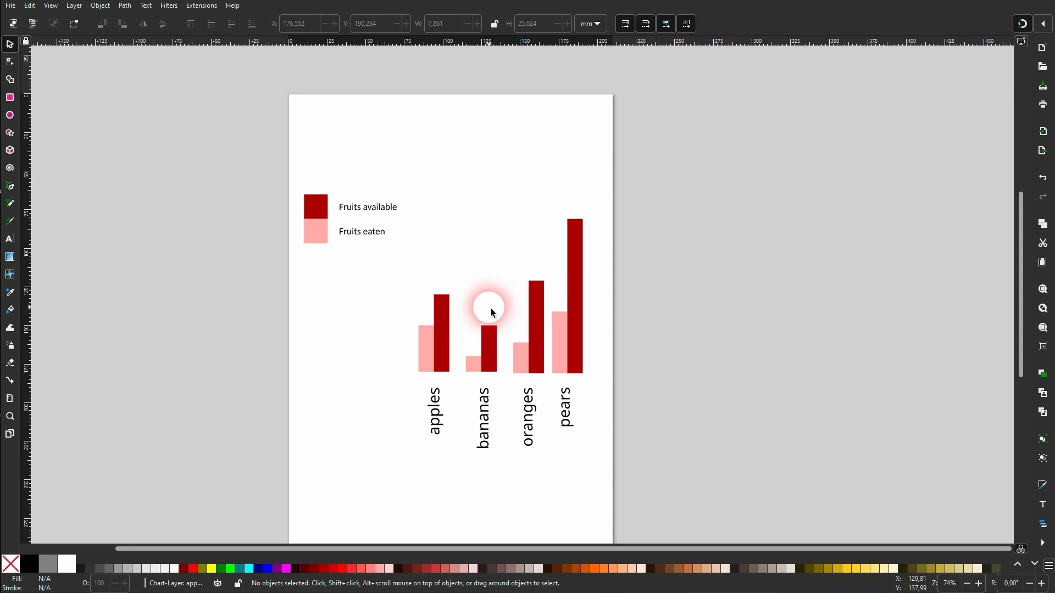
# - Rotate all the bars and fruit labels together clockwise to lay the chart horizontally, and shift it toward the page's left side
pyautogui.moveTo(403, 472); pyautogui.dragTo(655, 196)
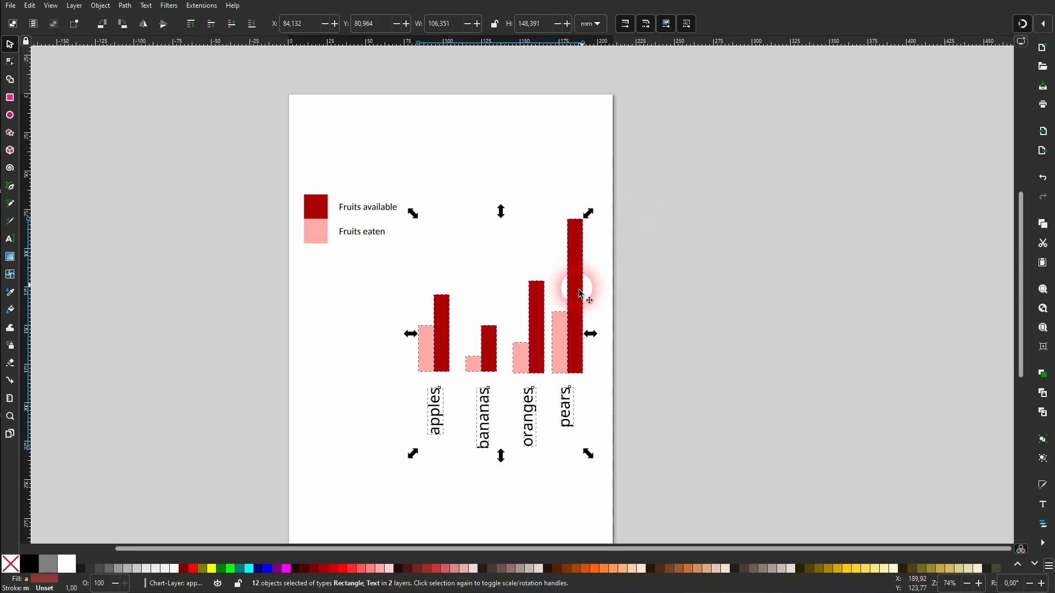
pyautogui.click(586, 291)
pyautogui.moveTo(587, 214); pyautogui.dragTo(632, 401)
pyautogui.moveTo(493, 278); pyautogui.dragTo(427, 291)
pyautogui.click(504, 241)
pyautogui.click(512, 289)
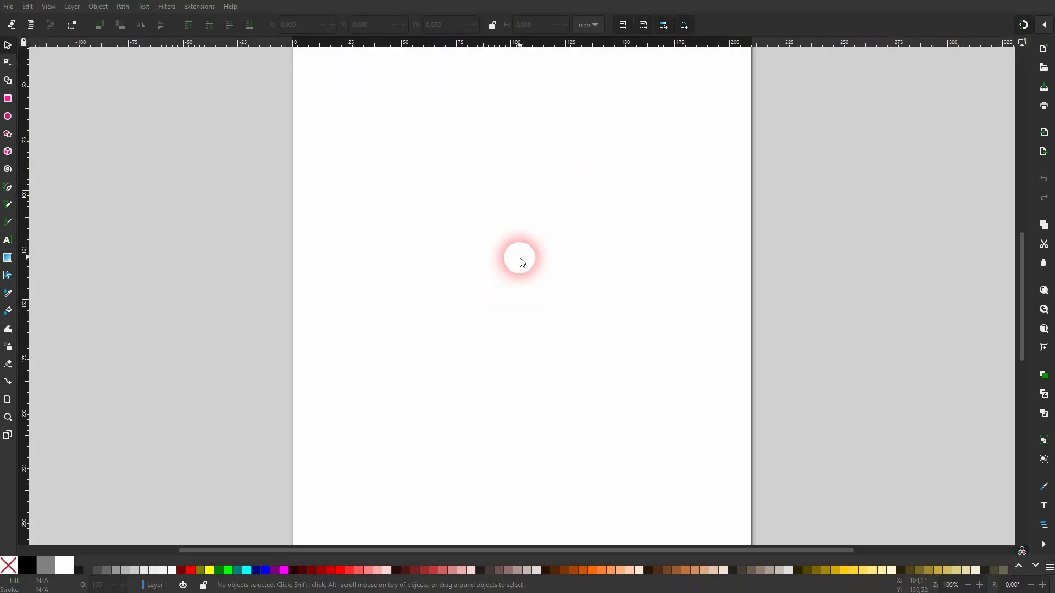
# - Render a vertical bar chart with NiceCharts from the data apples:5,bananas:3,oranges:6,pears:10,basic:10 in the Blue color scheme
pyautogui.click(519, 258)
pyautogui.click(204, 7)
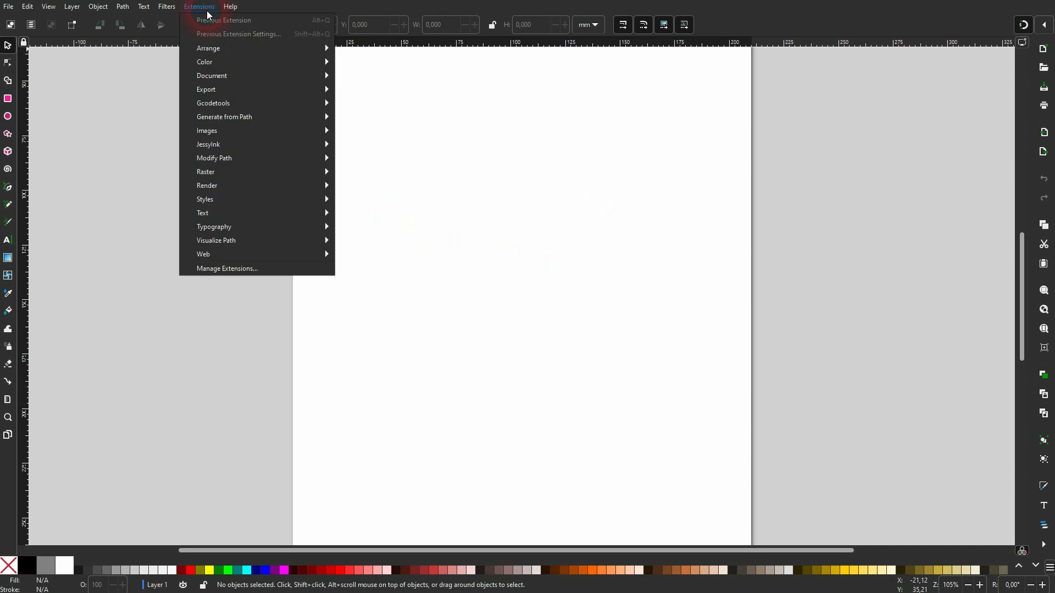
pyautogui.moveTo(290, 188)
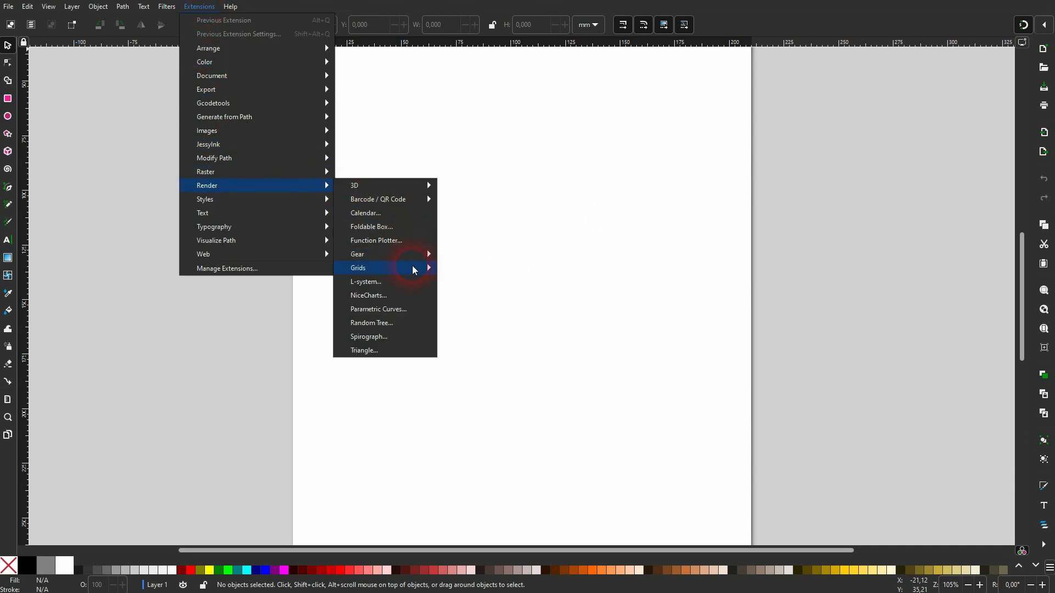
pyautogui.click(403, 297)
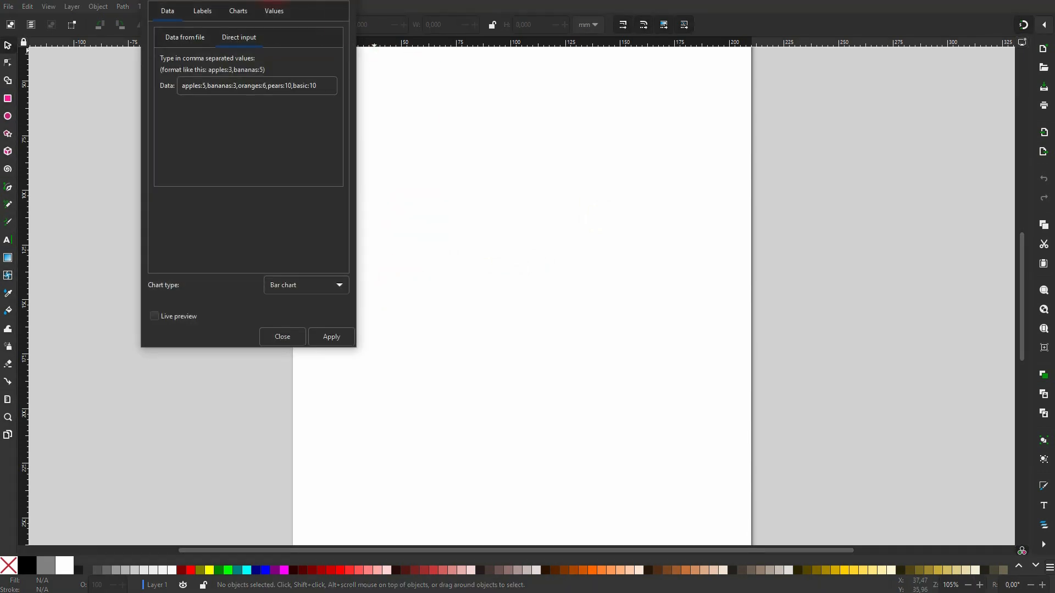
pyautogui.moveTo(275, 3); pyautogui.dragTo(916, 128)
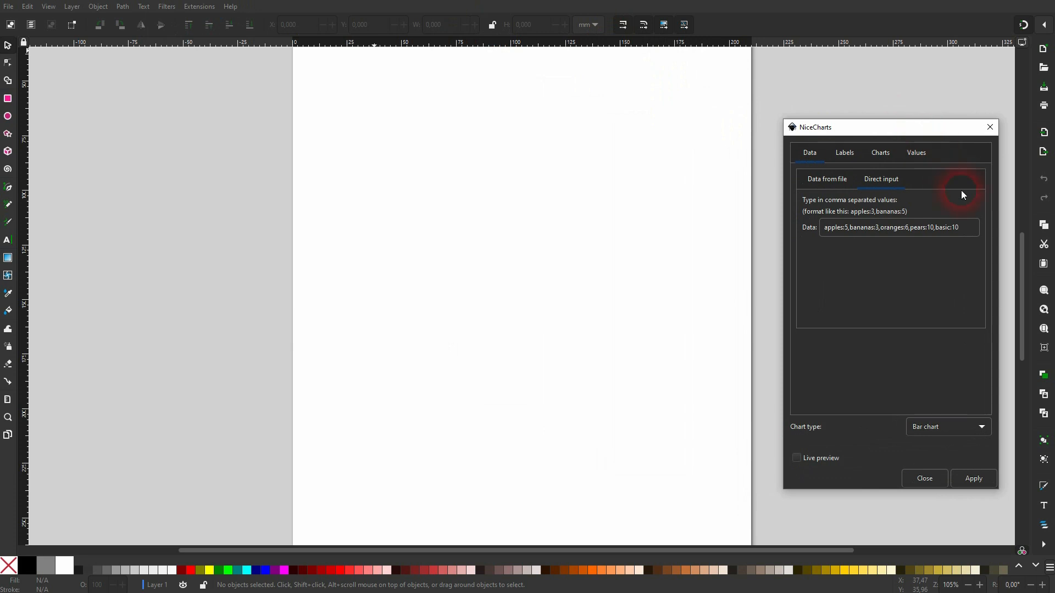
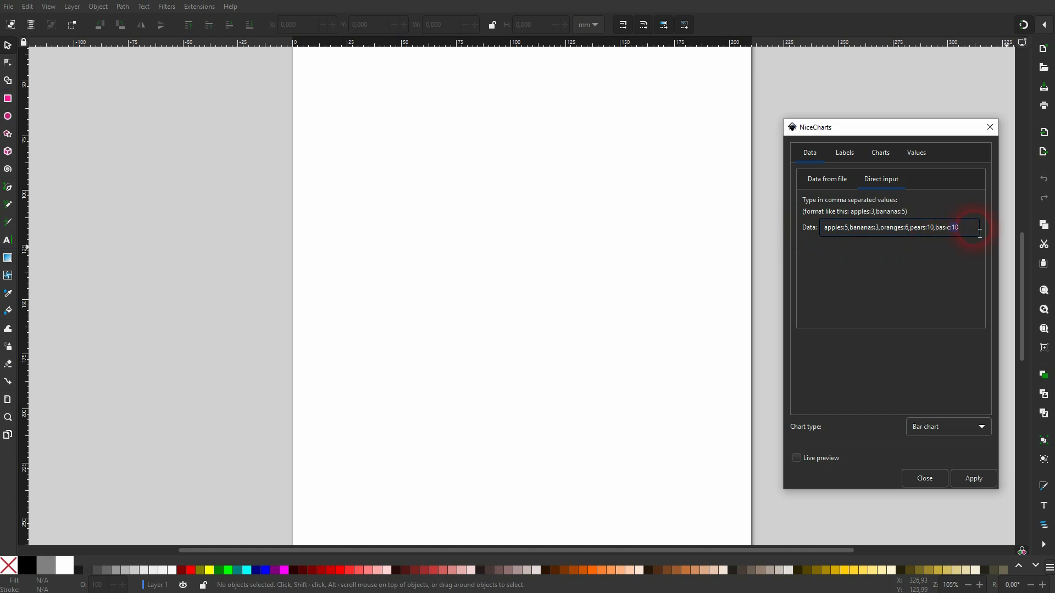
pyautogui.click(949, 434)
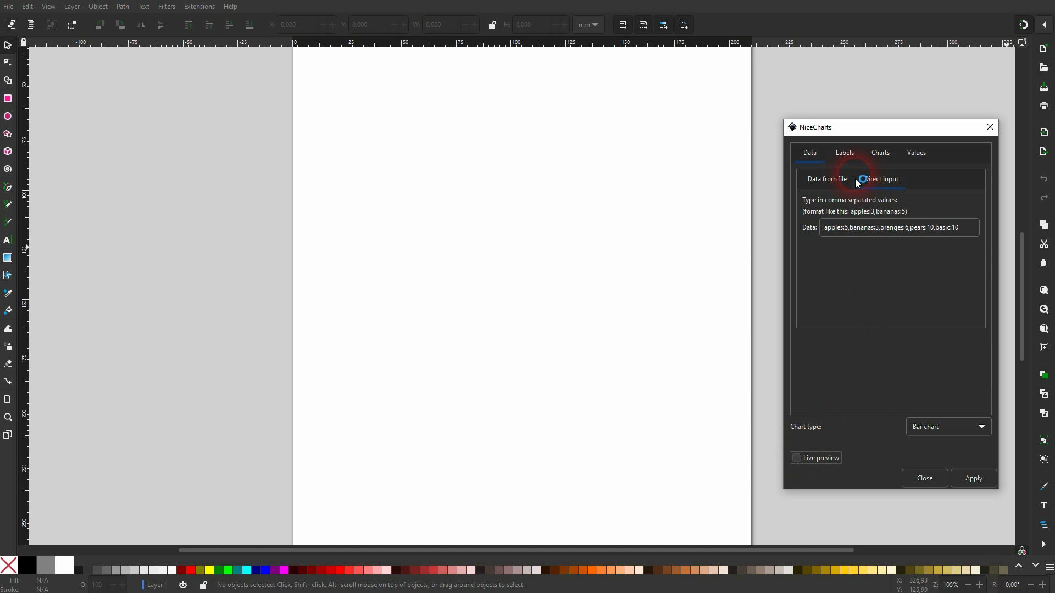
pyautogui.click(881, 153)
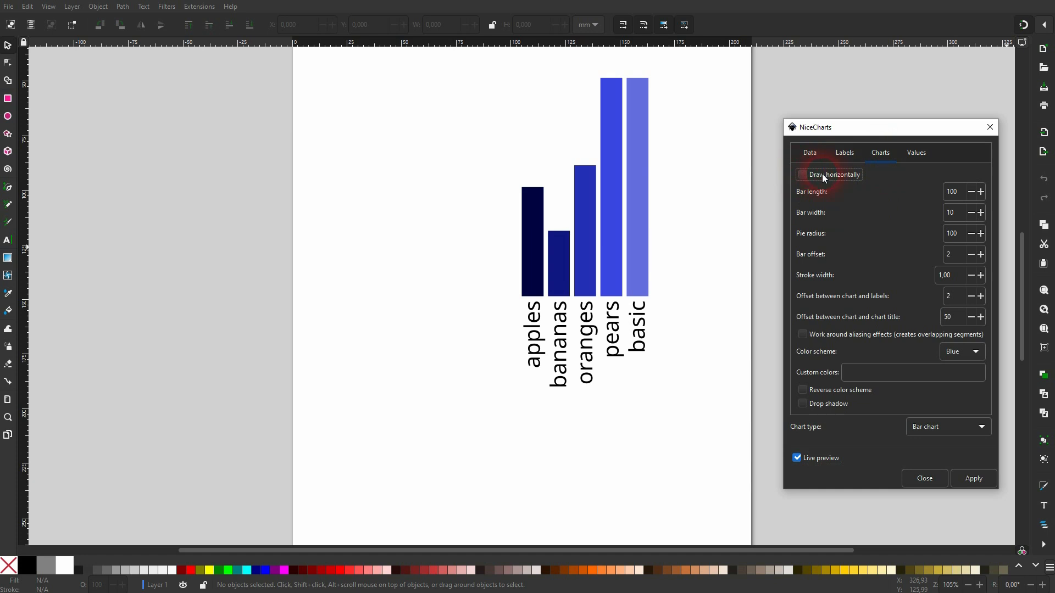
pyautogui.click(801, 177)
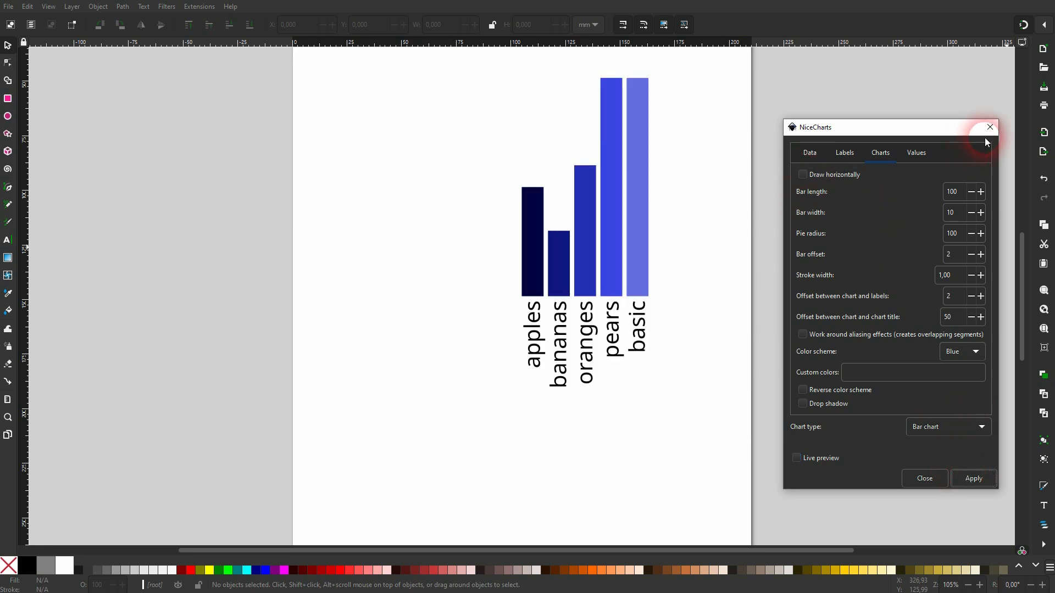
pyautogui.click(808, 154)
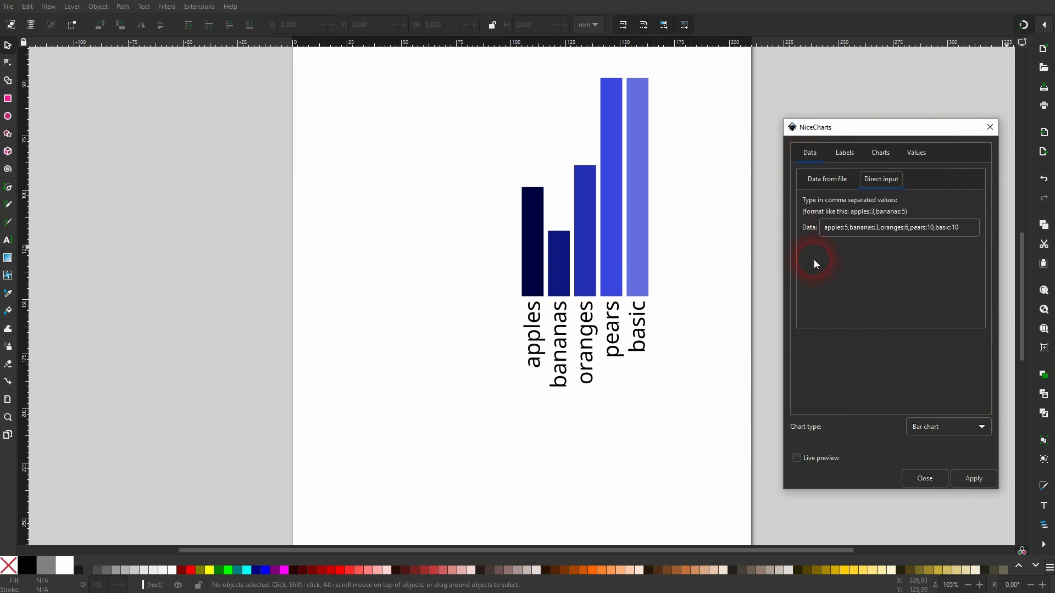
# - Move all the chart's bars and labels together to the page's left side, at about X 9 mm and Y 57 mm
pyautogui.click(482, 411)
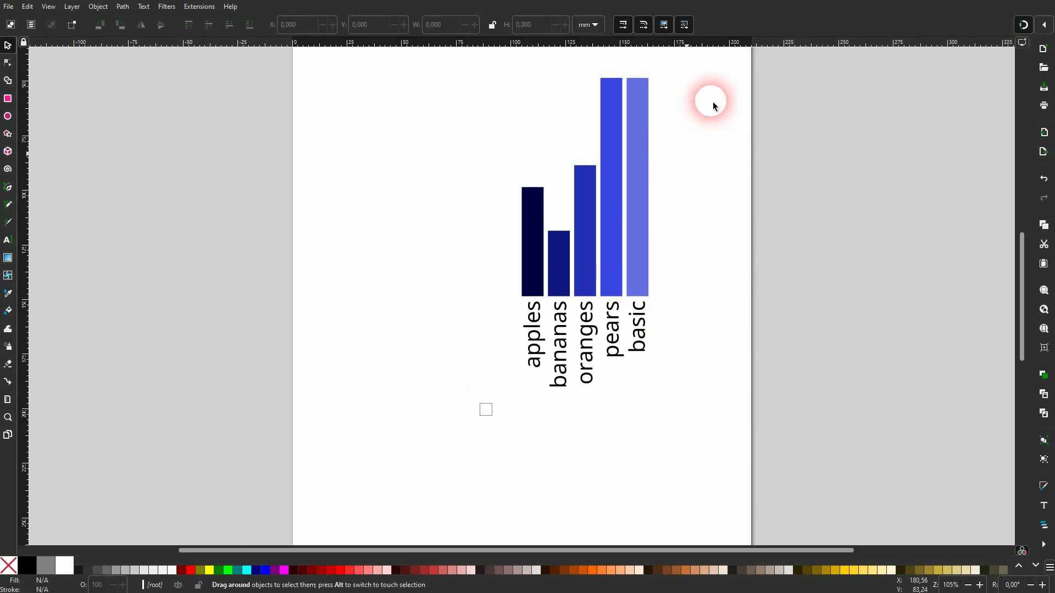
pyautogui.moveTo(466, 437); pyautogui.dragTo(699, 77)
pyautogui.moveTo(636, 170); pyautogui.dragTo(428, 183)
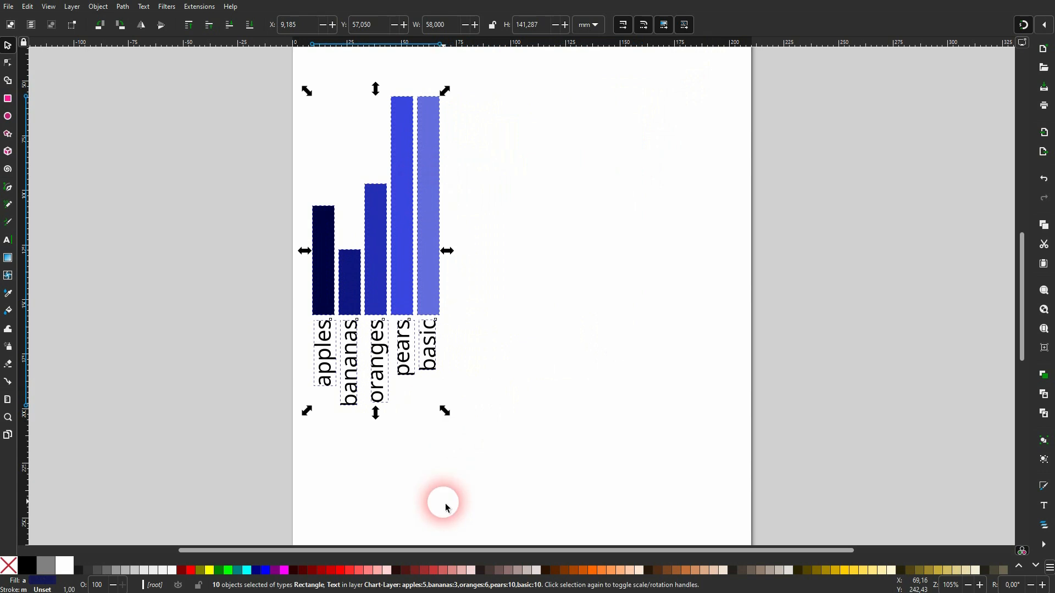
# - Render a second NiceCharts bar chart from the data apples:3,bananas:1,oranges:4,pears:6,basic:10 and close the chart dialog
pyautogui.moveTo(570, 592)
pyautogui.click(629, 557)
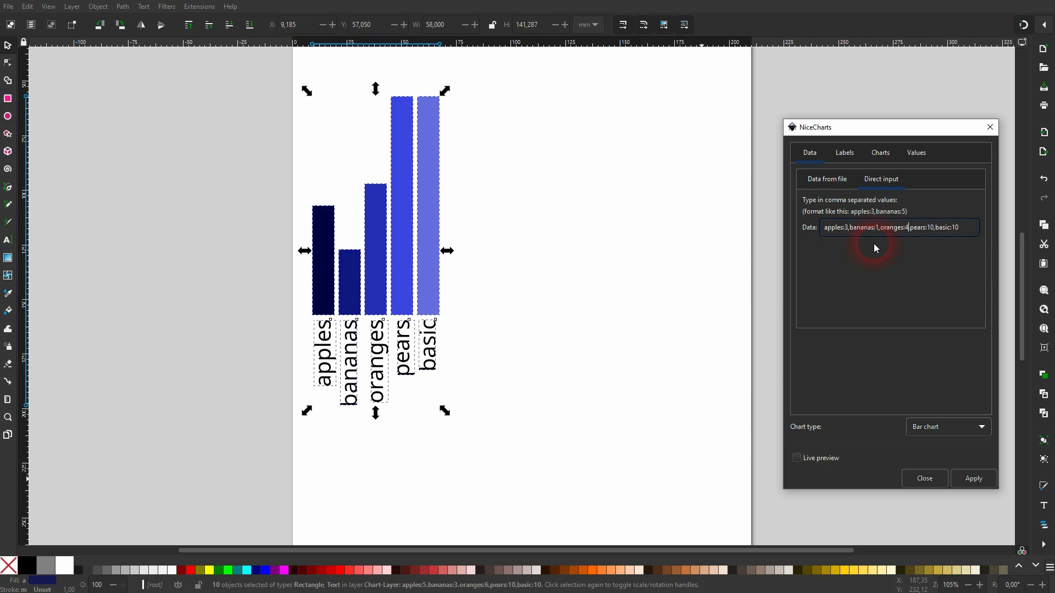
pyautogui.press('BackSpace')
pyautogui.write('4')
pyautogui.press('Delete')
pyautogui.press('BackSpace')
pyautogui.write('6')
pyautogui.click(837, 461)
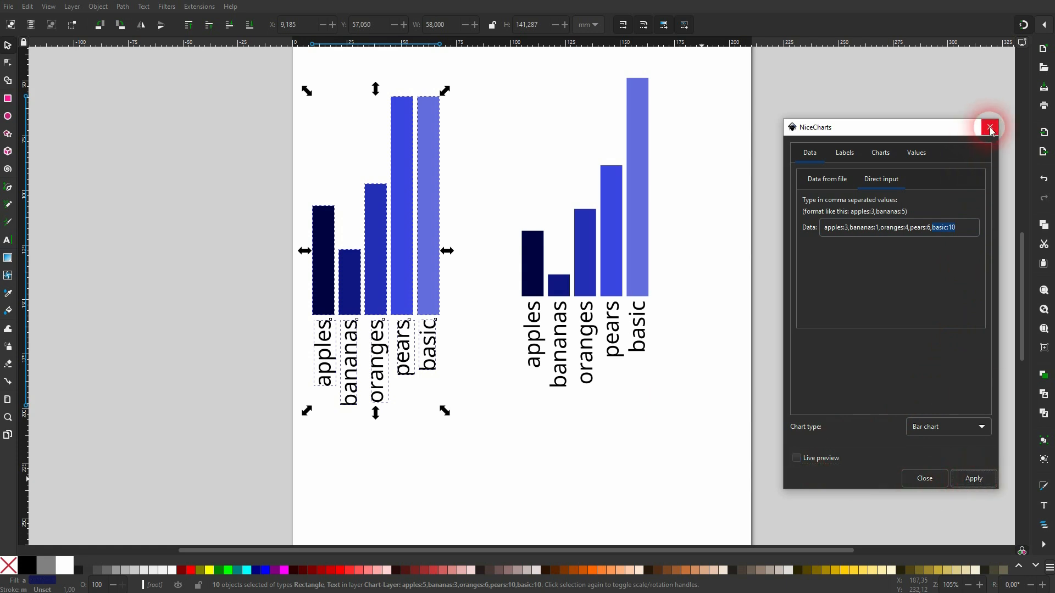
pyautogui.click(991, 133)
# - Delete the basic bar and its label from both charts
pyautogui.moveTo(636, 379); pyautogui.dragTo(644, 288)
pyautogui.press('Delete')
pyautogui.click(637, 271)
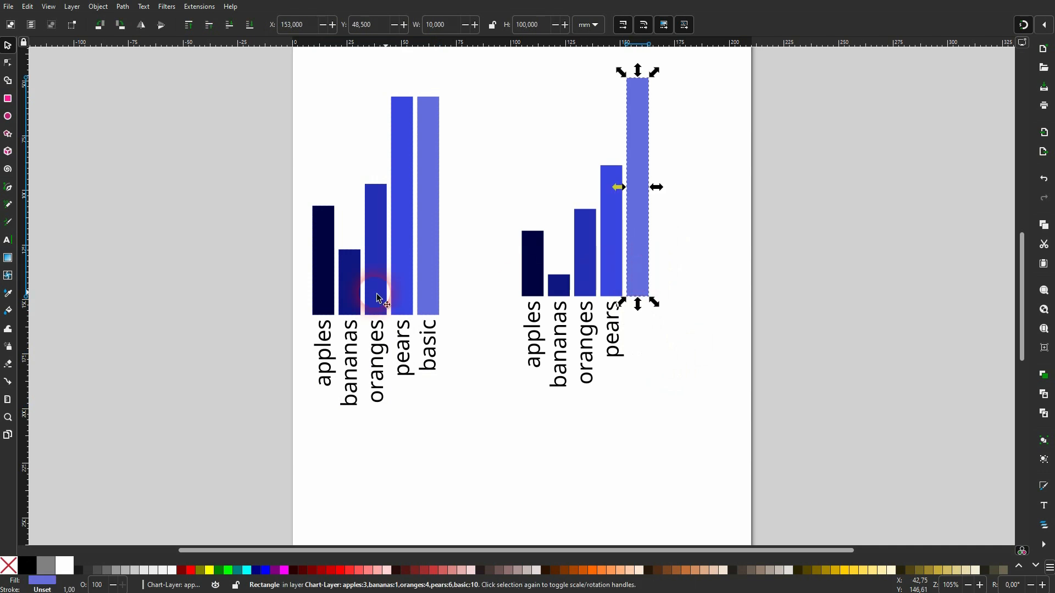
pyautogui.press('Delete')
pyautogui.click(418, 296)
pyautogui.press('Delete')
pyautogui.click(434, 352)
pyautogui.press('Delete')
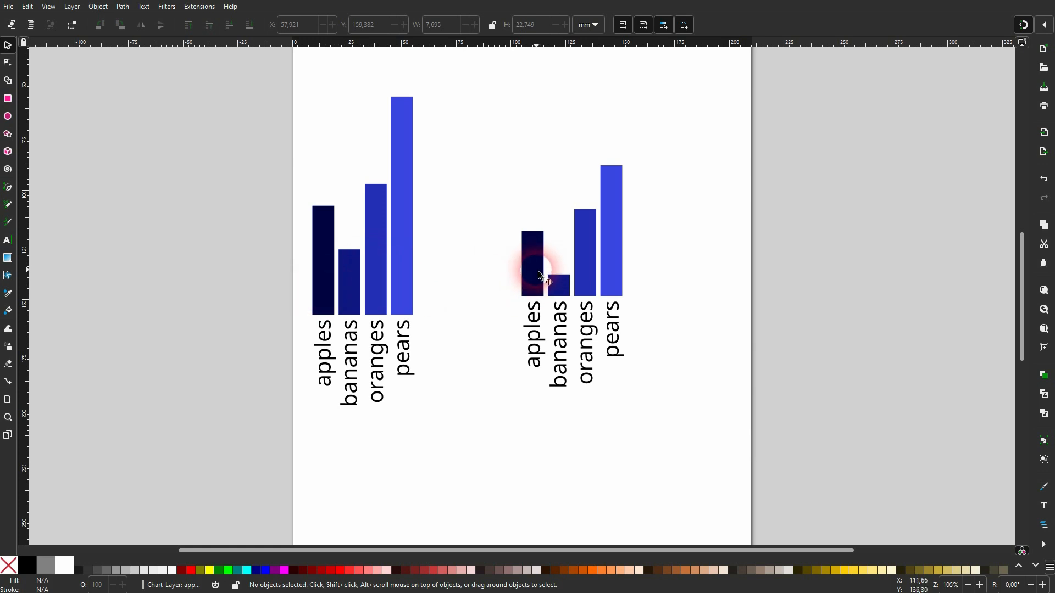
# - Stack the first chart's apples bar on the second chart's apples bar, filling the upper one very dark red and the lower one dark red
pyautogui.moveTo(324, 302); pyautogui.dragTo(546, 217)
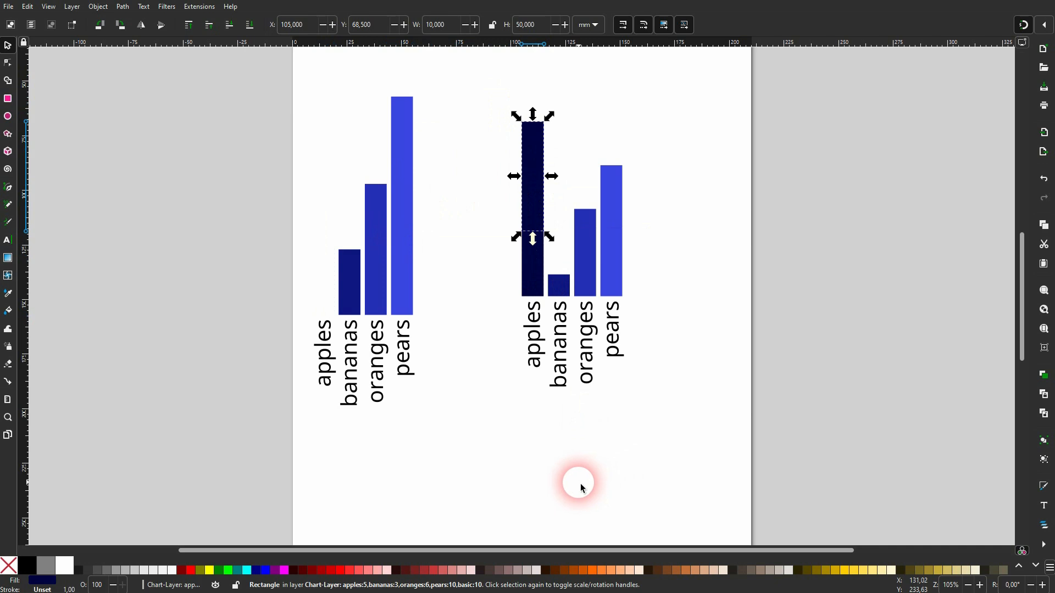
pyautogui.click(302, 577)
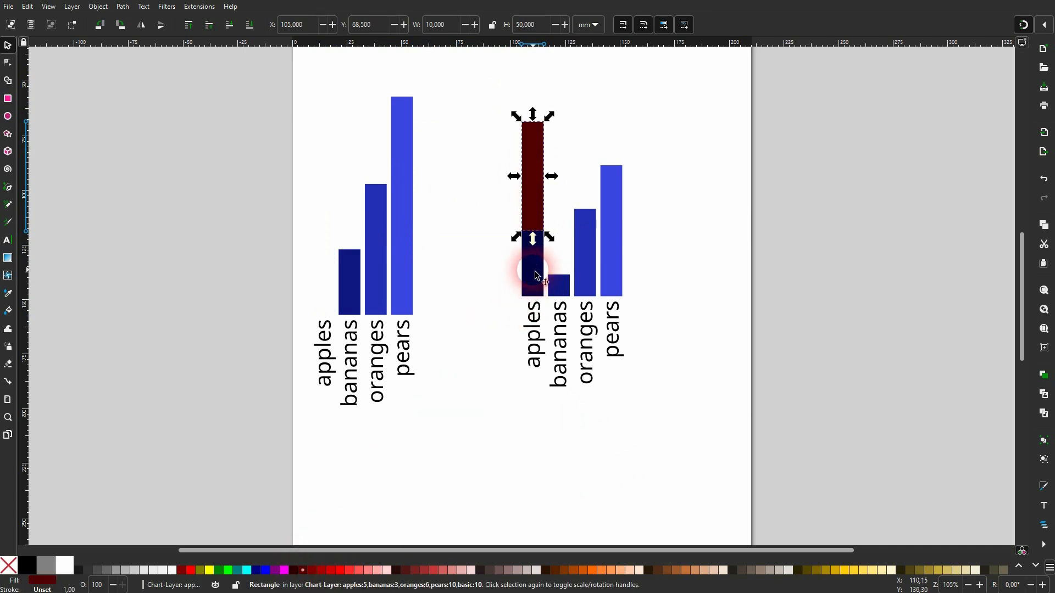
pyautogui.click(535, 274)
pyautogui.click(312, 575)
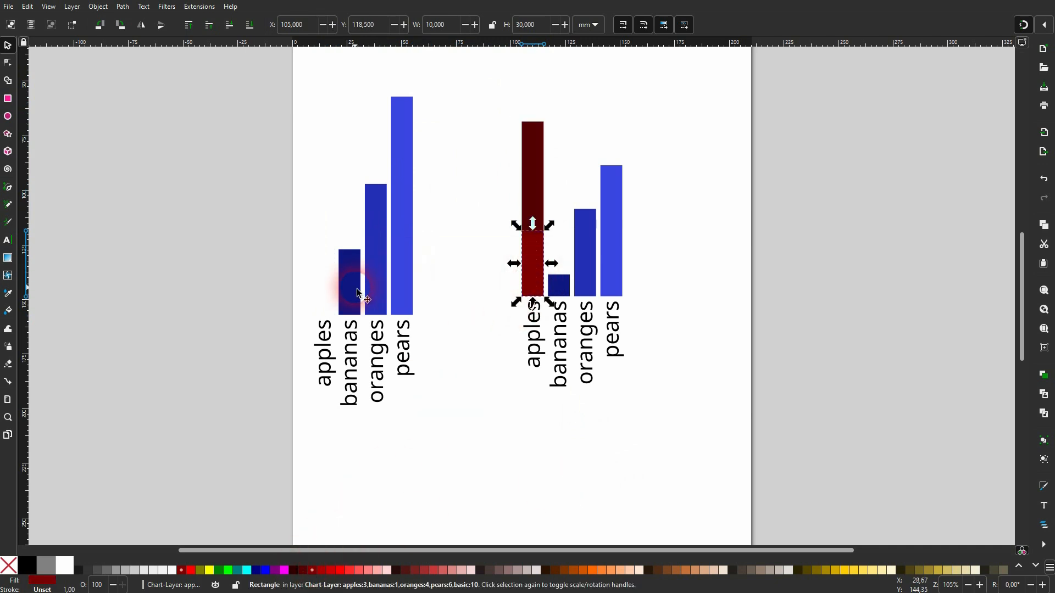
# - Stack the two bananas bars so they meet at the apples dividing line, filling the upper one very dark red and the lower one dark red
pyautogui.moveTo(342, 304); pyautogui.dragTo(556, 219)
pyautogui.moveTo(556, 286); pyautogui.dragTo(555, 240)
pyautogui.click(564, 207)
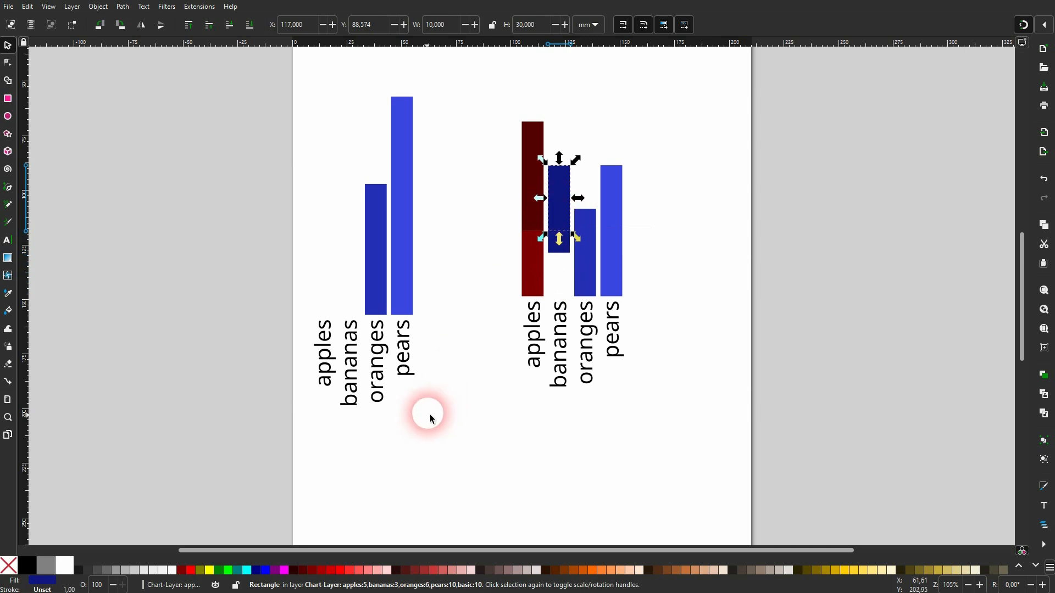
pyautogui.click(302, 572)
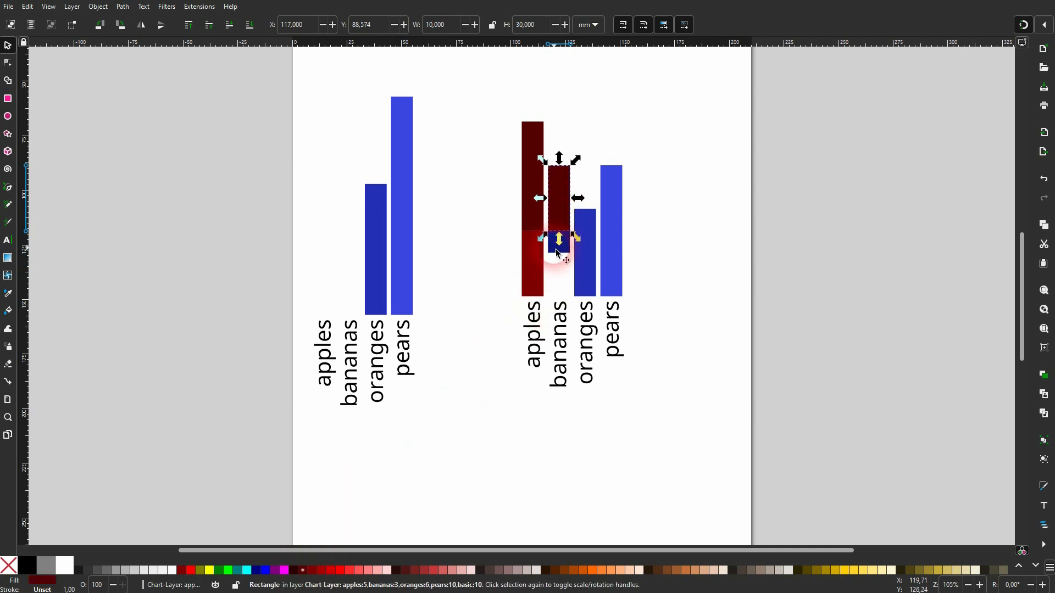
pyautogui.click(559, 241)
pyautogui.click(316, 572)
pyautogui.click(471, 417)
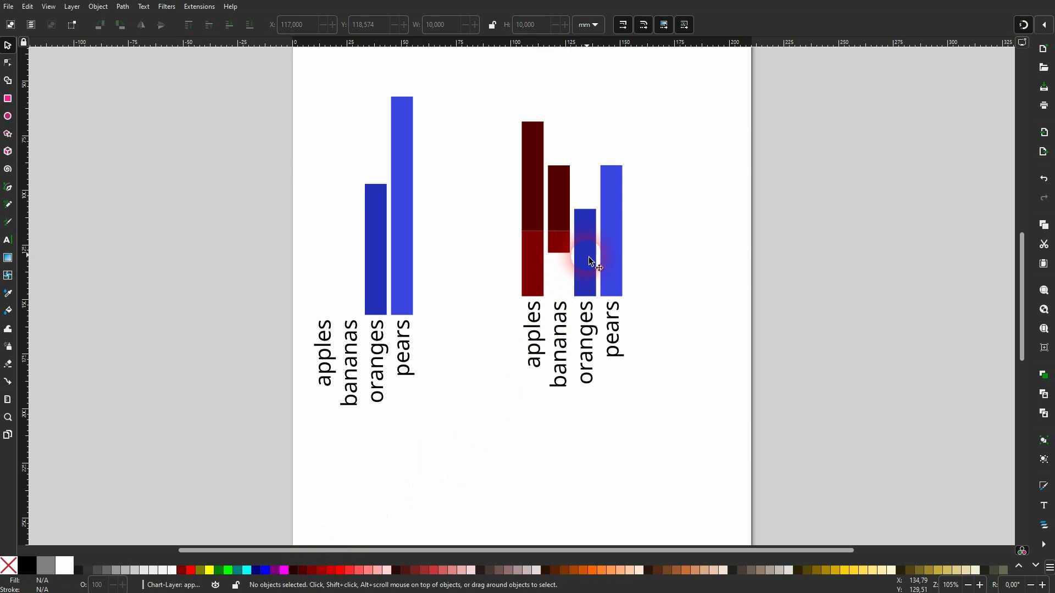
# - Move the second chart's four fruit labels straight down to leave room below the bars
pyautogui.moveTo(567, 429); pyautogui.dragTo(650, 300)
pyautogui.click(483, 434)
pyautogui.moveTo(483, 434); pyautogui.dragTo(638, 303)
pyautogui.moveTo(560, 352); pyautogui.dragTo(560, 426)
pyautogui.click(586, 283)
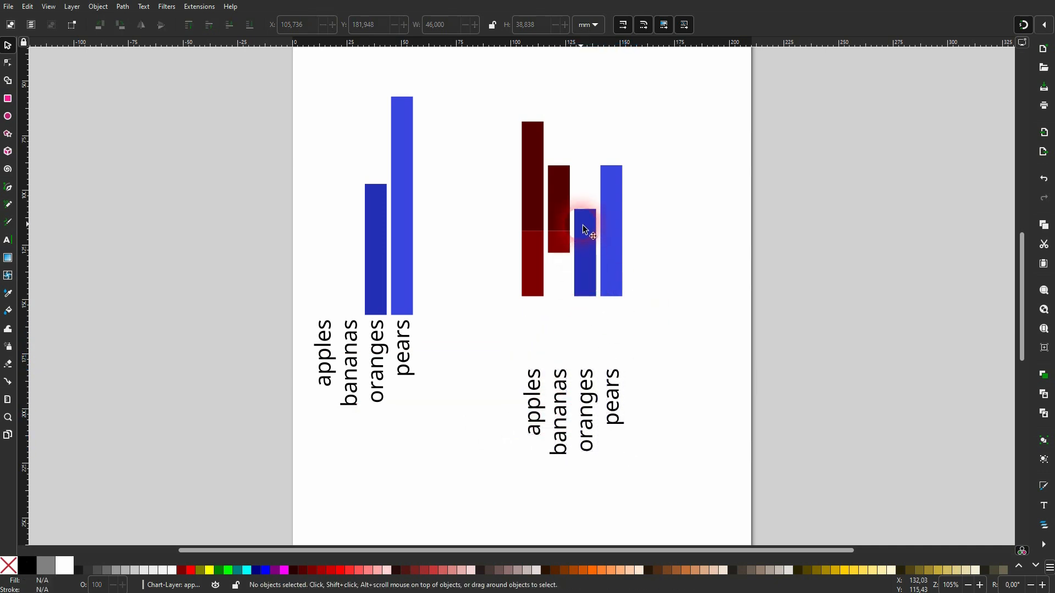
# - Lower the second chart's oranges and pears bars so their upper ends align with the apples and bananas dividing line
pyautogui.moveTo(584, 228); pyautogui.dragTo(584, 250)
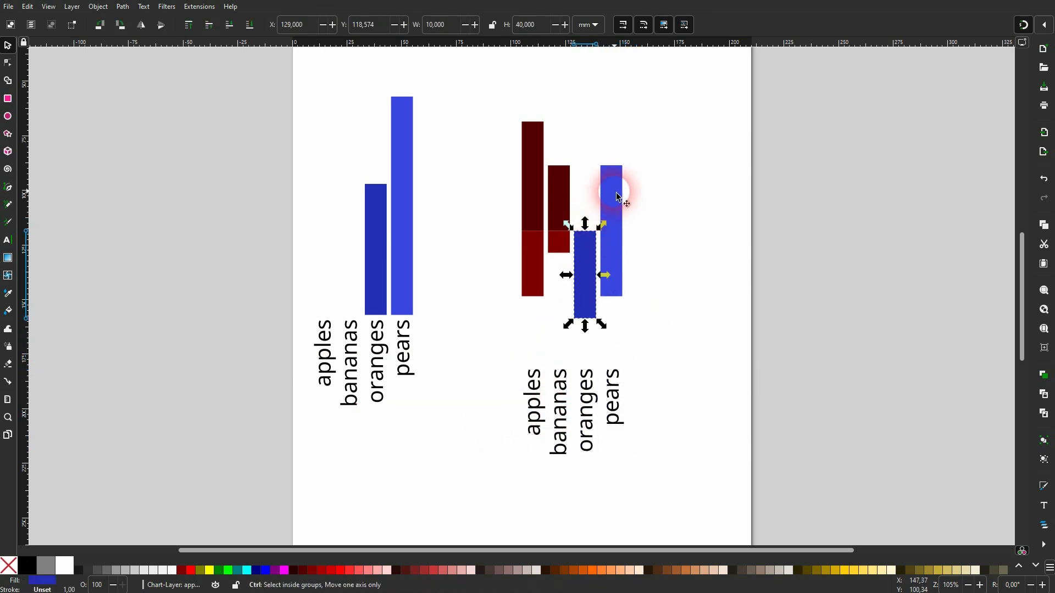
pyautogui.moveTo(618, 197); pyautogui.dragTo(608, 266)
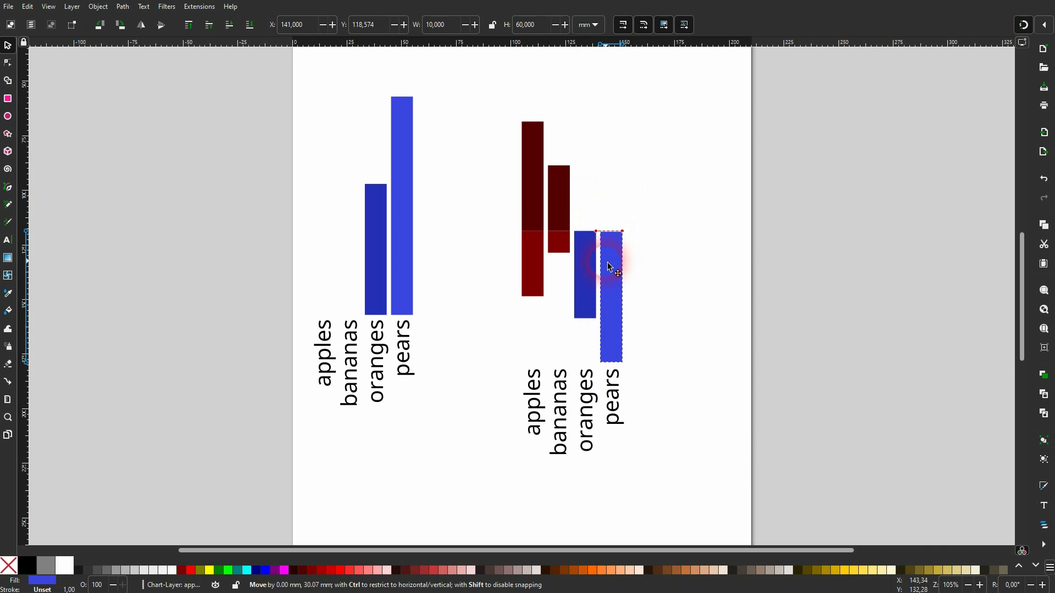
pyautogui.click(685, 258)
# - Stack the first chart's oranges and pears bars above their counterparts, and delete the first chart's leftover fruit labels
pyautogui.moveTo(378, 291); pyautogui.dragTo(598, 206)
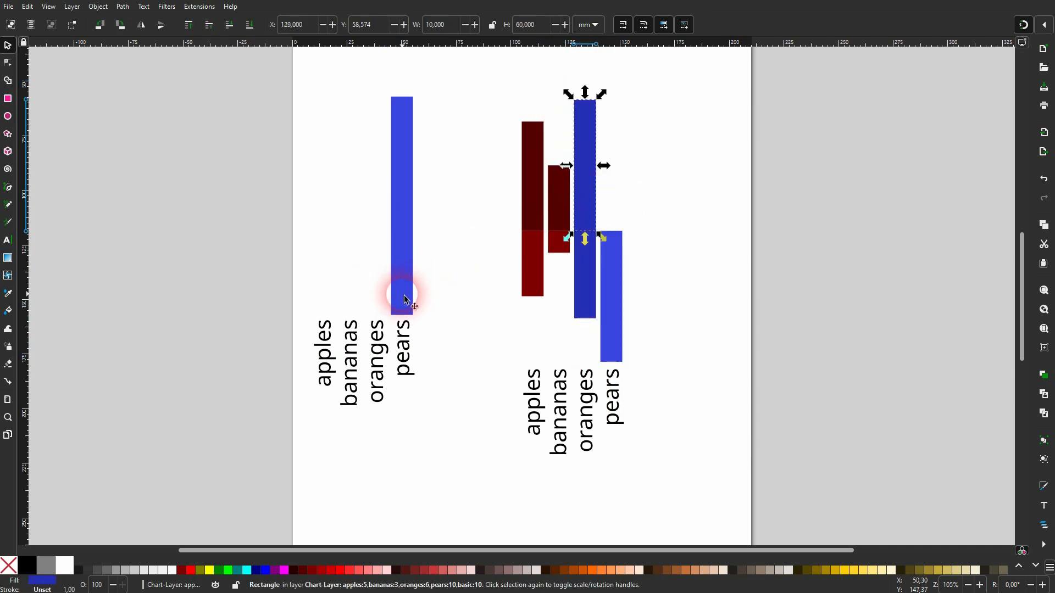
pyautogui.moveTo(401, 295); pyautogui.dragTo(618, 213)
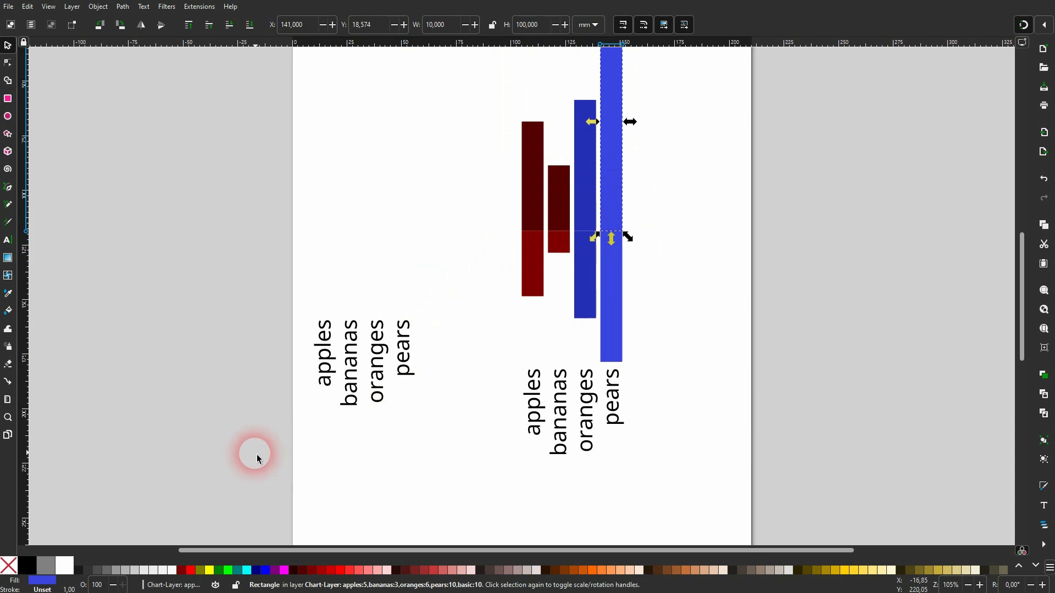
pyautogui.moveTo(264, 447); pyautogui.dragTo(475, 277)
pyautogui.press('Delete')
# - Fill the upper oranges and pears bars very dark red and the lower ones dark red, matching the apples and bananas bars
pyautogui.click(584, 226)
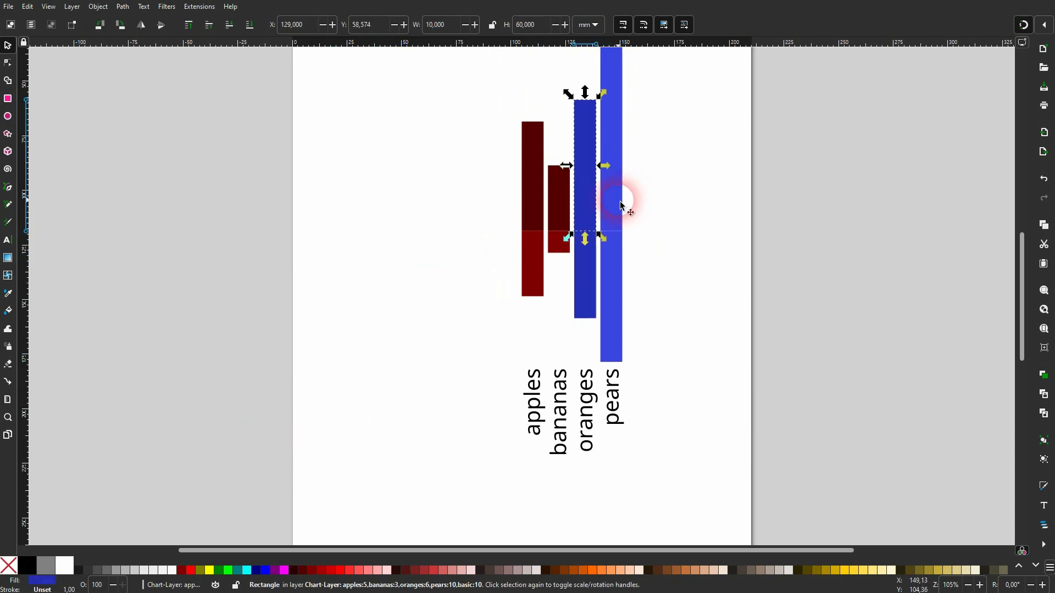
pyautogui.keyDown('shift'); pyautogui.click(620, 206); pyautogui.keyUp('shift')
pyautogui.click(302, 572)
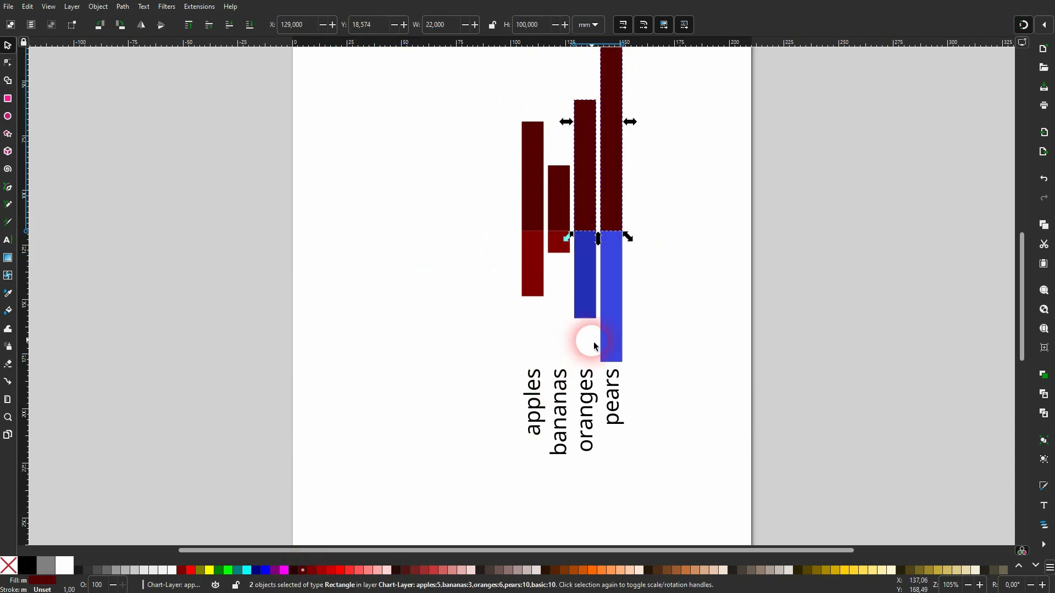
pyautogui.click(613, 317)
pyautogui.keyDown('shift'); pyautogui.click(588, 283); pyautogui.keyUp('shift')
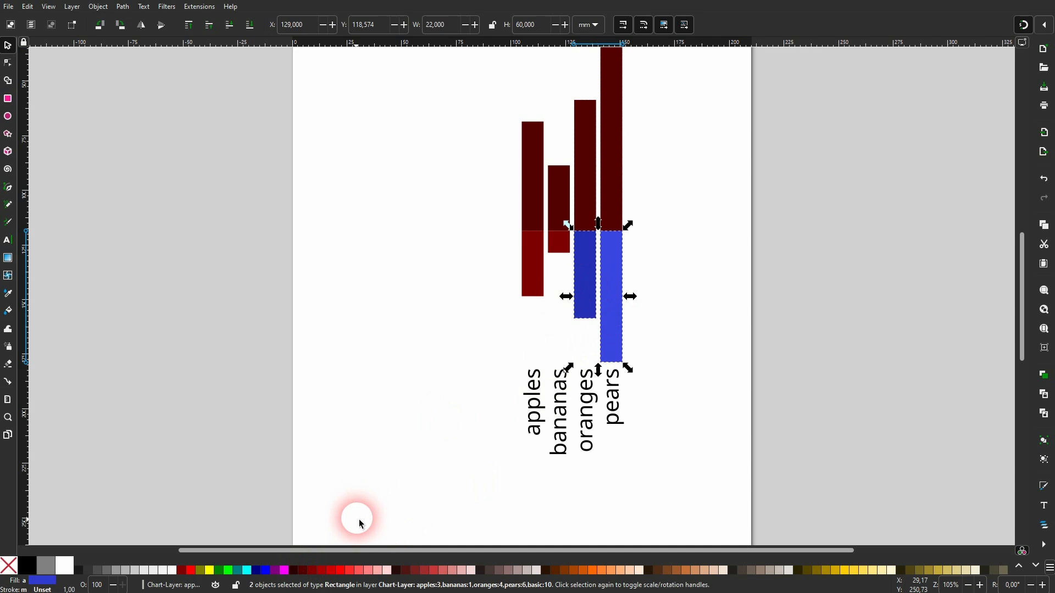
pyautogui.click(324, 572)
pyautogui.click(315, 571)
pyautogui.click(438, 397)
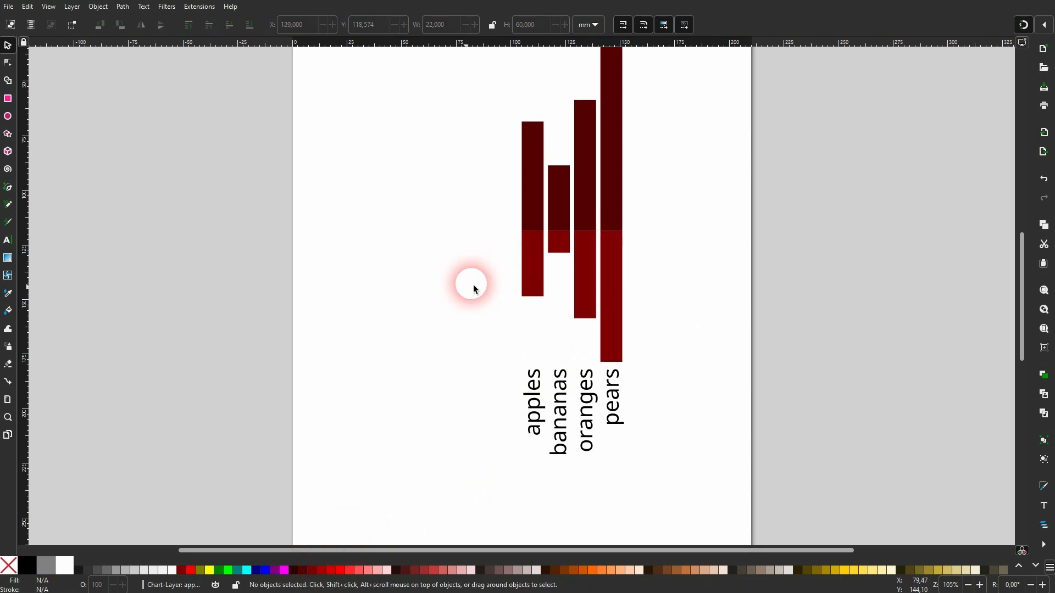
# - Rotate all eight stacked bars together 90 degrees clockwise so they lie horizontally
pyautogui.scroll(2, 676, 273)
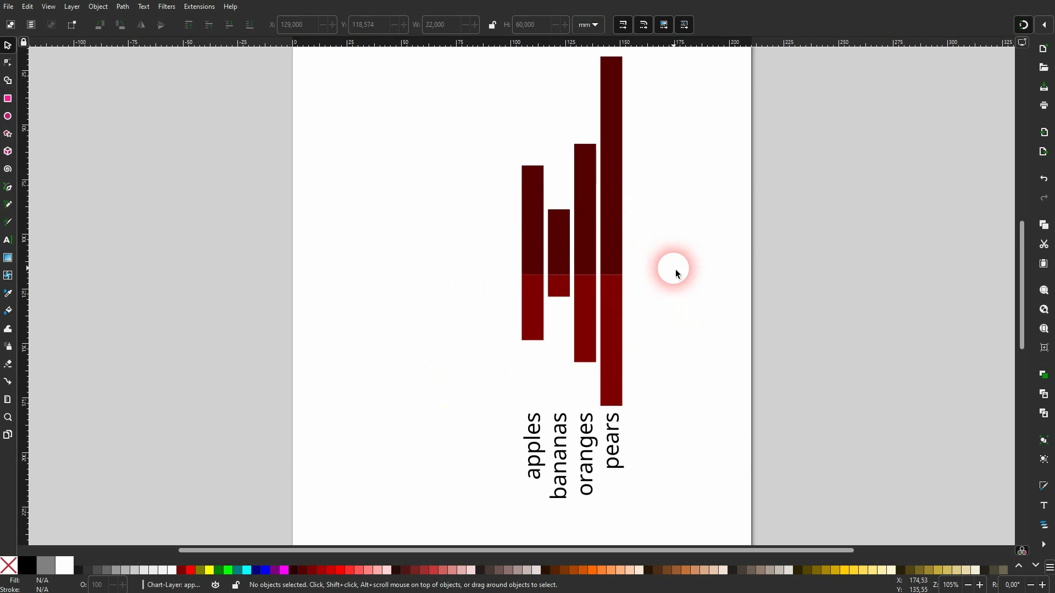
pyautogui.moveTo(447, 424); pyautogui.dragTo(742, 44)
pyautogui.click(614, 207)
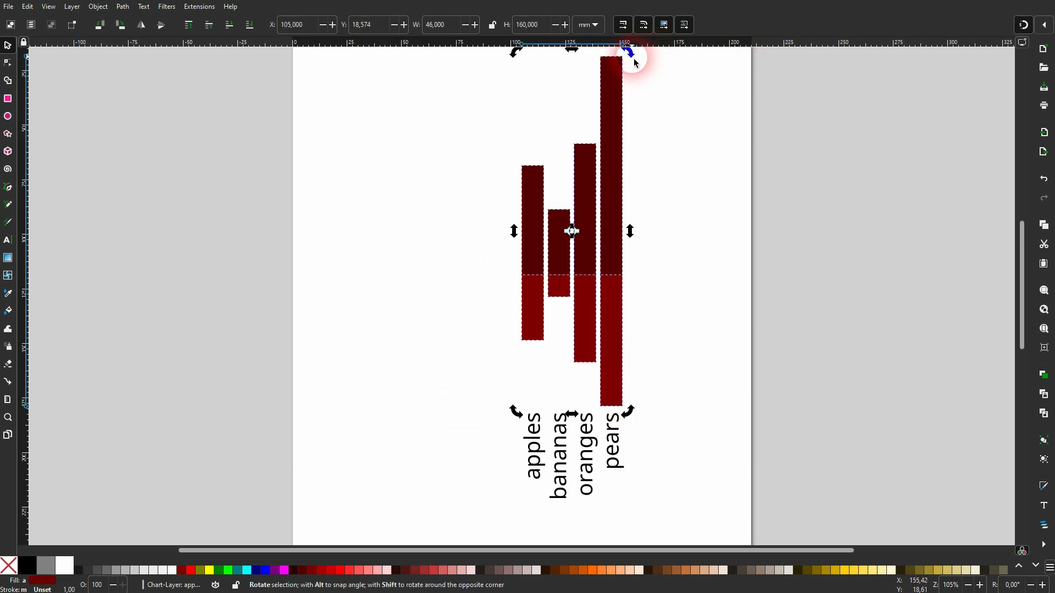
pyautogui.moveTo(630, 53); pyautogui.dragTo(730, 283)
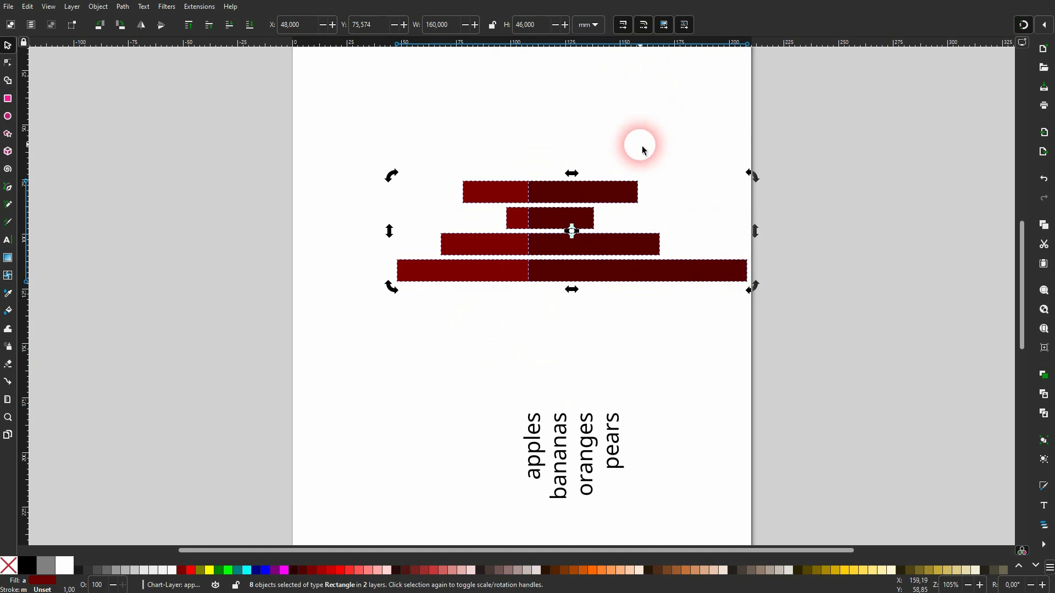
pyautogui.click(608, 164)
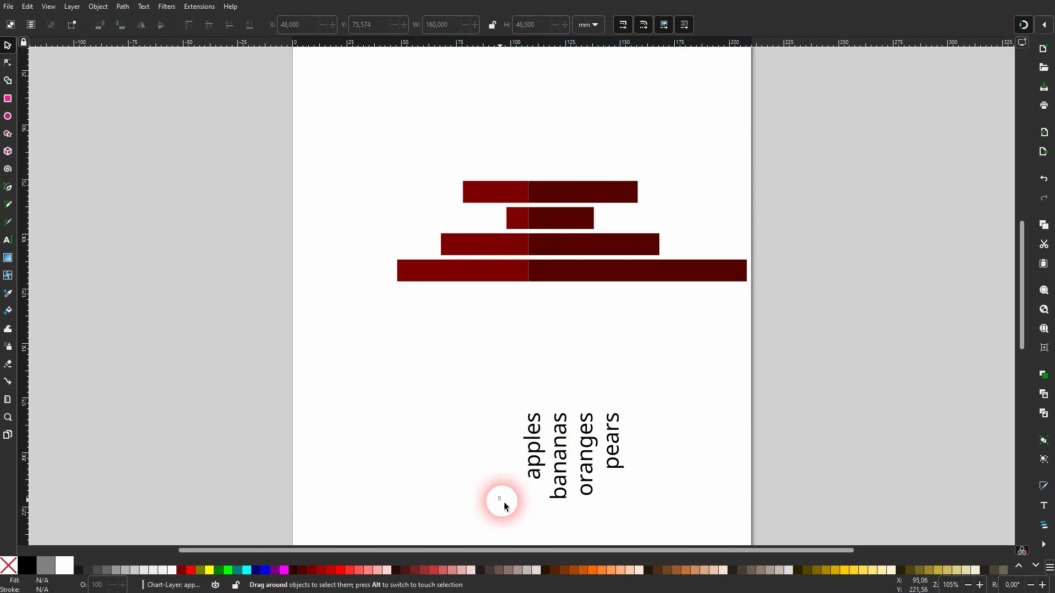
# - Rotate the apples, bananas, oranges and pears labels 90 degrees clockwise so they read horizontally
pyautogui.moveTo(499, 498); pyautogui.dragTo(709, 358)
pyautogui.click(587, 452)
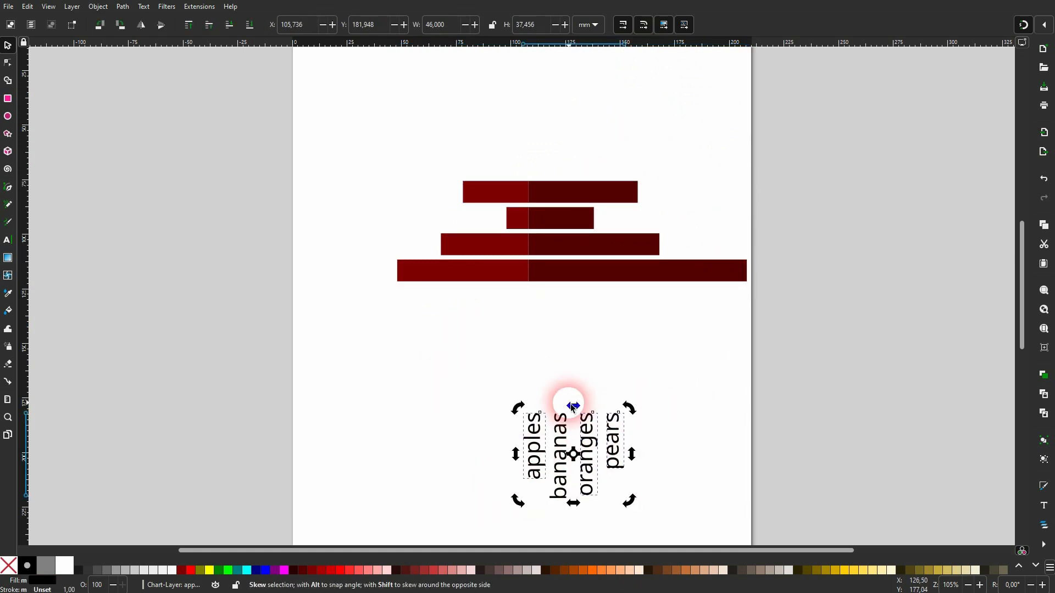
pyautogui.moveTo(631, 412); pyautogui.dragTo(628, 500)
pyautogui.click(666, 419)
pyautogui.moveTo(570, 446); pyautogui.dragTo(470, 439)
pyautogui.click(473, 439)
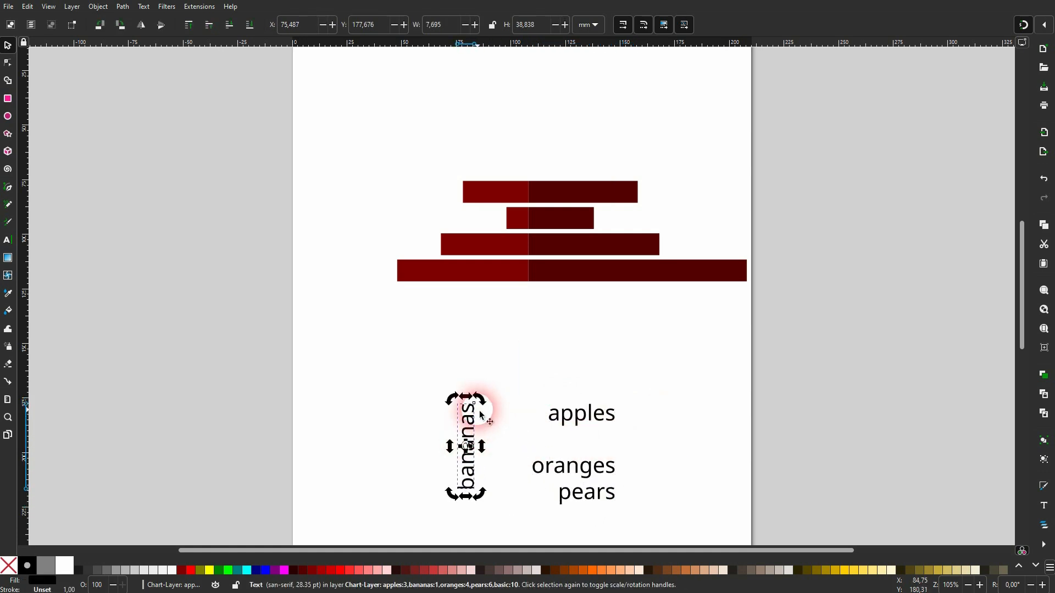
pyautogui.moveTo(482, 398); pyautogui.dragTo(520, 445)
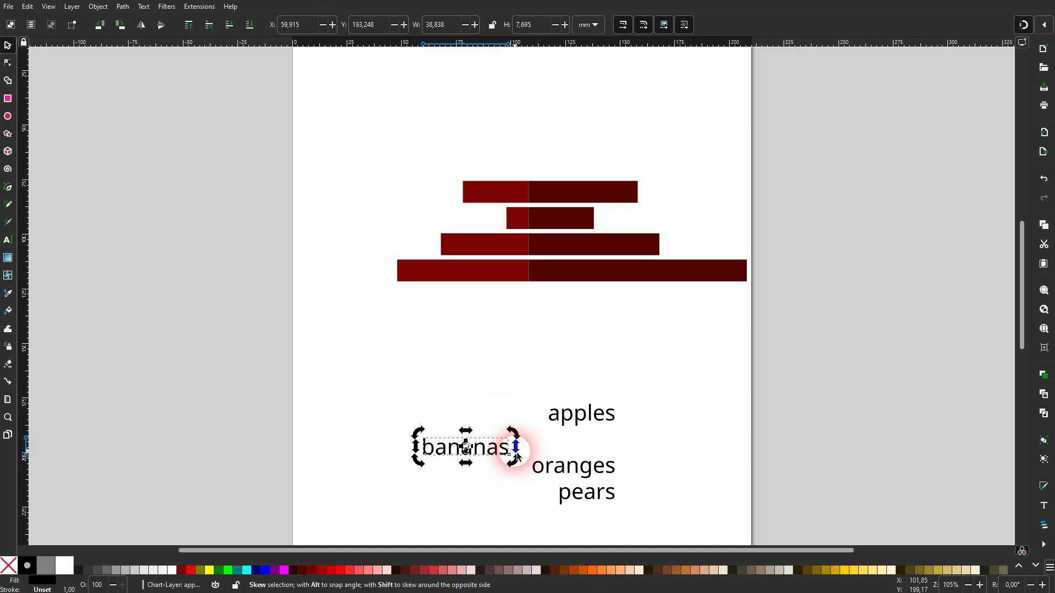
pyautogui.click(636, 447)
# - Move the fruit labels beside the left ends of their matching horizontal bars
pyautogui.moveTo(590, 422); pyautogui.dragTo(432, 186)
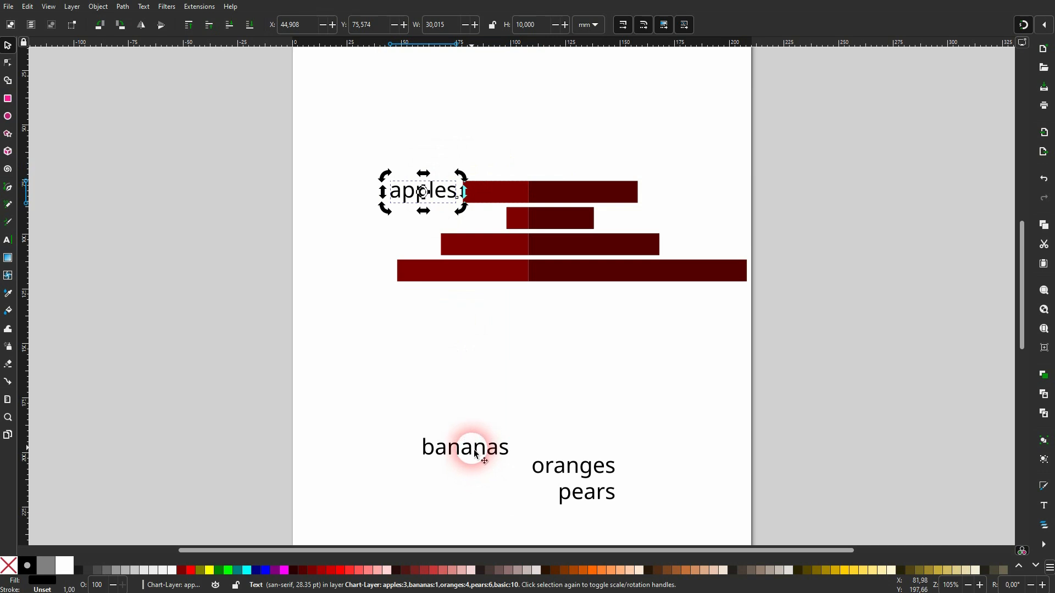
pyautogui.moveTo(471, 447); pyautogui.dragTo(472, 220)
pyautogui.moveTo(584, 476); pyautogui.dragTo(363, 275)
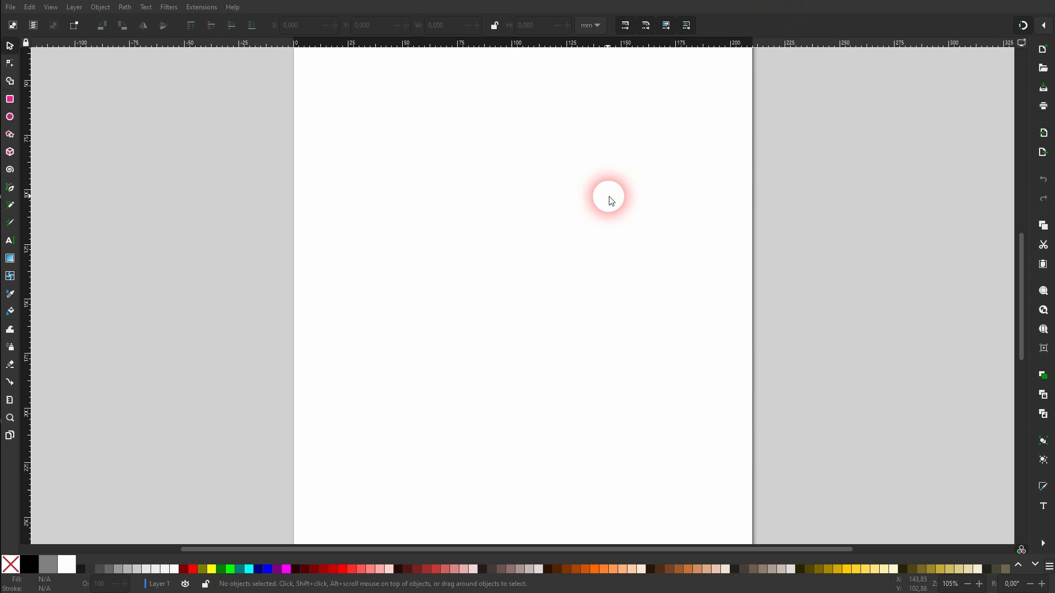
# - In the new document, generate a NiceCharts bar chart from the data apples:3,bananas:1,oranges:4,pears:6
pyautogui.click(196, 7)
pyautogui.moveTo(310, 188)
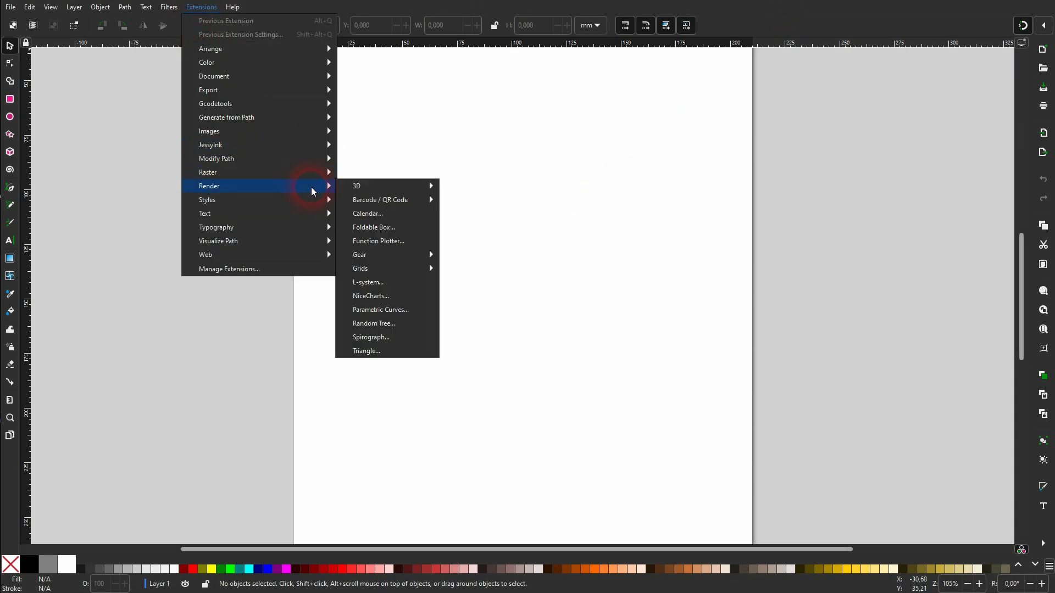
pyautogui.click(395, 294)
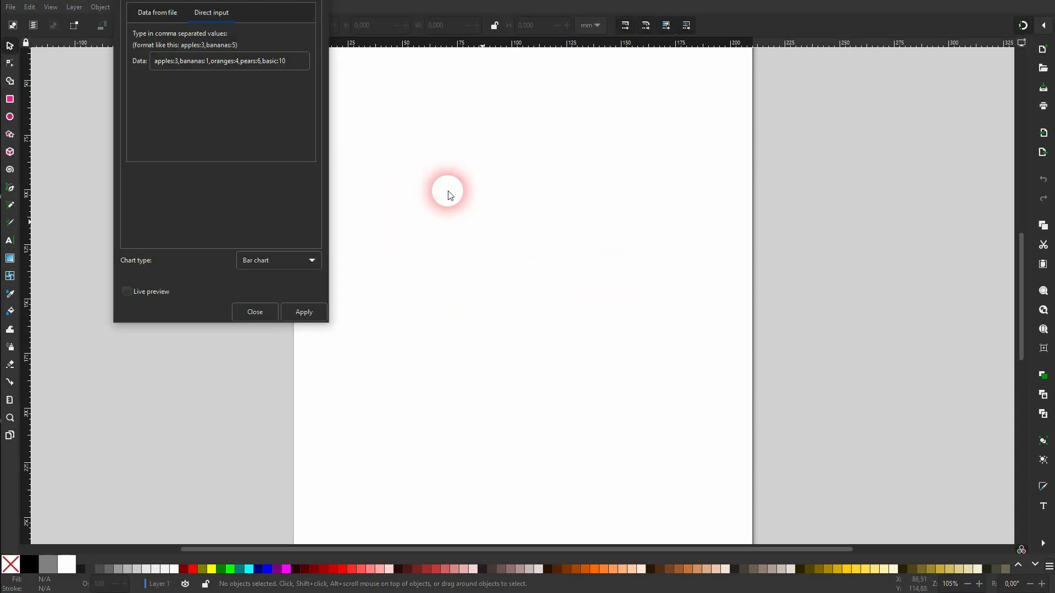
pyautogui.moveTo(258, 3); pyautogui.dragTo(935, 135)
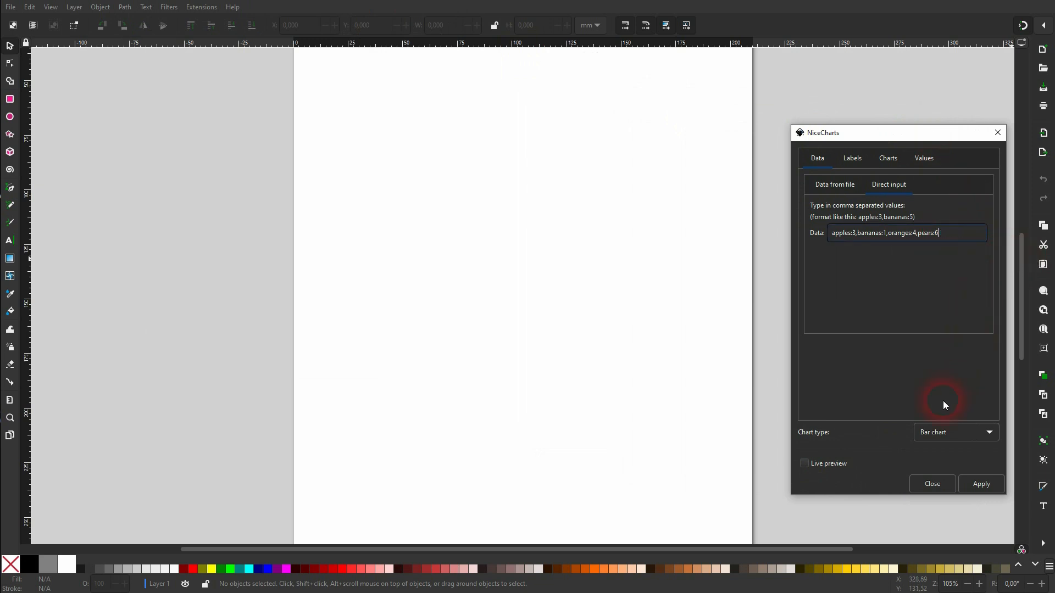
pyautogui.click(952, 437)
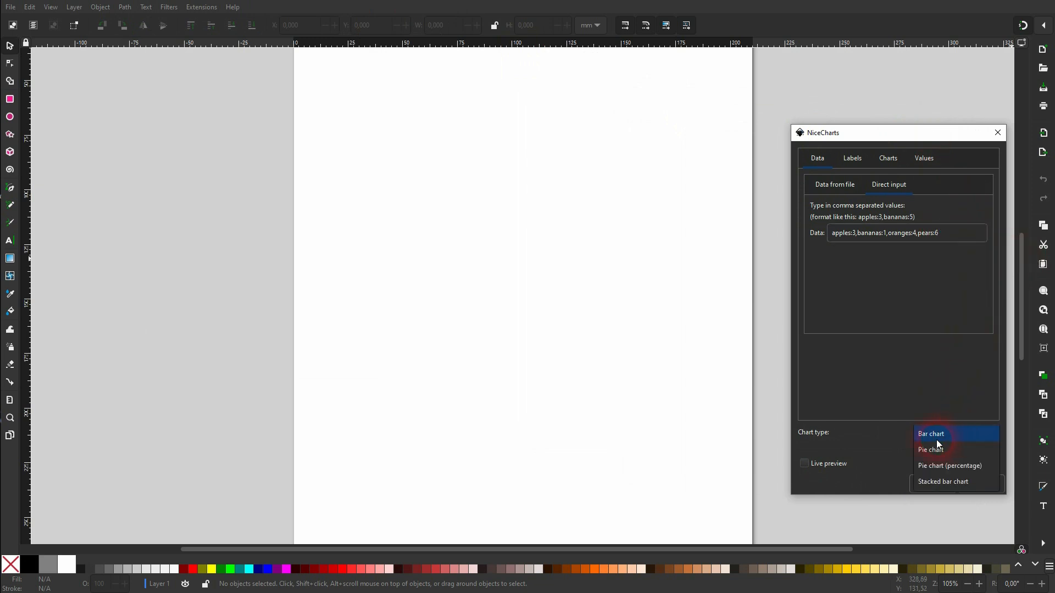
pyautogui.click(836, 465)
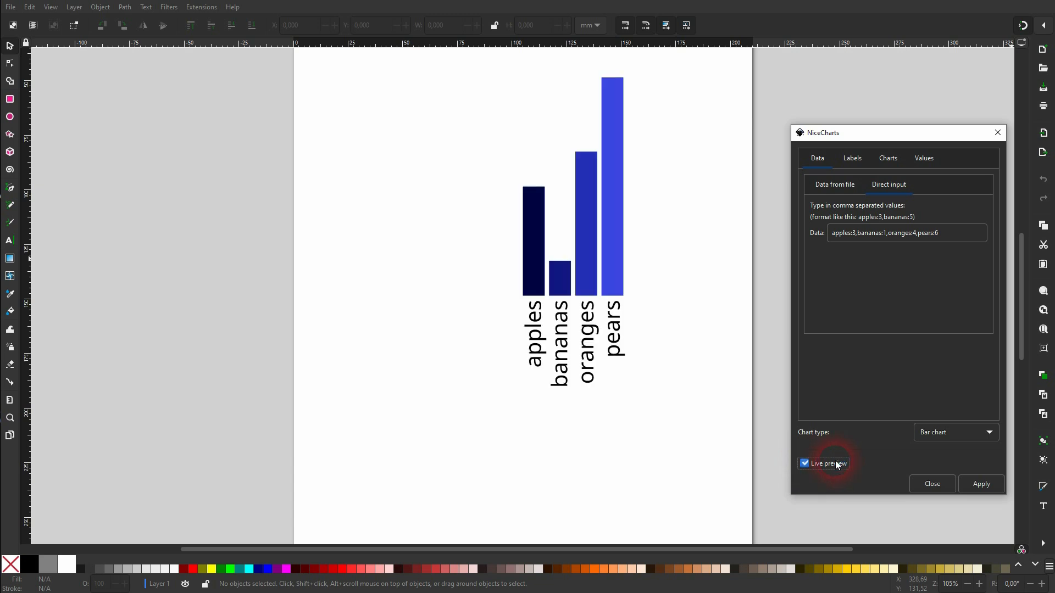
pyautogui.click(990, 486)
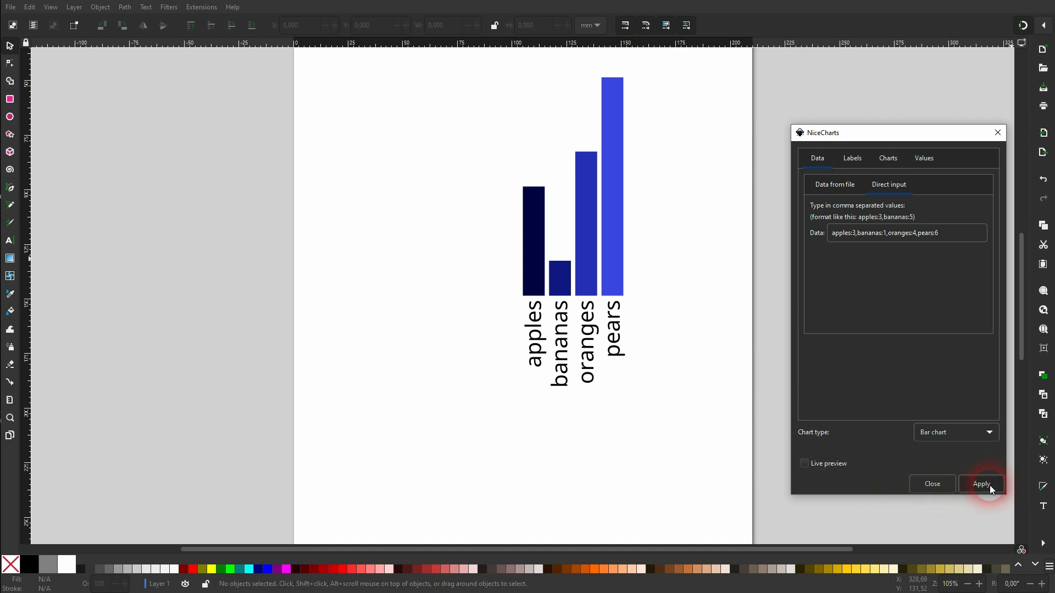
pyautogui.click(999, 133)
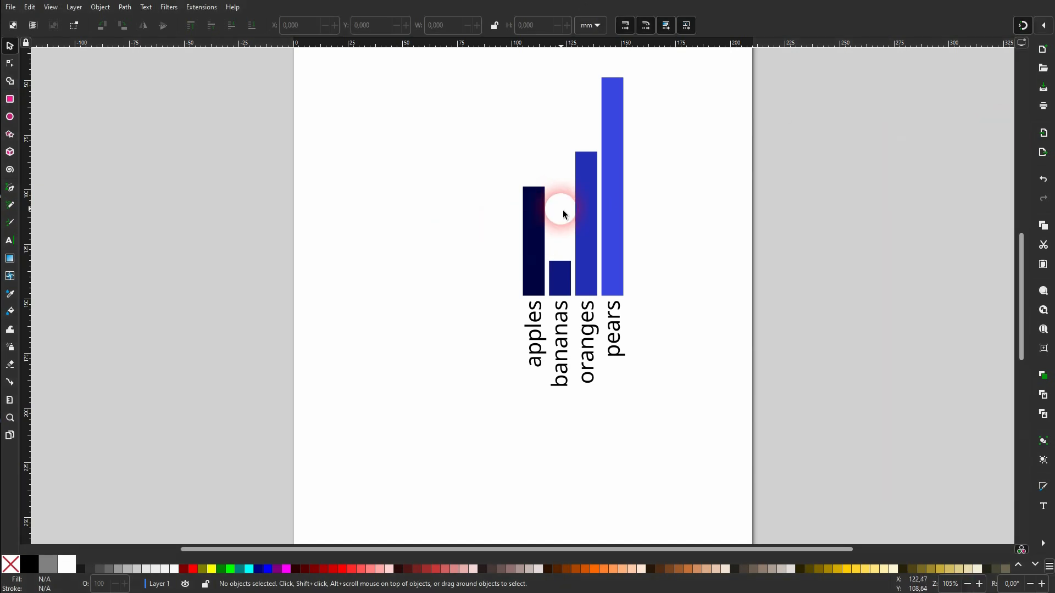
# - Move the apples bar well left of the other bars and place a horizontal guide at its lower right corner
pyautogui.moveTo(536, 236); pyautogui.dragTo(358, 241)
pyautogui.click(186, 242)
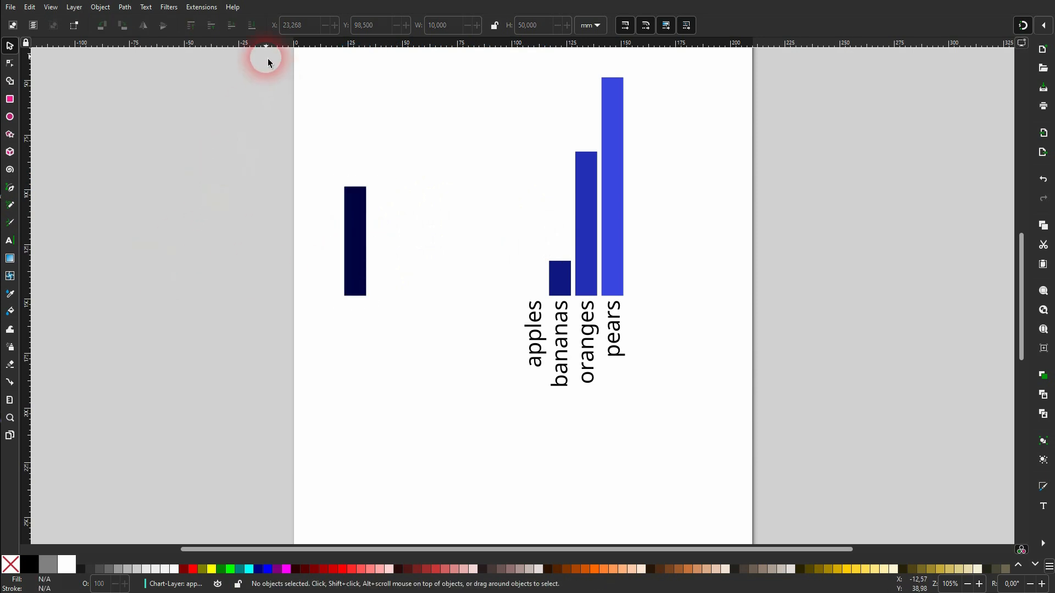
pyautogui.moveTo(255, 44); pyautogui.dragTo(366, 297)
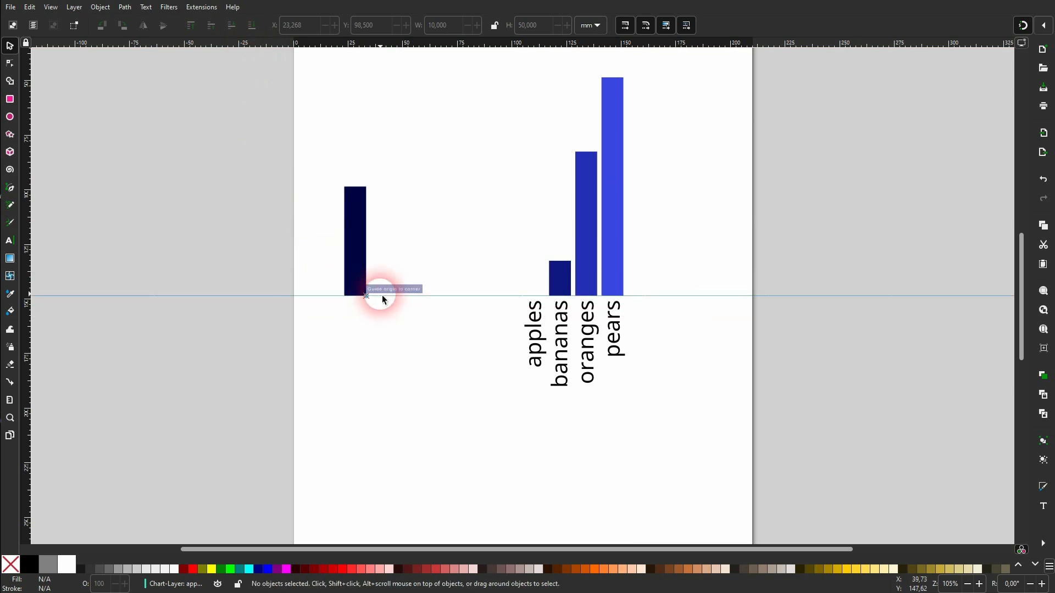
# - Set the guide's angle to -20 degrees so that it rises to the right
pyautogui.doubleClick(381, 297)
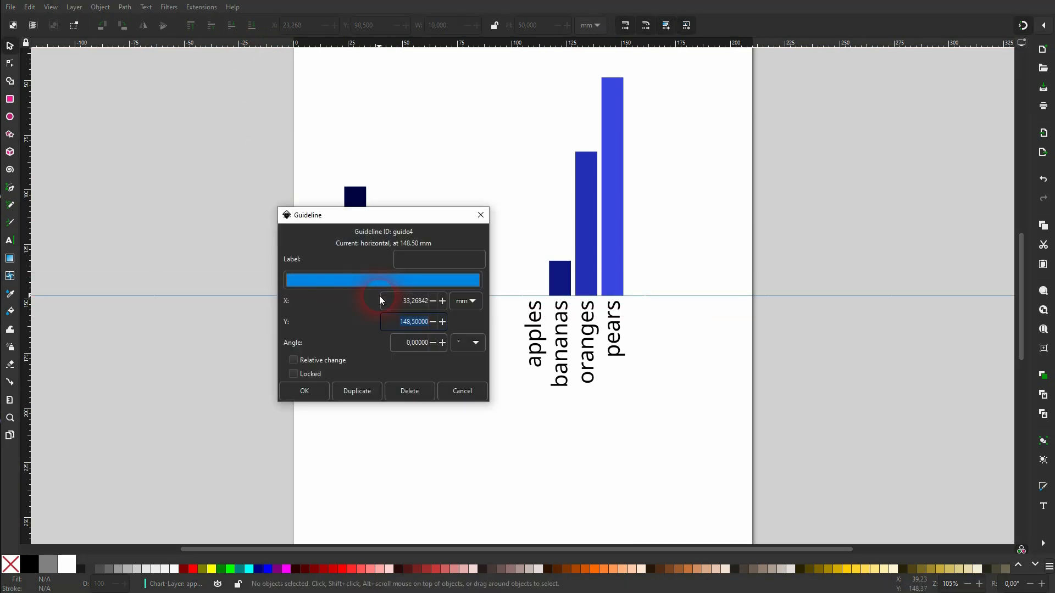
pyautogui.moveTo(415, 208); pyautogui.dragTo(888, 155)
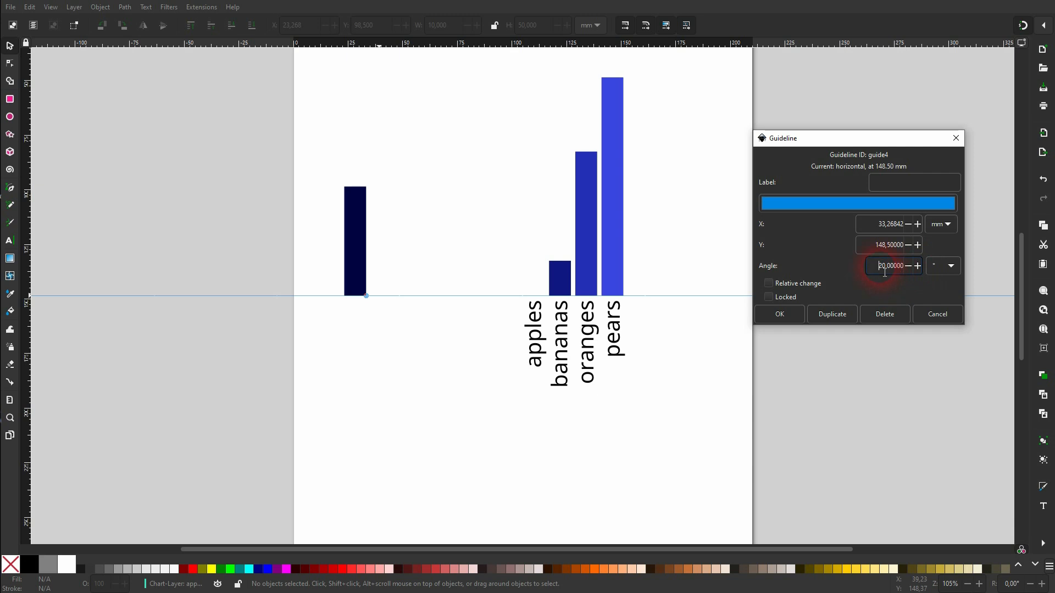
pyautogui.click(780, 313)
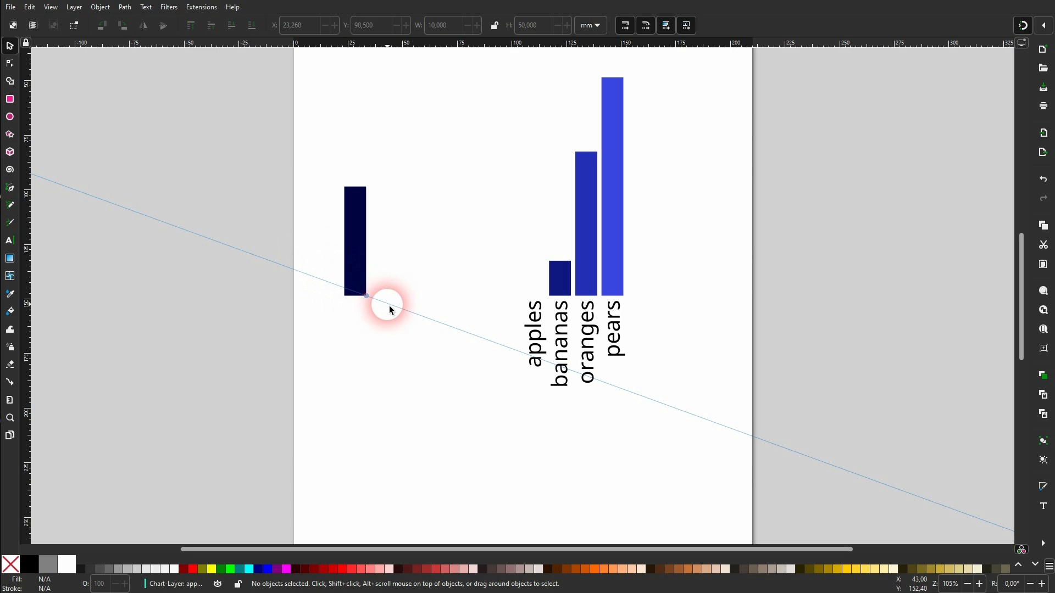
pyautogui.doubleClick(387, 308)
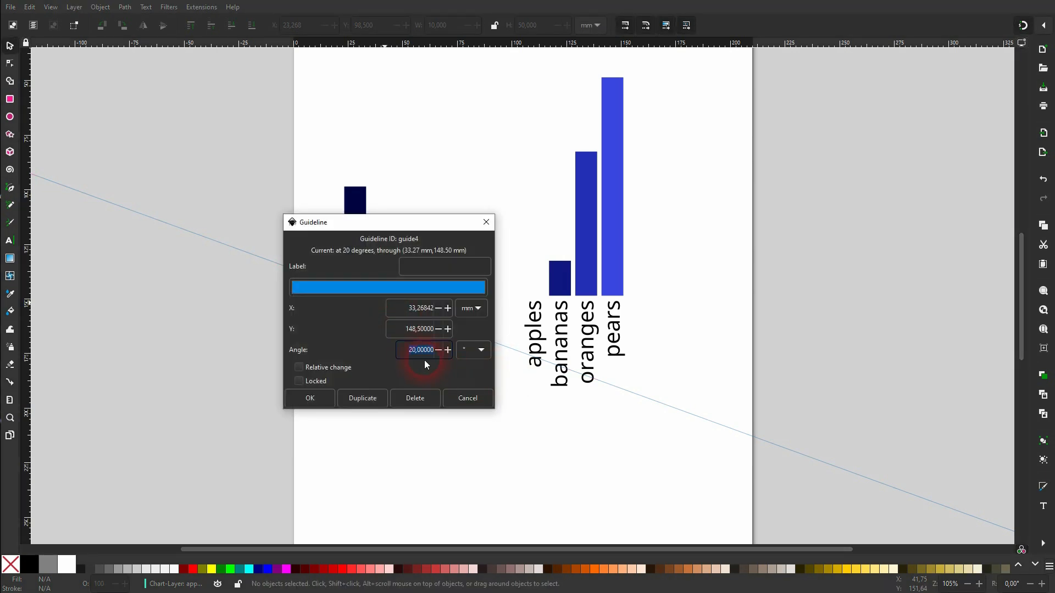
pyautogui.write('-')
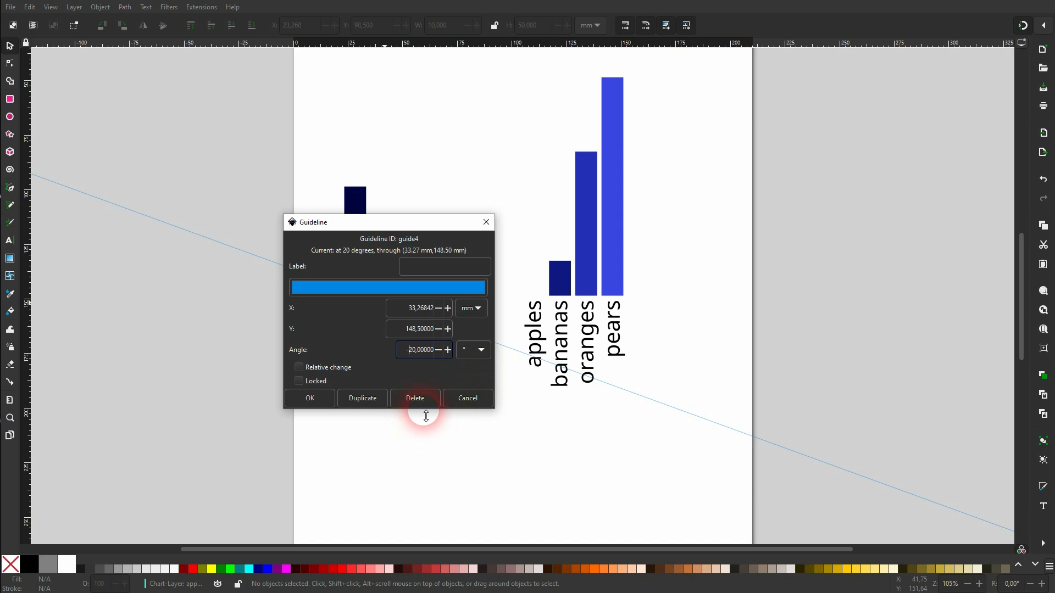
pyautogui.click(310, 401)
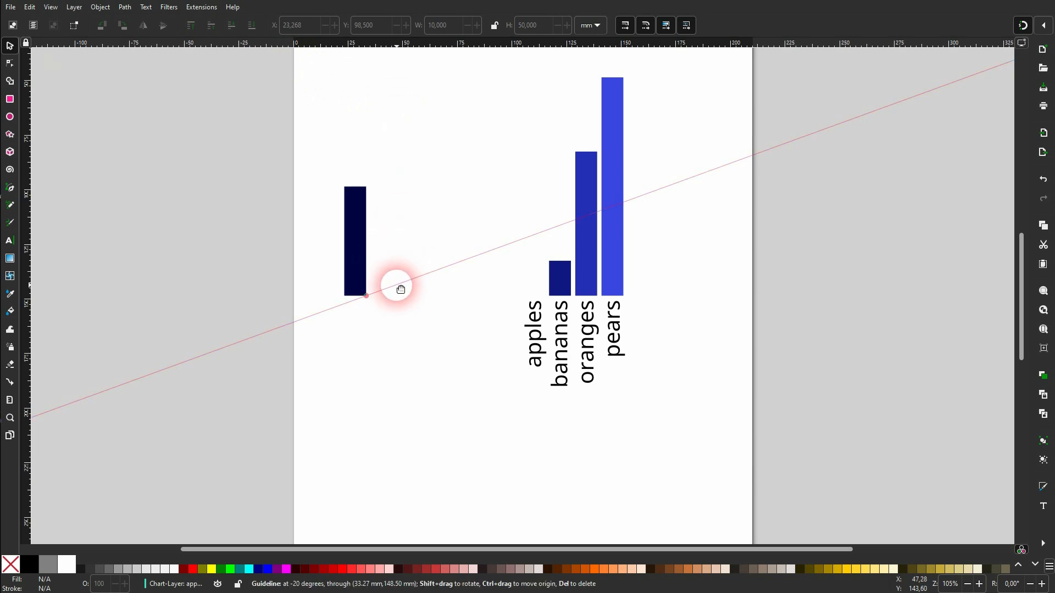
# - Move the slanted guide to the apples bar's upper right corner and place a duplicate at its lower right corner
pyautogui.moveTo(400, 289); pyautogui.dragTo(370, 193)
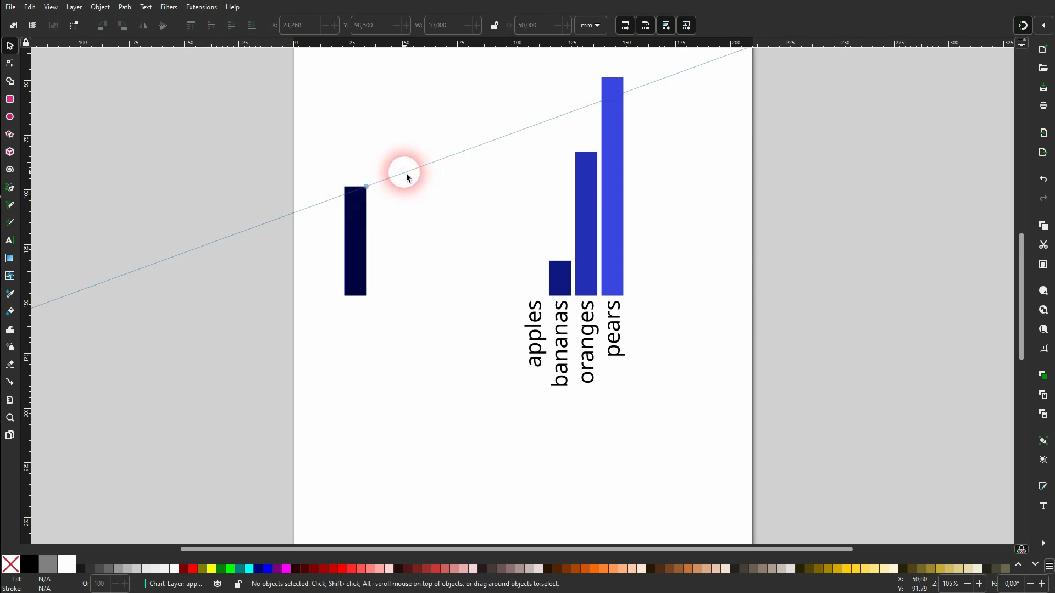
pyautogui.doubleClick(409, 177)
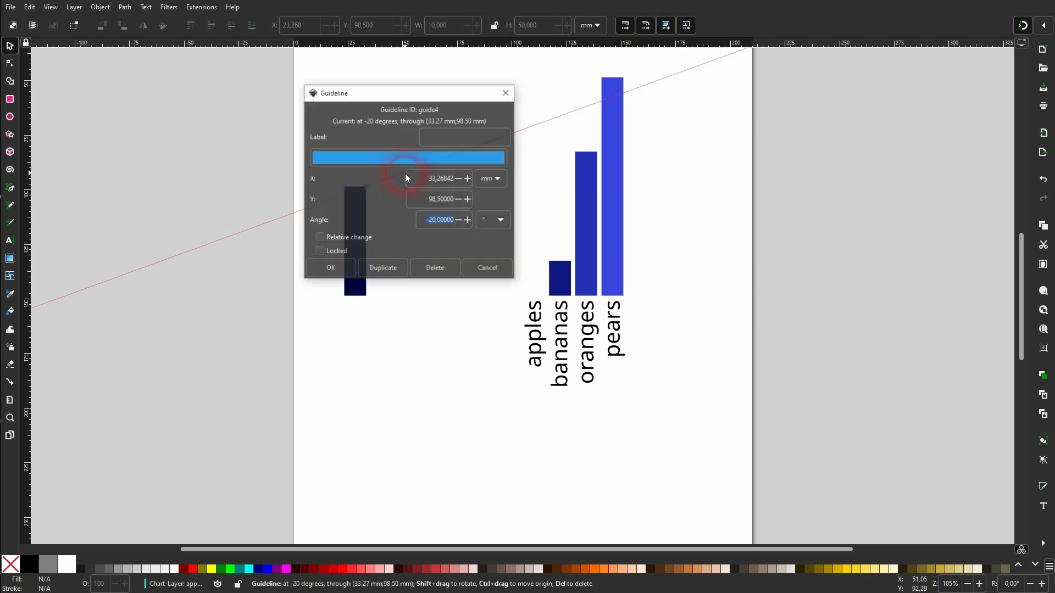
pyautogui.click(381, 270)
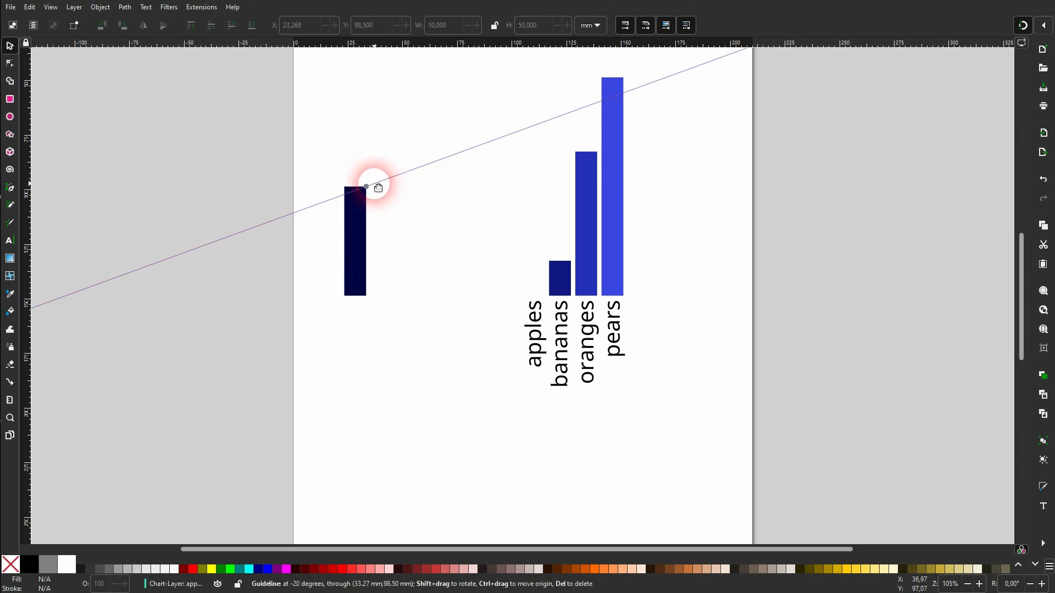
pyautogui.moveTo(377, 184); pyautogui.dragTo(366, 295)
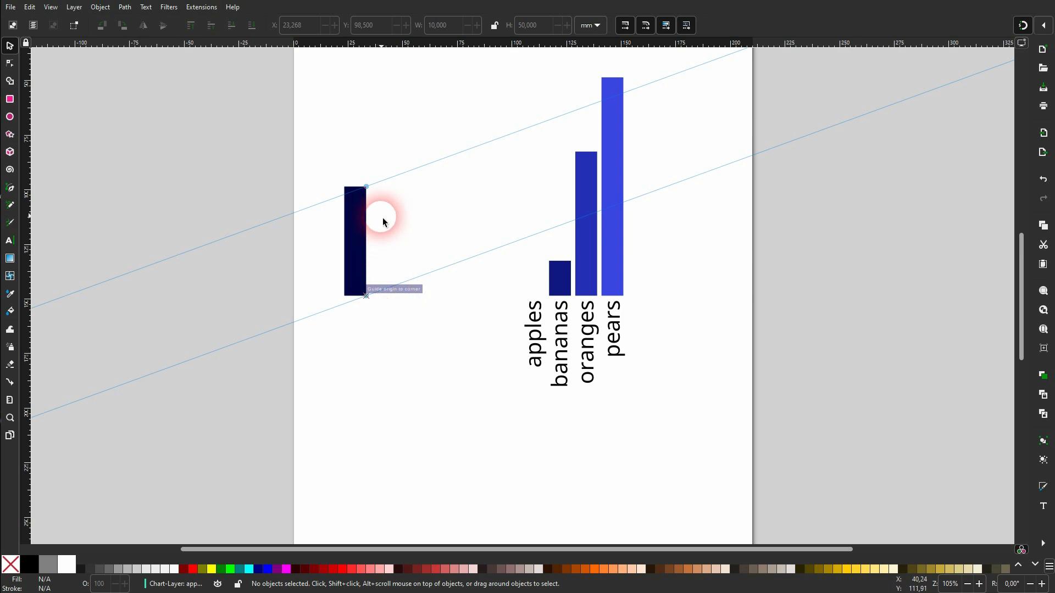
# - Duplicate the upper slanted guide and snap the copy to the apples bar's upper left corner
pyautogui.doubleClick(387, 184)
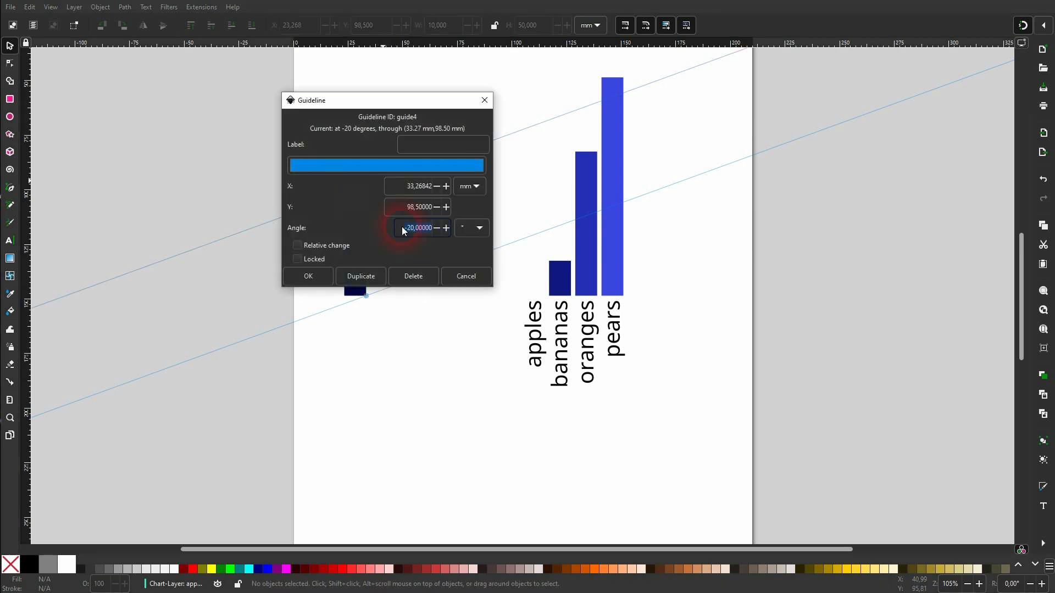
pyautogui.click(358, 278)
pyautogui.moveTo(386, 185); pyautogui.dragTo(345, 189)
pyautogui.scroll(8, 345, 189)
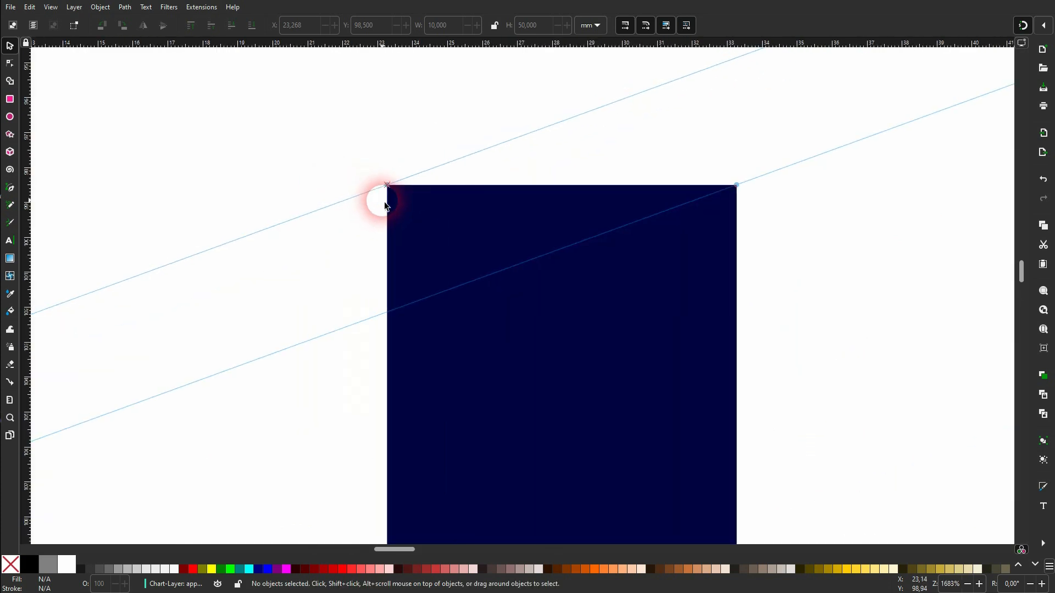
# - Draw a closed side face about 4 mm wide with the Pen tool along the bar's right edge, following the slanted guides
pyautogui.scroll(-4, 395, 195)
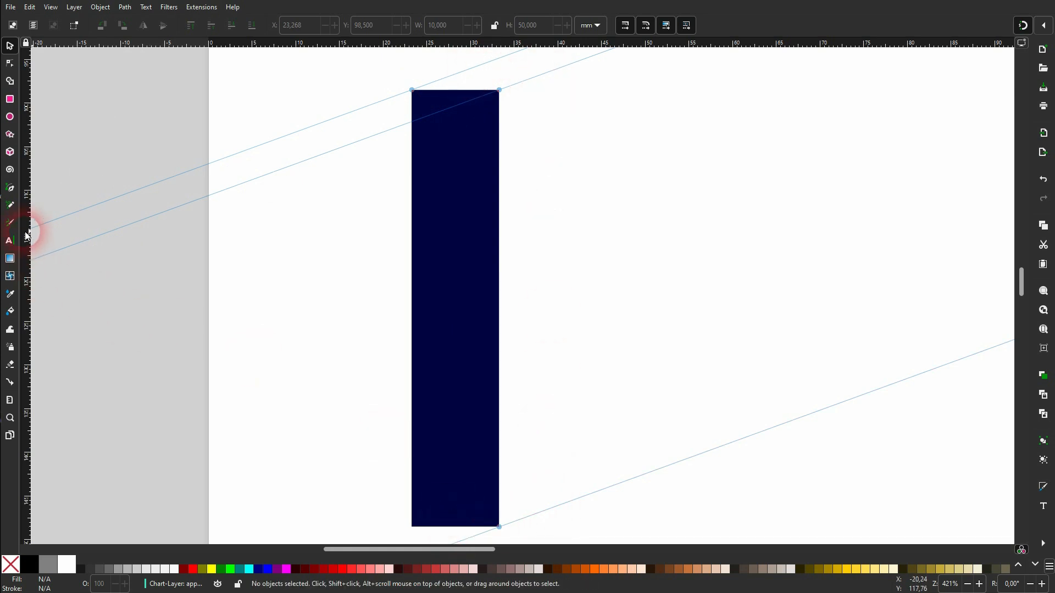
pyautogui.click(10, 187)
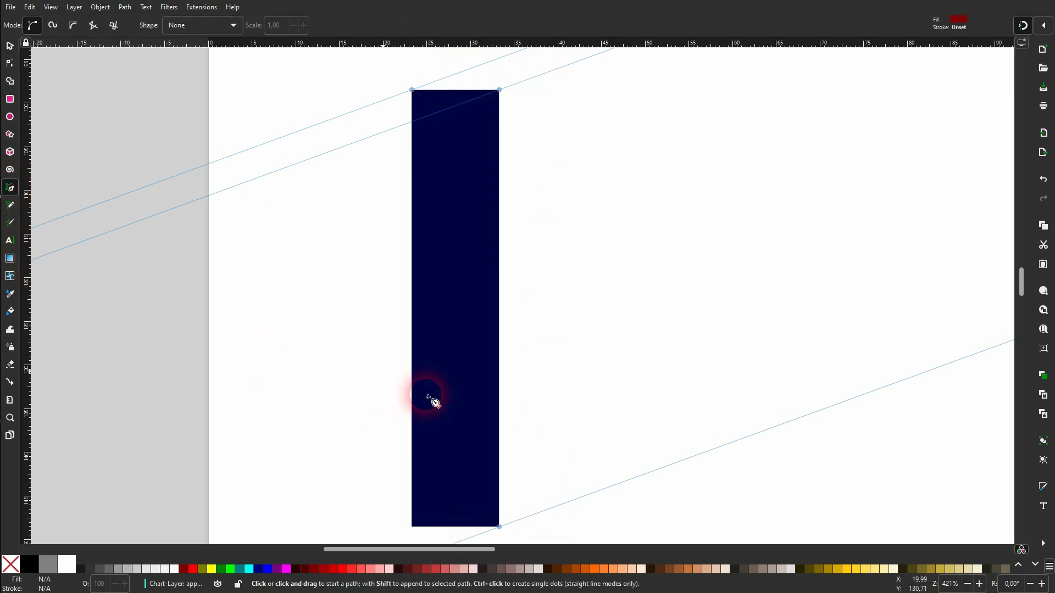
pyautogui.click(500, 528)
pyautogui.click(534, 515)
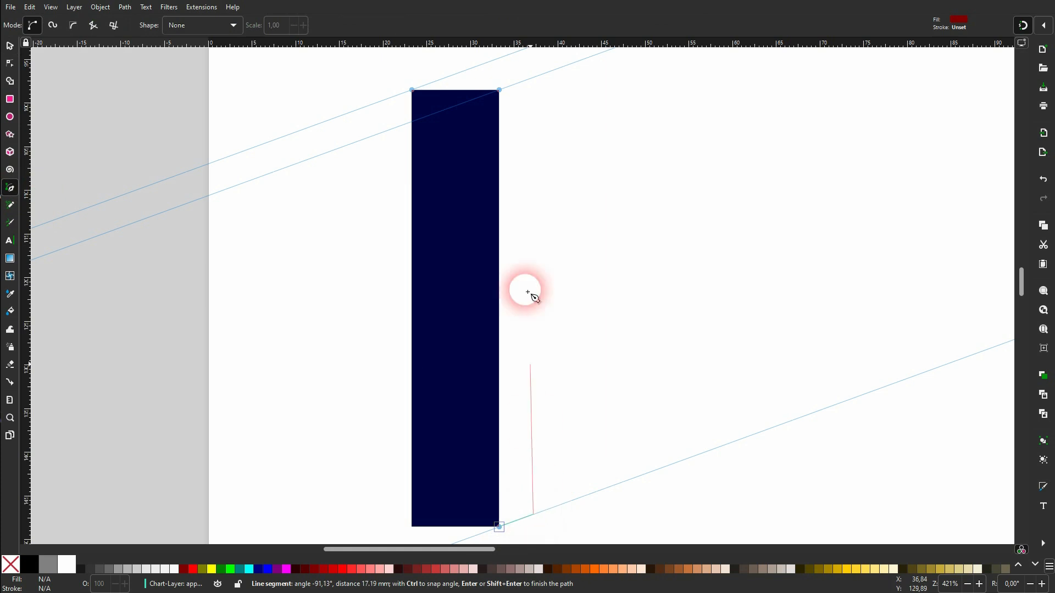
pyautogui.click(534, 78)
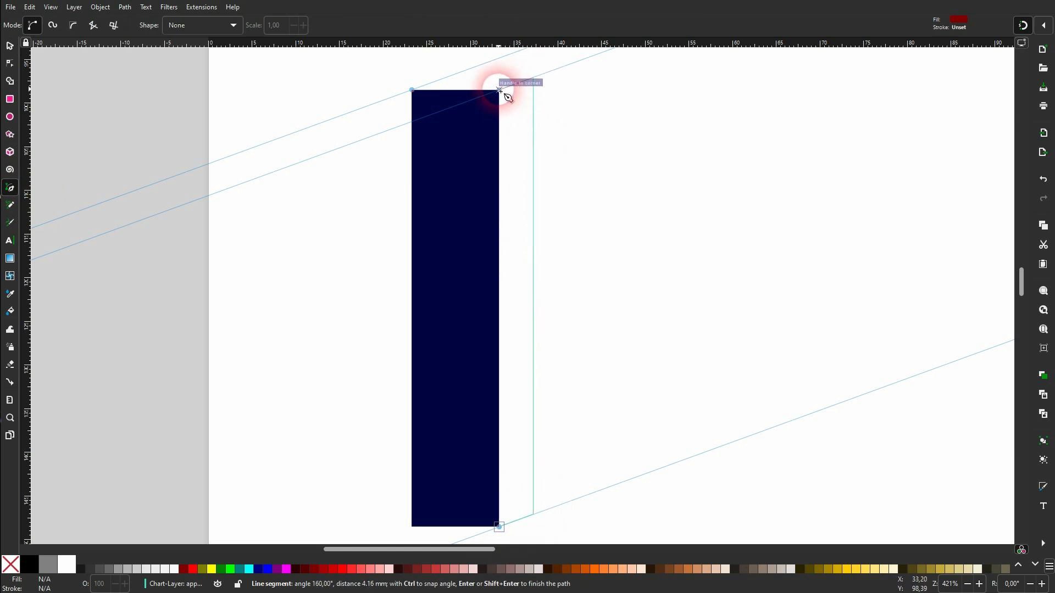
pyautogui.click(499, 90)
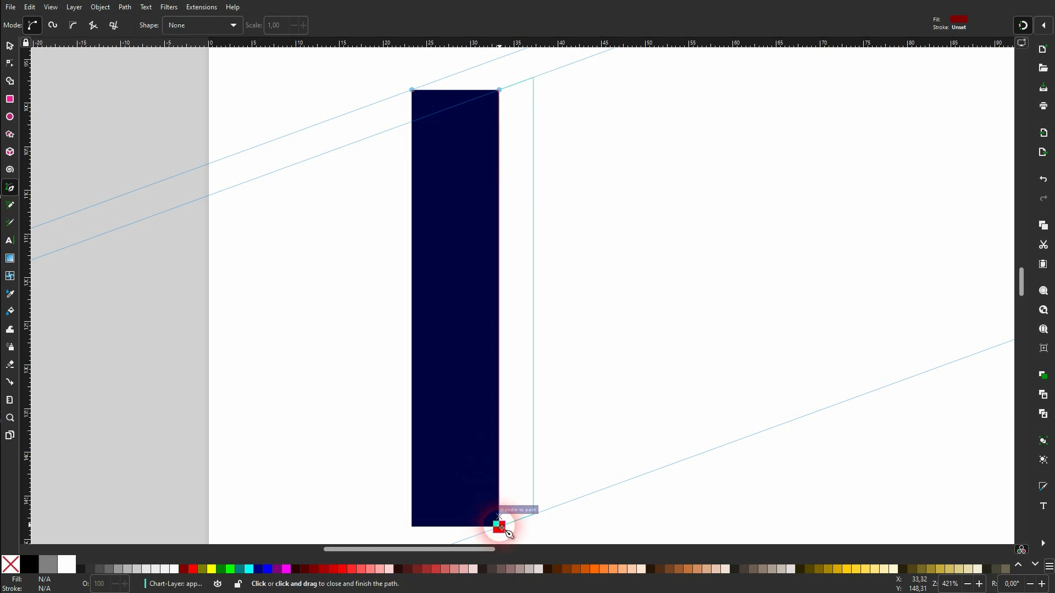
pyautogui.click(500, 527)
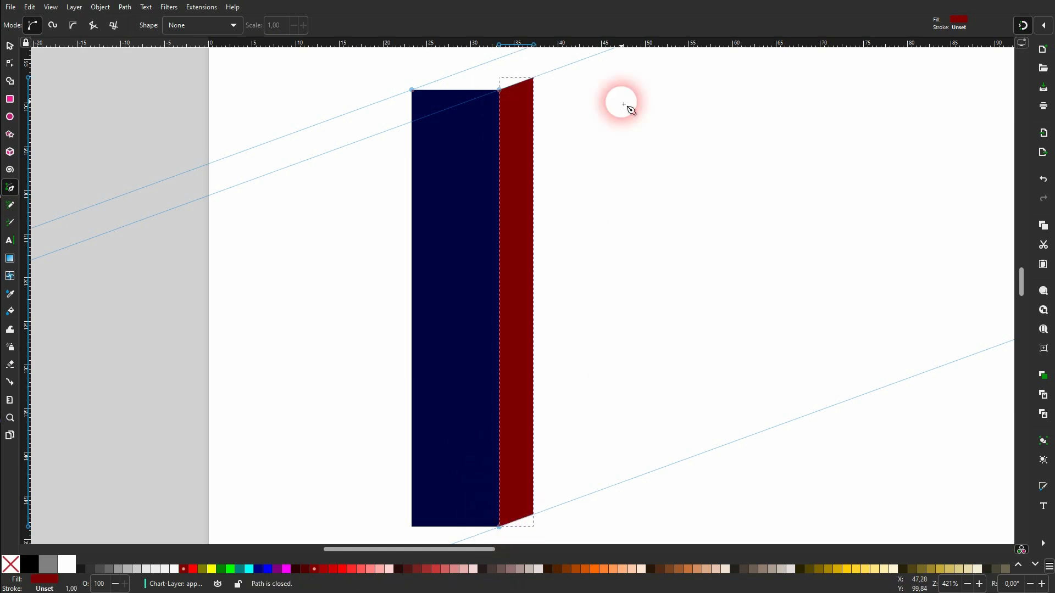
# - Draw a closed top face about 14 mm wide and 1.4 mm high with the Pen tool, joining the apples bar's upper edge to the side face
pyautogui.click(414, 91)
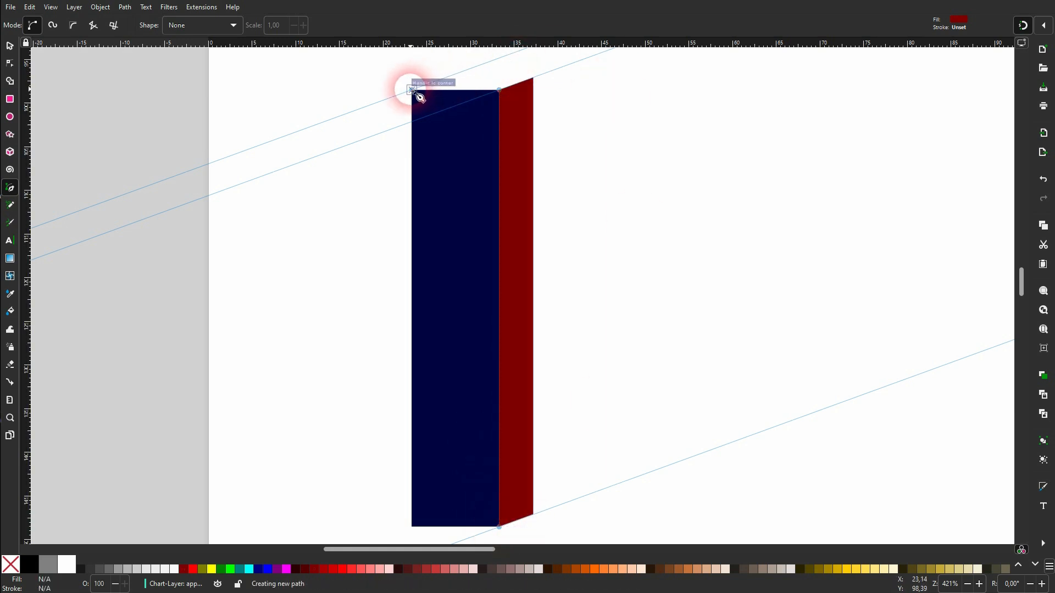
pyautogui.click(499, 90)
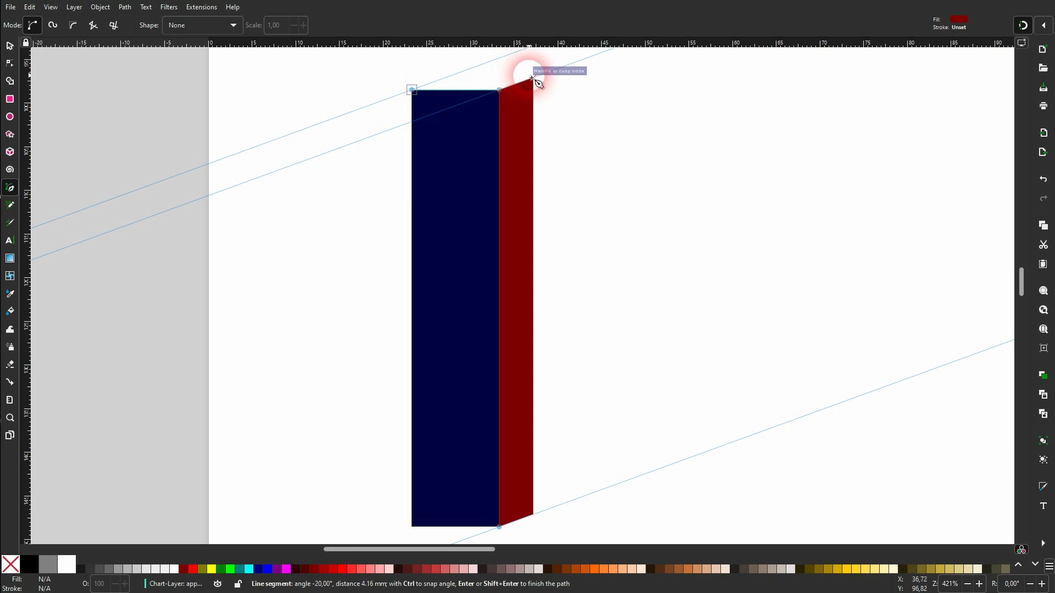
pyautogui.click(533, 79)
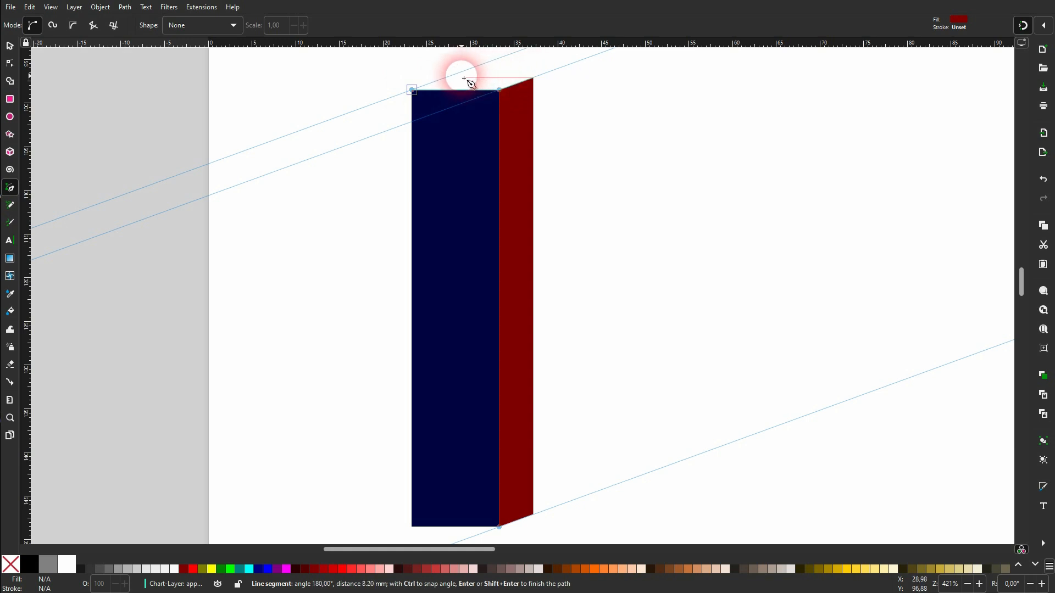
pyautogui.click(412, 89)
pyautogui.click(6, 47)
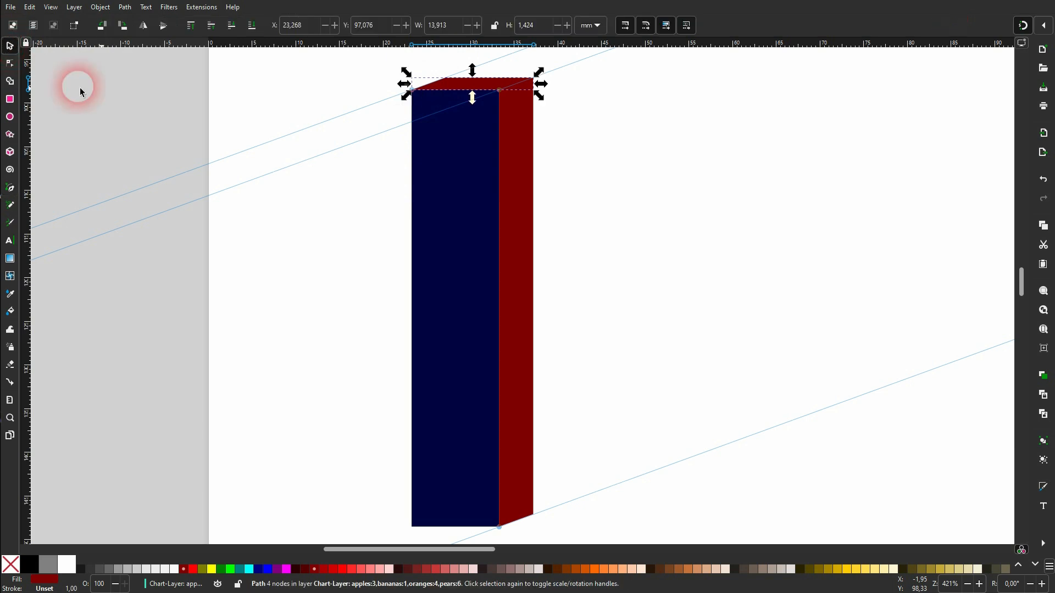
# - Recolour the apples bar's front light pink, its side face #FF8080 and its top face a stronger red-pink
pyautogui.click(476, 359)
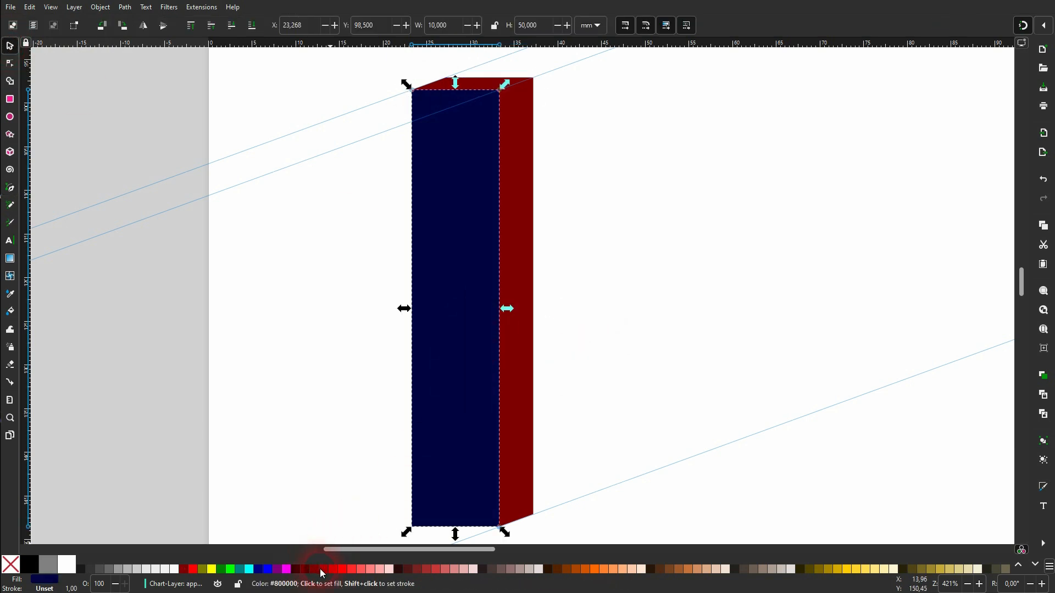
pyautogui.click(381, 570)
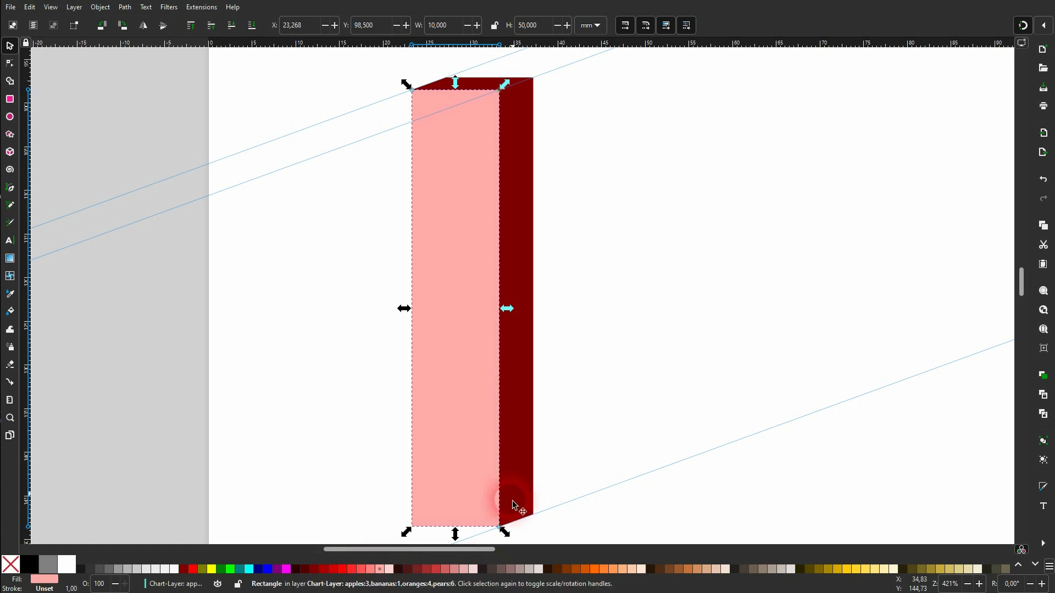
pyautogui.click(525, 453)
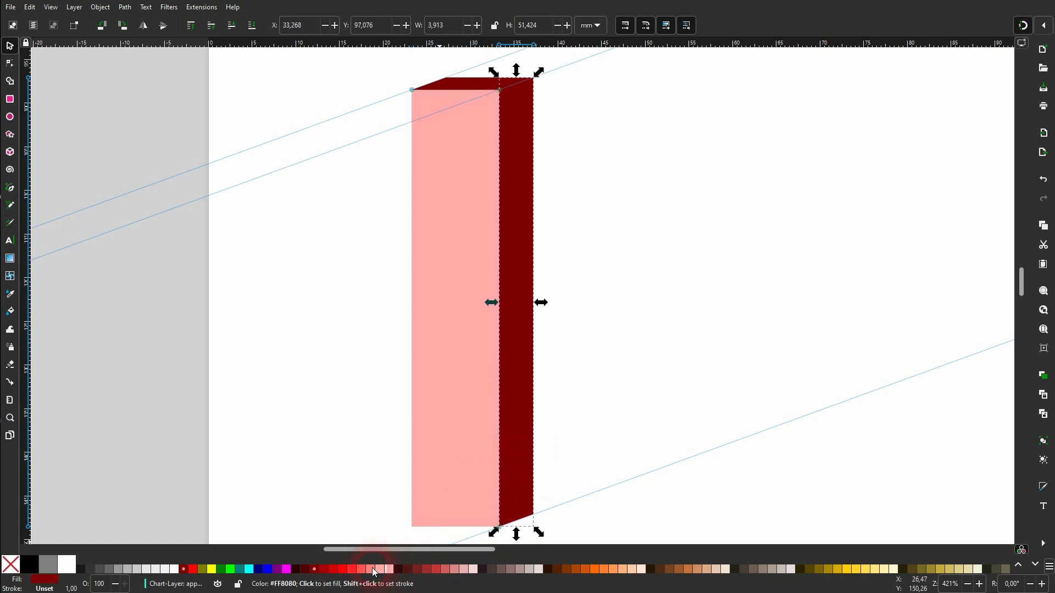
pyautogui.click(374, 570)
pyautogui.click(460, 92)
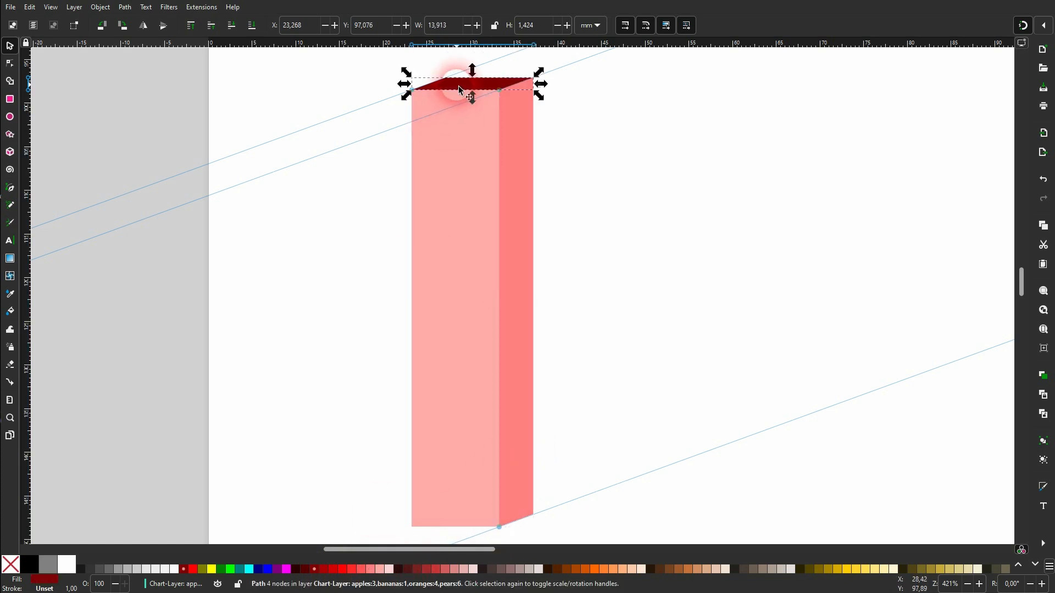
pyautogui.click(362, 570)
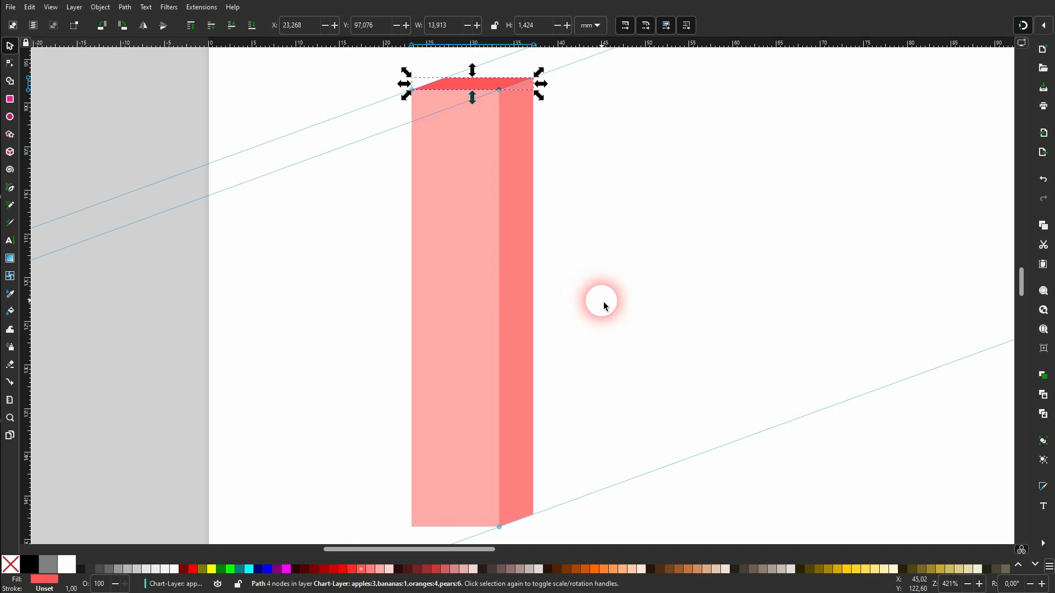
# - Move the bananas bar horizontally to about 11 mm right of the 3D apples bar, at X about 47.8 mm
pyautogui.click(602, 302)
pyautogui.scroll(-2, 602, 301)
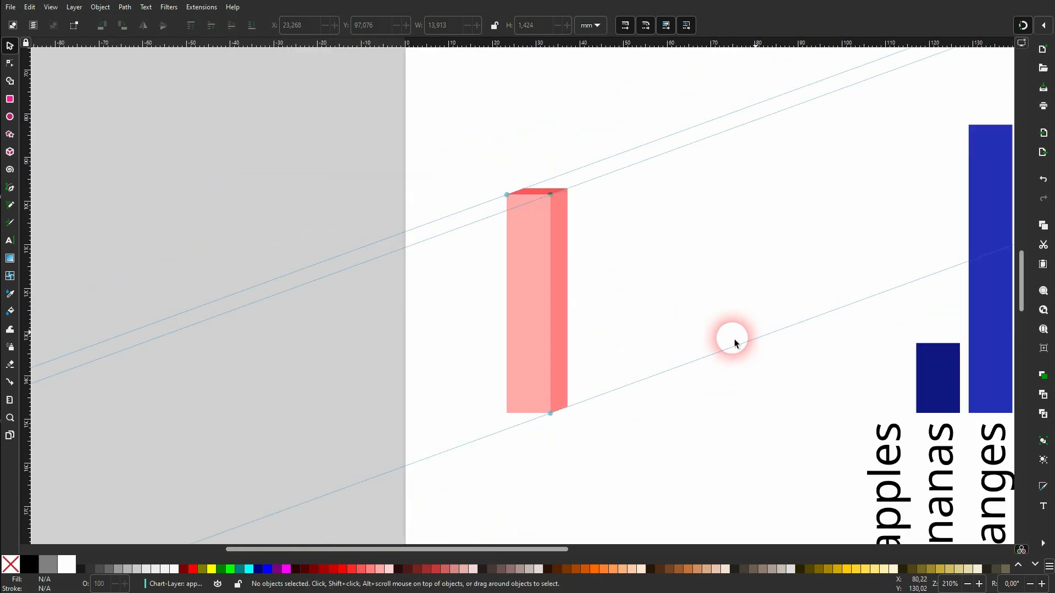
pyautogui.moveTo(921, 392); pyautogui.dragTo(636, 395)
# - Duplicate the apples bar's side face and snap the copy's lower left corner to the bananas bar's lower right corner
pyautogui.click(557, 319)
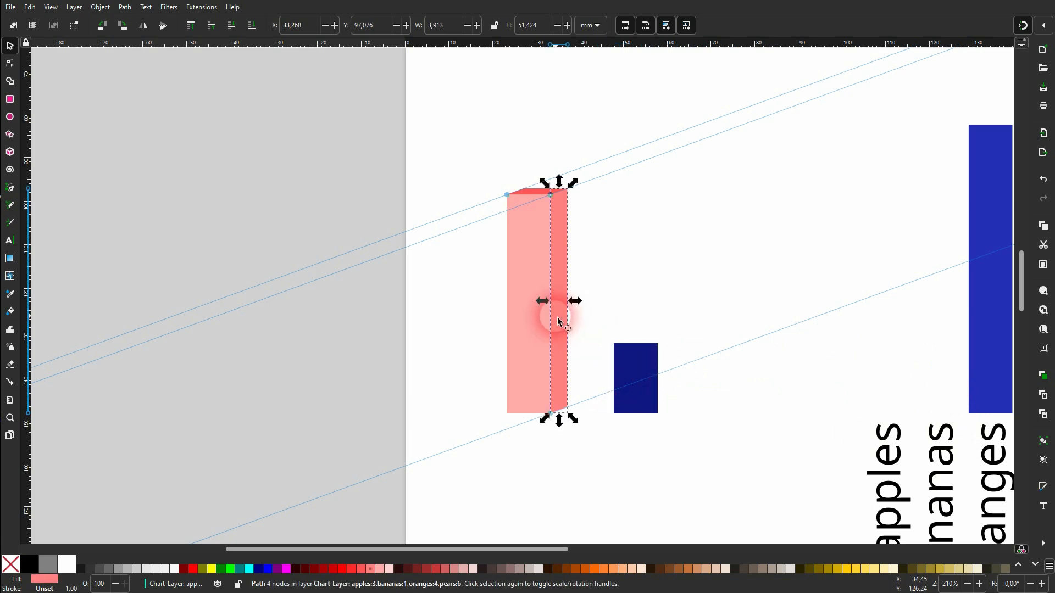
pyautogui.moveTo(557, 318); pyautogui.dragTo(670, 324)
pyautogui.scroll(4, 680, 401)
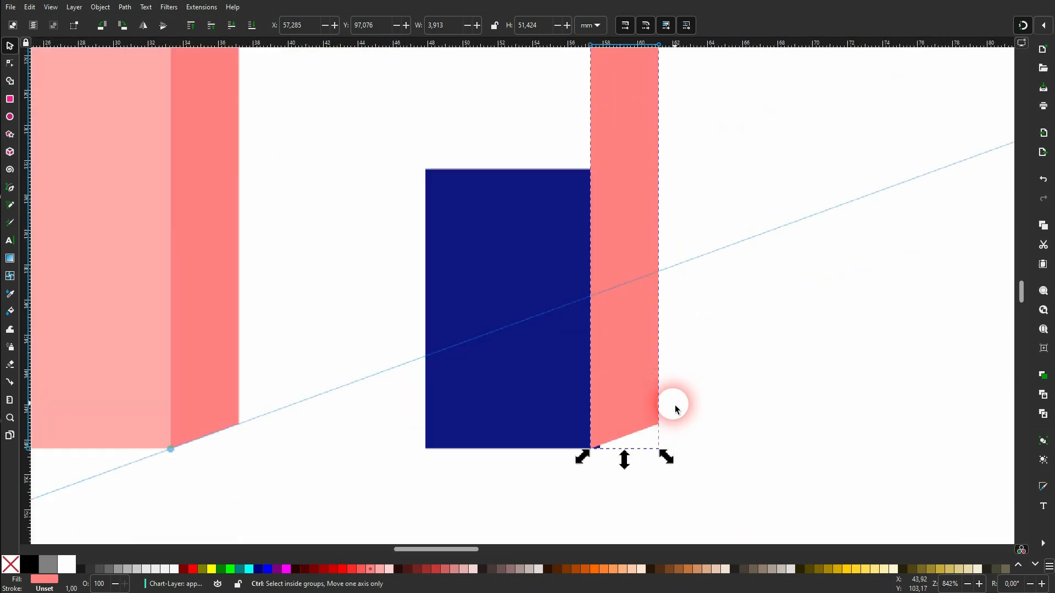
pyautogui.moveTo(617, 405); pyautogui.dragTo(633, 404)
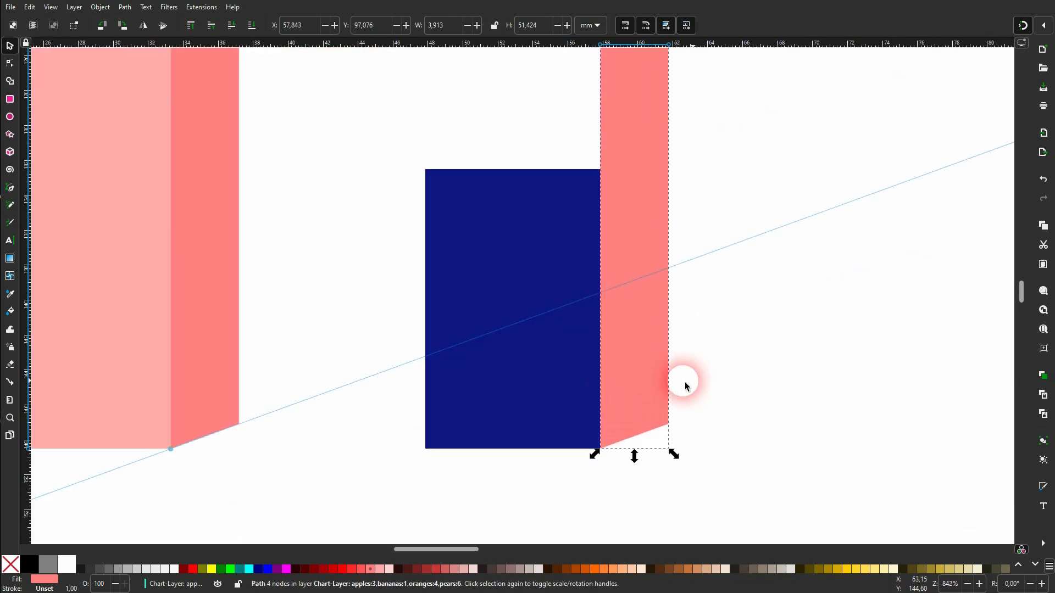
# - Lower the two upper nodes of the copied side face together until its upper left node snaps to the bananas bar's upper right corner
pyautogui.scroll(2, 645, 233)
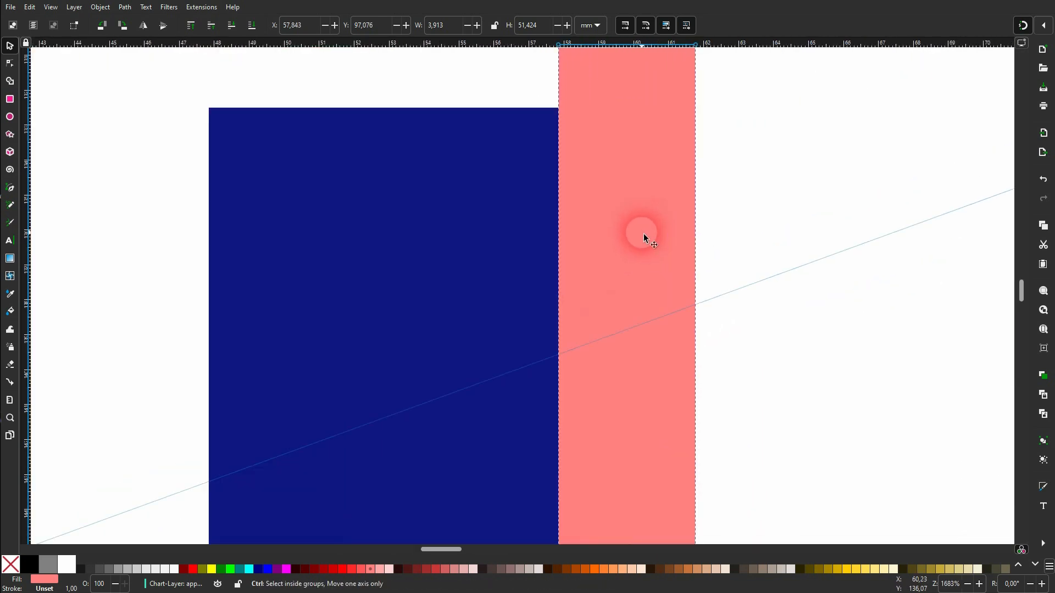
pyautogui.scroll(-2, 644, 239)
pyautogui.scroll(-1, 643, 238)
pyautogui.scroll(3, 644, 239)
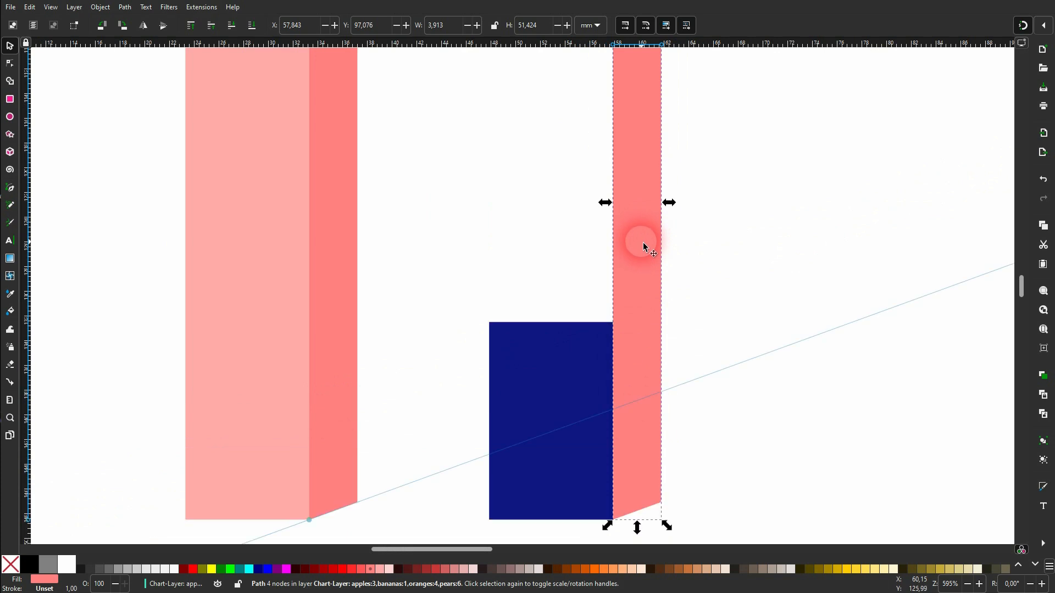
pyautogui.scroll(-2, 645, 249)
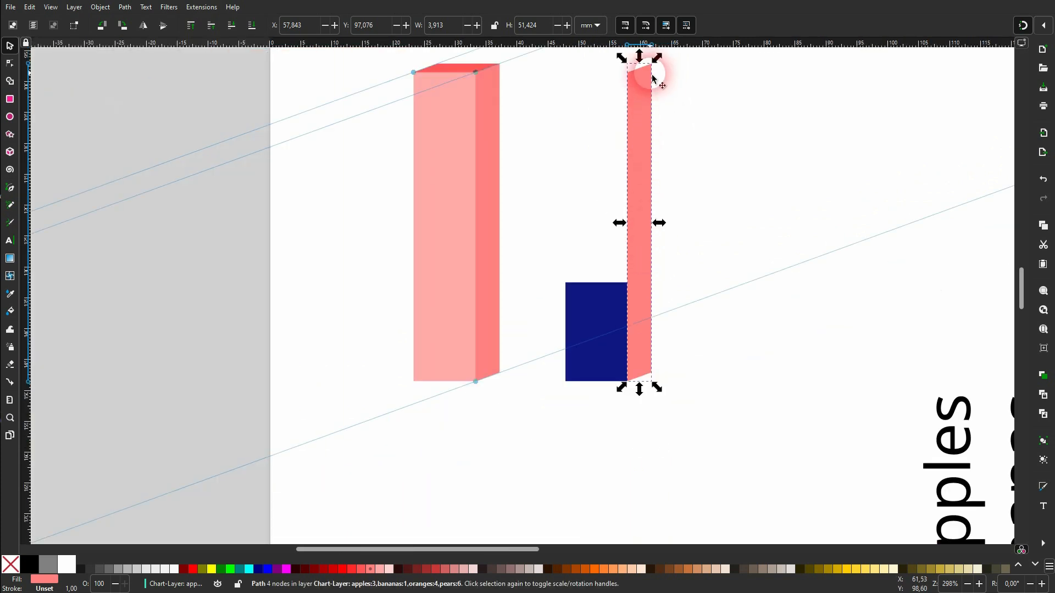
pyautogui.click(10, 64)
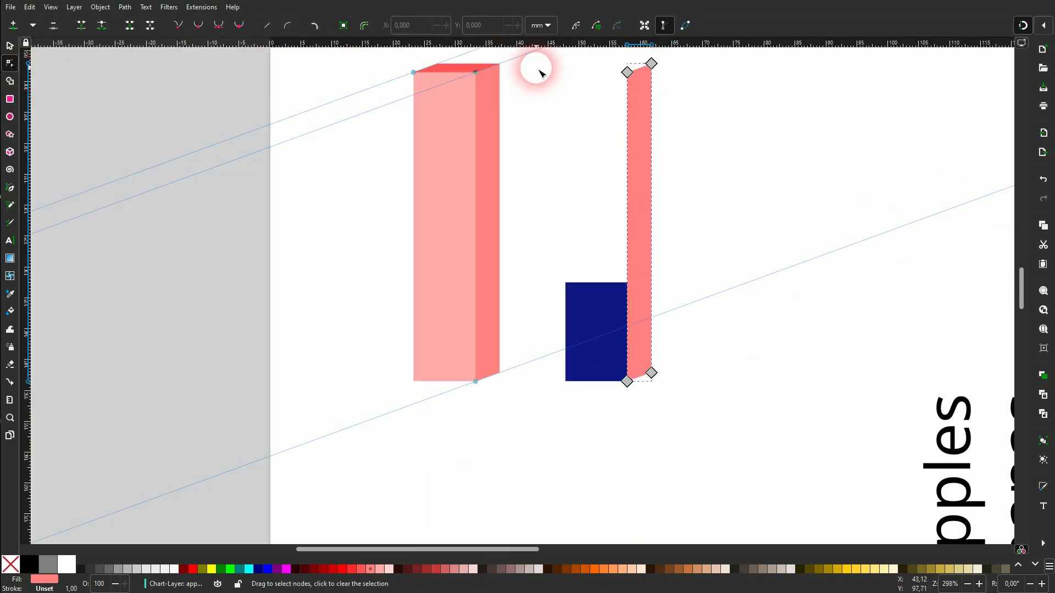
pyautogui.moveTo(584, 94); pyautogui.dragTo(659, 286)
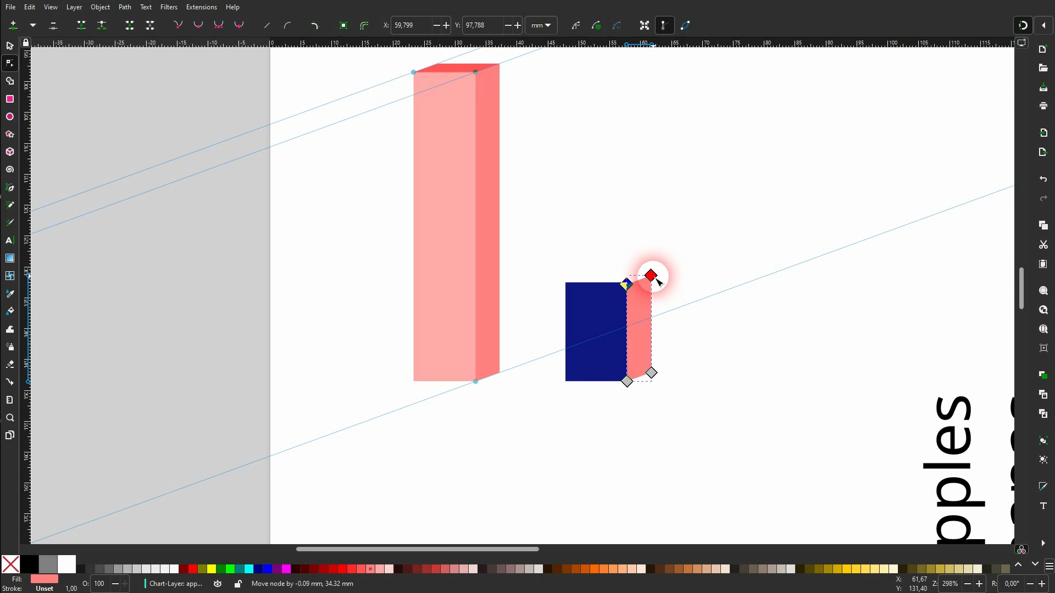
pyautogui.moveTo(657, 276); pyautogui.dragTo(657, 274)
pyautogui.keyDown('ctrl'); pyautogui.scroll(4, 628, 311); pyautogui.keyUp('ctrl')
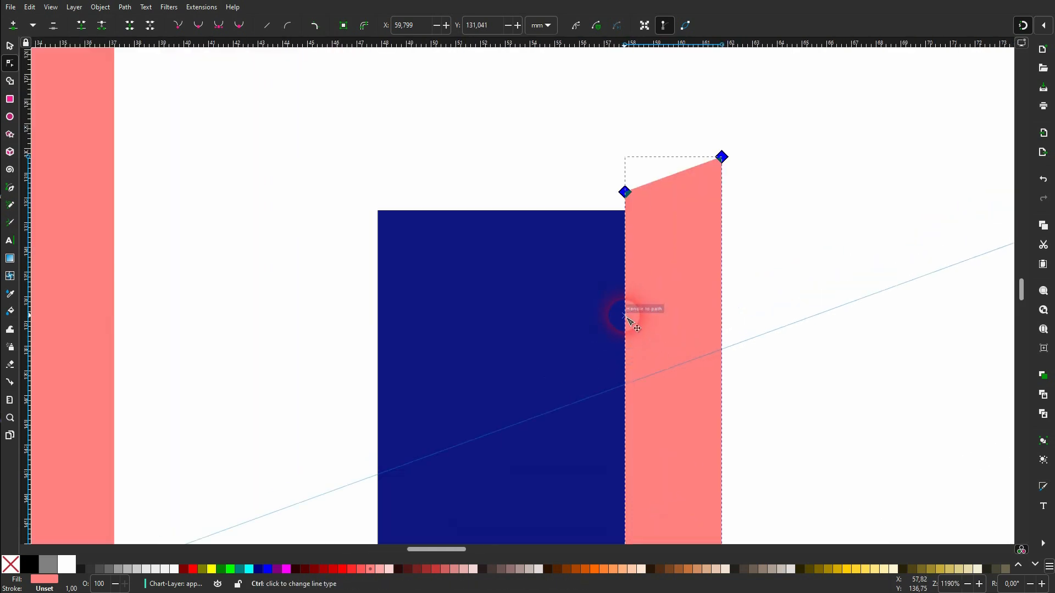
pyautogui.keyDown('ctrl'); pyautogui.scroll(2, 637, 302); pyautogui.keyUp('ctrl')
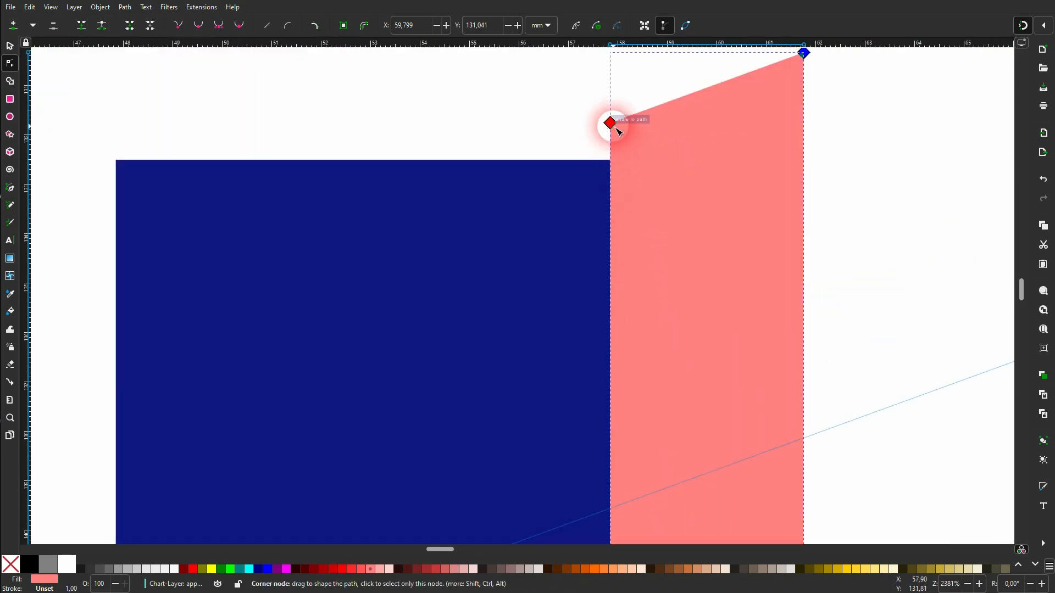
pyautogui.moveTo(616, 127); pyautogui.dragTo(613, 158)
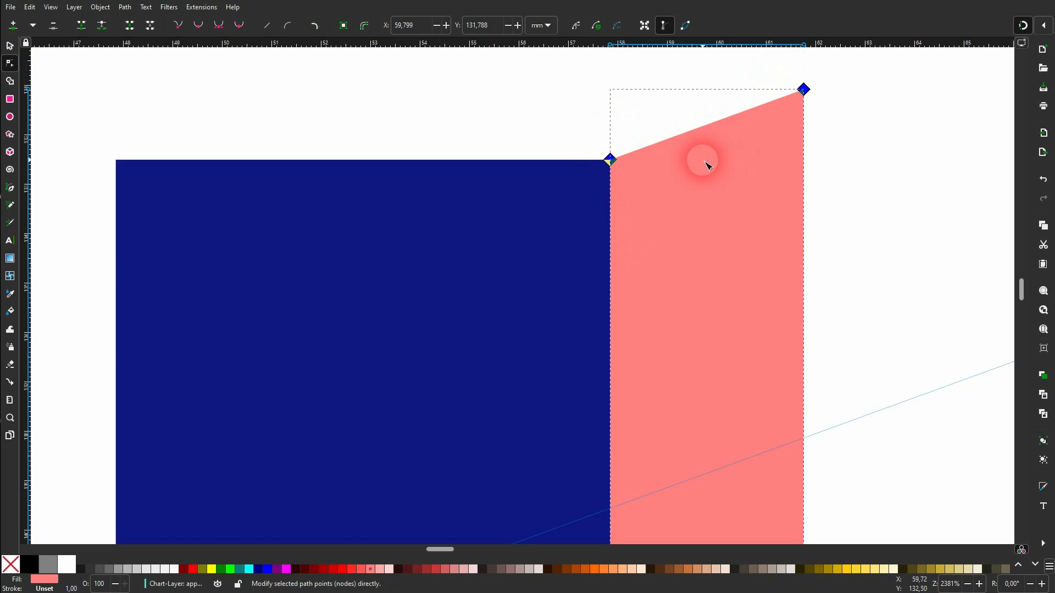
# - Duplicate the apples bar's top face and snap the copy onto the upper edge of the bananas bar
pyautogui.keyDown('ctrl'); pyautogui.scroll(-6, 698, 162); pyautogui.keyUp('ctrl')
pyautogui.scroll(5, 565, 151)
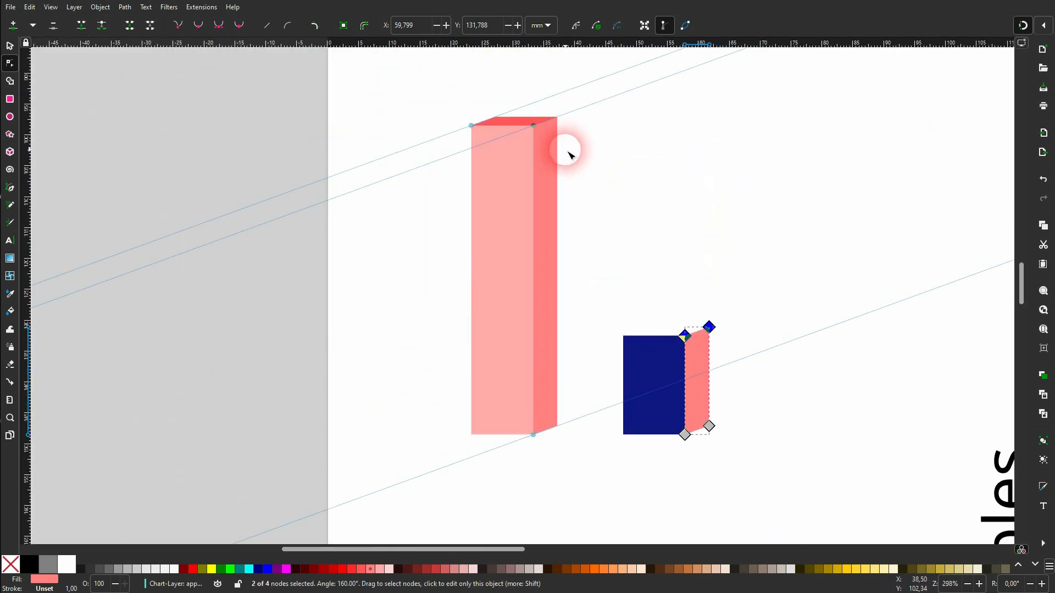
pyautogui.click(10, 46)
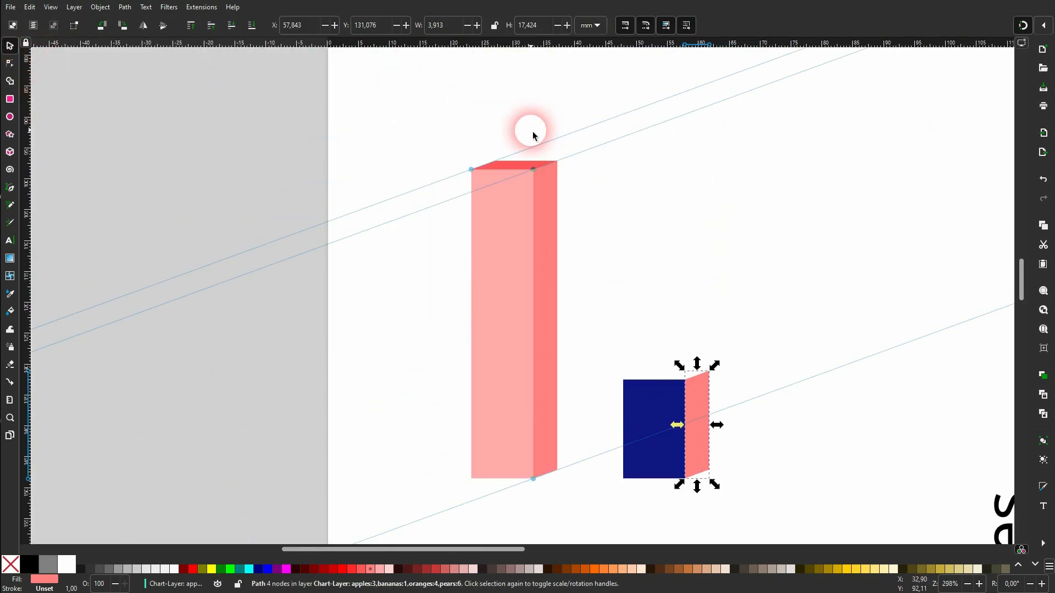
pyautogui.click(520, 171)
pyautogui.moveTo(519, 171); pyautogui.dragTo(681, 371)
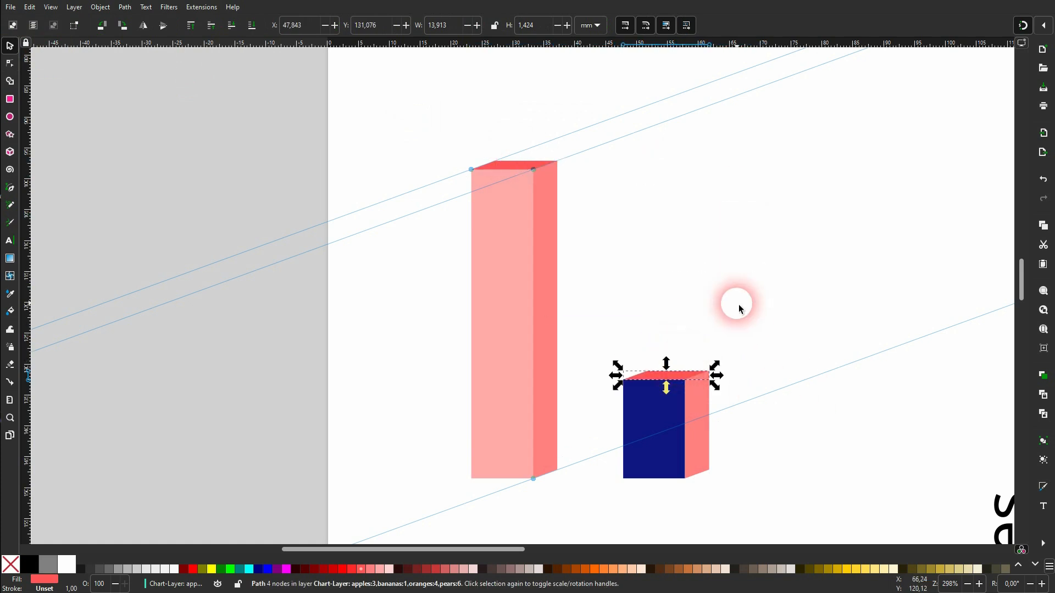
pyautogui.click(736, 305)
# - Recolour the bananas bar's front face with the same light pink as the apples bar's front
pyautogui.click(653, 411)
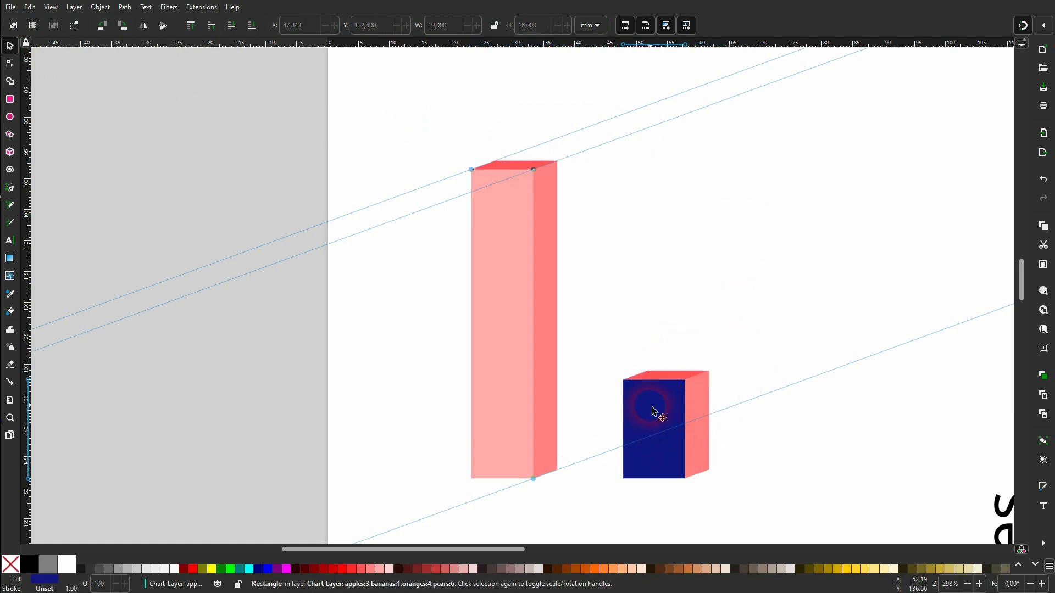
pyautogui.click(382, 575)
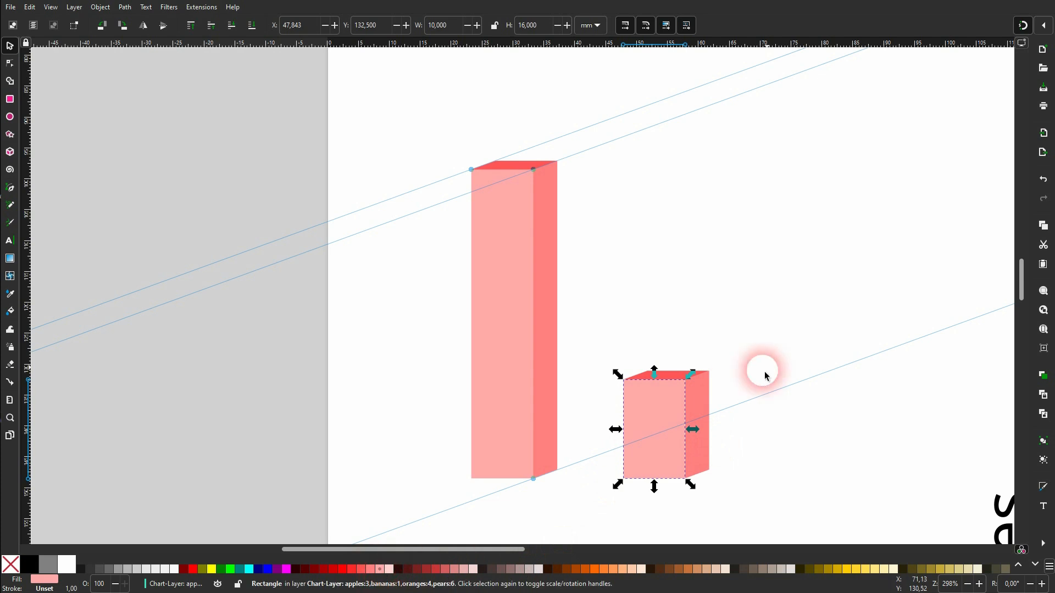
pyautogui.click(760, 370)
# - Move the oranges bar horizontally to about 11 mm right of the 3D bananas bar, keeping the shared baseline
pyautogui.scroll(-4, 822, 367)
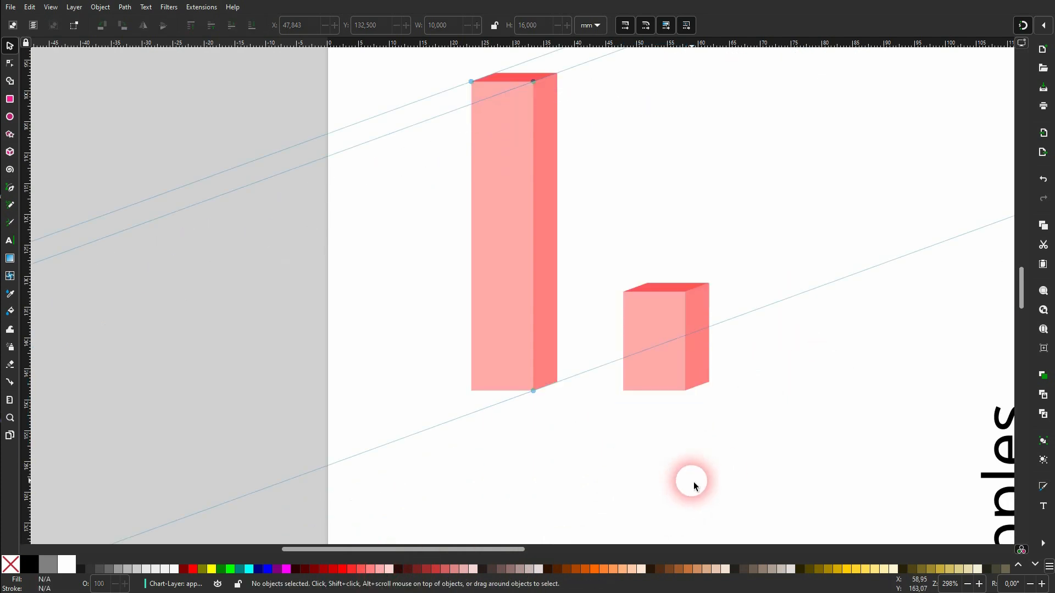
pyautogui.moveTo(502, 551); pyautogui.dragTo(595, 547)
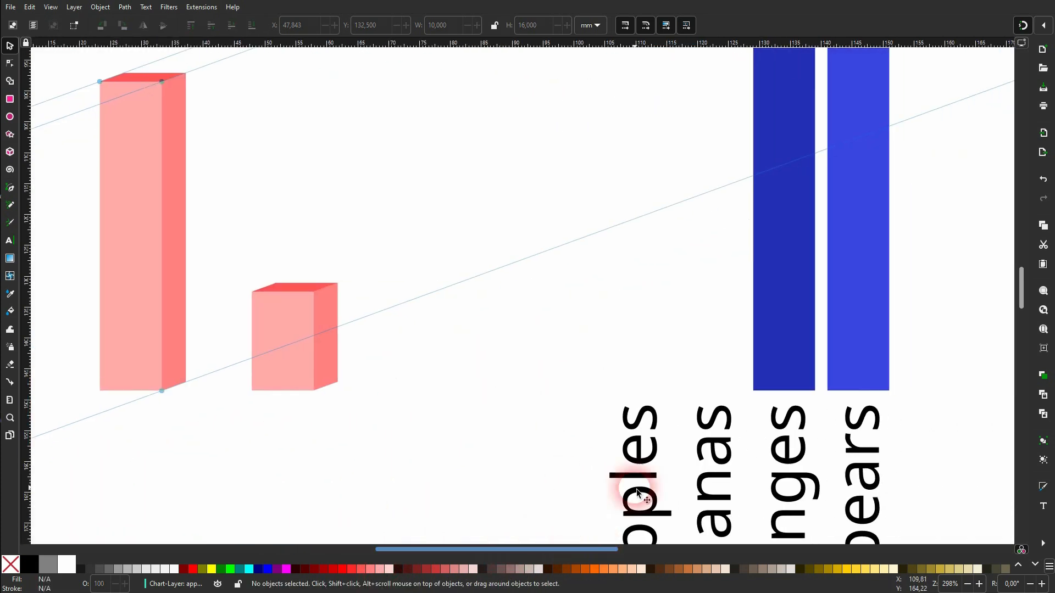
pyautogui.moveTo(790, 366); pyautogui.dragTo(424, 348)
# - Duplicate the bananas bar's side face and snap the copy's lower left corner to the oranges bar's lower right corner
pyautogui.click(332, 348)
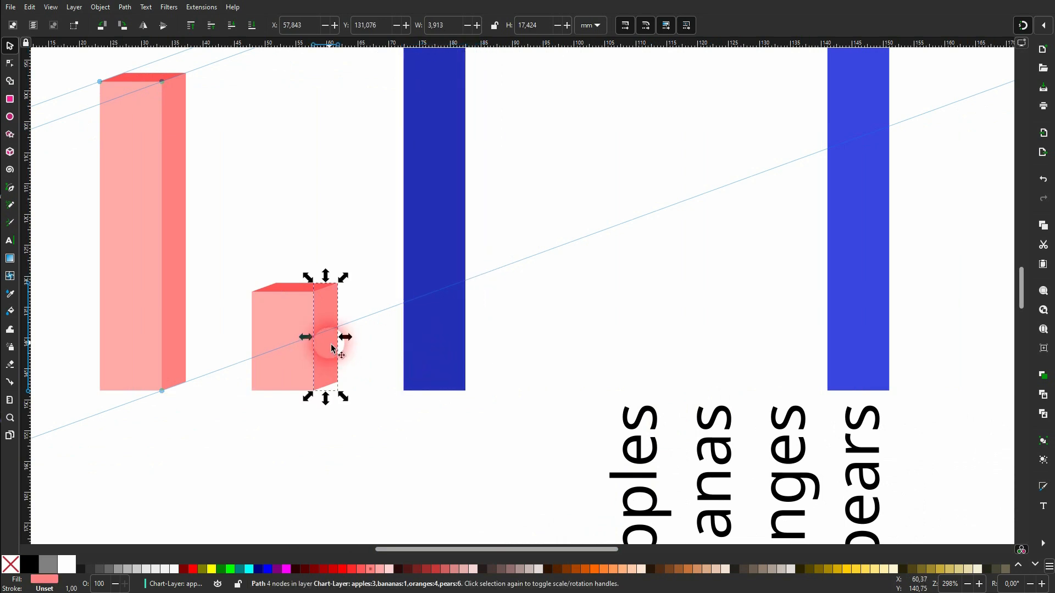
pyautogui.moveTo(332, 345); pyautogui.dragTo(490, 349)
pyautogui.scroll(6, 494, 373)
pyautogui.moveTo(509, 389); pyautogui.dragTo(506, 365)
pyautogui.scroll(-6, 507, 366)
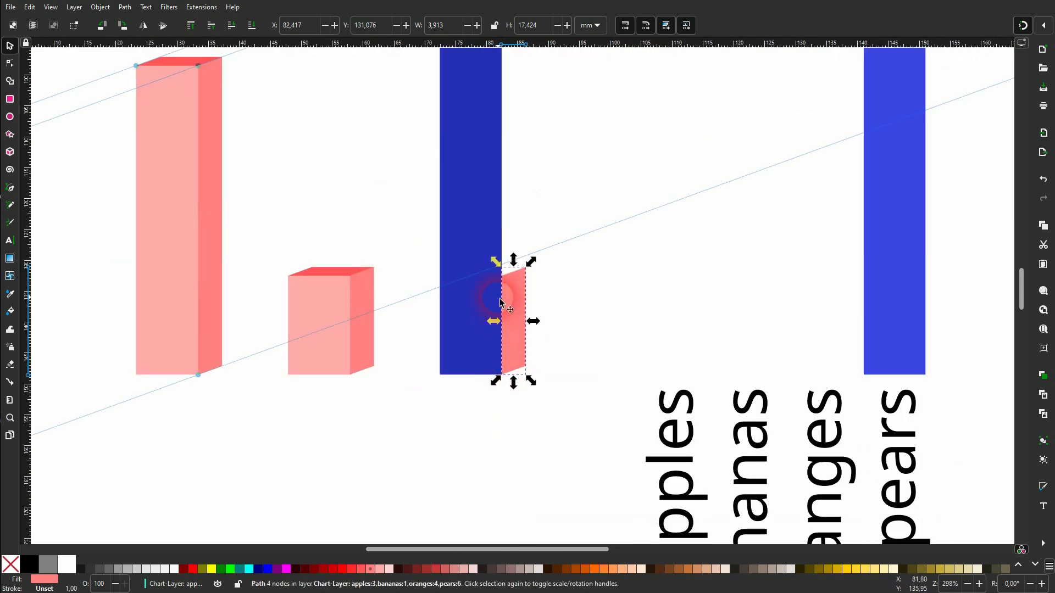
# - Raise both upper nodes of the new side face together and snap them to the oranges bar's upper right corner
pyautogui.scroll(1, 511, 286)
pyautogui.click(9, 63)
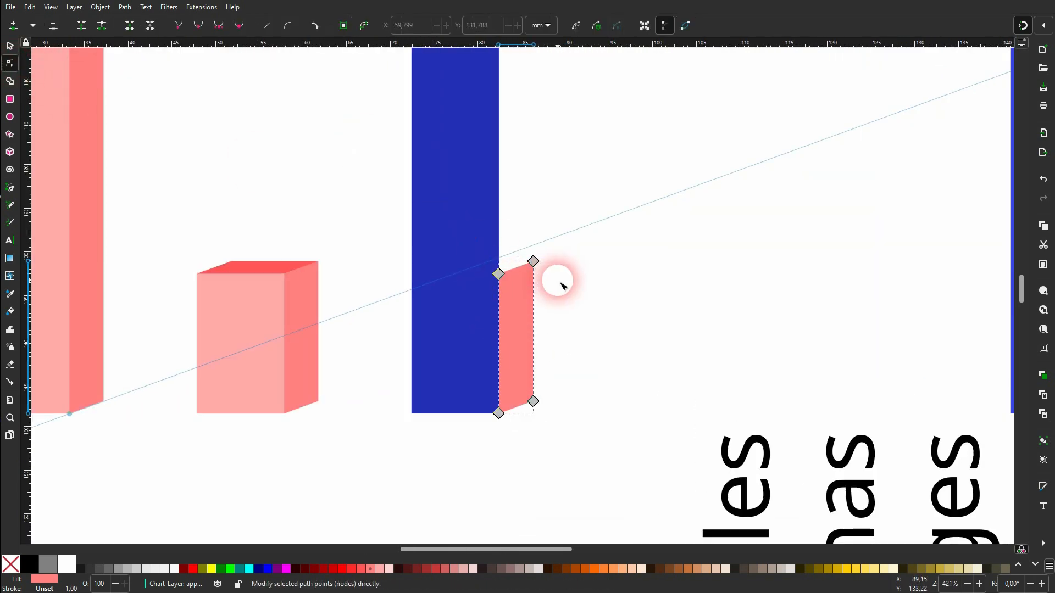
pyautogui.click(535, 260)
pyautogui.scroll(4, 511, 283)
pyautogui.scroll(2, 515, 286)
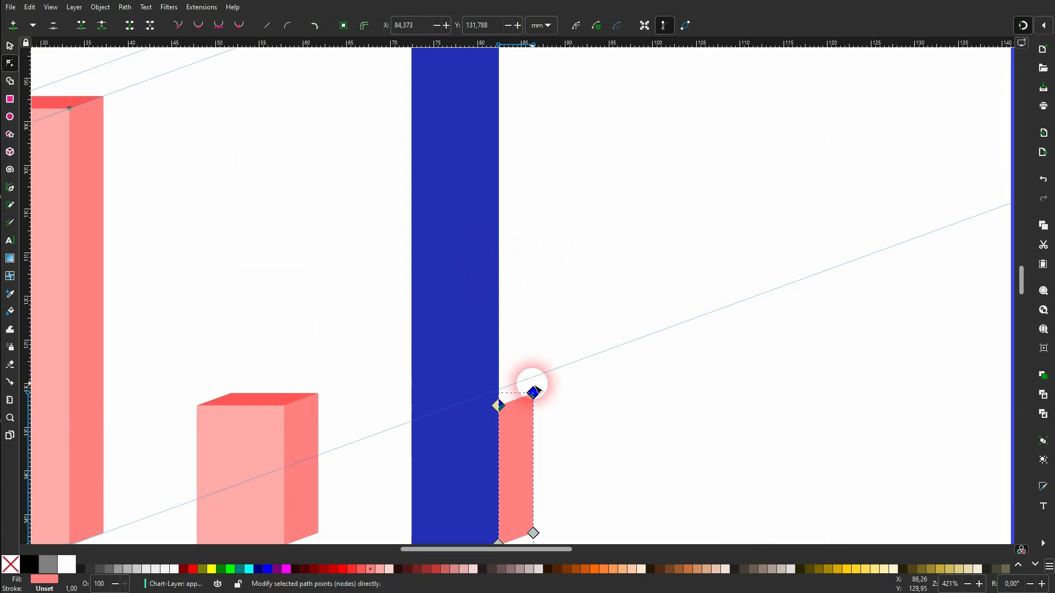
pyautogui.keyDown('shift'); pyautogui.click(498, 406); pyautogui.keyUp('shift')
pyautogui.moveTo(499, 406); pyautogui.dragTo(516, 142)
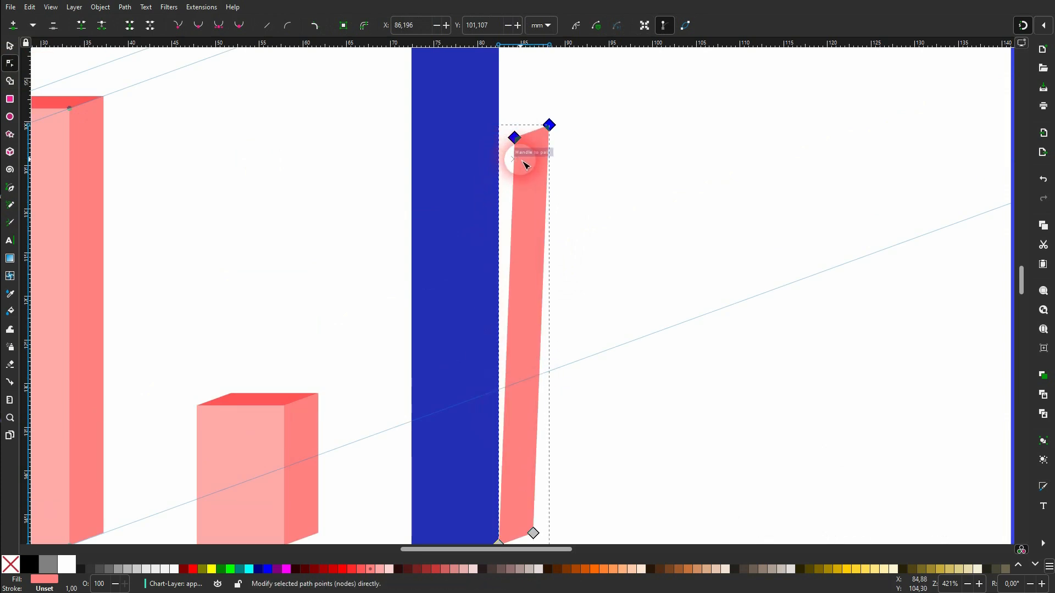
pyautogui.scroll(6, 526, 160)
pyautogui.moveTo(524, 280); pyautogui.dragTo(509, 113)
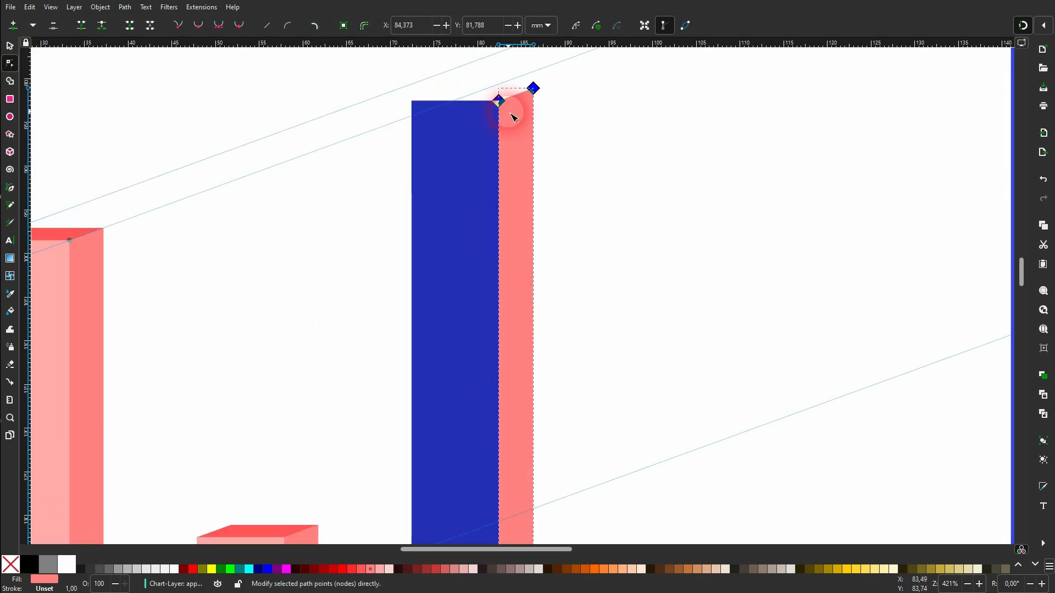
pyautogui.click(10, 45)
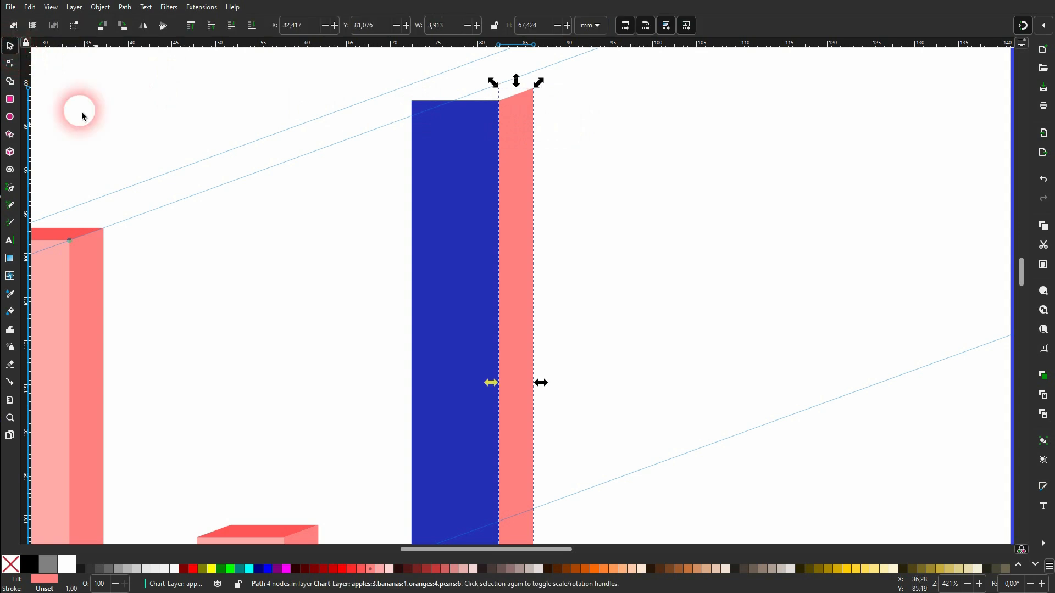
# - Duplicate the bananas bar's top face, snap the copy onto the top of the oranges bar, and recolour that bar's front face light pink
pyautogui.click(282, 349)
pyautogui.click(274, 534)
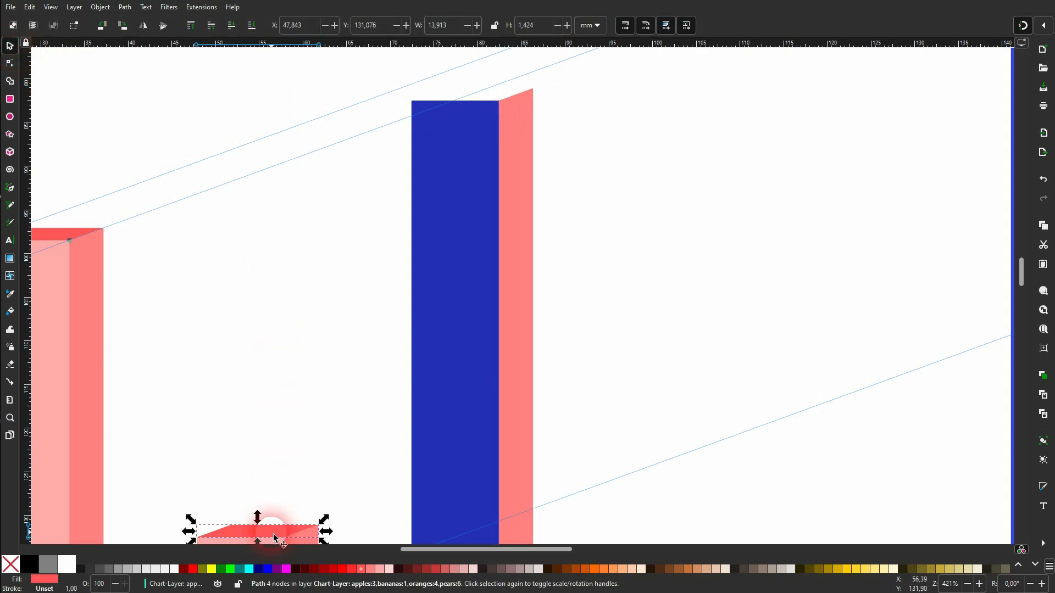
pyautogui.hotkey('ctrl', 'd')
pyautogui.moveTo(269, 531); pyautogui.dragTo(483, 96)
pyautogui.click(463, 212)
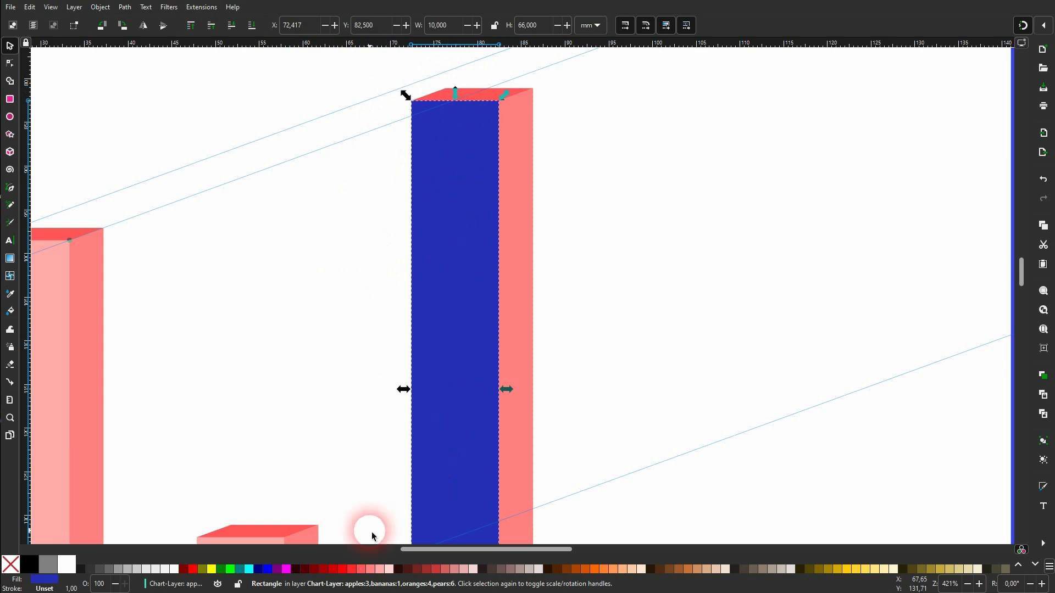
pyautogui.click(377, 572)
# - Move the pears bar horizontally to about 11 mm right of the 3D oranges bar, keeping the shared baseline
pyautogui.scroll(-5, 617, 332)
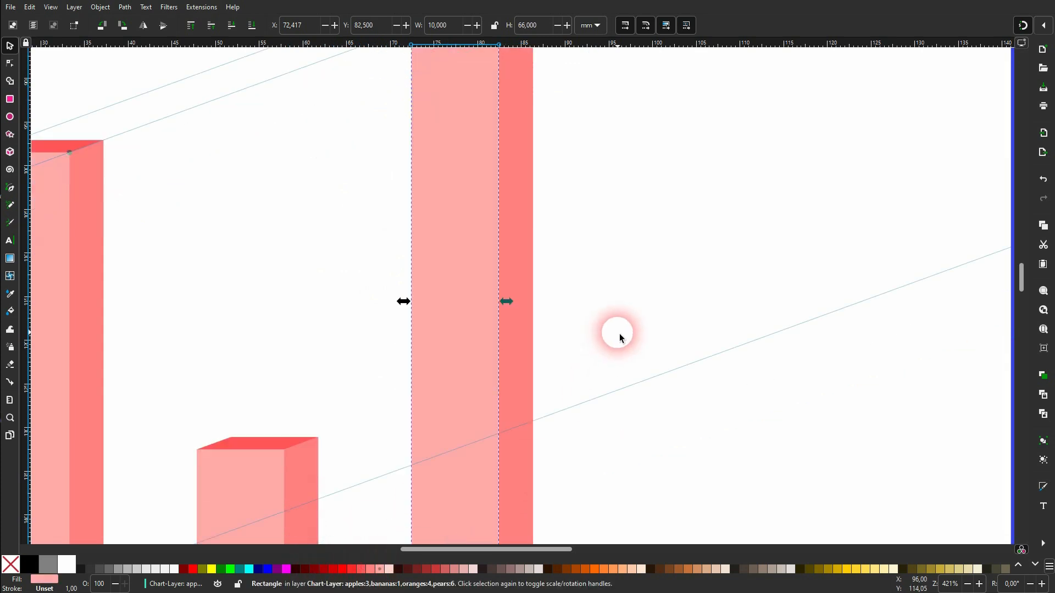
pyautogui.keyDown('ctrl'); pyautogui.scroll(-2, 624, 338); pyautogui.keyUp('ctrl')
pyautogui.moveTo(837, 354); pyautogui.dragTo(645, 354)
# - Duplicate the oranges bar's side face and snap the copy's lower left corner to the pears bar's lower right corner
pyautogui.click(575, 275)
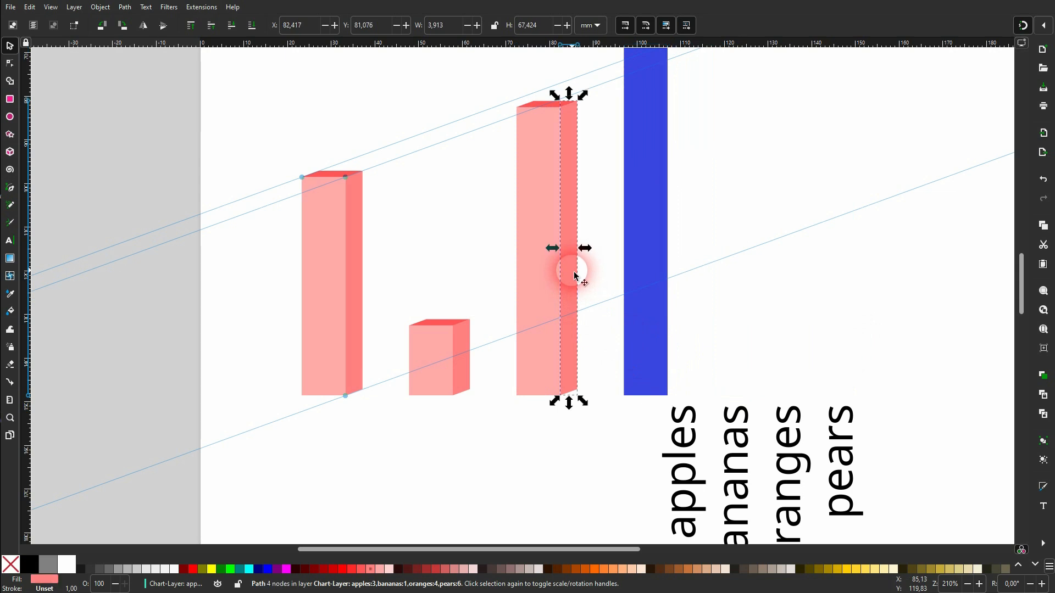
pyautogui.moveTo(575, 275); pyautogui.dragTo(686, 279)
pyautogui.scroll(5, 675, 390)
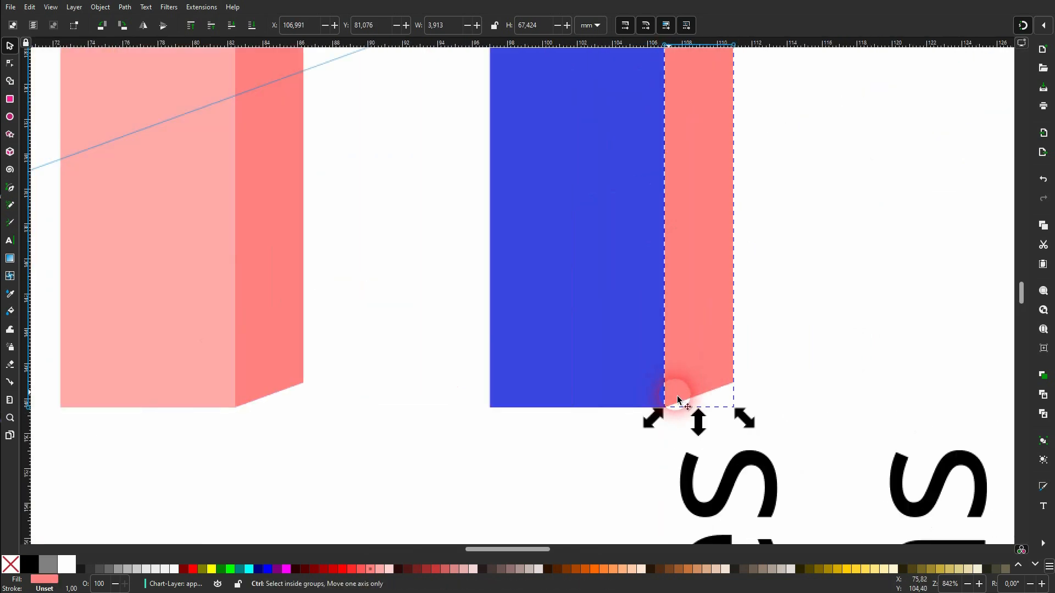
pyautogui.moveTo(696, 352); pyautogui.dragTo(687, 353)
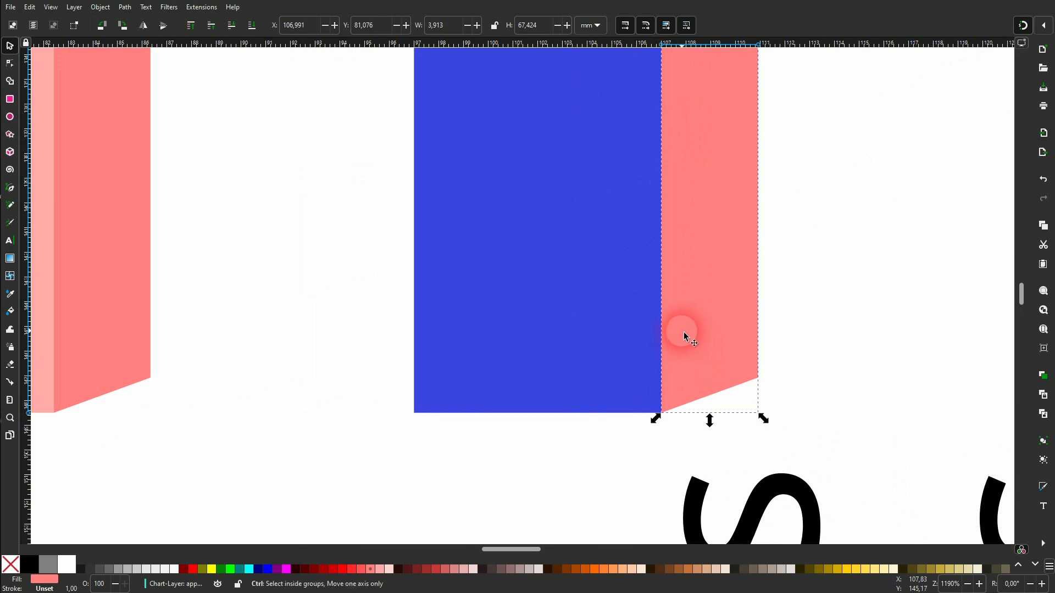
# - Raise both upper nodes of the pears bar's side face together and snap them to the bar's upper right corner
pyautogui.scroll(-4, 683, 332)
pyautogui.scroll(8, 671, 200)
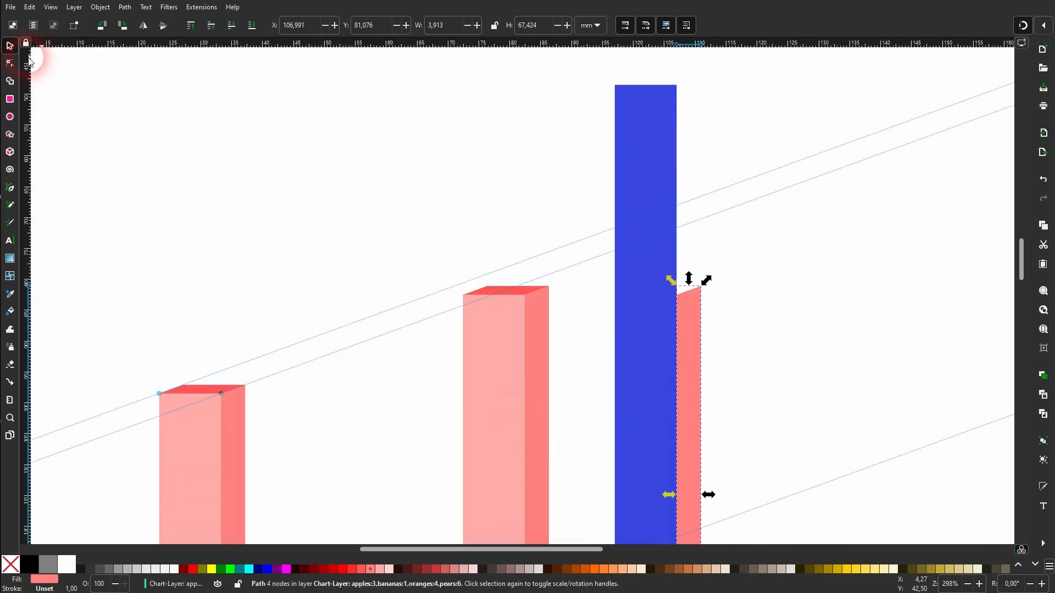
pyautogui.click(15, 67)
pyautogui.moveTo(744, 256); pyautogui.dragTo(685, 98)
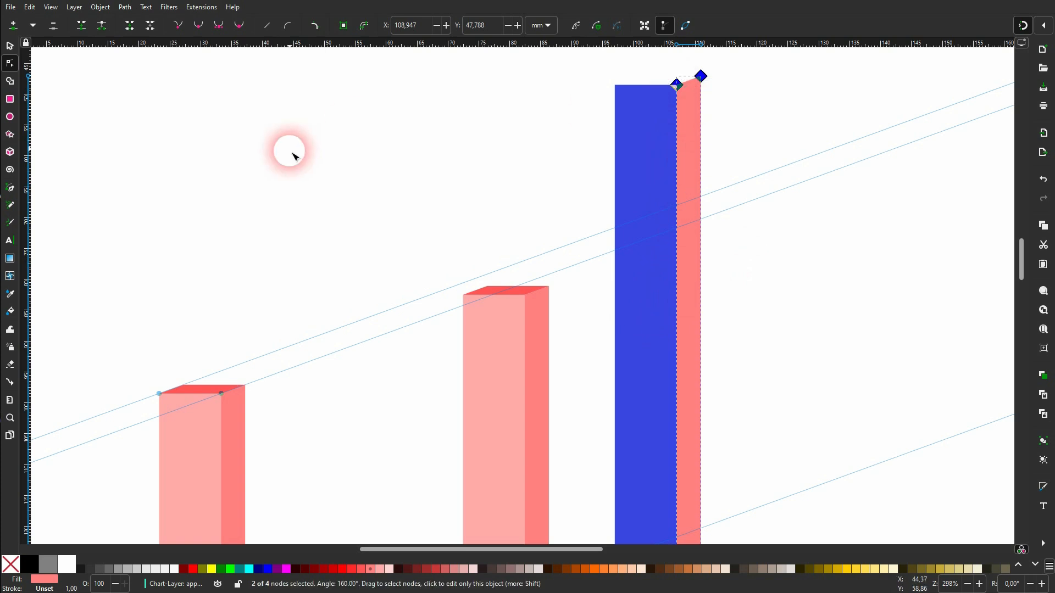
# - Copy the oranges bar's top face onto the top of the pears bar and recolour the pears bar's front face light pink
pyautogui.click(11, 46)
pyautogui.click(503, 295)
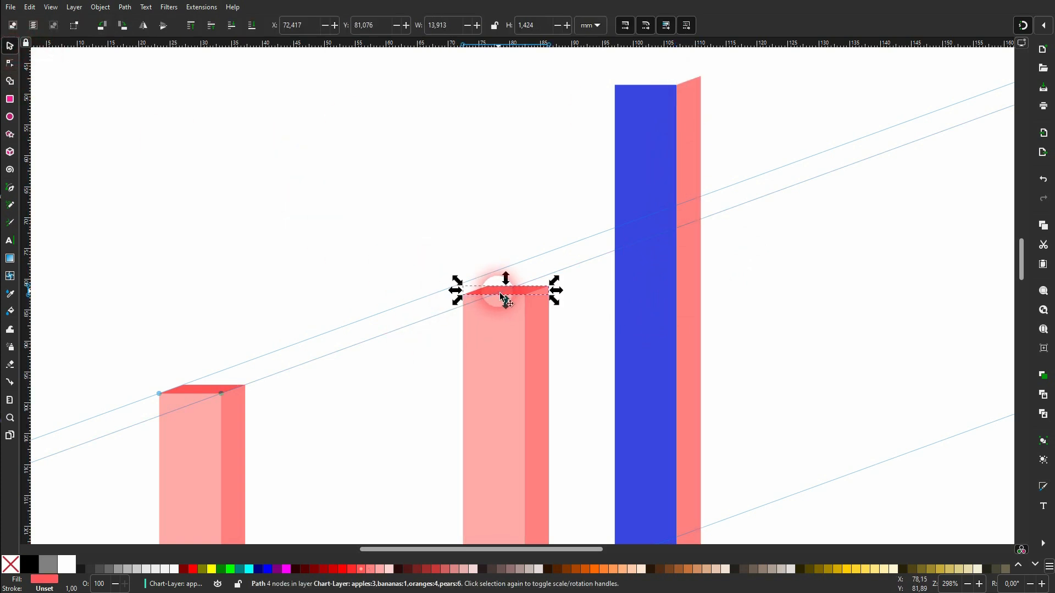
pyautogui.moveTo(497, 292); pyautogui.dragTo(645, 81)
pyautogui.click(749, 130)
pyautogui.click(647, 213)
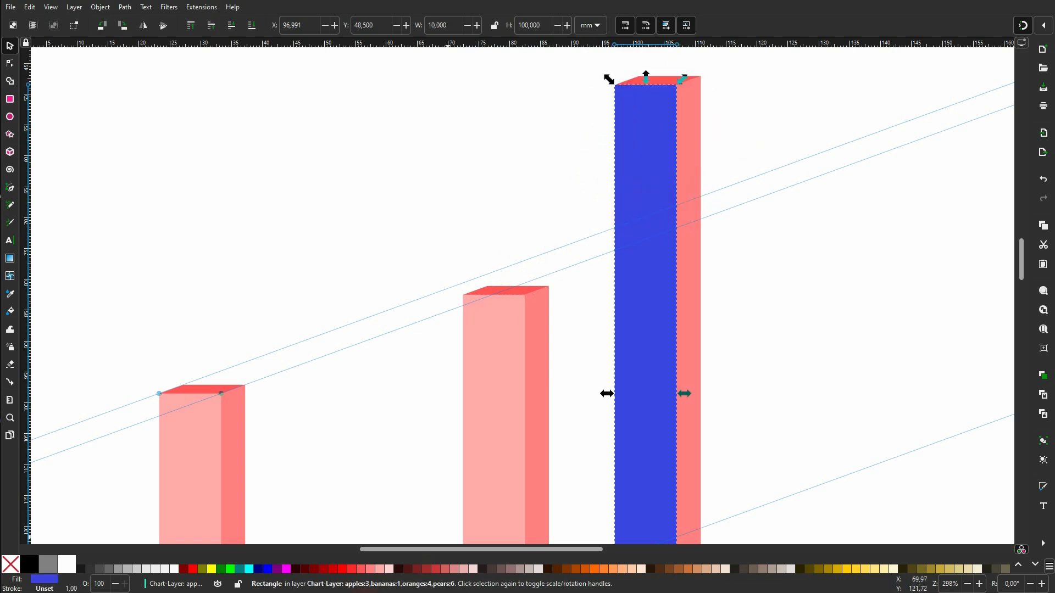
pyautogui.click(379, 568)
# - Move the apples, bananas, oranges and pears labels so that each stands below its matching 3D bar
pyautogui.keyDown('ctrl'); pyautogui.scroll(-3, 467, 367); pyautogui.keyUp('ctrl')
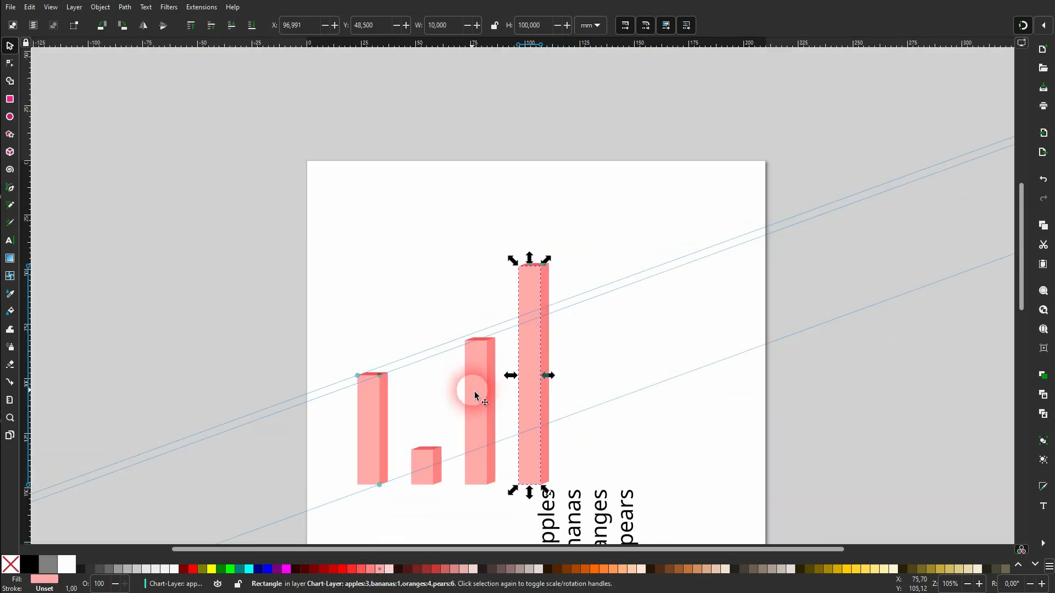
pyautogui.scroll(-4, 475, 396)
pyautogui.moveTo(510, 500); pyautogui.dragTo(672, 395)
pyautogui.moveTo(632, 425); pyautogui.dragTo(533, 430)
pyautogui.click(521, 438)
pyautogui.moveTo(436, 437); pyautogui.dragTo(488, 436)
pyautogui.moveTo(405, 438); pyautogui.dragTo(434, 441)
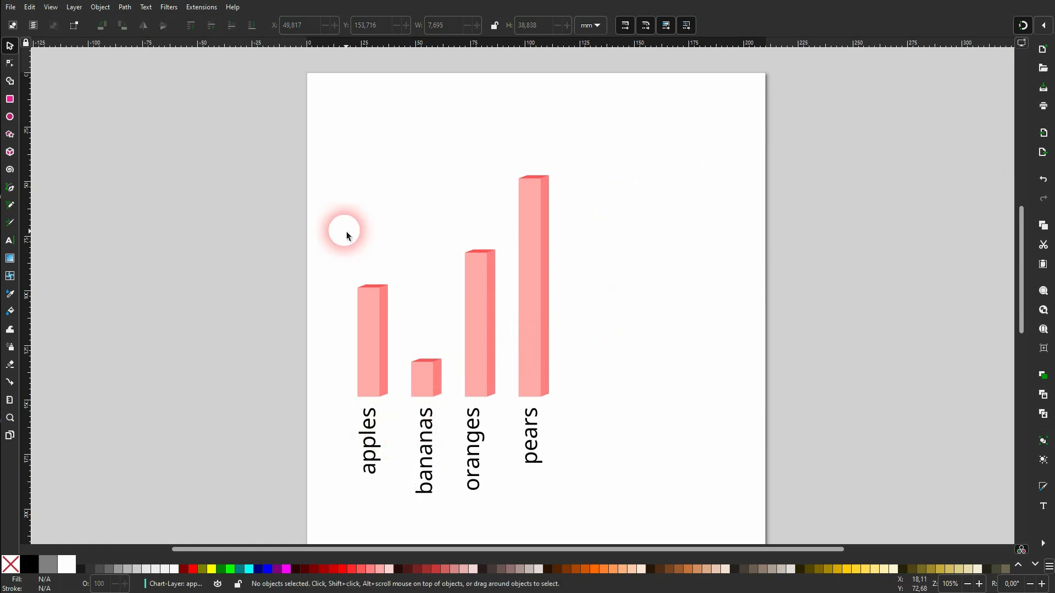
# - Rotate all the 3D bars together 90° clockwise to make a horizontal bar chart
pyautogui.moveTo(320, 118); pyautogui.dragTo(613, 407)
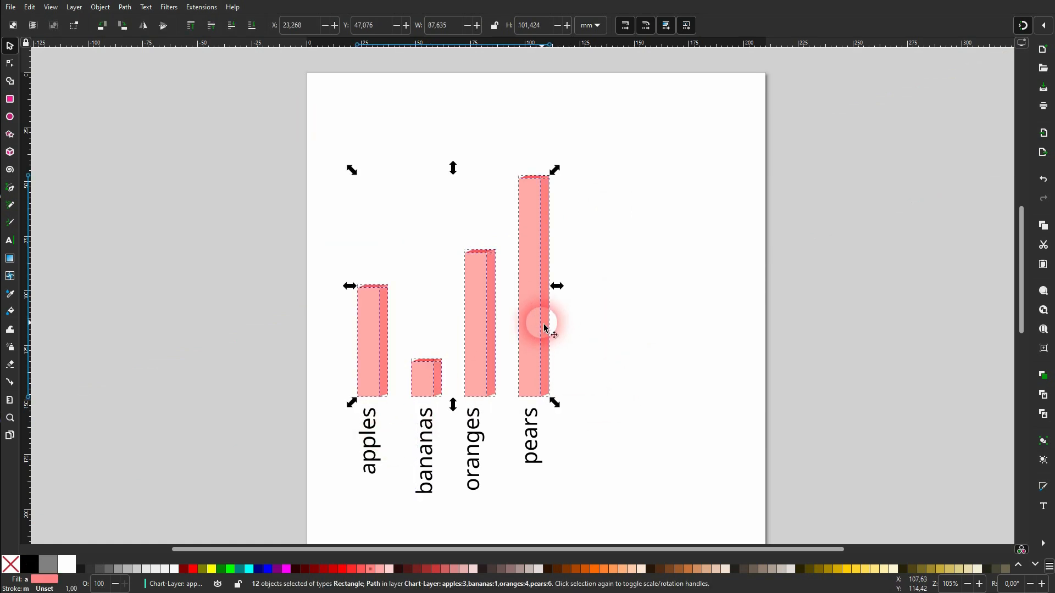
pyautogui.click(546, 323)
pyautogui.moveTo(563, 180); pyautogui.dragTo(596, 390)
pyautogui.click(647, 273)
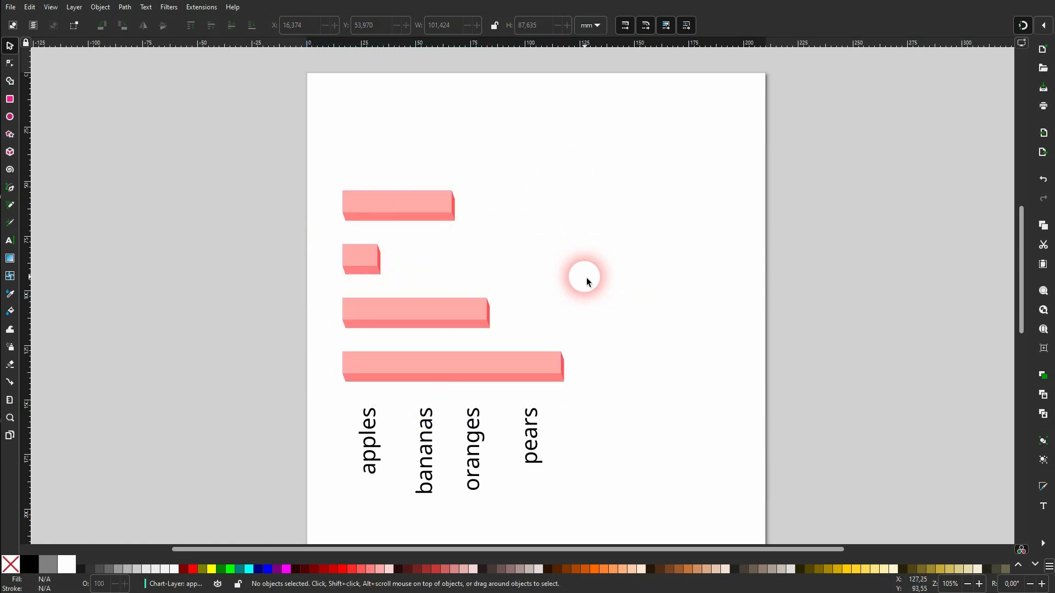
# - Flip all the horizontal 3D bars vertically as one selection
pyautogui.moveTo(287, 395); pyautogui.dragTo(652, 160)
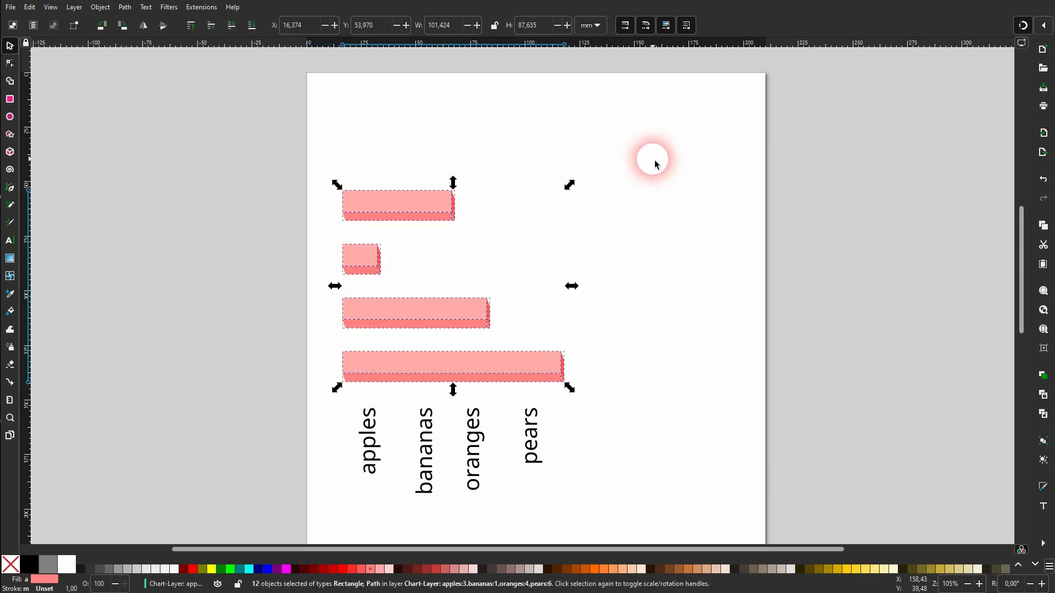
pyautogui.click(166, 32)
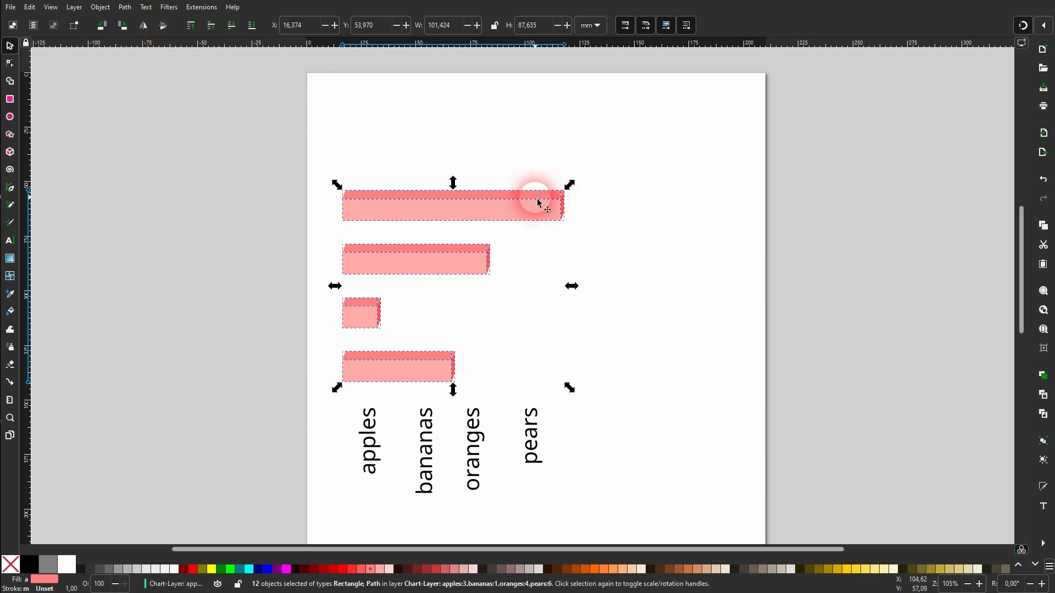
pyautogui.click(691, 234)
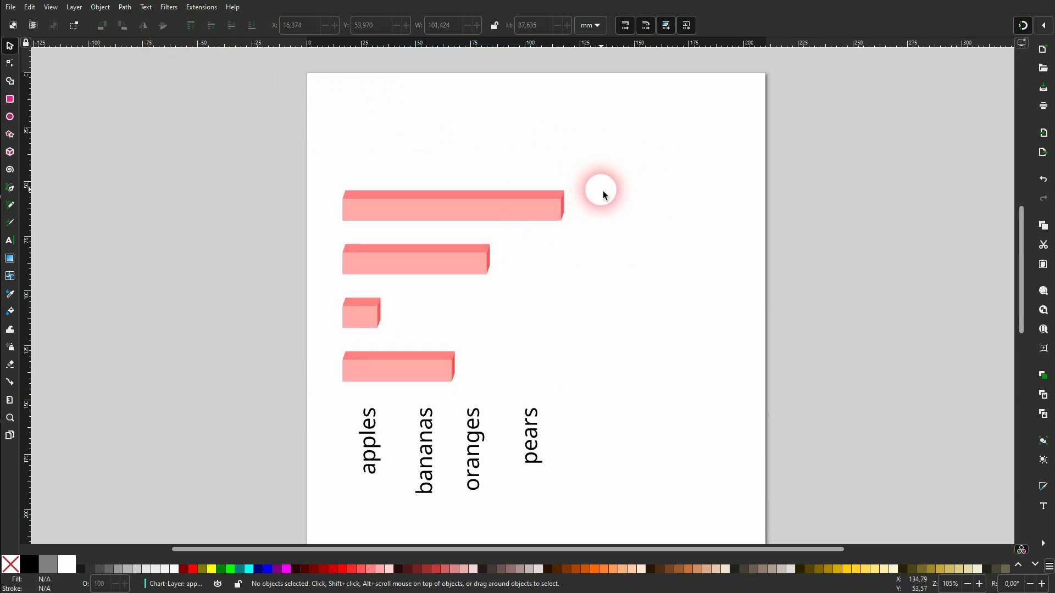
# - Rotate all the 3D bars together 90° counter-clockwise so they stand upright
pyautogui.moveTo(323, 123); pyautogui.dragTo(609, 417)
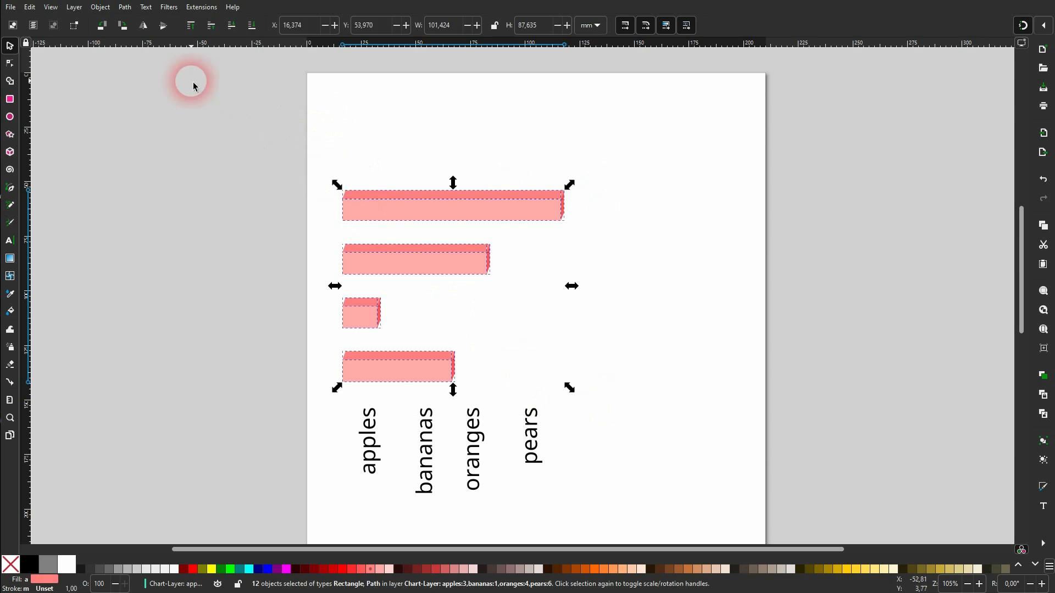
pyautogui.click(164, 28)
pyautogui.click(162, 31)
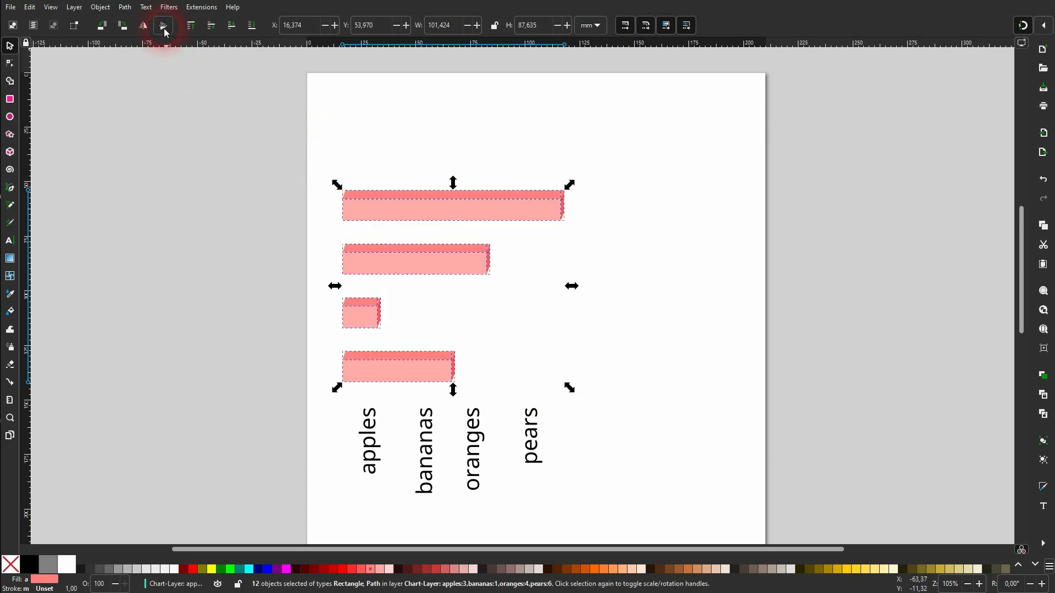
pyautogui.click(371, 210)
pyautogui.moveTo(337, 184); pyautogui.dragTo(357, 398)
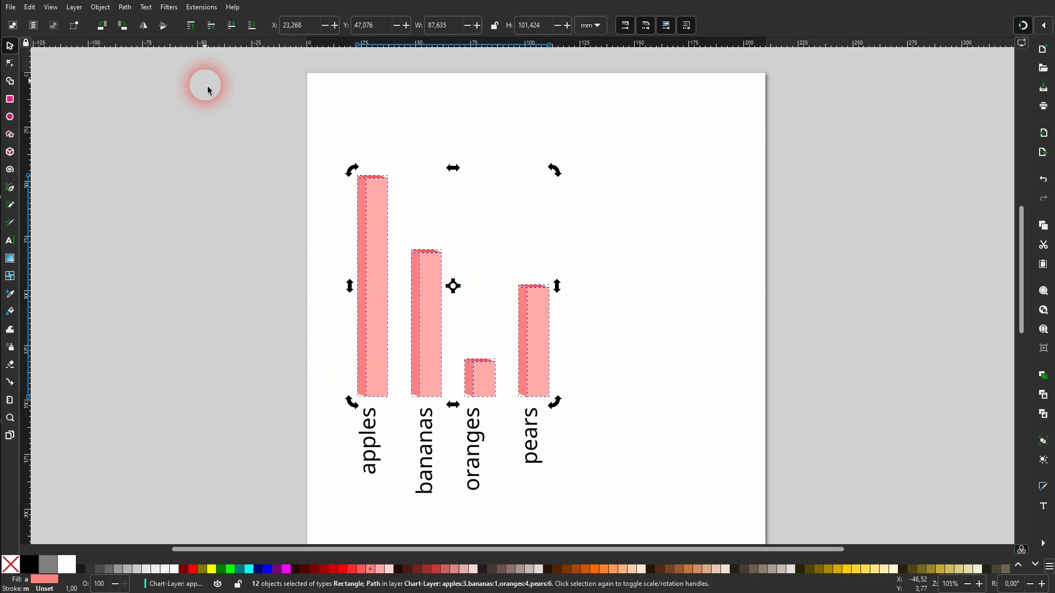
# - Flip the upright 3D bars horizontally to put them back in apples, bananas, oranges, pears order
pyautogui.click(141, 29)
pyautogui.click(141, 28)
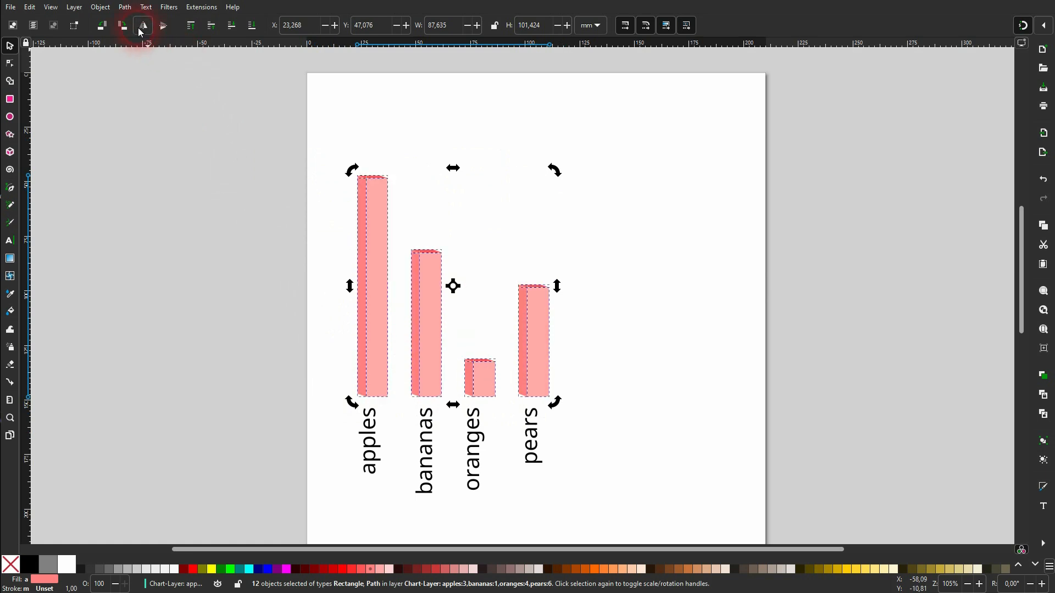
pyautogui.click(141, 28)
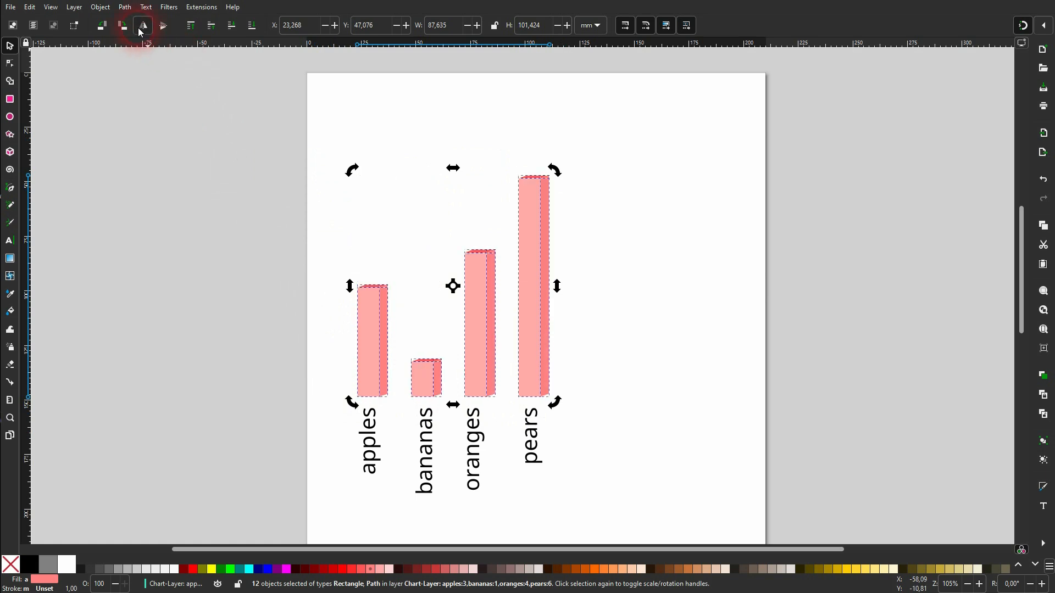
pyautogui.click(646, 431)
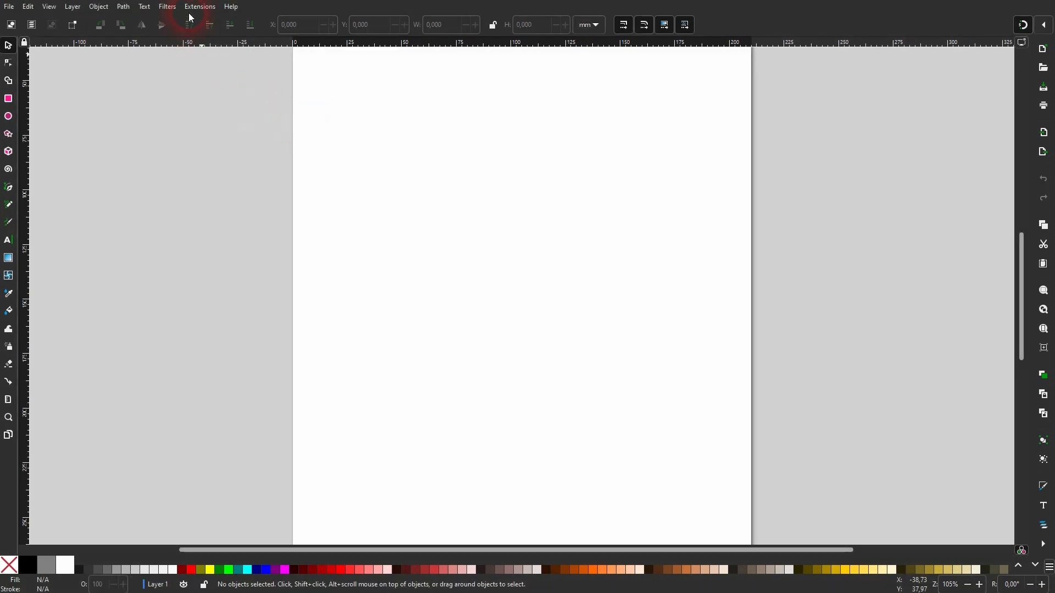
# - Open the NiceCharts extension in the blank document and turn on the live preview of its fruit data as a bar chart
pyautogui.click(192, 8)
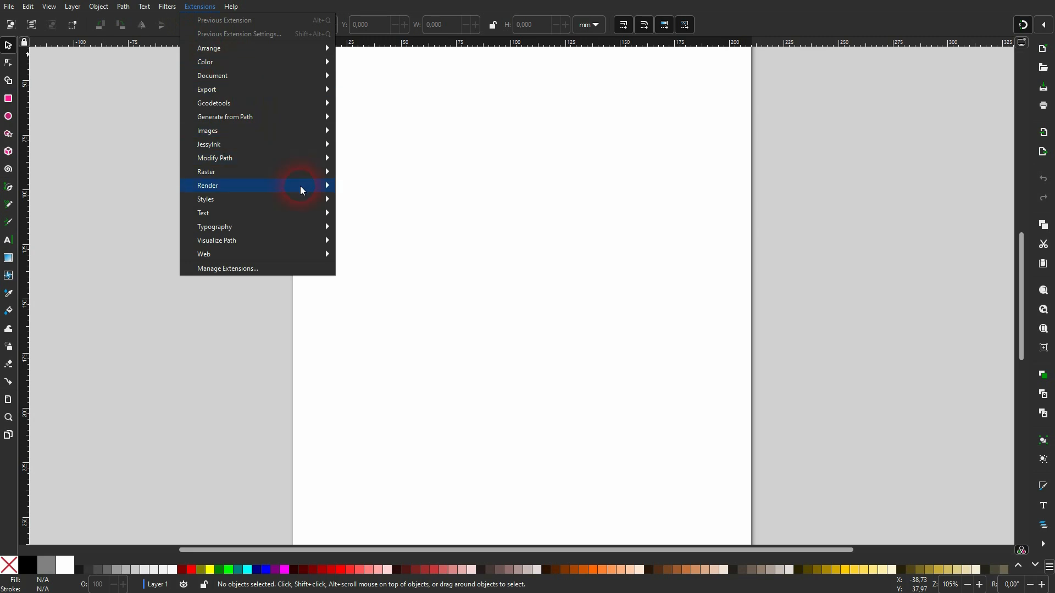
pyautogui.moveTo(302, 187)
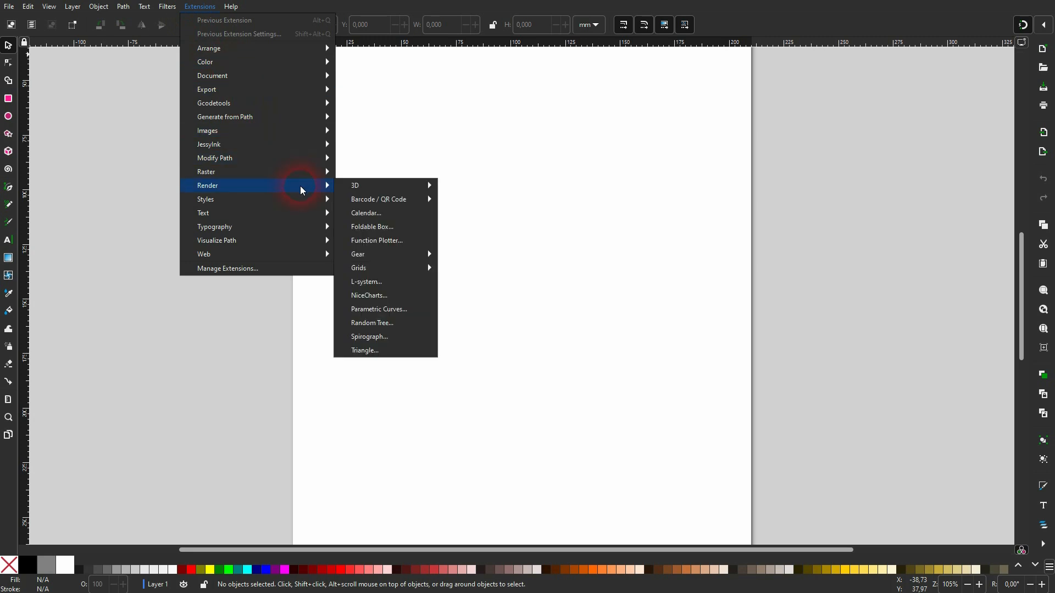
pyautogui.click(383, 295)
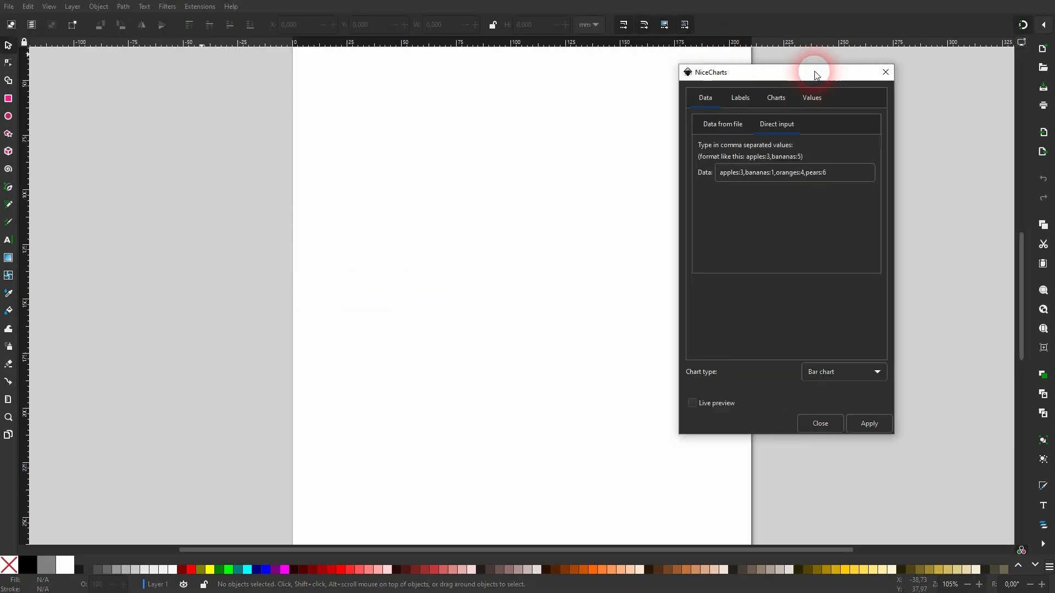
pyautogui.moveTo(809, 68); pyautogui.dragTo(890, 91)
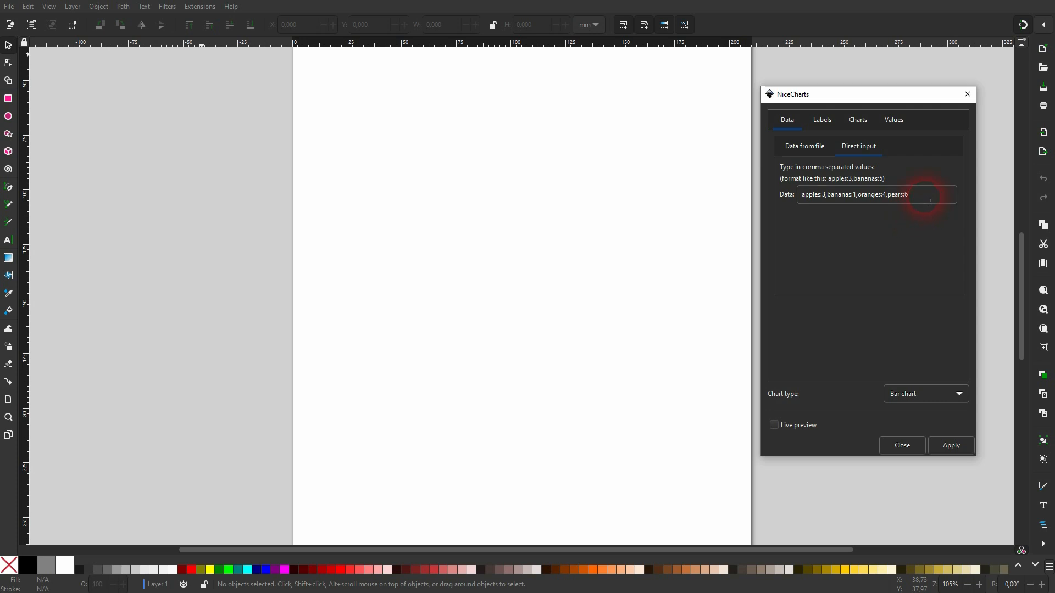
pyautogui.moveTo(930, 202); pyautogui.dragTo(799, 200)
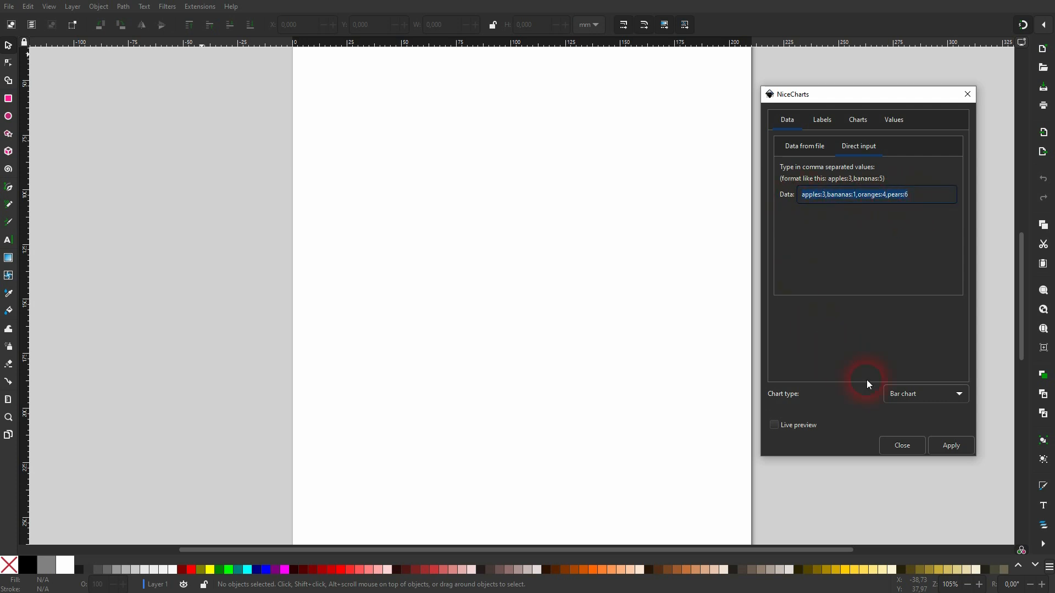
pyautogui.click(912, 394)
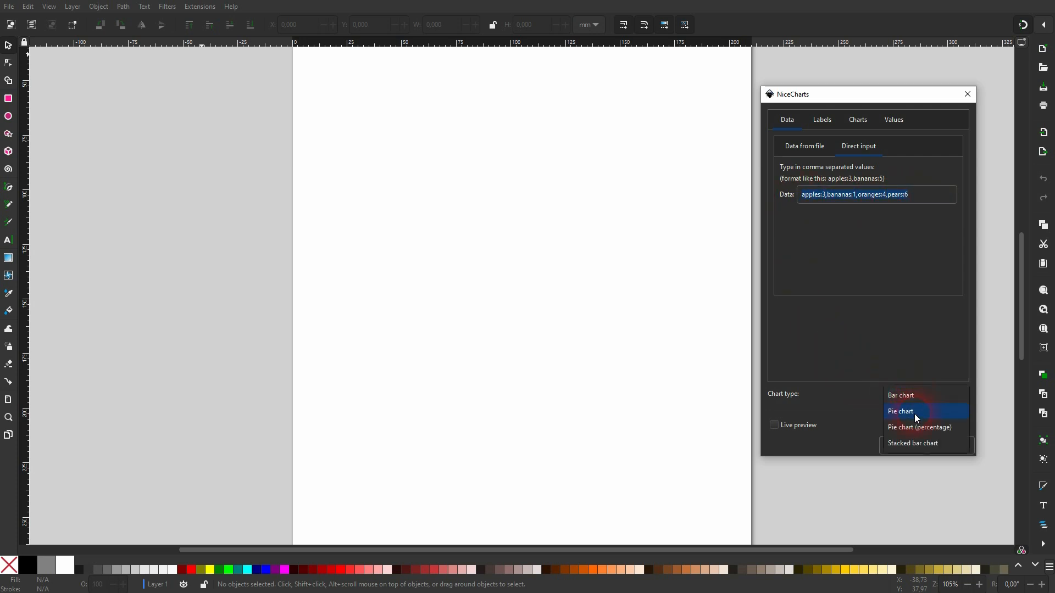
pyautogui.click(774, 427)
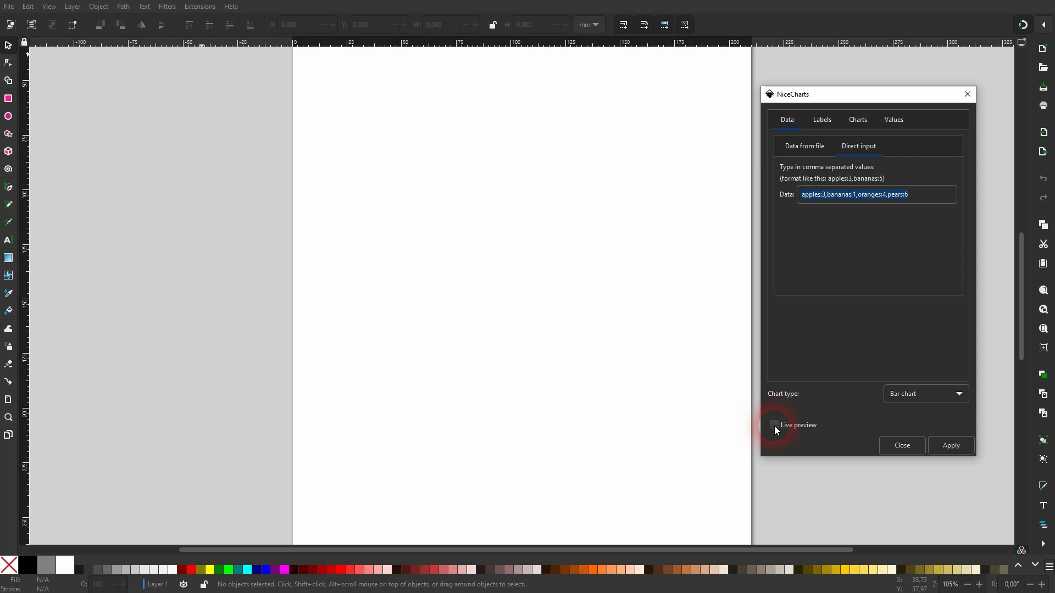
pyautogui.click(774, 427)
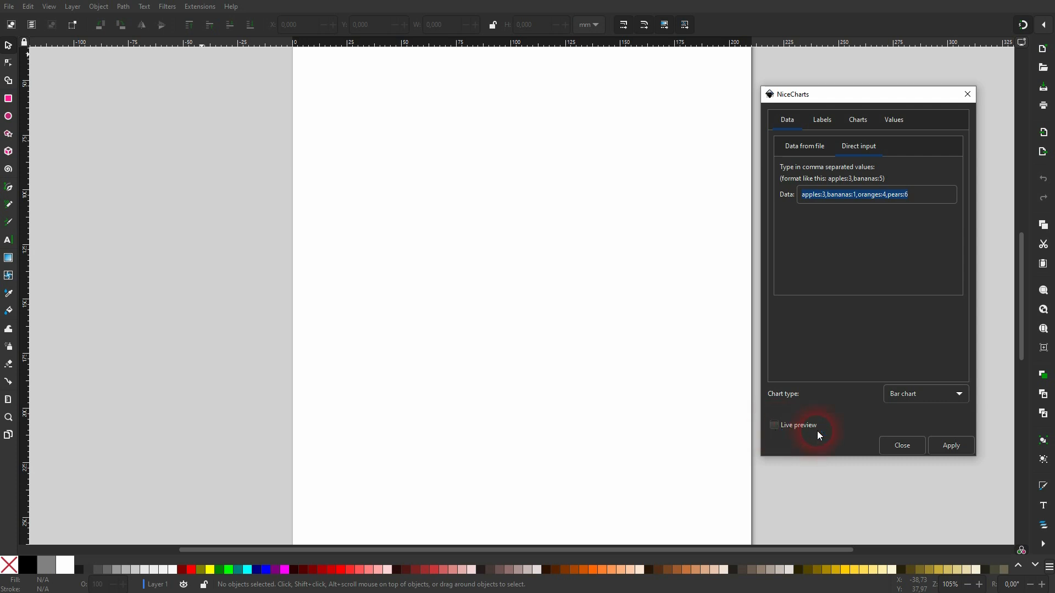
pyautogui.click(774, 427)
# - Preview the fruit data as a Pie chart and as a Pie chart (percentage)
pyautogui.click(914, 394)
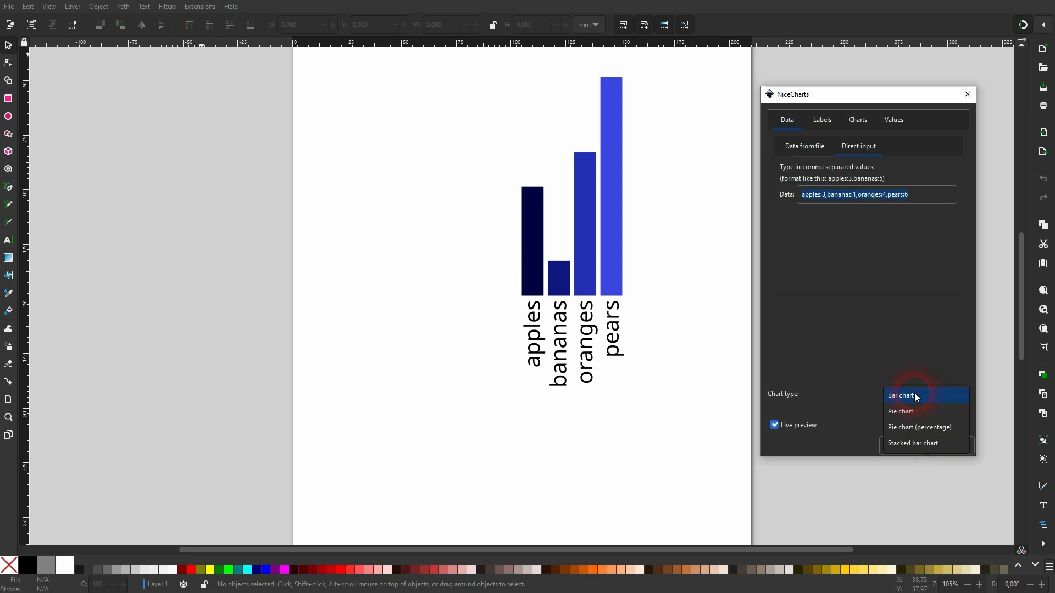
pyautogui.click(907, 420)
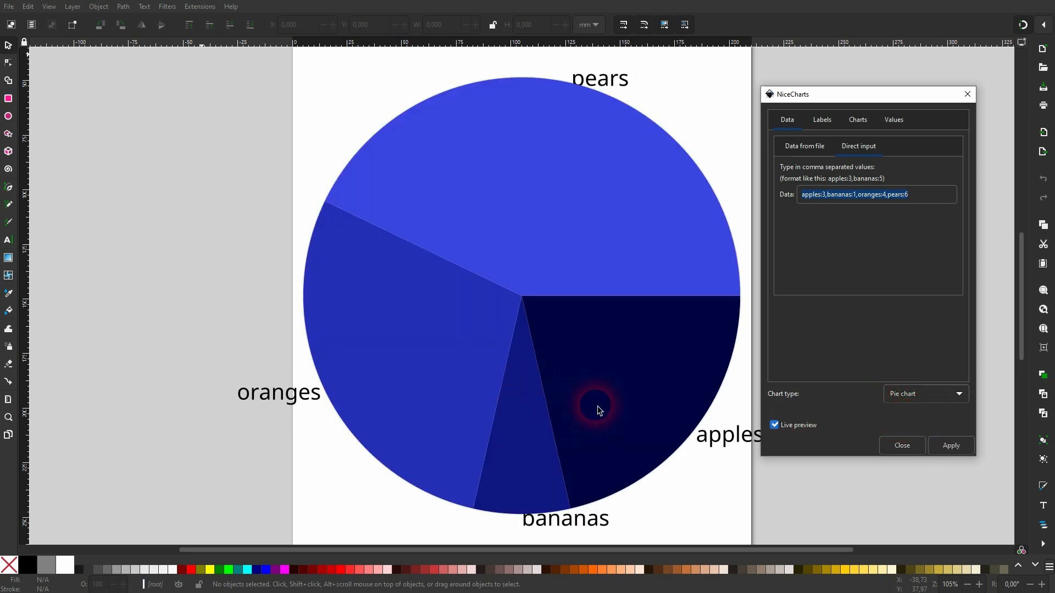
pyautogui.click(923, 396)
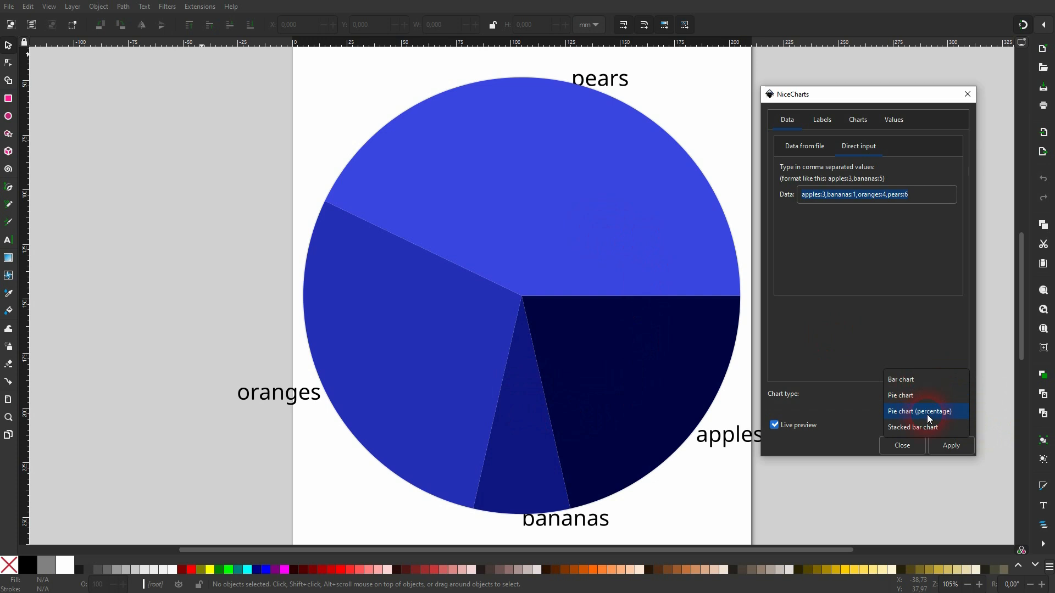
pyautogui.click(929, 418)
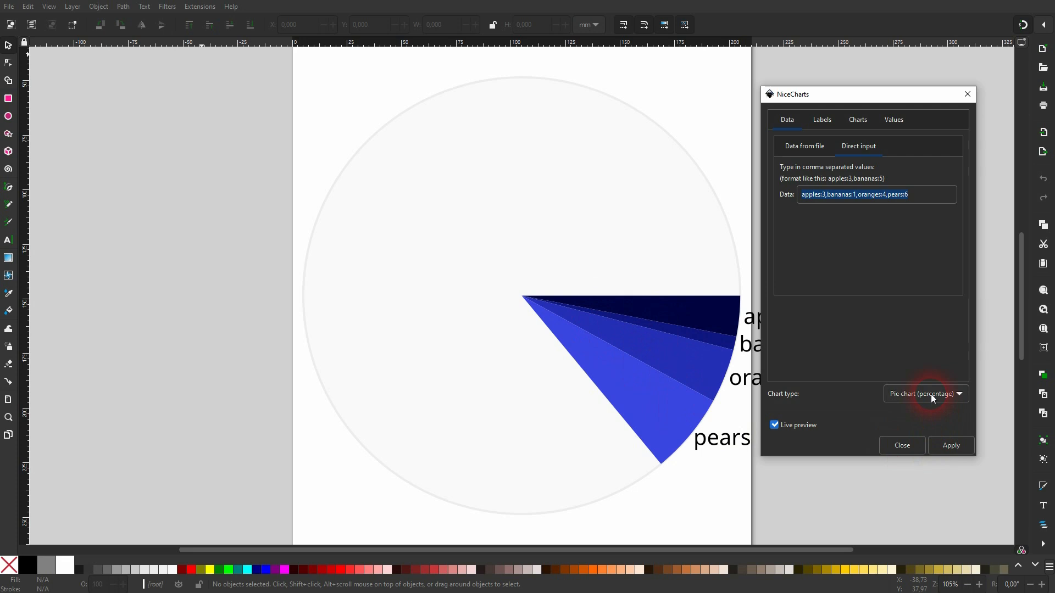
# - Switch the previewed chart back to the Pie chart type and turn on Show values for its labels
pyautogui.click(925, 202)
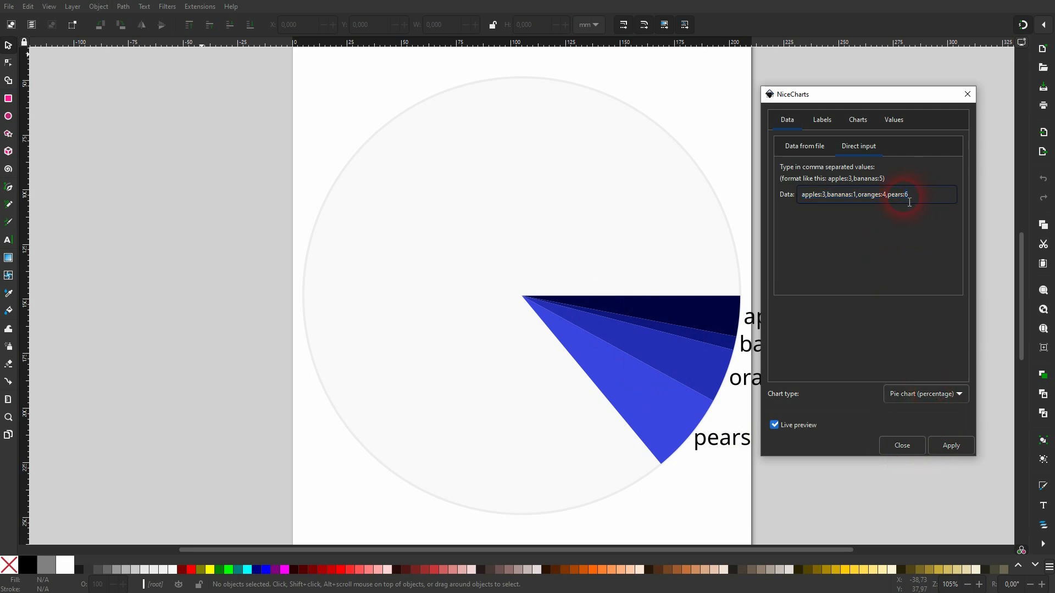
pyautogui.click(929, 397)
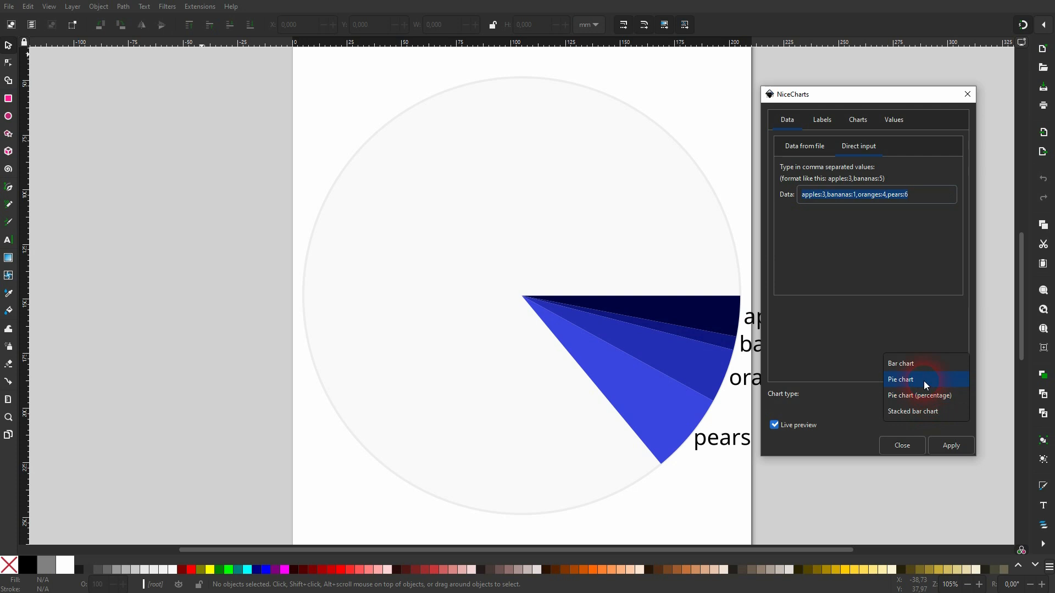
pyautogui.click(924, 381)
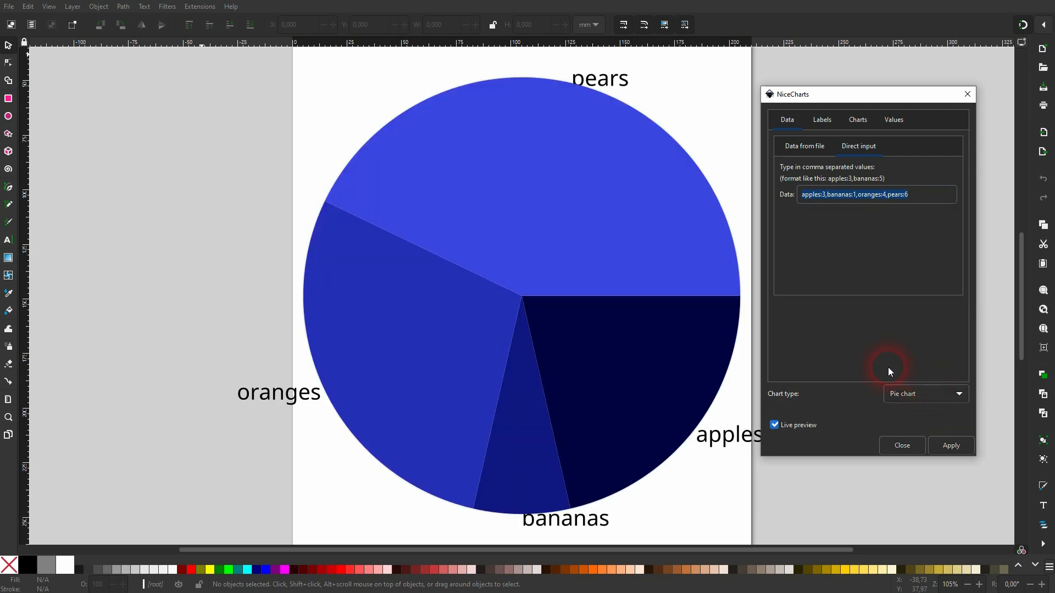
pyautogui.click(829, 120)
pyautogui.click(894, 120)
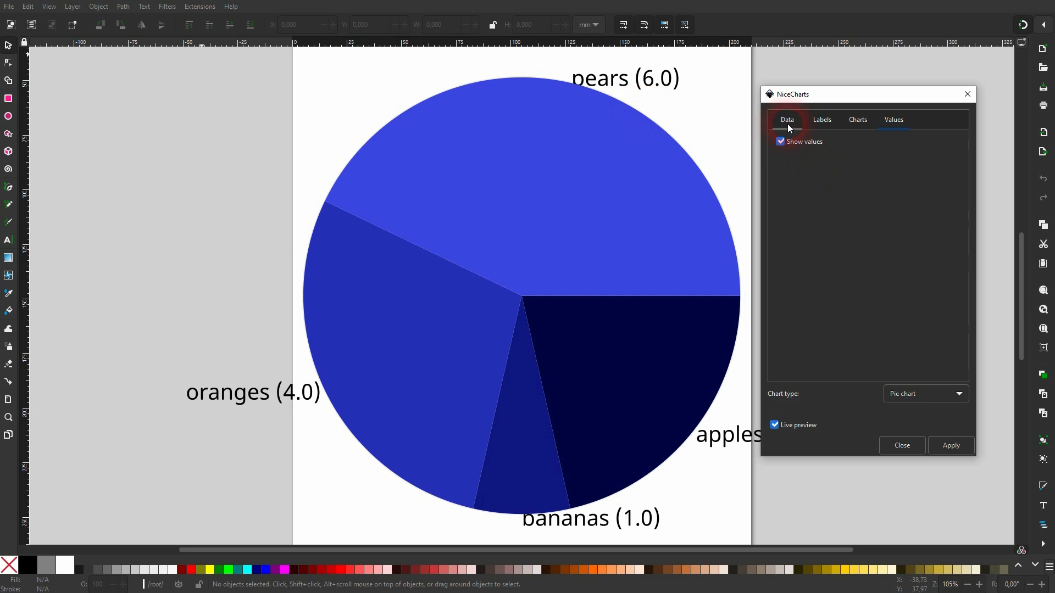
pyautogui.click(789, 122)
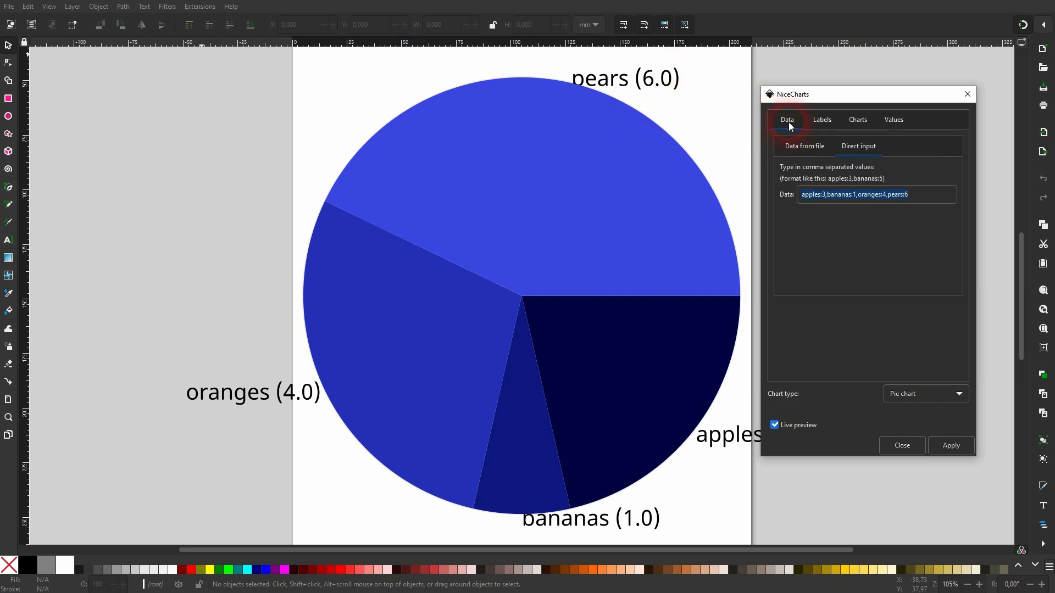
pyautogui.click(894, 120)
# - Preview the labelled values as a Pie chart (percentage) with the dialog clear of the labels, and return to Pie chart
pyautogui.click(923, 399)
pyautogui.click(924, 410)
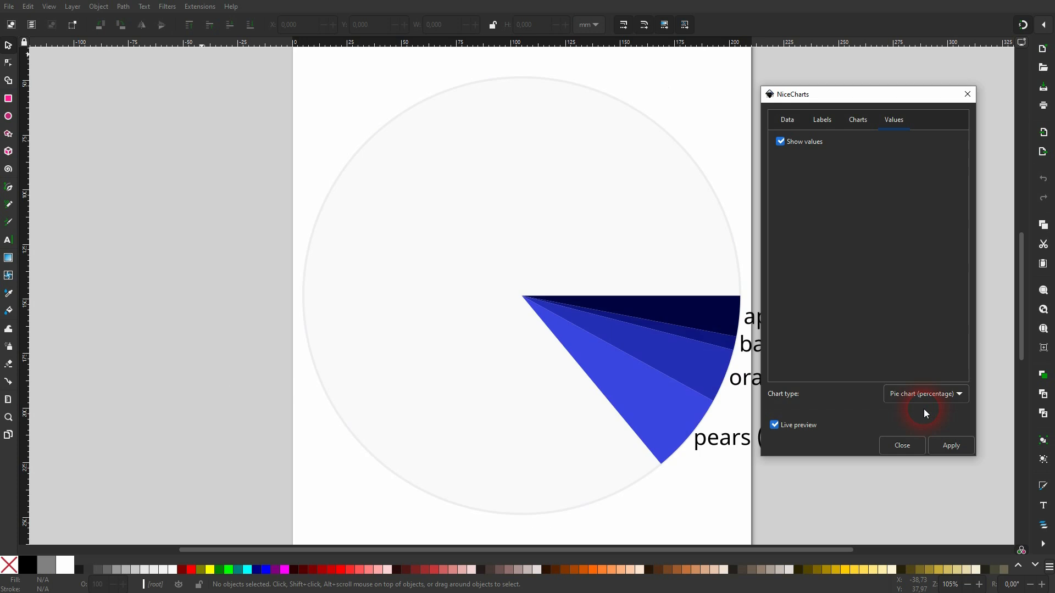
pyautogui.moveTo(883, 96); pyautogui.dragTo(277, 99)
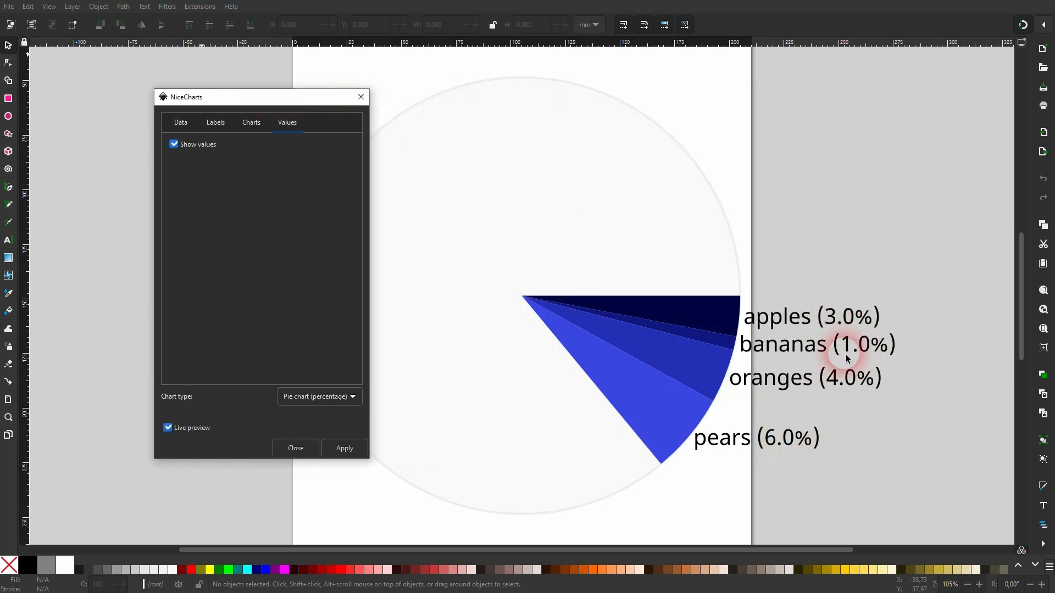
pyautogui.moveTo(279, 100); pyautogui.dragTo(186, 97)
pyautogui.click(213, 391)
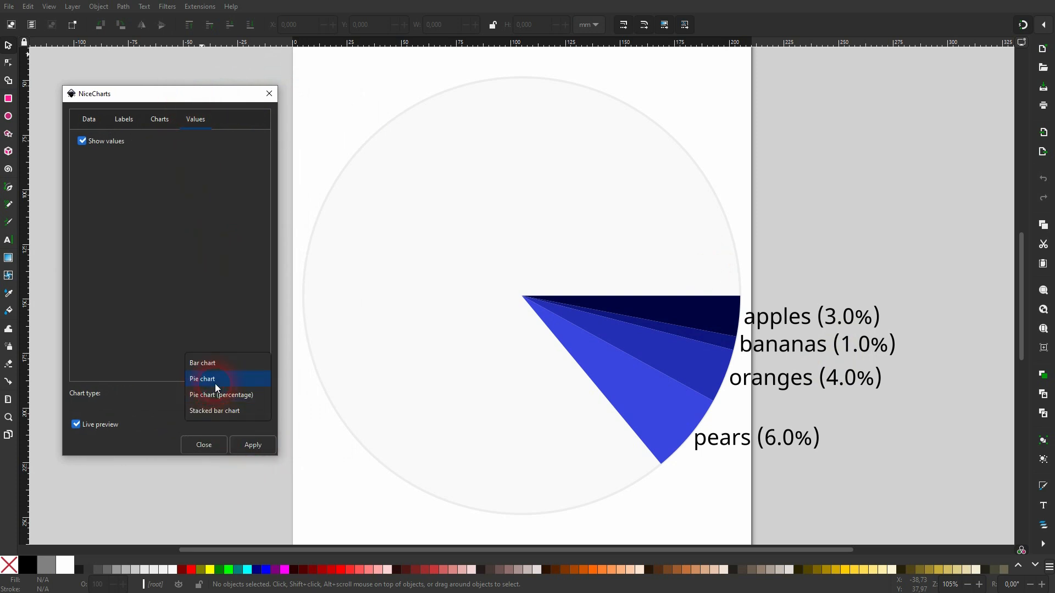
pyautogui.click(215, 384)
# - Set the pie radius to 50 in the chart settings
pyautogui.click(163, 122)
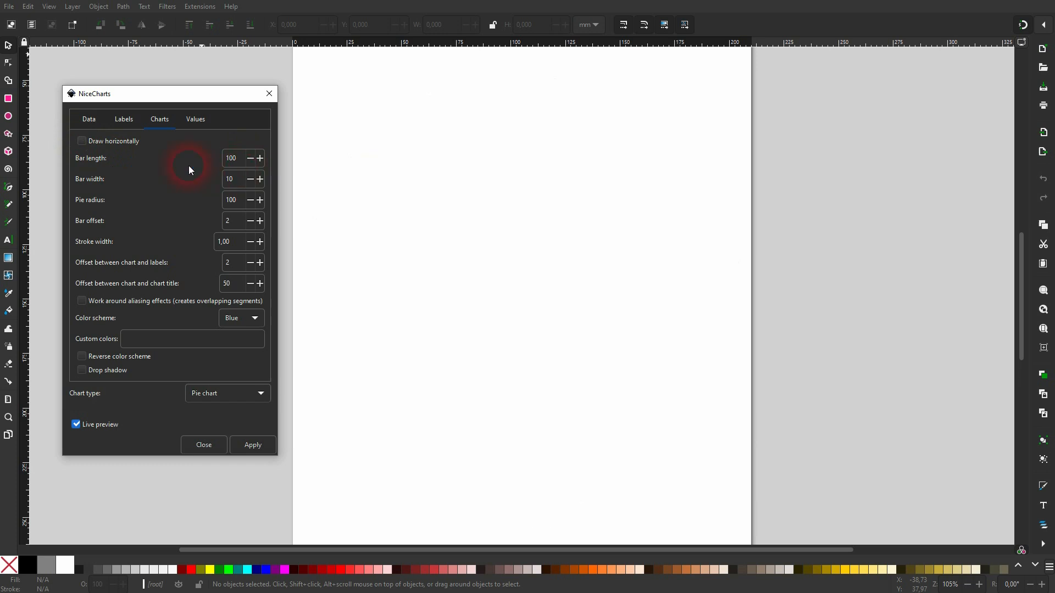
pyautogui.doubleClick(234, 161)
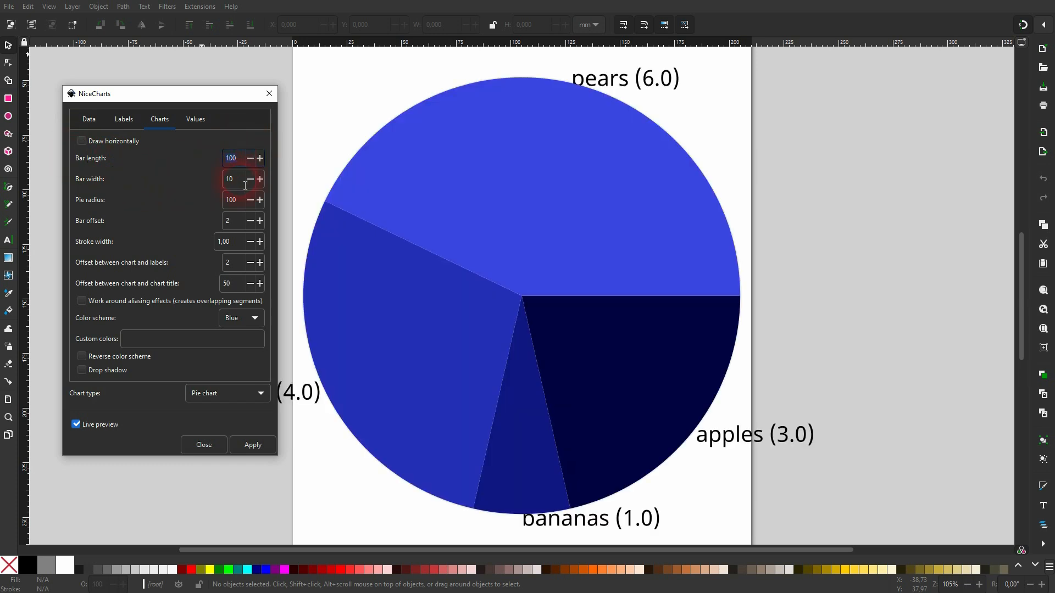
pyautogui.doubleClick(239, 183)
pyautogui.doubleClick(231, 206)
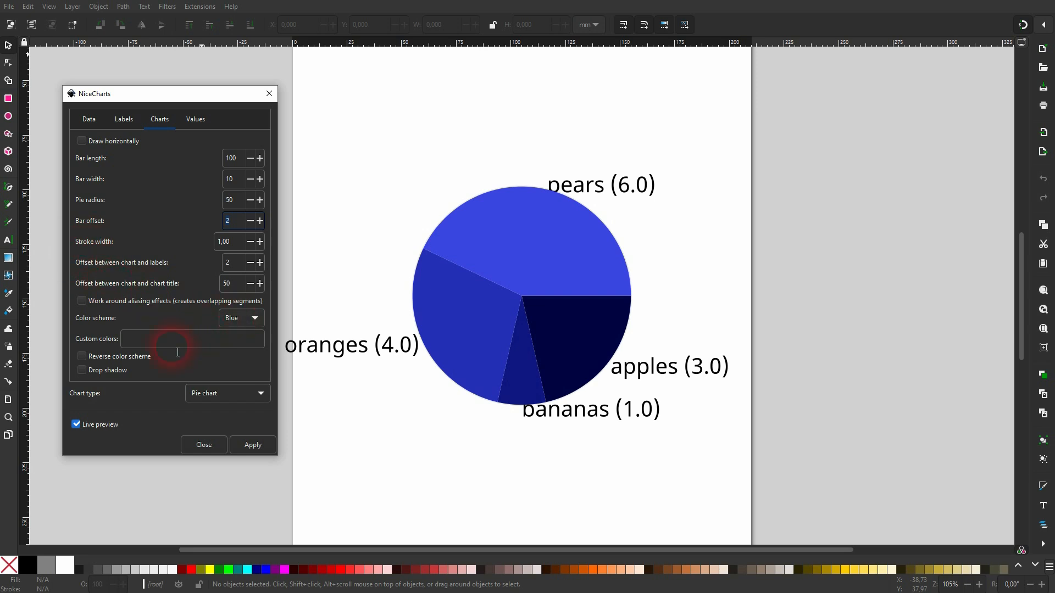
# - Try the drop shadow on the pie, turn it off, and apply the chart to the document
pyautogui.click(81, 369)
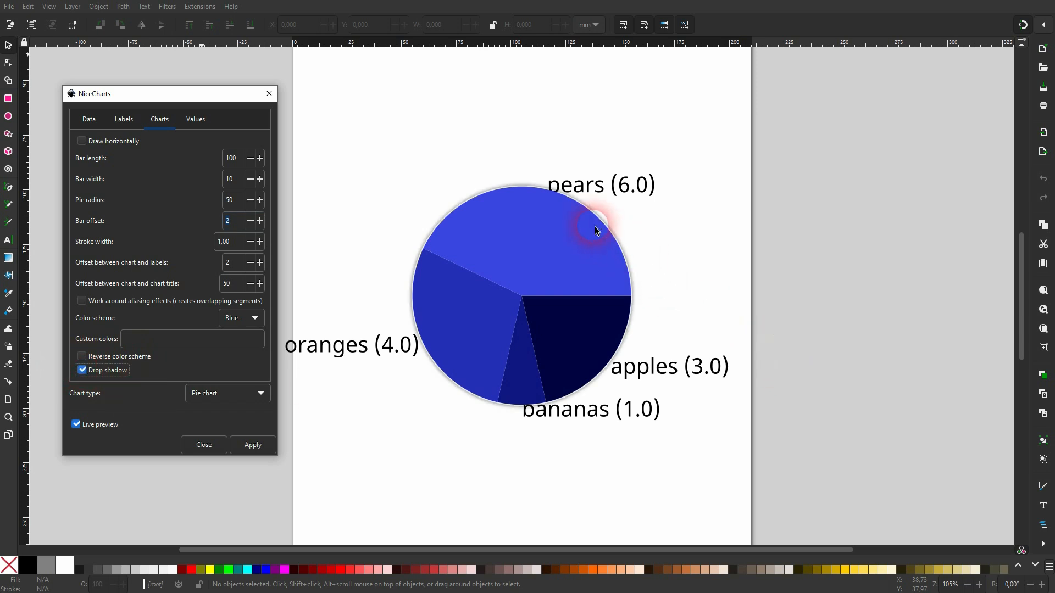
pyautogui.click(84, 371)
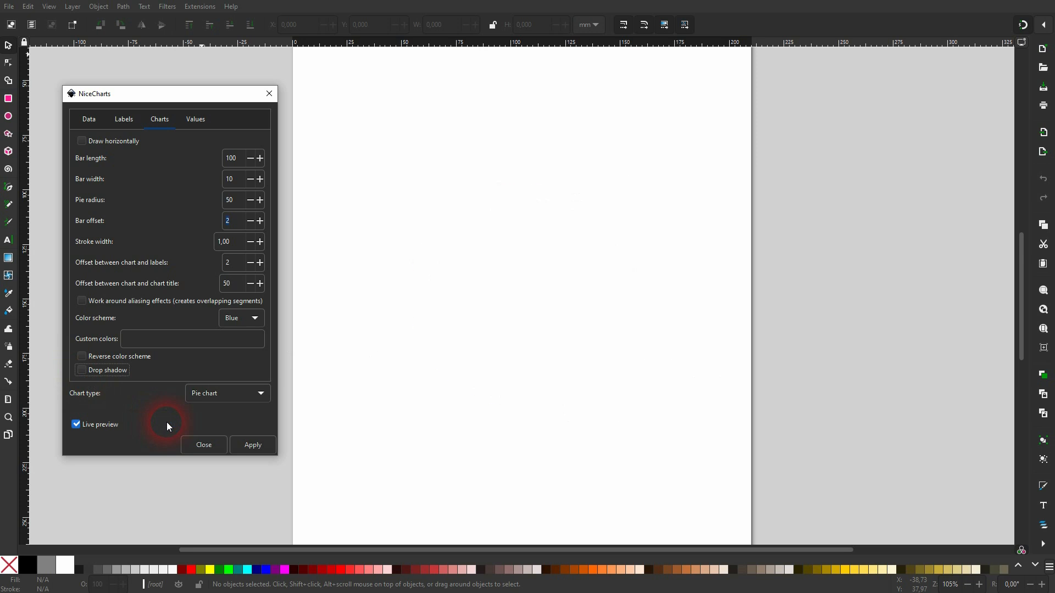
pyautogui.click(262, 446)
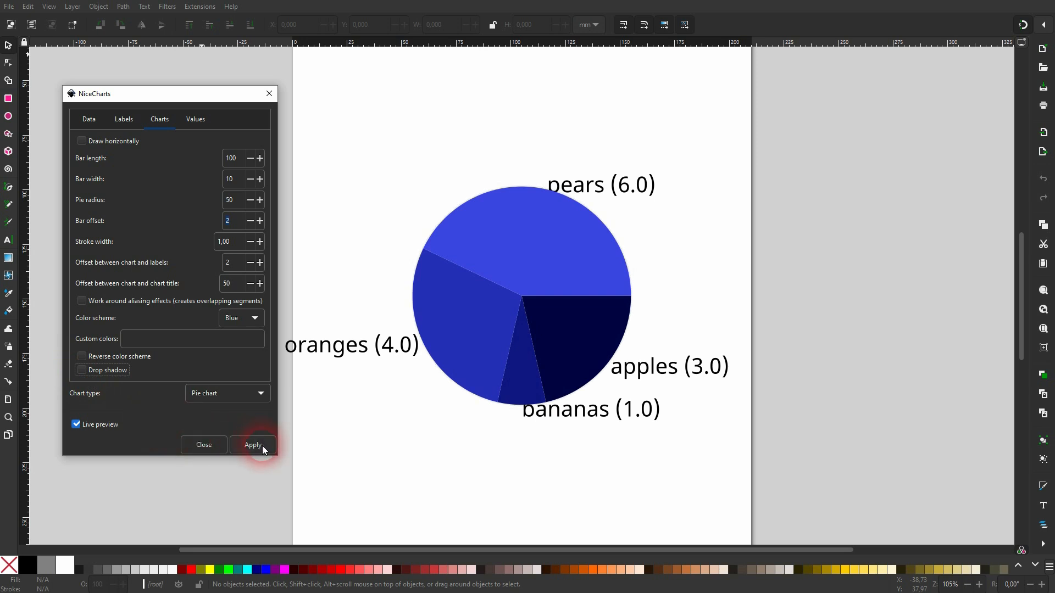
pyautogui.click(269, 93)
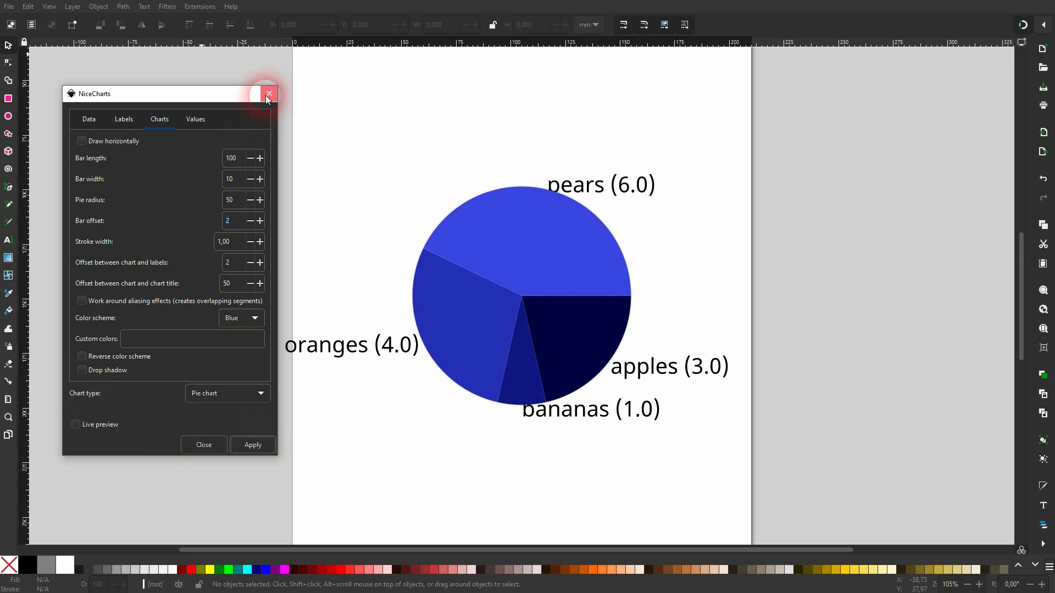
# - Move the pears, oranges and bananas slices off the pie's background circle, regrouping them near the page's upper-left corner
pyautogui.click(578, 261)
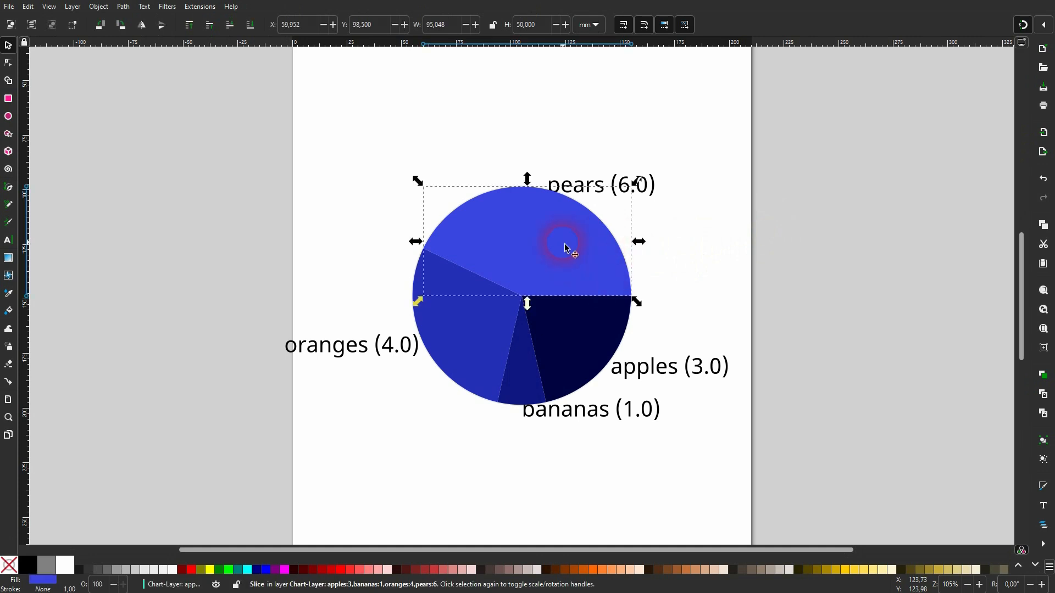
pyautogui.moveTo(537, 245); pyautogui.dragTo(378, 153)
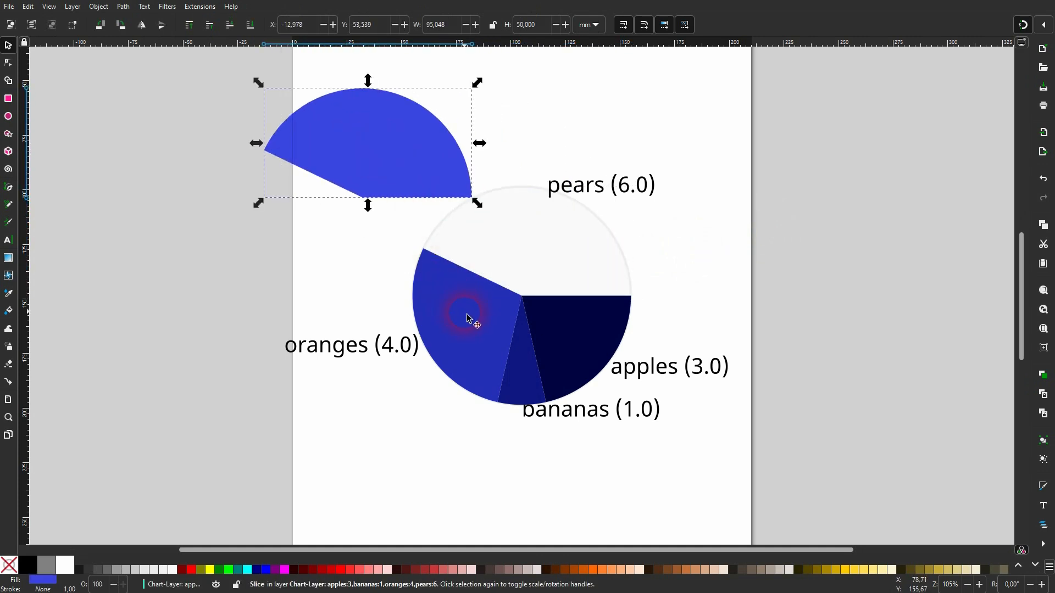
pyautogui.moveTo(466, 314); pyautogui.dragTo(300, 216)
pyautogui.moveTo(522, 364); pyautogui.dragTo(358, 266)
# - Pull the pale background circle and its outline out from behind the apples slice and delete it
pyautogui.click(570, 275)
pyautogui.moveTo(569, 275); pyautogui.dragTo(883, 254)
pyautogui.press('Delete')
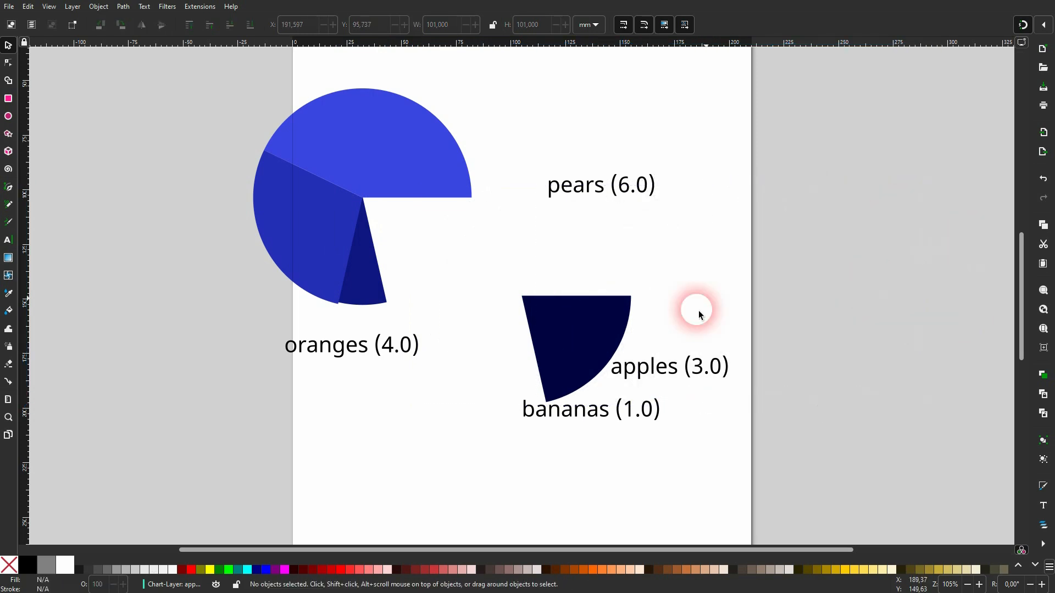
# - Move the apples slice to the other slices and fit the bananas and apples slices precisely at the pie's centre
pyautogui.moveTo(547, 326); pyautogui.dragTo(408, 238)
pyautogui.moveTo(357, 295); pyautogui.dragTo(377, 282)
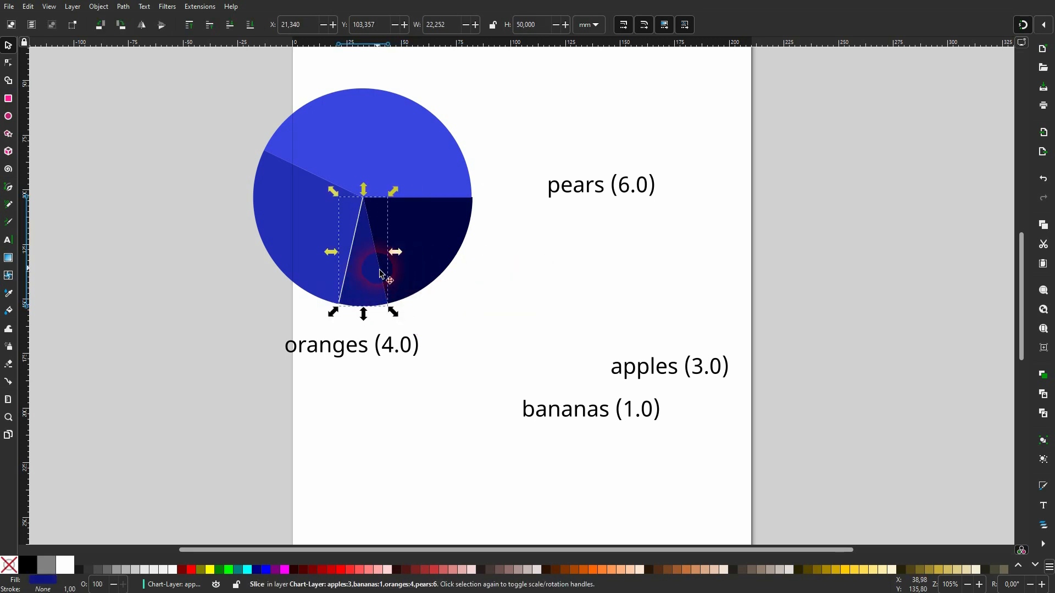
pyautogui.keyDown('ctrl'); pyautogui.scroll(5, 382, 273); pyautogui.keyUp('ctrl')
pyautogui.scroll(5, 369, 266)
pyautogui.scroll(-5, 396, 431)
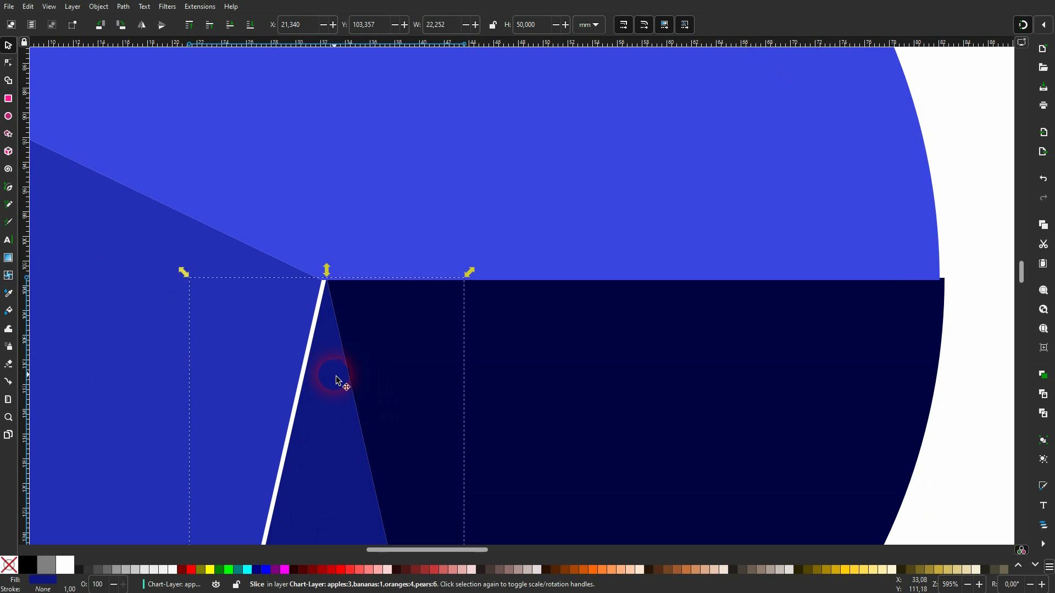
pyautogui.moveTo(338, 380); pyautogui.dragTo(330, 373)
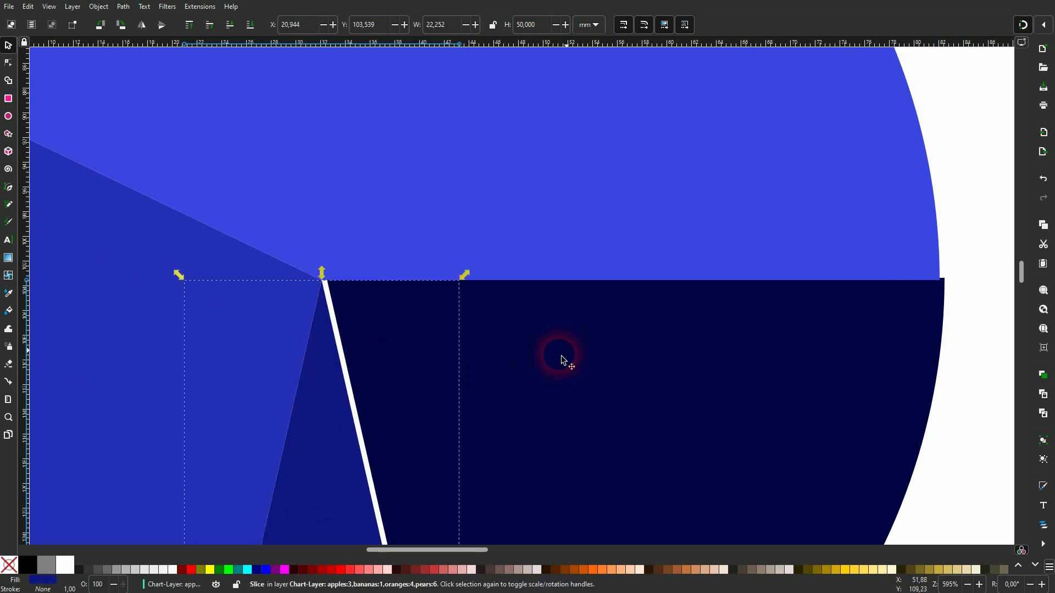
pyautogui.moveTo(562, 360); pyautogui.dragTo(557, 359)
pyautogui.click(985, 316)
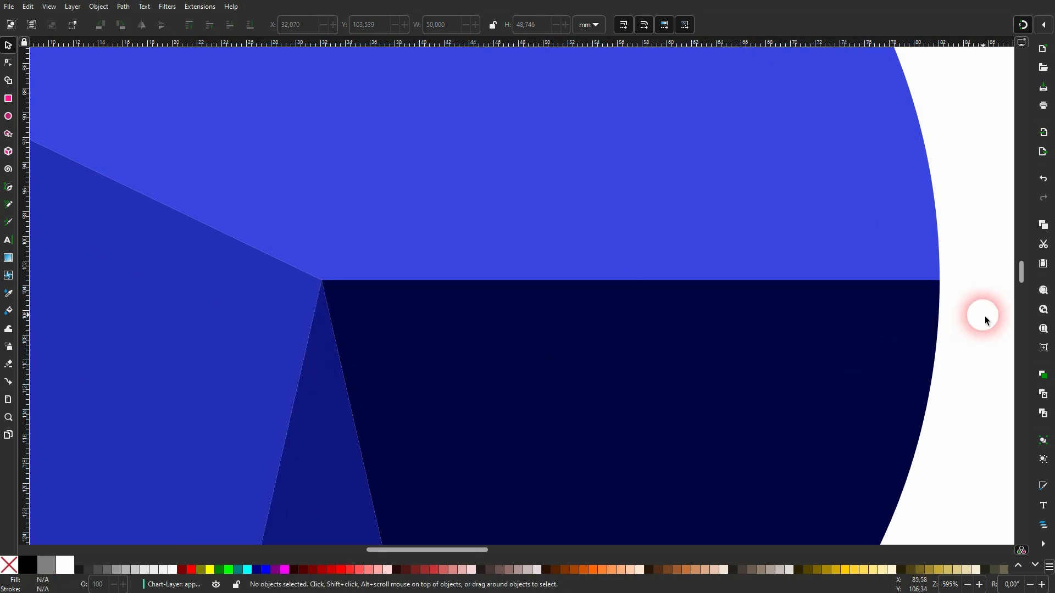
# - Move the pears label with its value onto the pears slice and raise it to the top of the stack
pyautogui.keyDown('ctrl'); pyautogui.scroll(-5, 985, 316); pyautogui.keyUp('ctrl')
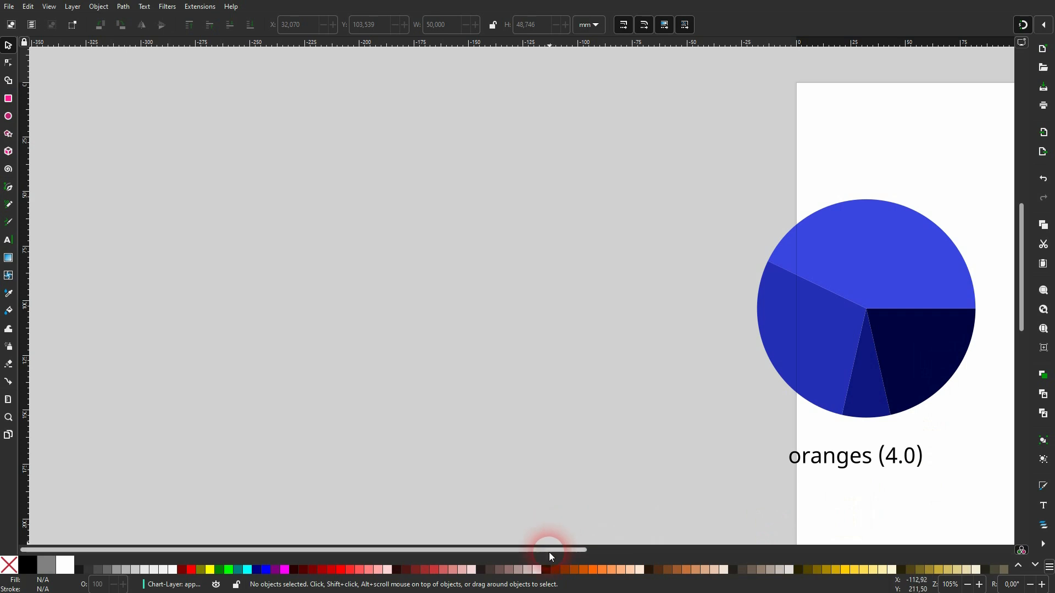
pyautogui.moveTo(551, 550); pyautogui.dragTo(733, 532)
pyautogui.moveTo(720, 320); pyautogui.dragTo(926, 239)
pyautogui.moveTo(805, 295); pyautogui.dragTo(618, 241)
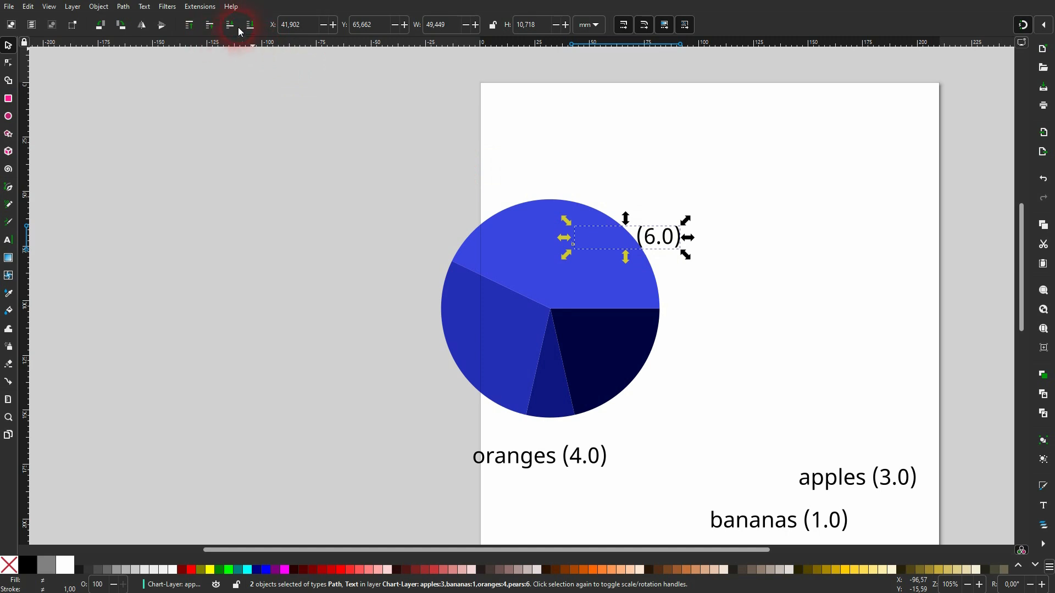
pyautogui.click(189, 26)
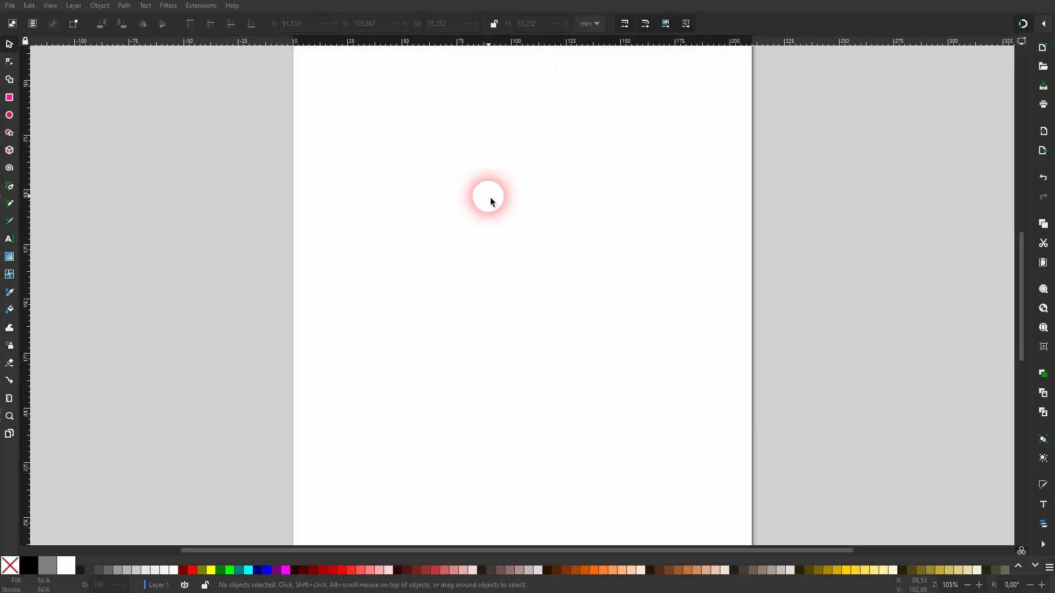
# - Draw a circle about 105 mm in diameter on the blank page and fill it with Maroon
pyautogui.click(11, 116)
pyautogui.moveTo(457, 176); pyautogui.dragTo(704, 405)
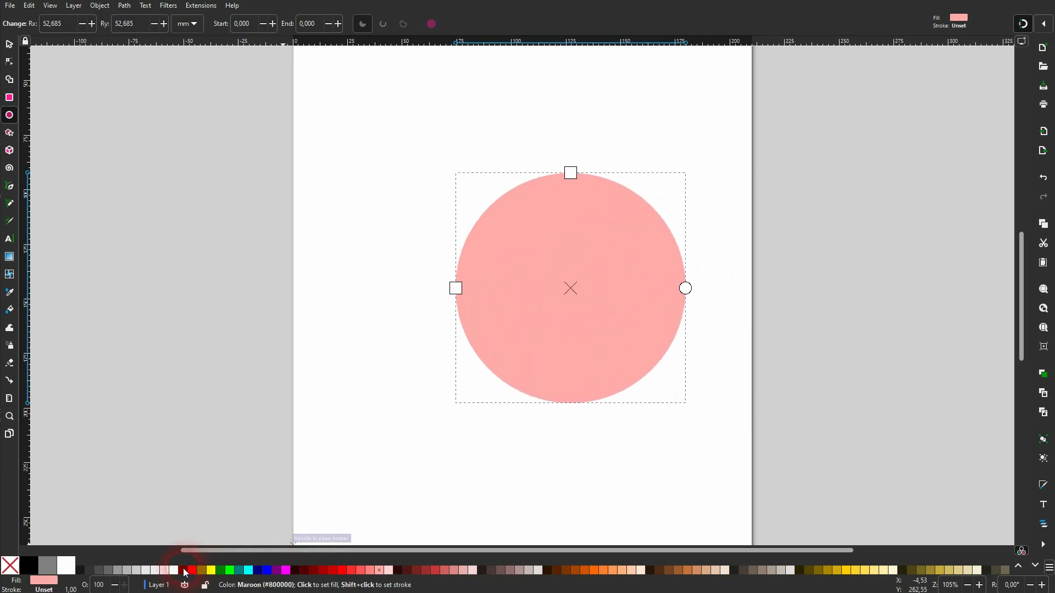
pyautogui.click(183, 570)
pyautogui.click(10, 44)
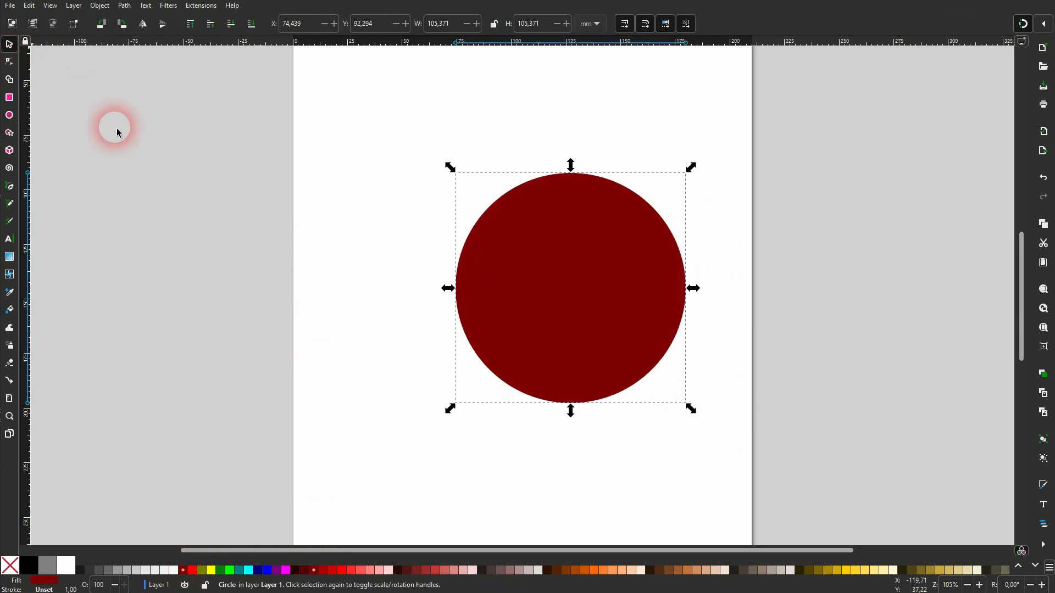
# - Move the maroon circle nearer the page's middle and turn it into a pie slice with an end angle of about 117°
pyautogui.moveTo(633, 284); pyautogui.dragTo(567, 274)
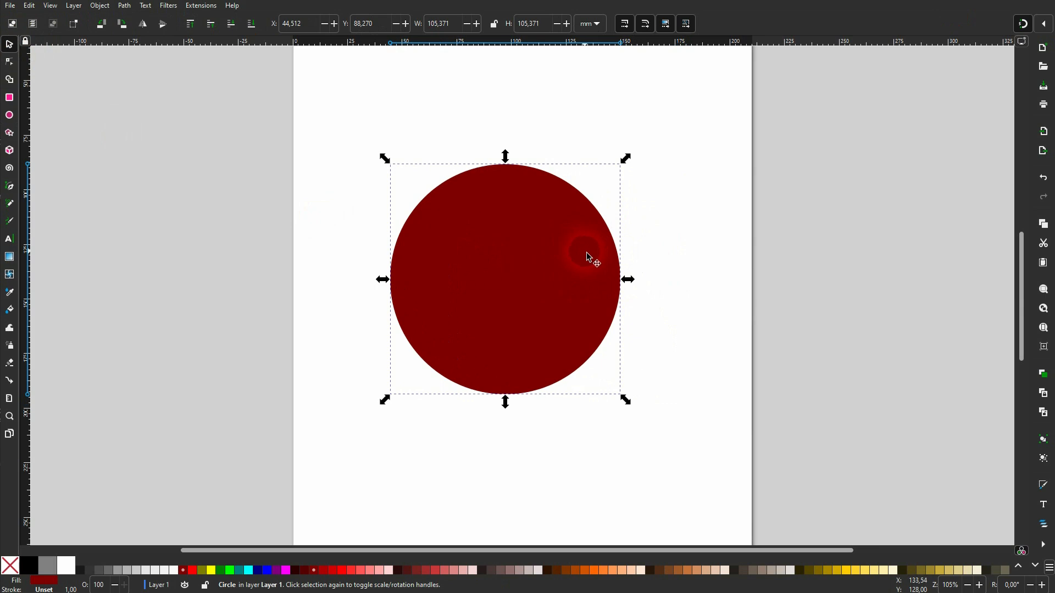
pyautogui.click(10, 116)
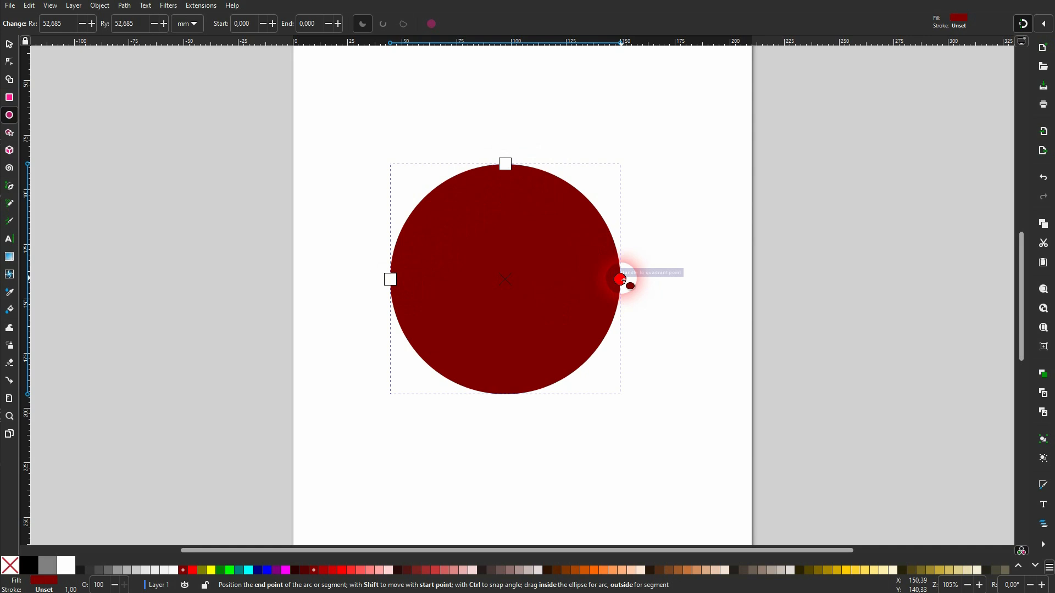
pyautogui.moveTo(623, 281); pyautogui.dragTo(420, 447)
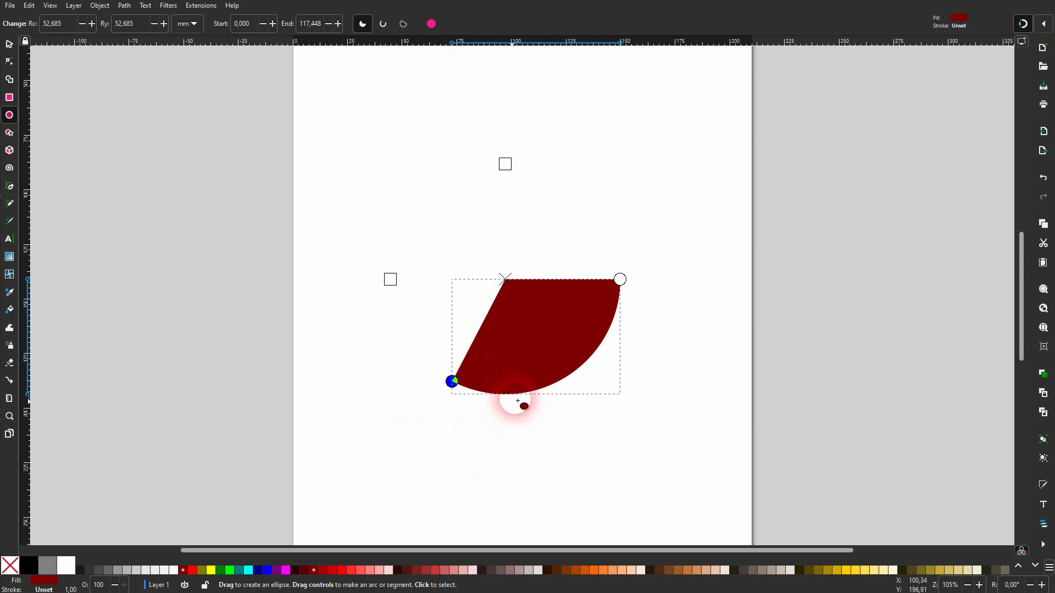
# - Duplicate the maroon slice, fill the copy red, and extend its end angle to about 208°
pyautogui.press('ctrl')
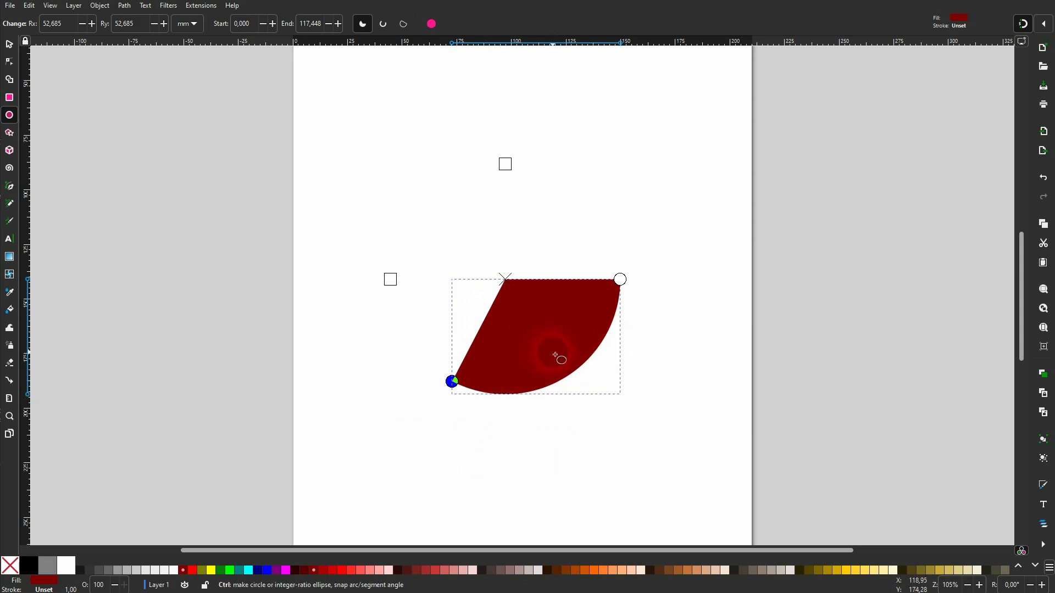
pyautogui.click(192, 573)
pyautogui.moveTo(451, 381); pyautogui.dragTo(365, 301)
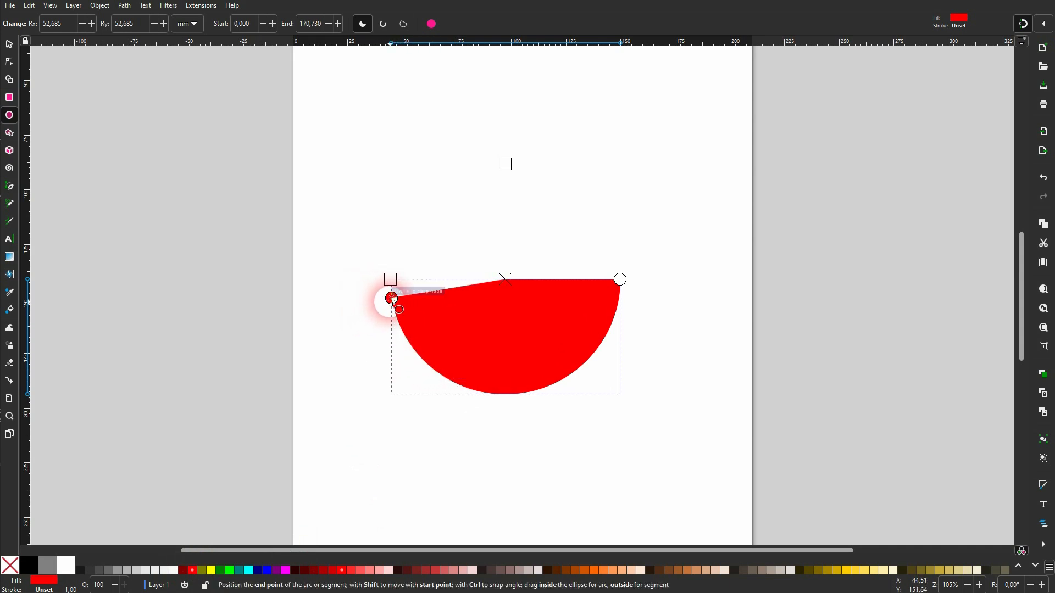
pyautogui.moveTo(391, 298); pyautogui.dragTo(404, 225)
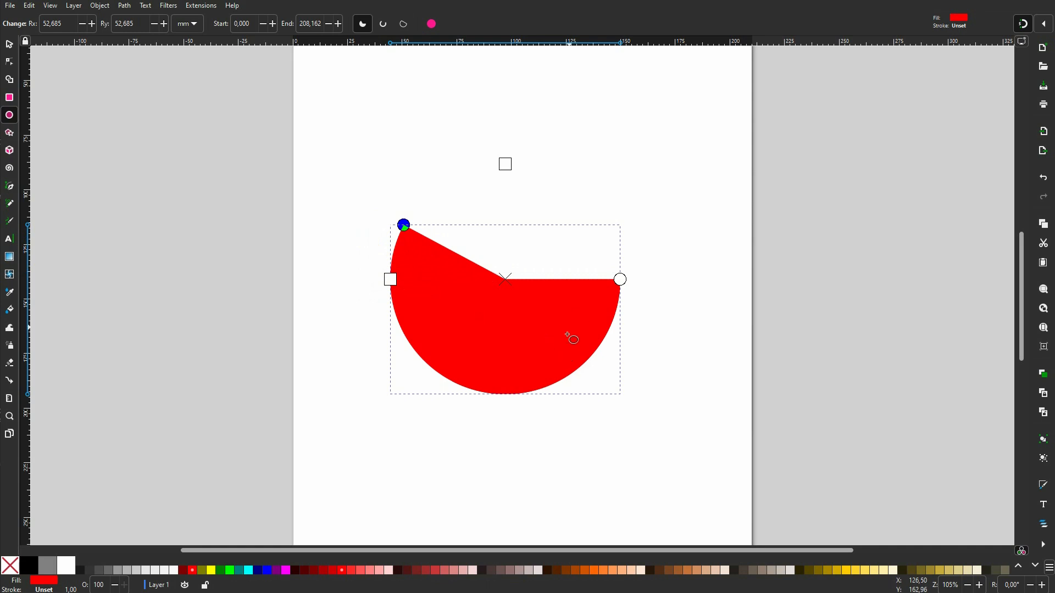
# - Move the red slice off the maroon one toward the page's upper left corner, and delete both slices
pyautogui.click(9, 45)
pyautogui.moveTo(493, 325); pyautogui.dragTo(409, 178)
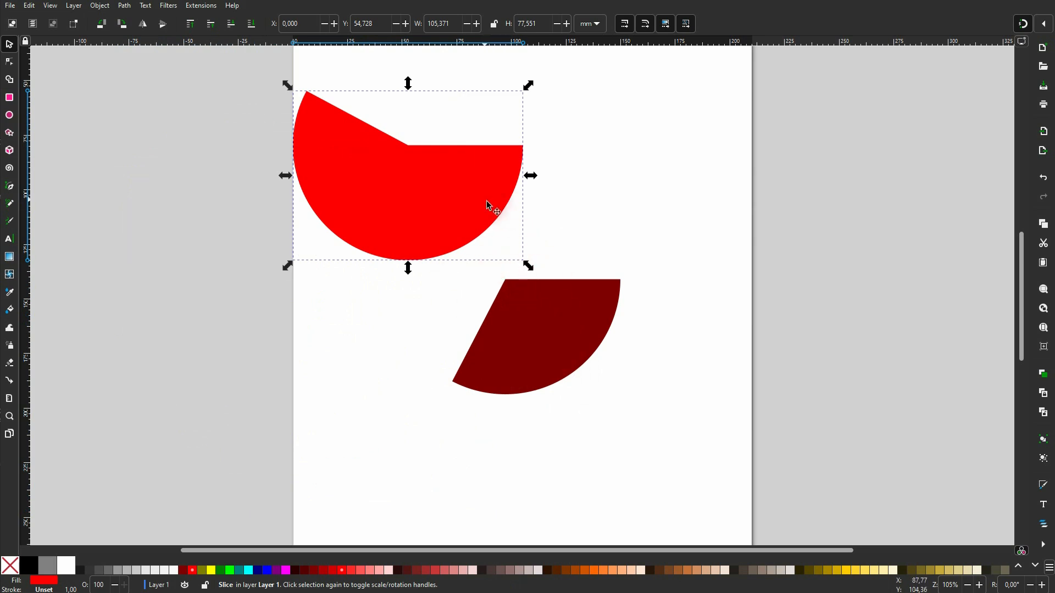
pyautogui.click(578, 343)
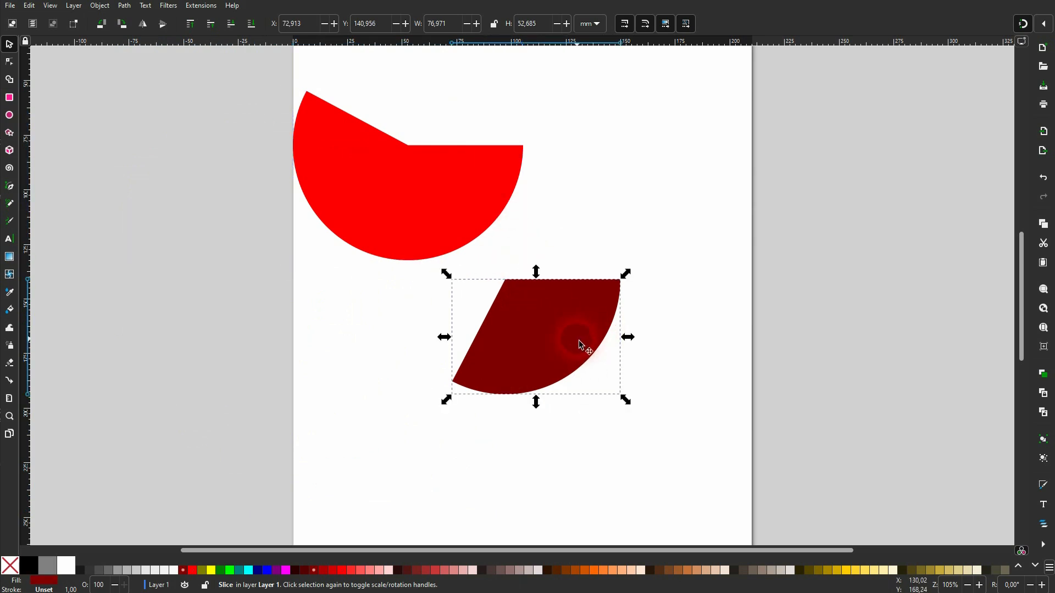
pyautogui.press('Delete')
pyautogui.click(436, 198)
pyautogui.press('Delete')
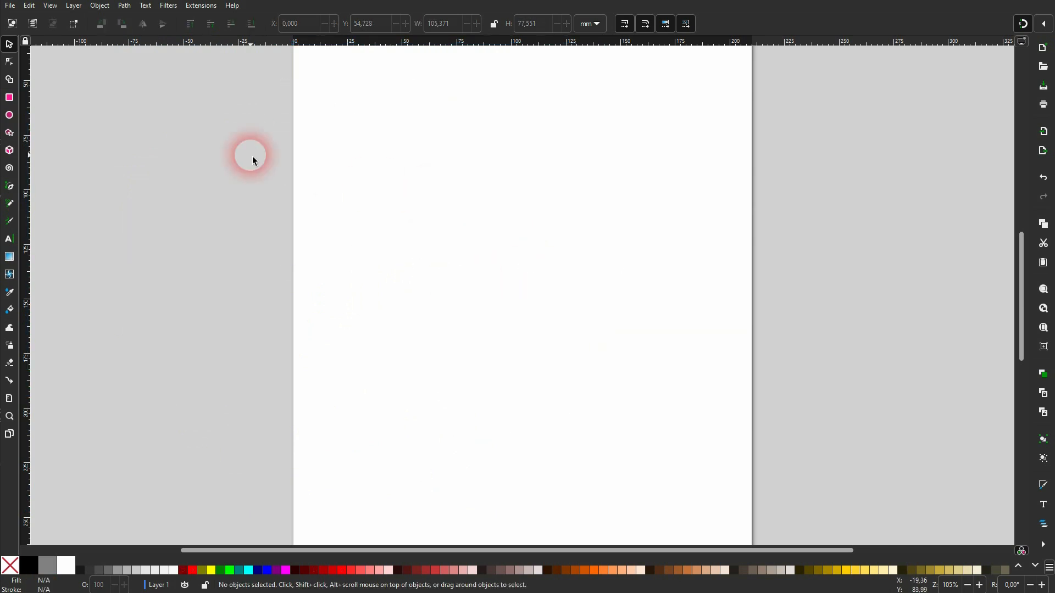
# - Draw a red slice about 95 mm in diameter ending at about 262°, and duplicate it in olive with an end angle of about 189°
pyautogui.click(9, 115)
pyautogui.moveTo(437, 170); pyautogui.dragTo(653, 412)
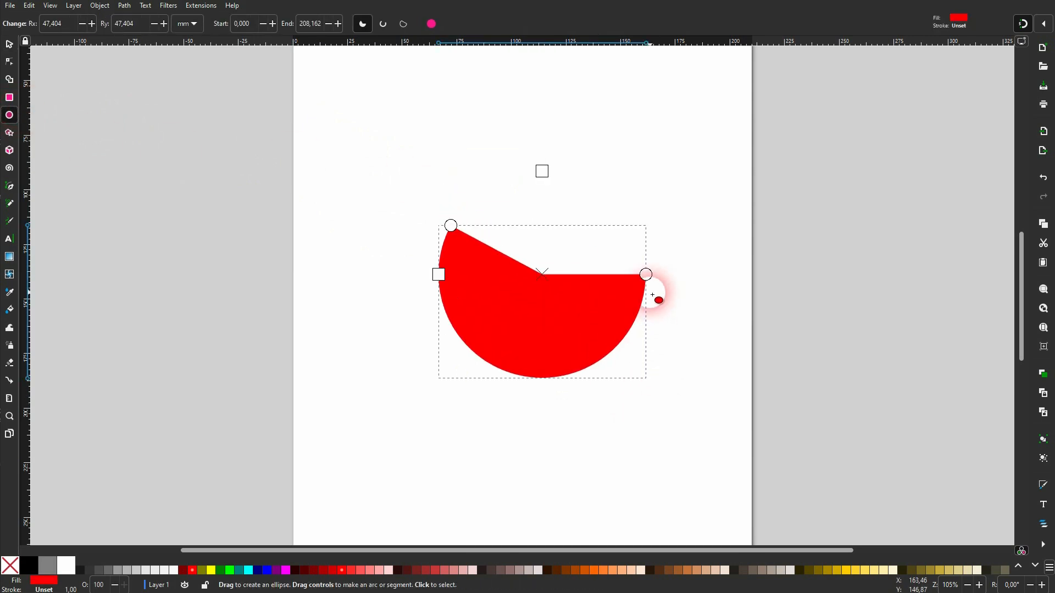
pyautogui.moveTo(451, 226); pyautogui.dragTo(521, 132)
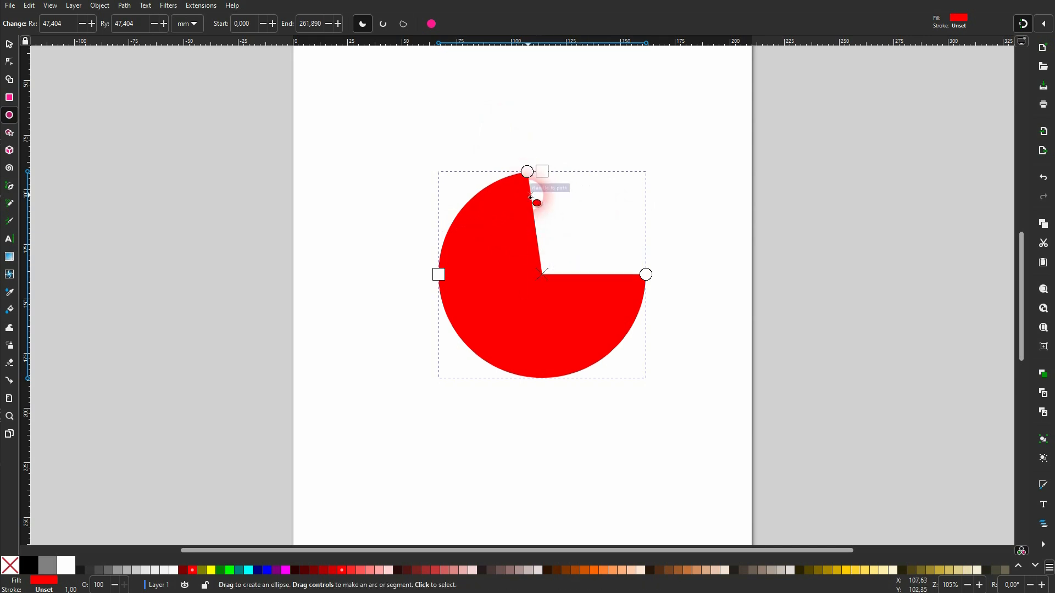
pyautogui.click(205, 575)
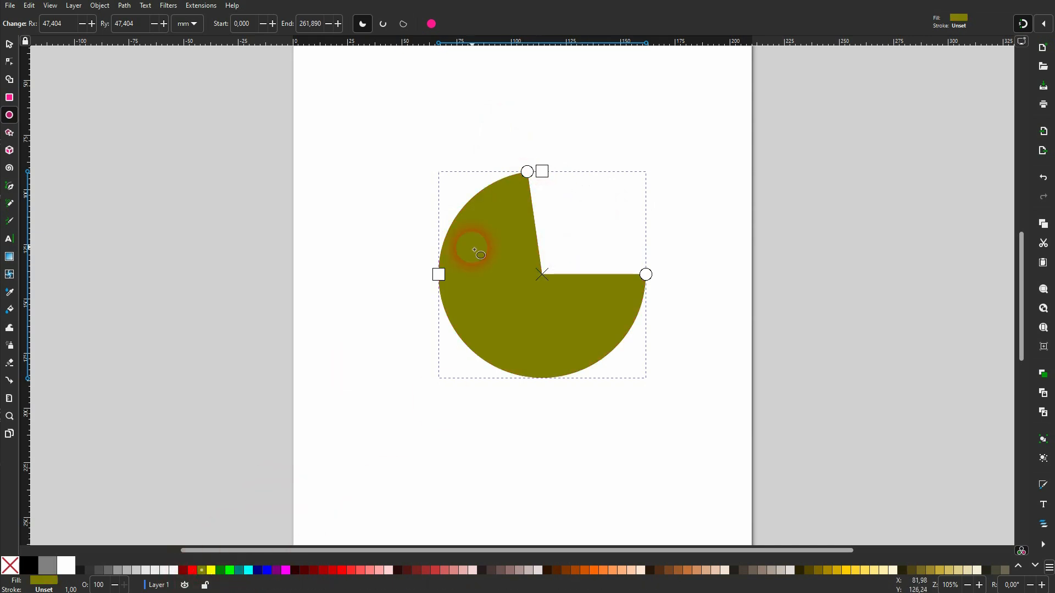
pyautogui.moveTo(525, 171); pyautogui.dragTo(427, 257)
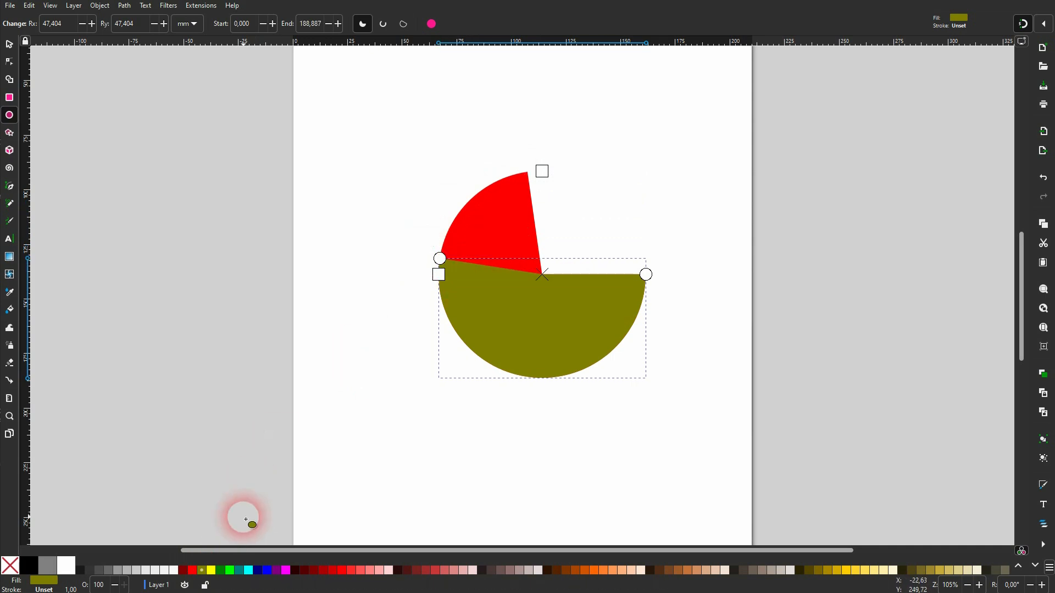
# - Add yellow, green and lime copies of the olive slice, each with a smaller end angle, ending the green one at about 82°
pyautogui.click(211, 570)
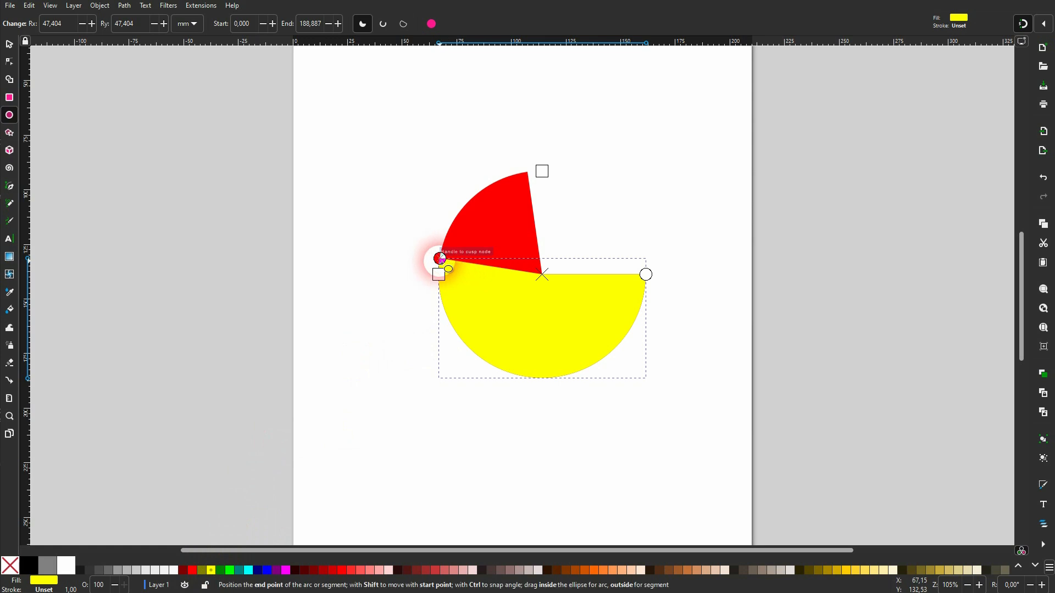
pyautogui.moveTo(440, 258); pyautogui.dragTo(557, 378)
pyautogui.click(220, 571)
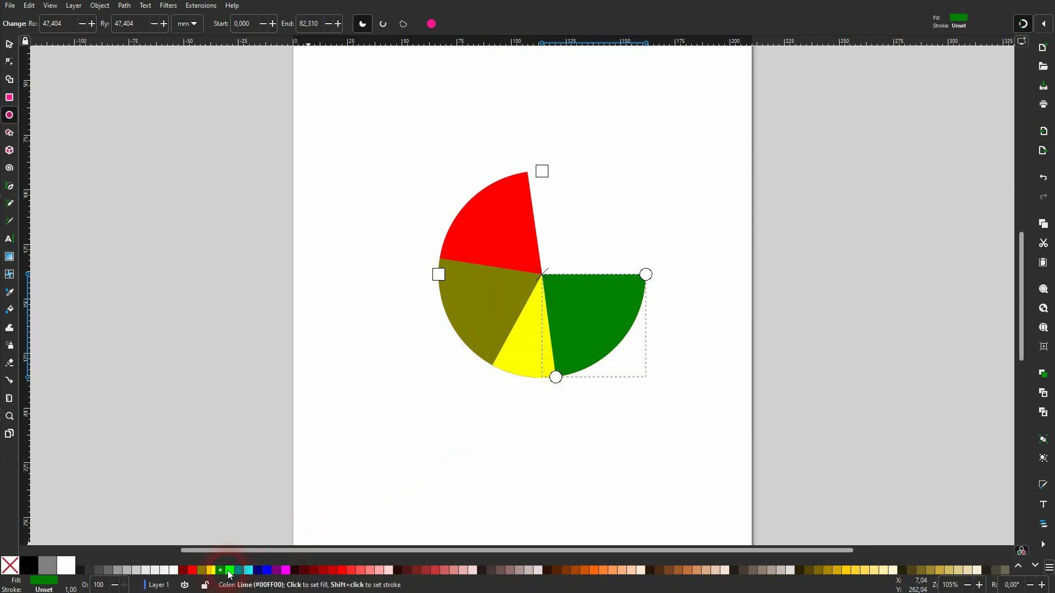
pyautogui.click(230, 571)
pyautogui.moveTo(555, 376); pyautogui.dragTo(596, 363)
pyautogui.click(12, 44)
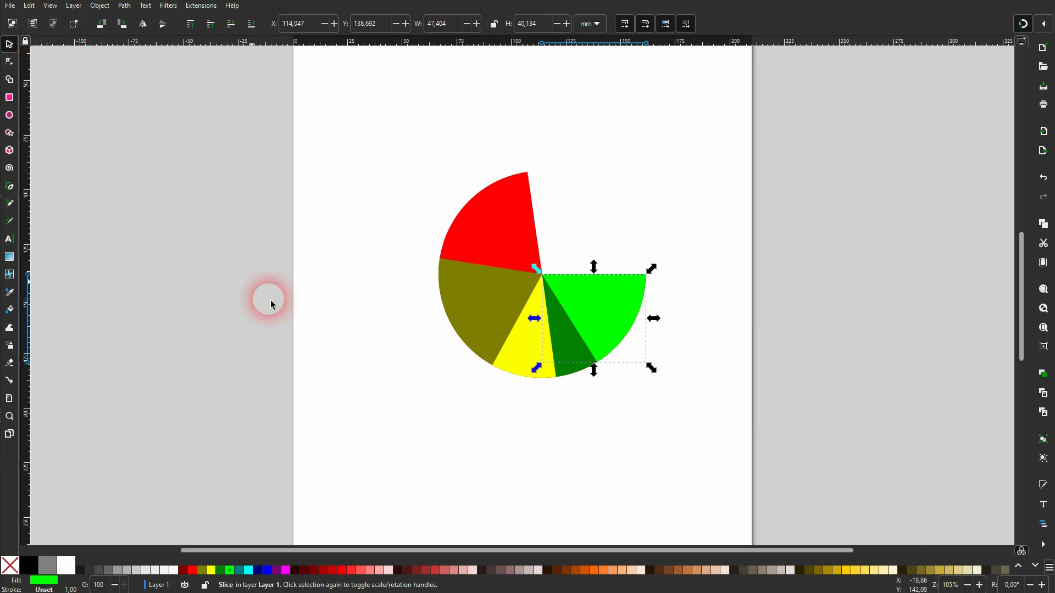
pyautogui.click(370, 405)
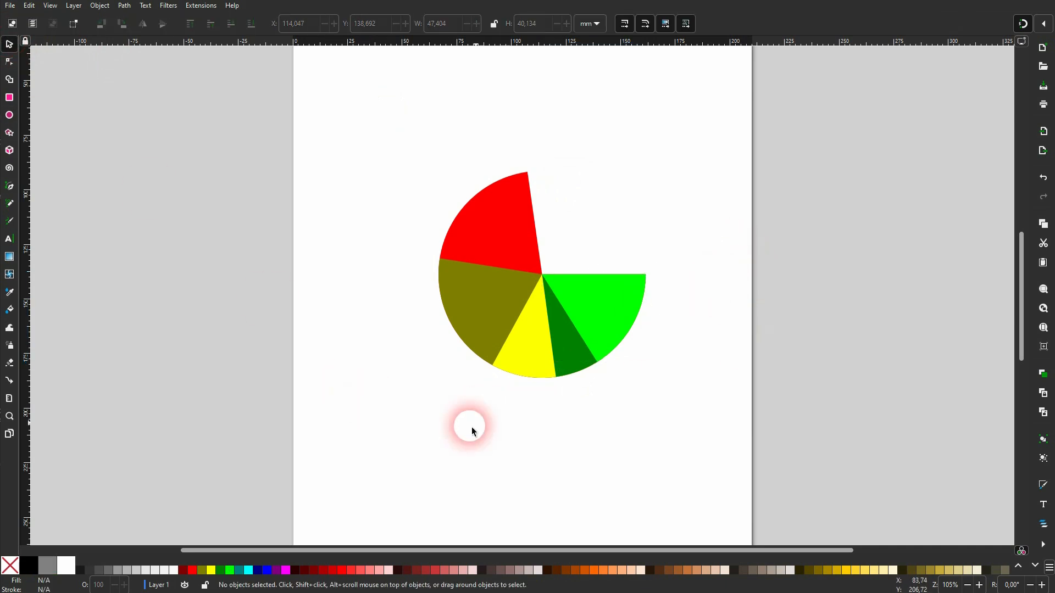
# - Select all five slices and delete them
pyautogui.moveTo(365, 438); pyautogui.dragTo(720, 123)
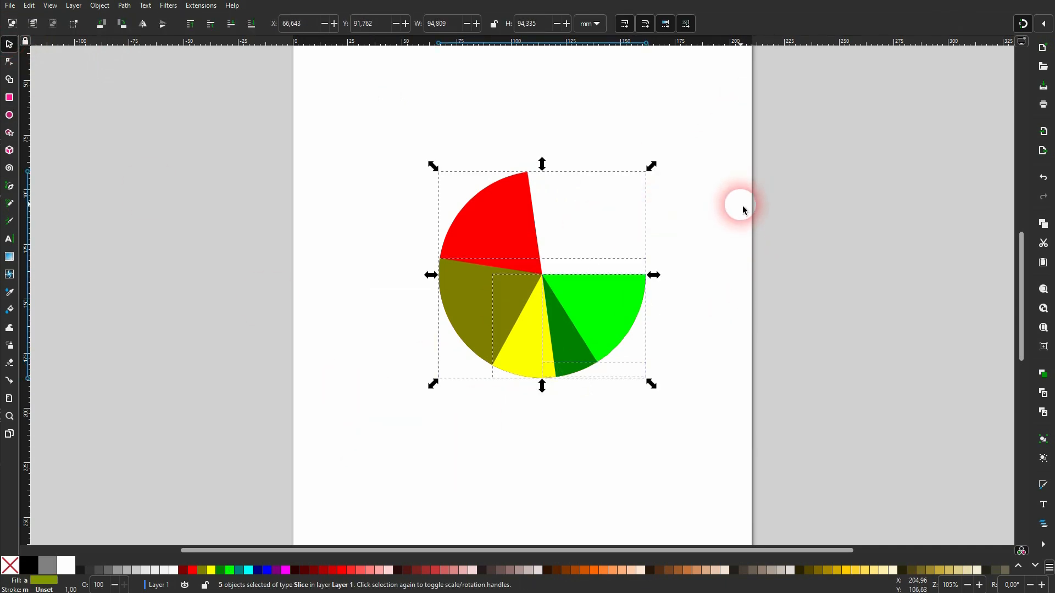
pyautogui.press('Delete')
pyautogui.click(9, 115)
pyautogui.moveTo(502, 205)
pyautogui.mouseDown()
pyautogui.moveTo(678, 436)
pyautogui.moveTo(632, 455)
pyautogui.moveTo(376, 339)
pyautogui.moveTo(631, 200)
pyautogui.moveTo(686, 346)
pyautogui.mouseUp()
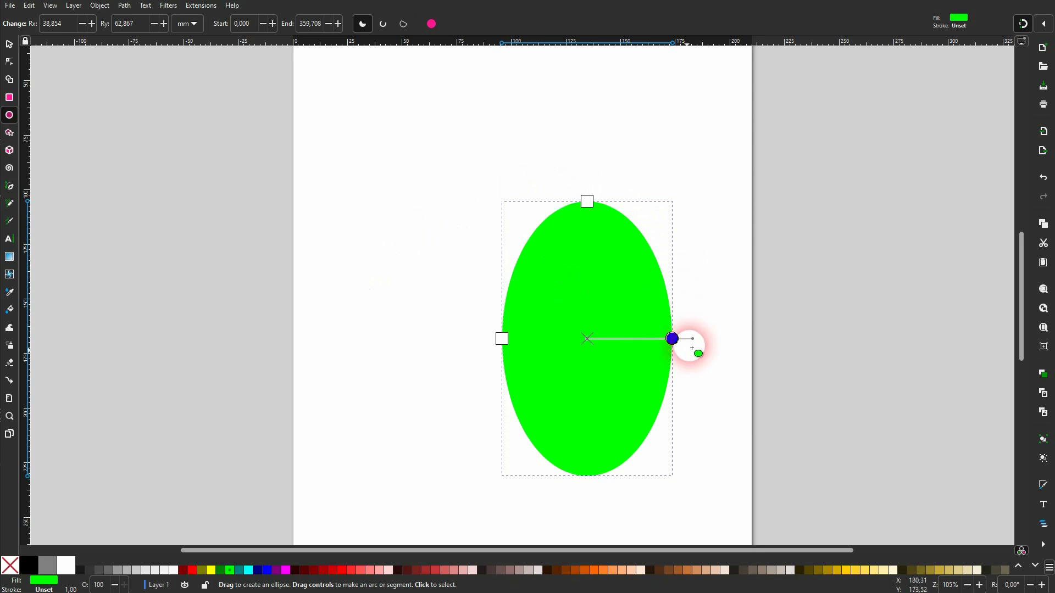
pyautogui.press('Delete')
# - Draw a lime circle about 87 mm in diameter and set its start angle to 0° and its end angle to 360°
pyautogui.moveTo(424, 196); pyautogui.dragTo(614, 424)
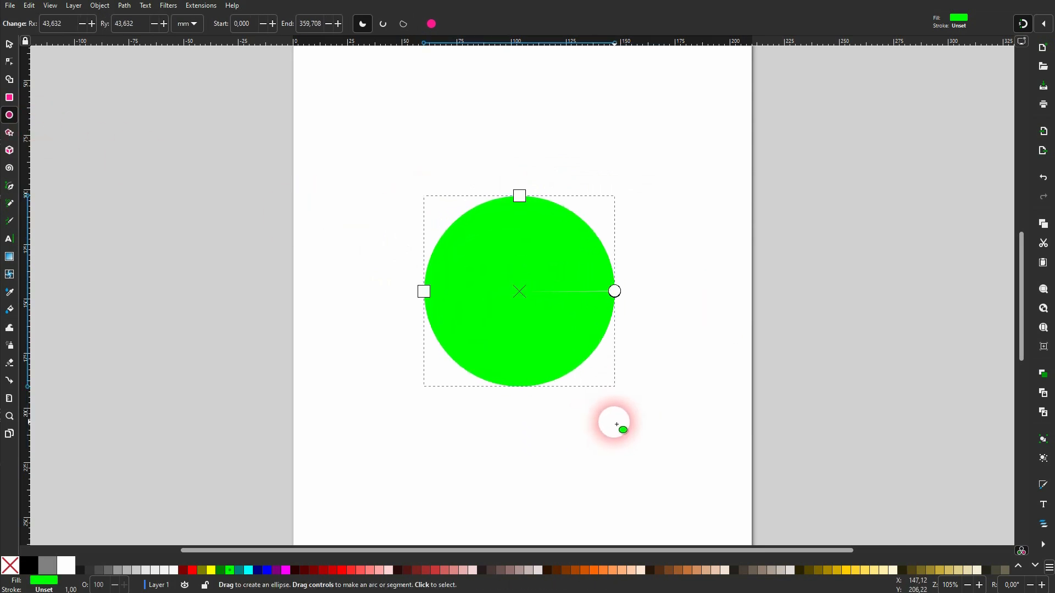
pyautogui.scroll(6, 591, 295)
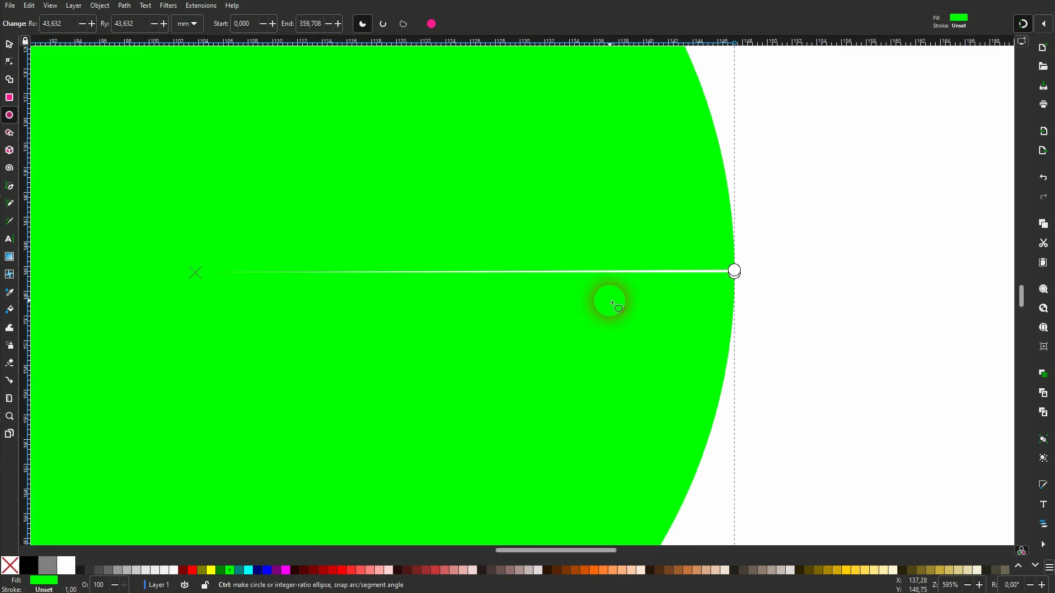
pyautogui.moveTo(786, 258); pyautogui.dragTo(786, 261)
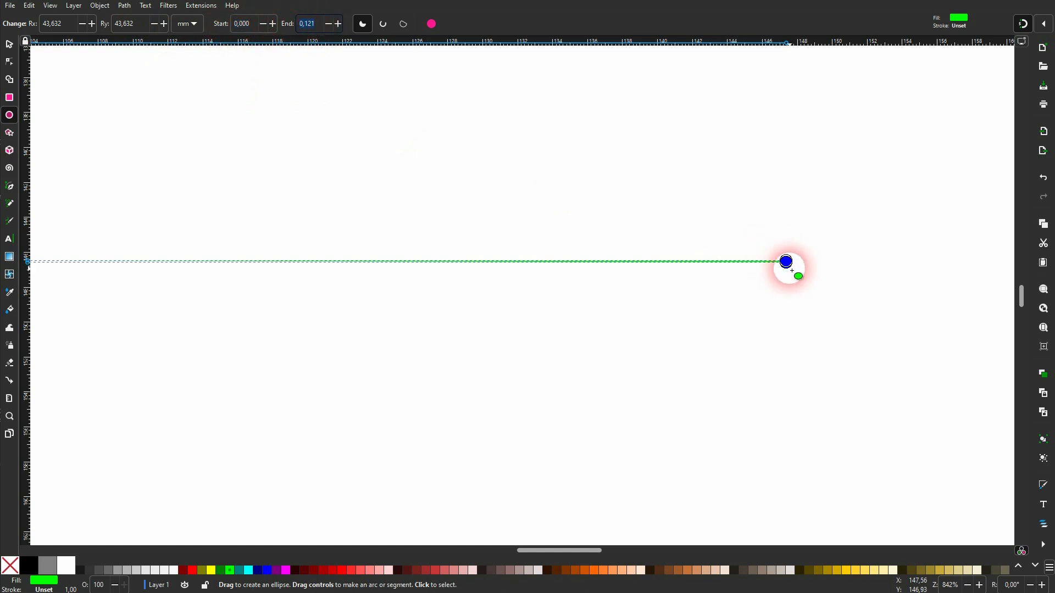
pyautogui.moveTo(796, 273); pyautogui.dragTo(773, 125)
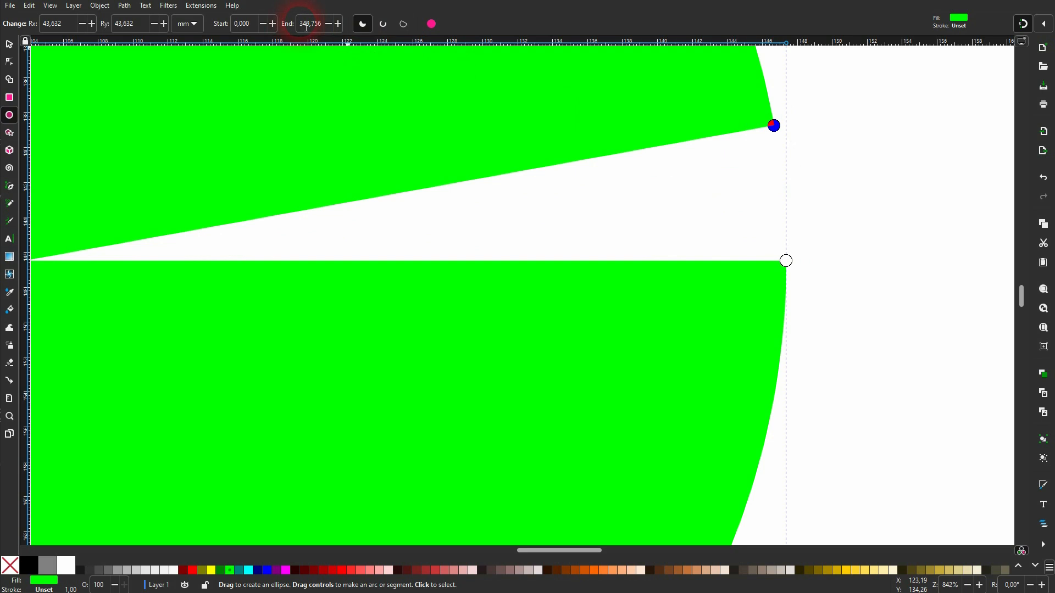
pyautogui.moveTo(785, 260); pyautogui.dragTo(786, 301)
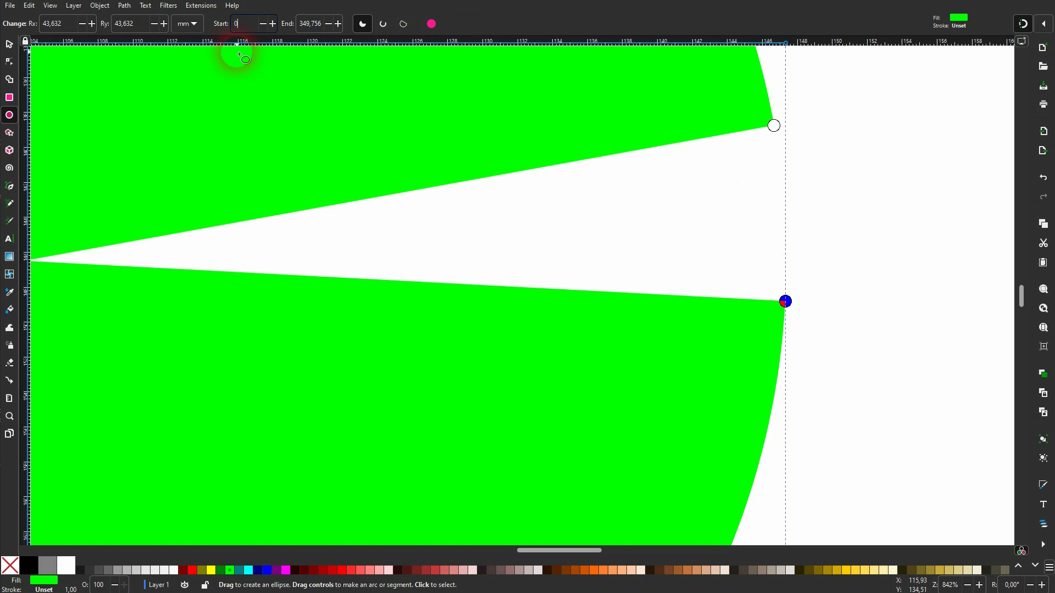
pyautogui.press('Tab')
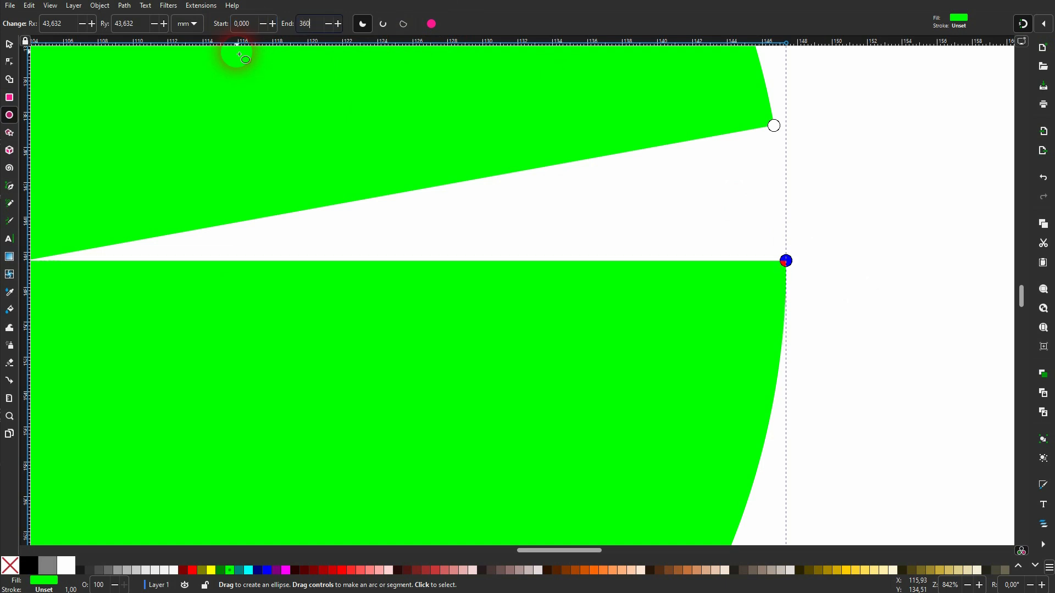
pyautogui.press('Return')
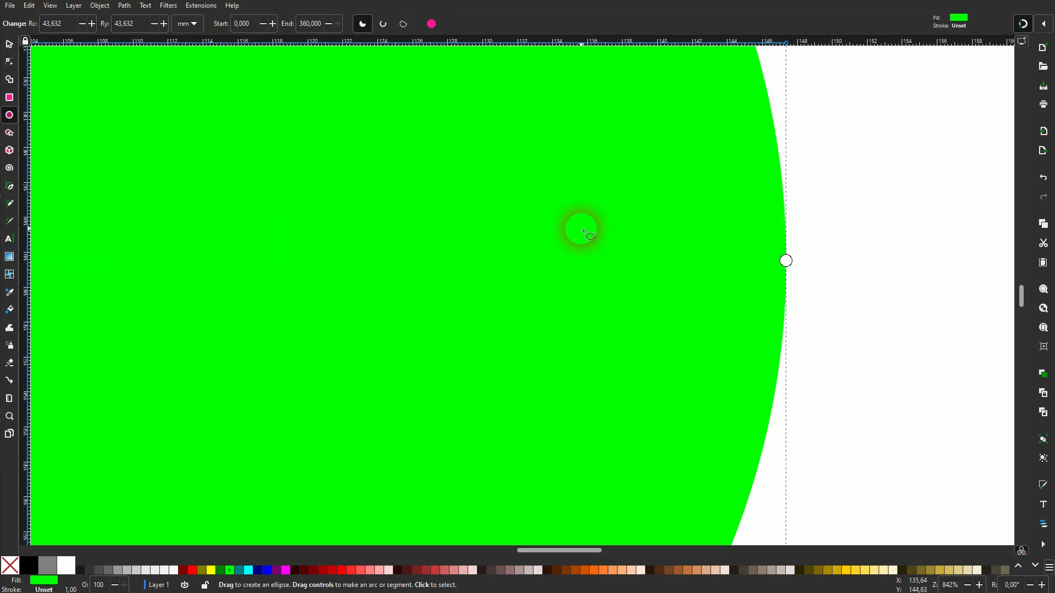
# - Make the lime shape a whole ellipse, open it into a slice as a trial, and make it whole again
pyautogui.click(433, 24)
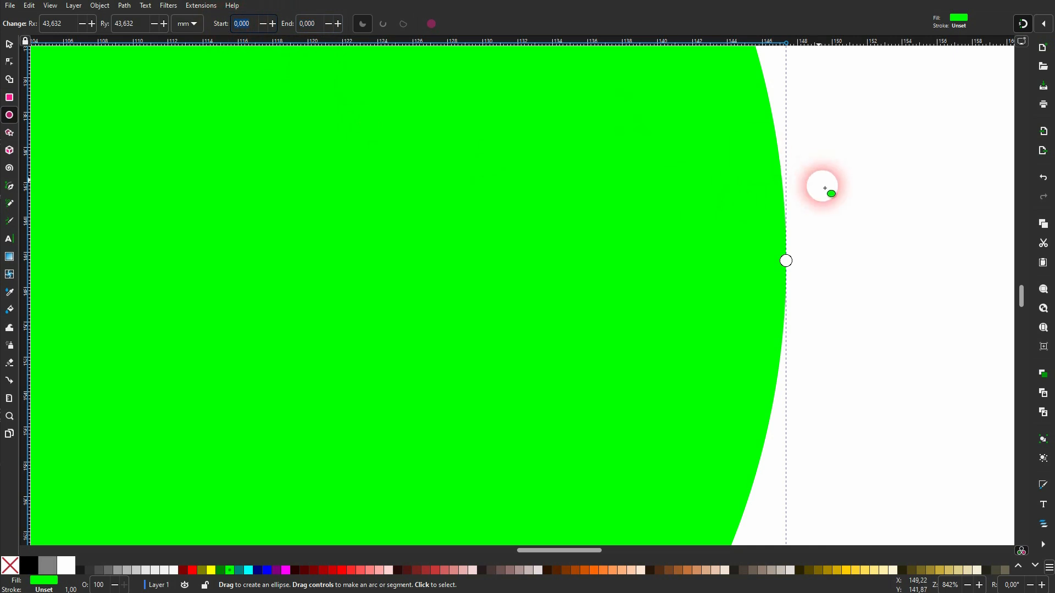
pyautogui.moveTo(786, 261); pyautogui.dragTo(780, 359)
pyautogui.click(432, 24)
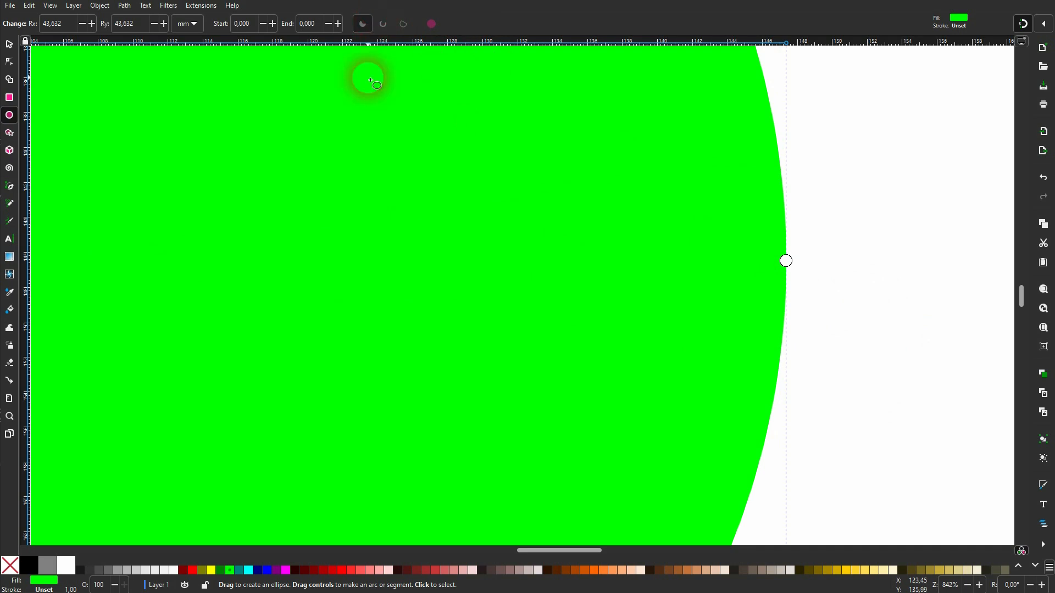
# - Duplicate the lime circle as a green slice with a reduced end angle, and duplicate that slice in yellow, ending at about 288°
pyautogui.scroll(-3, 452, 245)
pyautogui.scroll(3, 437, 279)
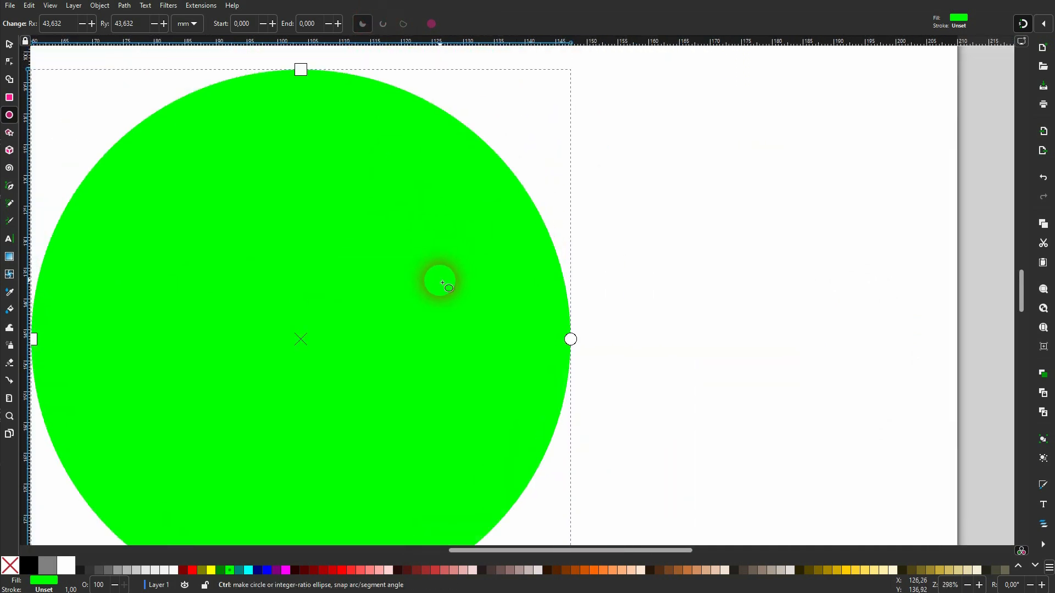
pyautogui.scroll(-1, 435, 297)
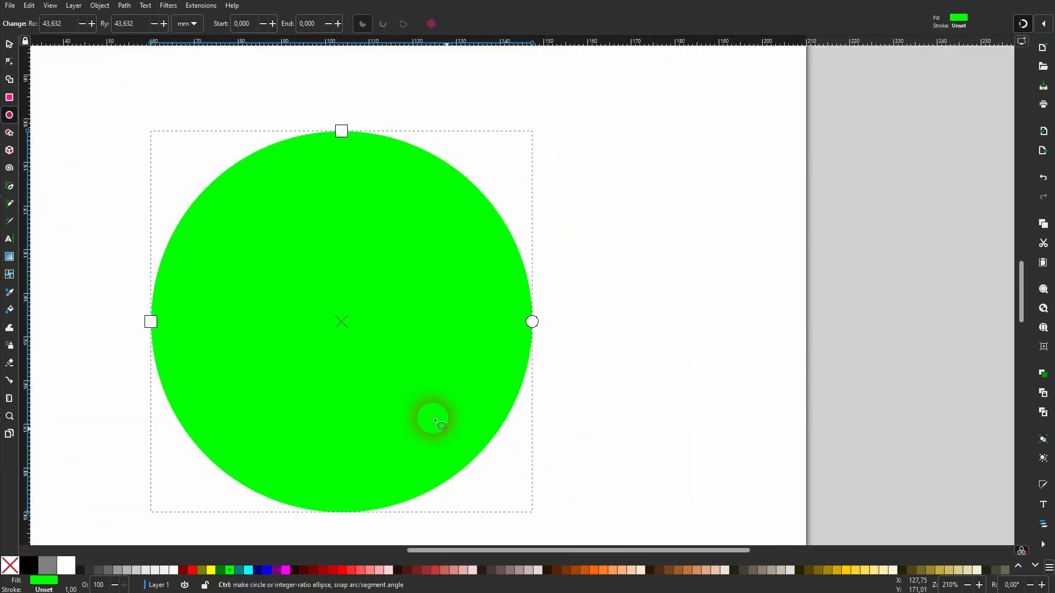
pyautogui.moveTo(595, 557); pyautogui.dragTo(522, 553)
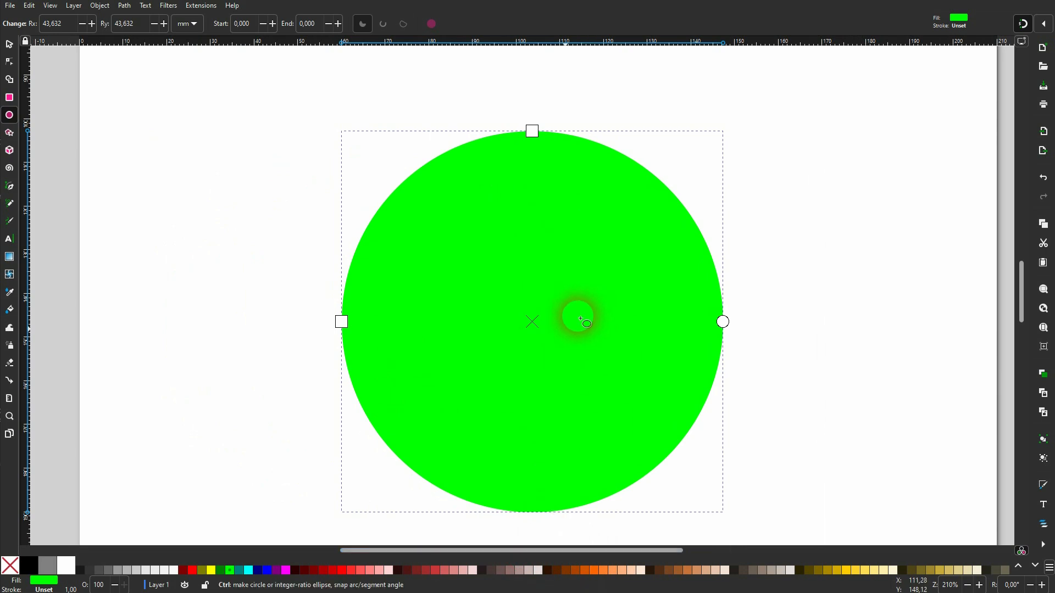
pyautogui.click(226, 571)
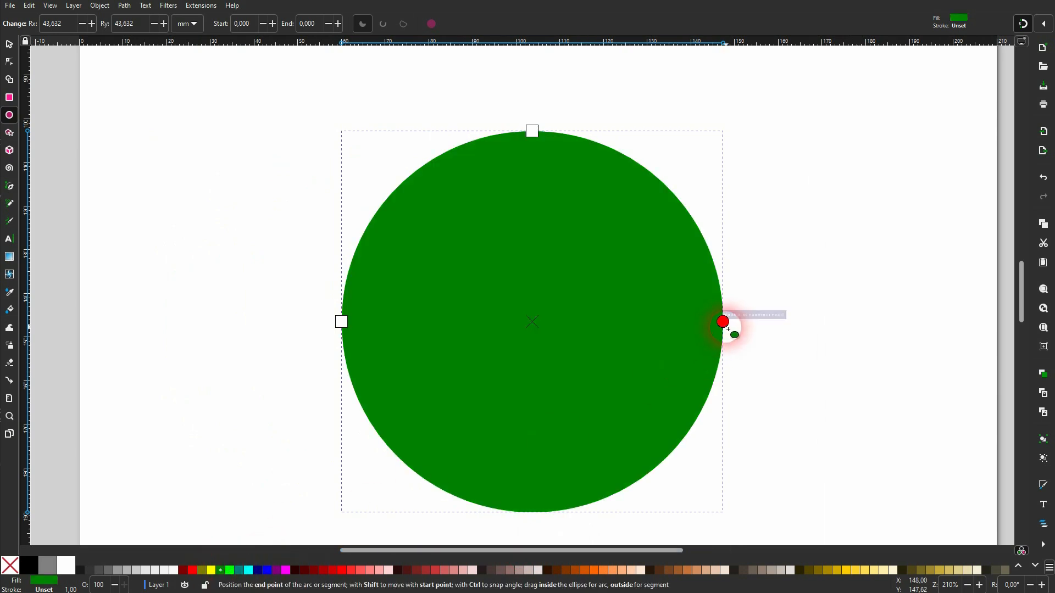
pyautogui.moveTo(723, 322); pyautogui.dragTo(617, 108)
pyautogui.click(214, 572)
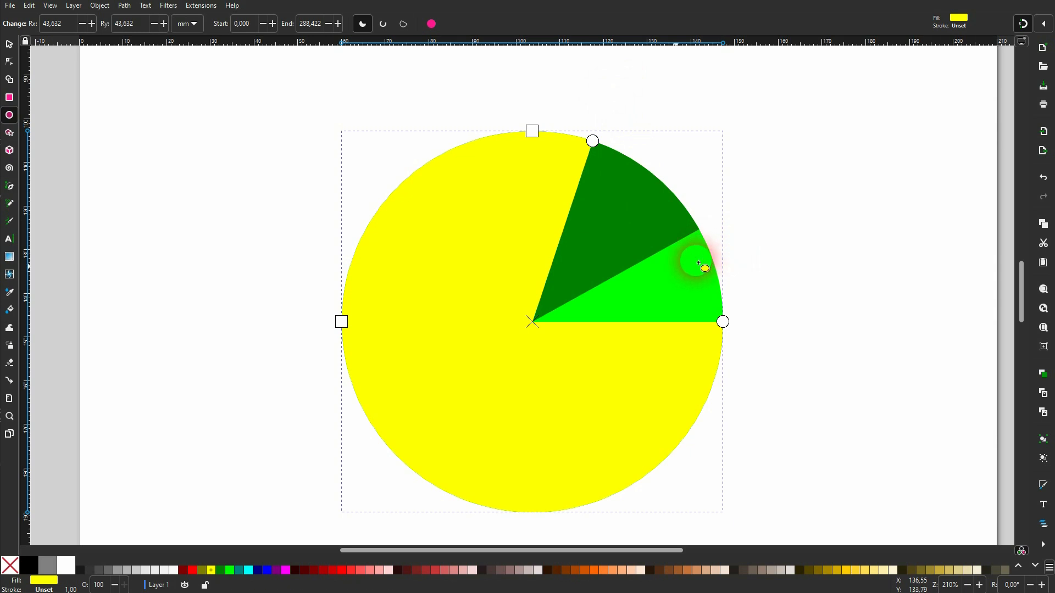
# - Duplicate the yellow slice in olive with an end angle of about 211°, and duplicate that one in red, ending at about 123°
pyautogui.click(205, 576)
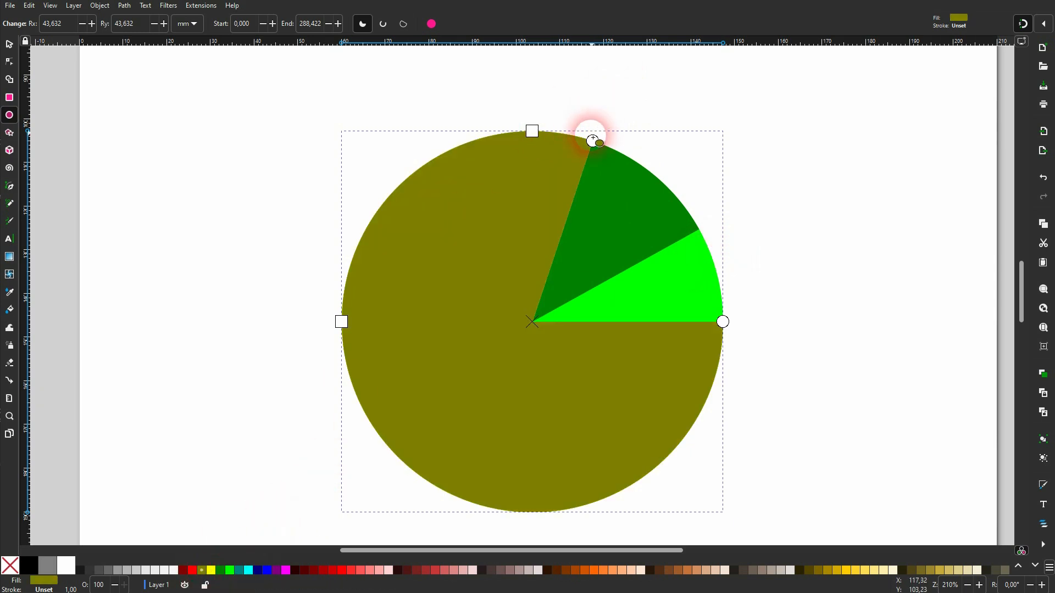
pyautogui.moveTo(593, 141); pyautogui.dragTo(271, 167)
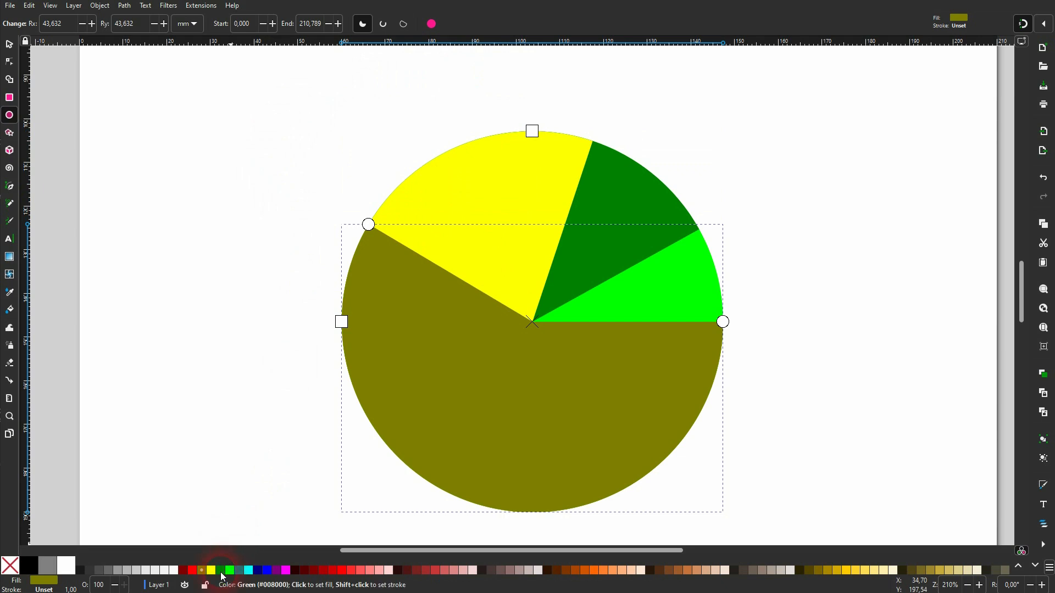
pyautogui.click(194, 573)
pyautogui.moveTo(369, 224); pyautogui.dragTo(401, 538)
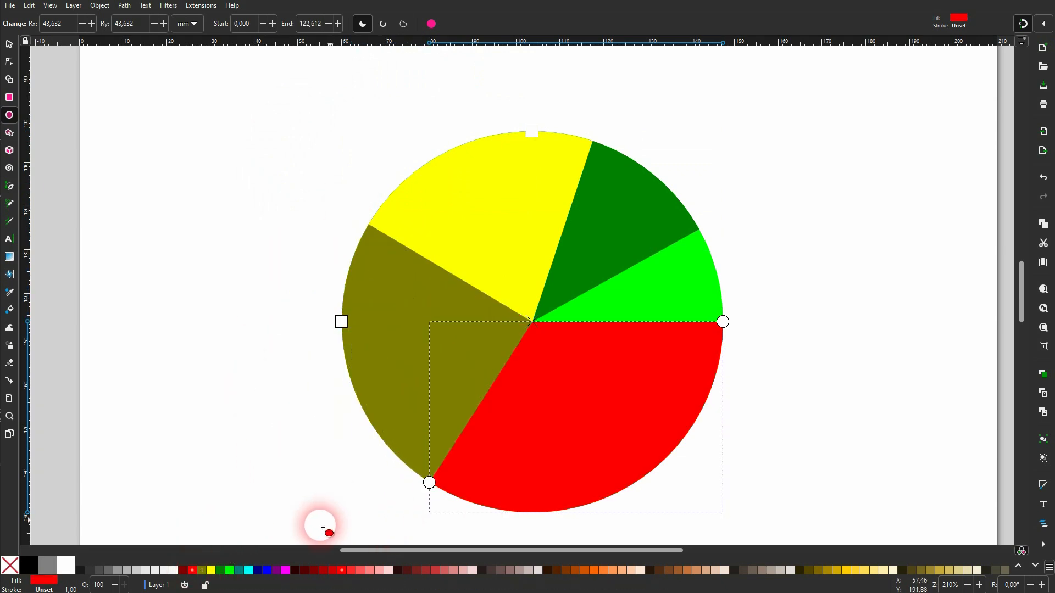
# - Duplicate the red slice and fill the copy with Maroon
pyautogui.click(184, 573)
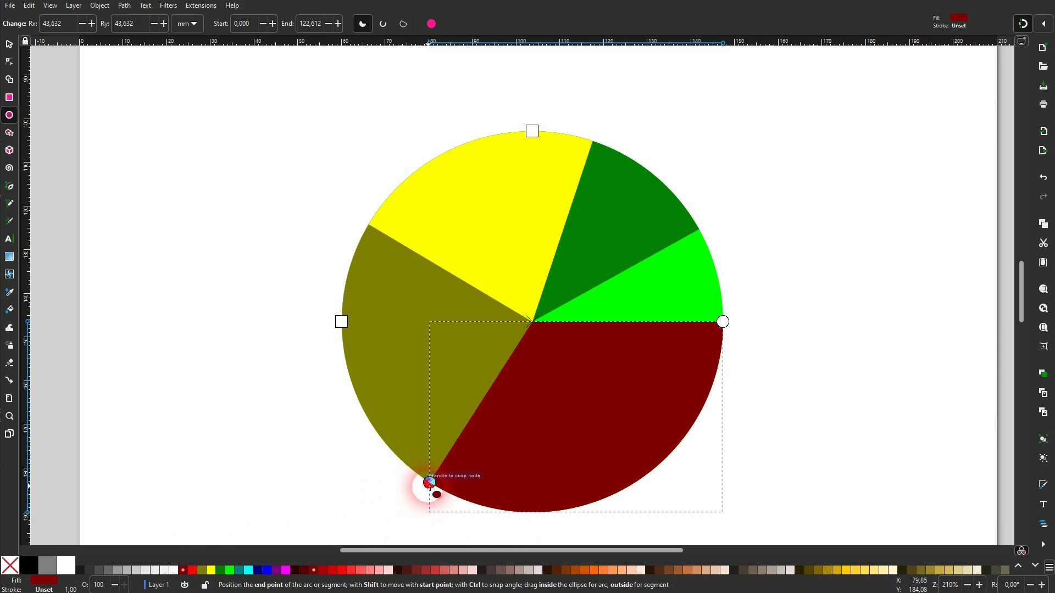
# - Shorten the dark red slice to an end angle of about 50 degrees, and delete all slices of the pie chart
pyautogui.moveTo(429, 482); pyautogui.dragTo(708, 535)
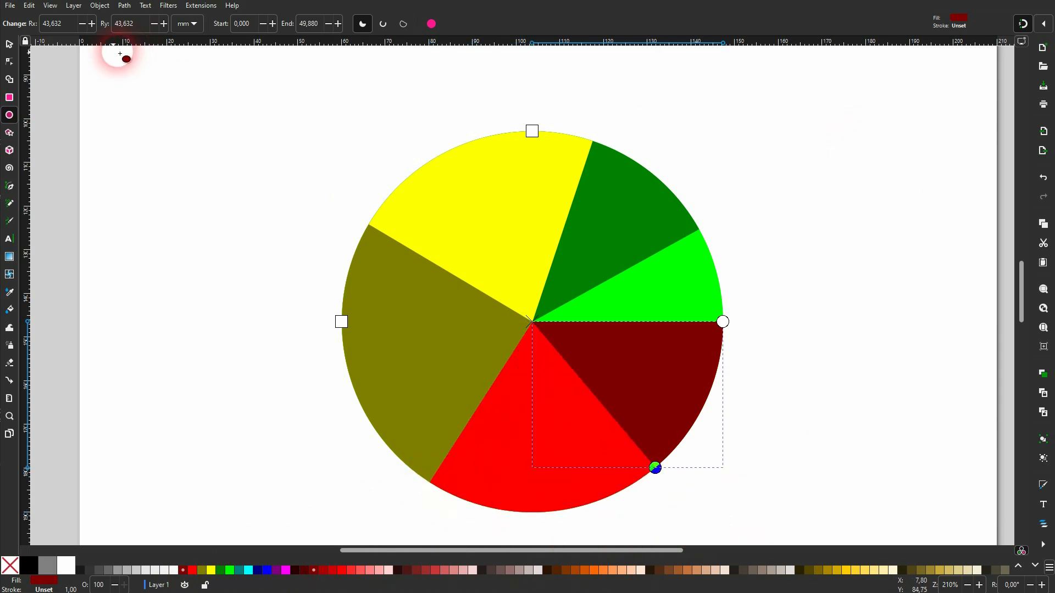
pyautogui.click(10, 44)
pyautogui.click(810, 300)
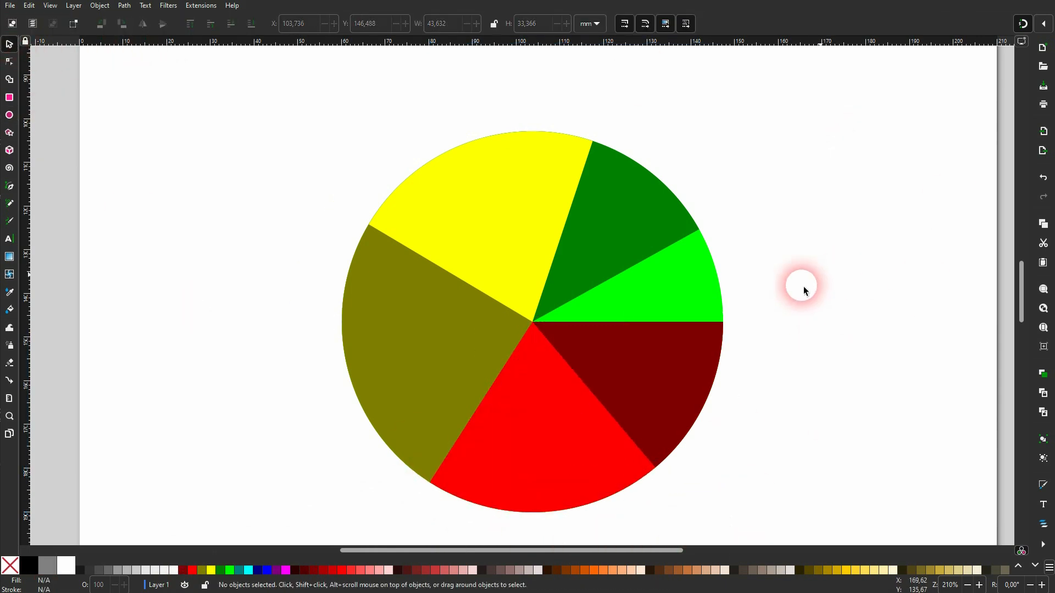
pyautogui.moveTo(292, 520); pyautogui.dragTo(820, 104)
pyautogui.press('Delete')
# - Draw a circular ellipse with a radius of about 31 mm on the empty page and make it a whole circle
pyautogui.click(10, 115)
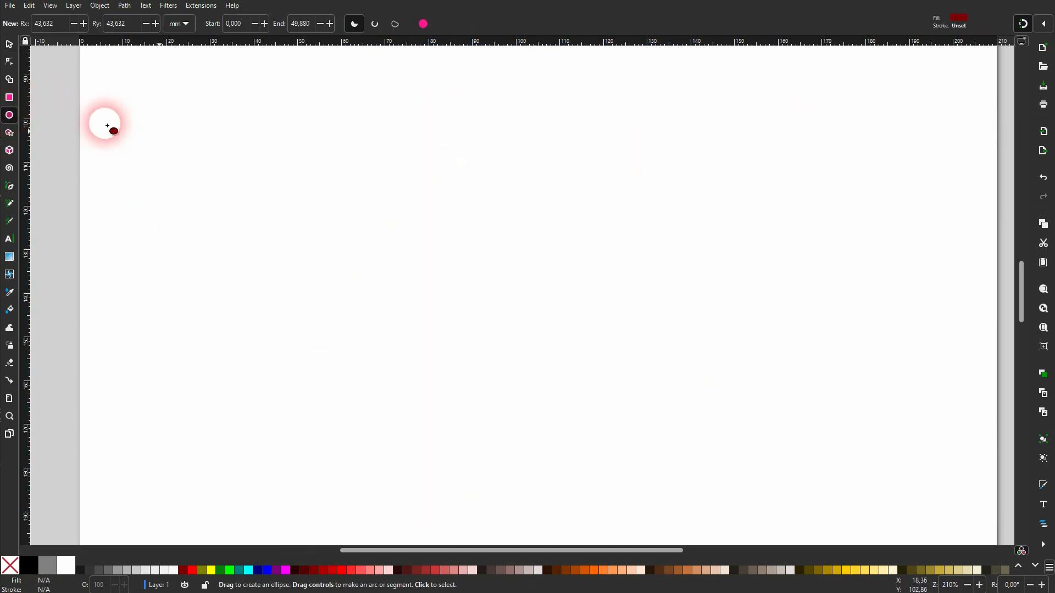
pyautogui.moveTo(352, 167); pyautogui.dragTo(630, 439)
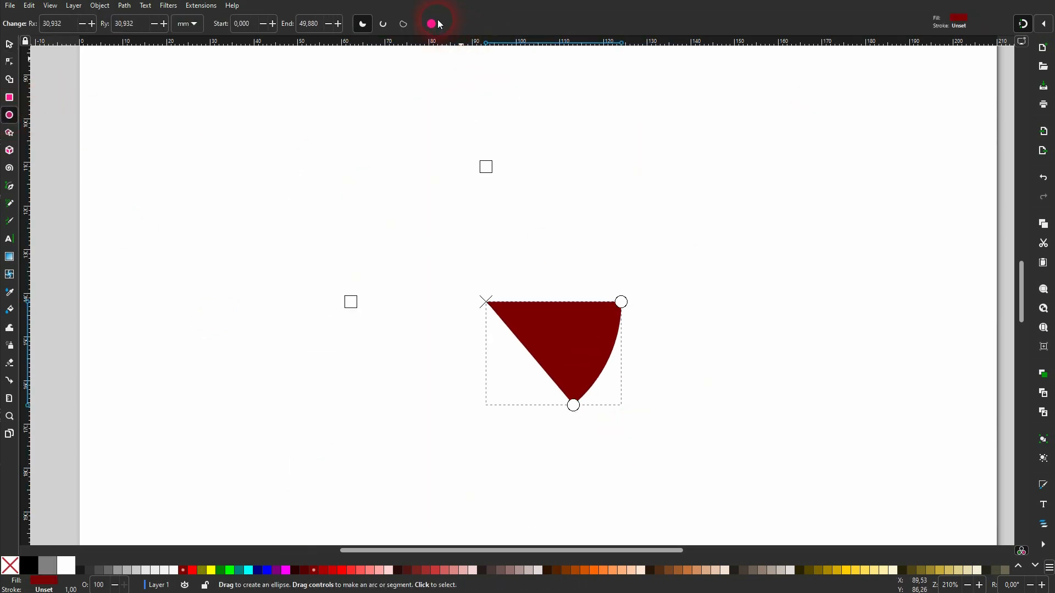
pyautogui.click(433, 23)
pyautogui.click(453, 329)
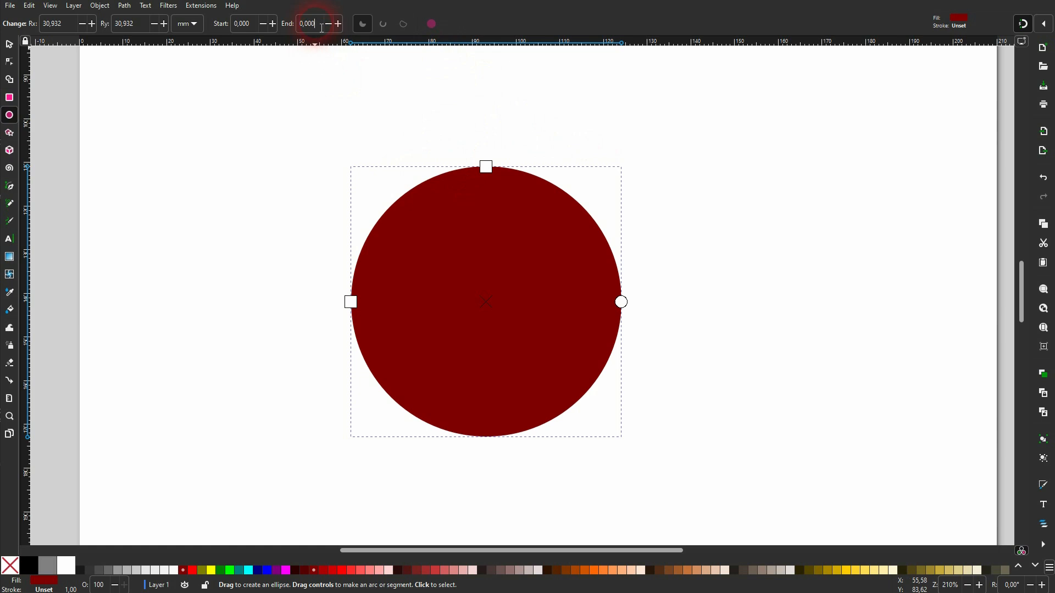
# - Try an end angle of 15 degrees on the circle, and set it to 20 degrees to form a slice
pyautogui.write('15')
pyautogui.press('Return')
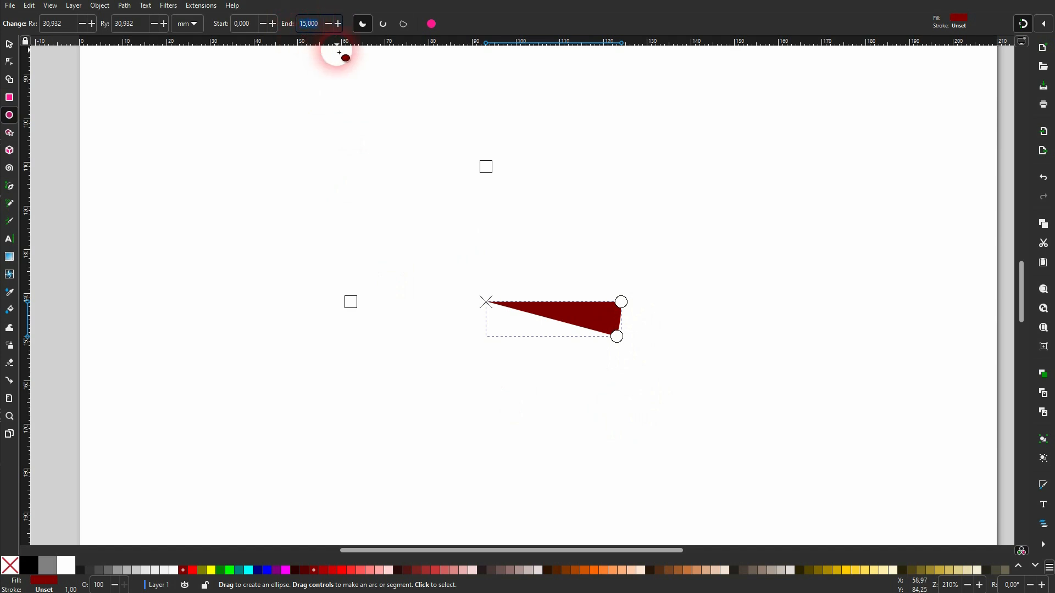
pyautogui.write('20')
pyautogui.press('Return')
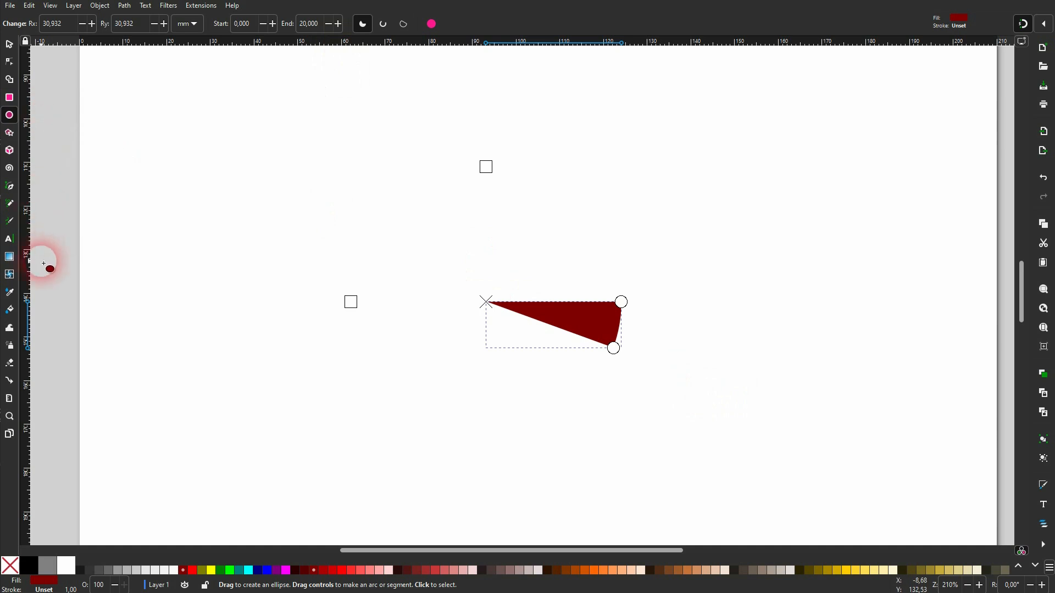
# - Add text above the slice reading "360° --> 100%", with "20° -->" on a second line
pyautogui.click(10, 242)
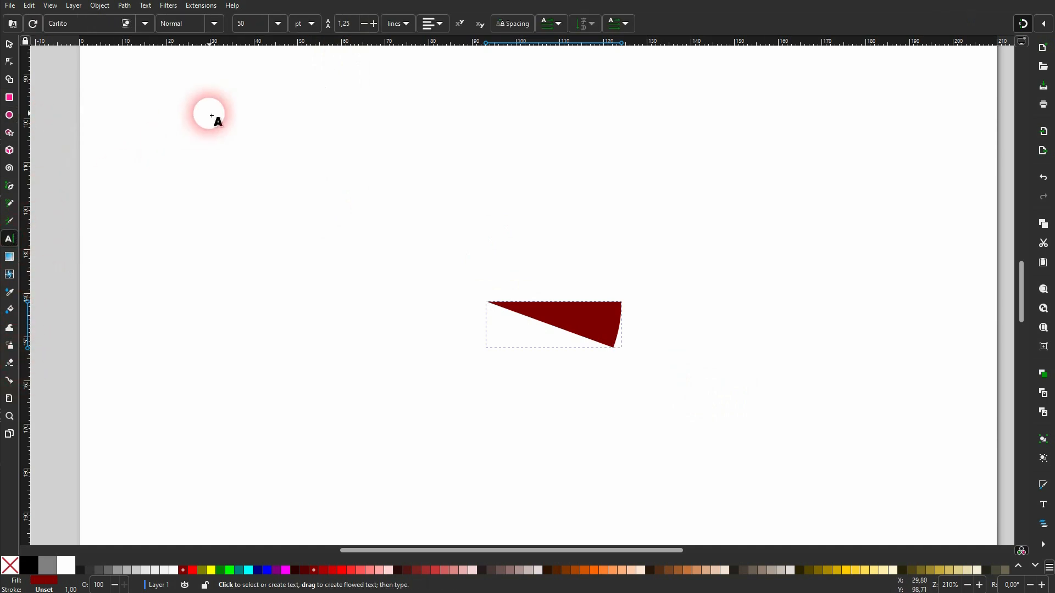
pyautogui.click(217, 113)
pyautogui.write('360°')
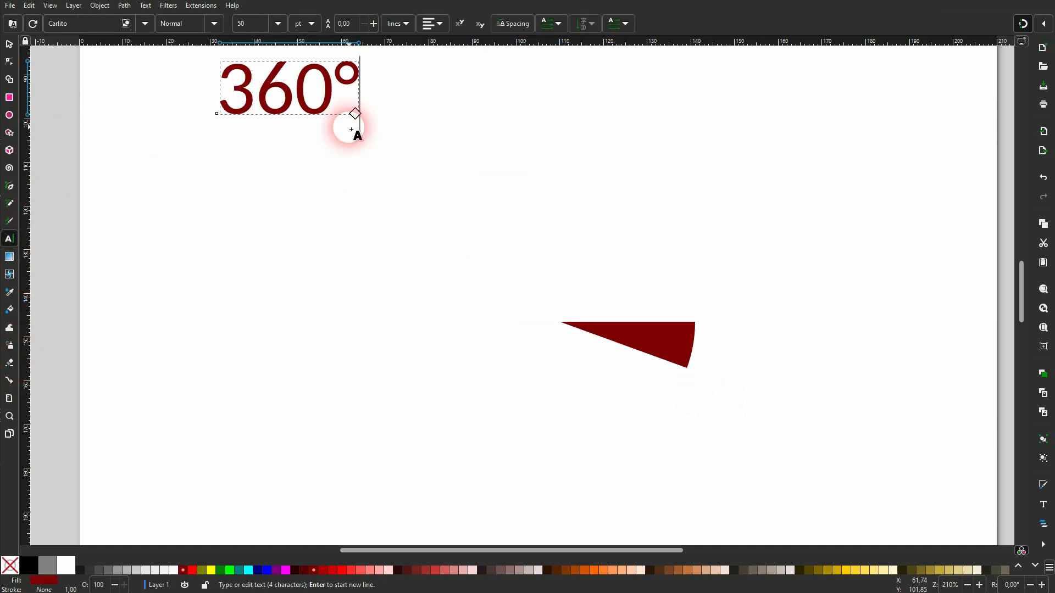
pyautogui.write(' --> 100')
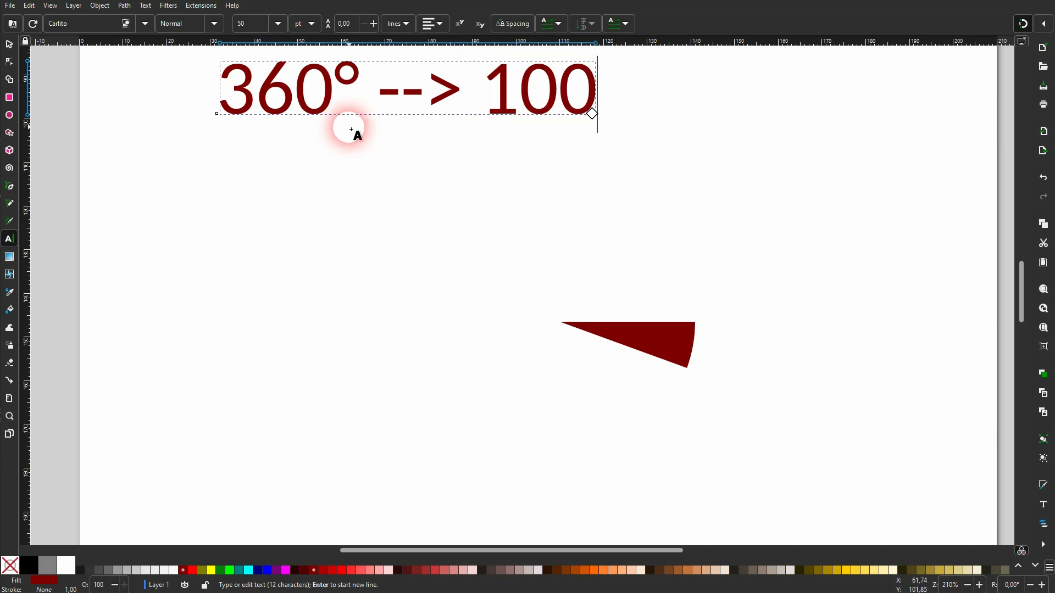
pyautogui.write('% ')
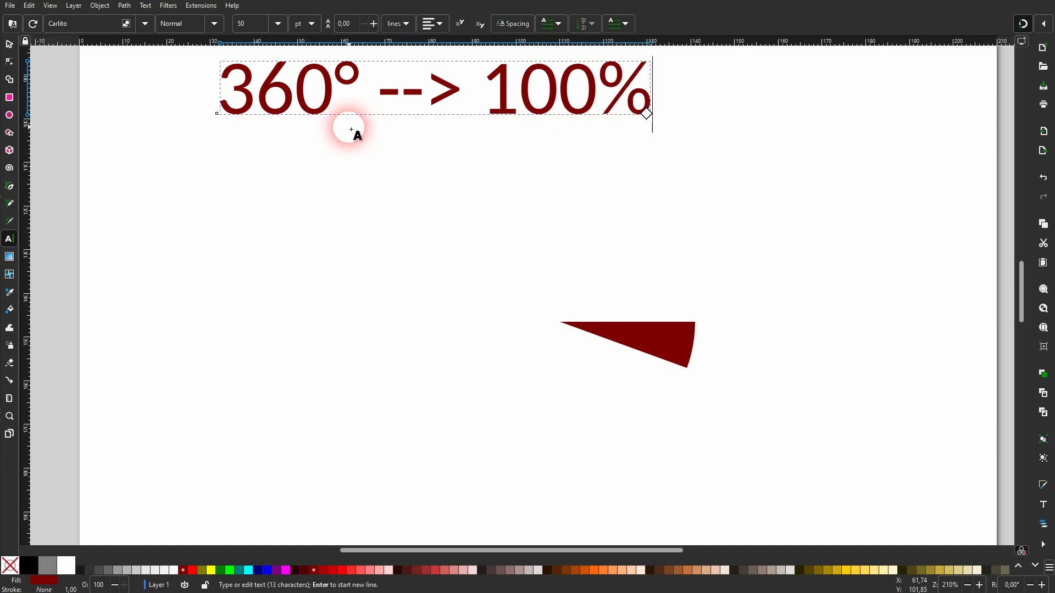
pyautogui.write('20° -->')
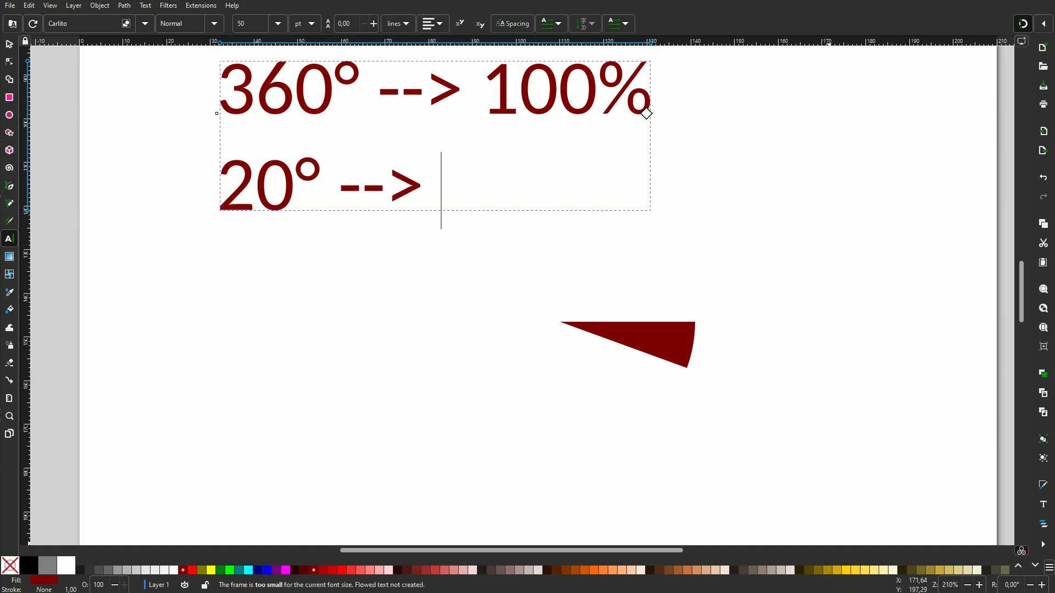
# - Switch to the Windows calculator (Rechner), move it beside the text and divide 100 by 360
pyautogui.hotkey('alt', 'Tab')
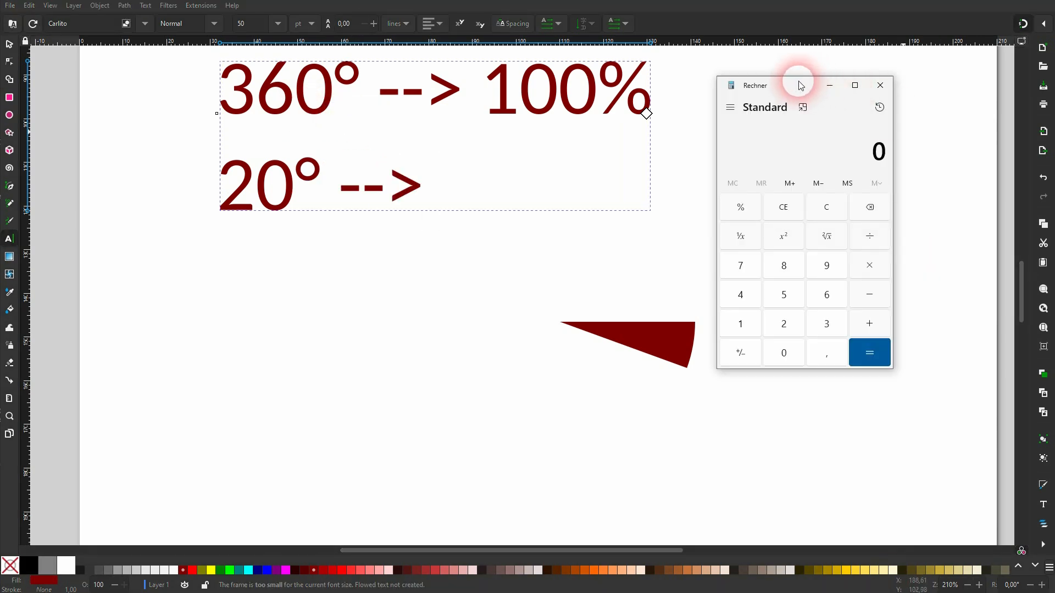
pyautogui.moveTo(798, 80); pyautogui.dragTo(841, 106)
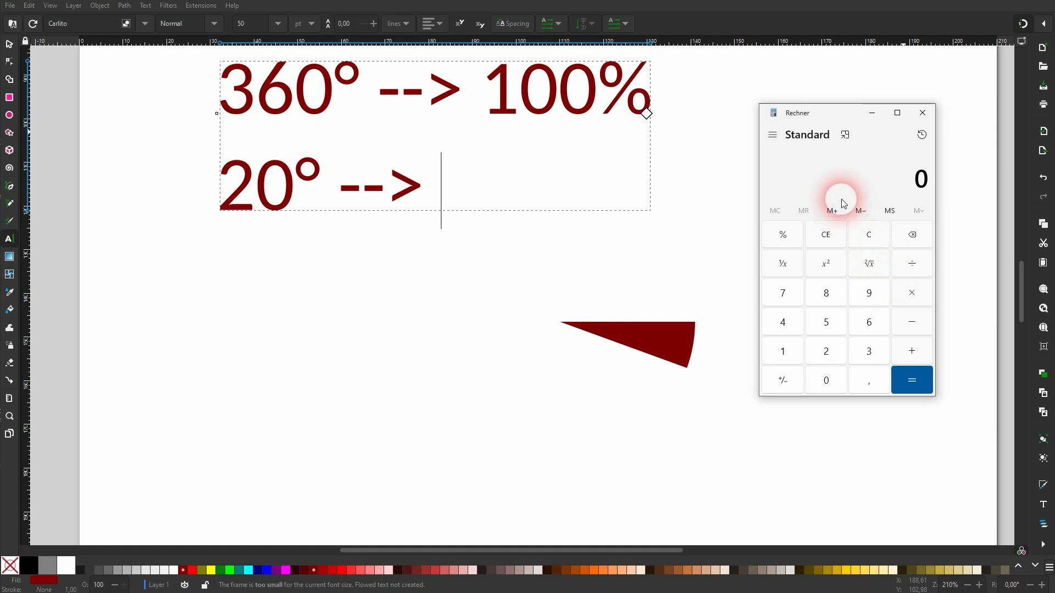
pyautogui.click(291, 117)
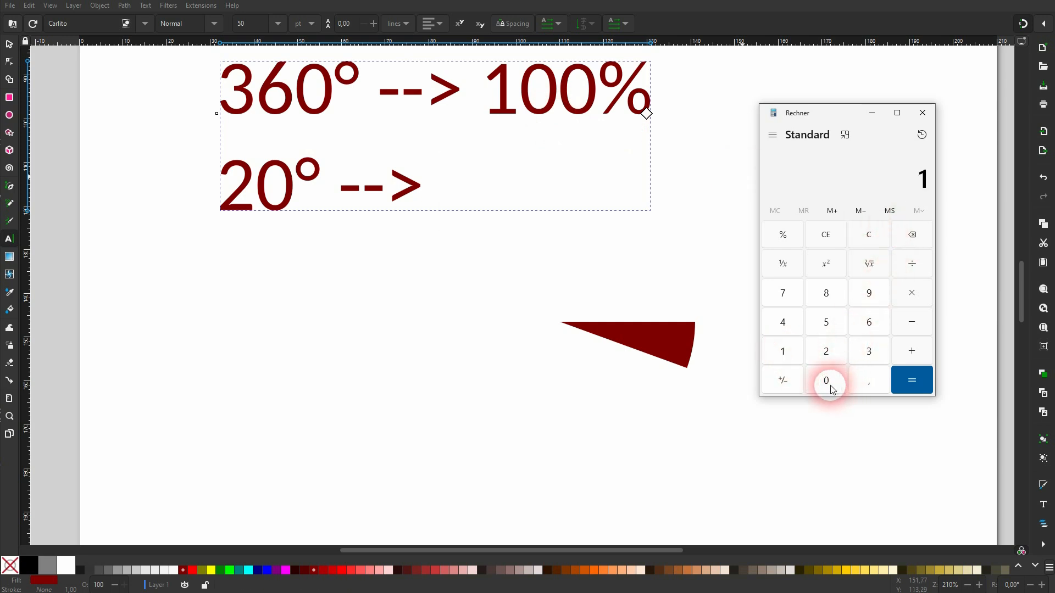
pyautogui.click(911, 264)
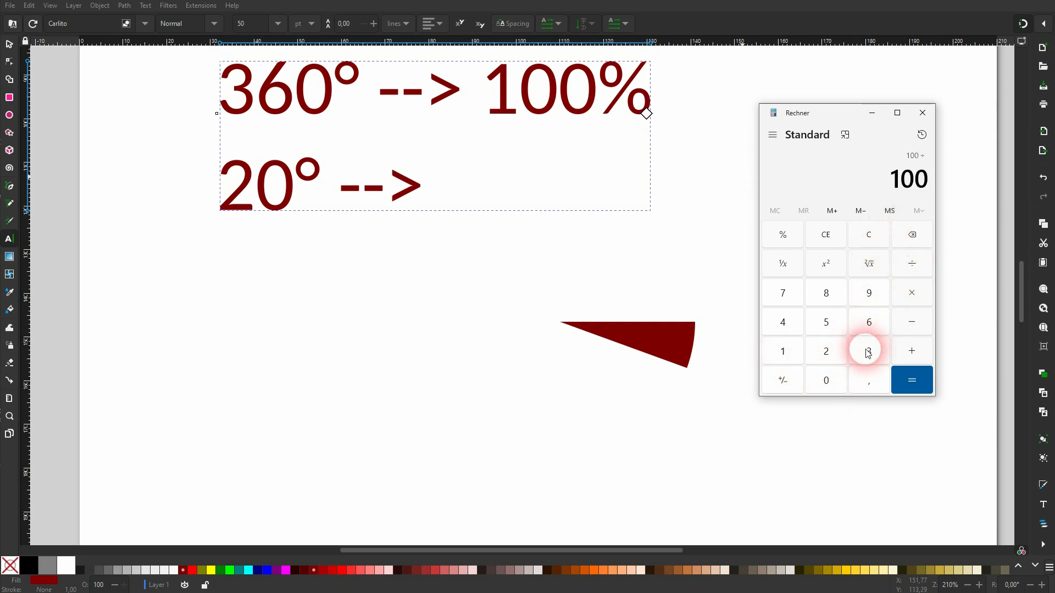
pyautogui.click(867, 350)
pyautogui.click(869, 324)
pyautogui.click(825, 381)
pyautogui.click(912, 380)
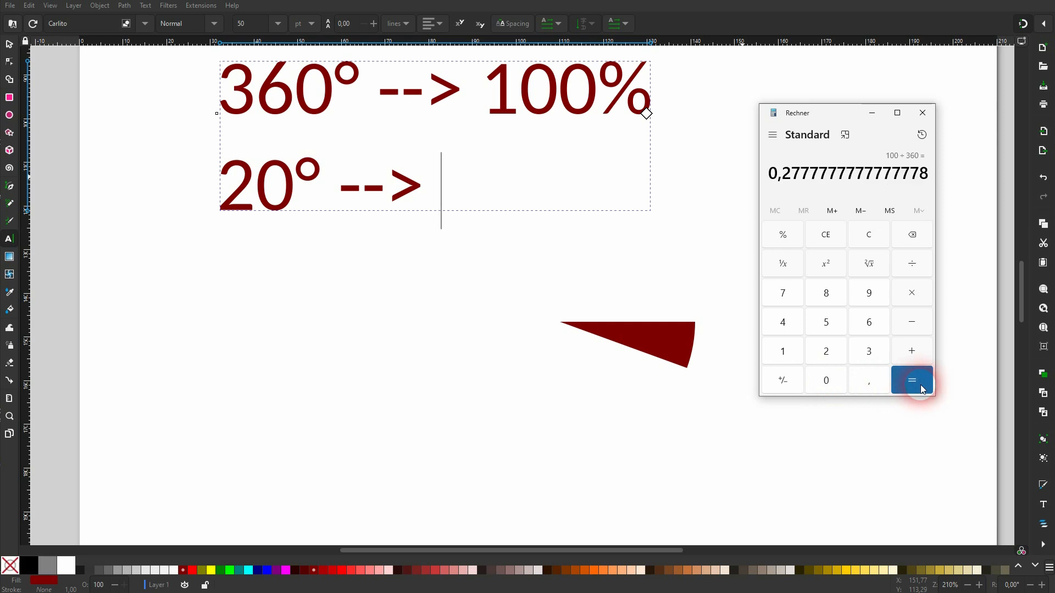
# - Multiply the quotient by 20 in the calculator and highlight the leading digits of the result
pyautogui.click(912, 291)
pyautogui.click(824, 352)
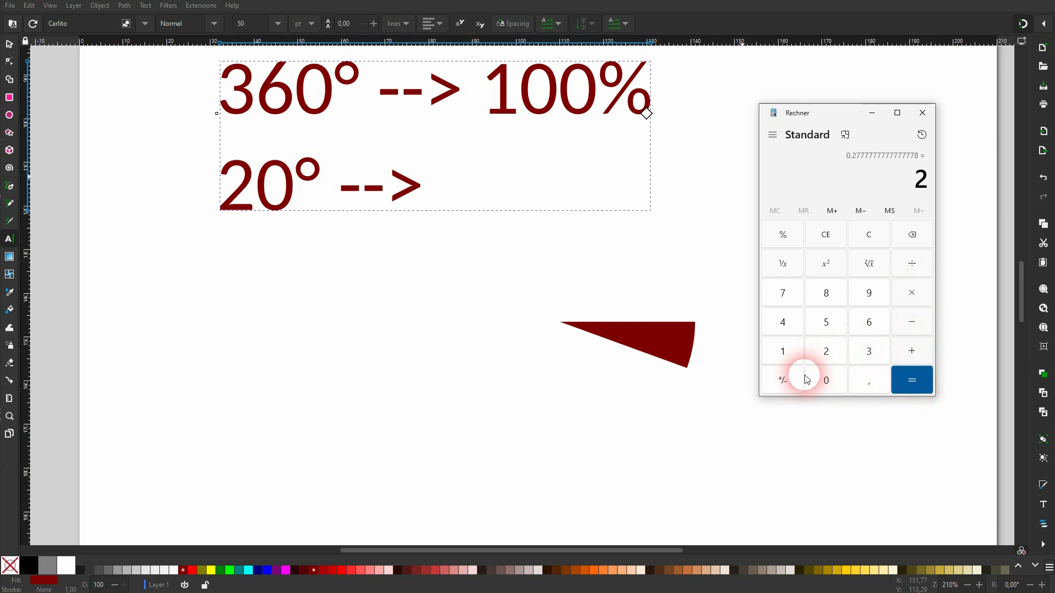
pyautogui.click(825, 384)
pyautogui.click(912, 380)
pyautogui.click(779, 179)
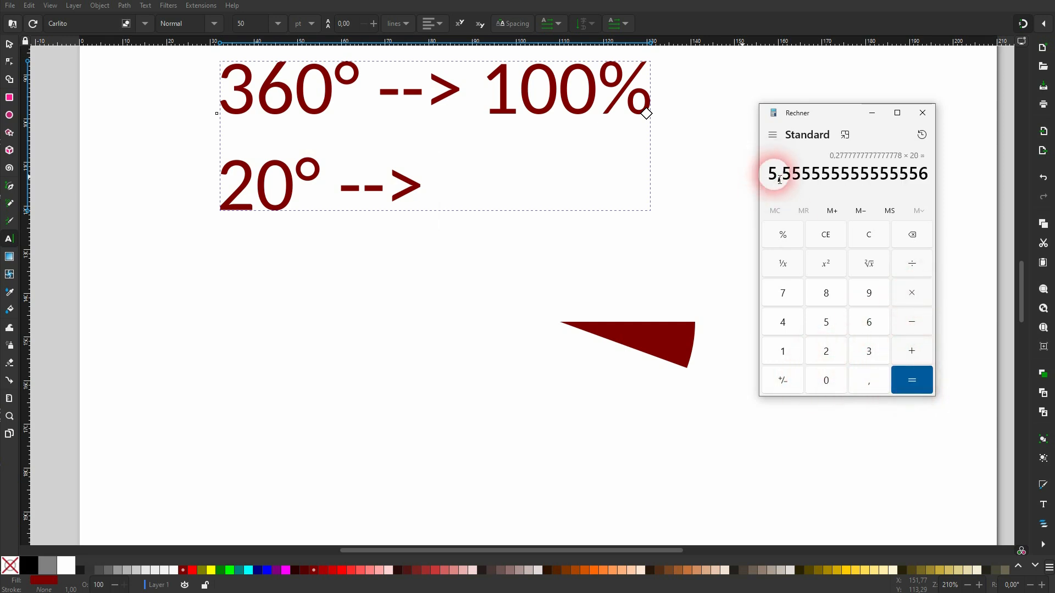
pyautogui.moveTo(778, 179); pyautogui.dragTo(804, 182)
# - Return to the Inkscape text and complete the "20° -->" line with "5.56%"
pyautogui.click(443, 184)
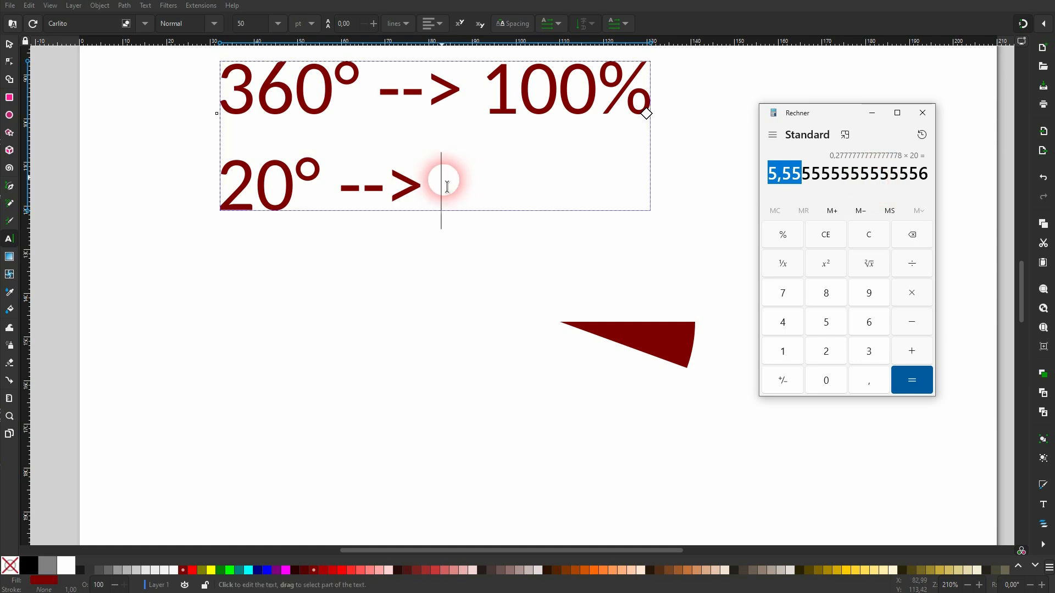
pyautogui.click(450, 200)
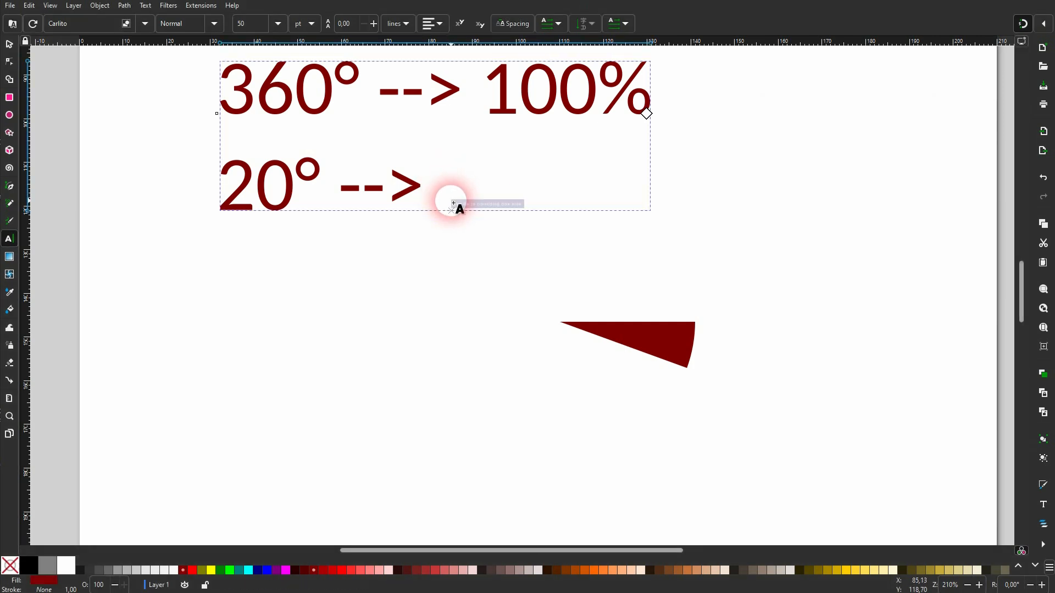
pyautogui.write('5')
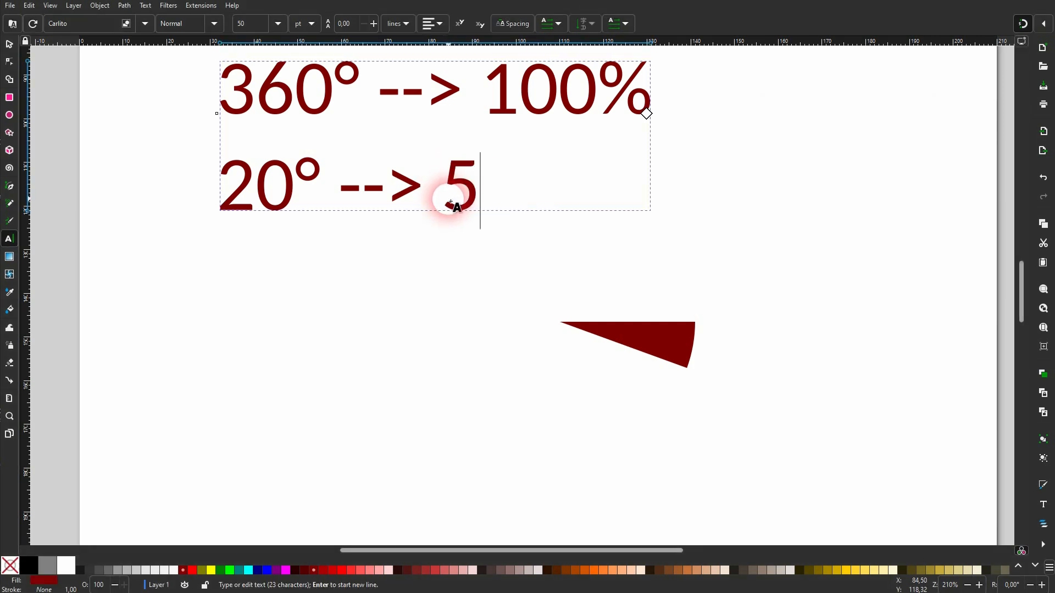
pyautogui.write('.56')
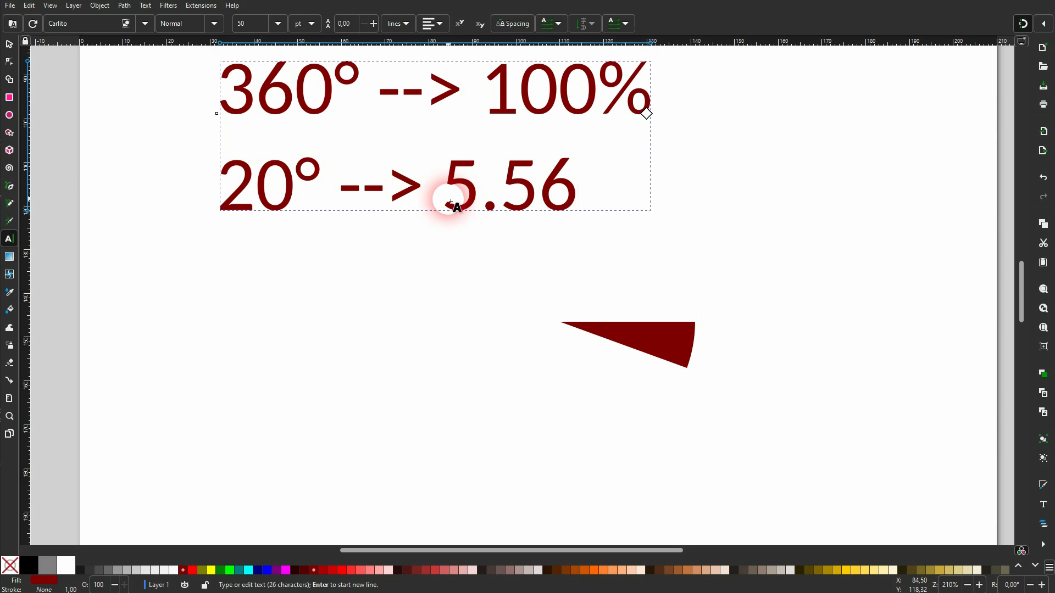
pyautogui.write('%')
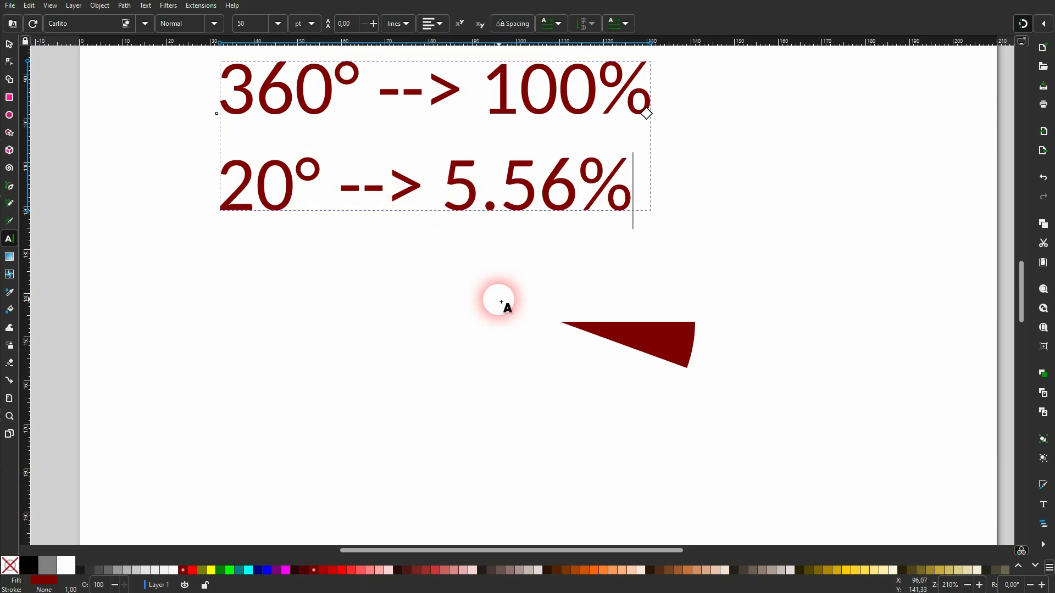
# - Add a third line reading "43% -->" to the conversion text
pyautogui.press('Return')
pyautogui.write('43% ')
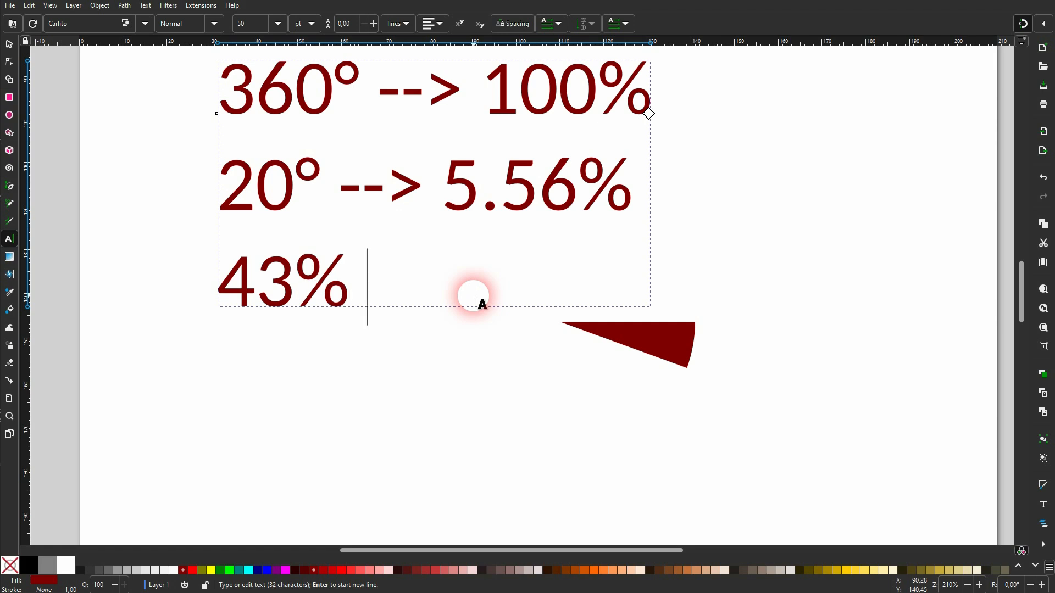
pyautogui.write('-->')
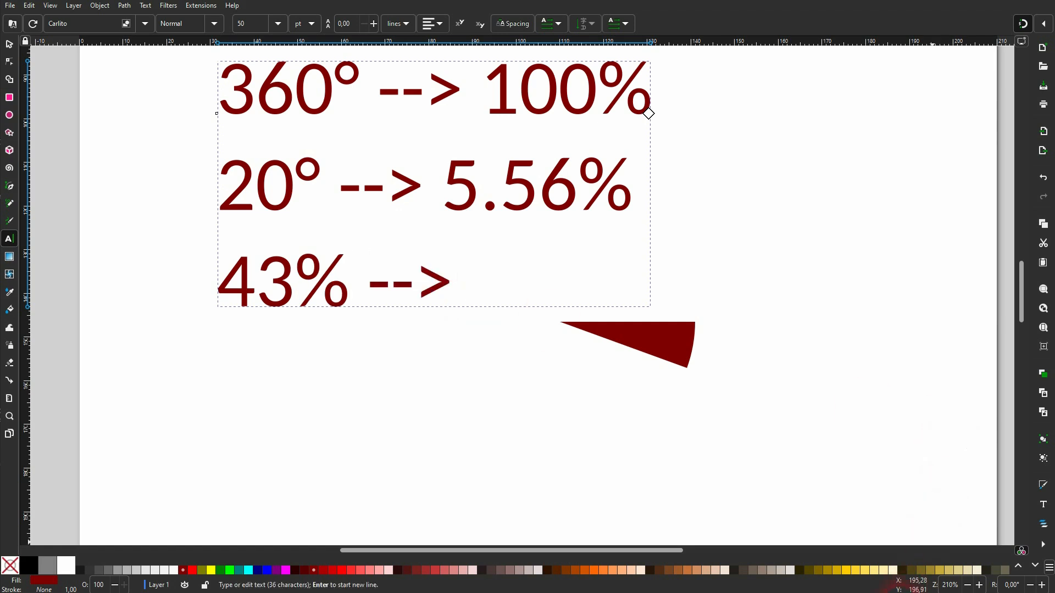
# - Switch to the calculator, clear the previous calculation and divide 43 by 100
pyautogui.hotkey('alt', 'Tab')
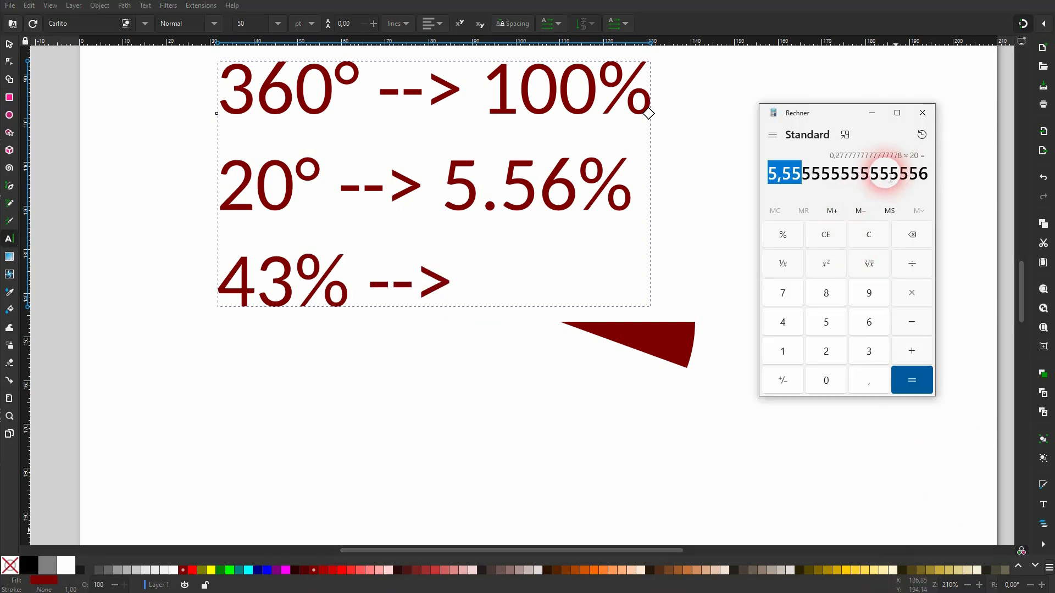
pyautogui.click(878, 241)
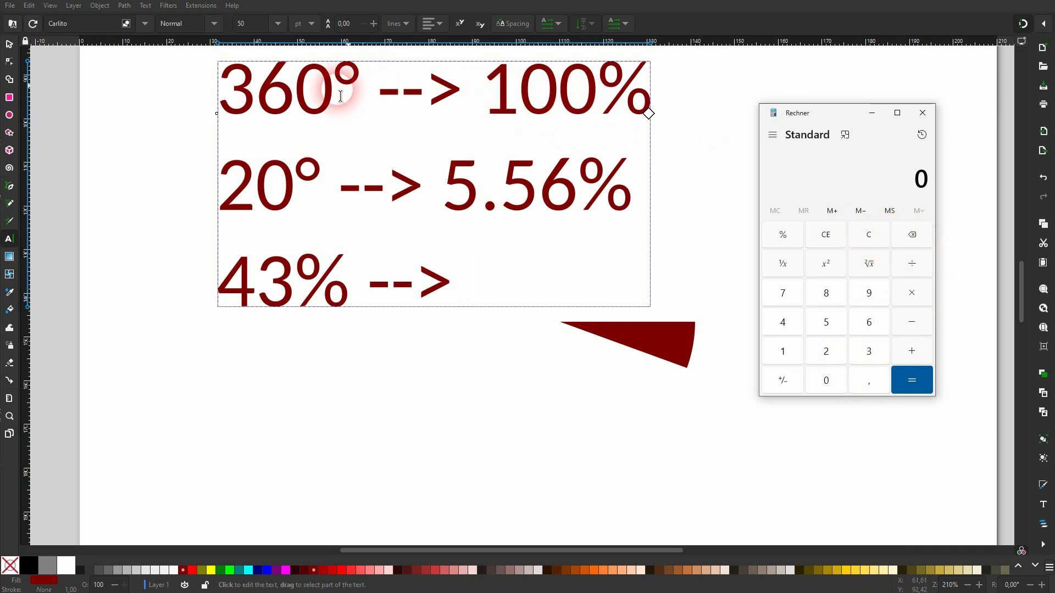
pyautogui.click(870, 352)
pyautogui.click(913, 265)
pyautogui.click(787, 353)
pyautogui.click(826, 382)
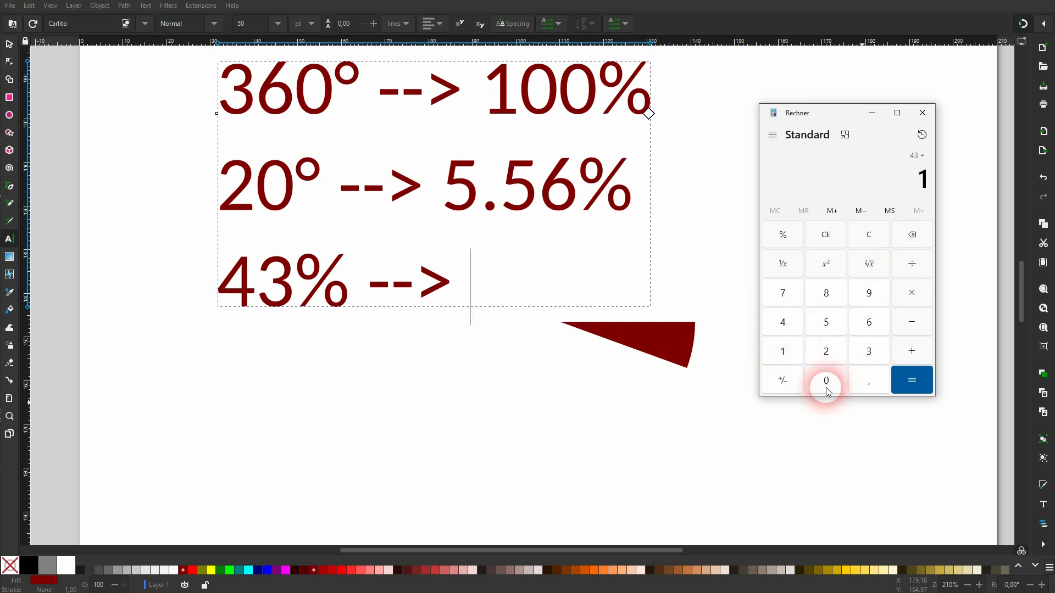
pyautogui.click(826, 381)
pyautogui.click(911, 379)
# - Multiply the quotient by 360 in the calculator and highlight the result
pyautogui.click(919, 304)
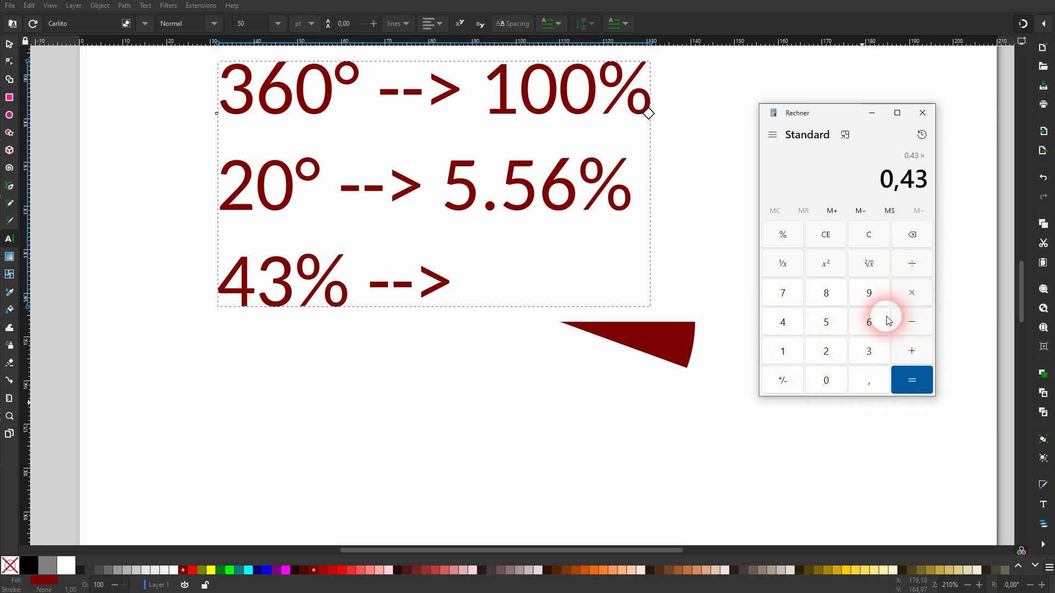
pyautogui.click(868, 352)
pyautogui.click(869, 324)
pyautogui.click(842, 385)
pyautogui.click(905, 380)
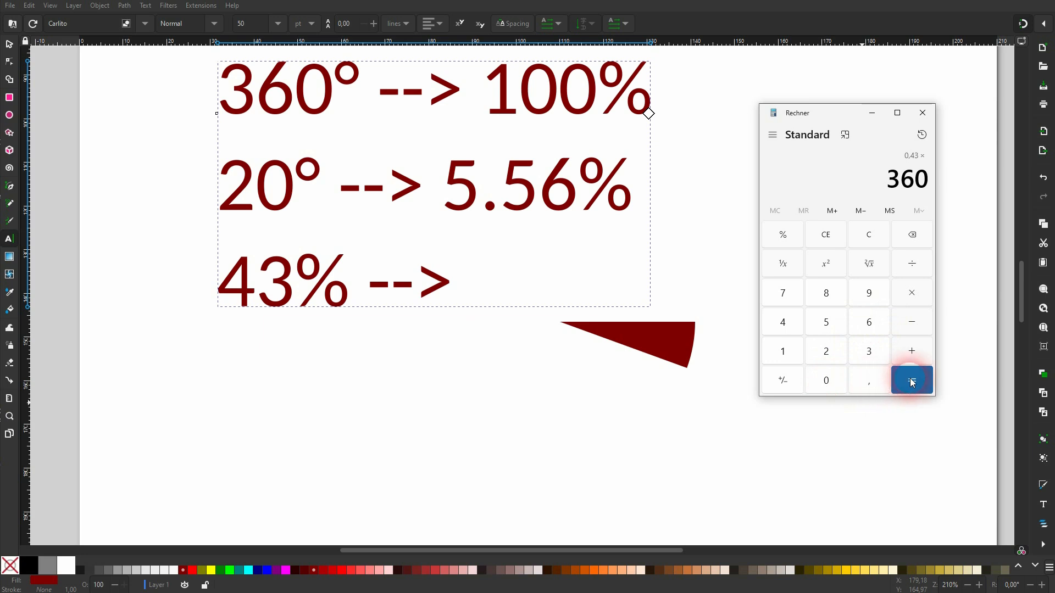
pyautogui.moveTo(875, 179); pyautogui.dragTo(934, 178)
# - Return to the Inkscape text and complete the "43% -->" line with "155°"
pyautogui.click(468, 285)
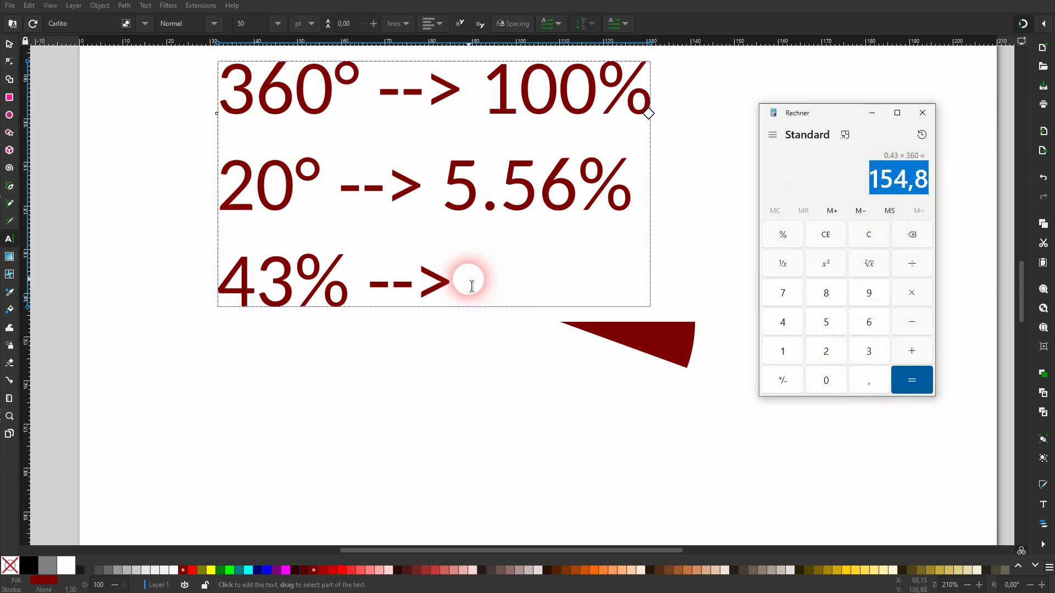
pyautogui.write('155')
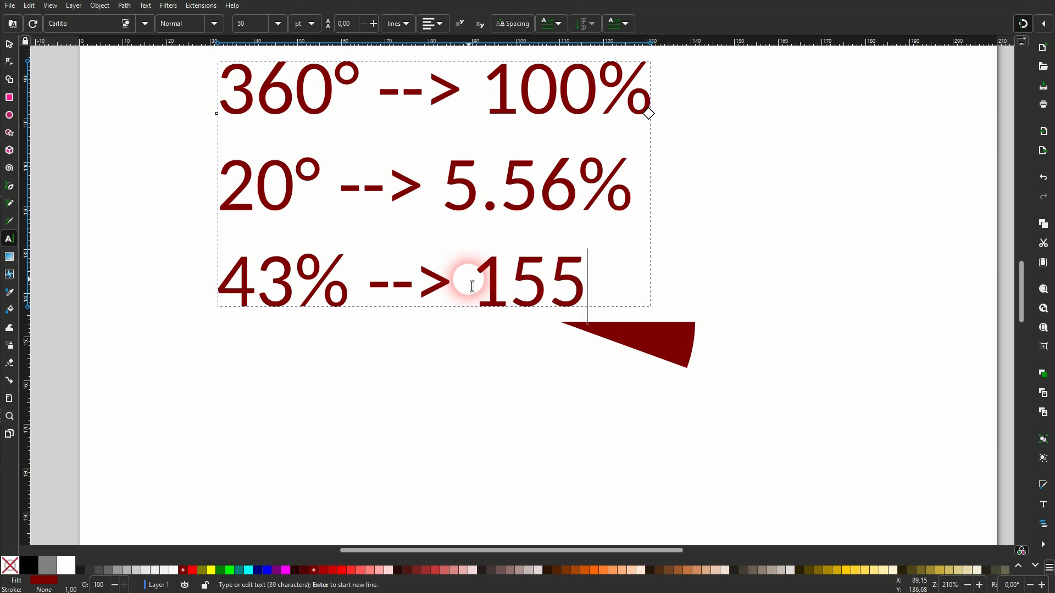
# - Move the dark red slice below the text to about X 135.5 mm, Y 160.3 mm, and activate its arc editing handles
pyautogui.click(10, 44)
pyautogui.moveTo(650, 352); pyautogui.dragTo(775, 416)
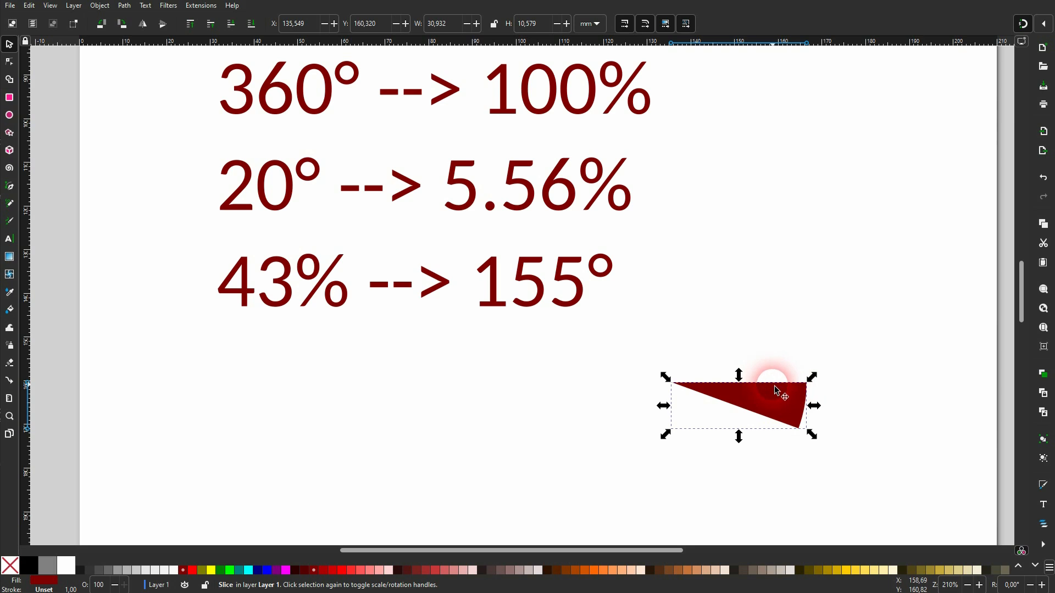
pyautogui.click(9, 115)
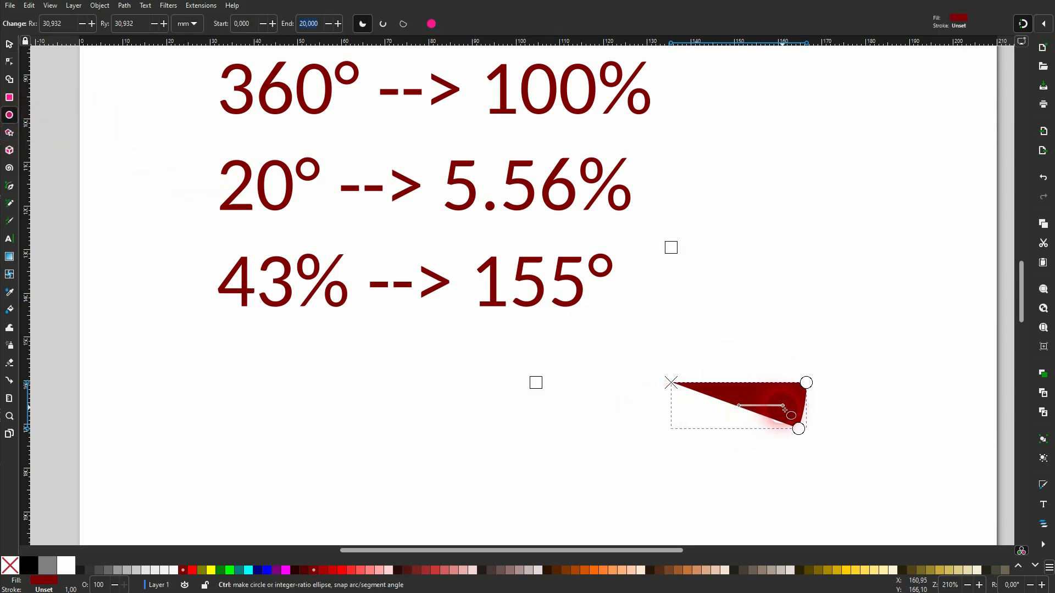
# - Give a duplicate of the dark red slice a light red fill and set its end angle to 155°
pyautogui.click(370, 570)
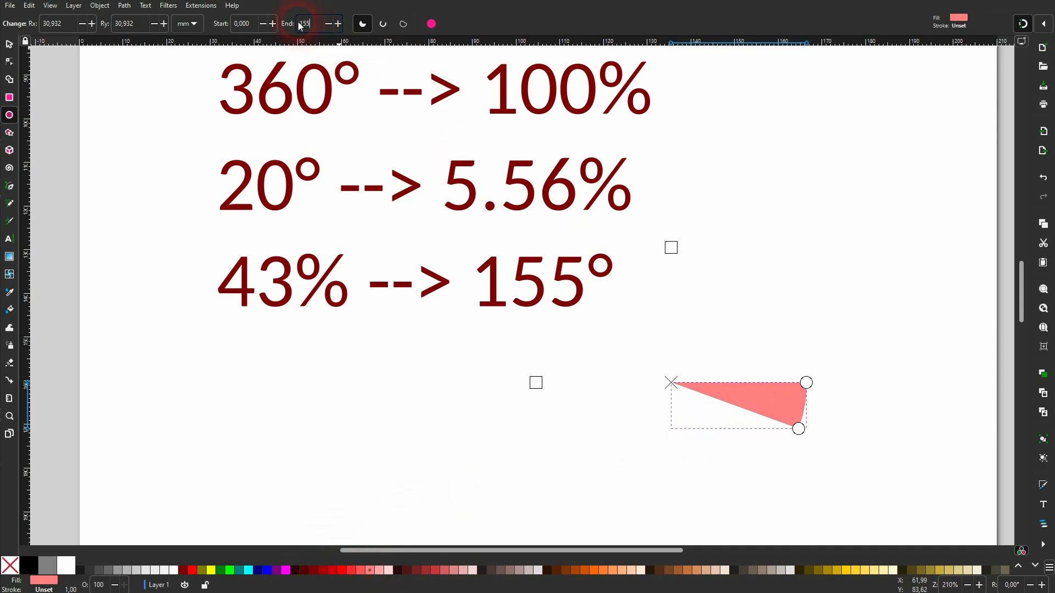
pyautogui.press('Return')
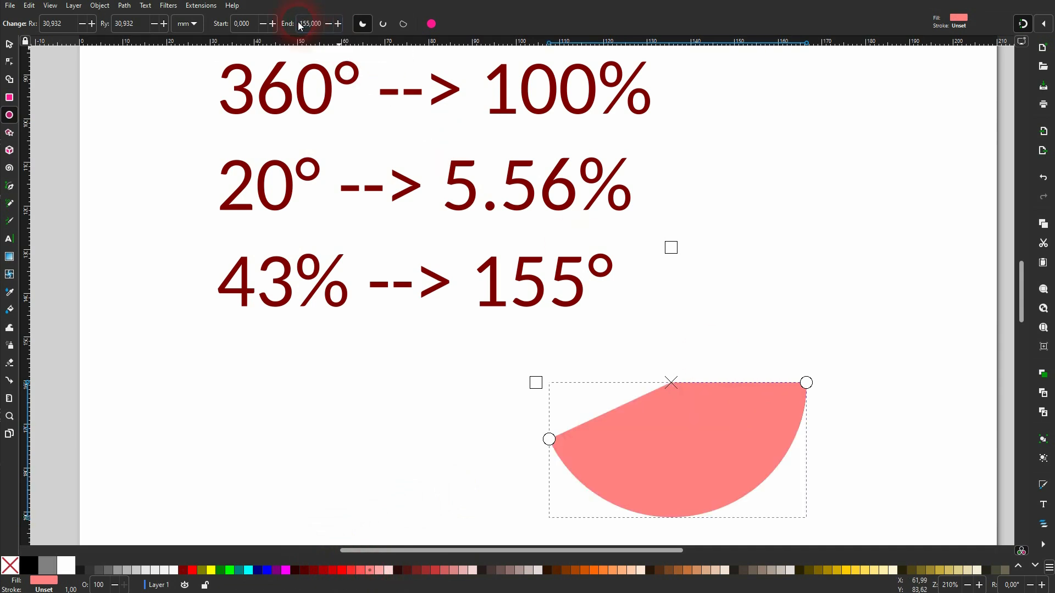
# - Lower the light red slice one level behind the dark red slice and deselect it
pyautogui.click(10, 44)
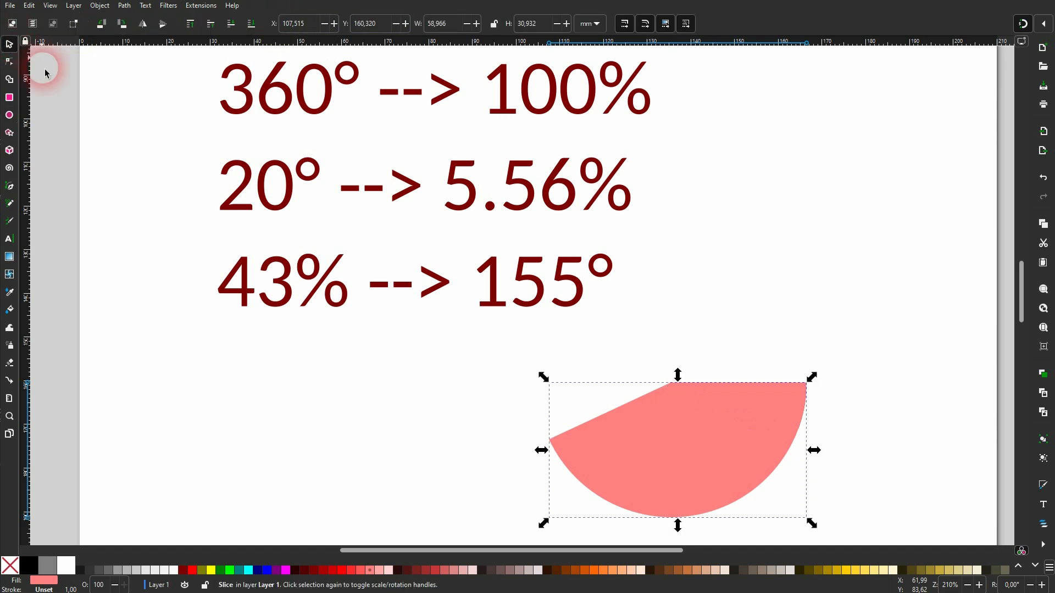
pyautogui.click(232, 25)
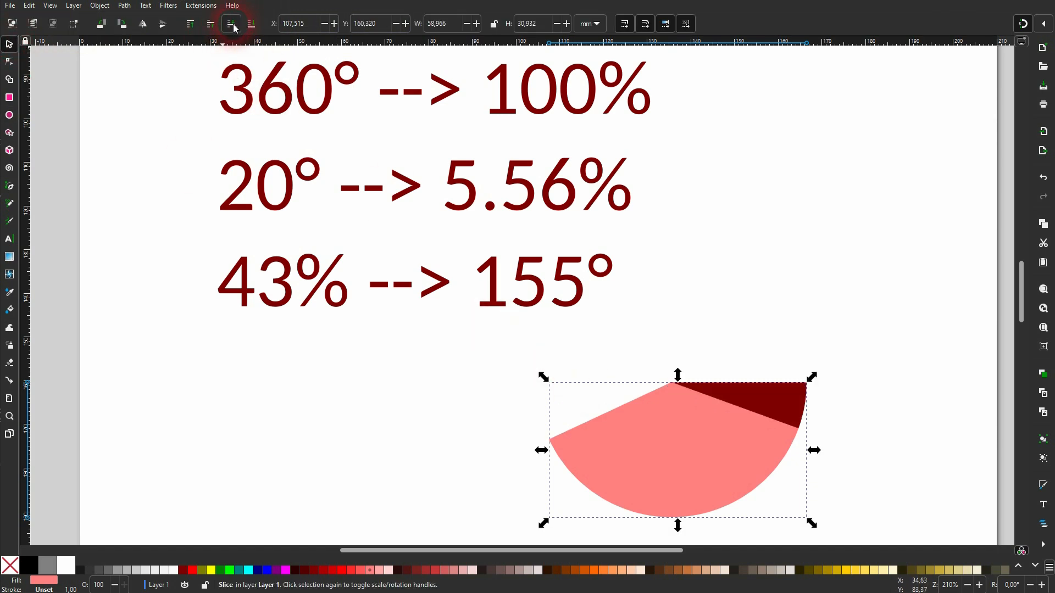
pyautogui.click(881, 410)
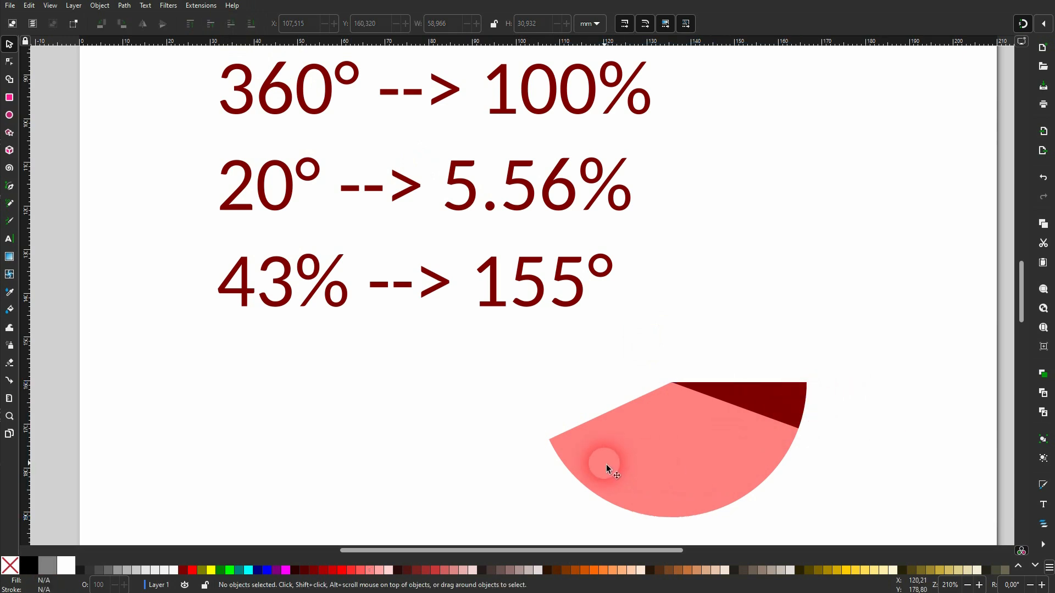
# - Move the light red slice away from the dark red one and snap it back to its original position
pyautogui.moveTo(728, 428); pyautogui.dragTo(668, 493)
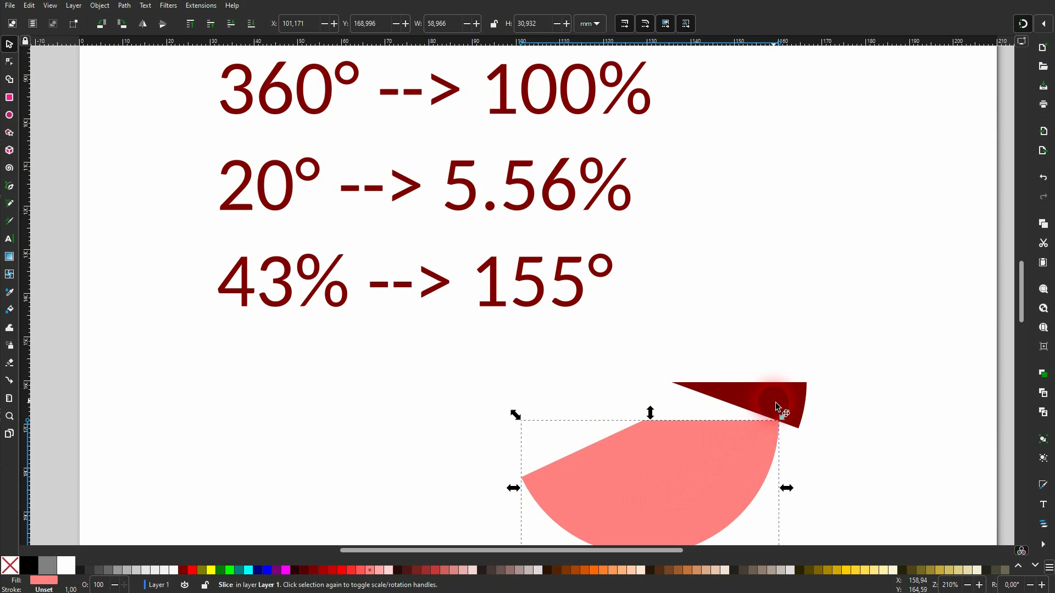
pyautogui.moveTo(690, 456); pyautogui.dragTo(723, 419)
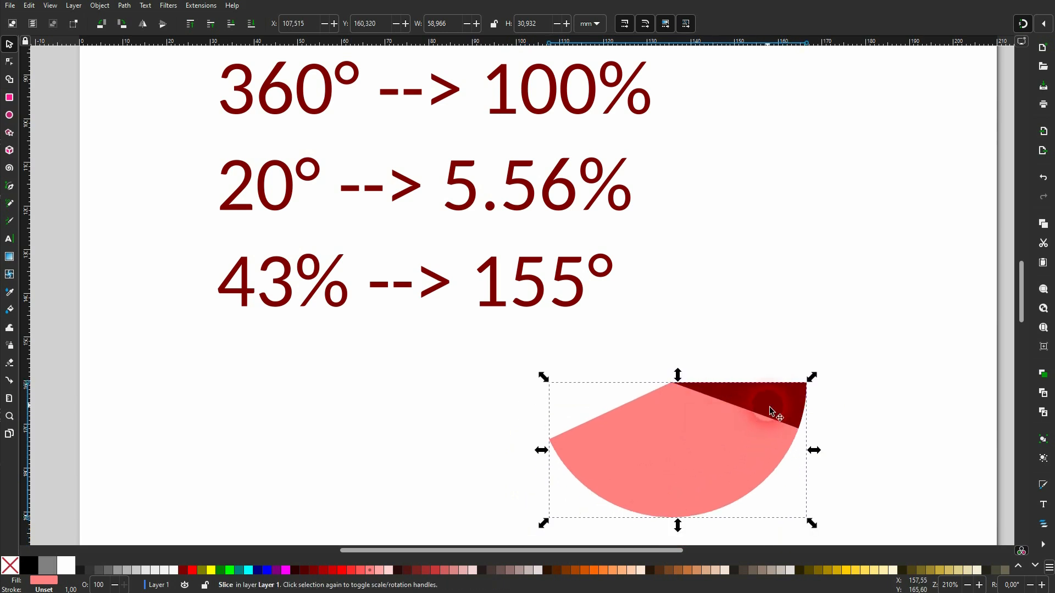
# - Offset the light red slice by setting its start angle to 20° and its end angle to 175°, and deselect it
pyautogui.click(9, 115)
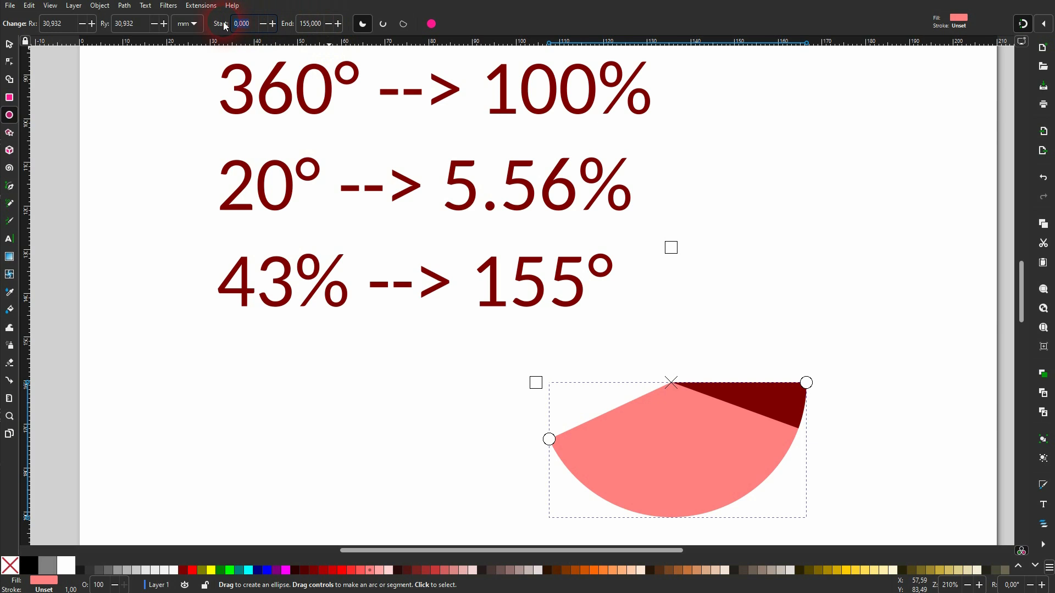
pyautogui.write('20')
pyautogui.press('Return')
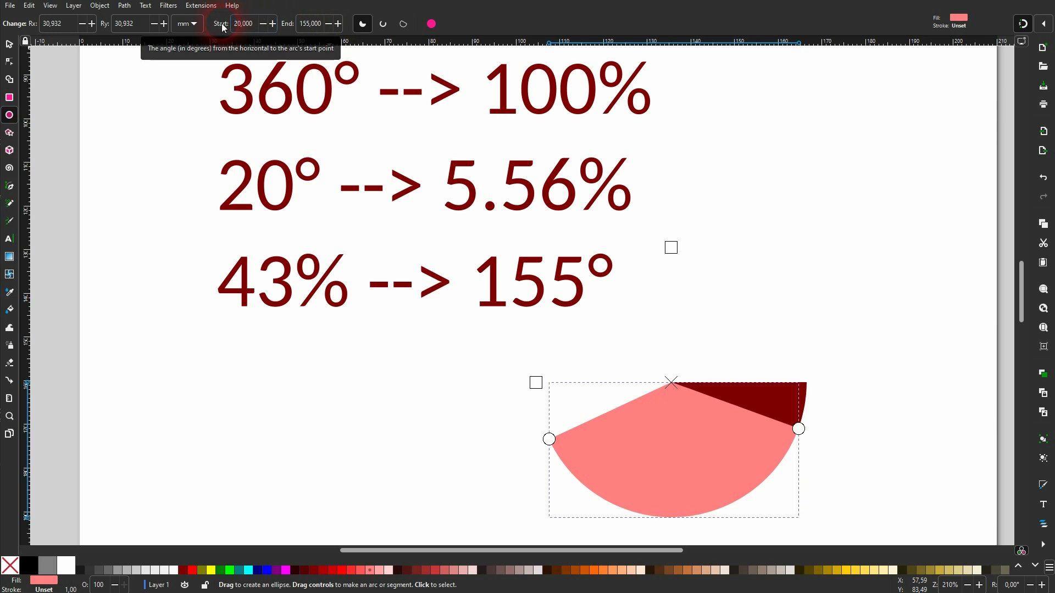
pyautogui.click(313, 24)
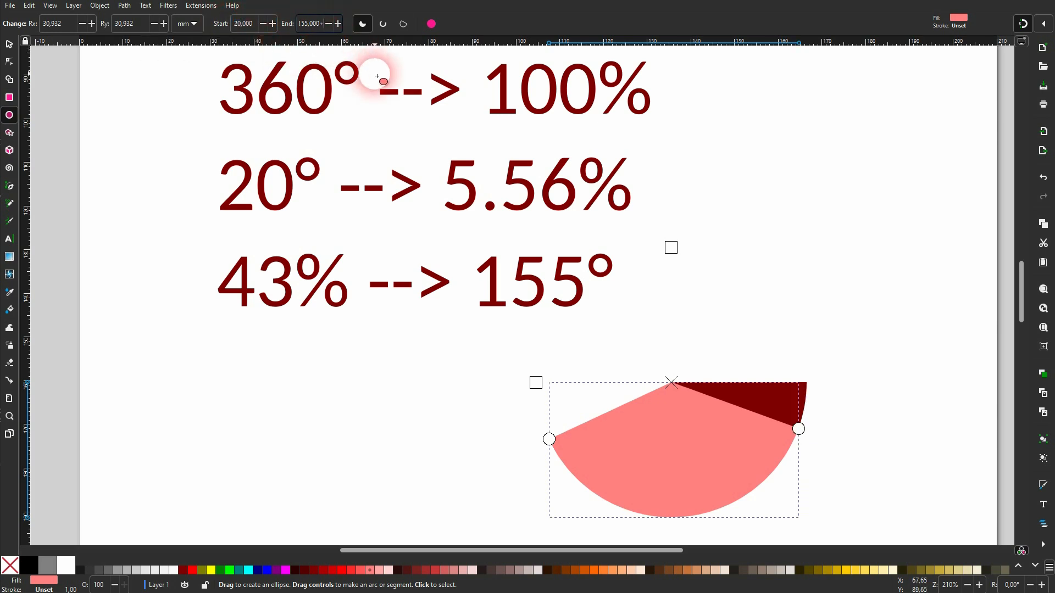
pyautogui.press('Return')
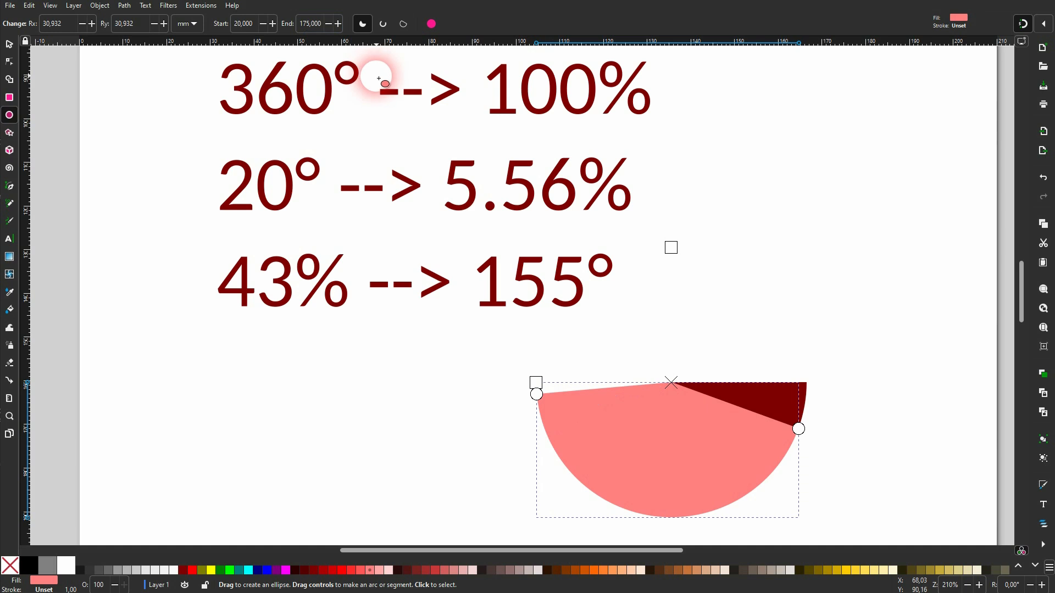
pyautogui.click(9, 44)
pyautogui.moveTo(662, 457)
pyautogui.mouseDown()
pyautogui.moveTo(579, 463)
pyautogui.moveTo(663, 462)
pyautogui.mouseUp()
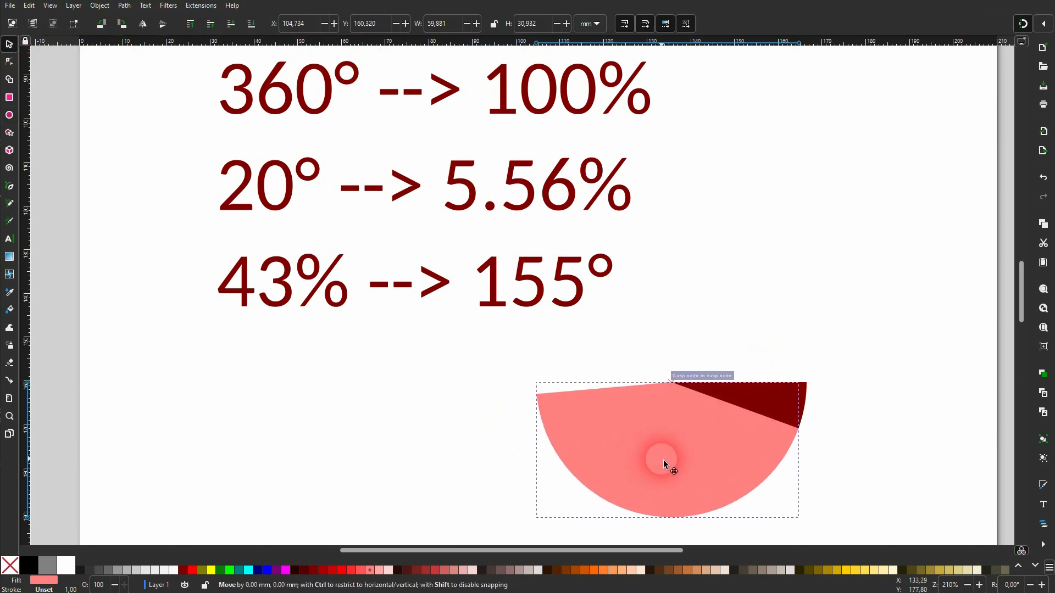
pyautogui.click(895, 398)
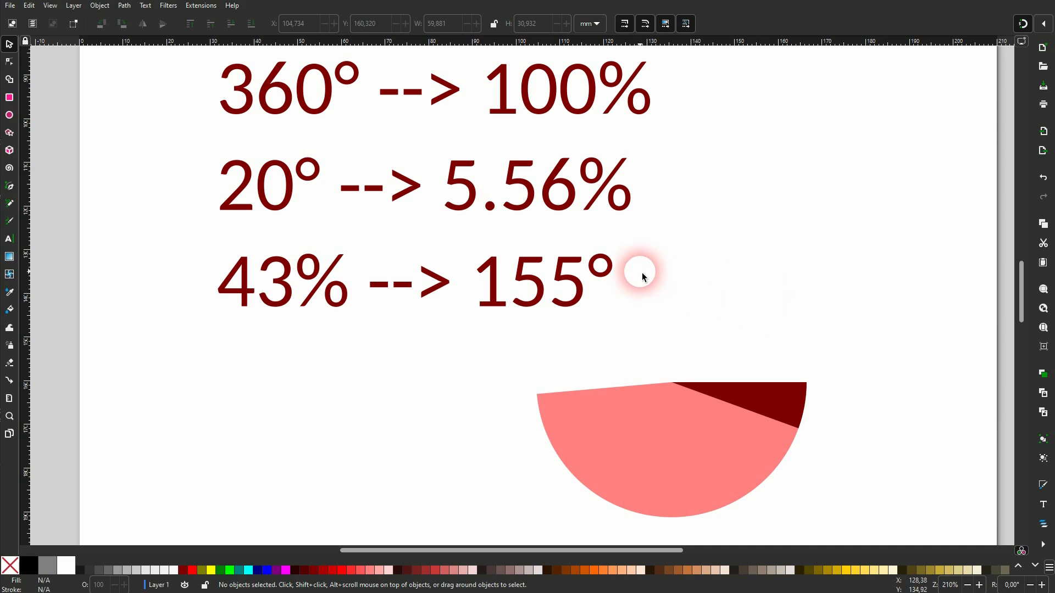
# - Add a new line reading "13.5% -->" at the end of the conversion text
pyautogui.click(537, 283)
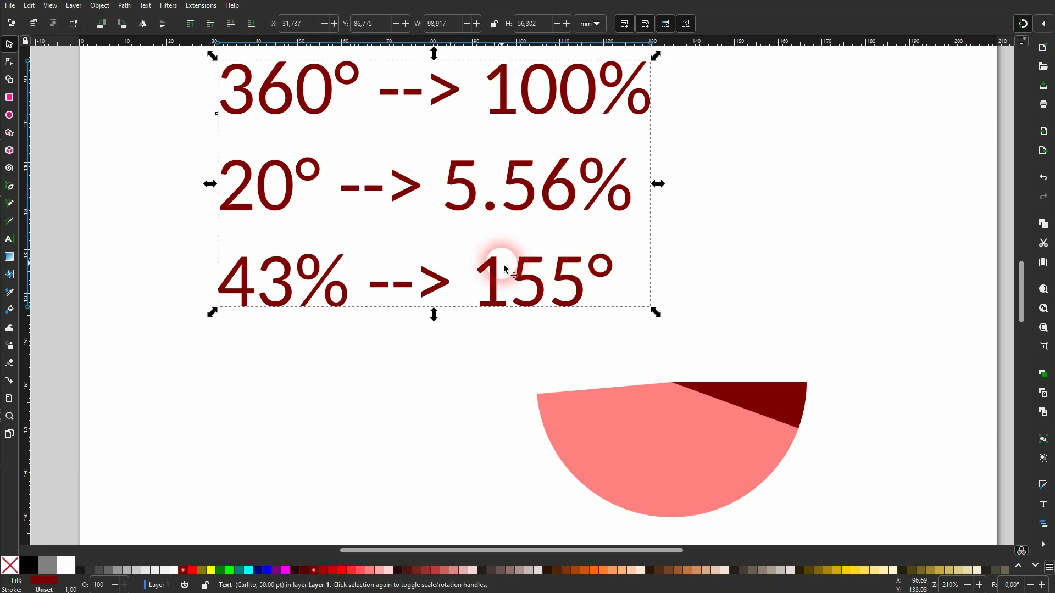
pyautogui.click(10, 240)
pyautogui.click(621, 290)
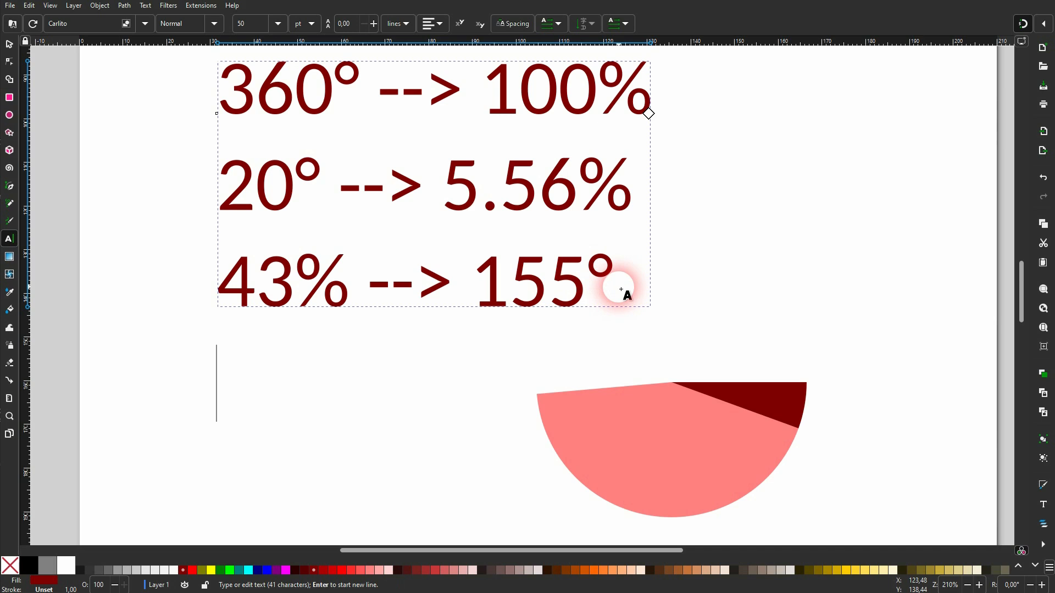
pyautogui.write('1')
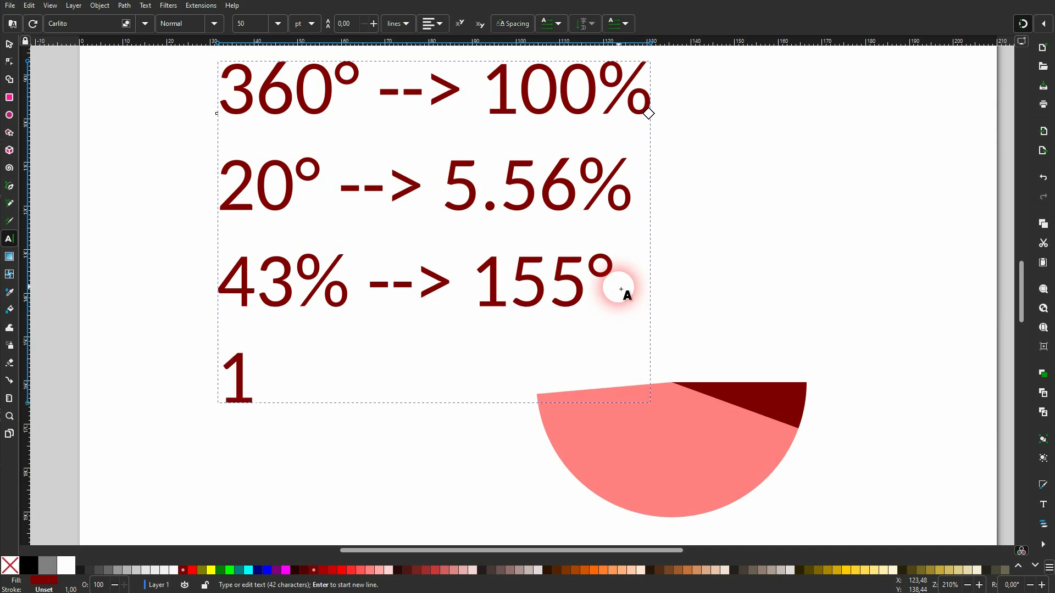
pyautogui.write('3.5%')
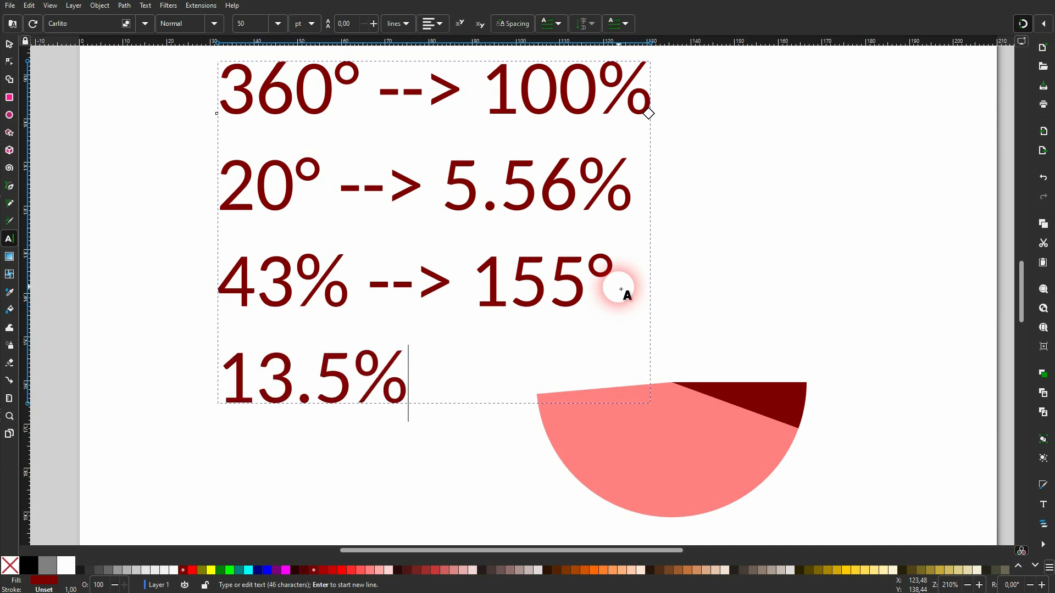
pyautogui.write(' -->')
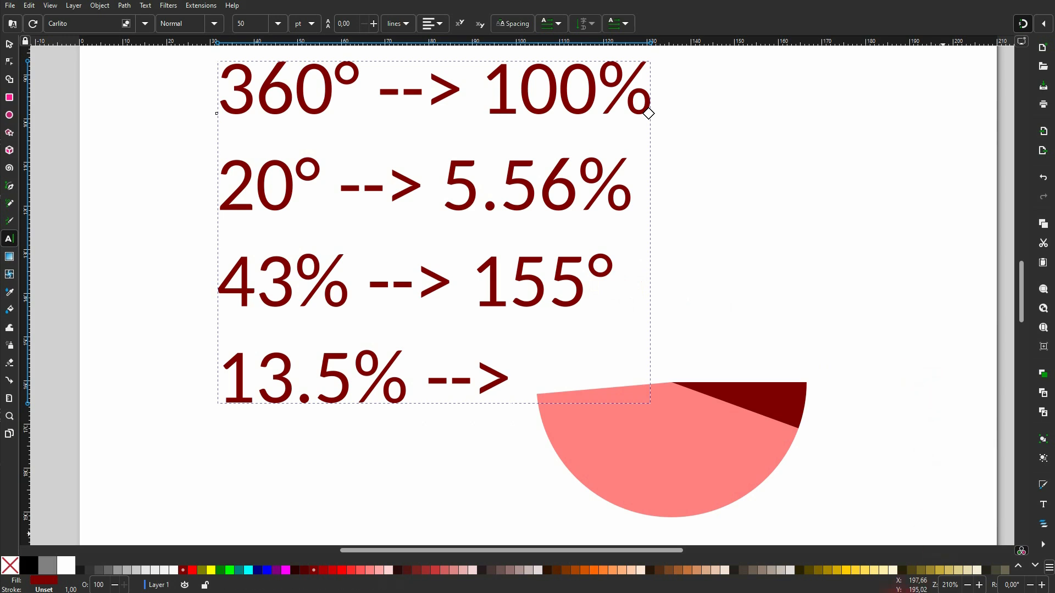
# - Switch to the calculator, clear the previous calculation and divide 13.5 by 100
pyautogui.hotkey('alt', 'Tab')
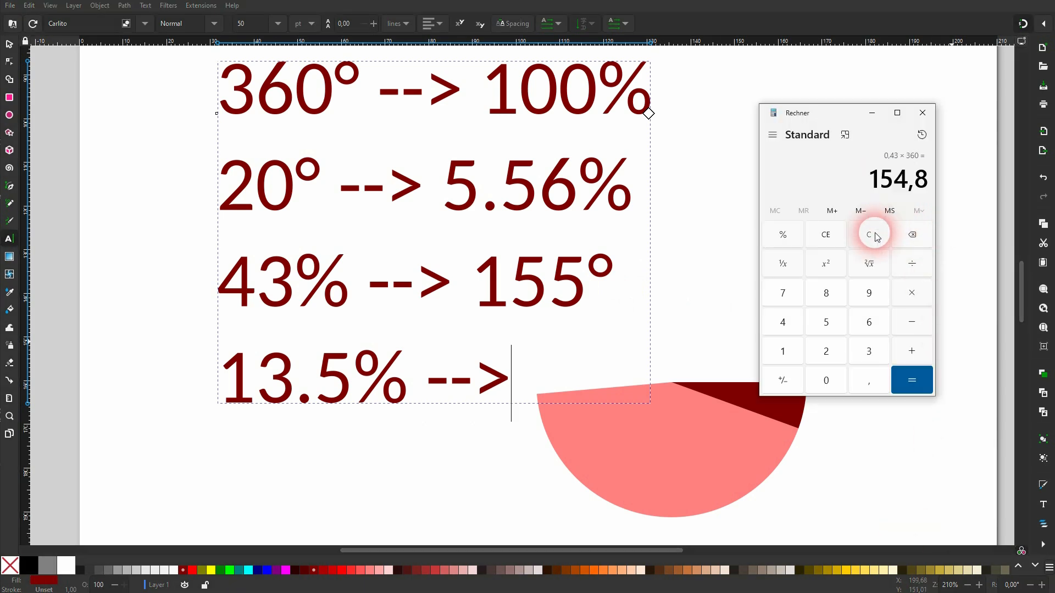
pyautogui.click(873, 236)
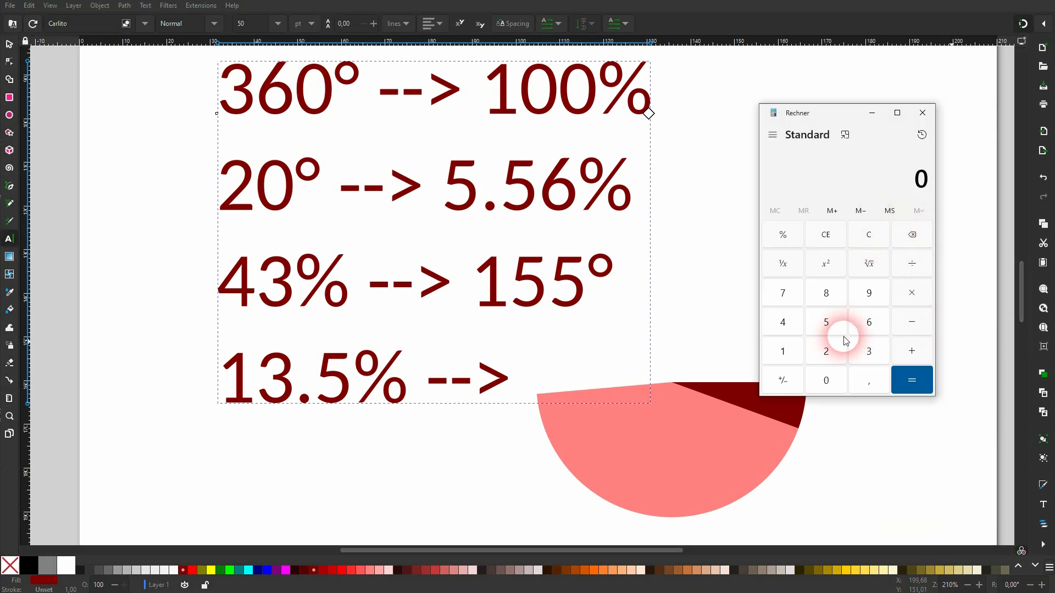
pyautogui.click(783, 350)
pyautogui.click(867, 352)
pyautogui.click(873, 385)
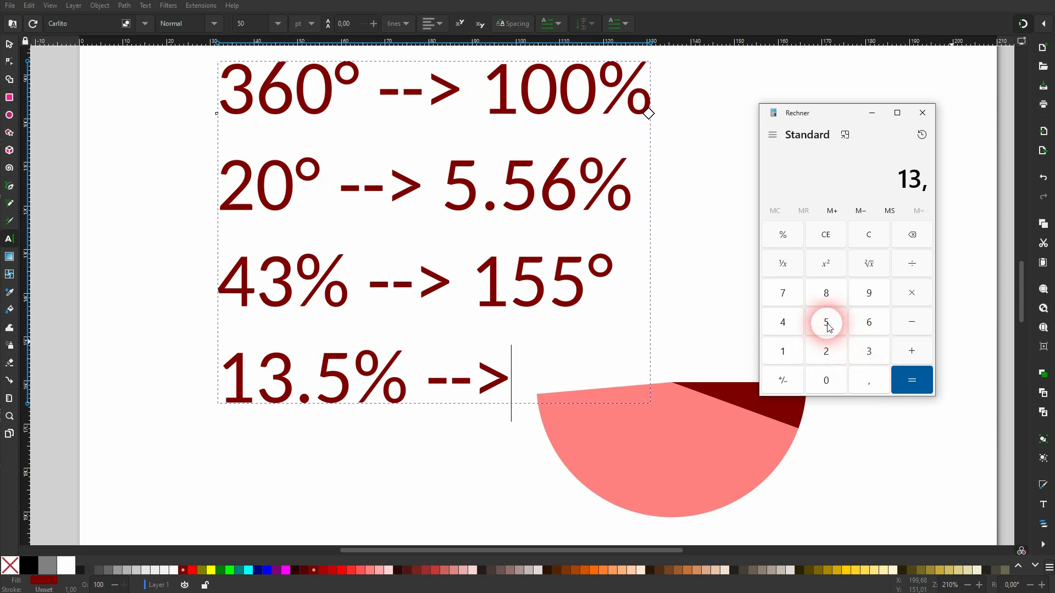
pyautogui.click(826, 321)
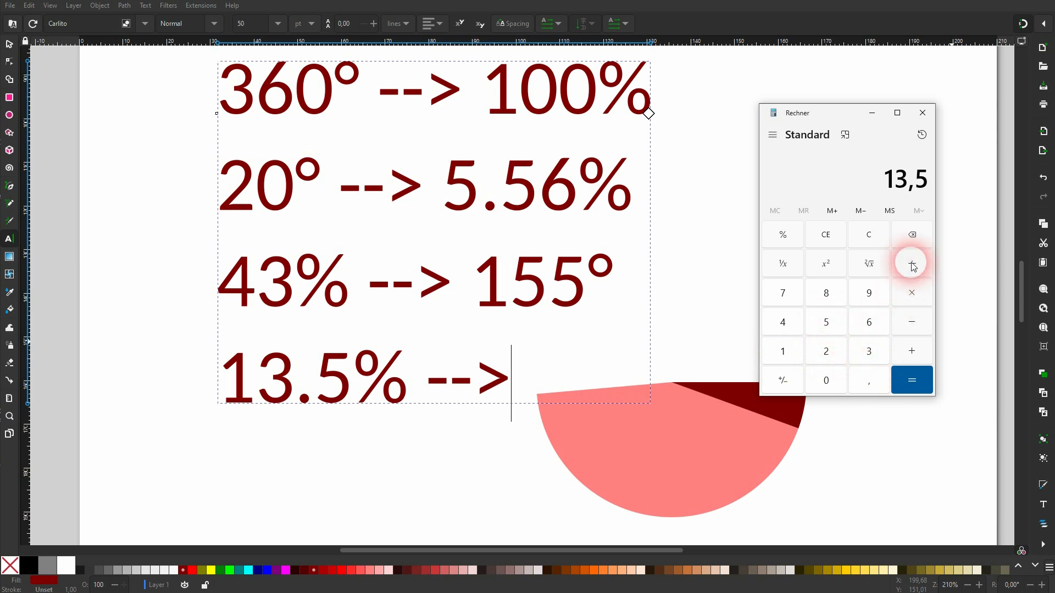
pyautogui.click(787, 347)
pyautogui.click(825, 383)
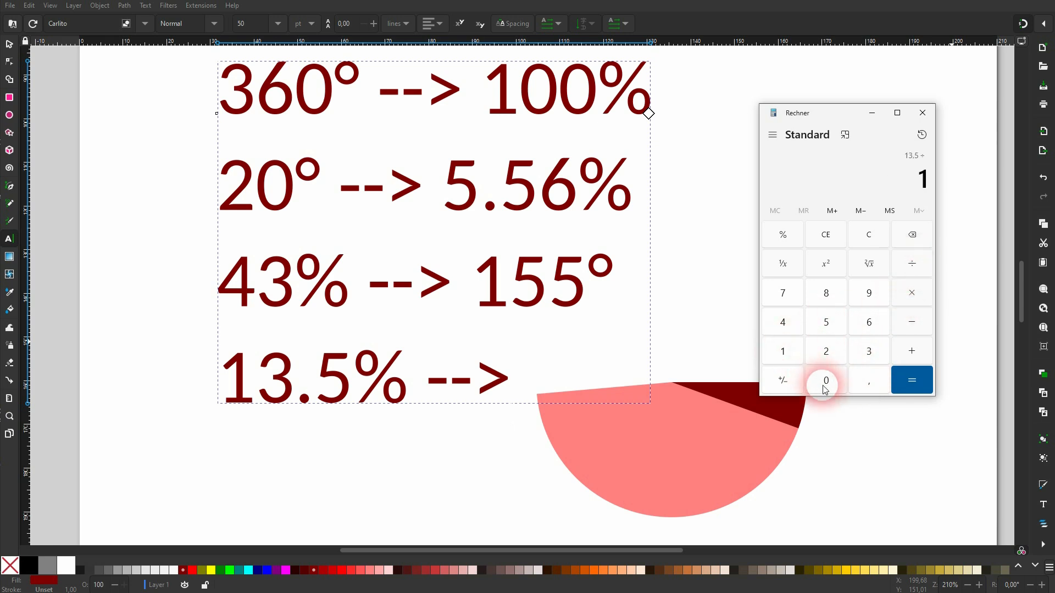
pyautogui.click(825, 383)
pyautogui.click(914, 378)
# - Multiply the quotient by 365 in the calculator
pyautogui.click(909, 294)
pyautogui.click(870, 345)
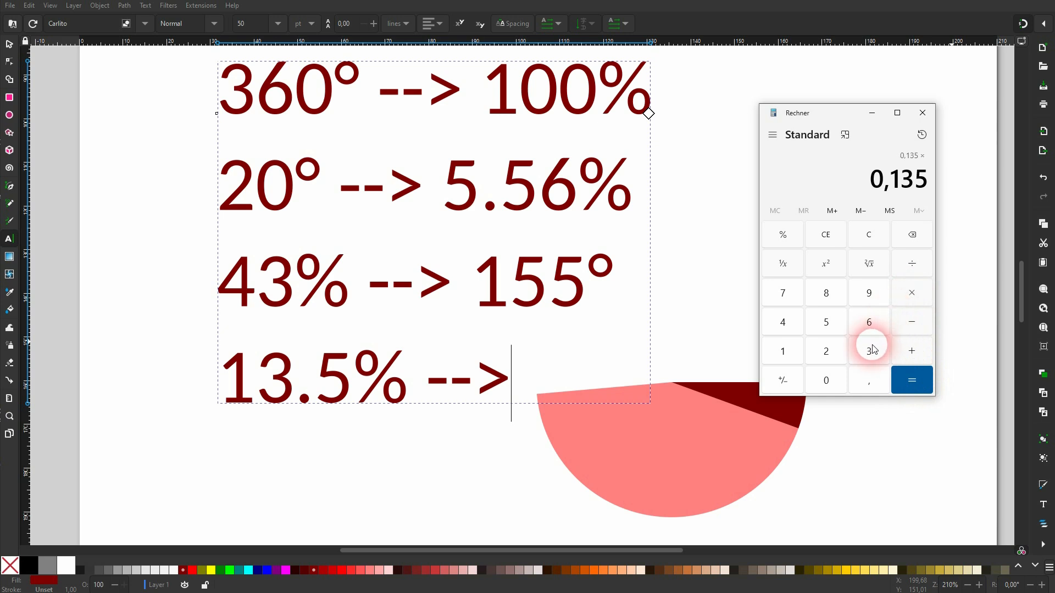
pyautogui.click(869, 322)
pyautogui.click(829, 324)
pyautogui.click(912, 379)
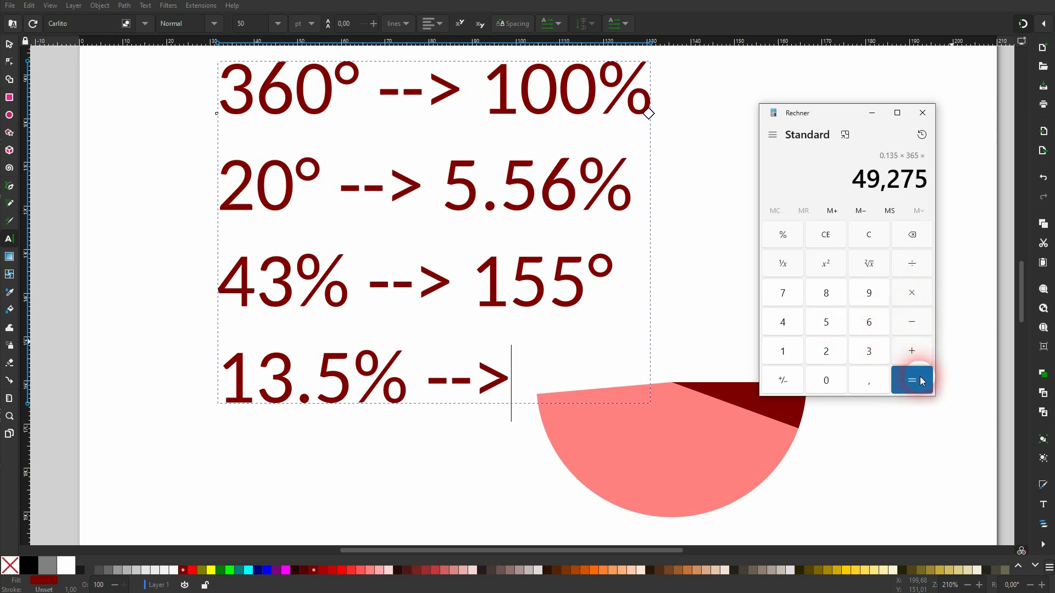
# - Return to the Inkscape text, recheck the calculator result, and complete the "13.5% -->" line with "49°"
pyautogui.click(500, 379)
pyautogui.click(517, 384)
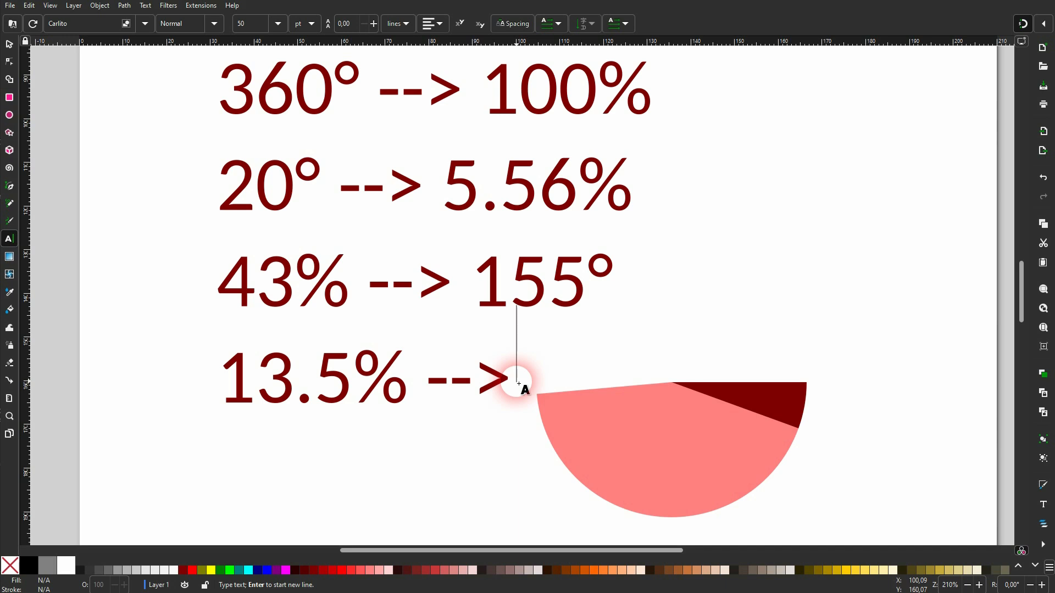
pyautogui.click(279, 379)
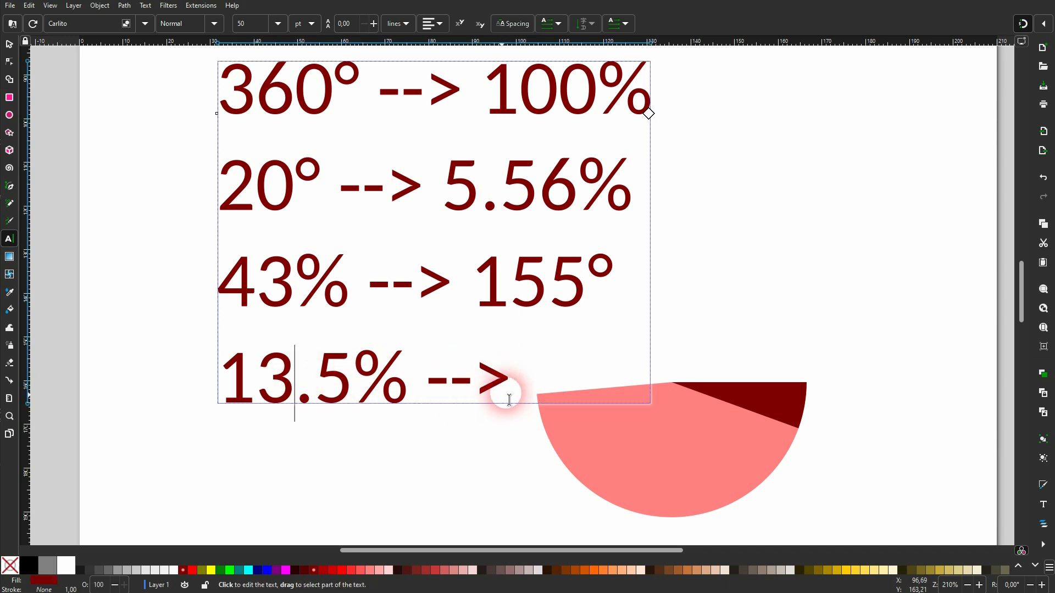
pyautogui.press('Escape')
pyautogui.click(517, 388)
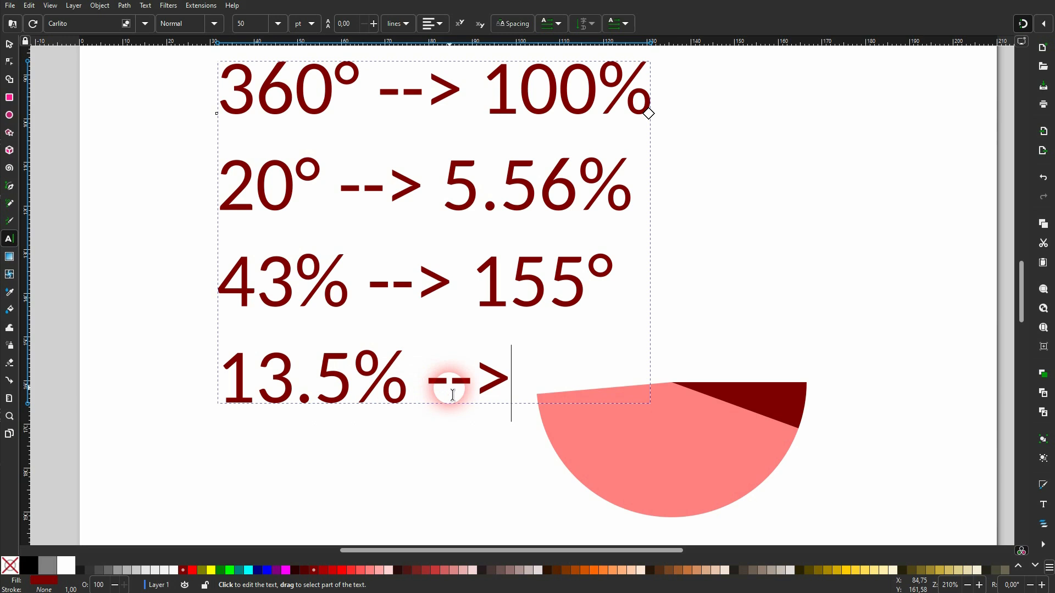
pyautogui.click(866, 592)
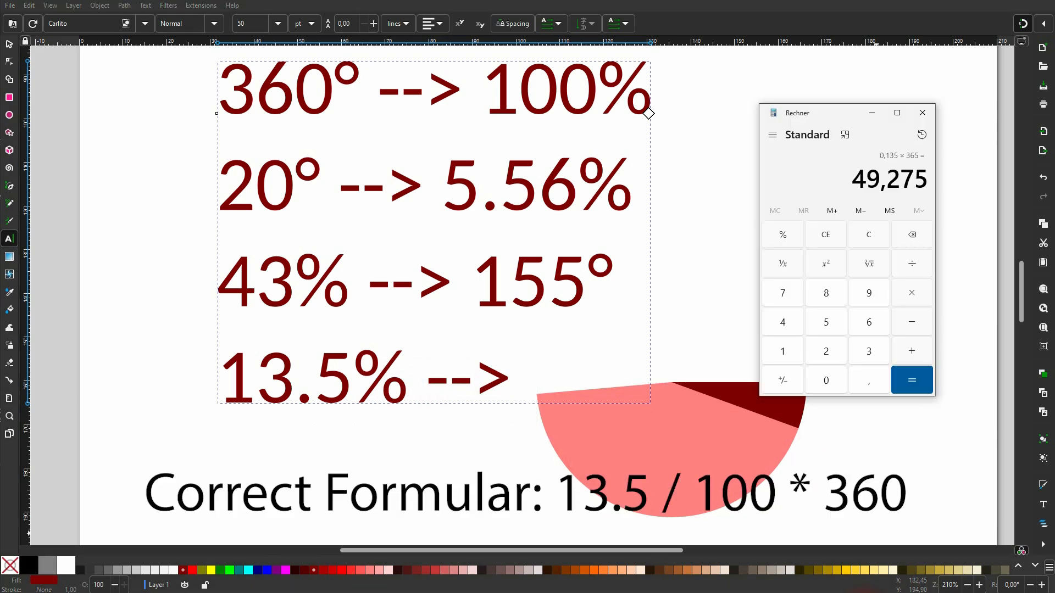
pyautogui.click(487, 378)
pyautogui.write('49')
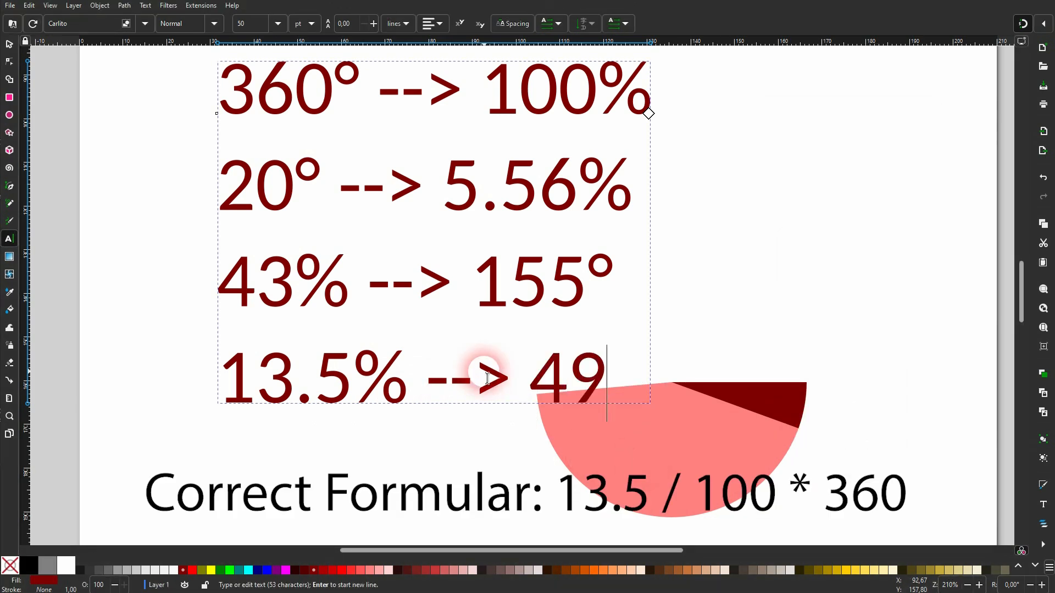
pyautogui.write('%')
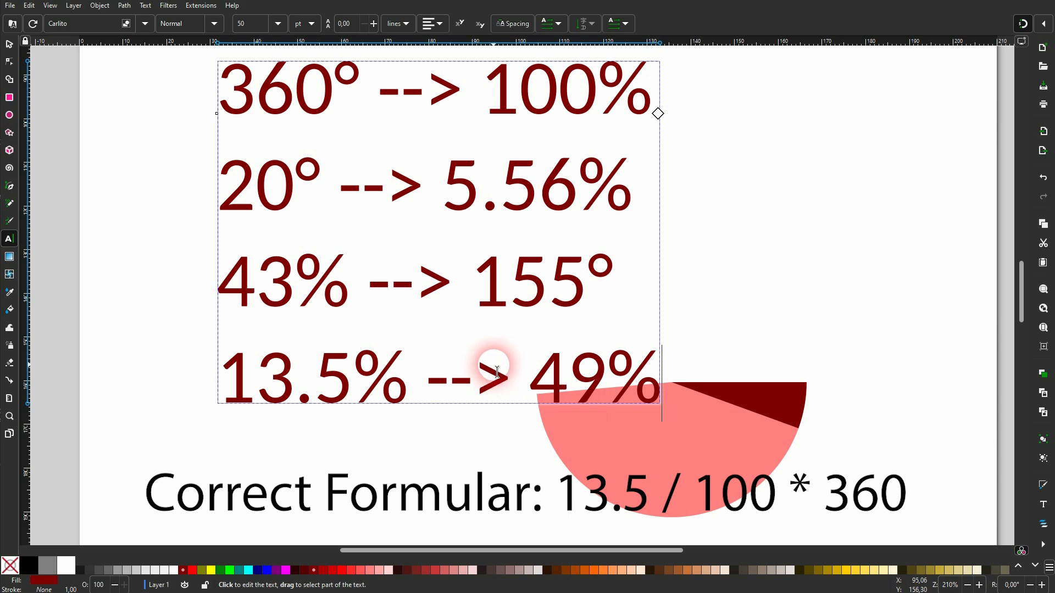
pyautogui.press('BackSpace')
pyautogui.write('°')
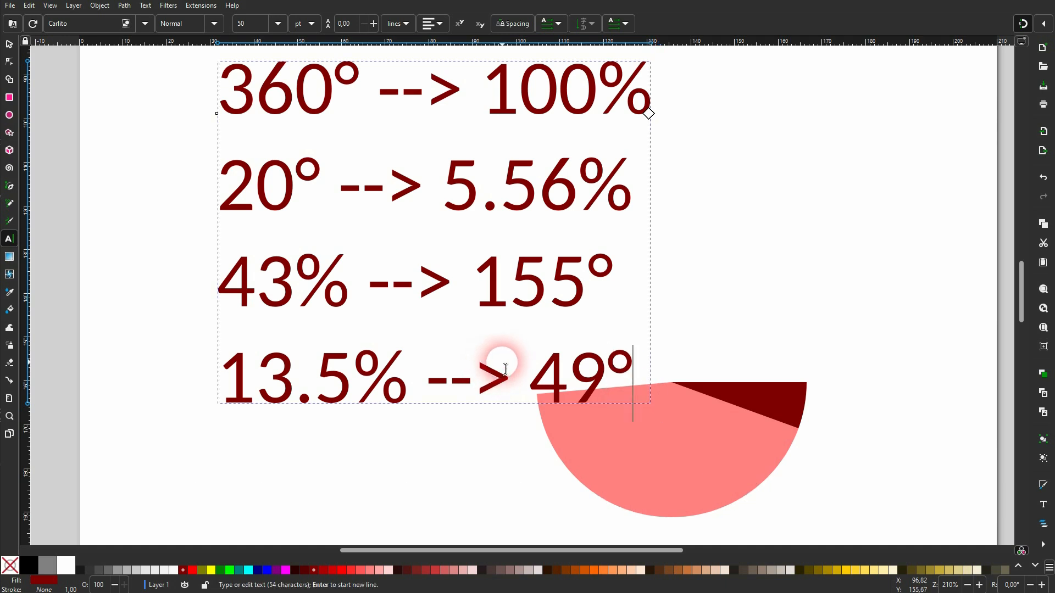
# - Move the conversion text block to the left edge of the page, clear of the pie slices
pyautogui.click(18, 47)
pyautogui.click(165, 113)
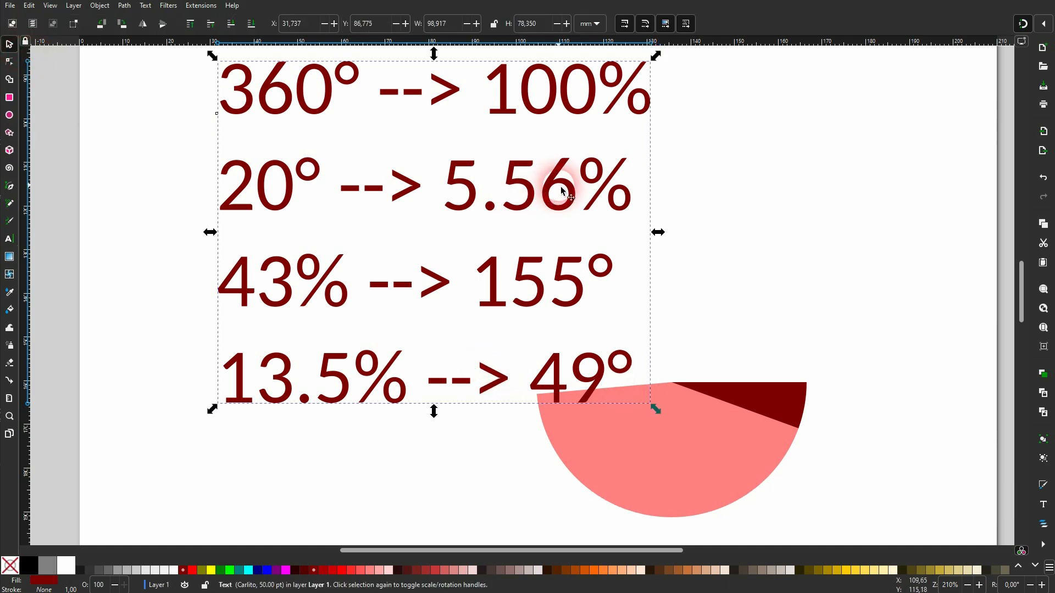
pyautogui.moveTo(552, 184); pyautogui.dragTo(413, 171)
# - Duplicate the large pink slice and fill the copy with the lighter pink #FFAAAA
pyautogui.click(652, 450)
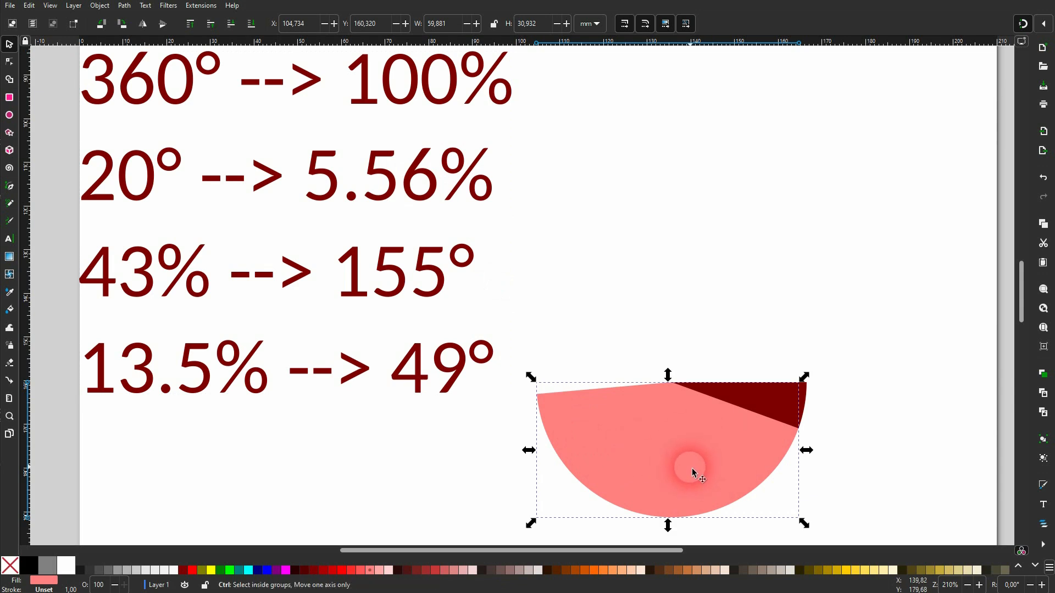
pyautogui.click(379, 572)
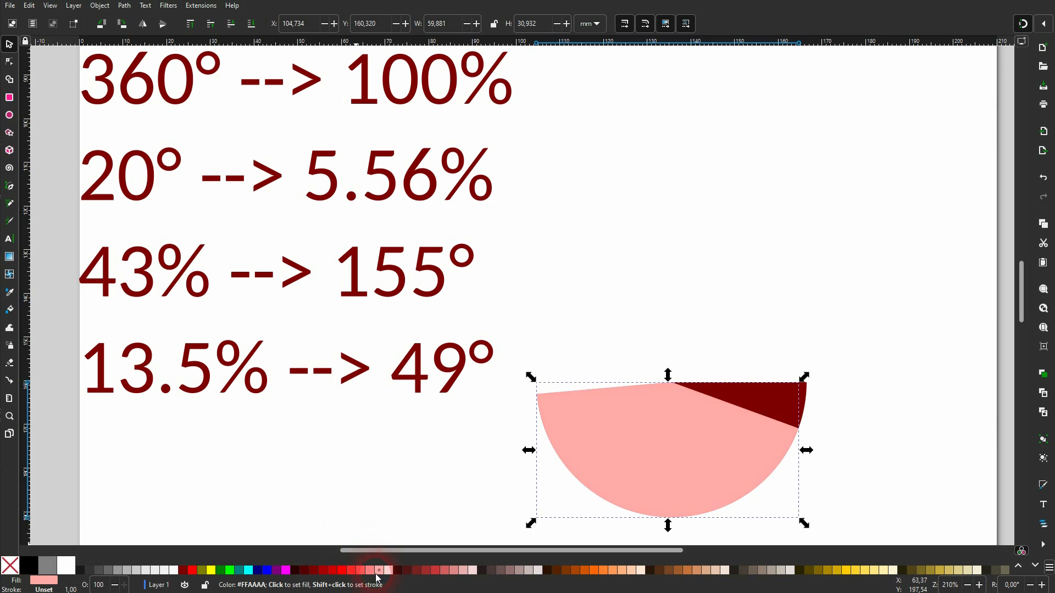
# - Set the lighter slice's start angle to 175 and its end angle to 175+49
pyautogui.click(10, 115)
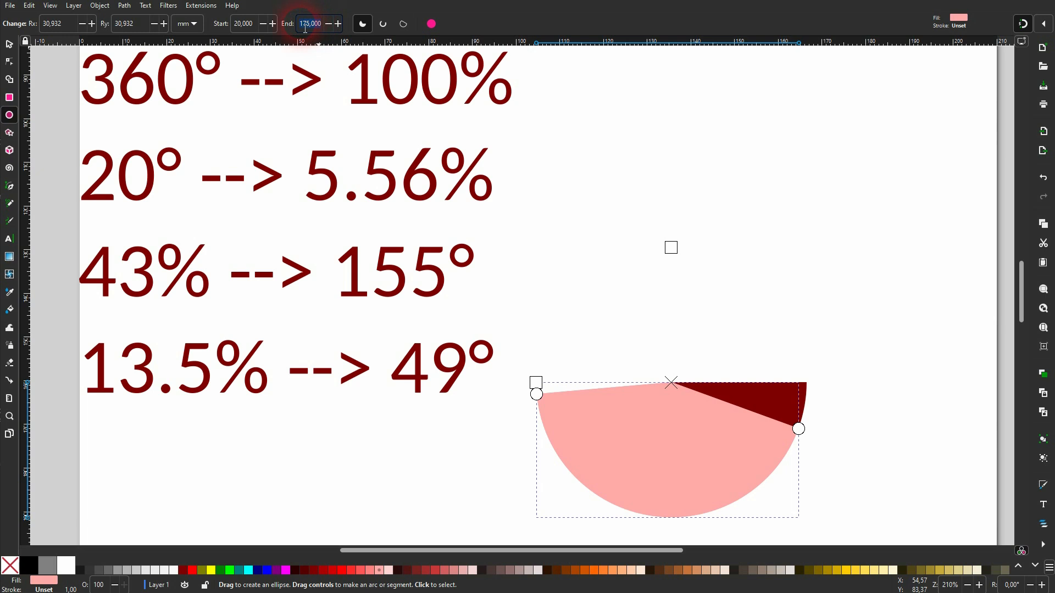
pyautogui.click(245, 29)
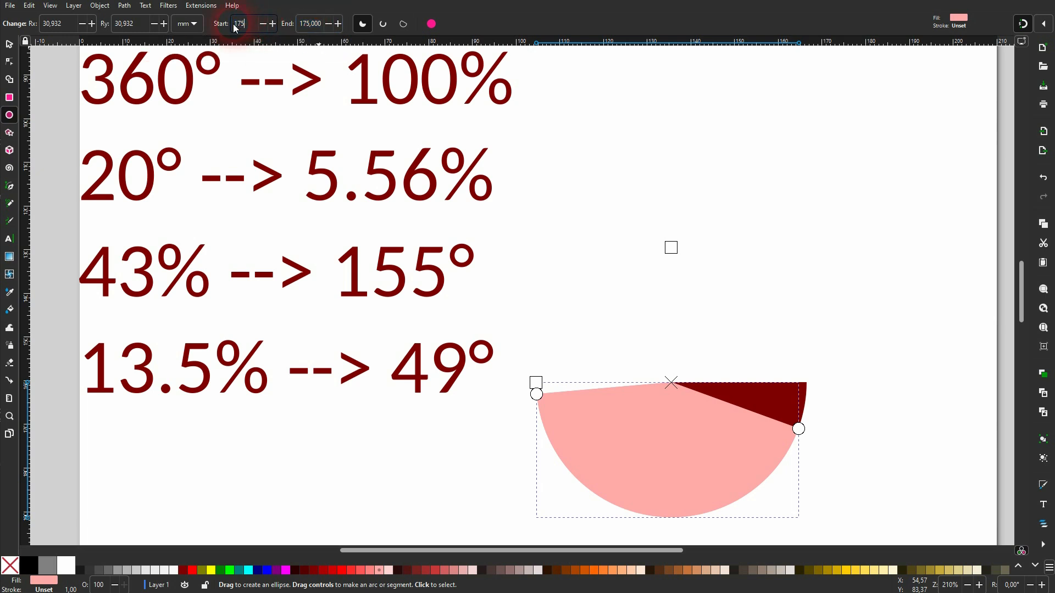
pyautogui.write('175')
pyautogui.press('Return')
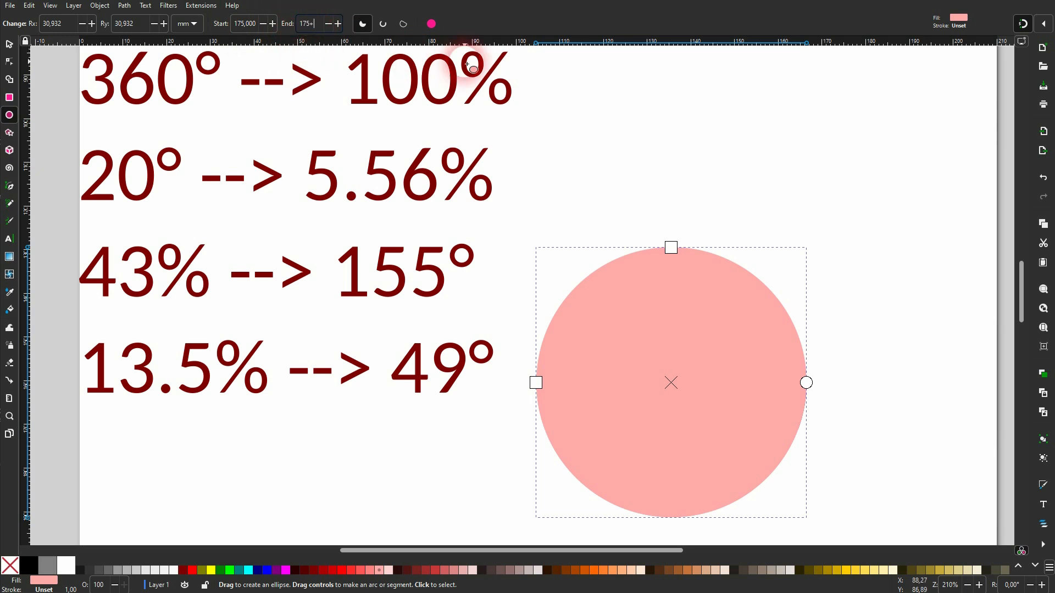
pyautogui.write('175+49')
pyautogui.press('Return')
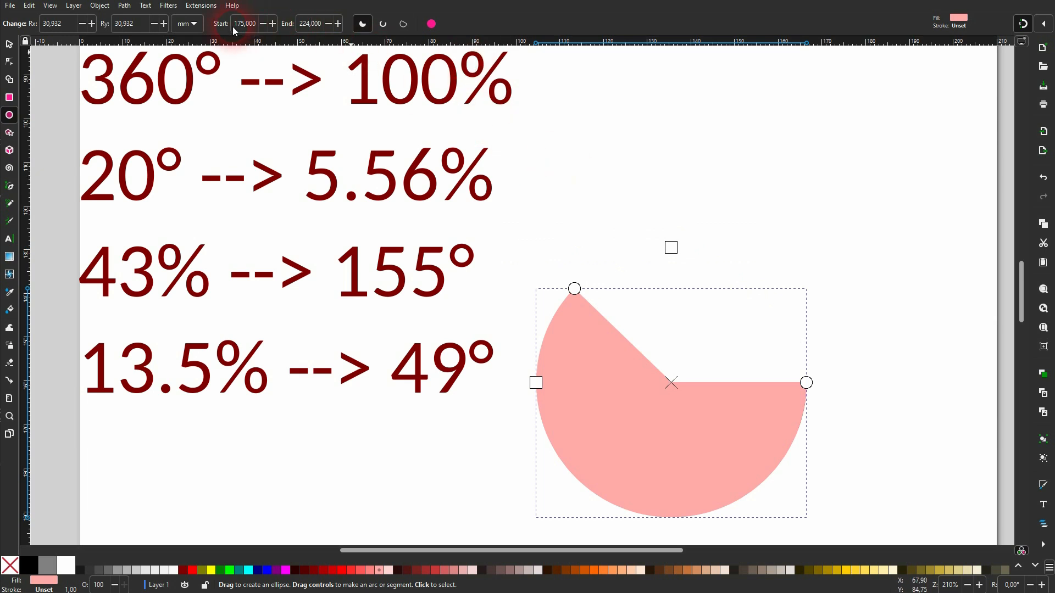
# - Send the lightest pink slice behind the other slices and deselect it
pyautogui.click(10, 45)
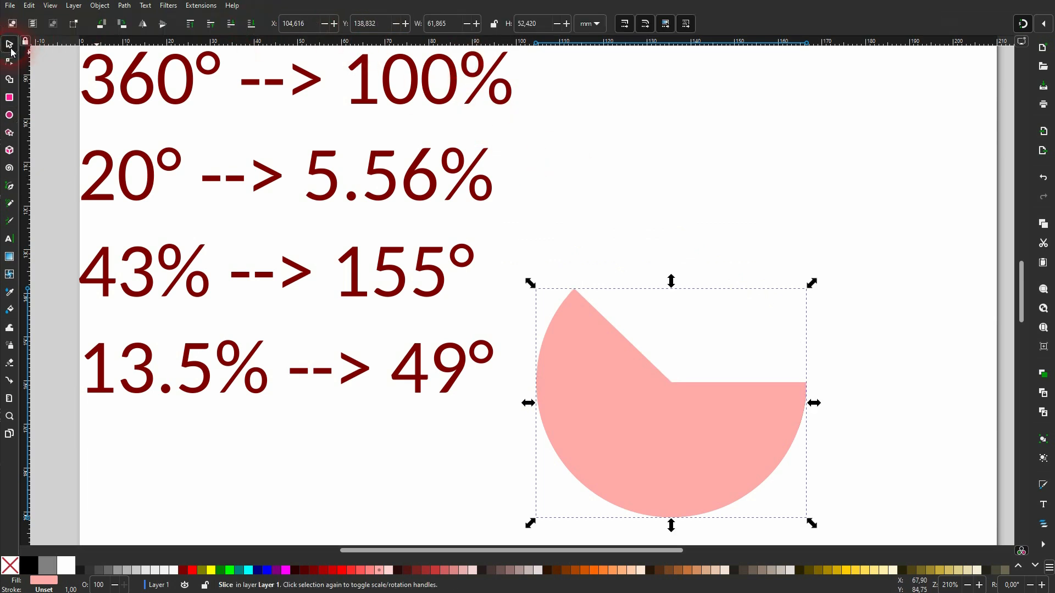
pyautogui.click(250, 24)
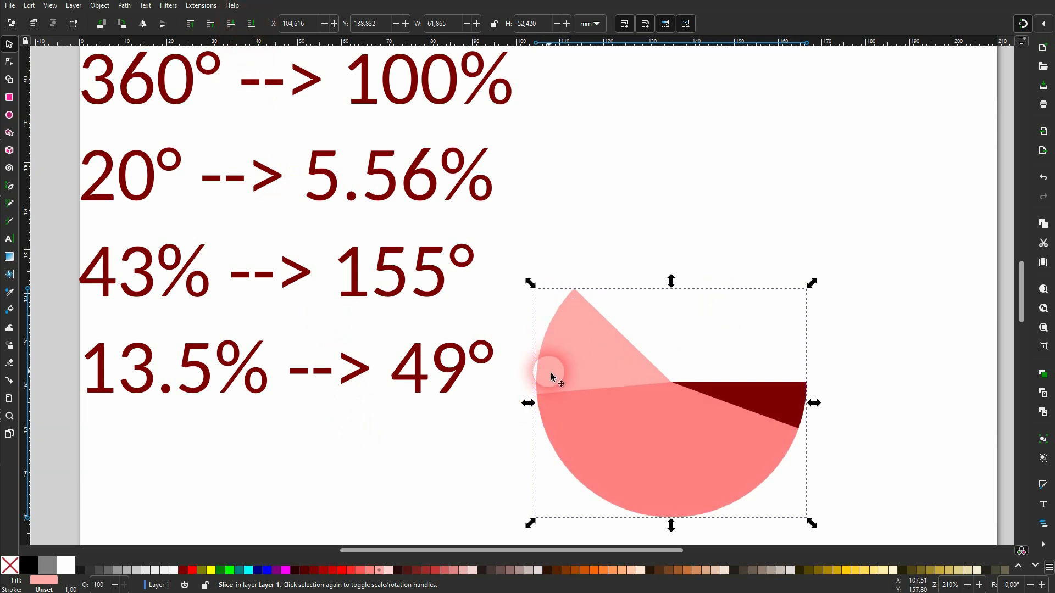
pyautogui.click(953, 378)
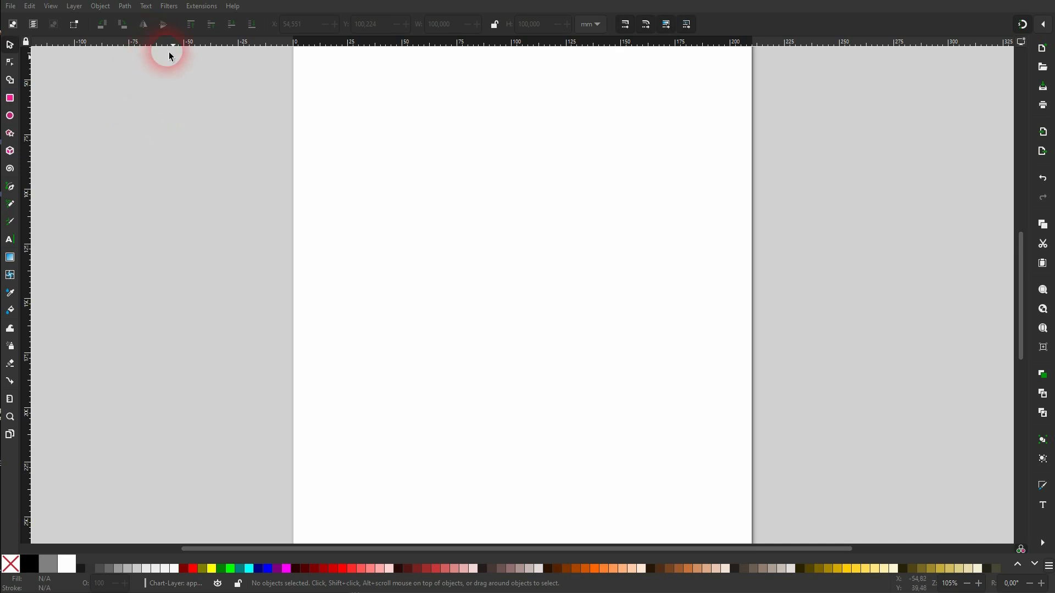
# - Generate a labelled fruit chart of type Pie chart with the NiceCharts render extension, without showing values
pyautogui.click(199, 7)
pyautogui.moveTo(297, 191)
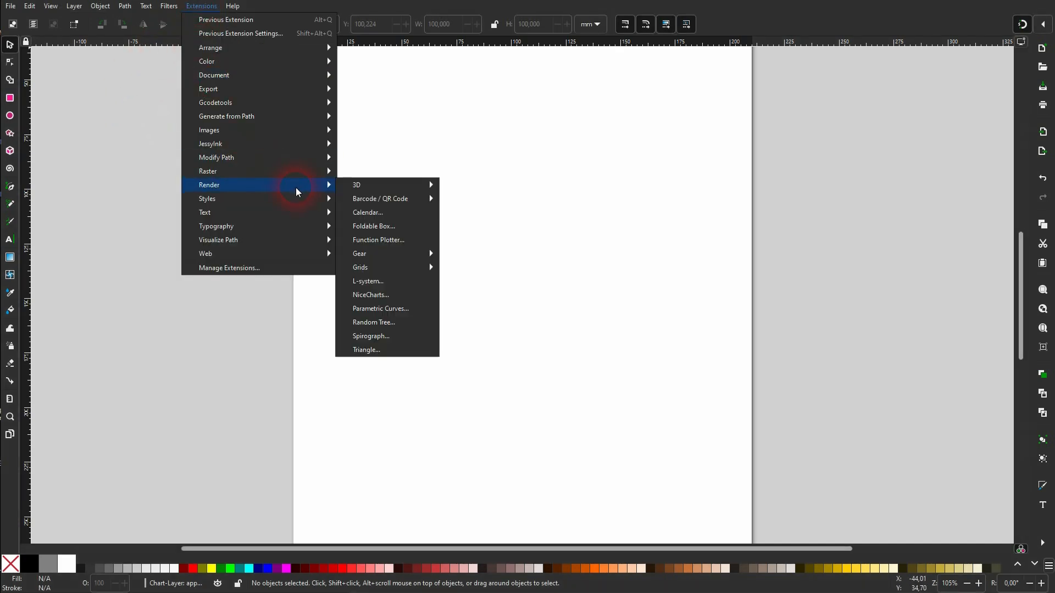
pyautogui.click(403, 296)
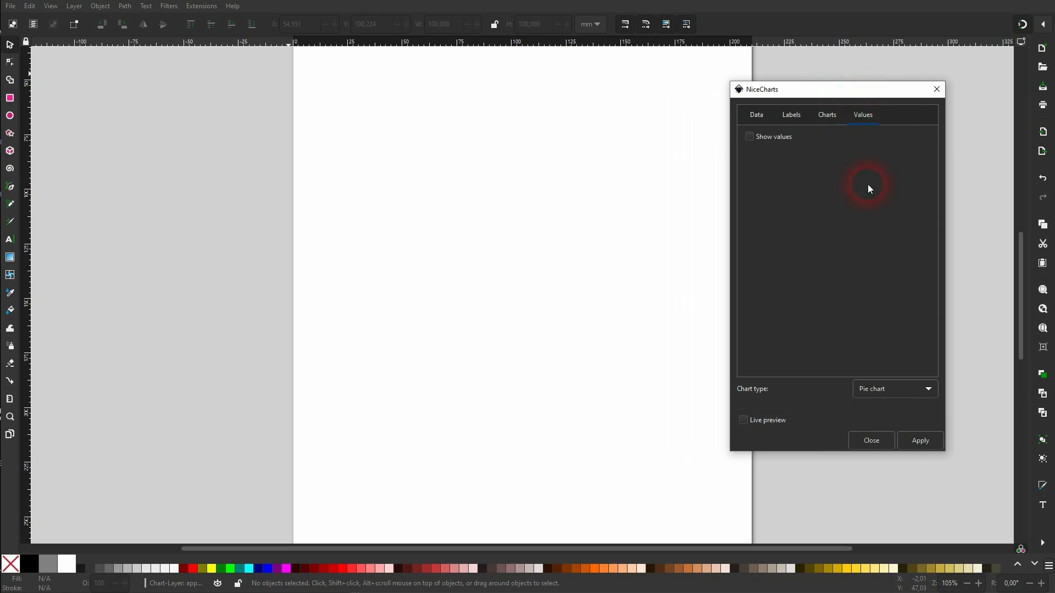
pyautogui.click(773, 420)
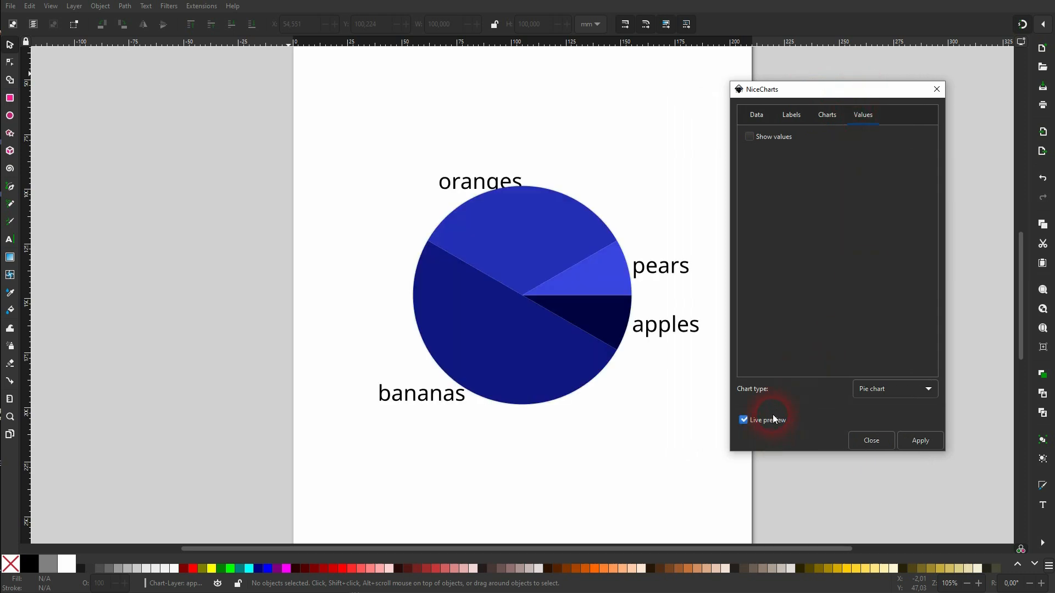
pyautogui.click(890, 394)
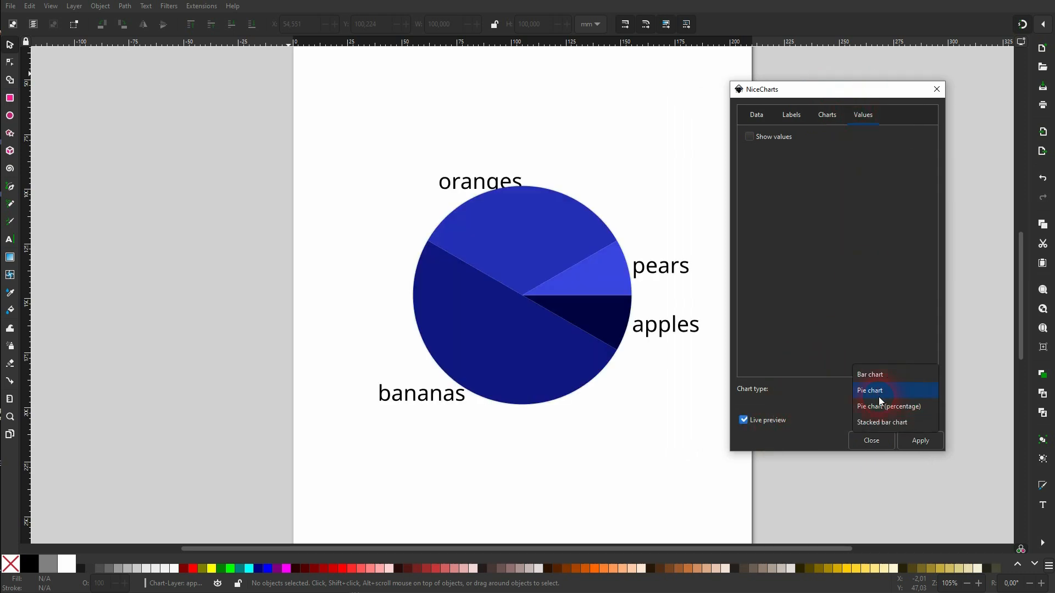
pyautogui.click(889, 396)
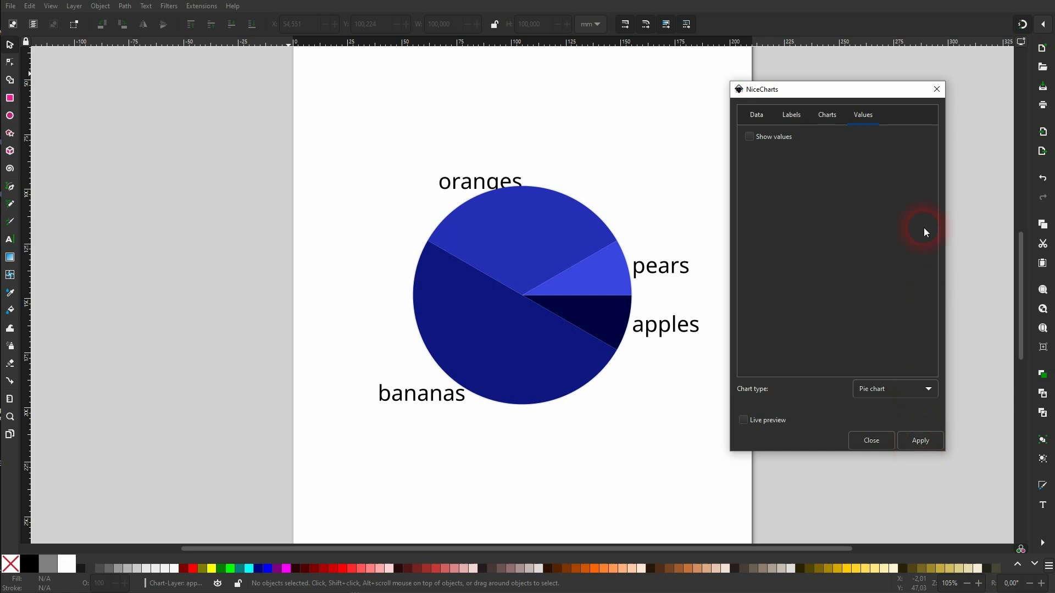
pyautogui.click(935, 90)
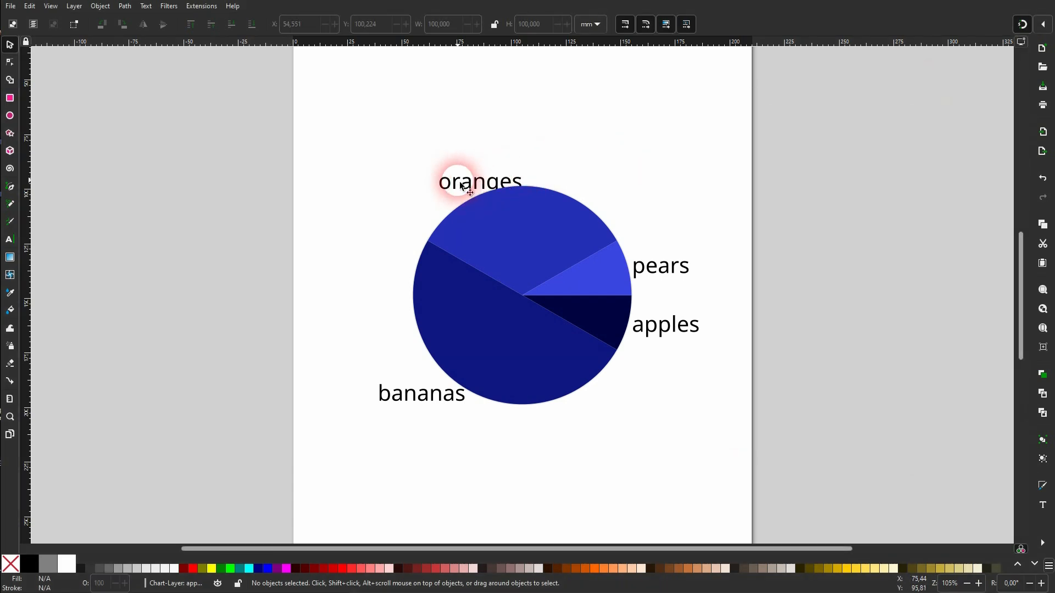
# - Move the oranges, pears, apples and bananas labels outward, well clear of the pie chart
pyautogui.moveTo(461, 187); pyautogui.dragTo(459, 139)
pyautogui.moveTo(678, 273); pyautogui.dragTo(756, 246)
pyautogui.moveTo(667, 328); pyautogui.dragTo(808, 357)
pyautogui.moveTo(401, 395); pyautogui.dragTo(344, 460)
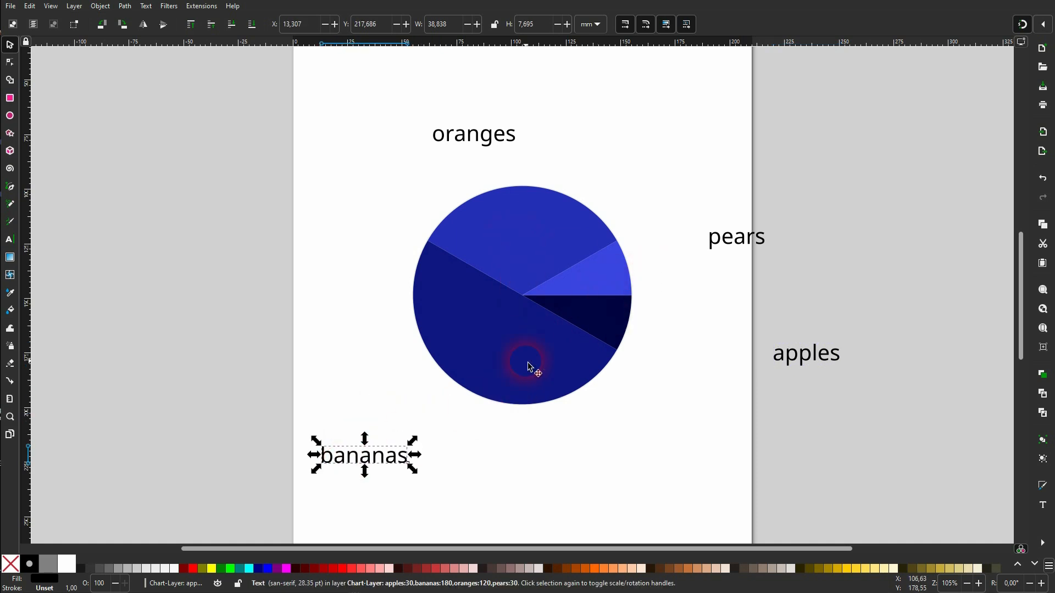
# - Draw a pink circle about 57 × 58 mm centred on the pie and duplicate it in place three times
pyautogui.click(12, 118)
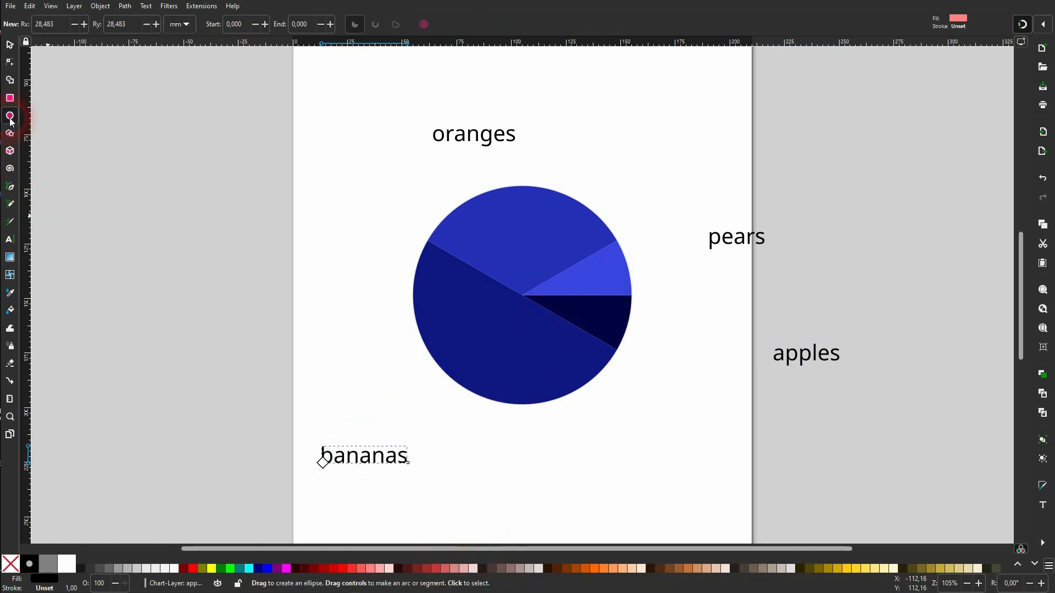
pyautogui.moveTo(529, 301); pyautogui.dragTo(589, 360)
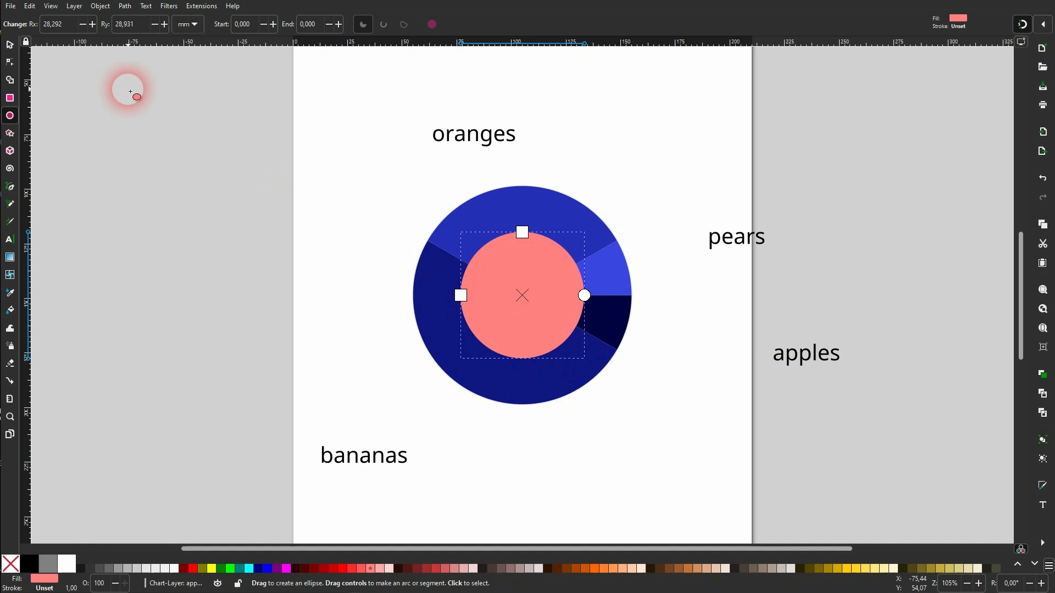
pyautogui.click(9, 45)
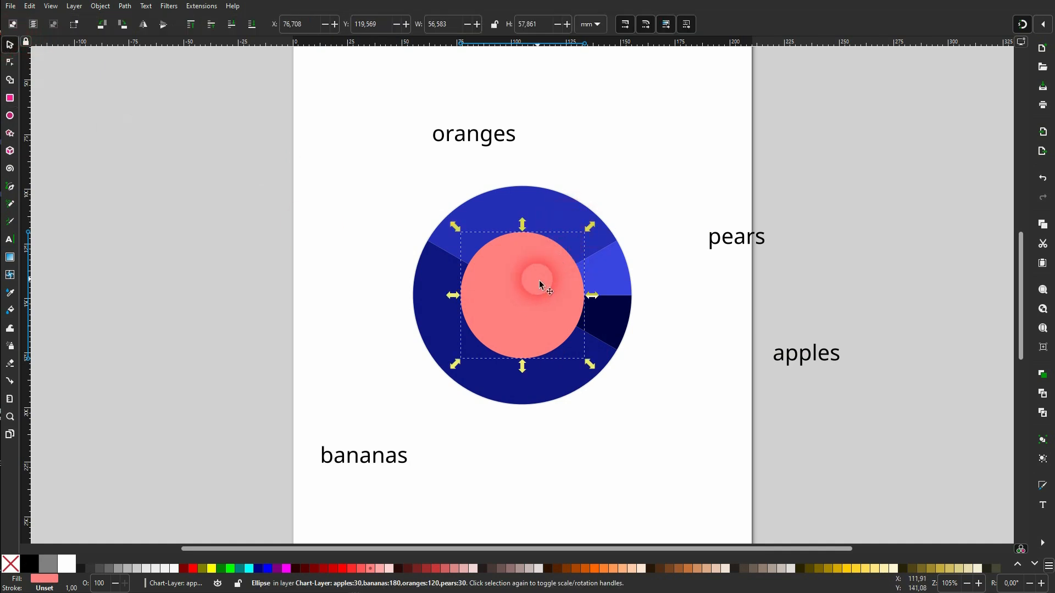
pyautogui.press('ctrl')
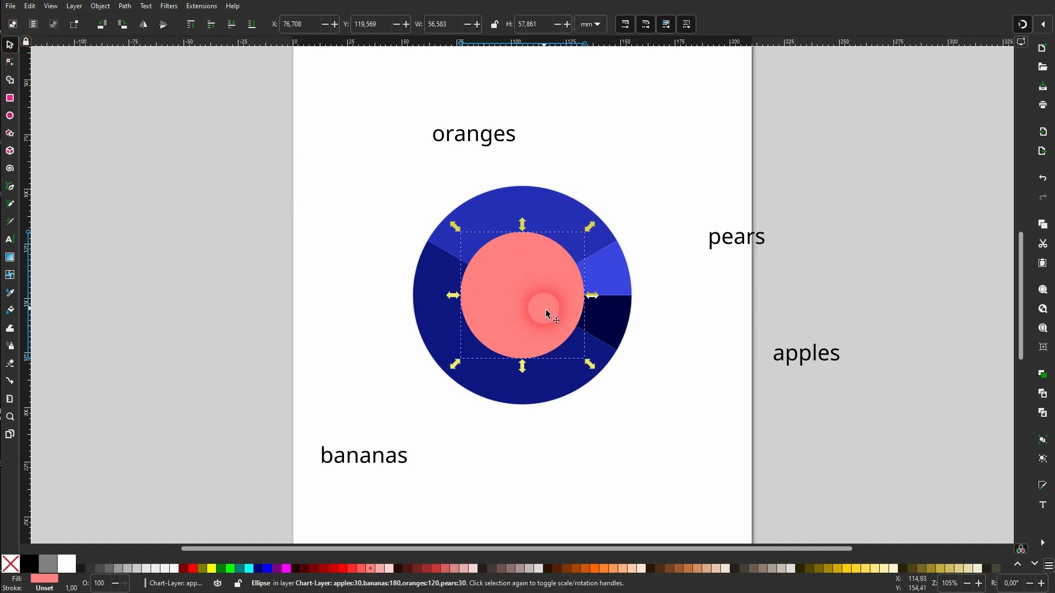
# - Move the stacked circle copies off the pie one by one and undo these moves
pyautogui.moveTo(524, 306); pyautogui.dragTo(281, 308)
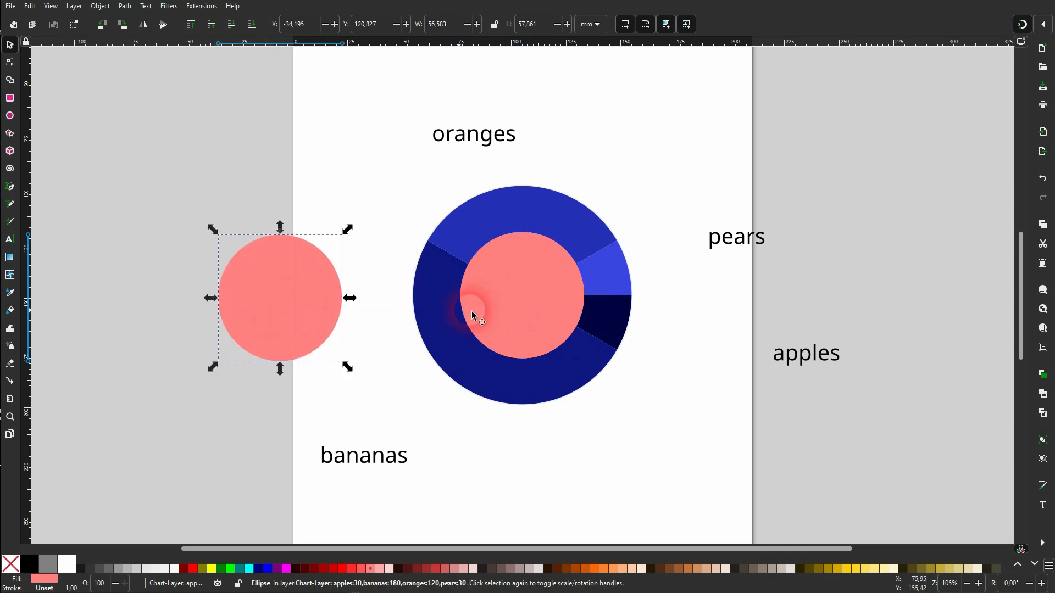
pyautogui.moveTo(555, 290); pyautogui.dragTo(631, 430)
pyautogui.moveTo(522, 295); pyautogui.dragTo(306, 192)
pyautogui.press('ctrl')
pyautogui.hotkey('ctrl', 'z')
pyautogui.hotkey('ctrl', 'z')
pyautogui.hotkey('ctrl', 'z')
pyautogui.hotkey('ctrl', 'z')
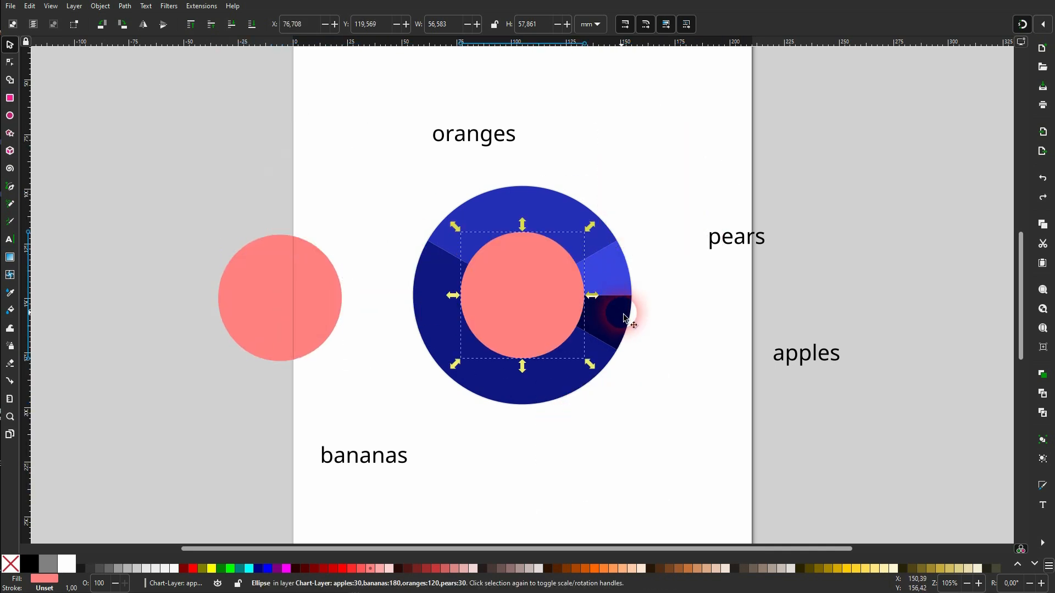
pyautogui.press('Escape')
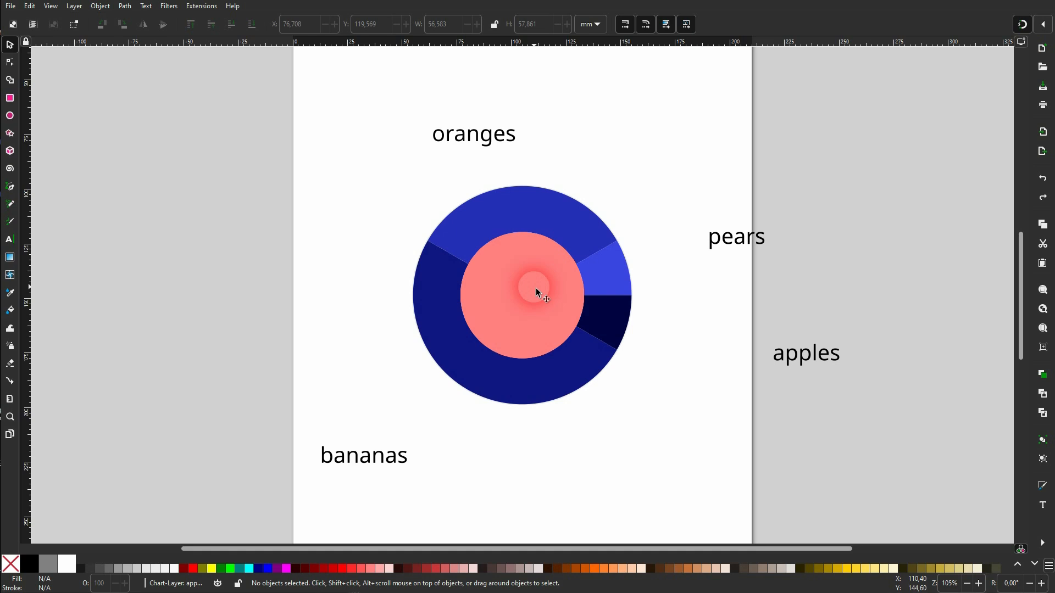
# - Subtract one pink circle copy from the oranges slice with the Difference operation
pyautogui.click(535, 288)
pyautogui.keyDown('shift'); pyautogui.click(537, 207); pyautogui.keyUp('shift')
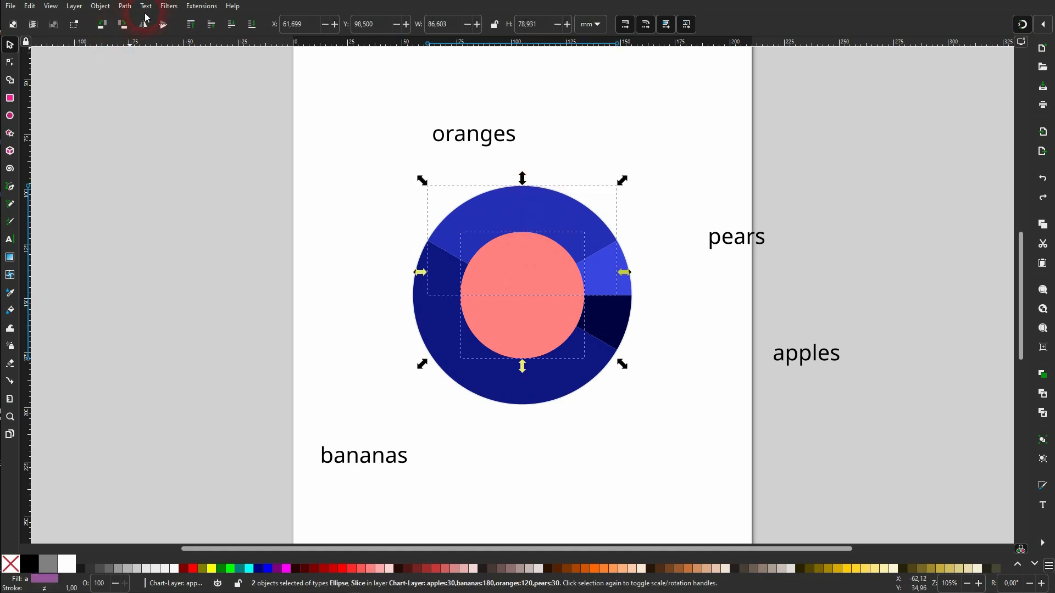
pyautogui.click(125, 6)
pyautogui.click(159, 78)
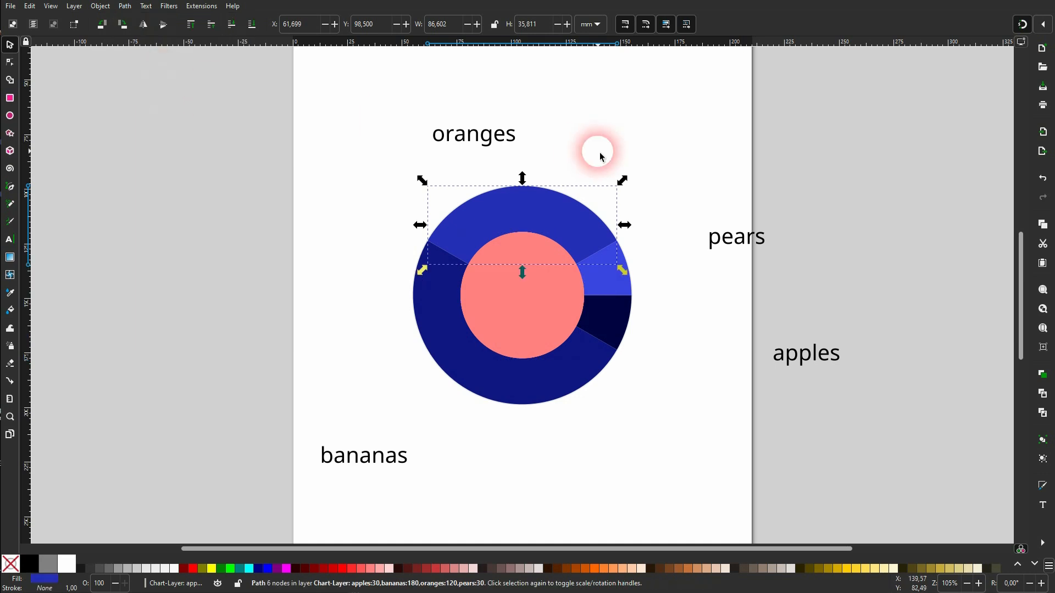
pyautogui.click(639, 172)
# - Cut the pears slice with another pink circle copy using the Difference operation
pyautogui.click(551, 293)
pyautogui.keyDown('shift'); pyautogui.click(622, 287); pyautogui.keyUp('shift')
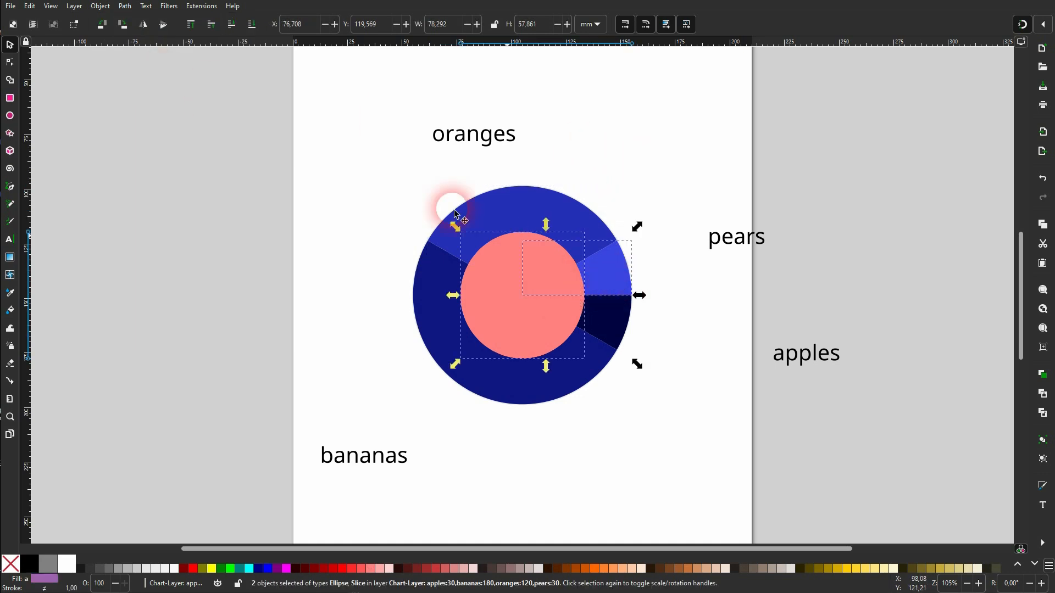
pyautogui.click(125, 7)
pyautogui.click(159, 78)
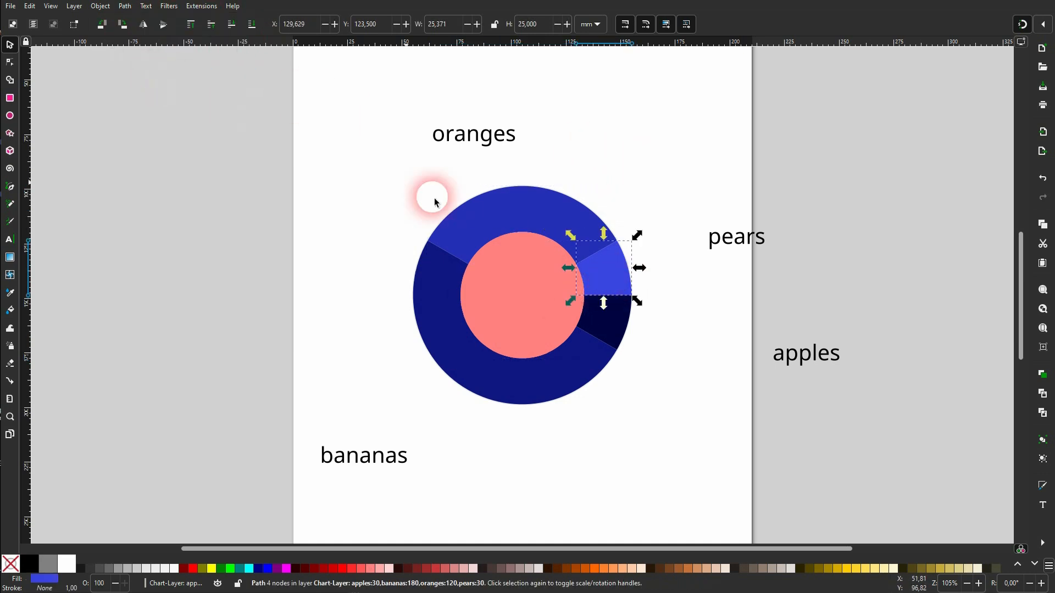
pyautogui.click(659, 377)
# - Apply Difference to another pink circle copy and the dark apples slice
pyautogui.click(559, 312)
pyautogui.keyDown('shift'); pyautogui.click(605, 334); pyautogui.keyUp('shift')
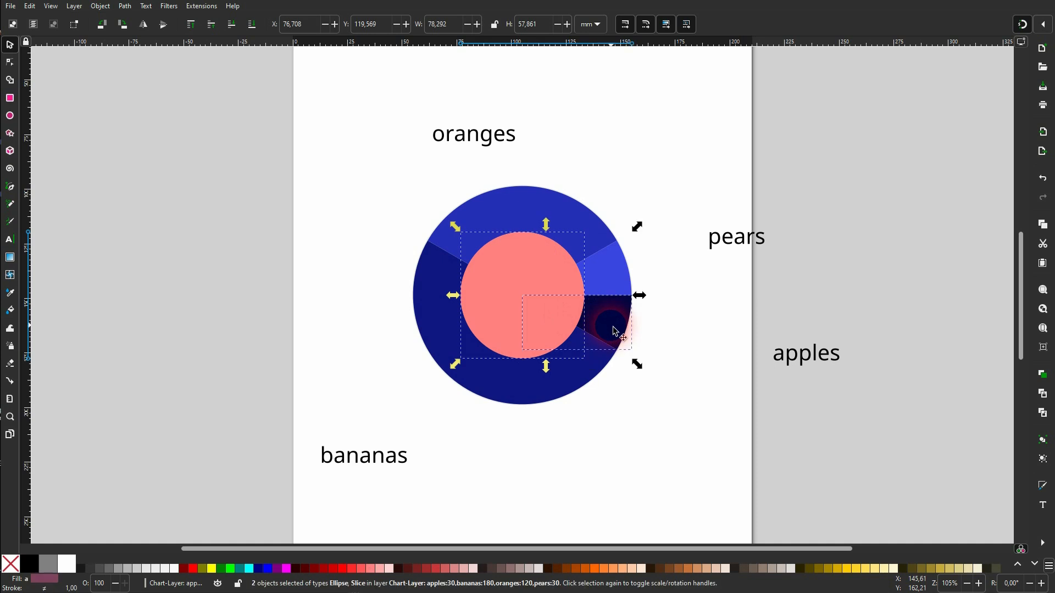
pyautogui.click(128, 7)
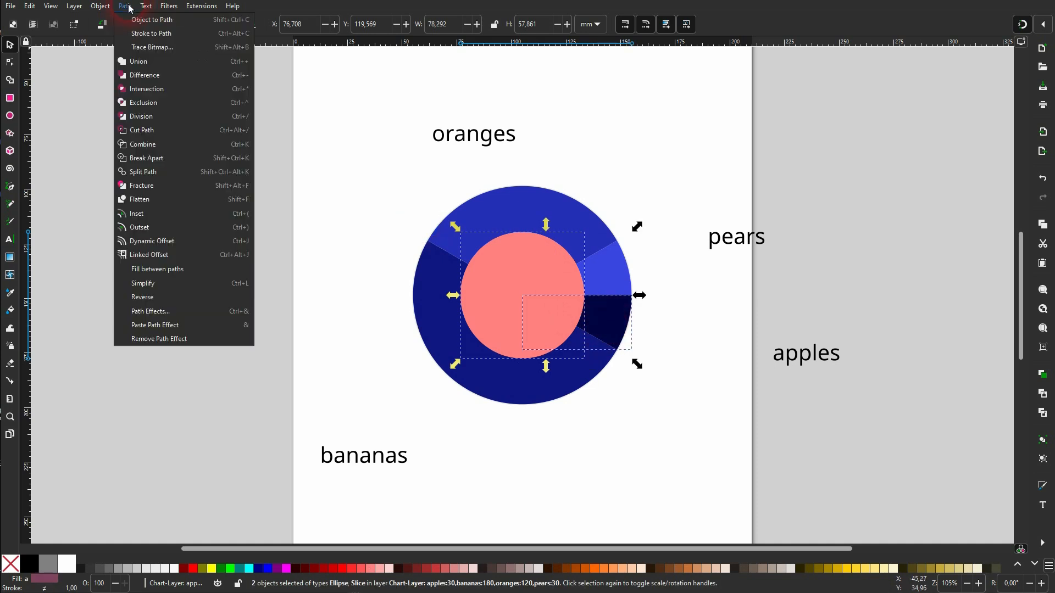
pyautogui.click(152, 76)
# - Subtract the last pink circle from the bananas slice with Difference to complete the ring
pyautogui.click(525, 332)
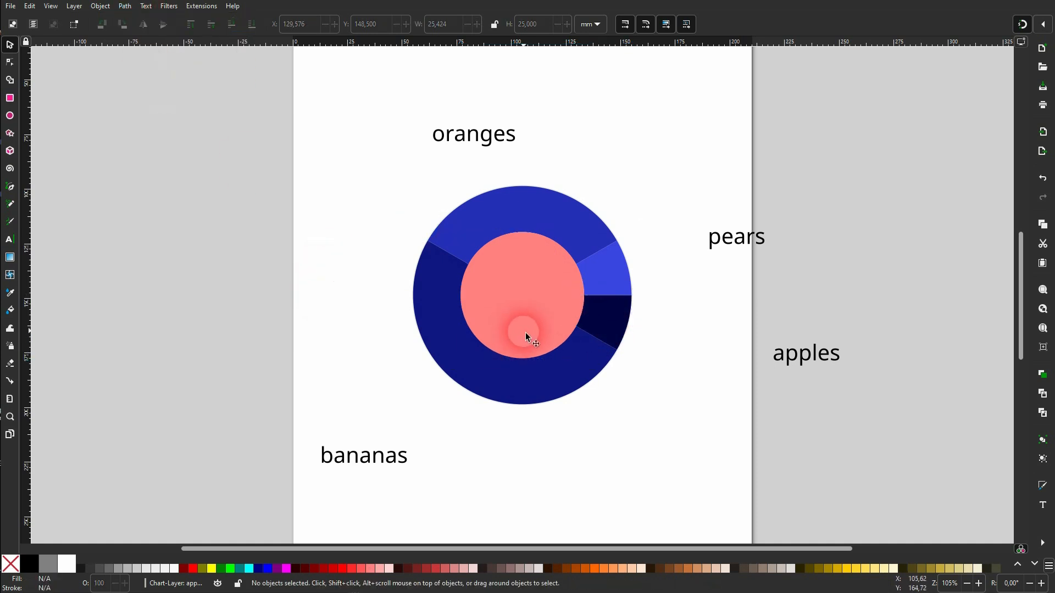
pyautogui.keyDown('shift'); pyautogui.click(446, 337); pyautogui.keyUp('shift')
pyautogui.click(124, 7)
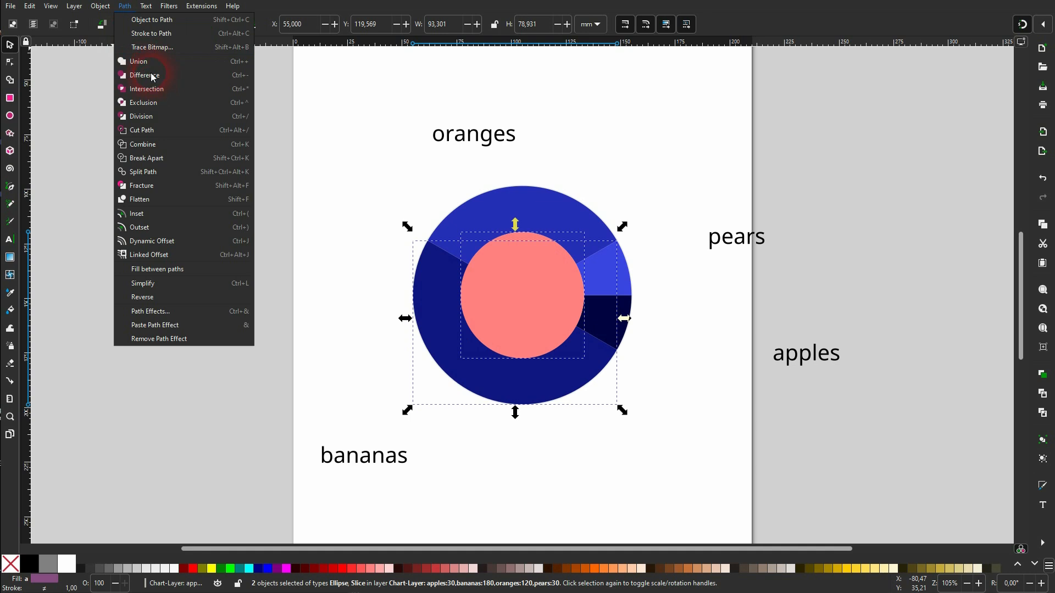
pyautogui.click(152, 76)
pyautogui.click(631, 452)
# - Move the oranges, pears, apples and bananas labels back close to their ring segments
pyautogui.moveTo(494, 145); pyautogui.dragTo(521, 177)
pyautogui.moveTo(741, 244); pyautogui.dragTo(687, 263)
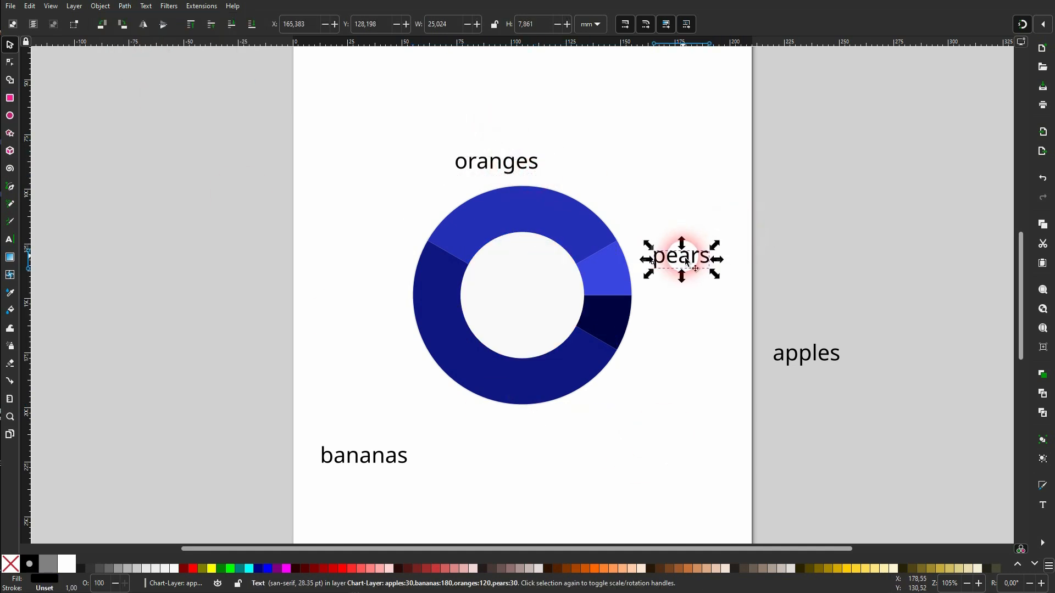
pyautogui.moveTo(826, 360); pyautogui.dragTo(691, 335)
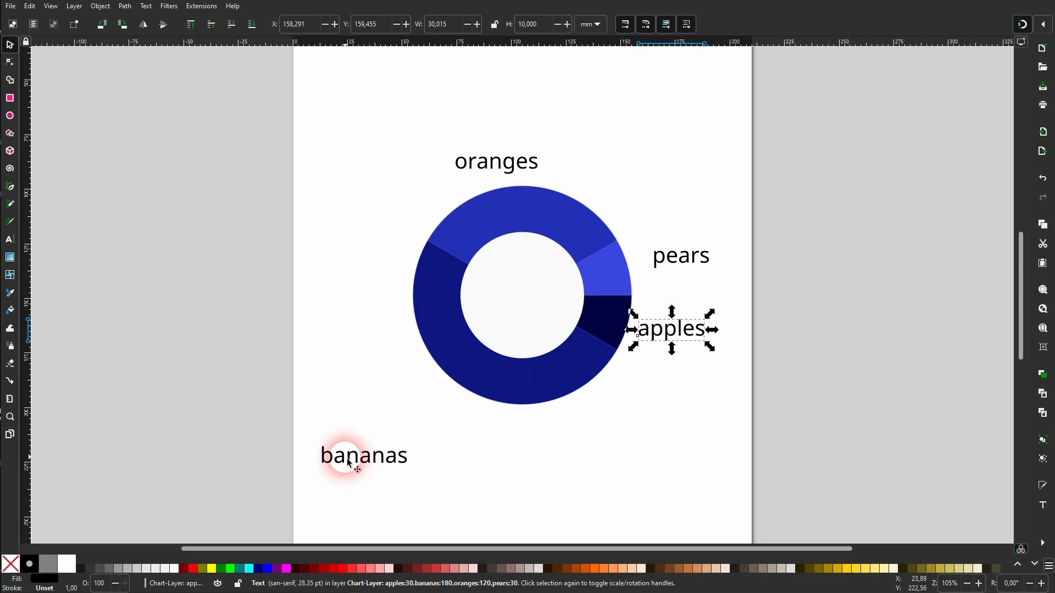
pyautogui.moveTo(355, 465); pyautogui.dragTo(401, 414)
# - Fill the bananas ring segment with pale peach and the apples segment with bright orange
pyautogui.click(482, 376)
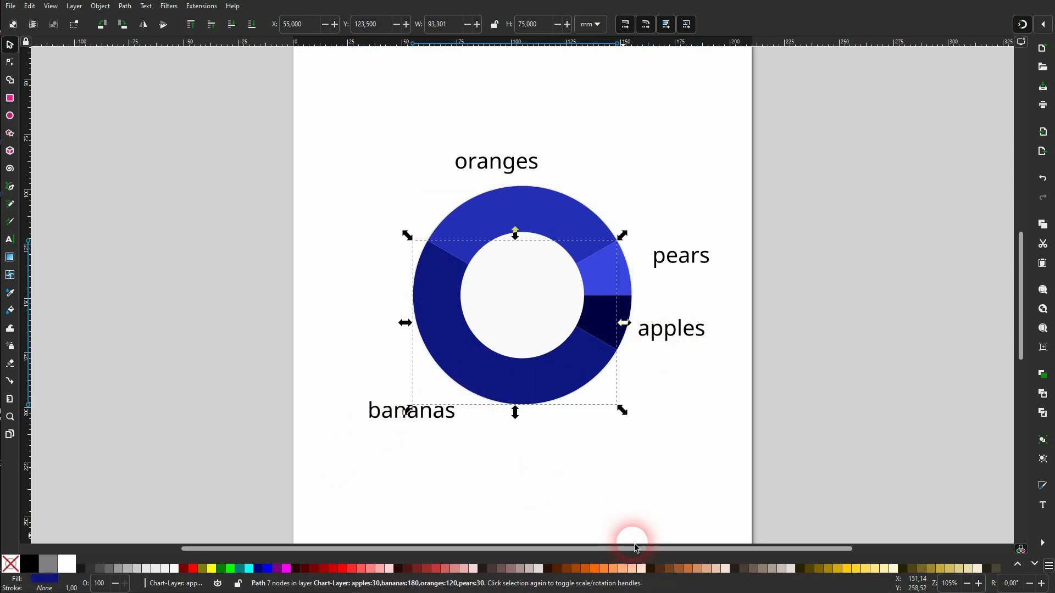
pyautogui.click(631, 569)
pyautogui.click(601, 330)
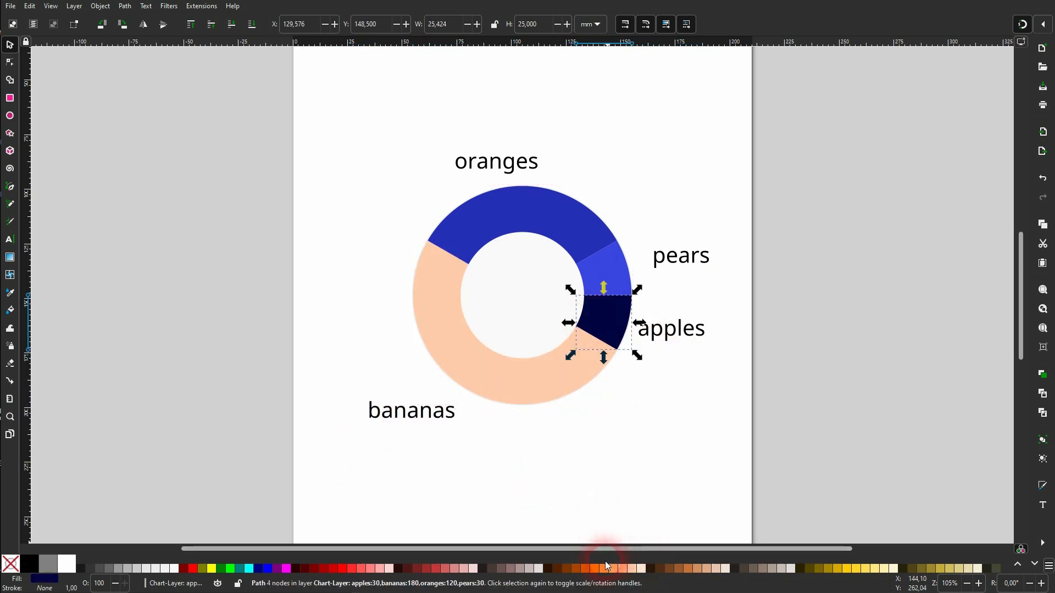
pyautogui.click(623, 569)
# - Fill the pears ring segment with dark orange and the oranges segment with brown
pyautogui.click(605, 275)
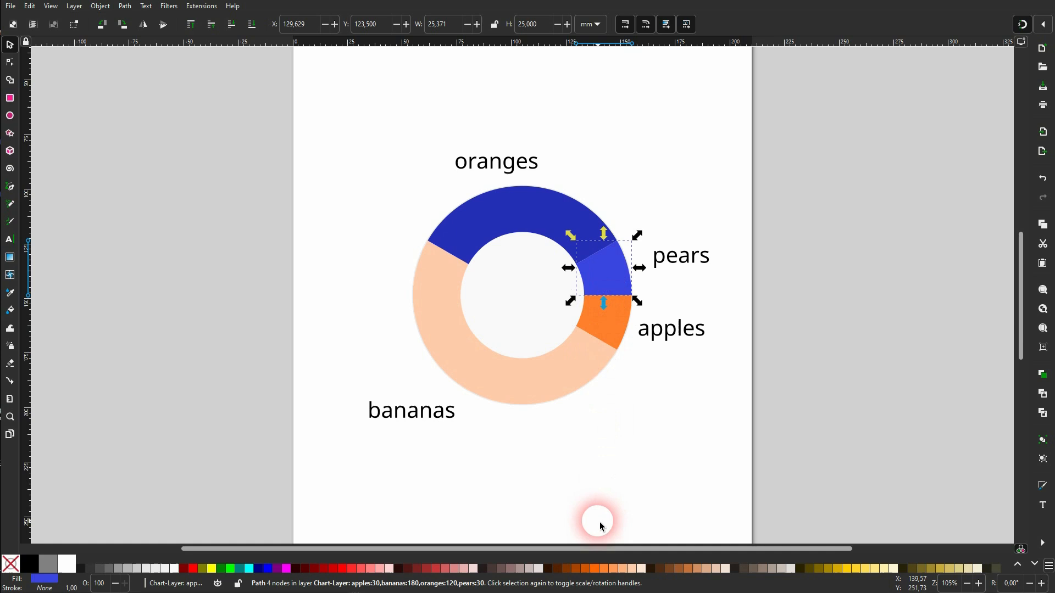
pyautogui.click(587, 569)
pyautogui.click(523, 236)
pyautogui.click(570, 576)
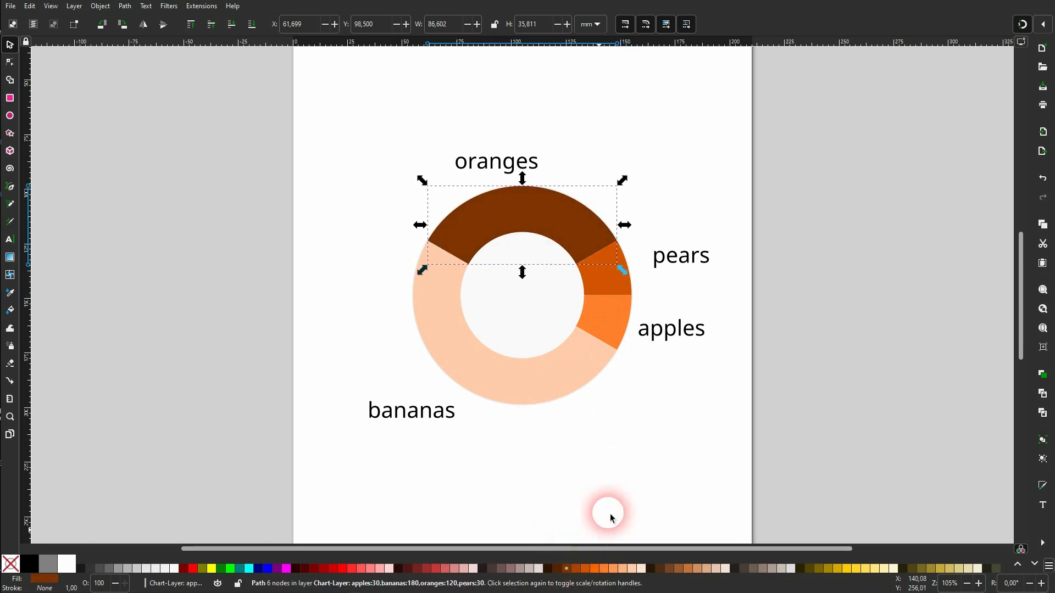
pyautogui.click(653, 426)
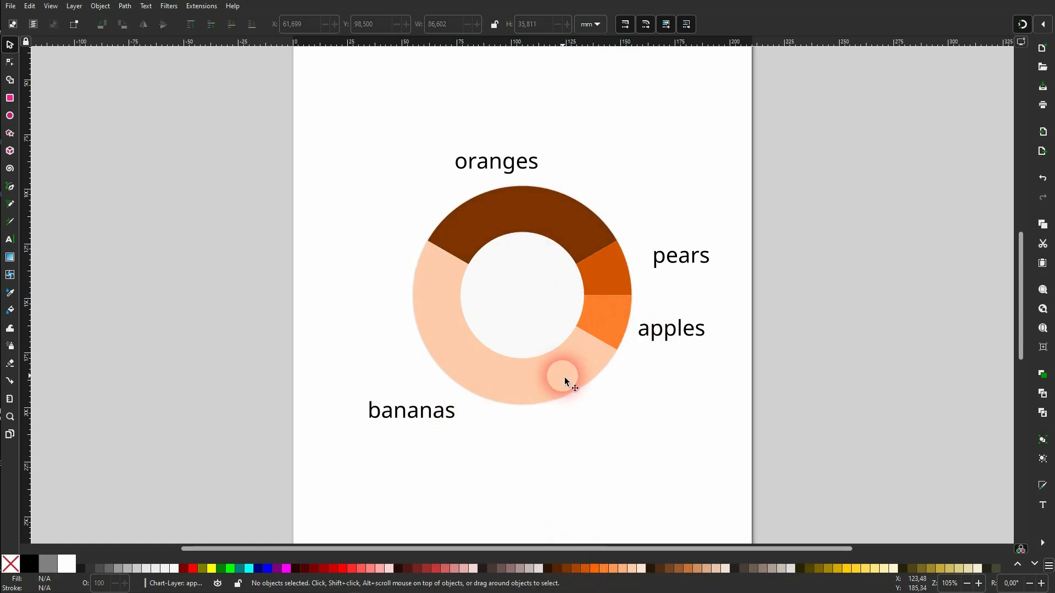
# - Change the bananas ring segment's fill to a slightly stronger light orange
pyautogui.click(565, 377)
pyautogui.click(626, 568)
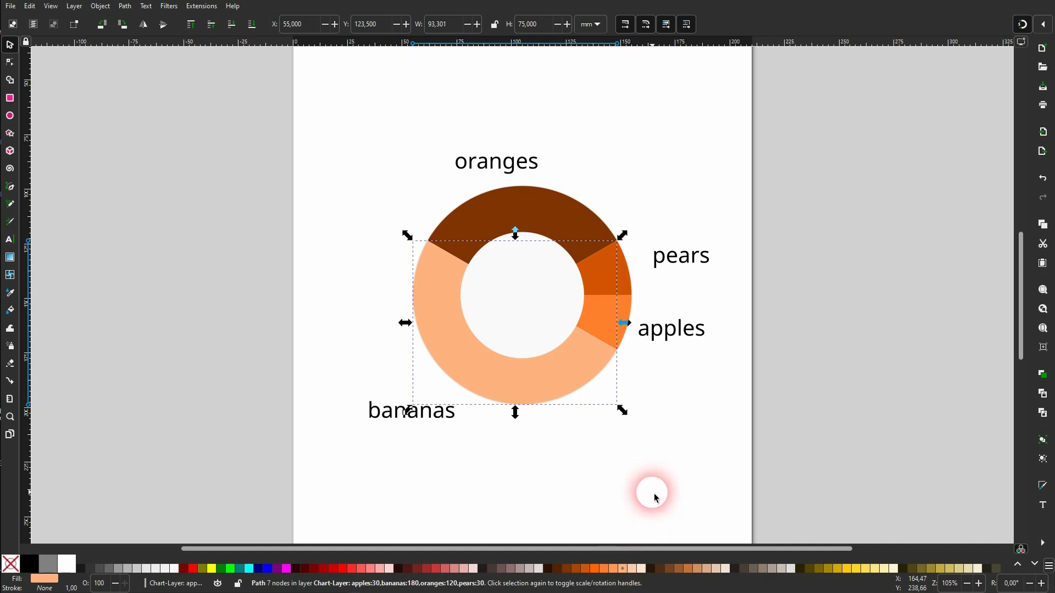
pyautogui.click(639, 417)
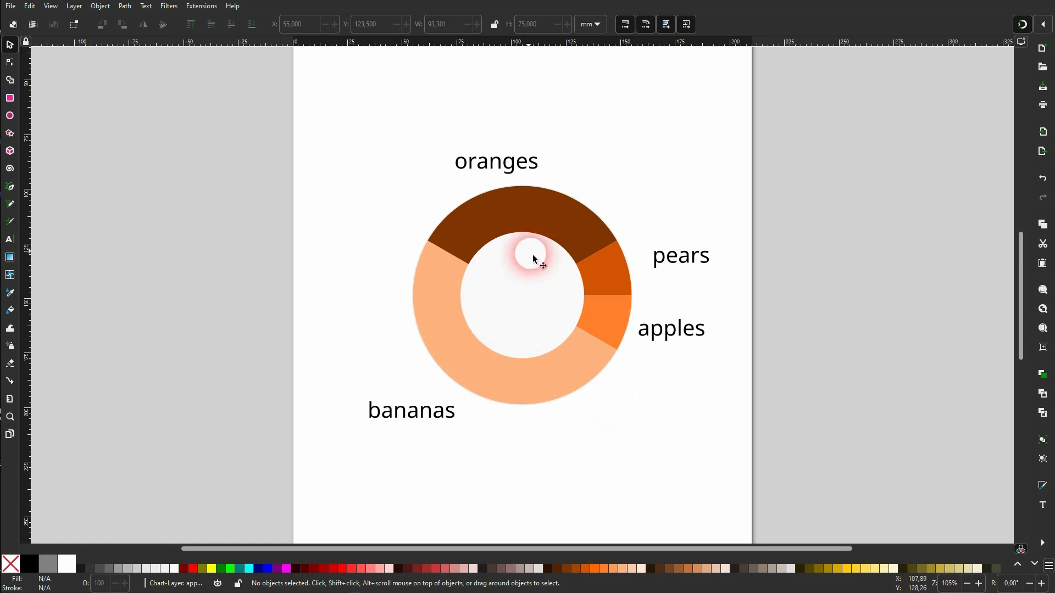
# - Delete the whole ring chart with its labels and draw a light orange circle about 39.6 mm in radius on the page
pyautogui.moveTo(330, 463); pyautogui.dragTo(865, 115)
pyautogui.press('Delete')
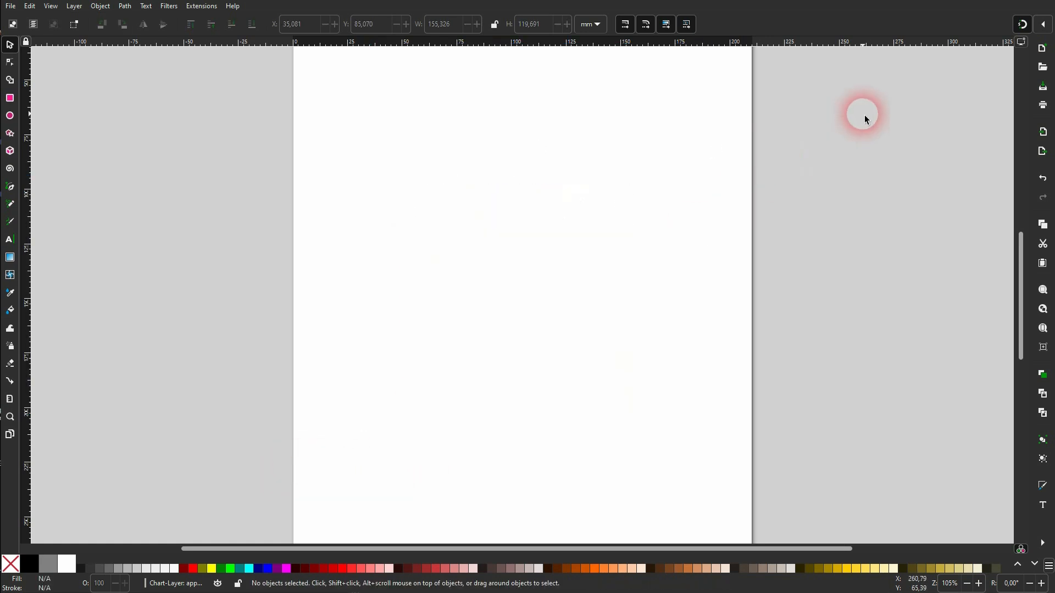
pyautogui.click(10, 115)
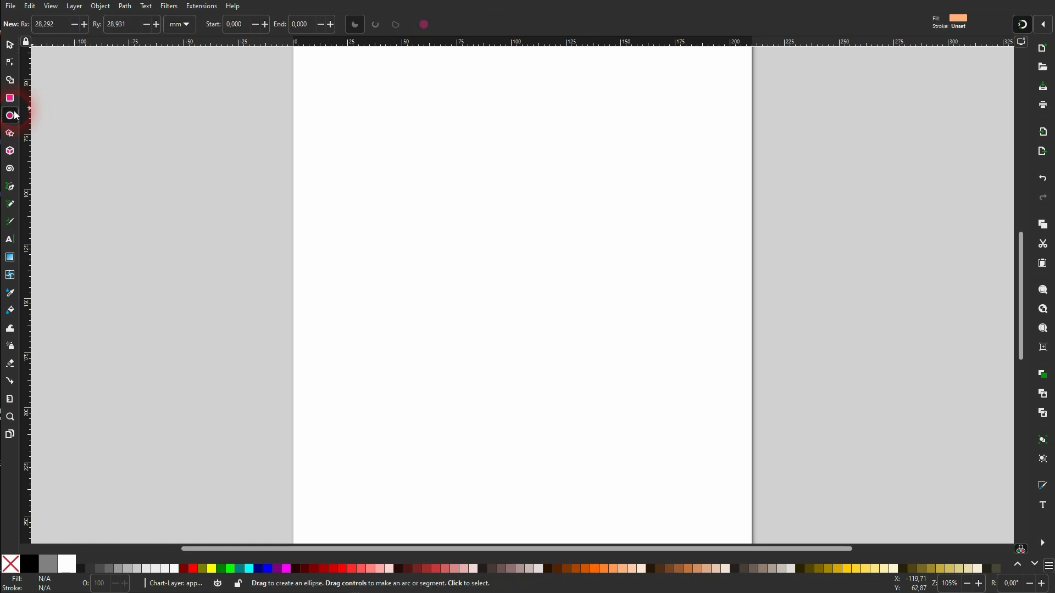
pyautogui.moveTo(461, 180); pyautogui.dragTo(636, 376)
# - Open the circle into a slice ending at about 283.5°, then duplicate it as an orange slice ending at about 216°
pyautogui.moveTo(636, 268); pyautogui.dragTo(591, 121)
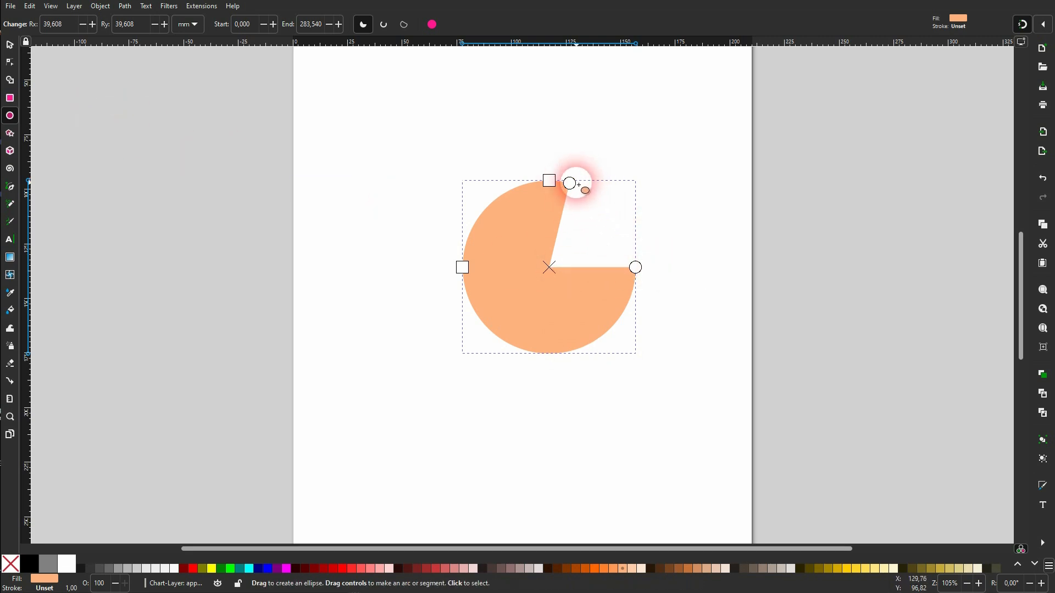
pyautogui.moveTo(570, 183); pyautogui.dragTo(460, 201)
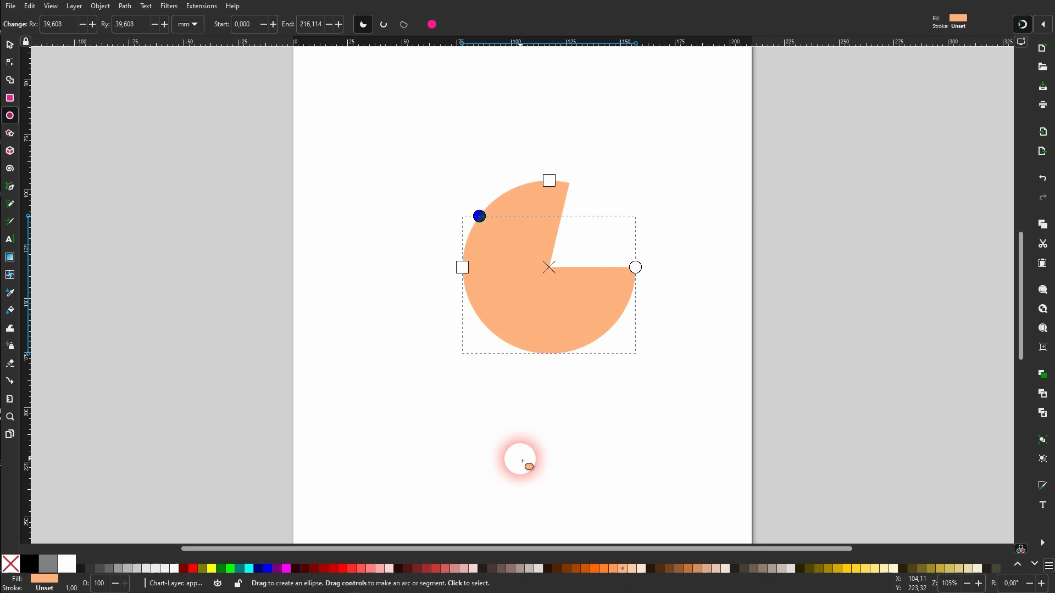
pyautogui.click(601, 569)
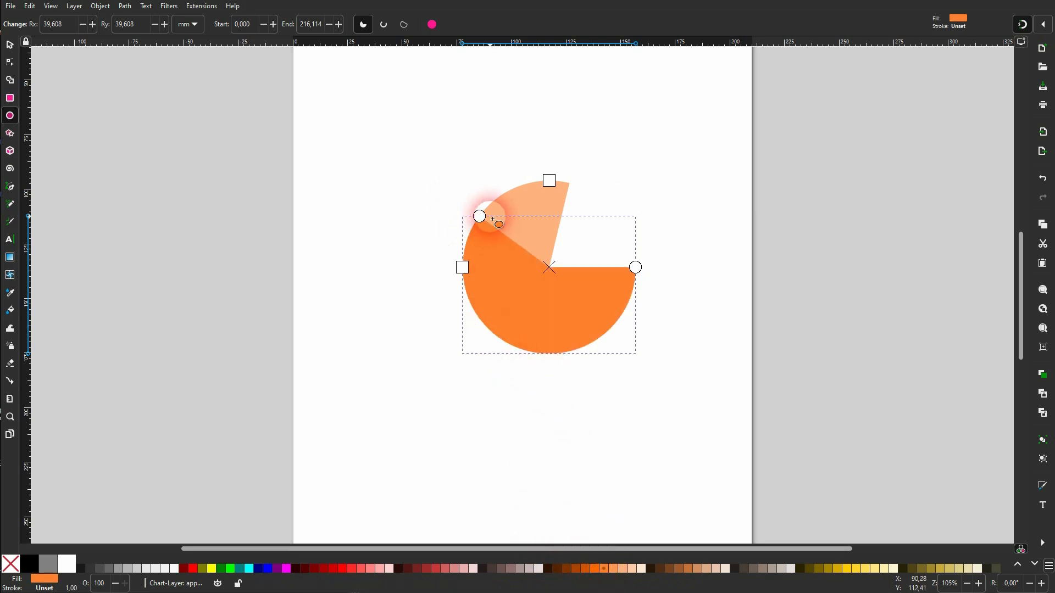
# - Duplicate the orange slice with its end at about 141° and fill the copy with dark orange
pyautogui.moveTo(481, 216); pyautogui.dragTo(441, 356)
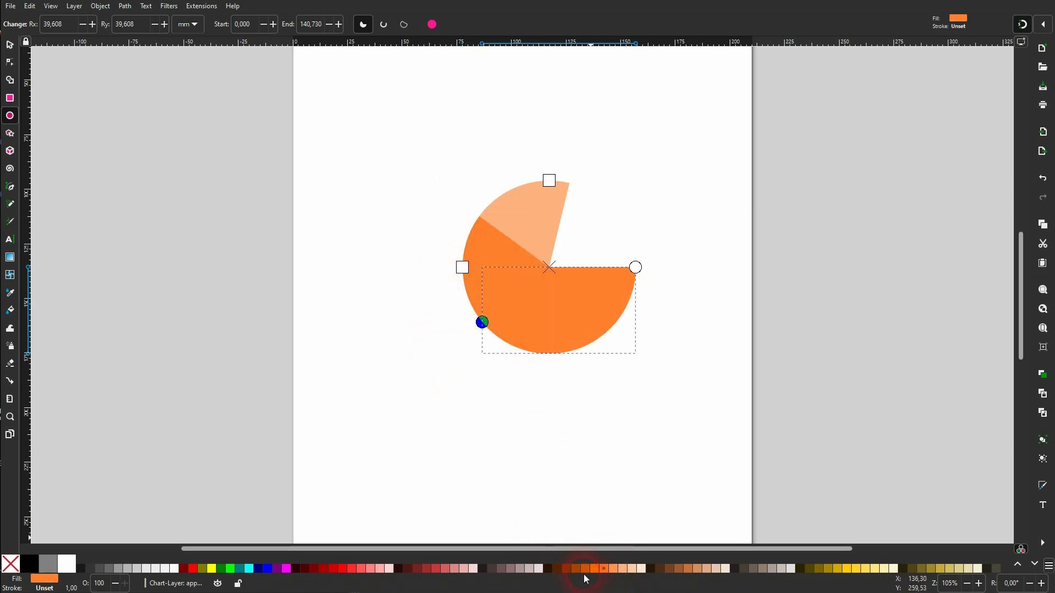
pyautogui.click(585, 569)
pyautogui.click(9, 44)
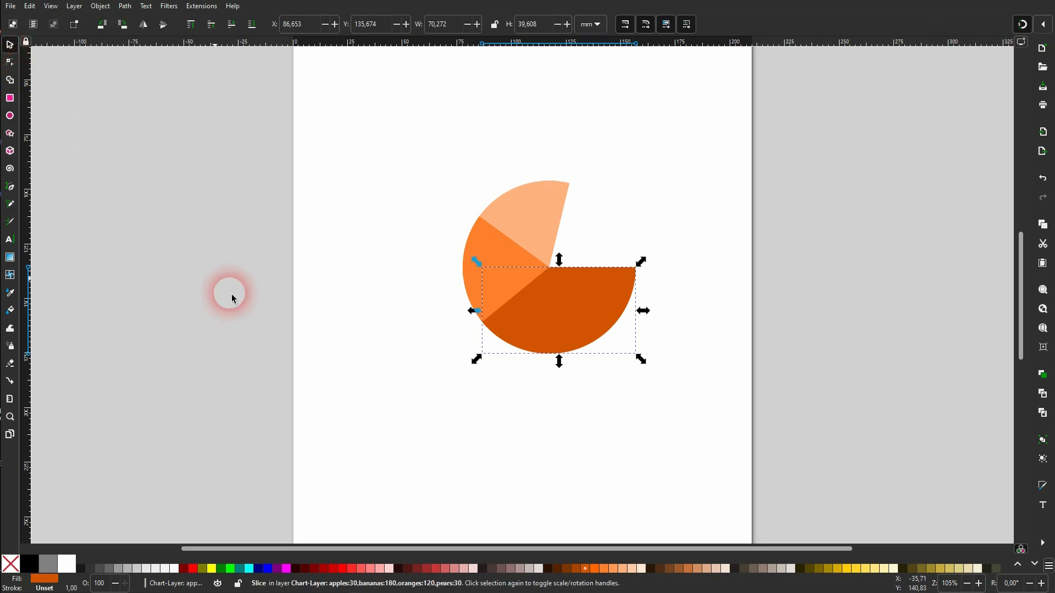
pyautogui.click(459, 429)
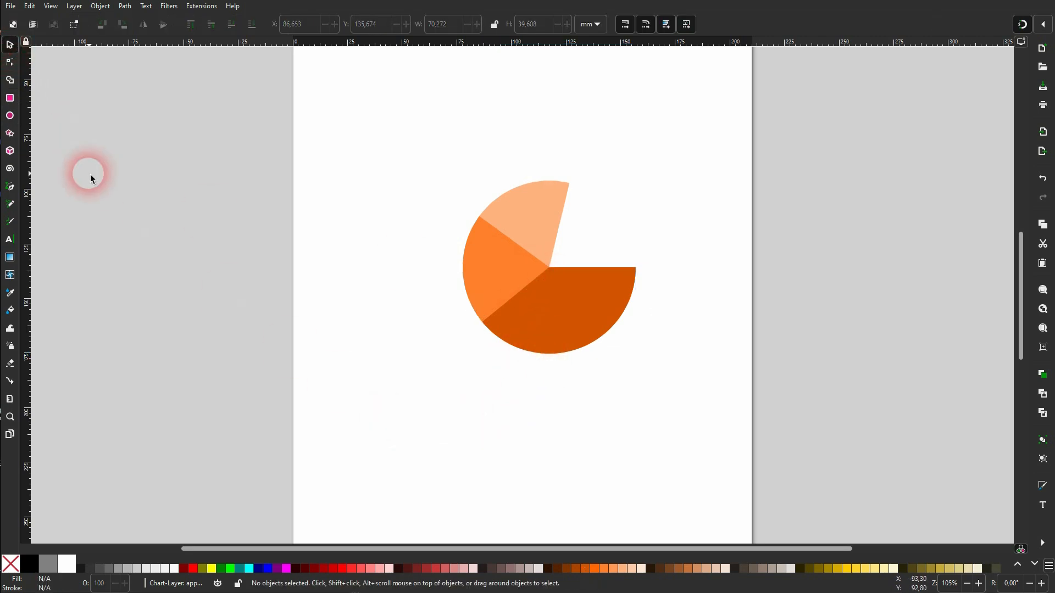
pyautogui.click(10, 116)
pyautogui.click(360, 209)
pyautogui.click(552, 272)
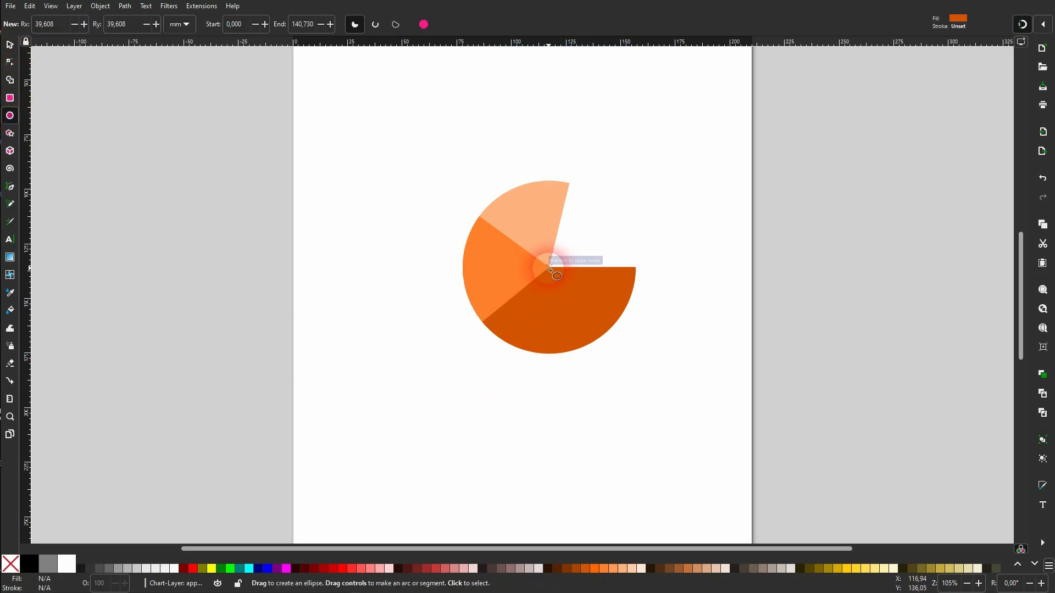
pyautogui.moveTo(551, 270); pyautogui.dragTo(612, 326)
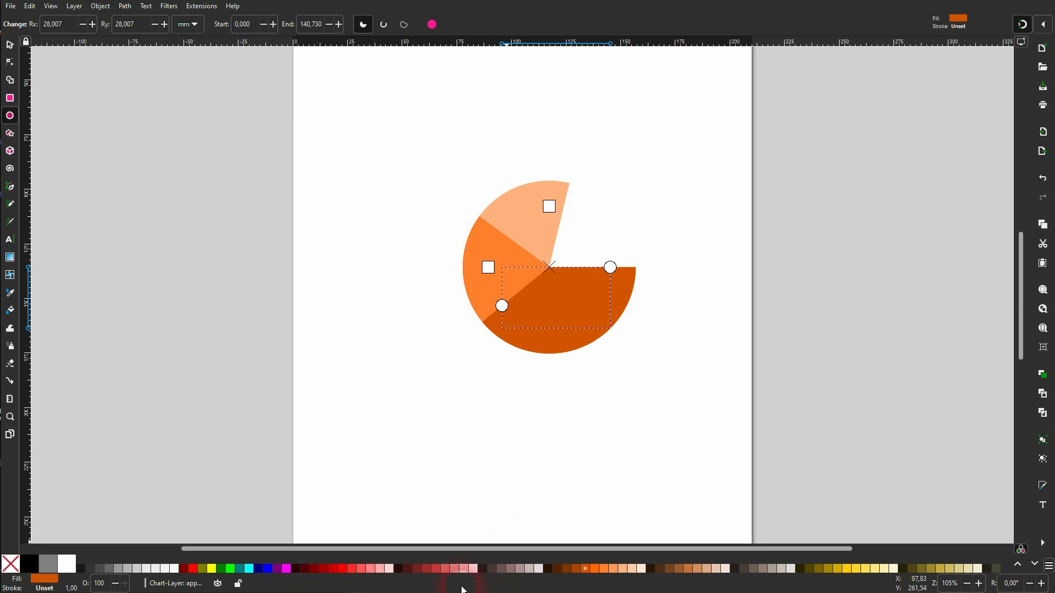
pyautogui.click(445, 570)
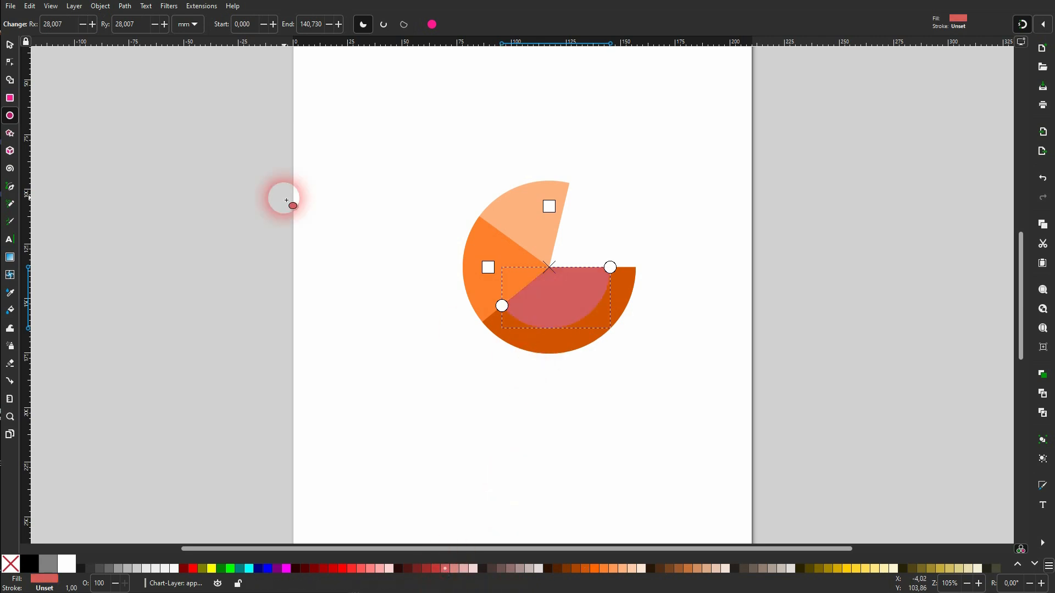
pyautogui.click(9, 44)
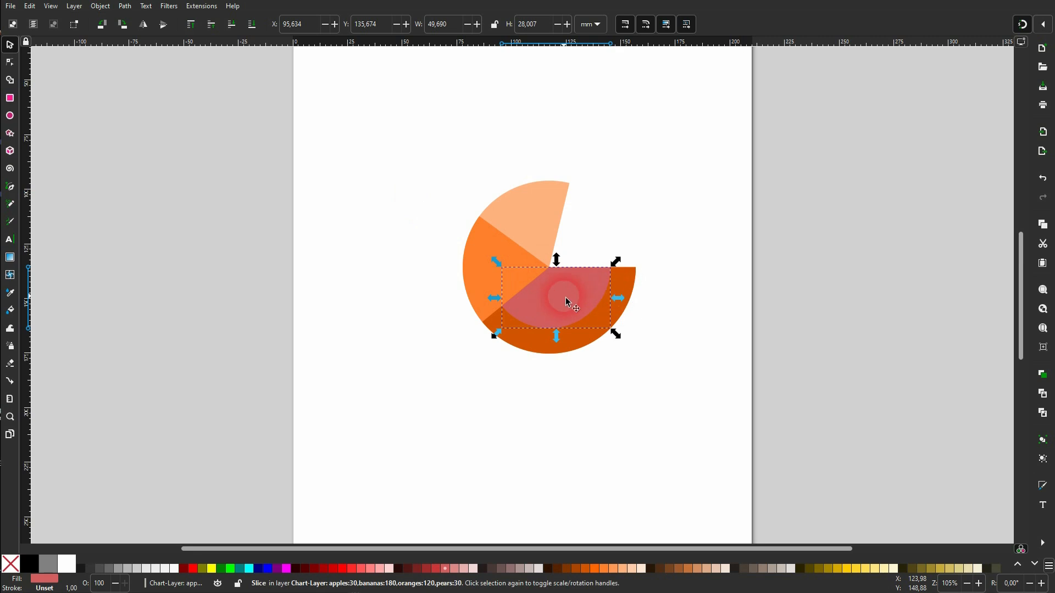
pyautogui.moveTo(565, 297); pyautogui.dragTo(571, 388)
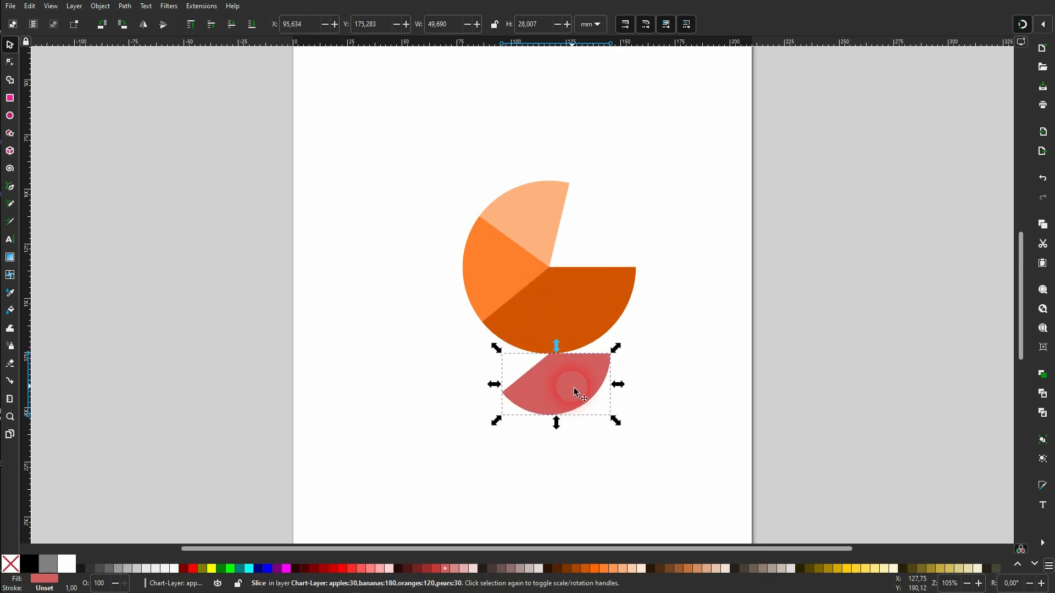
pyautogui.press('Delete')
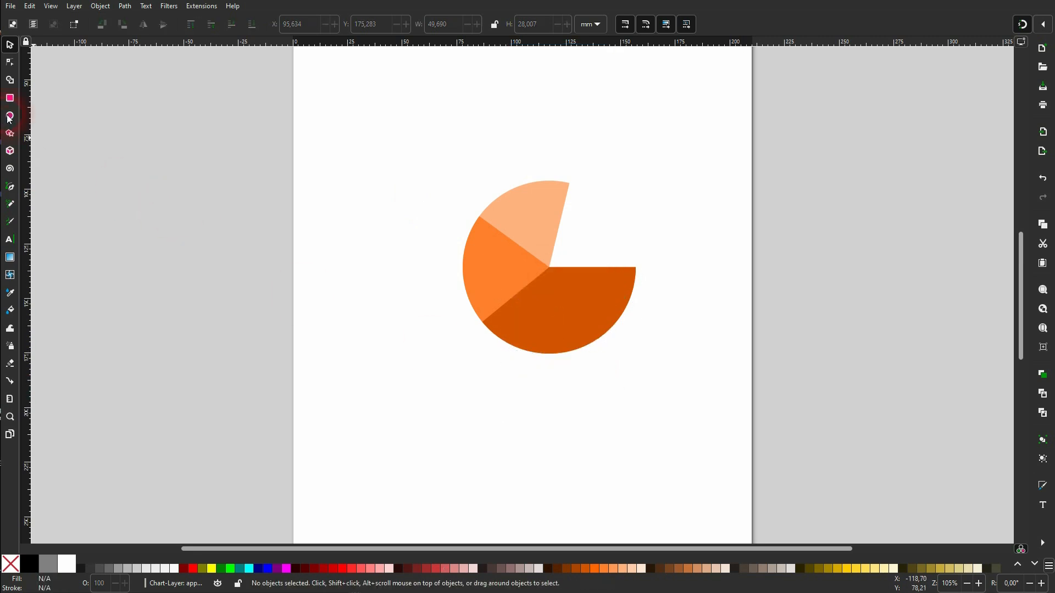
# - Draw a red ellipse with radii of about 22.5 and 23.3 mm from the pie's centre and make it whole
pyautogui.click(9, 116)
pyautogui.moveTo(551, 271); pyautogui.dragTo(598, 318)
pyautogui.click(433, 22)
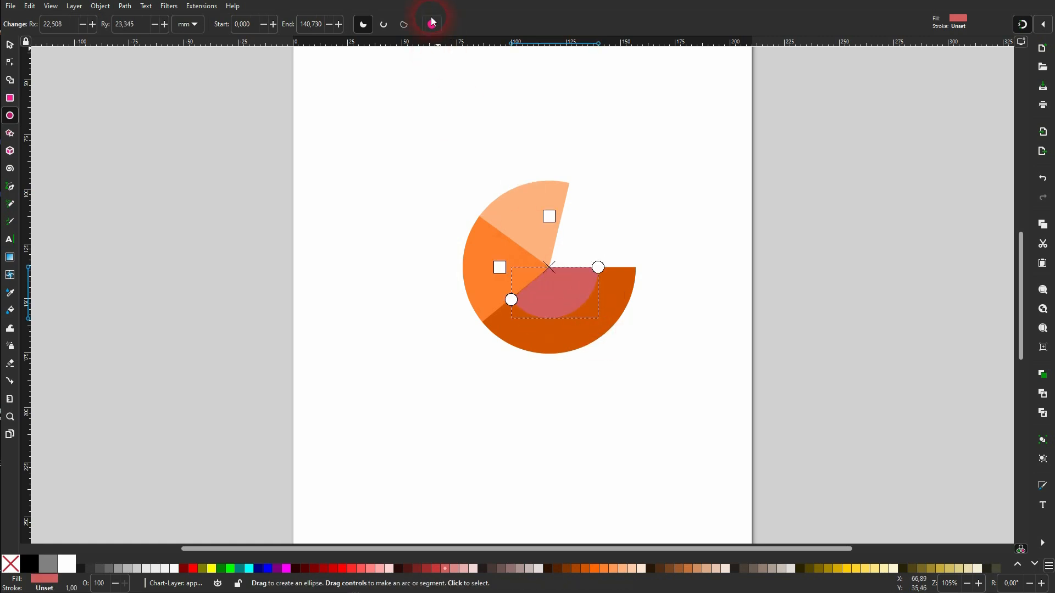
pyautogui.click(574, 228)
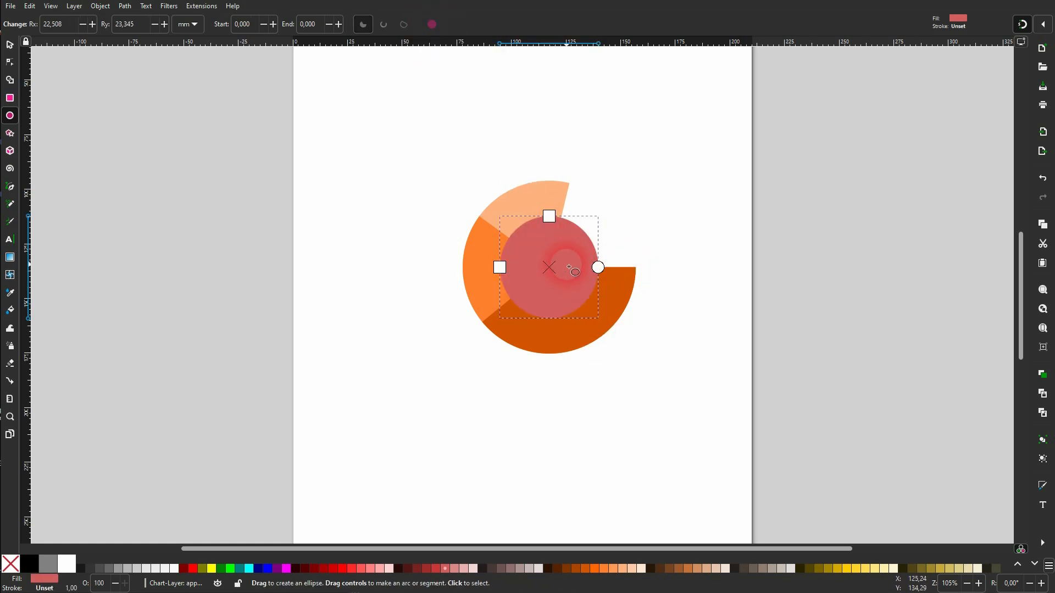
# - Subtract a copy of the red ellipse from the light orange slice with the Difference operation
pyautogui.click(10, 46)
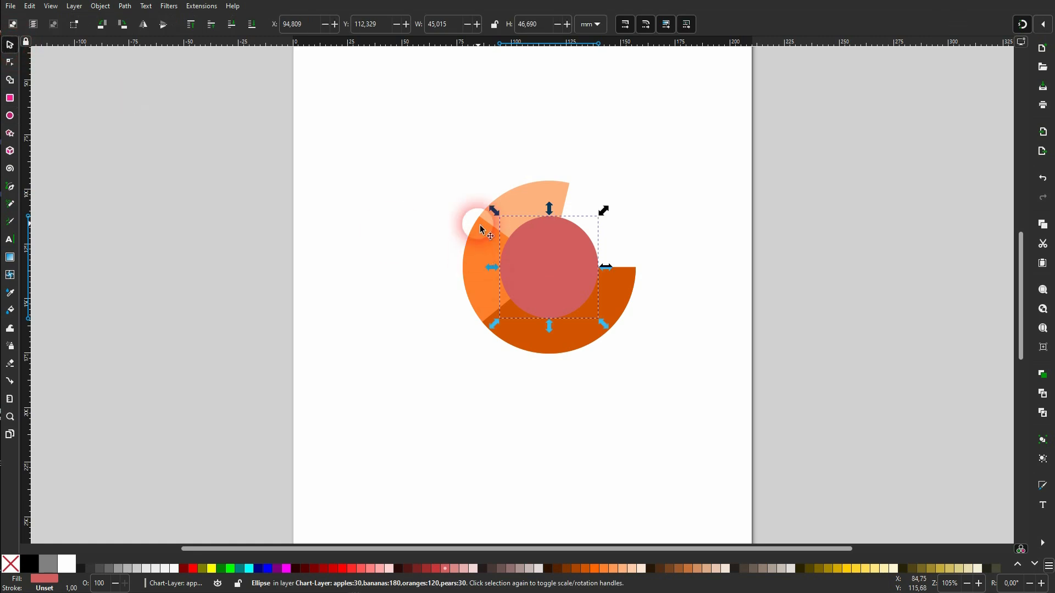
pyautogui.keyDown('shift'); pyautogui.click(542, 187); pyautogui.keyUp('shift')
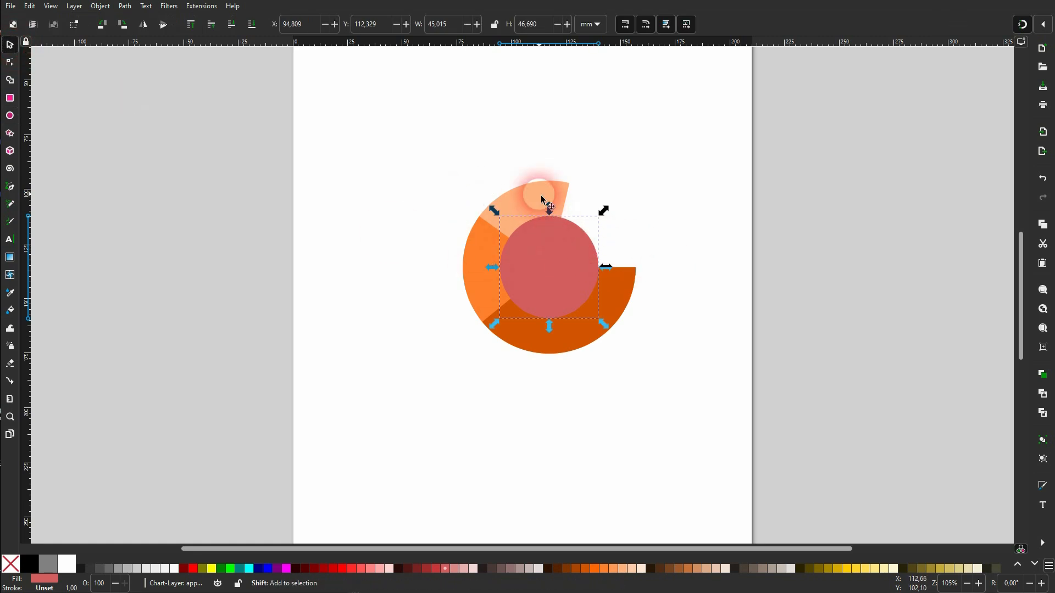
pyautogui.click(125, 6)
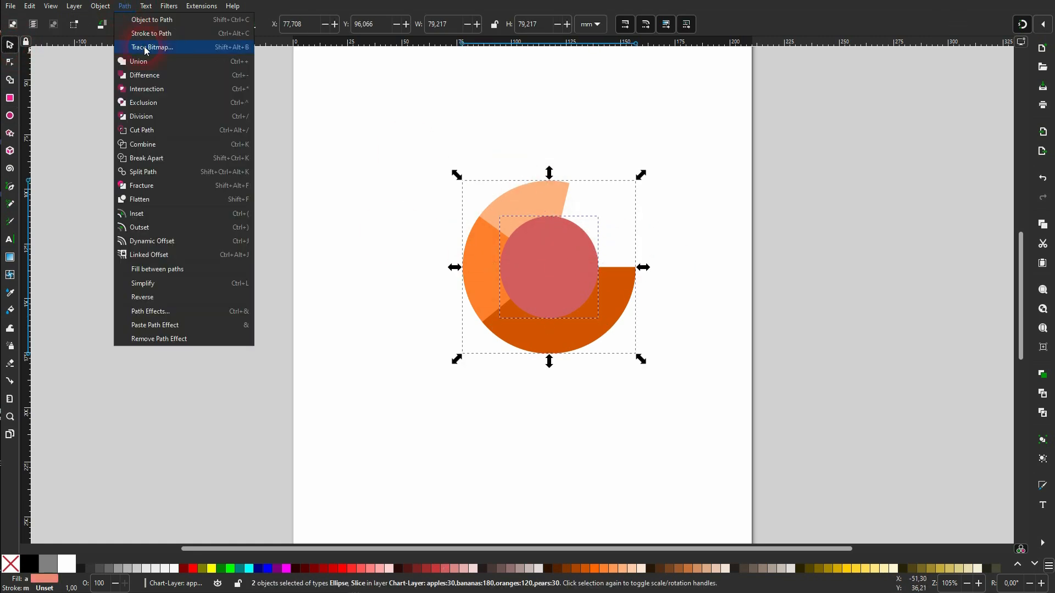
pyautogui.click(157, 77)
pyautogui.click(357, 347)
# - Cut another copy of the red ellipse out of the orange slice using Difference
pyautogui.click(562, 284)
pyautogui.keyDown('shift'); pyautogui.click(482, 275); pyautogui.keyUp('shift')
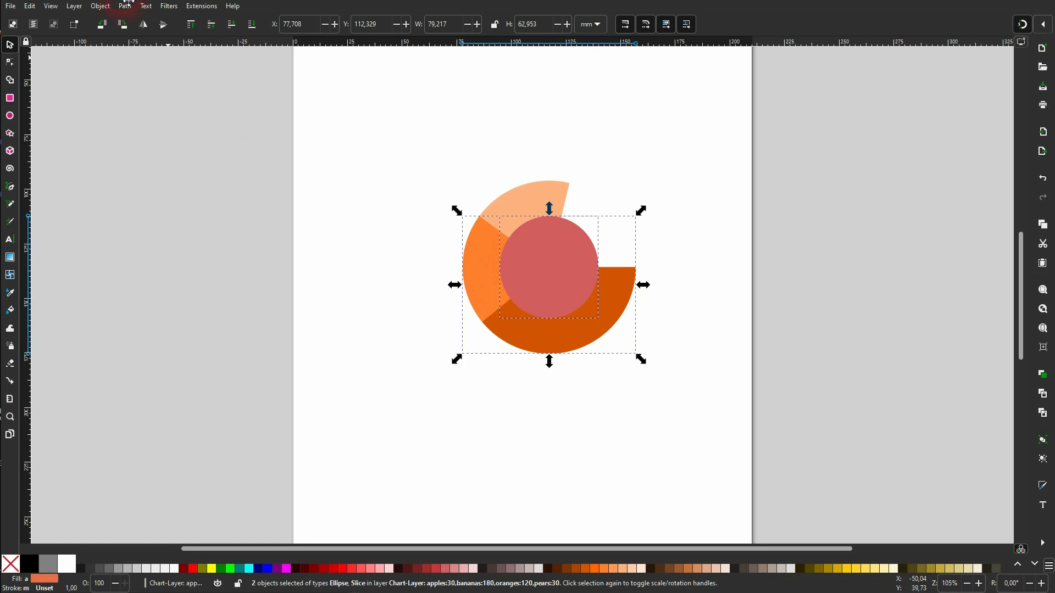
pyautogui.click(125, 6)
pyautogui.click(163, 78)
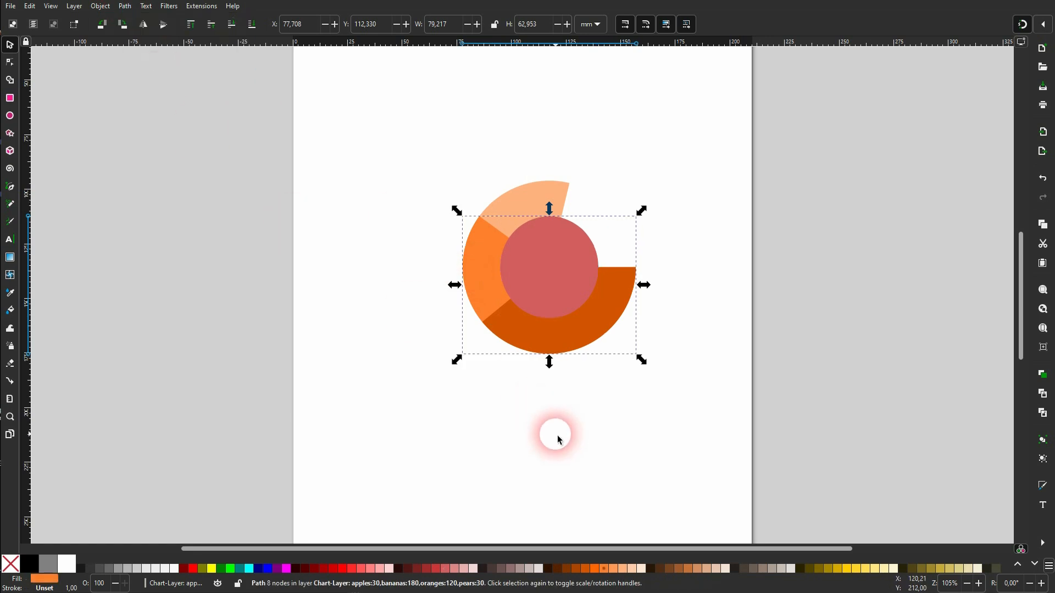
pyautogui.click(555, 433)
# - Apply Difference to the last red ellipse and the dark orange slice to complete the partial ring
pyautogui.click(552, 281)
pyautogui.keyDown('shift'); pyautogui.click(494, 322); pyautogui.keyUp('shift')
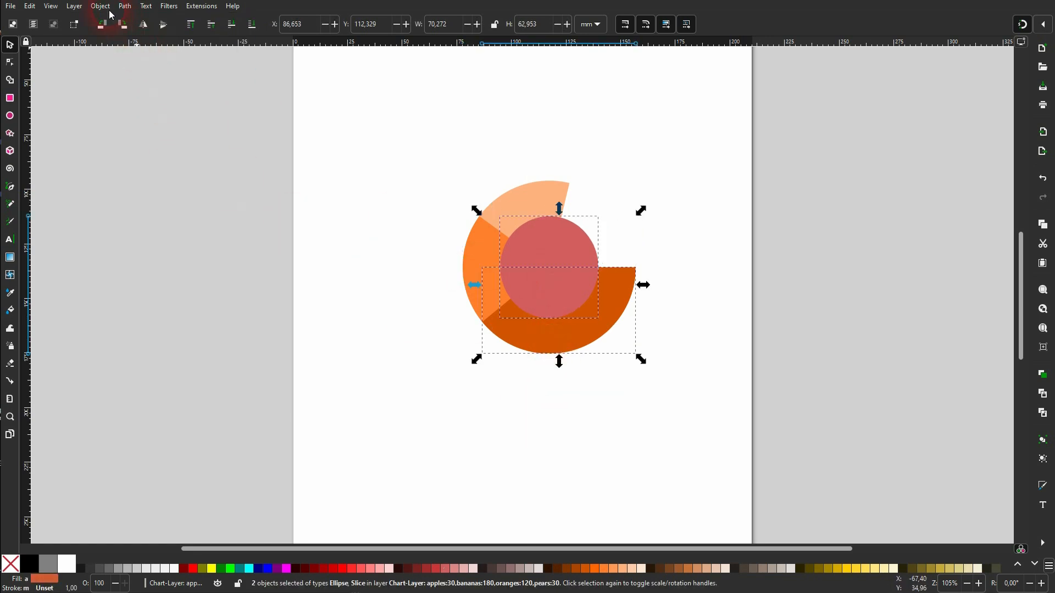
pyautogui.click(125, 6)
pyautogui.click(163, 81)
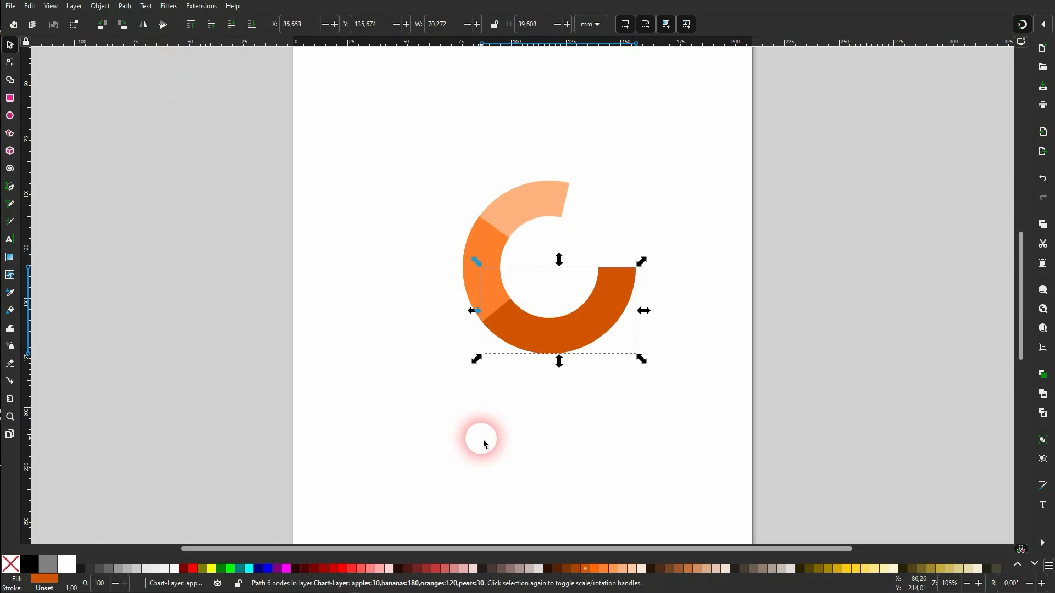
# - Delete all three segments of the partial ring from the page
pyautogui.click(664, 357)
pyautogui.moveTo(348, 474); pyautogui.dragTo(754, 147)
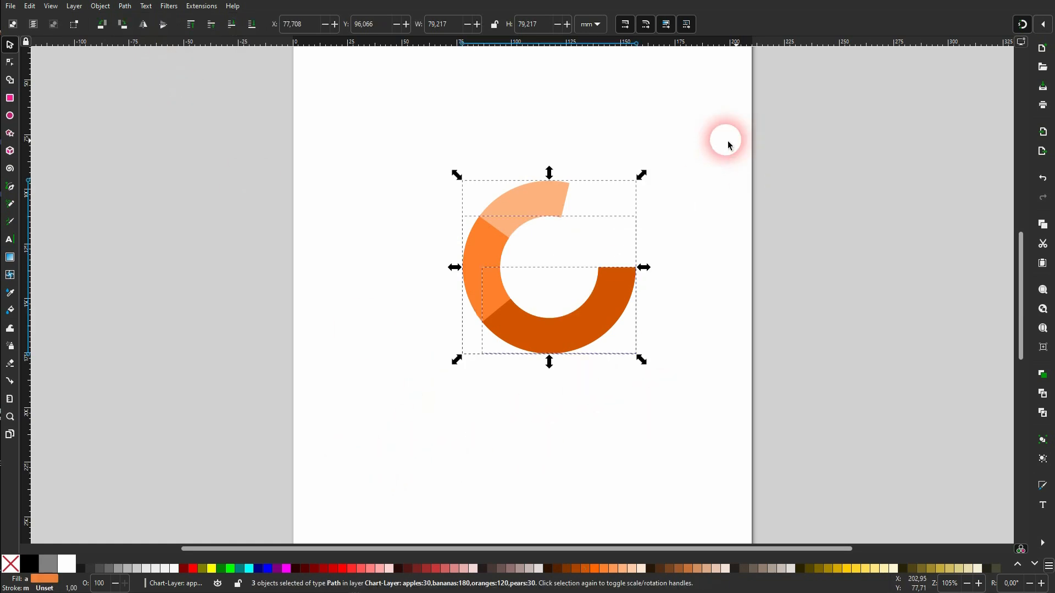
pyautogui.press('Delete')
# - Open the NiceCharts extension, place its dialog beside the page and display the direct-input chart data
pyautogui.click(169, 6)
pyautogui.moveTo(189, 7)
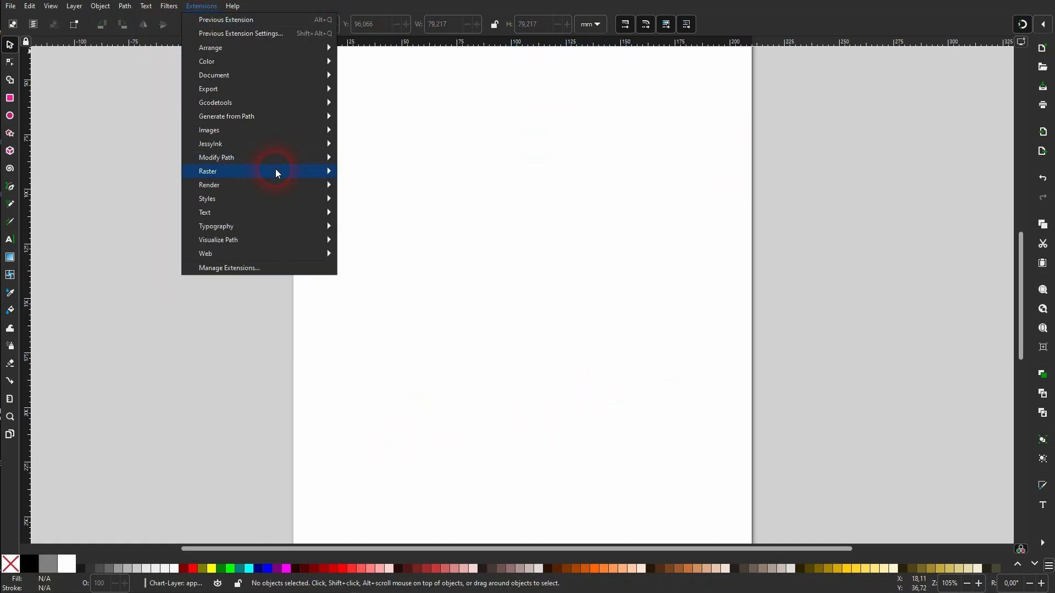
pyautogui.moveTo(281, 189)
pyautogui.click(401, 294)
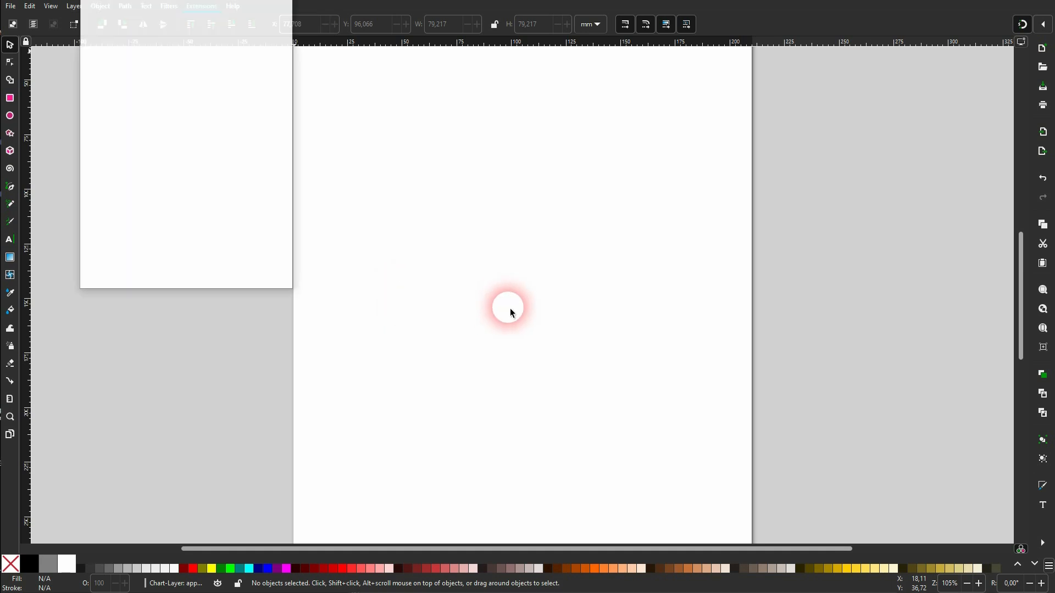
pyautogui.moveTo(217, 0); pyautogui.dragTo(848, 121)
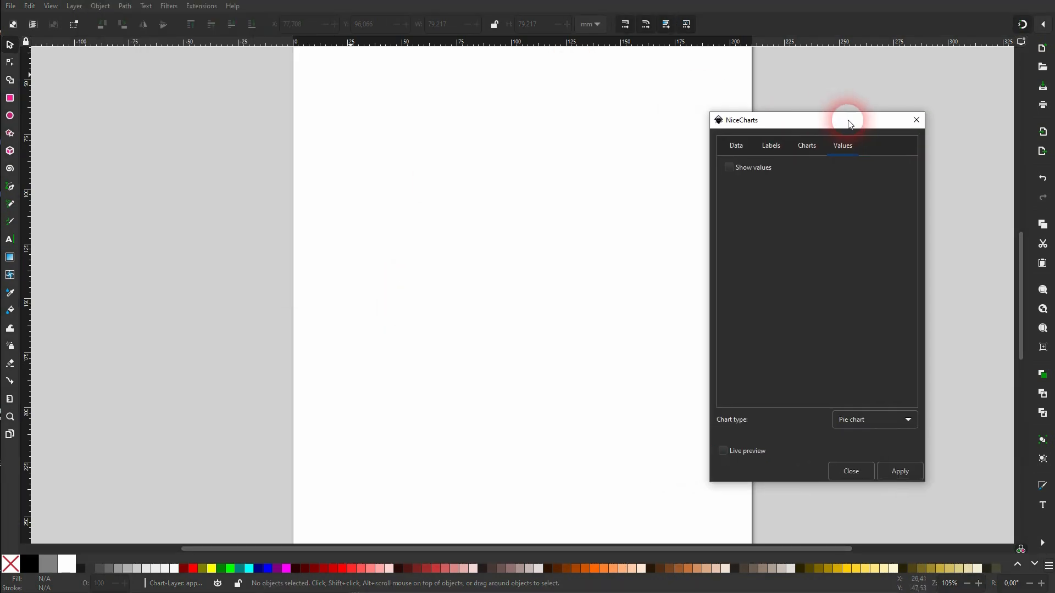
pyautogui.click(739, 147)
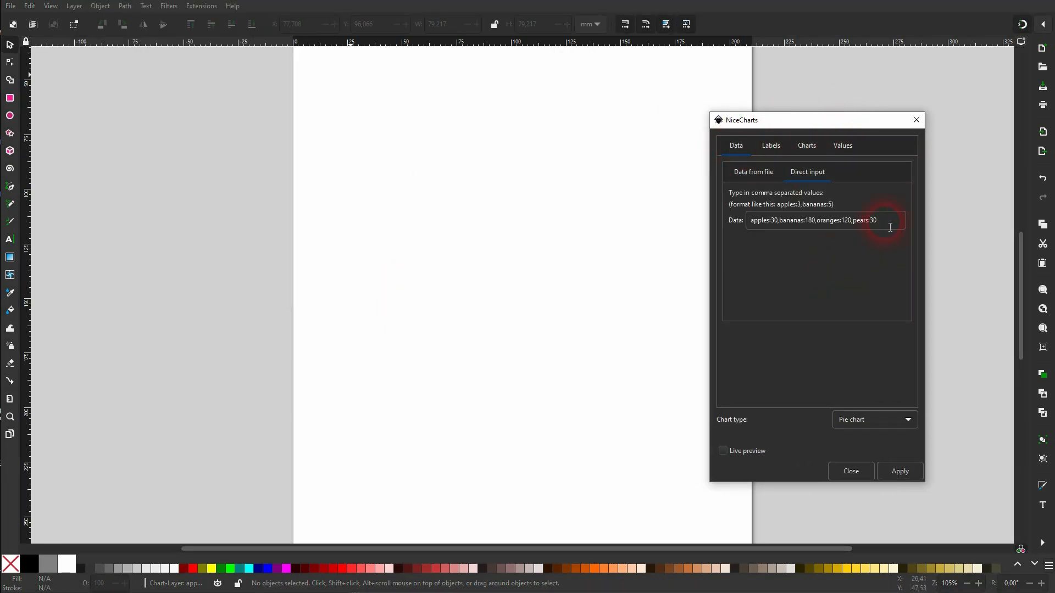
# - Generate the pie chart from the NiceCharts data and move its four fruit labels away from the pie
pyautogui.click(899, 470)
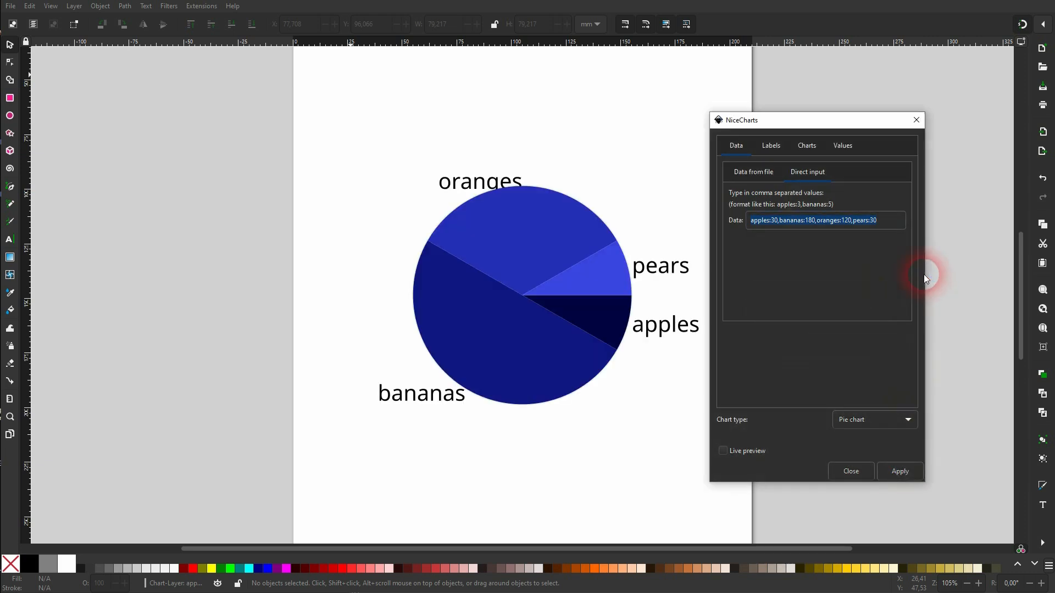
pyautogui.click(916, 120)
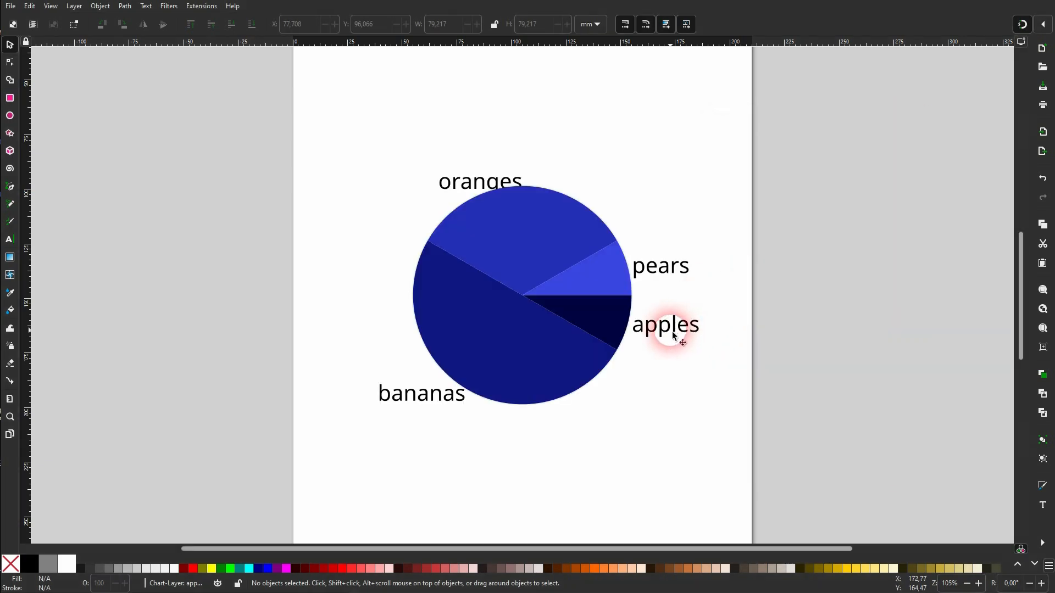
pyautogui.moveTo(675, 336); pyautogui.dragTo(810, 341)
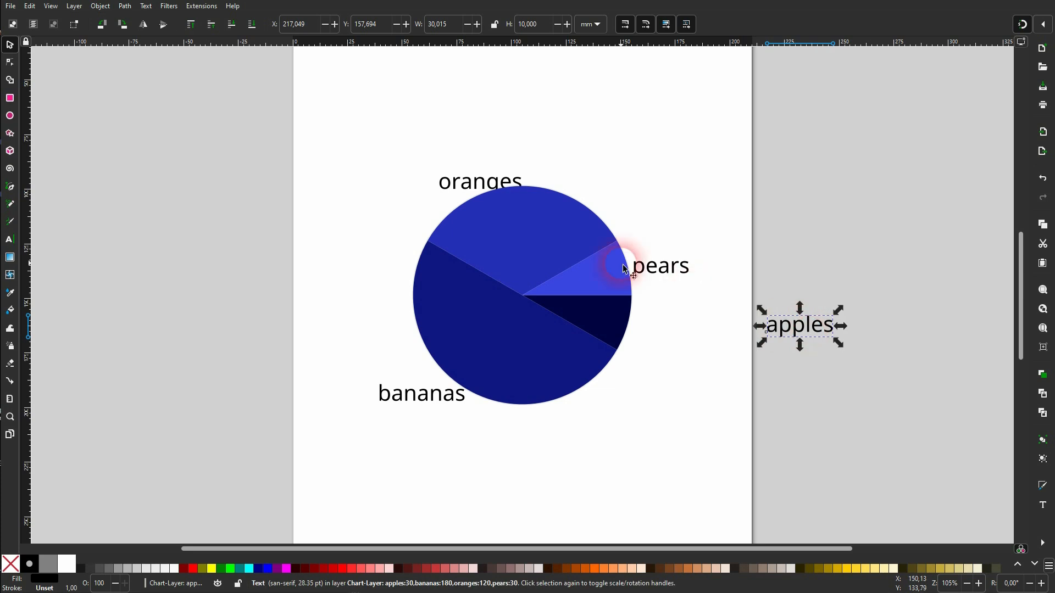
pyautogui.moveTo(625, 269); pyautogui.dragTo(746, 269)
pyautogui.moveTo(503, 172); pyautogui.dragTo(504, 96)
pyautogui.moveTo(453, 409); pyautogui.dragTo(452, 488)
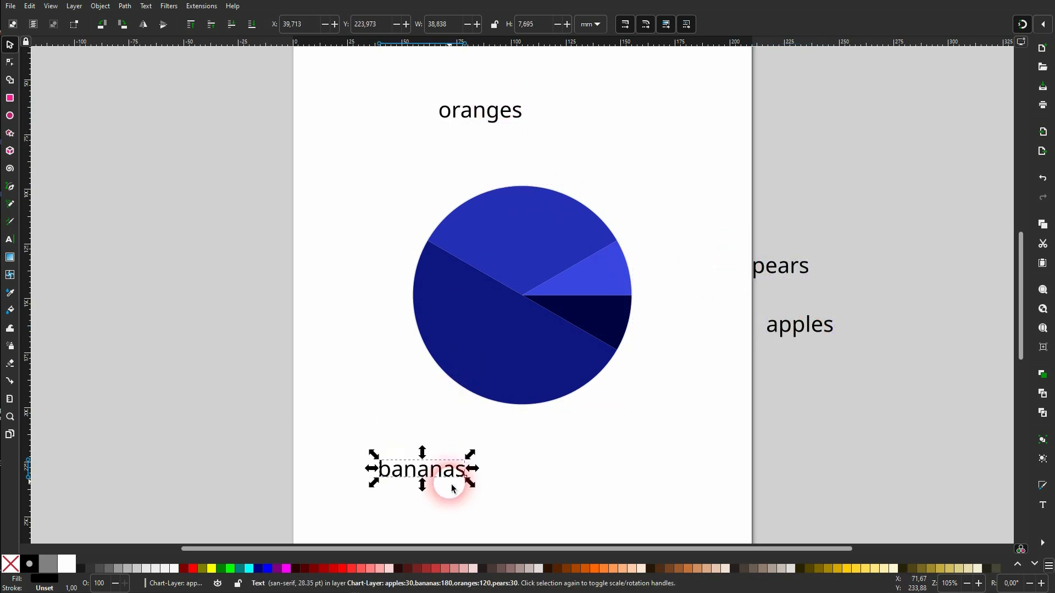
# - Draw a circle about 101 mm in diameter from the pie chart's centre, covering all of its slices
pyautogui.click(15, 116)
pyautogui.moveTo(327, 186); pyautogui.dragTo(430, 289)
pyautogui.hotkey('ctrl', 'z')
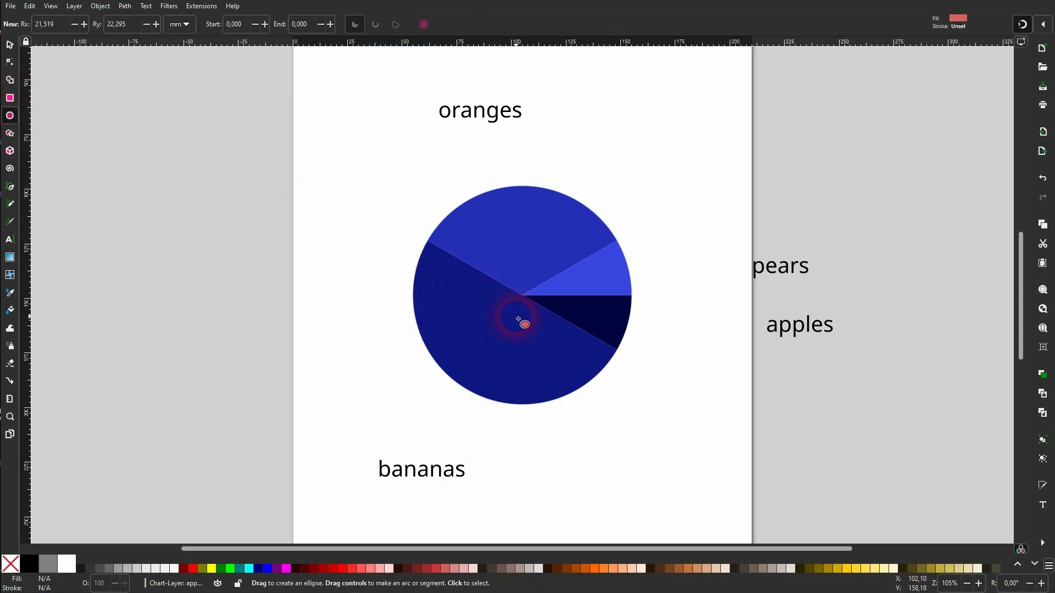
pyautogui.moveTo(528, 303); pyautogui.dragTo(631, 408)
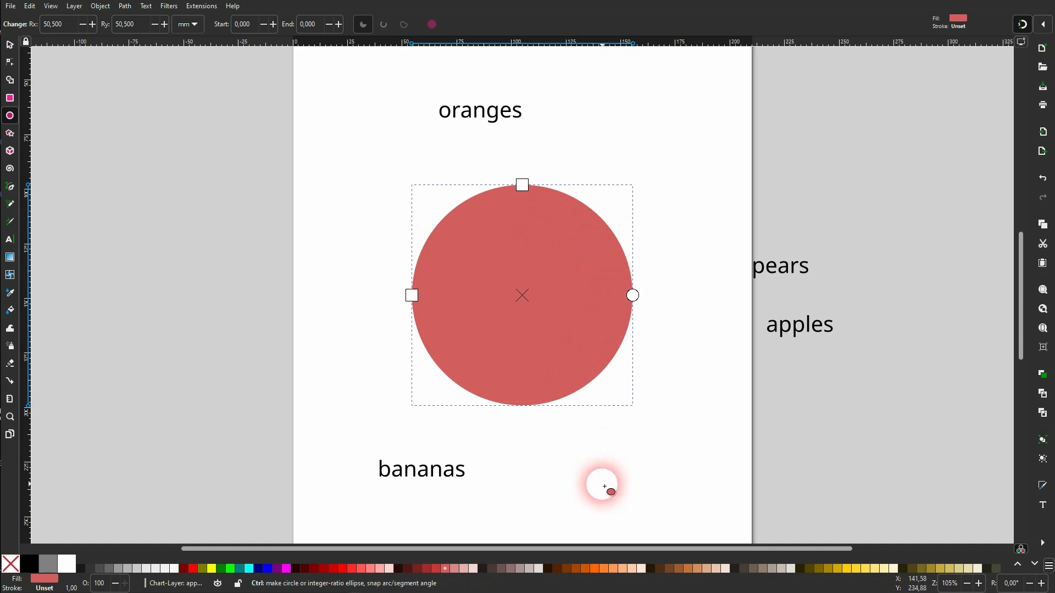
# - Fill a duplicate of the red circle with light pink and scale it down concentrically inside the original
pyautogui.click(466, 569)
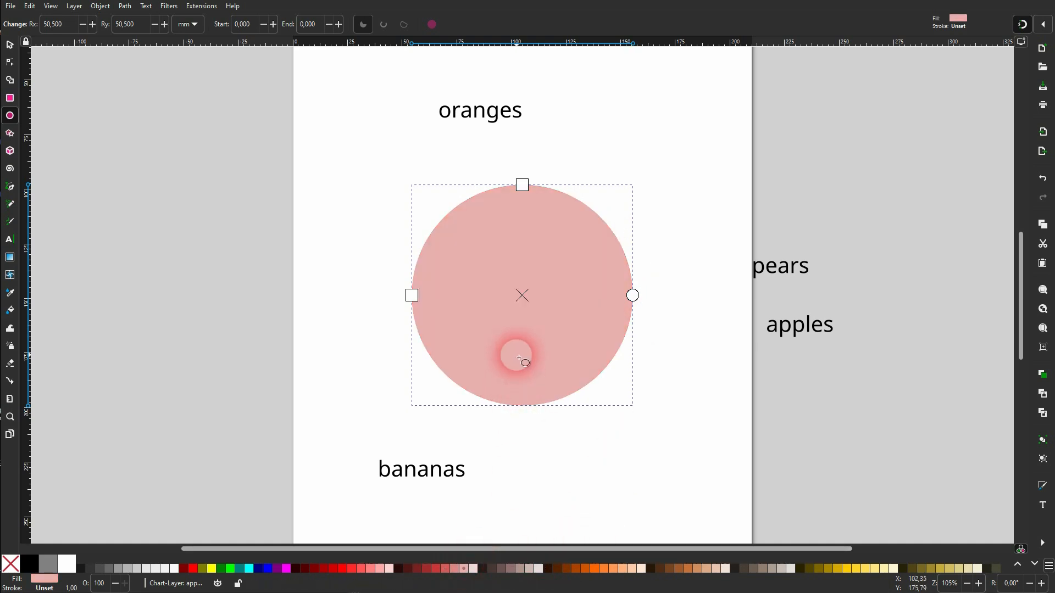
pyautogui.click(11, 48)
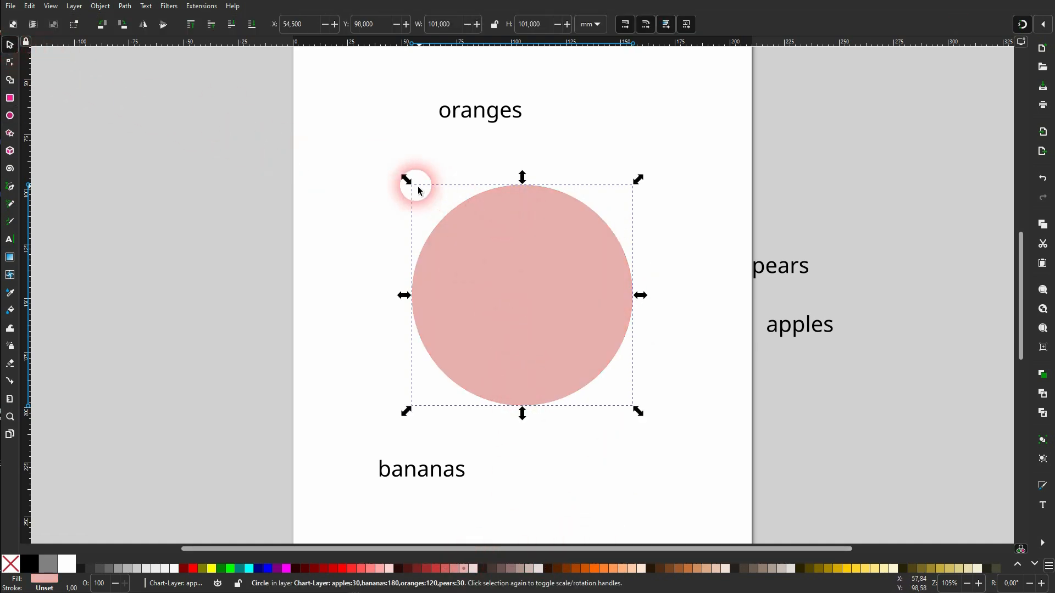
pyautogui.moveTo(404, 179); pyautogui.dragTo(441, 207)
# - Cut the small pink circle out of the large red circle using Difference, keeping the ring over the pie
pyautogui.keyDown('shift'); pyautogui.click(545, 204); pyautogui.keyUp('shift')
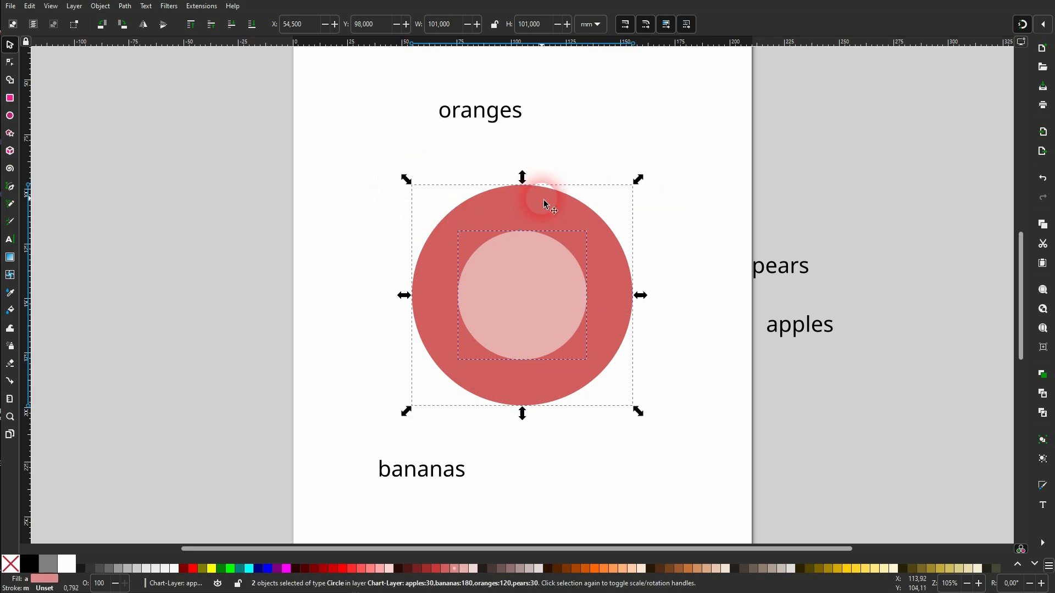
pyautogui.click(125, 7)
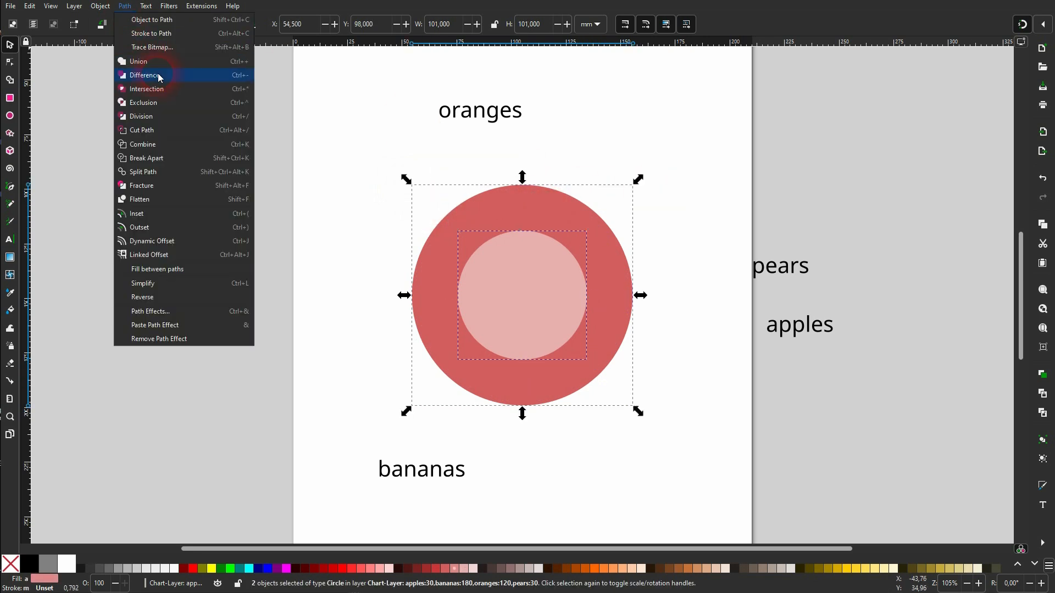
pyautogui.click(160, 77)
pyautogui.moveTo(572, 229); pyautogui.dragTo(268, 230)
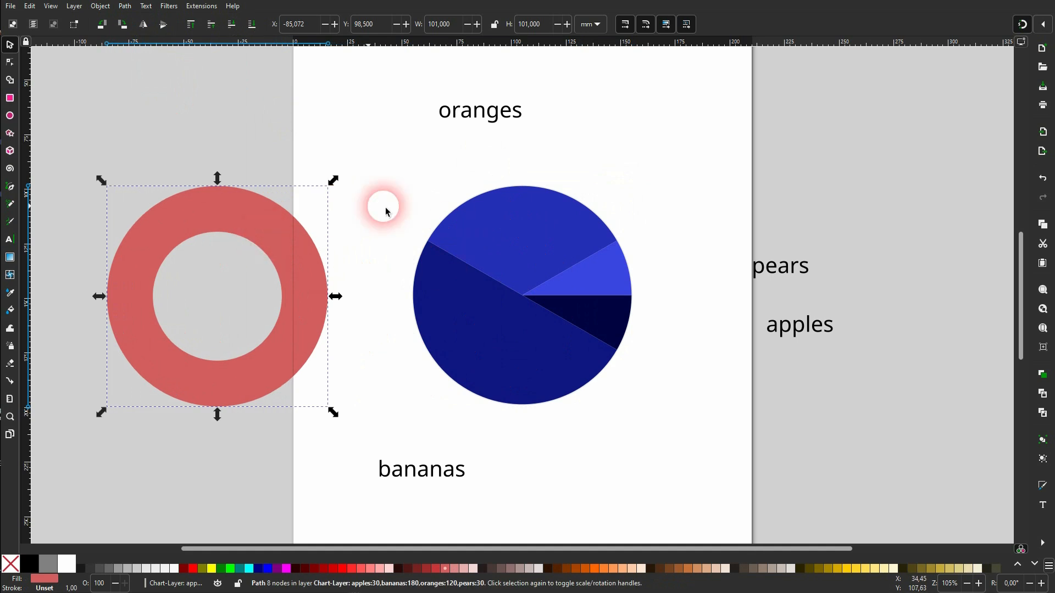
pyautogui.hotkey('ctrl', 'z')
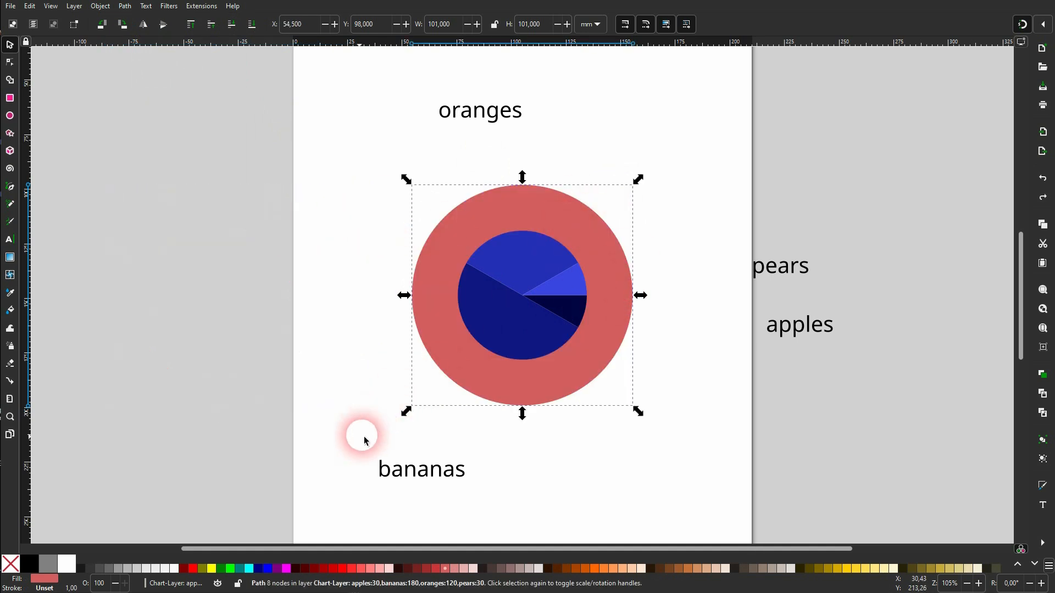
# - Clip all of the pie slices with the red ring using Set Clip to form a ring chart
pyautogui.moveTo(365, 440); pyautogui.dragTo(716, 146)
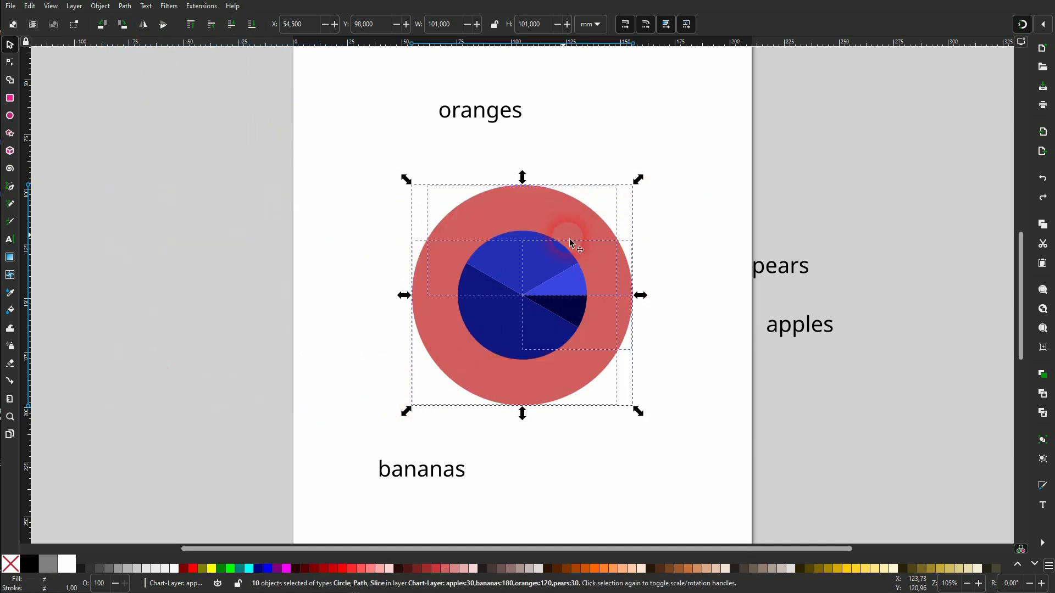
pyautogui.rightClick(526, 222)
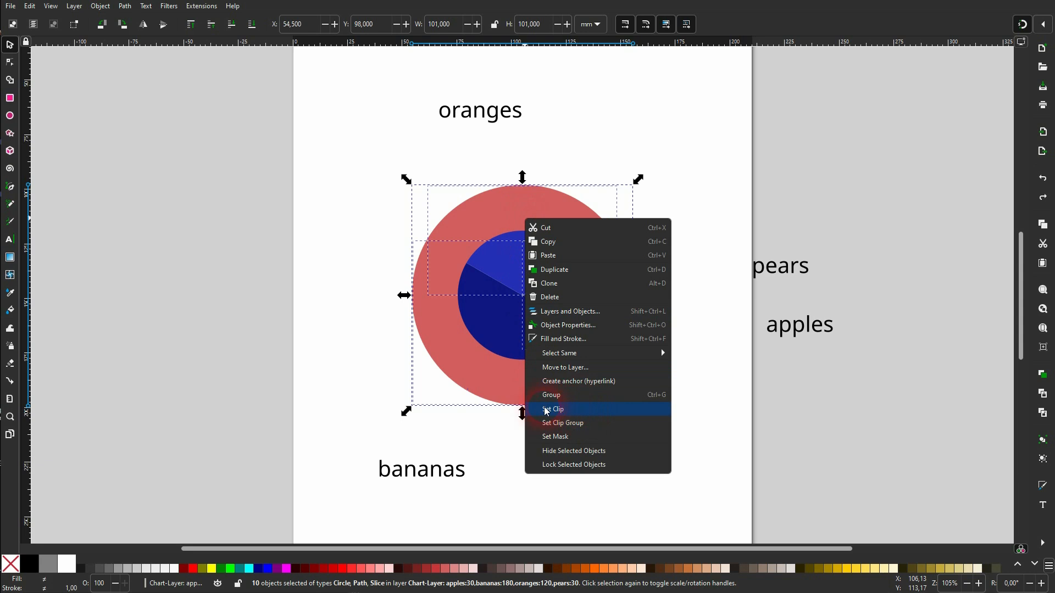
pyautogui.click(578, 413)
pyautogui.click(687, 485)
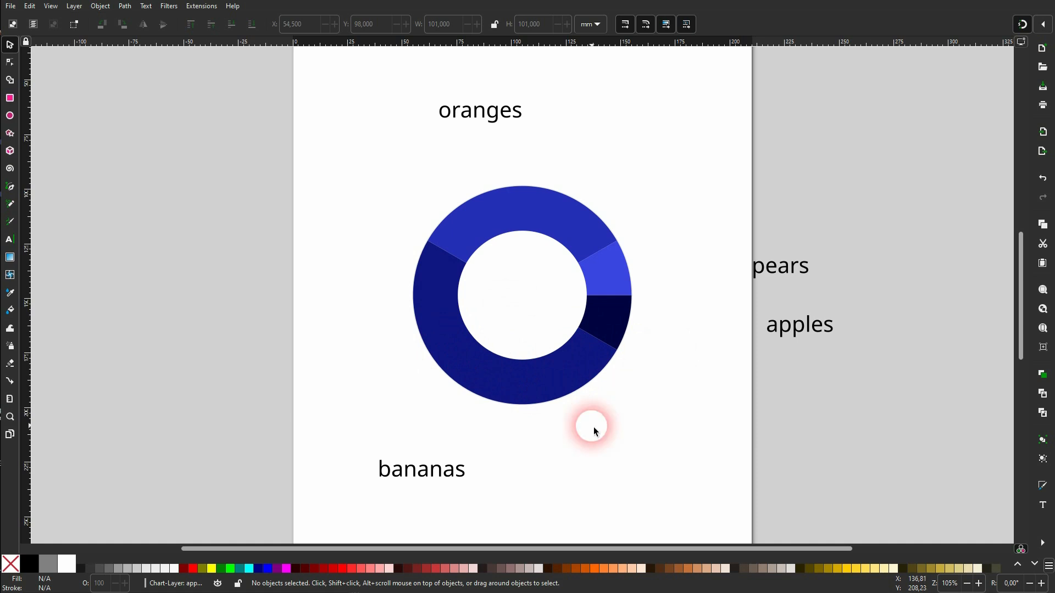
# - Move the bananas, oranges, pears and apples labels back beside their segments of the ring chart
pyautogui.moveTo(448, 471); pyautogui.dragTo(447, 418)
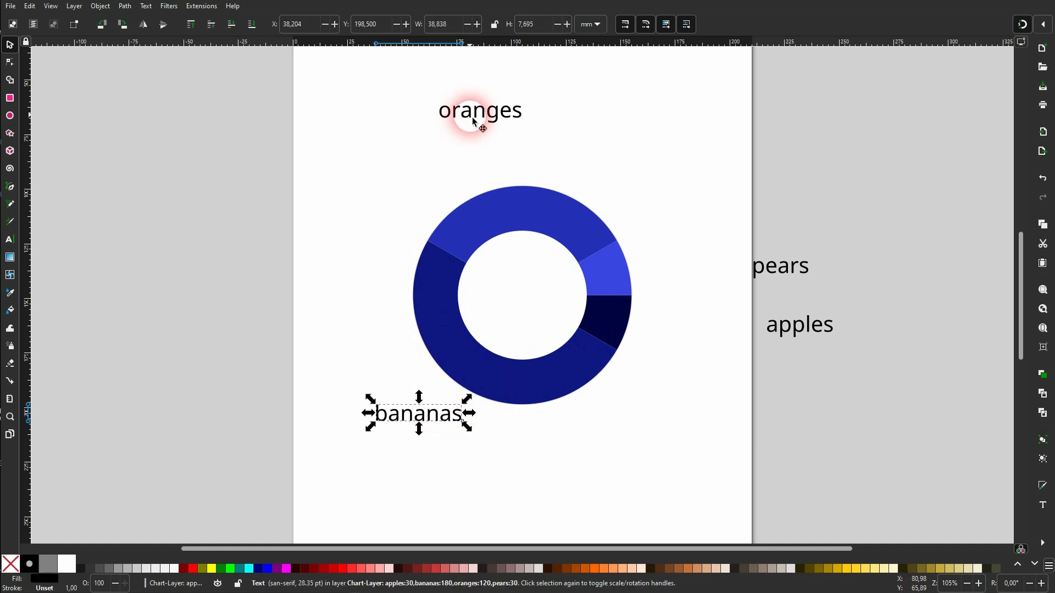
pyautogui.moveTo(476, 116); pyautogui.dragTo(482, 141)
pyautogui.moveTo(803, 279); pyautogui.dragTo(704, 273)
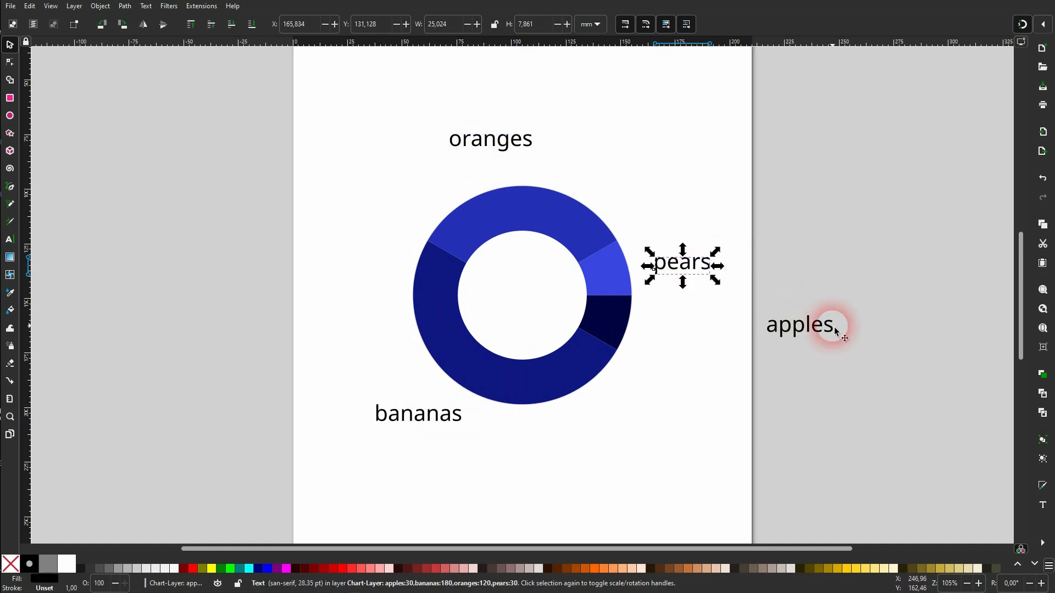
pyautogui.moveTo(829, 325); pyautogui.dragTo(715, 336)
# - Fill the oranges, pears, apples and bananas ring segments with progressively darker tan shades in that order
pyautogui.click(566, 385)
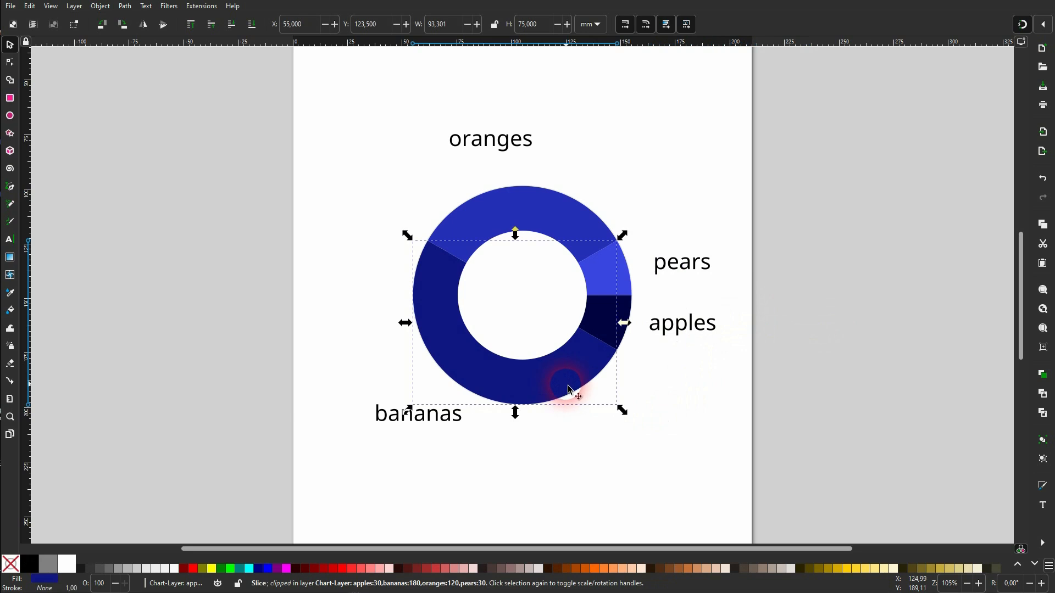
pyautogui.click(552, 216)
pyautogui.click(716, 568)
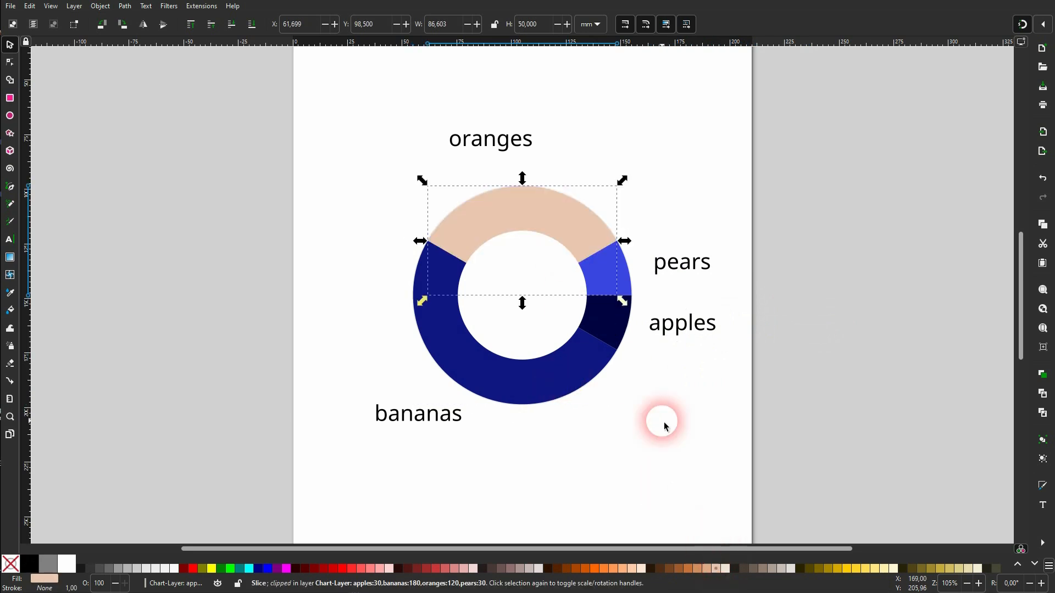
pyautogui.click(609, 274)
pyautogui.click(701, 569)
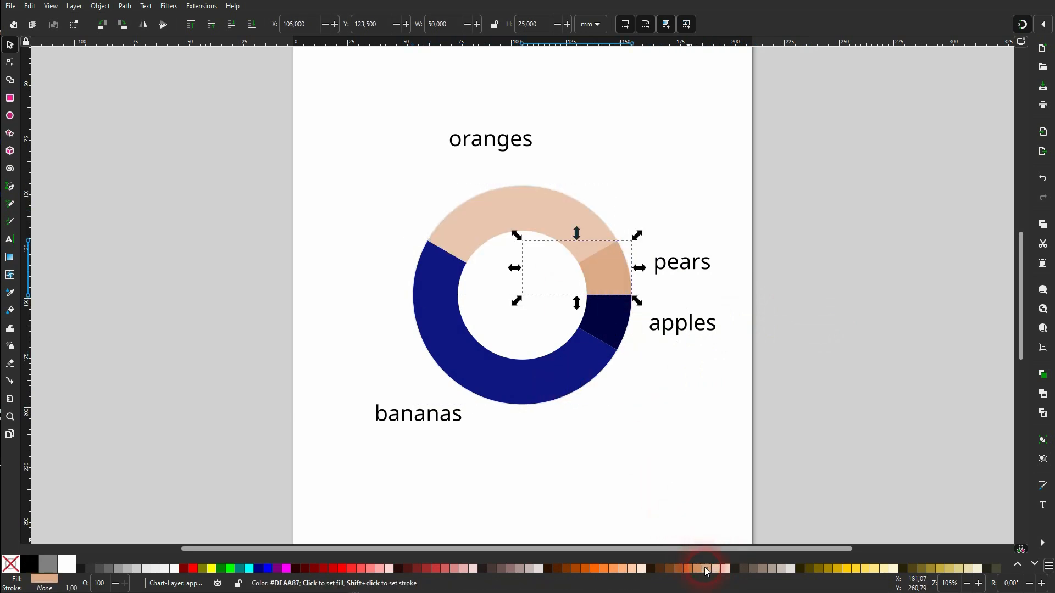
pyautogui.click(623, 327)
pyautogui.click(701, 568)
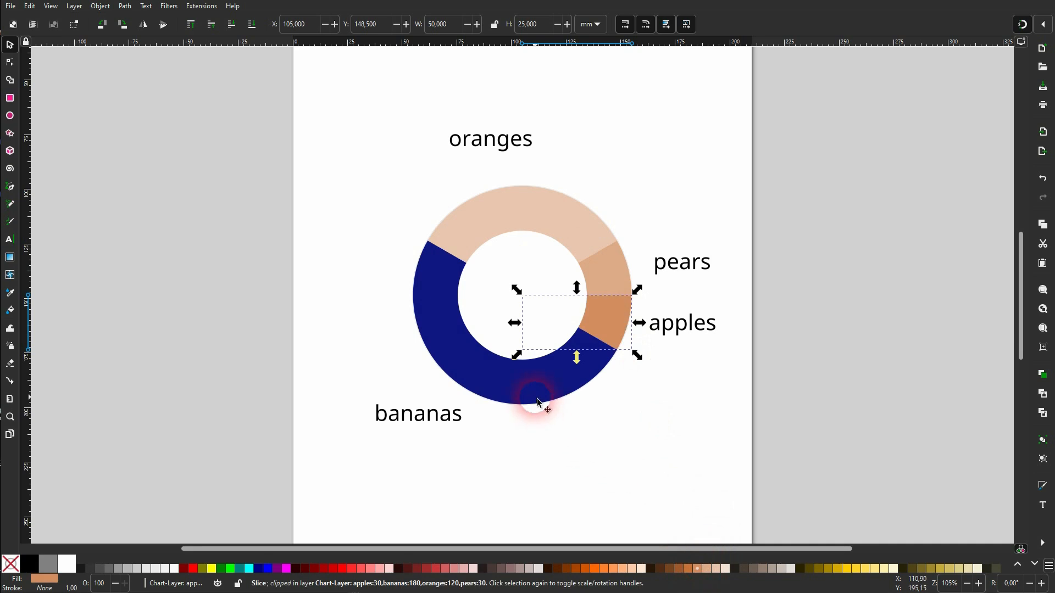
pyautogui.click(538, 400)
pyautogui.click(688, 568)
pyautogui.click(656, 452)
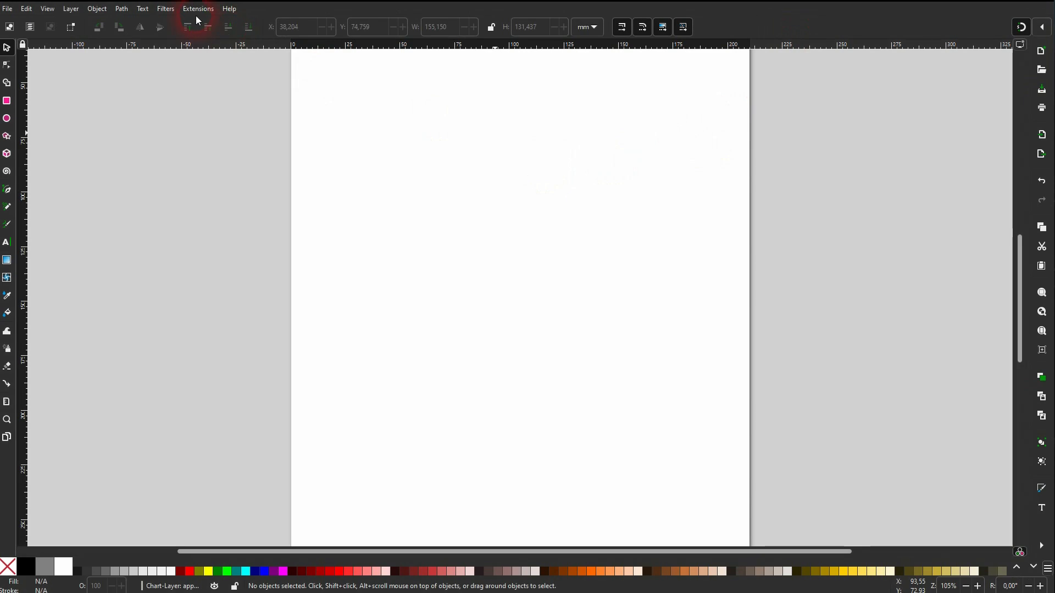
# - Reopen the NiceCharts extension and place its dialog beside the empty page
pyautogui.click(197, 15)
pyautogui.moveTo(311, 195)
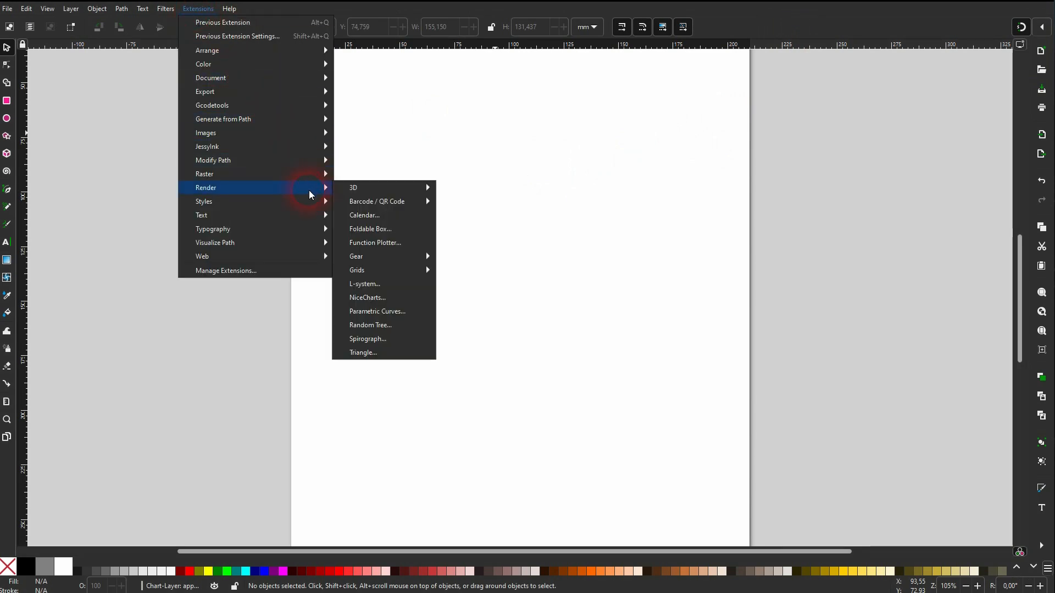
pyautogui.click(393, 297)
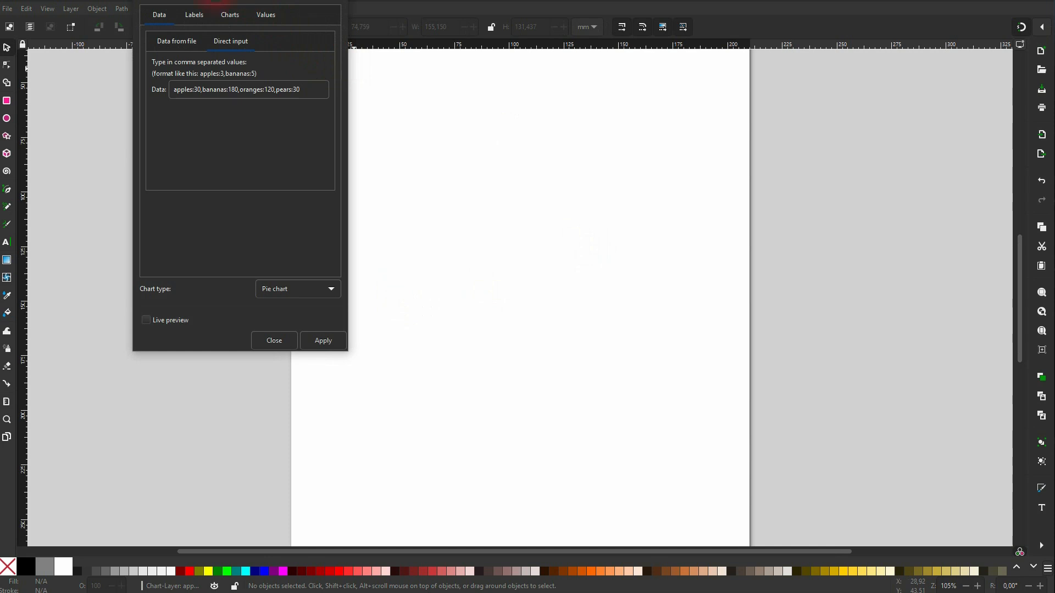
pyautogui.moveTo(312, 1); pyautogui.dragTo(925, 138)
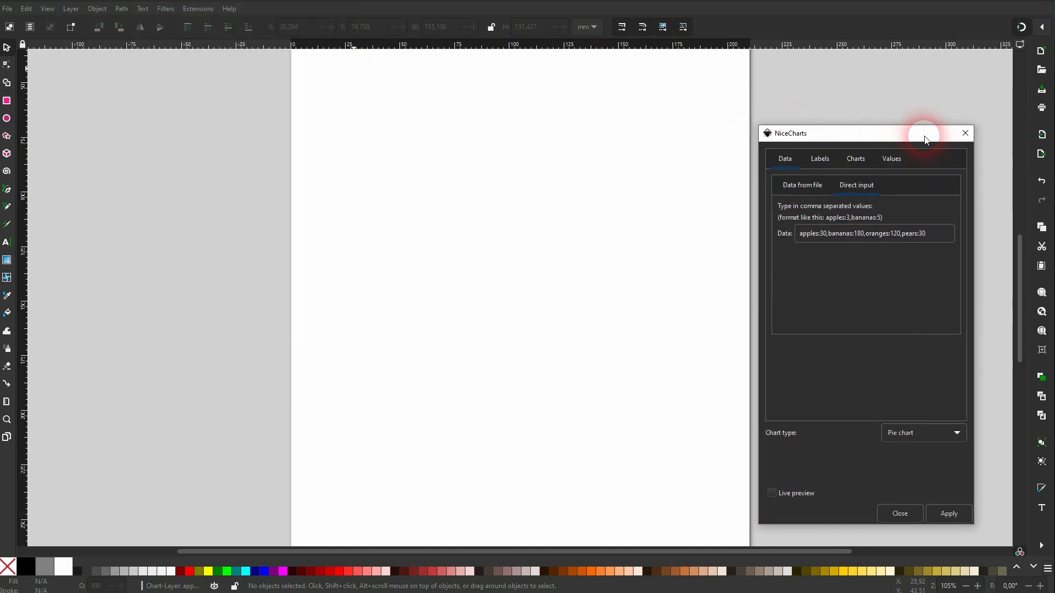
# - Preview the pie chart live and examine how the data values relate to the slices, ending with the preview off
pyautogui.click(953, 242)
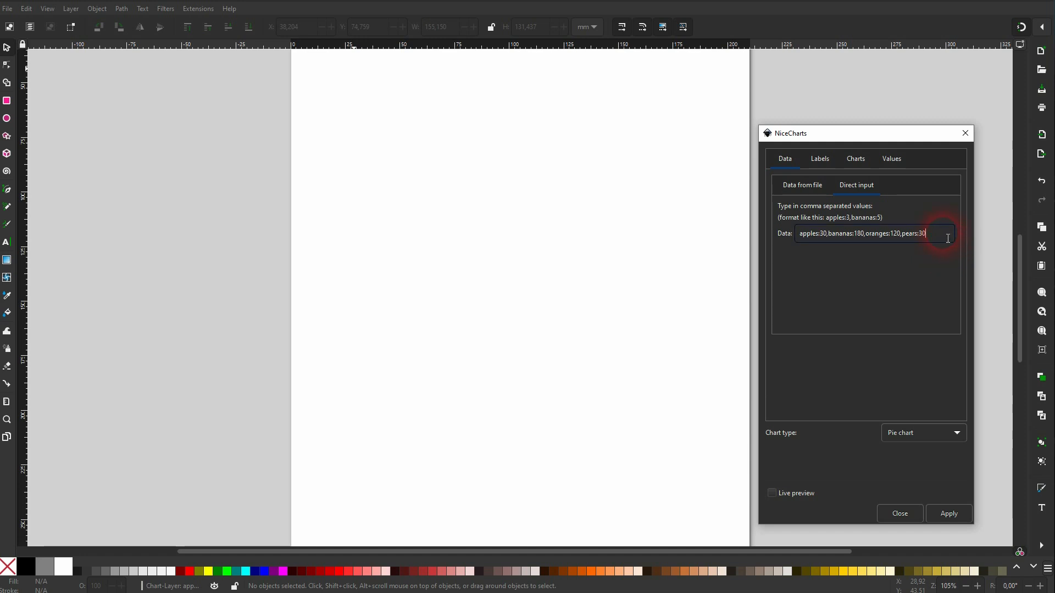
pyautogui.moveTo(948, 238); pyautogui.dragTo(766, 229)
pyautogui.click(800, 492)
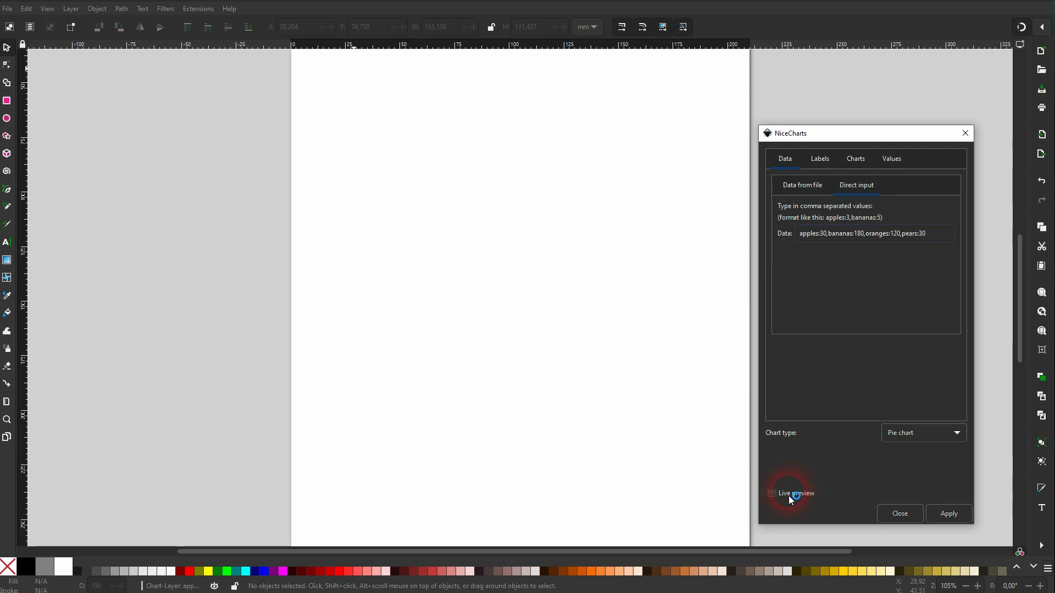
pyautogui.click(789, 494)
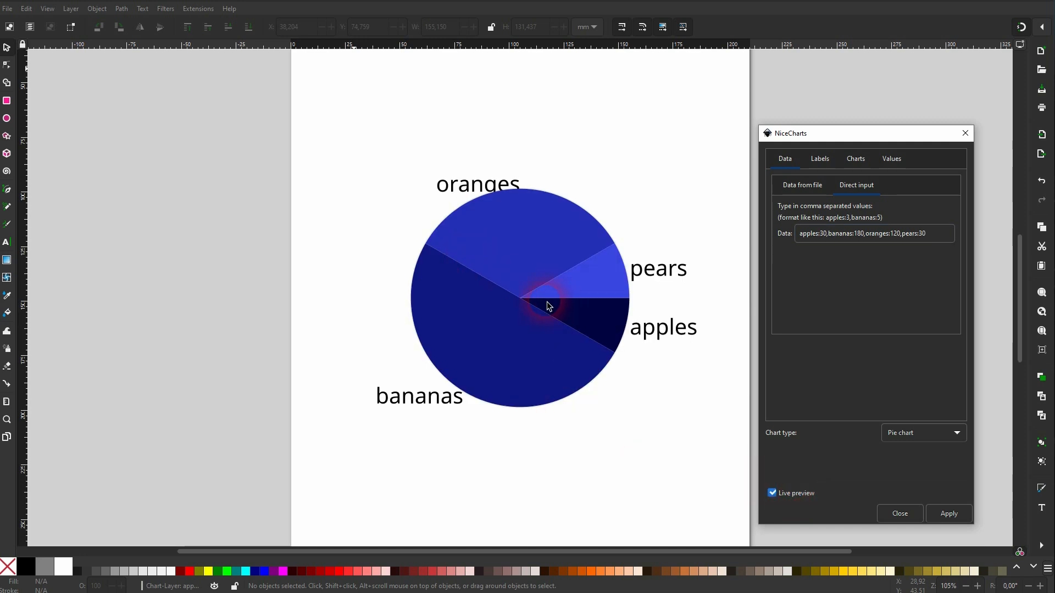
pyautogui.doubleClick(824, 238)
pyautogui.doubleClick(923, 238)
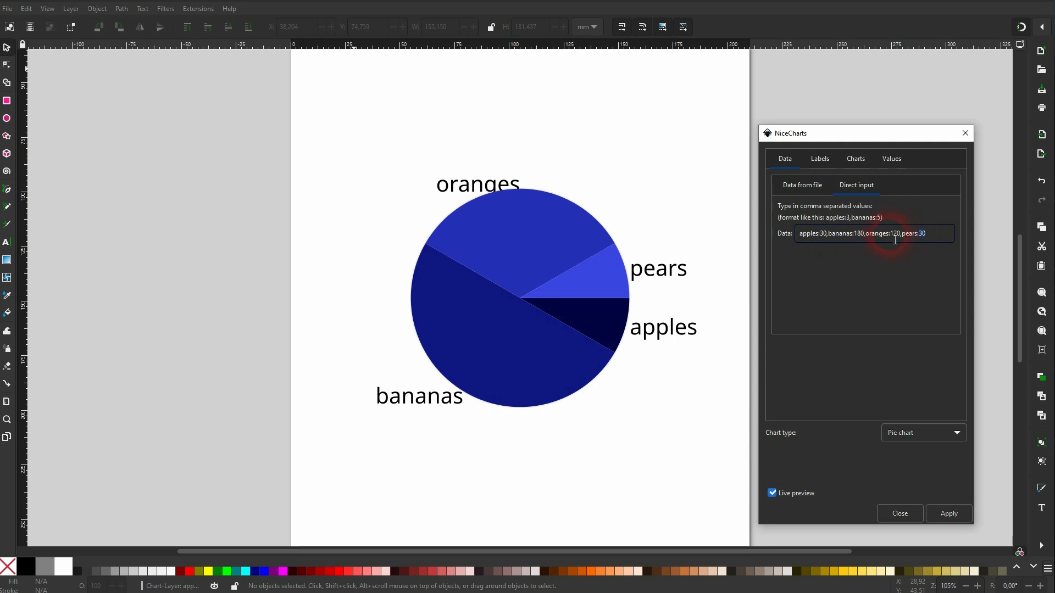
pyautogui.click(772, 493)
# - Append the entry basic:360 to the end of the chart data and preview the pie chart
pyautogui.click(939, 237)
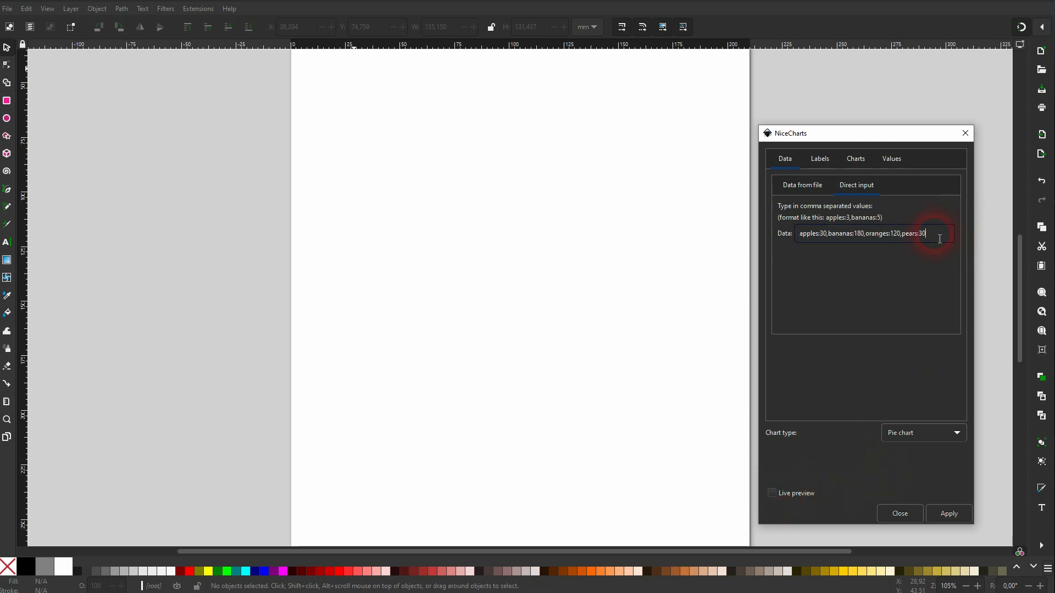
pyautogui.write(', basic:')
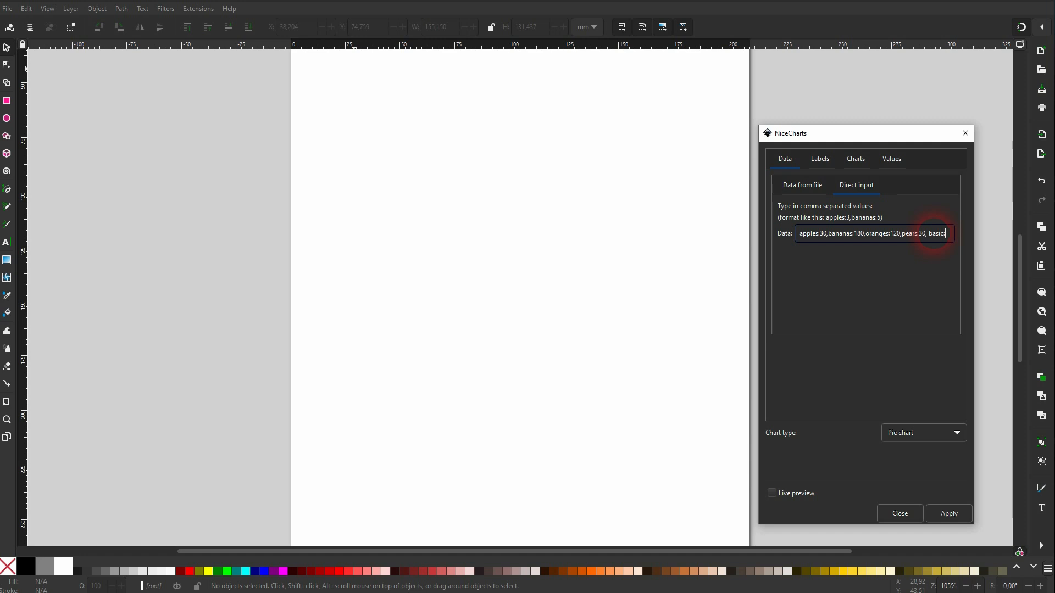
pyautogui.write('360')
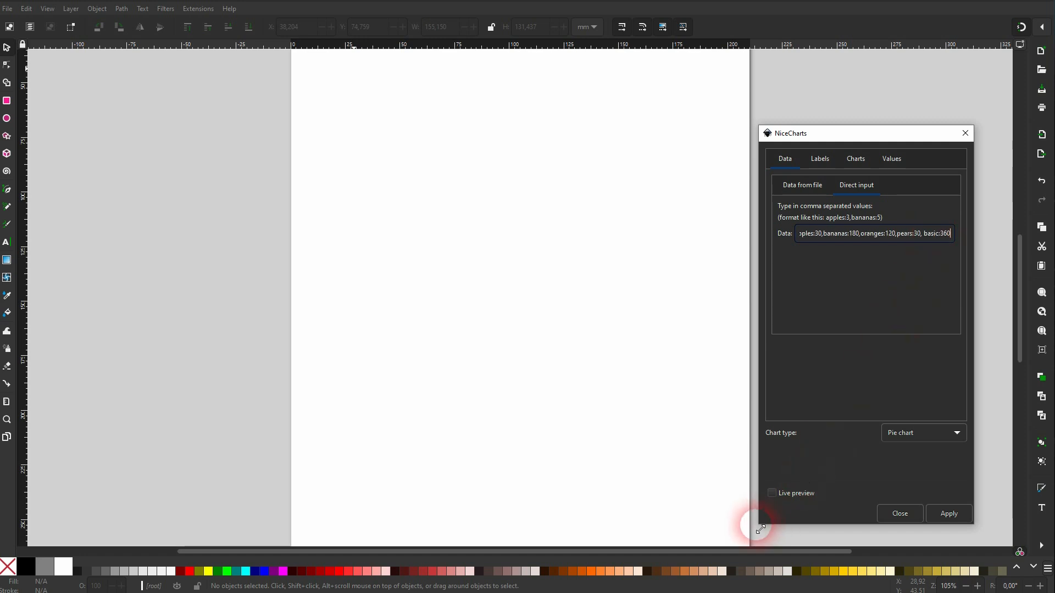
pyautogui.click(772, 494)
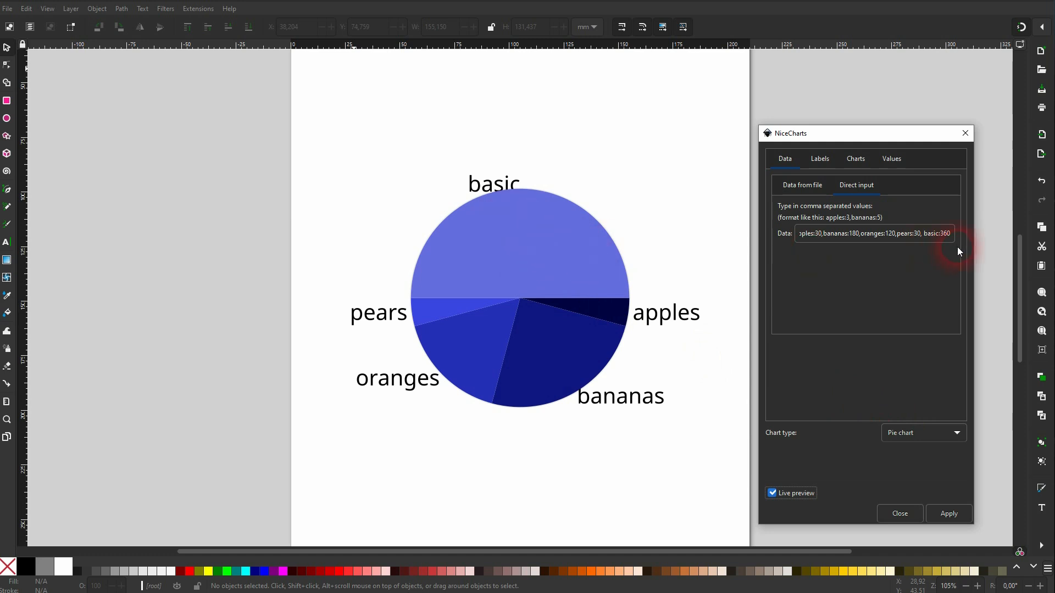
# - Turn off the live preview and move the basic:360 entry from the end to the start of the chart data
pyautogui.click(772, 493)
pyautogui.moveTo(923, 234); pyautogui.dragTo(962, 240)
pyautogui.press('BackSpace')
pyautogui.press('BackSpace')
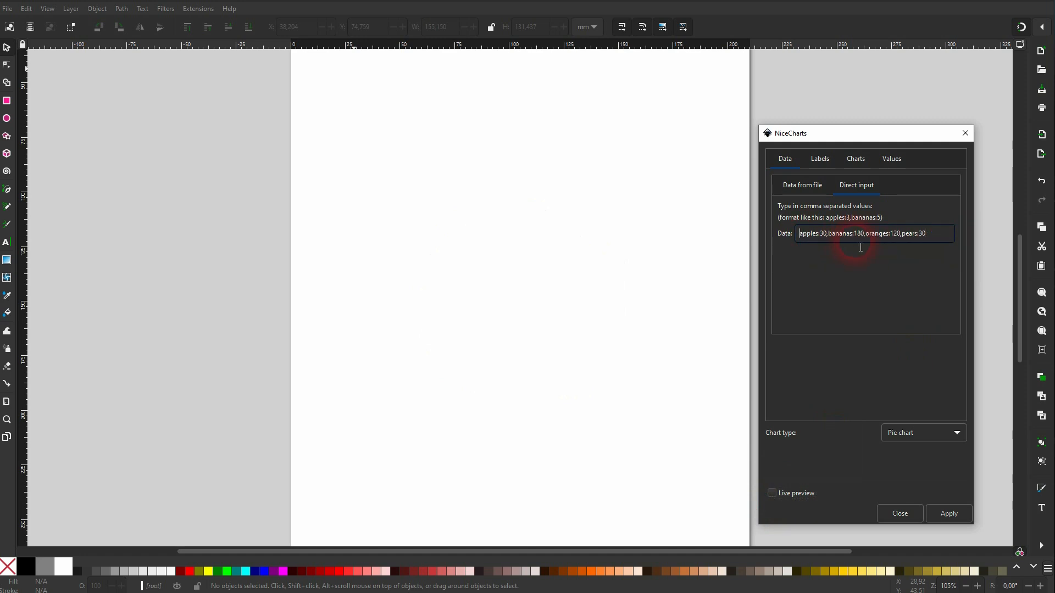
pyautogui.write('basic:360,')
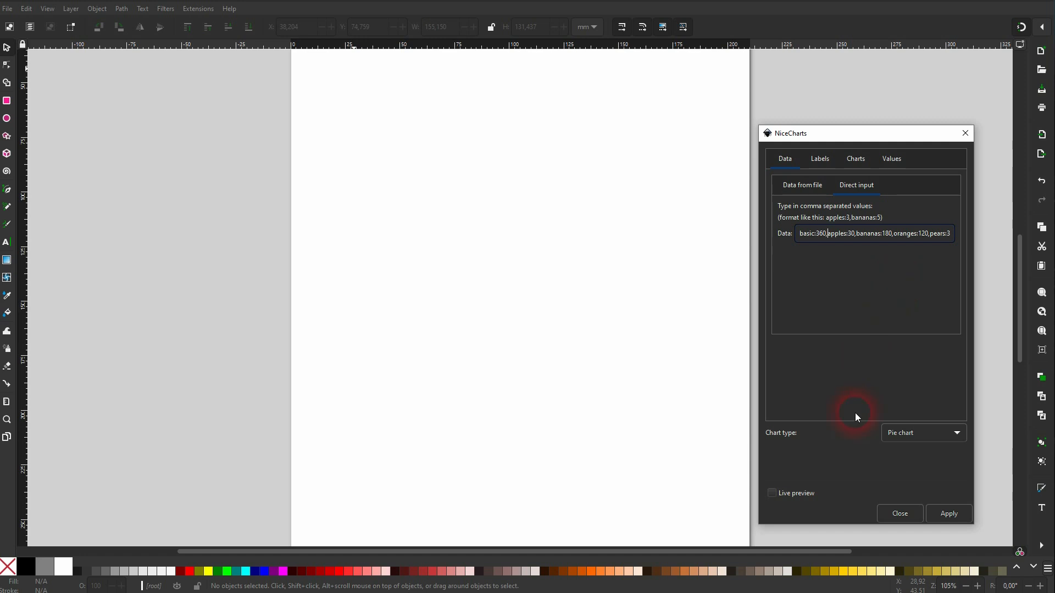
# - Preview the pie chart with basic:360 as the first entry, generate it on the page and close the NiceCharts dialog
pyautogui.click(772, 493)
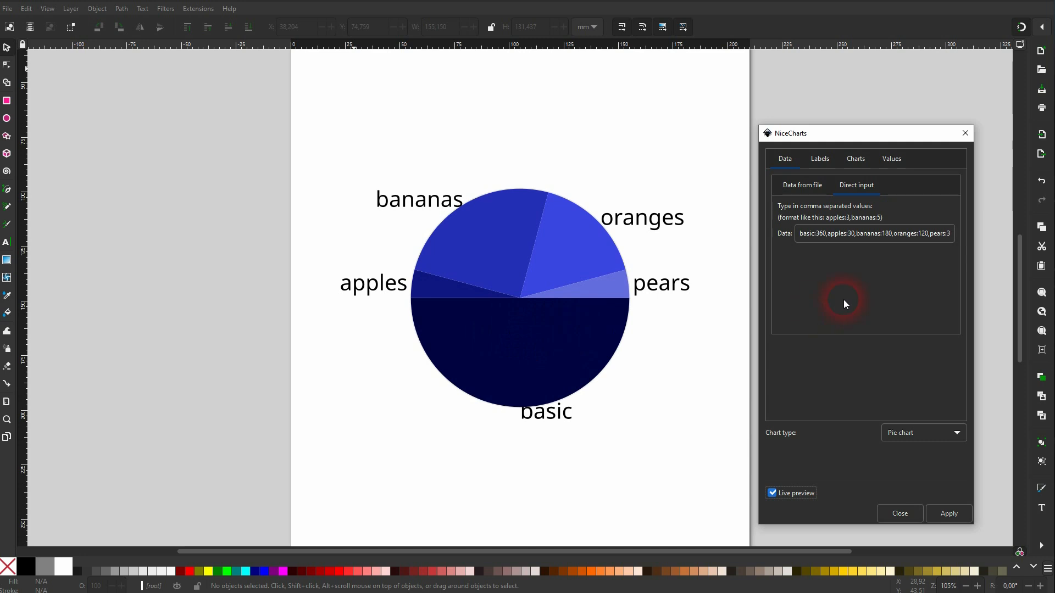
pyautogui.click(949, 513)
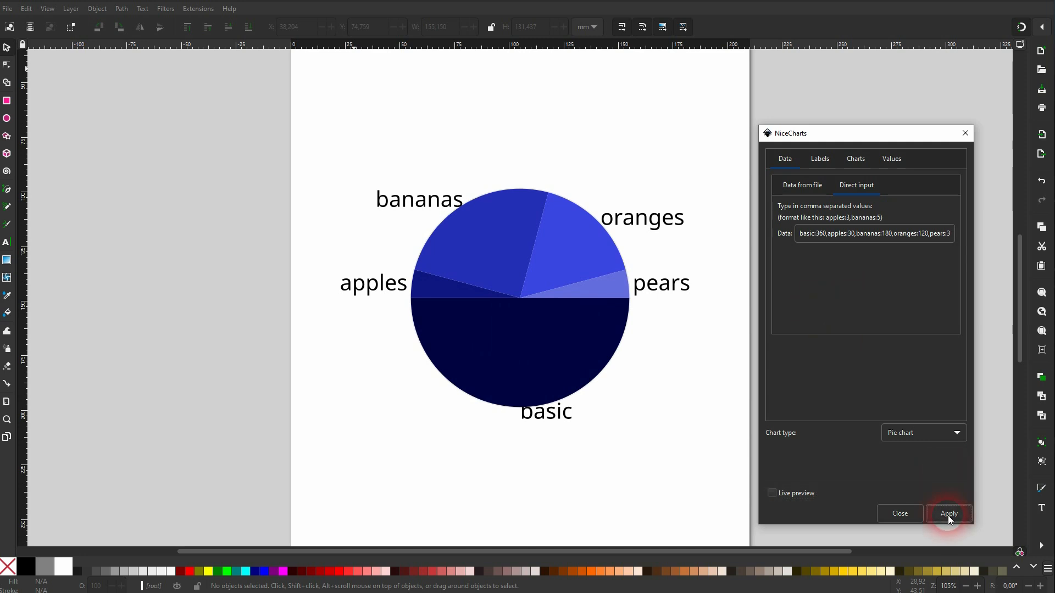
pyautogui.click(965, 133)
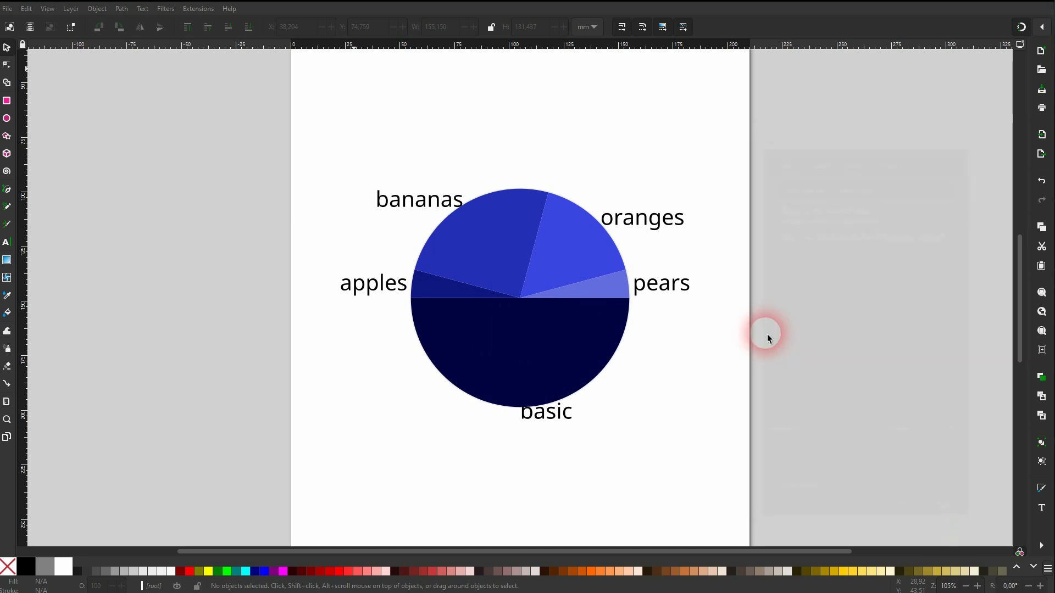
# - Delete the basic slice, its label and the chart's circular shadow, leaving only the upper half of the pie
pyautogui.click(579, 378)
pyautogui.press('Delete')
pyautogui.click(548, 417)
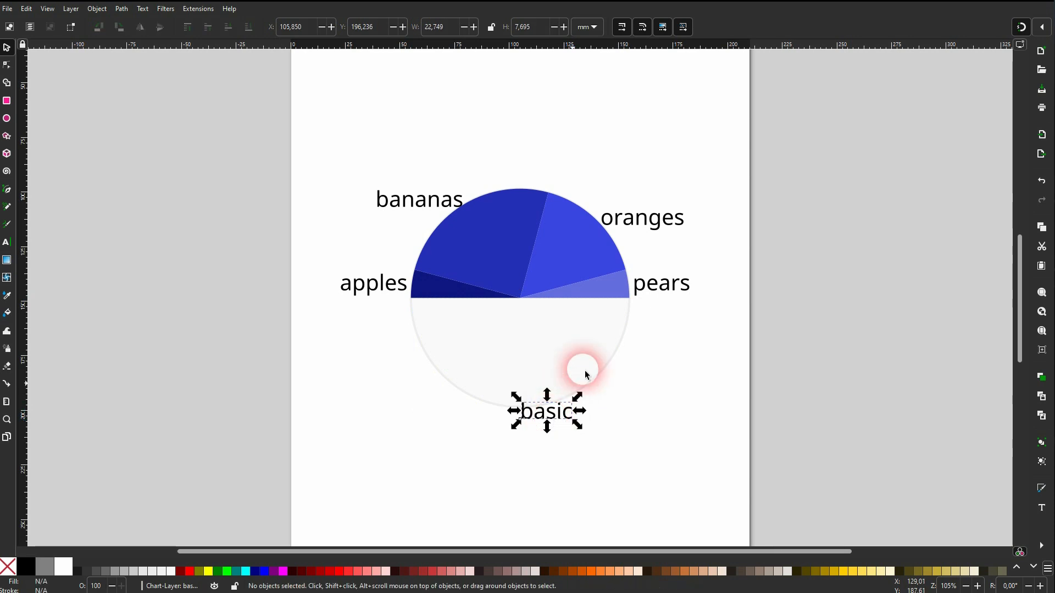
pyautogui.press('Delete')
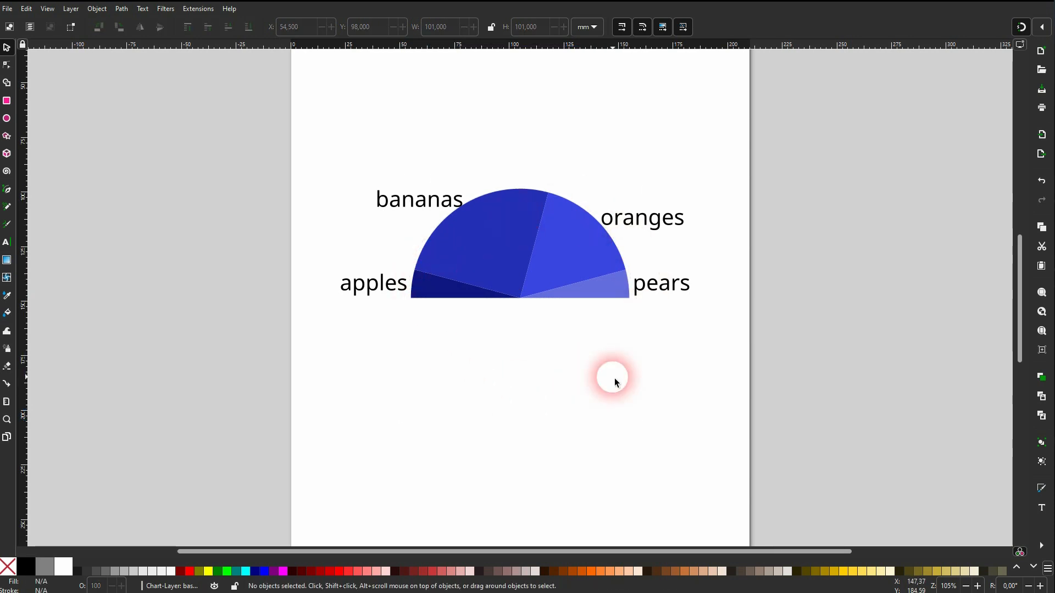
# - Draw a circle of about 34.7 mm radius centred on the half pie's centre point and duplicate it for cutting the slices
pyautogui.click(7, 118)
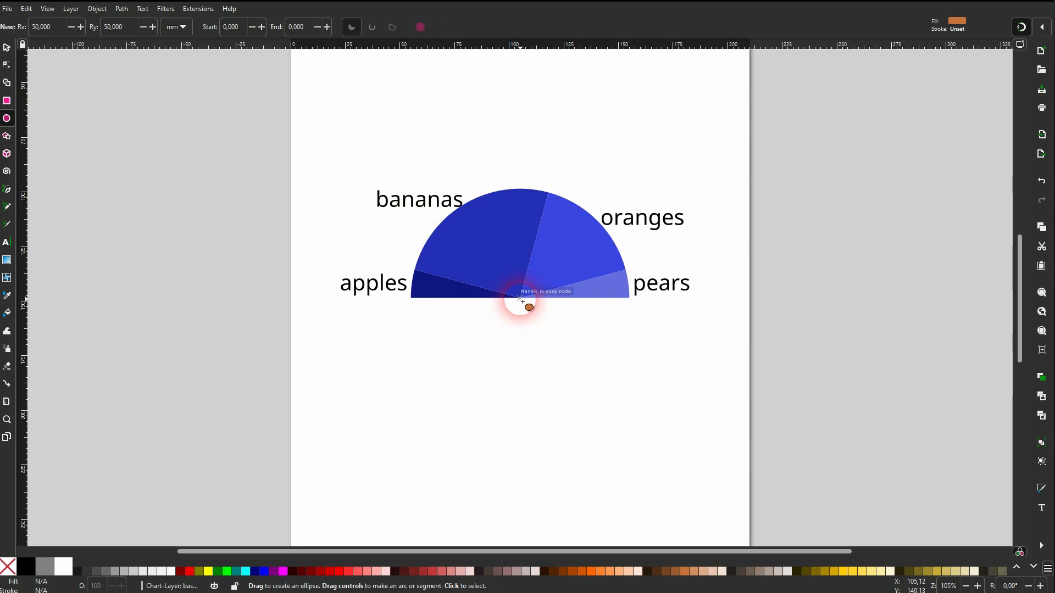
pyautogui.moveTo(520, 300); pyautogui.dragTo(592, 381)
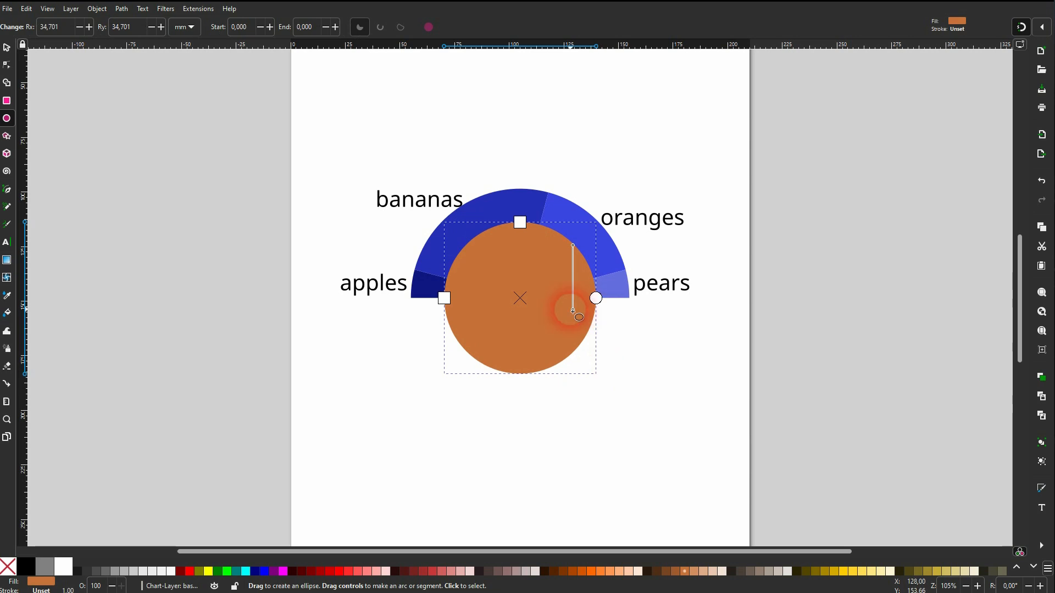
pyautogui.click(6, 48)
pyautogui.click(306, 193)
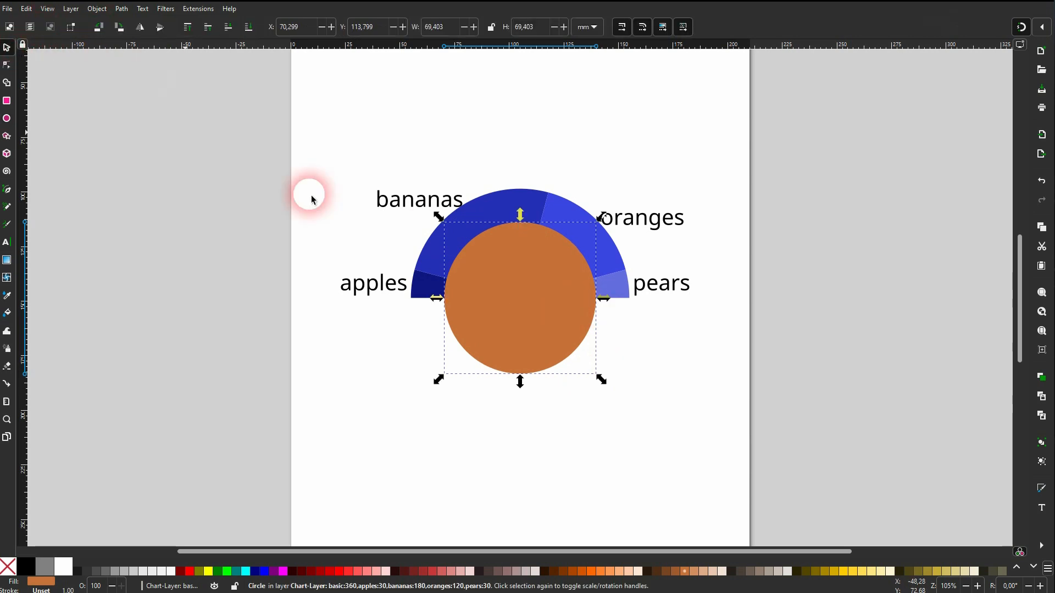
pyautogui.click(591, 244)
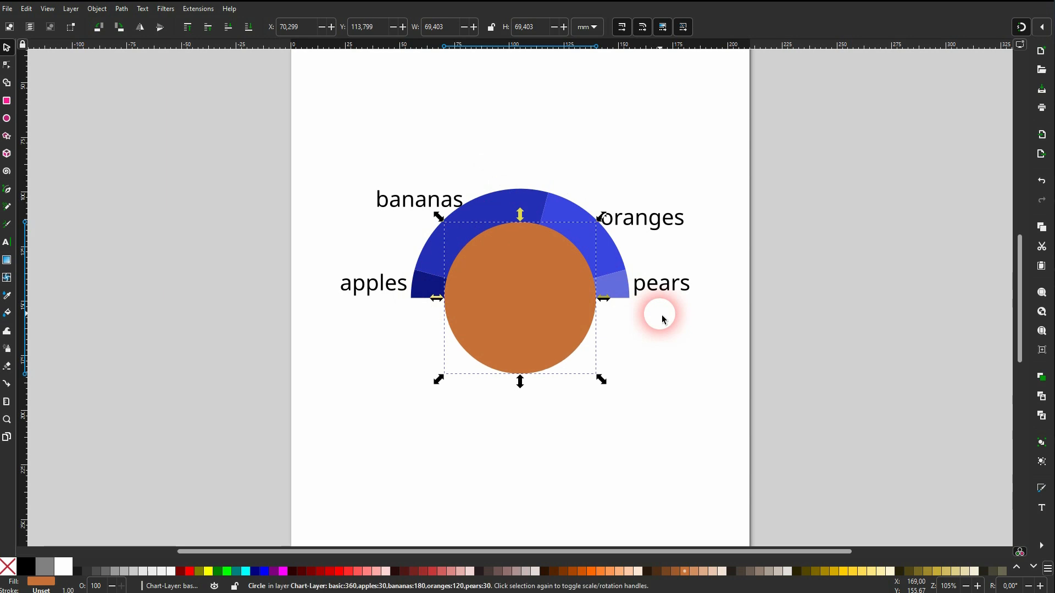
# - Subtract a copy of the orange circle from the apples slice and another from the bananas slice with Difference
pyautogui.keyDown('shift'); pyautogui.click(422, 288); pyautogui.keyUp('shift')
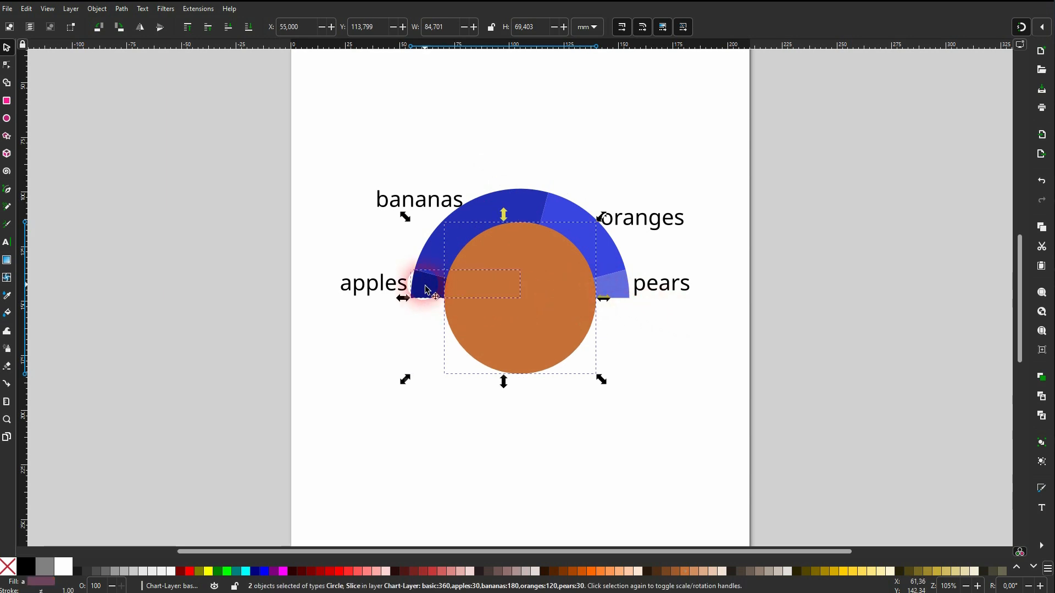
pyautogui.click(122, 10)
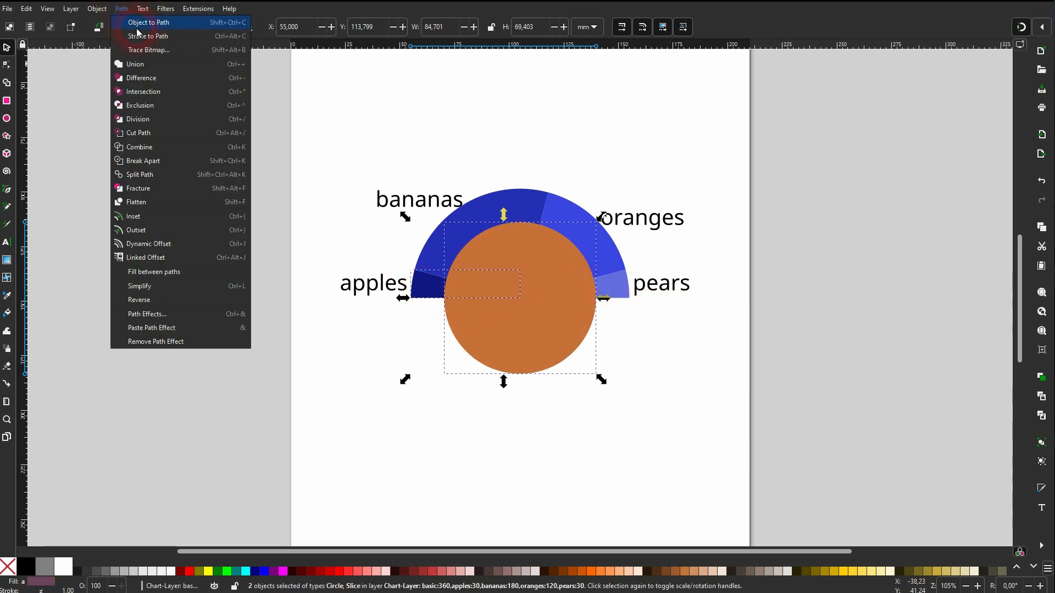
pyautogui.click(165, 75)
pyautogui.click(636, 337)
pyautogui.click(552, 306)
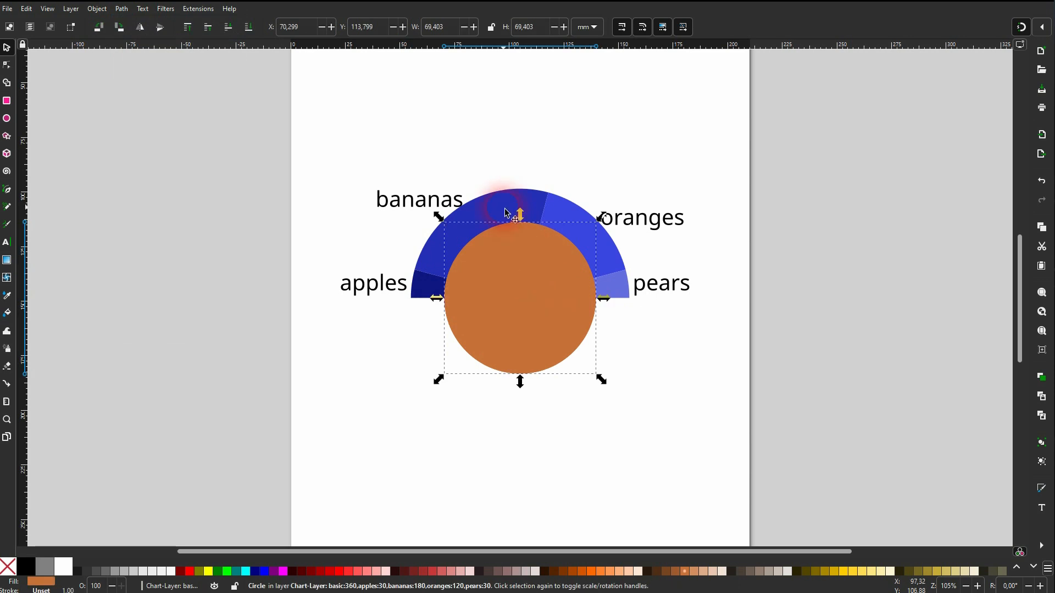
pyautogui.keyDown('shift'); pyautogui.click(508, 212); pyautogui.keyUp('shift')
pyautogui.click(122, 9)
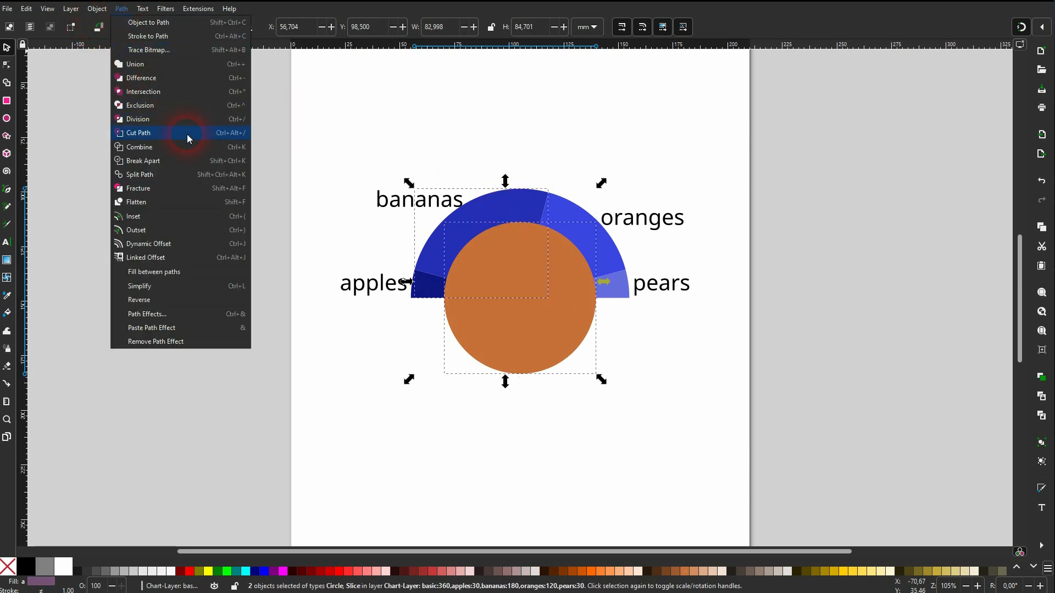
pyautogui.click(176, 77)
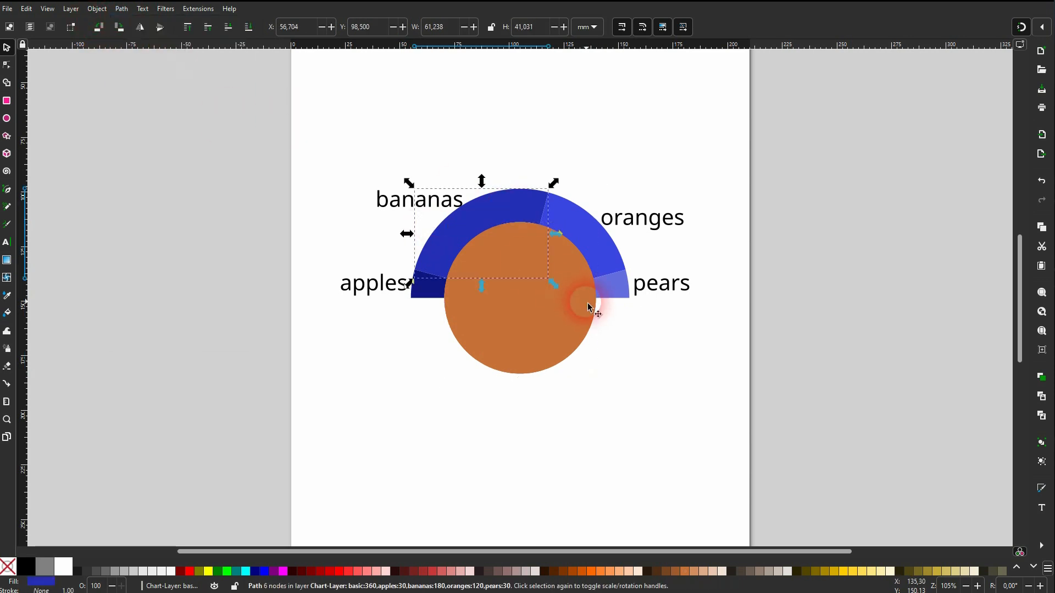
# - Subtract the remaining circle copies from the oranges and pears slices with Difference, completing the half ring
pyautogui.click(588, 302)
pyautogui.keyDown('shift'); pyautogui.click(573, 216); pyautogui.keyUp('shift')
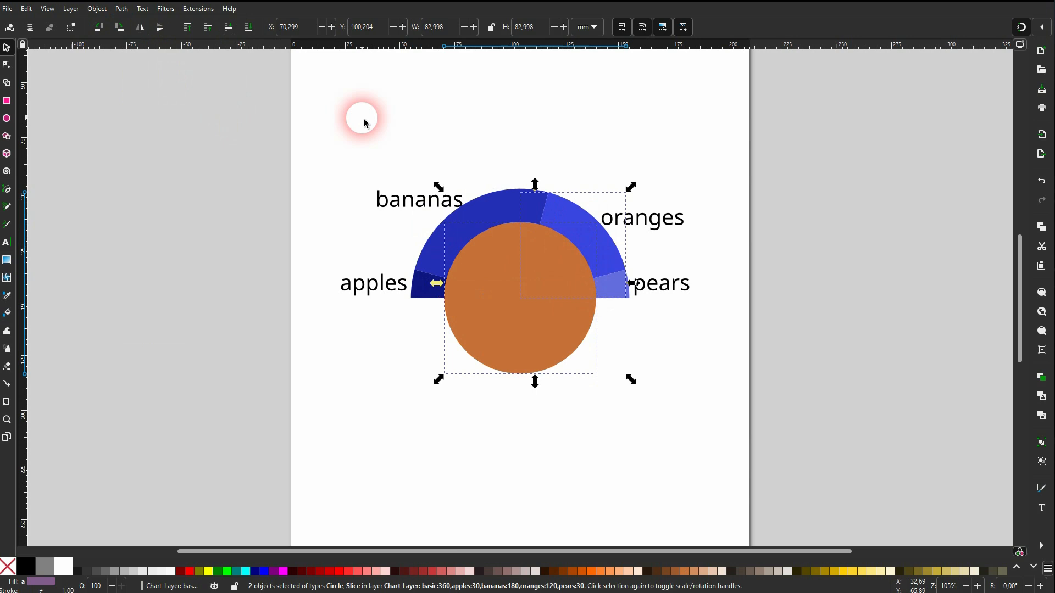
pyautogui.click(122, 8)
pyautogui.click(173, 77)
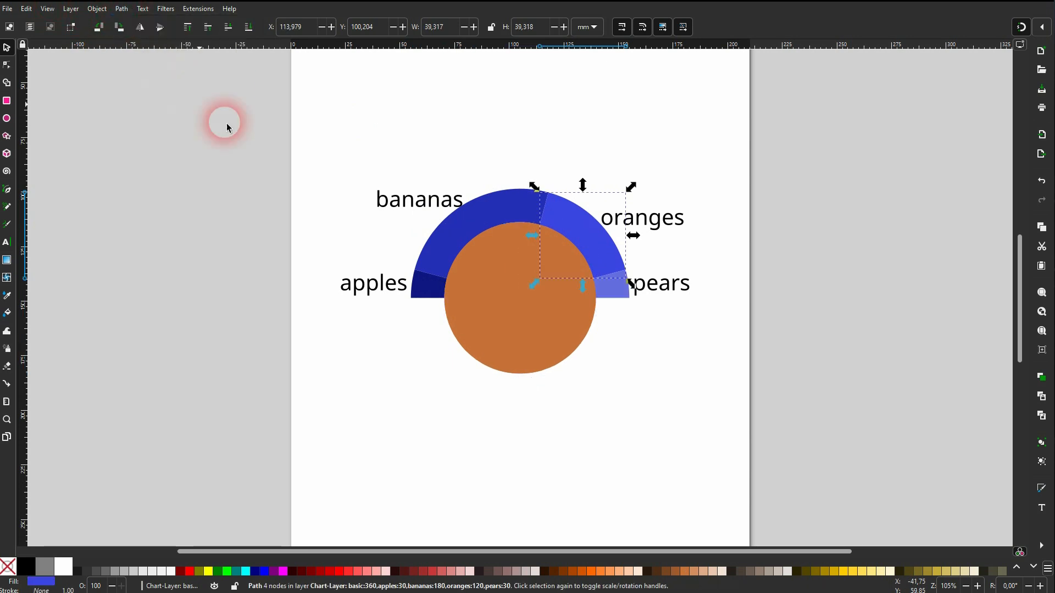
pyautogui.click(539, 342)
pyautogui.keyDown('shift'); pyautogui.click(622, 291); pyautogui.keyUp('shift')
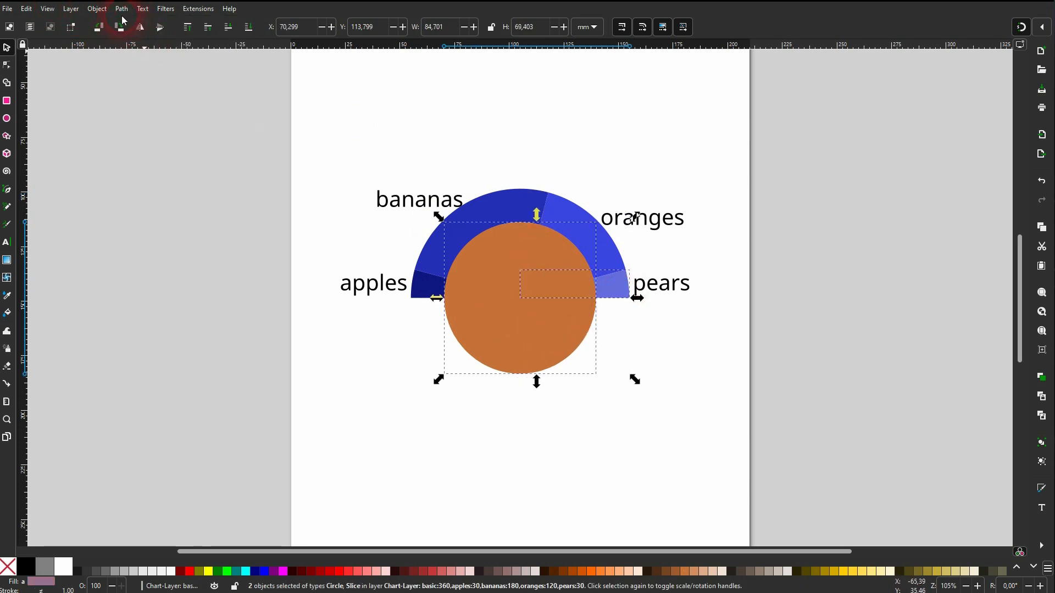
pyautogui.click(122, 9)
pyautogui.click(142, 78)
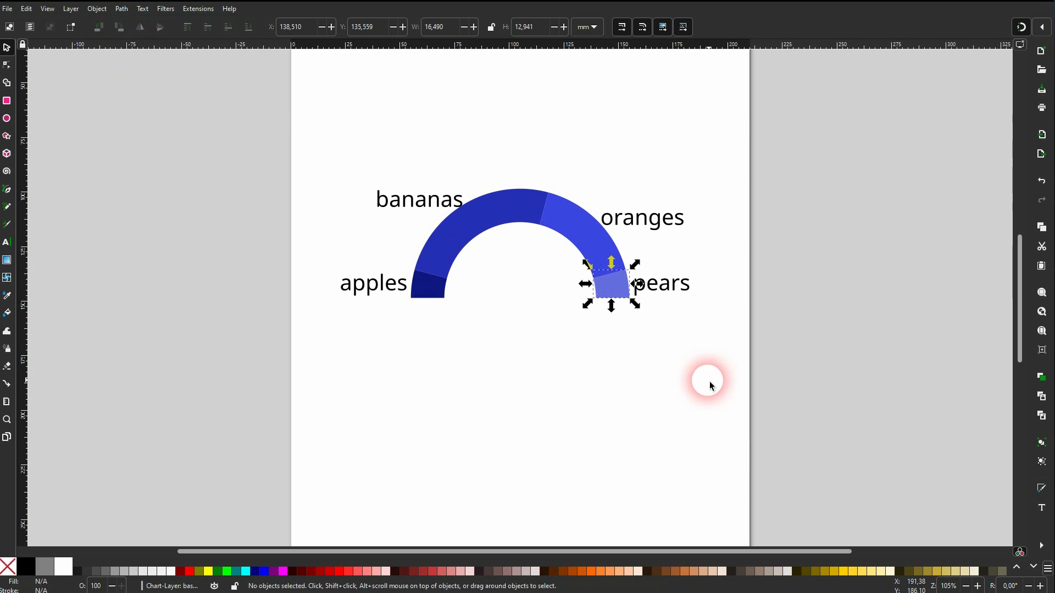
pyautogui.click(562, 344)
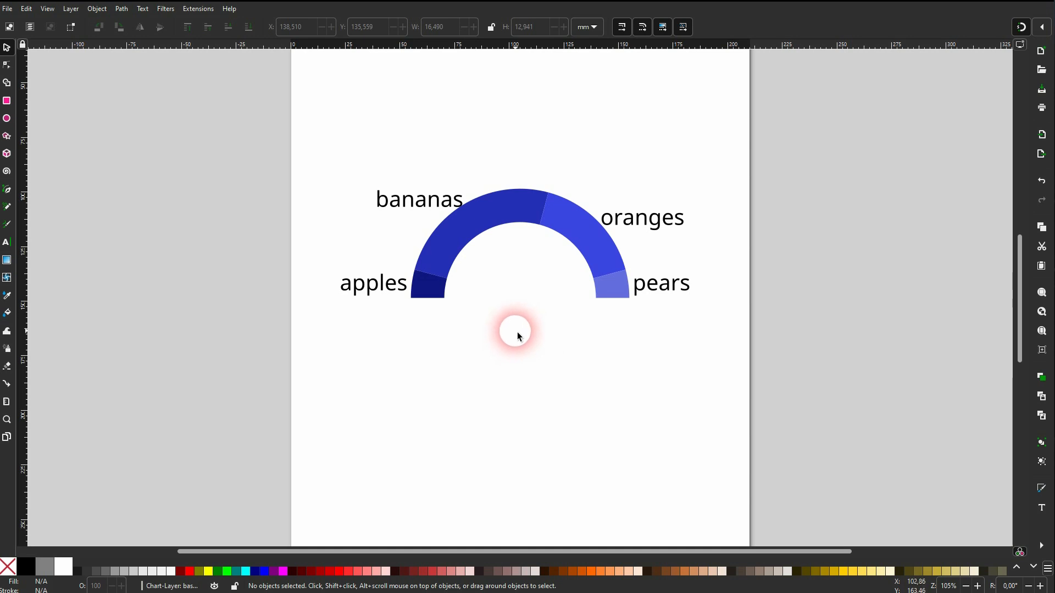
# - Draw an orange circle of about 34 mm radius and place it centred below the half ring
pyautogui.click(7, 118)
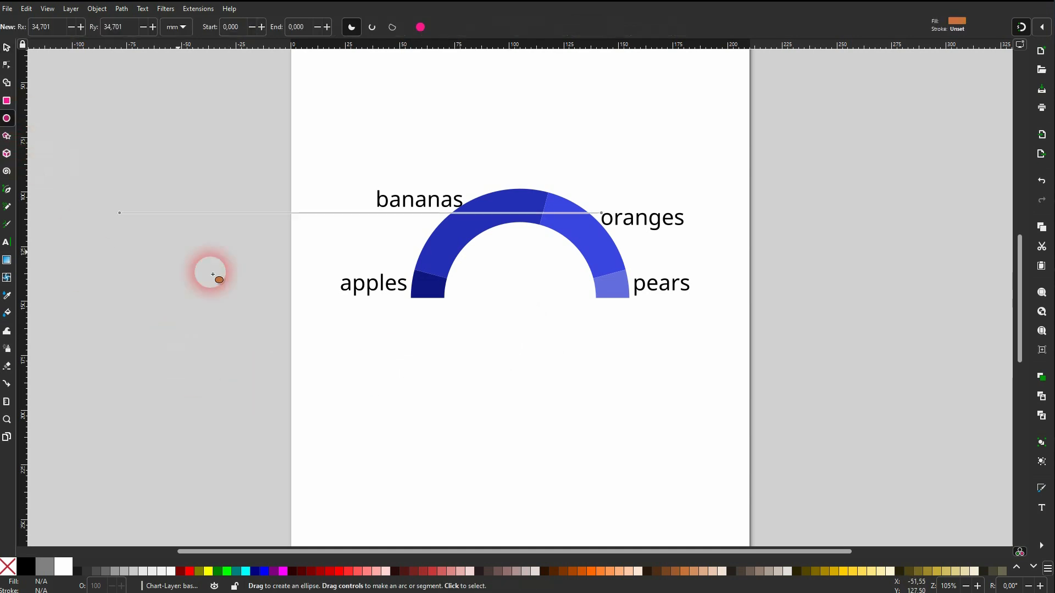
pyautogui.moveTo(508, 353); pyautogui.dragTo(658, 501)
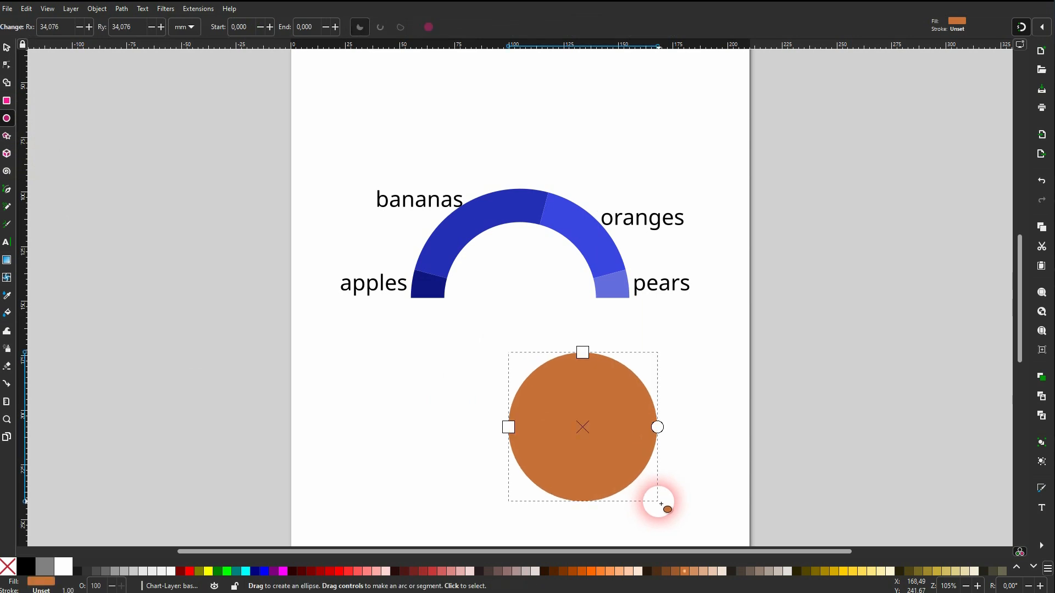
pyautogui.click(7, 47)
pyautogui.click(558, 416)
pyautogui.moveTo(595, 420); pyautogui.dragTo(532, 396)
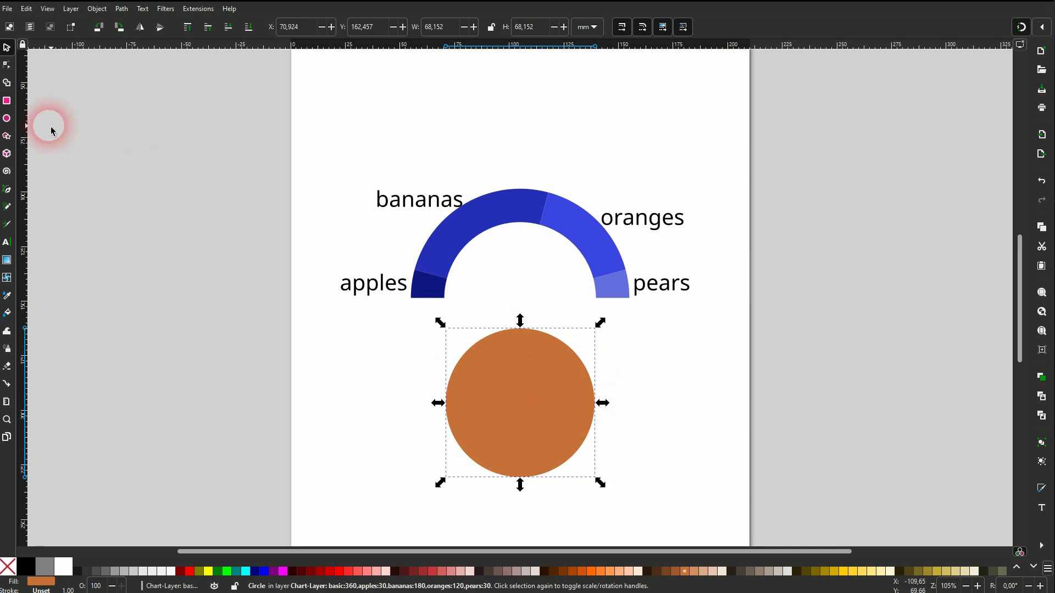
# - Turn the circle into a slice with its end angle at 360 degrees and its start angle at 360-20 degrees
pyautogui.click(7, 119)
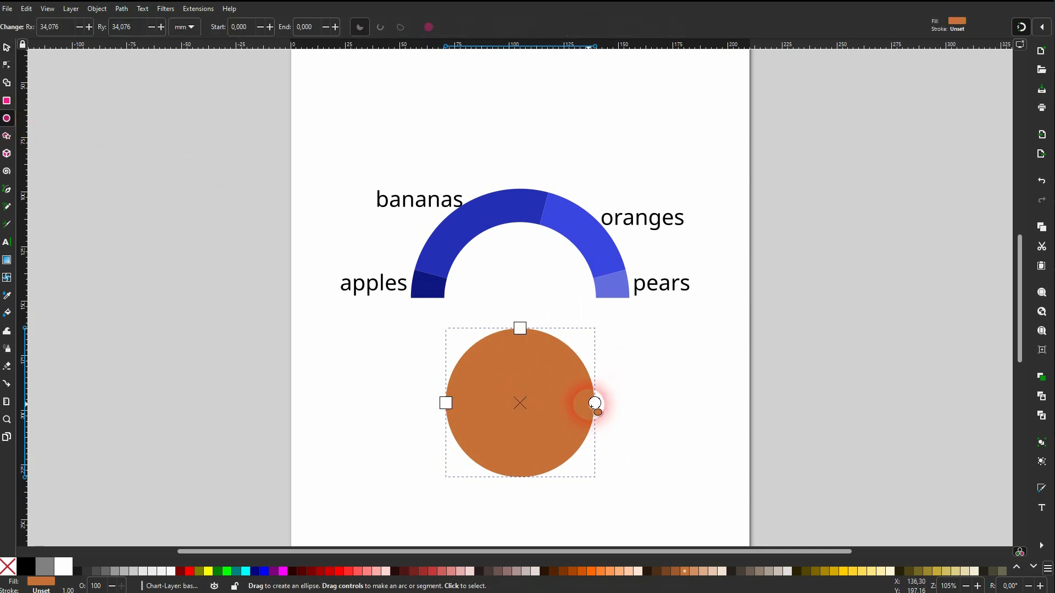
pyautogui.moveTo(594, 403); pyautogui.dragTo(434, 390)
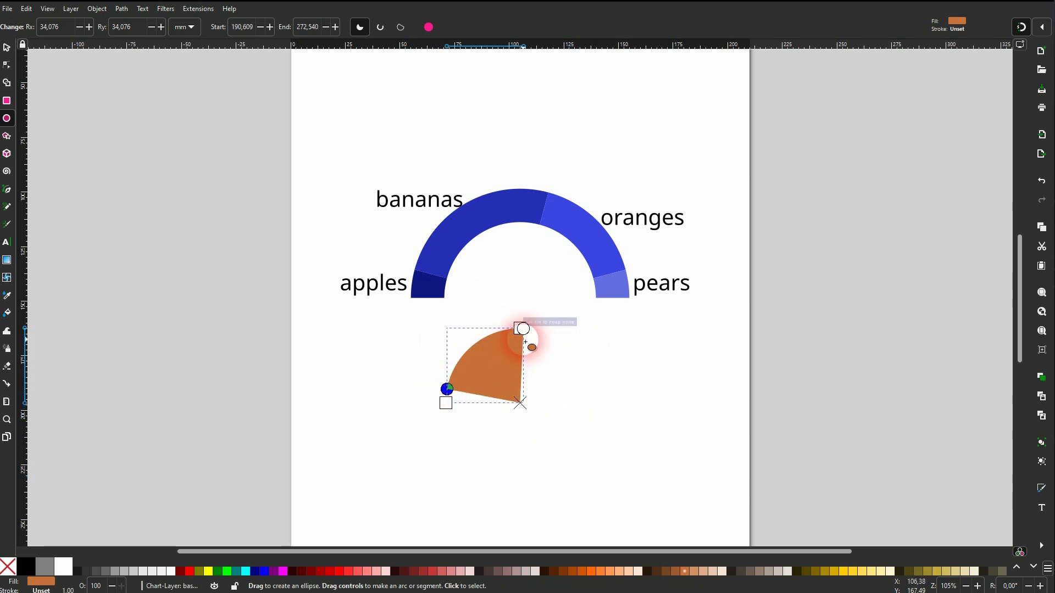
pyautogui.moveTo(525, 332); pyautogui.dragTo(614, 397)
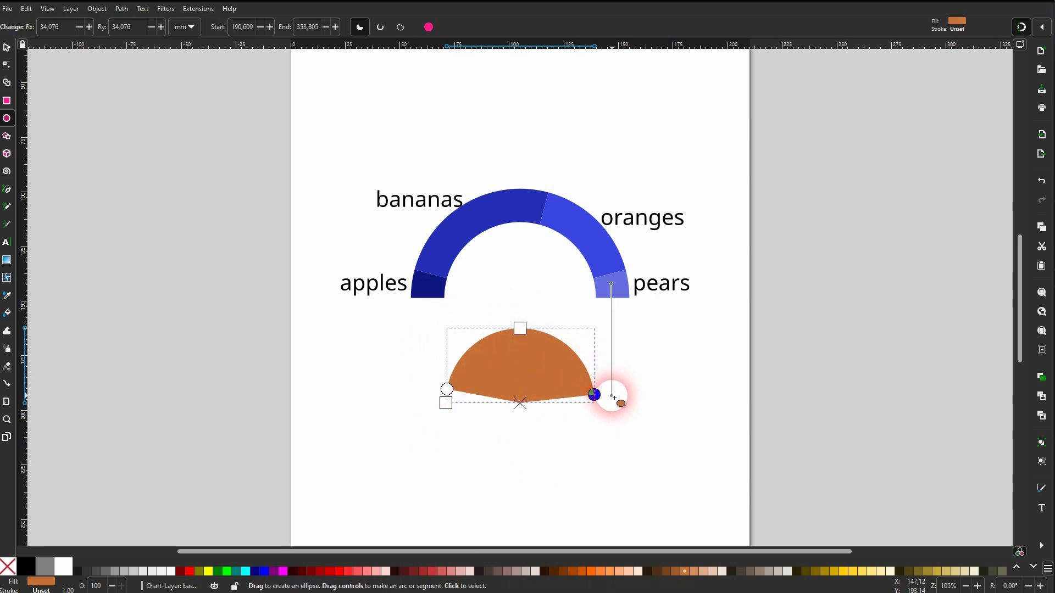
pyautogui.moveTo(297, 26); pyautogui.dragTo(333, 37)
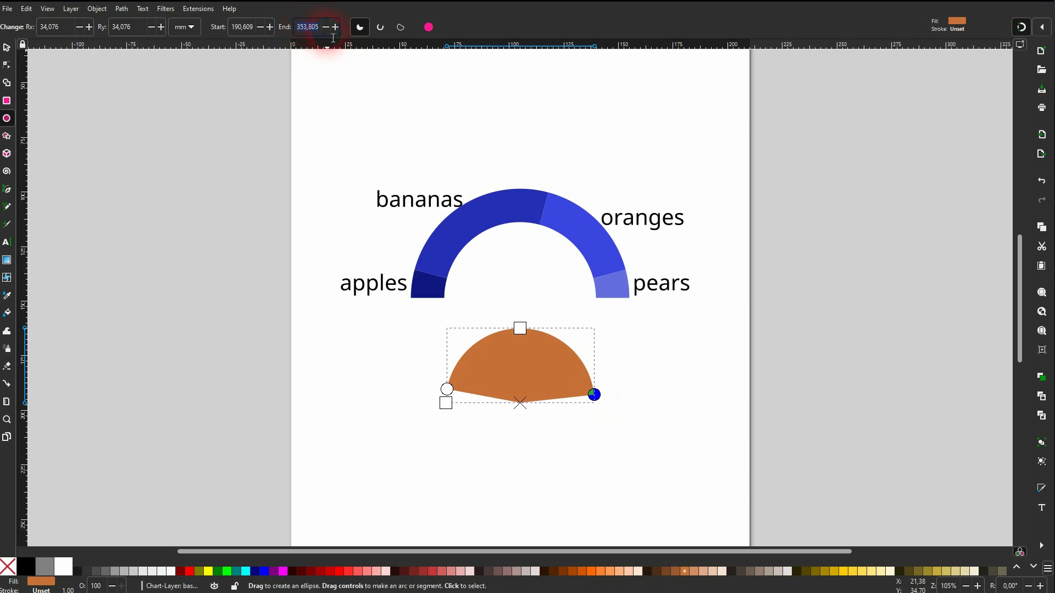
pyautogui.write('360')
pyautogui.press('Return')
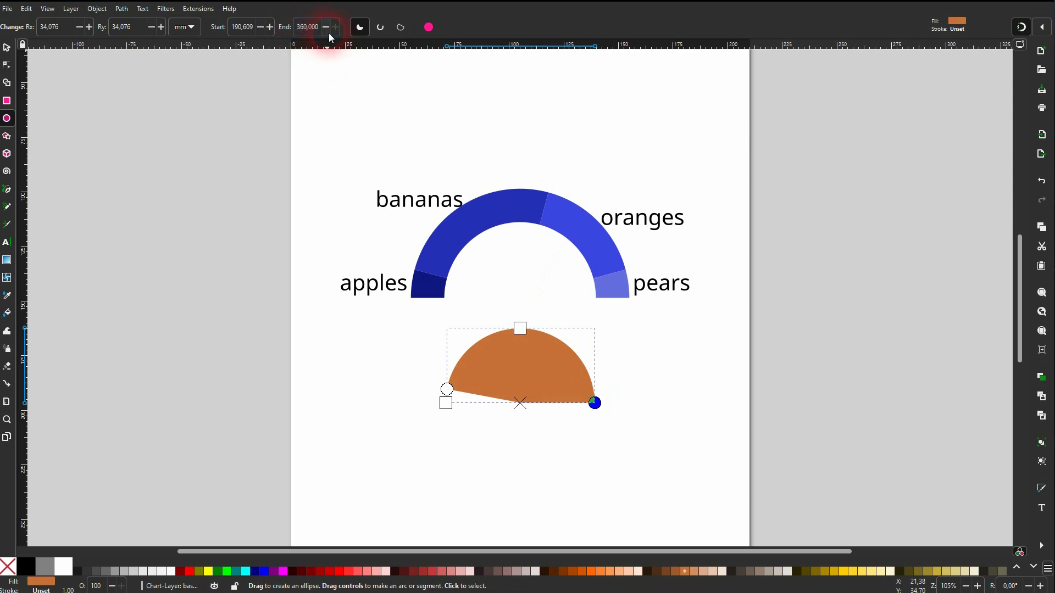
pyautogui.moveTo(258, 30); pyautogui.dragTo(236, 30)
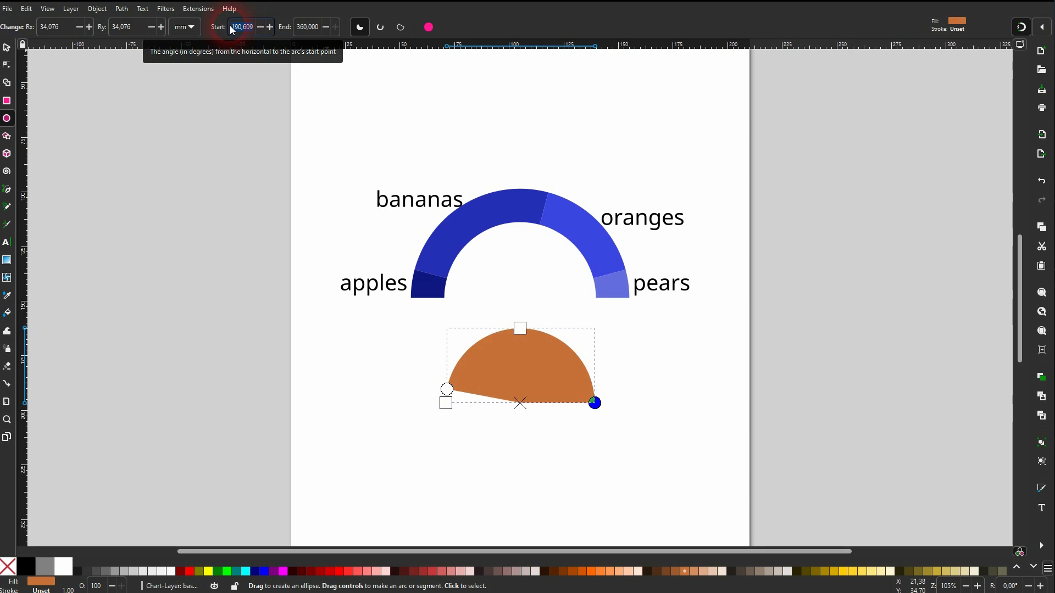
pyautogui.write('1')
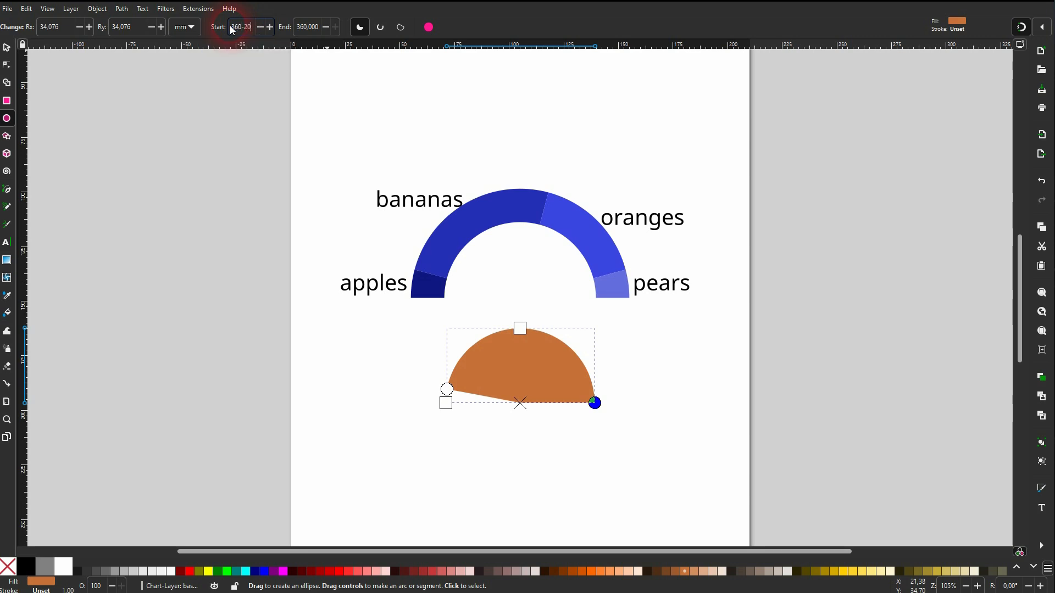
pyautogui.write('60-20')
pyautogui.press('Return')
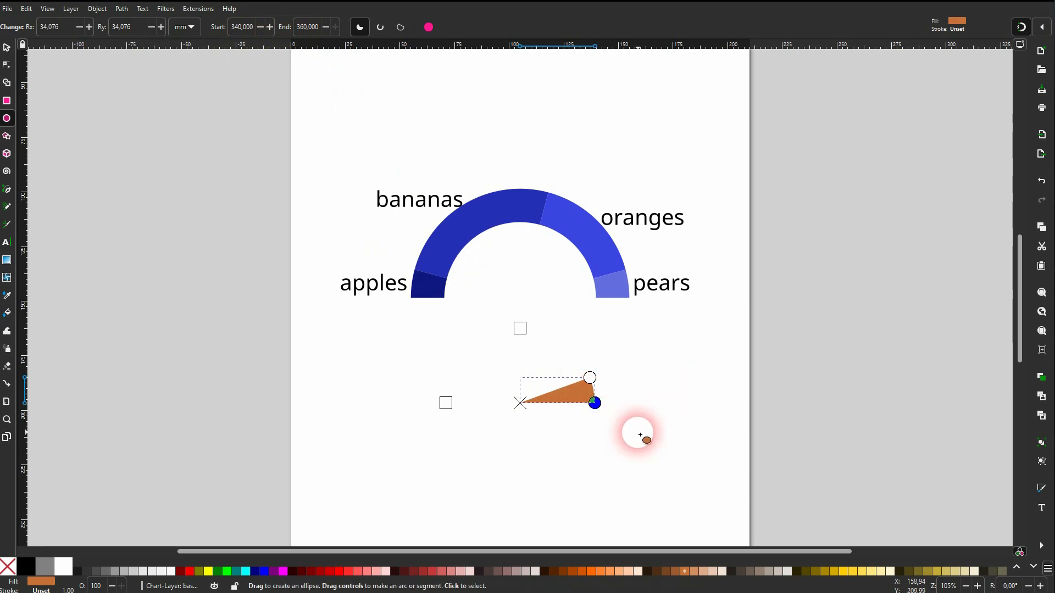
# - Make a duplicate of the slice filled with #D38D5F, spanning from 287 to 340 degrees
pyautogui.click(678, 578)
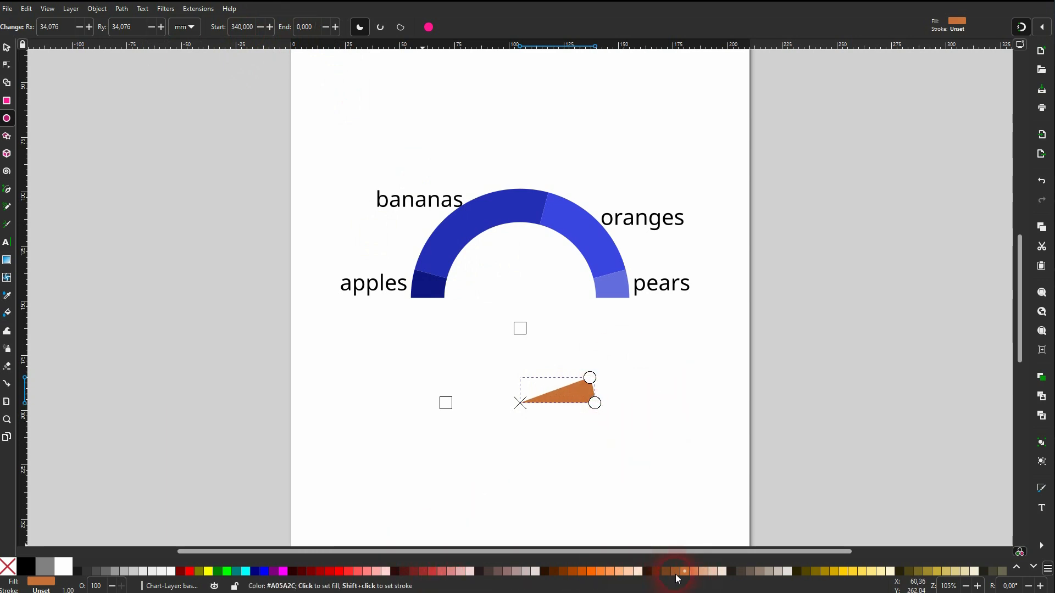
pyautogui.click(694, 573)
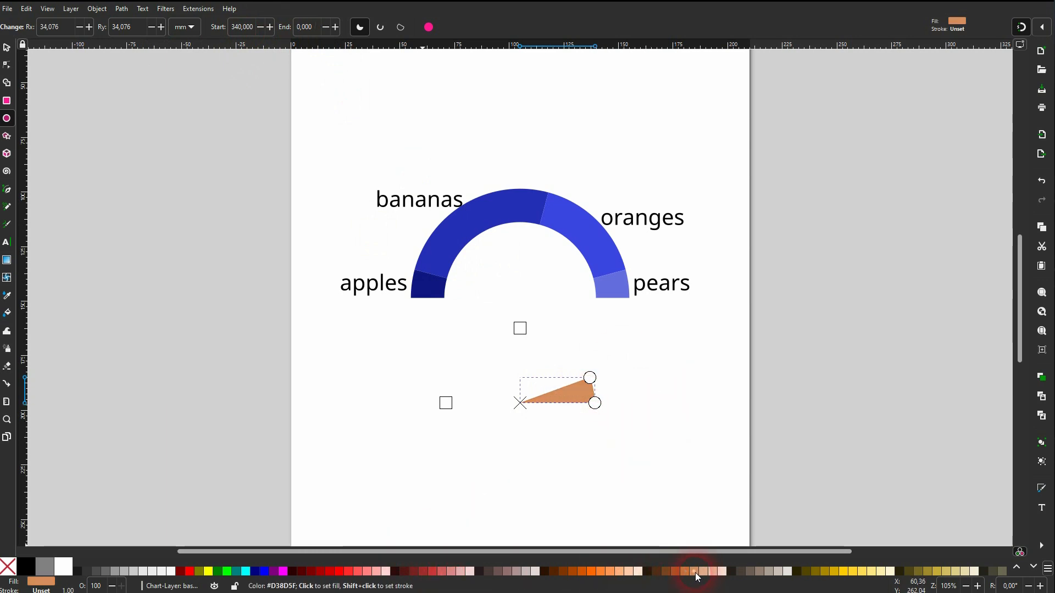
pyautogui.scroll(-2, 318, 66)
pyautogui.click(255, 33)
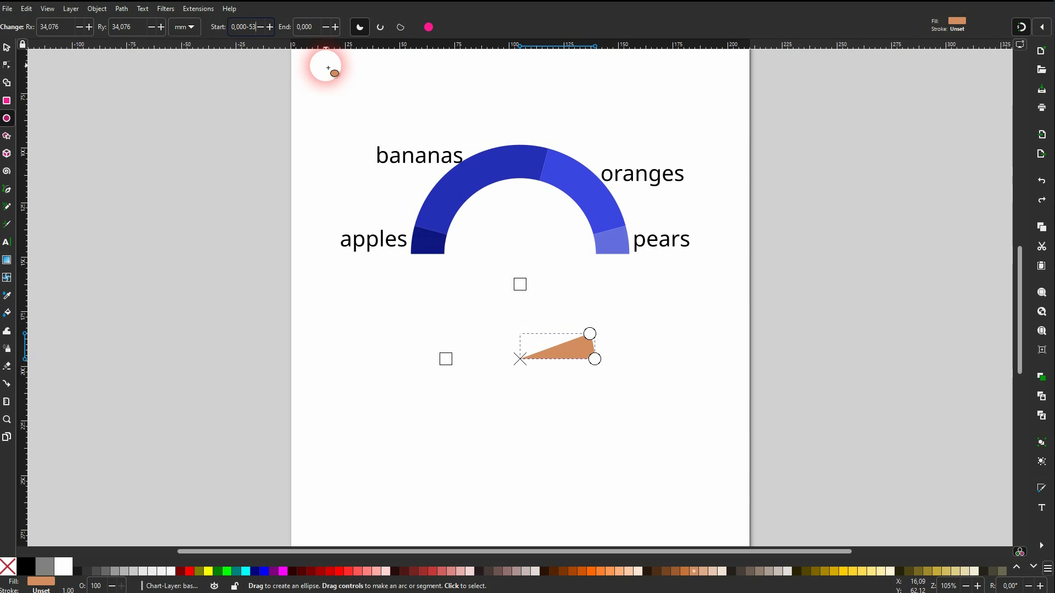
pyautogui.press('Return')
pyautogui.click(295, 28)
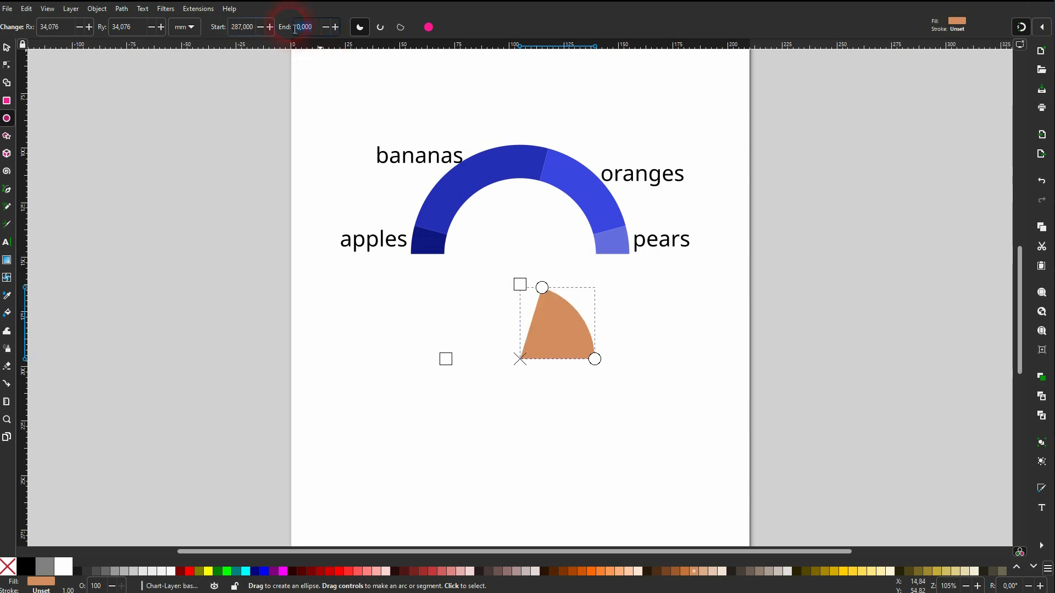
pyautogui.write('340')
pyautogui.press('Return')
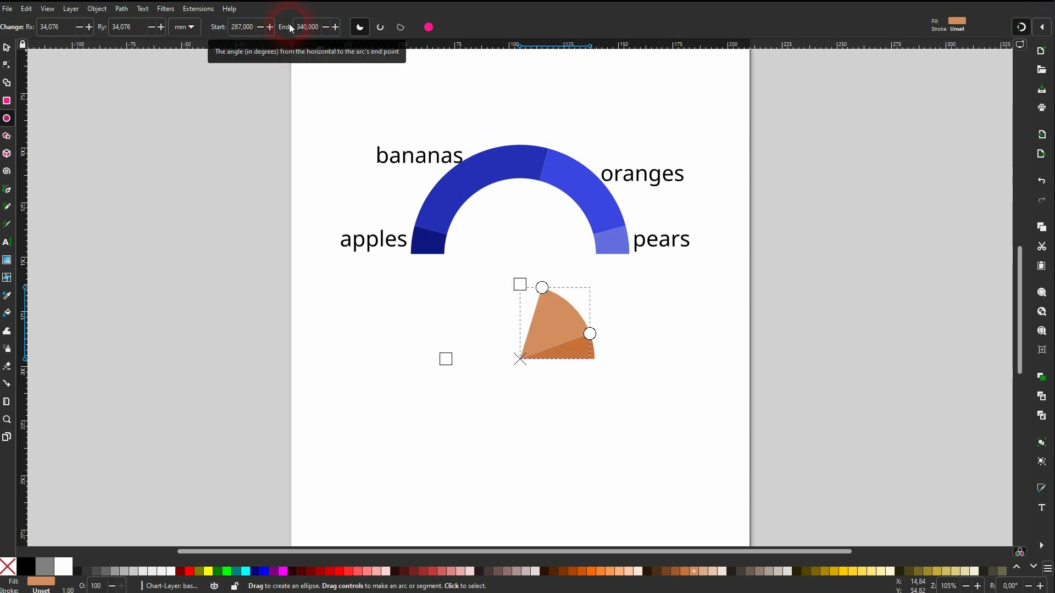
# - Duplicate the larger orange slice and give the copy a lighter orange-brown fill
pyautogui.click(8, 48)
pyautogui.click(665, 378)
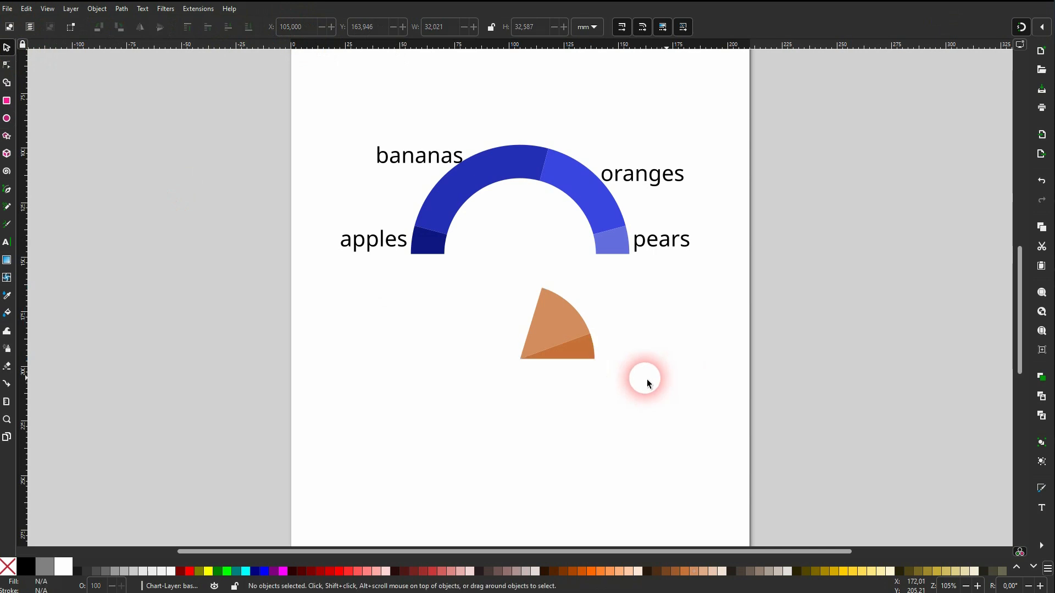
pyautogui.click(556, 337)
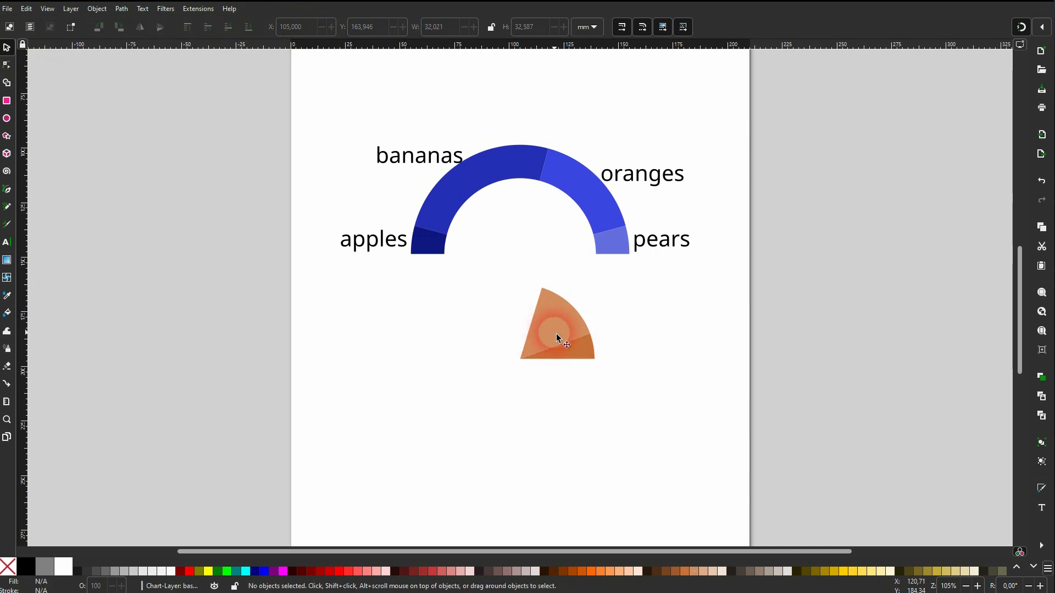
pyautogui.click(557, 334)
pyautogui.hotkey('ctrl', 'd')
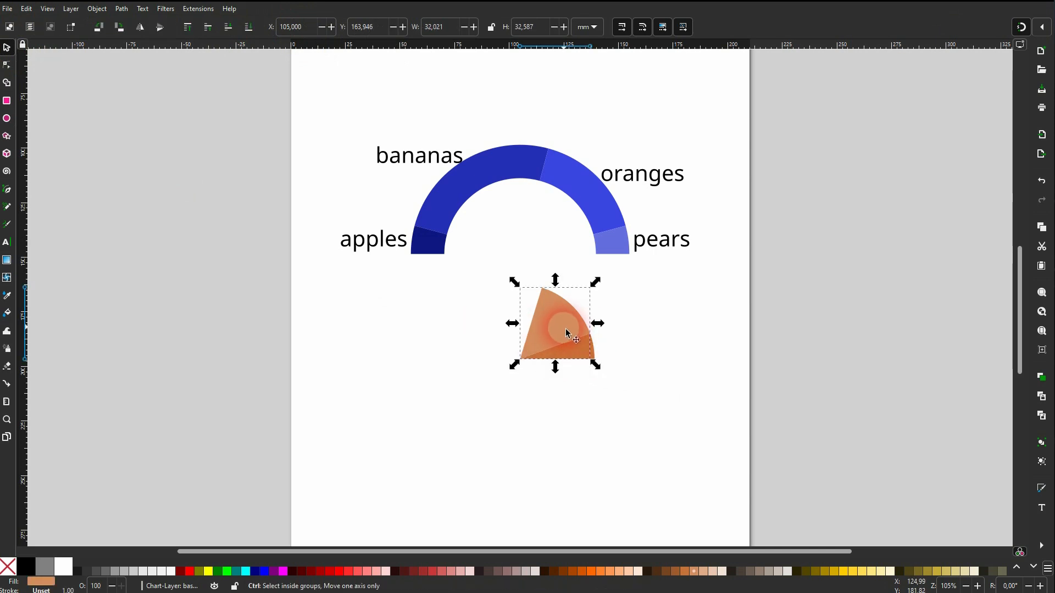
pyautogui.click(702, 575)
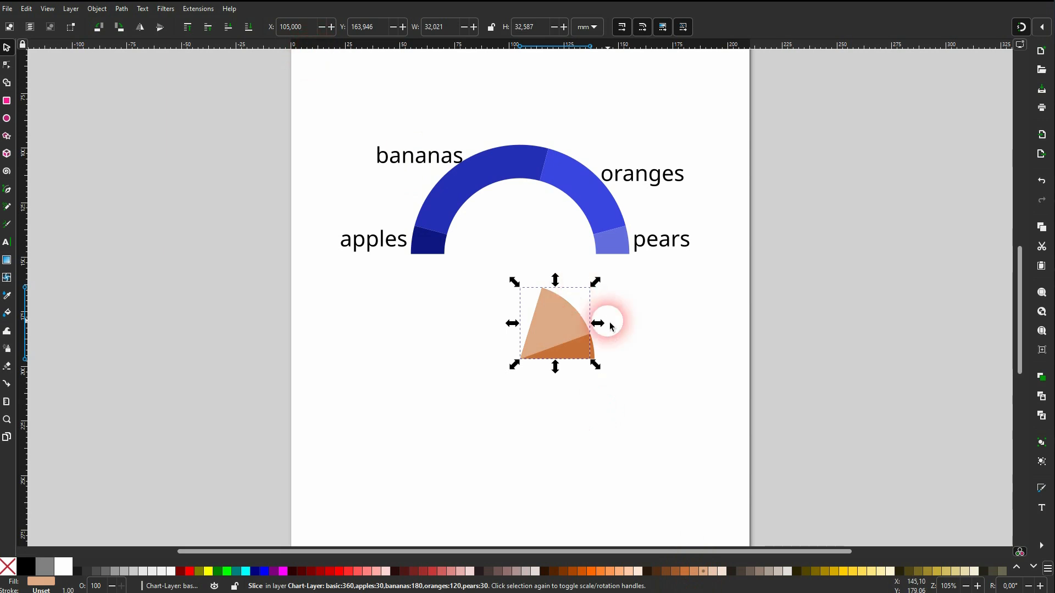
# - Set the new slice's start angle to 287-15 degrees and its end angle to 287 degrees
pyautogui.click(7, 118)
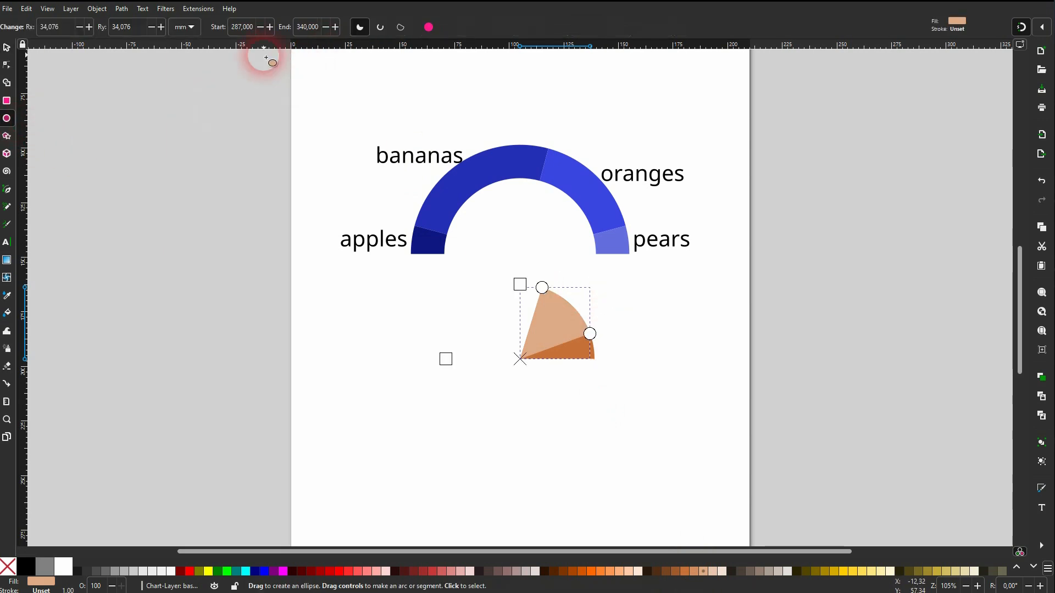
pyautogui.click(258, 34)
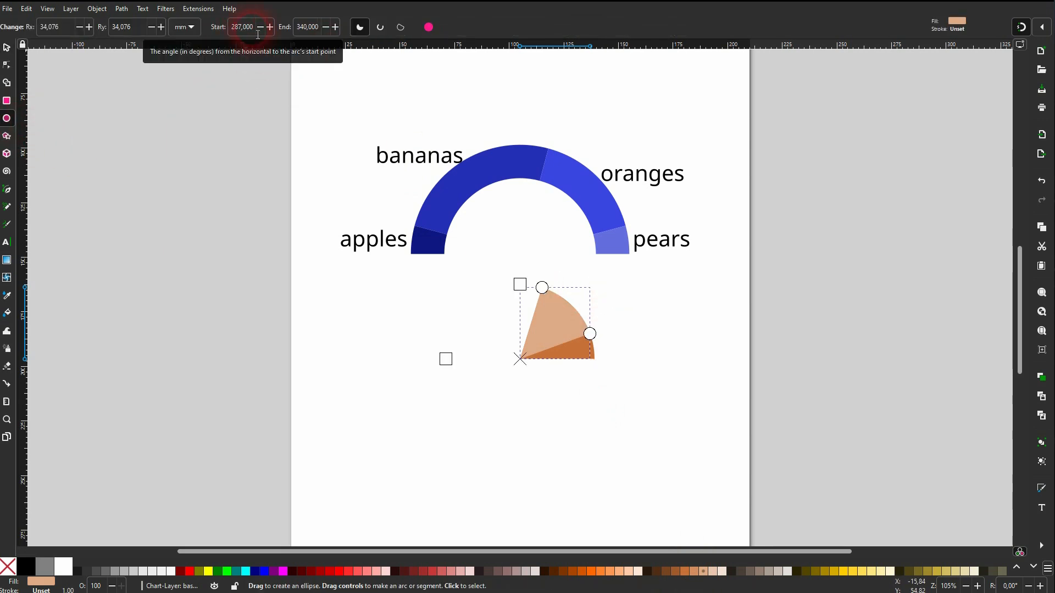
pyautogui.write('-1')
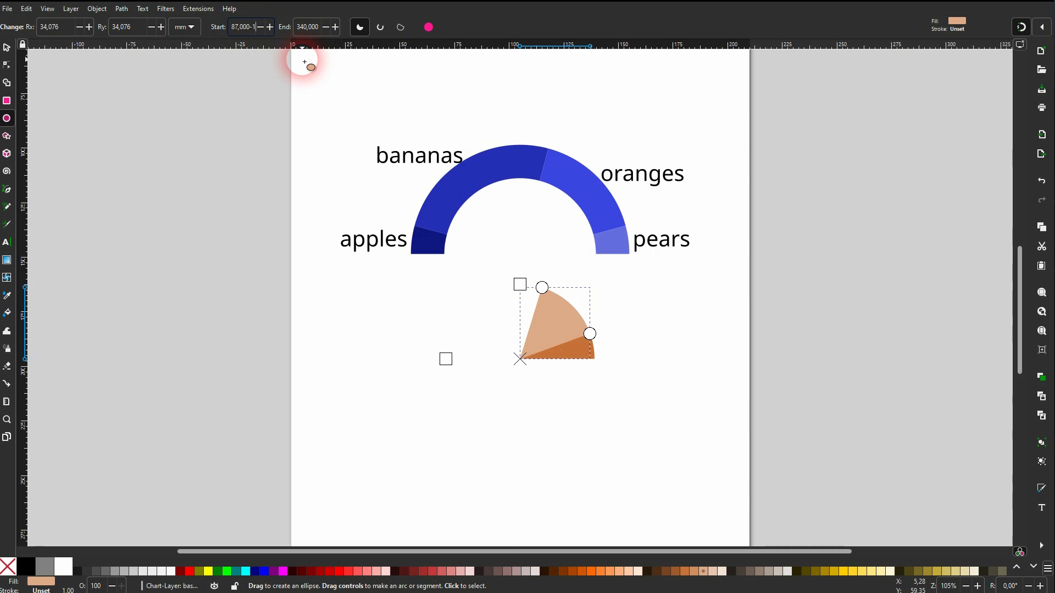
pyautogui.write('5')
pyautogui.press('Return')
pyautogui.click(308, 27)
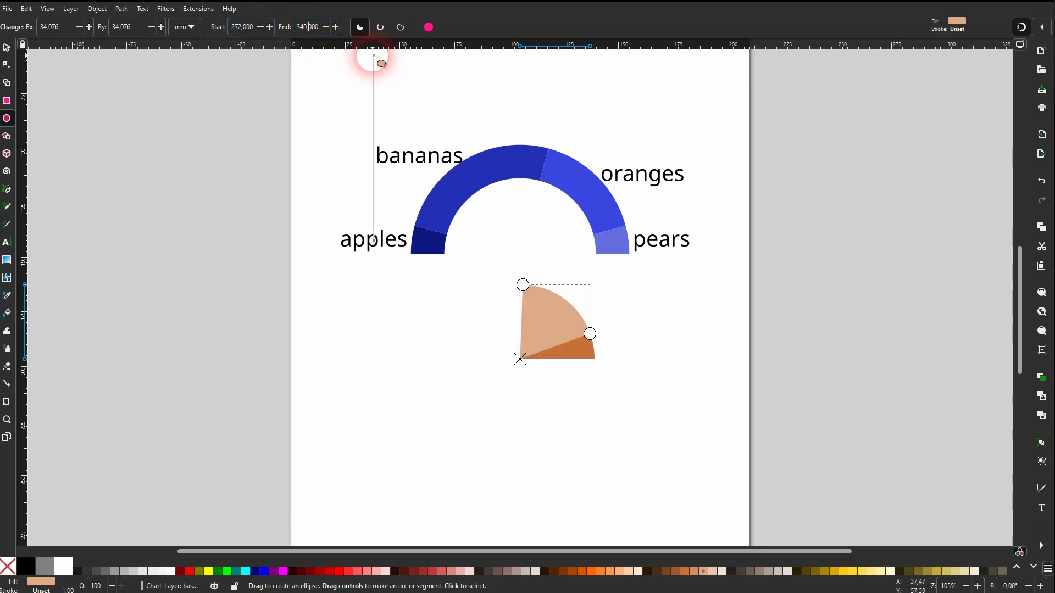
pyautogui.write('287')
pyautogui.press('Return')
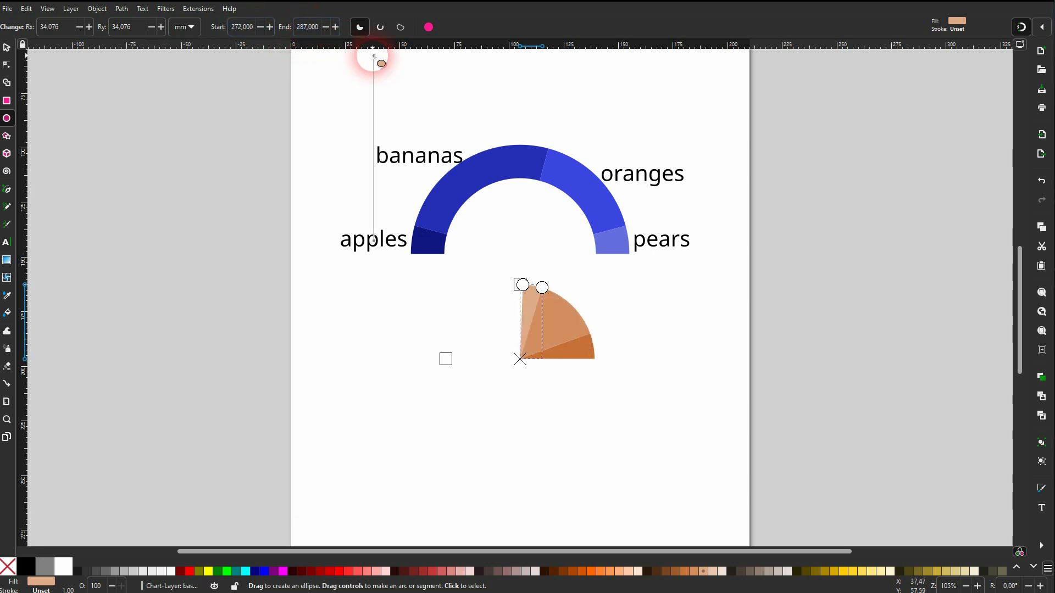
pyautogui.click(6, 47)
pyautogui.click(545, 425)
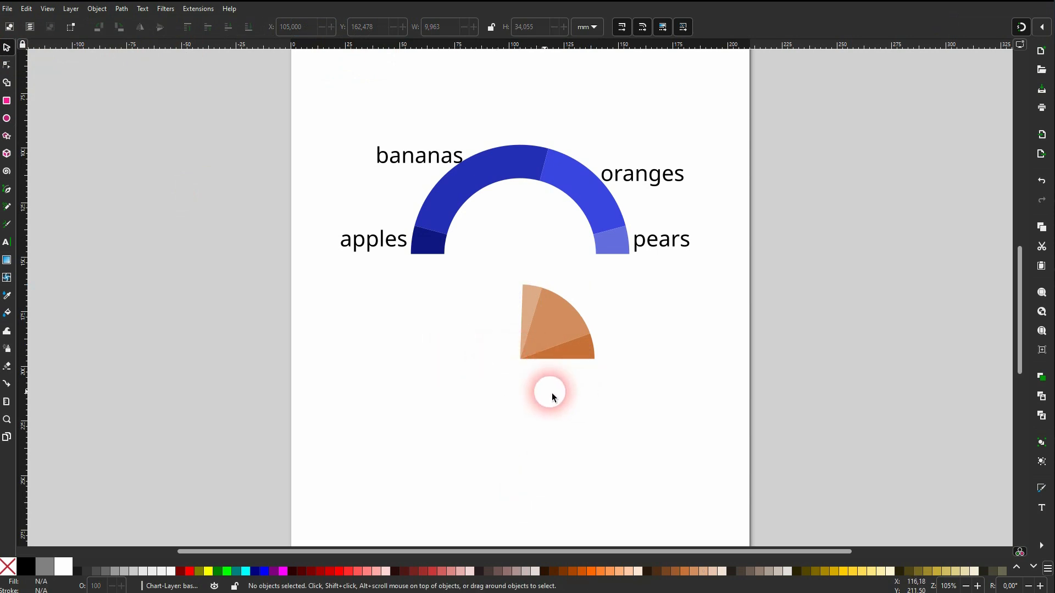
# - Delete the three orange slices, and also the whole blue half ring with its labels
pyautogui.moveTo(657, 294); pyautogui.dragTo(652, 282)
pyautogui.press('Delete')
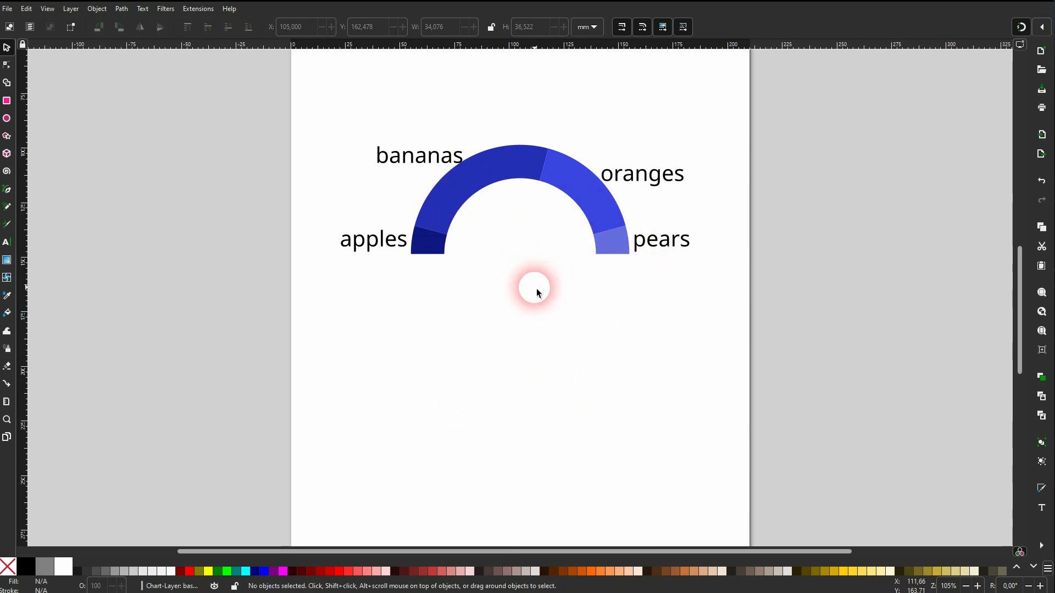
pyautogui.moveTo(283, 323); pyautogui.dragTo(779, 122)
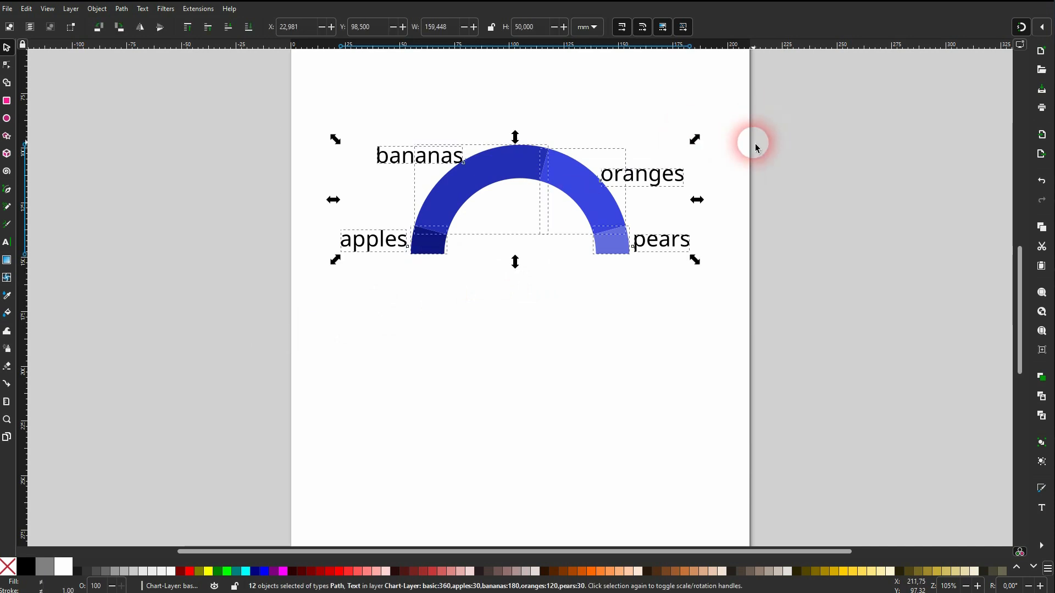
pyautogui.press('Delete')
# - Generate a NiceCharts pie chart from the existing direct-input data, with basic:360, apples:30, bananas:180, oranges:120 and pears
pyautogui.click(197, 8)
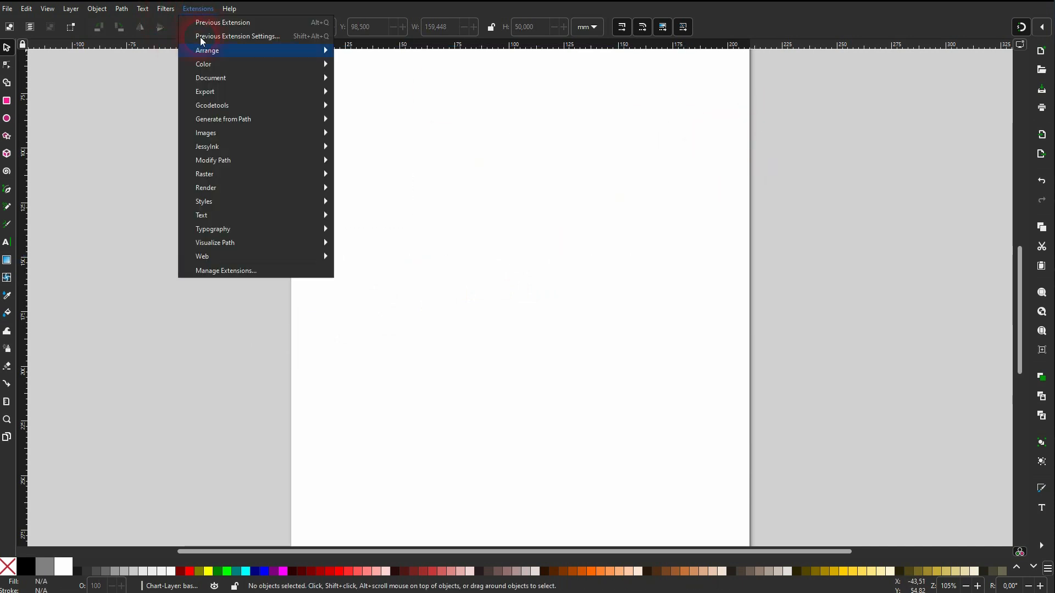
pyautogui.moveTo(273, 189)
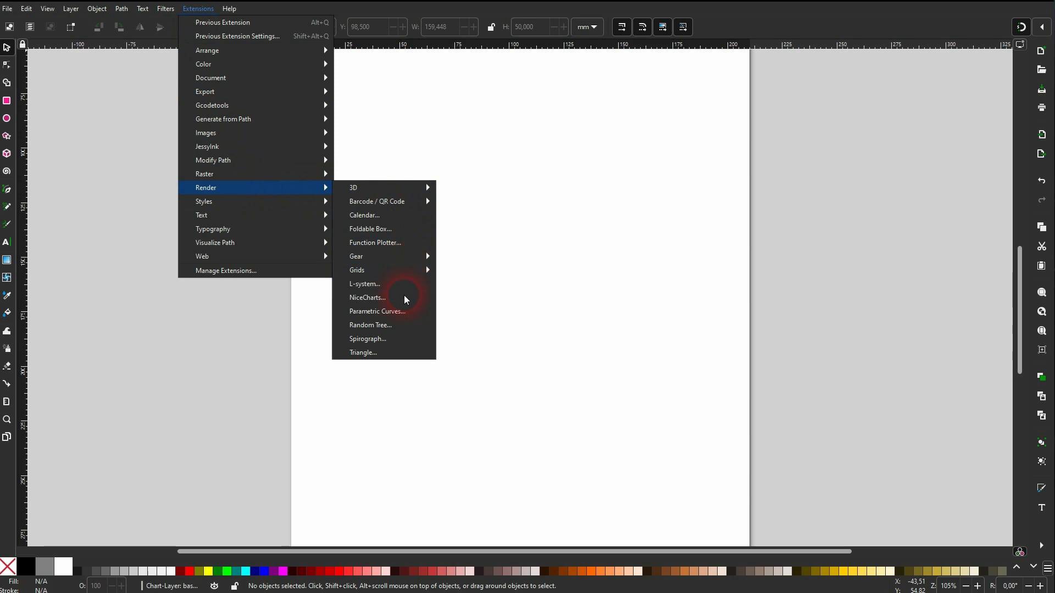
pyautogui.click(379, 298)
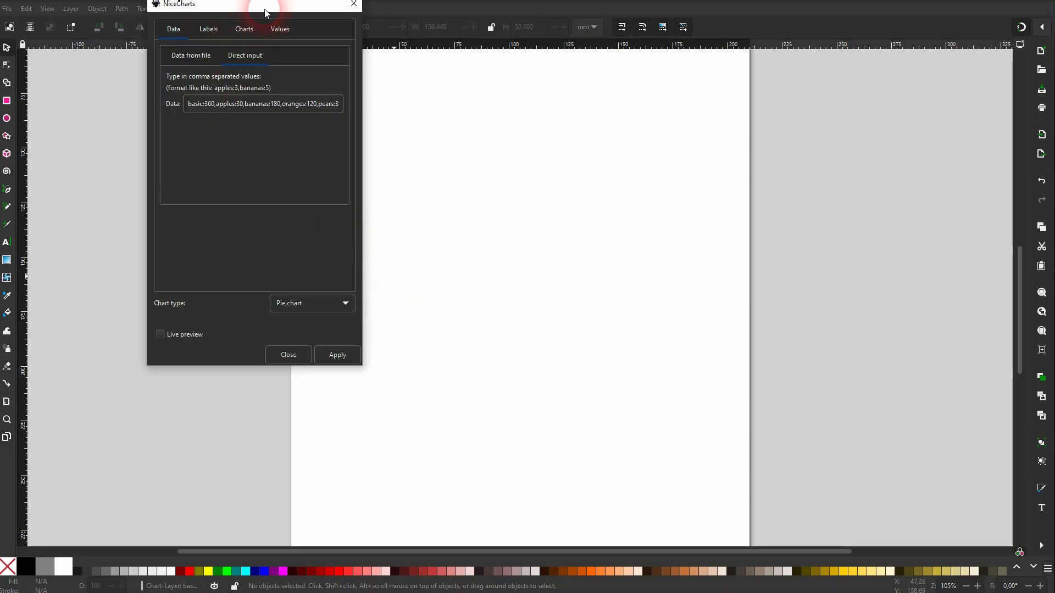
pyautogui.moveTo(264, 12); pyautogui.dragTo(890, 117)
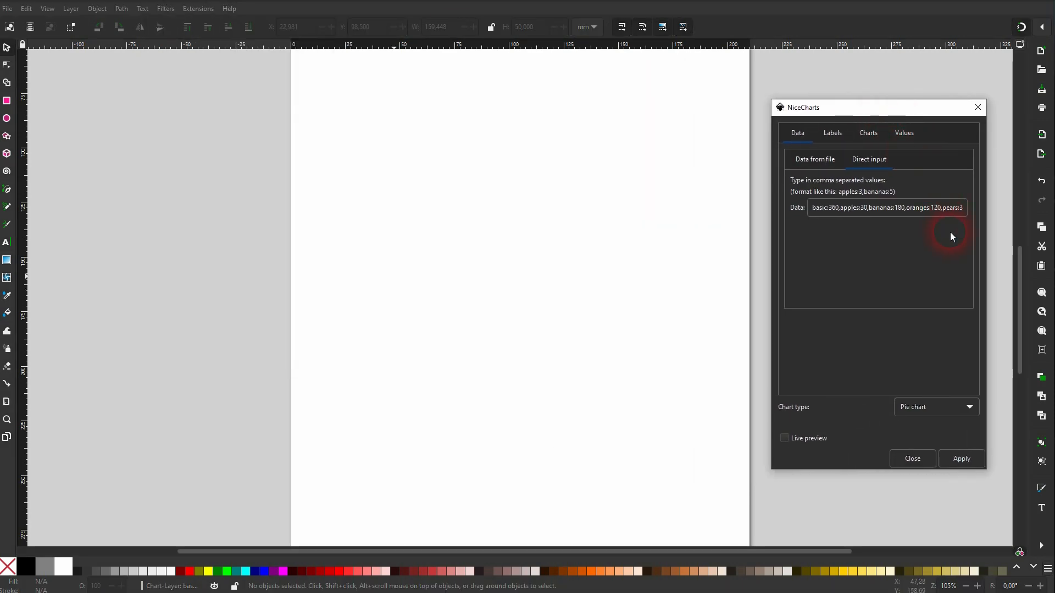
pyautogui.click(805, 437)
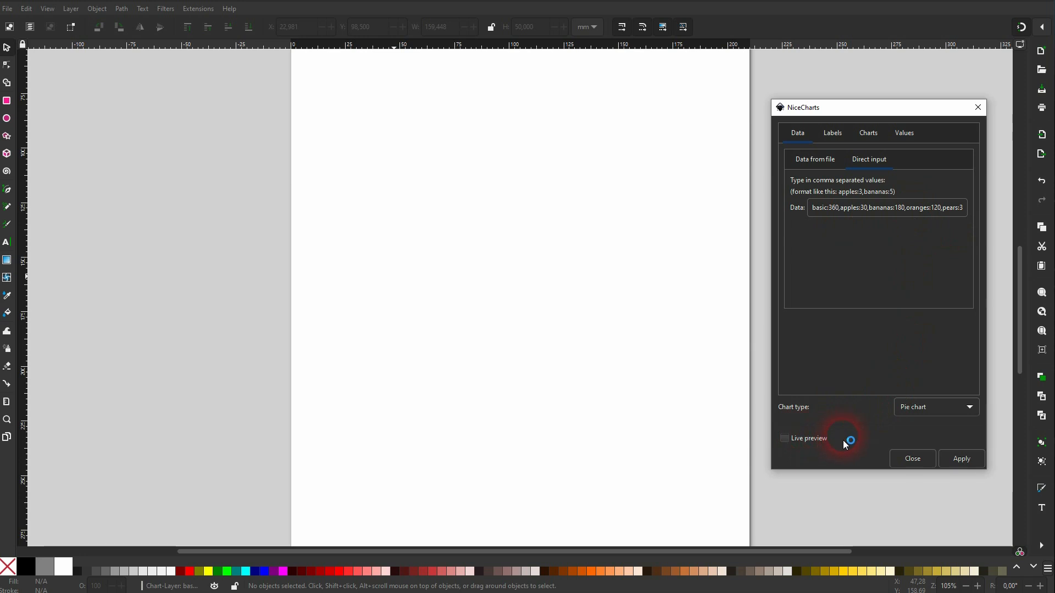
pyautogui.click(963, 466)
pyautogui.click(978, 107)
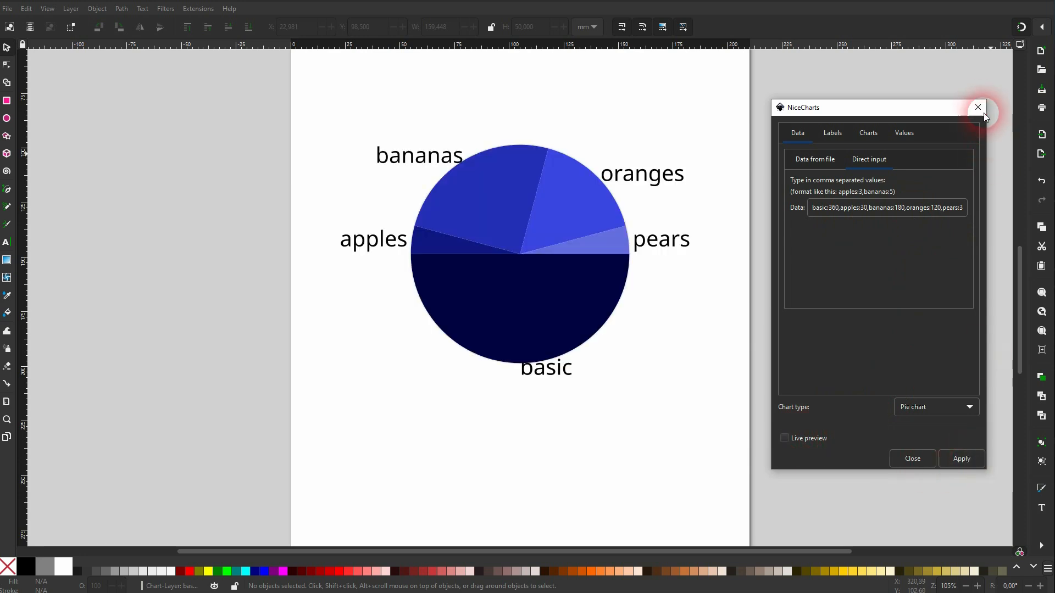
# - Delete the basic slice and its shadow and label, leaving the half pie with the four fruit slices
pyautogui.click(593, 252)
pyautogui.click(512, 310)
pyautogui.press('Delete')
pyautogui.click(545, 368)
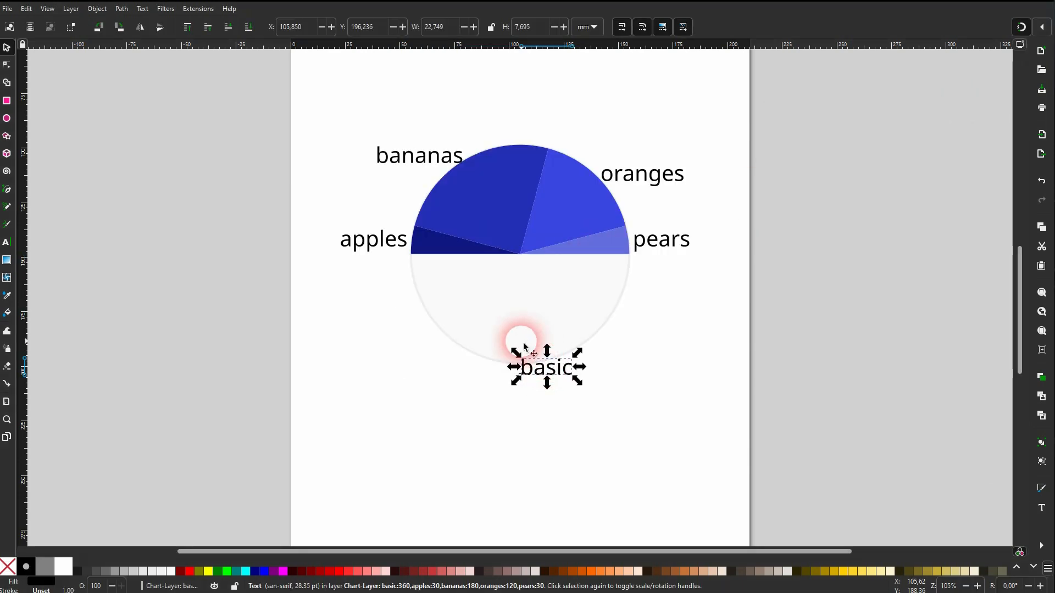
pyautogui.press('Delete')
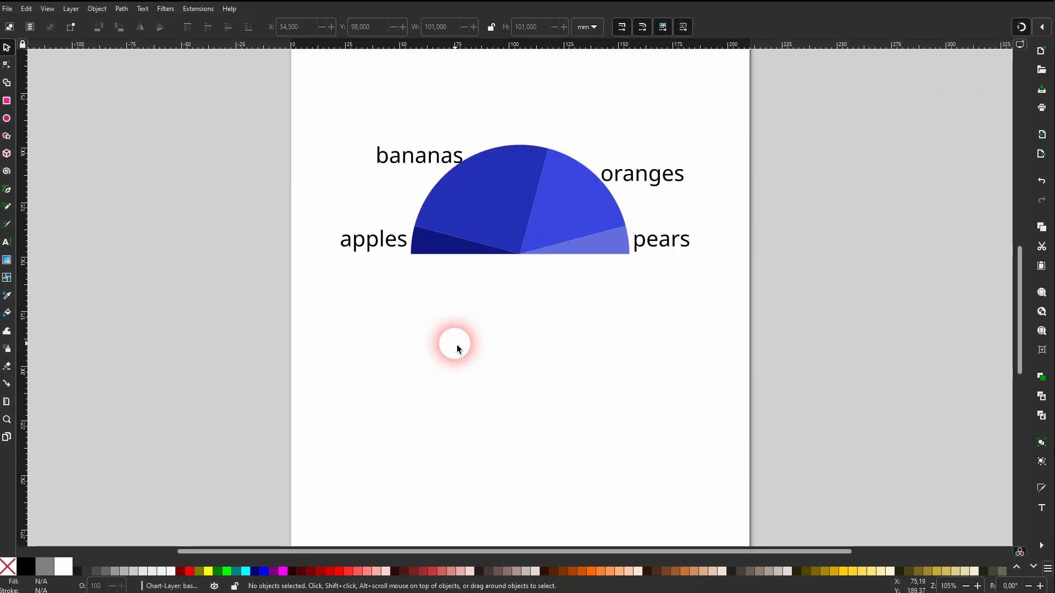
# - Draw a 100 mm circle centred on the half pie and add a smaller concentric duplicate filled with #C87137
pyautogui.click(6, 118)
pyautogui.moveTo(521, 254); pyautogui.dragTo(651, 366)
pyautogui.click(7, 48)
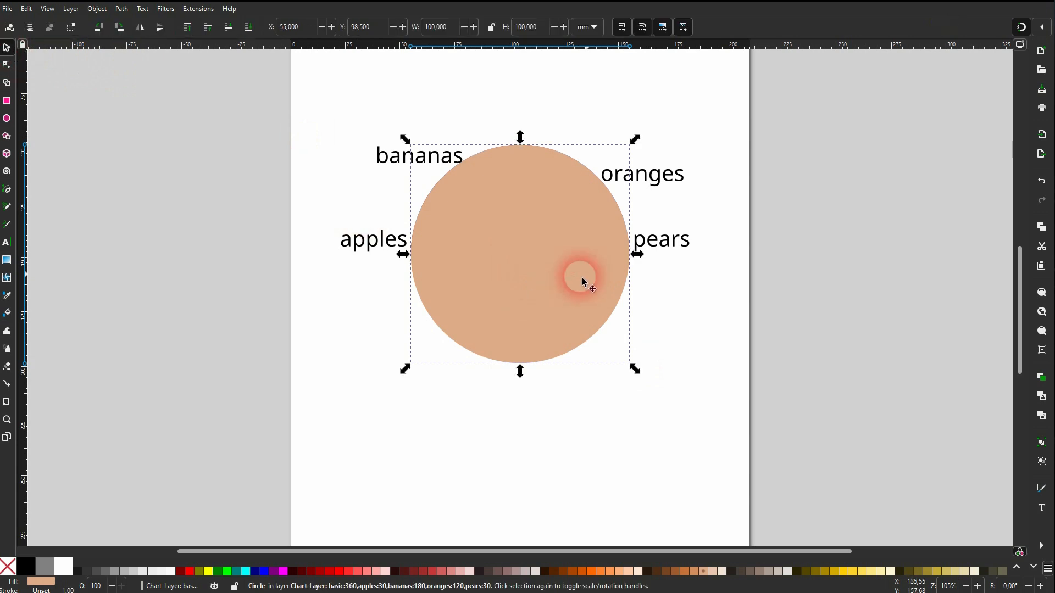
pyautogui.click(684, 571)
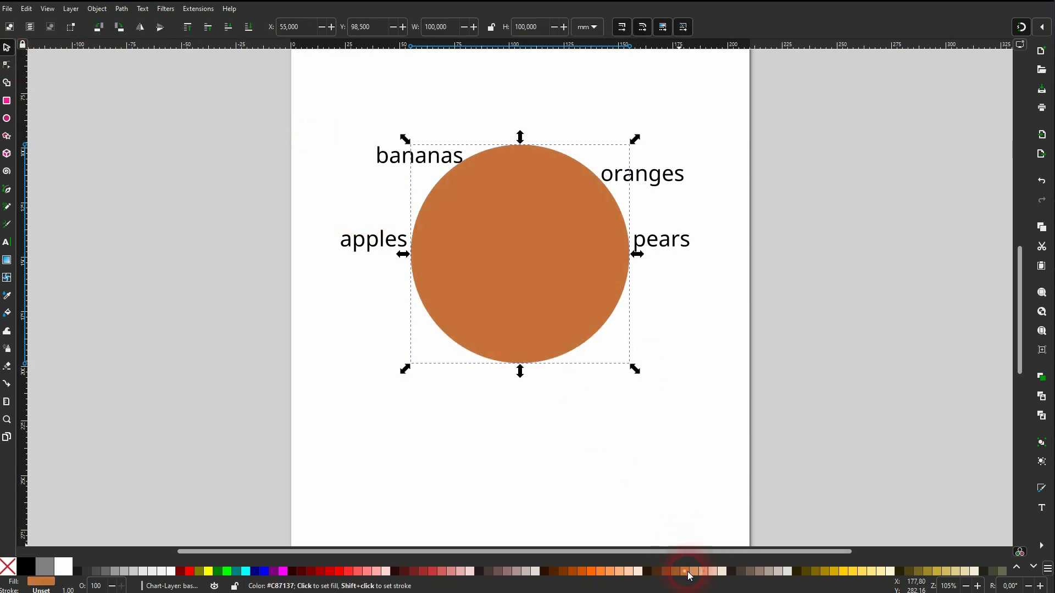
pyautogui.moveTo(636, 380); pyautogui.dragTo(605, 349)
# - Subtract the small circle from the large one with Difference and raise the resulting ring to the top
pyautogui.keyDown('shift'); pyautogui.click(514, 356); pyautogui.keyUp('shift')
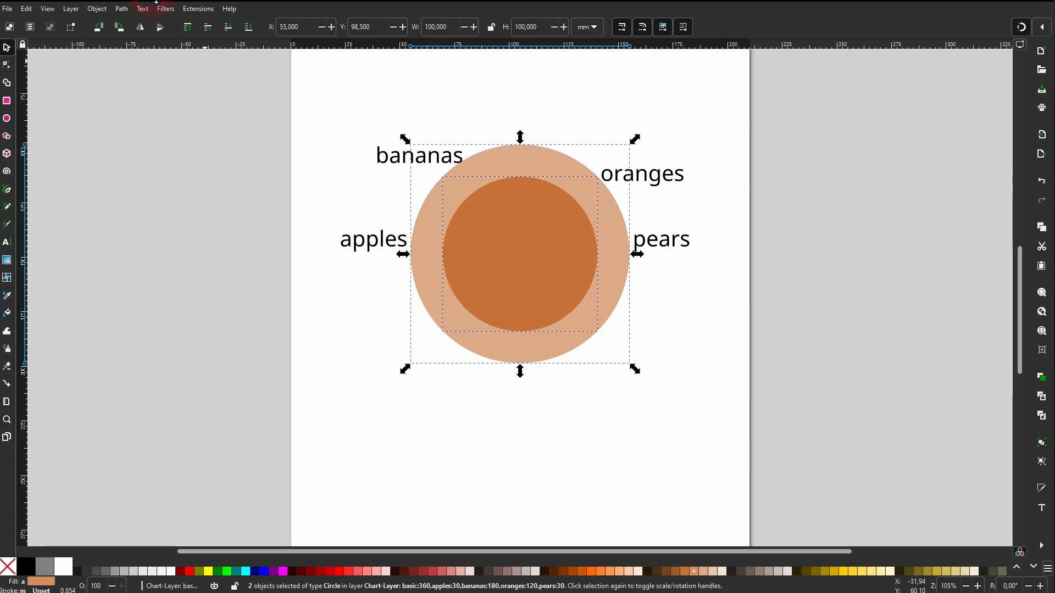
pyautogui.click(120, 9)
pyautogui.click(151, 79)
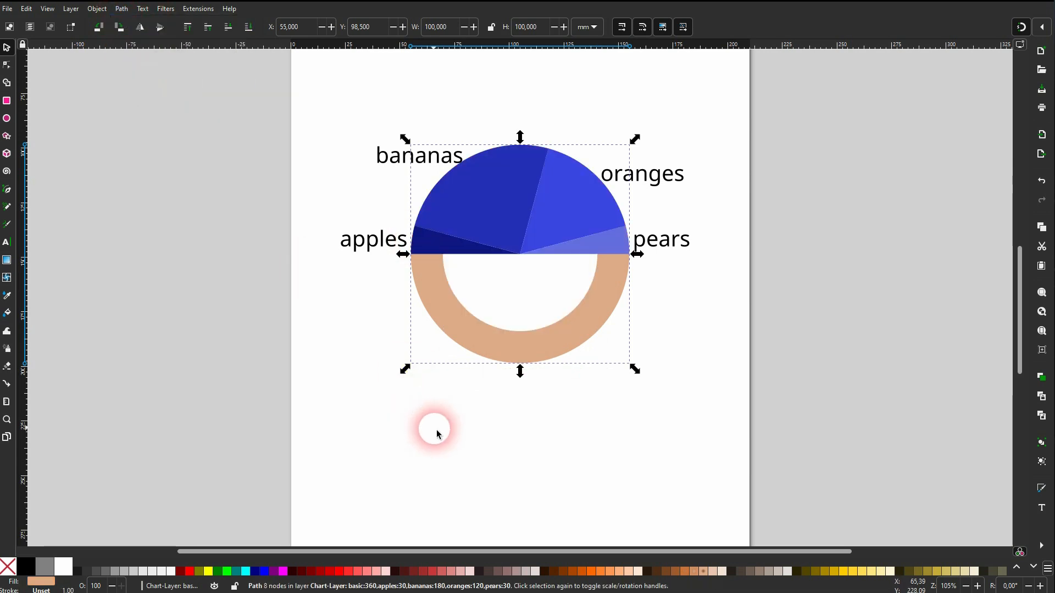
pyautogui.click(418, 424)
pyautogui.click(464, 337)
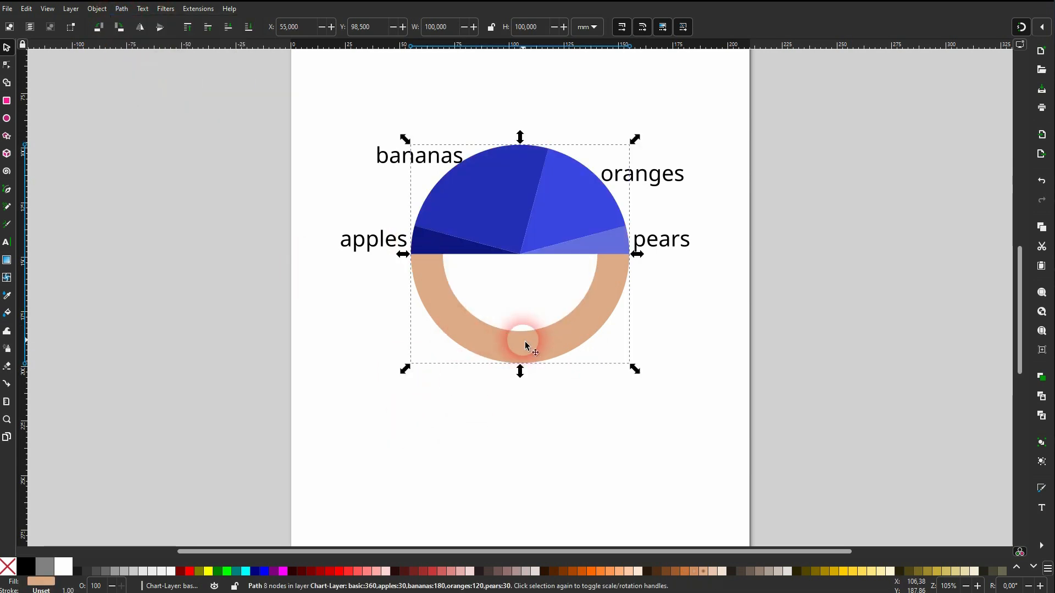
pyautogui.click(191, 33)
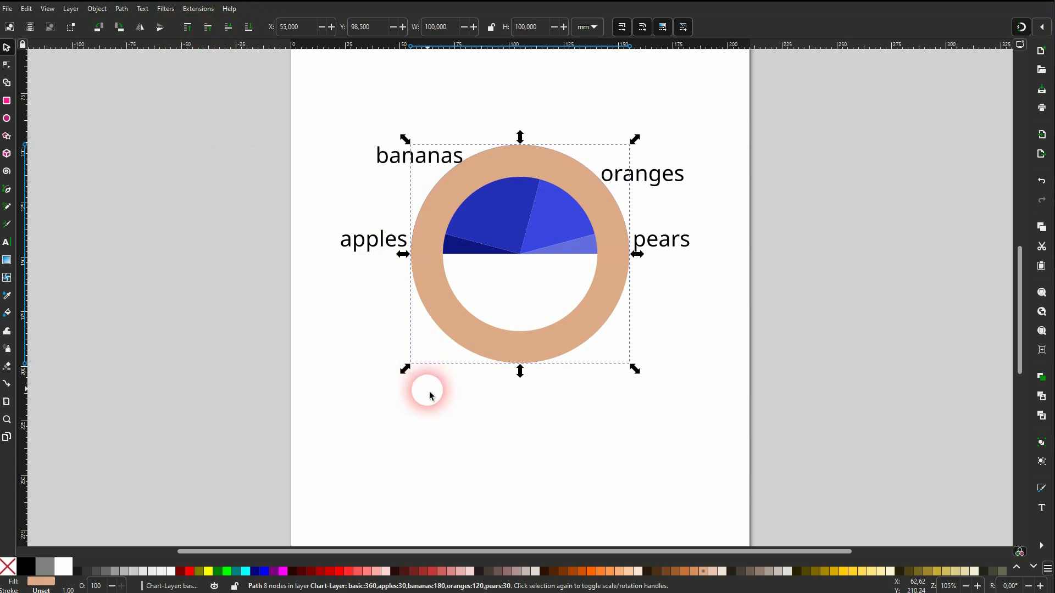
# - Select the ring together with all the pie slices beneath it, leaving out the text labels
pyautogui.moveTo(406, 402); pyautogui.dragTo(639, 124)
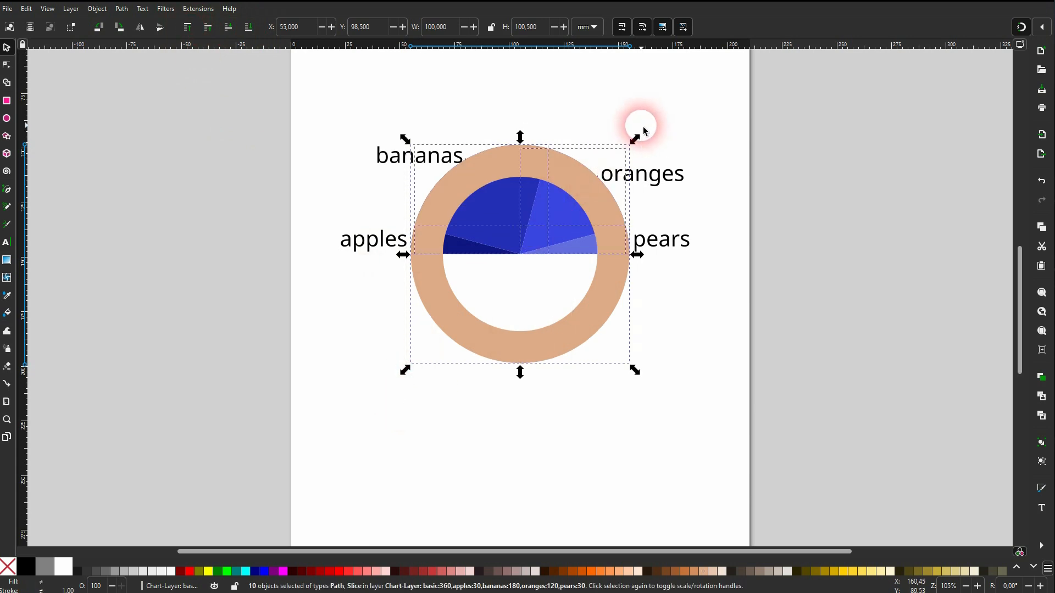
pyautogui.rightClick(569, 190)
pyautogui.click(646, 391)
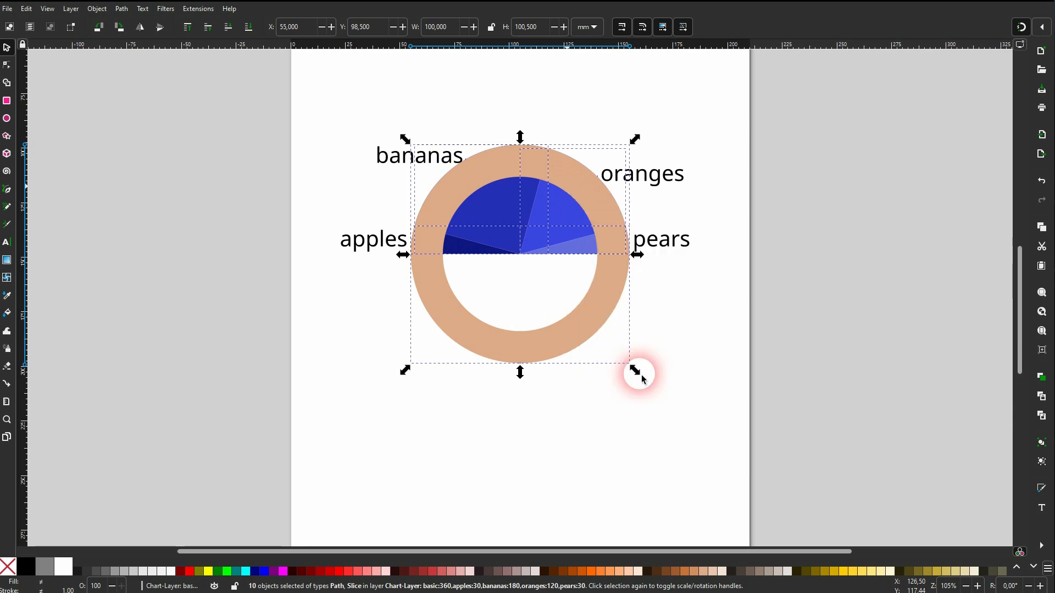
# - Delete the entire 3D pie chart together with its four labels
pyautogui.click(394, 301)
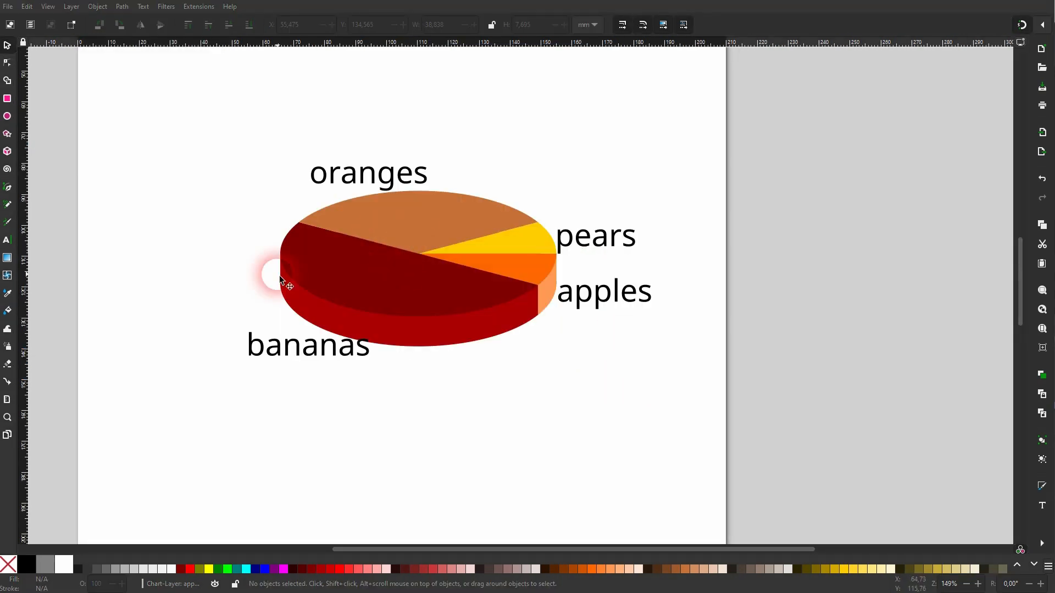
pyautogui.moveTo(164, 414); pyautogui.dragTo(765, 109)
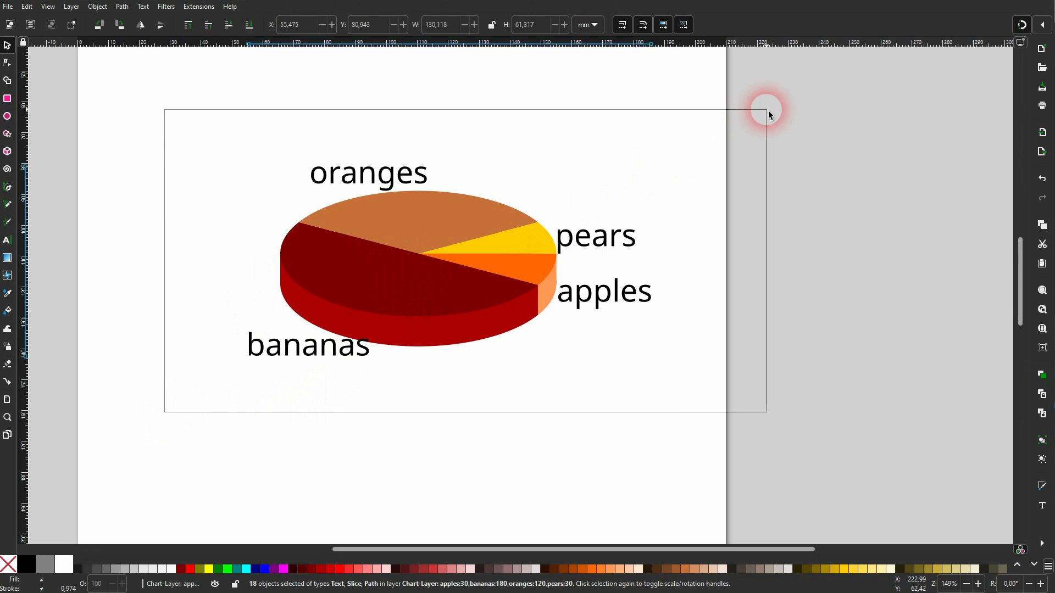
pyautogui.press('Delete')
# - Generate a NiceCharts chart of type Pie chart from the data apples:30,bananas:100,oranges:120,pears:30
pyautogui.click(197, 7)
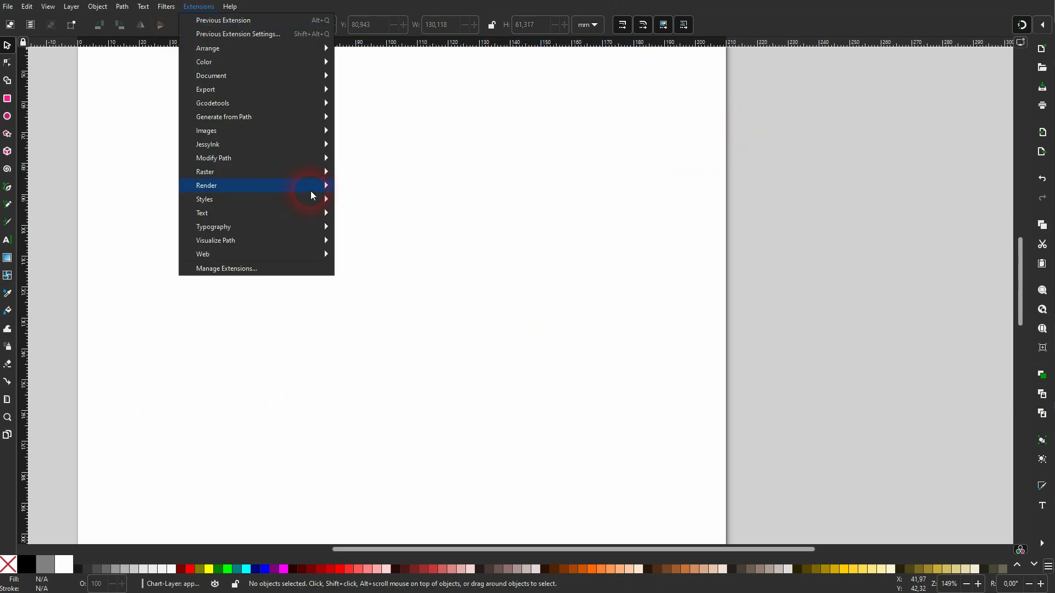
pyautogui.moveTo(311, 193)
pyautogui.click(397, 297)
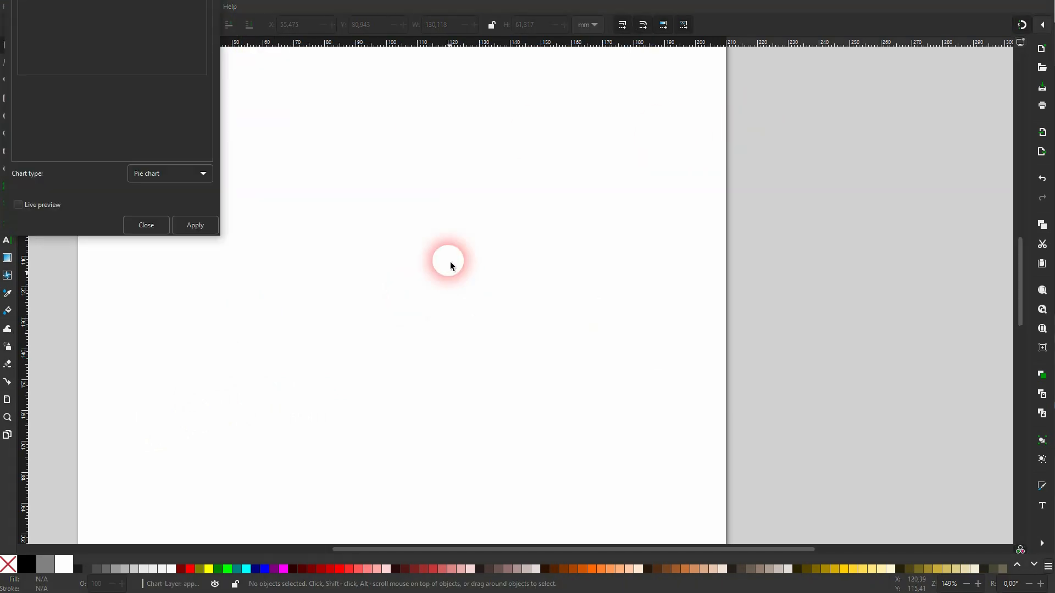
pyautogui.moveTo(331, 6); pyautogui.dragTo(906, 106)
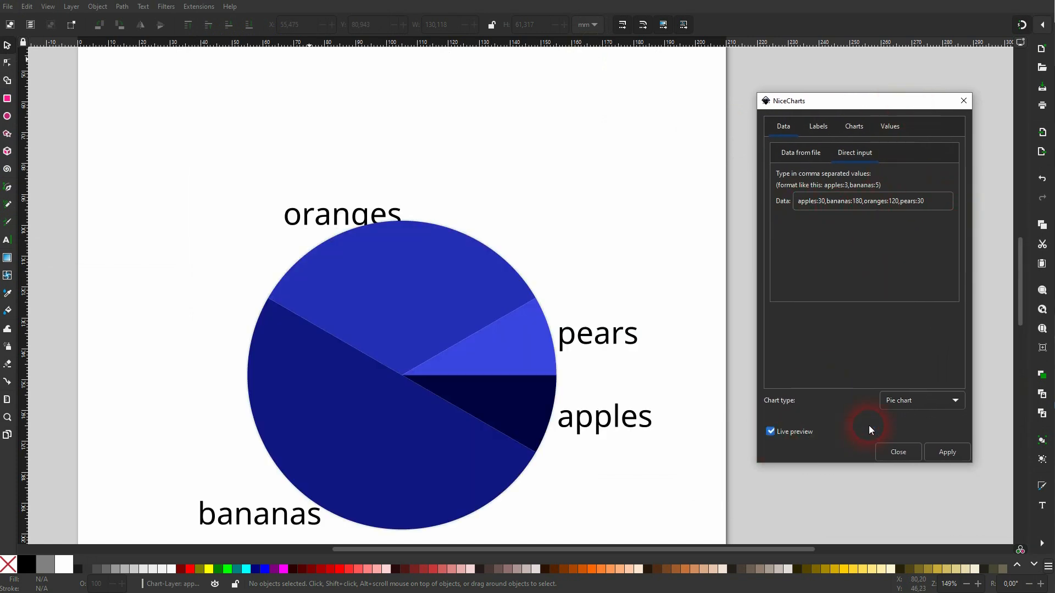
pyautogui.click(906, 399)
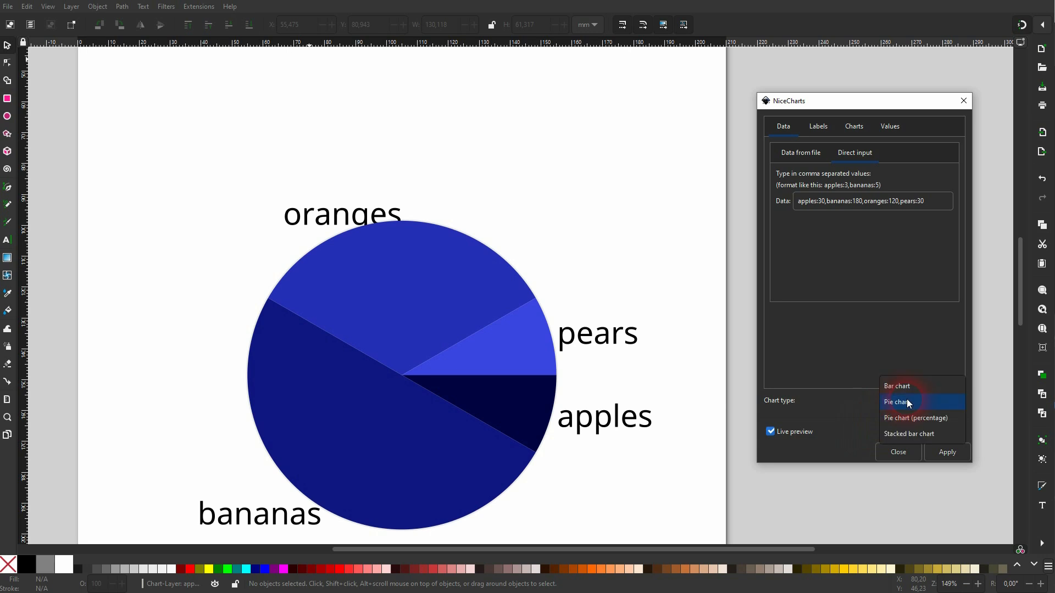
pyautogui.click(907, 400)
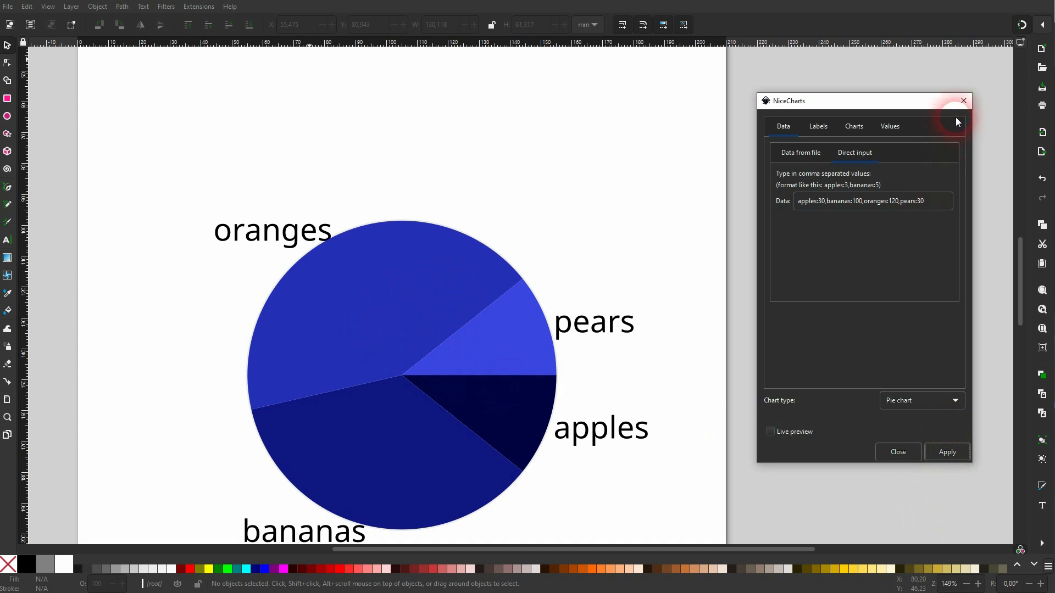
# - Close the NiceCharts dialog and move the oranges, pears, apples and bananas labels away from the pie
pyautogui.click(963, 100)
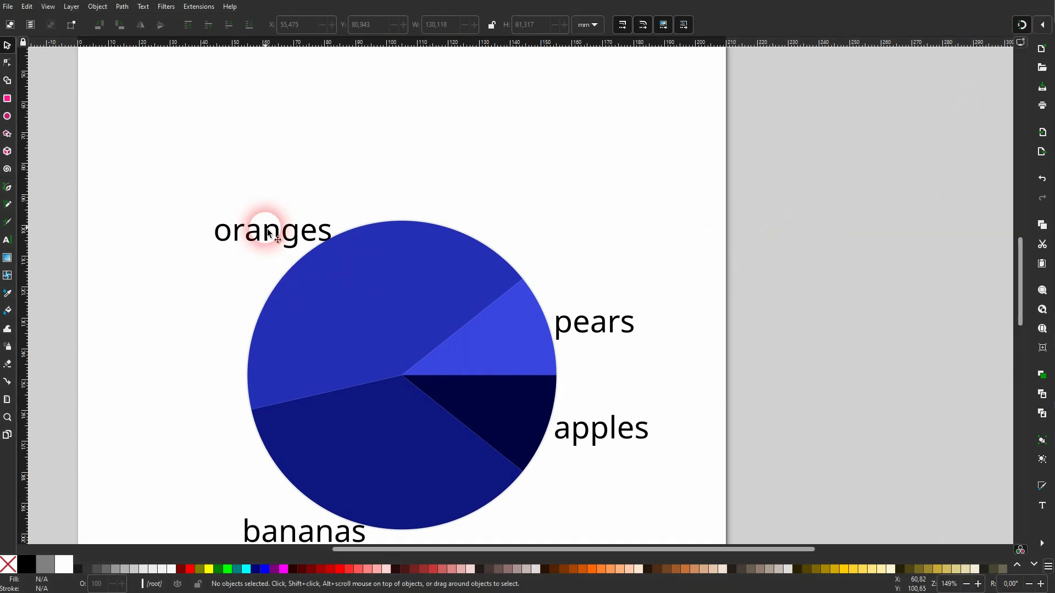
pyautogui.moveTo(269, 234); pyautogui.dragTo(268, 137)
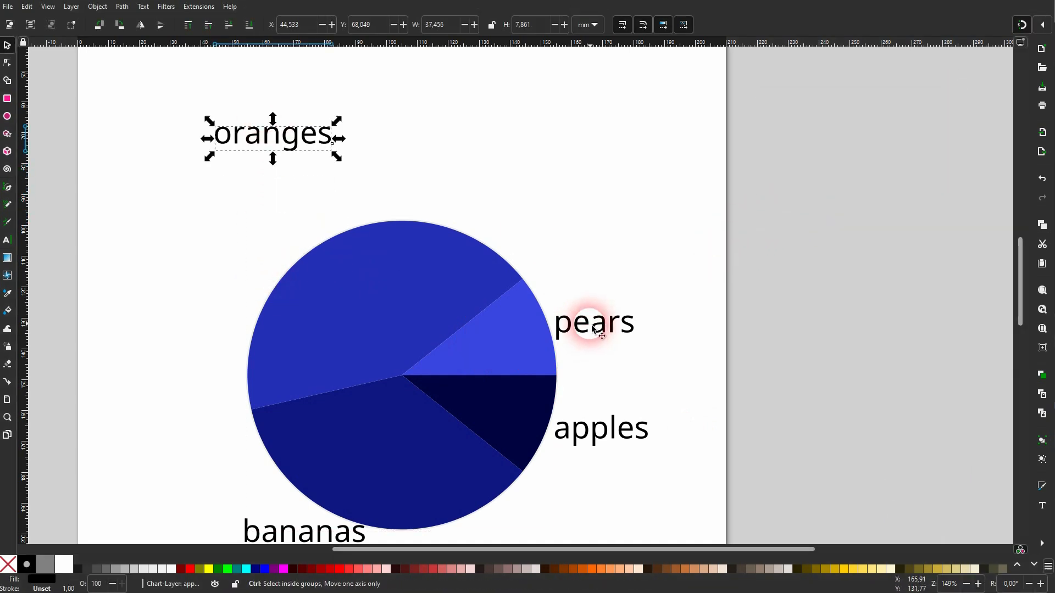
pyautogui.moveTo(593, 329); pyautogui.dragTo(885, 330)
pyautogui.moveTo(604, 437); pyautogui.dragTo(939, 446)
pyautogui.moveTo(279, 525); pyautogui.dragTo(76, 533)
pyautogui.scroll(-2, 236, 407)
# - Move the four pie slices aside and delete the backing shape that lies behind them
pyautogui.click(389, 248)
pyautogui.keyDown('shift'); pyautogui.click(506, 283); pyautogui.keyUp('shift')
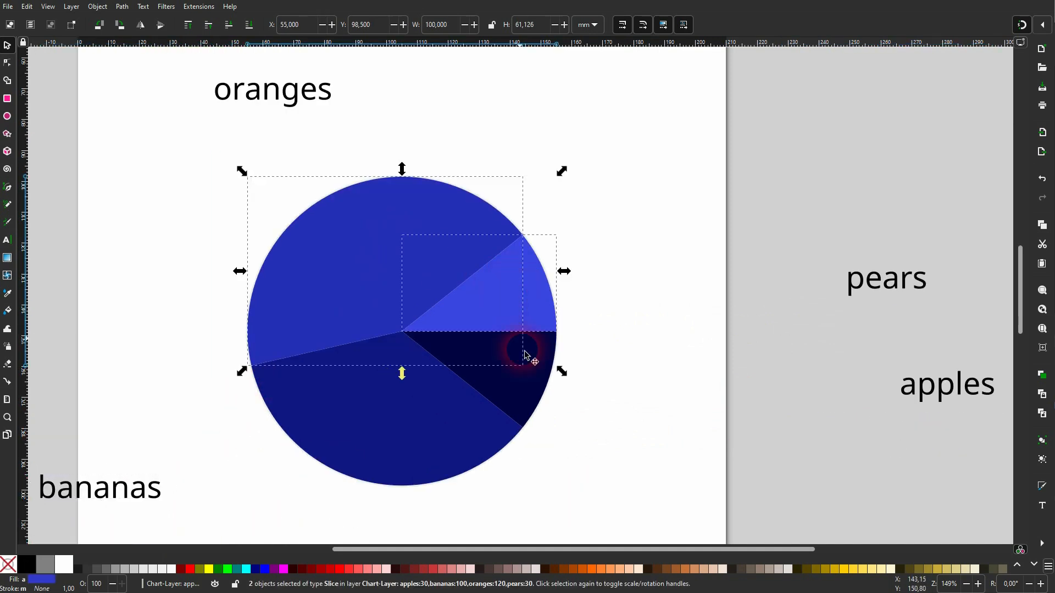
pyautogui.keyDown('shift'); pyautogui.click(443, 435); pyautogui.keyUp('shift')
pyautogui.moveTo(381, 272); pyautogui.dragTo(588, 279)
pyautogui.click(317, 301)
pyautogui.press('Delete')
# - Select all the slices, move them back between the labels and squash the pie into an ellipse about 102.5 mm wide and 41.7 mm high
pyautogui.moveTo(388, 492); pyautogui.dragTo(841, 155)
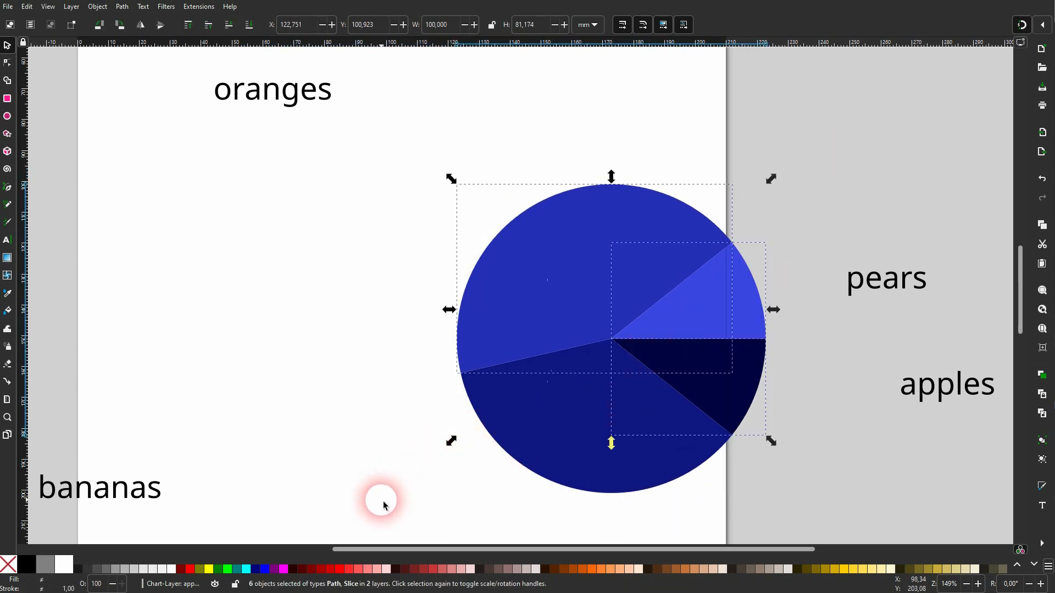
pyautogui.moveTo(372, 509); pyautogui.dragTo(835, 102)
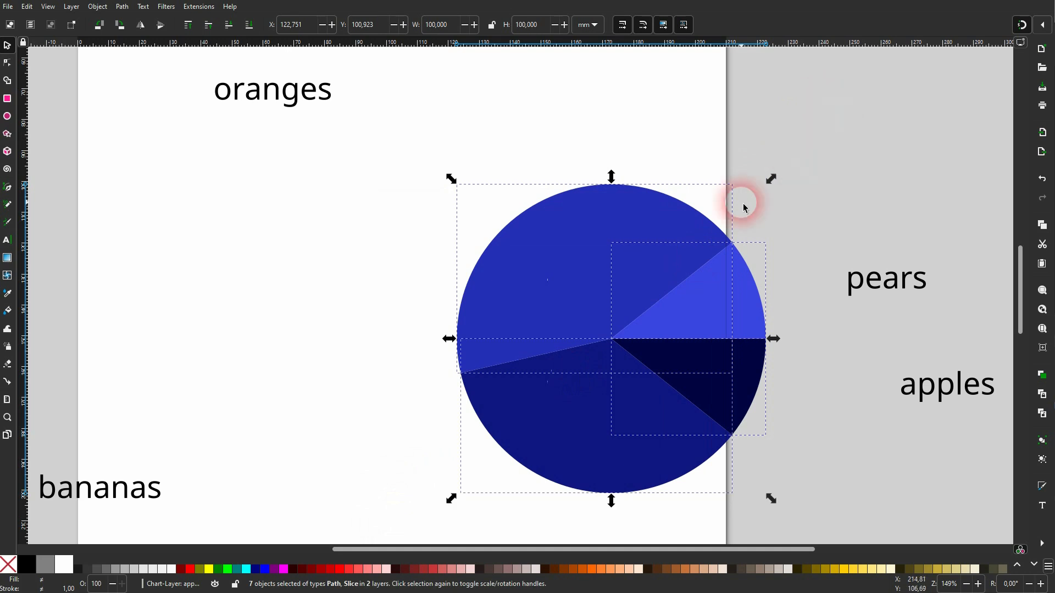
pyautogui.moveTo(602, 259); pyautogui.dragTo(381, 237)
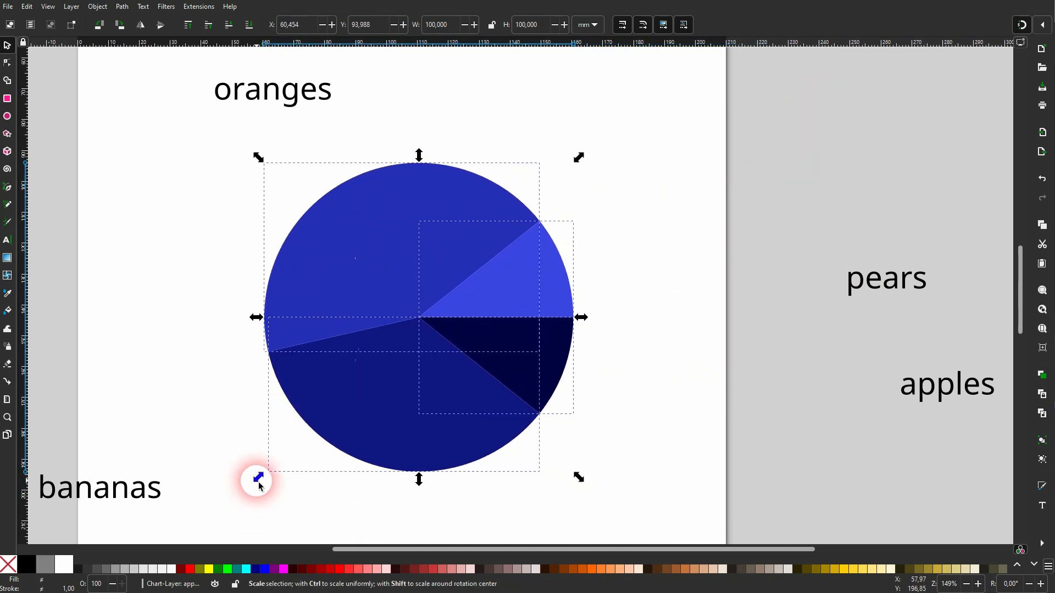
pyautogui.moveTo(259, 478); pyautogui.dragTo(259, 324)
pyautogui.click(390, 397)
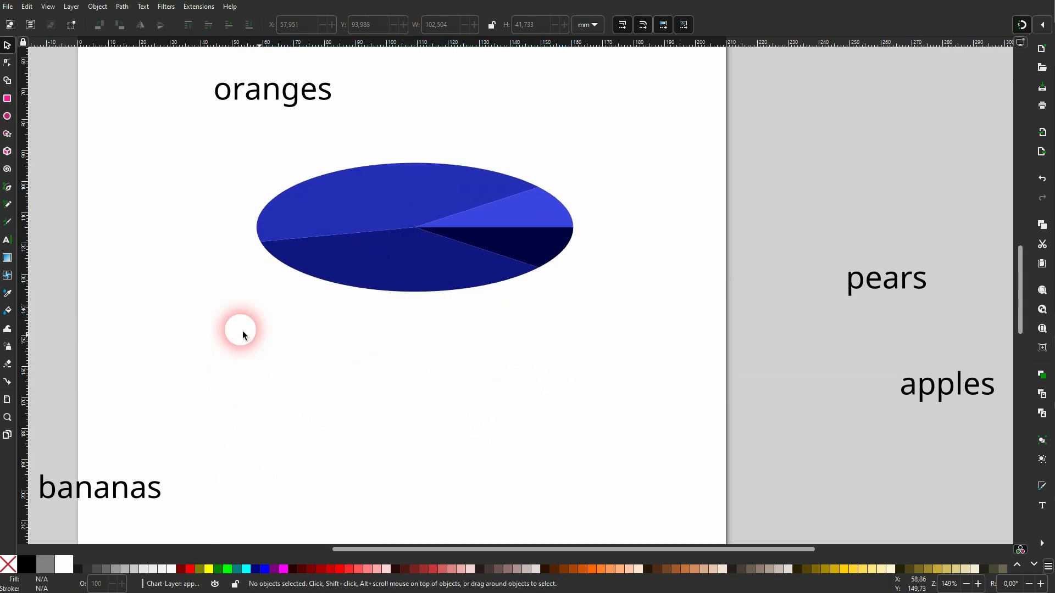
# - Duplicate the flattened pie and shift the copy straight up by about 13 mm
pyautogui.moveTo(179, 324); pyautogui.dragTo(648, 122)
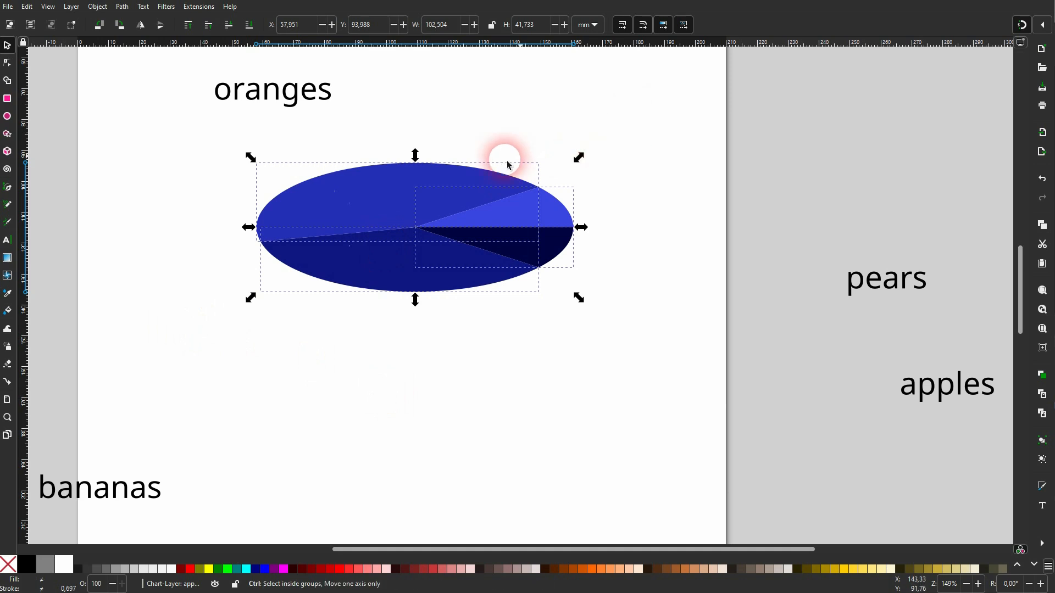
pyautogui.moveTo(371, 201); pyautogui.dragTo(370, 162)
pyautogui.click(319, 298)
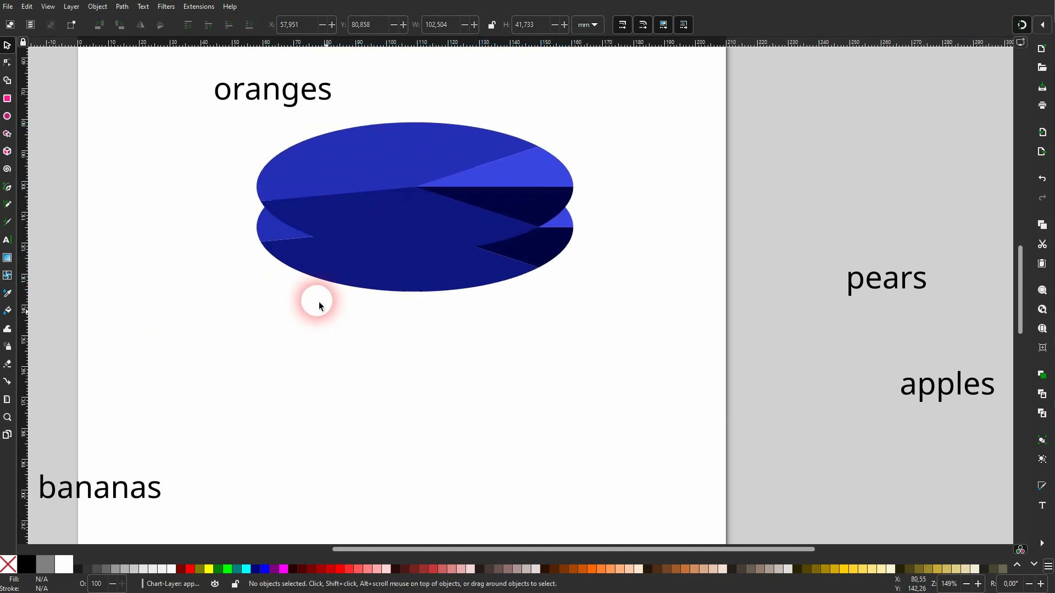
# - Place vertical guides at the upper ellipse's left and right extremes and at both outer corners of its front bananas slice
pyautogui.scroll(1, 316, 220)
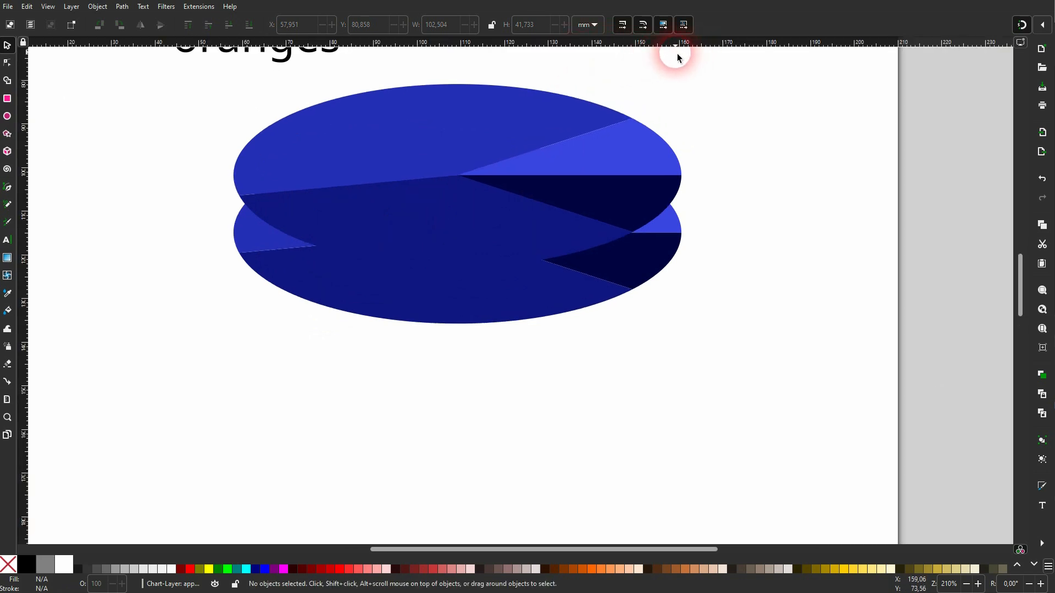
pyautogui.moveTo(26, 91); pyautogui.dragTo(230, 178)
pyautogui.moveTo(27, 141); pyautogui.dragTo(687, 180)
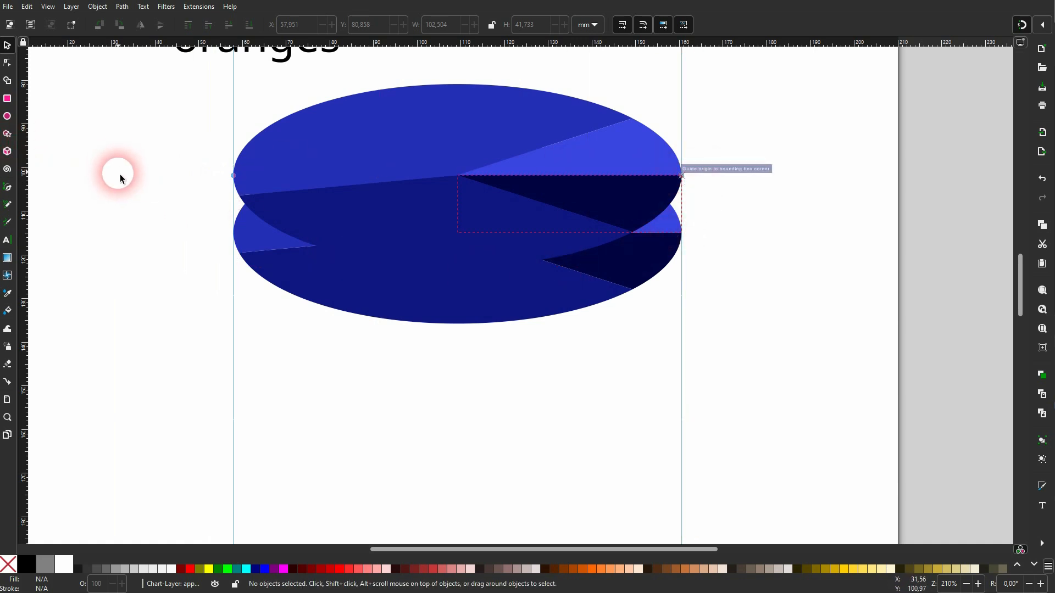
pyautogui.moveTo(36, 161); pyautogui.dragTo(300, 217)
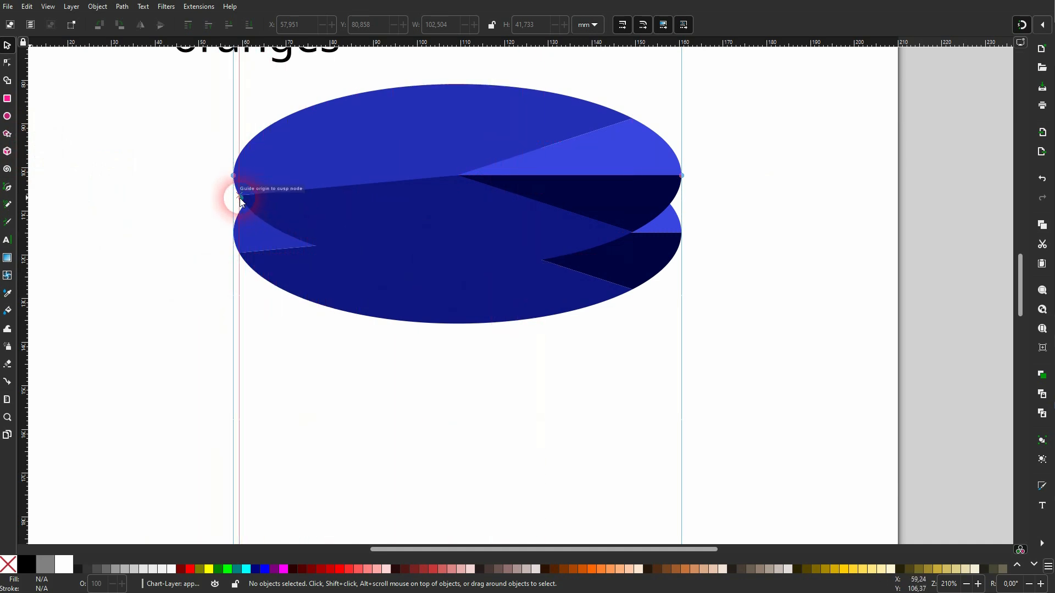
pyautogui.moveTo(239, 198); pyautogui.dragTo(240, 198)
pyautogui.moveTo(24, 156); pyautogui.dragTo(628, 238)
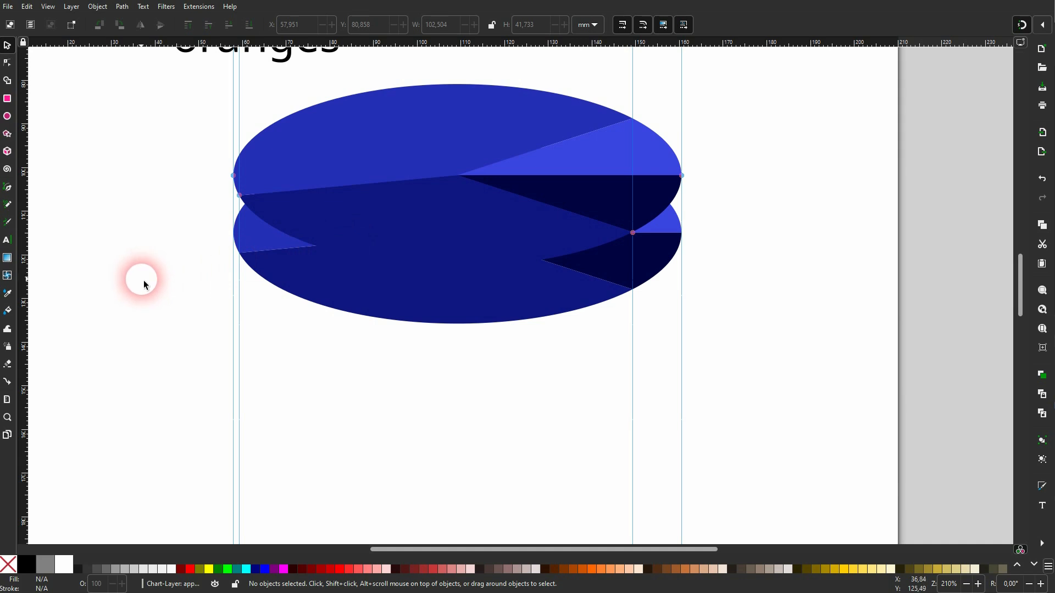
# - Fill the upper bananas slice with very dark red and the lower bananas slice with #AA0000
pyautogui.click(439, 240)
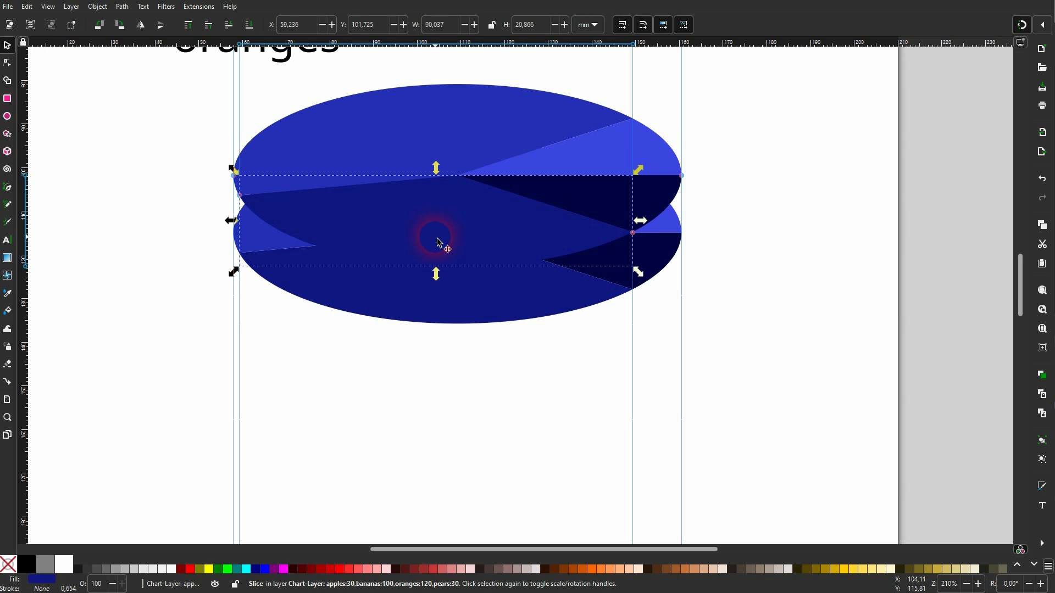
pyautogui.click(303, 569)
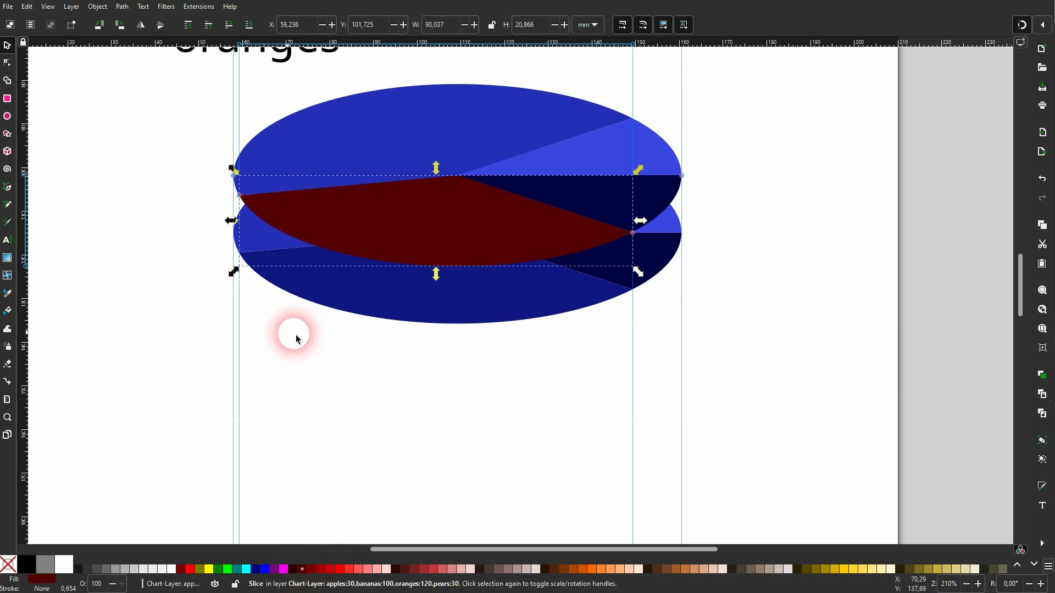
pyautogui.click(369, 299)
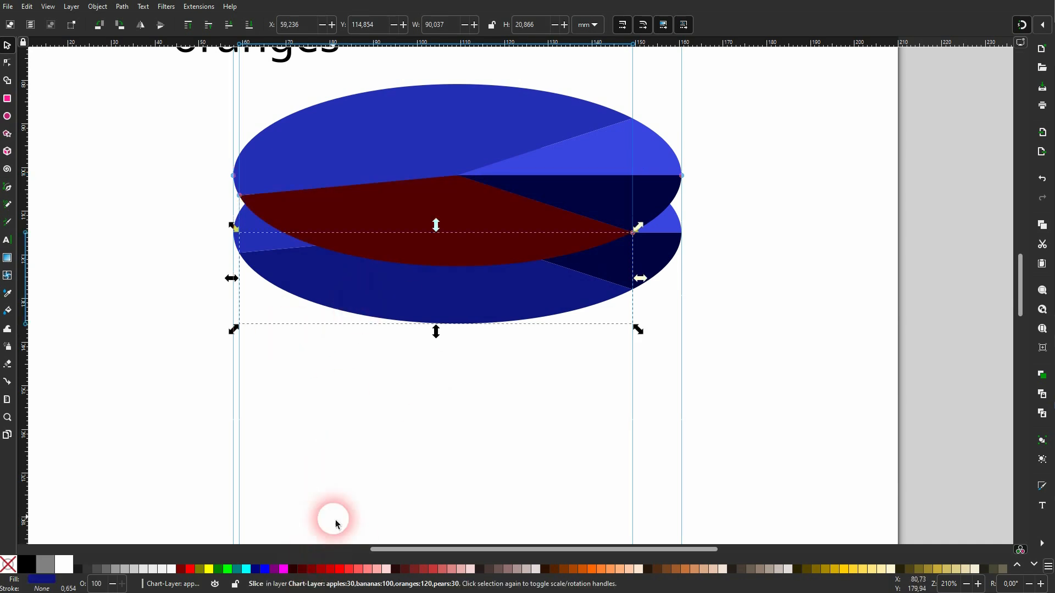
pyautogui.click(330, 569)
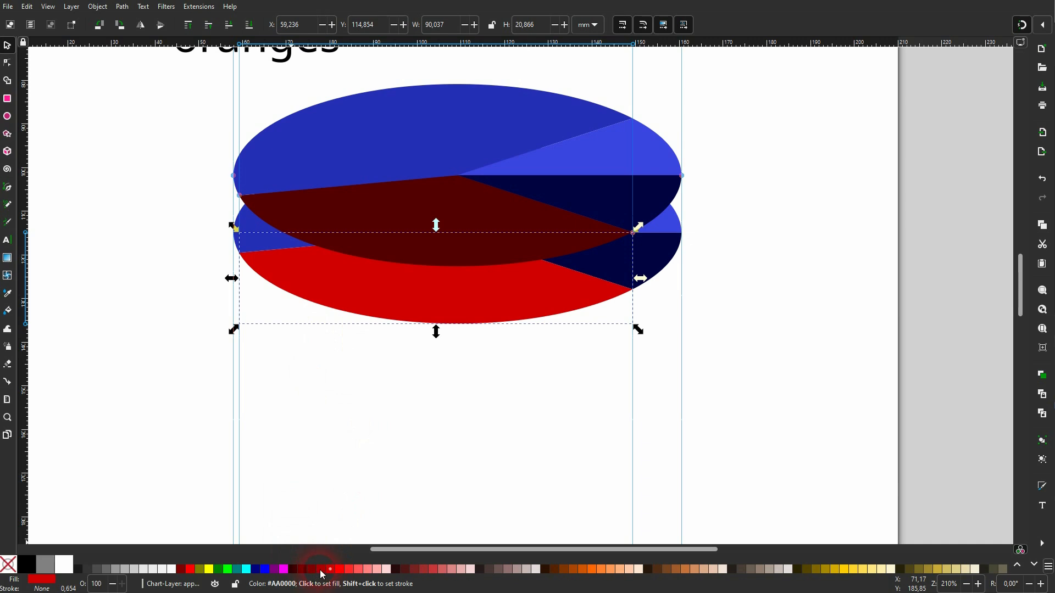
pyautogui.click(321, 569)
pyautogui.click(112, 313)
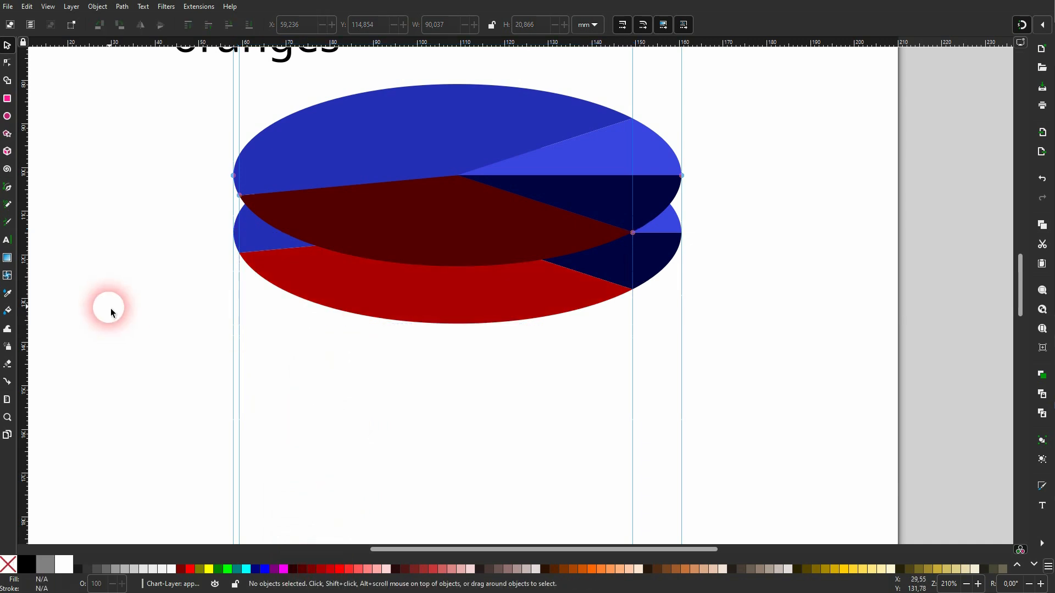
# - Draw a closed Pen path joining the outer corners of the upper and lower bananas slices to form the side wall
pyautogui.click(12, 191)
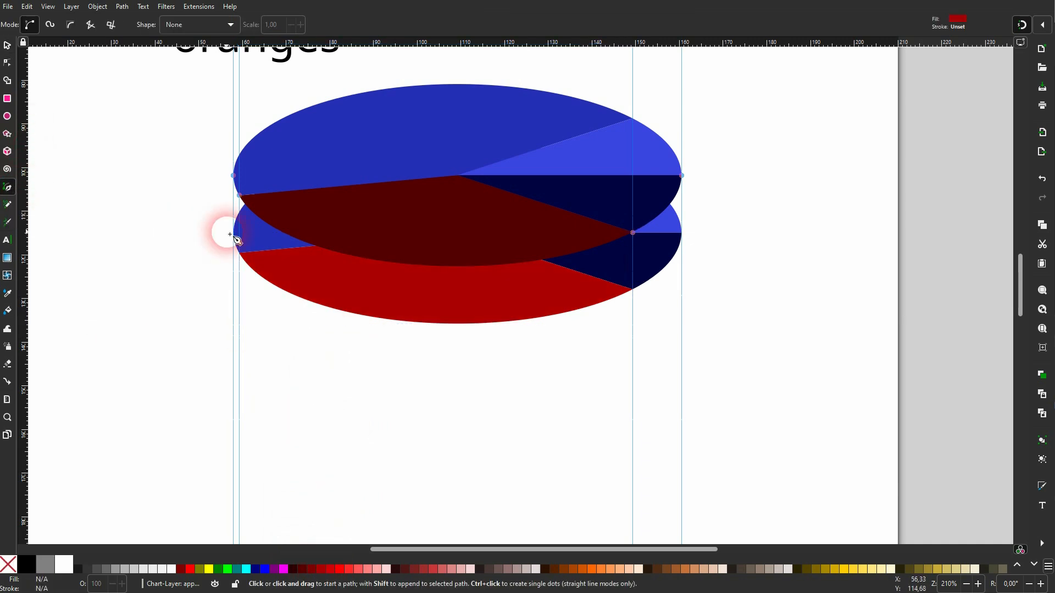
pyautogui.click(240, 196)
pyautogui.click(242, 255)
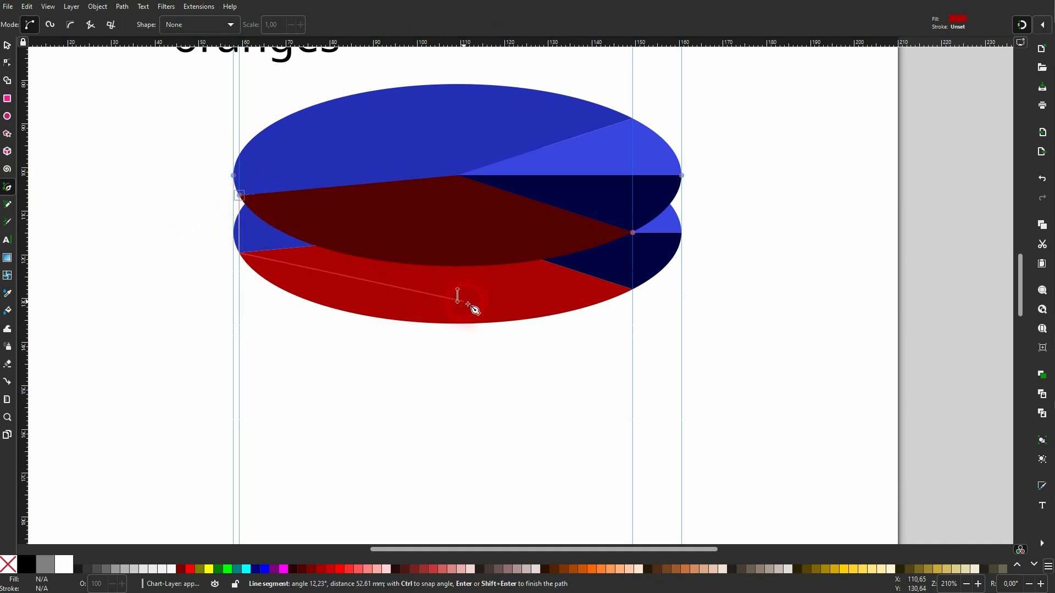
pyautogui.click(400, 302)
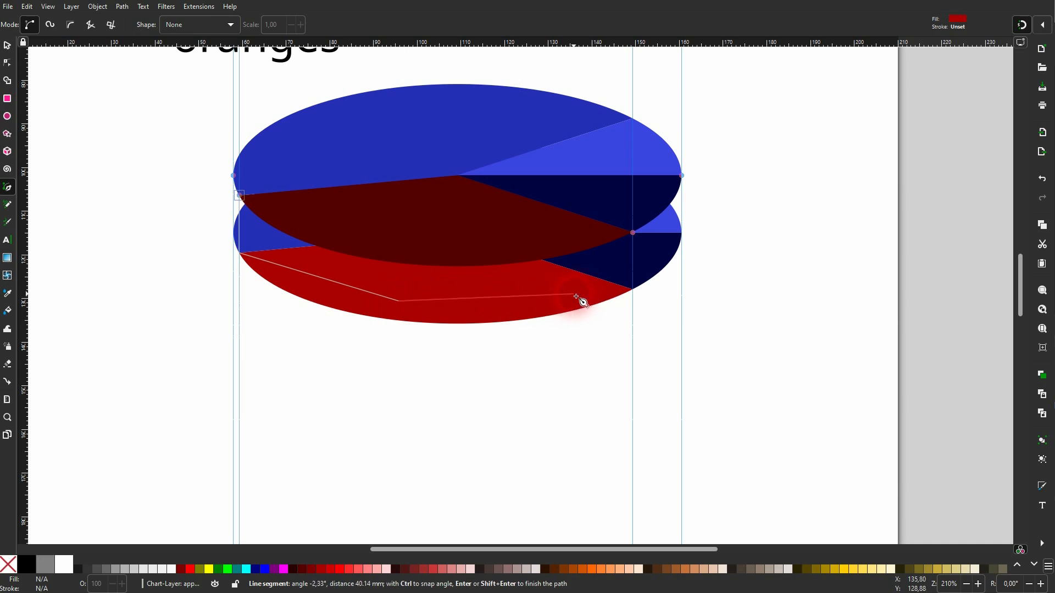
pyautogui.click(576, 297)
pyautogui.click(634, 294)
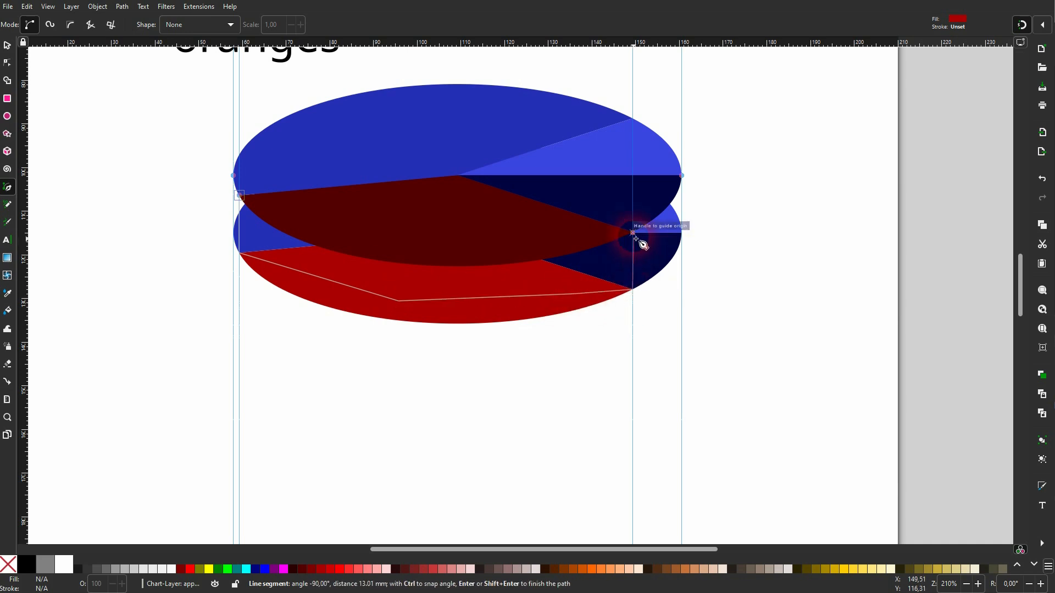
pyautogui.click(633, 234)
pyautogui.click(400, 225)
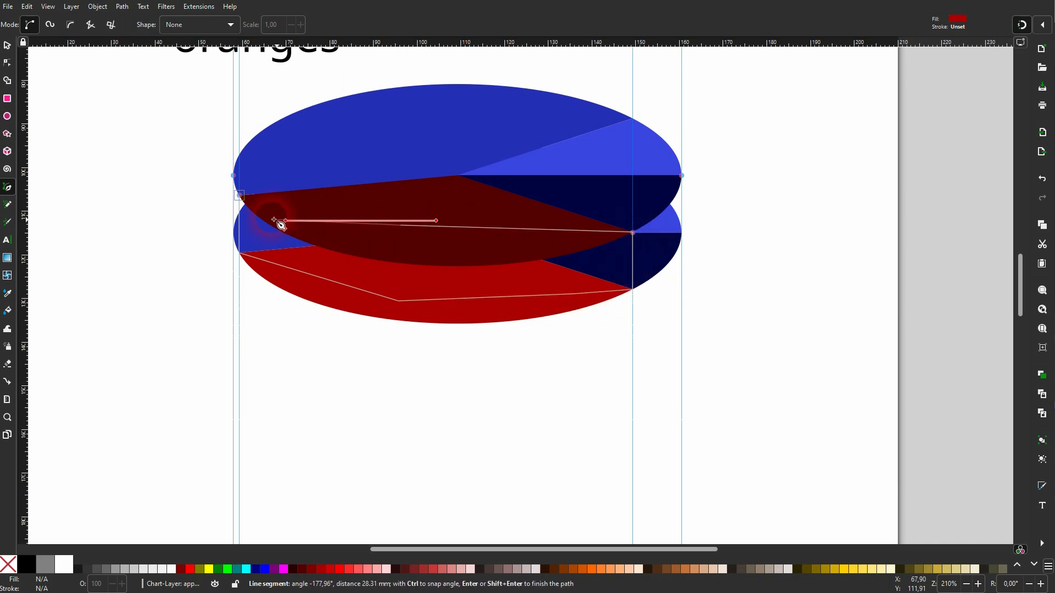
pyautogui.click(243, 198)
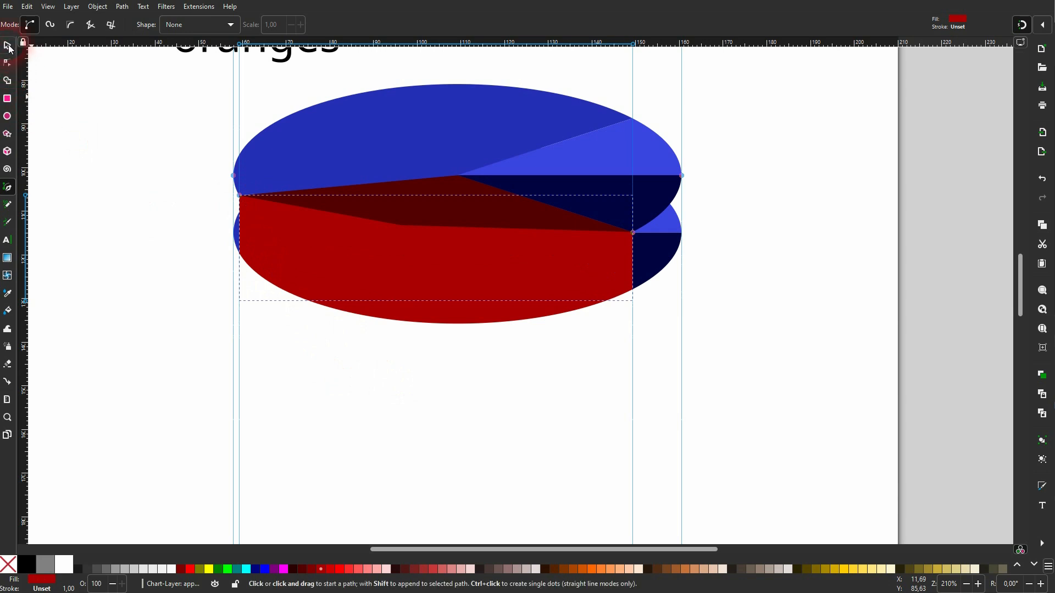
# - Fill the side wall path with #AA0000 and lower it beneath the dark red top slice
pyautogui.click(7, 45)
pyautogui.click(368, 569)
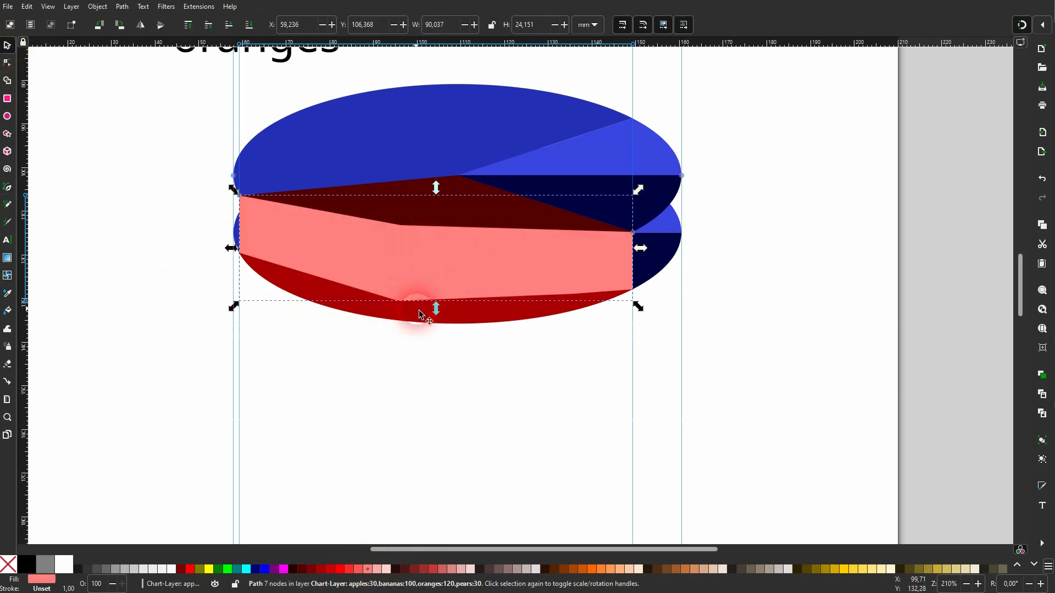
pyautogui.click(332, 570)
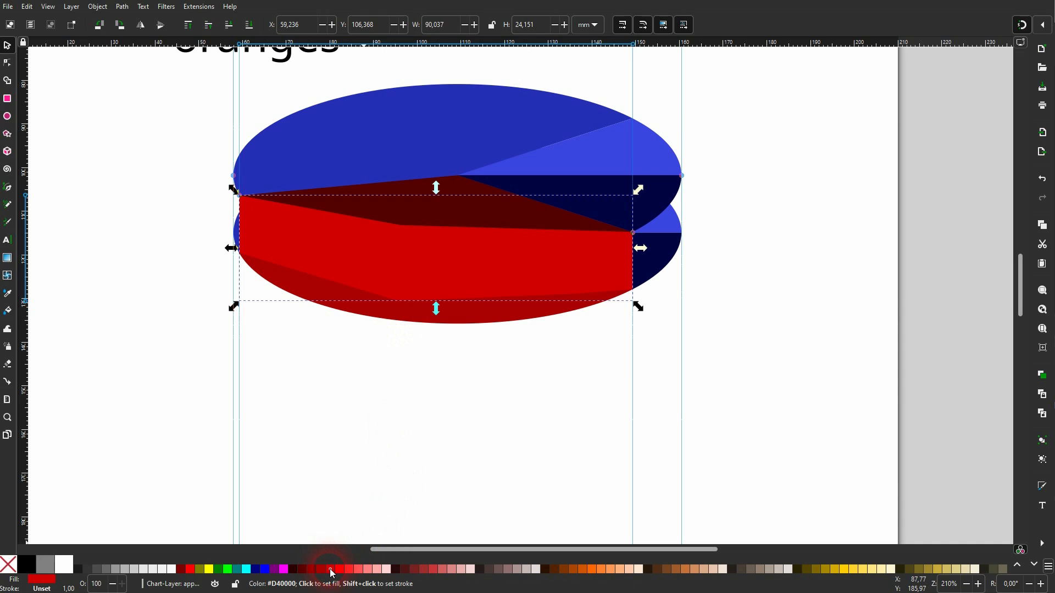
pyautogui.click(324, 570)
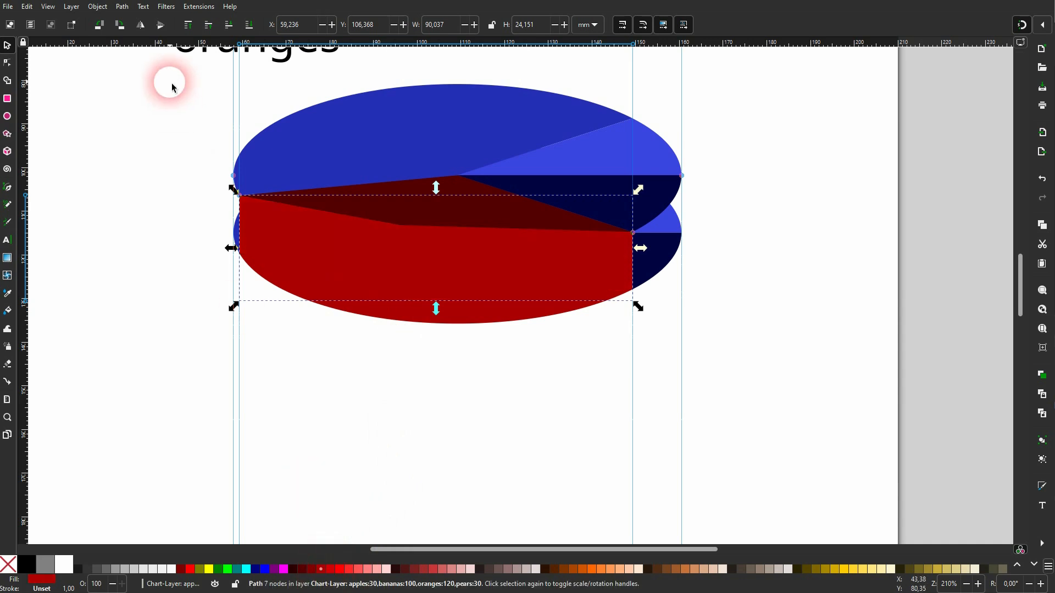
pyautogui.click(231, 27)
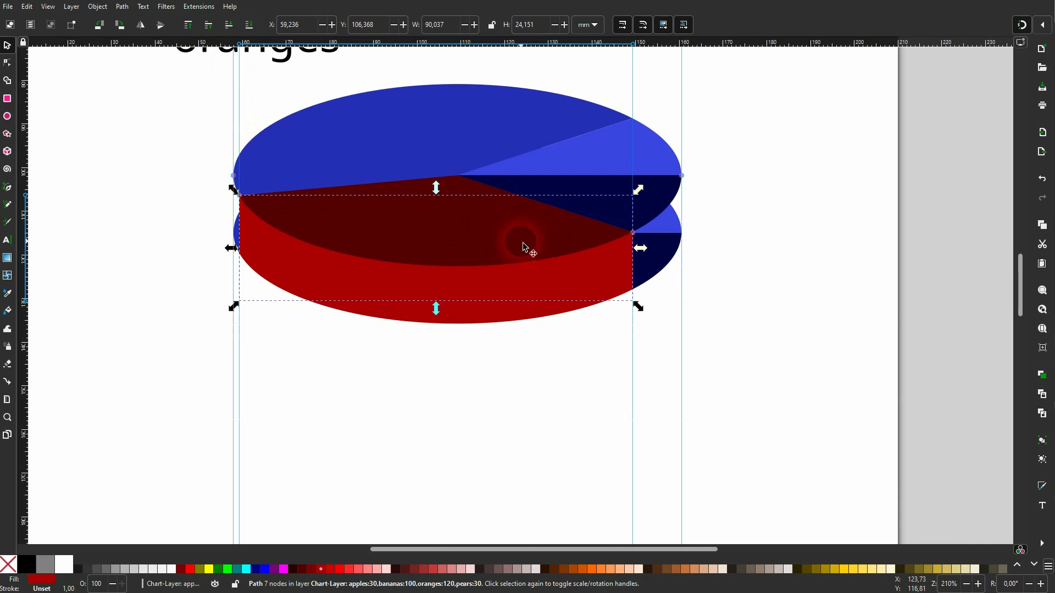
pyautogui.click(465, 333)
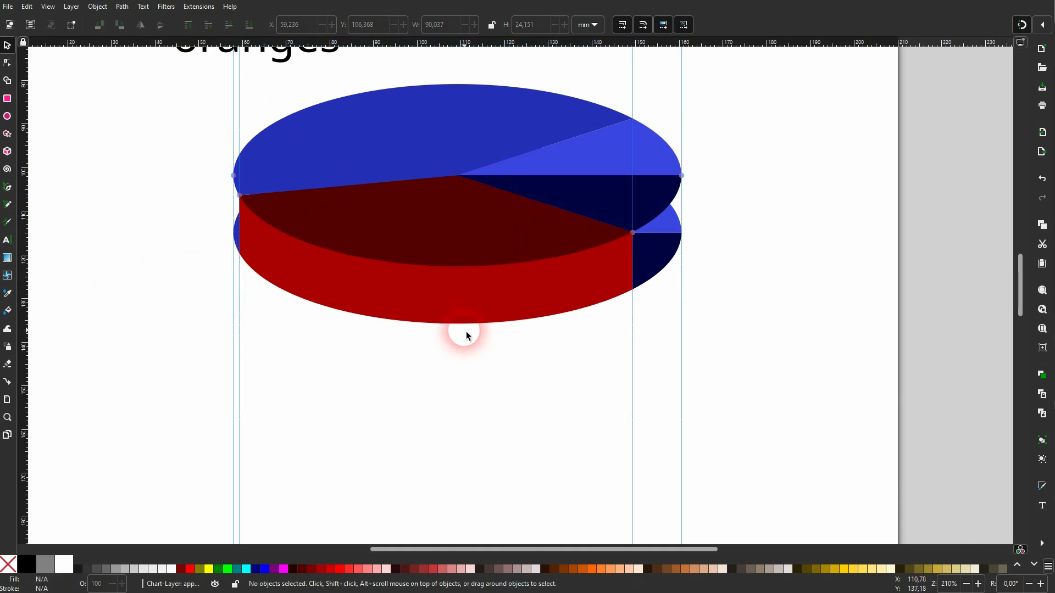
# - Fill the upper oranges slice with dark orange and the lower oranges slice with #FF6600
pyautogui.keyDown('ctrl'); pyautogui.scroll(3, 208, 189); pyautogui.keyUp('ctrl')
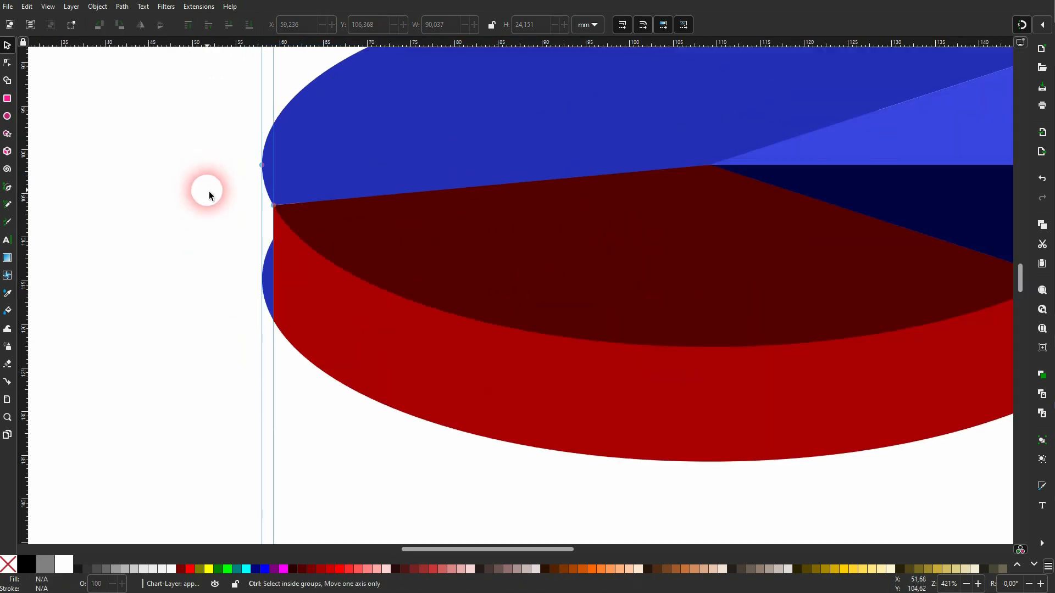
pyautogui.keyDown('ctrl'); pyautogui.scroll(-1, 216, 199); pyautogui.keyUp('ctrl')
pyautogui.click(381, 170)
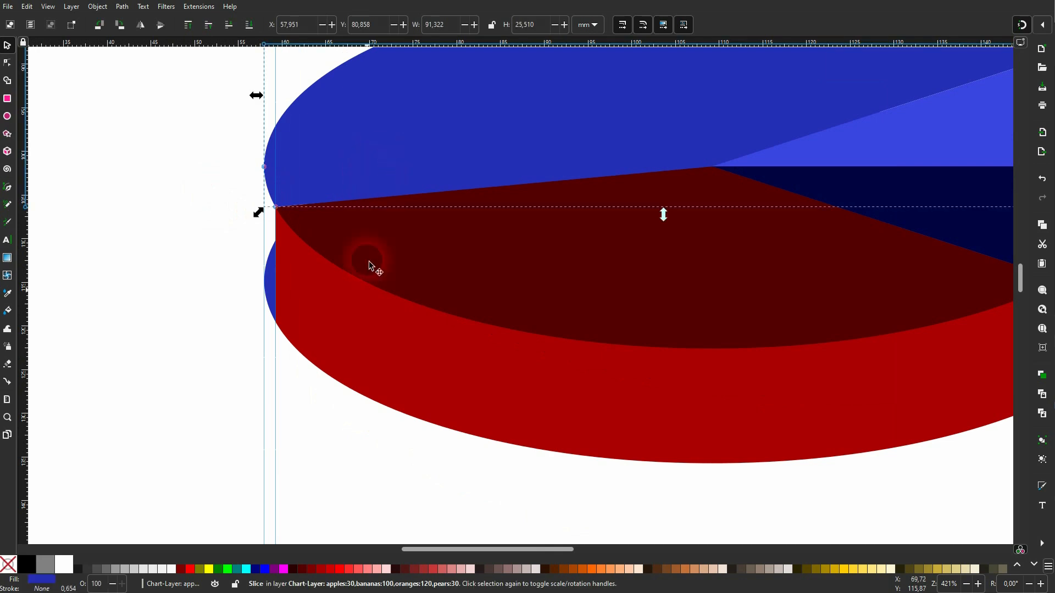
pyautogui.click(575, 569)
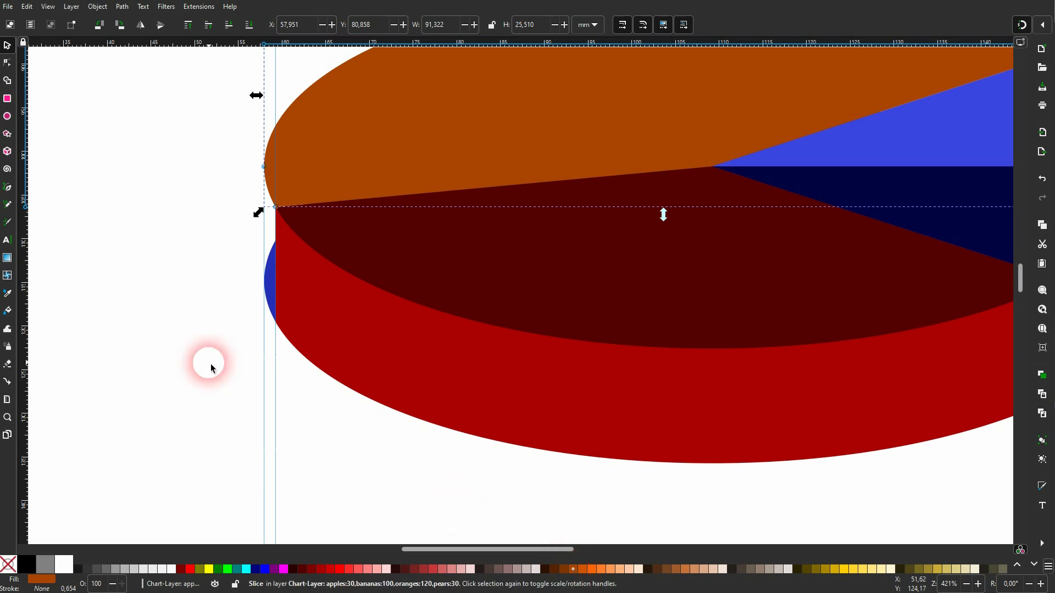
pyautogui.click(275, 287)
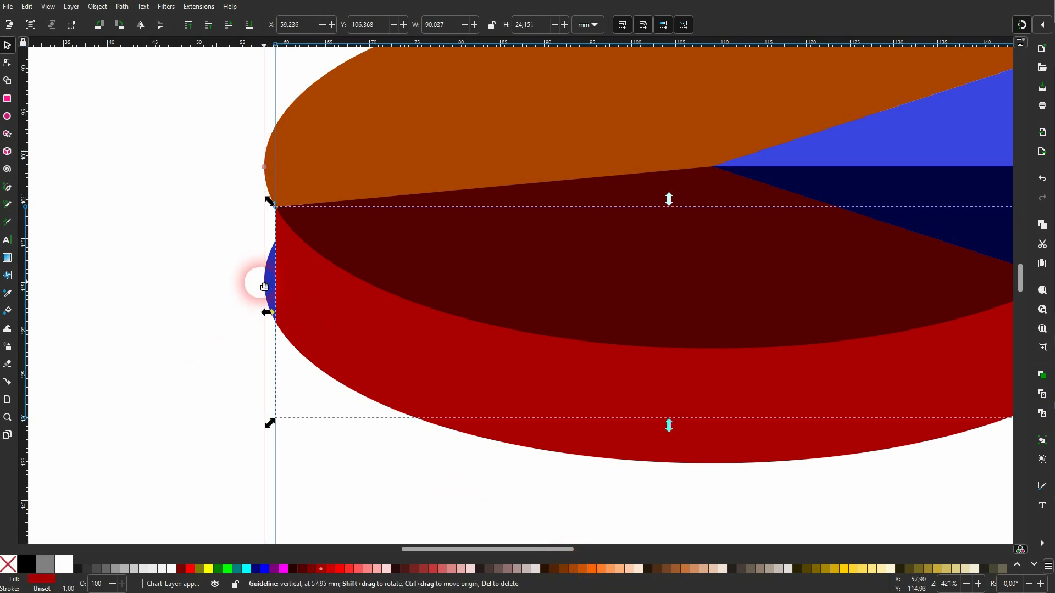
pyautogui.click(258, 290)
pyautogui.click(269, 289)
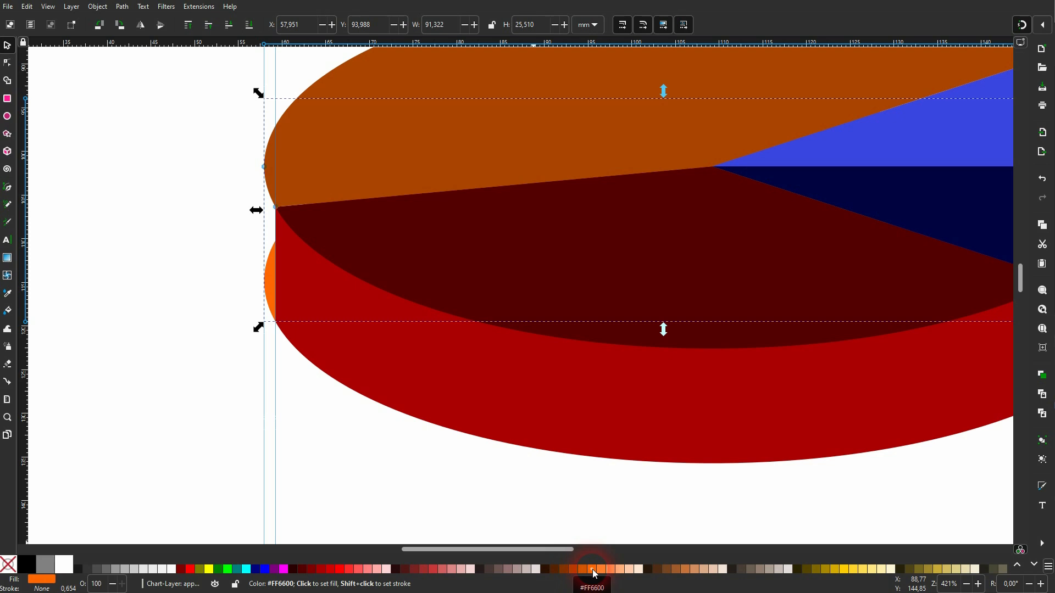
pyautogui.scroll(2, 155, 240)
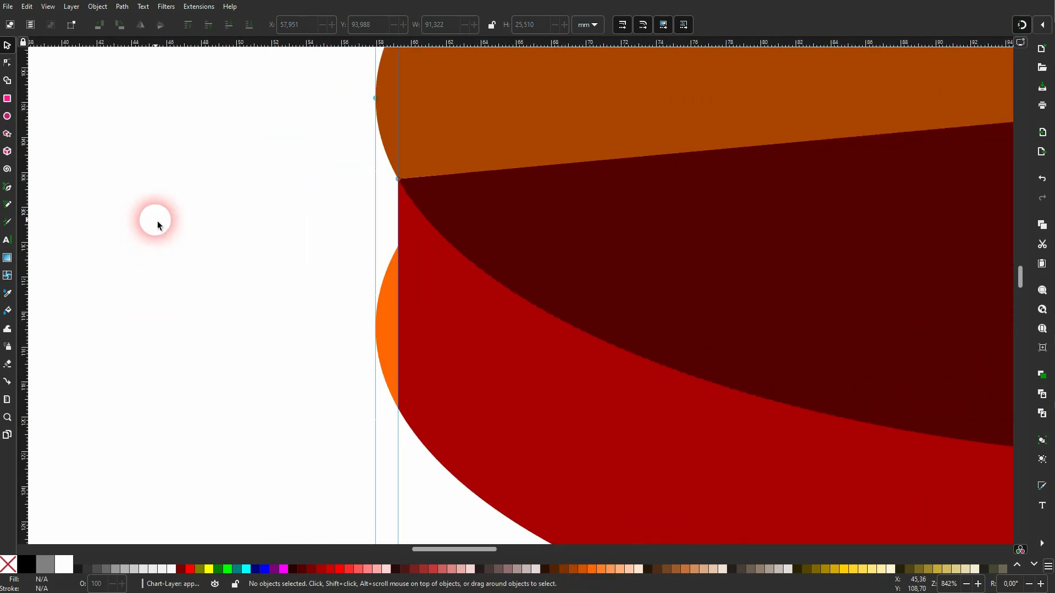
# - Draw a closed Pen path between the two left guides, joining the upper and lower oranges slices to form their side wall
pyautogui.click(7, 187)
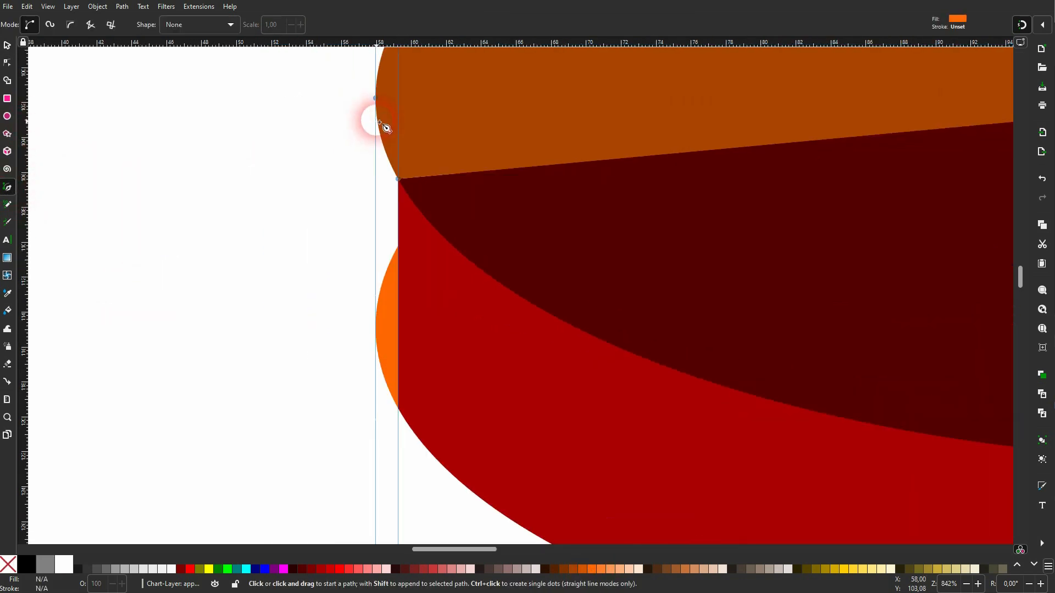
pyautogui.click(375, 98)
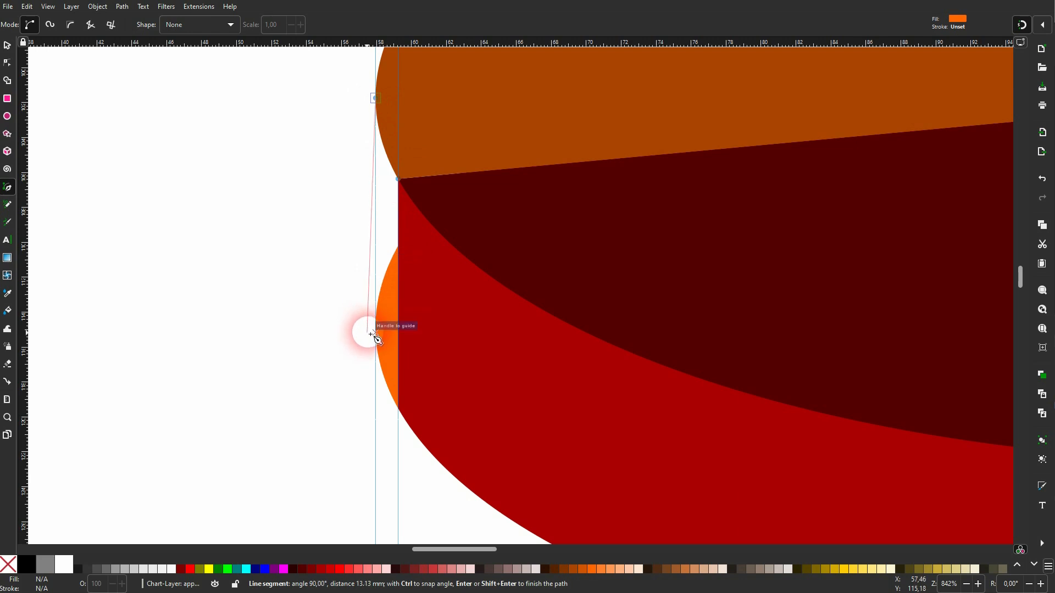
pyautogui.click(376, 328)
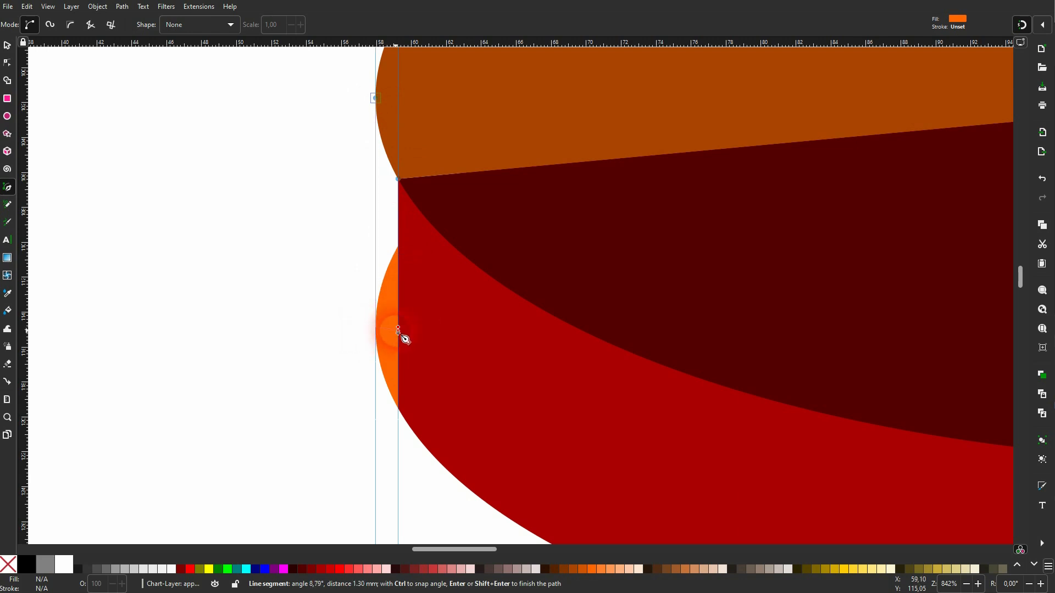
pyautogui.click(399, 330)
pyautogui.click(398, 179)
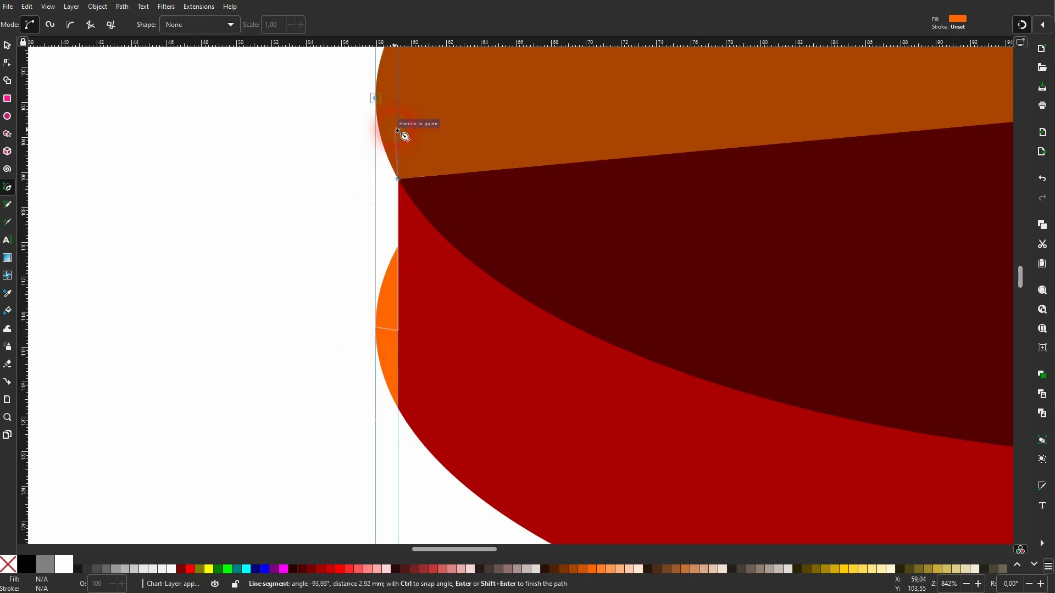
pyautogui.click(398, 122)
pyautogui.click(376, 98)
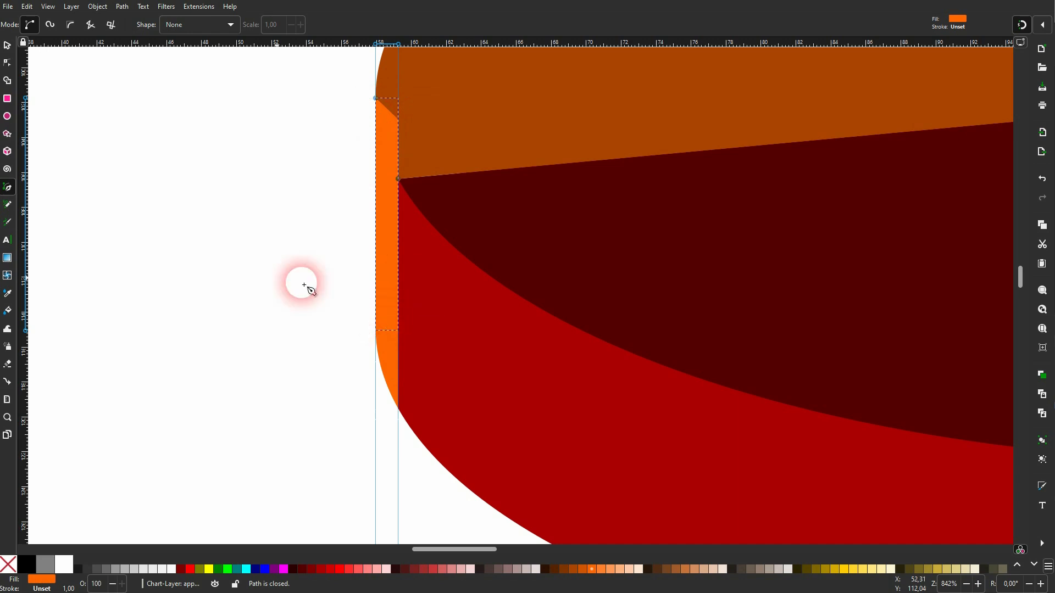
# - Fill the oranges side wall with #FF6600 and lower it beneath the dark orange top slice
pyautogui.click(7, 45)
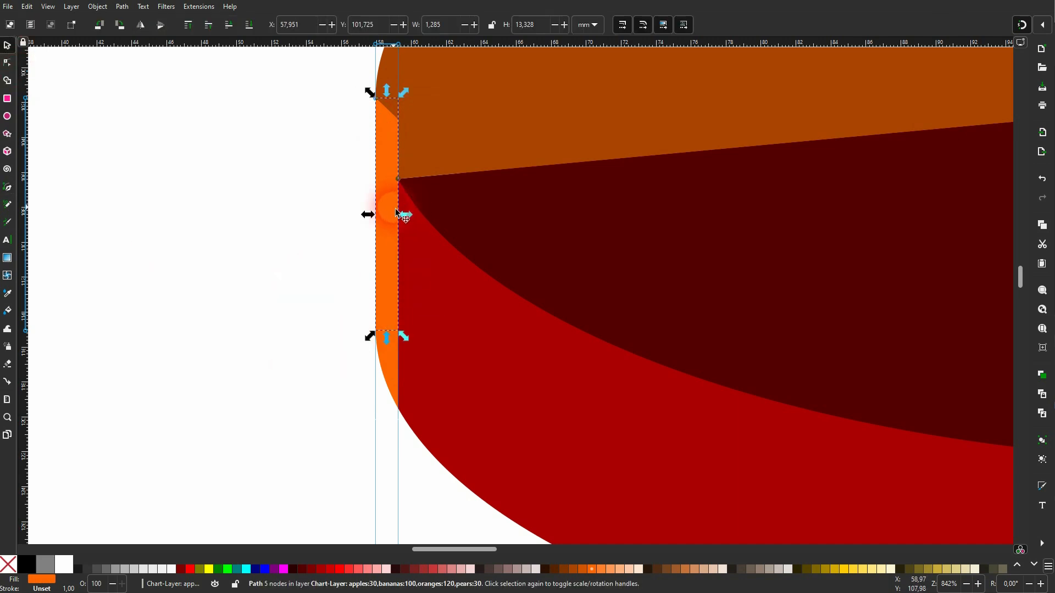
pyautogui.click(614, 572)
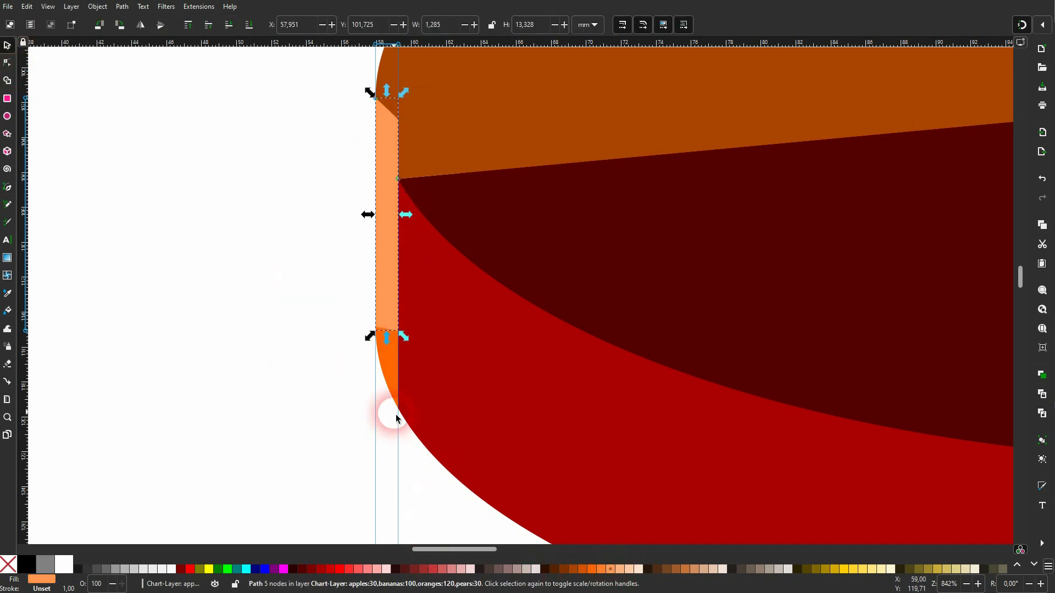
pyautogui.click(591, 570)
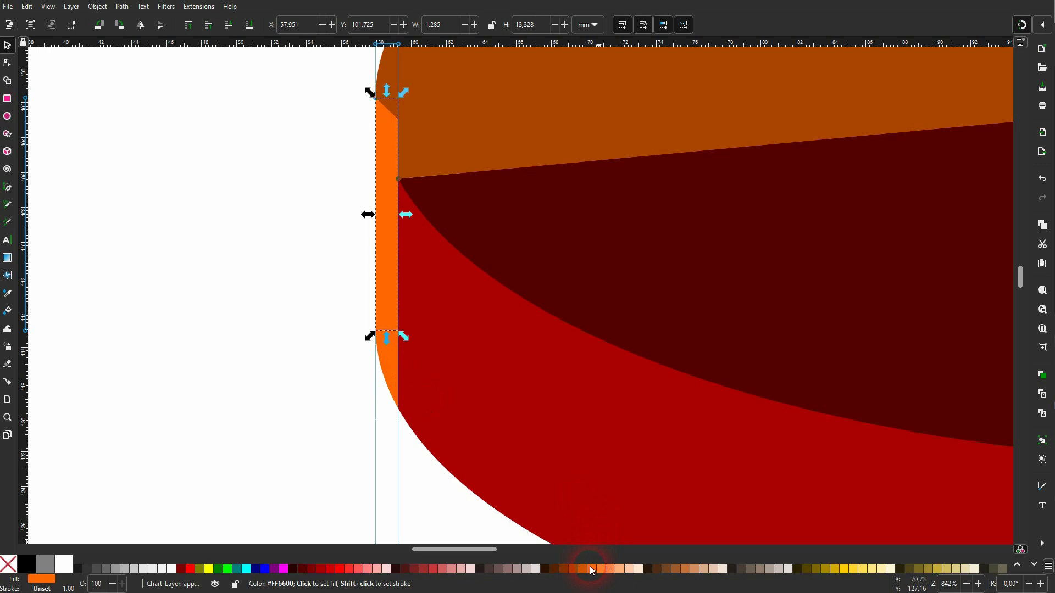
pyautogui.click(229, 25)
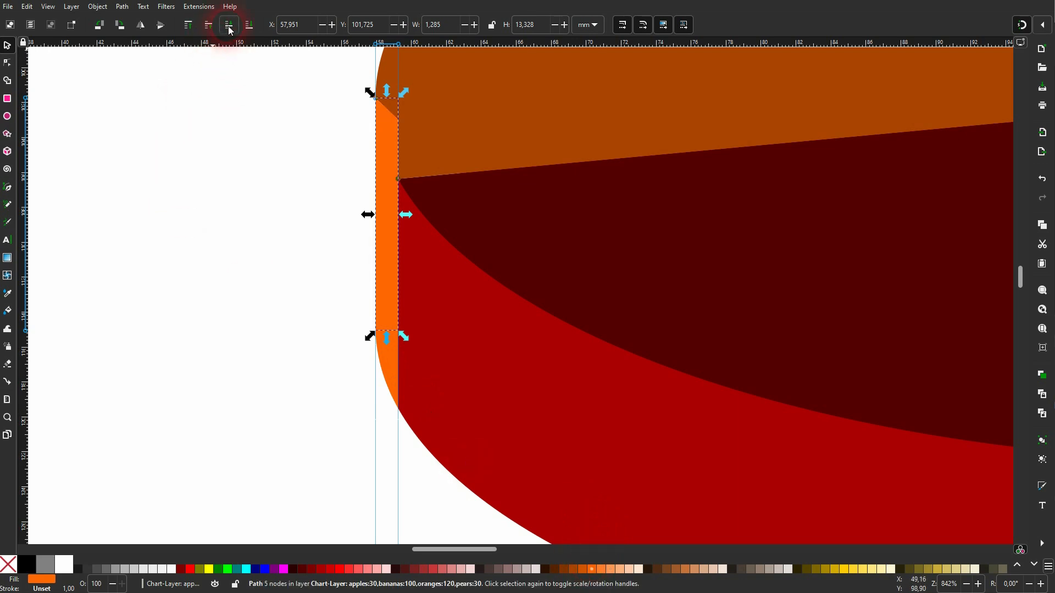
pyautogui.click(243, 263)
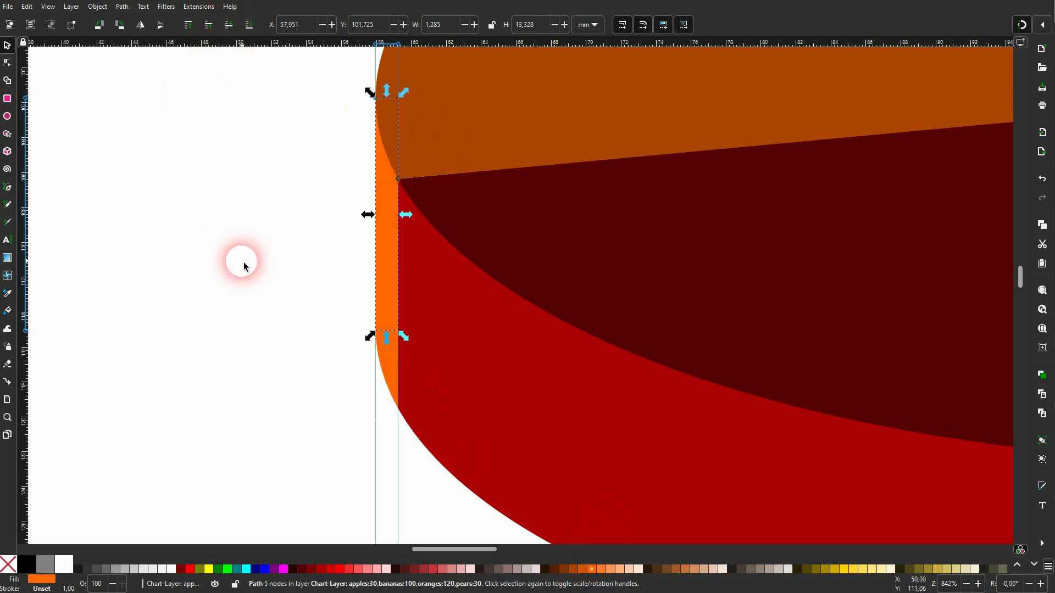
pyautogui.scroll(-2, 243, 264)
pyautogui.scroll(-2, 247, 270)
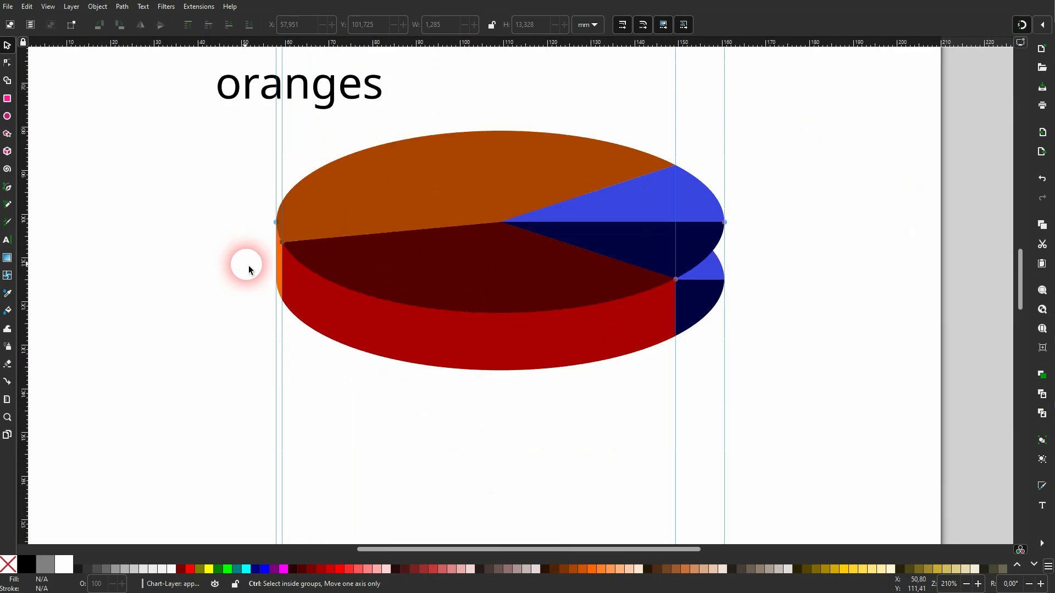
# - Fill the upper dark blue apples slice with #D4AA00 and the lower one with #FFCC00
pyautogui.scroll(2, 734, 274)
pyautogui.click(678, 203)
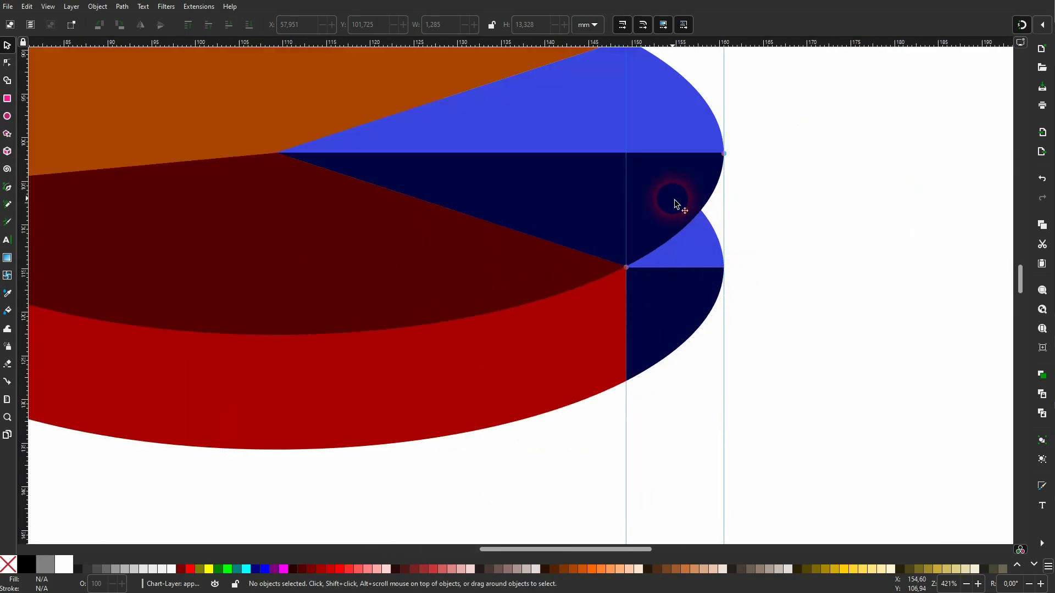
pyautogui.click(833, 567)
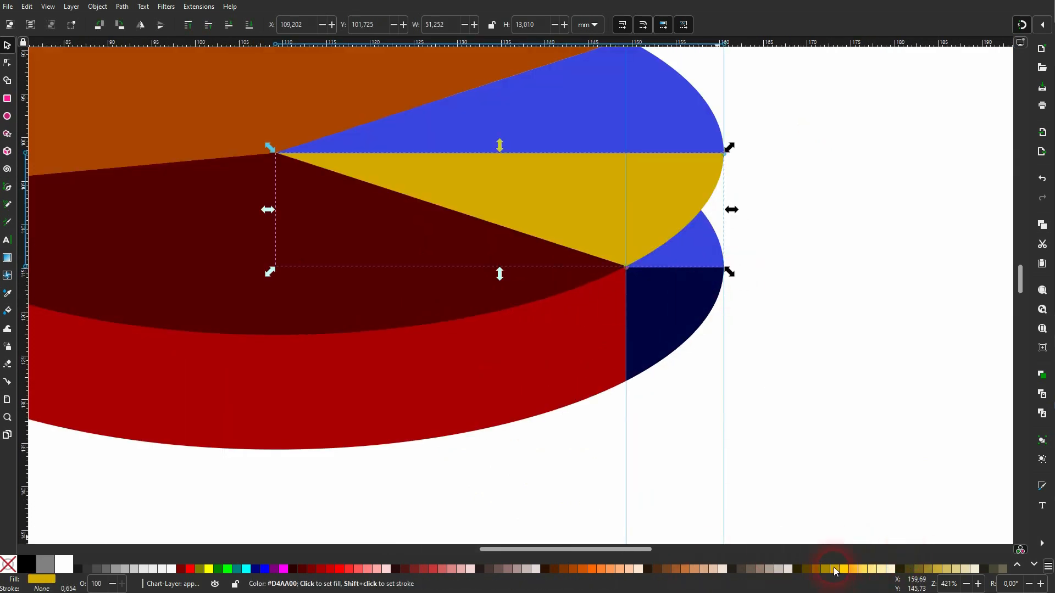
pyautogui.click(674, 342)
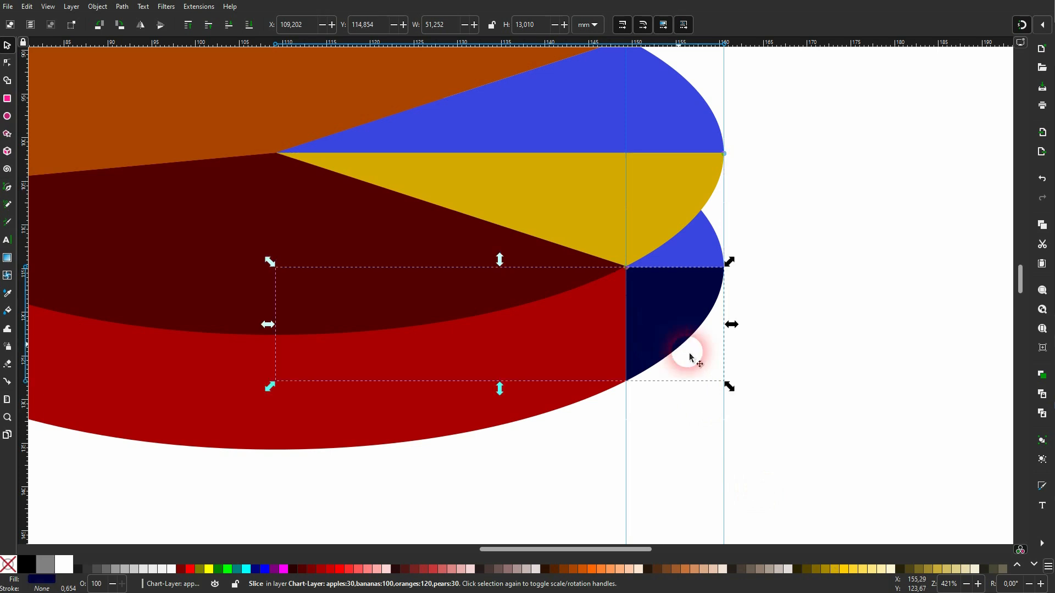
pyautogui.click(844, 570)
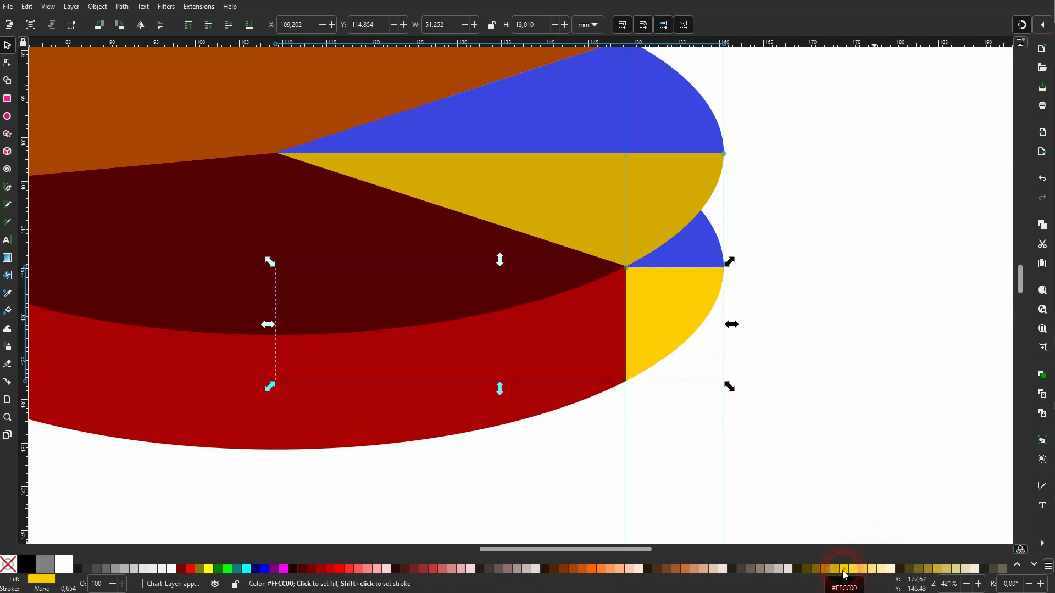
# - Draw a closed Pen path between the two right guides, joining the upper and lower yellow slices to form their side wall
pyautogui.scroll(1, 777, 243)
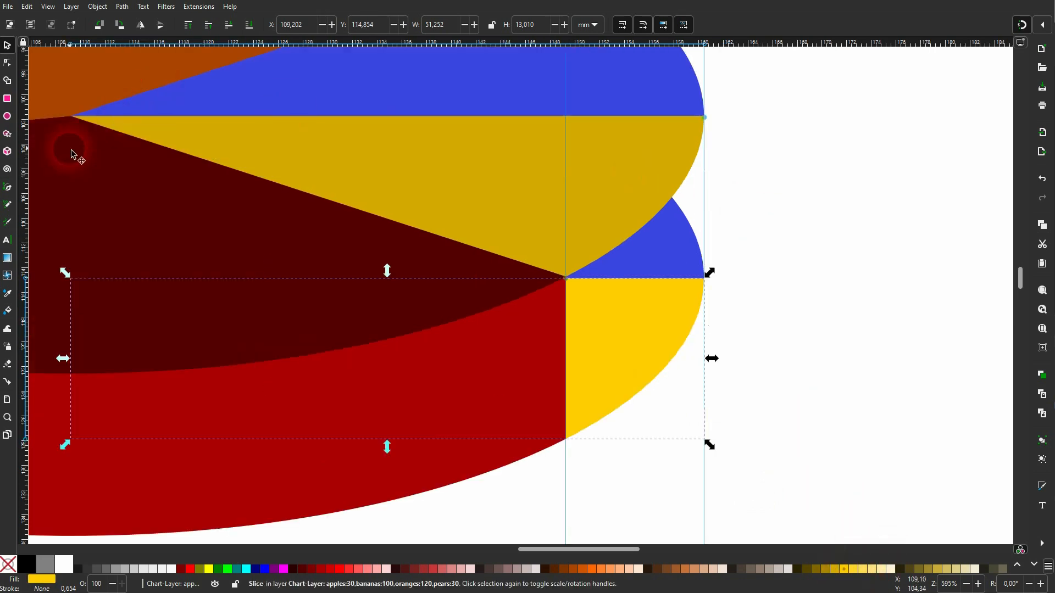
pyautogui.click(7, 186)
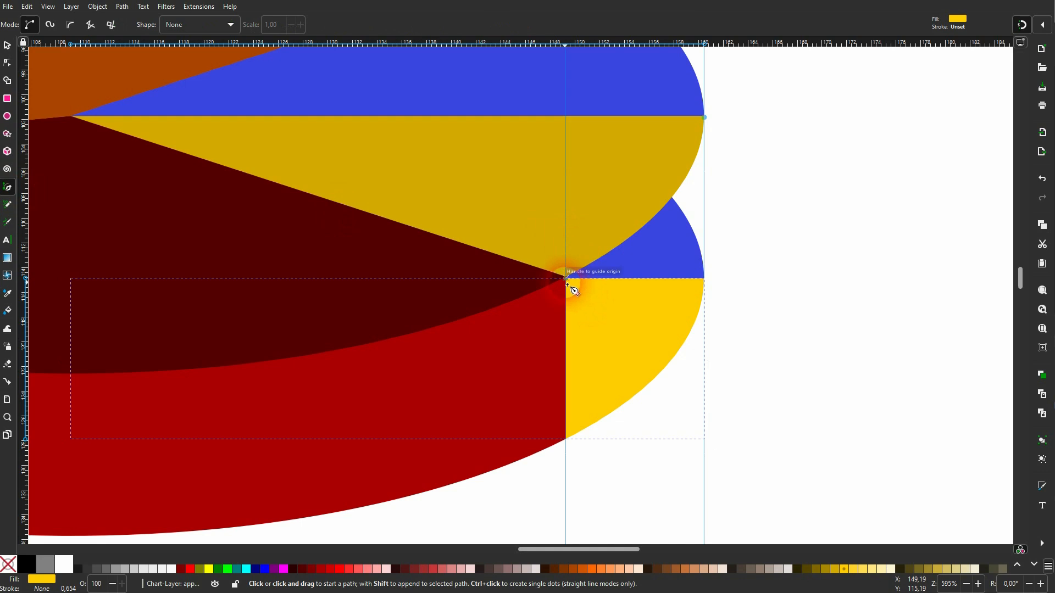
pyautogui.click(566, 279)
pyautogui.click(567, 440)
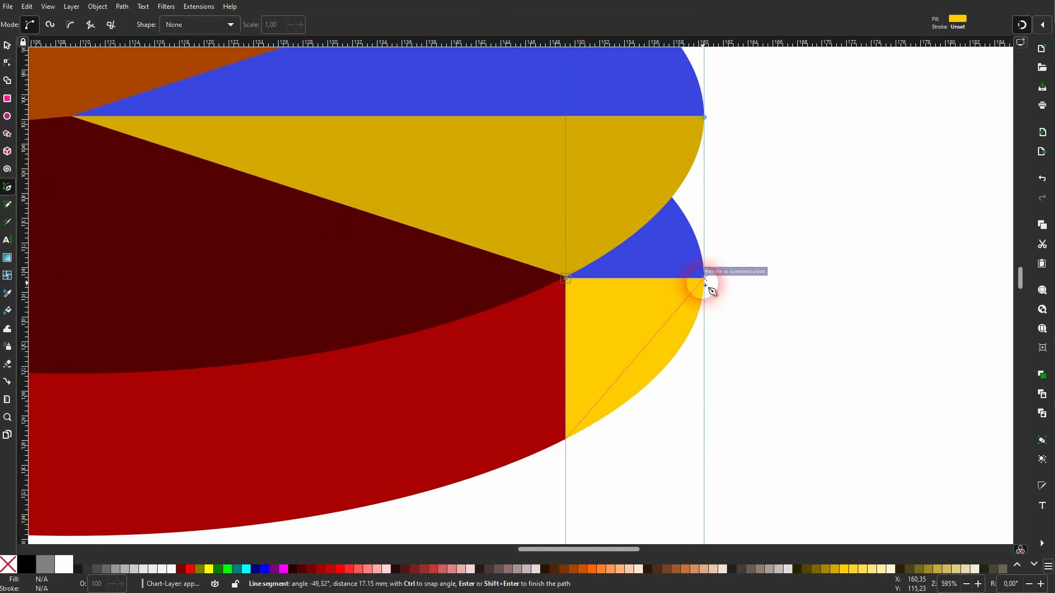
pyautogui.click(703, 279)
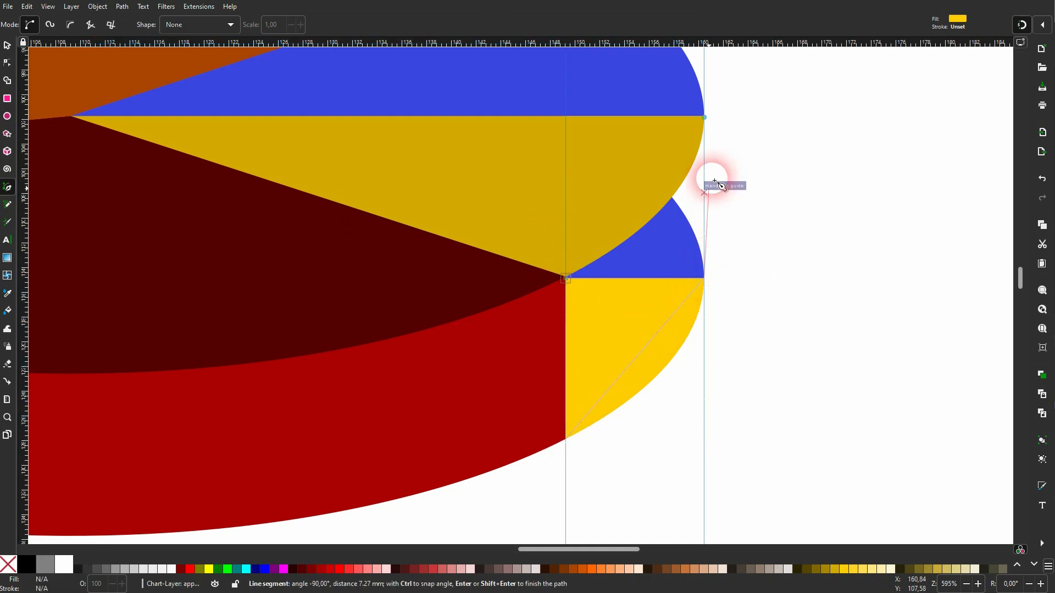
pyautogui.click(706, 118)
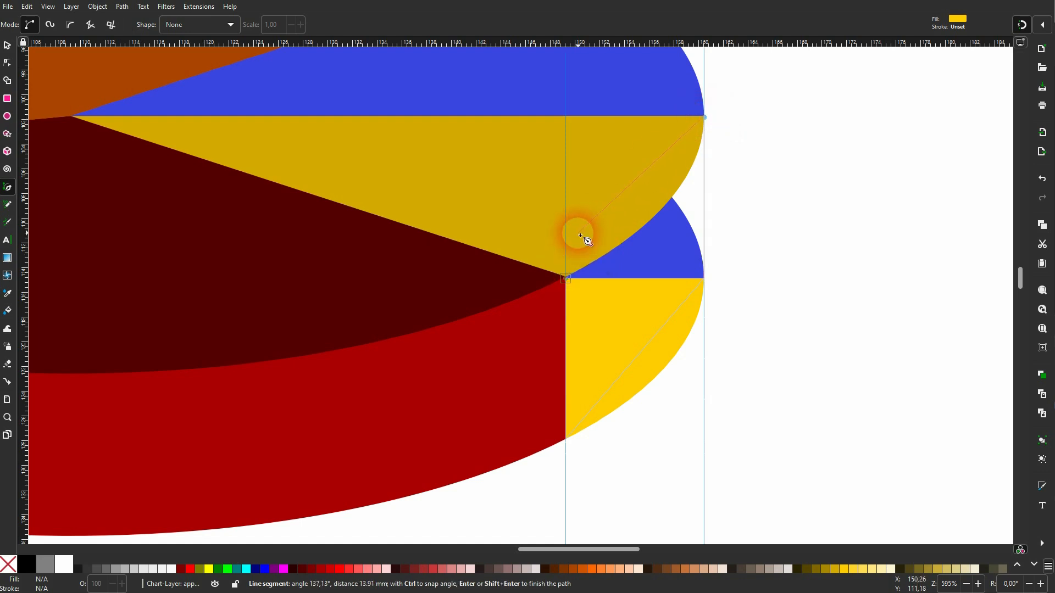
pyautogui.click(566, 281)
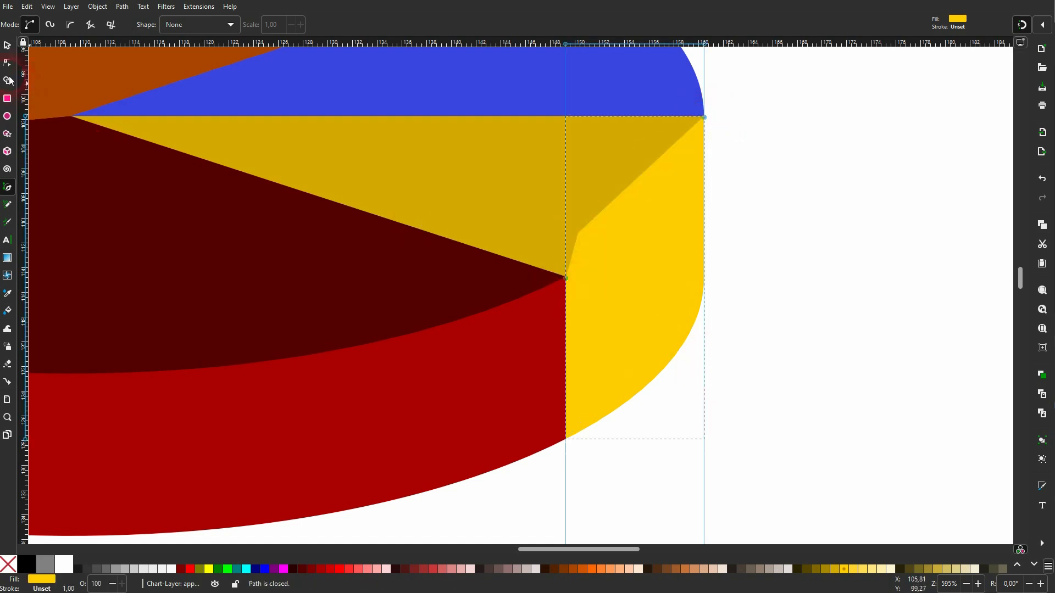
# - Lower the yellow side wall path beneath the darker yellow top slice
pyautogui.click(6, 46)
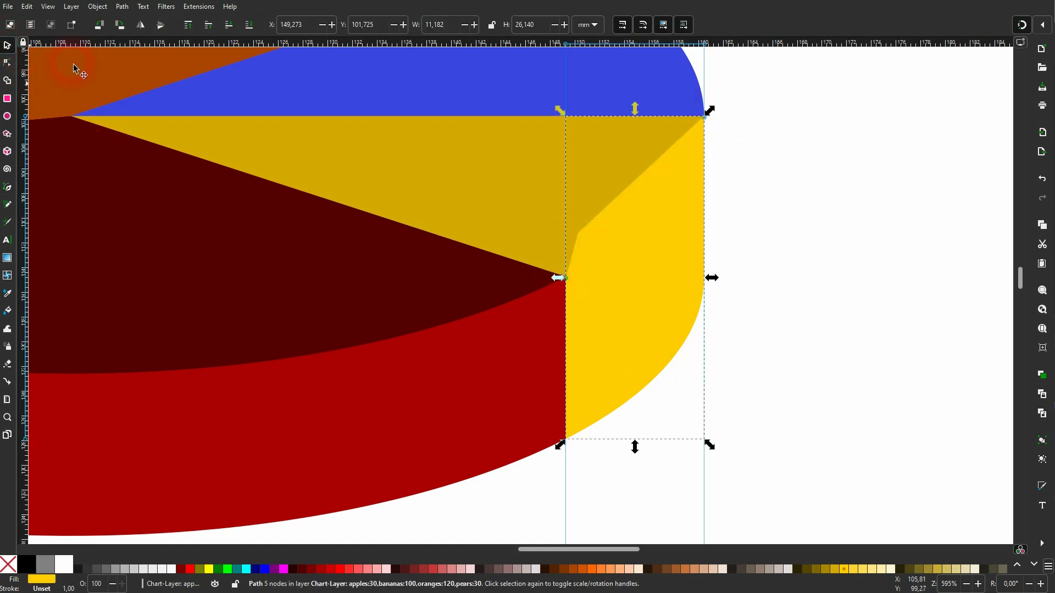
pyautogui.click(229, 30)
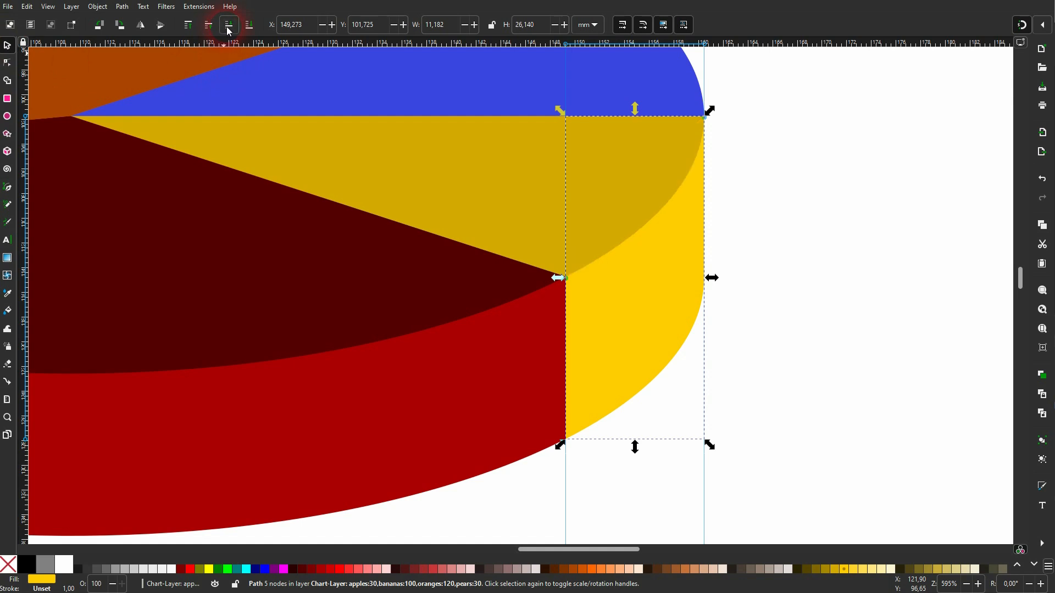
pyautogui.click(742, 160)
# - Fill the upper blue pears slice with bright green
pyautogui.scroll(4, 419, 172)
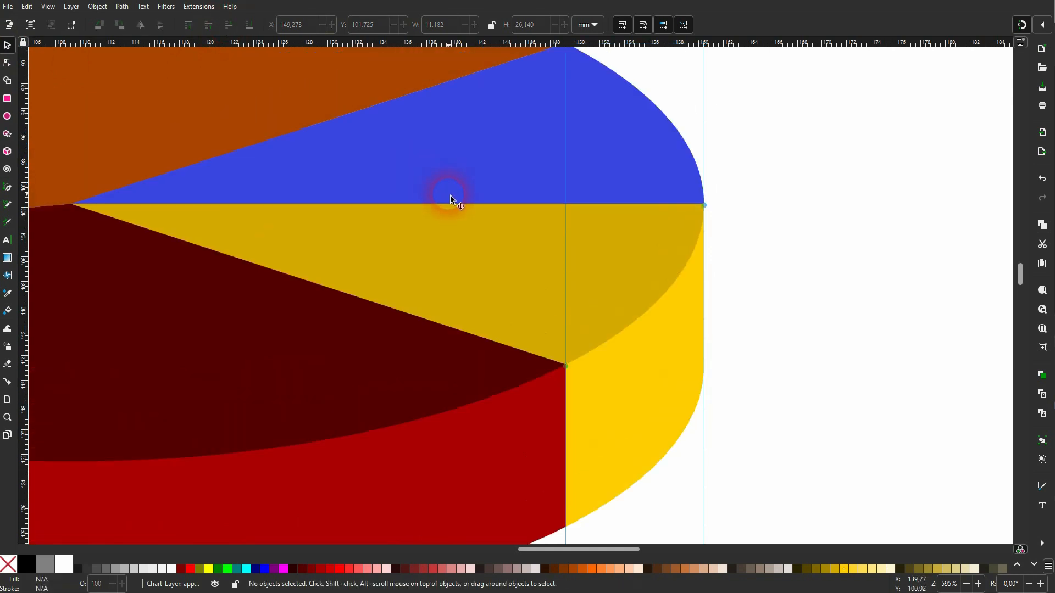
pyautogui.click(466, 167)
pyautogui.click(1033, 565)
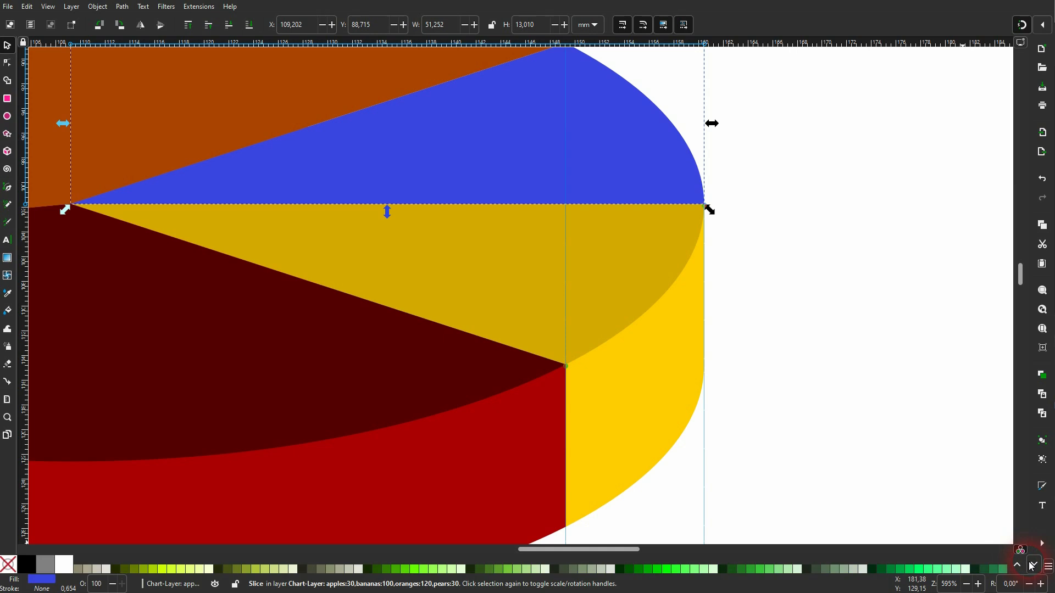
pyautogui.click(910, 569)
pyautogui.click(858, 326)
# - Delete the four vertical guides around the 3D pie
pyautogui.scroll(-4, 614, 312)
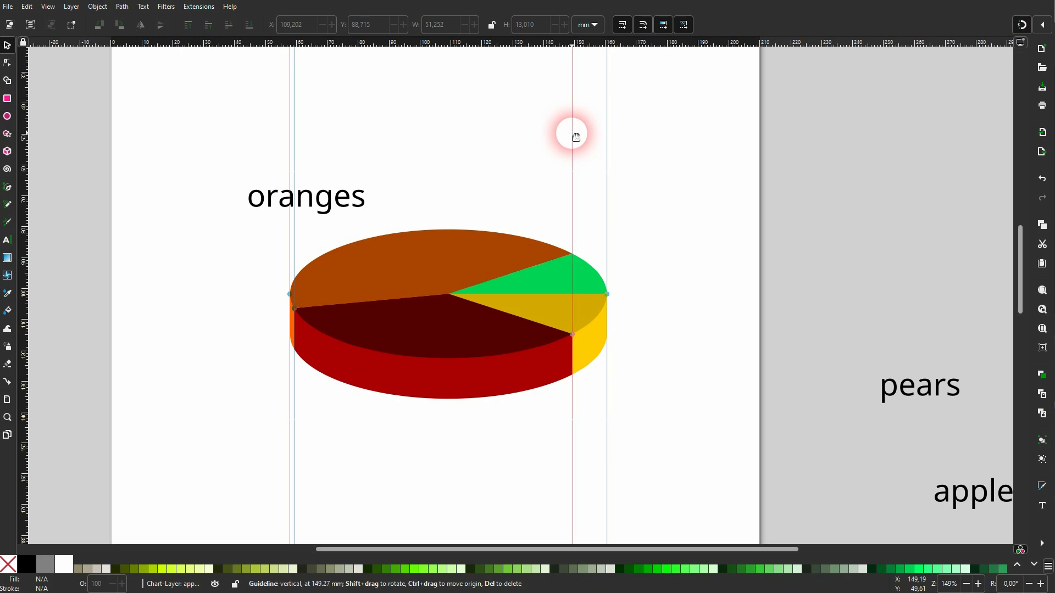
pyautogui.press('Delete')
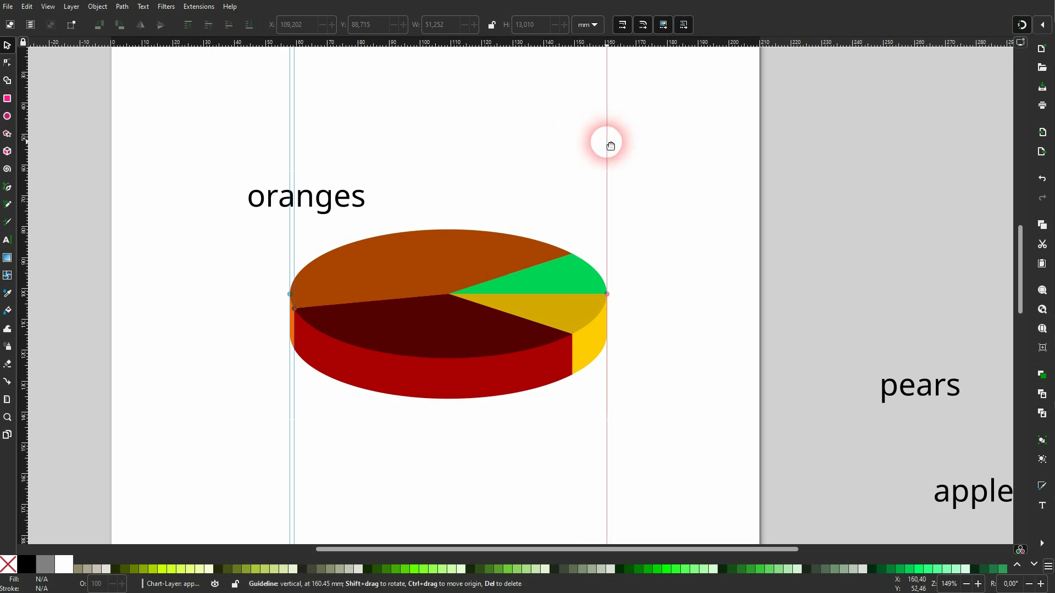
pyautogui.press('Delete')
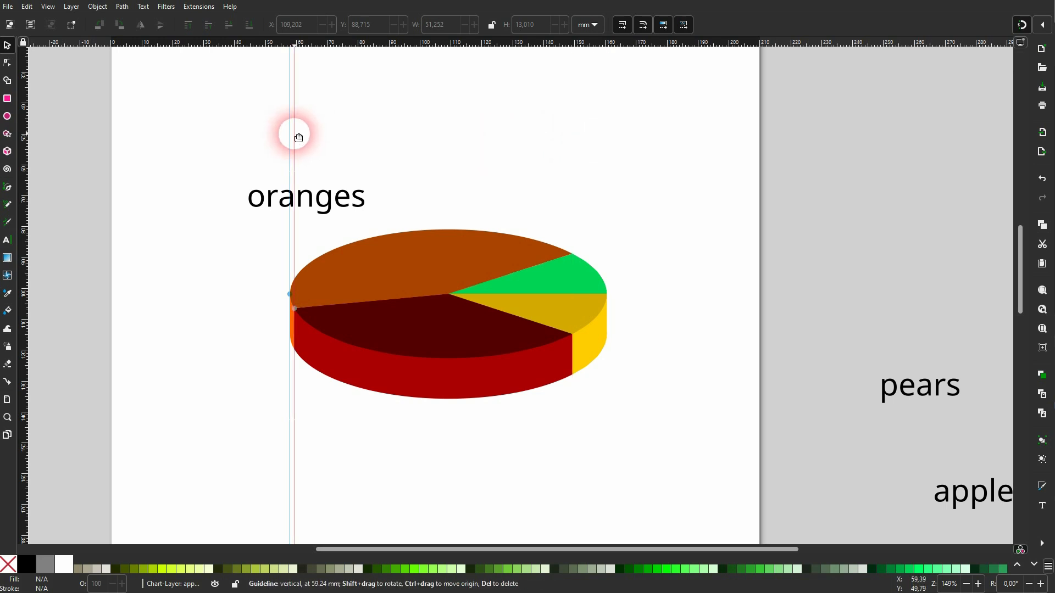
pyautogui.press('Delete')
pyautogui.press('Delete')
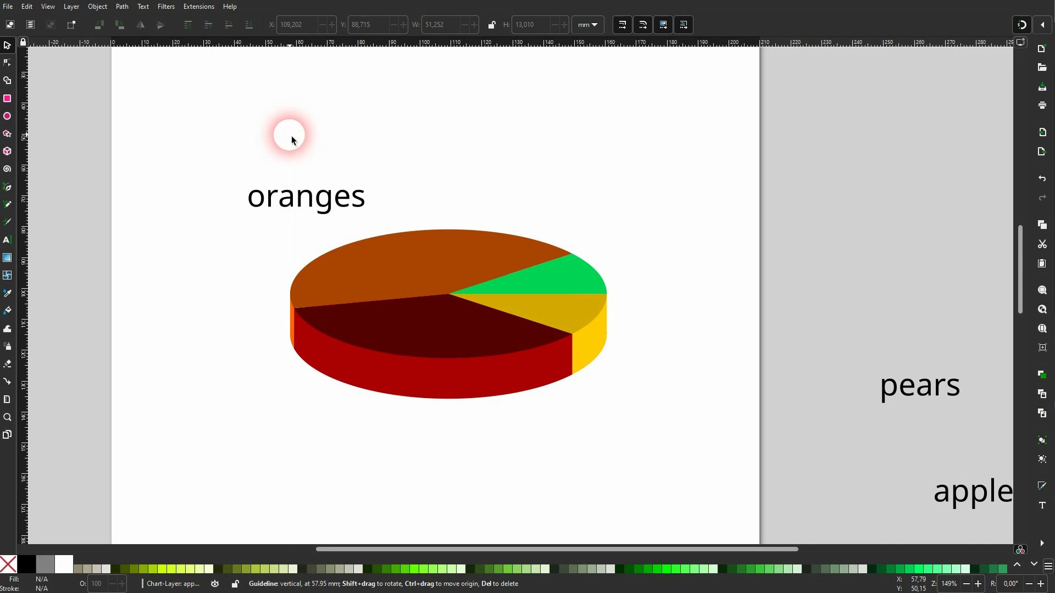
# - Move the oranges label onto the dark orange slice and the bananas label onto the red side wall, raising bananas to the front
pyautogui.moveTo(310, 201); pyautogui.dragTo(367, 233)
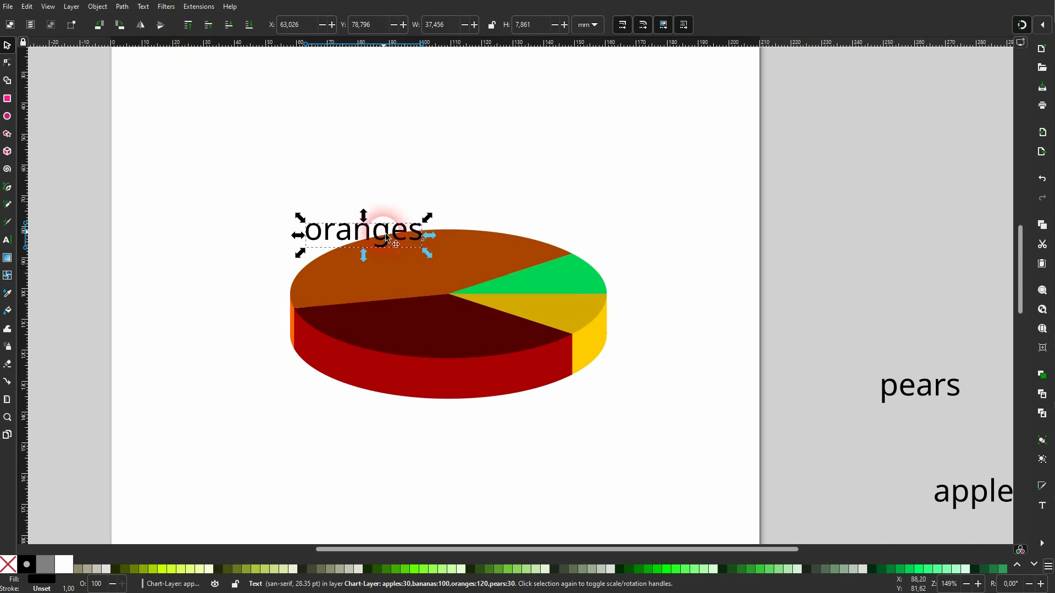
pyautogui.moveTo(377, 219); pyautogui.dragTo(388, 231)
pyautogui.scroll(-2, 694, 309)
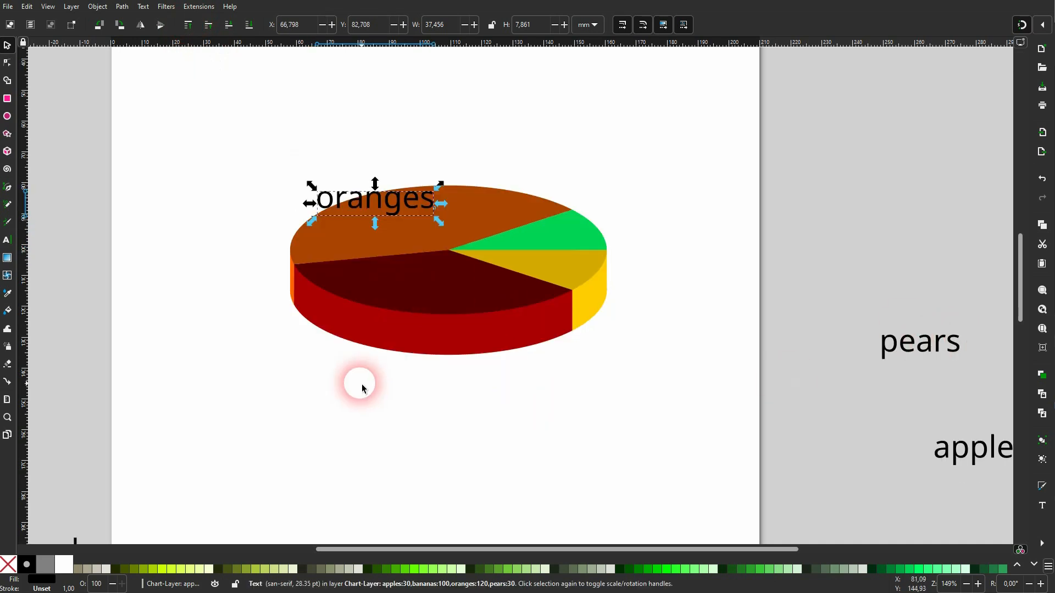
pyautogui.scroll(-4, 299, 419)
pyautogui.moveTo(172, 471); pyautogui.dragTo(373, 229)
pyautogui.click(188, 25)
pyautogui.scroll(4, 666, 273)
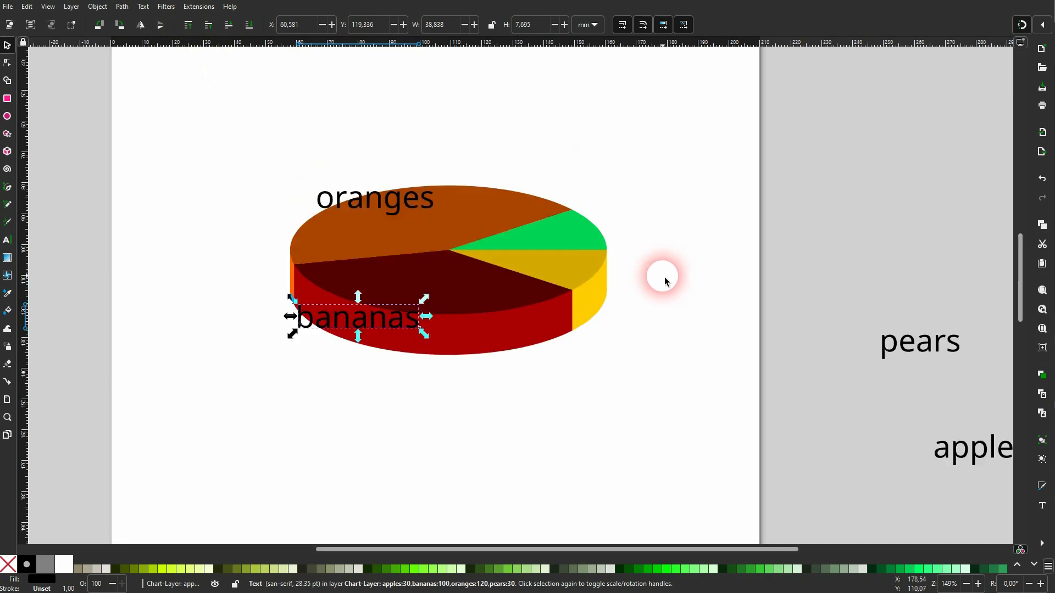
pyautogui.moveTo(384, 324); pyautogui.dragTo(354, 343)
# - Move the pears label beside the green slice and the apples label beside the yellow slice, raising both to the front
pyautogui.moveTo(931, 348); pyautogui.dragTo(626, 233)
pyautogui.click(188, 25)
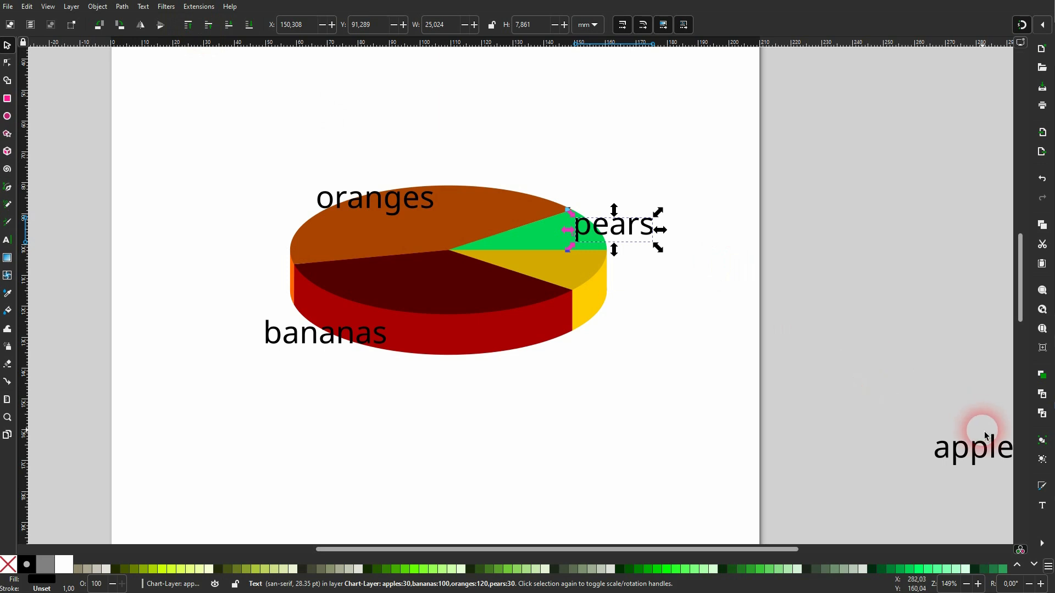
pyautogui.moveTo(980, 434); pyautogui.dragTo(615, 294)
pyautogui.click(188, 25)
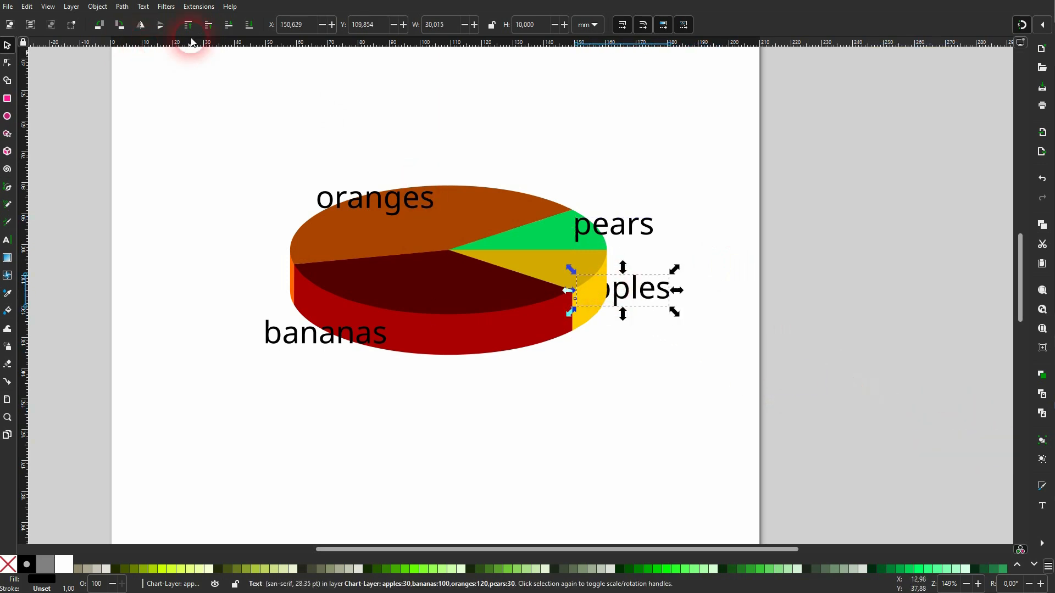
pyautogui.click(486, 421)
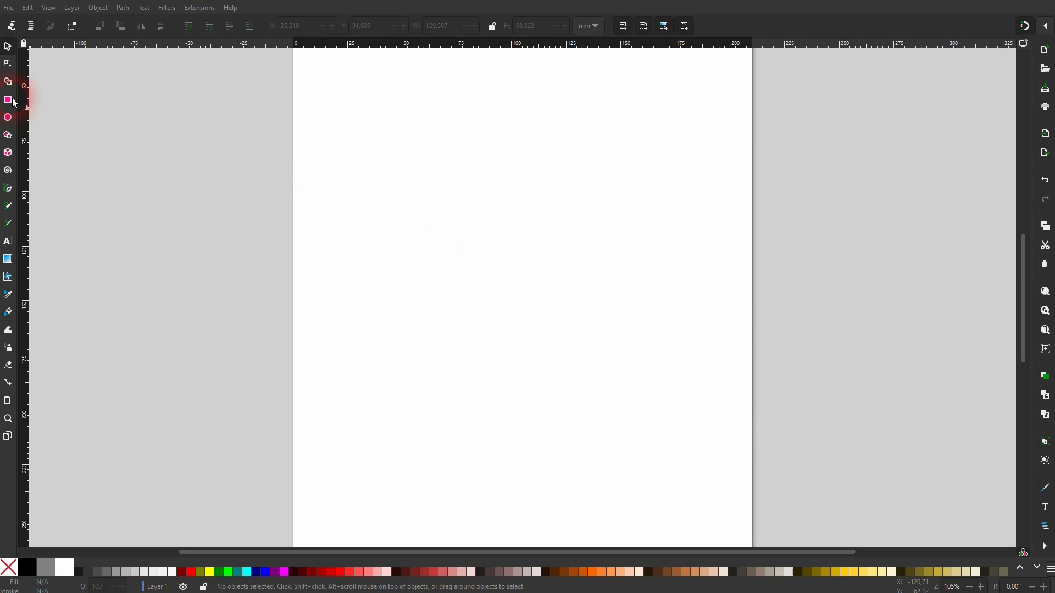
# - Draw a rectangle about 142 by 101 mm on the page, leaving it with no fill and a black stroke
pyautogui.click(8, 100)
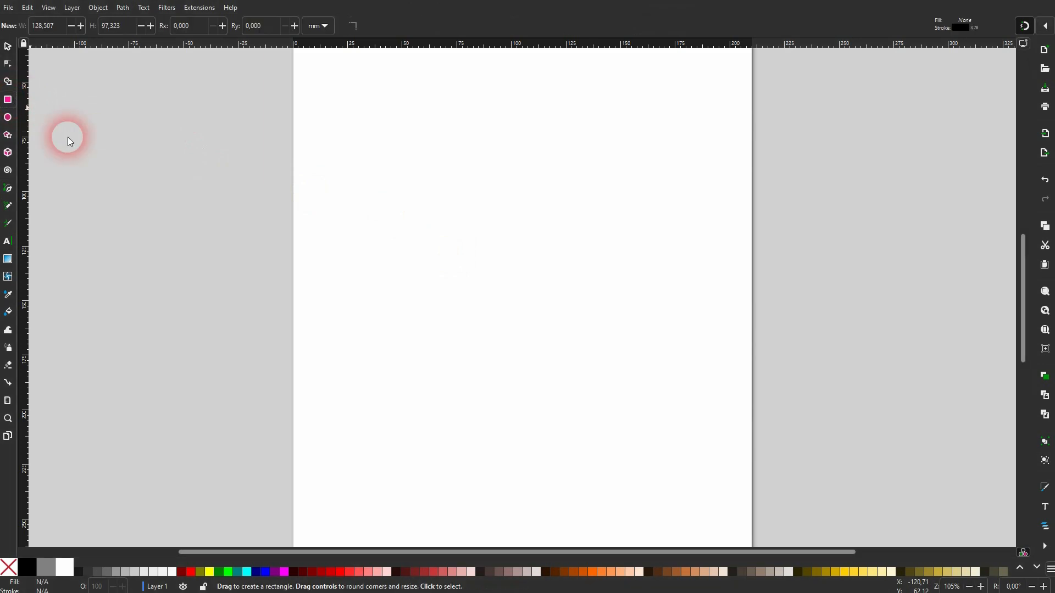
pyautogui.moveTo(379, 185); pyautogui.dragTo(690, 407)
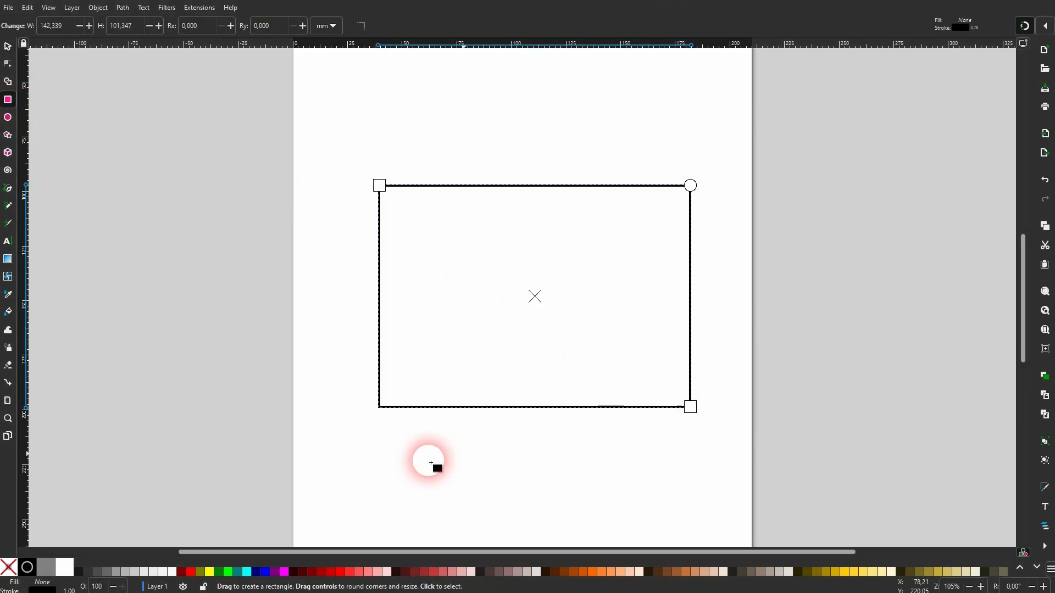
pyautogui.click(27, 567)
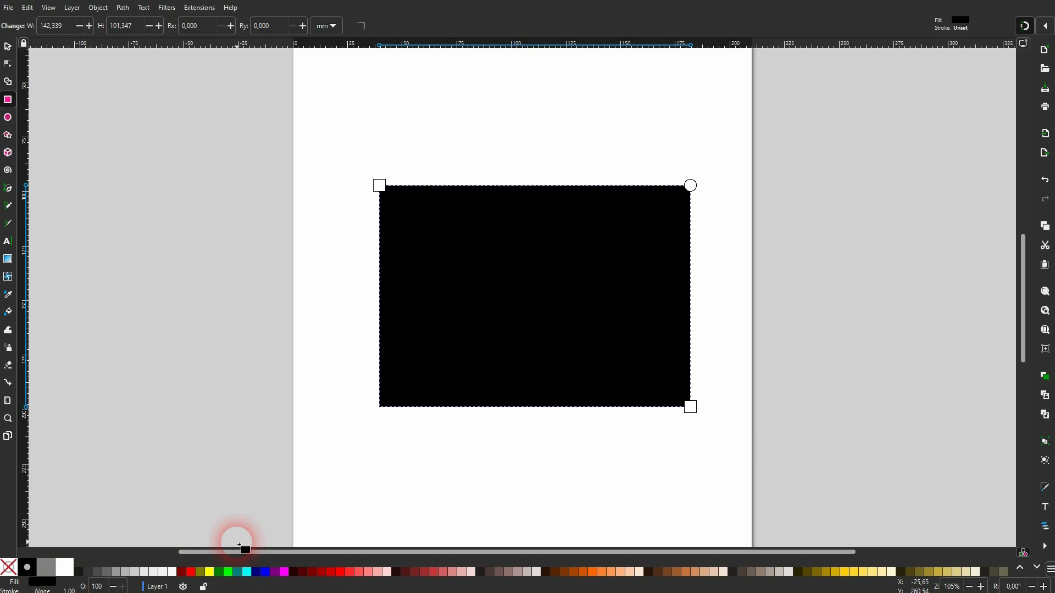
pyautogui.click(9, 567)
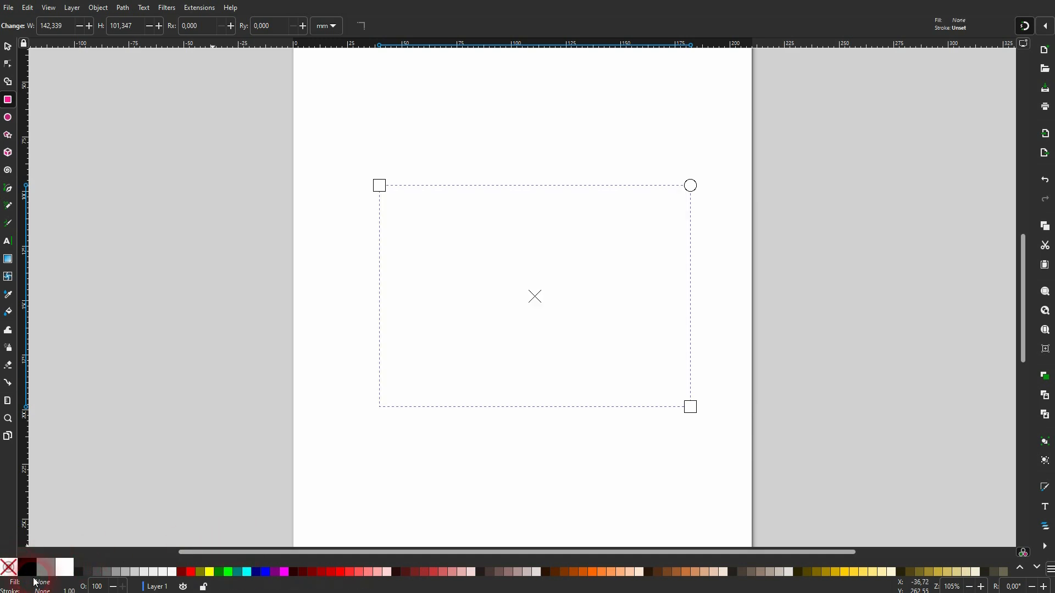
pyautogui.keyDown('shift'); pyautogui.click(27, 568); pyautogui.keyUp('shift')
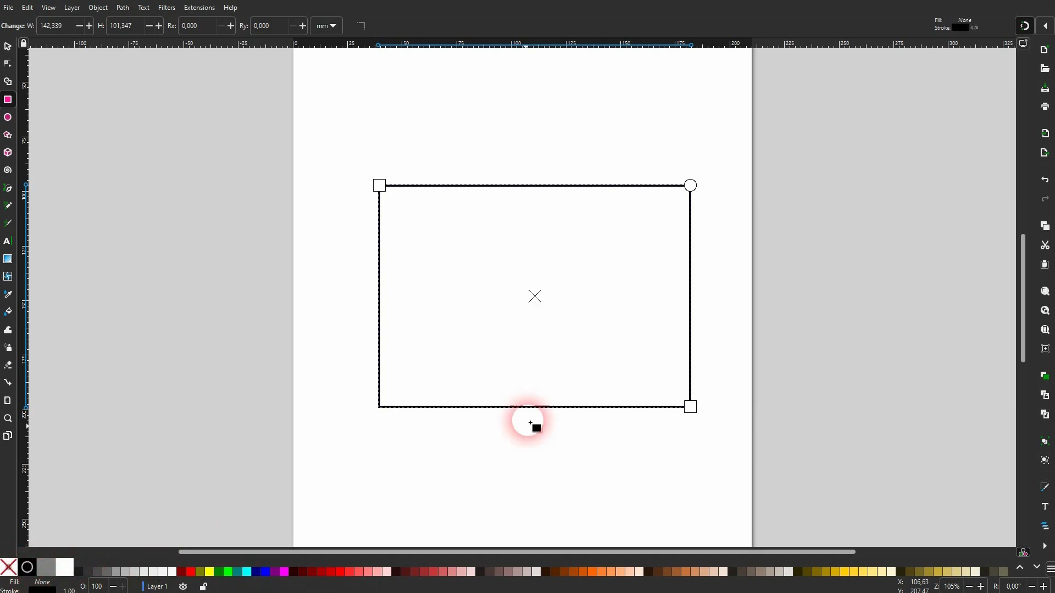
# - Try a 20 mm stroke width on the rectangle and restore it to 1 mm
pyautogui.click(99, 8)
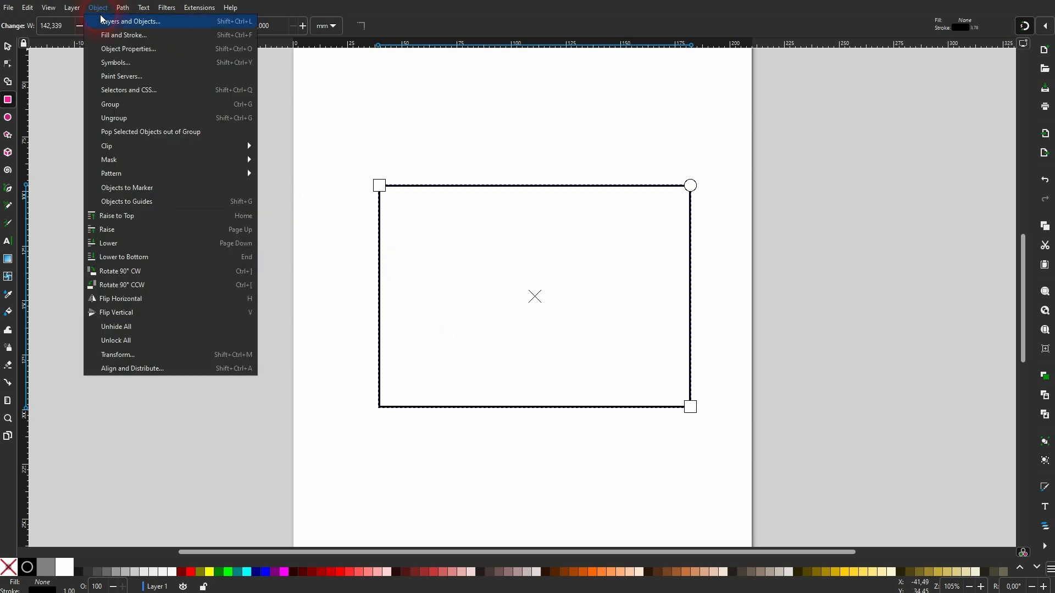
pyautogui.click(782, 128)
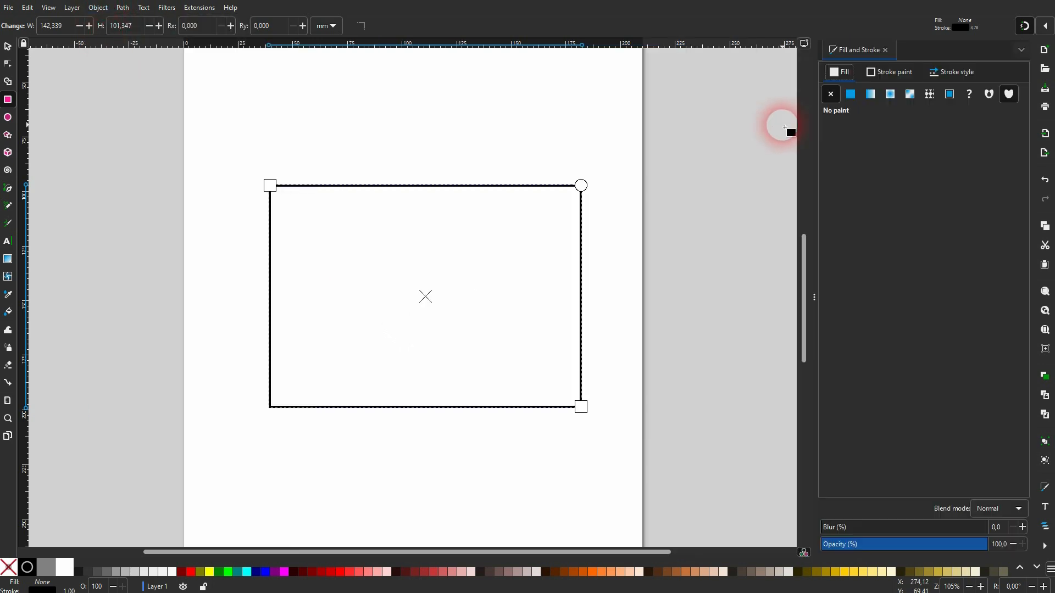
pyautogui.click(967, 77)
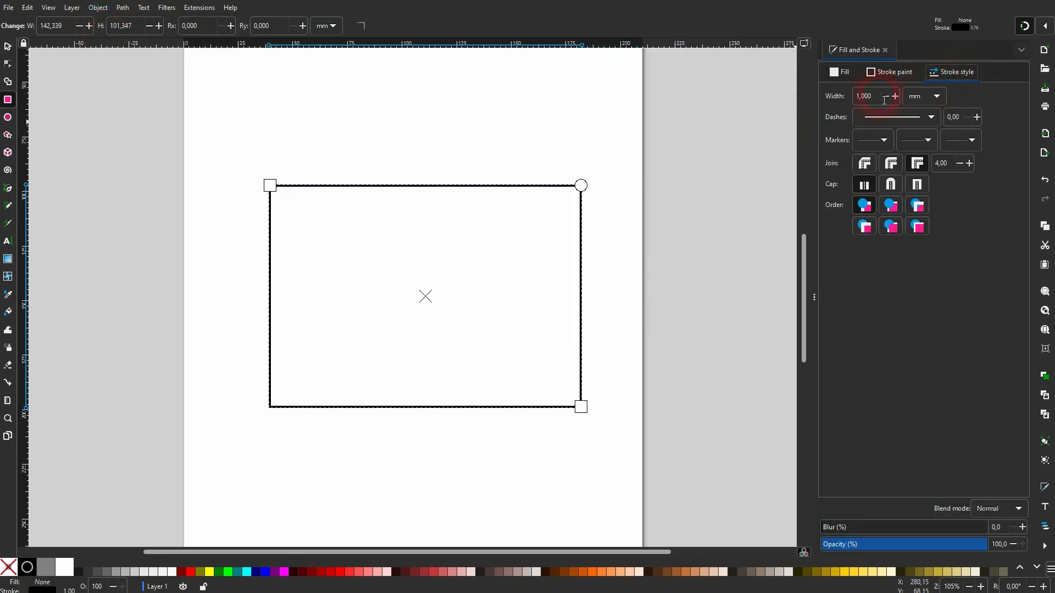
pyautogui.moveTo(885, 100); pyautogui.dragTo(847, 101)
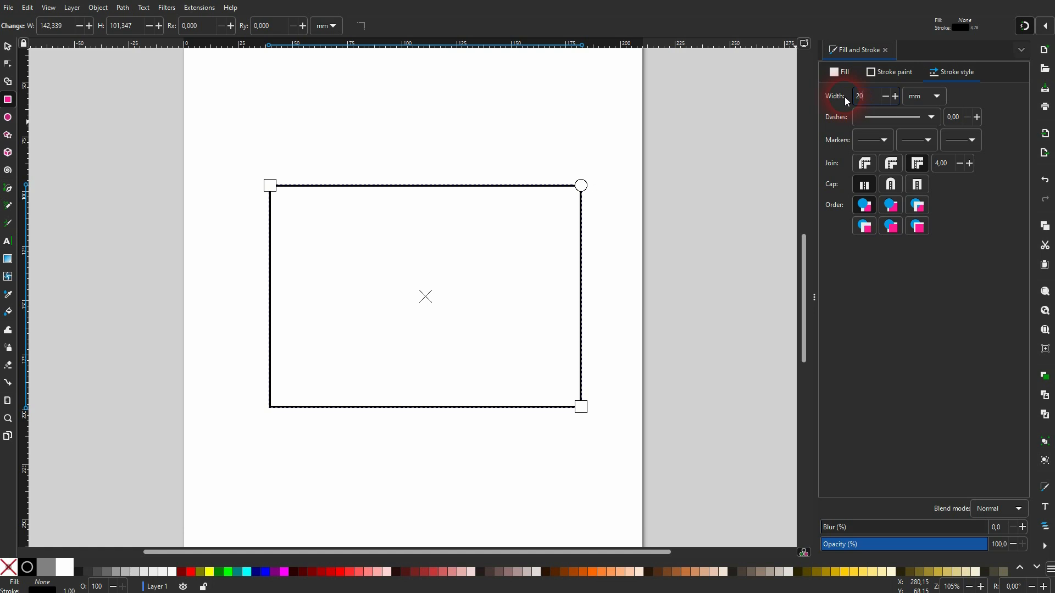
pyautogui.write('20')
pyautogui.press('Return')
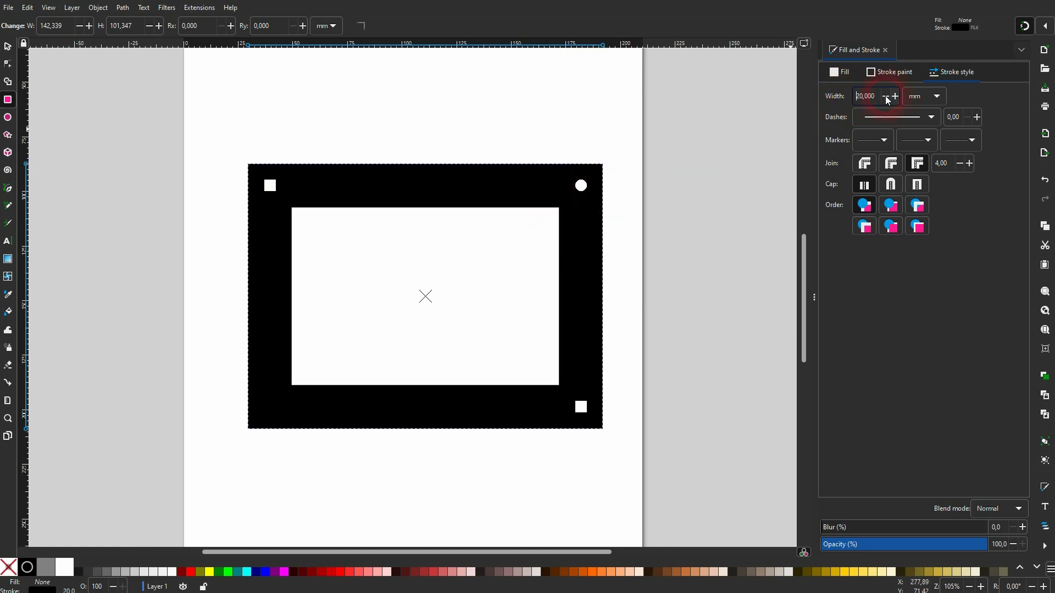
pyautogui.write('1')
pyautogui.press('Return')
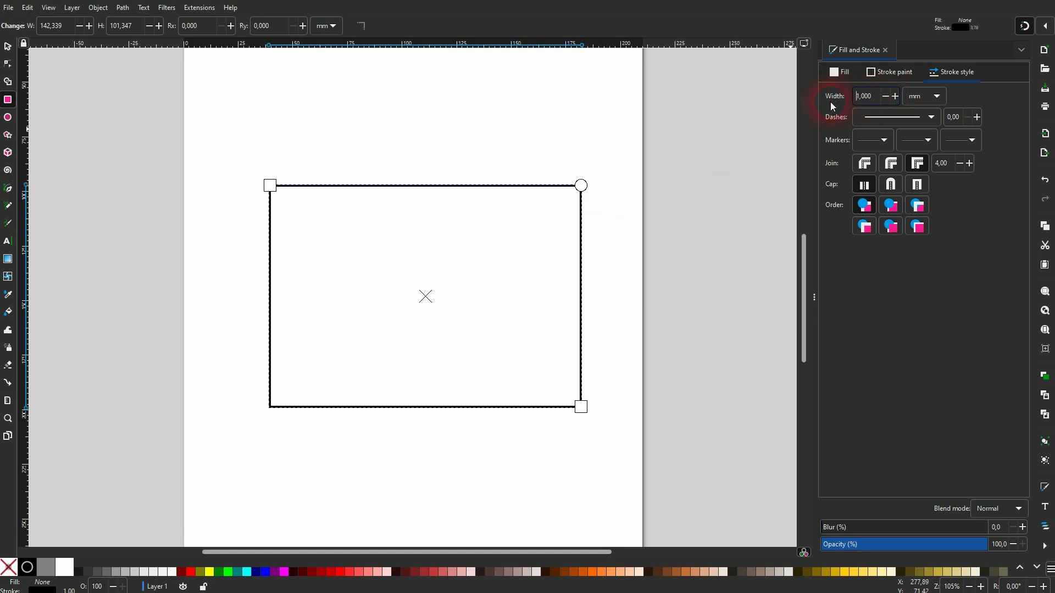
# - Try removing the rectangle's stroke paint, restore the flat colour, and close the Fill and Stroke settings
pyautogui.click(885, 81)
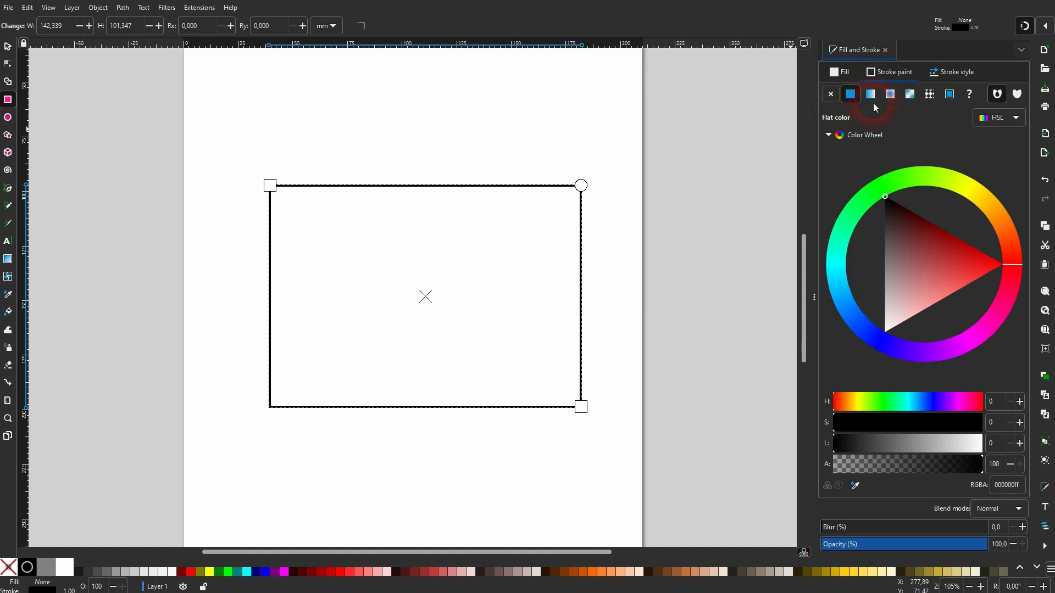
pyautogui.click(832, 95)
pyautogui.click(850, 94)
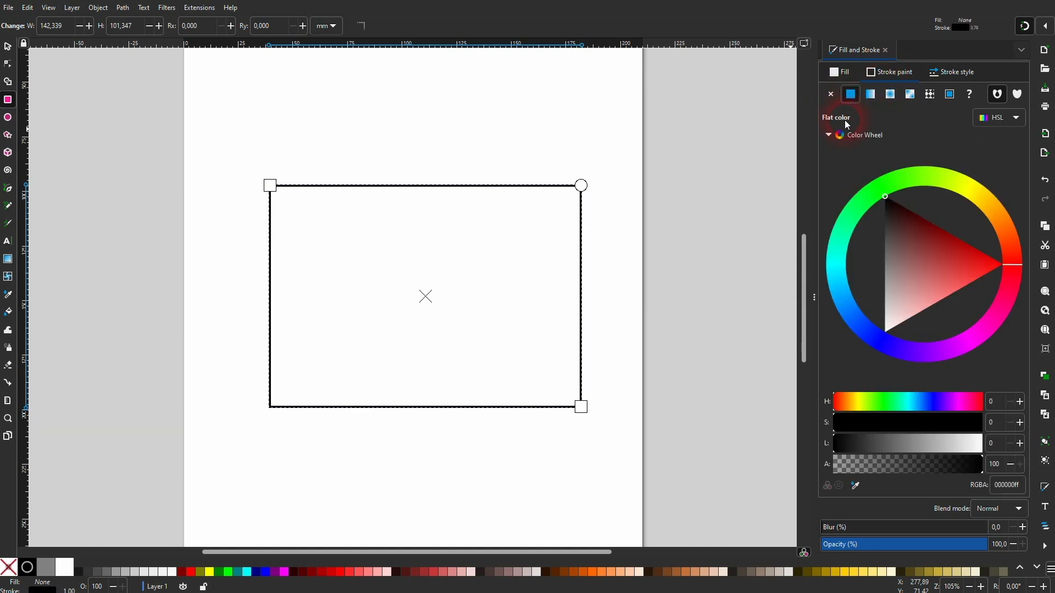
pyautogui.click(886, 50)
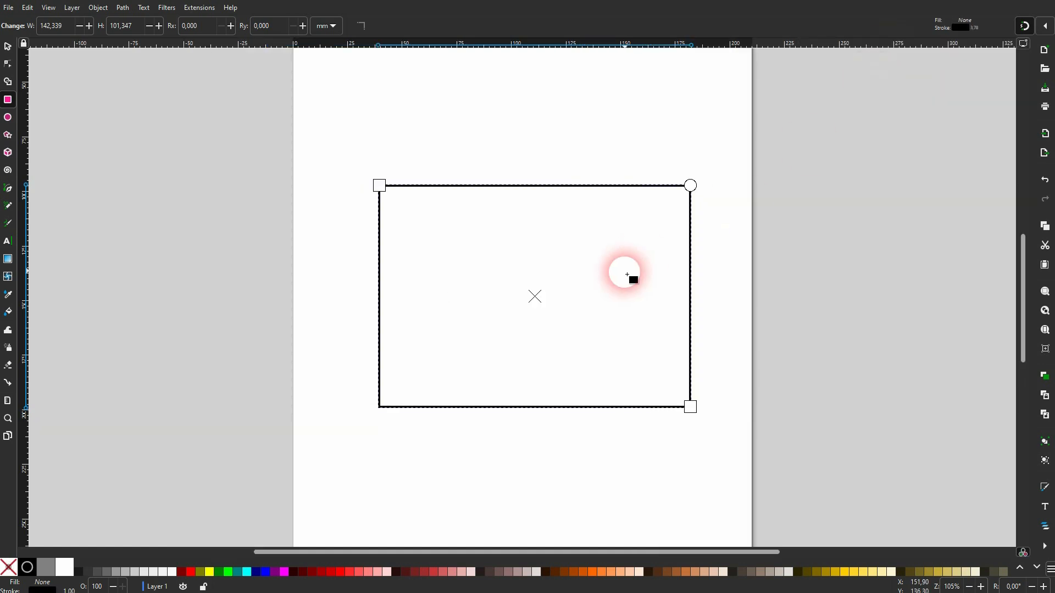
# - Select the rectangle and open the Function Plotter extension for it, placing the dialog beside the page
pyautogui.click(8, 47)
pyautogui.click(294, 143)
pyautogui.moveTo(295, 143); pyautogui.dragTo(756, 438)
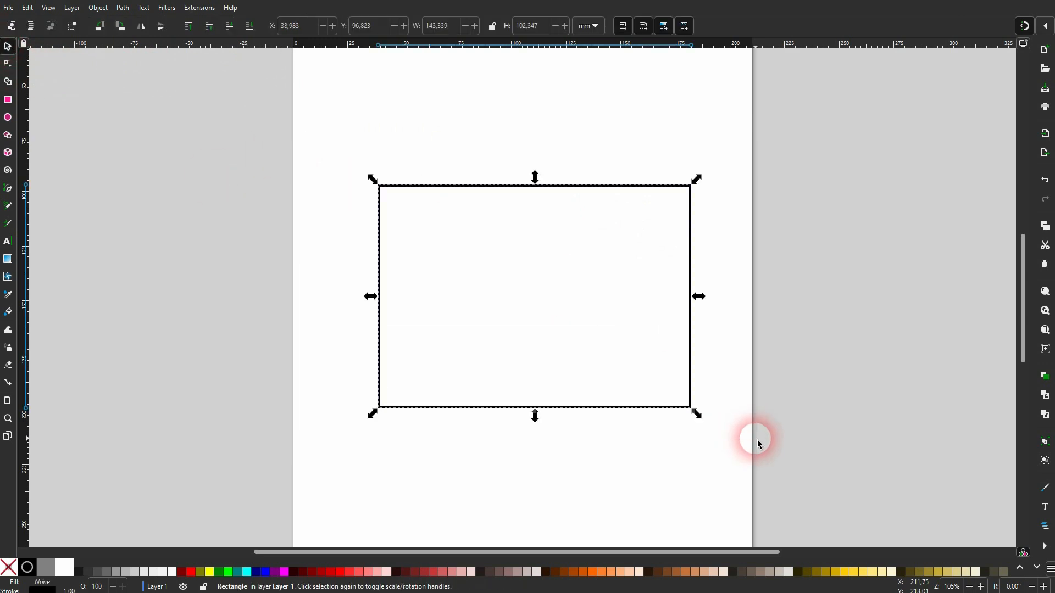
pyautogui.click(192, 8)
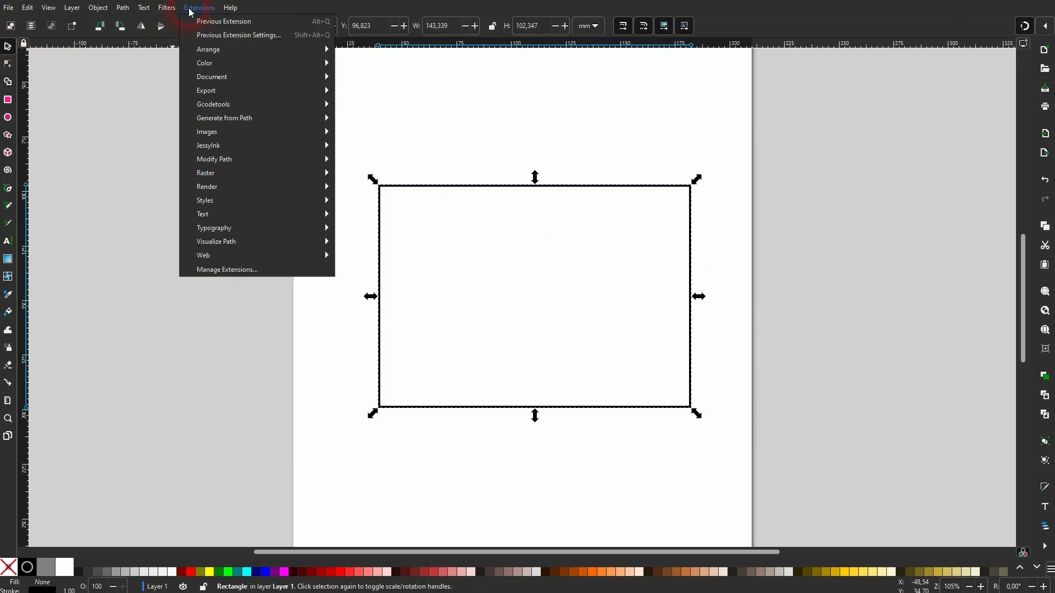
pyautogui.click(290, 187)
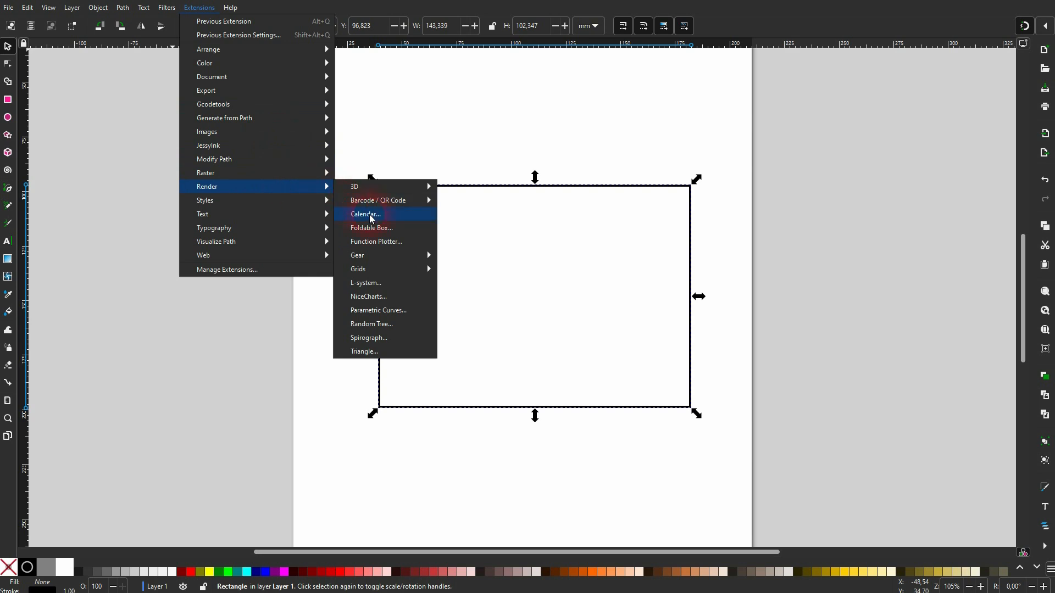
pyautogui.click(383, 247)
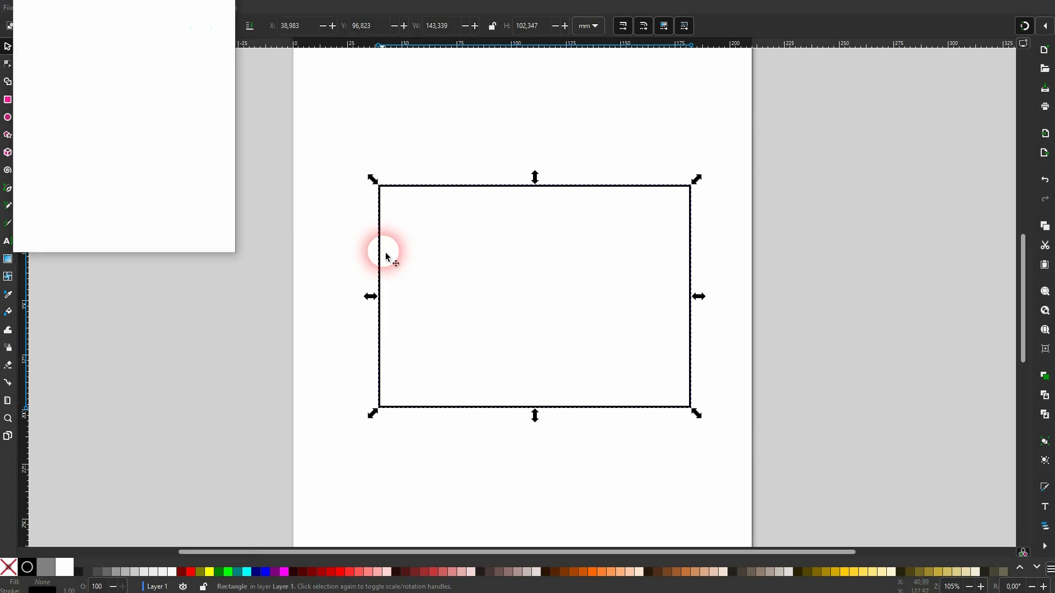
pyautogui.moveTo(718, 71); pyautogui.dragTo(906, 93)
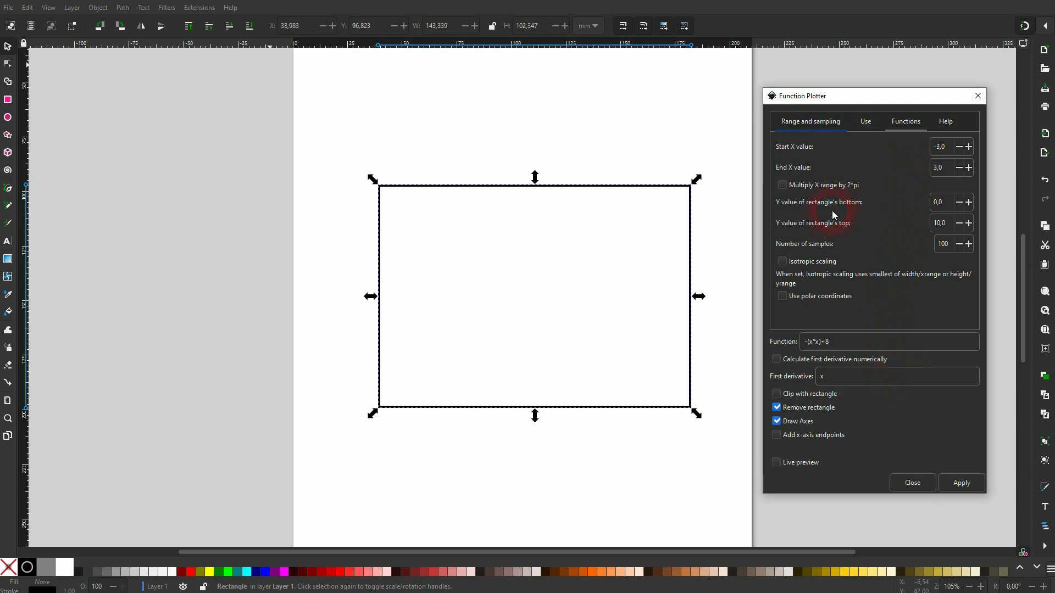
# - Review the Function Plotter's usage notes, available math functions and help text, and return to the range and sampling settings
pyautogui.click(872, 128)
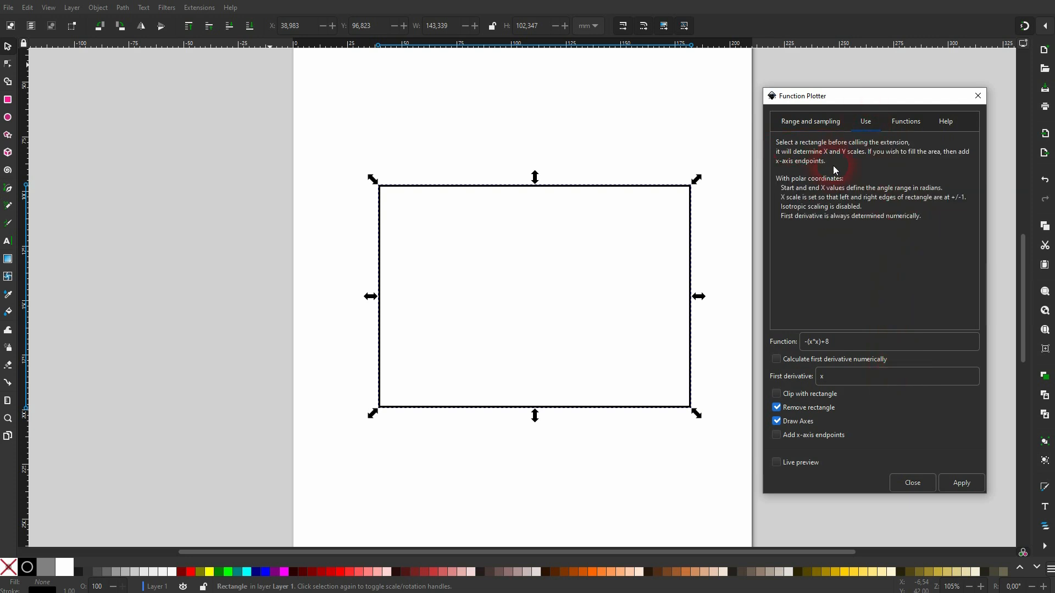
pyautogui.click(906, 122)
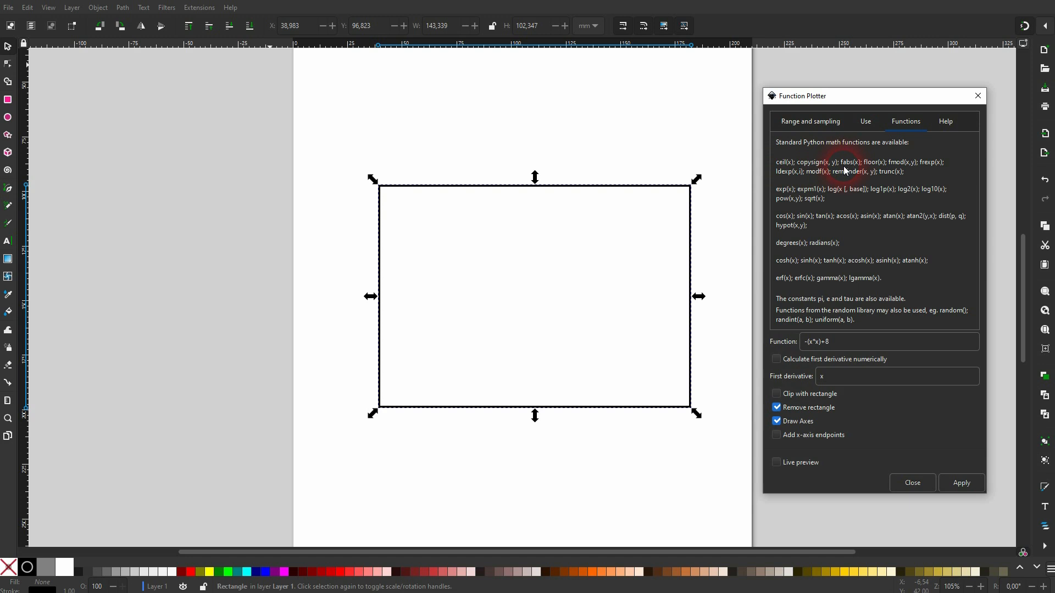
pyautogui.click(946, 124)
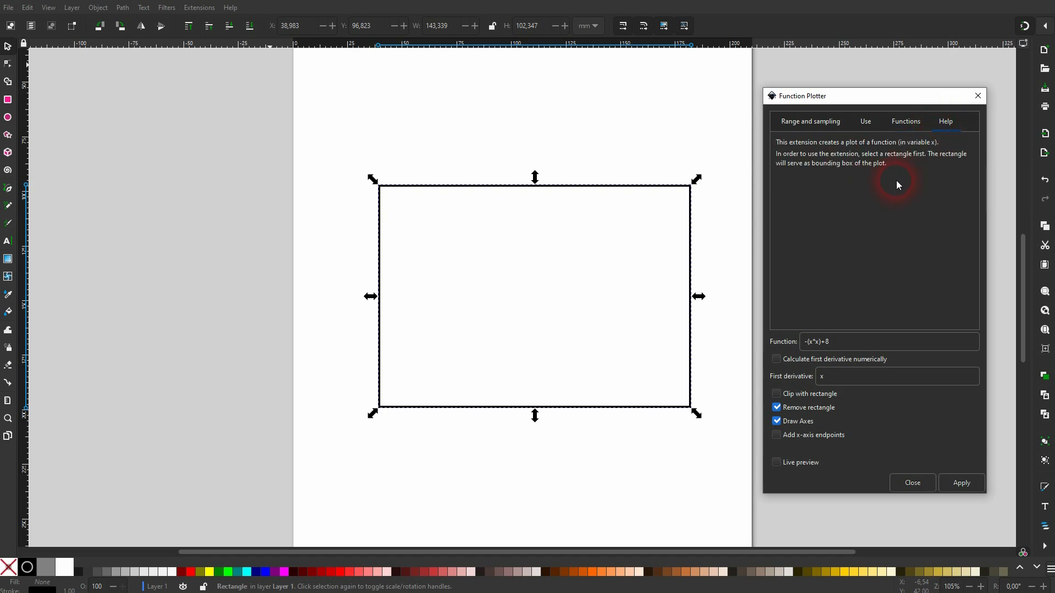
pyautogui.click(818, 122)
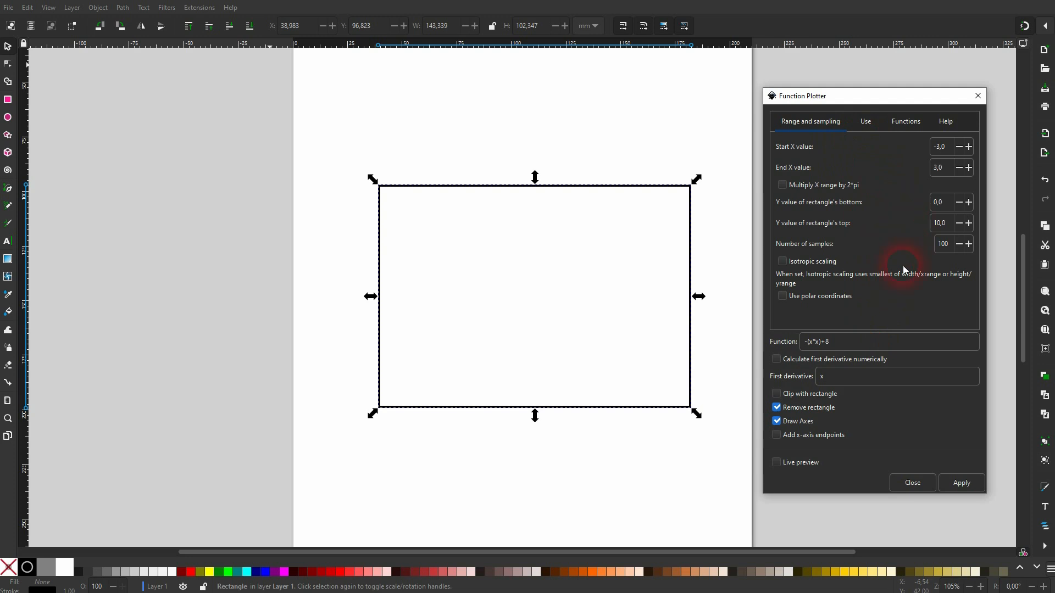
# - Enter x*x as the function to plot, with the live preview enabled
pyautogui.click(843, 342)
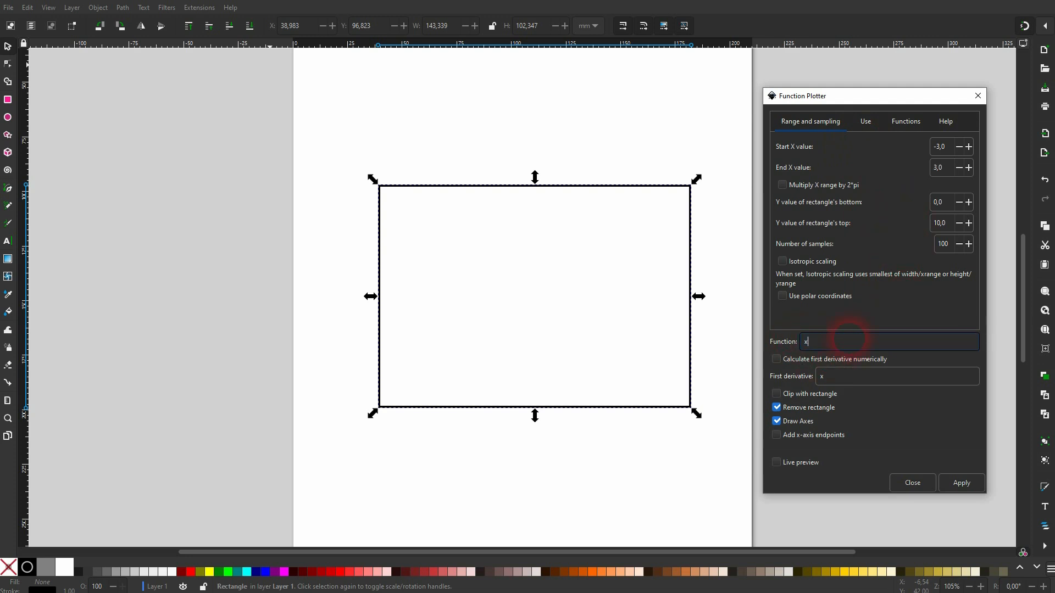
pyautogui.click(778, 464)
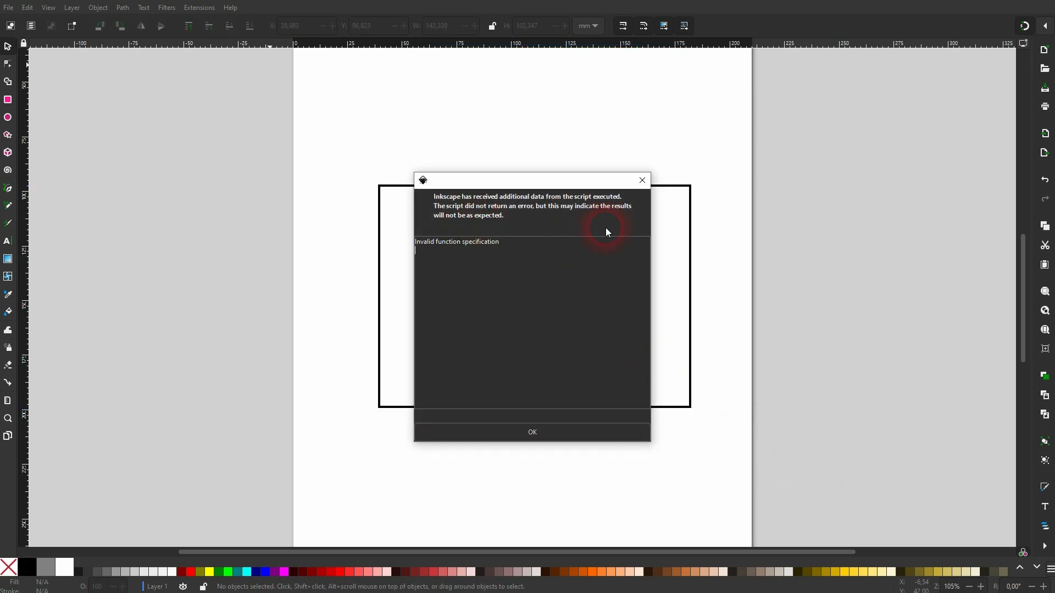
pyautogui.click(550, 430)
pyautogui.click(815, 343)
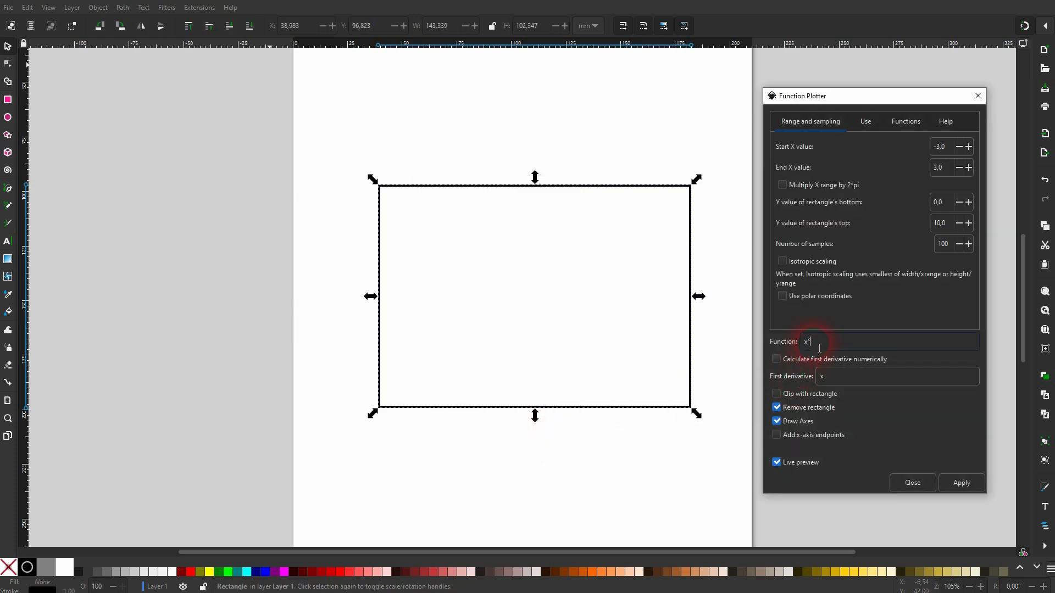
pyautogui.write('*x')
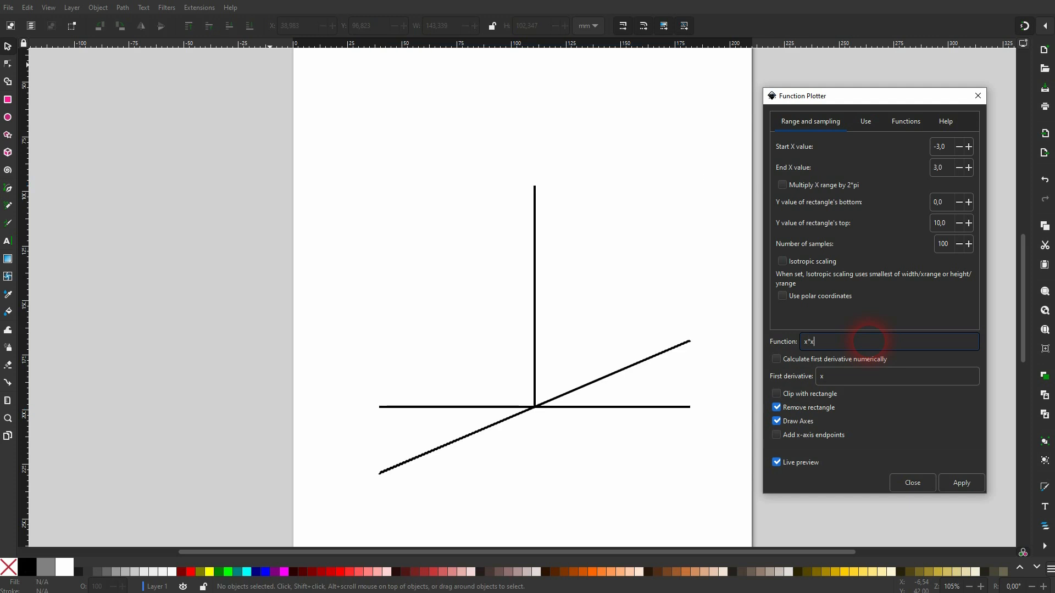
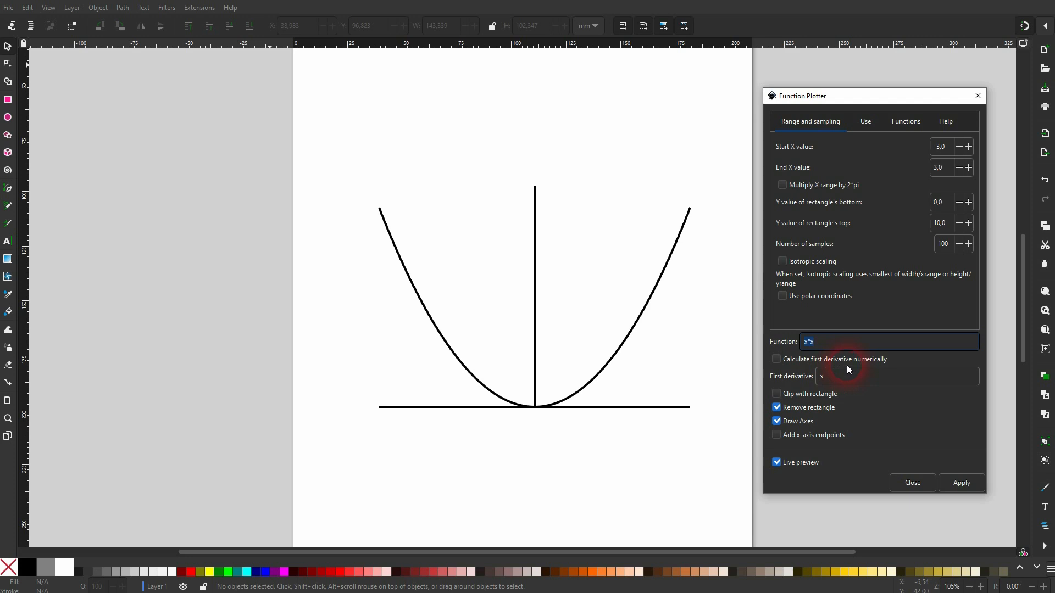
# - Set the plot's start X value to -1 and its end X value to 10
pyautogui.click(820, 378)
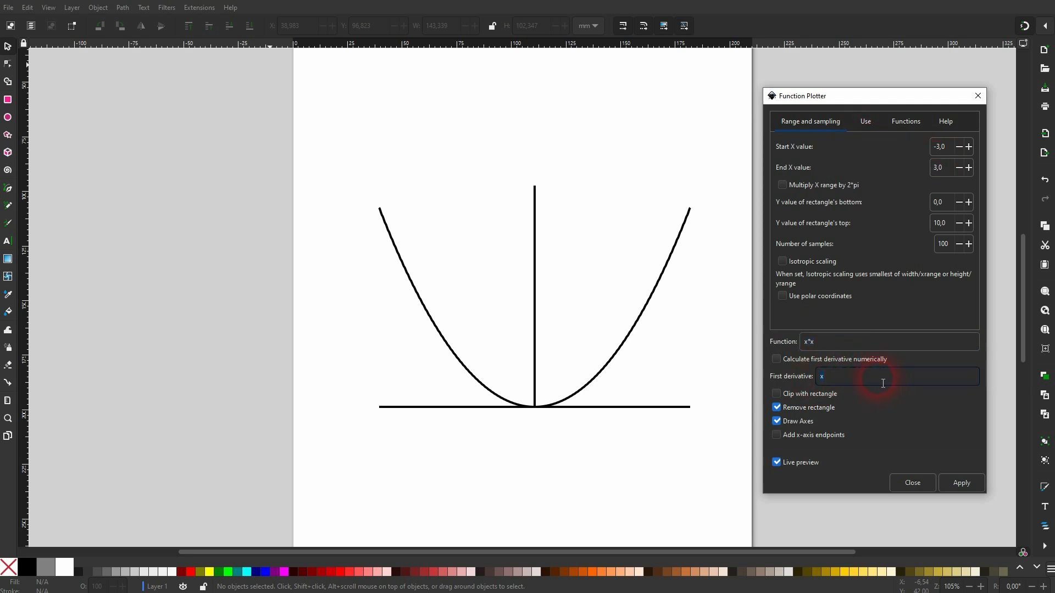
pyautogui.click(936, 151)
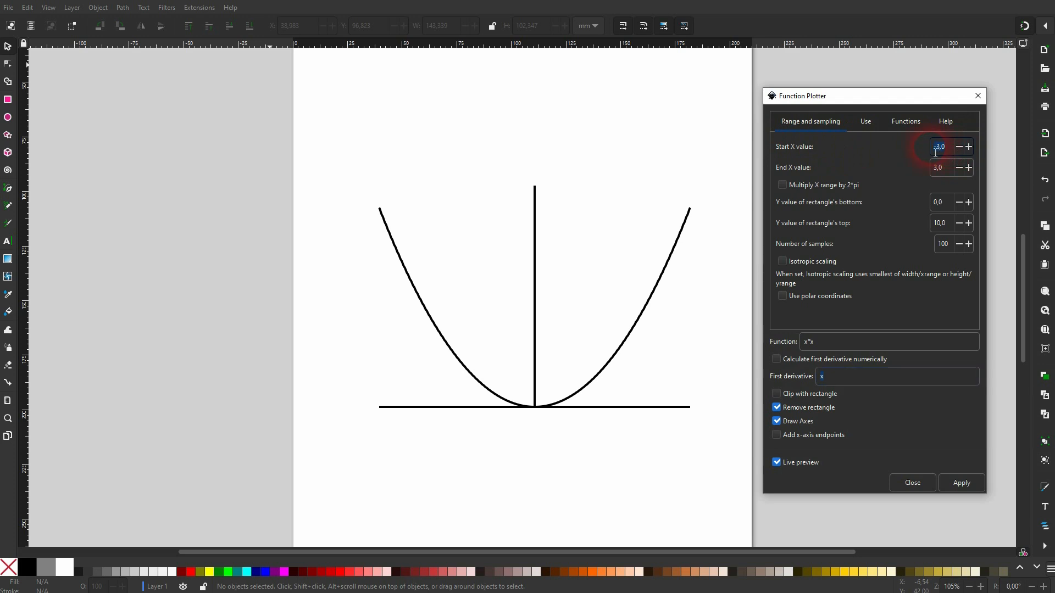
pyautogui.press('Tab')
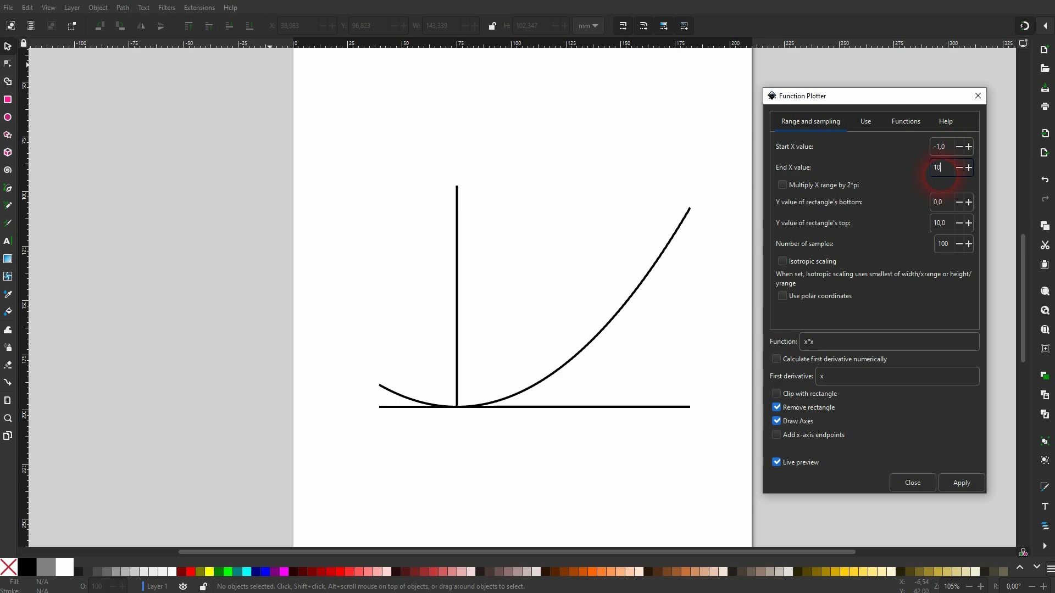
pyautogui.write('10')
pyautogui.click(956, 207)
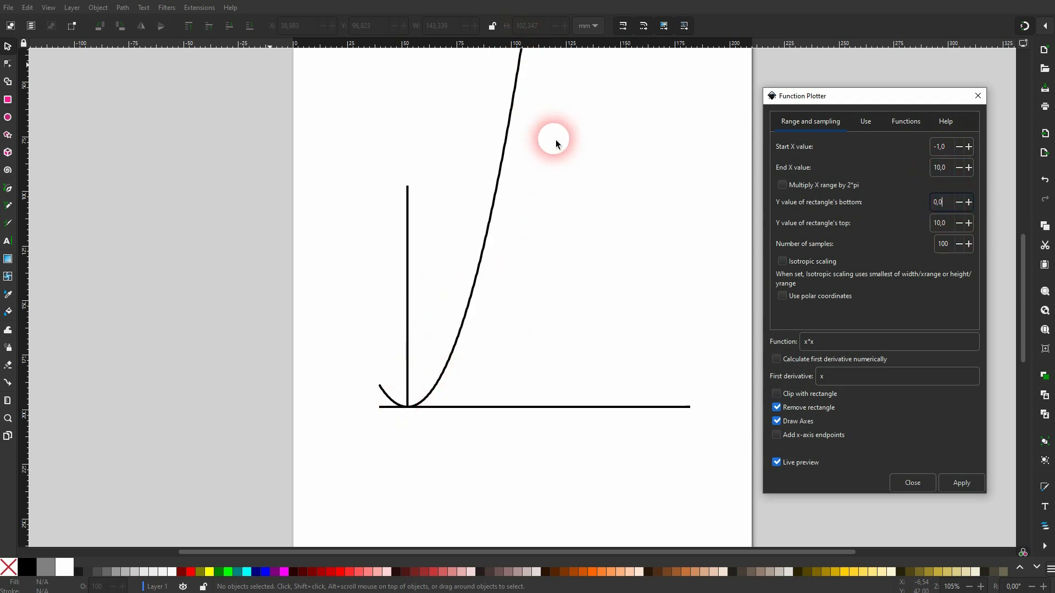
# - Set the plot's X range back to -3 through 3
pyautogui.click(929, 150)
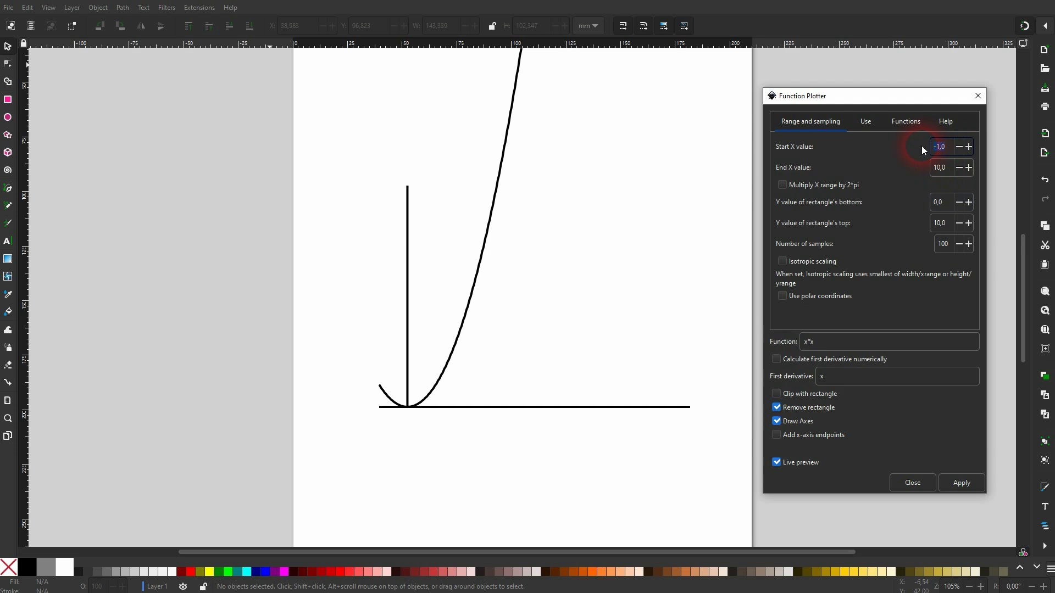
pyautogui.press('Tab')
pyautogui.write('3')
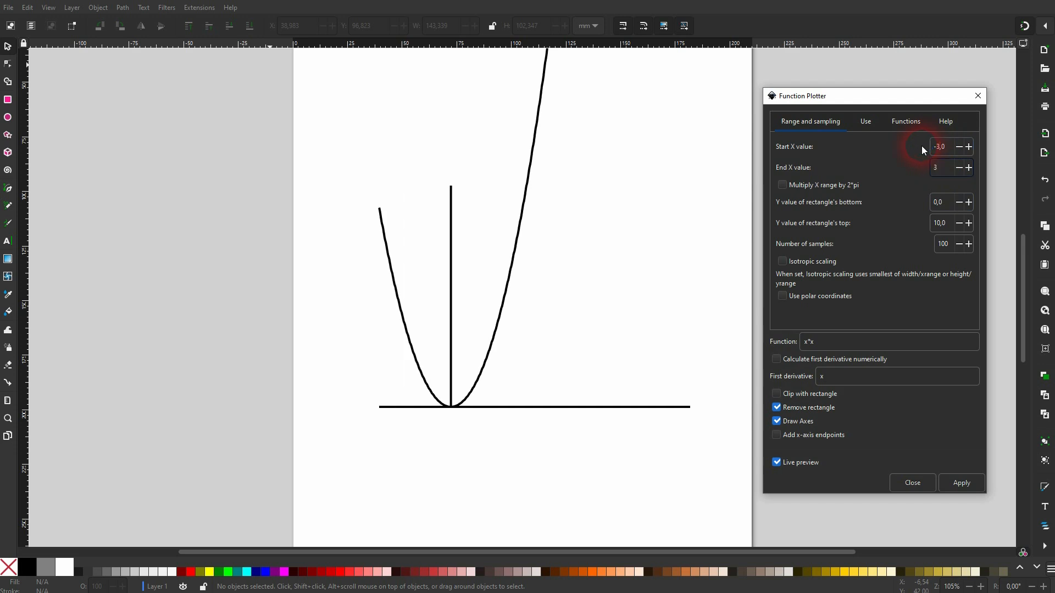
pyautogui.press('Tab')
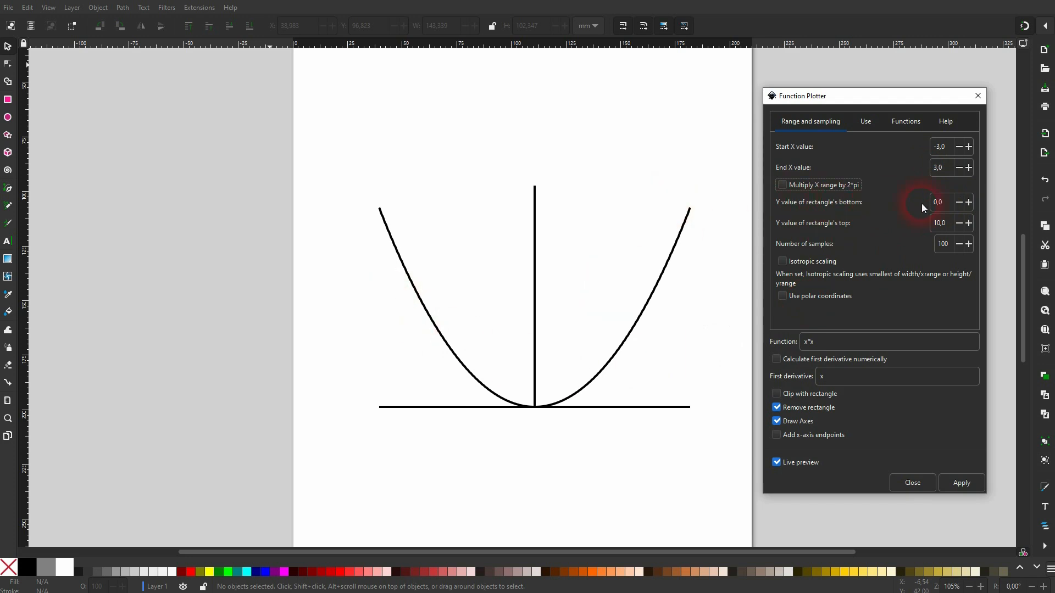
# - Set the Y value of the rectangle's bottom to -1 and of its top to 12
pyautogui.press('Tab')
pyautogui.press('Tab')
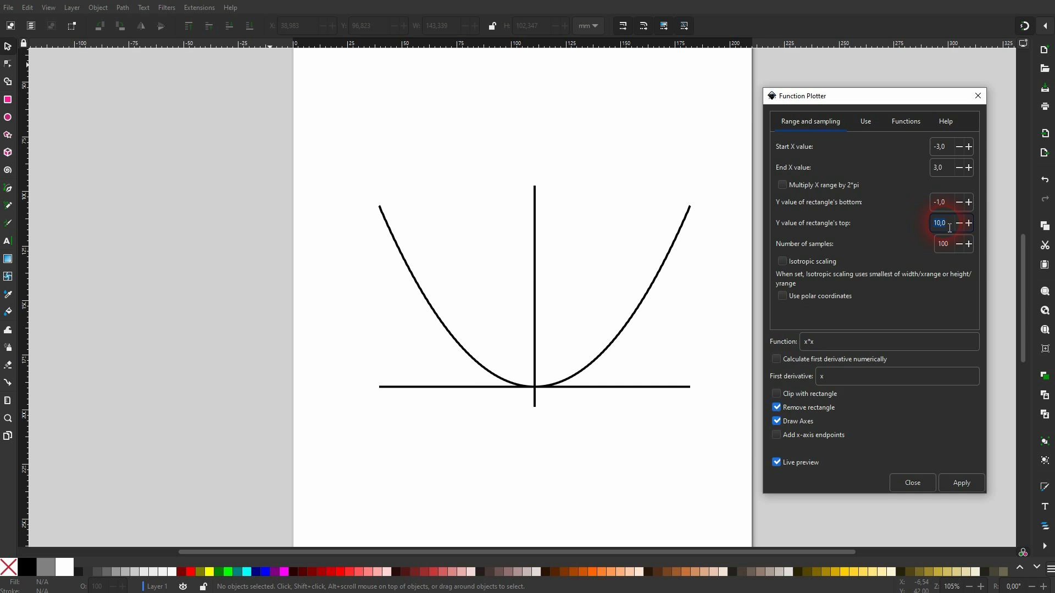
pyautogui.write('12')
pyautogui.press('Tab')
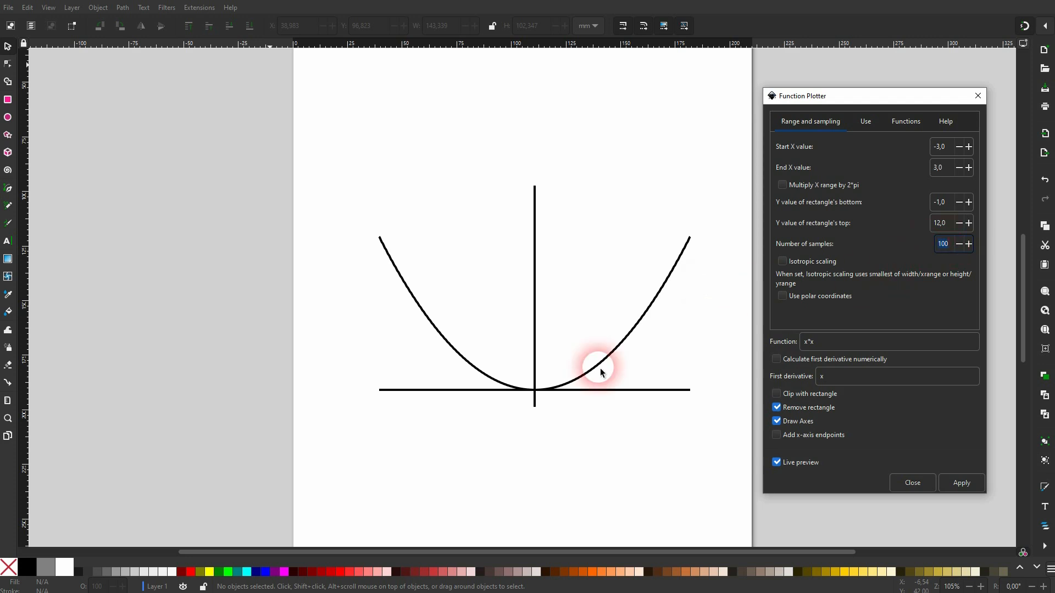
# - Try the plot with 2 samples and with polar coordinates, restoring 100 samples and turning polar coordinates back off
pyautogui.write('2')
pyautogui.press('Tab')
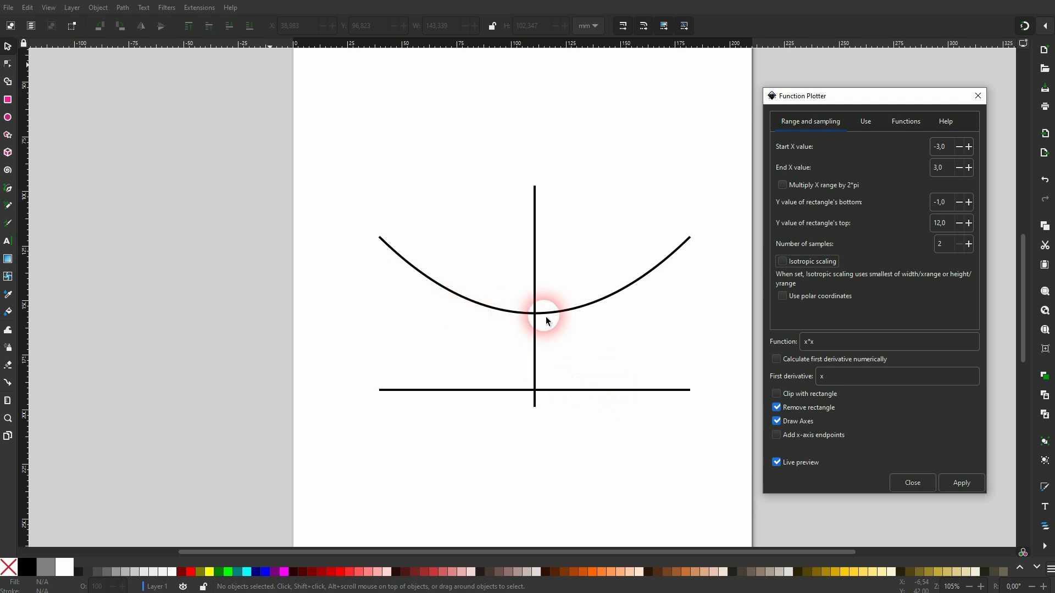
pyautogui.click(953, 248)
pyautogui.doubleClick(937, 249)
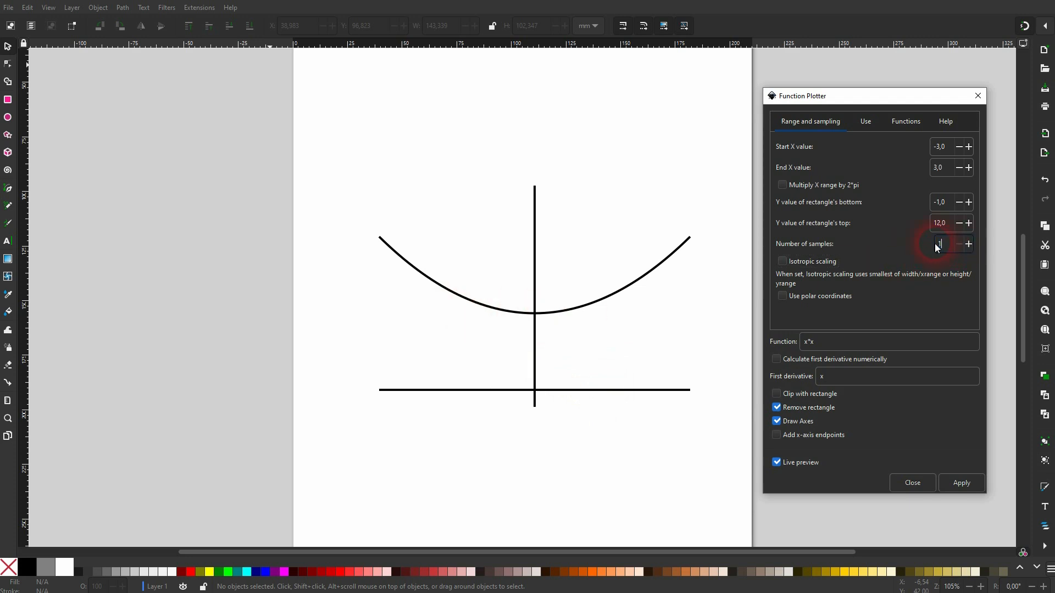
pyautogui.press('Tab')
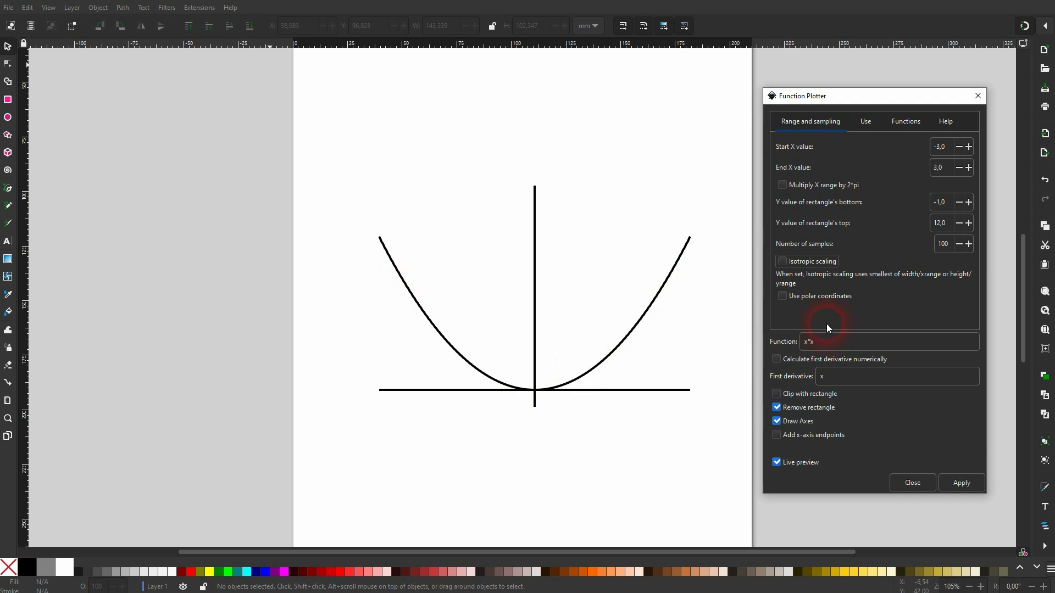
pyautogui.click(782, 298)
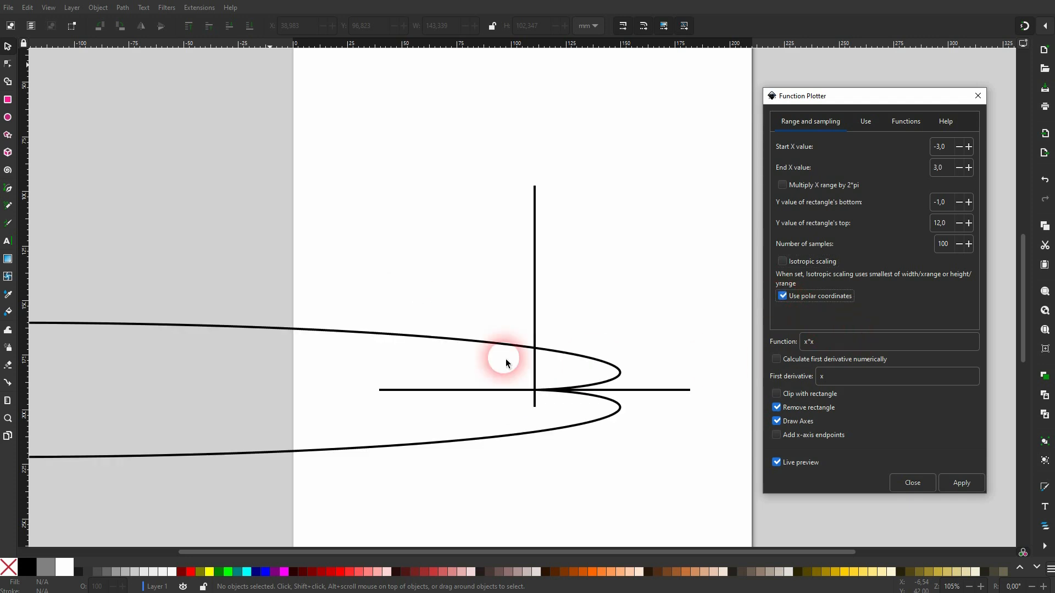
pyautogui.click(830, 298)
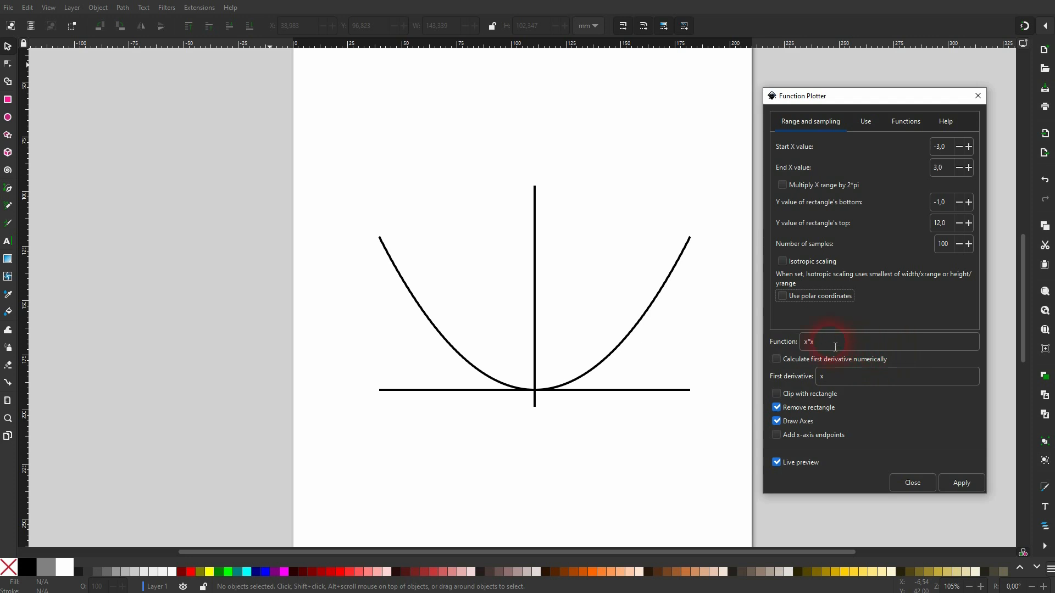
# - Enter -(x*x)+5 as the function with the live preview off, re-enable the preview and change the constant to 8
pyautogui.click(777, 462)
pyautogui.click(803, 343)
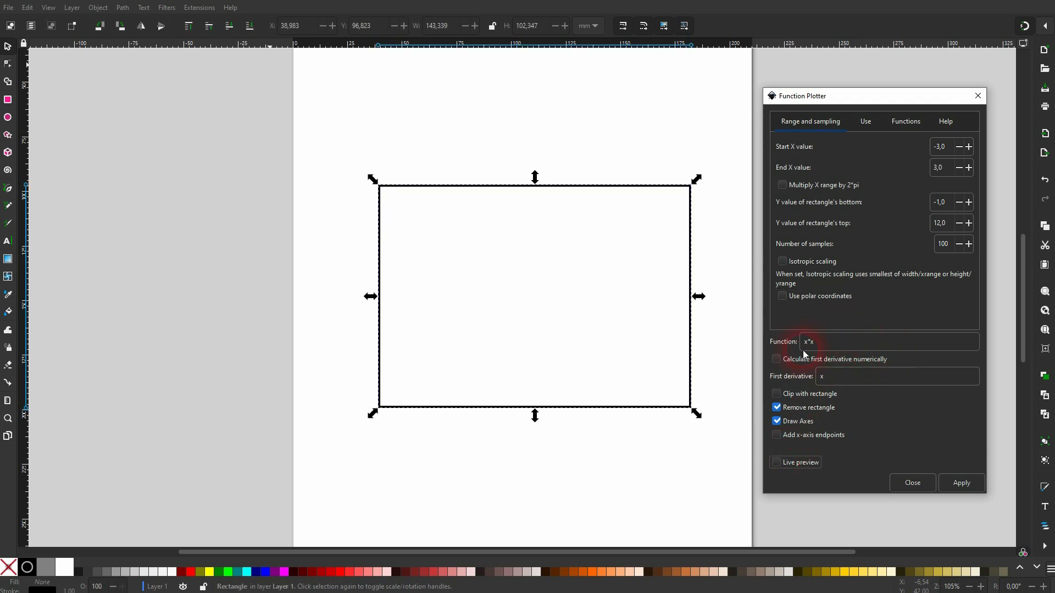
pyautogui.click(801, 344)
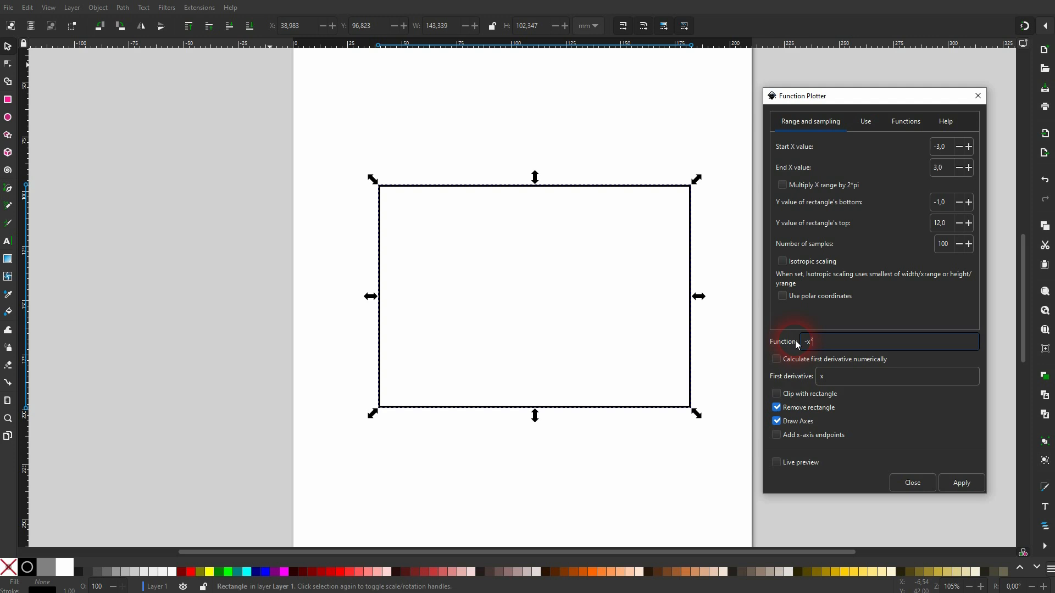
pyautogui.click(817, 340)
pyautogui.write('²')
pyautogui.write('(x*x)+5')
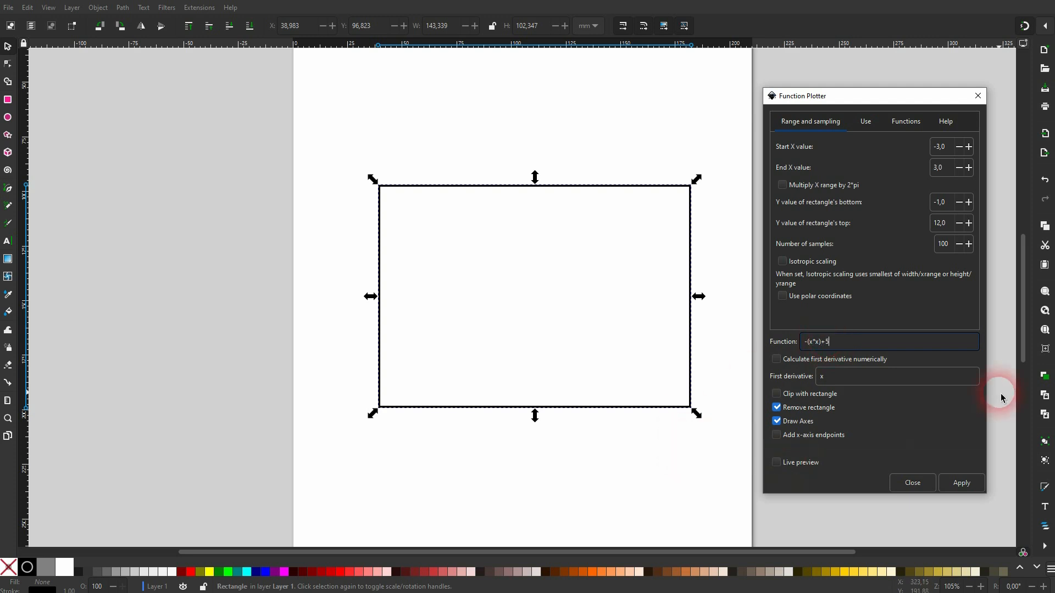
pyautogui.click(778, 462)
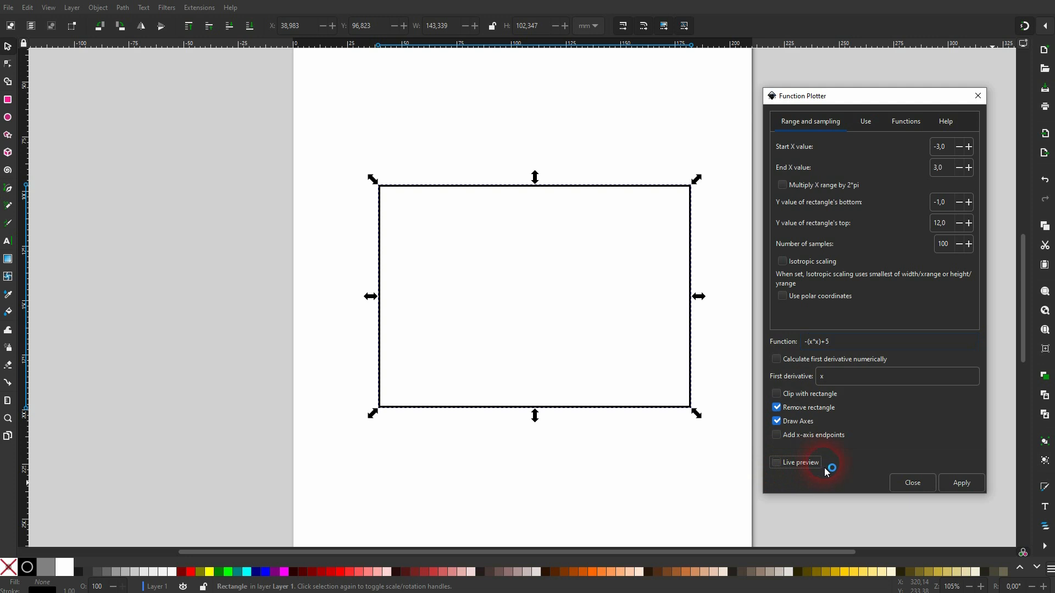
pyautogui.tripleClick(845, 342)
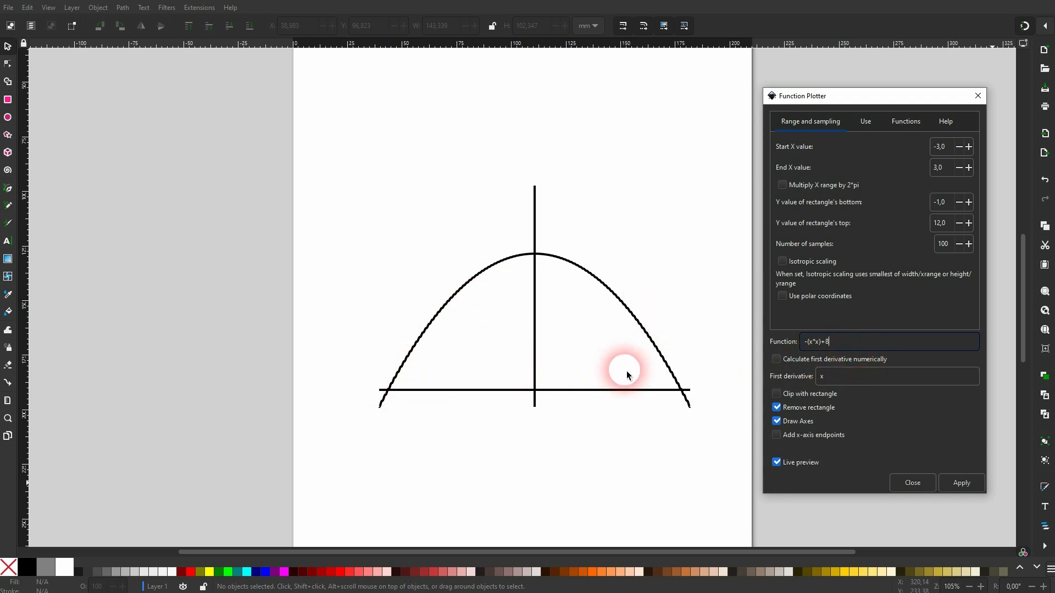
# - Try 200 and 50 as the number of samples to compare the curve's smoothness in the preview
pyautogui.moveTo(958, 246); pyautogui.dragTo(938, 244)
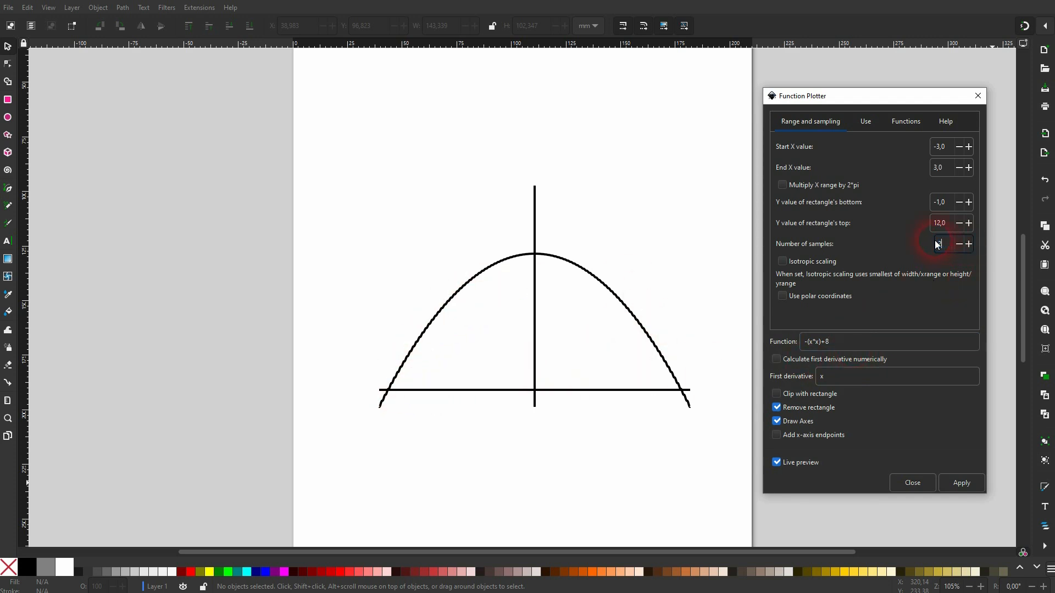
pyautogui.press('Tab')
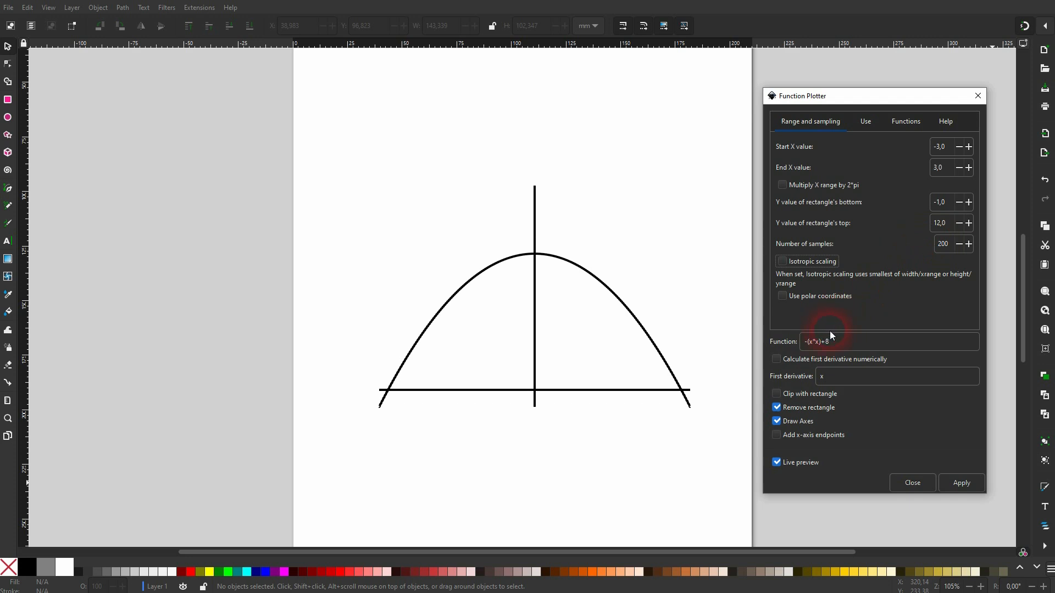
pyautogui.click(949, 248)
pyautogui.write('50')
pyautogui.press('Tab')
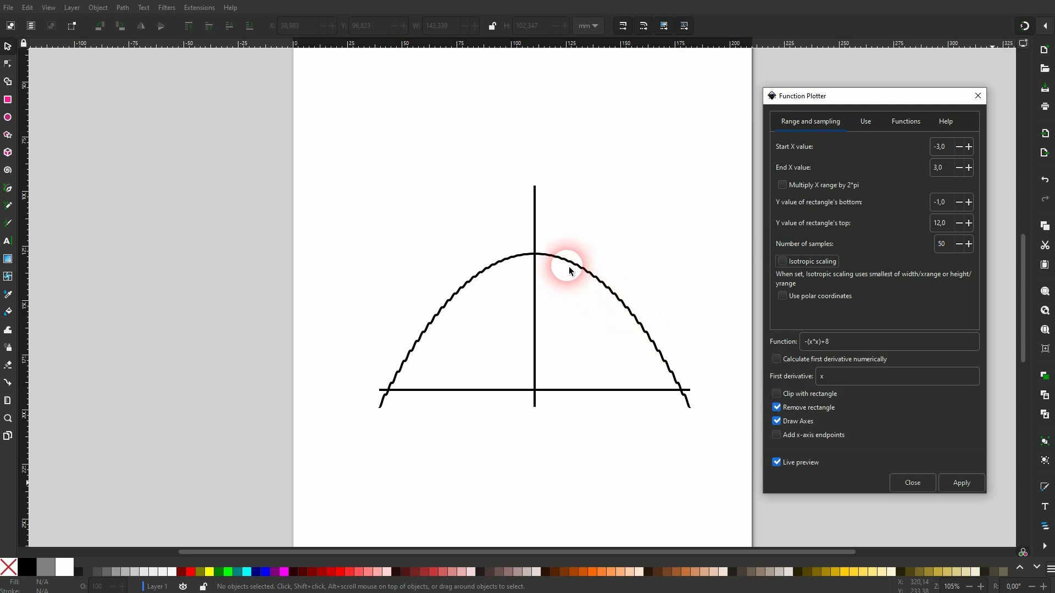
# - Set the number of samples to 500, apply the function plot and close the Function Plotter
pyautogui.click(939, 248)
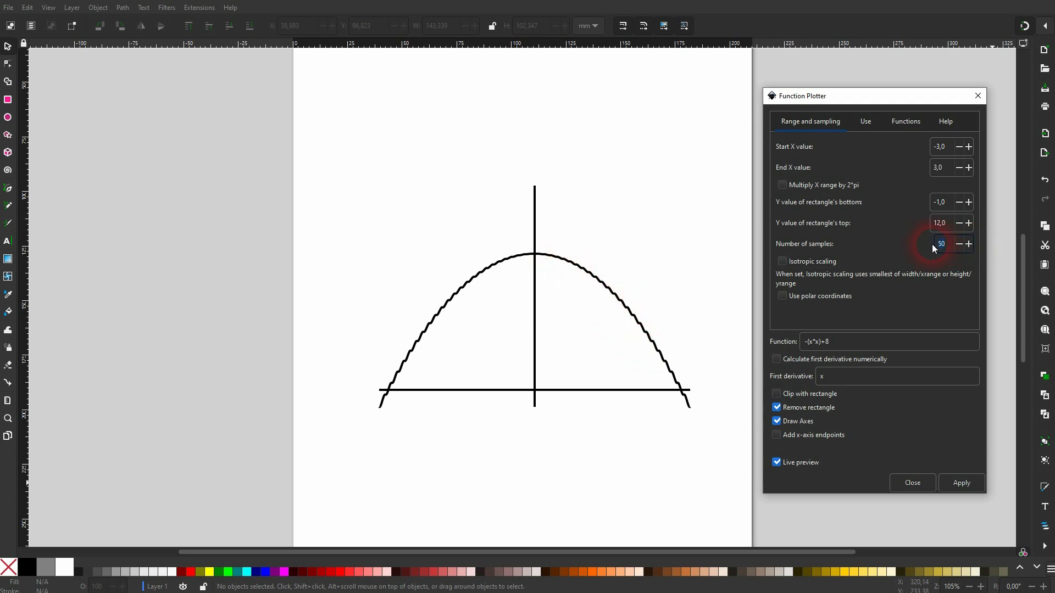
pyautogui.write('500')
pyautogui.press('Tab')
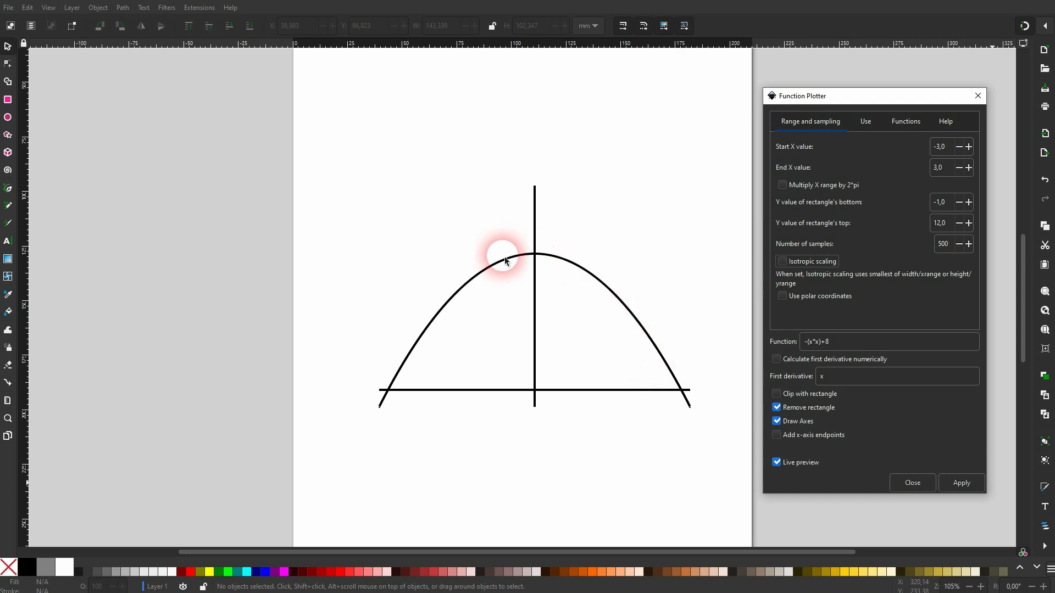
pyautogui.click(962, 483)
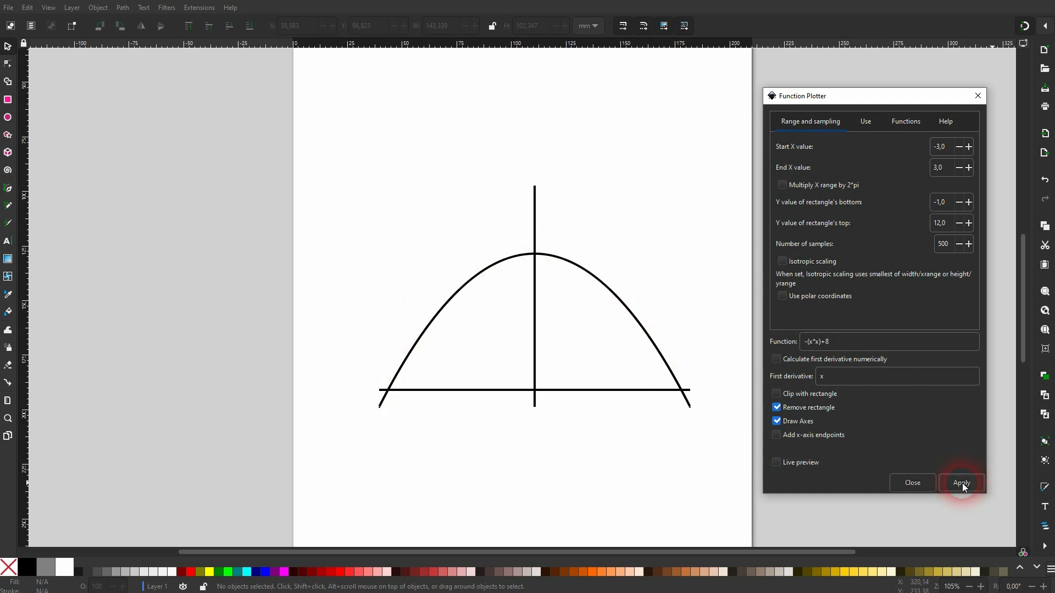
pyautogui.click(979, 98)
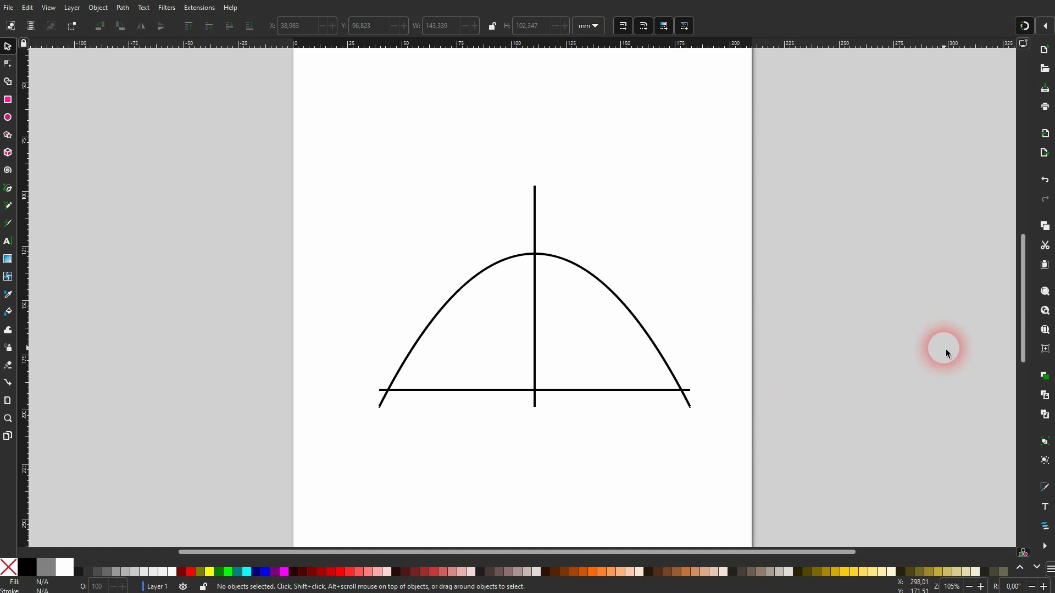
# - Delete the plotted parabola together with its axes from the page
pyautogui.moveTo(314, 462); pyautogui.dragTo(782, 170)
pyautogui.press('Delete')
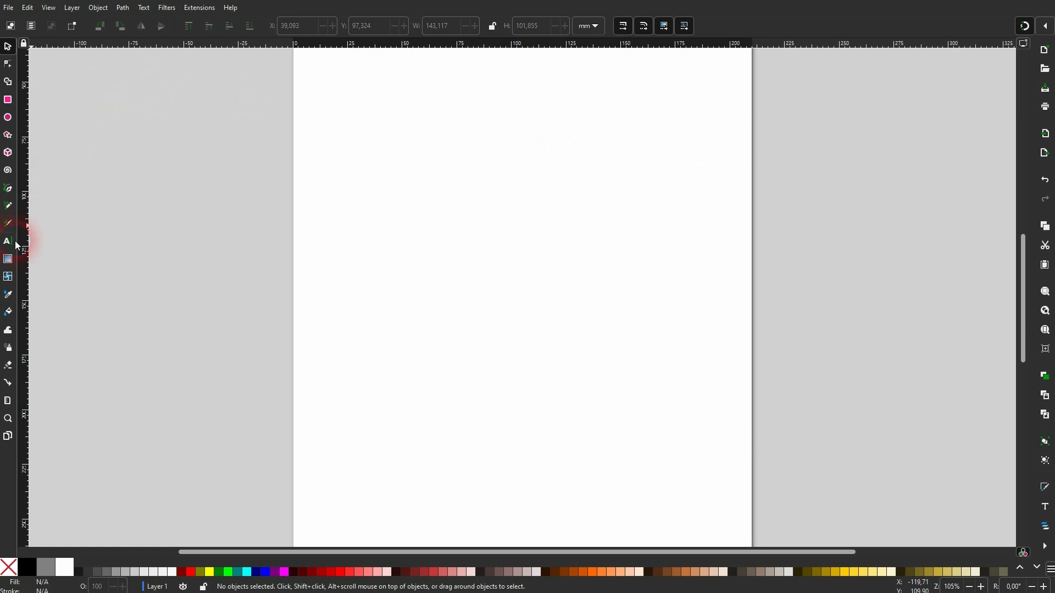
# - Draw a vertical straight line about 101 mm long with the Pen tool
pyautogui.click(8, 189)
pyautogui.click(430, 143)
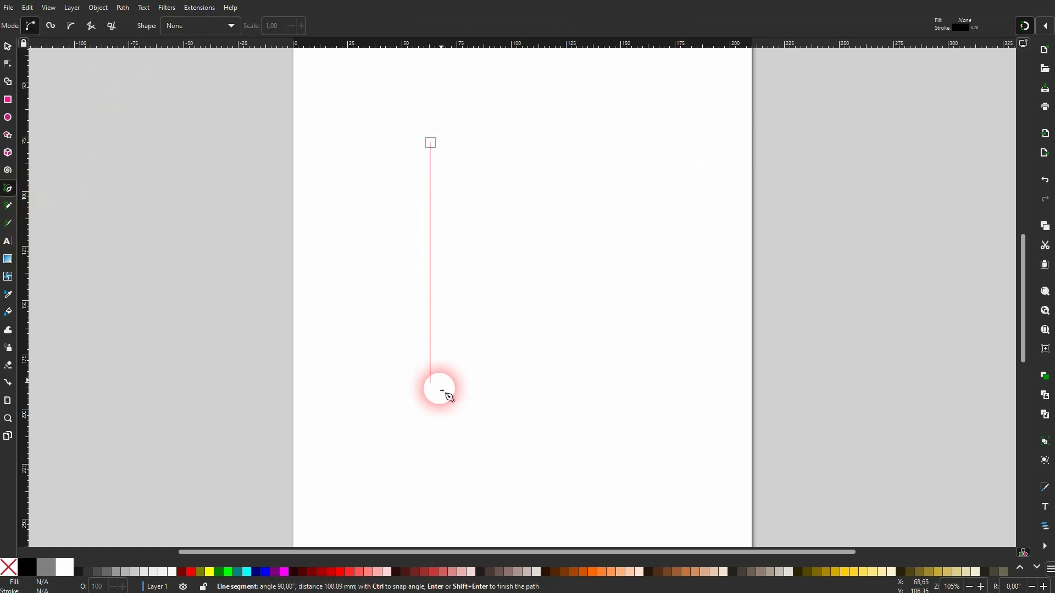
pyautogui.click(430, 363)
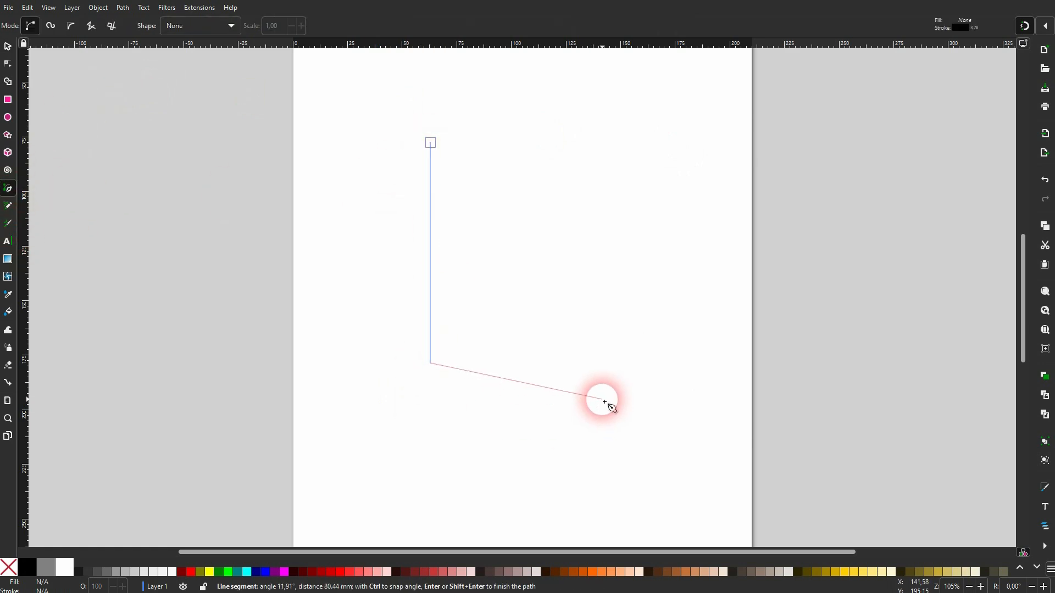
pyautogui.click(8, 46)
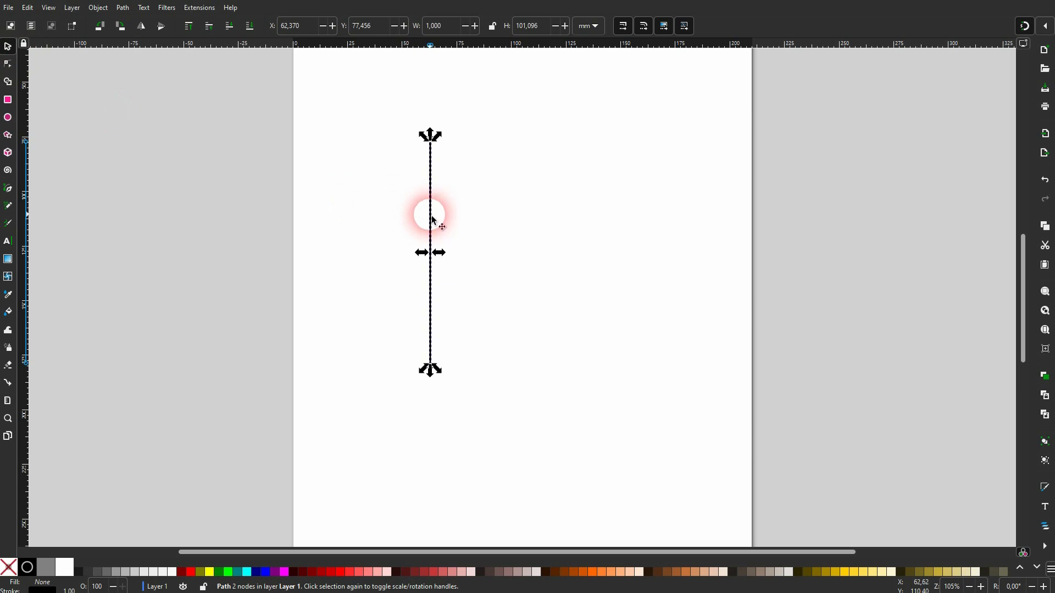
# - Duplicate the vertical line, rotate the copy to horizontal, and place it from the vertical line's lower end to form two axes
pyautogui.moveTo(433, 220); pyautogui.dragTo(597, 219)
pyautogui.hotkey('ctrl', 'd')
pyautogui.click(595, 163)
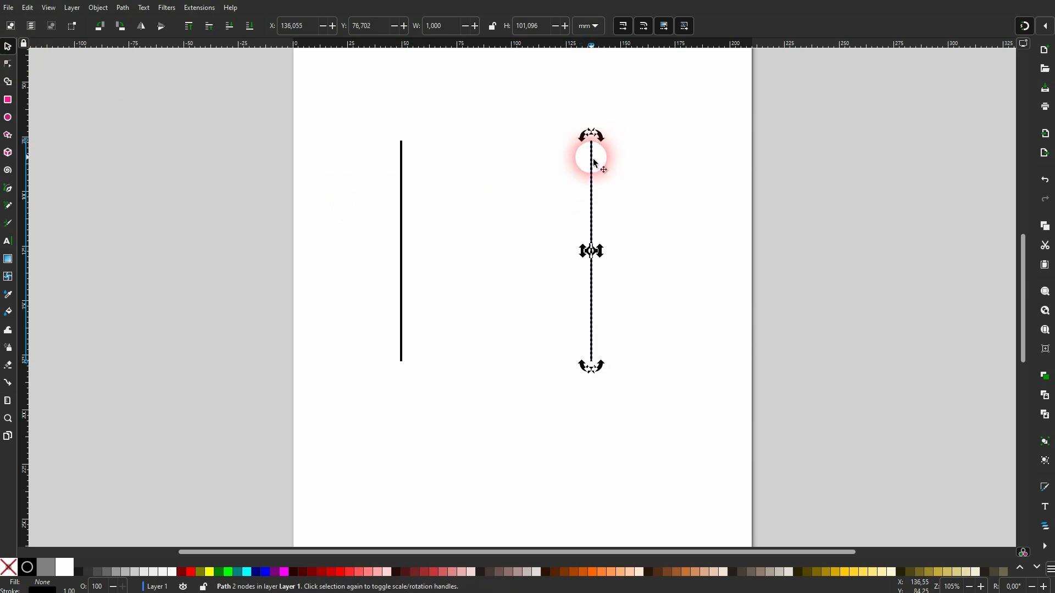
pyautogui.moveTo(594, 136); pyautogui.dragTo(486, 246)
pyautogui.moveTo(549, 250); pyautogui.dragTo(472, 360)
pyautogui.click(612, 249)
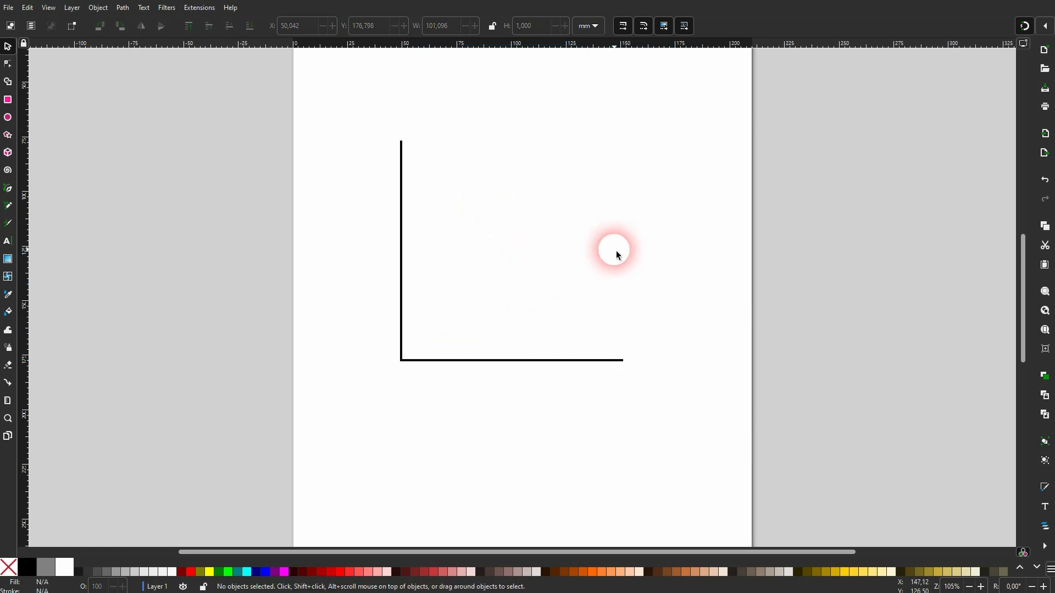
# - Draw a wavy open curve about 110 mm wide and 65 mm high, starting on the vertical axis
pyautogui.click(12, 193)
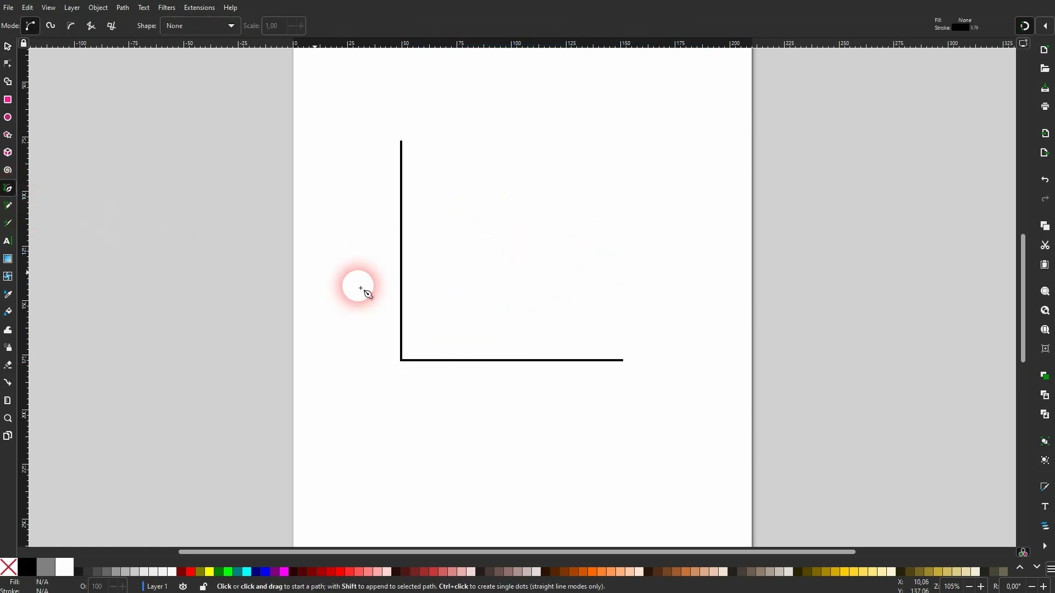
pyautogui.click(401, 311)
pyautogui.moveTo(460, 239); pyautogui.dragTo(498, 239)
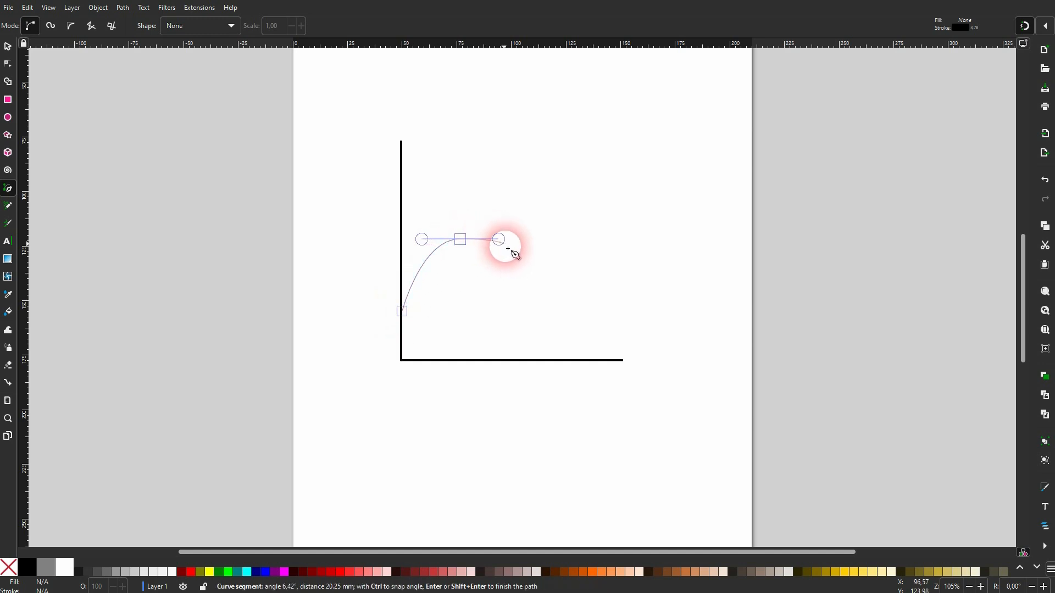
pyautogui.moveTo(540, 288); pyautogui.dragTo(570, 287)
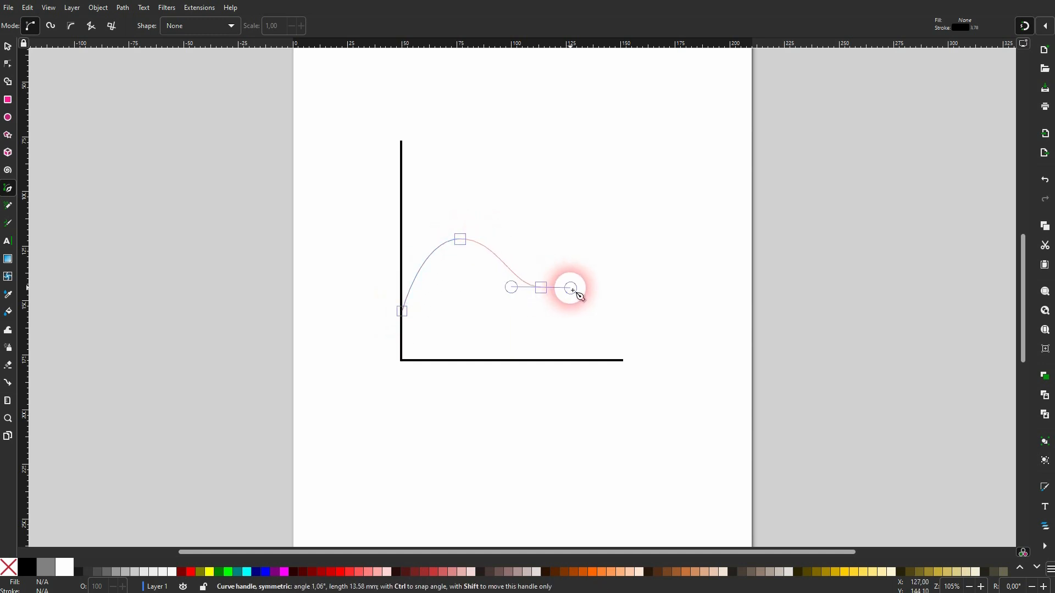
pyautogui.click(641, 172)
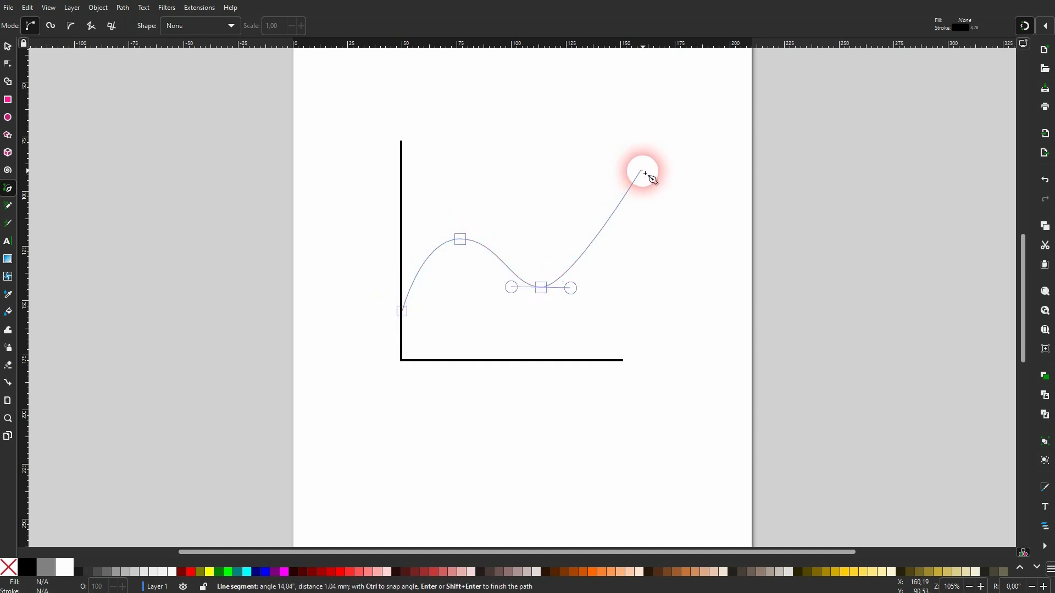
pyautogui.click(9, 49)
pyautogui.moveTo(200, 337); pyautogui.dragTo(232, 378)
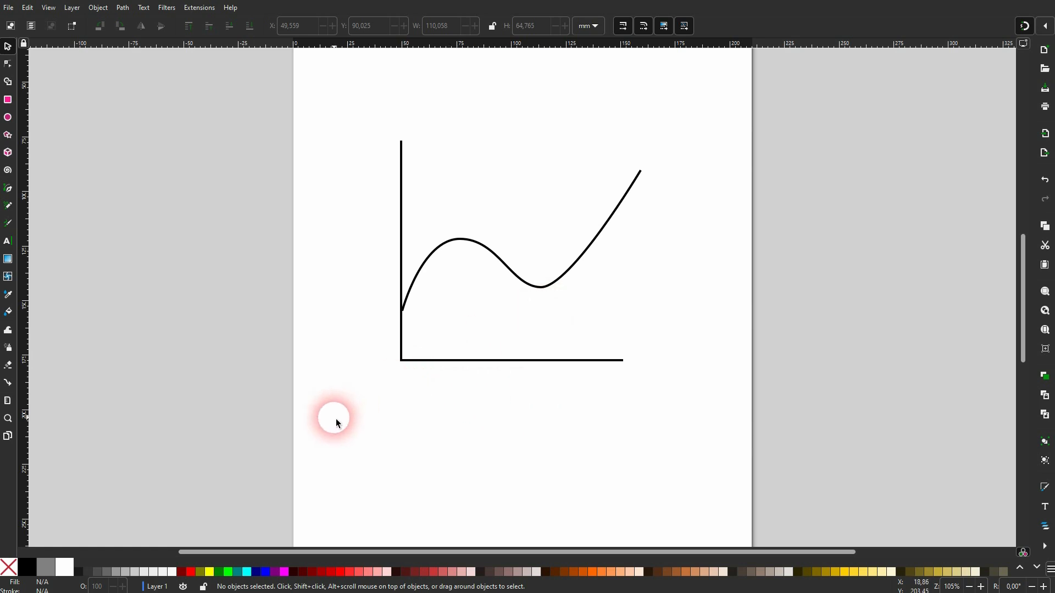
# - Draw a straight diagonal line about 163 mm wide and 69 mm high, rising across the curve
pyautogui.click(7, 188)
pyautogui.click(356, 334)
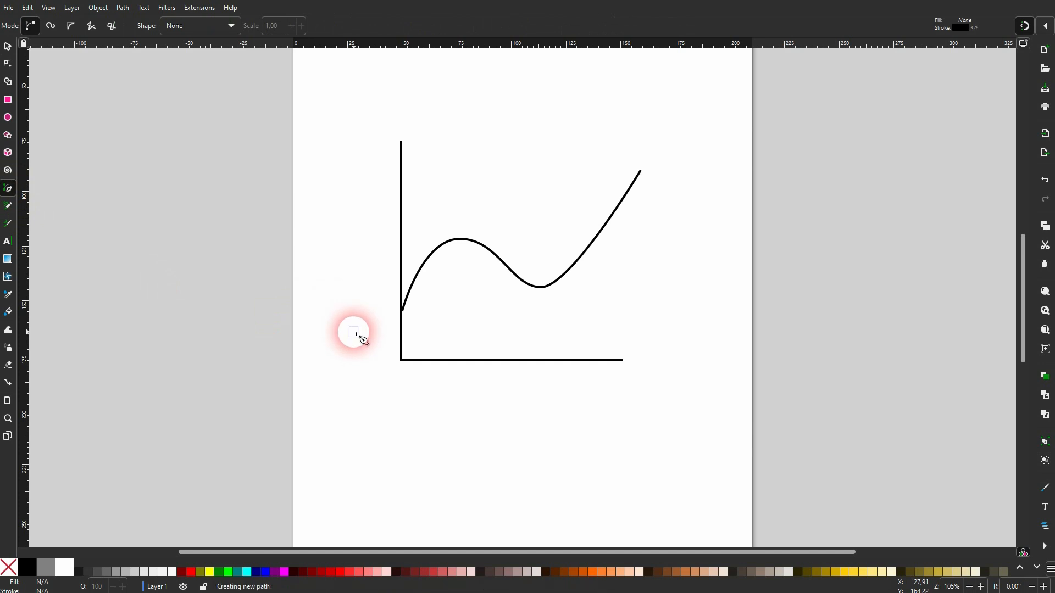
pyautogui.click(709, 184)
pyautogui.click(7, 46)
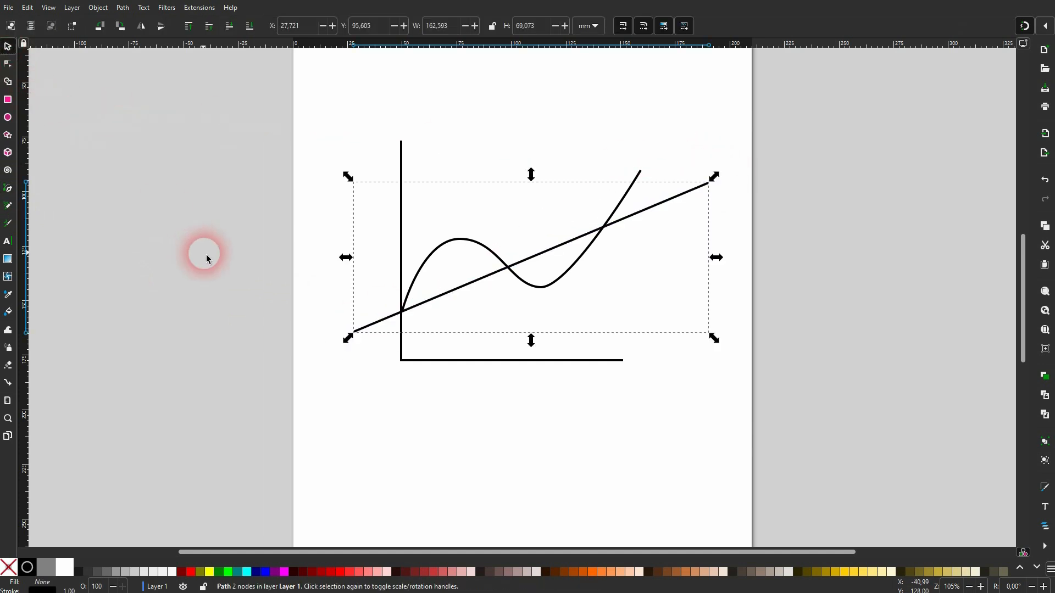
pyautogui.click(207, 255)
# - Give the diagonal line a red stroke and no fill
pyautogui.click(370, 325)
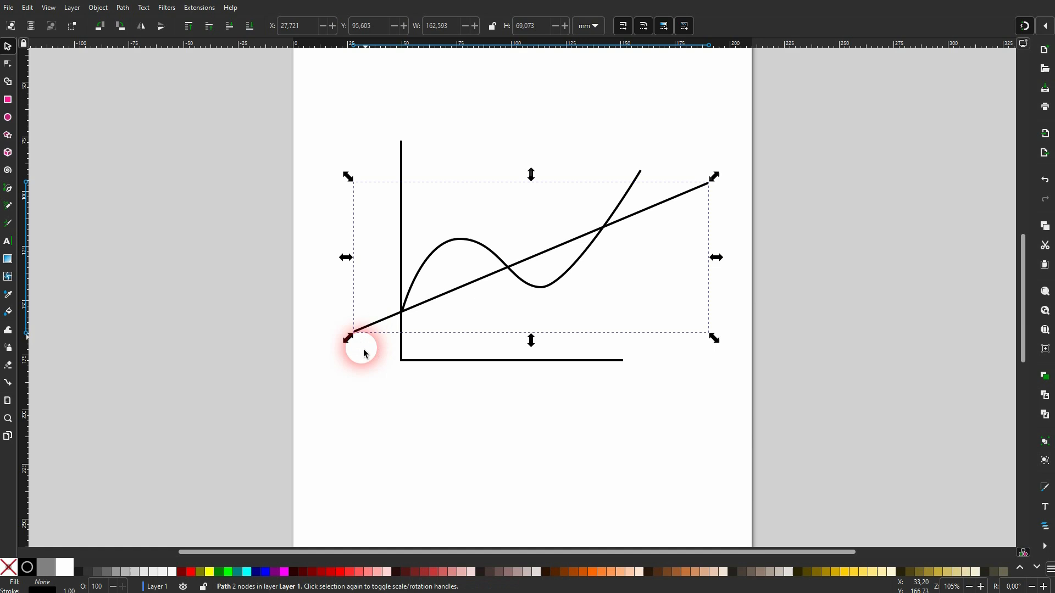
pyautogui.click(326, 572)
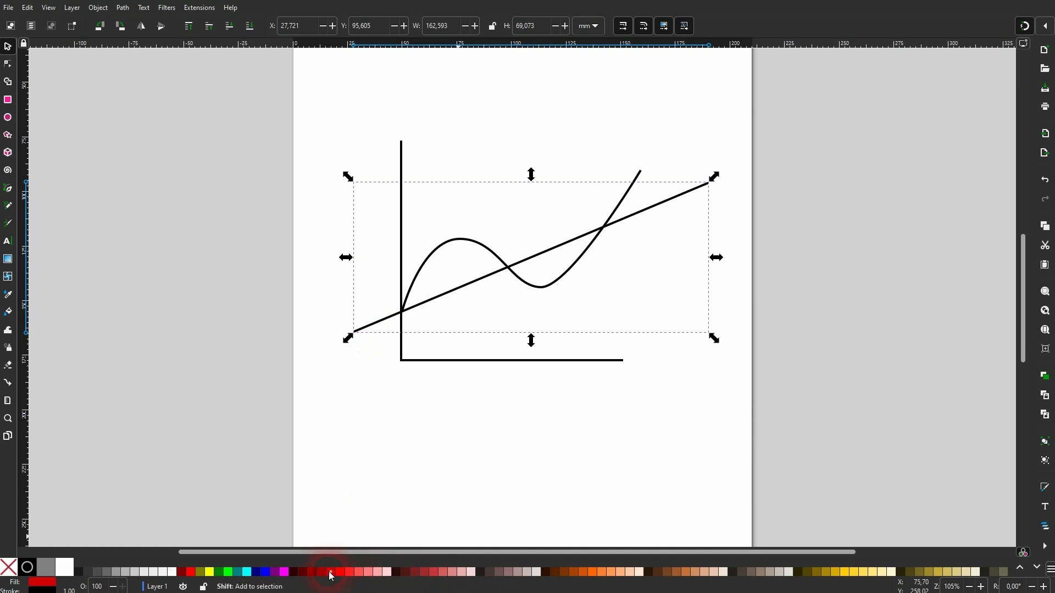
pyautogui.keyDown('shift'); pyautogui.click(331, 572); pyautogui.keyUp('shift')
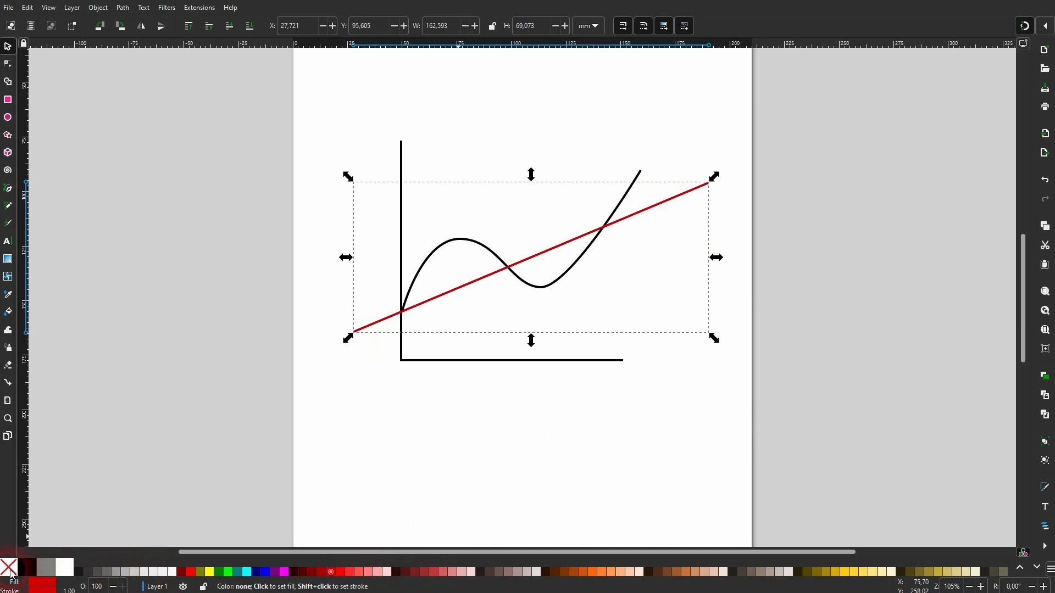
pyautogui.click(529, 463)
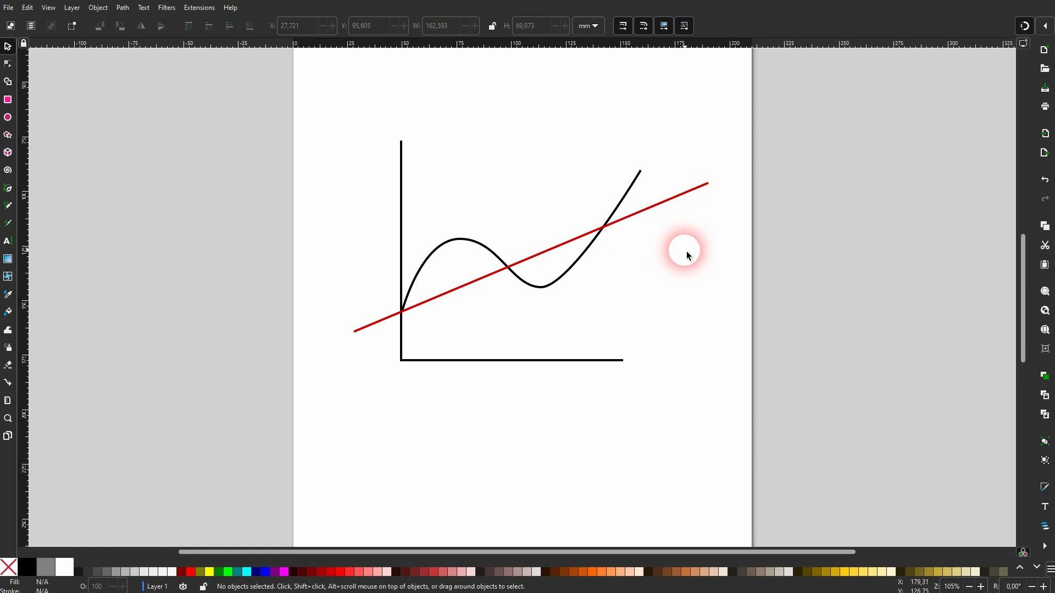
# - Delete the two axes, the curve and the diagonal line
pyautogui.moveTo(259, 438); pyautogui.dragTo(848, 96)
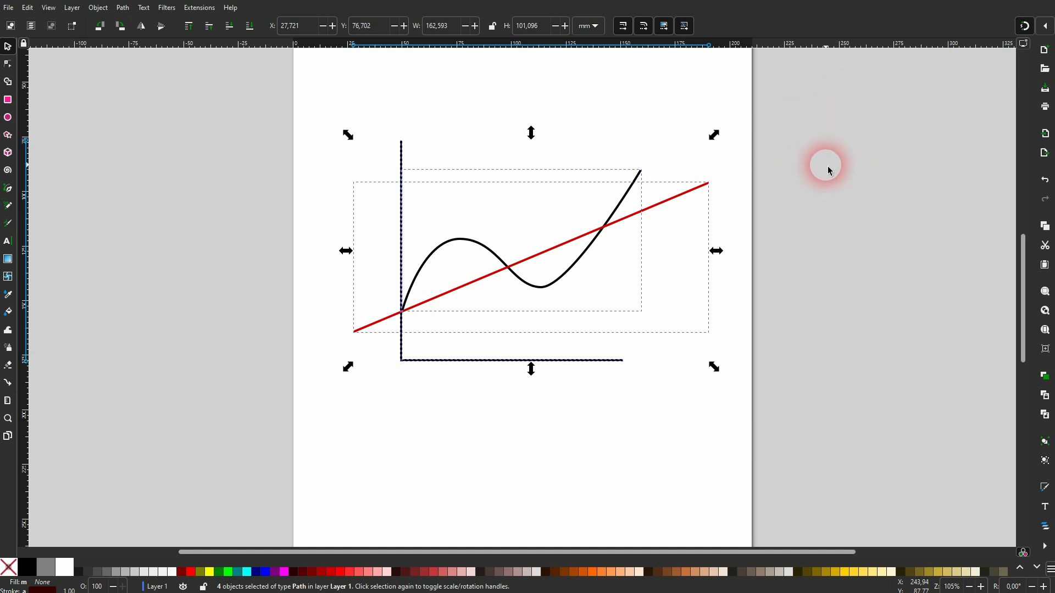
pyautogui.press('Delete')
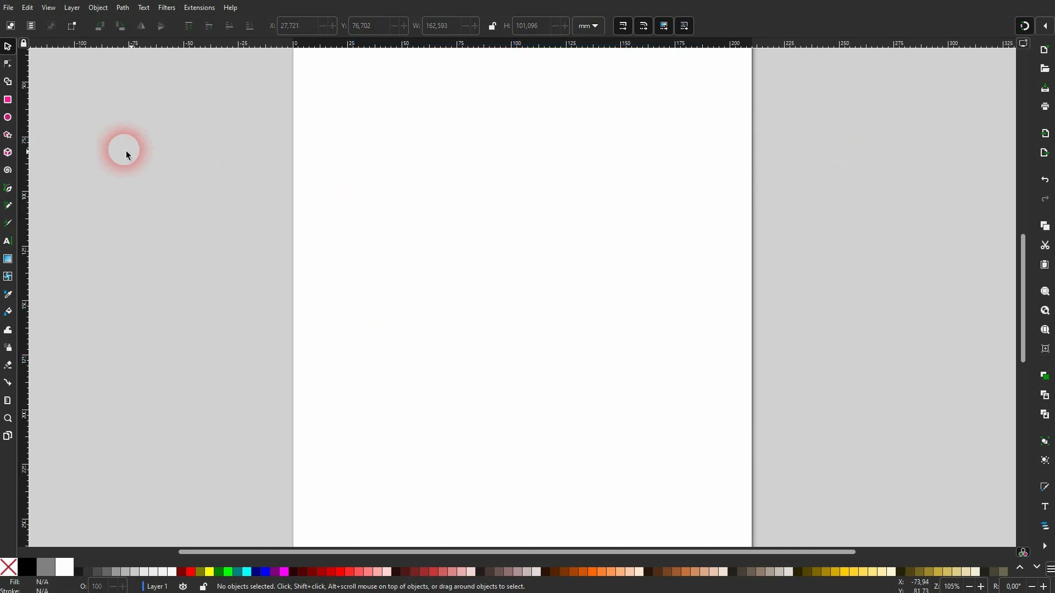
# - Draw a rectangle about 81 by 81 mm near the page's upper-left corner and give it a black stroke
pyautogui.click(14, 102)
pyautogui.moveTo(330, 105); pyautogui.dragTo(511, 284)
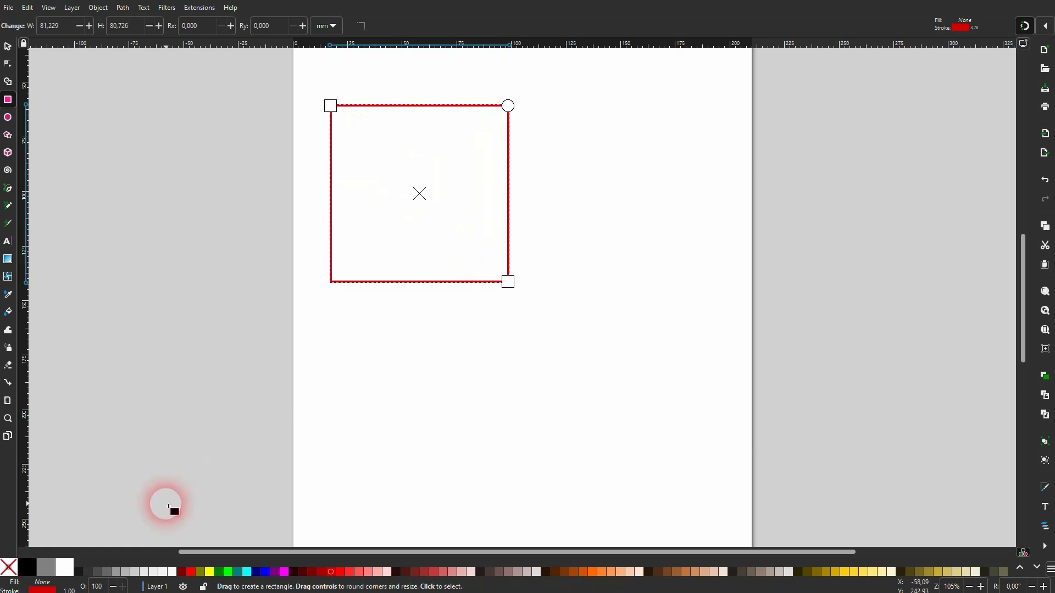
pyautogui.keyDown('shift'); pyautogui.click(27, 566); pyautogui.keyUp('shift')
pyautogui.click(8, 46)
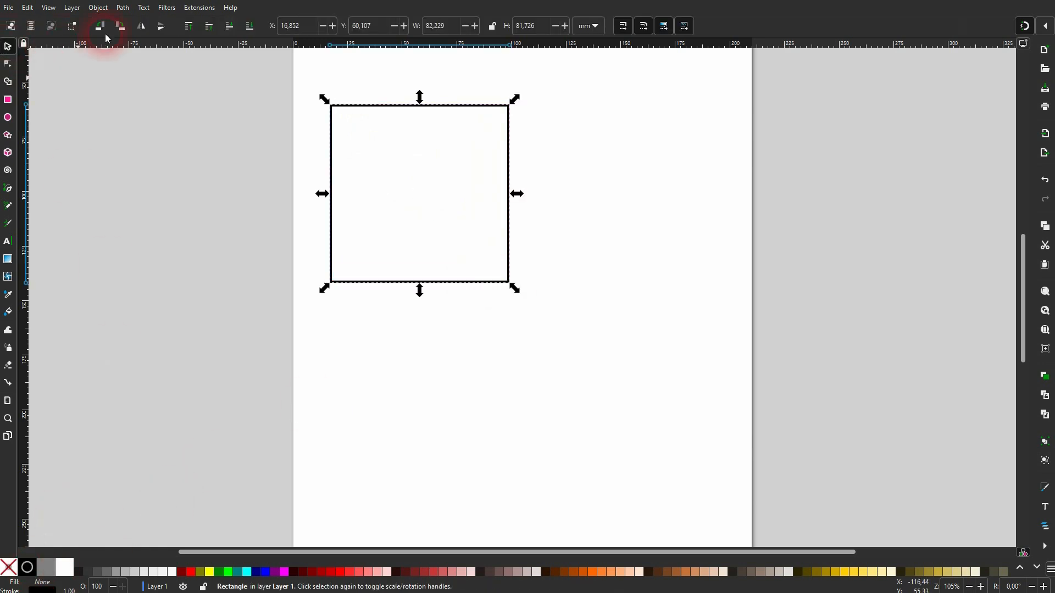
# - Plot -(x*x)+8 inside the rectangle using Function Plotter, with axes drawn and Remove rectangle turned off
pyautogui.click(200, 8)
pyautogui.moveTo(284, 185)
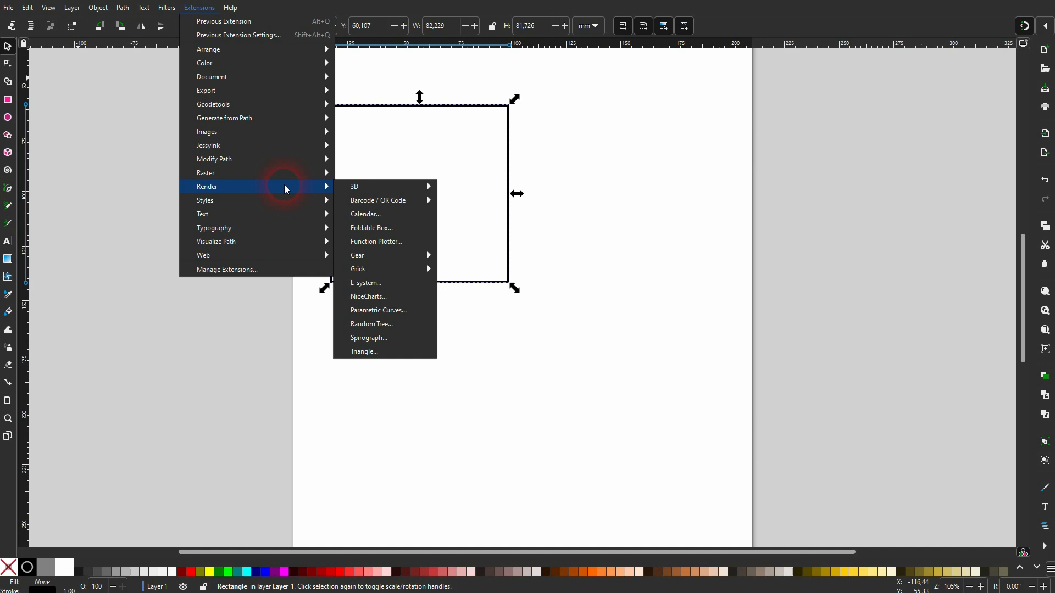
pyautogui.click(387, 242)
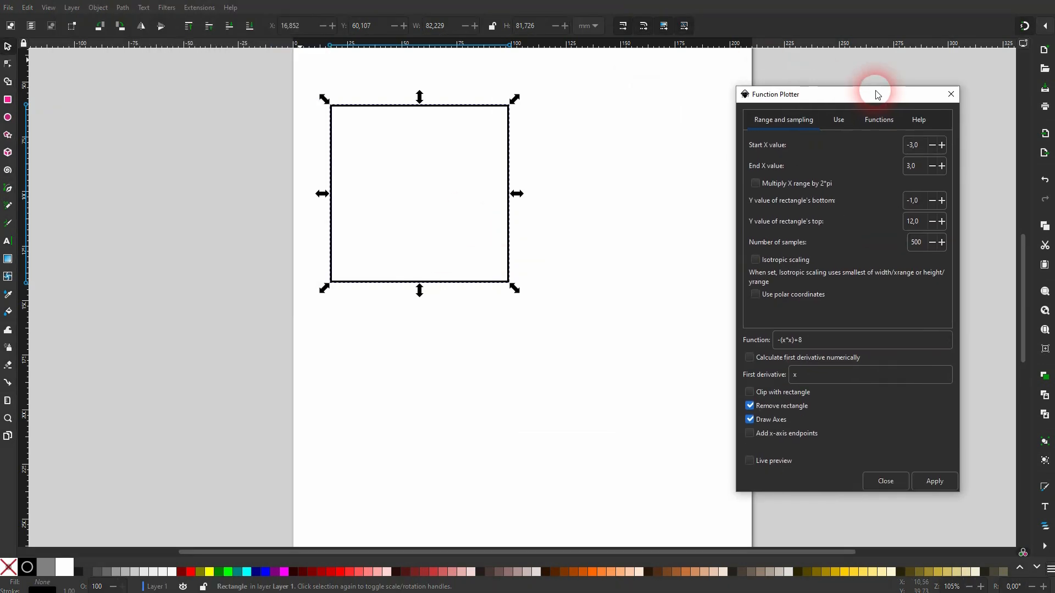
pyautogui.click(785, 465)
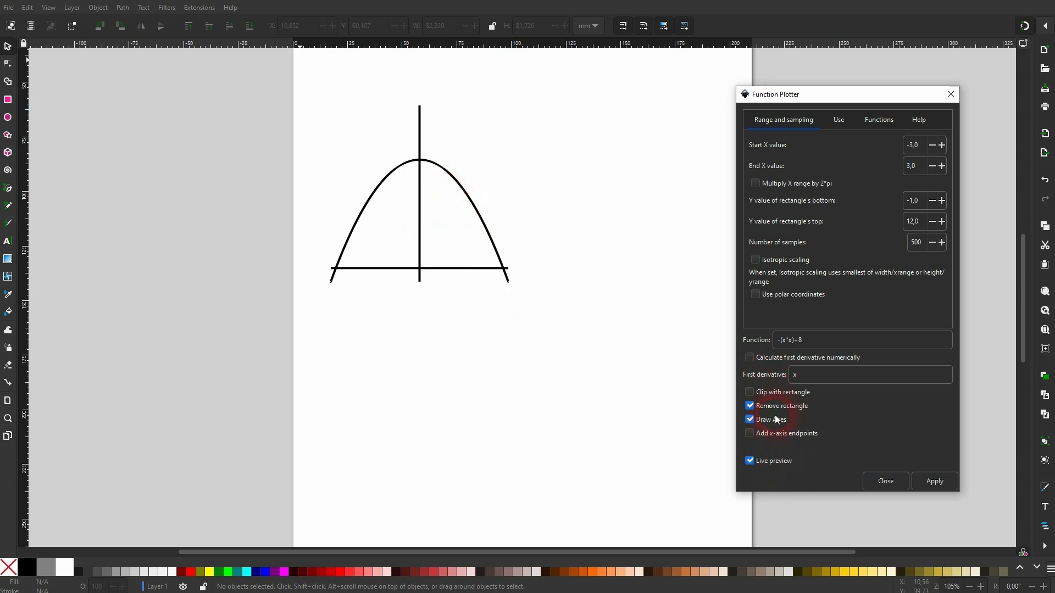
pyautogui.click(750, 408)
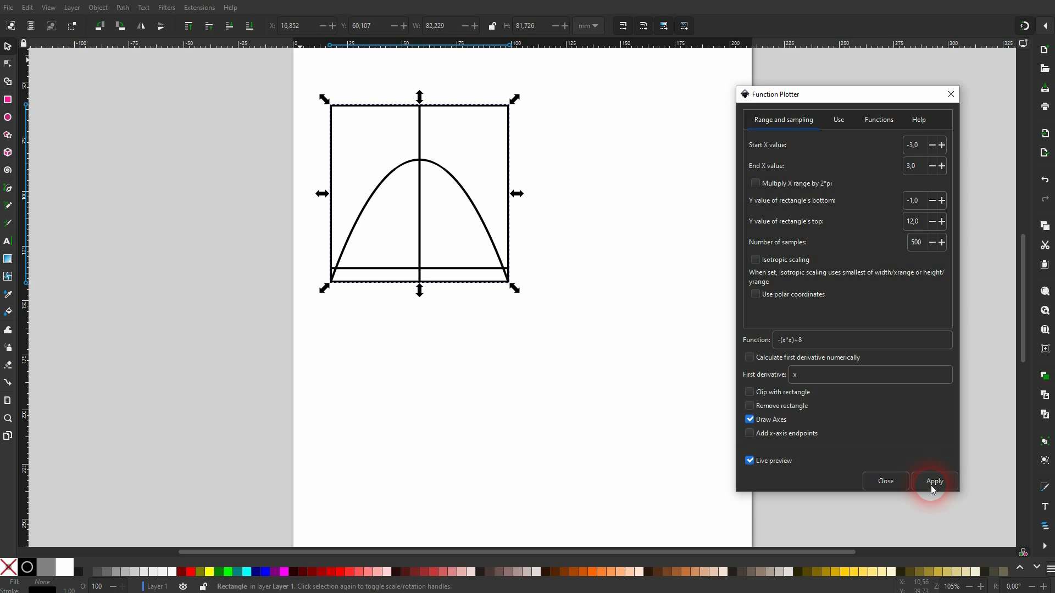
pyautogui.click(183, 124)
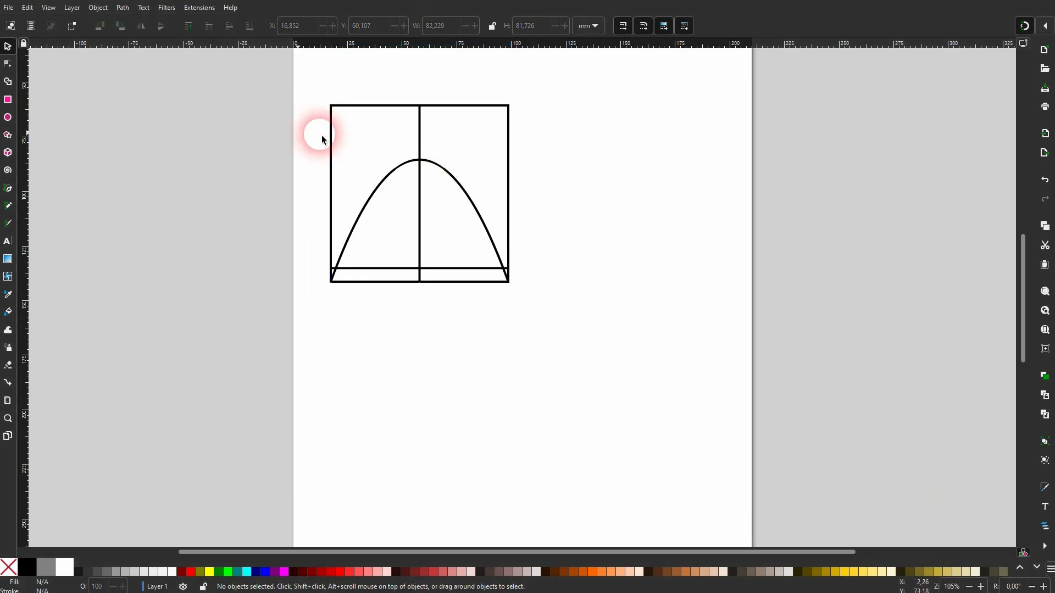
# - Move the rectangle to the right of the plotted parabola and set its Function Plotter function to (x*x)
pyautogui.moveTo(333, 145); pyautogui.dragTo(540, 144)
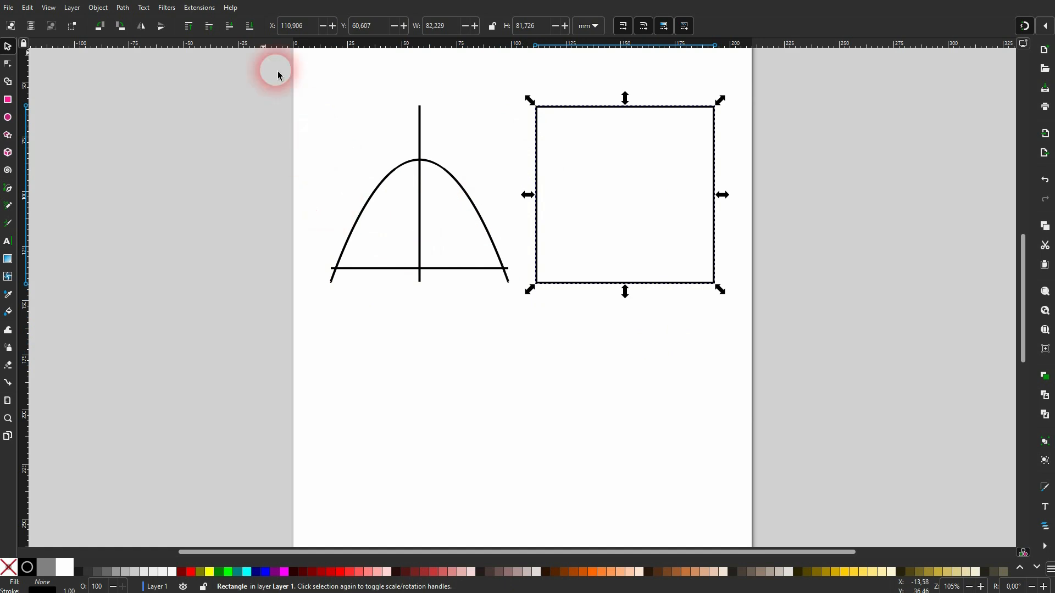
pyautogui.click(198, 8)
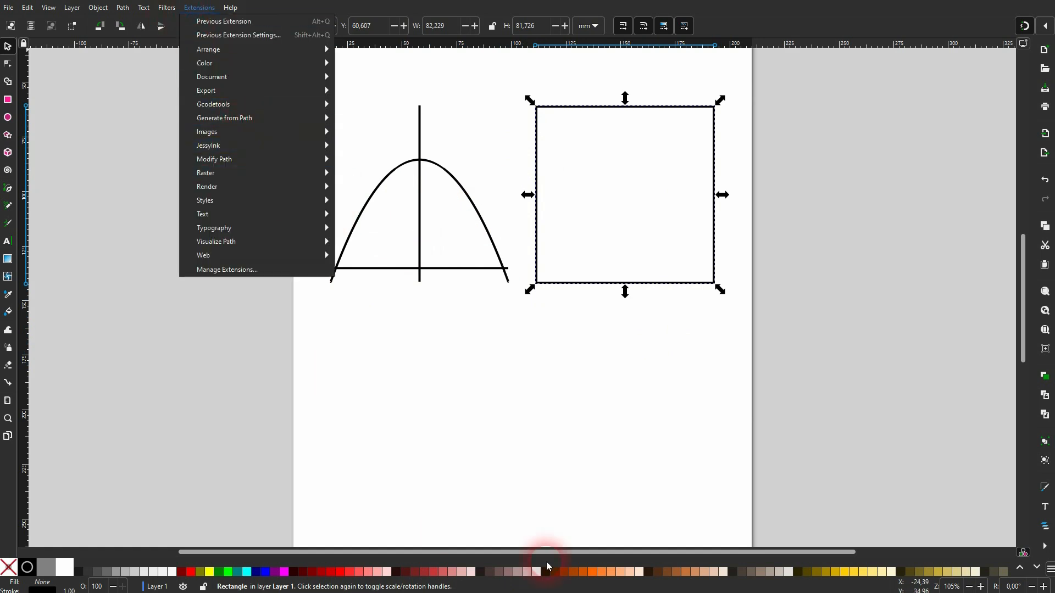
pyautogui.moveTo(572, 592)
pyautogui.click(629, 576)
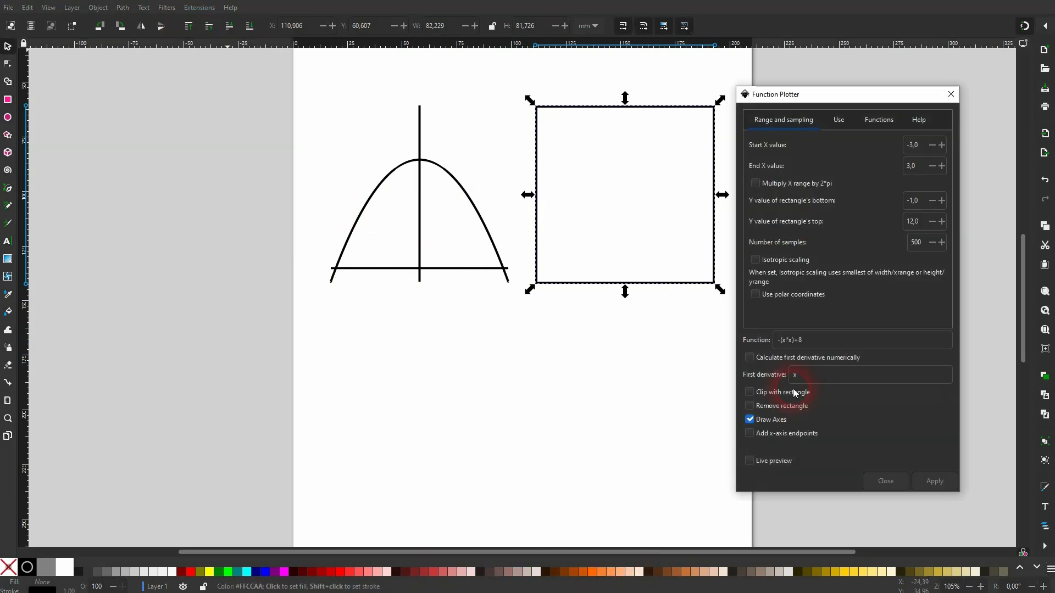
pyautogui.click(785, 342)
pyautogui.press('BackSpace')
pyautogui.click(812, 347)
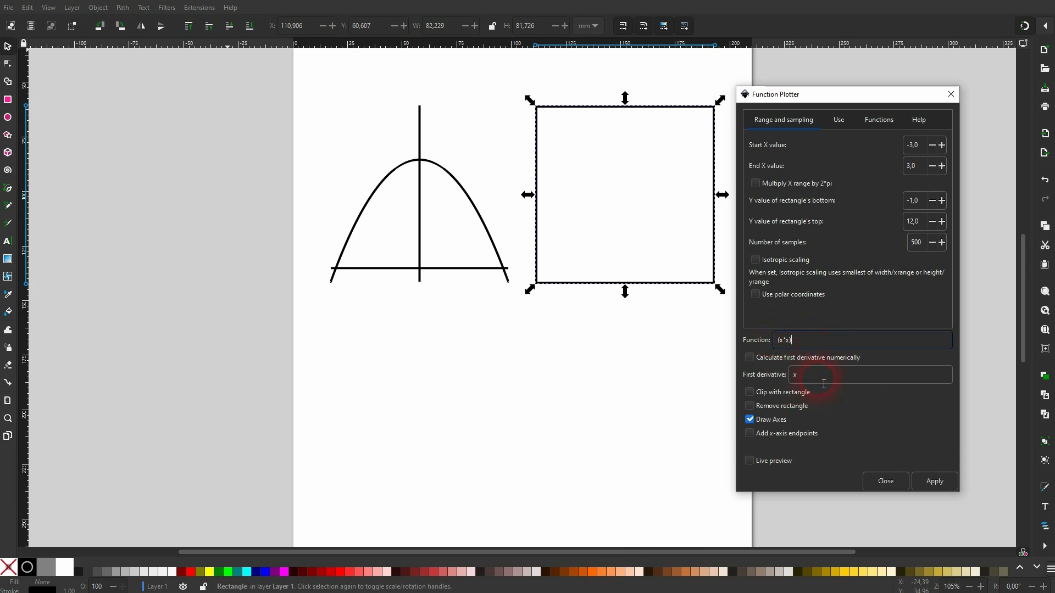
# - Apply the (x*x) plot with live preview and Remove rectangle enabled, and close the plotter
pyautogui.click(749, 461)
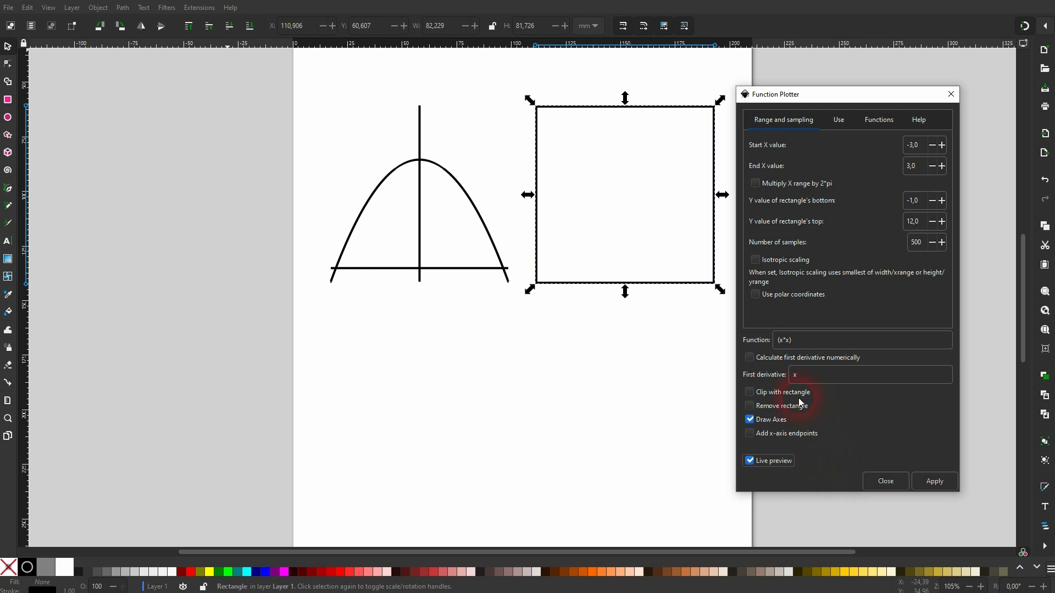
pyautogui.click(749, 406)
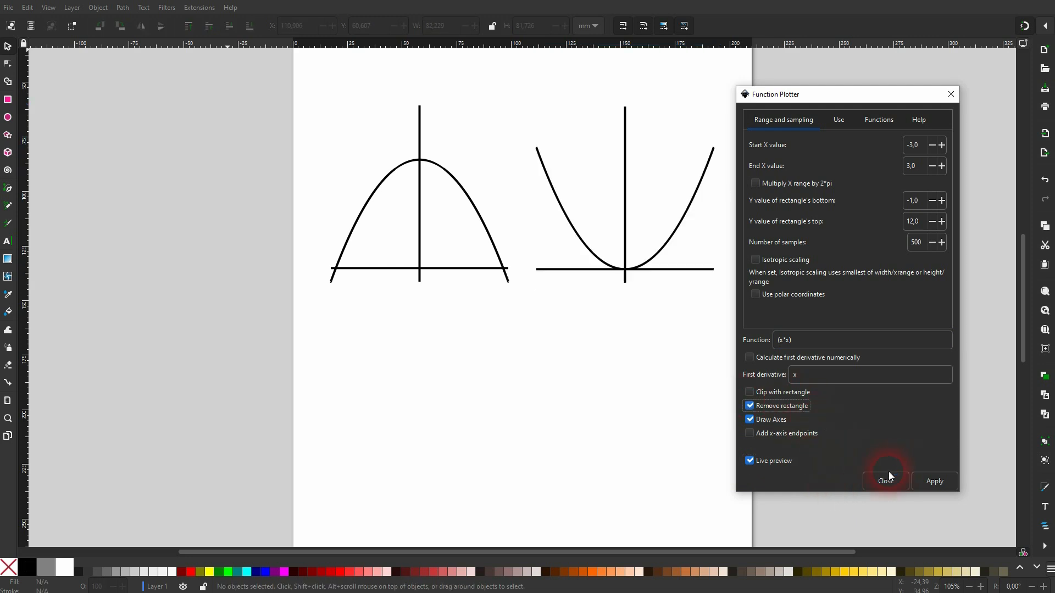
pyautogui.click(935, 482)
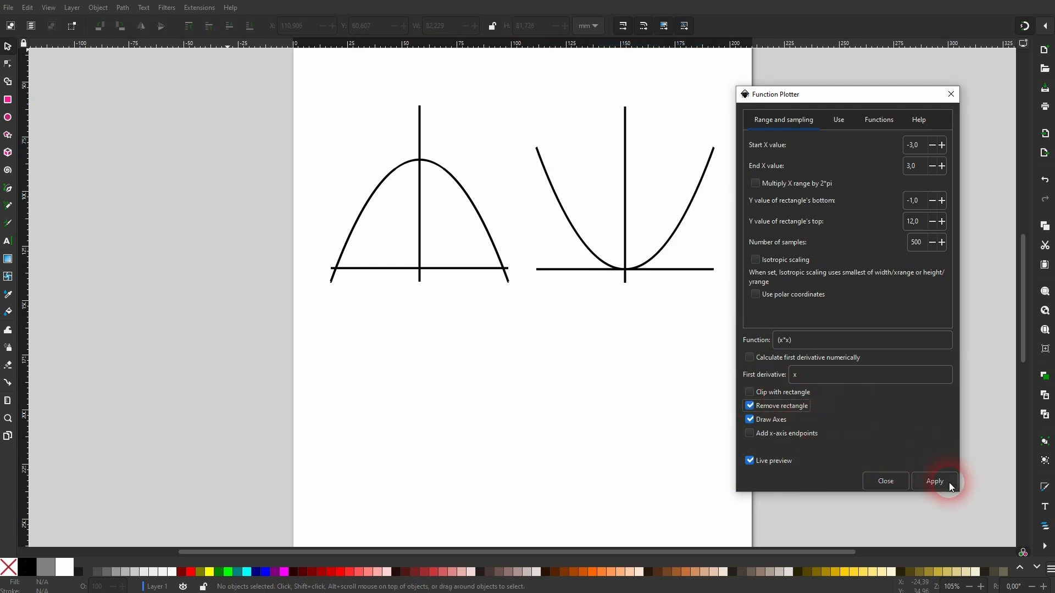
pyautogui.click(949, 104)
# - Move the (x*x) plot onto the -(x*x)+8 plot so that their axes coincide
pyautogui.click(668, 247)
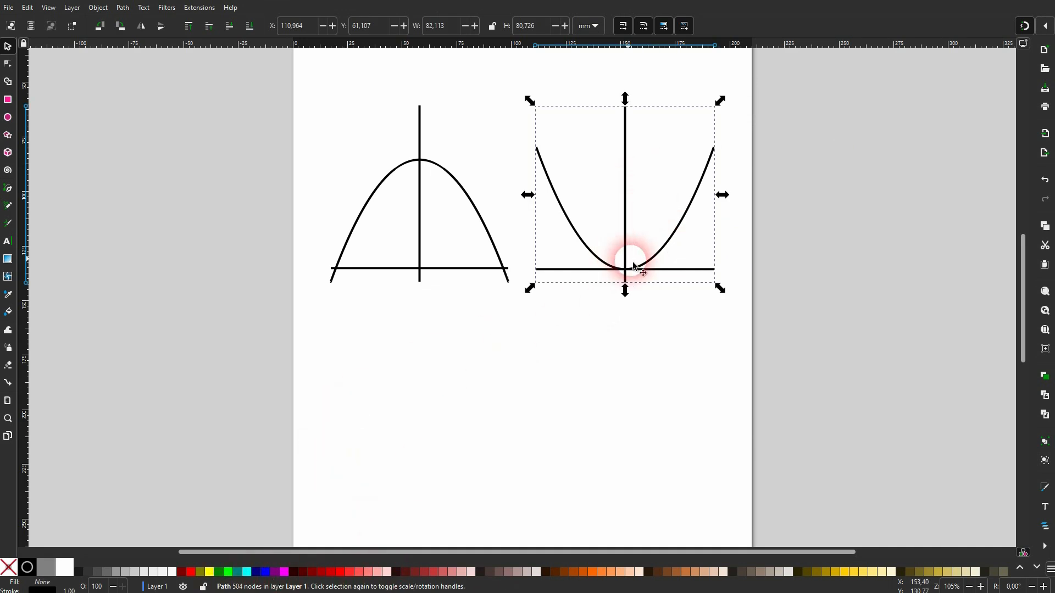
pyautogui.click(662, 258)
pyautogui.moveTo(680, 316); pyautogui.dragTo(467, 270)
pyautogui.click(658, 222)
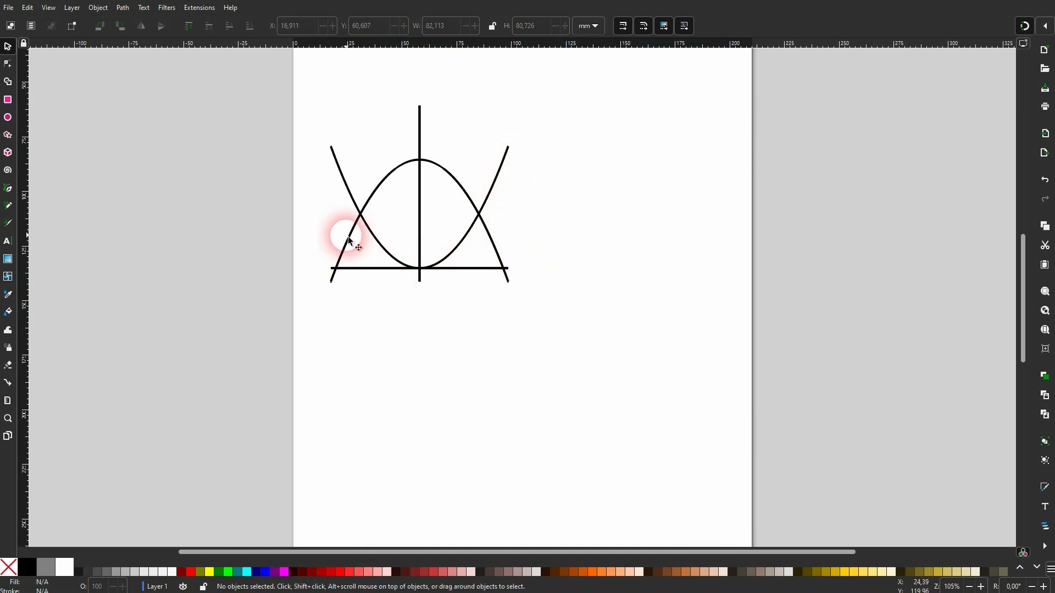
# - Break the (x*x) plot apart into separate paths for its curve and two axes
pyautogui.moveTo(221, 356); pyautogui.dragTo(577, 140)
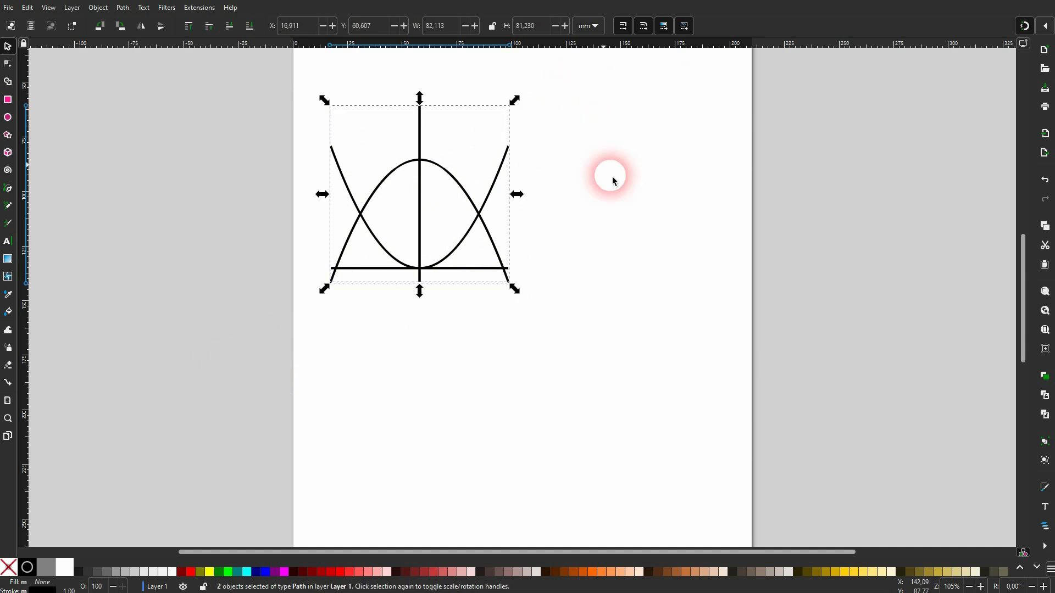
pyautogui.click(632, 190)
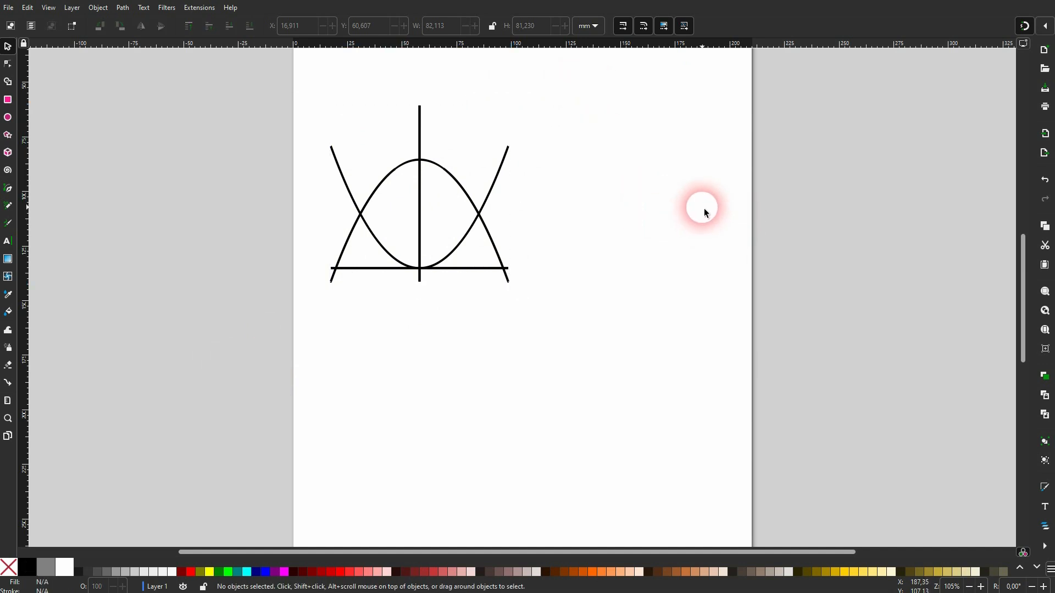
pyautogui.click(502, 170)
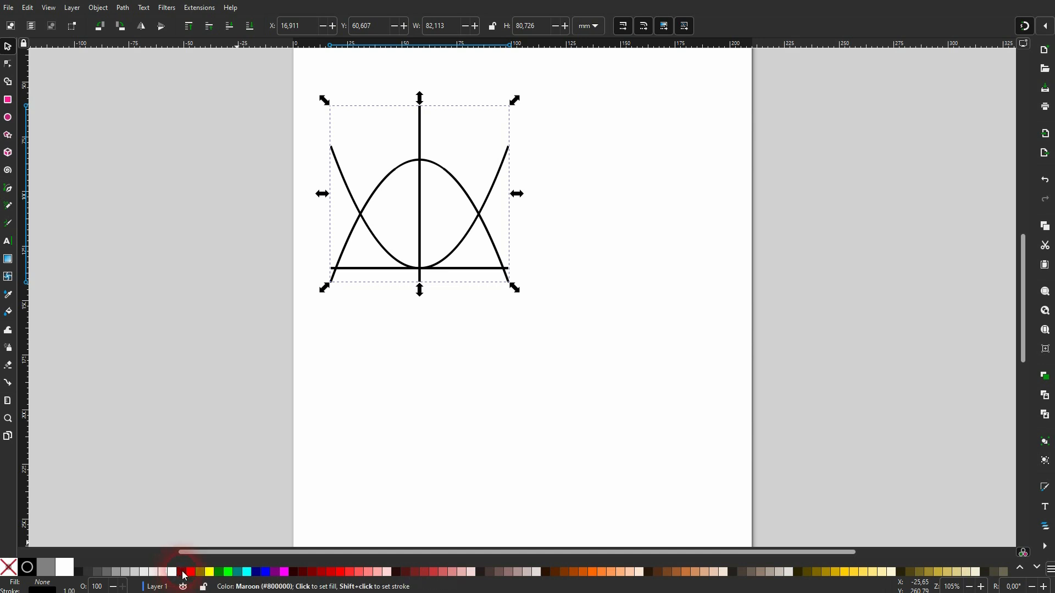
pyautogui.click(124, 7)
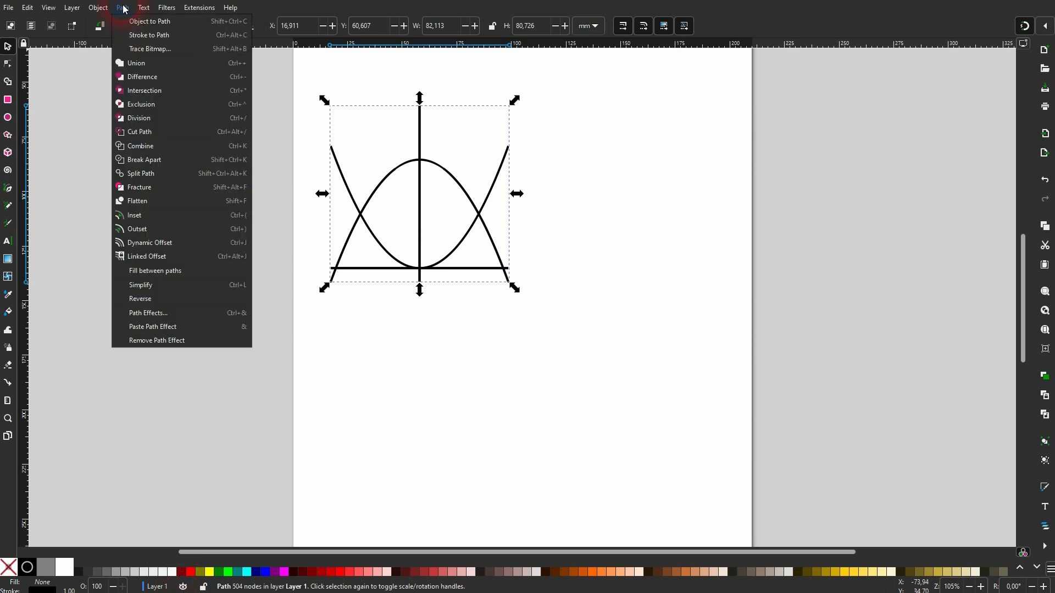
pyautogui.moveTo(103, 9)
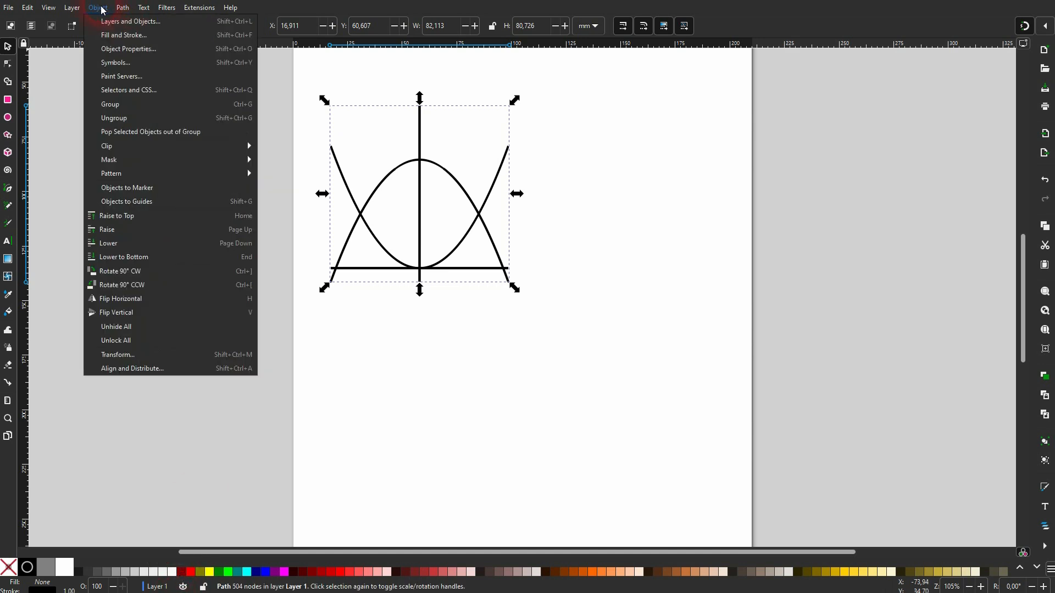
pyautogui.click(126, 120)
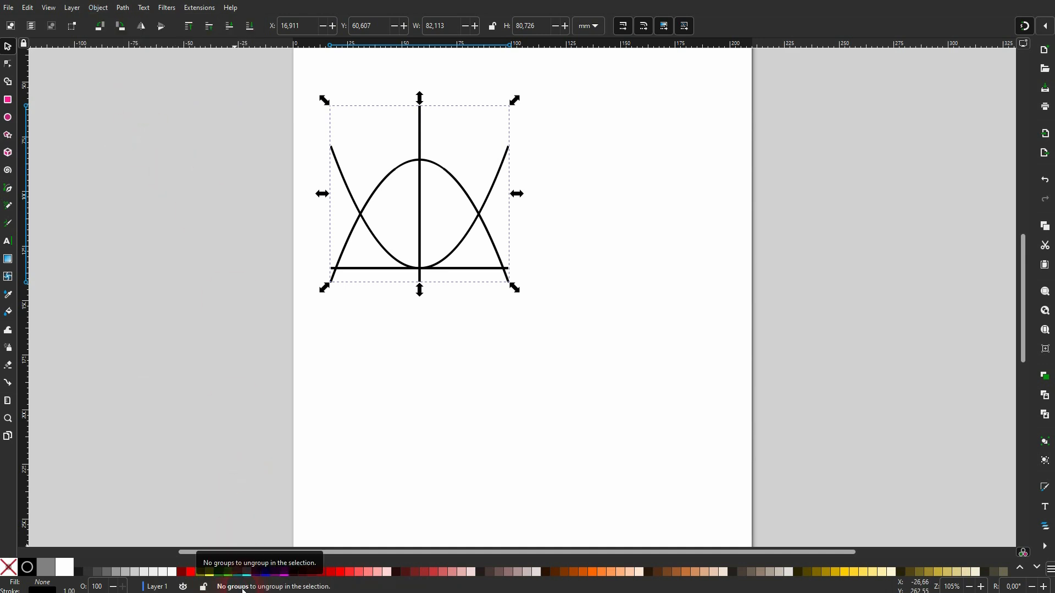
pyautogui.click(126, 8)
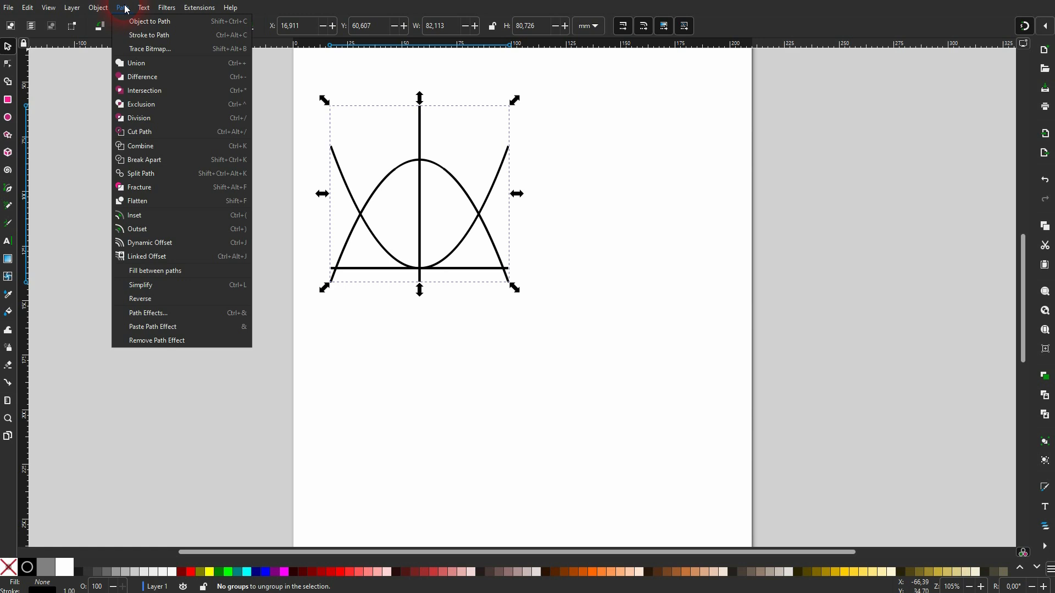
pyautogui.click(169, 162)
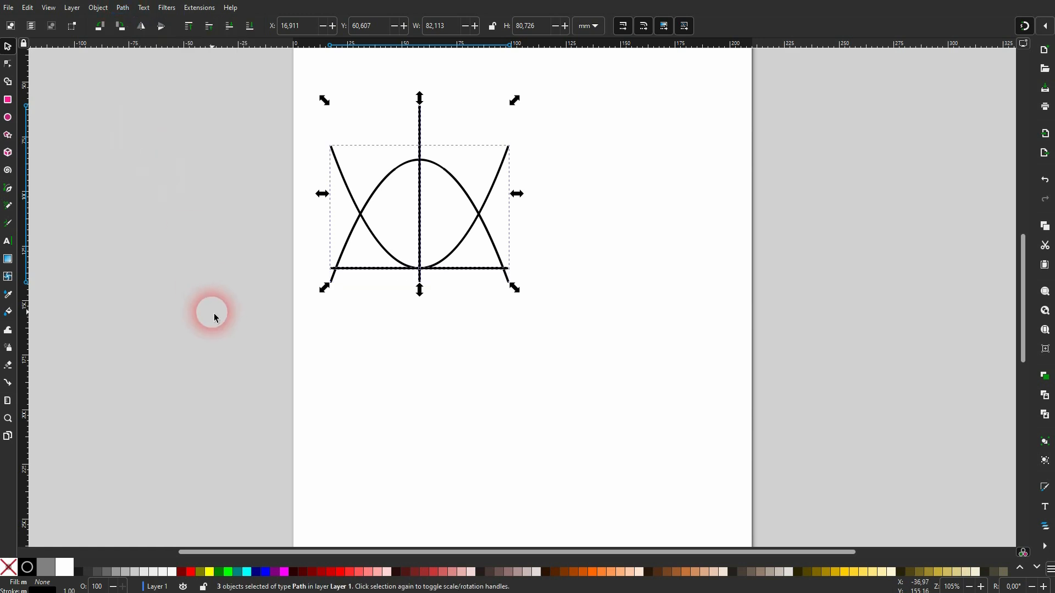
# - Pull the separated vertical and horizontal axis lines off the graph and delete them, leaving one set of axes
pyautogui.click(463, 120)
pyautogui.click(421, 131)
pyautogui.hotkey('ctrl', 'd')
pyautogui.moveTo(426, 137); pyautogui.dragTo(599, 155)
pyautogui.press('Delete')
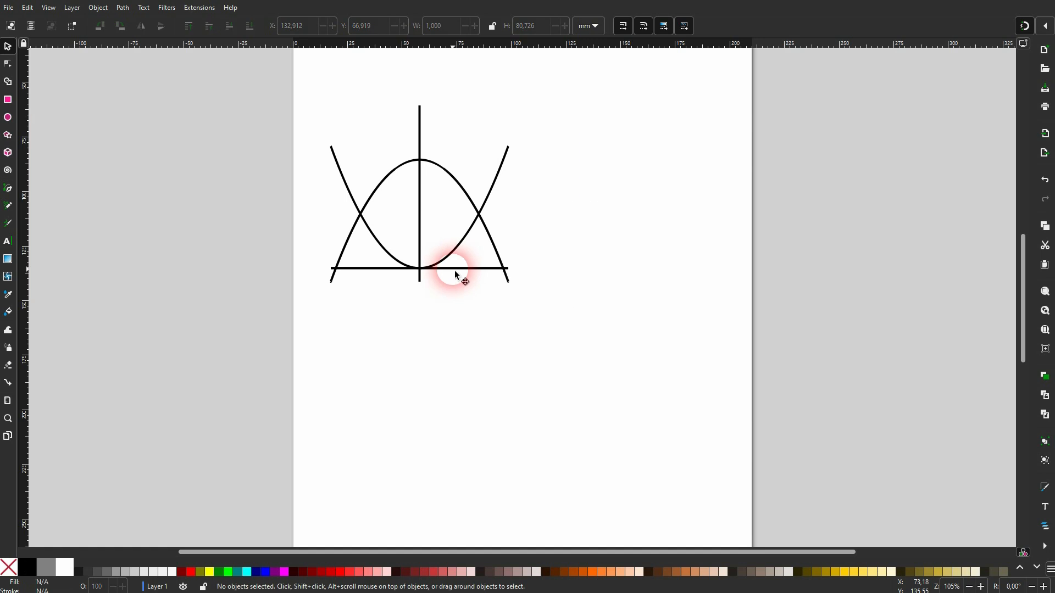
pyautogui.moveTo(457, 269); pyautogui.dragTo(476, 360)
pyautogui.press('Delete')
# - Set the stroke of the upward-opening parabola to Maroon (#800000) and deselect it
pyautogui.click(503, 177)
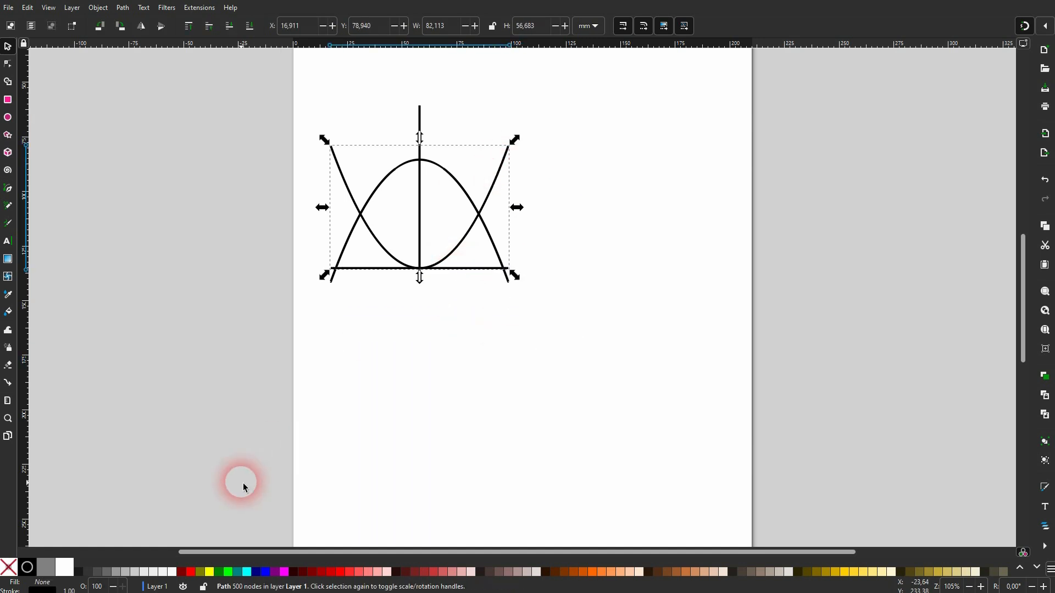
pyautogui.keyDown('shift'); pyautogui.click(184, 571); pyautogui.keyUp('shift')
pyautogui.click(467, 424)
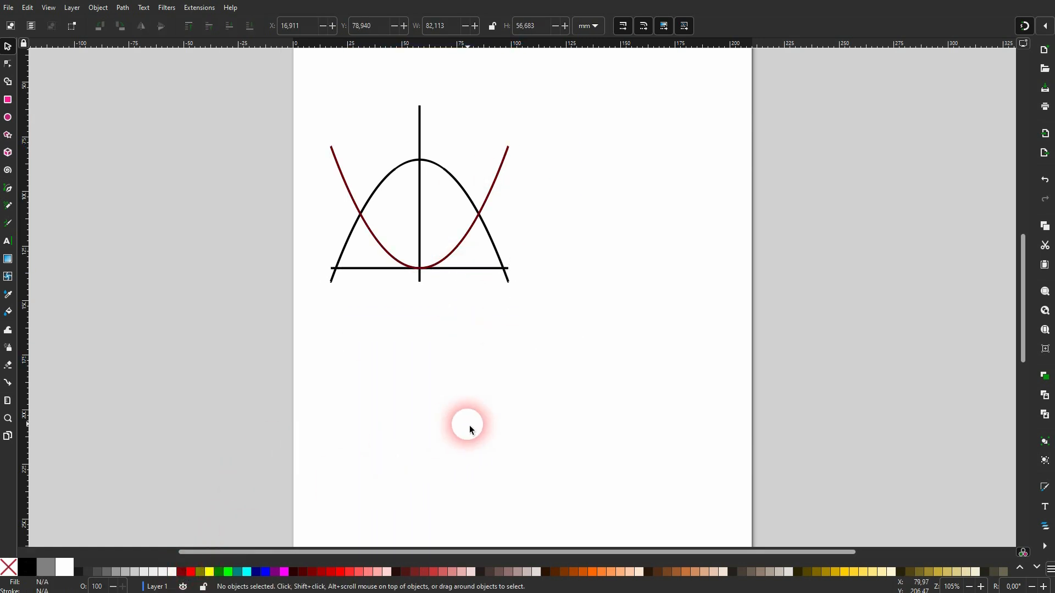
# - Clear both plots from the page and draw a rectangle about 81 by 101 mm with a black stroke
pyautogui.click(624, 256)
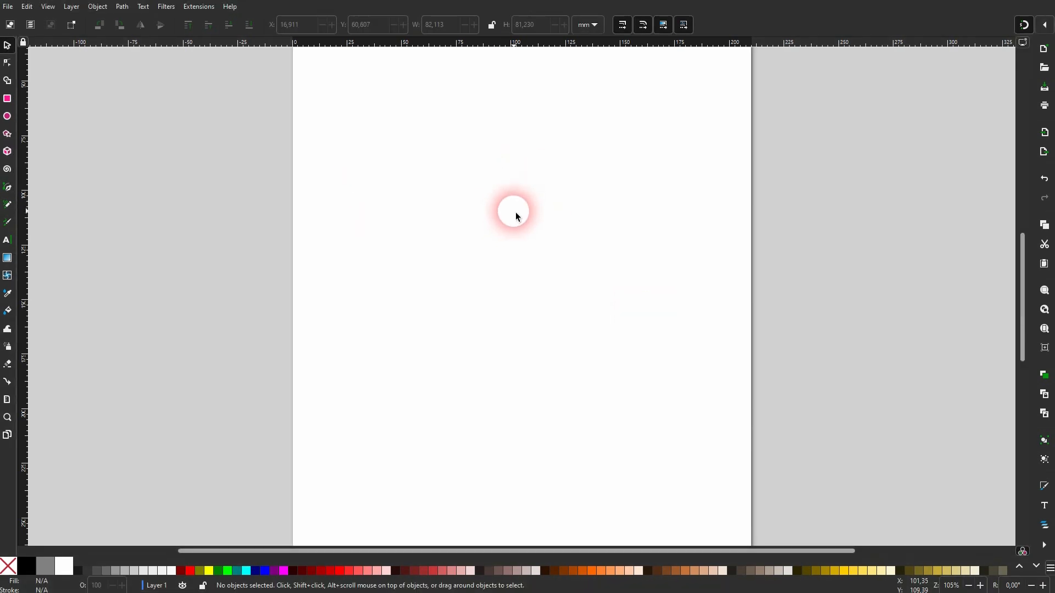
pyautogui.click(189, 10)
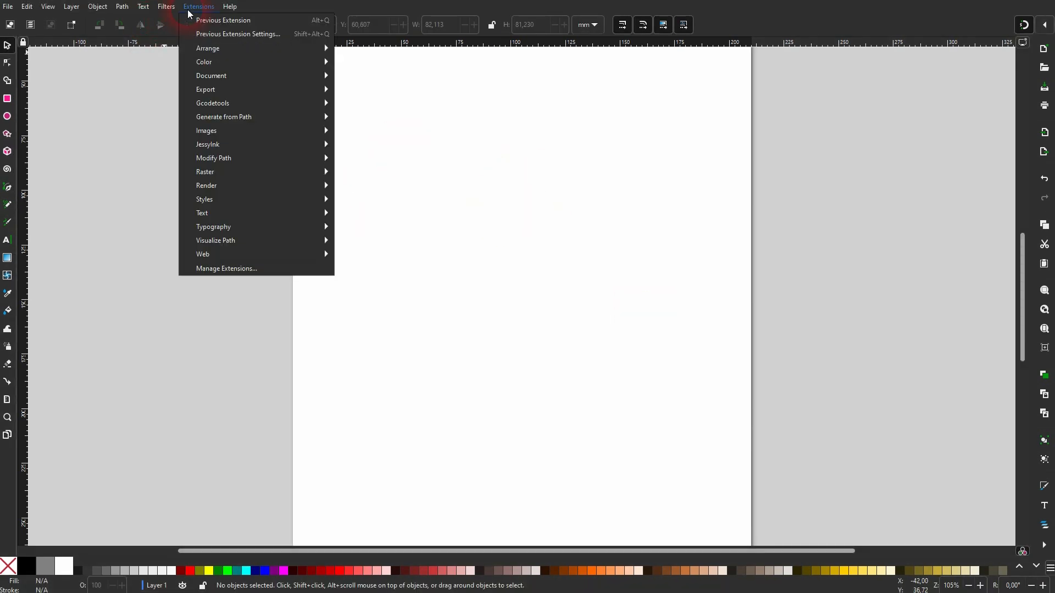
pyautogui.click(54, 121)
pyautogui.click(12, 103)
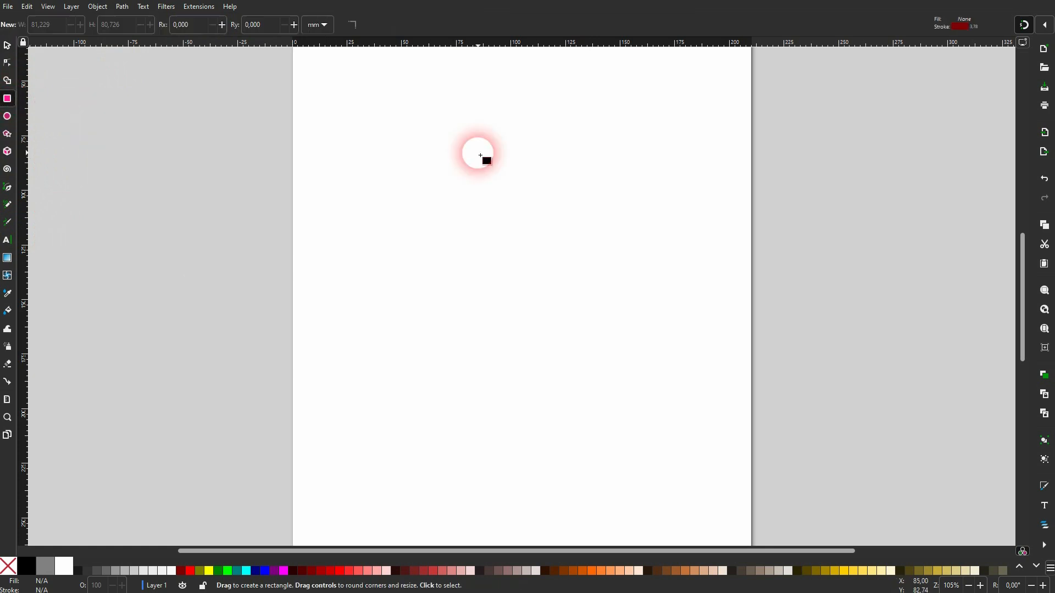
pyautogui.moveTo(478, 153); pyautogui.dragTo(657, 375)
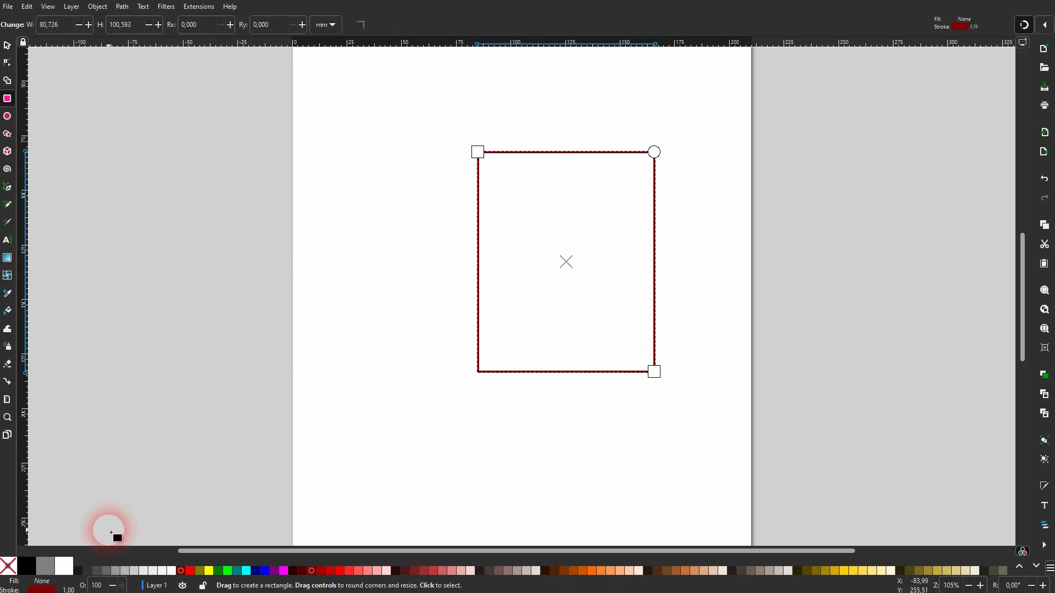
pyautogui.keyDown('shift'); pyautogui.click(27, 569); pyautogui.keyUp('shift')
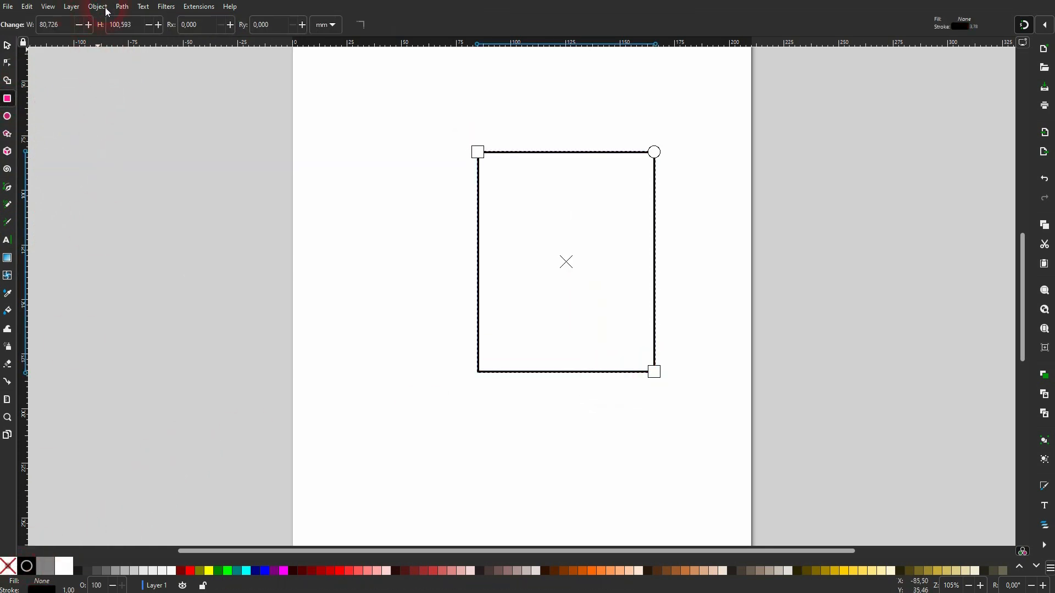
# - Plot -(x*x)+7 inside the rectangle using Function Plotter, with Remove rectangle and Draw Axes enabled, and close the plotter
pyautogui.click(205, 7)
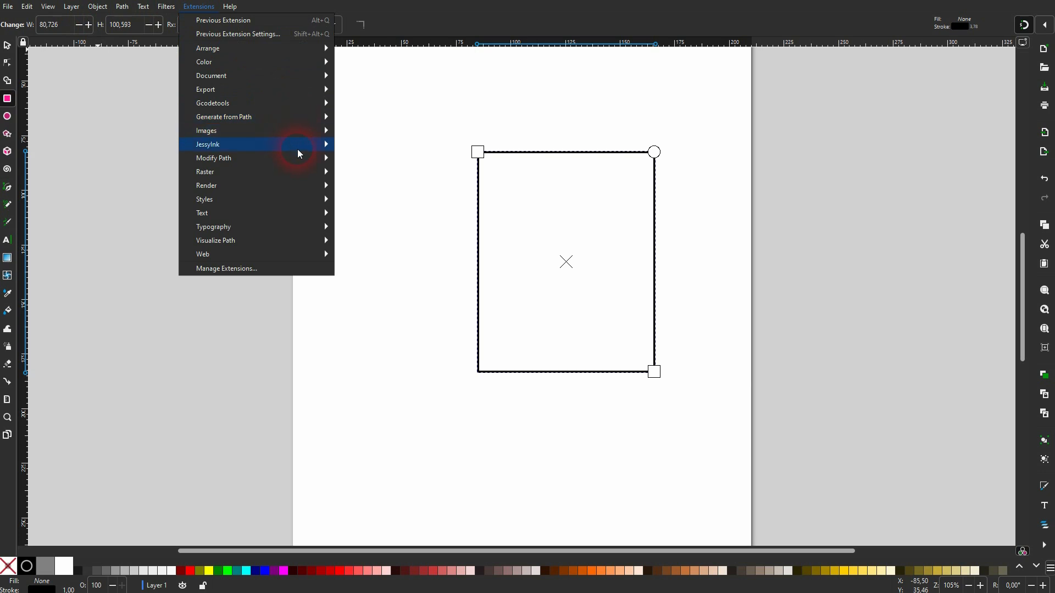
pyautogui.moveTo(304, 188)
pyautogui.click(403, 242)
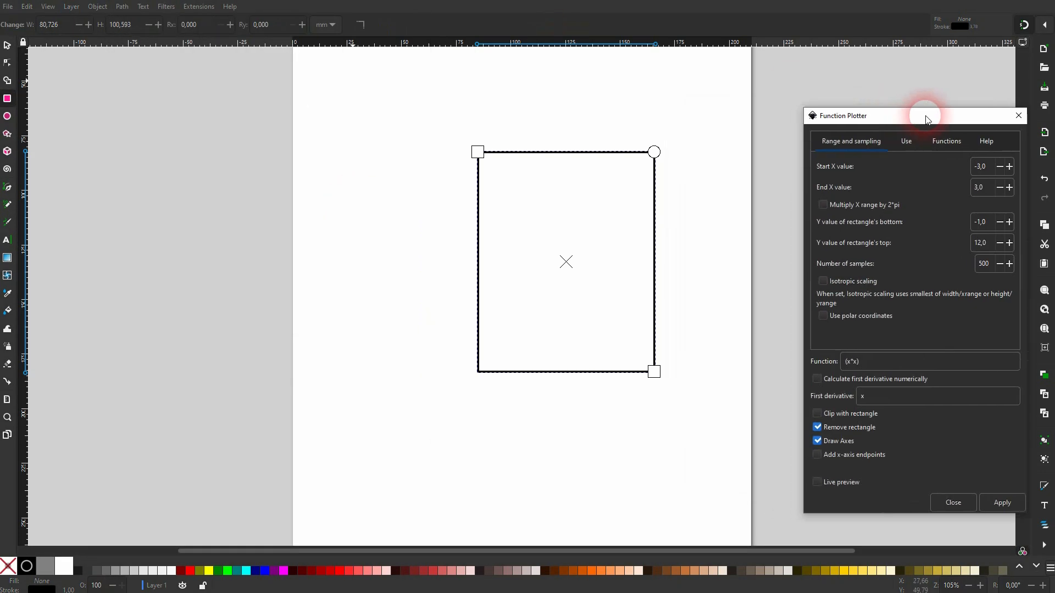
pyautogui.moveTo(923, 110); pyautogui.dragTo(883, 88)
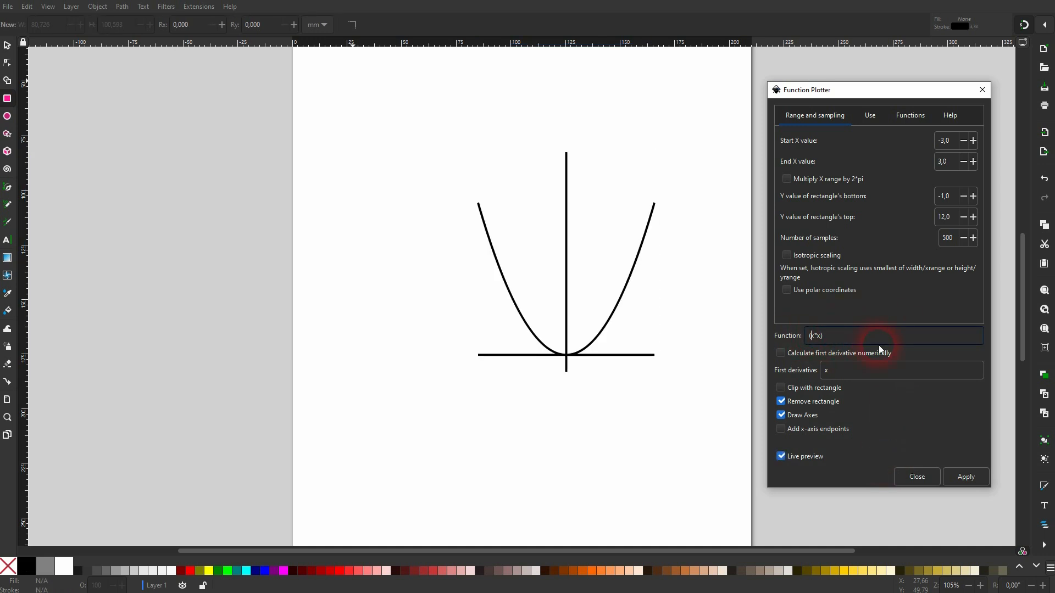
pyautogui.write('-')
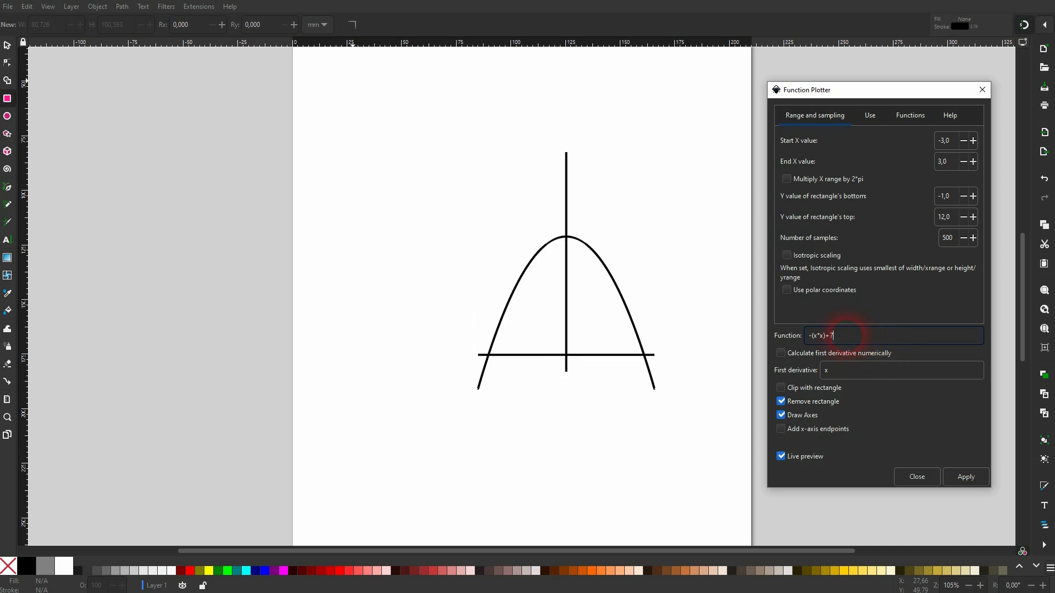
pyautogui.click(965, 481)
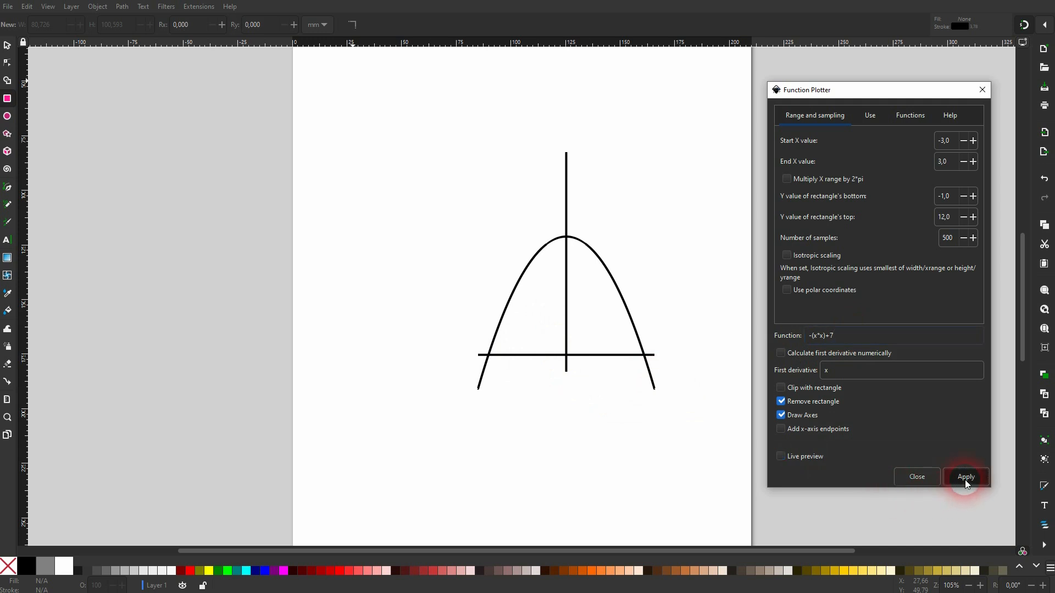
pyautogui.click(981, 90)
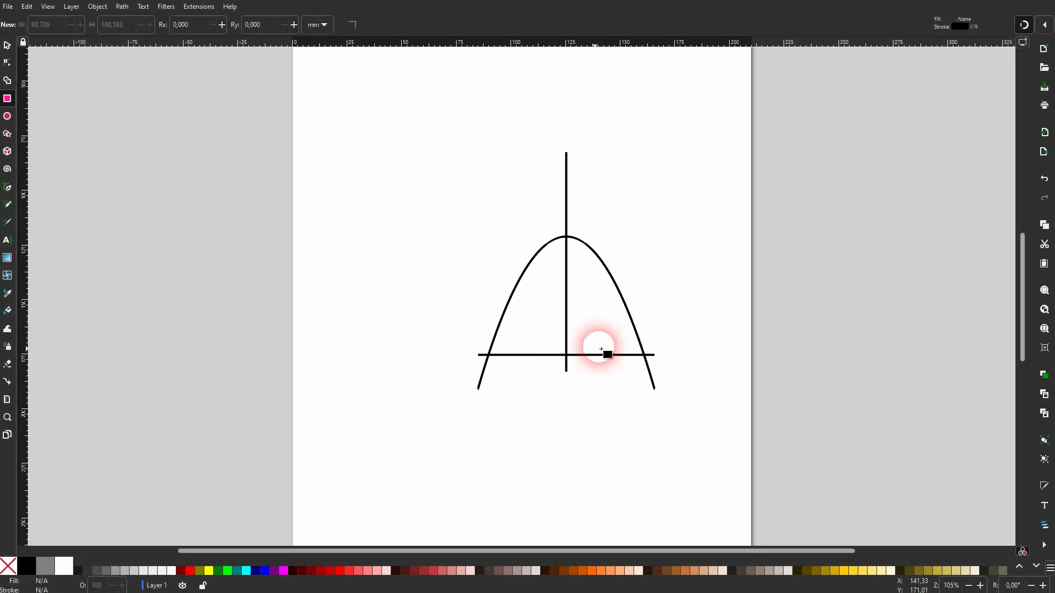
# - Try a Paint Bucket fill on the area under the parabola left of the vertical axis, and undo it
pyautogui.click(8, 47)
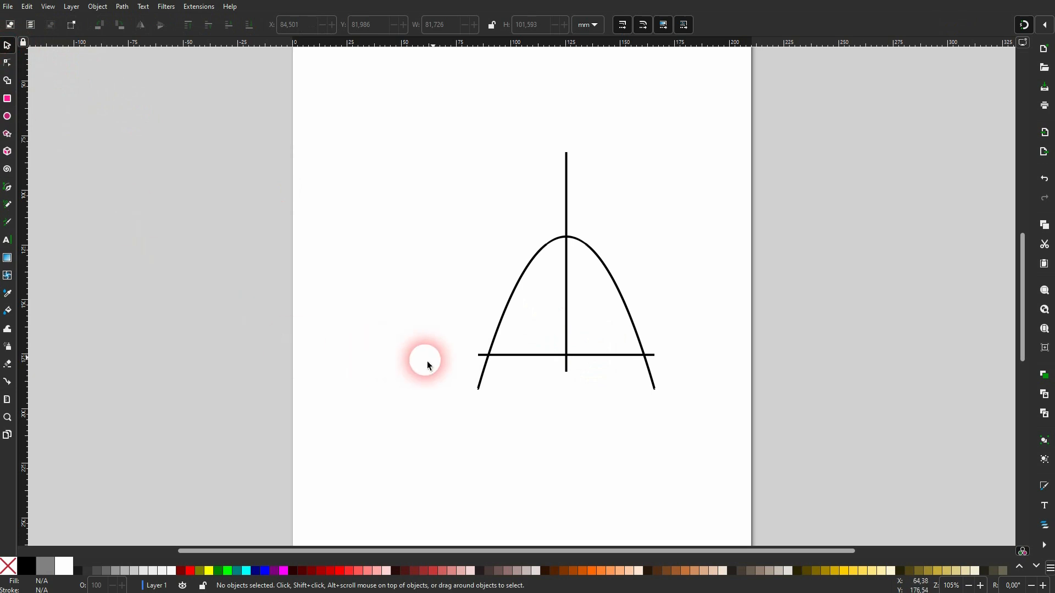
pyautogui.click(565, 328)
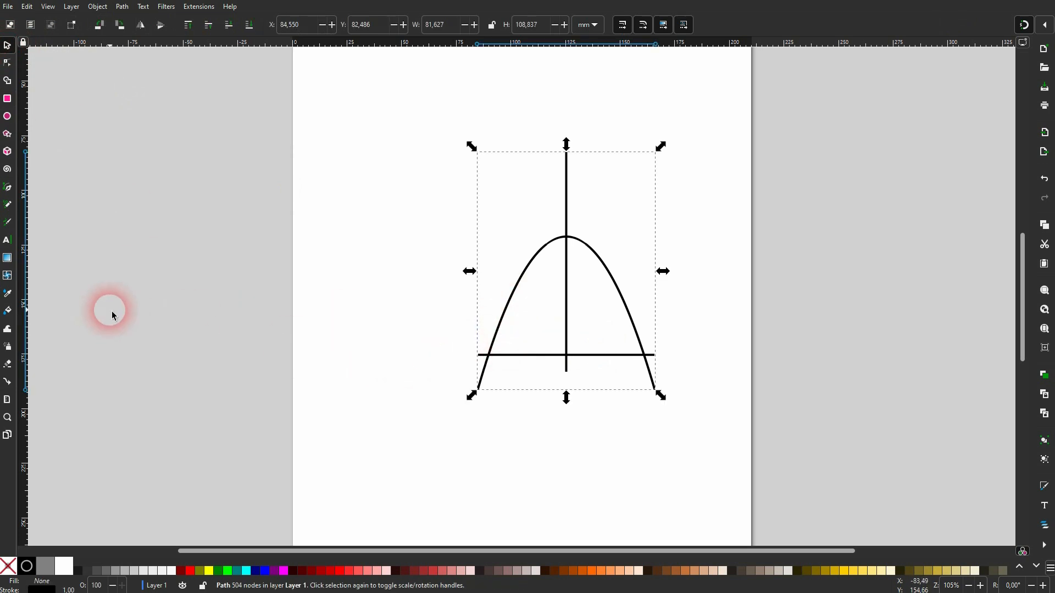
pyautogui.click(9, 312)
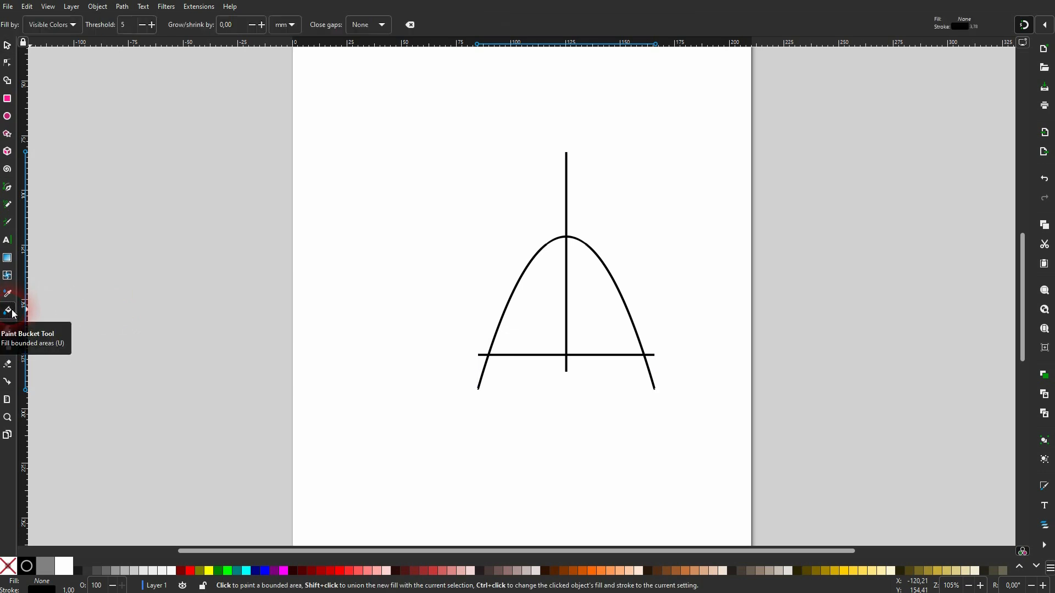
pyautogui.click(534, 346)
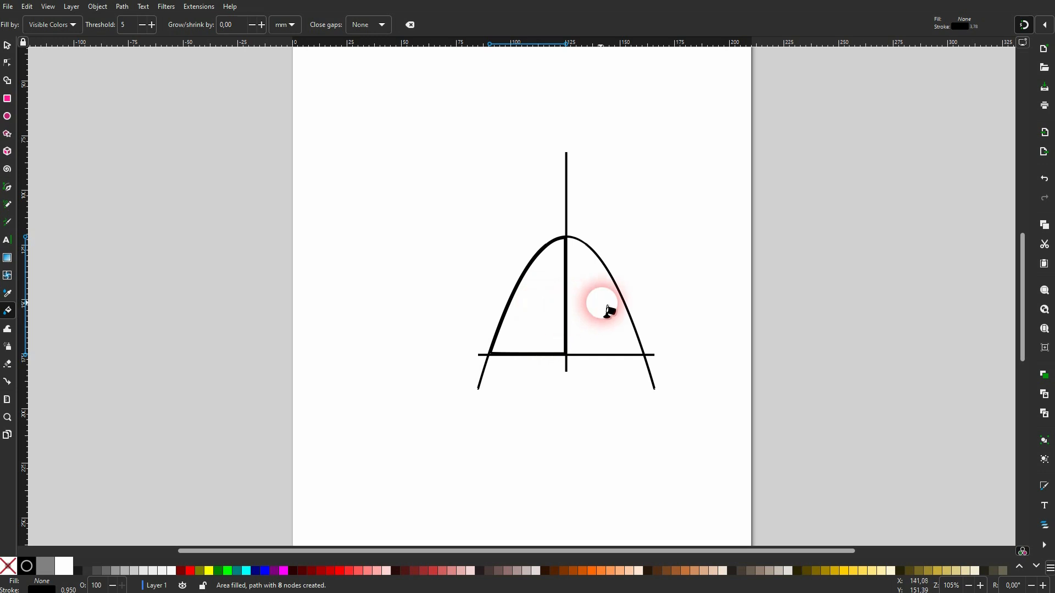
pyautogui.hotkey('ctrl', 'z')
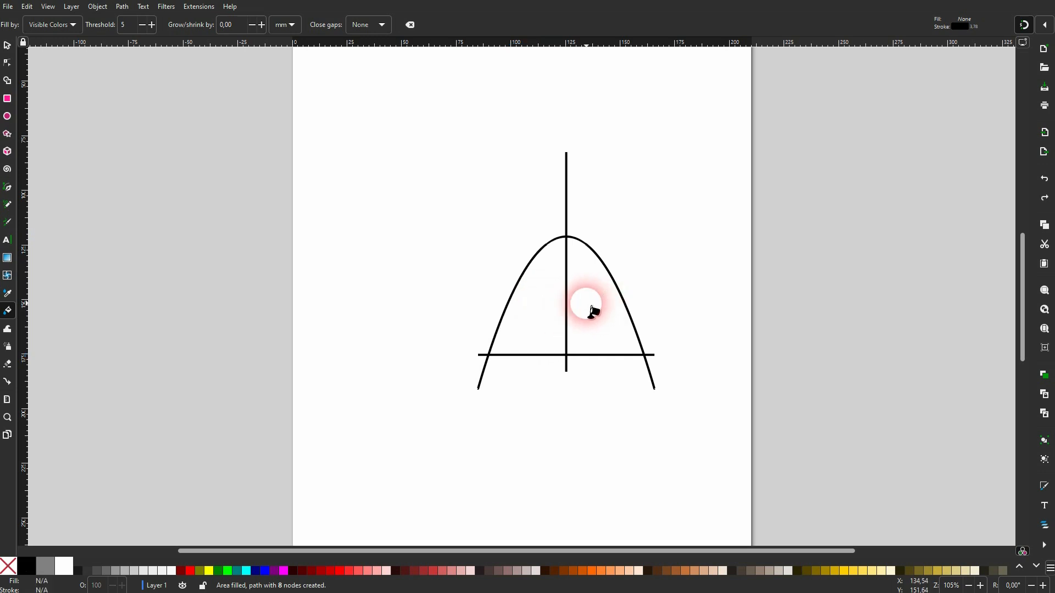
# - Fill the area under the parabola left of the vertical axis with Red (#FF0000) and no stroke using the Paint Bucket
pyautogui.click(181, 571)
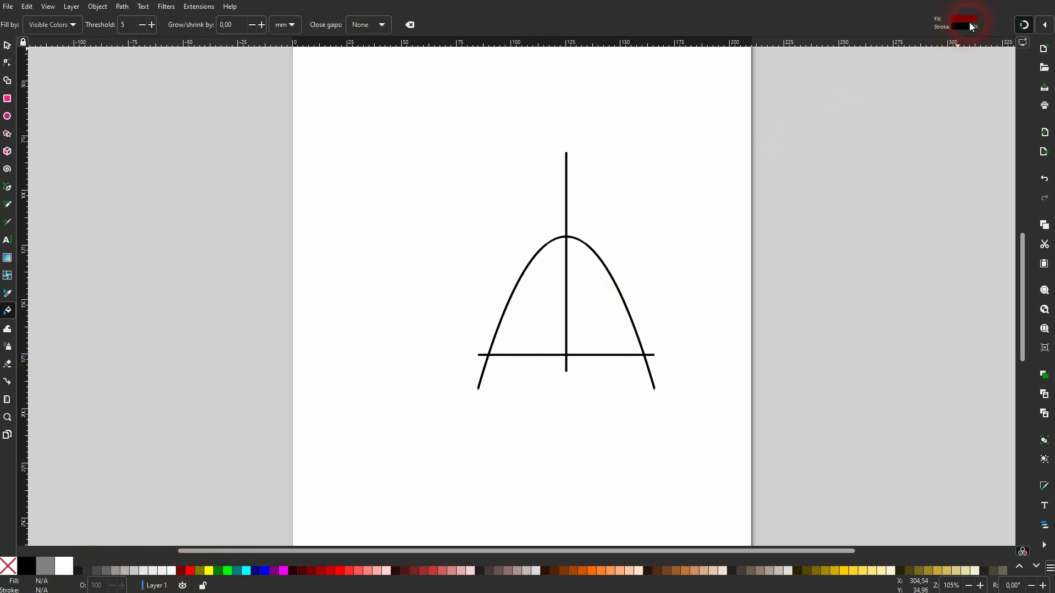
pyautogui.keyDown('shift'); pyautogui.click(11, 569); pyautogui.keyUp('shift')
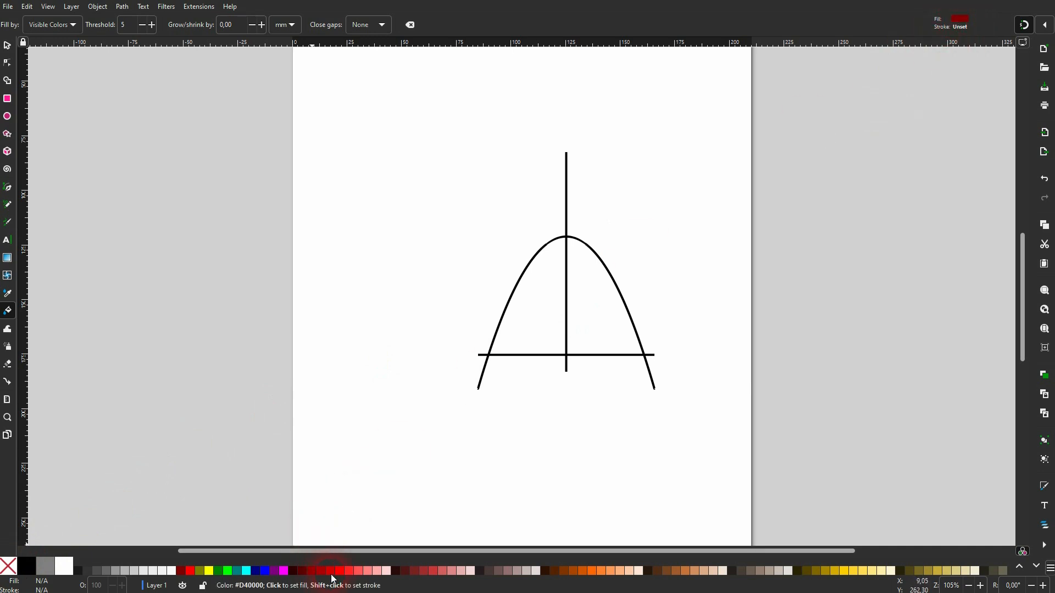
pyautogui.click(187, 571)
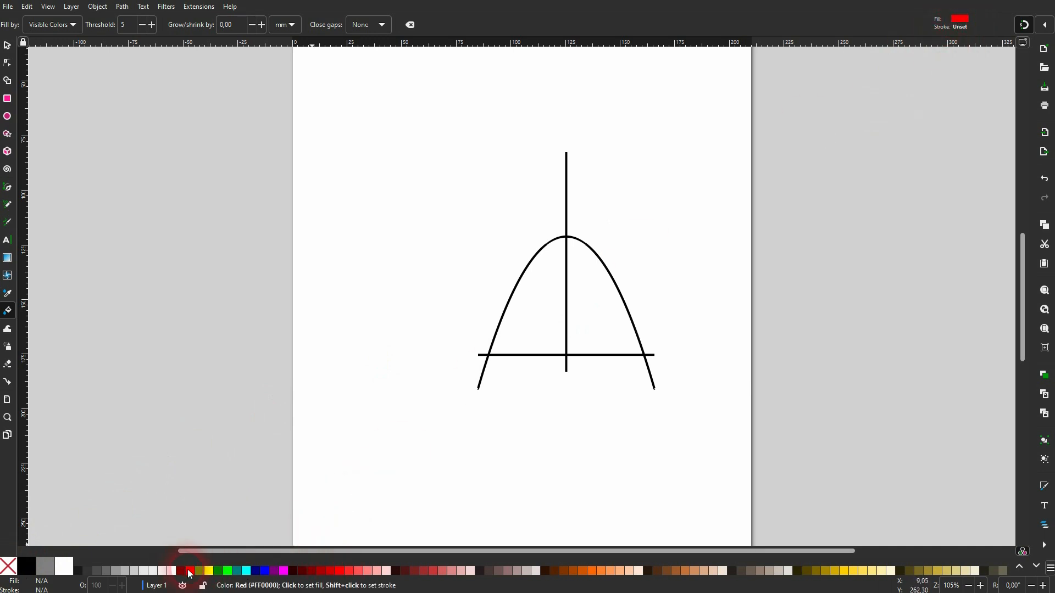
pyautogui.click(528, 339)
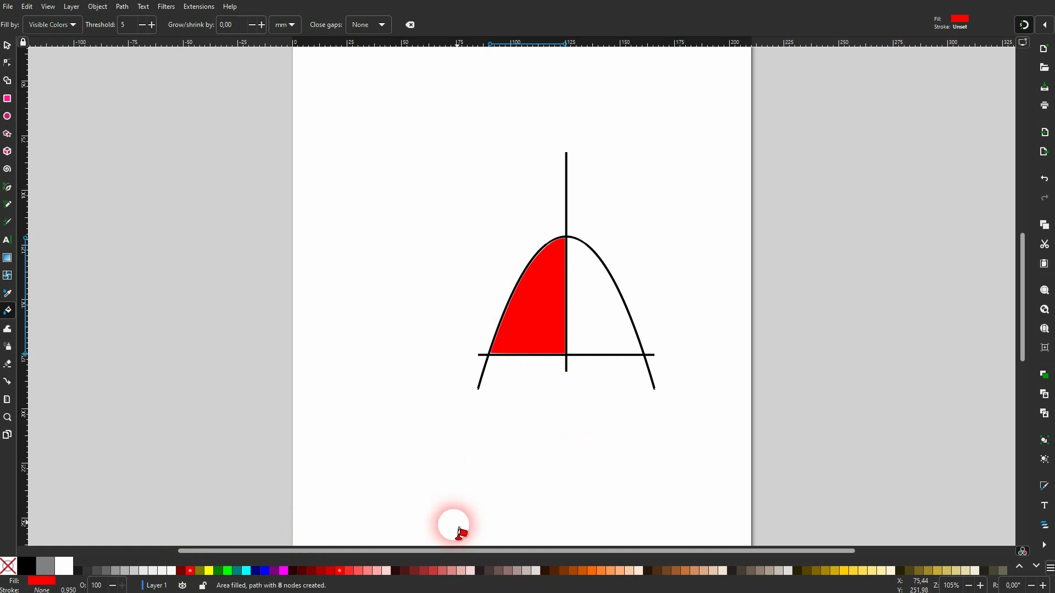
# - Recolour the filled left area orange and finally a lighter red, deselect it, and reactivate the Paint Bucket tool
pyautogui.click(591, 574)
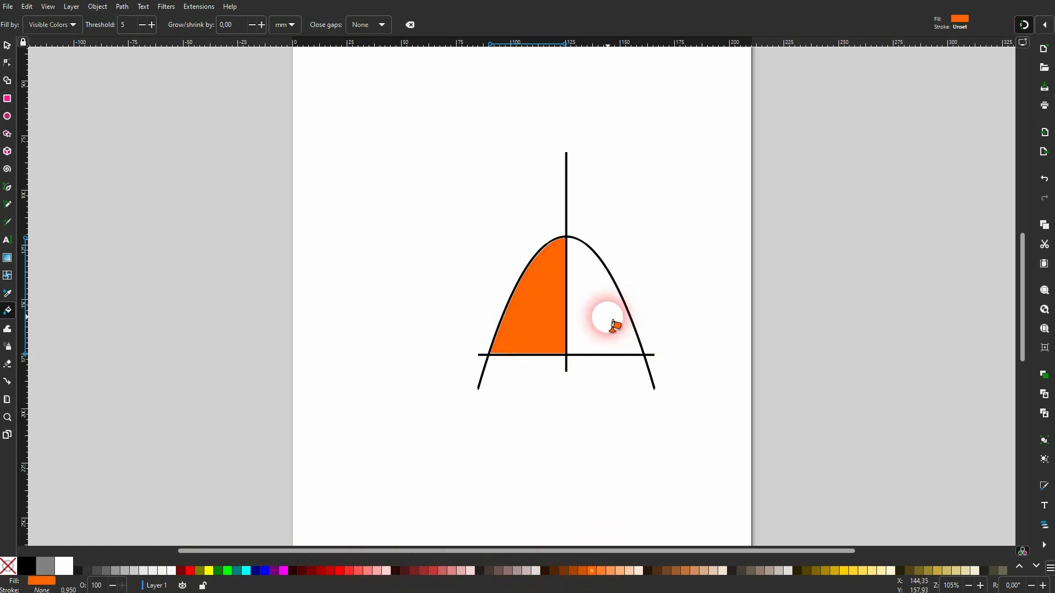
pyautogui.click(349, 574)
pyautogui.click(7, 46)
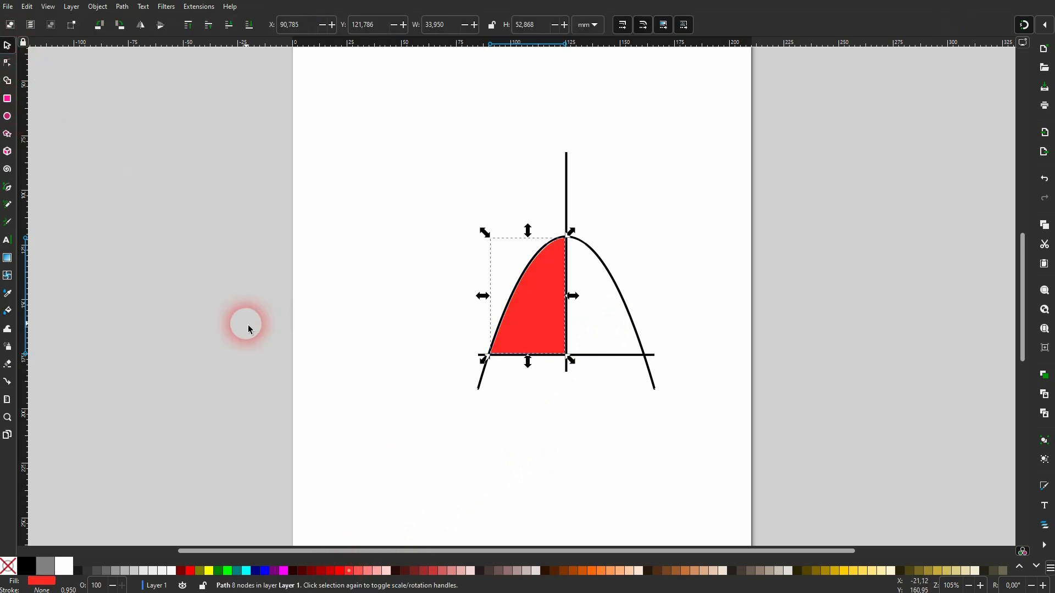
pyautogui.click(697, 315)
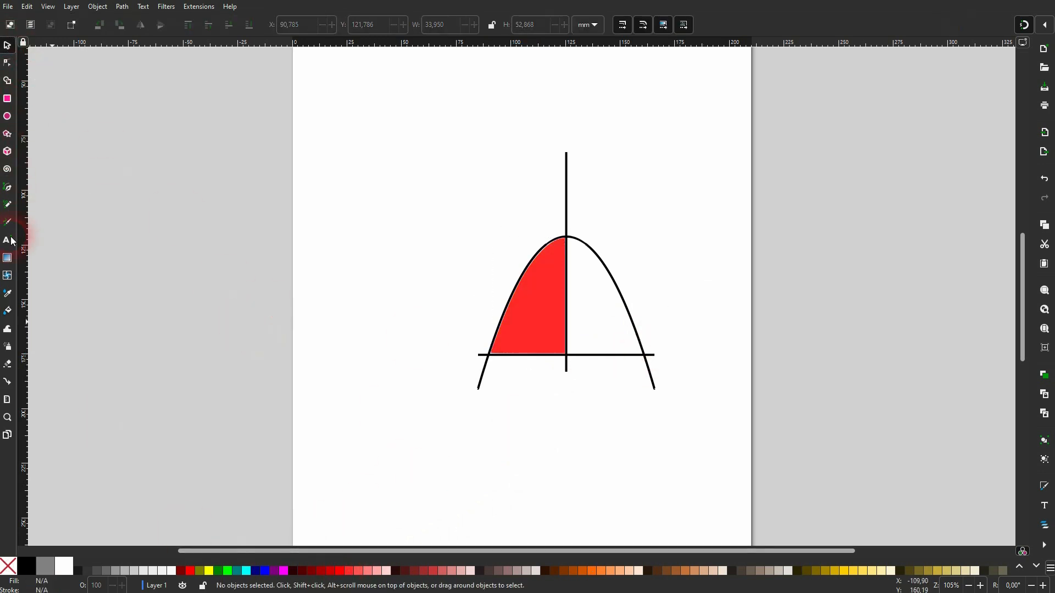
pyautogui.click(8, 312)
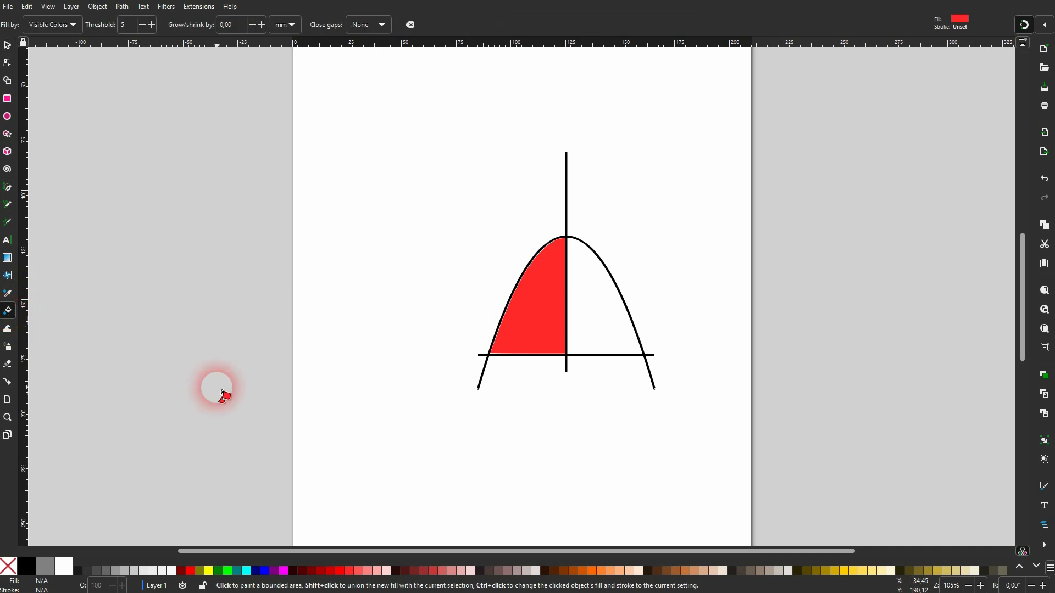
# - Fill the area under the parabola right of the vertical axis with the Paint Bucket, recolour it orange #FF6600, and deselect it
pyautogui.click(619, 349)
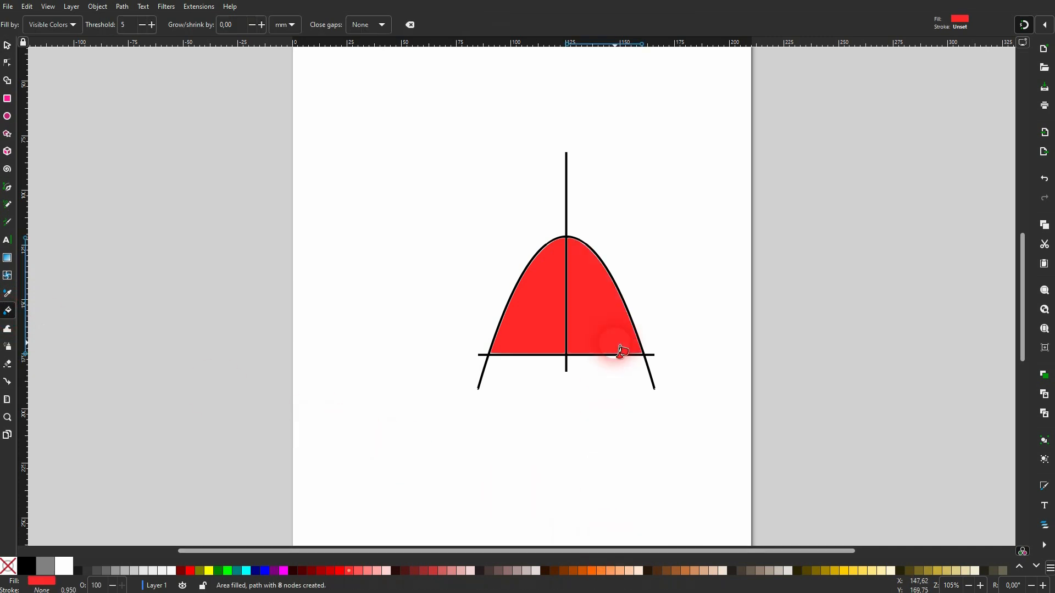
pyautogui.click(592, 570)
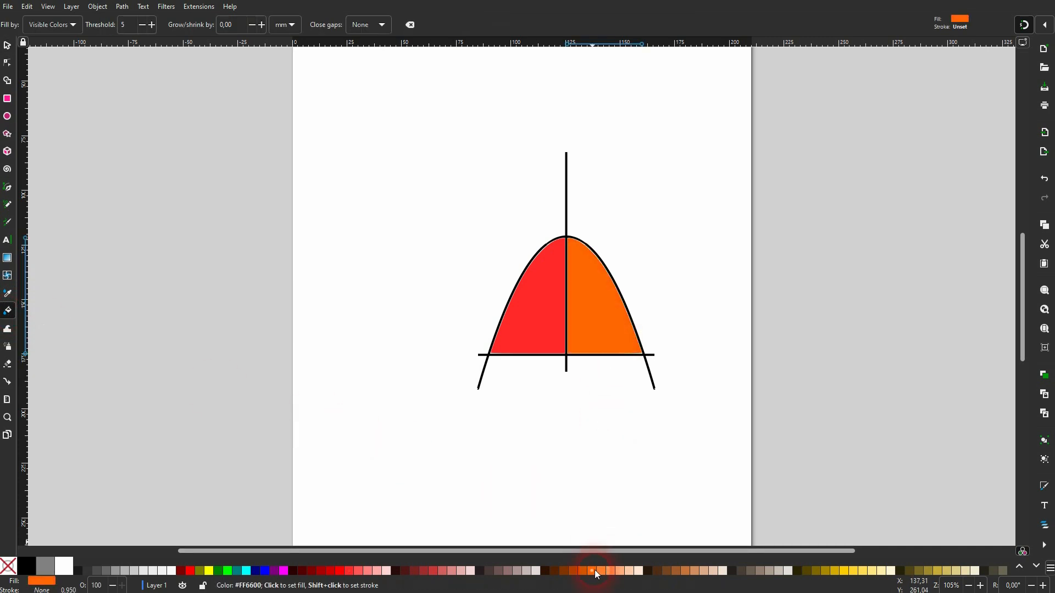
pyautogui.click(7, 45)
pyautogui.click(342, 271)
# - Examine up close the edges of both fills where they meet the parabola and the axes
pyautogui.scroll(6, 551, 251)
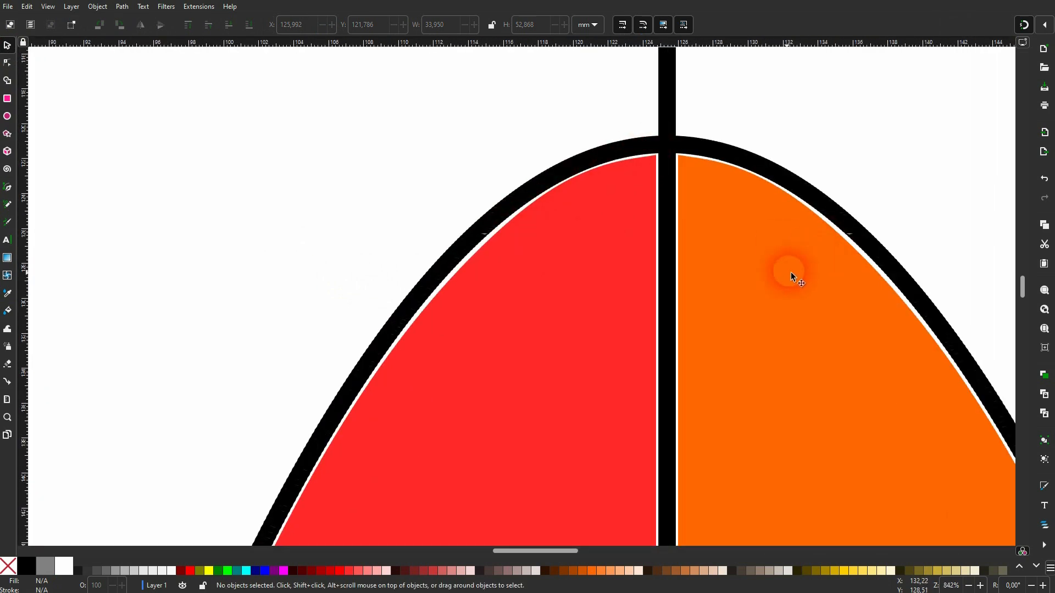
pyautogui.scroll(-15, 786, 276)
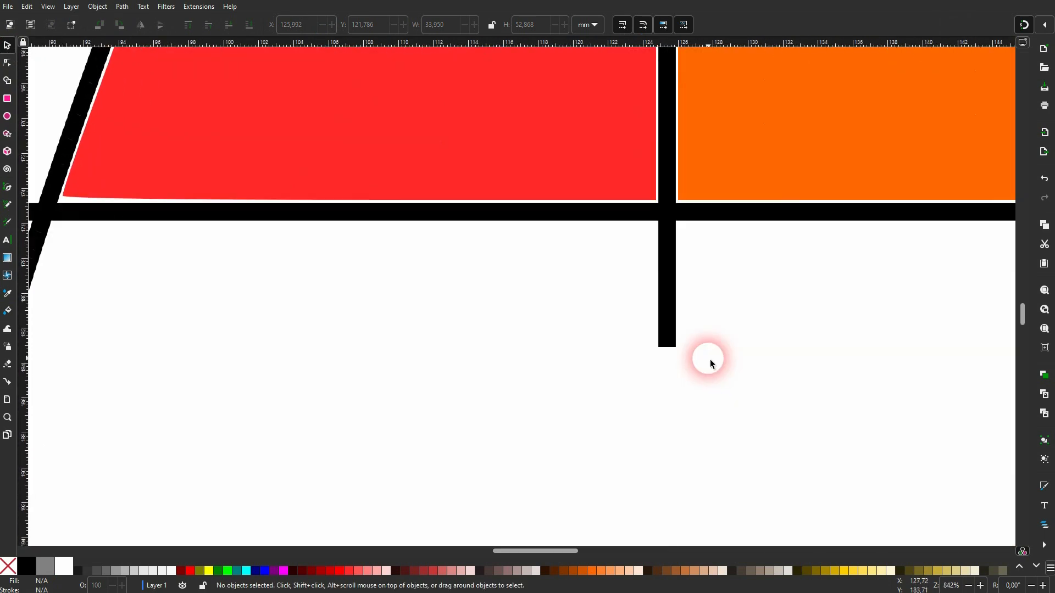
pyautogui.scroll(5, 55, 205)
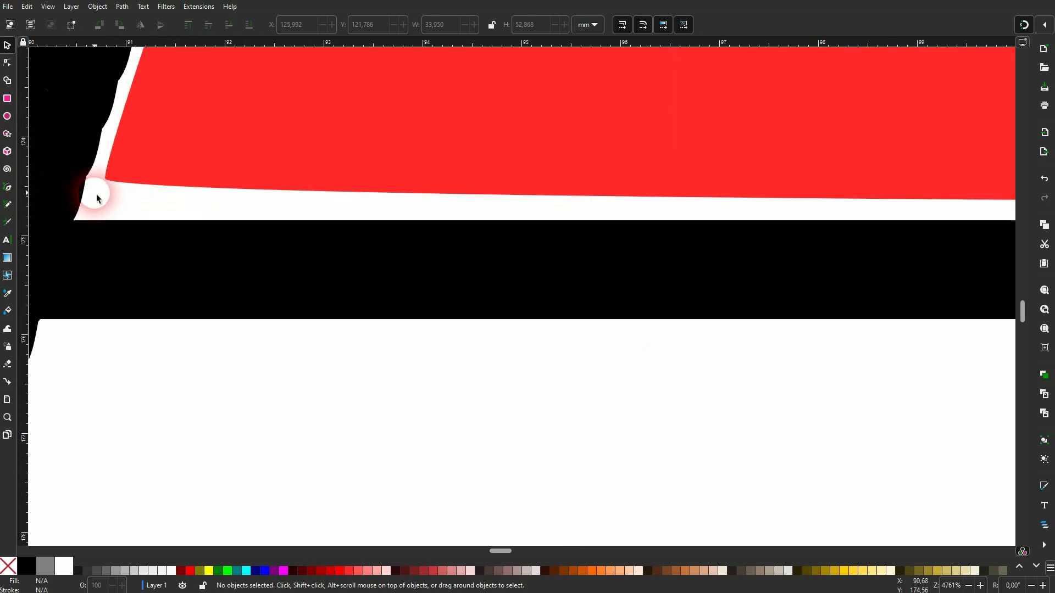
pyautogui.scroll(2, 140, 198)
pyautogui.scroll(-7, 242, 197)
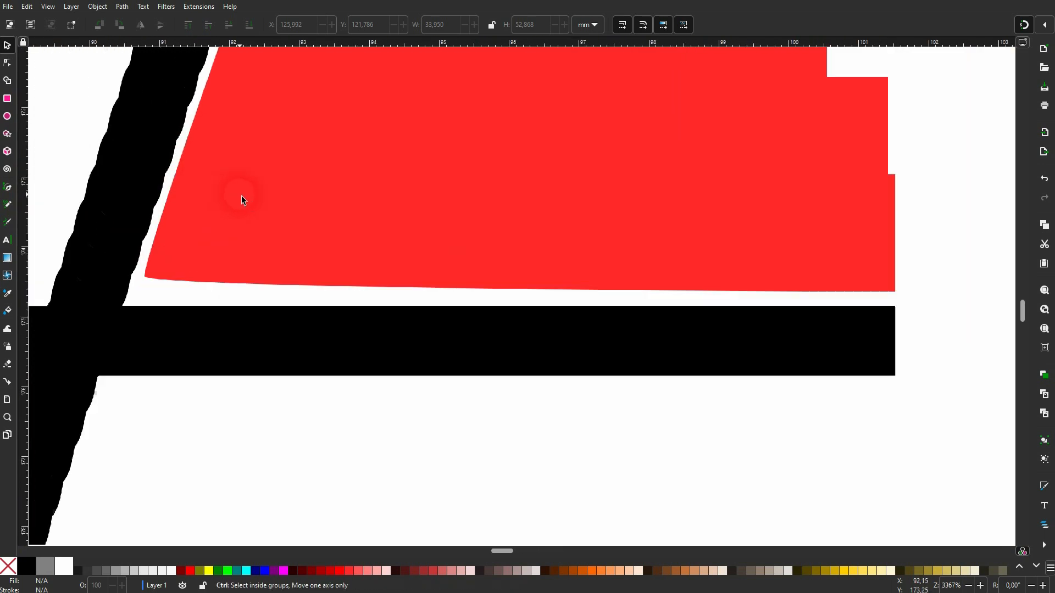
pyautogui.scroll(-5, 336, 173)
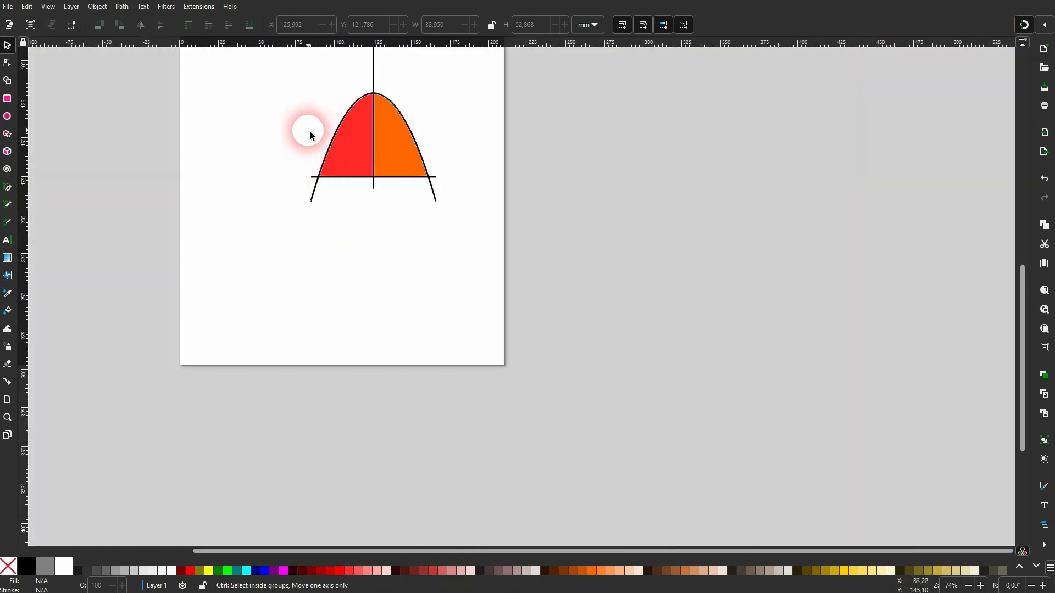
pyautogui.scroll(2, 310, 132)
# - Delete the red and orange fills under the parabola
pyautogui.click(394, 209)
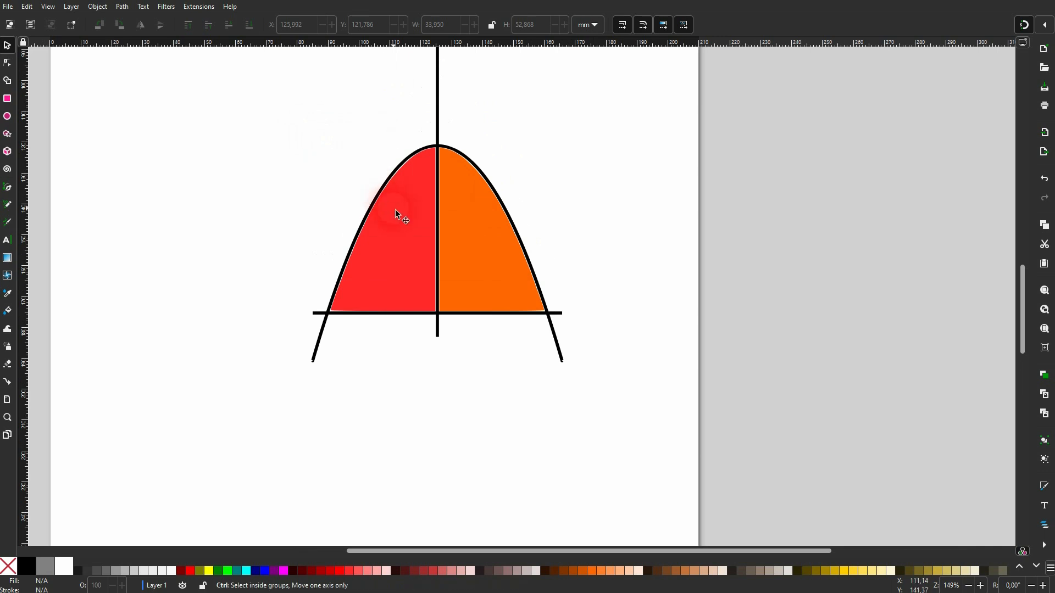
pyautogui.scroll(1, 395, 211)
pyautogui.press('Delete')
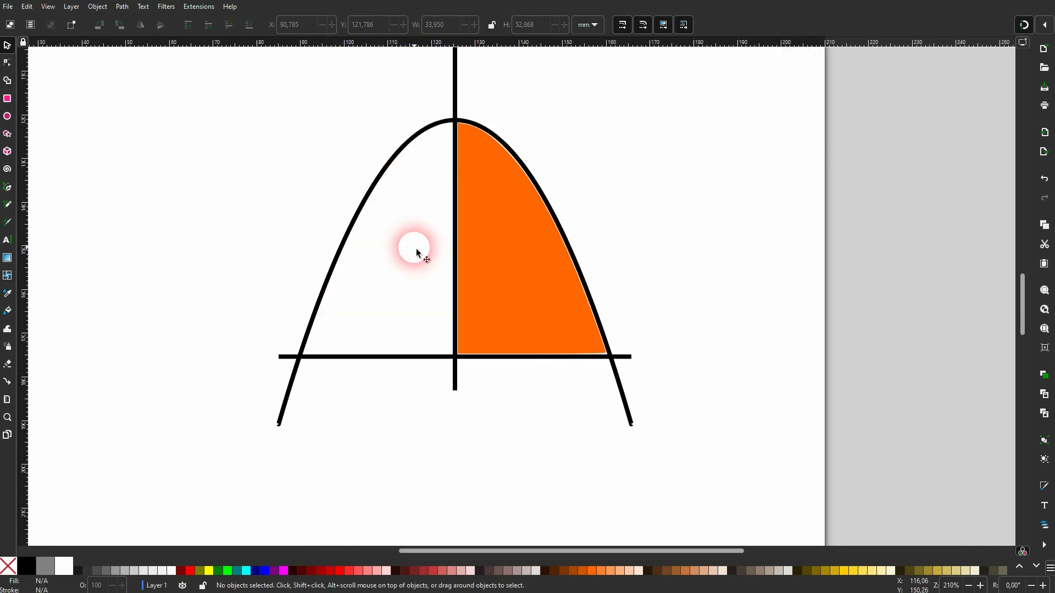
pyautogui.click(502, 261)
pyautogui.press('Delete')
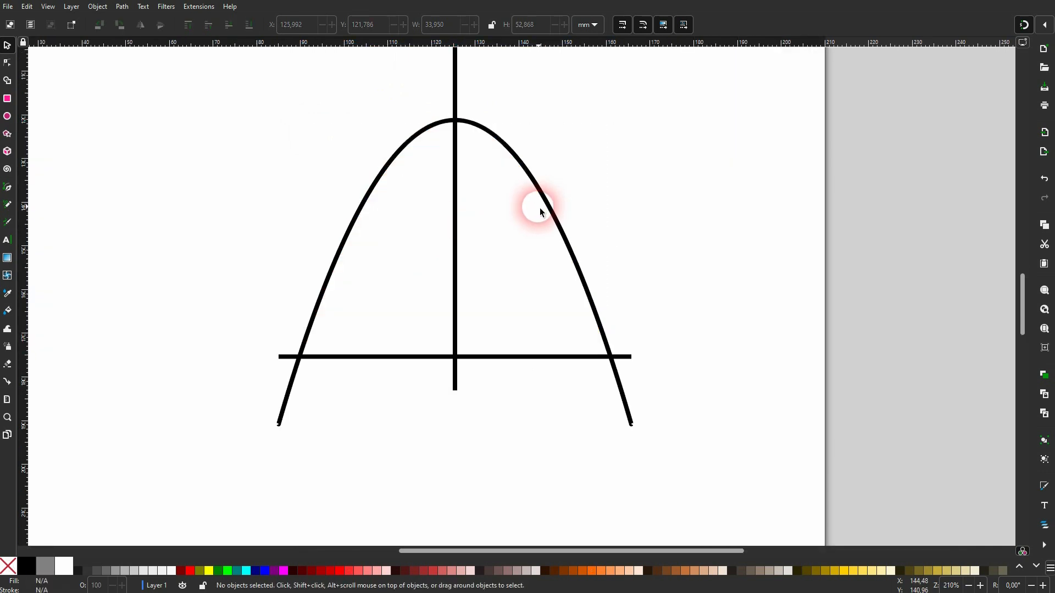
# - Break apart the plotted graph into separate parabola and axis paths, and deselect them
pyautogui.click(548, 206)
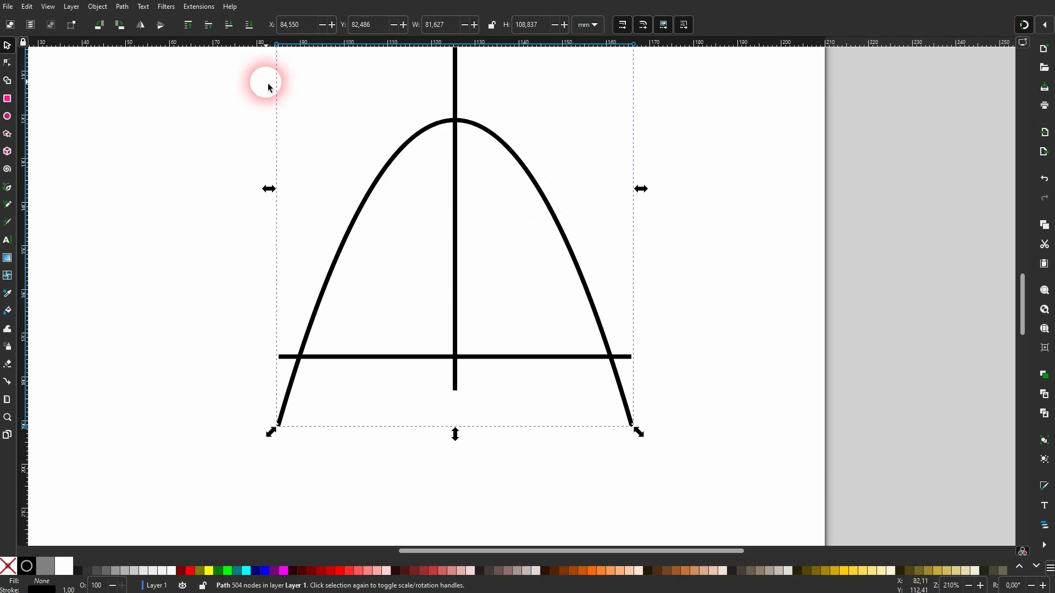
pyautogui.click(123, 7)
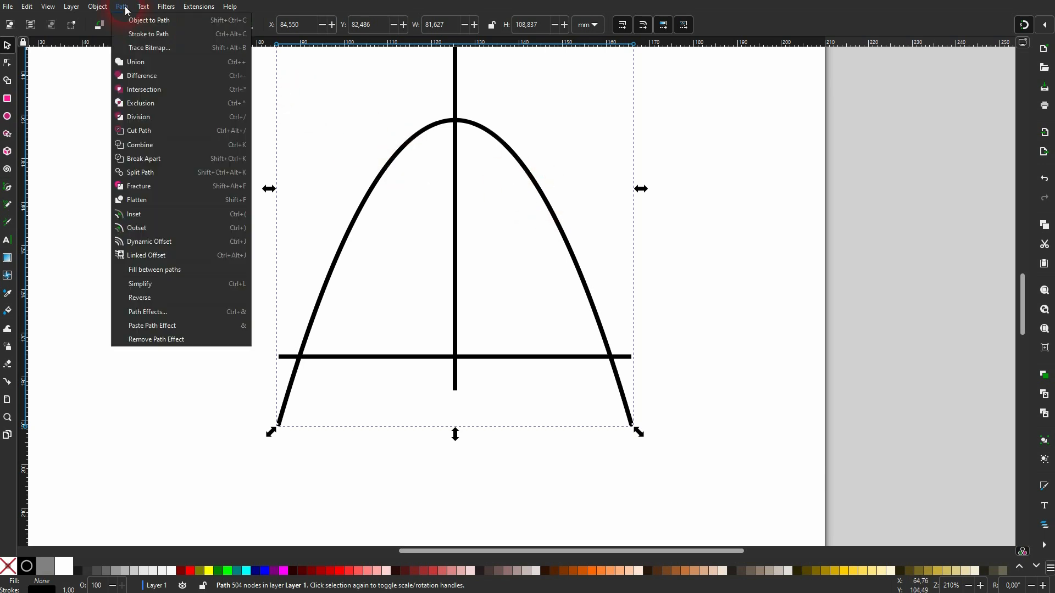
pyautogui.click(143, 158)
pyautogui.click(134, 259)
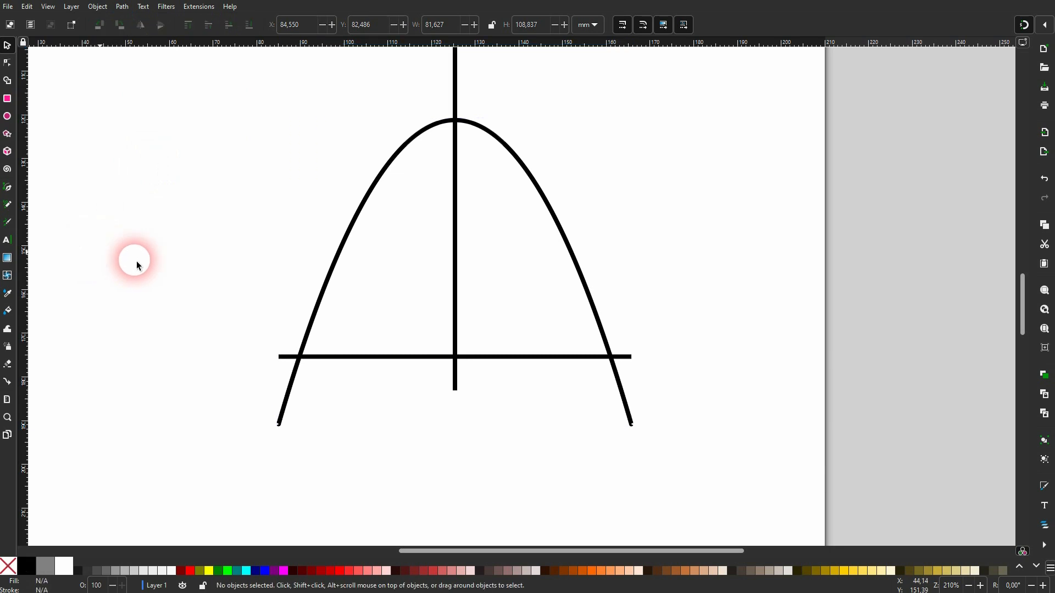
# - Duplicate the parabola in place, undoing the trial moves of the original curve and of the copy
pyautogui.moveTo(350, 239); pyautogui.dragTo(687, 285)
pyautogui.hotkey('ctrl', 'z')
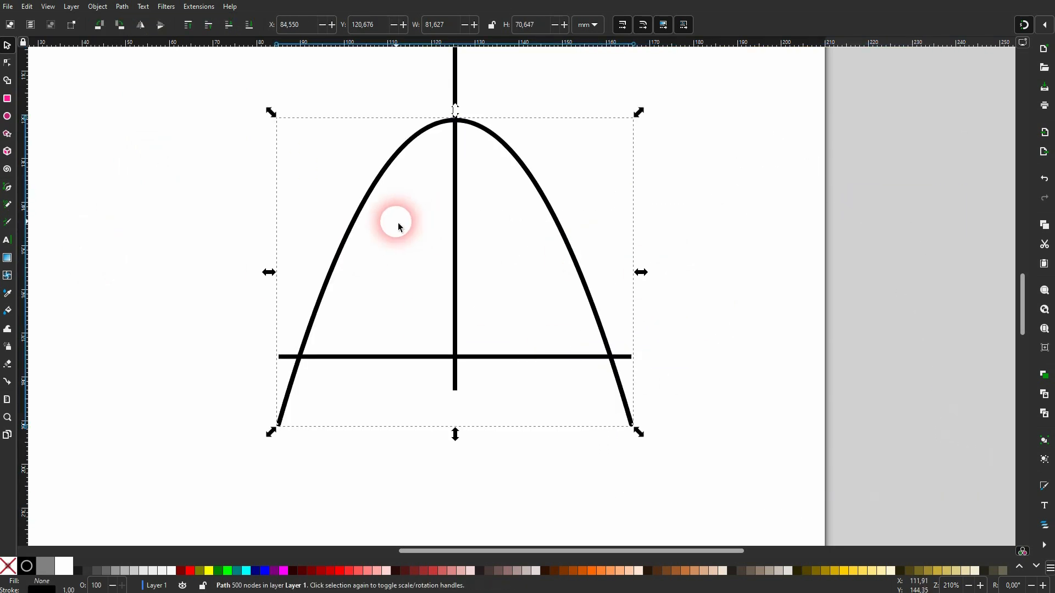
pyautogui.moveTo(358, 212); pyautogui.dragTo(736, 264)
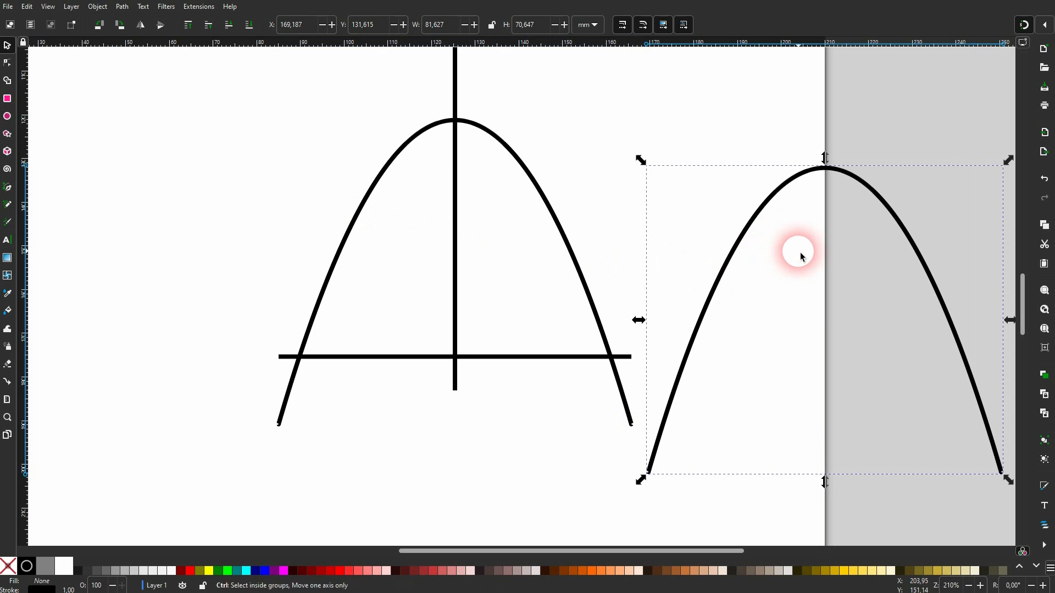
pyautogui.hotkey('ctrl', 'z')
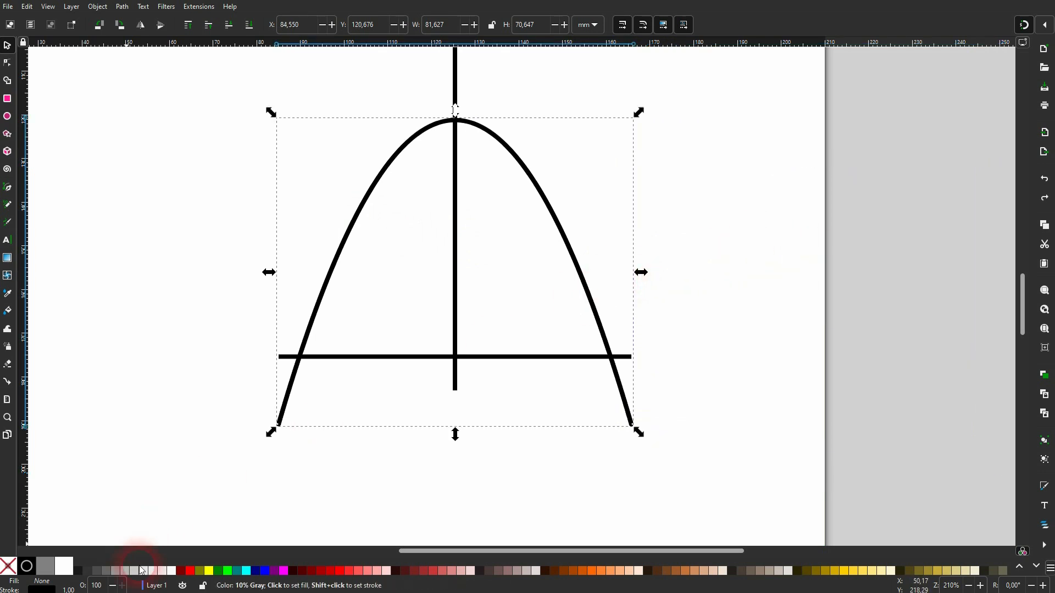
# - Fill the duplicated parabola with red and remove its stroke
pyautogui.click(191, 572)
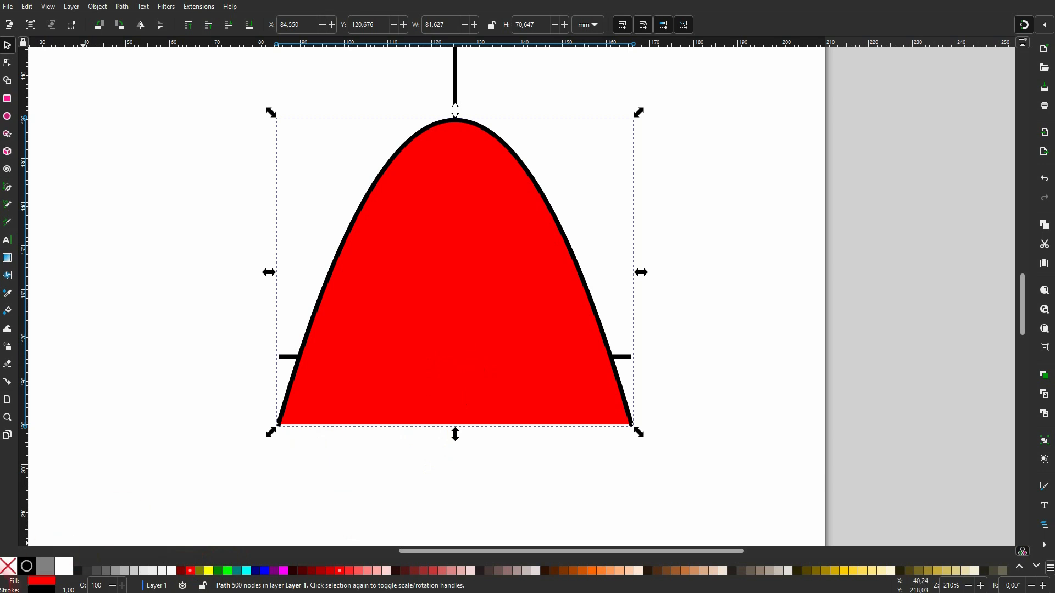
pyautogui.keyDown('shift'); pyautogui.click(8, 565); pyautogui.keyUp('shift')
pyautogui.scroll(2, 318, 347)
pyautogui.scroll(5, 312, 341)
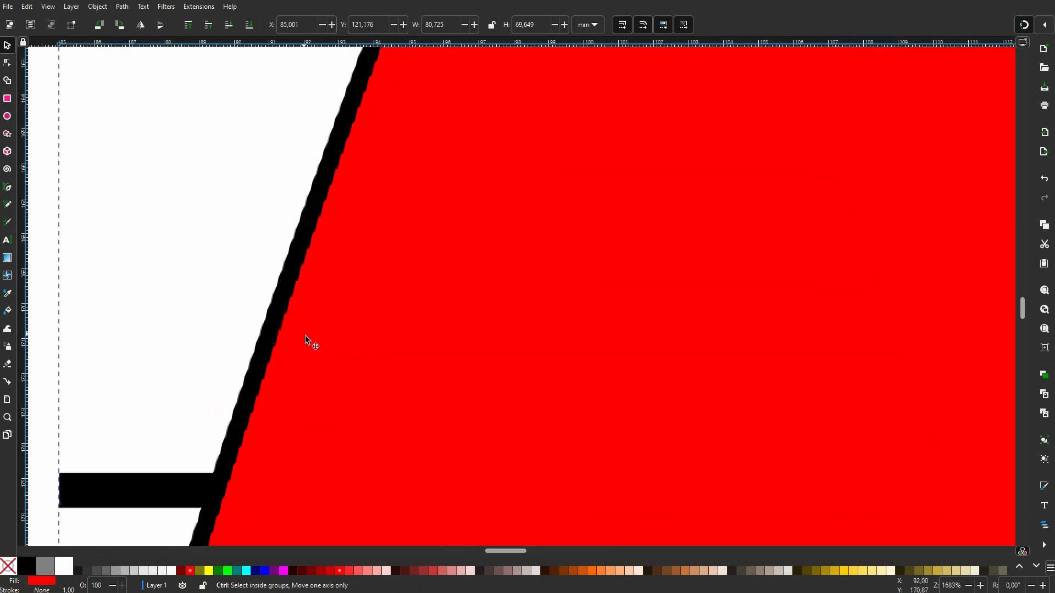
pyautogui.scroll(-7, 318, 291)
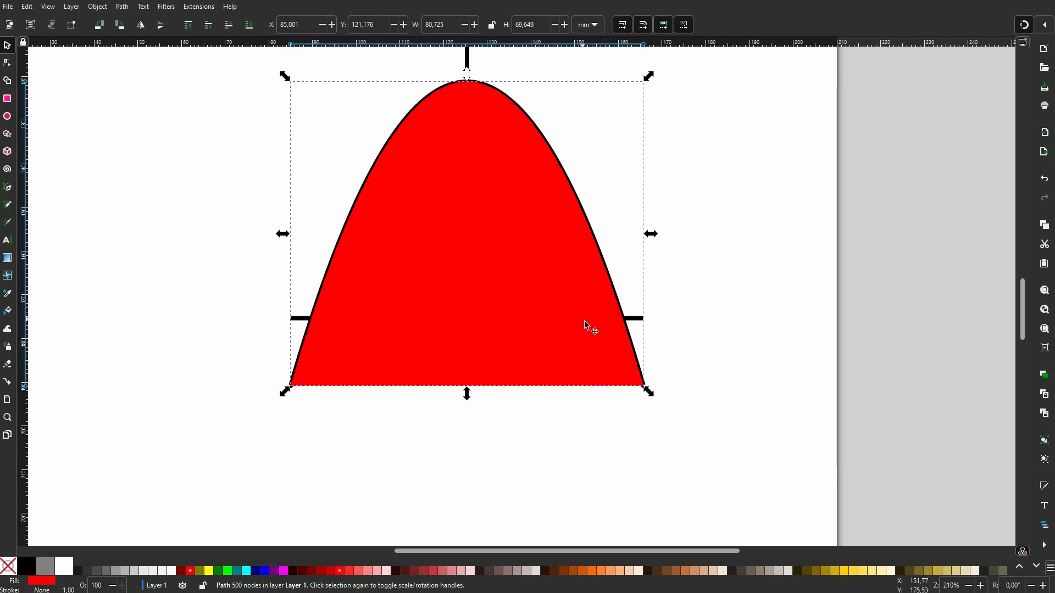
# - Lower the red shape three levels, below both axes and the original parabola outline, and deselect it
pyautogui.click(230, 28)
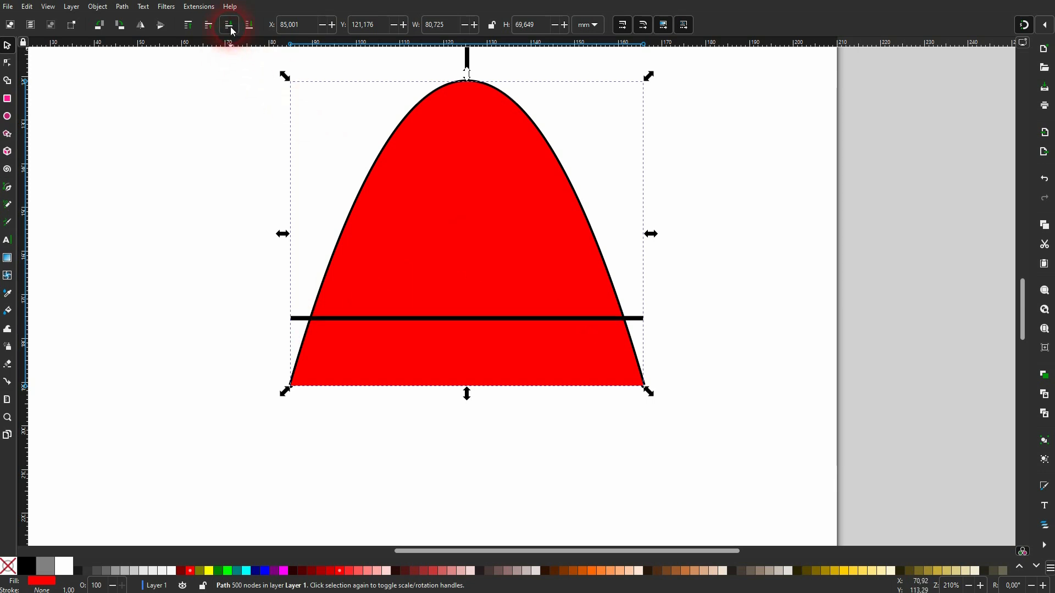
pyautogui.click(233, 31)
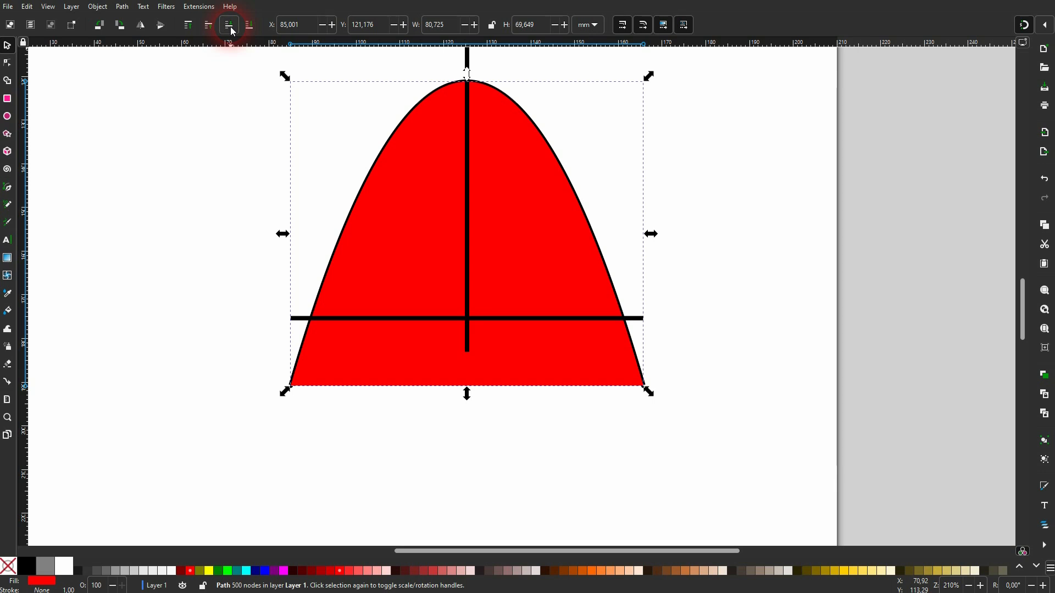
pyautogui.click(230, 28)
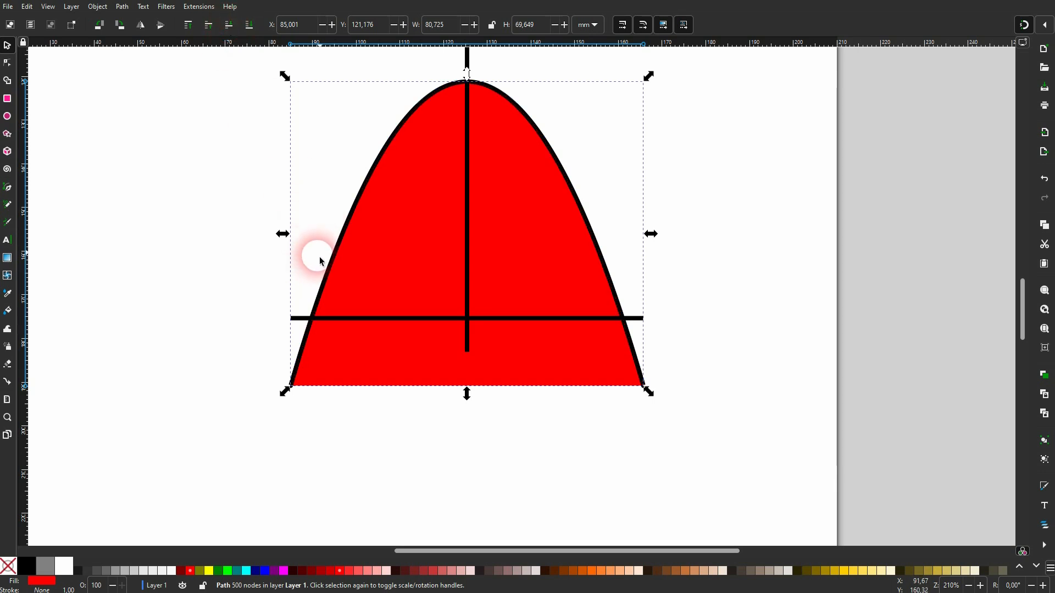
pyautogui.click(690, 356)
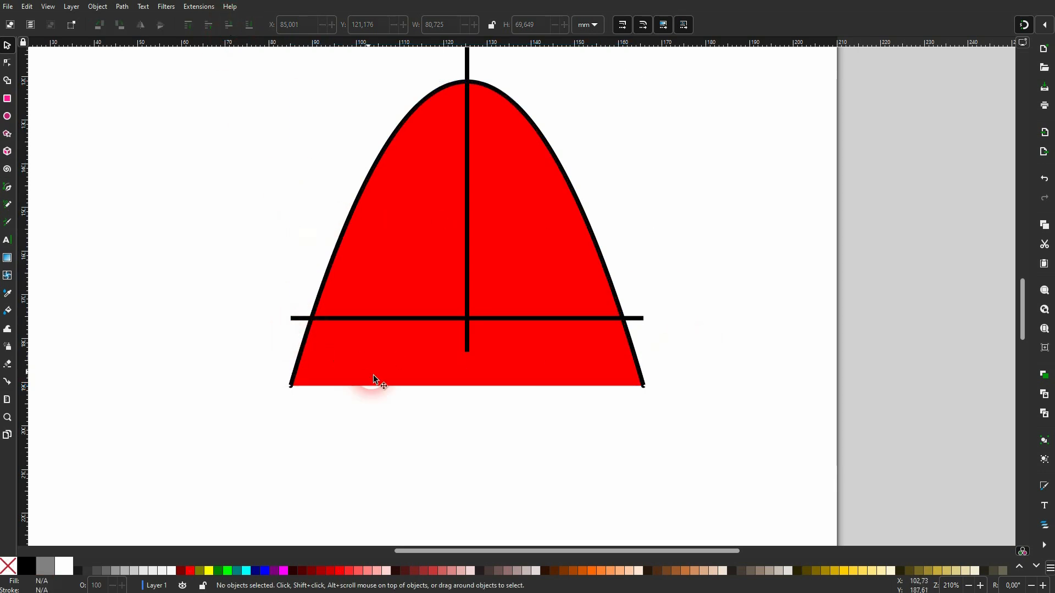
pyautogui.click(642, 386)
pyautogui.scroll(2, 355, 335)
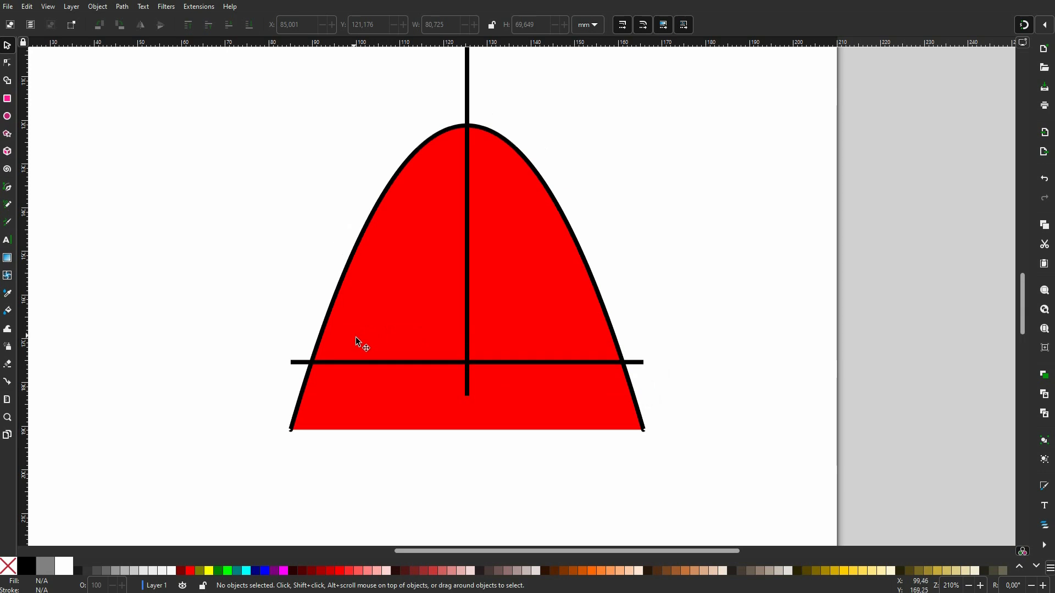
pyautogui.click(177, 276)
# - Draw a Green (#008000) rectangle about 88 by 24 mm over the red area below the horizontal axis
pyautogui.click(8, 99)
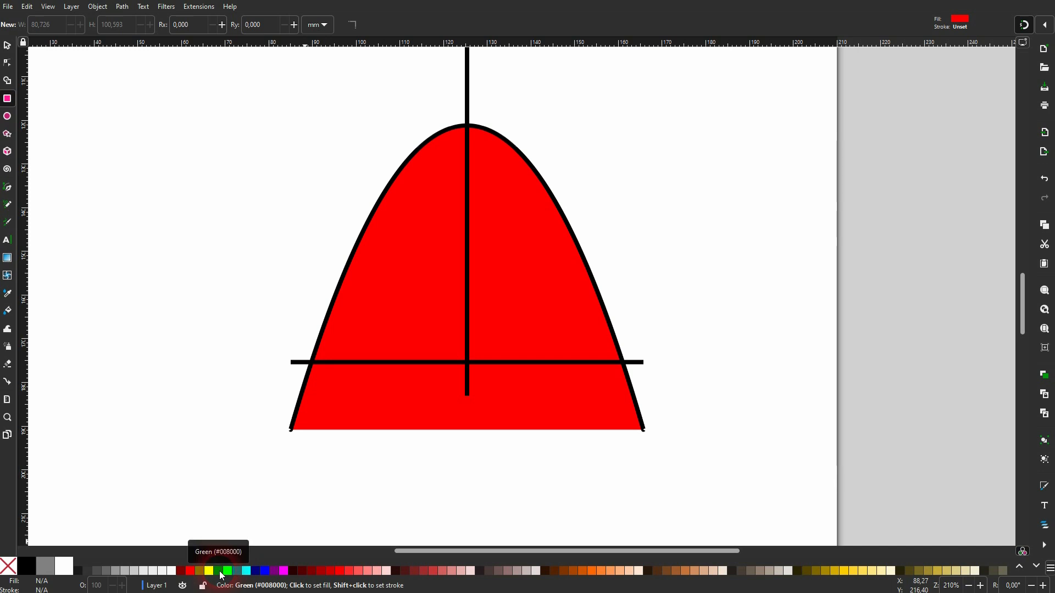
pyautogui.moveTo(222, 575); pyautogui.dragTo(676, 466)
pyautogui.click(6, 47)
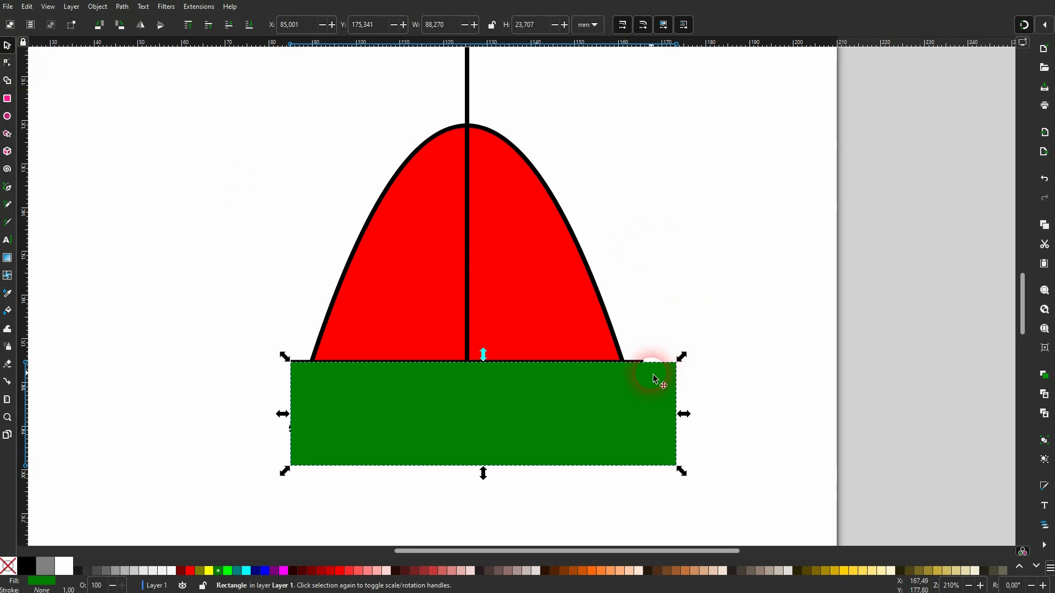
# - Cut the green rectangle out of the red shape with Difference so the fill ends at the horizontal axis, and deselect it
pyautogui.keyDown('shift'); pyautogui.click(557, 299); pyautogui.keyUp('shift')
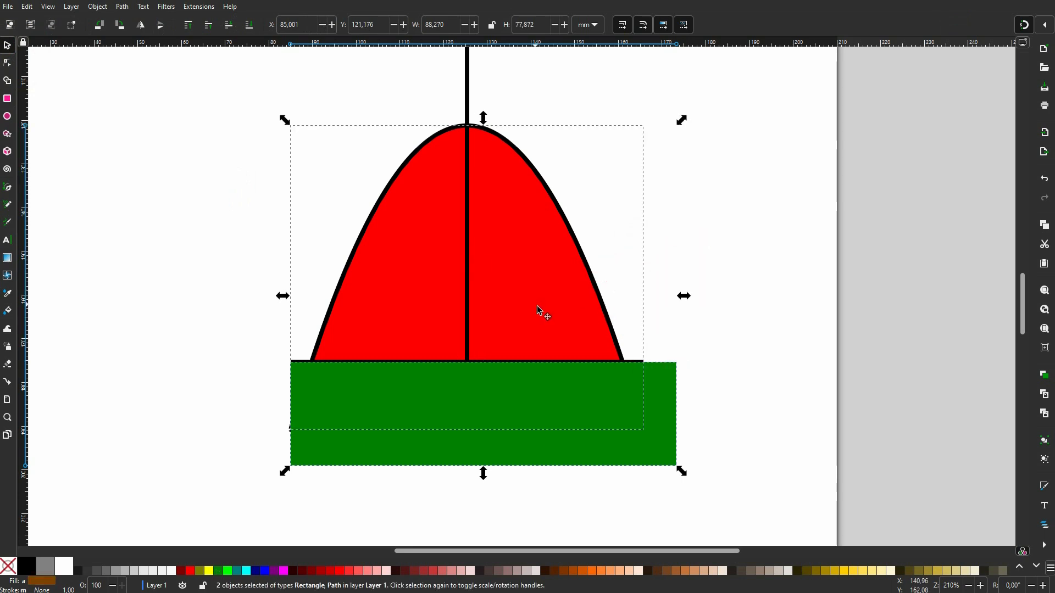
pyautogui.moveTo(542, 311); pyautogui.dragTo(875, 323)
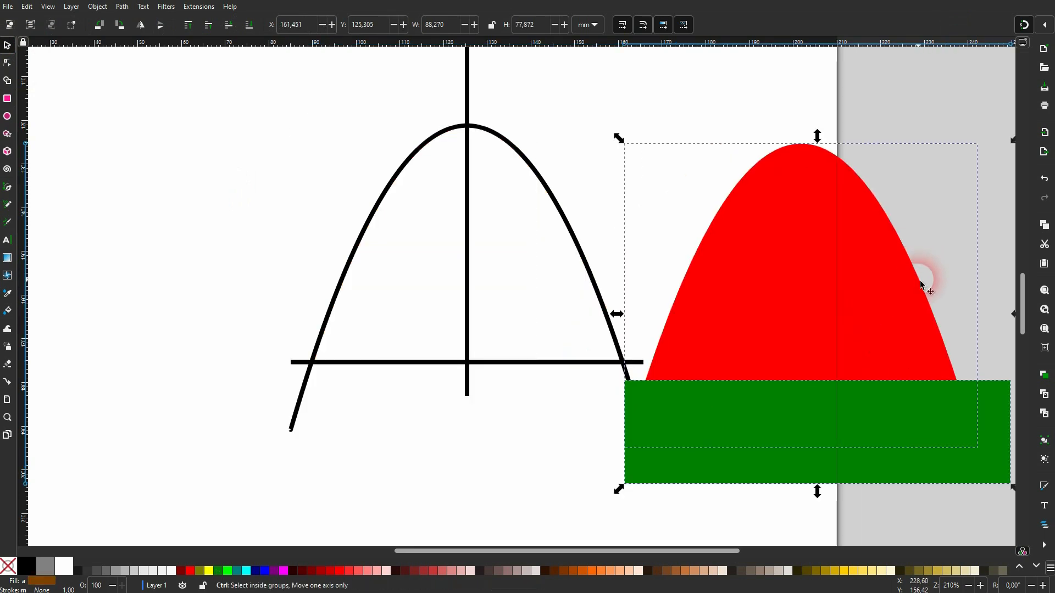
pyautogui.hotkey('ctrl', 'z')
pyautogui.click(123, 8)
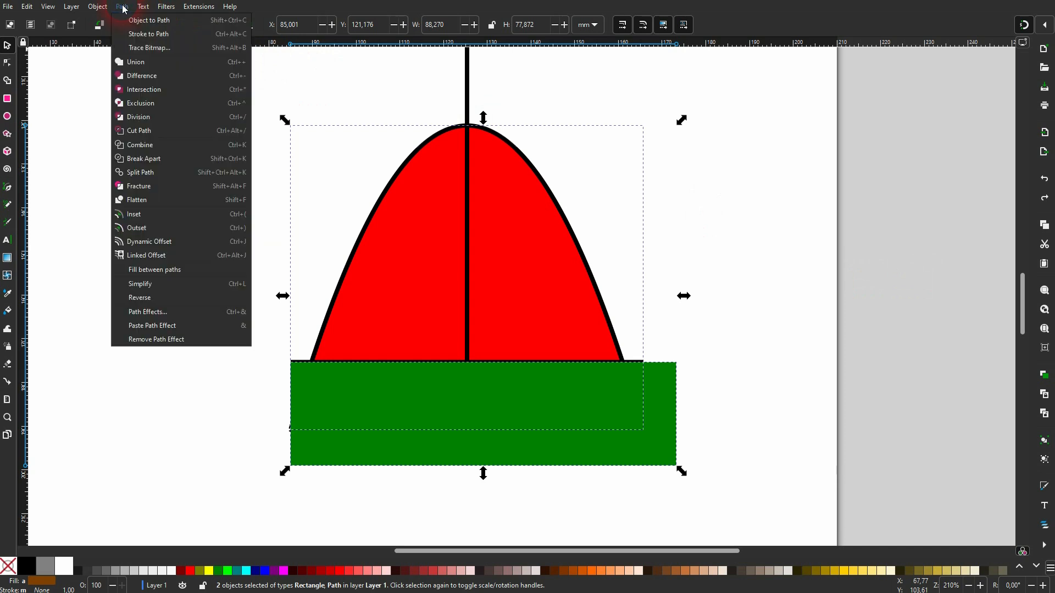
pyautogui.click(152, 78)
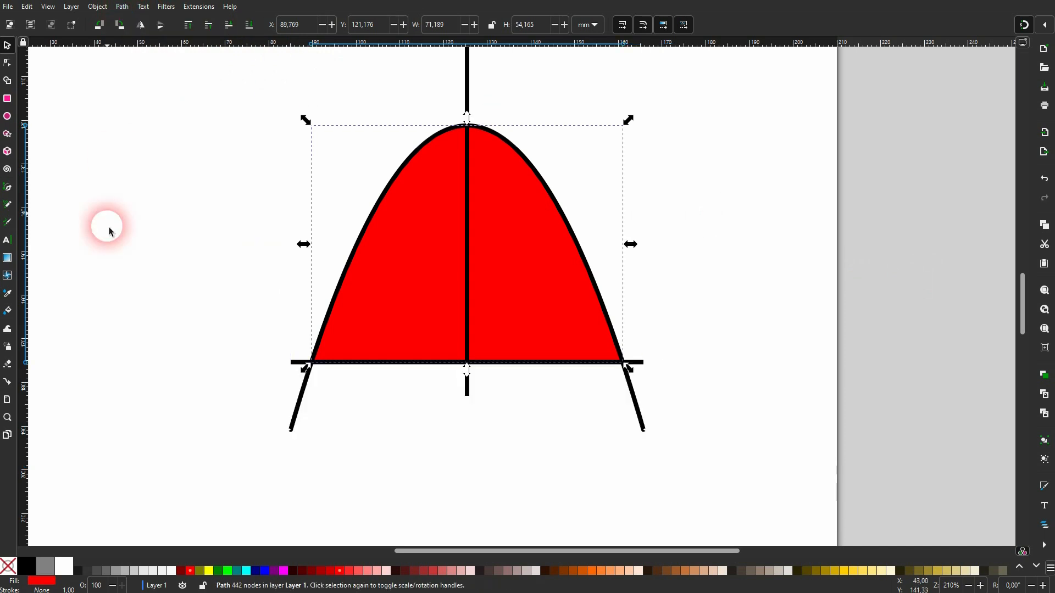
pyautogui.click(771, 365)
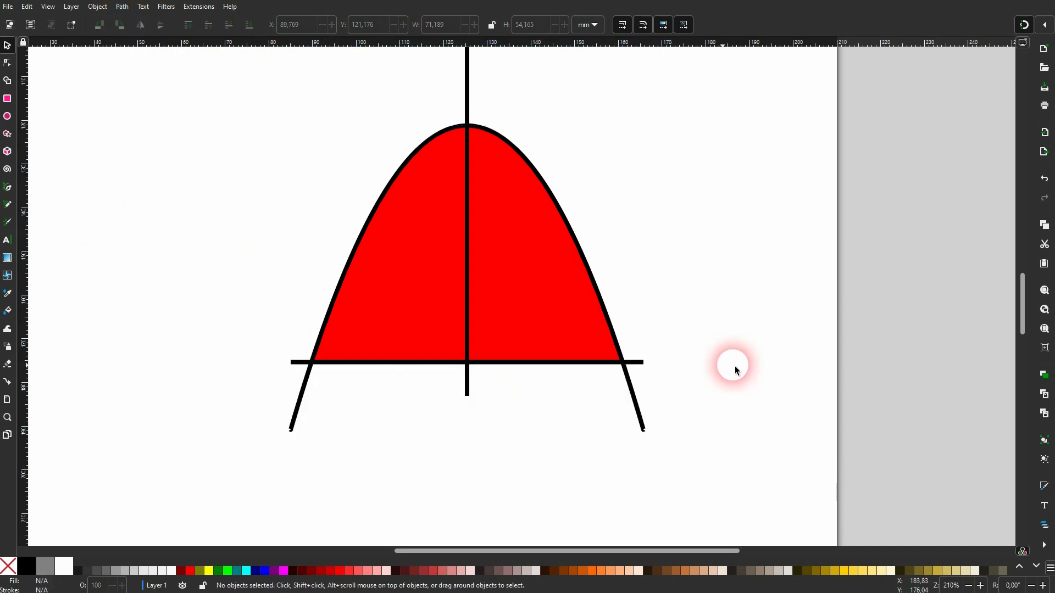
pyautogui.keyDown('ctrl'); pyautogui.scroll(5, 621, 364); pyautogui.keyUp('ctrl')
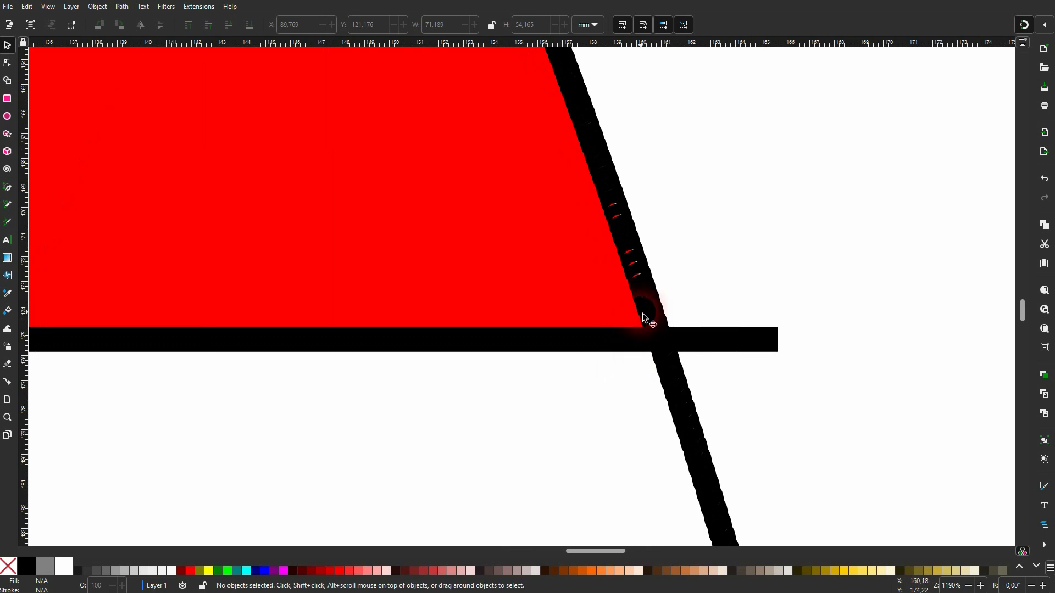
pyautogui.keyDown('ctrl'); pyautogui.scroll(3, 632, 242); pyautogui.keyUp('ctrl')
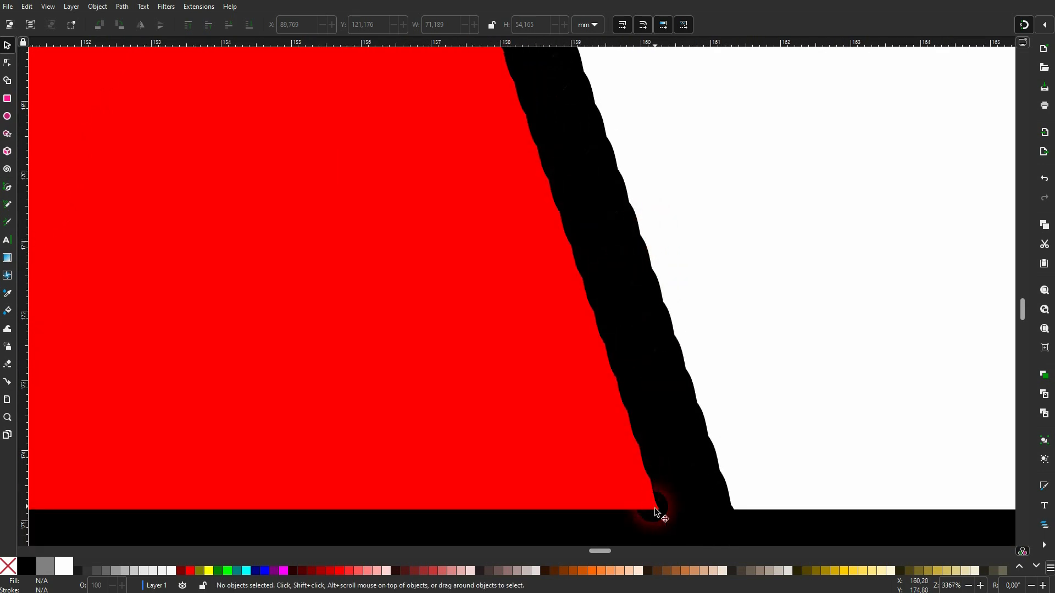
pyautogui.scroll(-10, 663, 497)
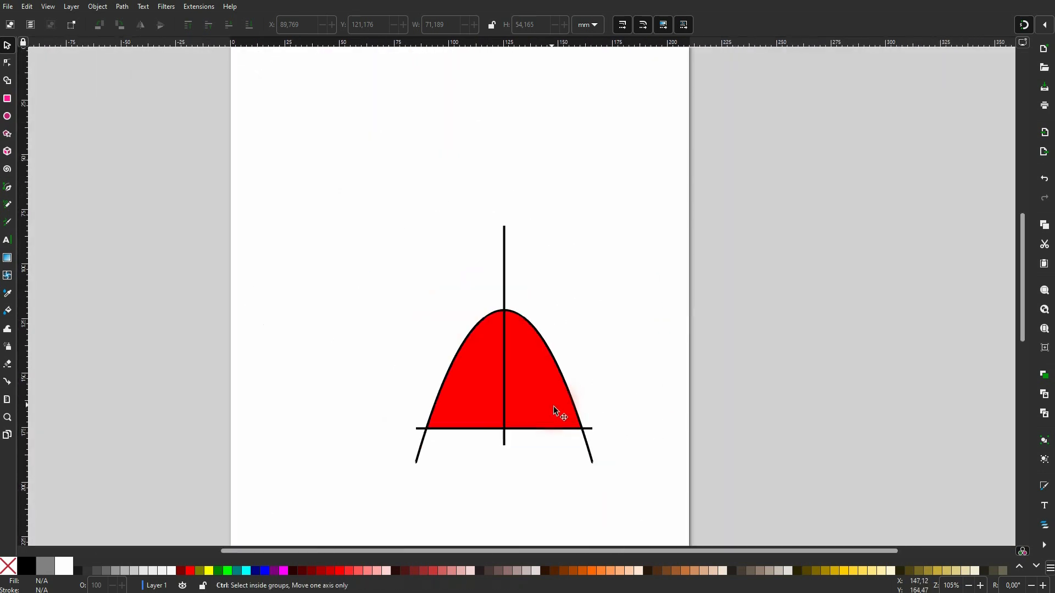
pyautogui.scroll(2, 476, 428)
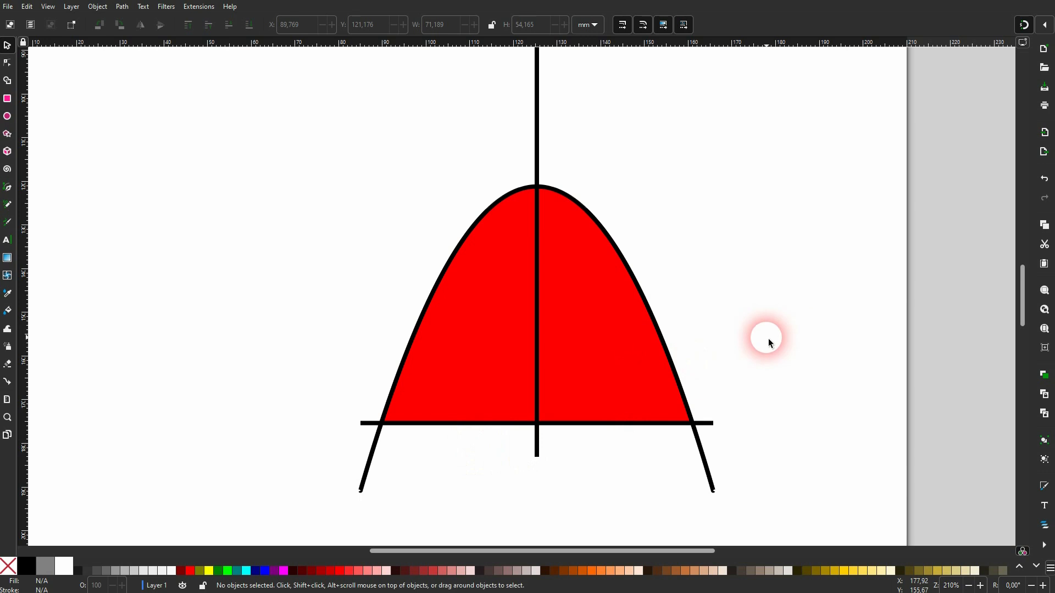
# - Delete the filled parabola graph and its remaining vertical axis to leave the page empty
pyautogui.moveTo(296, 516); pyautogui.dragTo(855, 94)
pyautogui.press('Delete')
pyautogui.click(538, 142)
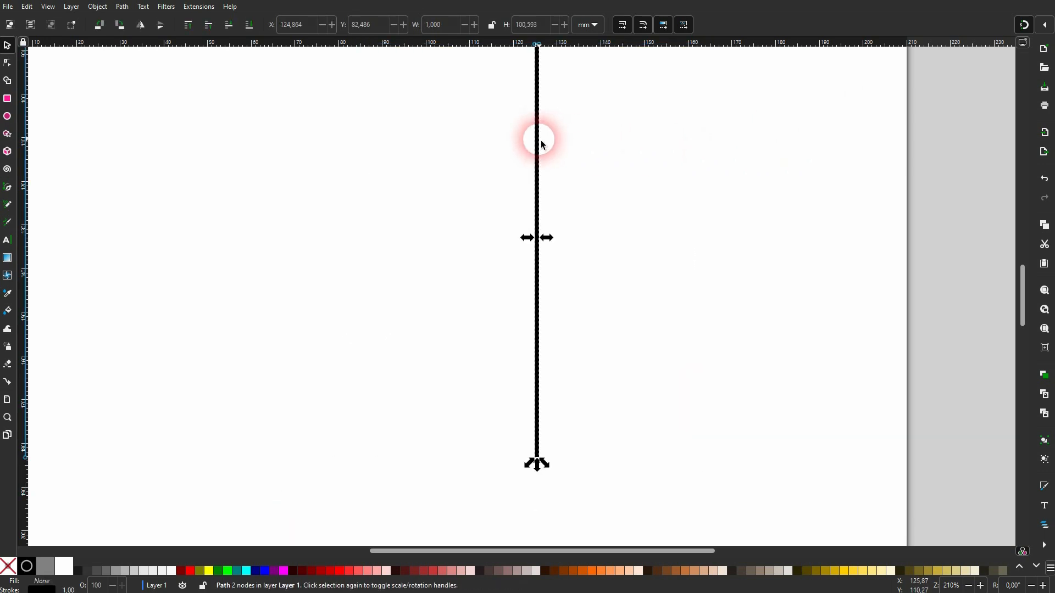
pyautogui.press('Delete')
pyautogui.scroll(-3, 542, 154)
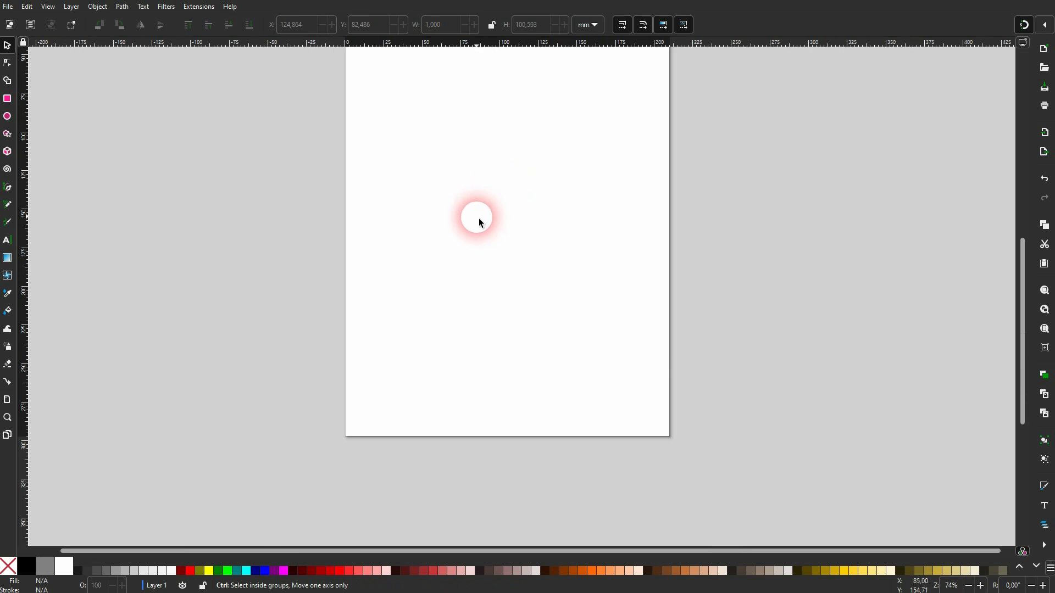
pyautogui.scroll(2, 472, 205)
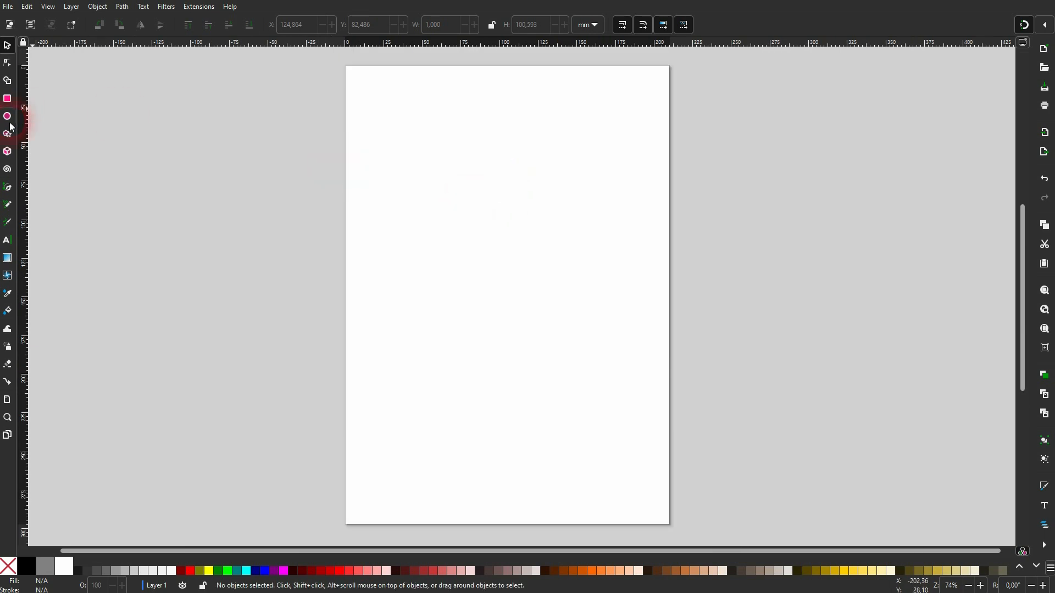
# - Draw a vertical axis about 122 mm long near the page's left edge with a black stroke and no fill
pyautogui.click(7, 193)
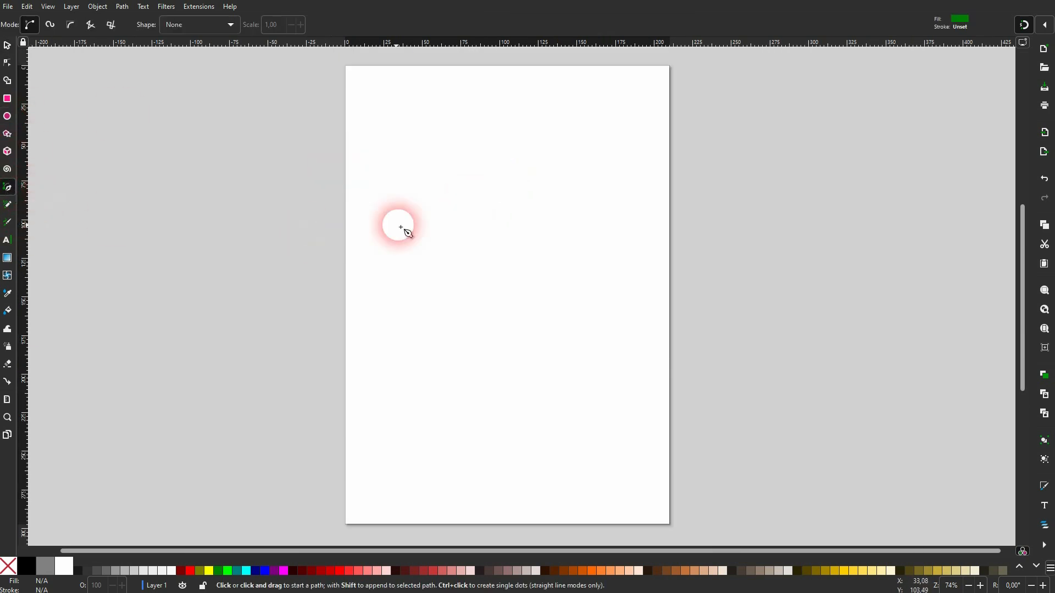
pyautogui.click(377, 161)
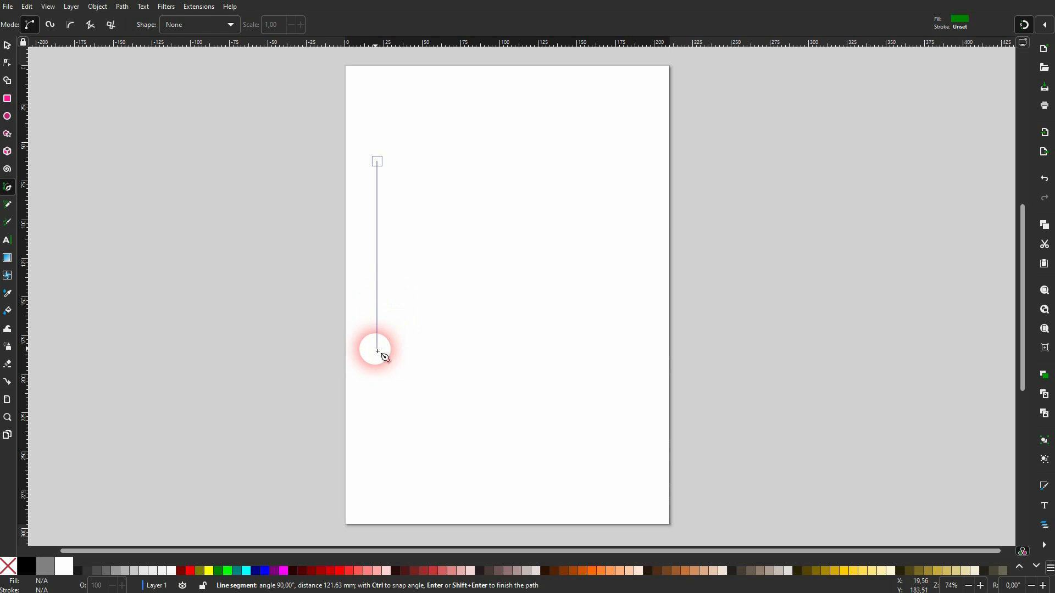
pyautogui.click(377, 352)
pyautogui.click(7, 46)
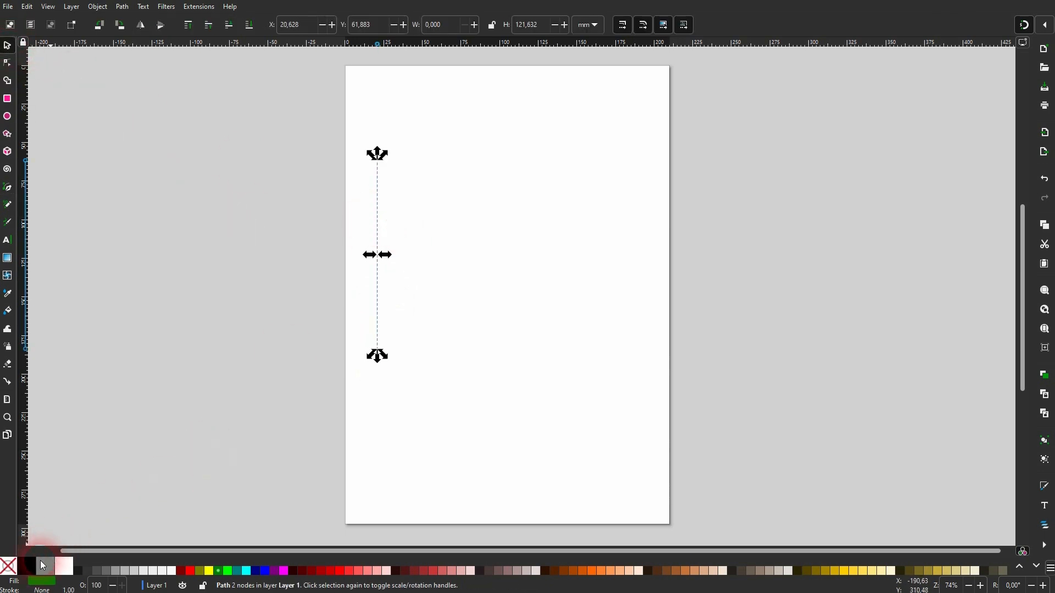
pyautogui.keyDown('shift'); pyautogui.click(26, 571); pyautogui.keyUp('shift')
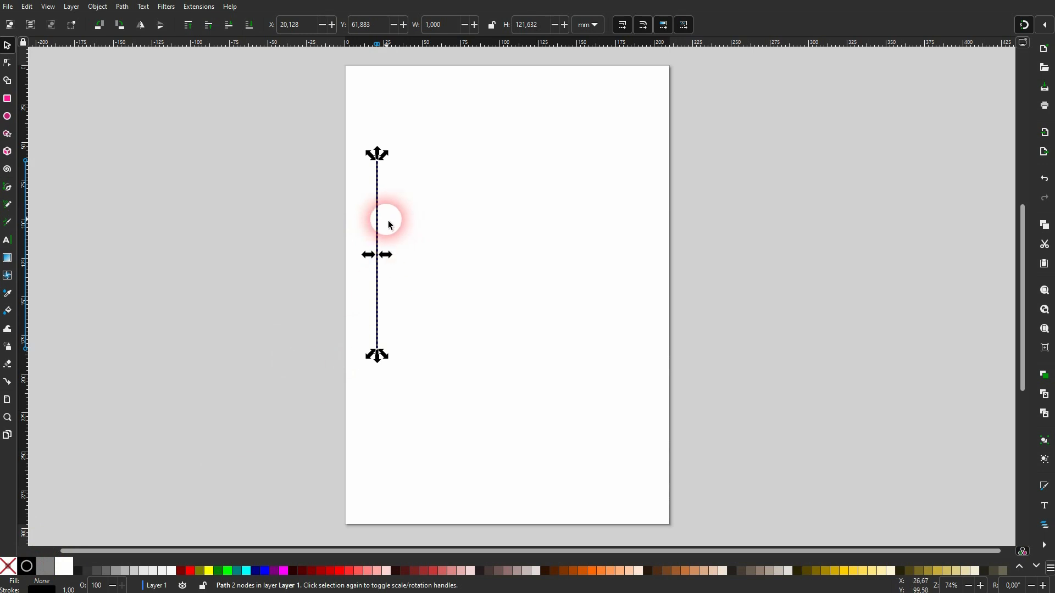
# - Duplicate the vertical axis, rotate the copy 90 degrees, and place it as the horizontal axis from the original's lower end
pyautogui.hotkey('ctrl', 'd')
pyautogui.moveTo(379, 214); pyautogui.dragTo(557, 193)
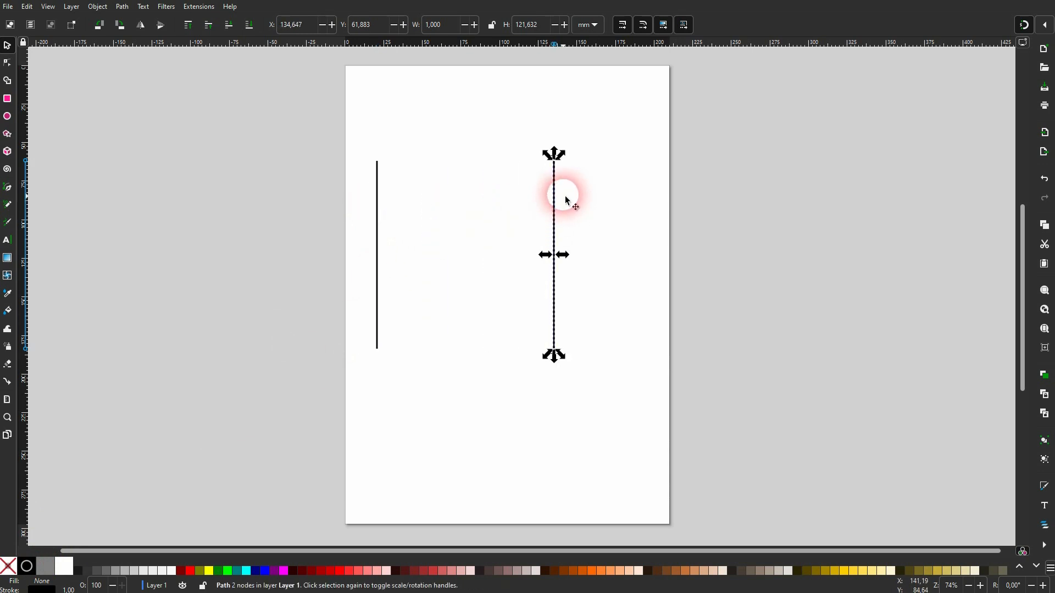
pyautogui.click(551, 159)
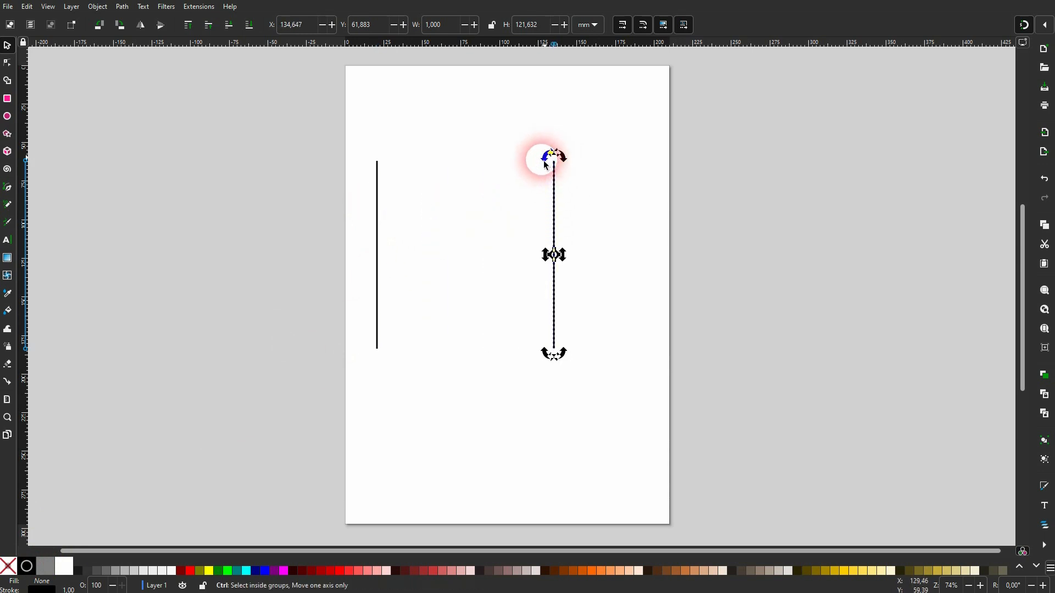
pyautogui.moveTo(549, 158); pyautogui.dragTo(466, 254)
pyautogui.moveTo(596, 270); pyautogui.dragTo(504, 350)
pyautogui.click(608, 275)
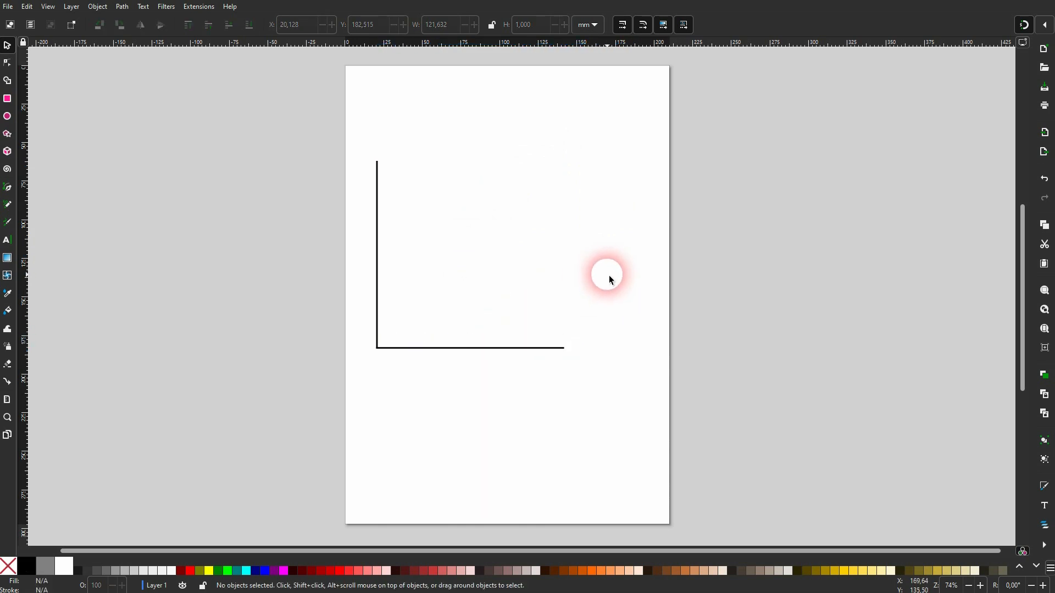
# - Draw a zigzag graph line from the vertical axis and close it down and back along the horizontal axis with the Pen tool
pyautogui.click(9, 190)
pyautogui.click(377, 280)
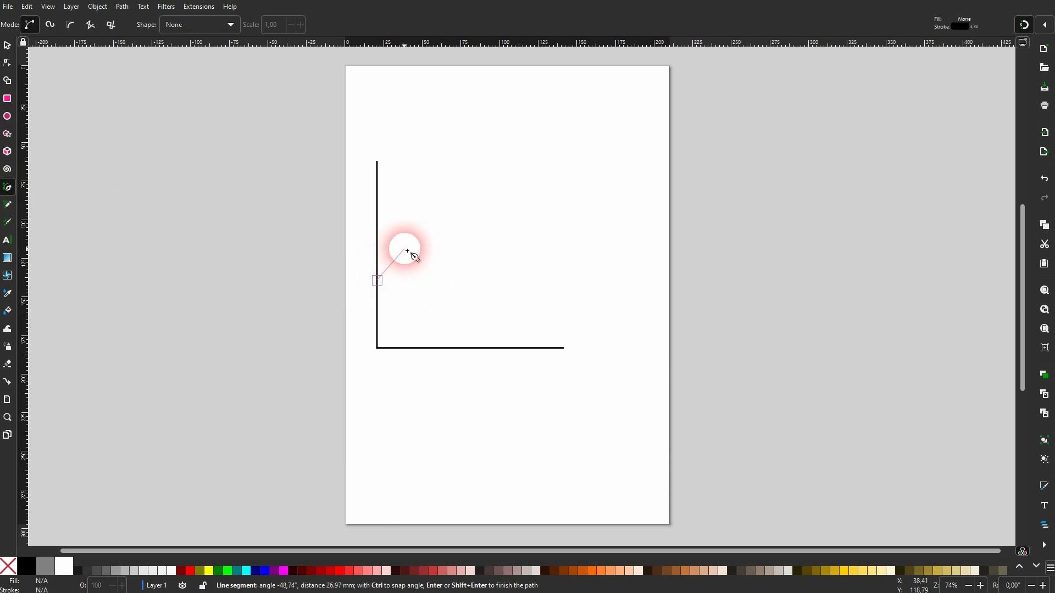
pyautogui.click(419, 238)
pyautogui.click(445, 261)
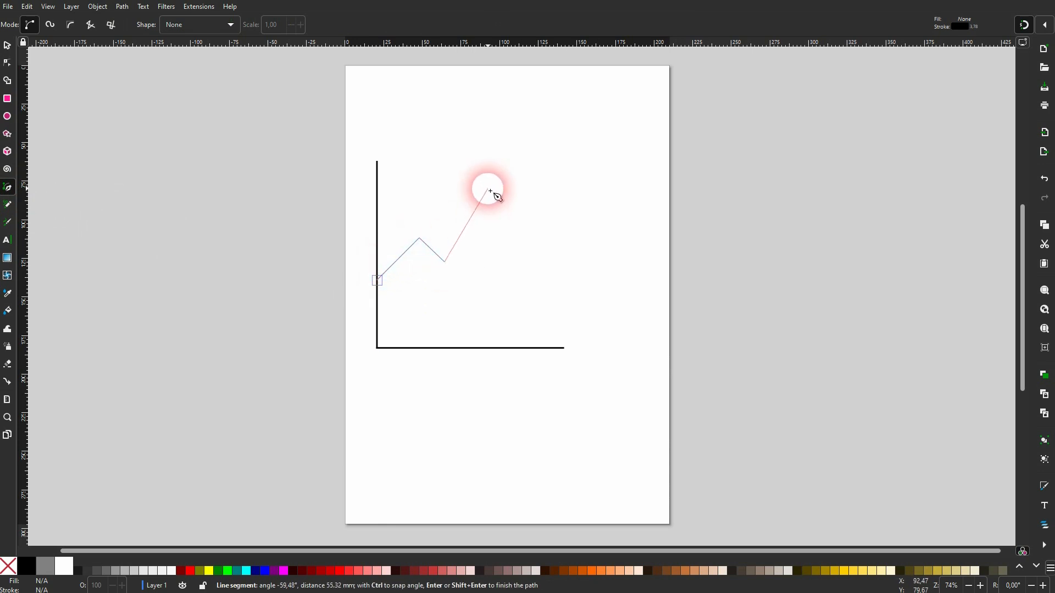
pyautogui.click(491, 195)
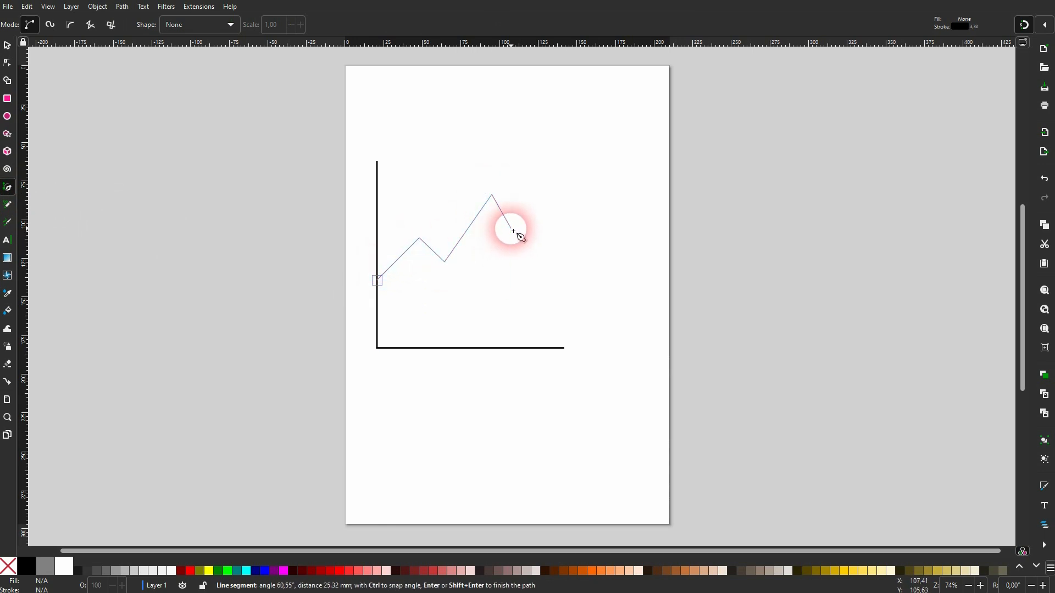
pyautogui.click(511, 228)
pyautogui.click(540, 229)
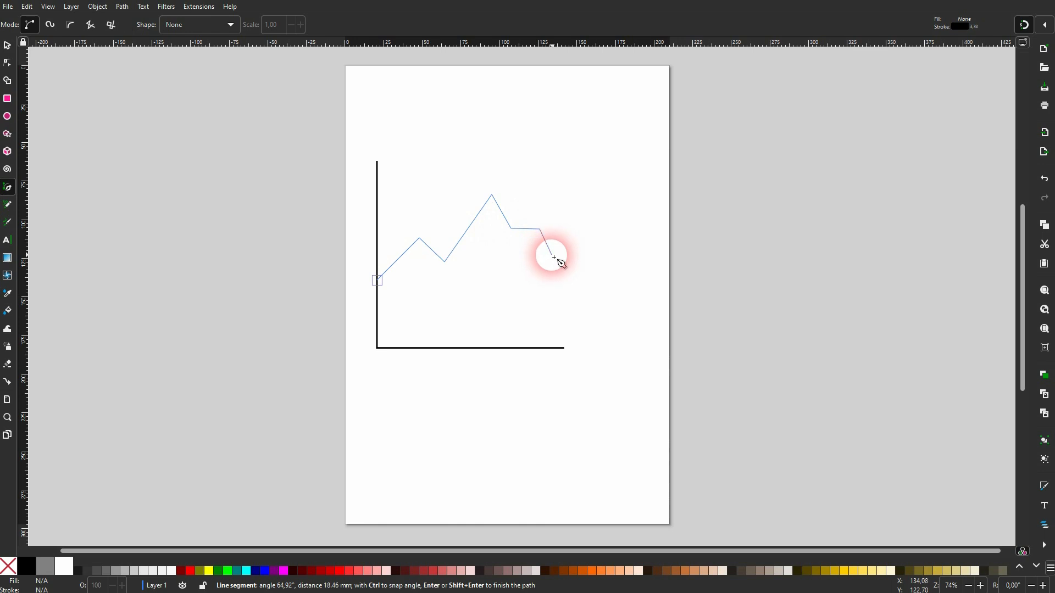
pyautogui.click(552, 255)
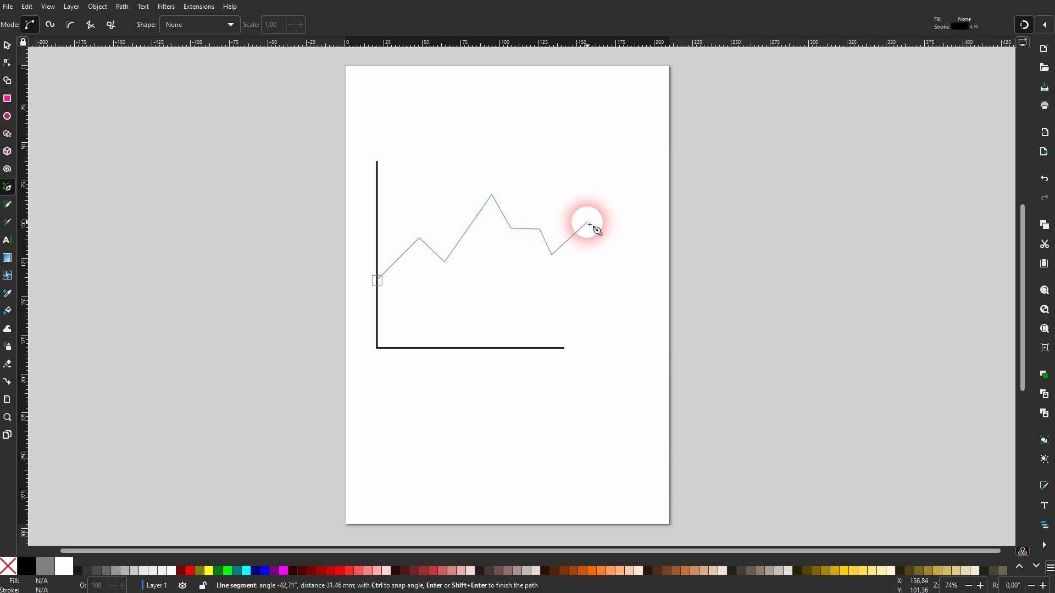
pyautogui.click(588, 223)
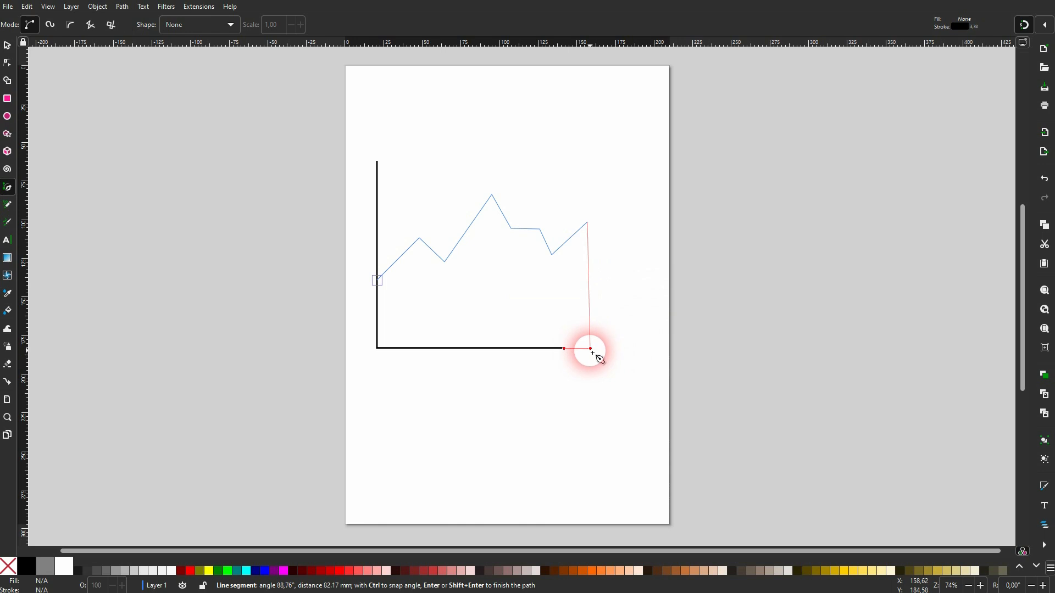
pyautogui.click(590, 348)
pyautogui.click(377, 348)
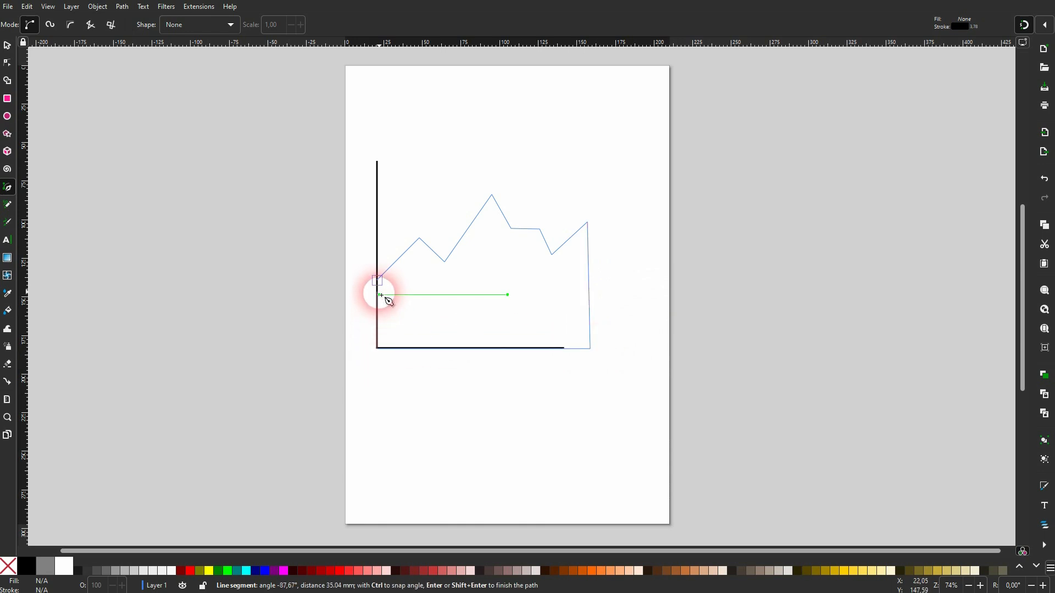
pyautogui.click(377, 280)
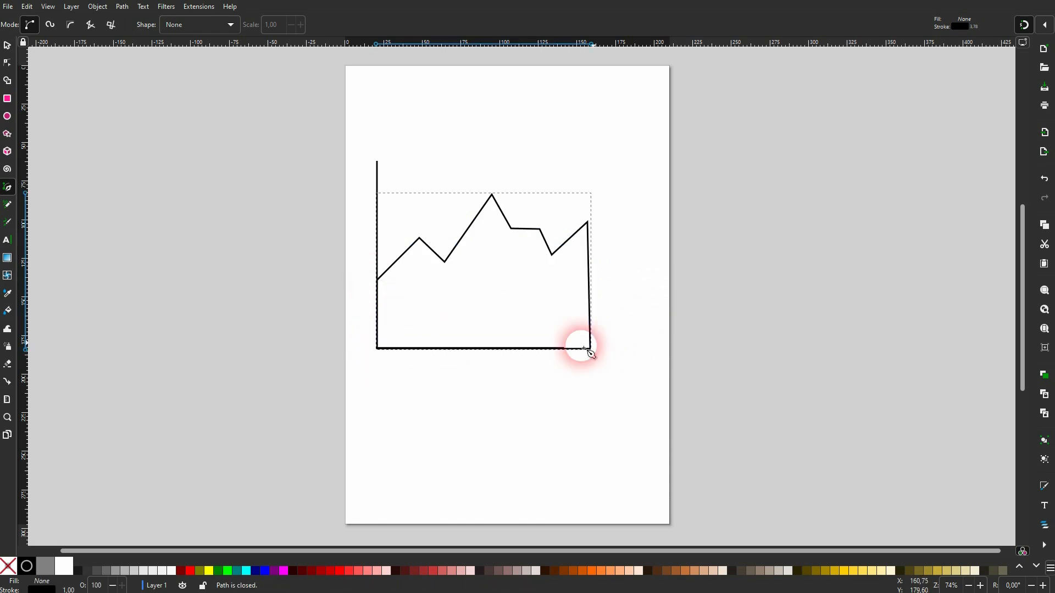
# - Fill the closed zigzag shape with red (#FF2A2A) and deselect it
pyautogui.click(12, 47)
pyautogui.click(353, 571)
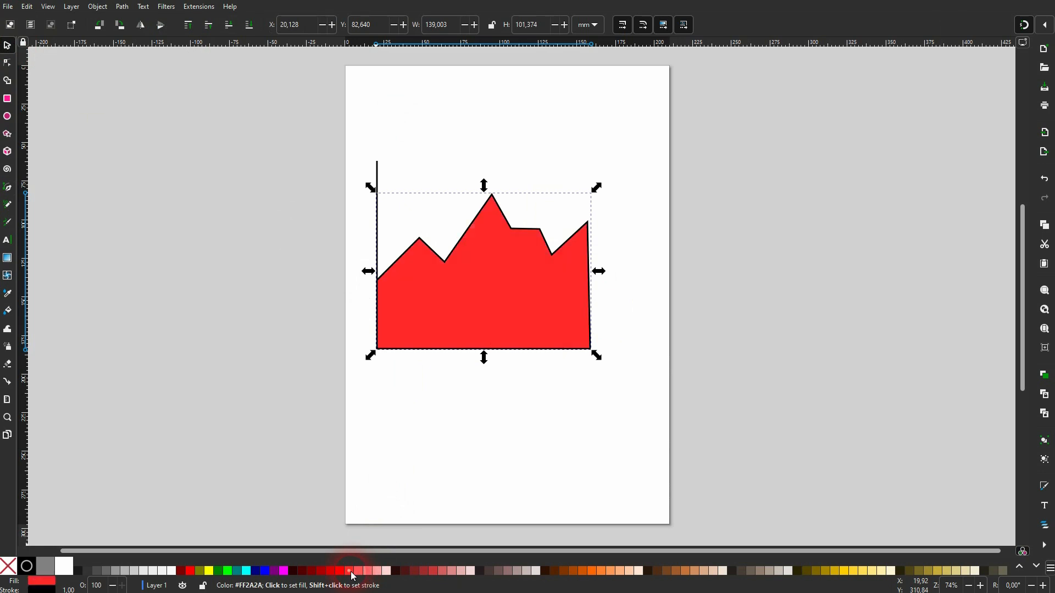
pyautogui.click(598, 406)
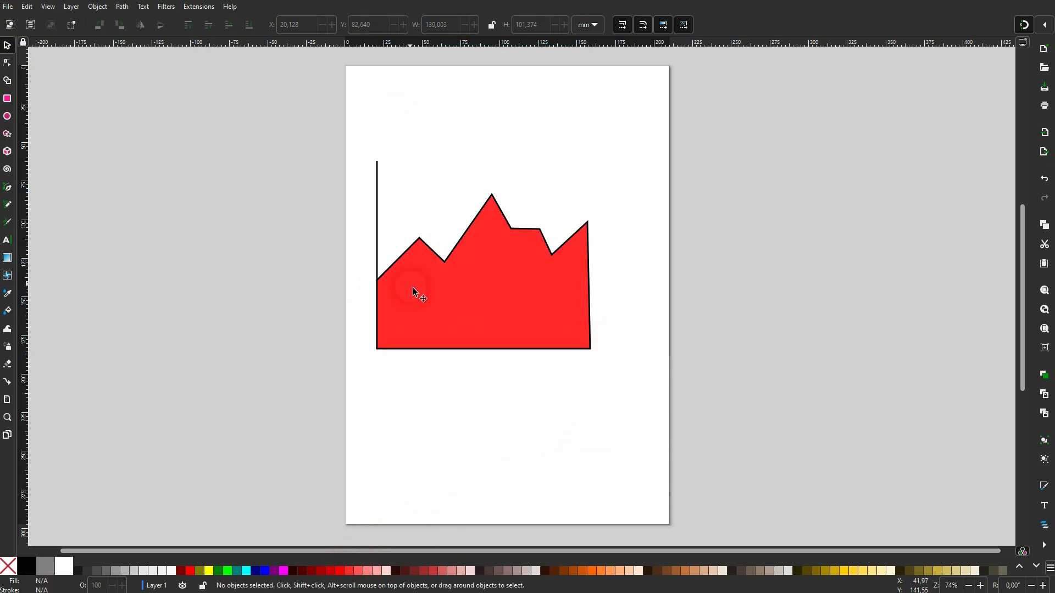
# - Lower the red zigzag shape below the axis lines and deselect it
pyautogui.click(380, 223)
pyautogui.click(490, 360)
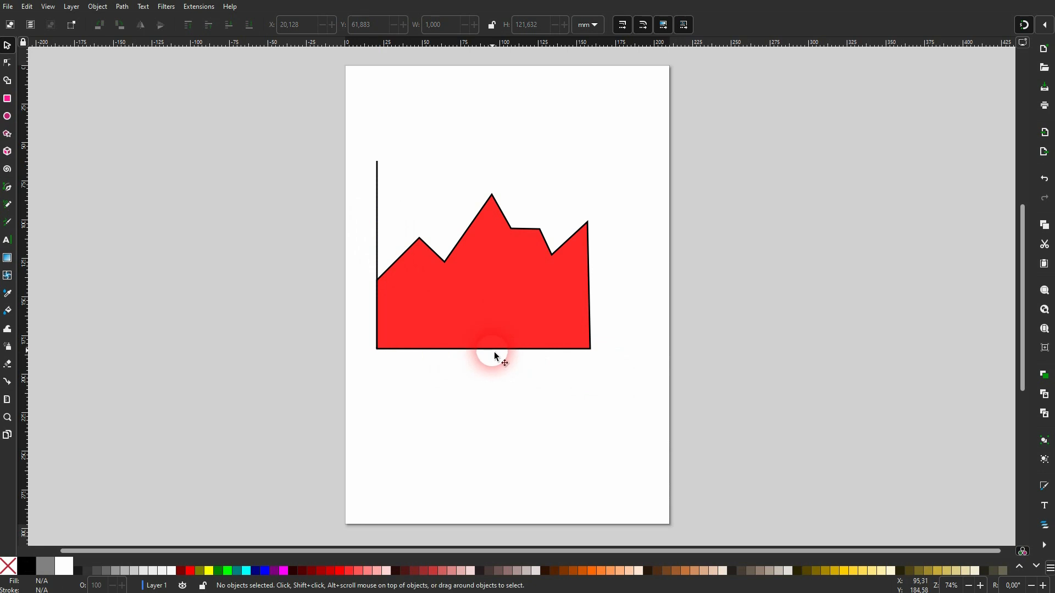
pyautogui.click(495, 356)
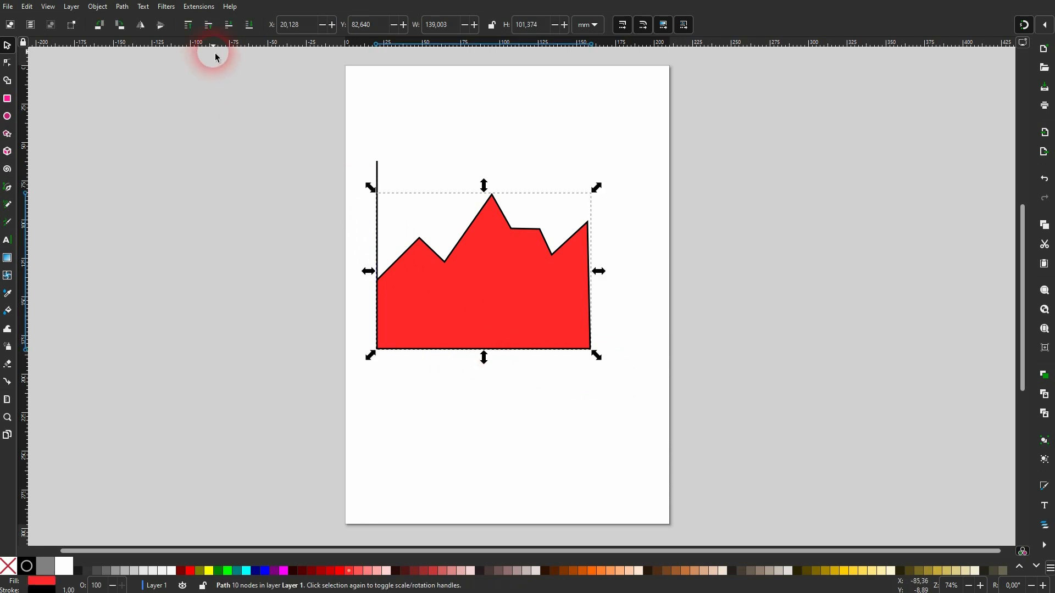
pyautogui.click(259, 243)
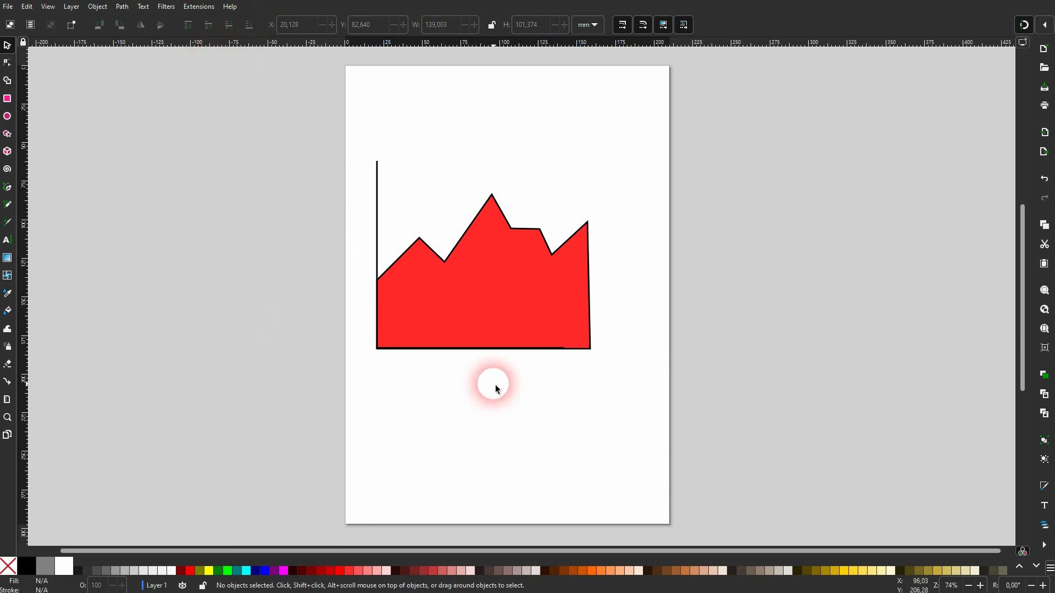
# - Stretch the horizontal axis past the red area to about 166 mm wide
pyautogui.click(487, 356)
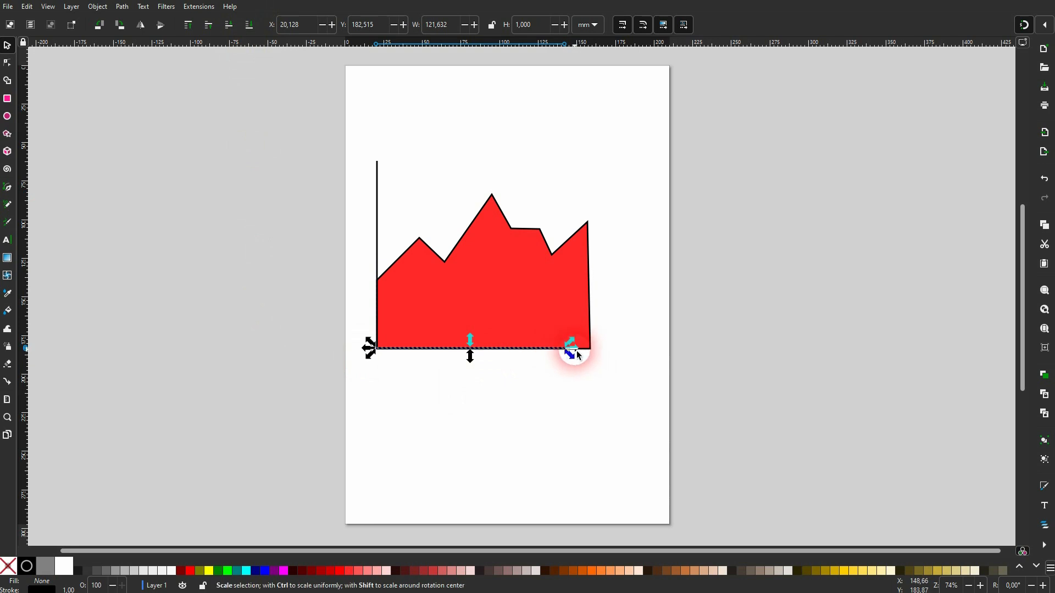
pyautogui.moveTo(573, 349); pyautogui.dragTo(646, 354)
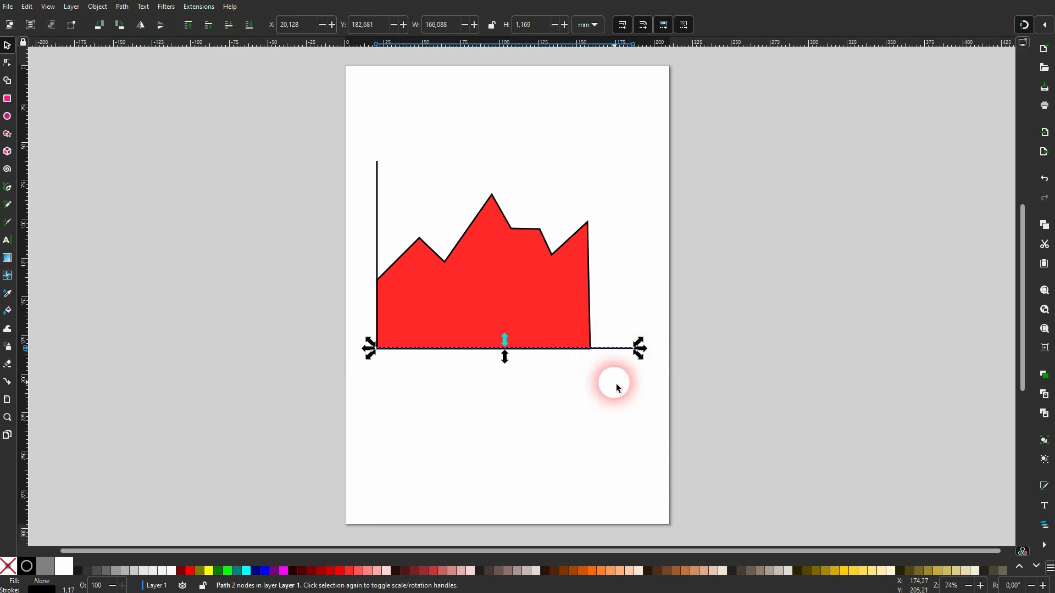
pyautogui.click(603, 400)
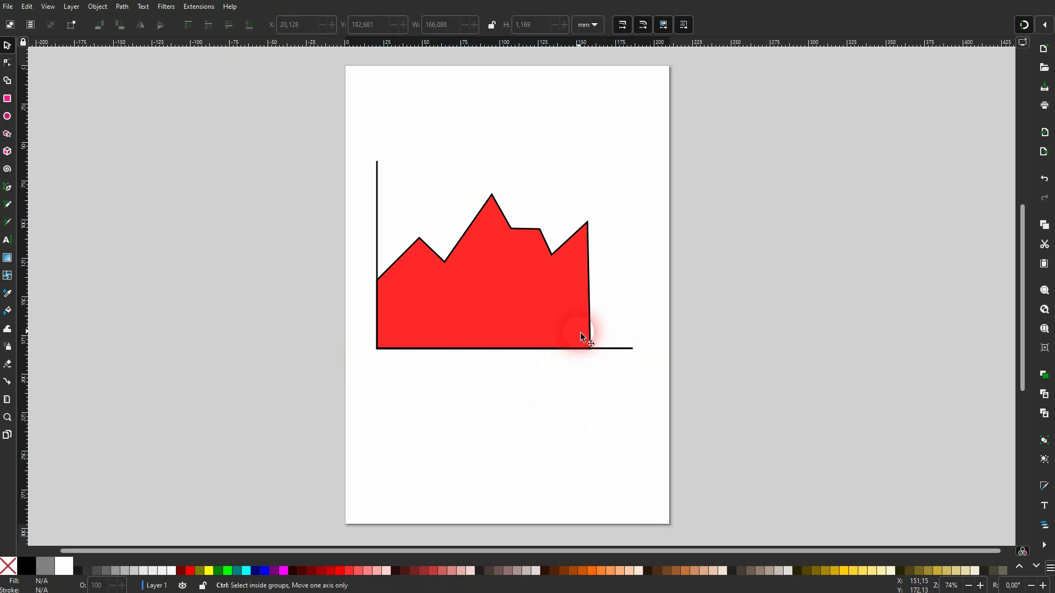
# - Nudge the horizontal axis slightly down to line up with the red shape's bottom outline, and deselect it
pyautogui.scroll(4, 583, 335)
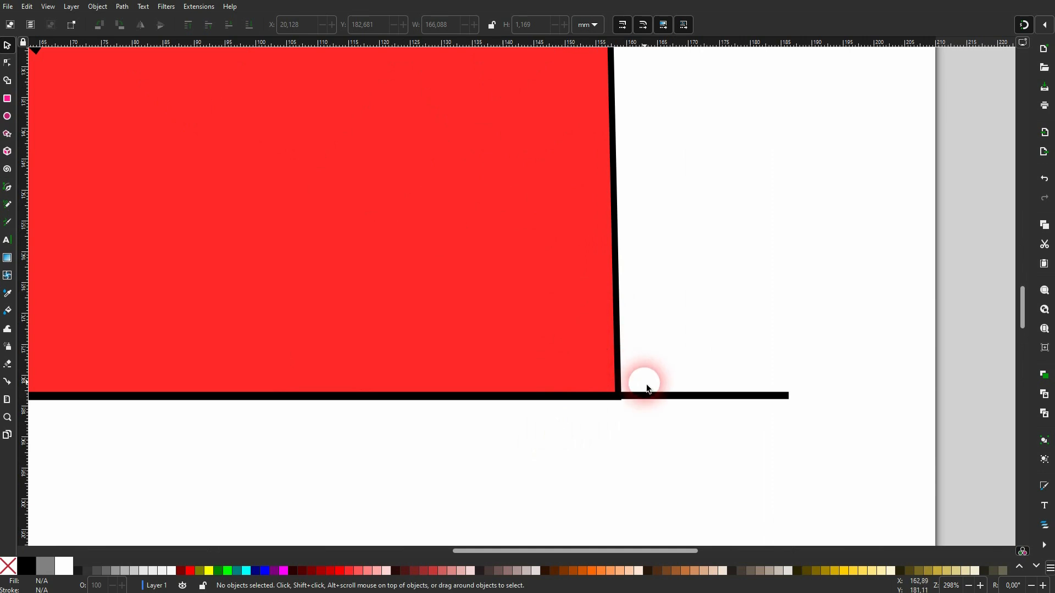
pyautogui.moveTo(646, 398); pyautogui.dragTo(650, 408)
pyautogui.click(676, 360)
pyautogui.scroll(-3, 617, 385)
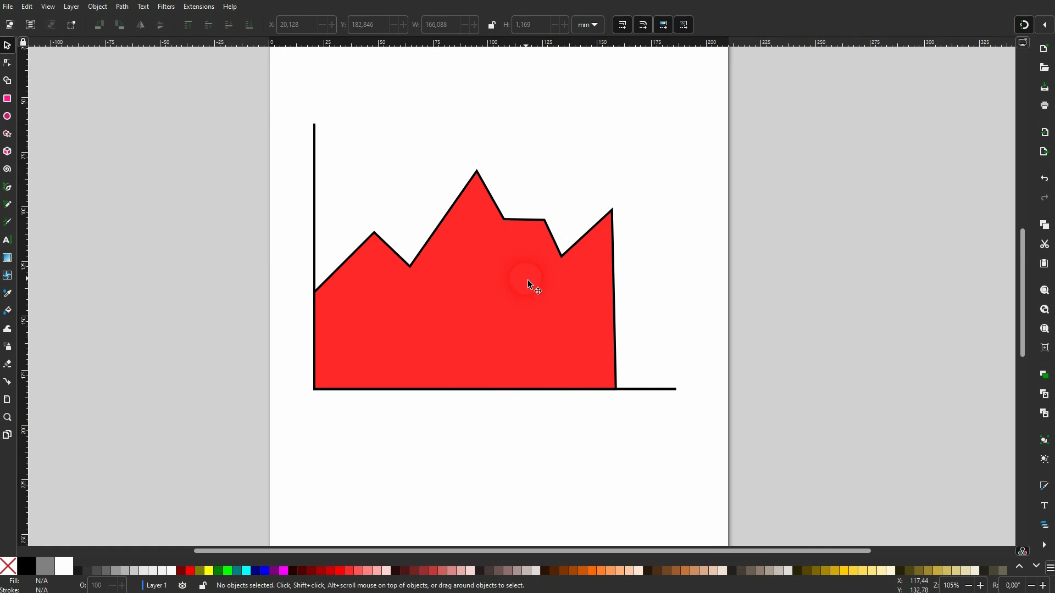
pyautogui.click(692, 261)
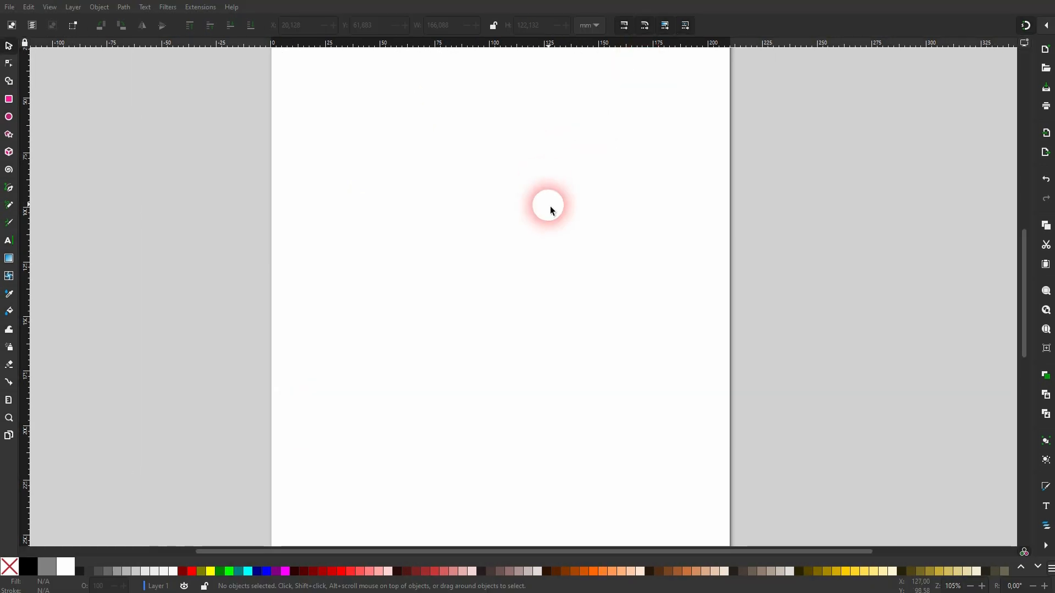
# - Draw a new vertical axis about 103 mm long on the empty page and remove its fill
pyautogui.click(9, 193)
pyautogui.click(325, 140)
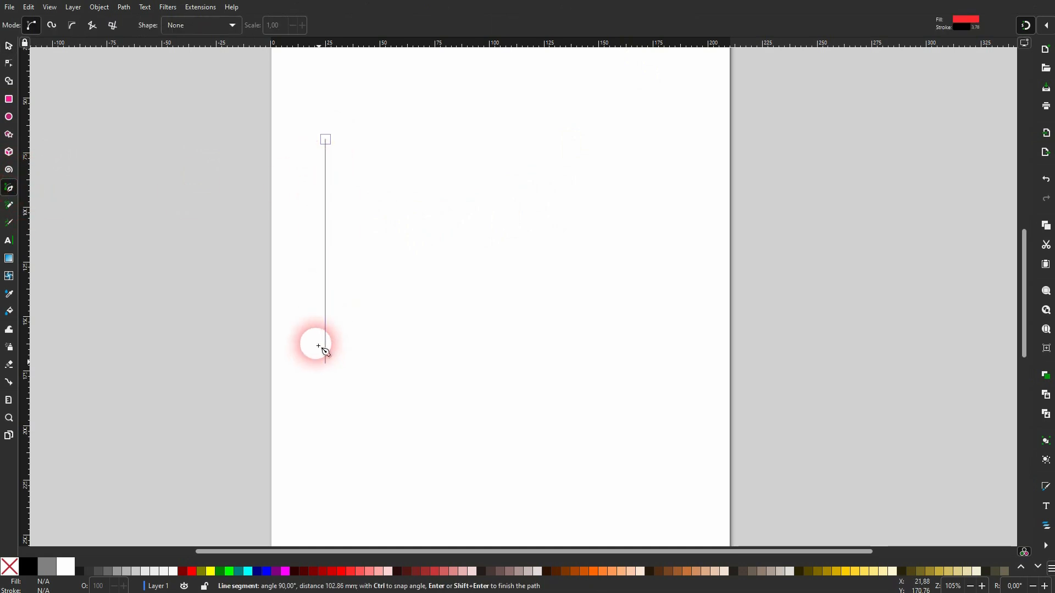
pyautogui.click(325, 361)
pyautogui.click(10, 46)
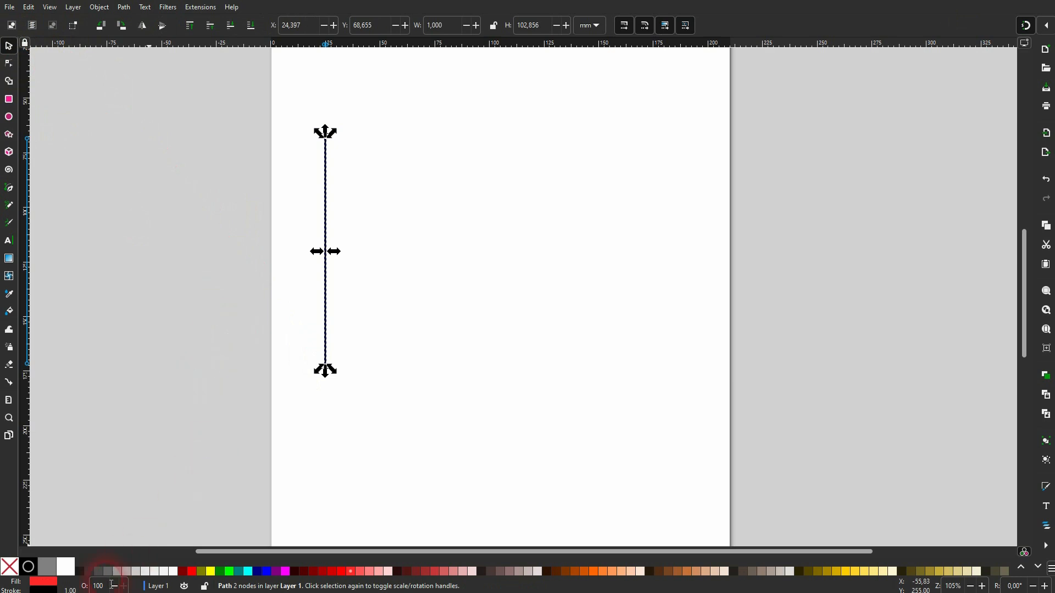
pyautogui.click(9, 567)
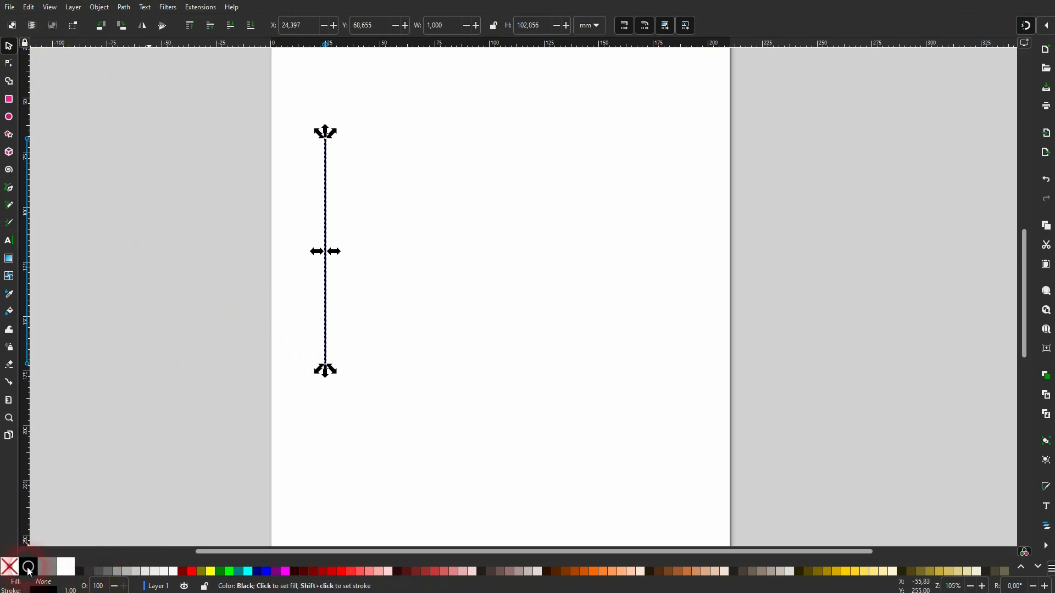
# - Duplicate the new vertical axis, rotate the copy 90 degrees, and join it to the original's lower end as the horizontal axis
pyautogui.hotkey('ctrl', 'd')
pyautogui.moveTo(328, 206); pyautogui.dragTo(517, 209)
pyautogui.click(517, 209)
pyautogui.moveTo(515, 133); pyautogui.dragTo(621, 240)
pyautogui.moveTo(555, 253); pyautogui.dragTo(478, 363)
pyautogui.click(644, 256)
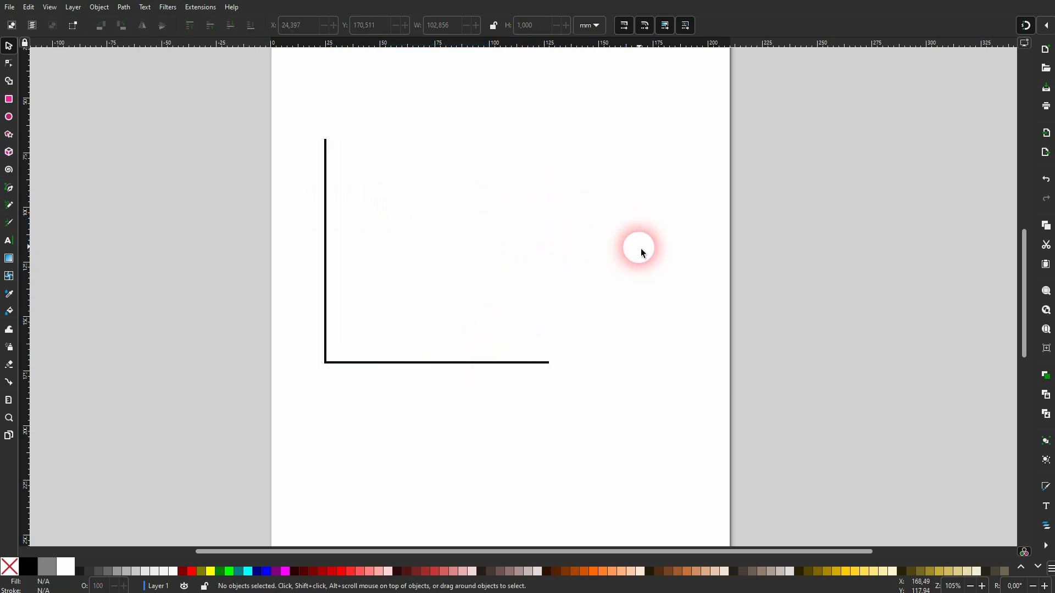
# - Stretch the new horizontal axis to about 161 mm wide and deselect it
pyautogui.click(543, 363)
pyautogui.moveTo(567, 371); pyautogui.dragTo(687, 368)
pyautogui.click(549, 403)
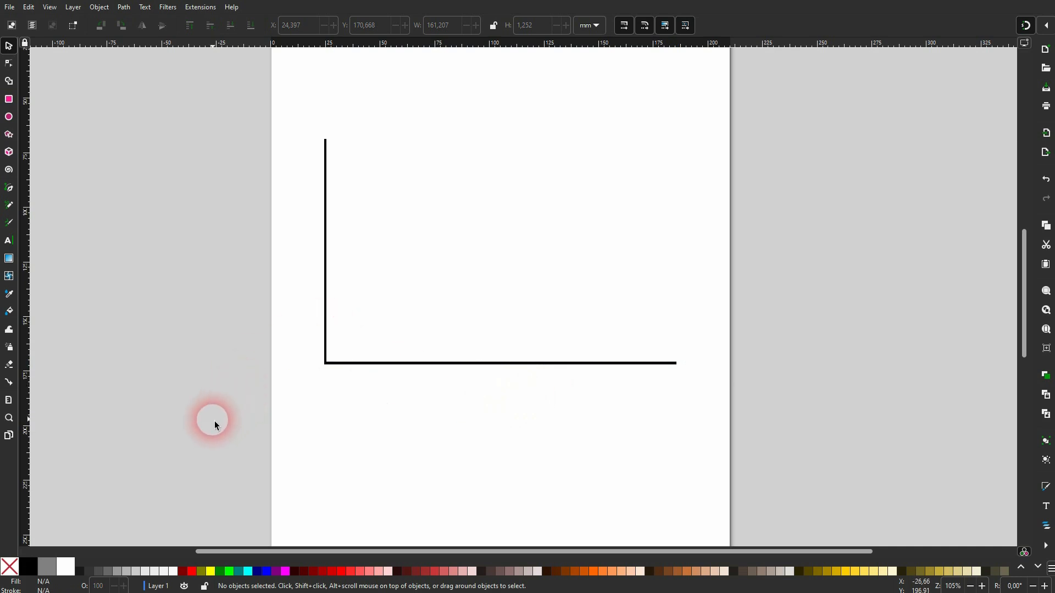
# - Set the stroke width of both axis lines to 1 mm and deselect them
pyautogui.moveTo(214, 421); pyautogui.dragTo(782, 93)
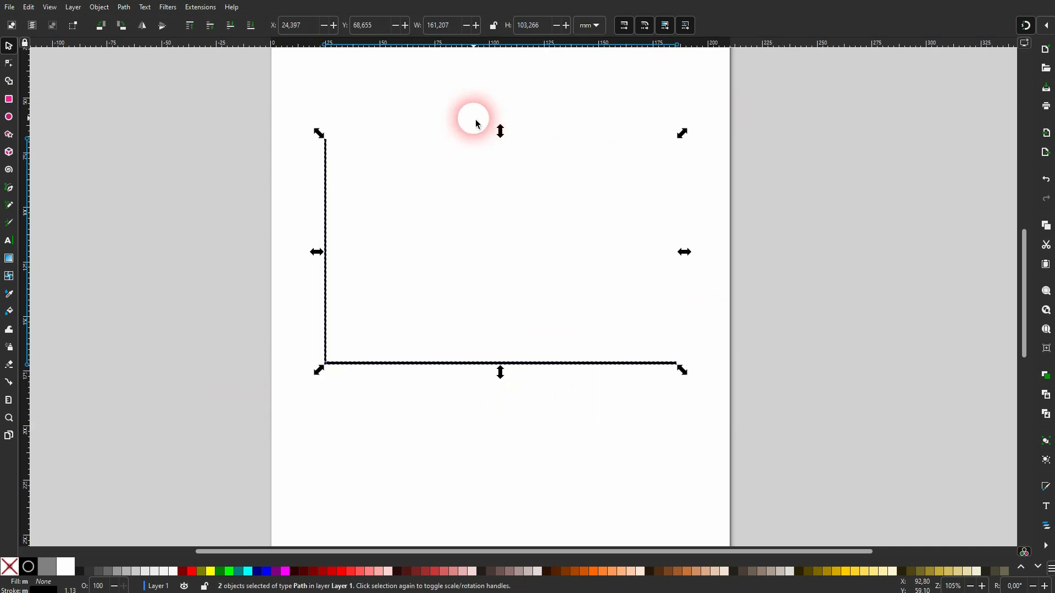
pyautogui.click(100, 7)
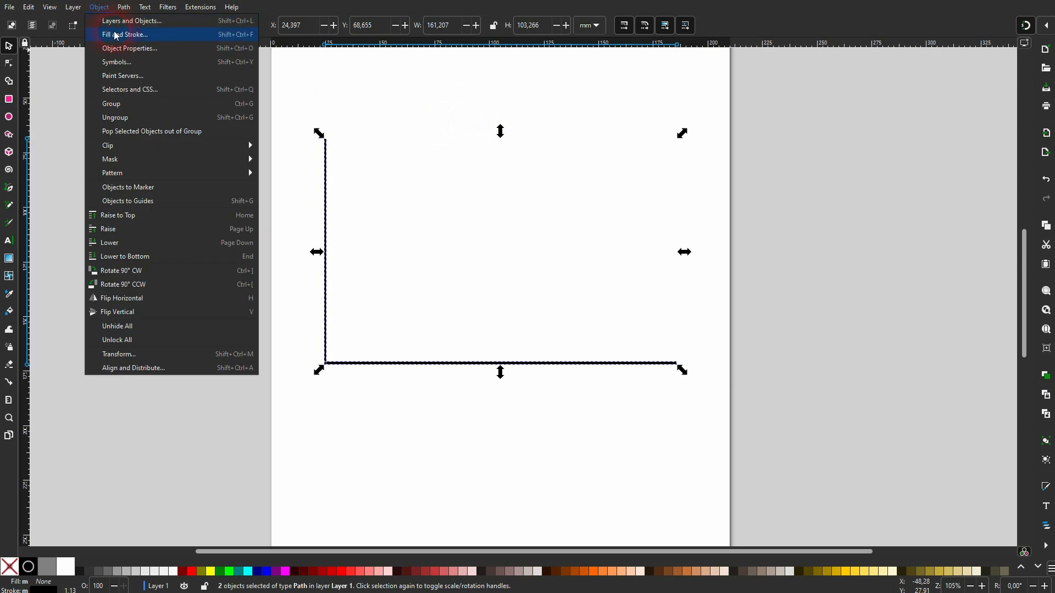
pyautogui.click(777, 160)
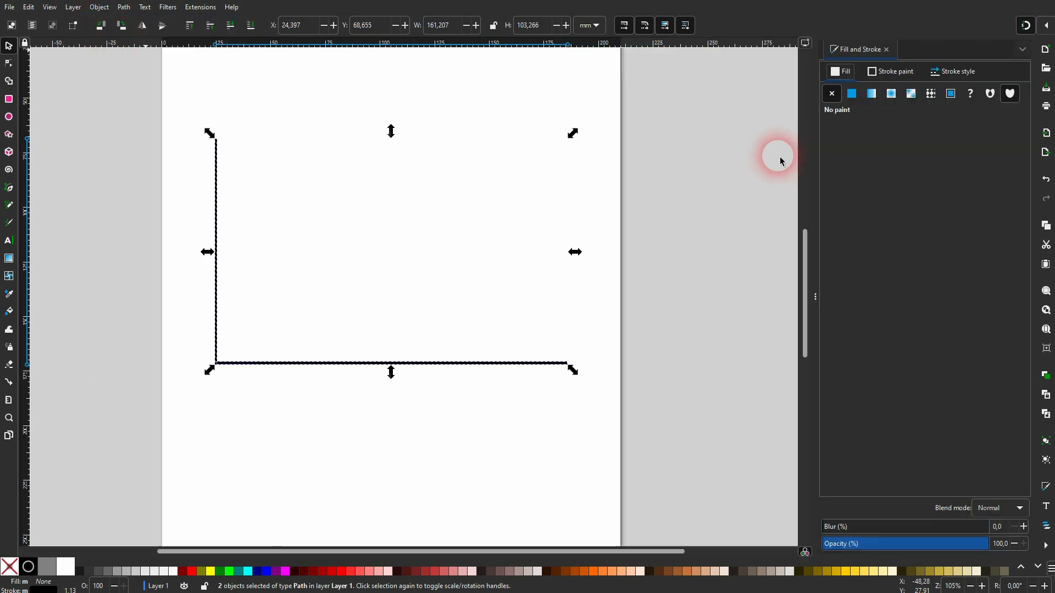
pyautogui.click(954, 72)
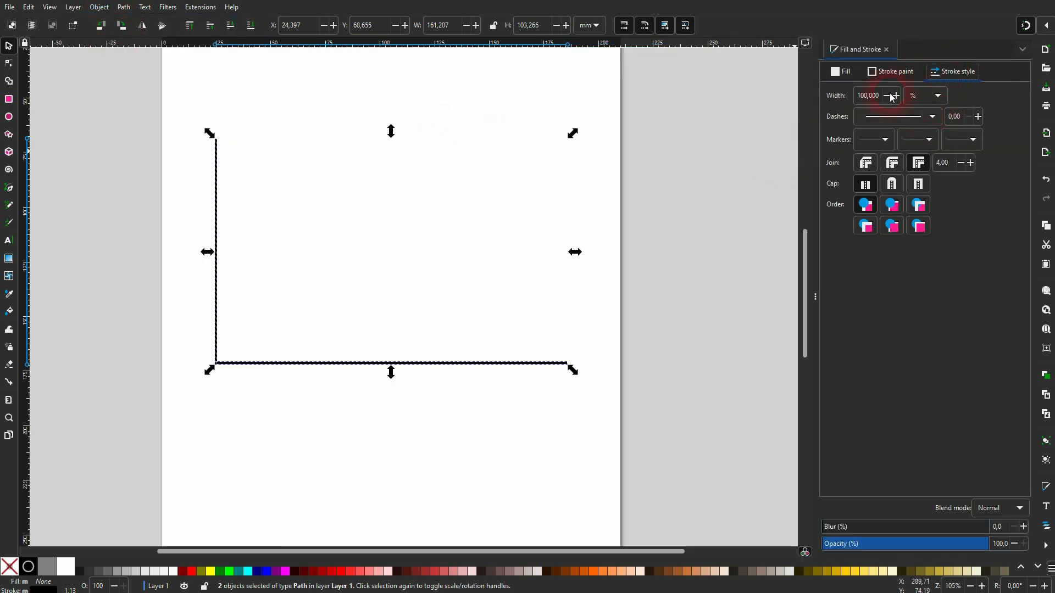
pyautogui.click(938, 101)
pyautogui.click(866, 110)
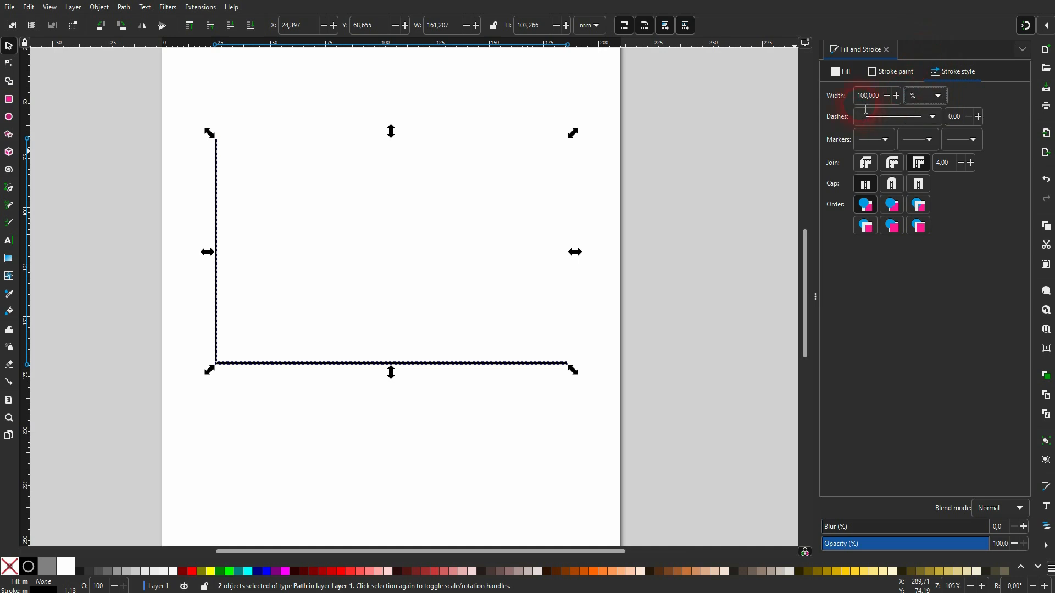
pyautogui.click(923, 98)
pyautogui.click(922, 87)
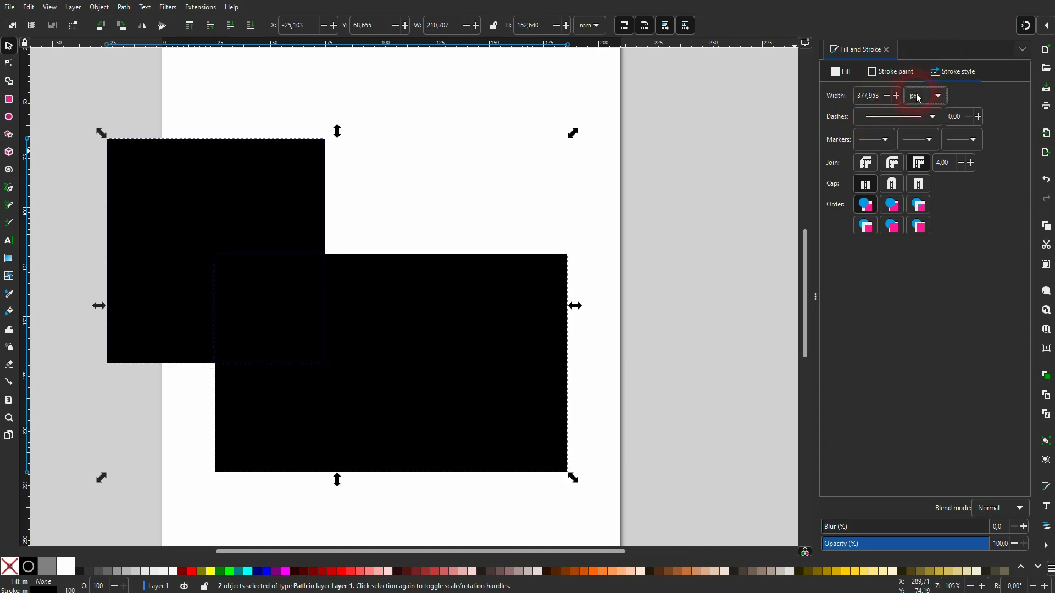
pyautogui.click(919, 98)
pyautogui.click(914, 81)
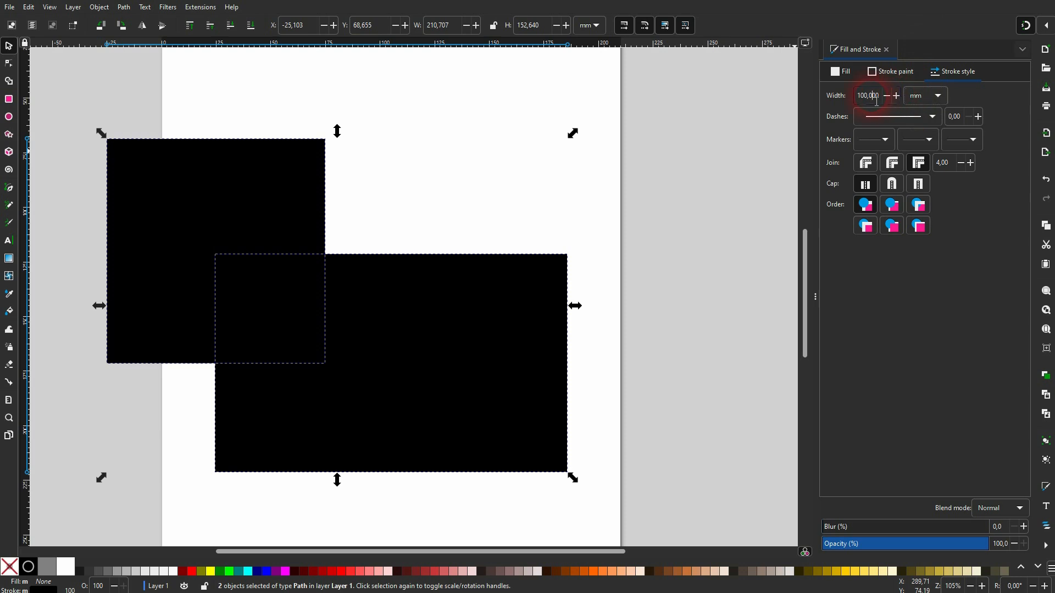
pyautogui.press('Return')
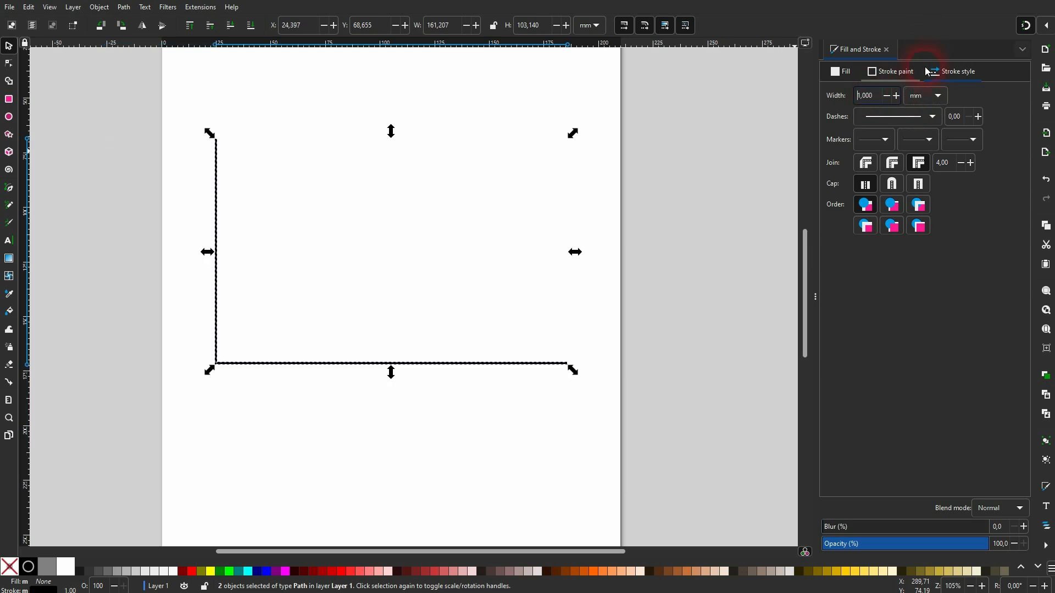
pyautogui.click(886, 49)
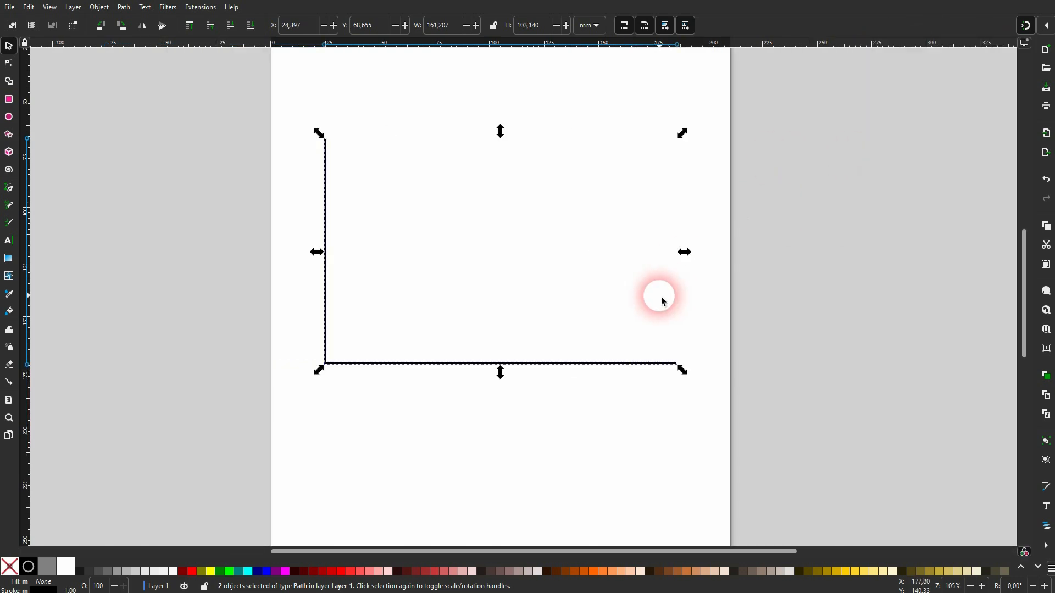
pyautogui.click(824, 301)
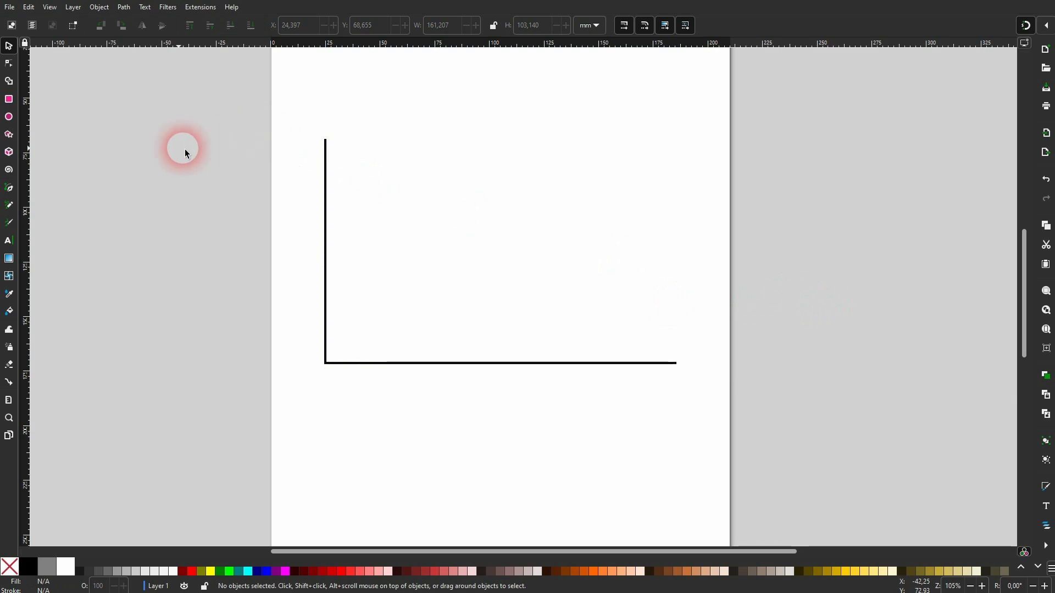
# - Draw a closed area shape about 141 mm wide and 103 mm high, with a jagged upper edge and its base along the horizontal axis
pyautogui.click(9, 188)
pyautogui.click(325, 197)
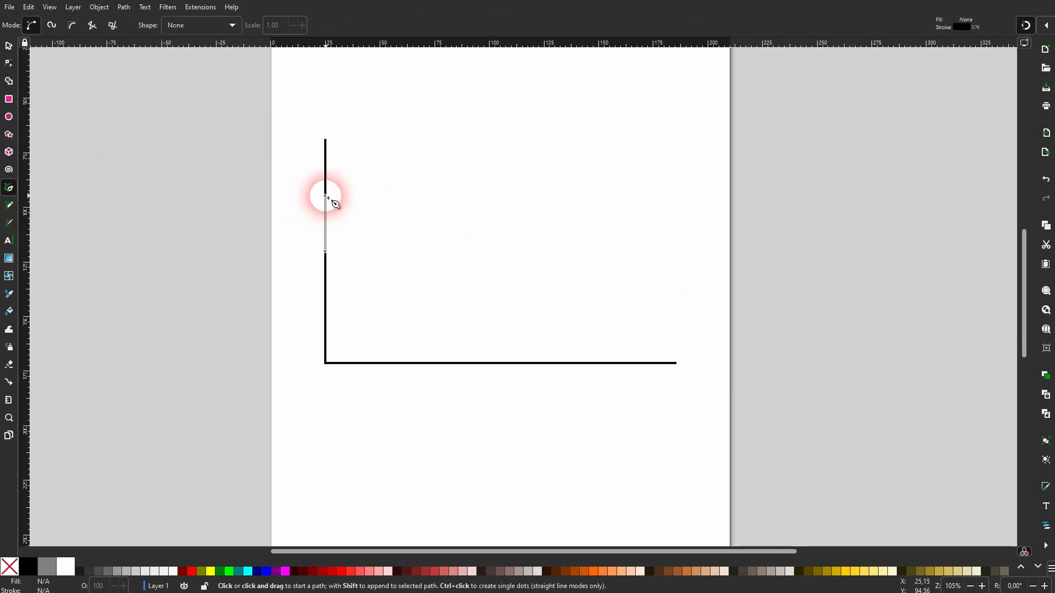
pyautogui.click(415, 168)
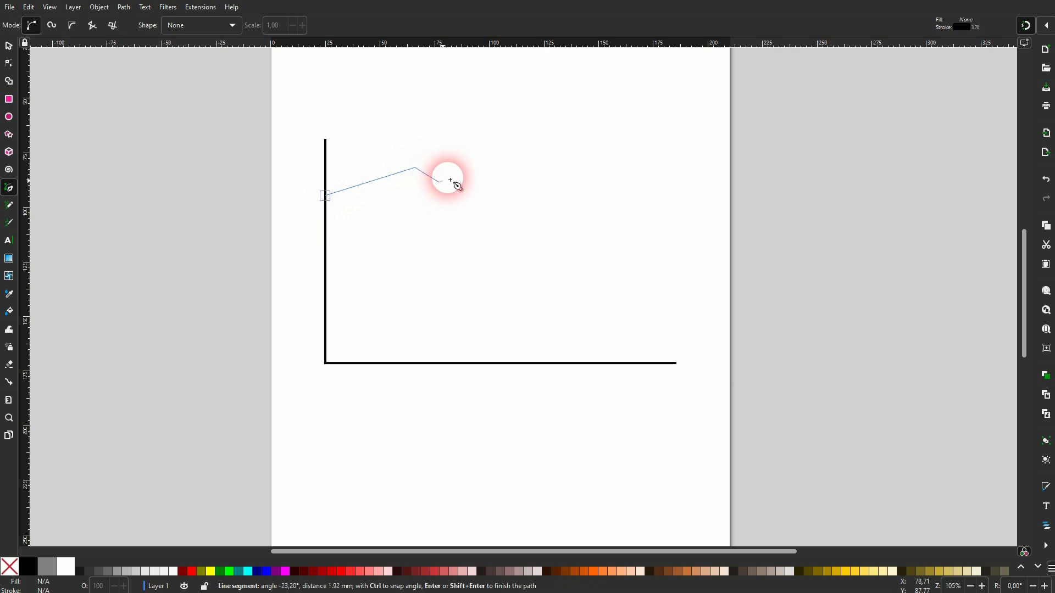
pyautogui.click(439, 182)
pyautogui.click(494, 154)
pyautogui.click(553, 207)
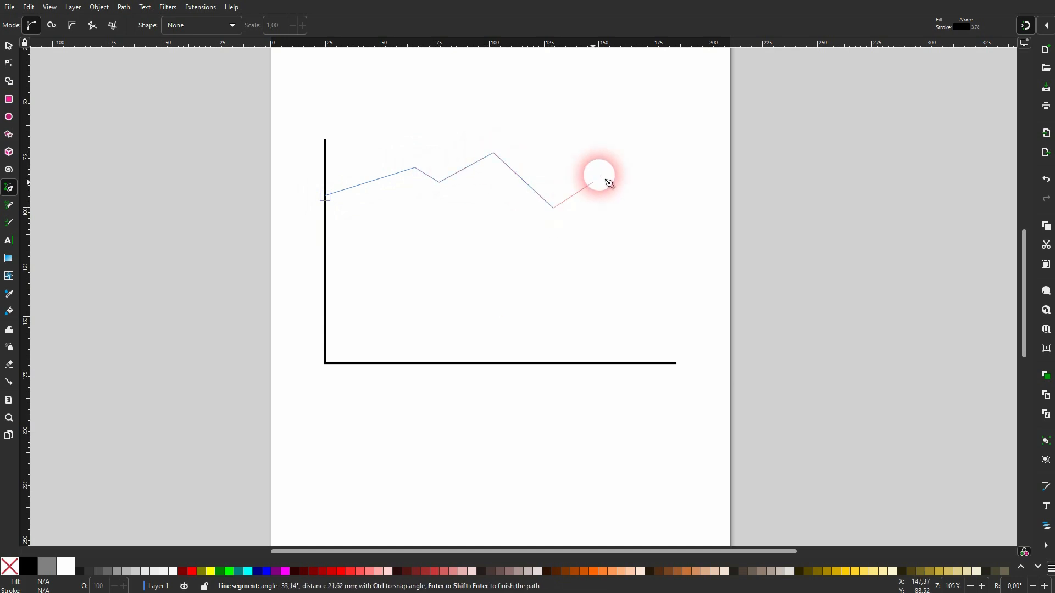
pyautogui.click(634, 140)
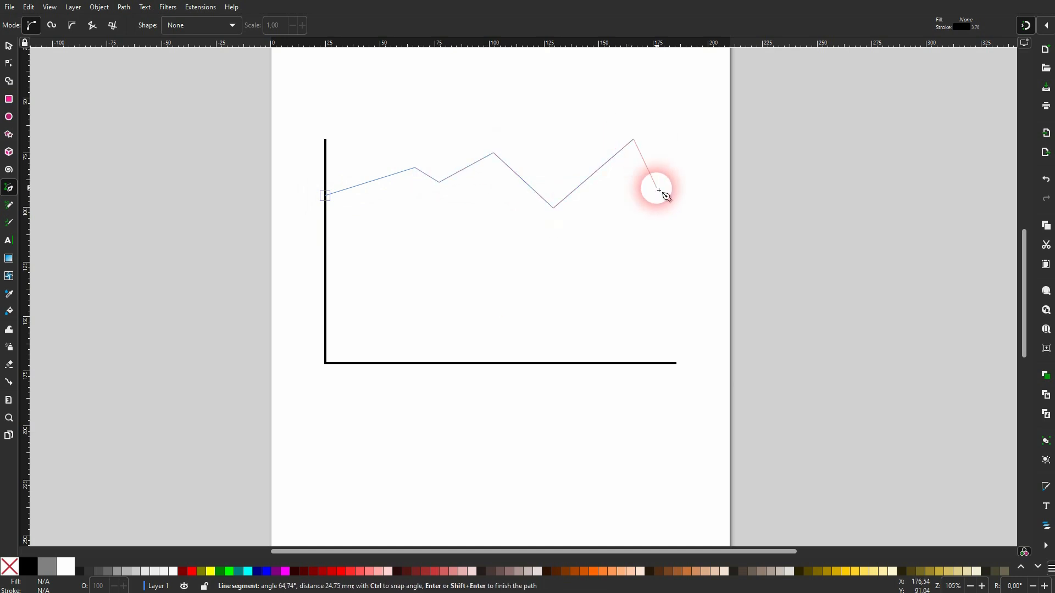
pyautogui.click(635, 363)
pyautogui.click(326, 363)
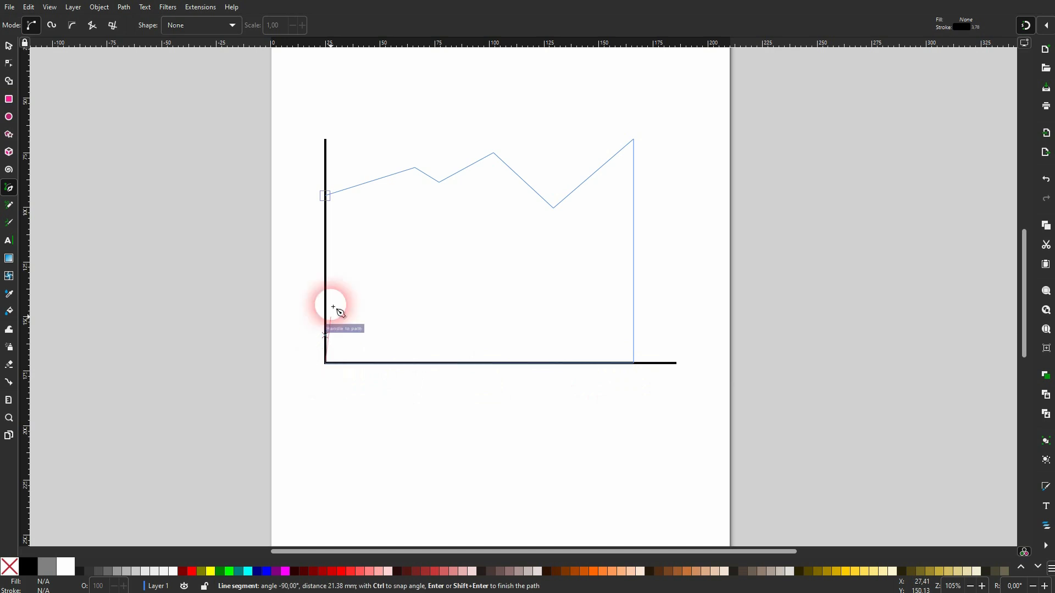
pyautogui.click(326, 198)
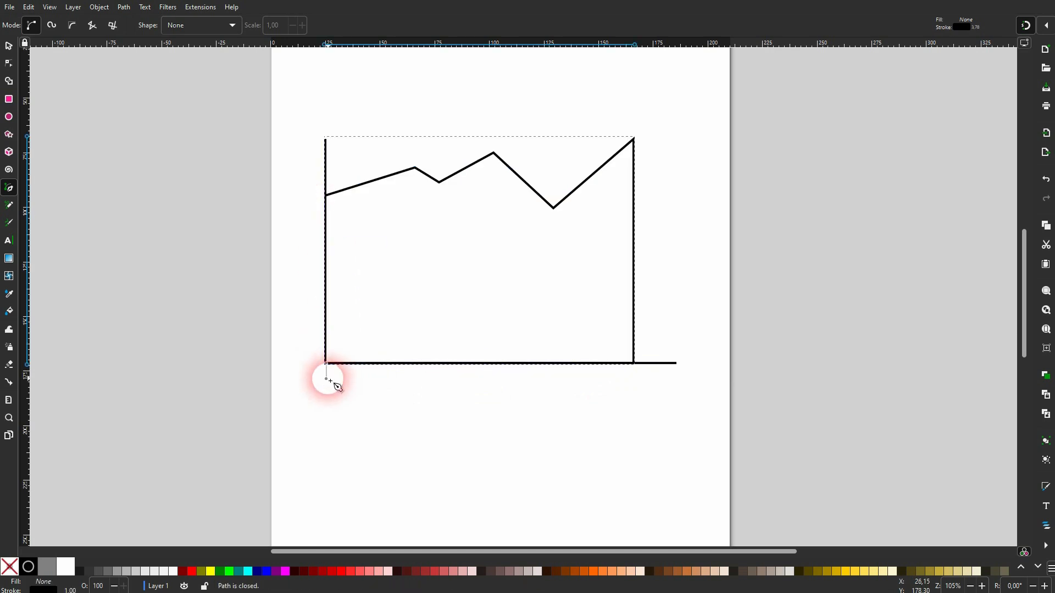
# - Fill the jagged area shape red, remove its stroke, send it behind the axes, and deselect it
pyautogui.click(192, 572)
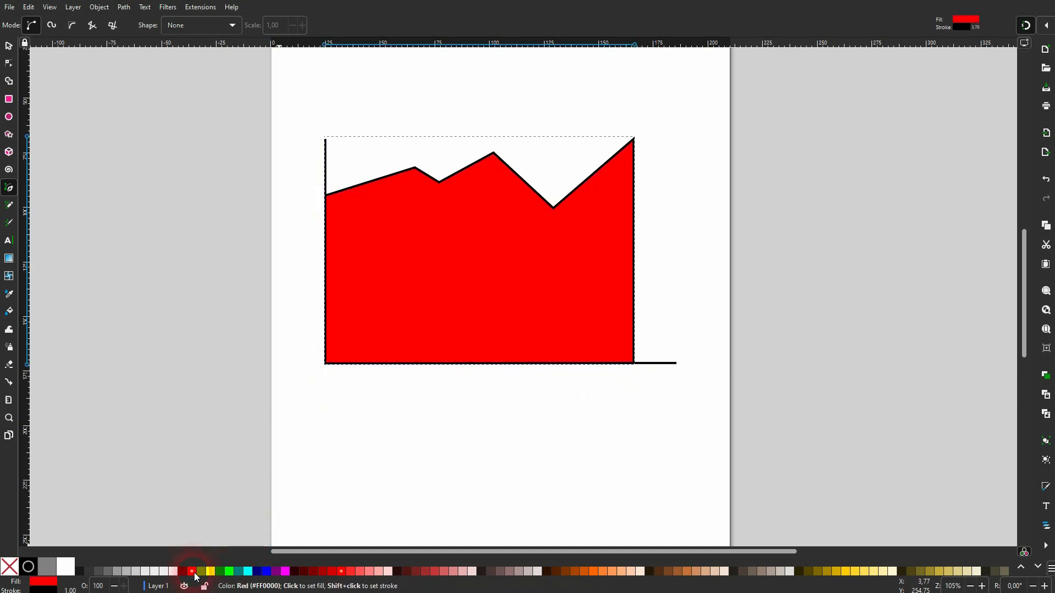
pyautogui.keyDown('shift'); pyautogui.click(11, 573); pyautogui.keyUp('shift')
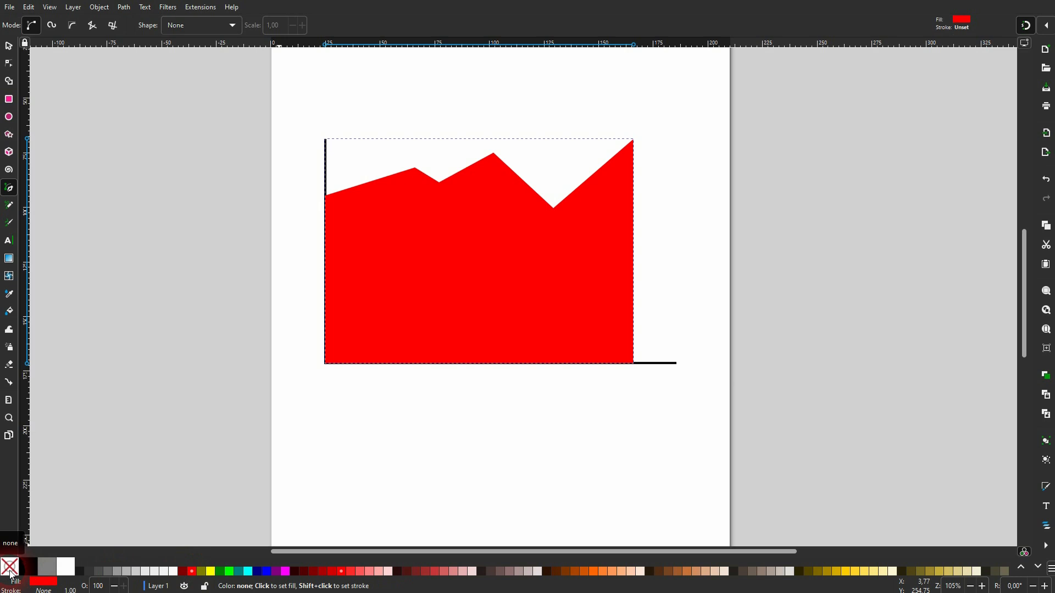
pyautogui.click(9, 48)
pyautogui.click(253, 27)
pyautogui.click(280, 387)
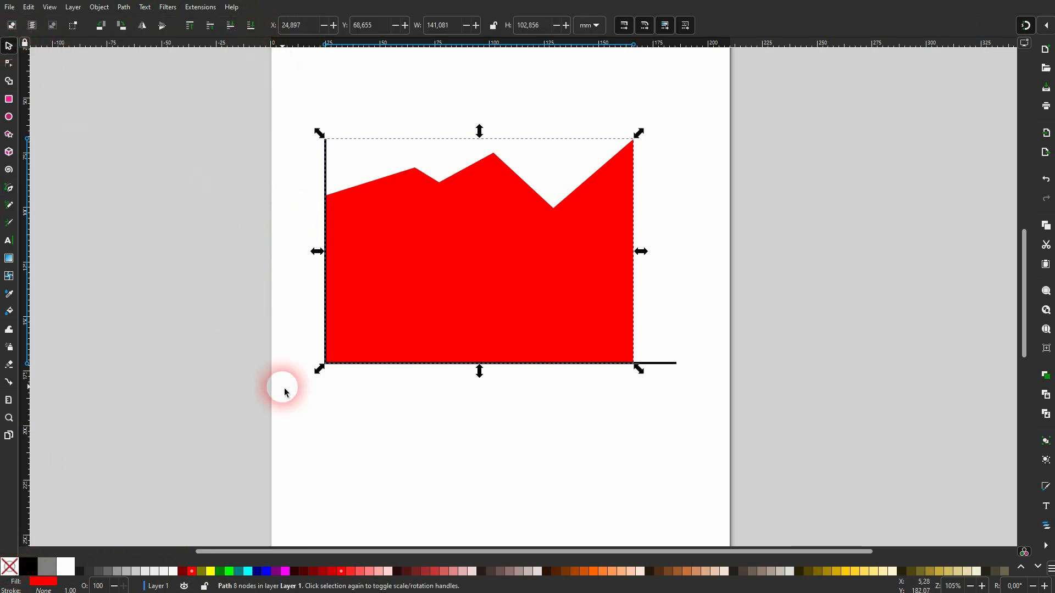
pyautogui.click(556, 497)
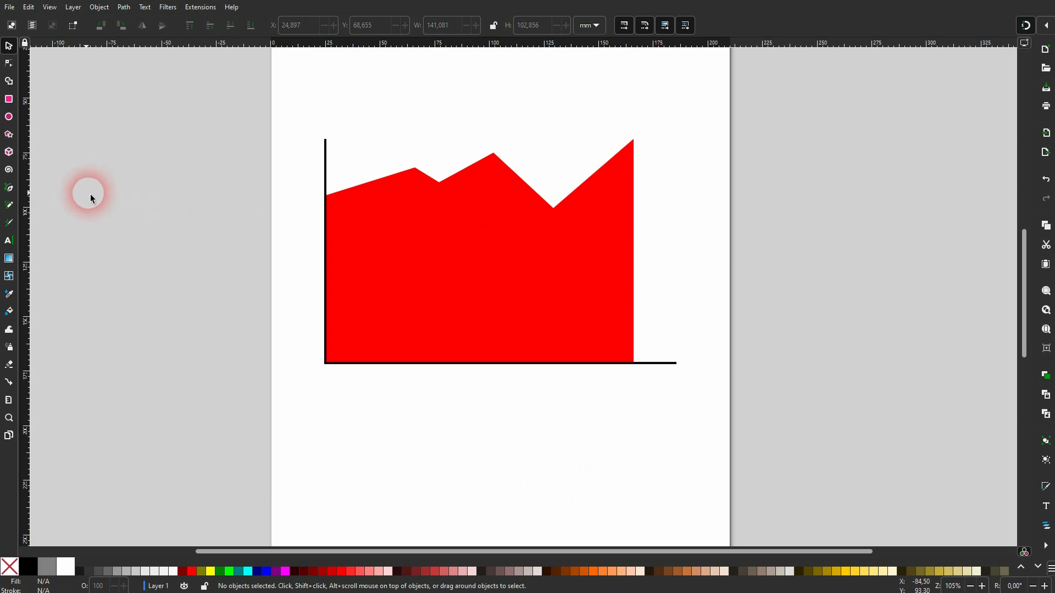
# - Draw a second closed jagged area shape about 142 mm wide and 77 mm high over the red area, sharing its base and side edges
pyautogui.click(17, 200)
pyautogui.click(326, 240)
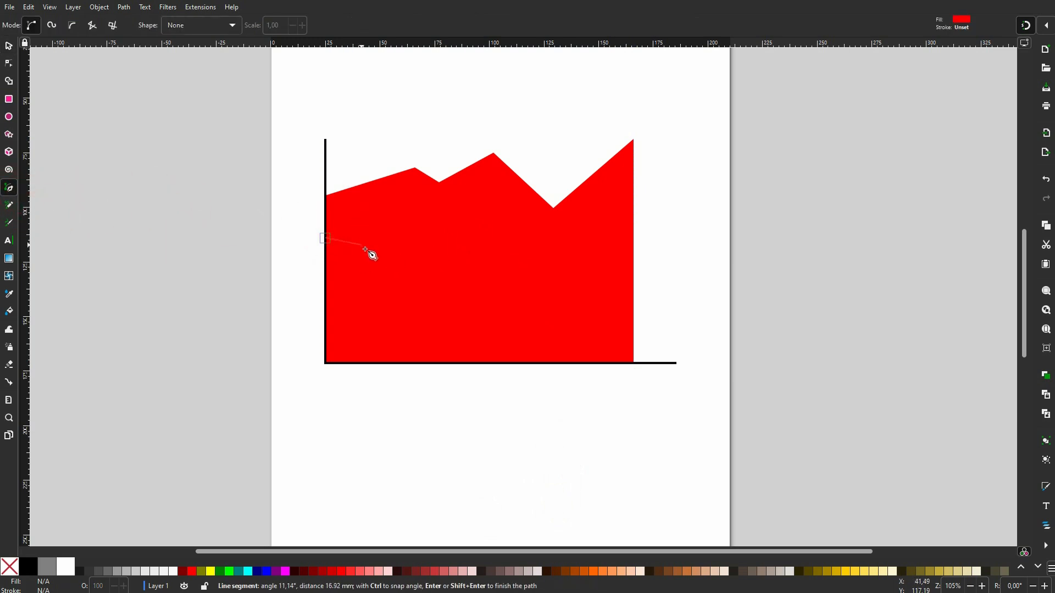
pyautogui.click(412, 205)
pyautogui.click(466, 209)
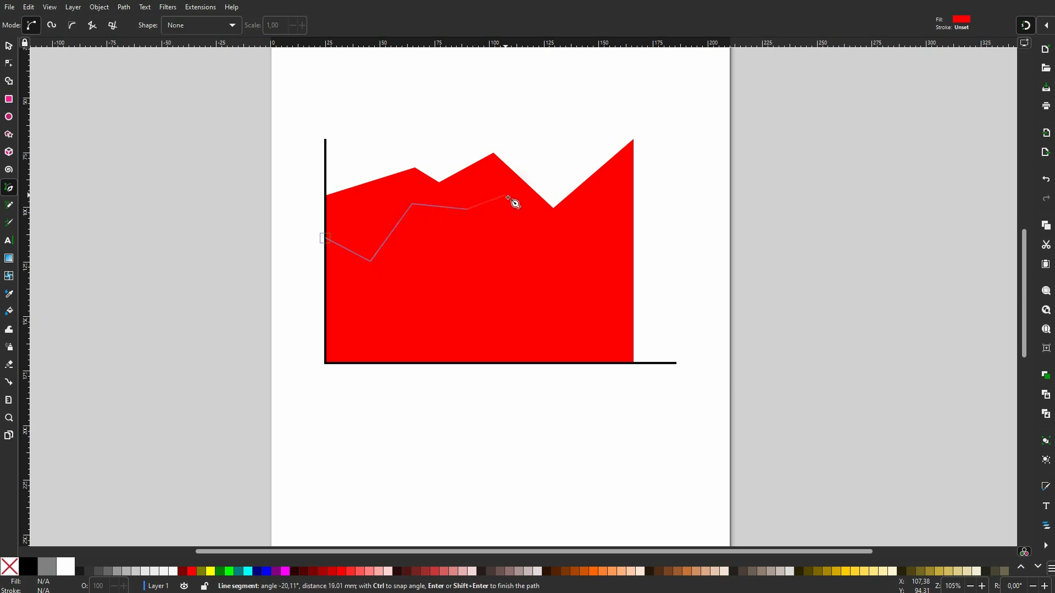
pyautogui.click(506, 196)
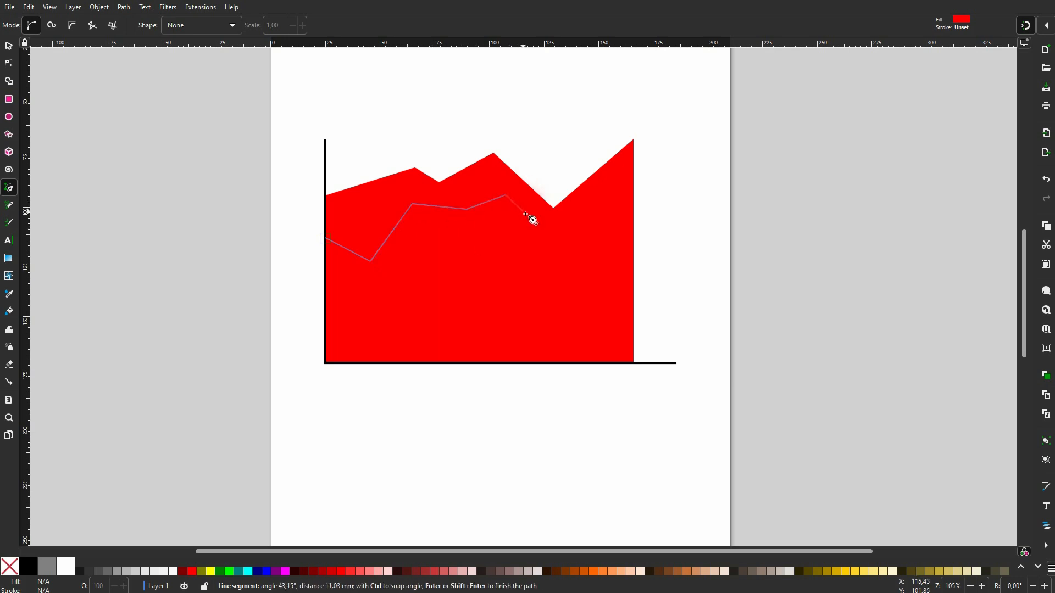
pyautogui.click(521, 248)
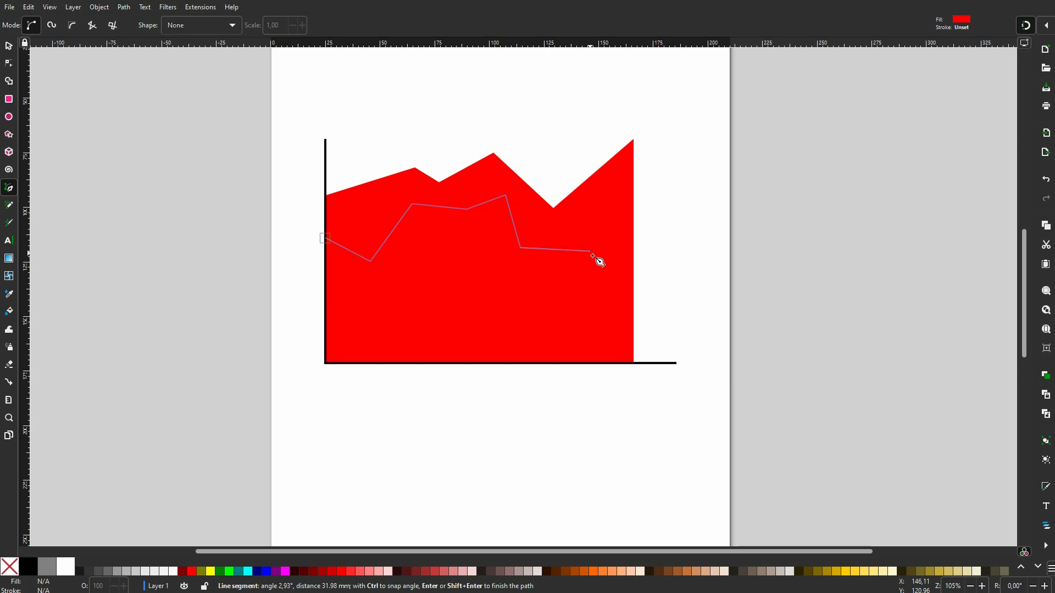
pyautogui.click(591, 253)
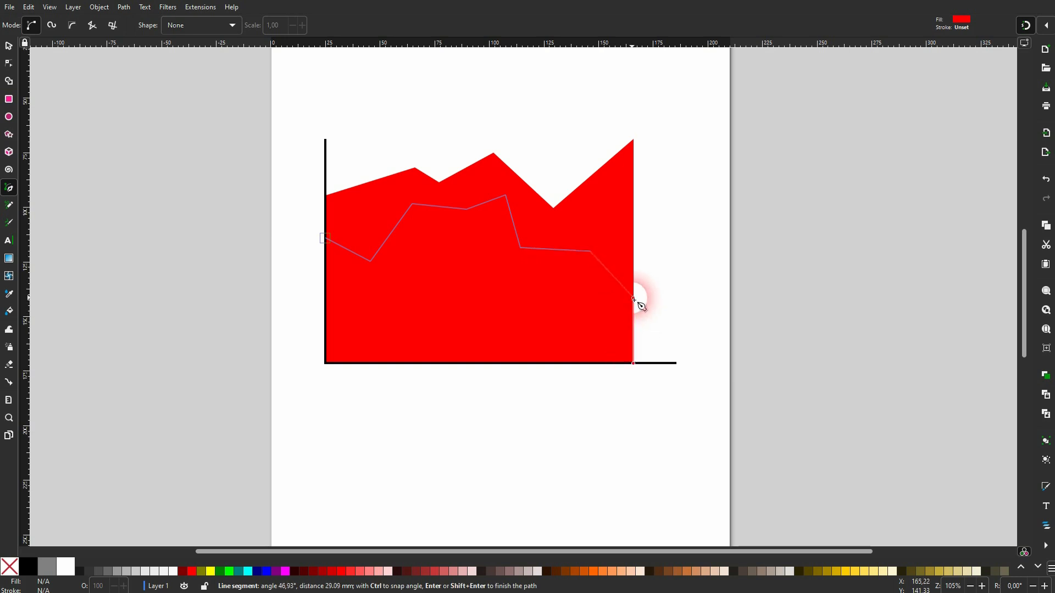
pyautogui.click(633, 298)
pyautogui.click(633, 363)
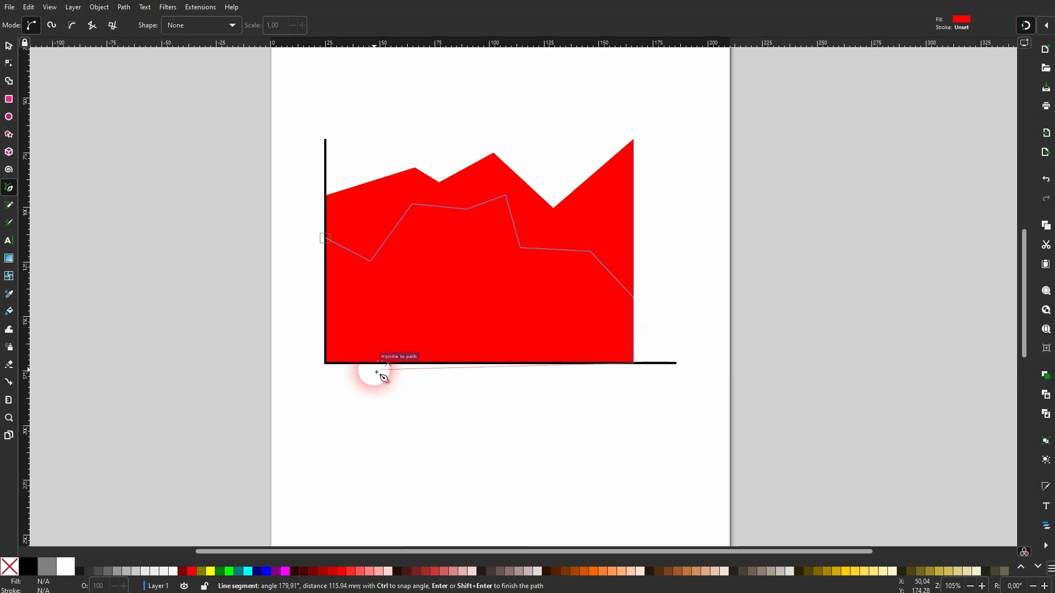
pyautogui.click(326, 363)
pyautogui.click(324, 241)
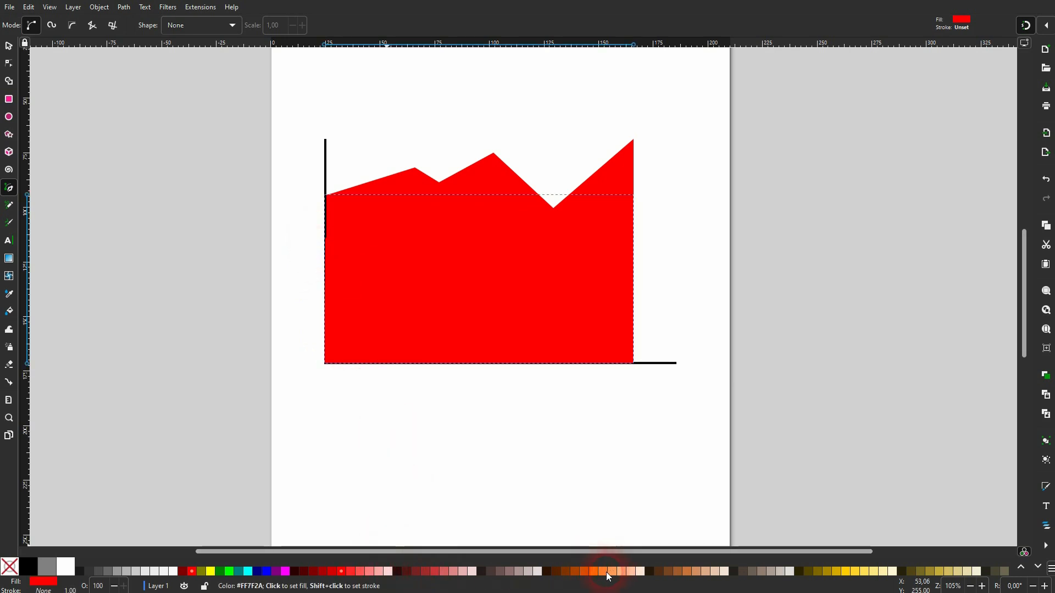
# - Fill the second area shape orange, lower it behind the axes but in front of the red area, and deselect it
pyautogui.click(592, 571)
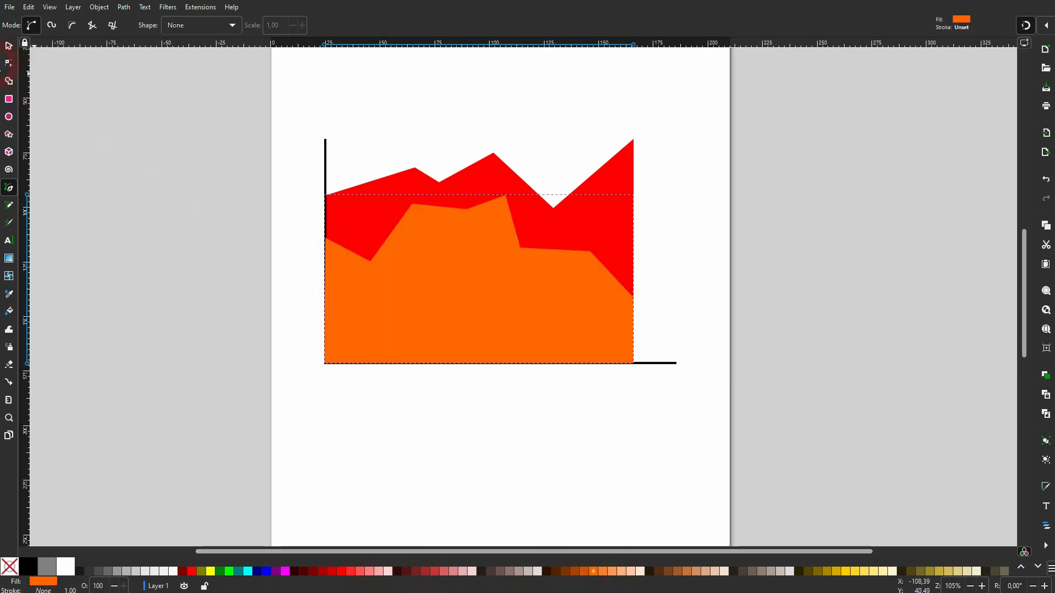
pyautogui.click(10, 47)
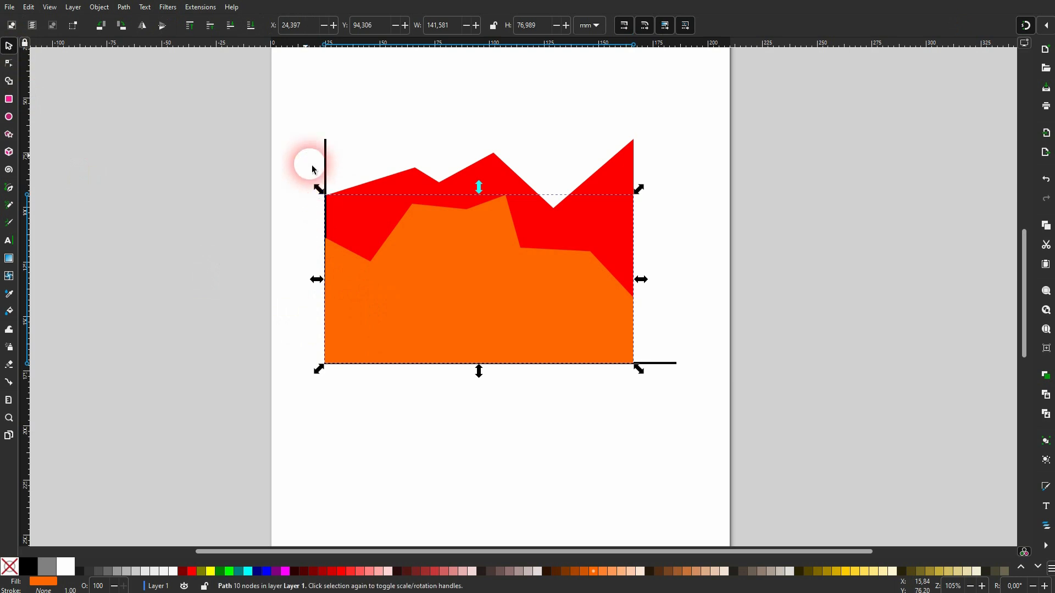
pyautogui.click(235, 32)
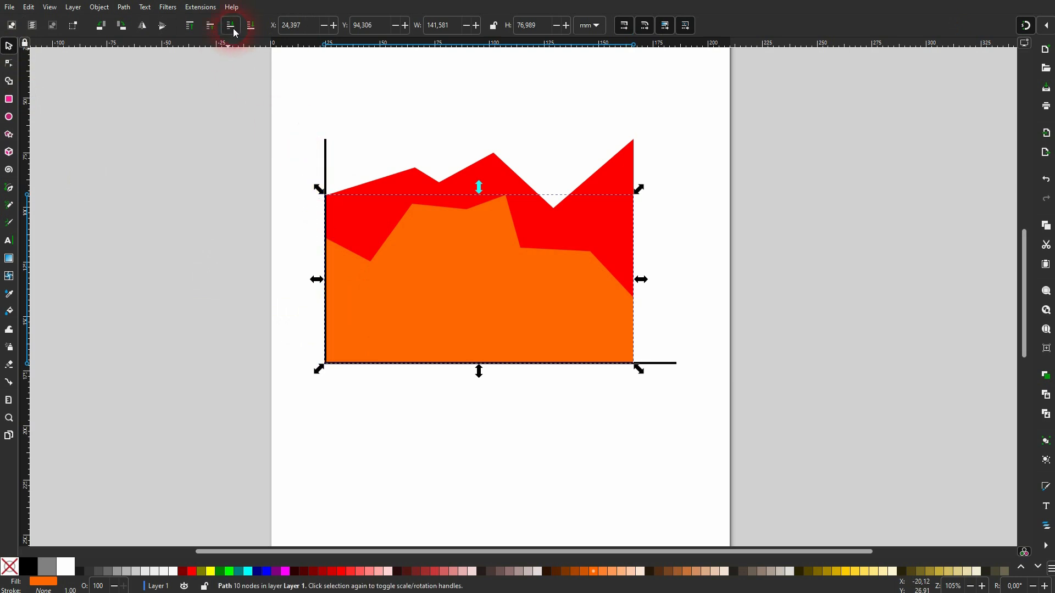
pyautogui.click(391, 424)
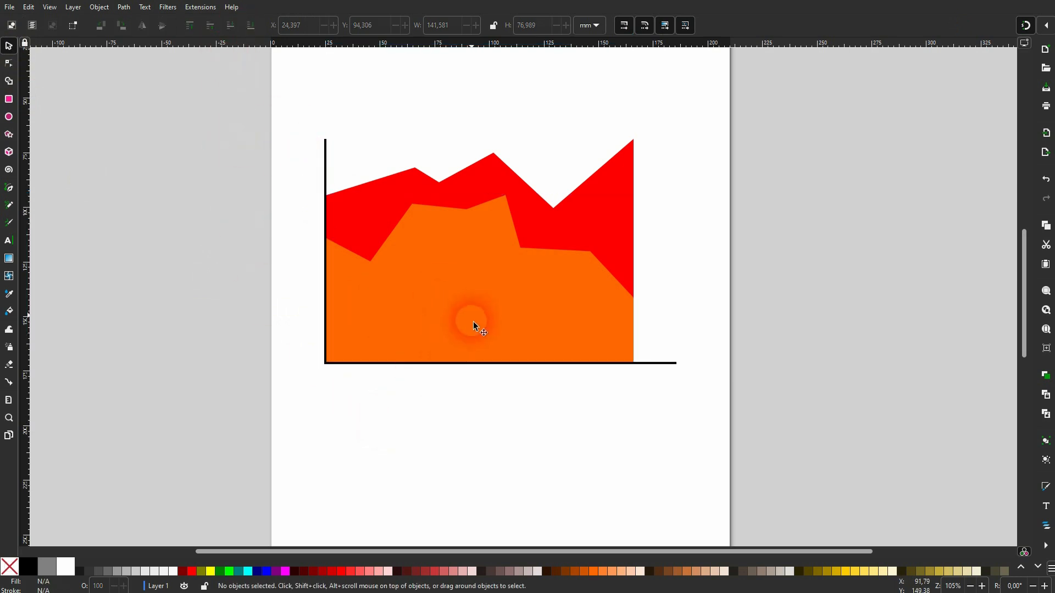
# - Draw a third closed jagged area shape about 142 mm wide and 70 mm high over the orange area, sharing its base and side edges
pyautogui.click(9, 188)
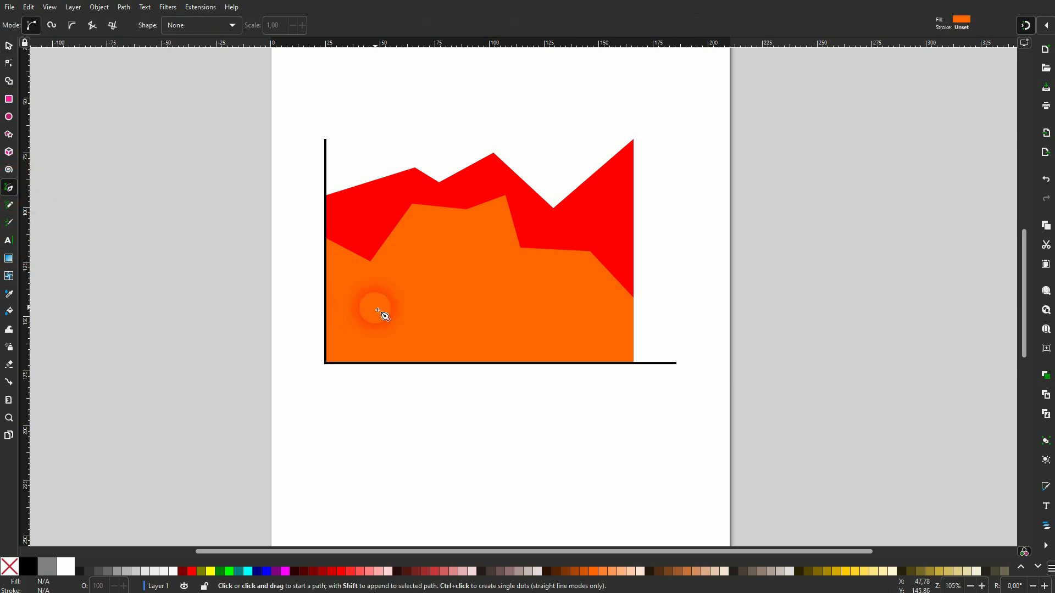
pyautogui.click(326, 301)
pyautogui.click(407, 263)
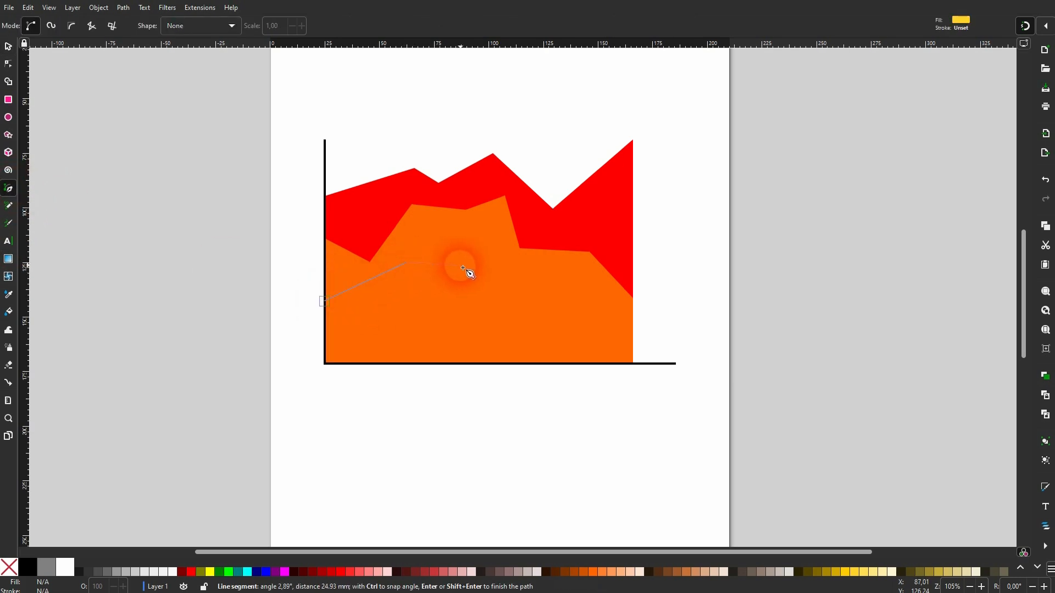
pyautogui.click(460, 266)
pyautogui.click(497, 223)
pyautogui.click(552, 227)
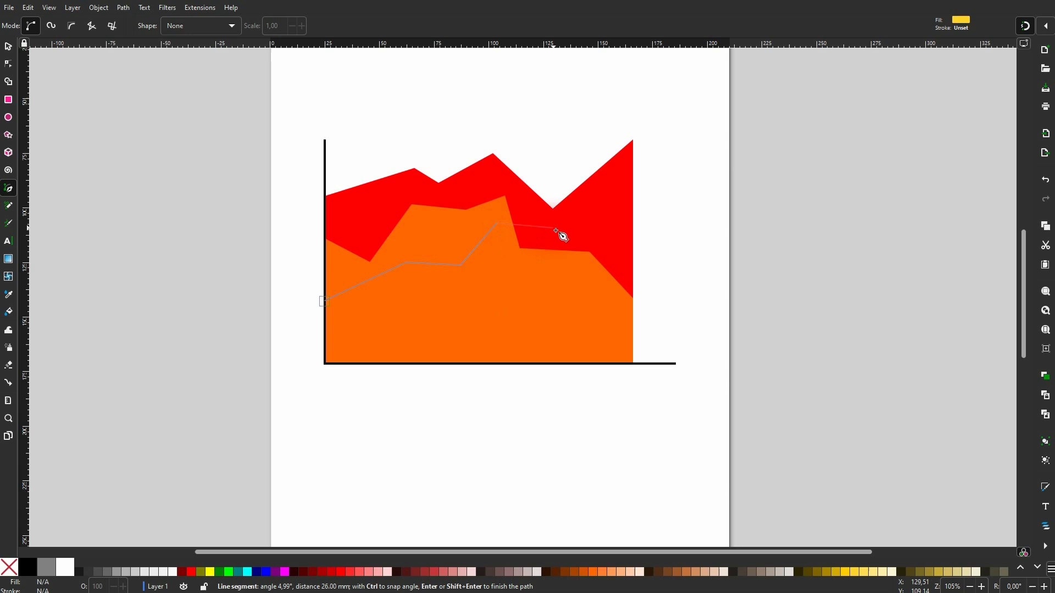
pyautogui.click(573, 279)
pyautogui.click(633, 211)
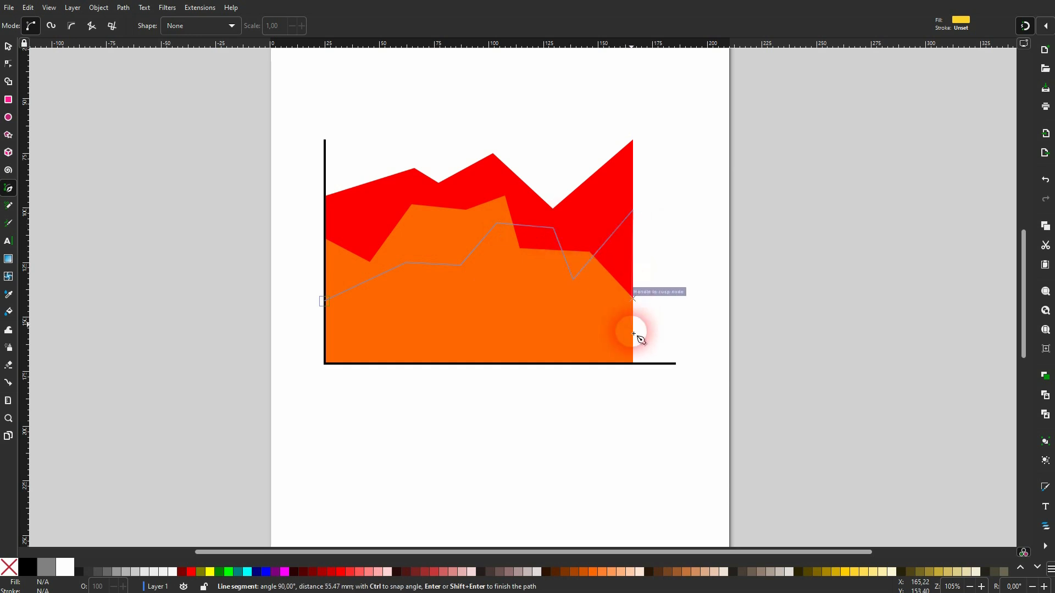
pyautogui.click(633, 364)
pyautogui.click(324, 364)
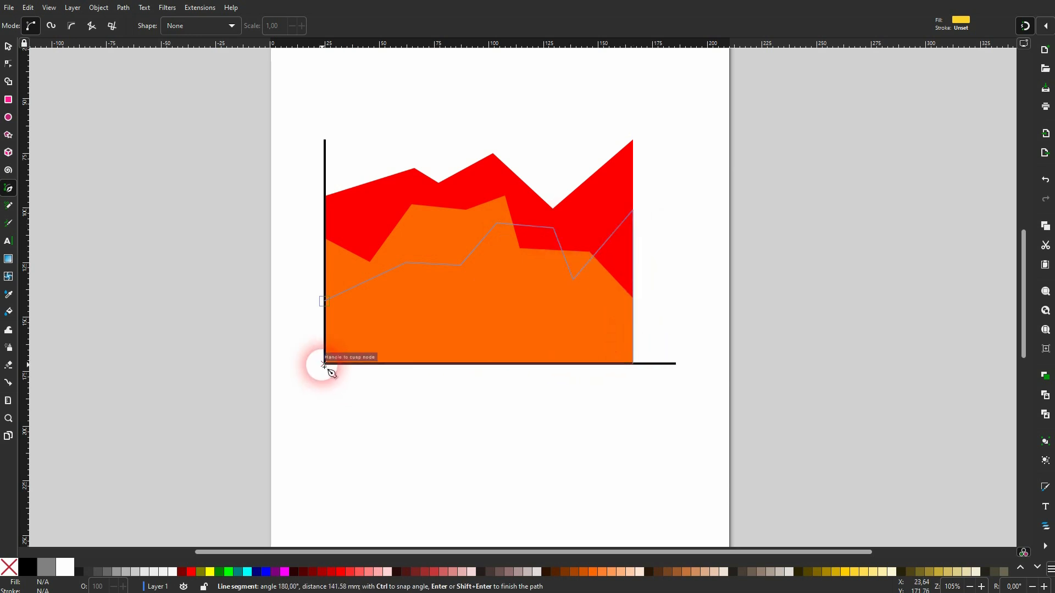
pyautogui.click(323, 302)
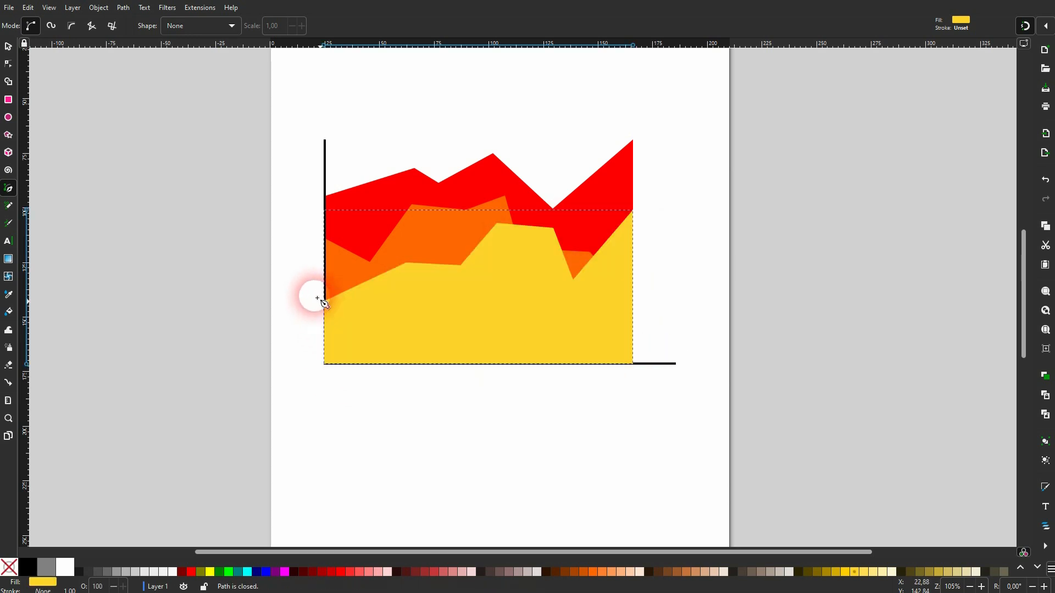
# - Fill the third area shape with a deeper yellow, lower it behind the axes but in front of the orange area, and deselect it
pyautogui.click(9, 47)
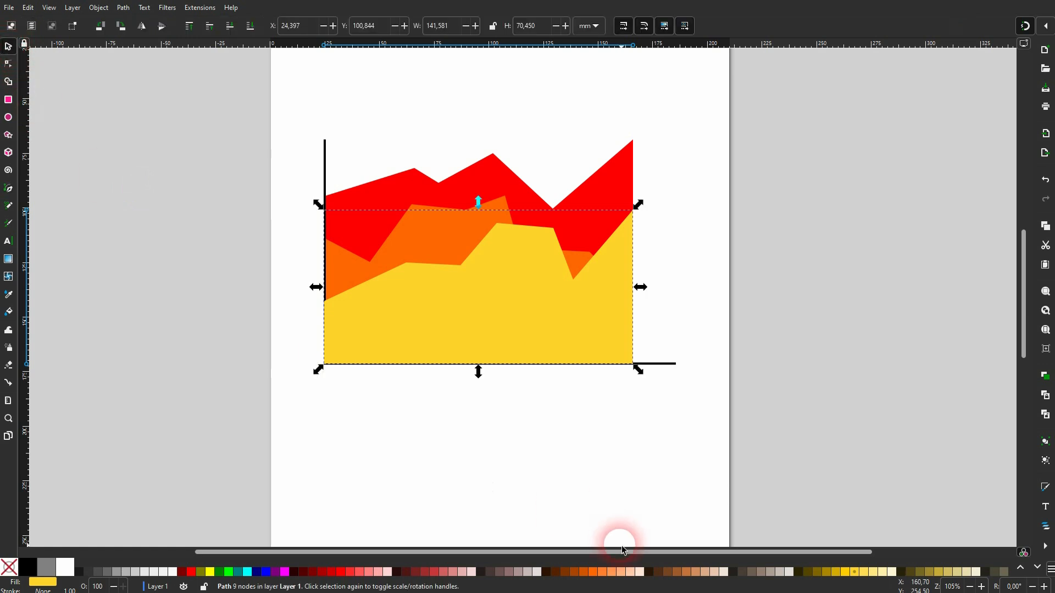
pyautogui.click(594, 572)
pyautogui.click(853, 574)
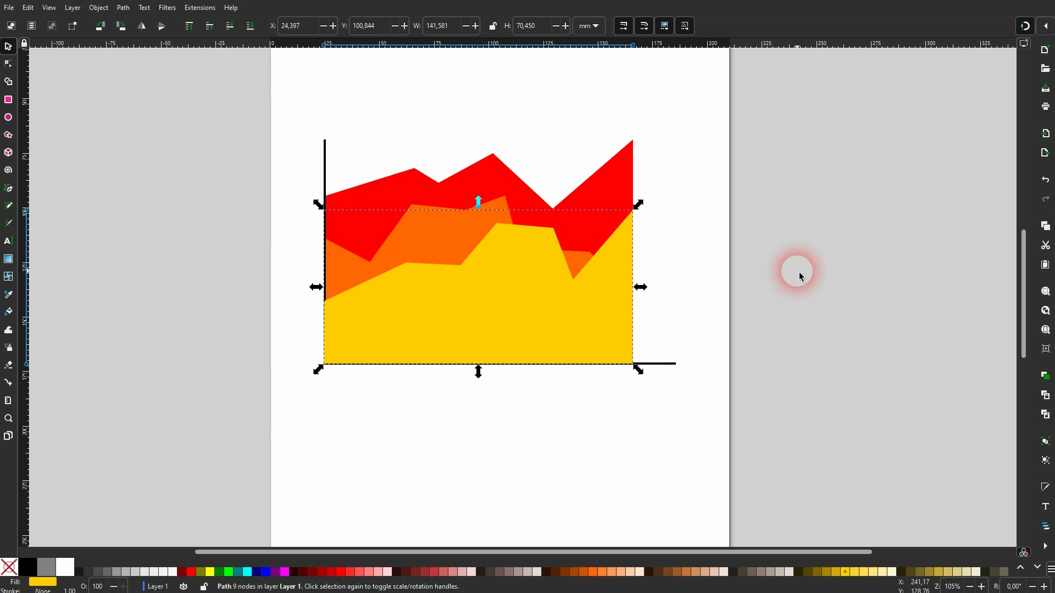
pyautogui.click(771, 286)
pyautogui.click(559, 318)
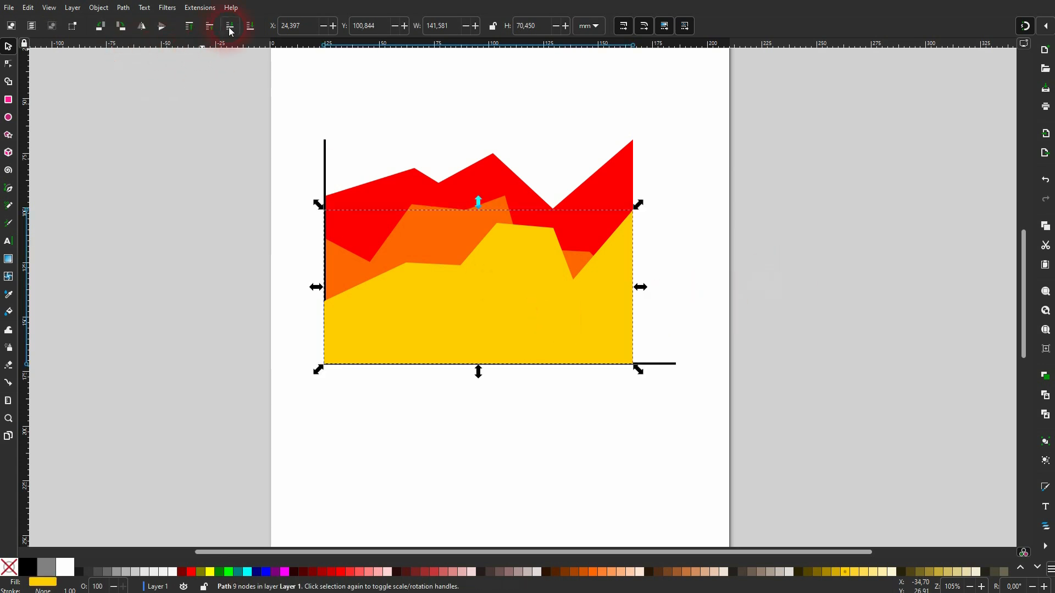
pyautogui.click(811, 278)
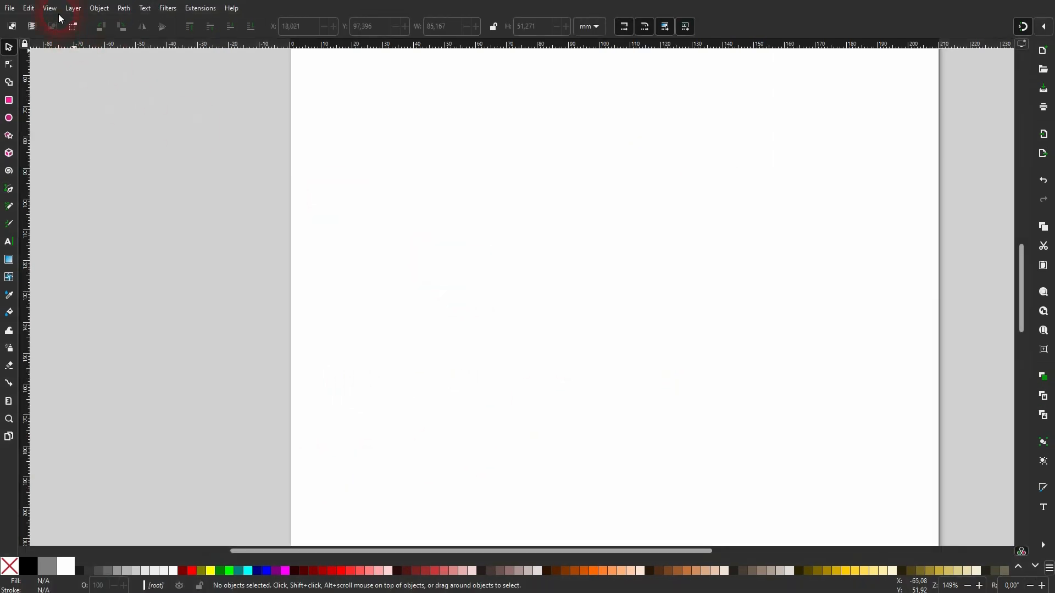
# - Show the page grid and draw L-shaped axes on it, 115 mm high and 160 mm wide, with a black stroke
pyautogui.click(55, 11)
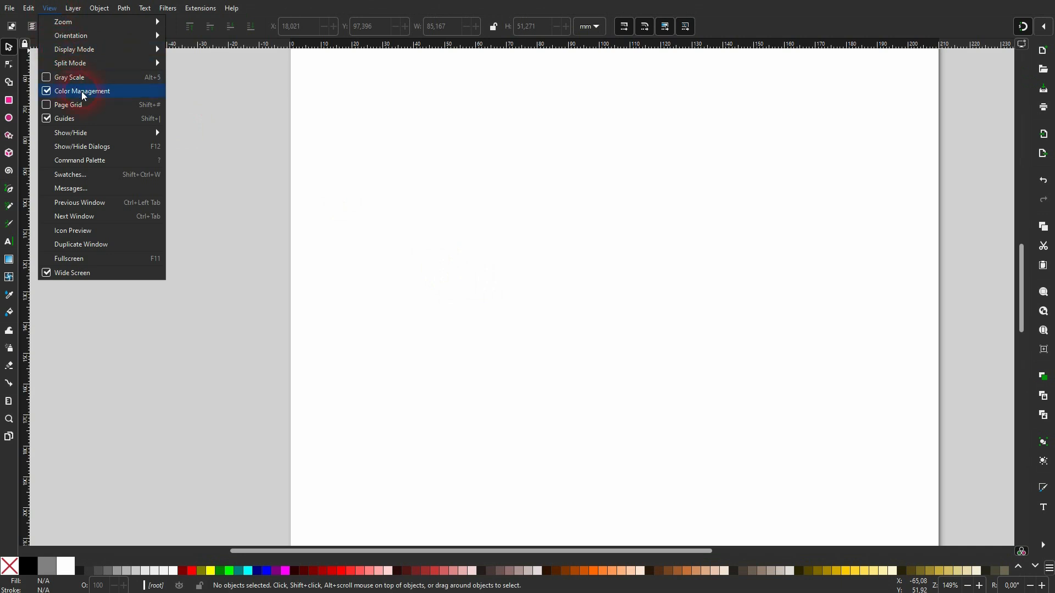
pyautogui.click(71, 106)
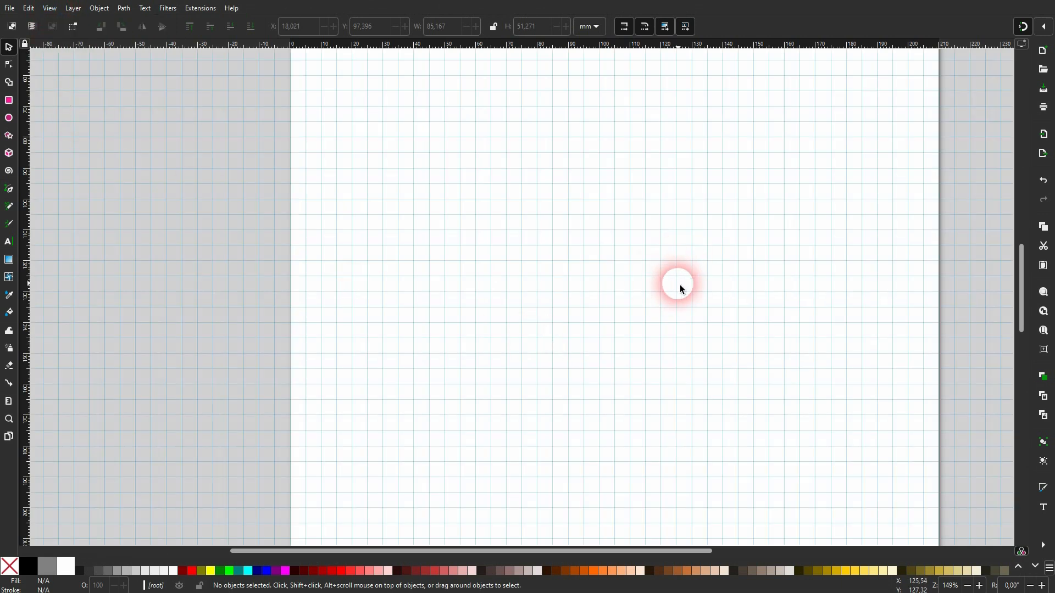
pyautogui.click(9, 189)
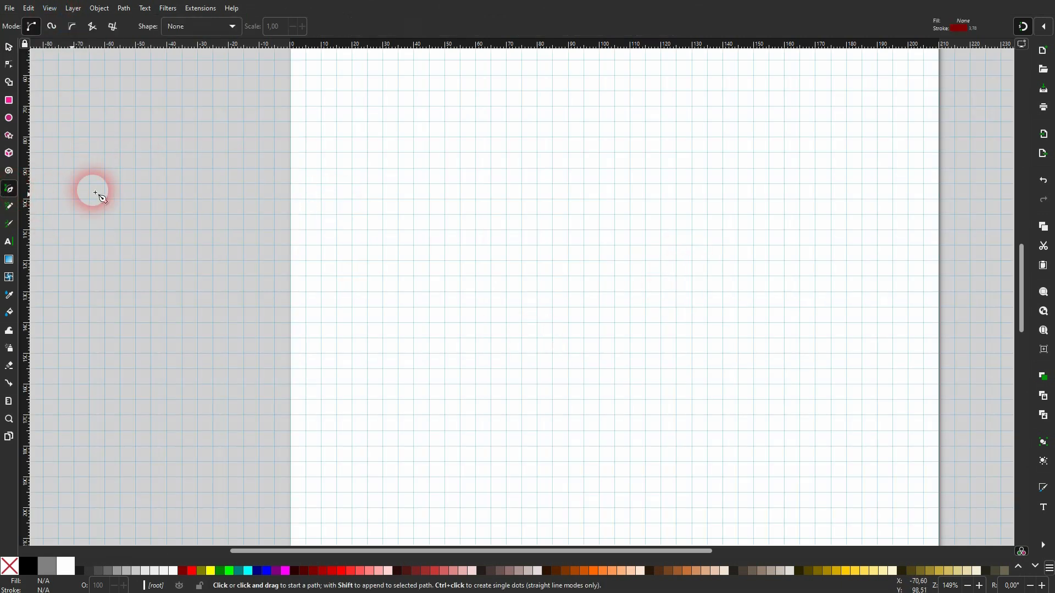
pyautogui.click(367, 106)
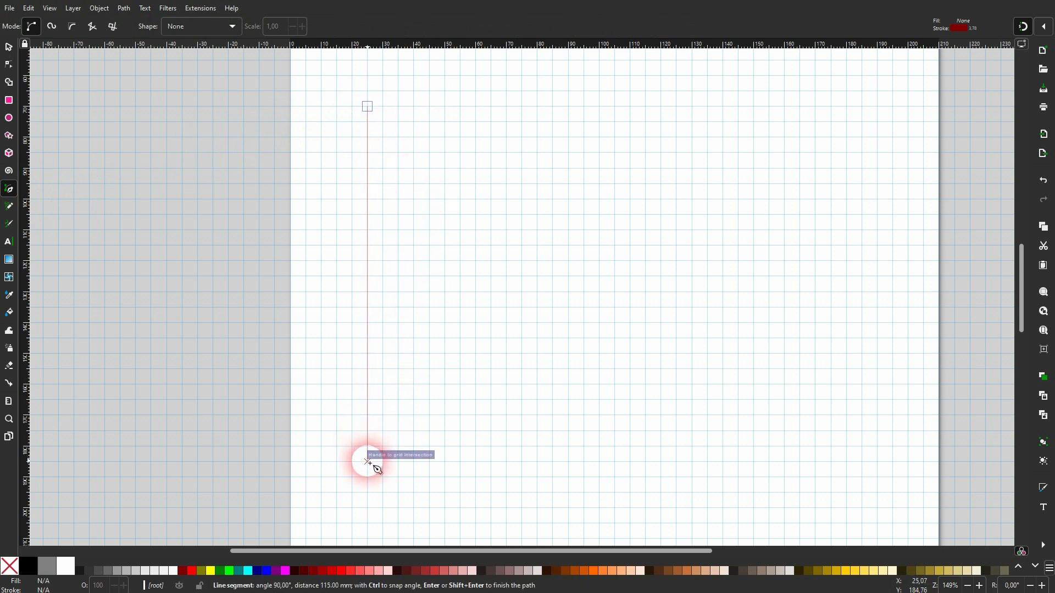
pyautogui.click(370, 464)
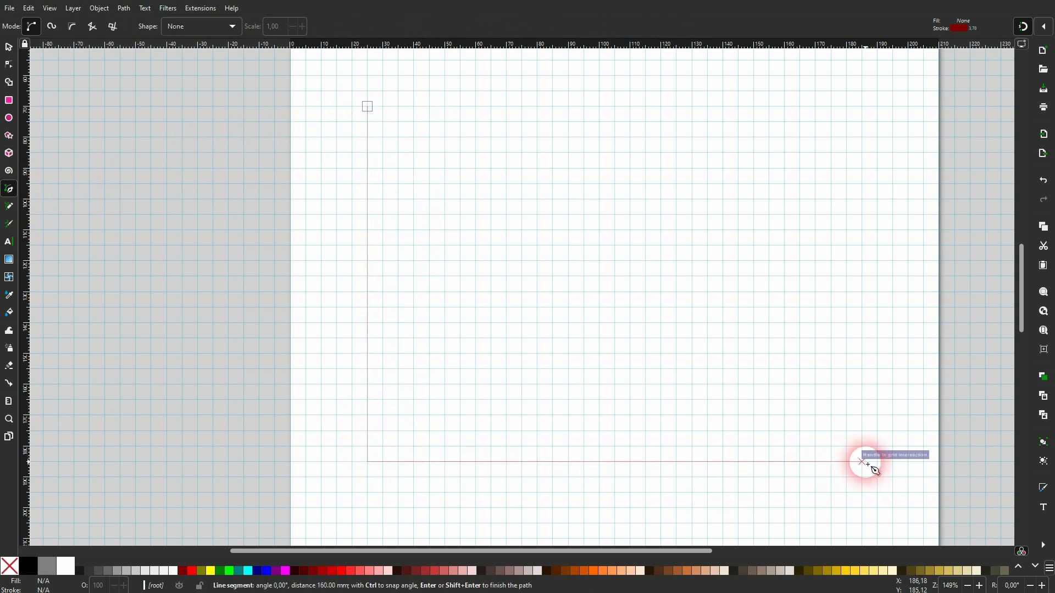
pyautogui.click(864, 464)
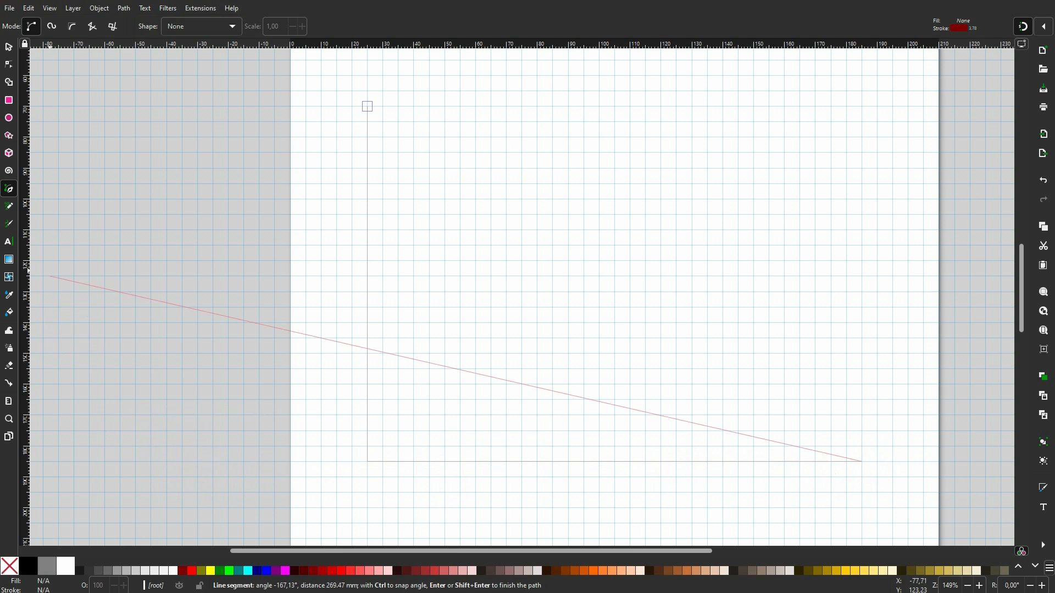
pyautogui.click(11, 46)
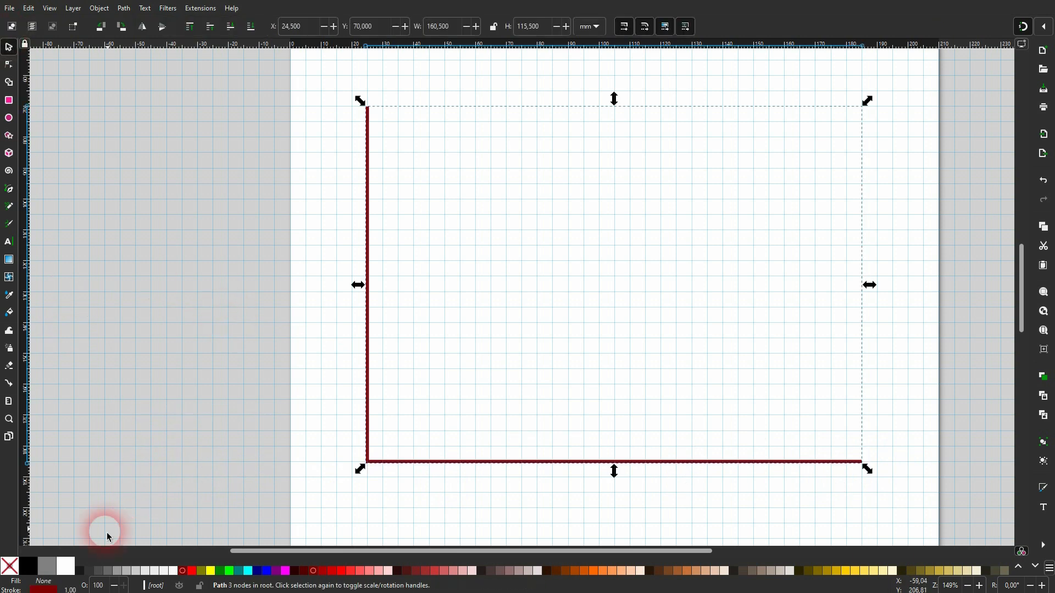
pyautogui.keyDown('shift'); pyautogui.click(30, 572); pyautogui.keyUp('shift')
pyautogui.click(170, 273)
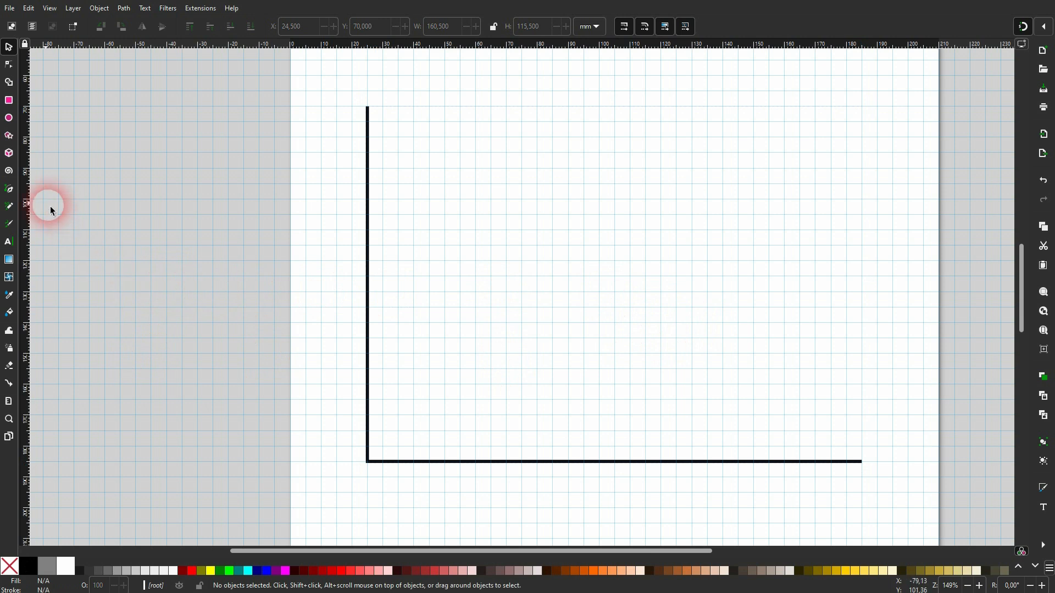
# - Draw a 40 mm vertical line snapped to the grid in the upper part of the chart area and deselect it
pyautogui.click(10, 192)
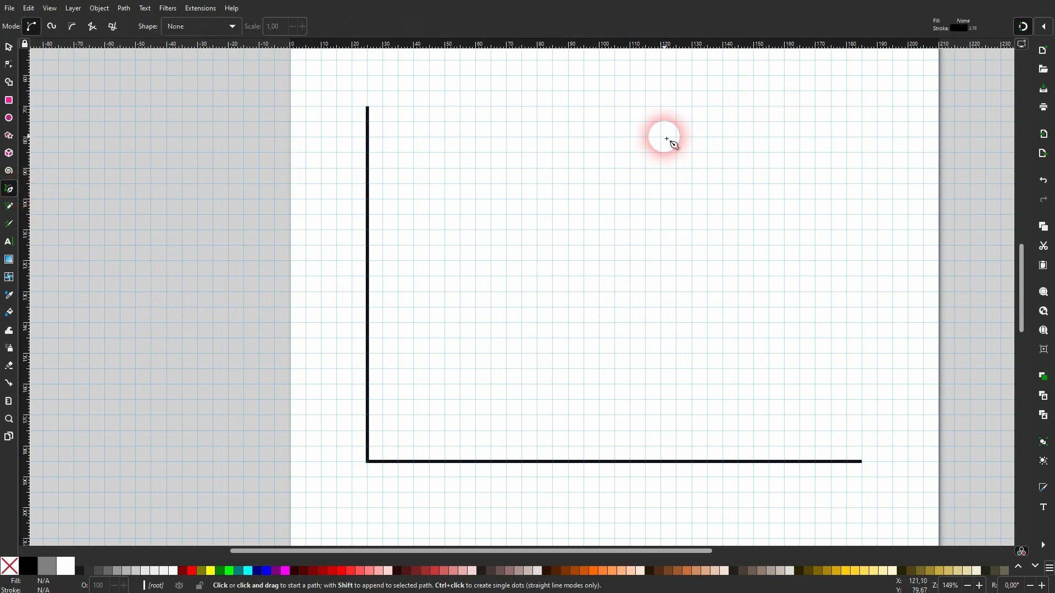
pyautogui.click(648, 127)
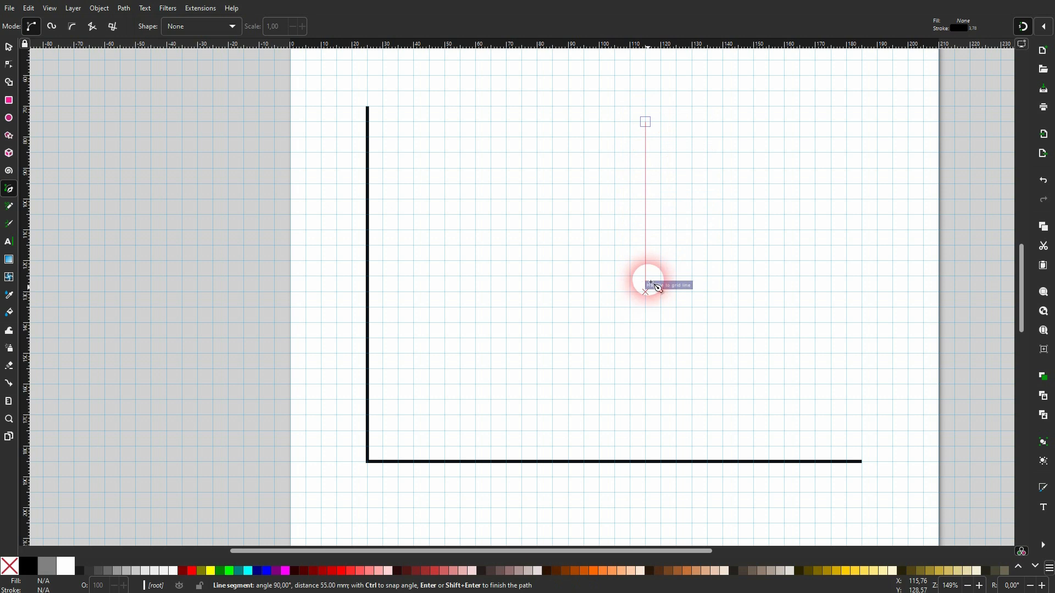
pyautogui.click(645, 245)
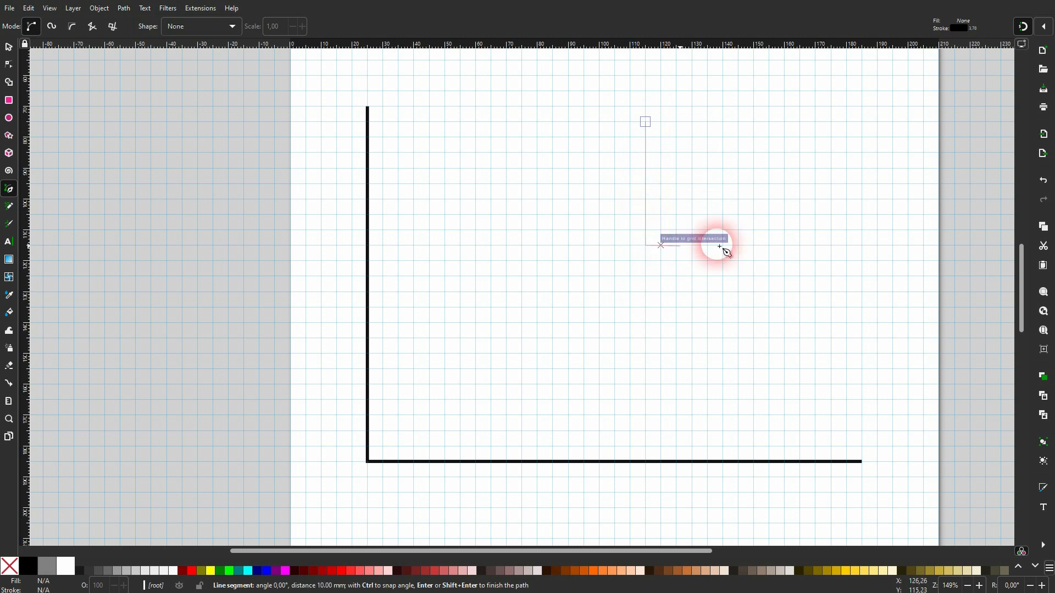
pyautogui.click(8, 47)
pyautogui.click(61, 146)
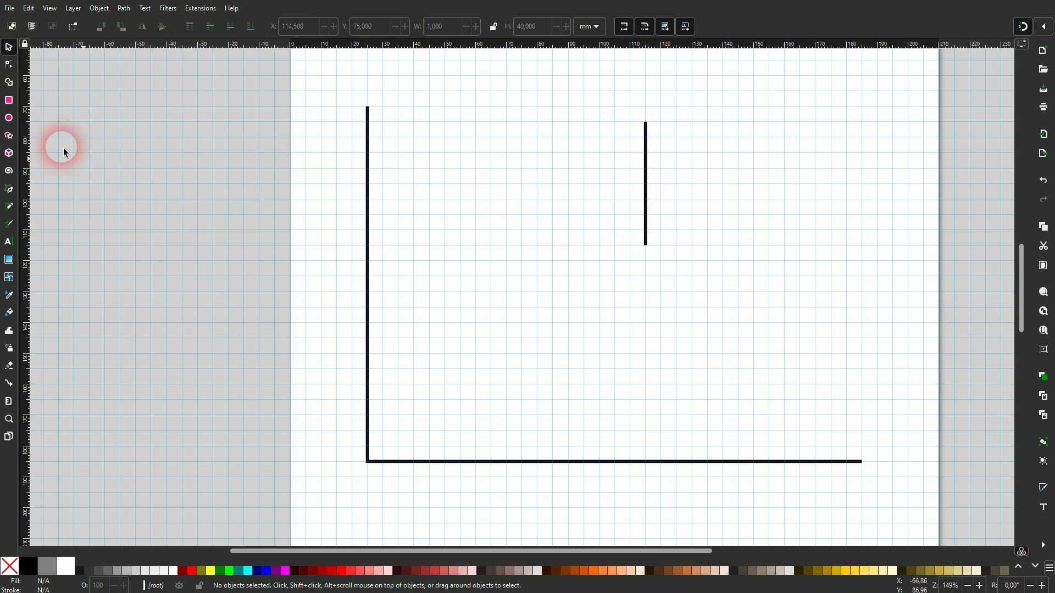
# - Draw a rectangle 10 mm wide and 30 mm high centred on the vertical line, filled black without a stroke
pyautogui.click(11, 102)
pyautogui.moveTo(630, 153); pyautogui.dragTo(661, 230)
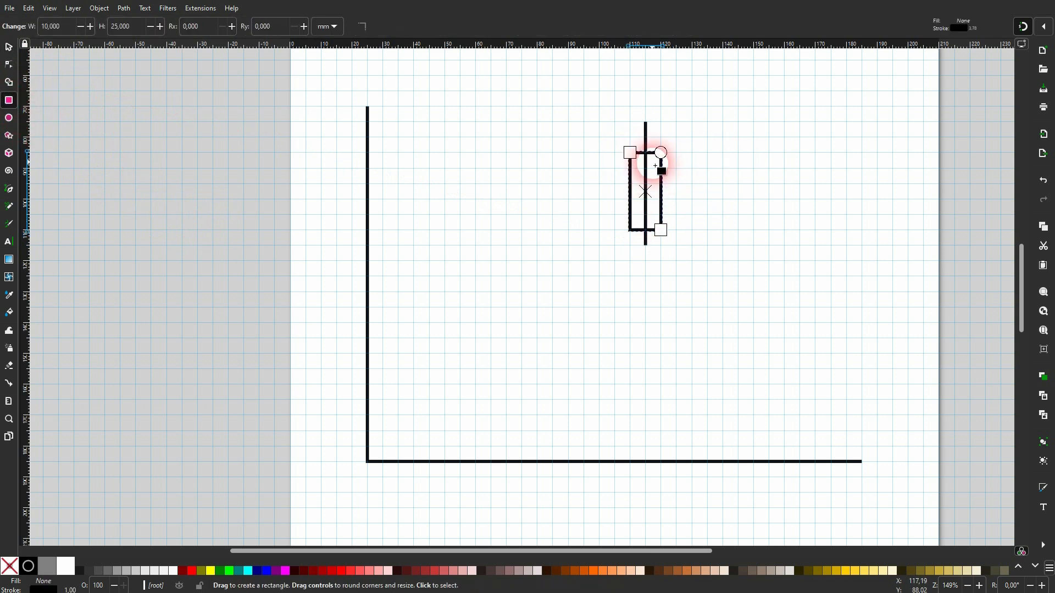
pyautogui.moveTo(630, 153); pyautogui.dragTo(630, 137)
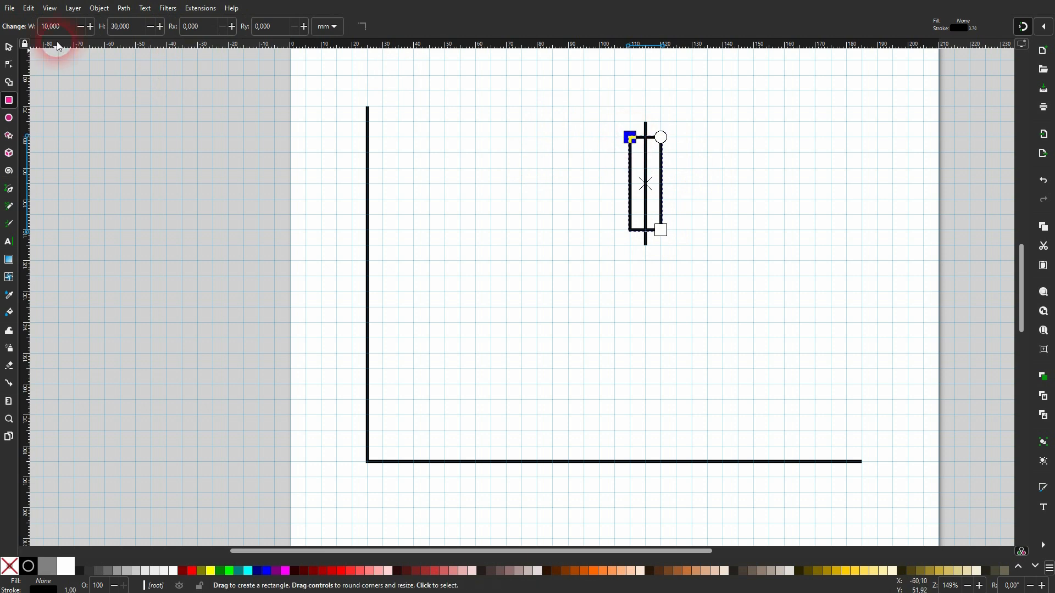
pyautogui.click(9, 49)
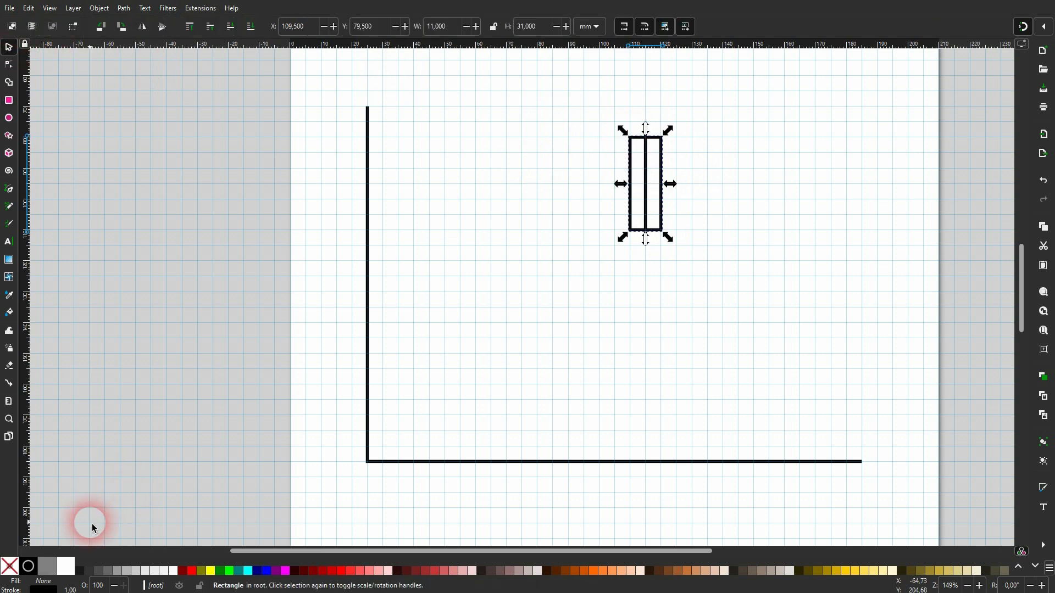
pyautogui.keyDown('shift'); pyautogui.click(6, 571); pyautogui.keyUp('shift')
pyautogui.click(28, 566)
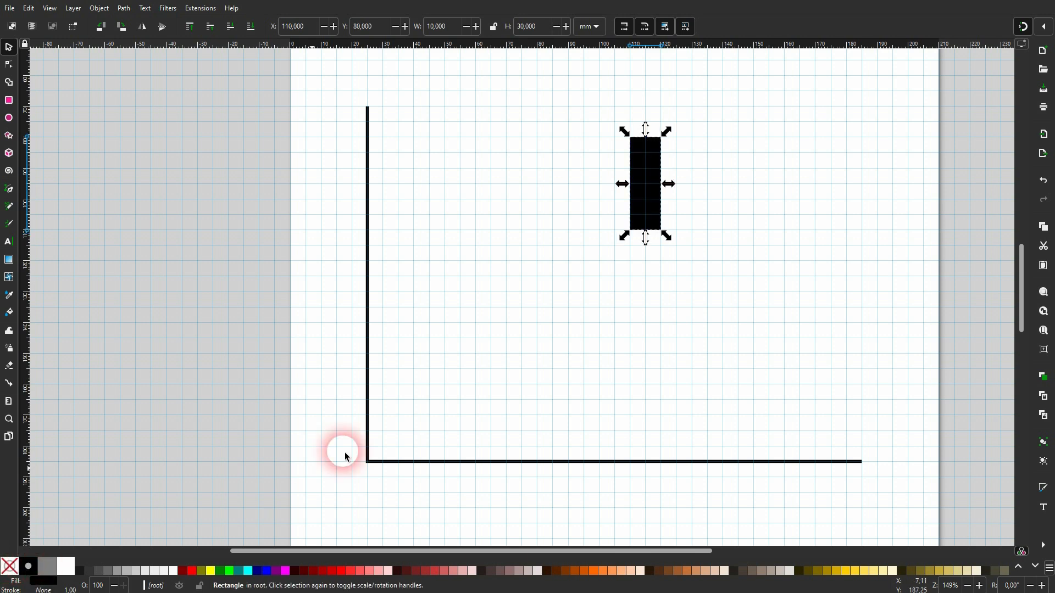
pyautogui.click(122, 155)
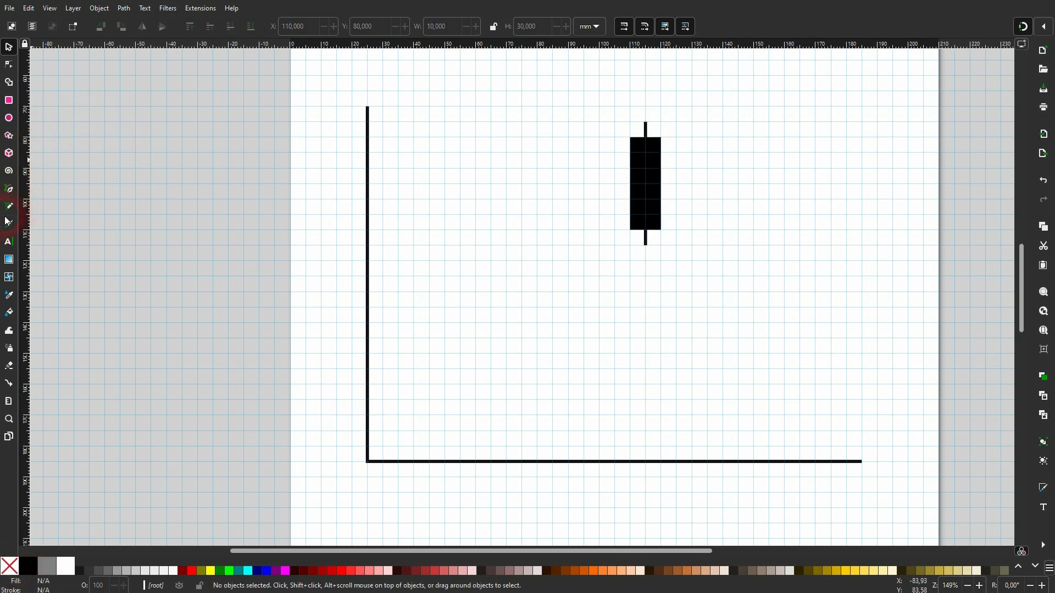
# - Draw a 10 mm horizontal cap line centred on the upper end of the vertical line and give it a black stroke
pyautogui.click(10, 190)
pyautogui.click(645, 122)
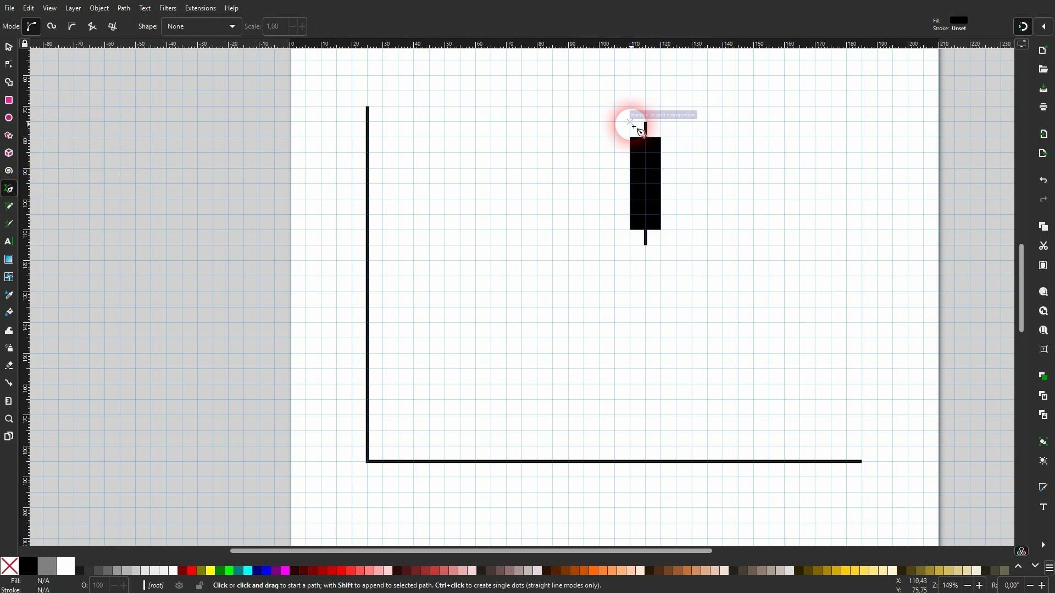
pyautogui.click(662, 127)
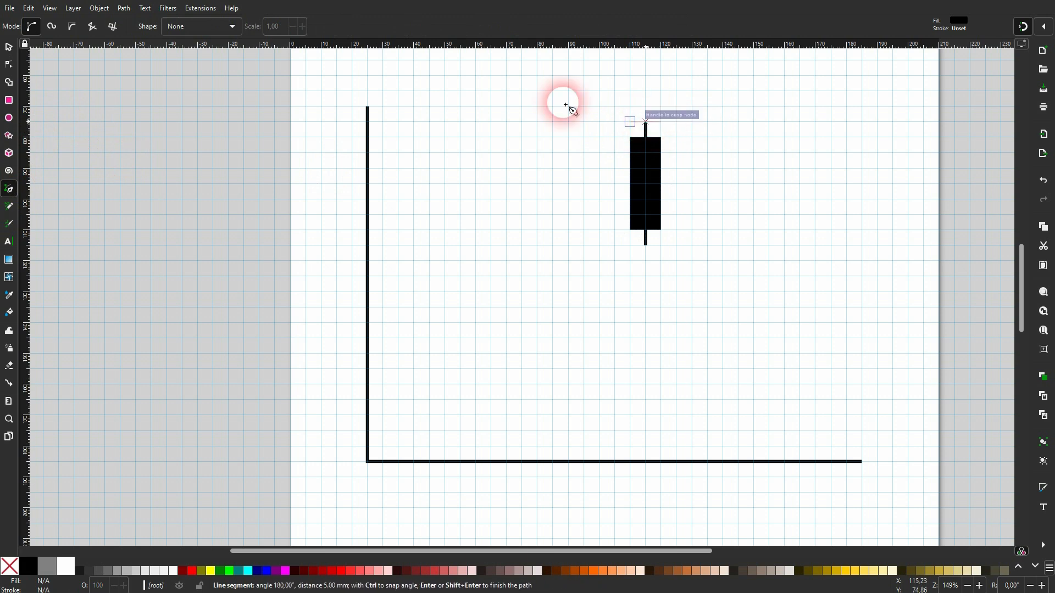
pyautogui.click(8, 47)
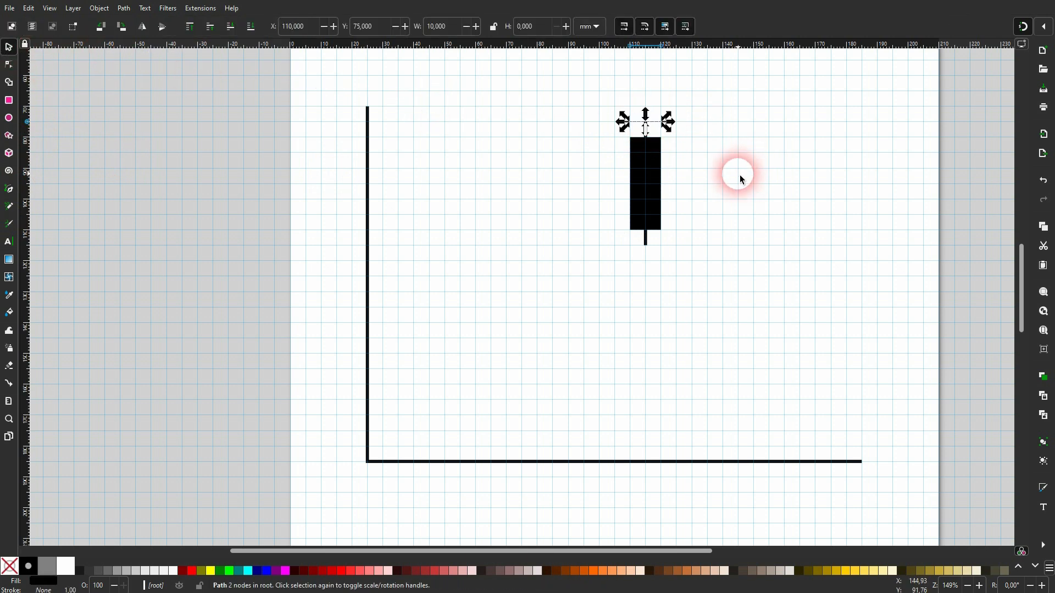
pyautogui.keyDown('shift'); pyautogui.click(24, 573); pyautogui.keyUp('shift')
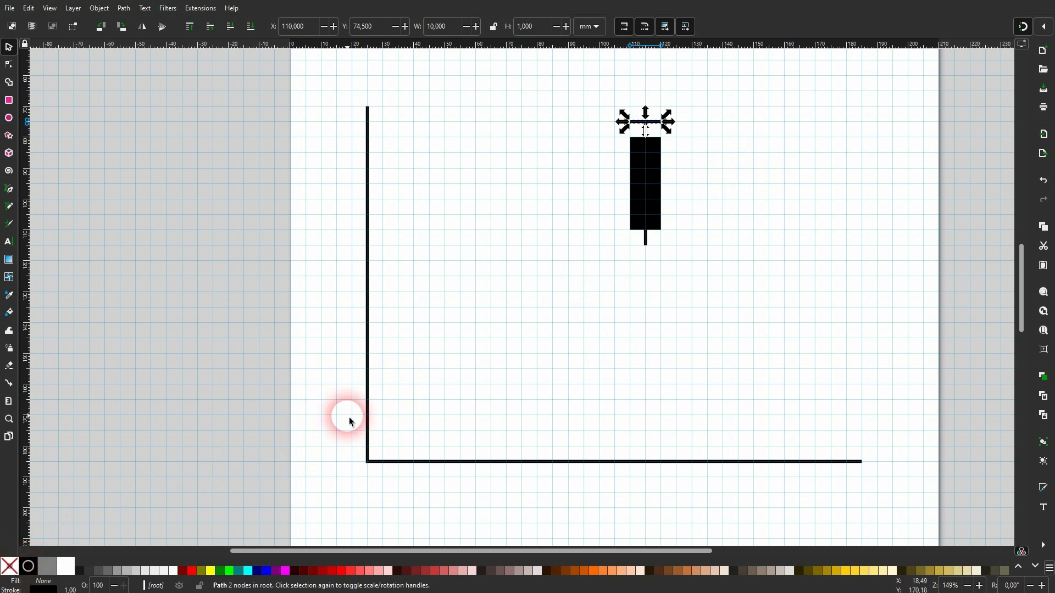
# - Duplicate the cap line, move the copy to the lower end of the vertical line, and deselect it
pyautogui.hotkey('ctrl', 'd')
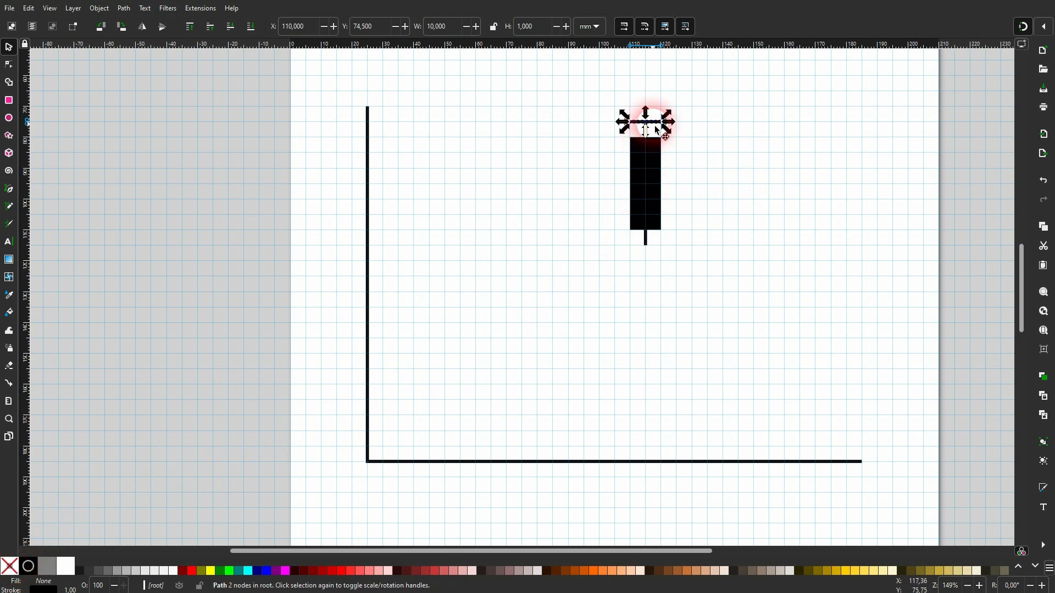
pyautogui.moveTo(654, 130); pyautogui.dragTo(656, 257)
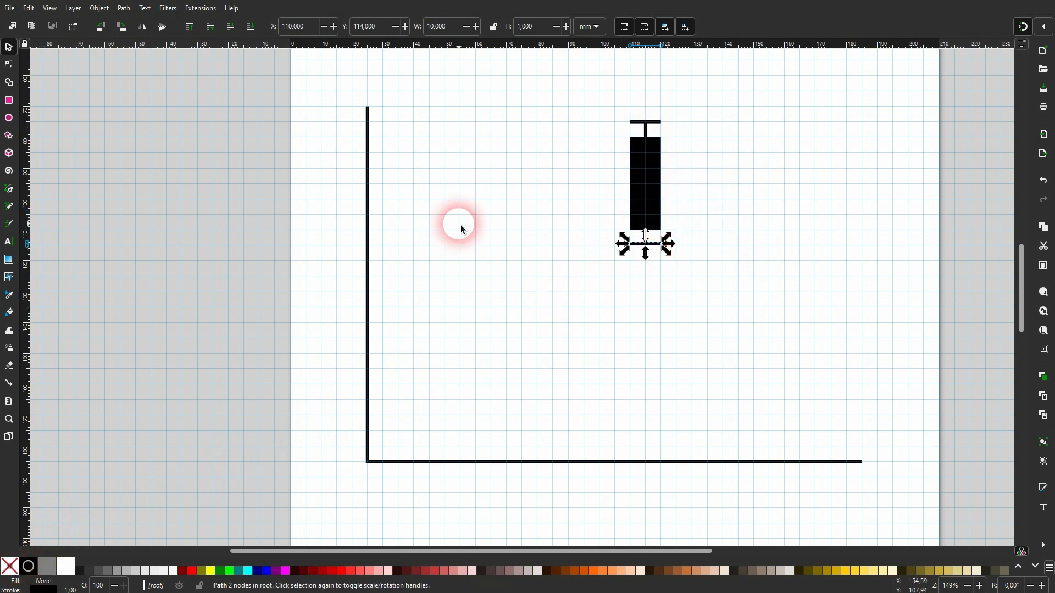
pyautogui.click(238, 226)
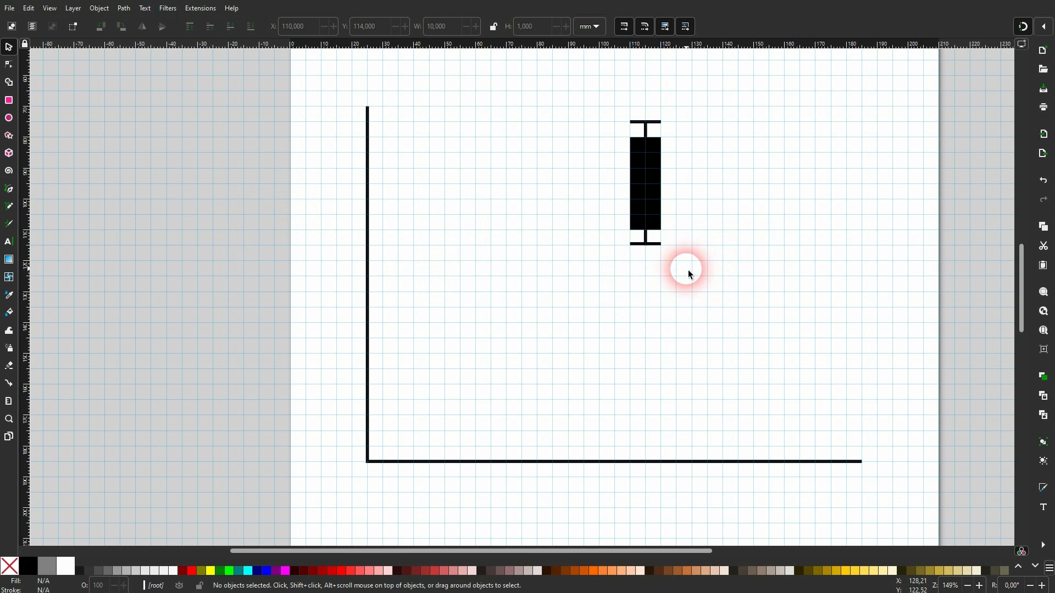
# - Duplicate the whole box-and-whisker figure and place the copy 35 mm to its right at the same height
pyautogui.moveTo(591, 276); pyautogui.dragTo(717, 114)
pyautogui.hotkey('ctrl', 'd')
pyautogui.moveTo(671, 170); pyautogui.dragTo(779, 169)
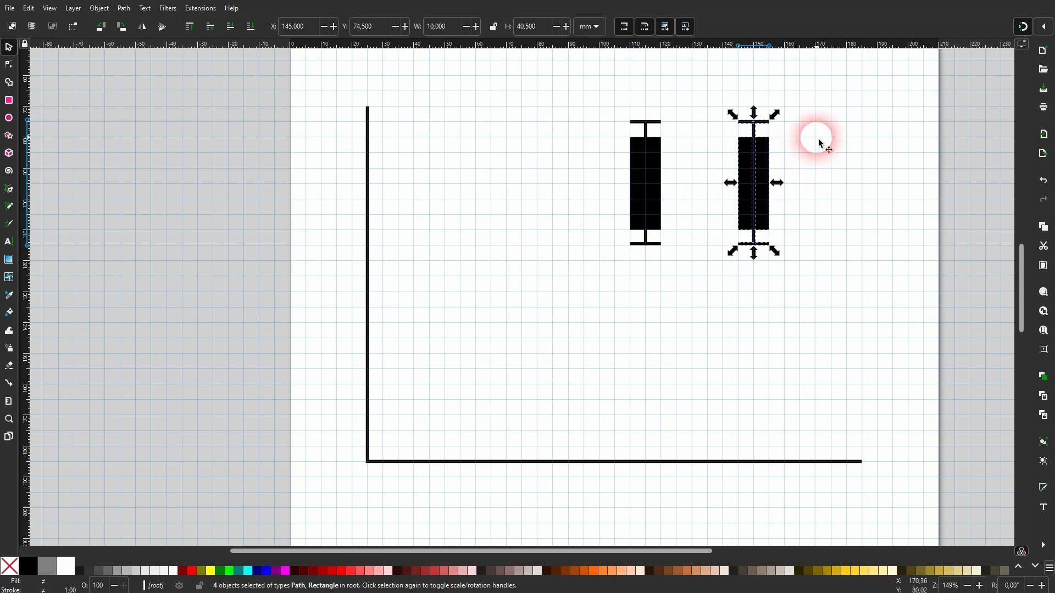
# - Raise the second figure's upper cap by 15 mm and stretch its vertical line up to it, making the line 55 mm high
pyautogui.click(817, 141)
pyautogui.moveTo(720, 99); pyautogui.dragTo(761, 81)
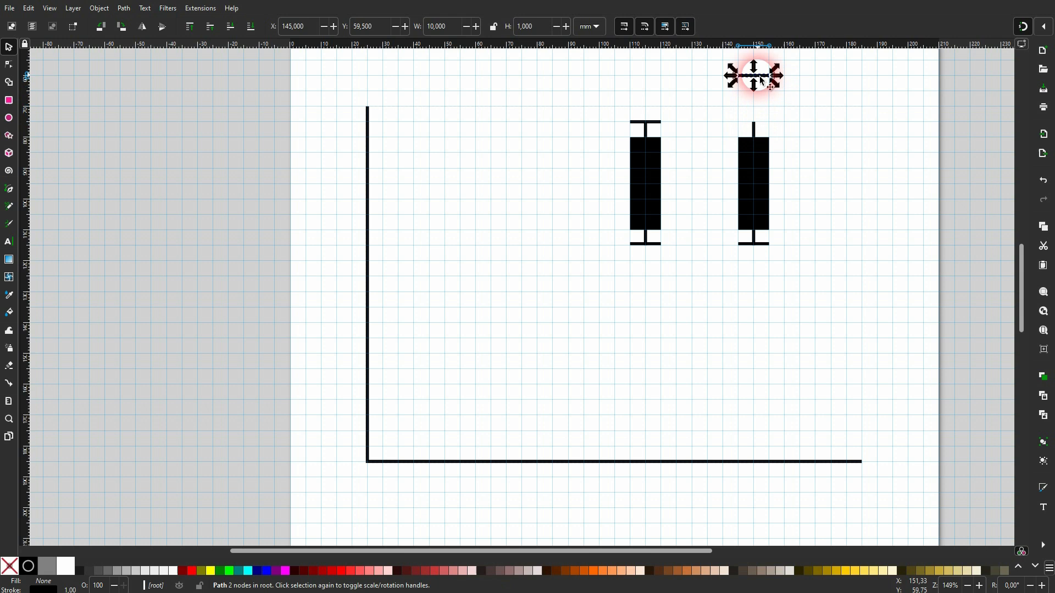
pyautogui.click(756, 133)
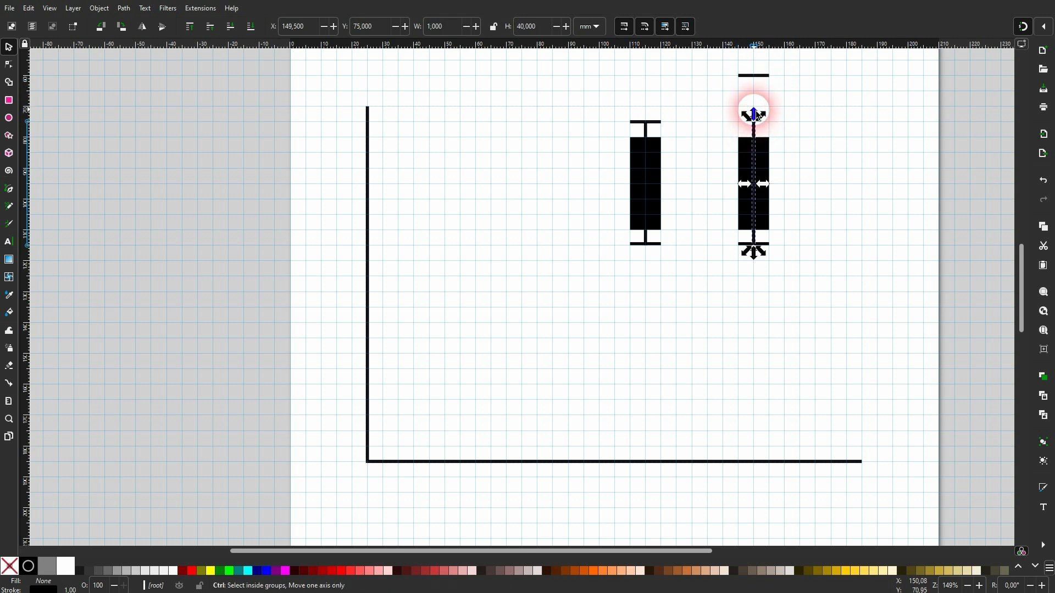
pyautogui.scroll(1, 756, 115)
pyautogui.moveTo(753, 112); pyautogui.dragTo(757, 55)
pyautogui.click(843, 218)
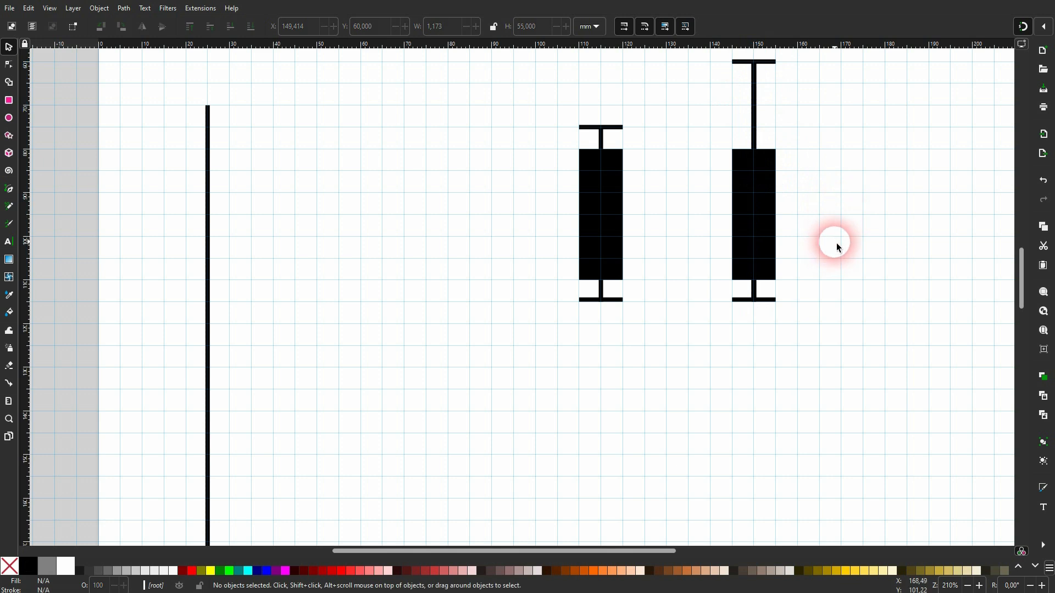
# - Shorten the second figure's box from its lower edge to a height of 25 mm
pyautogui.click(775, 248)
pyautogui.moveTo(756, 292); pyautogui.dragTo(760, 269)
pyautogui.click(878, 266)
# - Duplicate the second box-and-whisker figure, place the copy 40 mm to its right at the same height, and deselect it
pyautogui.scroll(-1, 879, 266)
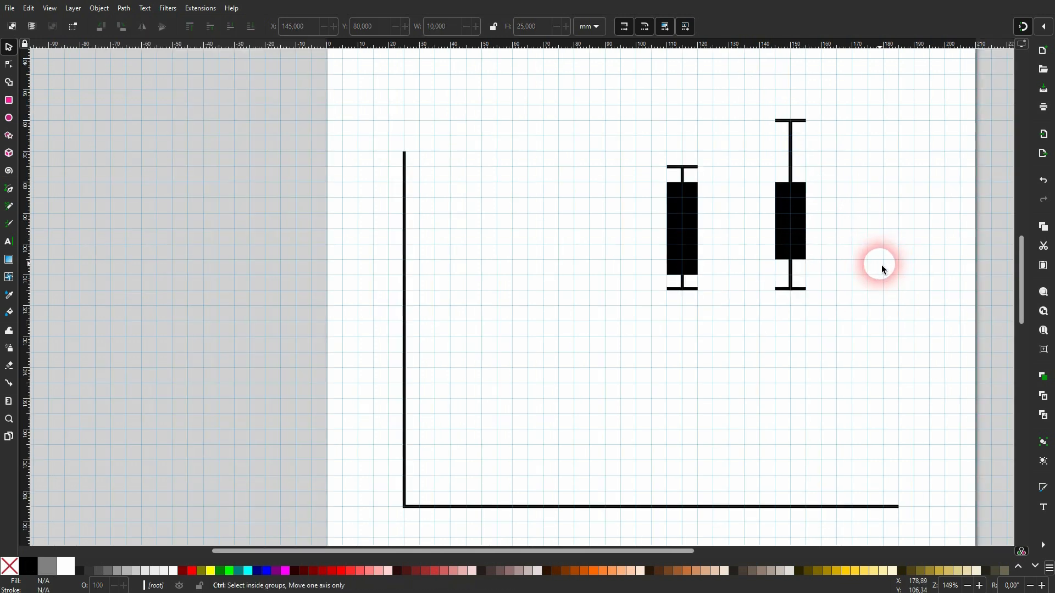
pyautogui.moveTo(767, 321); pyautogui.dragTo(852, 110)
pyautogui.hotkey('ctrl', 'd')
pyautogui.moveTo(793, 207); pyautogui.dragTo(932, 208)
pyautogui.click(895, 195)
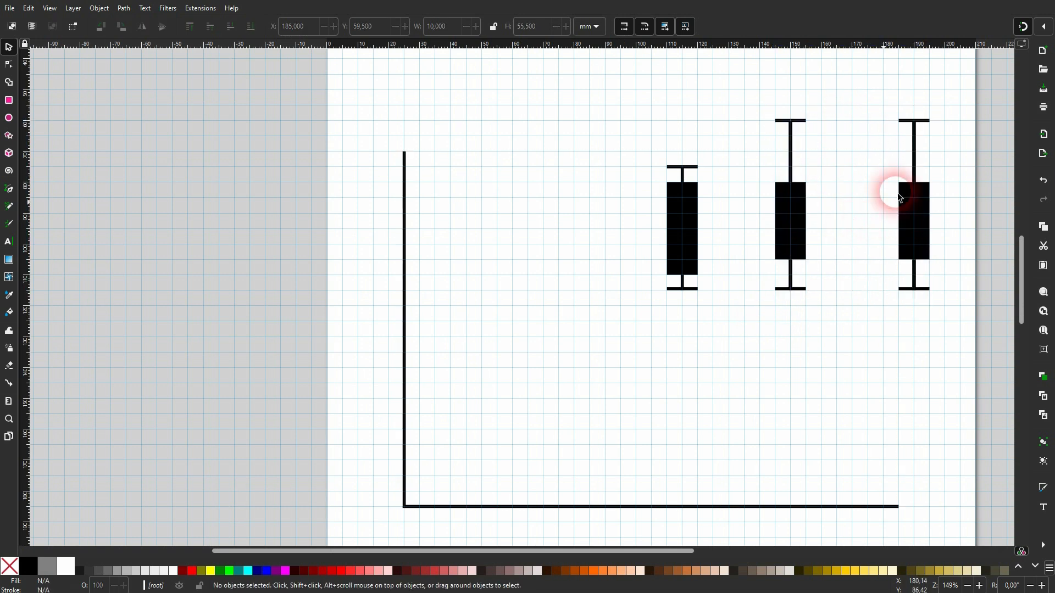
# - Lower the third figure's upper cap slightly and shorten the vertical line from above to 50 mm so it ends at the cap
pyautogui.moveTo(920, 125); pyautogui.dragTo(922, 132)
pyautogui.click(929, 110)
pyautogui.click(914, 125)
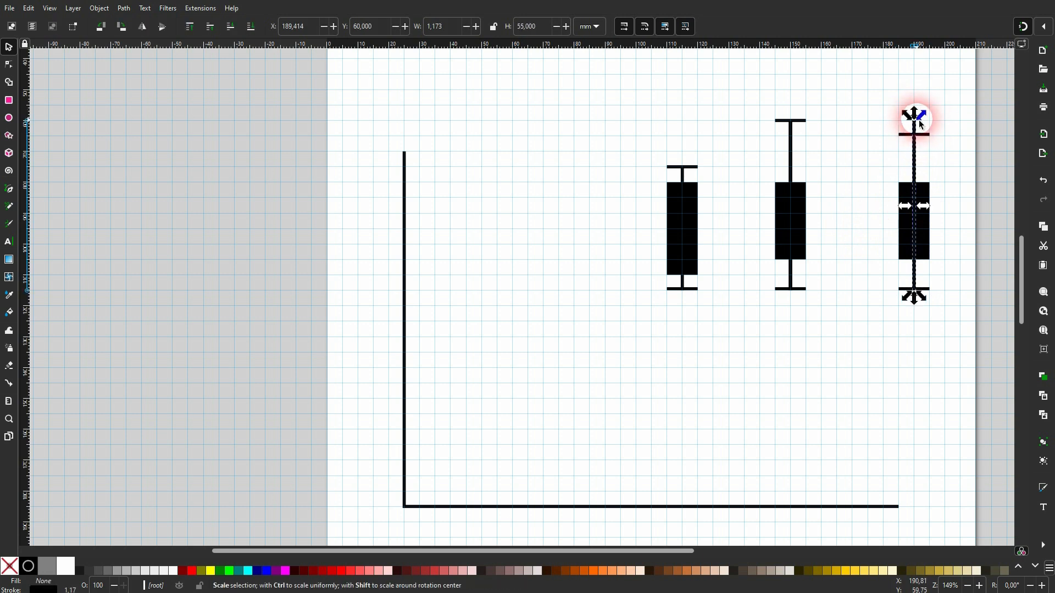
pyautogui.moveTo(915, 114); pyautogui.dragTo(914, 132)
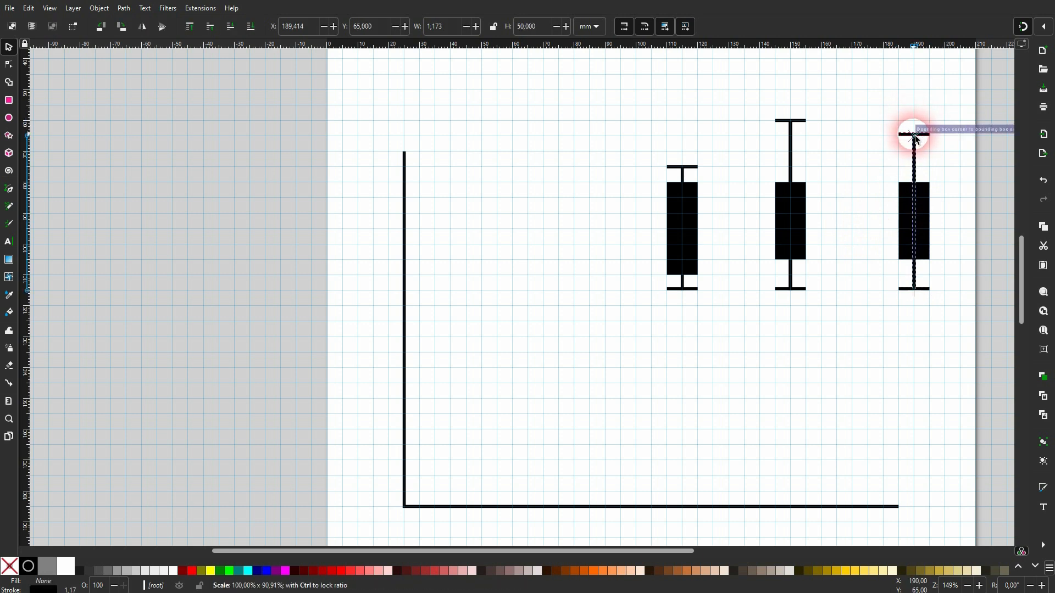
pyautogui.click(914, 131)
pyautogui.click(898, 332)
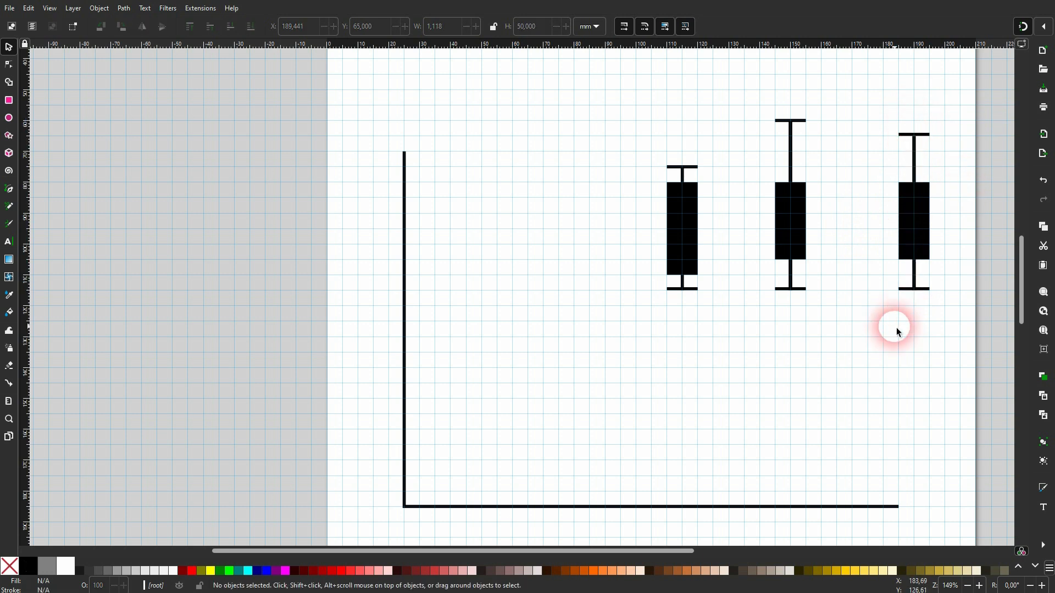
# - Shorten the third figure's box from its lower edge to a height of 10 mm
pyautogui.click(921, 256)
pyautogui.moveTo(914, 266); pyautogui.dragTo(917, 226)
pyautogui.click(916, 209)
pyautogui.click(887, 316)
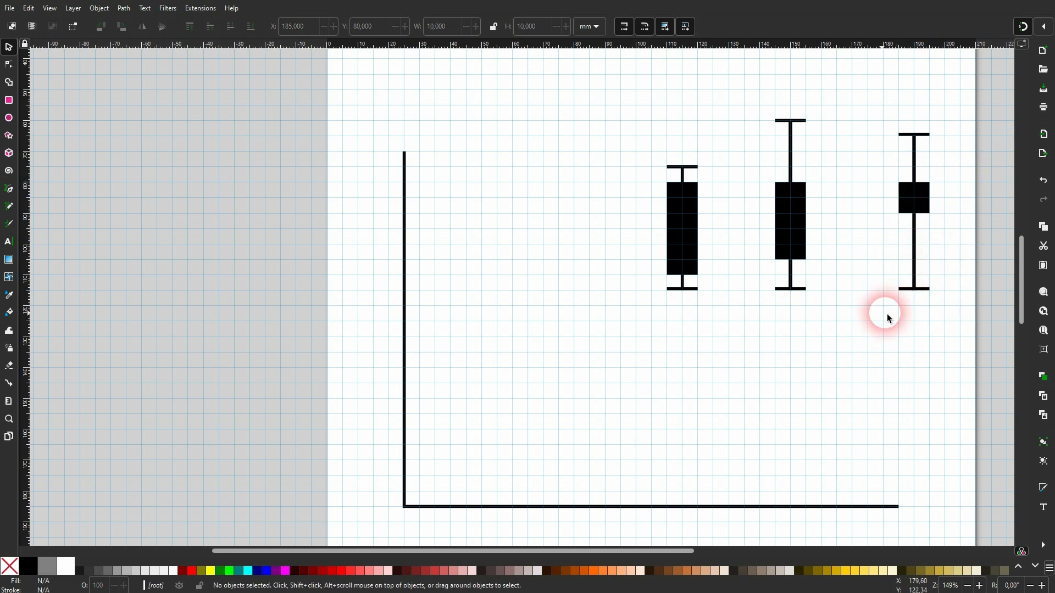
# - Raise the third figure's lower cap and shorten the vertical line from below to 35.5 mm so it ends at the cap
pyautogui.moveTo(928, 294); pyautogui.dragTo(928, 245)
pyautogui.click(914, 287)
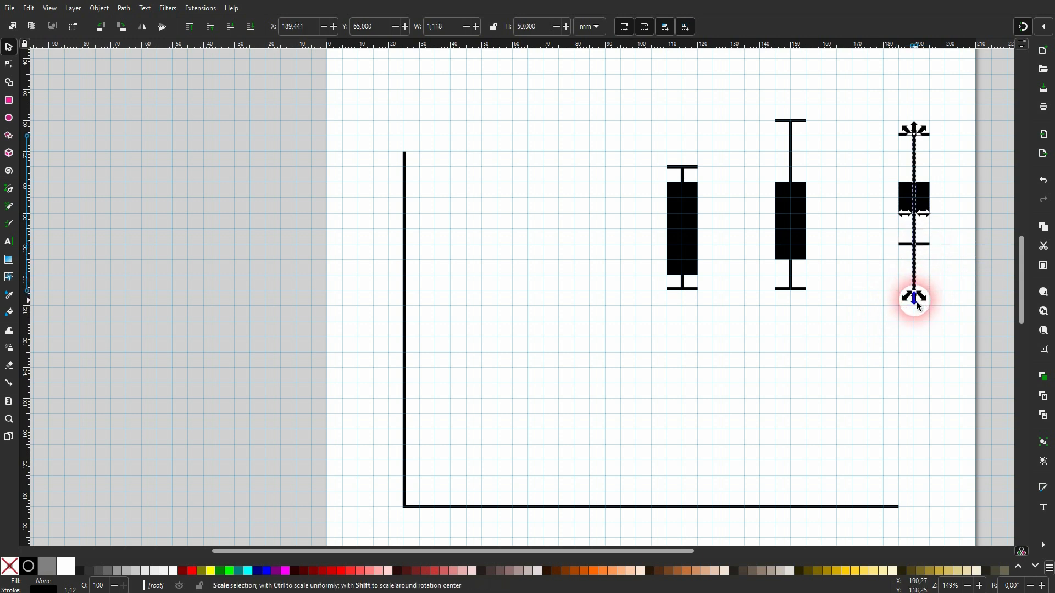
pyautogui.moveTo(917, 305); pyautogui.dragTo(918, 257)
pyautogui.click(916, 296)
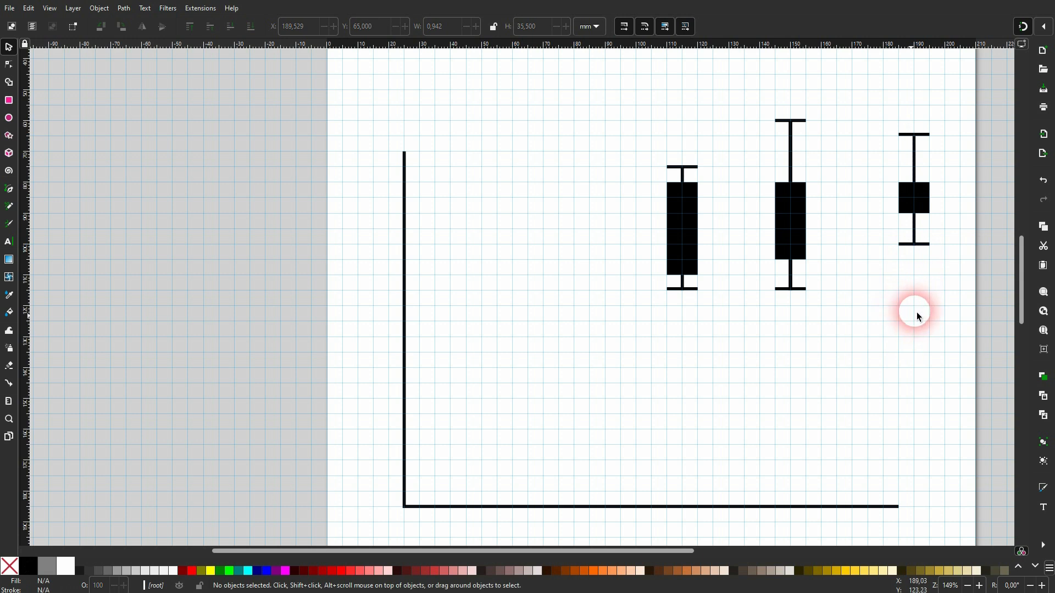
# - Move the three box-and-whisker figures one by one into the chart axes, spread from left to right above the horizontal axis
pyautogui.moveTo(603, 325); pyautogui.dragTo(744, 123)
pyautogui.moveTo(695, 225); pyautogui.dragTo(479, 381)
pyautogui.moveTo(752, 311); pyautogui.dragTo(886, 95)
pyautogui.moveTo(802, 225); pyautogui.dragTo(592, 371)
pyautogui.moveTo(871, 306); pyautogui.dragTo(982, 106)
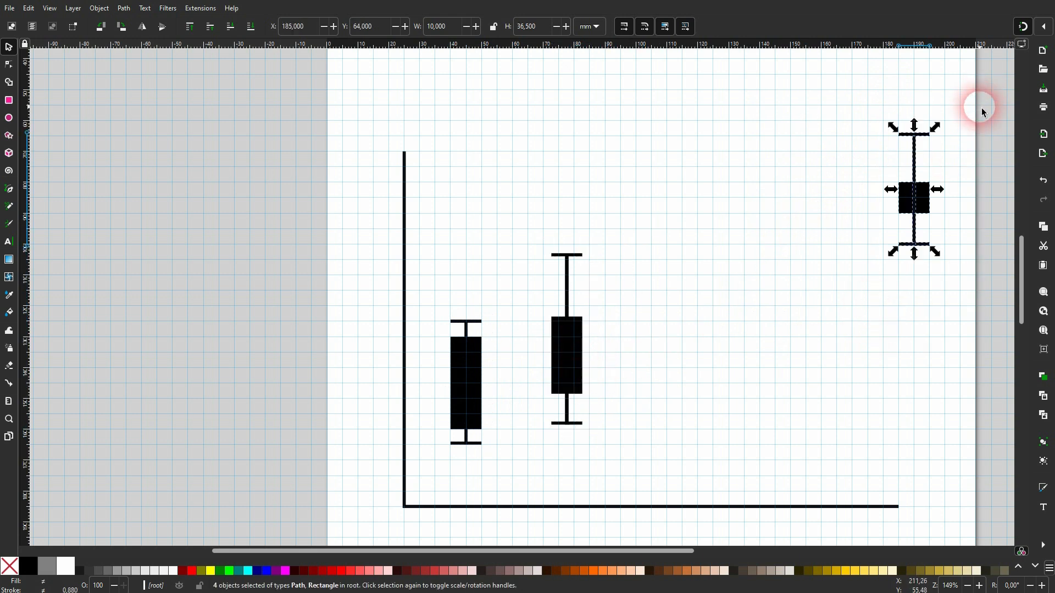
pyautogui.moveTo(920, 198); pyautogui.dragTo(686, 403)
pyautogui.click(906, 311)
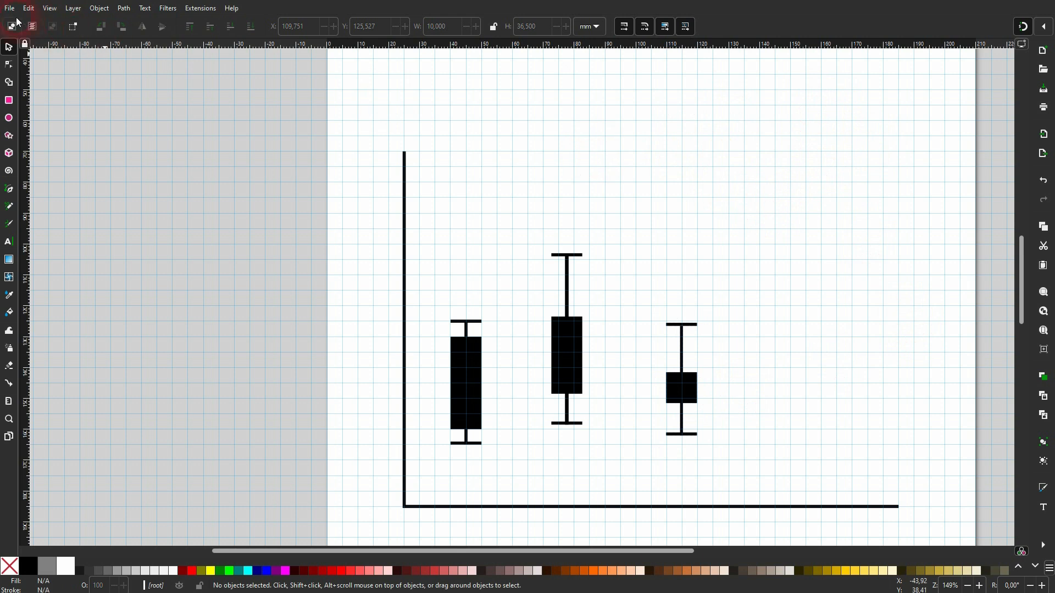
# - Examine the page grid visibility option and the advanced snapping settings, including snapping to grids
pyautogui.click(49, 9)
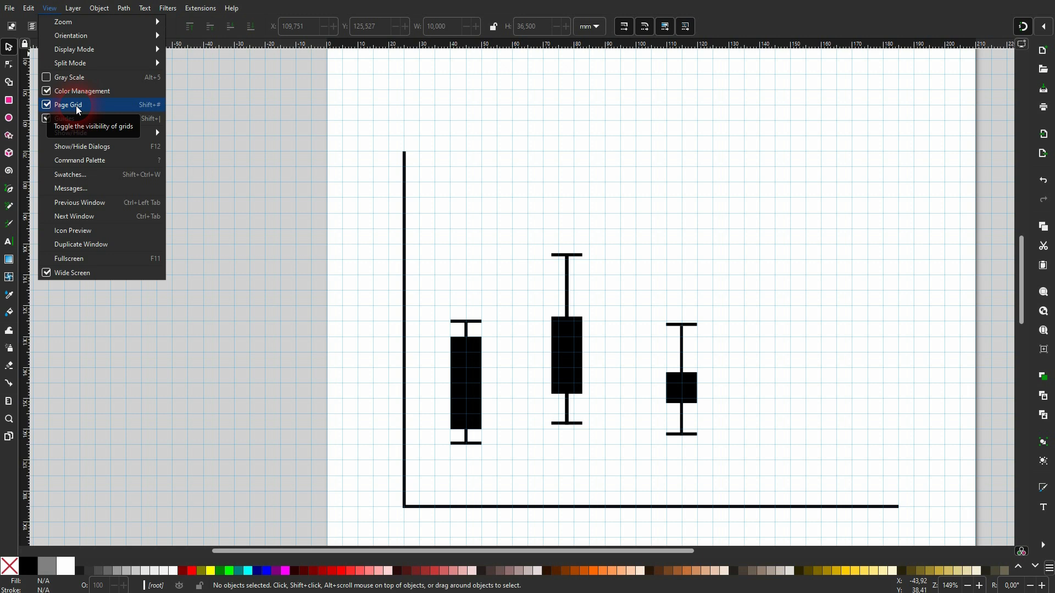
pyautogui.click(1044, 29)
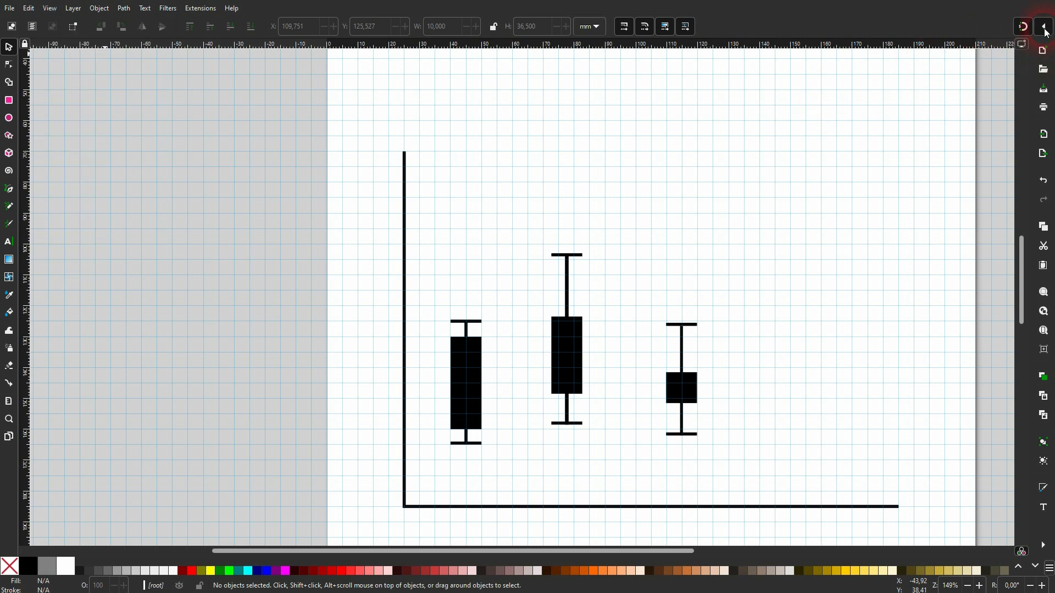
pyautogui.click(1044, 31)
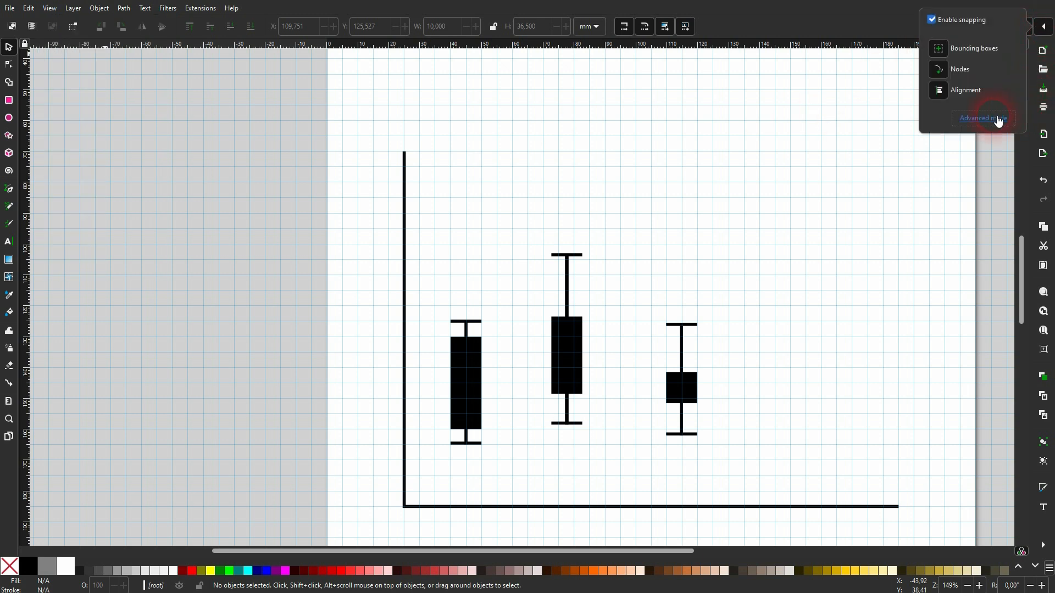
pyautogui.click(997, 118)
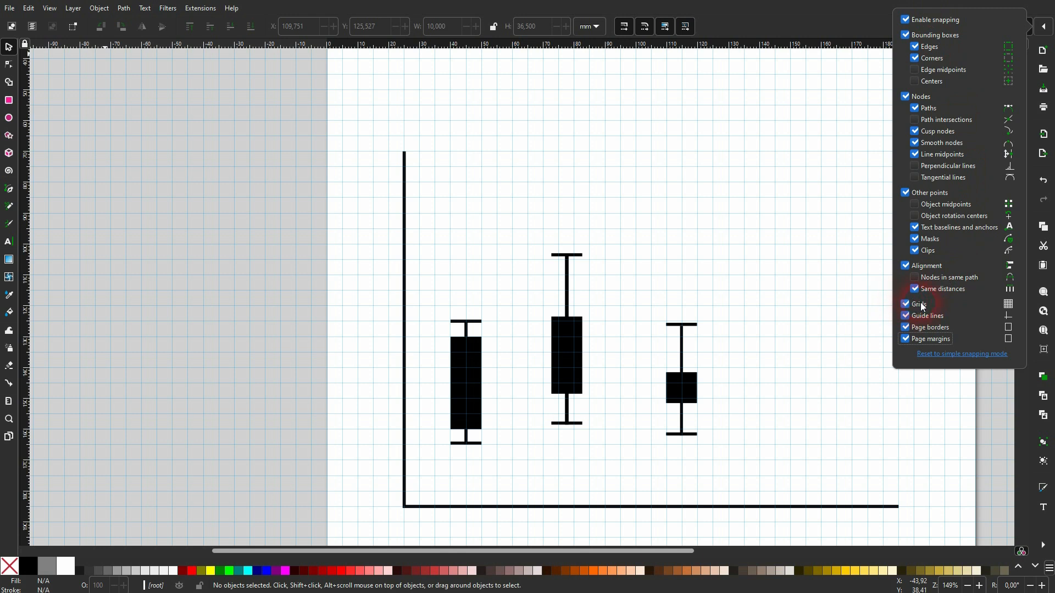
pyautogui.click(1045, 33)
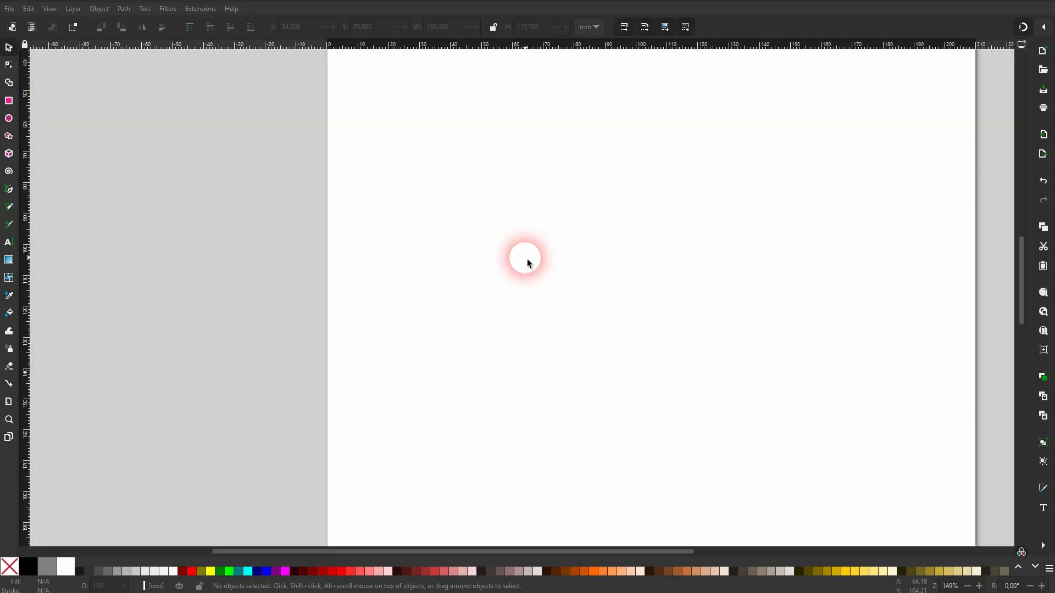
# - Show the page grid and draw L-shaped chart axes with the Pen tool, 110 mm high and 160 mm wide
pyautogui.click(50, 9)
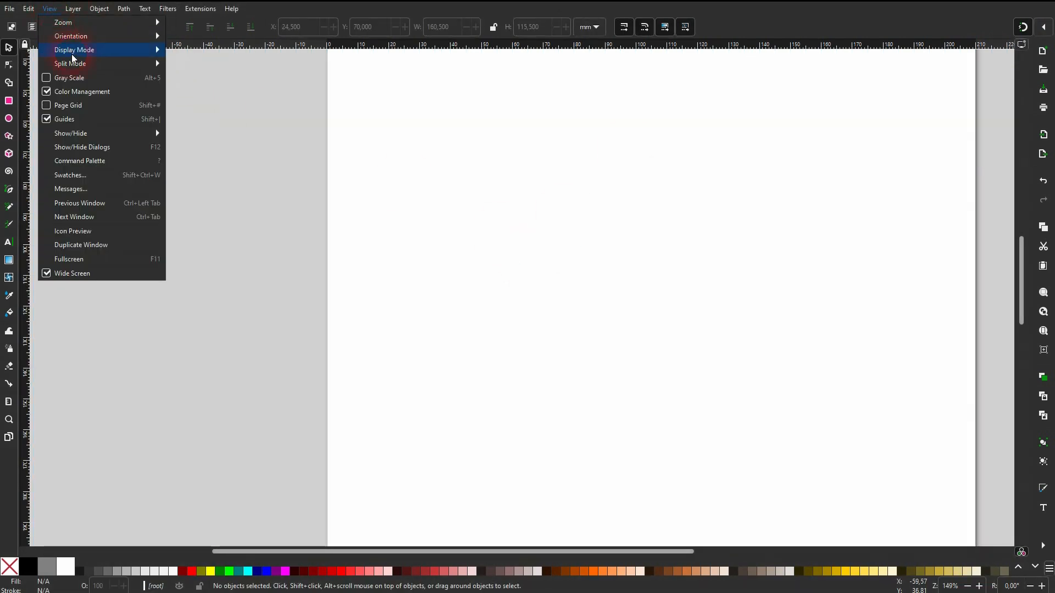
pyautogui.click(84, 105)
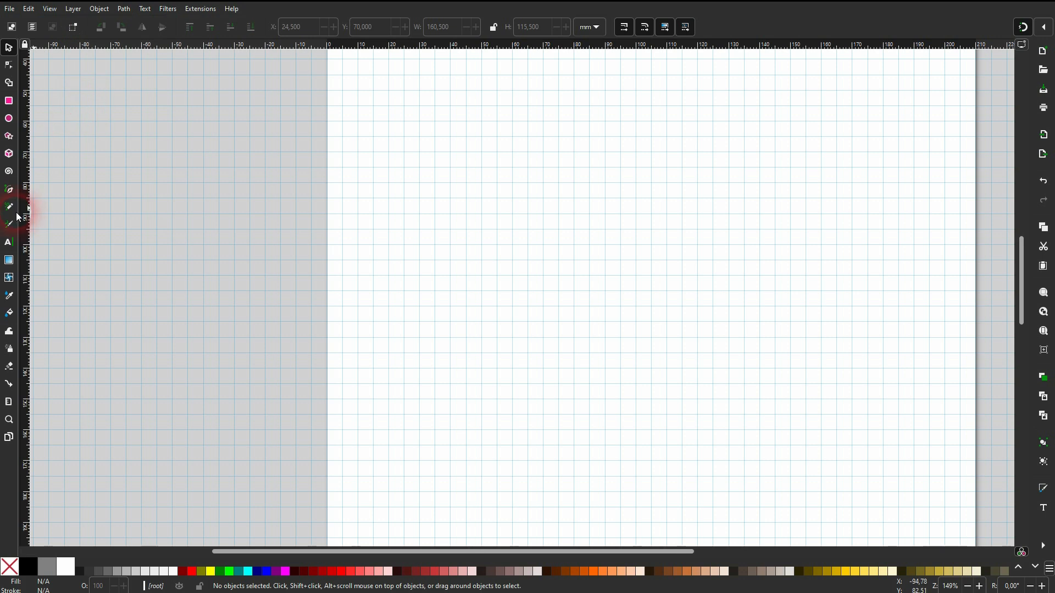
pyautogui.click(11, 191)
pyautogui.click(404, 136)
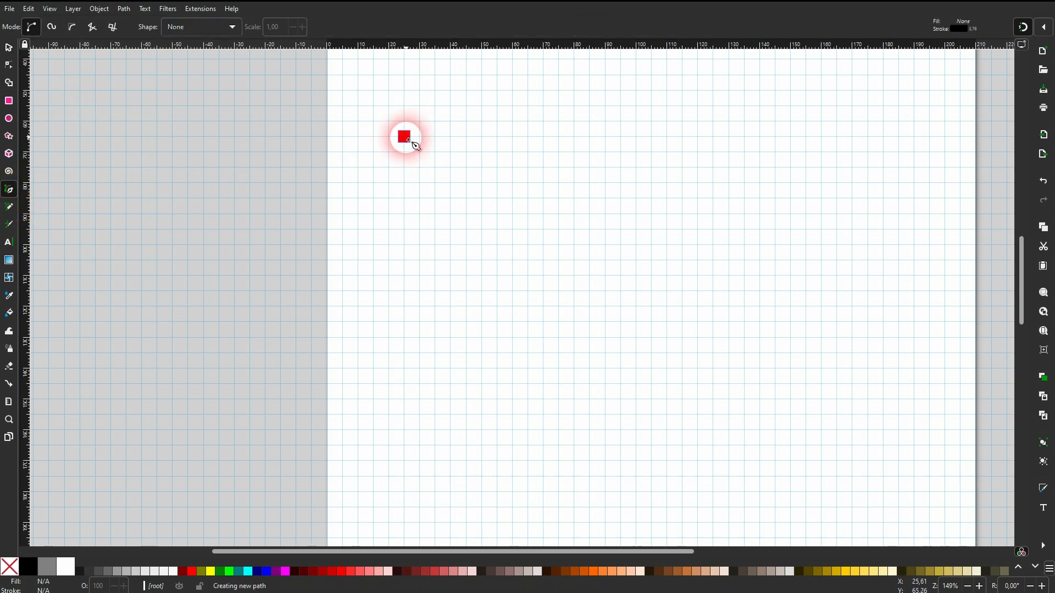
pyautogui.click(405, 477)
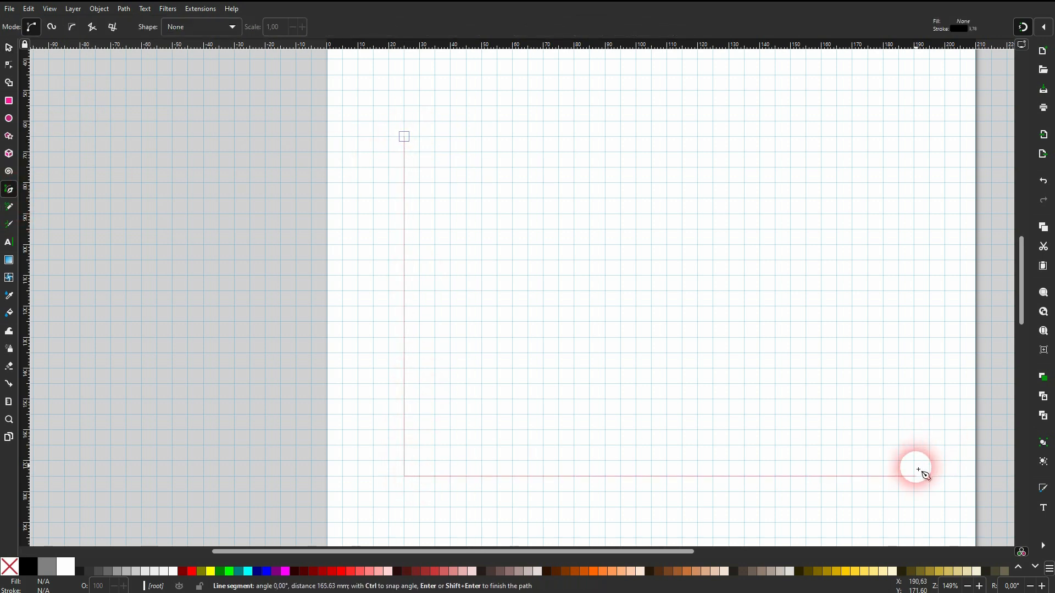
pyautogui.click(905, 480)
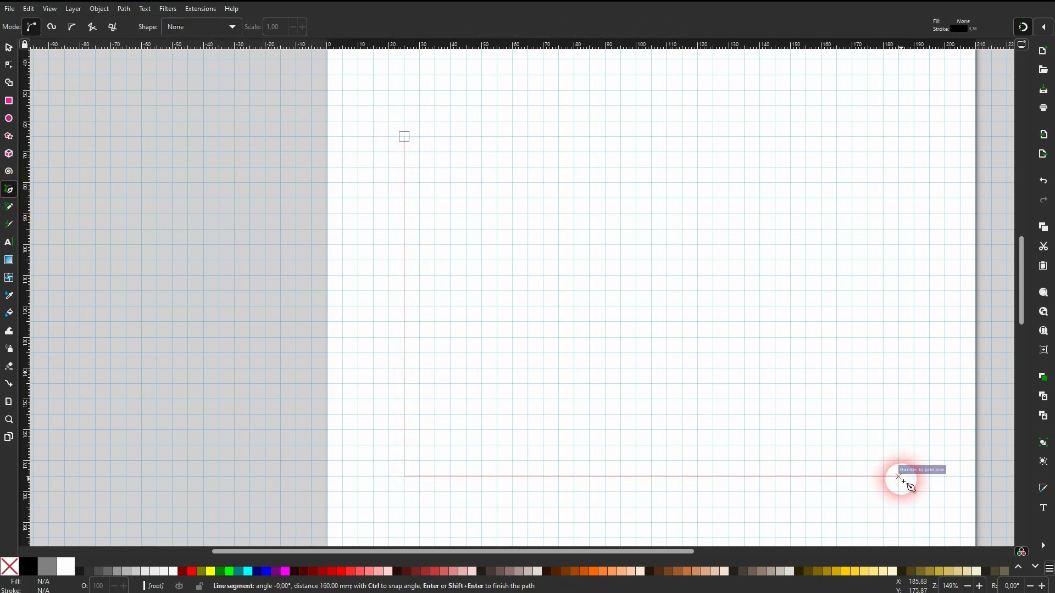
pyautogui.click(9, 48)
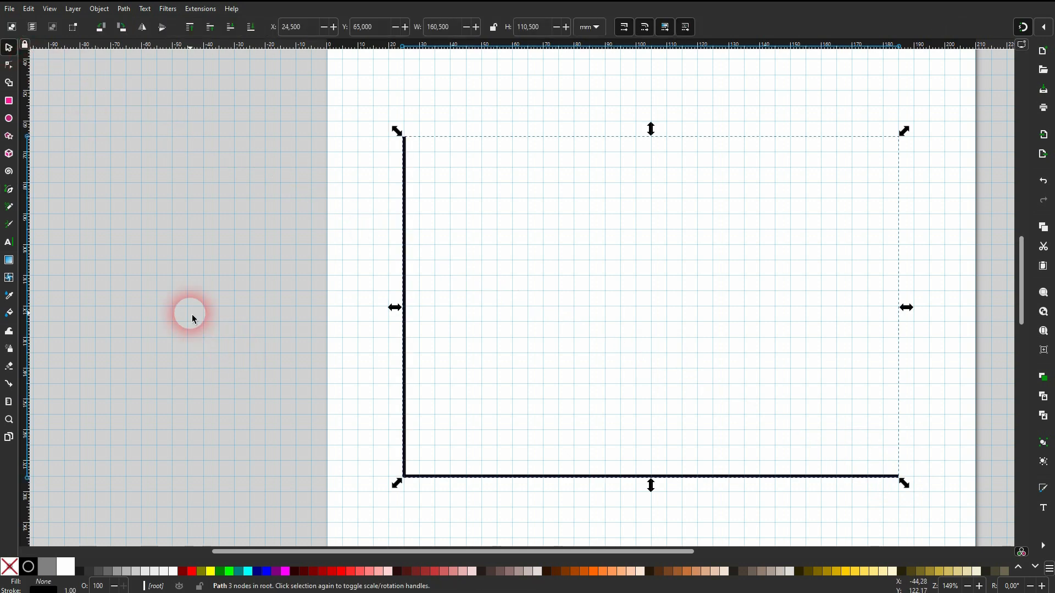
pyautogui.click(189, 311)
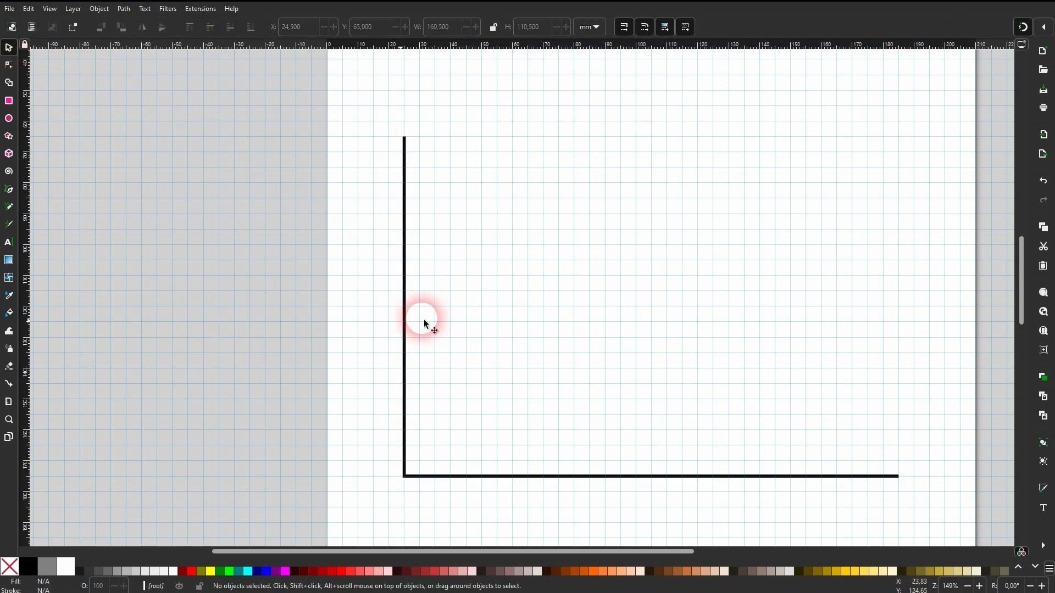
# - Draw a whole circle 30 mm in diameter in the middle of the axes and fill it light pink without a stroke
pyautogui.click(9, 119)
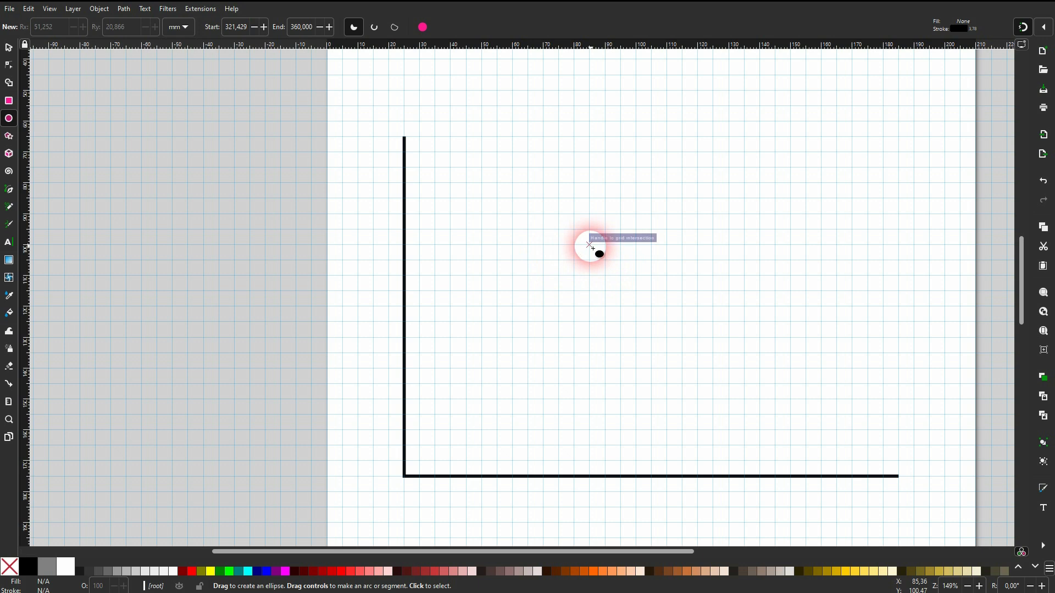
pyautogui.moveTo(590, 245); pyautogui.dragTo(683, 336)
pyautogui.click(433, 29)
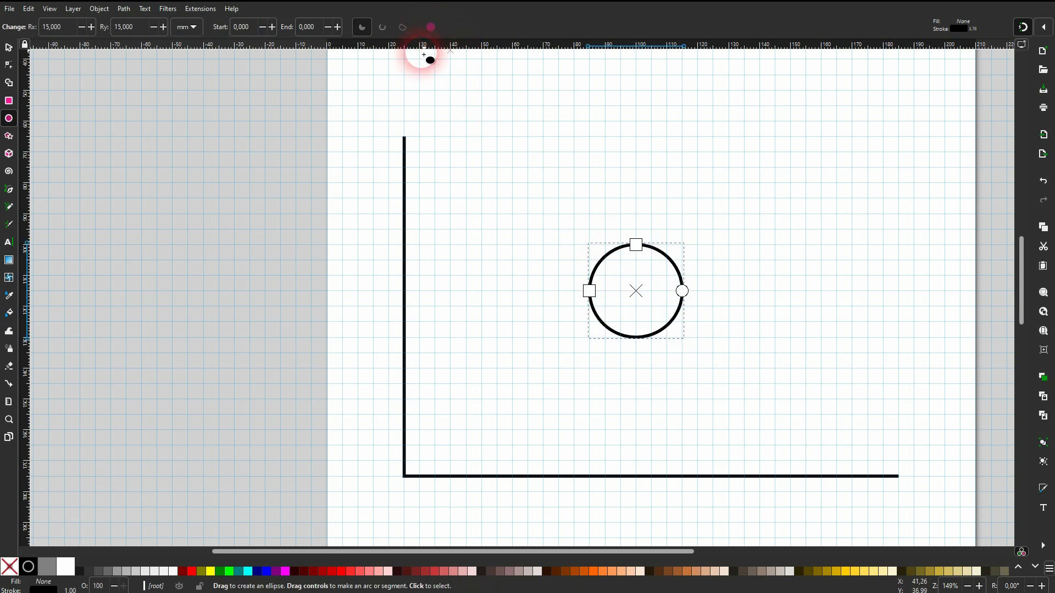
pyautogui.click(28, 566)
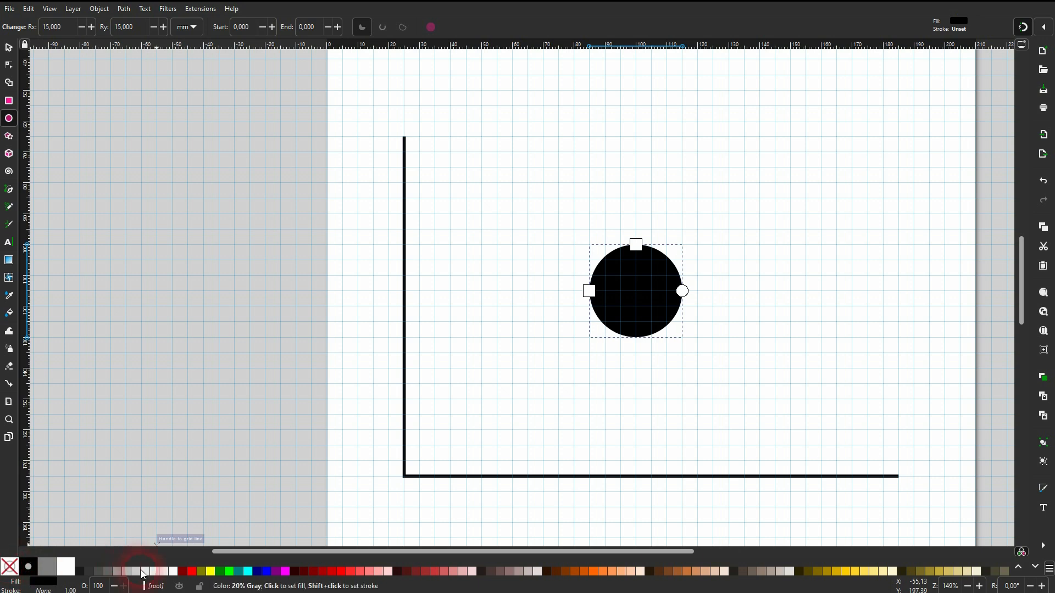
pyautogui.click(379, 571)
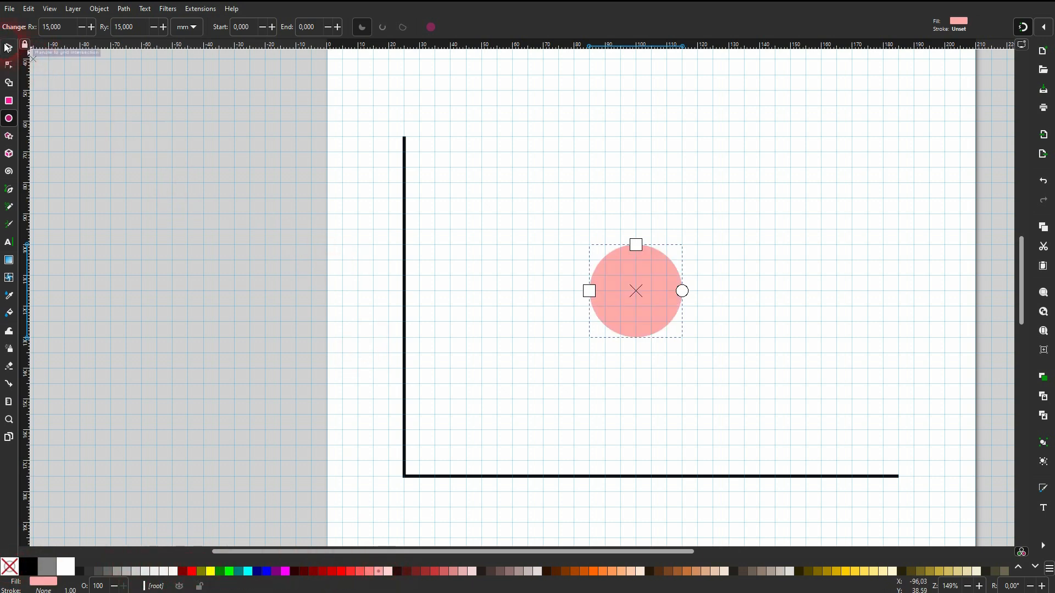
# - Duplicate the pink circle, shrink the copy to about 17 mm, place it to the upper left of the original, and fill it with #FF8080
pyautogui.click(7, 48)
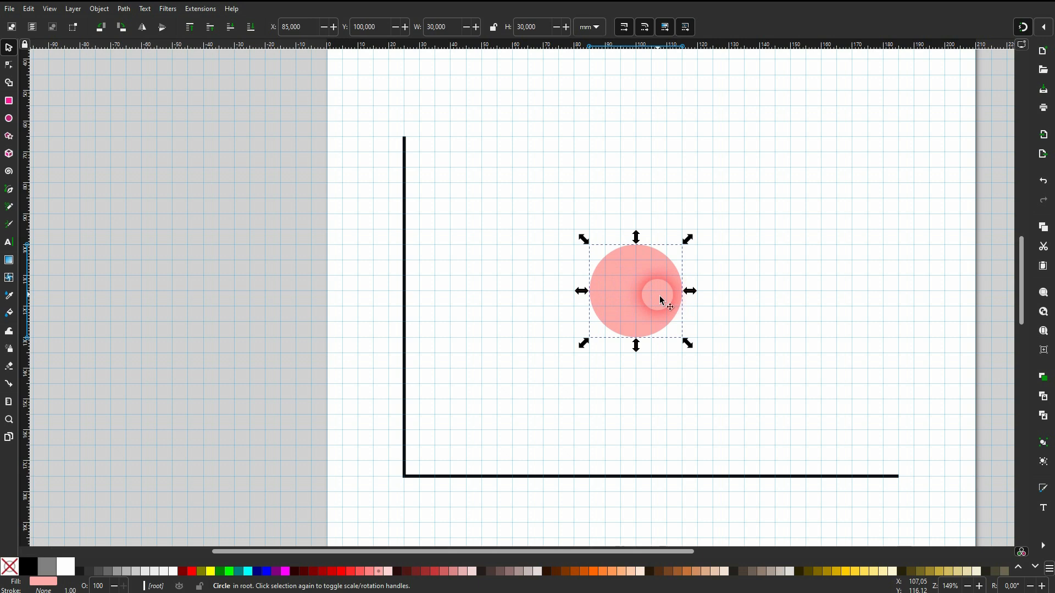
pyautogui.hotkey('ctrl', 'd')
pyautogui.moveTo(628, 292); pyautogui.dragTo(521, 218)
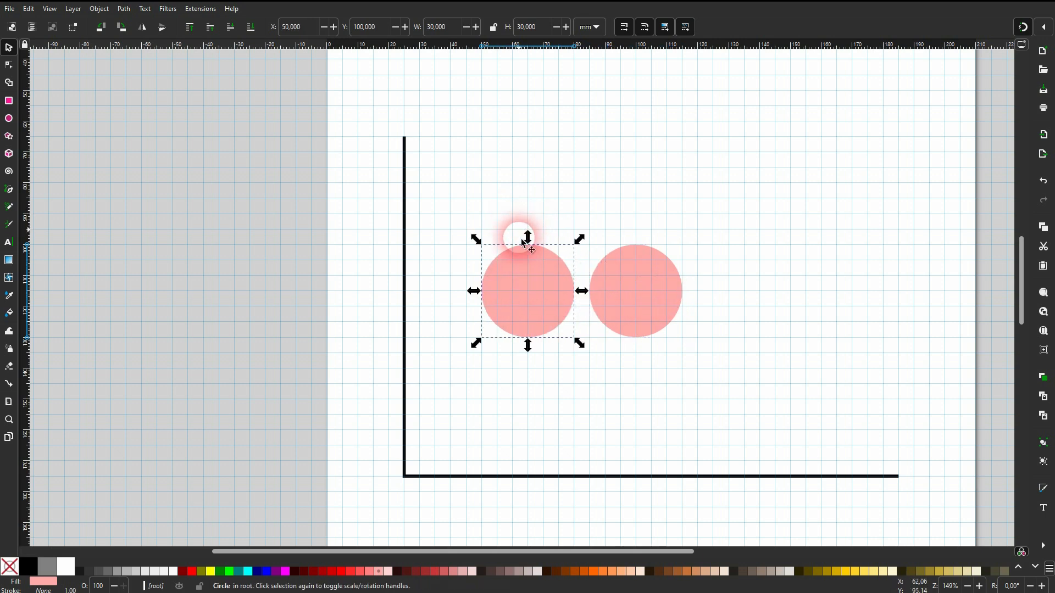
pyautogui.moveTo(526, 278); pyautogui.dragTo(527, 245)
pyautogui.moveTo(579, 304); pyautogui.dragTo(535, 270)
pyautogui.moveTo(515, 235); pyautogui.dragTo(520, 248)
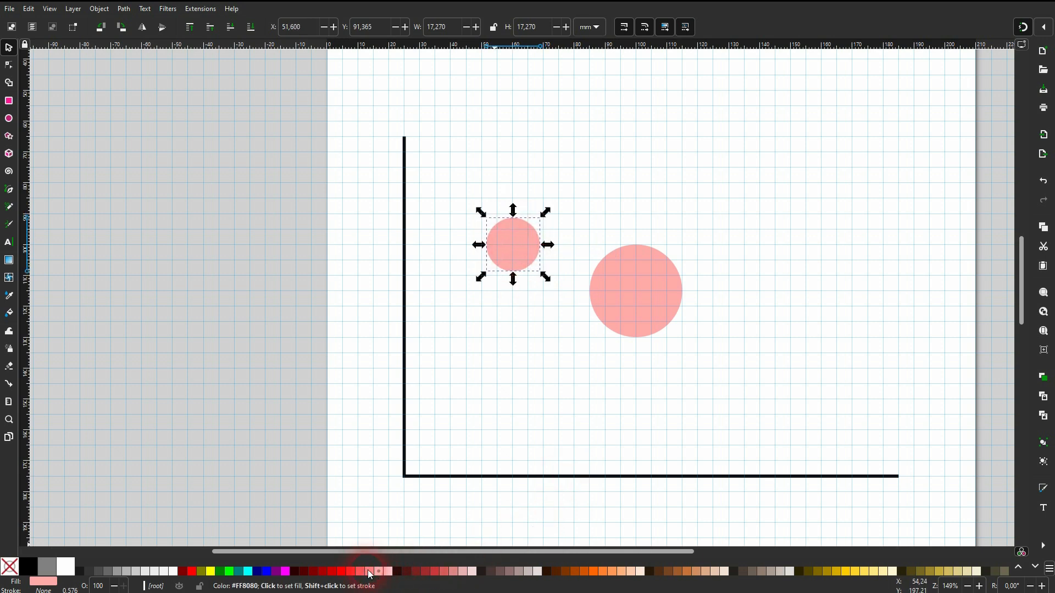
pyautogui.click(370, 571)
# - Make a 10 mm circle with a stronger red fill above the large circle and scatter three duplicates of it within the axes
pyautogui.moveTo(547, 230)
pyautogui.mouseDown()
pyautogui.moveTo(603, 212)
pyautogui.moveTo(616, 231)
pyautogui.moveTo(596, 221)
pyautogui.mouseUp()
pyautogui.click(358, 571)
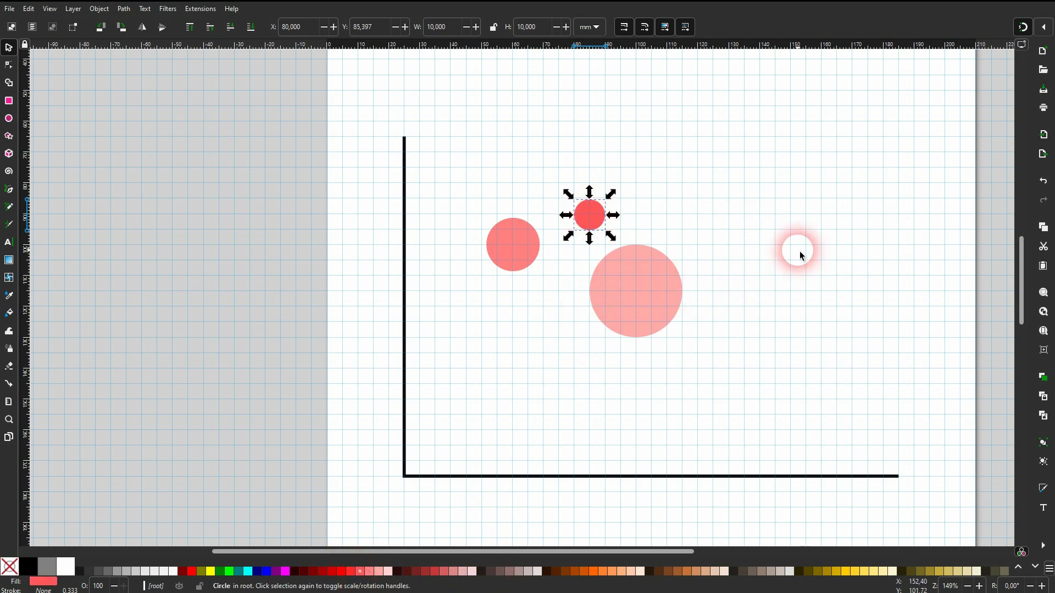
pyautogui.hotkey('ctrl', 'd')
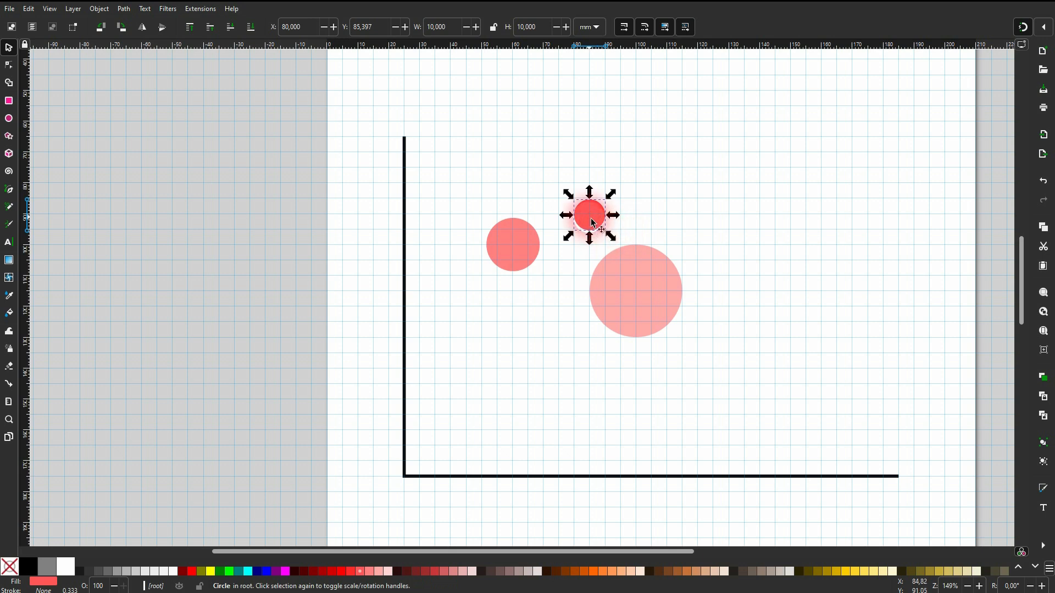
pyautogui.moveTo(591, 223); pyautogui.dragTo(668, 424)
pyautogui.hotkey('ctrl', 'd')
pyautogui.hotkey('ctrl', 'd')
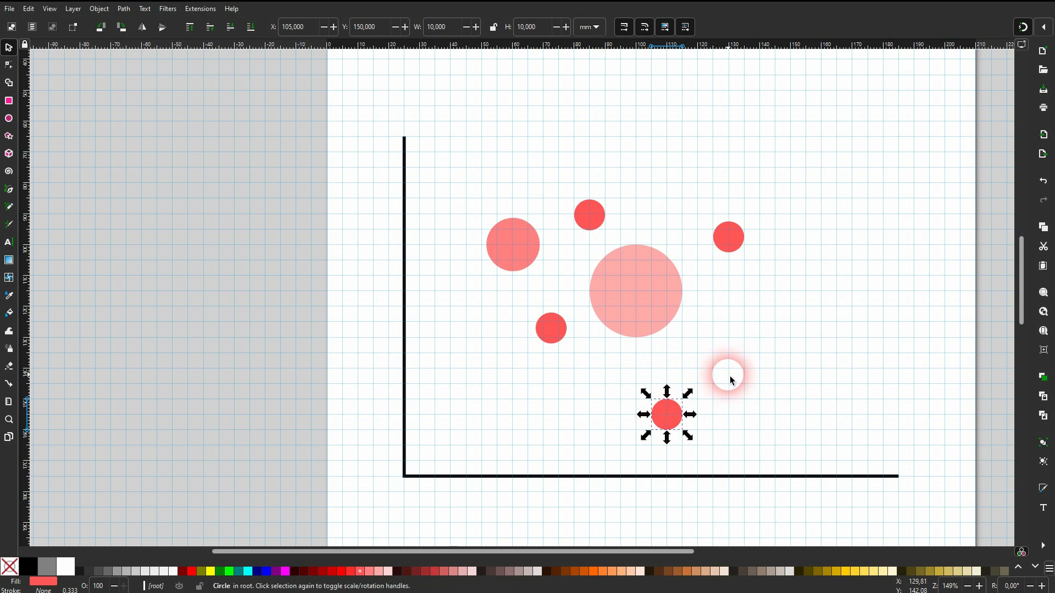
# - Delete the large 30 mm pink circle and the medium 17 mm circle, leaving only the small red circles
pyautogui.click(662, 292)
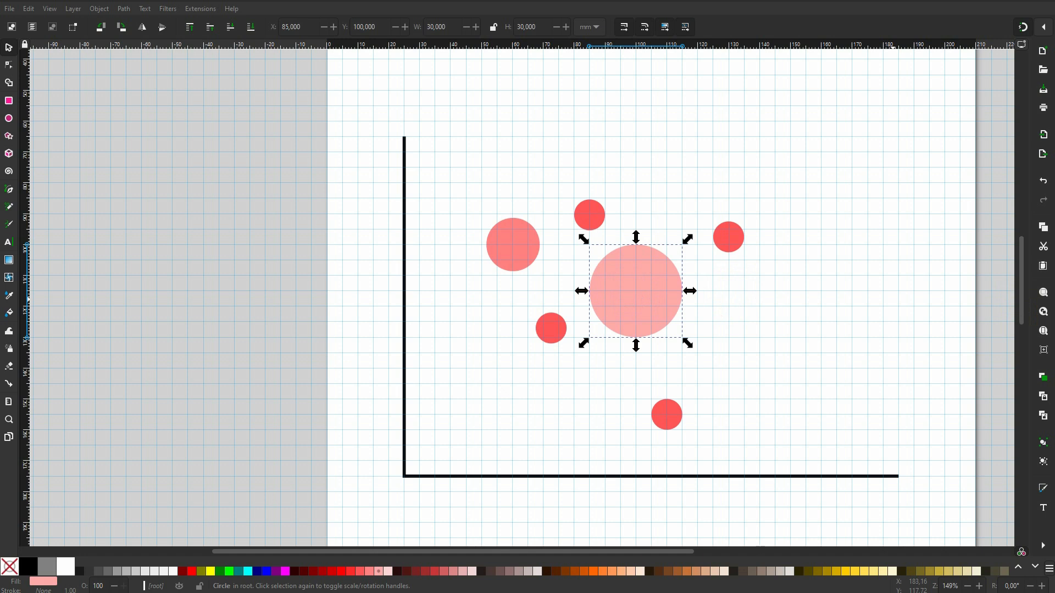
pyautogui.click(639, 275)
pyautogui.press('Delete')
pyautogui.click(523, 245)
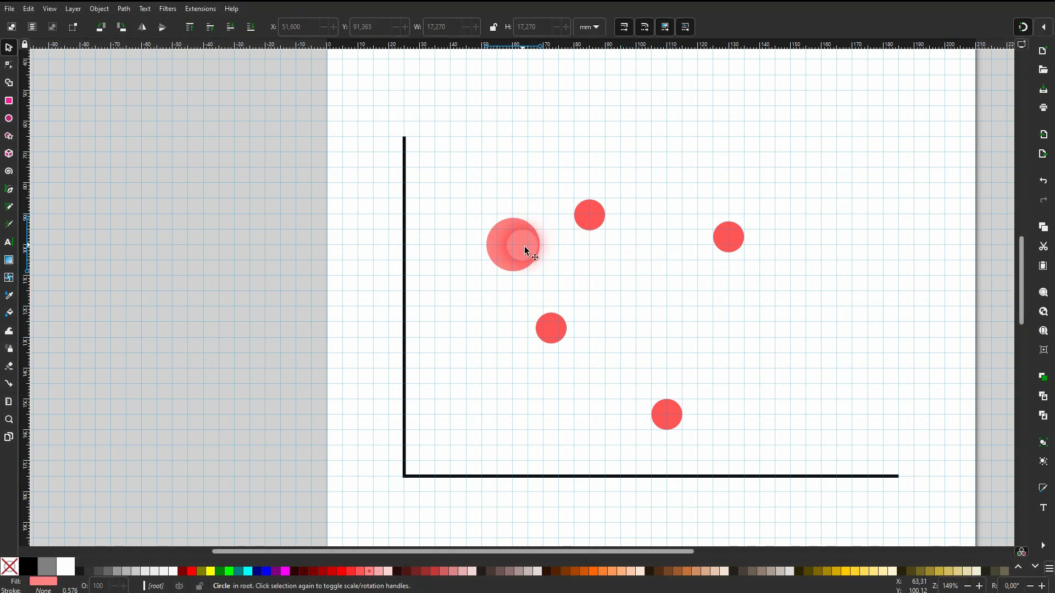
pyautogui.press('Delete')
# - Move the lower-left small circle up and to the left, and raise the bottom small circle nearer the chart's middle
pyautogui.click(603, 219)
pyautogui.moveTo(558, 337); pyautogui.dragTo(526, 315)
pyautogui.moveTo(675, 416); pyautogui.dragTo(667, 361)
# - Add three duplicates of the 10 mm circle: beside the upper-right one, near the horizontal axis's far end, and close to the vertical axis
pyautogui.click(739, 244)
pyautogui.hotkey('ctrl', 'd')
pyautogui.moveTo(739, 244); pyautogui.dragTo(878, 319)
pyautogui.hotkey('ctrl', 'd')
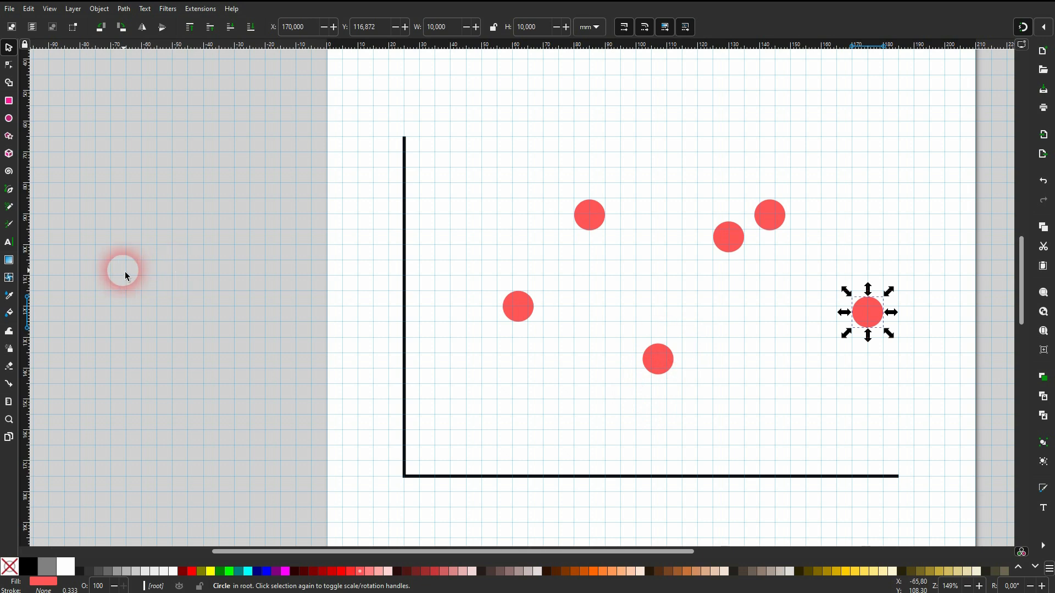
pyautogui.hotkey('ctrl', 'd')
pyautogui.moveTo(867, 322); pyautogui.dragTo(448, 393)
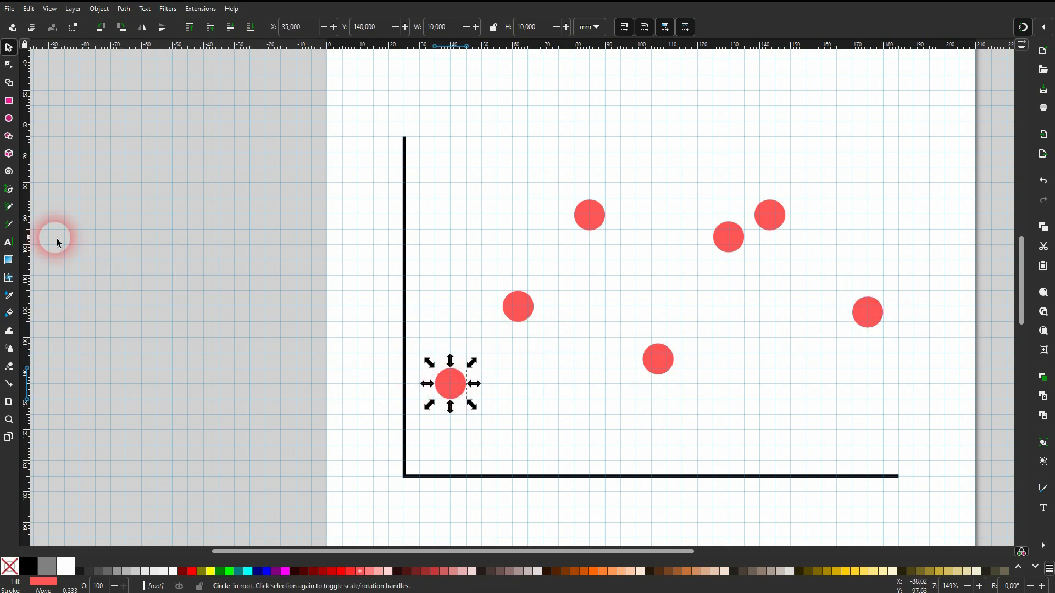
# - Draw an open Pen path through the centres of all seven circles, from the one nearest the vertical axis to the farthest
pyautogui.click(11, 191)
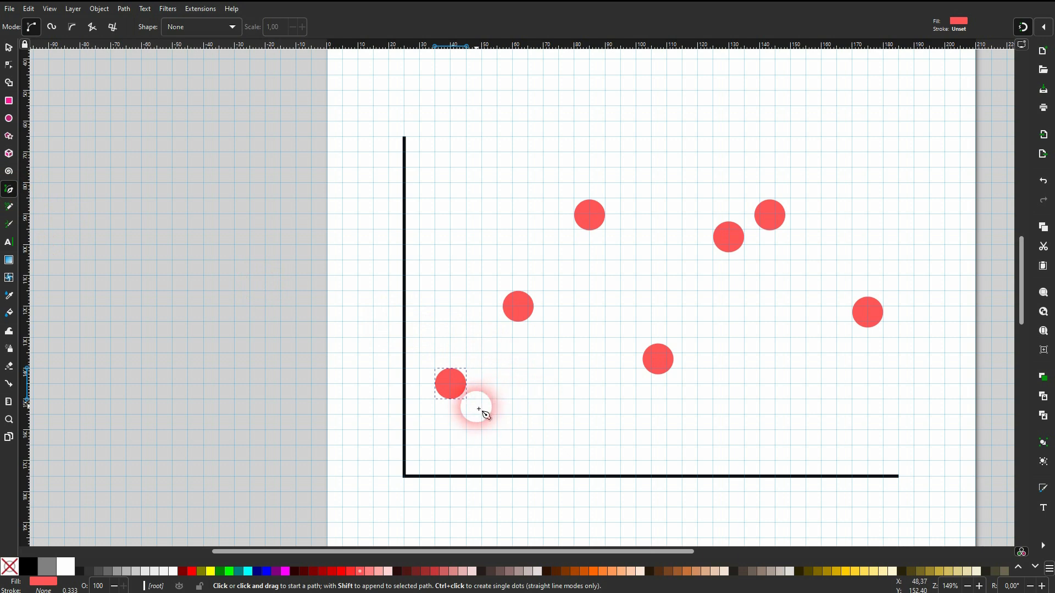
pyautogui.click(451, 388)
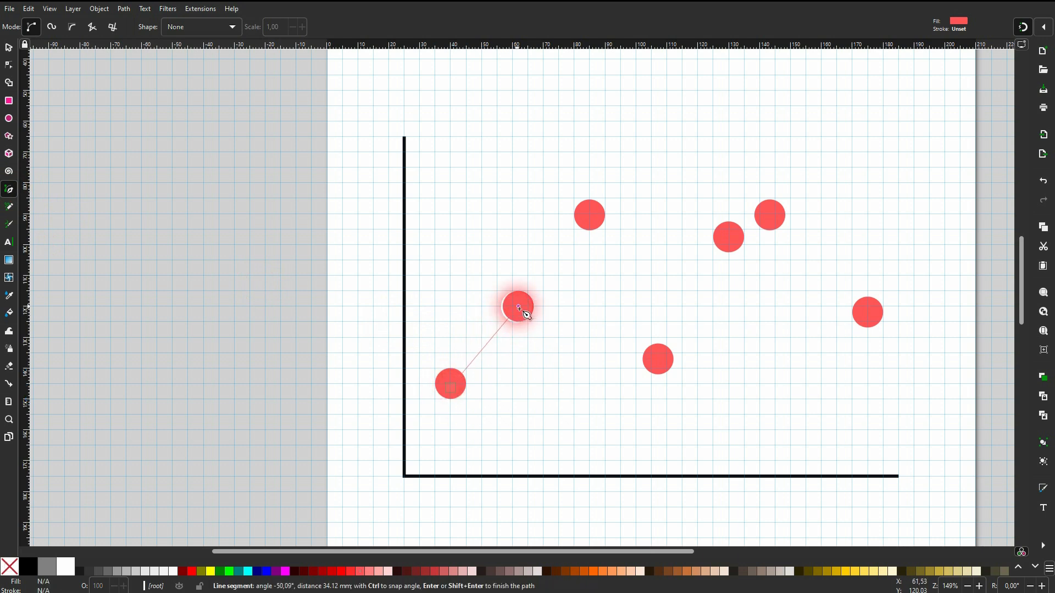
pyautogui.click(519, 309)
pyautogui.click(588, 214)
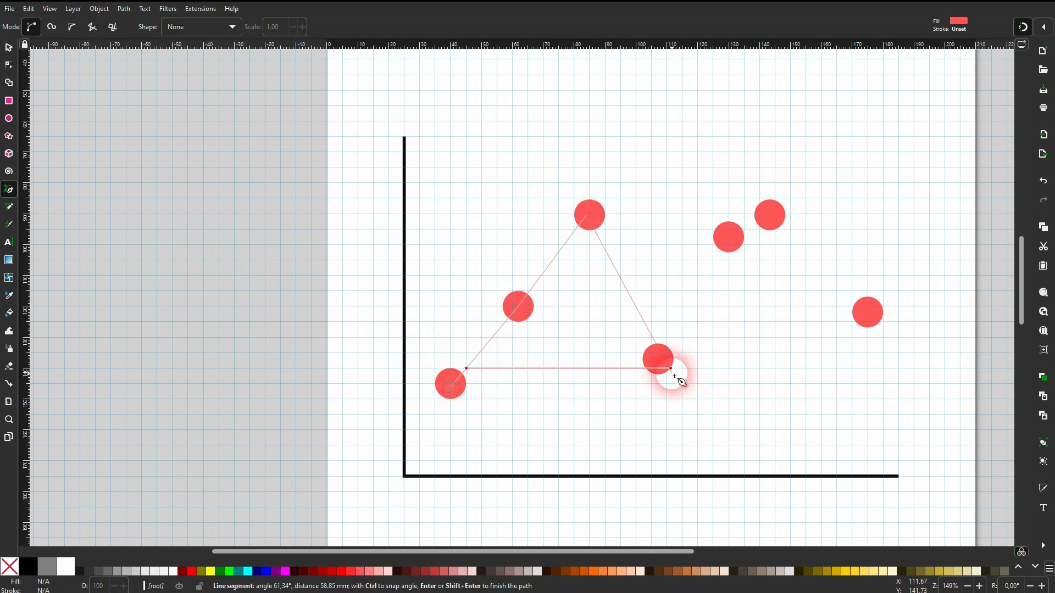
pyautogui.click(661, 367)
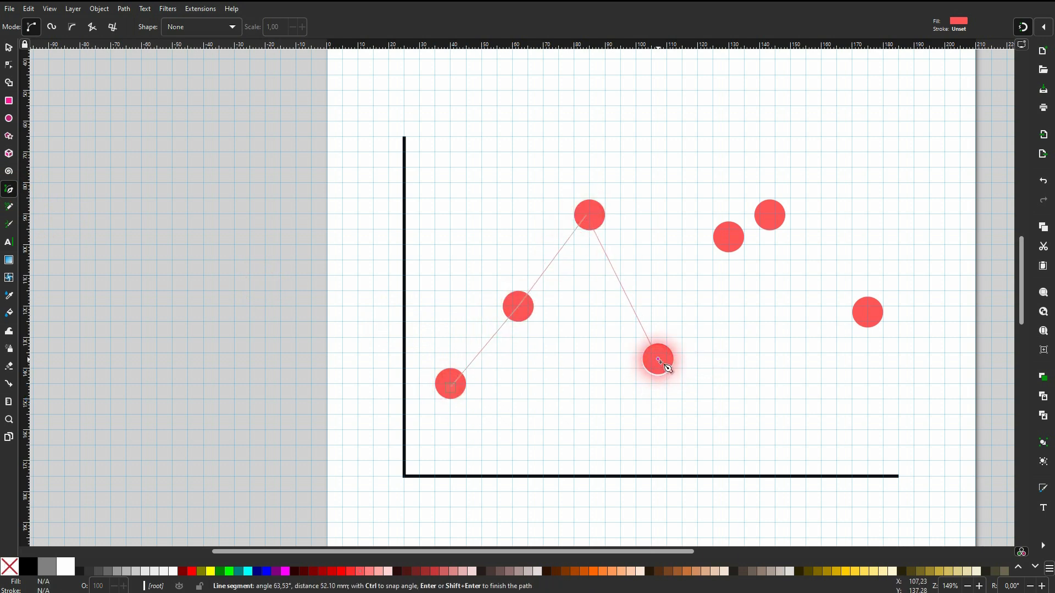
pyautogui.click(731, 239)
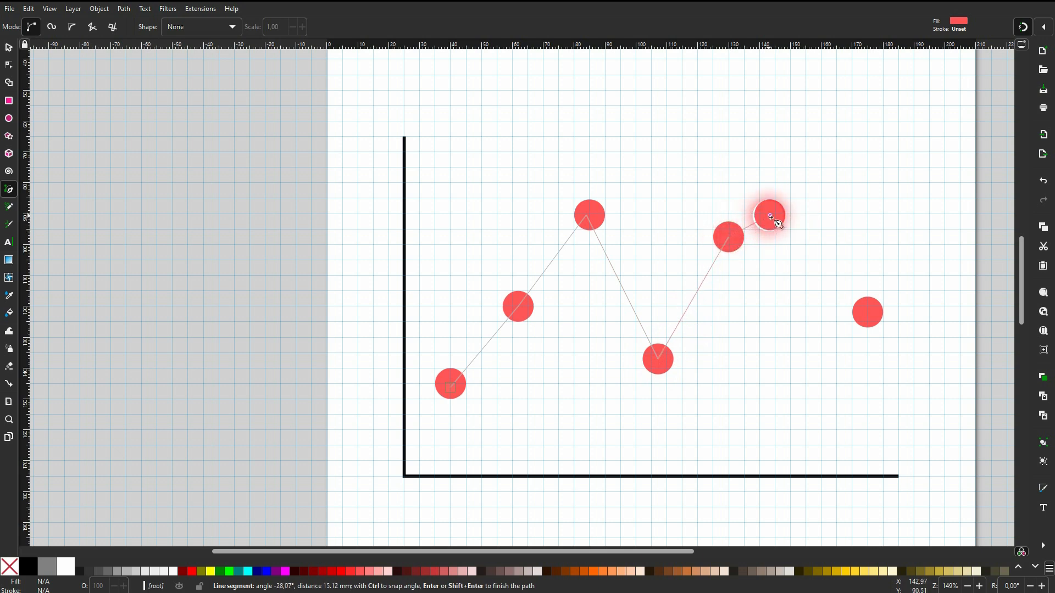
pyautogui.click(771, 217)
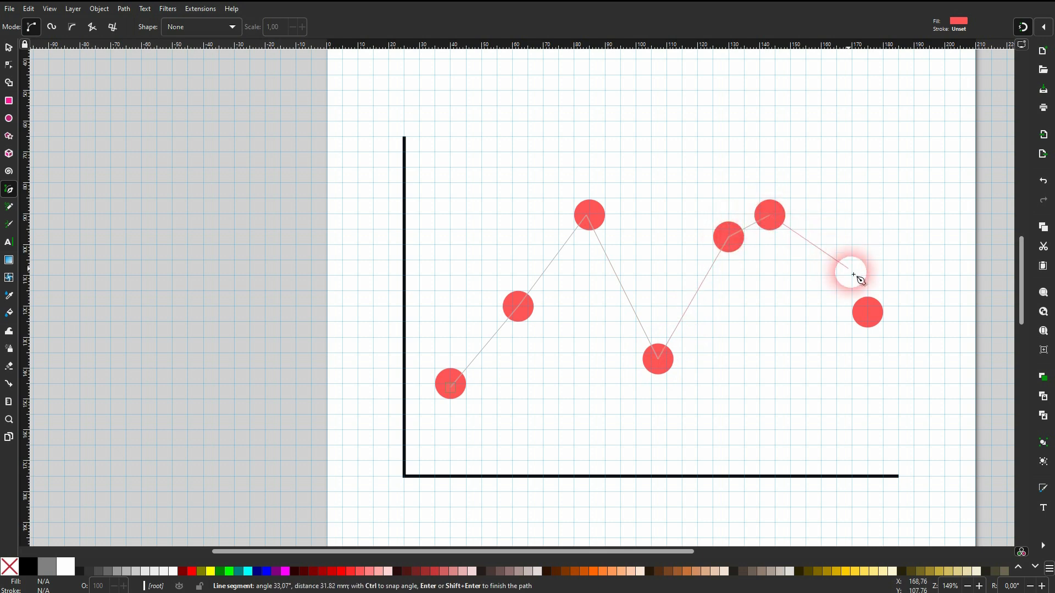
pyautogui.click(868, 314)
pyautogui.click(10, 48)
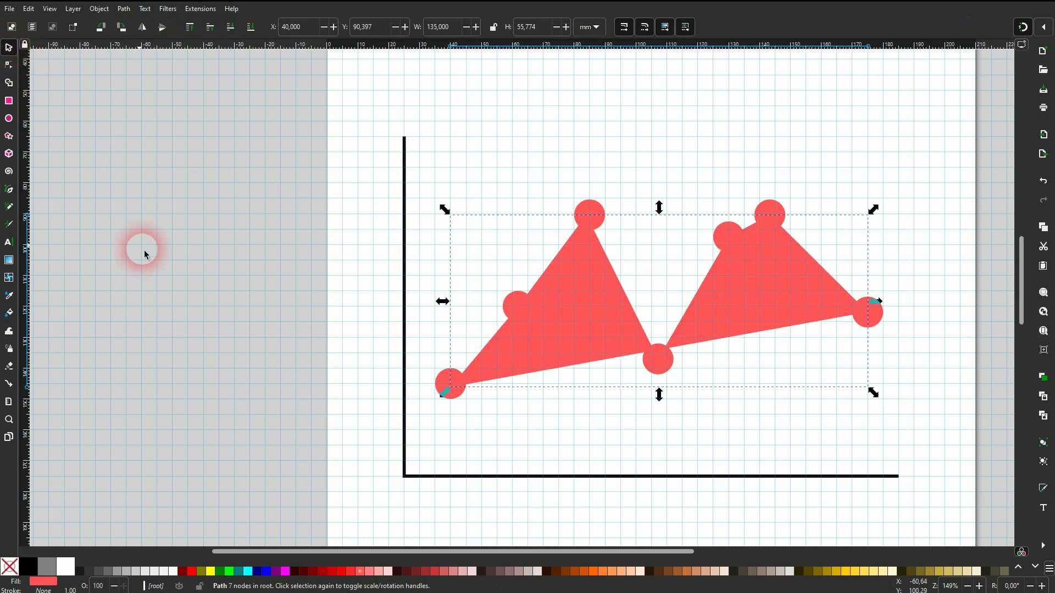
# - Remove the connecting path's fill and give it a #FF5555 stroke matching the circles
pyautogui.click(16, 573)
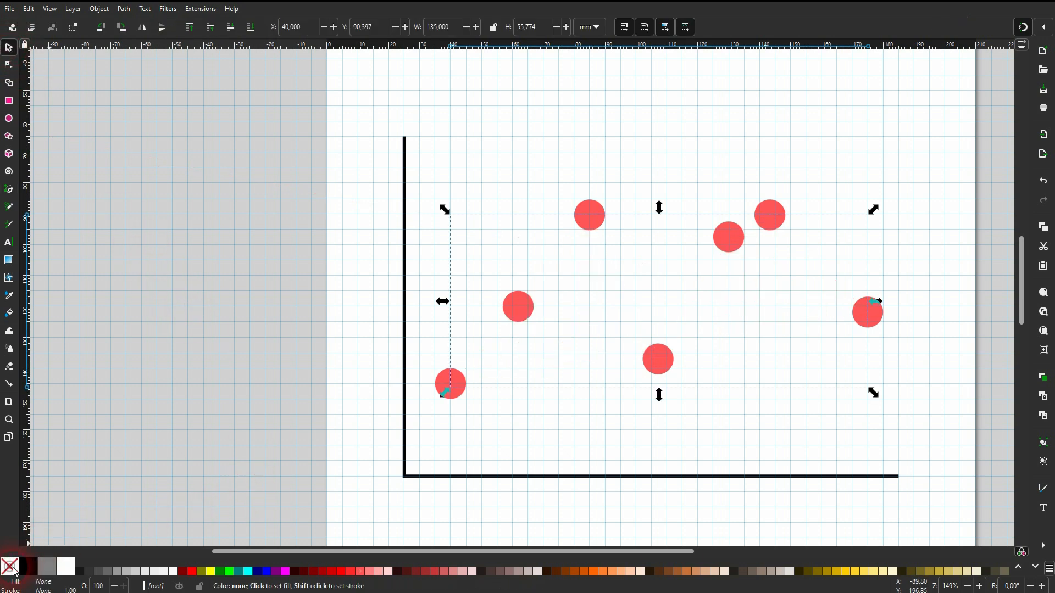
pyautogui.keyDown('shift'); pyautogui.click(31, 572); pyautogui.keyUp('shift')
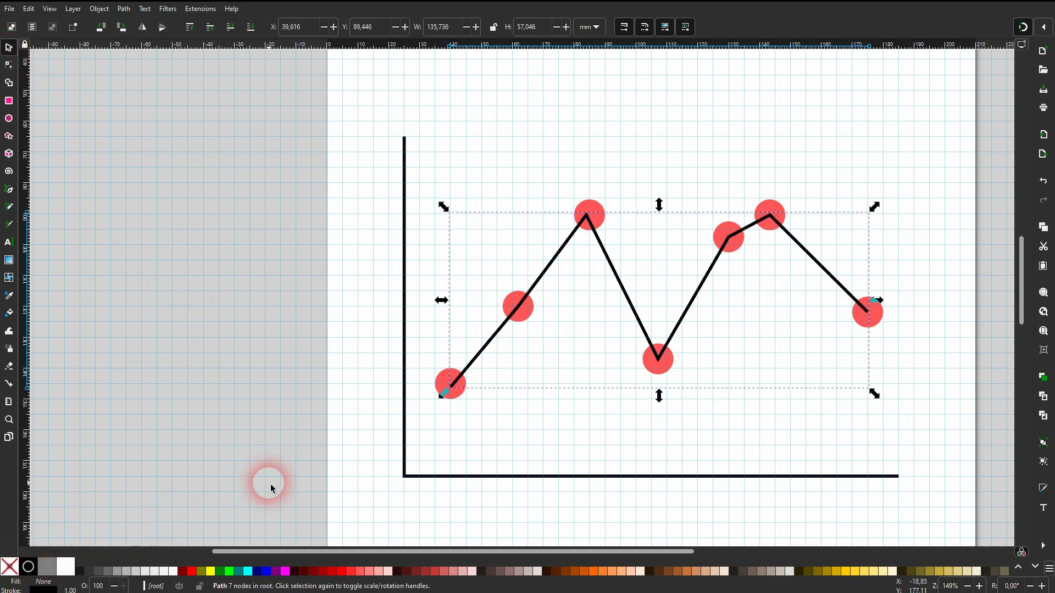
pyautogui.click(371, 572)
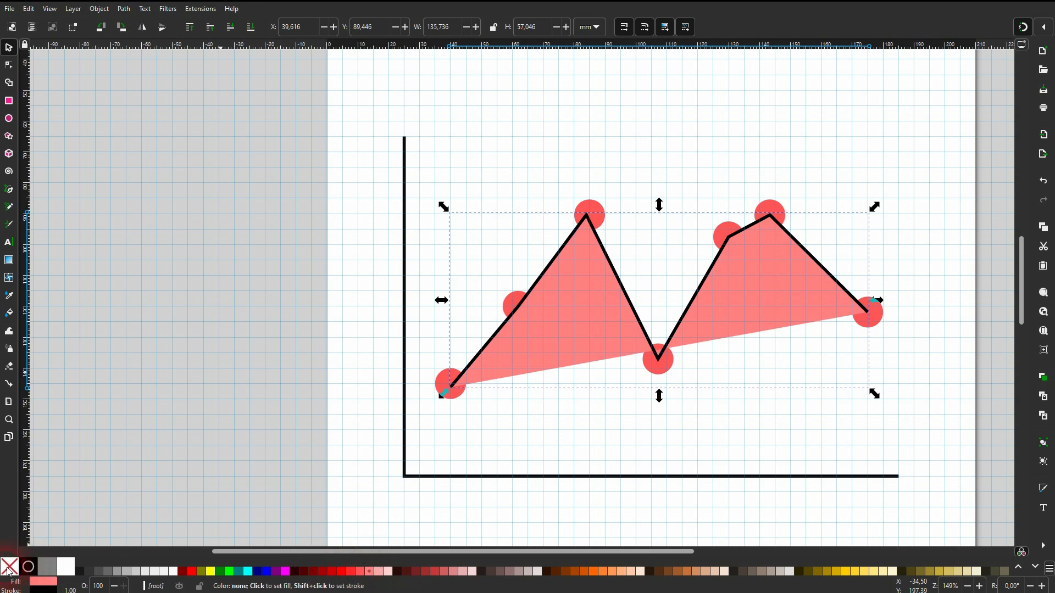
pyautogui.hotkey('ctrl', 'z')
pyautogui.keyDown('shift'); pyautogui.click(370, 573); pyautogui.keyUp('shift')
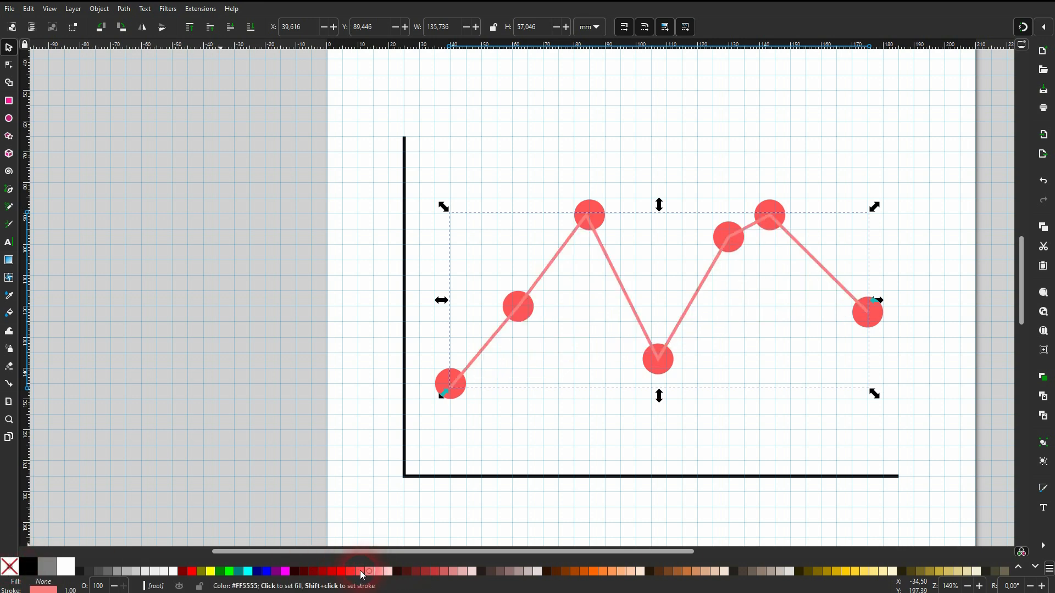
pyautogui.keyDown('shift'); pyautogui.click(362, 575); pyautogui.keyUp('shift')
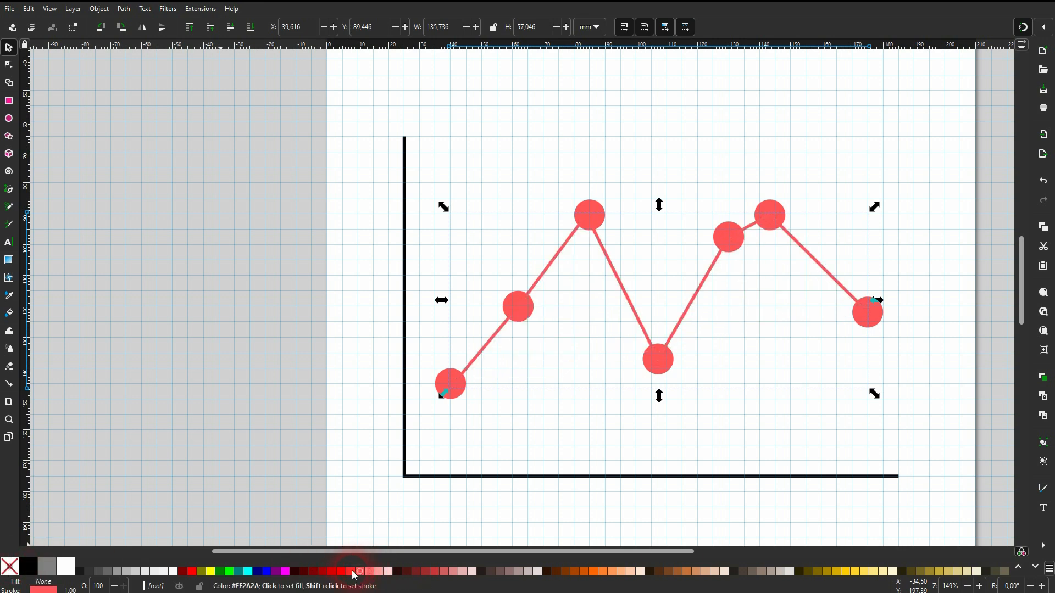
pyautogui.click(302, 308)
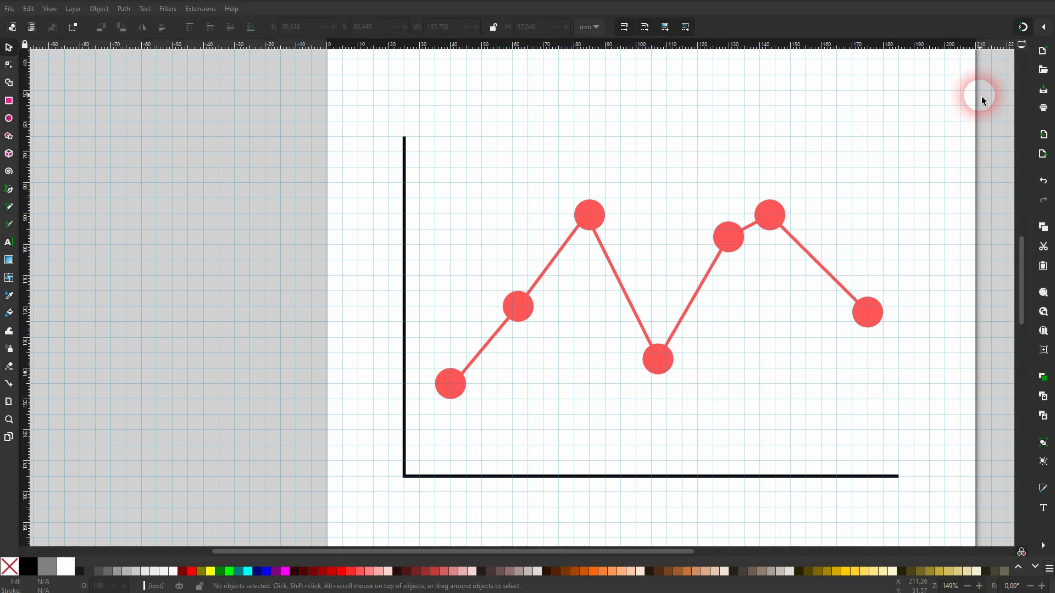
# - Show the advanced snapping options to examine which snap targets are enabled
pyautogui.click(1043, 29)
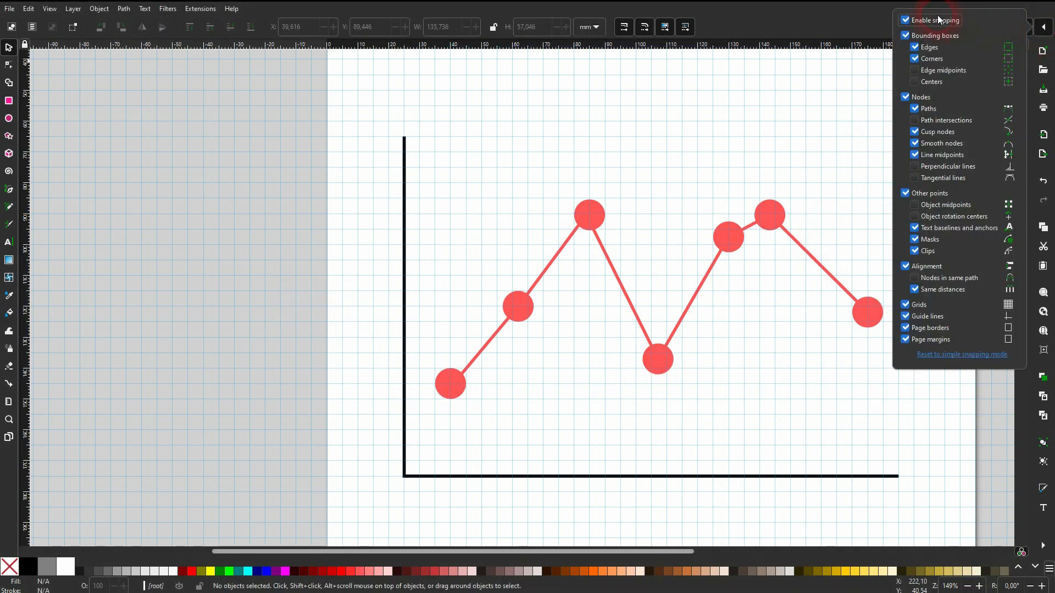
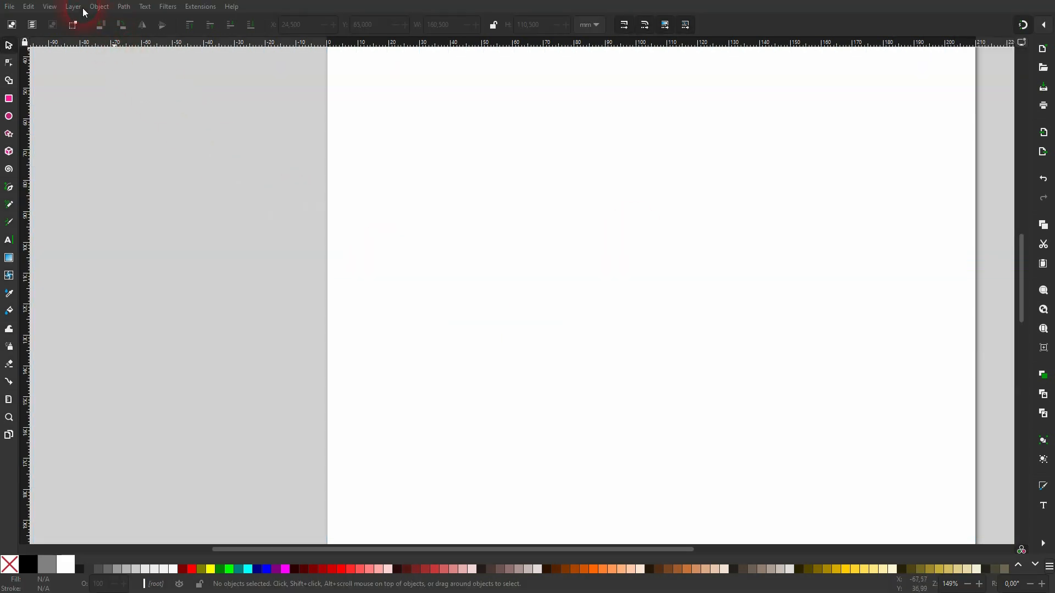
# - Show the page grid and draw an upright six-cornered polygon about 96 mm wide and 111 mm high
pyautogui.click(50, 7)
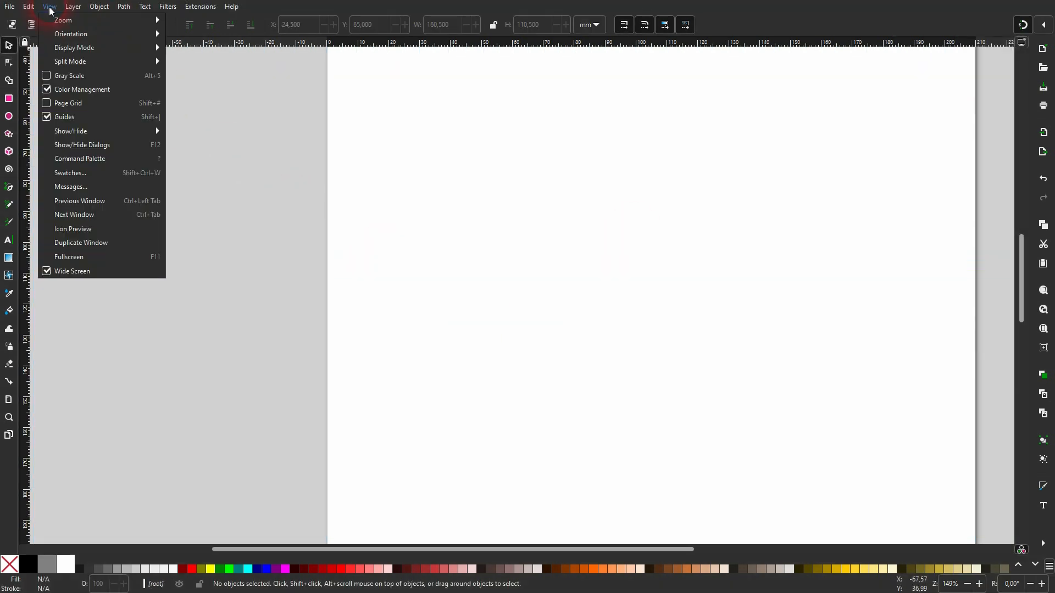
pyautogui.click(77, 104)
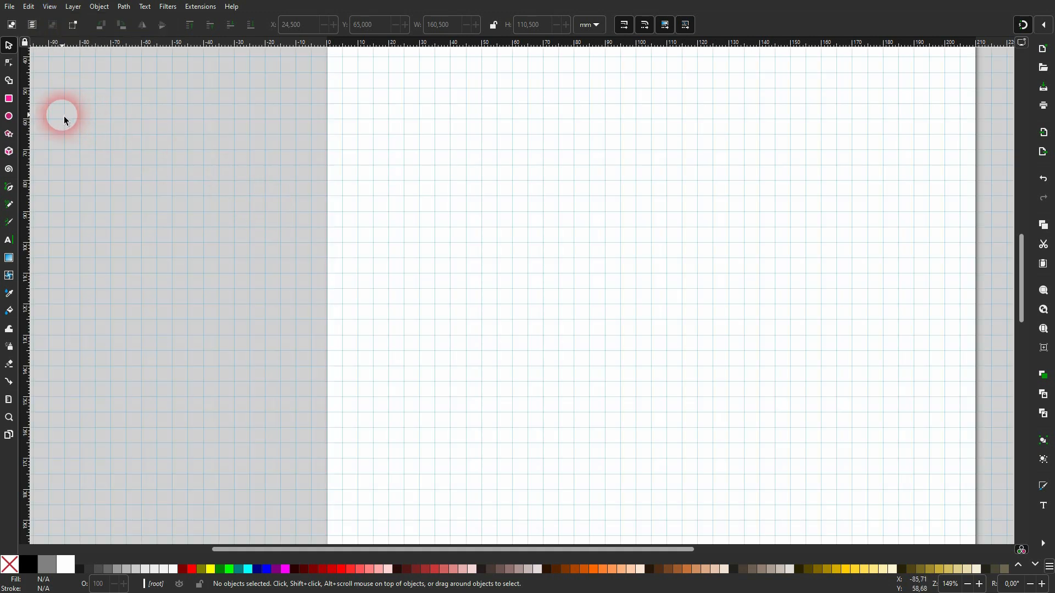
pyautogui.rightClick(12, 137)
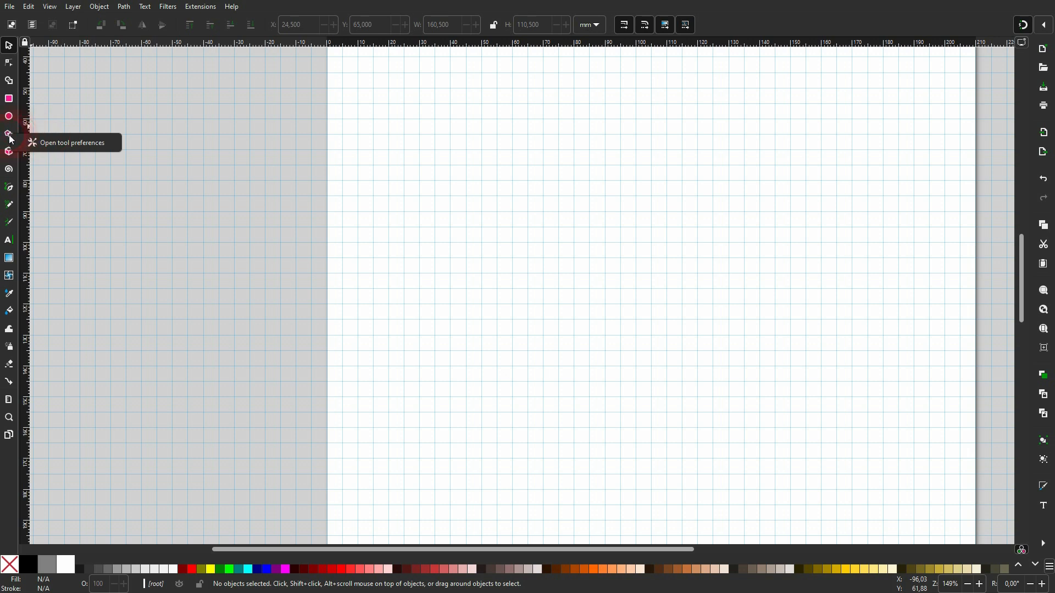
pyautogui.click(8, 135)
pyautogui.click(9, 134)
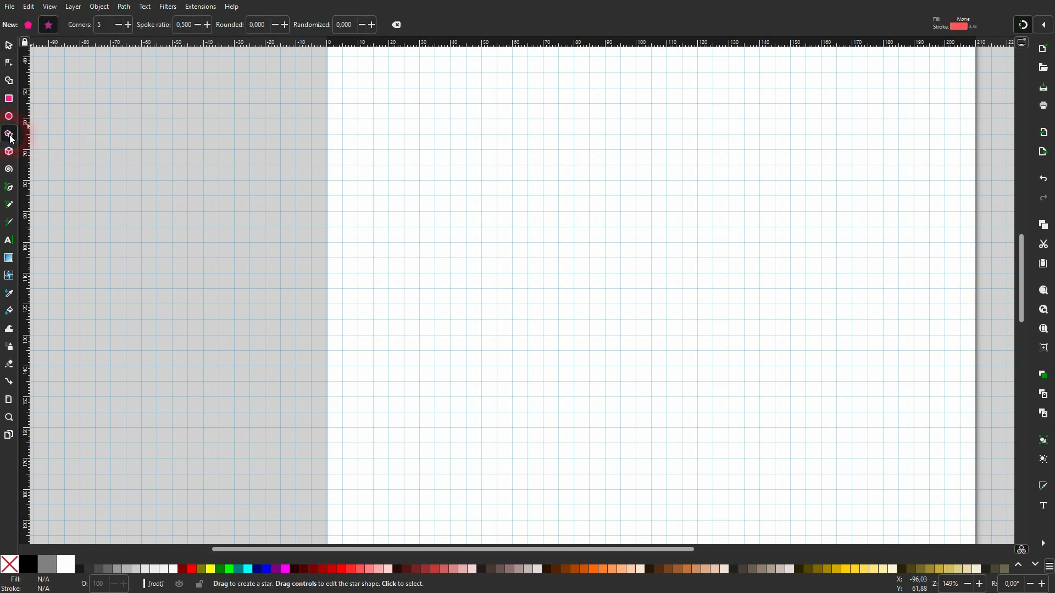
pyautogui.click(28, 28)
pyautogui.click(115, 29)
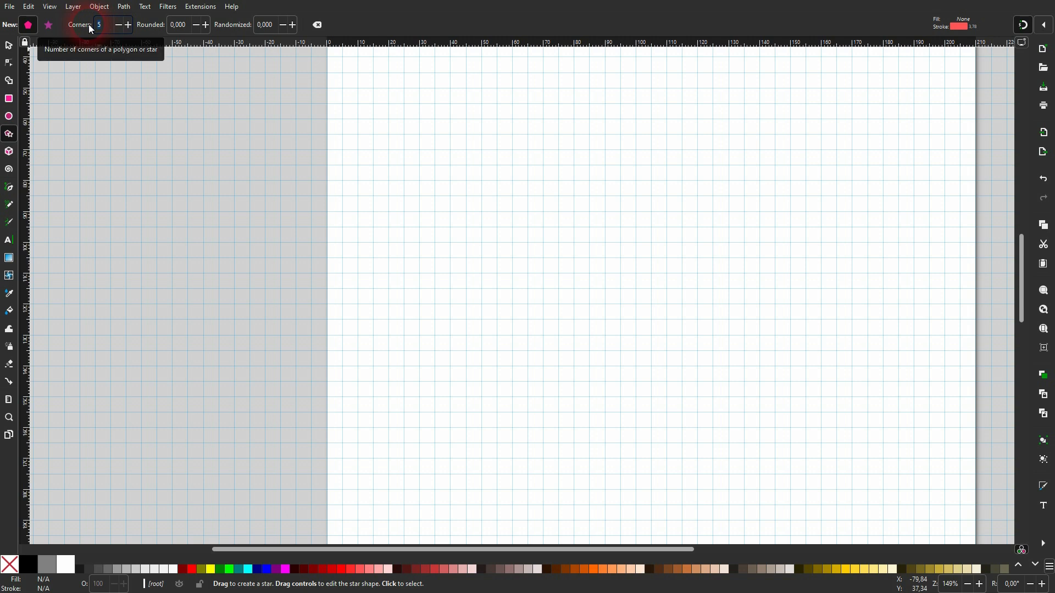
pyautogui.write('6')
pyautogui.click(193, 29)
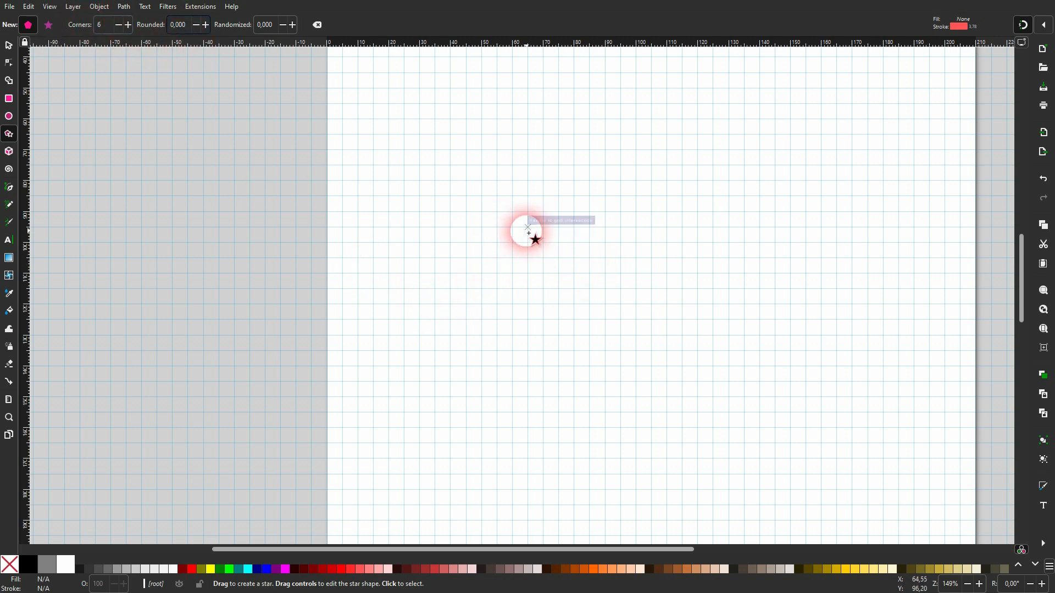
pyautogui.moveTo(527, 228); pyautogui.dragTo(531, 397)
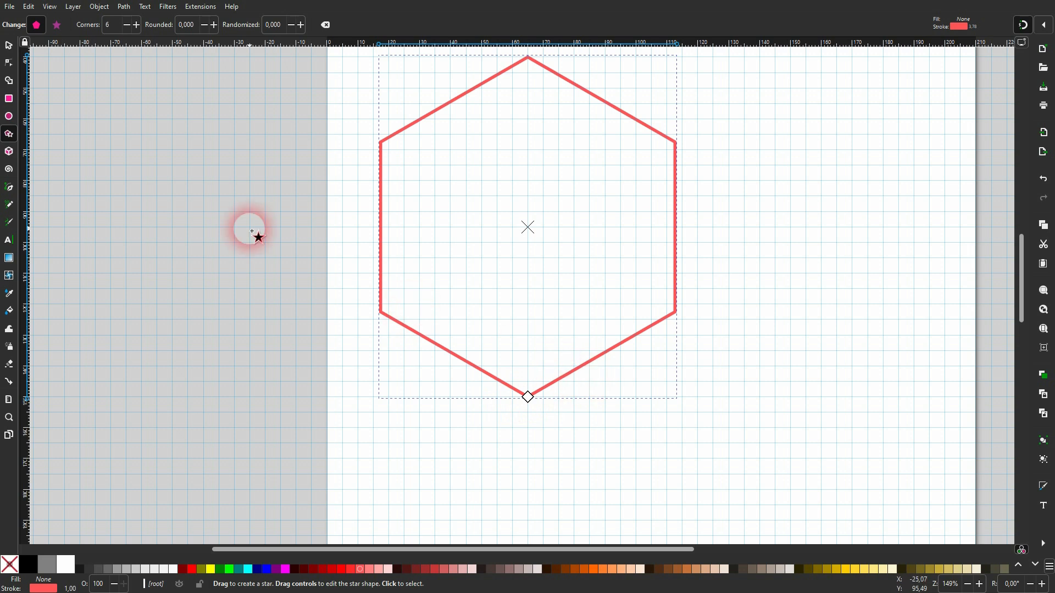
# - Move the hexagon to the page's horizontal centre, aligning its top vertex with the 105 mm grid line
pyautogui.click(10, 45)
pyautogui.moveTo(483, 100); pyautogui.dragTo(629, 179)
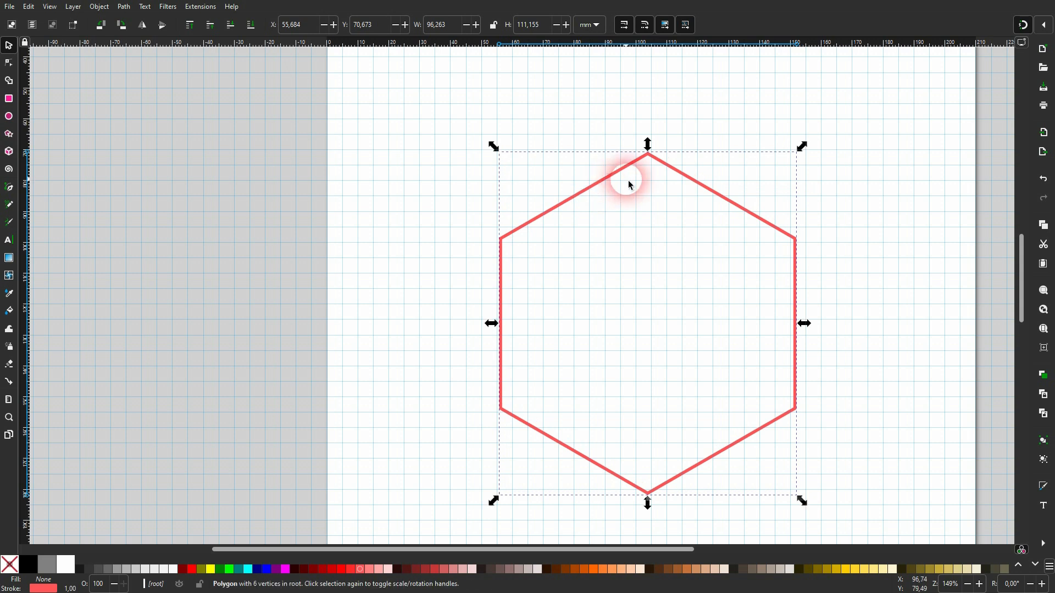
pyautogui.scroll(7, 654, 157)
pyautogui.scroll(-1, 615, 132)
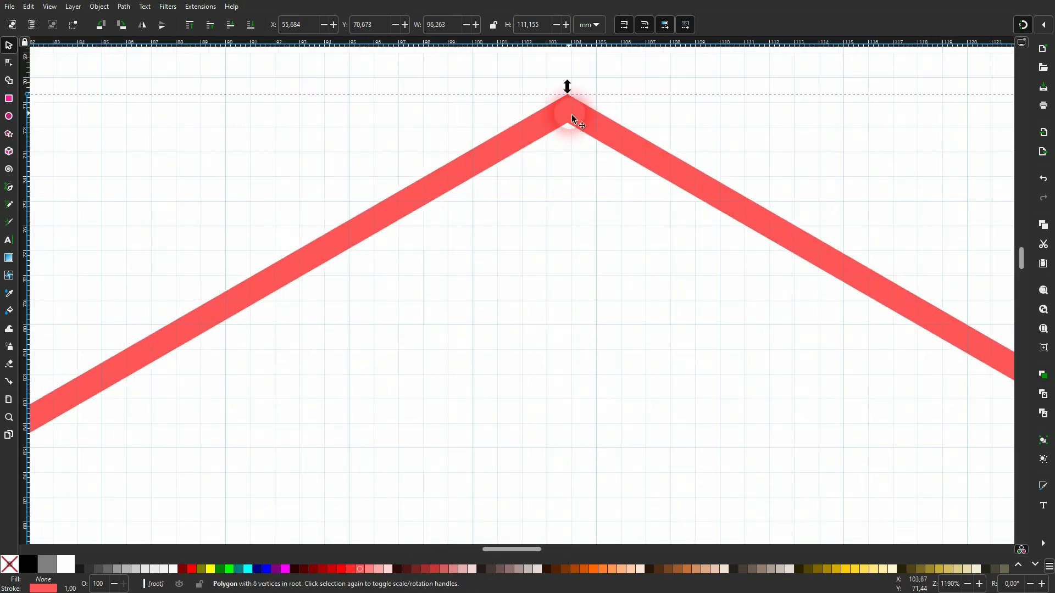
pyautogui.moveTo(570, 116); pyautogui.dragTo(596, 109)
pyautogui.scroll(-7, 599, 110)
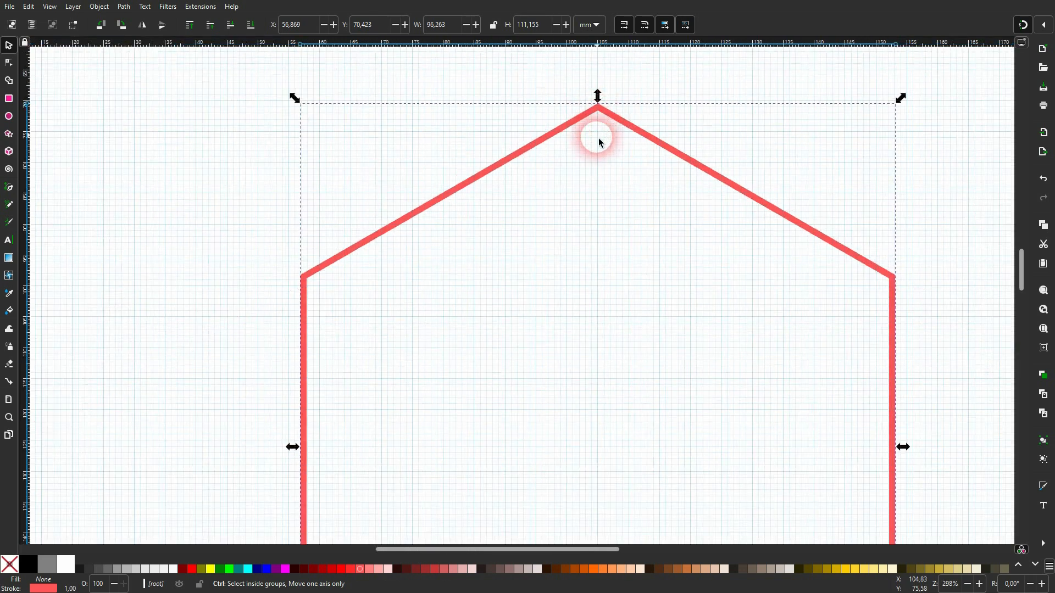
pyautogui.scroll(1, 596, 286)
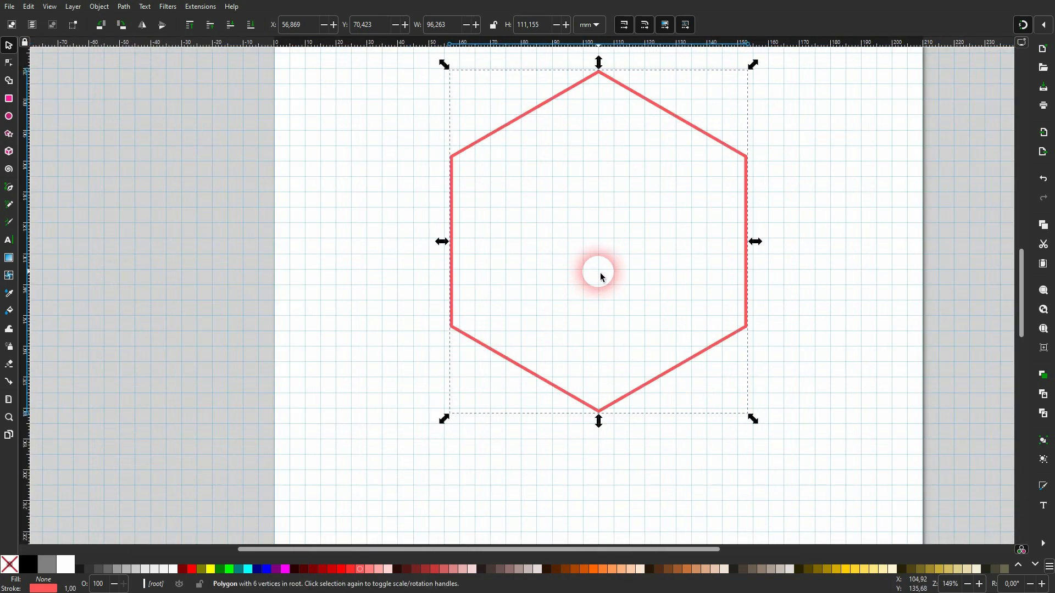
pyautogui.scroll(2, 602, 277)
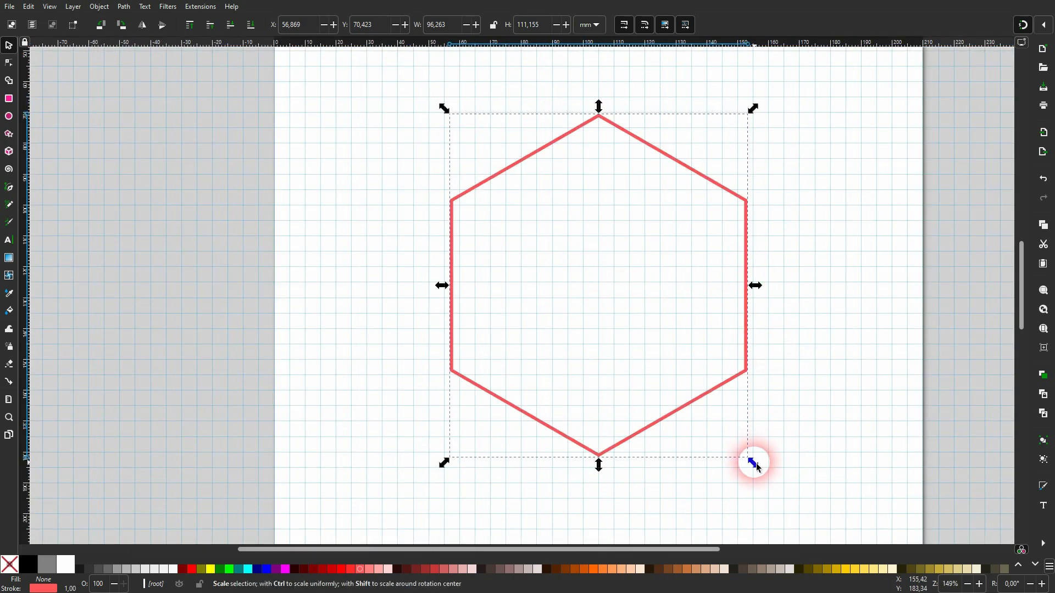
# - Make three progressively smaller concentric duplicates of the hexagon, the innermost about 42 mm wide and 48.5 mm high
pyautogui.moveTo(601, 464); pyautogui.dragTo(603, 381)
pyautogui.hotkey('ctrl', 'd')
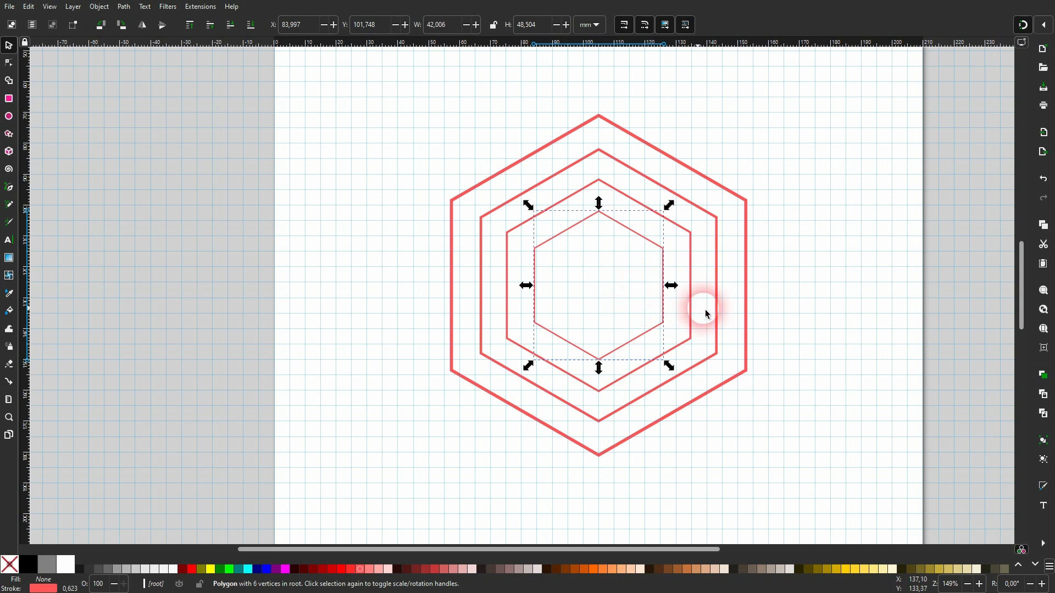
pyautogui.click(806, 315)
# - Set the stroke width of all four concentric hexagons to 1 mm
pyautogui.moveTo(337, 481); pyautogui.dragTo(839, 92)
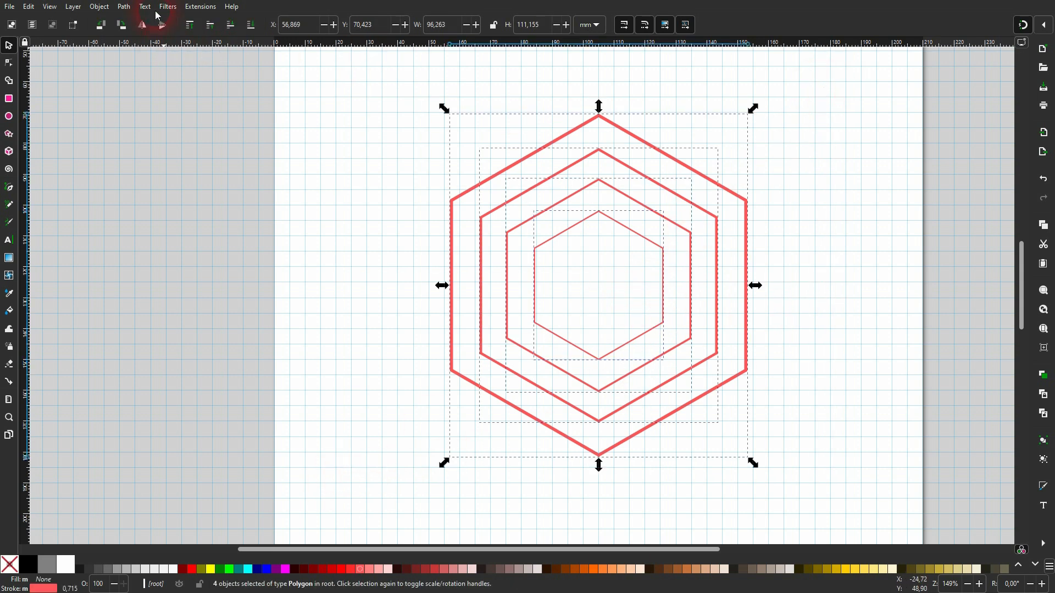
pyautogui.click(99, 7)
pyautogui.click(107, 33)
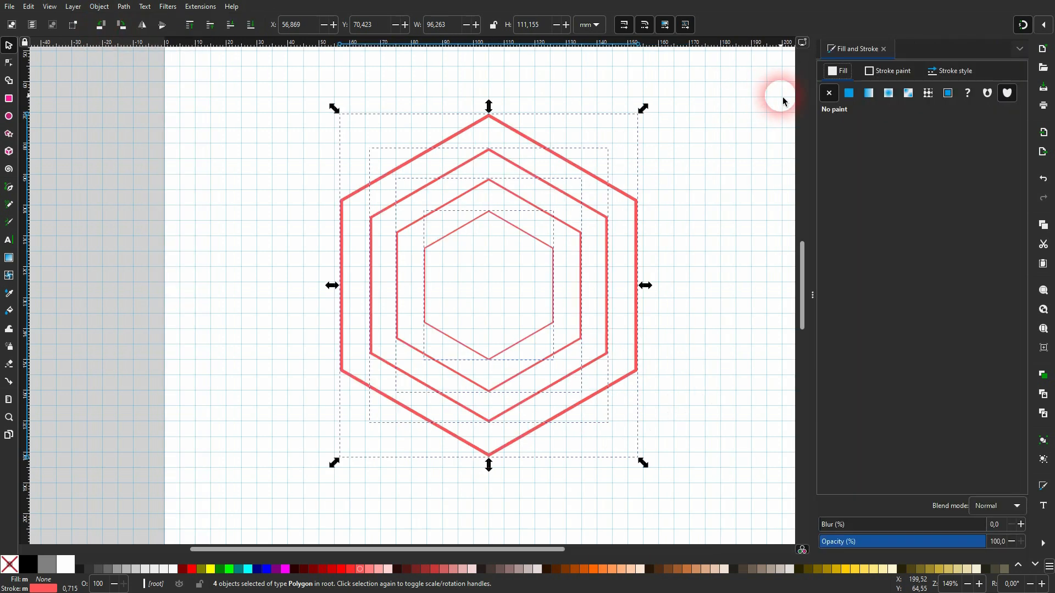
pyautogui.click(951, 71)
pyautogui.click(924, 98)
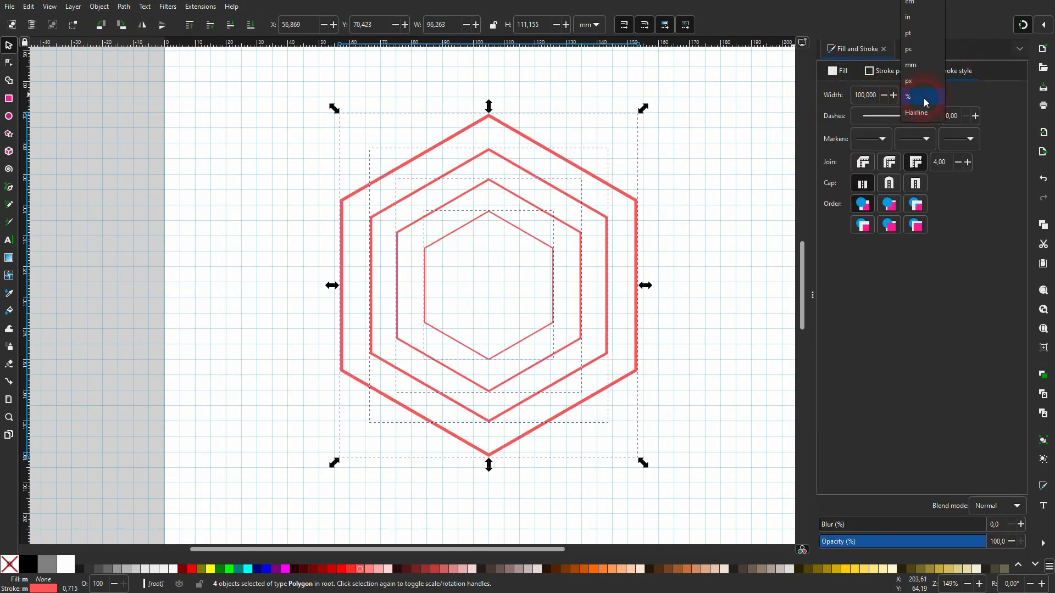
pyautogui.click(915, 65)
pyautogui.click(912, 65)
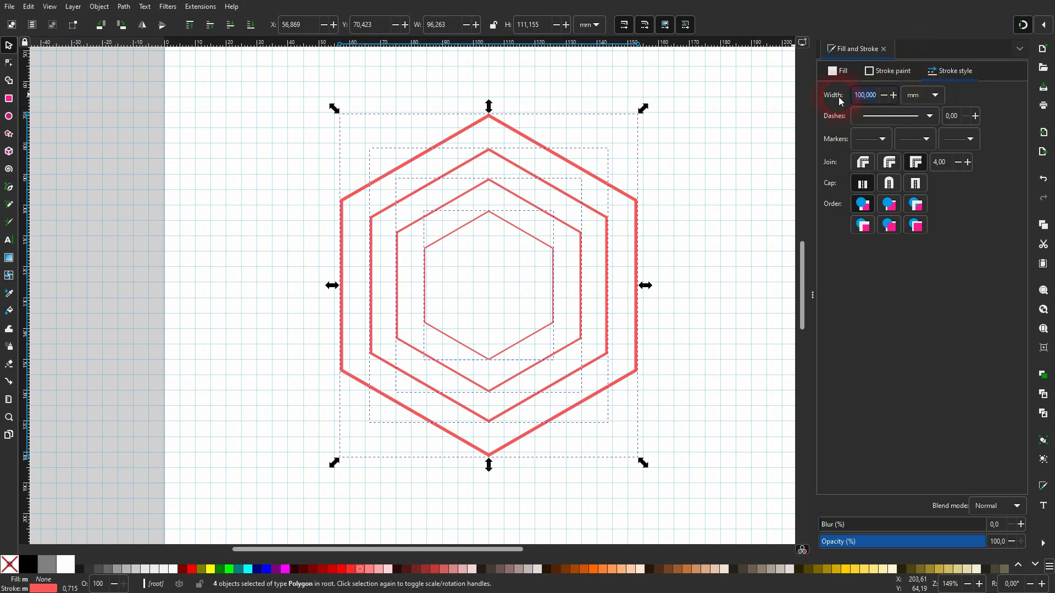
pyautogui.write('1')
pyautogui.press('Return')
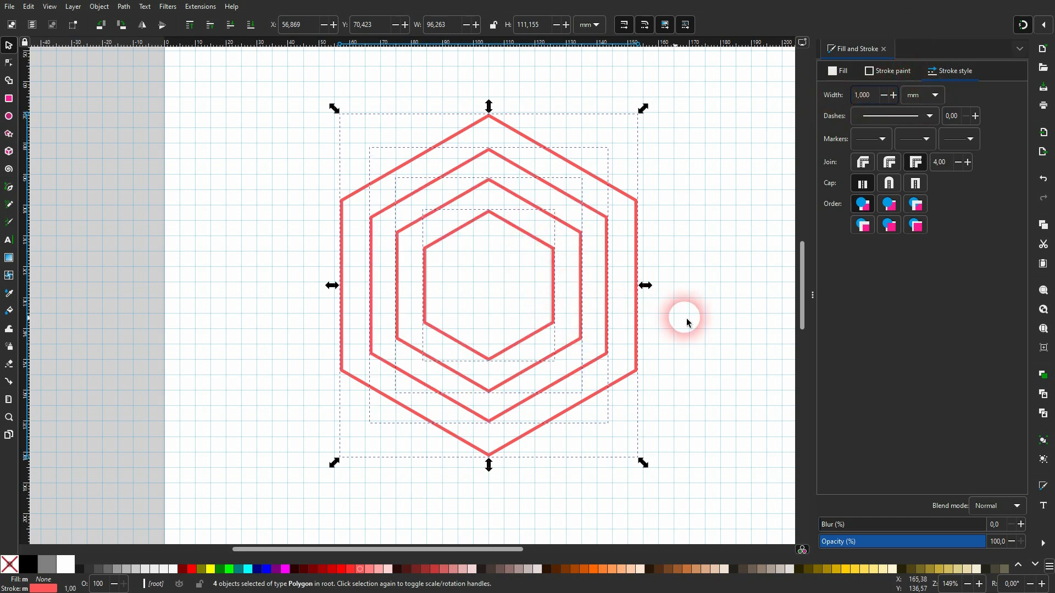
# - Change the stroke colour of the four hexagons to black and deselect them
pyautogui.click(901, 72)
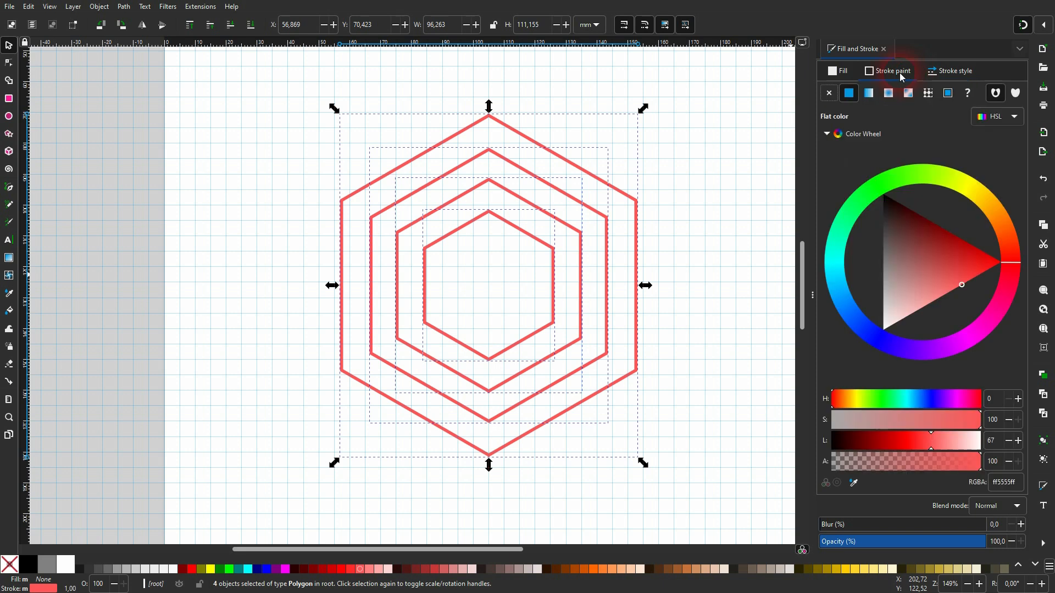
pyautogui.moveTo(961, 284)
pyautogui.mouseDown()
pyautogui.moveTo(1016, 269)
pyautogui.moveTo(926, 359)
pyautogui.moveTo(909, 351)
pyautogui.moveTo(921, 351)
pyautogui.mouseUp()
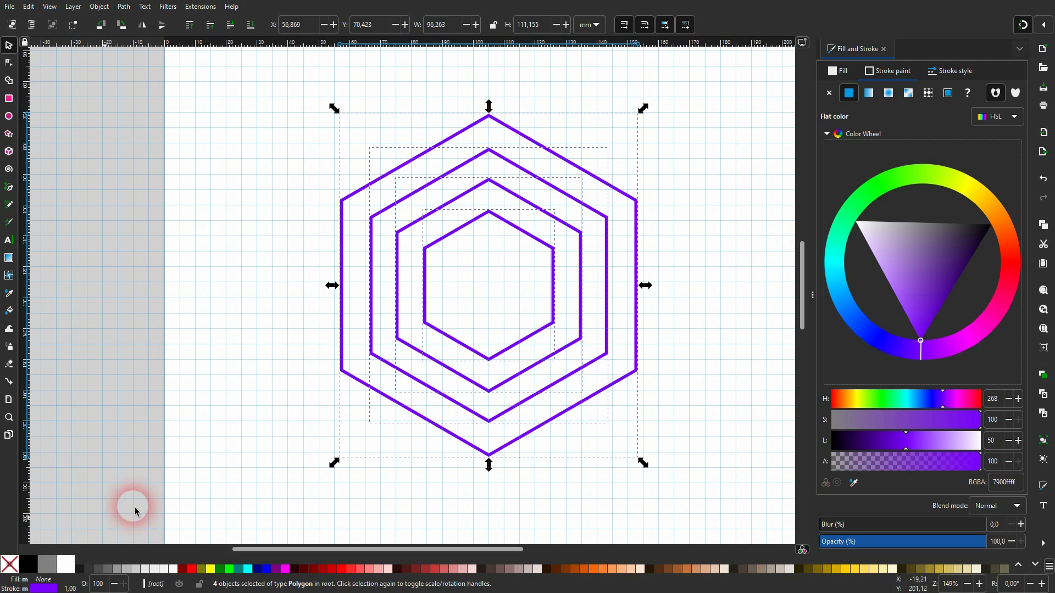
pyautogui.keyDown('shift'); pyautogui.click(28, 569); pyautogui.keyUp('shift')
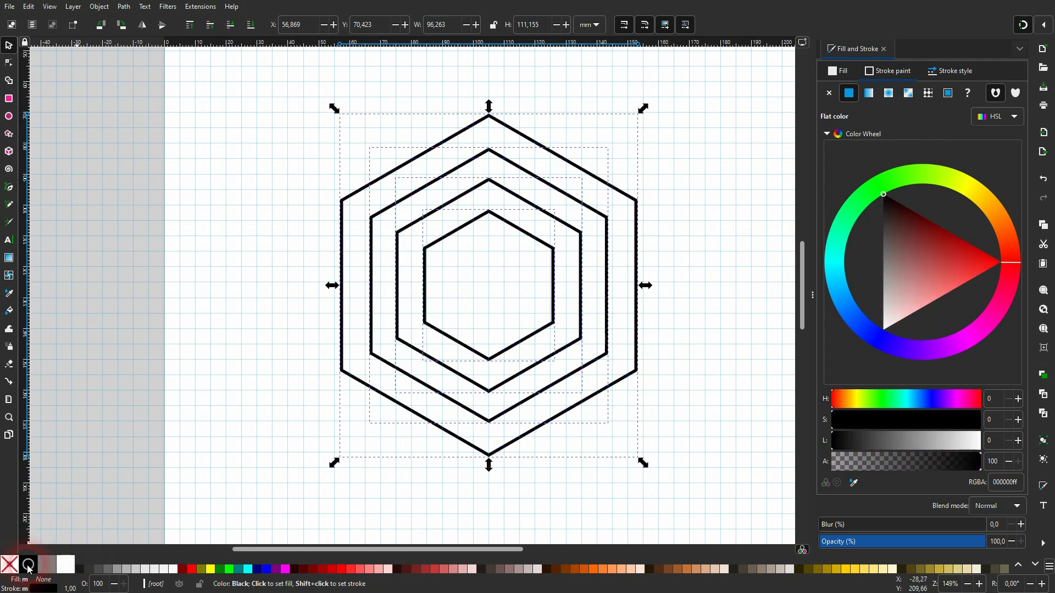
pyautogui.click(884, 48)
pyautogui.click(814, 228)
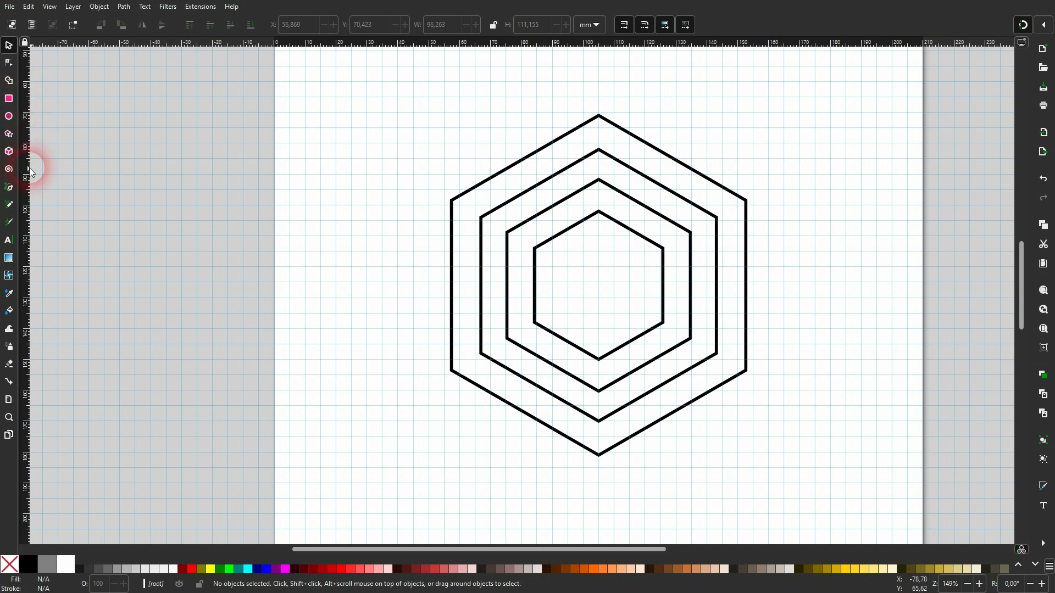
# - Draw one continuous straight-line path along the outer hexagon's three diagonals, linking them along its edges so every pair of opposite vertices is joined
pyautogui.click(8, 188)
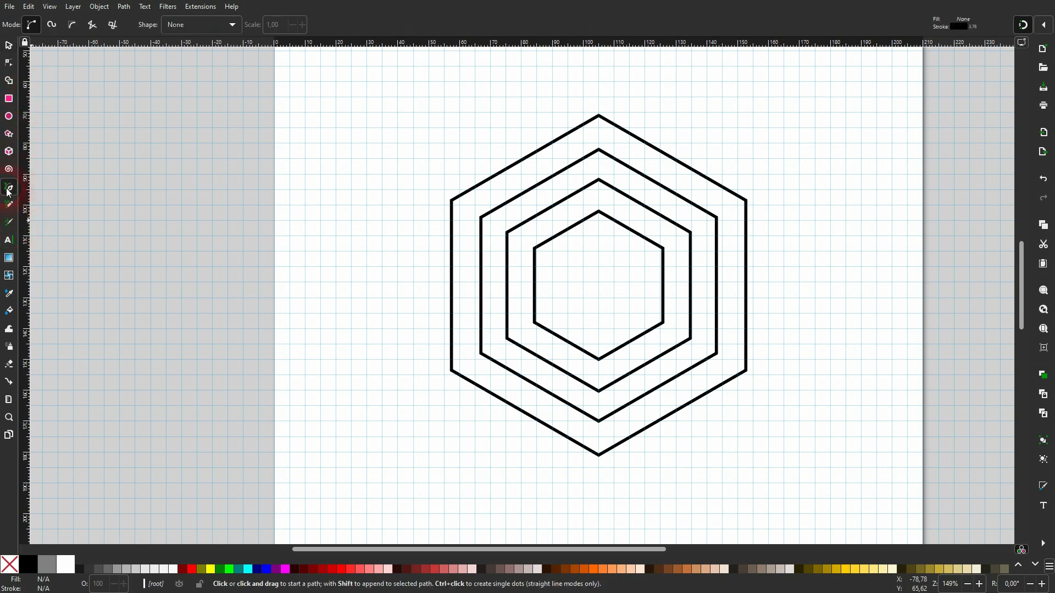
pyautogui.click(561, 102)
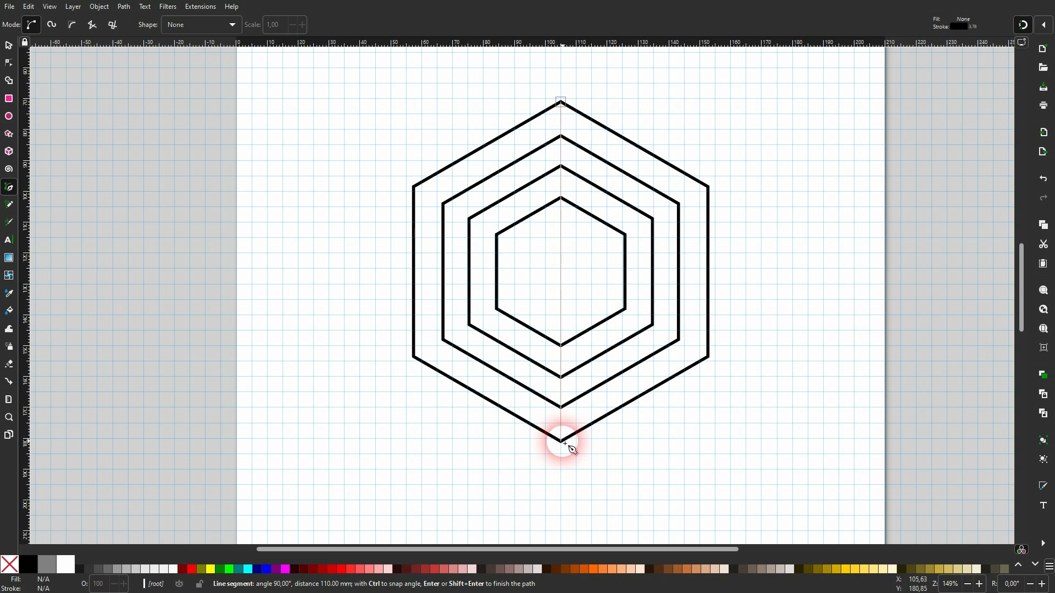
pyautogui.click(565, 443)
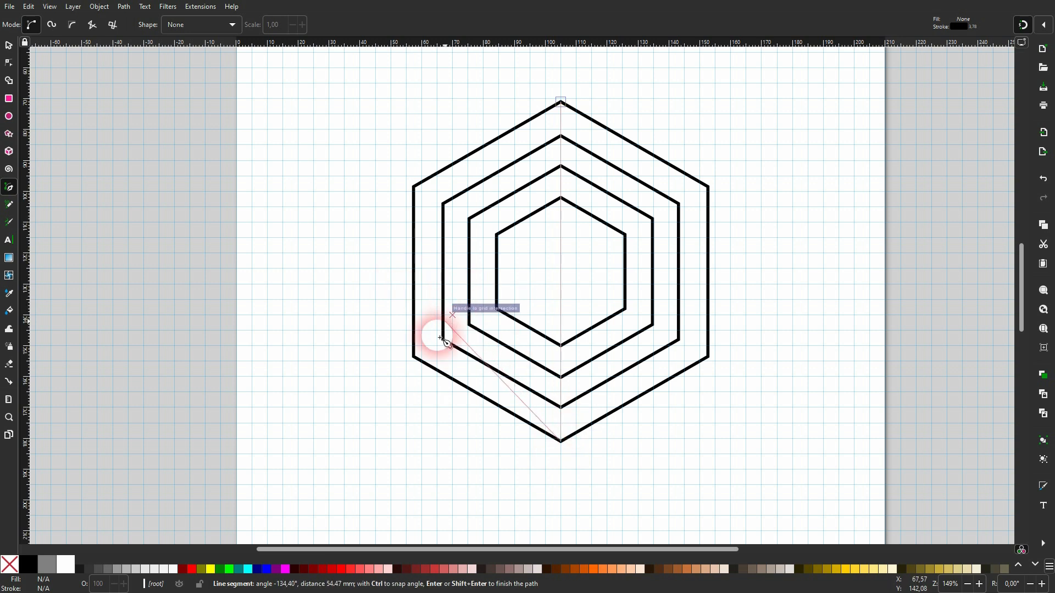
pyautogui.click(414, 358)
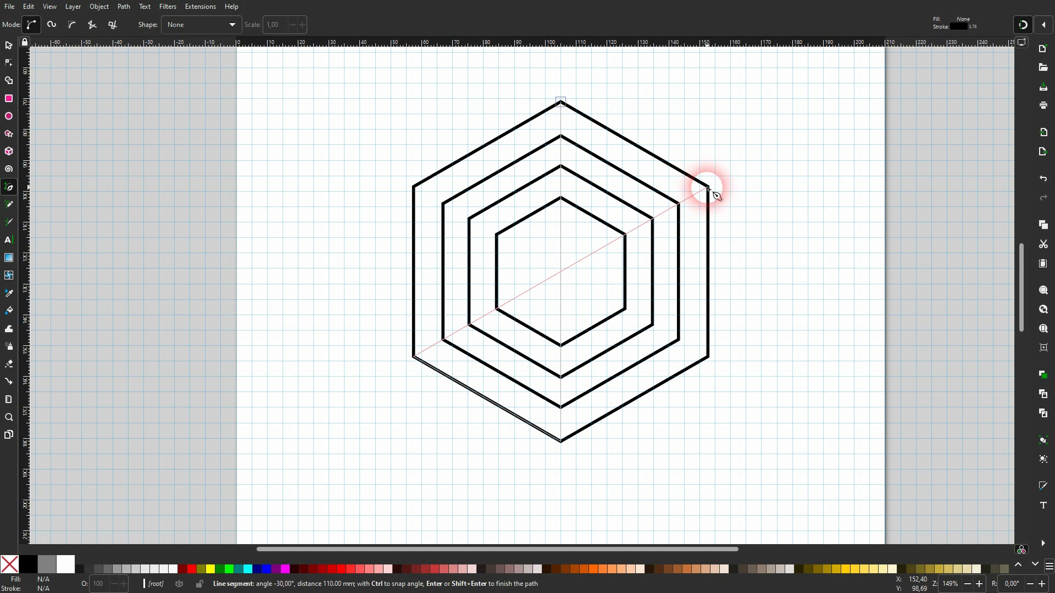
pyautogui.click(708, 189)
pyautogui.click(708, 357)
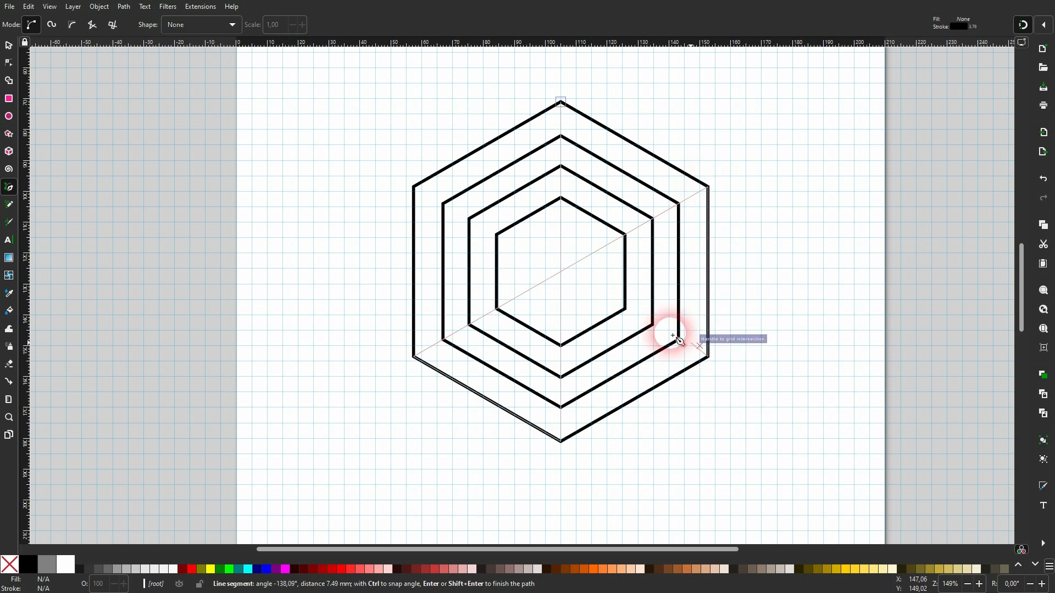
pyautogui.click(413, 188)
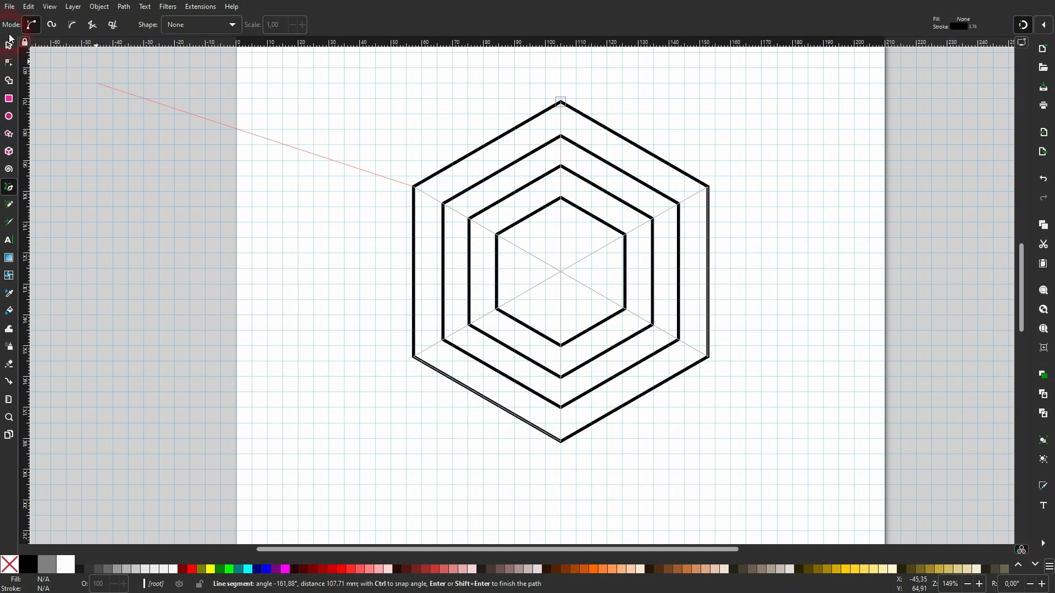
pyautogui.click(9, 46)
pyautogui.click(294, 361)
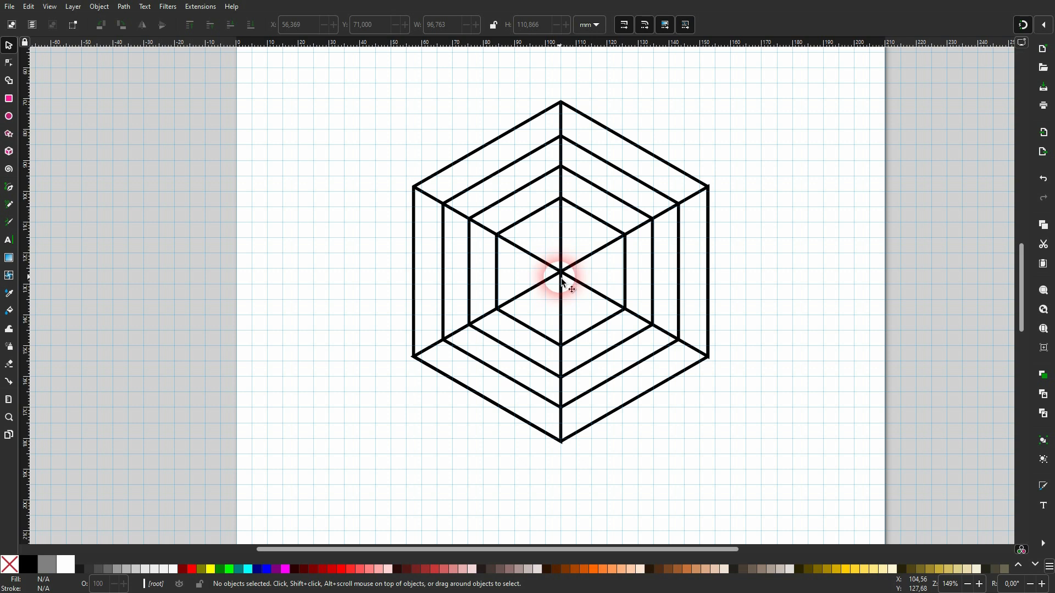
# - Draw a circle about 19 mm in diameter centred on the crossing point of the hexagon's diagonals
pyautogui.click(8, 116)
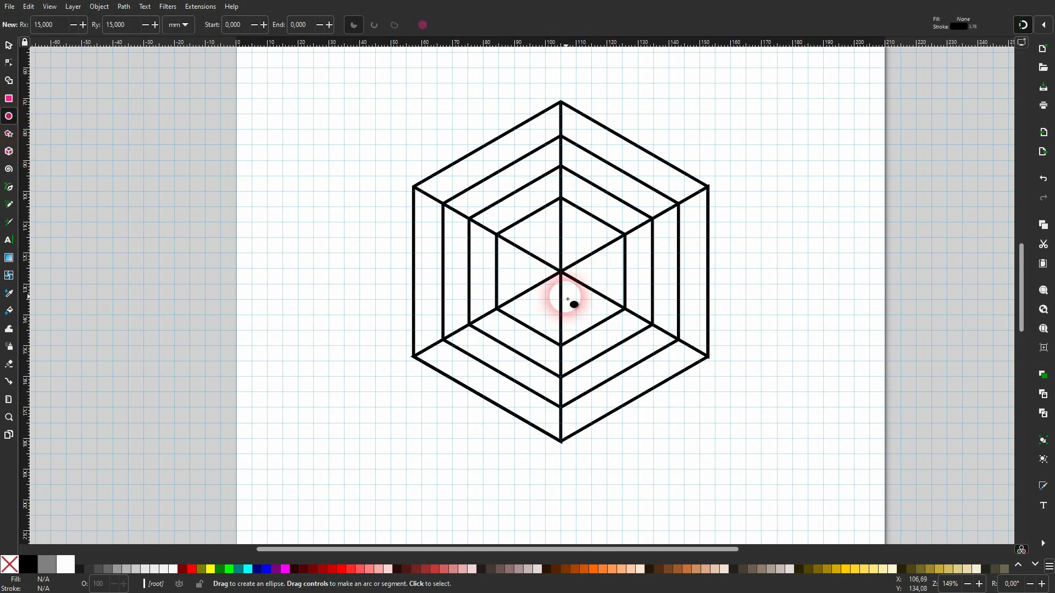
pyautogui.moveTo(561, 272); pyautogui.dragTo(589, 301)
pyautogui.click(8, 45)
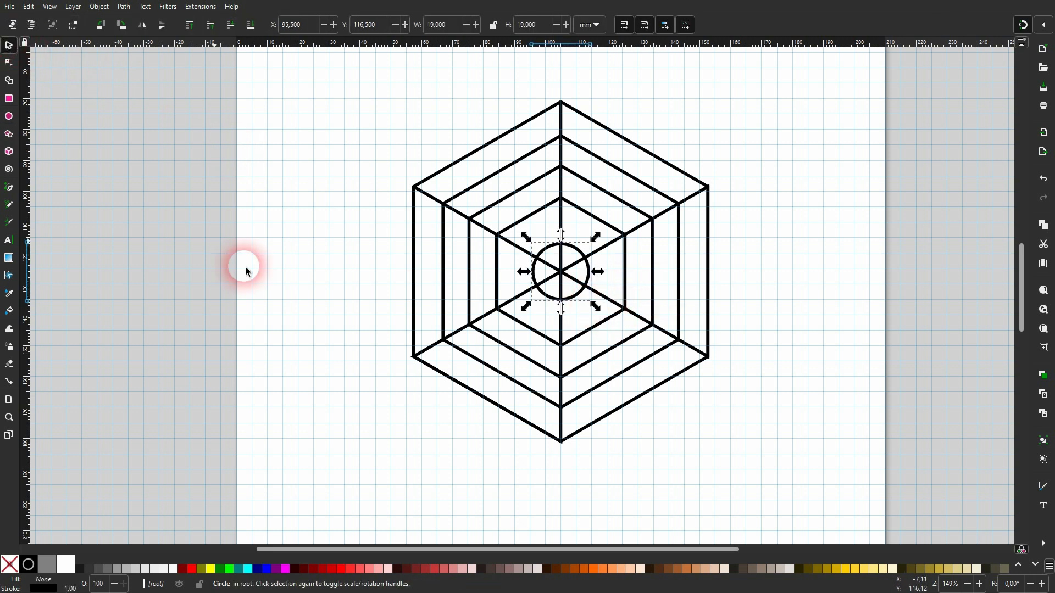
pyautogui.click(271, 299)
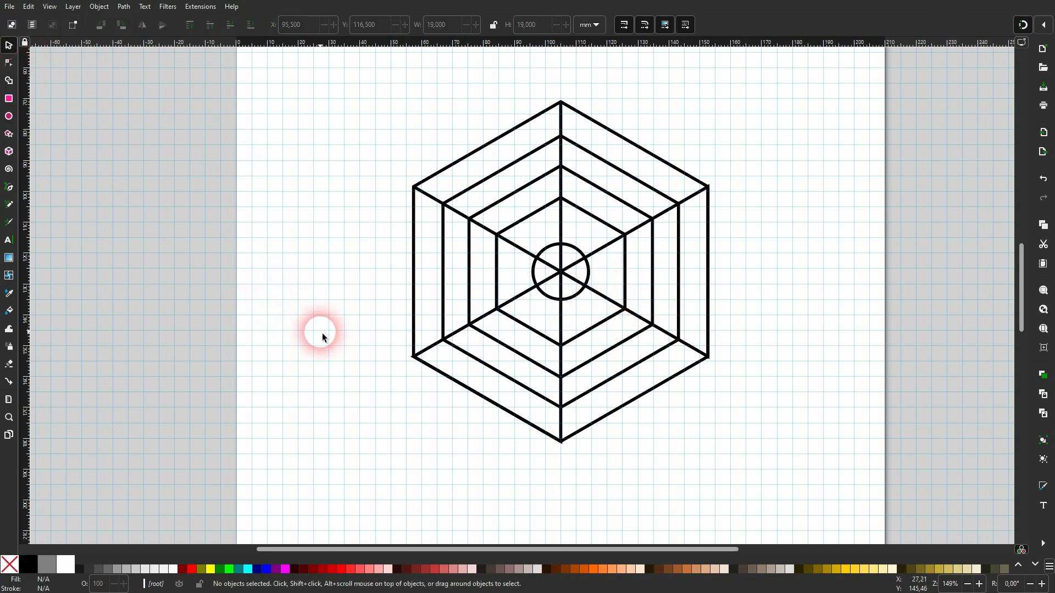
# - Set the Pen tool's drawing style to a light pink fill without stroke by styling a temporary triangle and deleting it
pyautogui.click(13, 188)
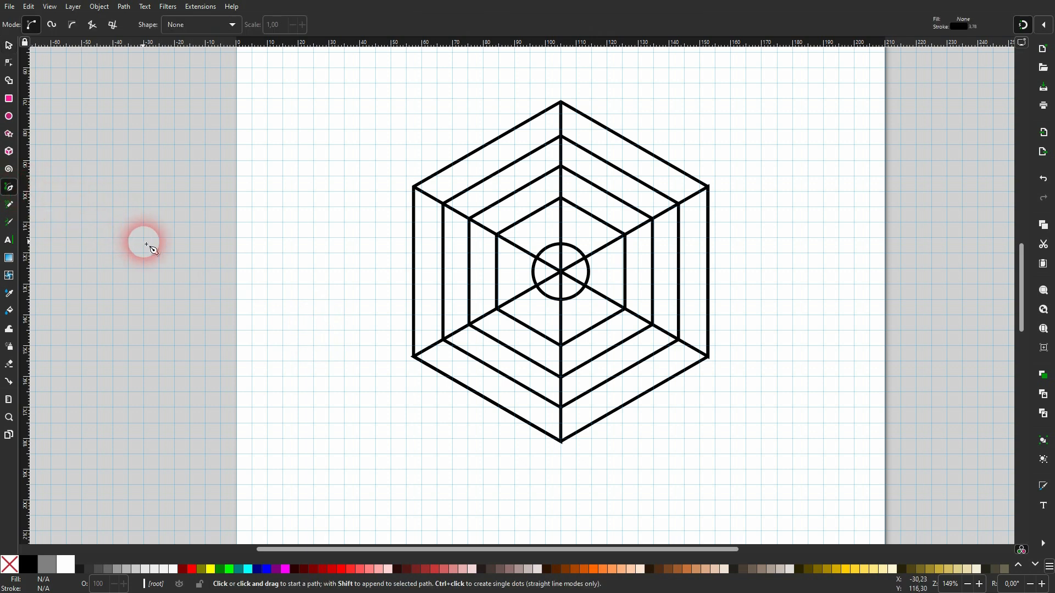
pyautogui.click(282, 191)
pyautogui.click(353, 133)
pyautogui.click(360, 278)
pyautogui.click(282, 192)
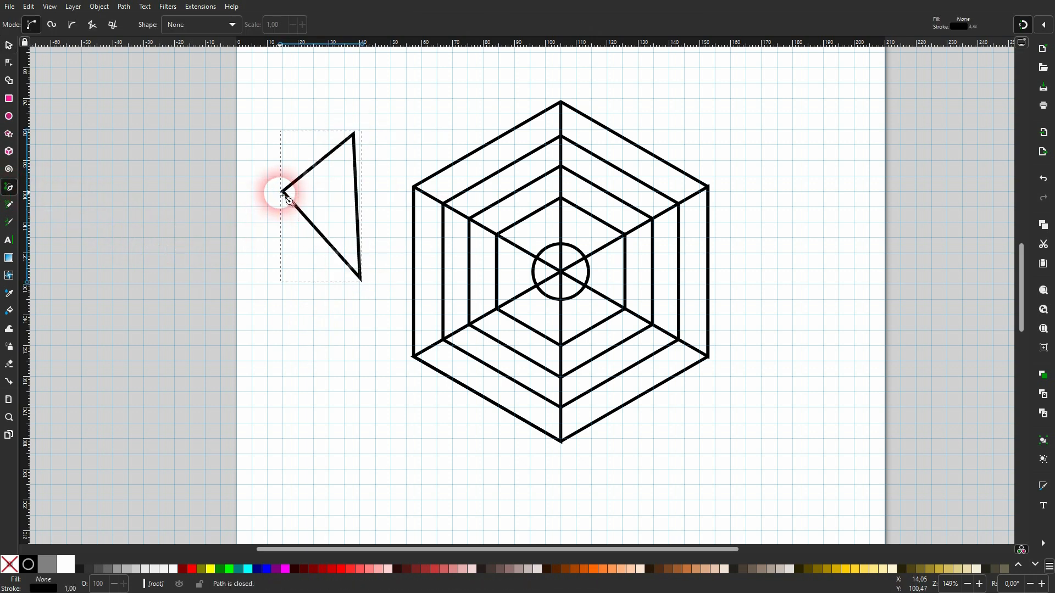
pyautogui.click(378, 568)
pyautogui.keyDown('shift'); pyautogui.click(9, 565); pyautogui.keyUp('shift')
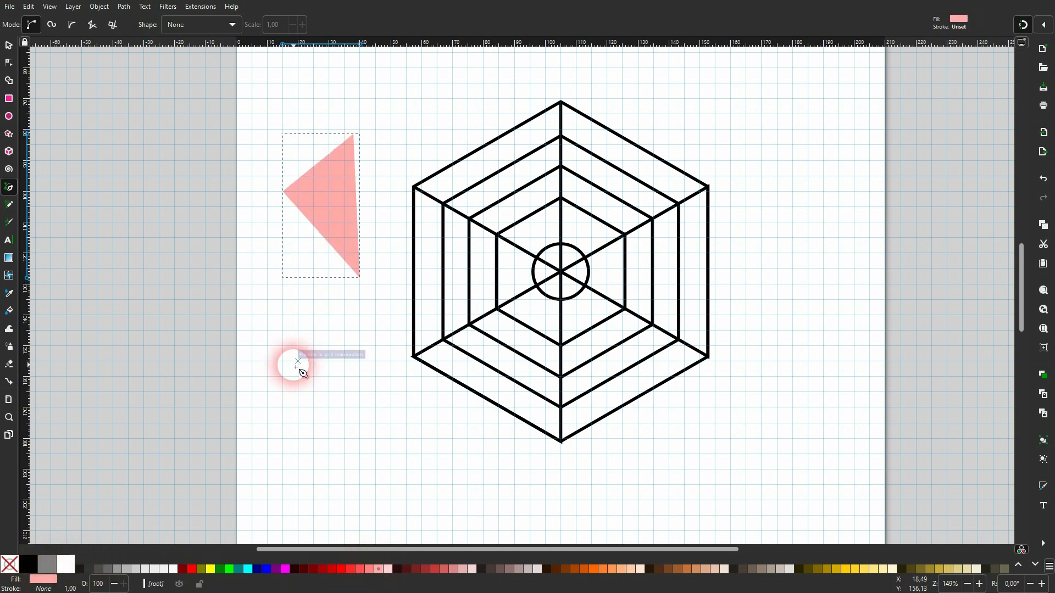
pyautogui.press('Delete')
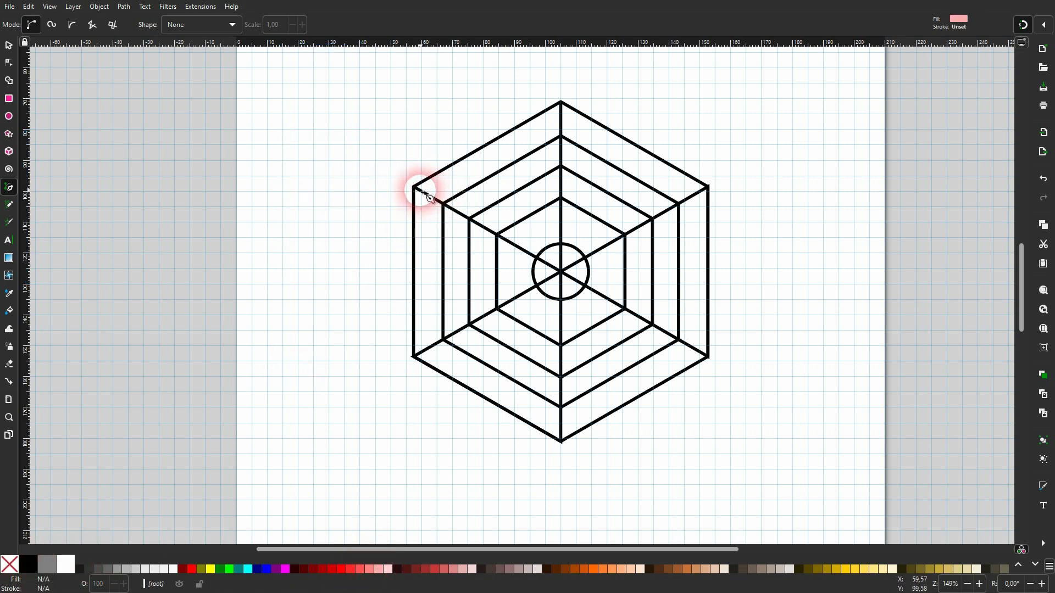
# - Draw a closed six-point data shape through the outermost upper-left, second-ring top, innermost-hexagon upper-right, second-ring lower-right, circle-bottom and third-ring lower-left axis points
pyautogui.click(413, 187)
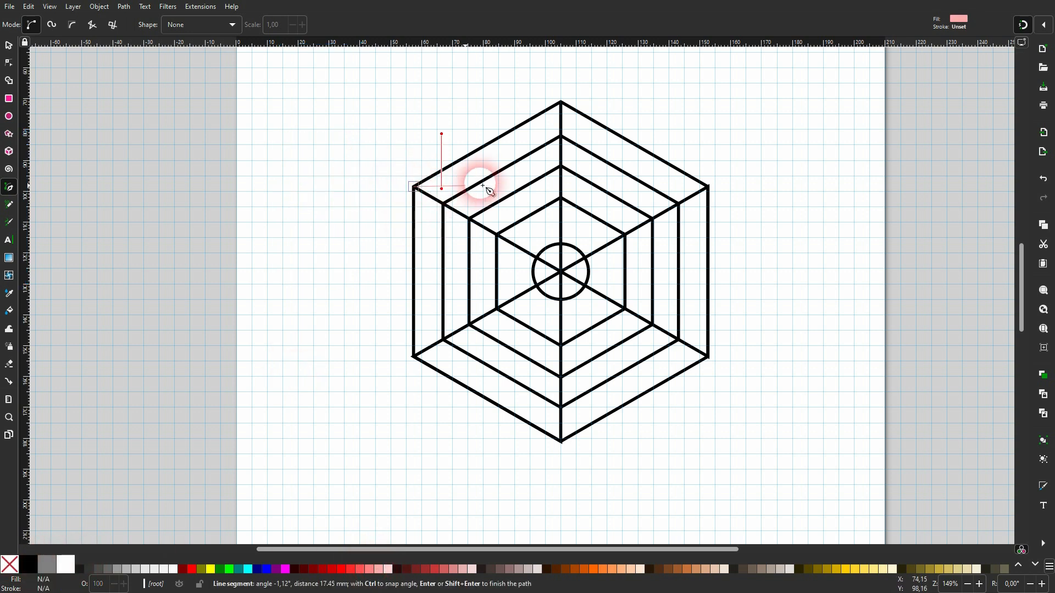
pyautogui.click(561, 138)
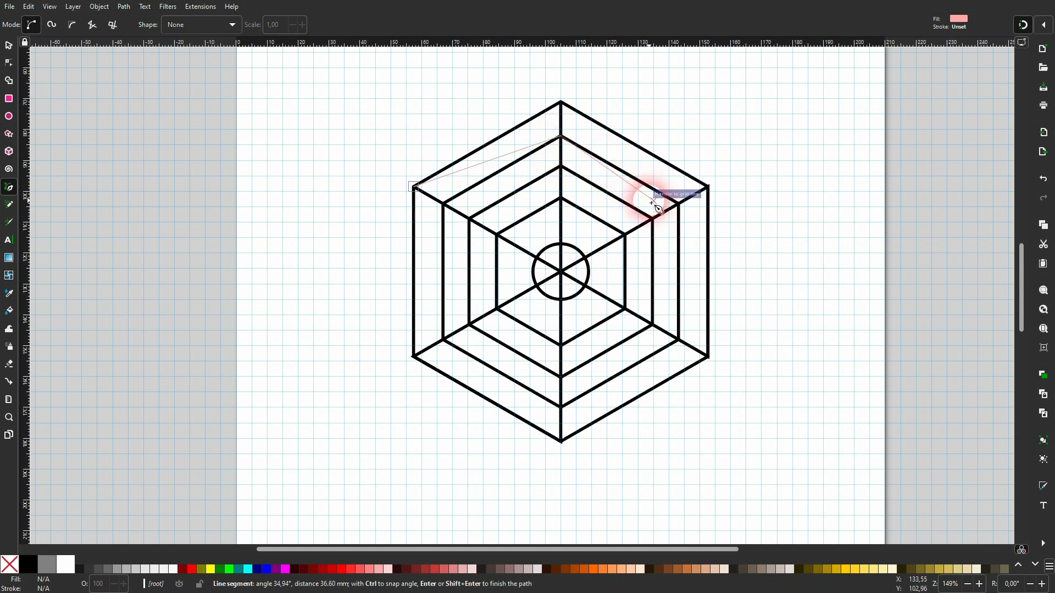
pyautogui.click(626, 237)
pyautogui.click(679, 340)
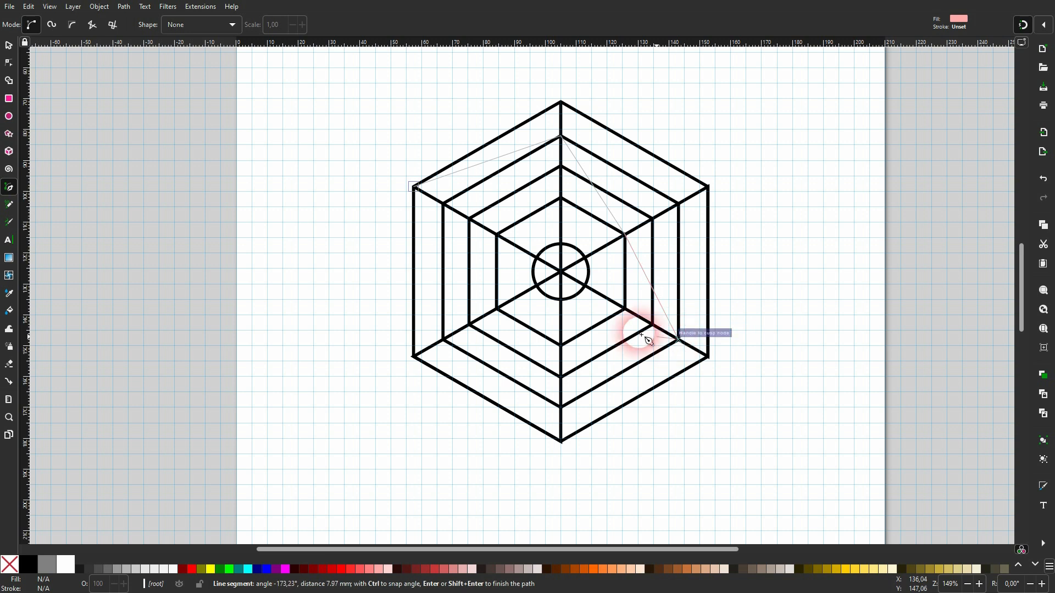
pyautogui.click(565, 306)
pyautogui.click(472, 326)
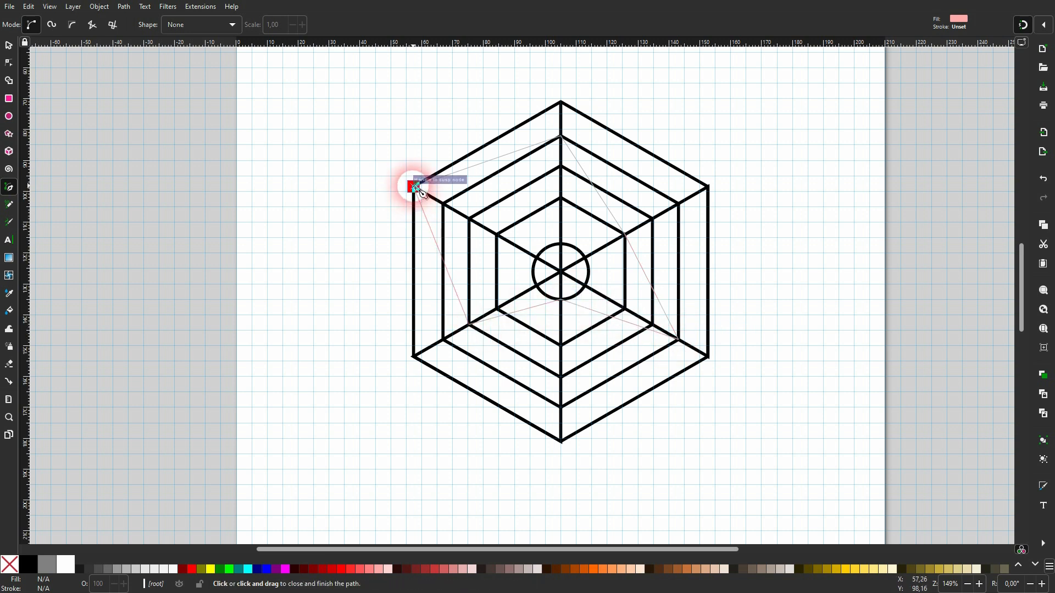
pyautogui.click(413, 187)
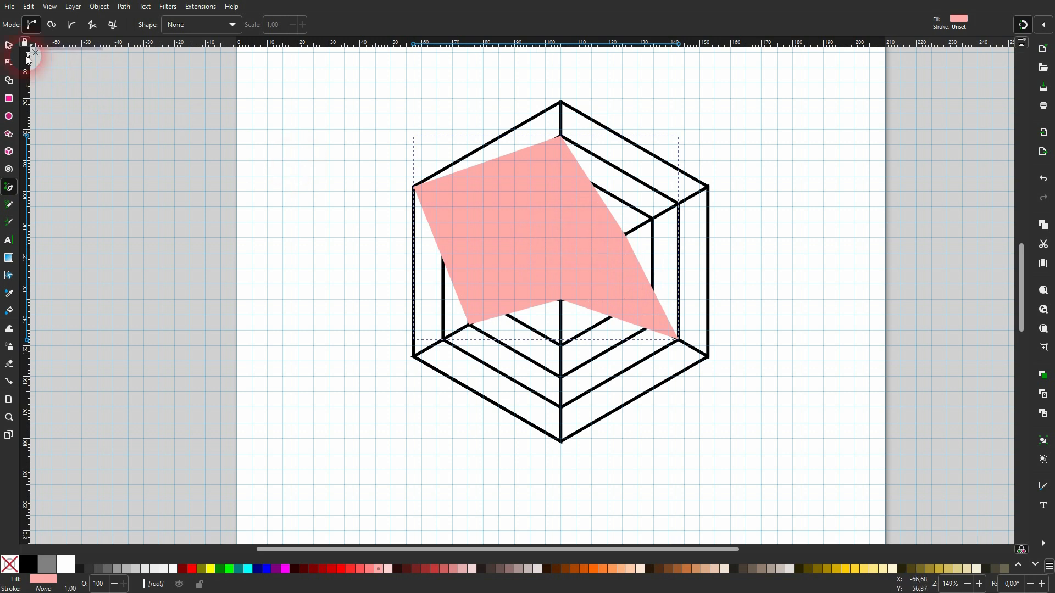
# - Lower the light pink data shape to the bottom of the stacking order, behind the hexagons, diagonals and circle
pyautogui.click(9, 47)
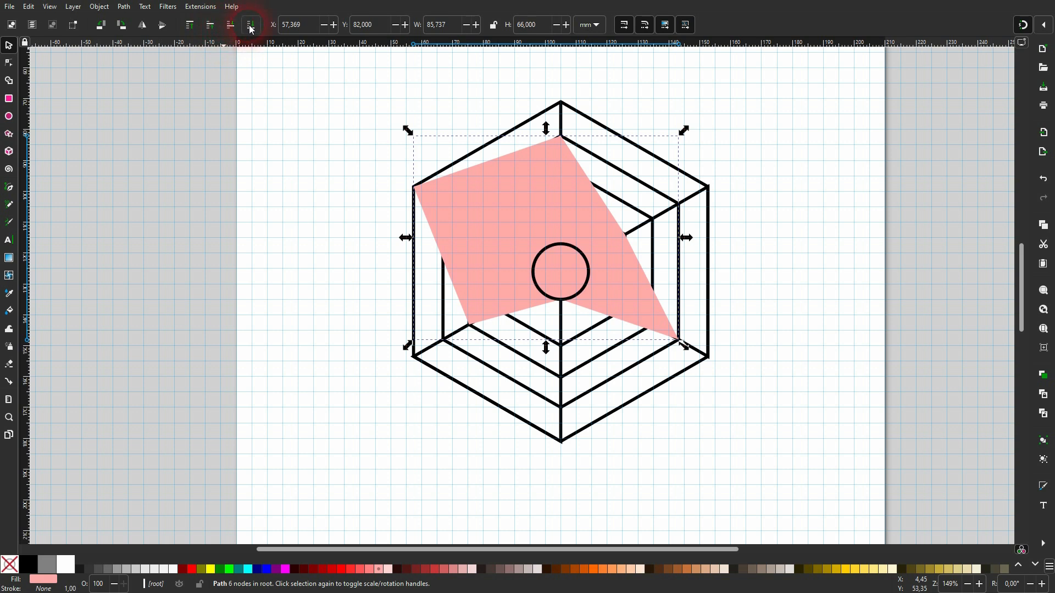
pyautogui.click(251, 27)
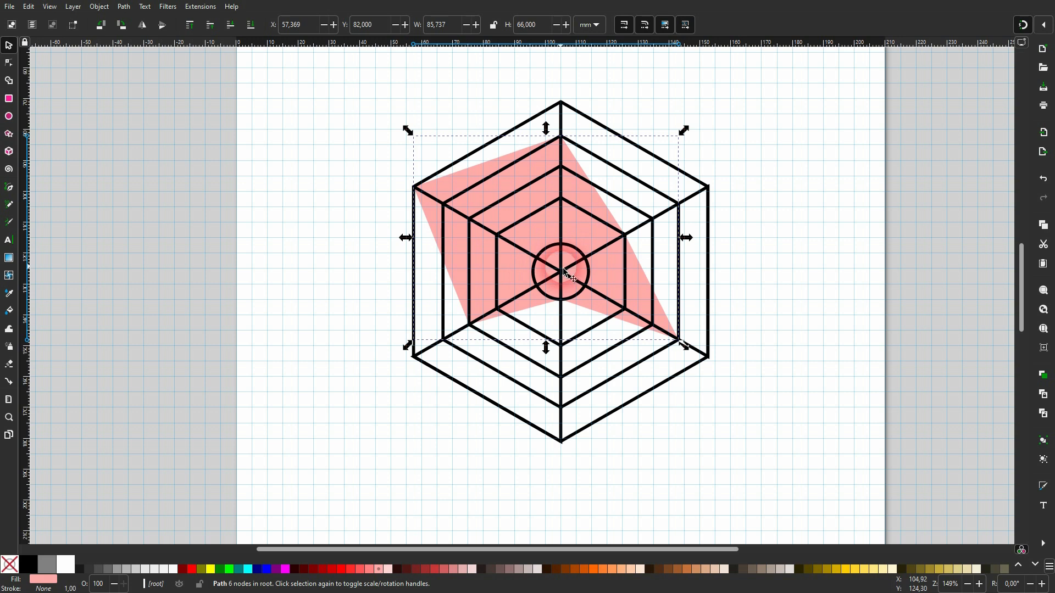
pyautogui.click(249, 239)
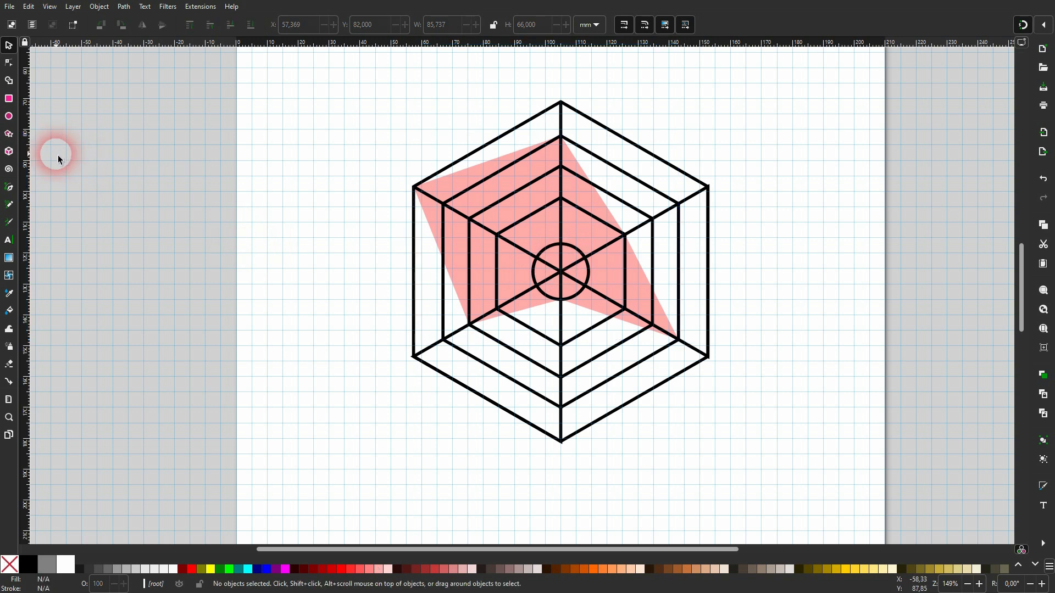
# - Set the Pen tool's fill to a stronger coral red by recolouring a temporary triangle beside the chart and deleting it
pyautogui.click(9, 189)
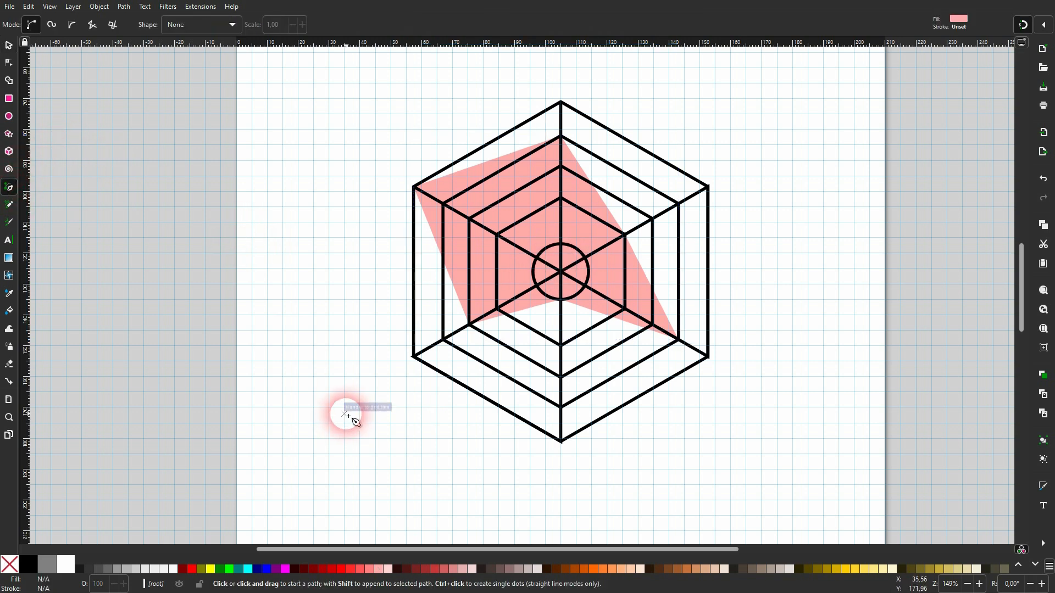
pyautogui.click(267, 292)
pyautogui.click(329, 346)
pyautogui.click(228, 390)
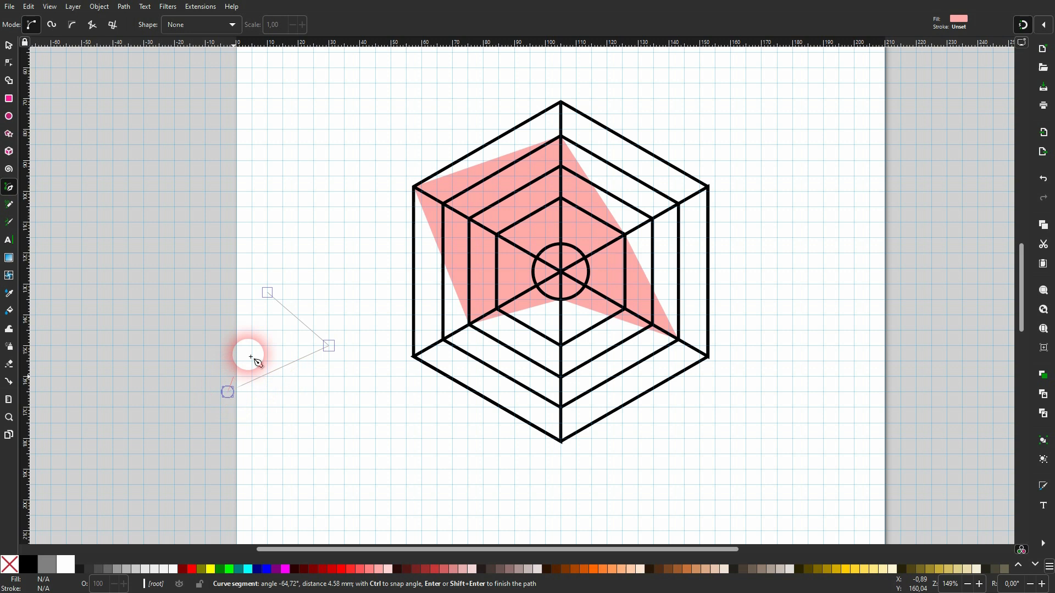
pyautogui.click(267, 292)
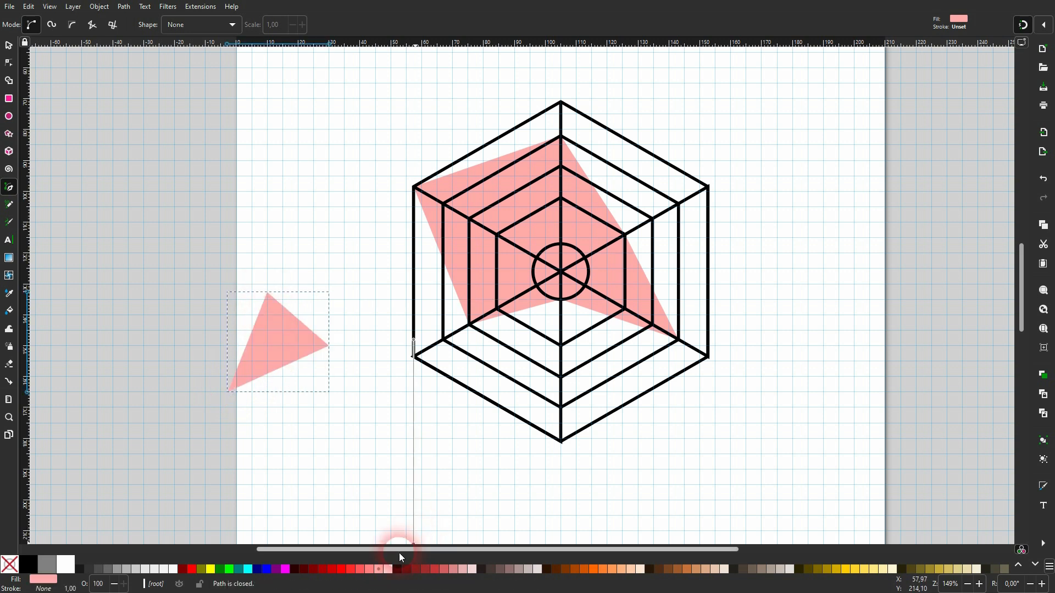
pyautogui.click(359, 568)
pyautogui.press('Delete')
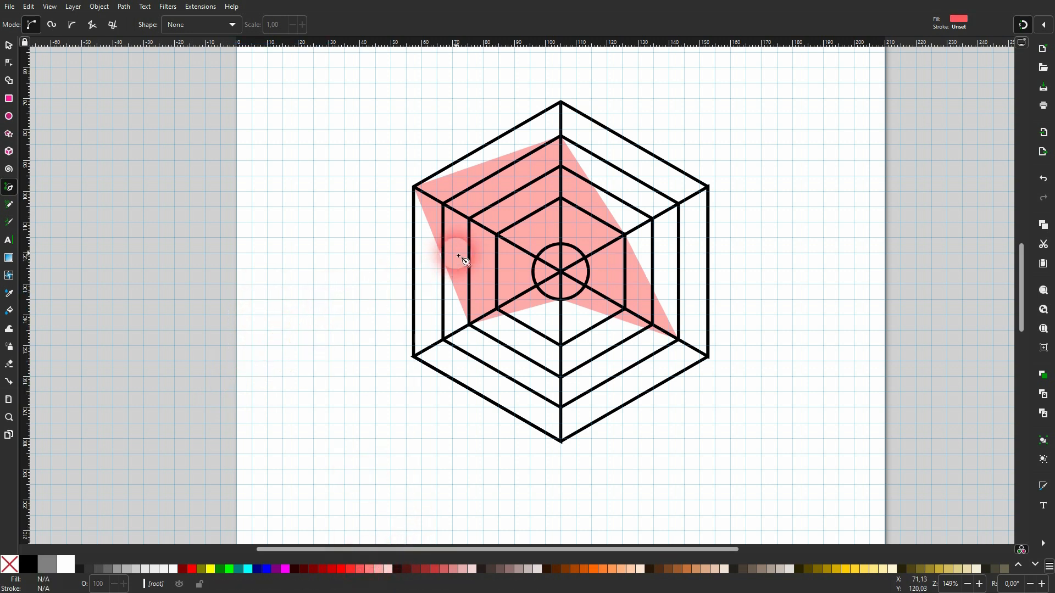
# - Draw a closed coral data shape through the second-ring upper-left, outermost top, second-ring upper-right, innermost-hexagon lower-right, third-ring bottom and circle lower-left axis points
pyautogui.click(443, 204)
pyautogui.click(561, 103)
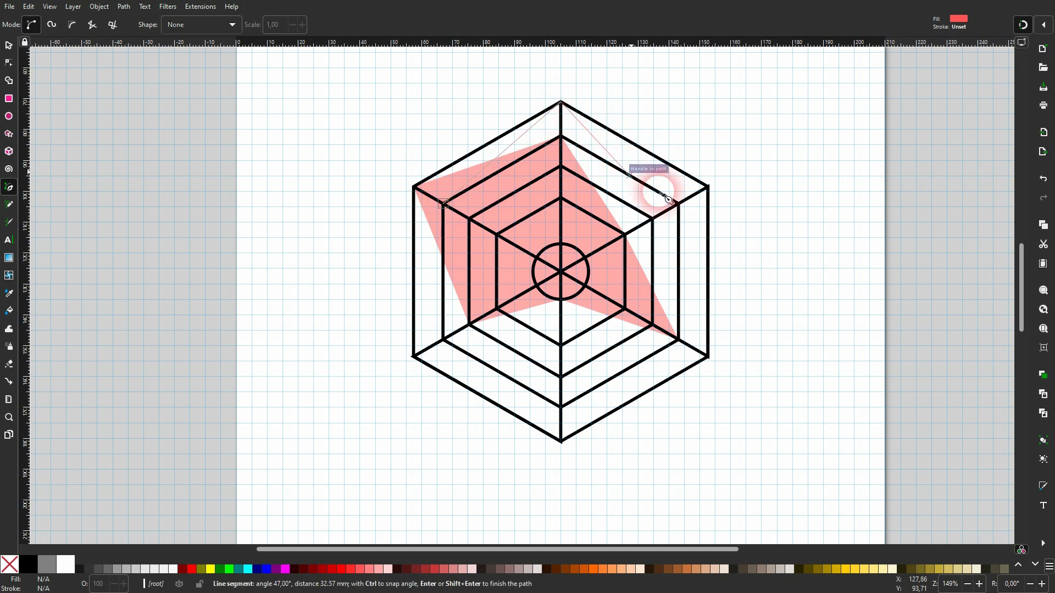
pyautogui.click(679, 205)
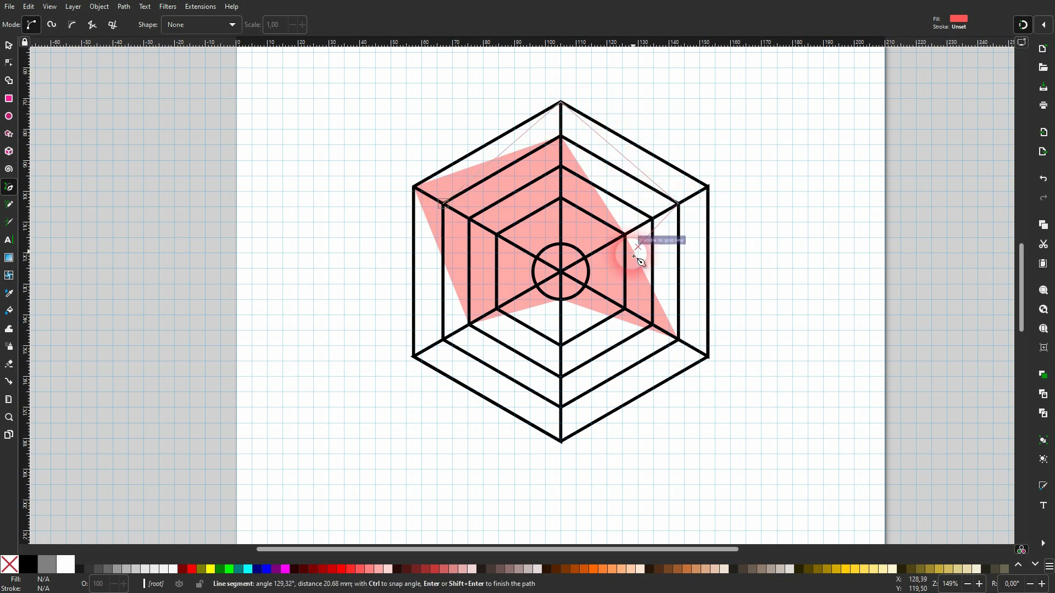
pyautogui.click(625, 315)
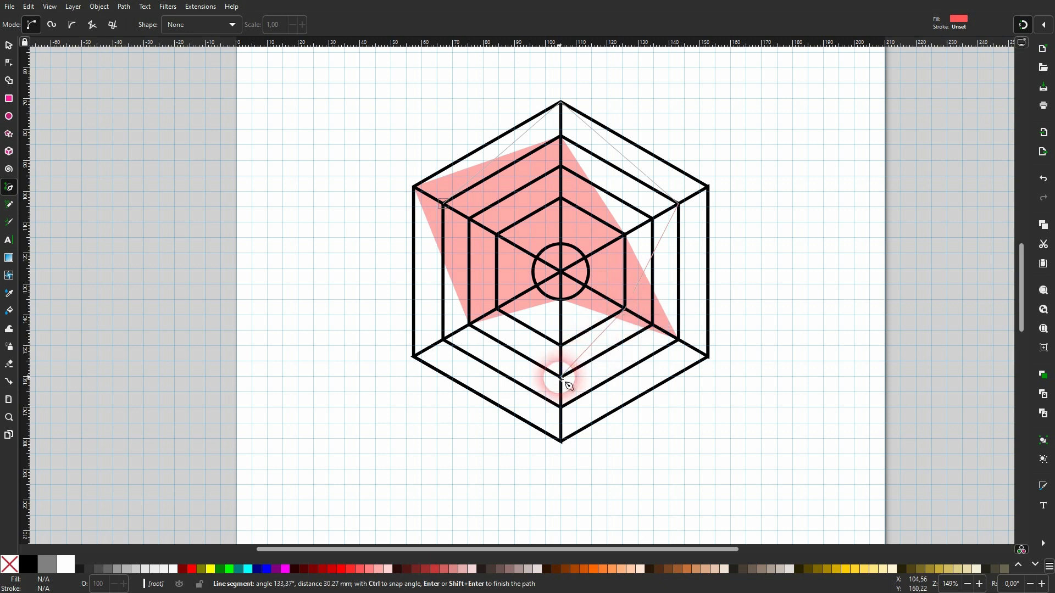
pyautogui.click(561, 378)
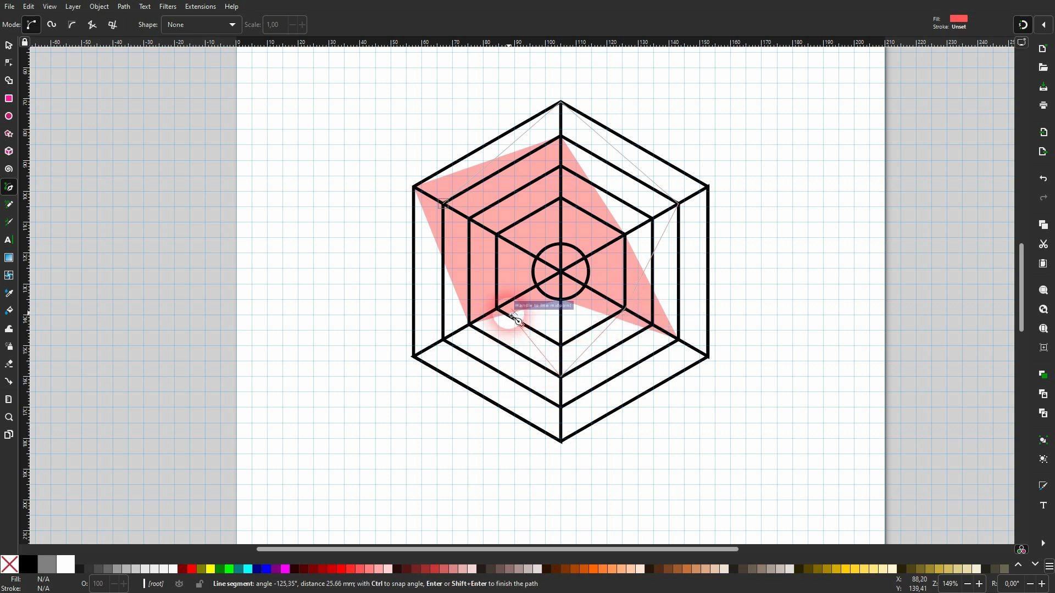
pyautogui.click(538, 288)
pyautogui.click(443, 204)
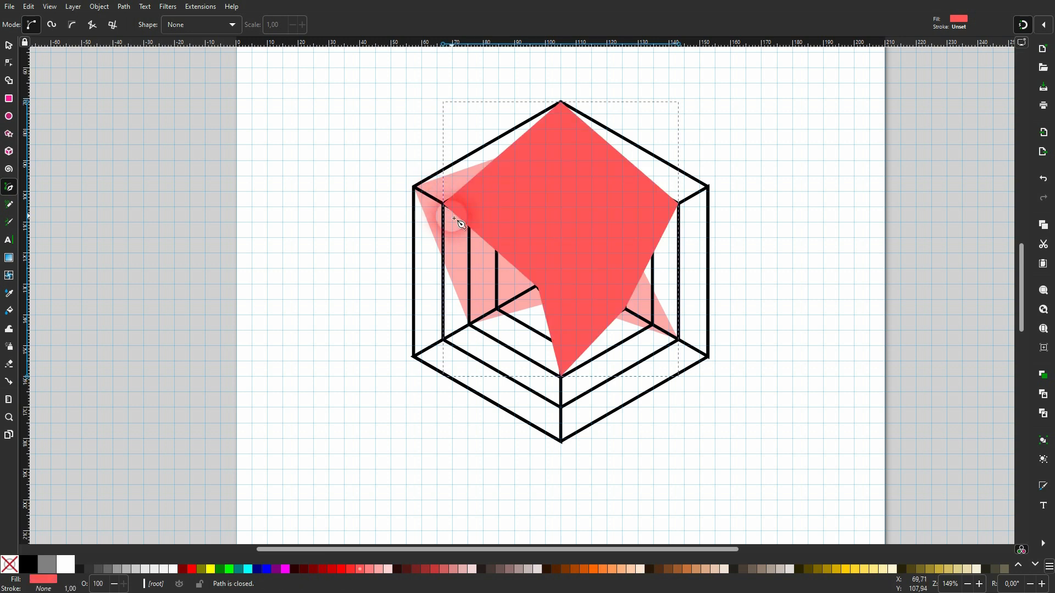
# - Lower the coral data shape to the bottom of the stacking order, then raise it one level above the light pink shape and deselect it
pyautogui.click(9, 46)
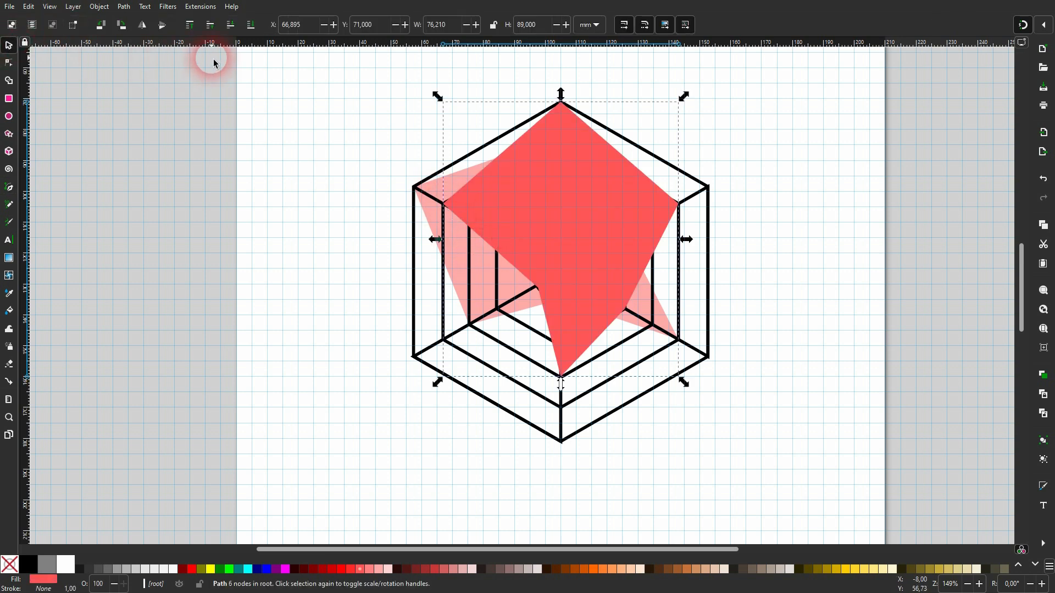
pyautogui.click(254, 28)
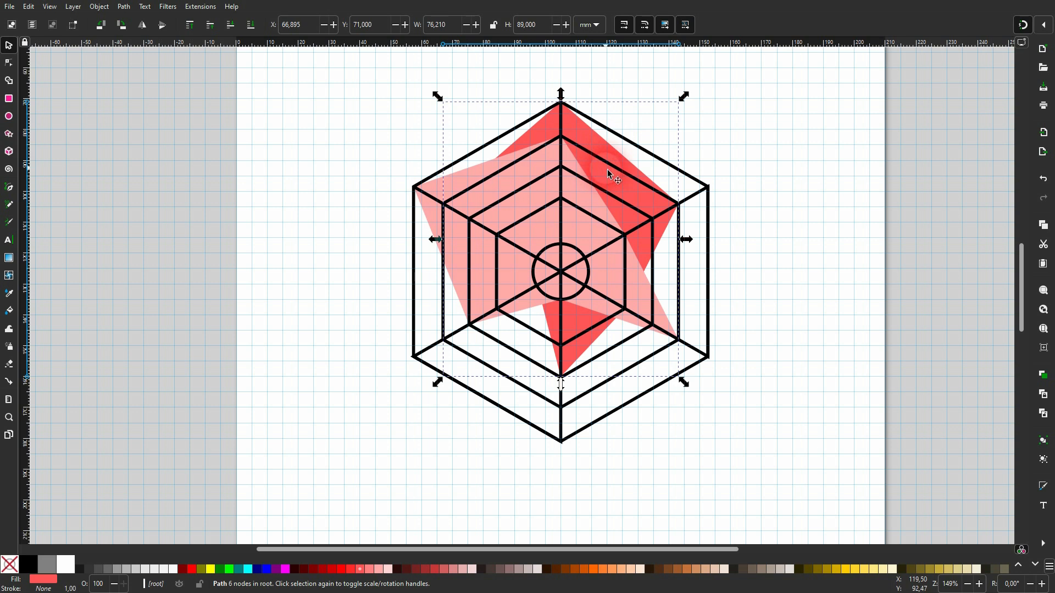
pyautogui.click(211, 28)
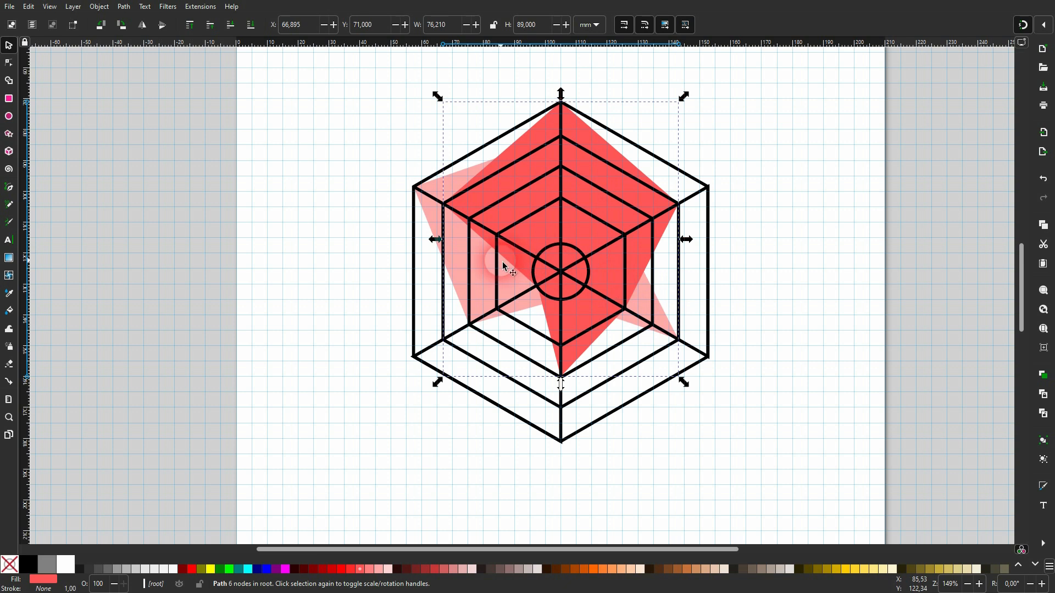
pyautogui.moveTo(106, 200); pyautogui.dragTo(60, 208)
# - Set the Pen tool's fill to pure red by recolouring a temporary triangle beside the chart and deleting it
pyautogui.click(9, 187)
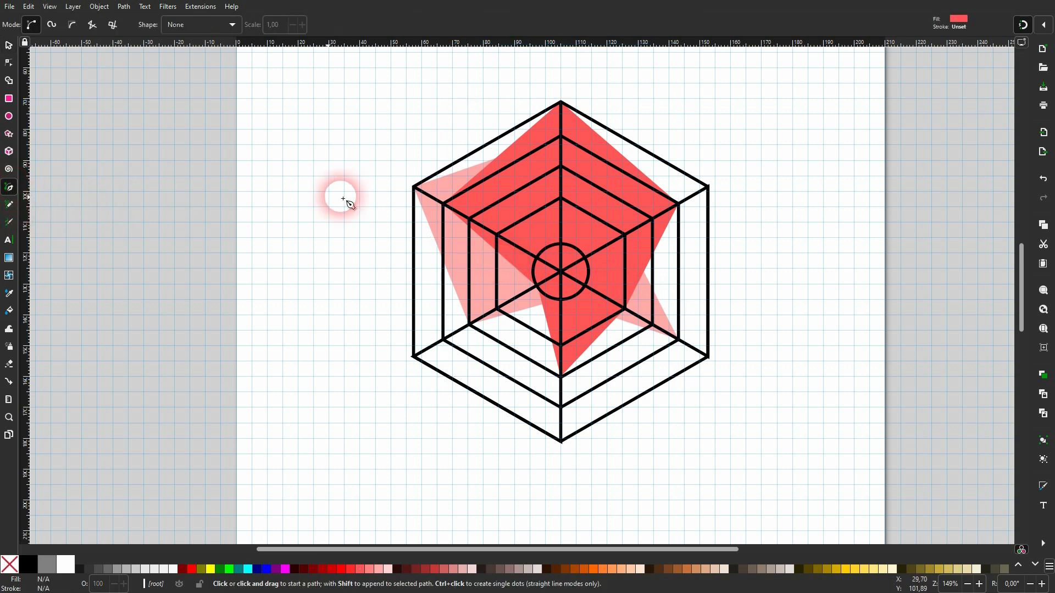
pyautogui.click(339, 197)
pyautogui.click(360, 314)
pyautogui.click(282, 311)
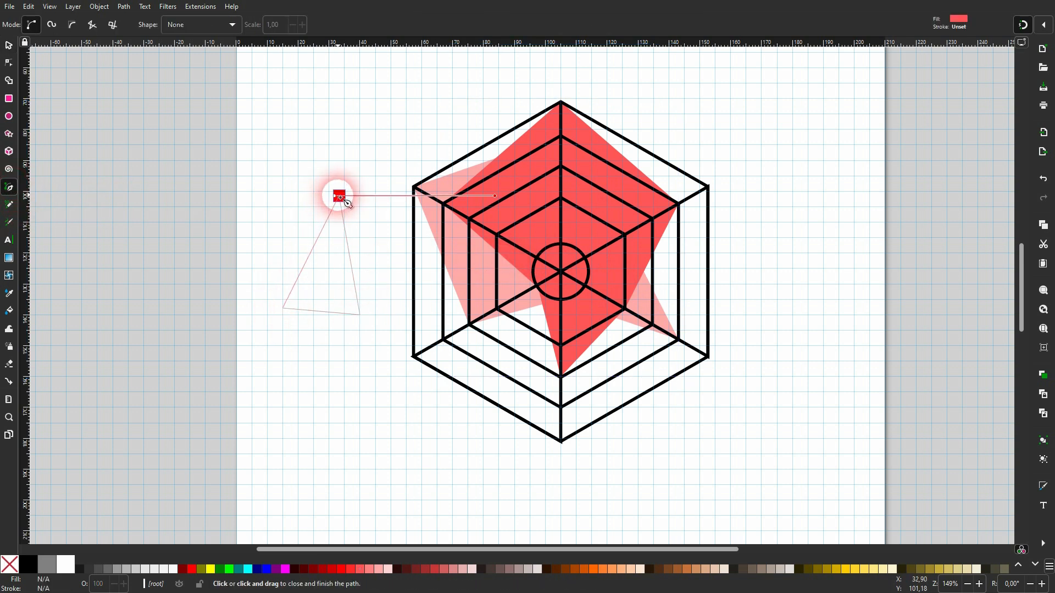
pyautogui.click(339, 196)
pyautogui.click(340, 575)
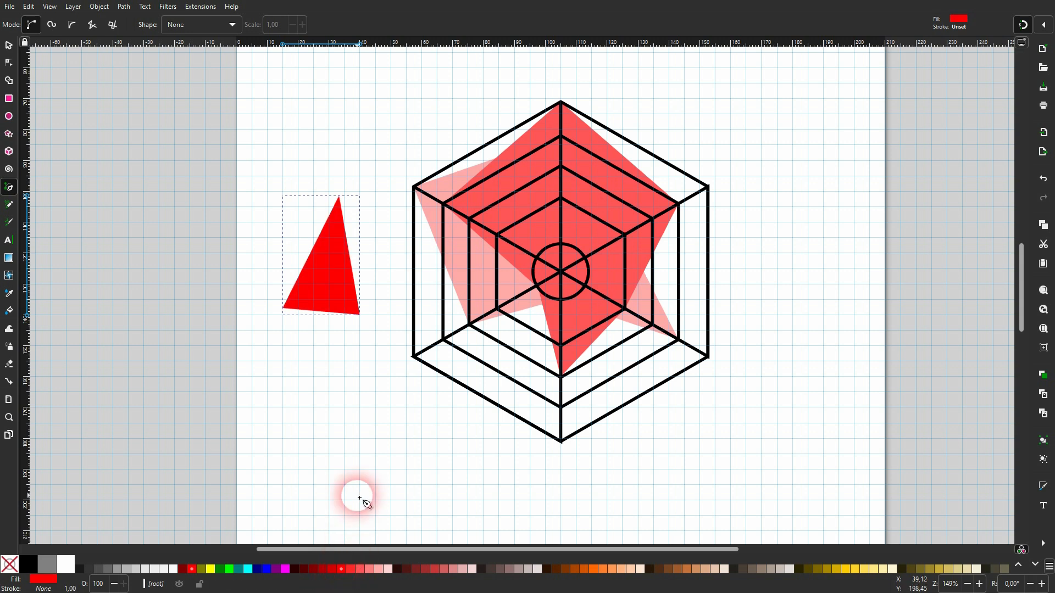
pyautogui.press('Delete')
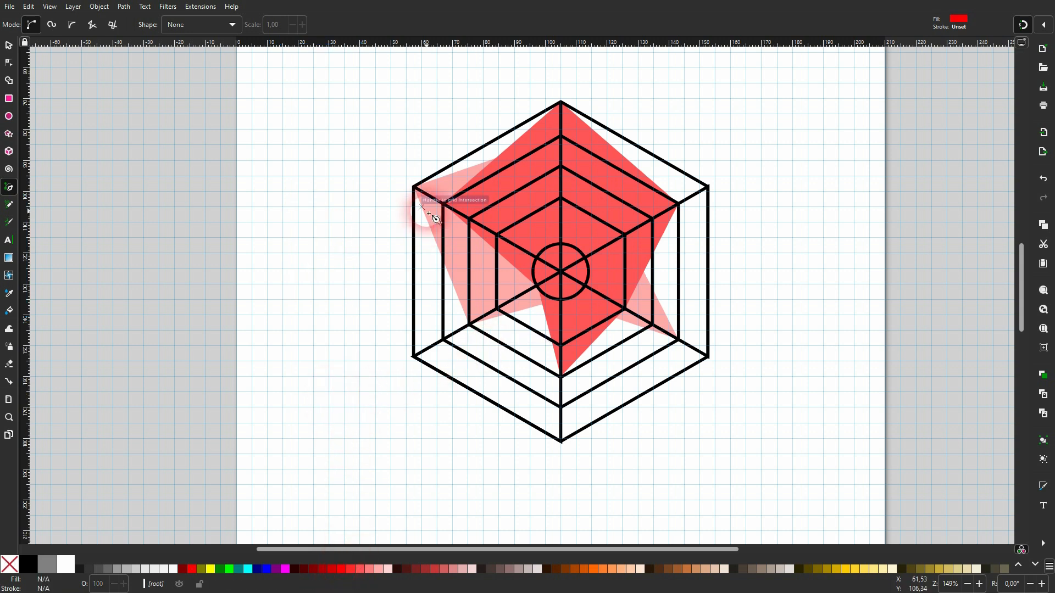
# - Draw a closed red data shape through the innermost-hexagon upper-left, circle top, innermost-hexagon upper-right, outermost lower-right, outermost bottom and second-ring lower-left axis points
pyautogui.click(498, 237)
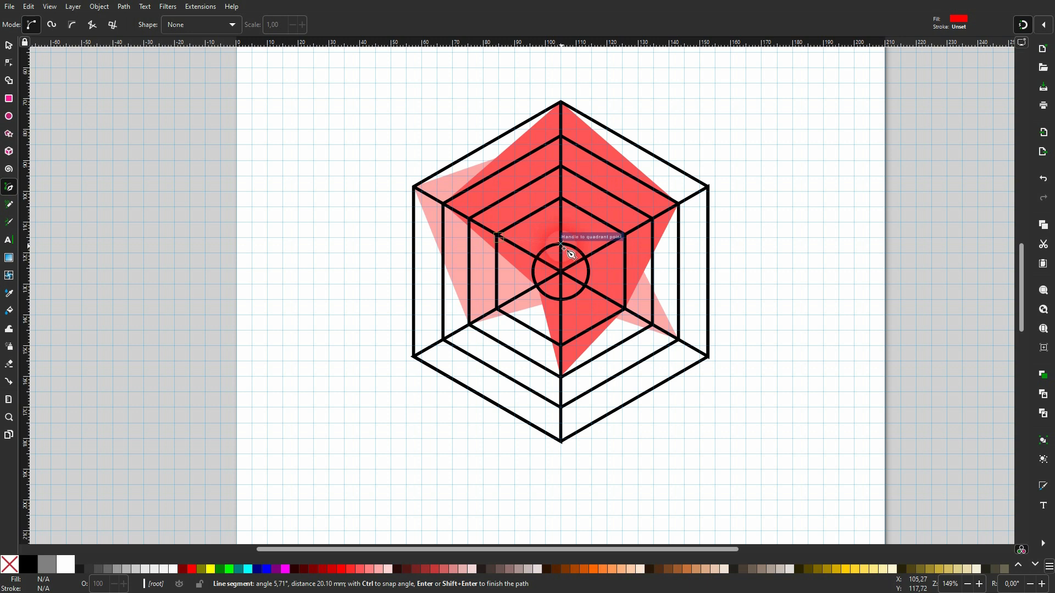
pyautogui.click(564, 248)
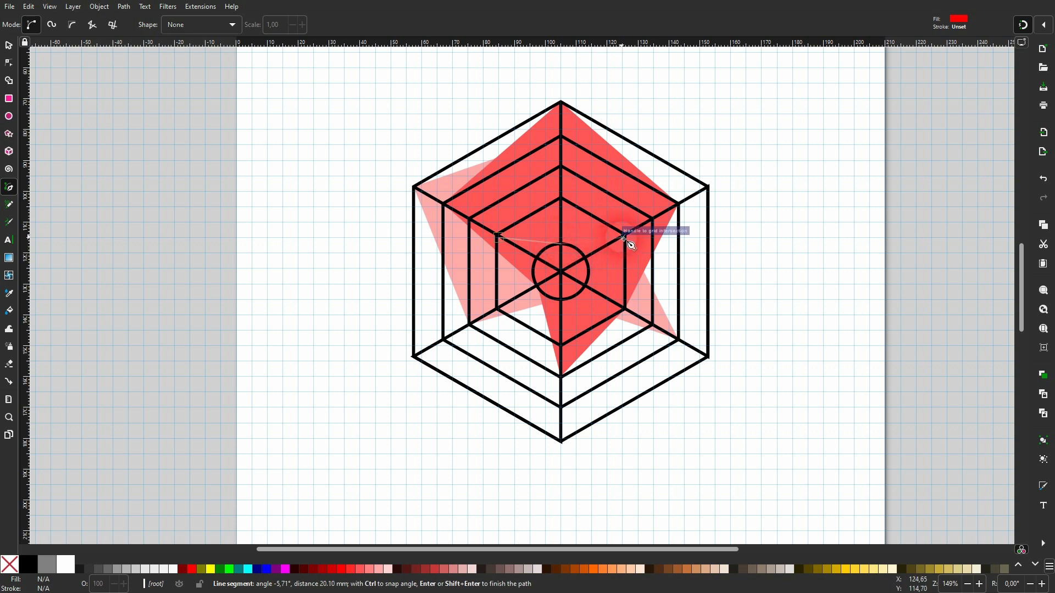
pyautogui.click(627, 240)
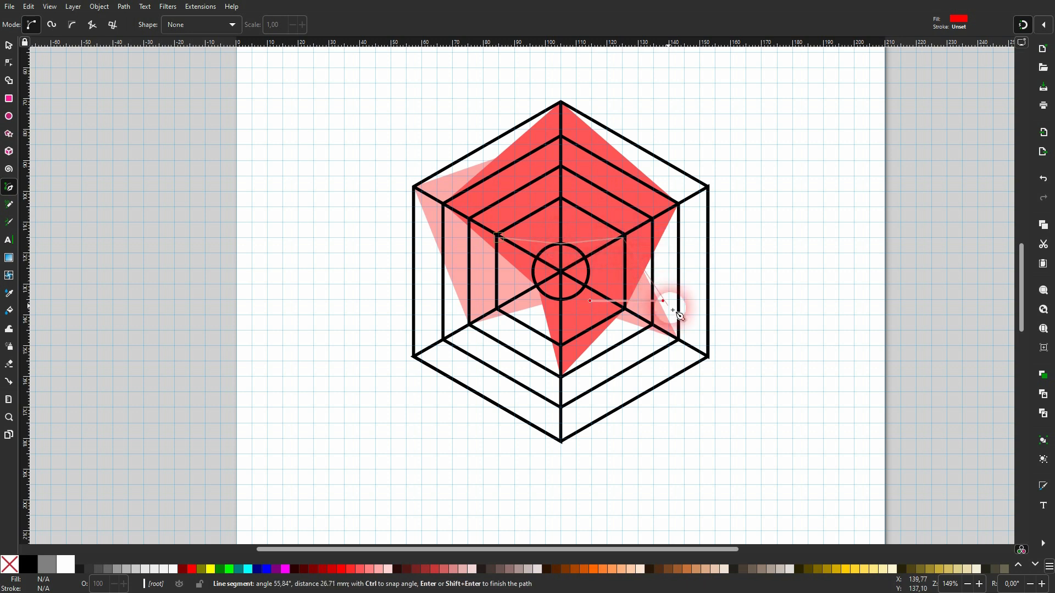
pyautogui.click(708, 357)
pyautogui.click(561, 441)
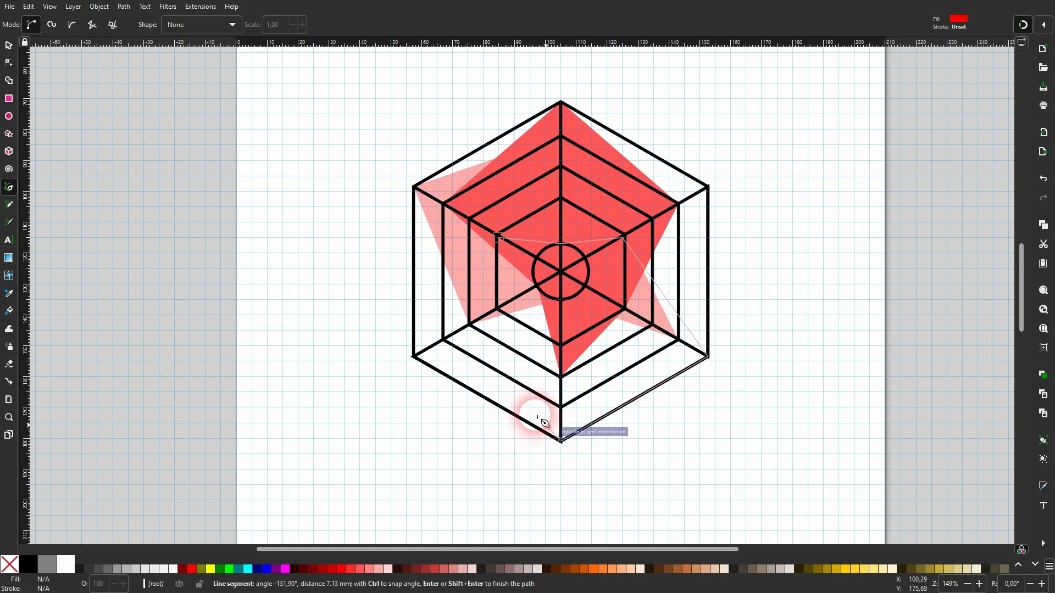
pyautogui.click(445, 341)
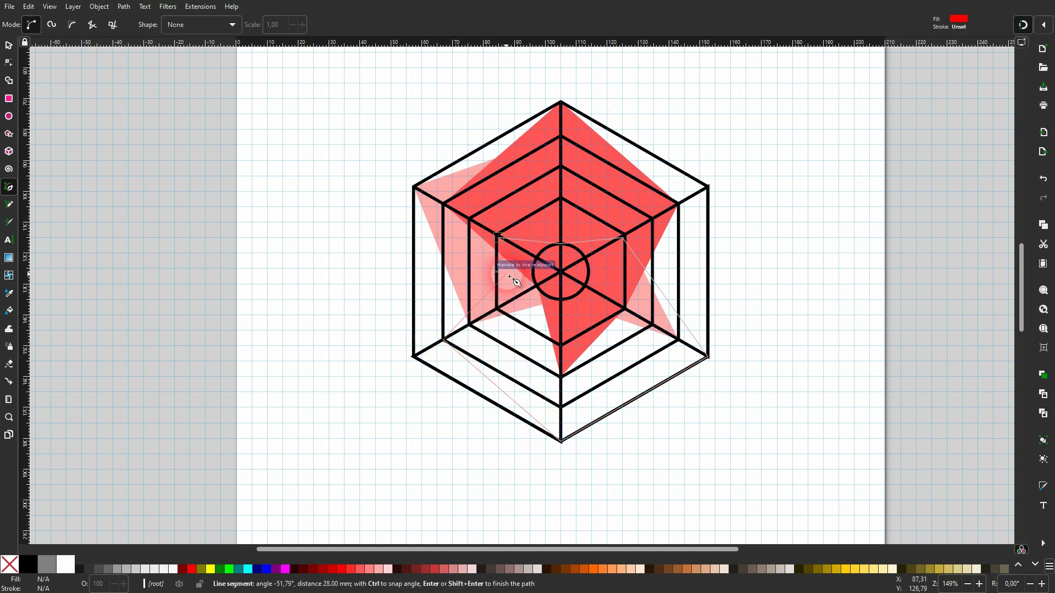
pyautogui.click(502, 241)
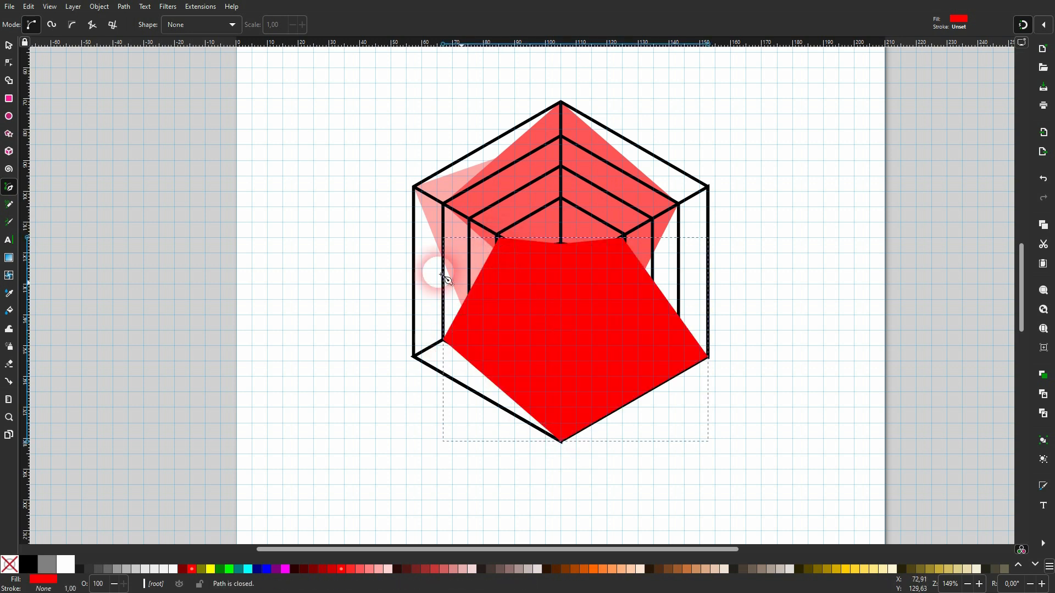
# - Lower the red data shape to the bottom of the stacking order, behind the chart lines and both other data shapes
pyautogui.click(9, 48)
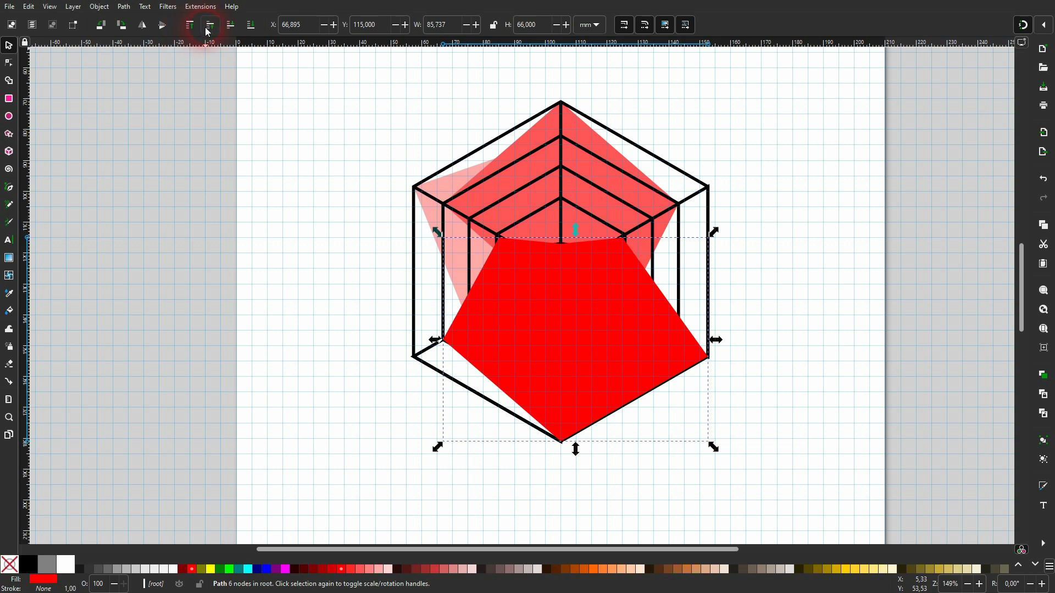
pyautogui.click(191, 25)
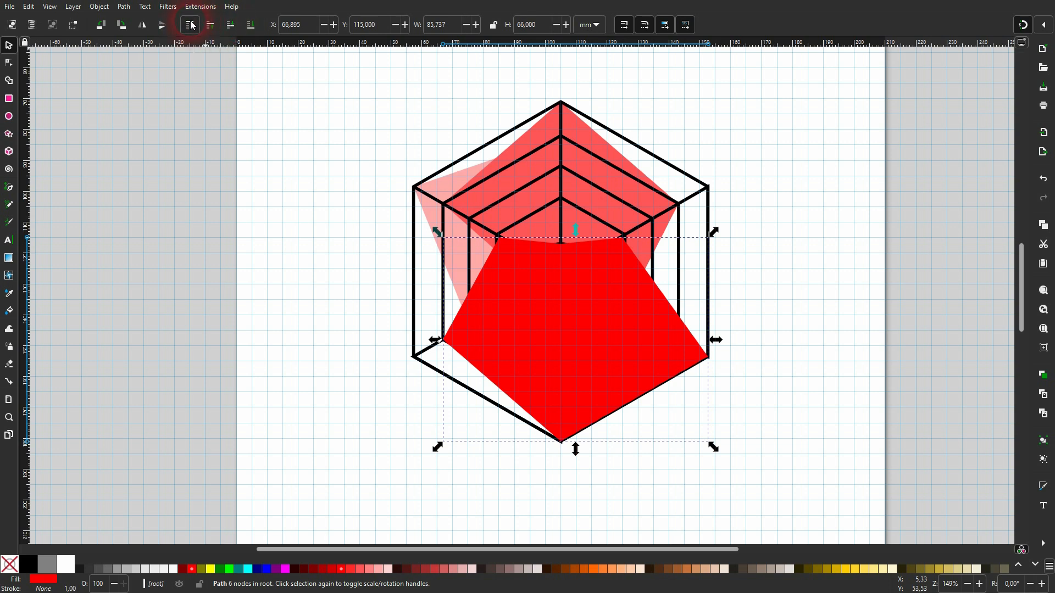
pyautogui.click(249, 25)
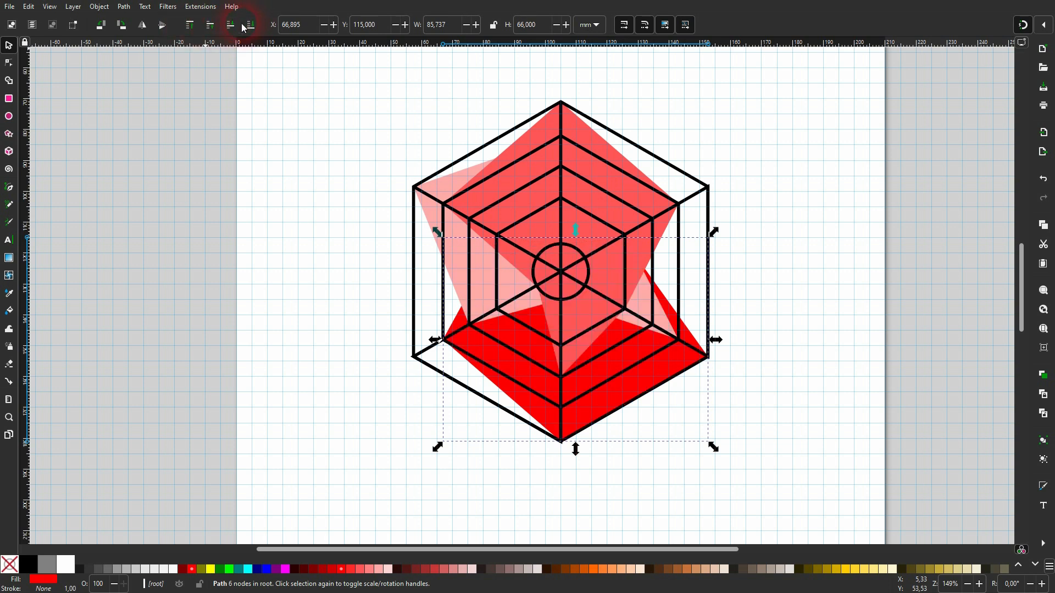
# - Raise the red data shape two levels above the other data shapes, lower it back behind them and deselect it
pyautogui.click(211, 26)
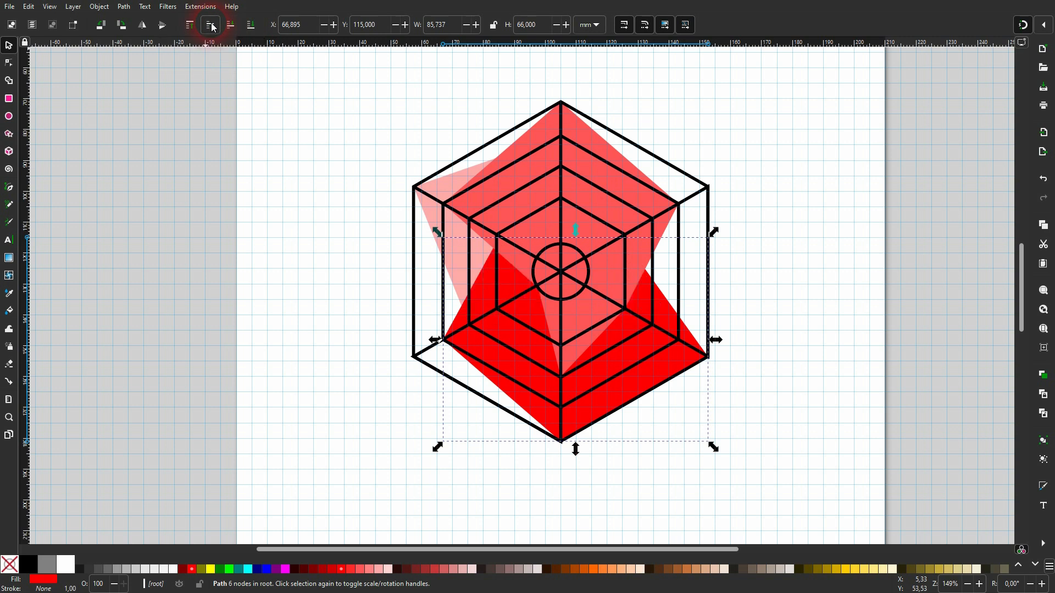
pyautogui.click(211, 25)
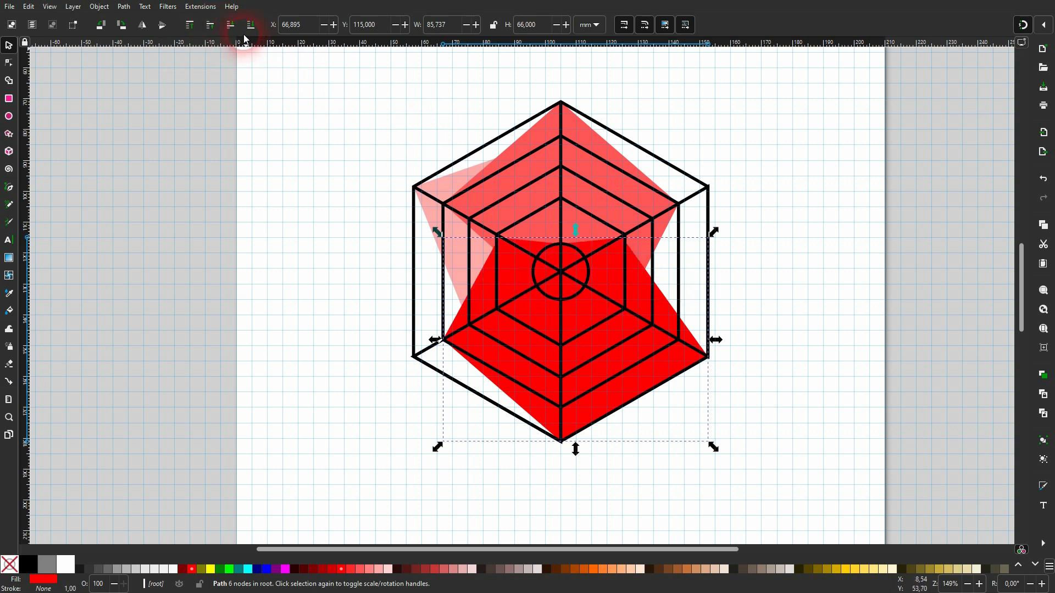
pyautogui.click(230, 26)
pyautogui.click(231, 26)
pyautogui.click(854, 315)
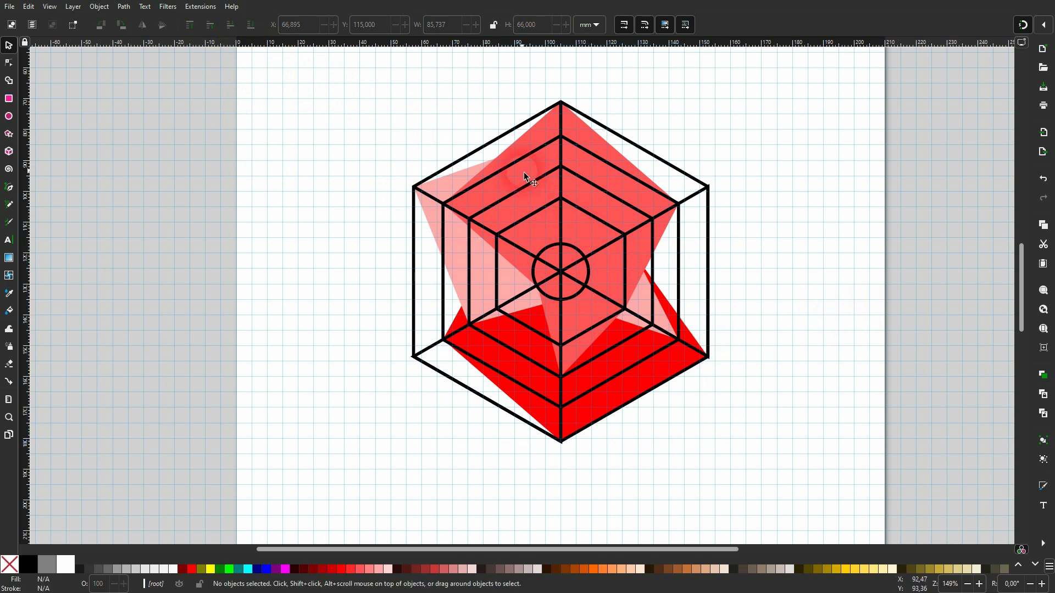
# - Select the coral, light pink and red data shapes together and raise them to the top of the stacking order
pyautogui.click(529, 147)
pyautogui.keyDown('shift'); pyautogui.click(432, 192); pyautogui.keyUp('shift')
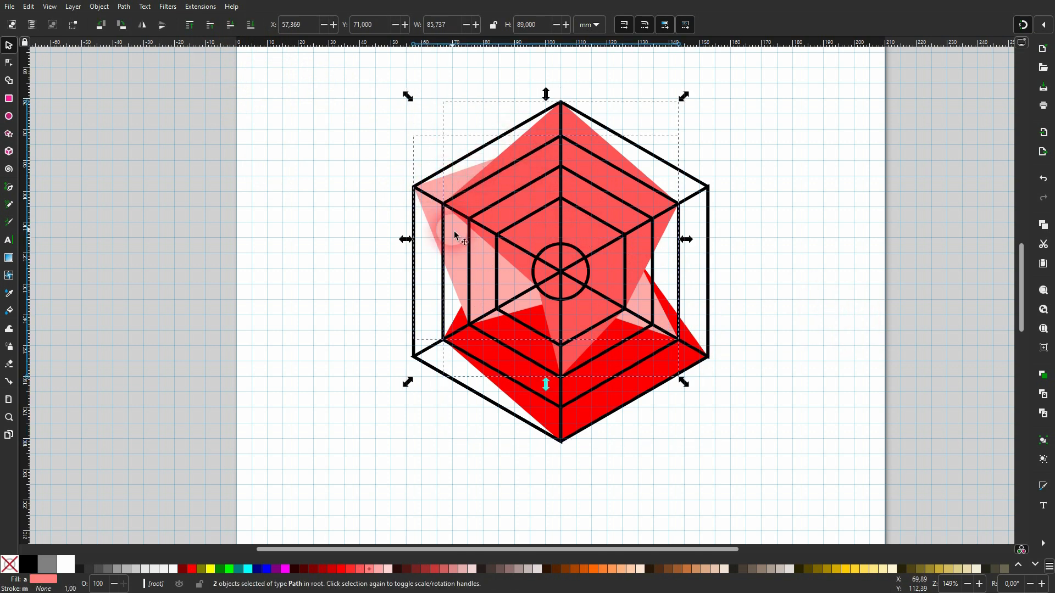
pyautogui.keyDown('shift'); pyautogui.click(540, 420); pyautogui.keyUp('shift')
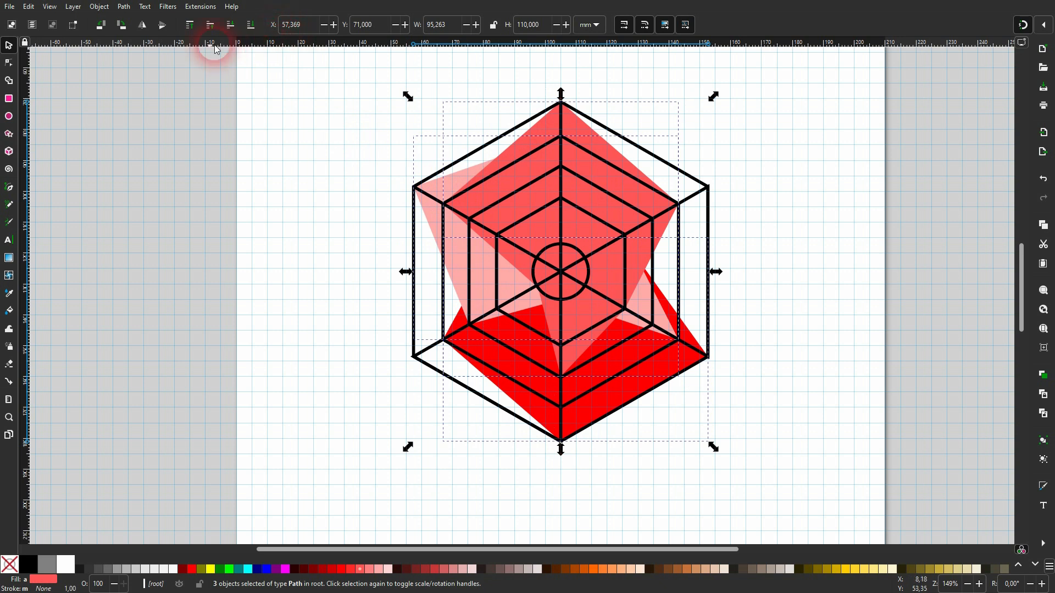
pyautogui.click(190, 29)
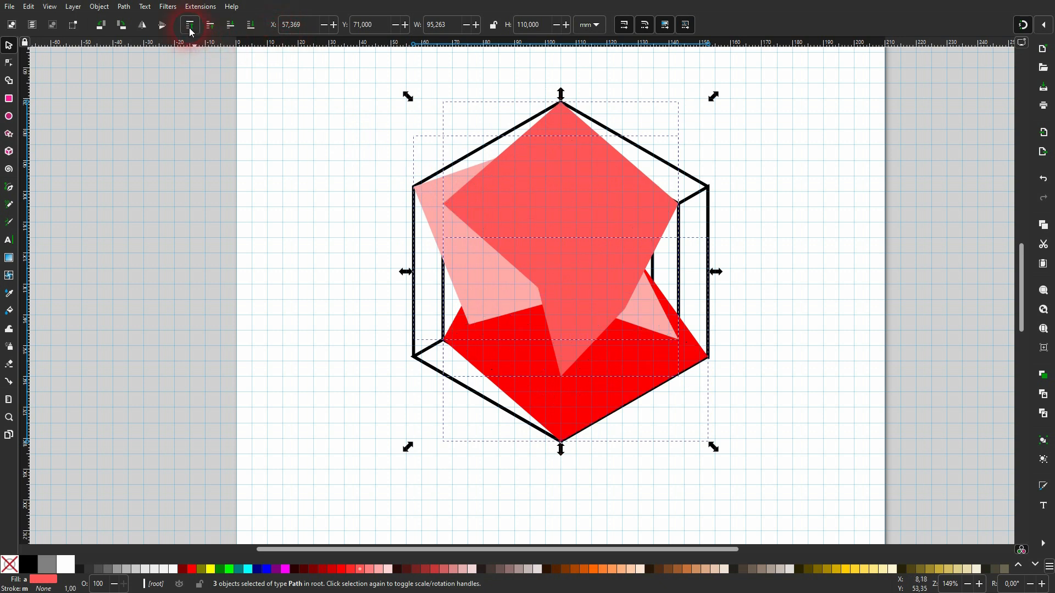
# - Set the opacity of the three selected data shapes to 50% in the Fill and Stroke settings and deselect them
pyautogui.click(100, 8)
pyautogui.click(127, 34)
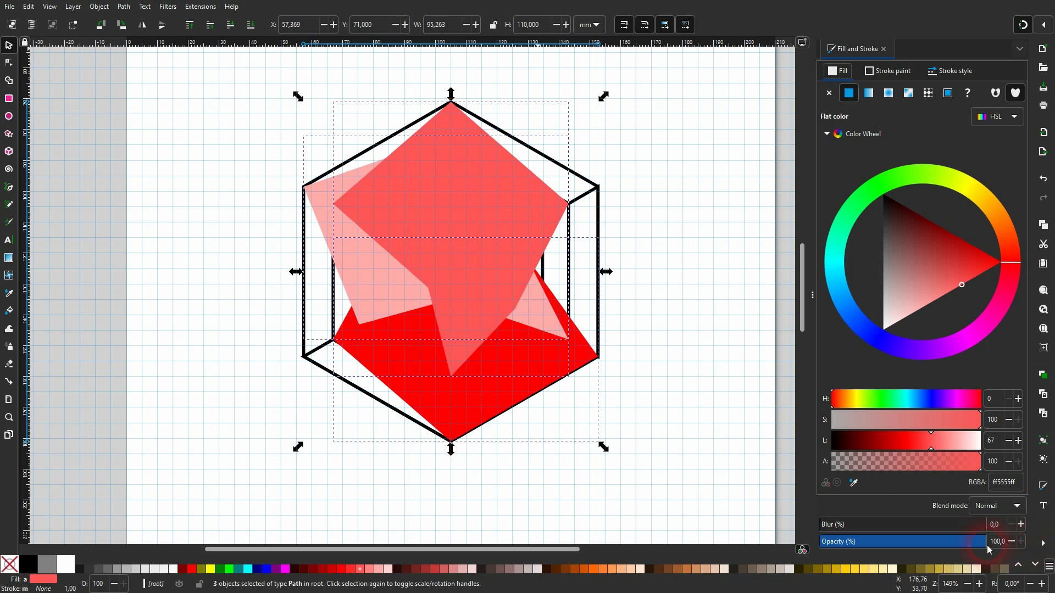
pyautogui.click(929, 543)
pyautogui.moveTo(929, 543); pyautogui.dragTo(905, 543)
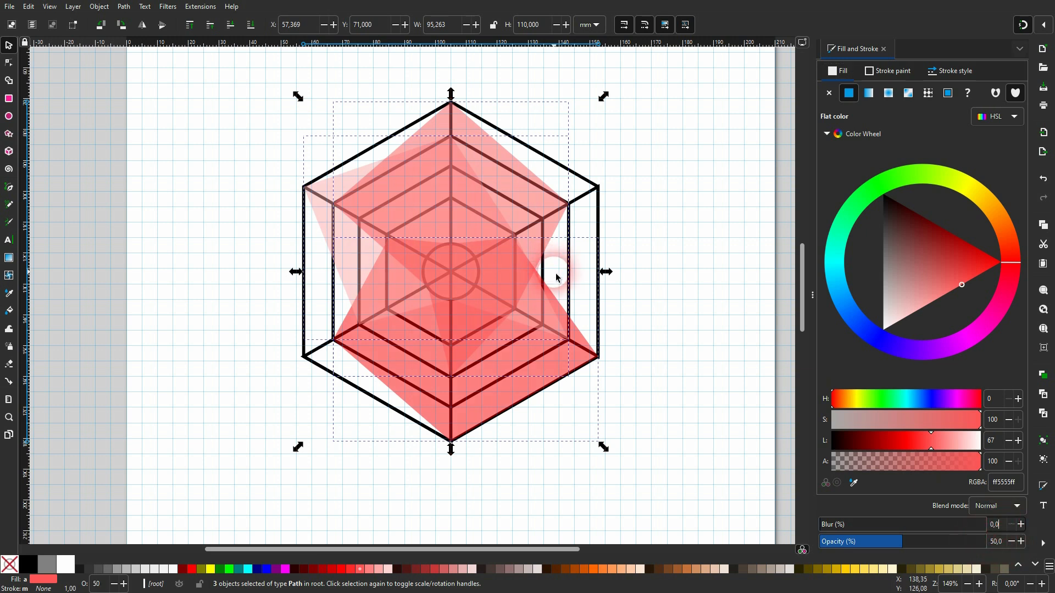
pyautogui.click(886, 50)
pyautogui.click(799, 312)
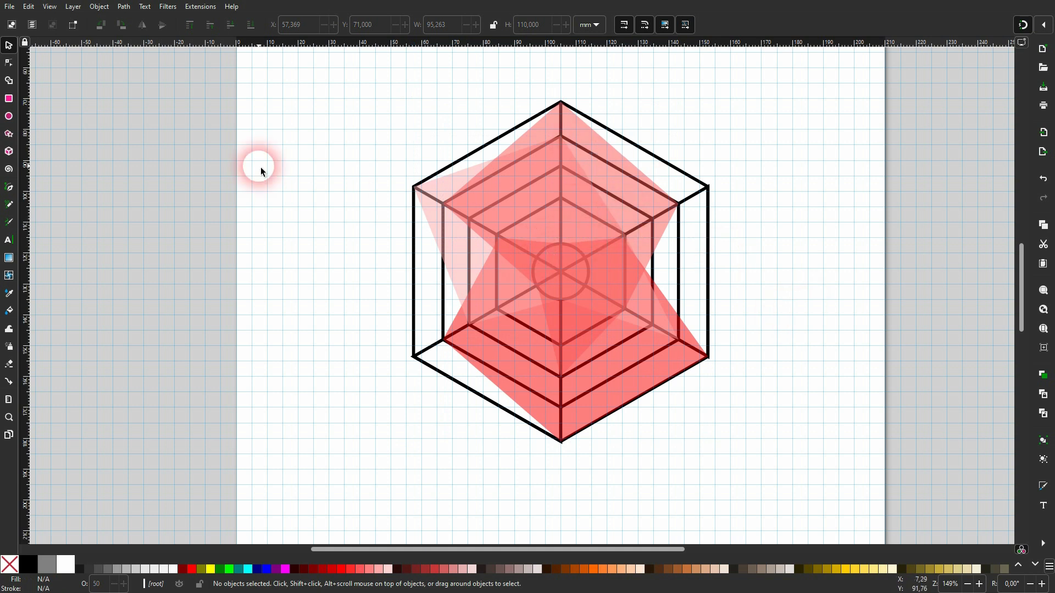
# - Add the text label "Parameter1" above the hexagon chart and give it a black fill
pyautogui.click(9, 239)
pyautogui.click(530, 82)
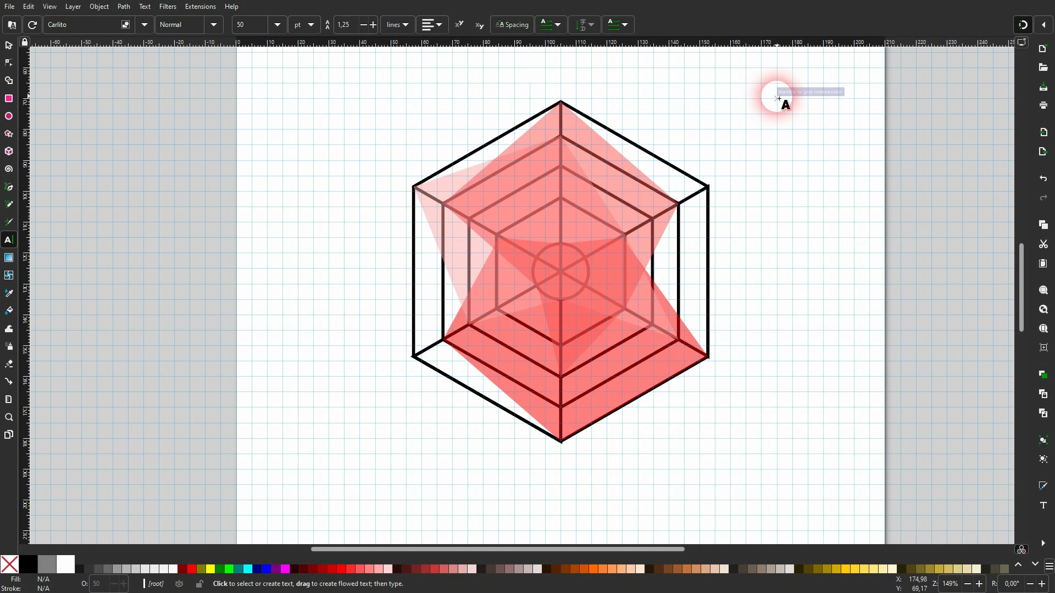
pyautogui.write('Parameter1')
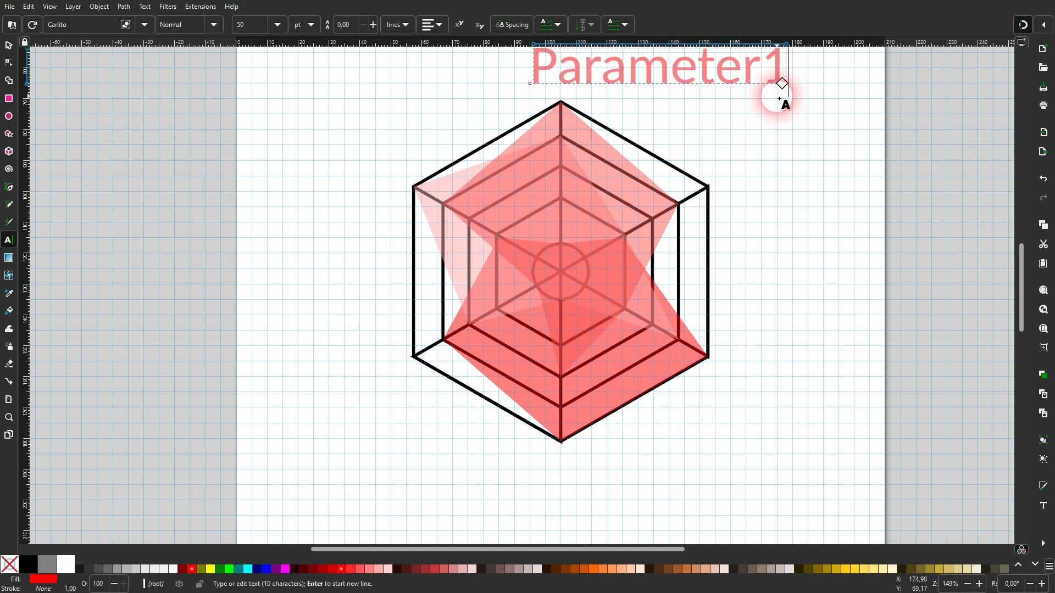
pyautogui.click(9, 45)
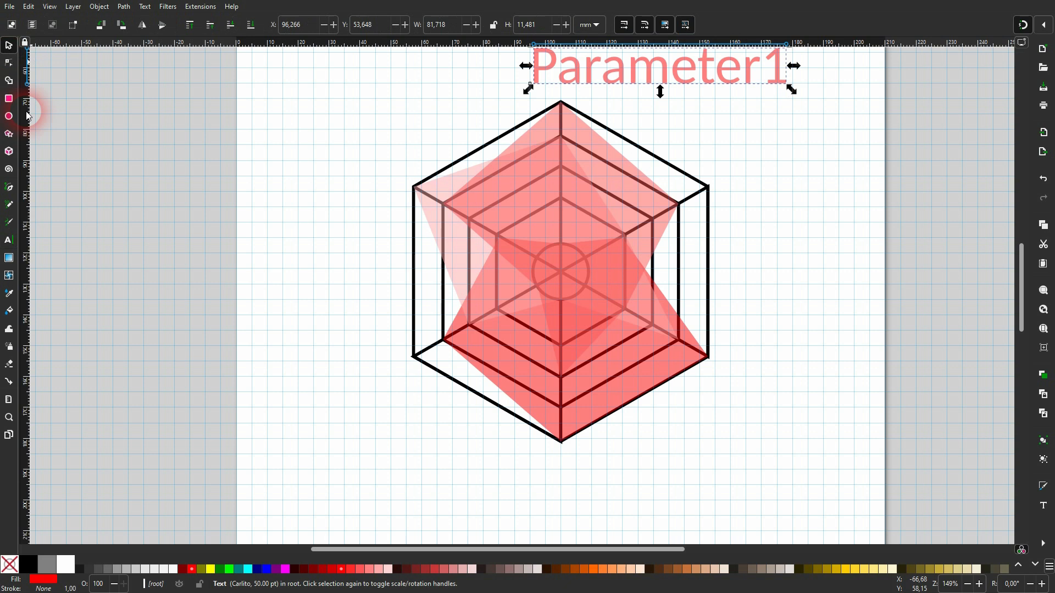
pyautogui.click(49, 559)
# - Scale the "Parameter1" label down to about 15.6 pt and centre it just above the hexagon's top corner
pyautogui.moveTo(599, 78); pyautogui.dragTo(621, 87)
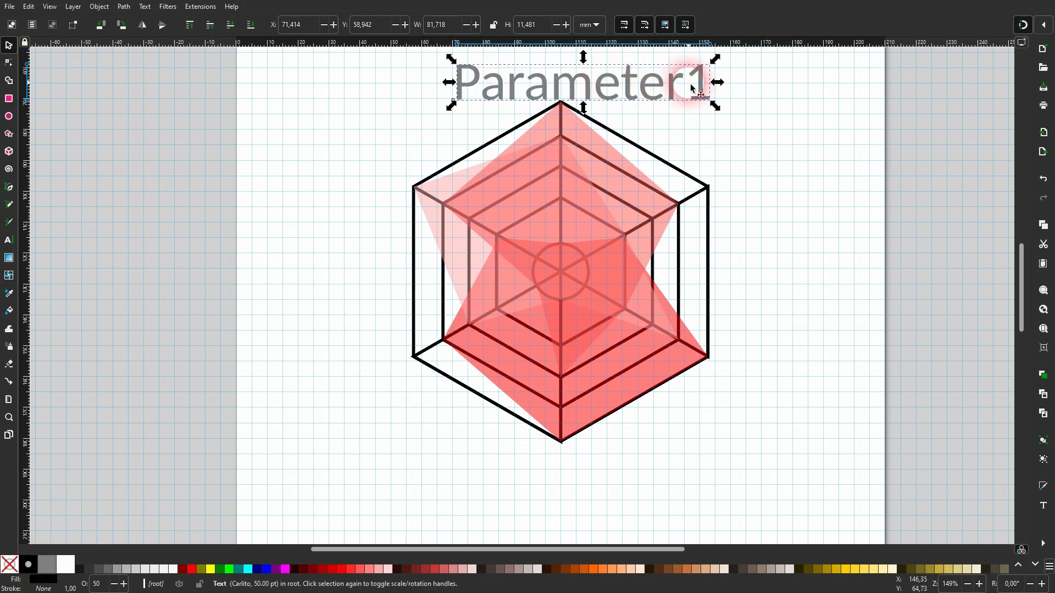
pyautogui.moveTo(717, 82); pyautogui.dragTo(768, 185)
pyautogui.click(690, 99)
pyautogui.click(560, 92)
# - Duplicate the label, place the copy beside the hexagon's upper-right corner and change its text to "Parameter2"
pyautogui.hotkey('ctrl', 'd')
pyautogui.doubleClick(790, 172)
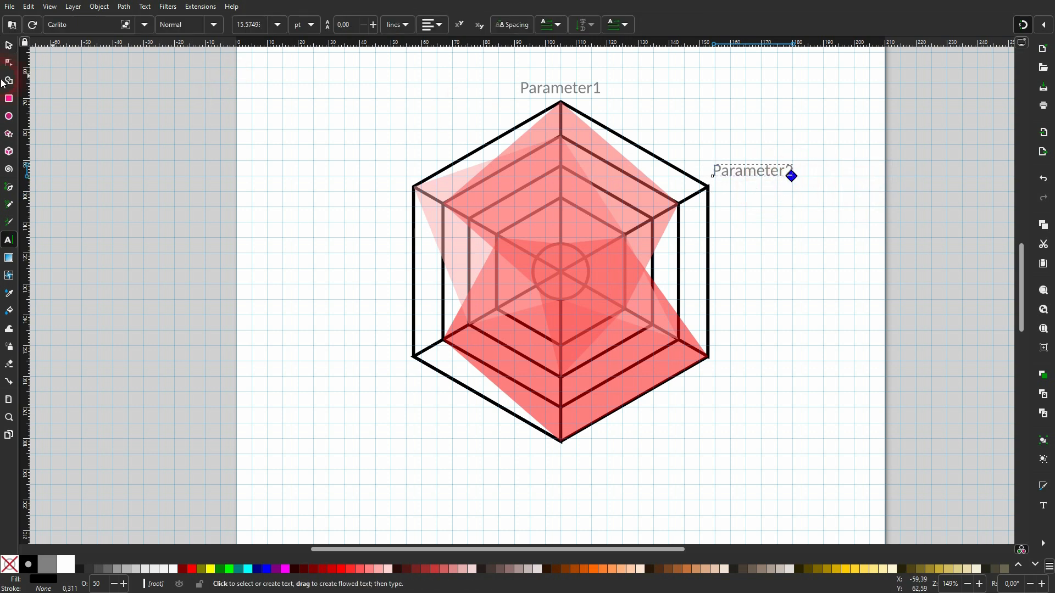
# - Draw a rectangle about 9.4 mm wide and 14.6 mm high on the page, left of the hexagon's upper part
pyautogui.click(8, 47)
pyautogui.click(314, 336)
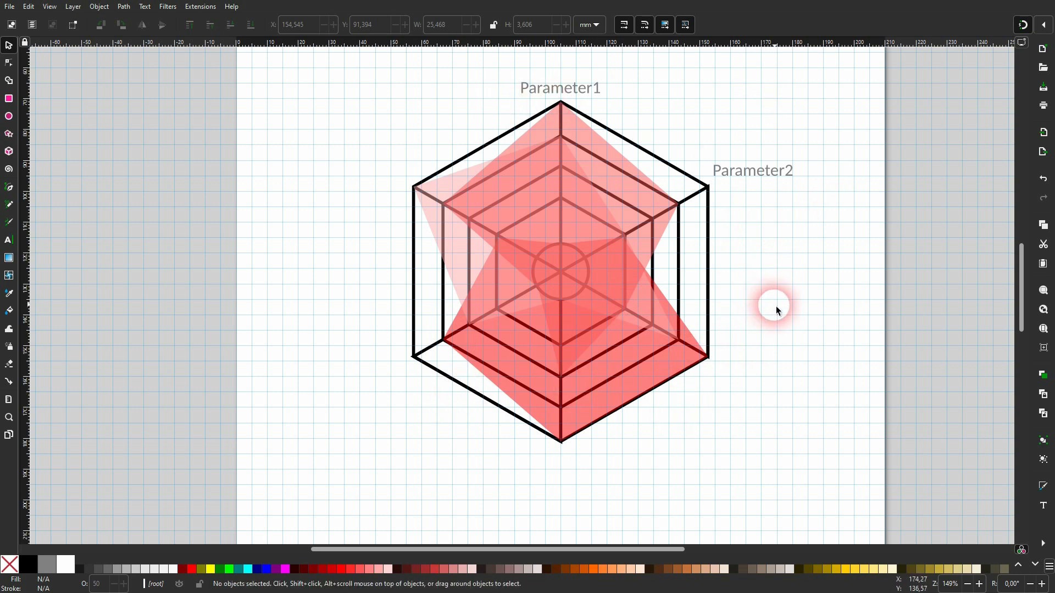
pyautogui.click(591, 142)
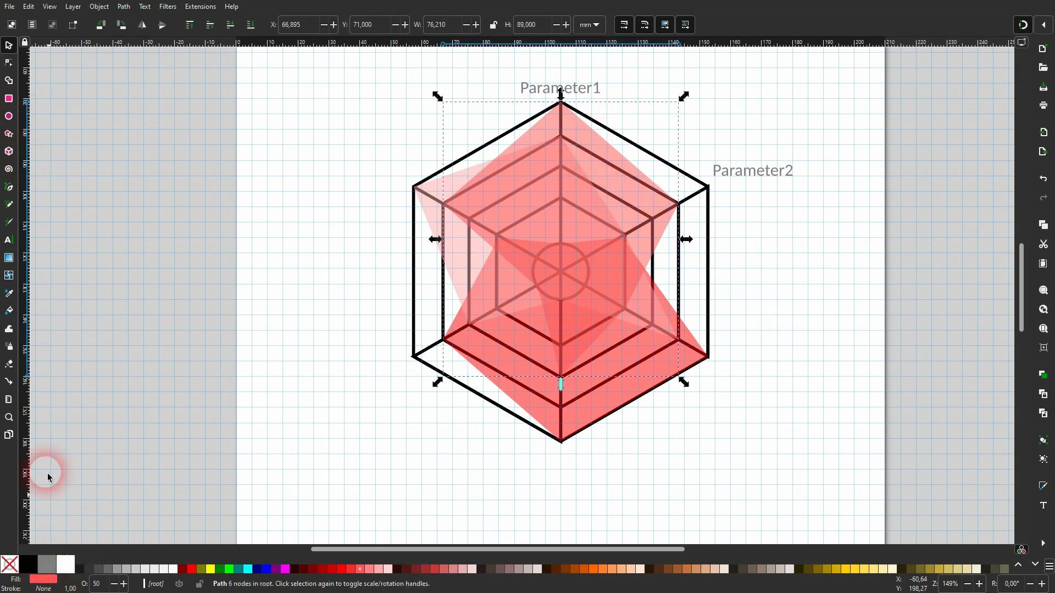
pyautogui.click(13, 98)
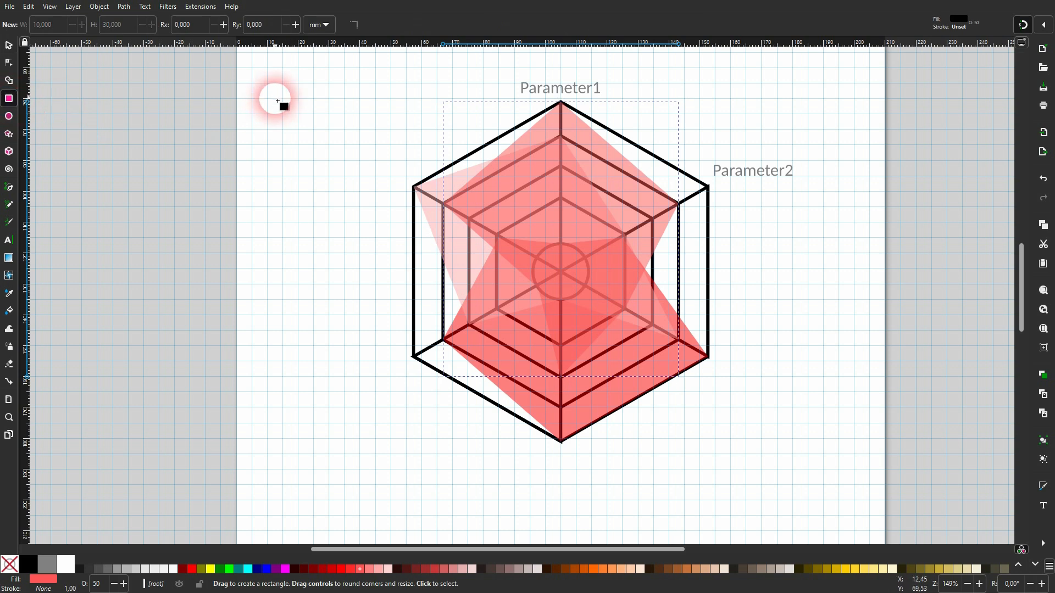
pyautogui.moveTo(285, 100); pyautogui.dragTo(313, 145)
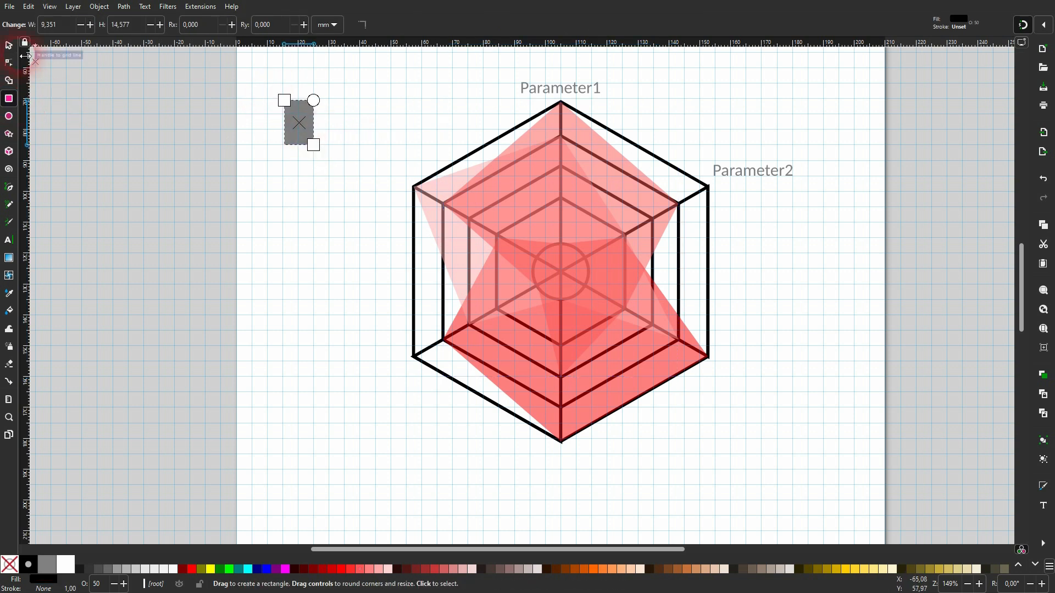
# - Fill the rectangle with the colour sampled from the data shape reaching the hexagon's top corner and reduce its height to about 9.6 mm
pyautogui.click(9, 48)
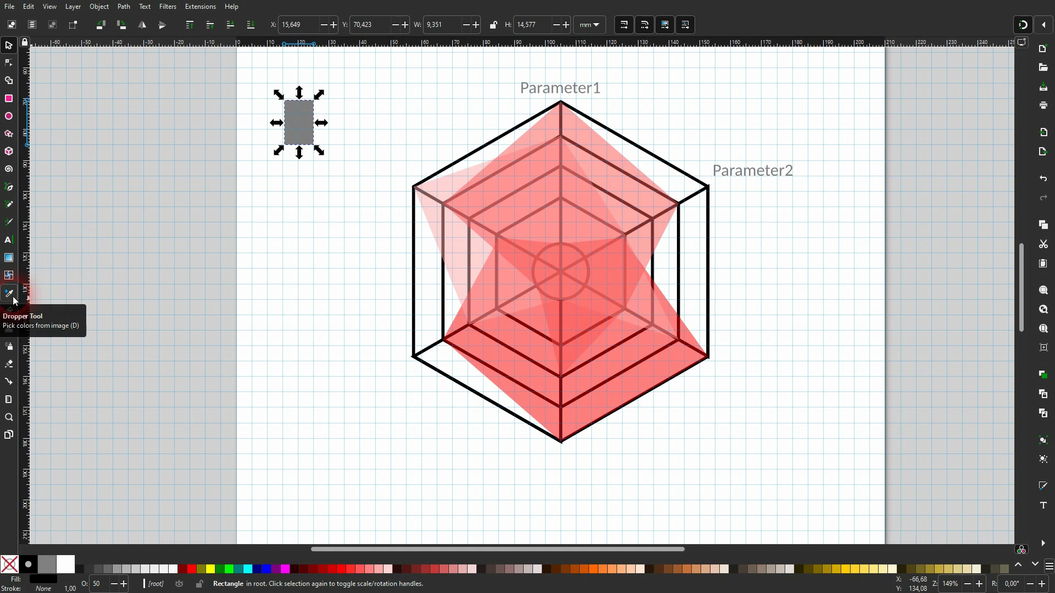
pyautogui.click(9, 294)
pyautogui.click(603, 156)
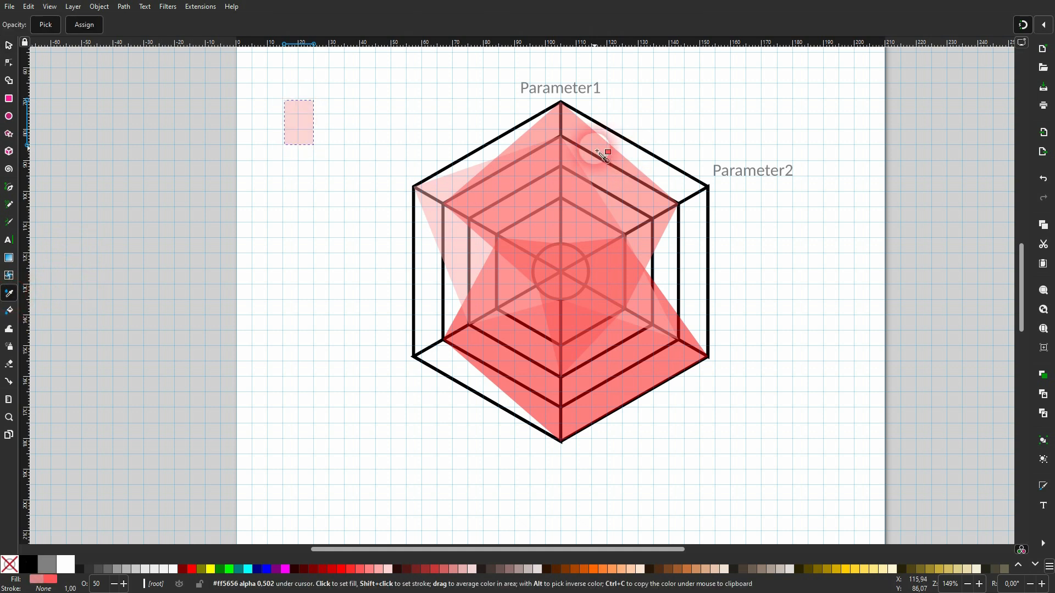
pyautogui.click(8, 49)
pyautogui.moveTo(296, 151); pyautogui.dragTo(299, 122)
pyautogui.click(351, 125)
# - Duplicate the "Parameter1" label, place the copy beside the colour swatch and change its text to "Dataset1"
pyautogui.click(555, 89)
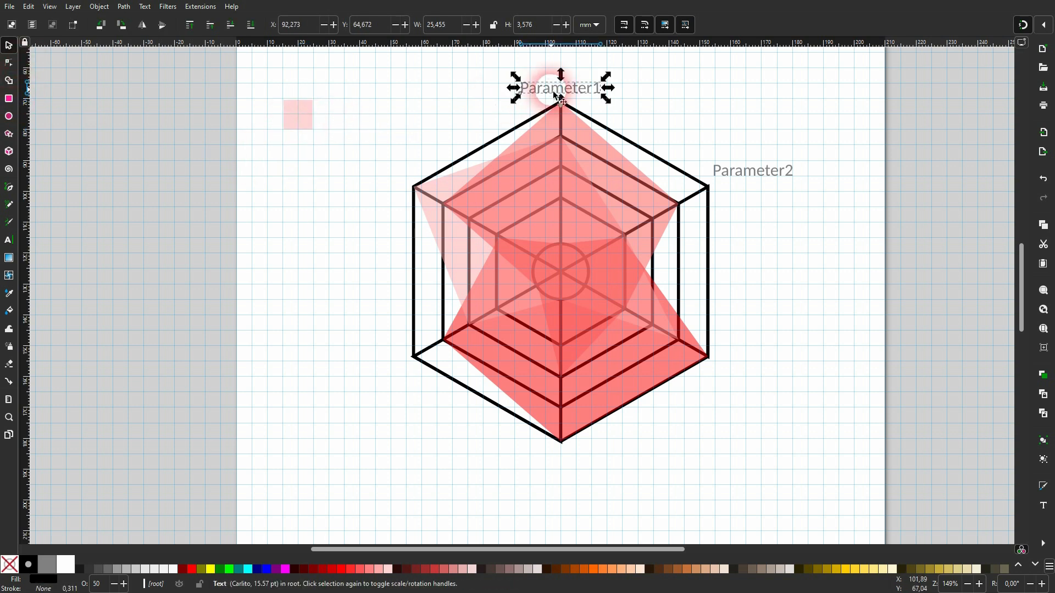
pyautogui.moveTo(556, 90); pyautogui.dragTo(365, 117)
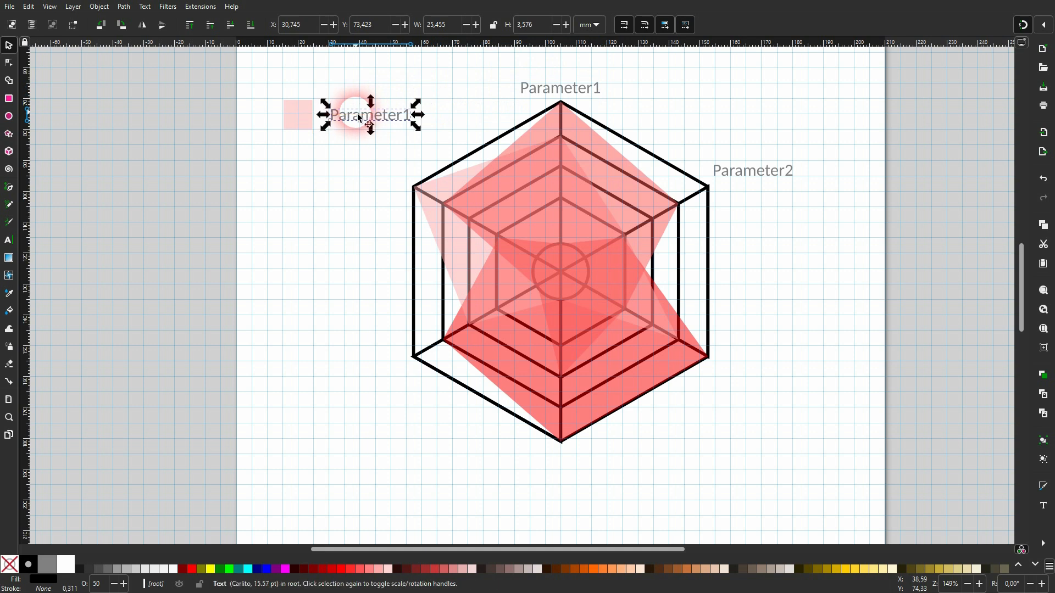
pyautogui.doubleClick(368, 120)
pyautogui.doubleClick(367, 118)
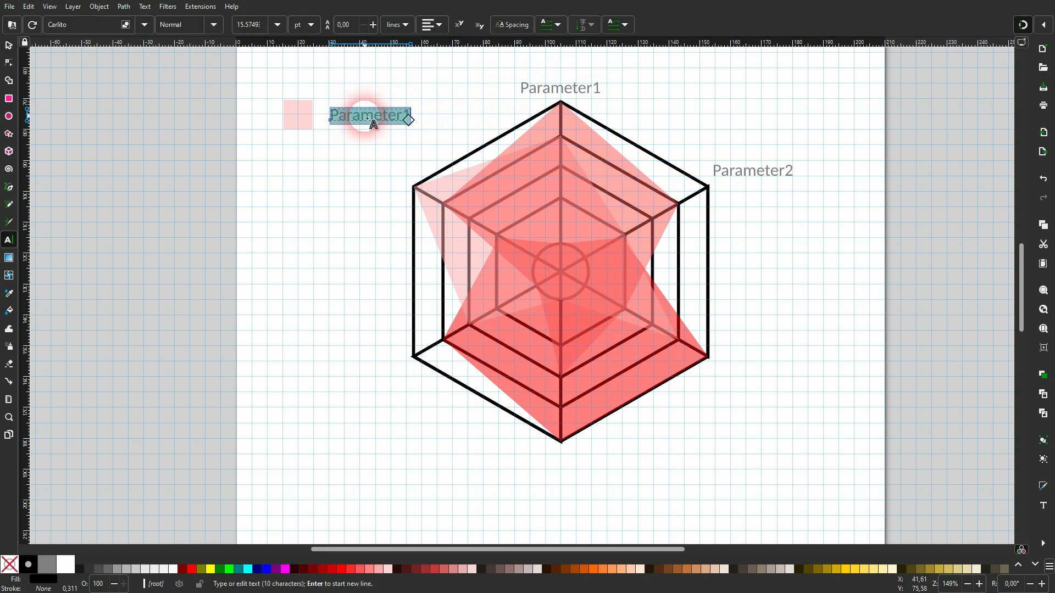
pyautogui.press('BackSpace')
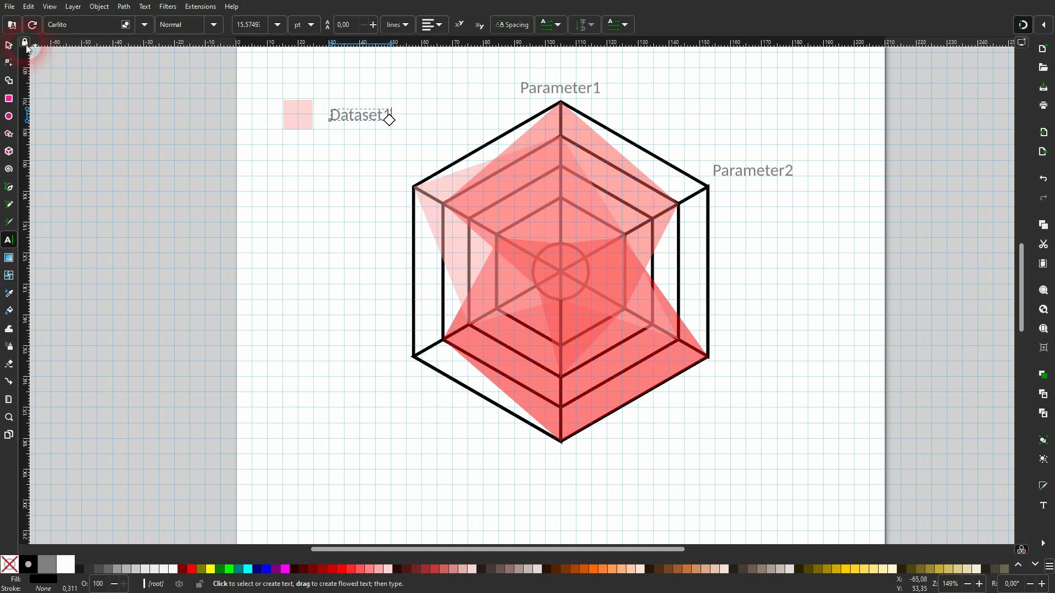
# - Duplicate the swatch together with its "Dataset1" label and place the copy directly below the original legend entry
pyautogui.click(8, 45)
pyautogui.moveTo(237, 163); pyautogui.dragTo(448, 75)
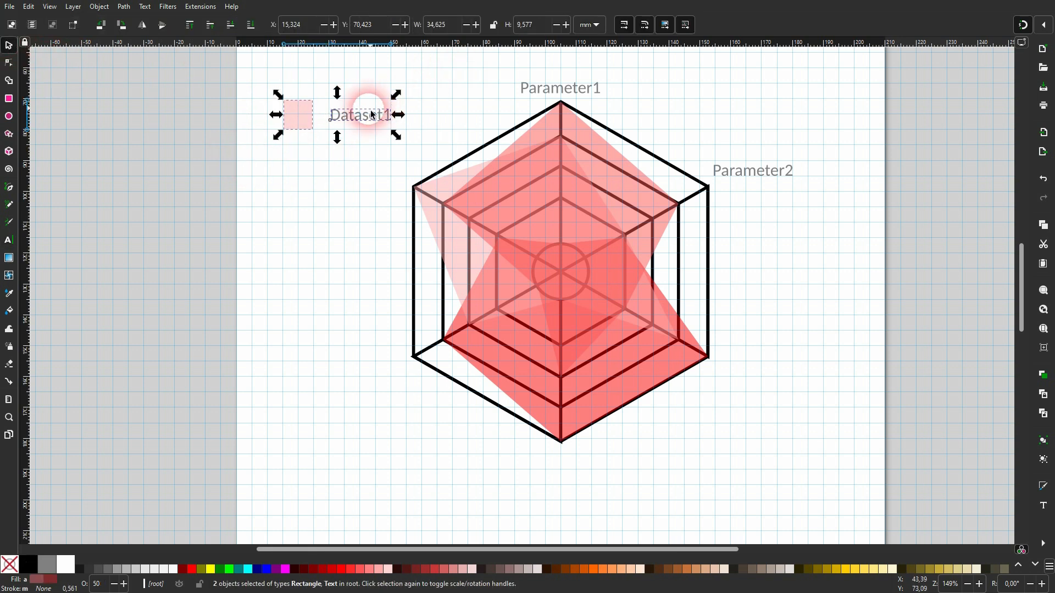
pyautogui.hotkey('ctrl', 'd')
pyautogui.moveTo(306, 126); pyautogui.dragTo(311, 172)
pyautogui.press('Escape')
# - Recolour the lower legend swatch with the colour sampled from the darker red data shape using the Dropper tool
pyautogui.click(311, 172)
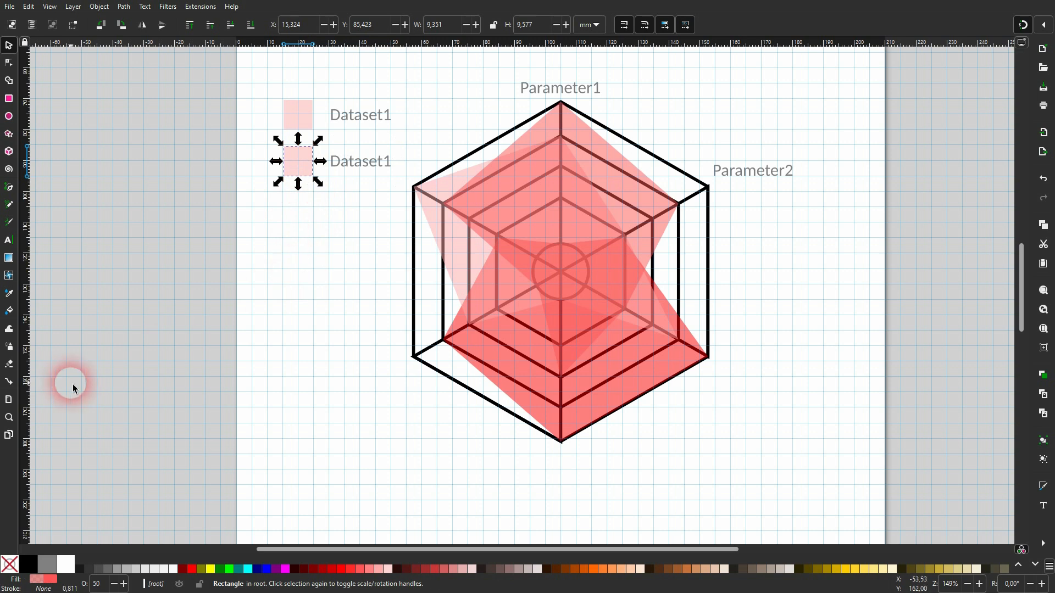
pyautogui.click(9, 294)
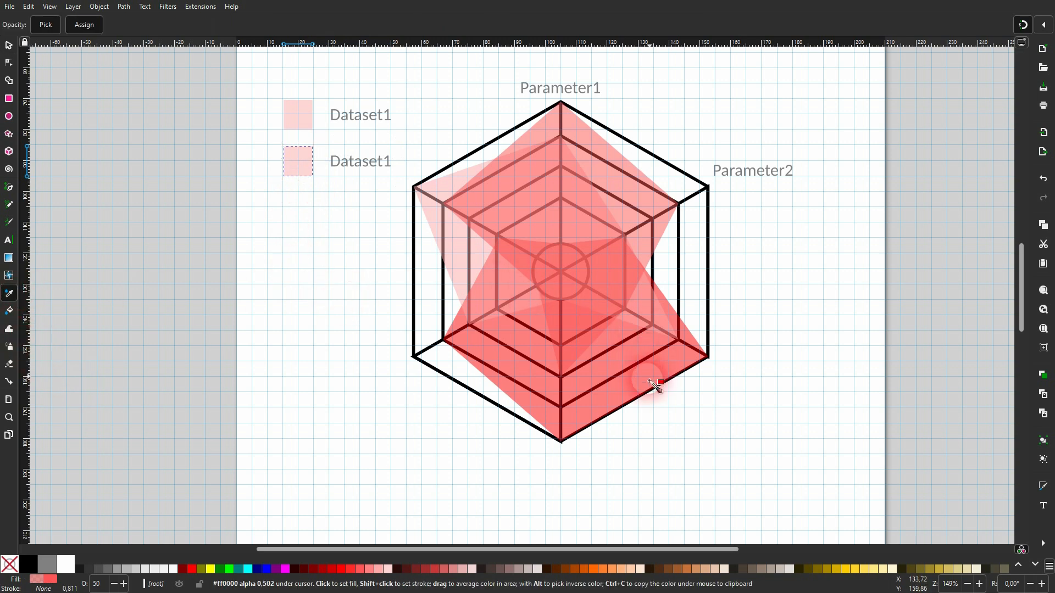
pyautogui.click(632, 391)
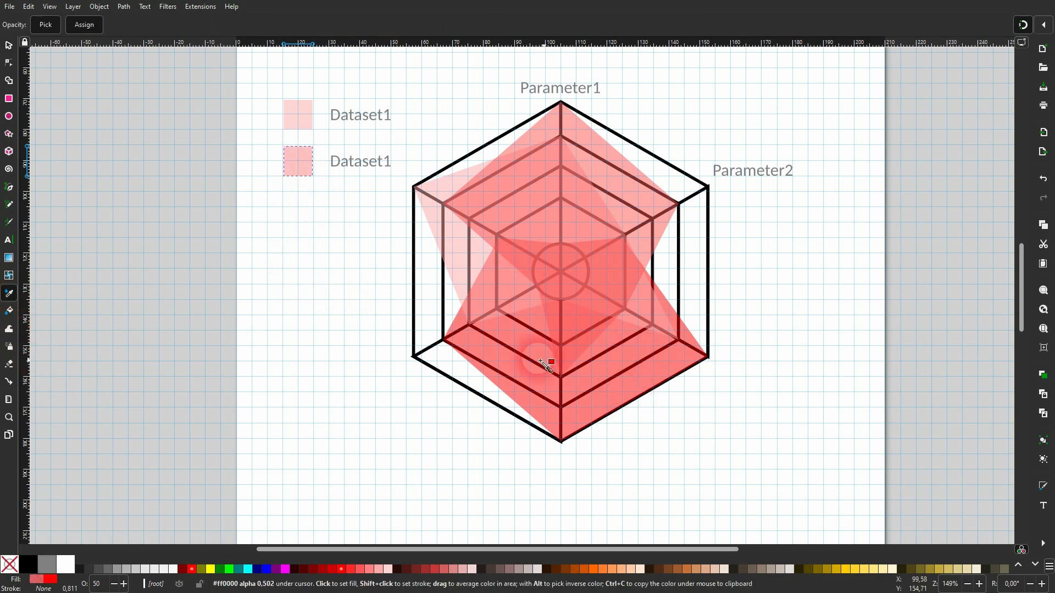
pyautogui.click(9, 44)
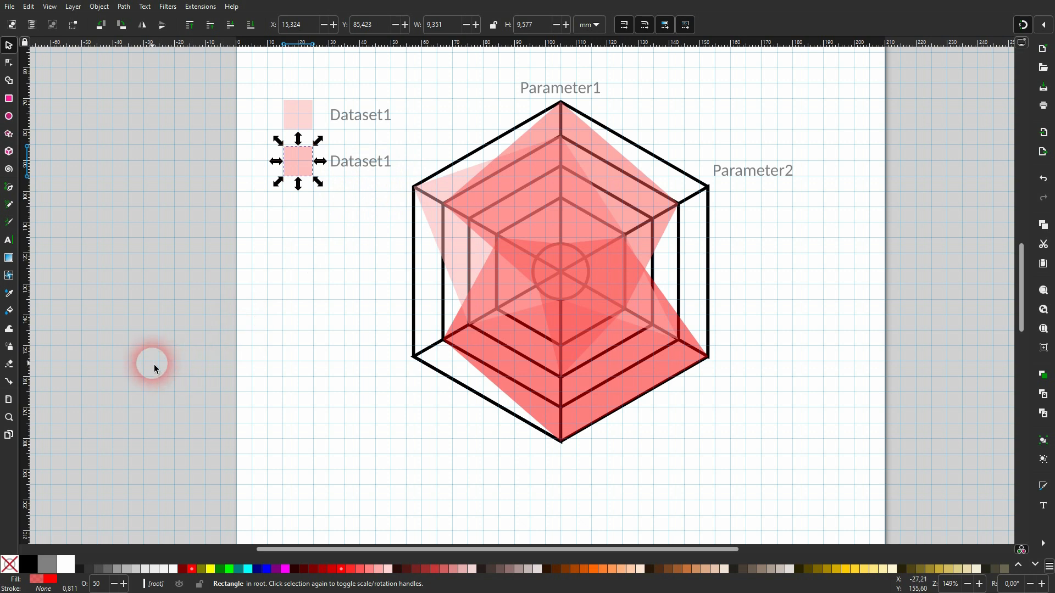
# - Change the lower legend label's text to "Dataset2" and deselect it
pyautogui.press('t')
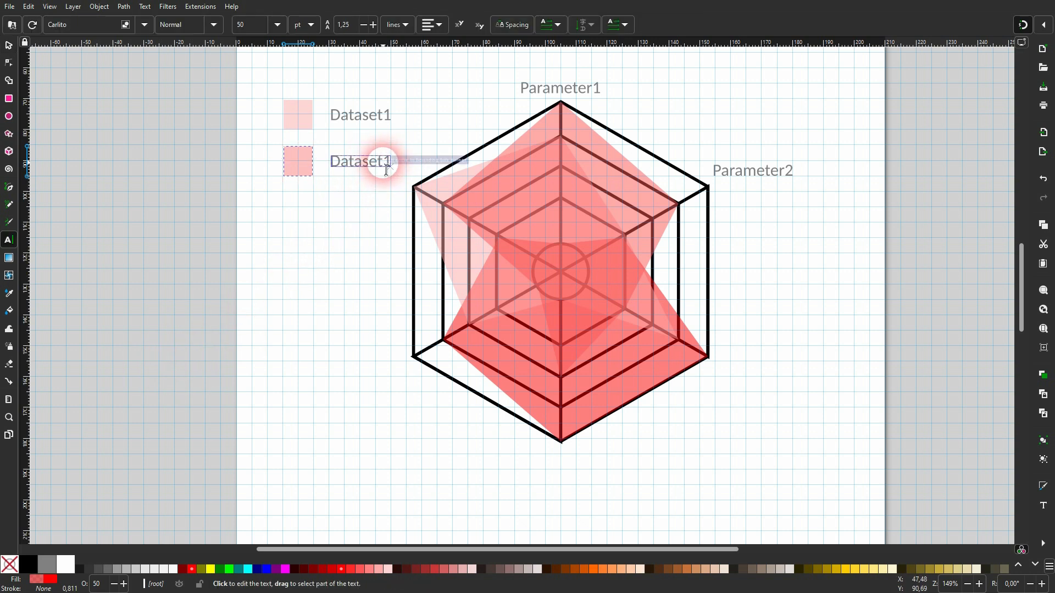
pyautogui.click(387, 168)
pyautogui.press('BackSpace')
pyautogui.write('2')
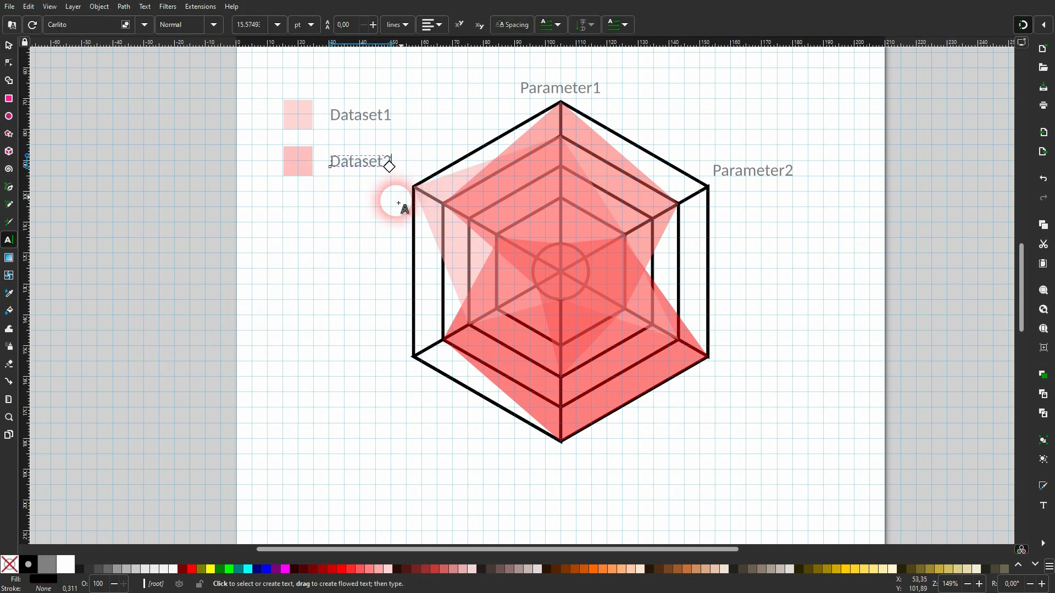
pyautogui.click(4, 45)
pyautogui.click(231, 302)
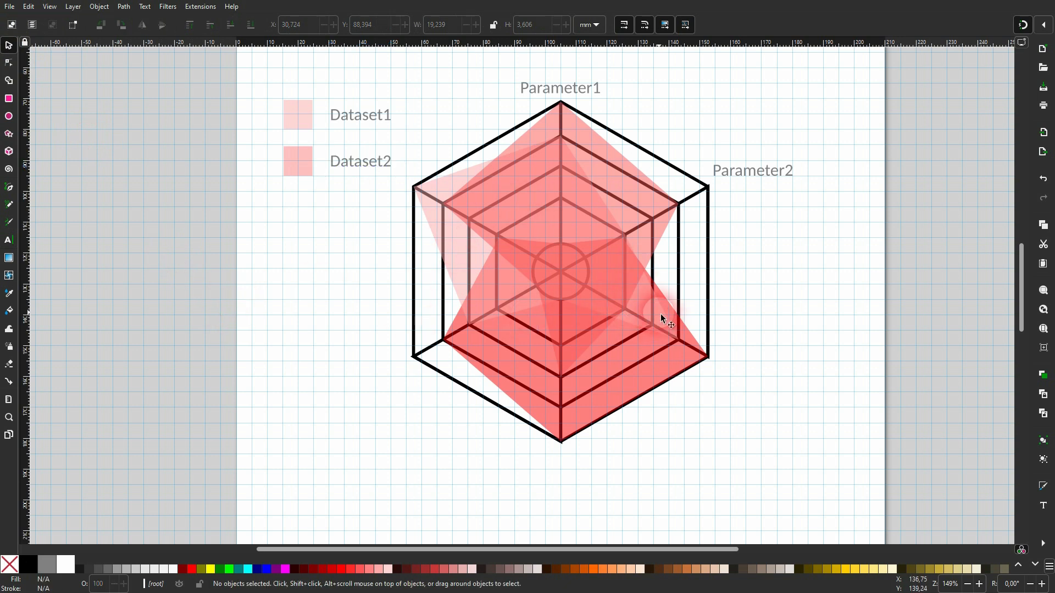
# - Hide the page grid
pyautogui.click(33, 10)
pyautogui.click(49, 8)
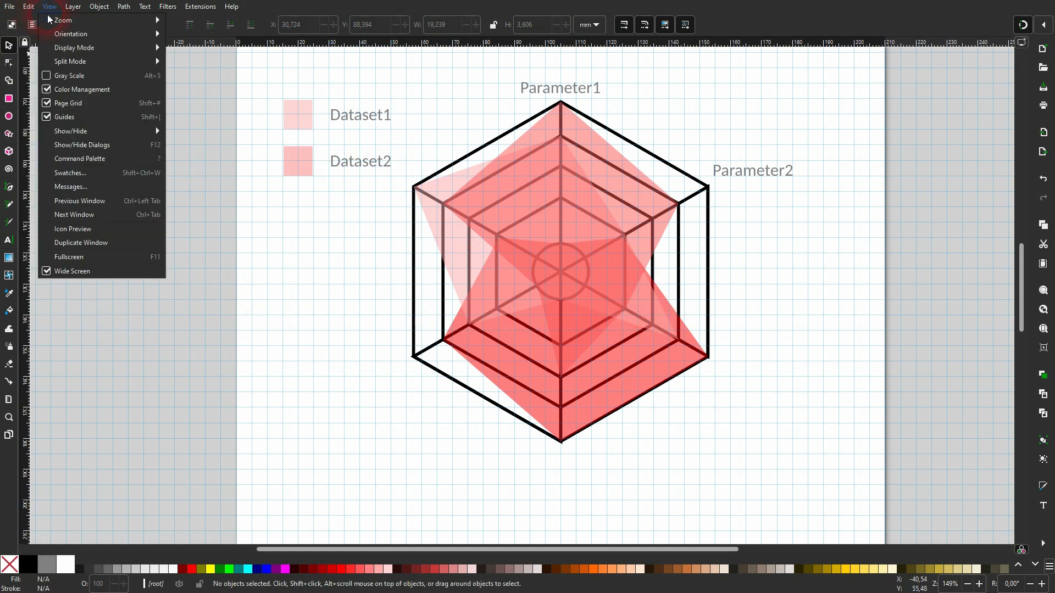
pyautogui.click(82, 105)
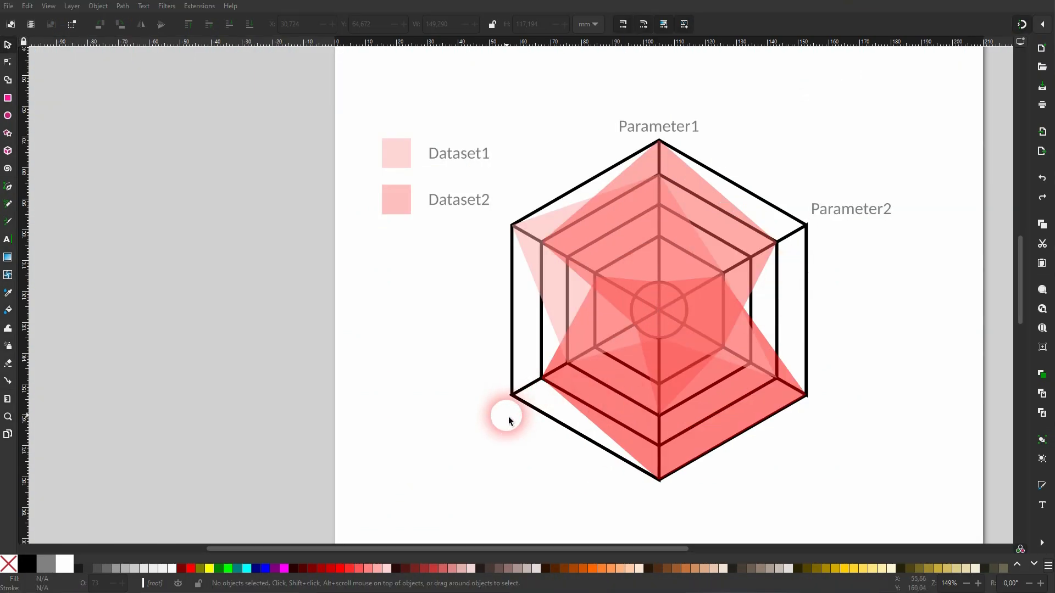
# - Examine close up how the outline segments and data shapes meet at the hexagon's lower-left and bottom corners
pyautogui.scroll(6, 508, 411)
pyautogui.scroll(-5, 511, 357)
pyautogui.keyDown('ctrl'); pyautogui.scroll(6, 506, 305); pyautogui.keyUp('ctrl')
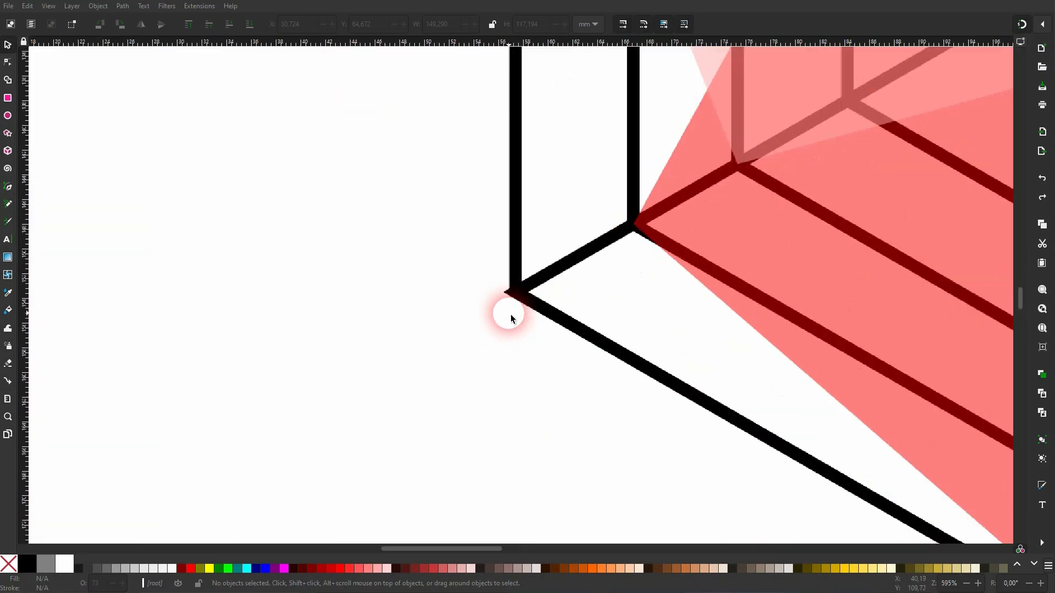
pyautogui.keyDown('ctrl'); pyautogui.scroll(-4, 531, 275); pyautogui.keyUp('ctrl')
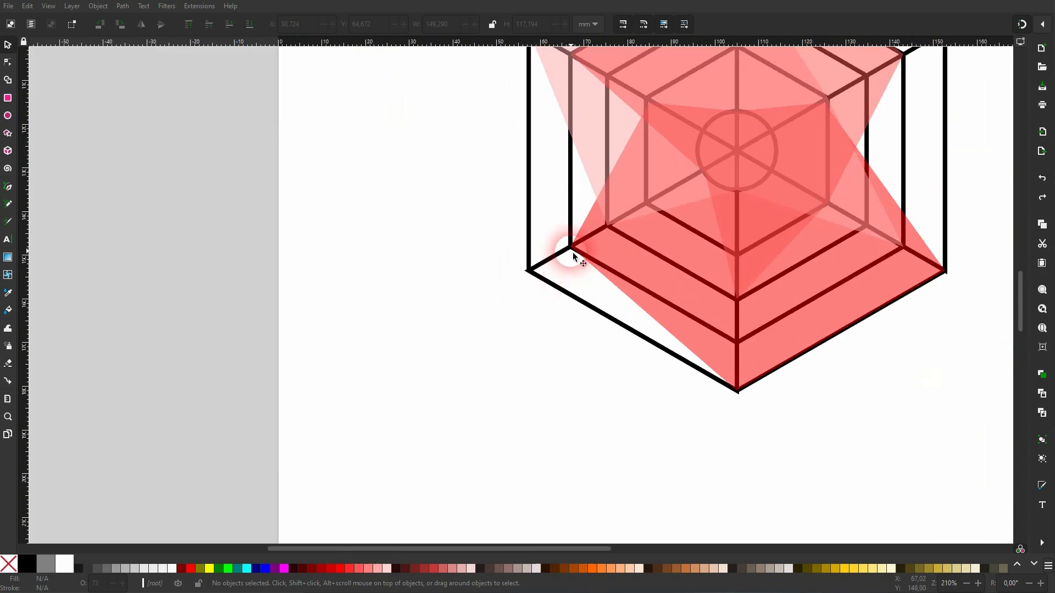
pyautogui.keyDown('ctrl'); pyautogui.scroll(6, 571, 254); pyautogui.keyUp('ctrl')
pyautogui.keyDown('ctrl'); pyautogui.scroll(-10, 578, 241); pyautogui.keyUp('ctrl')
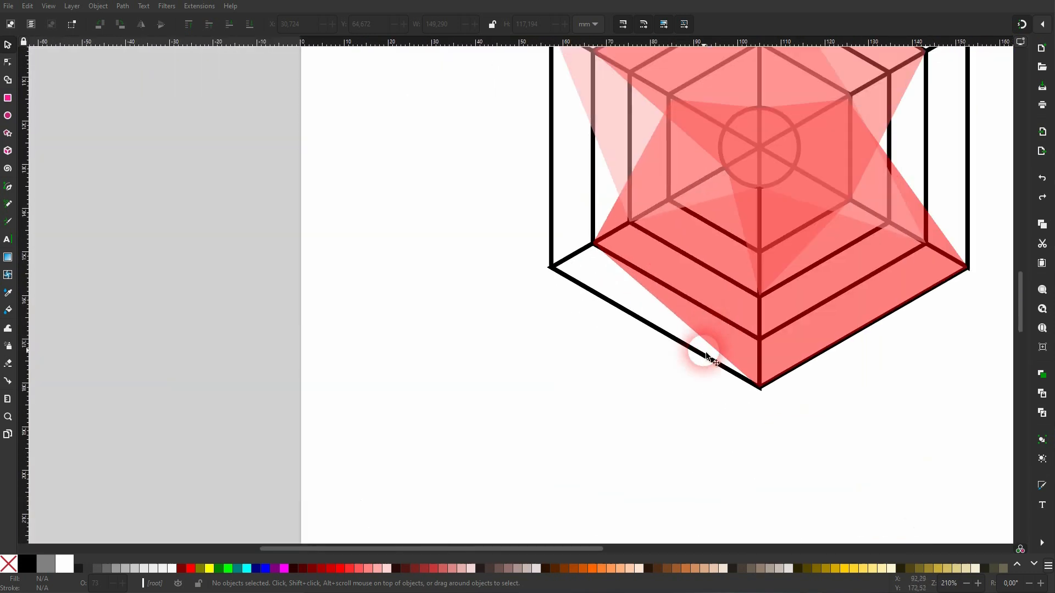
pyautogui.keyDown('ctrl'); pyautogui.scroll(10, 769, 390); pyautogui.keyUp('ctrl')
pyautogui.keyDown('ctrl'); pyautogui.scroll(-11, 636, 407); pyautogui.keyUp('ctrl')
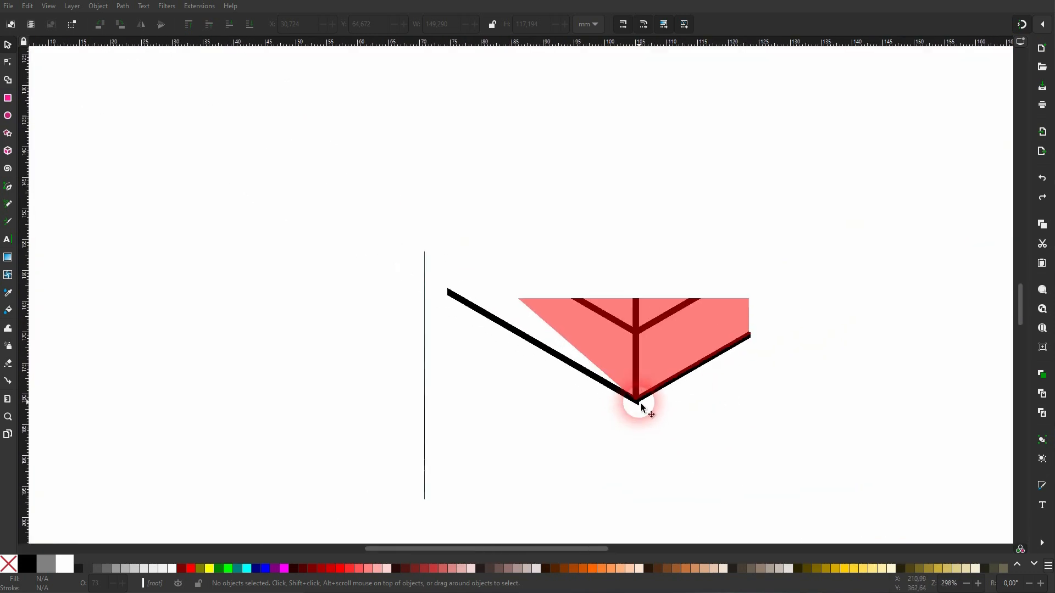
# - Give all shapes of the hexagonal radar chart a round stroke join, leaving the labels and legend out of the selection
pyautogui.scroll(4, 590, 311)
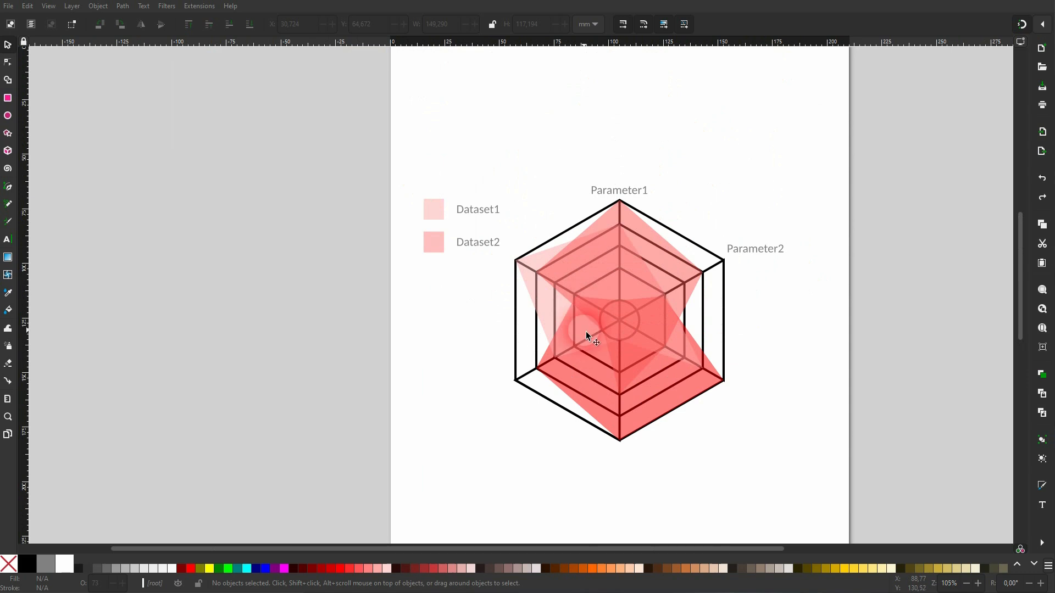
pyautogui.moveTo(483, 461); pyautogui.dragTo(744, 193)
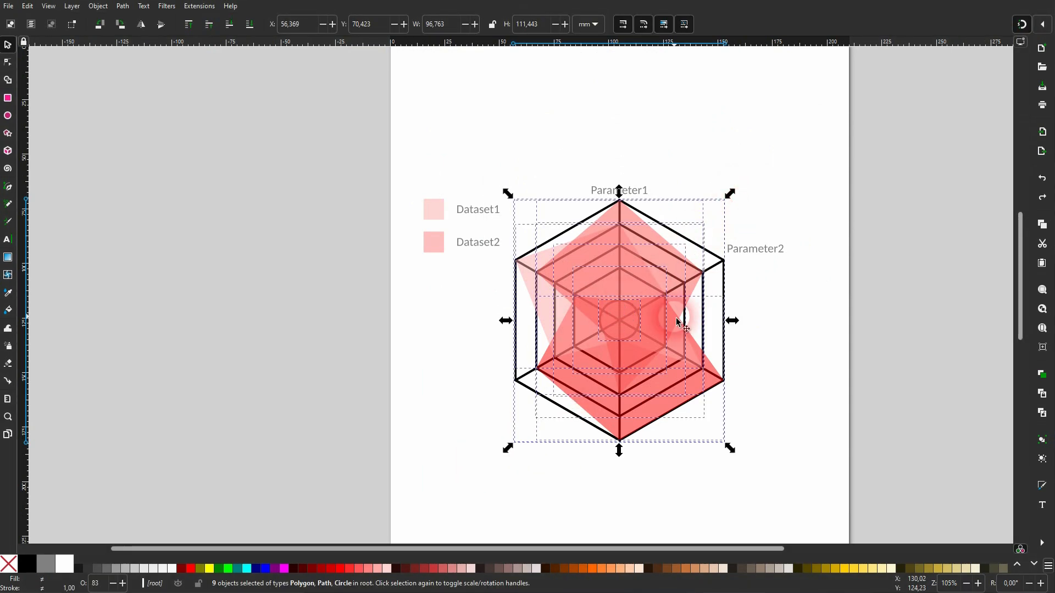
pyautogui.click(99, 6)
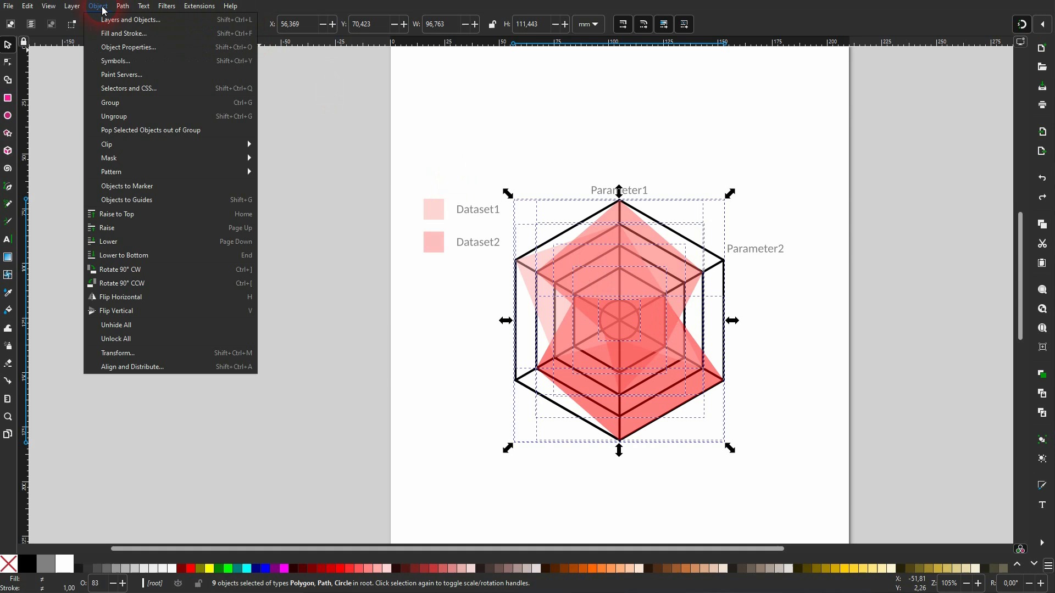
pyautogui.click(120, 34)
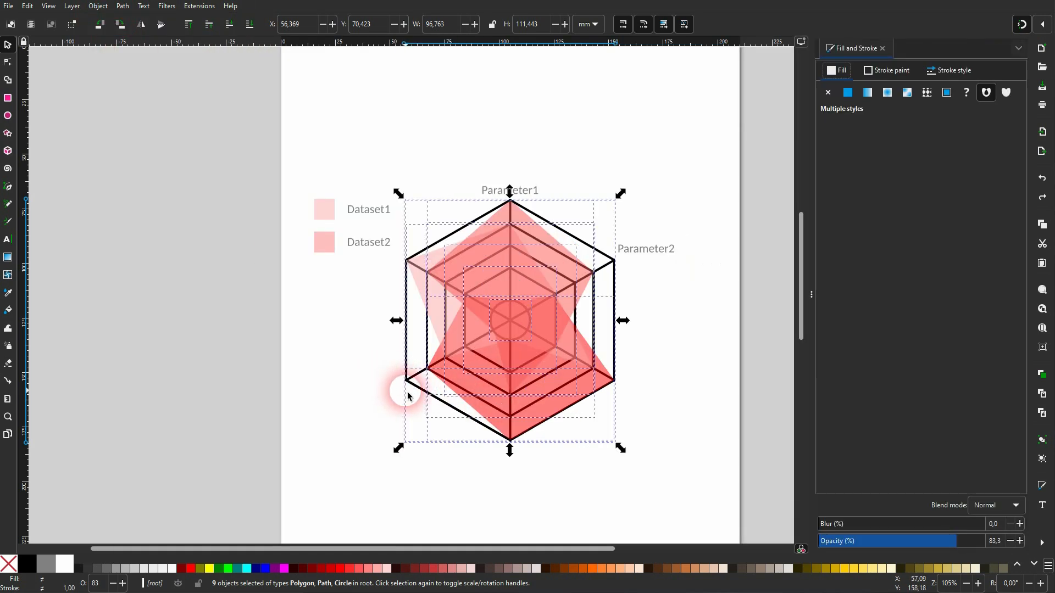
pyautogui.scroll(7, 407, 385)
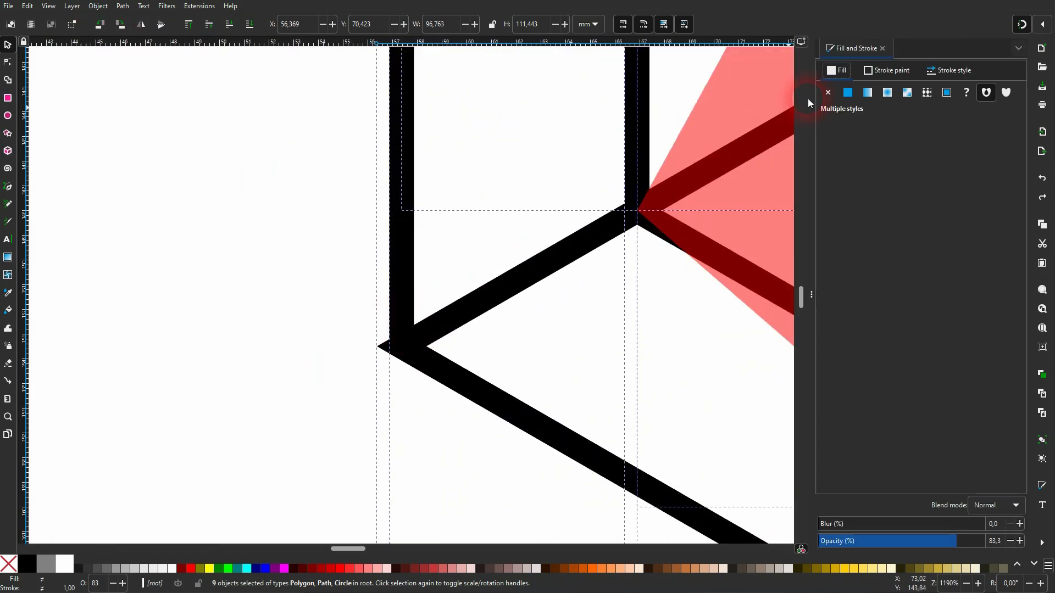
pyautogui.click(963, 73)
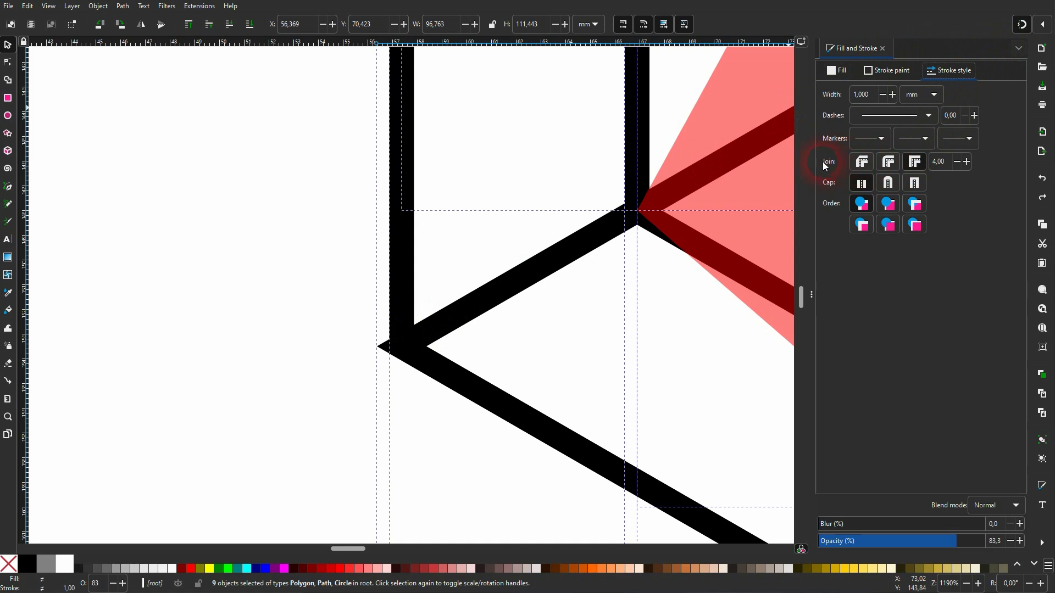
pyautogui.click(888, 164)
pyautogui.click(888, 165)
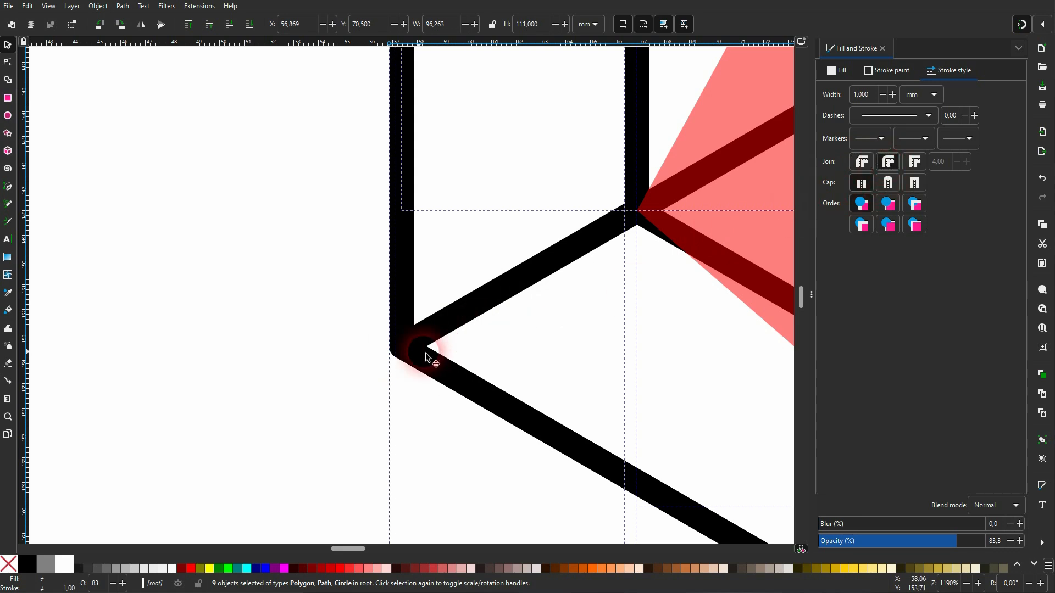
pyautogui.scroll(-6, 438, 341)
pyautogui.scroll(-1, 466, 338)
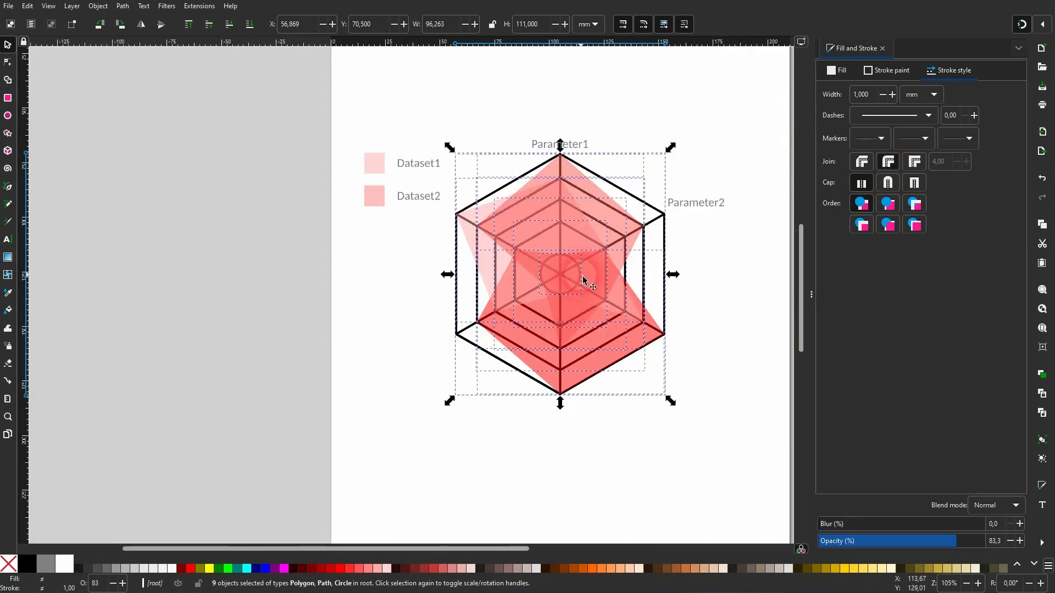
pyautogui.click(710, 250)
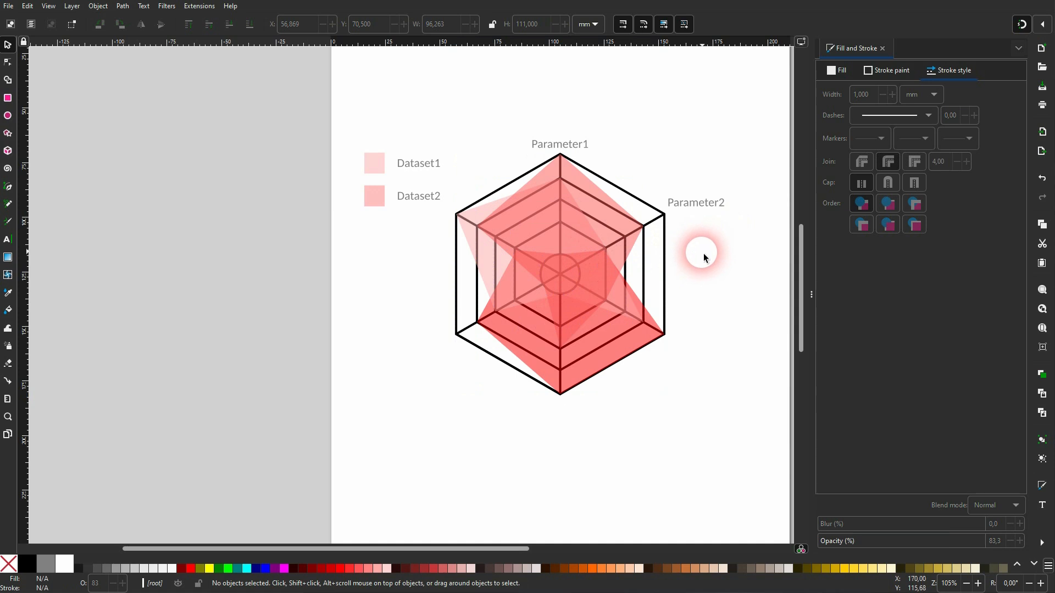
pyautogui.click(883, 48)
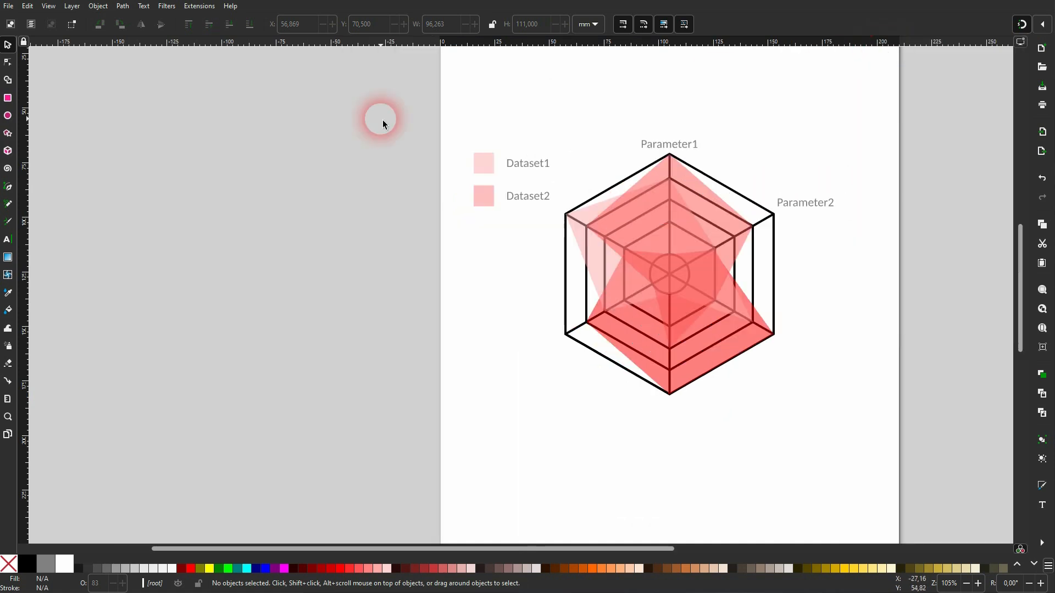
pyautogui.click(27, 6)
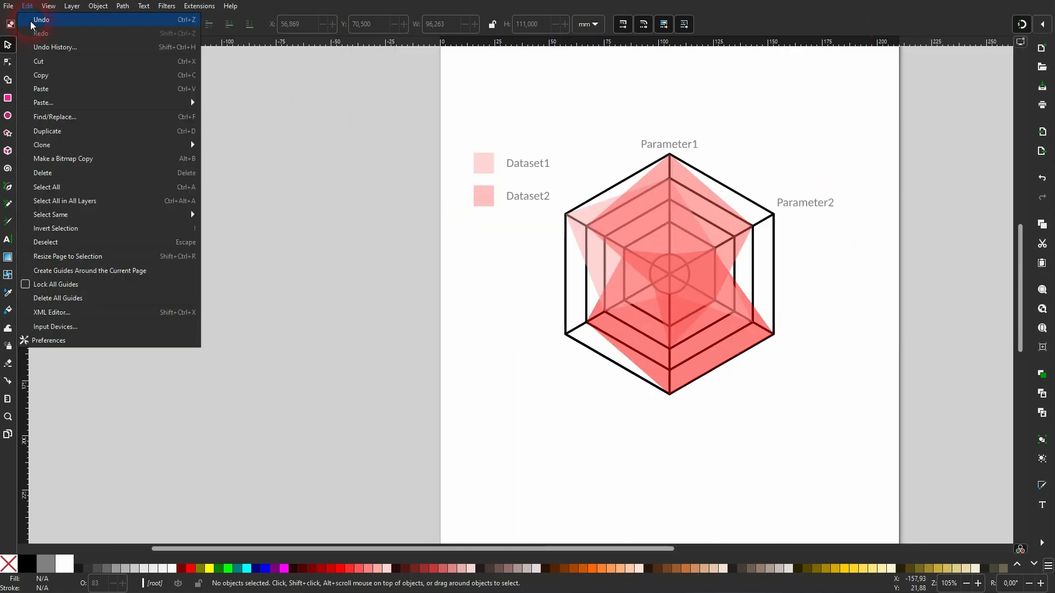
pyautogui.click(48, 6)
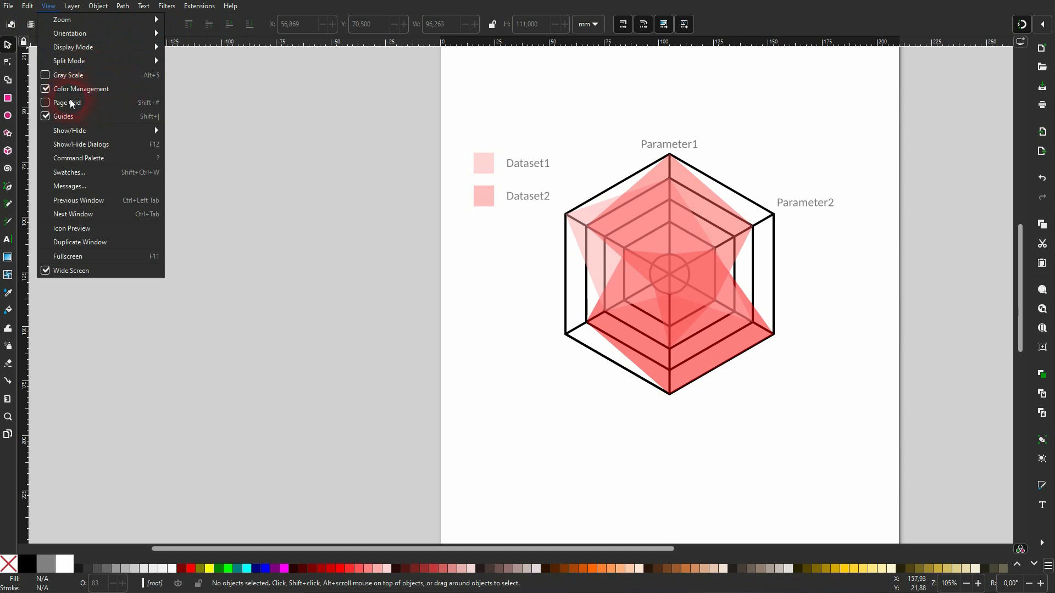
pyautogui.click(286, 204)
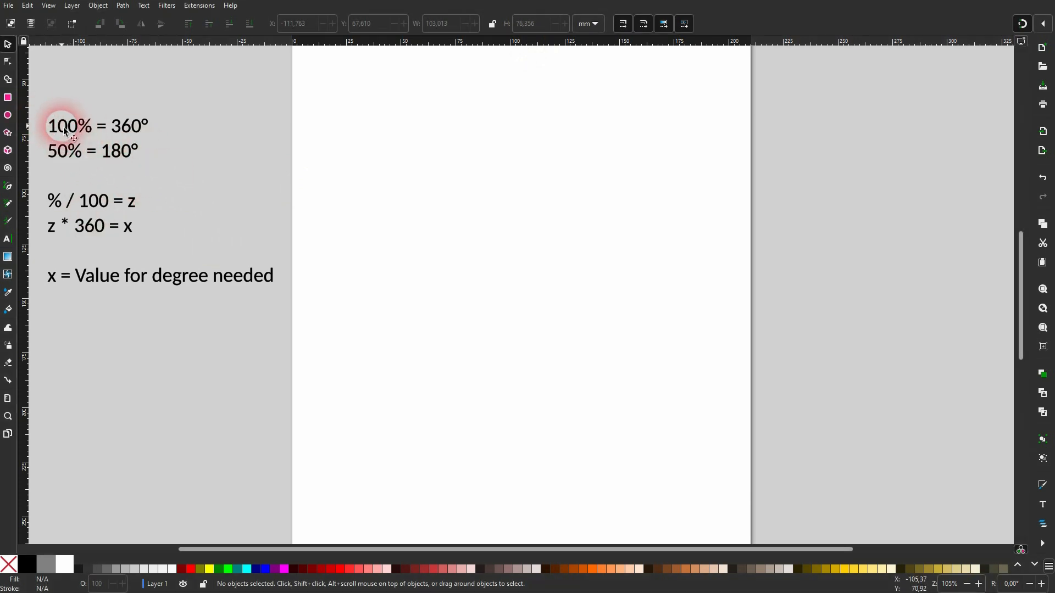
pyautogui.click(92, 132)
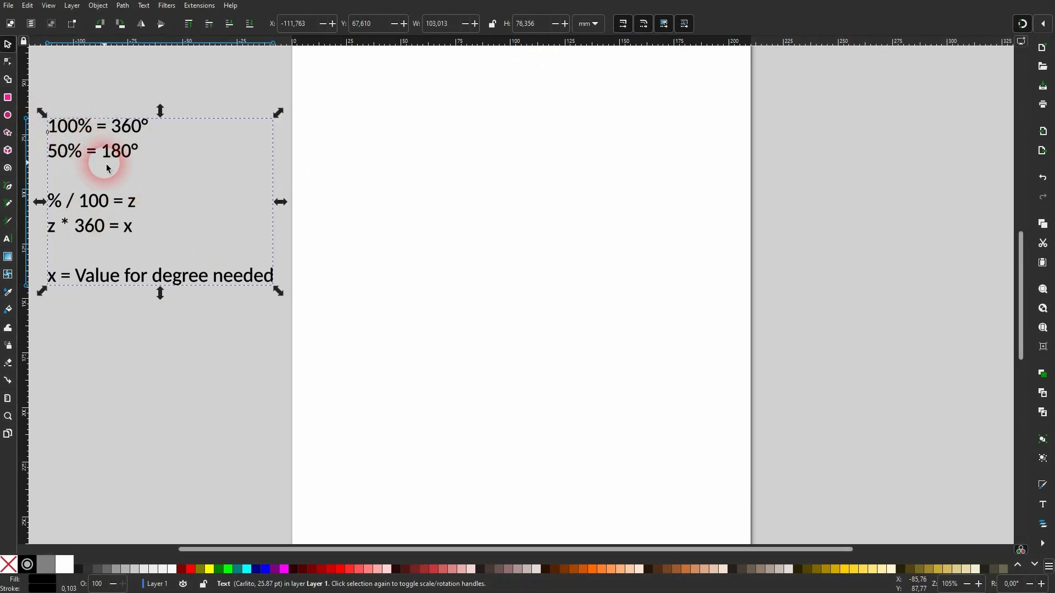
pyautogui.click(424, 200)
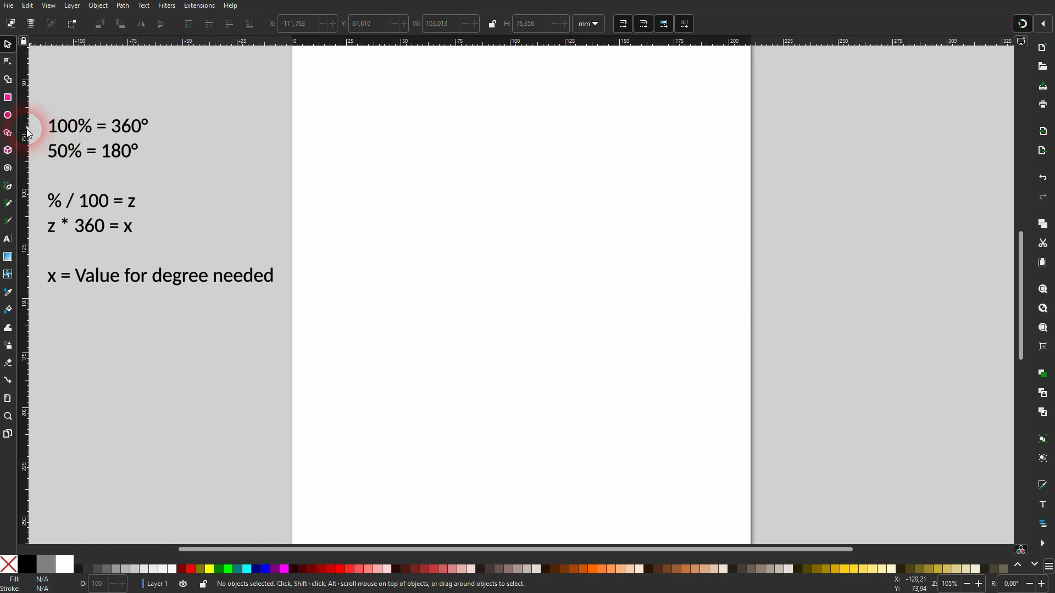
# - Draw a circle about 137 mm in diameter and move it to the horizontal middle of the page
pyautogui.click(10, 115)
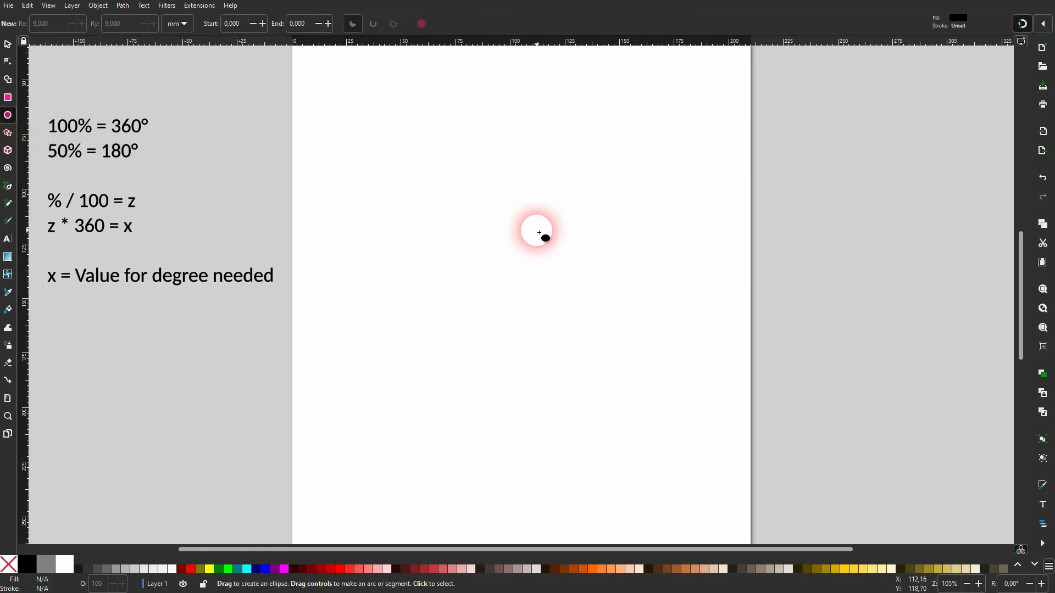
pyautogui.moveTo(439, 215); pyautogui.dragTo(771, 511)
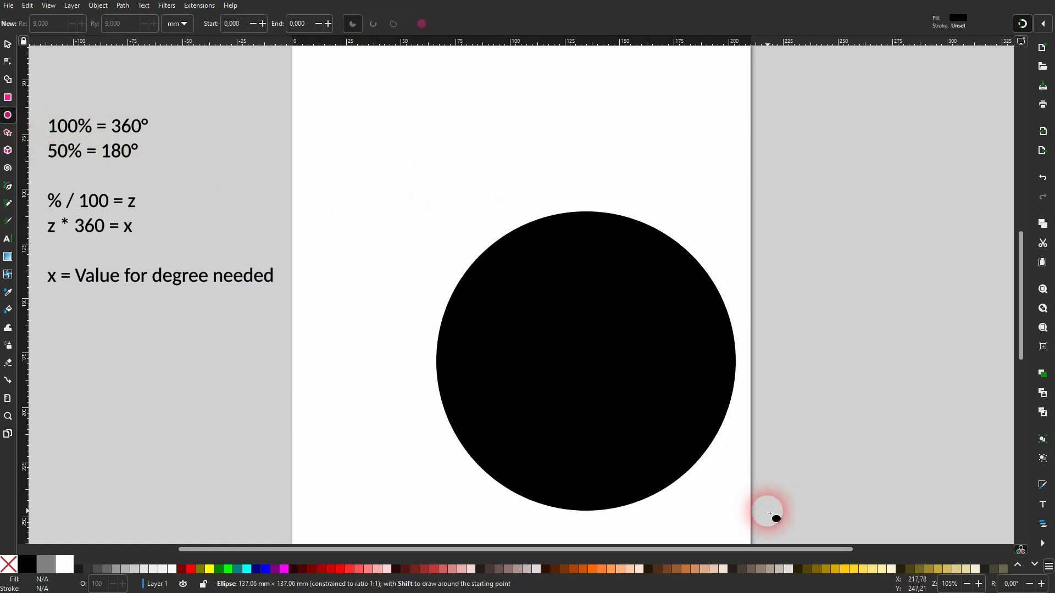
pyautogui.click(8, 44)
pyautogui.moveTo(576, 291); pyautogui.dragTo(519, 217)
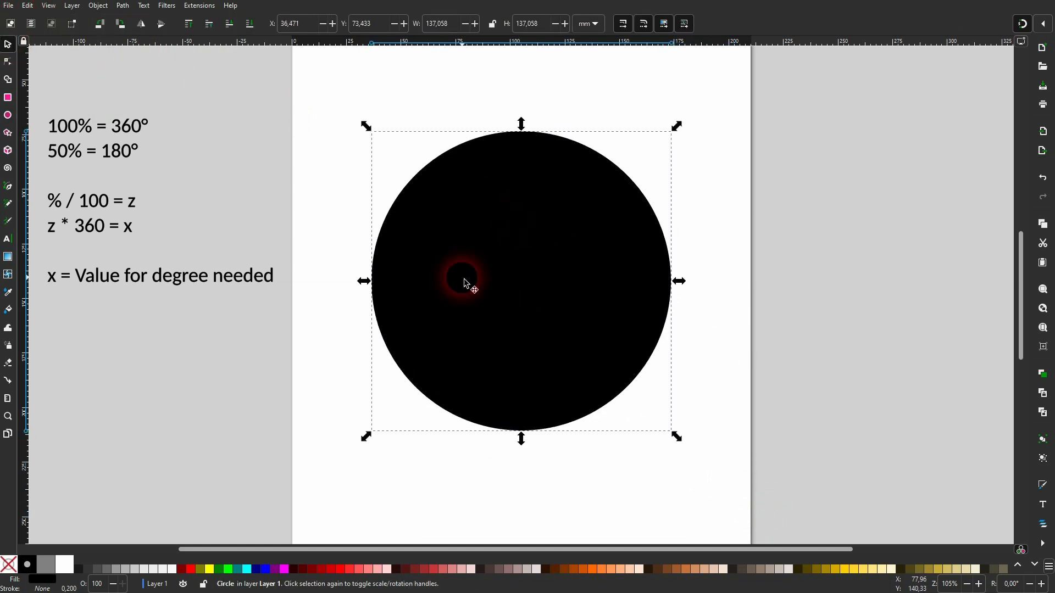
# - Remove the circle's fill, give it a black stroke, and bring up its fill and stroke settings
pyautogui.click(8, 564)
pyautogui.keyDown('shift'); pyautogui.click(27, 564); pyautogui.keyUp('shift')
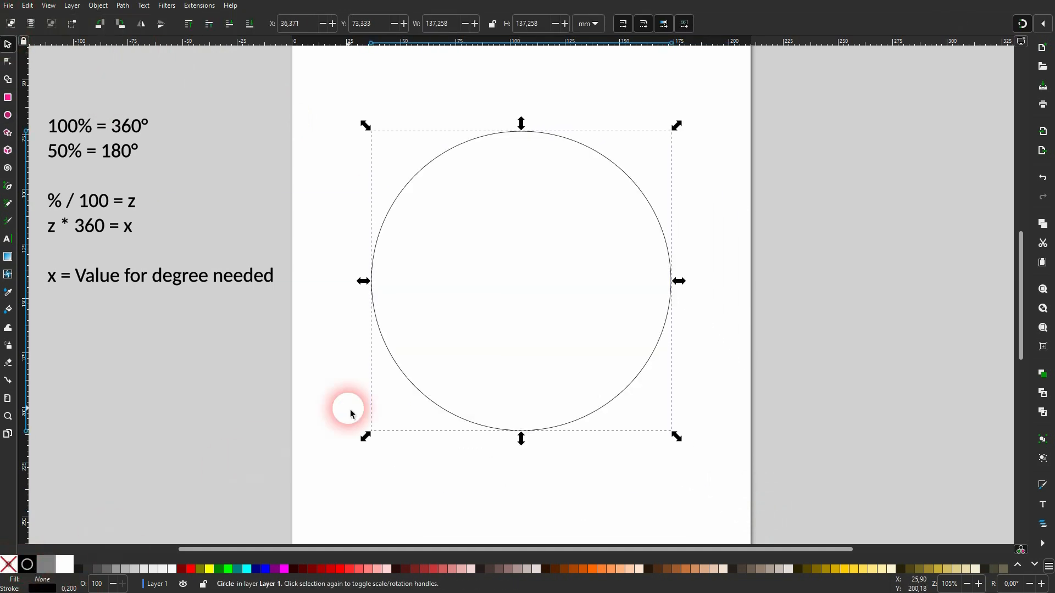
pyautogui.click(104, 7)
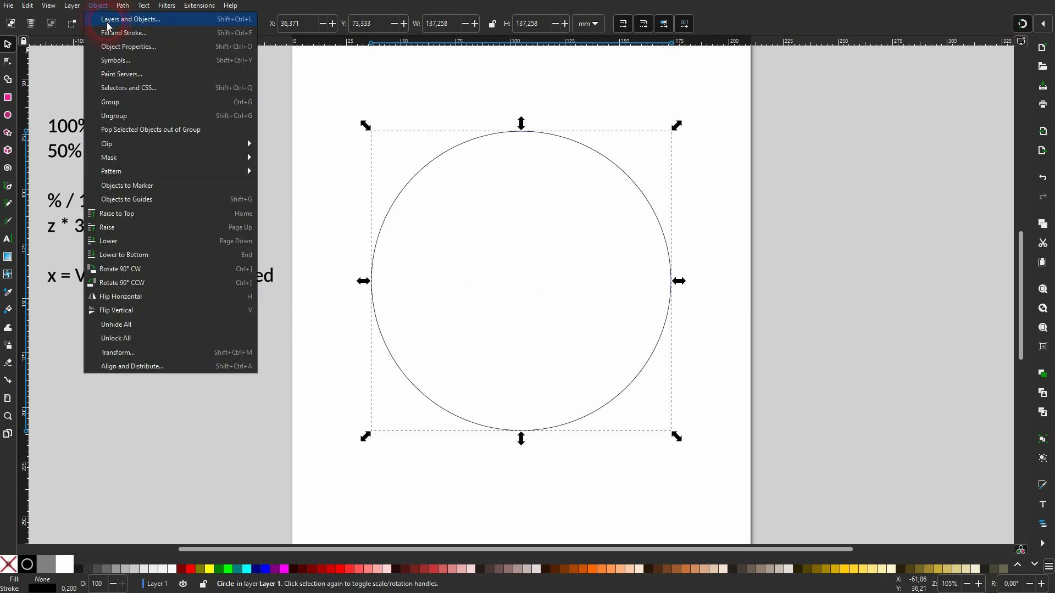
pyautogui.click(109, 33)
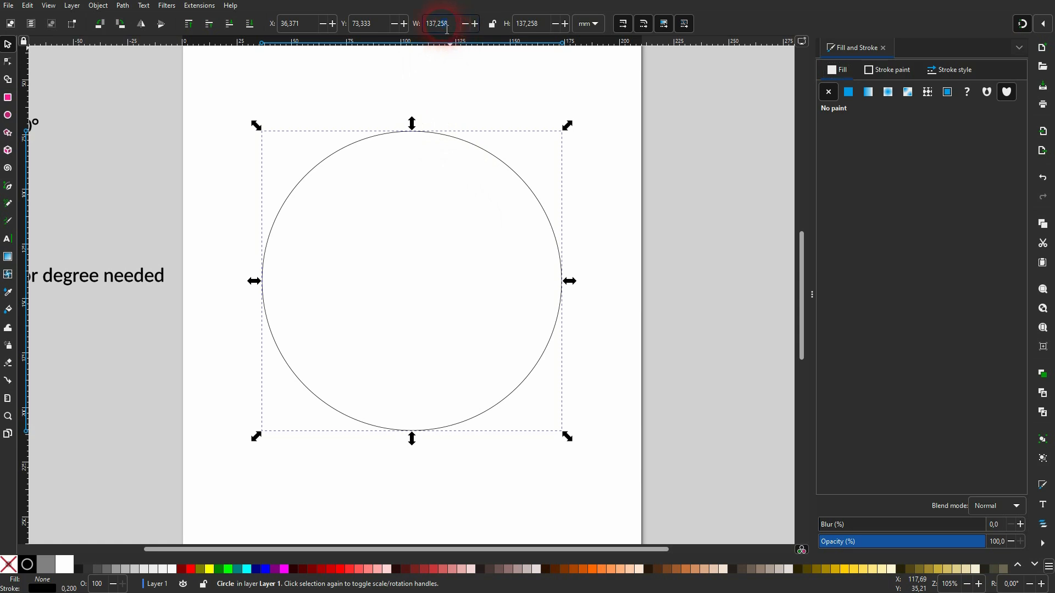
pyautogui.press('Return')
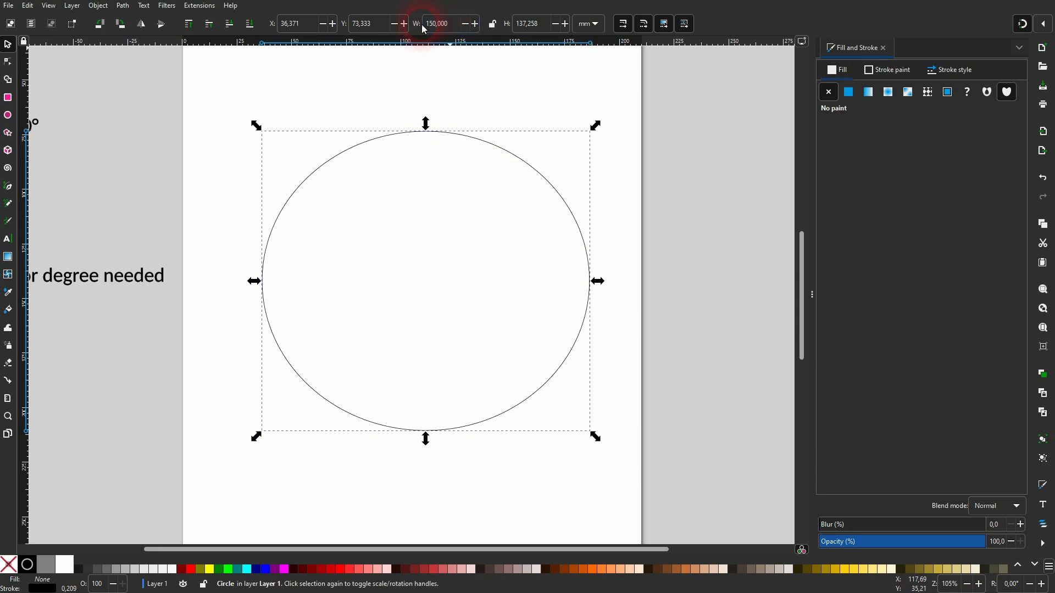
pyautogui.click(521, 34)
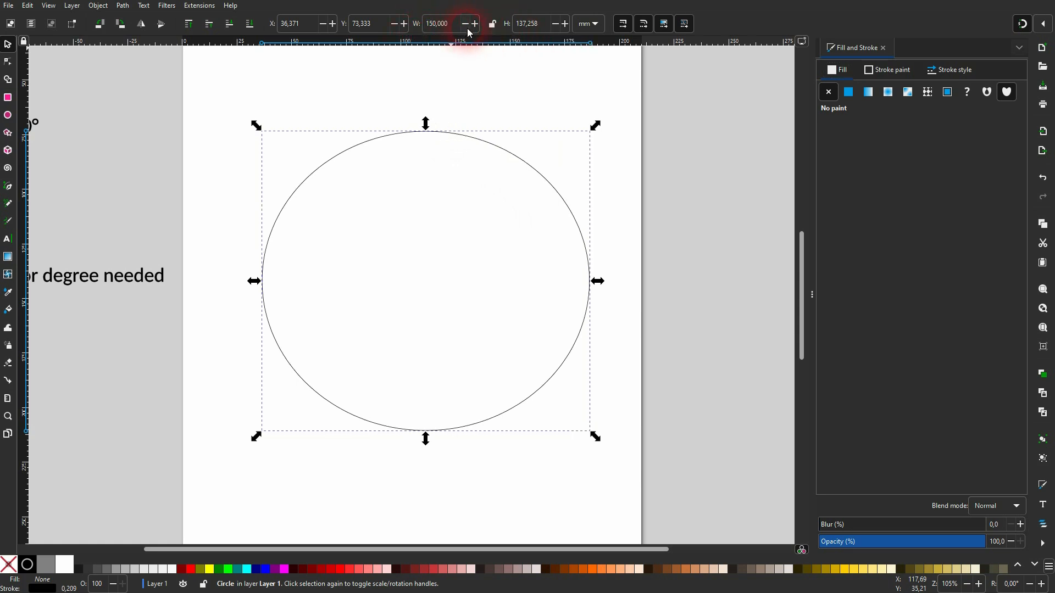
pyautogui.hotkey('ctrl', 'z')
# - Lock the width-to-height ratio and set the circle's width to 150 mm
pyautogui.click(493, 25)
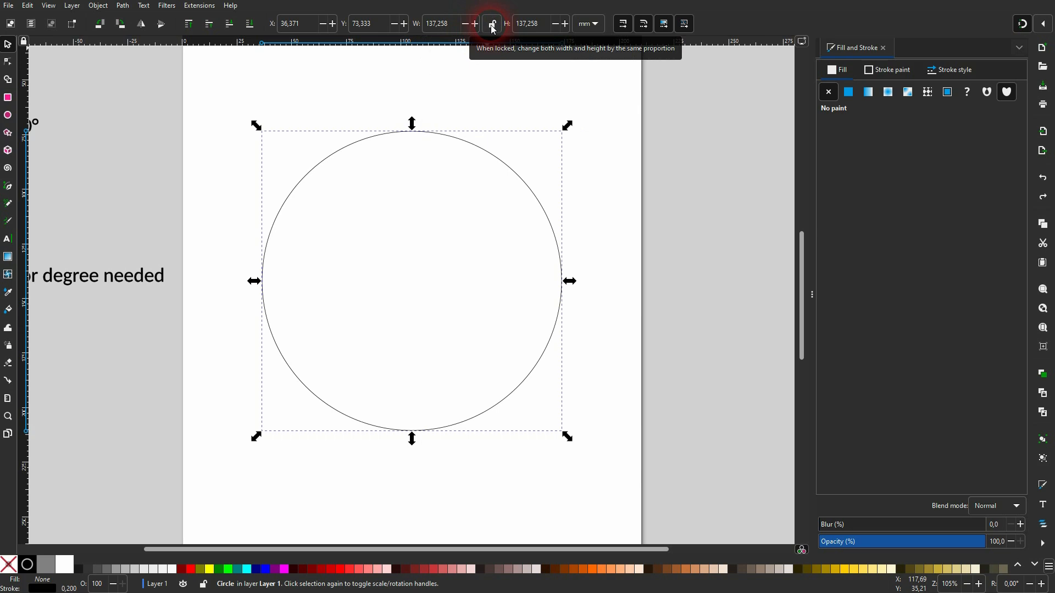
pyautogui.click(492, 27)
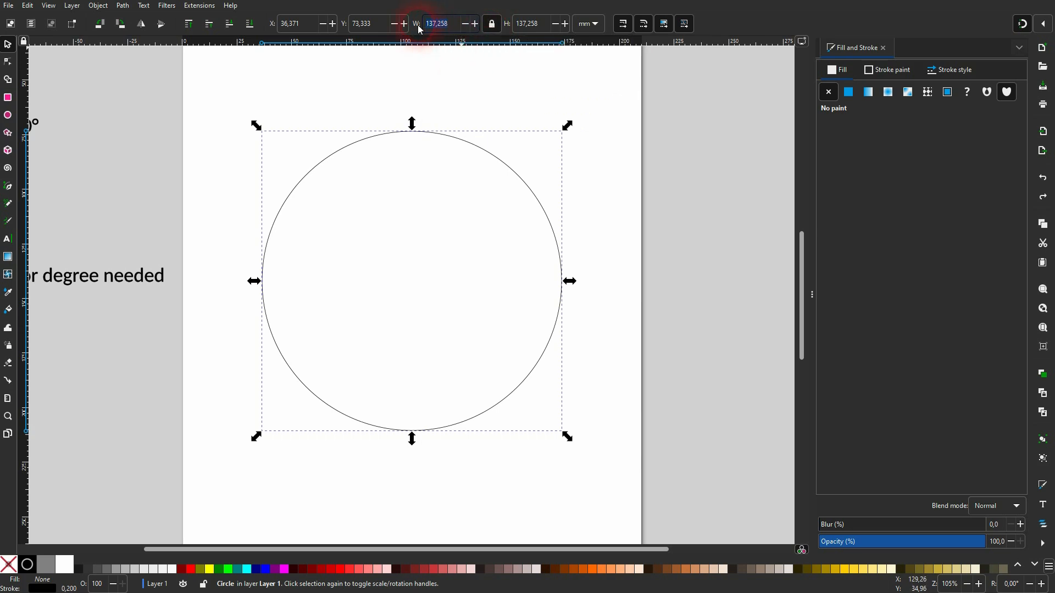
pyautogui.write('150')
pyautogui.press('Return')
pyautogui.click(499, 310)
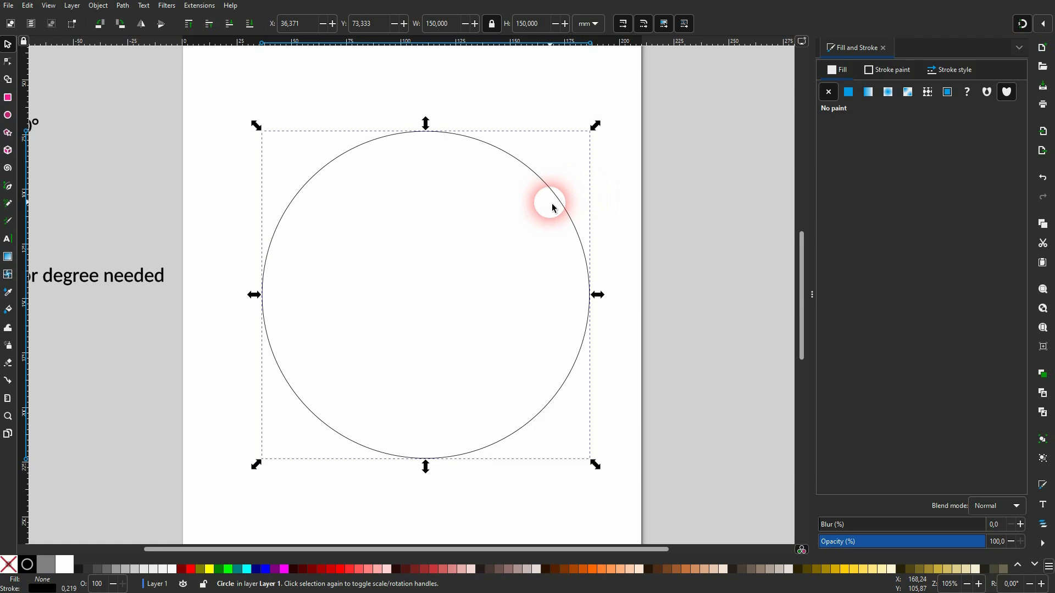
# - Try a stroke width of 20 mm on the circle, and settle on 10 mm
pyautogui.moveTo(485, 548); pyautogui.dragTo(463, 550)
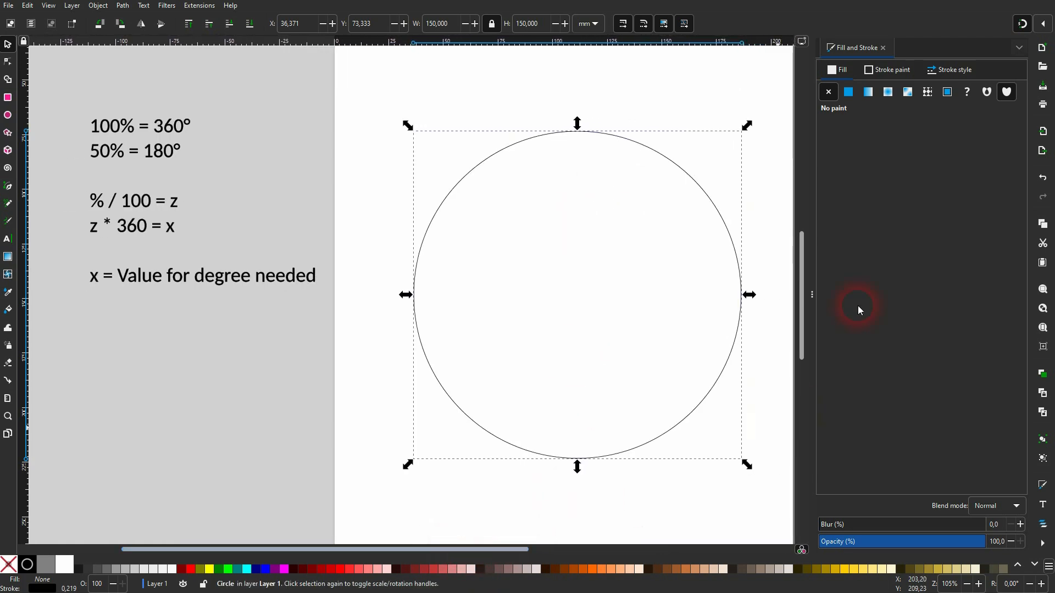
pyautogui.click(947, 73)
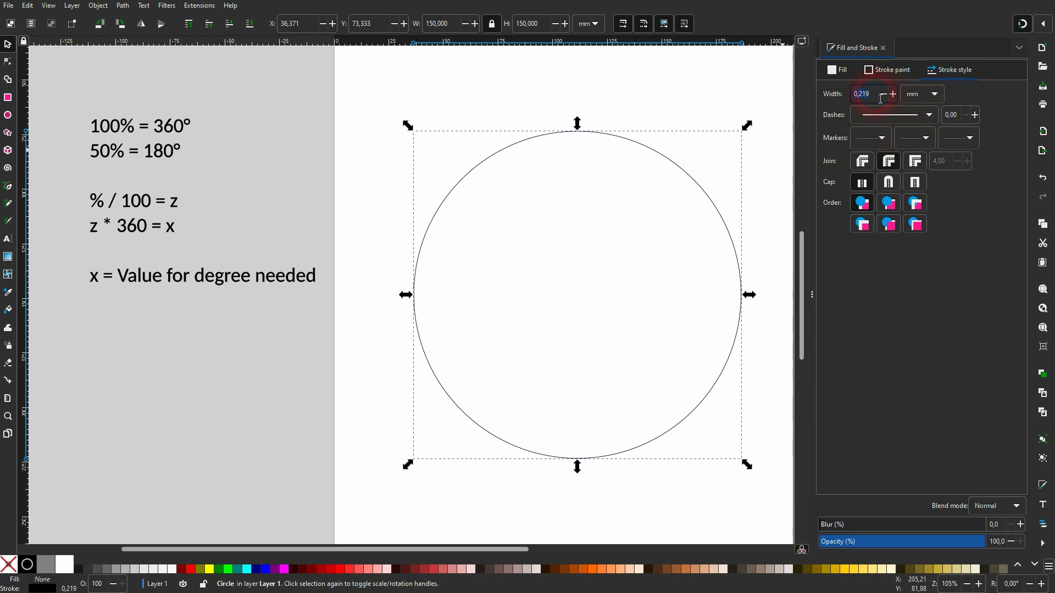
pyautogui.write('20')
pyautogui.press('Return')
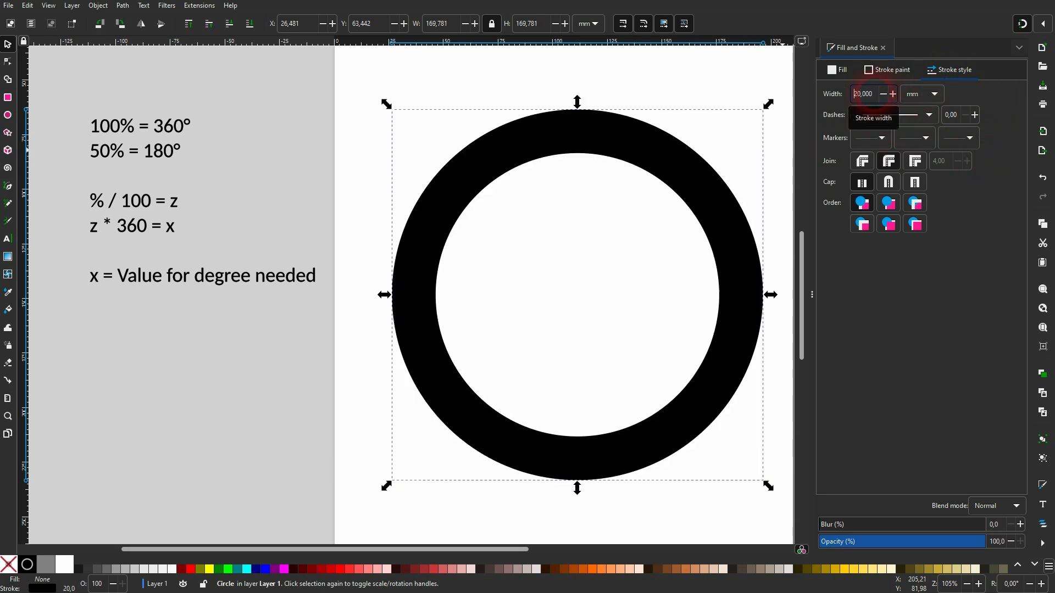
pyautogui.click(836, 95)
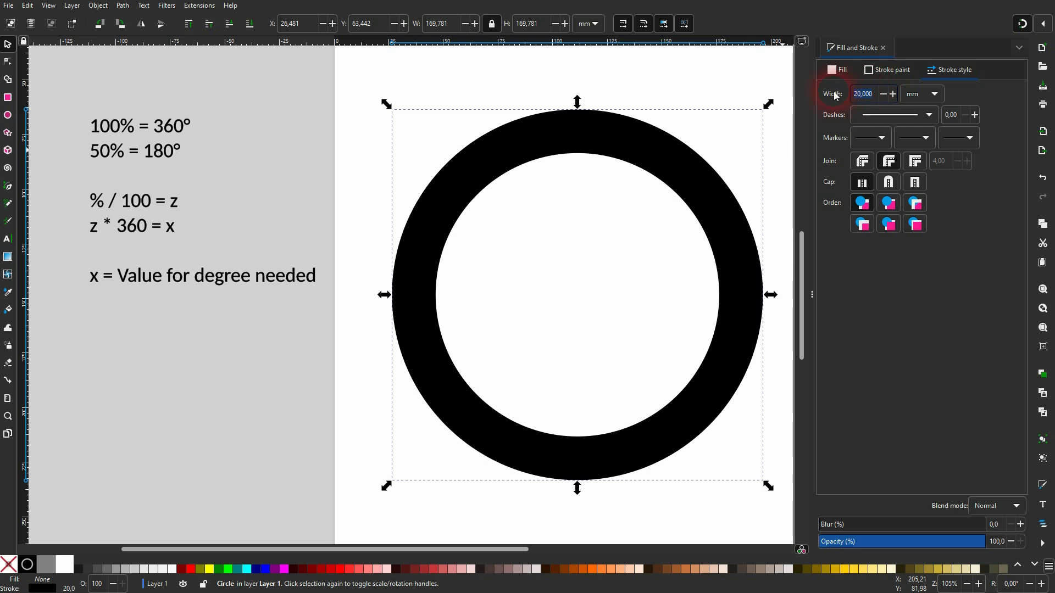
pyautogui.press('Return')
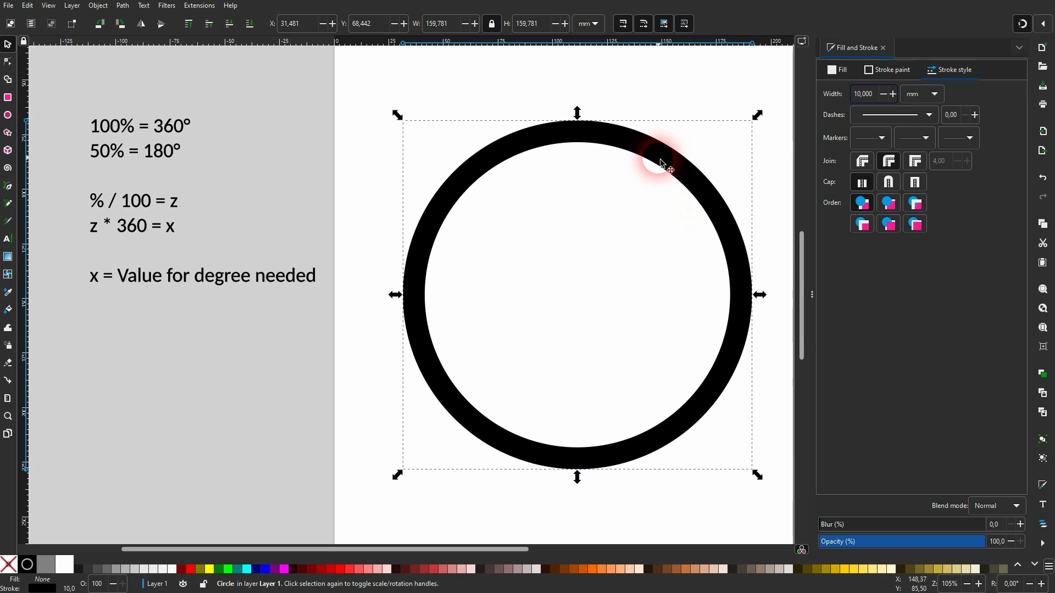
# - Reselect the circle and set its overall width to 150 mm with the proportions locked
pyautogui.click(591, 142)
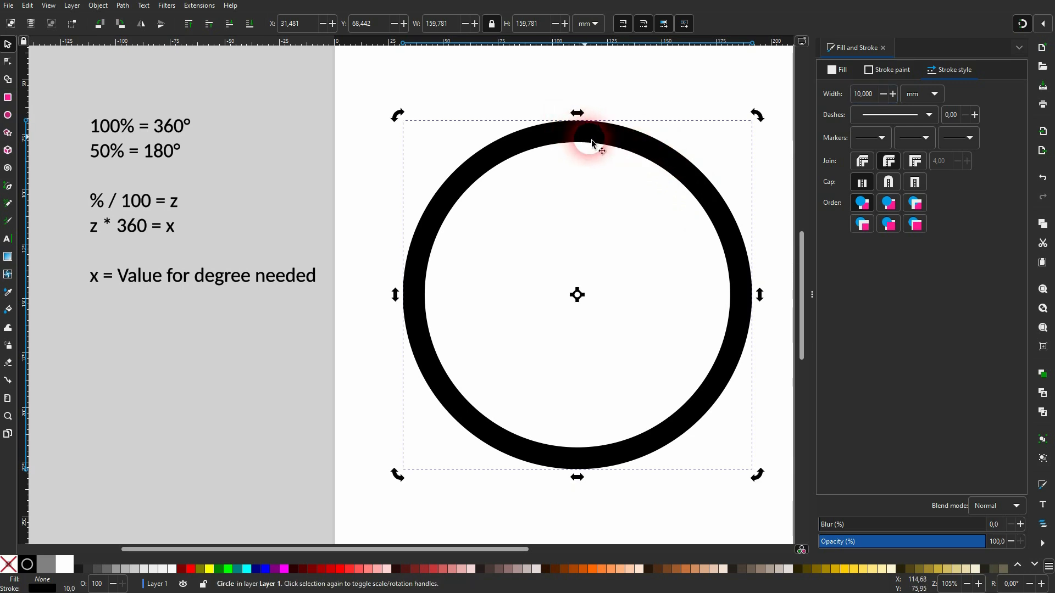
pyautogui.click(614, 117)
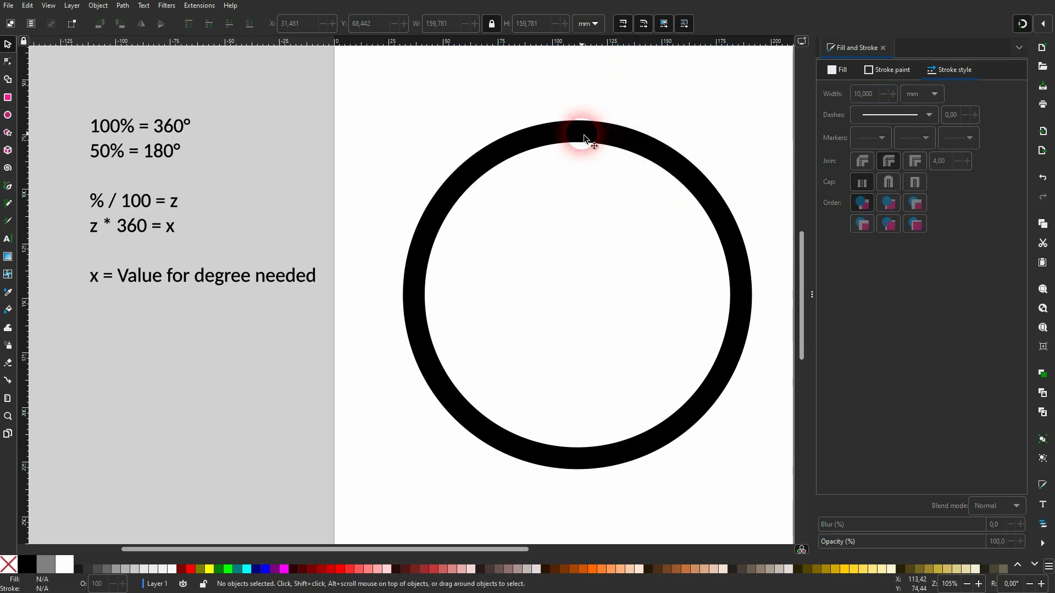
pyautogui.click(584, 138)
pyautogui.click(422, 28)
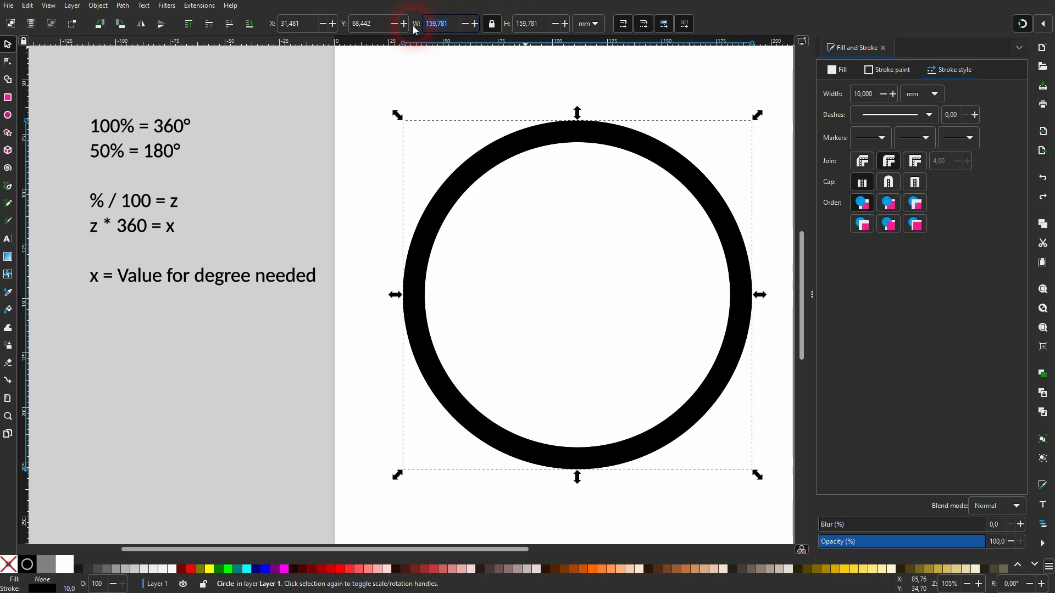
pyautogui.press('BackSpace')
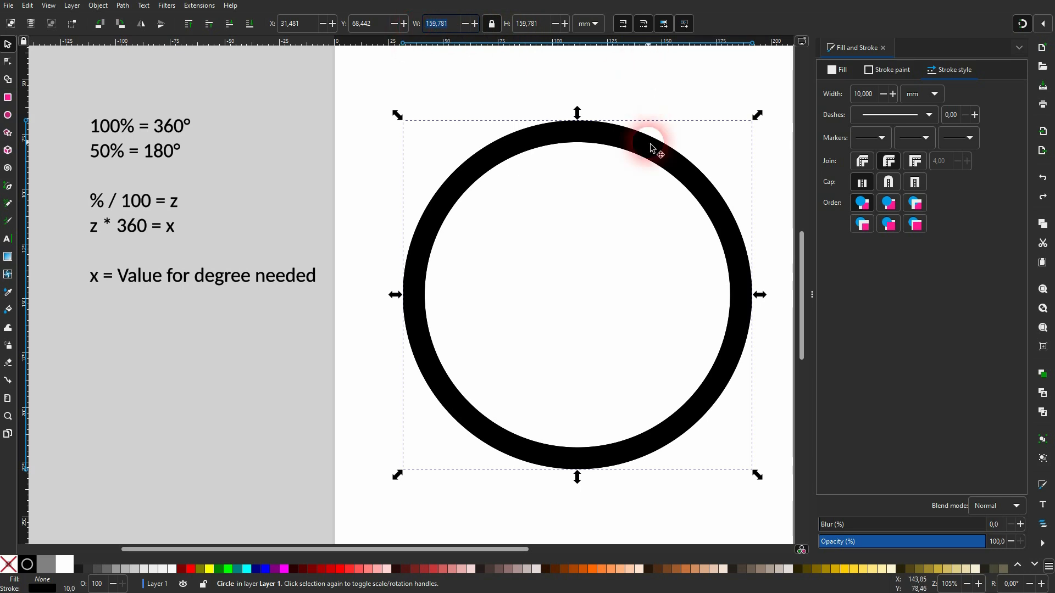
pyautogui.click(619, 147)
pyautogui.click(441, 29)
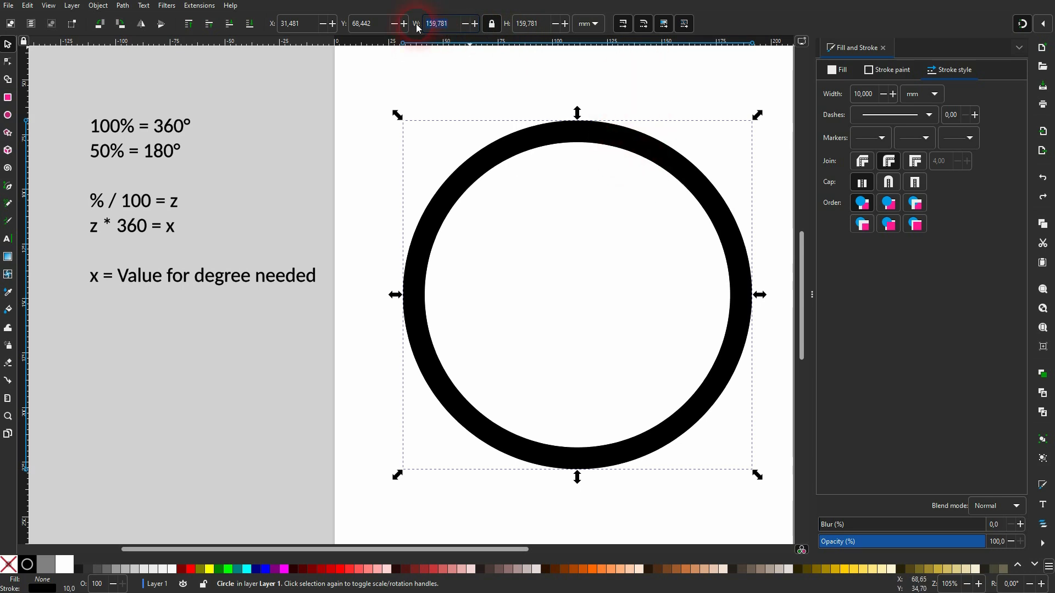
pyautogui.write('150')
pyautogui.press('Return')
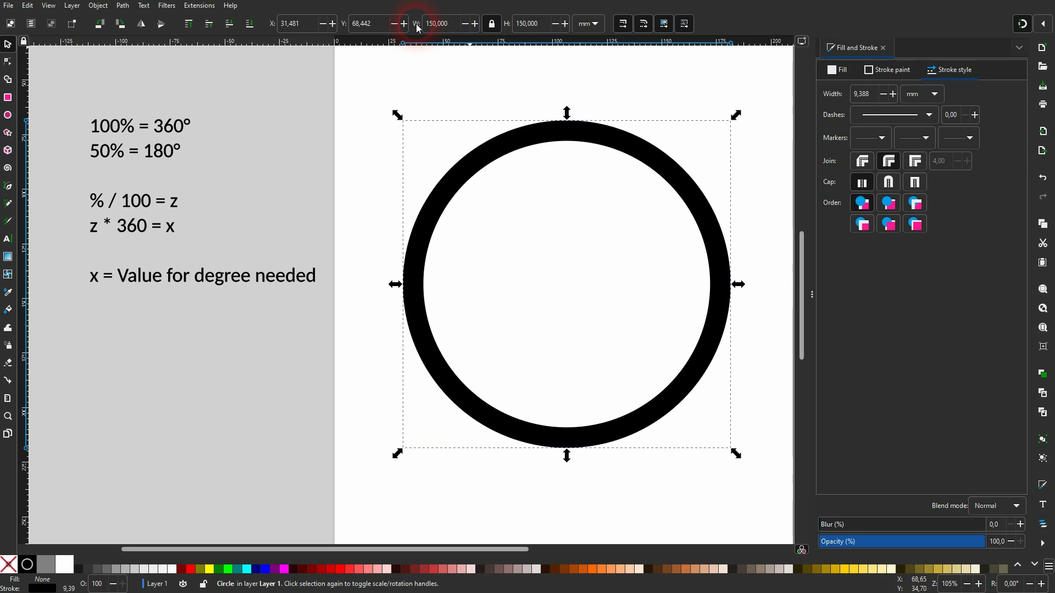
pyautogui.click(880, 95)
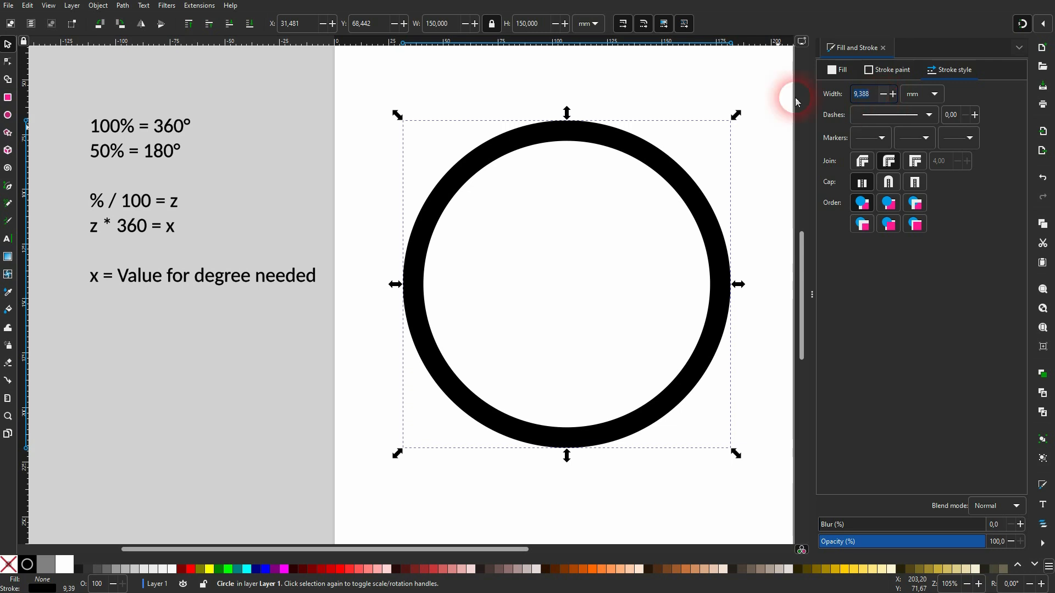
# - Duplicate the 150 mm circle and set the copy's width to 130 mm
pyautogui.moveTo(604, 137); pyautogui.dragTo(431, 143)
pyautogui.hotkey('ctrl', 'd')
pyautogui.hotkey('ctrl', 'z')
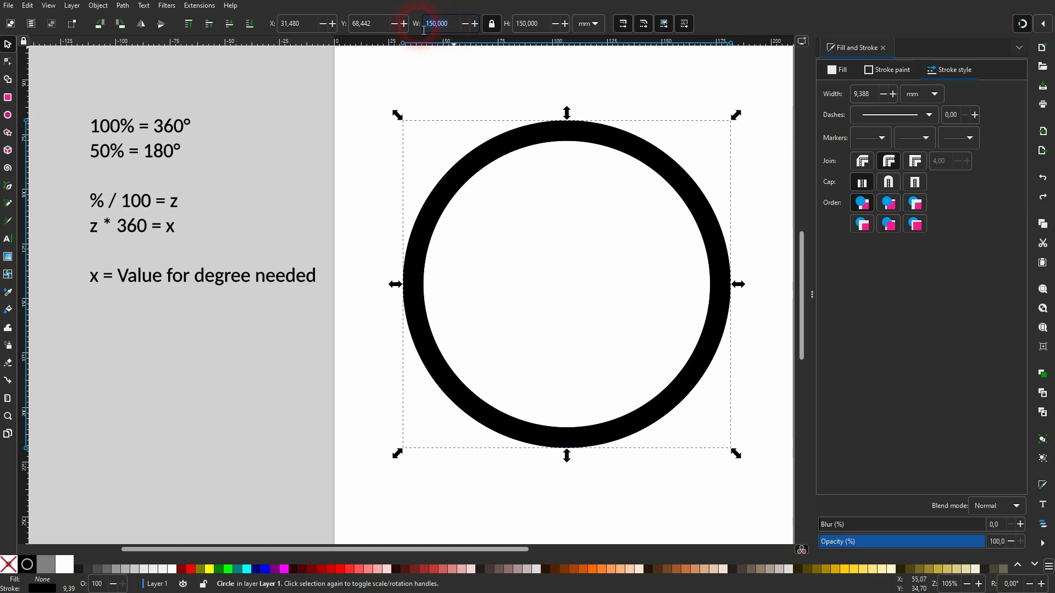
pyautogui.write('130')
pyautogui.press('Return')
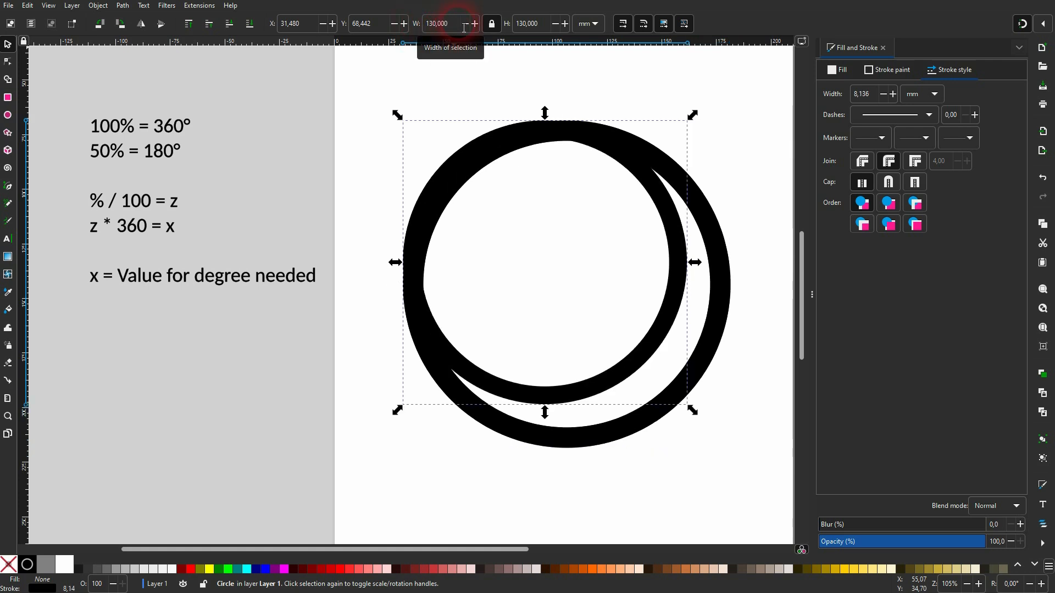
# - Duplicate the 130 mm circle and set the new copy's width to 110 mm
pyautogui.press('ctrl')
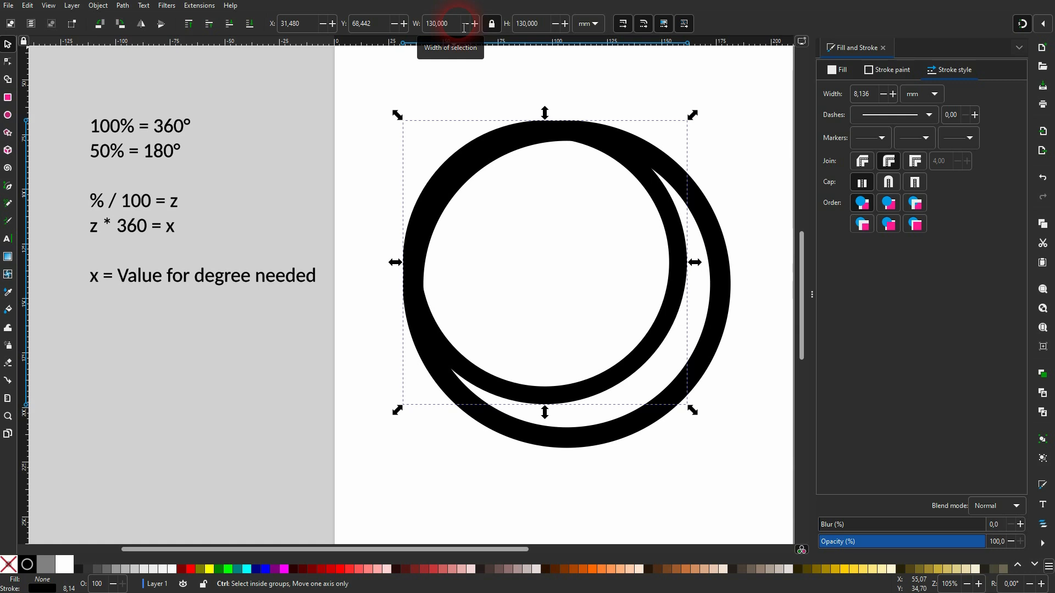
pyautogui.click(454, 28)
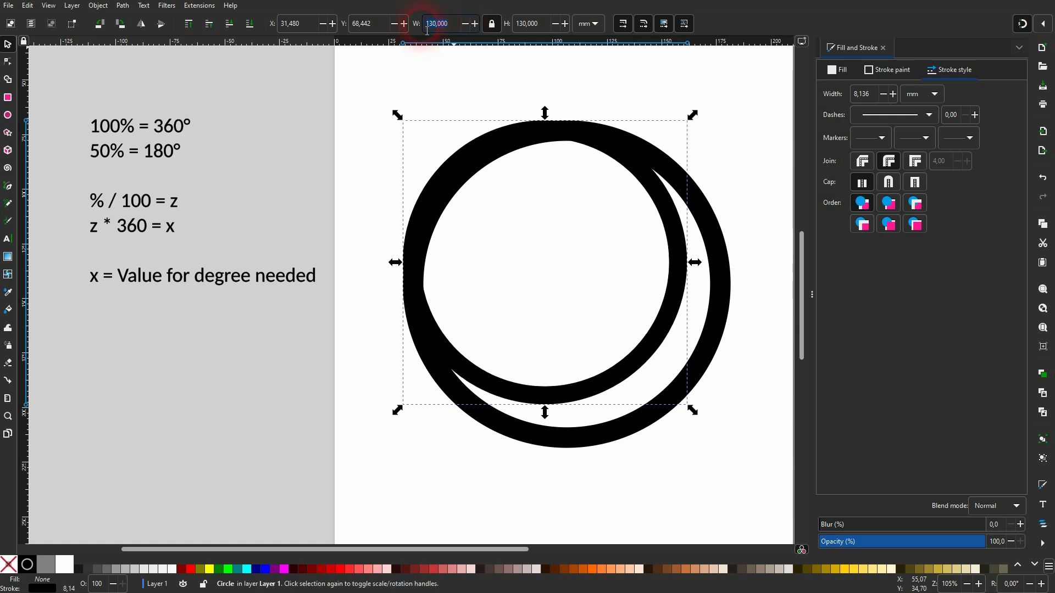
pyautogui.write('110')
pyautogui.press('Return')
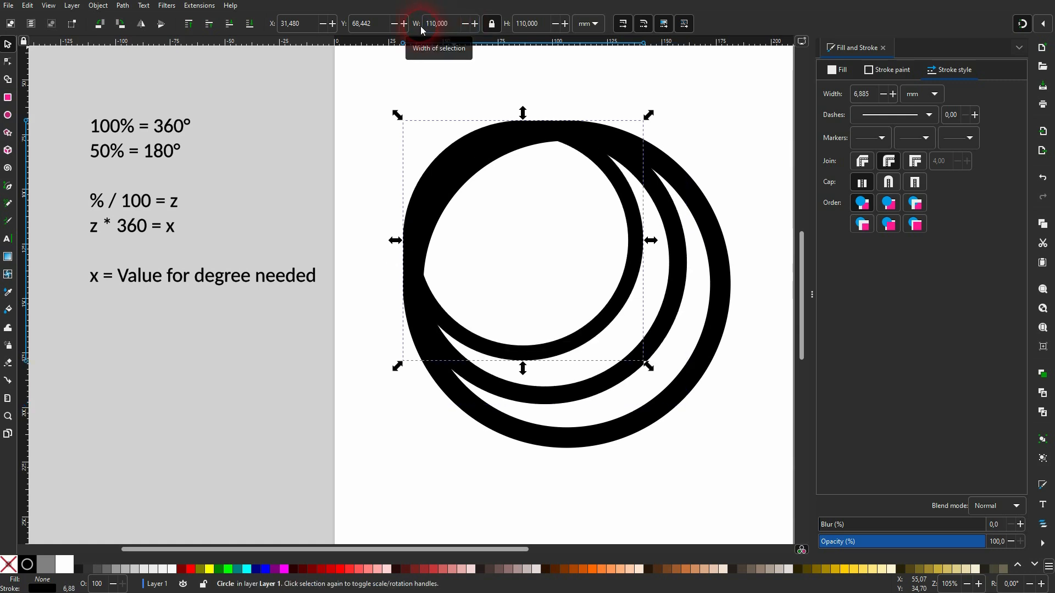
# - Make two more duplicates from the 110 mm circle, one 90 mm wide and one 70 mm wide
pyautogui.click(427, 29)
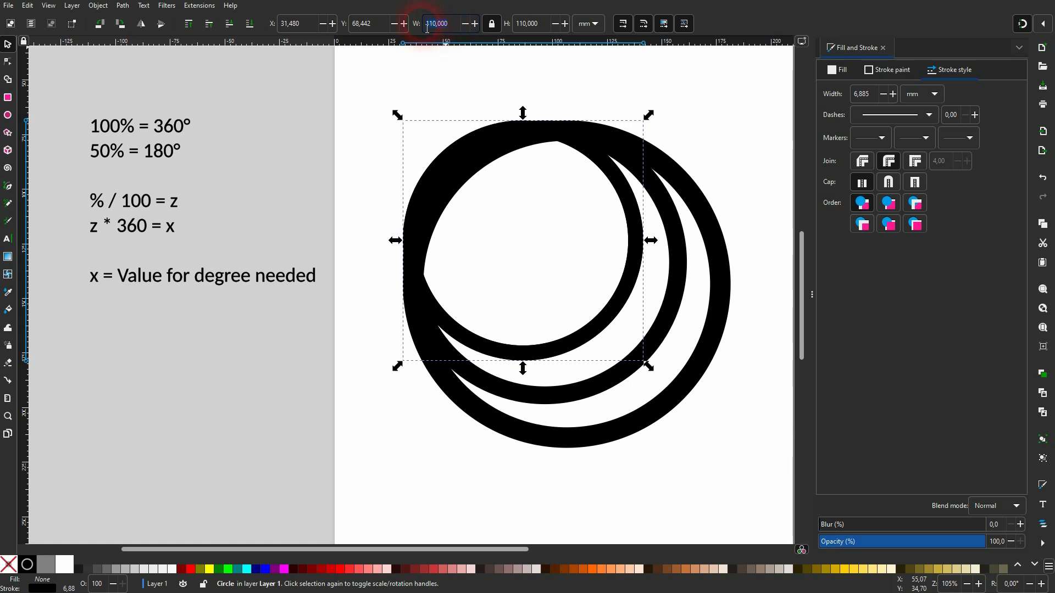
pyautogui.write('90')
pyautogui.press('Return')
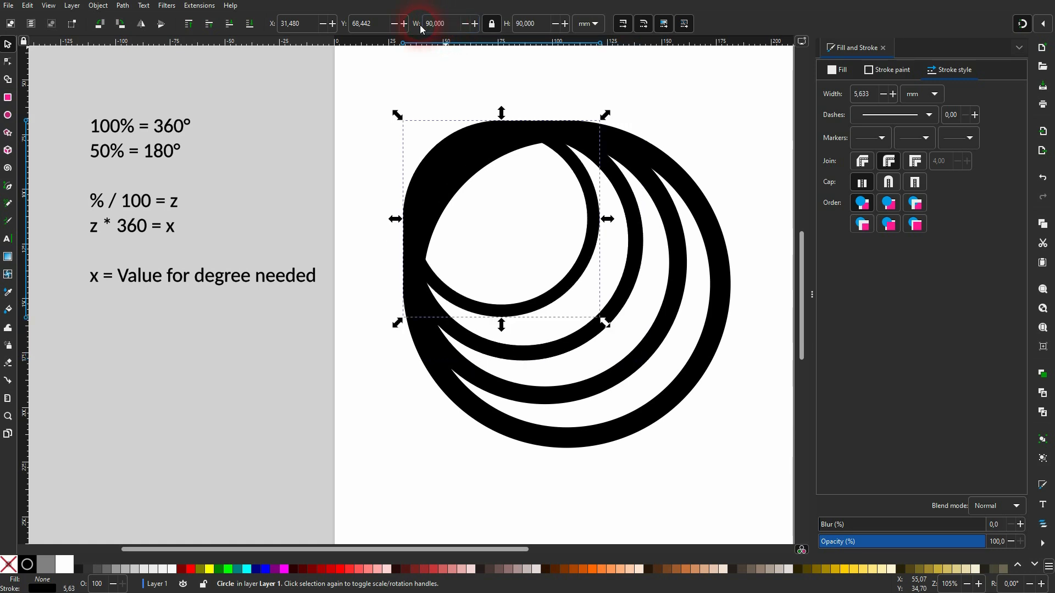
pyautogui.click(455, 29)
pyautogui.press('Return')
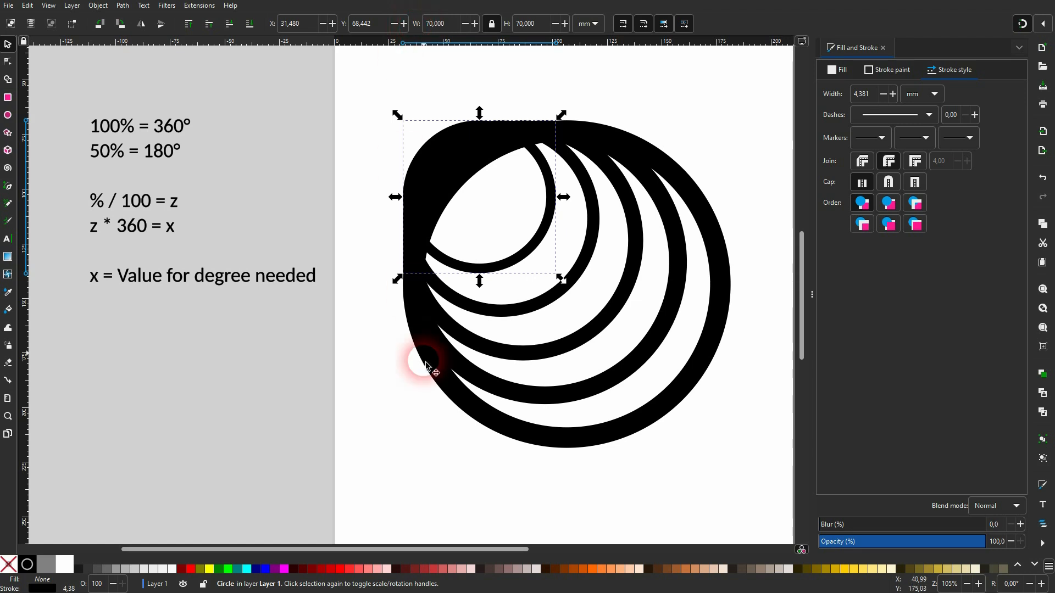
# - Select all five circles, try a stroke width of 8 mm and settle on 7 mm, then close the stroke settings
pyautogui.moveTo(379, 473); pyautogui.dragTo(785, 61)
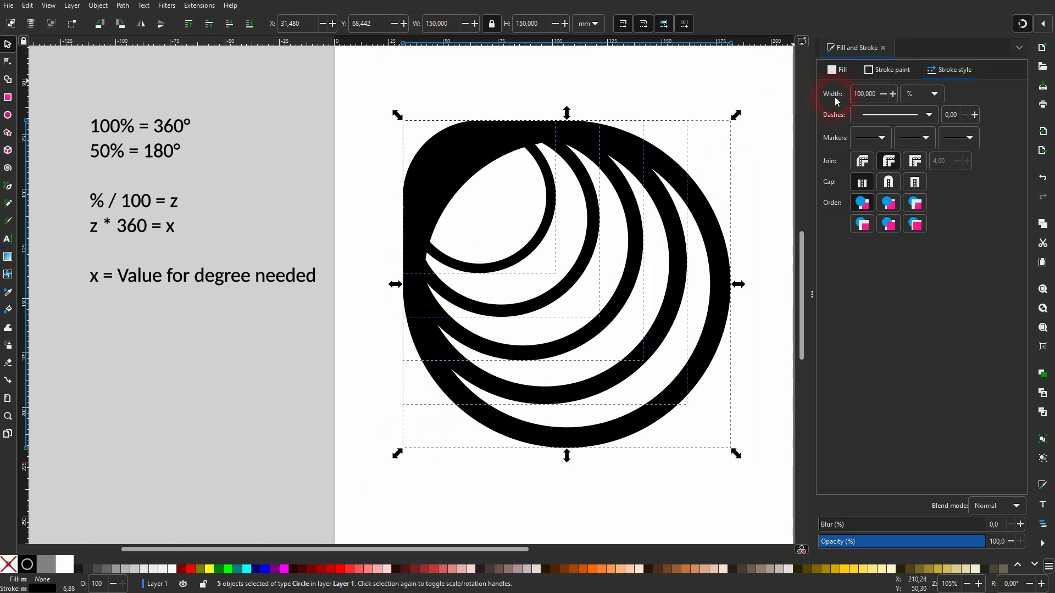
pyautogui.click(918, 95)
pyautogui.click(923, 94)
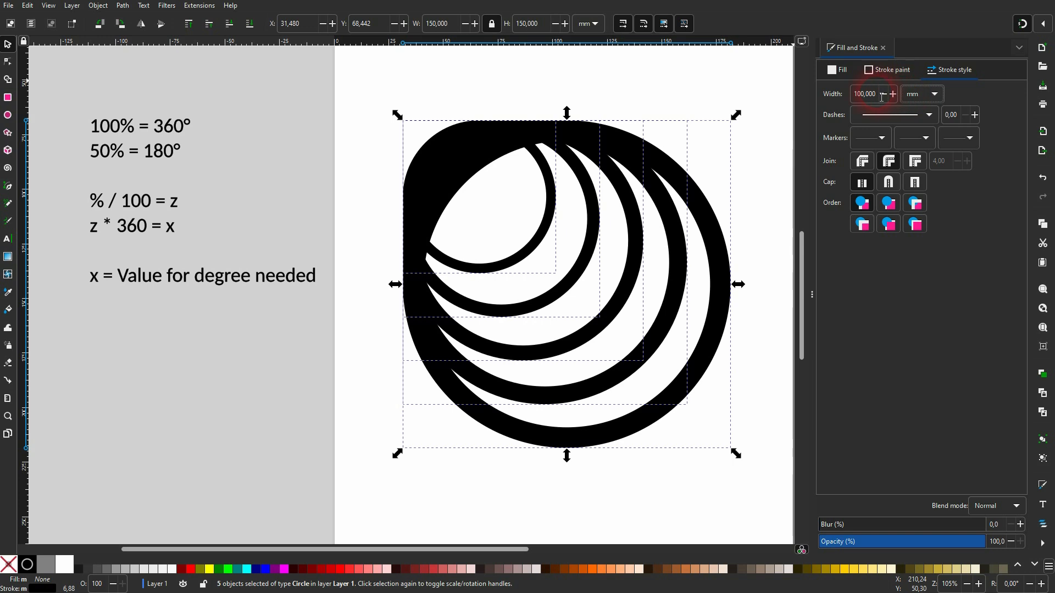
pyautogui.write('8')
pyautogui.press('Return')
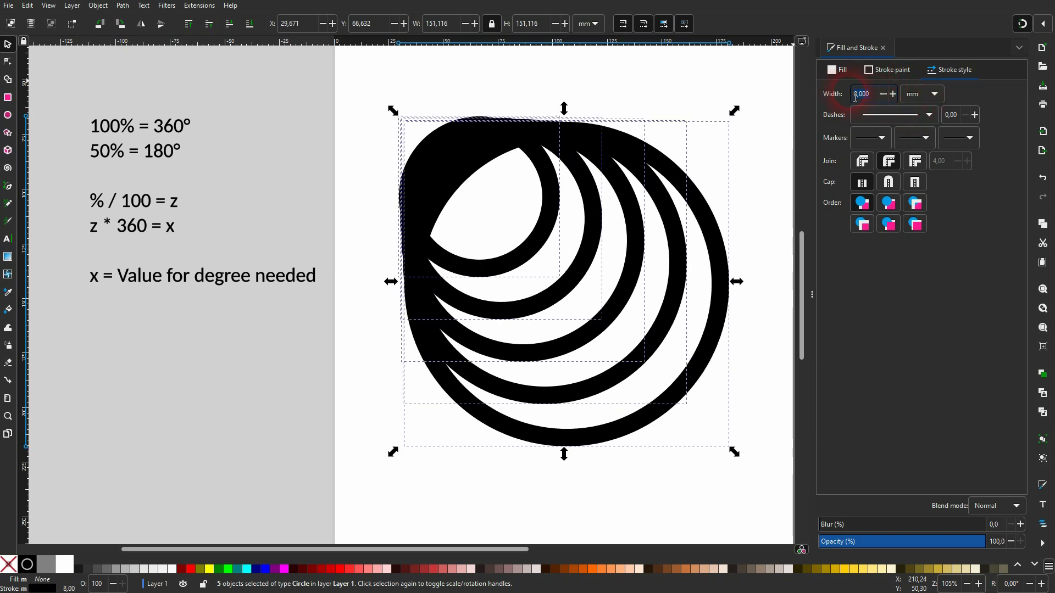
pyautogui.write('7')
pyautogui.press('Return')
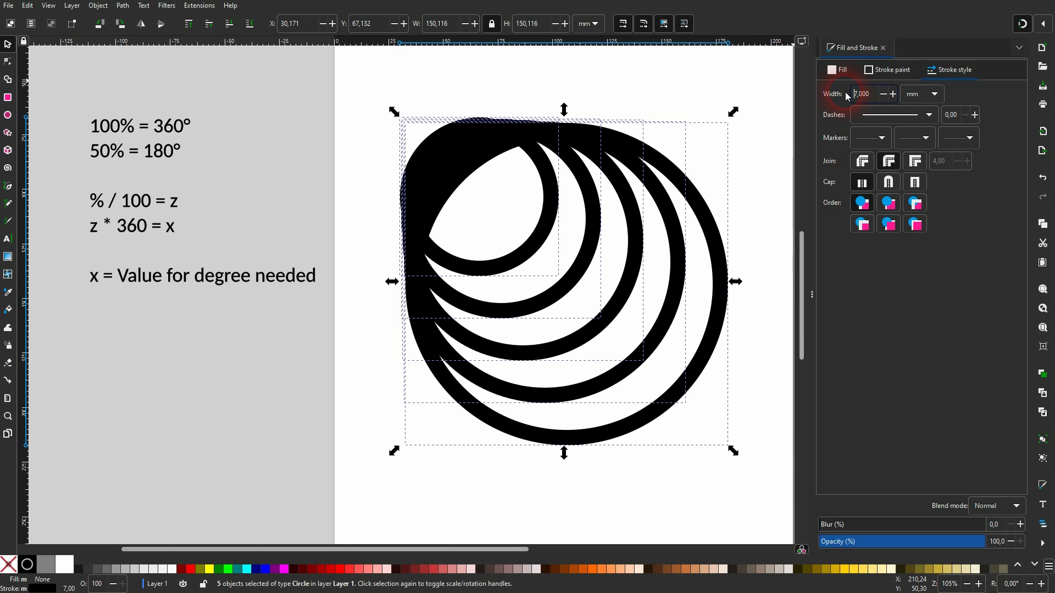
pyautogui.click(882, 48)
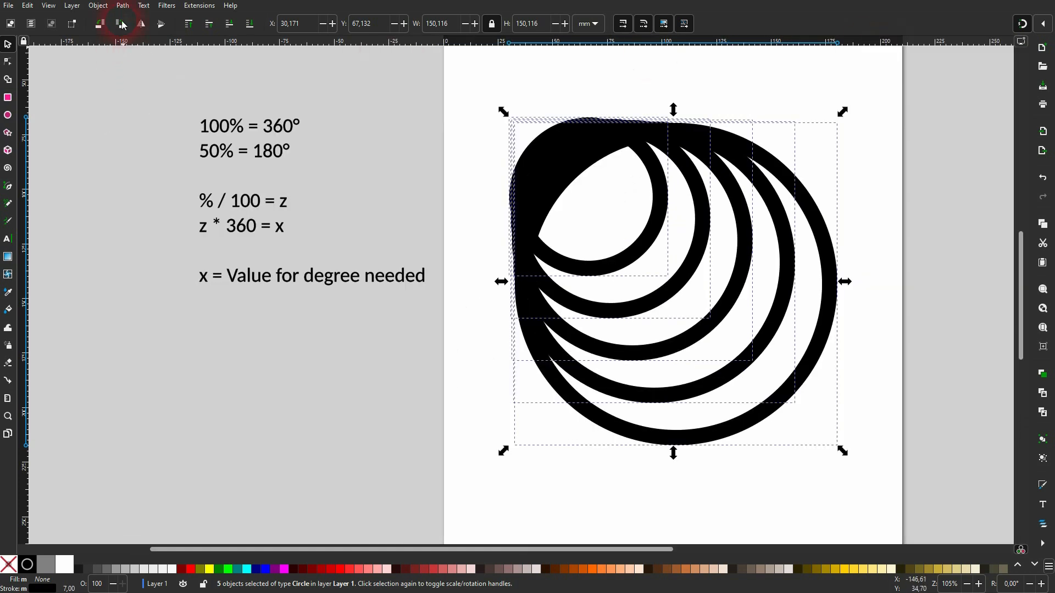
# - Align the centres of all five circles horizontally and vertically so they form concentric rings, then clear the selection
pyautogui.click(99, 6)
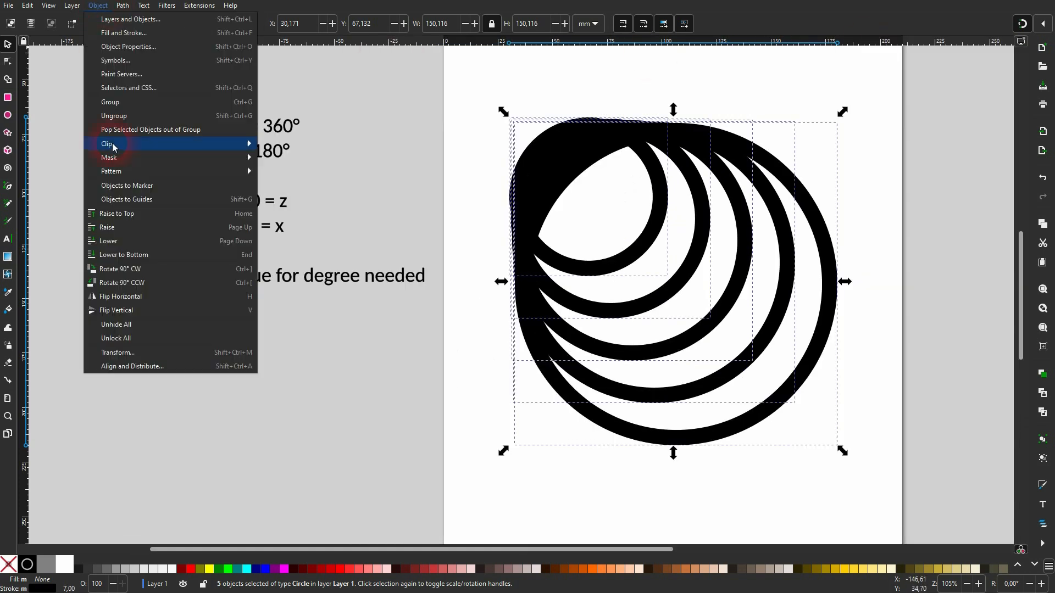
pyautogui.click(133, 368)
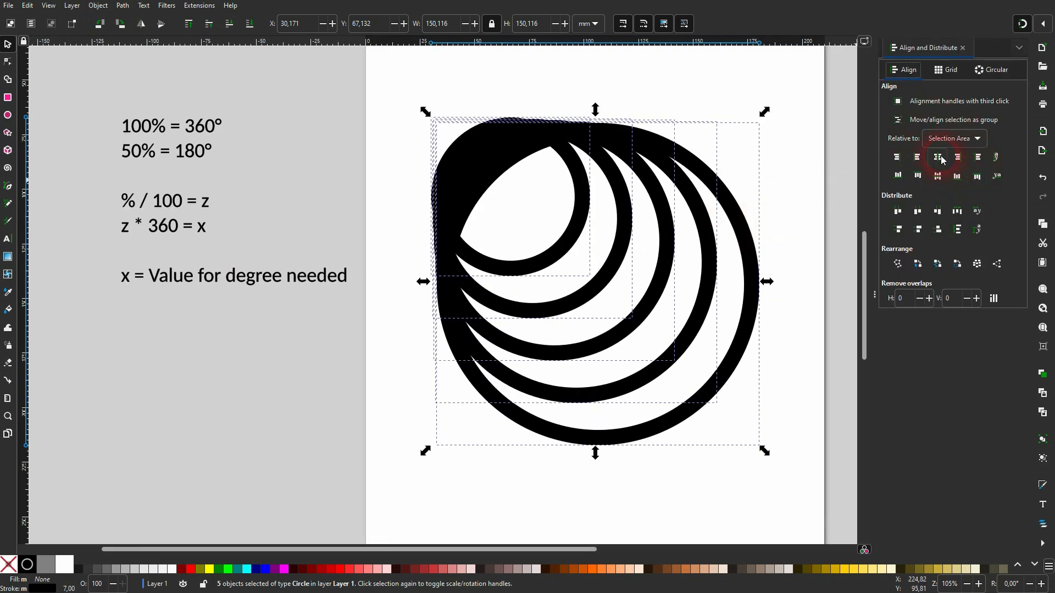
pyautogui.click(941, 159)
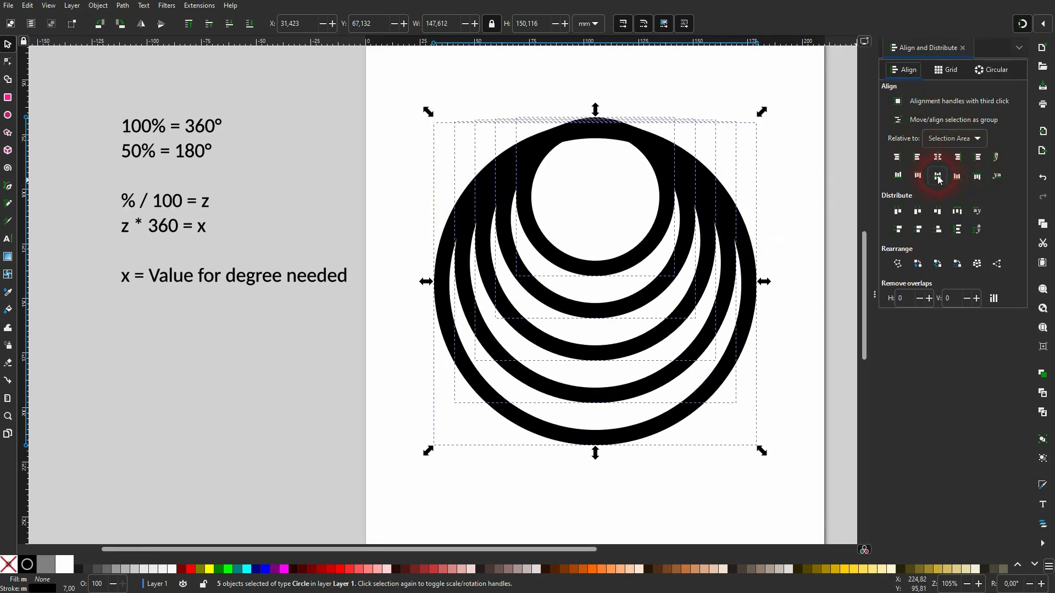
pyautogui.click(939, 177)
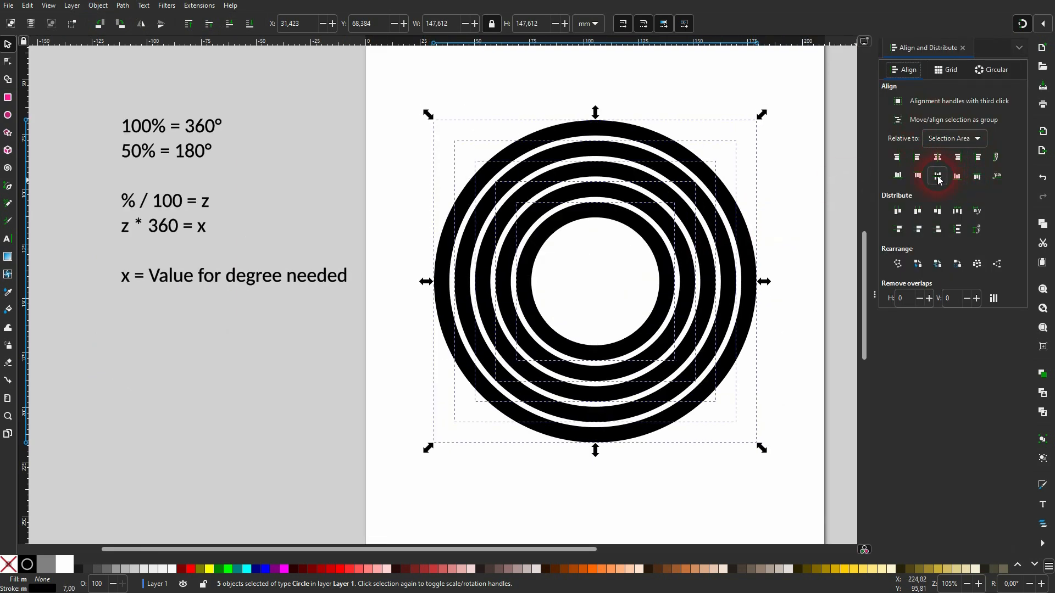
pyautogui.click(962, 47)
pyautogui.click(883, 236)
pyautogui.click(859, 189)
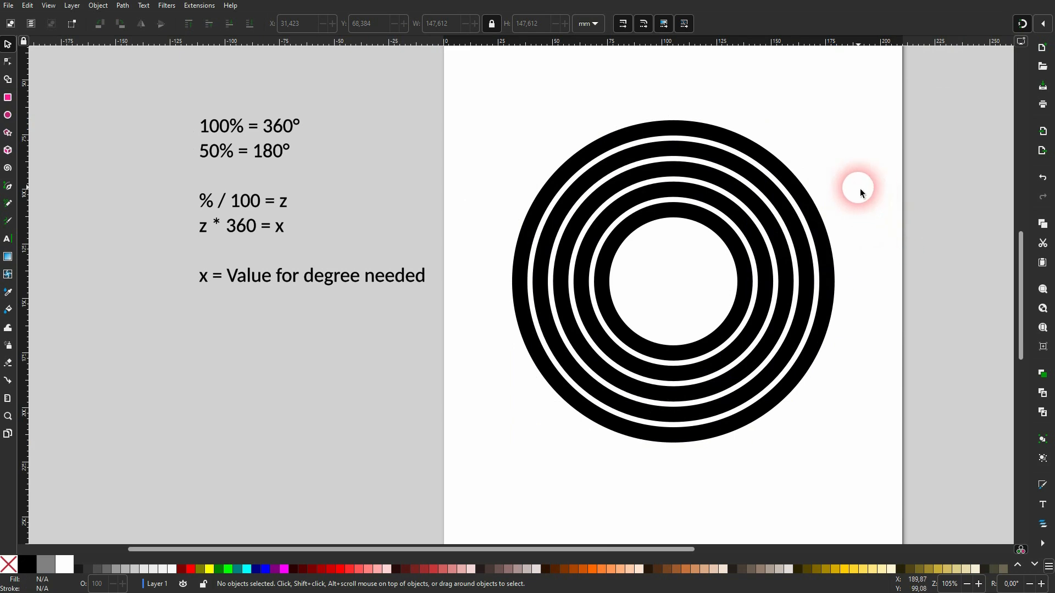
# - Colour the outermost ring's stroke dark green #005522, leaving the ring without a fill
pyautogui.click(809, 201)
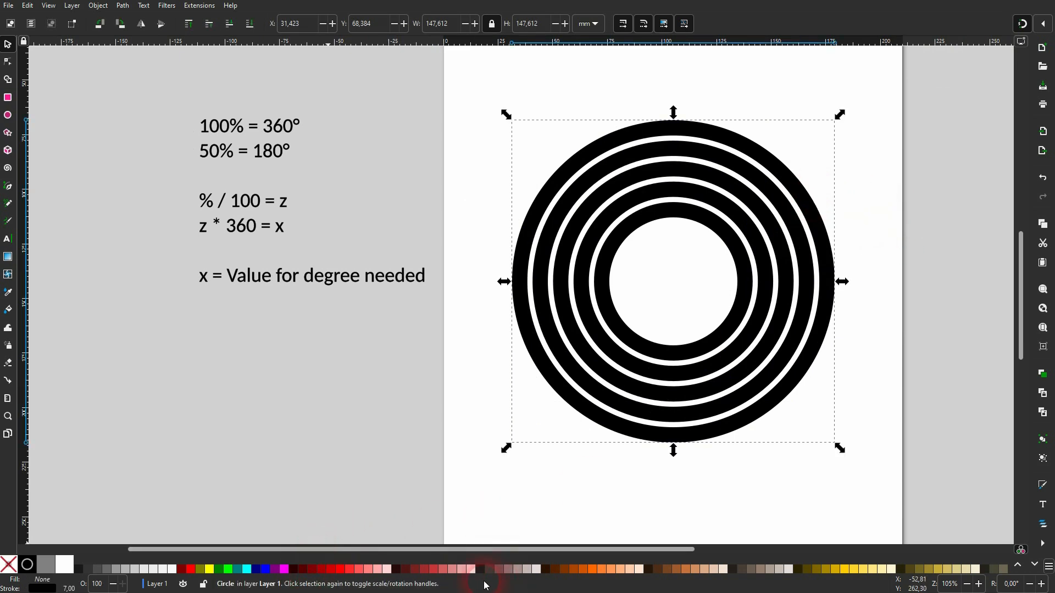
pyautogui.click(1034, 572)
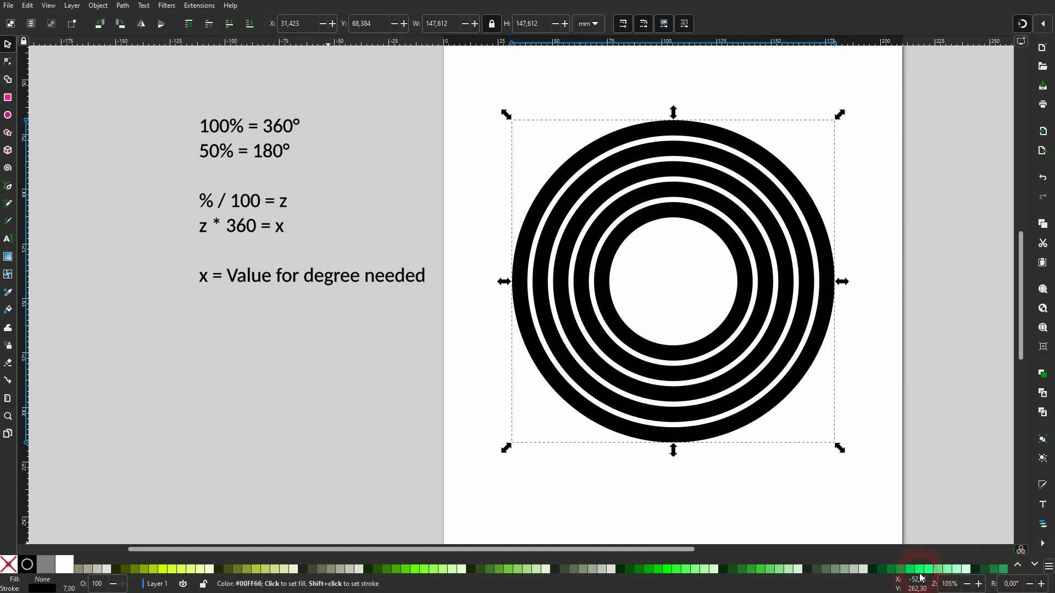
pyautogui.click(891, 572)
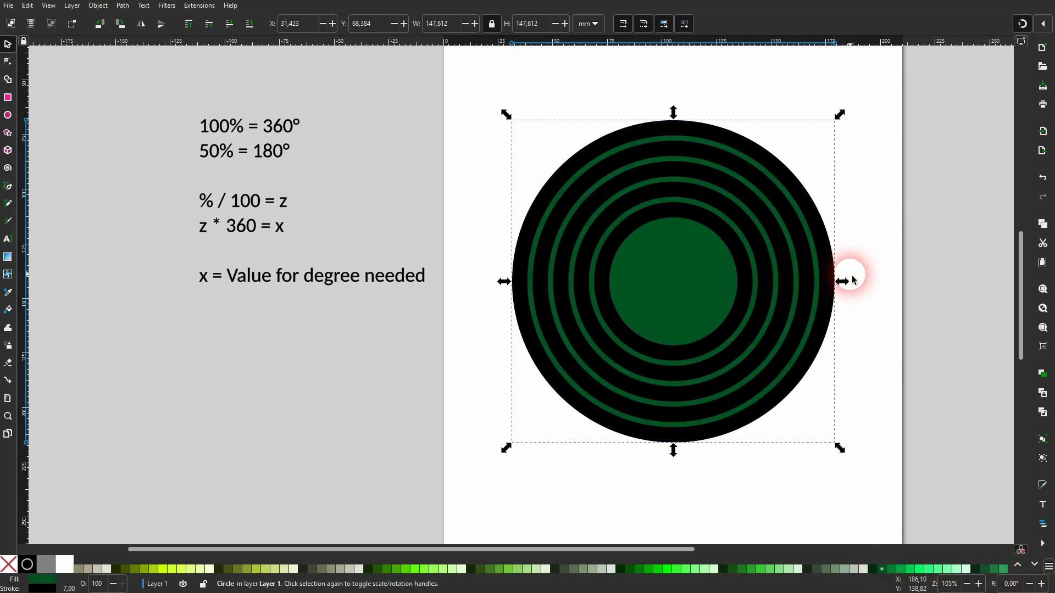
pyautogui.hotkey('ctrl', 'z')
pyautogui.keyDown('shift'); pyautogui.click(882, 569); pyautogui.keyUp('shift')
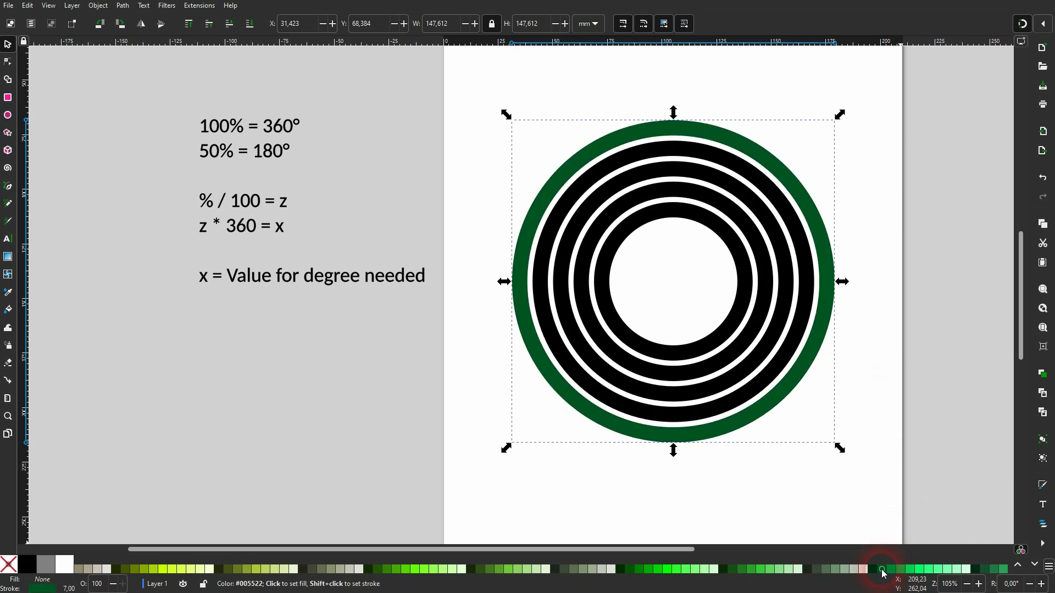
pyautogui.click(907, 294)
# - Colour the stroke of the second ring from the outside bright green and the third ring's stroke a lighter green
pyautogui.click(800, 252)
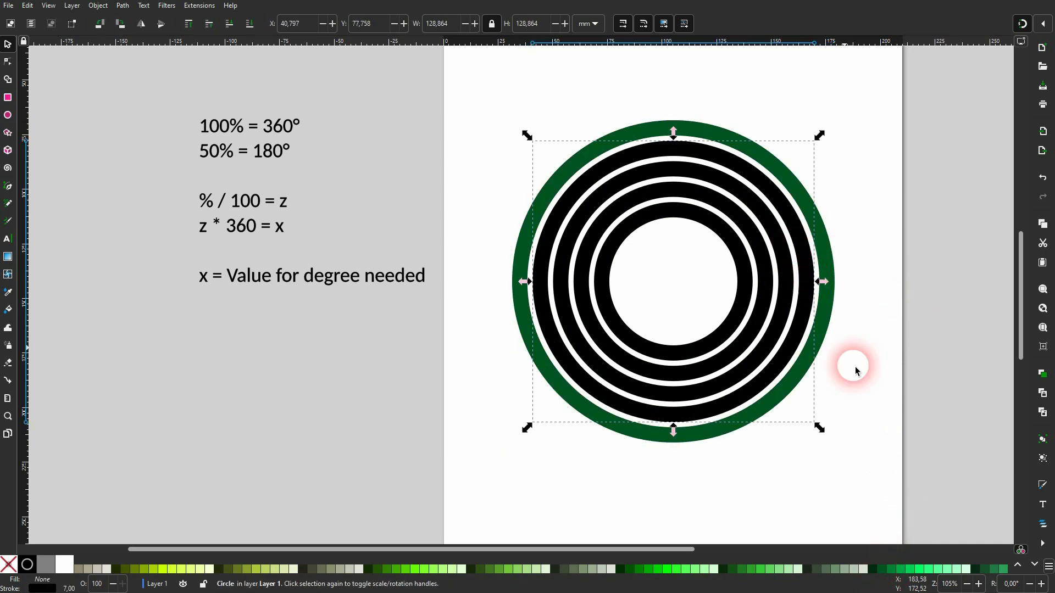
pyautogui.keyDown('shift'); pyautogui.click(908, 572); pyautogui.keyUp('shift')
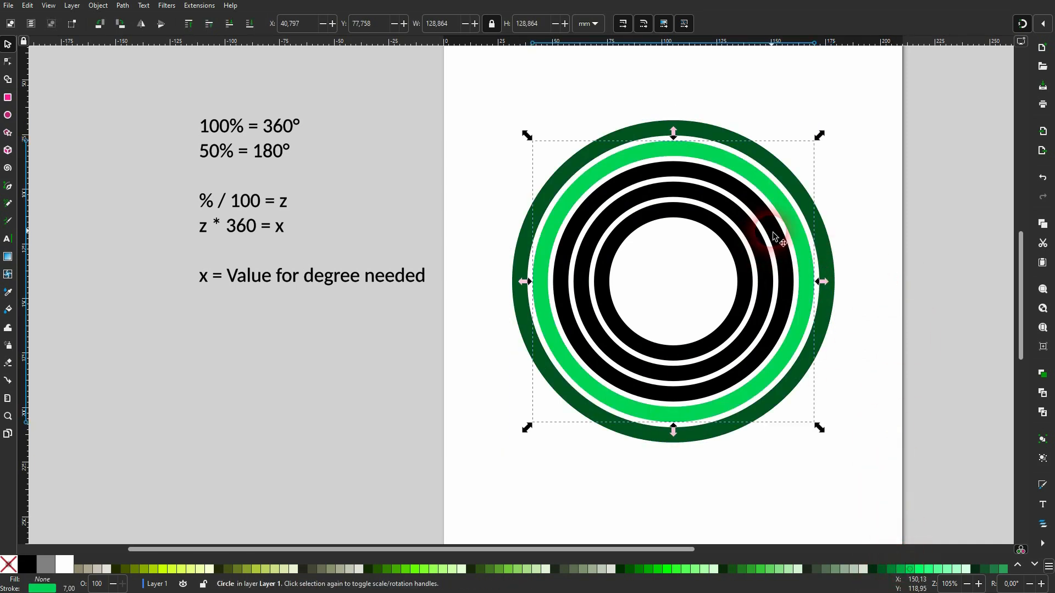
pyautogui.click(786, 254)
pyautogui.keyDown('shift'); pyautogui.click(937, 569); pyautogui.keyUp('shift')
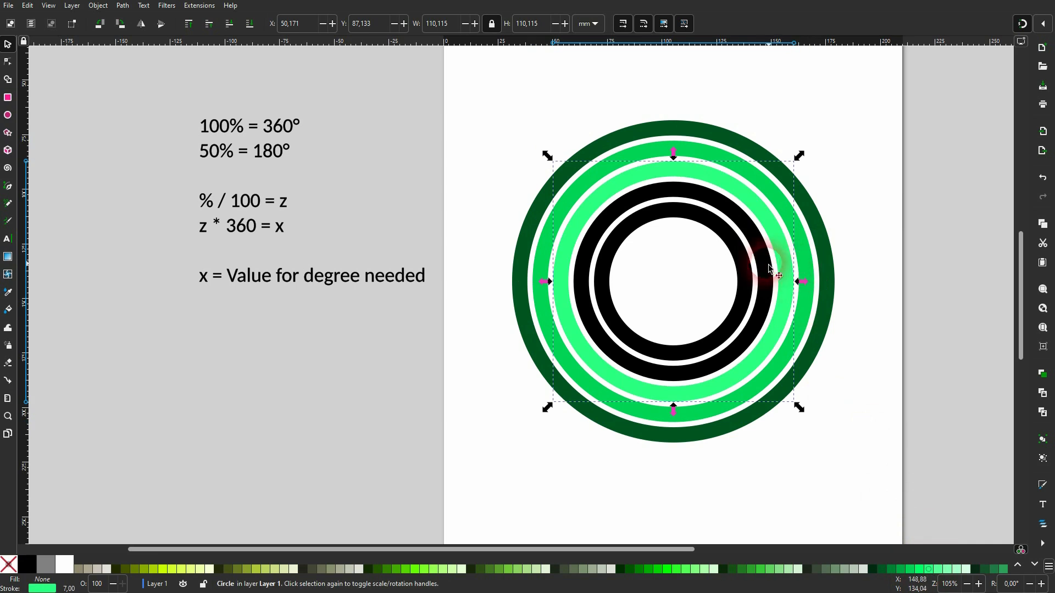
# - Colour the fourth ring's stroke pale green and the innermost ring's stroke very pale green, then deselect
pyautogui.click(768, 269)
pyautogui.keyDown('shift'); pyautogui.click(951, 571); pyautogui.keyUp('shift')
pyautogui.click(741, 289)
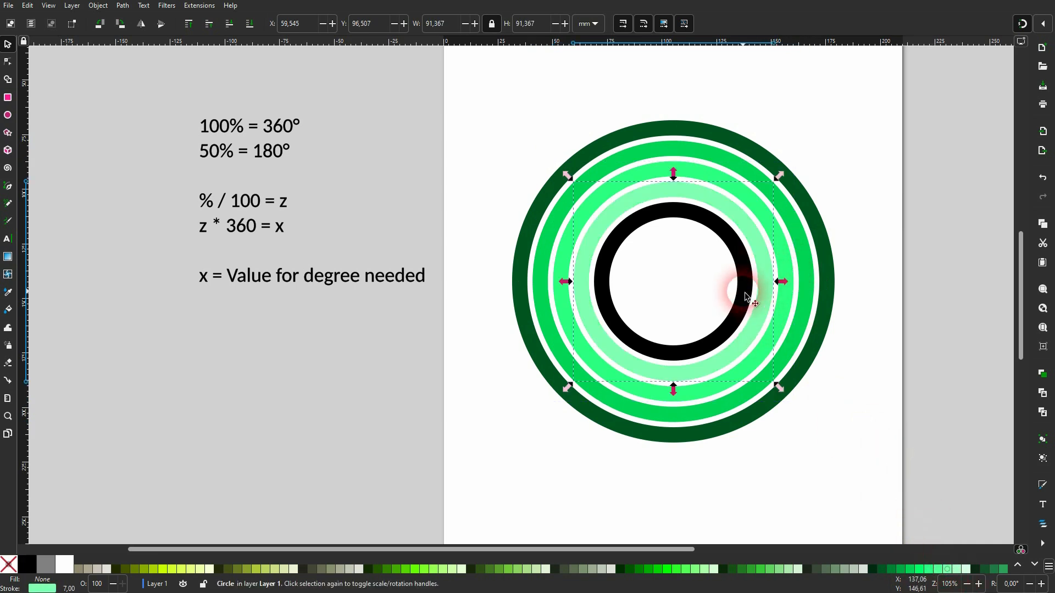
pyautogui.keyDown('shift'); pyautogui.click(962, 571); pyautogui.keyUp('shift')
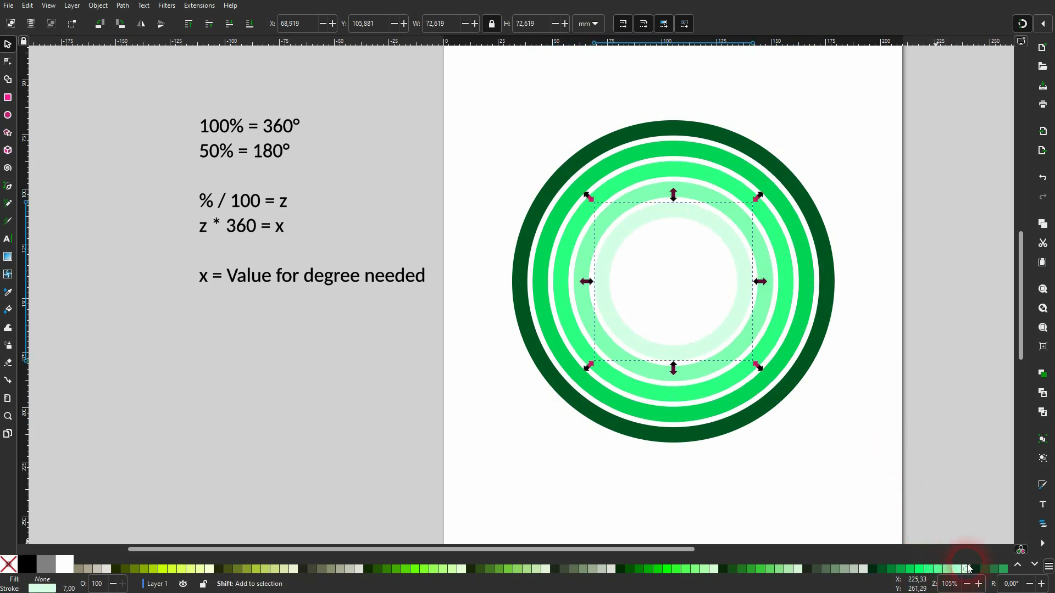
pyautogui.click(901, 356)
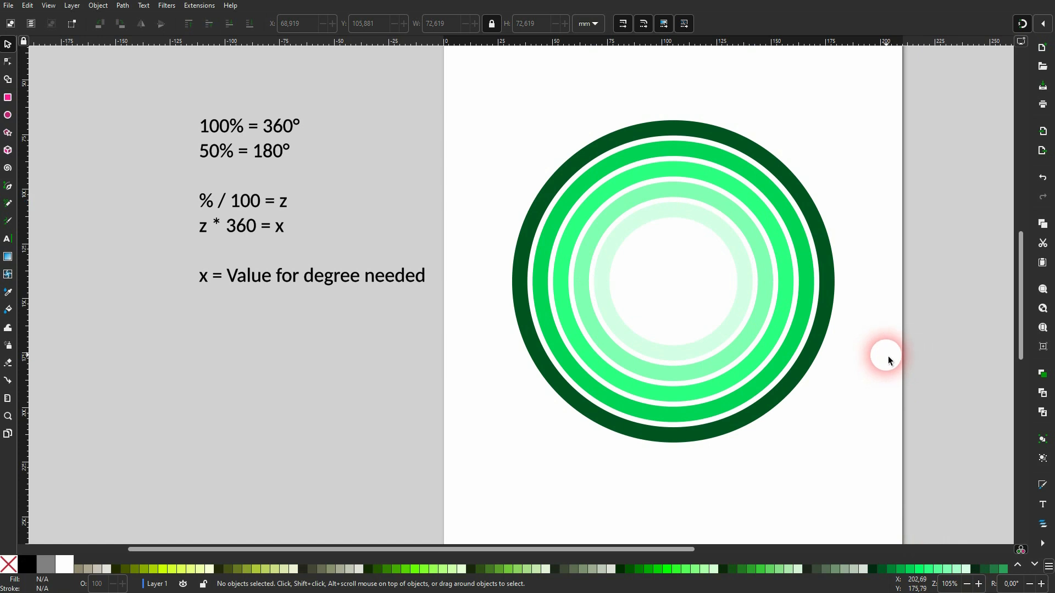
# - Recolour the second ring's stroke from the outside a darker medium green and the third ring's stroke a slightly brighter green
pyautogui.click(802, 285)
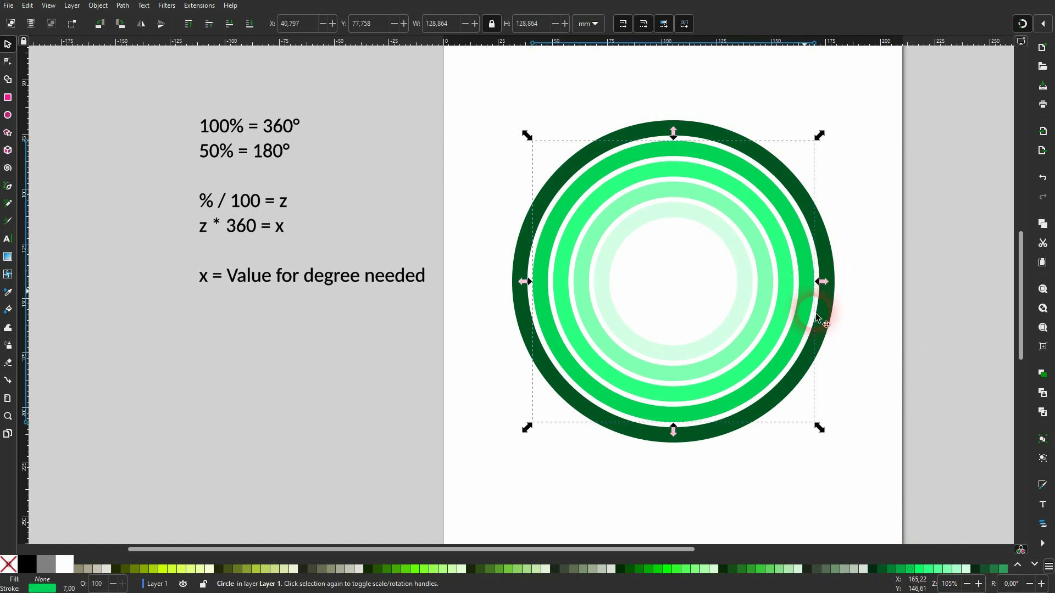
pyautogui.keyDown('shift'); pyautogui.click(899, 570); pyautogui.keyUp('shift')
pyautogui.click(787, 282)
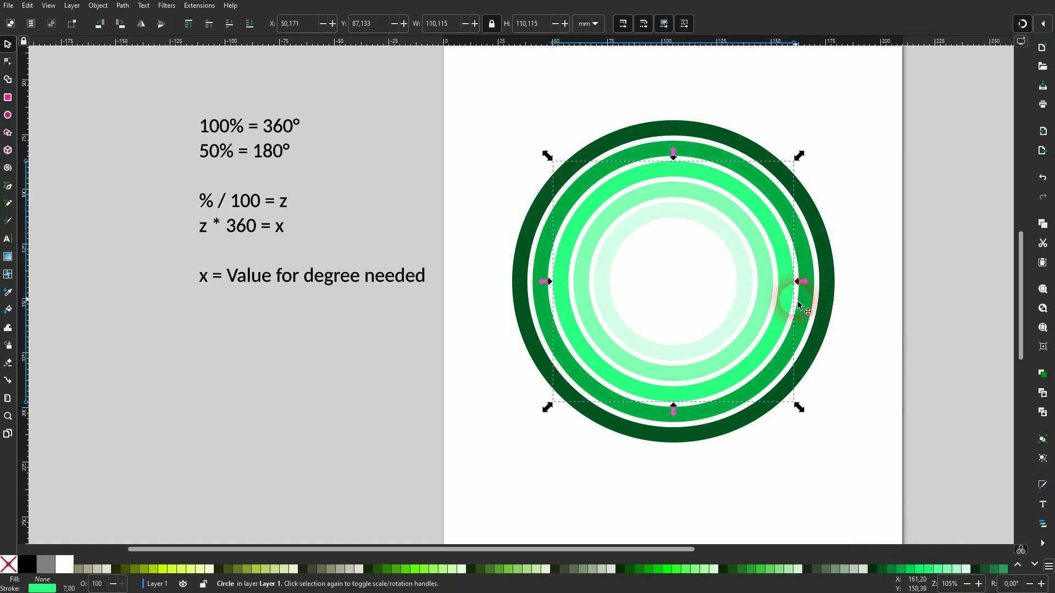
pyautogui.keyDown('shift'); pyautogui.click(909, 570); pyautogui.keyUp('shift')
# - Recolour the fourth ring's stroke vivid bright green and the innermost ring's stroke a slightly lighter green, and clear the selection
pyautogui.click(768, 293)
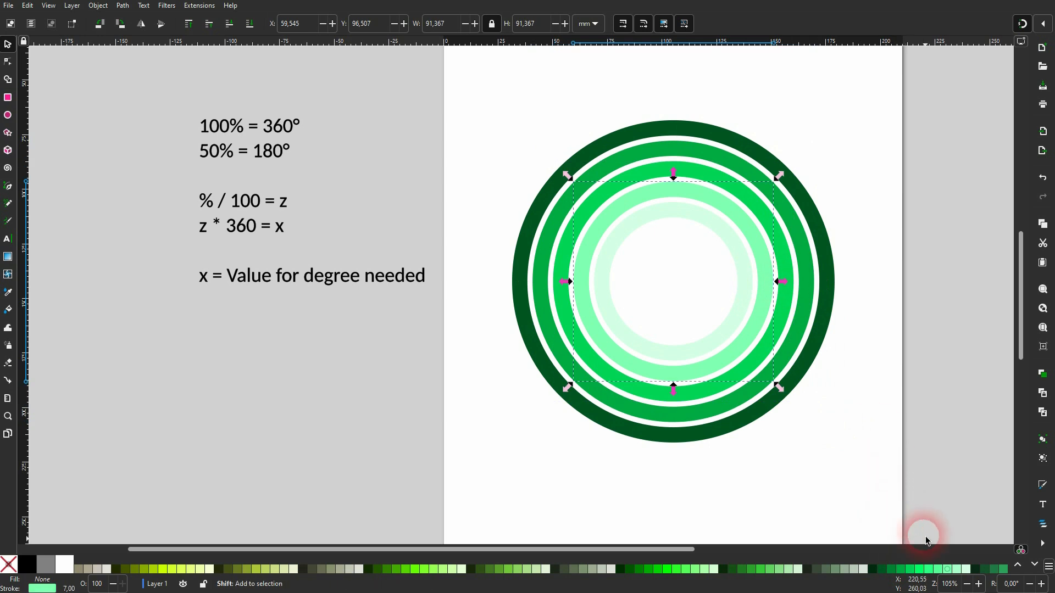
pyautogui.keyDown('shift'); pyautogui.click(923, 569); pyautogui.keyUp('shift')
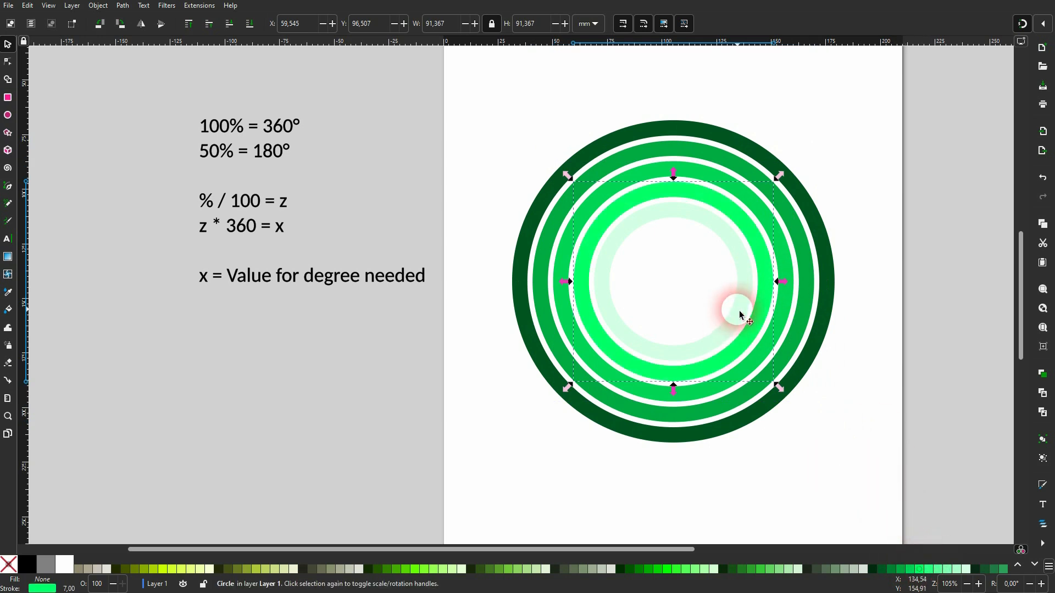
pyautogui.click(737, 308)
pyautogui.keyDown('shift'); pyautogui.click(933, 570); pyautogui.keyUp('shift')
pyautogui.click(825, 403)
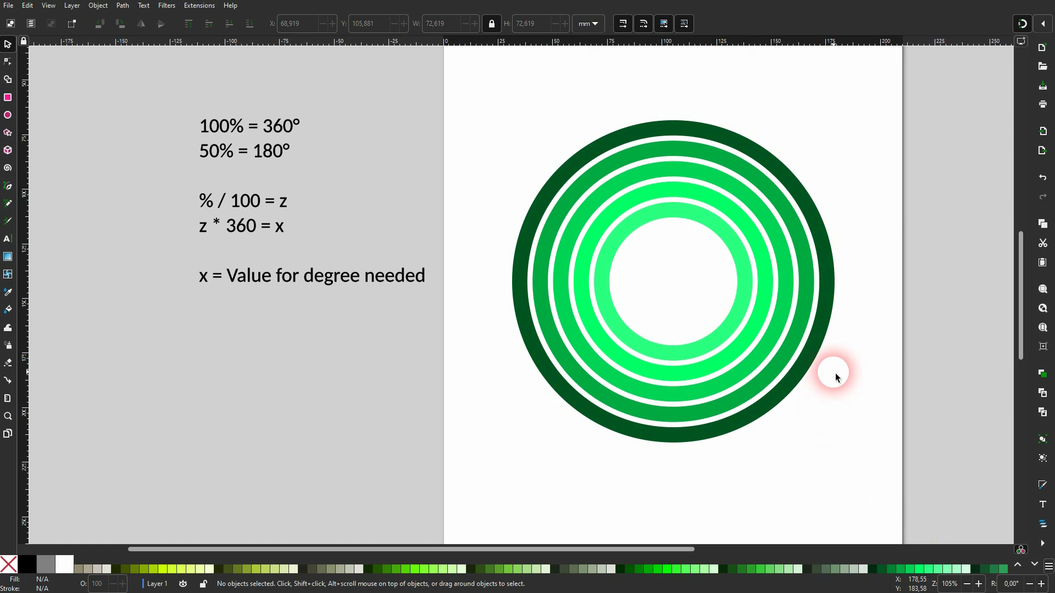
# - Set the arc end angle of the outermost dark green ring to 180°
pyautogui.click(834, 269)
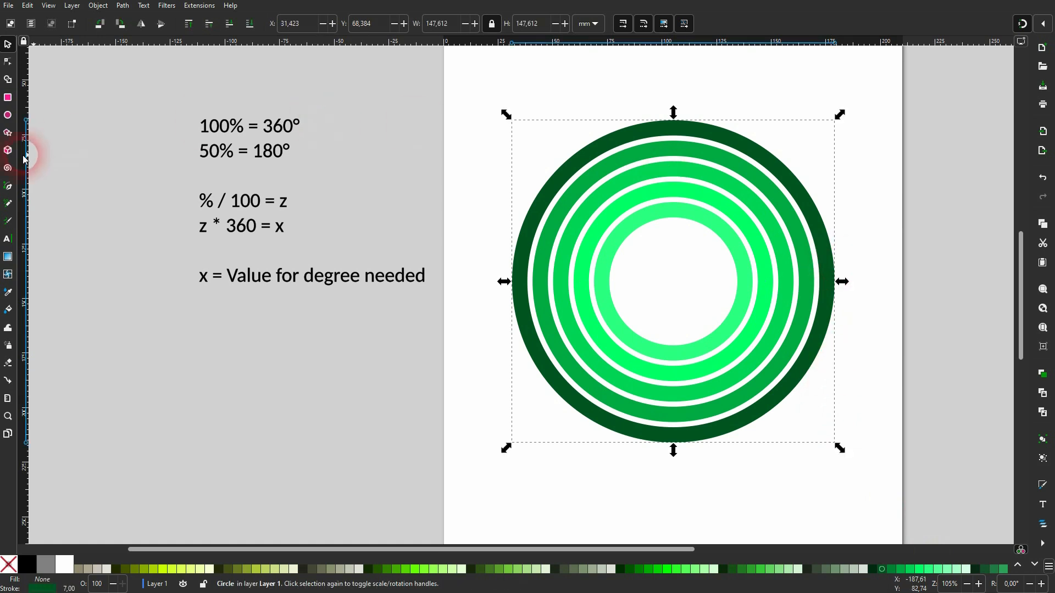
pyautogui.click(8, 115)
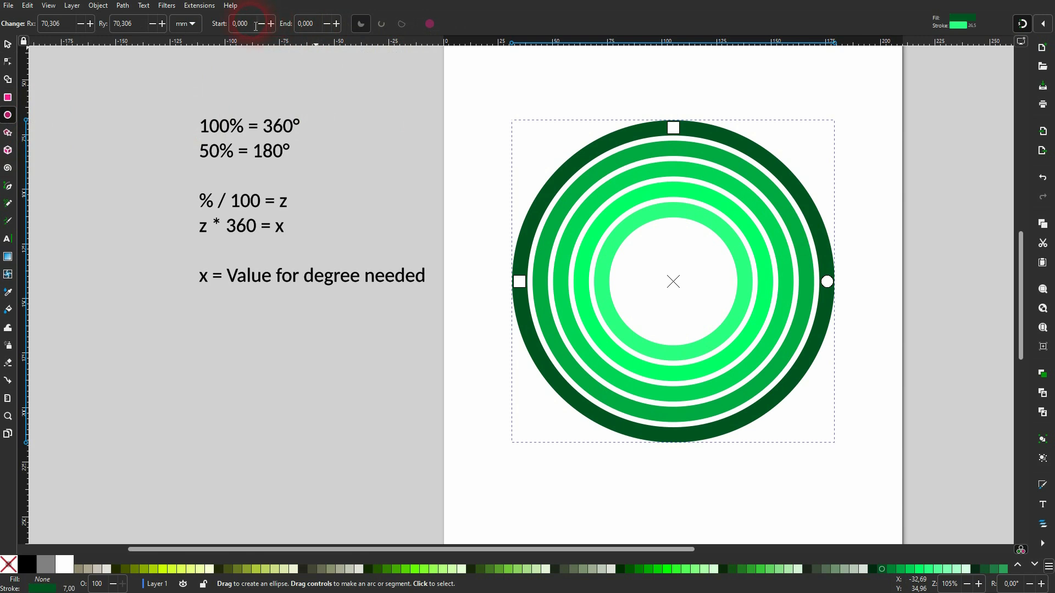
pyautogui.click(301, 25)
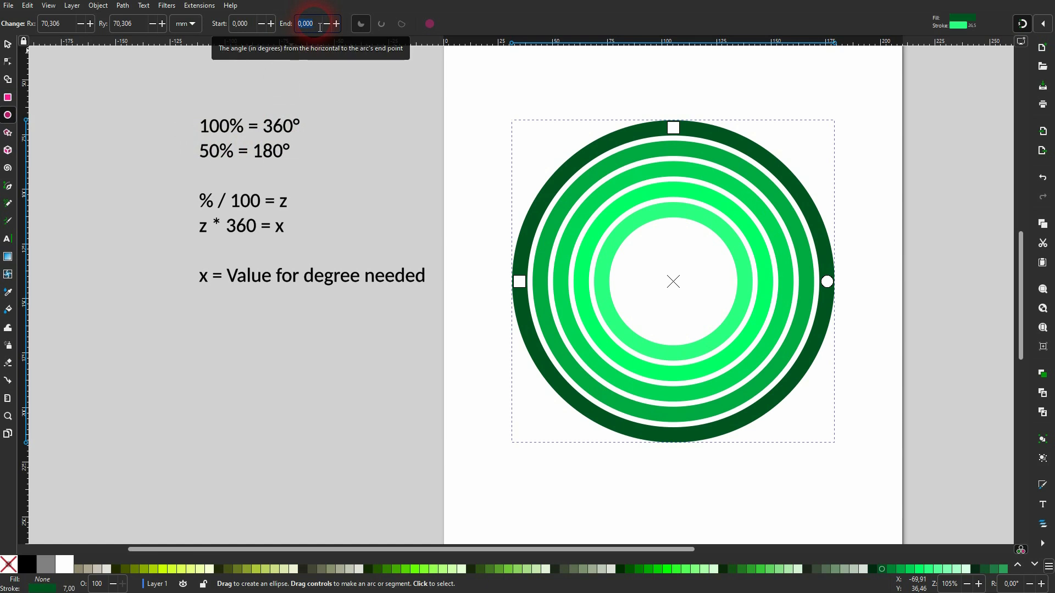
pyautogui.write('180')
pyautogui.press('Return')
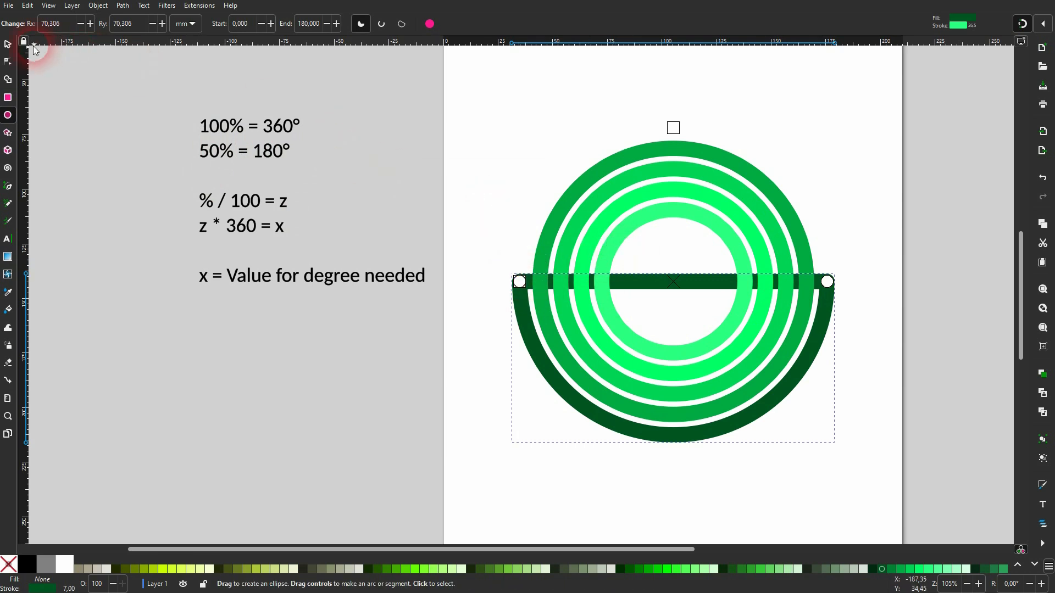
# - Add the text "25%" below the formula notes and give it a black fill with no stroke
pyautogui.click(7, 44)
pyautogui.click(7, 238)
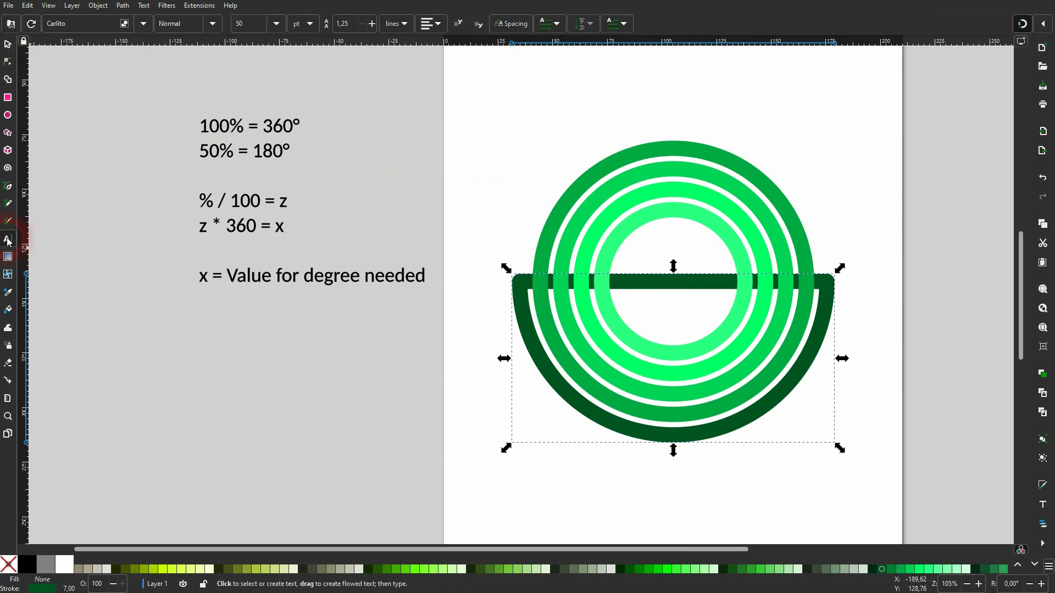
pyautogui.click(196, 390)
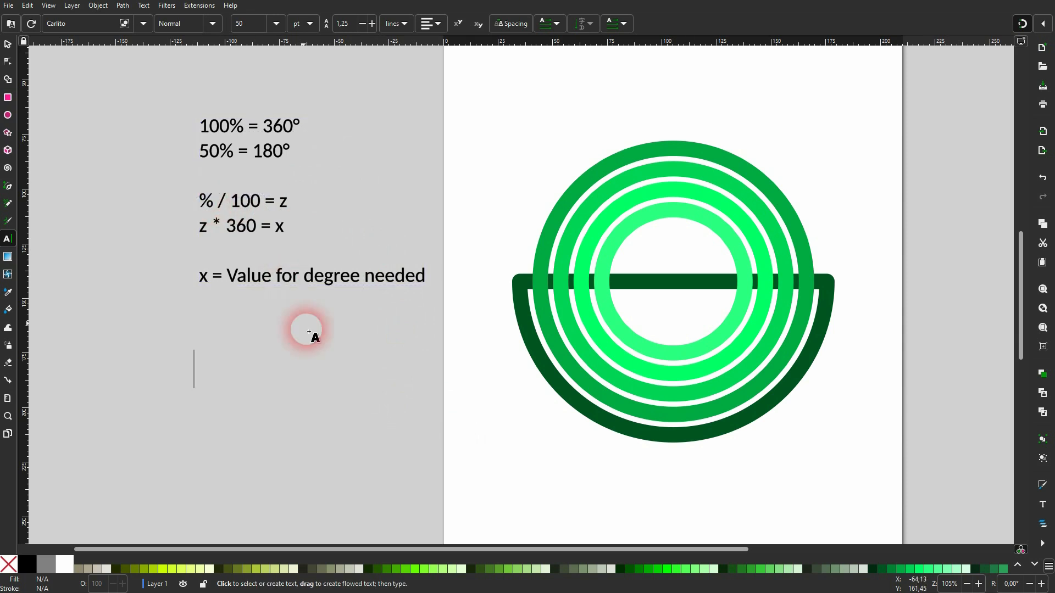
pyautogui.write('25%')
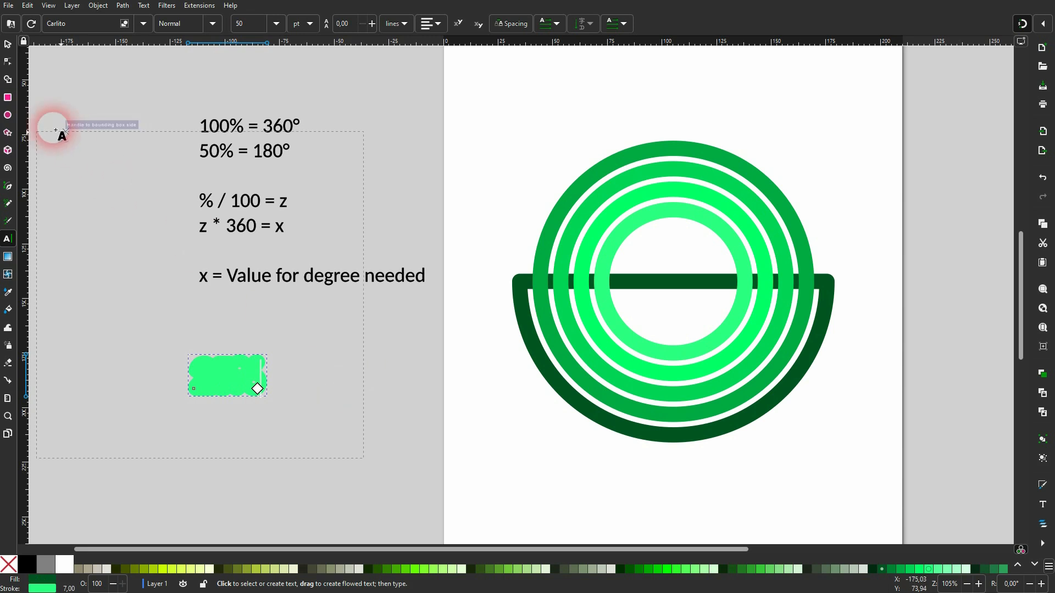
pyautogui.hotkey('ctrl', 'a')
pyautogui.keyDown('shift'); pyautogui.click(27, 565); pyautogui.keyUp('shift')
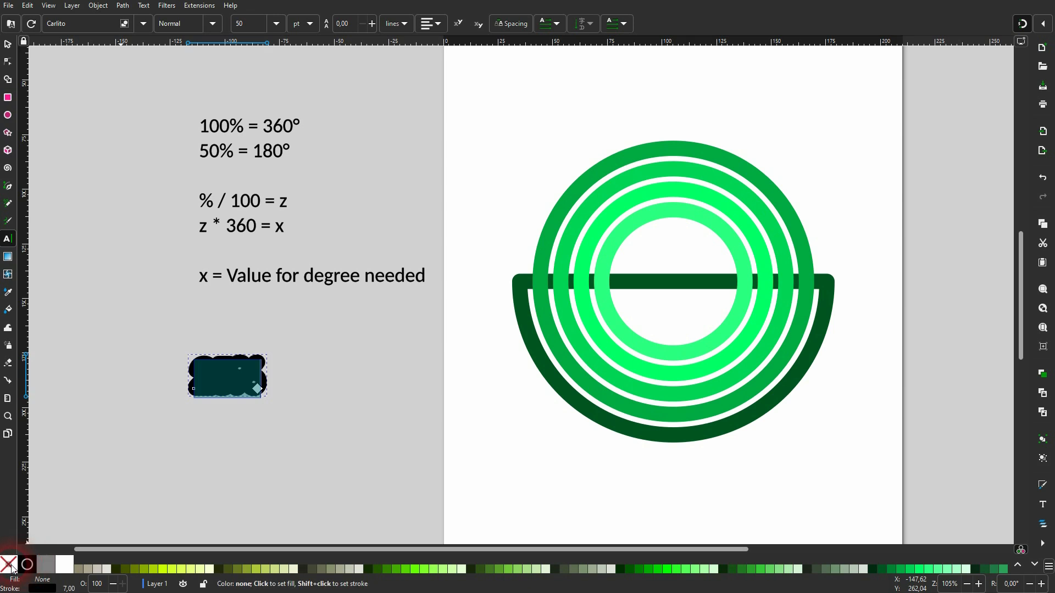
pyautogui.keyDown('shift'); pyautogui.click(9, 564); pyautogui.keyUp('shift')
pyautogui.click(26, 565)
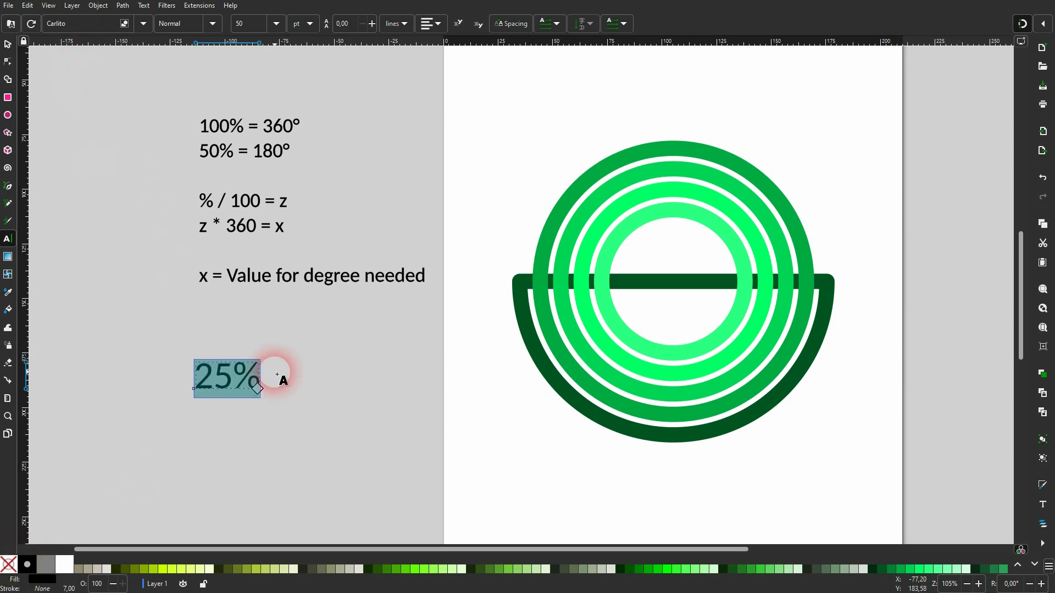
# - Extend the text with "-->" and the lines "25 / 100 = 0.25 = z" and "0.25 * 360 = 90° = x"
pyautogui.click(259, 375)
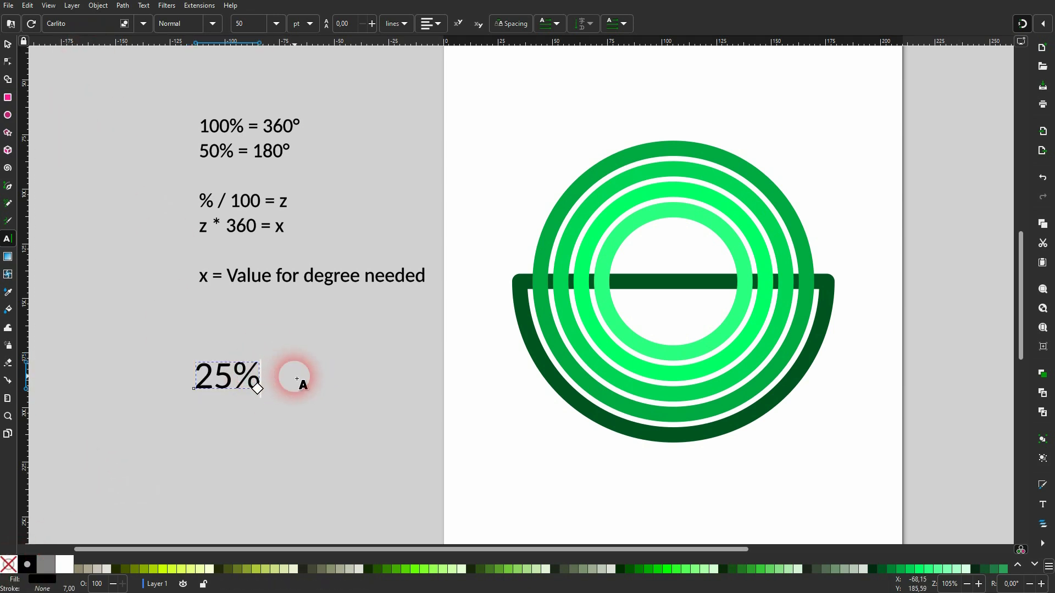
pyautogui.write('--> ')
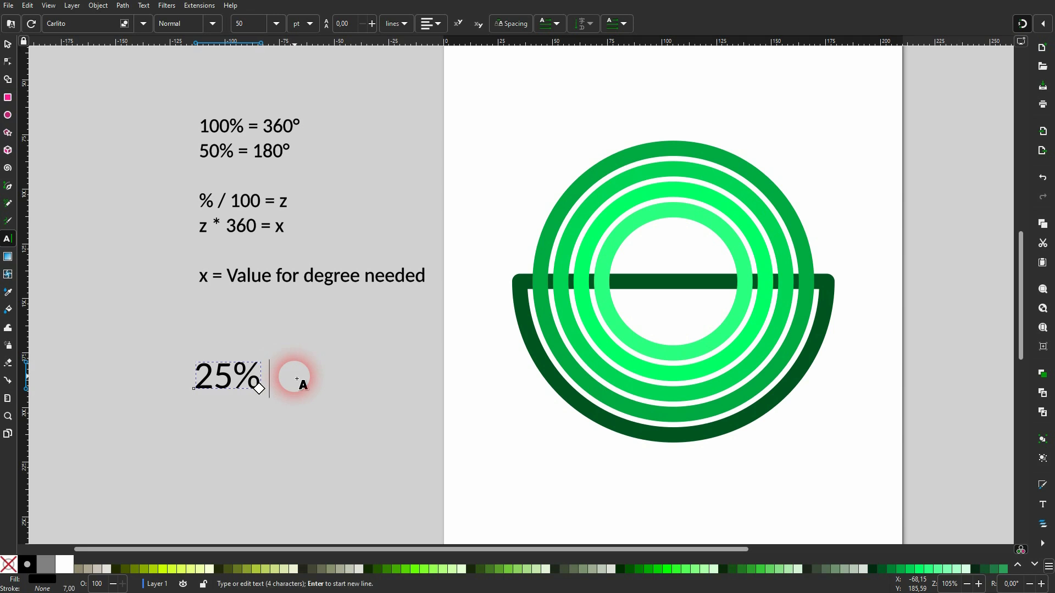
pyautogui.write('25')
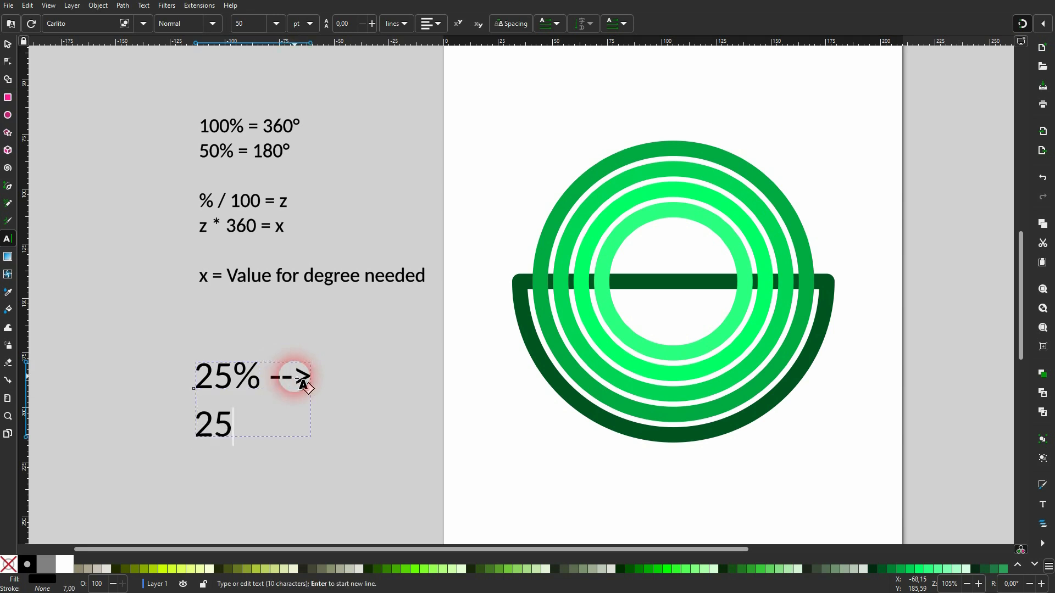
pyautogui.write(' / 1')
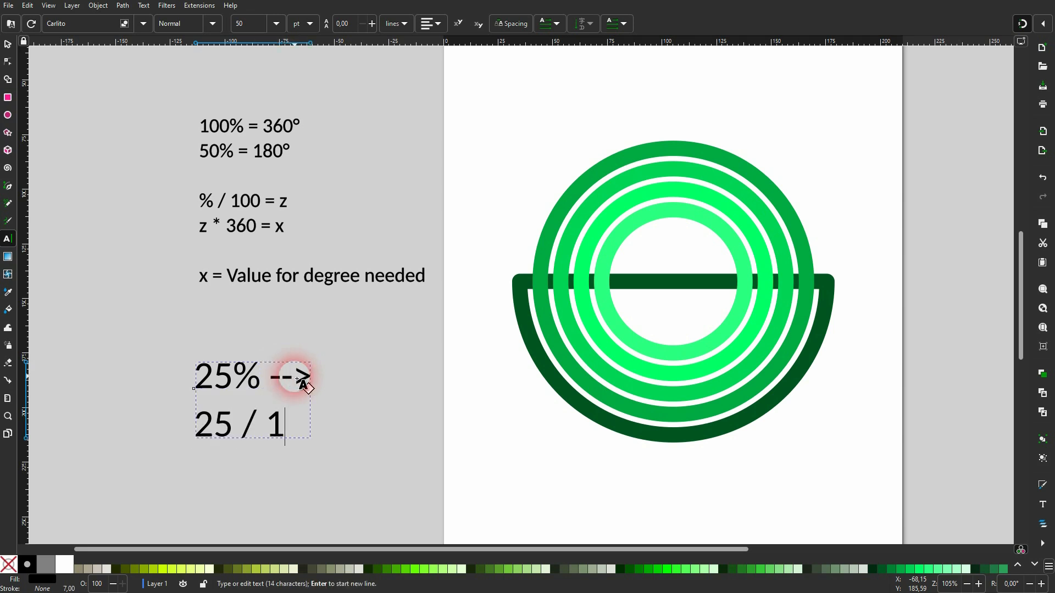
pyautogui.write('00')
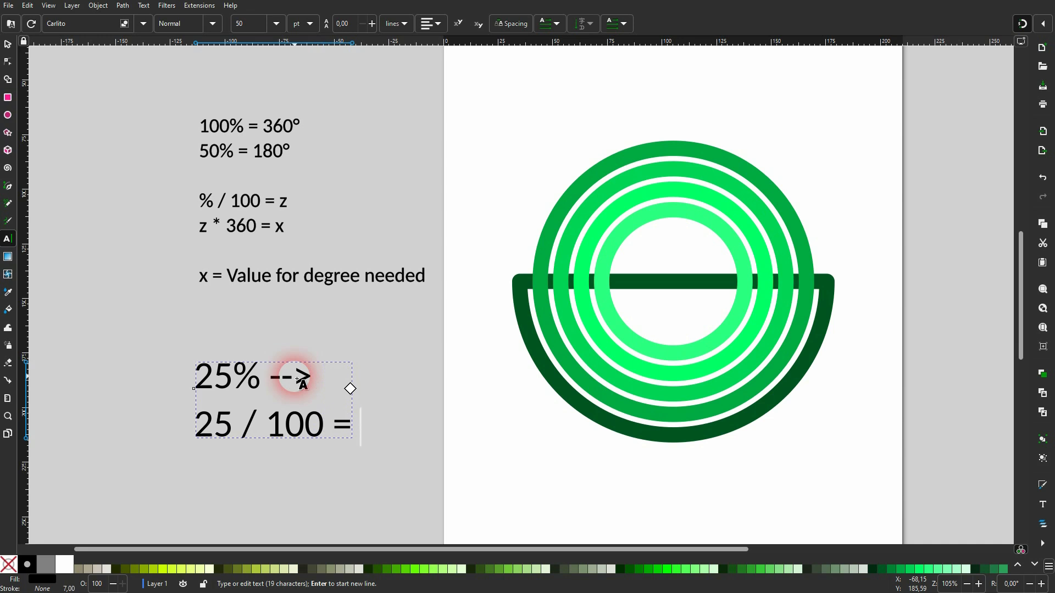
pyautogui.write(' = 0.25')
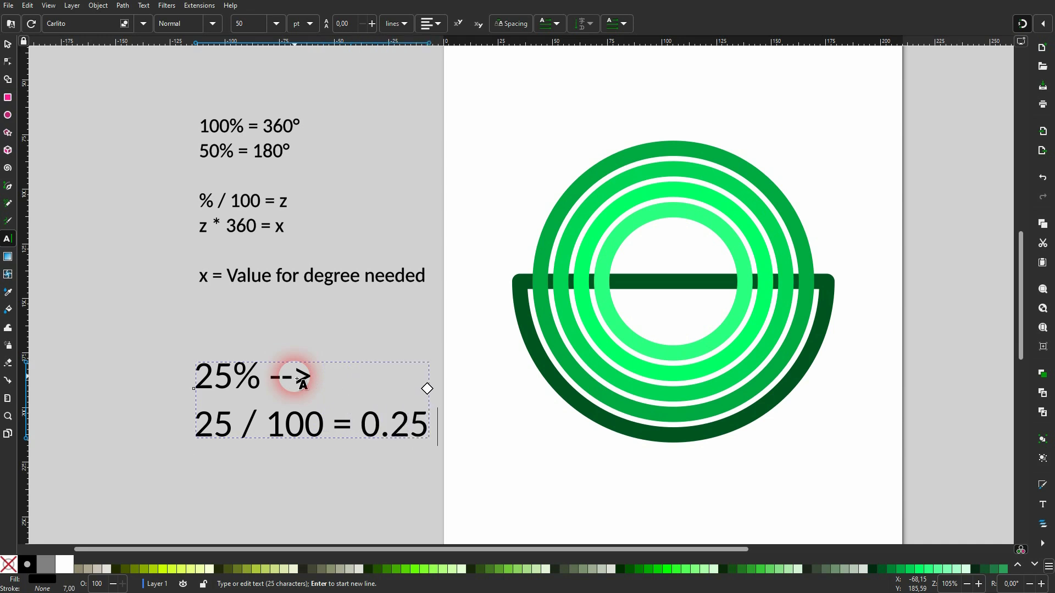
pyautogui.write(' = z ')
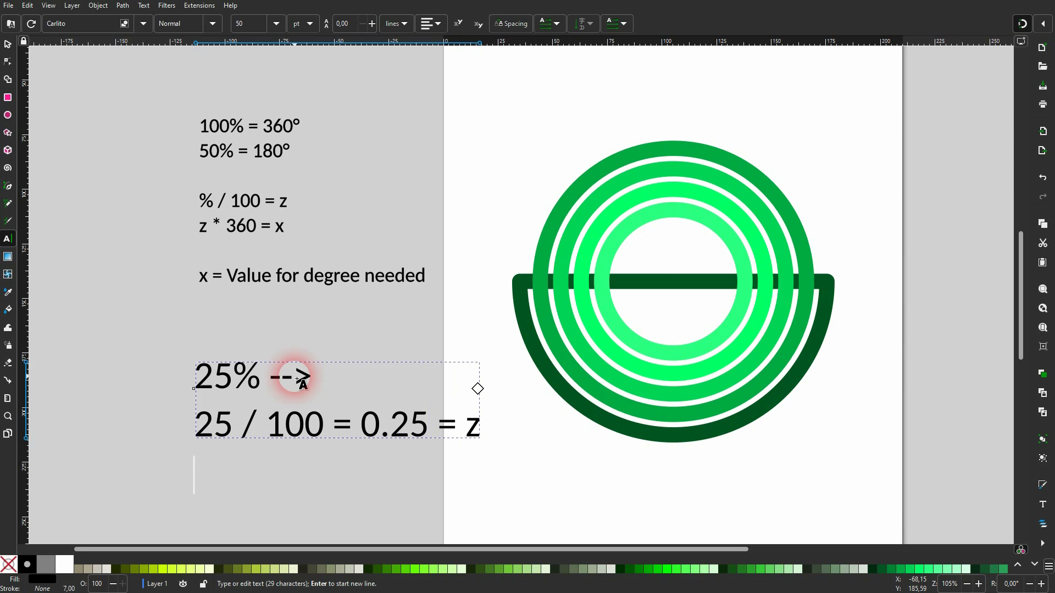
pyautogui.write('0.25 * 360 = 90° =')
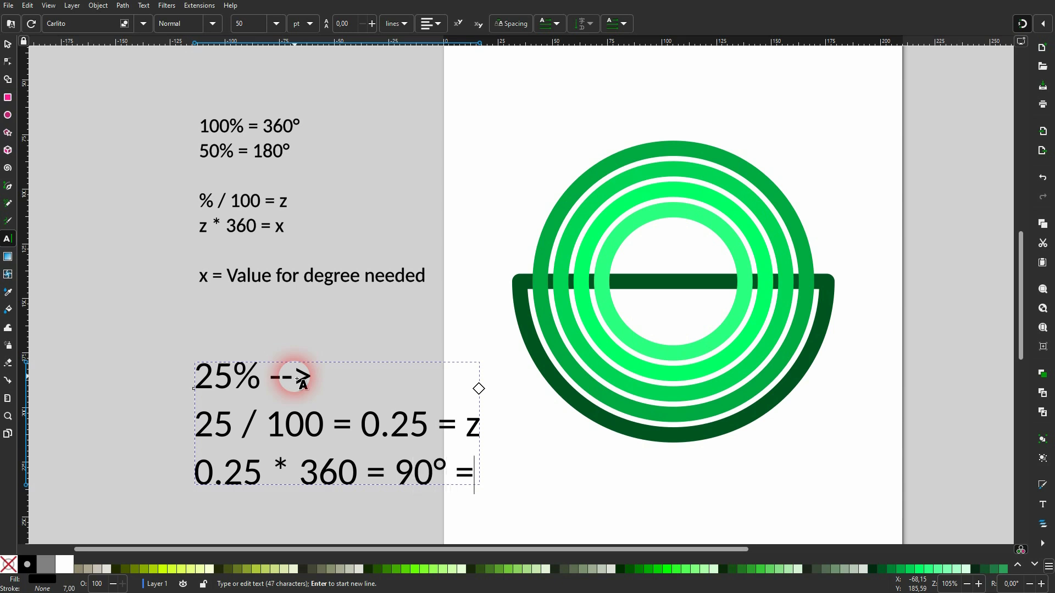
pyautogui.write('x')
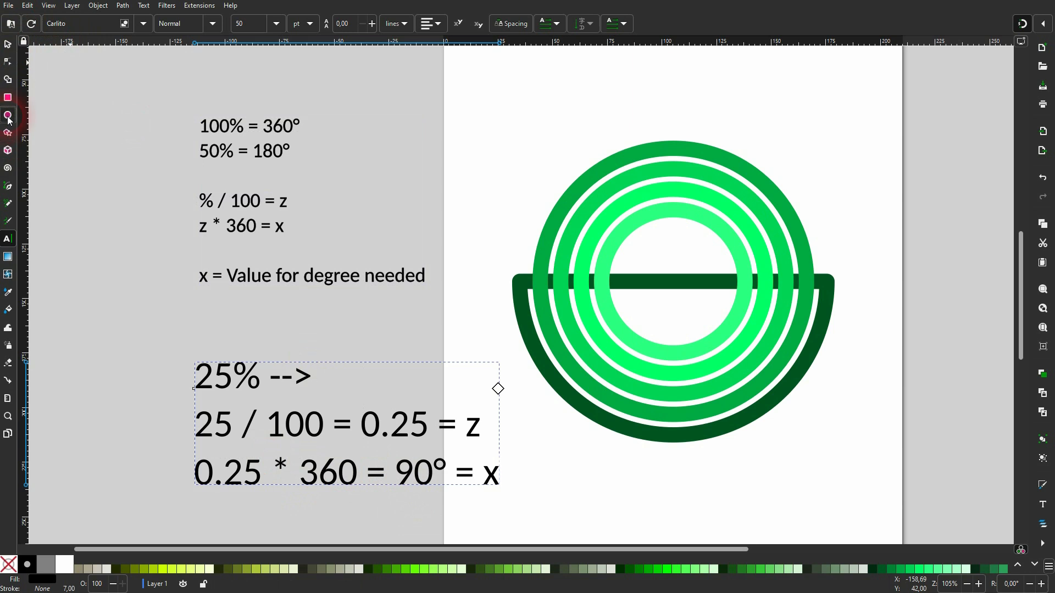
# - Set the outermost ring's arc end angle to 90° and extend its end point freehand around to about 294°
pyautogui.click(8, 44)
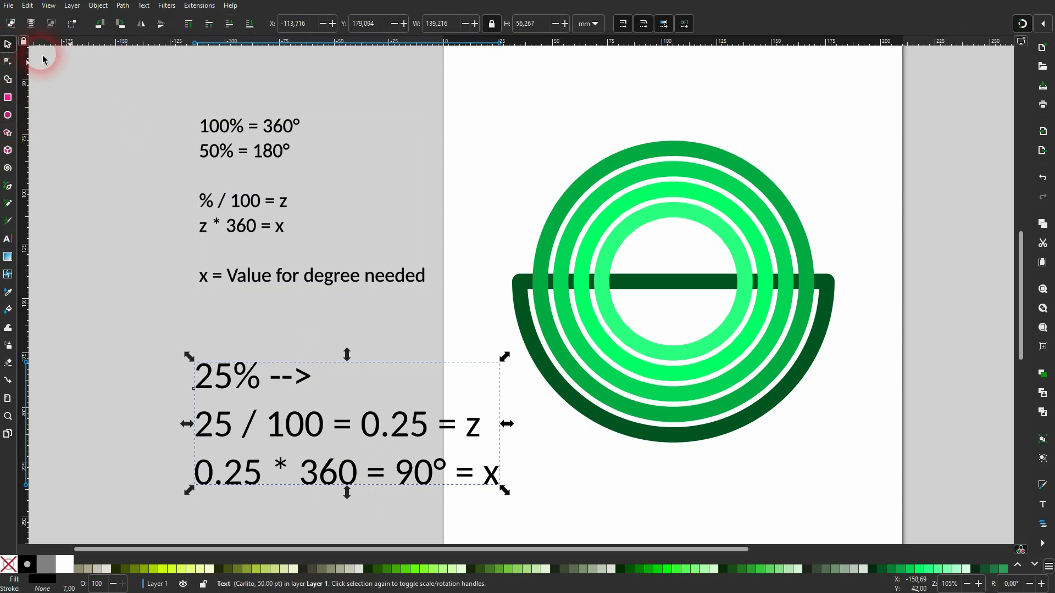
pyautogui.click(517, 299)
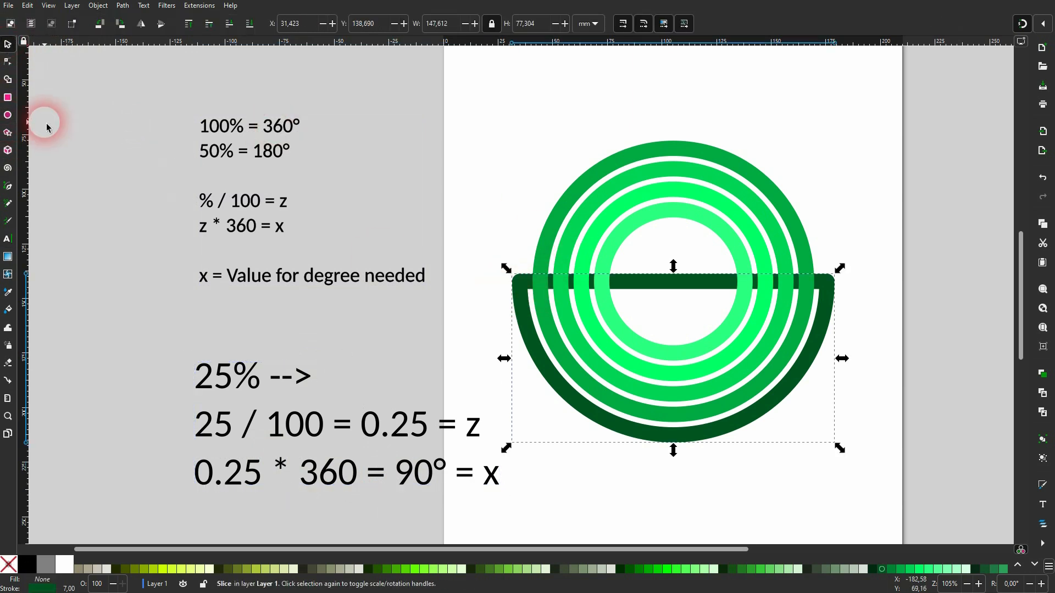
pyautogui.click(12, 119)
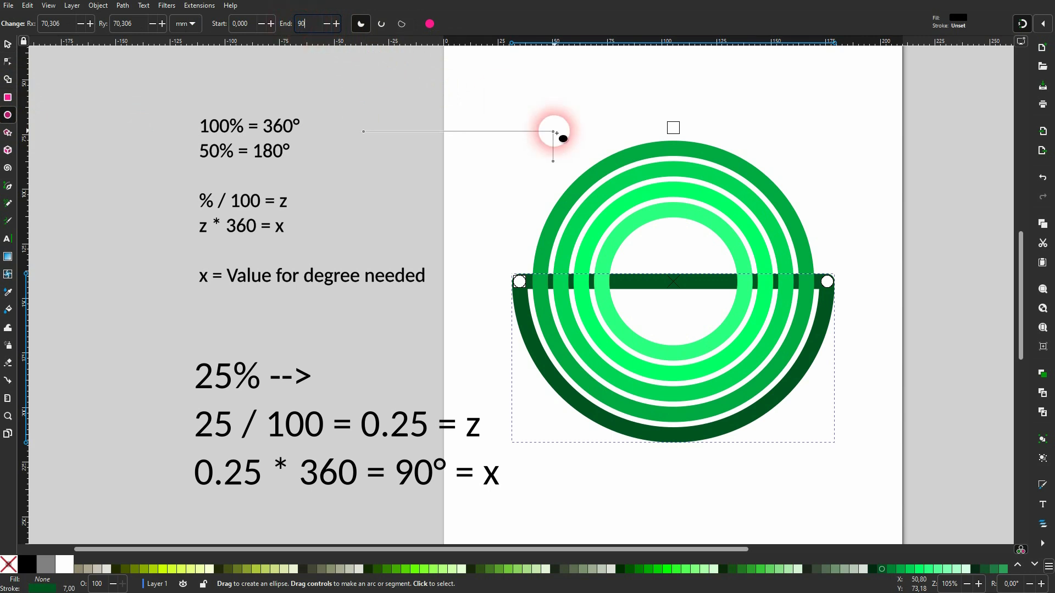
pyautogui.press('Return')
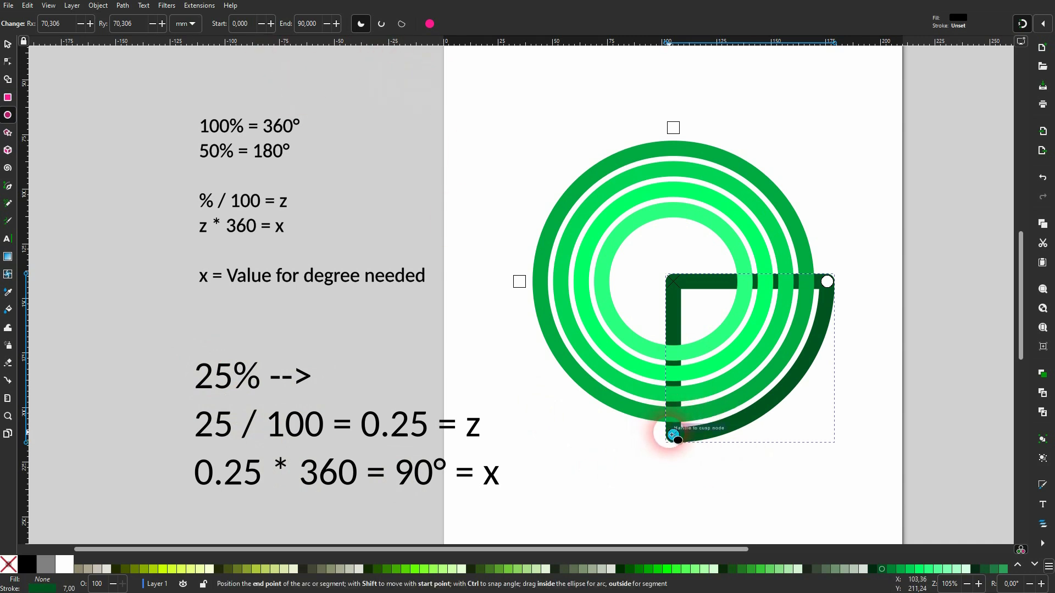
pyautogui.moveTo(671, 436); pyautogui.dragTo(748, 115)
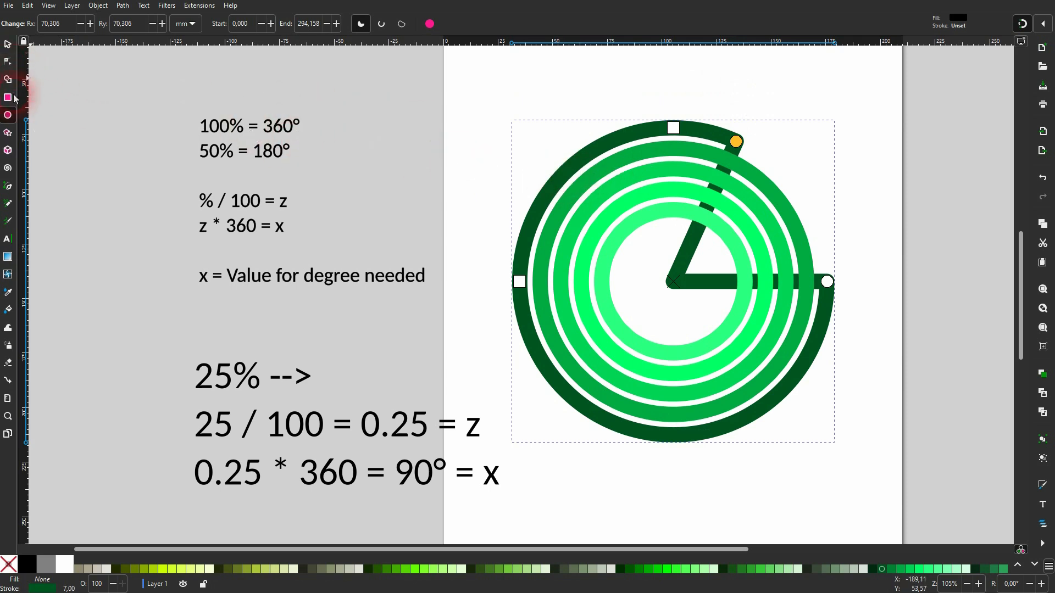
# - Change the percentage in the first line of the example calculation text to 11%
pyautogui.click(7, 45)
pyautogui.click(328, 464)
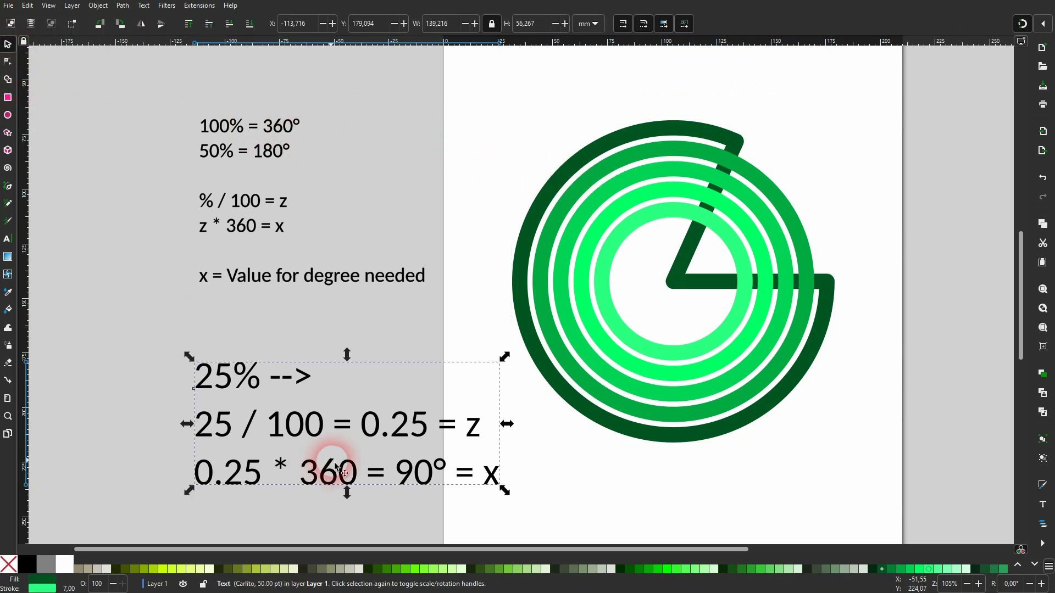
pyautogui.click(8, 238)
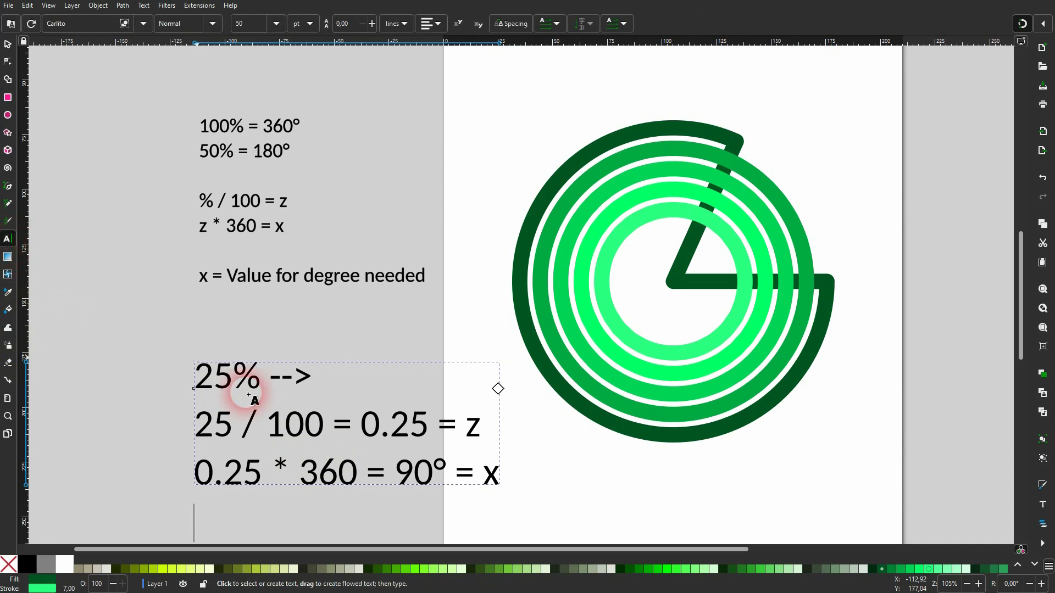
pyautogui.click(212, 377)
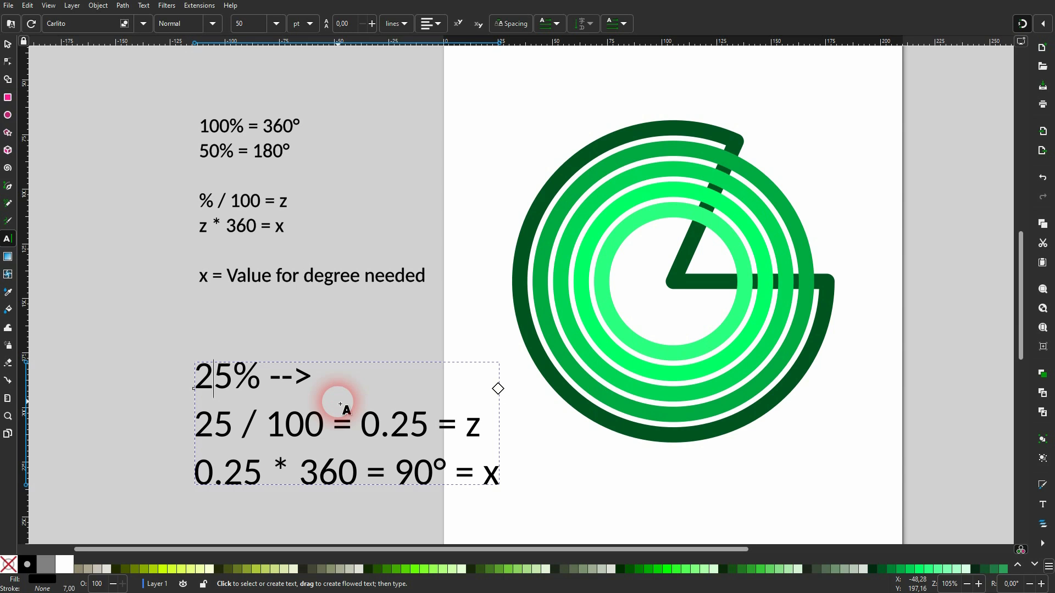
pyautogui.press('BackSpace')
pyautogui.press('Delete')
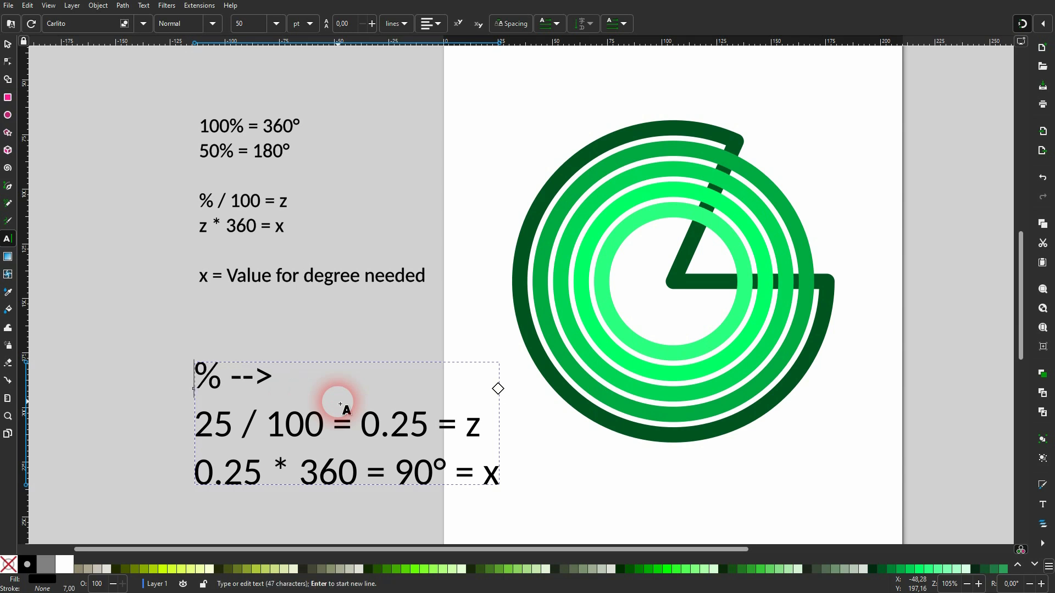
pyautogui.write('11')
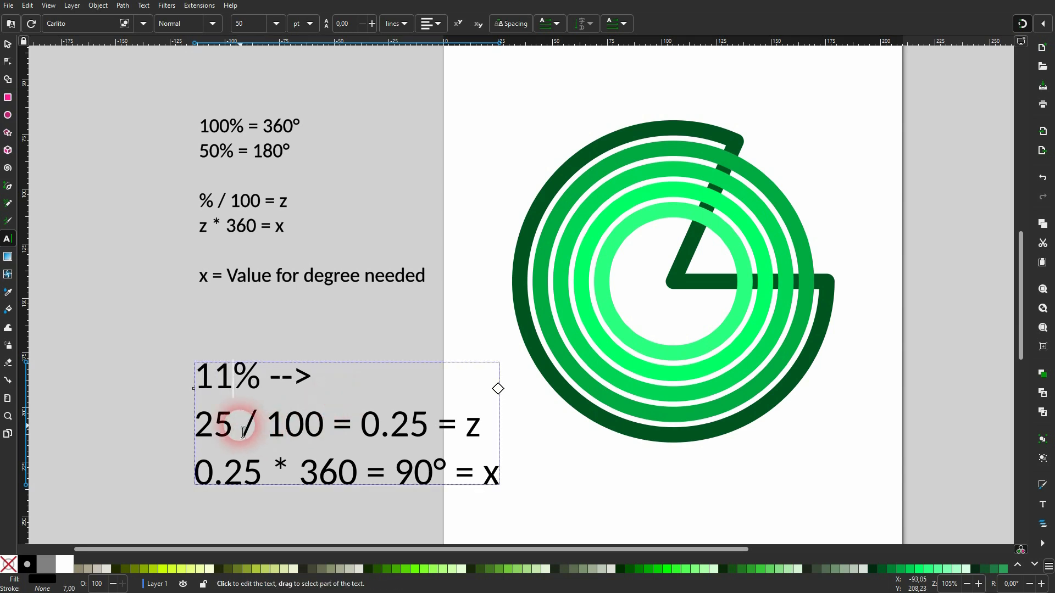
# - Change the number divided by 100 in the calculation's second line to 11
pyautogui.click(244, 431)
pyautogui.press('BackSpace')
pyautogui.press('BackSpace')
pyautogui.write('11')
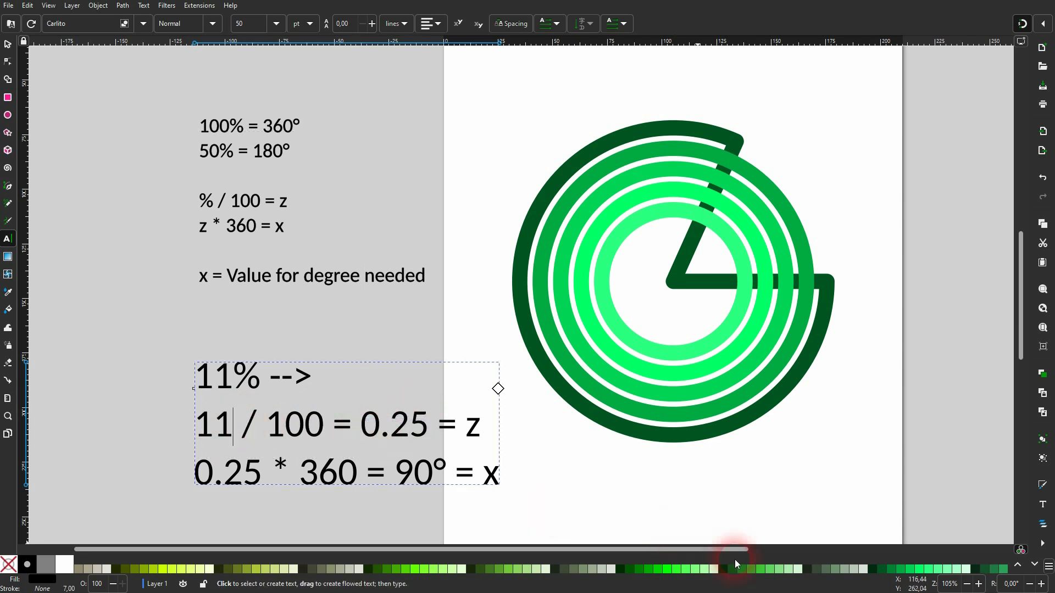
# - Switch to the Calculator app and divide 11 by 100
pyautogui.click(735, 591)
pyautogui.moveTo(842, 113); pyautogui.dragTo(933, 119)
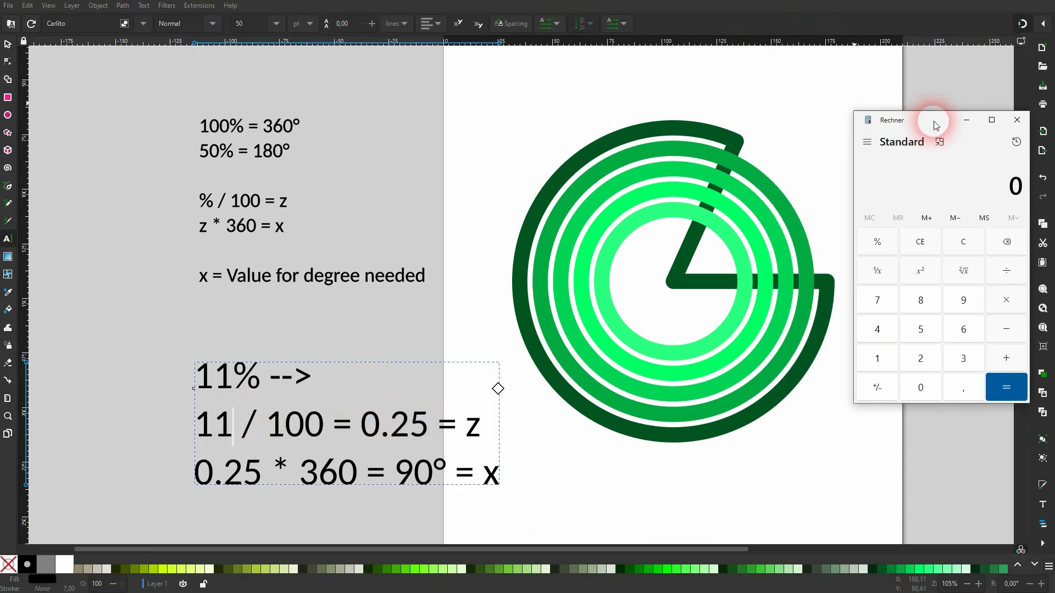
pyautogui.click(878, 358)
pyautogui.click(920, 387)
pyautogui.click(921, 387)
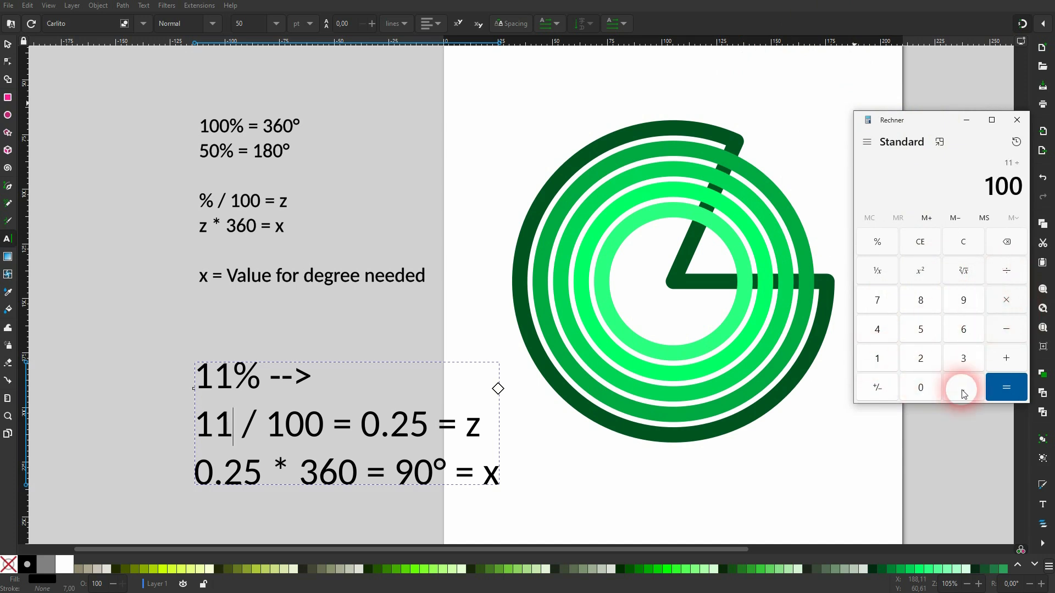
pyautogui.click(1006, 388)
# - Replace the division result in the example calculation's second line with 0.11
pyautogui.click(413, 436)
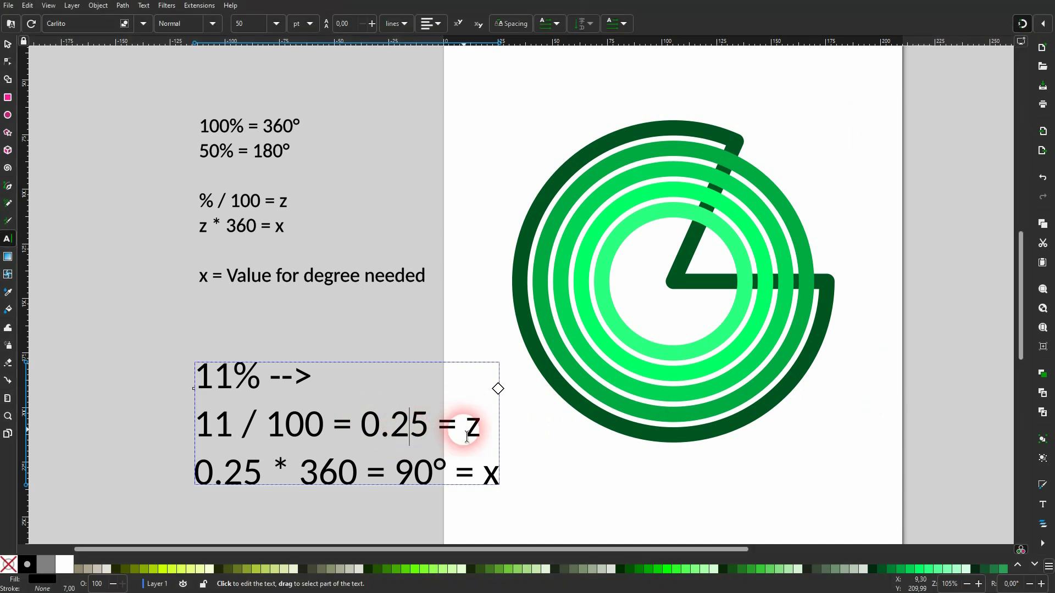
pyautogui.press('BackSpace')
pyautogui.press('Delete')
pyautogui.write('11')
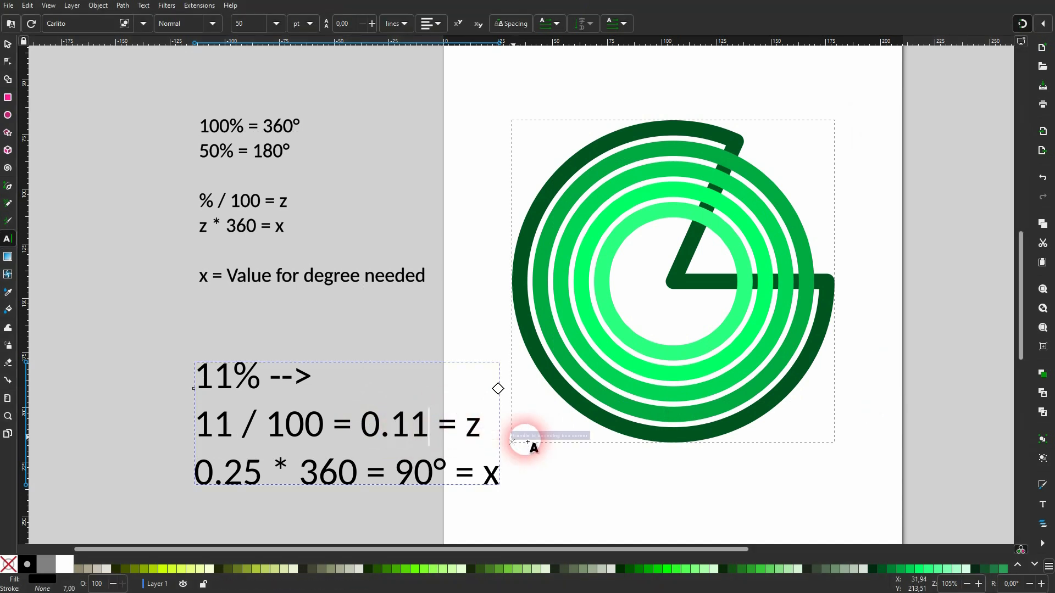
# - Return to the Calculator app and multiply the 0.11 result by 360
pyautogui.click(862, 592)
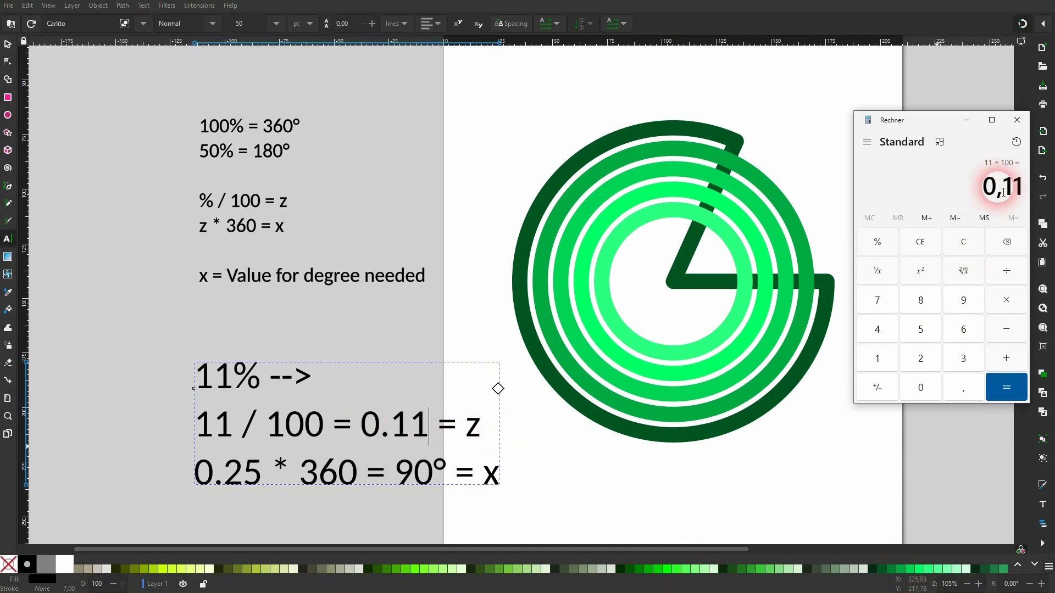
pyautogui.click(1009, 299)
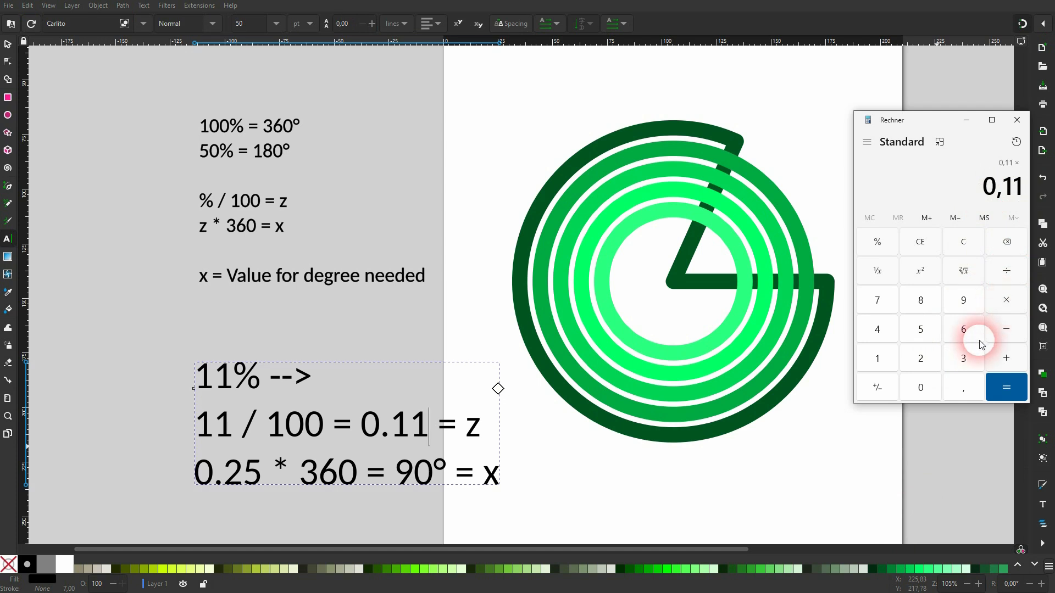
pyautogui.click(963, 356)
pyautogui.click(963, 329)
pyautogui.click(921, 387)
pyautogui.click(1007, 387)
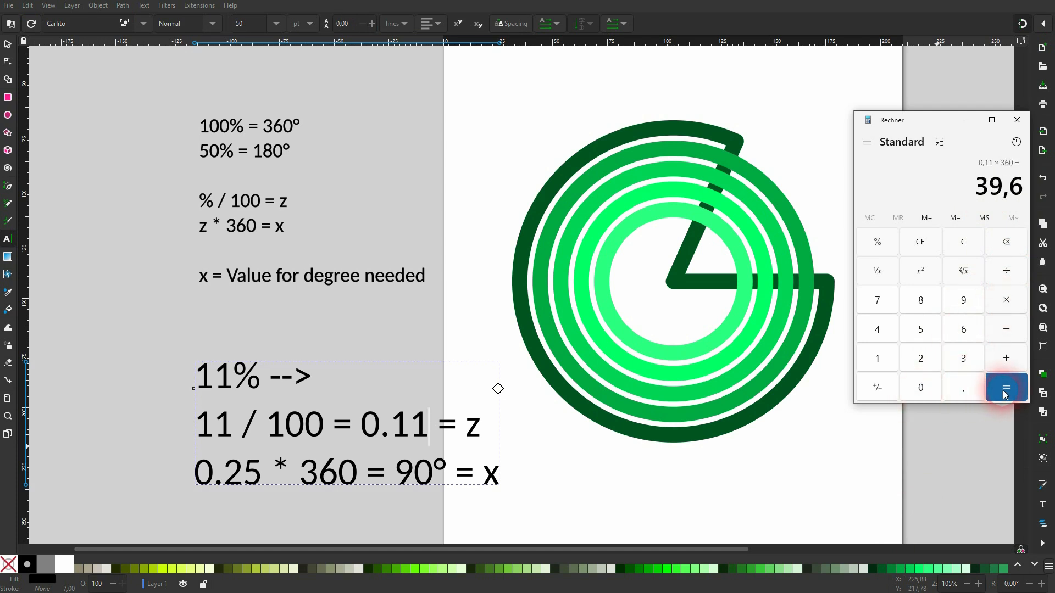
# - Change the factor multiplied by 360 in the example calculation's third line to 0.11
pyautogui.click(297, 478)
pyautogui.click(228, 477)
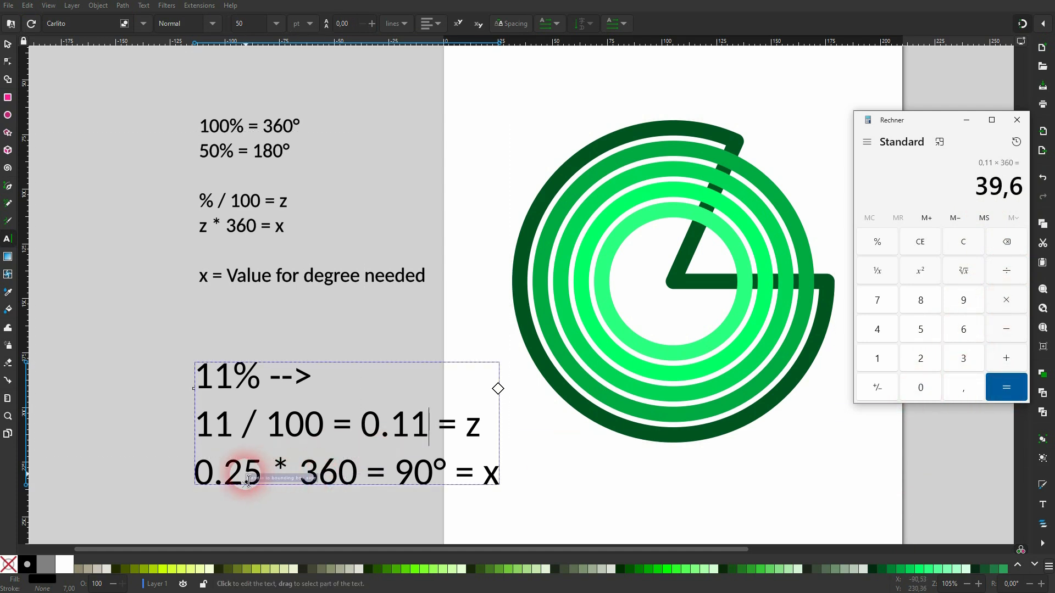
pyautogui.press('Delete')
pyautogui.press('Delete')
pyautogui.write('11')
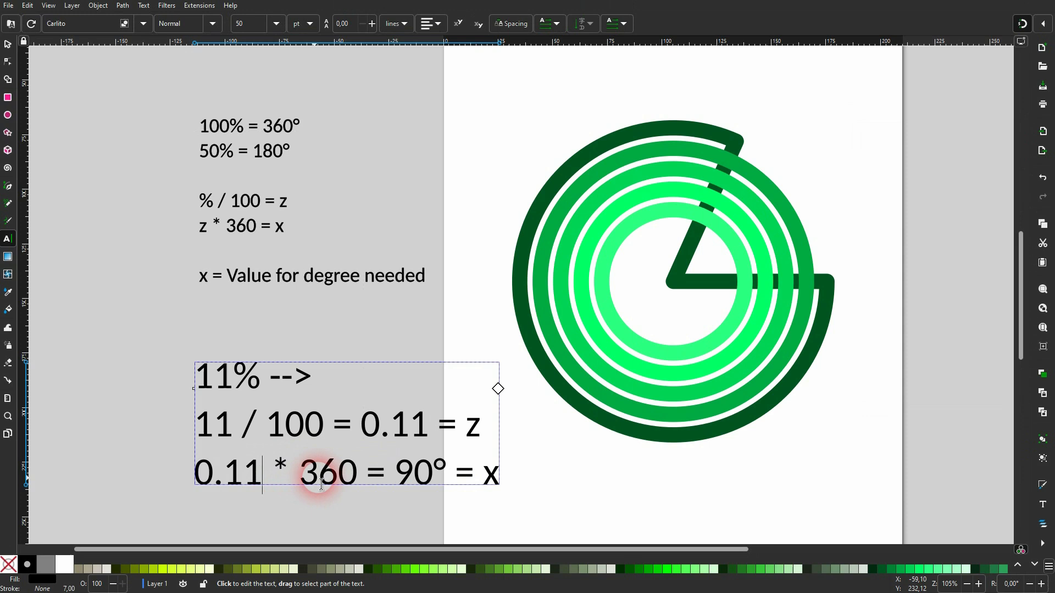
# - Replace the degree result in the example calculation's third line with 39.6
pyautogui.click(397, 477)
pyautogui.press('Delete')
pyautogui.press('Delete')
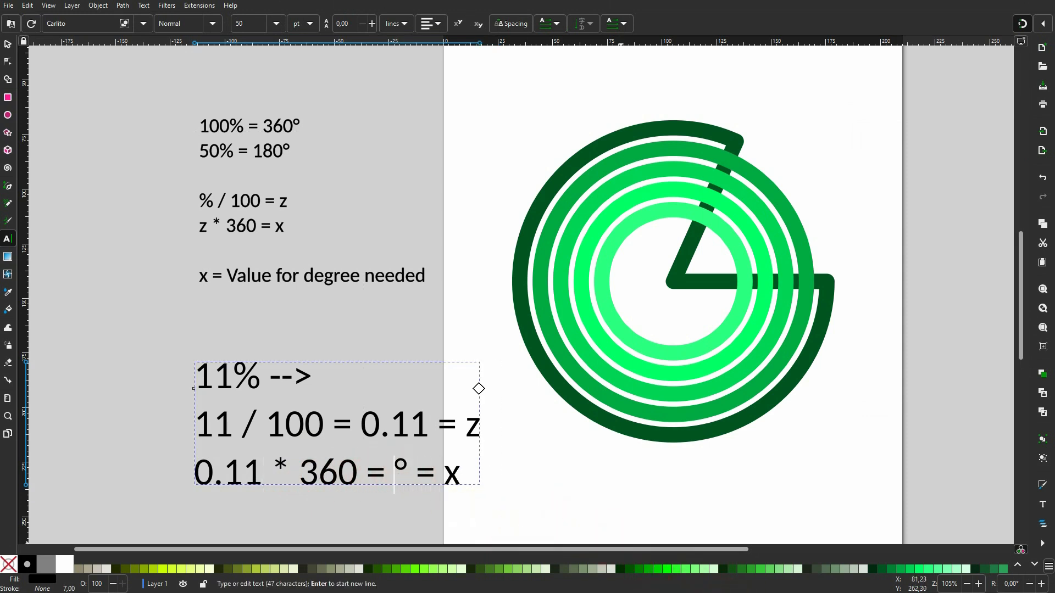
pyautogui.hotkey('alt', 'Tab')
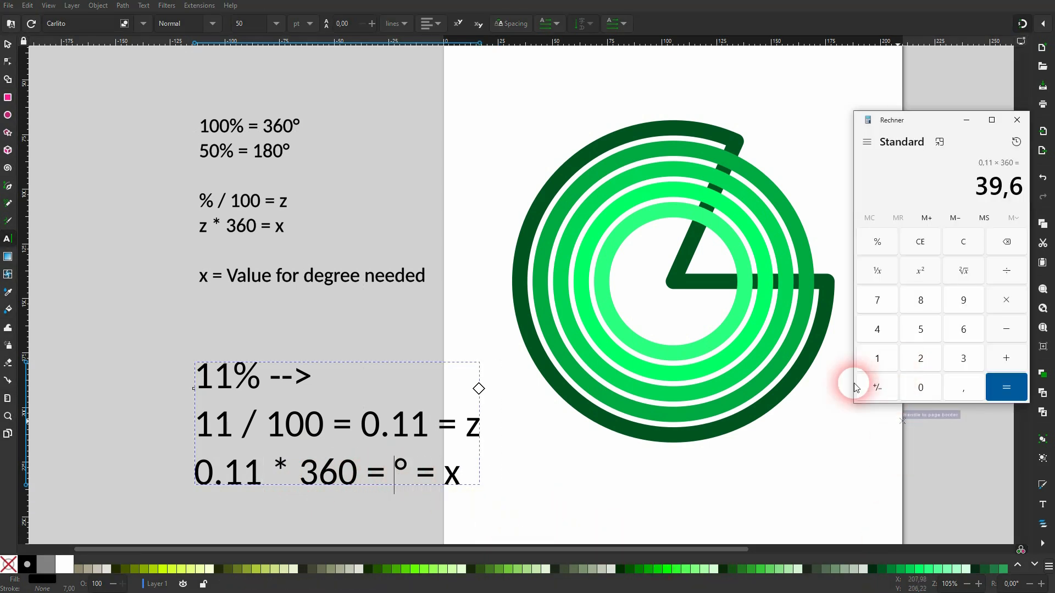
pyautogui.click(455, 459)
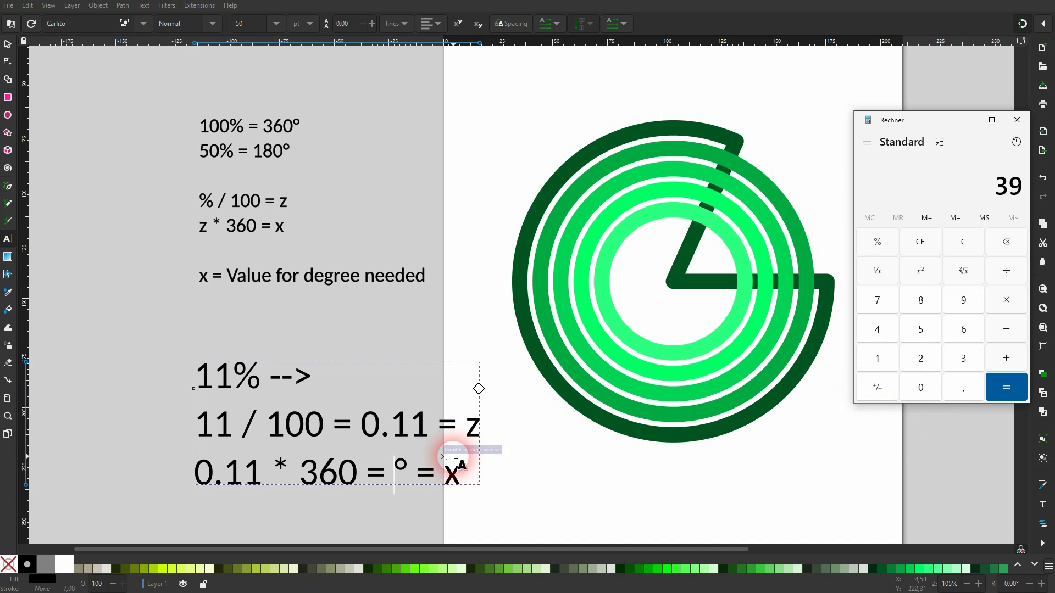
pyautogui.click(398, 475)
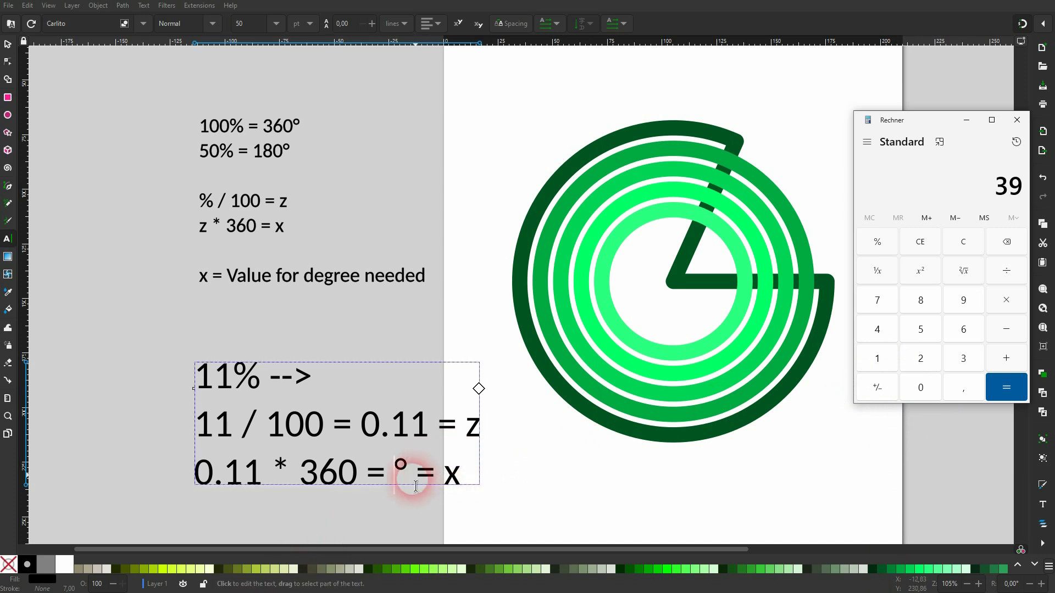
pyautogui.write('39')
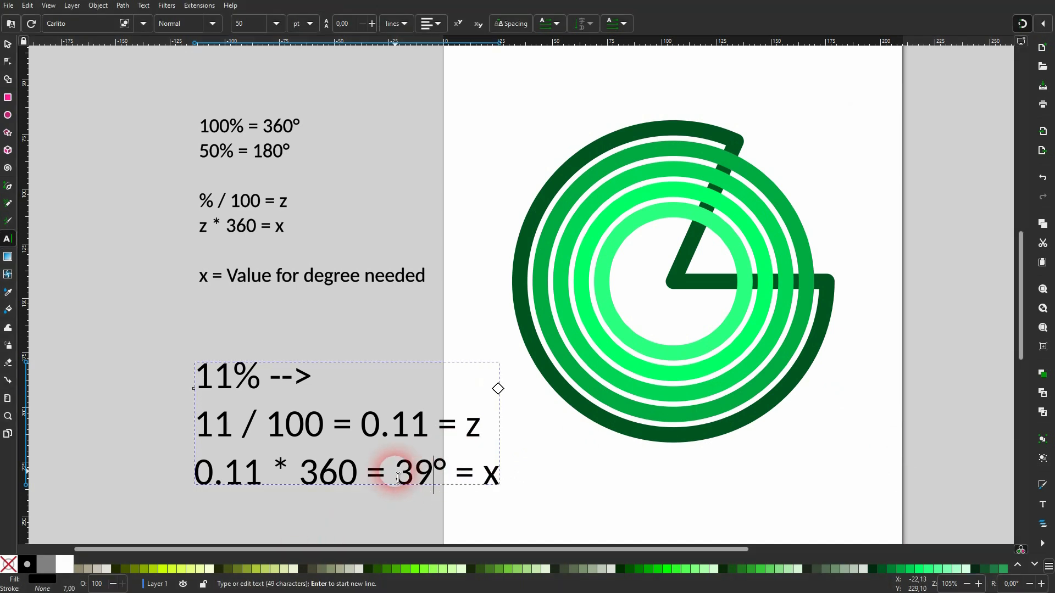
pyautogui.write('.6')
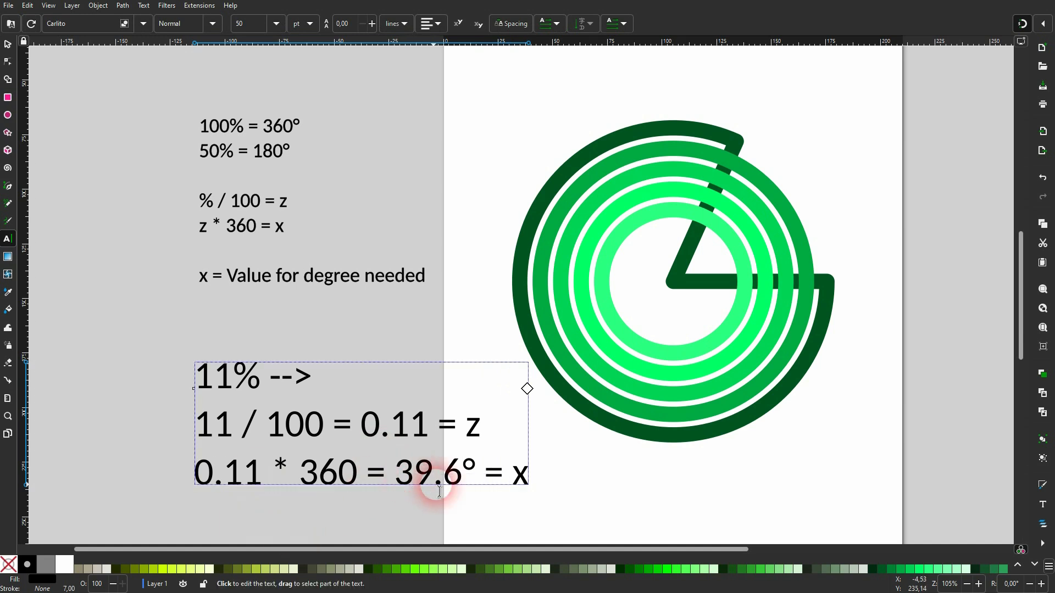
# - Set the end angle of the innermost green ring to 39.6°
pyautogui.click(9, 45)
pyautogui.click(646, 160)
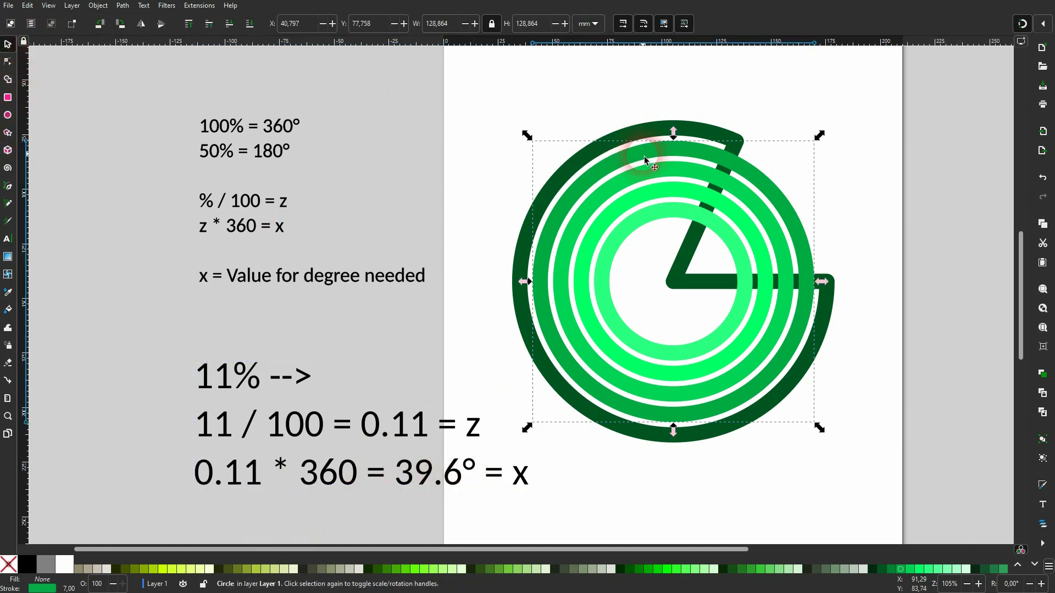
pyautogui.click(634, 232)
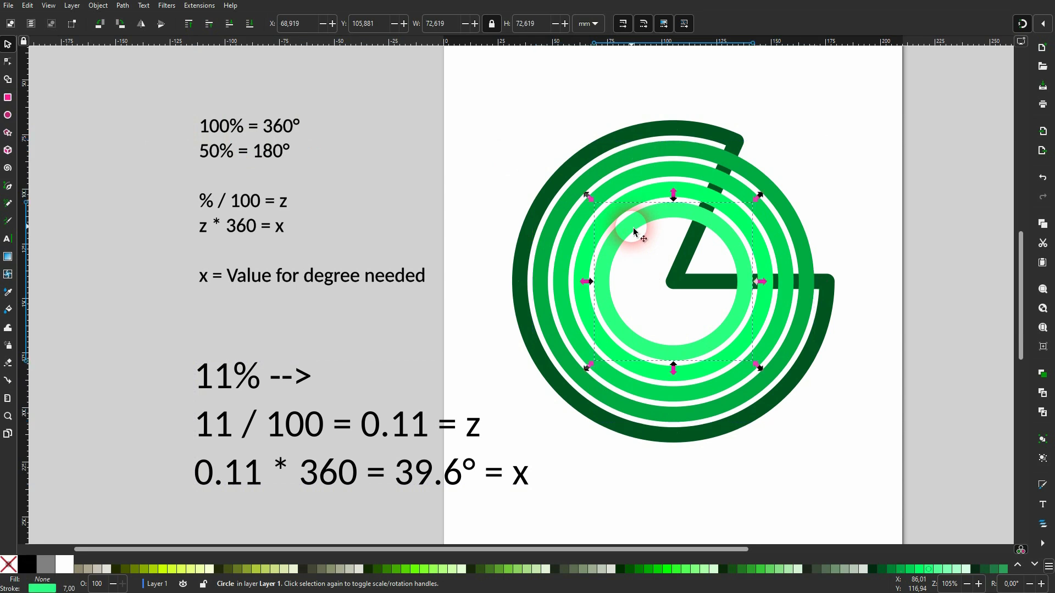
pyautogui.click(10, 119)
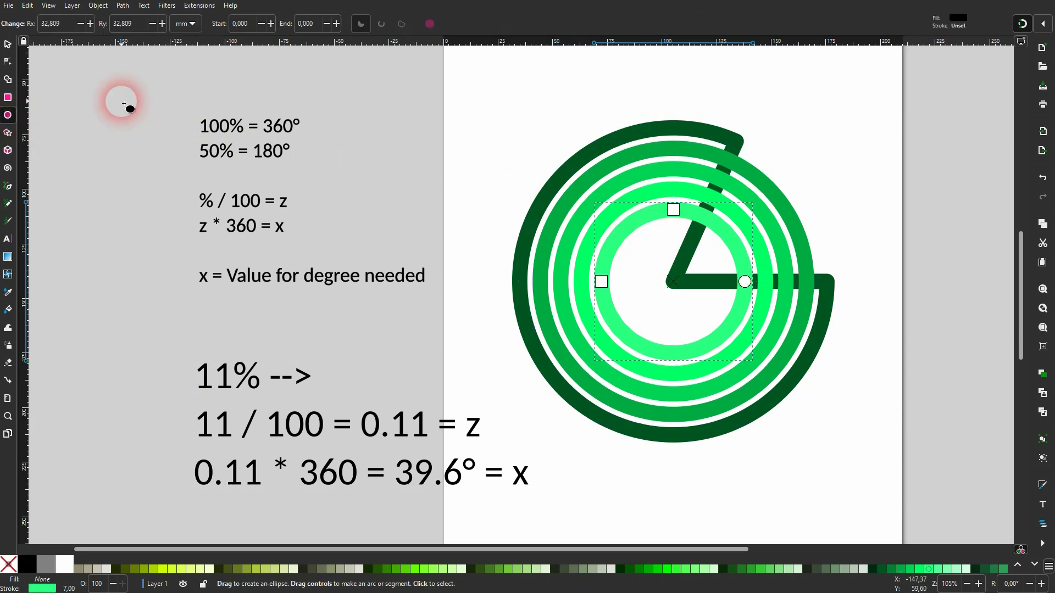
pyautogui.click(295, 26)
pyautogui.write('39.6')
pyautogui.press('Return')
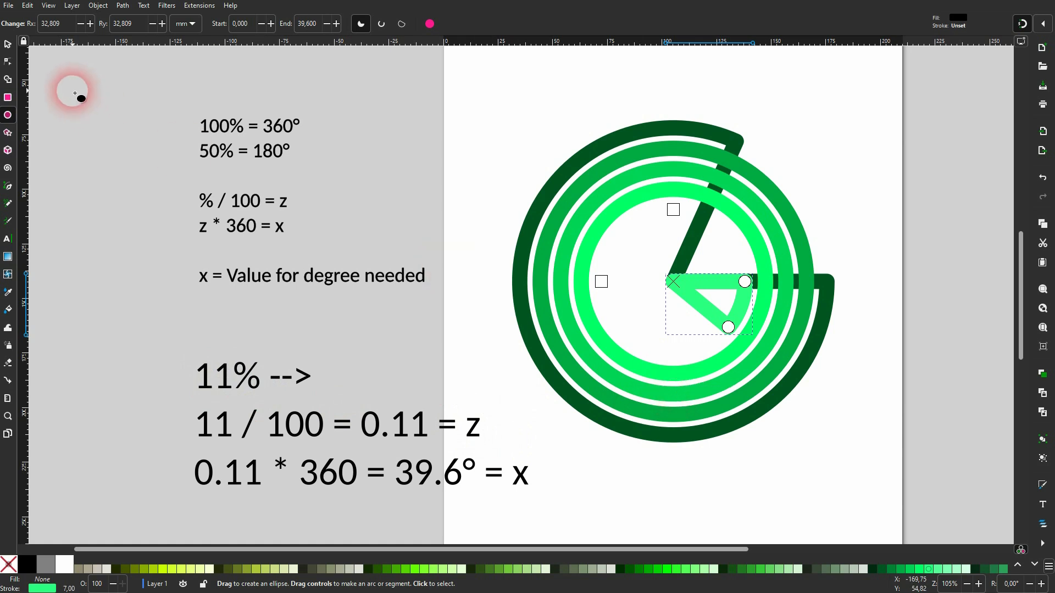
# - Pull the second-outermost ring's end point freehand around to about 239° and make the shape an unclosed arc
pyautogui.click(8, 44)
pyautogui.click(777, 185)
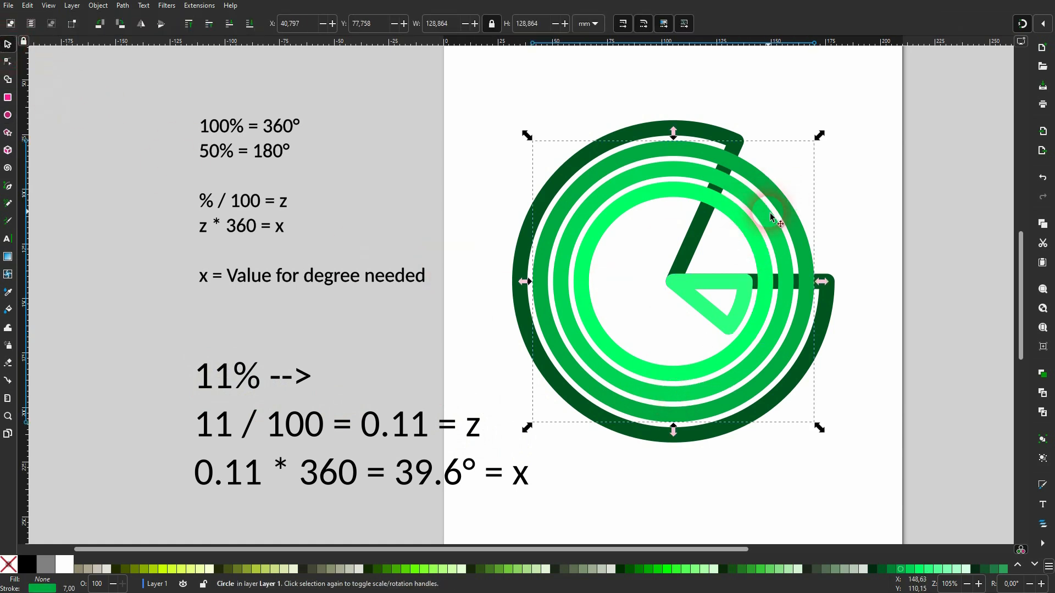
pyautogui.click(7, 117)
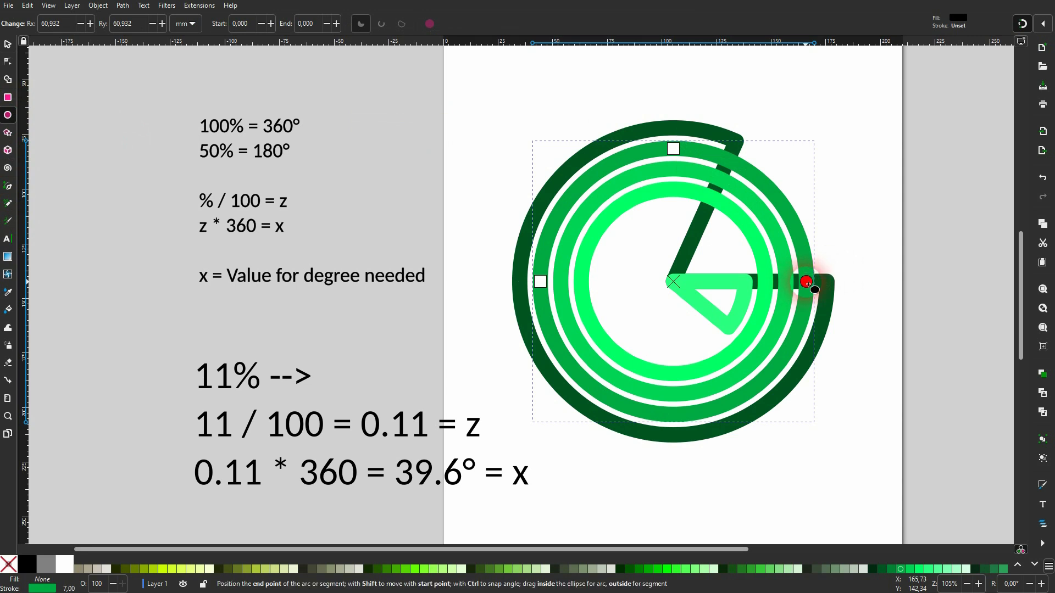
pyautogui.moveTo(808, 283); pyautogui.dragTo(647, 237)
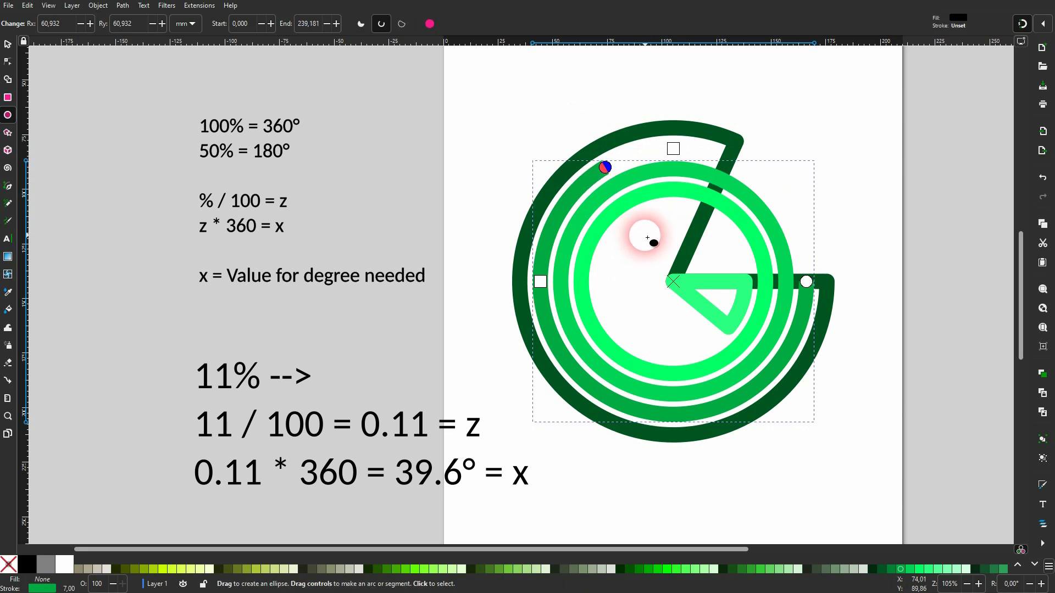
pyautogui.click(360, 24)
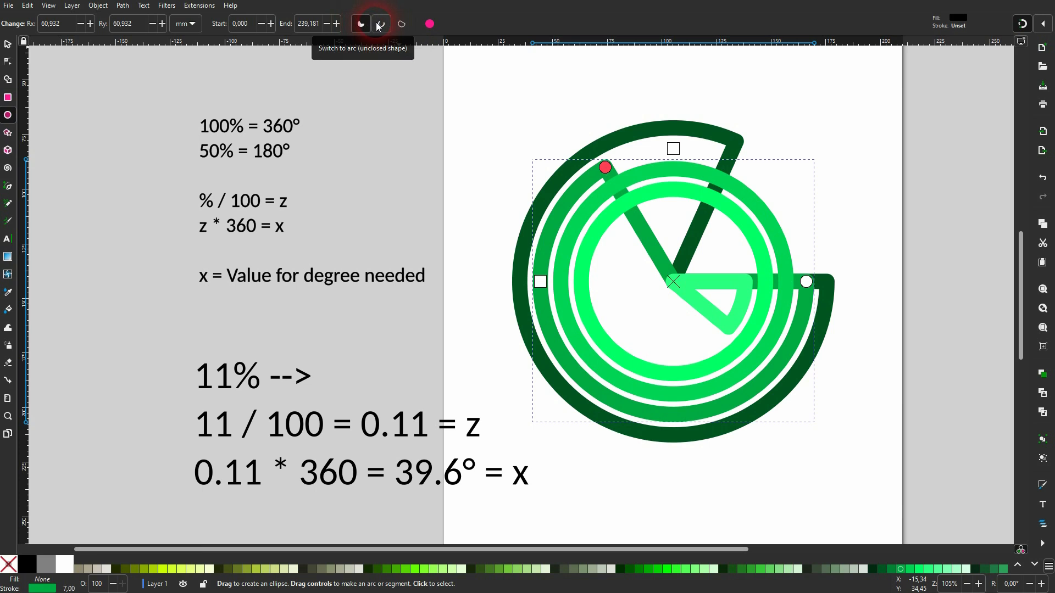
pyautogui.click(380, 23)
# - Convert the outermost dark green ring from a slice to an unclosed arc
pyautogui.click(8, 44)
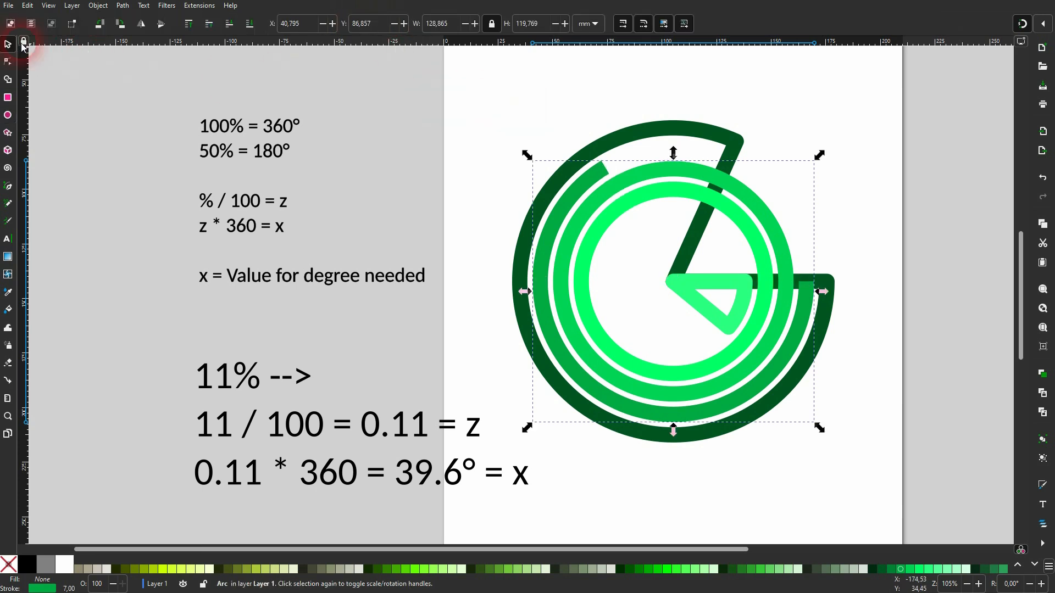
pyautogui.click(656, 130)
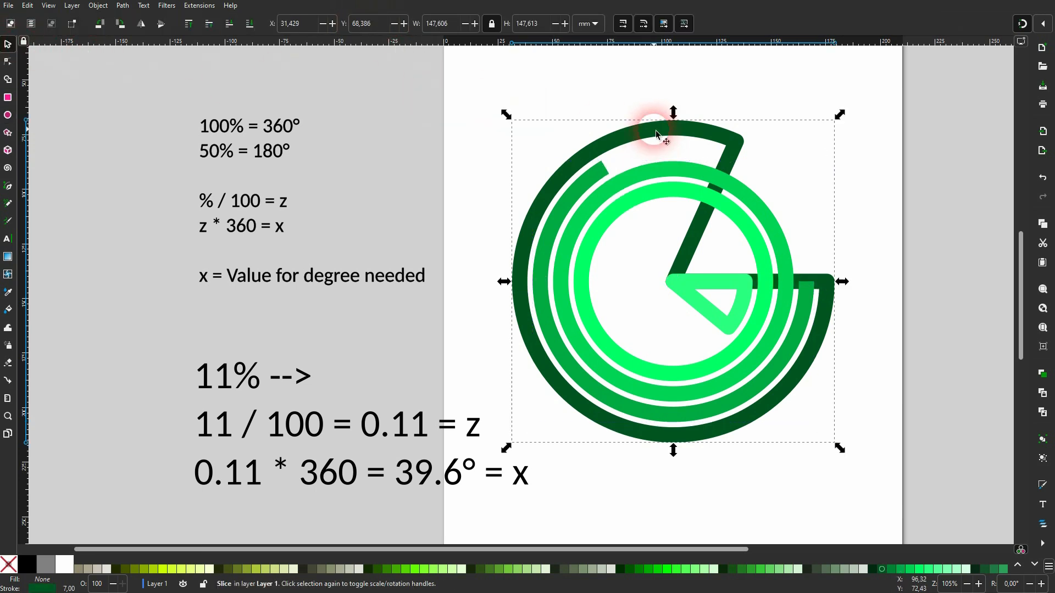
pyautogui.click(8, 117)
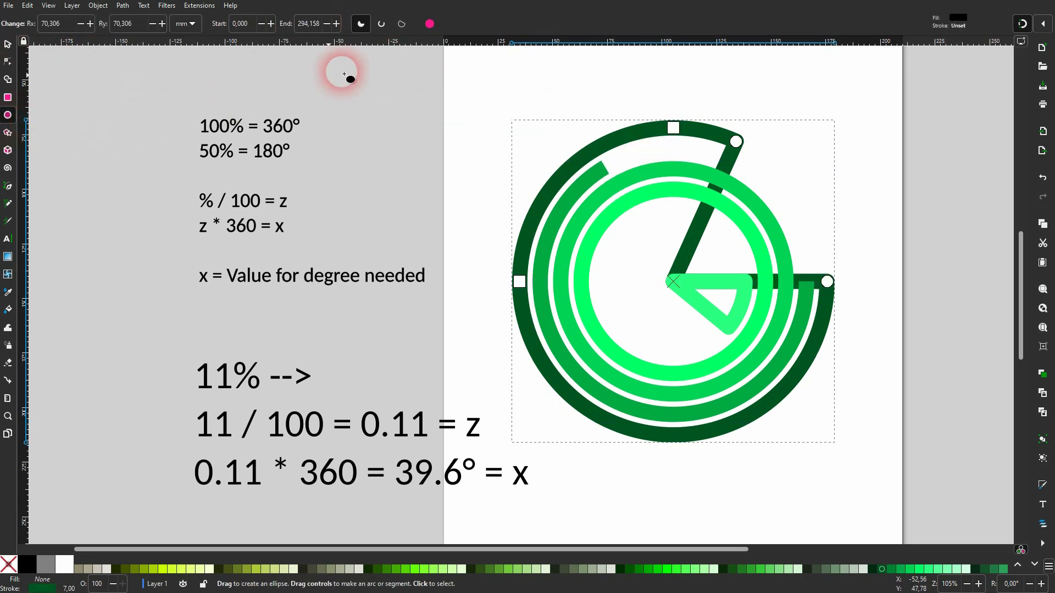
pyautogui.click(382, 25)
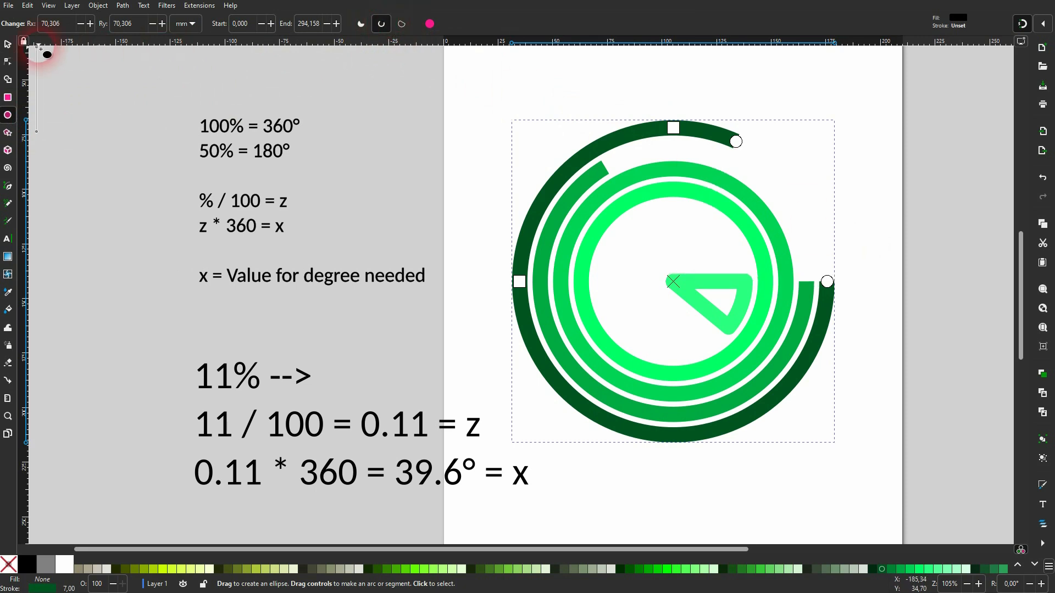
# - Pull the third ring's end point freehand around to about 213° and switch the shape to an unclosed arc
pyautogui.click(6, 45)
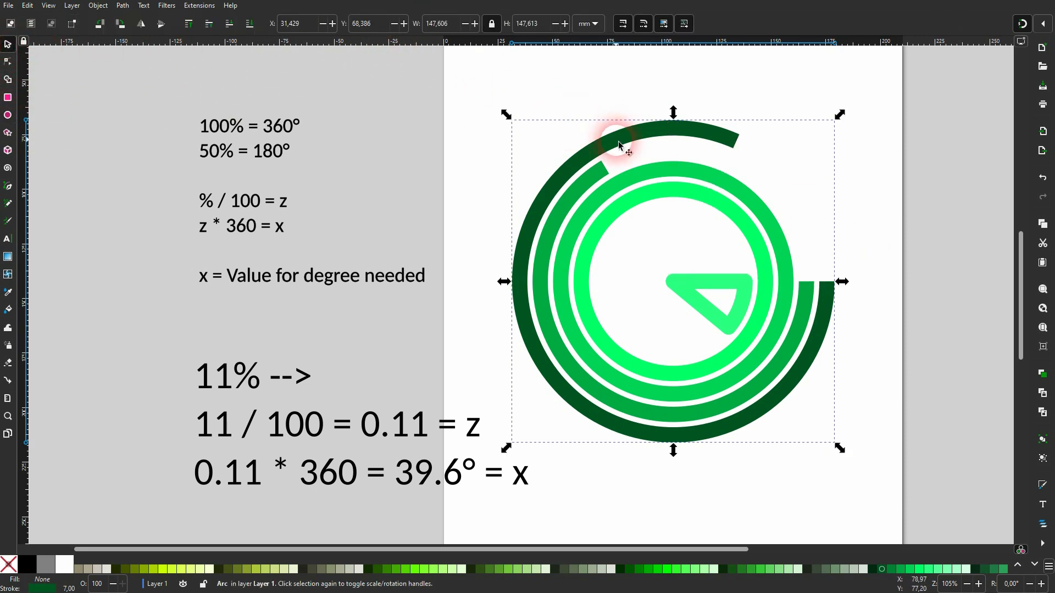
pyautogui.click(692, 169)
pyautogui.click(8, 115)
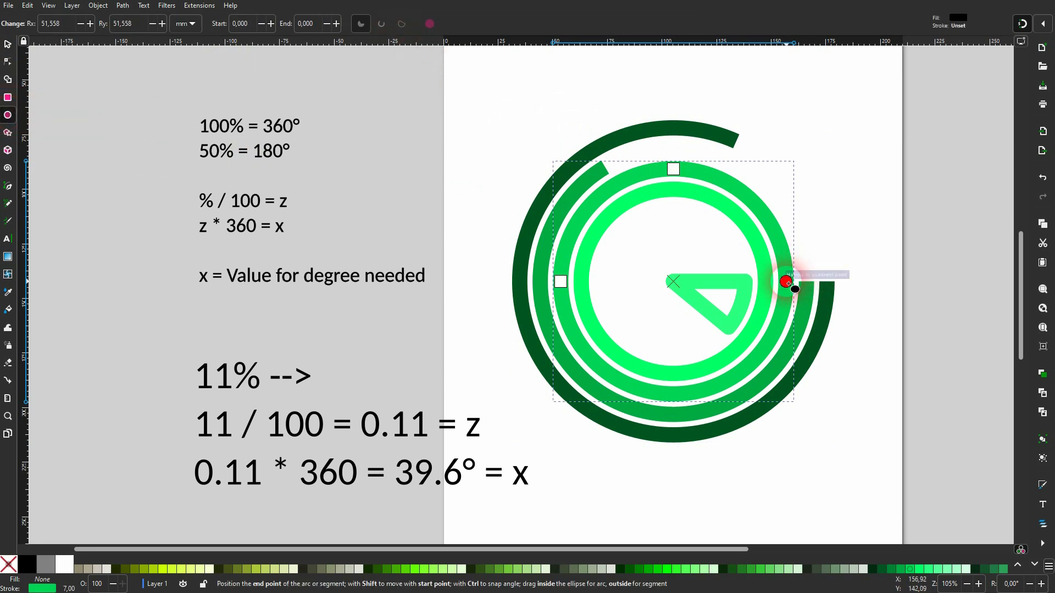
pyautogui.moveTo(786, 282); pyautogui.dragTo(578, 219)
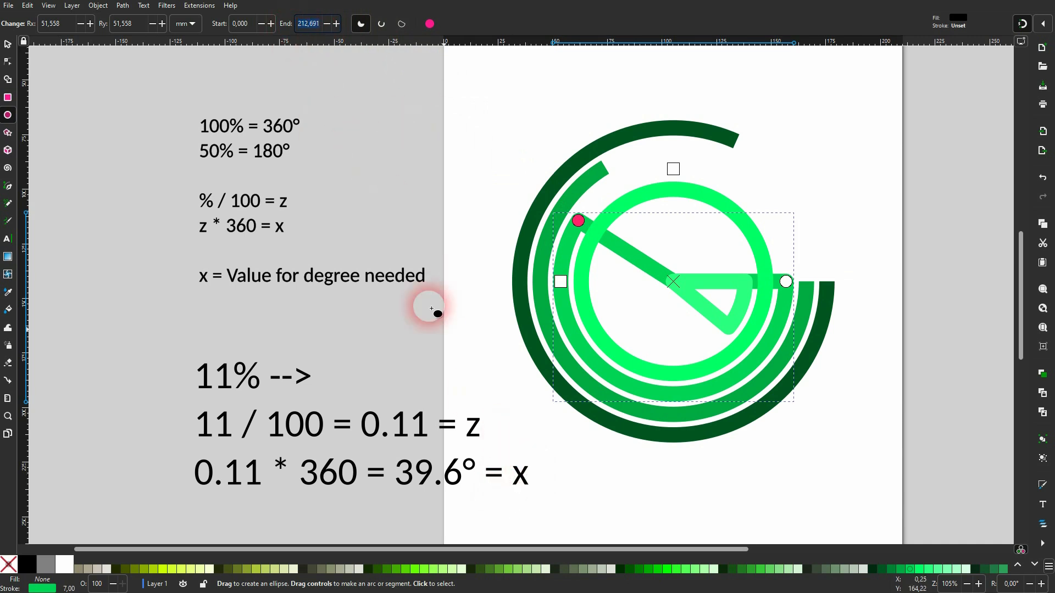
pyautogui.click(381, 23)
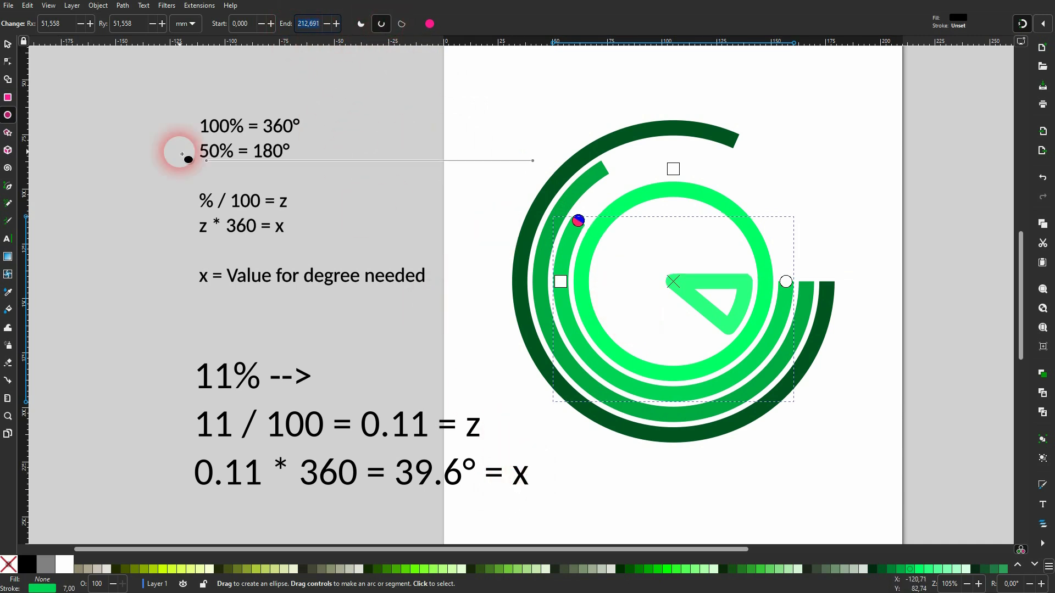
# - Set the end angle of the fourth ring, the remaining full circle, to 126°
pyautogui.click(9, 48)
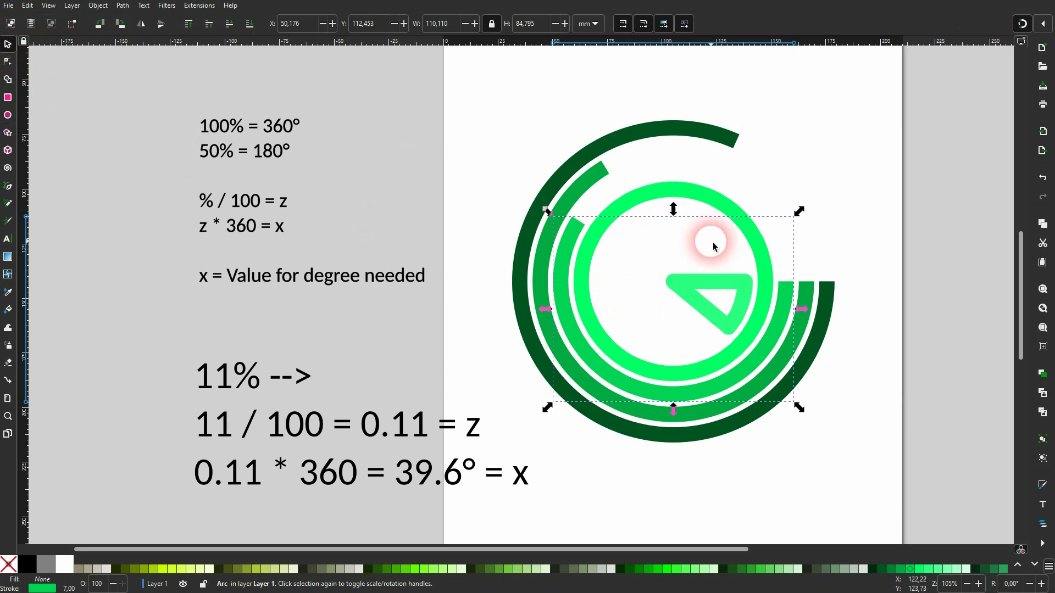
pyautogui.click(757, 241)
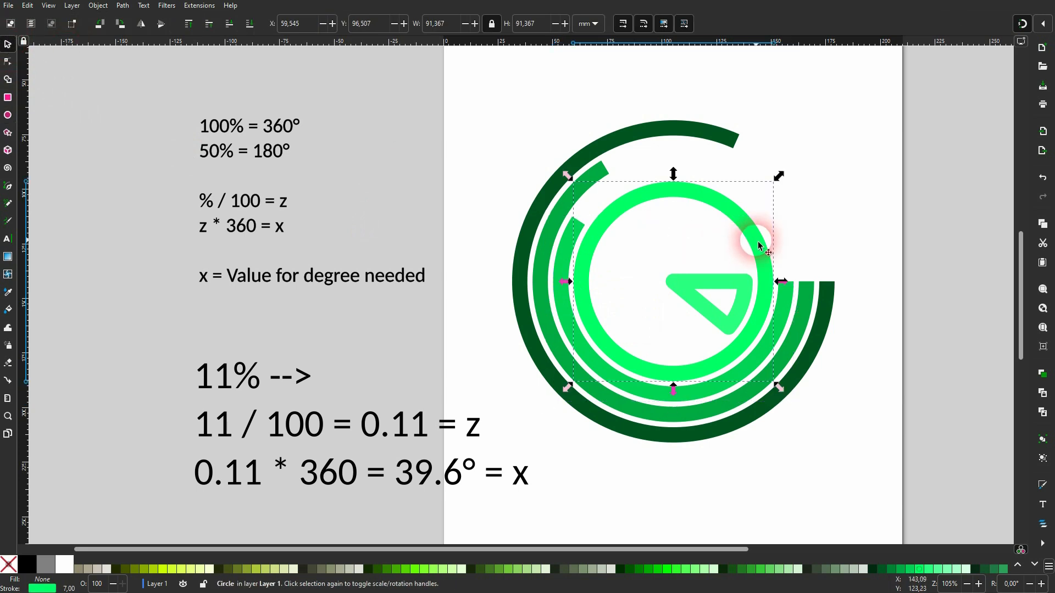
pyautogui.click(8, 114)
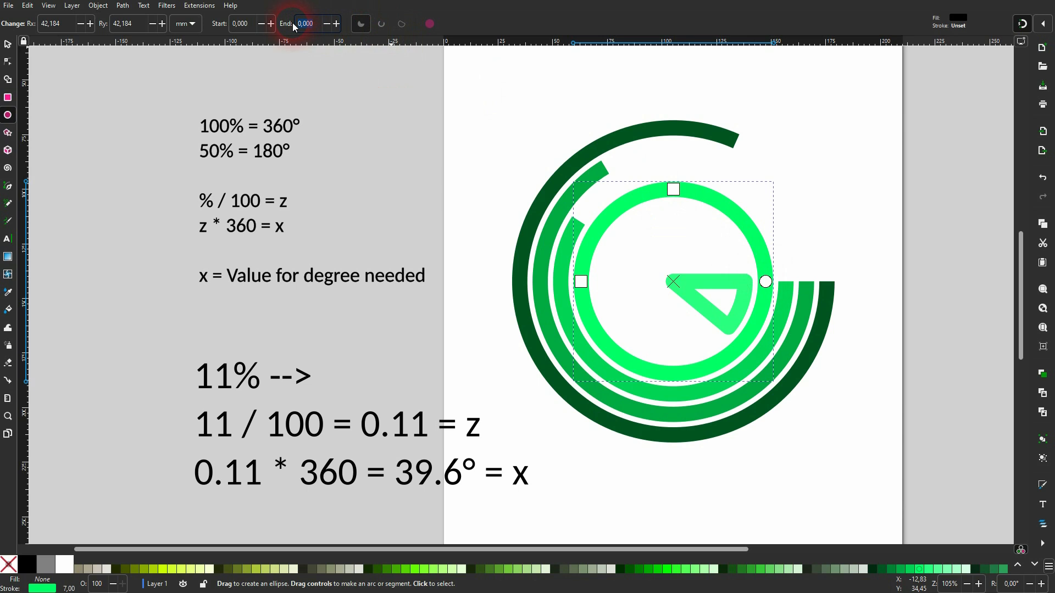
pyautogui.write('126')
pyautogui.press('Return')
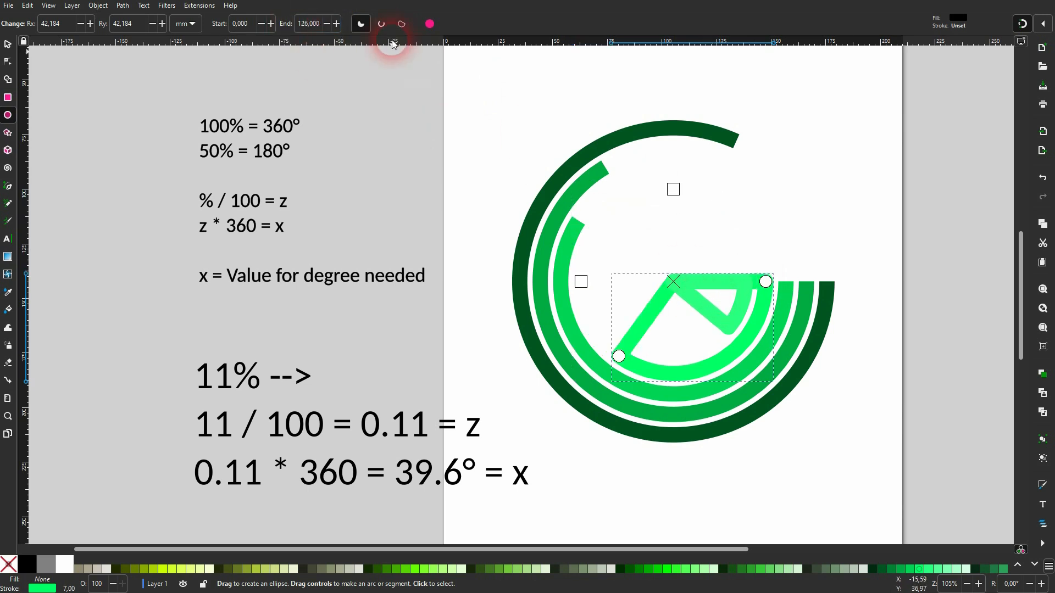
# - Convert the fourth ring and the innermost 39.6° ring from slices to unclosed arcs
pyautogui.click(382, 24)
pyautogui.click(11, 48)
pyautogui.click(633, 279)
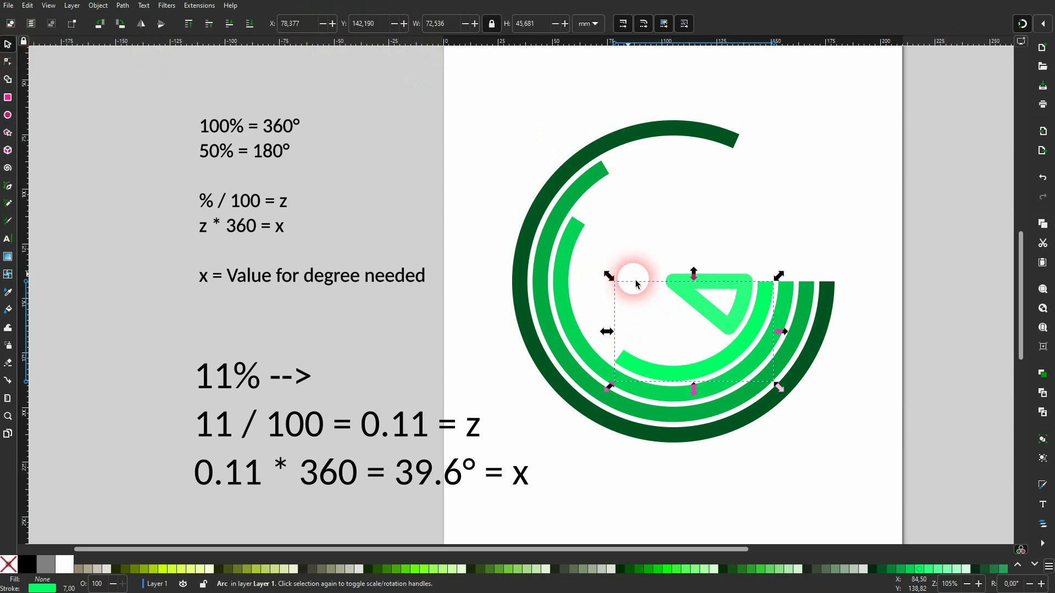
pyautogui.click(722, 322)
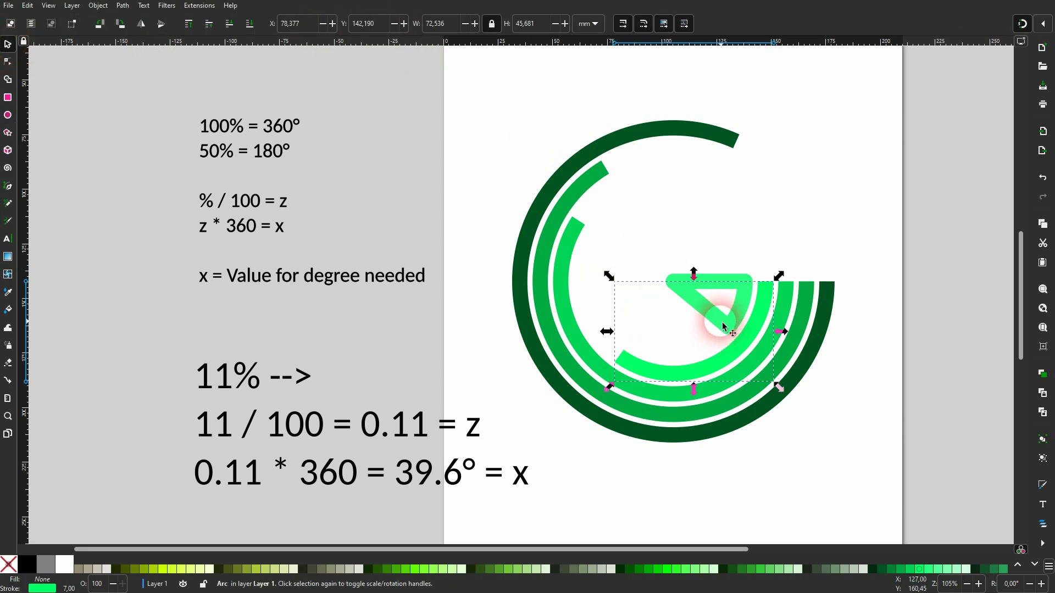
pyautogui.click(8, 115)
pyautogui.click(381, 23)
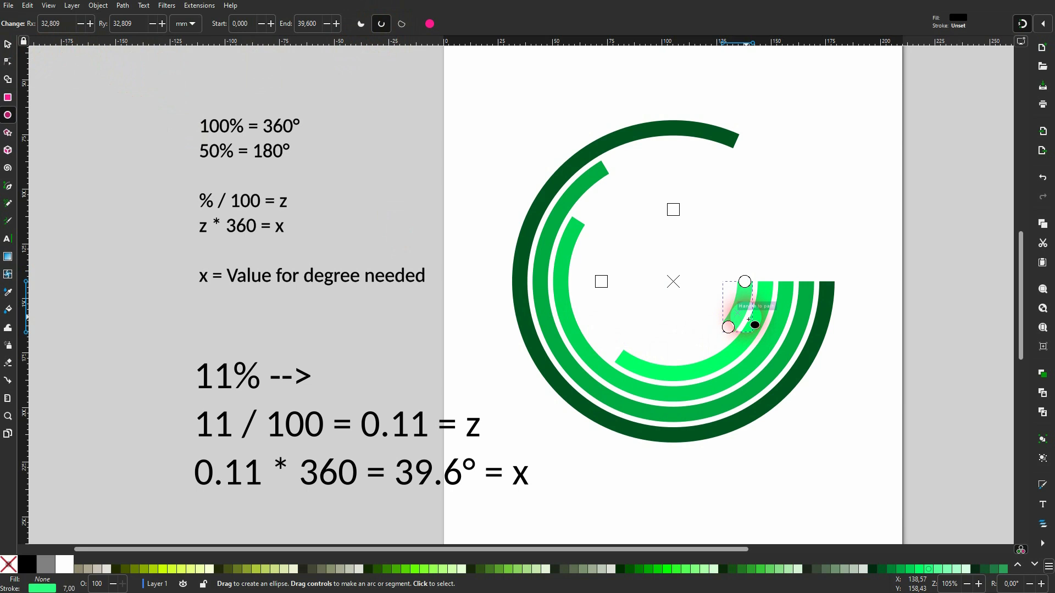
pyautogui.click(8, 44)
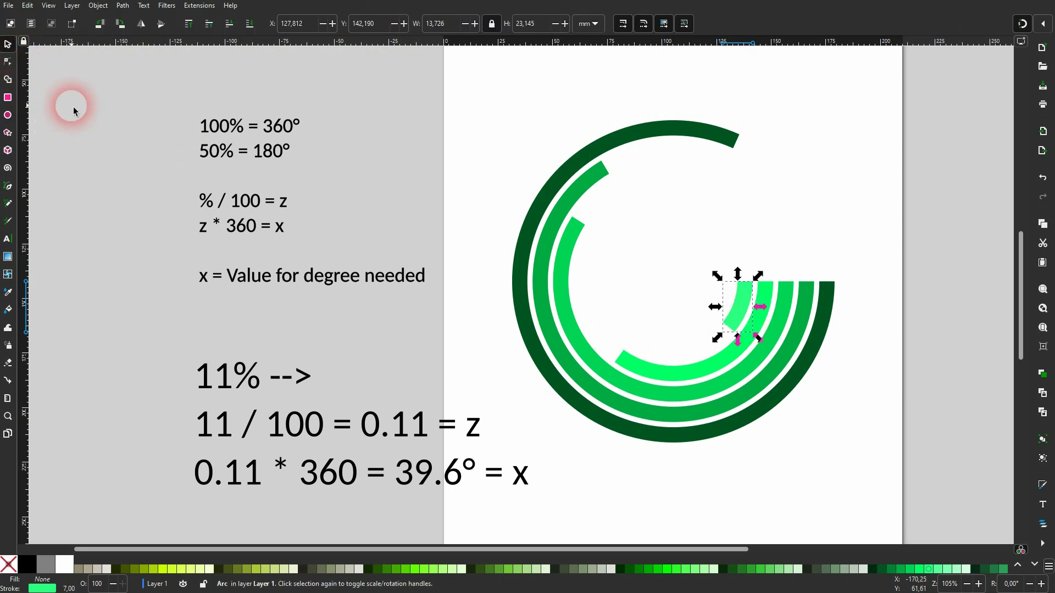
pyautogui.click(165, 306)
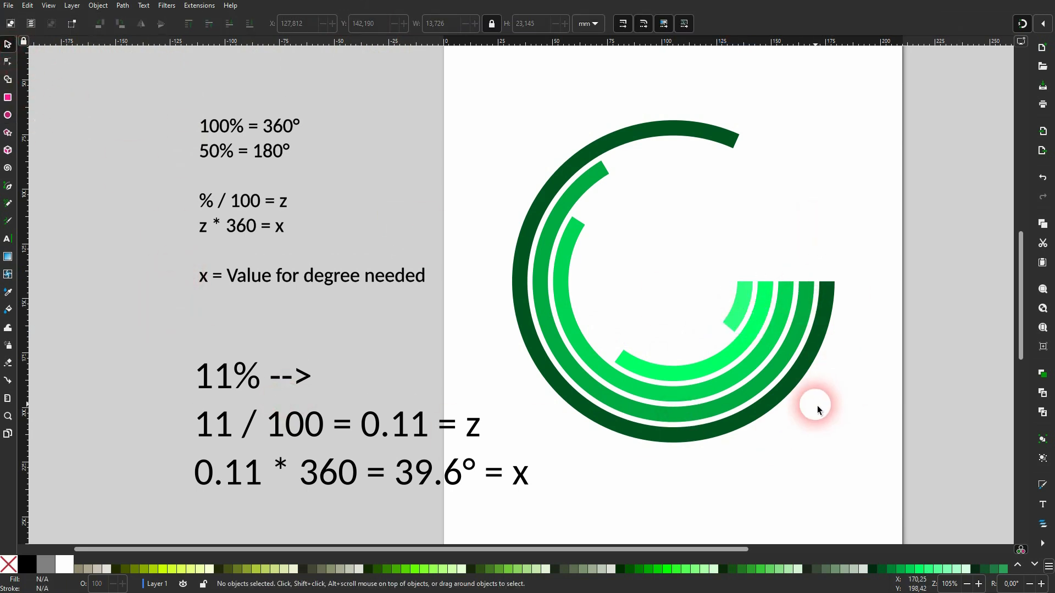
# - Try round and square stroke caps on all five arcs, finishing on butt caps, and clear the selection
pyautogui.moveTo(493, 95); pyautogui.dragTo(876, 454)
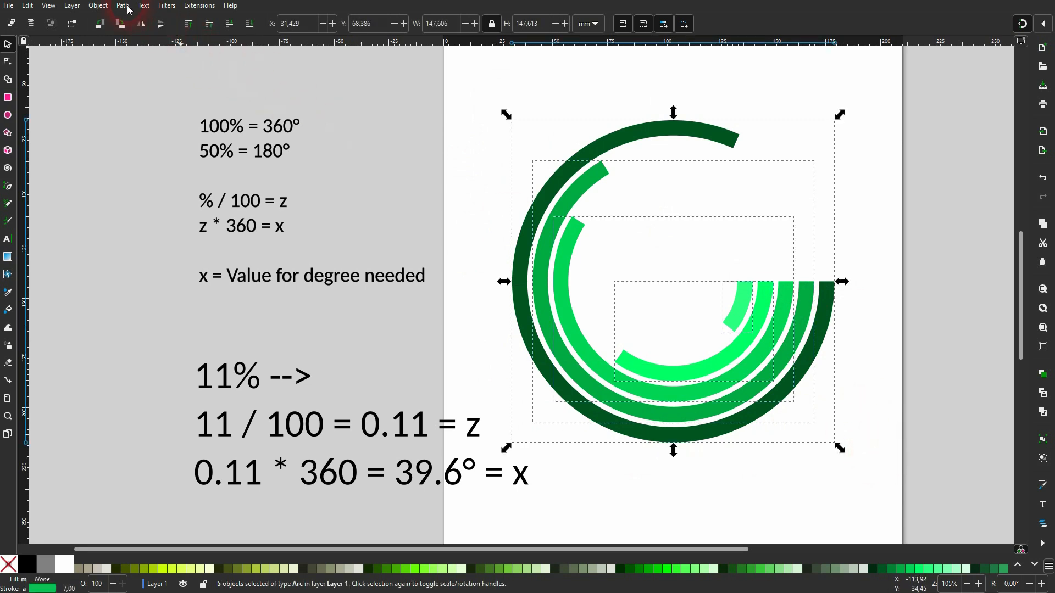
pyautogui.click(99, 6)
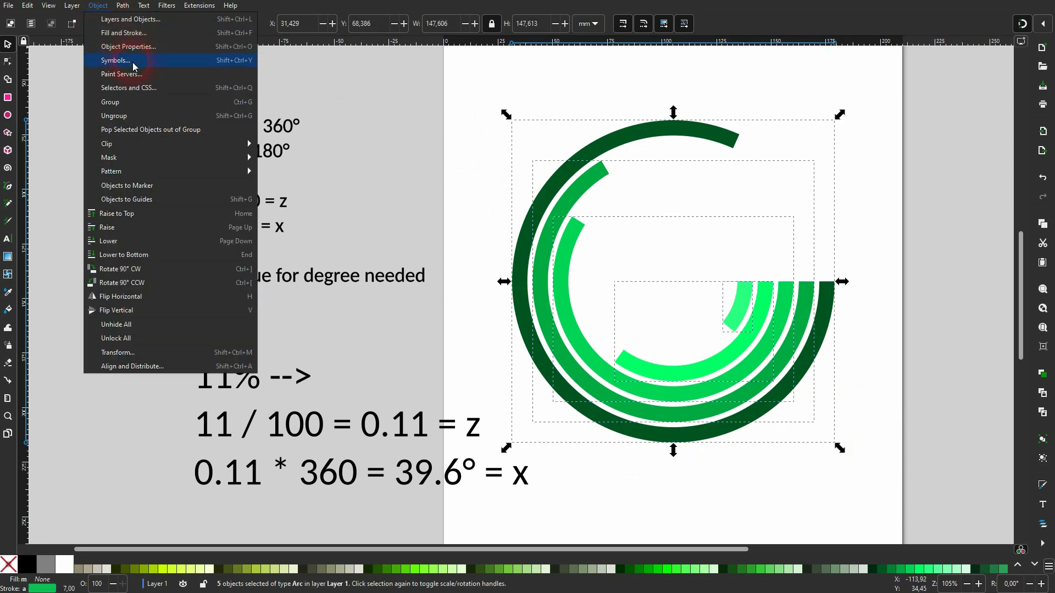
pyautogui.click(123, 33)
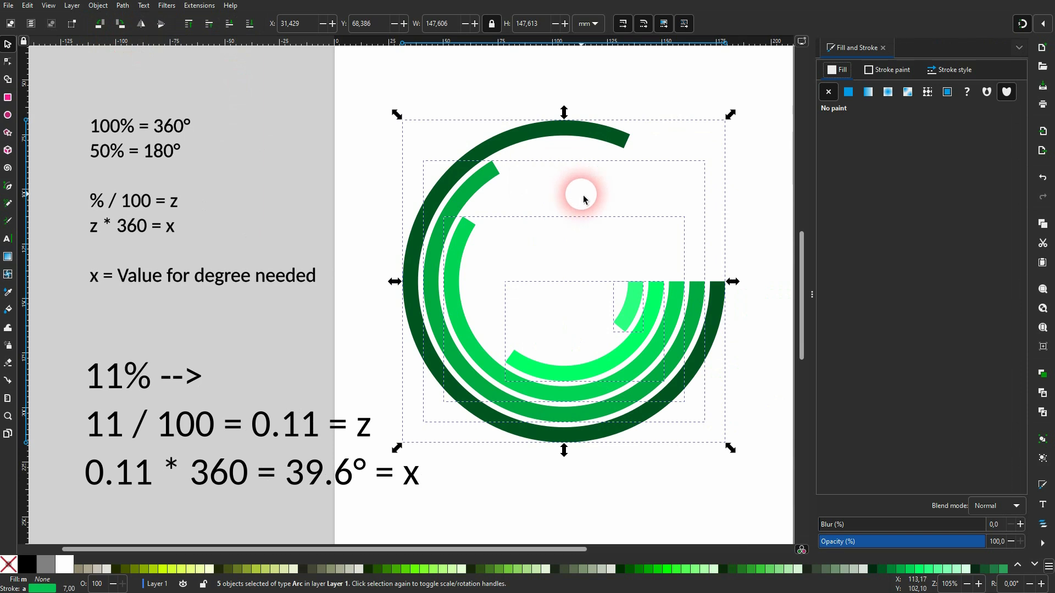
pyautogui.click(963, 70)
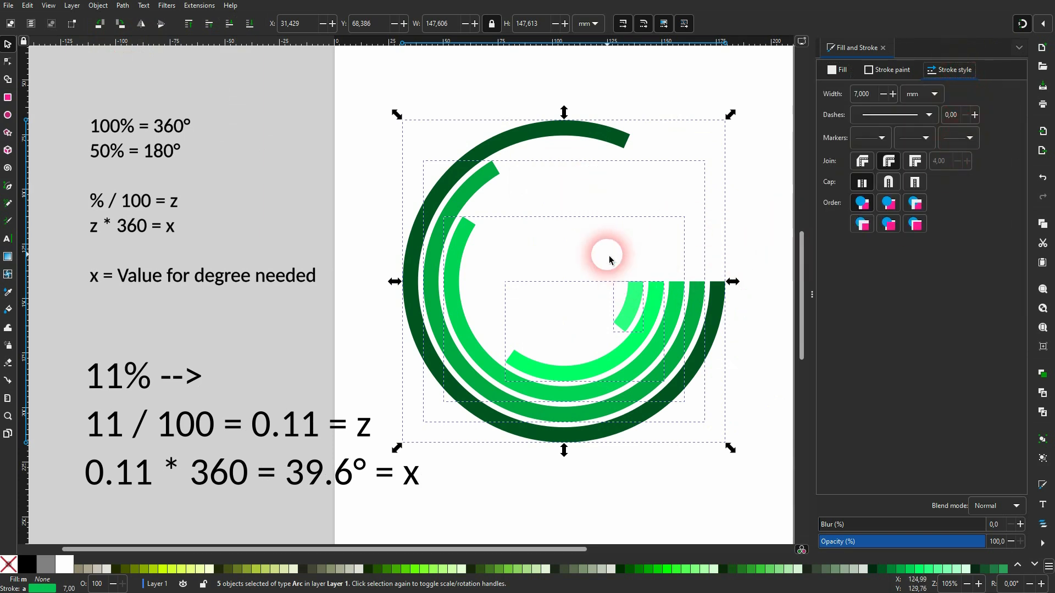
pyautogui.scroll(1, 591, 224)
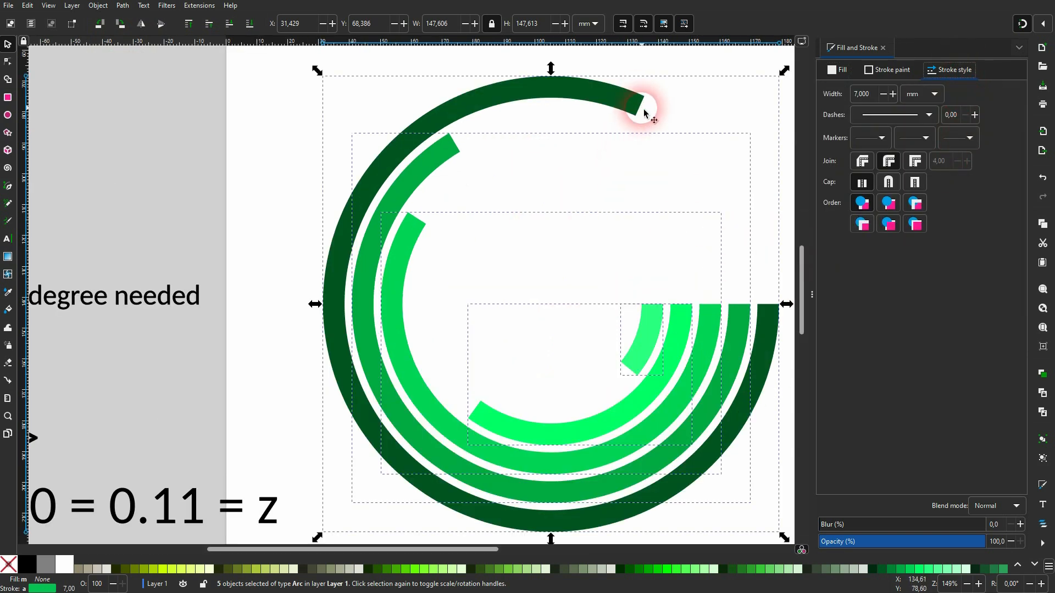
pyautogui.click(897, 185)
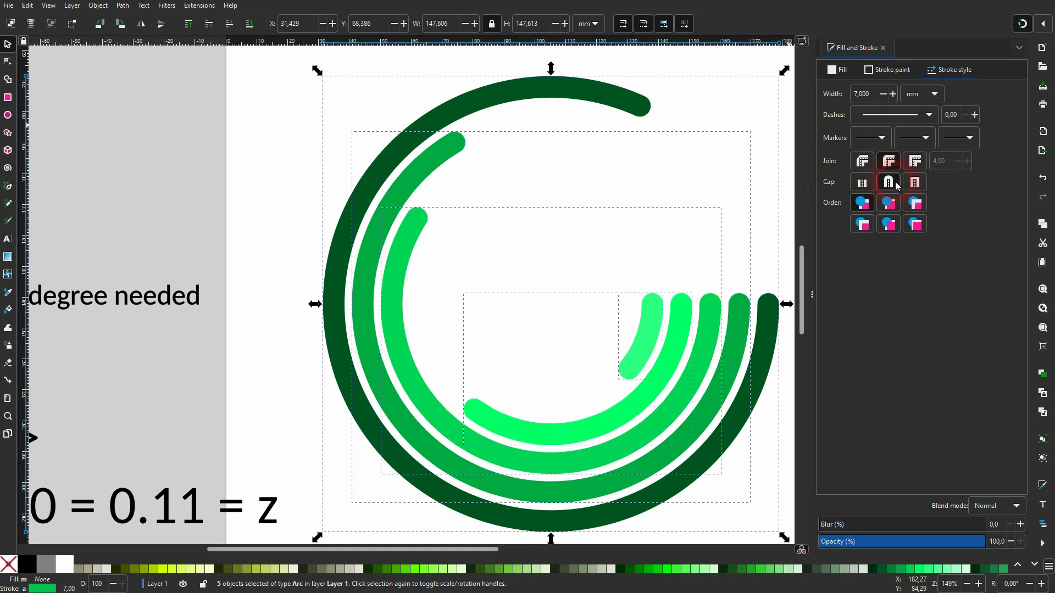
pyautogui.click(914, 185)
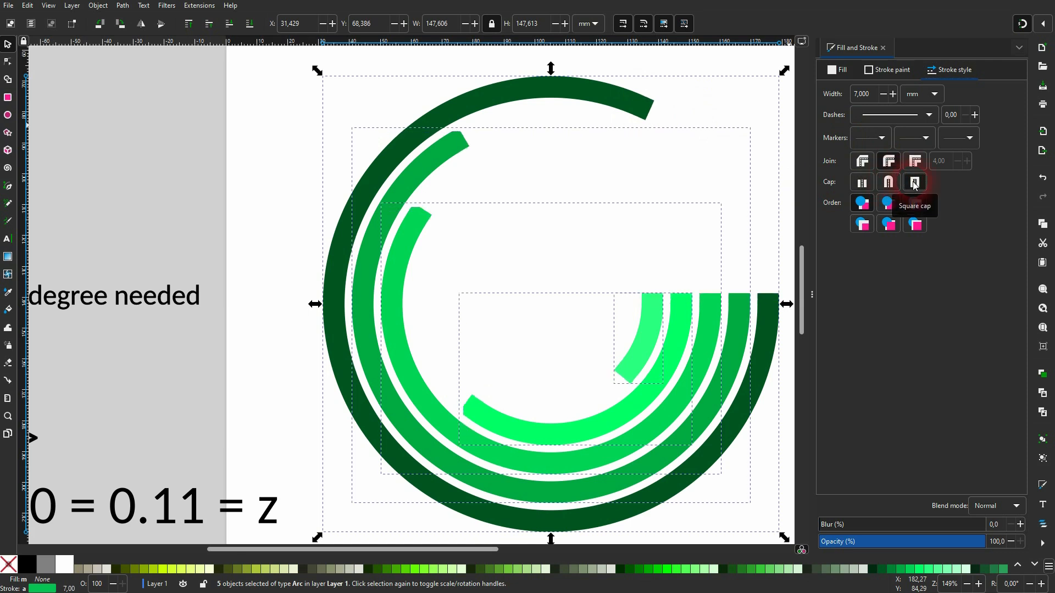
pyautogui.click(890, 185)
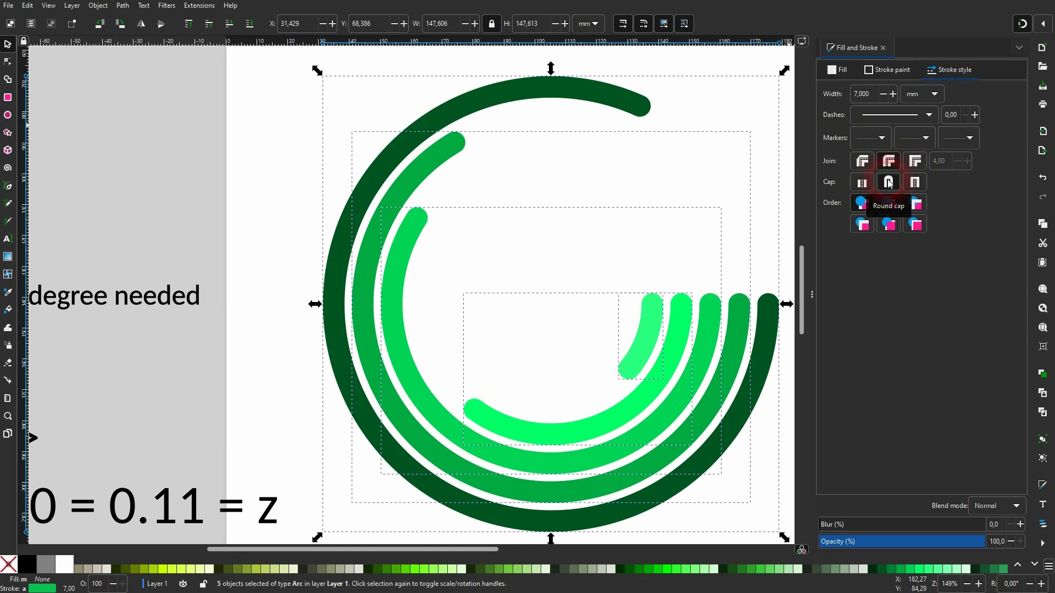
pyautogui.click(864, 184)
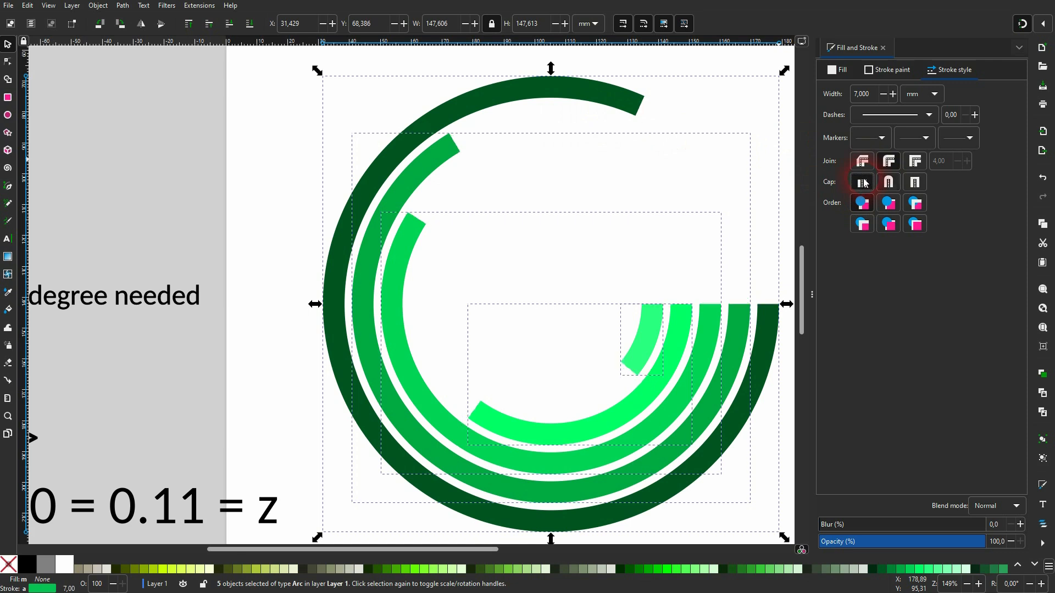
pyautogui.click(916, 186)
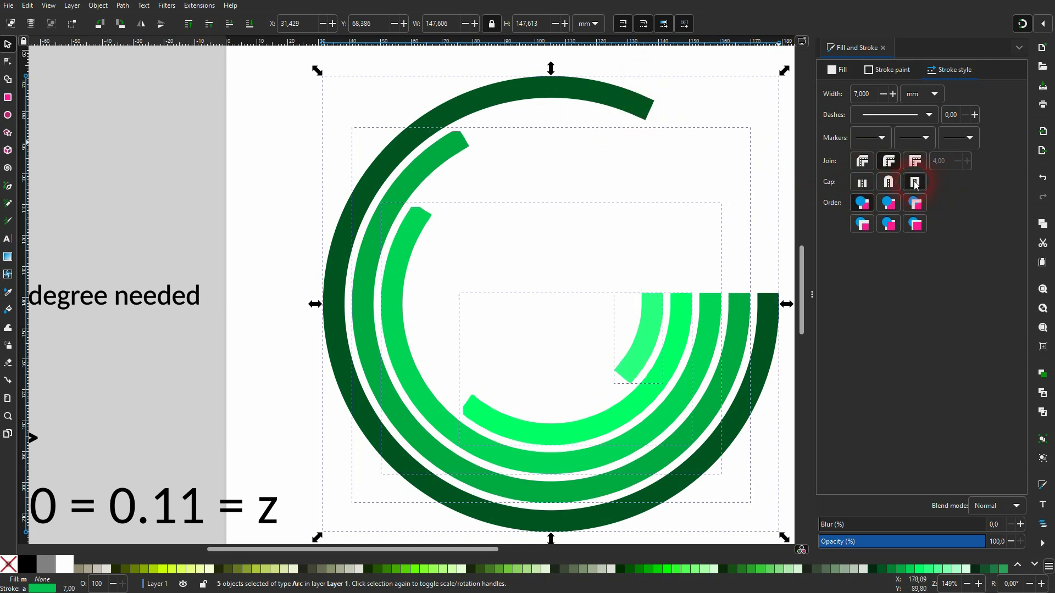
pyautogui.click(861, 183)
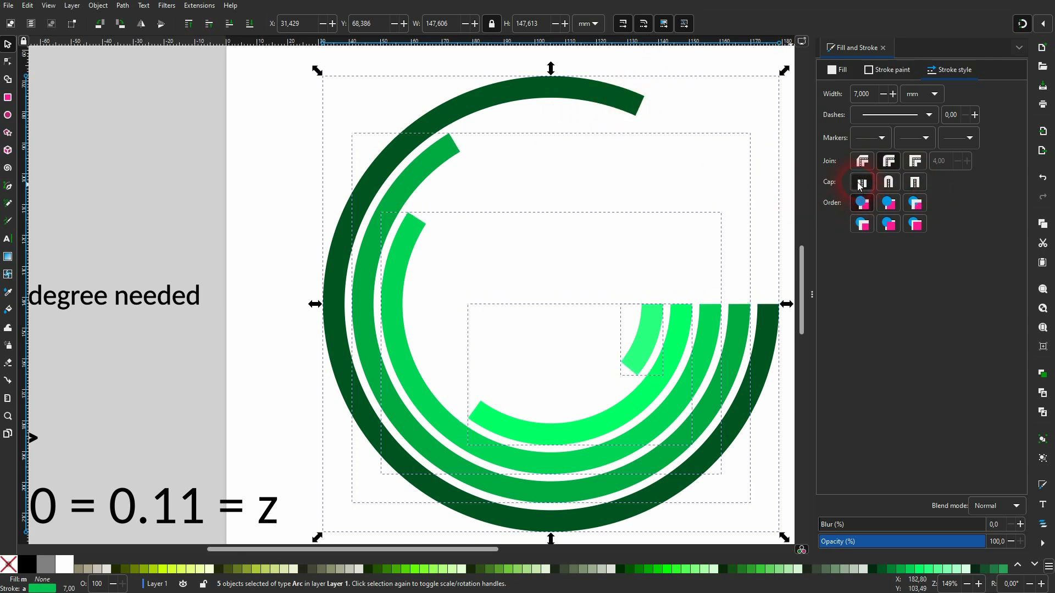
pyautogui.click(883, 48)
pyautogui.click(951, 358)
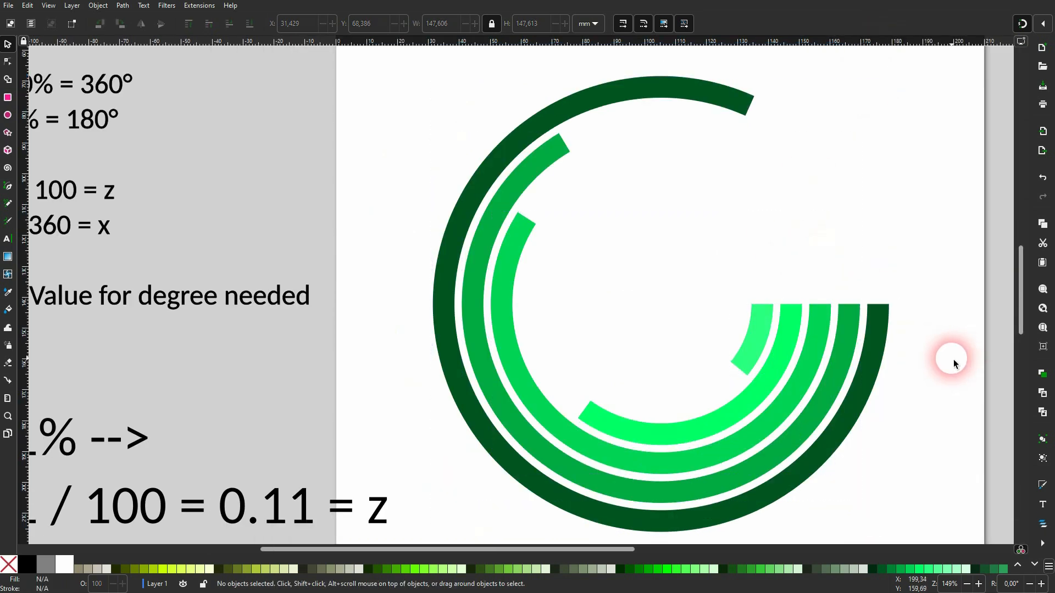
# - Draw a legend square about 17 mm wide above the chart and fill it with the outermost arc's dark green
pyautogui.scroll(-1, 950, 364)
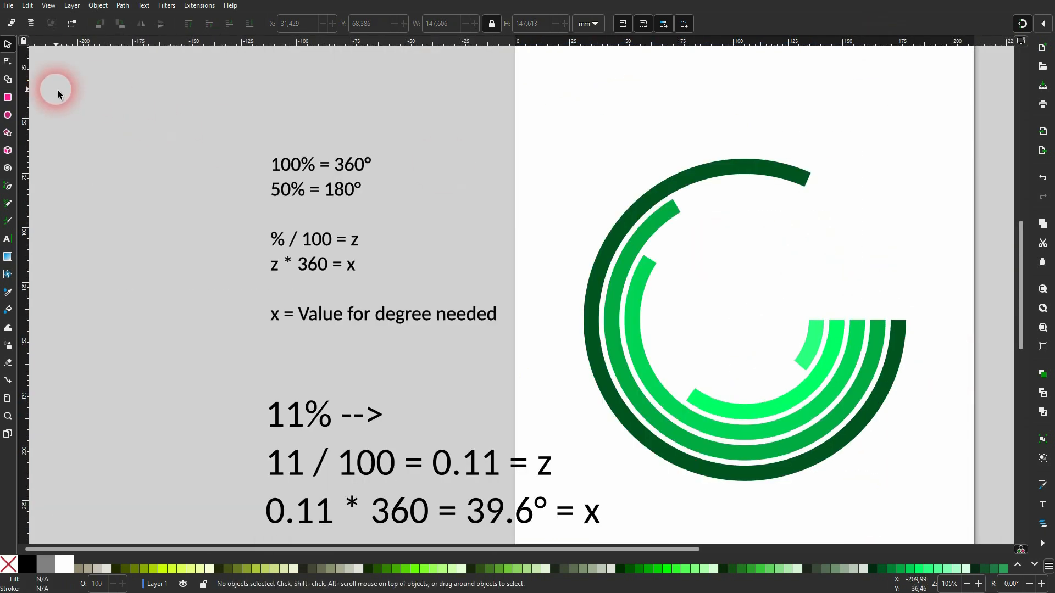
pyautogui.click(8, 98)
pyautogui.moveTo(546, 75); pyautogui.dragTo(585, 119)
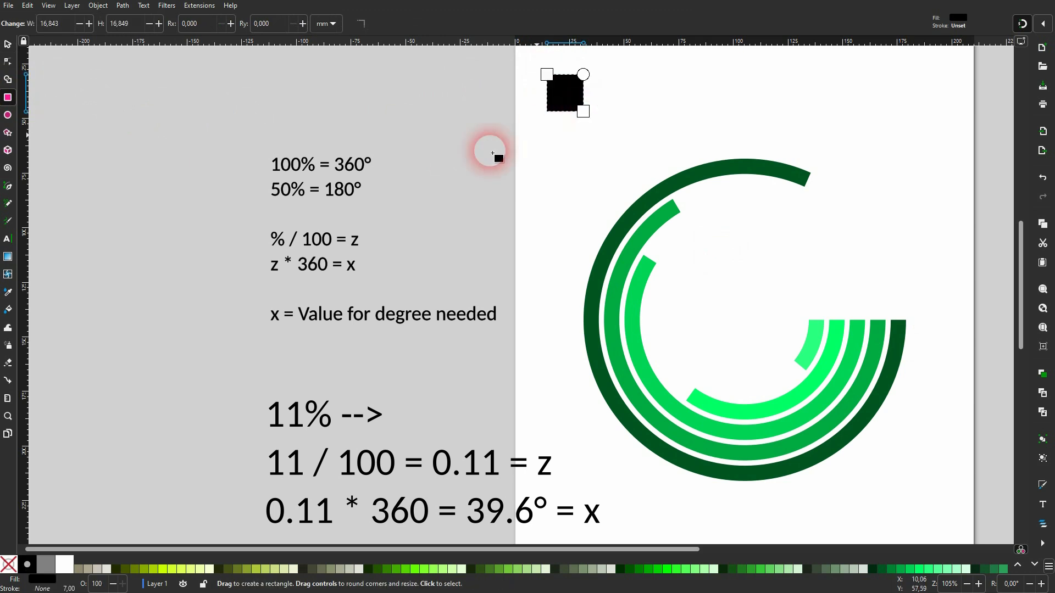
pyautogui.click(8, 292)
pyautogui.click(717, 169)
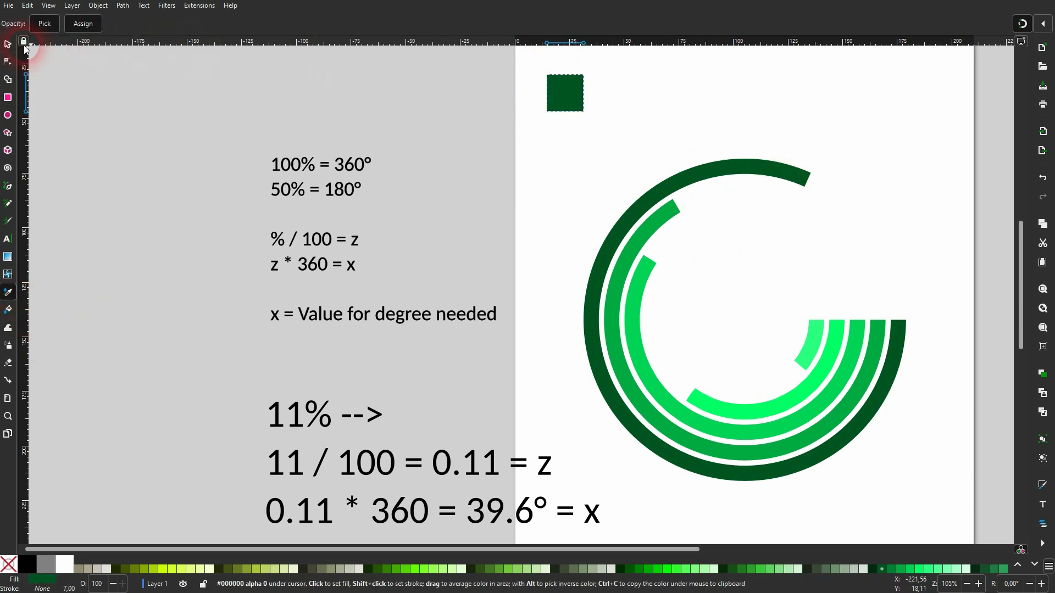
pyautogui.click(7, 45)
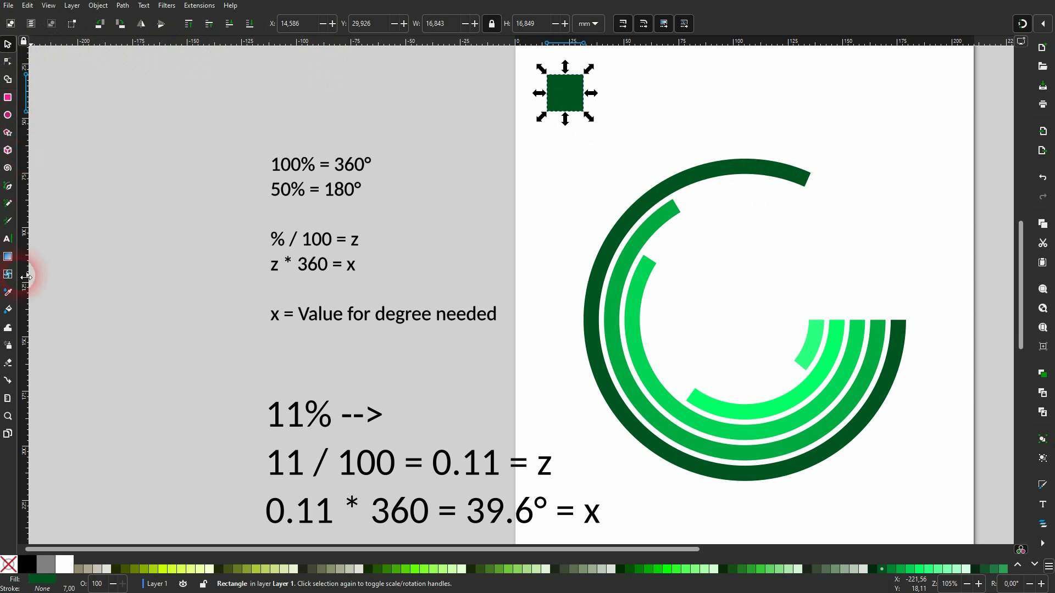
# - Add the text label "Dataset 1" beside the dark green legend square
pyautogui.click(9, 240)
pyautogui.click(613, 90)
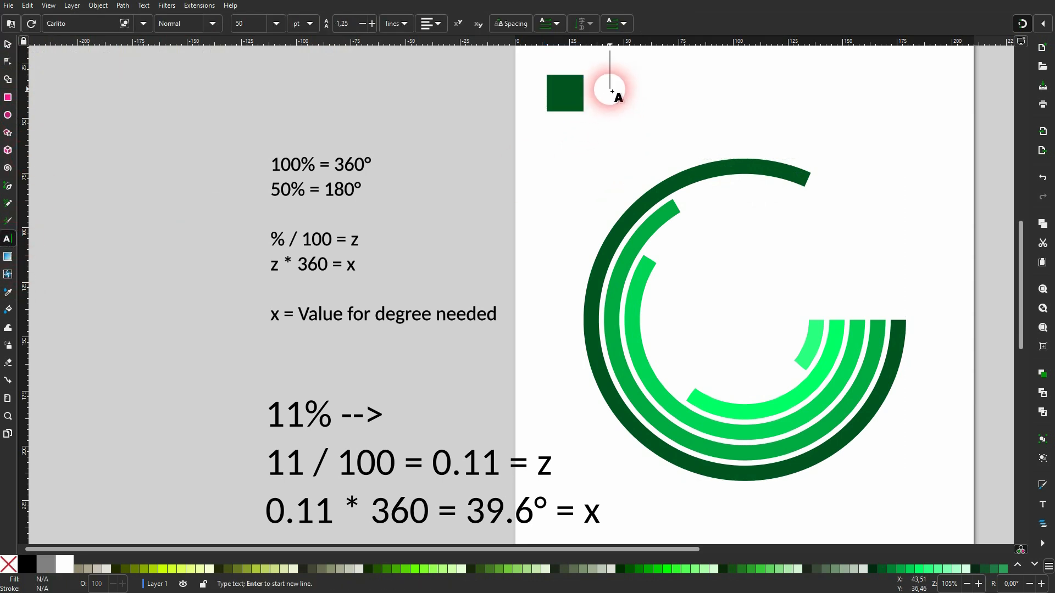
pyautogui.write('Datraset ')
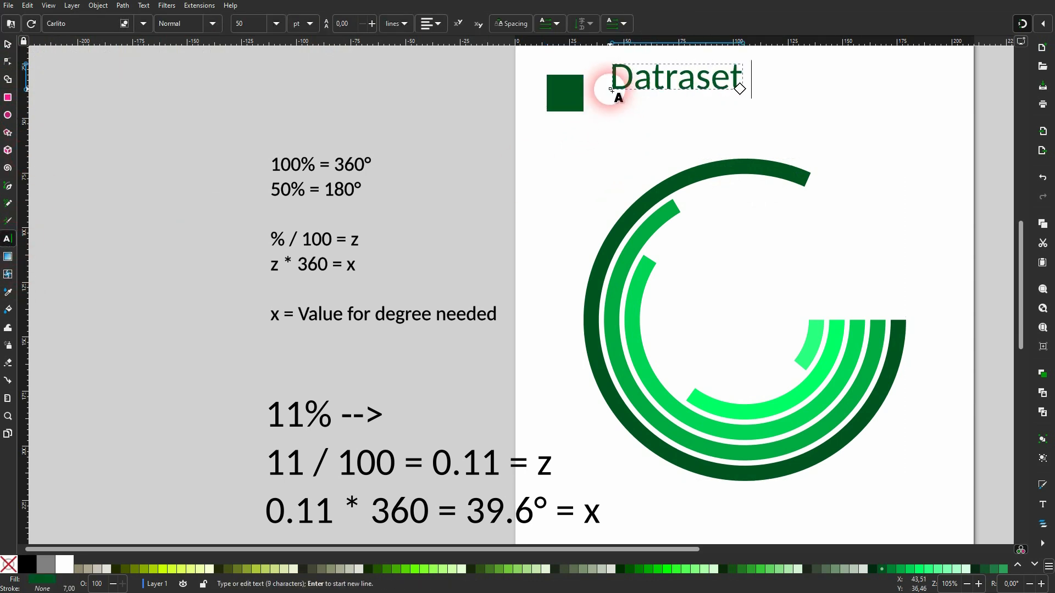
pyautogui.write('1')
pyautogui.press('Left')
pyautogui.press('Left')
pyautogui.press('Left')
pyautogui.press('Left')
pyautogui.press('Left')
pyautogui.press('Left')
pyautogui.press('BackSpace')
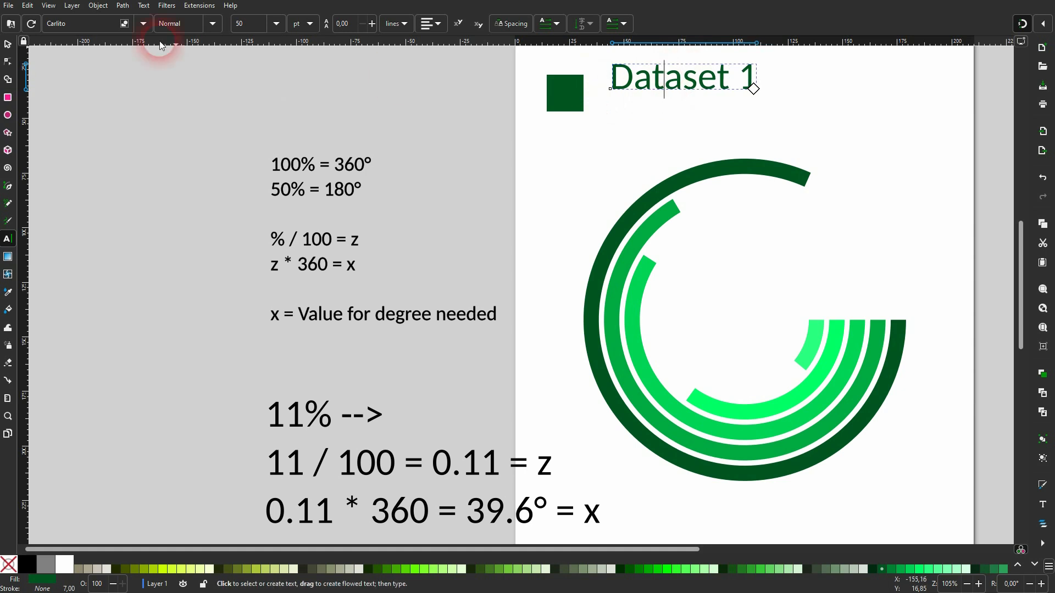
# - Line up the "Dataset 1" label with the legend square and colour the text black
pyautogui.click(9, 44)
pyautogui.moveTo(683, 75); pyautogui.dragTo(674, 91)
pyautogui.click(26, 565)
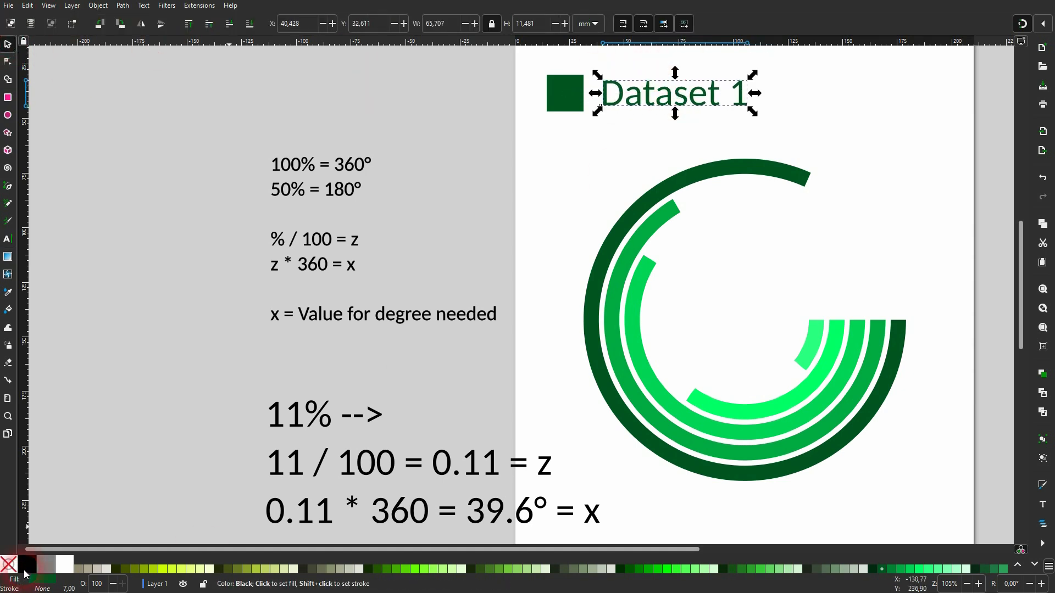
pyautogui.click(575, 160)
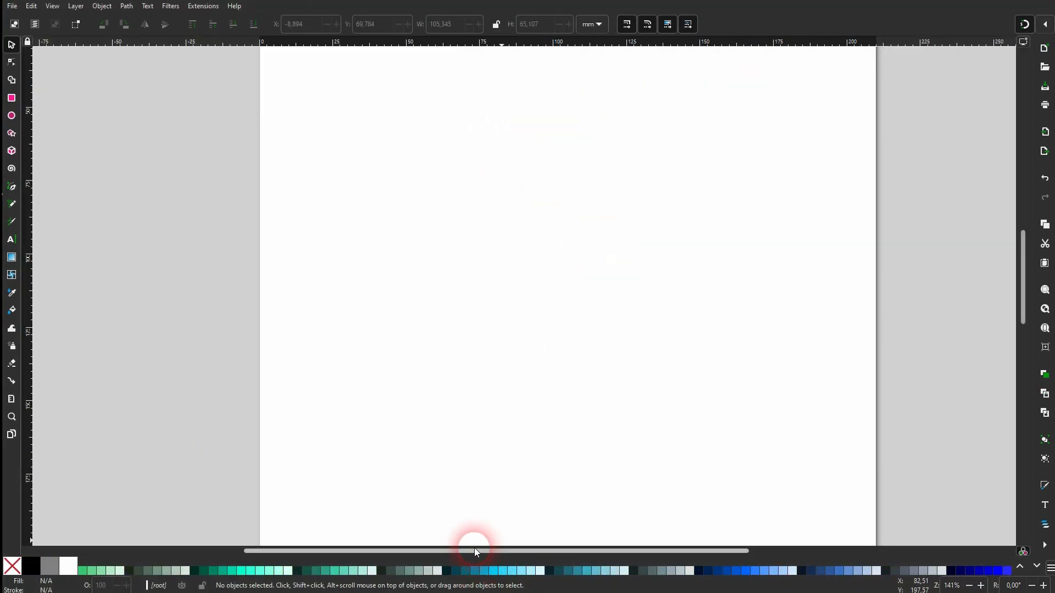
# - Open the Polar Grid render extension on the blank page and bring up its circular division settings
pyautogui.moveTo(474, 549); pyautogui.dragTo(532, 539)
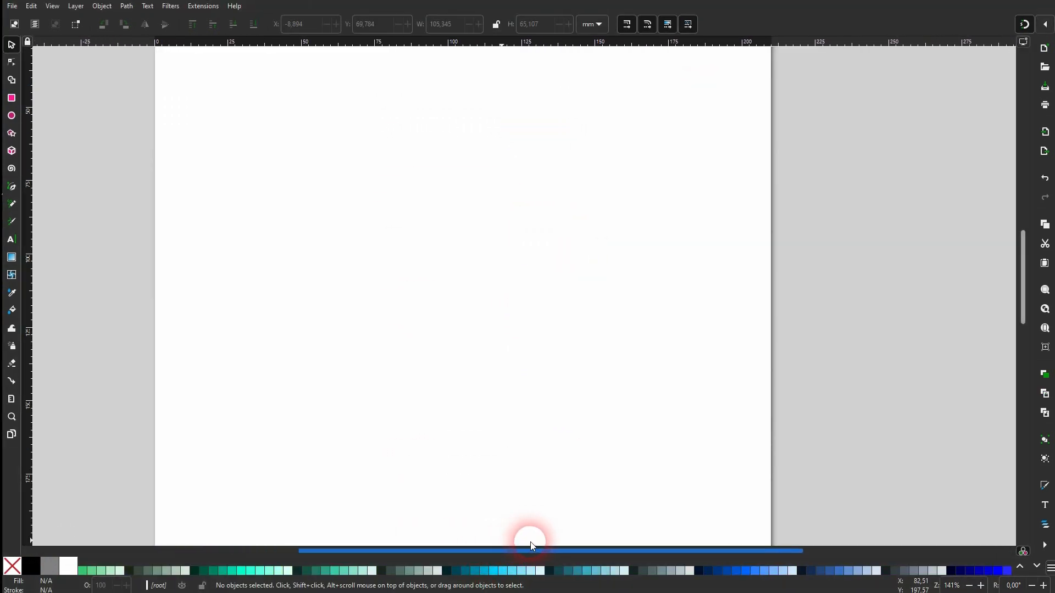
pyautogui.click(216, 8)
pyautogui.moveTo(303, 185)
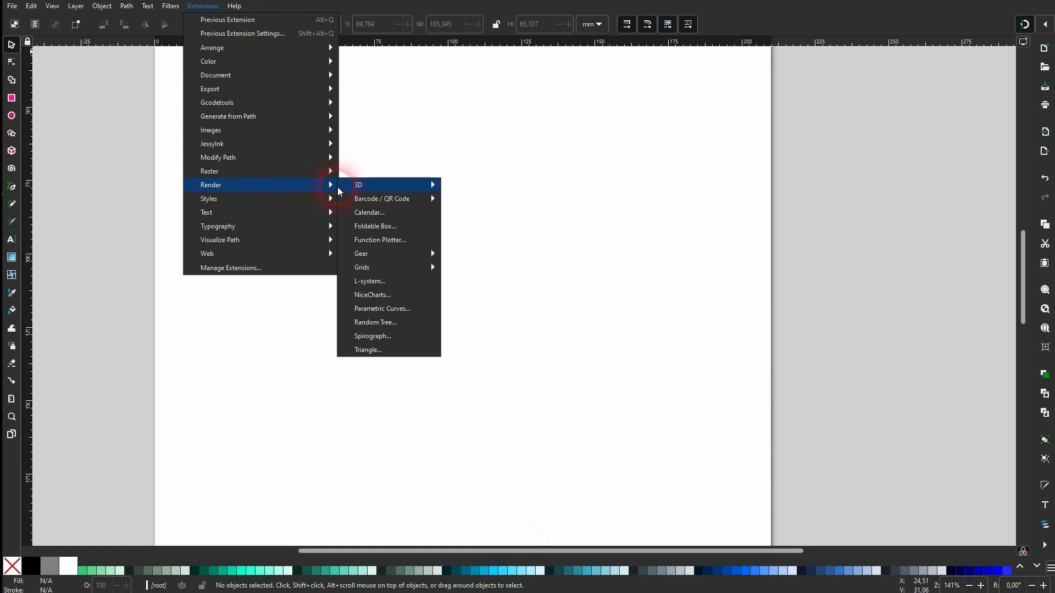
pyautogui.moveTo(431, 269)
pyautogui.click(474, 309)
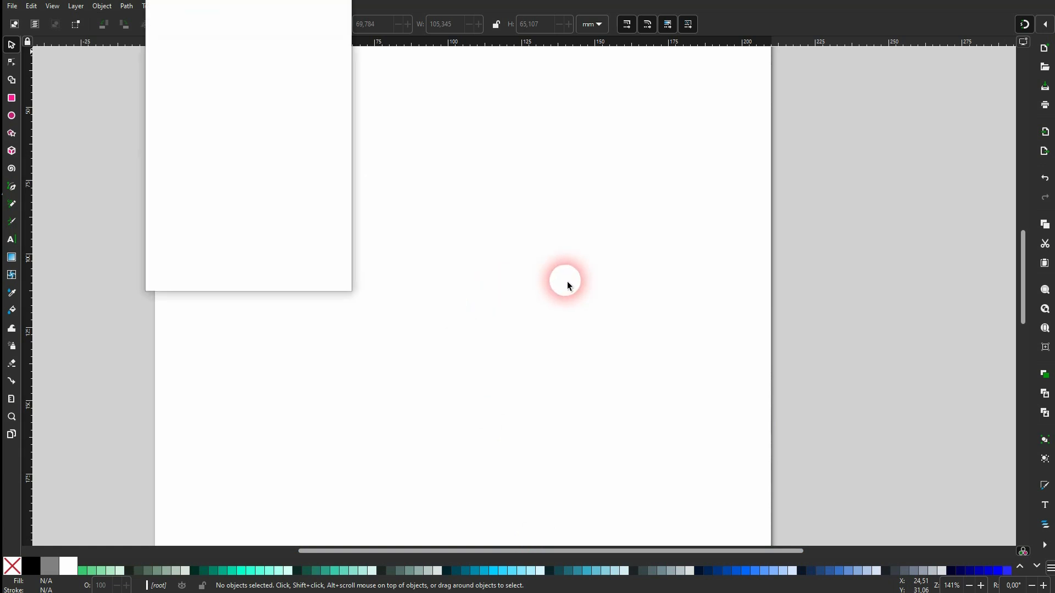
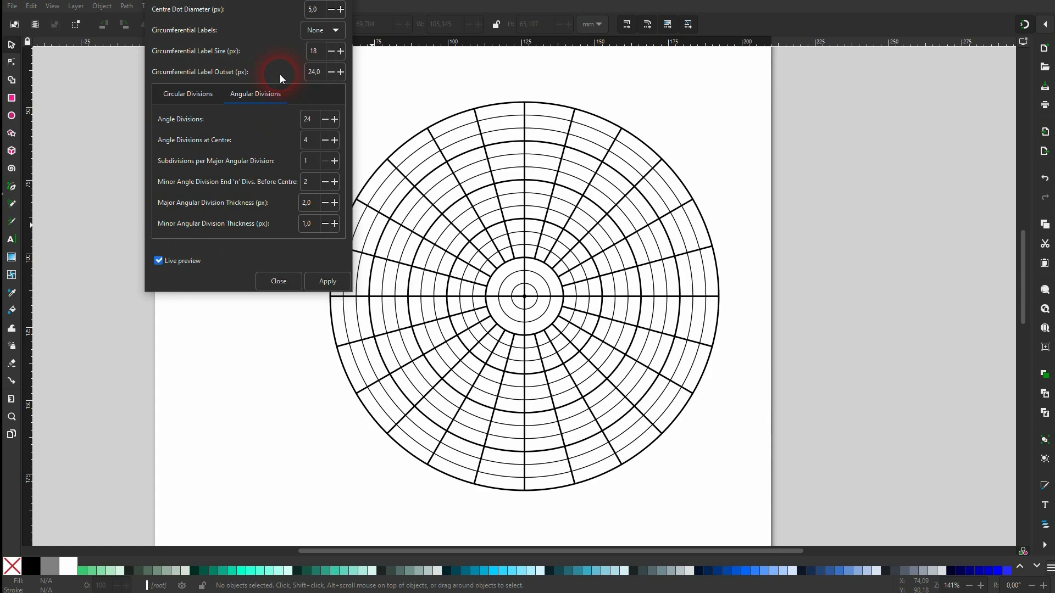
pyautogui.moveTo(258, 1); pyautogui.dragTo(897, 148)
pyautogui.click(809, 256)
pyautogui.click(974, 320)
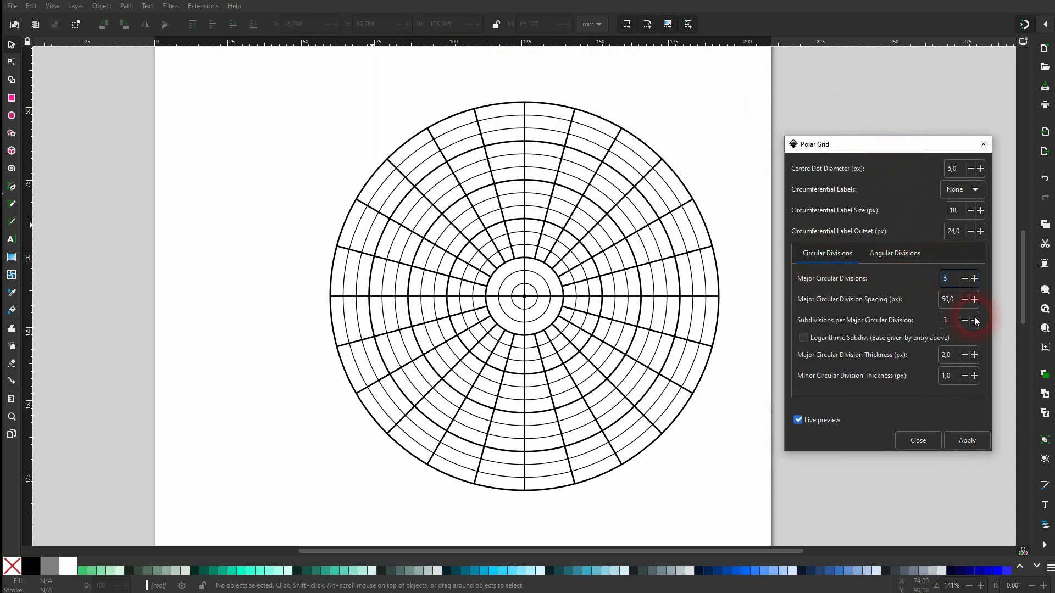
# - Preview the polar grid with 6 angle divisions, set them back to 24 and render the grid on the page
pyautogui.click(907, 254)
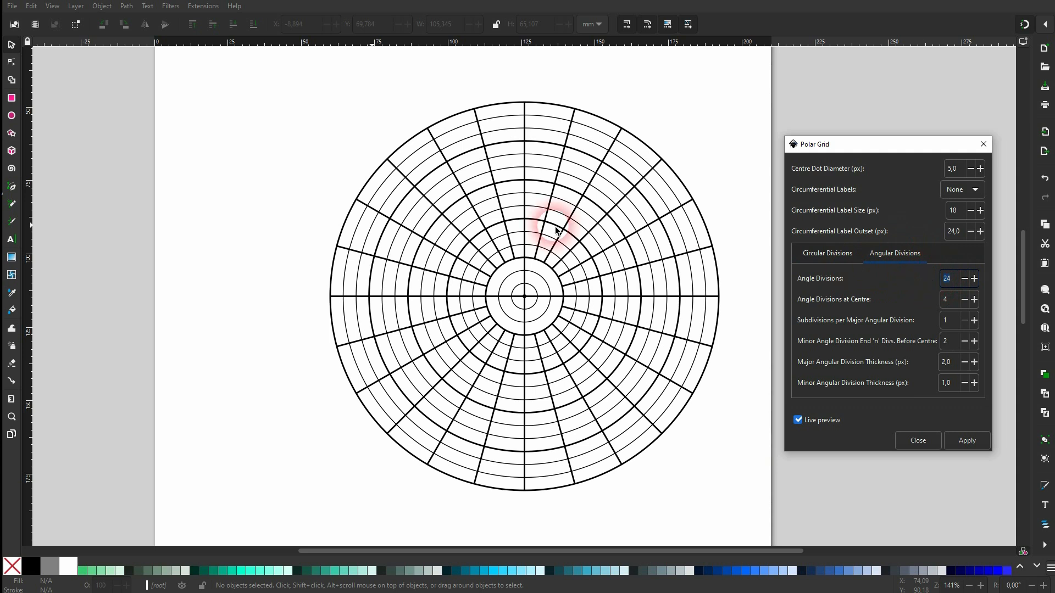
pyautogui.write('12')
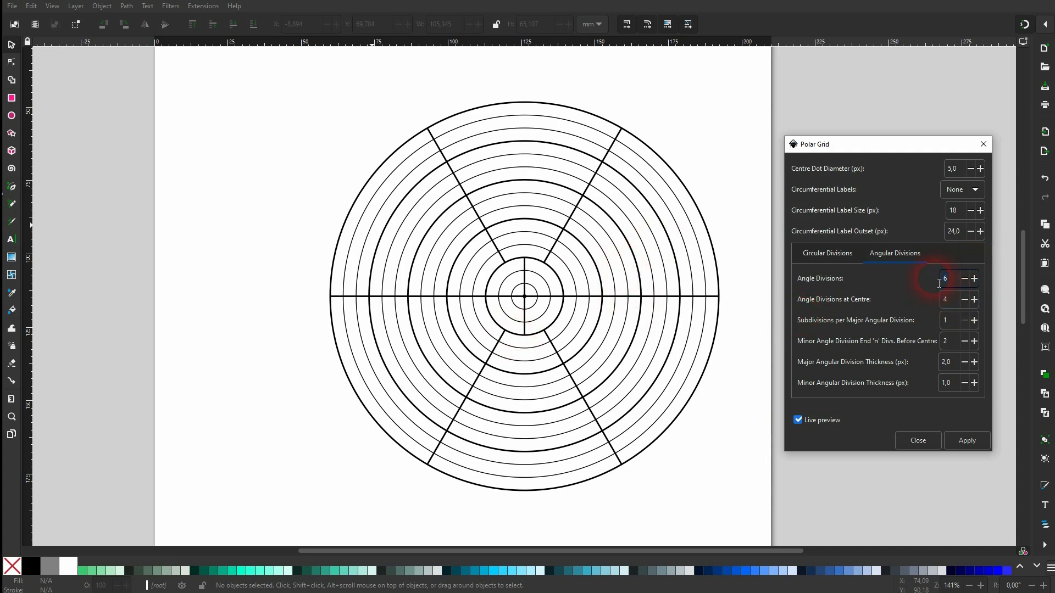
pyautogui.write('24')
pyautogui.click(954, 300)
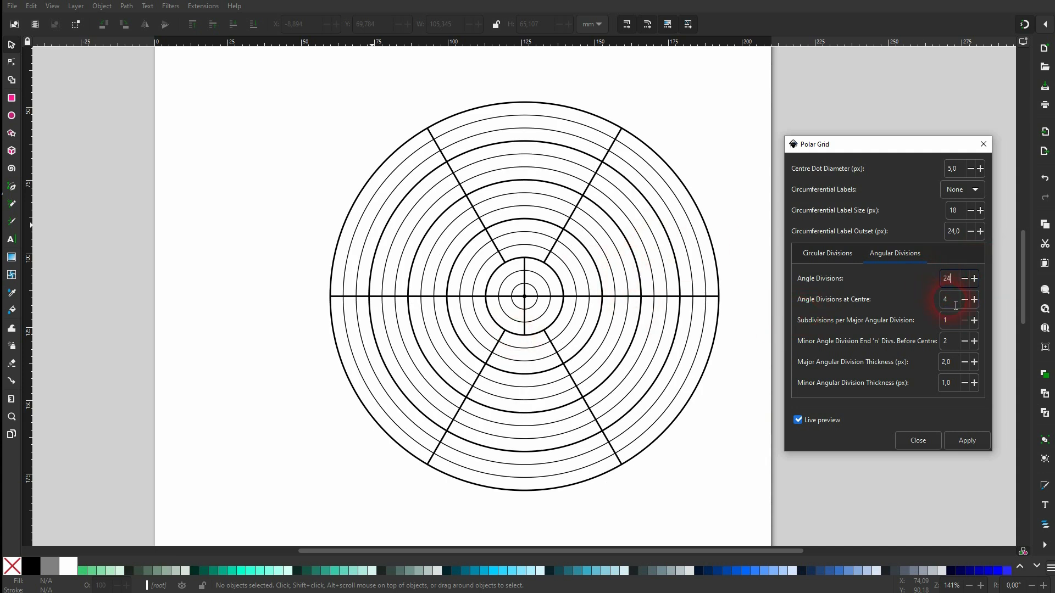
pyautogui.click(974, 445)
pyautogui.click(979, 146)
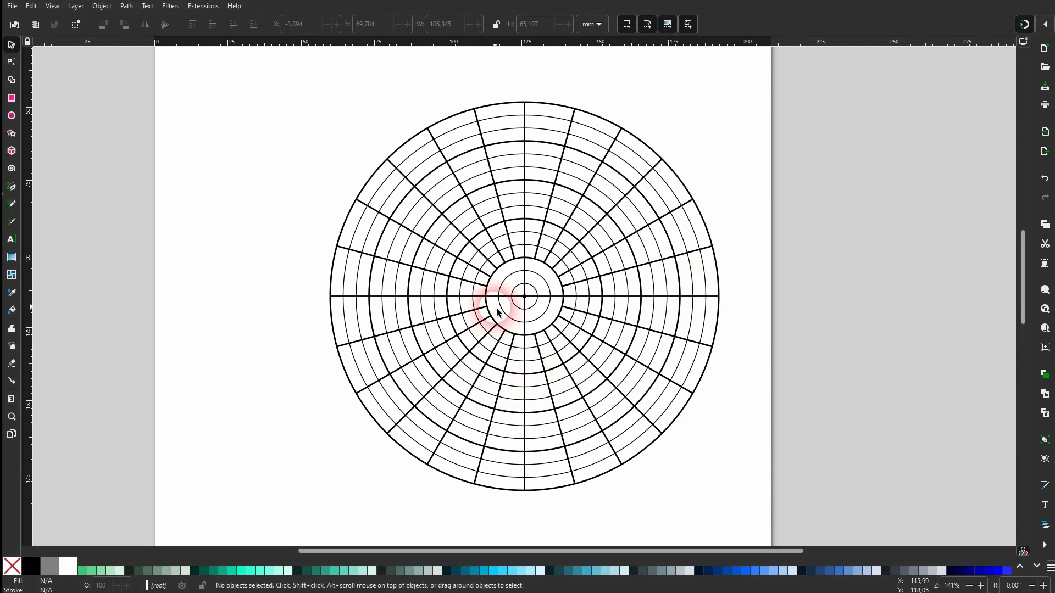
# - Select and deselect the polar grid group, hide the rulers and show them again
pyautogui.click(531, 301)
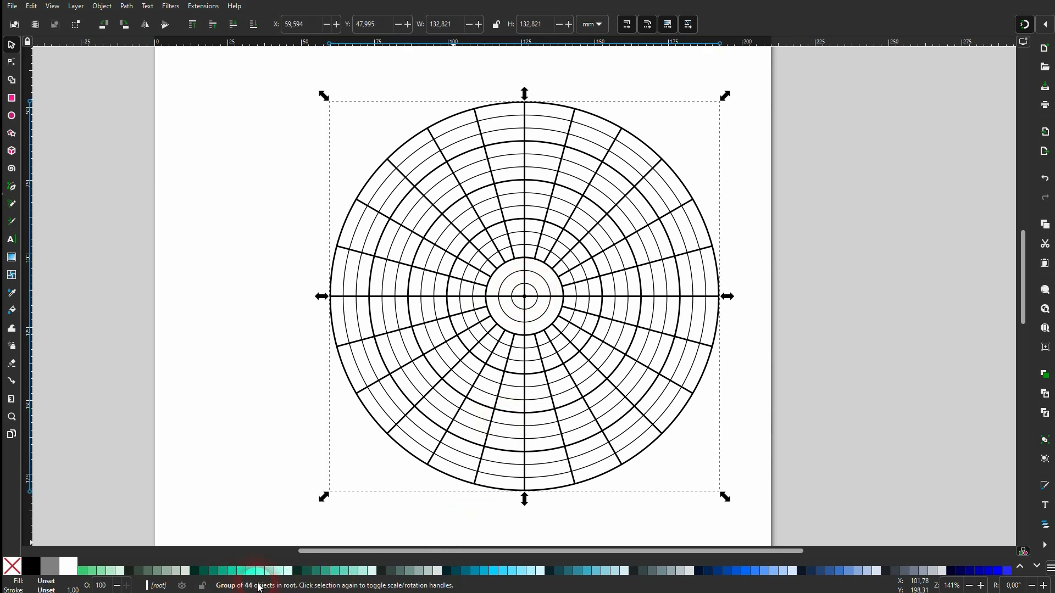
pyautogui.click(731, 221)
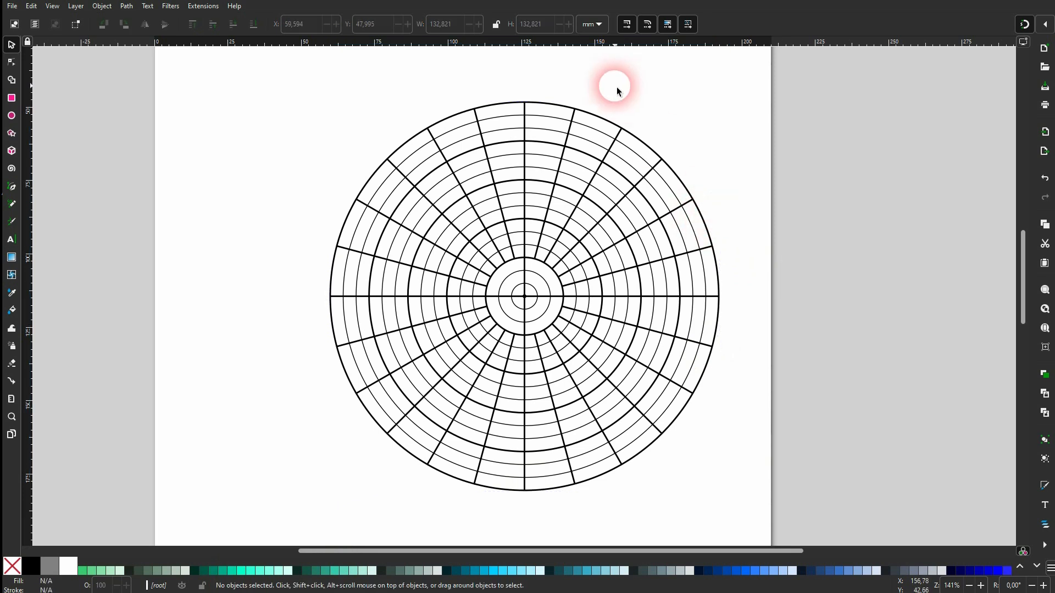
pyautogui.hotkey('ctrl', 'r')
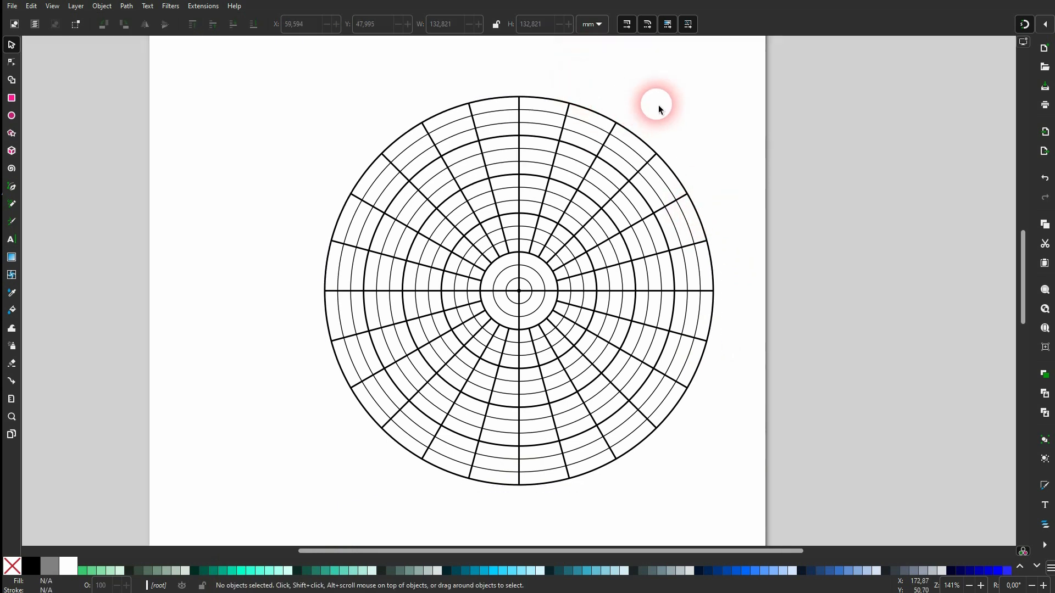
pyautogui.hotkey('ctrl', 'r')
pyautogui.hotkey('ctrl', 'r')
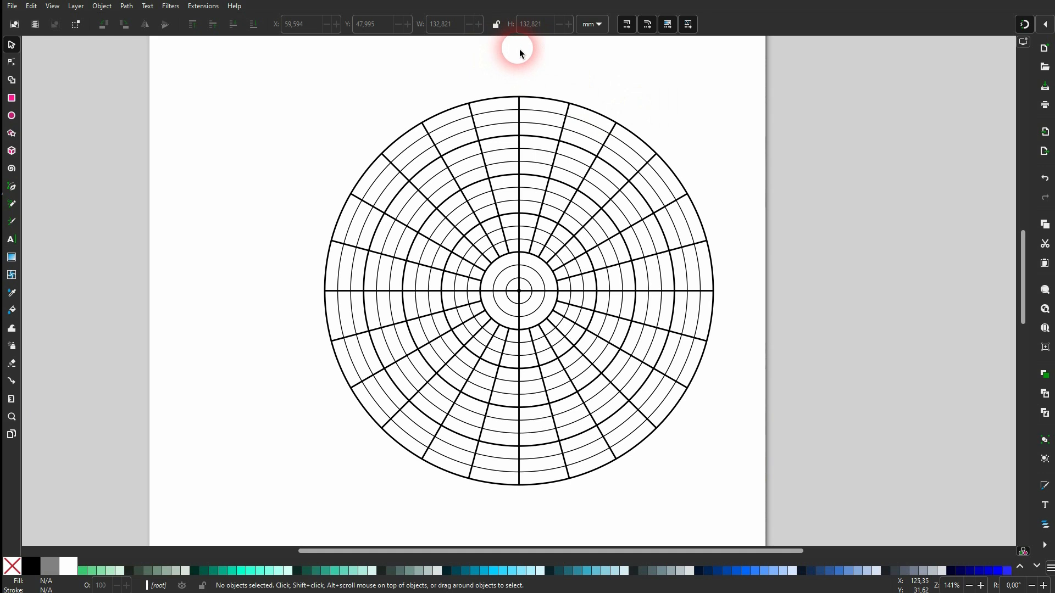
pyautogui.hotkey('ctrl', 'r')
# - Place a horizontal and a vertical guide crossing at the polar grid's centre and snap the vertical guide's origin onto that centre
pyautogui.moveTo(536, 48); pyautogui.dragTo(525, 300)
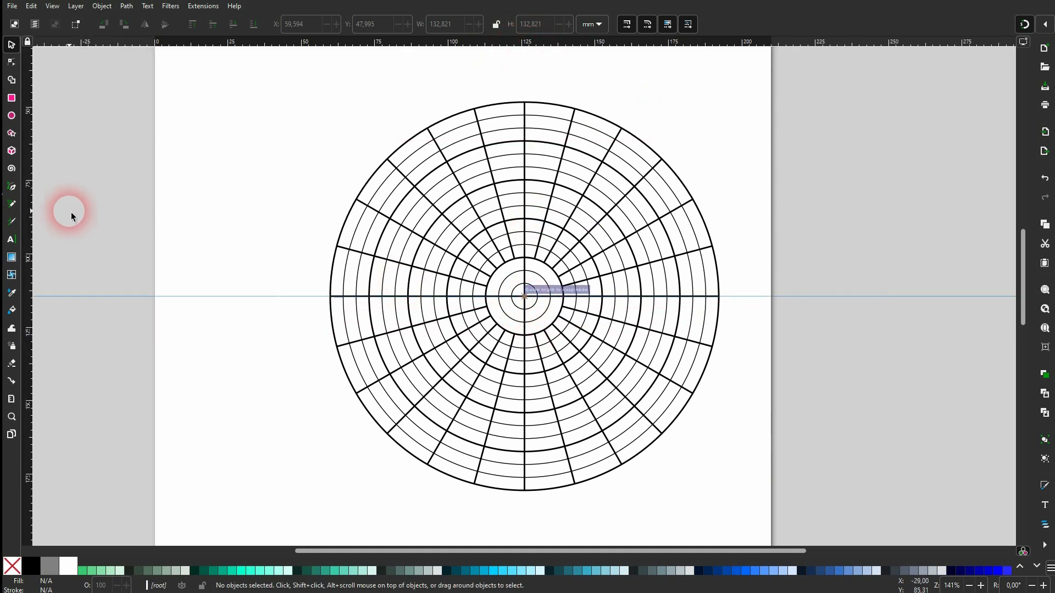
pyautogui.moveTo(31, 220); pyautogui.dragTo(526, 302)
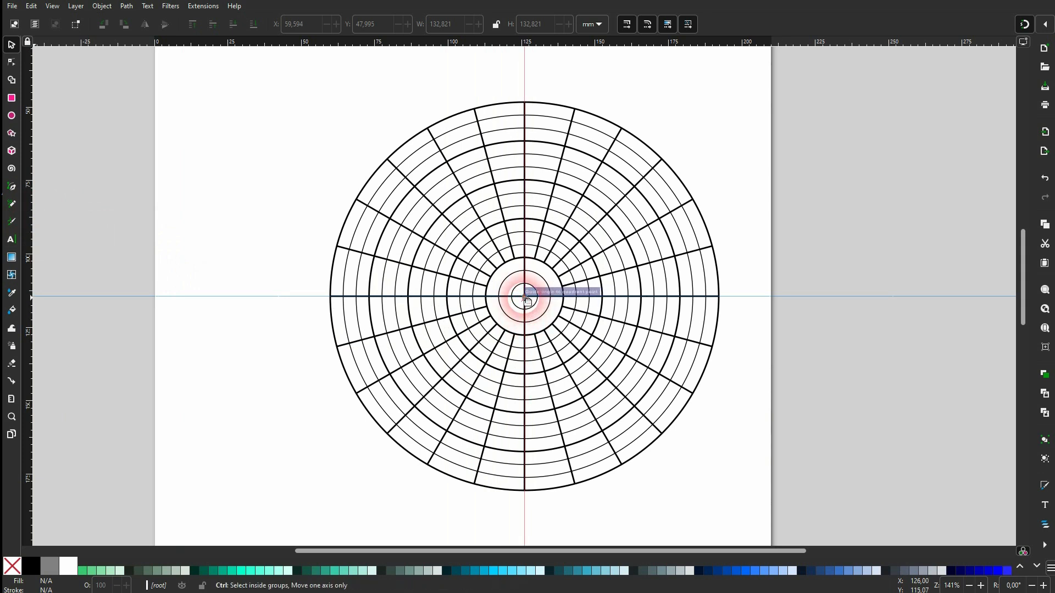
pyautogui.scroll(11, 526, 303)
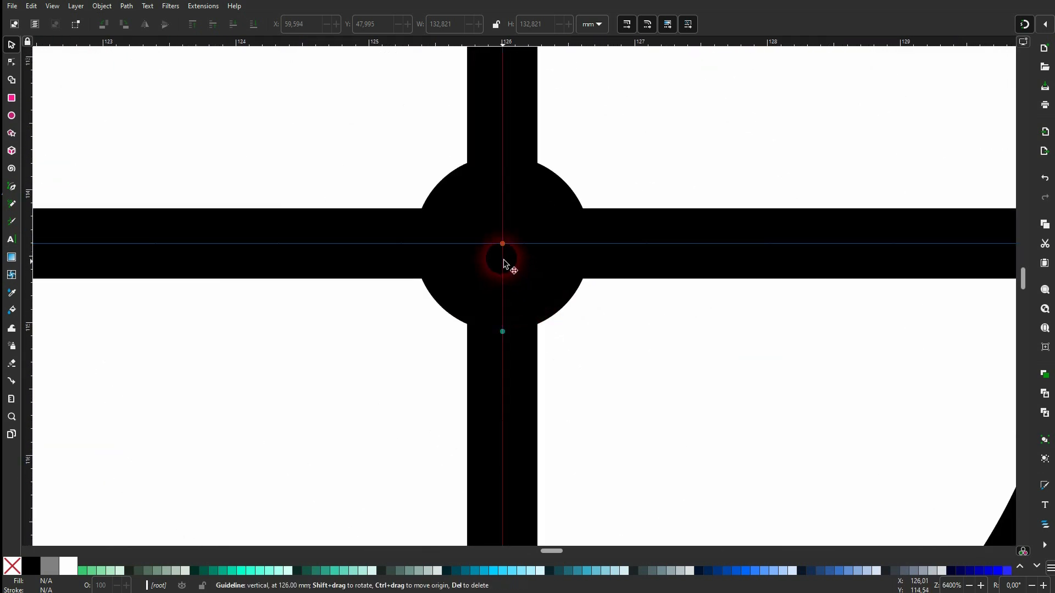
pyautogui.moveTo(507, 337); pyautogui.dragTo(507, 250)
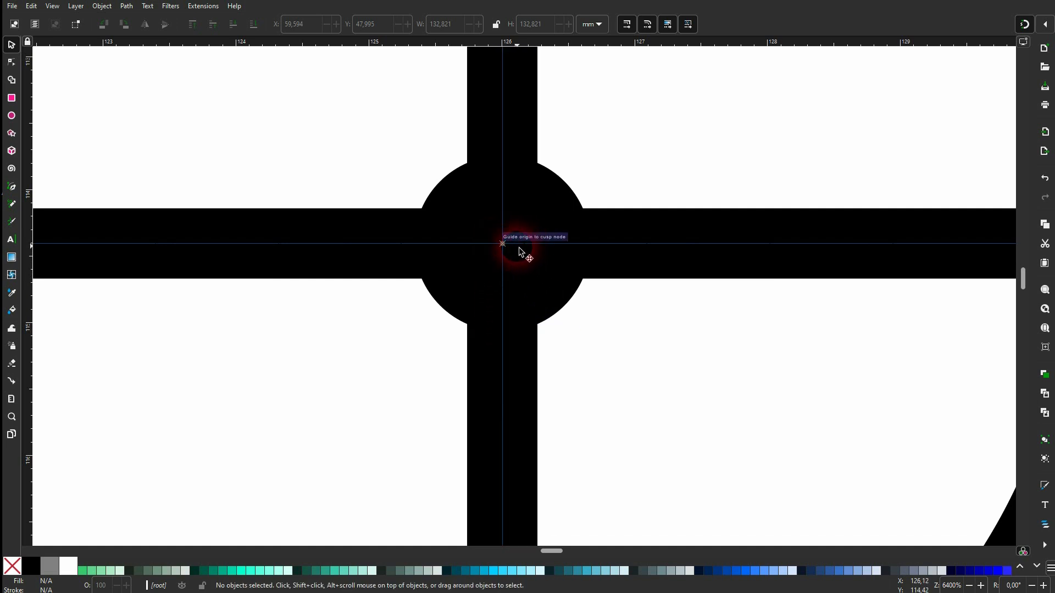
# - Draw a blue circle from the grid's centre and enlarge it about its centre to 52.917 mm, matching the second bold ring
pyautogui.scroll(-7, 521, 251)
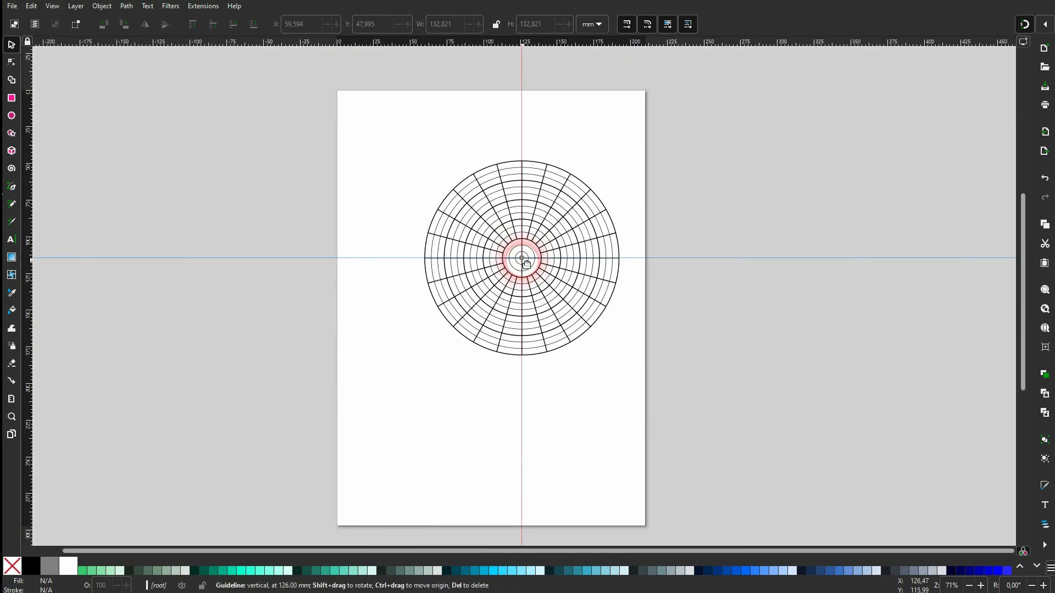
pyautogui.scroll(2, 526, 265)
pyautogui.scroll(1, 532, 270)
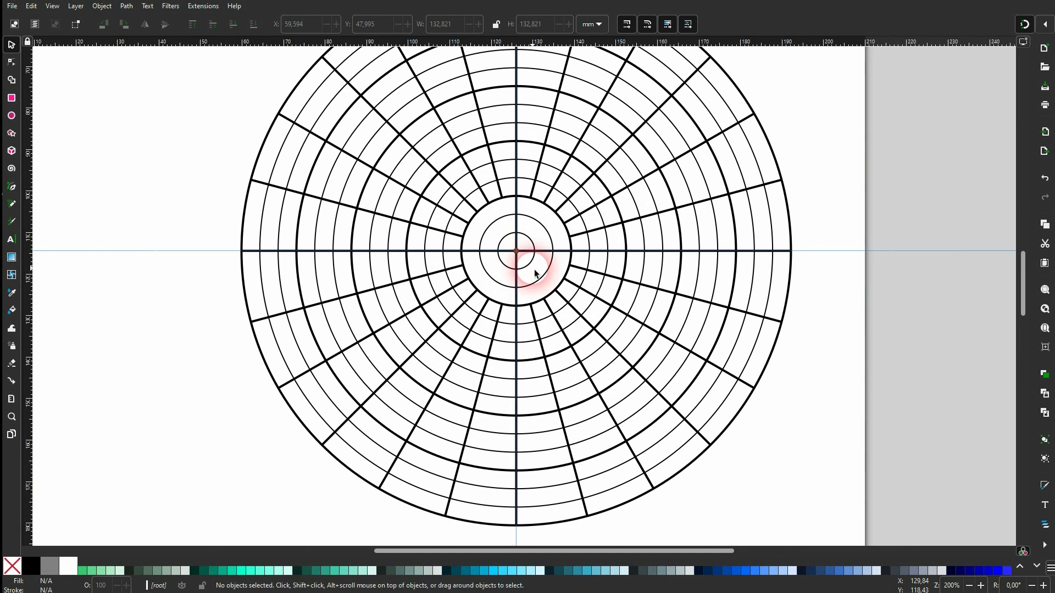
pyautogui.click(12, 115)
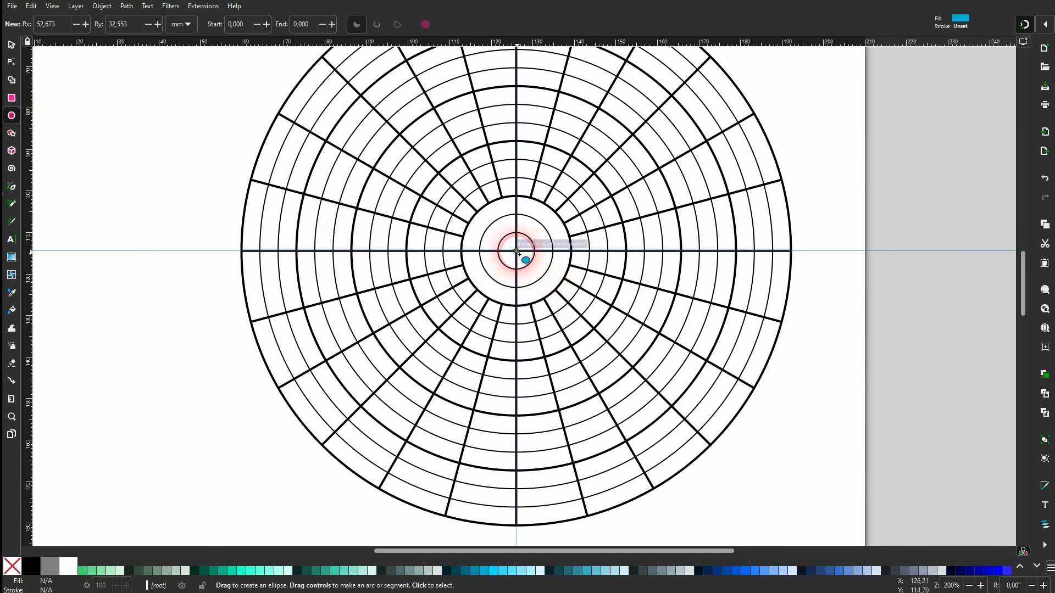
pyautogui.moveTo(517, 252); pyautogui.dragTo(621, 371)
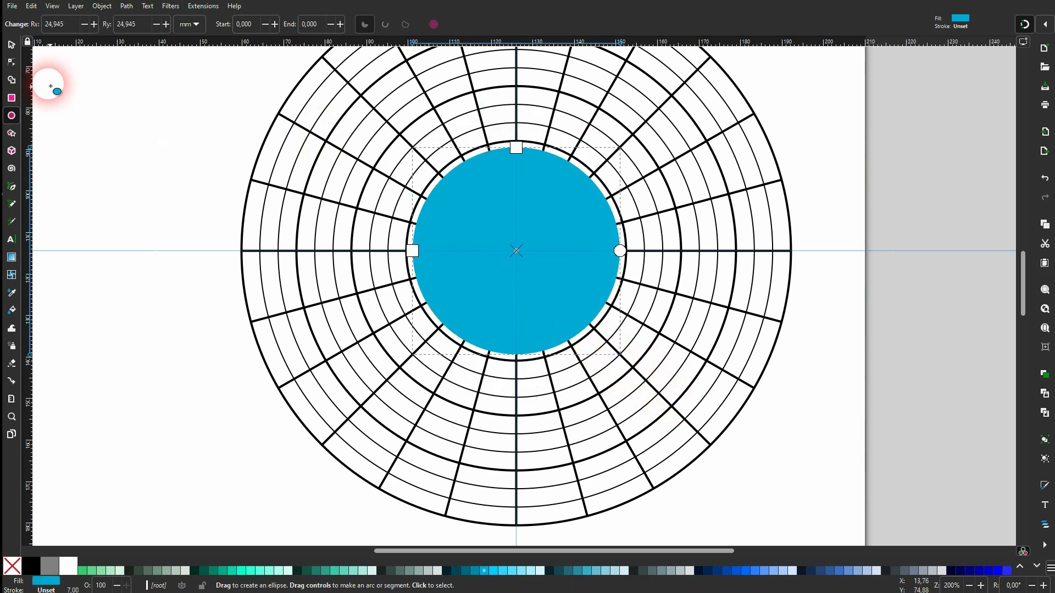
pyautogui.click(12, 45)
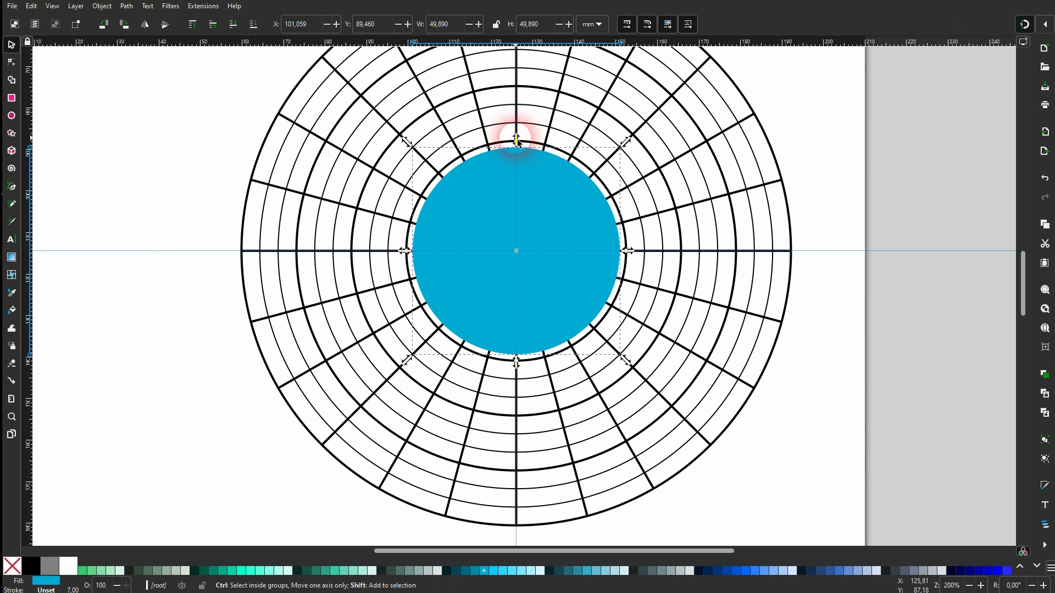
pyautogui.moveTo(517, 139); pyautogui.dragTo(517, 133)
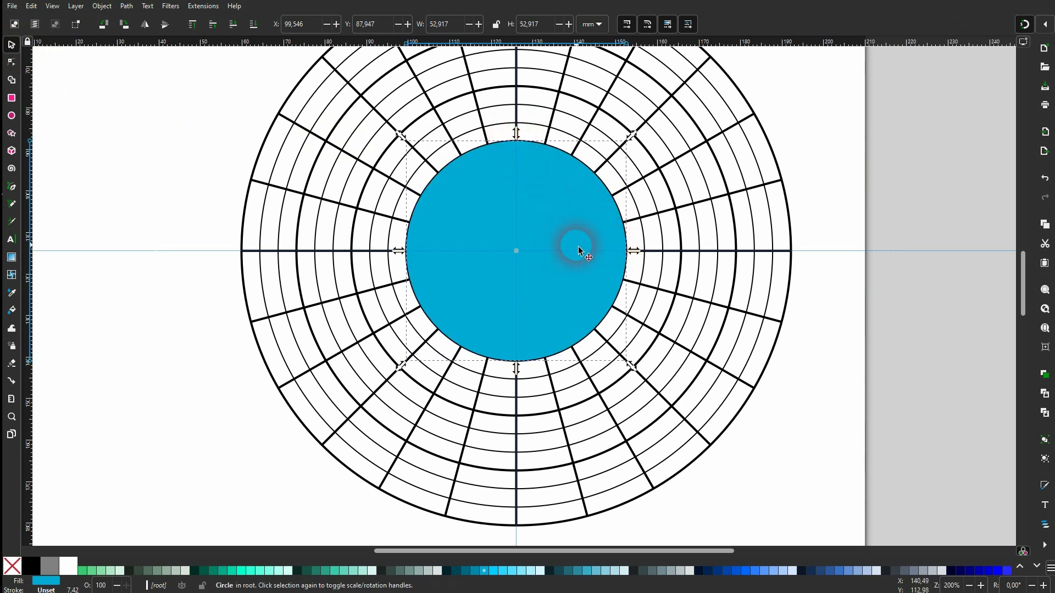
pyautogui.click(162, 288)
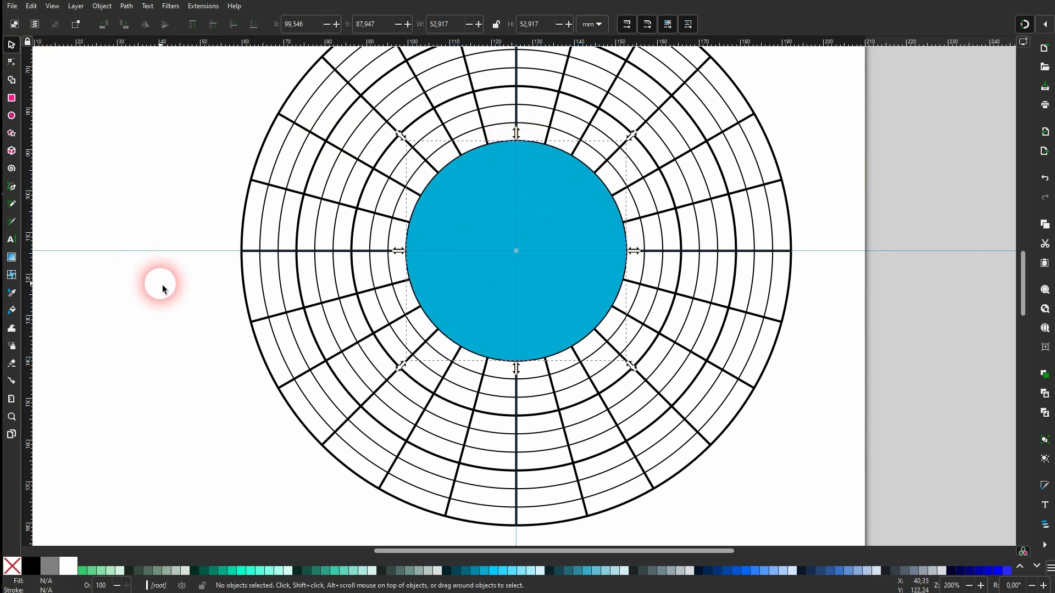
# - Lower the blue circle to the bottom so it sits behind the polar grid lines
pyautogui.click(575, 244)
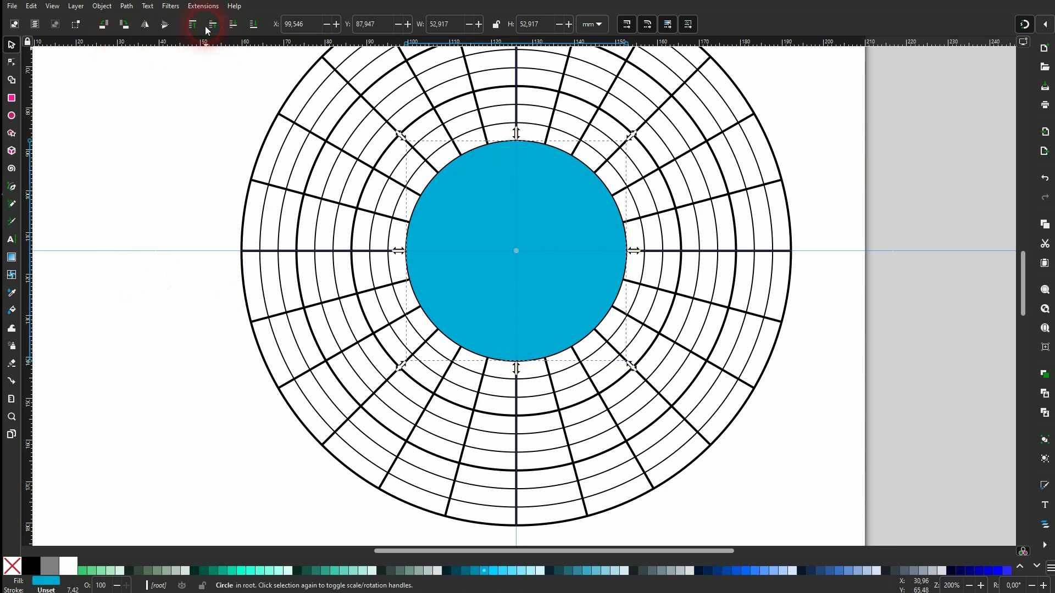
pyautogui.click(253, 24)
pyautogui.click(165, 148)
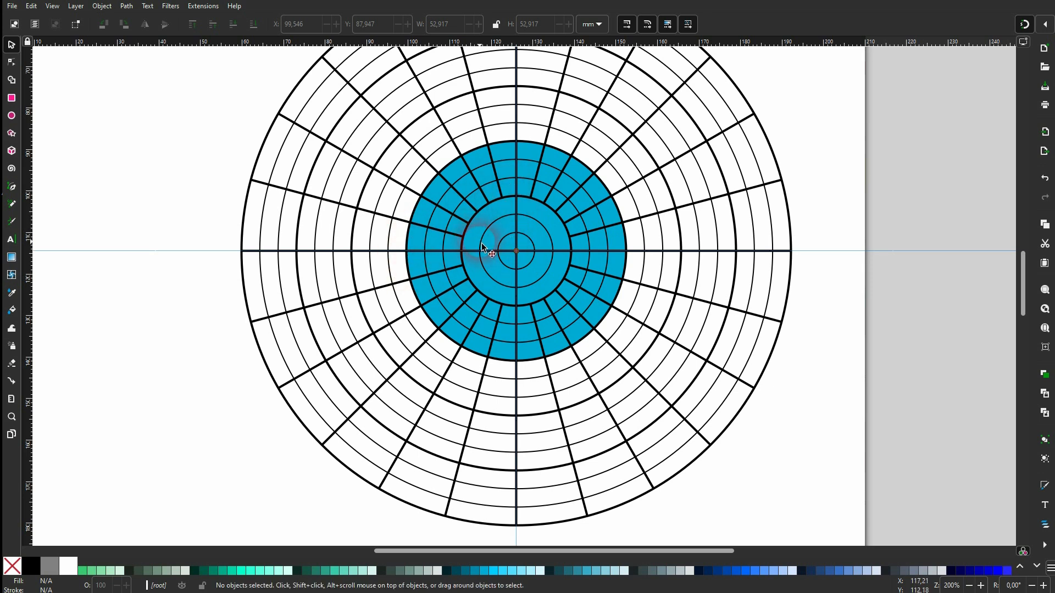
# - Draw a smaller circle about 24.3 mm wide from the grid's centre and fill it with turquoise green
pyautogui.scroll(3, 504, 250)
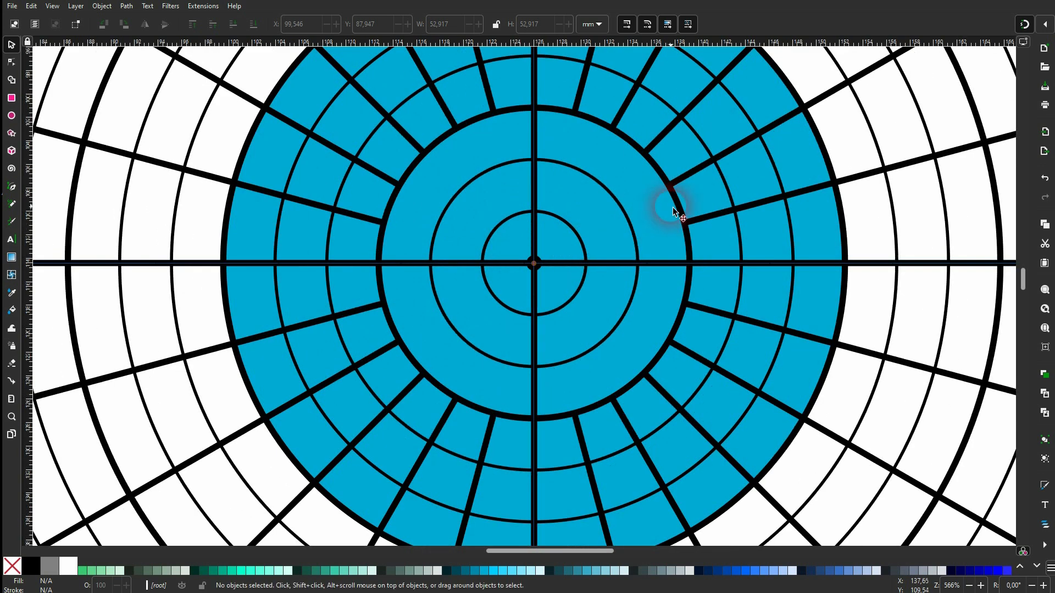
pyautogui.scroll(-3, 677, 213)
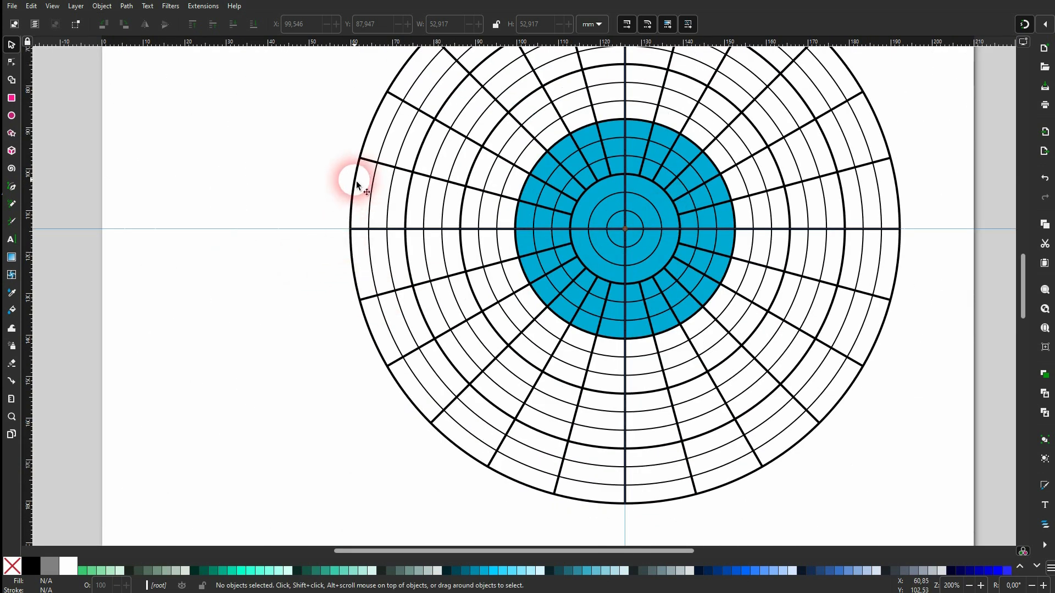
pyautogui.click(38, 152)
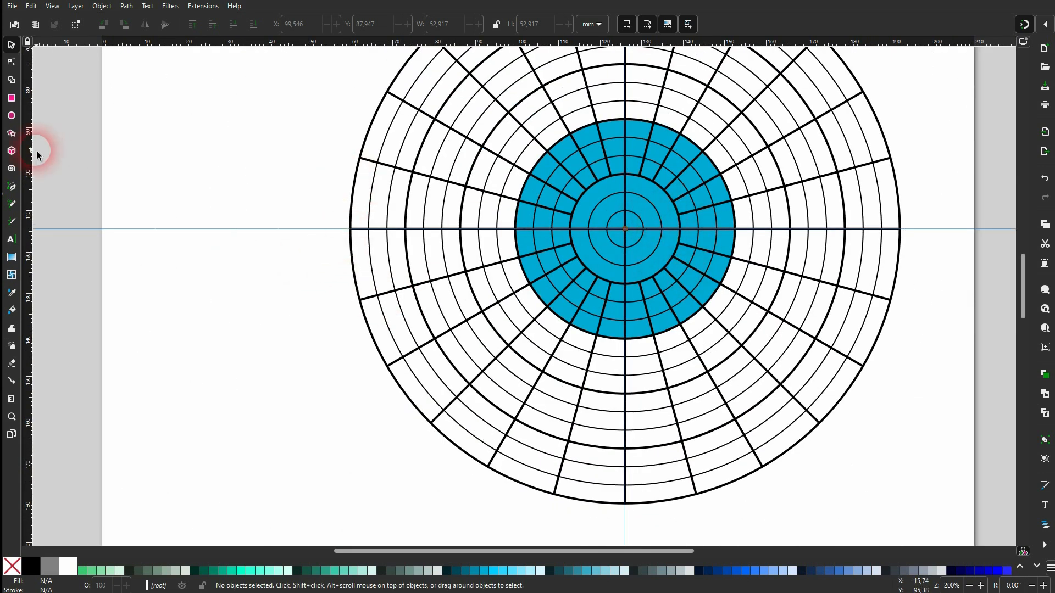
pyautogui.click(18, 120)
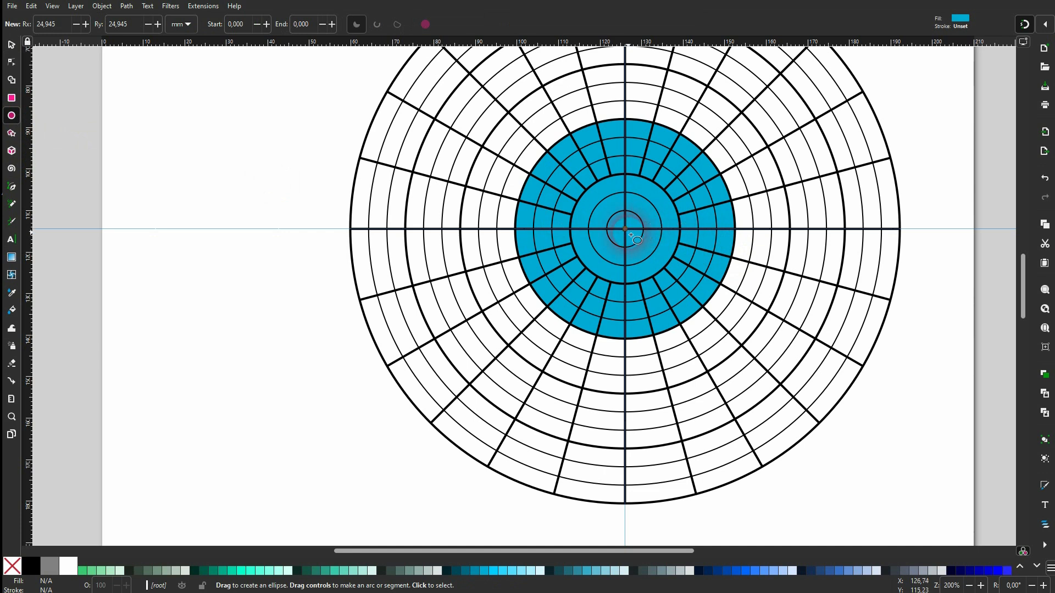
pyautogui.moveTo(629, 234); pyautogui.dragTo(682, 292)
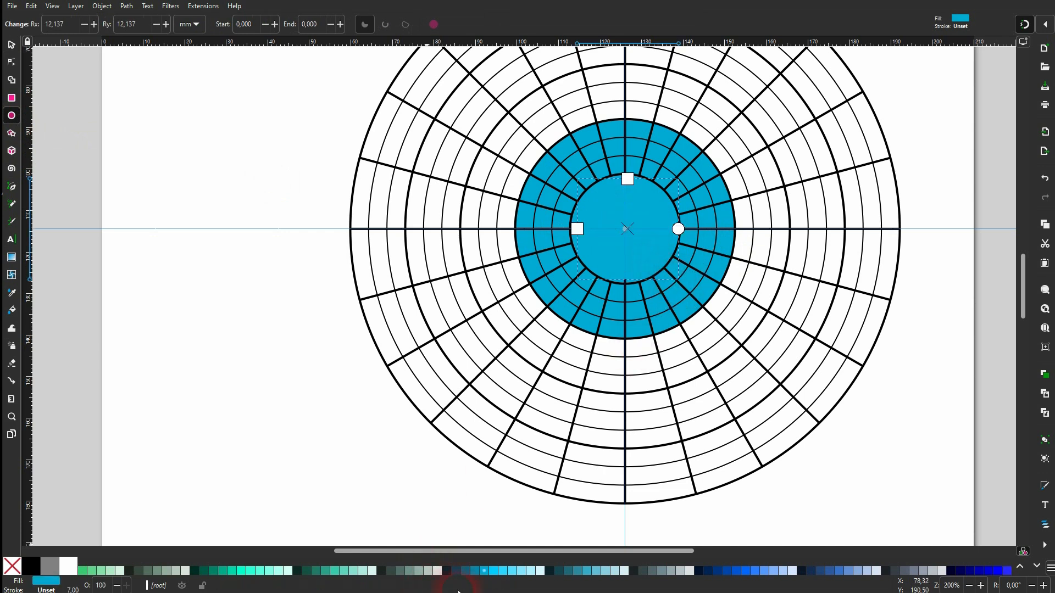
pyautogui.click(339, 571)
pyautogui.click(11, 45)
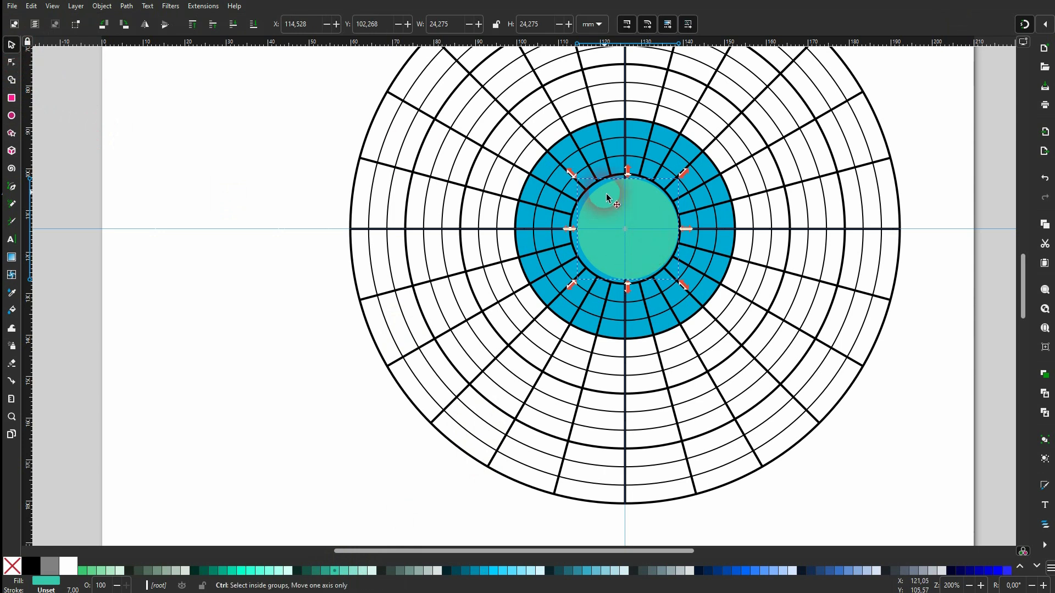
# - Shift the green circle onto the vertical guide and stretch its four sides to the innermost bold ring, about 26.4 mm across
pyautogui.scroll(2, 631, 203)
pyautogui.scroll(2, 631, 193)
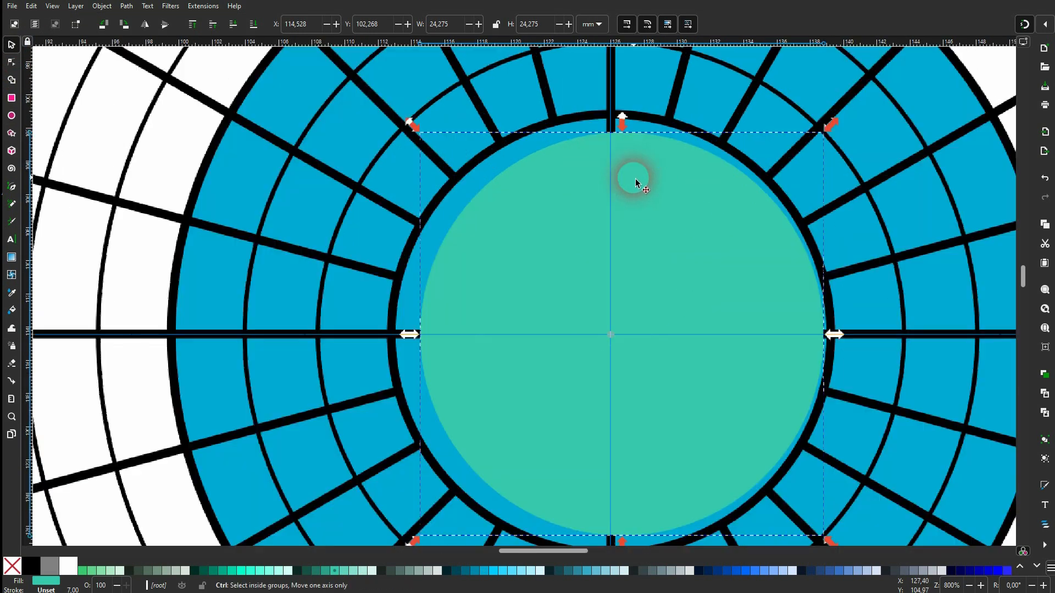
pyautogui.moveTo(669, 301); pyautogui.dragTo(659, 299)
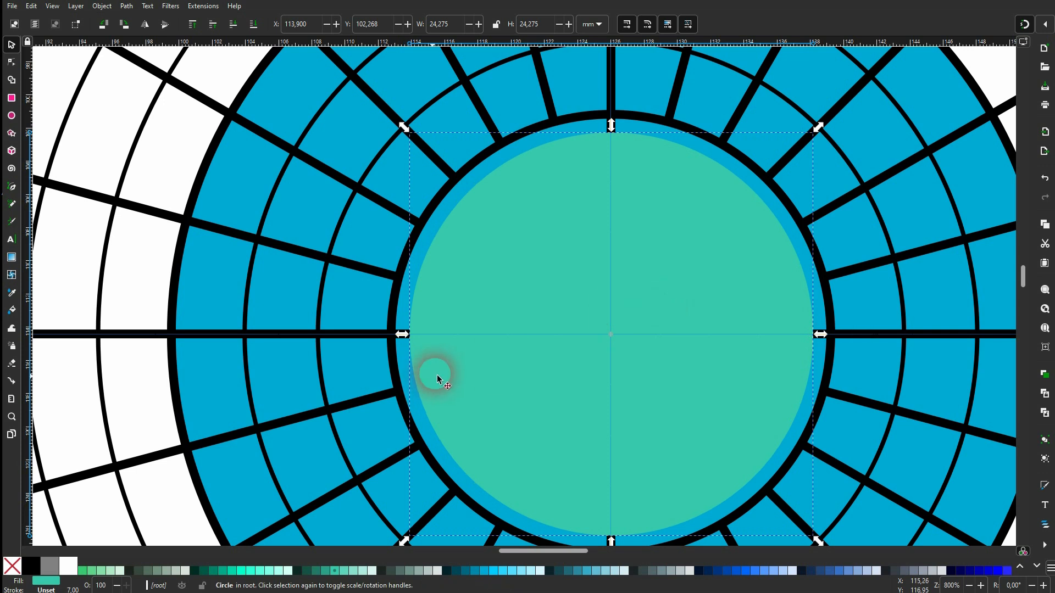
pyautogui.moveTo(401, 334); pyautogui.dragTo(376, 337)
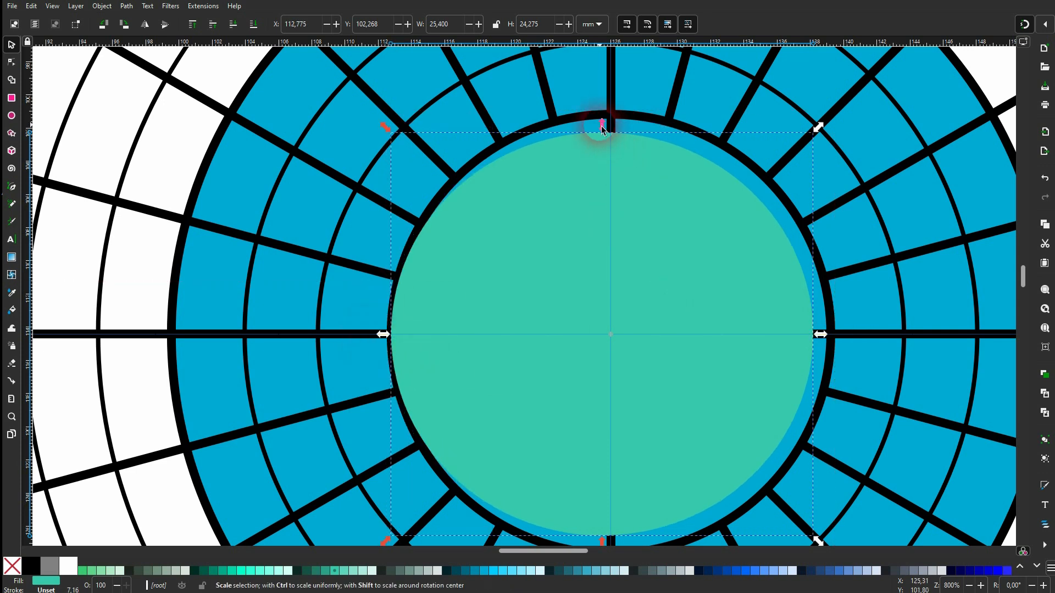
pyautogui.moveTo(603, 125); pyautogui.dragTo(602, 106)
pyautogui.moveTo(821, 332); pyautogui.dragTo(835, 330)
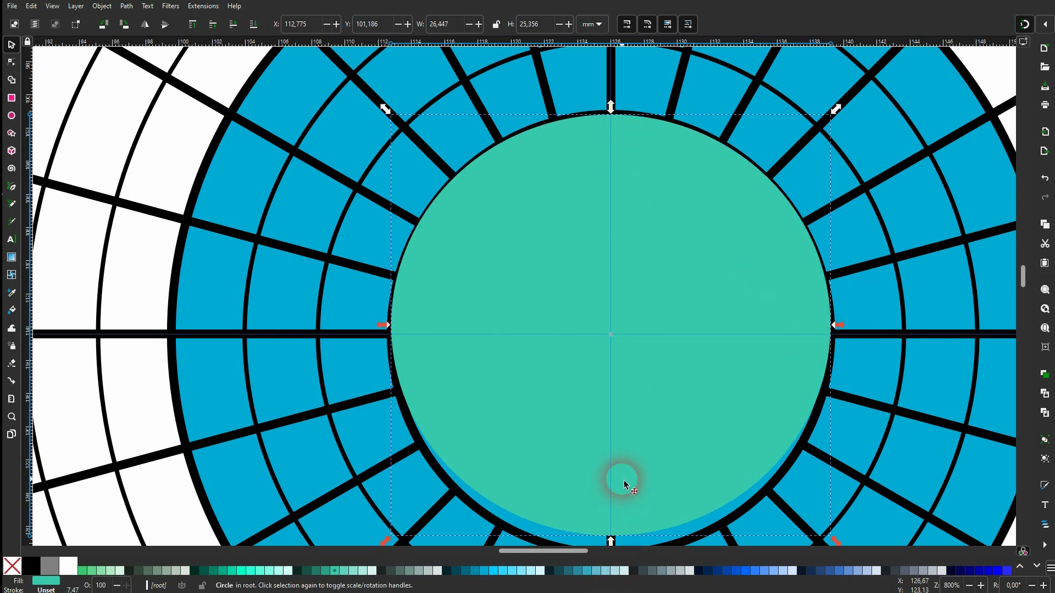
pyautogui.scroll(-5, 621, 481)
pyautogui.moveTo(611, 412); pyautogui.dragTo(614, 422)
pyautogui.scroll(2, 662, 278)
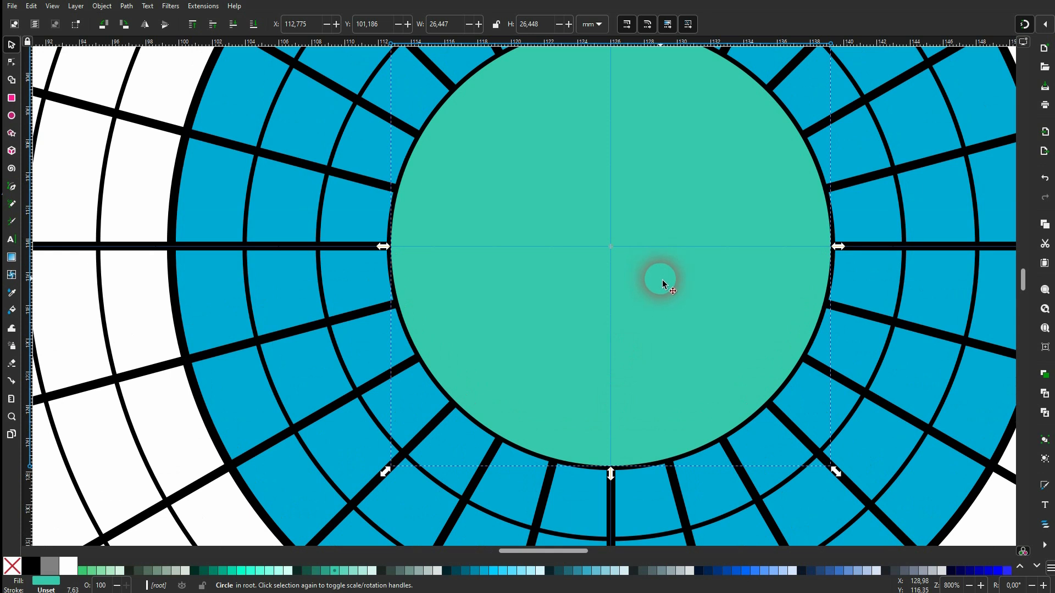
# - Fine-tune the green circle's edges against the innermost bold ring for a width and height of 26.458 mm
pyautogui.scroll(4, 662, 279)
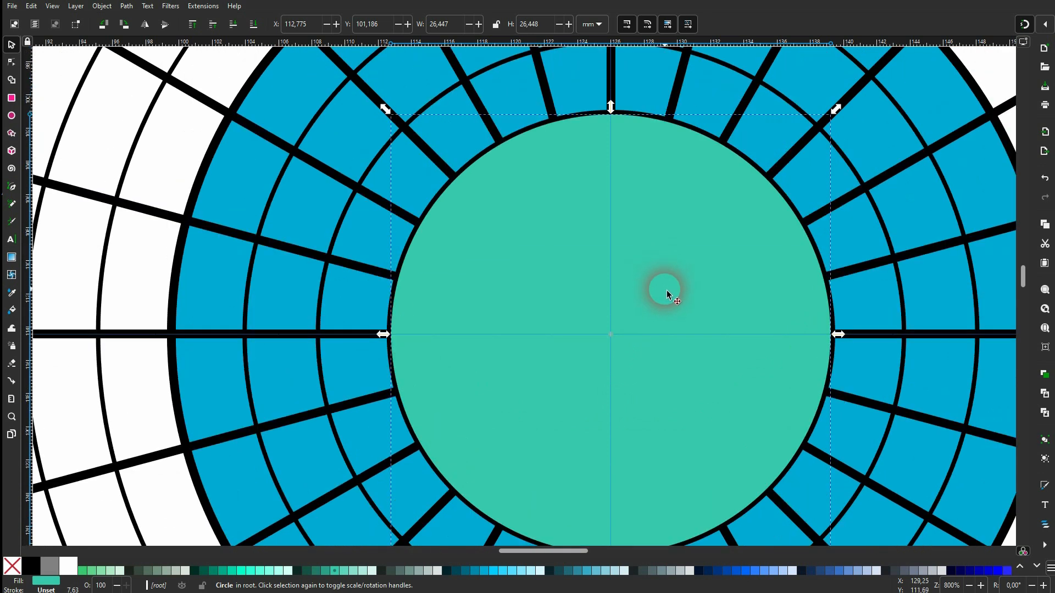
pyautogui.moveTo(611, 108); pyautogui.dragTo(612, 112)
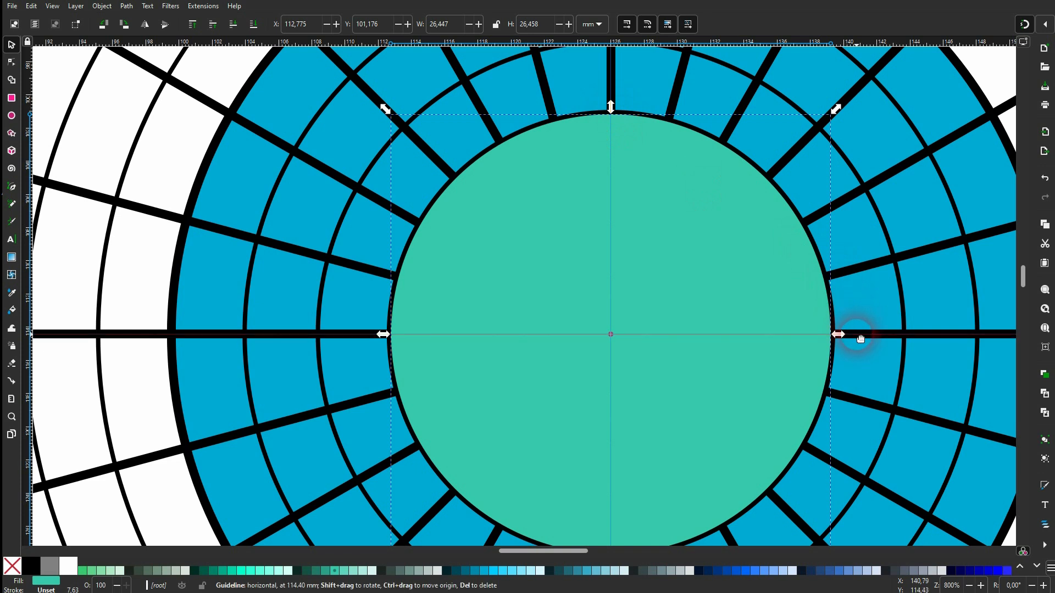
pyautogui.moveTo(838, 334)
pyautogui.mouseDown()
pyautogui.moveTo(819, 334)
pyautogui.moveTo(830, 336)
pyautogui.mouseUp()
pyautogui.scroll(-2, 638, 370)
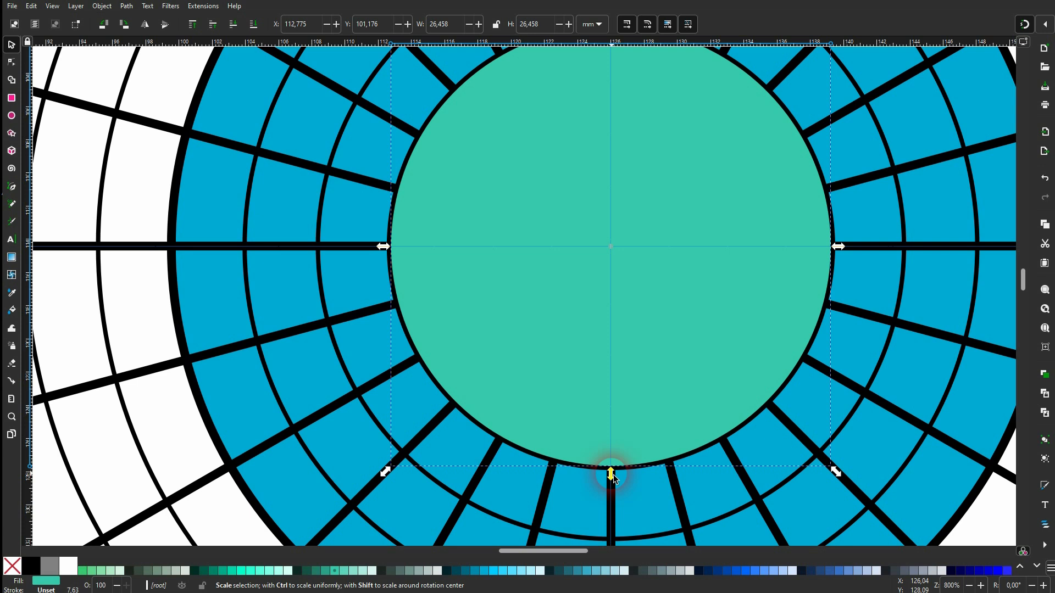
pyautogui.moveTo(612, 475); pyautogui.dragTo(611, 468)
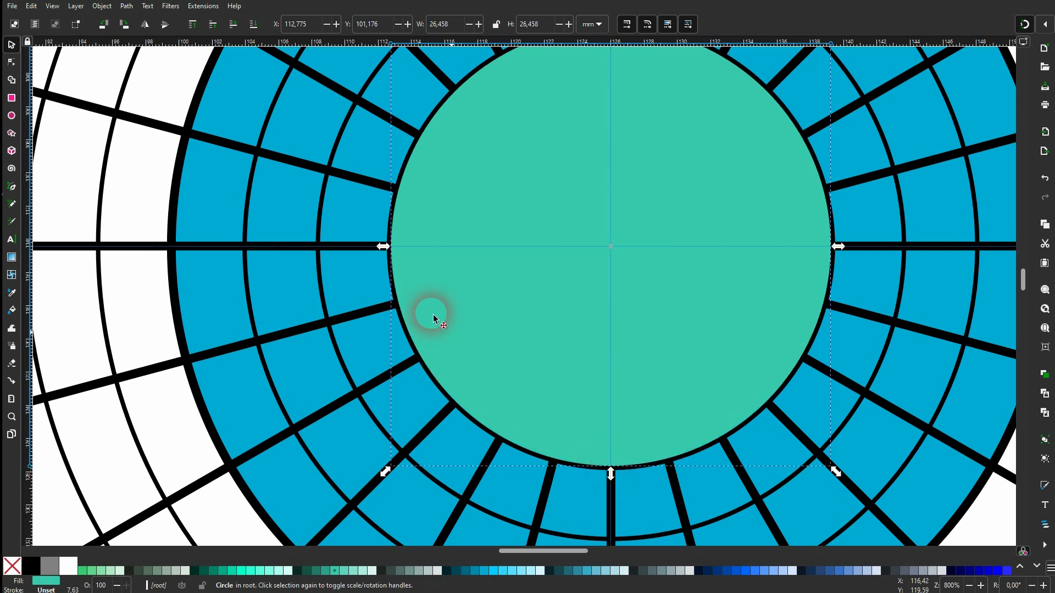
pyautogui.moveTo(384, 246)
pyautogui.mouseDown()
pyautogui.moveTo(400, 246)
pyautogui.moveTo(391, 247)
pyautogui.mouseUp()
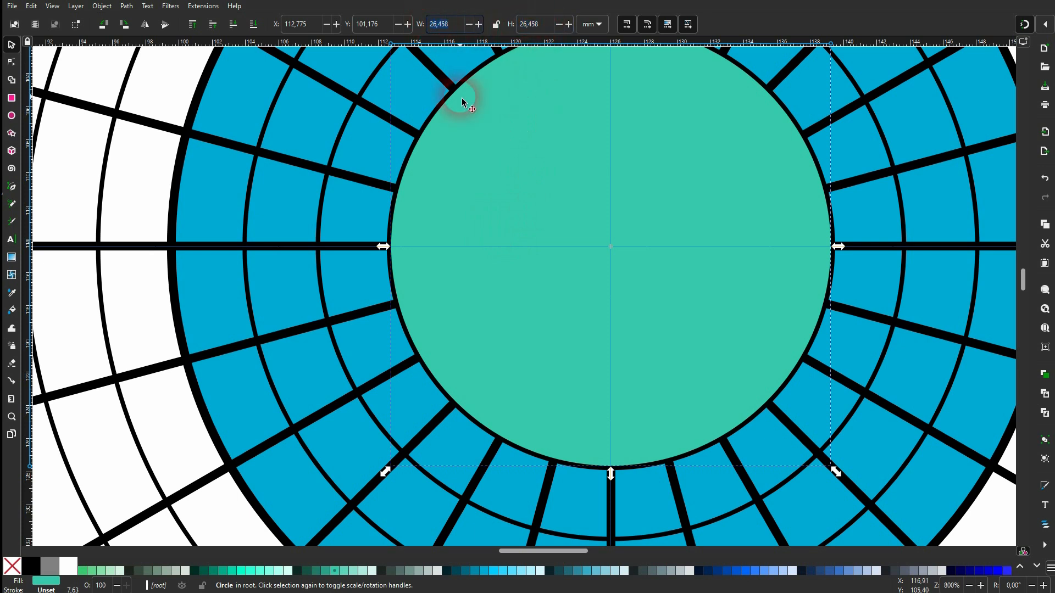
# - Duplicate the green circle and subtract the copy from the blue circle to form a ring
pyautogui.scroll(-4, 687, 250)
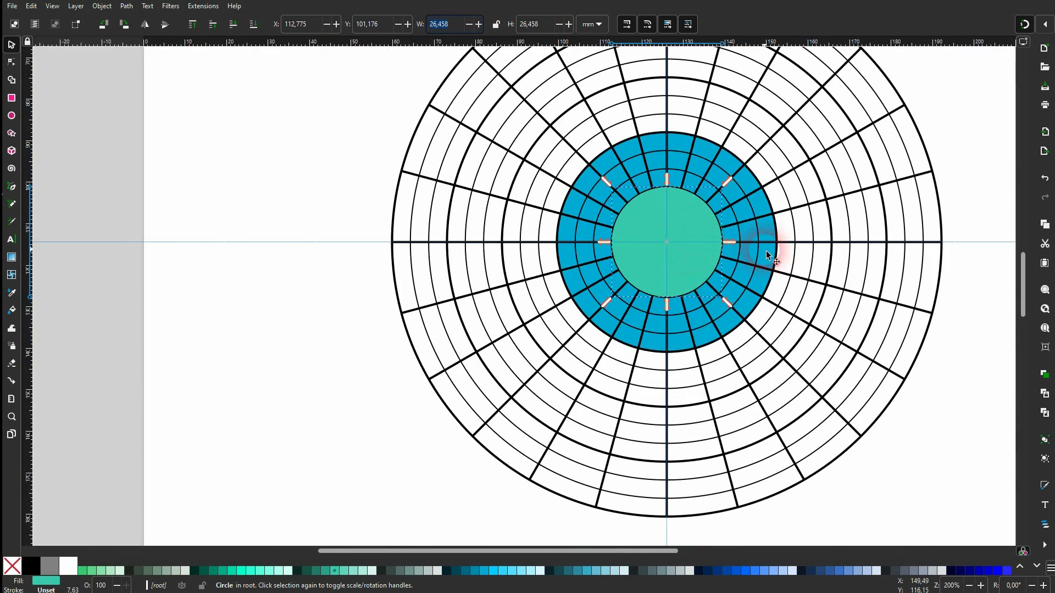
pyautogui.keyDown('shift'); pyautogui.click(763, 207); pyautogui.keyUp('shift')
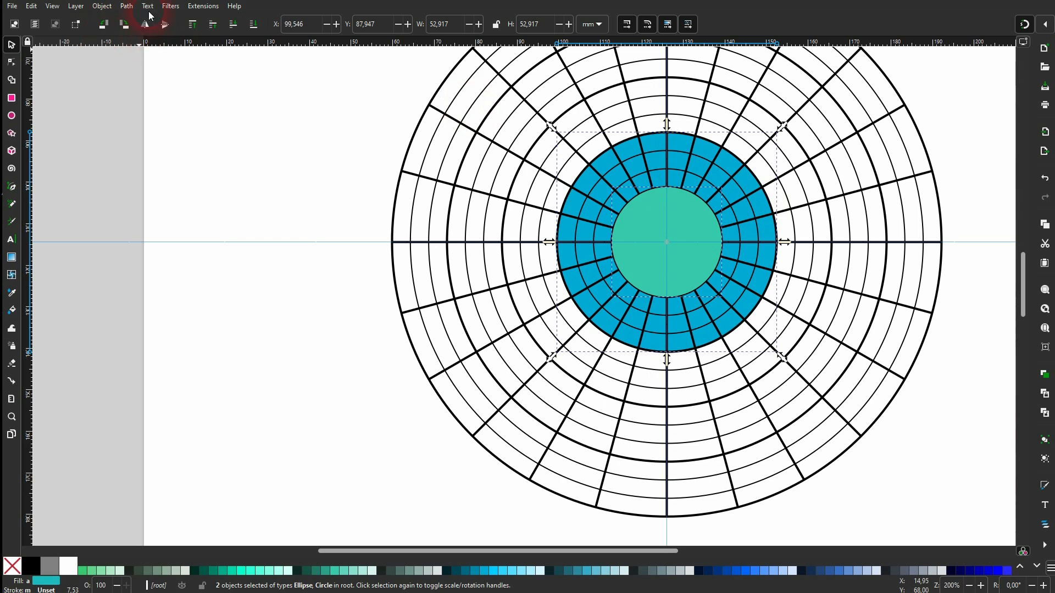
pyautogui.click(973, 282)
pyautogui.click(666, 235)
pyautogui.click(691, 227)
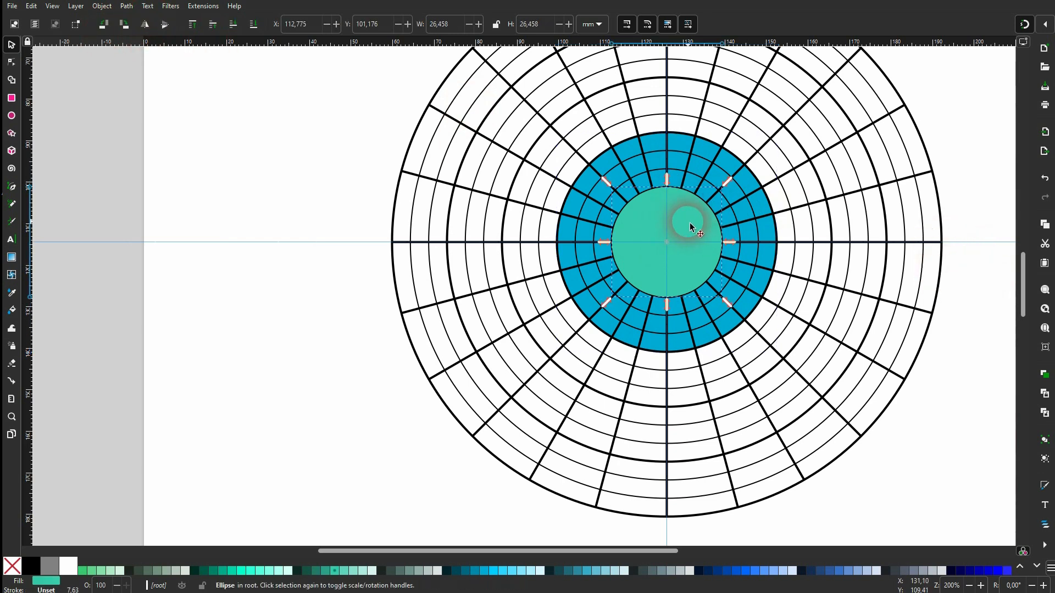
pyautogui.hotkey('ctrl', 'd')
pyautogui.keyDown('shift'); pyautogui.click(765, 201); pyautogui.keyUp('shift')
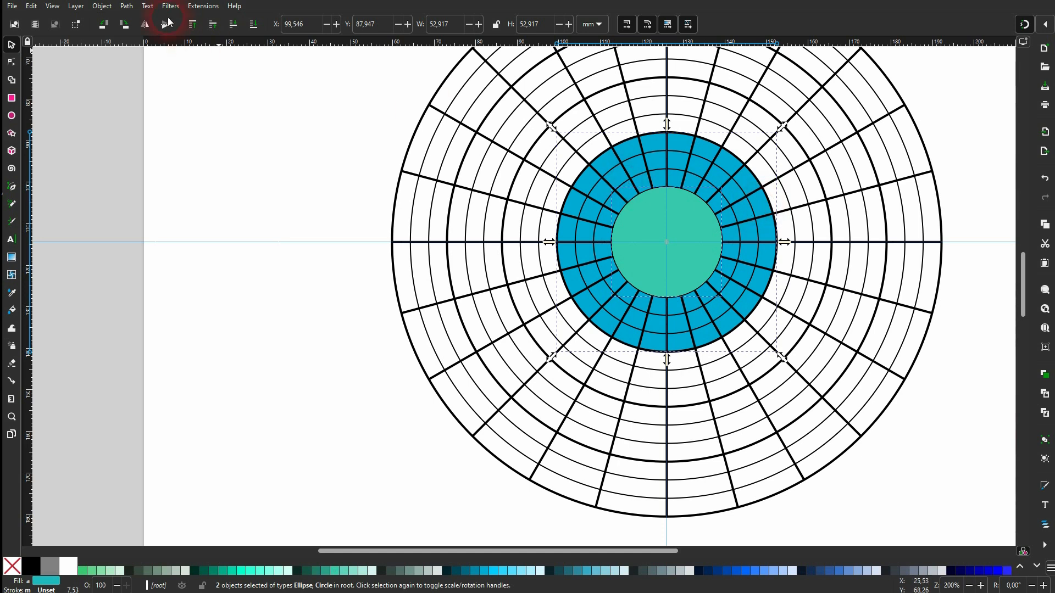
pyautogui.click(127, 6)
pyautogui.click(178, 77)
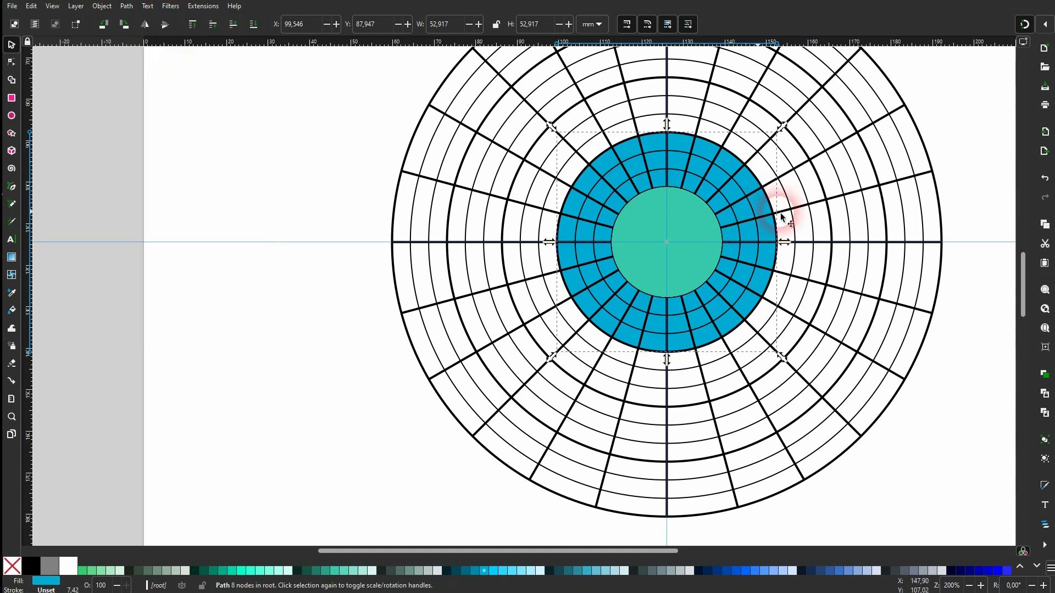
pyautogui.moveTo(748, 189); pyautogui.dragTo(278, 221)
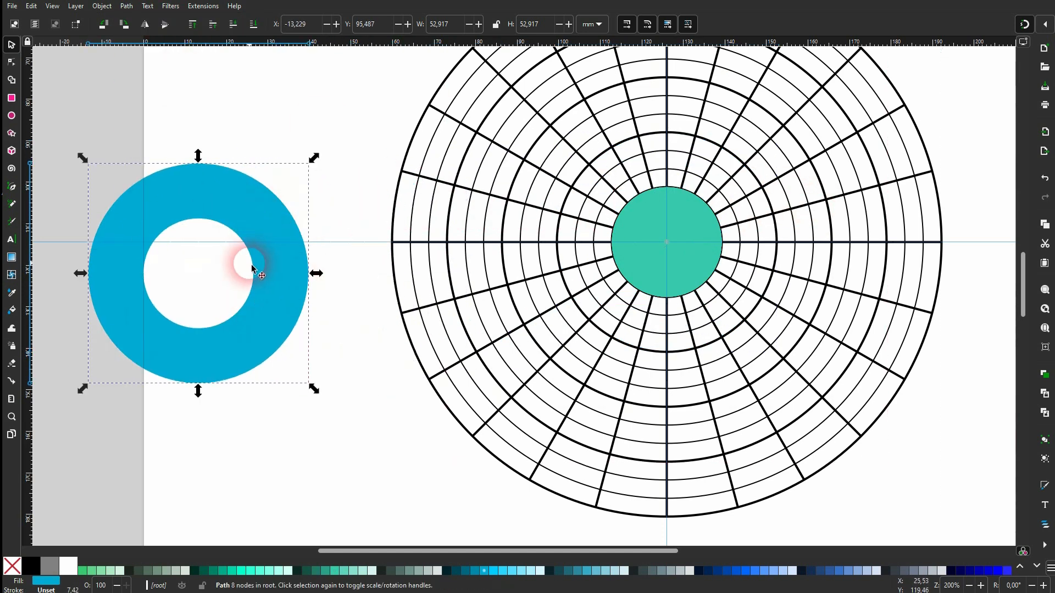
pyautogui.hotkey('ctrl', 'z')
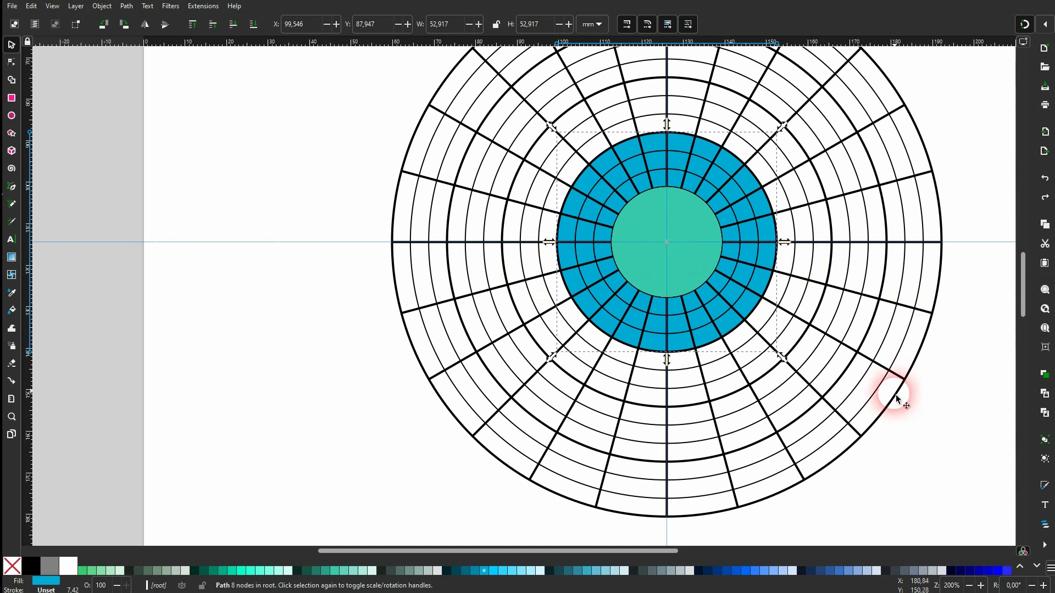
pyautogui.click(967, 434)
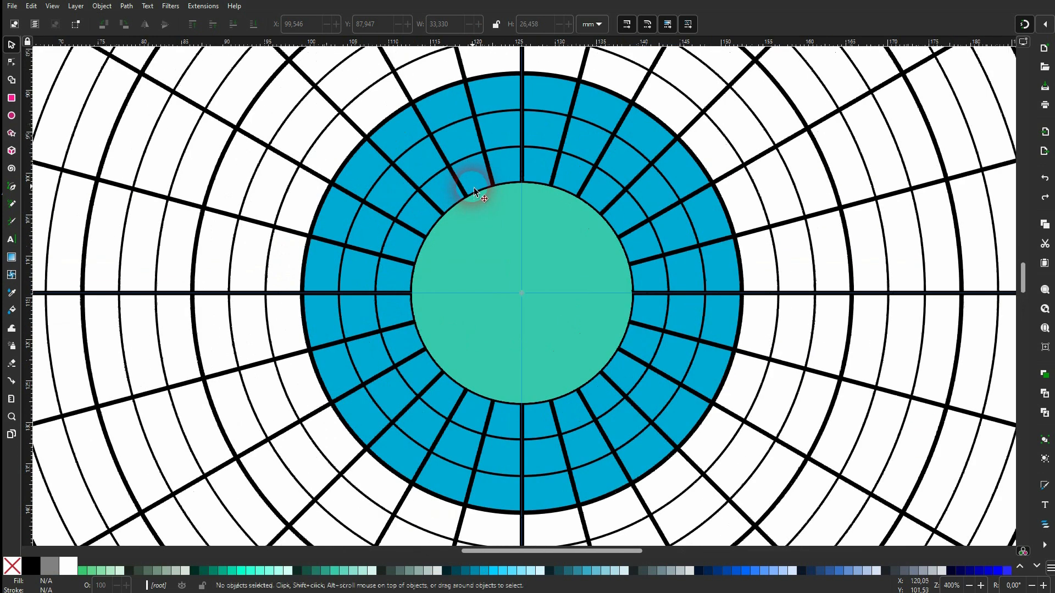
# - Draw a closed straight-edged shape about 28.4 by 30.9 mm, cornered at the grid's centre, covering the ring's upper-left quarter
pyautogui.scroll(2, 480, 196)
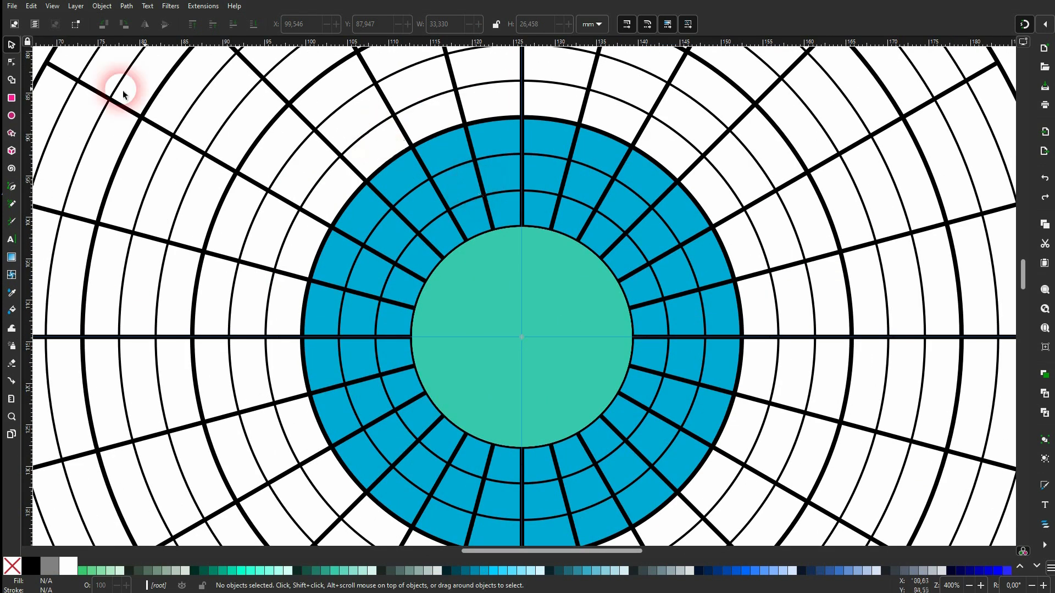
pyautogui.click(12, 187)
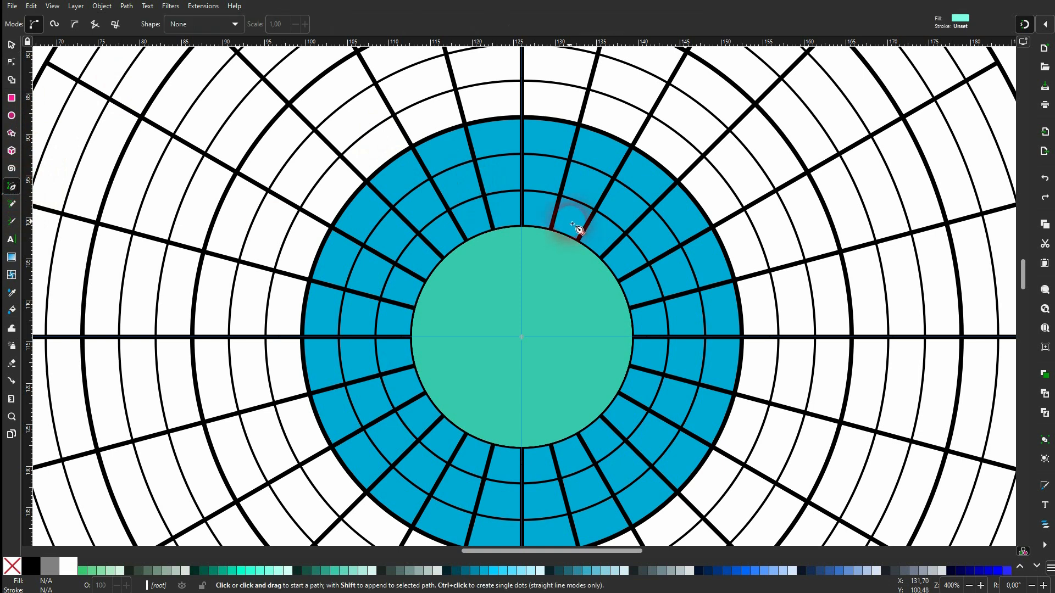
pyautogui.scroll(2, 522, 230)
pyautogui.click(527, 230)
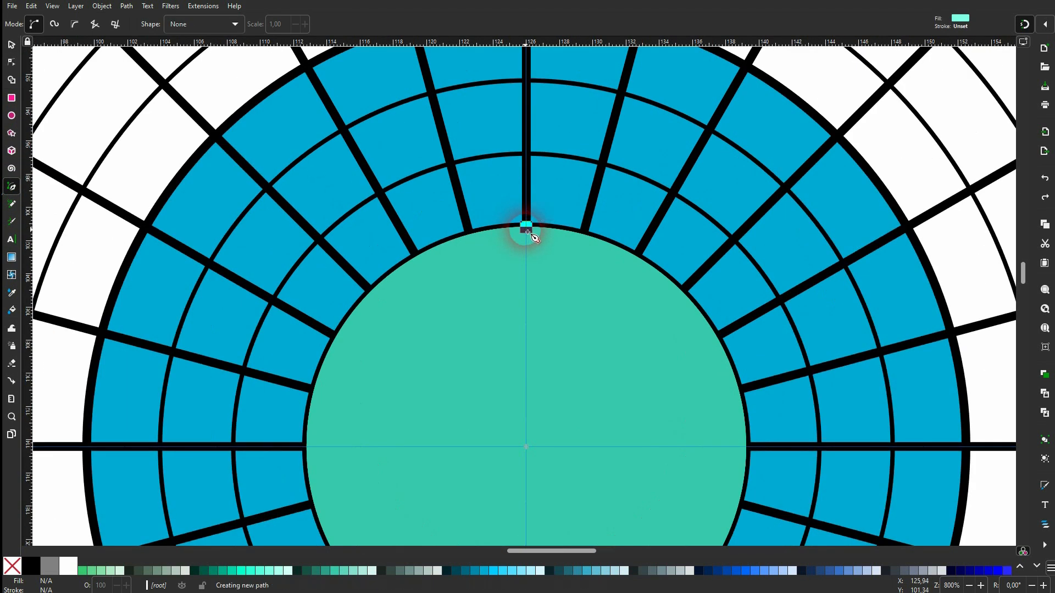
pyautogui.scroll(5, 527, 234)
pyautogui.click(527, 244)
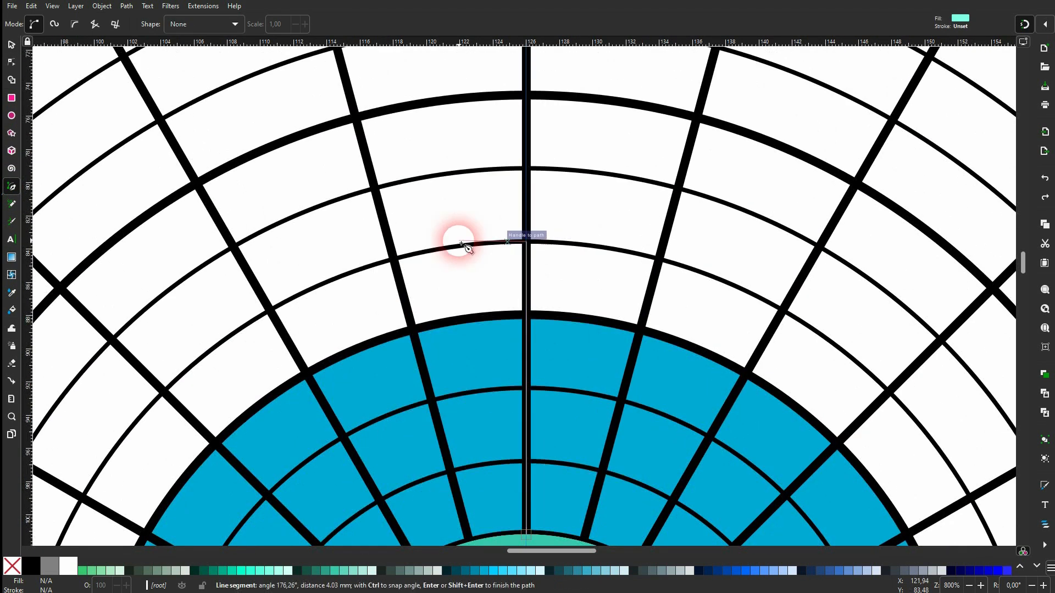
pyautogui.click(156, 280)
pyautogui.scroll(-5, 156, 281)
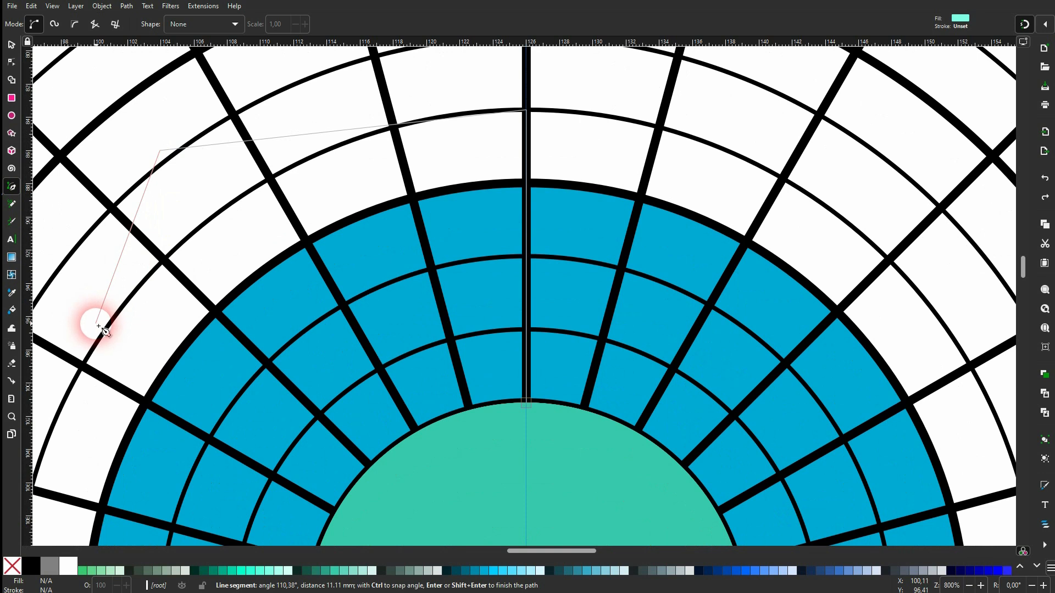
pyautogui.scroll(-12, 107, 328)
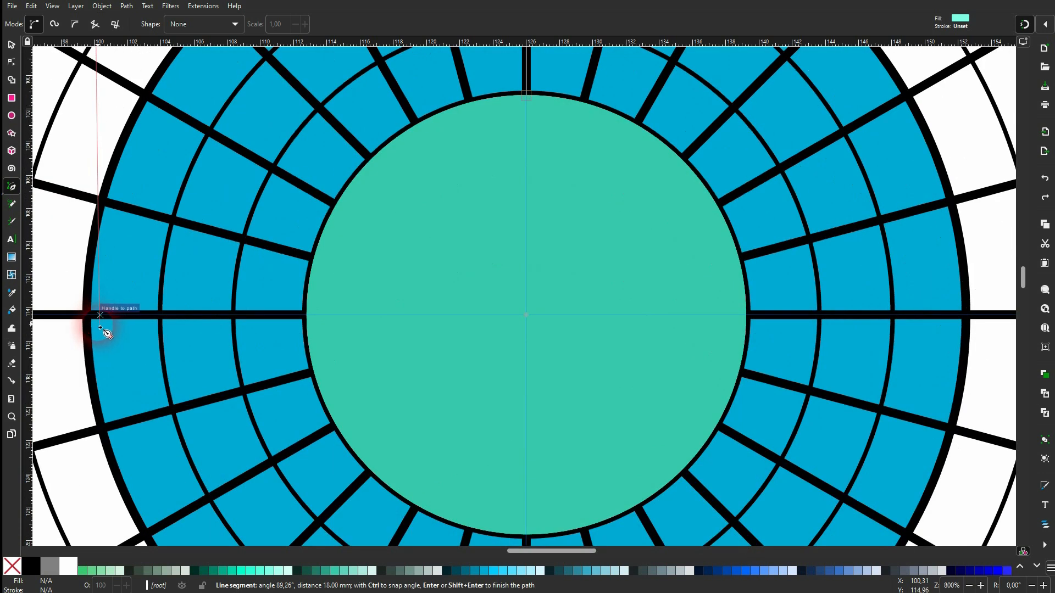
pyautogui.click(54, 314)
pyautogui.click(310, 317)
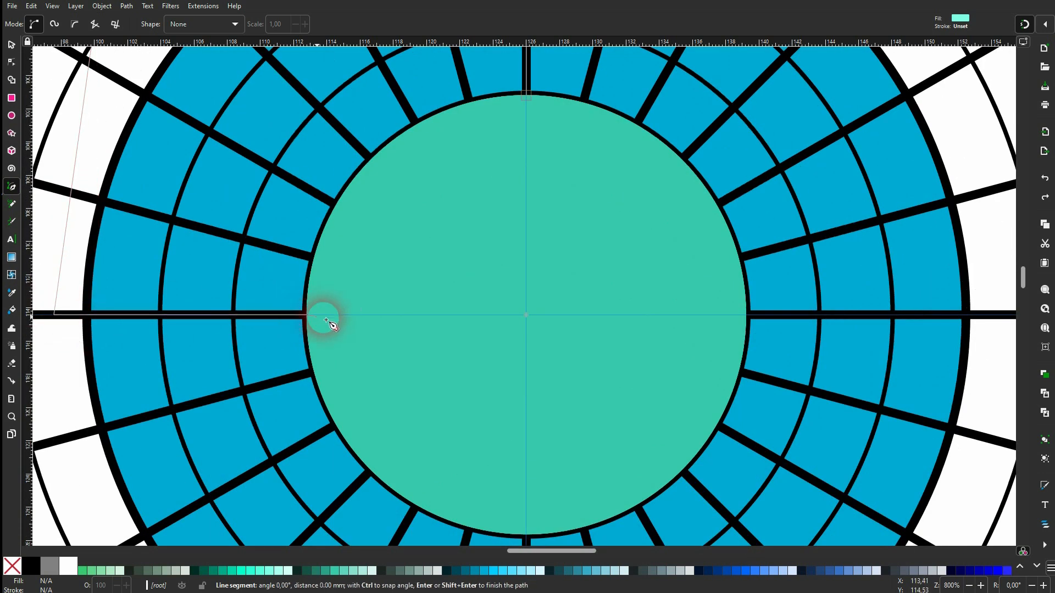
pyautogui.click(528, 315)
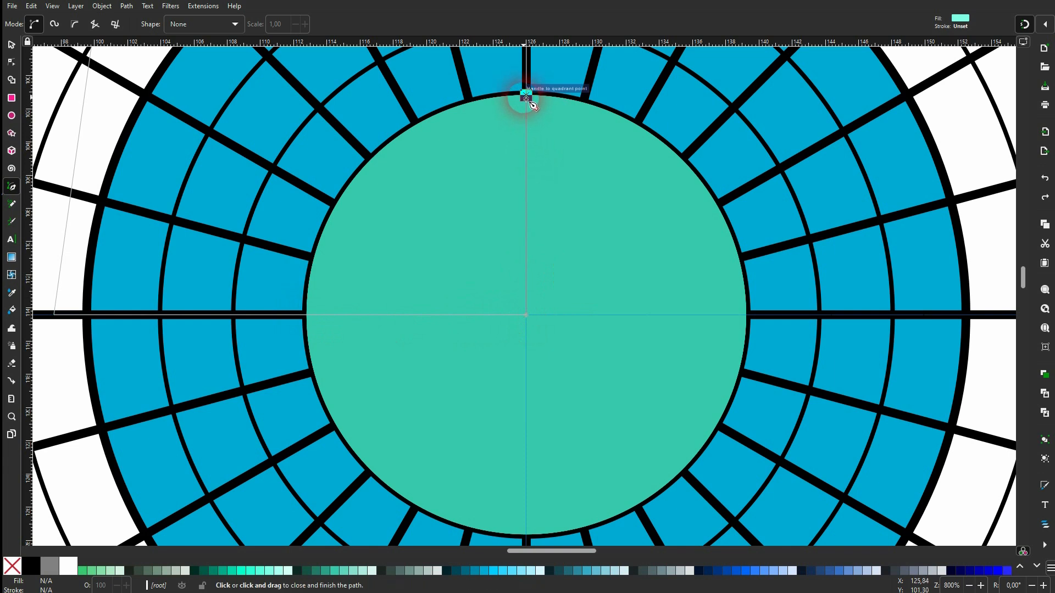
pyautogui.click(526, 96)
pyautogui.scroll(3, 529, 143)
pyautogui.scroll(2, 531, 186)
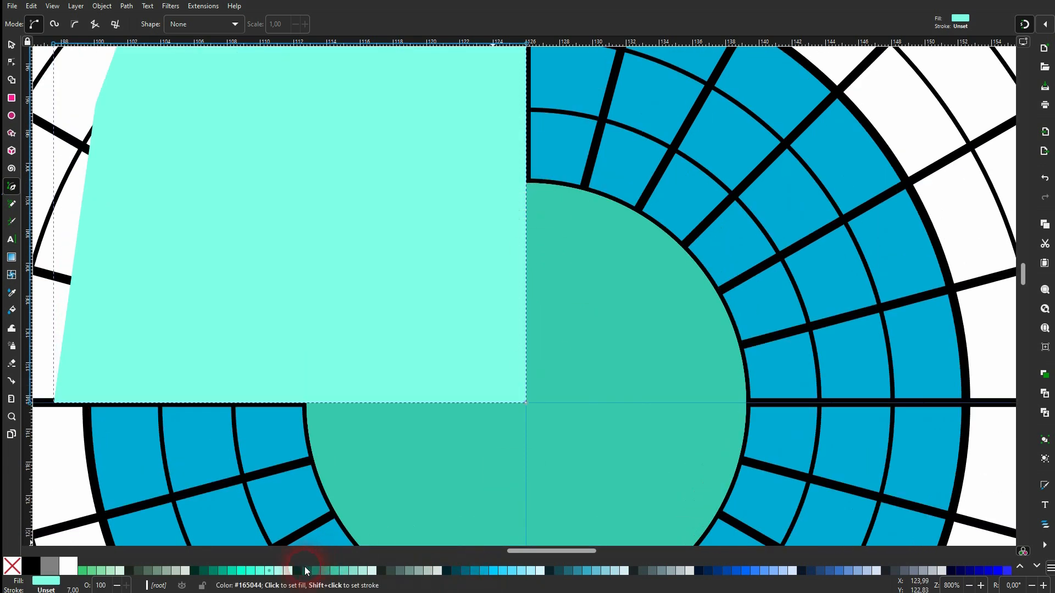
pyautogui.scroll(-3, 433, 201)
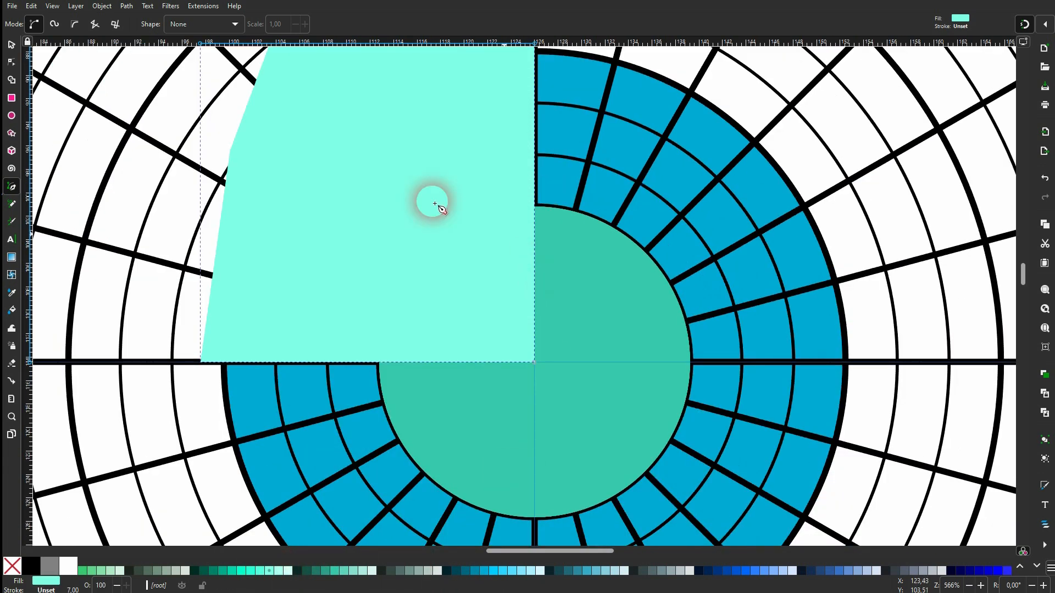
# - Intersect the drawn shape with the blue ring and raise the resulting quarter segment to the top
pyautogui.click(11, 46)
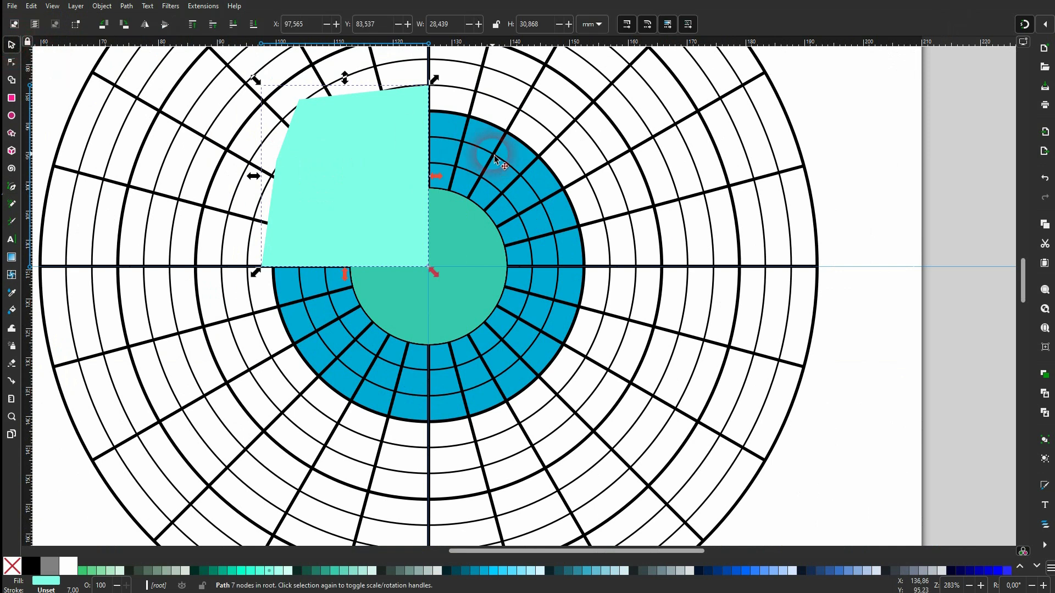
pyautogui.keyDown('shift'); pyautogui.click(502, 146); pyautogui.keyUp('shift')
pyautogui.moveTo(501, 146); pyautogui.dragTo(949, 142)
pyautogui.hotkey('ctrl', 'z')
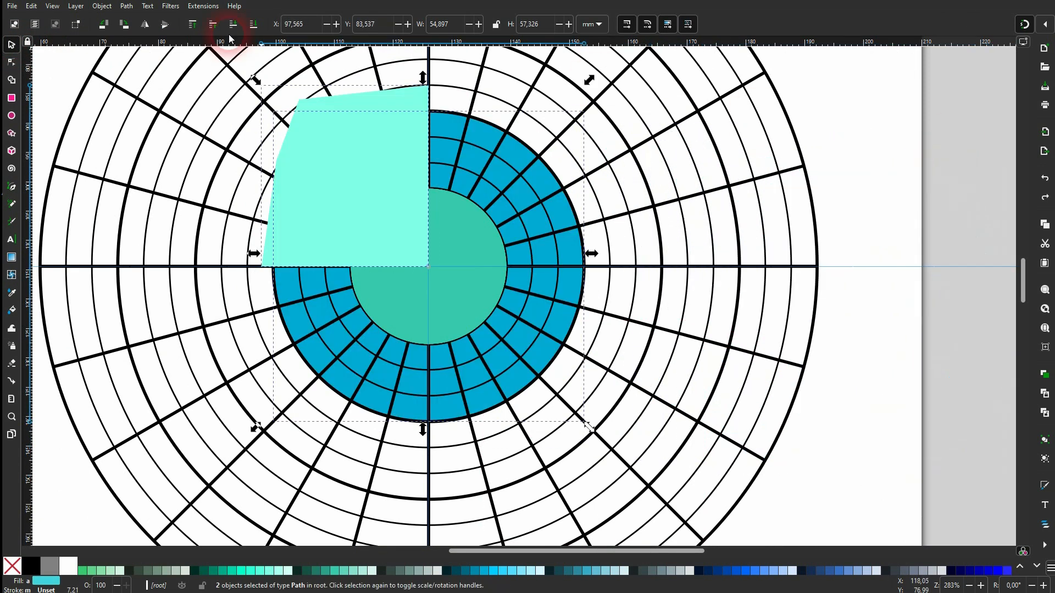
pyautogui.click(126, 7)
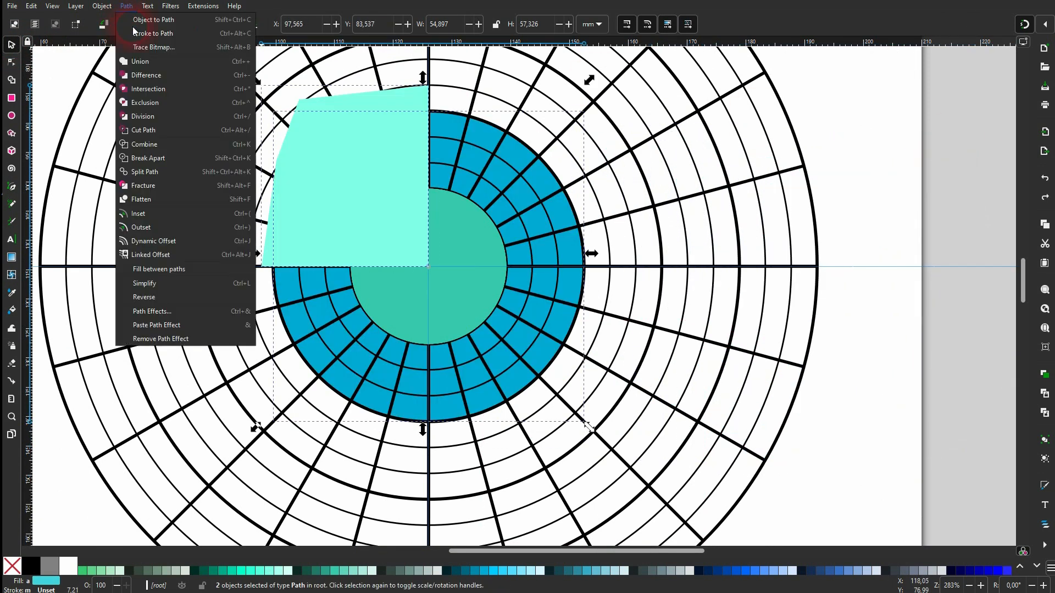
pyautogui.click(160, 91)
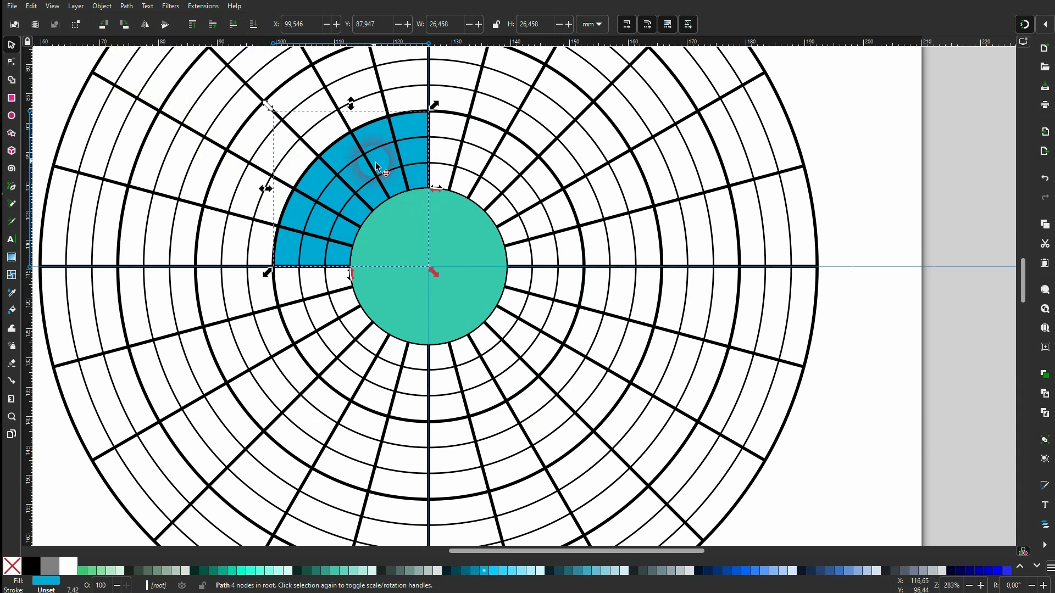
pyautogui.moveTo(401, 133); pyautogui.dragTo(954, 188)
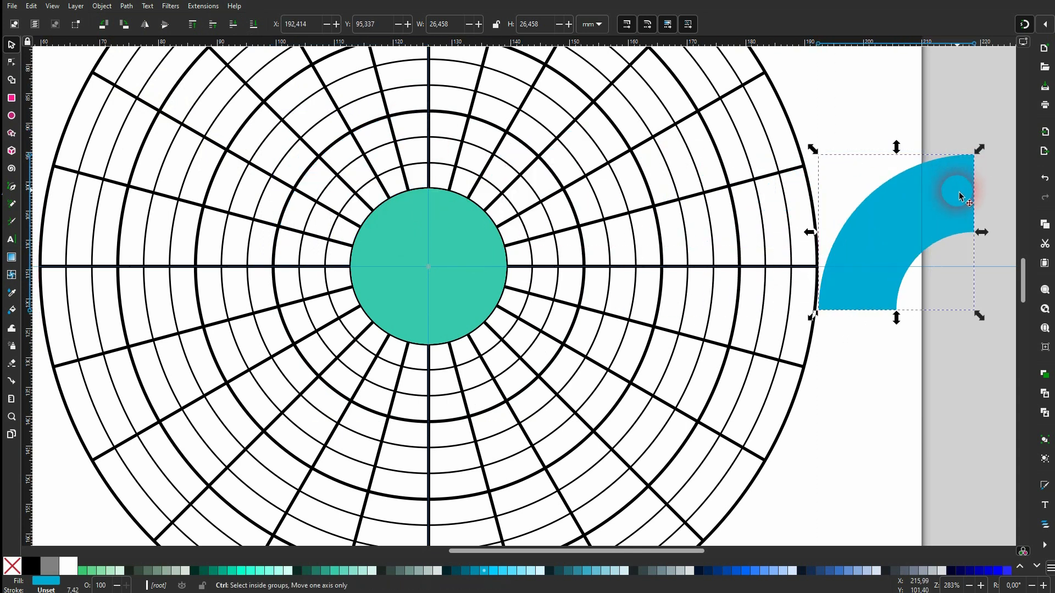
pyautogui.hotkey('ctrl', 'z')
pyautogui.click(193, 24)
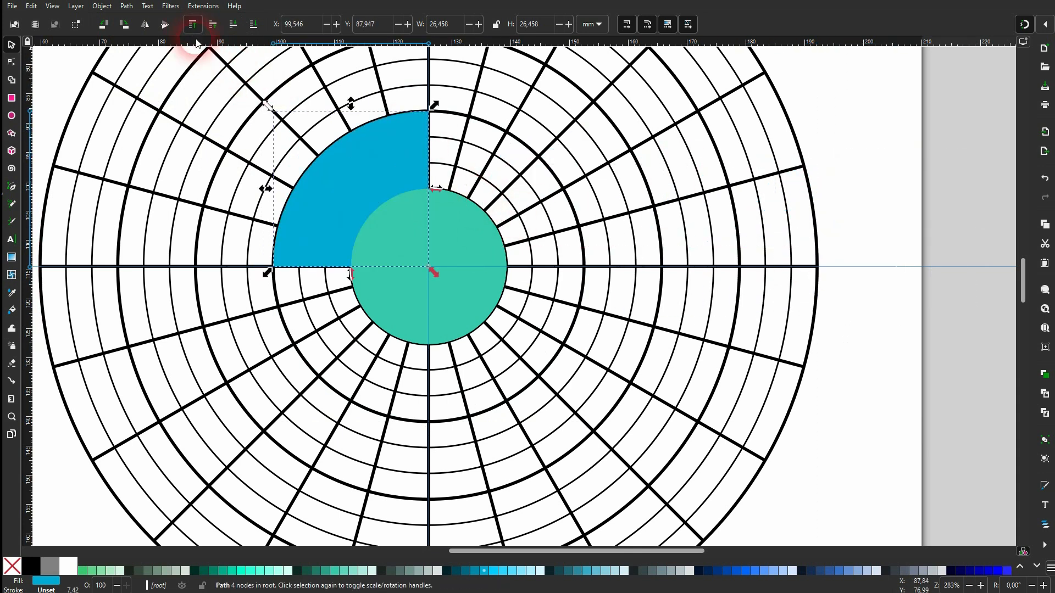
pyautogui.scroll(2, 363, 146)
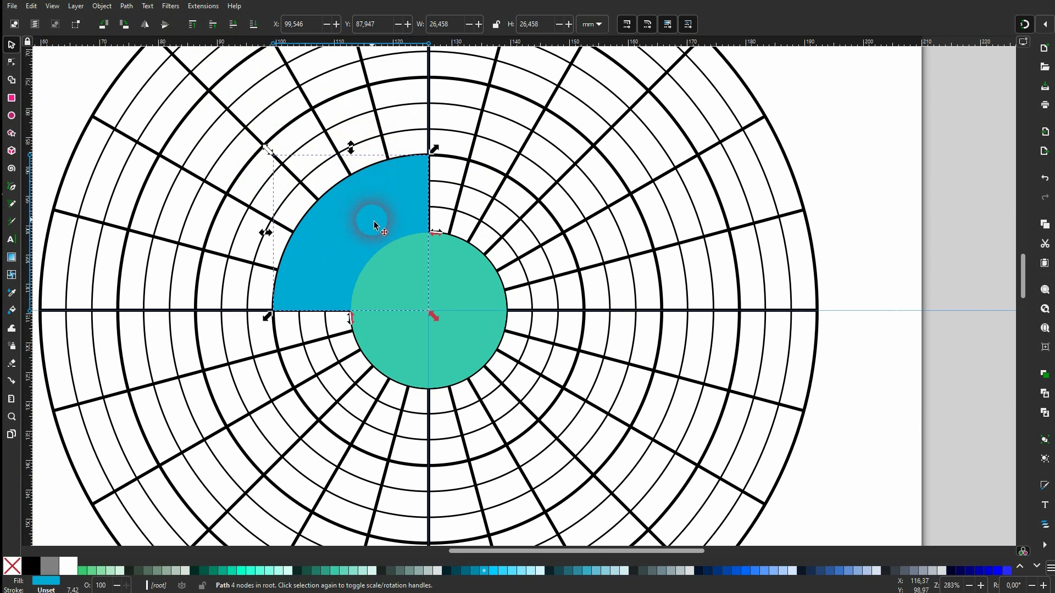
# - Move the blue quarter segment's rotation centre to the crossing of the guides at the grid's centre
pyautogui.click(1046, 26)
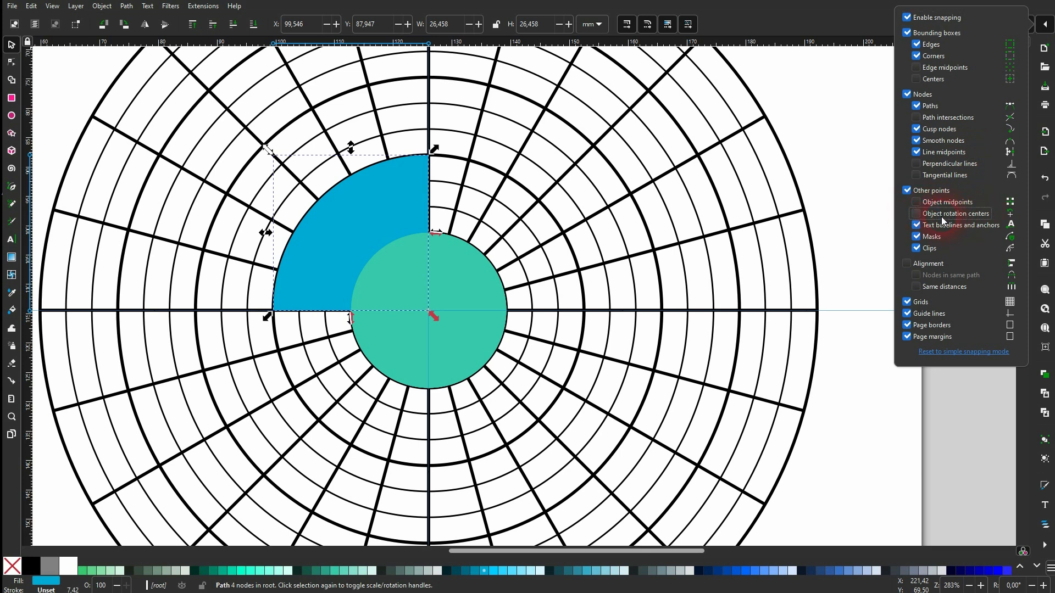
pyautogui.click(1046, 26)
pyautogui.click(366, 226)
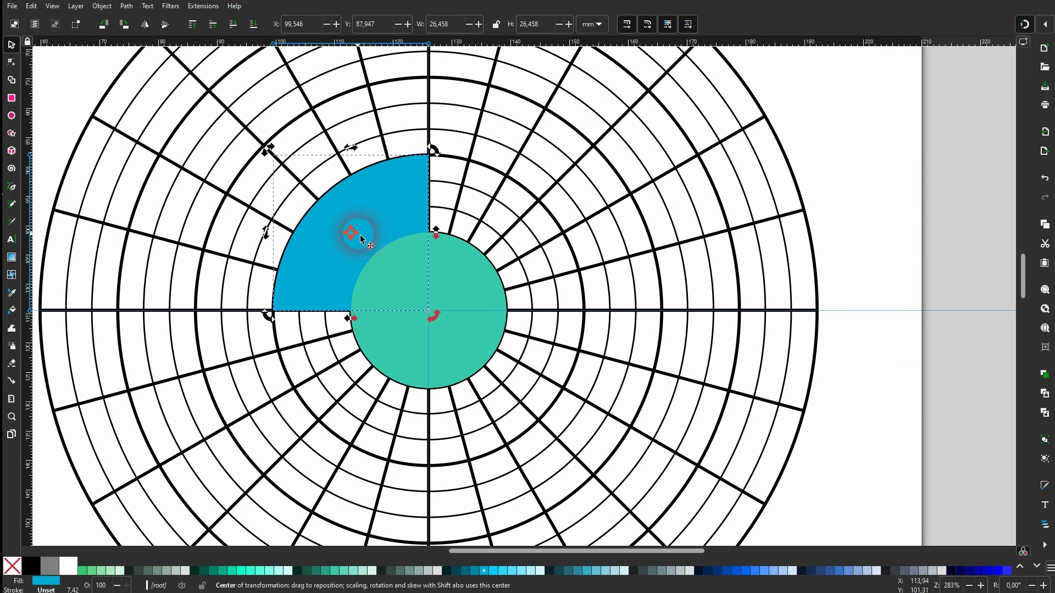
pyautogui.moveTo(352, 236); pyautogui.dragTo(431, 315)
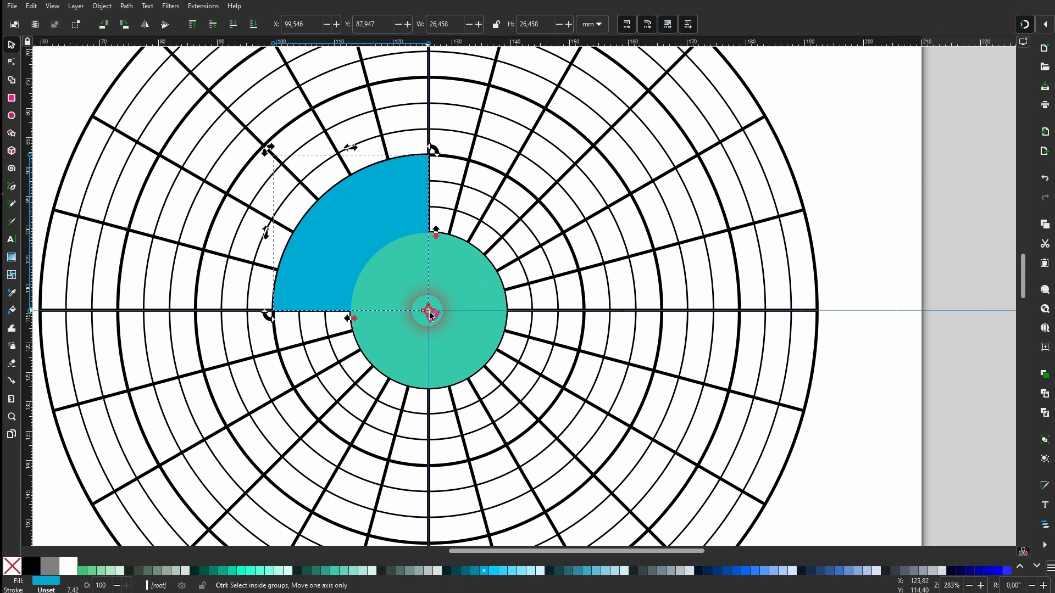
pyautogui.keyDown('ctrl'); pyautogui.scroll(6, 431, 313); pyautogui.keyUp('ctrl')
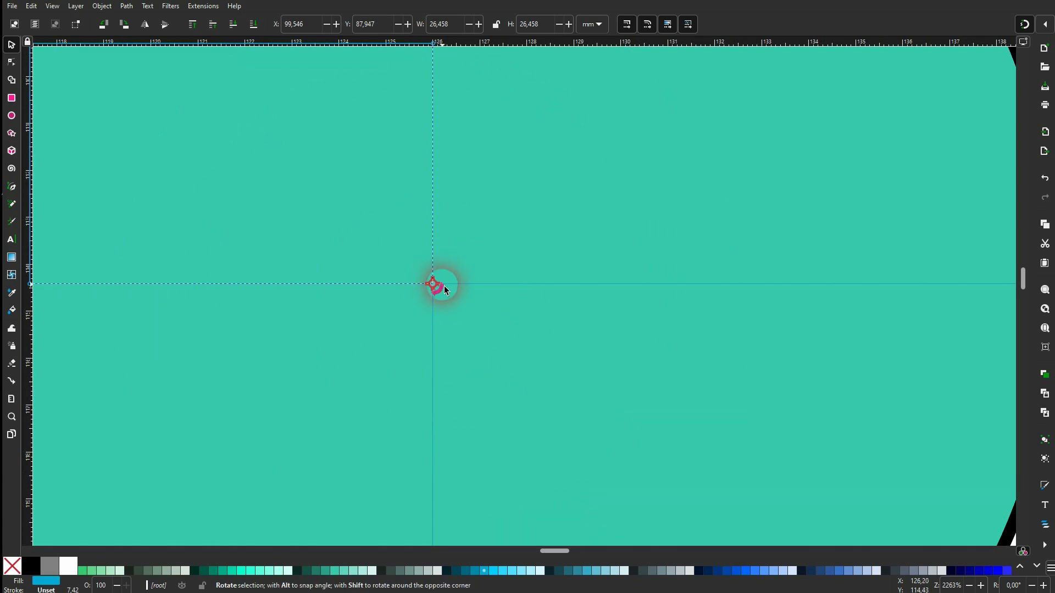
pyautogui.moveTo(436, 291)
pyautogui.mouseDown()
pyautogui.moveTo(562, 338)
pyautogui.moveTo(421, 298)
pyautogui.moveTo(438, 286)
pyautogui.mouseUp()
pyautogui.keyDown('ctrl'); pyautogui.scroll(-4, 439, 289); pyautogui.keyUp('ctrl')
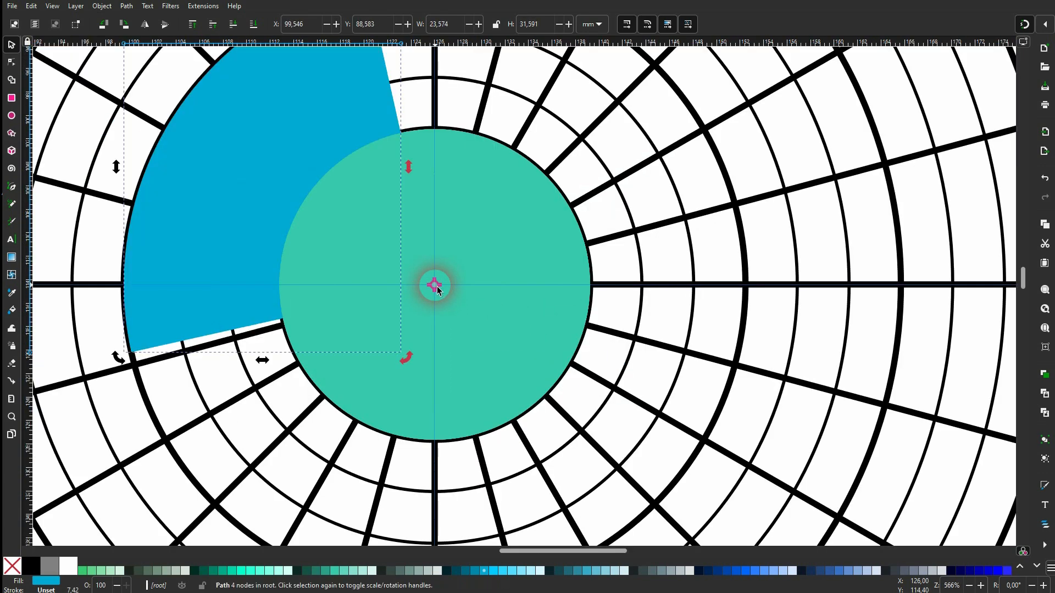
pyautogui.hotkey('ctrl', 'z')
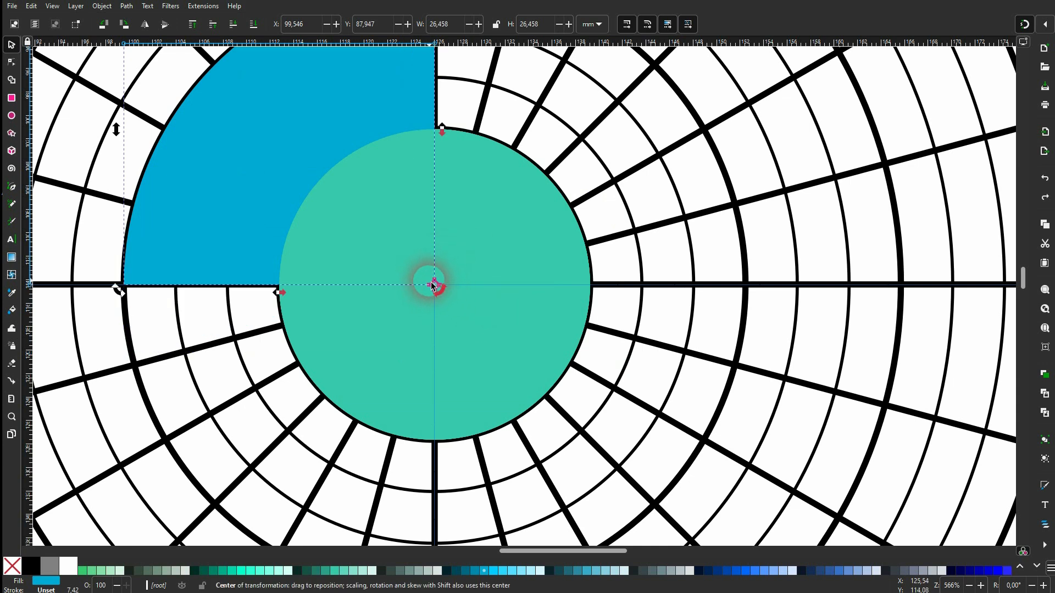
# - Try rotating the quarter segment around the grid's centre, return it to its original position, and fill it with pale turquoise
pyautogui.scroll(2, 436, 289)
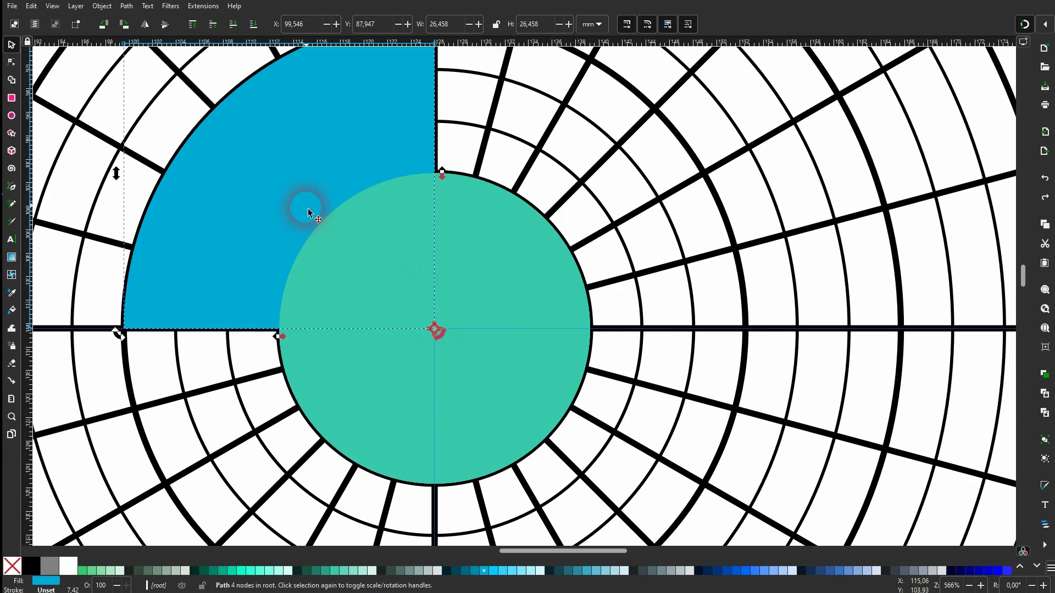
pyautogui.scroll(4, 401, 134)
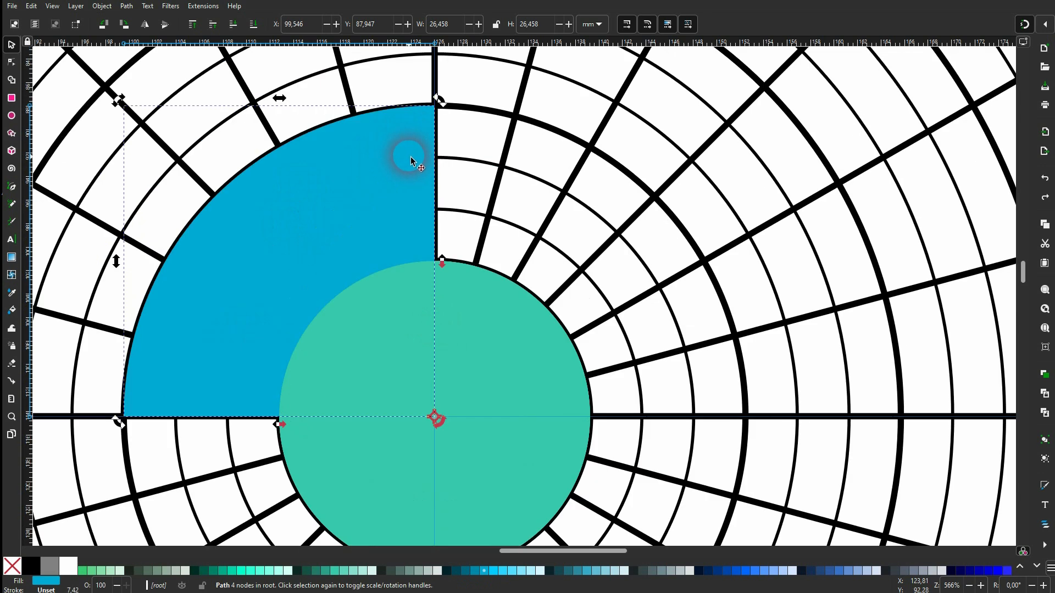
pyautogui.moveTo(441, 101); pyautogui.dragTo(456, 197)
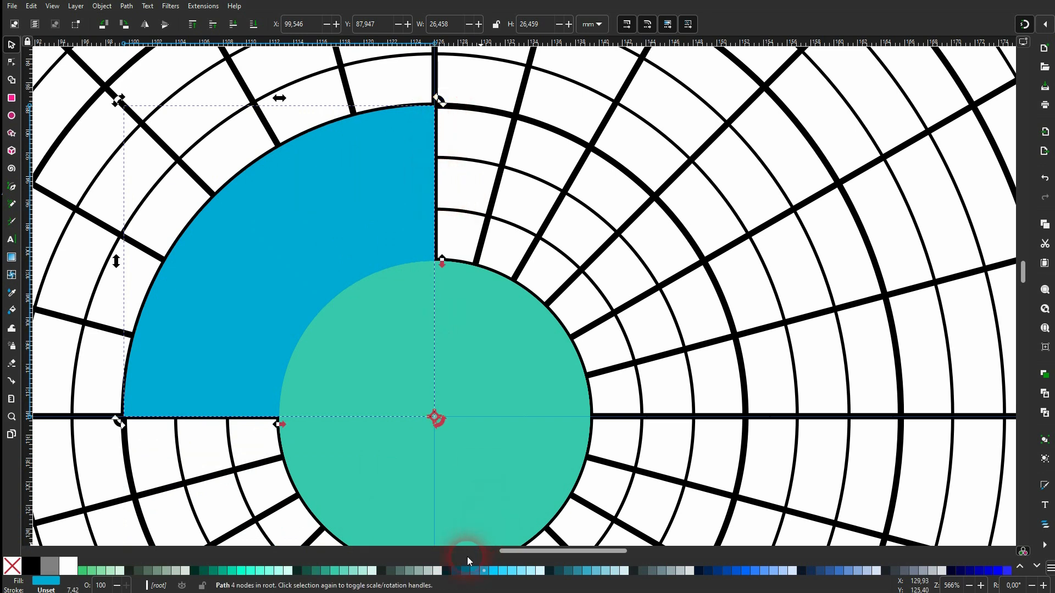
pyautogui.click(362, 572)
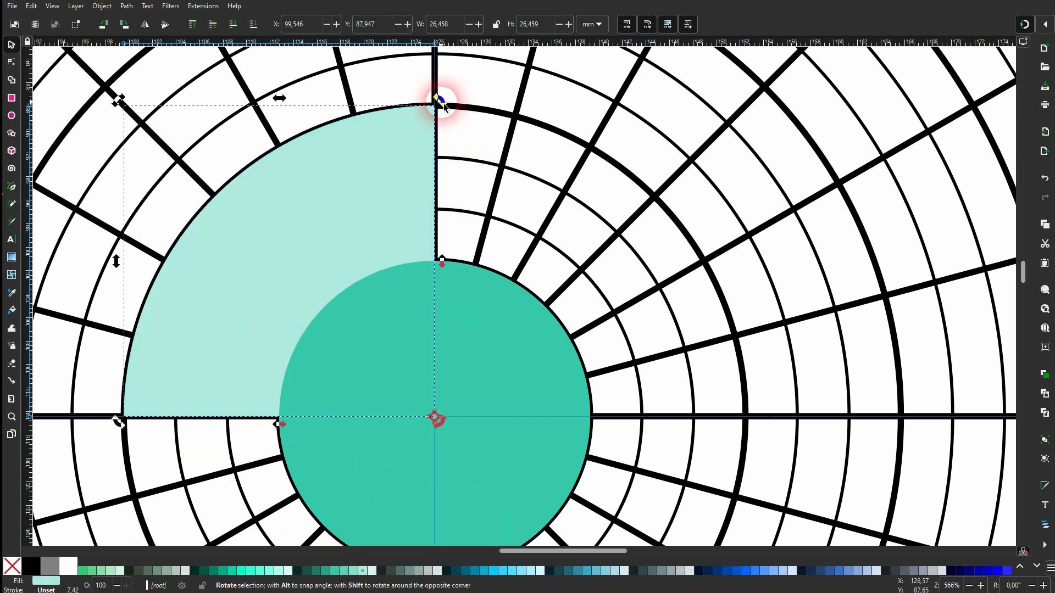
# - Rotate the pale turquoise quarter segment around the grid's centre into the upper-right quarter, aligned with the guides
pyautogui.moveTo(438, 99); pyautogui.dragTo(841, 417)
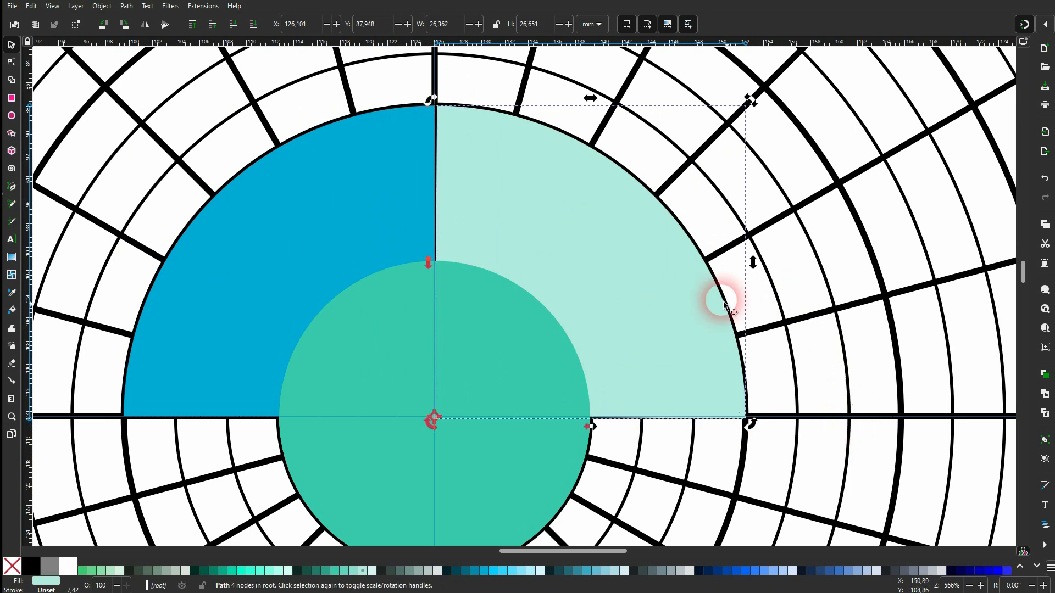
pyautogui.moveTo(557, 169)
pyautogui.mouseDown()
pyautogui.moveTo(573, 189)
pyautogui.moveTo(560, 174)
pyautogui.mouseUp()
pyautogui.moveTo(753, 424)
pyautogui.mouseDown()
pyautogui.moveTo(743, 448)
pyautogui.moveTo(753, 430)
pyautogui.mouseUp()
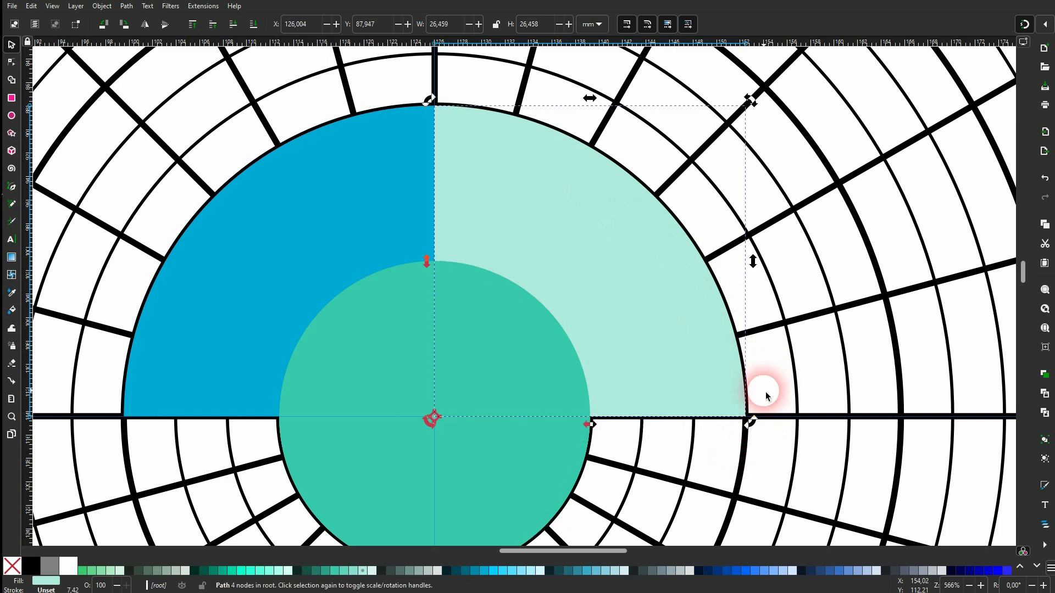
# - Duplicate the pale turquoise segment, fill the copy with muted sky blue and rotate it into the lower-right quarter
pyautogui.scroll(-5, 747, 389)
pyautogui.keyDown('ctrl'); pyautogui.scroll(-2, 632, 300); pyautogui.keyUp('ctrl')
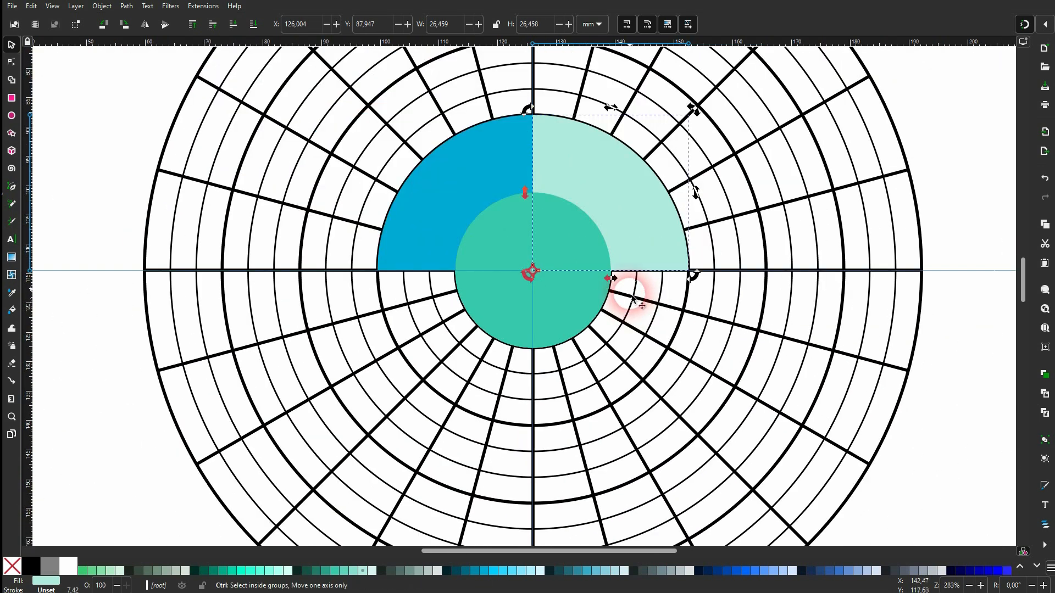
pyautogui.click(598, 575)
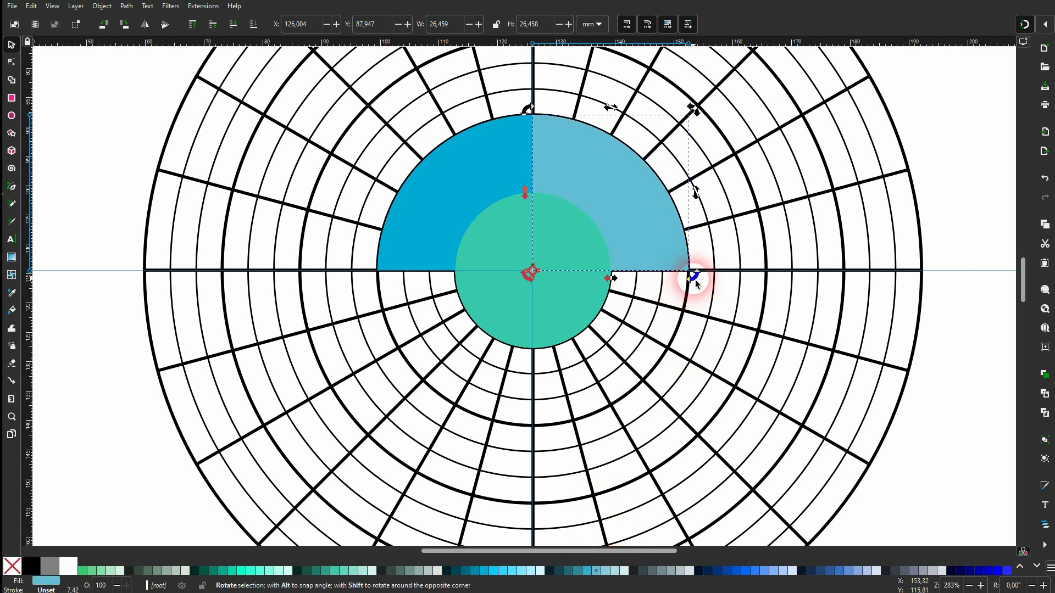
pyautogui.moveTo(694, 276); pyautogui.dragTo(557, 475)
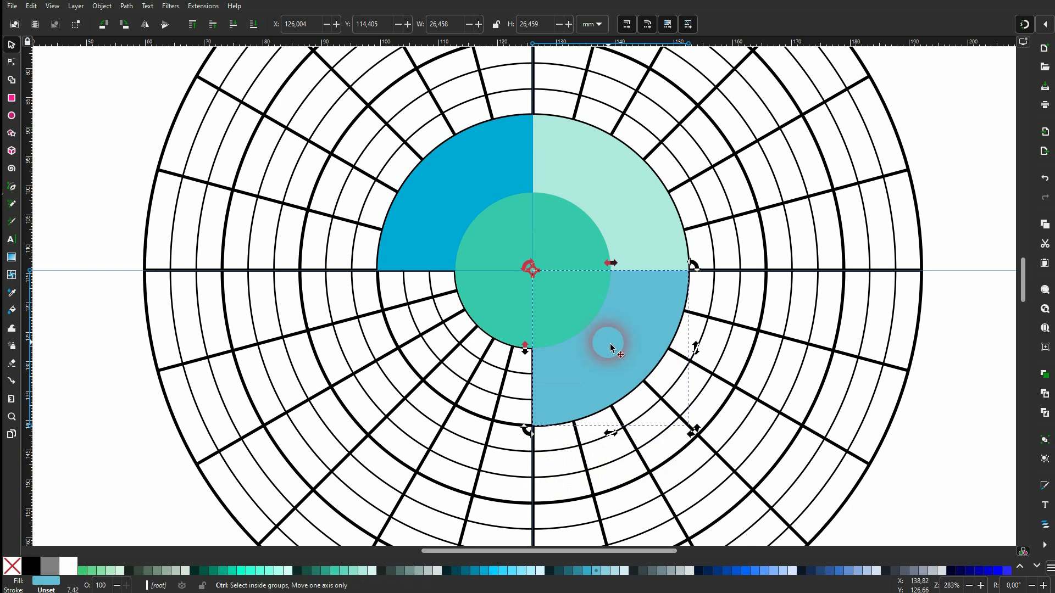
# - Duplicate the muted sky-blue segment, fill the copy with cornflower blue and rotate it into the lower-left quarter
pyautogui.click(764, 572)
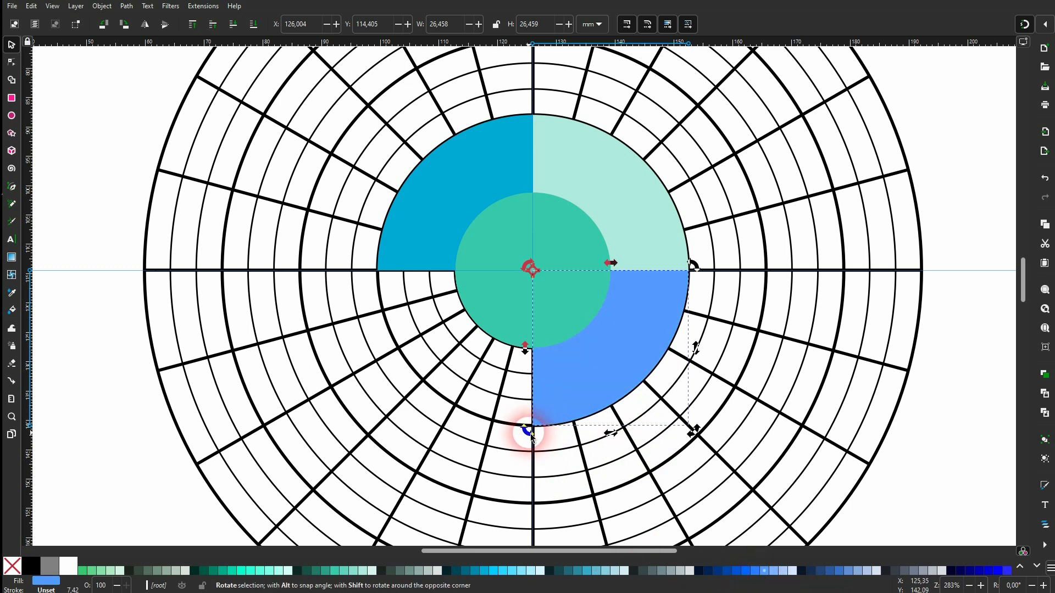
pyautogui.moveTo(524, 431); pyautogui.dragTo(289, 281)
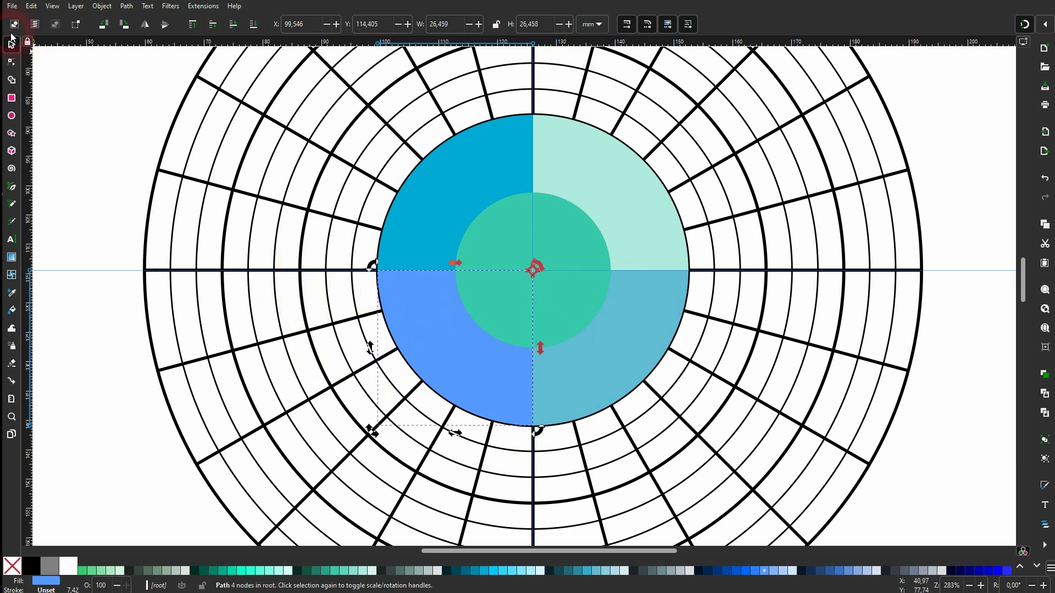
pyautogui.click(82, 176)
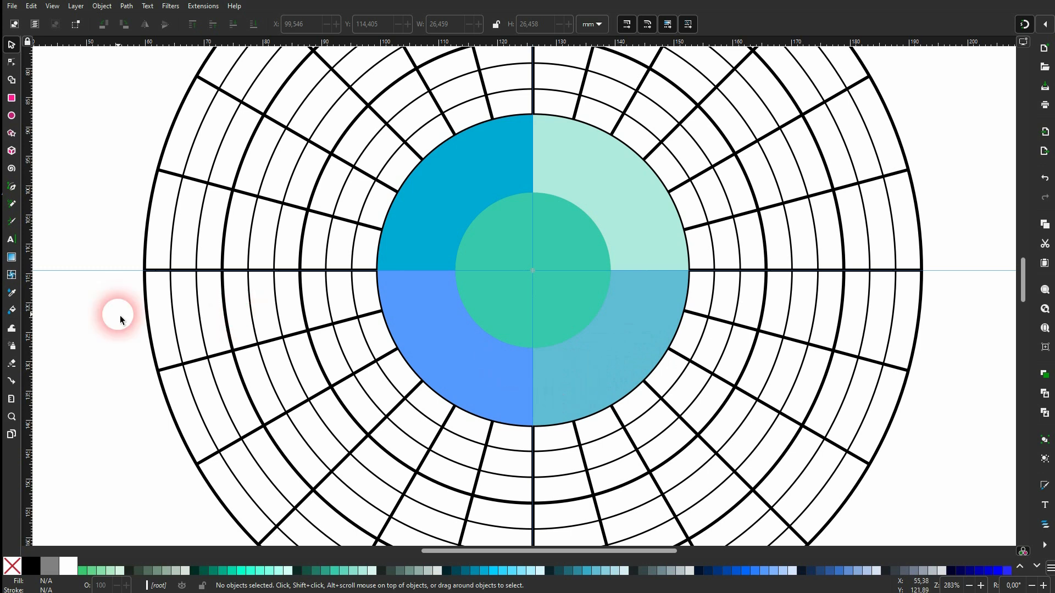
# - Lower the cornflower-blue quarter segment to the bottom, beneath the grid lines
pyautogui.click(12, 187)
pyautogui.keyDown('ctrl'); pyautogui.scroll(2, 473, 384); pyautogui.keyUp('ctrl')
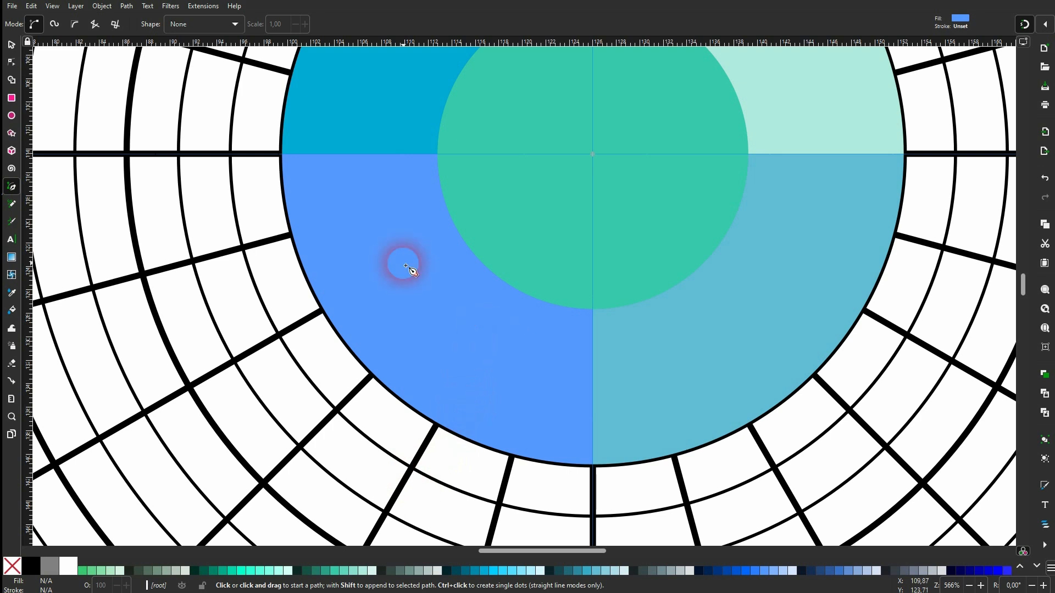
pyautogui.click(11, 45)
pyautogui.click(456, 341)
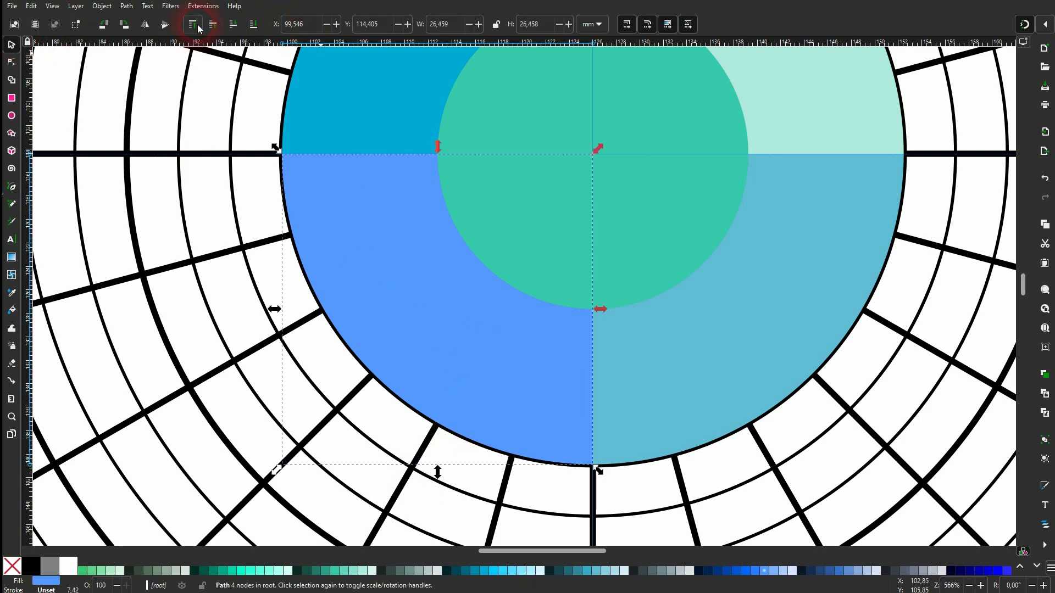
pyautogui.click(253, 24)
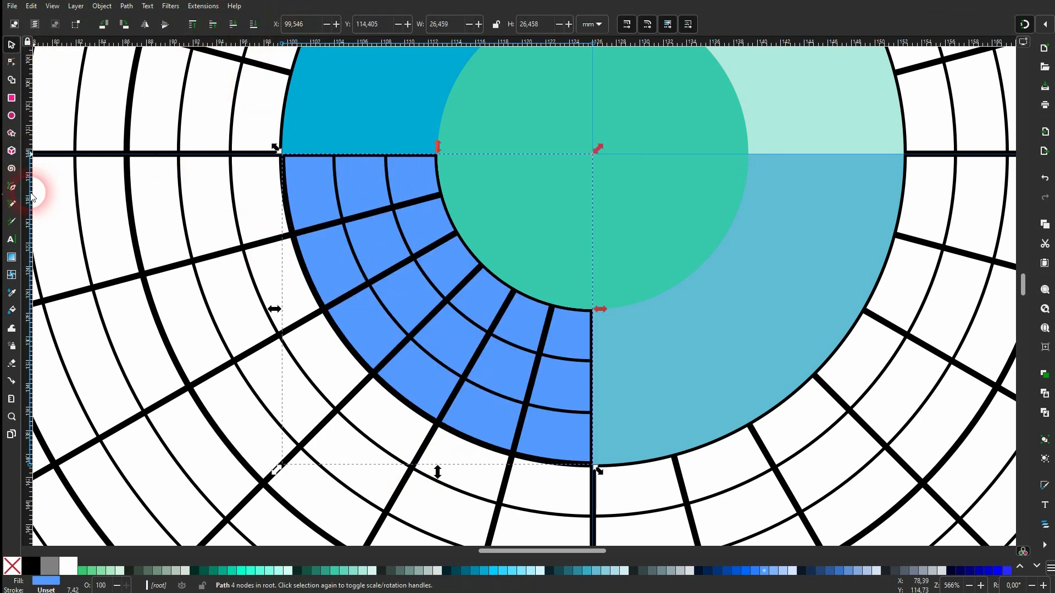
# - Draw a closed straight-edged shape about 26.9 by 30.6 mm over the cornflower-blue segment, from the horizontal guide to the second spoke before the vertical guide
pyautogui.click(12, 187)
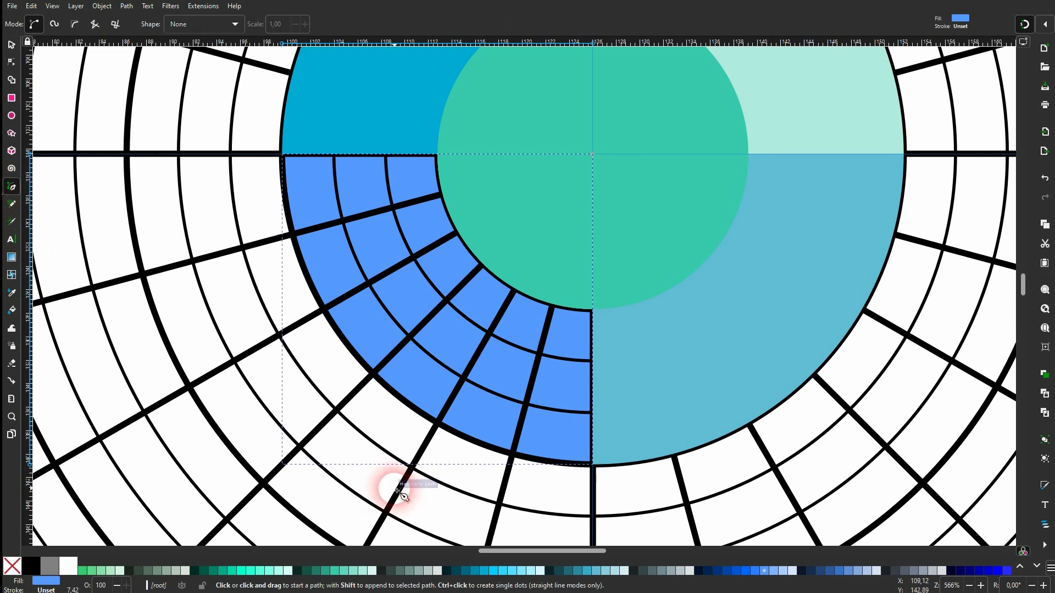
pyautogui.click(388, 514)
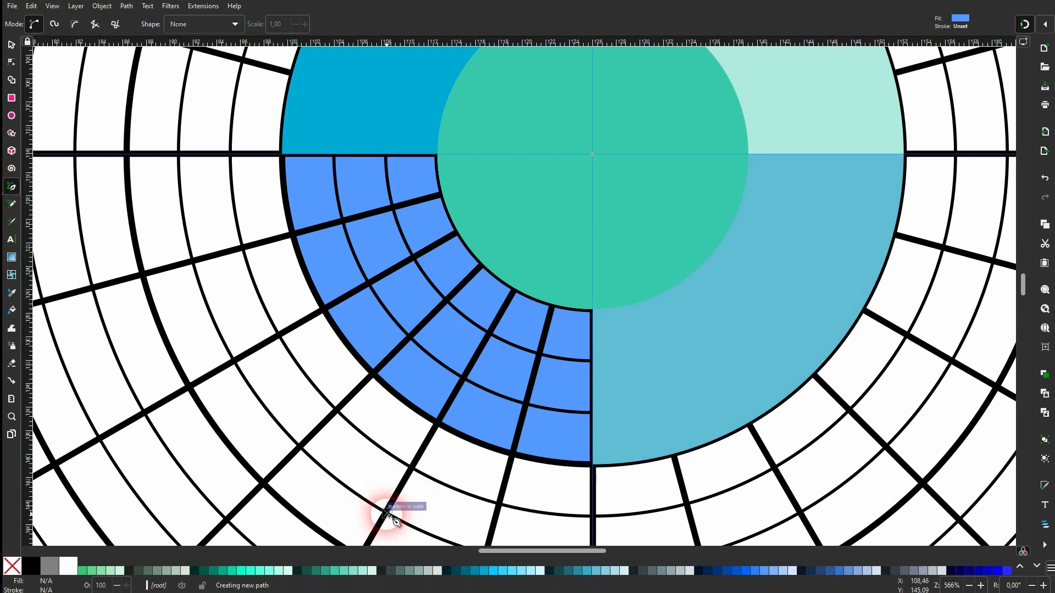
pyautogui.click(515, 288)
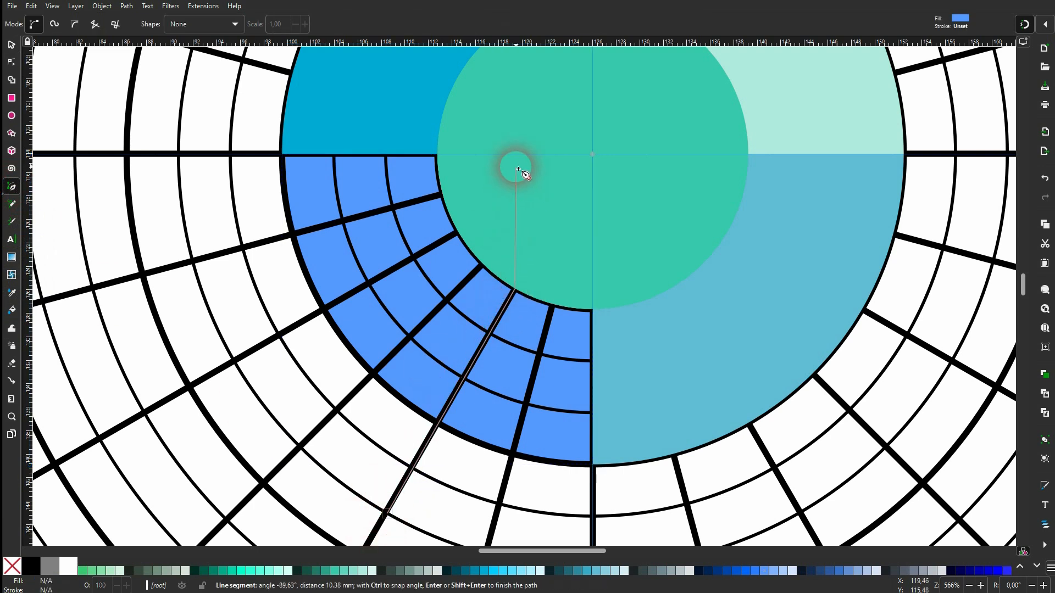
pyautogui.click(516, 166)
pyautogui.click(473, 154)
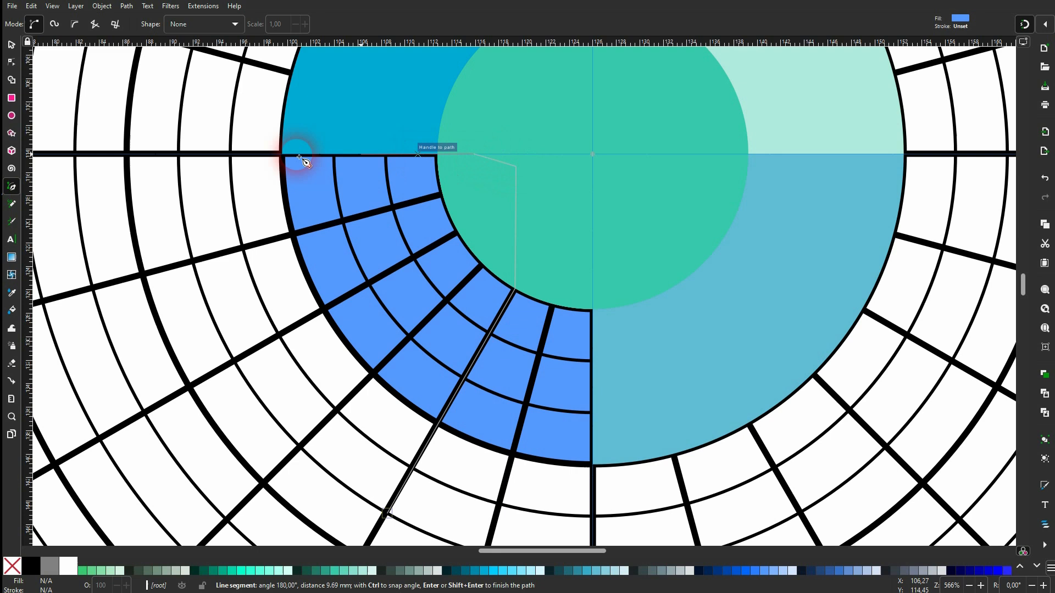
pyautogui.click(201, 159)
pyautogui.click(236, 455)
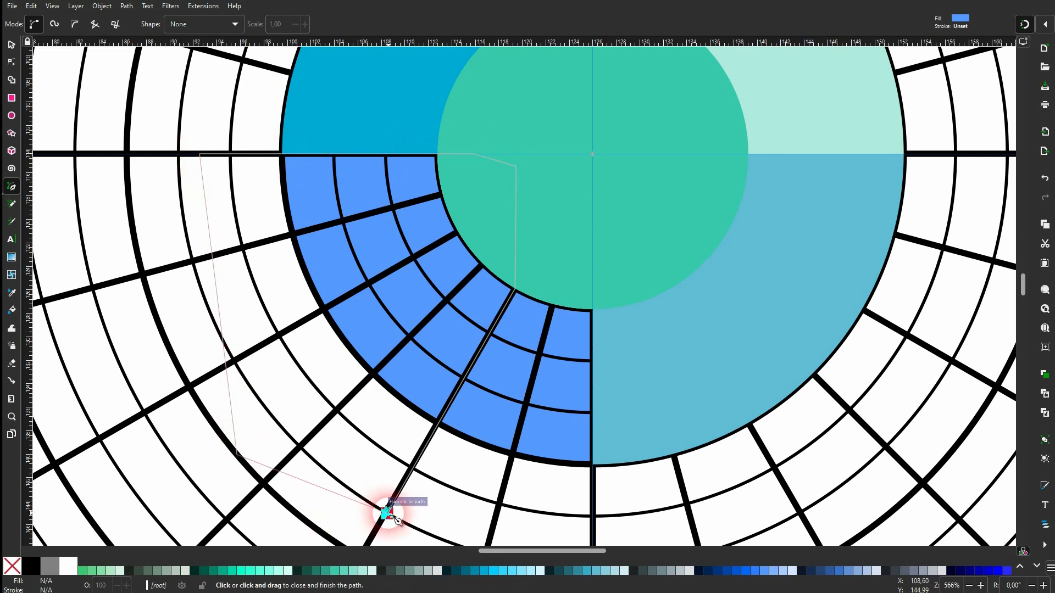
pyautogui.click(386, 514)
pyautogui.click(12, 46)
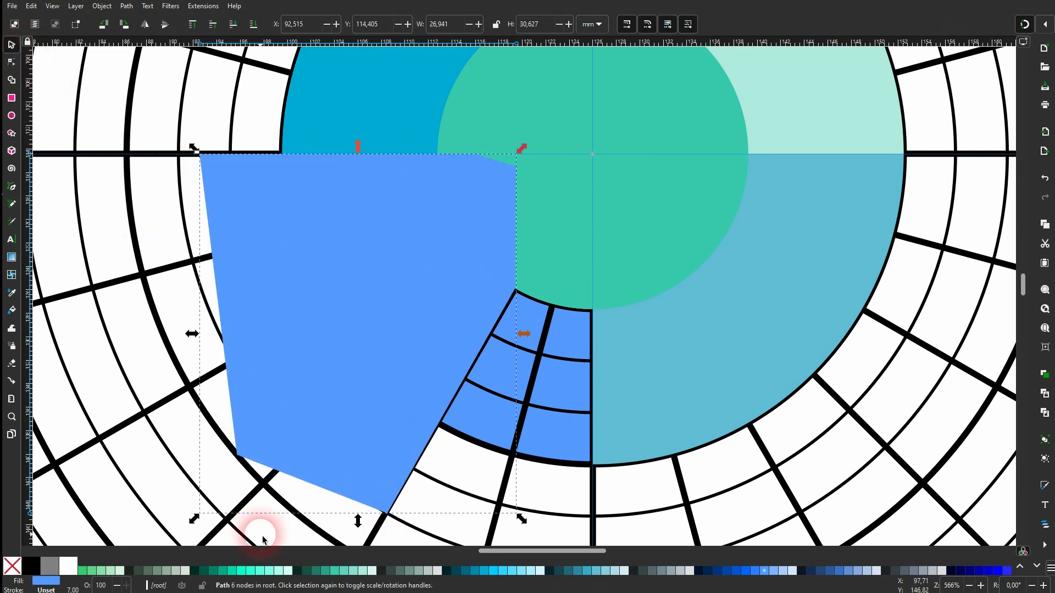
# - Fill the drawn shape with bright turquoise and intersect it with the cornflower-blue segment
pyautogui.click(250, 570)
pyautogui.keyDown('shift'); pyautogui.click(552, 384); pyautogui.keyUp('shift')
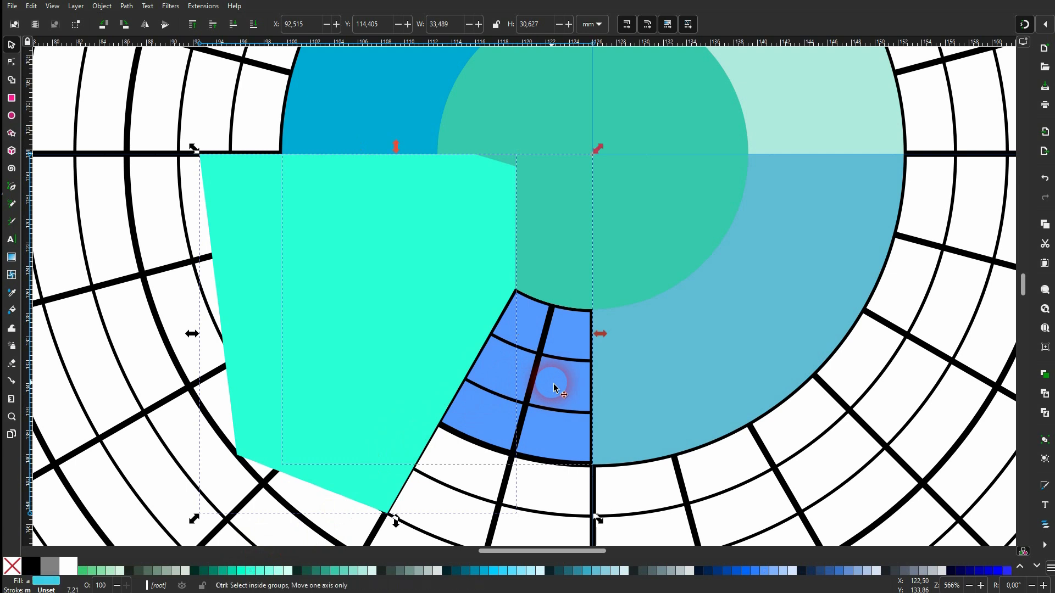
pyautogui.scroll(-3, 552, 383)
pyautogui.moveTo(553, 384); pyautogui.dragTo(187, 390)
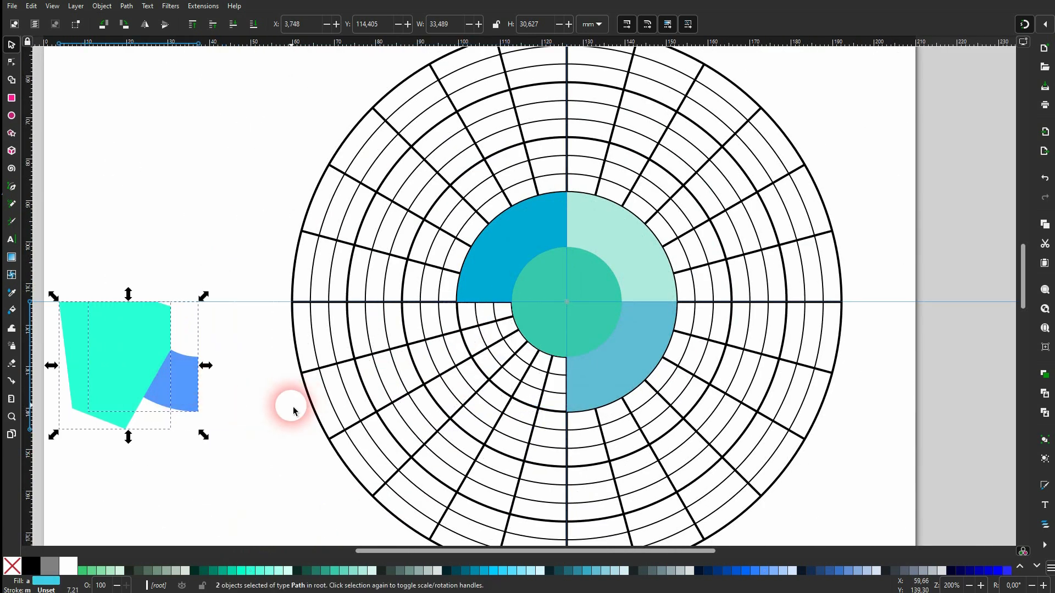
pyautogui.hotkey('ctrl', 'z')
pyautogui.click(126, 6)
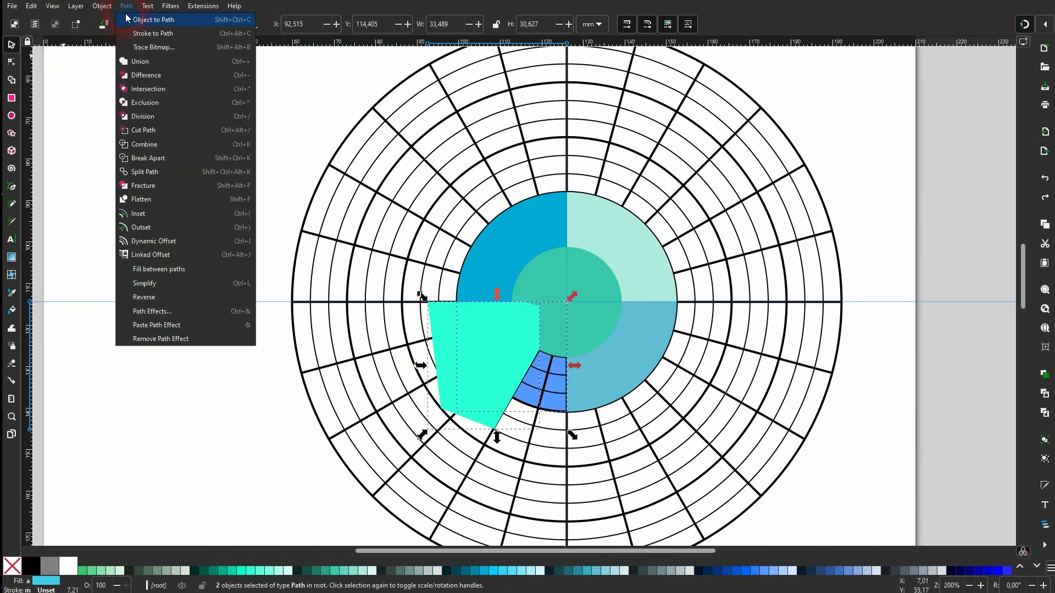
pyautogui.click(163, 94)
pyautogui.click(344, 407)
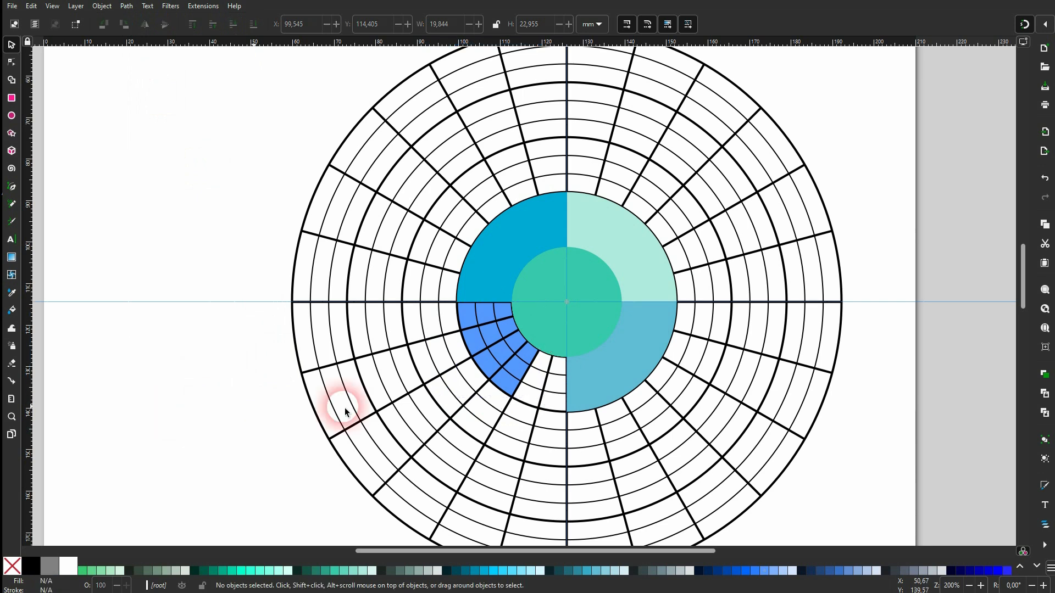
# - Raise the trimmed cornflower-blue segment to the top and move its rotation centre to the guides' crossing at the grid's centre
pyautogui.scroll(2, 532, 379)
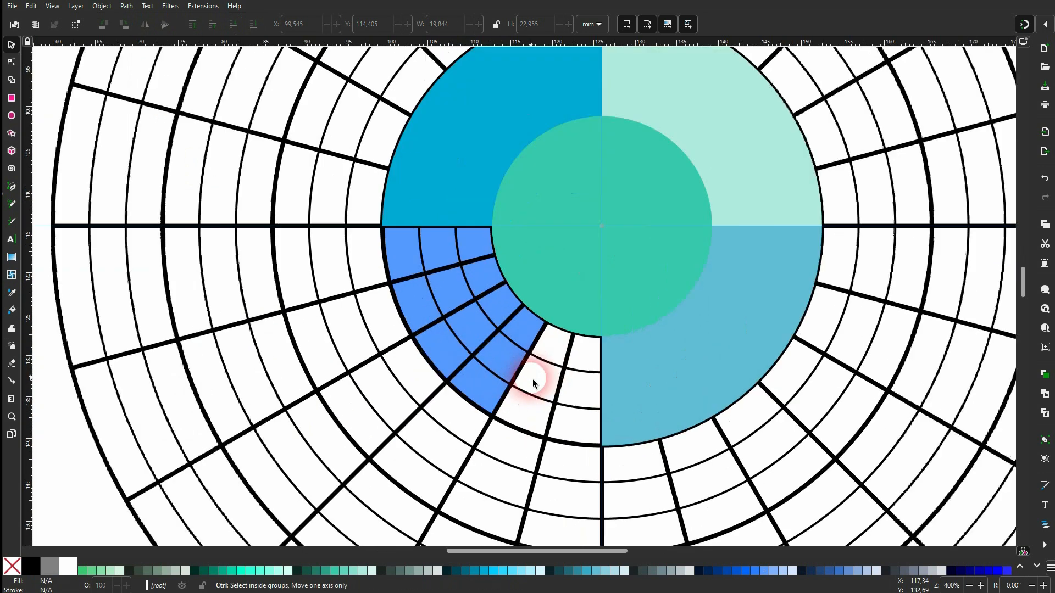
pyautogui.click(526, 332)
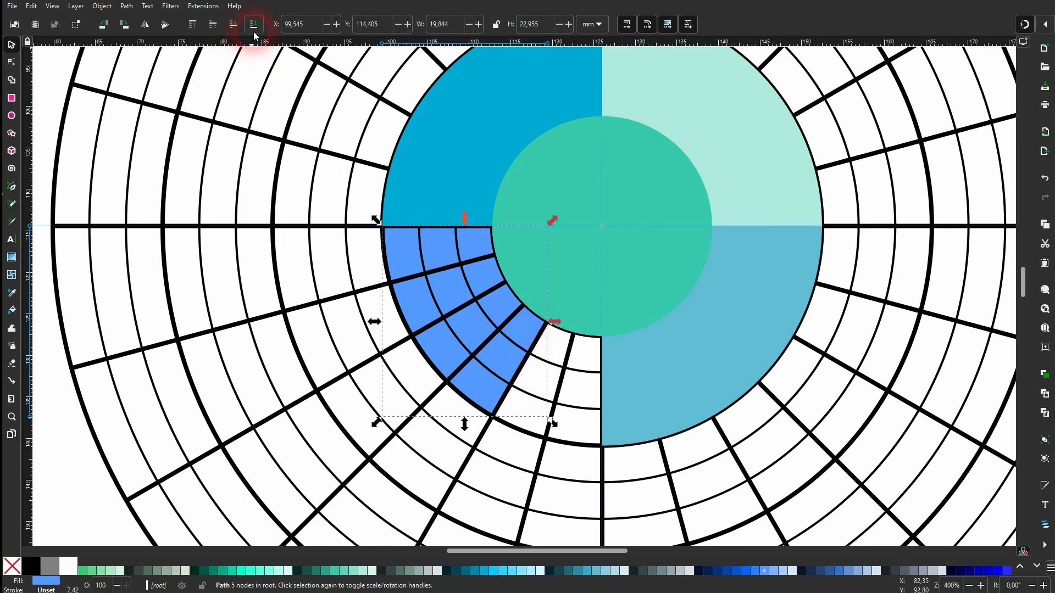
pyautogui.click(195, 25)
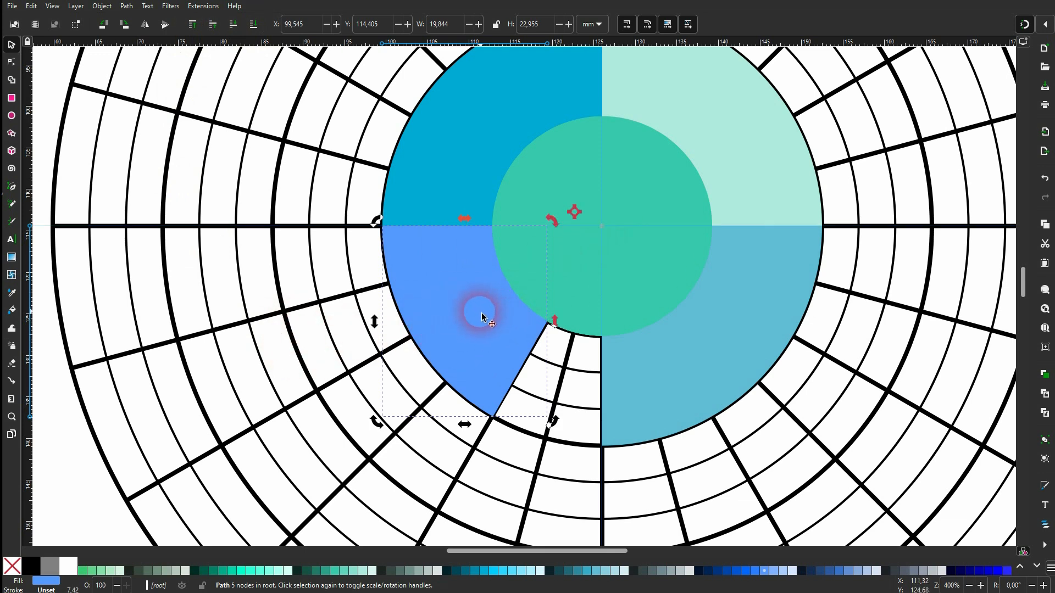
pyautogui.moveTo(583, 216); pyautogui.dragTo(608, 227)
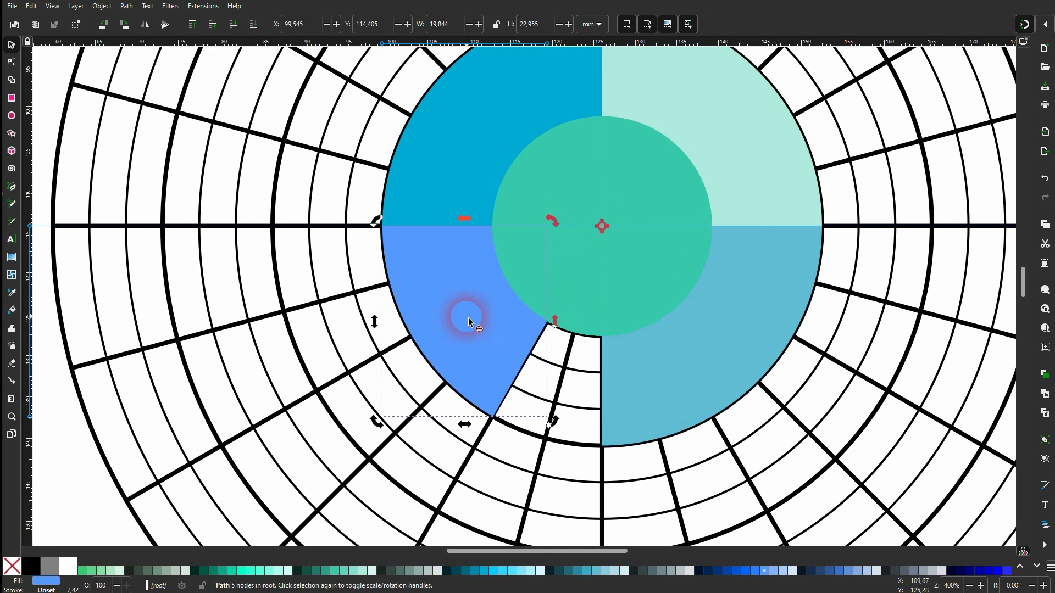
# - Cover the ring's remaining gap with a dark teal-blue copy of the trimmed segment, rotated around the grid's centre and lowered to the bottom
pyautogui.click(476, 571)
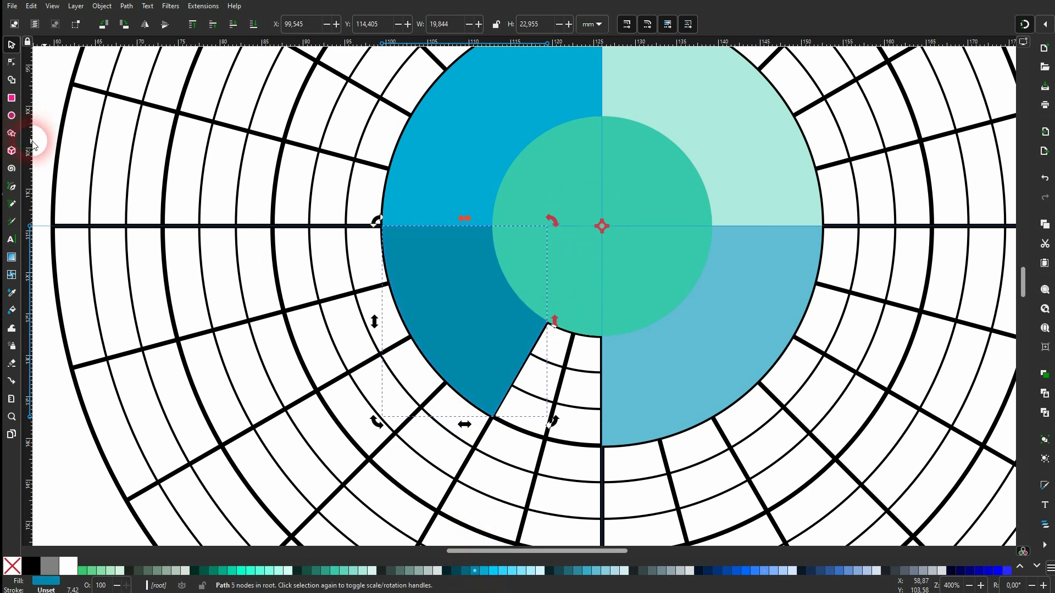
pyautogui.moveTo(377, 420); pyautogui.dragTo(600, 468)
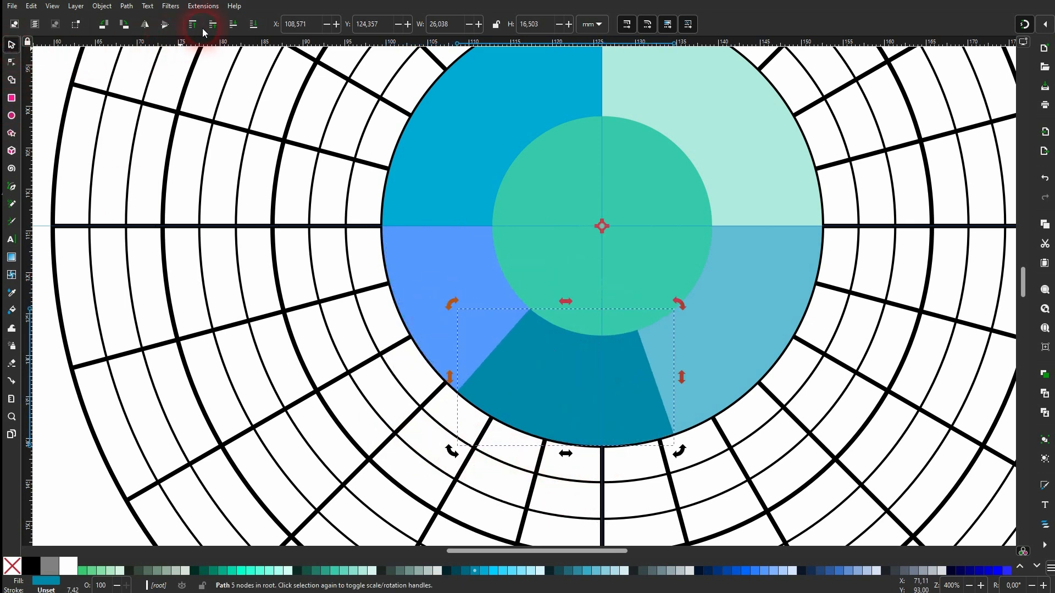
pyautogui.click(262, 27)
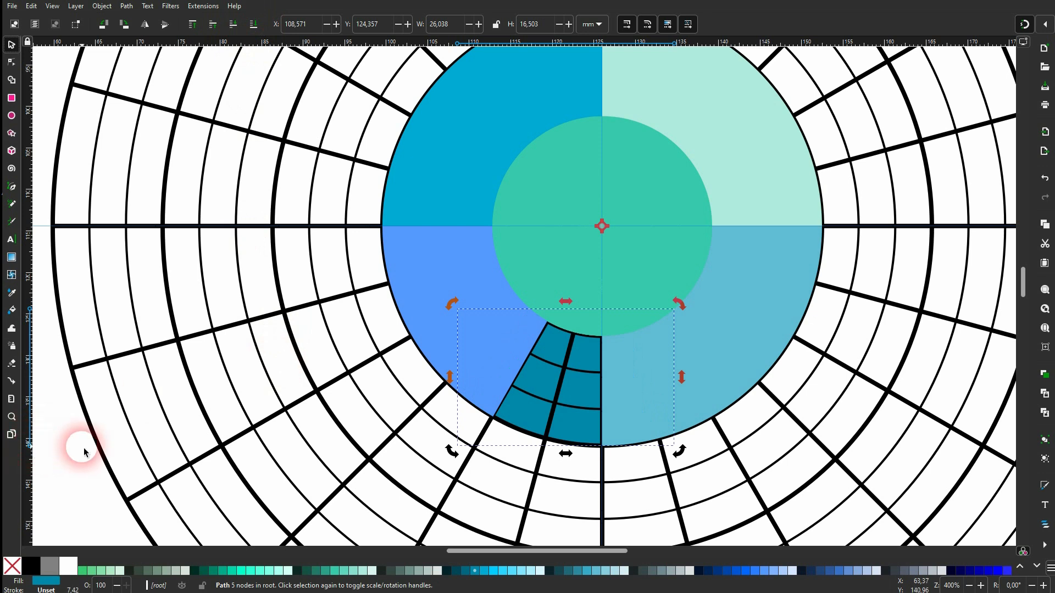
pyautogui.click(66, 455)
# - Draw a circle about 74.8 mm in diameter, centred on the guides' crossing at the grid's centre
pyautogui.scroll(-1, 573, 393)
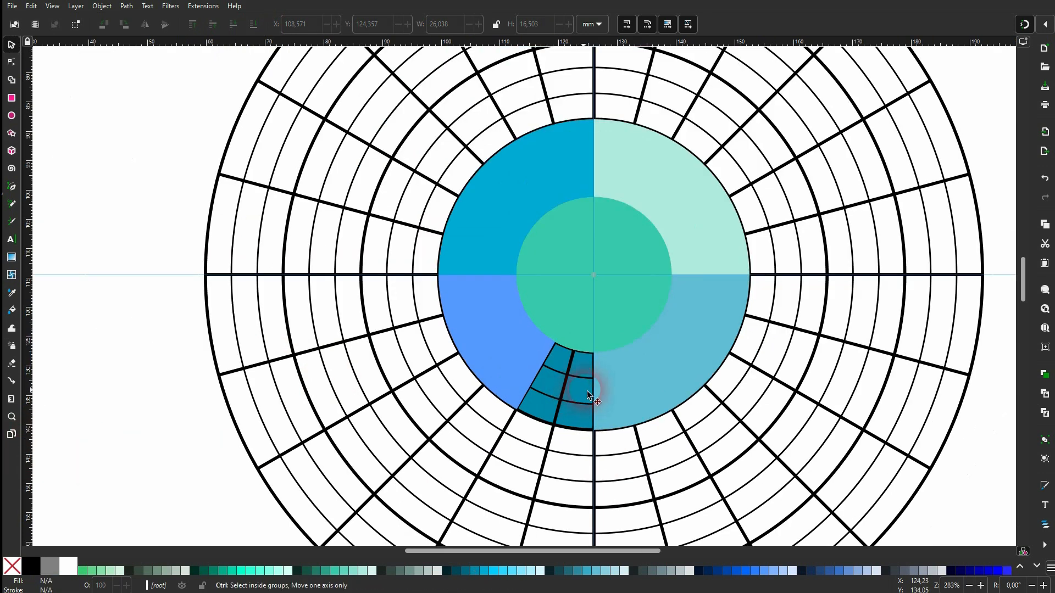
pyautogui.scroll(-2, 653, 329)
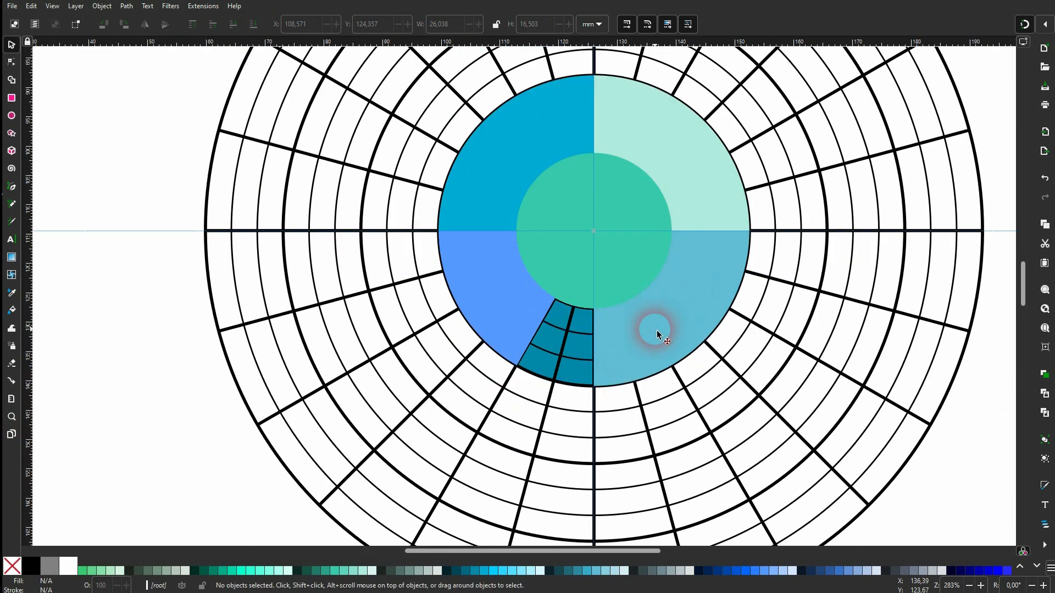
pyautogui.scroll(-1, 679, 343)
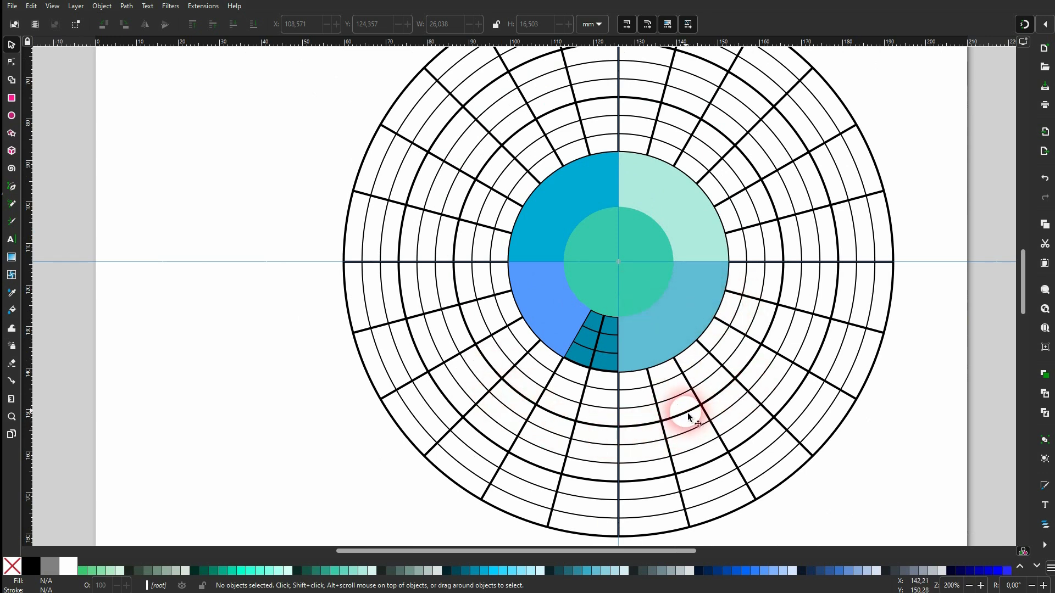
pyautogui.click(12, 116)
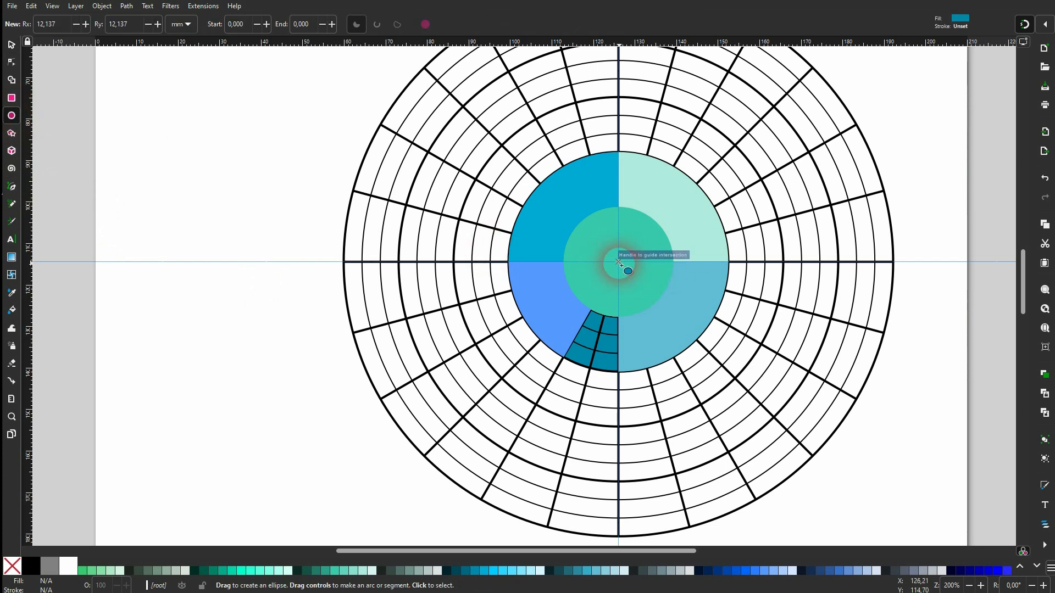
pyautogui.moveTo(620, 265); pyautogui.dragTo(777, 413)
# - Enlarge the new circle around its centre to 79.375 mm in diameter, matching the next thick grid circle
pyautogui.click(12, 45)
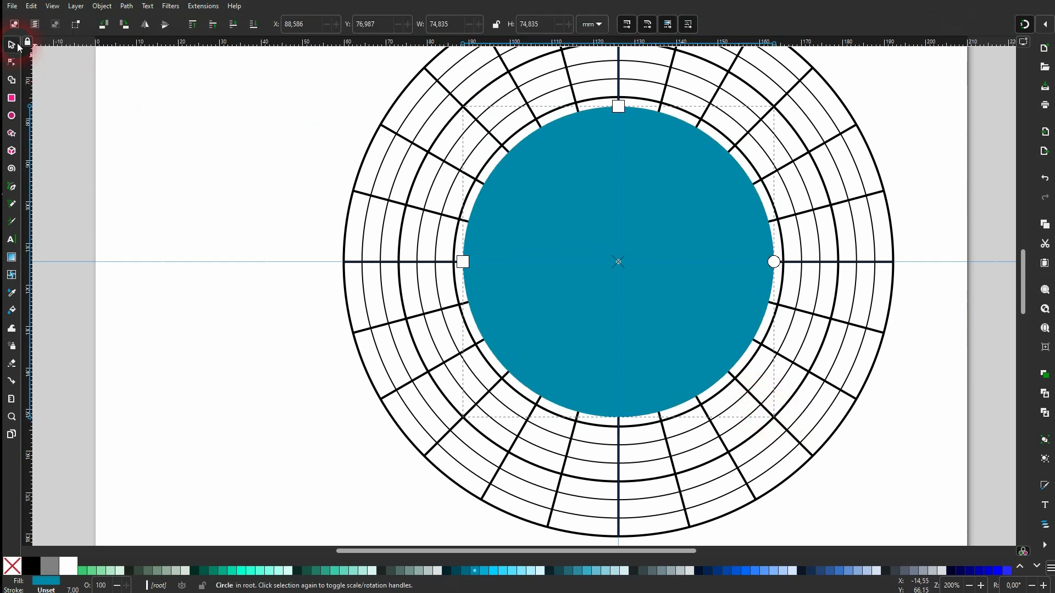
pyautogui.moveTo(618, 99); pyautogui.dragTo(620, 89)
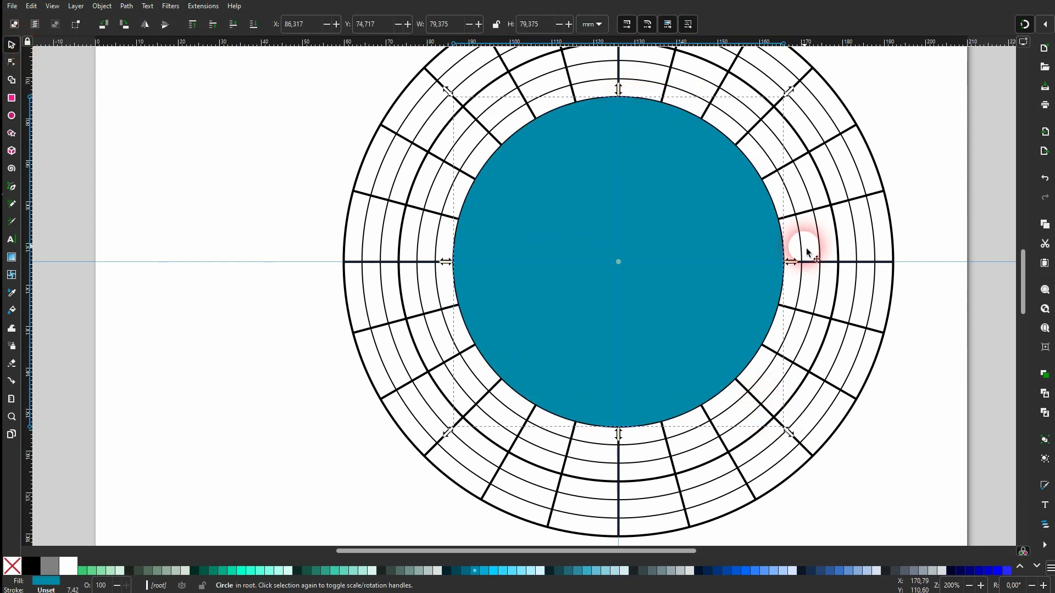
pyautogui.click(923, 358)
pyautogui.click(699, 296)
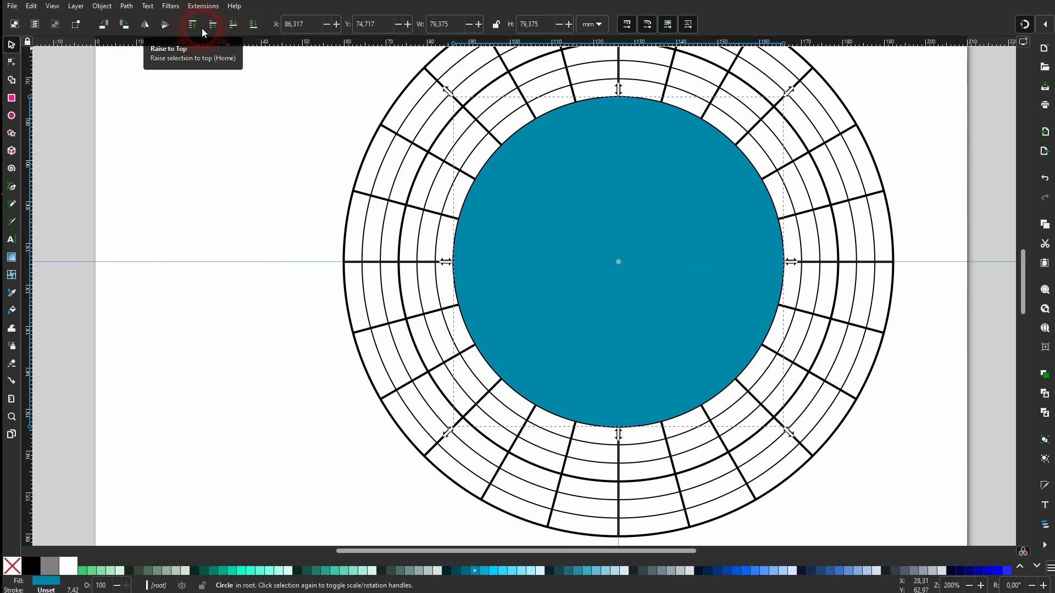
# - Lower the large teal-blue circle to the bottom and subtract the green centre circle from it to make a ring
pyautogui.click(255, 25)
pyautogui.keyDown('shift'); pyautogui.click(651, 246); pyautogui.keyUp('shift')
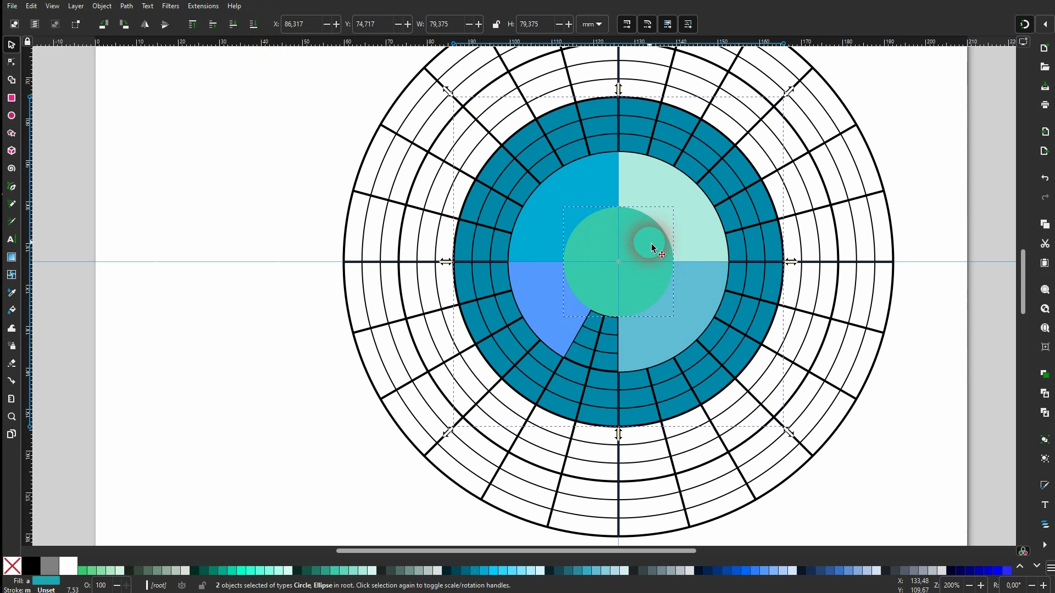
pyautogui.moveTo(649, 243); pyautogui.dragTo(202, 233)
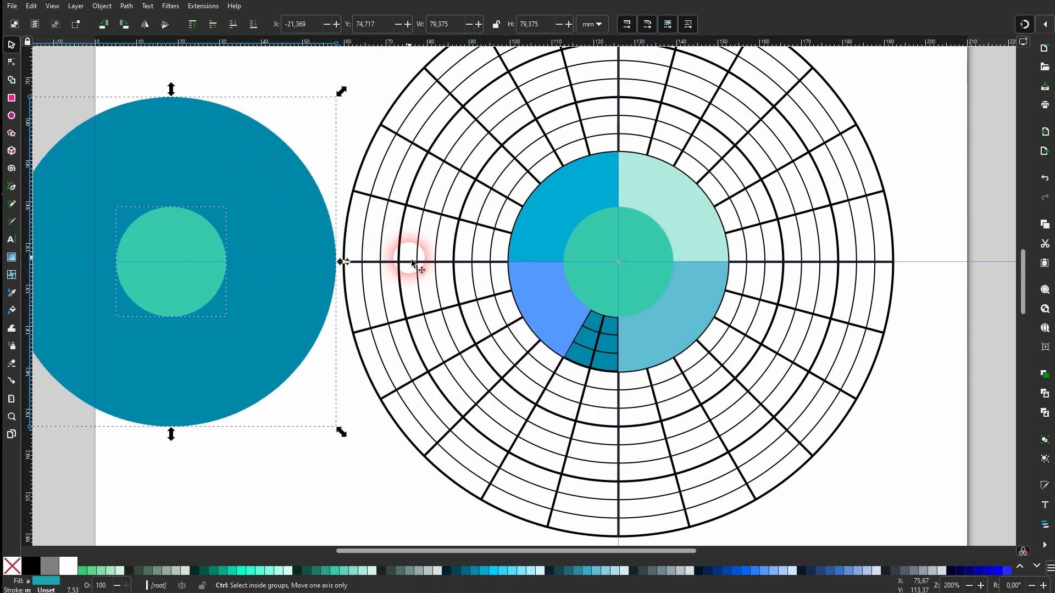
pyautogui.hotkey('ctrl', 'z')
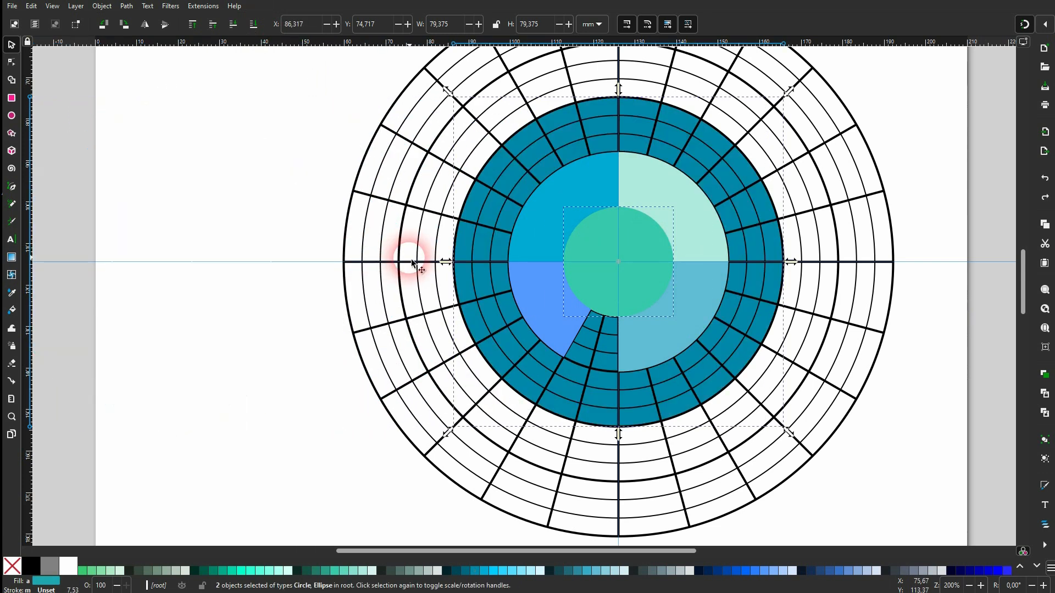
pyautogui.click(126, 7)
pyautogui.click(160, 75)
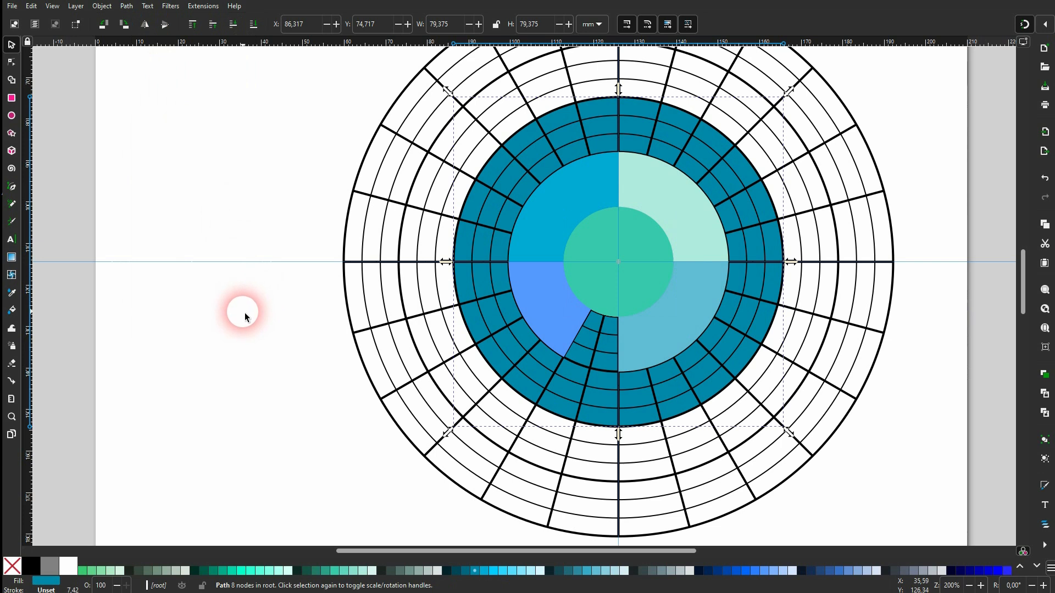
# - Recolour the large outer ring shape violet
pyautogui.moveTo(599, 107); pyautogui.dragTo(178, 113)
pyautogui.hotkey('ctrl', 'z')
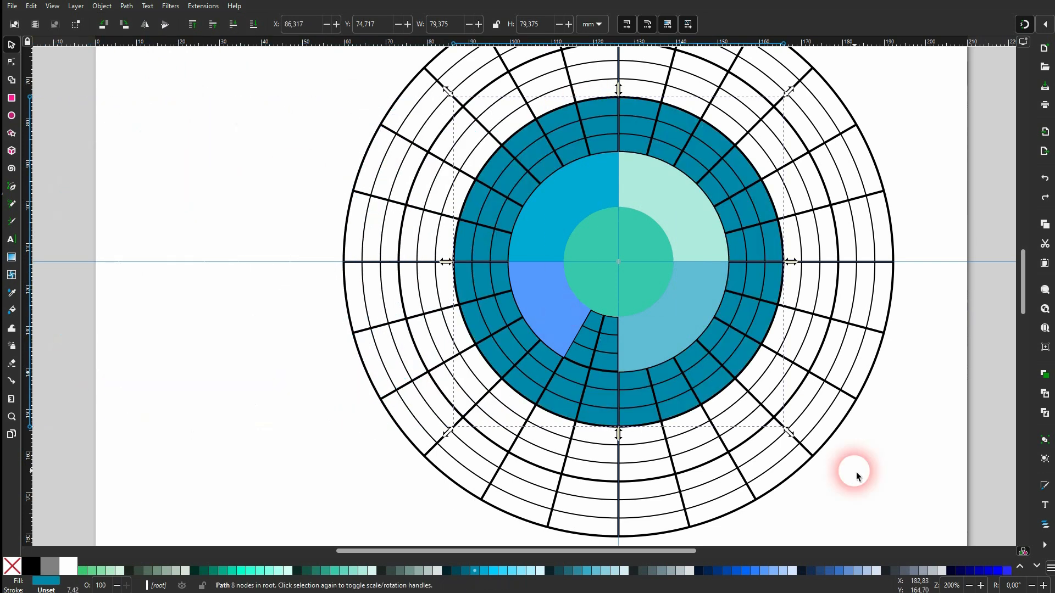
pyautogui.click(1036, 567)
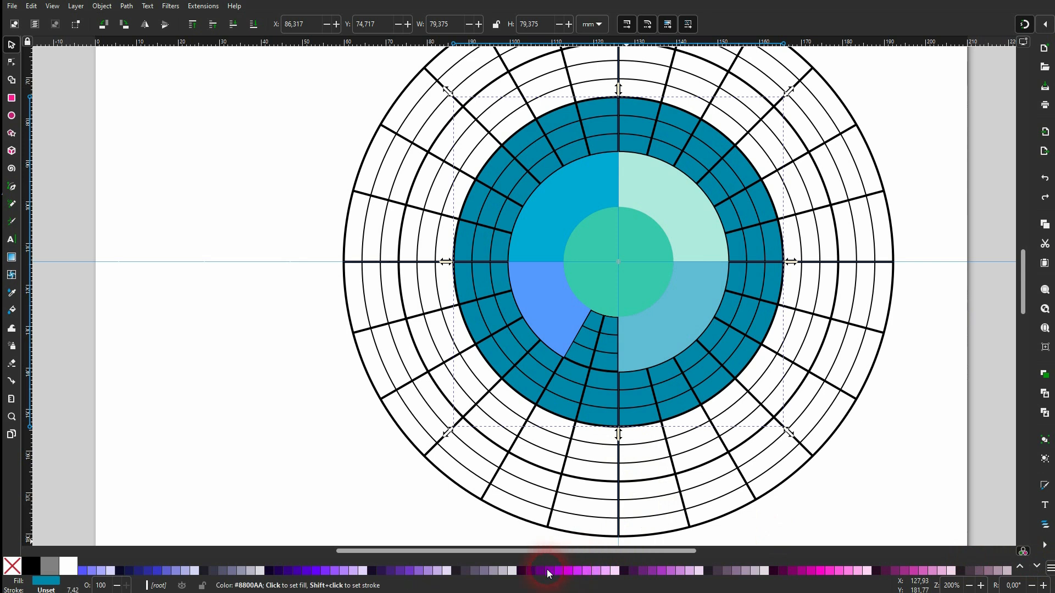
pyautogui.click(329, 571)
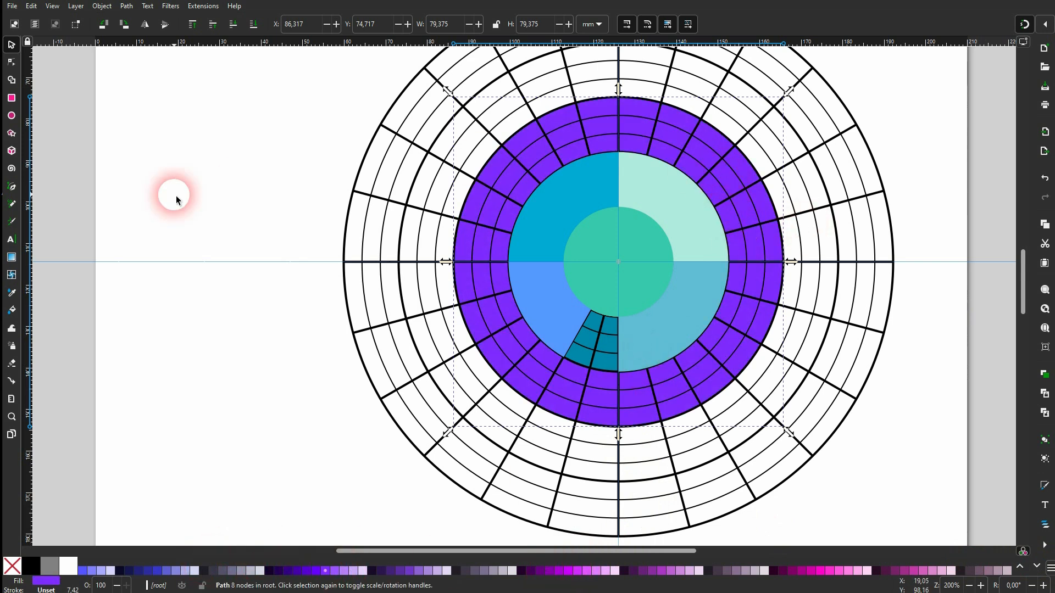
# - Start a Pen path along the first radial grid line clockwise from vertical, about 17.7 mm long, from the inner ring's edge past the violet ring
pyautogui.click(12, 187)
pyautogui.keyDown('ctrl'); pyautogui.scroll(1, 636, 151); pyautogui.keyUp('ctrl')
pyautogui.scroll(4, 637, 165)
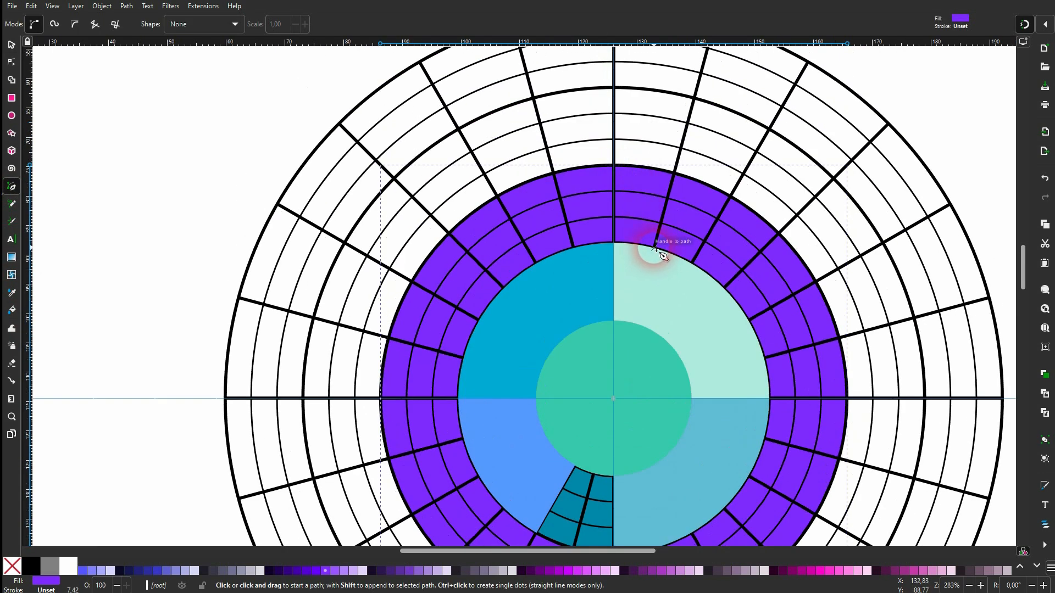
pyautogui.keyDown('ctrl'); pyautogui.scroll(3, 663, 255); pyautogui.keyUp('ctrl')
pyautogui.click(650, 249)
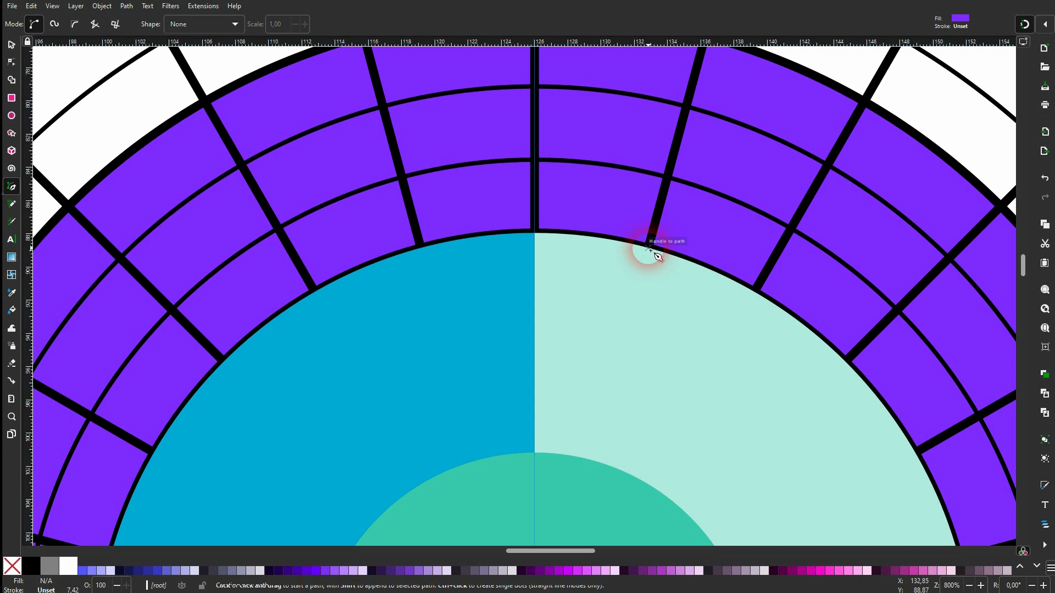
pyautogui.scroll(5, 670, 209)
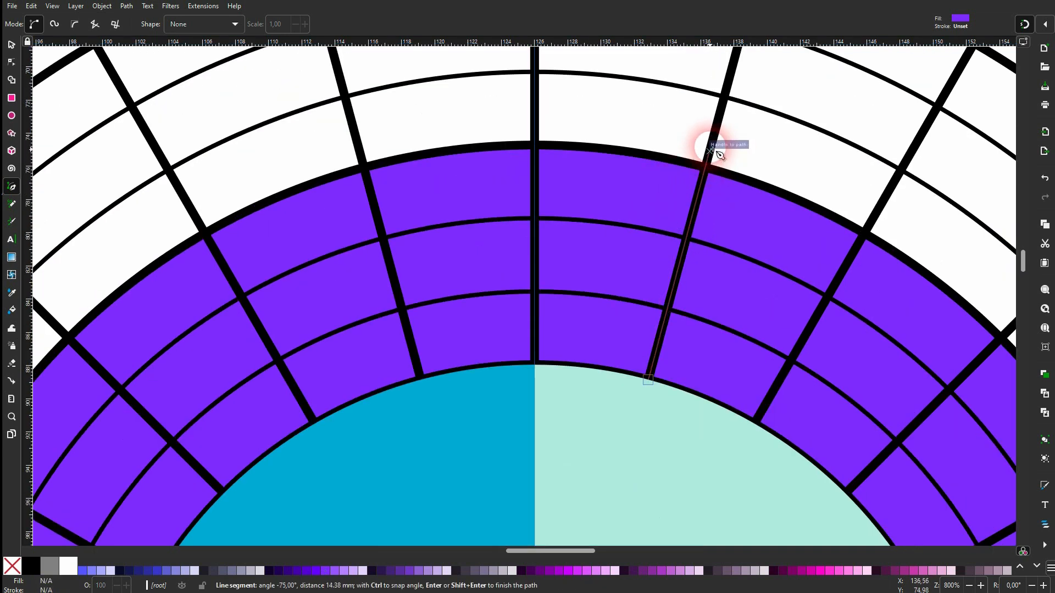
pyautogui.click(727, 100)
pyautogui.keyDown('ctrl'); pyautogui.scroll(-1, 726, 100); pyautogui.keyUp('ctrl')
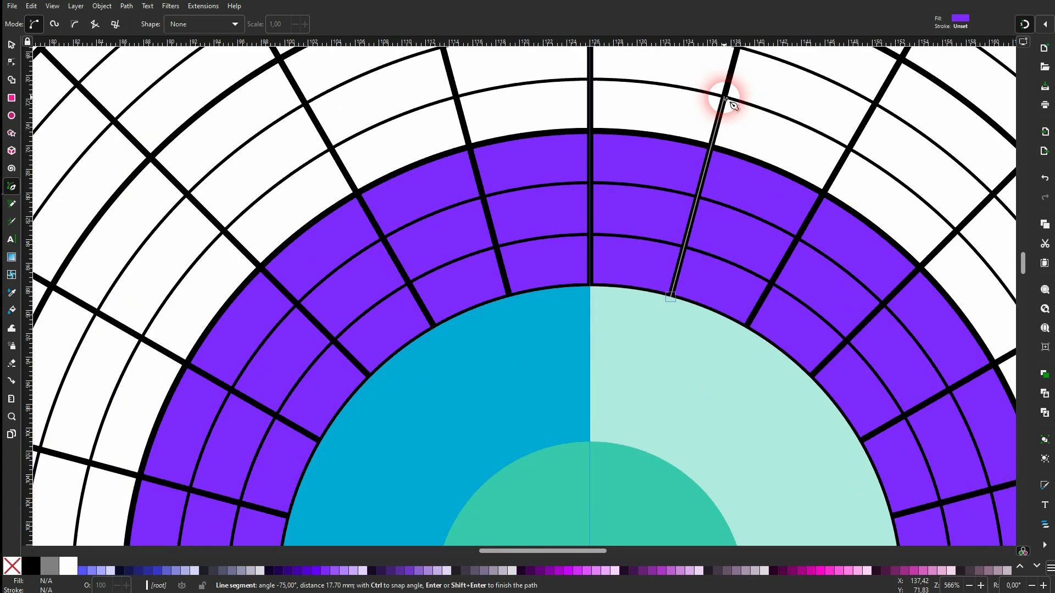
# - Continue the path around the violet ring's upper-left part, along the radial line just above horizontal, and close it, about 54 × 36 mm overall
pyautogui.click(234, 109)
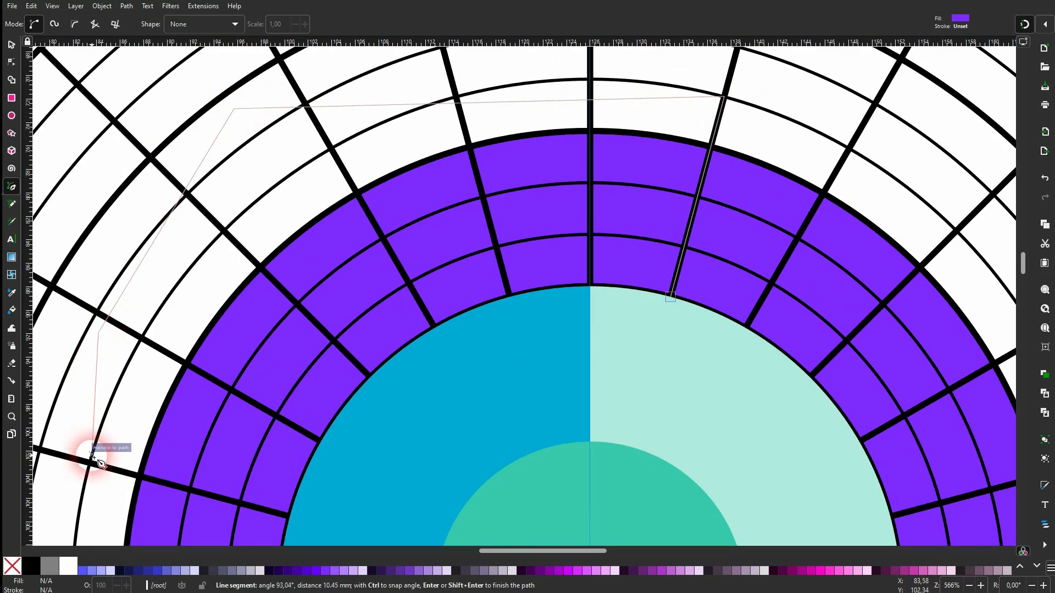
pyautogui.scroll(3, 95, 471)
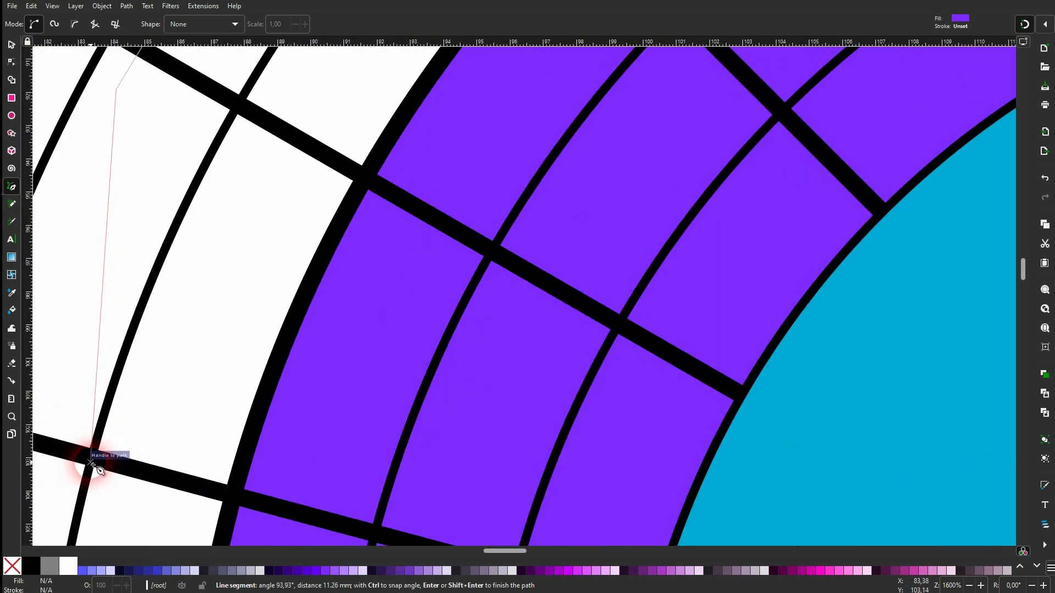
pyautogui.click(94, 461)
pyautogui.scroll(-4, 94, 456)
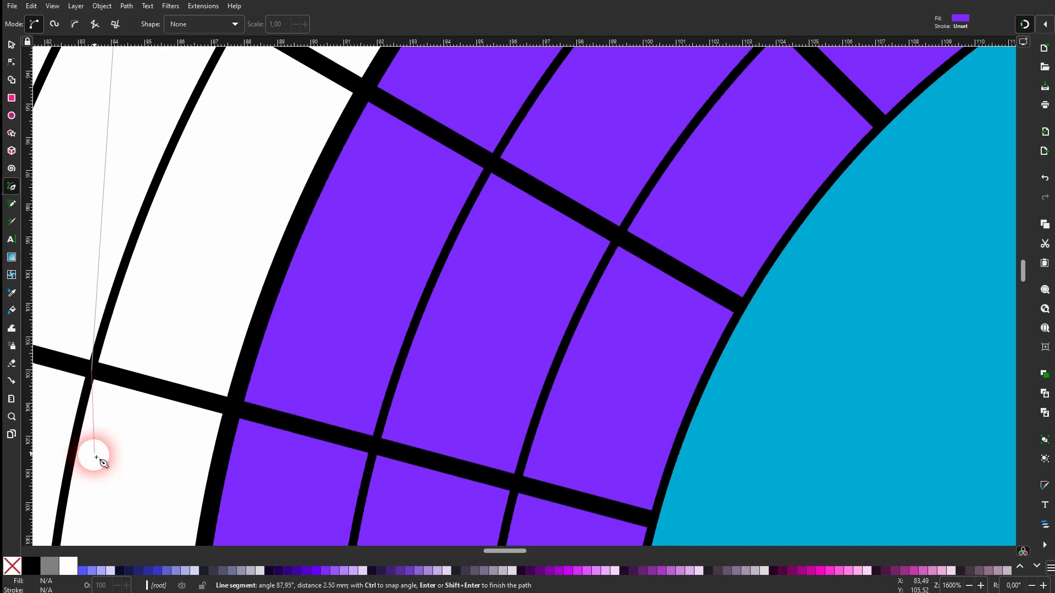
pyautogui.click(658, 524)
pyautogui.click(897, 467)
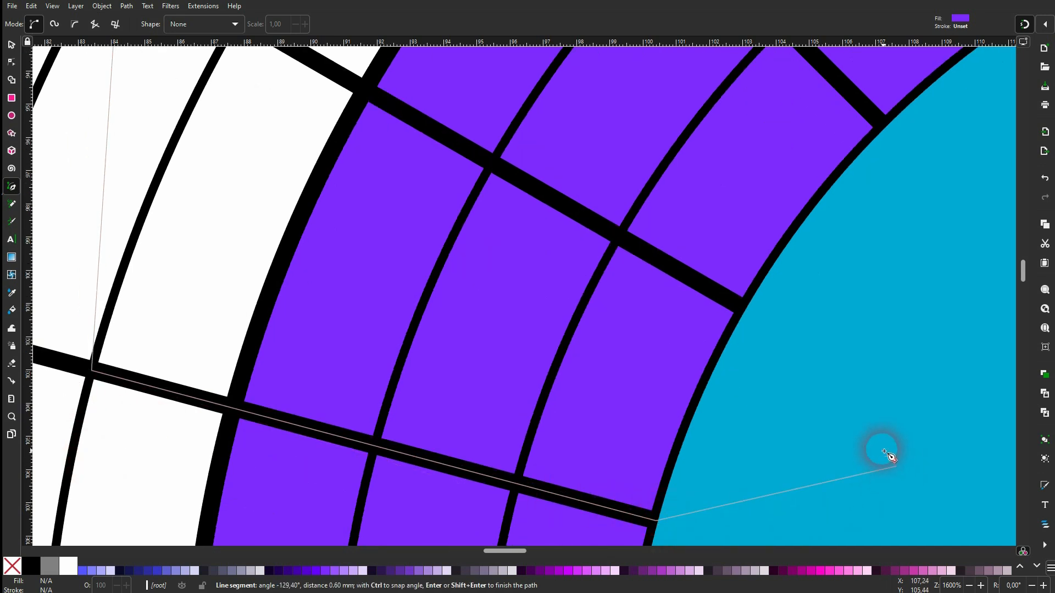
pyautogui.scroll(-3, 879, 448)
pyautogui.press('space')
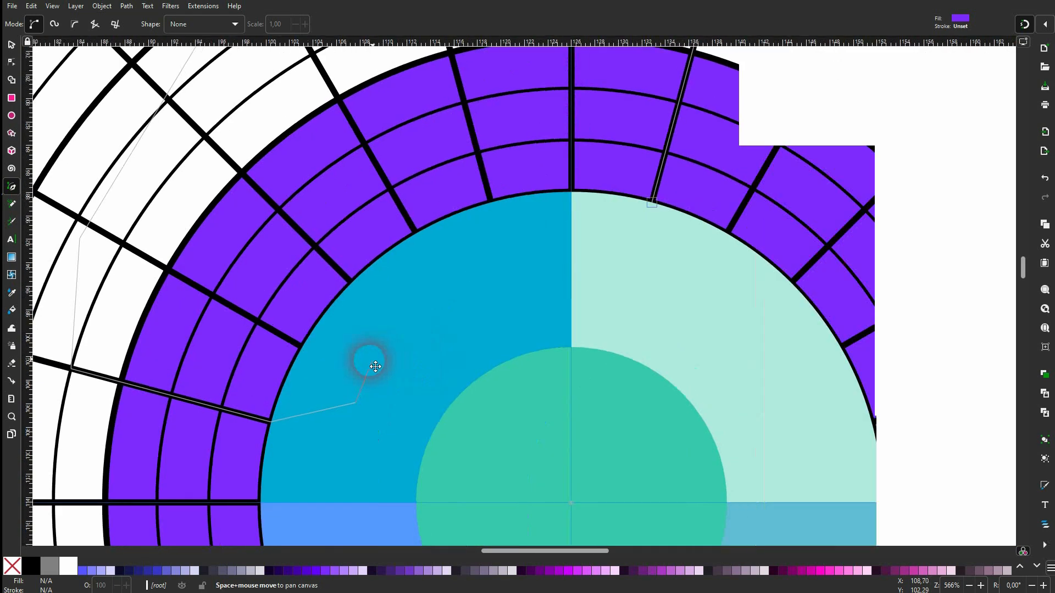
pyautogui.click(617, 250)
pyautogui.click(630, 211)
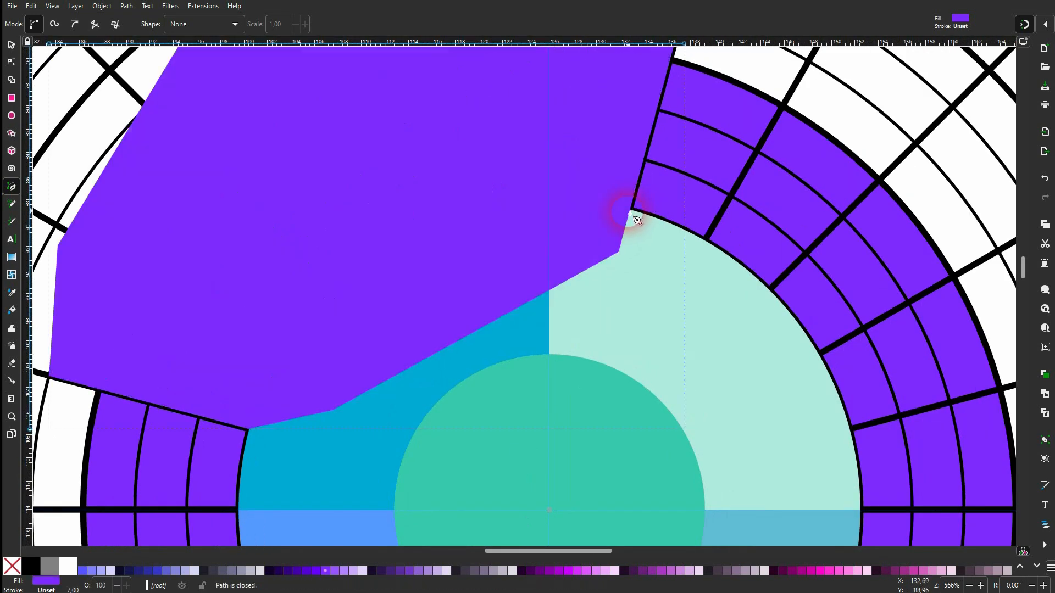
# - Recolour the drawn cutting shape light violet to distinguish it from the ring
pyautogui.click(11, 46)
pyautogui.click(235, 427)
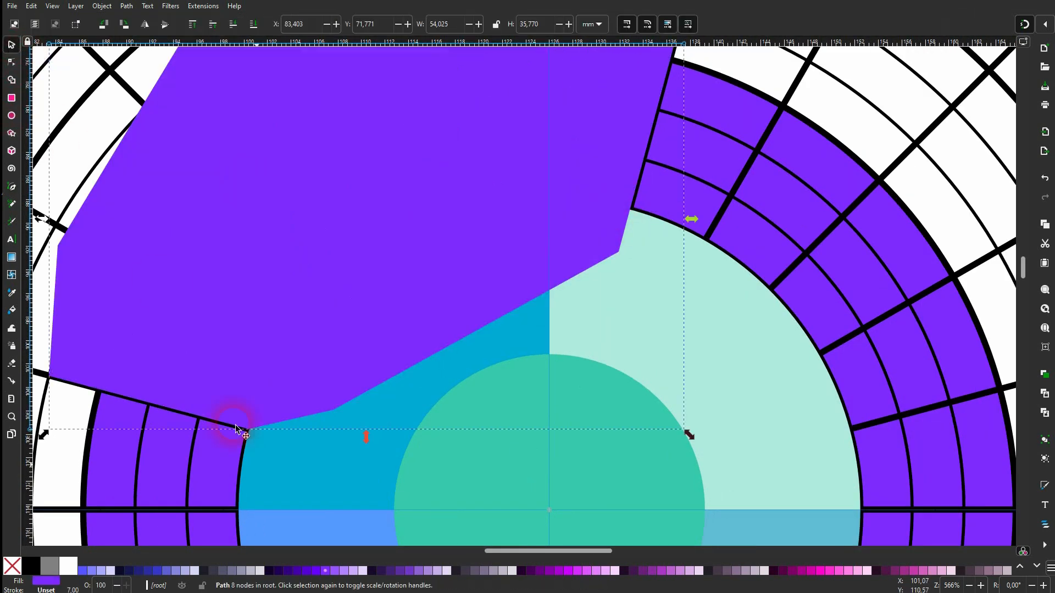
pyautogui.click(343, 572)
pyautogui.keyDown('shift'); pyautogui.click(743, 111); pyautogui.keyUp('shift')
pyautogui.scroll(-4, 744, 118)
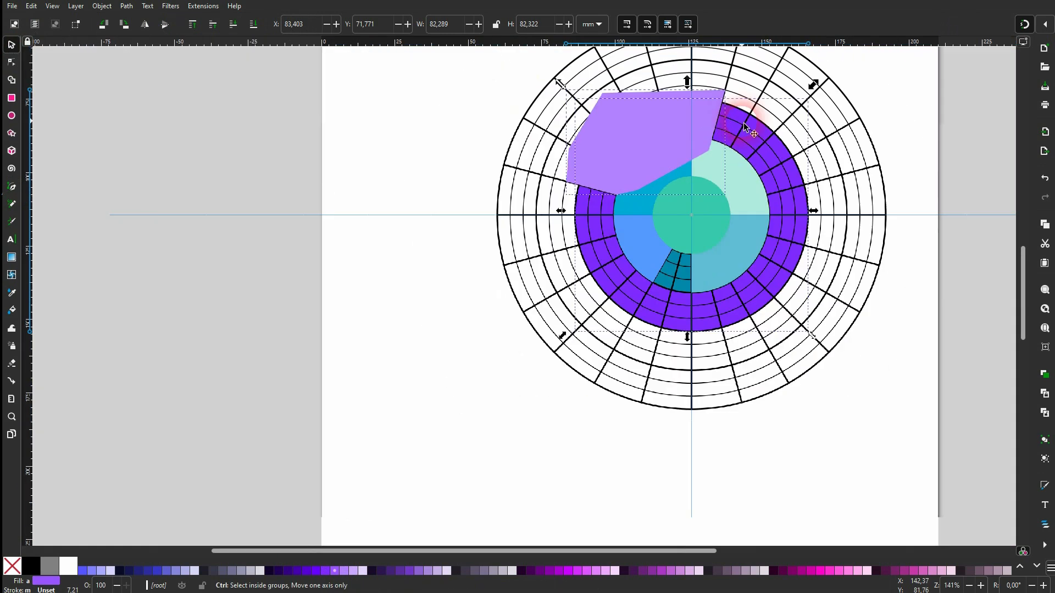
pyautogui.moveTo(769, 164); pyautogui.dragTo(346, 285)
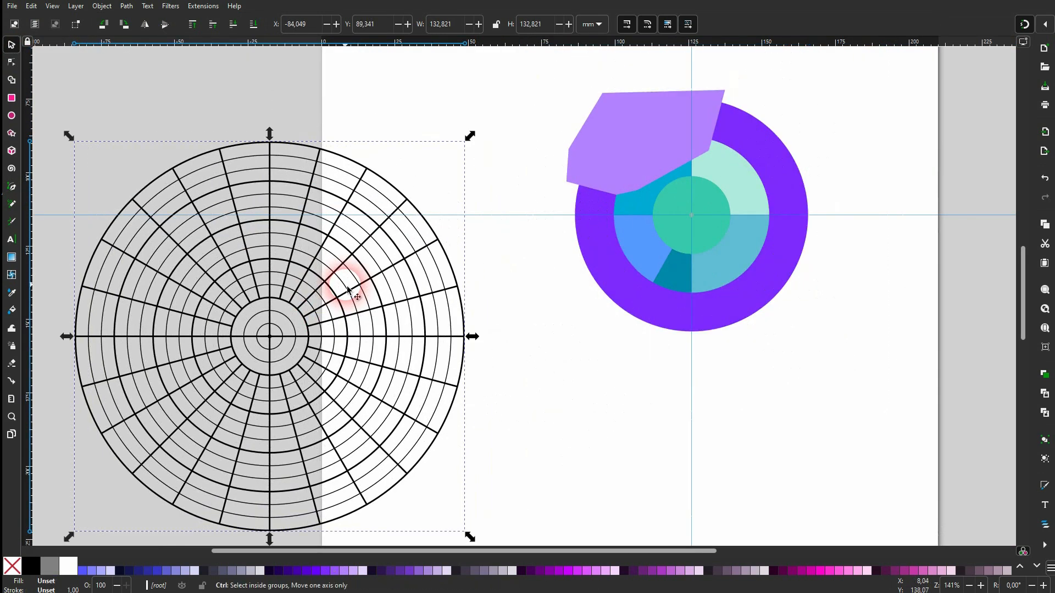
pyautogui.hotkey('ctrl', 'z')
# - Intersect the violet ring with the light violet cutting shape to leave only the upper-left segment
pyautogui.click(781, 149)
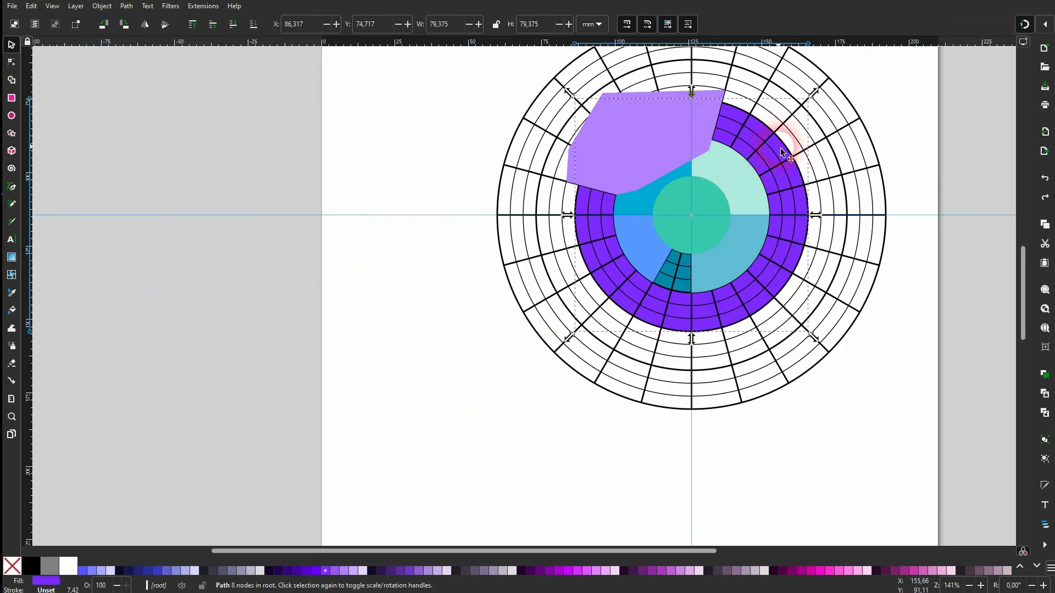
pyautogui.keyDown('shift'); pyautogui.click(650, 130); pyautogui.keyUp('shift')
pyautogui.moveTo(661, 125); pyautogui.dragTo(349, 172)
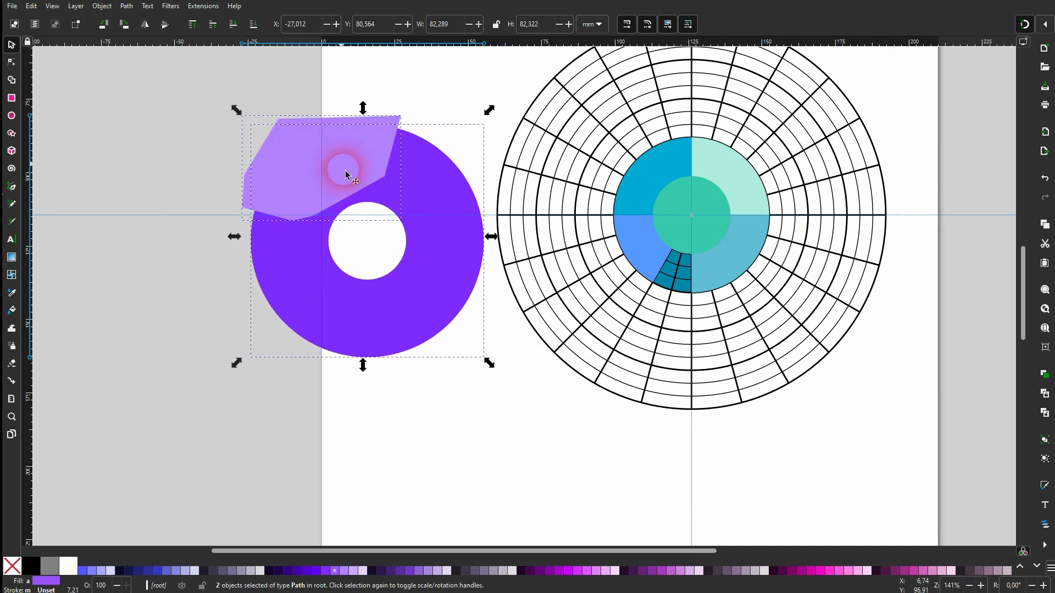
pyautogui.hotkey('ctrl', 'z')
pyautogui.click(127, 6)
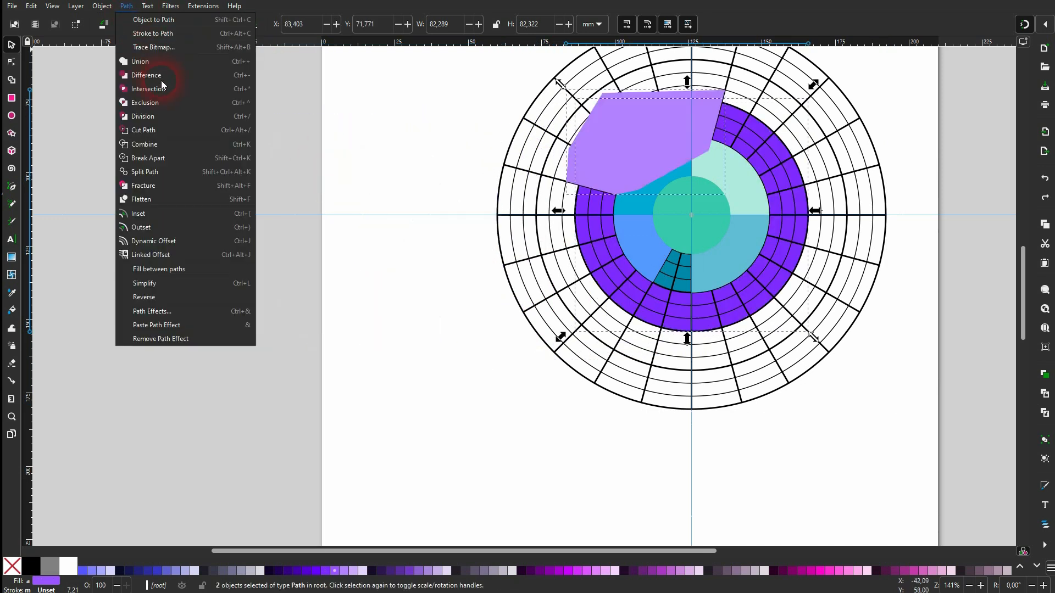
pyautogui.click(196, 106)
pyautogui.click(396, 165)
pyautogui.scroll(4, 760, 150)
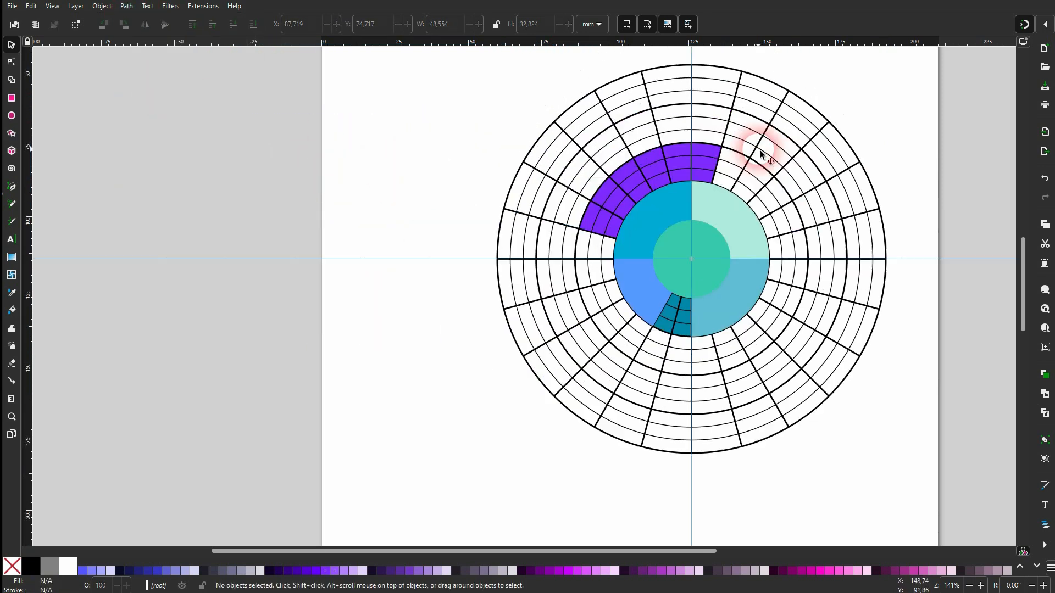
# - Move the violet segment's rotation centre to the guides' crossing at the grid's centre
pyautogui.click(713, 201)
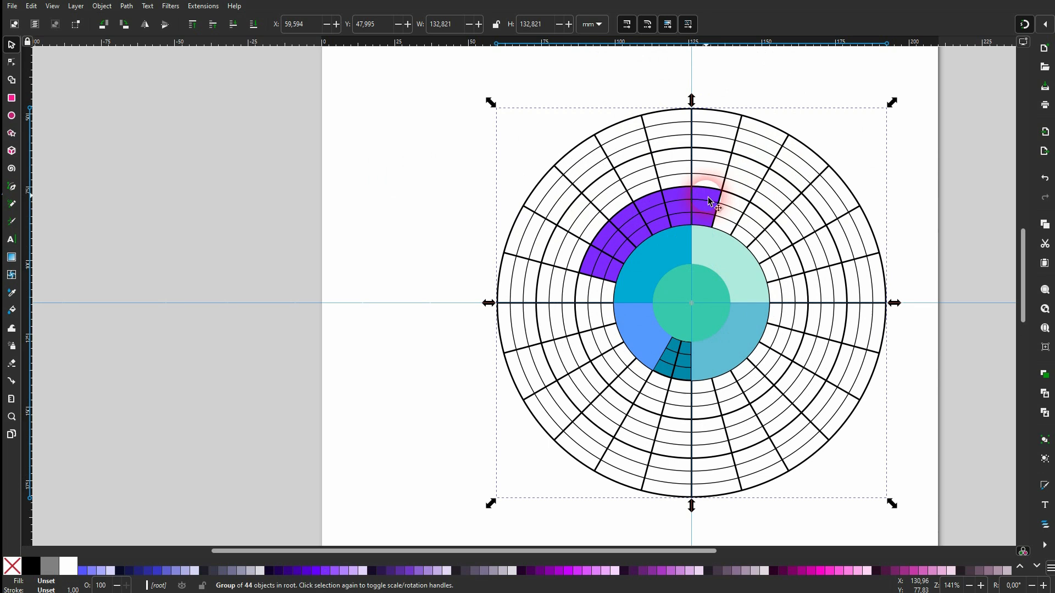
pyautogui.click(839, 187)
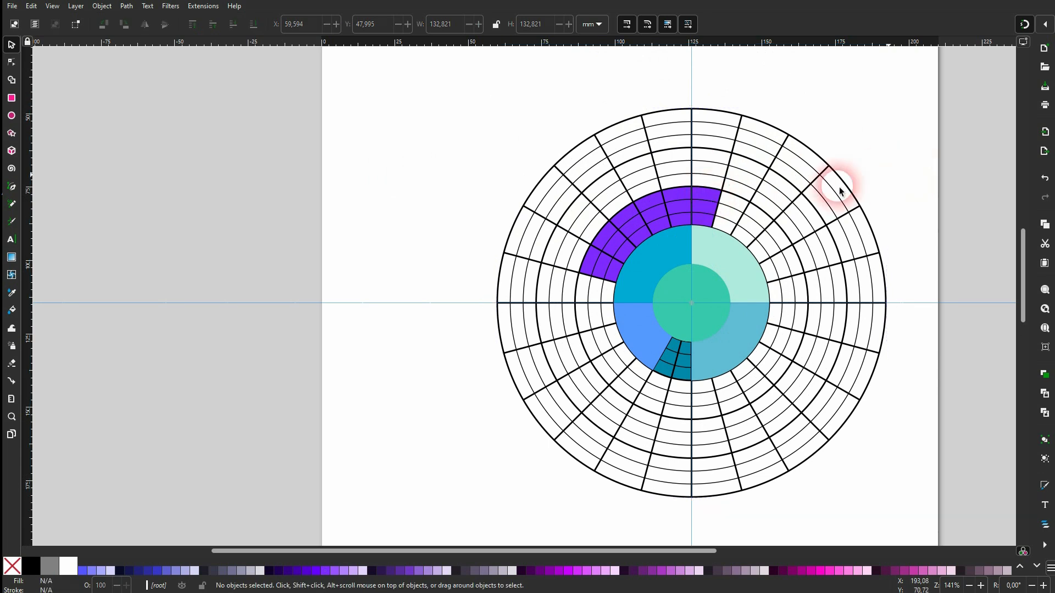
pyautogui.click(714, 195)
pyautogui.click(713, 195)
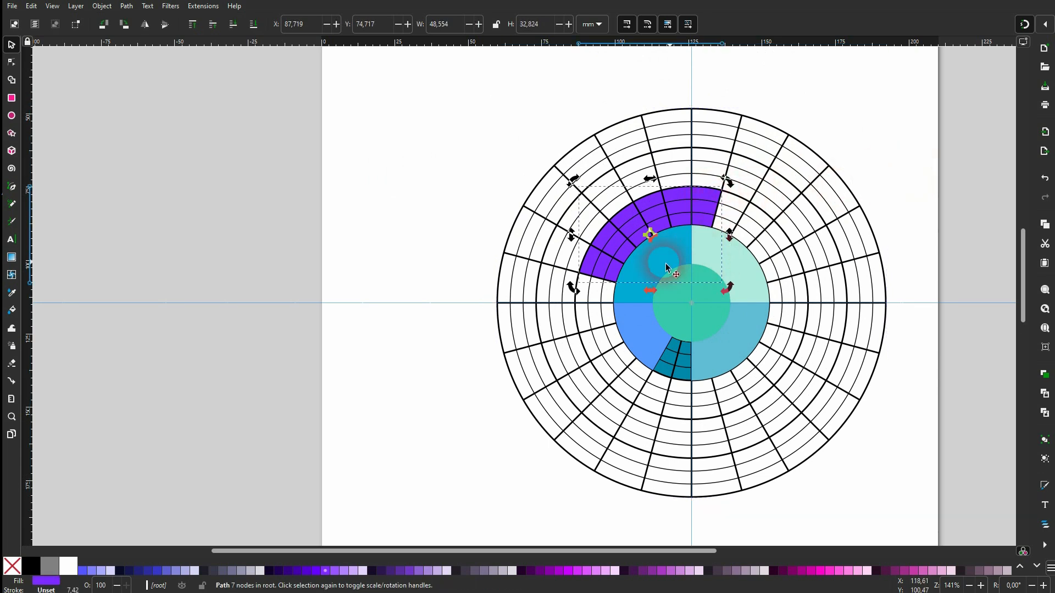
pyautogui.scroll(3, 676, 270)
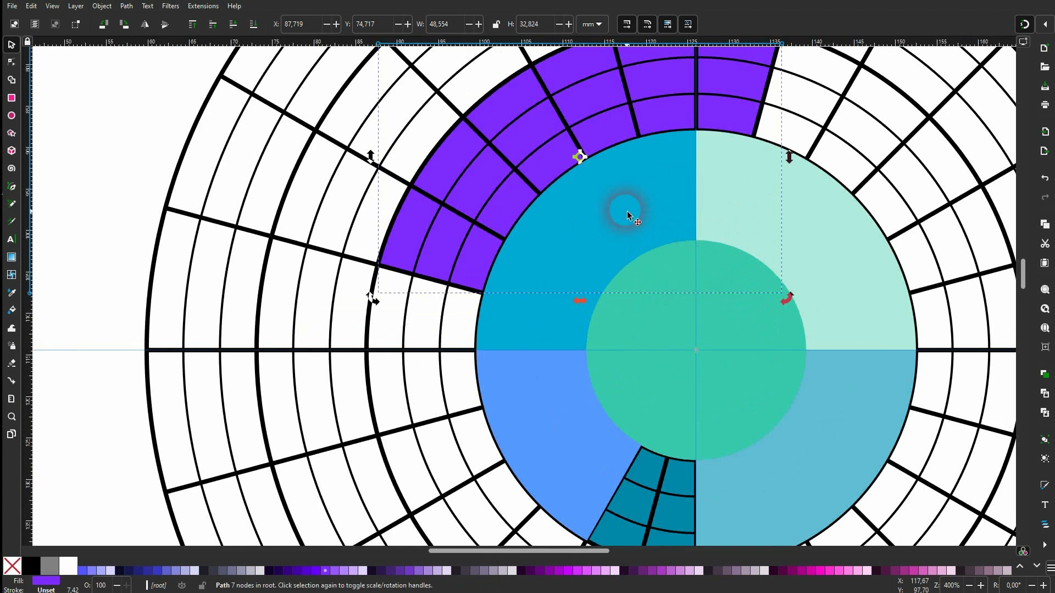
pyautogui.moveTo(580, 157); pyautogui.dragTo(699, 351)
pyautogui.scroll(-3, 764, 346)
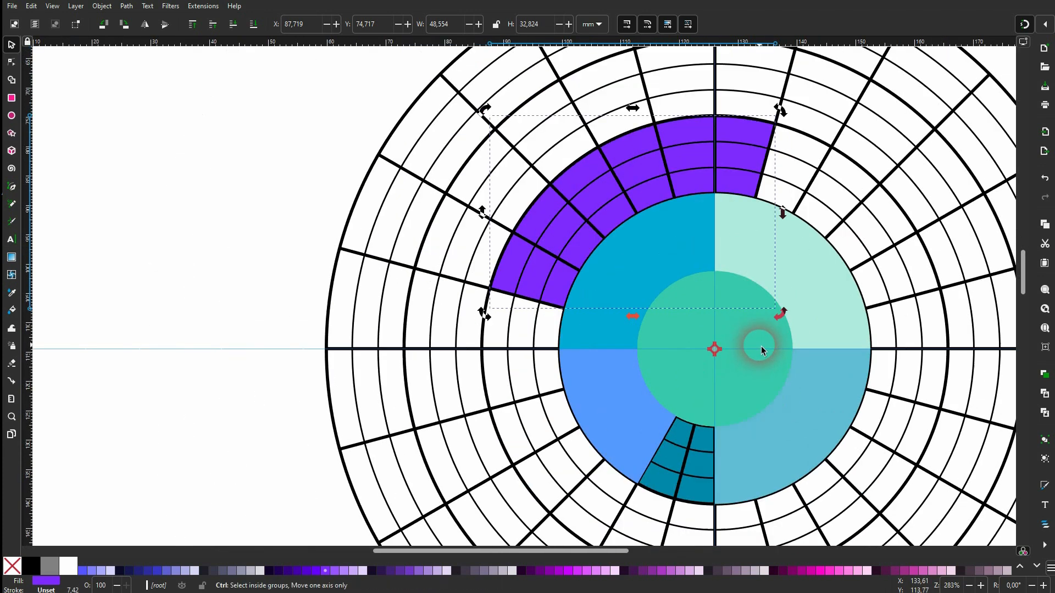
# - Extend the outer ring with a muted-purple copy of the violet segment, rotated clockwise around the grid's centre to adjoin it and lowered to the bottom
pyautogui.hotkey('ctrl', '+')
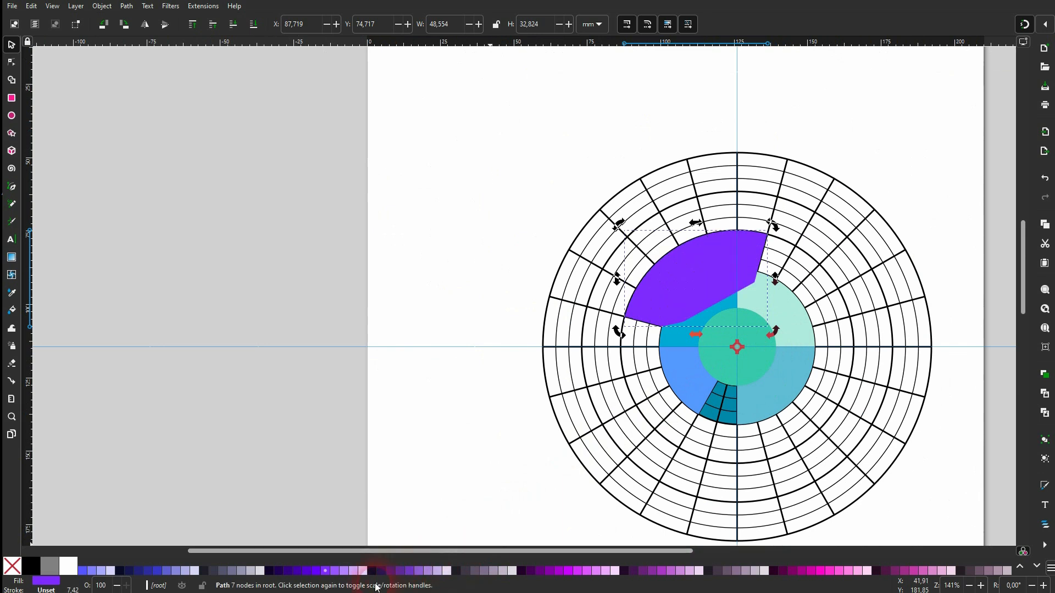
pyautogui.click(422, 576)
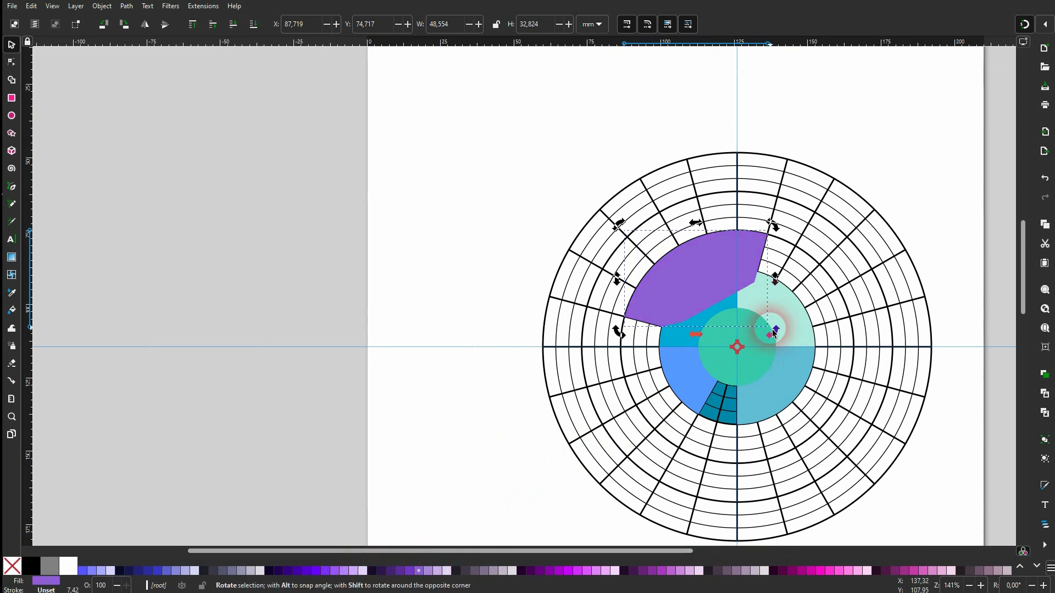
pyautogui.moveTo(774, 228); pyautogui.dragTo(916, 394)
pyautogui.keyDown('ctrl'); pyautogui.scroll(2, 821, 280); pyautogui.keyUp('ctrl')
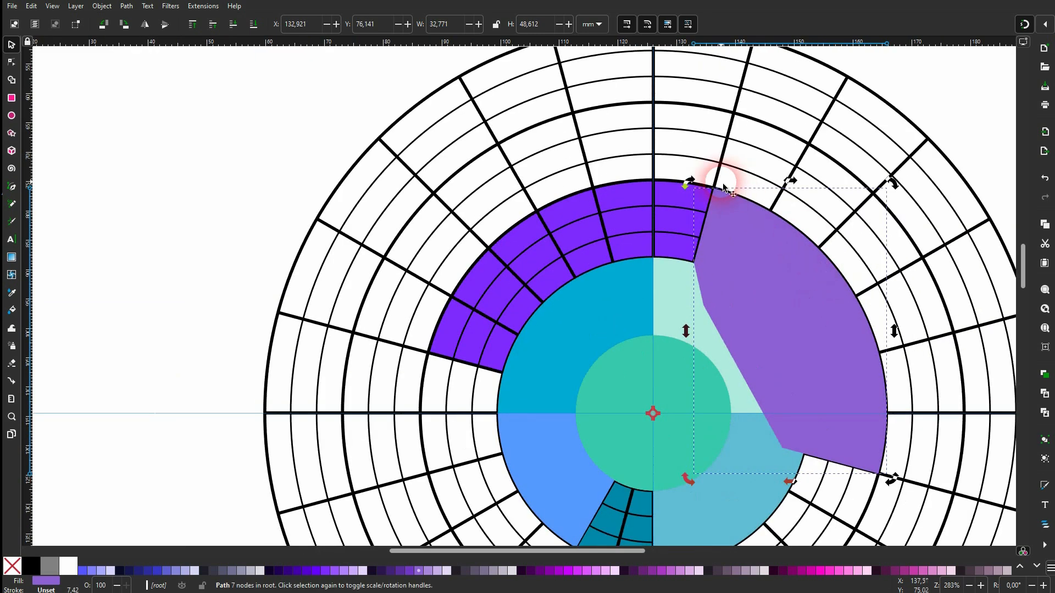
pyautogui.moveTo(894, 184); pyautogui.dragTo(902, 190)
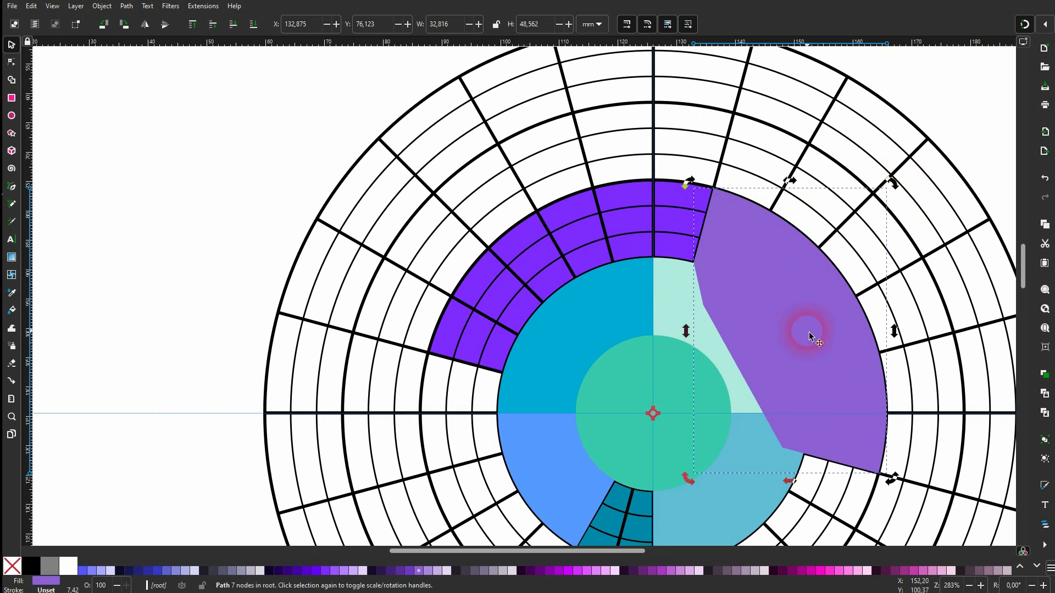
pyautogui.click(254, 26)
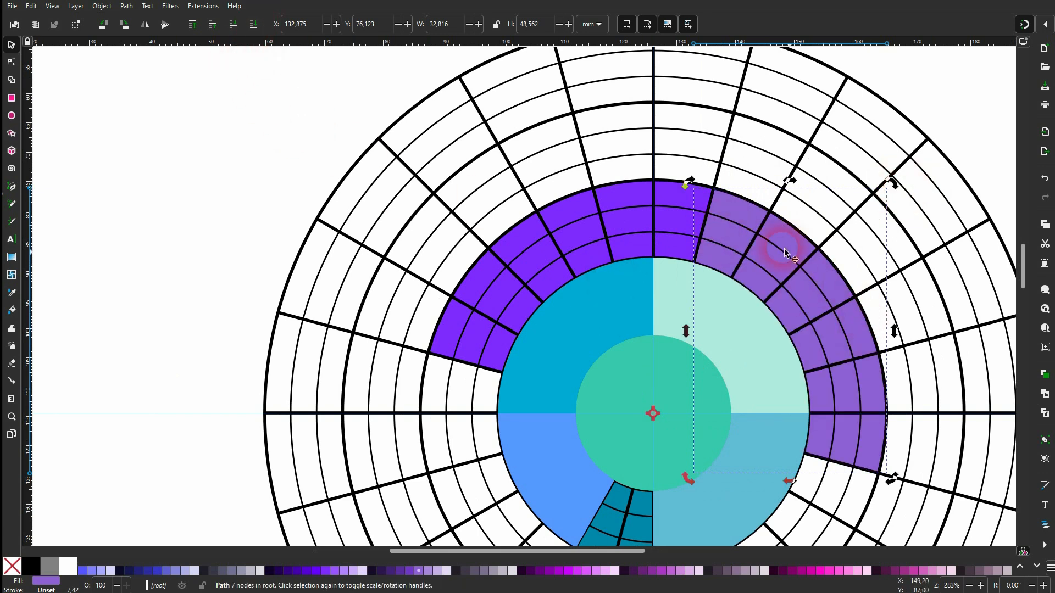
pyautogui.scroll(-3, 330, 250)
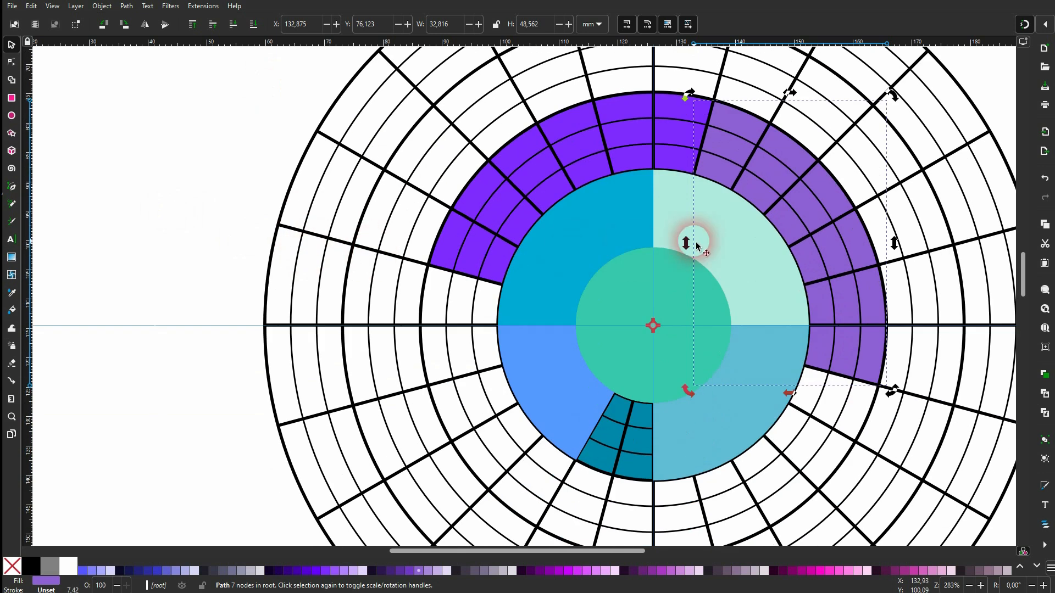
# - Add a magenta copy of the muted-purple segment, rotated around the grid's centre to the ring's lower-left and lowered to the bottom
pyautogui.hotkey('ctrl', 'd')
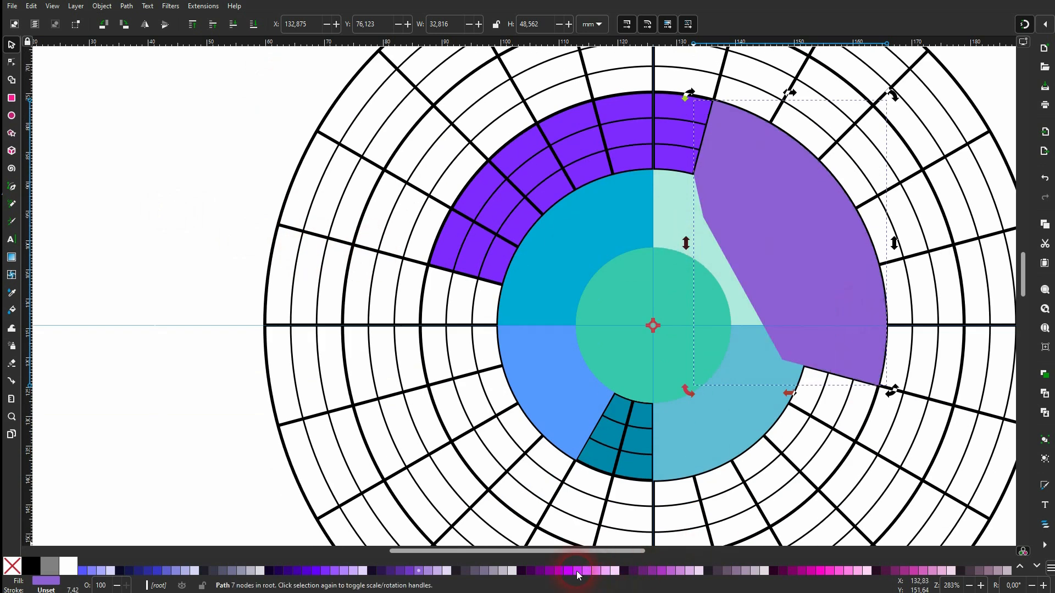
pyautogui.click(578, 571)
pyautogui.scroll(-4, 937, 406)
pyautogui.moveTo(895, 313); pyautogui.dragTo(350, 336)
pyautogui.moveTo(423, 266); pyautogui.dragTo(420, 281)
pyautogui.click(254, 24)
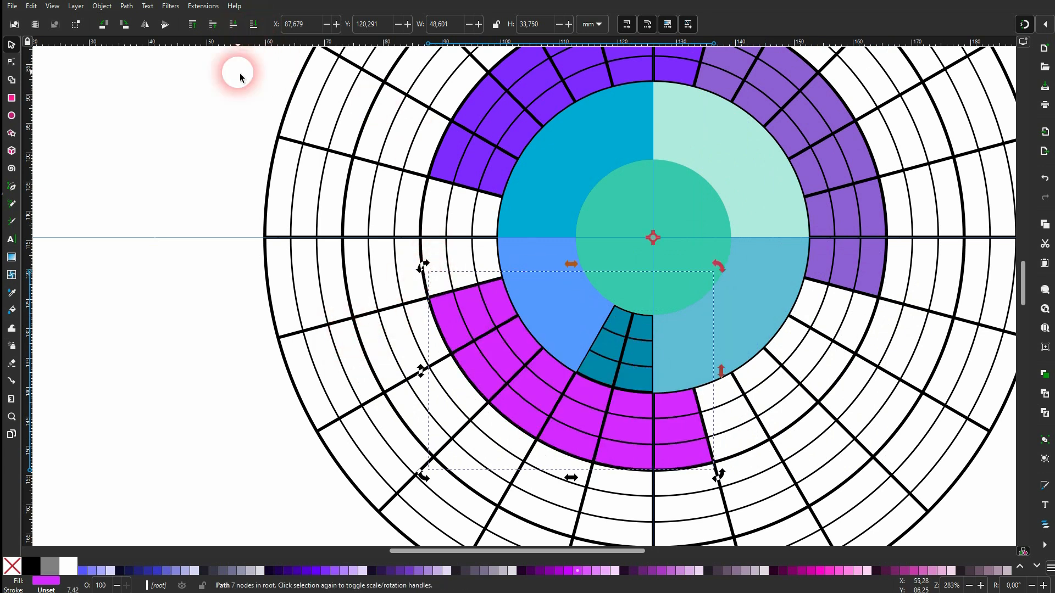
pyautogui.click(160, 290)
# - Delete the grouped polar grid, leaving only the coloured chart segments
pyautogui.scroll(-2, 718, 375)
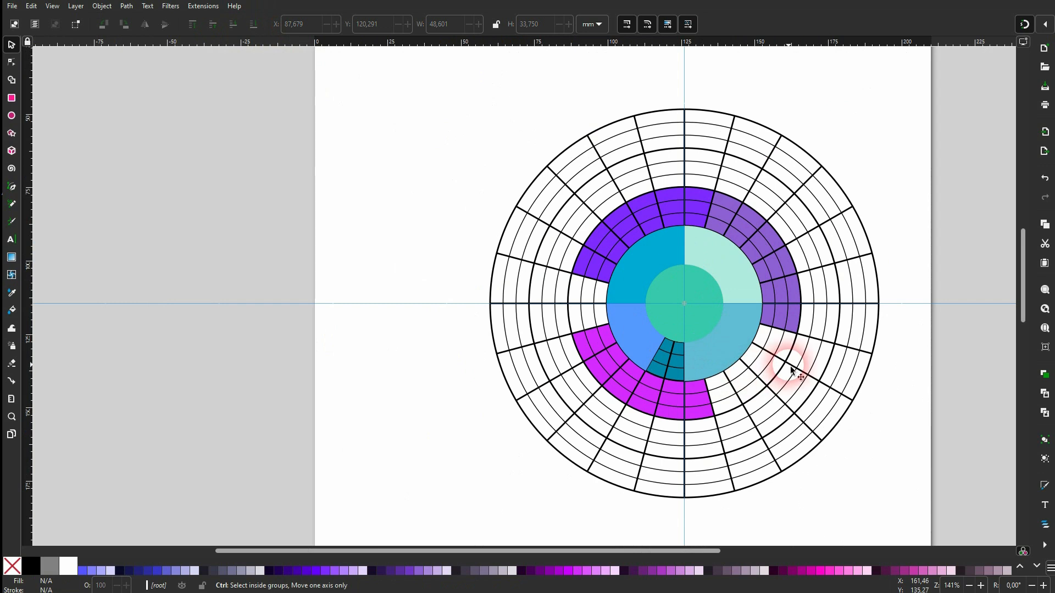
pyautogui.scroll(1, 794, 371)
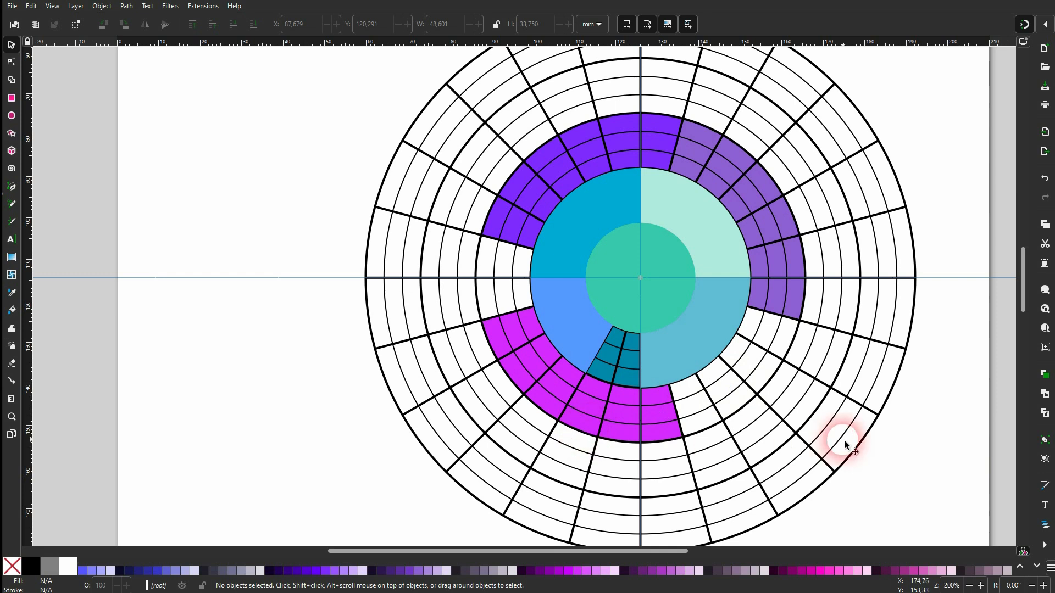
pyautogui.click(815, 422)
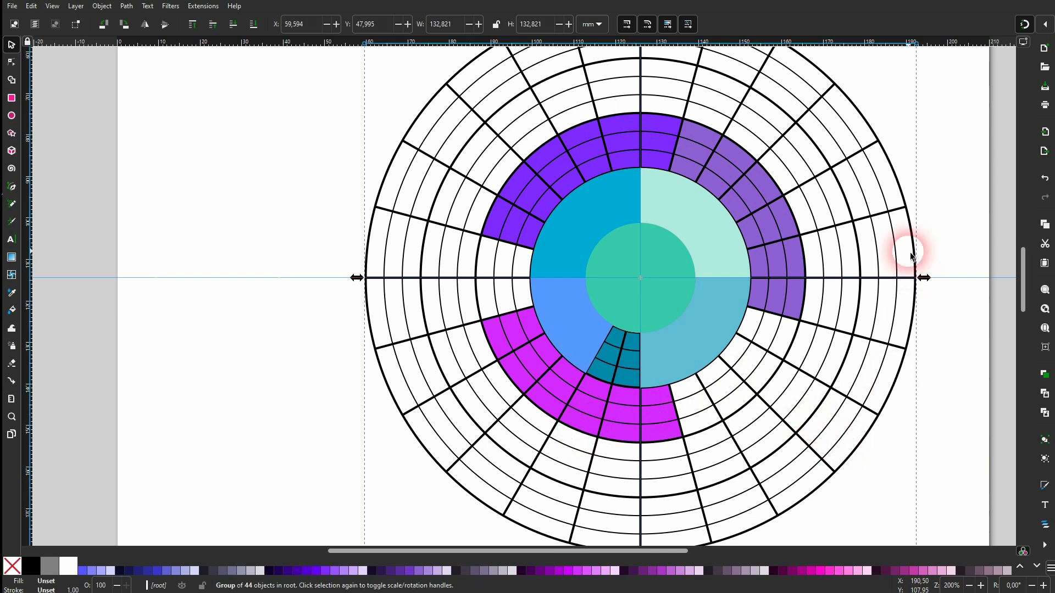
pyautogui.press('Delete')
# - Delete the green circle at the chart's centre and all guides
pyautogui.click(664, 290)
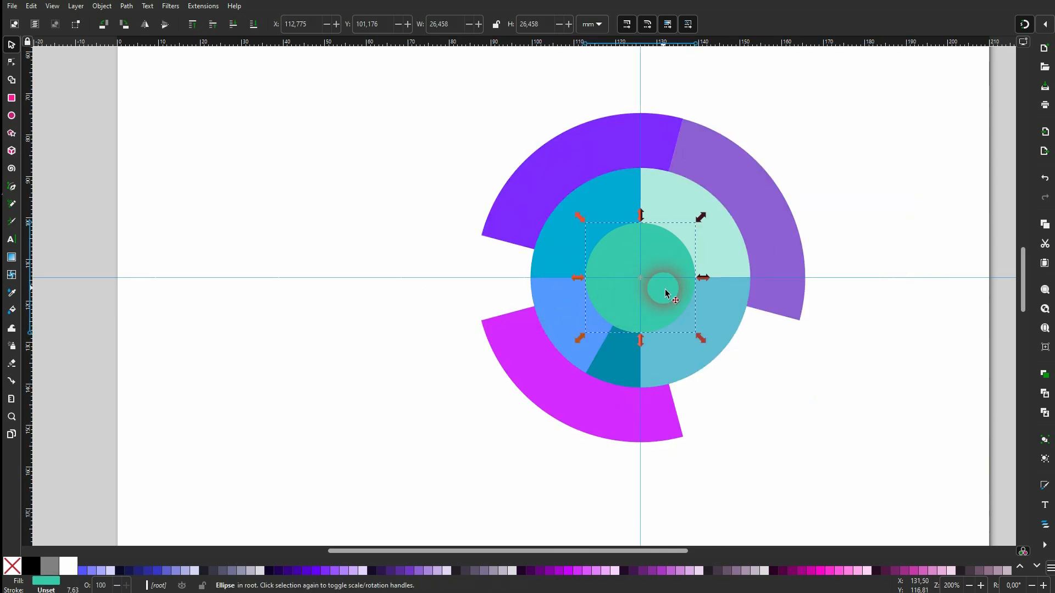
pyautogui.press('Escape')
pyautogui.click(665, 296)
pyautogui.press('Escape')
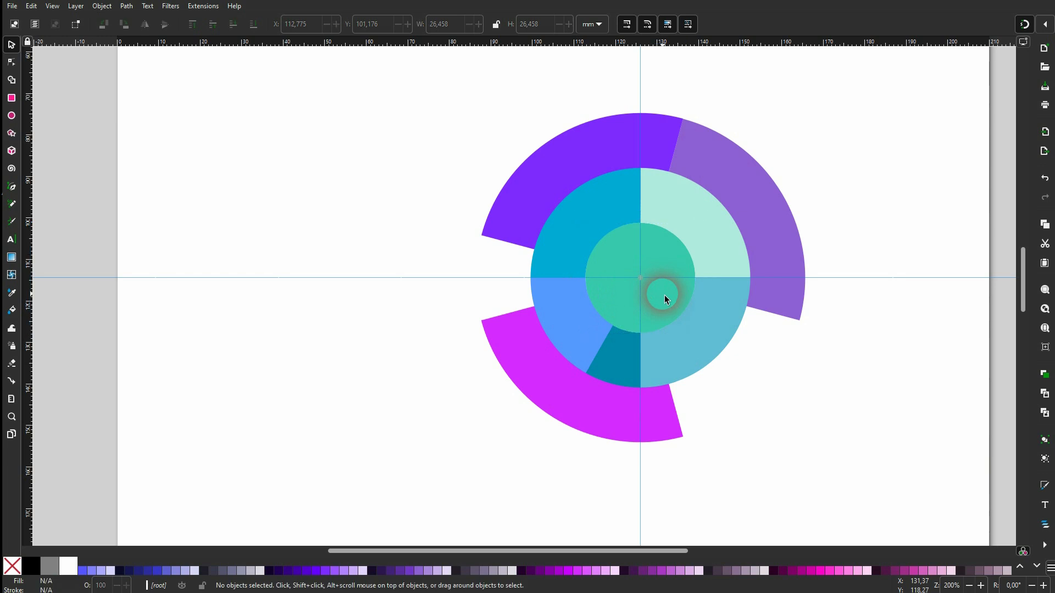
pyautogui.click(665, 297)
pyautogui.press('Delete')
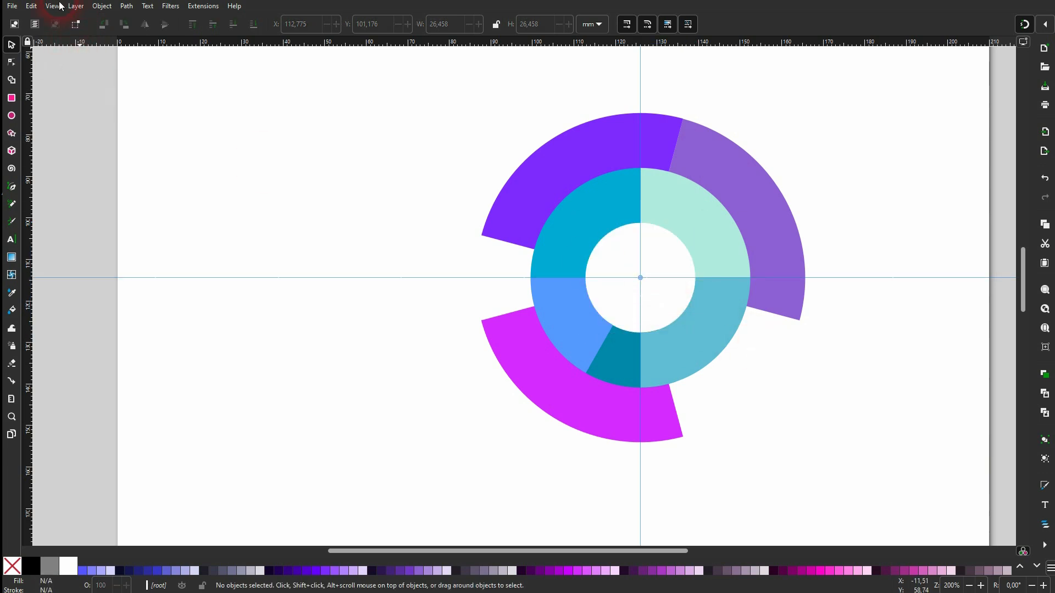
pyautogui.click(33, 6)
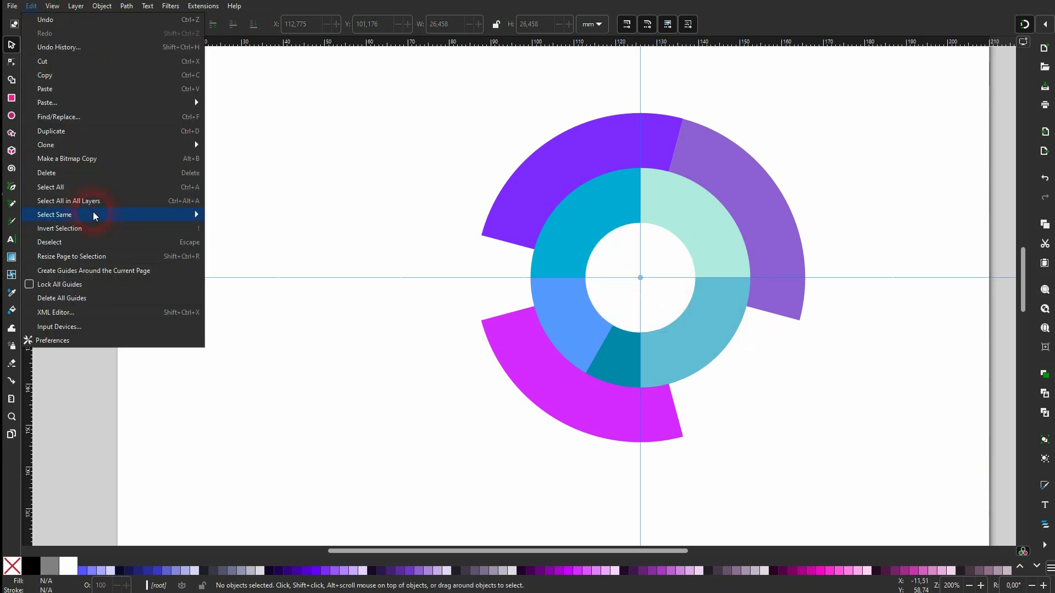
pyautogui.click(87, 298)
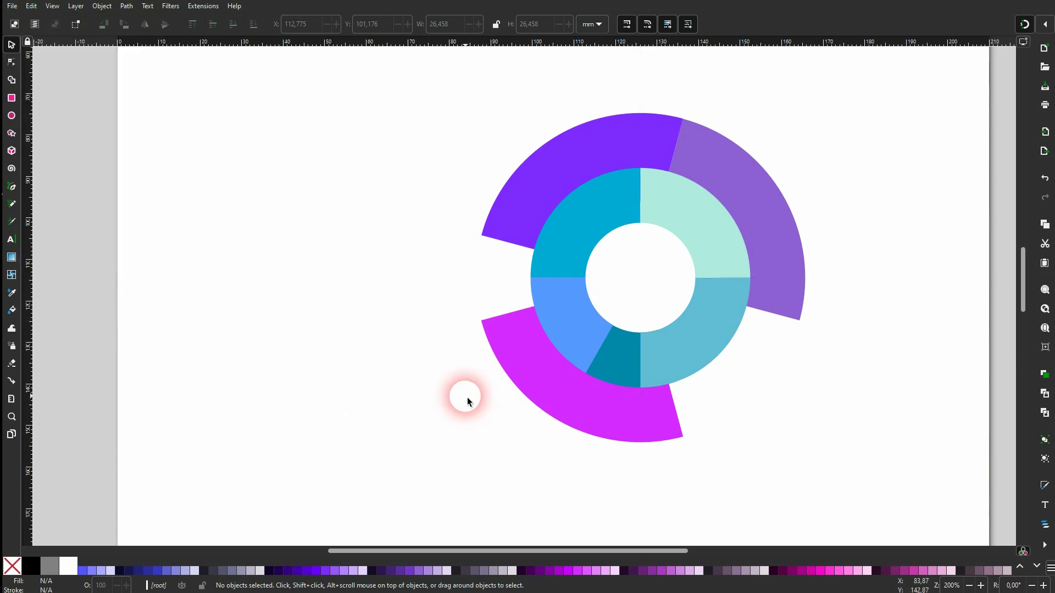
# - Add the text label "WK1" over the inner ring and colour it black
pyautogui.click(11, 240)
pyautogui.click(566, 228)
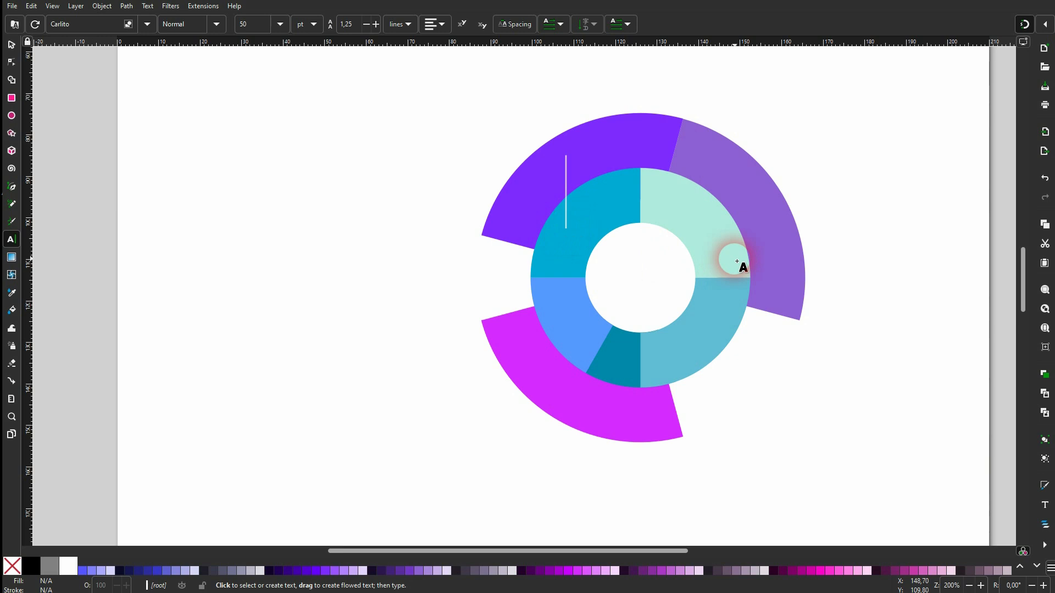
pyautogui.write('Wk1')
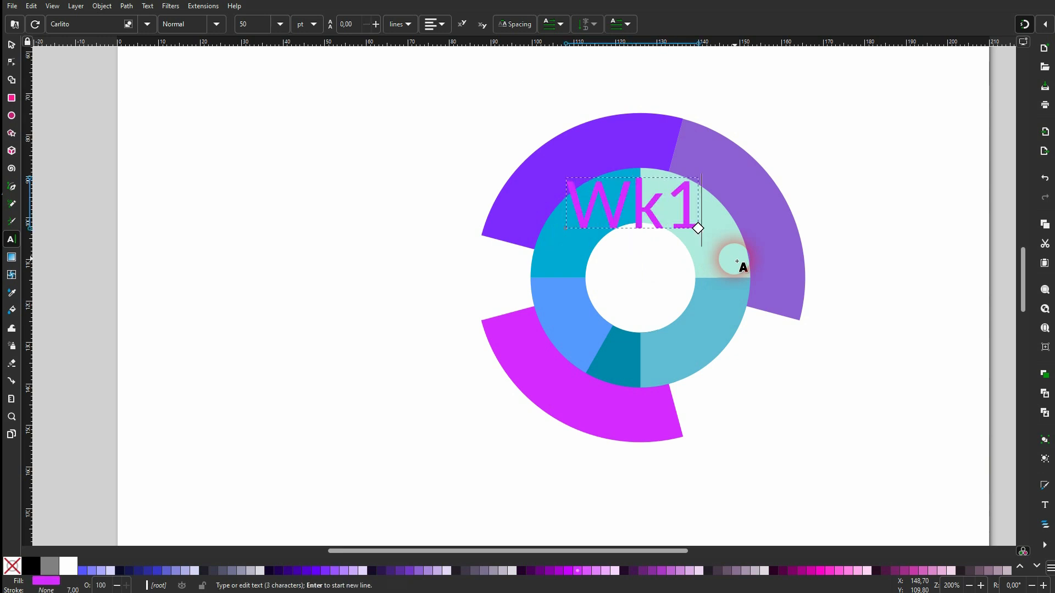
pyautogui.press('BackSpace')
pyautogui.press('BackSpace')
pyautogui.write('K1')
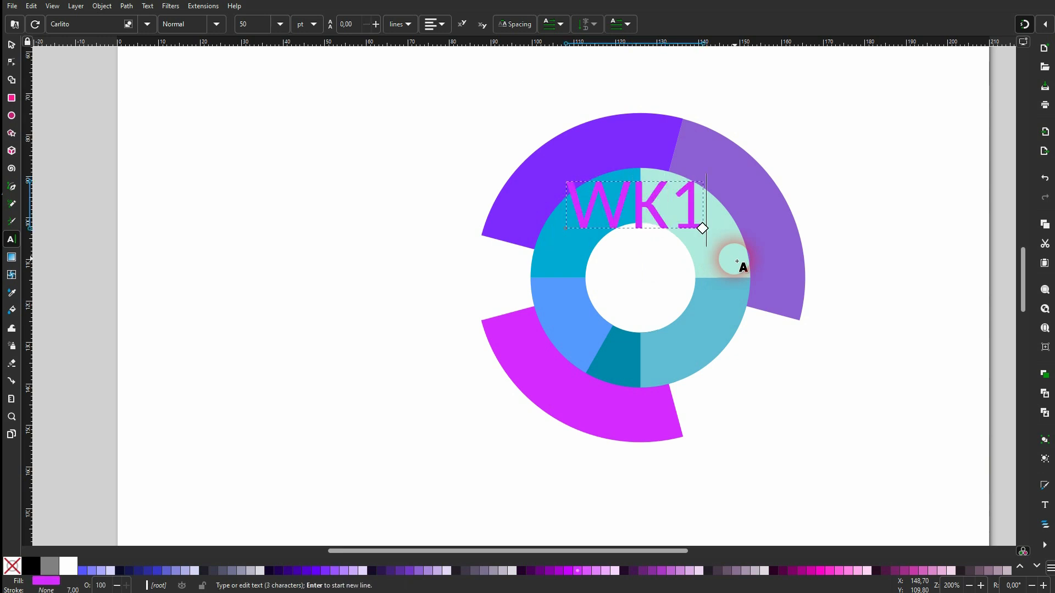
pyautogui.click(35, 565)
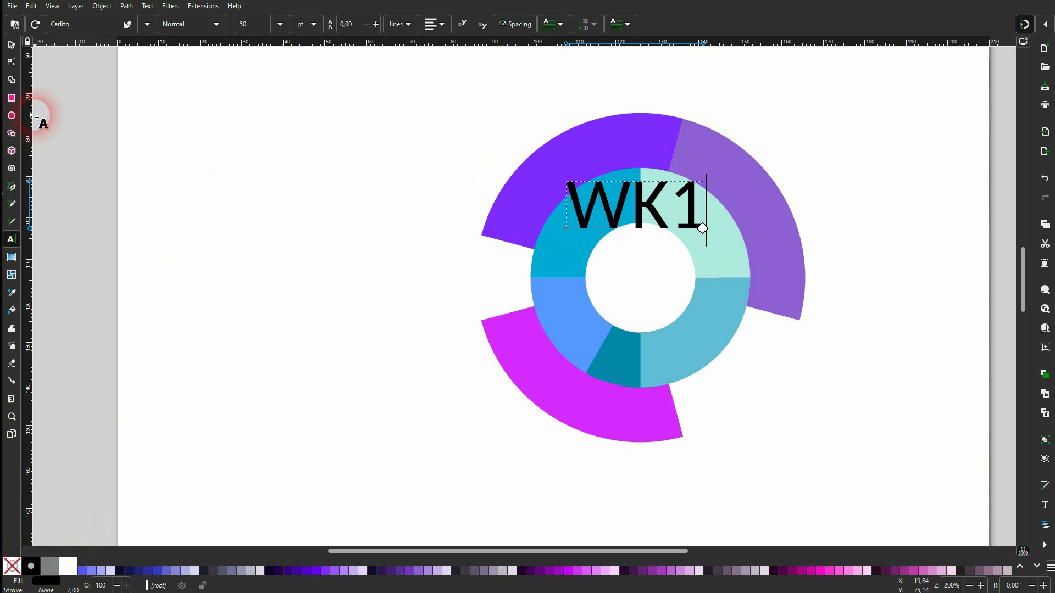
# - Scale the WK1 label down to about 20 pt and place it in the inner ring's upper-left cyan segment
pyautogui.click(11, 45)
pyautogui.moveTo(707, 228); pyautogui.dragTo(596, 220)
pyautogui.scroll(3, 598, 219)
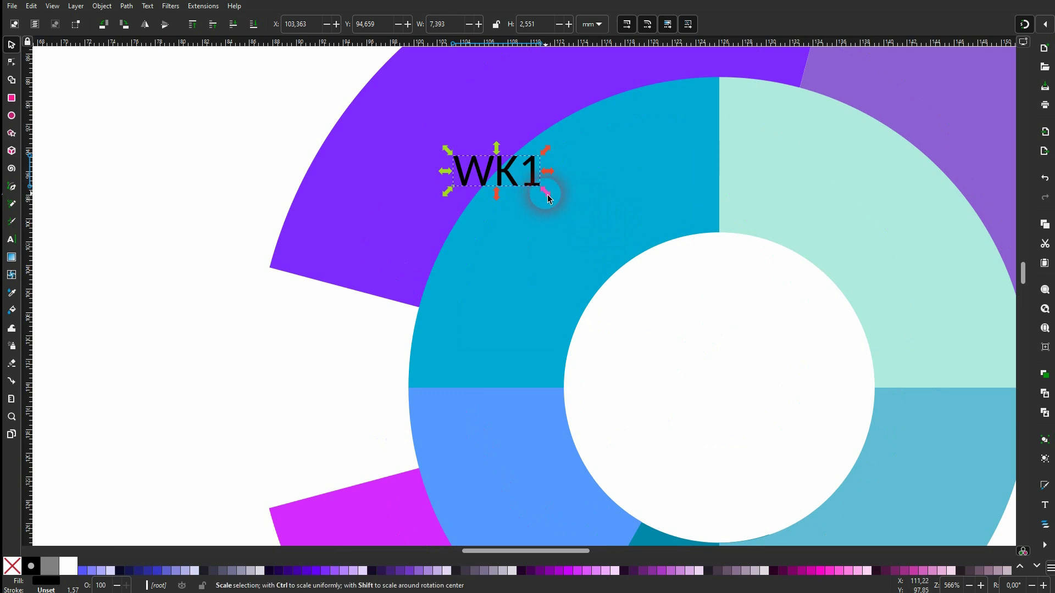
pyautogui.moveTo(548, 198); pyautogui.dragTo(897, 250)
# - Duplicate the WK1 label onto the inner ring's mint segment and change the copy's text to "WK2"
pyautogui.hotkey('ctrl', 'd')
pyautogui.doubleClick(940, 239)
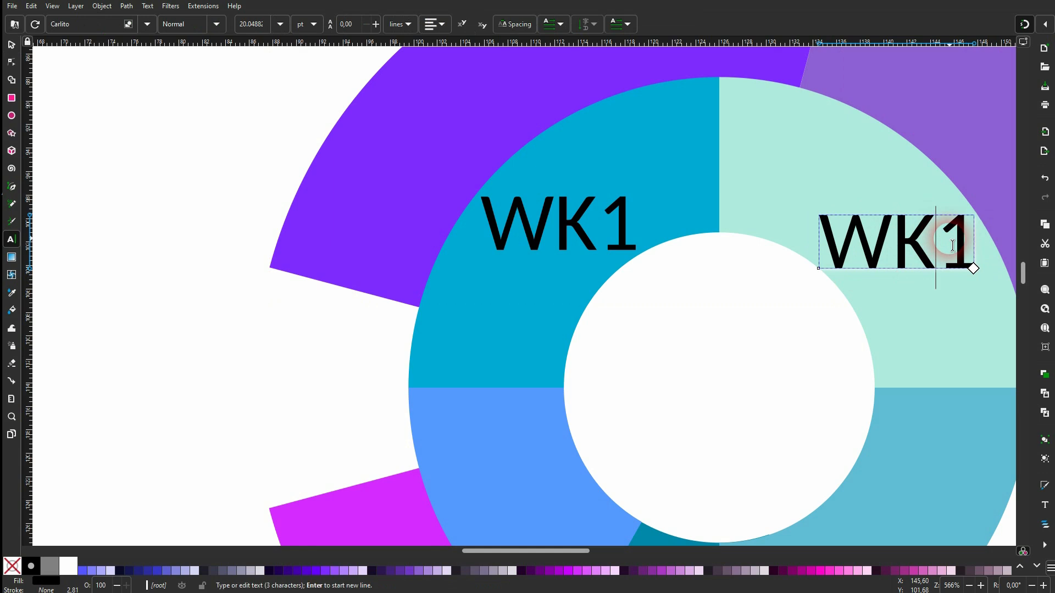
pyautogui.press('Delete')
pyautogui.write('2')
pyautogui.click(11, 44)
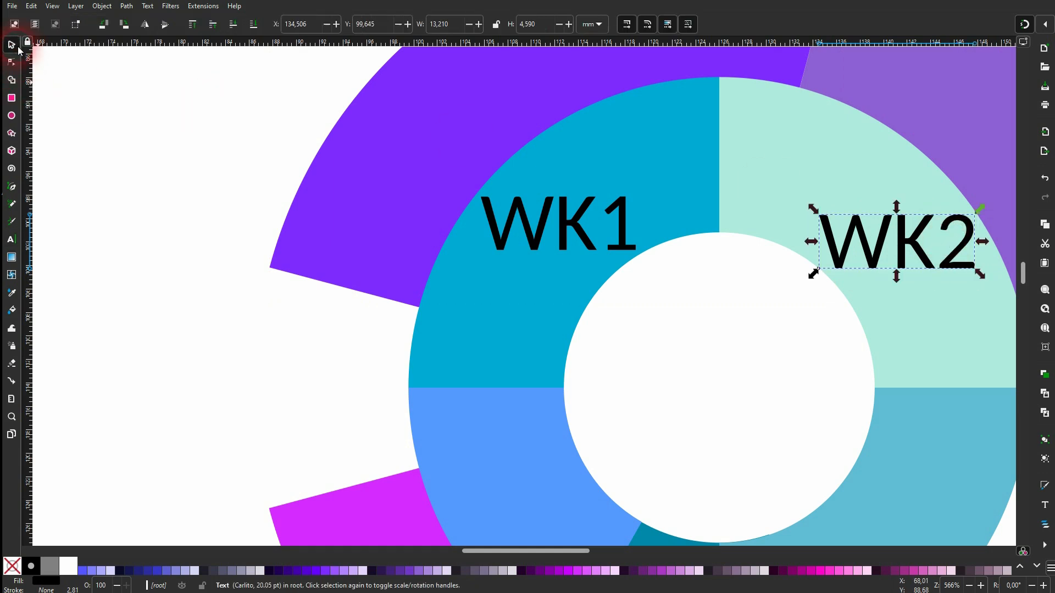
# - Duplicate the WK2 label onto the inner ring's lower-right light blue segment and change the copy's text to "WK3"
pyautogui.scroll(-3, 870, 237)
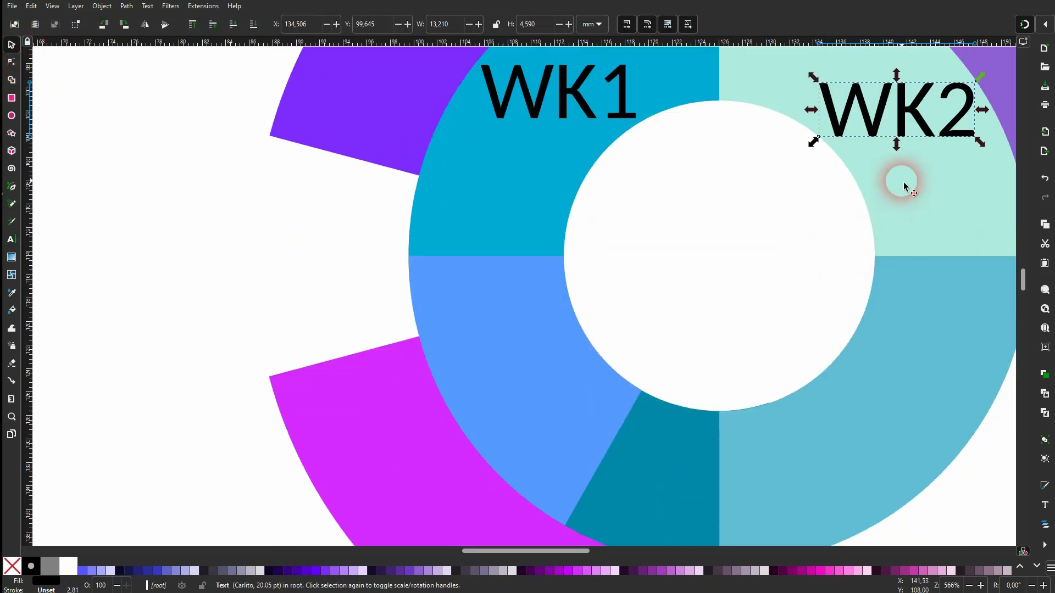
pyautogui.hotkey('ctrl', 'd')
pyautogui.moveTo(925, 130); pyautogui.dragTo(897, 454)
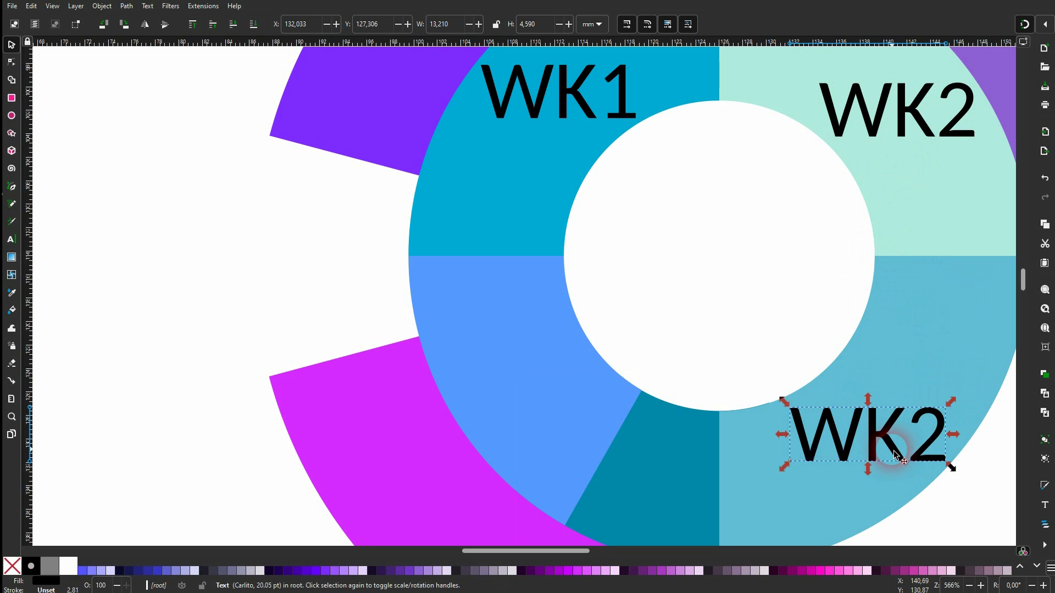
pyautogui.doubleClick(926, 456)
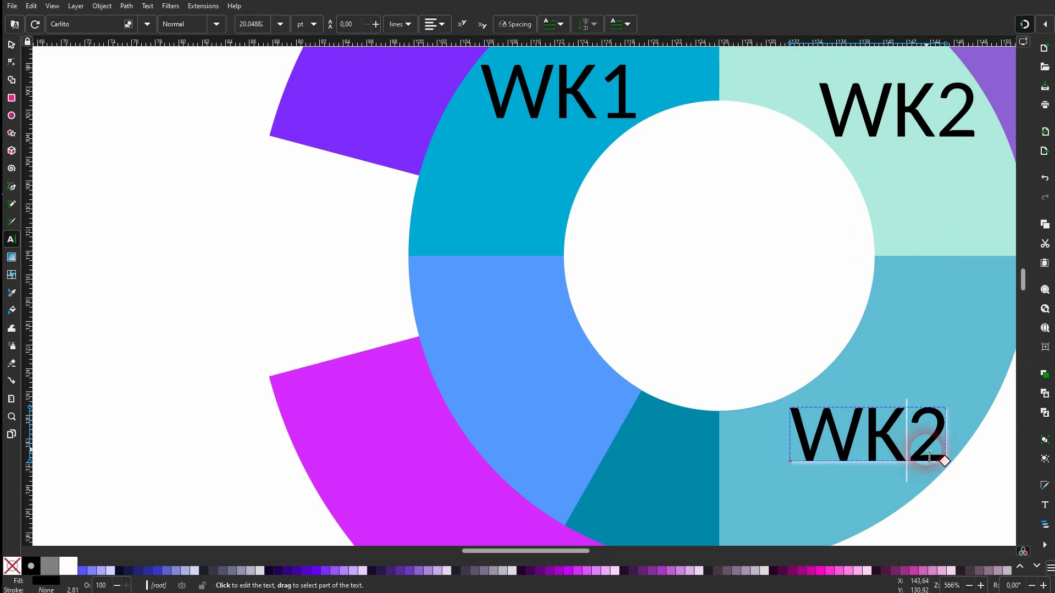
pyautogui.press('Delete')
pyautogui.write('3')
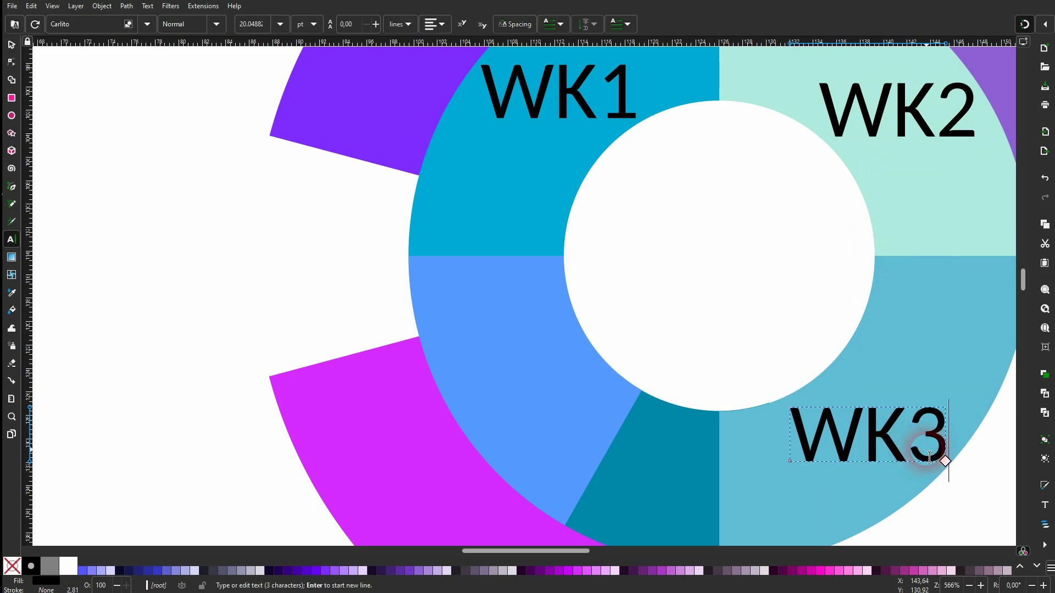
pyautogui.click(12, 47)
# - Duplicate the WK3 label onto the inner ring's lower-left blue segment and change the copy's text to "WK4"
pyautogui.hotkey('ctrl', 'd')
pyautogui.moveTo(891, 422); pyautogui.dragTo(517, 349)
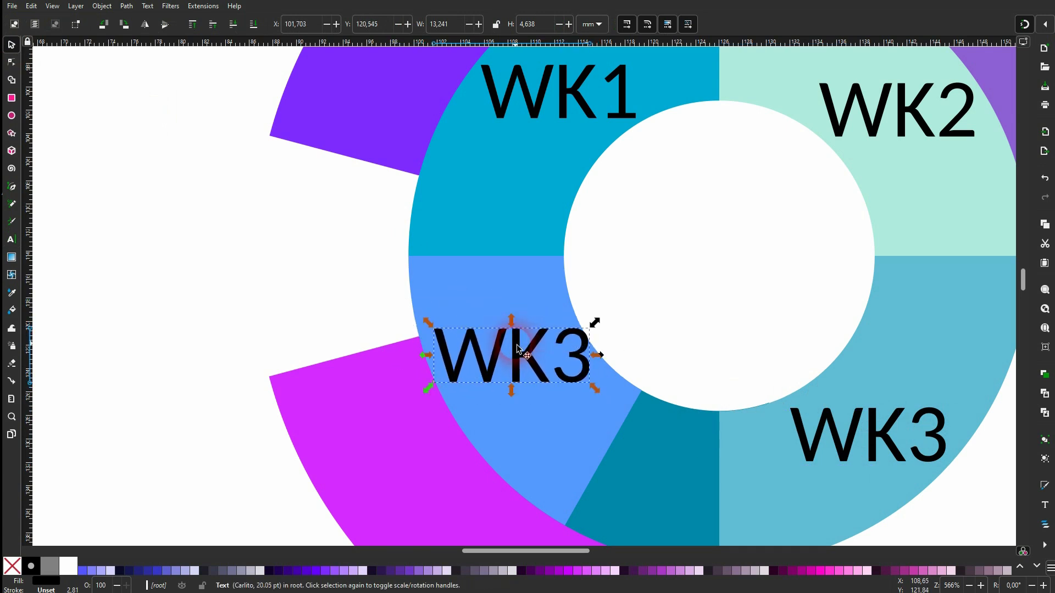
pyautogui.doubleClick(577, 354)
pyautogui.click(567, 368)
pyautogui.press('Delete')
pyautogui.write('4')
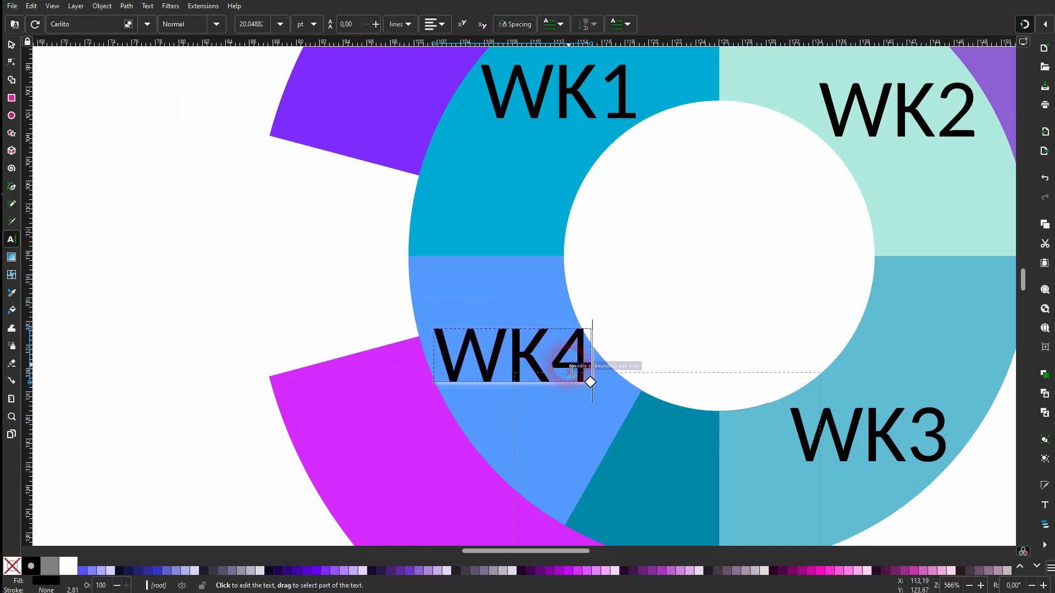
pyautogui.click(11, 45)
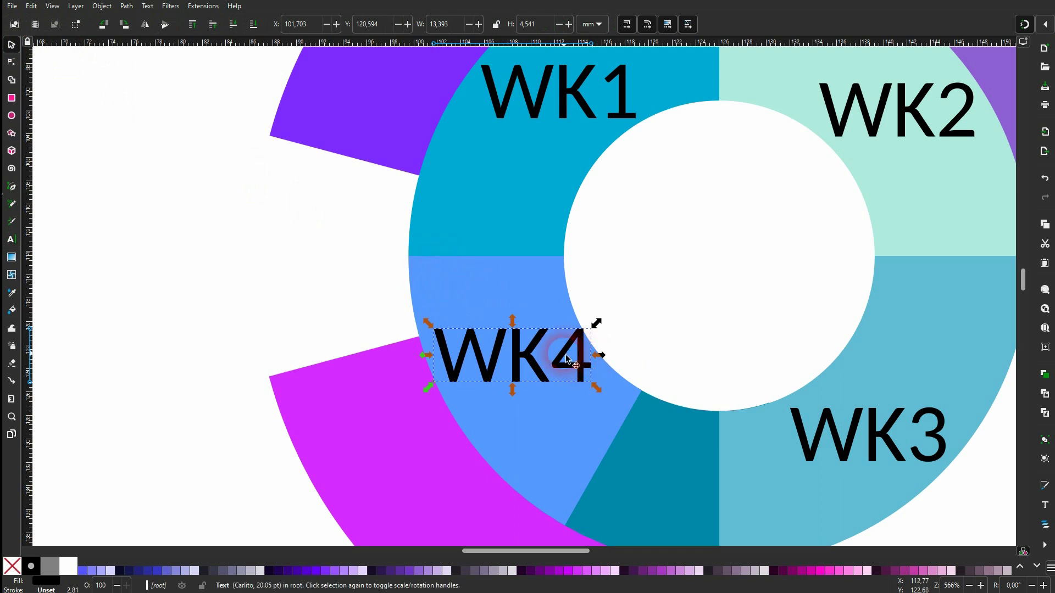
# - Duplicate the WK4 label onto the small dark teal segment and change the copy's text to "WK5"
pyautogui.hotkey('ctrl', 'd')
pyautogui.moveTo(538, 364); pyautogui.dragTo(686, 507)
pyautogui.doubleClick(738, 516)
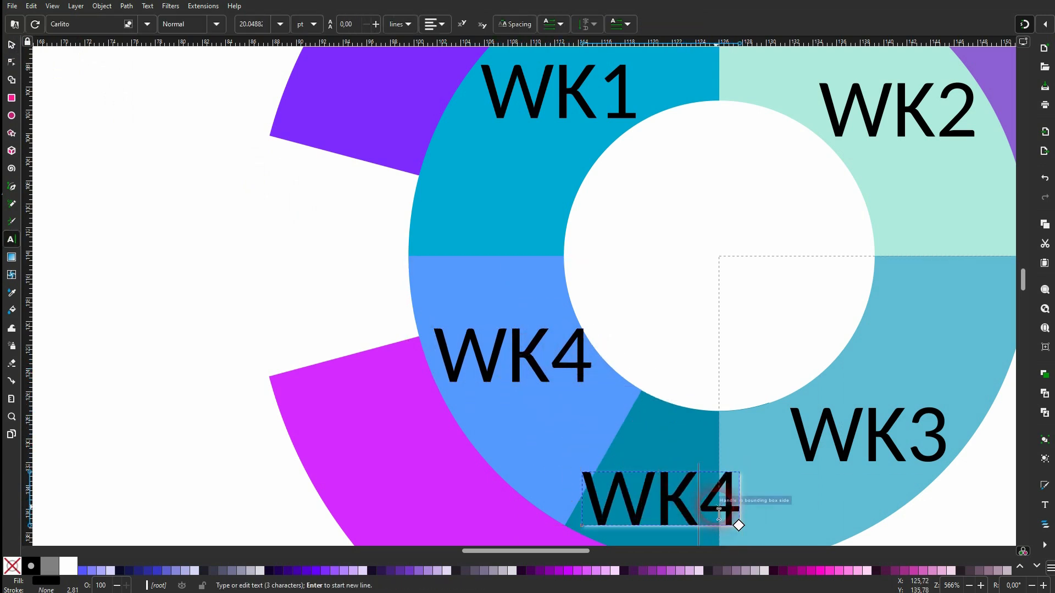
pyautogui.press('BackSpace')
pyautogui.write('5')
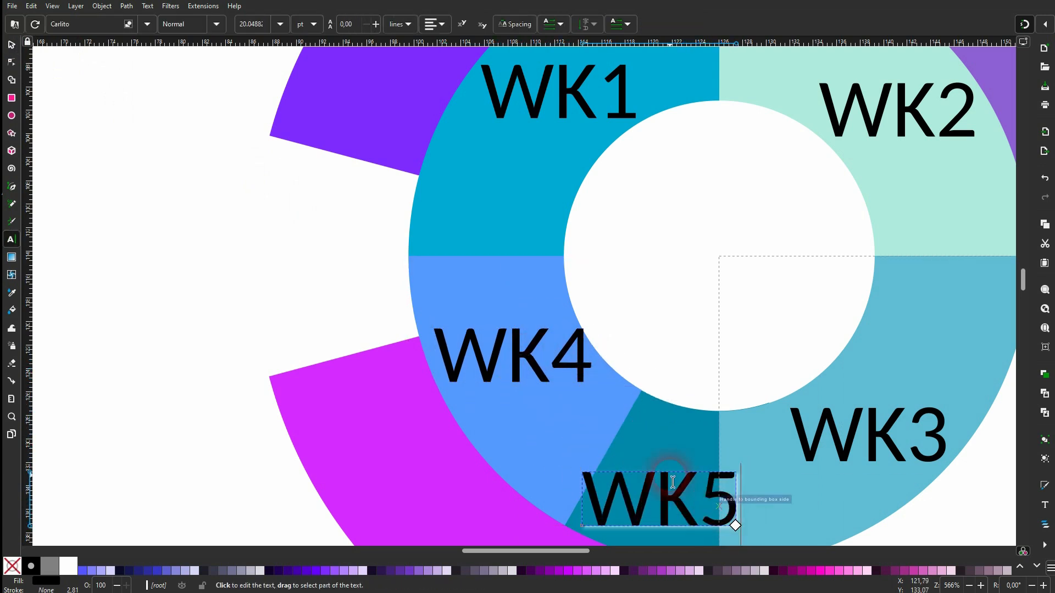
# - Scale the WK5 label down to about 10.9 pt and fit it inside the dark teal segment
pyautogui.click(11, 46)
pyautogui.moveTo(742, 499); pyautogui.dragTo(679, 489)
pyautogui.scroll(-3, 701, 442)
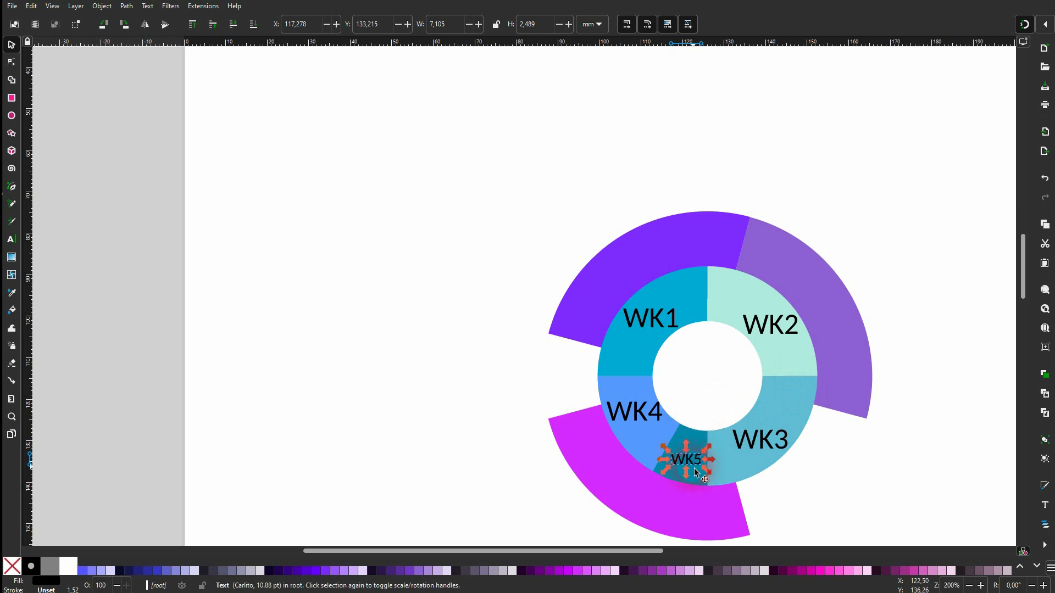
# - Copy the WK5 label onto the magenta outer segment and change the copy's text to "Monday"
pyautogui.moveTo(684, 460); pyautogui.dragTo(636, 497)
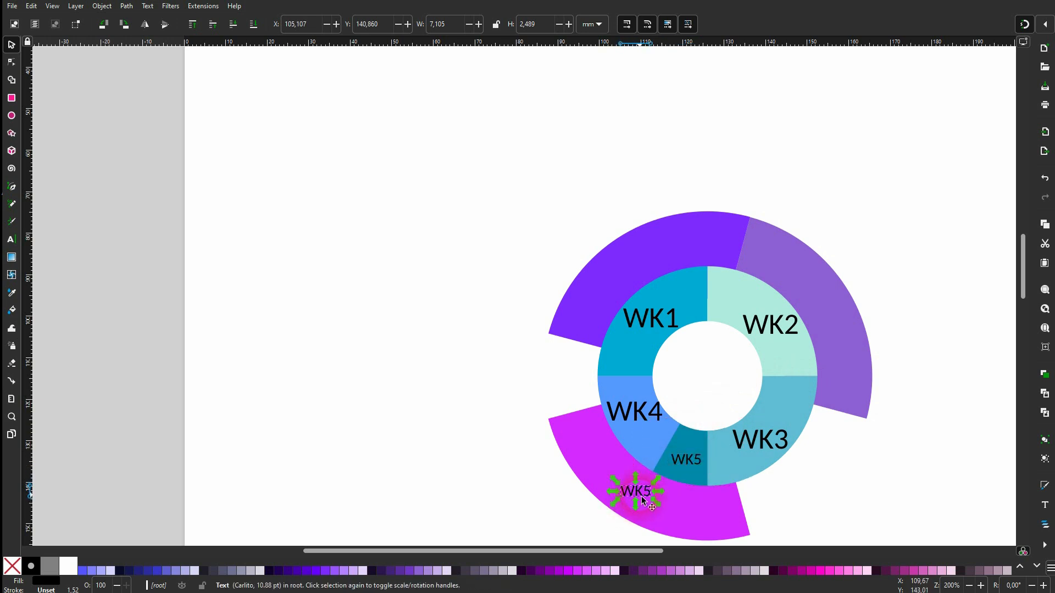
pyautogui.doubleClick(637, 495)
pyautogui.doubleClick(640, 497)
pyautogui.write('Monday')
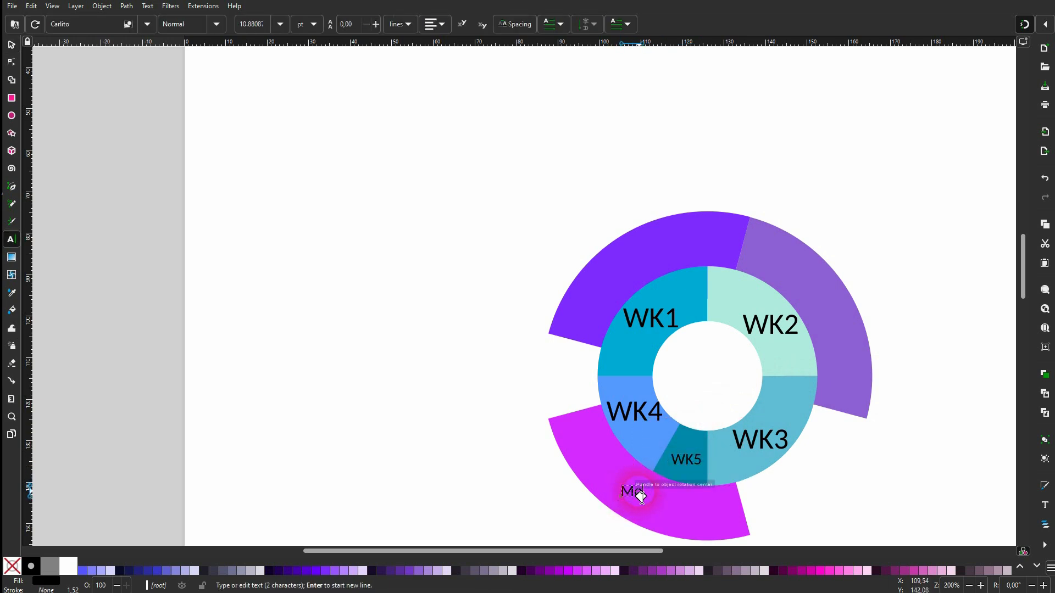
pyautogui.click(11, 44)
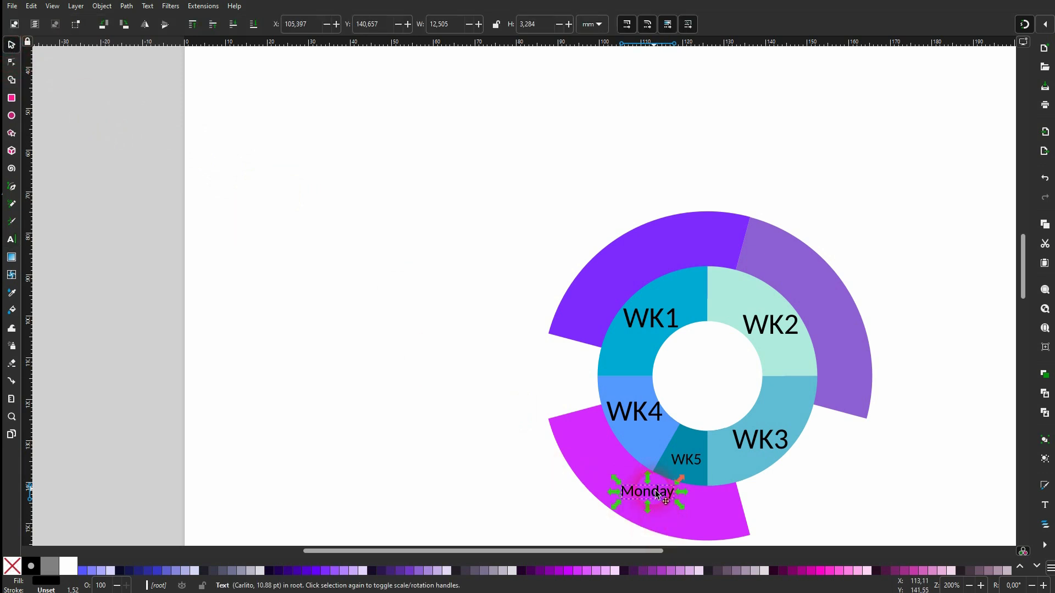
# - Duplicate the Monday label onto the violet outer segment and change the copy's text to "Friday"
pyautogui.hotkey('ctrl', 'd')
pyautogui.moveTo(656, 493); pyautogui.dragTo(651, 267)
pyautogui.press('t')
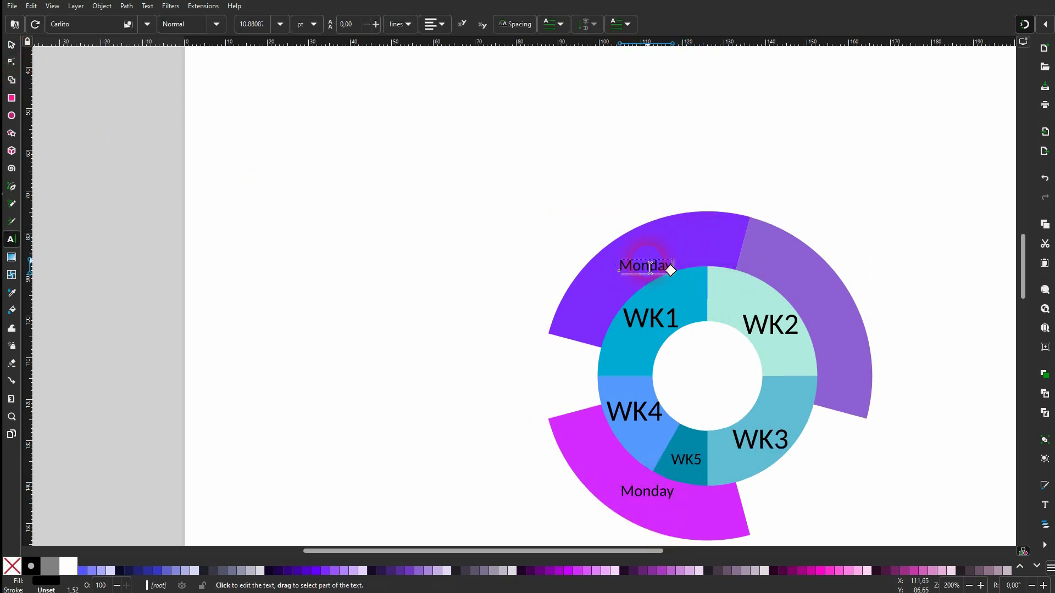
pyautogui.doubleClick(647, 269)
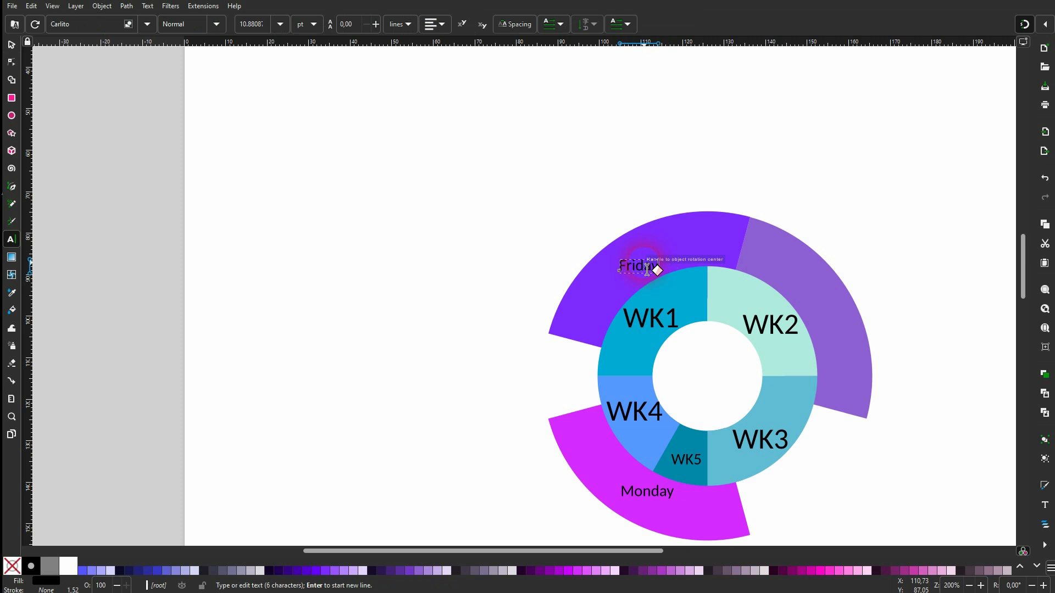
pyautogui.click(11, 45)
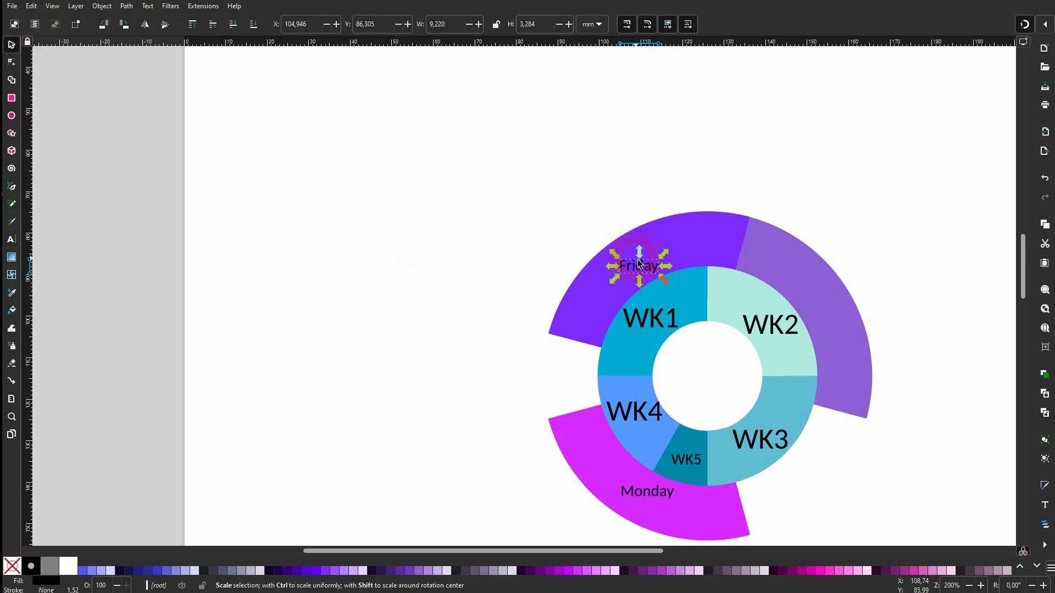
# - Duplicate the Friday label onto the light purple outer segment and change the copy's text to "Saturday"
pyautogui.moveTo(641, 268); pyautogui.dragTo(824, 300)
pyautogui.hotkey('ctrl', 'd')
pyautogui.press('t')
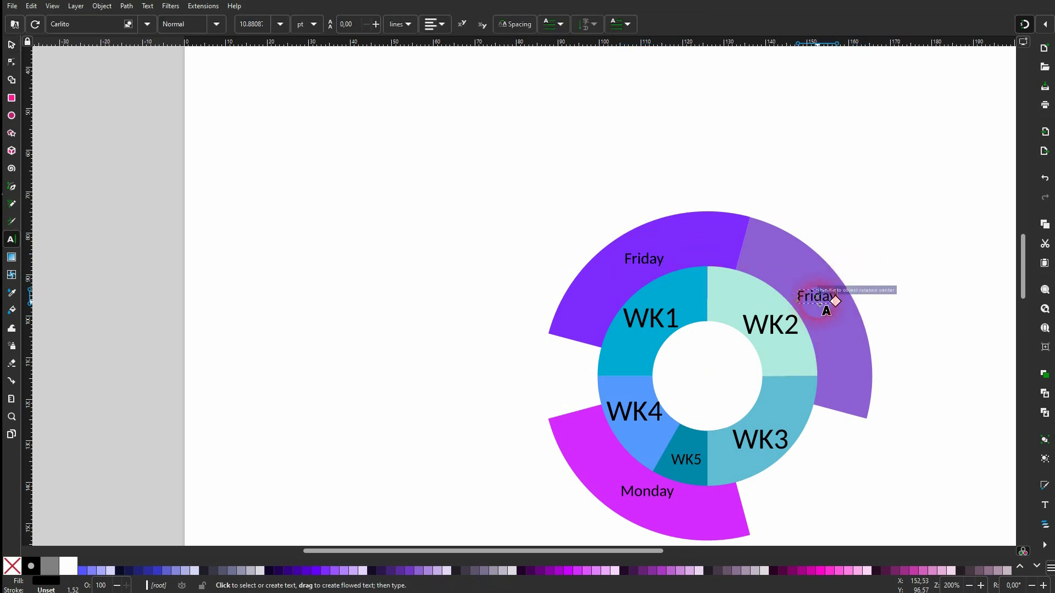
pyautogui.hotkey('ctrl', 'a')
pyautogui.scroll(5, 834, 329)
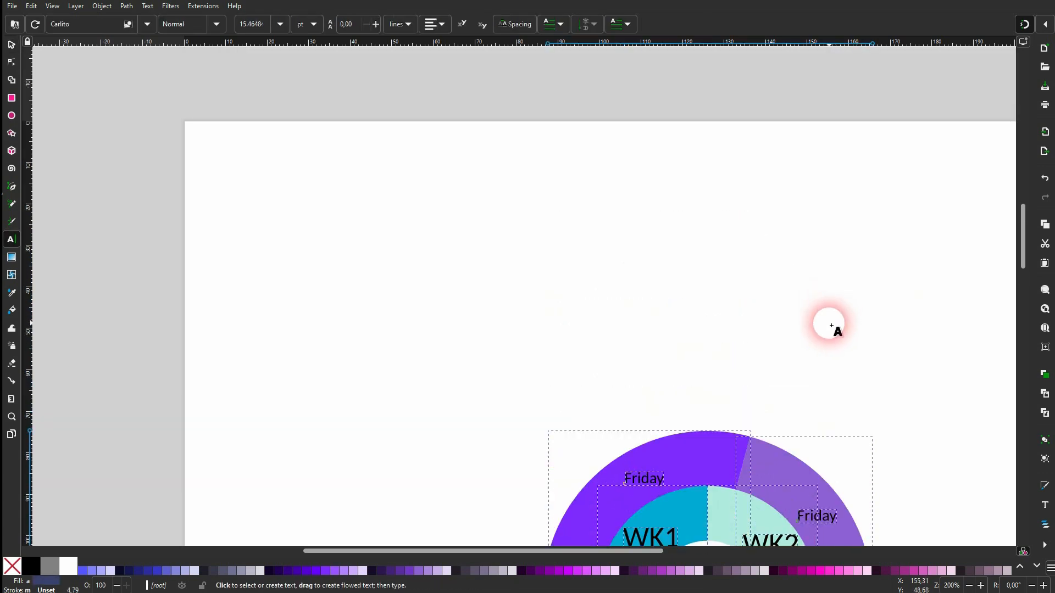
pyautogui.scroll(-6, 833, 351)
pyautogui.scroll(1, 830, 349)
pyautogui.scroll(3, 833, 255)
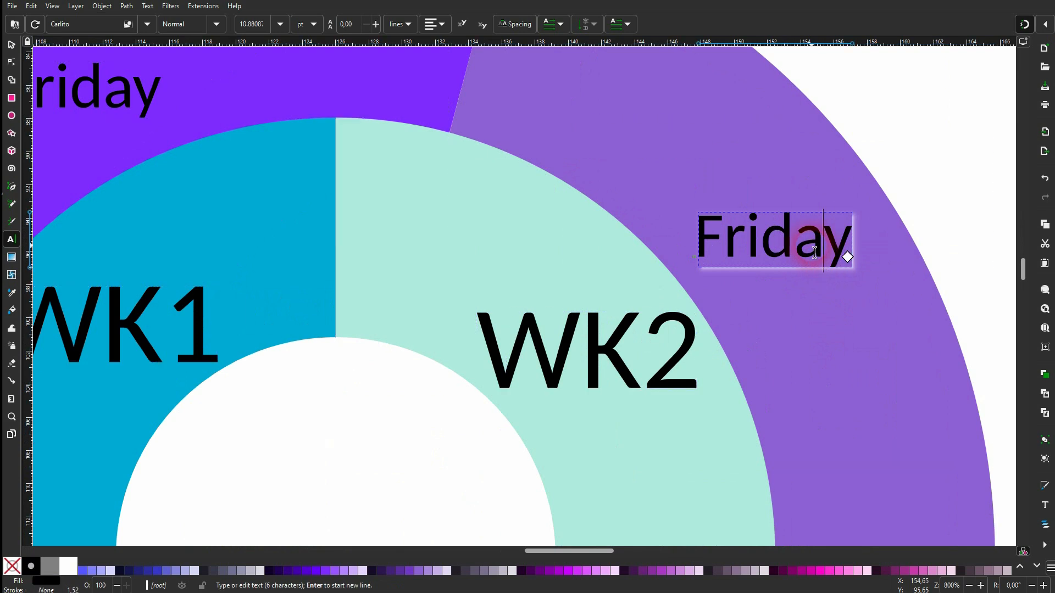
pyautogui.doubleClick(825, 257)
pyautogui.write('Saturday')
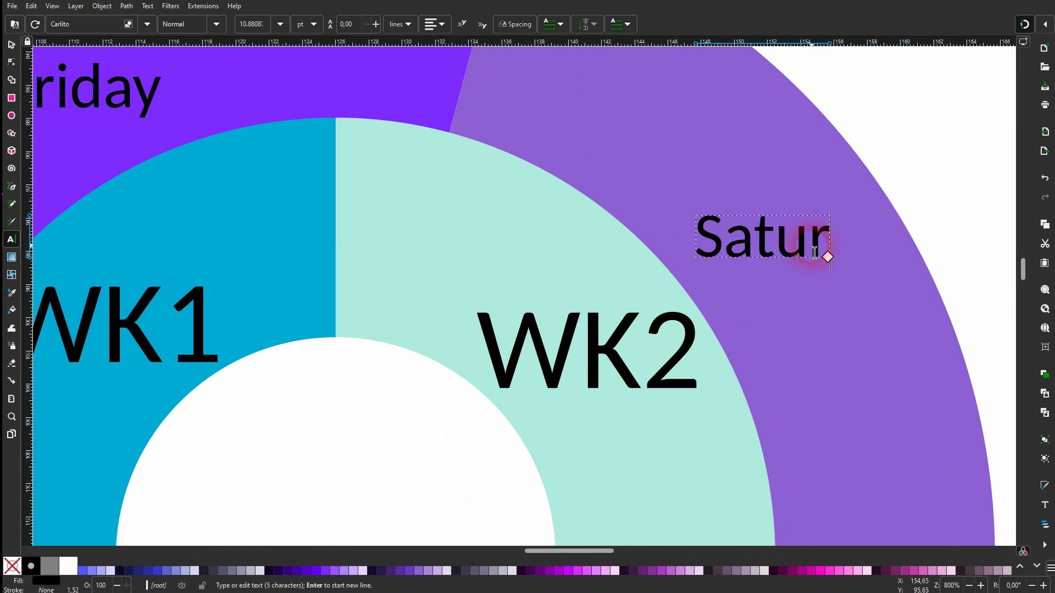
# - Move the Saturday label so it sits centred across the light purple outer segment, and deselect it
pyautogui.click(10, 45)
pyautogui.moveTo(777, 231); pyautogui.dragTo(744, 211)
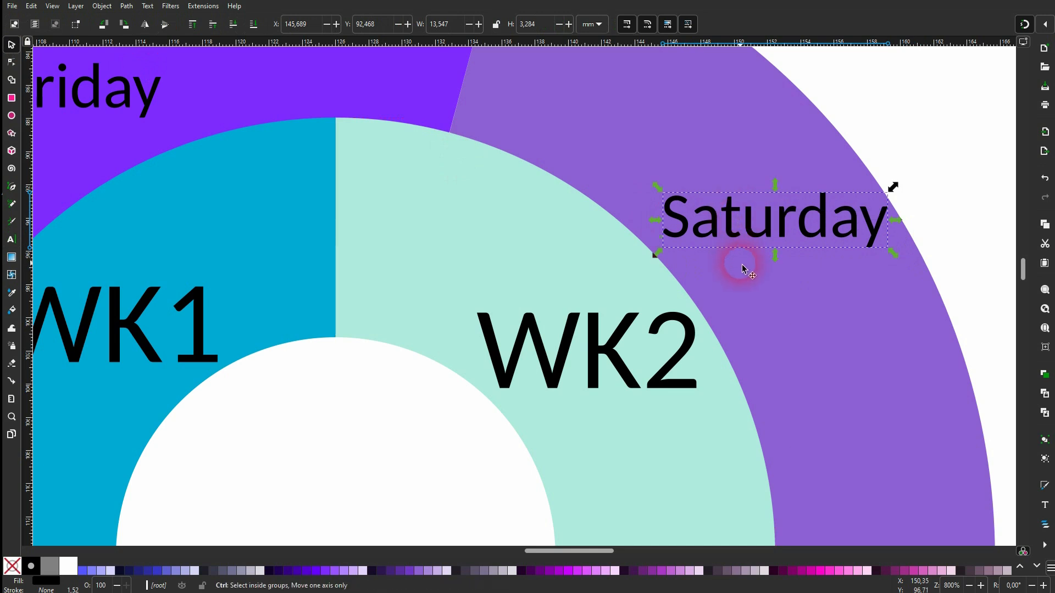
pyautogui.scroll(-4, 741, 269)
pyautogui.scroll(-2, 695, 390)
pyautogui.click(818, 429)
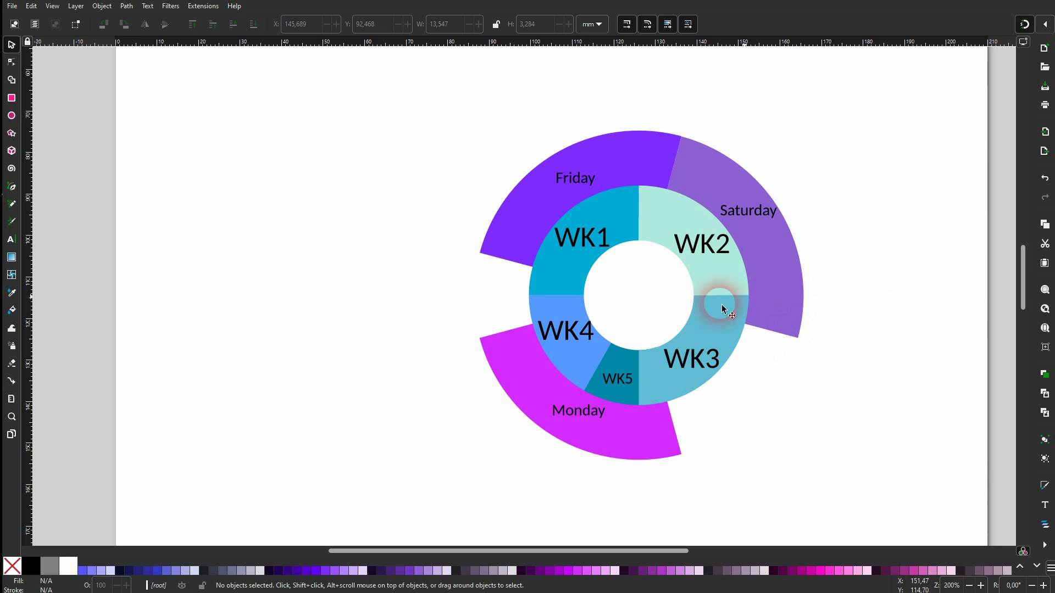
# - Try raising and lowering the magenta outer segment and the dark teal WK5 segment in the stacking order
pyautogui.click(526, 374)
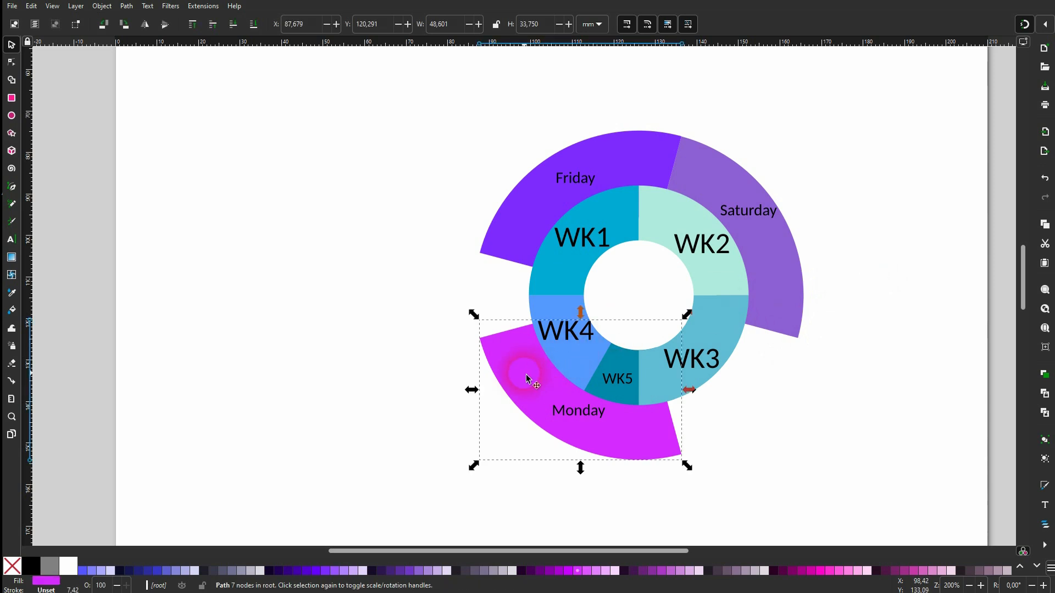
pyautogui.click(189, 24)
pyautogui.click(254, 26)
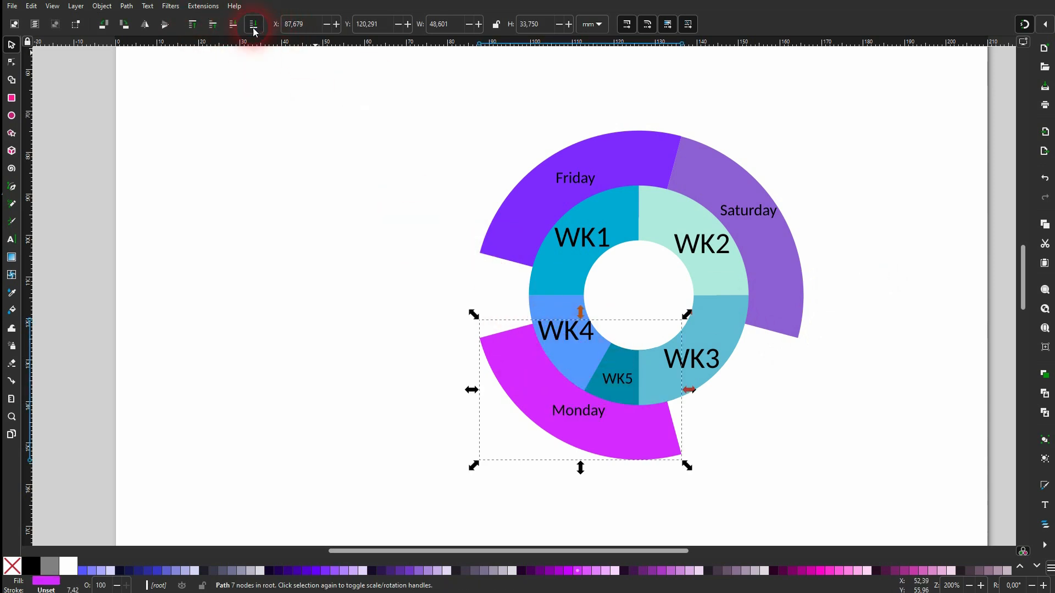
pyautogui.click(629, 401)
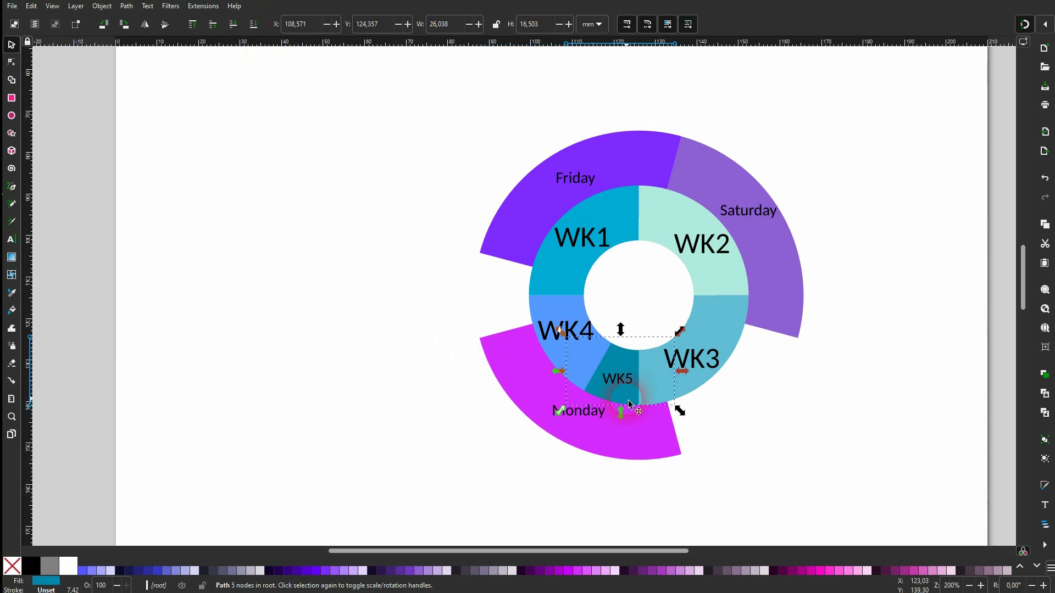
pyautogui.click(212, 24)
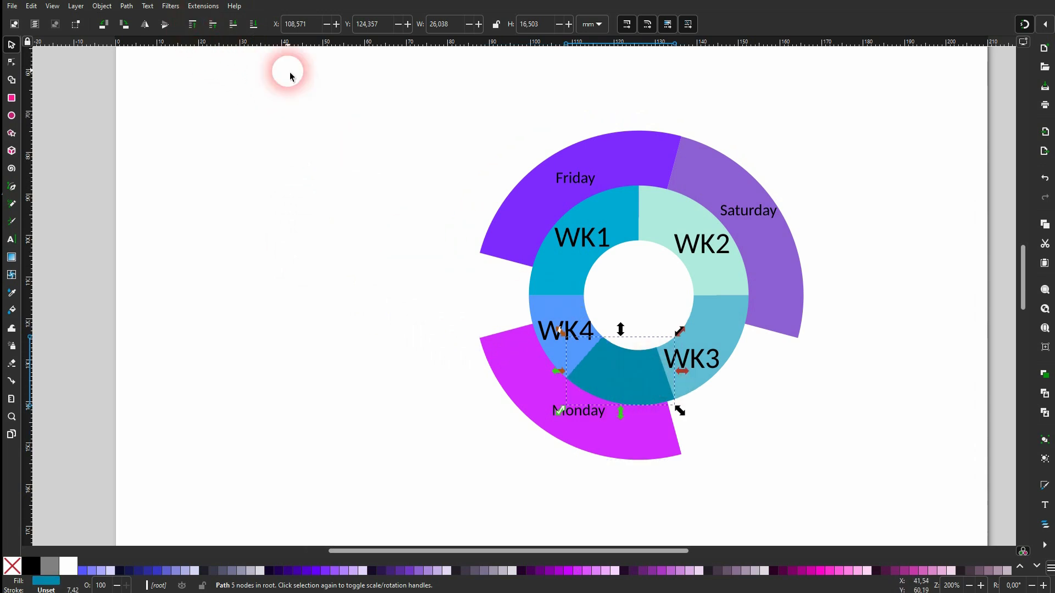
pyautogui.click(253, 25)
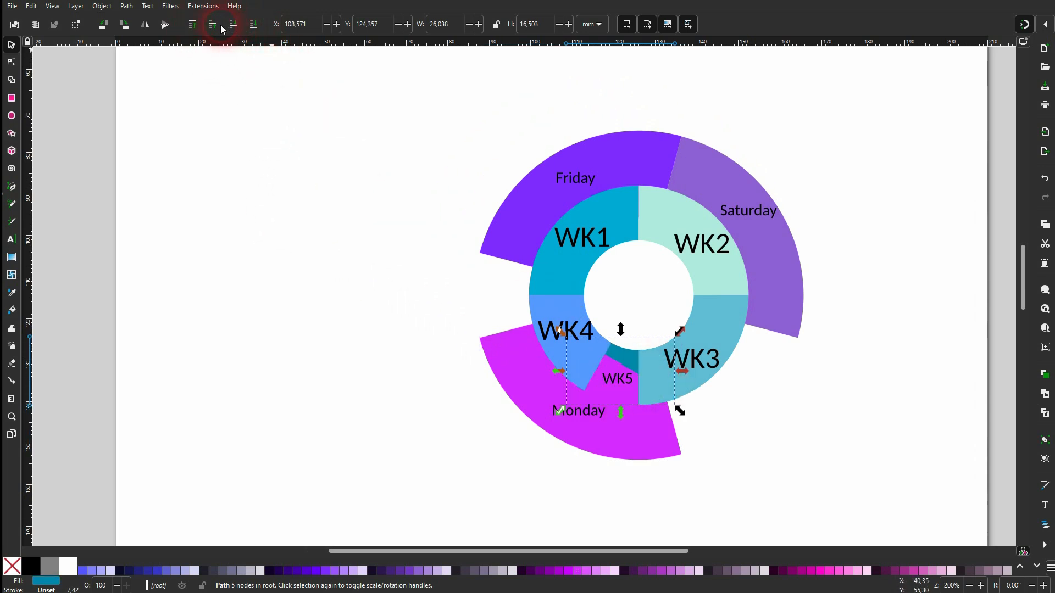
pyautogui.click(306, 302)
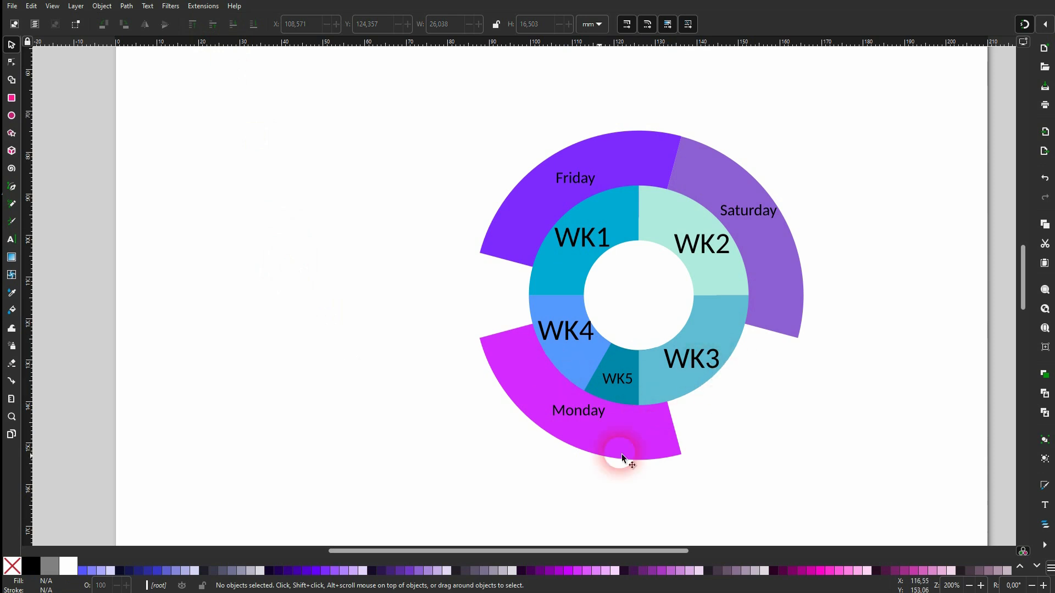
# - Apply a white stroke to all chart segments and labels together, and open the Fill and Stroke settings
pyautogui.moveTo(433, 486); pyautogui.dragTo(860, 91)
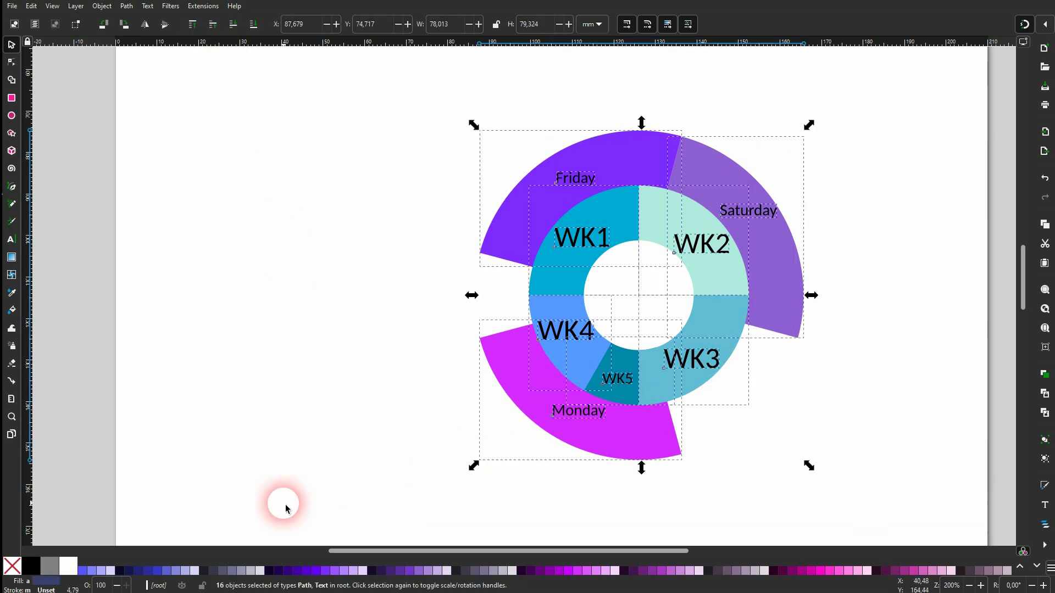
pyautogui.keyDown('shift'); pyautogui.click(69, 569); pyautogui.keyUp('shift')
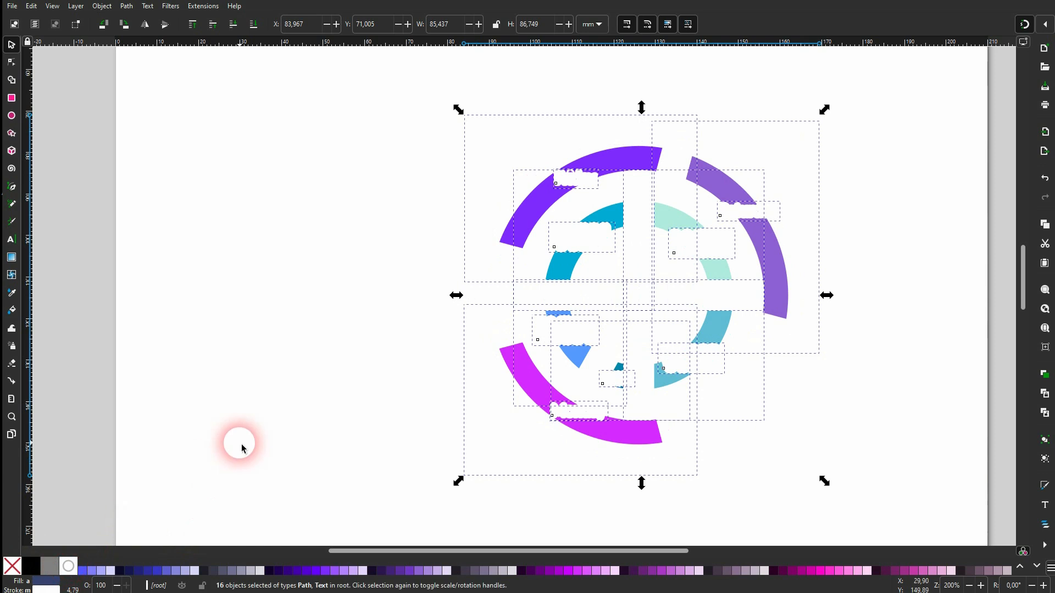
pyautogui.click(77, 6)
pyautogui.moveTo(103, 7)
pyautogui.click(111, 34)
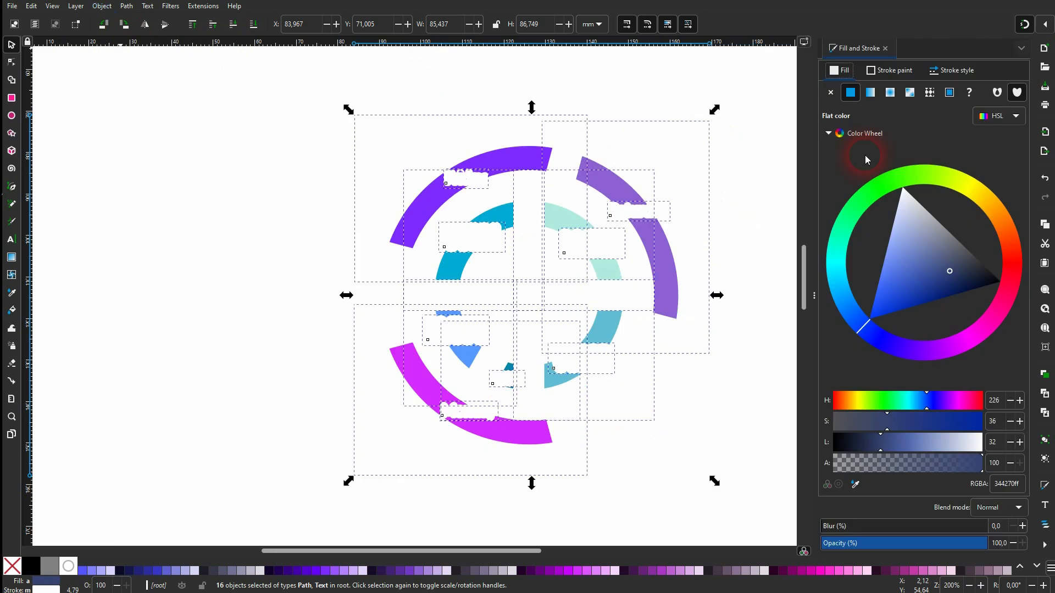
# - Switch the stroke width unit of the selected chart objects to mm, try 1 mm, and set the width to 0.2 mm
pyautogui.click(957, 71)
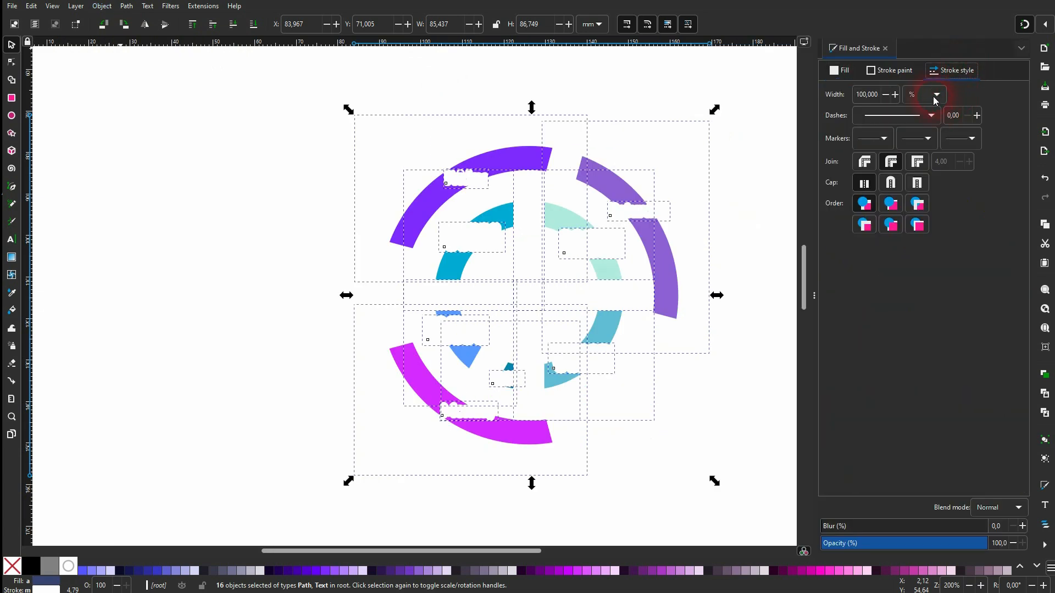
pyautogui.click(936, 98)
pyautogui.click(927, 67)
pyautogui.click(925, 96)
pyautogui.click(922, 67)
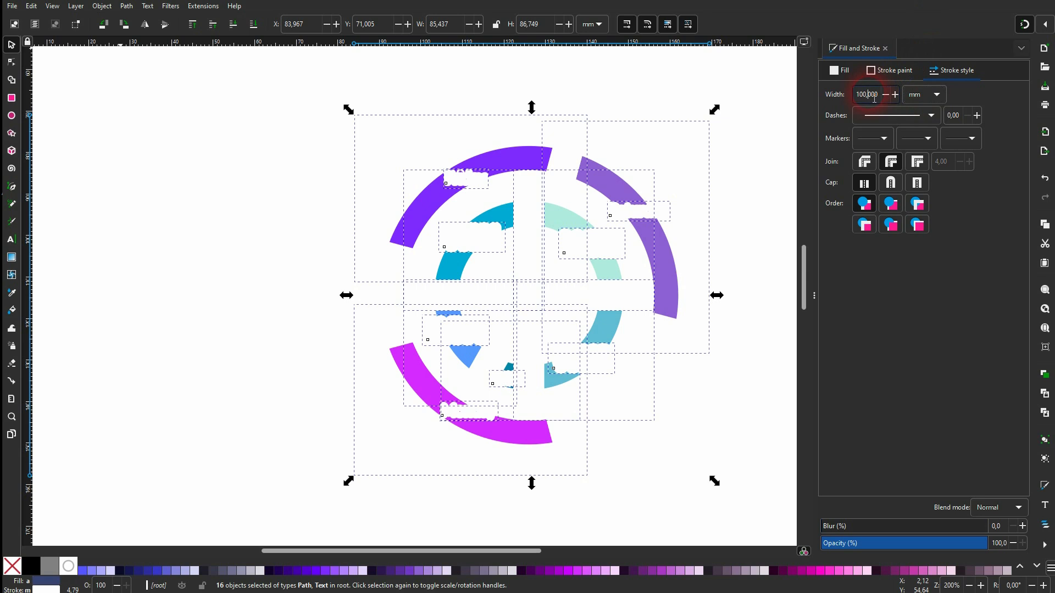
pyautogui.press('Return')
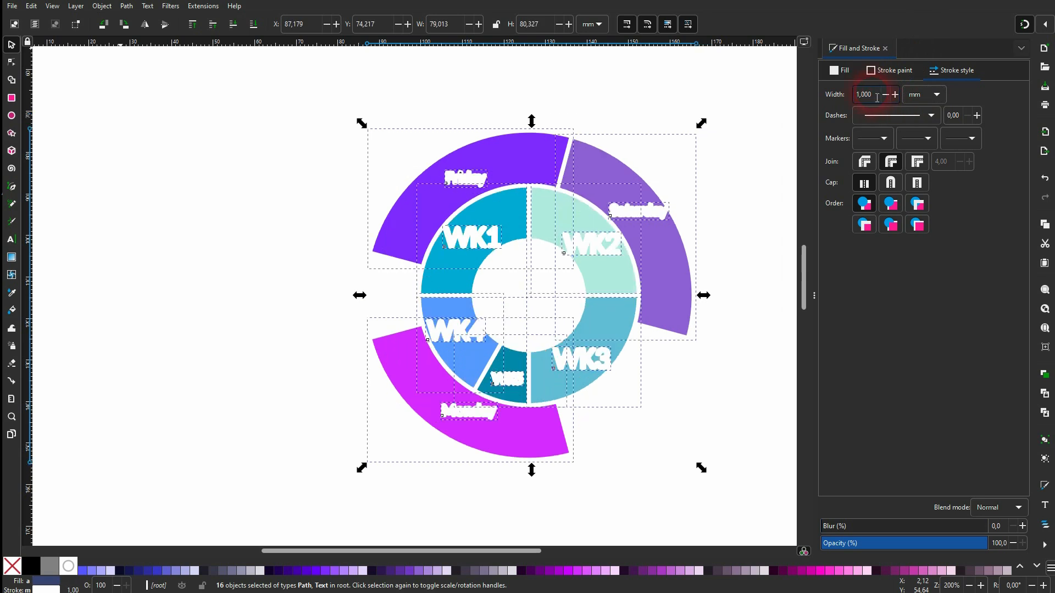
pyautogui.click(877, 97)
pyautogui.write('0,2')
pyautogui.press('Return')
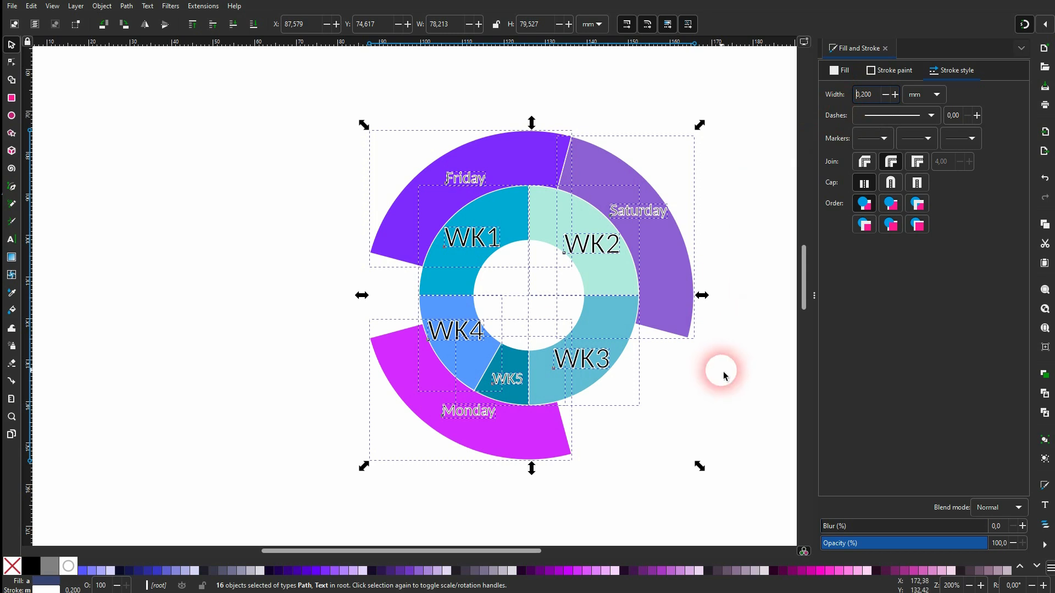
pyautogui.click(729, 371)
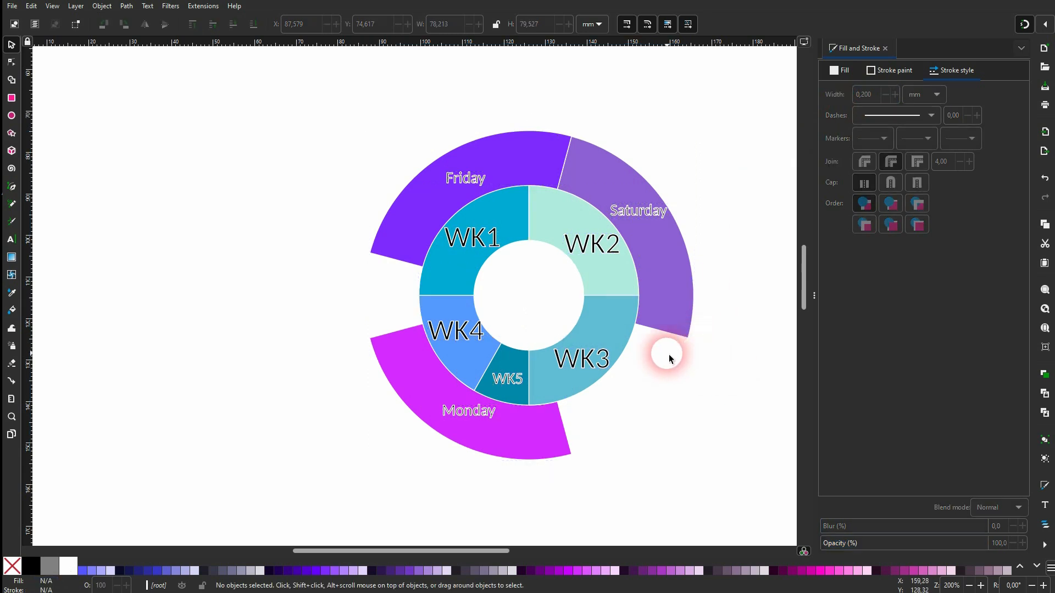
# - Remove the stroke from all five week labels and the Friday, Saturday and Monday labels, and deselect them
pyautogui.click(508, 382)
pyautogui.keyDown('shift'); pyautogui.click(586, 370); pyautogui.keyUp('shift')
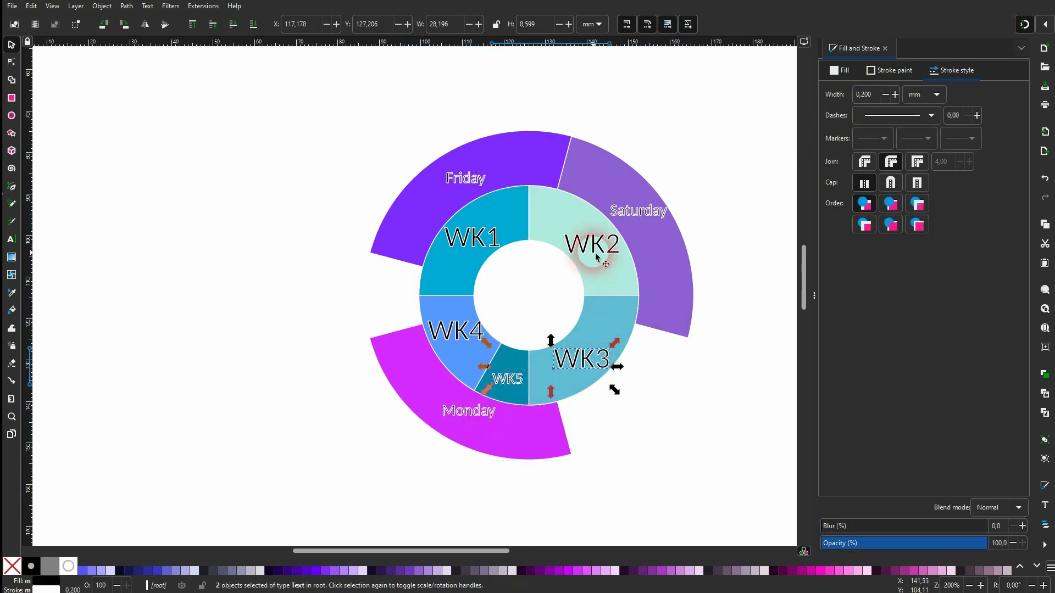
pyautogui.keyDown('shift'); pyautogui.click(599, 252); pyautogui.keyUp('shift')
pyautogui.keyDown('shift'); pyautogui.click(471, 236); pyautogui.keyUp('shift')
pyautogui.keyDown('shift'); pyautogui.click(456, 334); pyautogui.keyUp('shift')
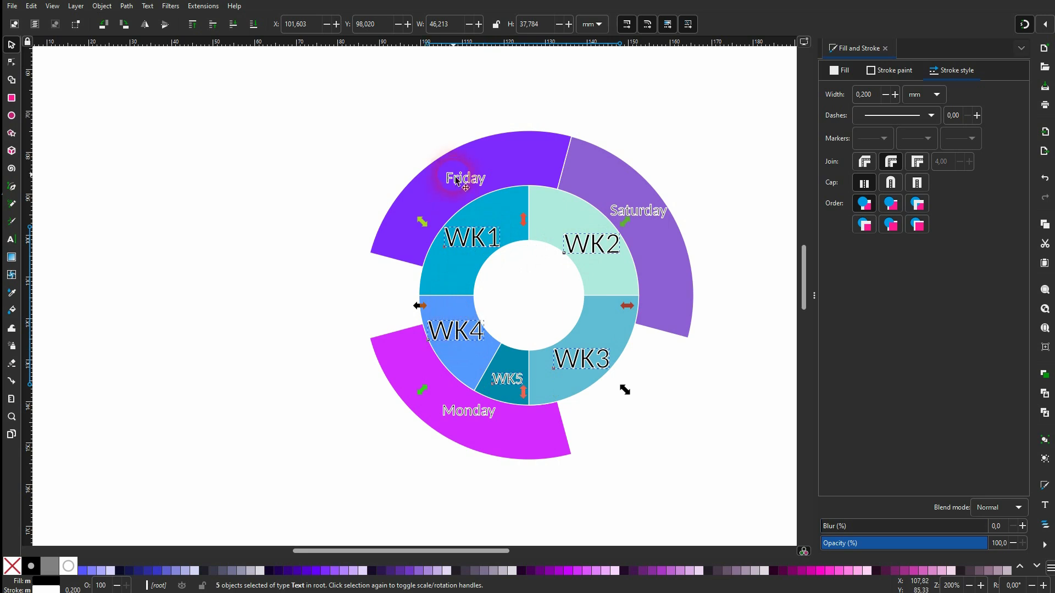
pyautogui.keyDown('shift'); pyautogui.click(461, 183); pyautogui.keyUp('shift')
pyautogui.keyDown('shift'); pyautogui.click(654, 208); pyautogui.keyUp('shift')
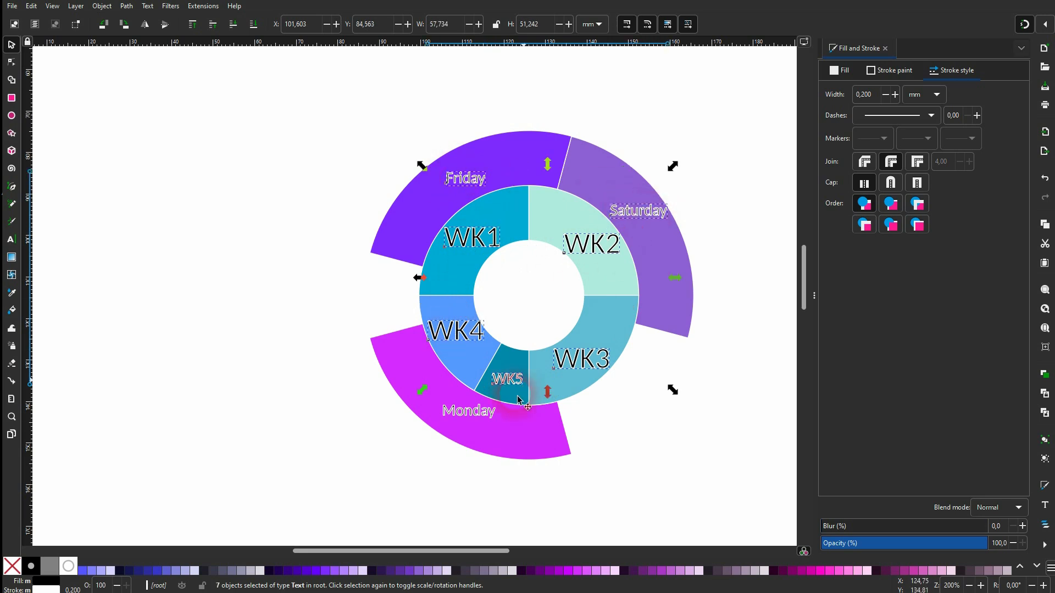
pyautogui.keyDown('shift'); pyautogui.click(455, 422); pyautogui.keyUp('shift')
pyautogui.keyDown('shift'); pyautogui.click(12, 566); pyautogui.keyUp('shift')
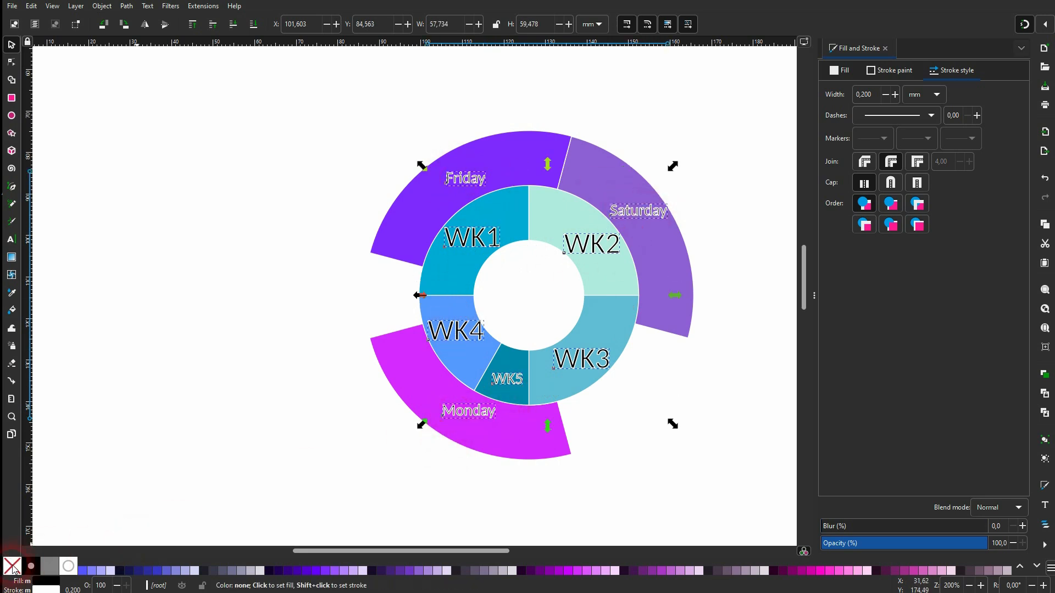
pyautogui.click(617, 436)
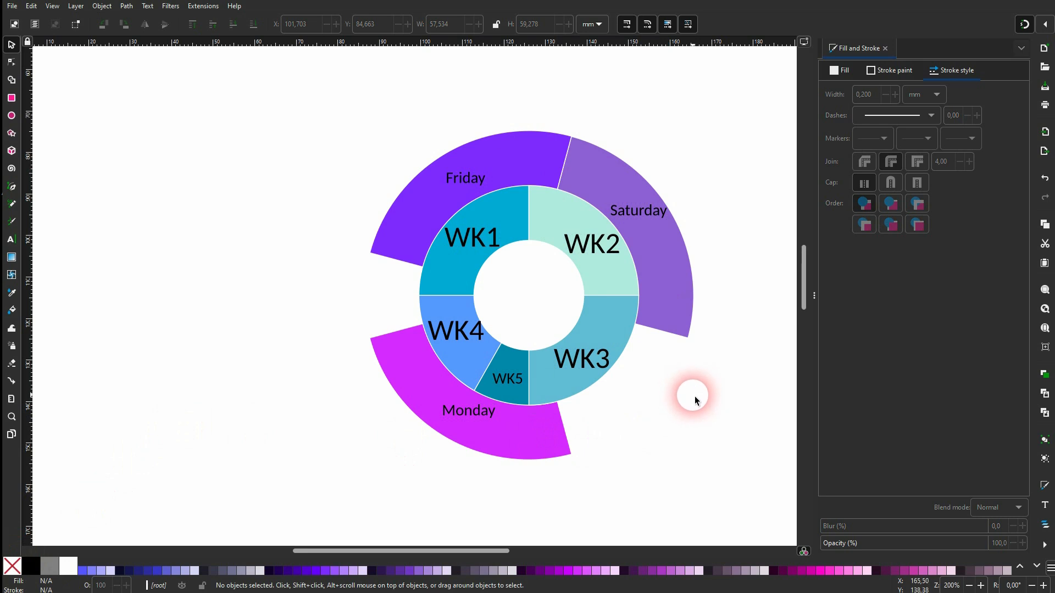